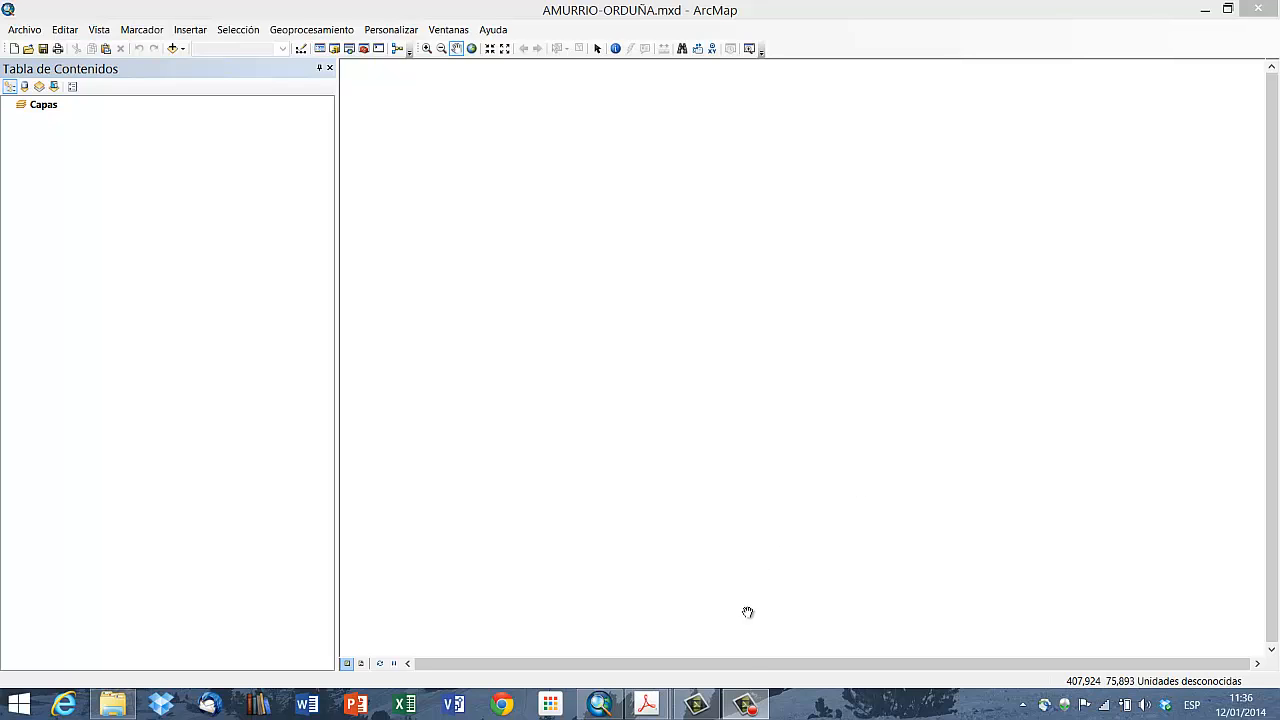
{"action": "left_click", "coordinate": [745, 704]}
{"action": "left_click", "coordinate": [1213, 641]}
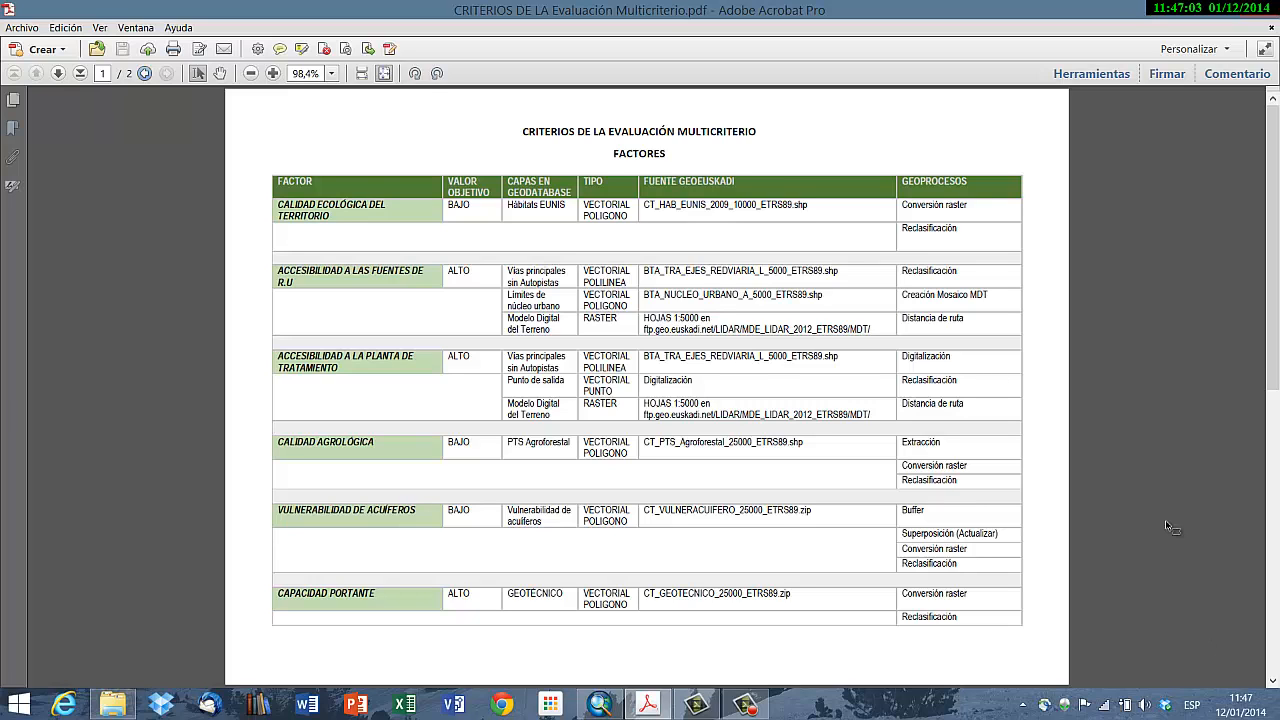
Step: Review the factors and limiting-criteria tables in the multicriteria evaluation PDF
{"action": "scroll", "coordinate": [1172, 527], "scroll_direction": "down", "scroll_amount": 3}
{"action": "scroll", "coordinate": [1172, 527], "scroll_direction": "down", "scroll_amount": 3}
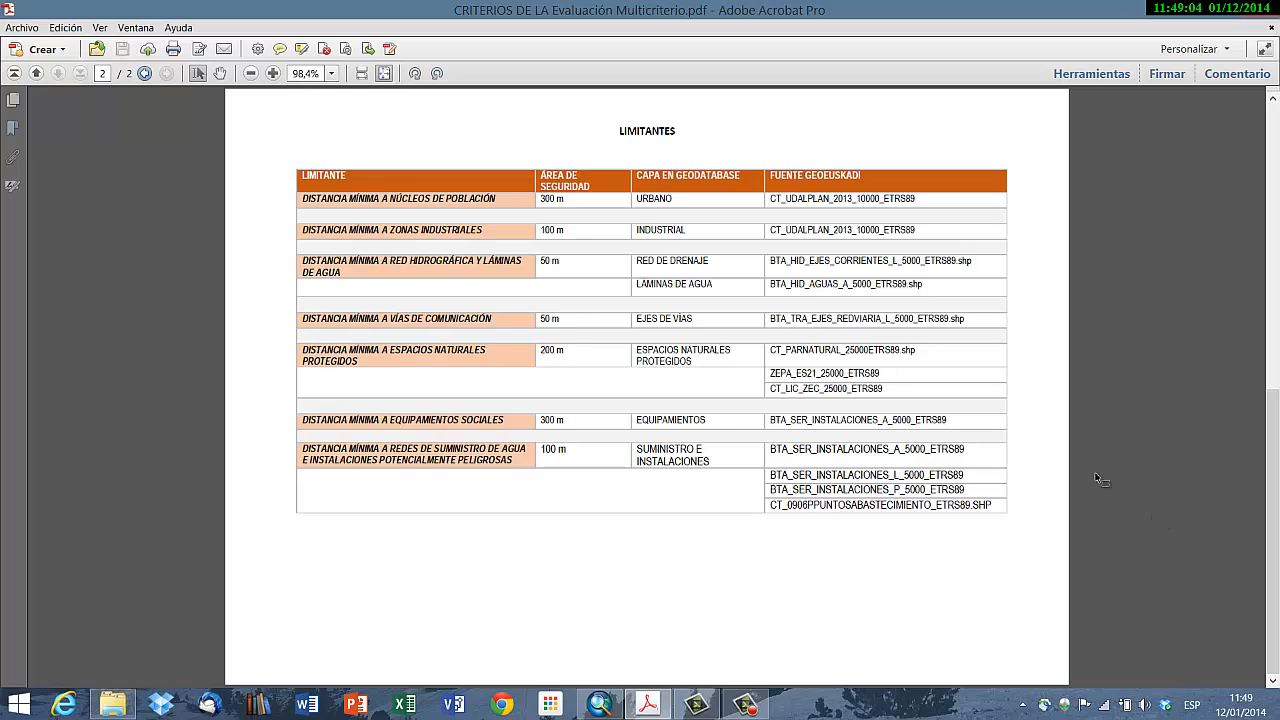
Step: Switch to ArcMap and set the current workspace in the geoprocessing environments to AMURRIO-ORDUÑA.gdb
{"action": "left_click", "coordinate": [599, 705]}
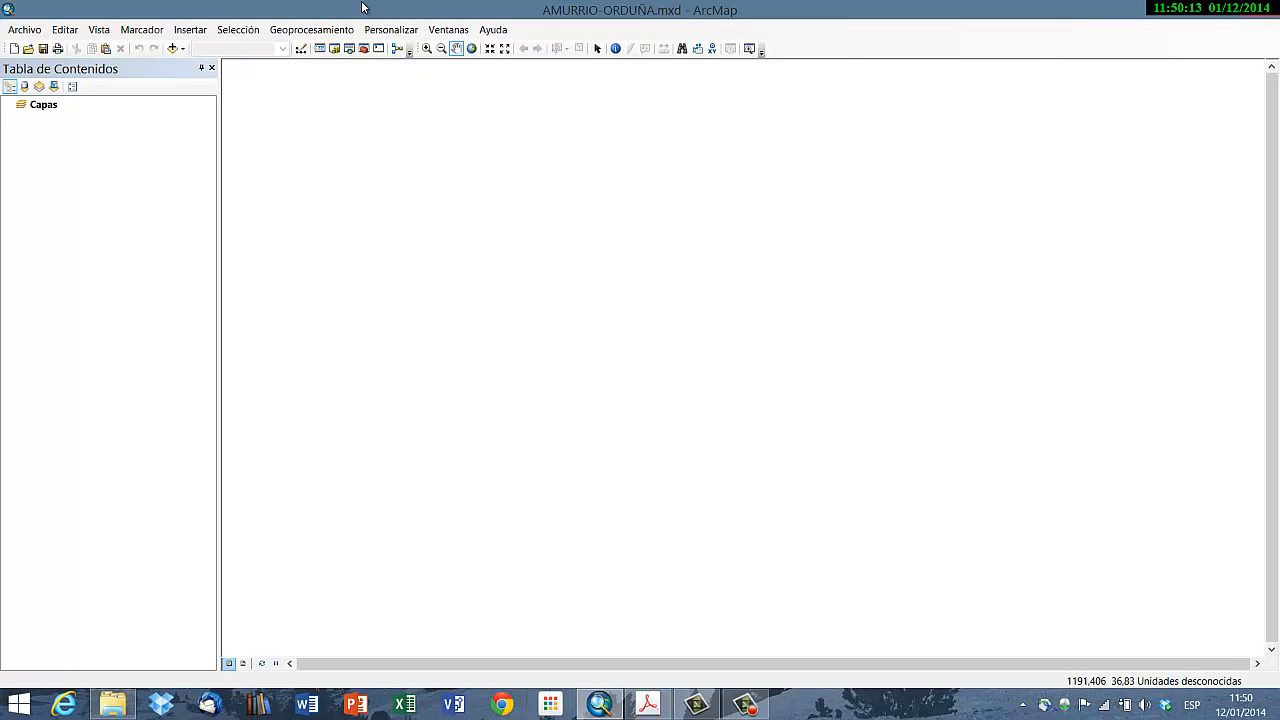
{"action": "left_click", "coordinate": [332, 29]}
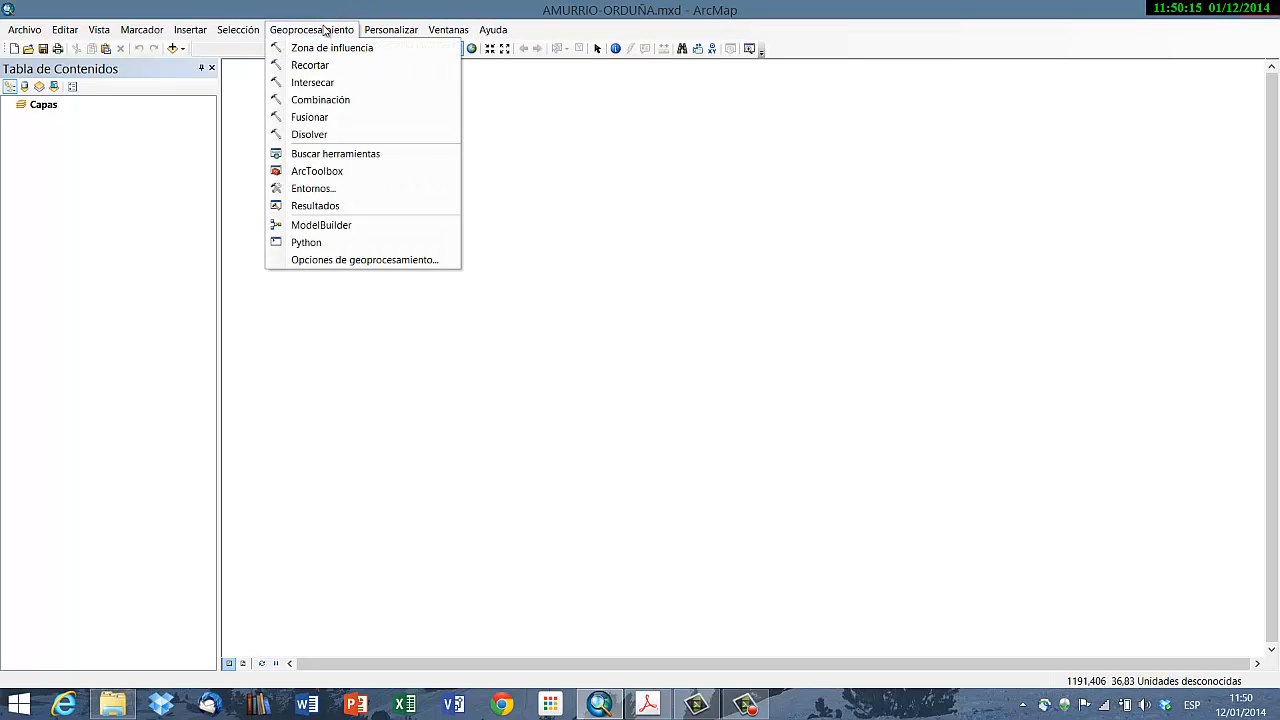
{"action": "left_click", "coordinate": [341, 188]}
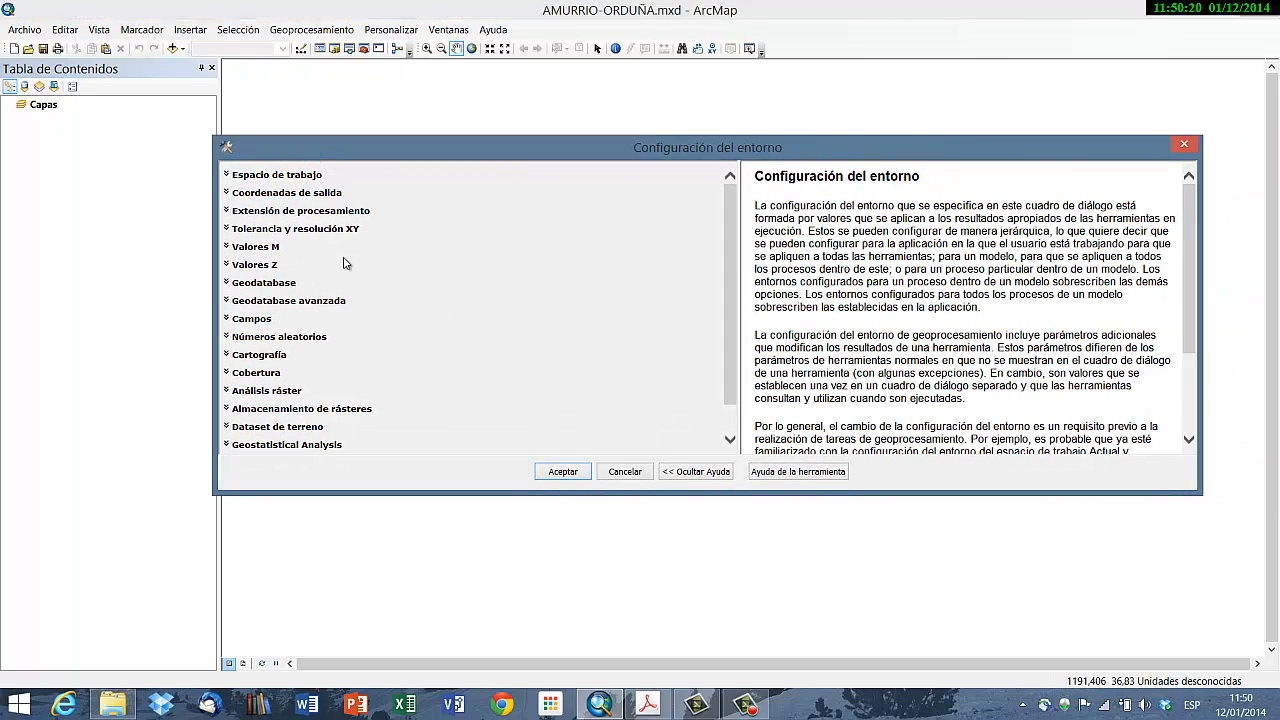
{"action": "left_click", "coordinate": [255, 178]}
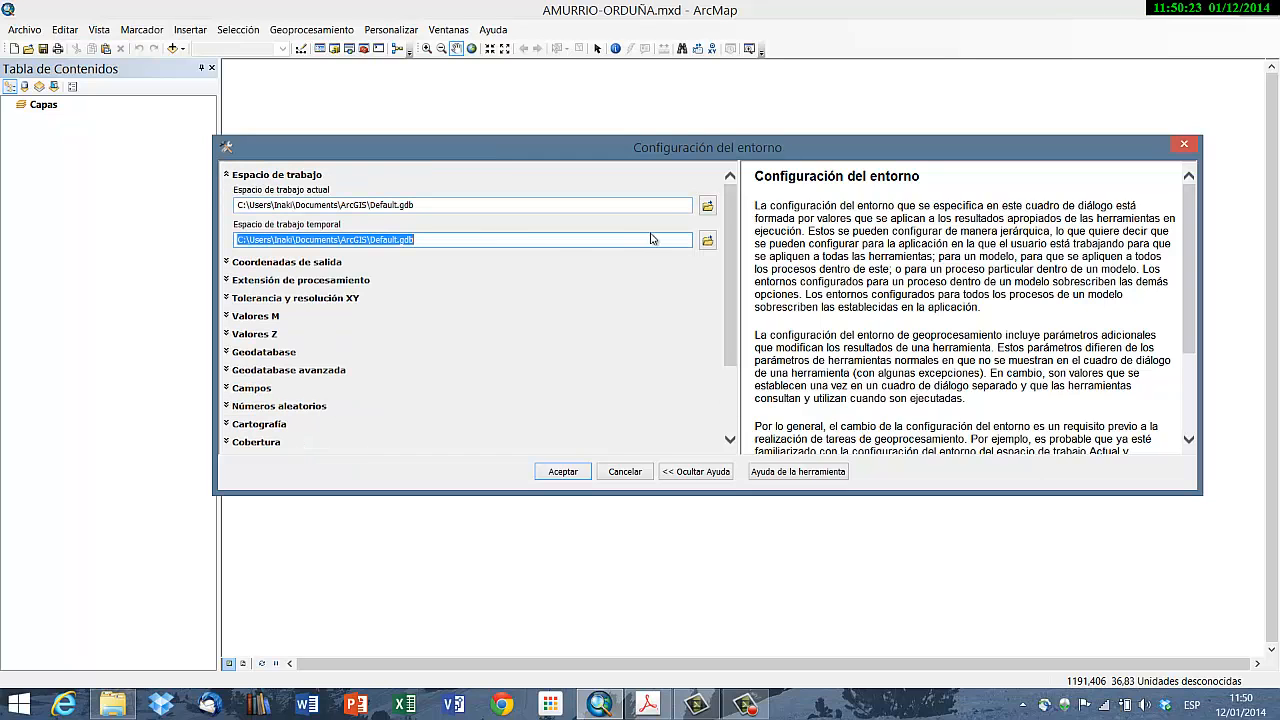
{"action": "left_click", "coordinate": [708, 206]}
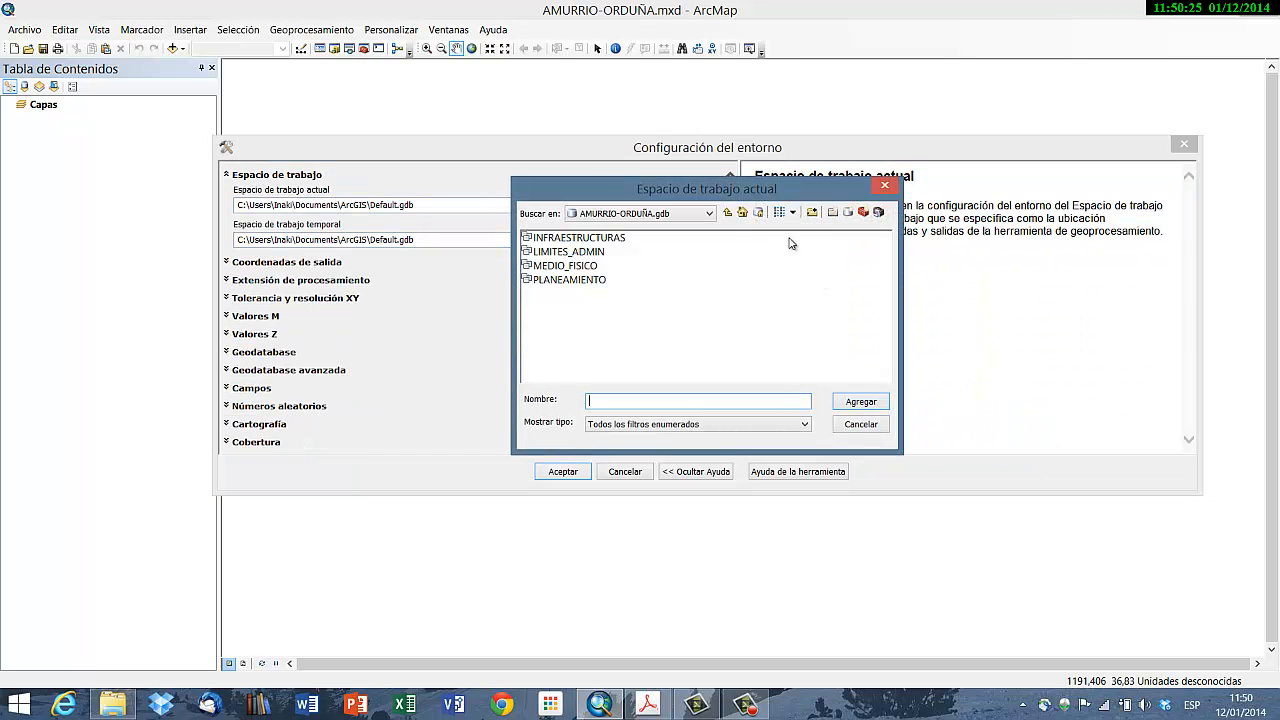
{"action": "left_click", "coordinate": [727, 212]}
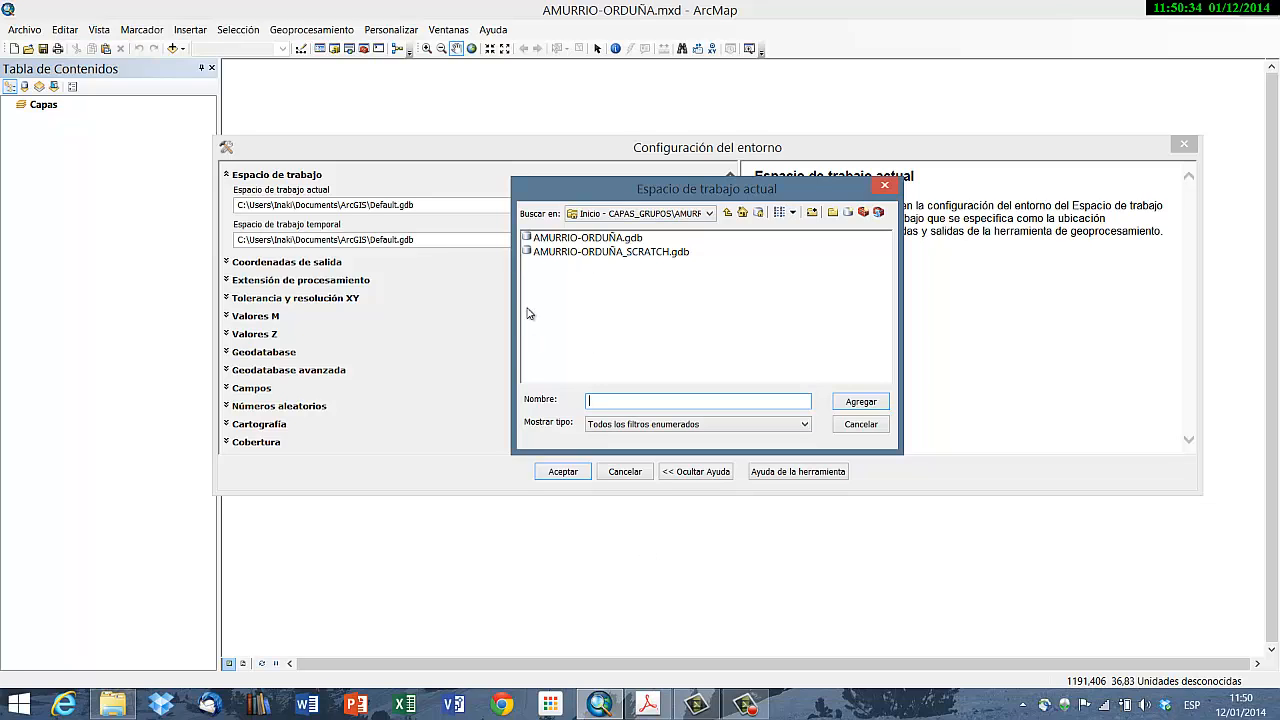
{"action": "left_click", "coordinate": [535, 239]}
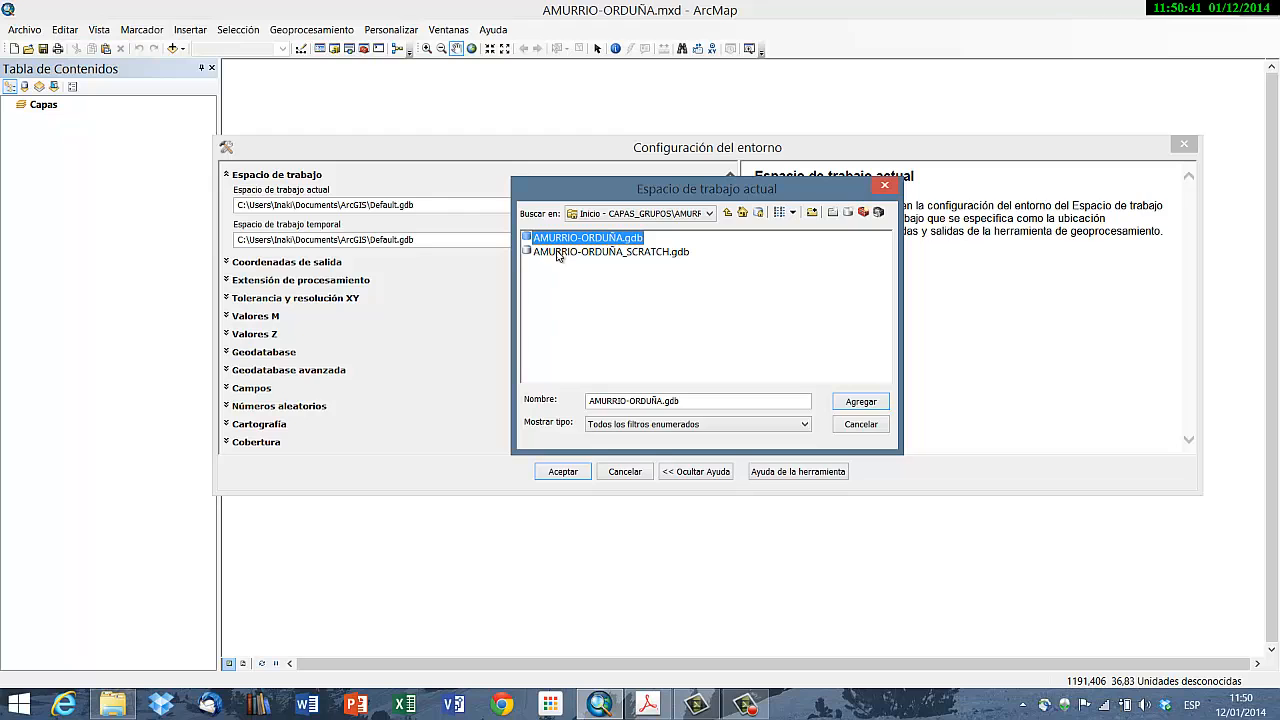
{"action": "left_click", "coordinate": [861, 402]}
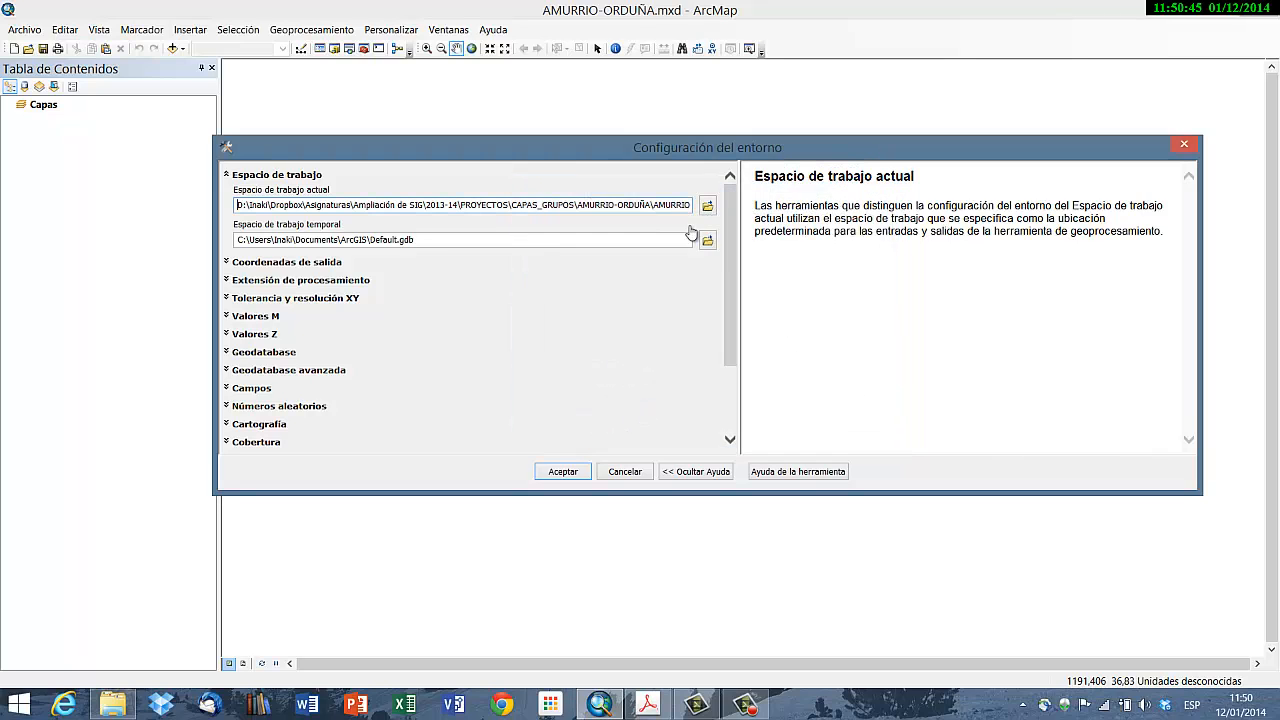
Step: Set the scratch workspace (Espacio de trabajo temporal) to AMURRIO-ORDUÑA_SCRATCH.gdb
{"action": "left_click", "coordinate": [708, 242]}
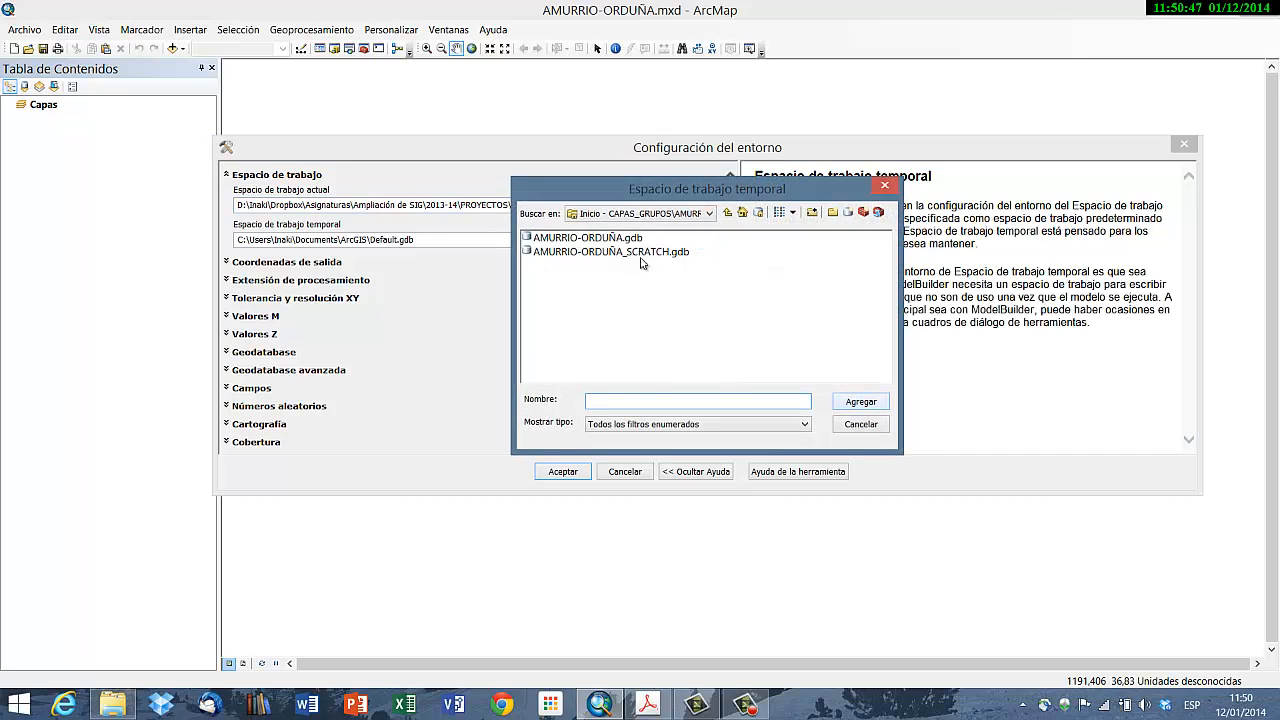
{"action": "left_click", "coordinate": [576, 254]}
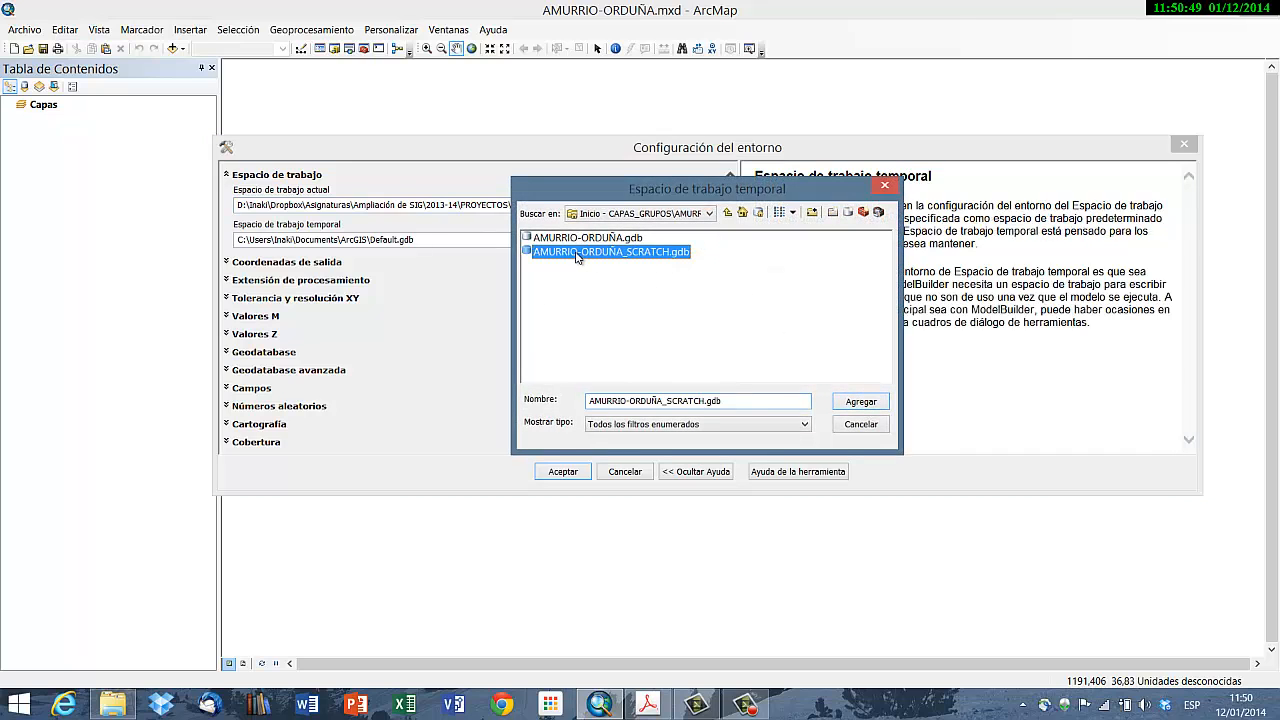
{"action": "left_click", "coordinate": [866, 402]}
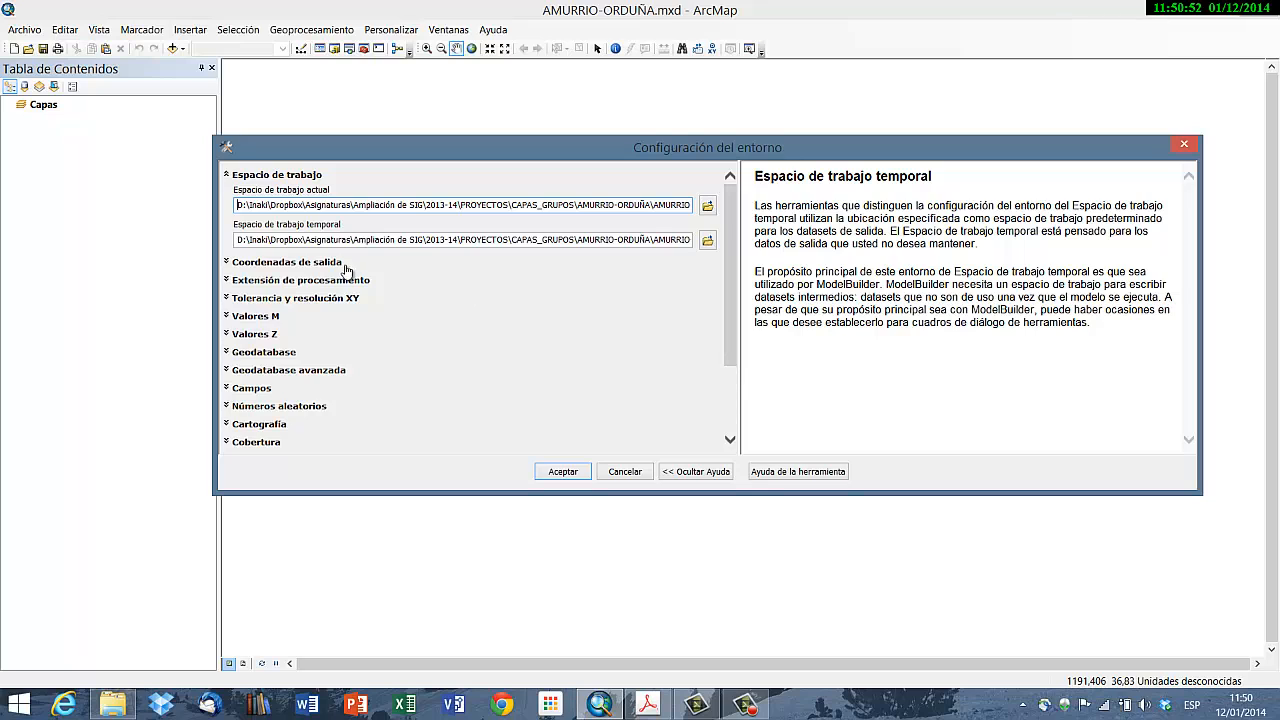
Step: Import the output coordinate system from the MDE_ETRS89 raster in AMURRIO-ORDUÑA.gdb
{"action": "left_click", "coordinate": [293, 264]}
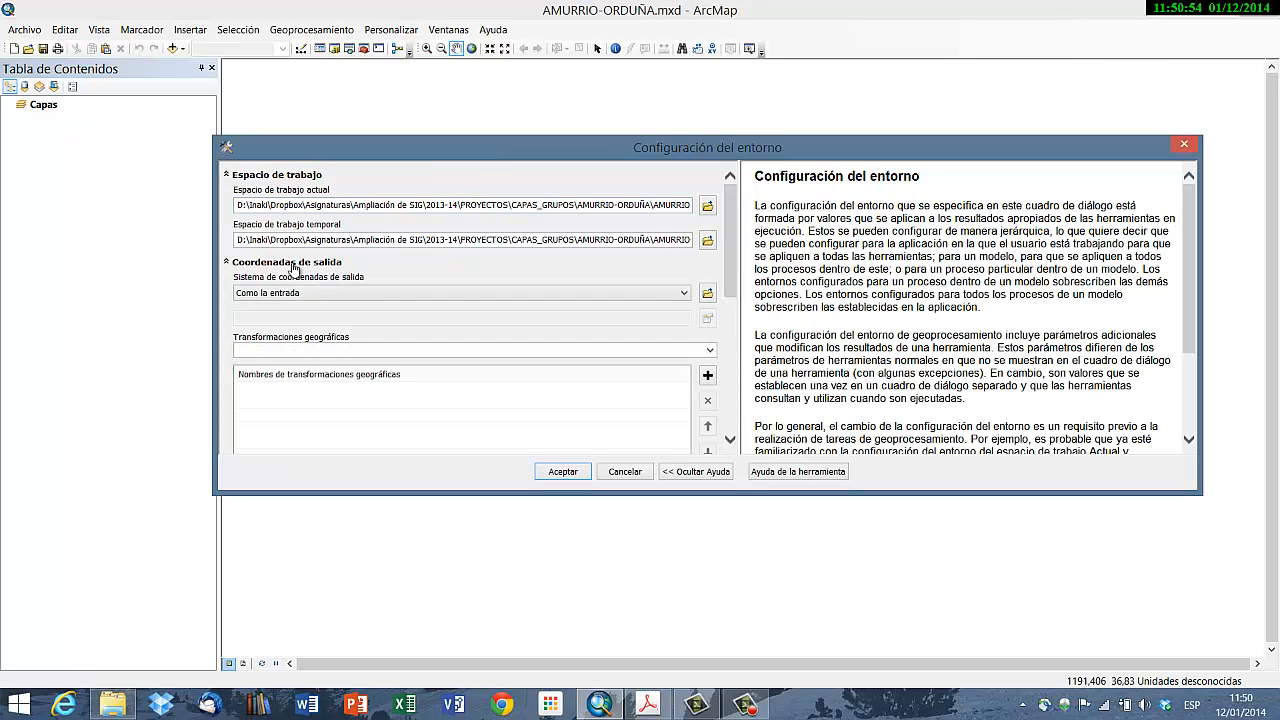
{"action": "left_click", "coordinate": [683, 296]}
{"action": "left_click", "coordinate": [683, 304]}
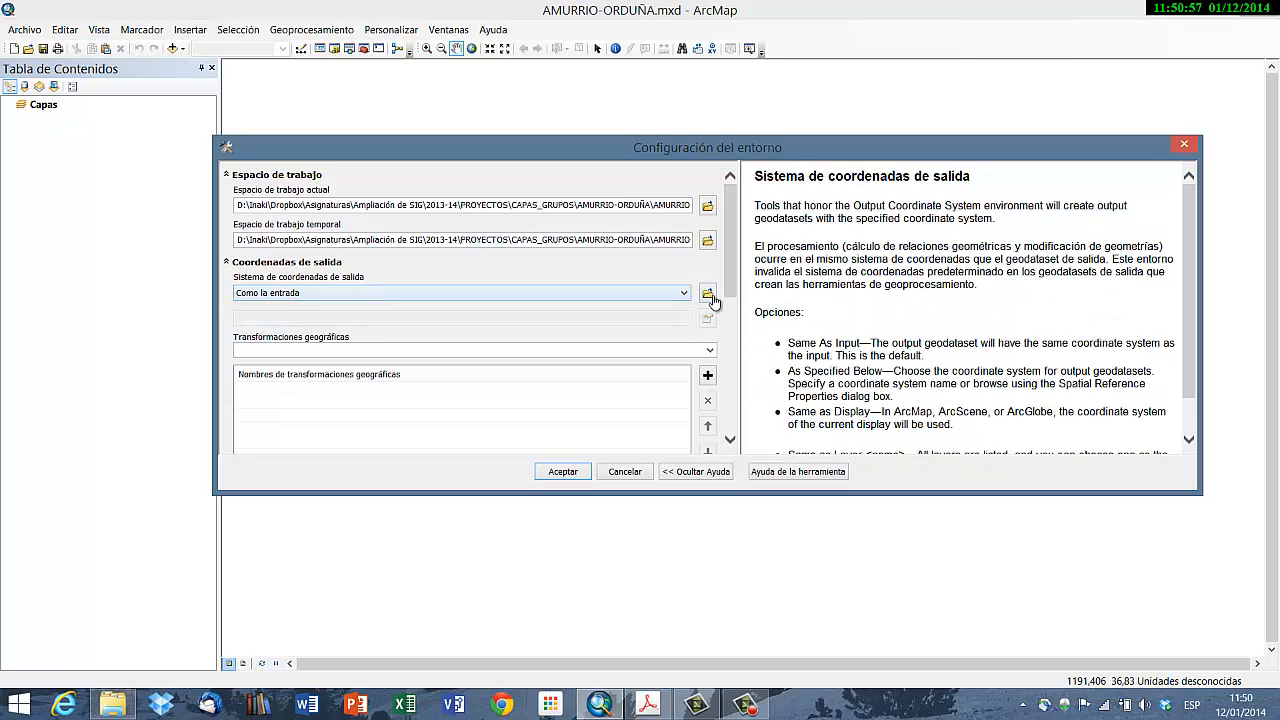
{"action": "left_click", "coordinate": [710, 296]}
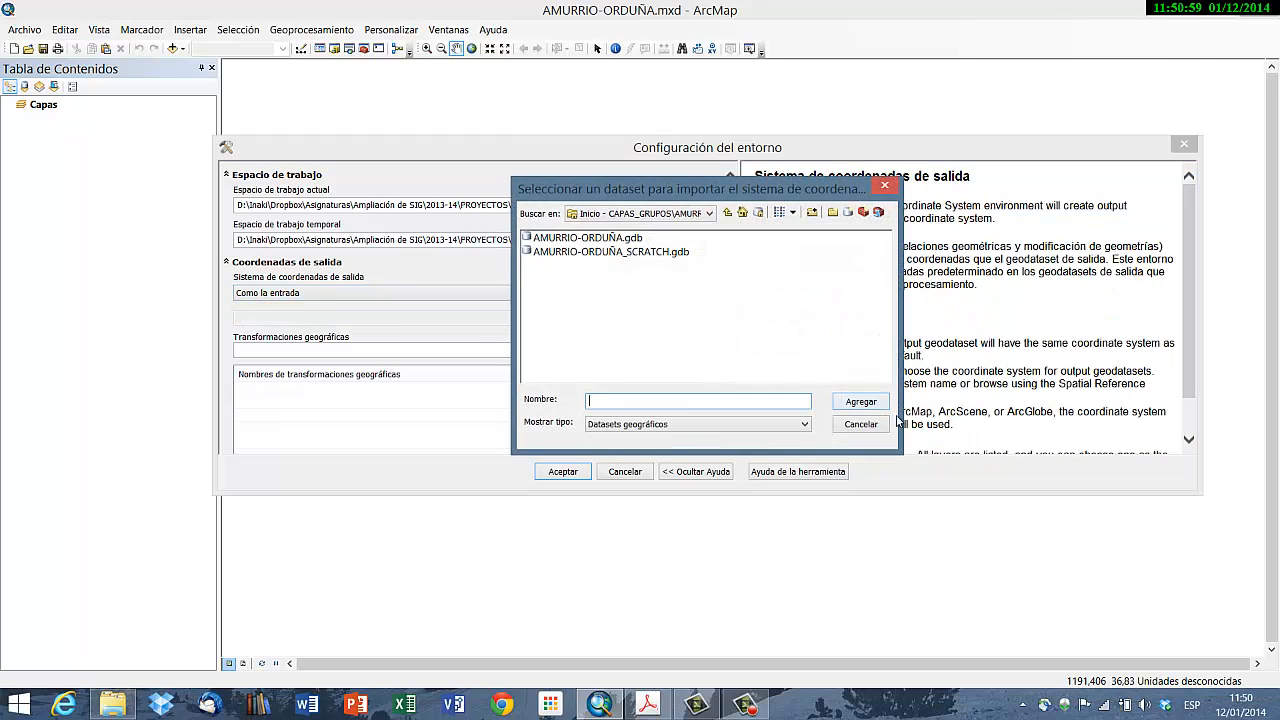
{"action": "double_click", "coordinate": [620, 238]}
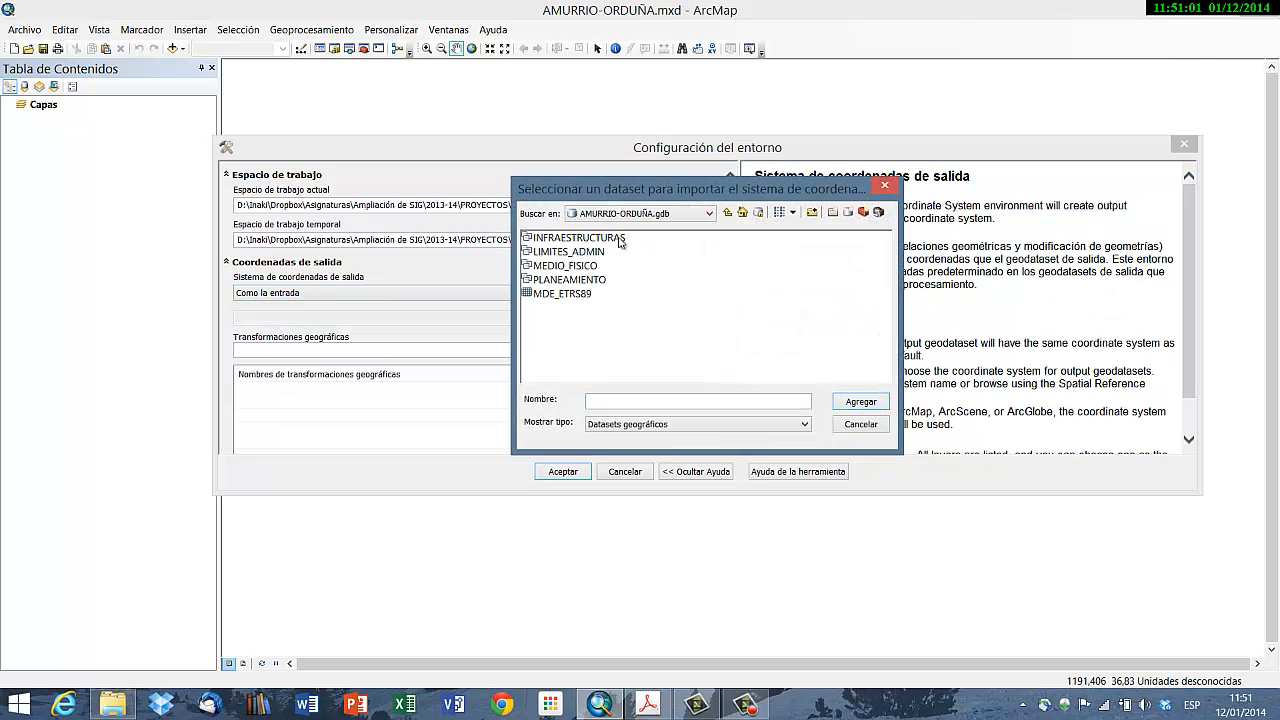
{"action": "left_click", "coordinate": [540, 294]}
{"action": "left_click", "coordinate": [861, 403]}
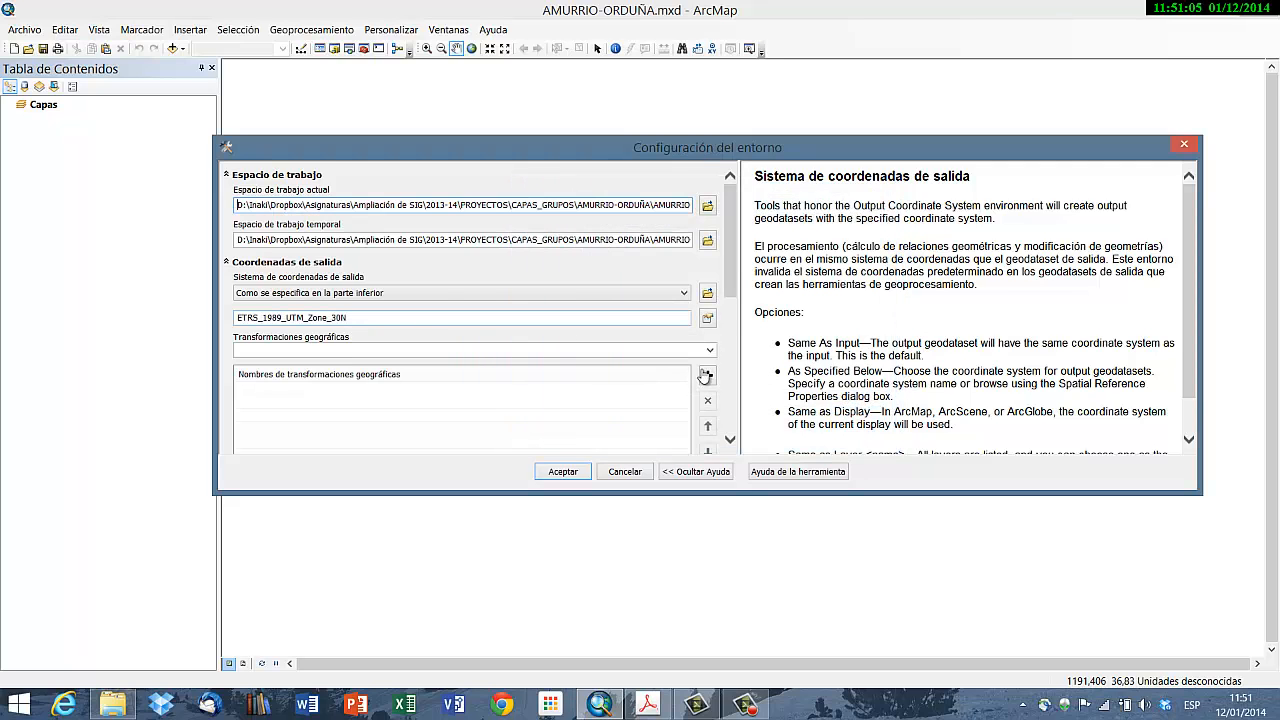
Step: Add ED_1950_To_ETRS_1989_12_NTv2_Spain_v2 as a geographic transformation for the output coordinates
{"action": "scroll", "coordinate": [740, 300], "scroll_direction": "down", "scroll_amount": 2}
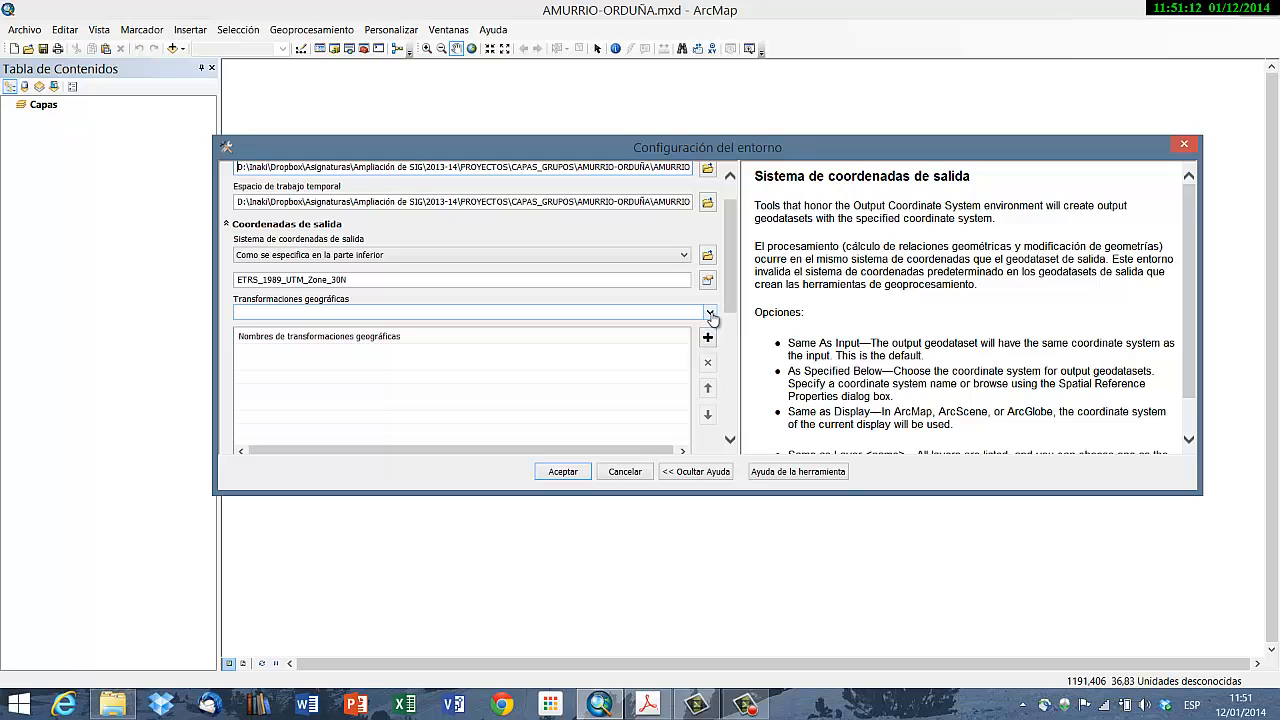
{"action": "left_click", "coordinate": [710, 313]}
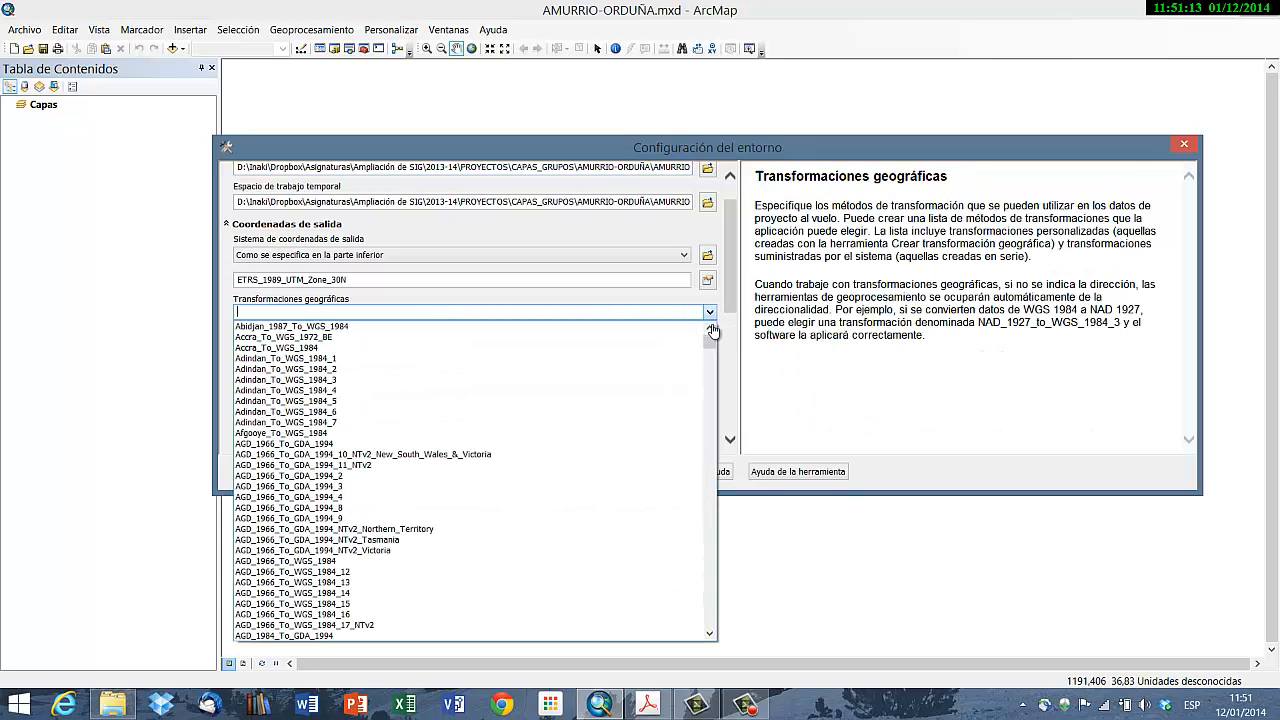
{"action": "left_click_drag", "start_coordinate": [710, 347], "coordinate": [716, 426]}
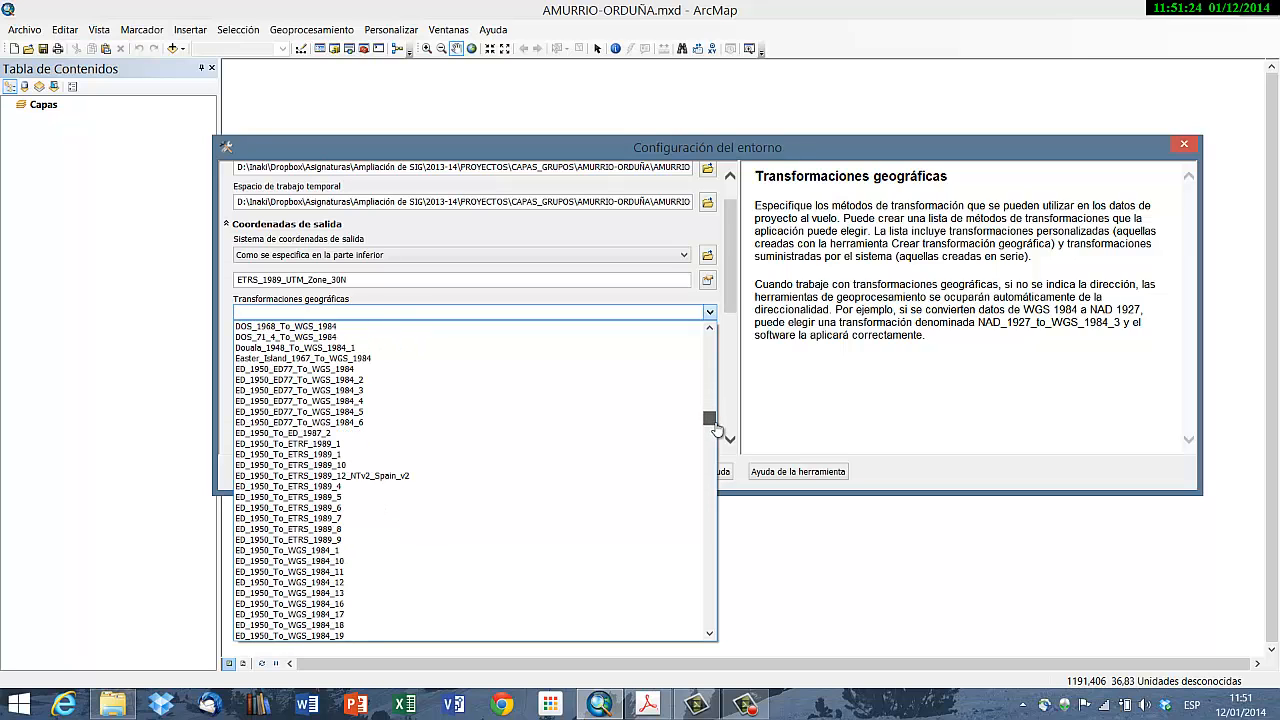
{"action": "left_click", "coordinate": [437, 477]}
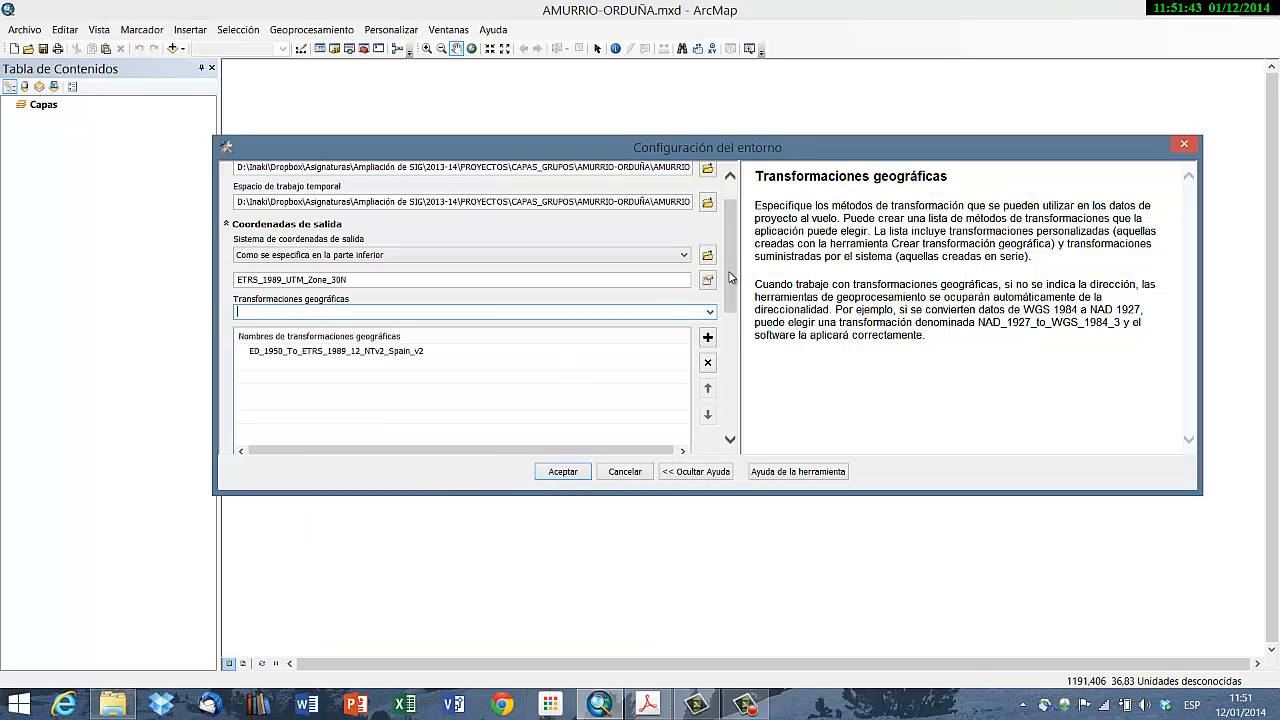
Step: Set the processing extent to match the LIMITE_MUNICIPIOS feature class in the LIMITES_ADMIN dataset
{"action": "left_click_drag", "start_coordinate": [718, 136], "coordinate": [730, 27]}
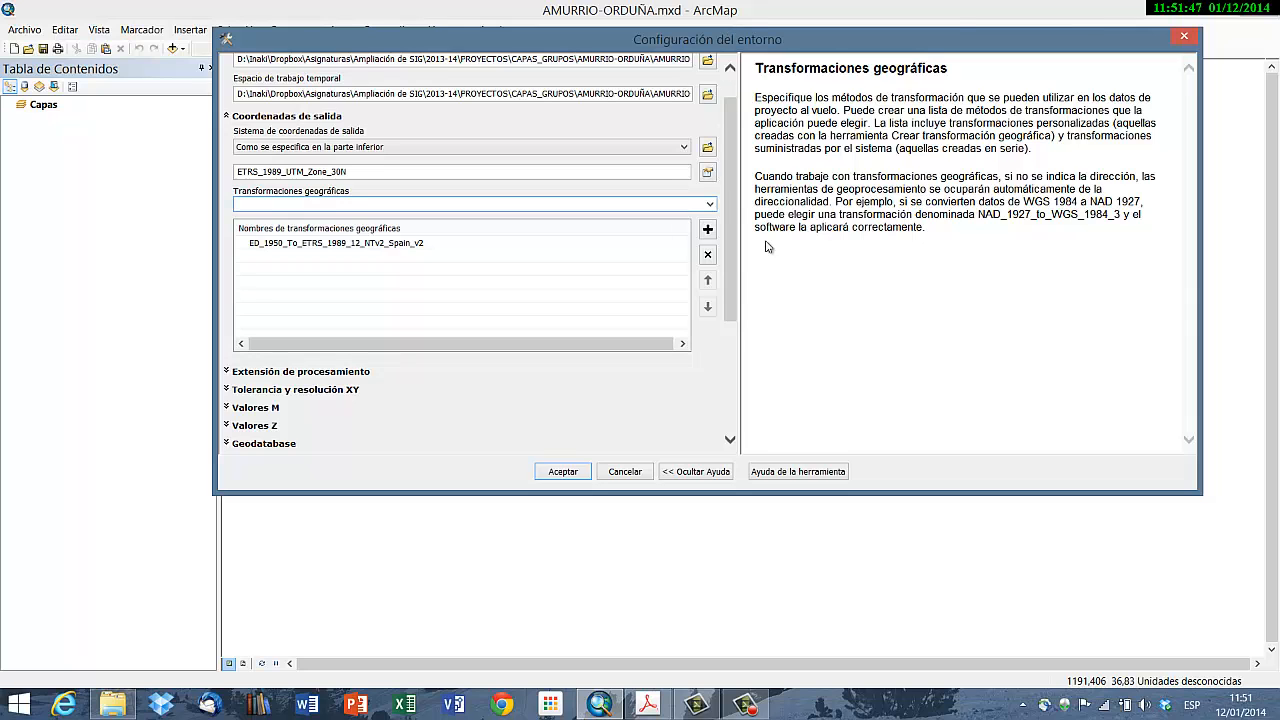
{"action": "left_click", "coordinate": [286, 378]}
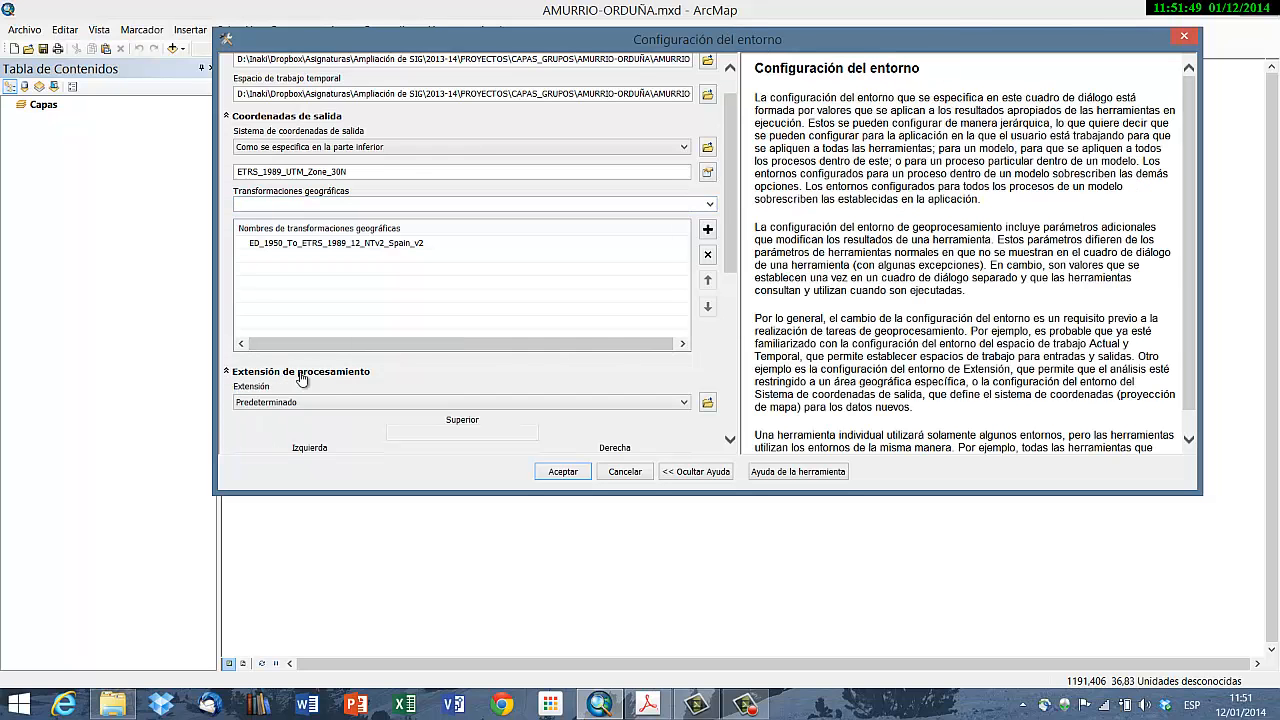
{"action": "scroll", "coordinate": [726, 290], "scroll_direction": "down", "scroll_amount": 3}
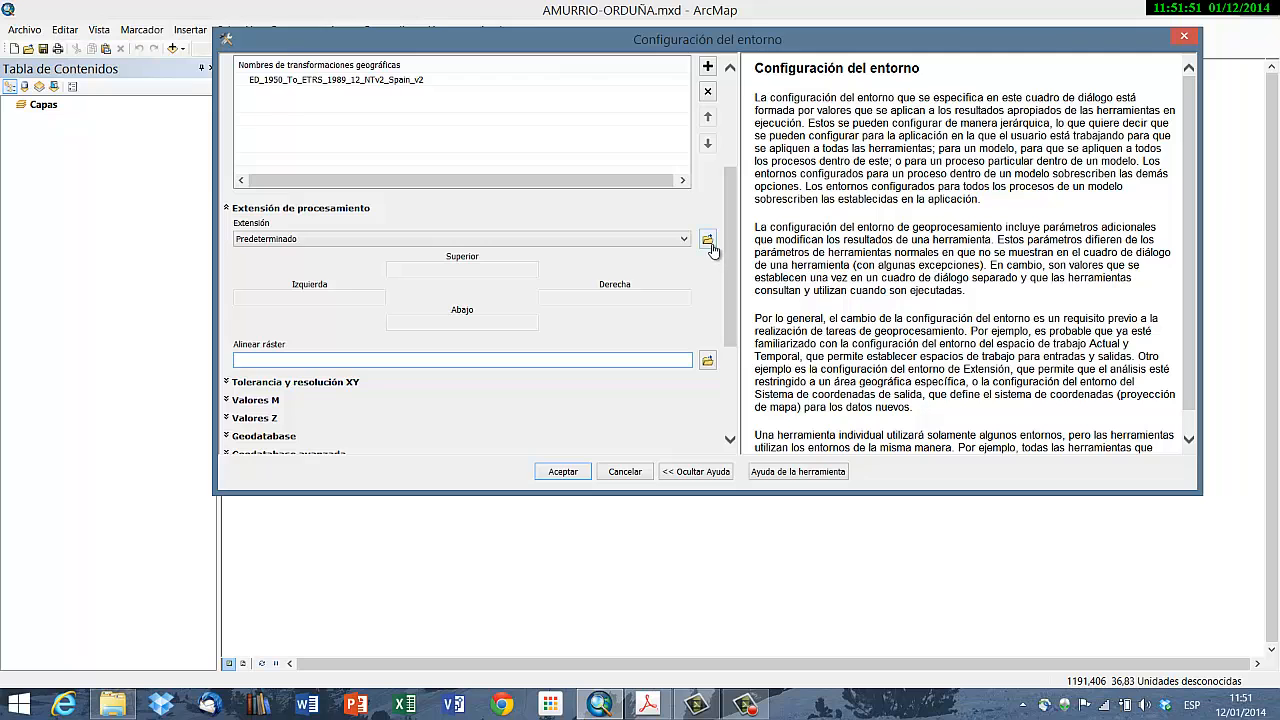
{"action": "left_click", "coordinate": [707, 242]}
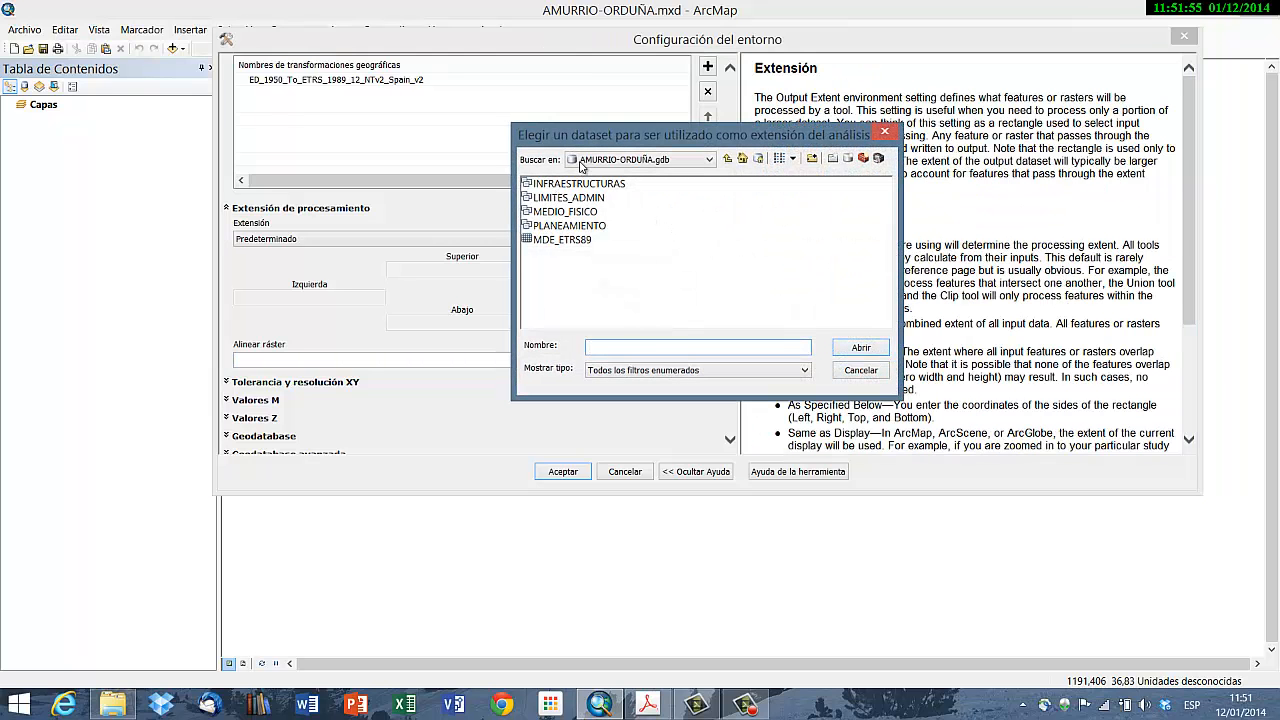
{"action": "left_click_drag", "start_coordinate": [592, 140], "coordinate": [558, 154]}
{"action": "double_click", "coordinate": [533, 214]}
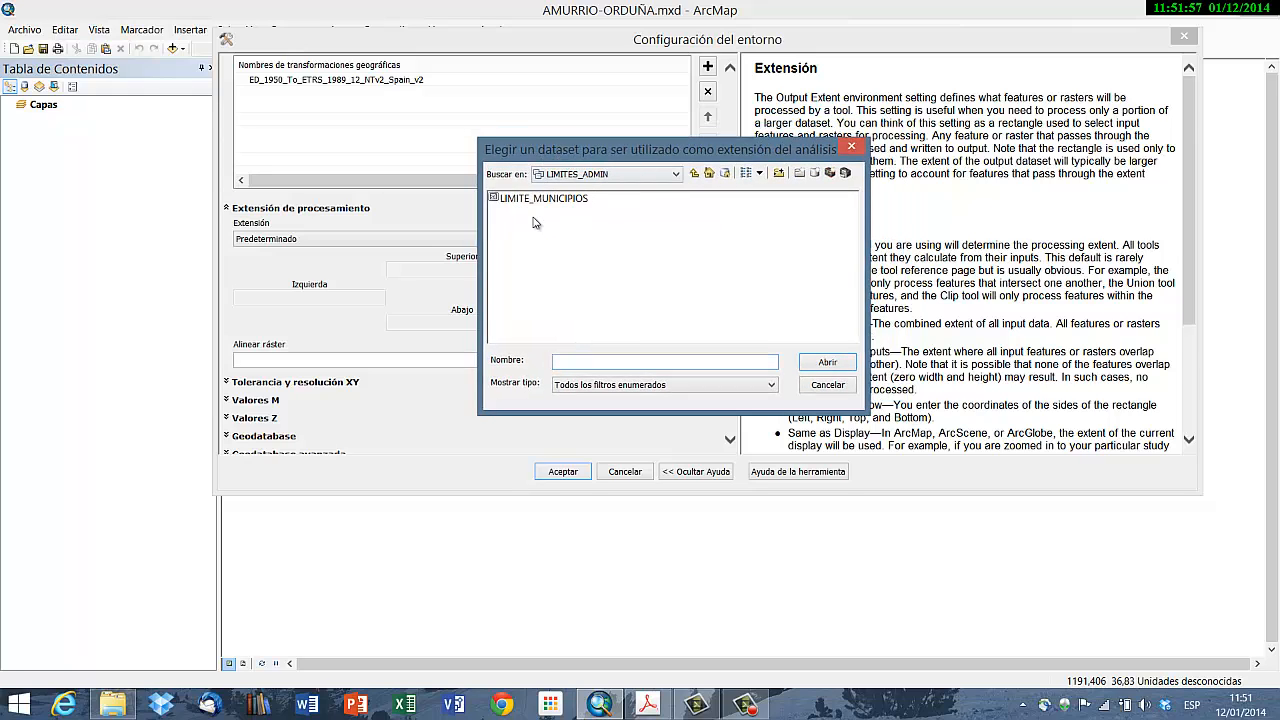
{"action": "left_click", "coordinate": [513, 204]}
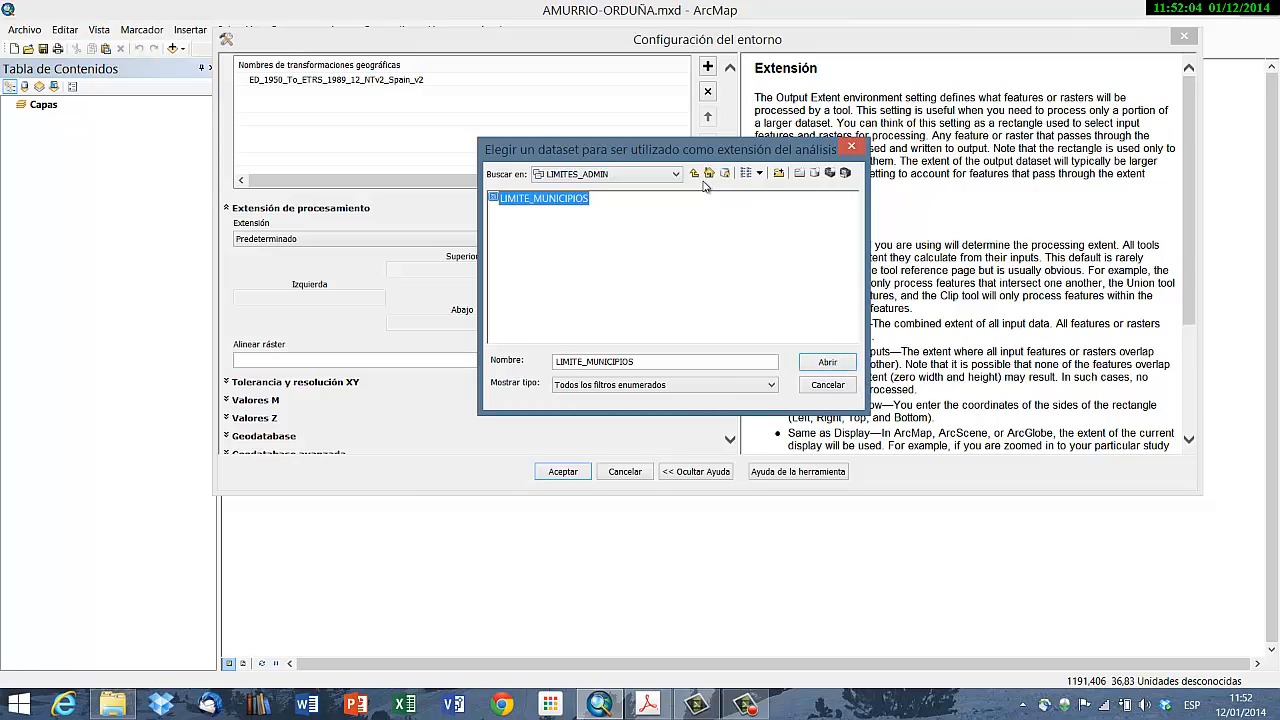
{"action": "left_click", "coordinate": [836, 366]}
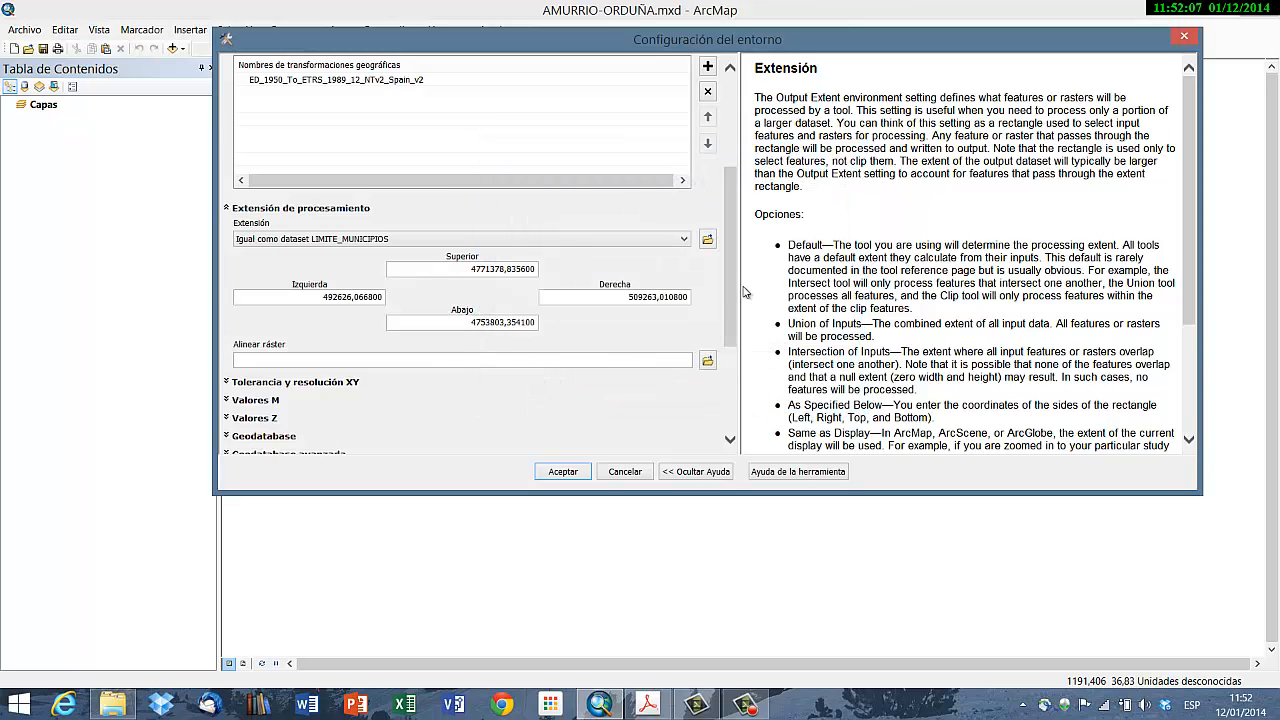
Step: Set the raster analysis cell size to a specified value of 5
{"action": "left_click_drag", "start_coordinate": [737, 298], "coordinate": [733, 388]}
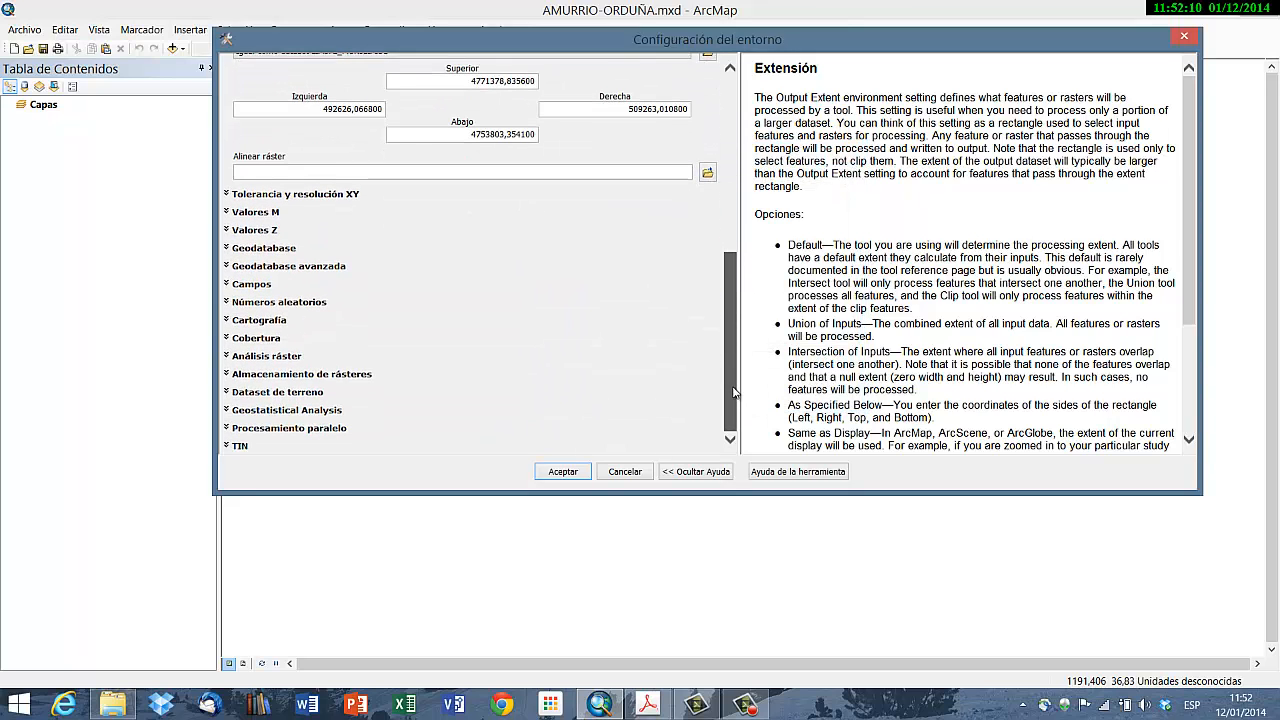
{"action": "left_click", "coordinate": [262, 357]}
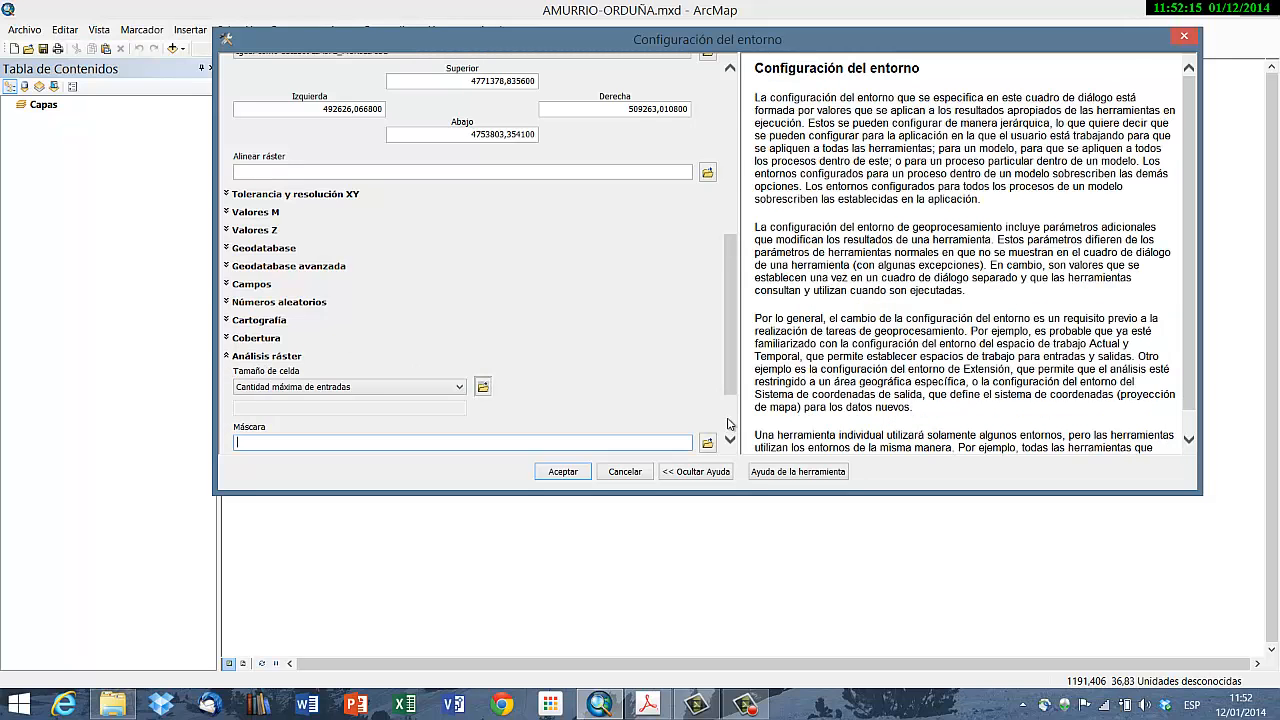
{"action": "scroll", "coordinate": [728, 424], "scroll_direction": "down", "scroll_amount": 3}
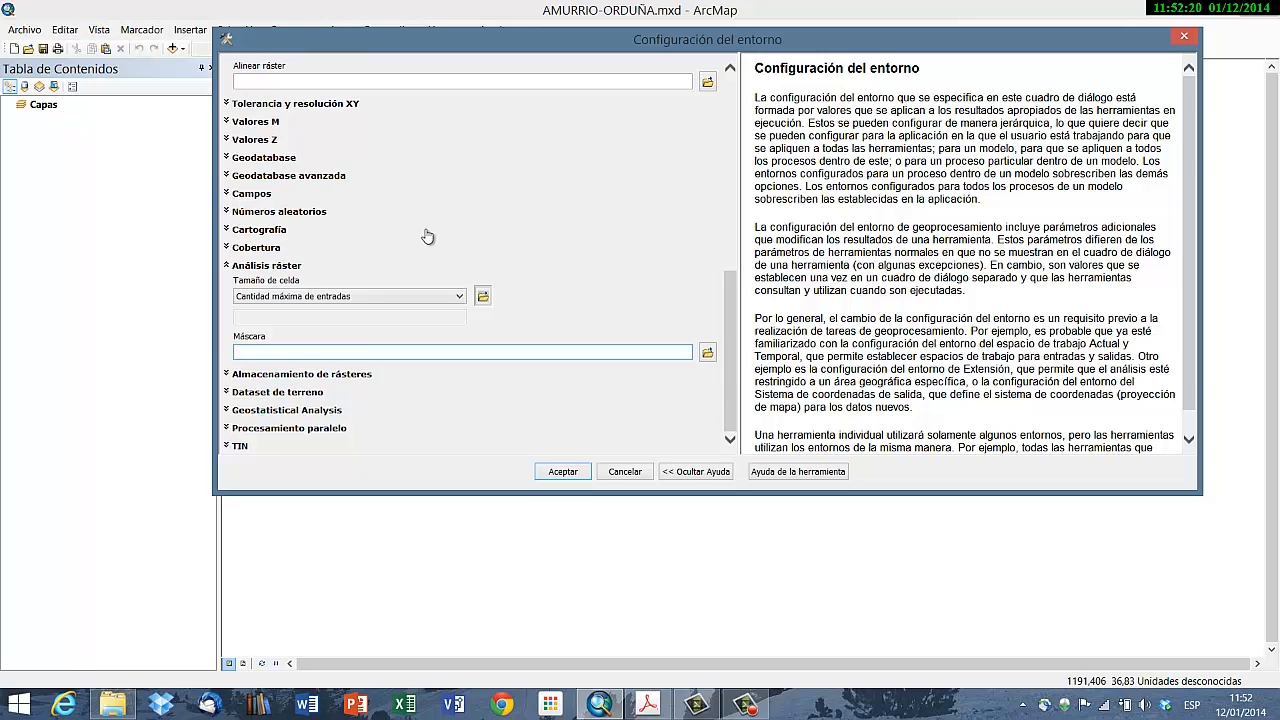
{"action": "left_click", "coordinate": [443, 298]}
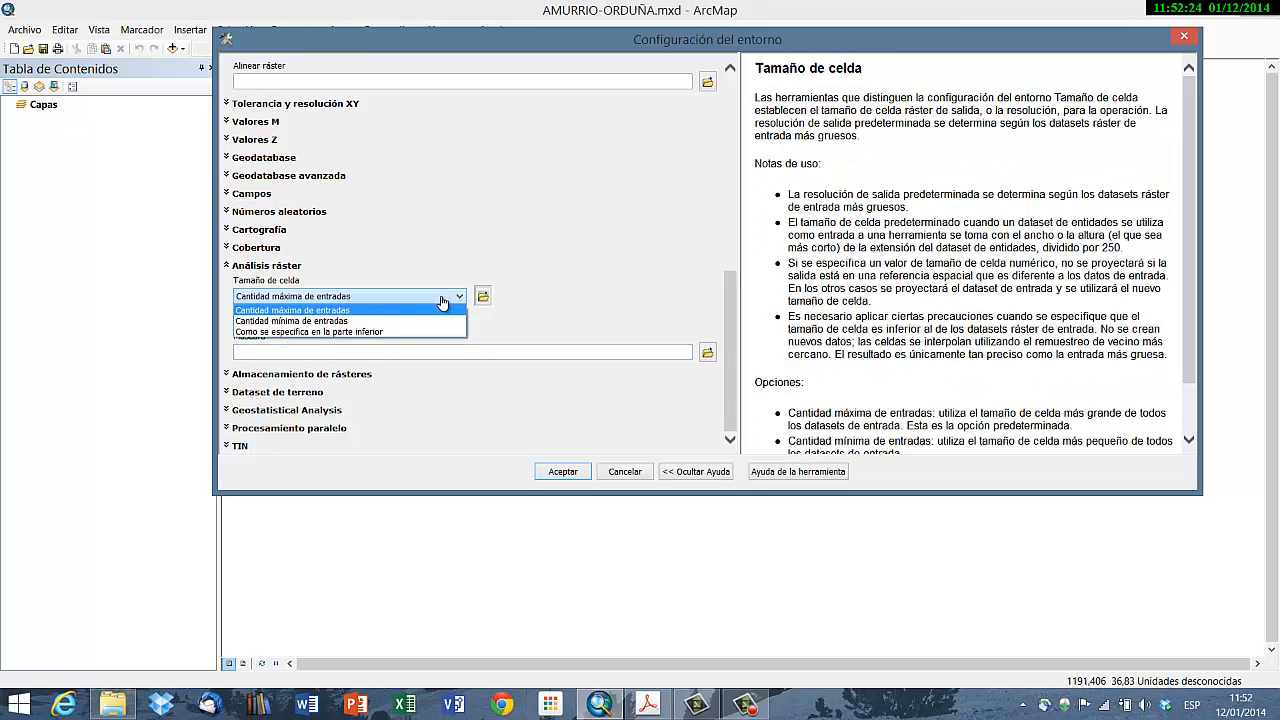
{"action": "left_click", "coordinate": [385, 333]}
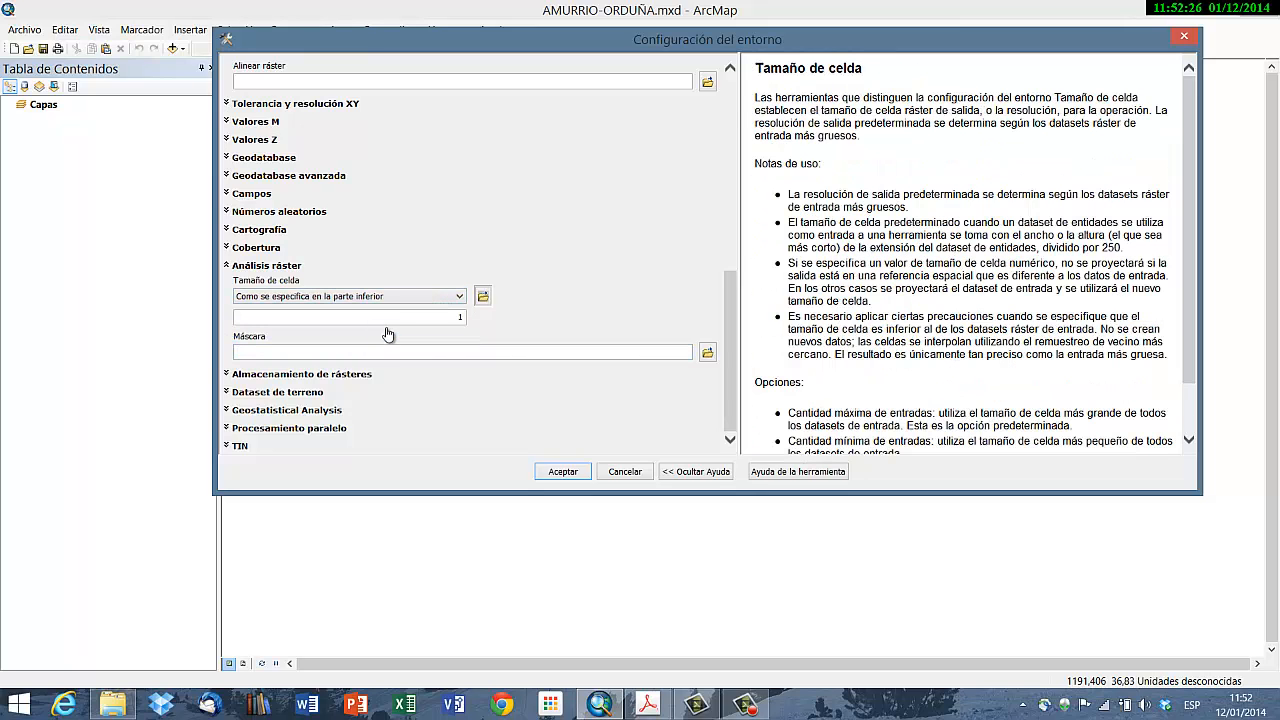
{"action": "left_click", "coordinate": [437, 318]}
Step: Set the raster analysis mask to the LIMITE_MUNICIPIOS feature class in the LIMITES_ADMIN dataset of AMURRIO-ORDUÑA.gdb
{"action": "left_click", "coordinate": [706, 353]}
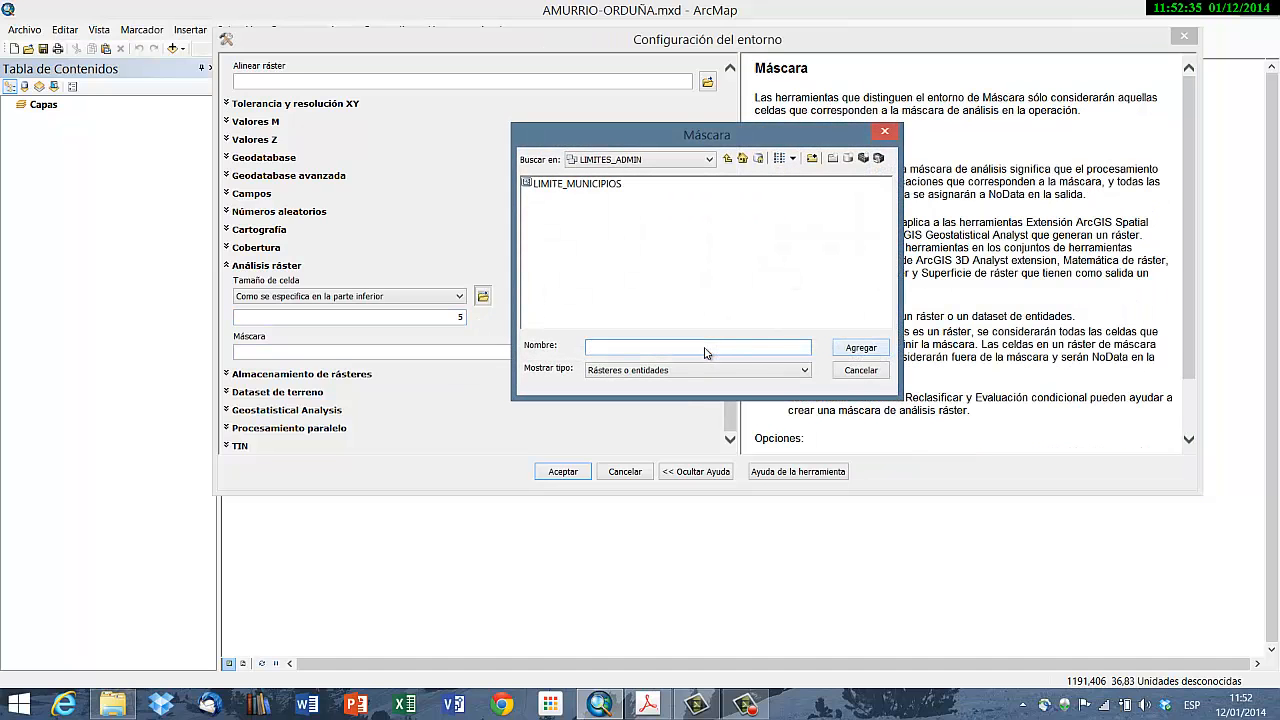
{"action": "left_click", "coordinate": [727, 158]}
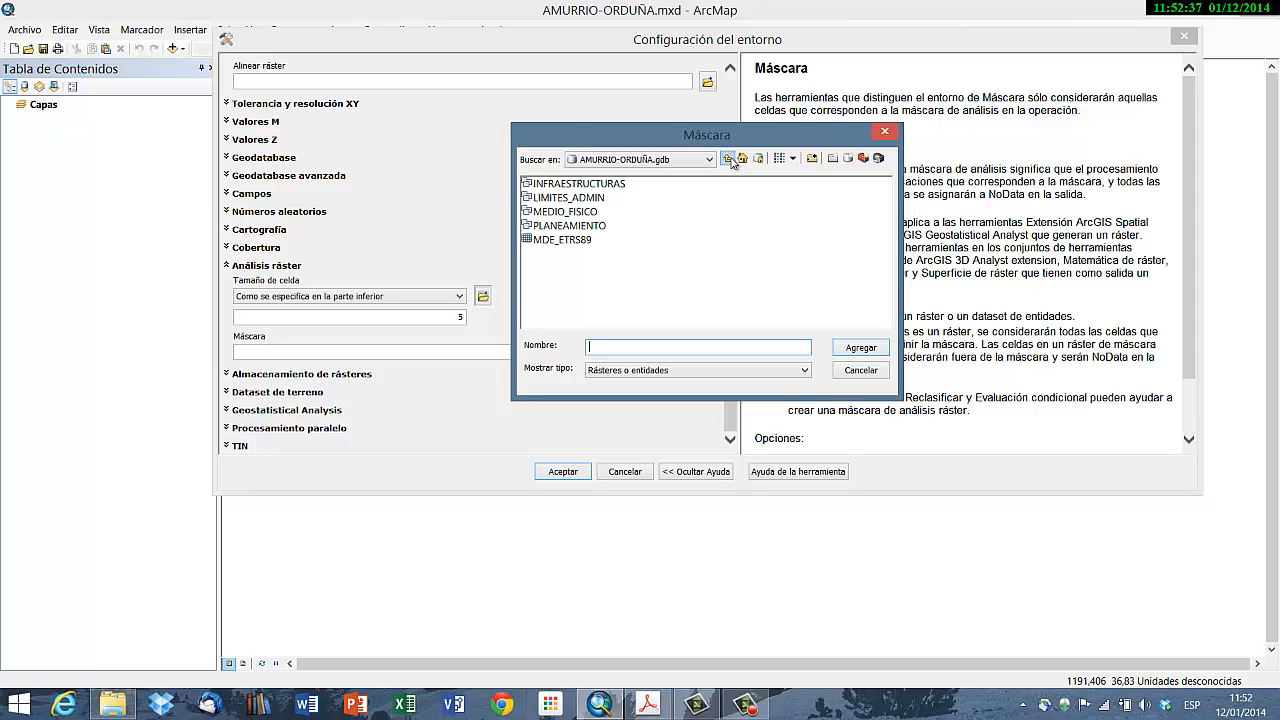
{"action": "double_click", "coordinate": [560, 199]}
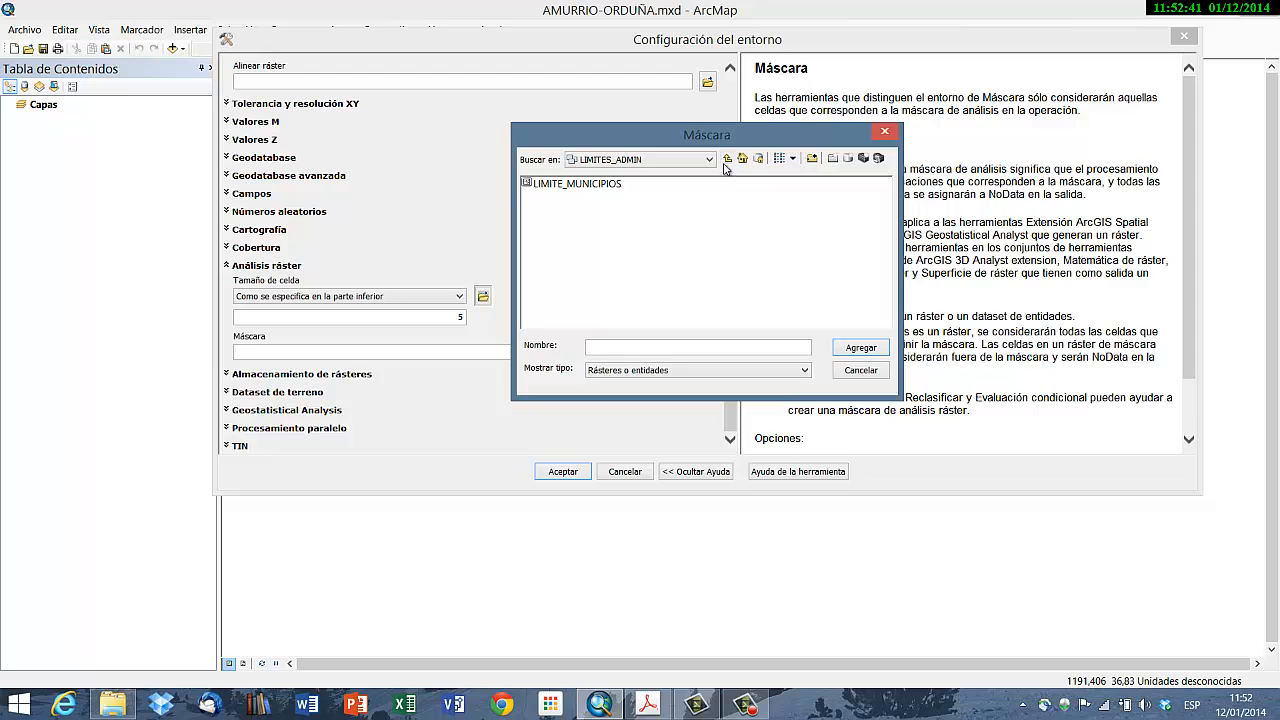
{"action": "left_click", "coordinate": [550, 189]}
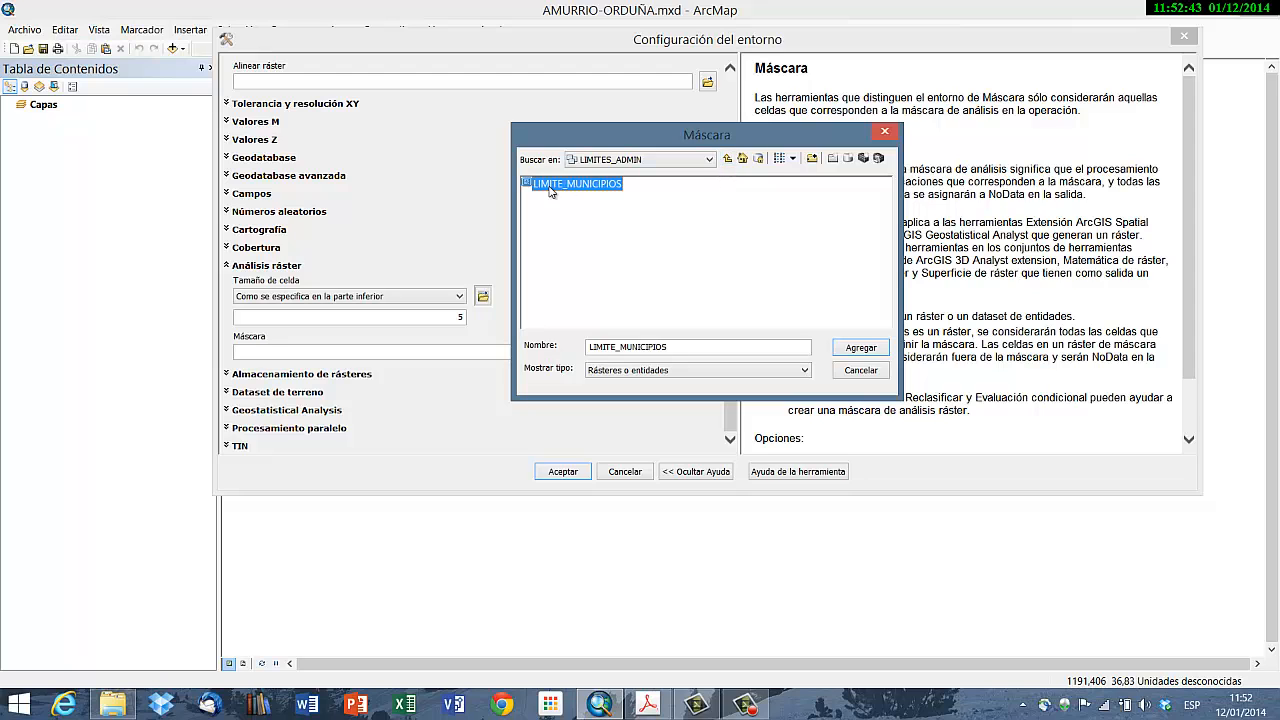
{"action": "left_click", "coordinate": [855, 349]}
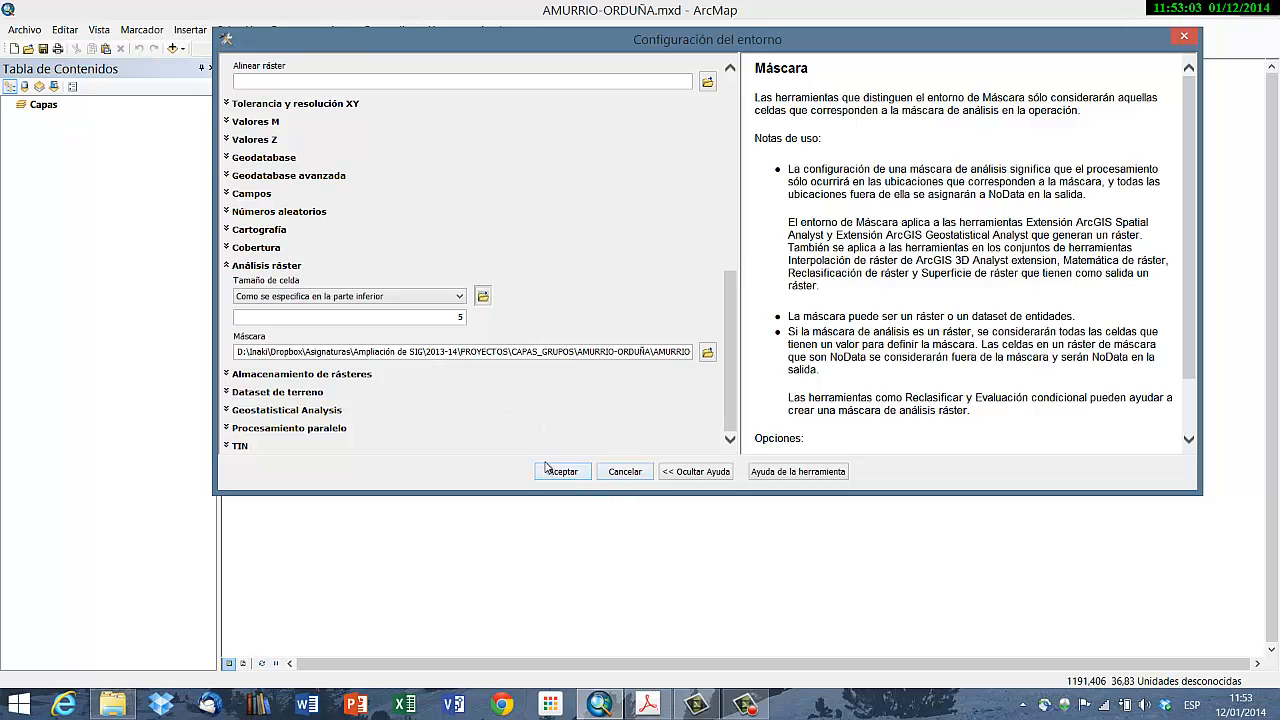
Step: Review the raster storage options and accept the geoprocessing environment settings
{"action": "left_click", "coordinate": [263, 374]}
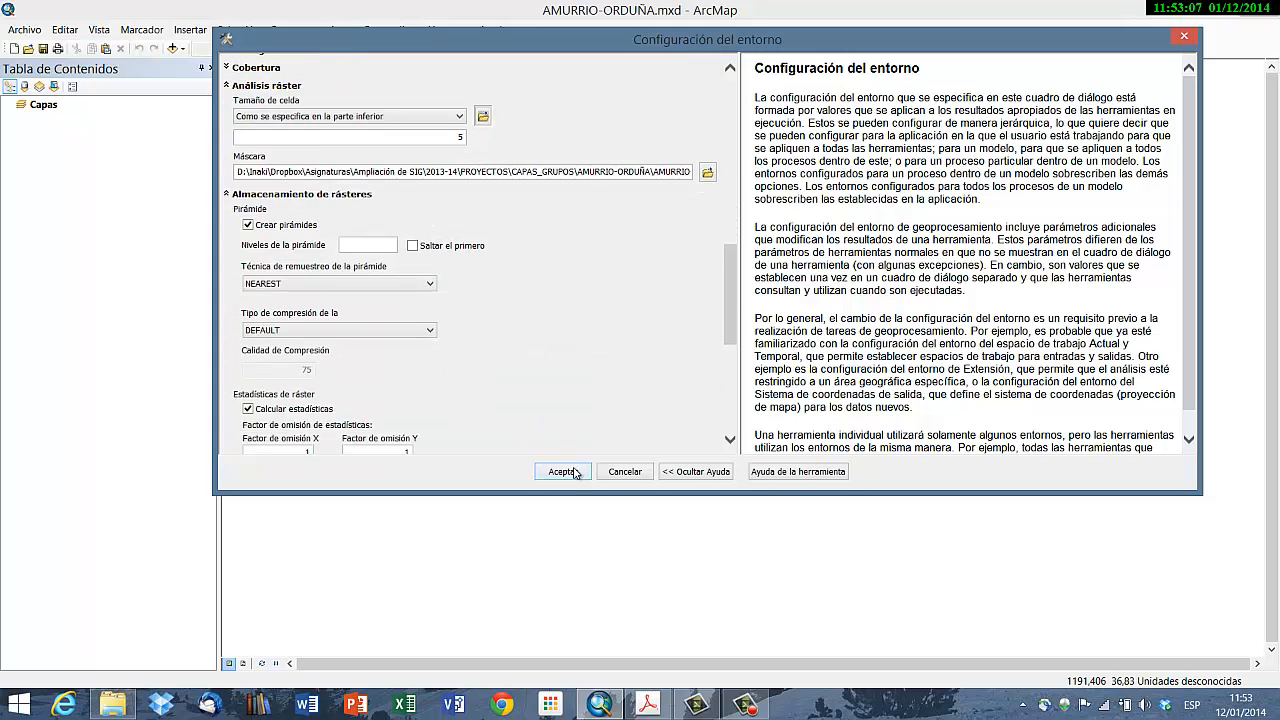
{"action": "scroll", "coordinate": [728, 419], "scroll_direction": "down", "scroll_amount": 5}
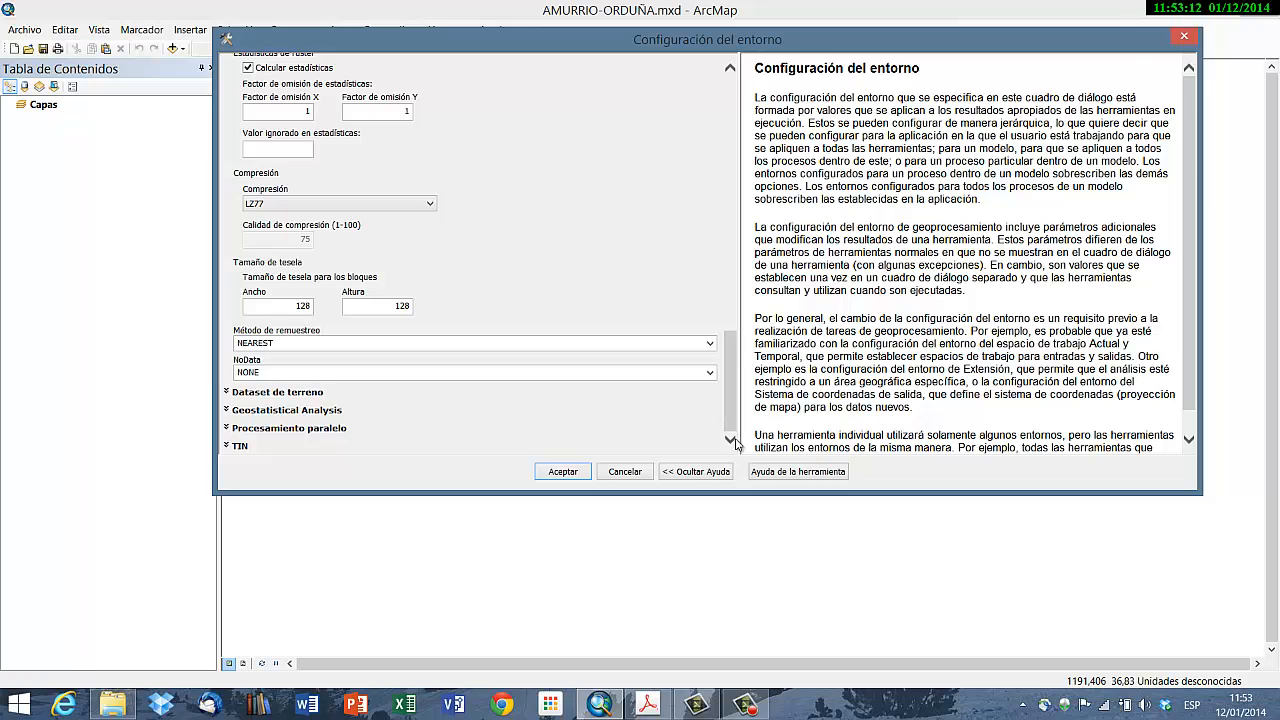
{"action": "left_click", "coordinate": [563, 474]}
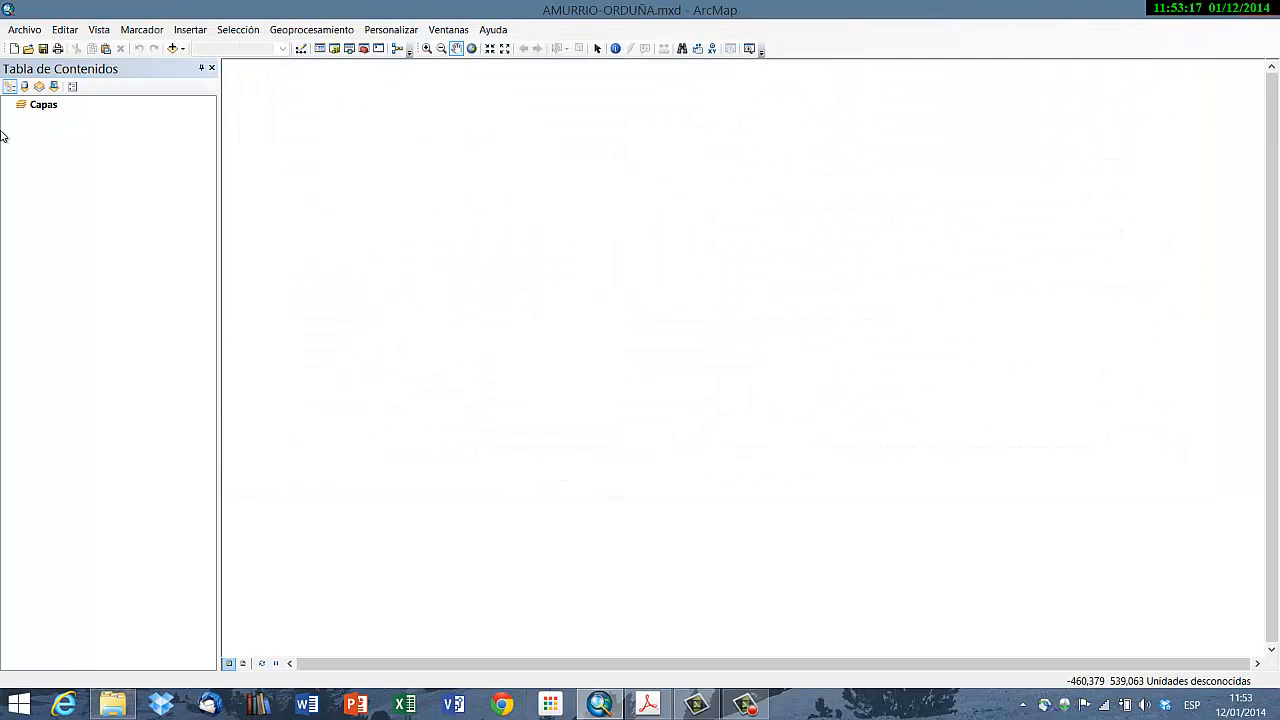
Step: Set the coordinate system of the Capas data frame to ETRS 1989 UTM Zone 30N
{"action": "left_click", "coordinate": [46, 105]}
{"action": "double_click", "coordinate": [46, 105]}
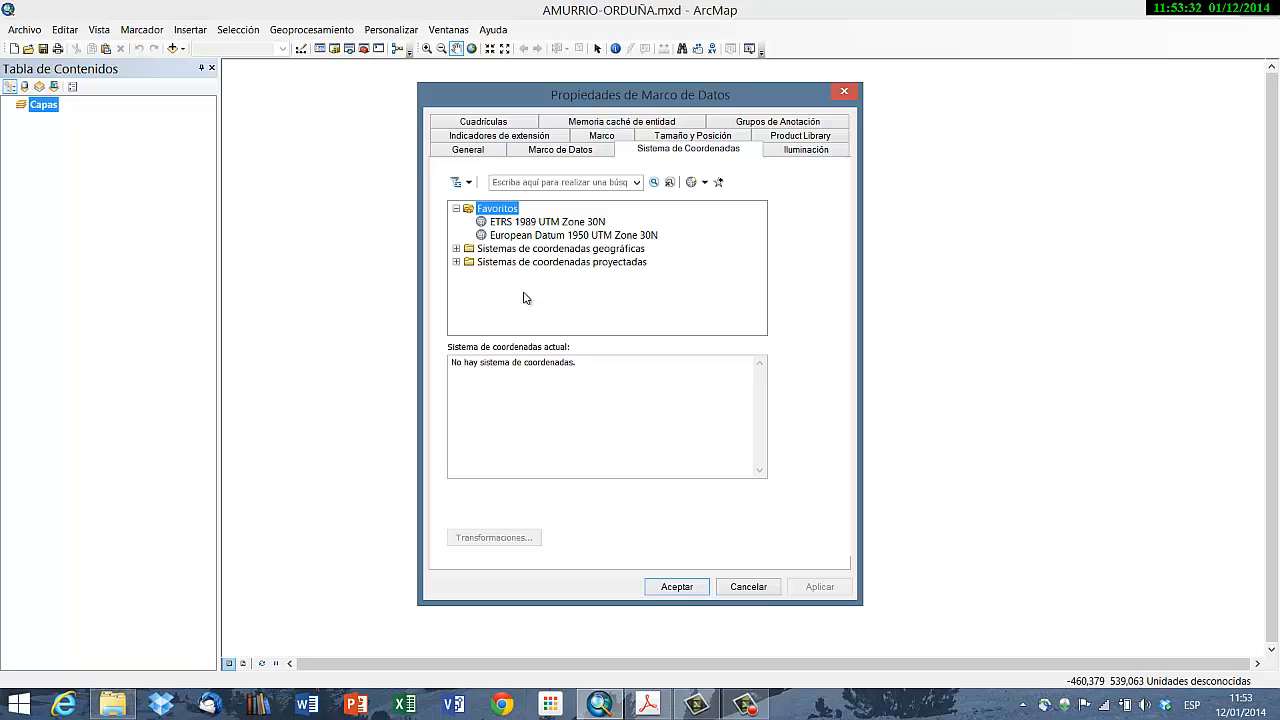
{"action": "left_click", "coordinate": [542, 226]}
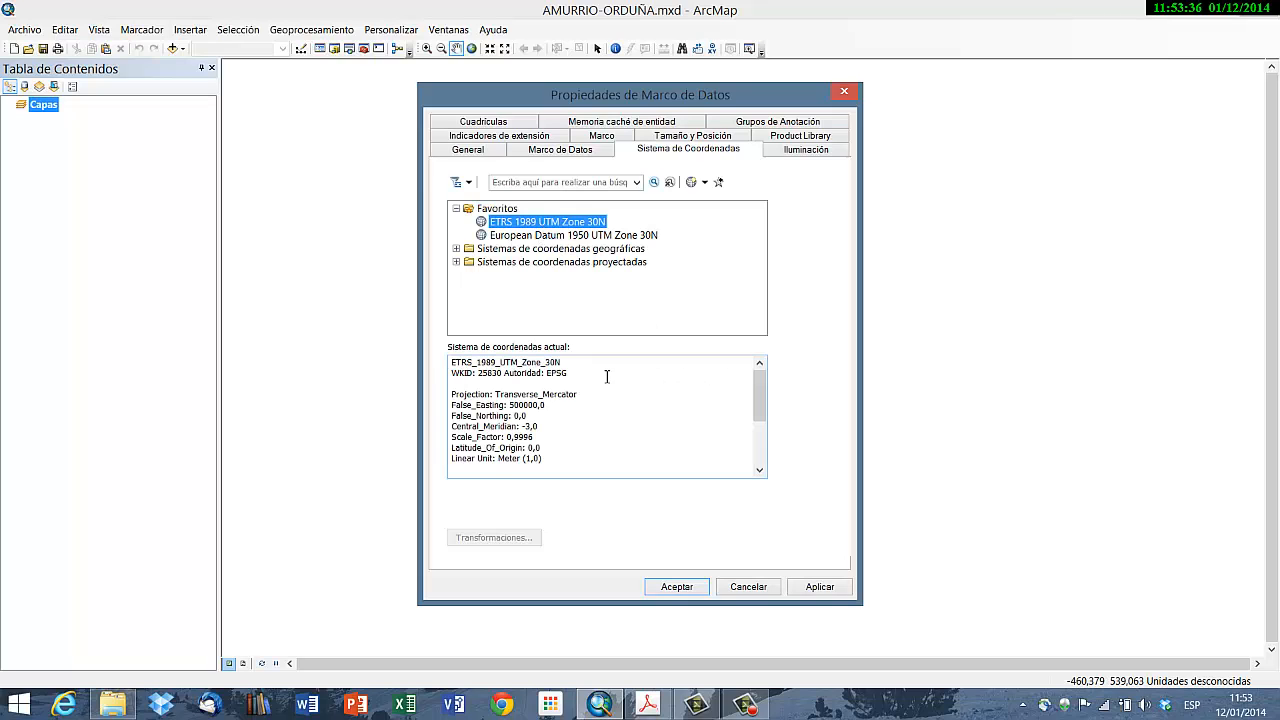
{"action": "left_click", "coordinate": [820, 590]}
{"action": "left_click", "coordinate": [688, 585]}
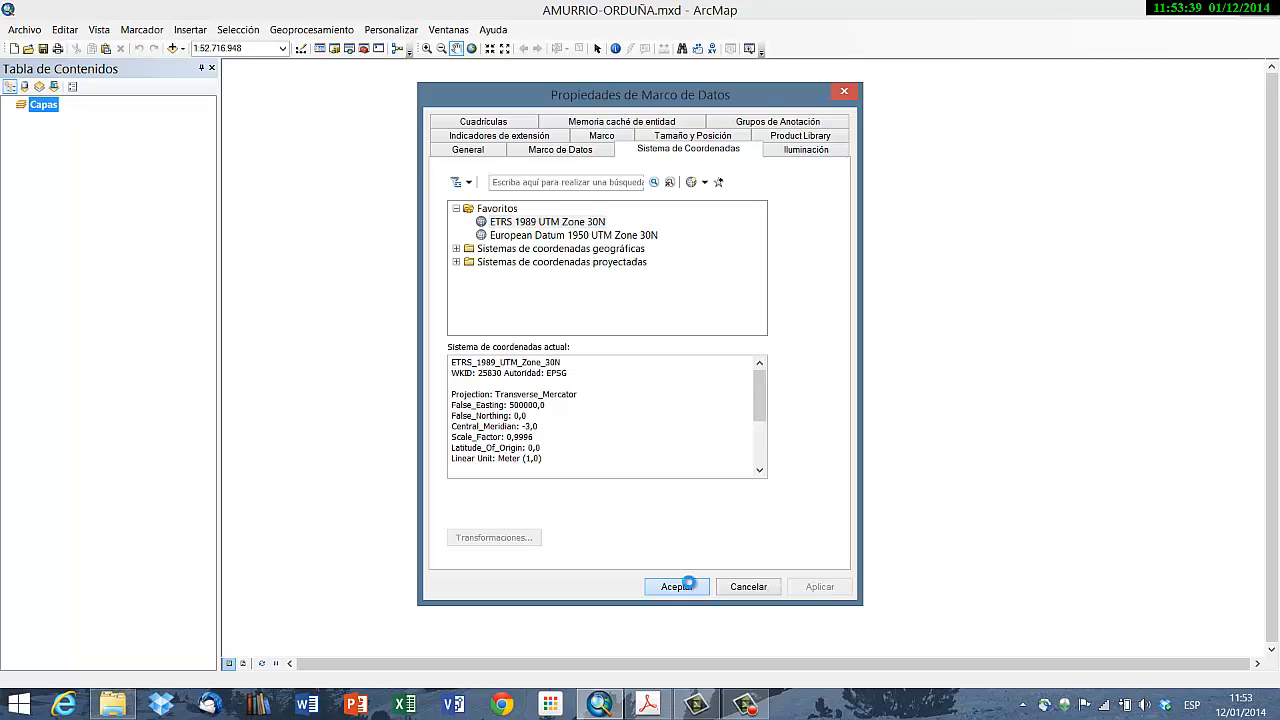
Step: Examine the feature classes in the INFRAESTRUCTURAS, LIMITES_ADMIN, MEDIO_FISICO and PLANEAMIENTO datasets of AMURRIO-ORDUÑA.gdb in the Catalog
{"action": "left_click", "coordinate": [335, 49]}
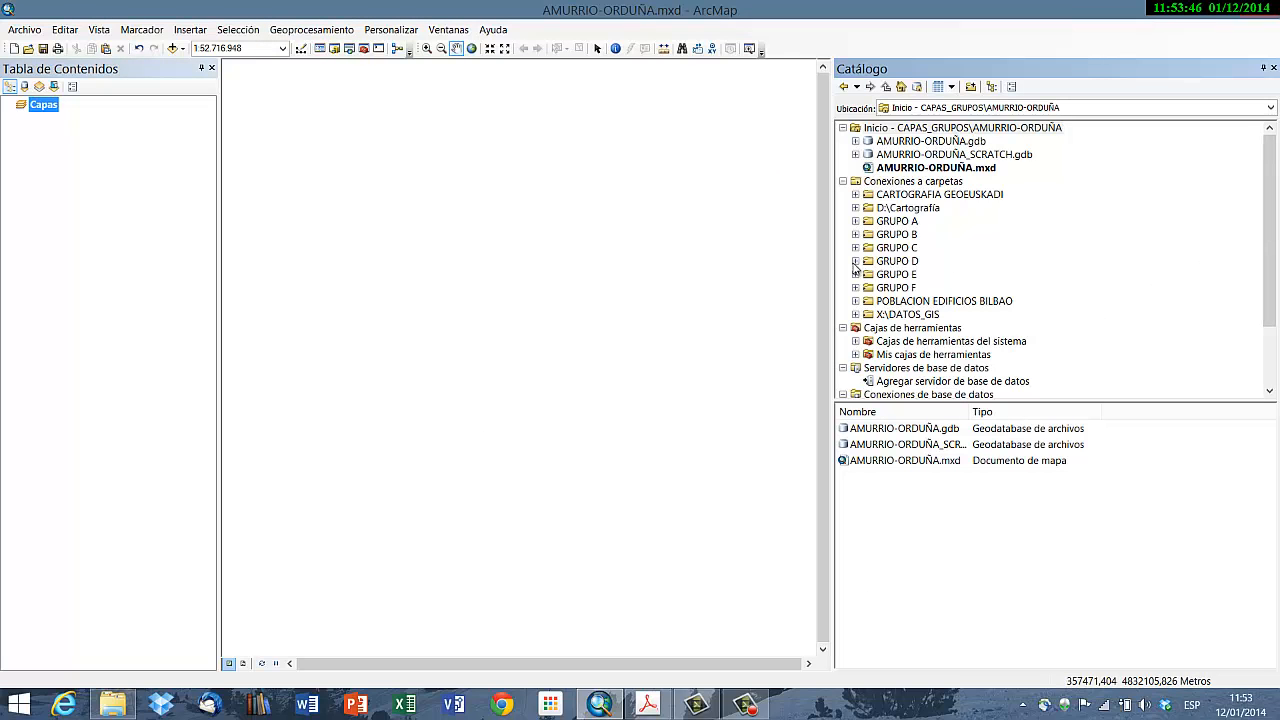
{"action": "left_click", "coordinate": [842, 181]}
{"action": "left_click", "coordinate": [855, 141]}
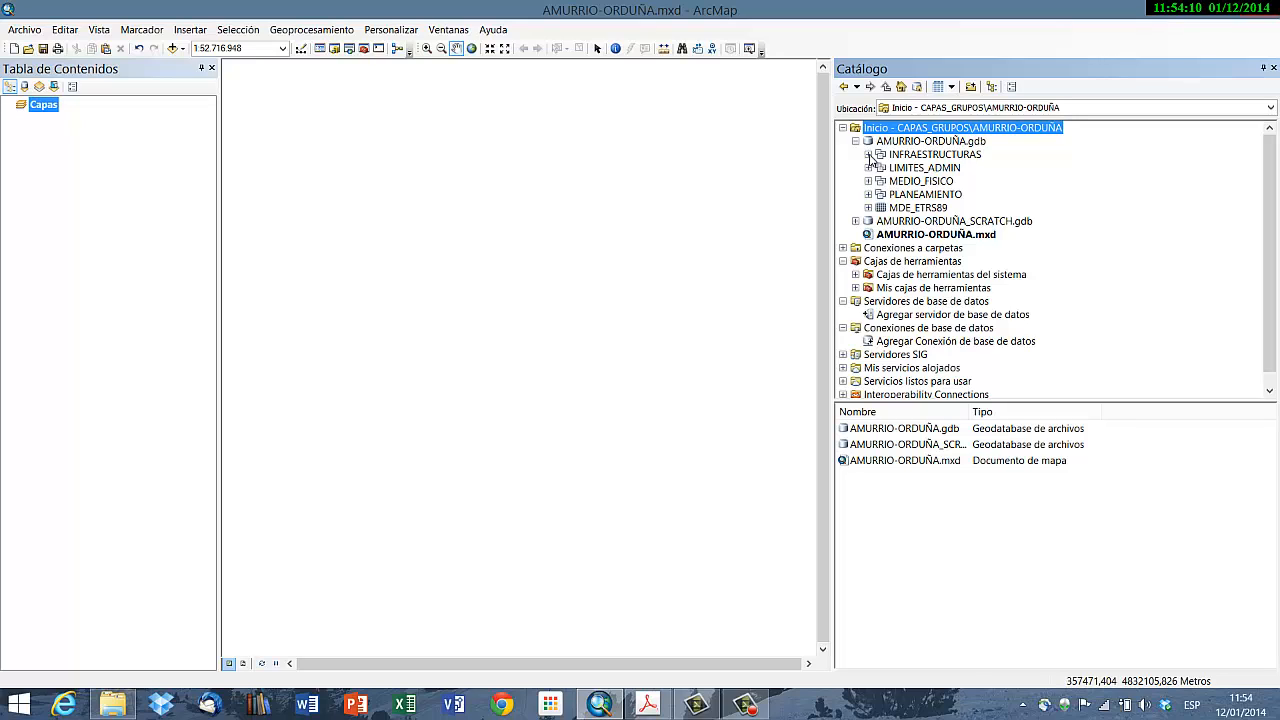
{"action": "left_click", "coordinate": [869, 155]}
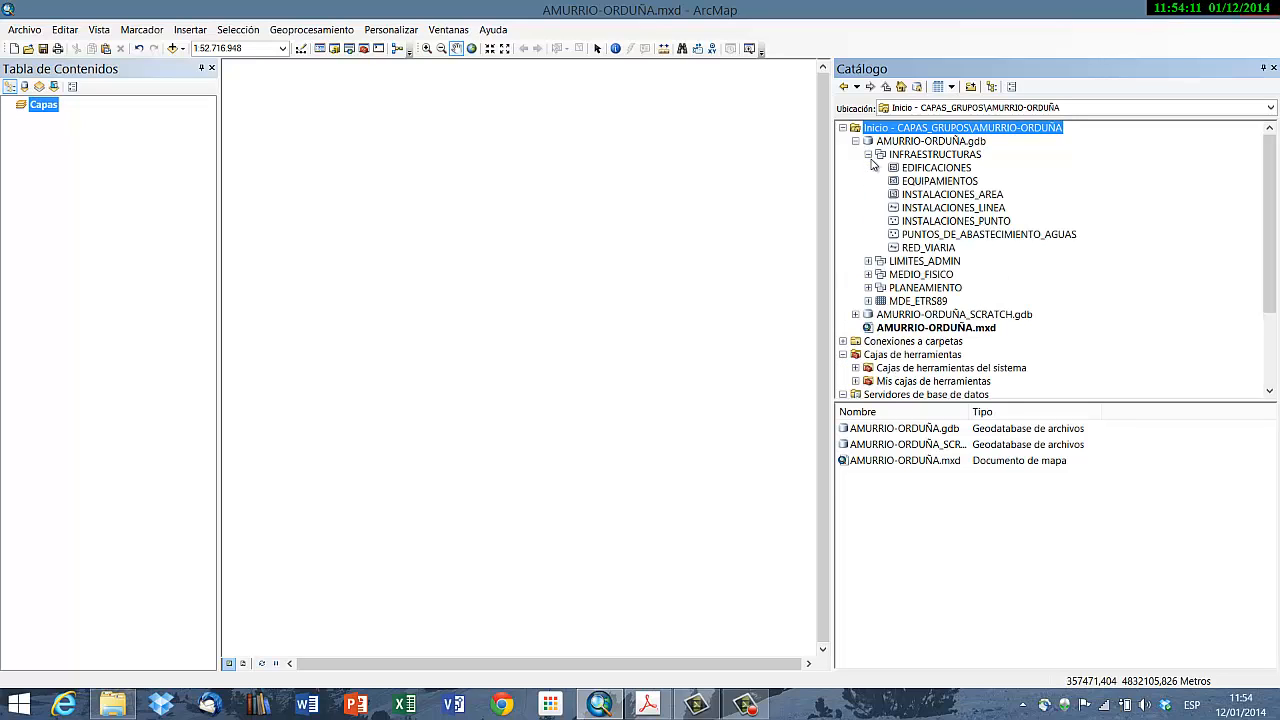
{"action": "left_click", "coordinate": [868, 261]}
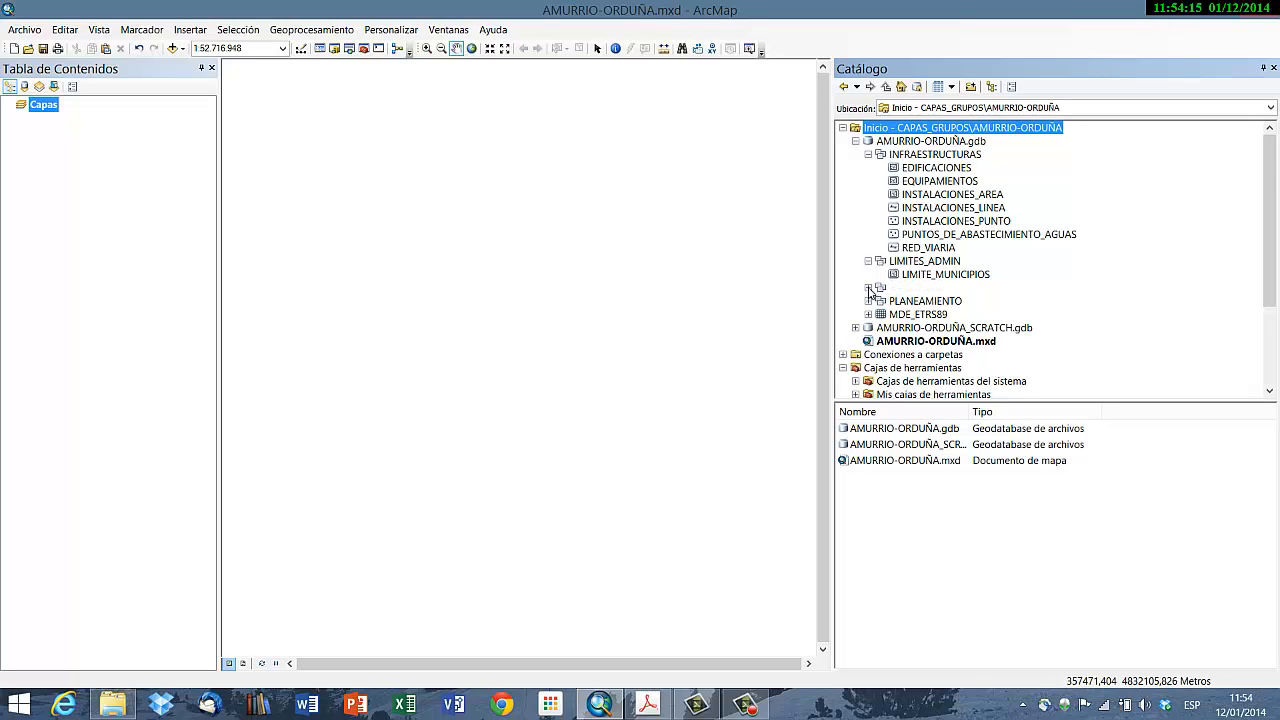
{"action": "left_click", "coordinate": [868, 288]}
{"action": "scroll", "coordinate": [869, 290], "scroll_direction": "down", "scroll_amount": 3}
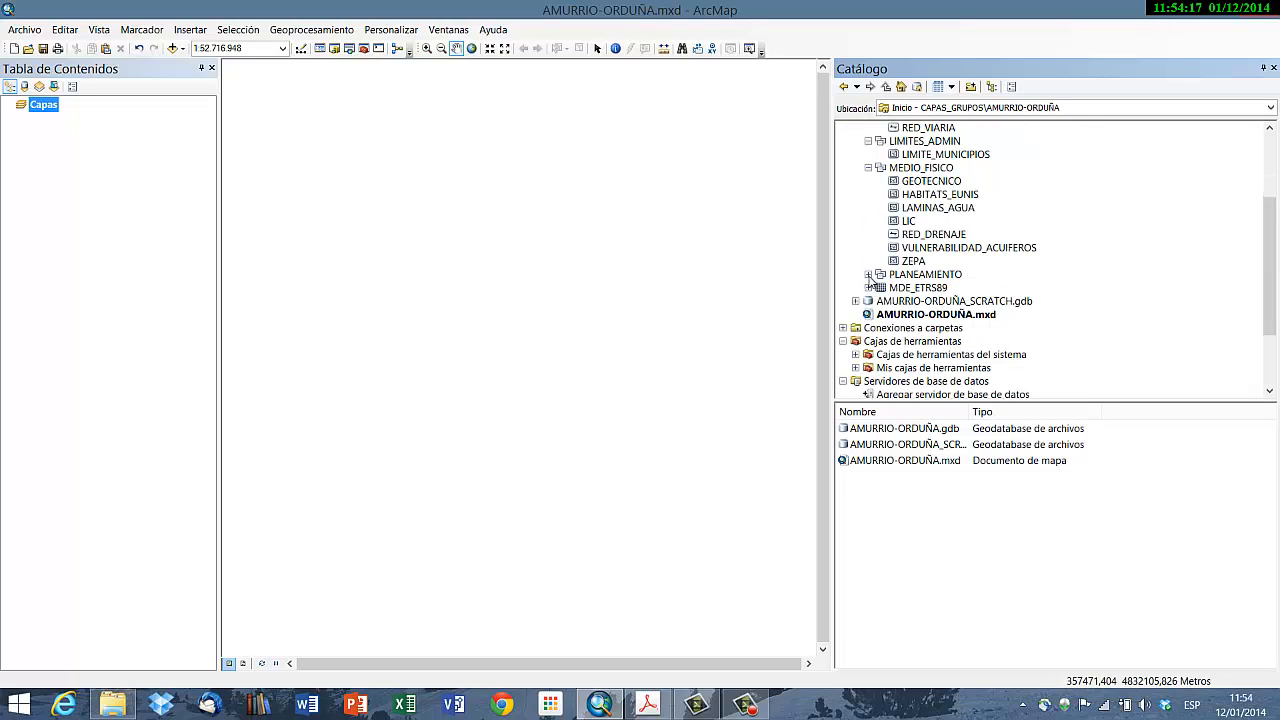
{"action": "left_click", "coordinate": [868, 275]}
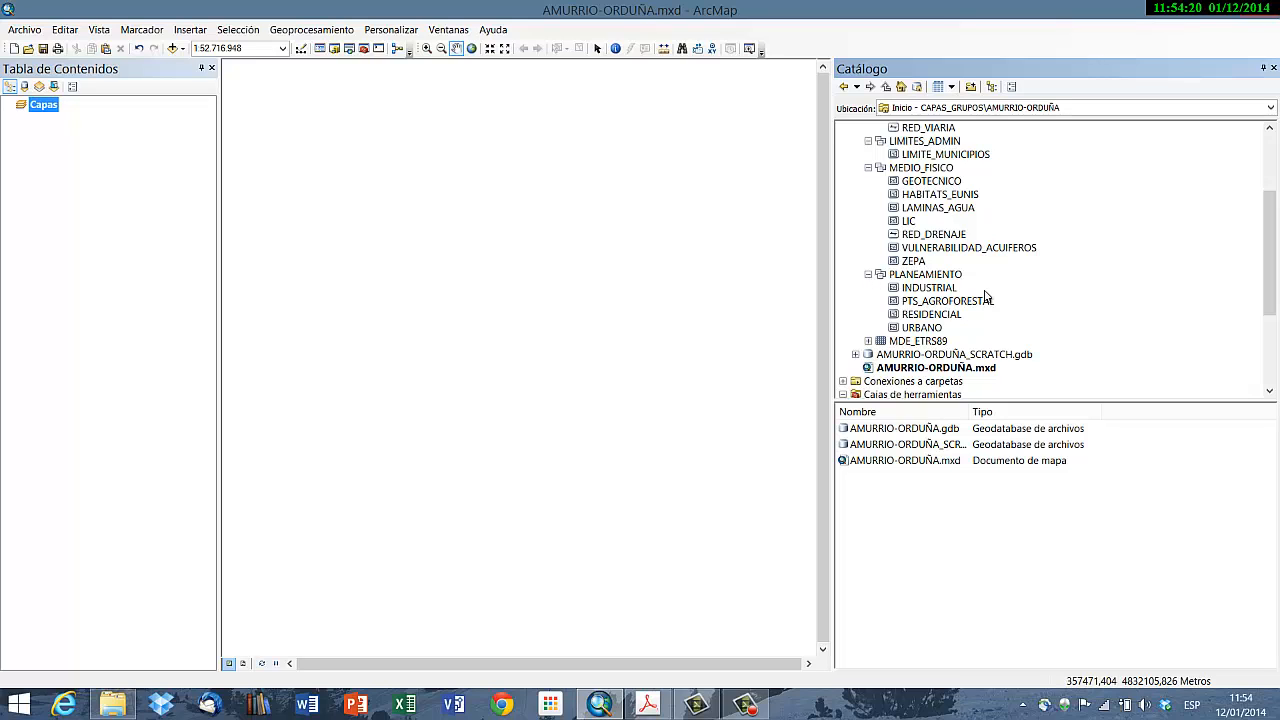
{"action": "scroll", "coordinate": [990, 297], "scroll_direction": "up", "scroll_amount": 3}
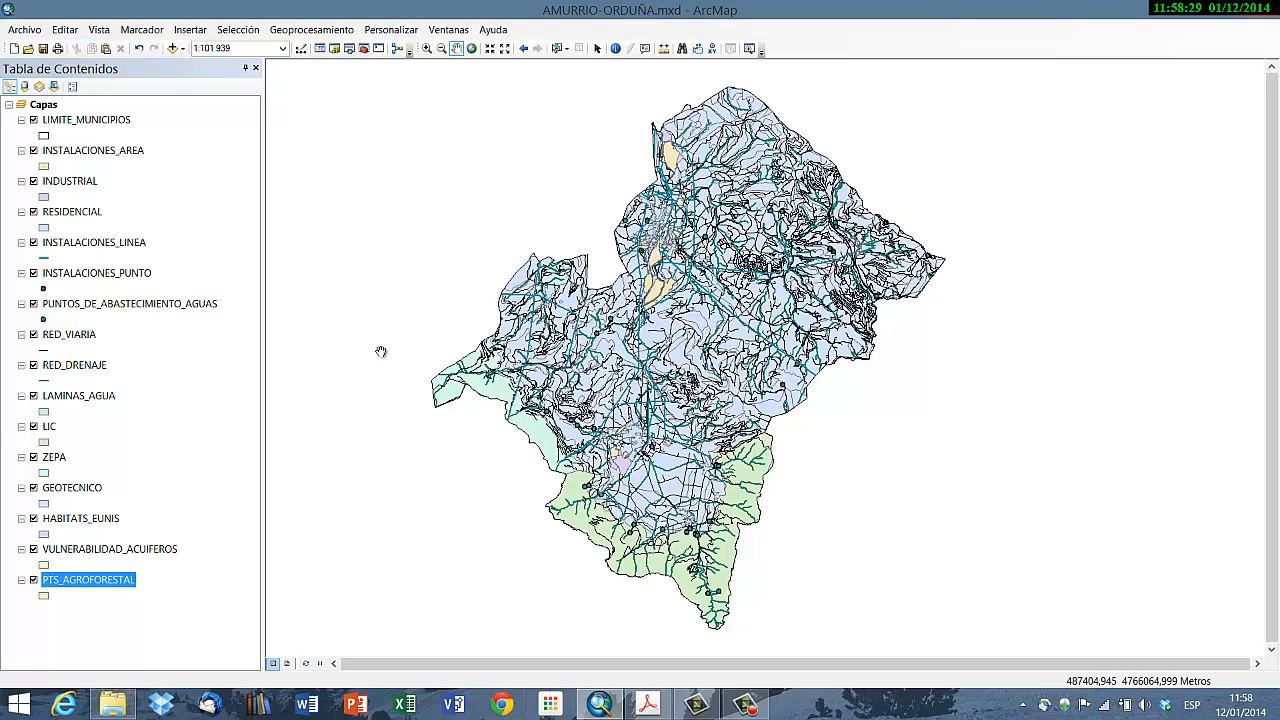
Step: Switch to Adobe Acrobat to review the limiting factors and criteria tables of the multicriteria evaluation PDF, then return to ArcMap
{"action": "left_click", "coordinate": [648, 704]}
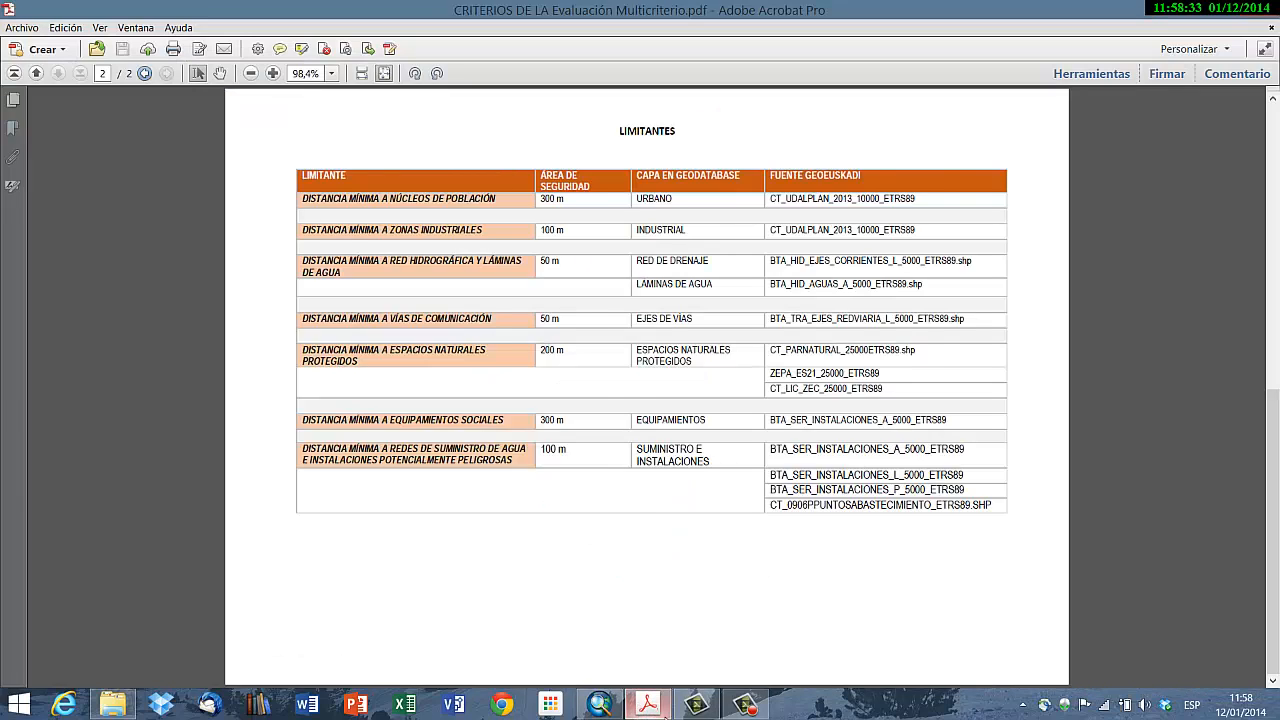
{"action": "scroll", "coordinate": [469, 287], "scroll_direction": "up", "scroll_amount": 3}
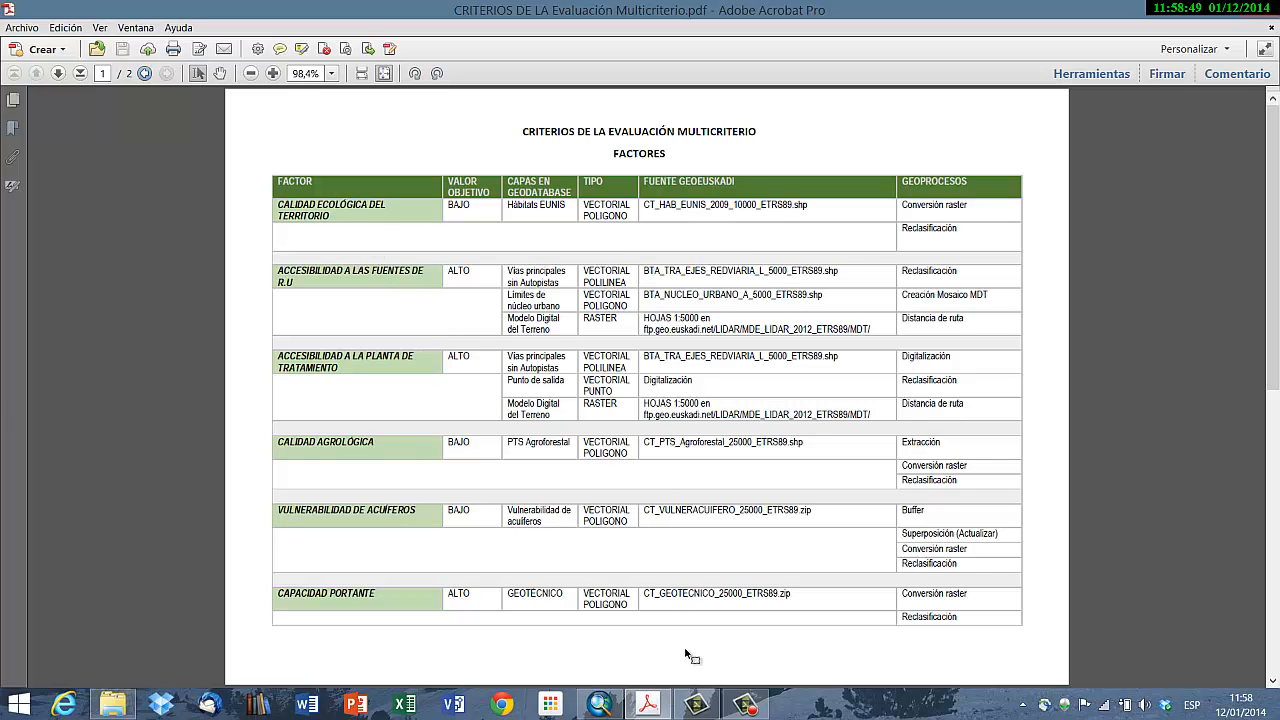
{"action": "left_click", "coordinate": [600, 705]}
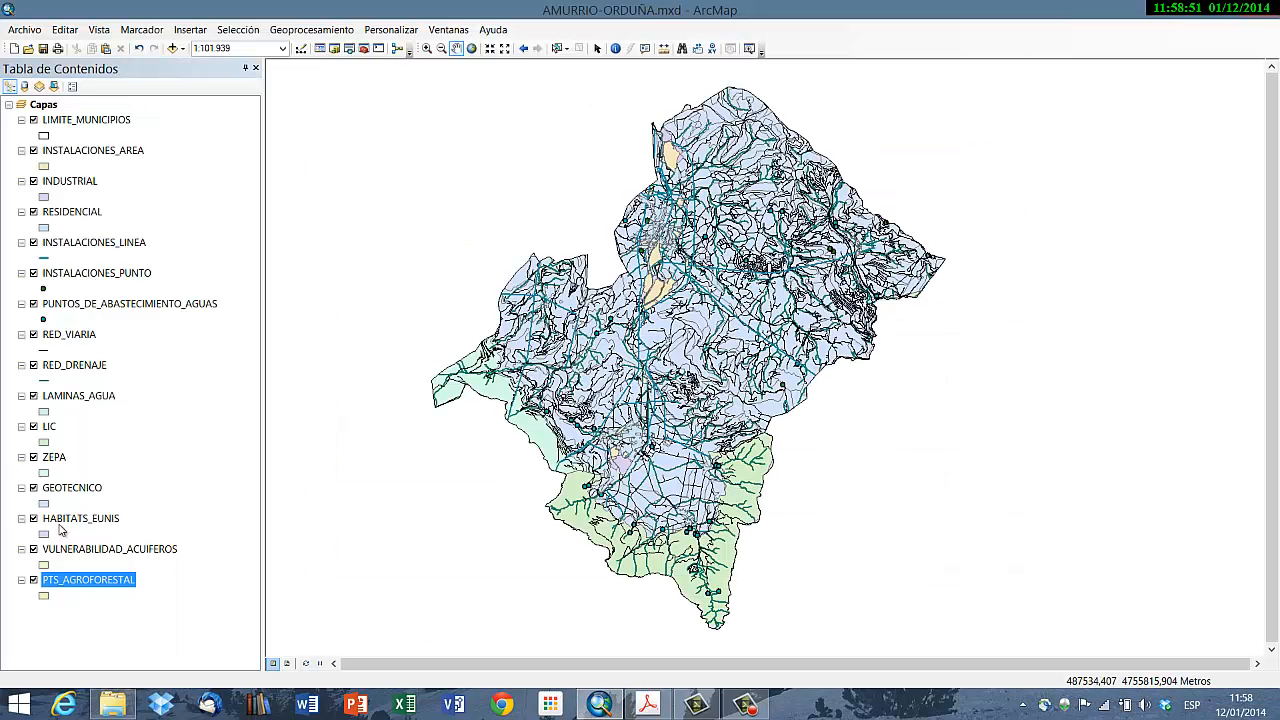
{"action": "left_click", "coordinate": [648, 705]}
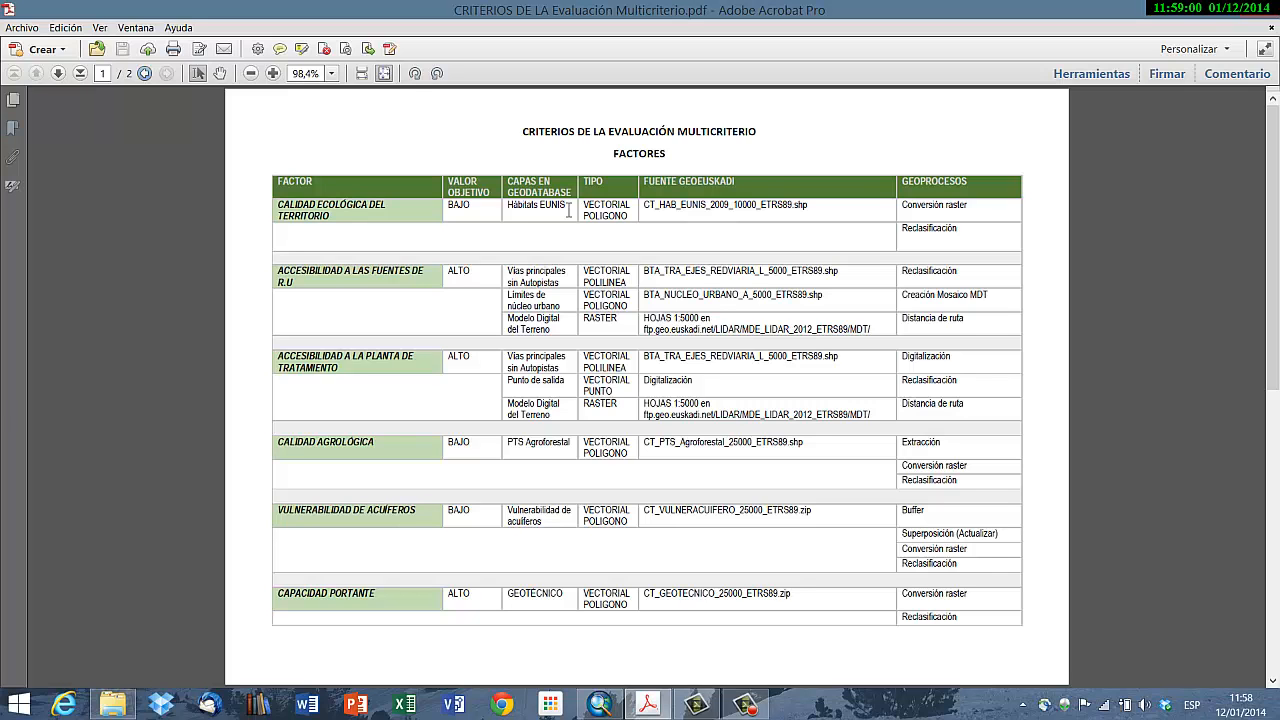
{"action": "left_click", "coordinate": [600, 705]}
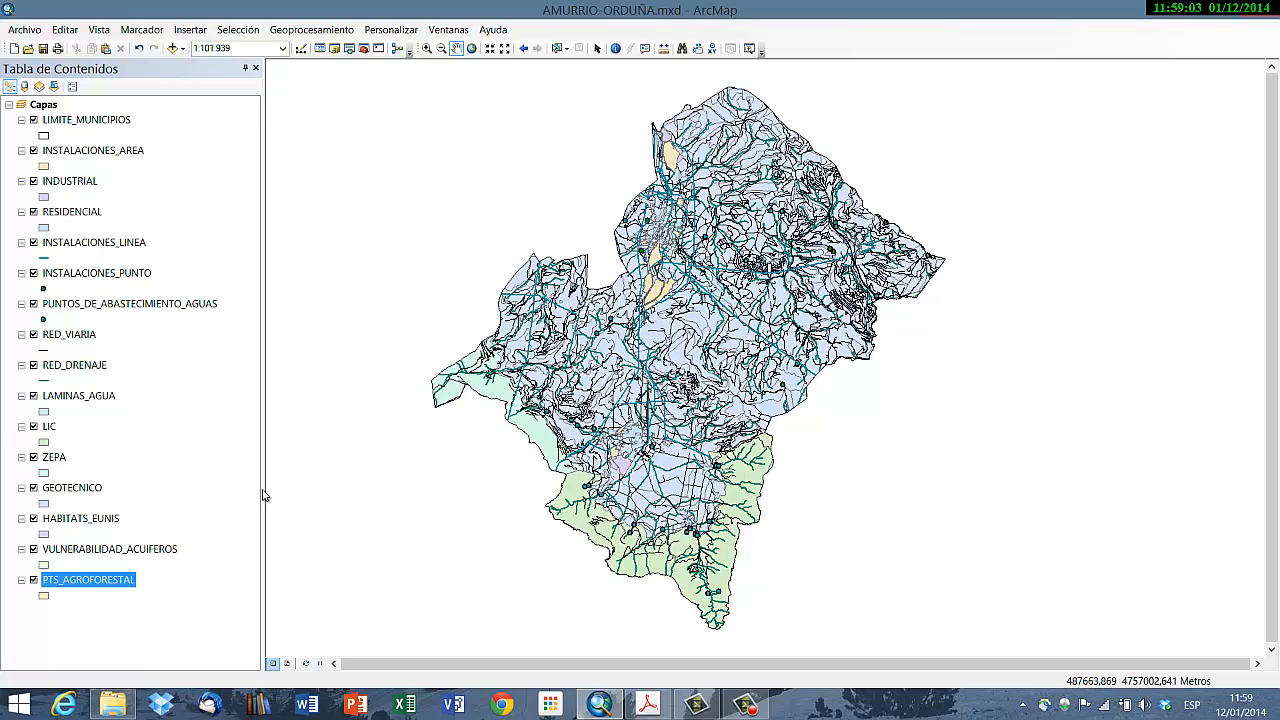
Step: Hide all map layers except LIMITE_MUNICIPIOS and HABITATS_EUNIS
{"action": "left_click", "coordinate": [92, 122]}
{"action": "left_click", "coordinate": [100, 582], "text": "shift"}
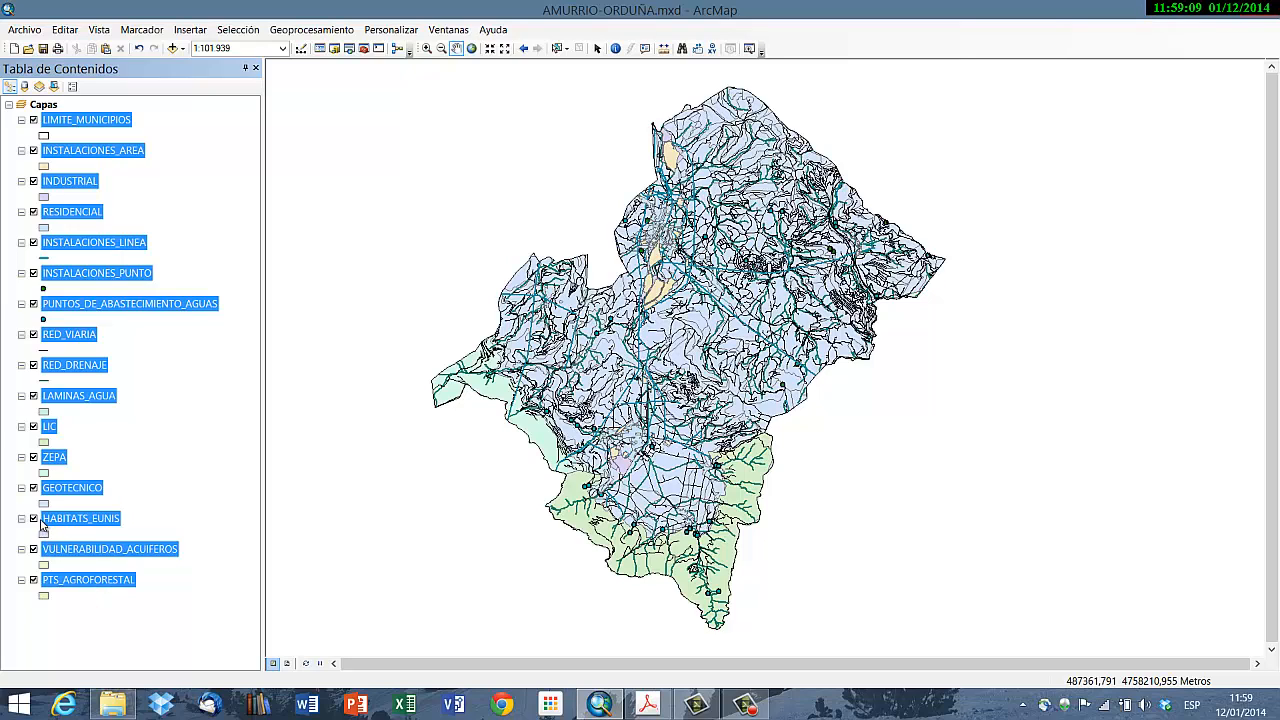
{"action": "left_click", "coordinate": [33, 488]}
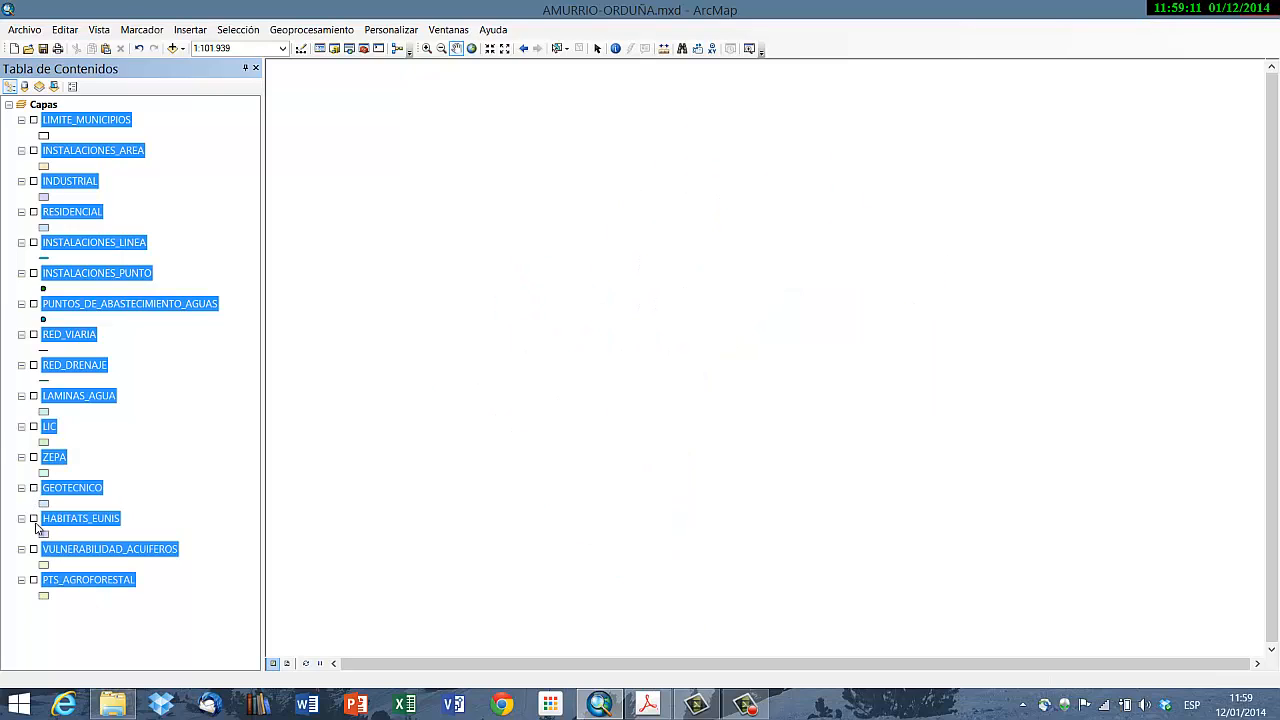
{"action": "left_click", "coordinate": [65, 121]}
{"action": "left_click", "coordinate": [33, 120]}
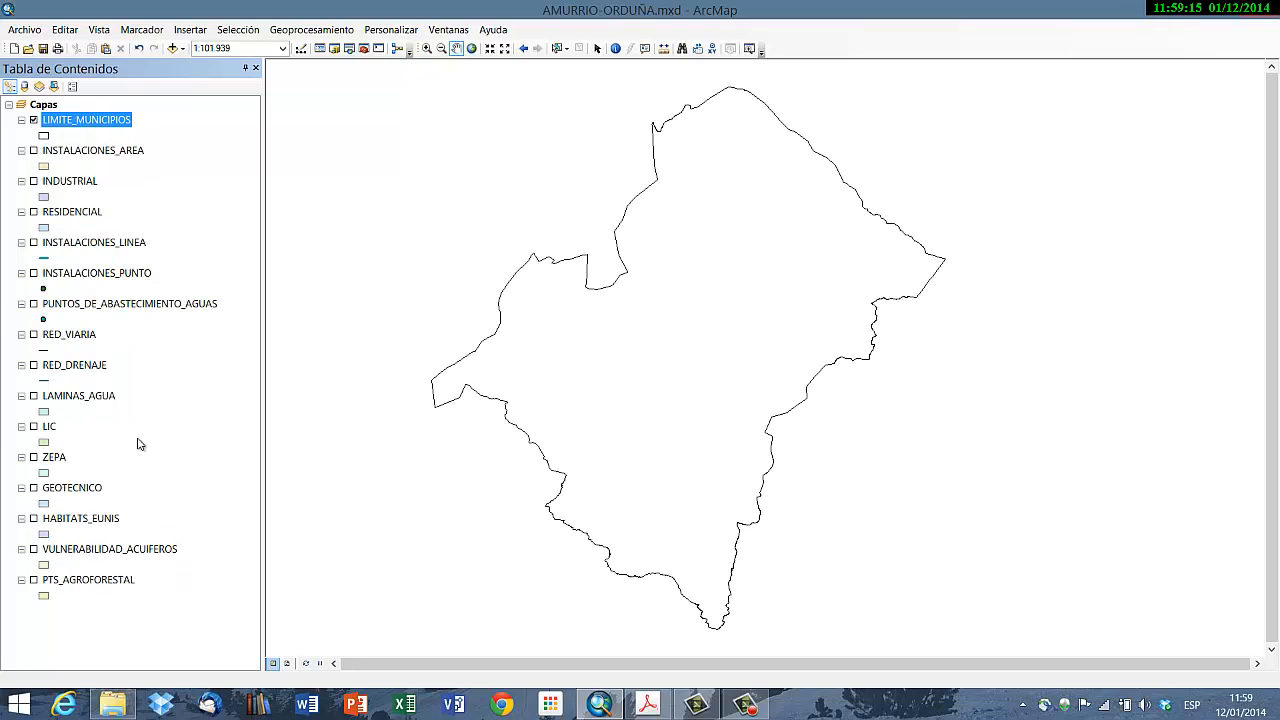
{"action": "left_click", "coordinate": [34, 519]}
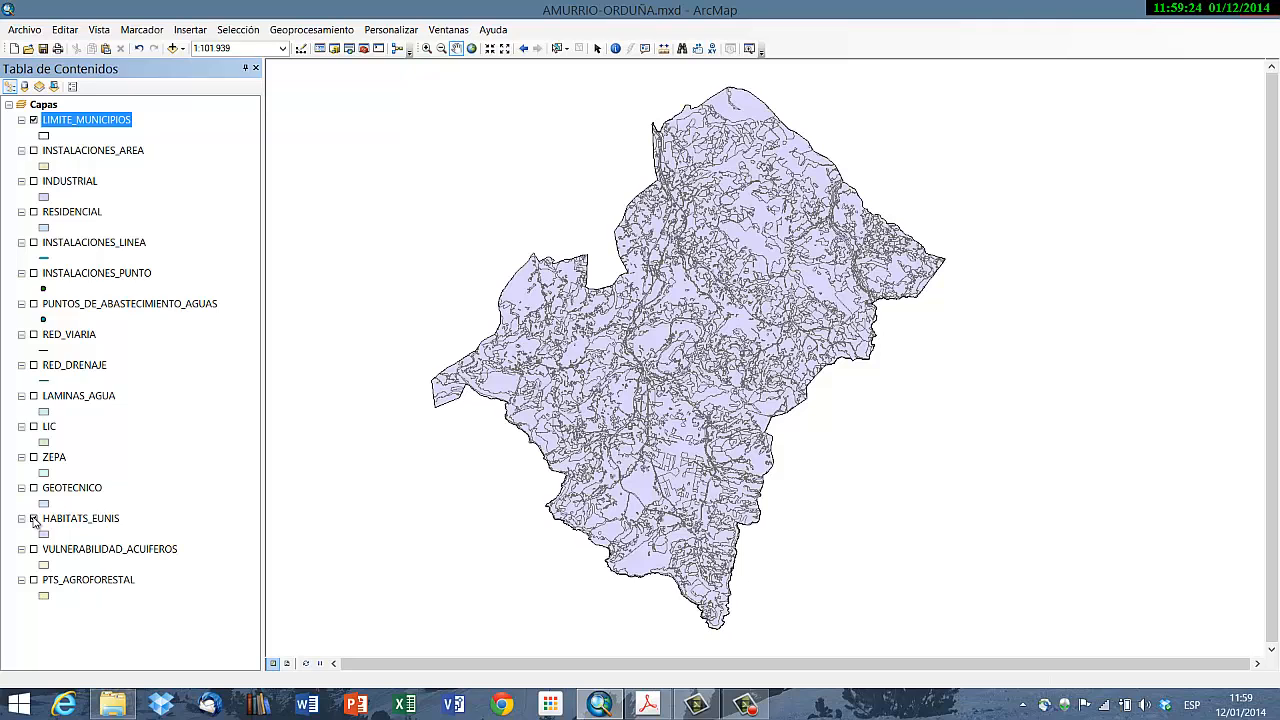
Step: Open the HABITATS_EUNIS attribute table and examine its habitat code, coverage and notes fields across the records
{"action": "right_click", "coordinate": [65, 518]}
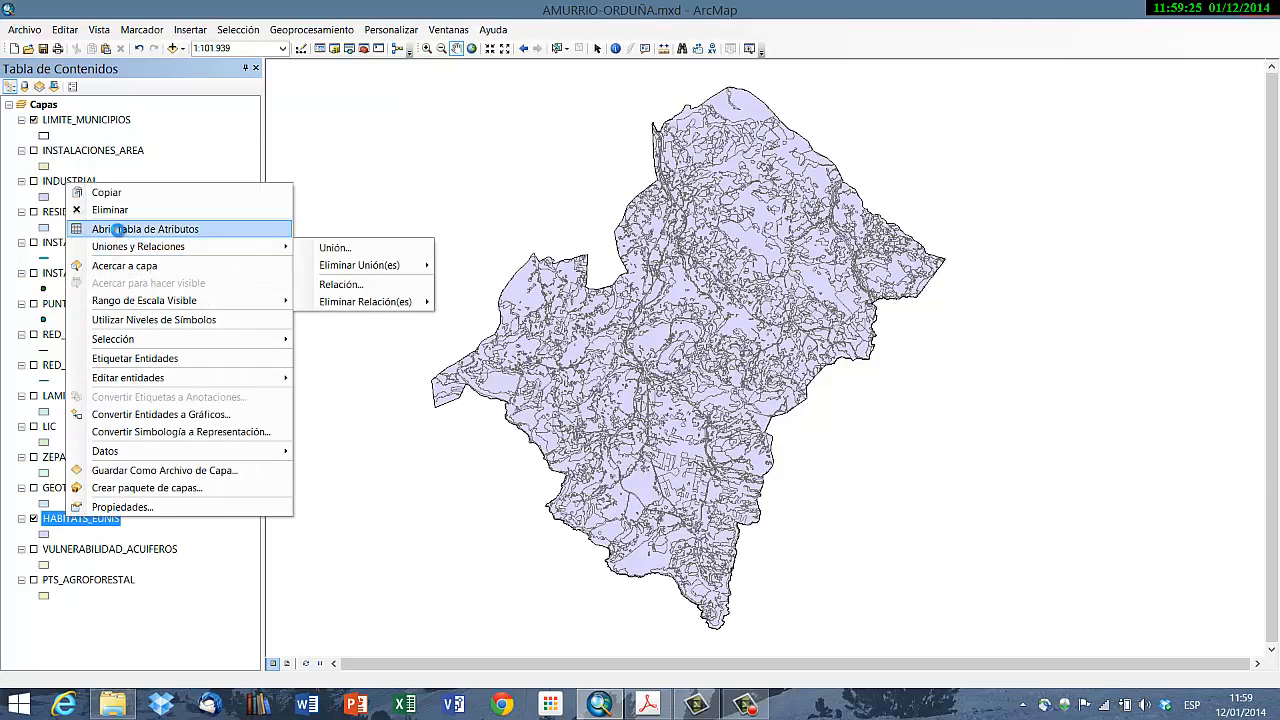
{"action": "left_click", "coordinate": [117, 229]}
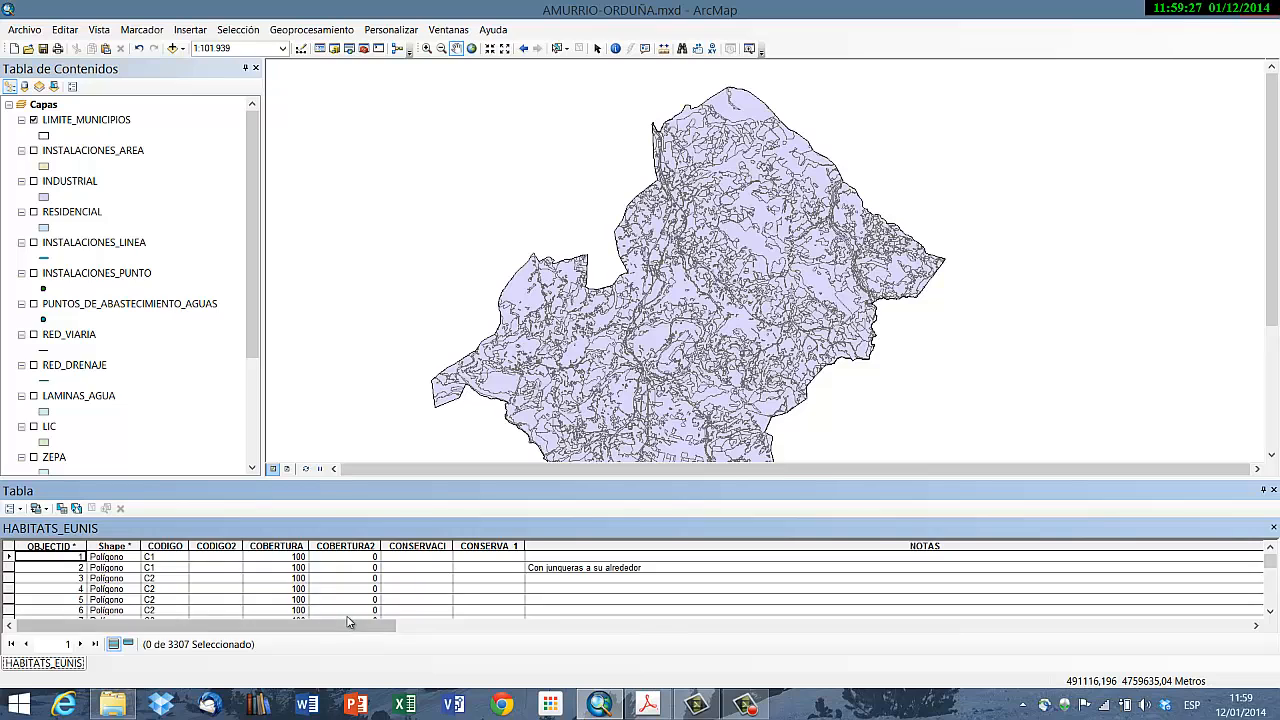
{"action": "left_click_drag", "start_coordinate": [348, 622], "coordinate": [1200, 618]}
{"action": "left_click_drag", "start_coordinate": [1273, 565], "coordinate": [1274, 589]}
{"action": "left_click_drag", "start_coordinate": [1124, 625], "coordinate": [283, 585]}
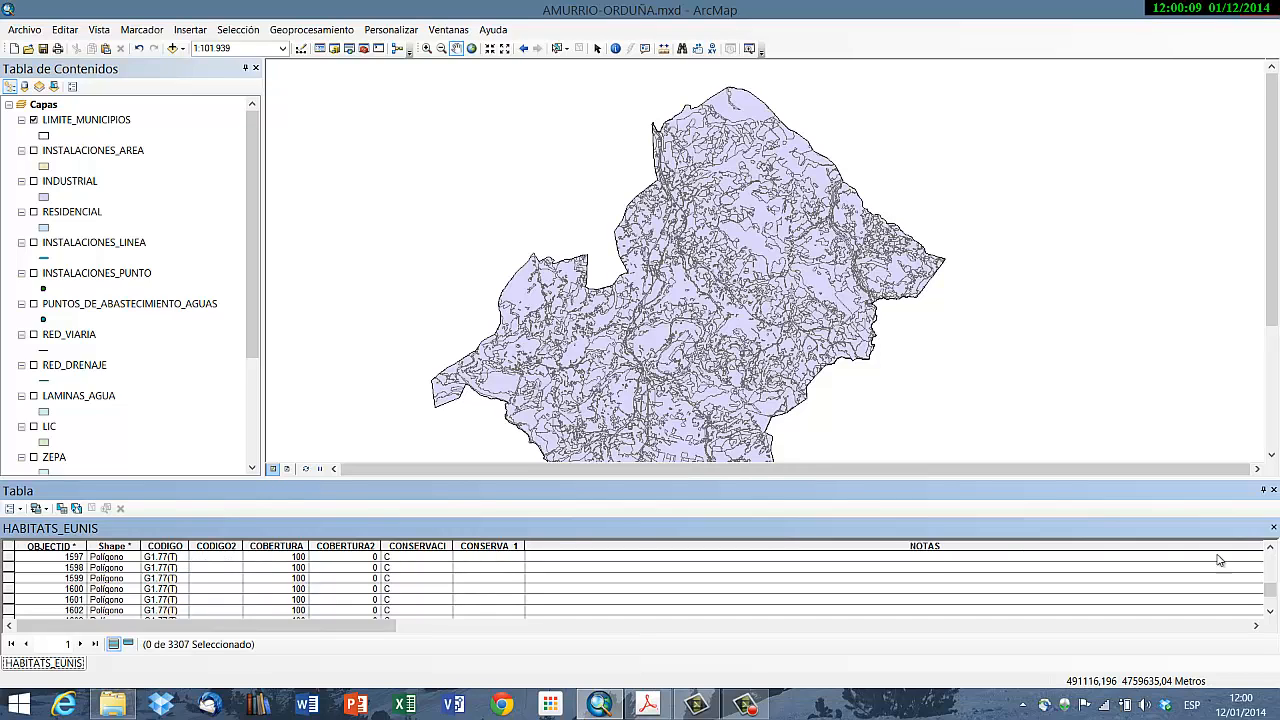
{"action": "left_click_drag", "start_coordinate": [1270, 590], "coordinate": [1272, 560]}
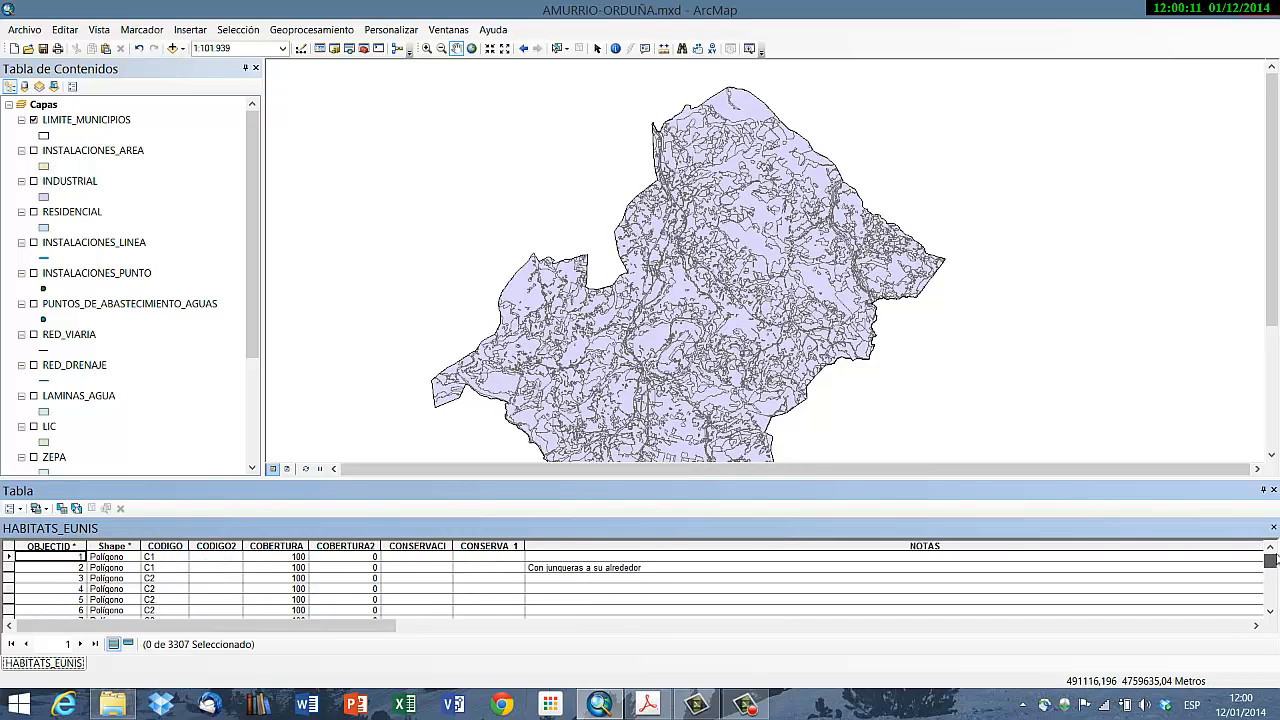
{"action": "left_click", "coordinate": [1275, 598]}
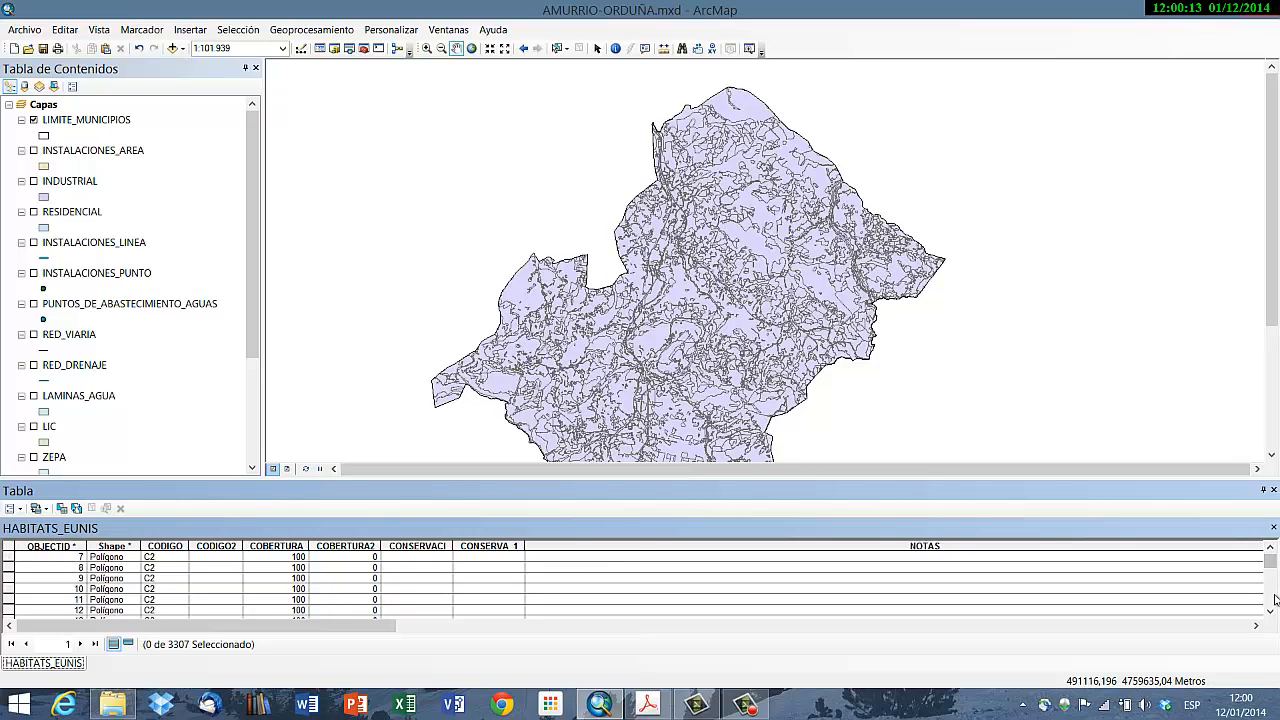
{"action": "left_click_drag", "start_coordinate": [1271, 560], "coordinate": [1275, 575]}
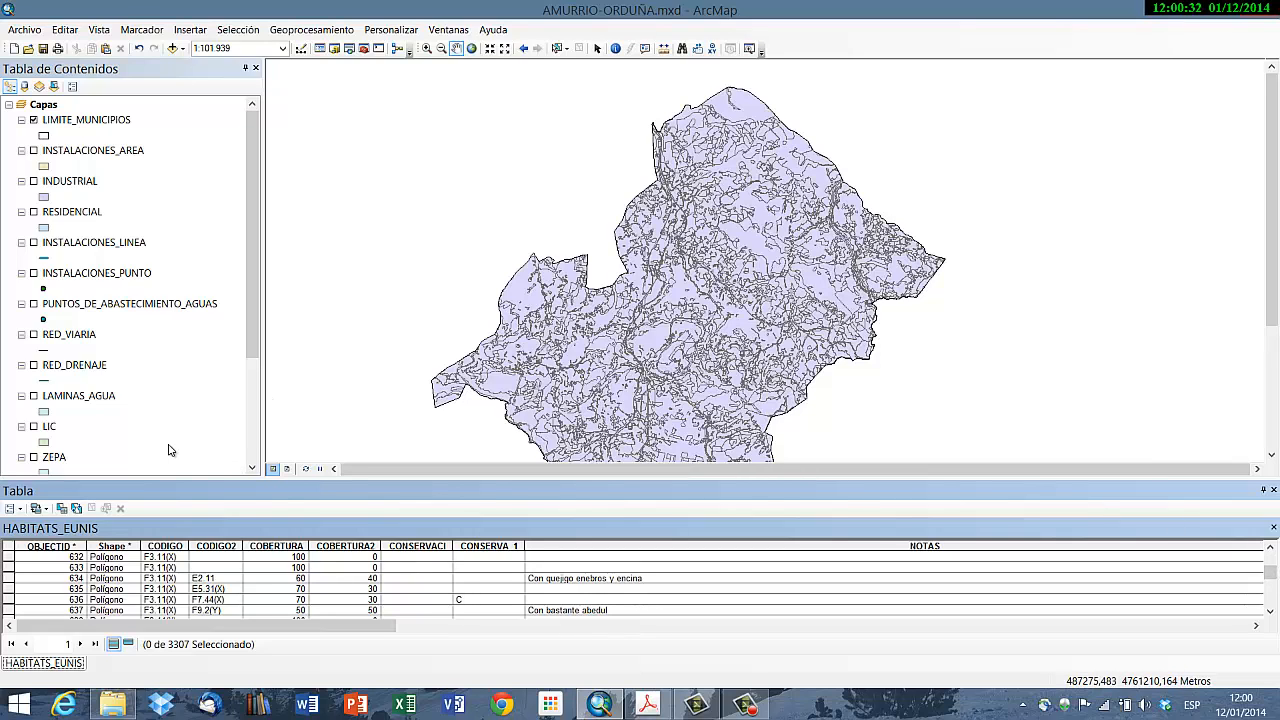
Step: Start an edit session on the HABITATS_EUNIS layer
{"action": "left_click", "coordinate": [257, 451]}
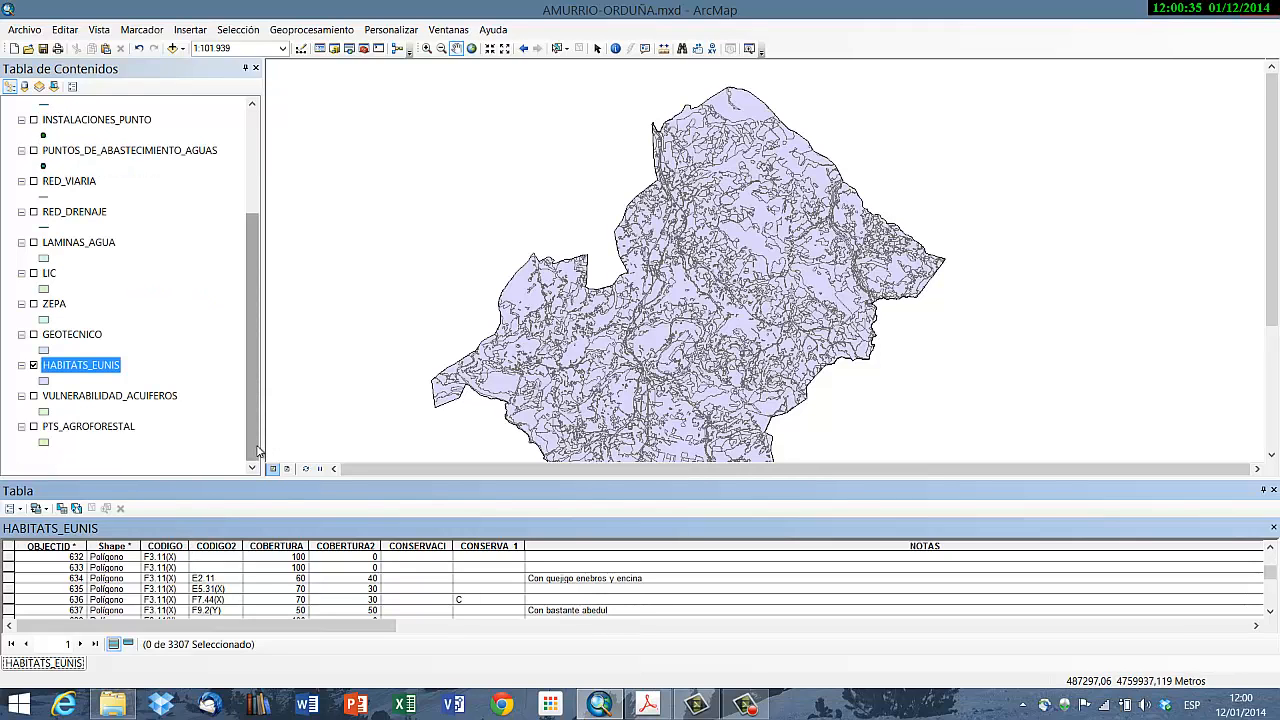
{"action": "right_click", "coordinate": [97, 372]}
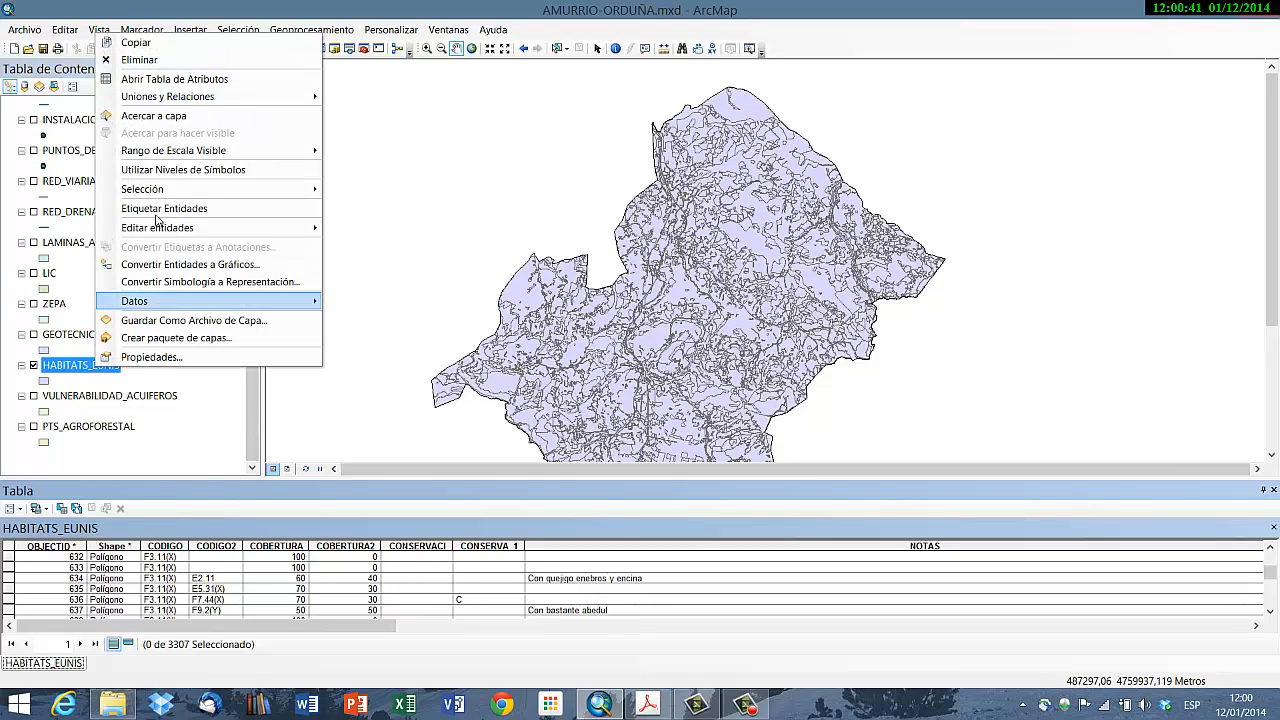
{"action": "mouse_move", "coordinate": [290, 228]}
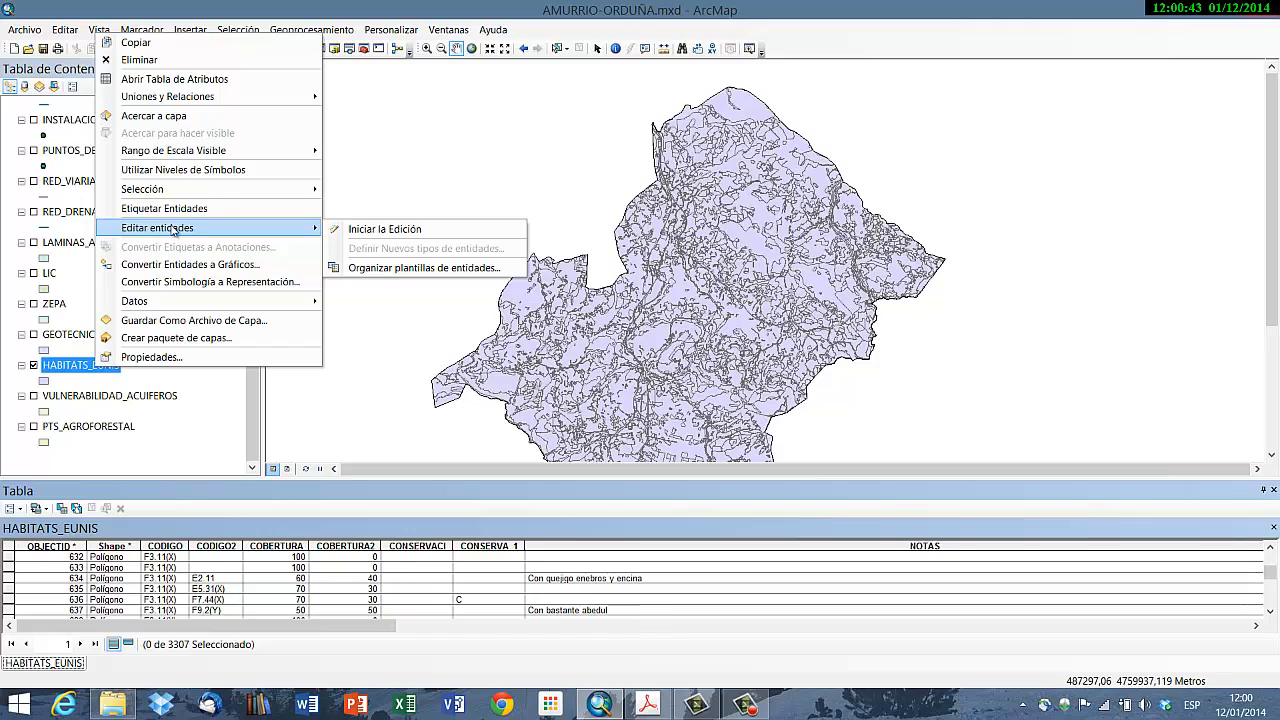
{"action": "left_click", "coordinate": [427, 229]}
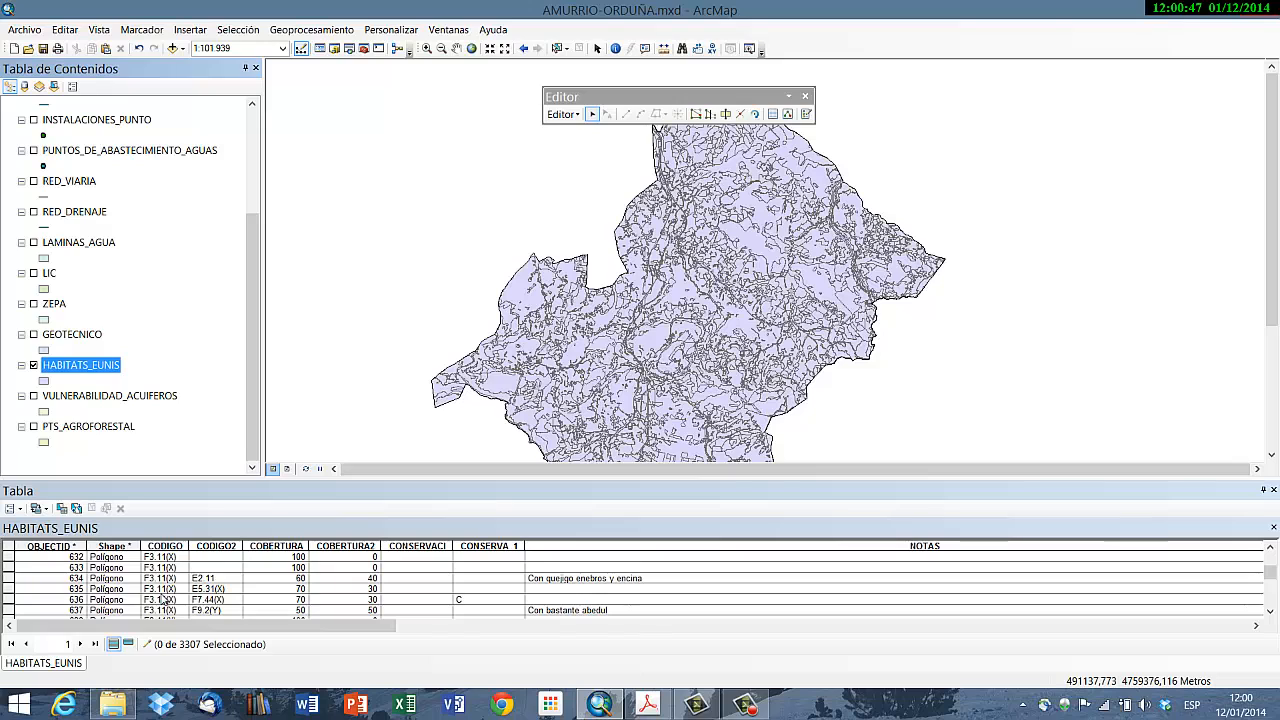
Step: Replace every "(" in the CODIGO field of HABITATS_EUNIS with nothing, limiting the search to that field
{"action": "left_click", "coordinate": [164, 545]}
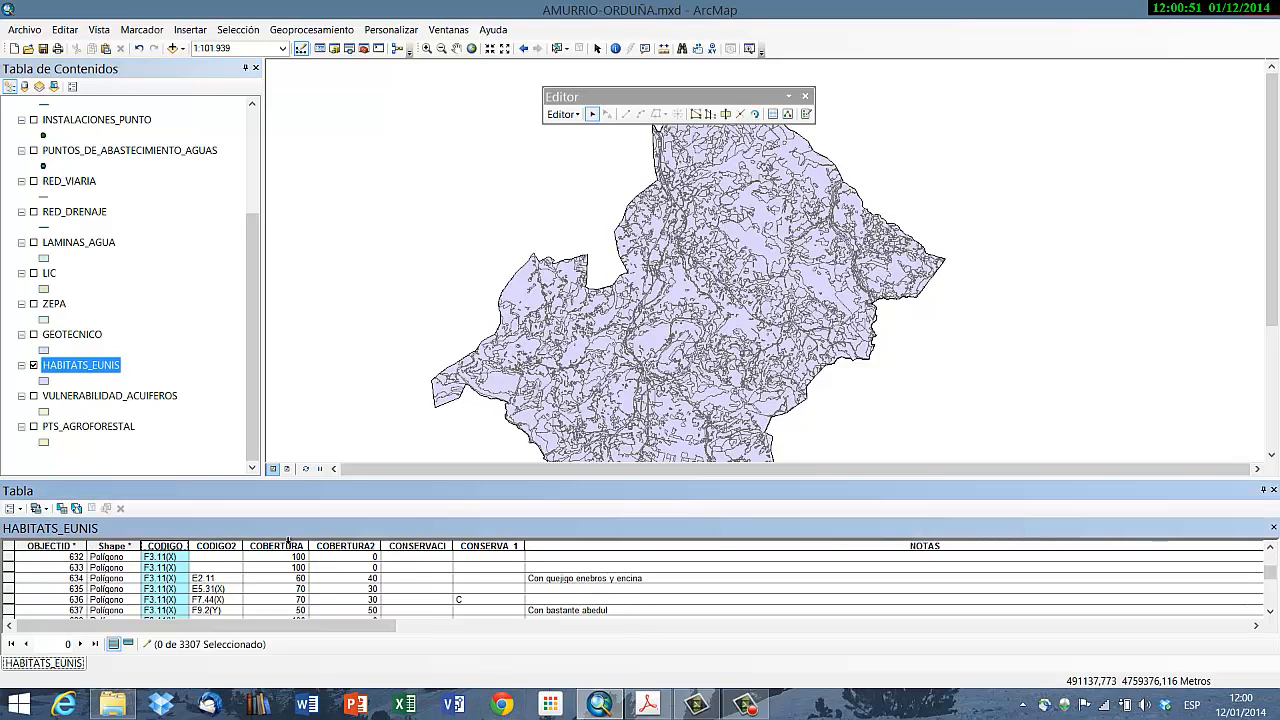
{"action": "left_click", "coordinate": [20, 509]}
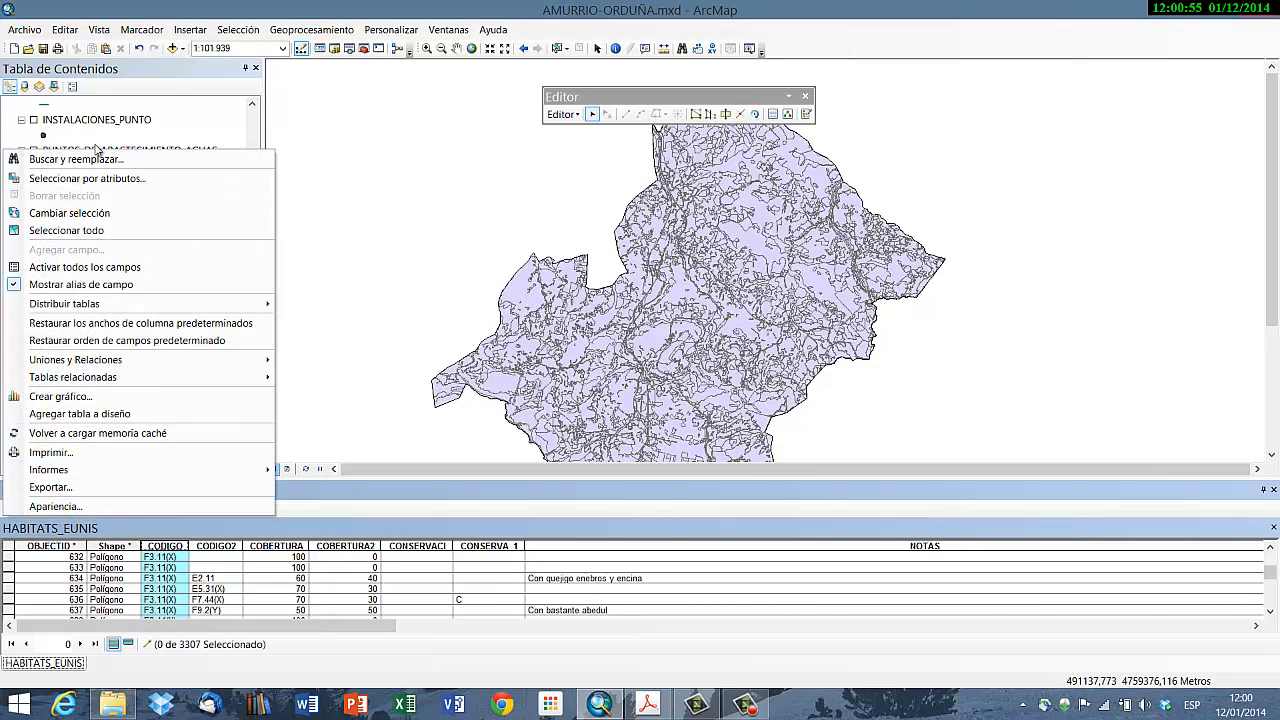
{"action": "left_click", "coordinate": [95, 159]}
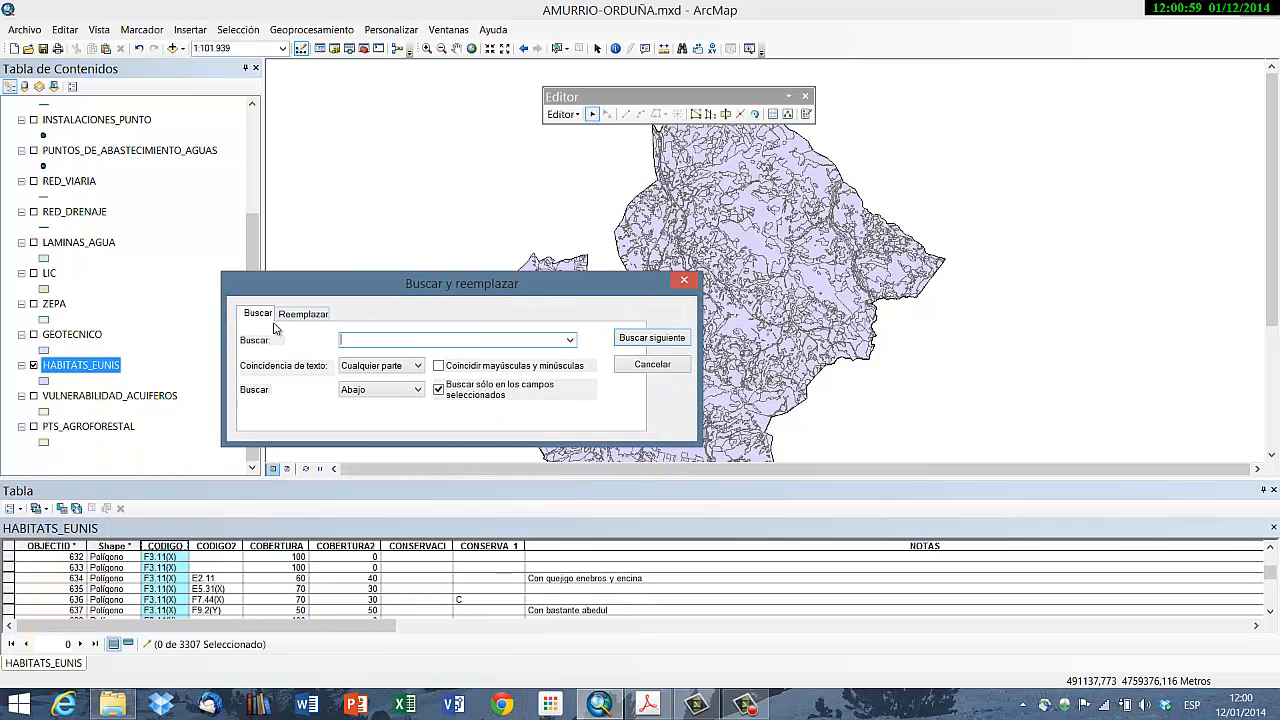
{"action": "left_click", "coordinate": [303, 315]}
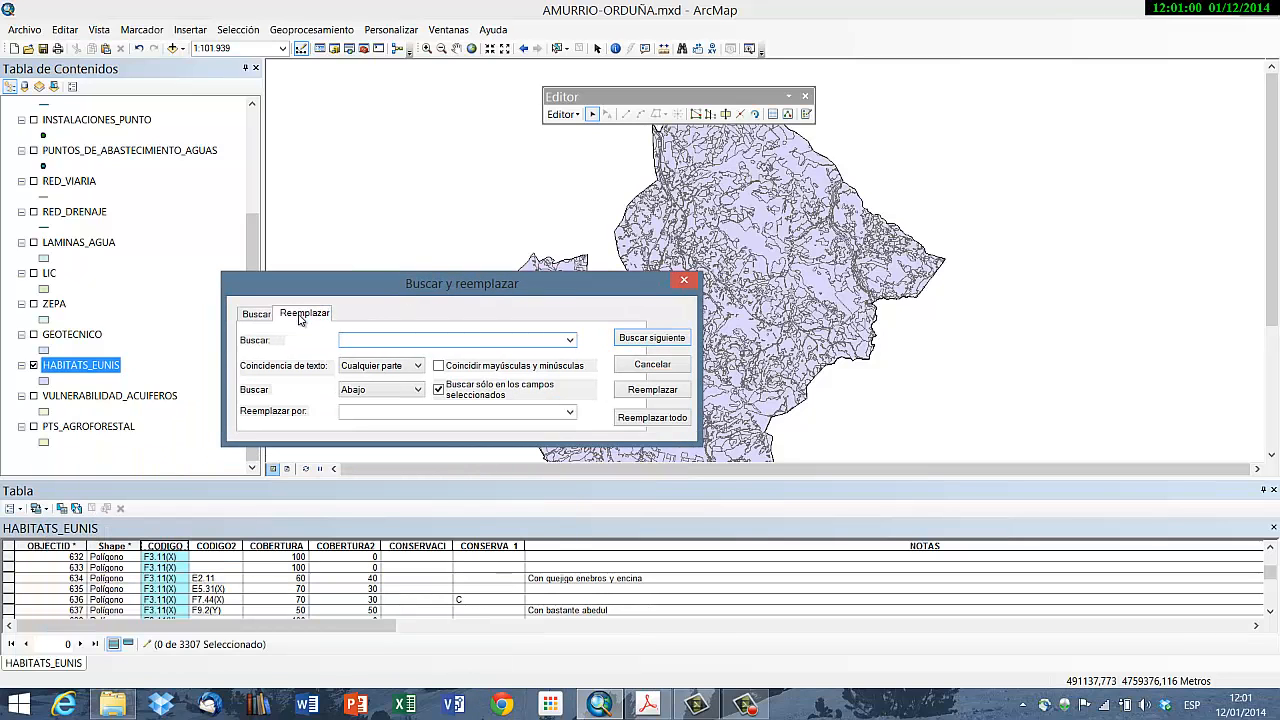
{"action": "left_click", "coordinate": [393, 410]}
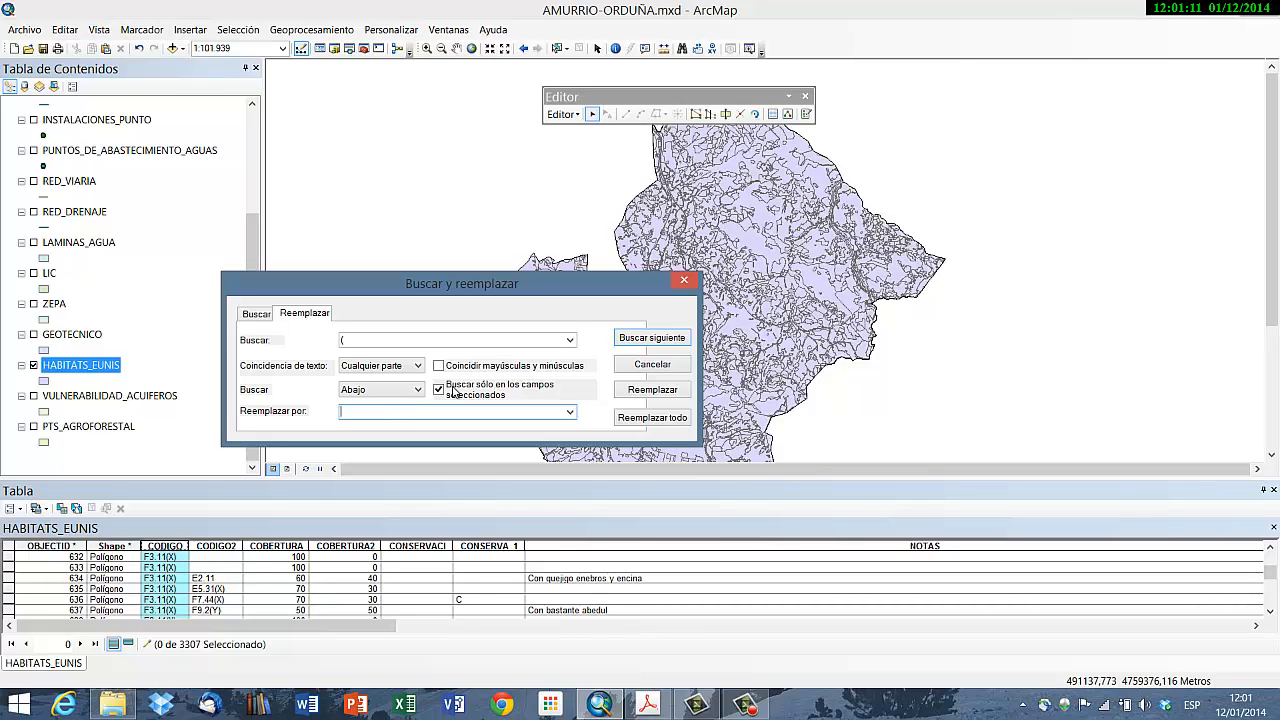
{"action": "left_click", "coordinate": [645, 424]}
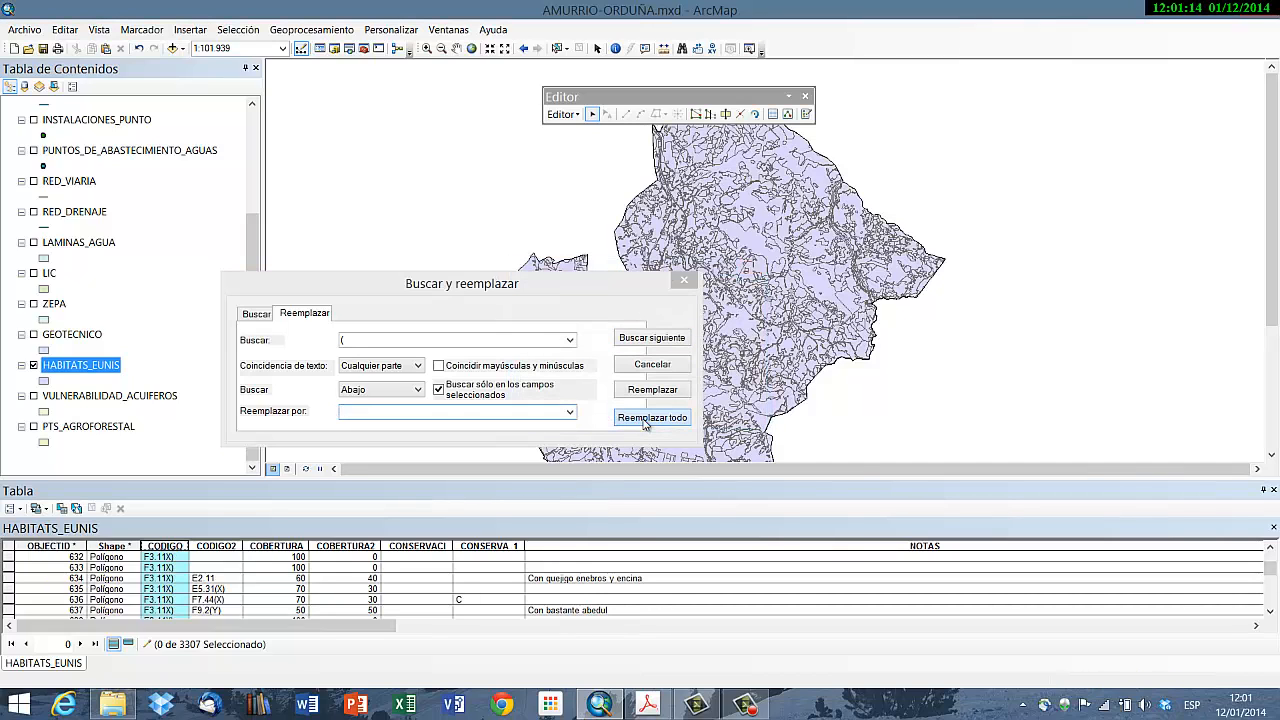
Step: Replace every ")" in the CODIGO field with nothing and close the find-and-replace dialog
{"action": "left_click", "coordinate": [366, 341]}
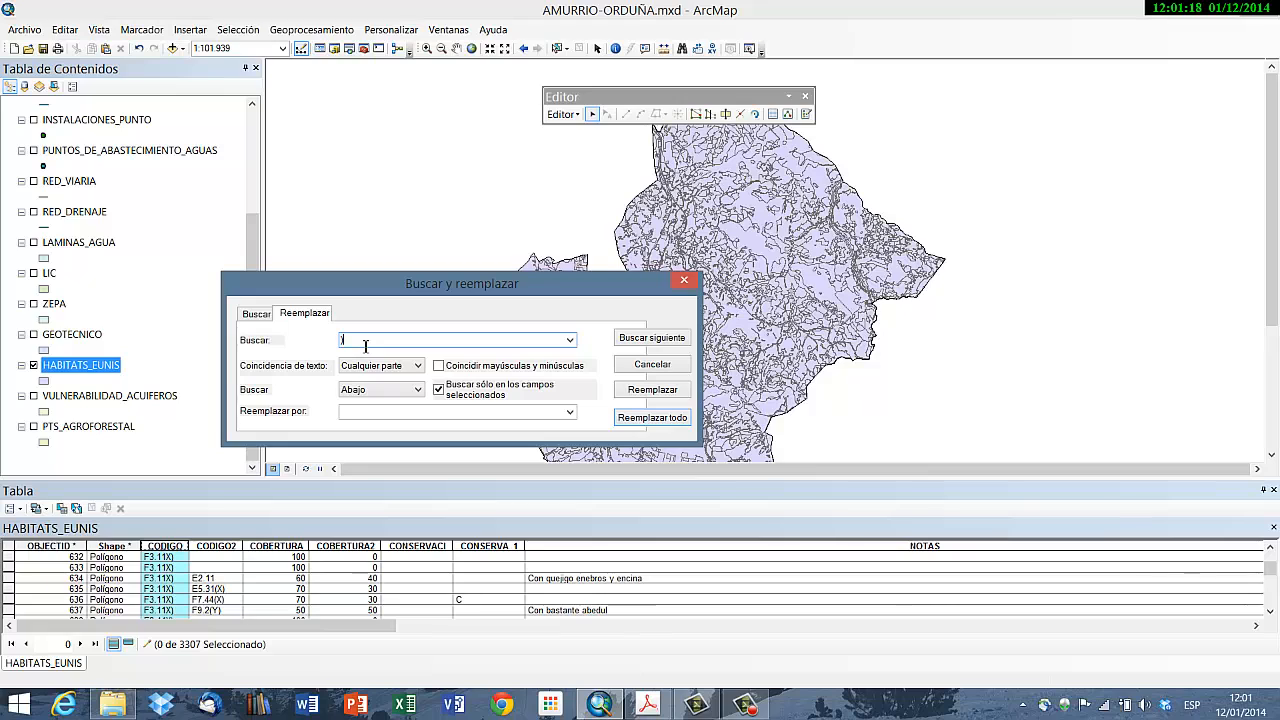
{"action": "type", "text": ")"}
{"action": "left_click", "coordinate": [664, 417]}
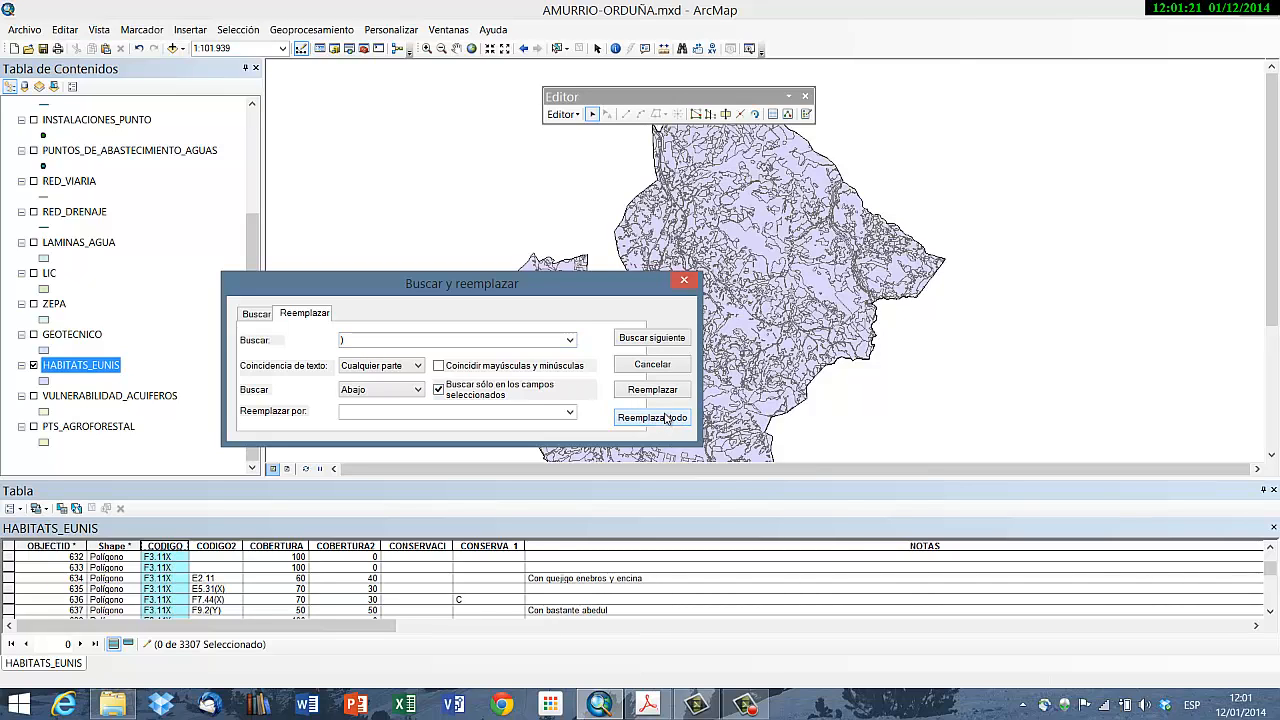
{"action": "left_click", "coordinate": [652, 364]}
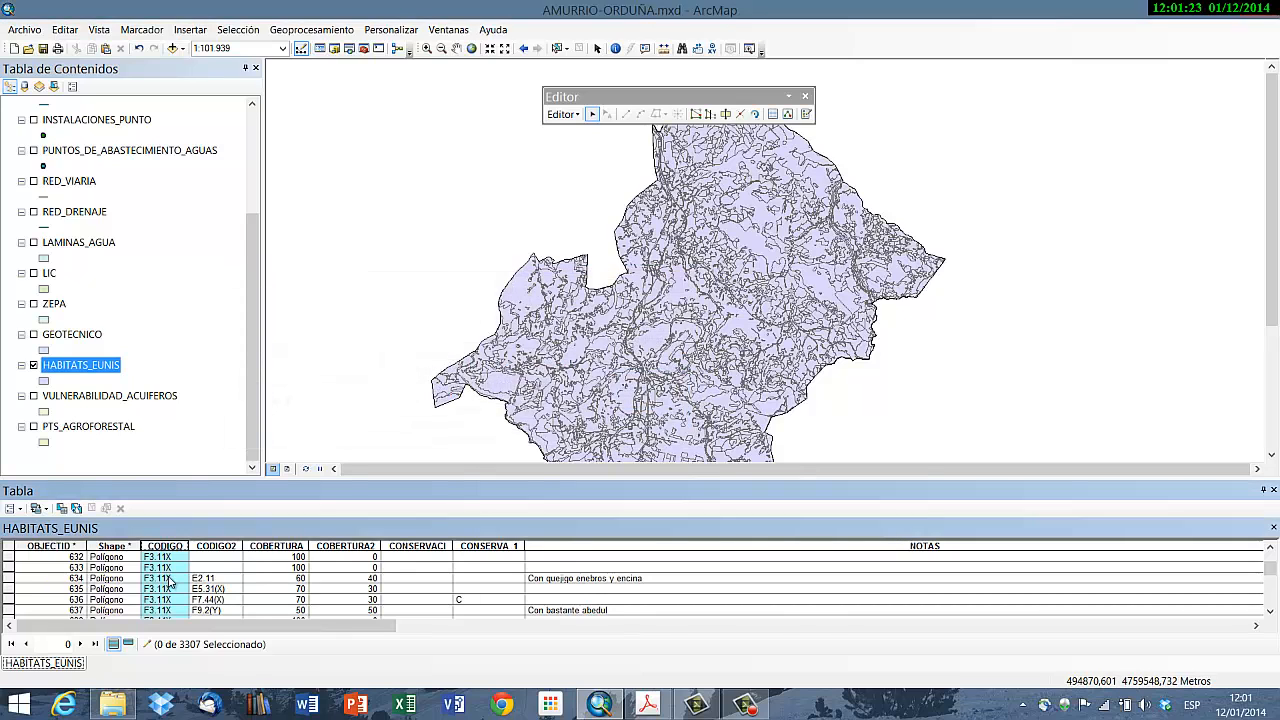
{"action": "left_click", "coordinate": [178, 567]}
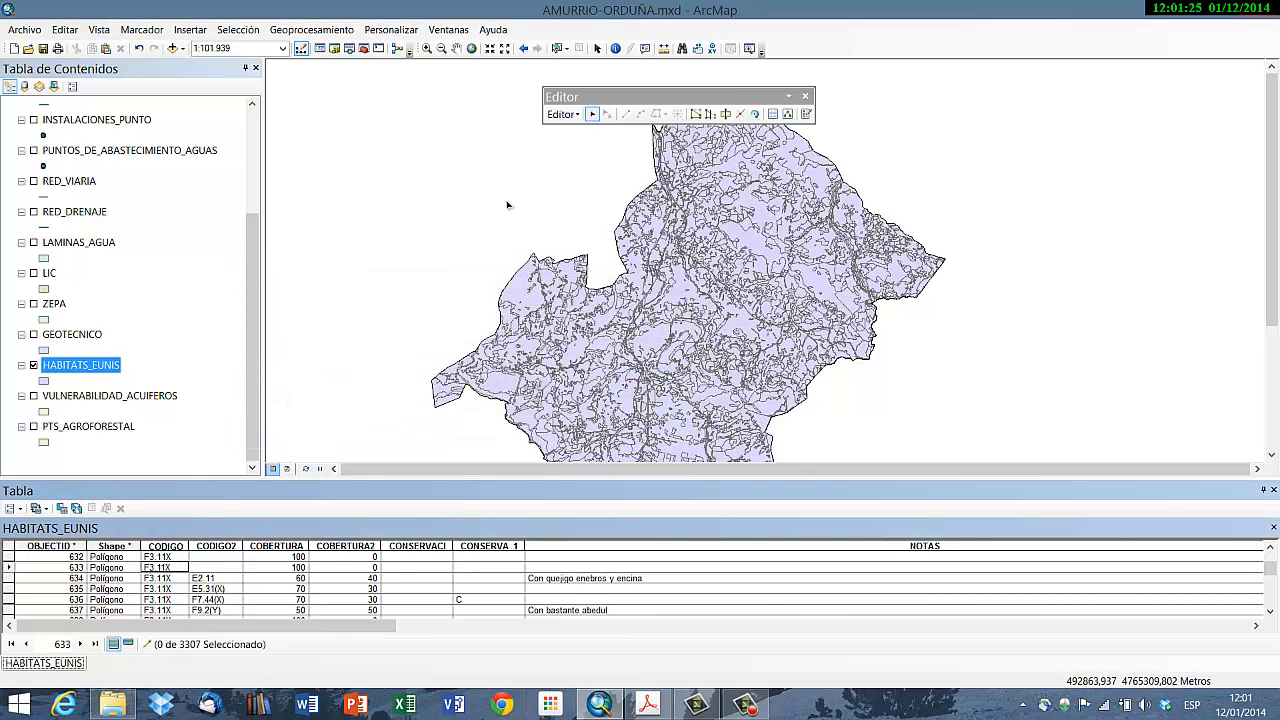
Step: Save the edits to HABITATS_EUNIS and stop the edit session
{"action": "left_click", "coordinate": [560, 115]}
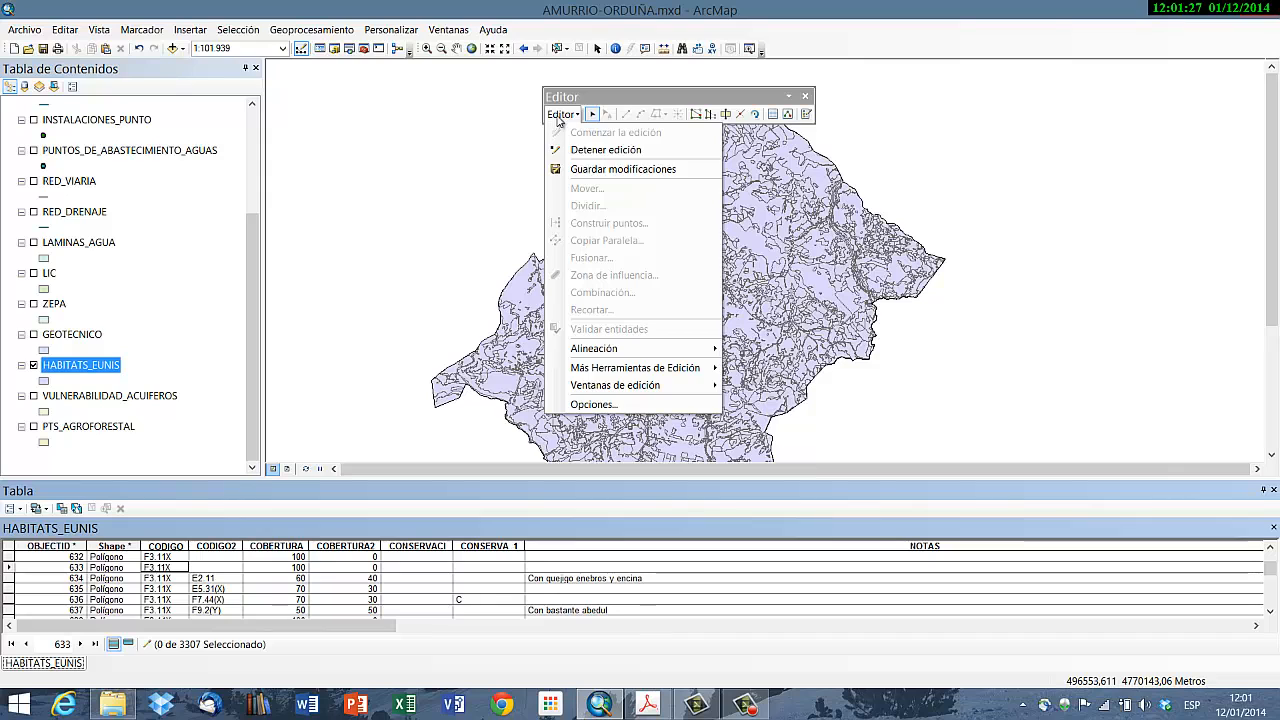
{"action": "left_click", "coordinate": [586, 167]}
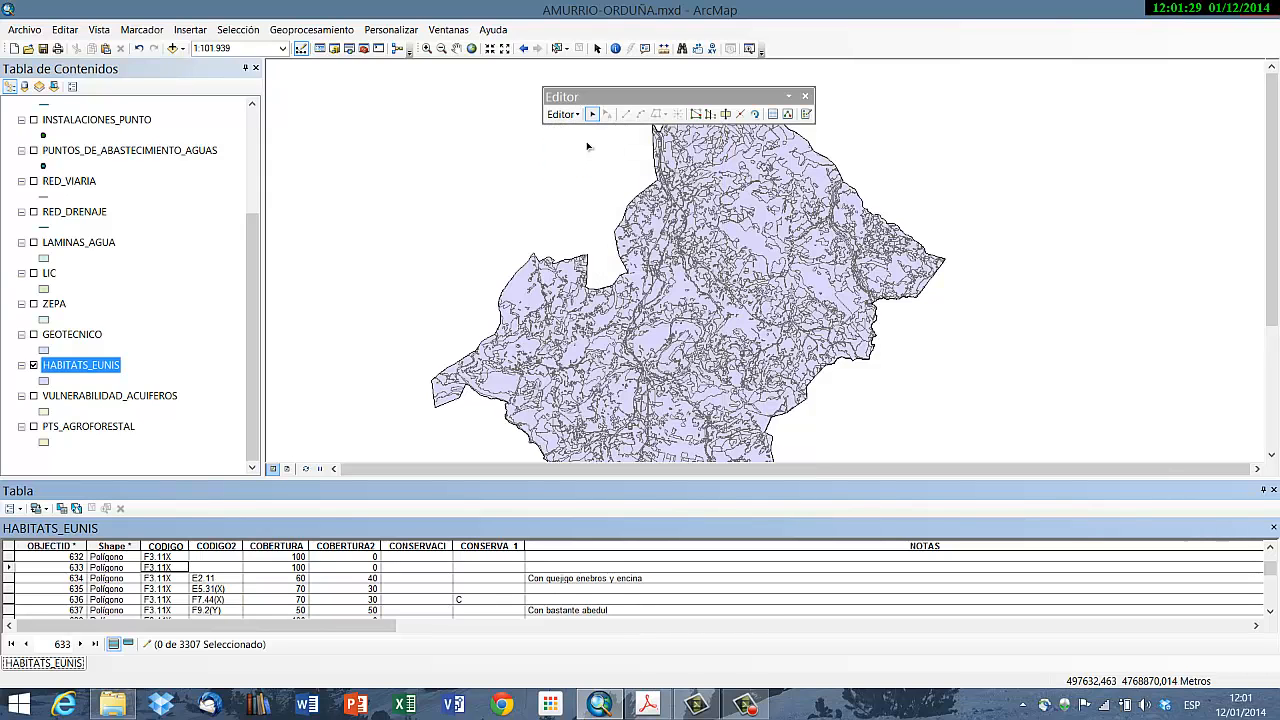
{"action": "left_click", "coordinate": [572, 117]}
{"action": "left_click", "coordinate": [581, 147]}
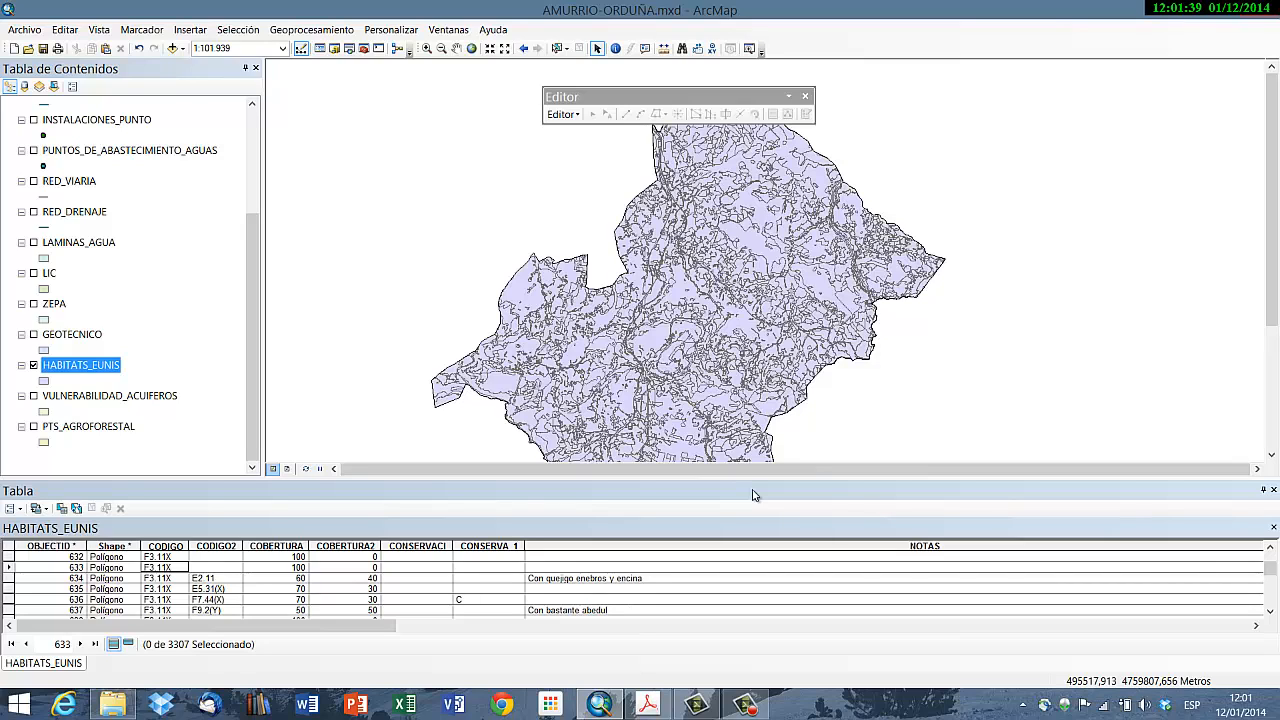
Step: Compare the habitat names in the NOMBRE_ES field with the CODIGO and coverage fields of the HABITATS_EUNIS table
{"action": "left_click", "coordinate": [967, 626]}
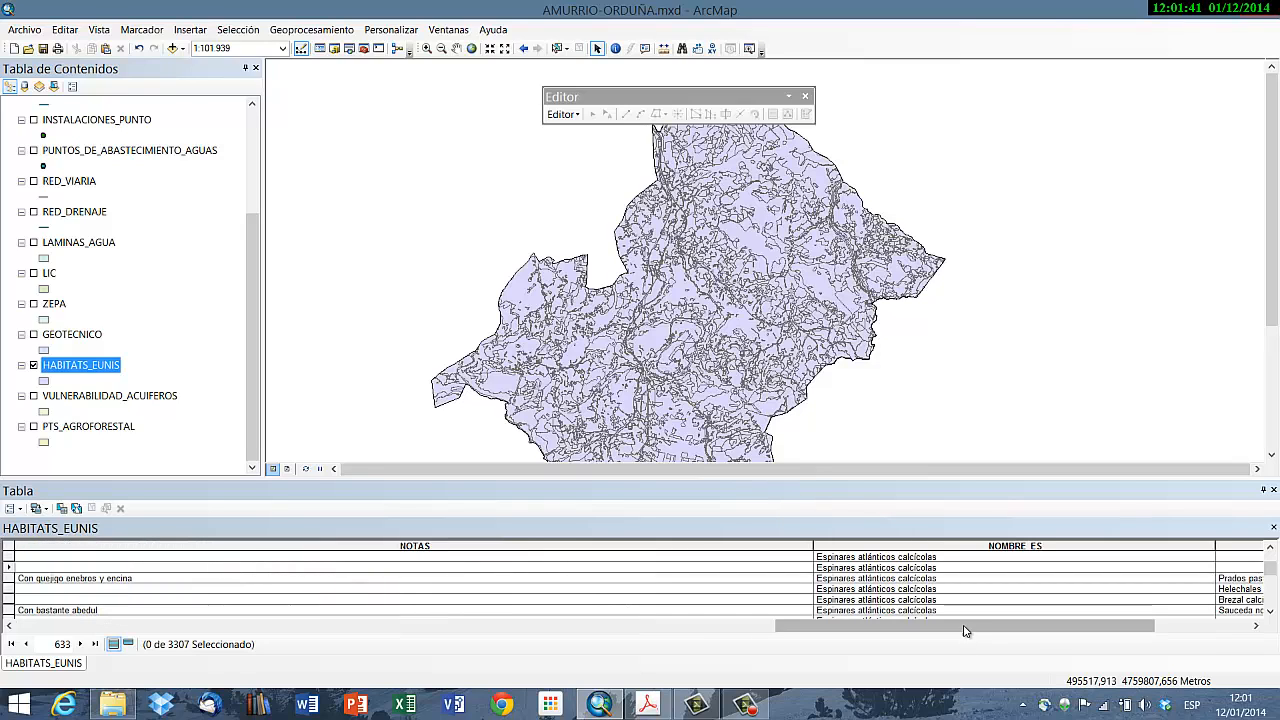
{"action": "left_click_drag", "start_coordinate": [967, 630], "coordinate": [981, 600]}
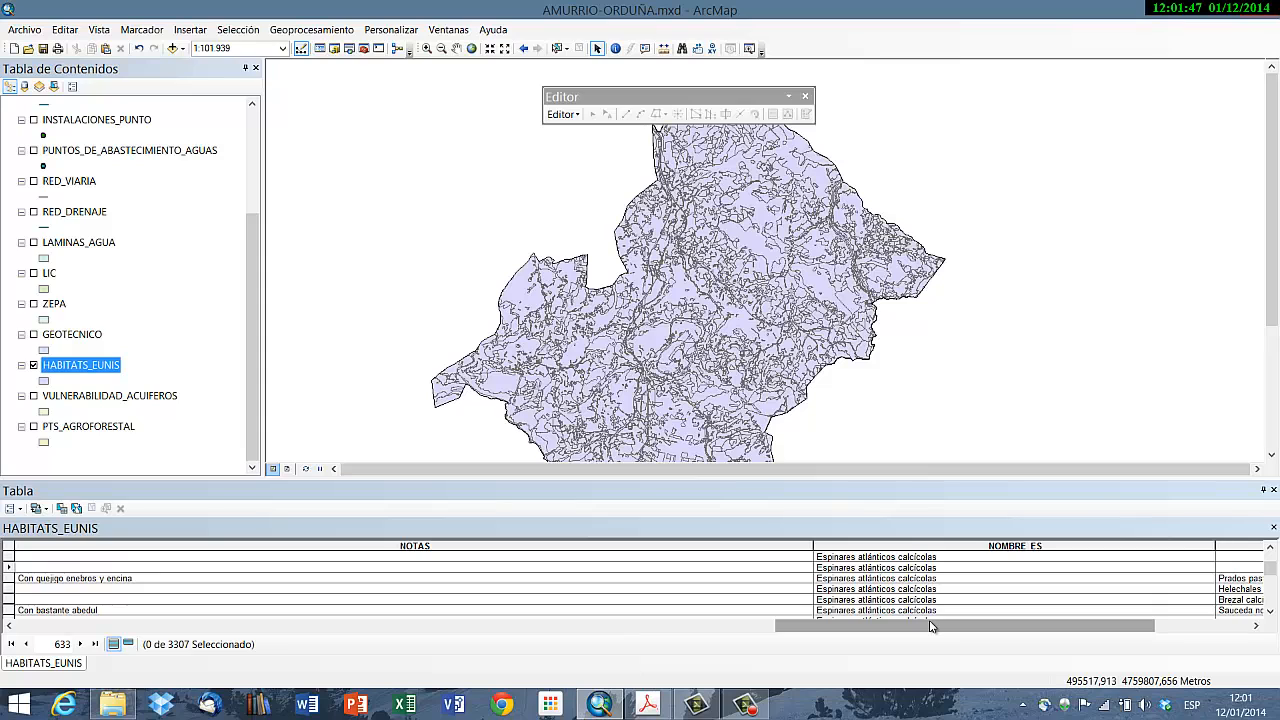
{"action": "left_click_drag", "start_coordinate": [930, 625], "coordinate": [138, 632]}
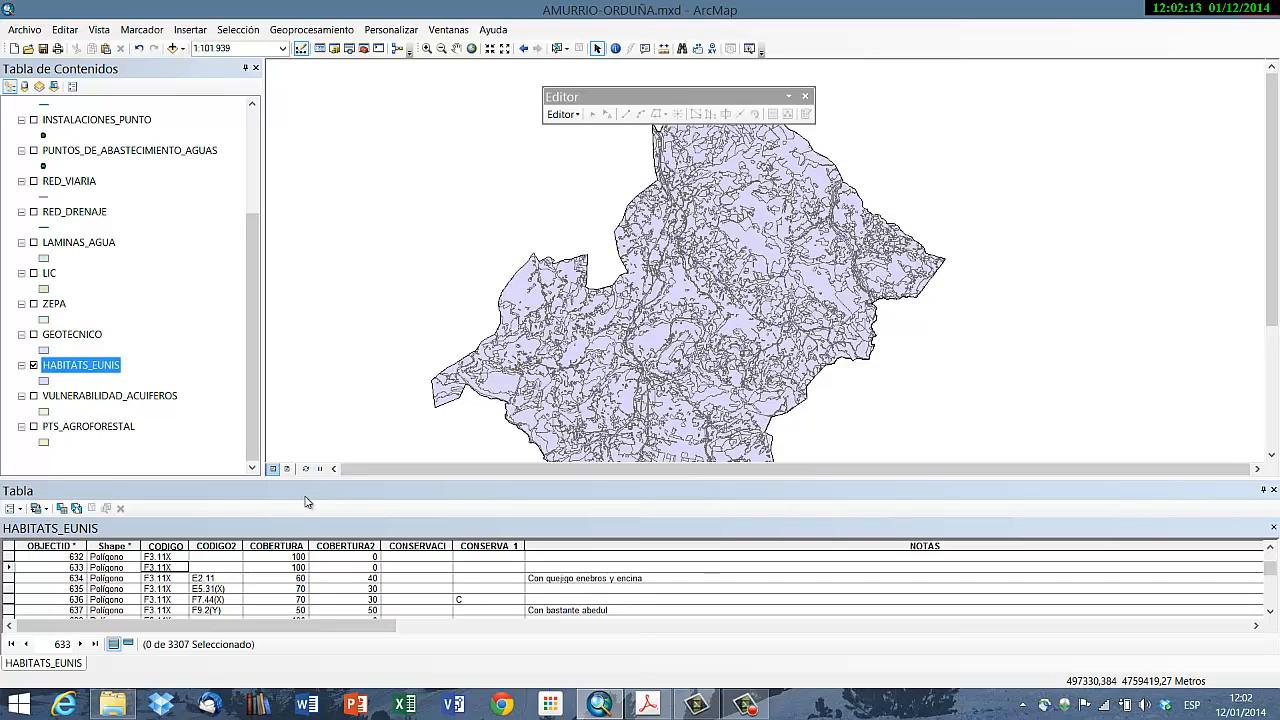
{"action": "left_click", "coordinate": [440, 630]}
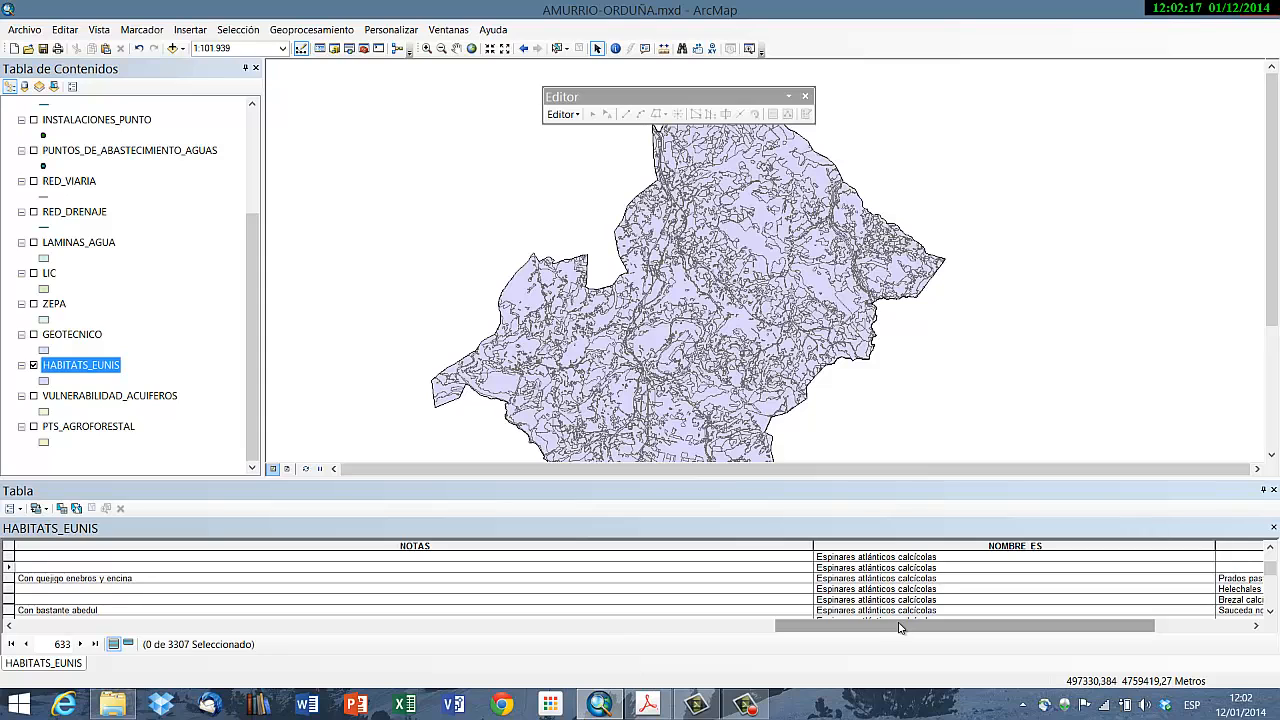
{"action": "left_click_drag", "start_coordinate": [899, 627], "coordinate": [118, 668]}
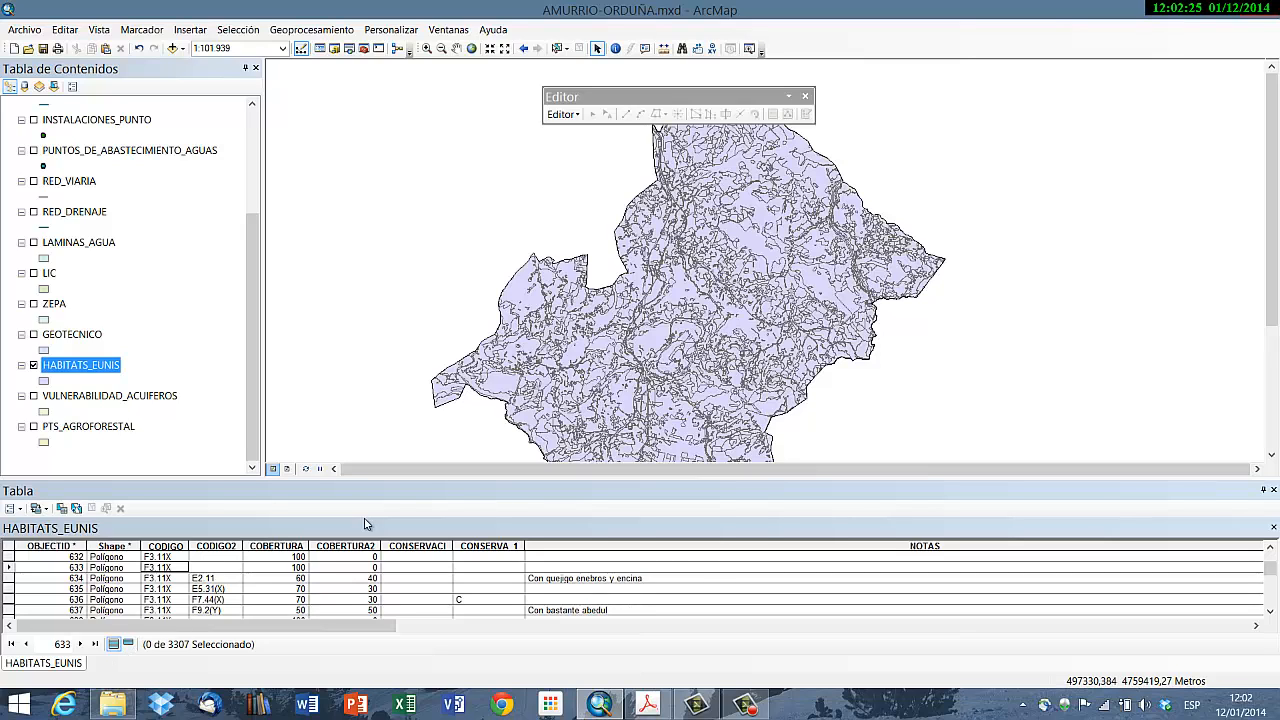
{"action": "left_click", "coordinate": [480, 626]}
{"action": "left_click_drag", "start_coordinate": [936, 630], "coordinate": [192, 628]}
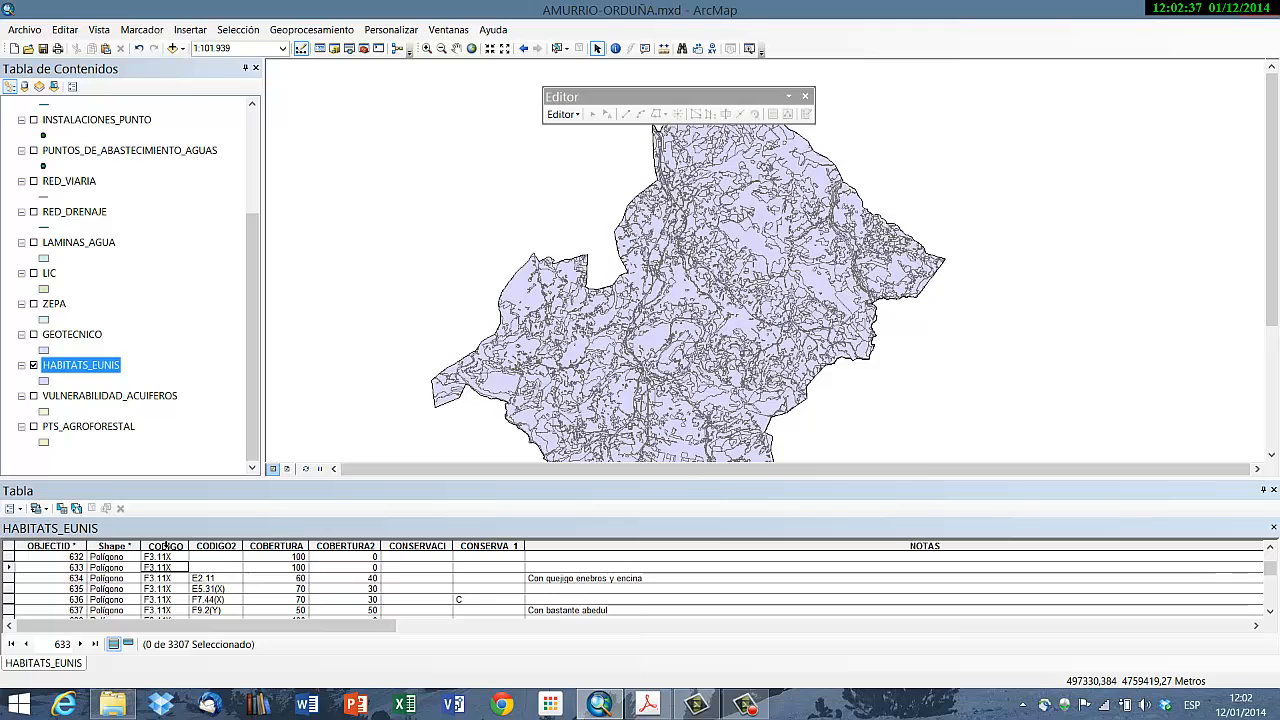
Step: Set up a summary of HABITATS_EUNIS by the CODIGO field, including the first value of NOMBRE_ES
{"action": "right_click", "coordinate": [169, 545]}
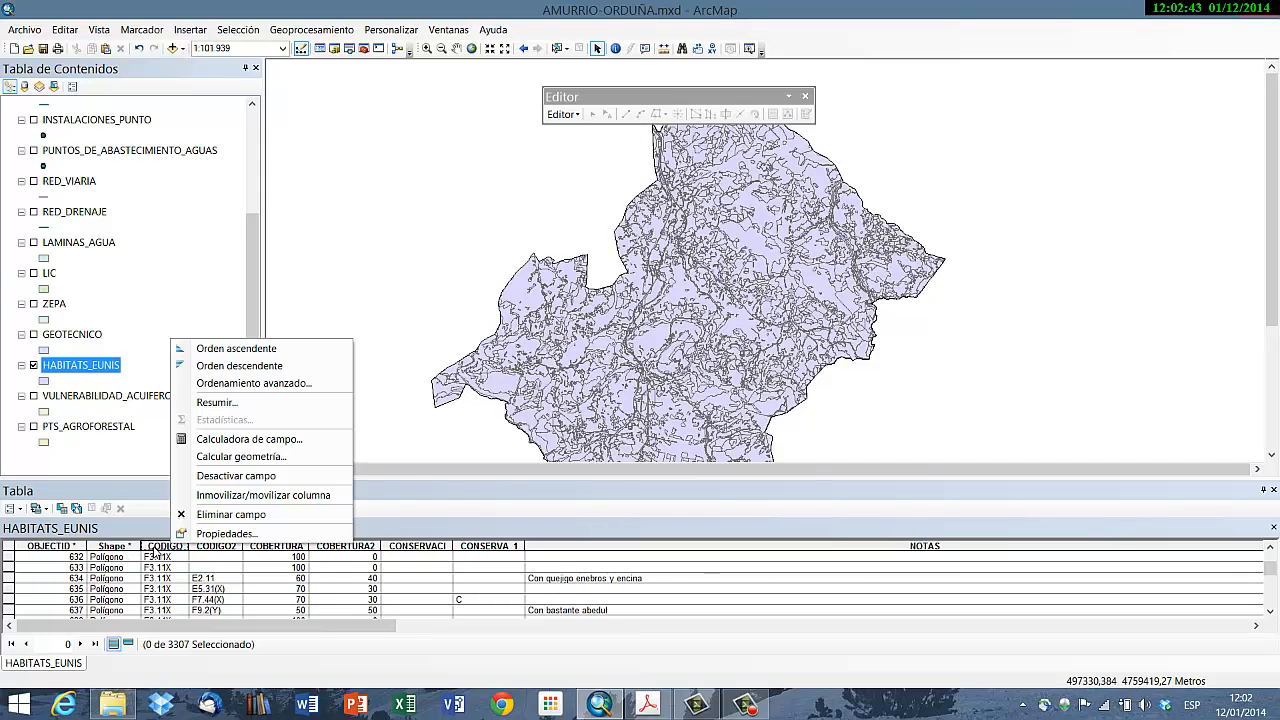
{"action": "left_click", "coordinate": [210, 402]}
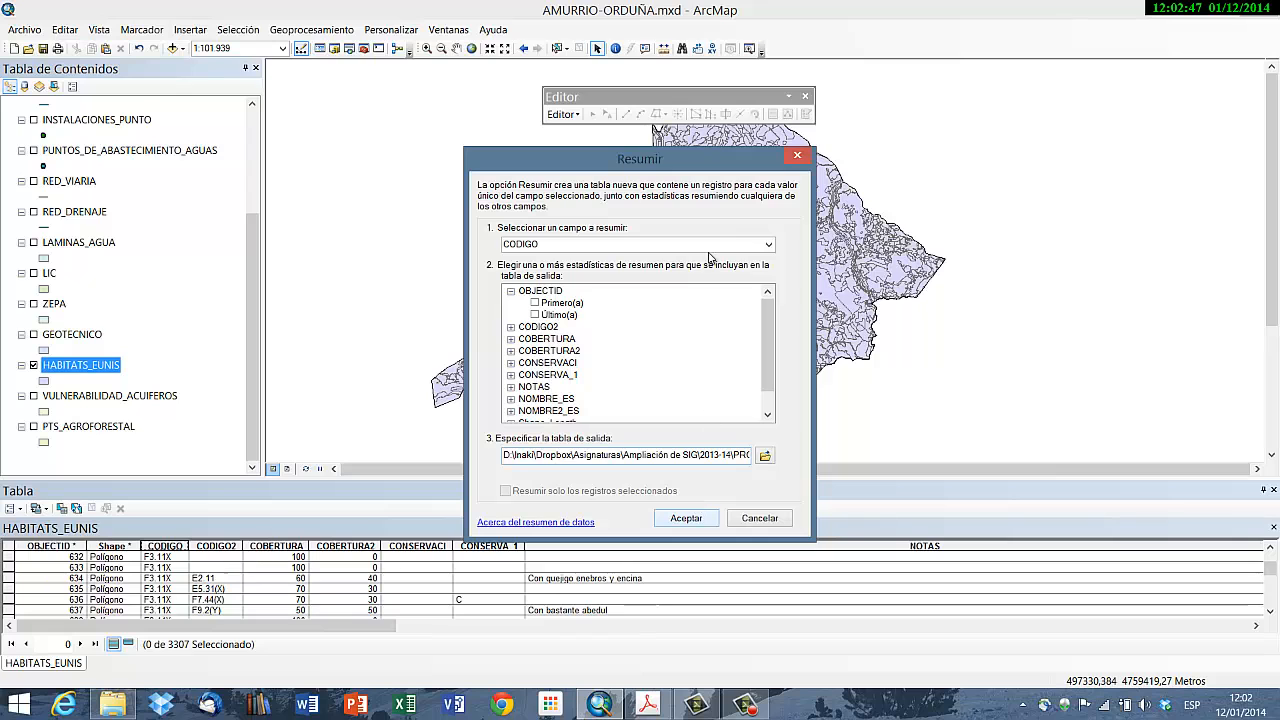
{"action": "left_click_drag", "start_coordinate": [662, 163], "coordinate": [429, 144]}
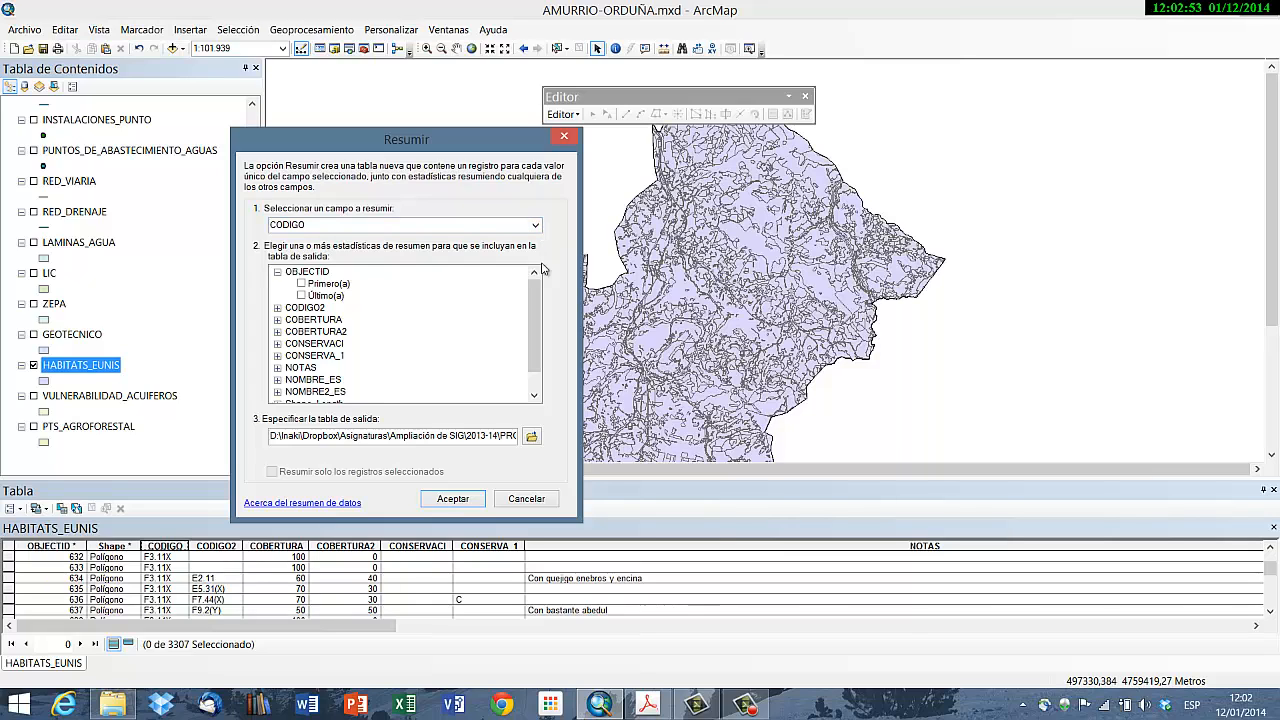
{"action": "left_click_drag", "start_coordinate": [537, 302], "coordinate": [541, 325]}
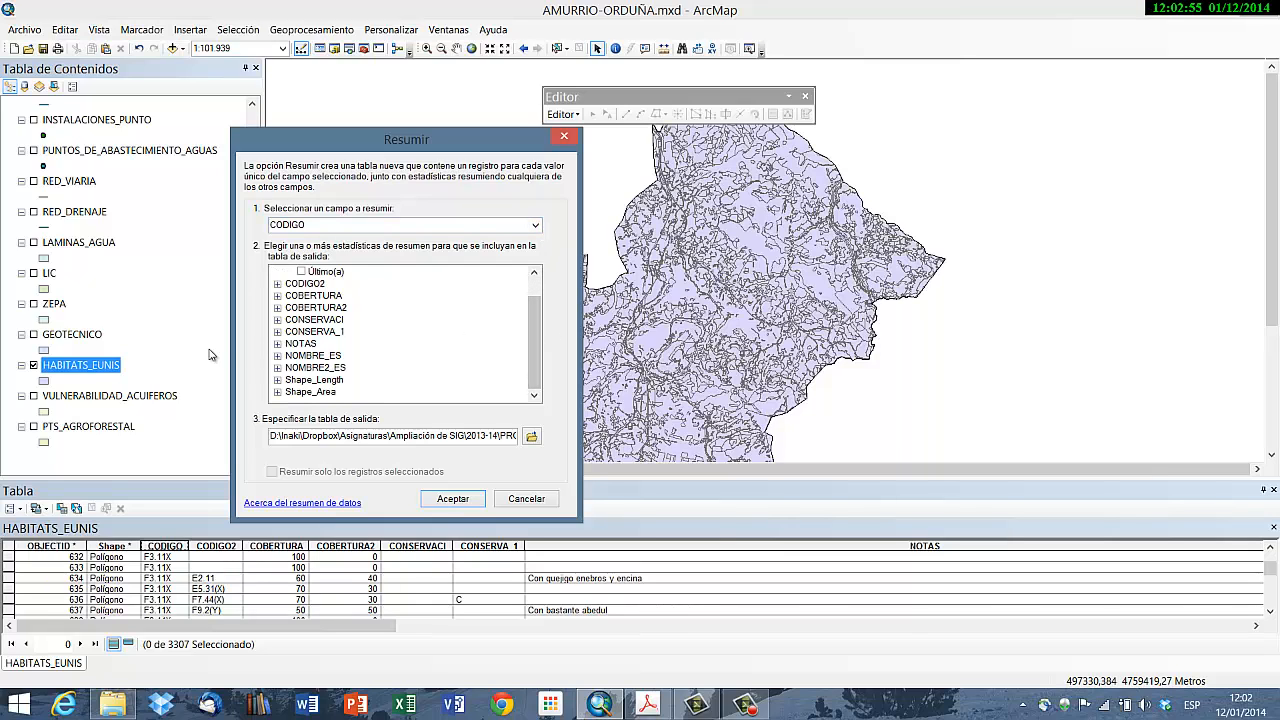
{"action": "left_click", "coordinate": [277, 356]}
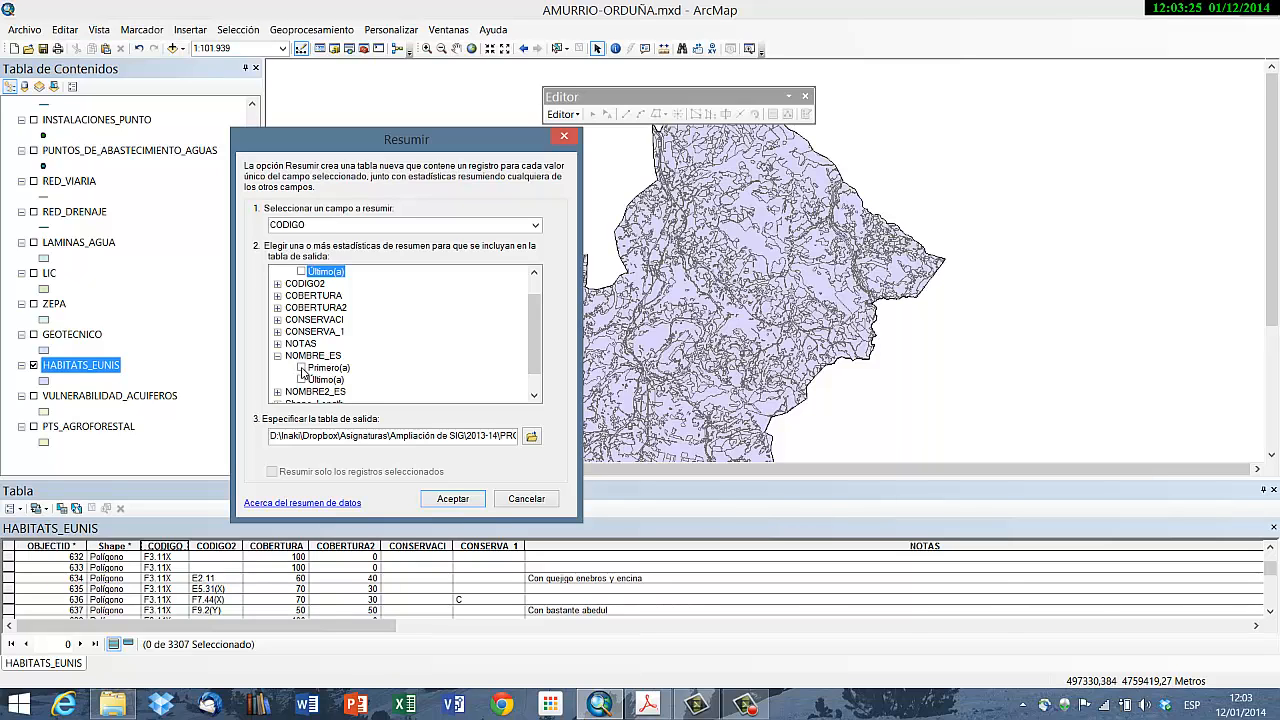
{"action": "left_click", "coordinate": [301, 368]}
{"action": "left_click_drag", "start_coordinate": [541, 307], "coordinate": [535, 327]}
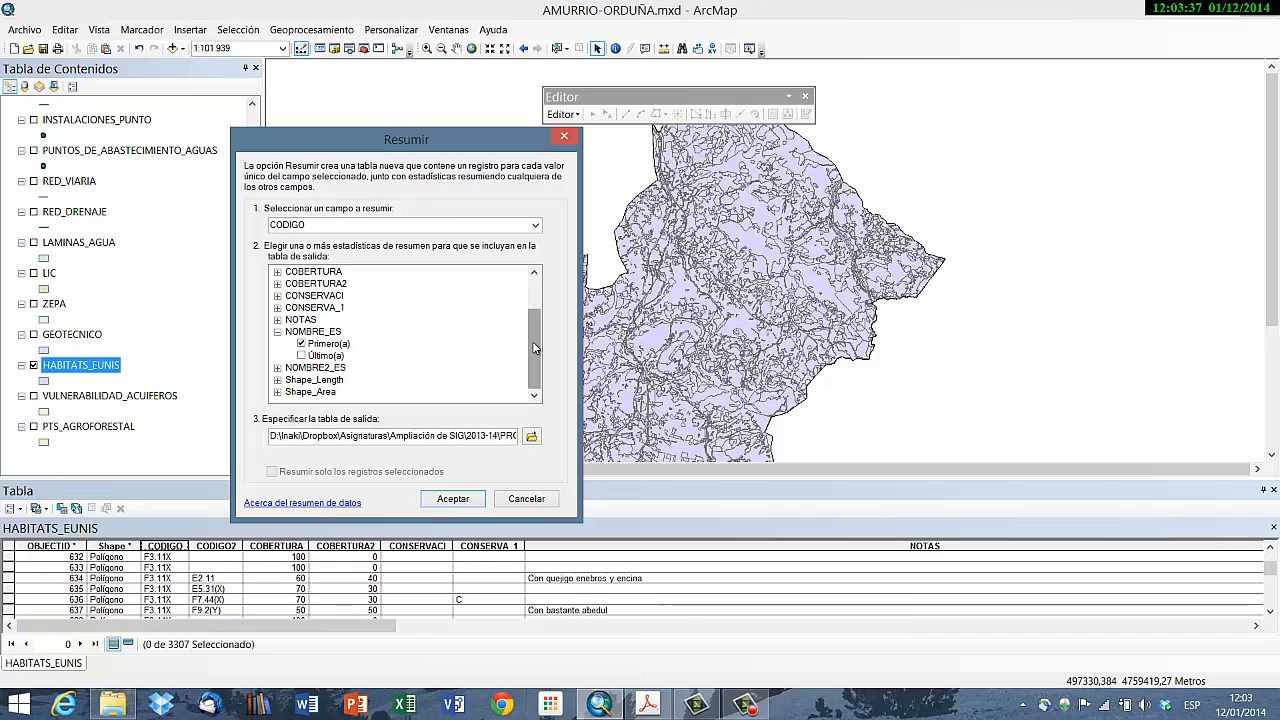
Step: Set the summary's output table to LEYENDA_VALORACIONES_HABITATS in the AMURRIO-ORDUÑA.gdb geodatabase
{"action": "left_click", "coordinate": [531, 437]}
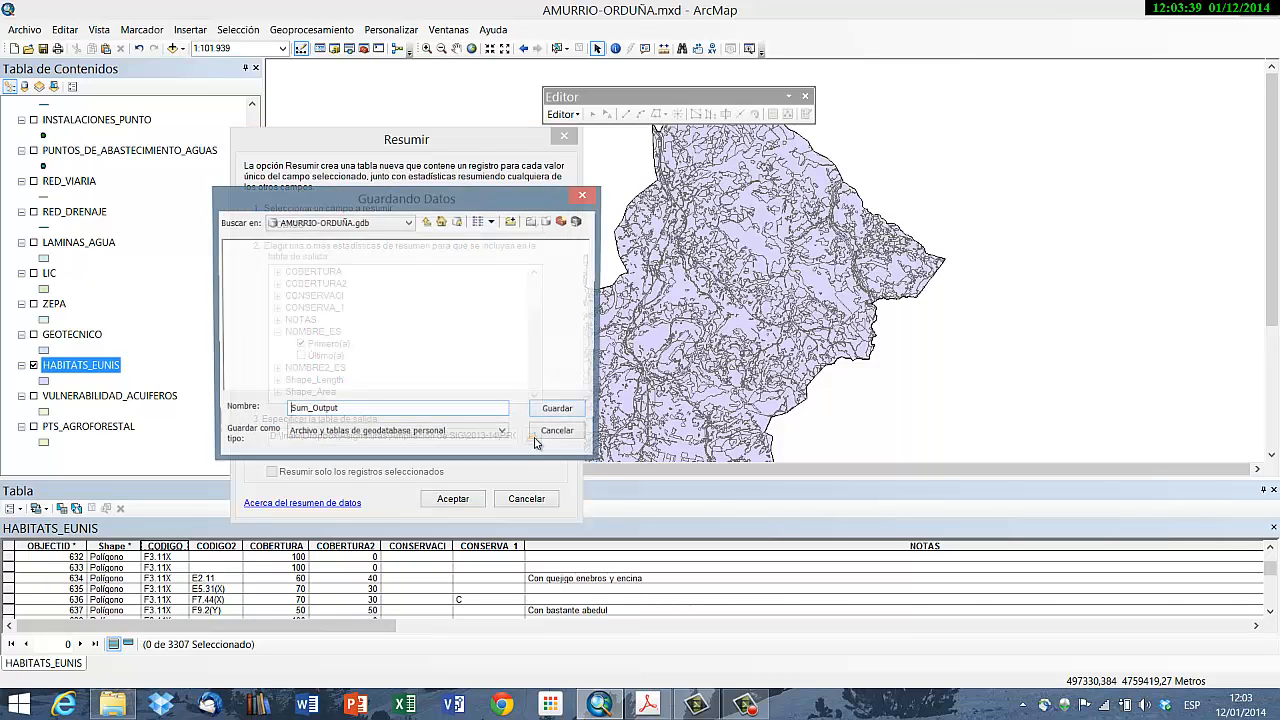
{"action": "left_click_drag", "start_coordinate": [347, 204], "coordinate": [592, 226]}
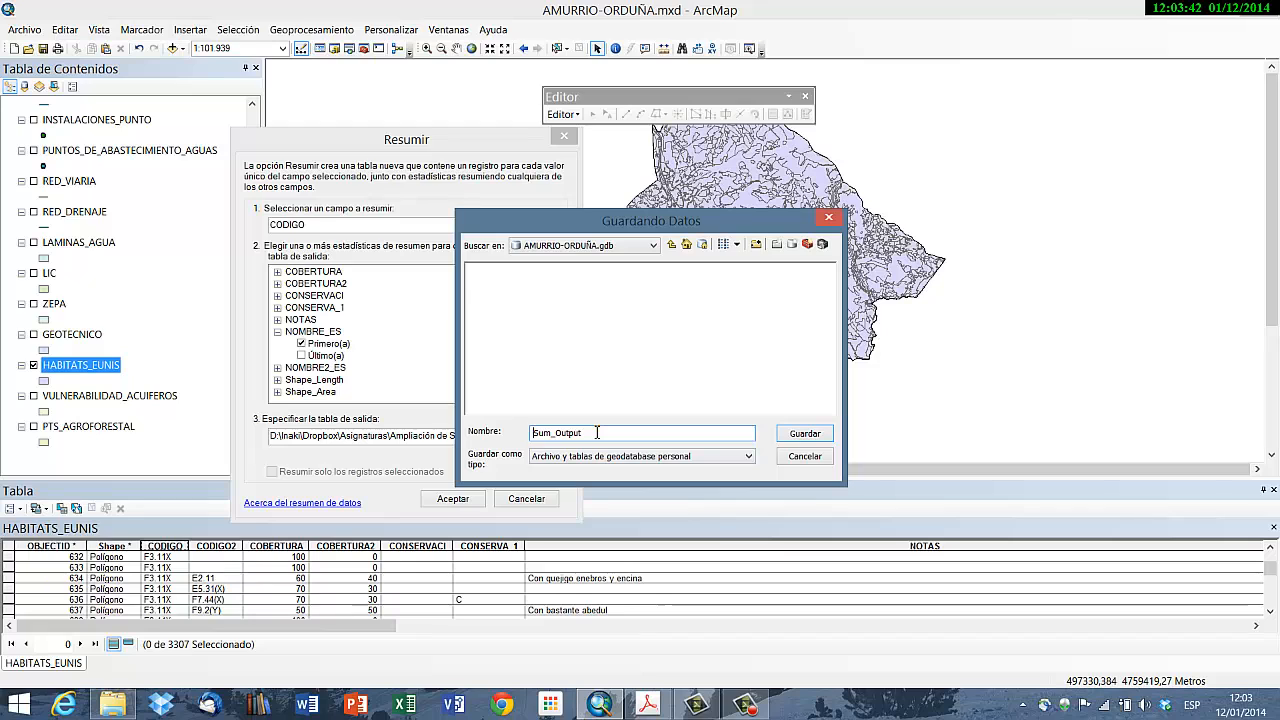
{"action": "left_click", "coordinate": [599, 246]}
{"action": "left_click", "coordinate": [587, 273]}
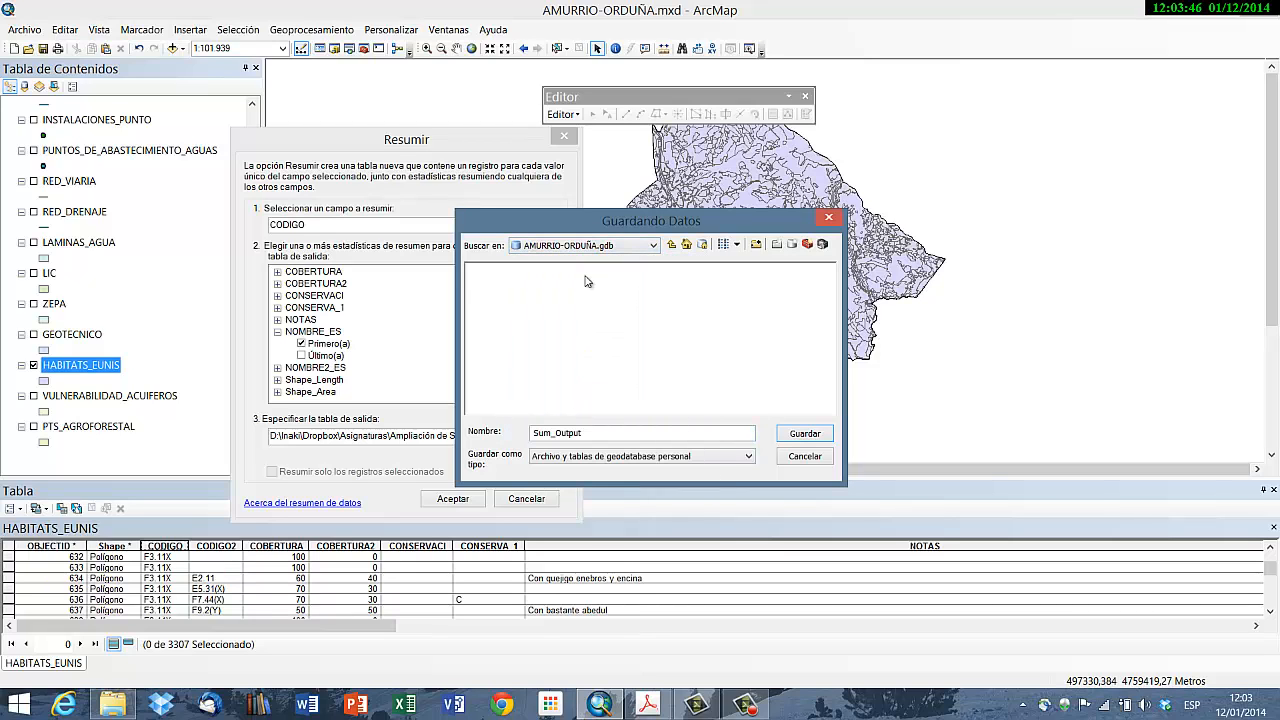
{"action": "left_click_drag", "start_coordinate": [595, 436], "coordinate": [492, 430]}
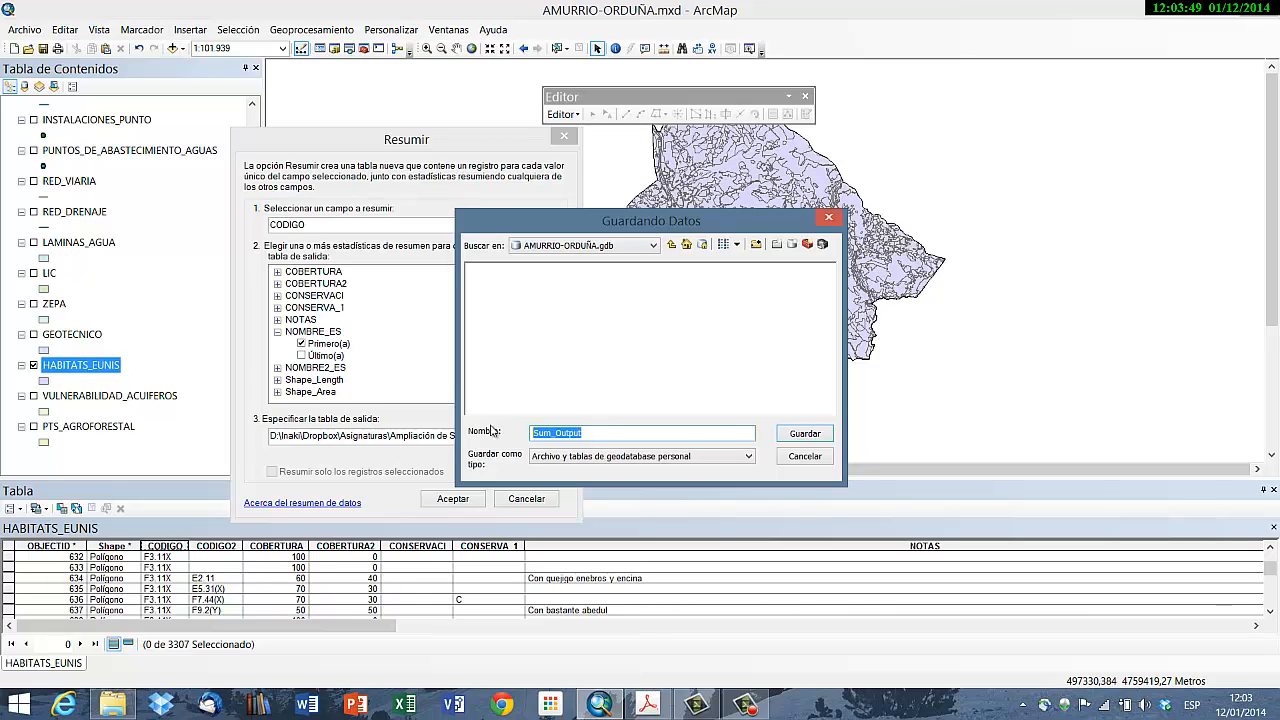
{"action": "type", "text": "LEYENDA_VALORACIONES"}
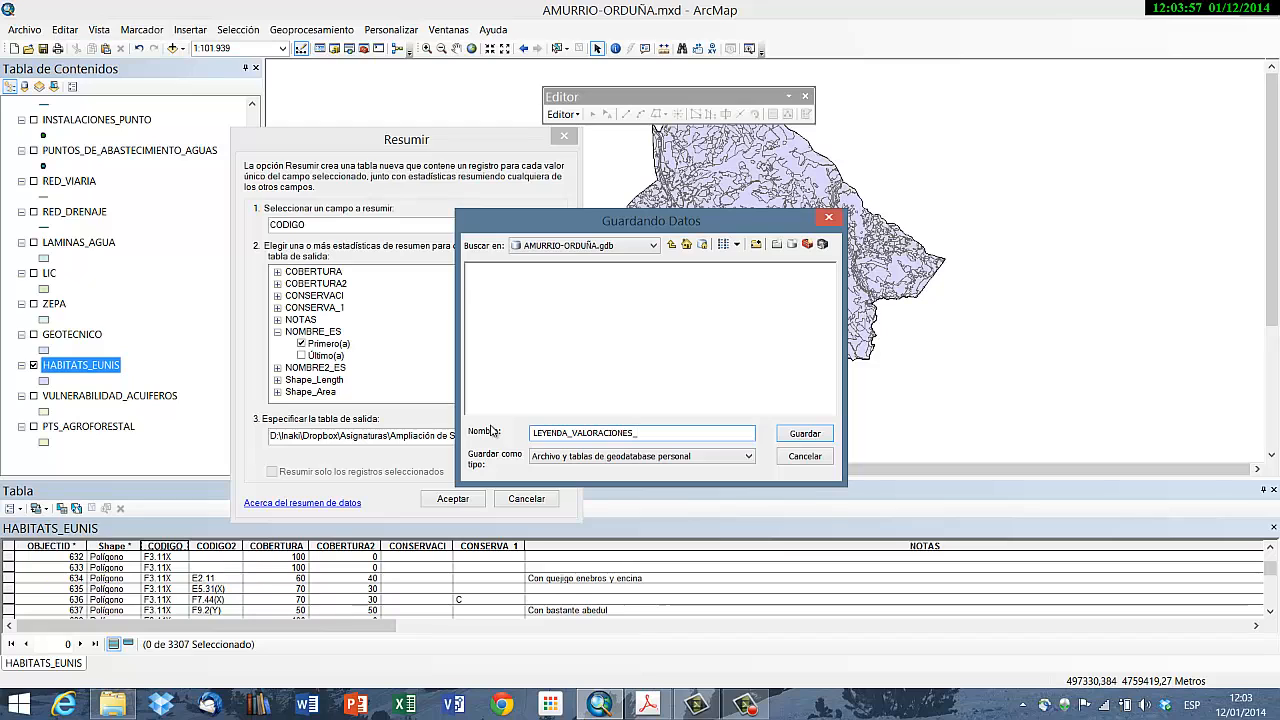
{"action": "type", "text": "_HABITA"}
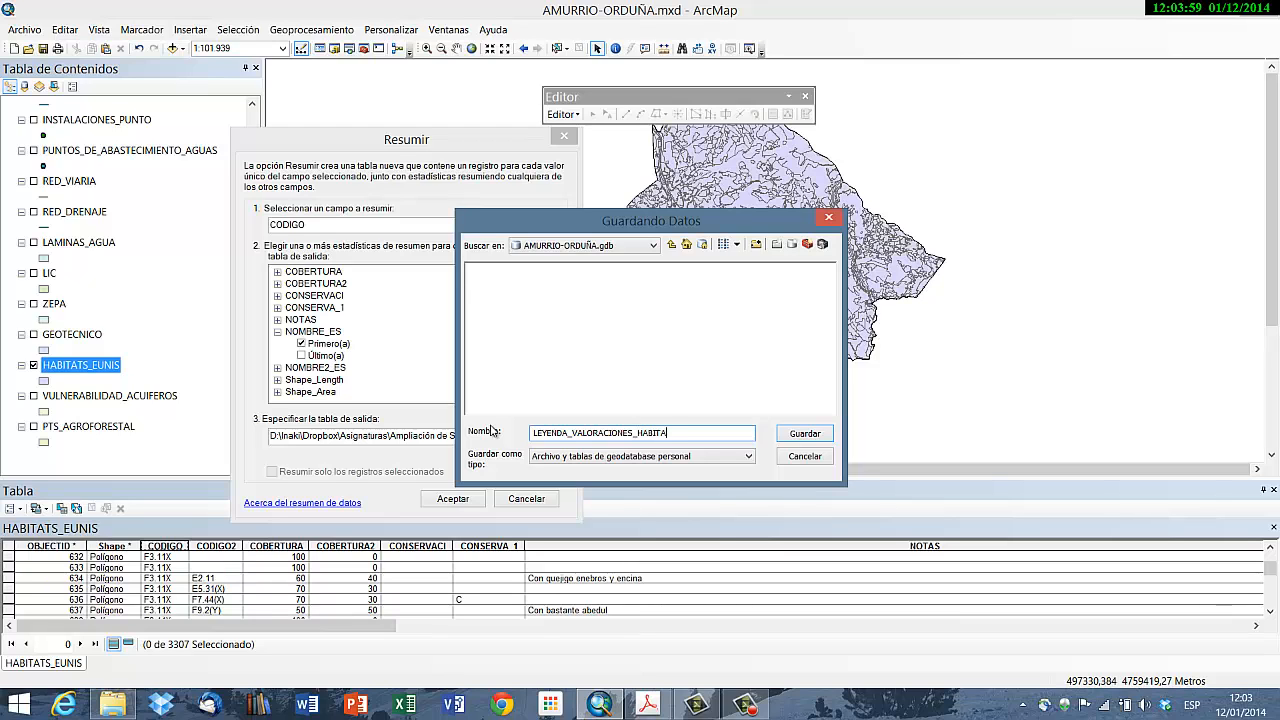
{"action": "type", "text": "TS"}
{"action": "key", "text": "Return"}
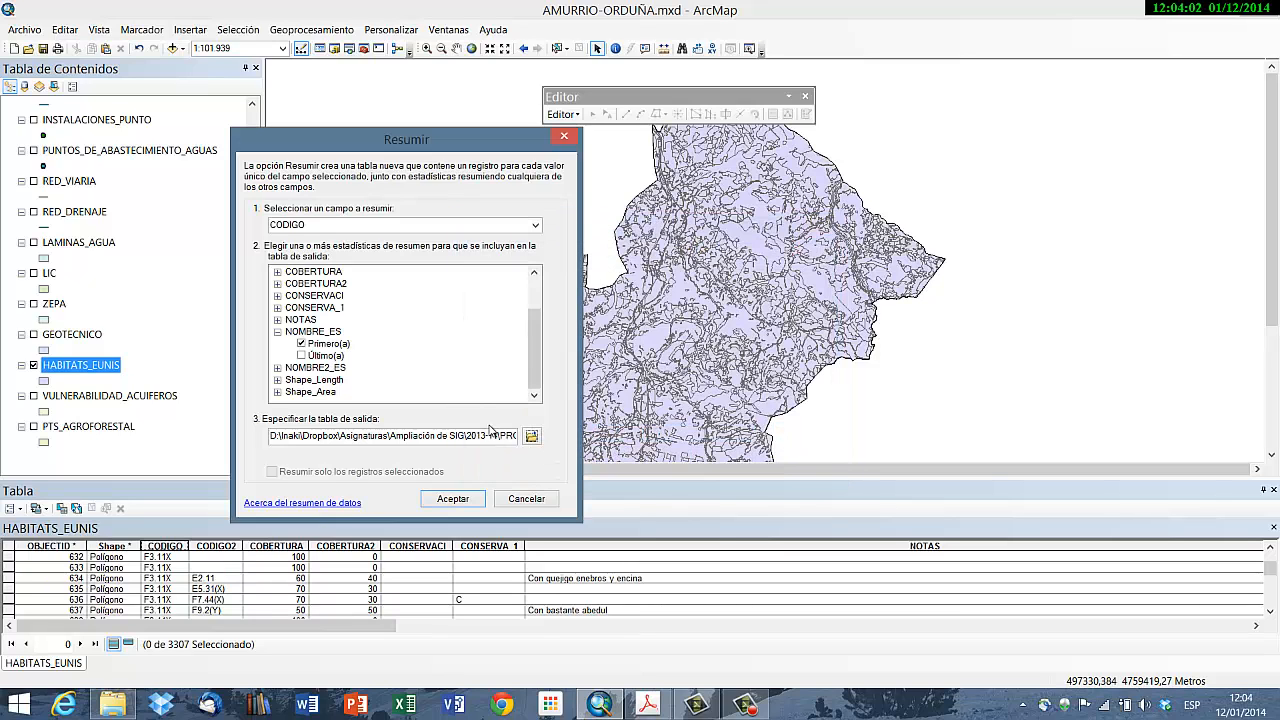
Step: Run the summary, adding the resulting table to the map, and close the HABITATS_EUNIS attribute table
{"action": "left_click", "coordinate": [458, 500]}
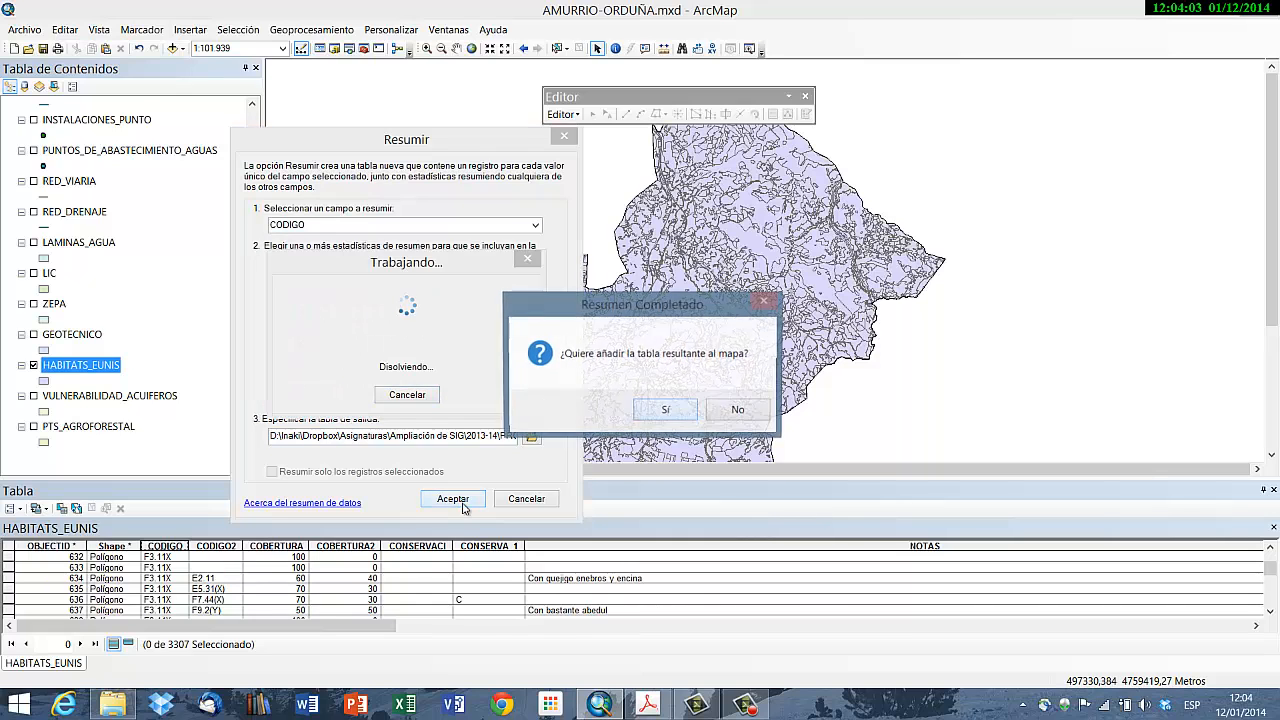
{"action": "key", "text": "Return"}
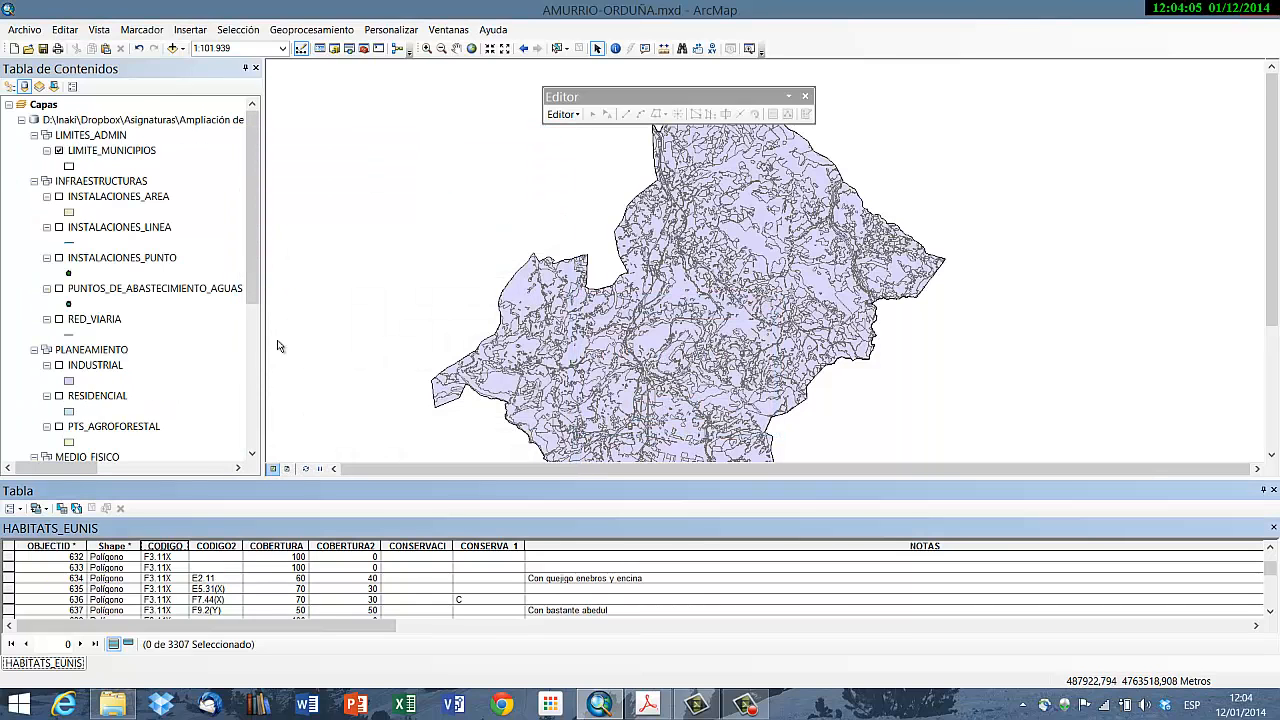
{"action": "left_click", "coordinate": [1273, 489]}
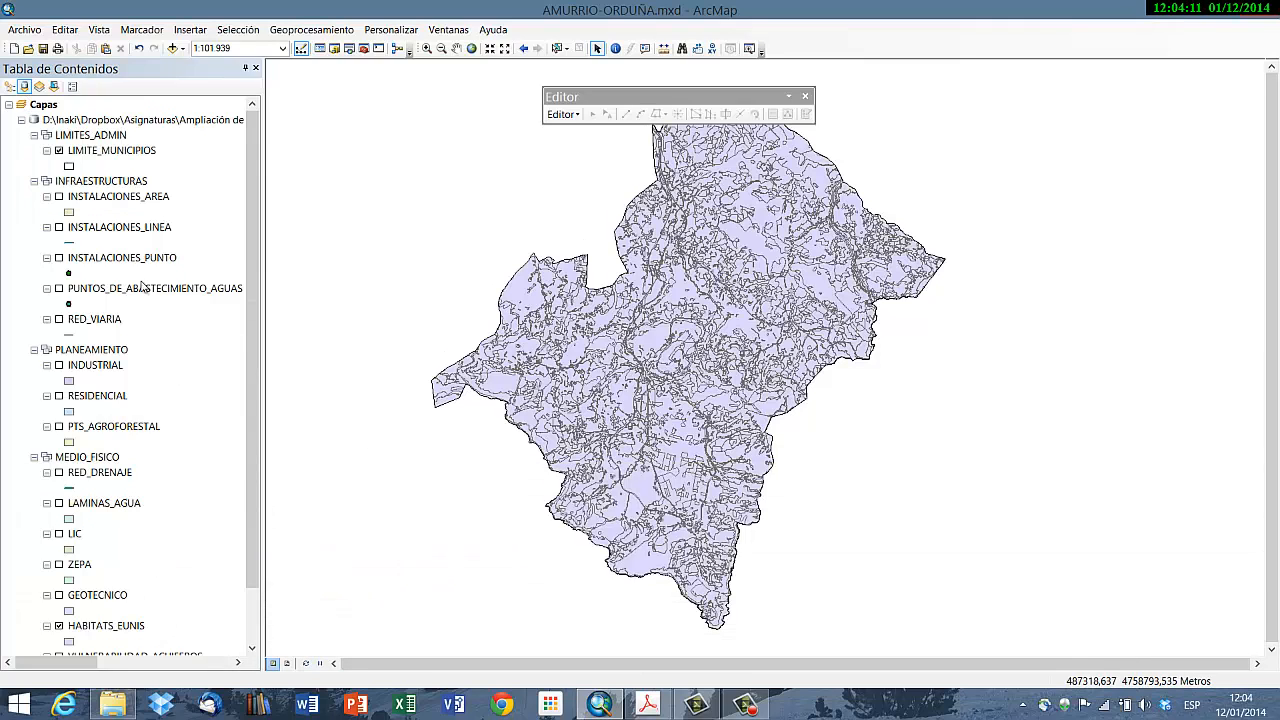
Step: Open the LEYENDA_VALORACIONES_HABITATS table, dock it beside the table of contents wide enough to show every field, and close the Editor toolbar
{"action": "left_click_drag", "start_coordinate": [250, 346], "coordinate": [237, 529]}
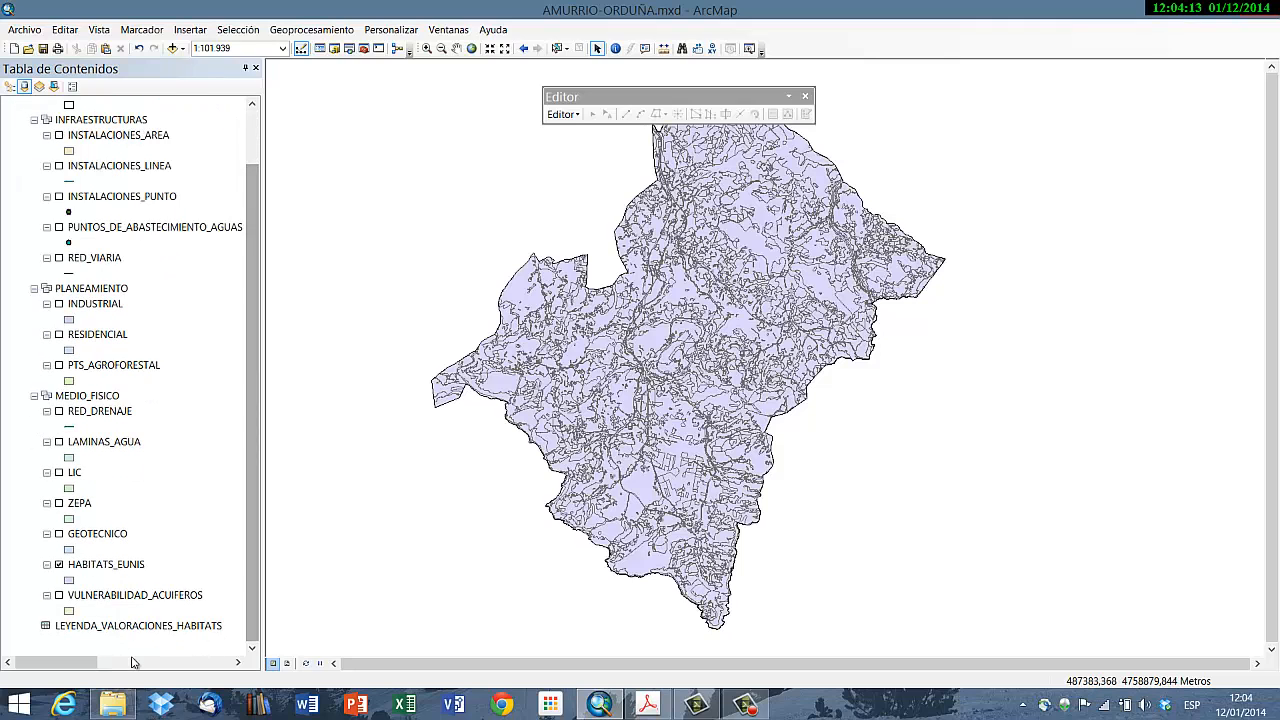
{"action": "left_click", "coordinate": [125, 626]}
{"action": "right_click", "coordinate": [124, 626]}
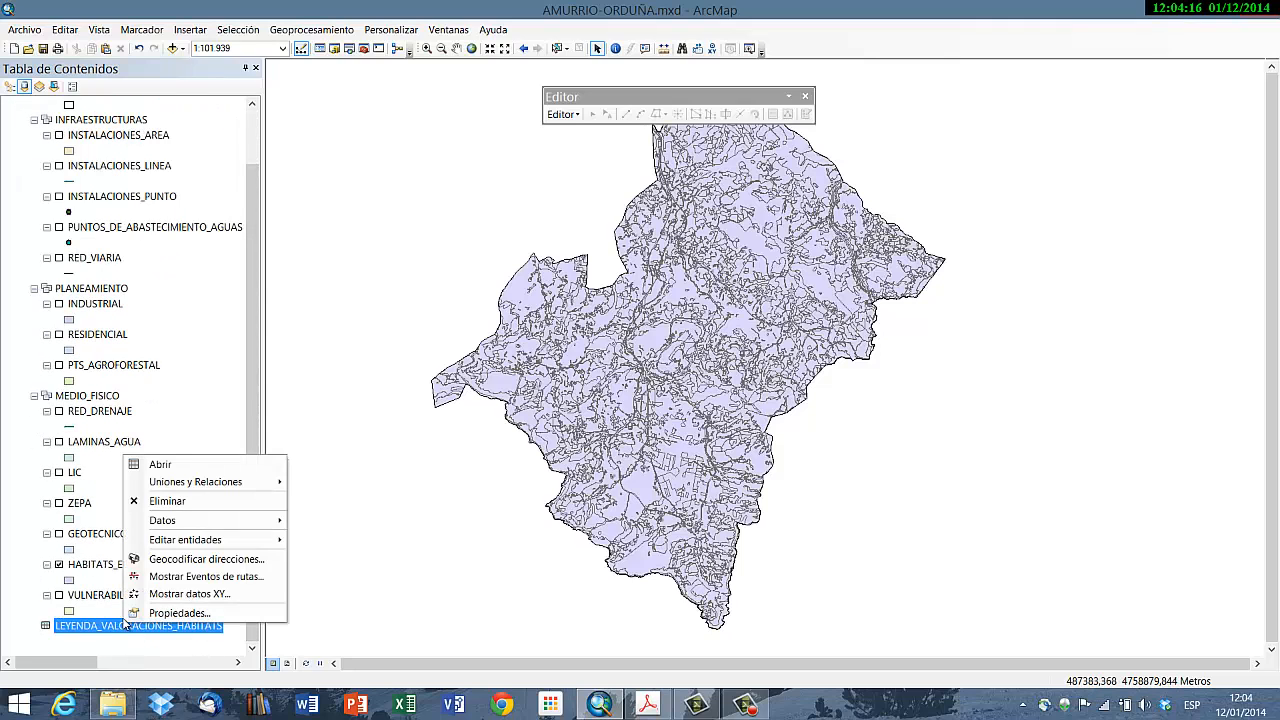
{"action": "left_click", "coordinate": [155, 463]}
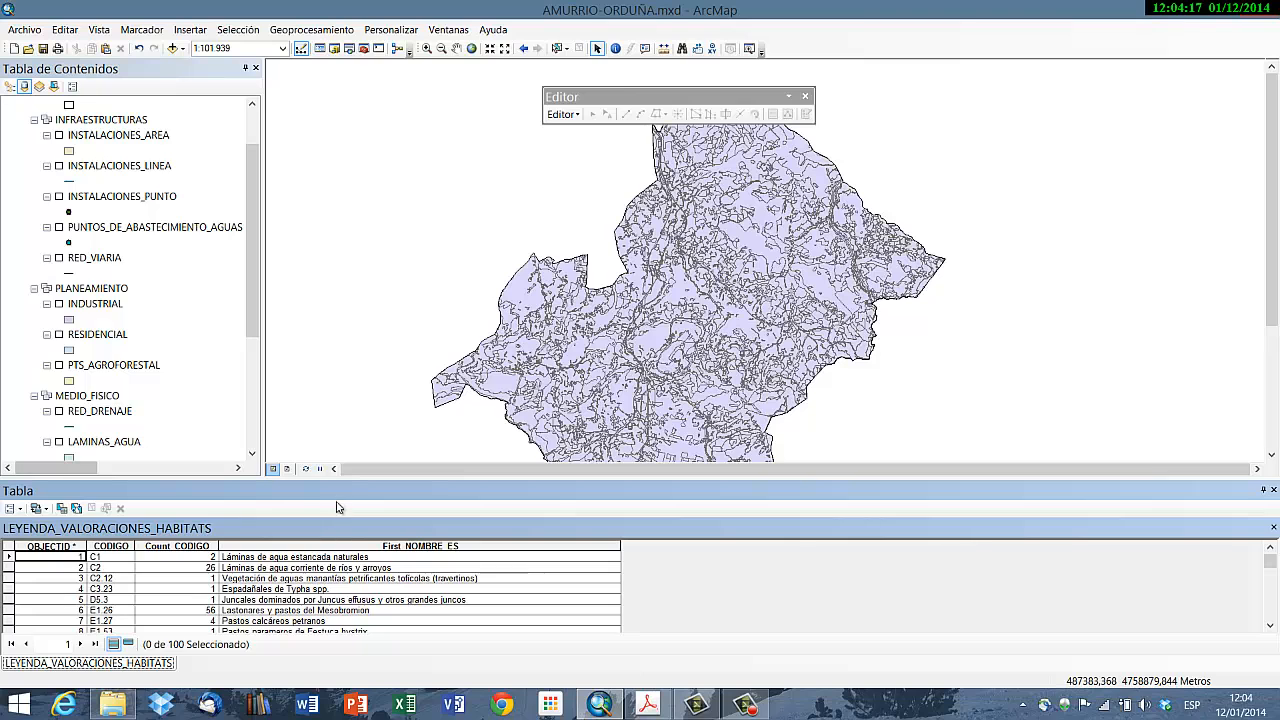
{"action": "mouse_move", "coordinate": [339, 492]}
{"action": "left_mouse_down"}
{"action": "mouse_move", "coordinate": [455, 340]}
{"action": "mouse_move", "coordinate": [423, 357]}
{"action": "mouse_move", "coordinate": [766, 275]}
{"action": "mouse_move", "coordinate": [746, 278]}
{"action": "left_mouse_up"}
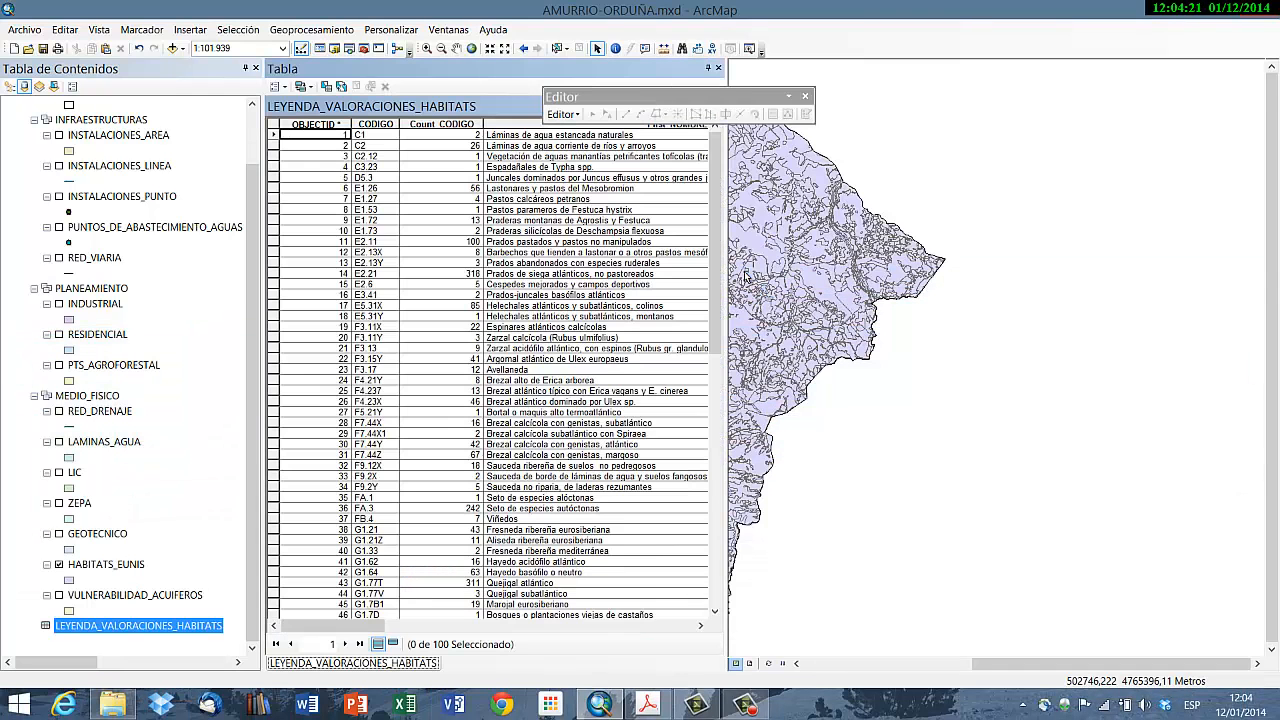
{"action": "left_click", "coordinate": [807, 96]}
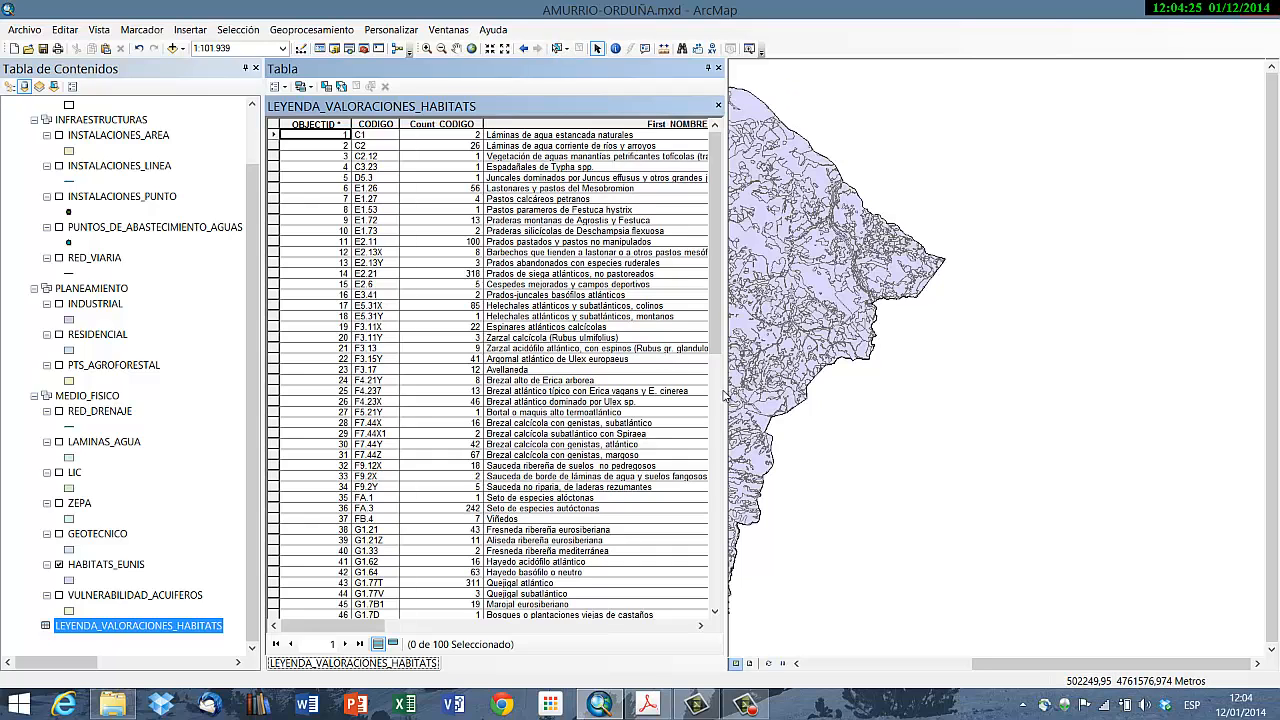
{"action": "left_click_drag", "start_coordinate": [724, 391], "coordinate": [917, 393]}
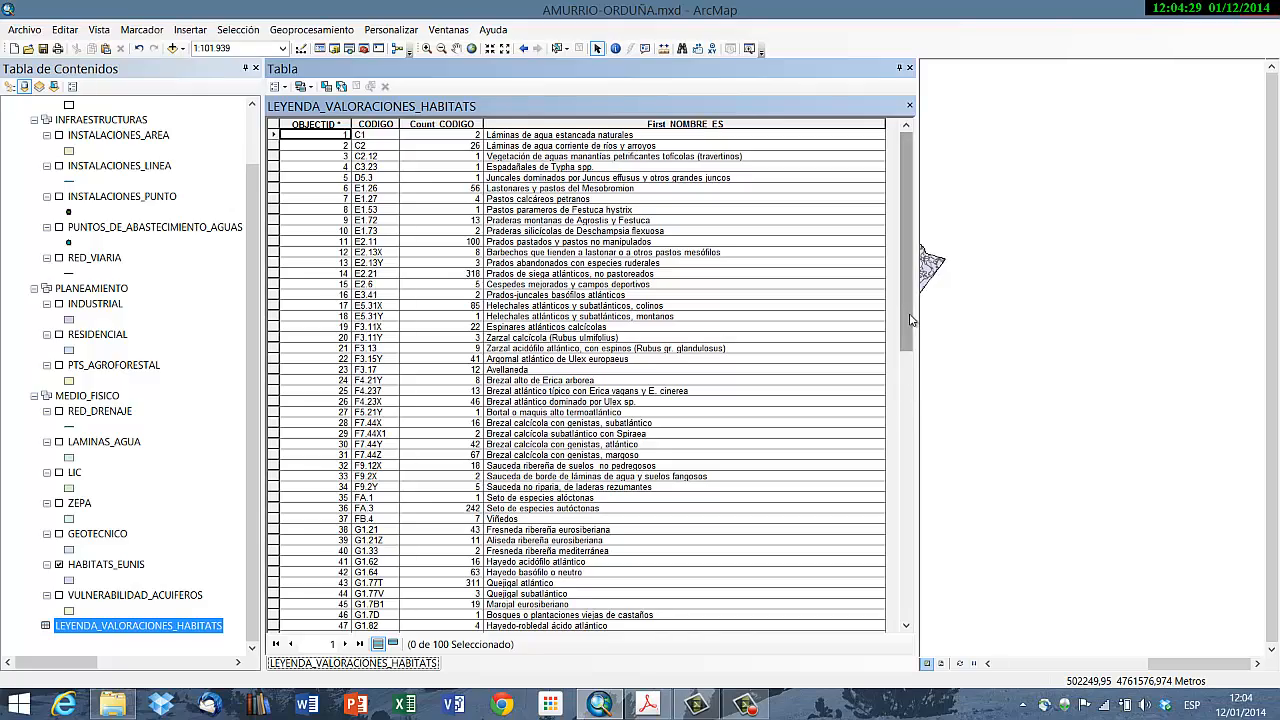
Step: Look through the habitat records of the legend table and sort them by the CODIGO field
{"action": "scroll", "coordinate": [885, 500], "scroll_direction": "down", "scroll_amount": 18}
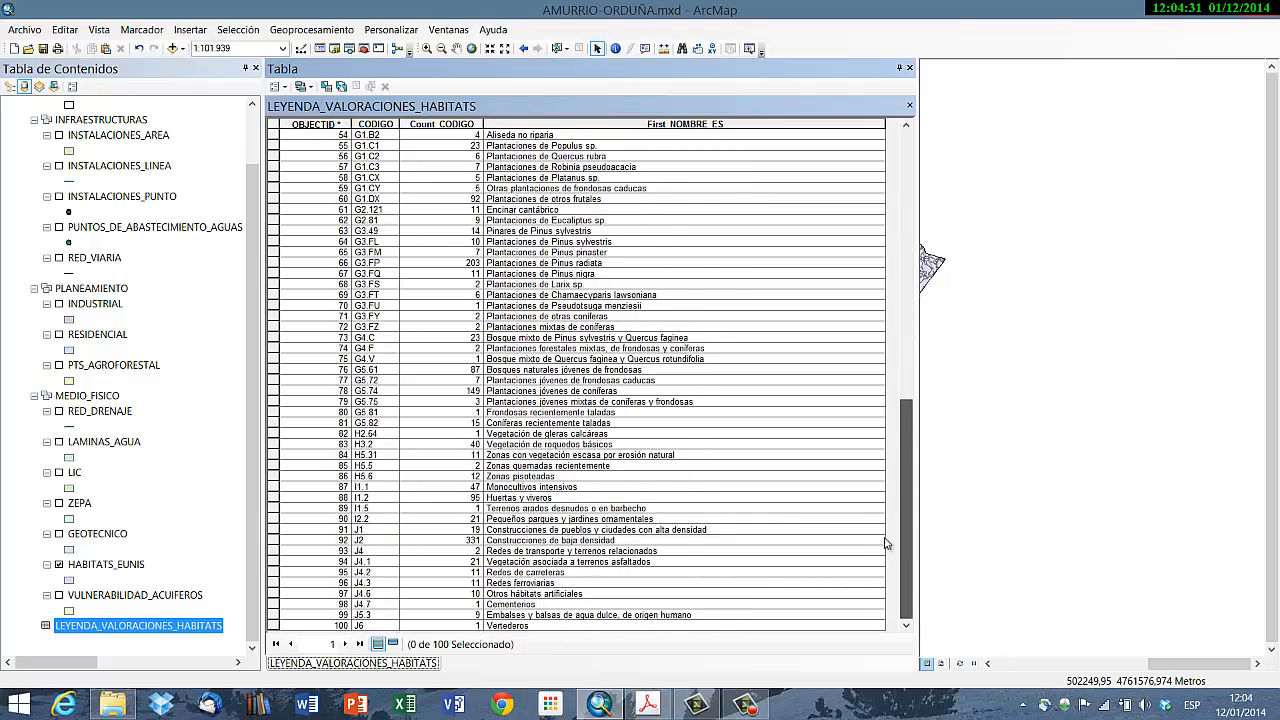
{"action": "scroll", "coordinate": [885, 543], "scroll_direction": "up", "scroll_amount": 18}
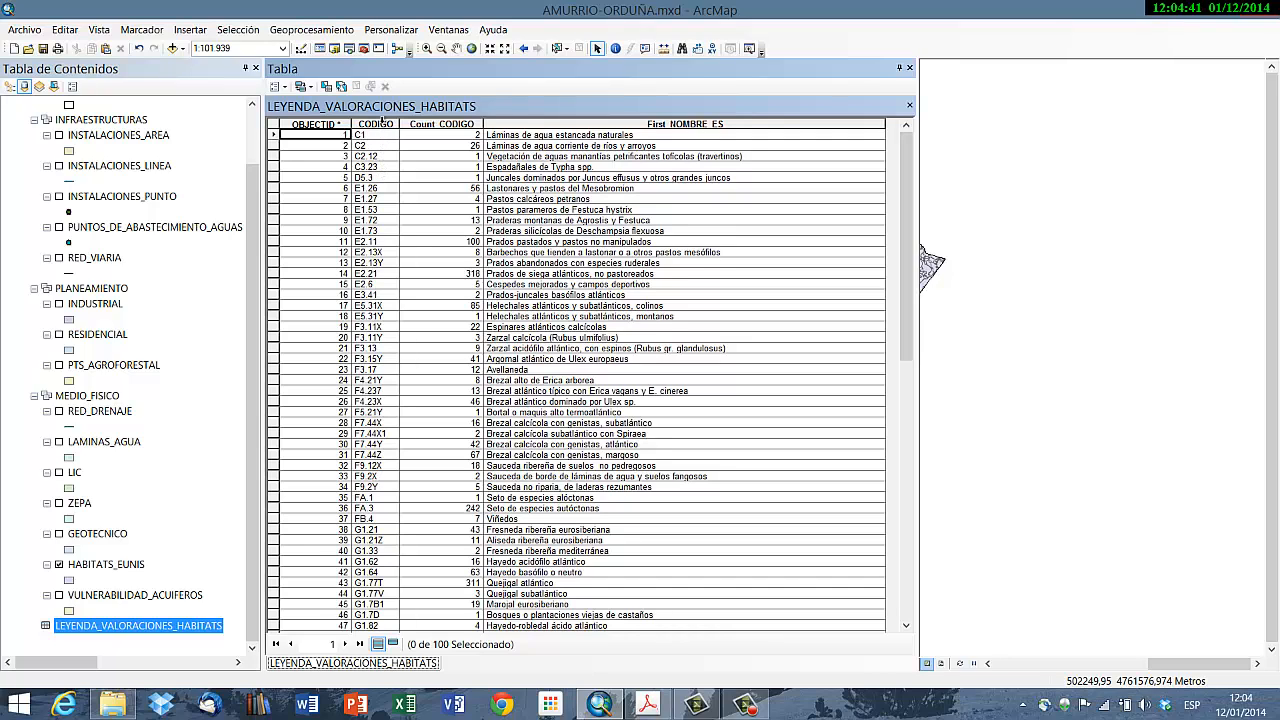
{"action": "right_click", "coordinate": [383, 120]}
{"action": "left_click", "coordinate": [412, 133]}
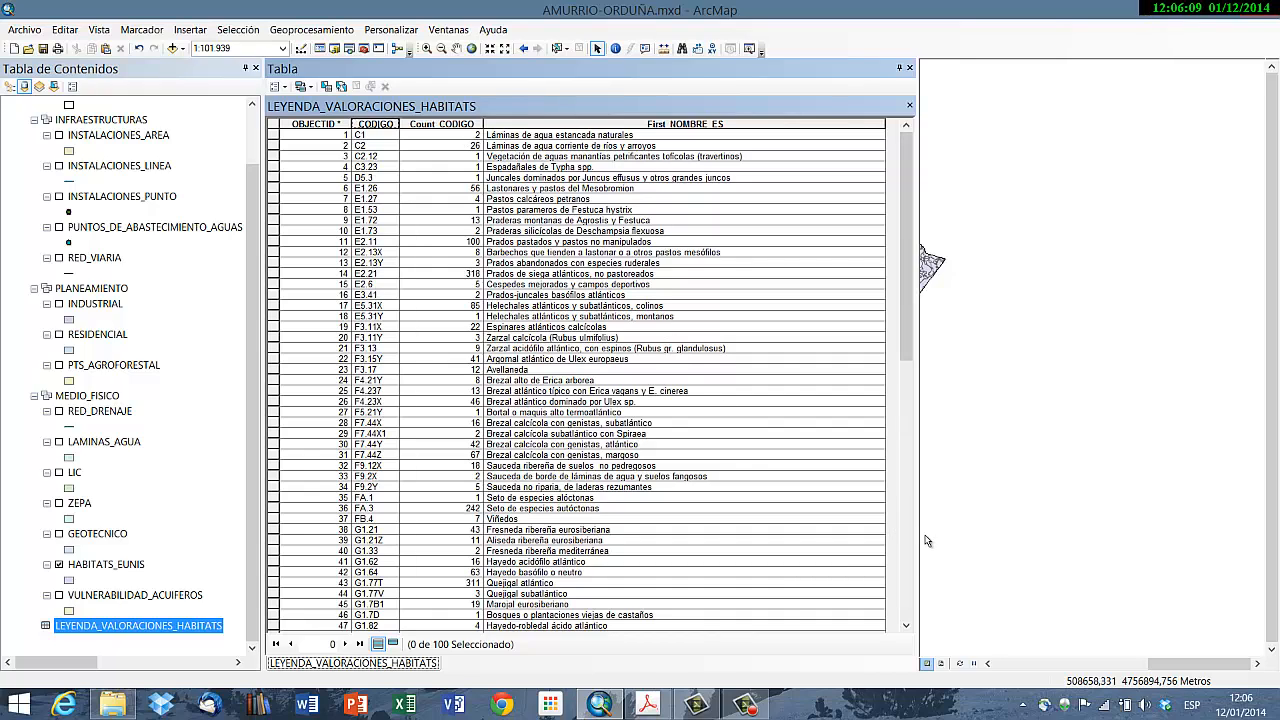
Step: Add a text field named VALORACION to the LEYENDA_VALORACIONES_HABITATS table and bring it into view
{"action": "left_click_drag", "start_coordinate": [918, 537], "coordinate": [1077, 531]}
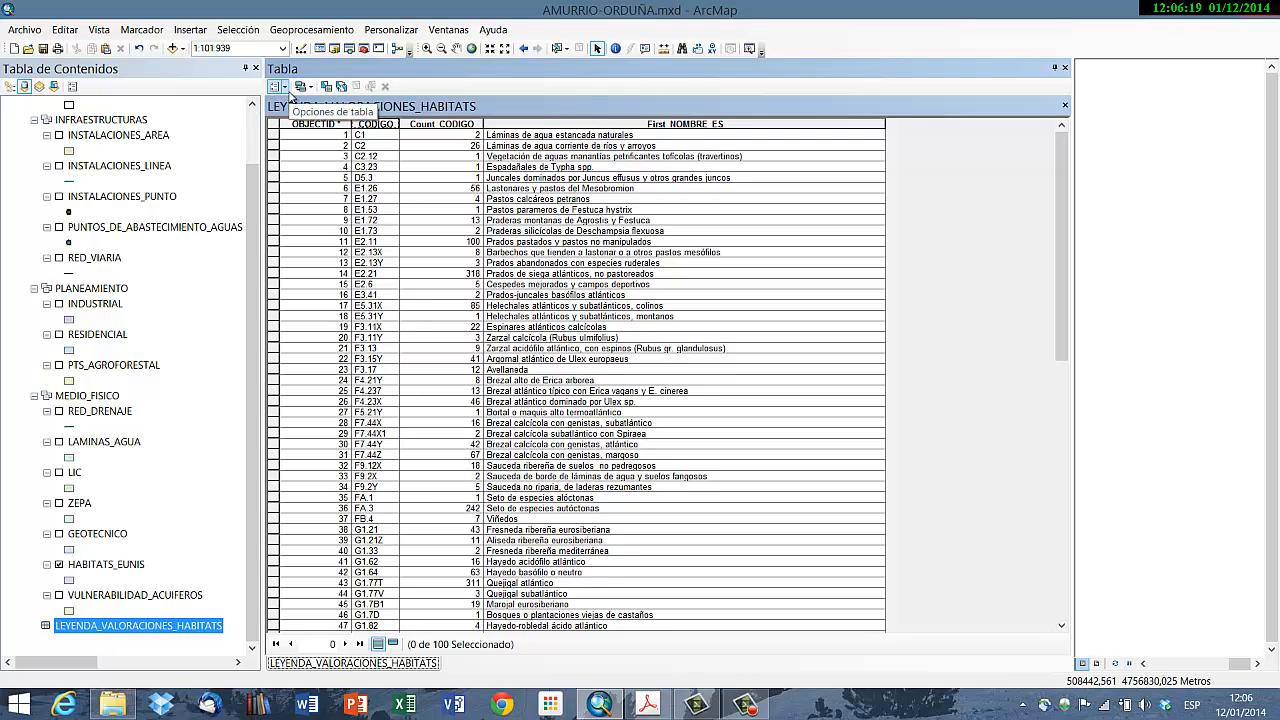
{"action": "left_click", "coordinate": [276, 87]}
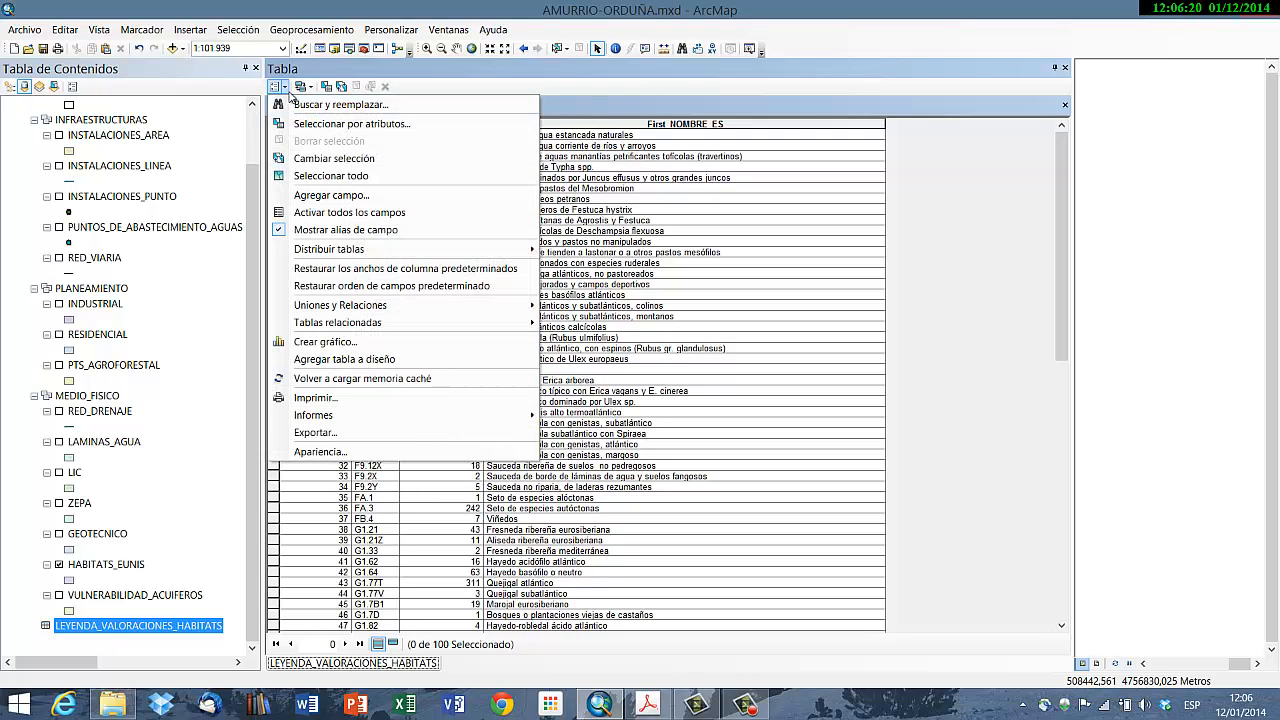
{"action": "left_click", "coordinate": [361, 196]}
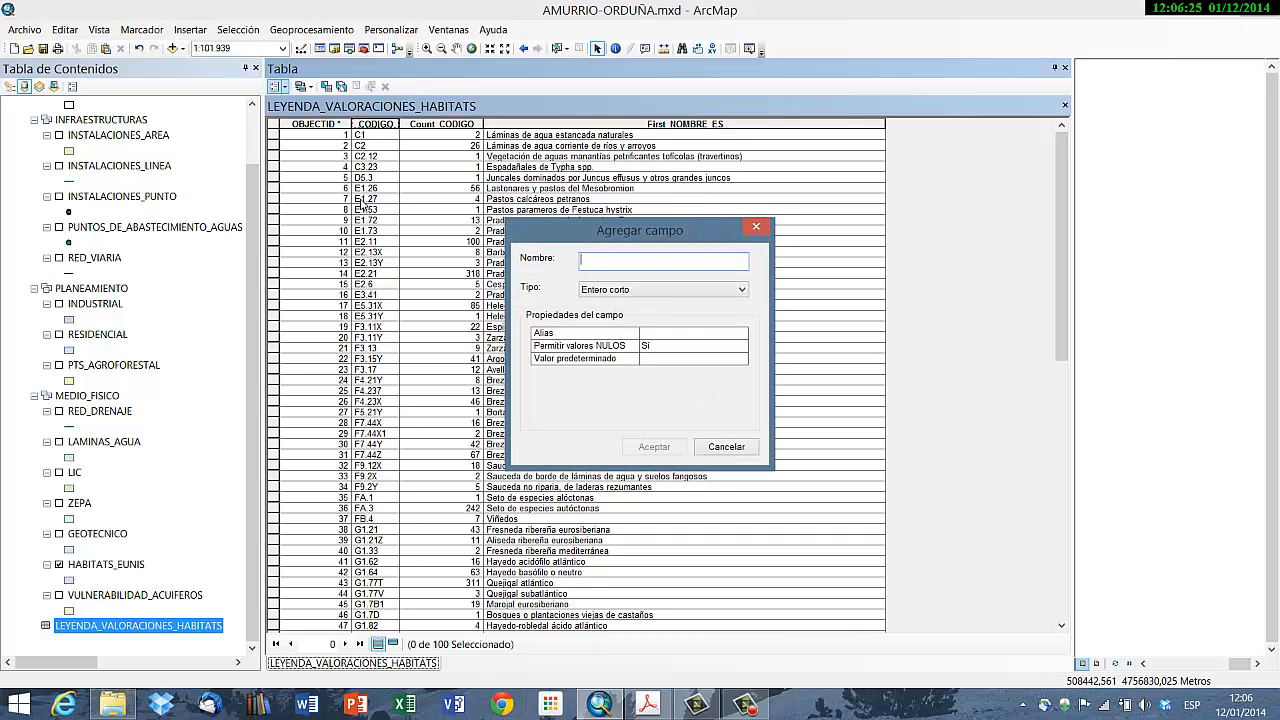
{"action": "type", "text": "VALORACION"}
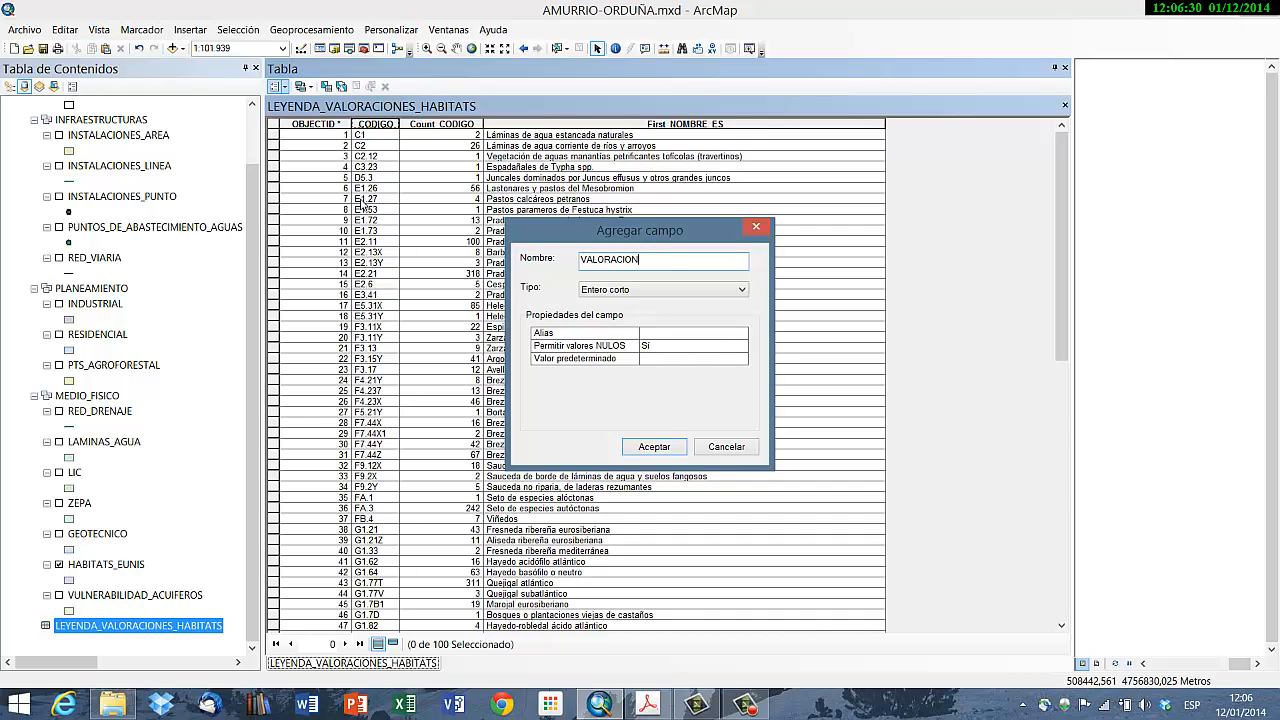
{"action": "left_click", "coordinate": [670, 289]}
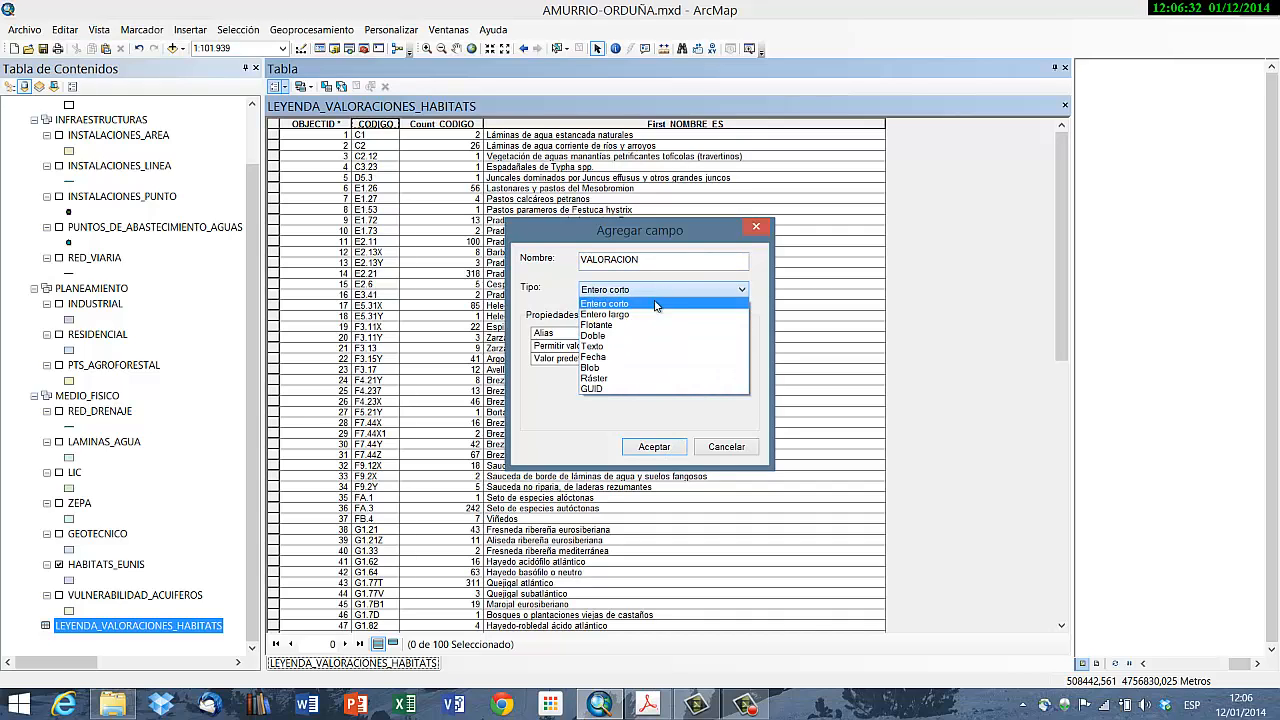
{"action": "left_click", "coordinate": [627, 346]}
{"action": "left_click", "coordinate": [655, 447]}
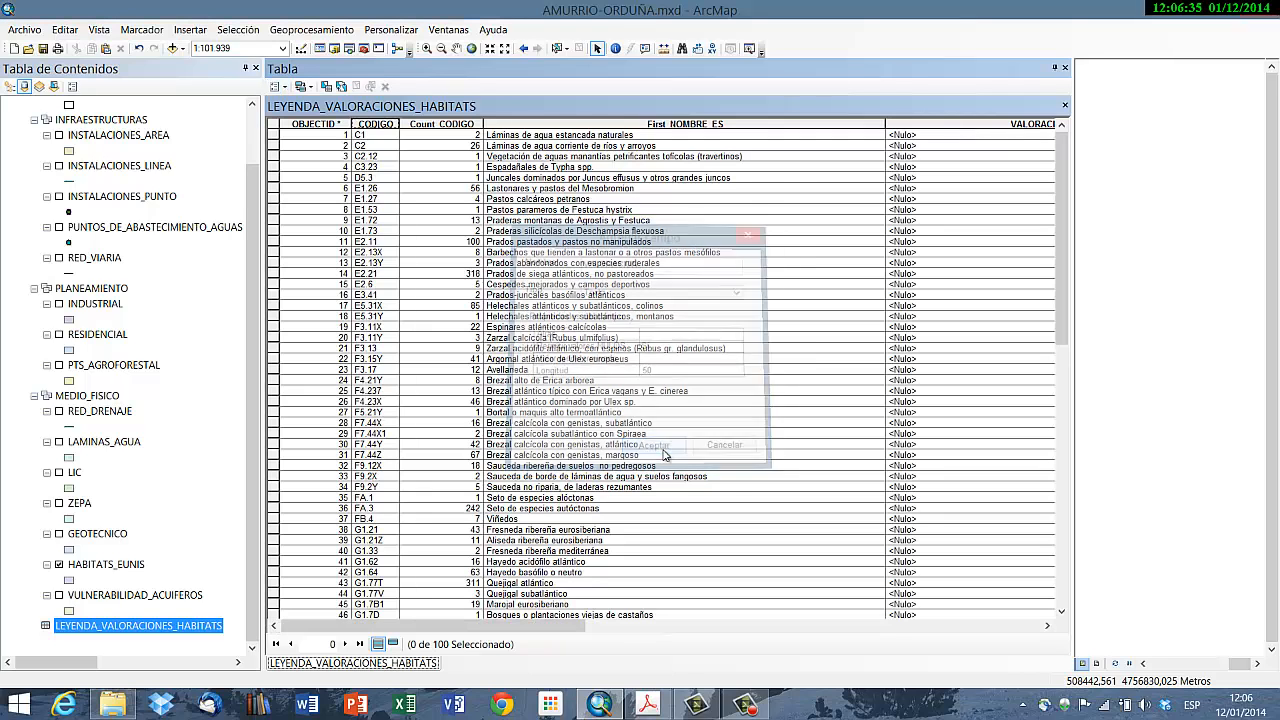
{"action": "left_click", "coordinate": [1047, 626]}
{"action": "left_click", "coordinate": [1047, 626]}
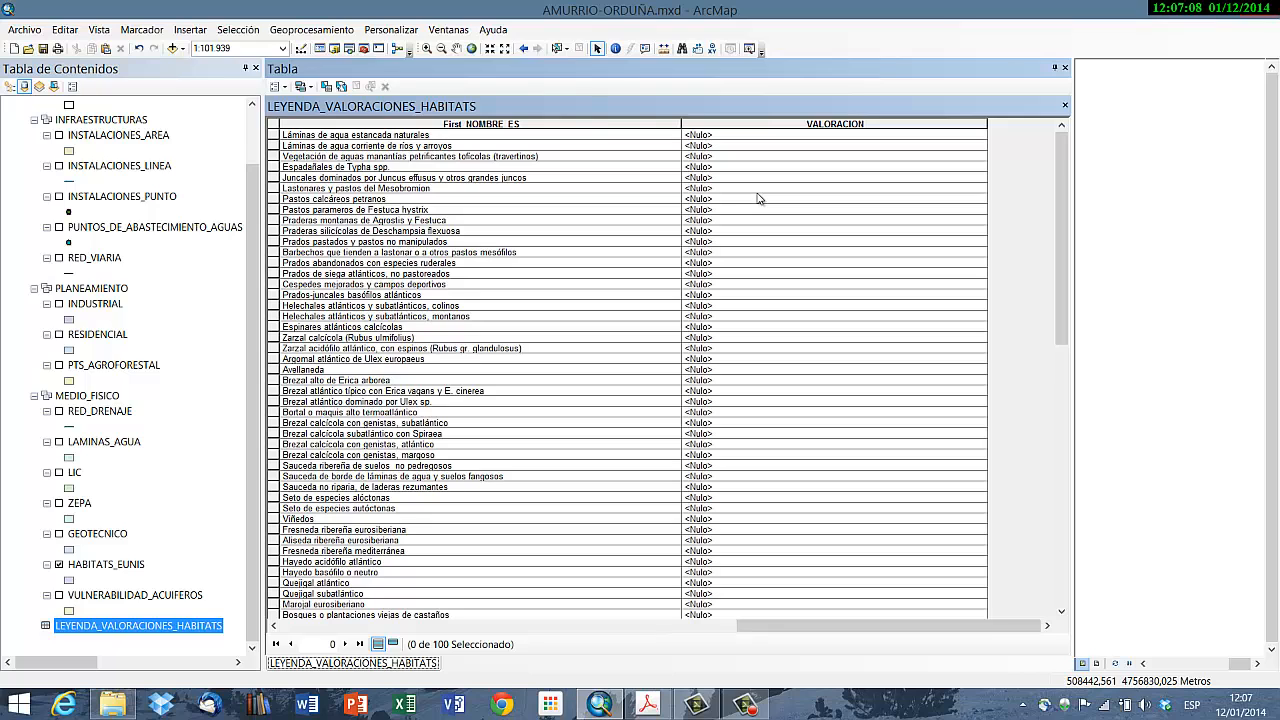
{"action": "left_click", "coordinate": [745, 706]}
{"action": "left_click", "coordinate": [1212, 637]}
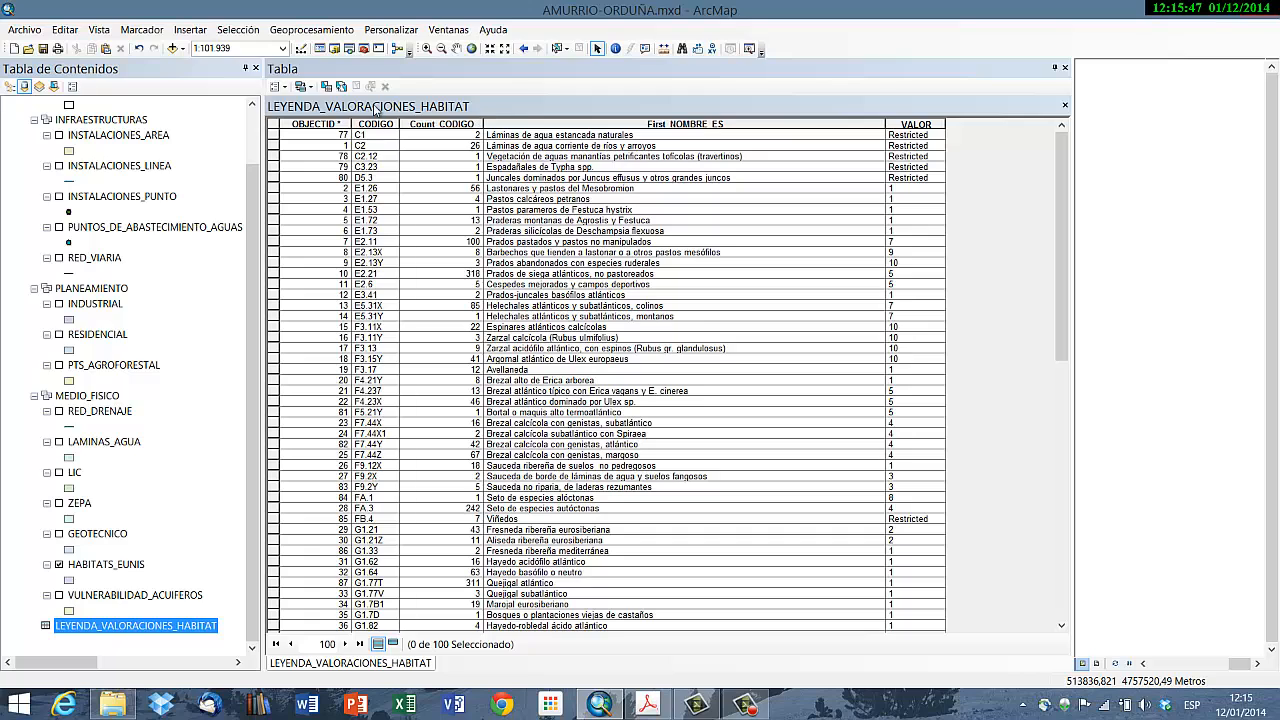
Step: Close the LEYENDA_VALORACIONES_HABITAT table and list the map layers by drawing order
{"action": "left_click", "coordinate": [1066, 68]}
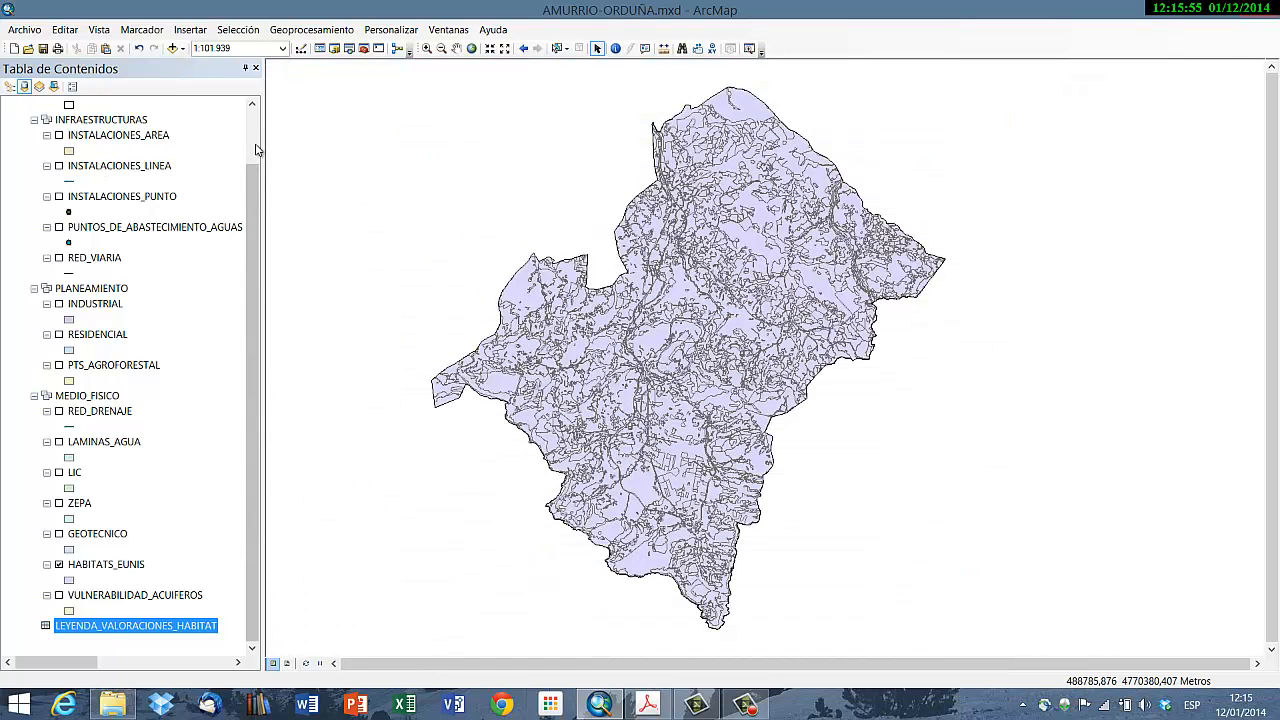
{"action": "scroll", "coordinate": [253, 148], "scroll_direction": "up", "scroll_amount": 2}
{"action": "left_click", "coordinate": [10, 86]}
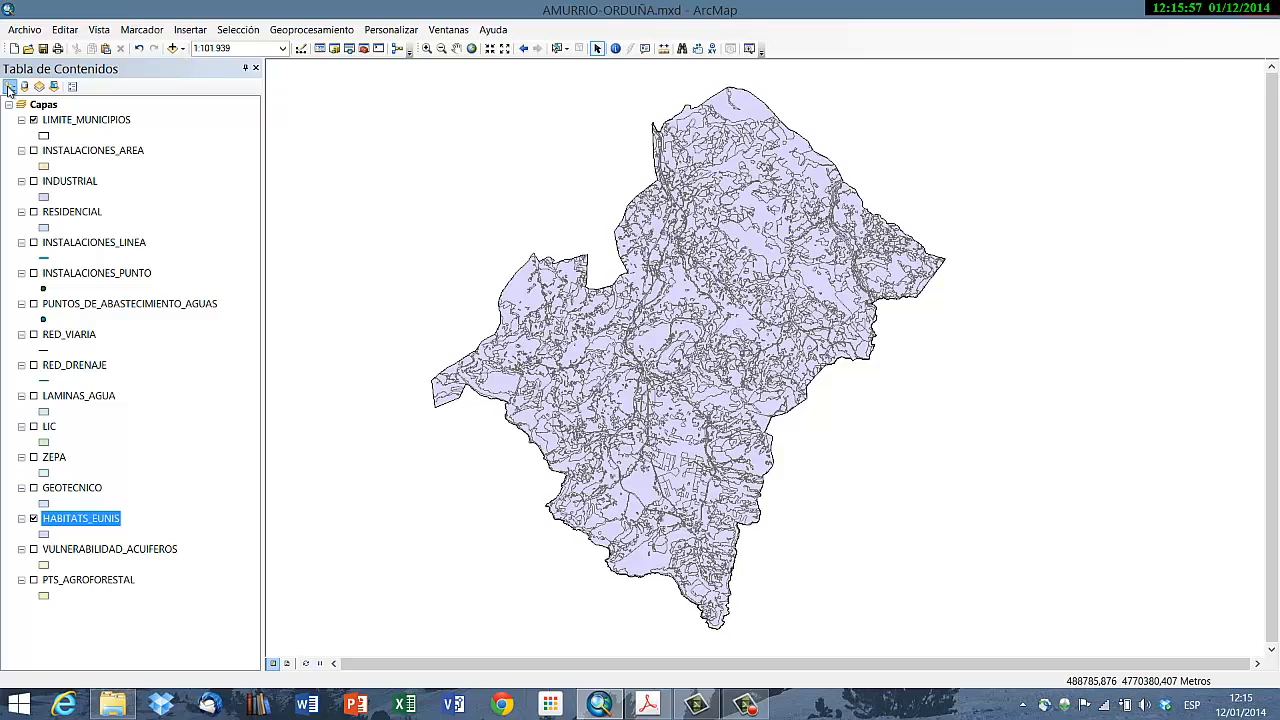
Step: Join the LEYENDA_VALORACIONES_HABITAT table to the HABITATS_EUNIS layer, matching CODIGO in both and keeping all records
{"action": "right_click", "coordinate": [101, 522]}
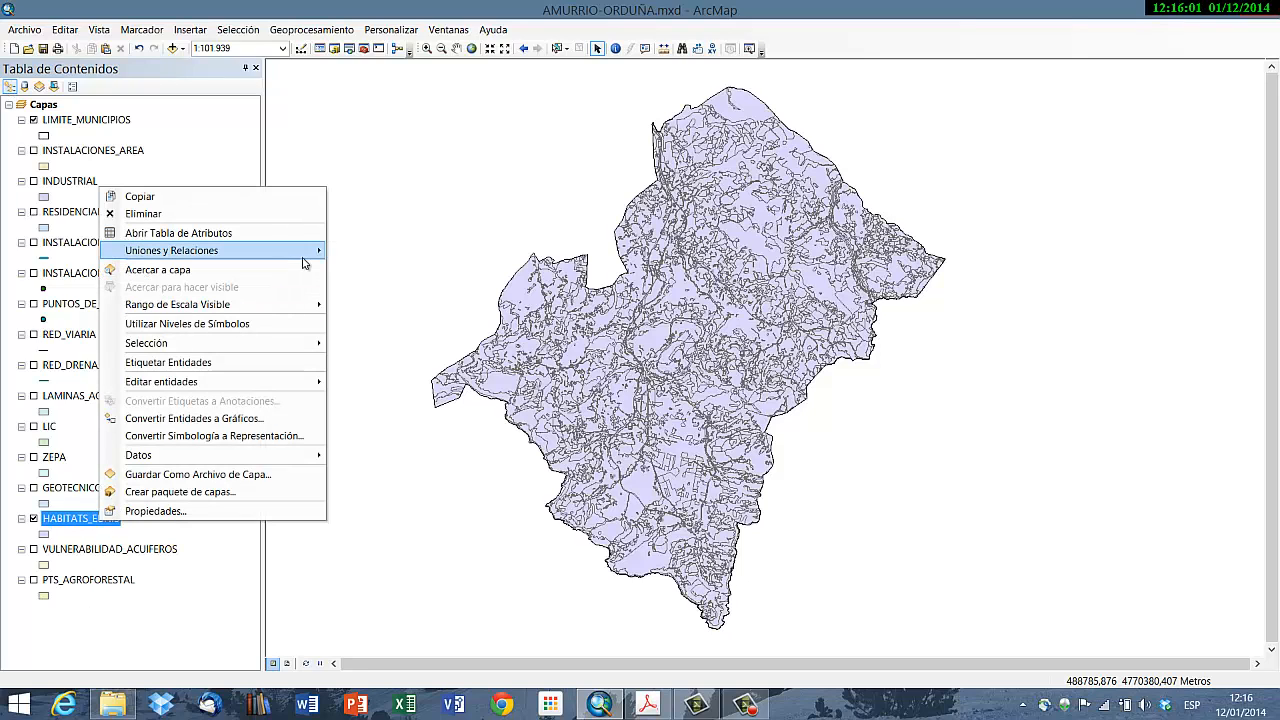
{"action": "mouse_move", "coordinate": [302, 256]}
{"action": "left_click", "coordinate": [360, 252]}
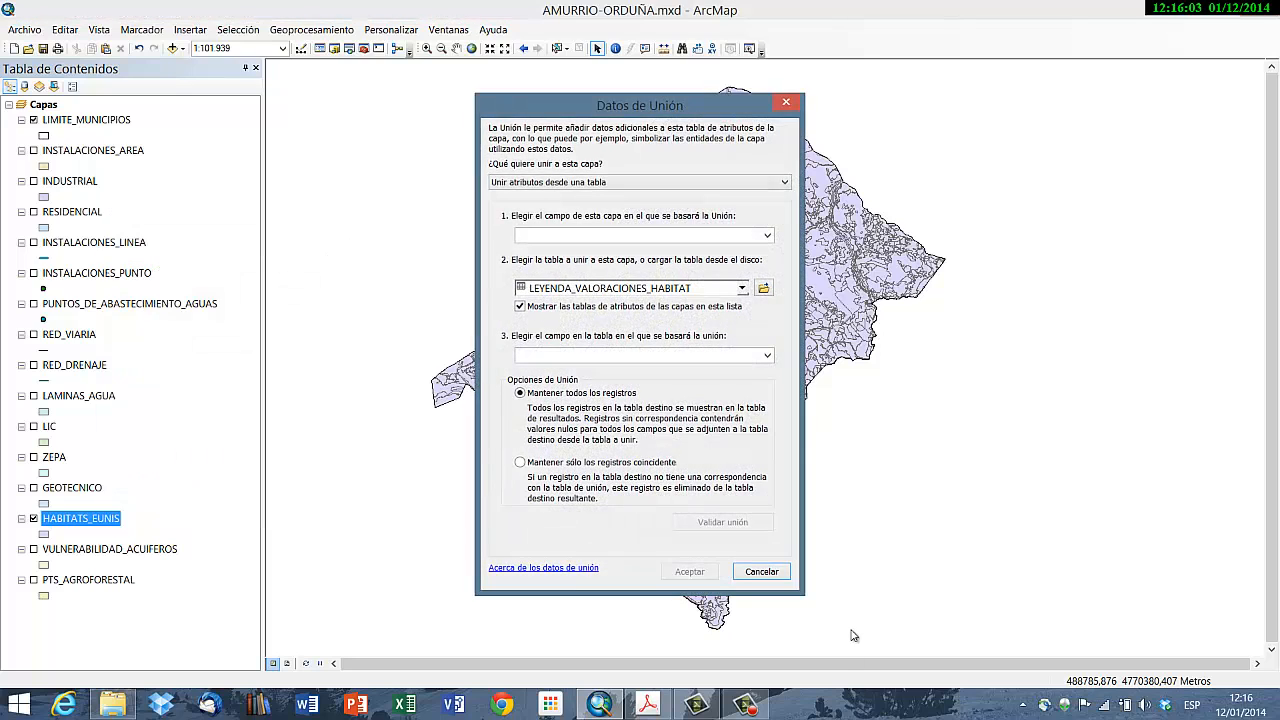
{"action": "left_click", "coordinate": [767, 235]}
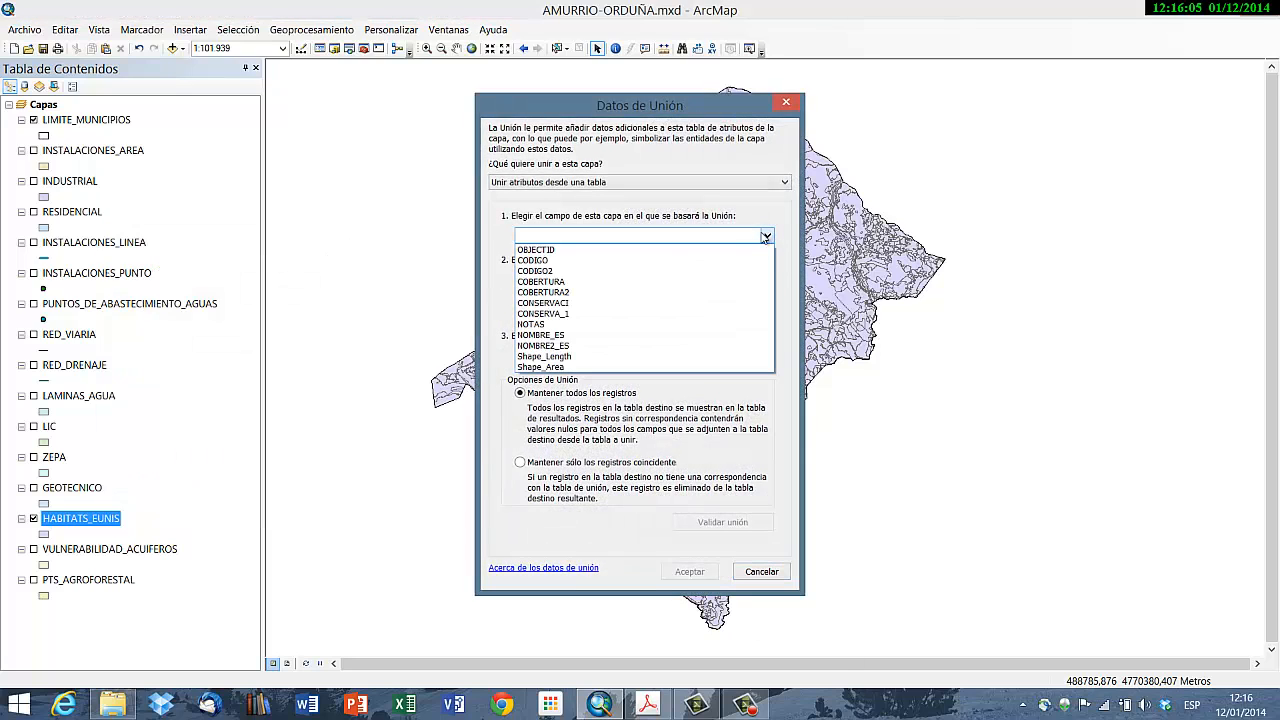
{"action": "left_click", "coordinate": [640, 260]}
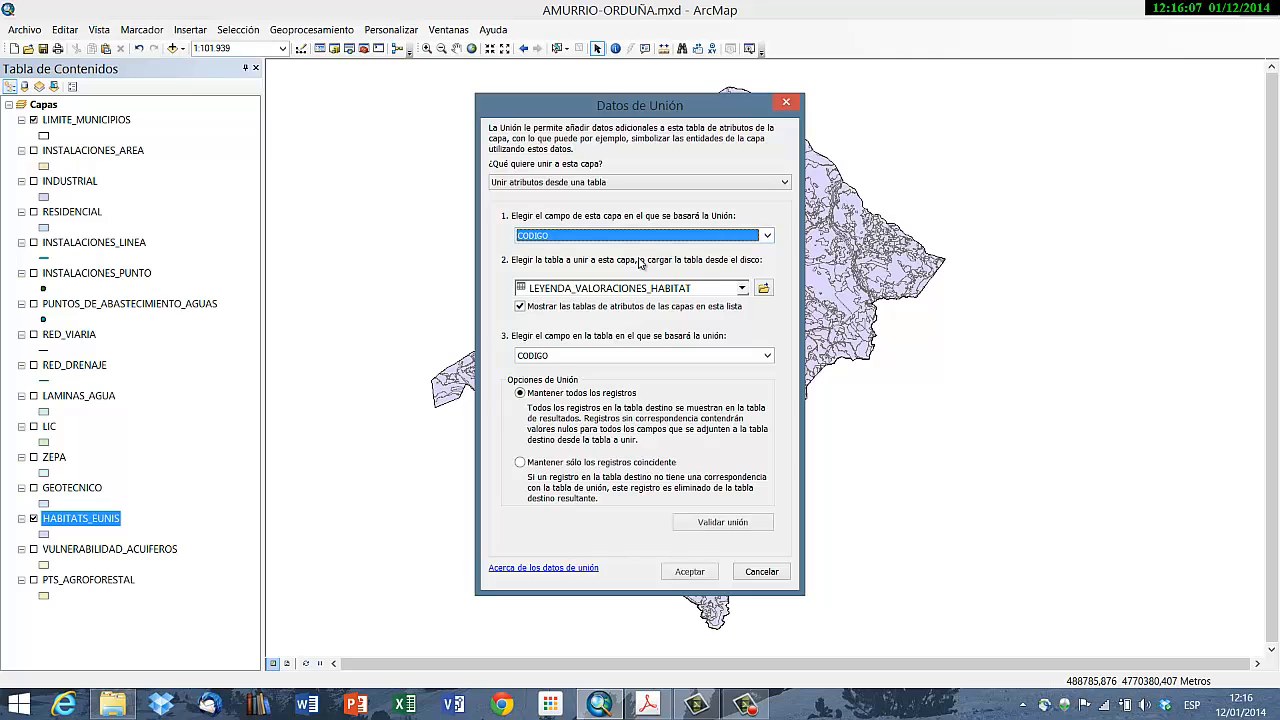
{"action": "left_click", "coordinate": [743, 291]}
{"action": "left_click", "coordinate": [743, 291]}
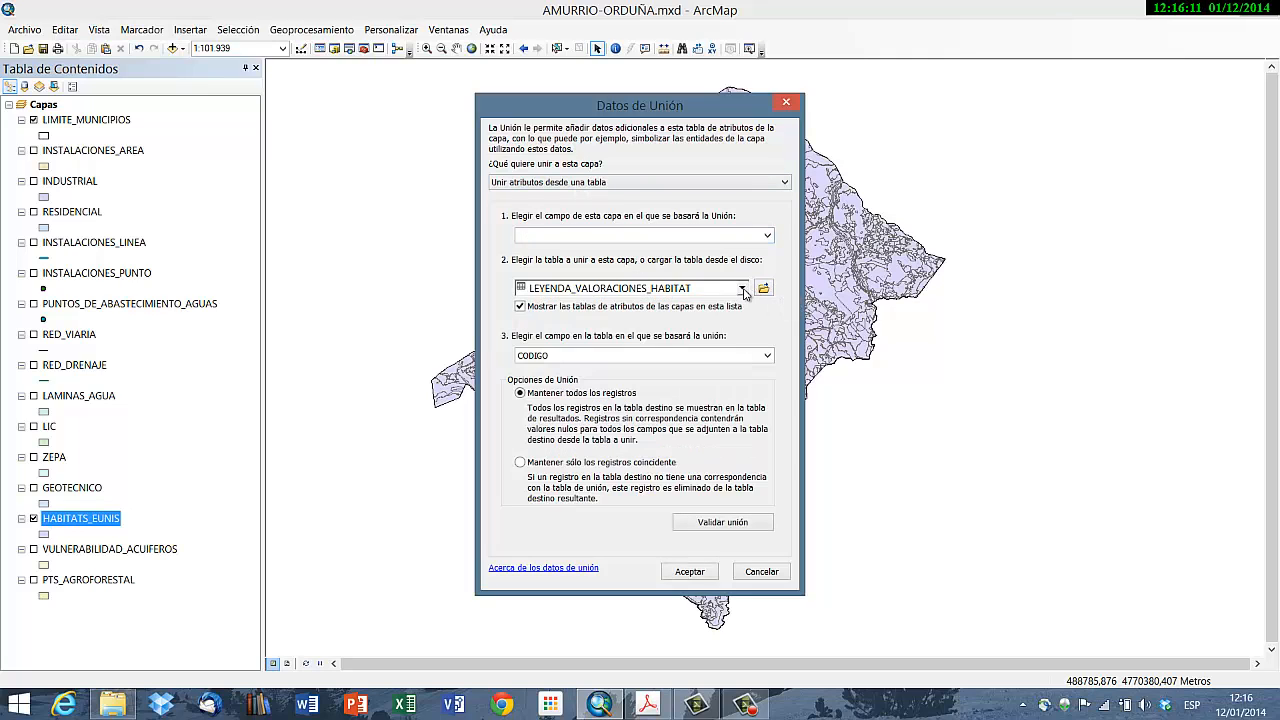
{"action": "left_click", "coordinate": [690, 572]}
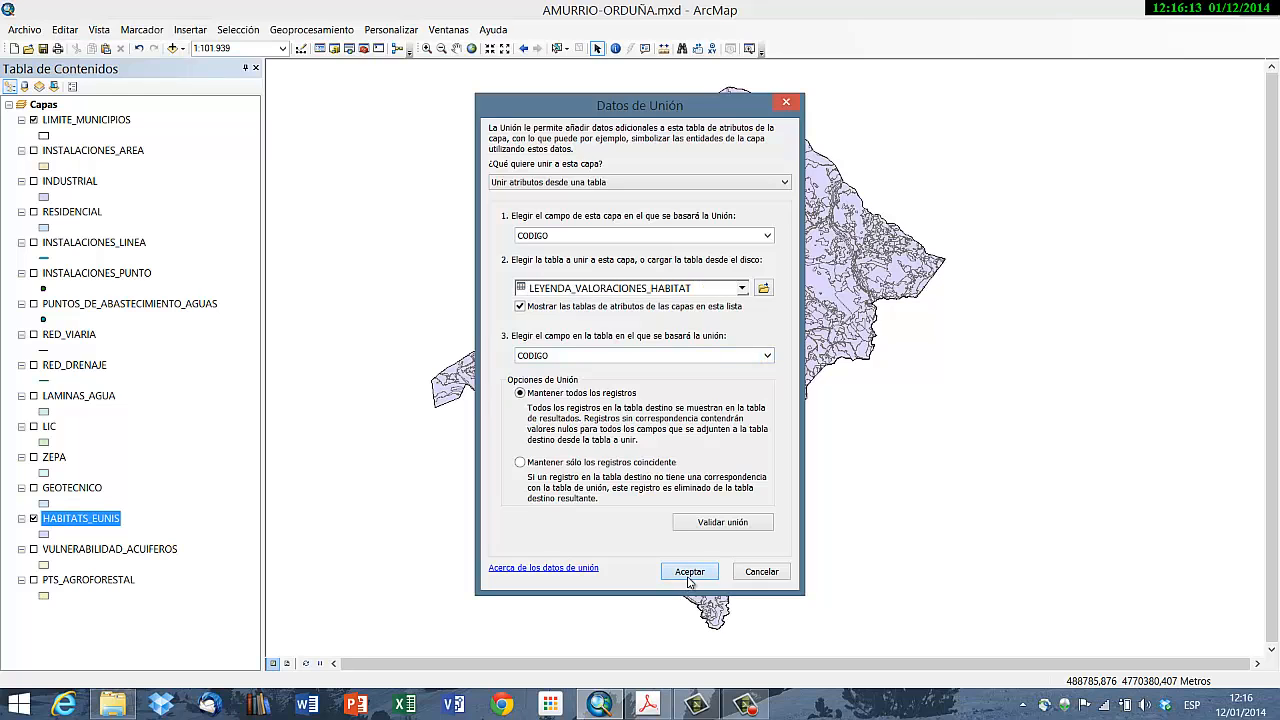
Step: Examine the joined legend fields in the HABITATS_EUNIS attribute table, including VALOR, and close the table
{"action": "right_click", "coordinate": [113, 528]}
{"action": "left_click", "coordinate": [188, 236]}
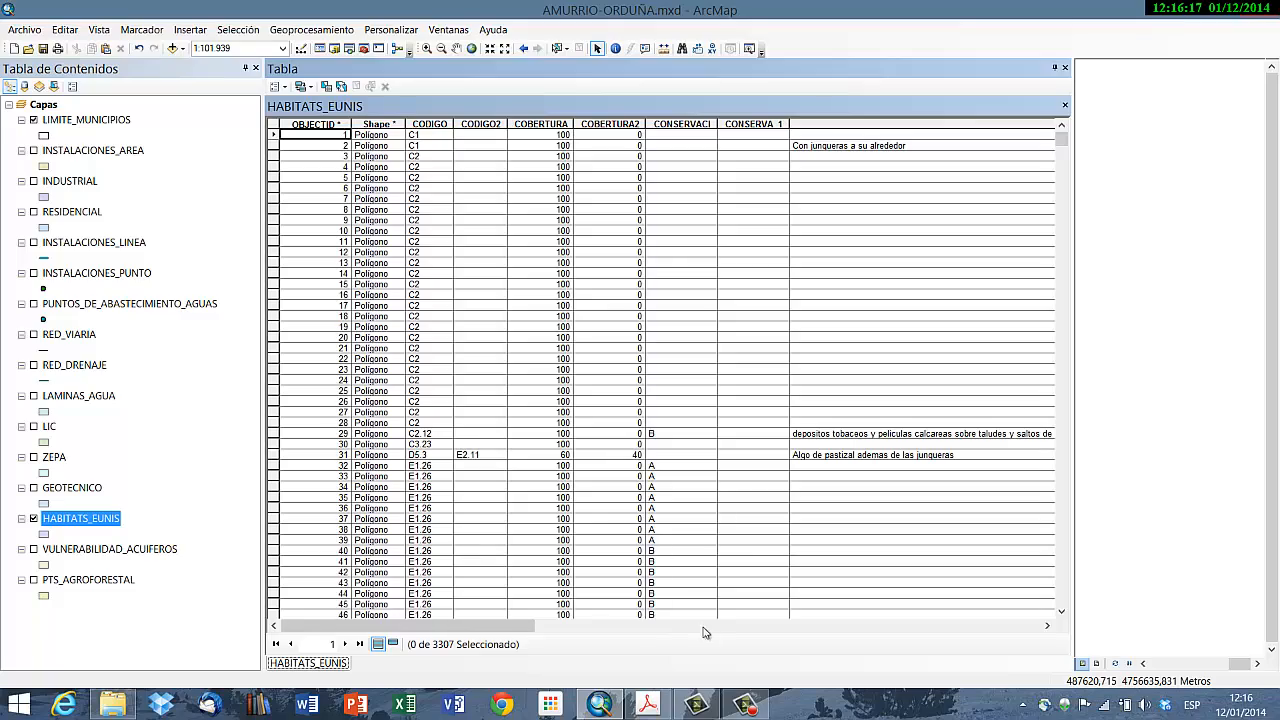
{"action": "left_click", "coordinate": [700, 626]}
{"action": "left_click_drag", "start_coordinate": [723, 622], "coordinate": [945, 618]}
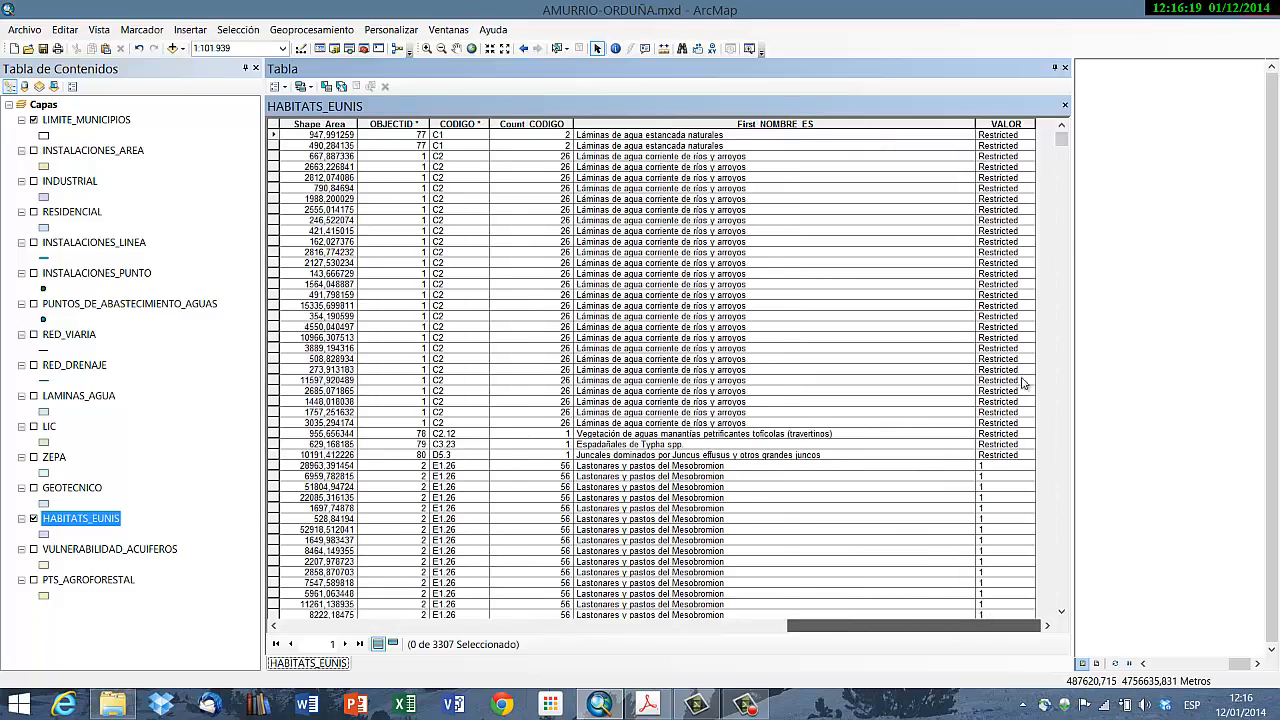
{"action": "left_click_drag", "start_coordinate": [1062, 141], "coordinate": [1080, 547]}
{"action": "left_click_drag", "start_coordinate": [1061, 597], "coordinate": [1061, 139]}
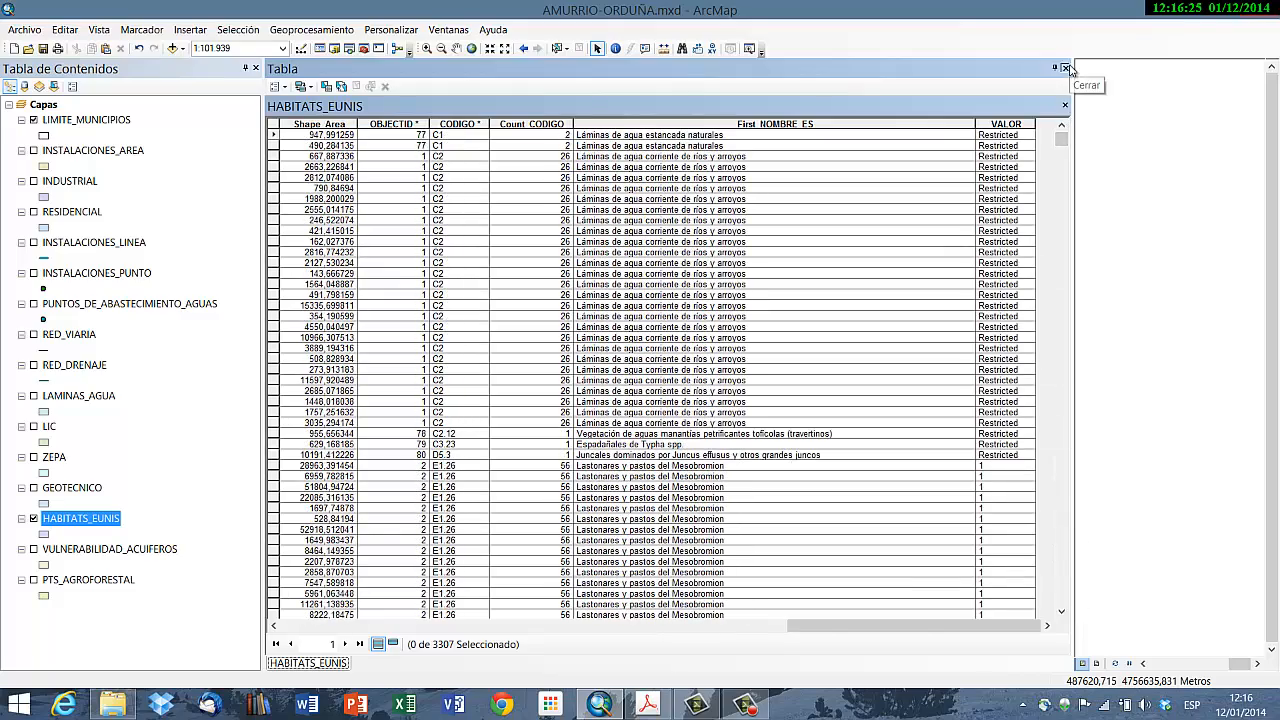
{"action": "left_click", "coordinate": [1066, 68]}
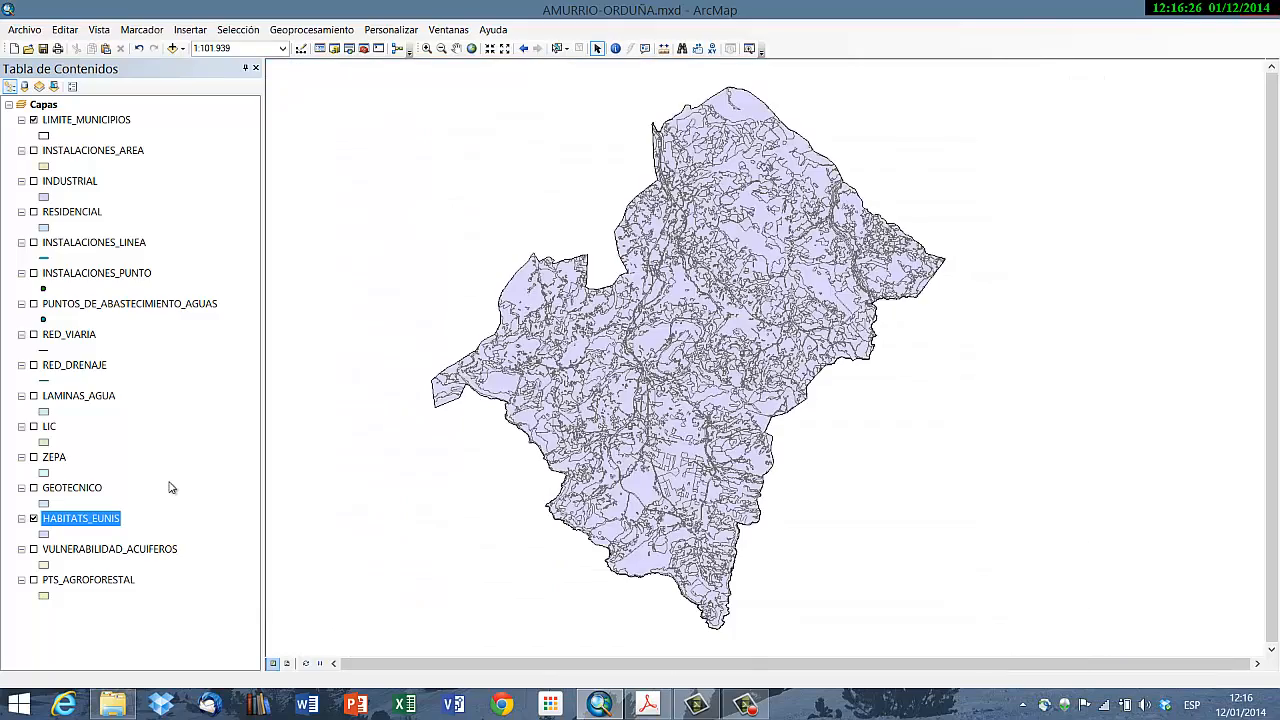
Step: Symbolize HABITATS_EUNIS by unique values of NOMBRE_ES, adding all values and using a multicolour pink, orange and green ramp
{"action": "double_click", "coordinate": [107, 522]}
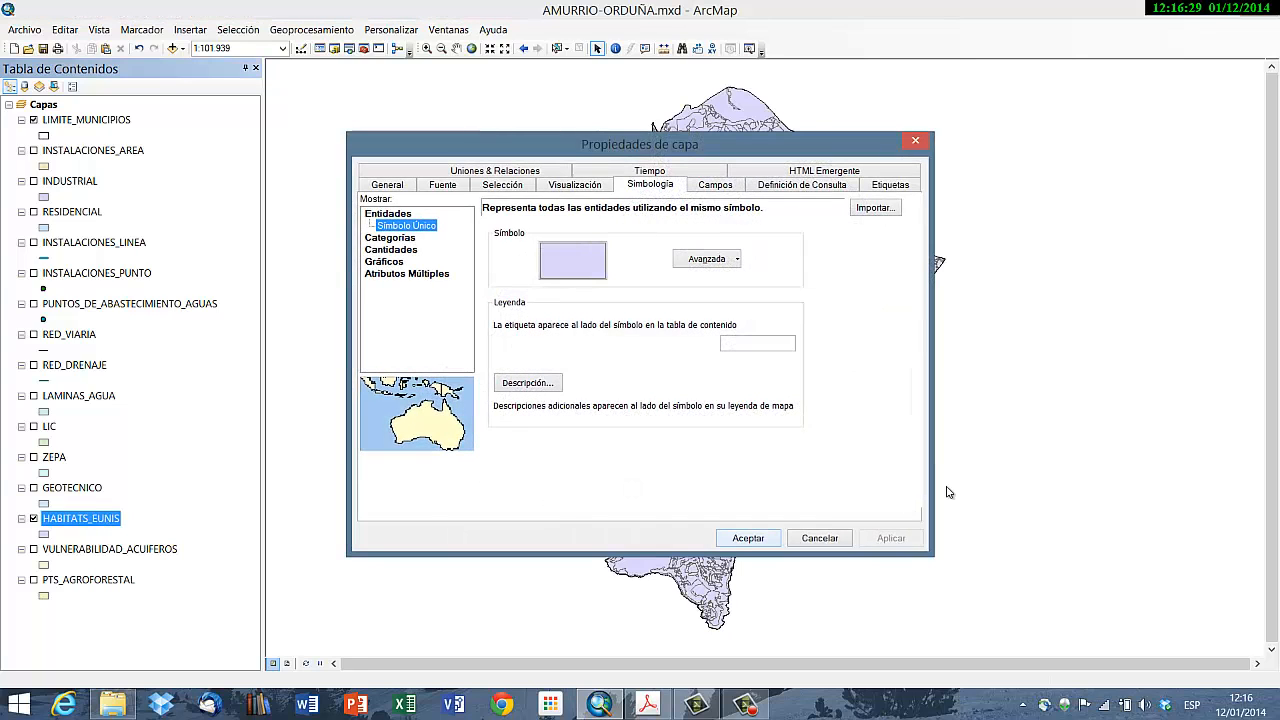
{"action": "left_click", "coordinate": [396, 240]}
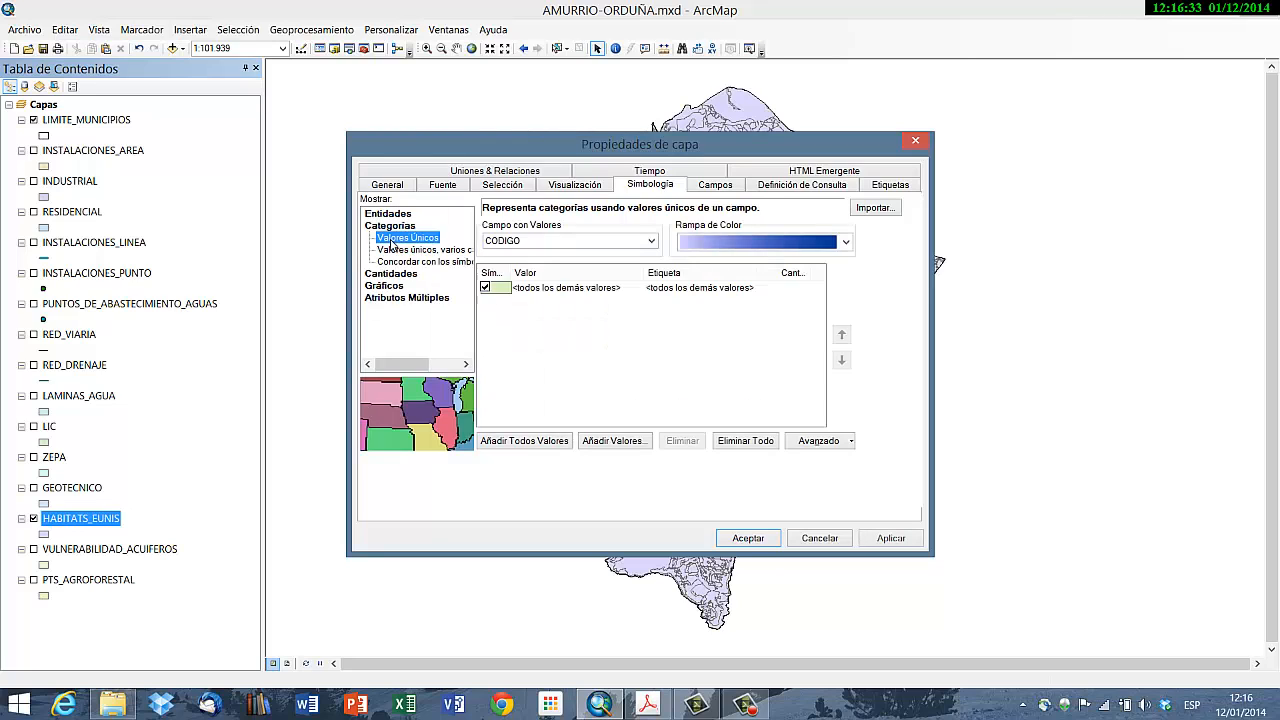
{"action": "left_click", "coordinate": [651, 241]}
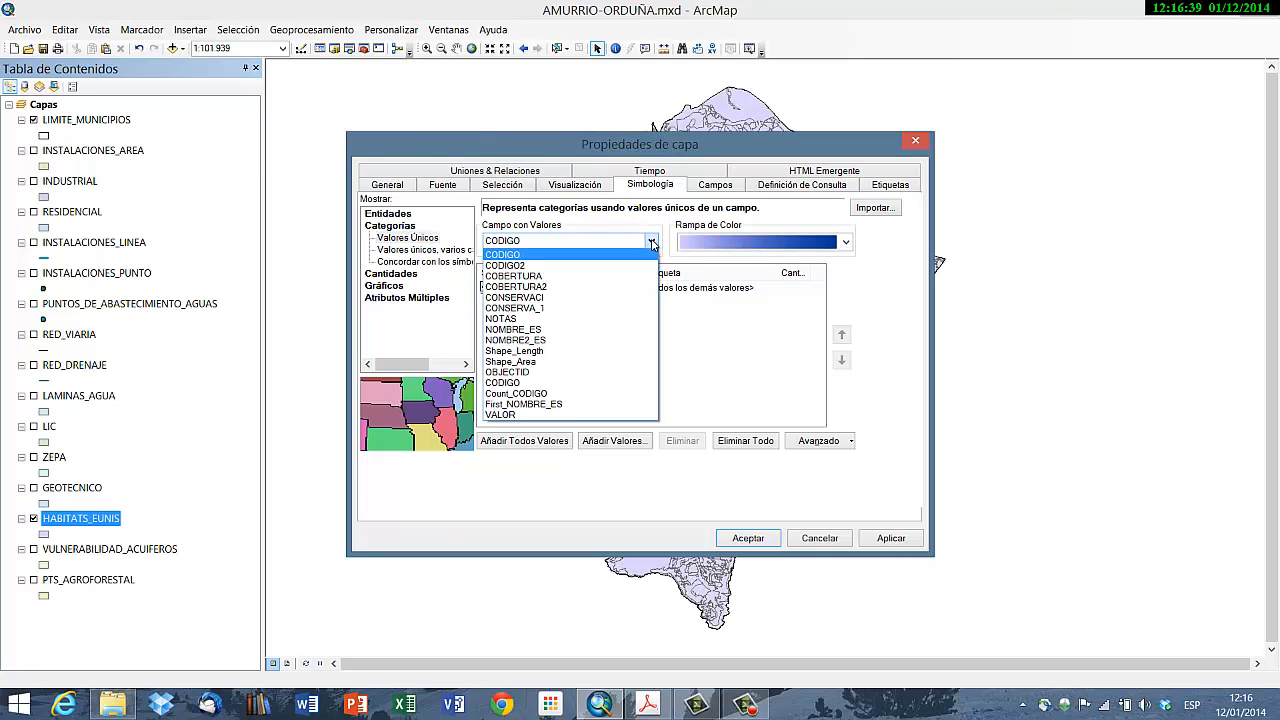
{"action": "left_click", "coordinate": [585, 330]}
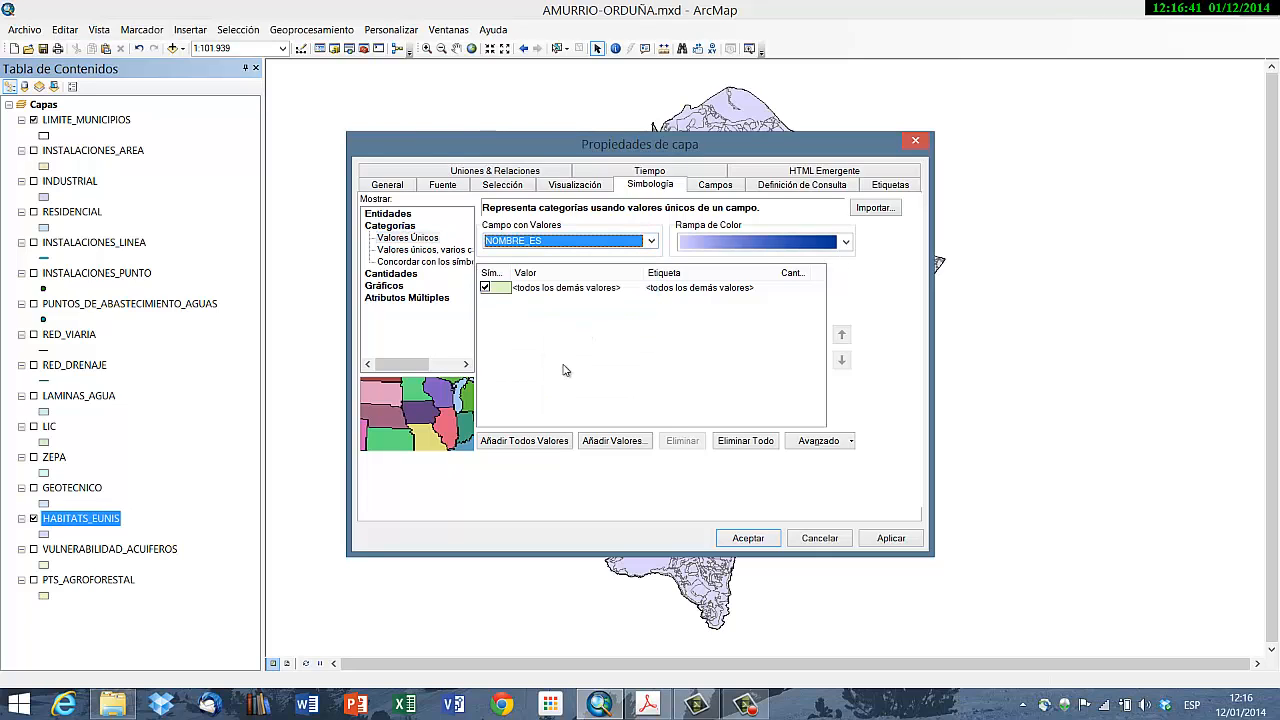
{"action": "left_click", "coordinate": [533, 441]}
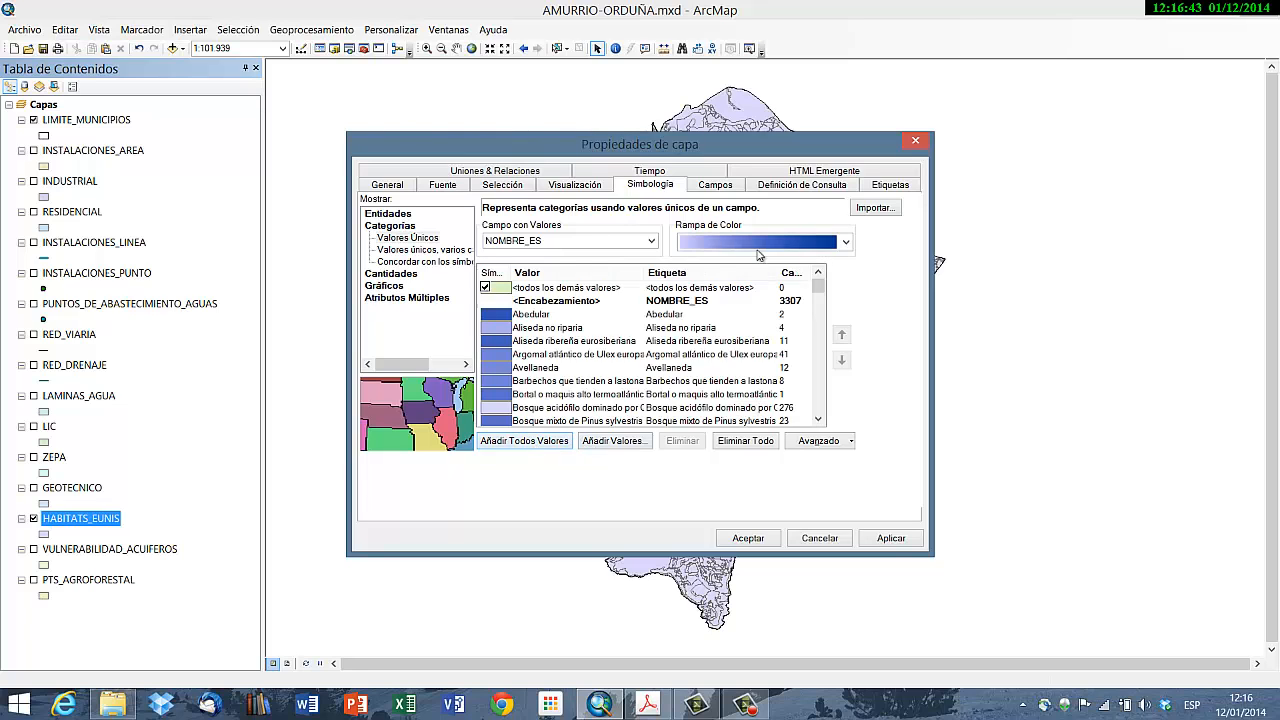
{"action": "left_click", "coordinate": [845, 241]}
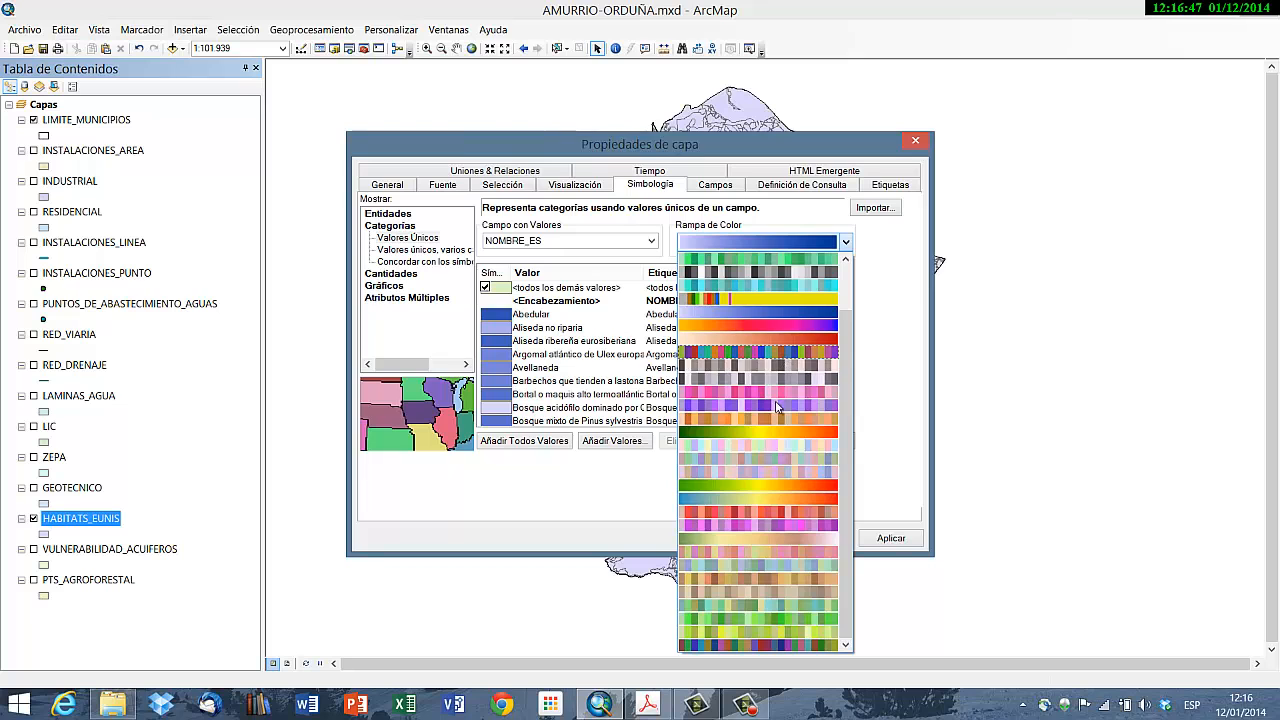
{"action": "left_click", "coordinate": [770, 551]}
{"action": "left_click", "coordinate": [891, 538]}
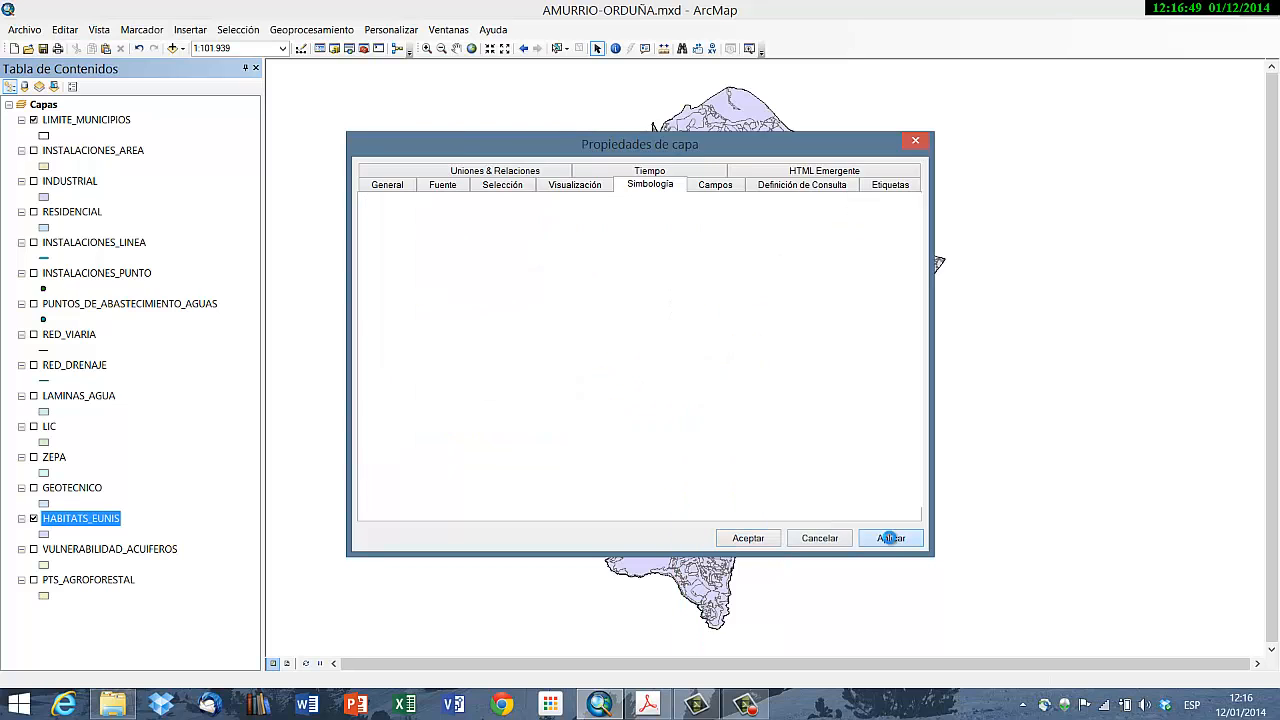
{"action": "left_click", "coordinate": [746, 538]}
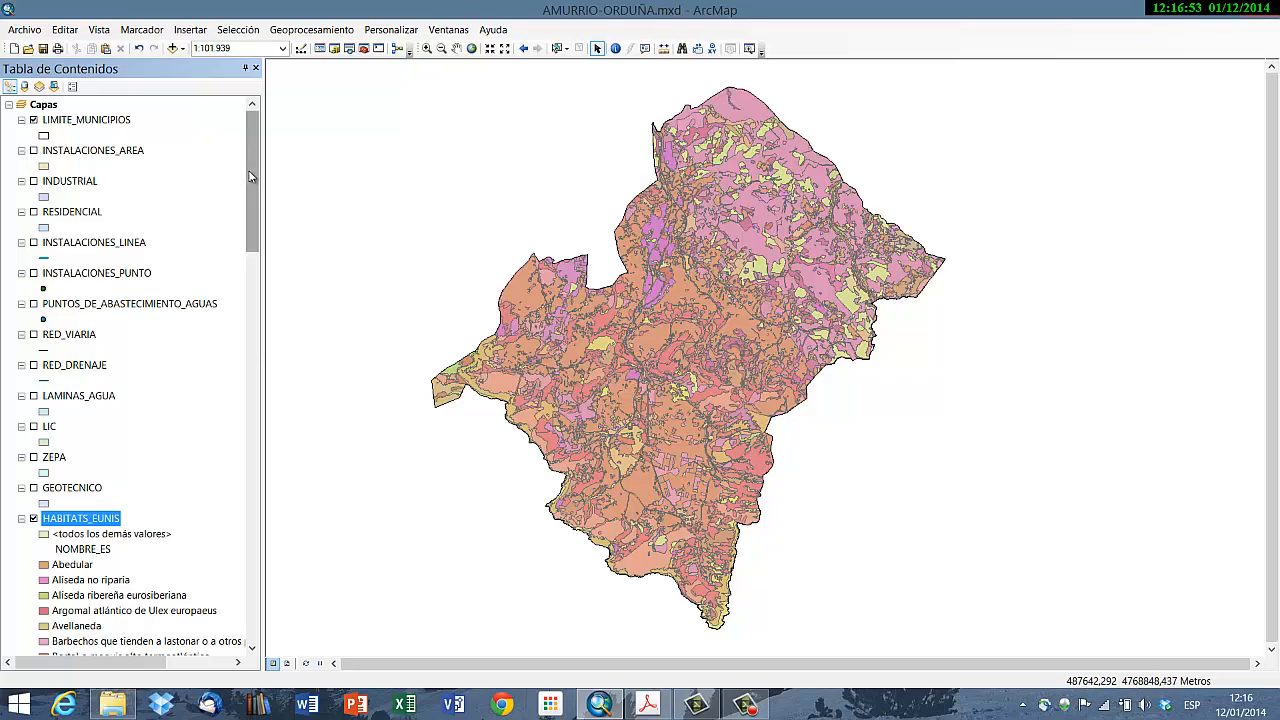
Step: Change the HABITATS_EUNIS unique-value symbology to the VALOR field and add all its values
{"action": "left_click_drag", "start_coordinate": [251, 176], "coordinate": [247, 244]}
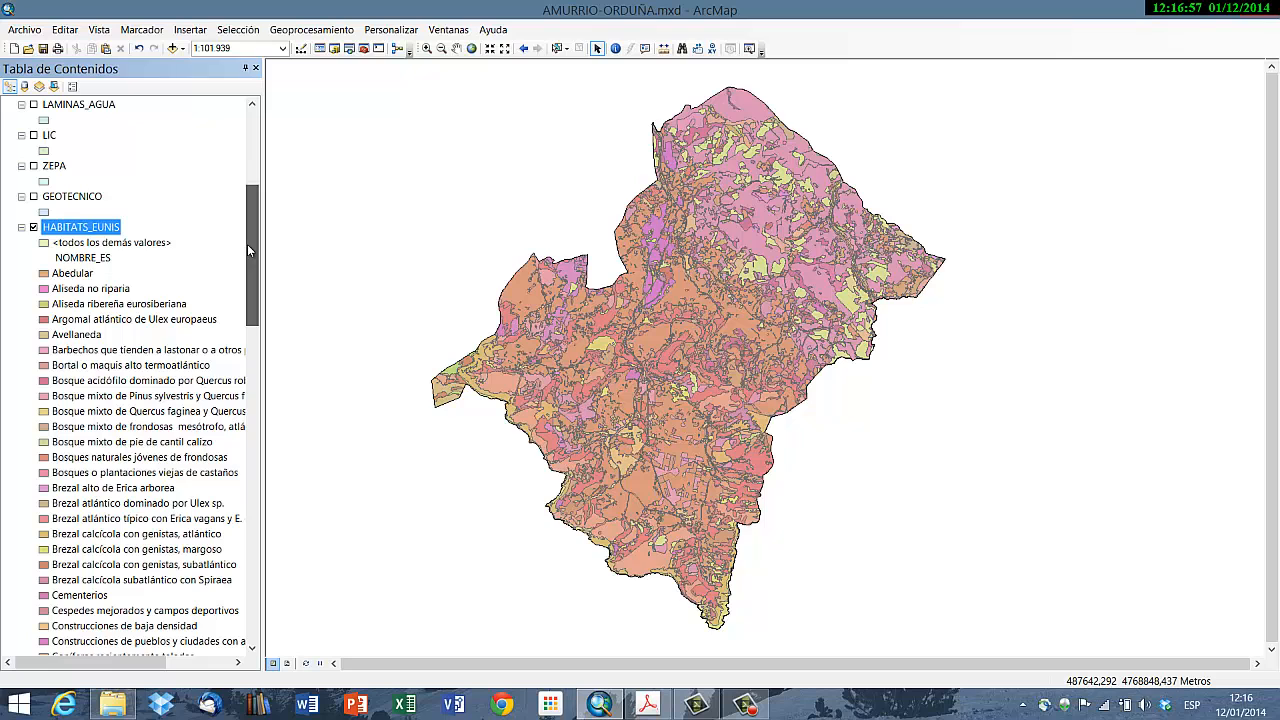
{"action": "double_click", "coordinate": [105, 229]}
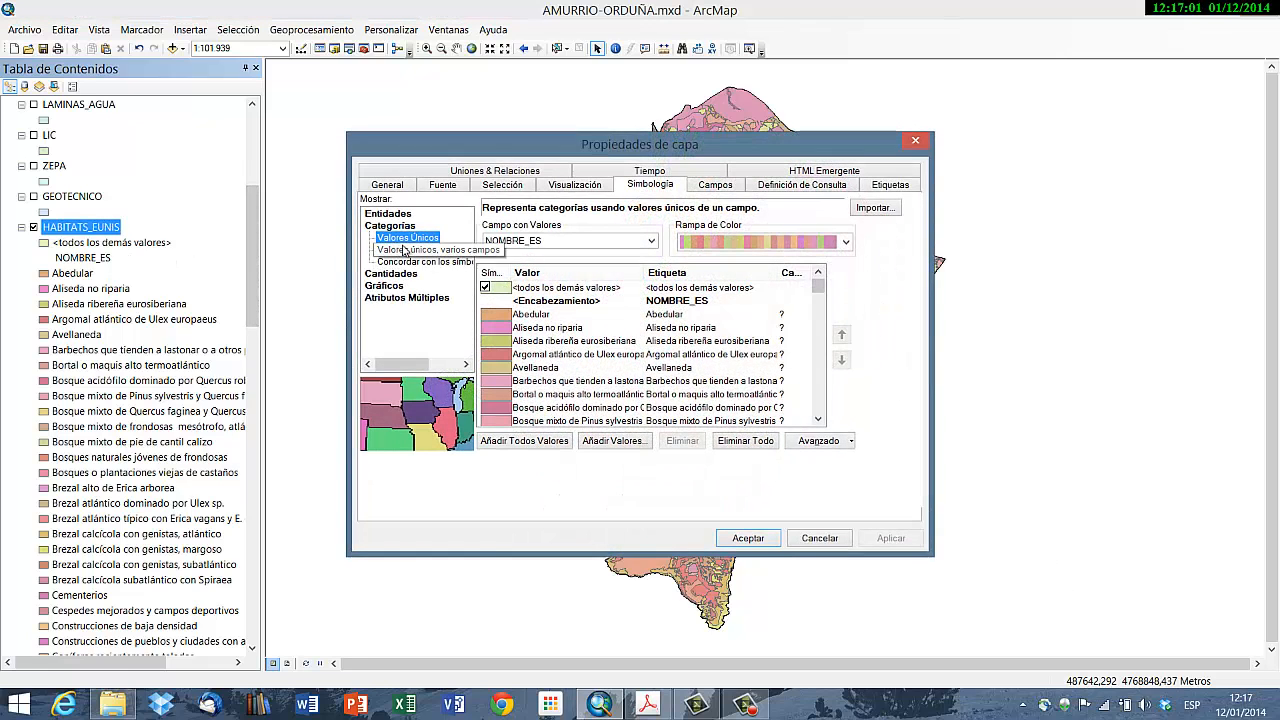
{"action": "left_click", "coordinate": [651, 241]}
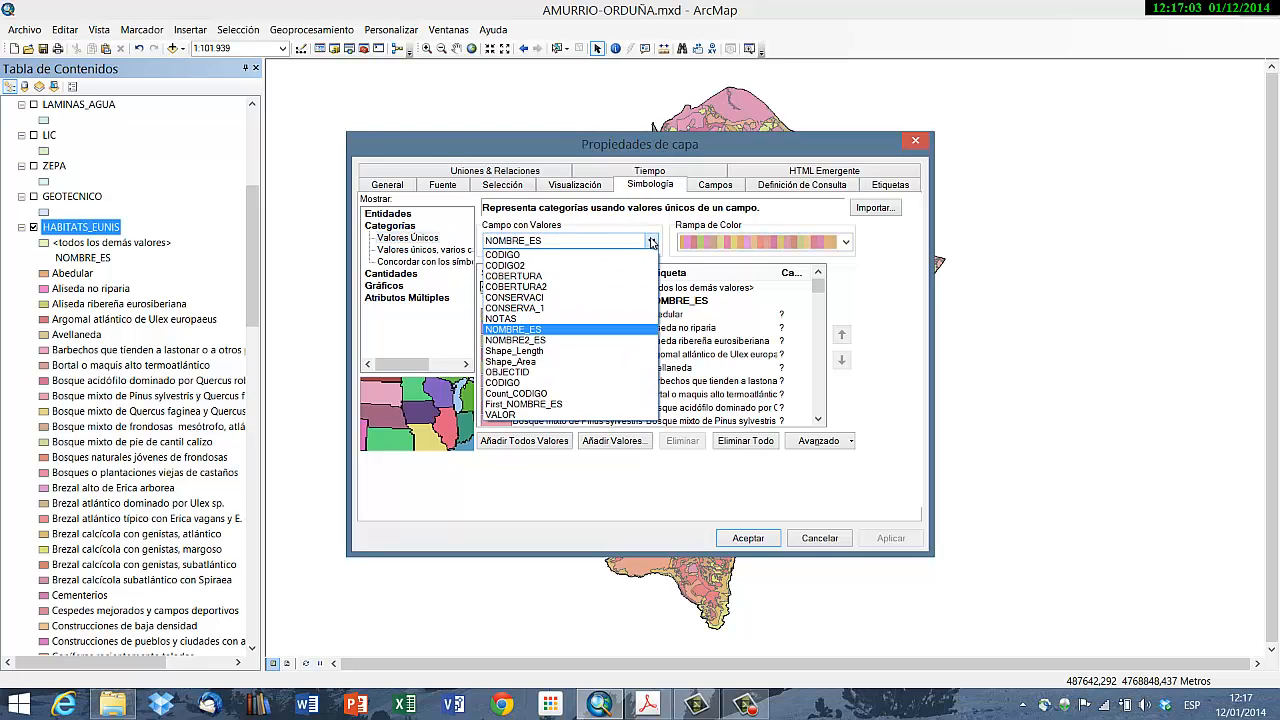
{"action": "left_click", "coordinate": [528, 415]}
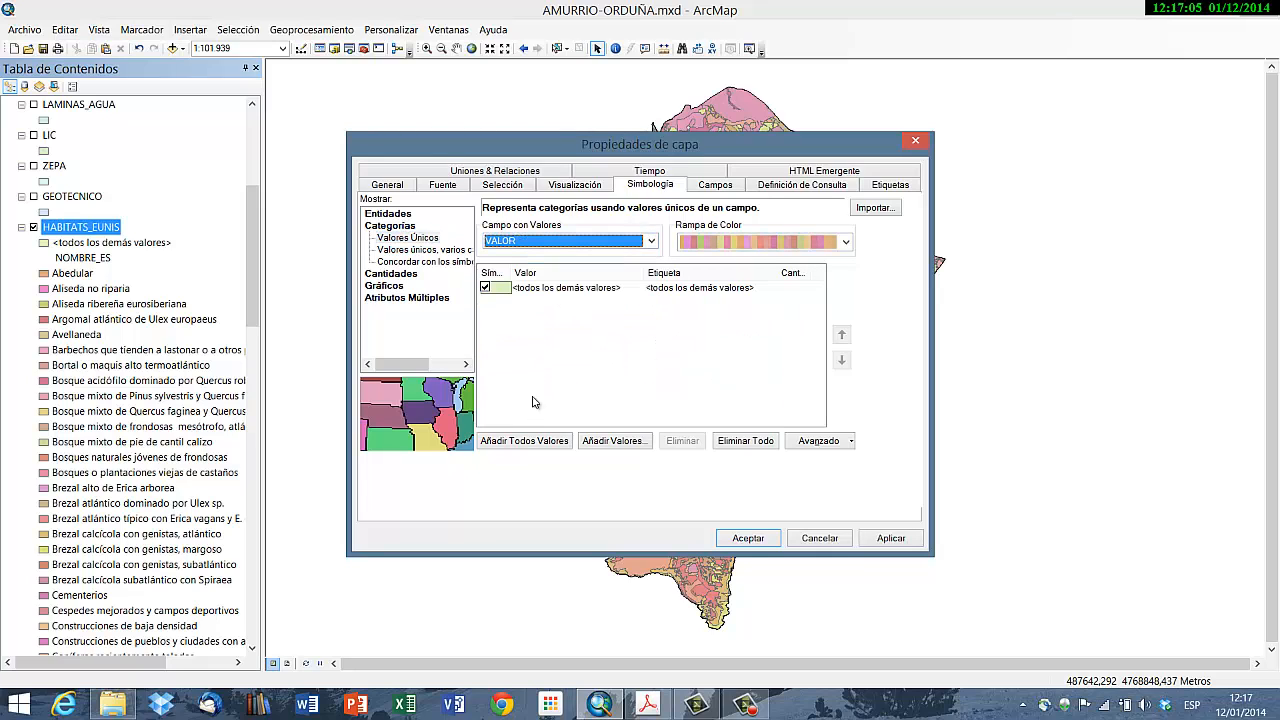
{"action": "left_click", "coordinate": [522, 441]}
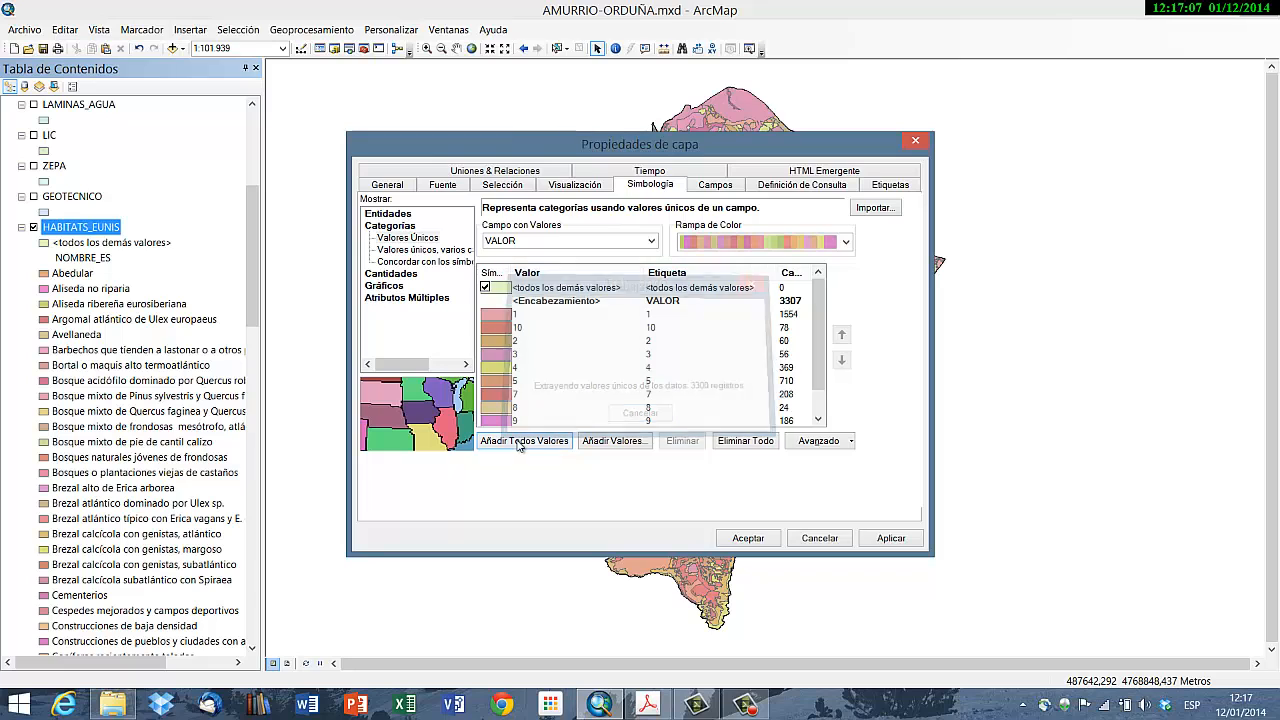
{"action": "scroll", "coordinate": [822, 368], "scroll_direction": "down", "scroll_amount": 1}
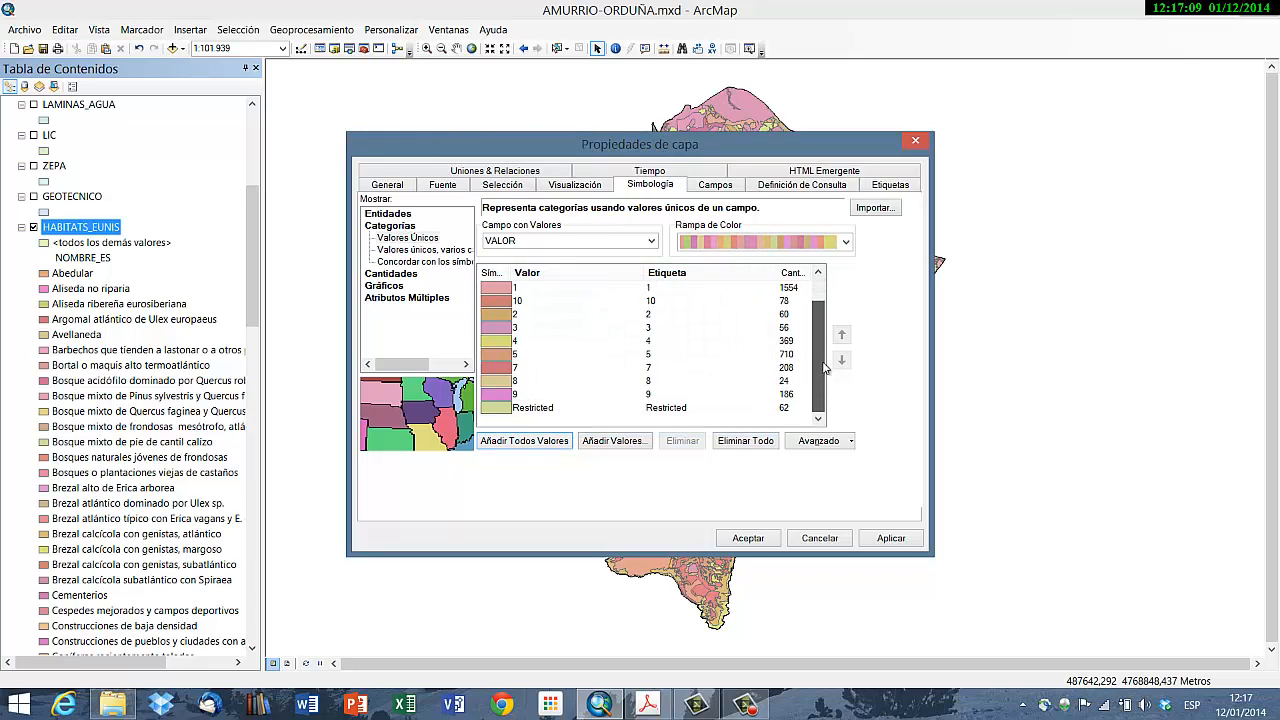
{"action": "scroll", "coordinate": [825, 369], "scroll_direction": "up", "scroll_amount": 1}
Step: Apply the green-yellow-red colour ramp to the VALOR classes and look through the other available ramps
{"action": "left_click", "coordinate": [845, 242]}
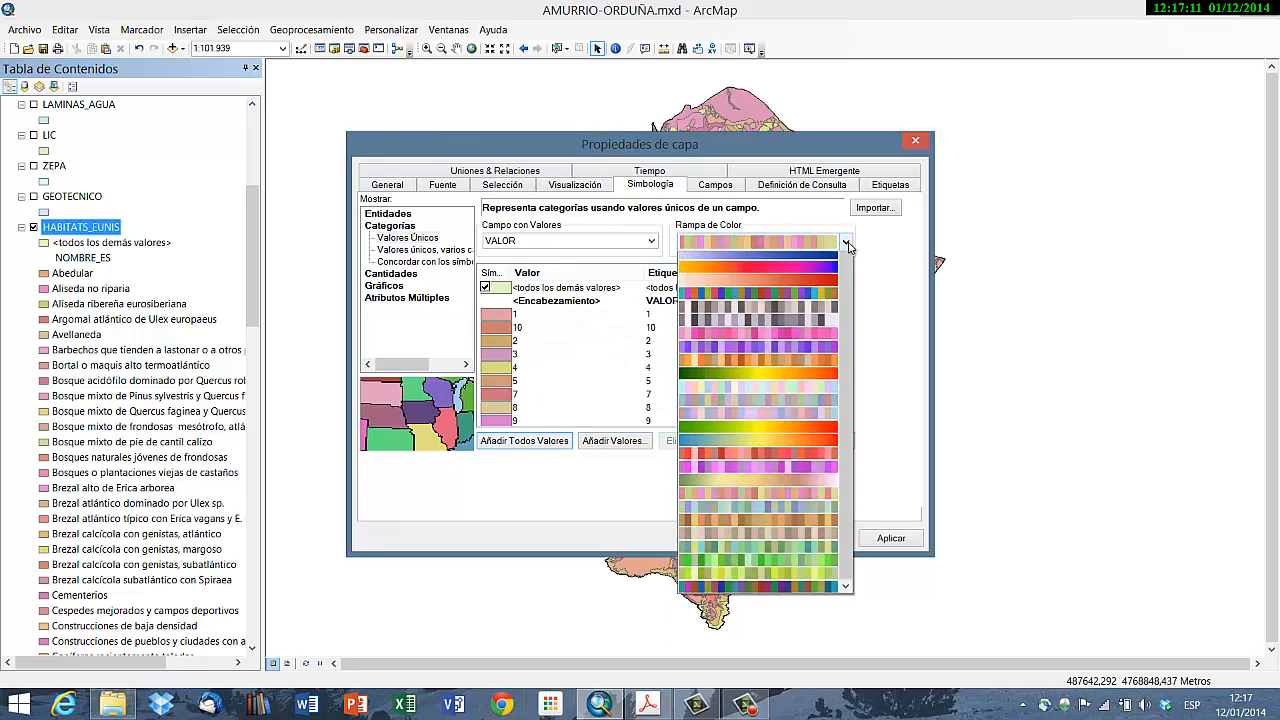
{"action": "left_click_drag", "start_coordinate": [849, 326], "coordinate": [851, 271]}
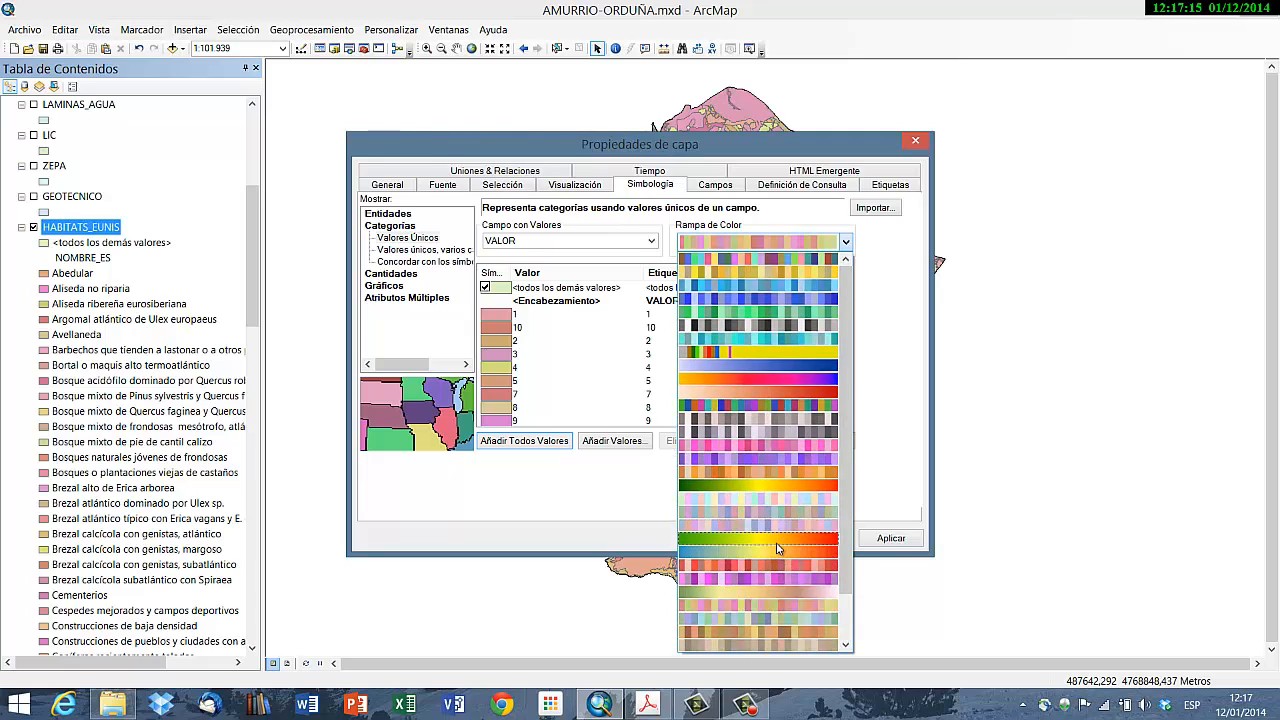
{"action": "left_click", "coordinate": [778, 548]}
{"action": "left_click", "coordinate": [846, 243]}
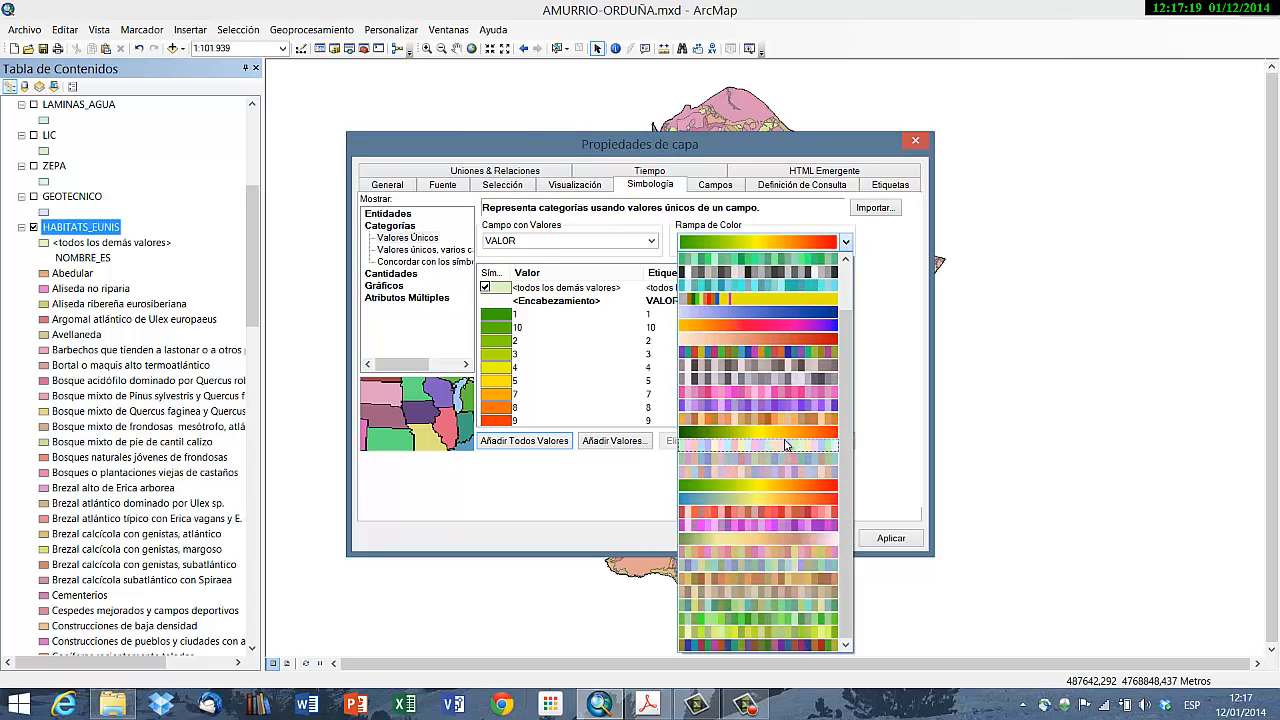
{"action": "scroll", "coordinate": [757, 334], "scroll_direction": "up", "scroll_amount": 2}
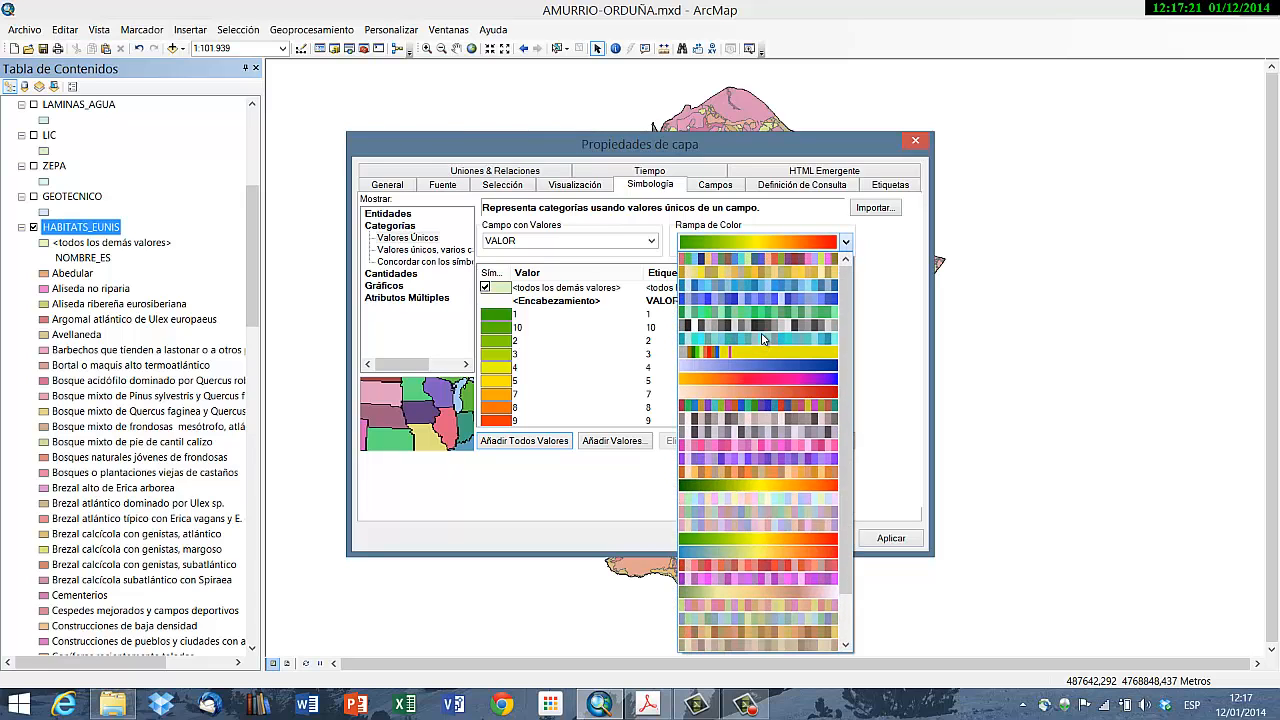
{"action": "scroll", "coordinate": [762, 338], "scroll_direction": "down", "scroll_amount": 2}
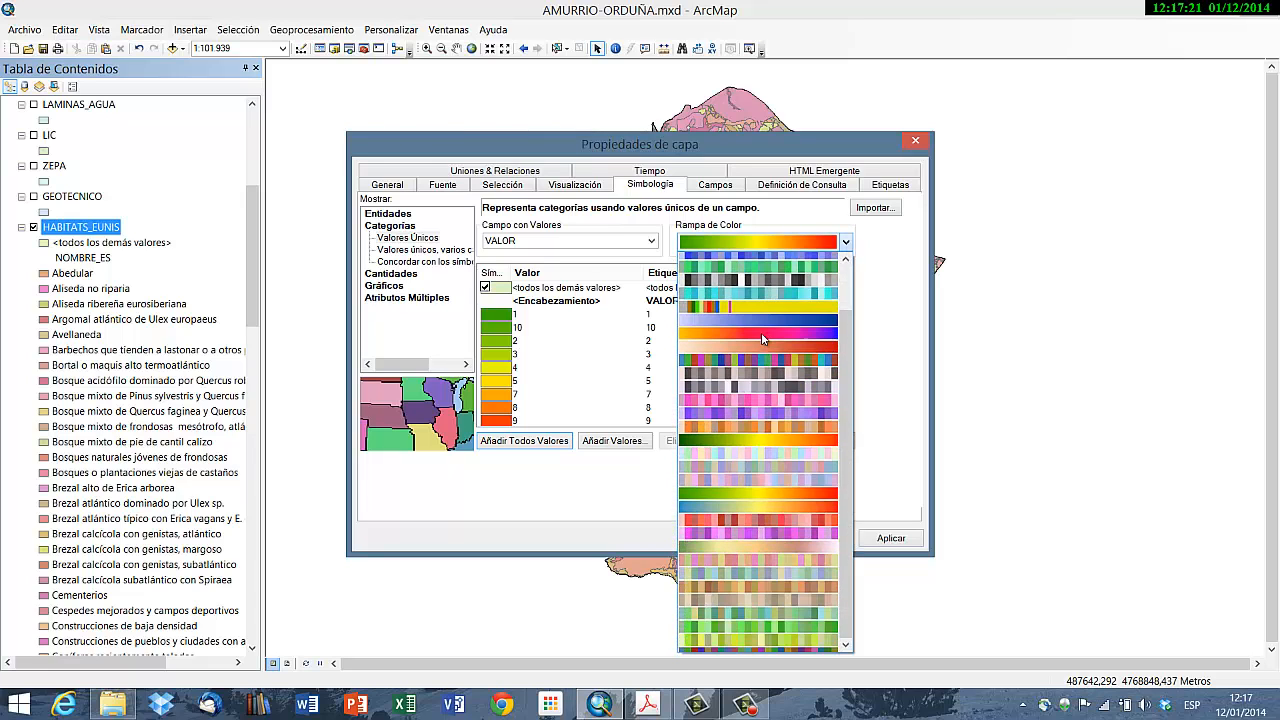
{"action": "left_click", "coordinate": [498, 338]}
{"action": "left_click", "coordinate": [500, 341]}
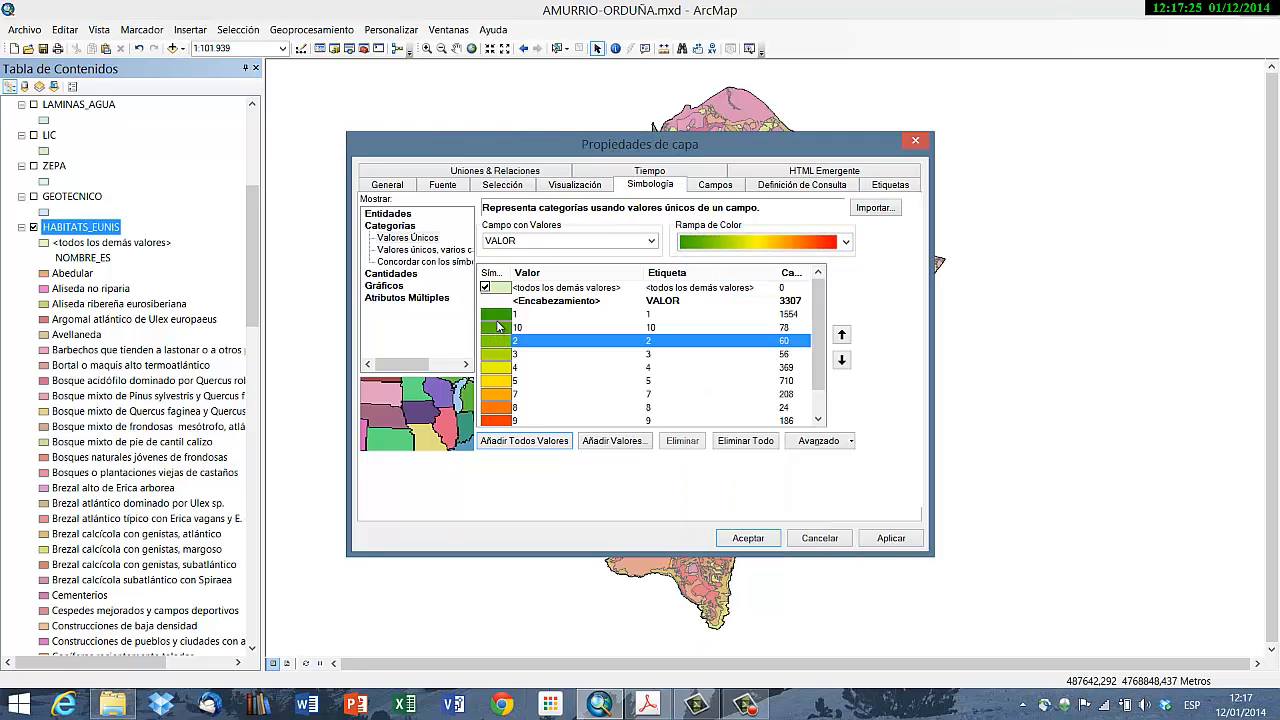
Step: Select every VALOR class except 10 and reapply the green-yellow-red colour ramp to the selection
{"action": "left_click", "coordinate": [499, 315]}
{"action": "scroll", "coordinate": [506, 427], "scroll_direction": "down", "scroll_amount": 1}
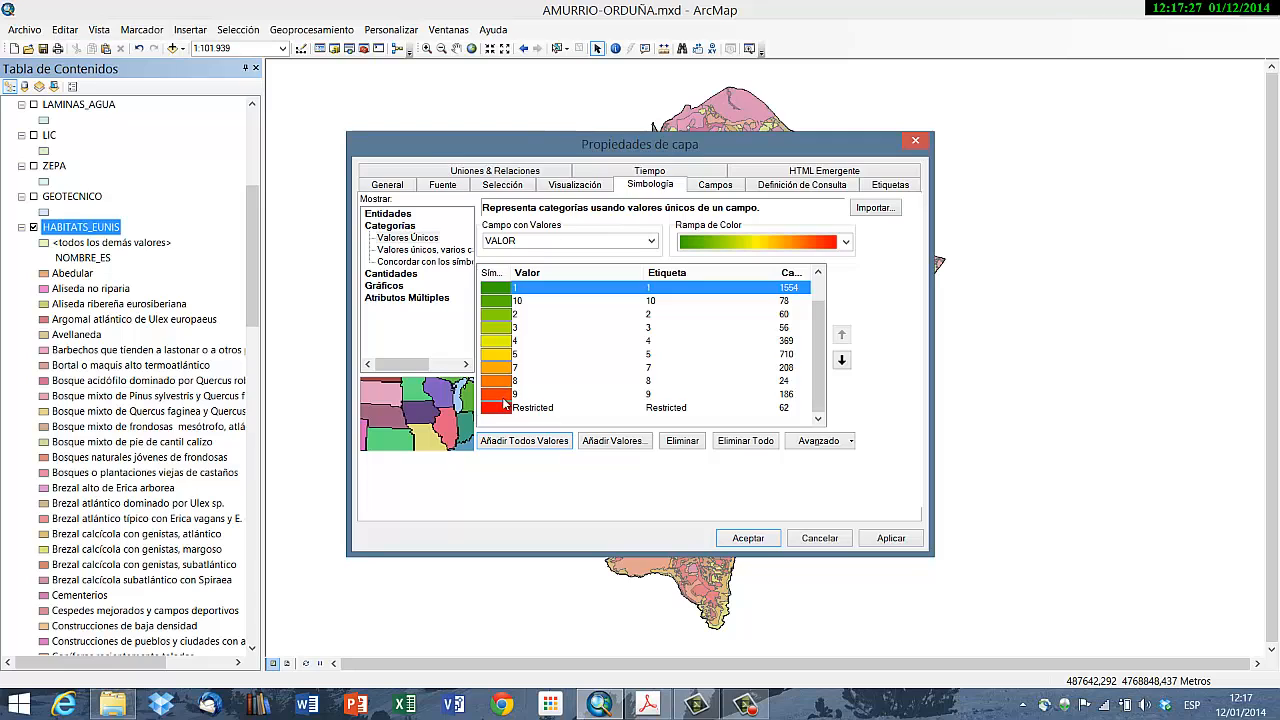
{"action": "left_click", "coordinate": [506, 404], "text": "shift"}
{"action": "scroll", "coordinate": [506, 404], "scroll_direction": "up", "scroll_amount": 1}
{"action": "left_click", "coordinate": [518, 327], "text": "ctrl"}
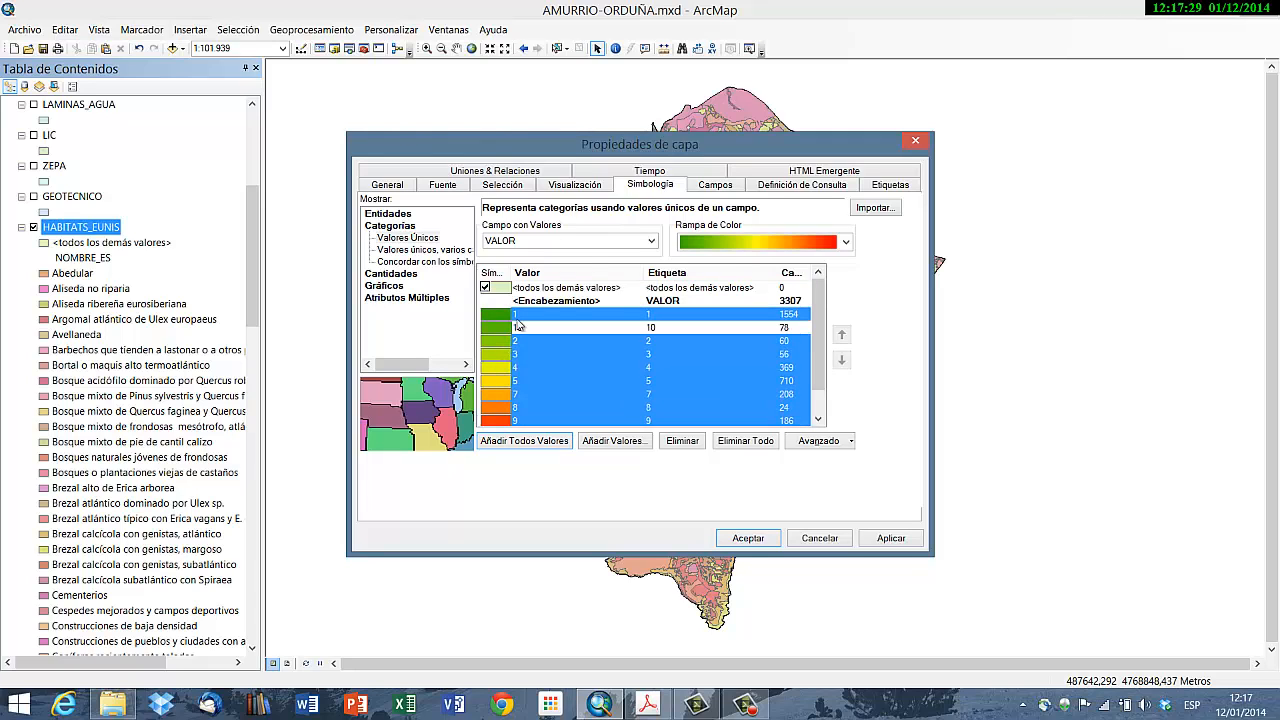
{"action": "left_click", "coordinate": [845, 243]}
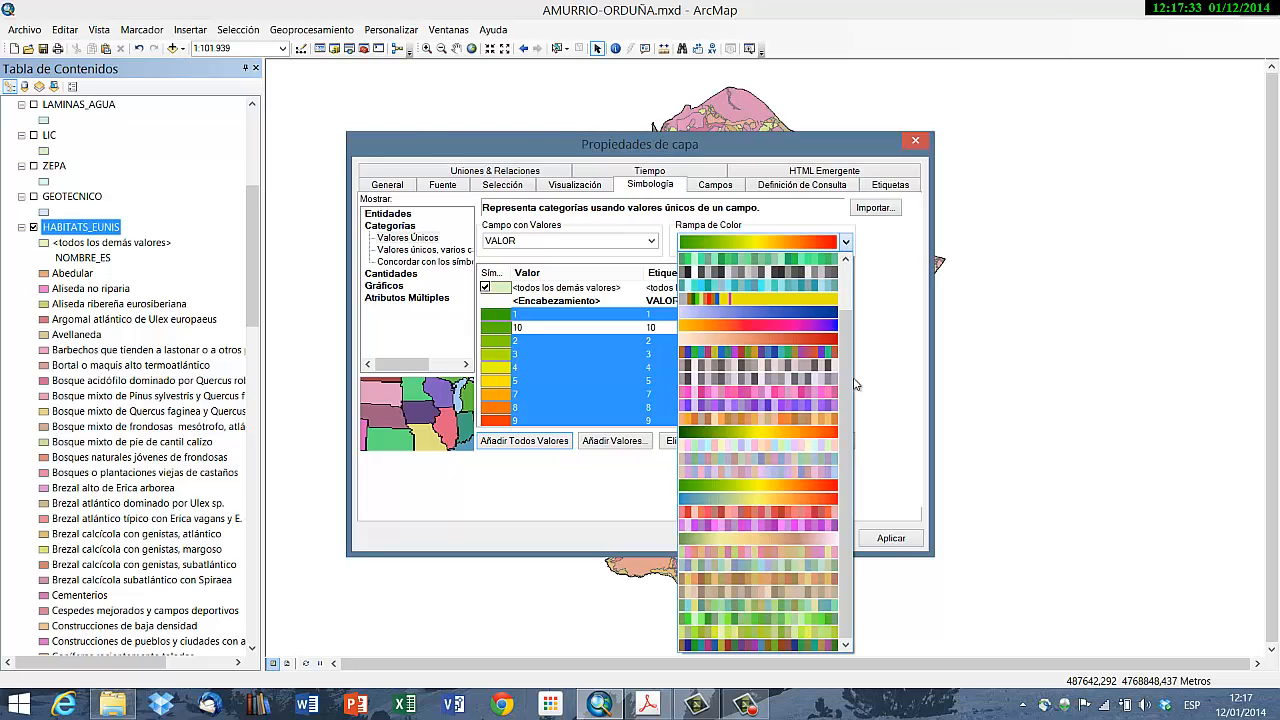
{"action": "left_click_drag", "start_coordinate": [845, 382], "coordinate": [856, 549]}
{"action": "left_click", "coordinate": [780, 492]}
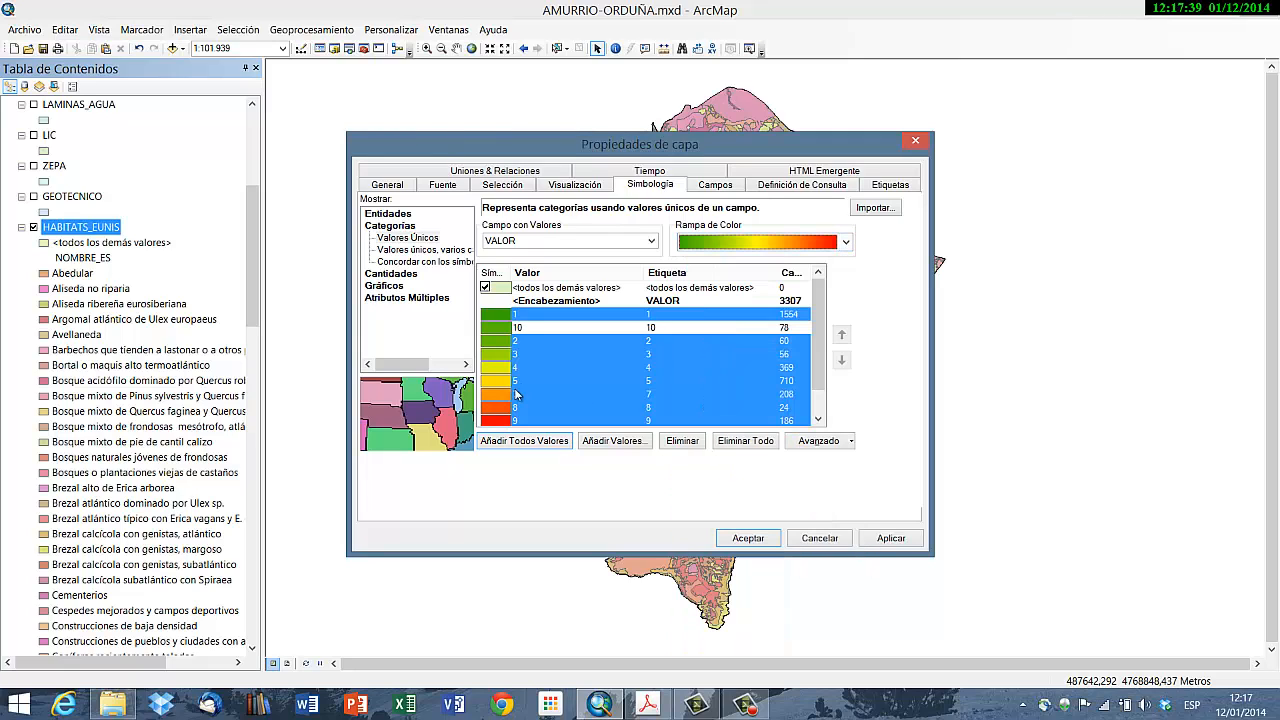
Step: Flip the symbols of the VALOR classes and apply the symbology to the HABITATS_EUNIS layer
{"action": "right_click", "coordinate": [562, 357]}
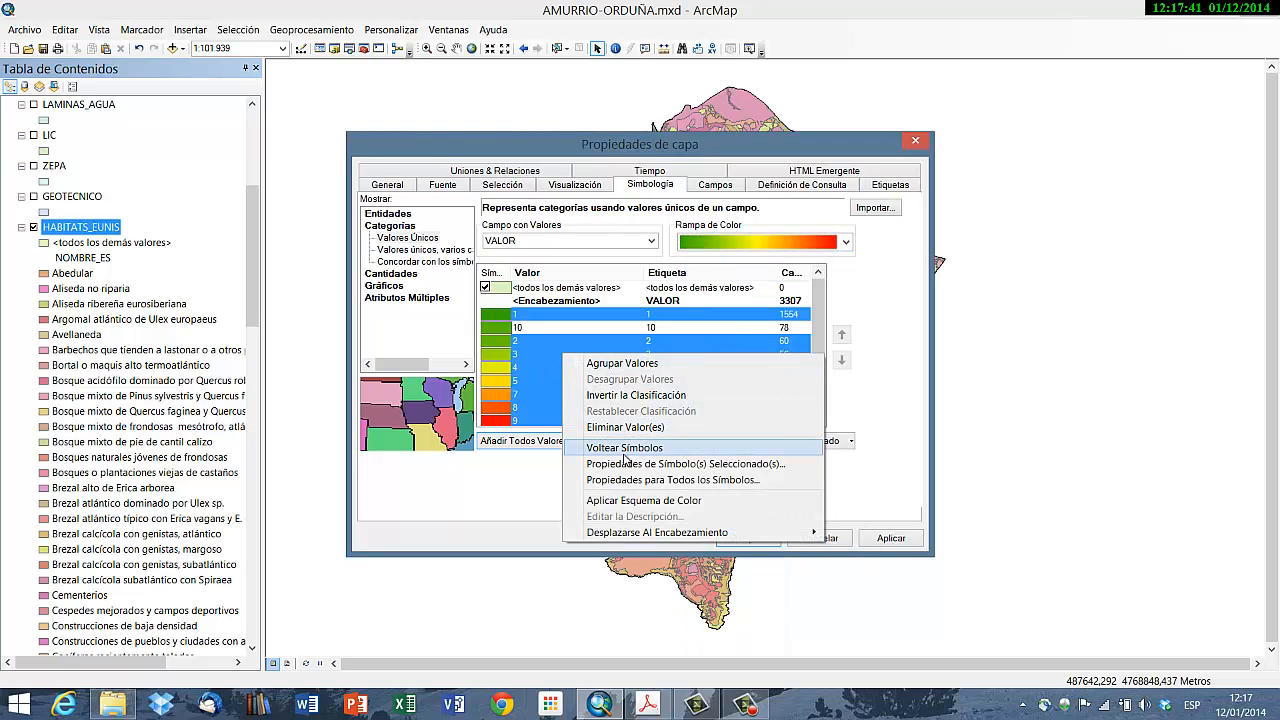
{"action": "left_click", "coordinate": [624, 456]}
{"action": "left_click", "coordinate": [497, 329]}
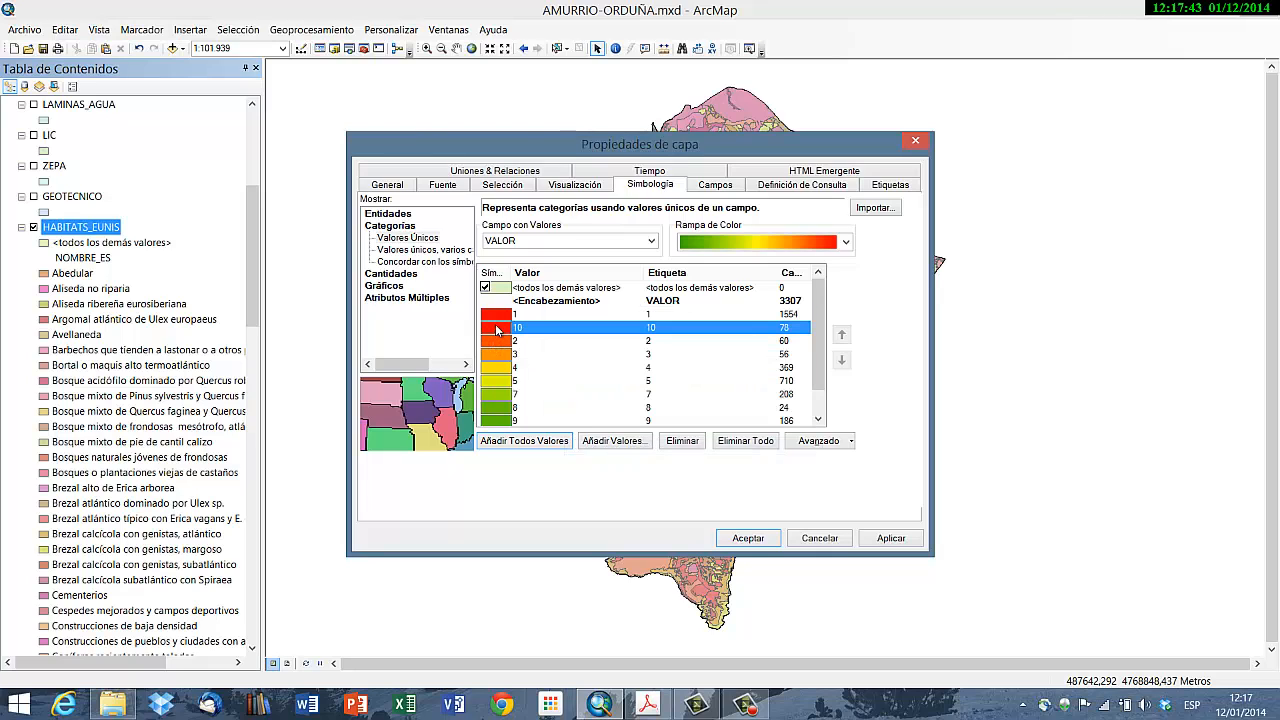
{"action": "right_click", "coordinate": [497, 329]}
{"action": "left_click", "coordinate": [492, 331]}
{"action": "left_click_drag", "start_coordinate": [816, 369], "coordinate": [829, 407]}
{"action": "left_click", "coordinate": [891, 538]}
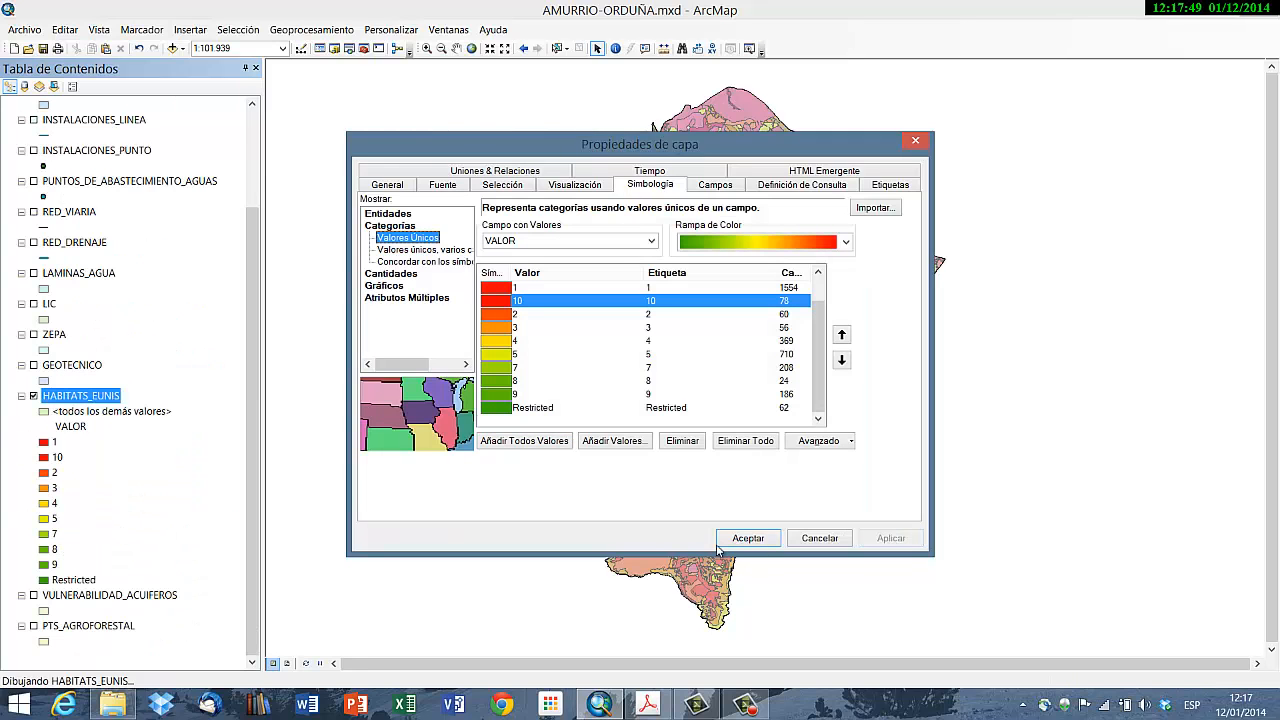
{"action": "left_click", "coordinate": [748, 537]}
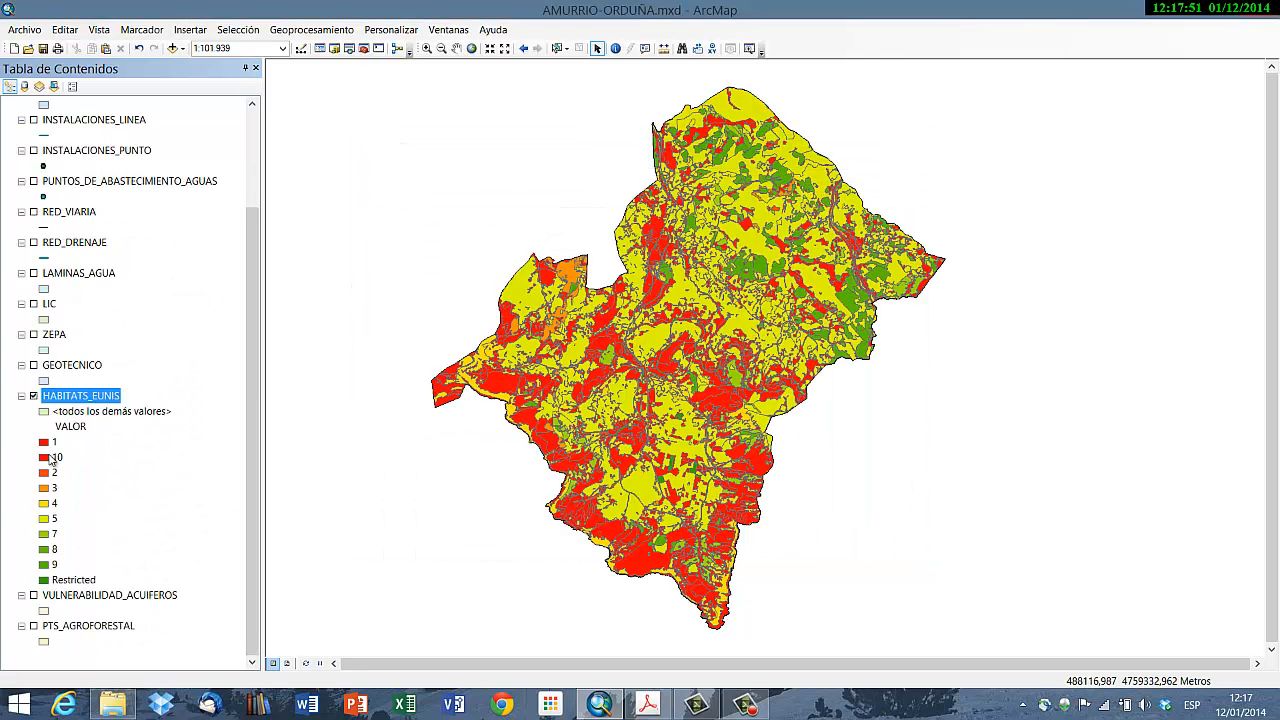
Step: Recolour the HABITATS_EUNIS legend classes, giving class 10 a dark green fill and the Restricted class a magenta fill
{"action": "right_click", "coordinate": [48, 463]}
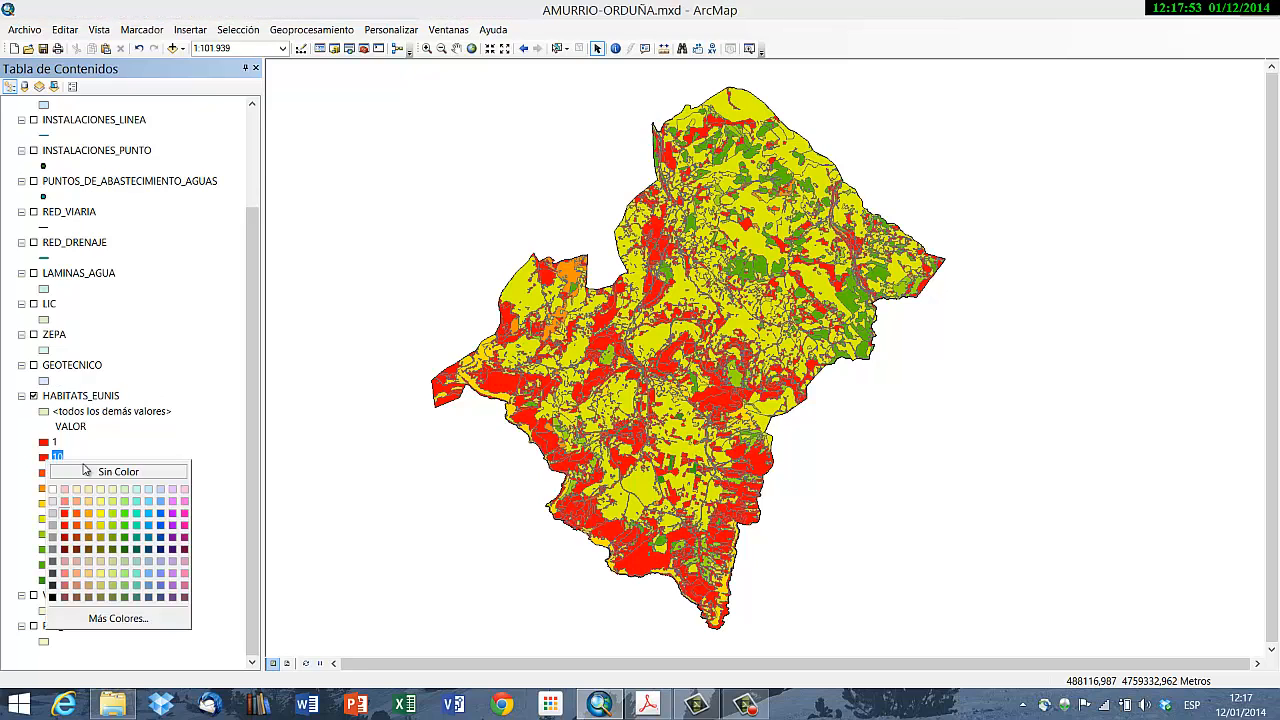
{"action": "left_click", "coordinate": [115, 498]}
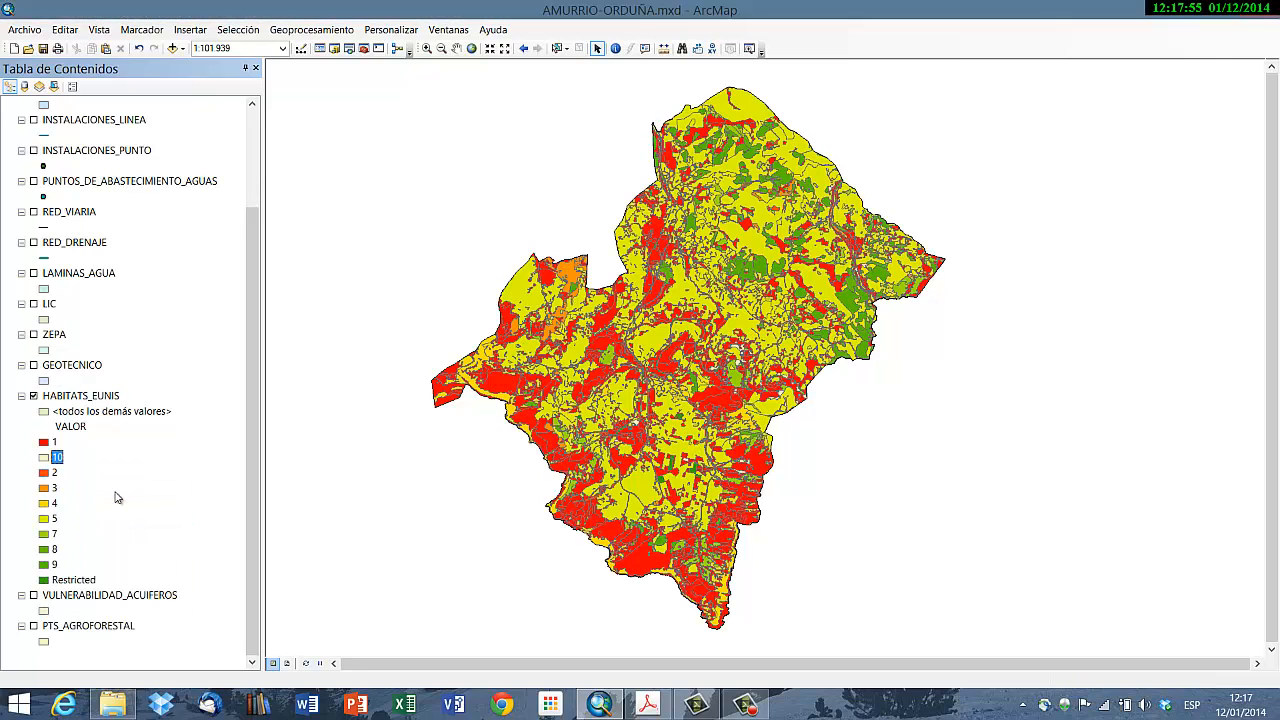
{"action": "right_click", "coordinate": [45, 461]}
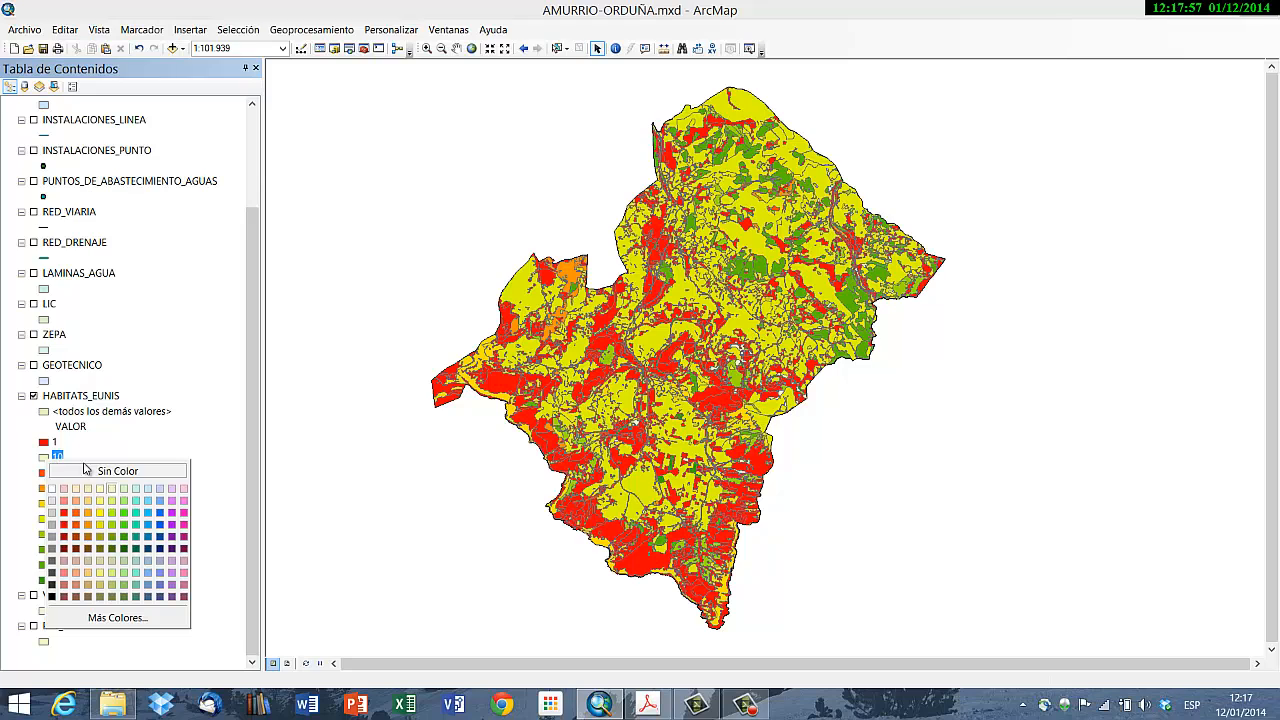
{"action": "left_click", "coordinate": [116, 515]}
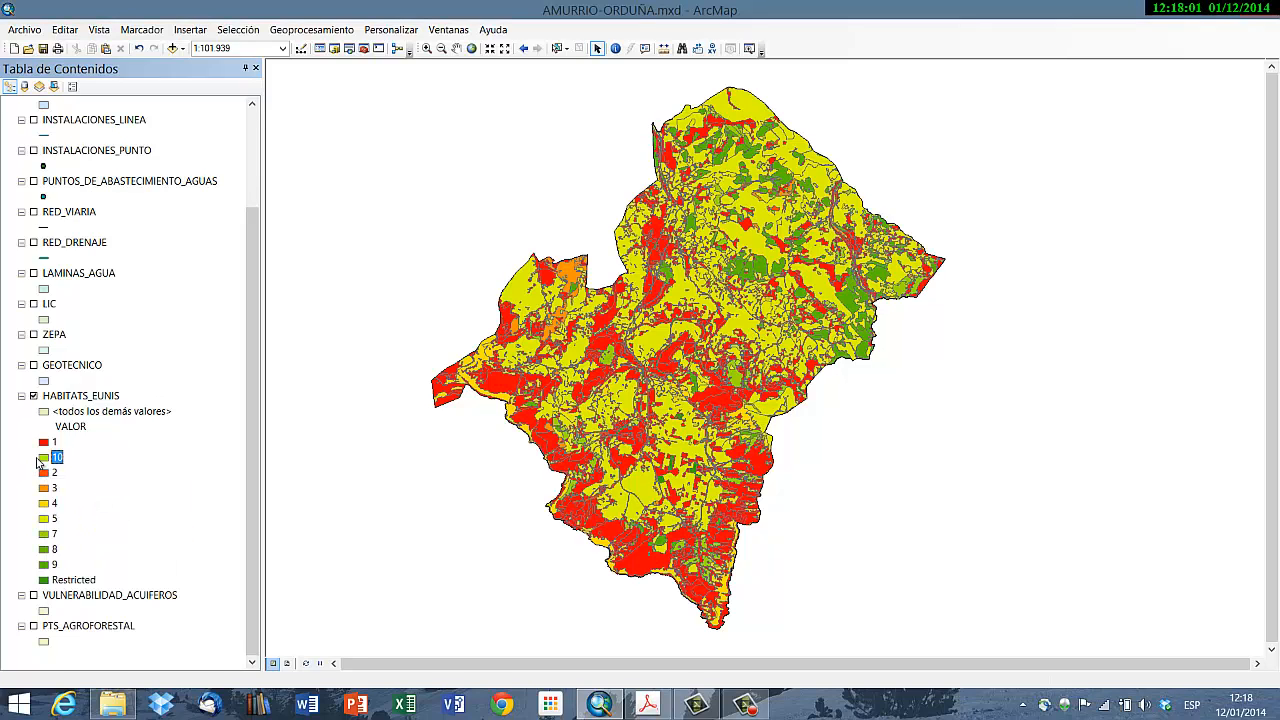
{"action": "right_click", "coordinate": [48, 462]}
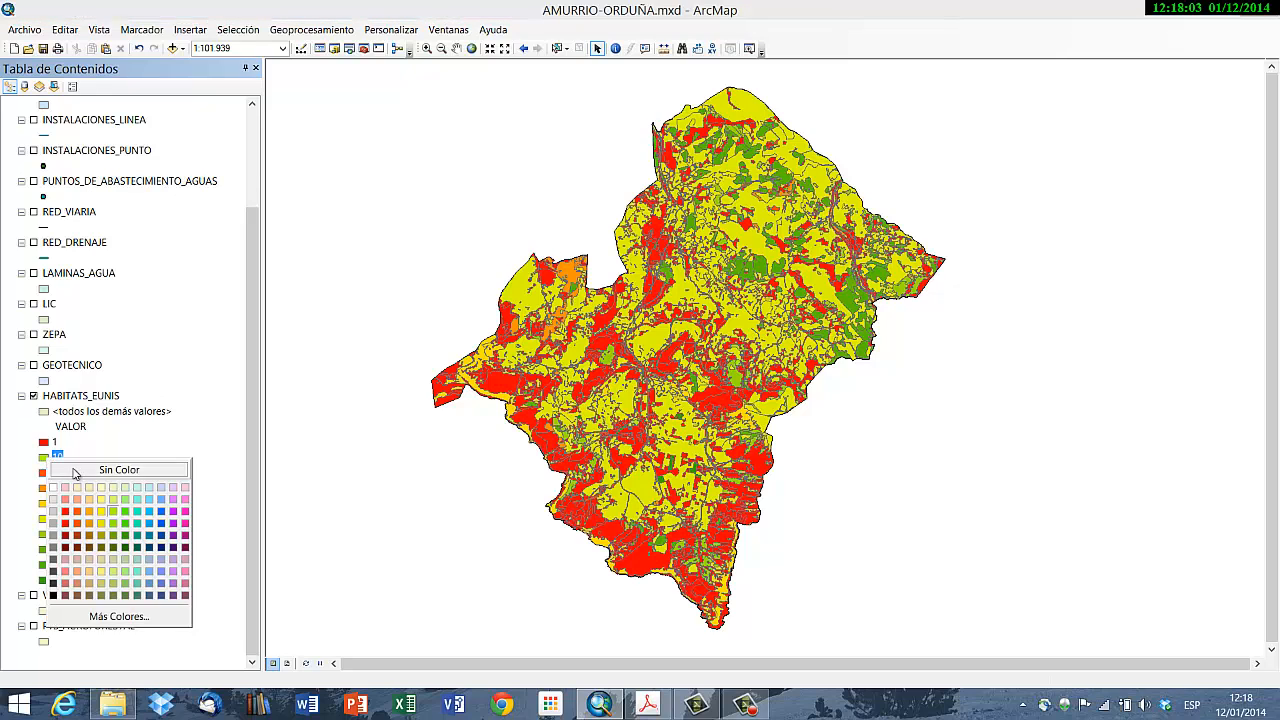
{"action": "left_click", "coordinate": [115, 550]}
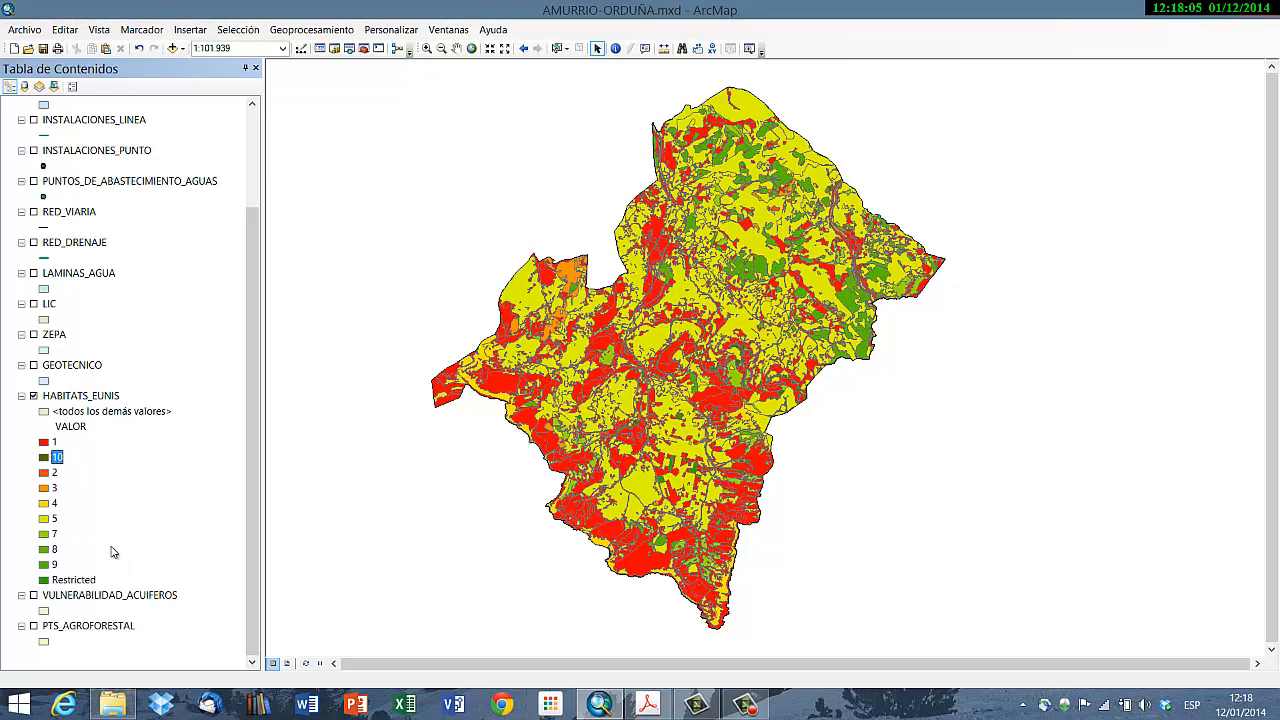
{"action": "right_click", "coordinate": [45, 580]}
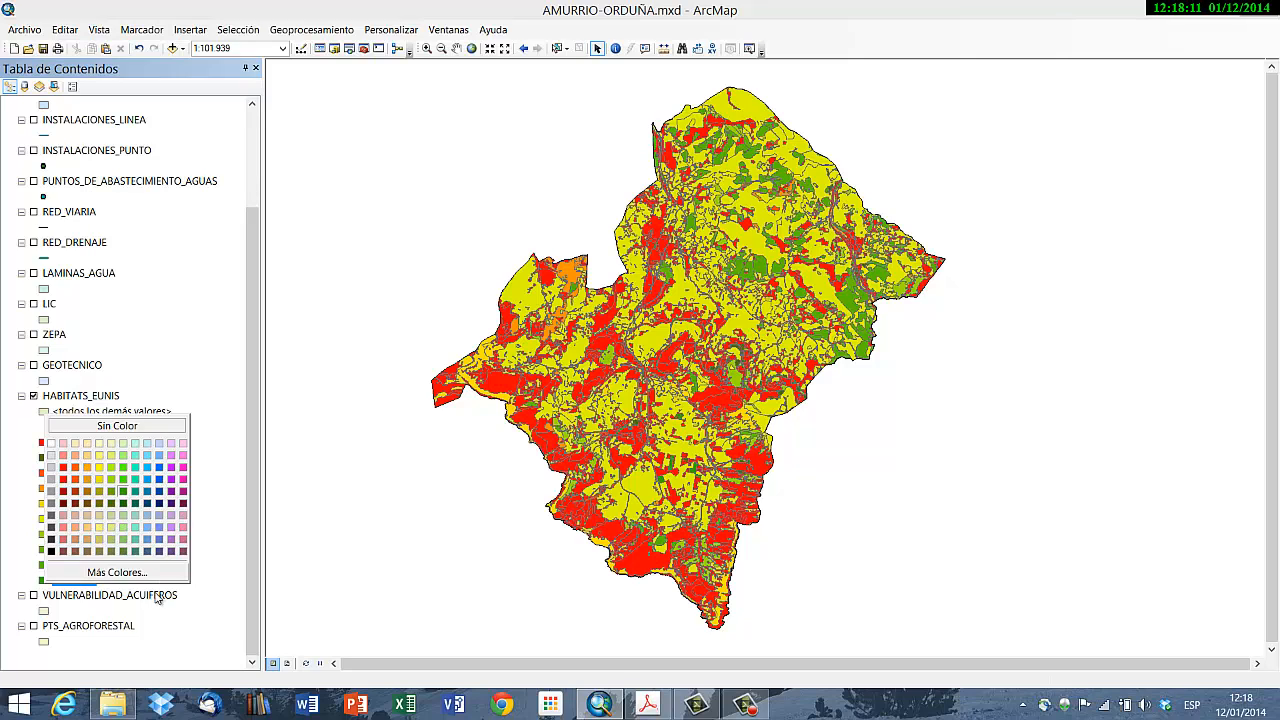
{"action": "left_click", "coordinate": [183, 487]}
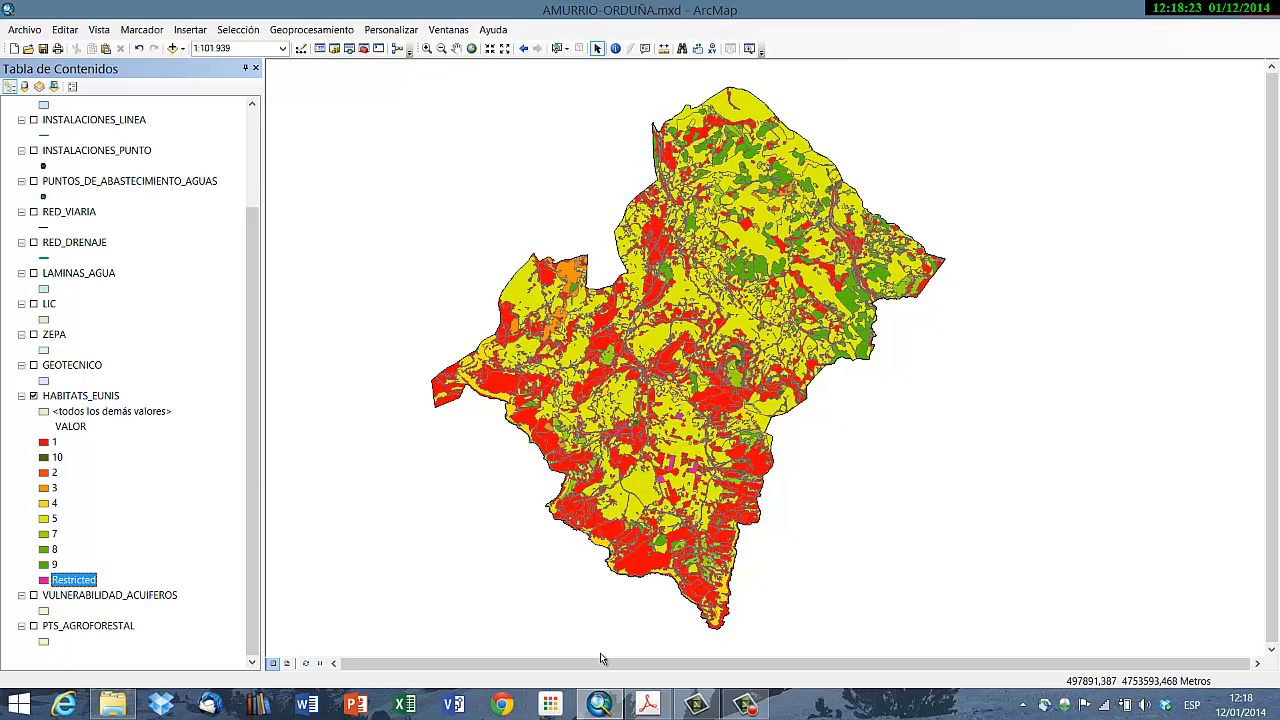
Step: Switch to Adobe Acrobat to consult the factors table of the multicriteria evaluation criteria PDF, then return to ArcMap
{"action": "left_click", "coordinate": [655, 707]}
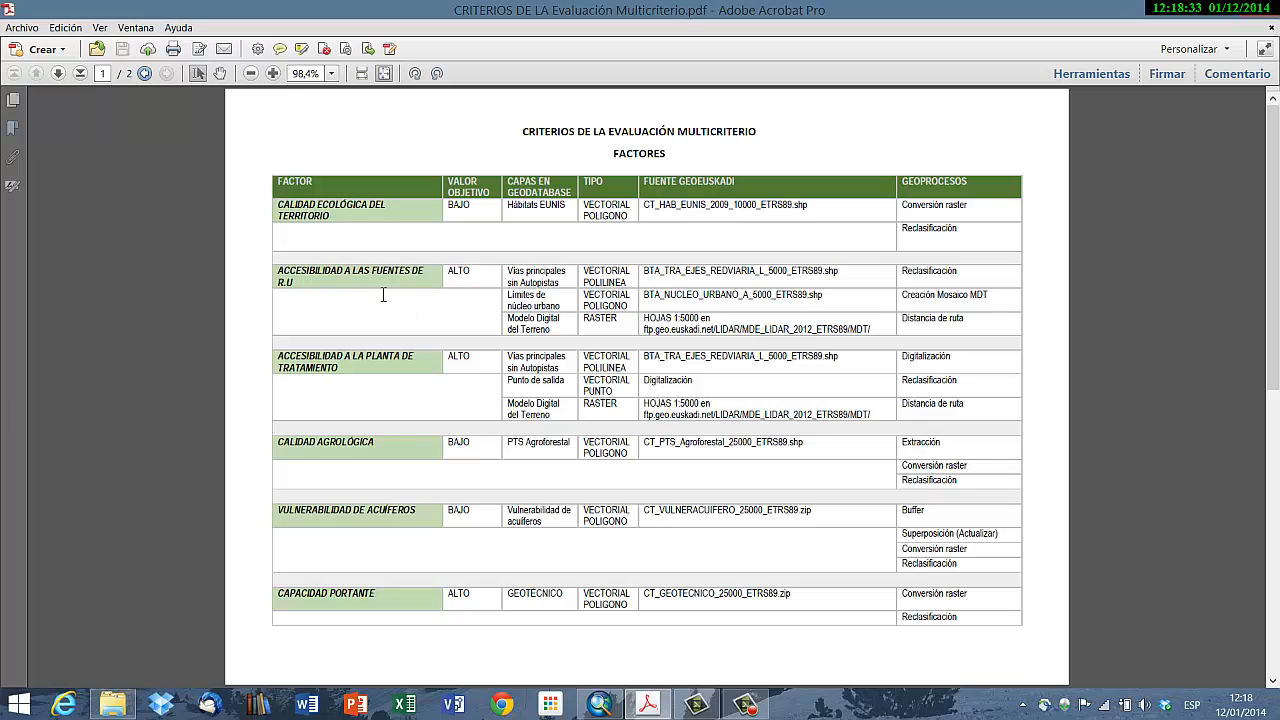
{"action": "left_click", "coordinate": [600, 704]}
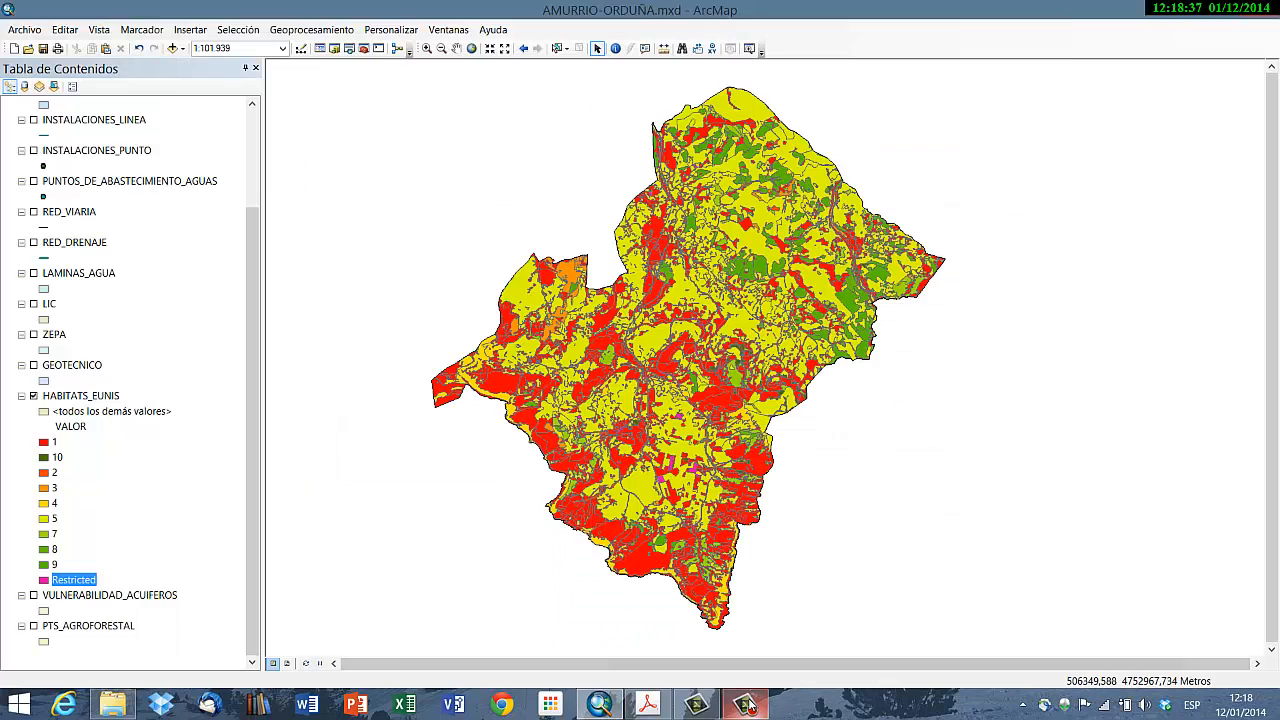
{"action": "left_click", "coordinate": [745, 704]}
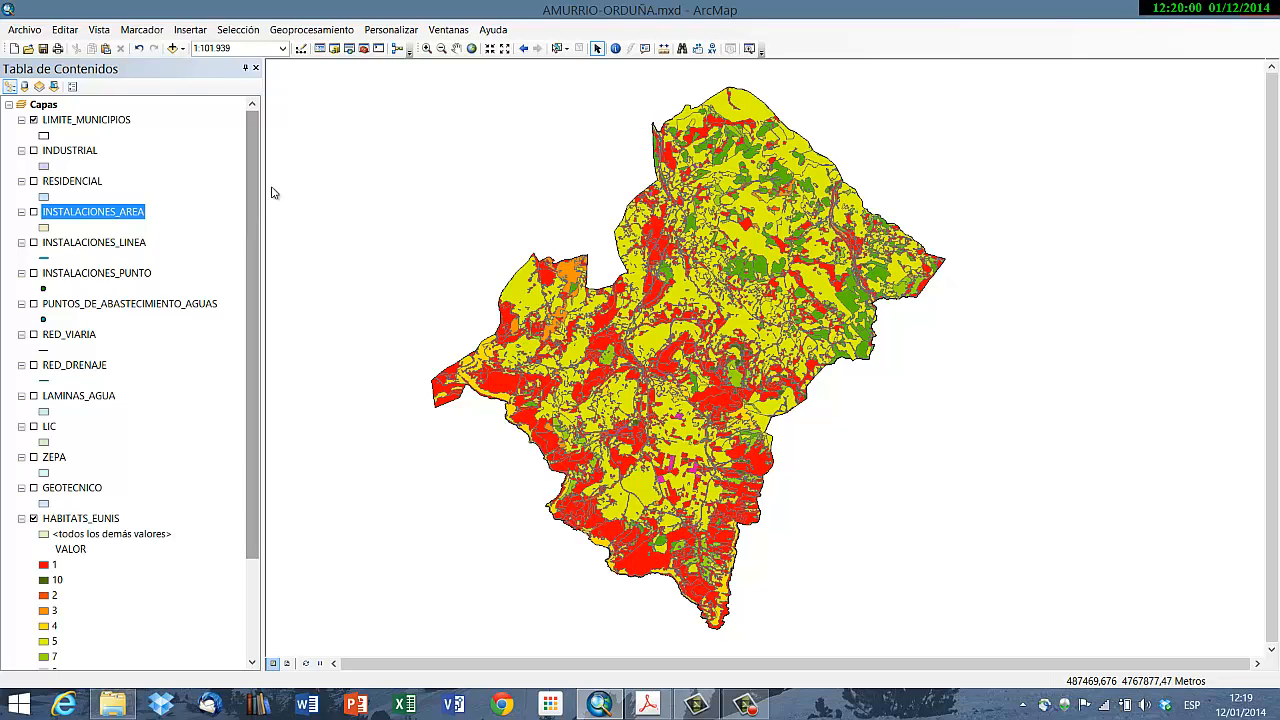
Step: Hide the HABITATS_EUNIS layer and display the RESIDENCIAL and INDUSTRIAL layers on the map
{"action": "left_click", "coordinate": [35, 519], "text": "ctrl"}
{"action": "left_click", "coordinate": [34, 519]}
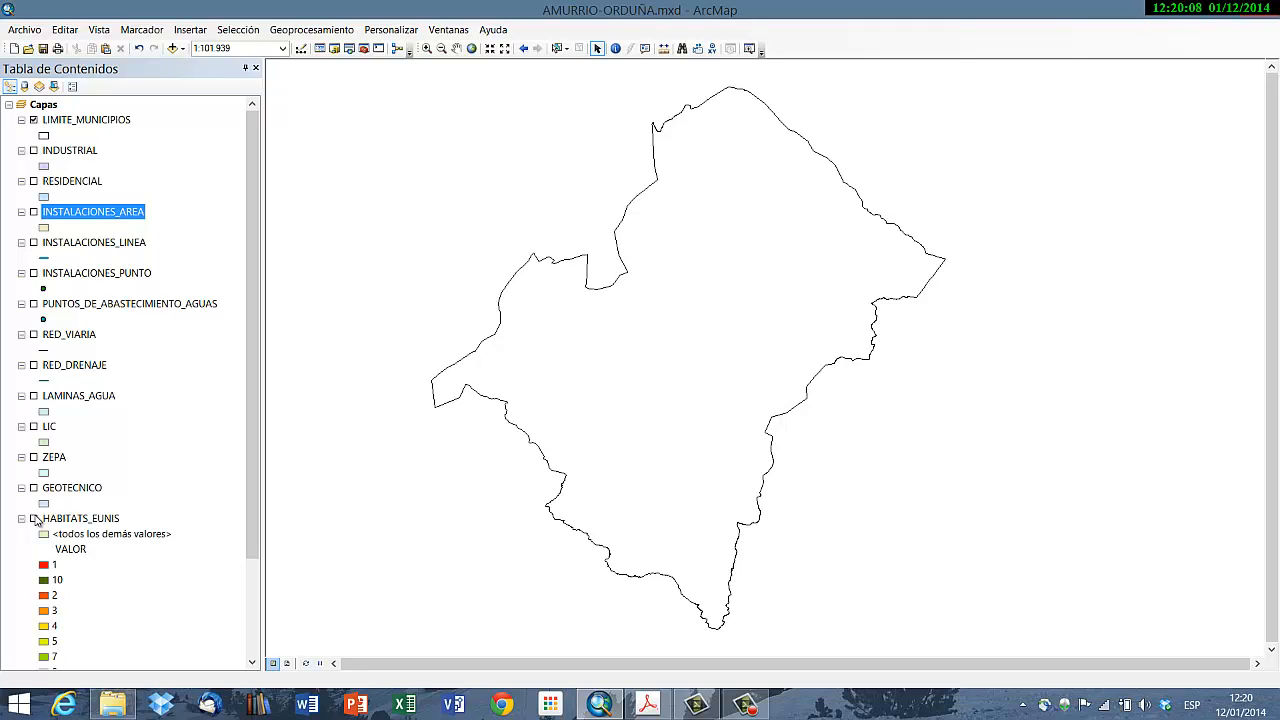
{"action": "left_click", "coordinate": [34, 181]}
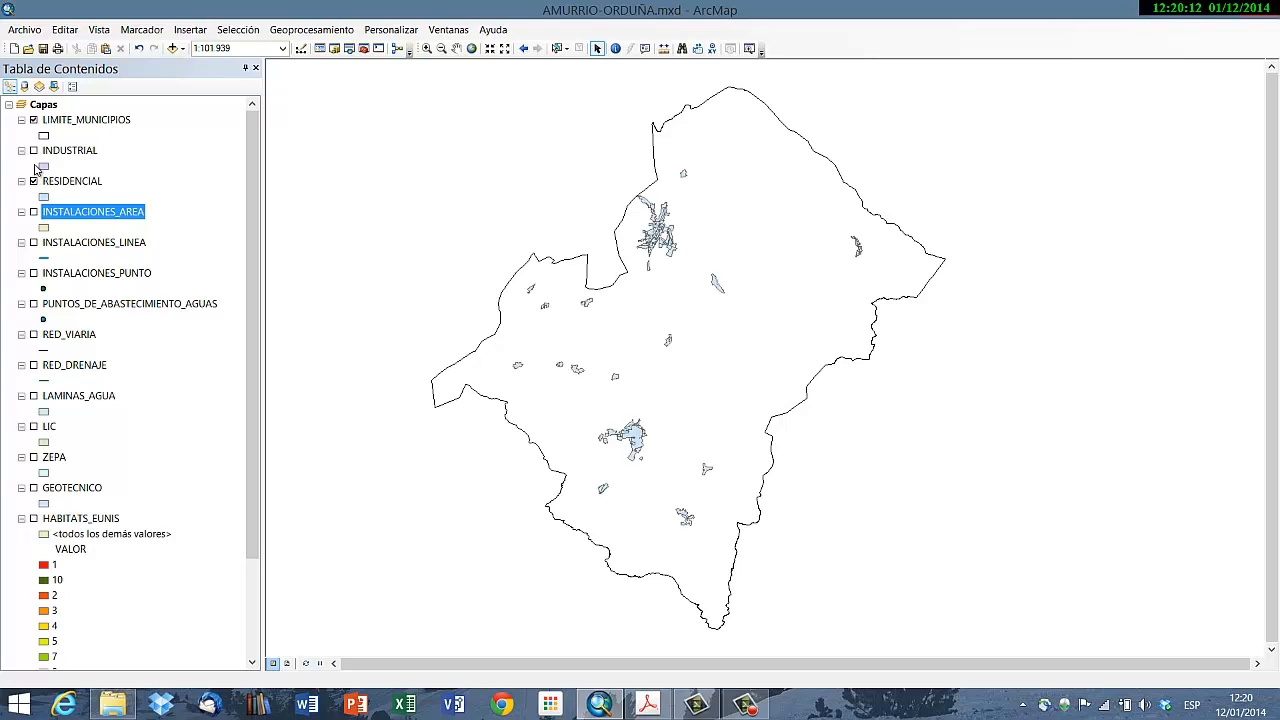
{"action": "left_click", "coordinate": [34, 151]}
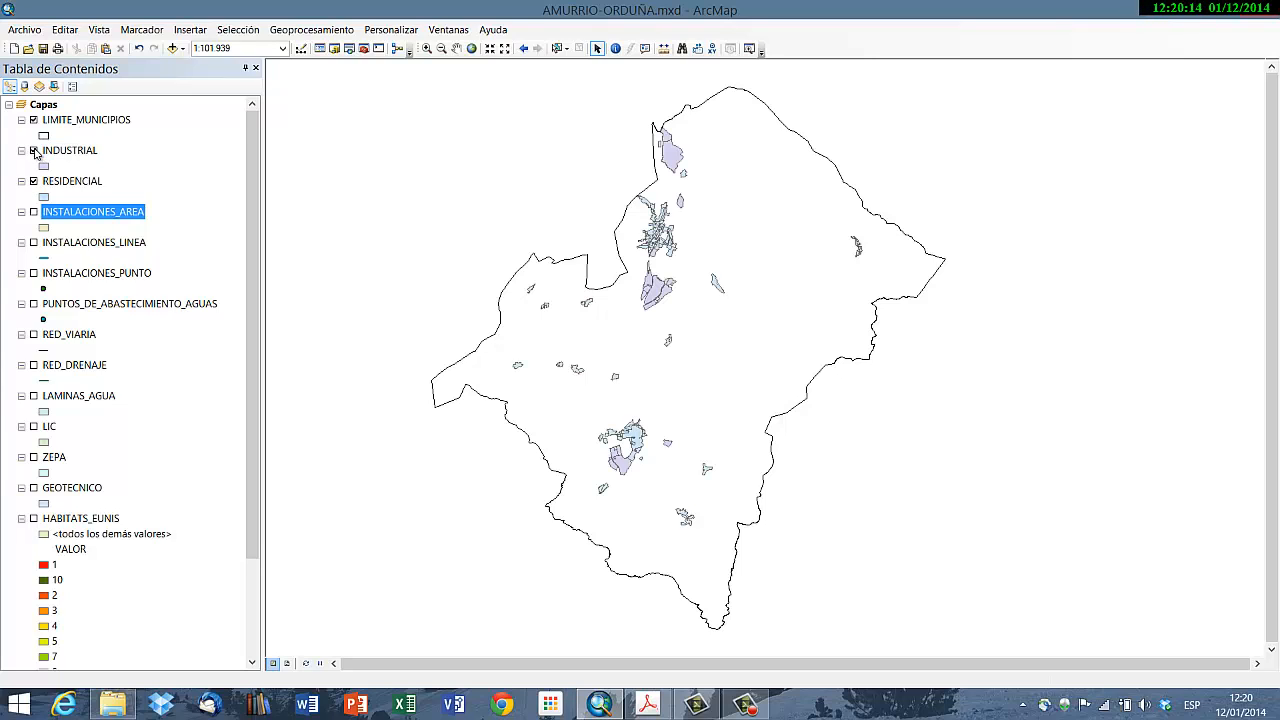
Step: Symbolize the RESIDENCIAL layer by unique values of the CLASIF field, adding all its values, and apply the symbology
{"action": "left_click", "coordinate": [72, 189]}
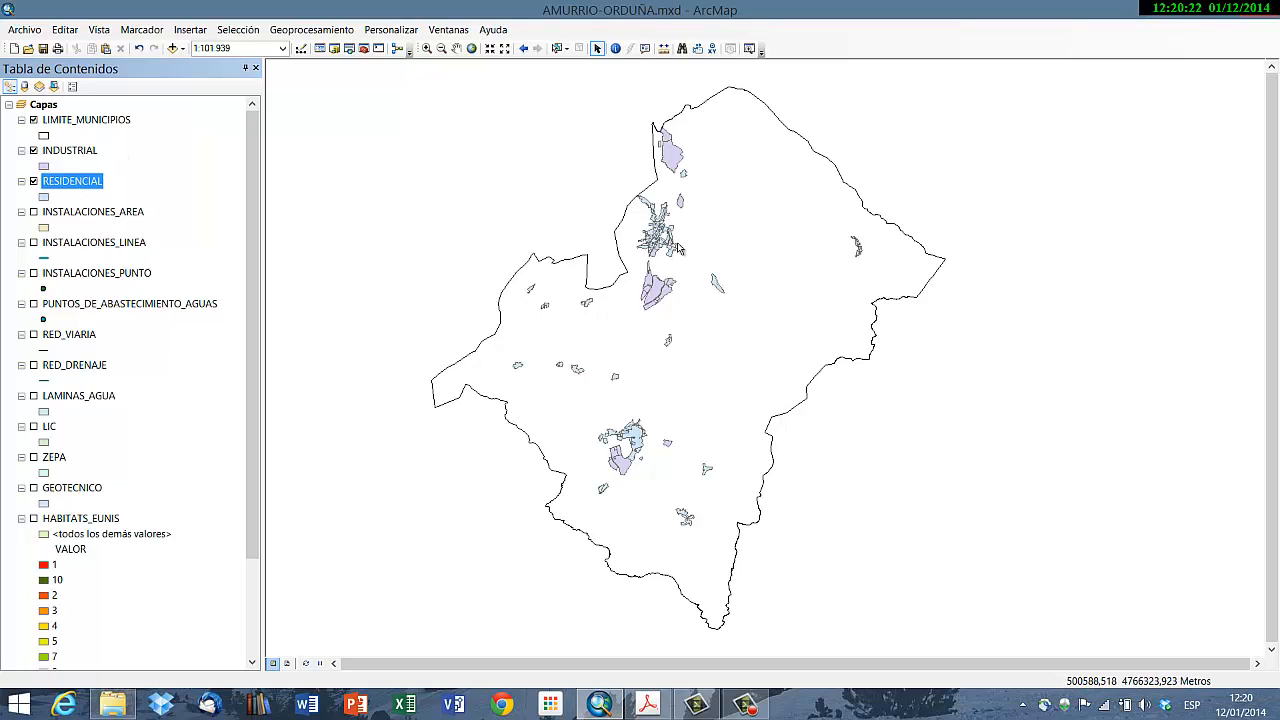
{"action": "left_click", "coordinate": [427, 48]}
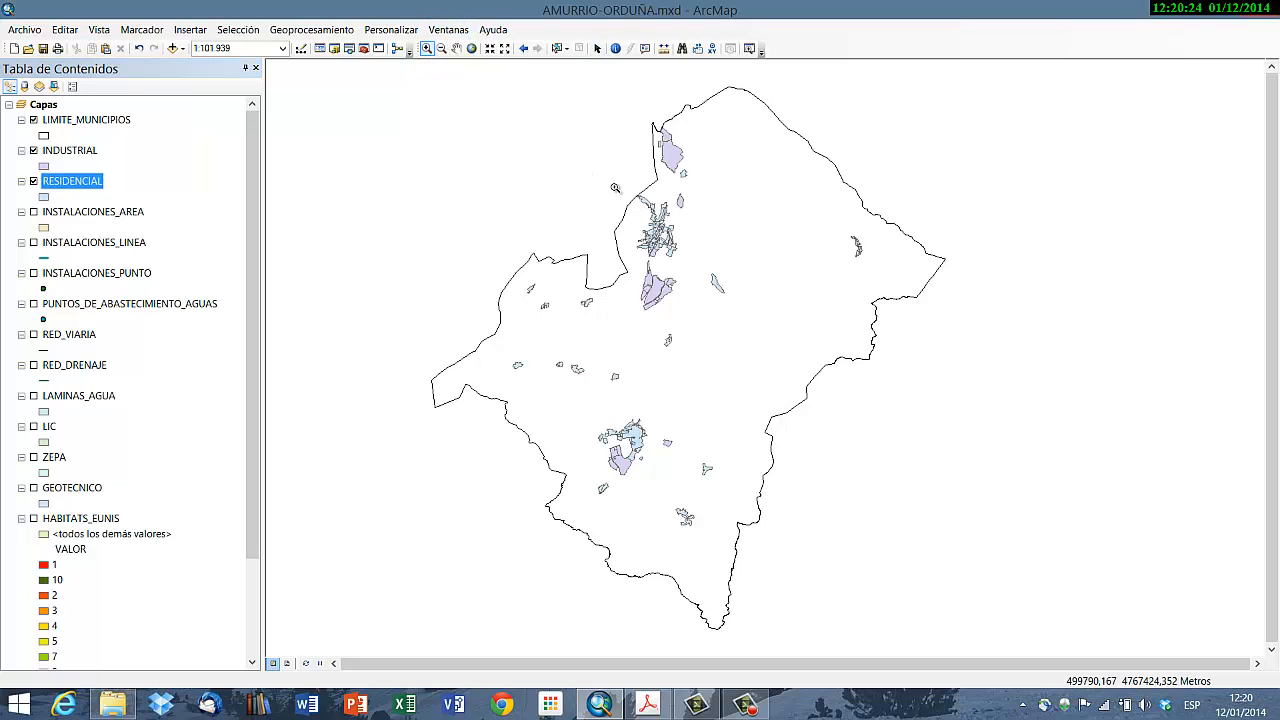
{"action": "left_click_drag", "start_coordinate": [615, 188], "coordinate": [760, 309]}
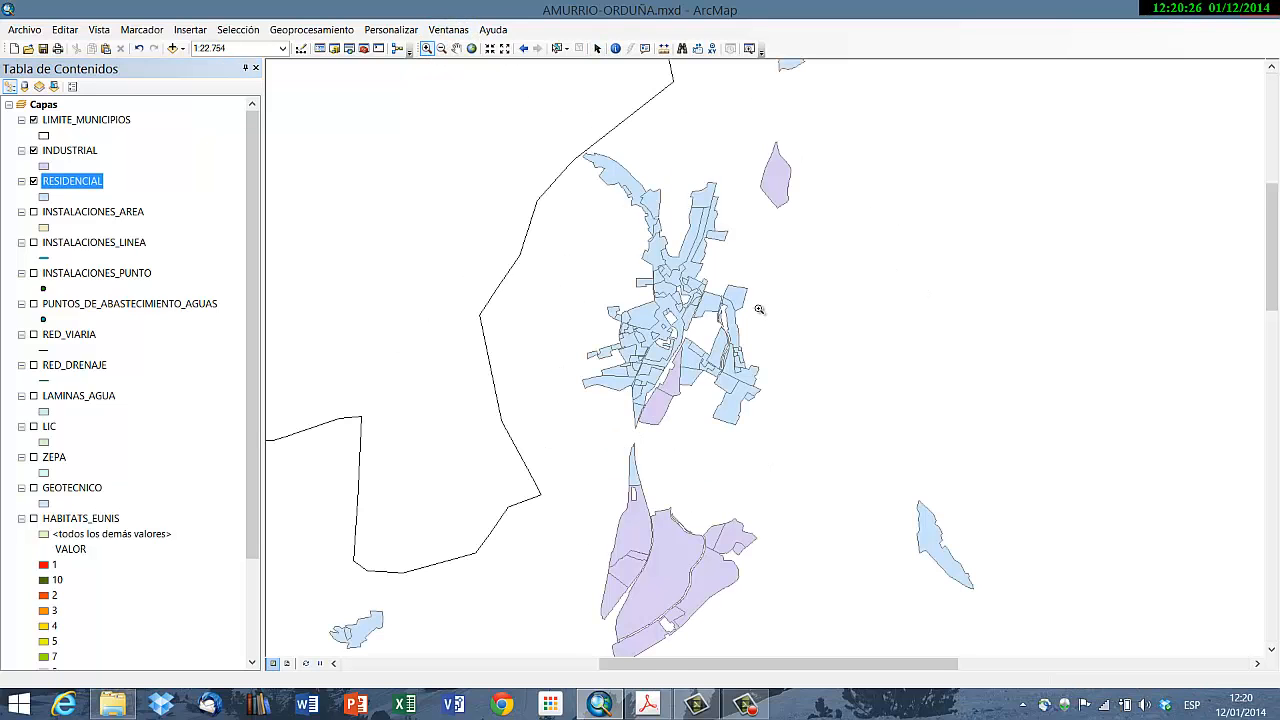
{"action": "double_click", "coordinate": [88, 182]}
{"action": "left_click", "coordinate": [398, 240]}
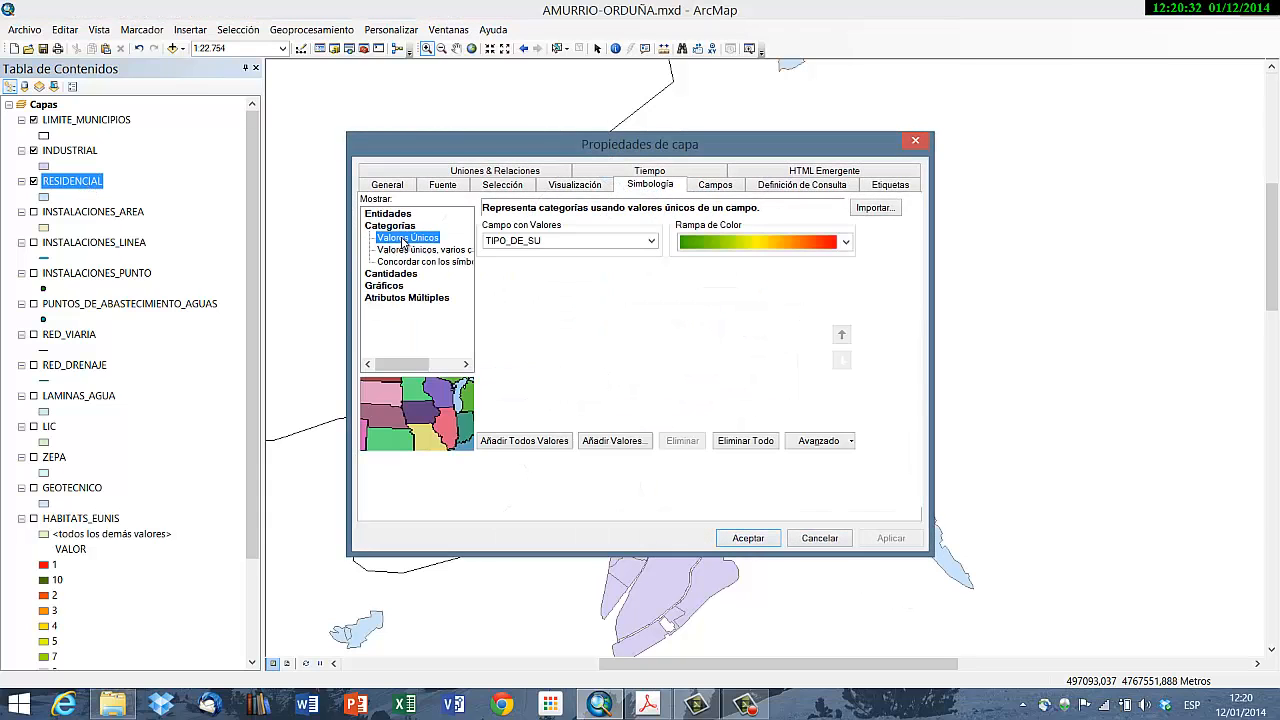
{"action": "left_click", "coordinate": [556, 243]}
{"action": "left_click", "coordinate": [557, 244]}
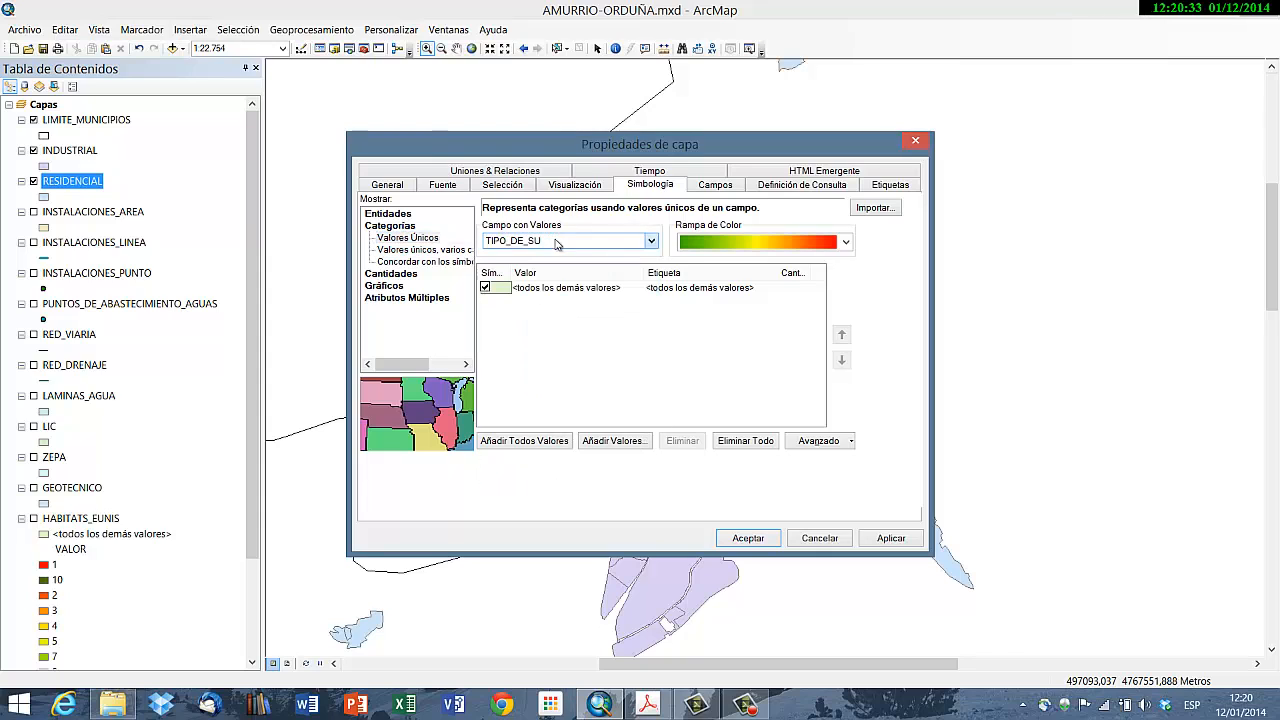
{"action": "left_click", "coordinate": [524, 441]}
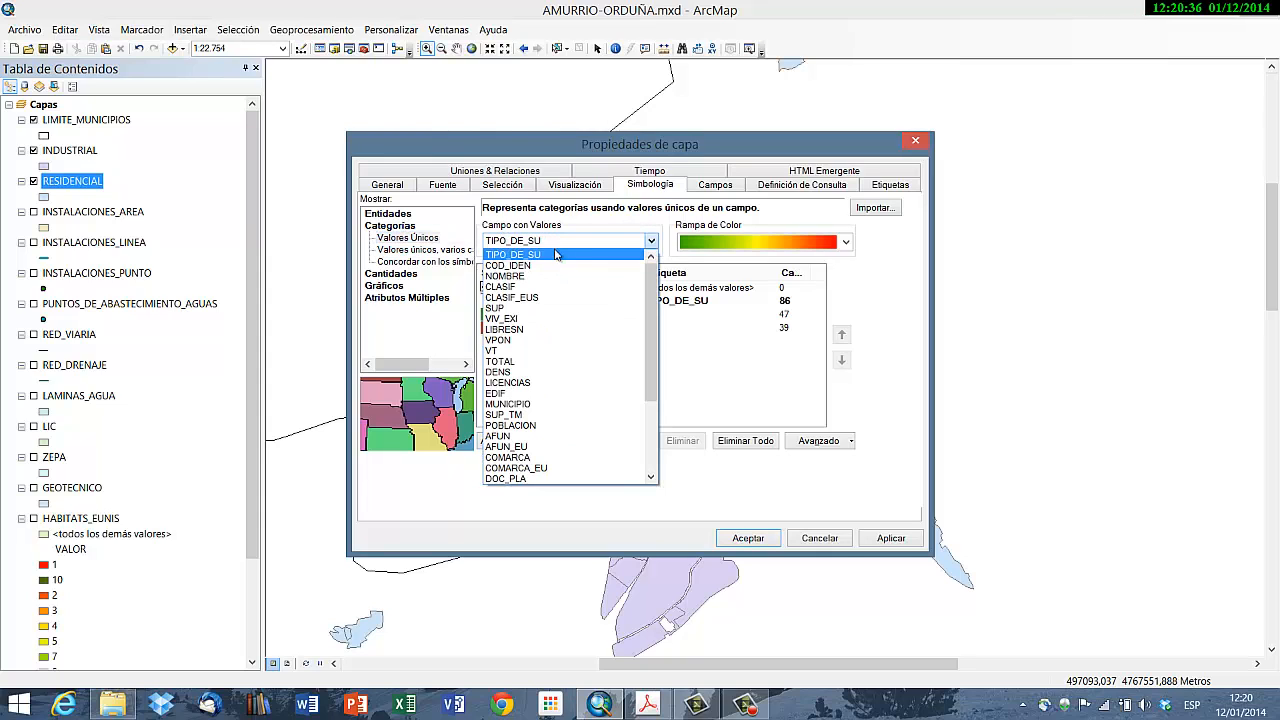
{"action": "left_click", "coordinate": [500, 287]}
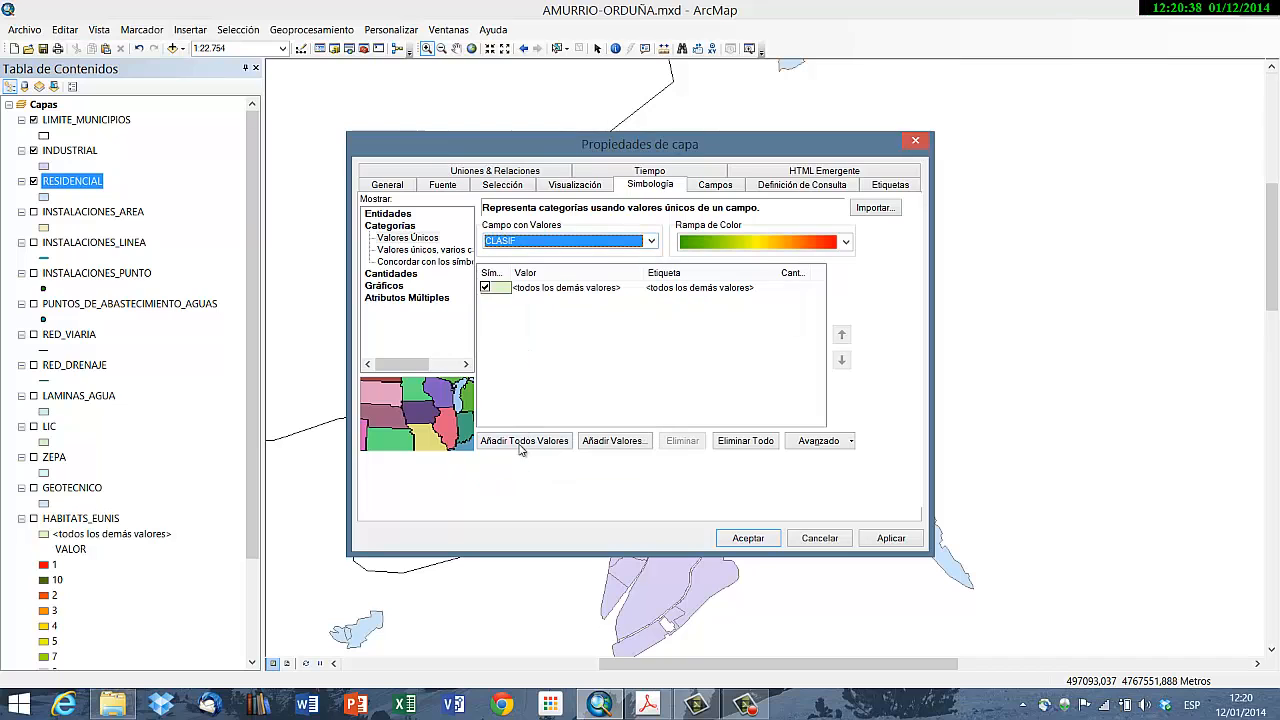
{"action": "left_click", "coordinate": [525, 443]}
{"action": "left_click", "coordinate": [762, 539]}
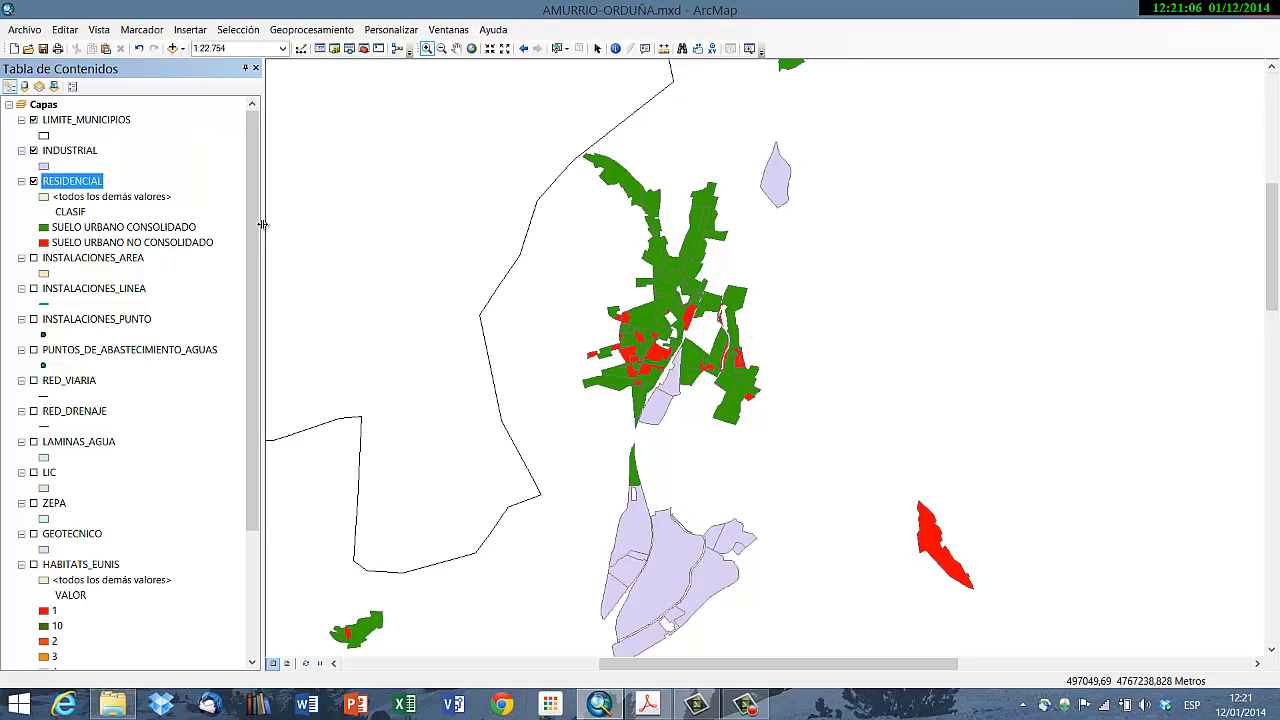
Step: Hide the RESIDENCIAL and INDUSTRIAL layers and add INDUSTRIAL and RESIDENCIAL as input datasets of the Merge (Fusionar) tool
{"action": "left_click", "coordinate": [33, 181]}
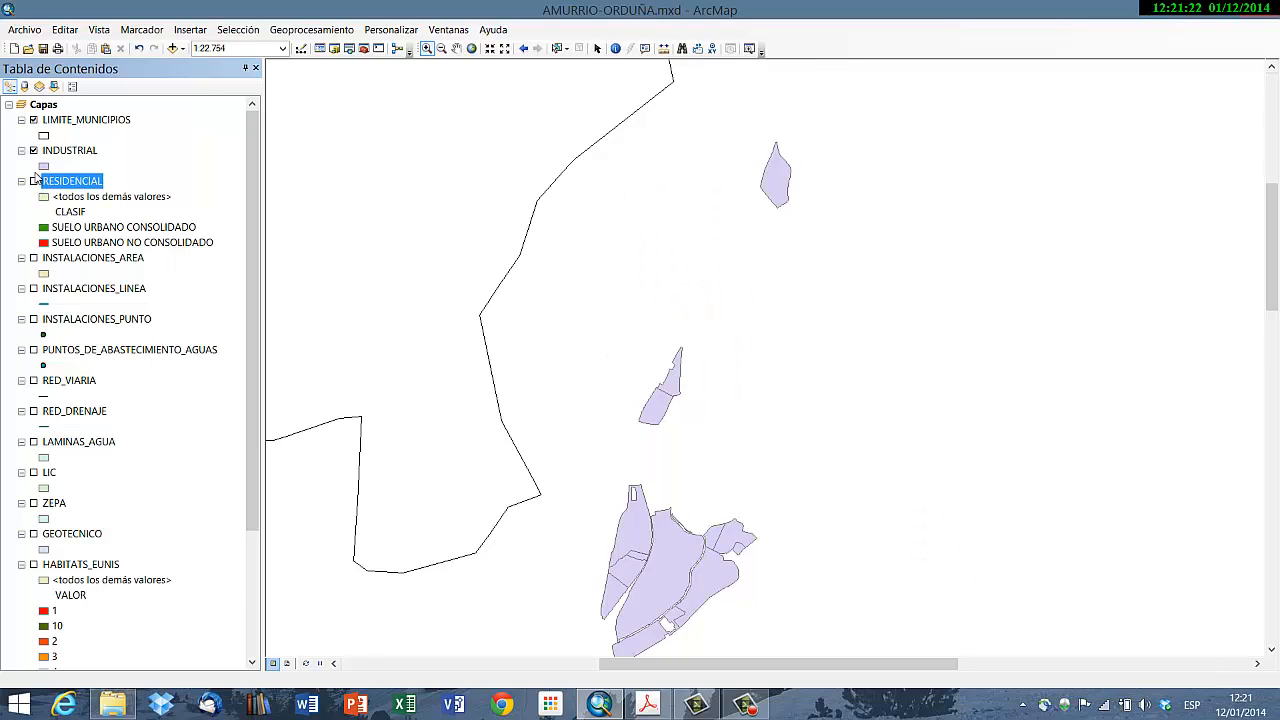
{"action": "left_click", "coordinate": [33, 150]}
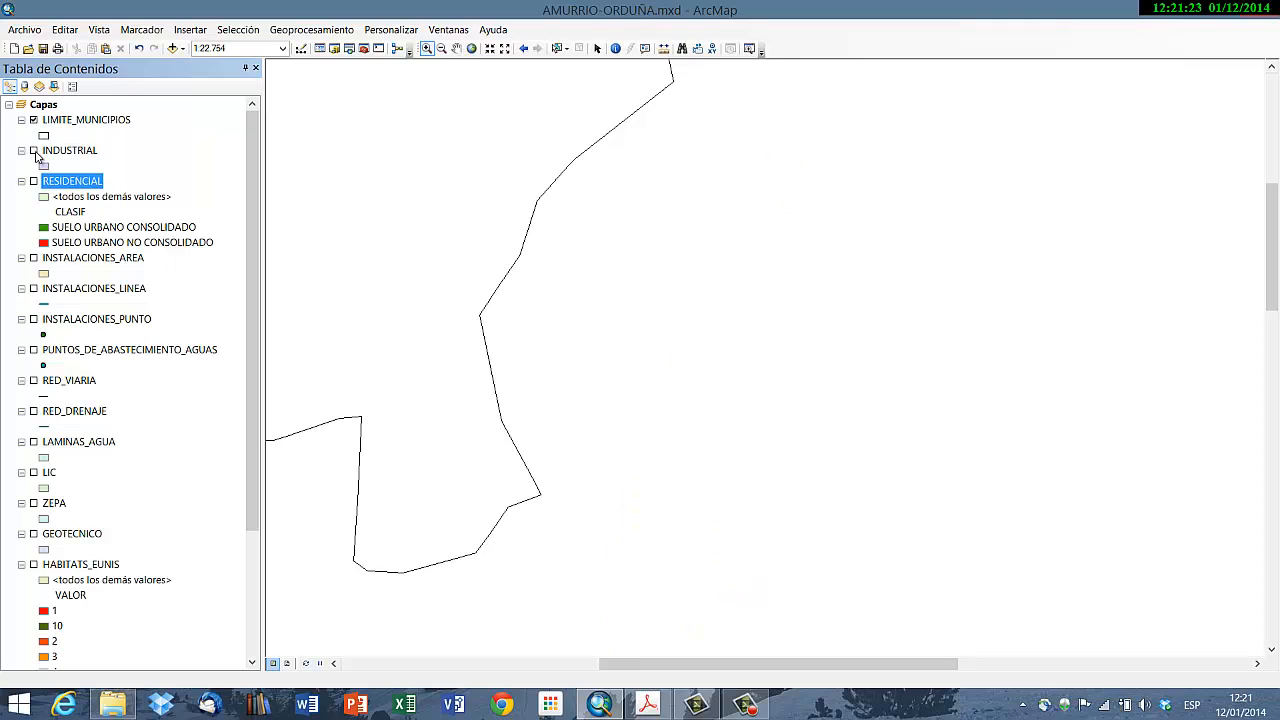
{"action": "left_click", "coordinate": [334, 31]}
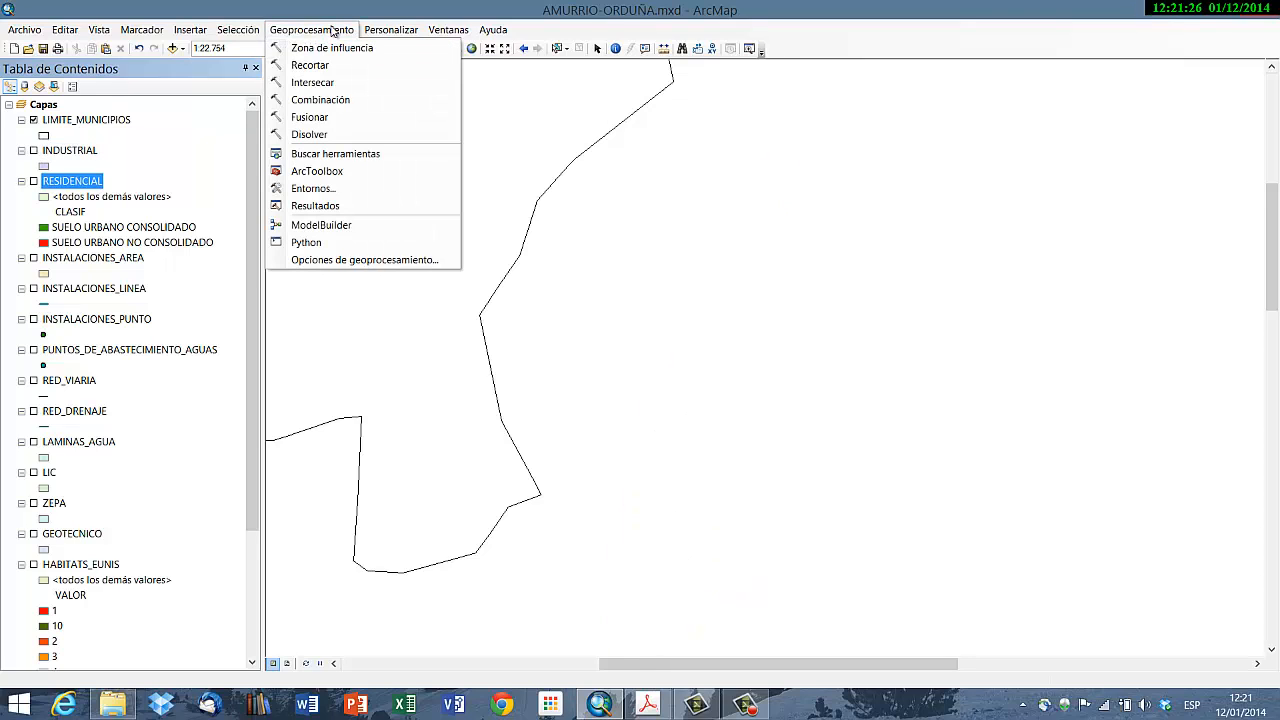
{"action": "left_click", "coordinate": [332, 118]}
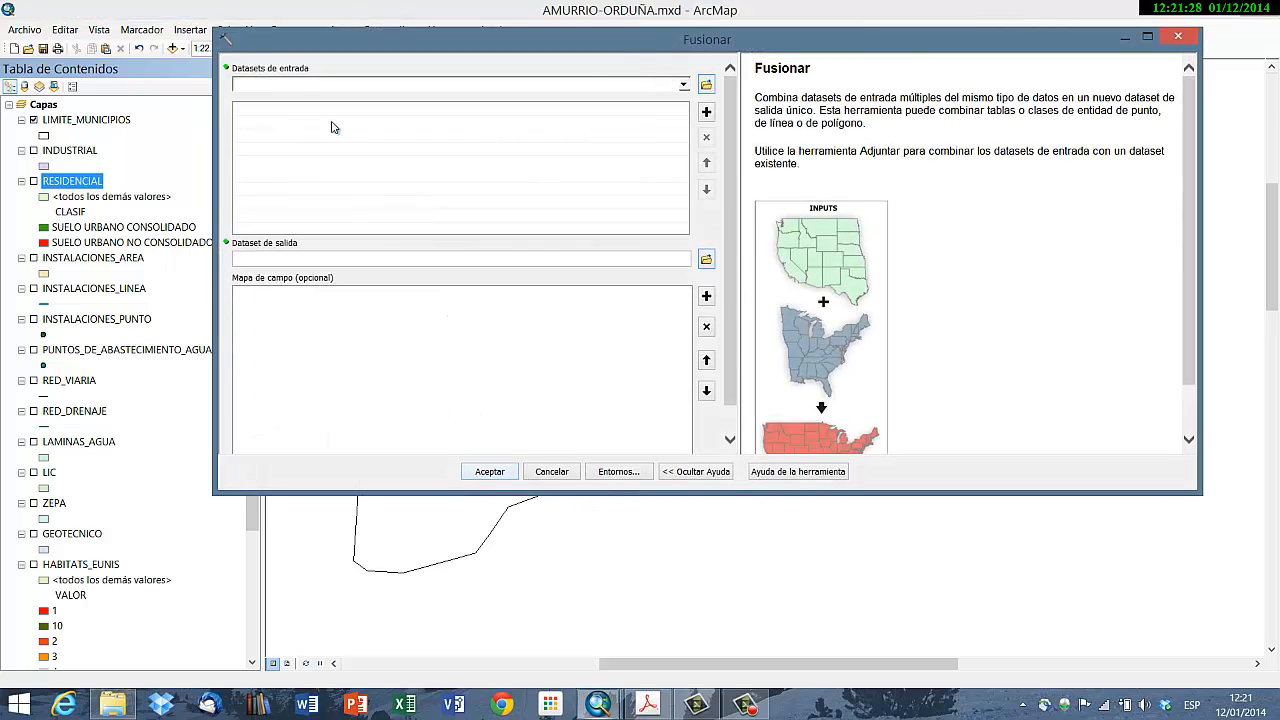
{"action": "left_click", "coordinate": [684, 85]}
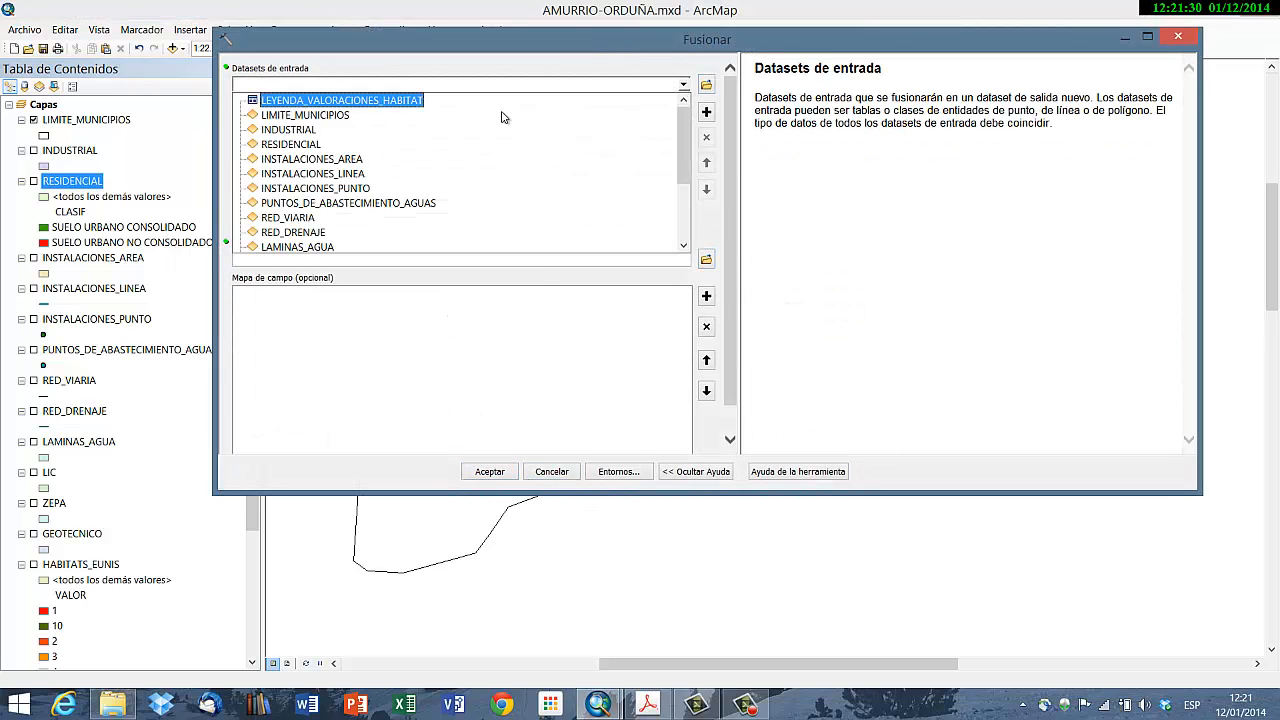
{"action": "left_click", "coordinate": [290, 130]}
{"action": "left_click", "coordinate": [688, 85]}
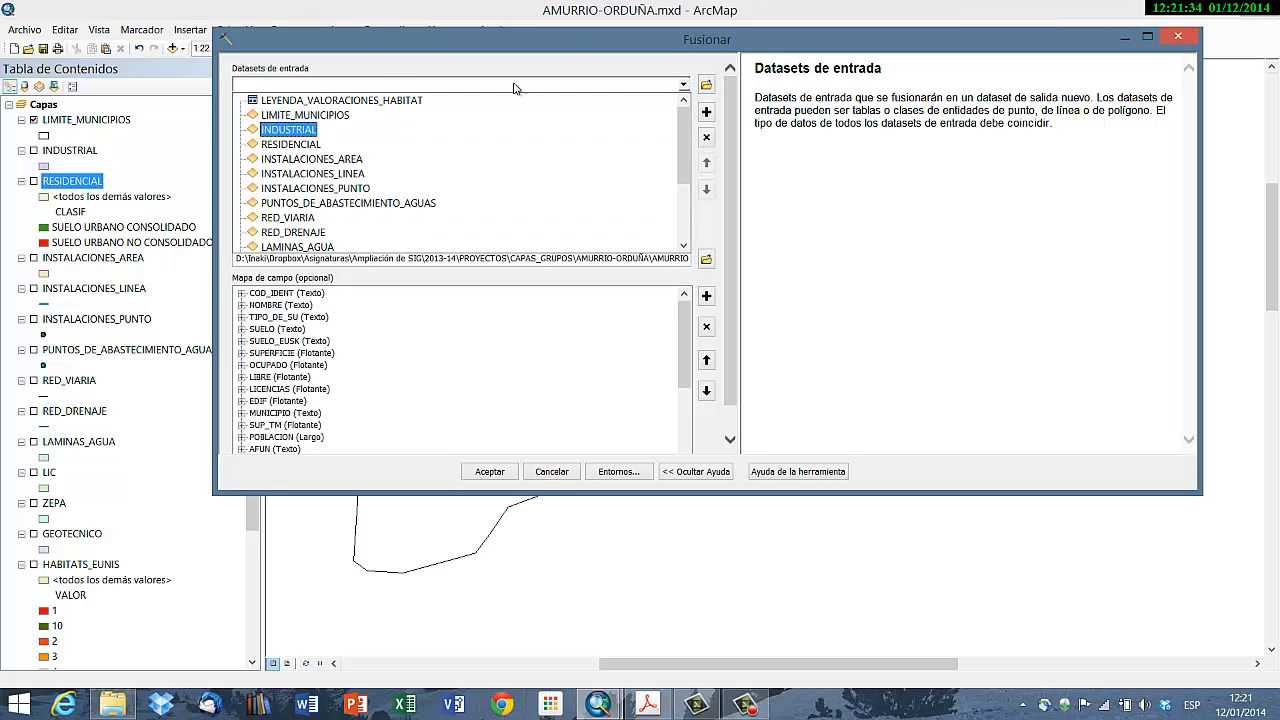
{"action": "left_click", "coordinate": [288, 145]}
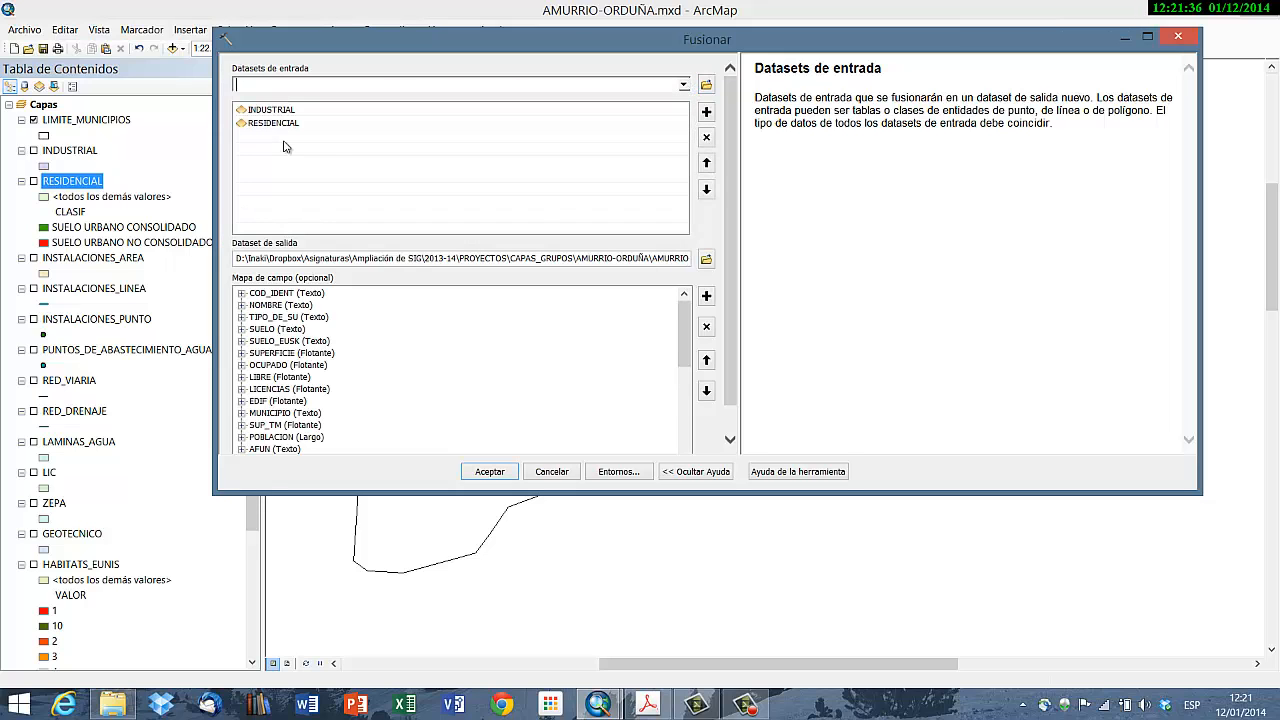
{"action": "left_click_drag", "start_coordinate": [686, 345], "coordinate": [692, 306]}
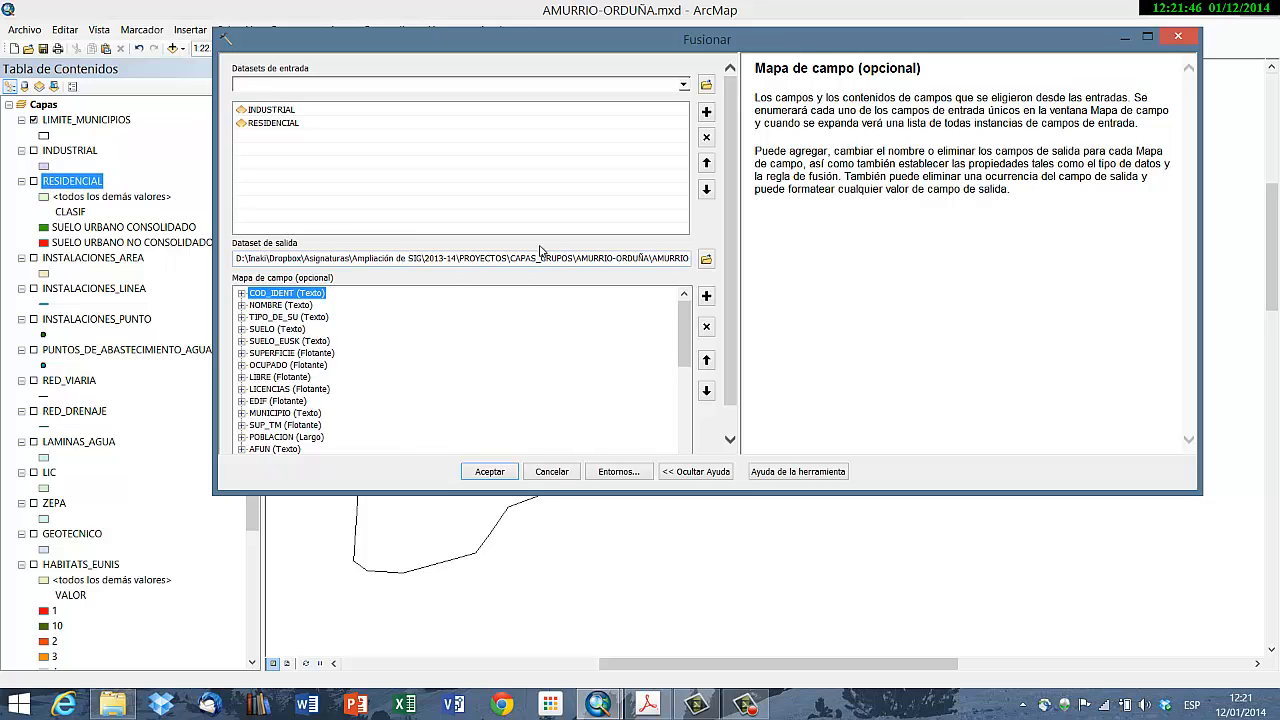
Step: Set the merge output to the existing URBANO feature class in the PLANEAMIENTO dataset of AMURRIO-ORDUÑA.gdb and run the merge
{"action": "left_click", "coordinate": [706, 260]}
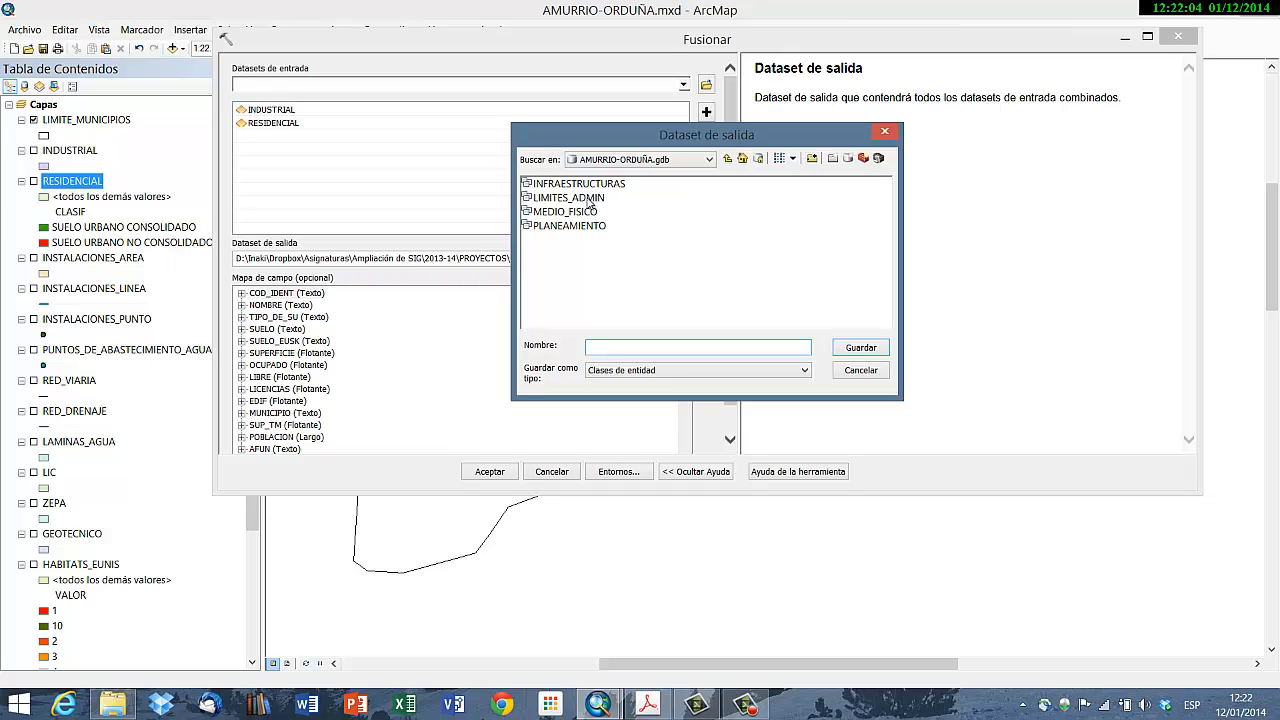
{"action": "double_click", "coordinate": [570, 226]}
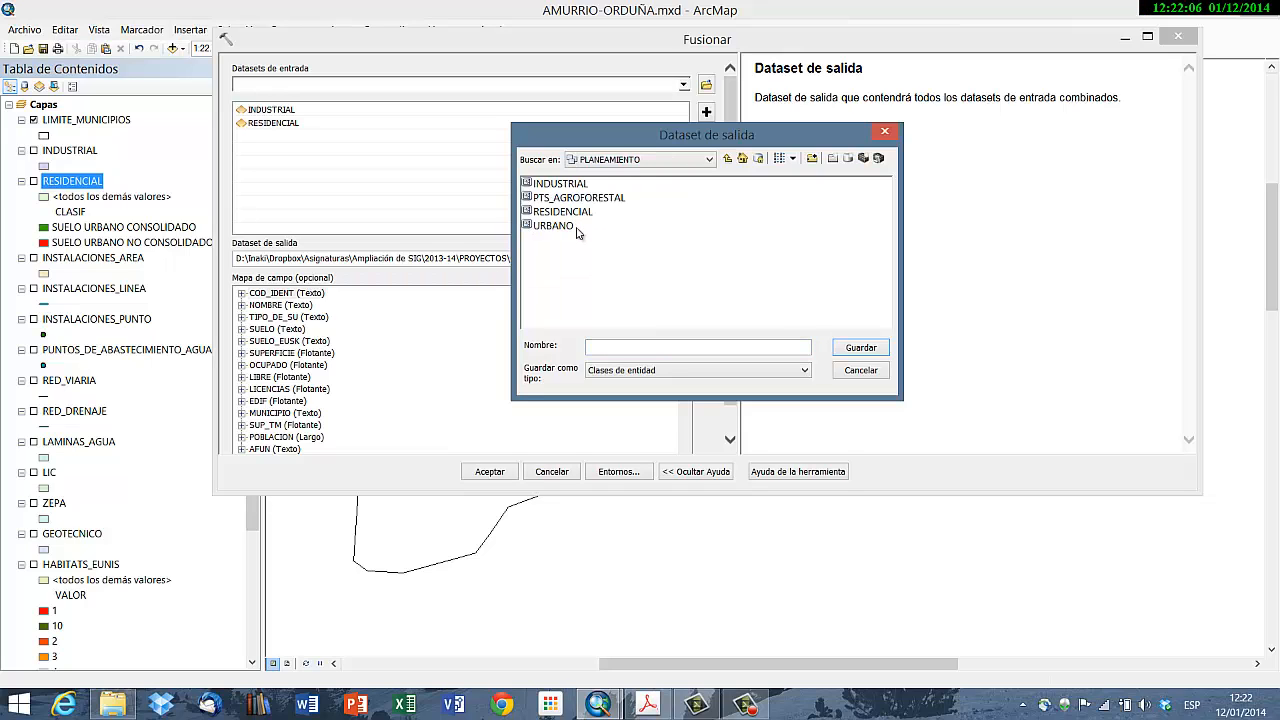
{"action": "left_click", "coordinate": [557, 227]}
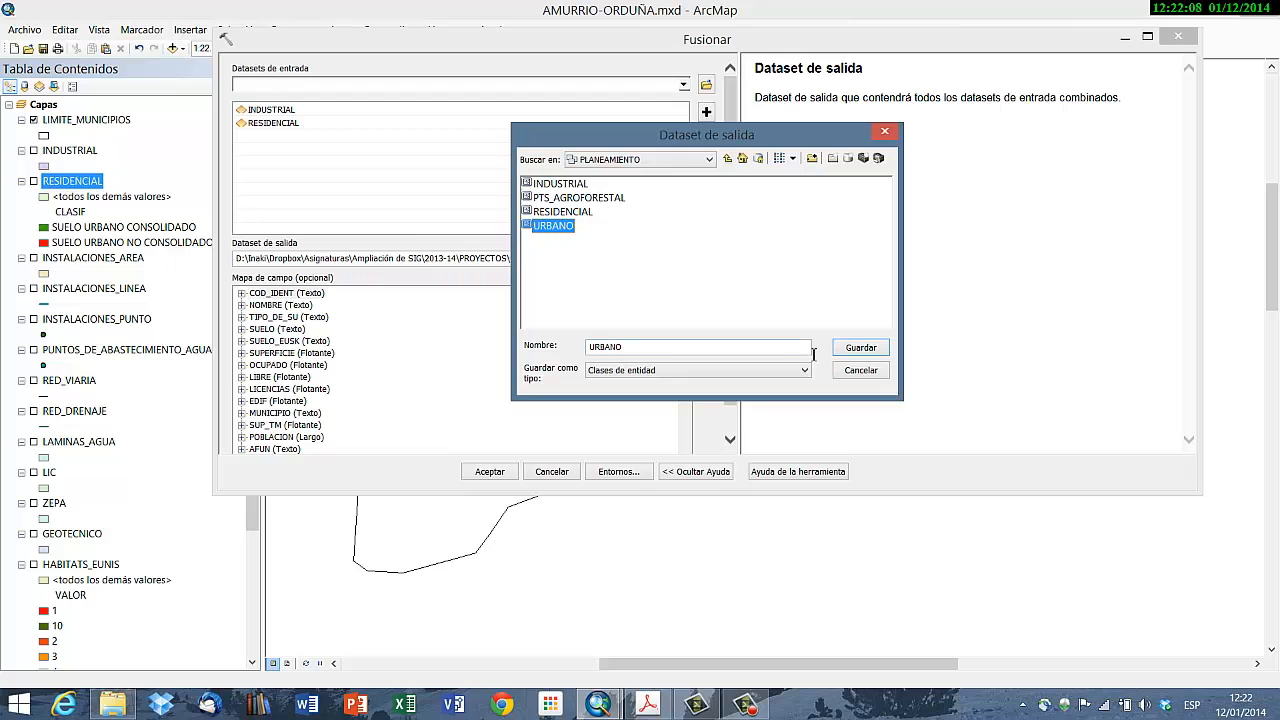
{"action": "left_click", "coordinate": [853, 352]}
{"action": "left_click", "coordinate": [686, 406]}
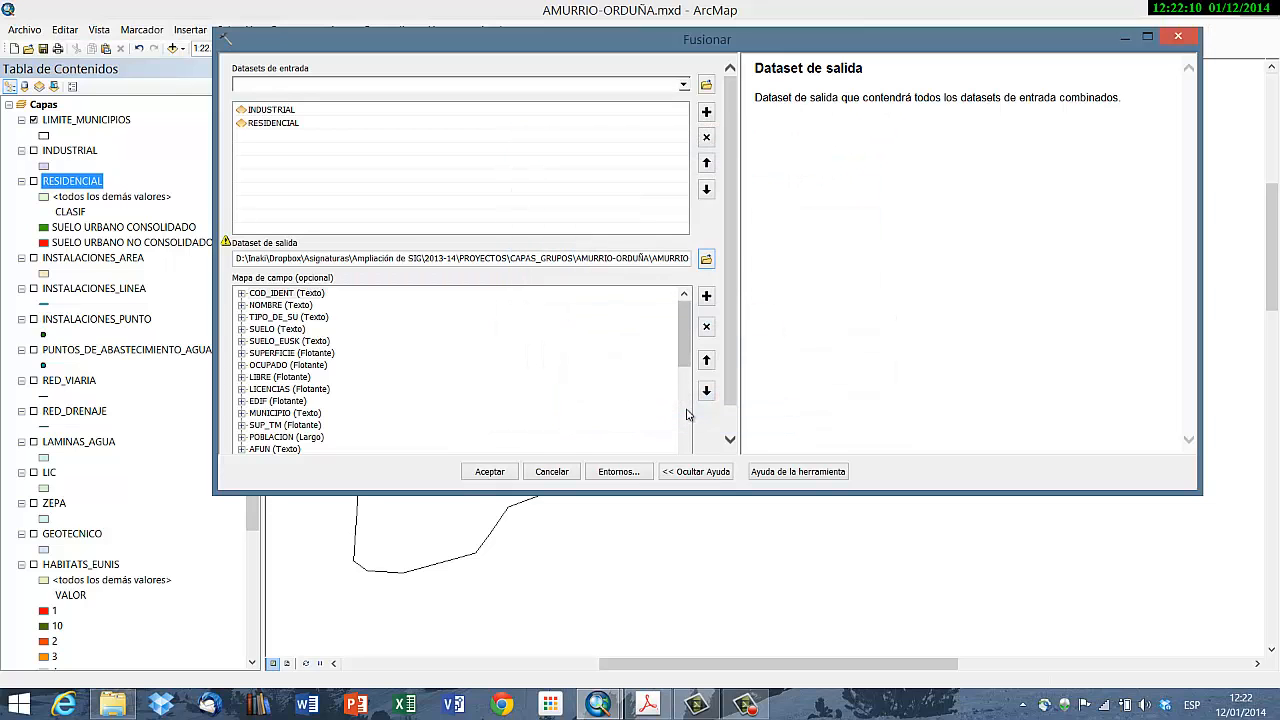
{"action": "left_click", "coordinate": [490, 471]}
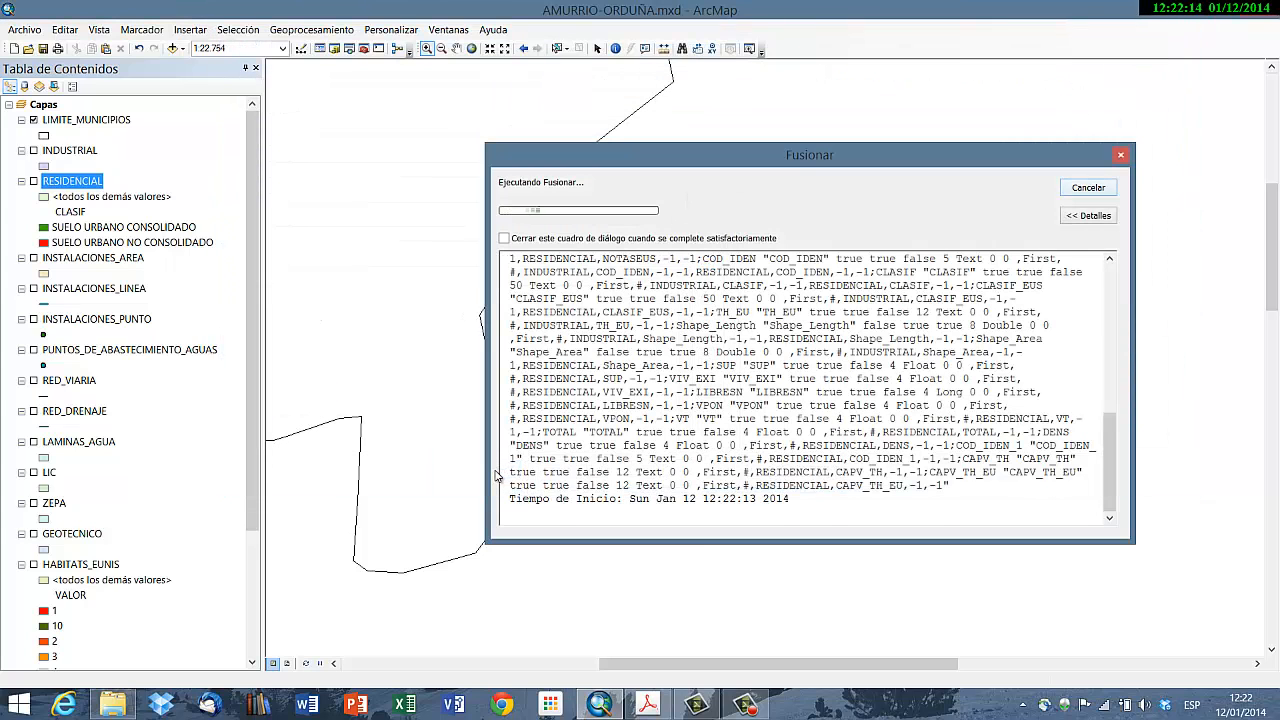
Step: Close the merge report, collapse the RESIDENCIAL legend, and open the URBANO attribute table to review its merged fields
{"action": "left_click", "coordinate": [1108, 190]}
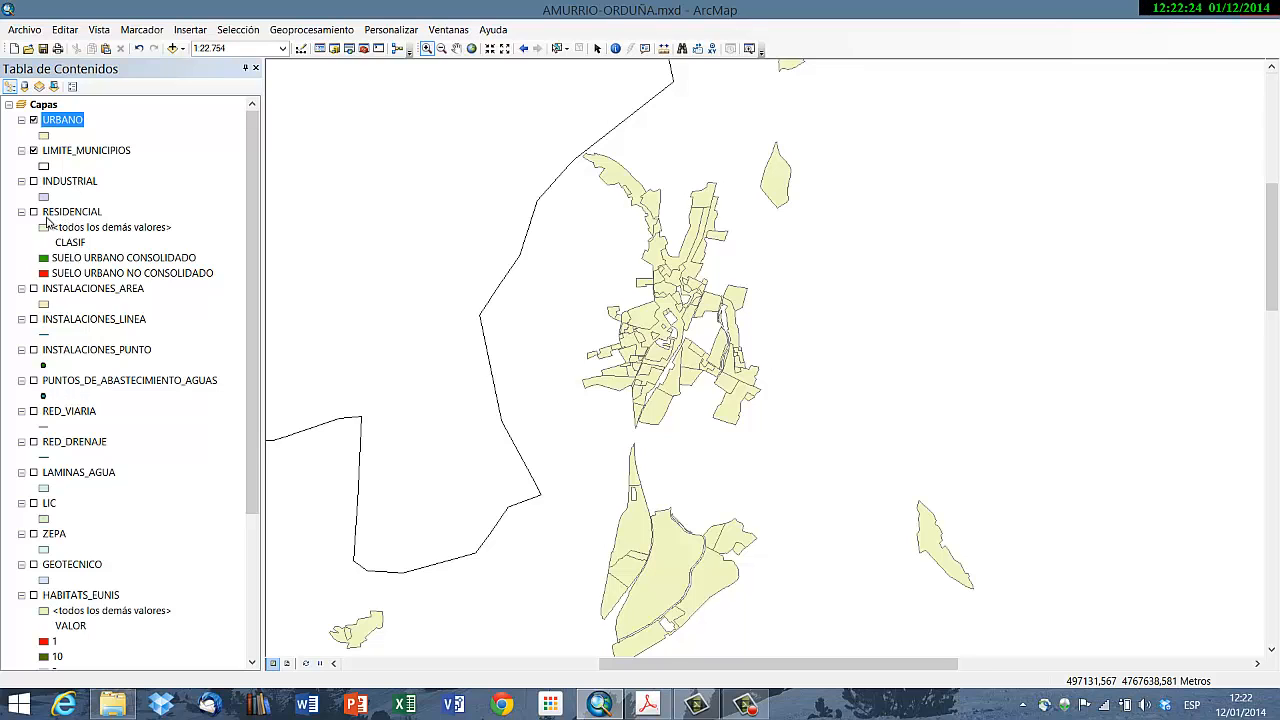
{"action": "left_click", "coordinate": [21, 212]}
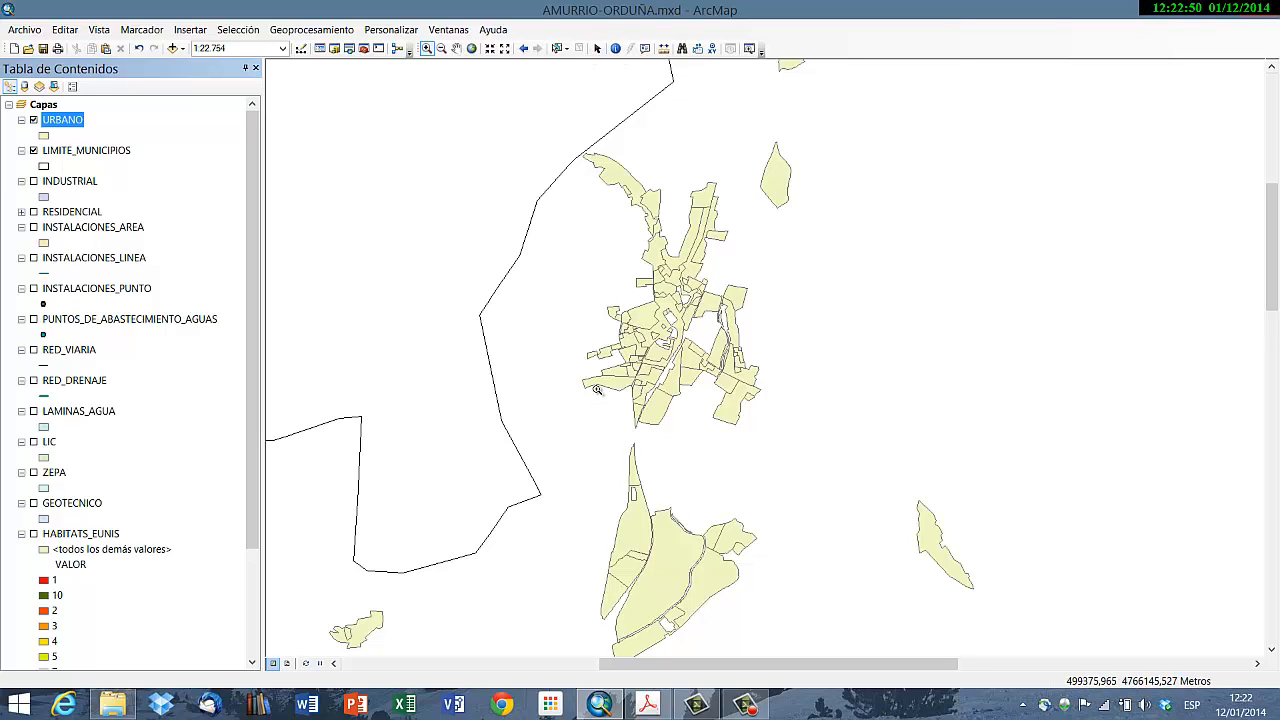
{"action": "right_click", "coordinate": [68, 120]}
{"action": "left_click", "coordinate": [130, 165]}
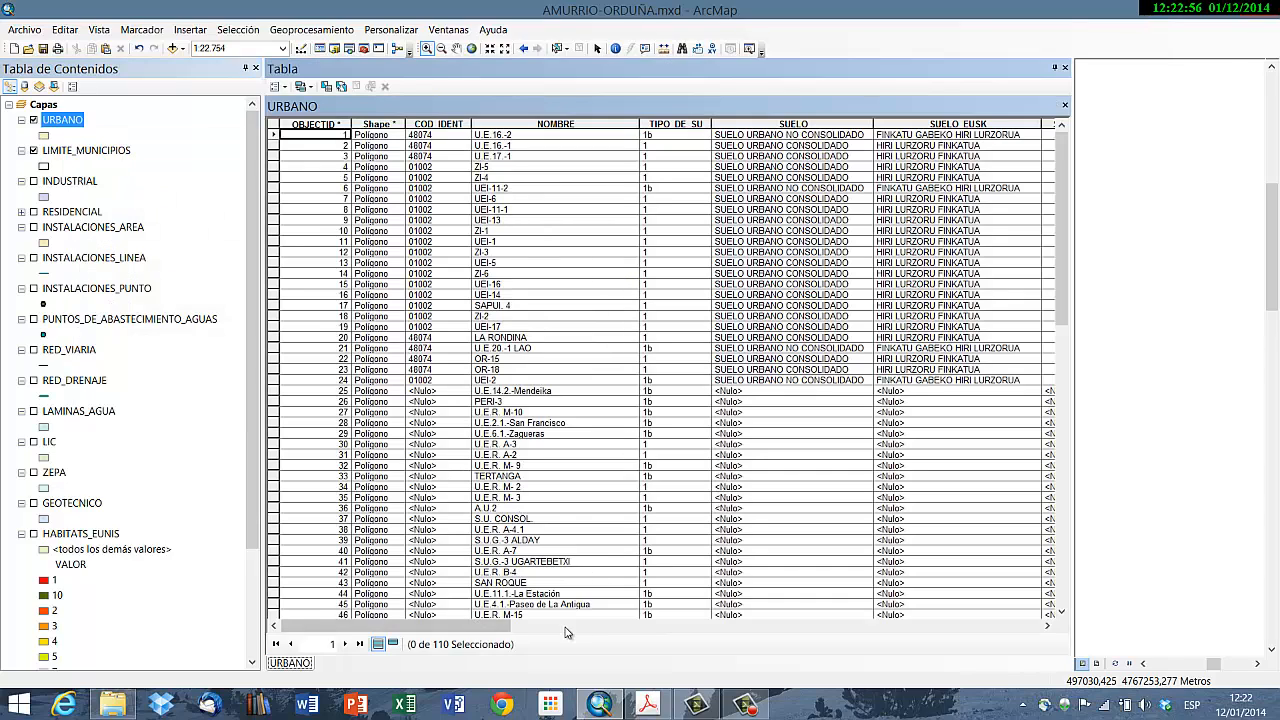
{"action": "left_click_drag", "start_coordinate": [492, 634], "coordinate": [1024, 607]}
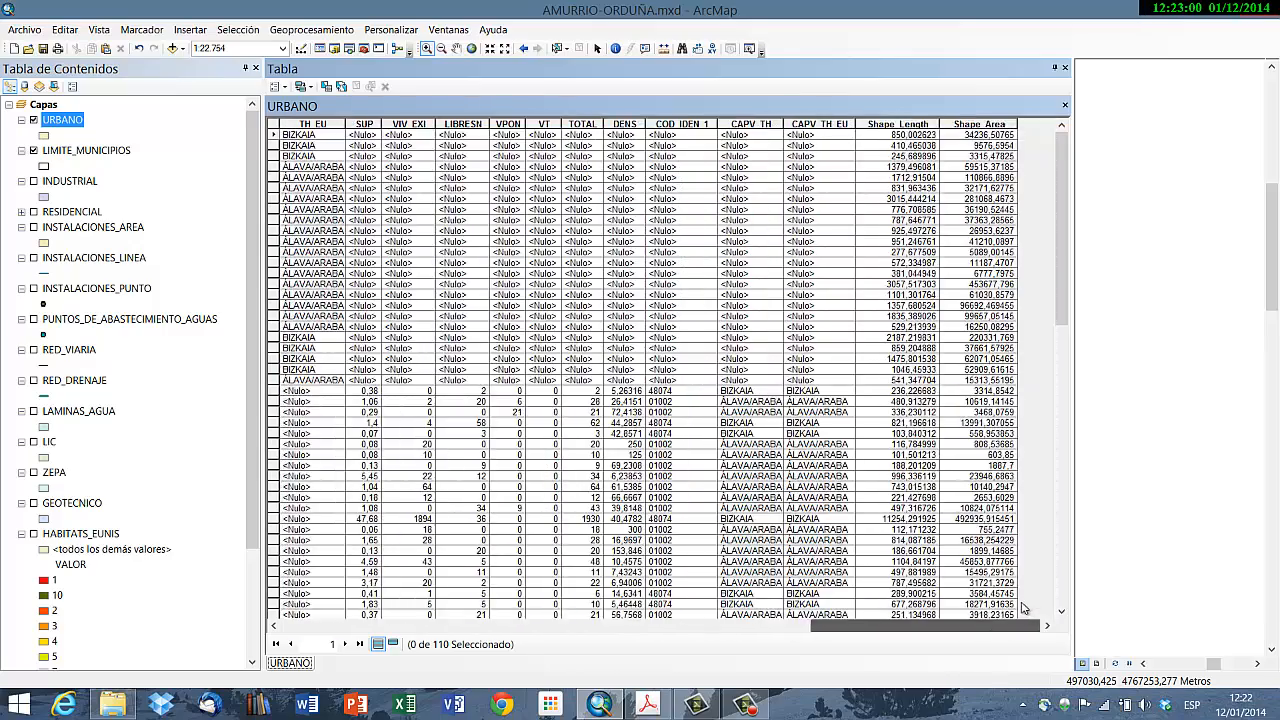
{"action": "mouse_move", "coordinate": [1059, 196]}
{"action": "left_mouse_down"}
{"action": "mouse_move", "coordinate": [1082, 518]}
{"action": "mouse_move", "coordinate": [1034, 180]}
{"action": "left_mouse_up"}
{"action": "left_click_drag", "start_coordinate": [902, 619], "coordinate": [381, 466]}
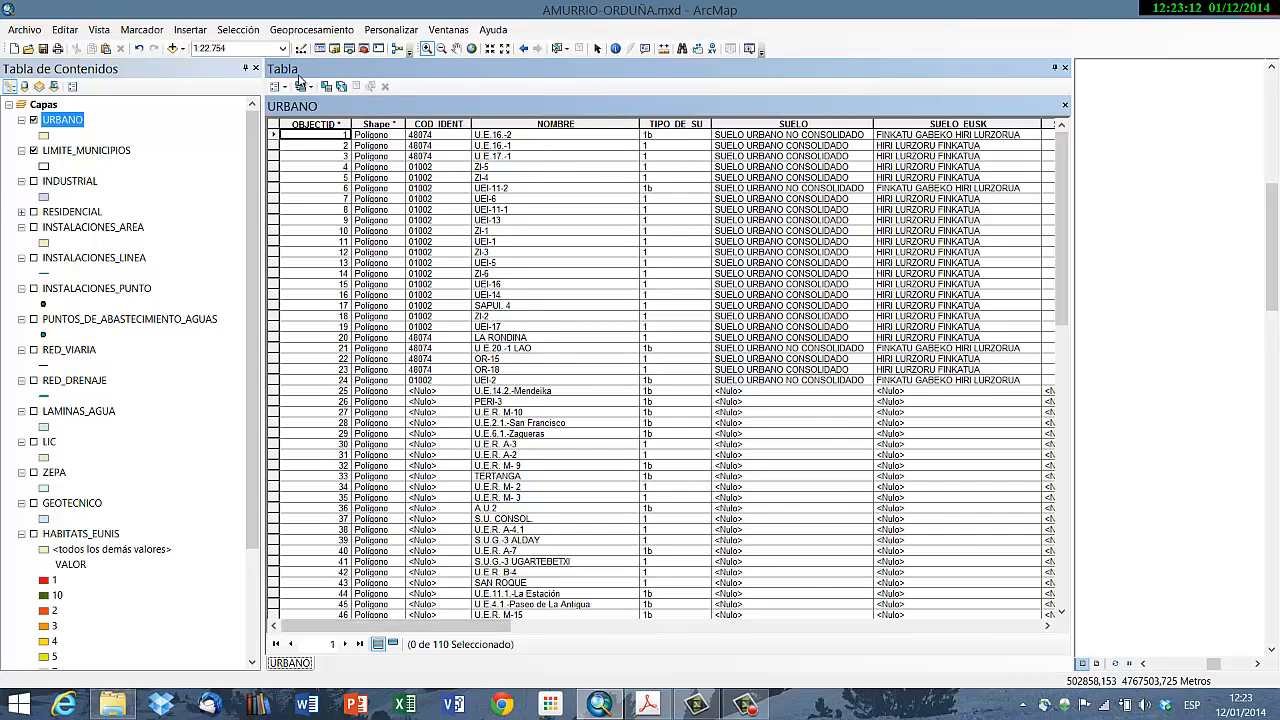
Step: Add a short integer (Entero corto) field named DISOLV to the URBANO attribute table
{"action": "left_click", "coordinate": [284, 88]}
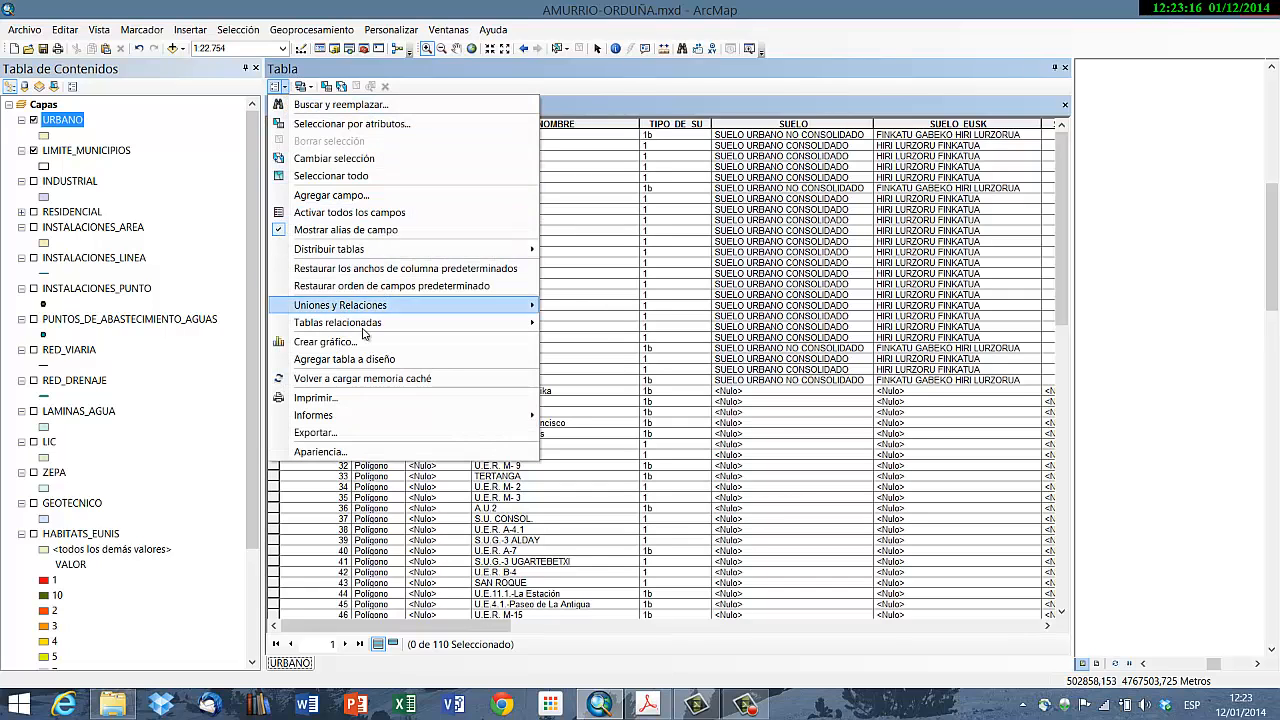
{"action": "left_click", "coordinate": [331, 195]}
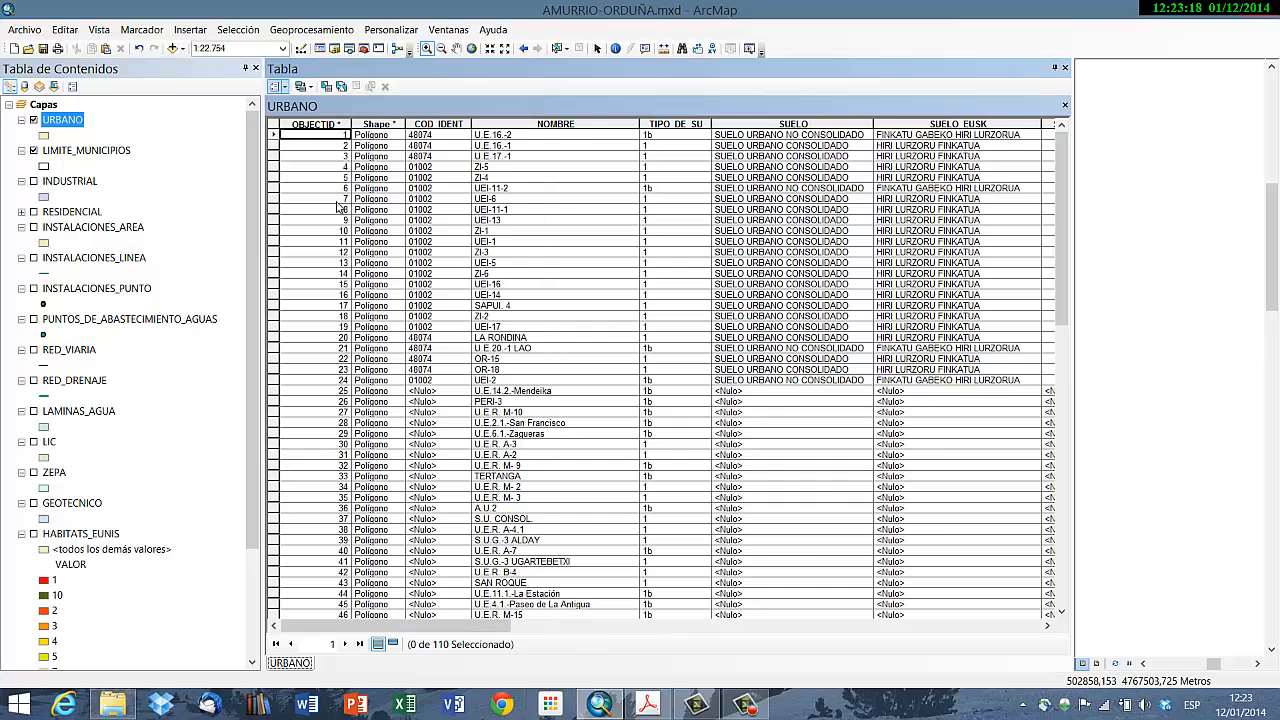
{"action": "type", "text": "di"}
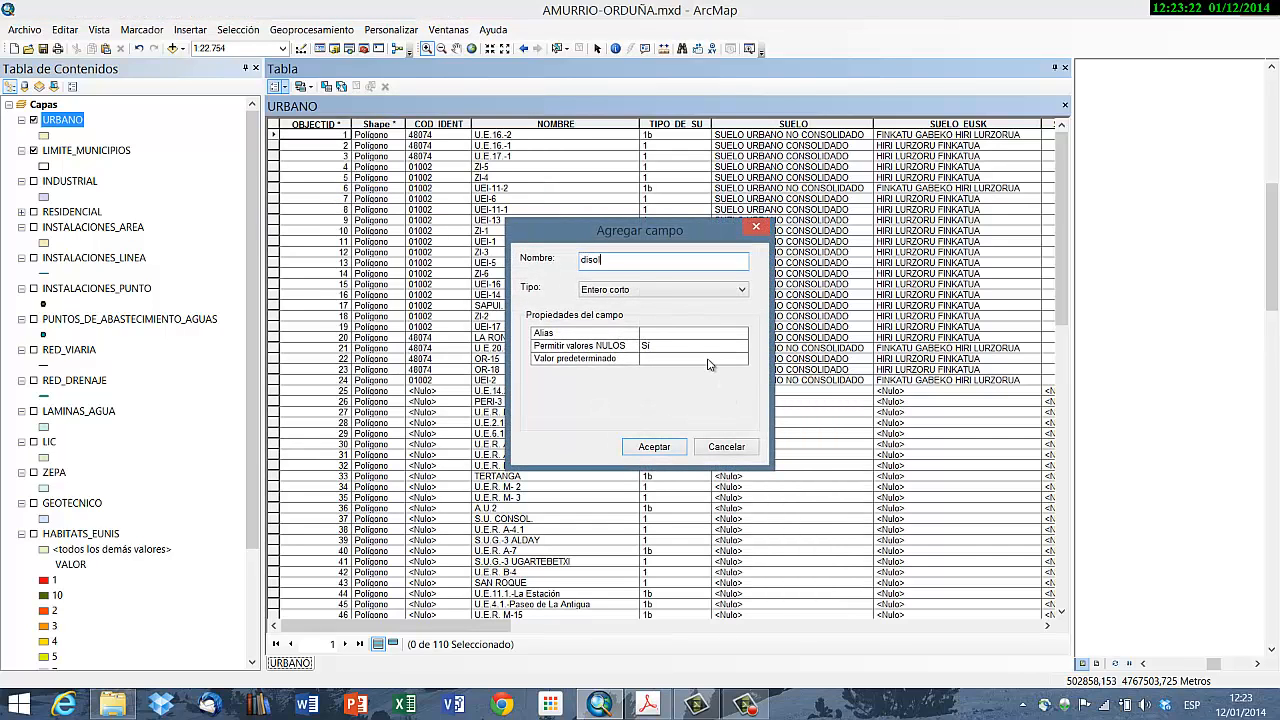
{"action": "type", "text": "sol"}
{"action": "key", "text": "BackSpace"}
{"action": "key", "text": "BackSpace"}
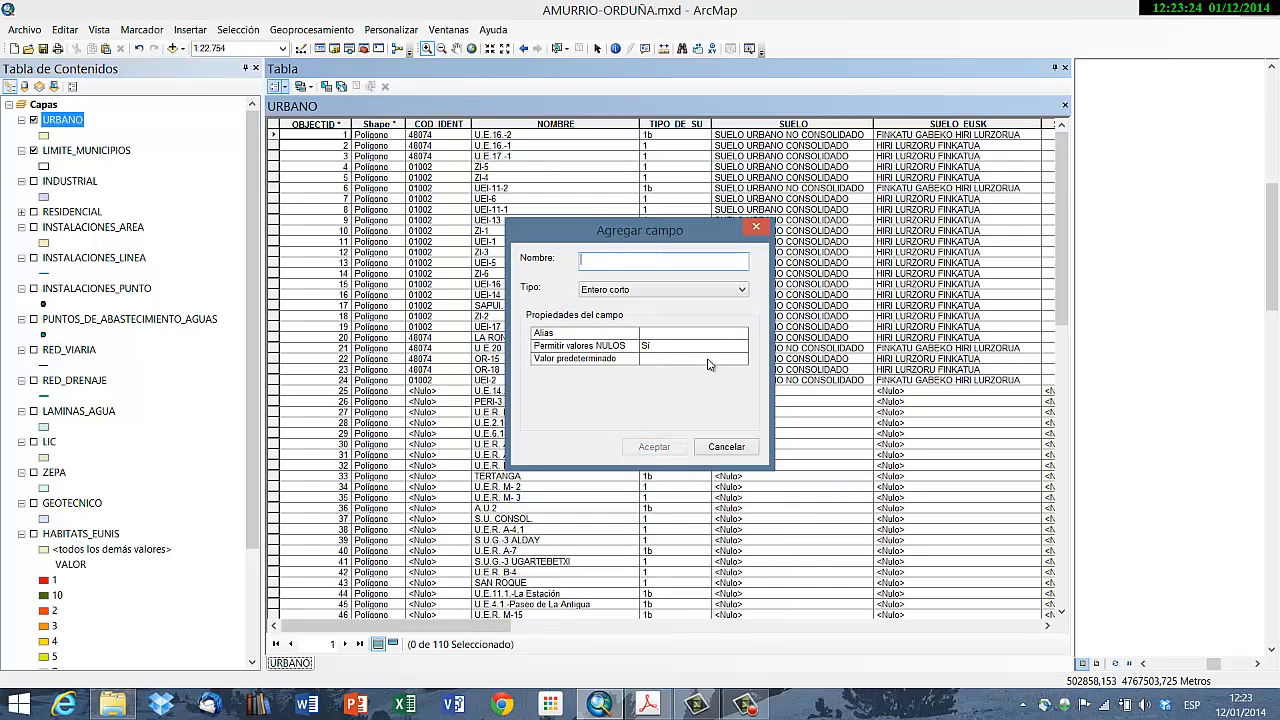
{"action": "type", "text": "DISOLV"}
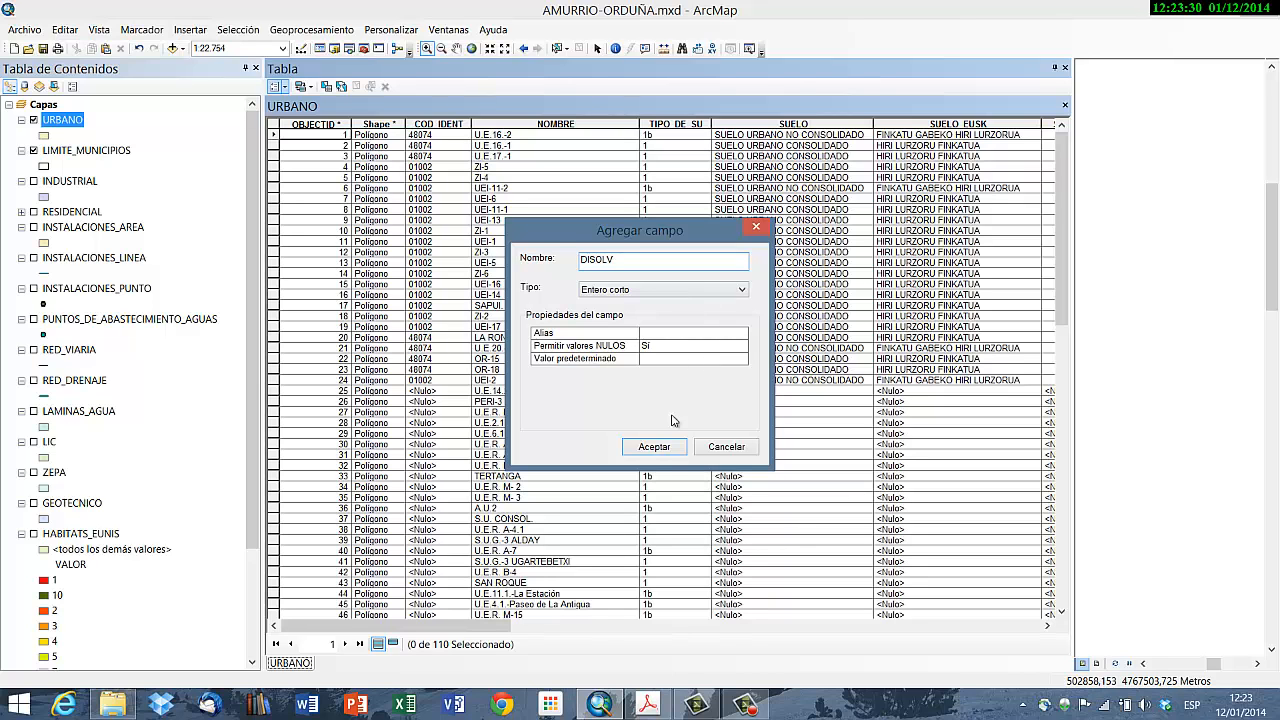
{"action": "left_click", "coordinate": [664, 447]}
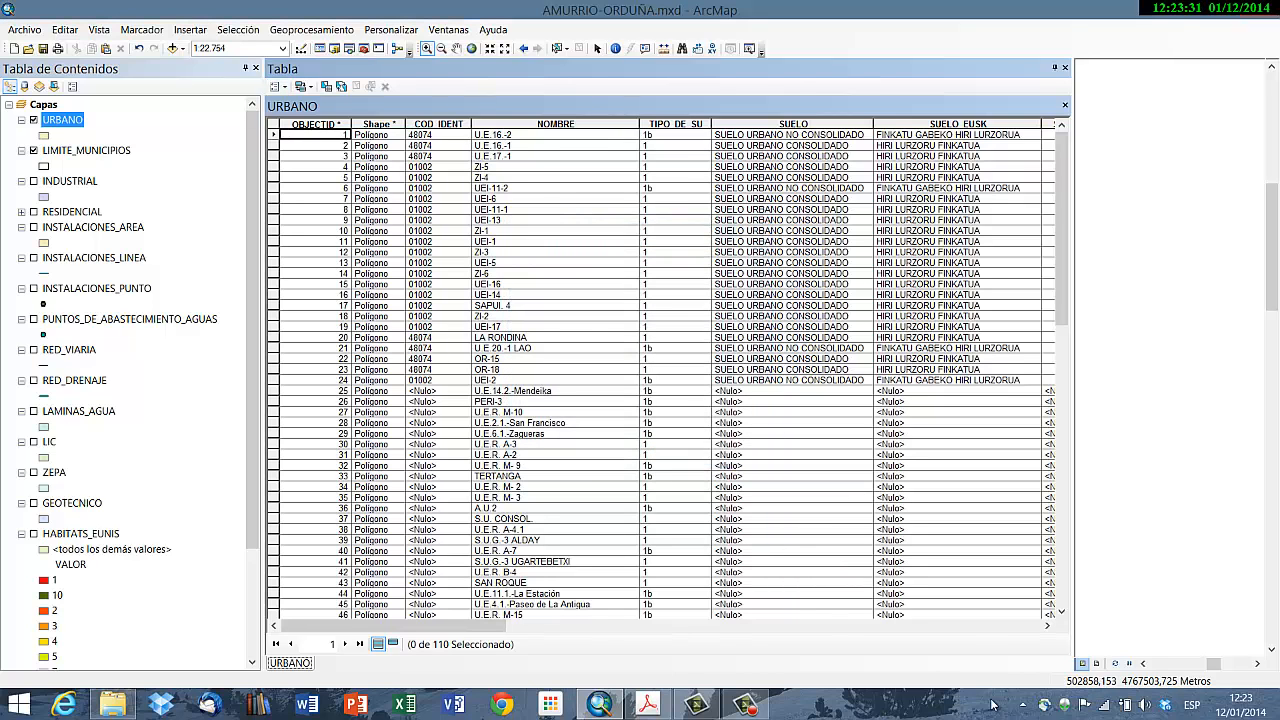
Step: Calculate the DISOLV field as 1 for all URBANO records with the field calculator and close the table
{"action": "left_click", "coordinate": [998, 628]}
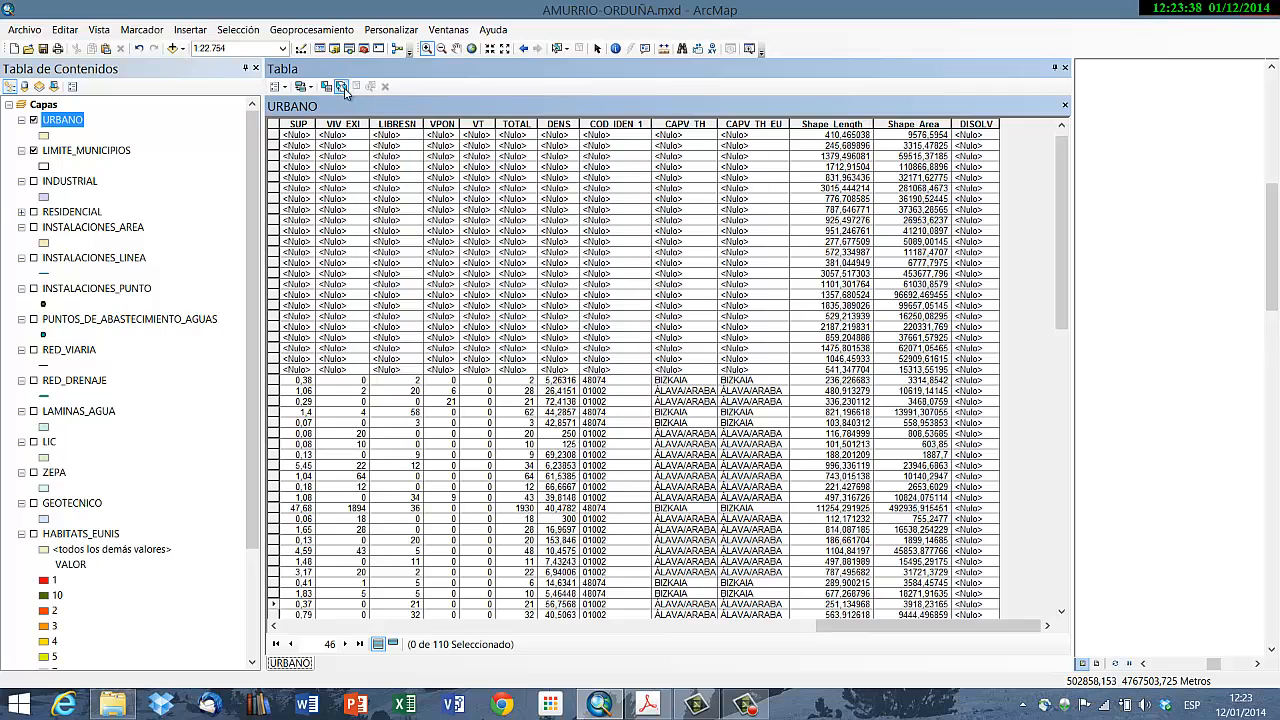
{"action": "right_click", "coordinate": [985, 123]}
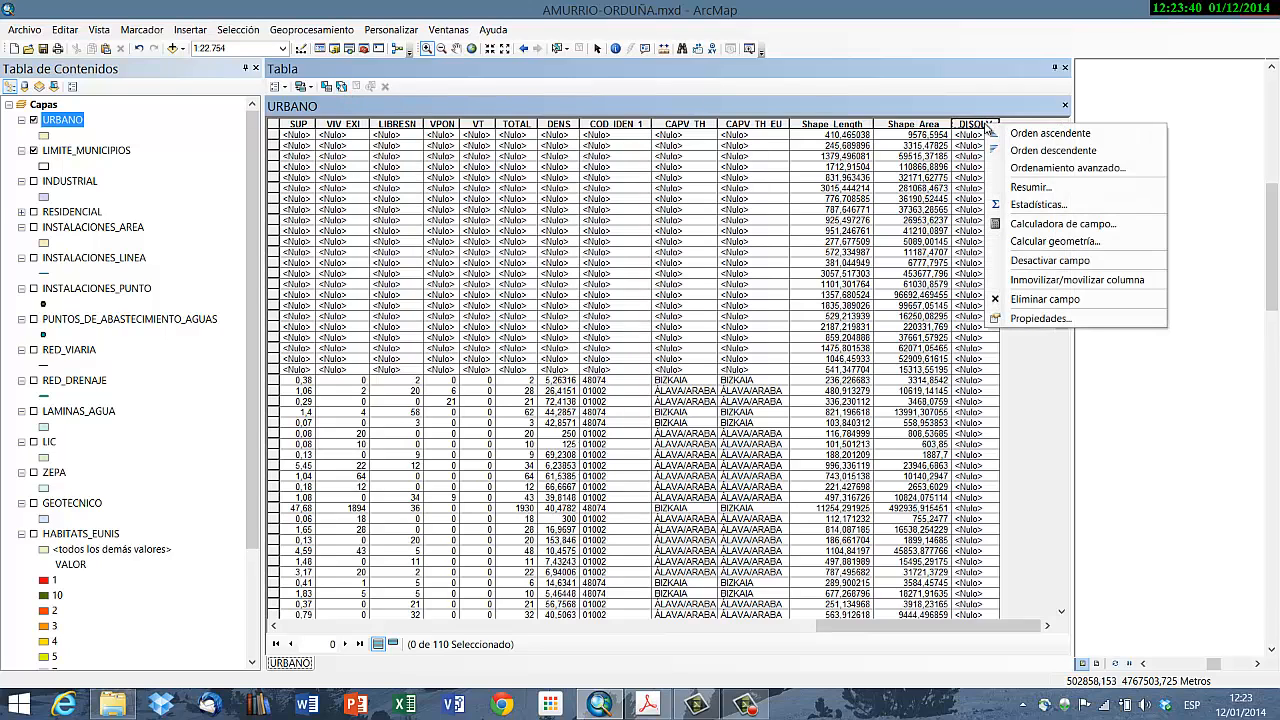
{"action": "left_click", "coordinate": [1037, 224]}
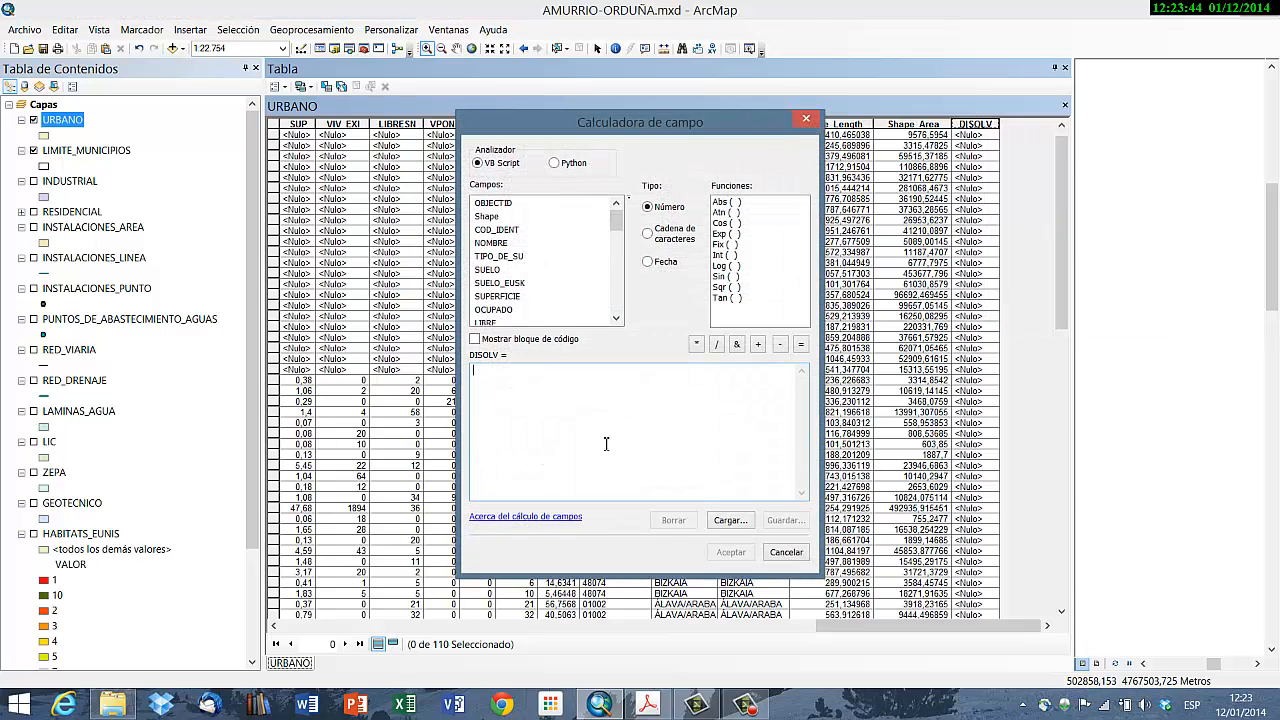
{"action": "type", "text": "1"}
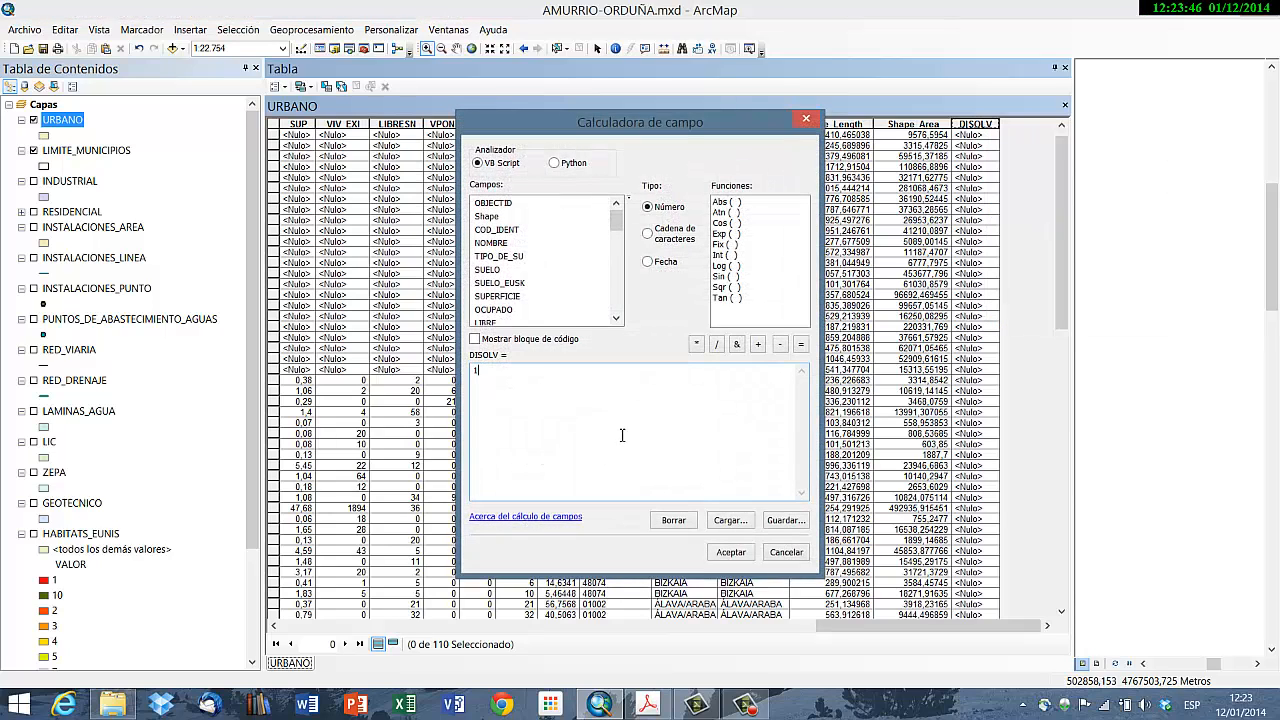
{"action": "left_click", "coordinate": [722, 554]}
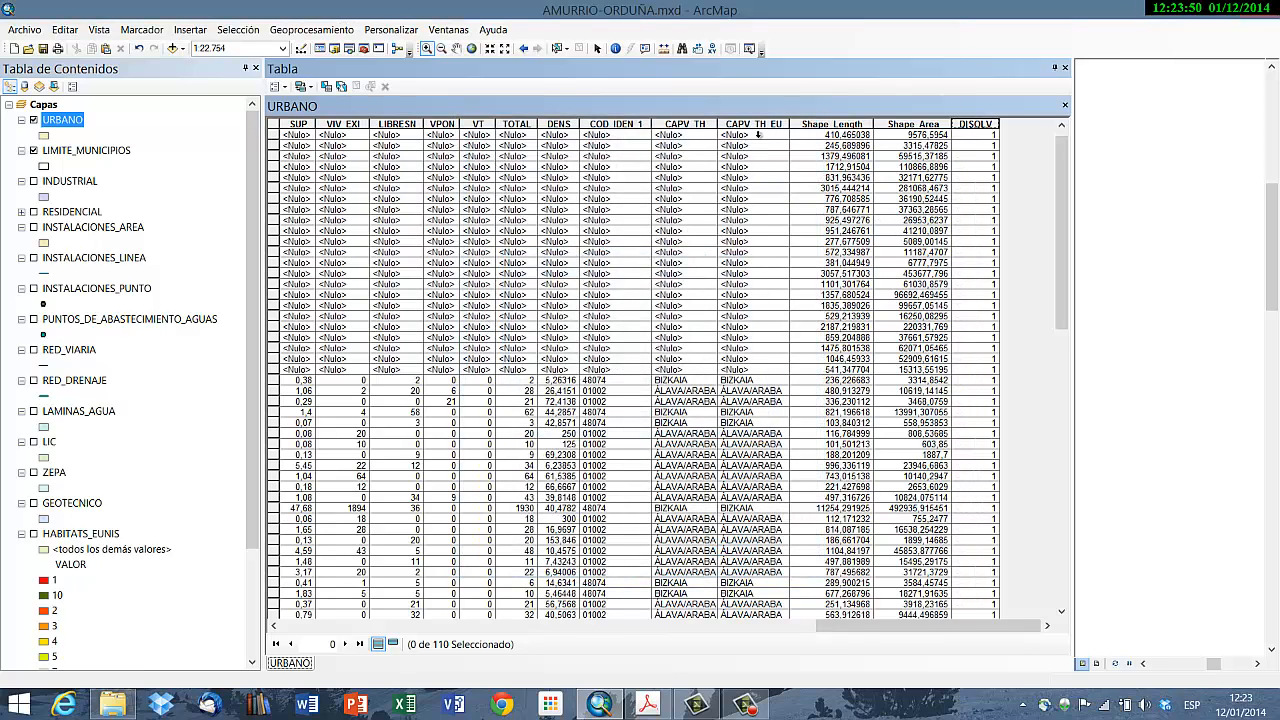
{"action": "left_click", "coordinate": [1066, 69]}
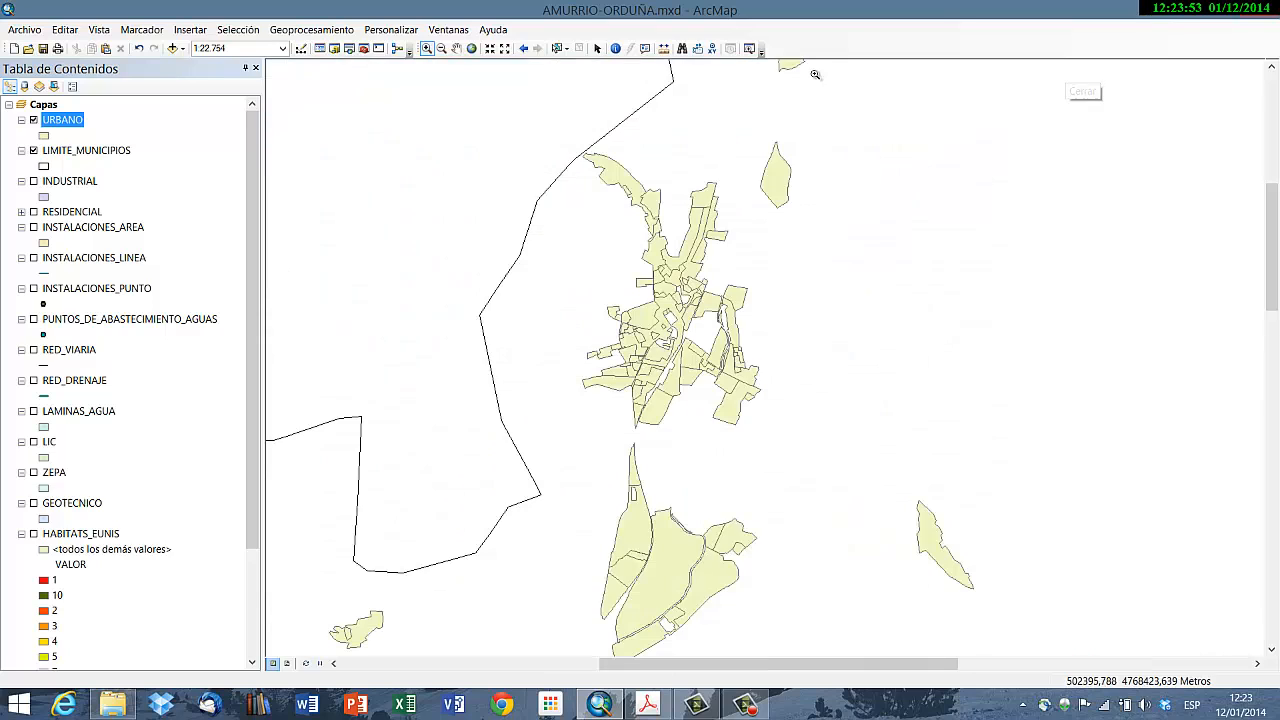
Step: Set up the Dissolve (Disolver) tool with URBANO as input features and DISOLV as the dissolve field
{"action": "left_click", "coordinate": [338, 31]}
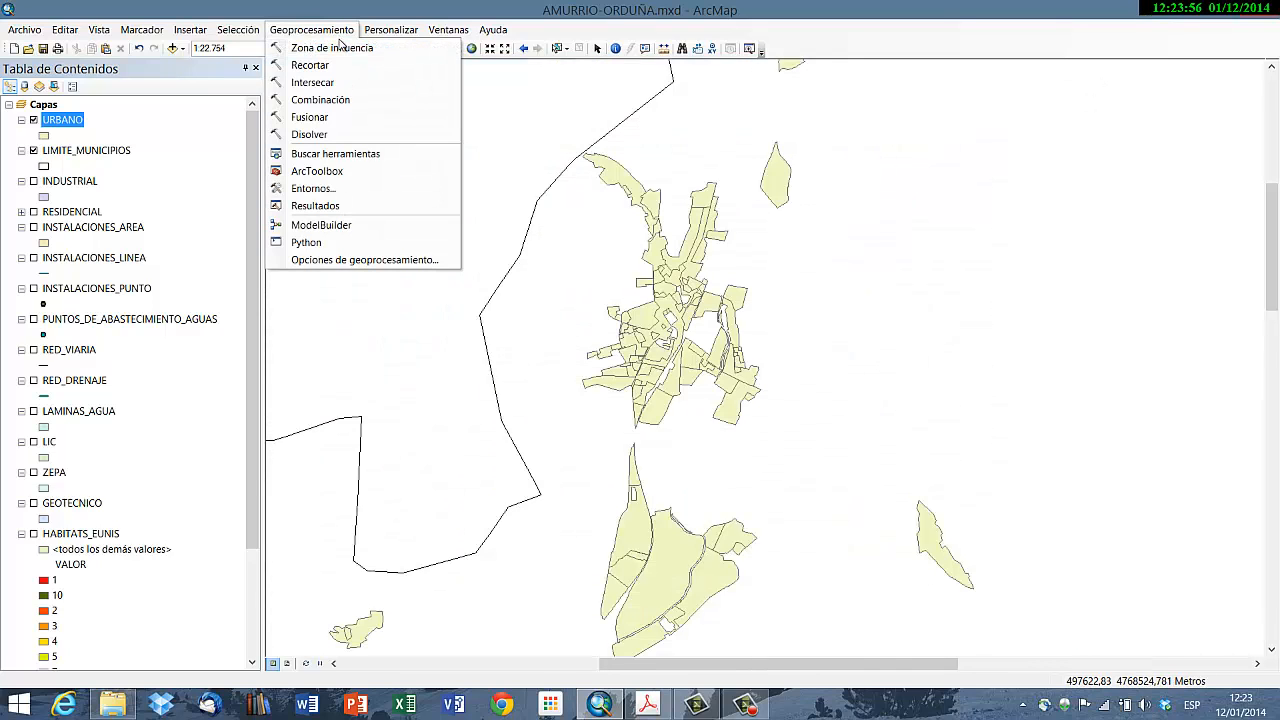
{"action": "left_click", "coordinate": [335, 134]}
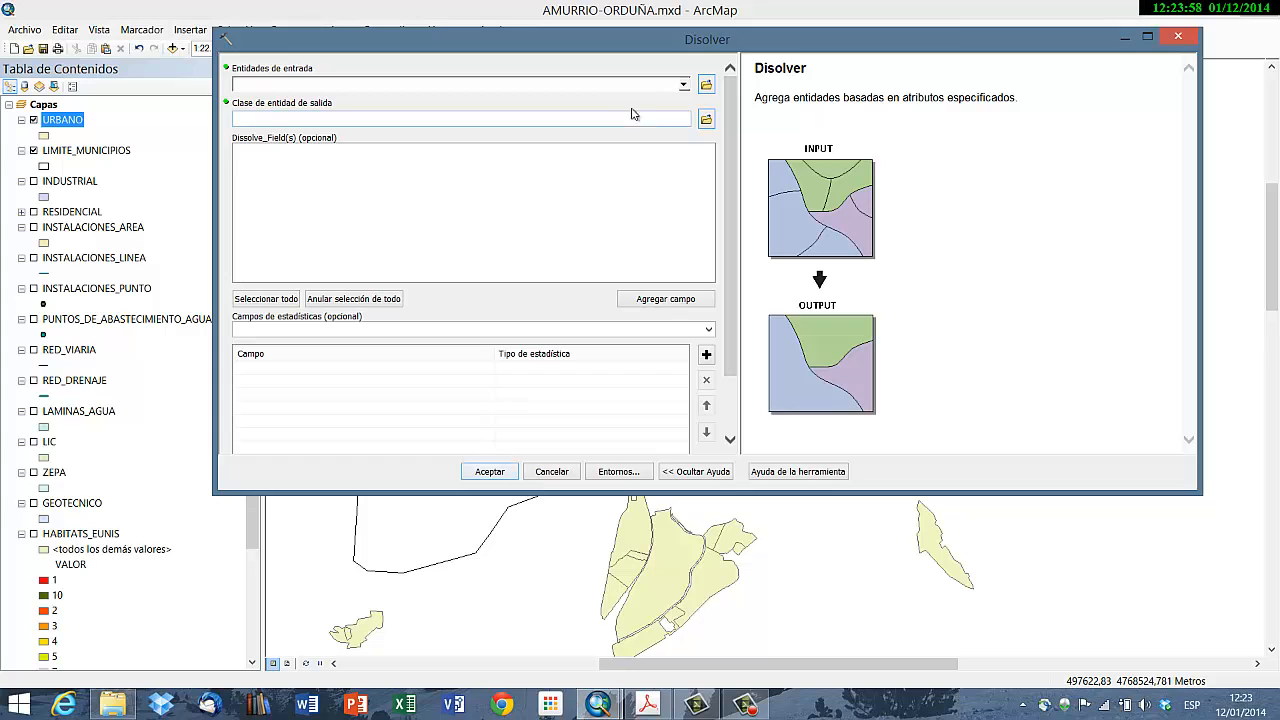
{"action": "left_click", "coordinate": [684, 85]}
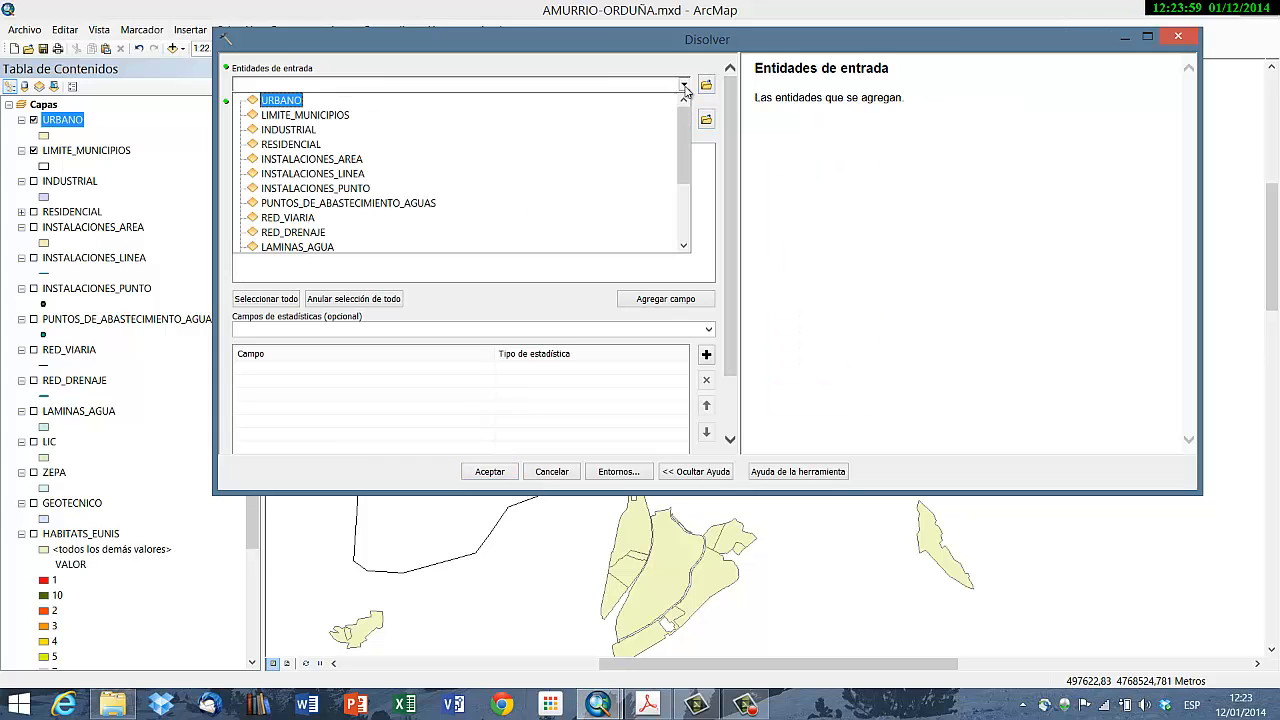
{"action": "left_click", "coordinate": [296, 102]}
{"action": "left_click_drag", "start_coordinate": [395, 40], "coordinate": [614, 147]}
{"action": "left_click_drag", "start_coordinate": [926, 272], "coordinate": [938, 372]}
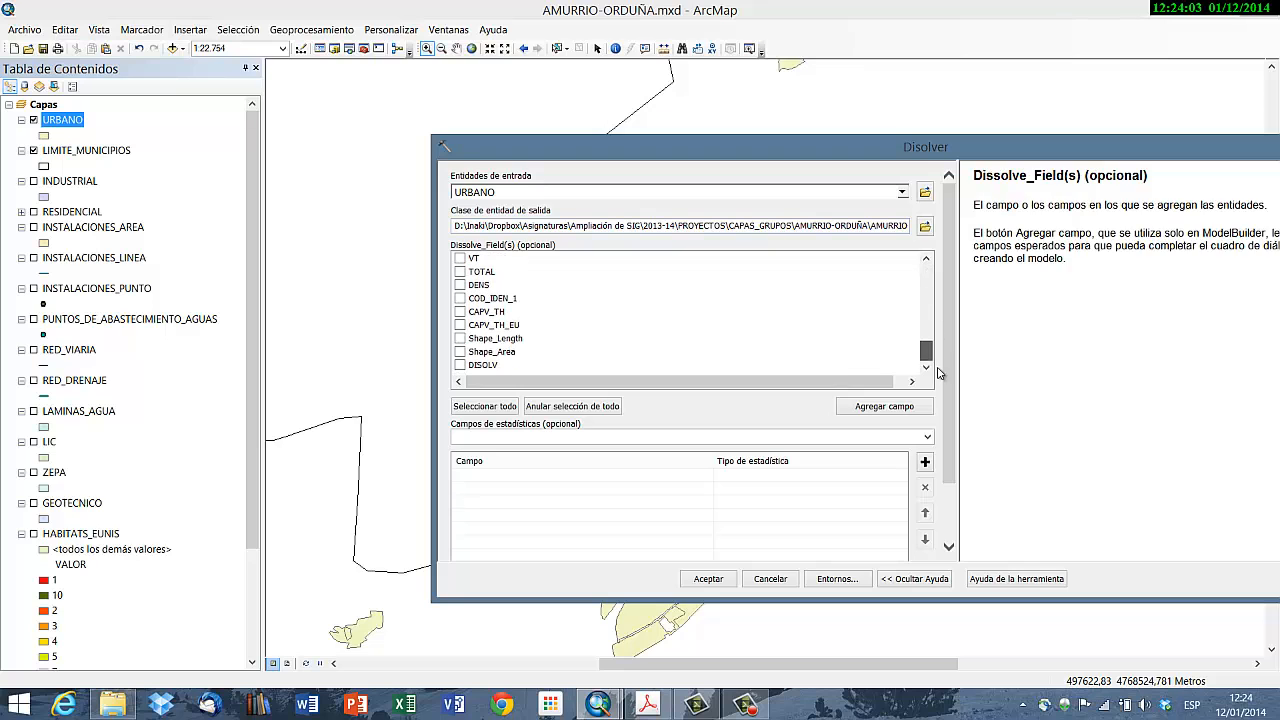
{"action": "left_click", "coordinate": [460, 365]}
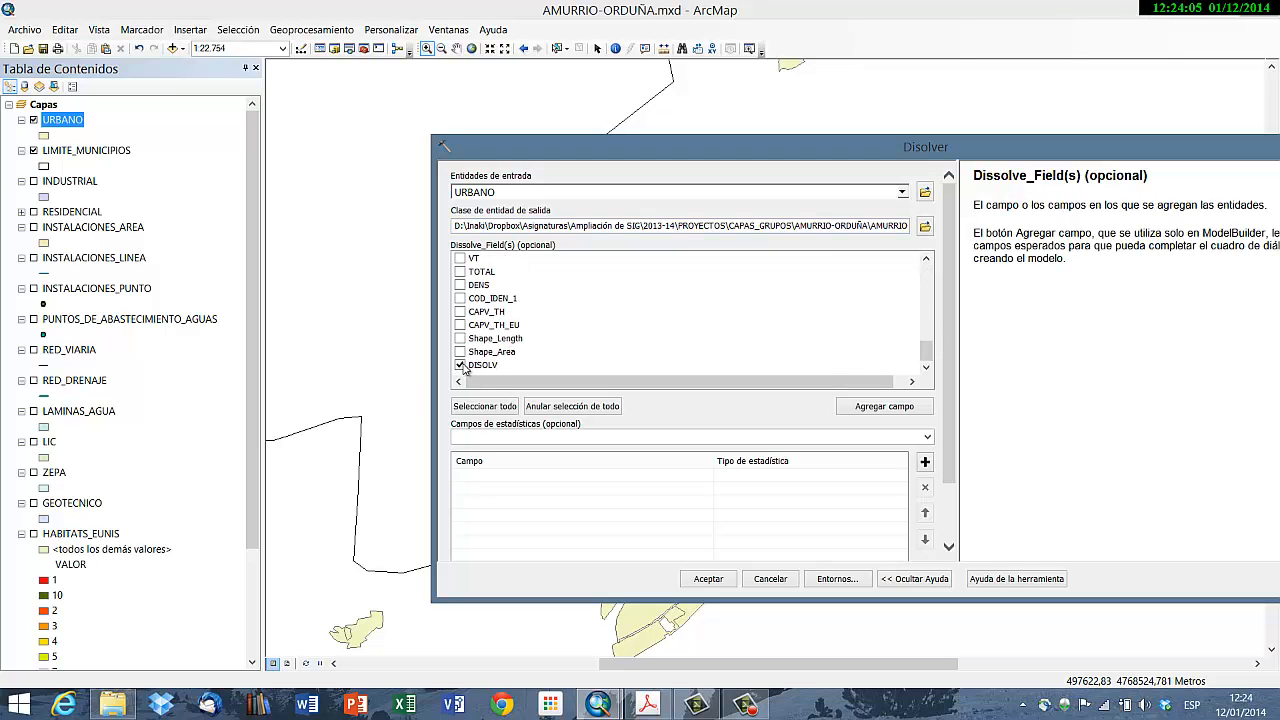
Step: Name the dissolve output URBANO_FINAL in the PLANEAMIENTO dataset, run the tool and close its report
{"action": "left_click", "coordinate": [925, 226]}
{"action": "left_click", "coordinate": [759, 335]}
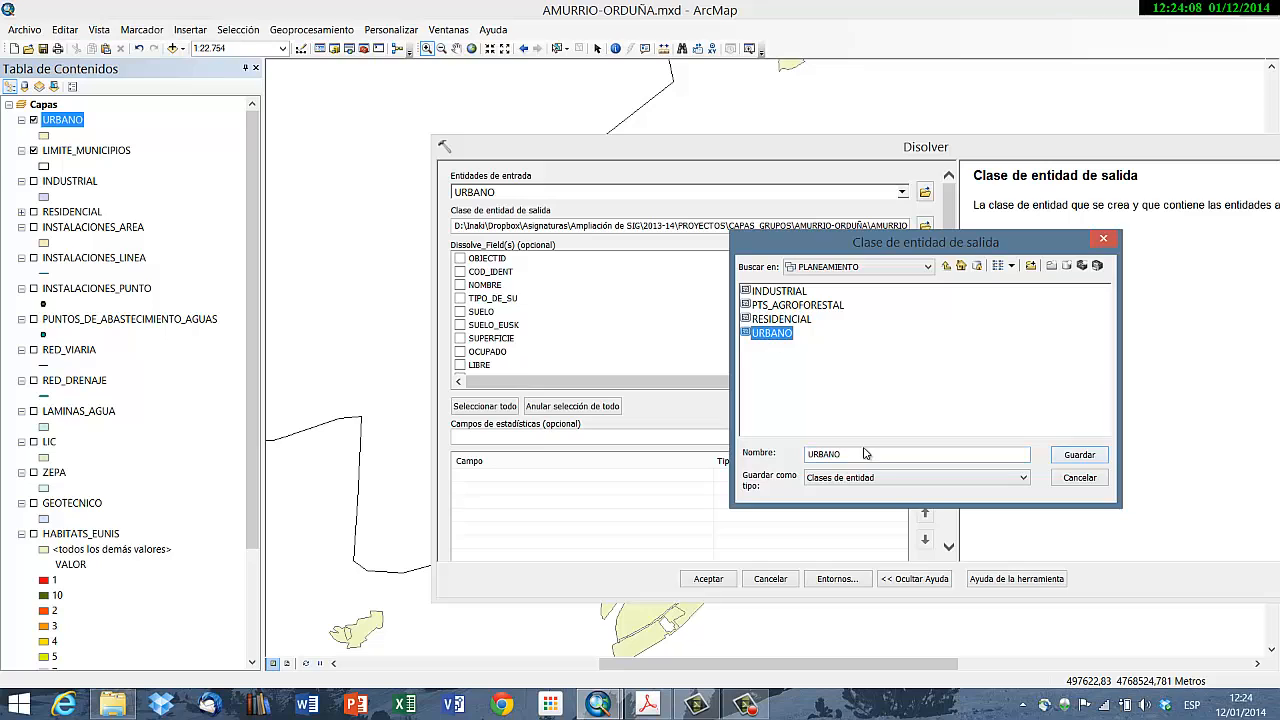
{"action": "left_click", "coordinate": [877, 454]}
{"action": "type", "text": "_"}
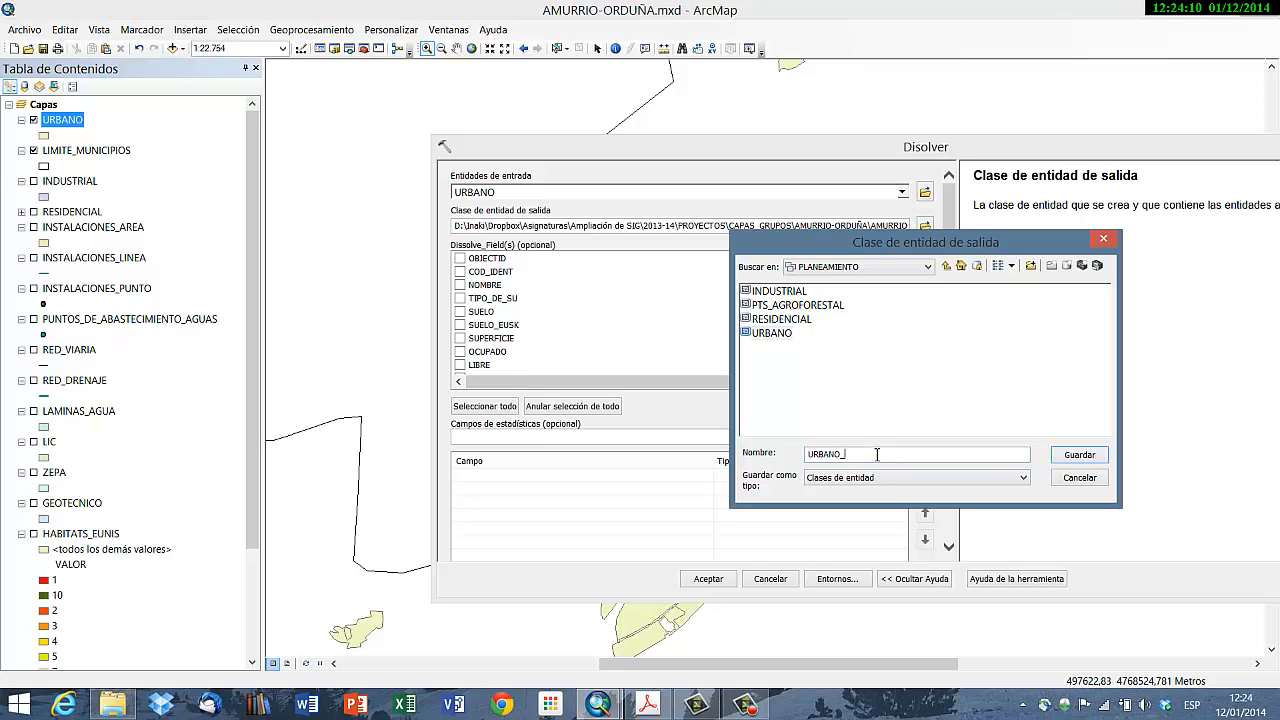
{"action": "type", "text": "FINAL"}
{"action": "key", "text": "Return"}
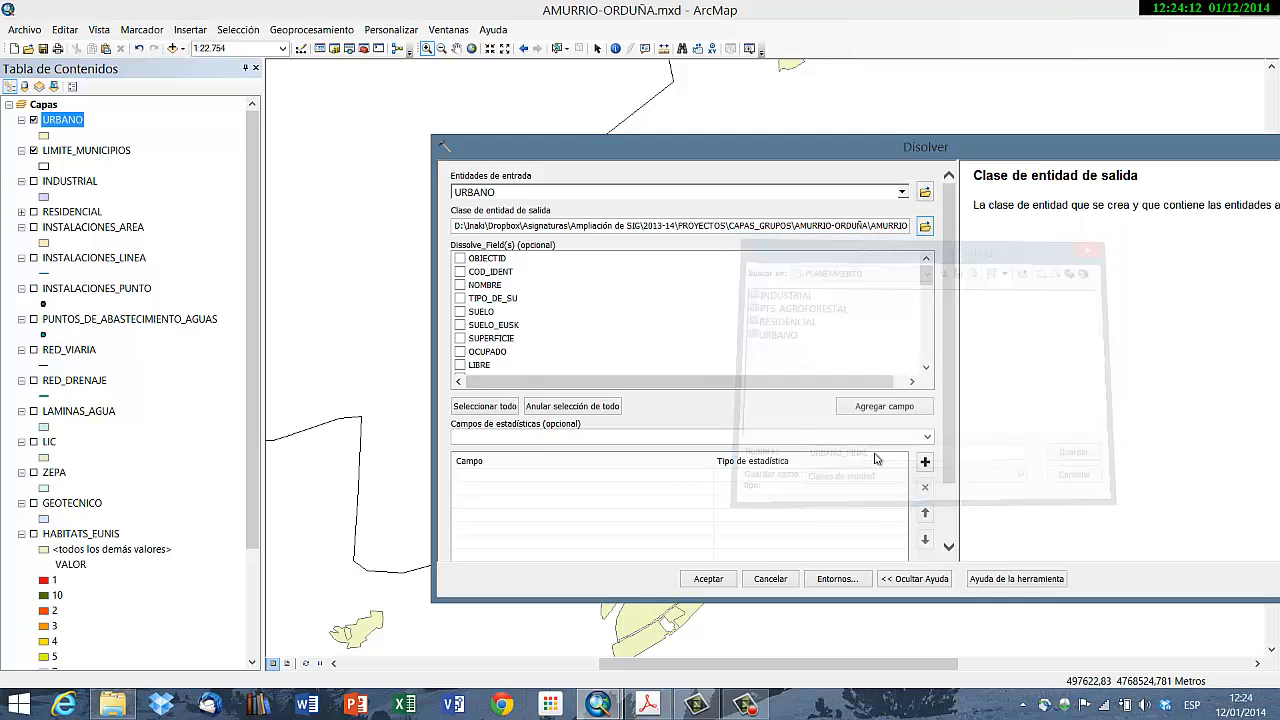
{"action": "left_click", "coordinate": [712, 579]}
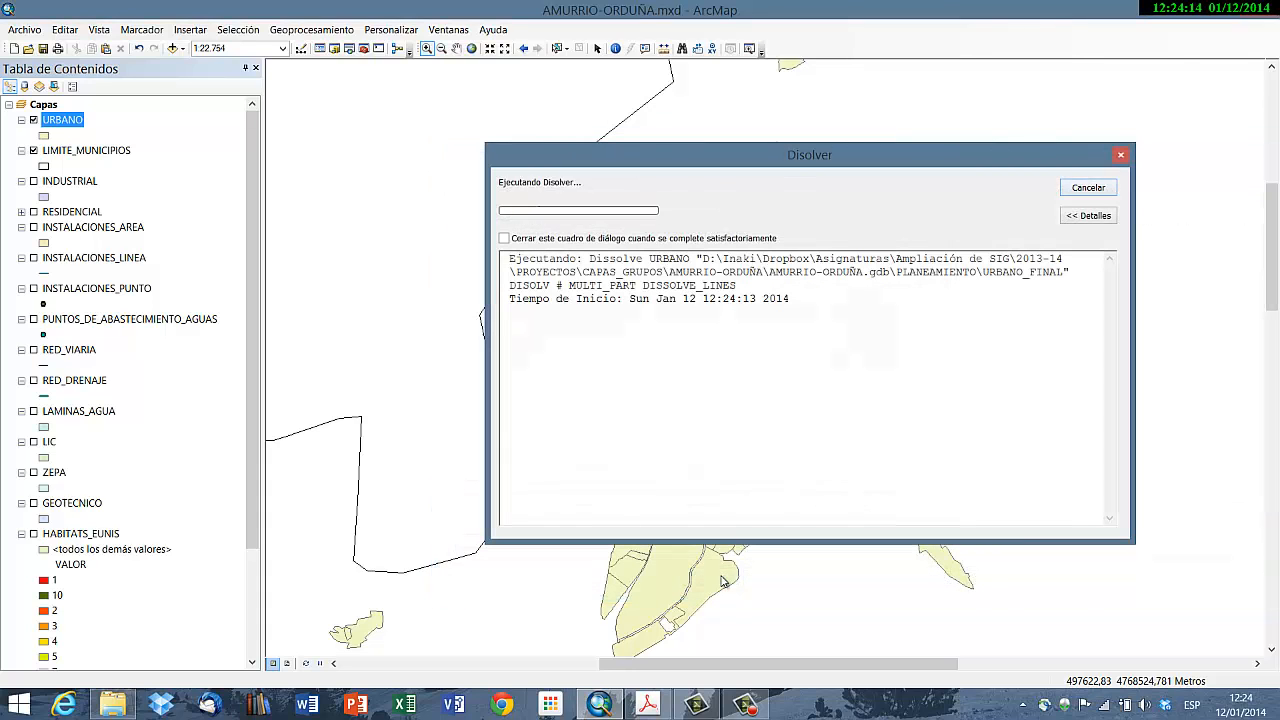
{"action": "left_click", "coordinate": [1090, 187]}
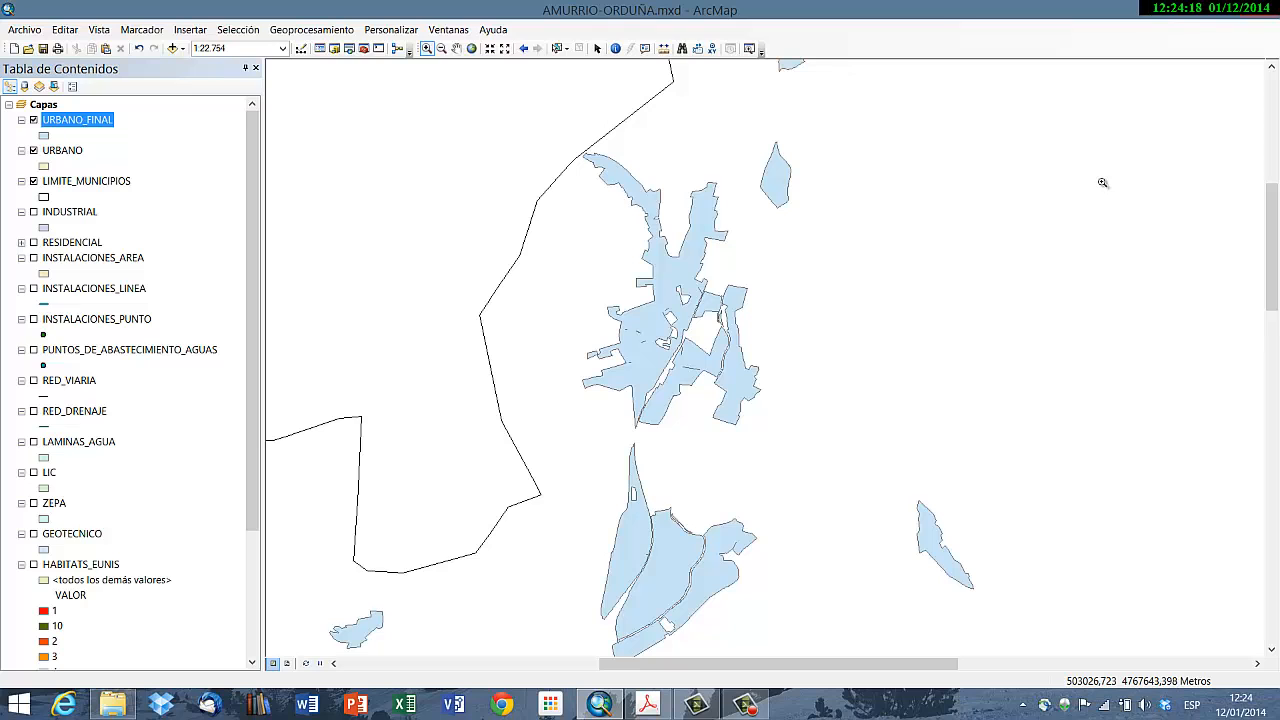
Step: Compare URBANO_FINAL with URBANO on the map, leaving URBANO hidden and URBANO_FINAL displayed at a scale of 1:63.360
{"action": "left_click", "coordinate": [34, 120]}
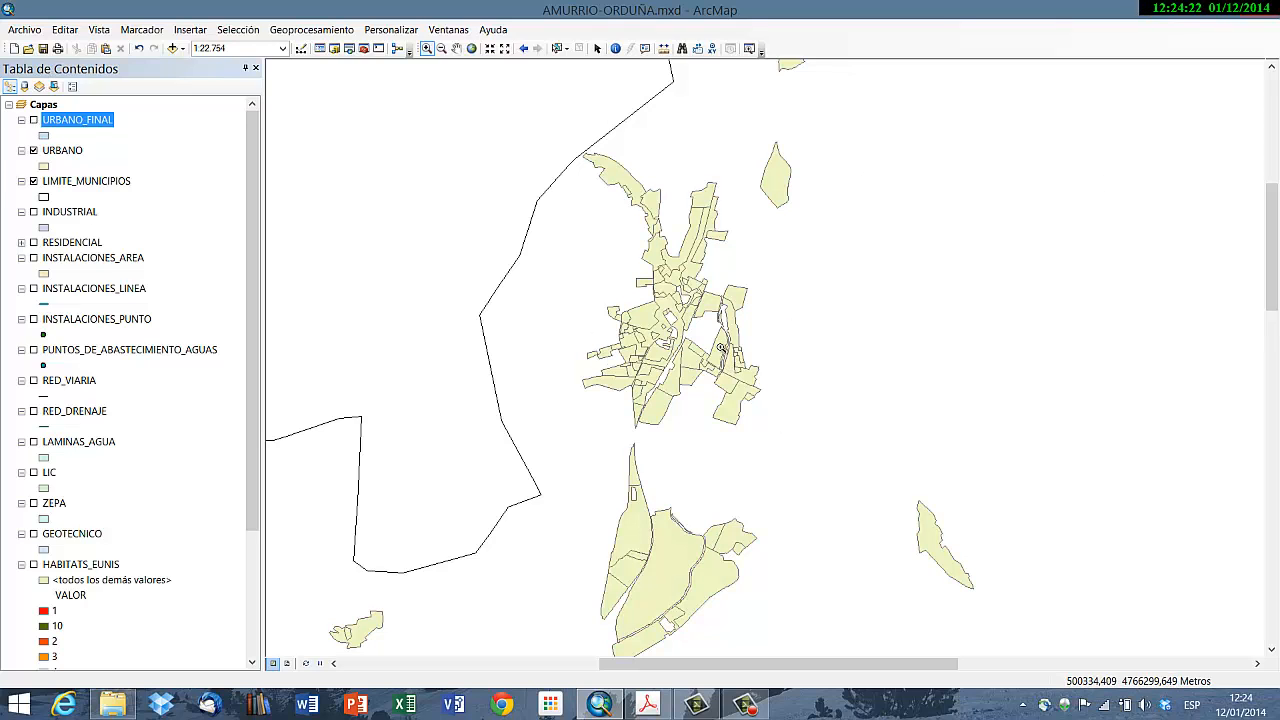
{"action": "left_click", "coordinate": [34, 151]}
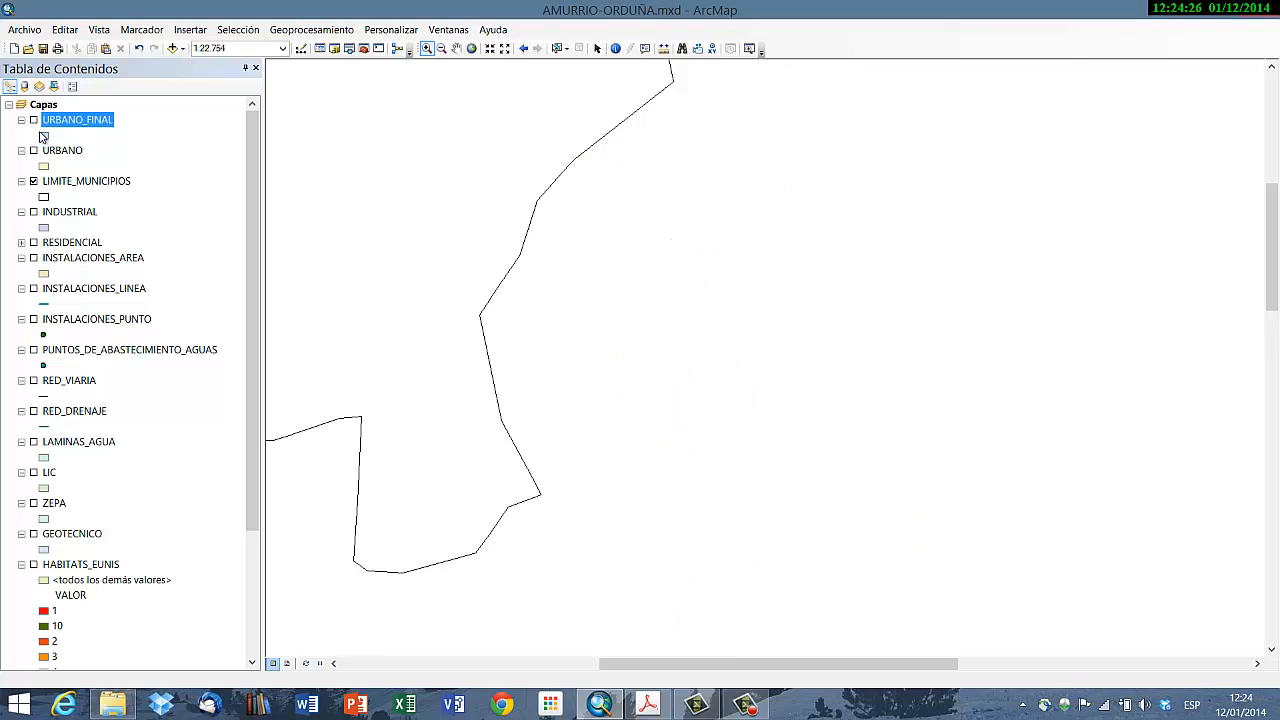
{"action": "left_click", "coordinate": [34, 120]}
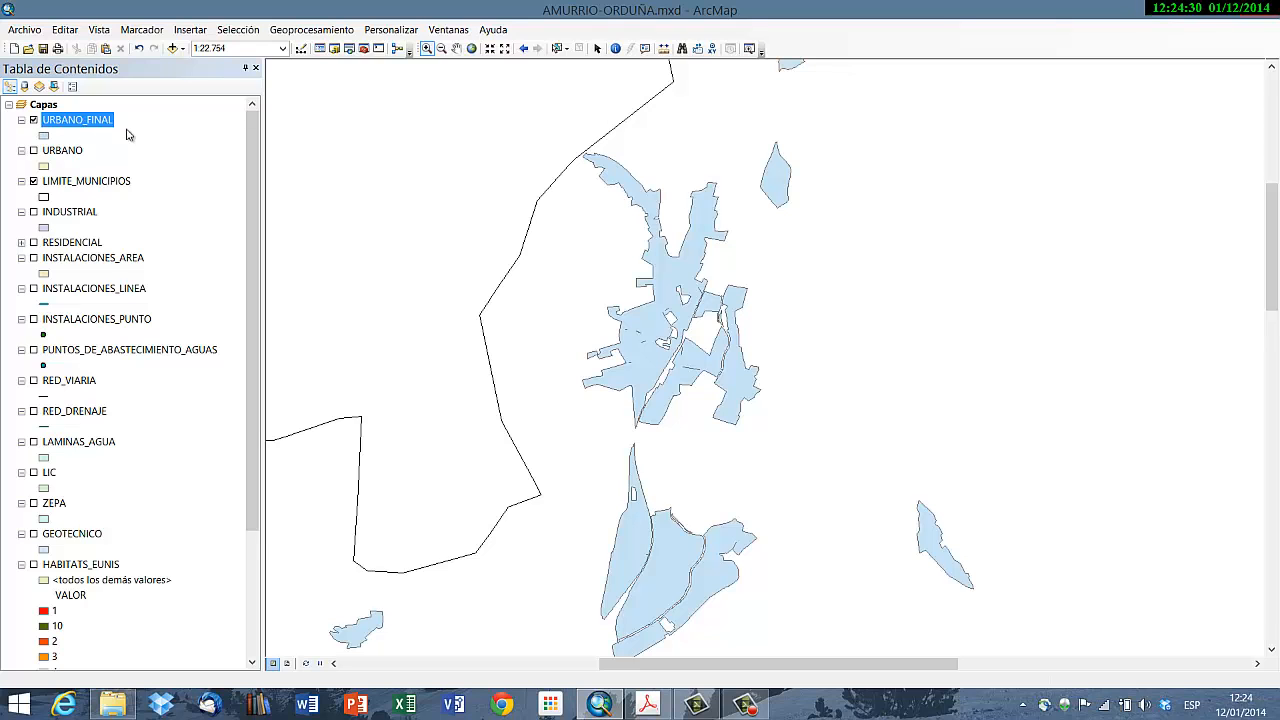
{"action": "scroll", "coordinate": [650, 415], "scroll_direction": "up", "scroll_amount": 3}
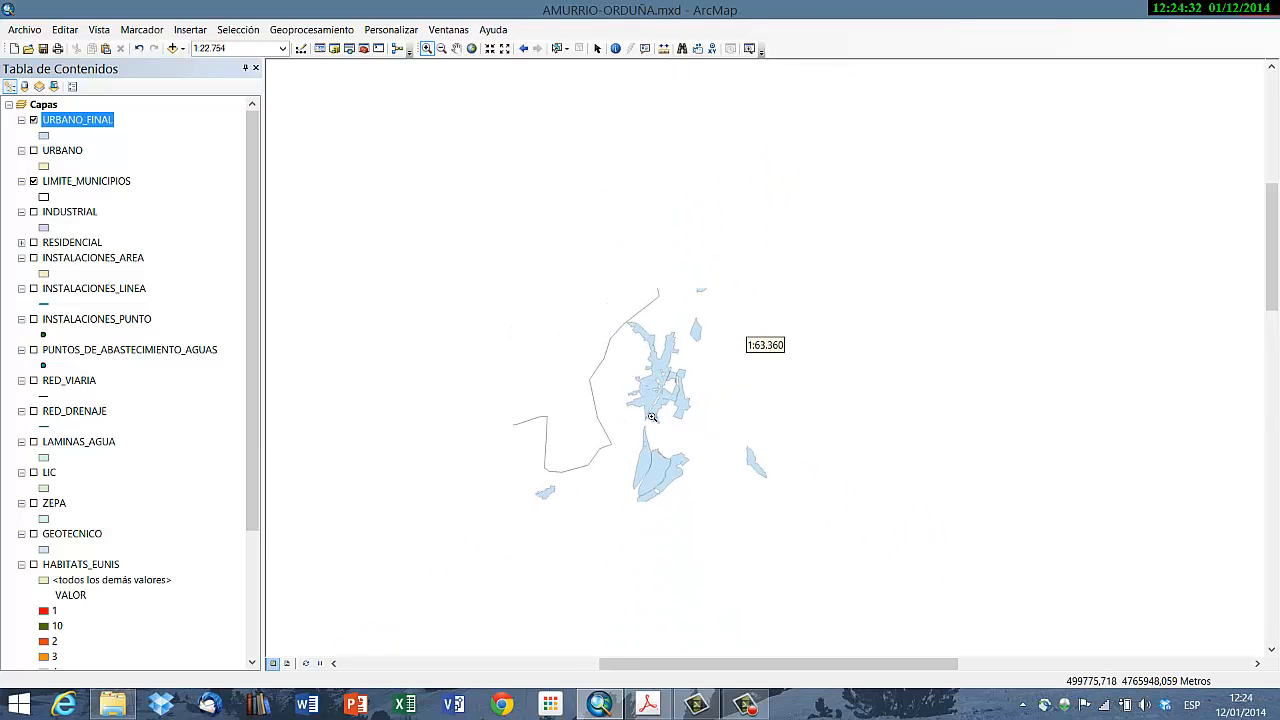
{"action": "left_click_drag", "start_coordinate": [679, 523], "coordinate": [632, 321]}
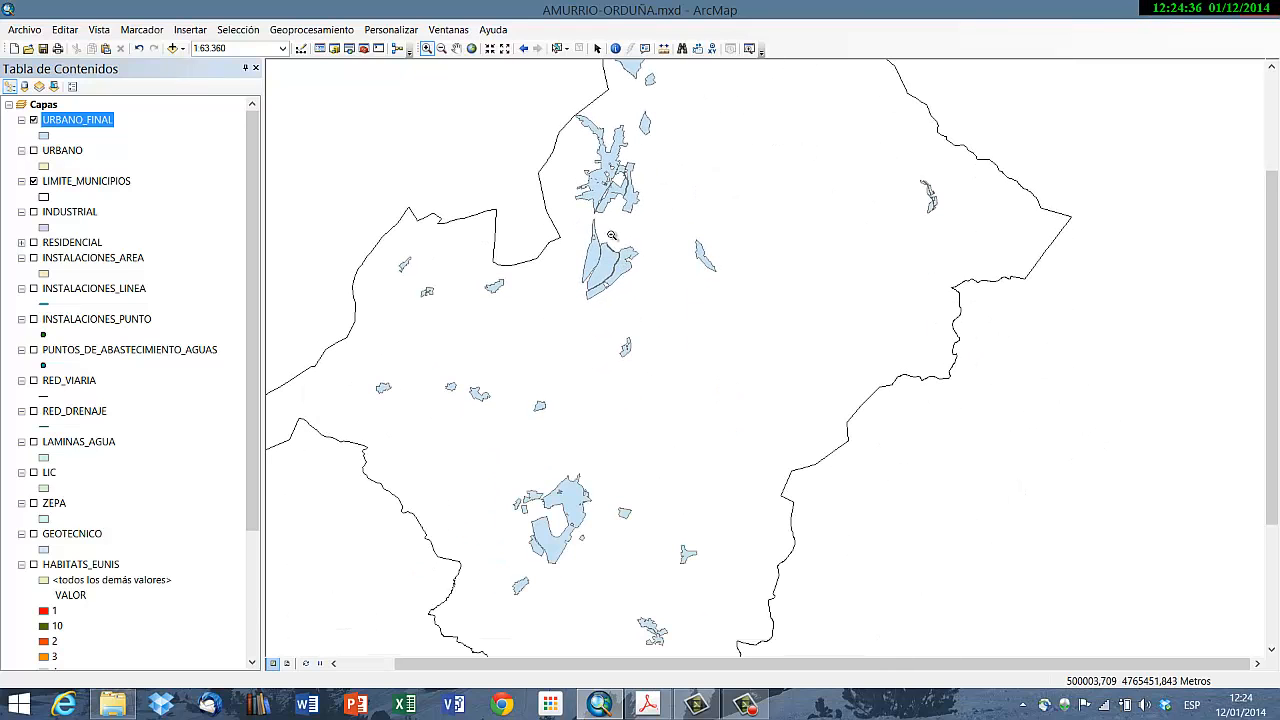
{"action": "left_click_drag", "start_coordinate": [610, 240], "coordinate": [614, 319]}
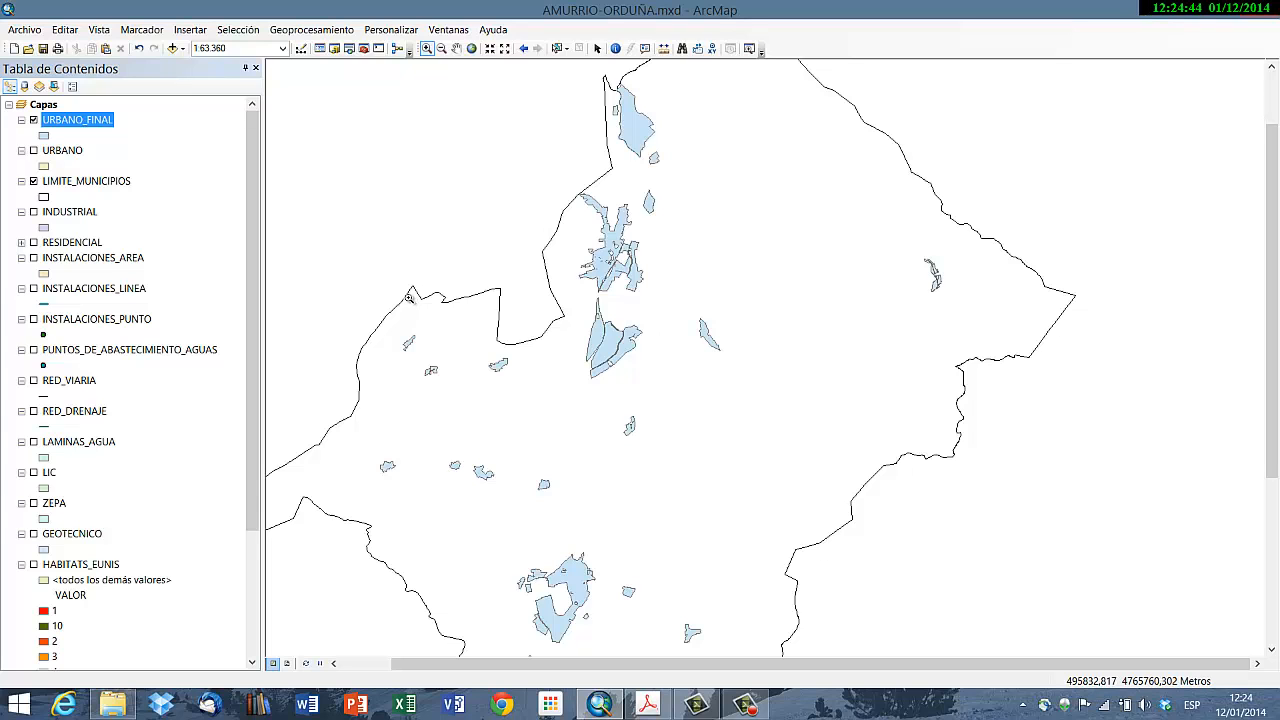
Step: Consult the factors table in the multicriteria evaluation criteria PDF in Adobe Acrobat, and return to ArcMap
{"action": "left_click", "coordinate": [650, 706]}
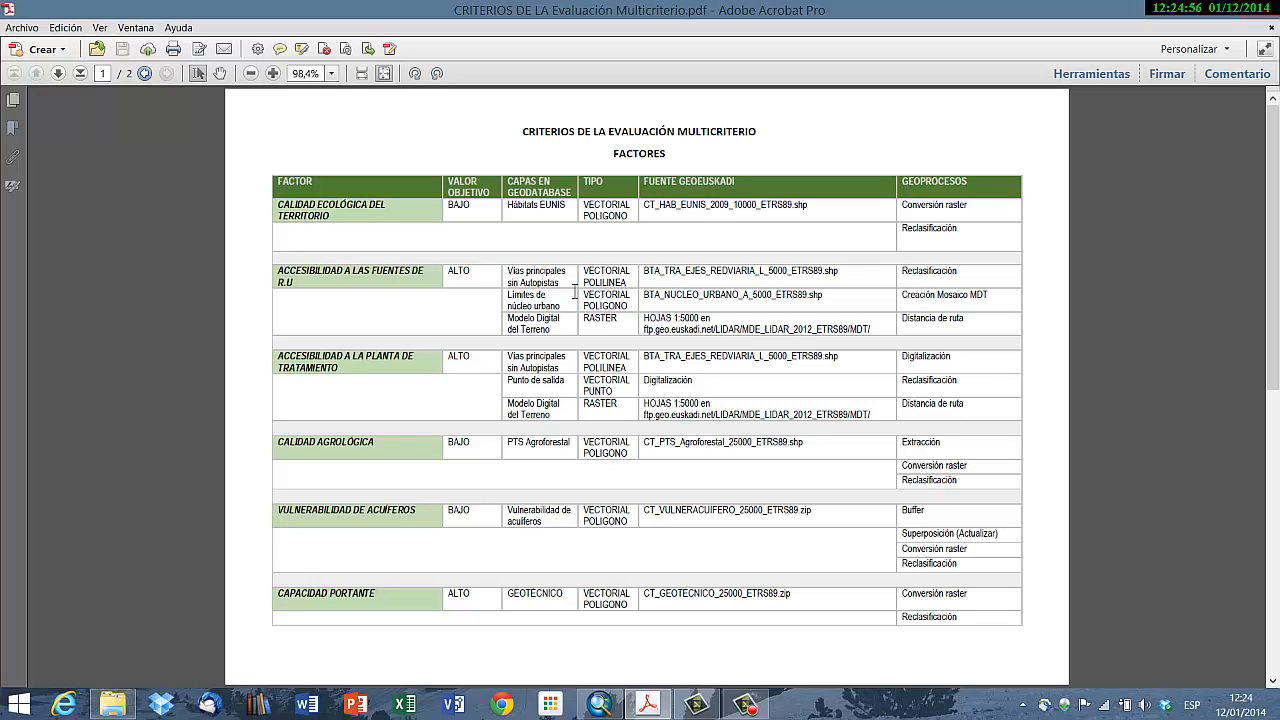
{"action": "left_click", "coordinate": [598, 704]}
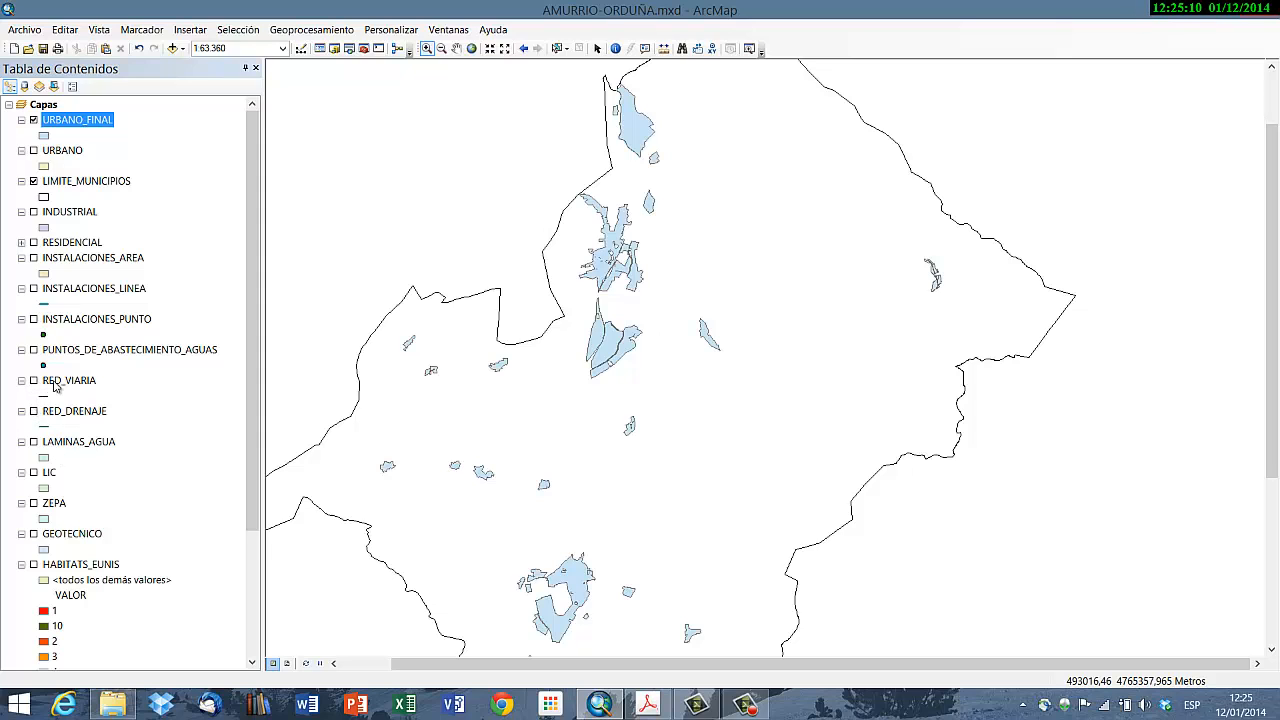
Step: Move RED_VIARIA and LIMITE_MUNICIPIOS above the other layers, with LIMITE_MUNICIPIOS first, and make RED_VIARIA visible
{"action": "left_click_drag", "start_coordinate": [55, 386], "coordinate": [68, 128]}
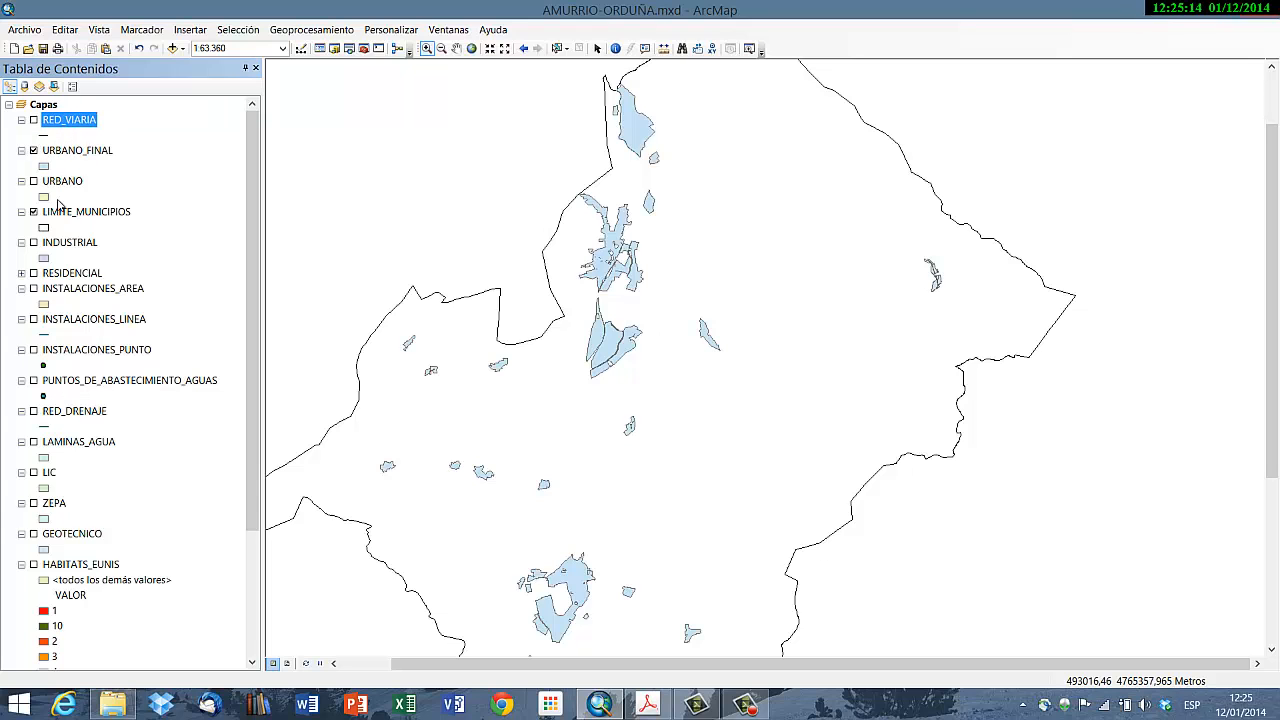
{"action": "left_click_drag", "start_coordinate": [64, 211], "coordinate": [57, 121]}
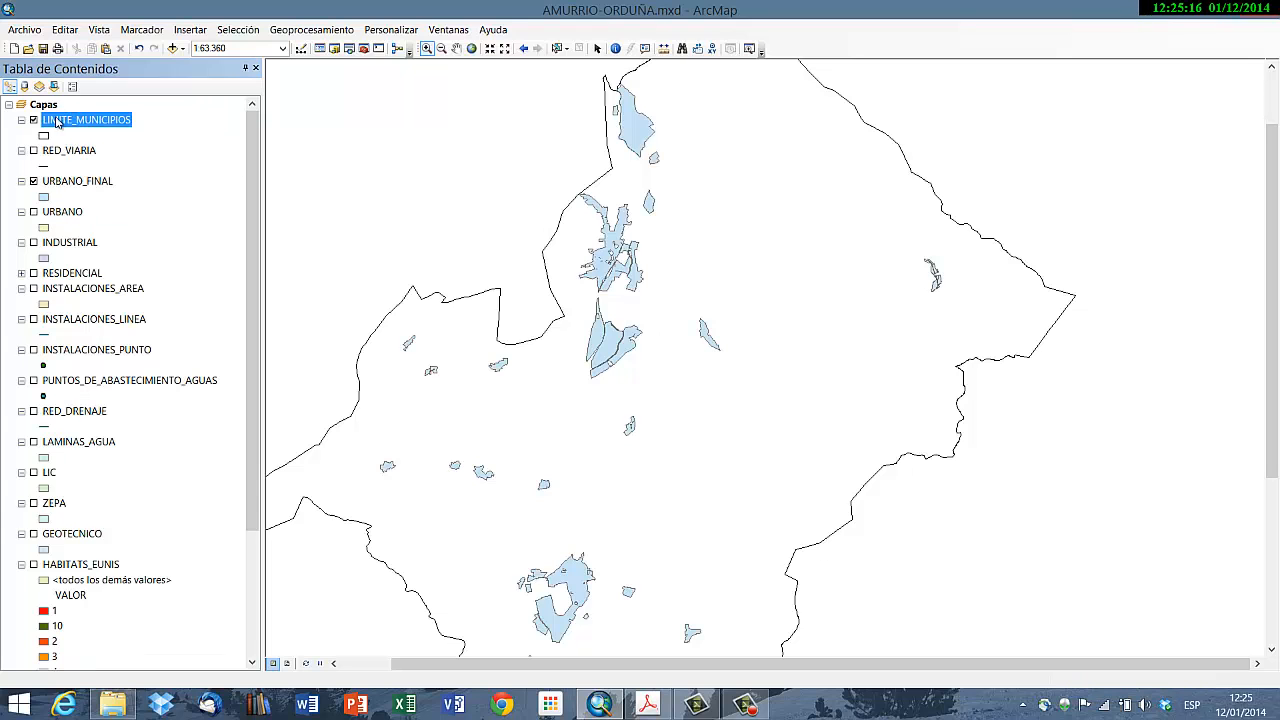
{"action": "left_click", "coordinate": [33, 150]}
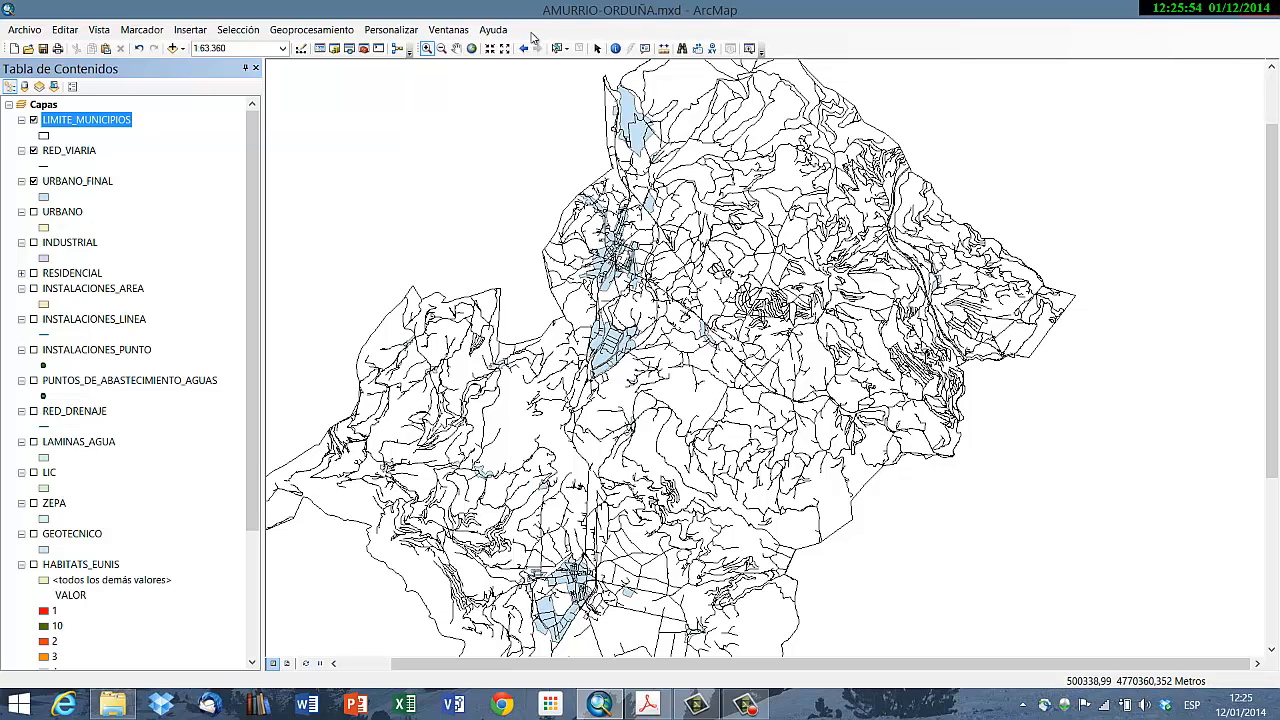
Step: Display ArcToolbox and consult the factors table in the criteria PDF in Adobe Acrobat, returning to ArcMap
{"action": "left_click", "coordinate": [364, 50]}
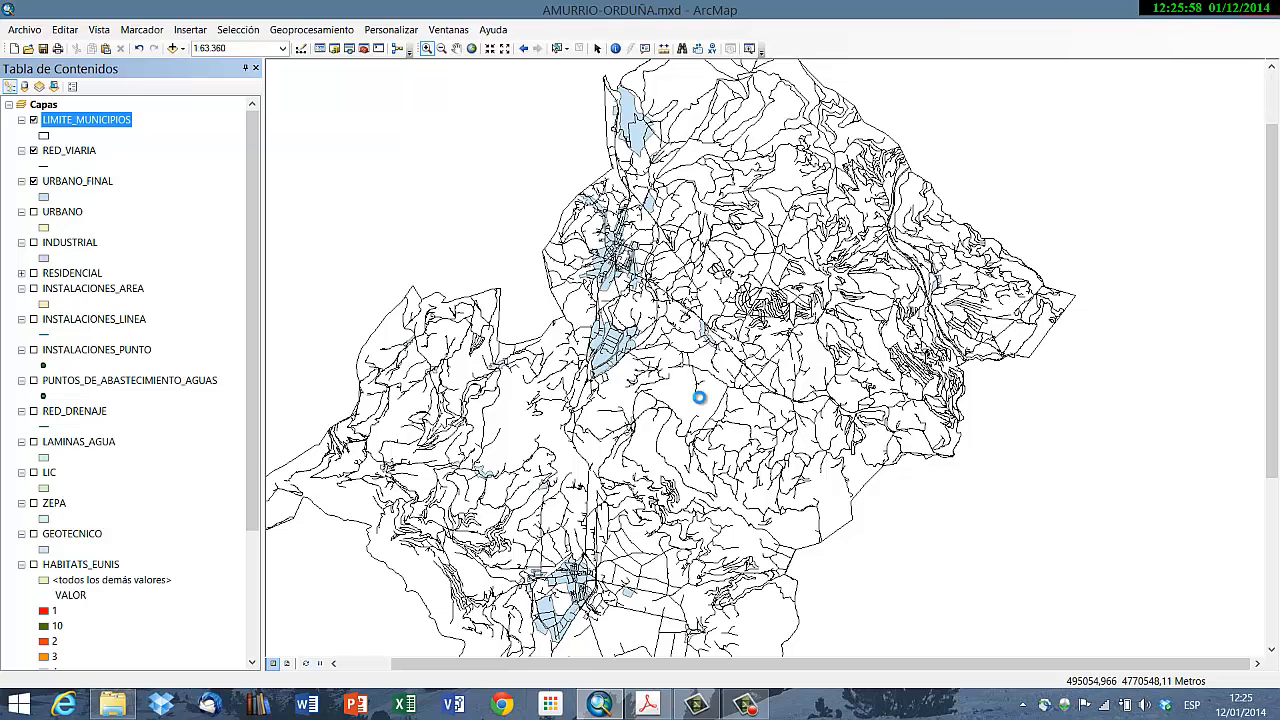
{"action": "left_click", "coordinate": [600, 705]}
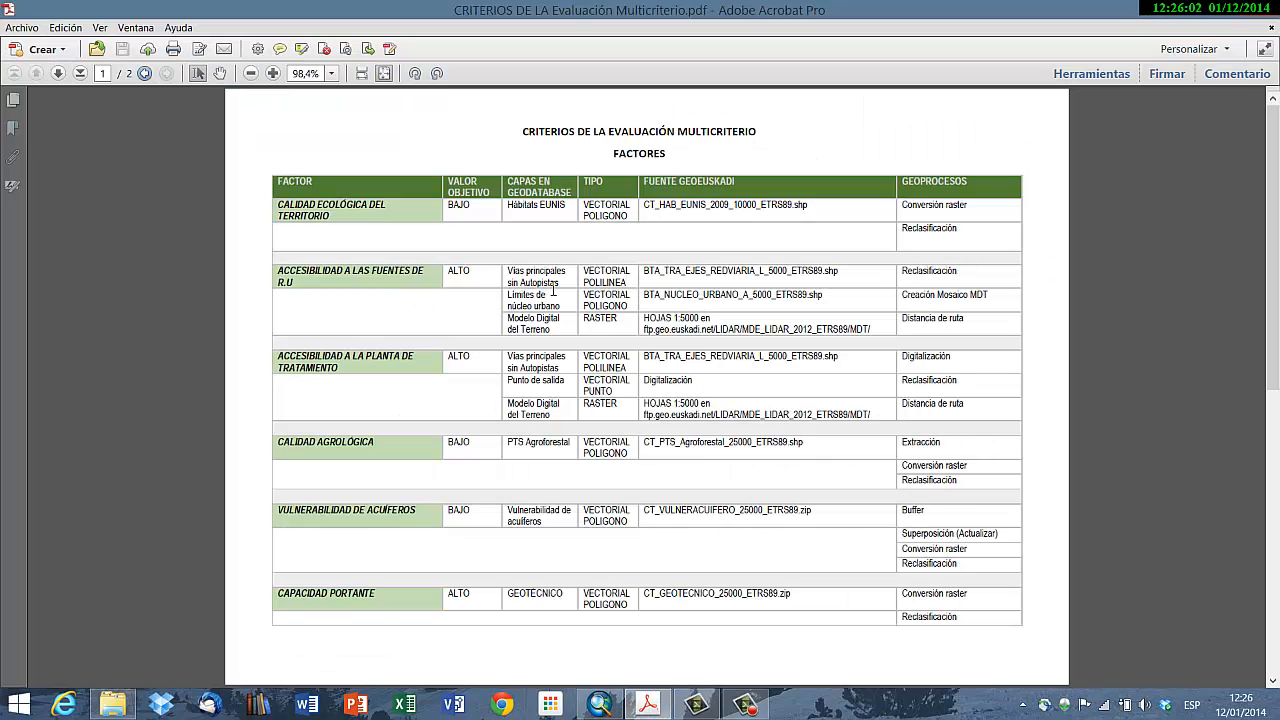
{"action": "left_click", "coordinate": [600, 703]}
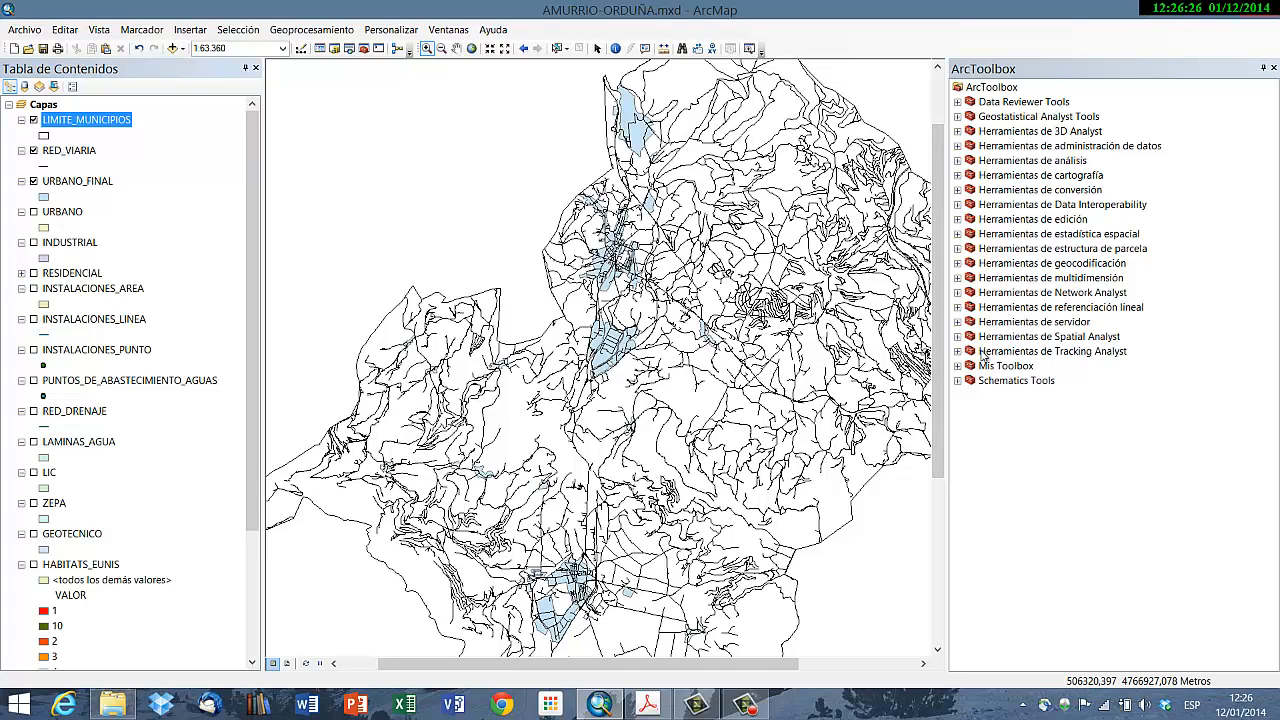
{"action": "left_click", "coordinate": [958, 337]}
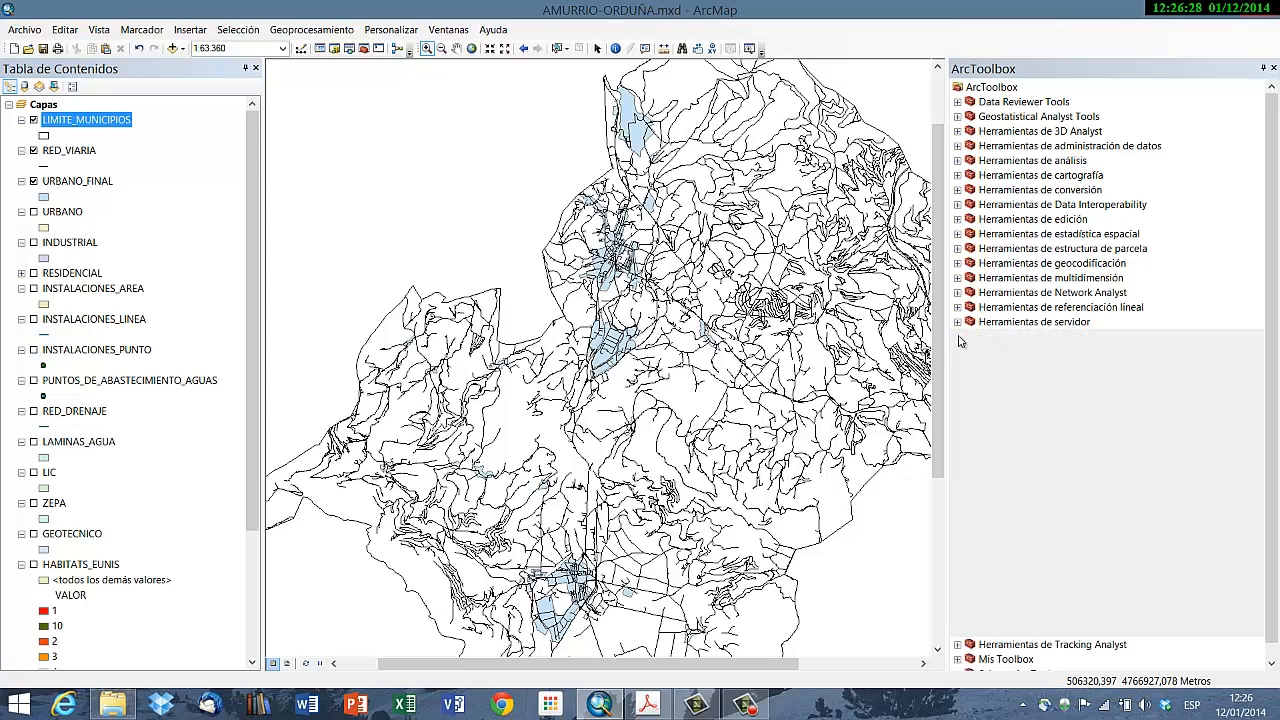
{"action": "left_click", "coordinate": [970, 410]}
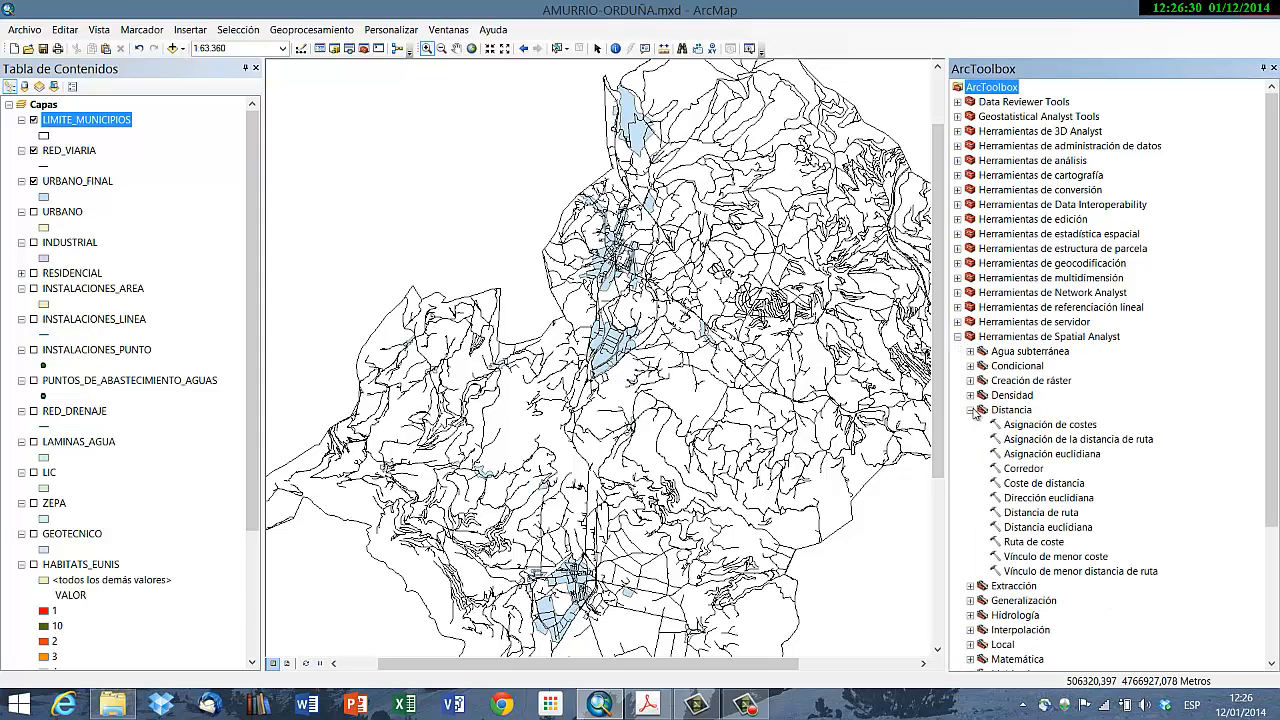
{"action": "left_click", "coordinate": [1040, 512]}
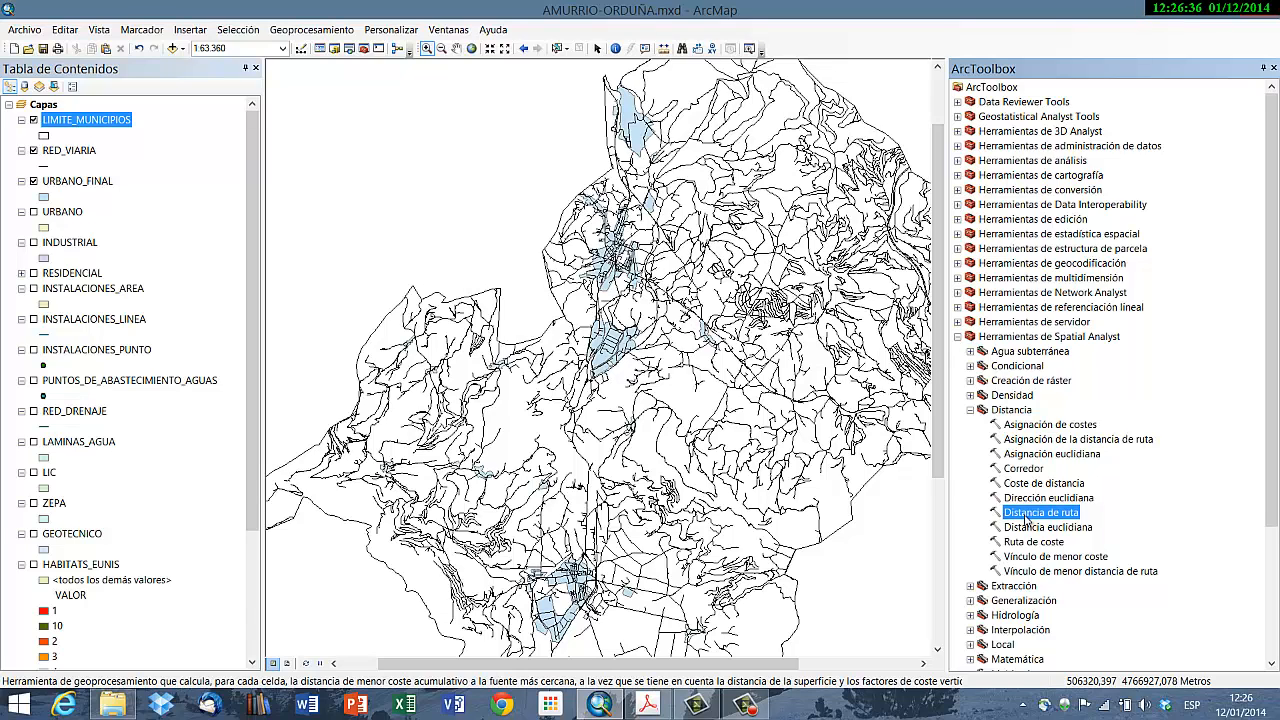
{"action": "double_click", "coordinate": [1030, 514]}
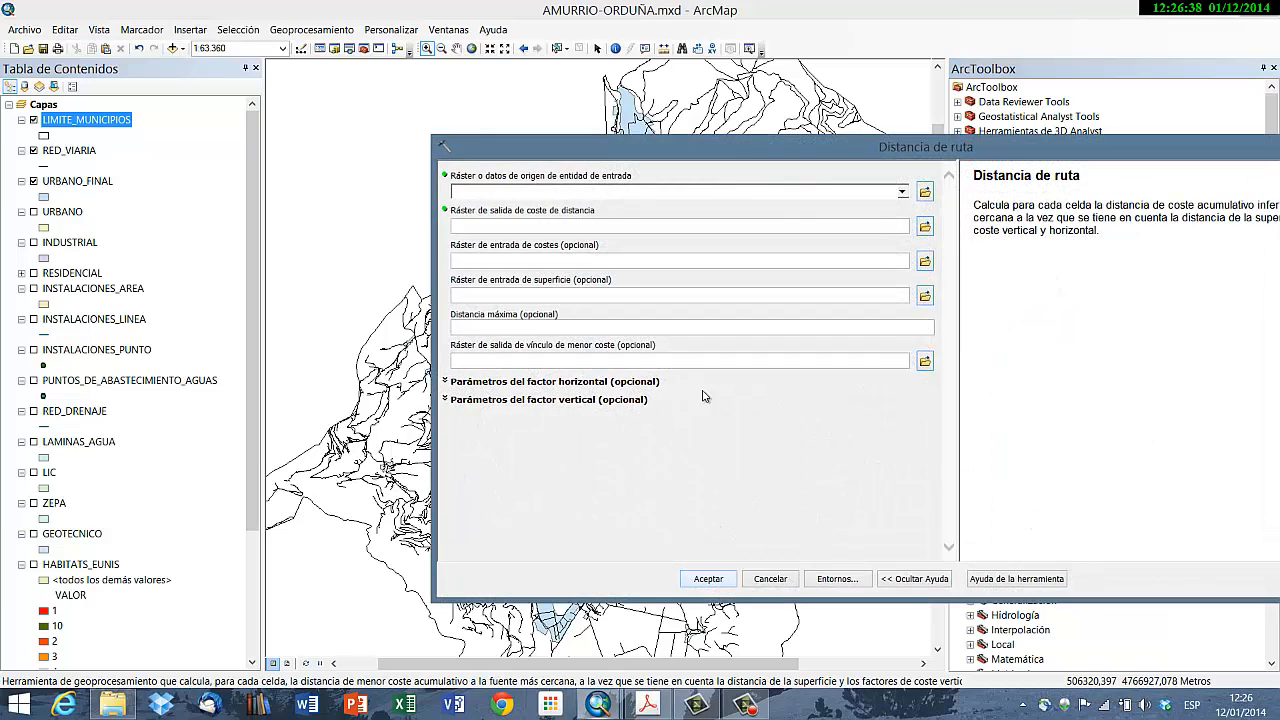
{"action": "left_click_drag", "start_coordinate": [733, 147], "coordinate": [448, 128]}
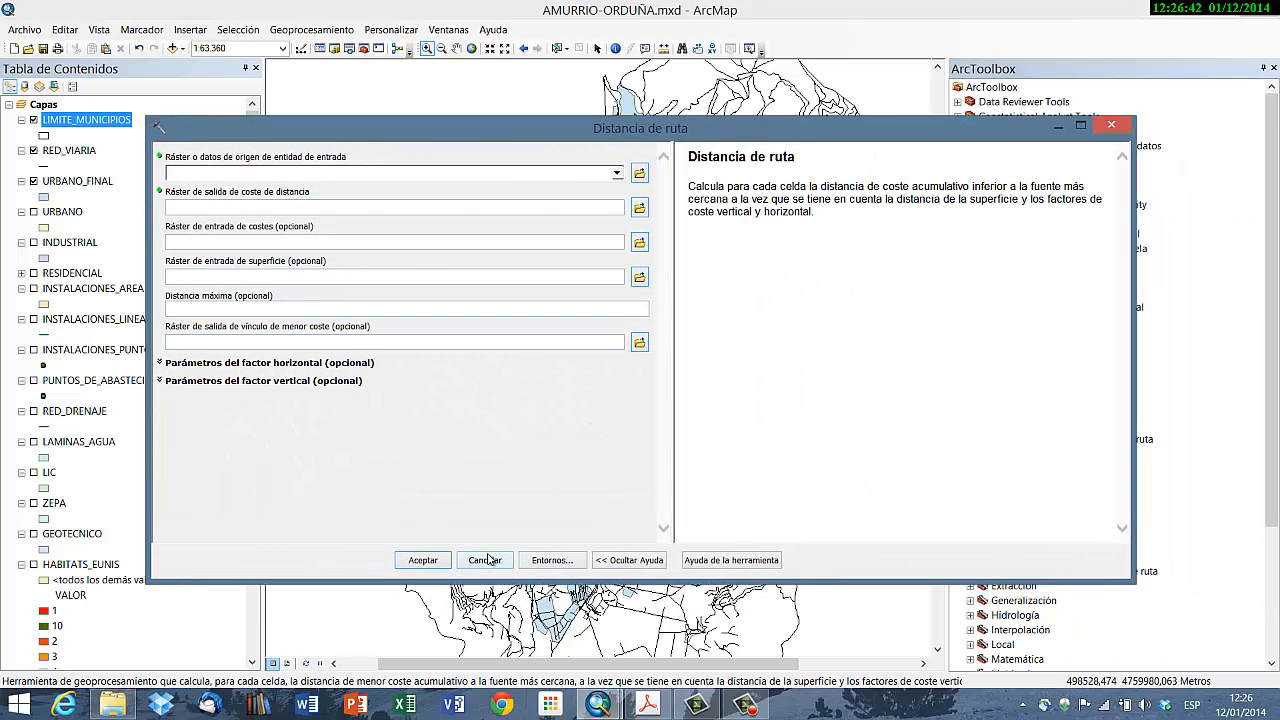
{"action": "left_click", "coordinate": [617, 174]}
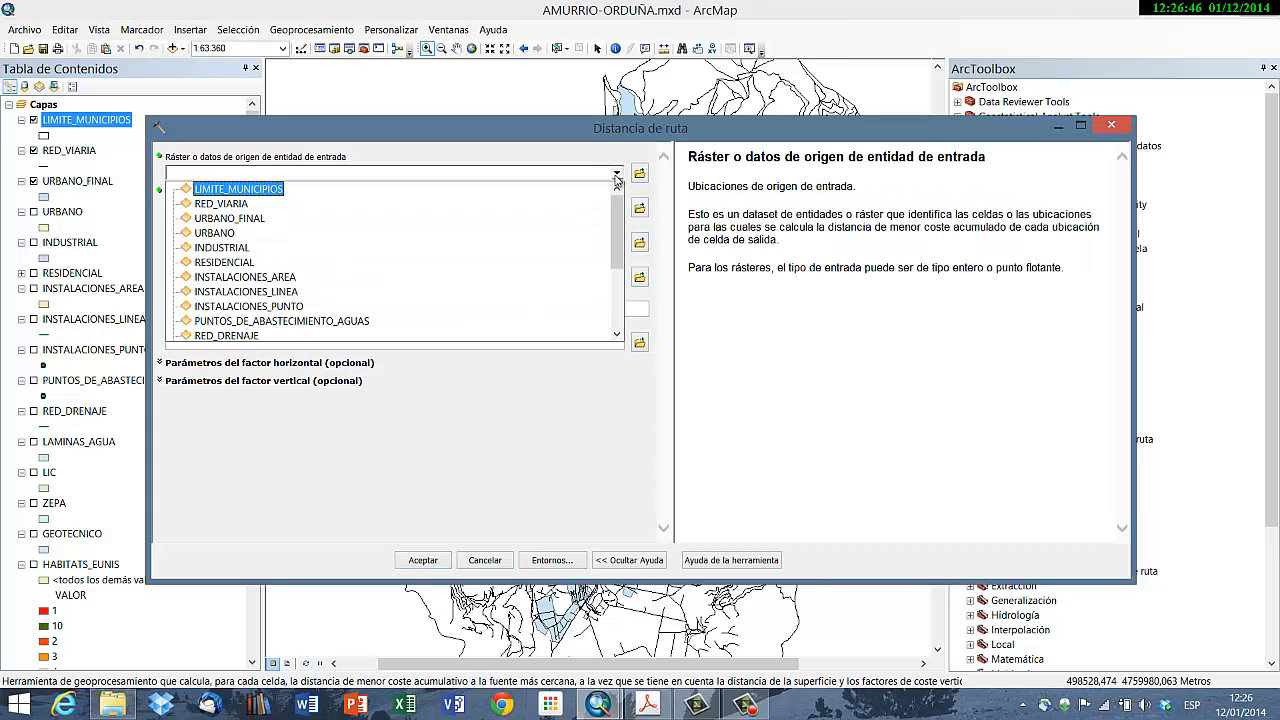
{"action": "left_click", "coordinate": [231, 218]}
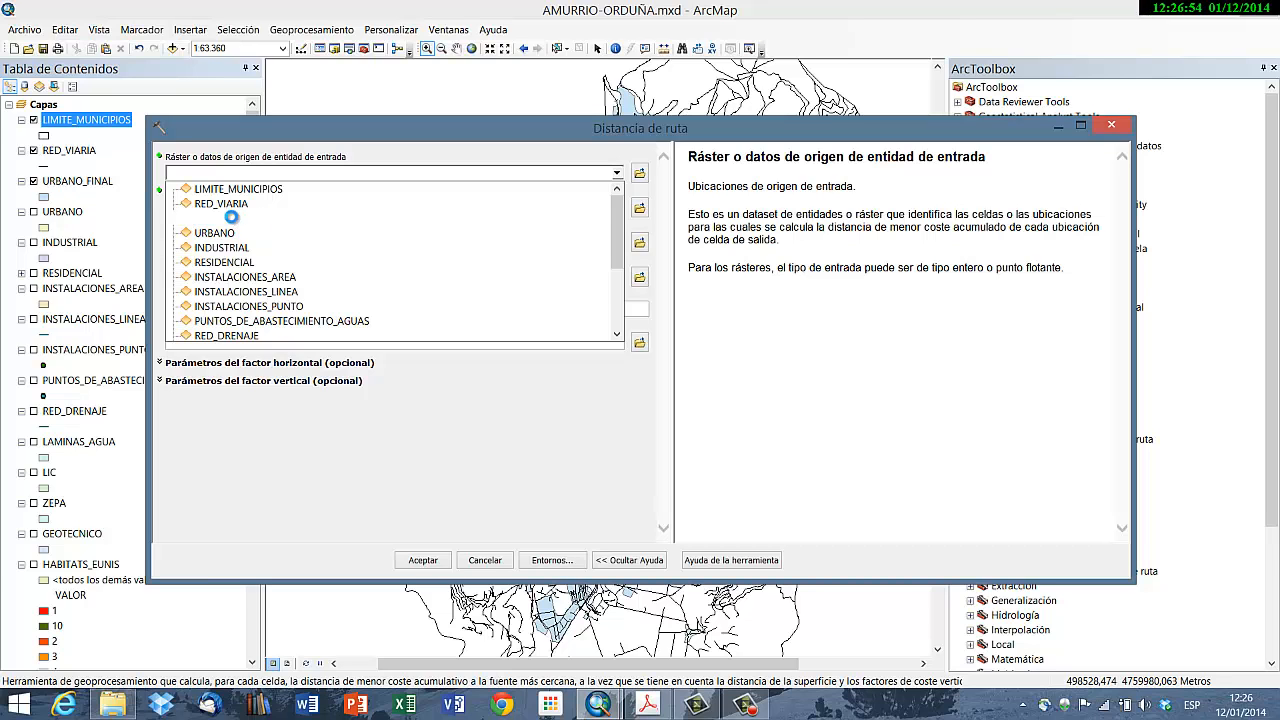
{"action": "left_click_drag", "start_coordinate": [362, 129], "coordinate": [460, 214]}
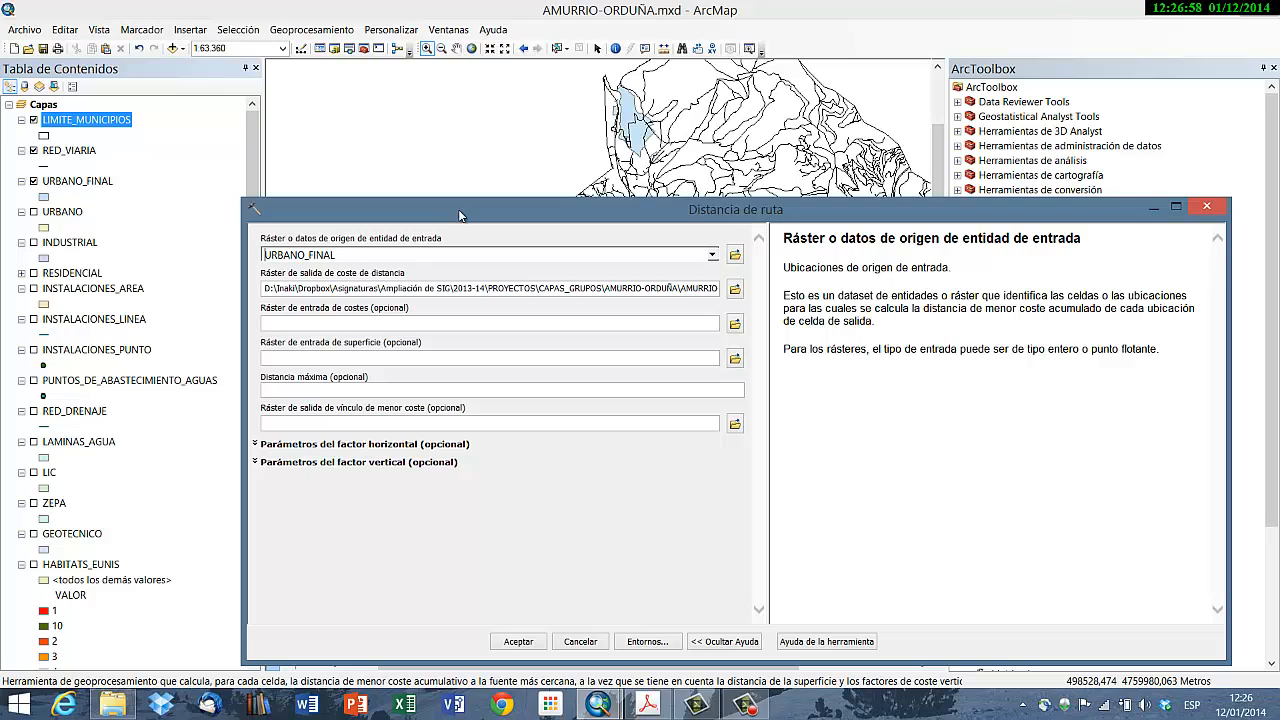
{"action": "left_click", "coordinate": [305, 290]}
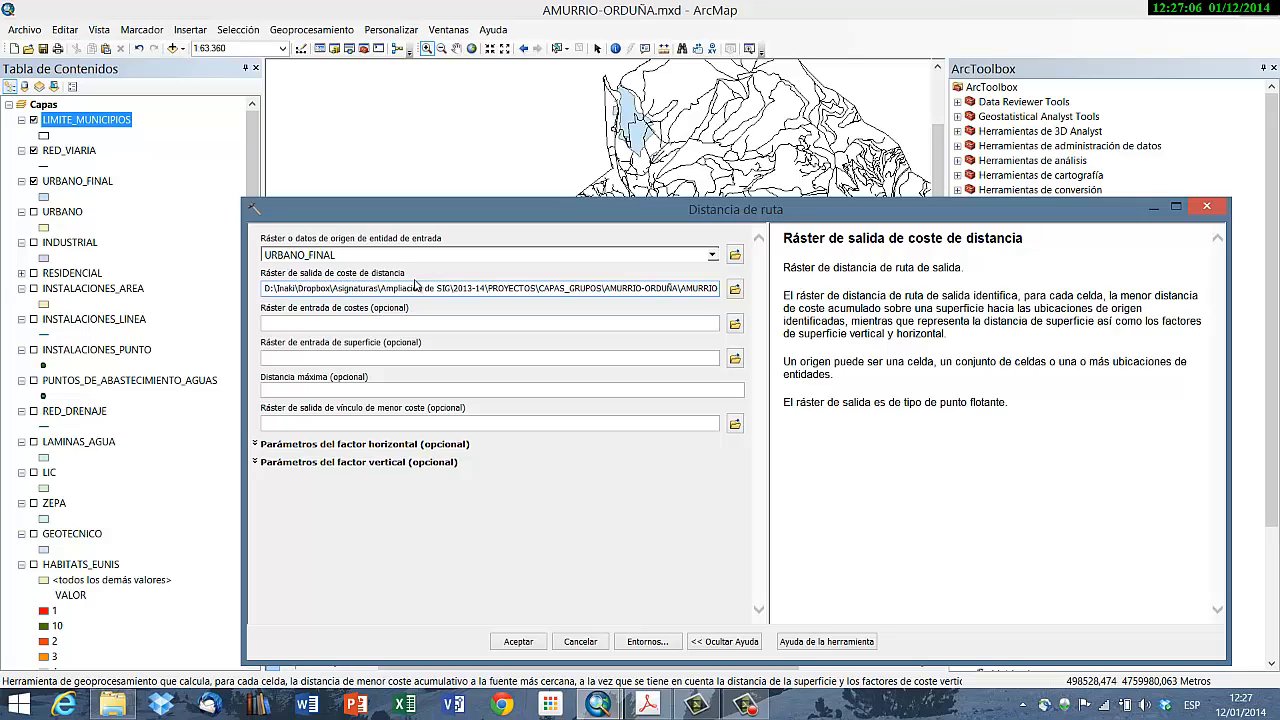
{"action": "mouse_move", "coordinate": [585, 702]}
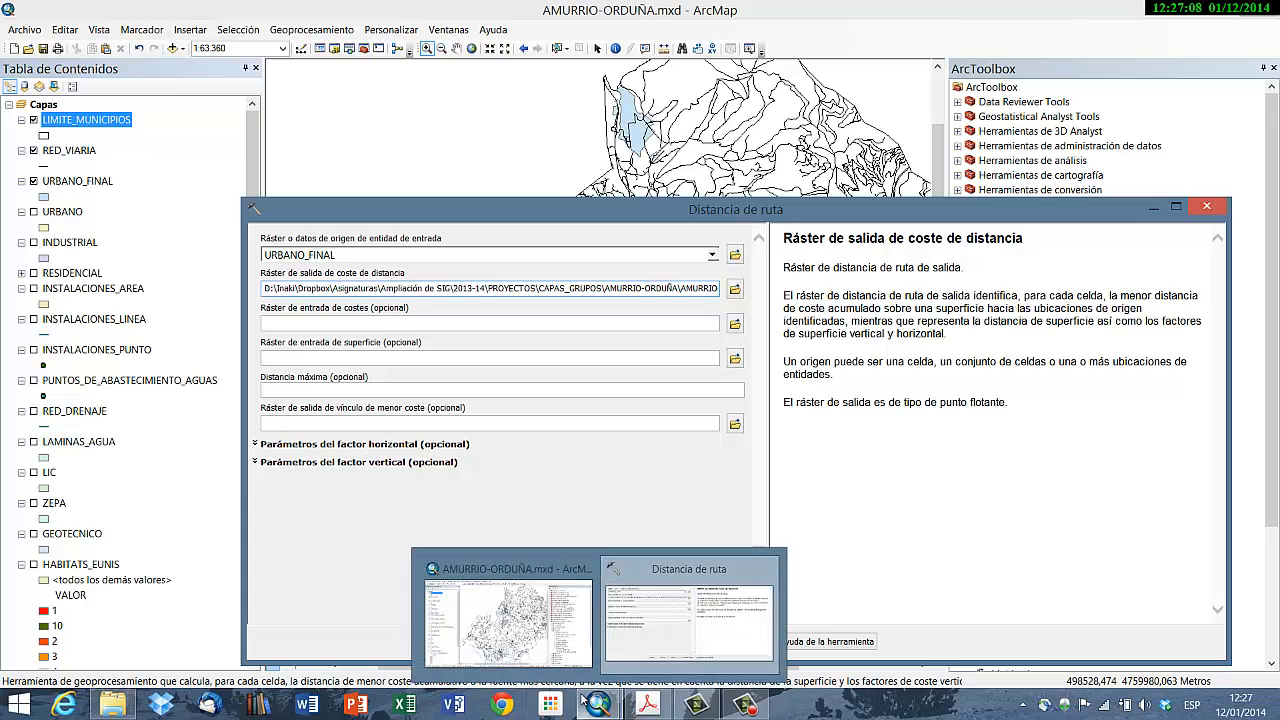
{"action": "left_click_drag", "start_coordinate": [668, 204], "coordinate": [653, 119]}
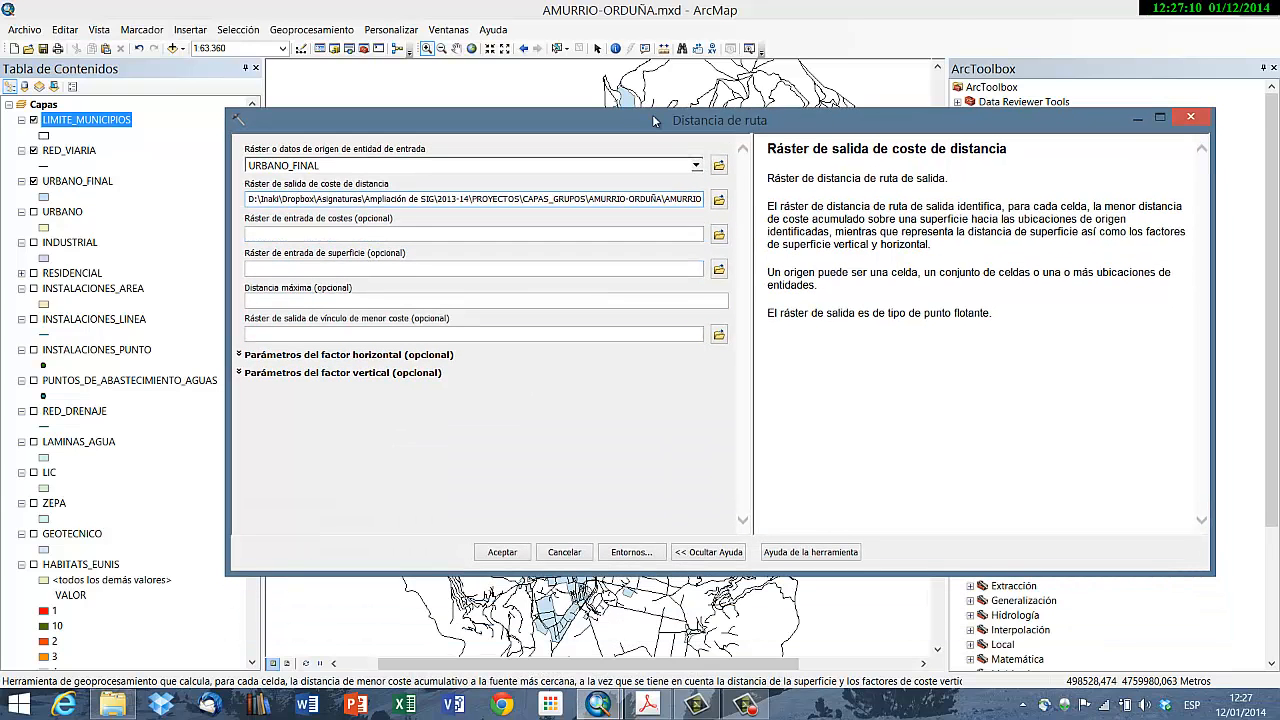
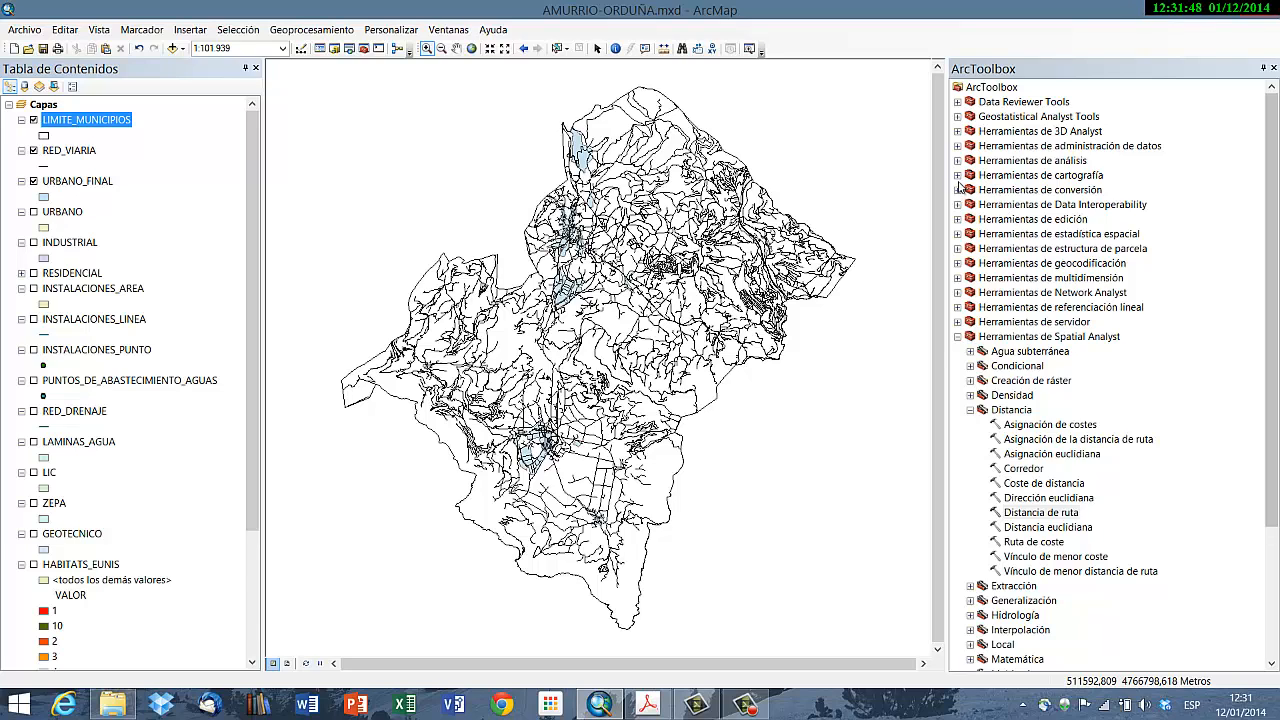
Step: Set up the Feature to Raster (De entidad a ráster) conversion with RED_VIARIA as input features and LEYENDA_1 as the field
{"action": "left_click", "coordinate": [957, 190]}
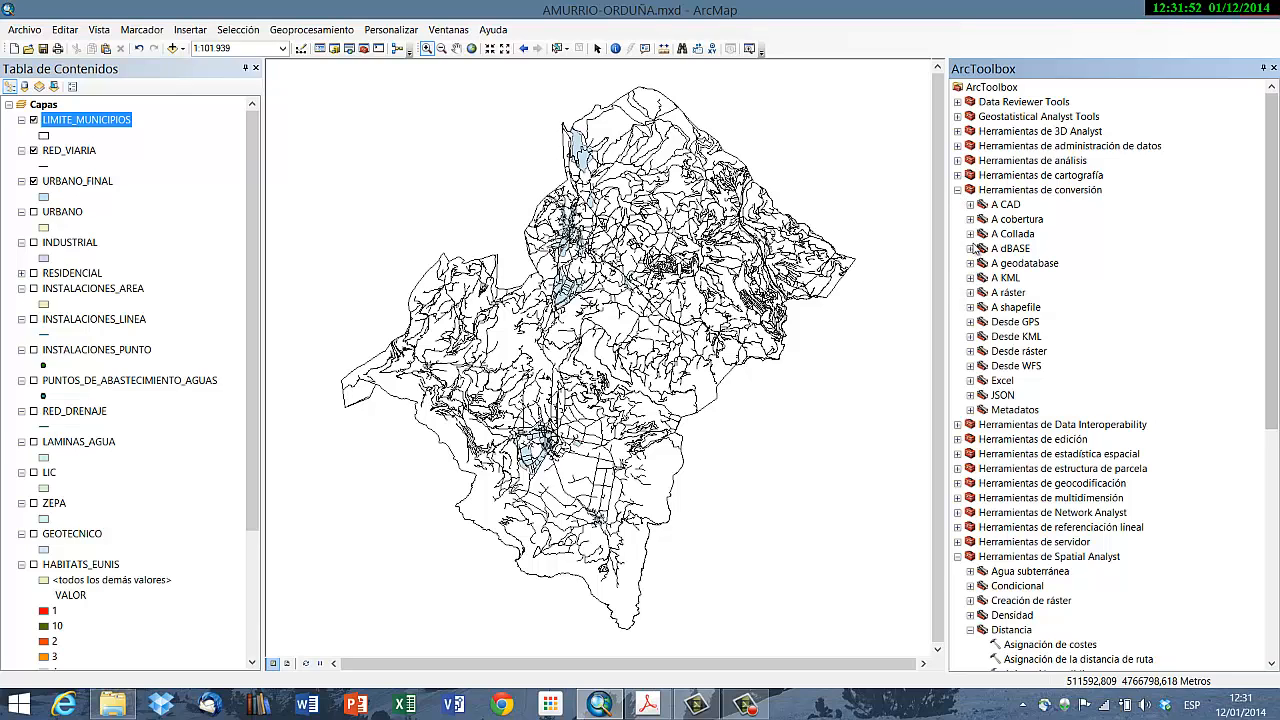
{"action": "left_click", "coordinate": [971, 294]}
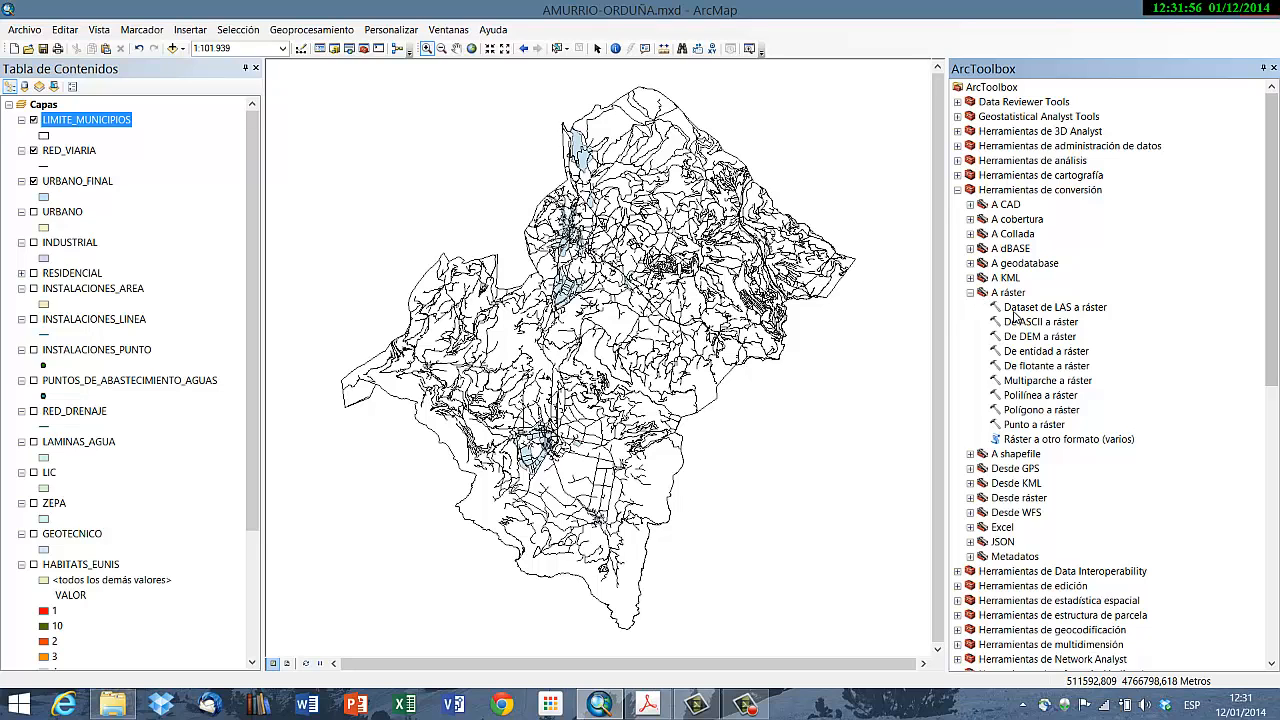
{"action": "left_click", "coordinate": [1049, 354]}
{"action": "double_click", "coordinate": [1049, 354]}
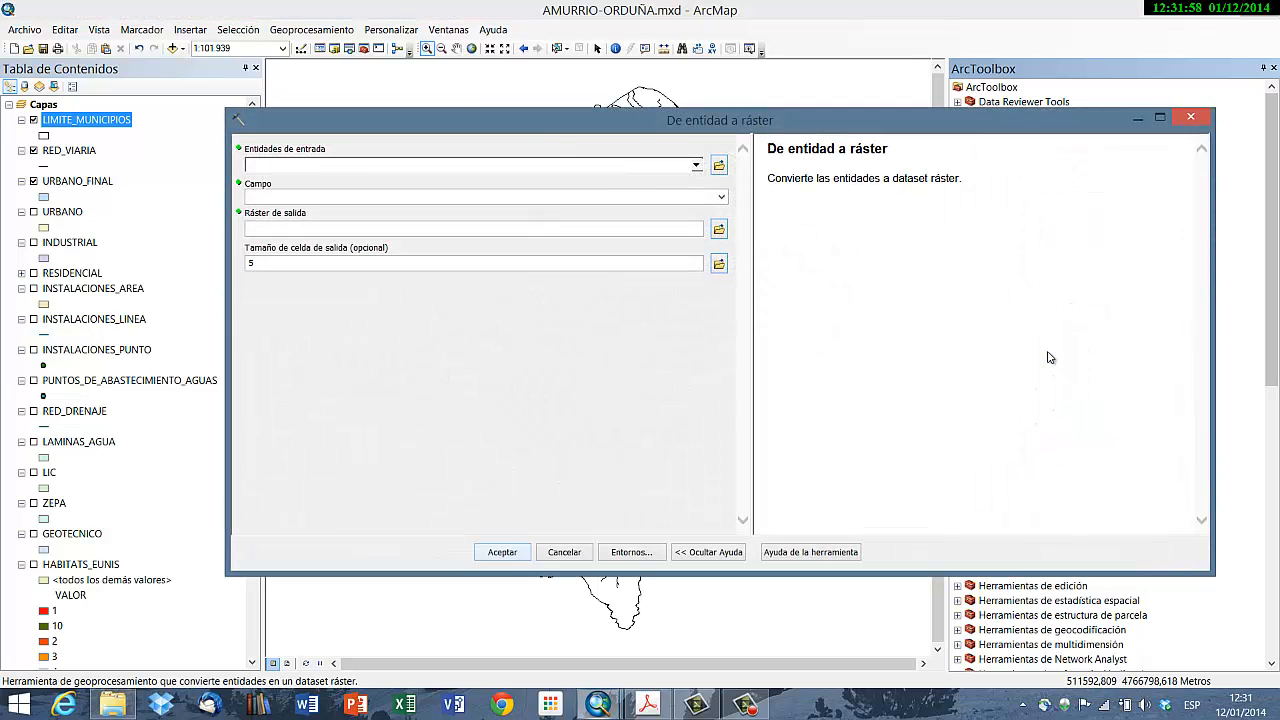
{"action": "left_click", "coordinate": [697, 166]}
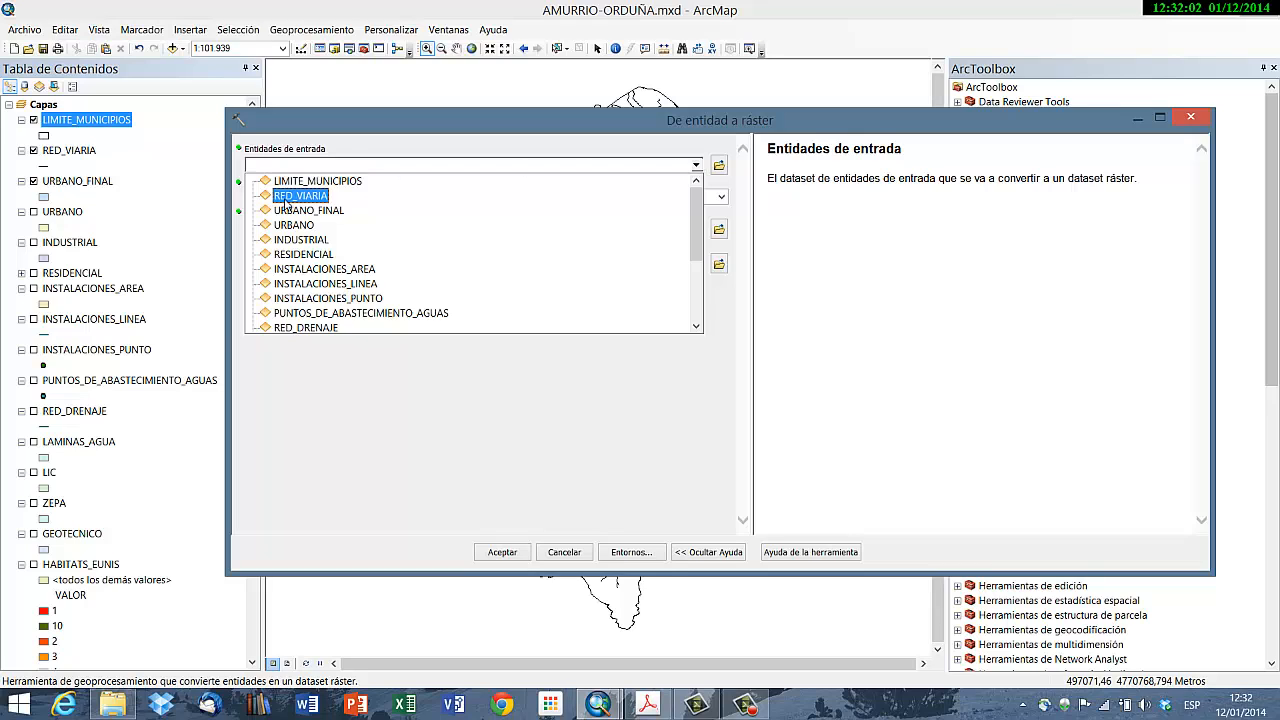
{"action": "left_click", "coordinate": [290, 196]}
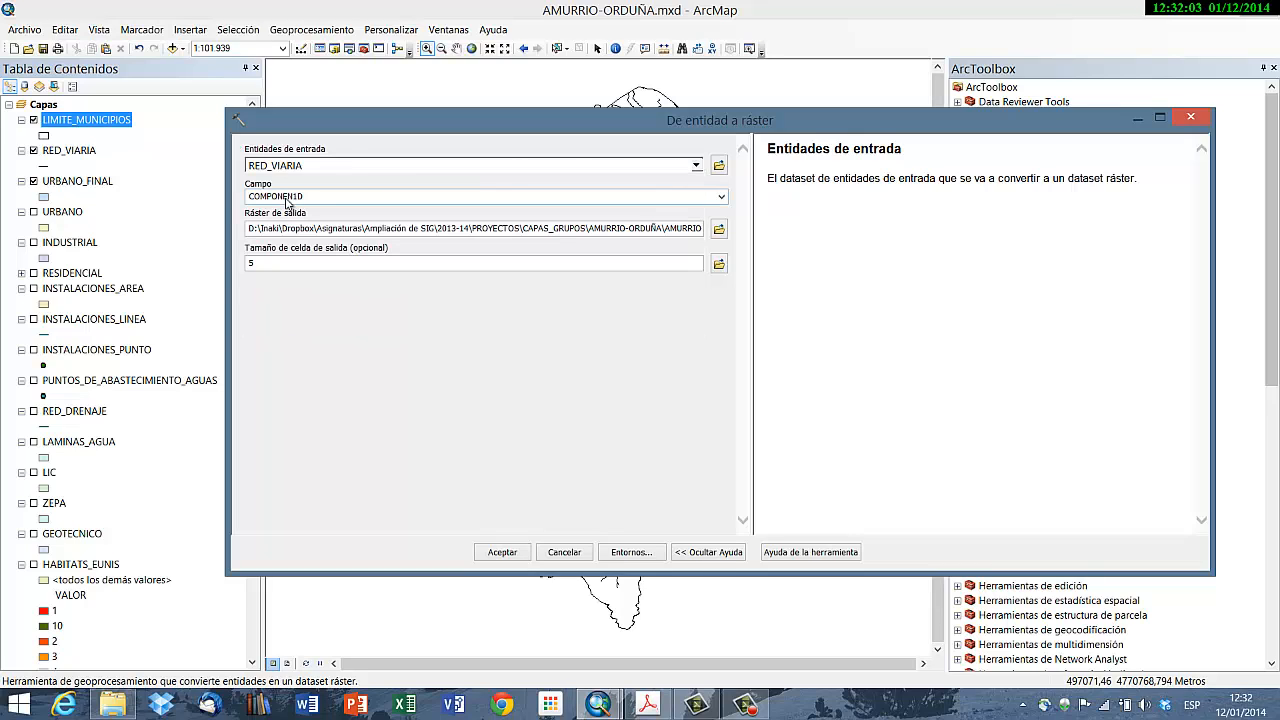
{"action": "left_click", "coordinate": [722, 197]}
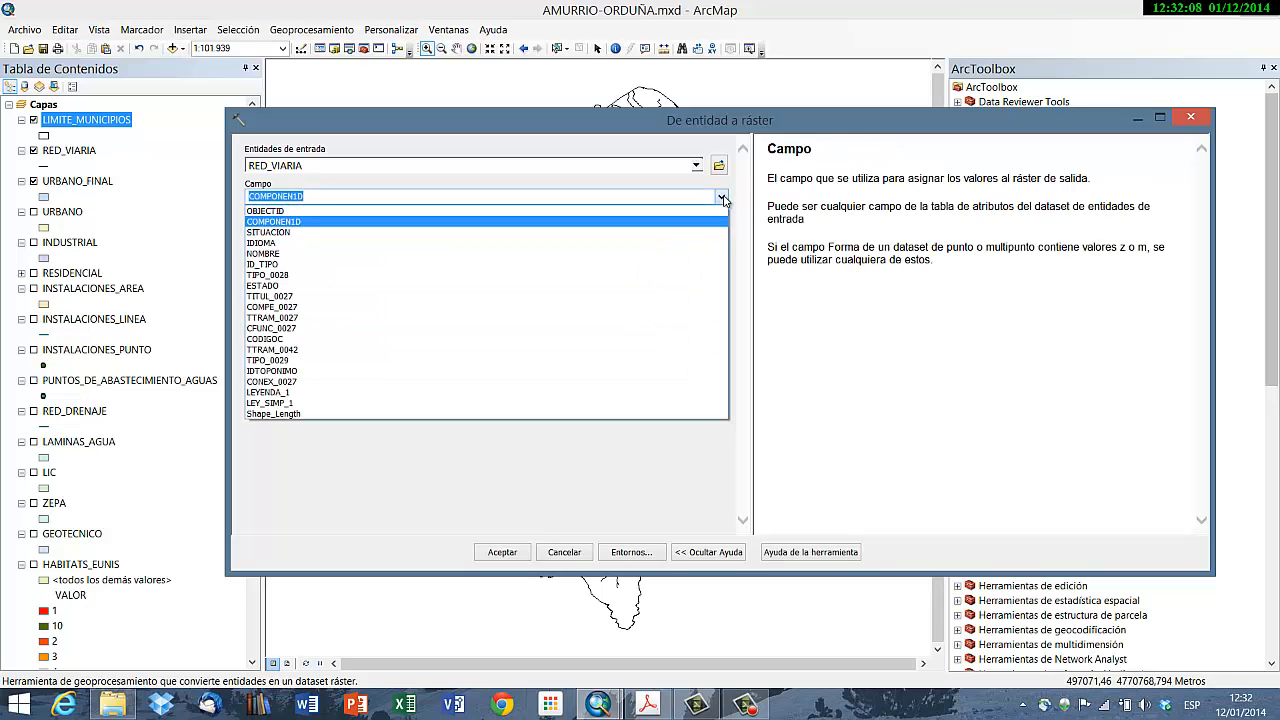
{"action": "left_click", "coordinate": [291, 394]}
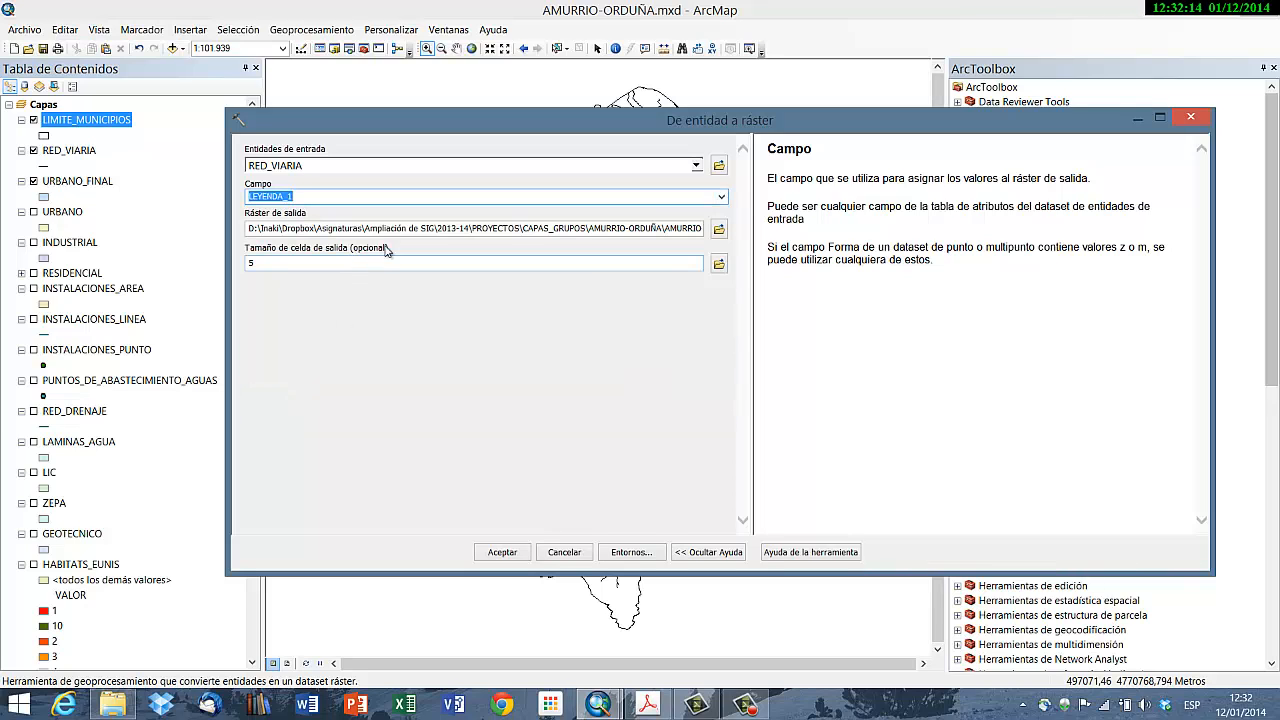
Step: Name the output raster RED_VIARIA_RST in AMURRIO-ORDUÑA.gdb, run the conversion with cell size 5 and close its report
{"action": "left_click", "coordinate": [719, 229]}
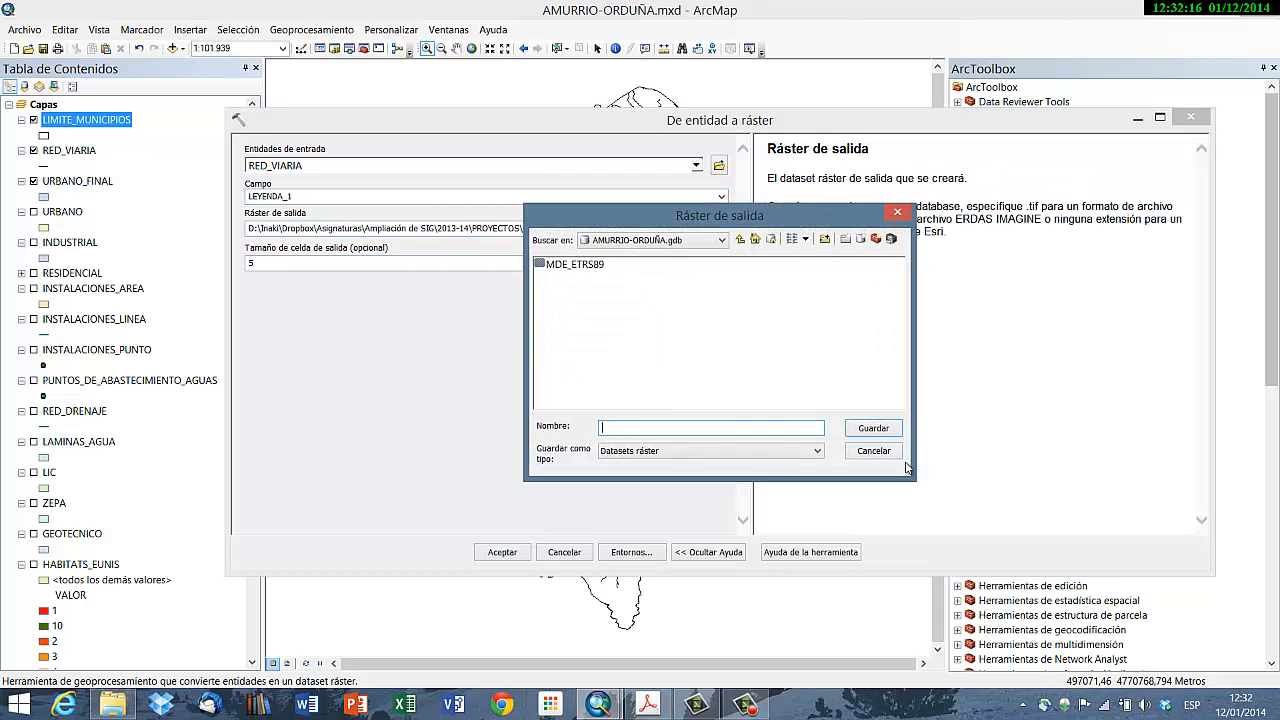
{"action": "left_click", "coordinate": [687, 243]}
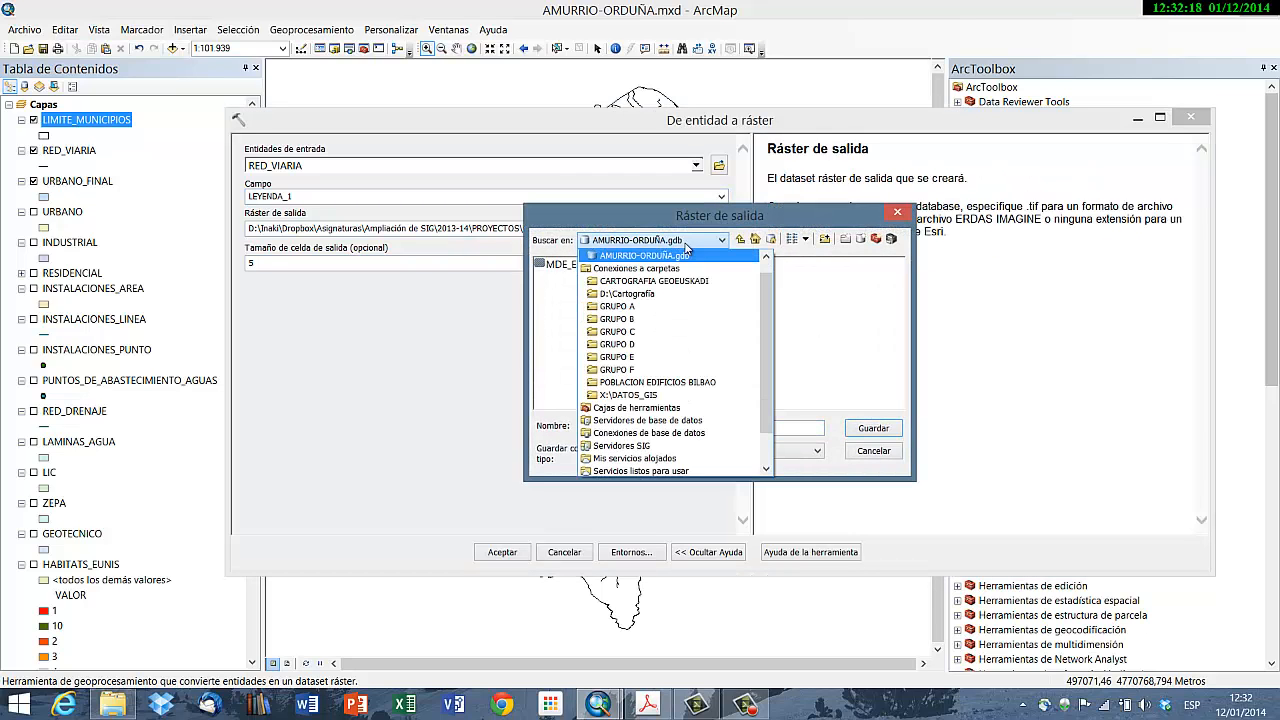
{"action": "left_click", "coordinate": [686, 250]}
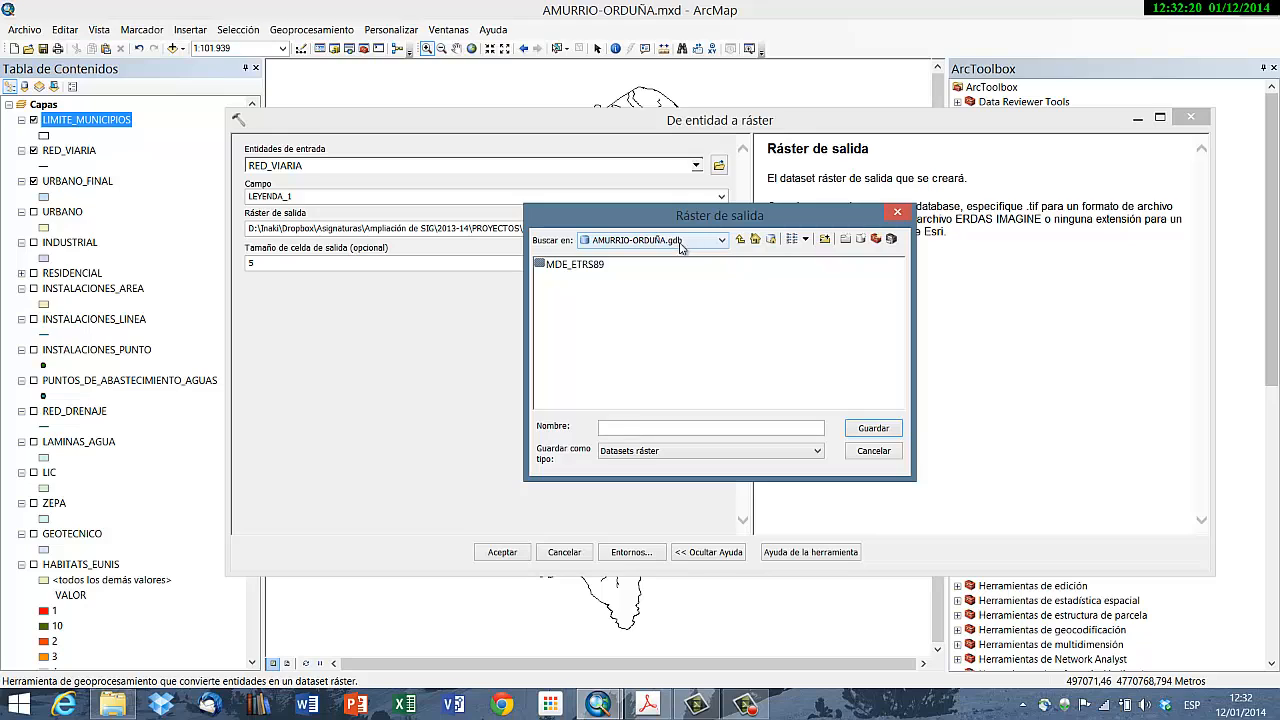
{"action": "left_click", "coordinate": [623, 431]}
{"action": "type", "text": "RED_VIARIA_"}
{"action": "type", "text": "RST"}
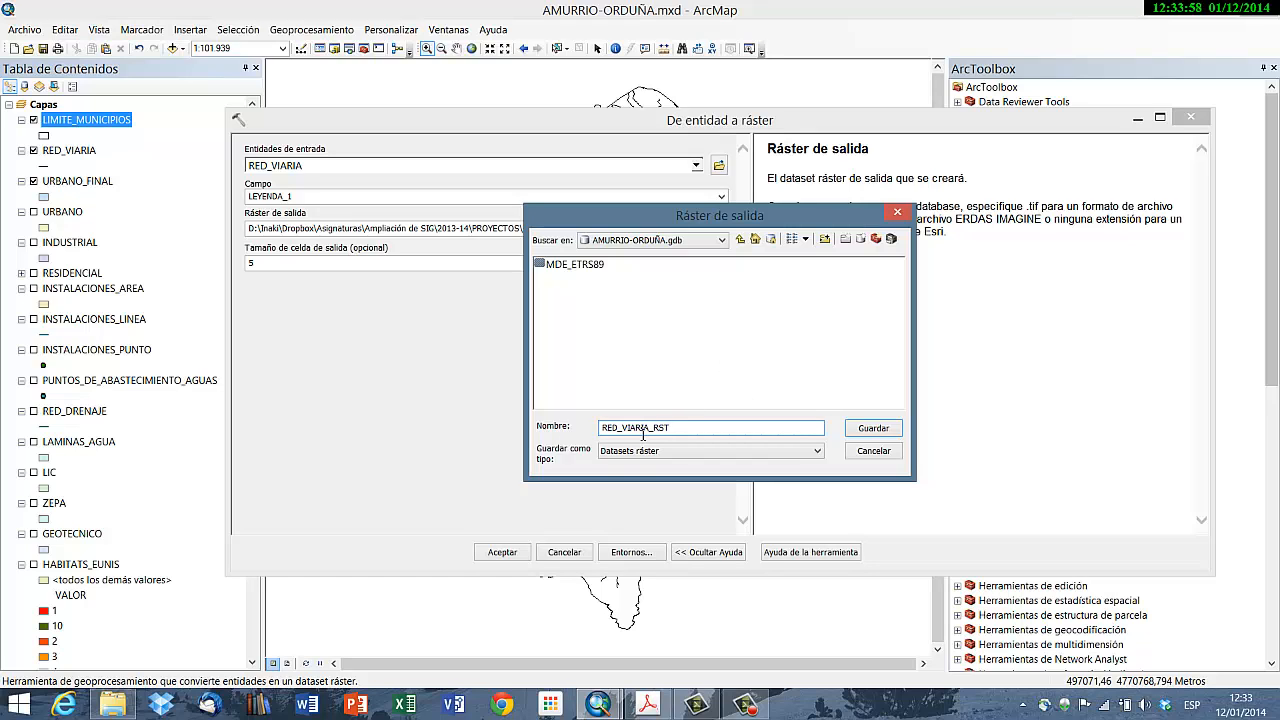
{"action": "left_click", "coordinate": [870, 428]}
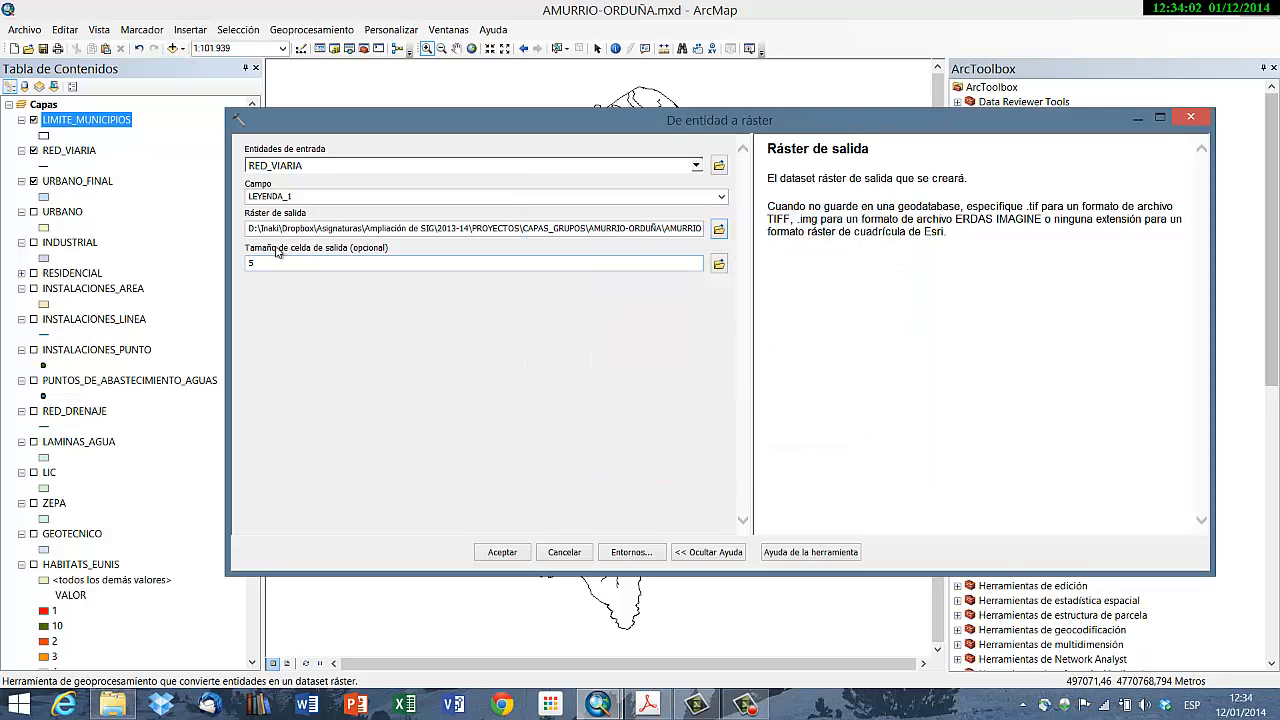
{"action": "left_click", "coordinate": [502, 552]}
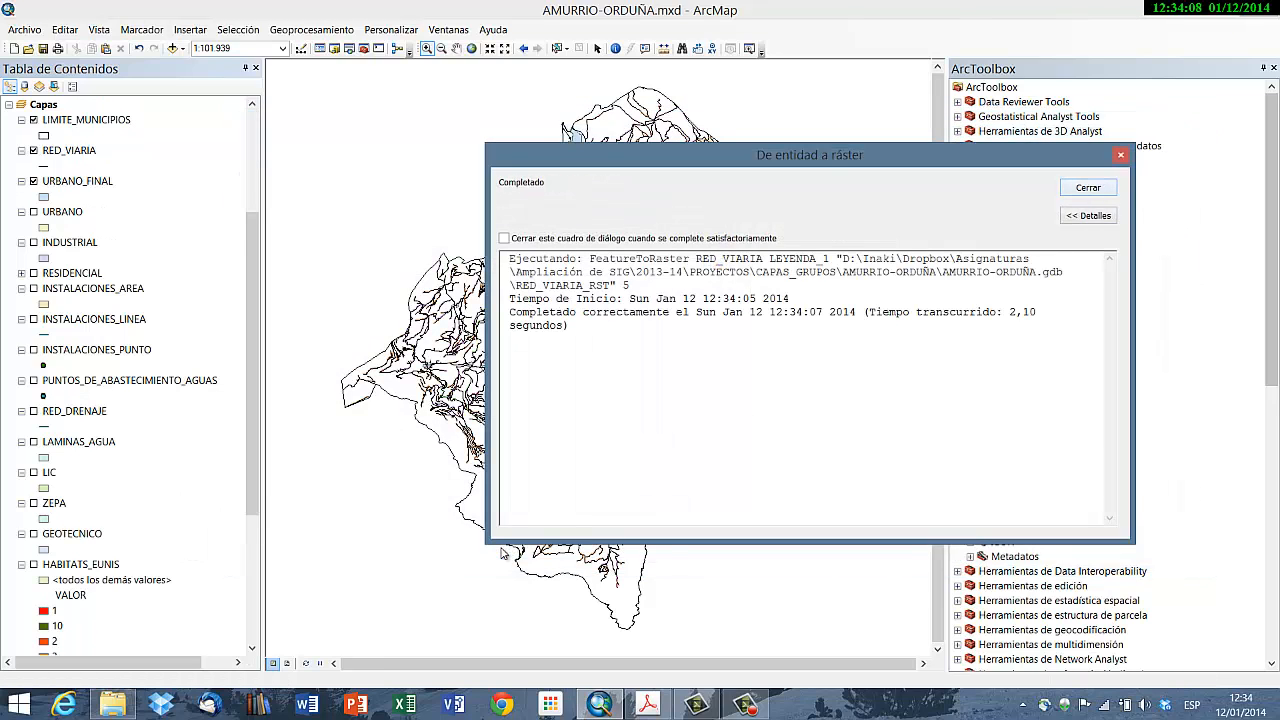
{"action": "left_click", "coordinate": [1097, 189]}
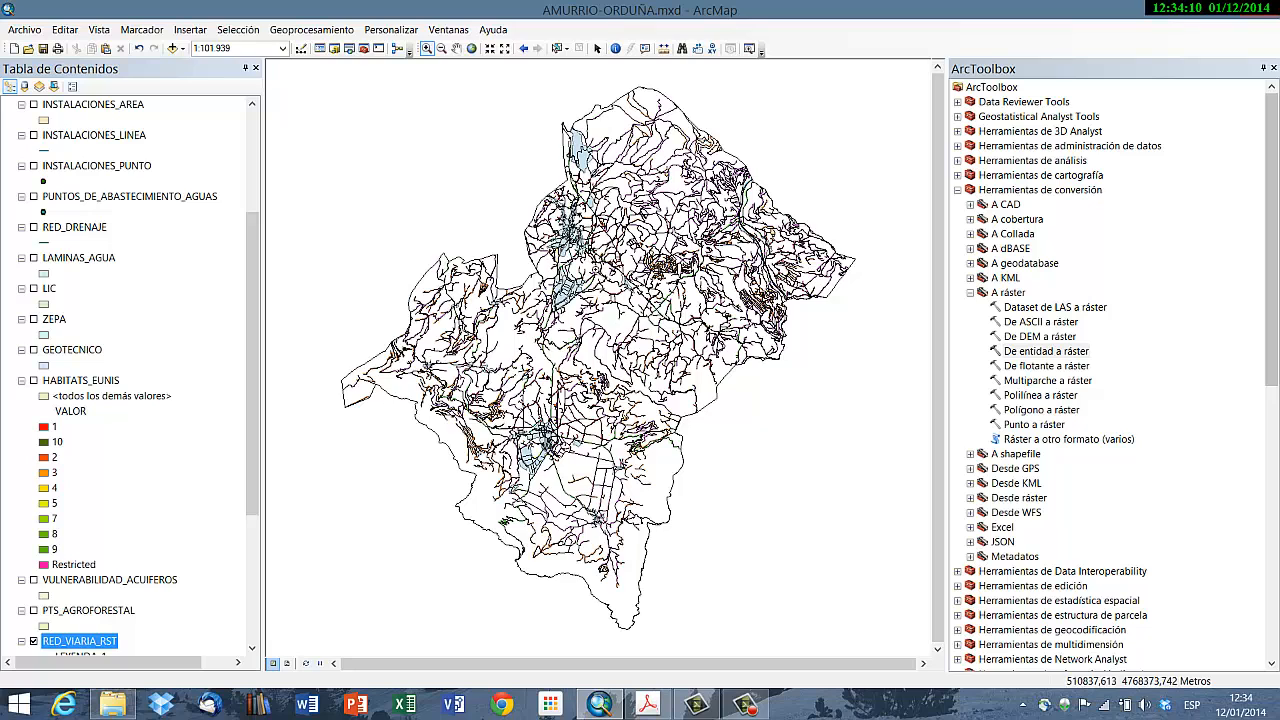
Step: Collapse the conversion tools in ArcToolbox and open the Reclasificar tool of Spatial Analyst
{"action": "left_click_drag", "start_coordinate": [250, 478], "coordinate": [243, 610]}
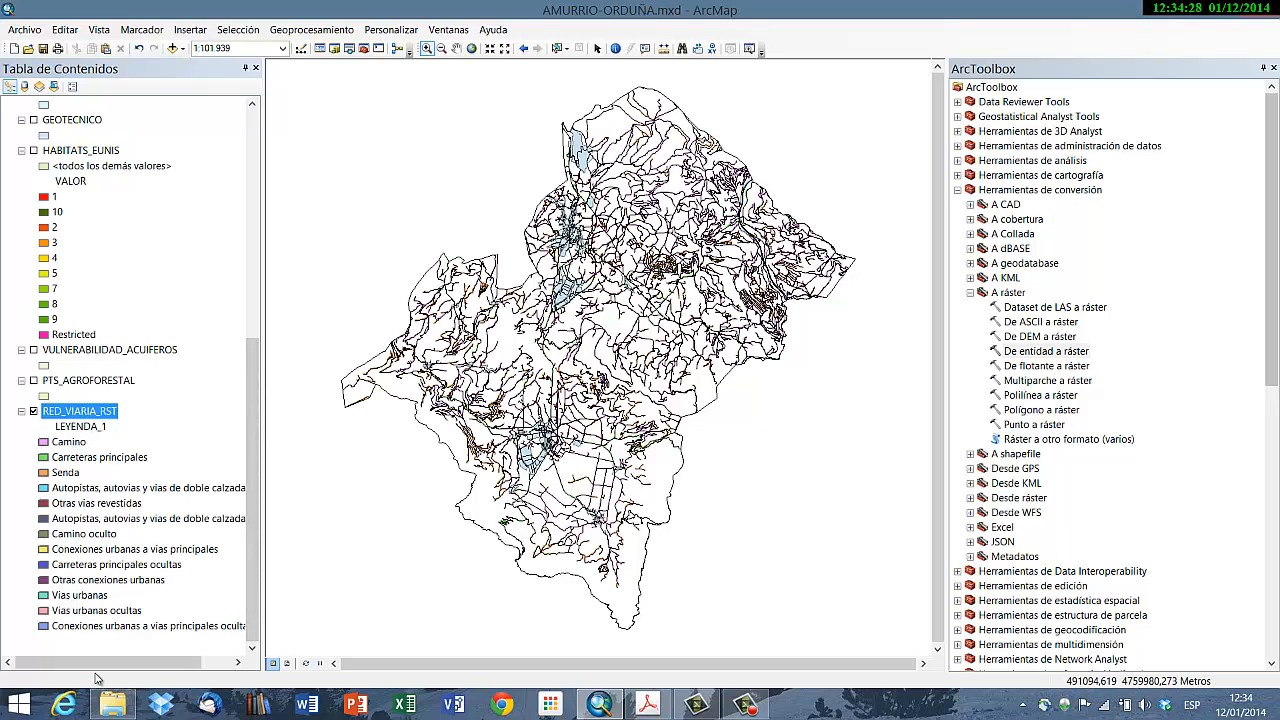
{"action": "left_click_drag", "start_coordinate": [155, 665], "coordinate": [80, 665]}
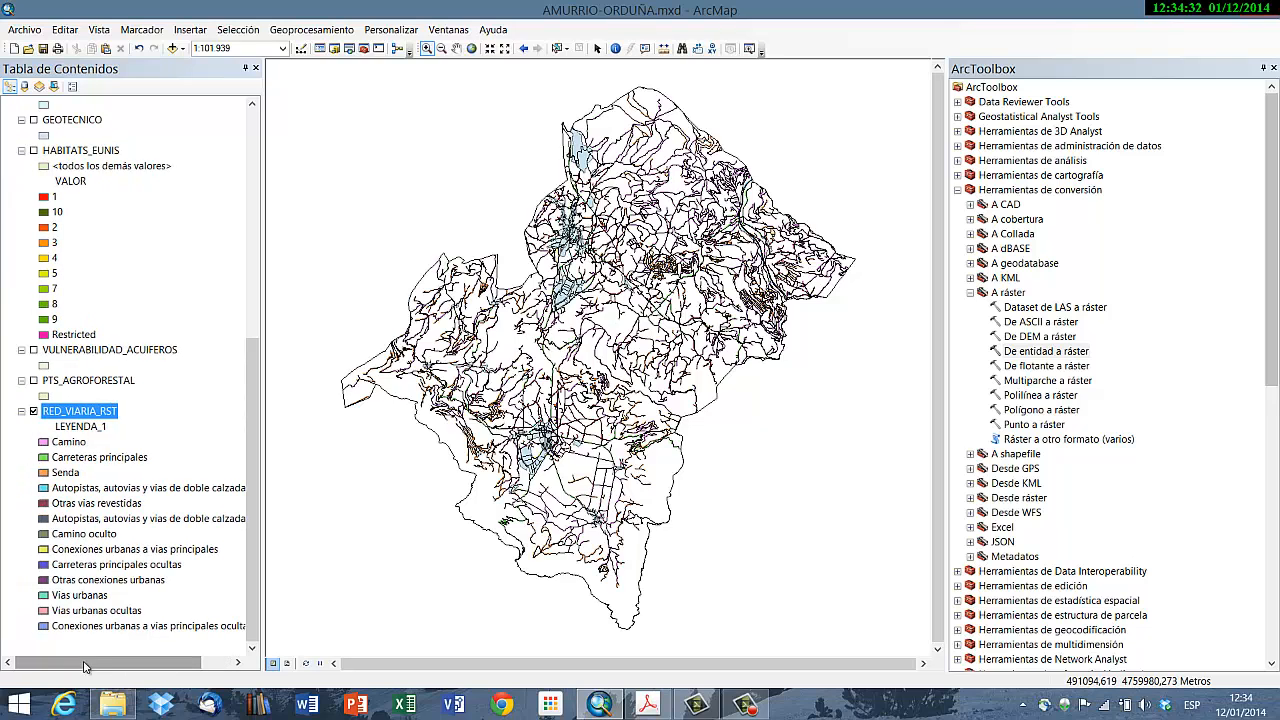
{"action": "left_click", "coordinate": [1276, 516]}
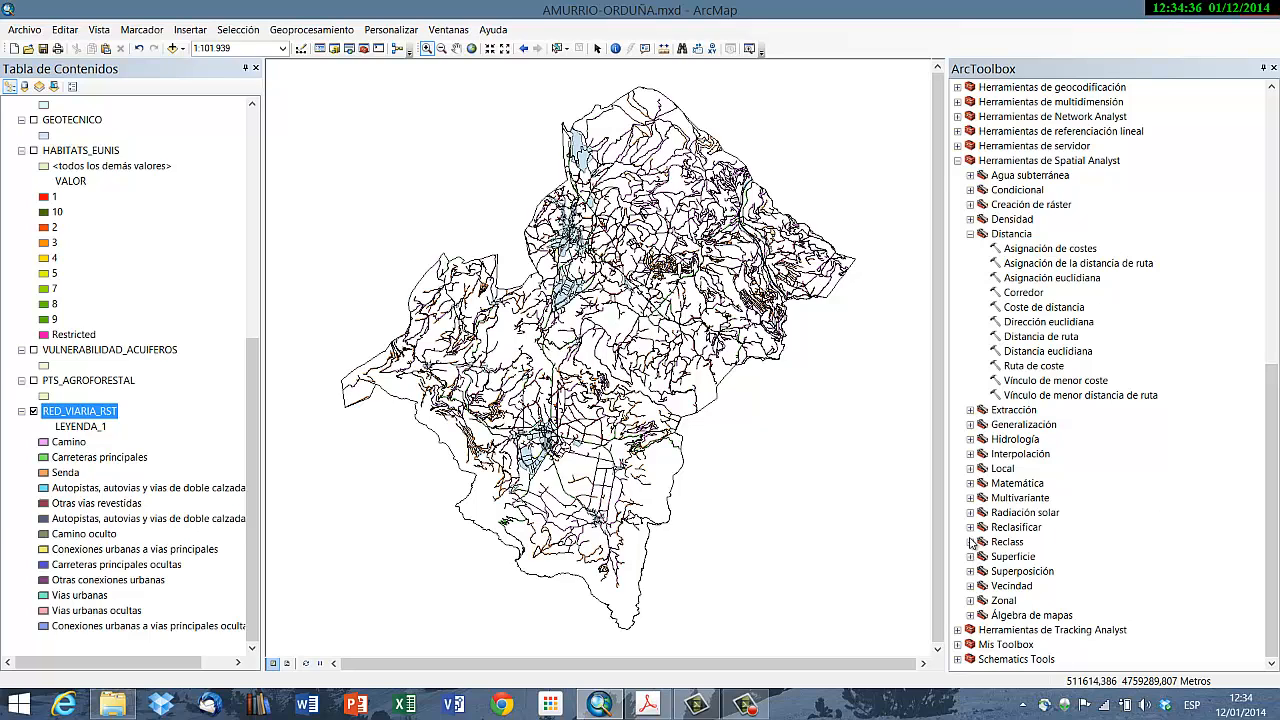
{"action": "left_click", "coordinate": [957, 161]}
{"action": "left_click", "coordinate": [958, 102]}
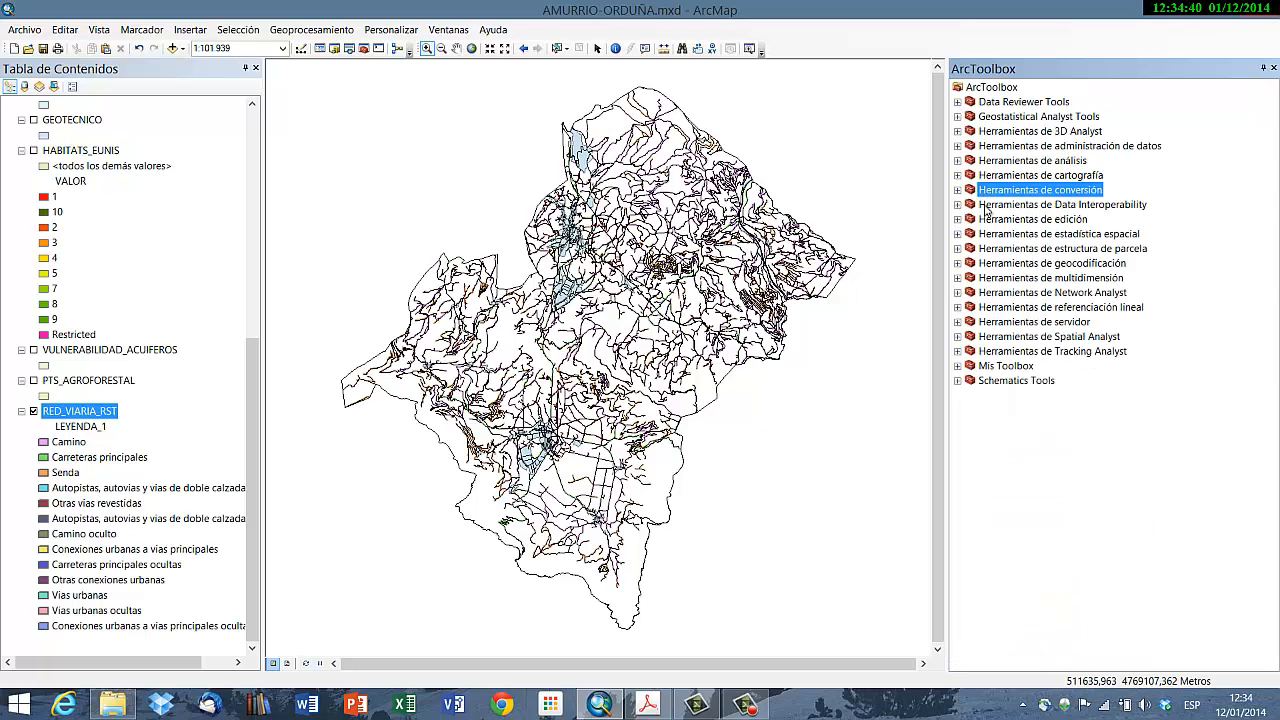
{"action": "left_click", "coordinate": [958, 337]}
{"action": "left_click", "coordinate": [970, 278]}
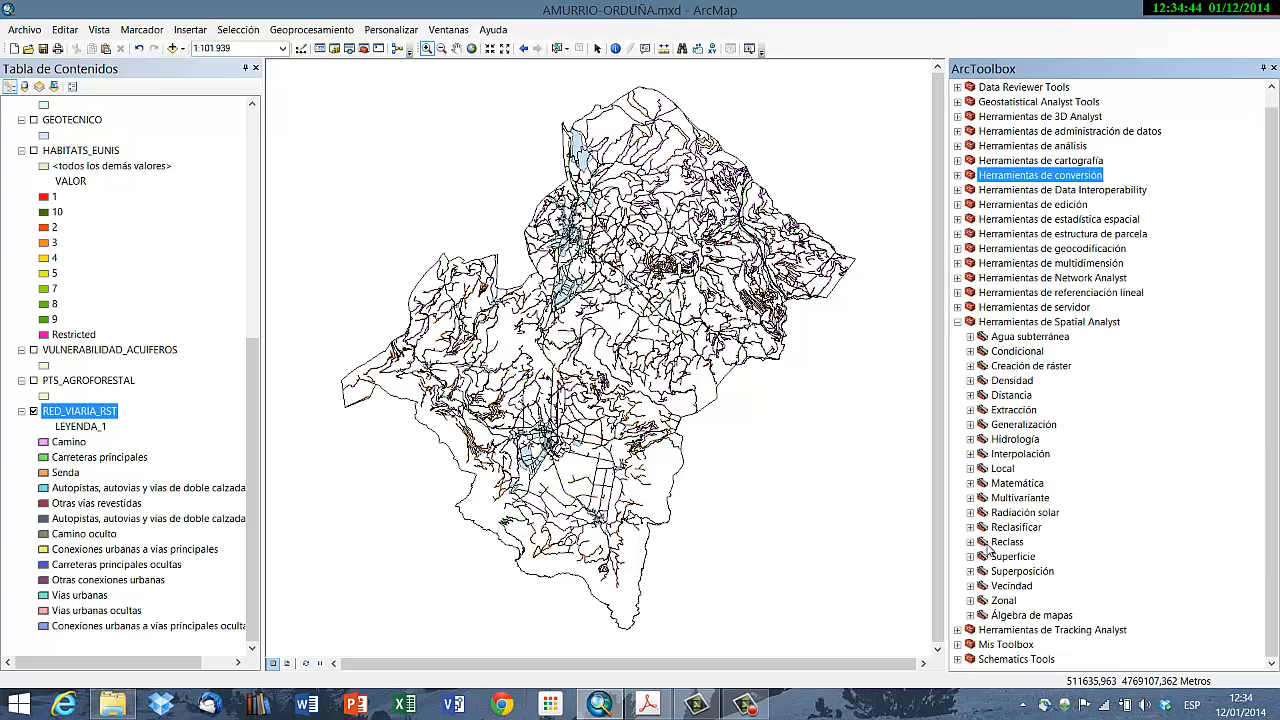
{"action": "left_click", "coordinate": [970, 527]}
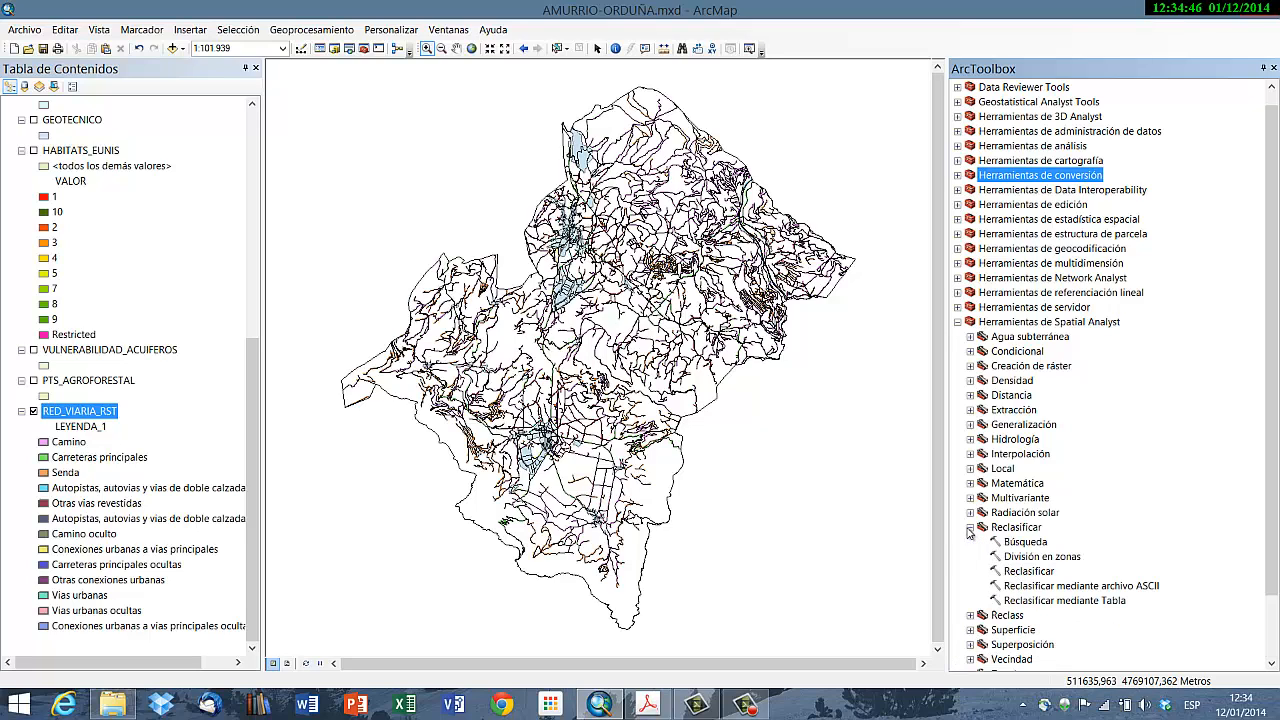
{"action": "double_click", "coordinate": [1030, 572]}
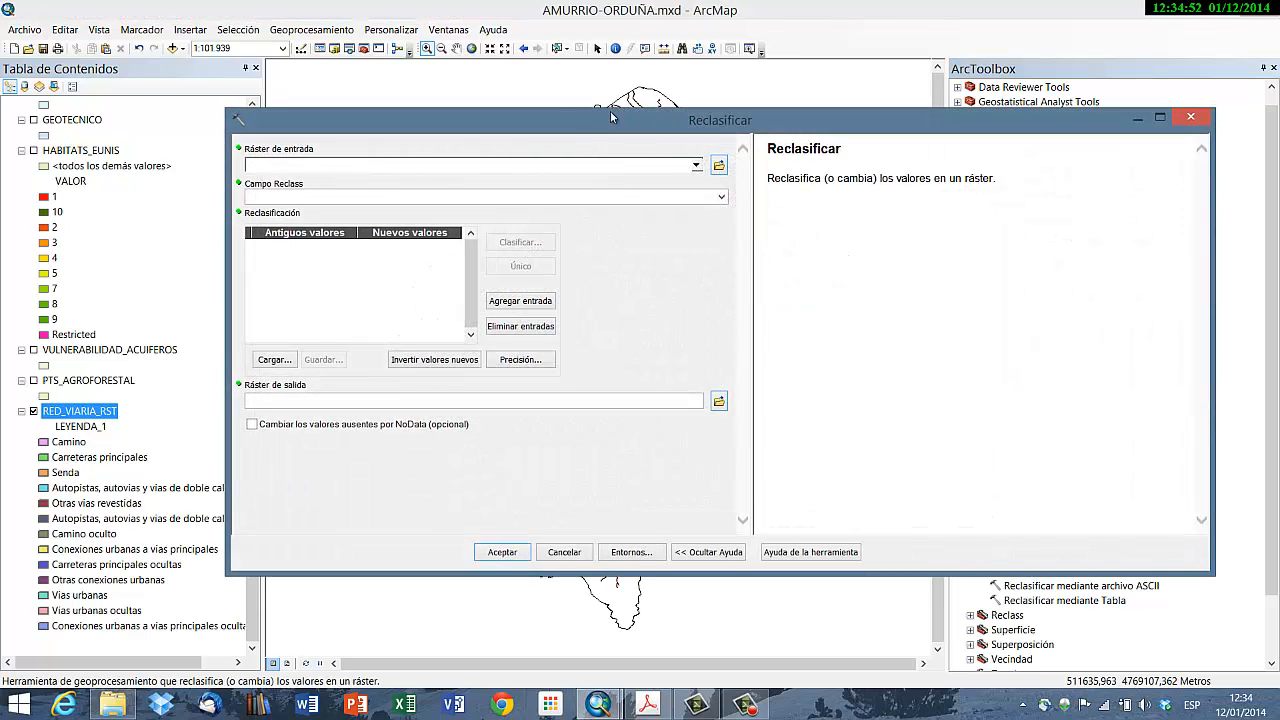
Step: Choose RED_VIARIA_RST as the input raster of the reclassification
{"action": "left_click_drag", "start_coordinate": [548, 120], "coordinate": [594, 158]}
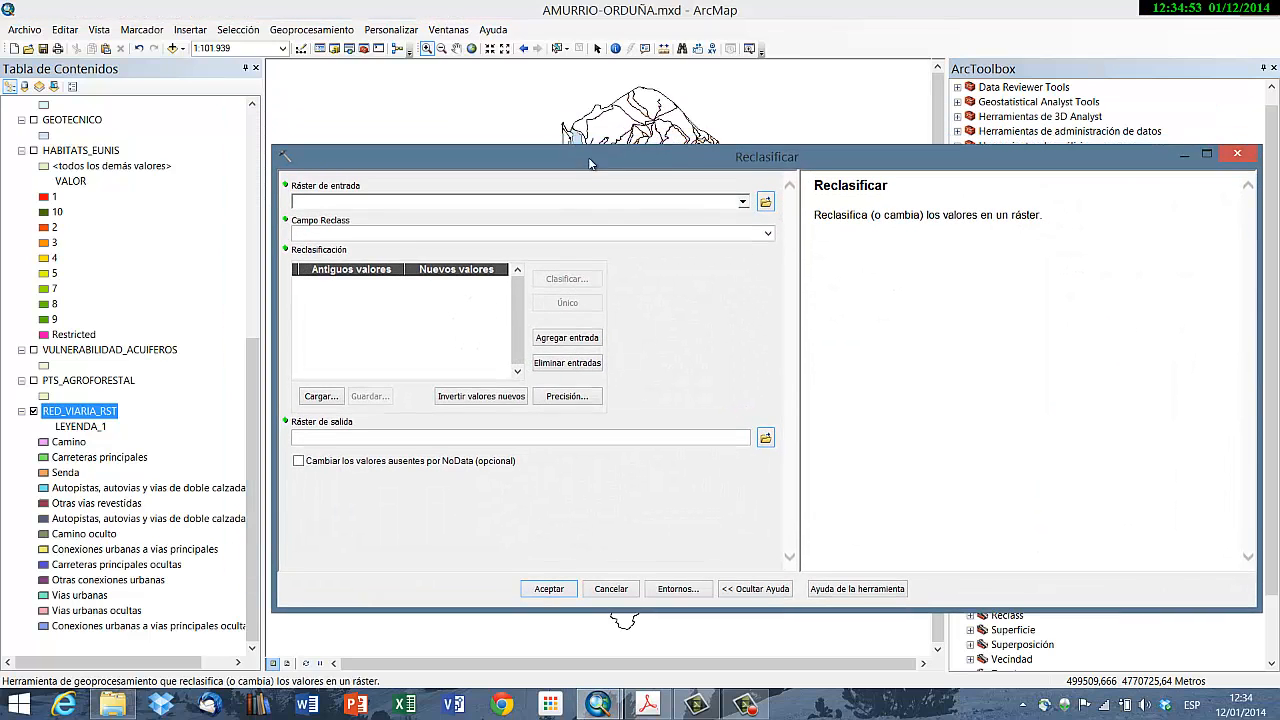
{"action": "left_click", "coordinate": [742, 205]}
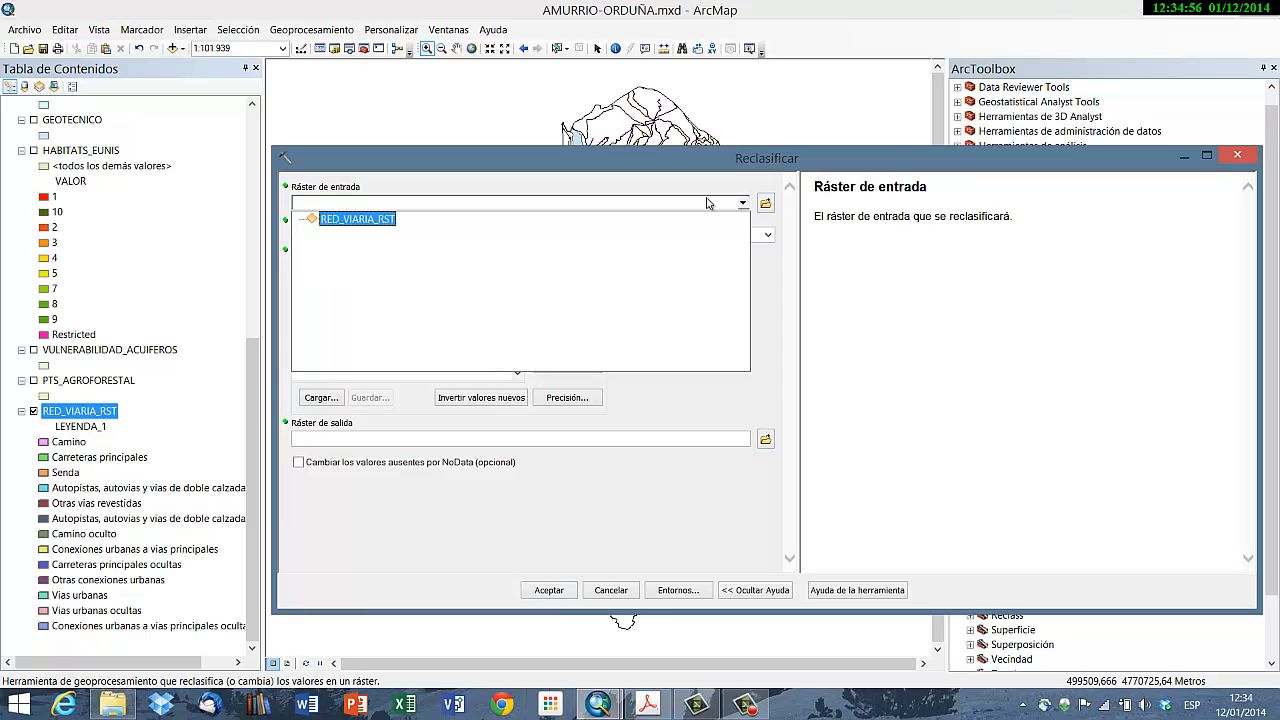
{"action": "left_click", "coordinate": [340, 219]}
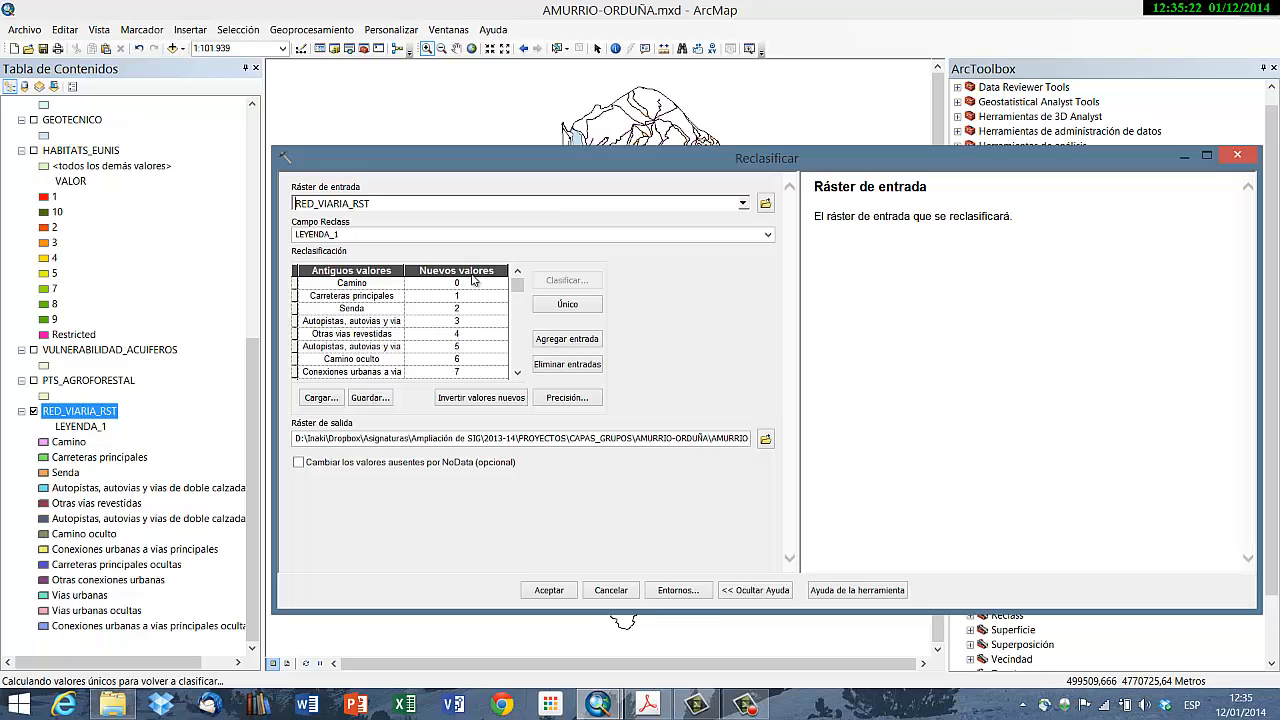
Step: Examine the old and new values in the reclassification table, from Camino down to the NoData row
{"action": "mouse_move", "coordinate": [513, 287]}
{"action": "left_mouse_down"}
{"action": "mouse_move", "coordinate": [517, 360]}
{"action": "mouse_move", "coordinate": [529, 284]}
{"action": "left_mouse_up"}
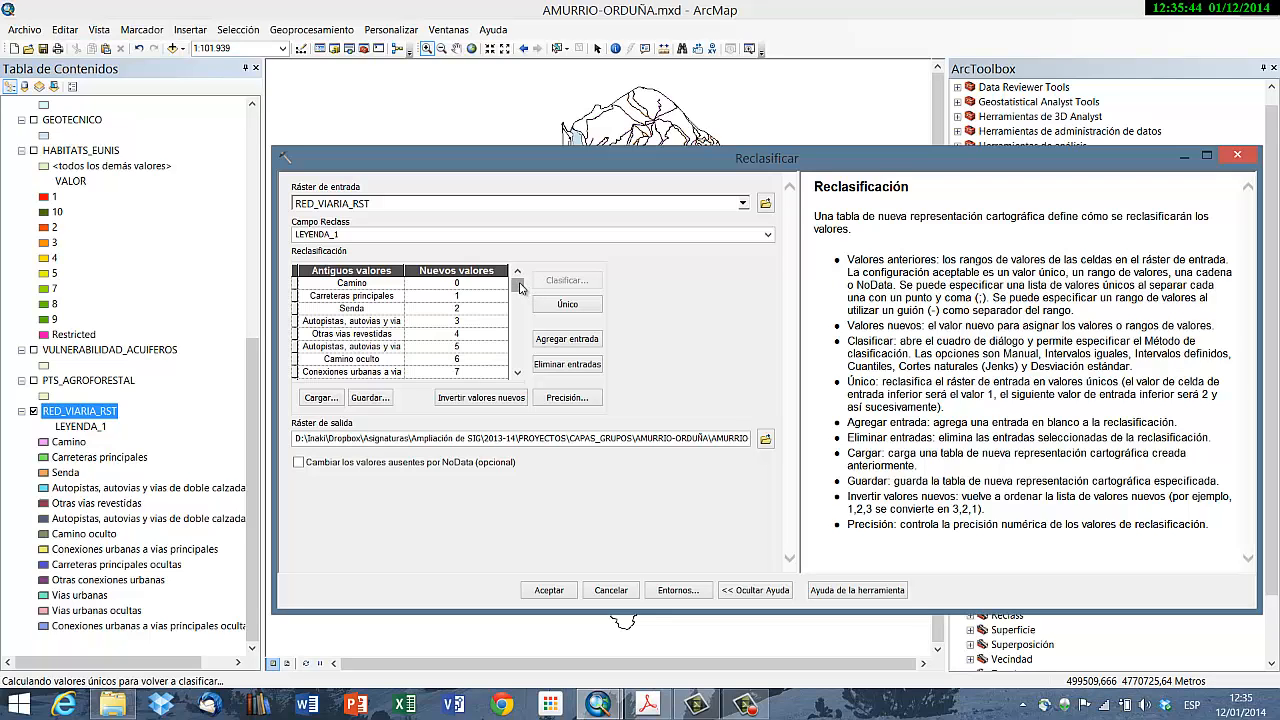
{"action": "left_click_drag", "start_coordinate": [519, 288], "coordinate": [521, 370]}
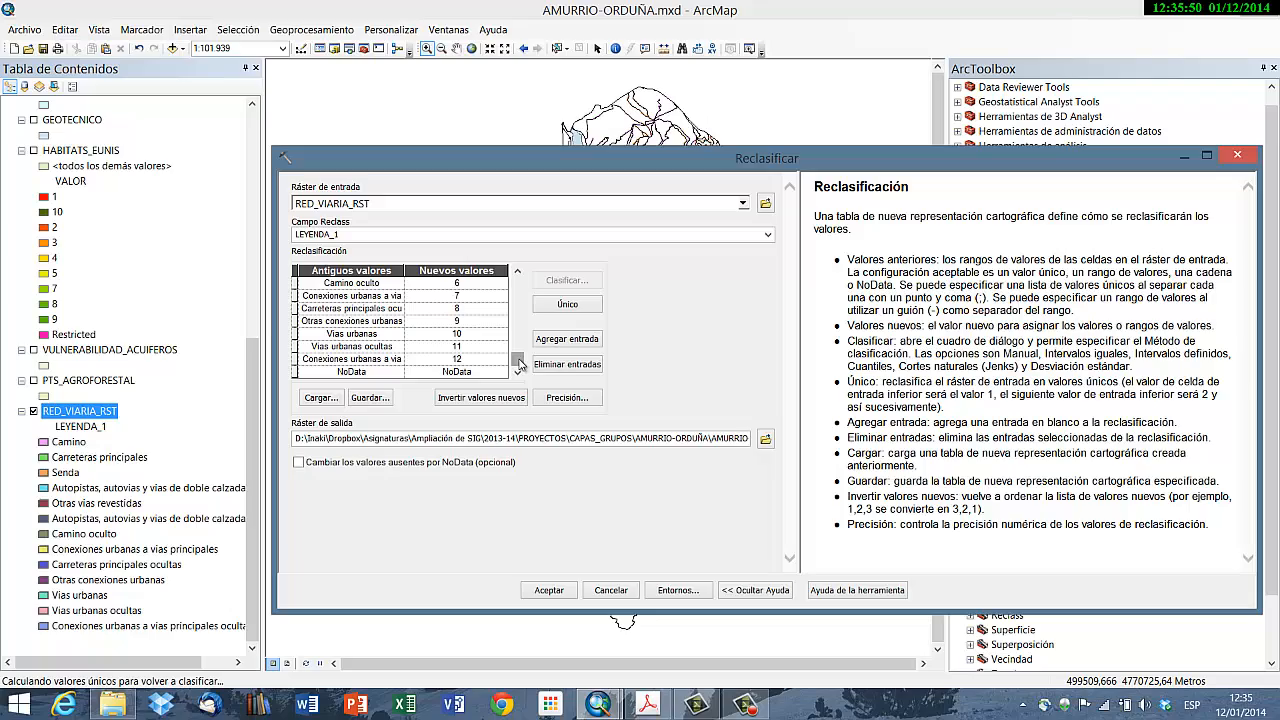
{"action": "left_click_drag", "start_coordinate": [516, 162], "coordinate": [443, 152]}
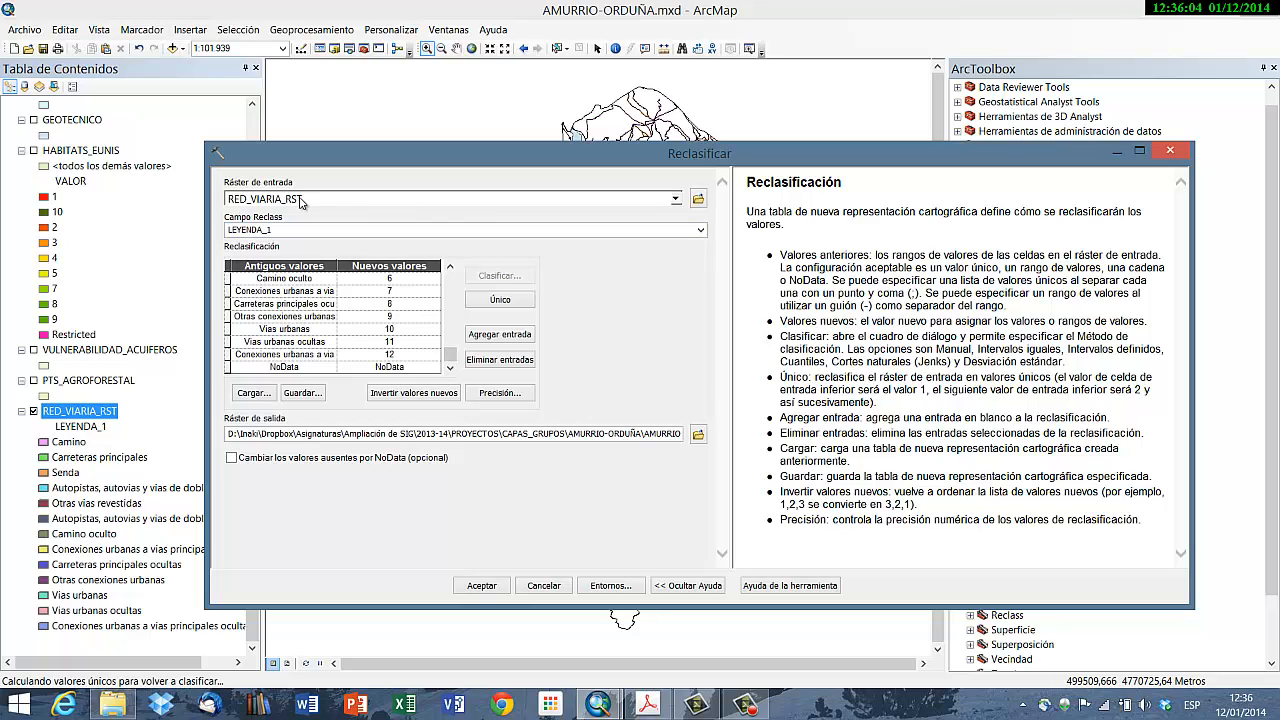
{"action": "left_click_drag", "start_coordinate": [368, 151], "coordinate": [304, 105]}
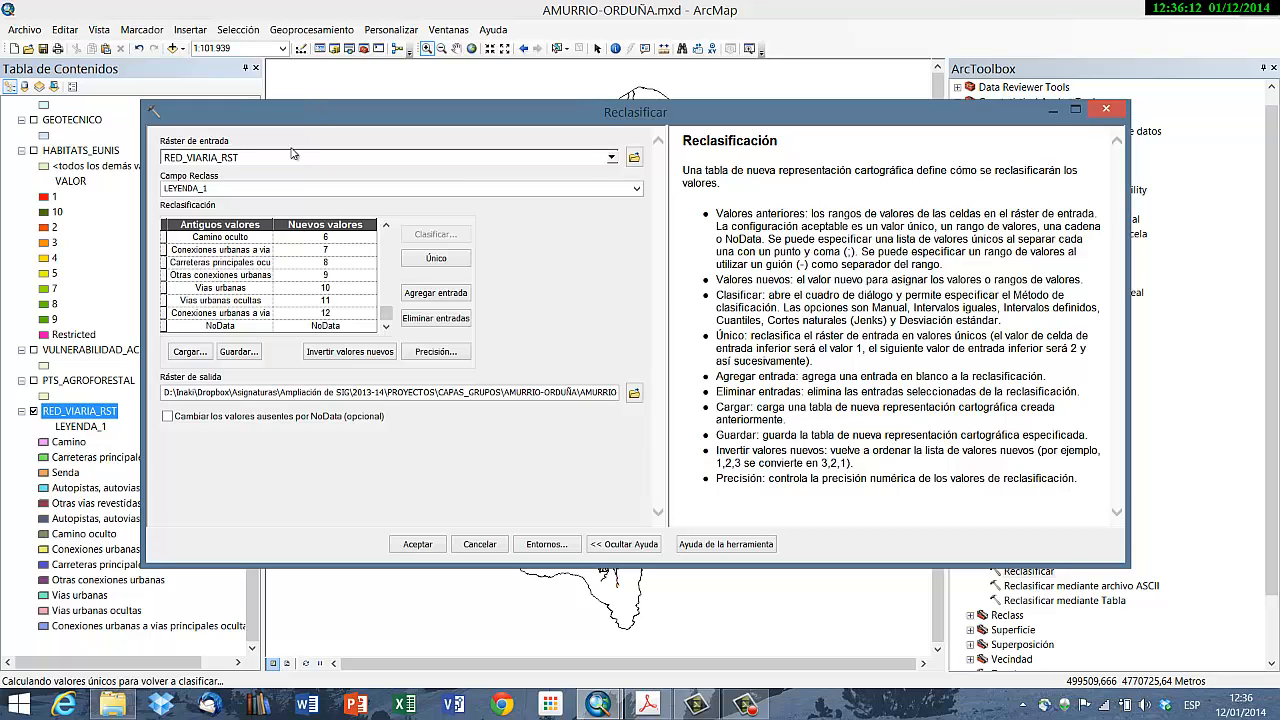
{"action": "left_click", "coordinate": [205, 333]}
{"action": "left_click", "coordinate": [208, 330]}
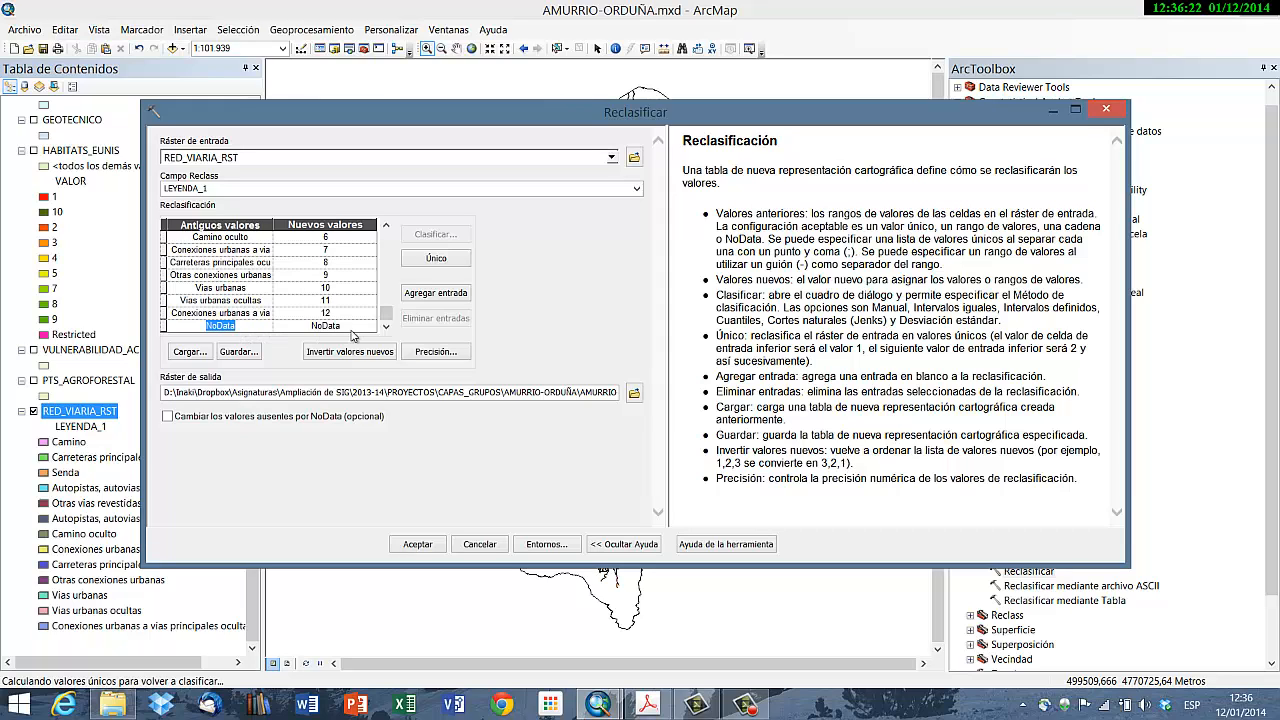
{"action": "left_click", "coordinate": [355, 328]}
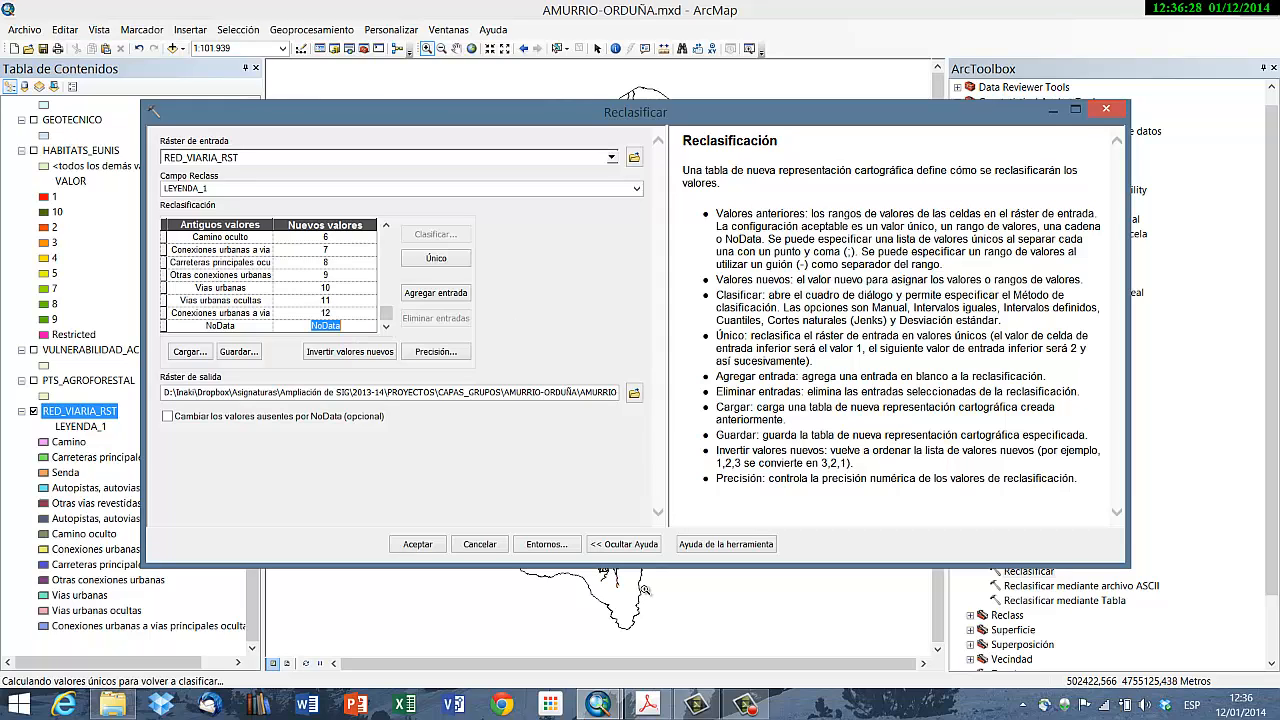
{"action": "left_click_drag", "start_coordinate": [621, 115], "coordinate": [676, 141]}
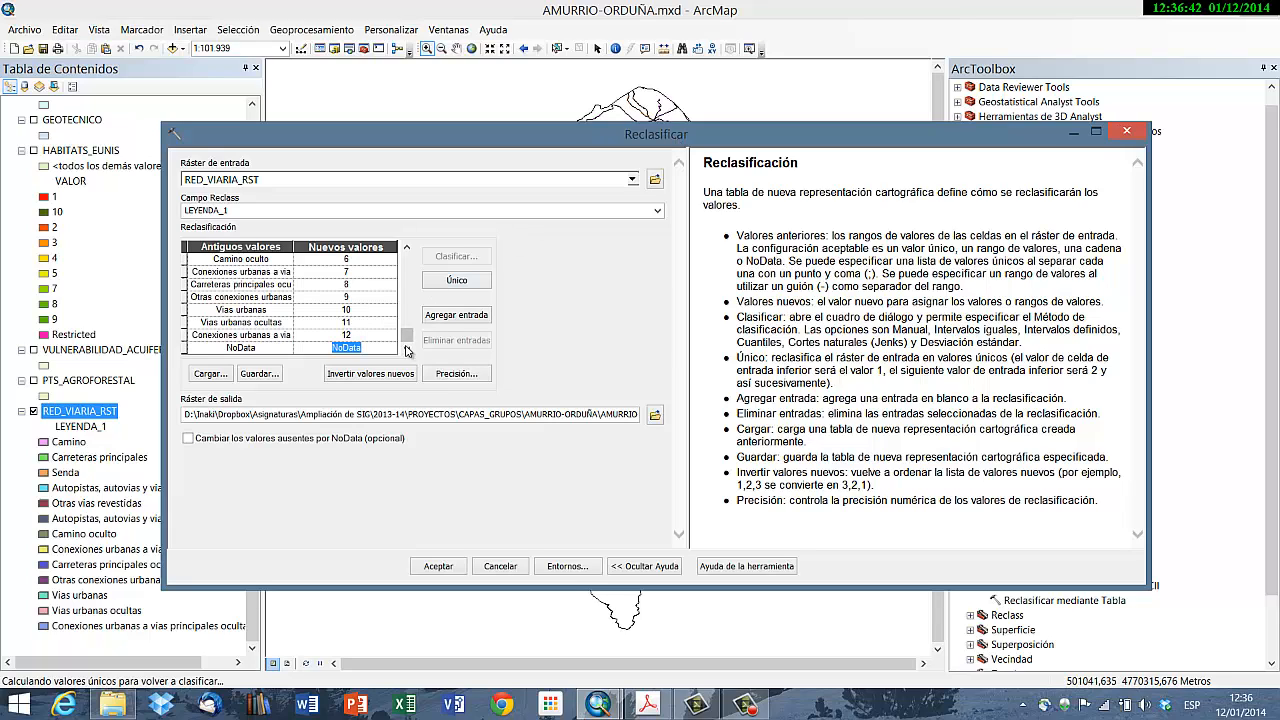
{"action": "left_click_drag", "start_coordinate": [406, 335], "coordinate": [407, 258]}
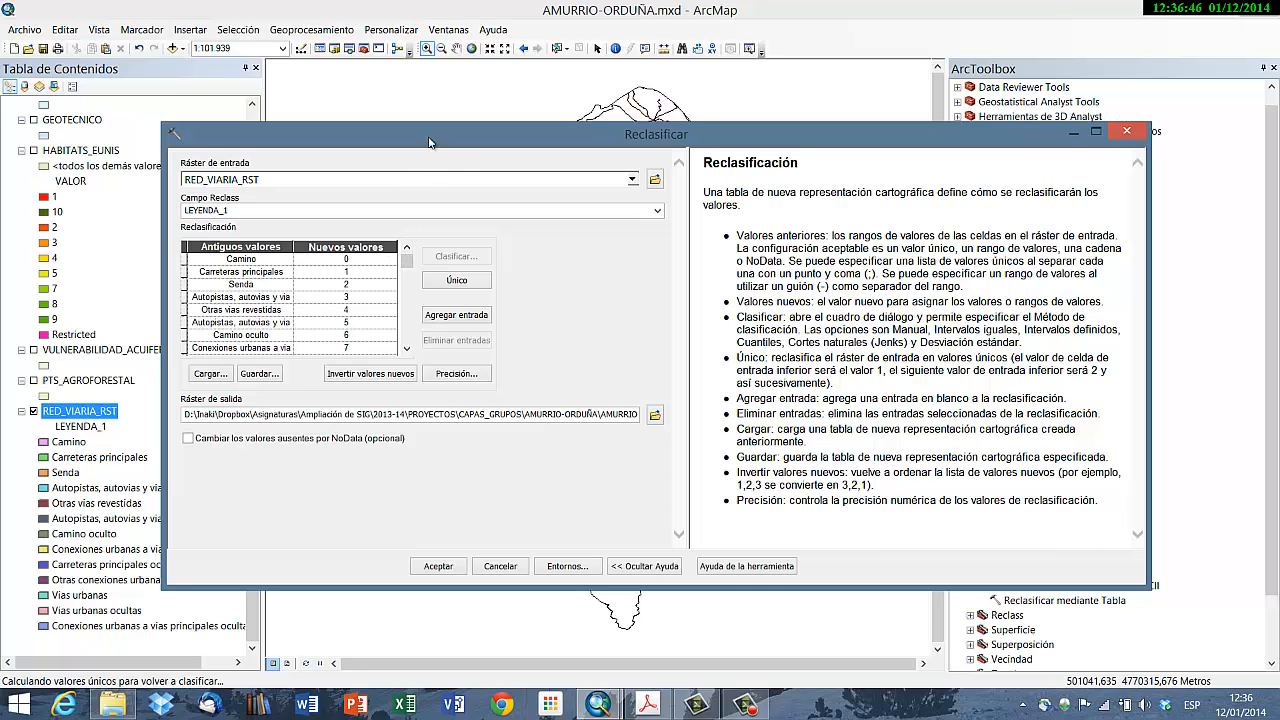
{"action": "left_click_drag", "start_coordinate": [428, 141], "coordinate": [522, 182]}
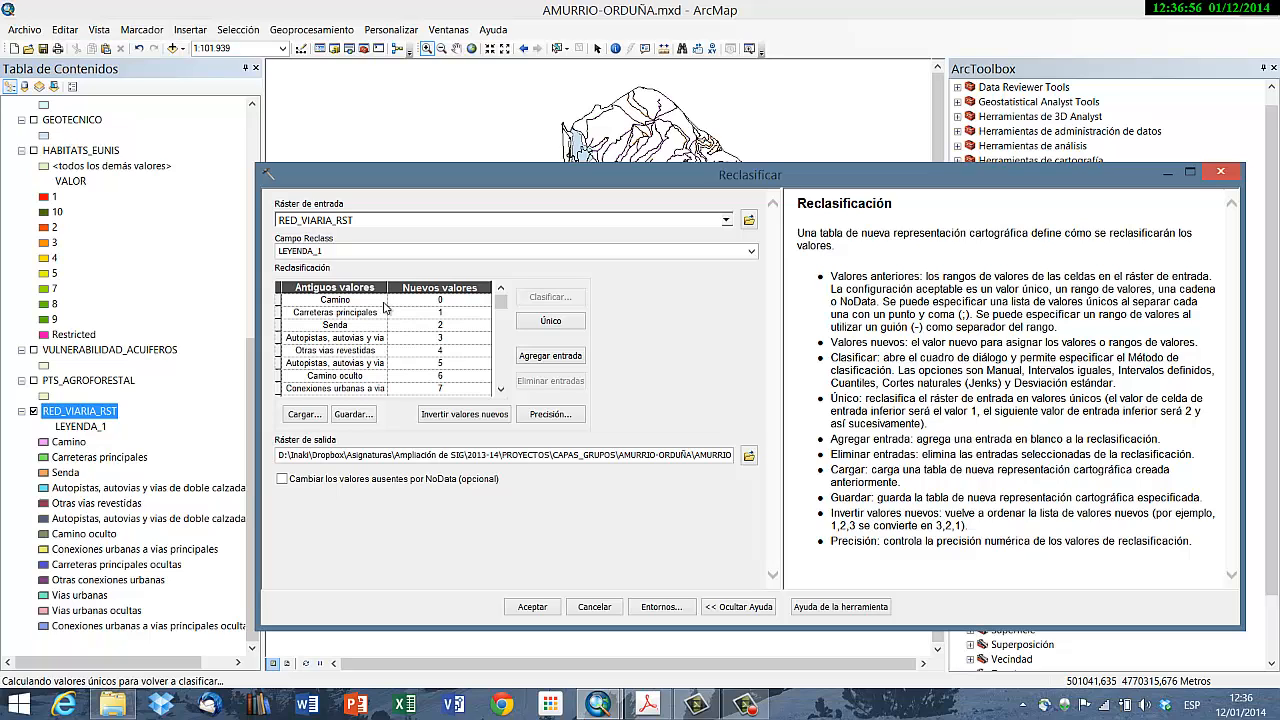
Step: Set the new values to 20 for Camino, 40 for Senda, 50 for the first Autopistas row and 10 for Otras vias revestidas
{"action": "left_click", "coordinate": [455, 303]}
{"action": "type", "text": "20"}
{"action": "left_click", "coordinate": [452, 316]}
{"action": "left_click", "coordinate": [455, 326]}
{"action": "type", "text": "40"}
{"action": "left_click", "coordinate": [462, 342]}
{"action": "type", "text": "50"}
{"action": "left_click", "coordinate": [453, 352]}
{"action": "type", "text": "10"}
Step: Check the full names of the two Autopistas classes and set the second one's new value to 40
{"action": "left_click", "coordinate": [453, 366]}
{"action": "left_click", "coordinate": [377, 340]}
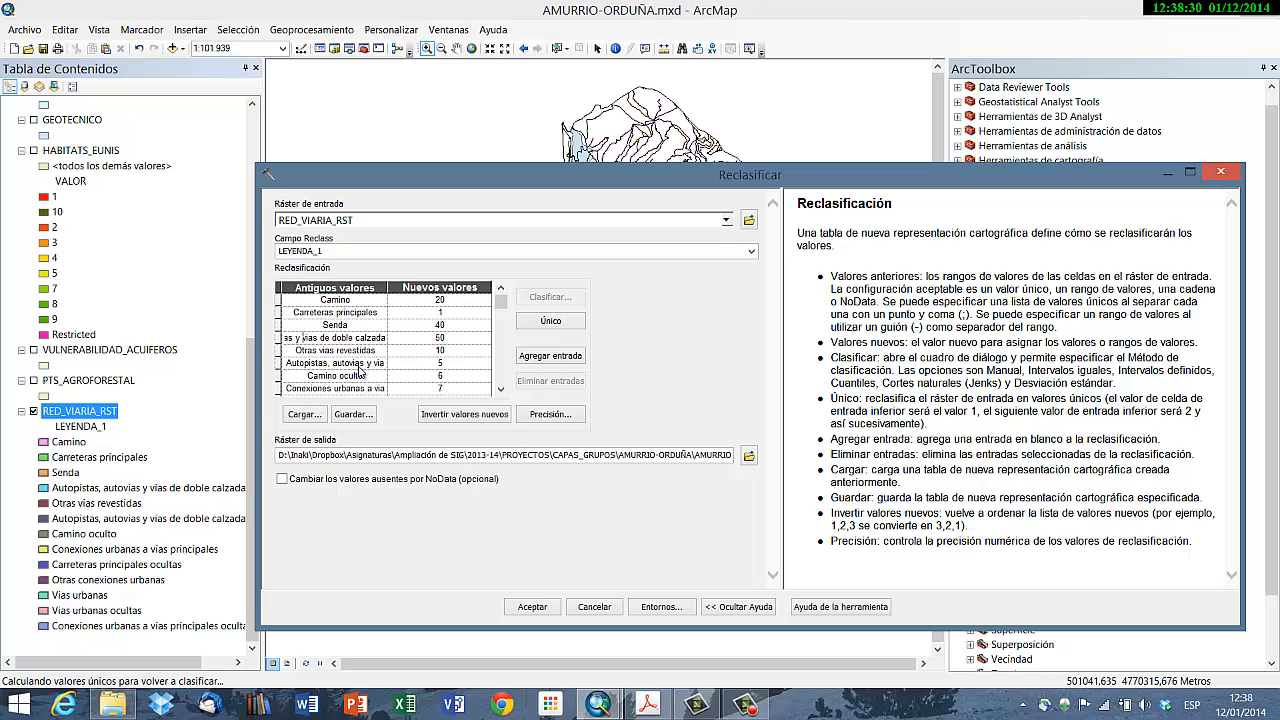
{"action": "left_click", "coordinate": [362, 363]}
{"action": "left_click", "coordinate": [462, 366]}
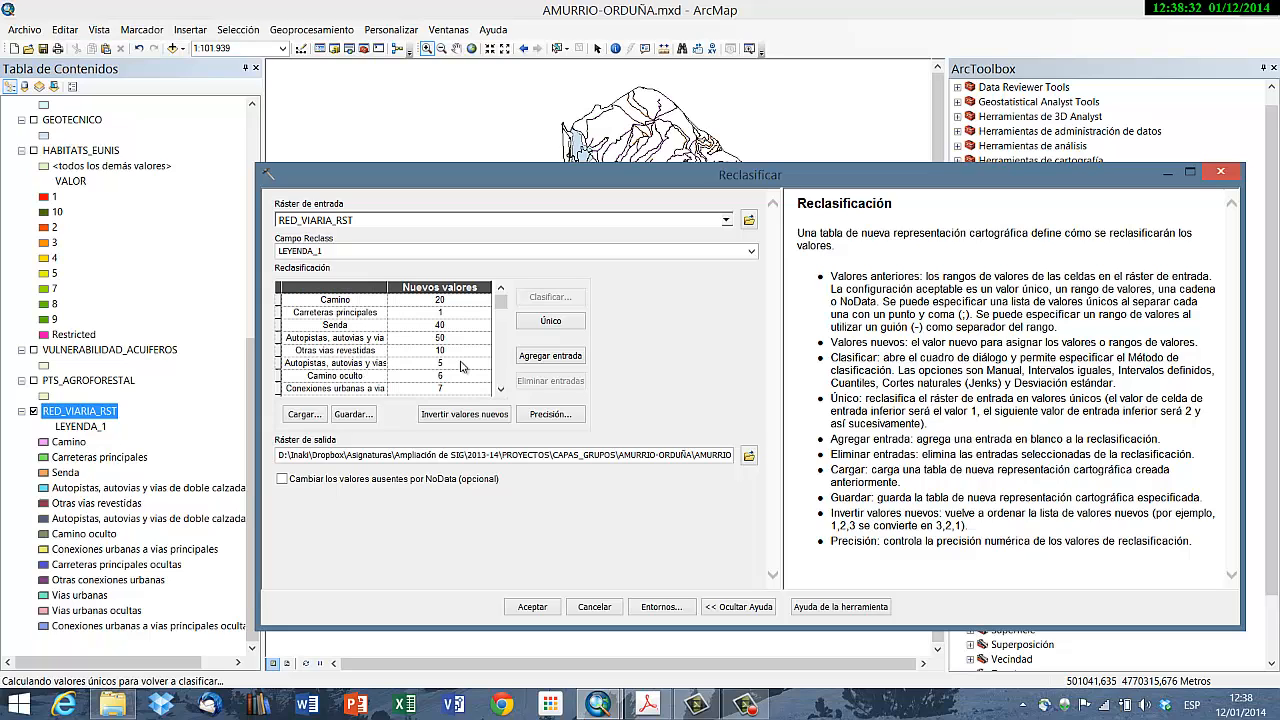
{"action": "type", "text": "40"}
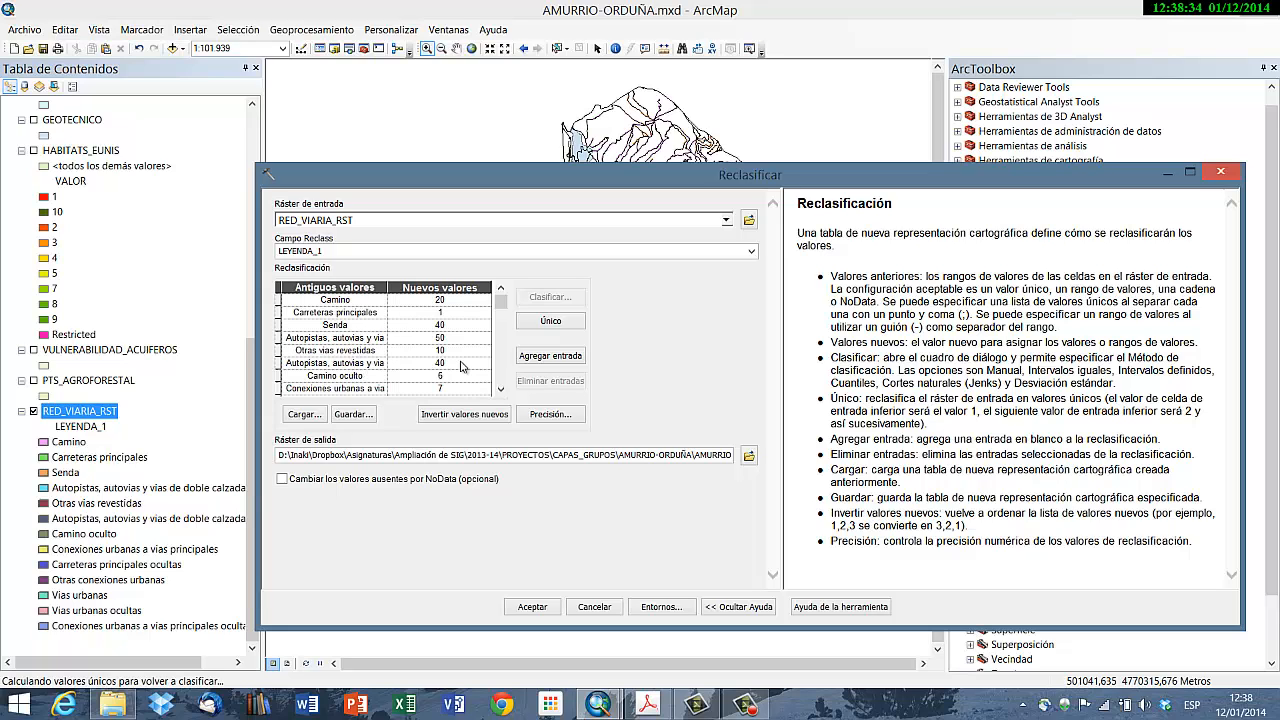
Step: Set the new value of Conexiones urbanas a vias principales to 2 in the reclassification table
{"action": "left_click", "coordinate": [457, 378]}
{"action": "left_click", "coordinate": [501, 389]}
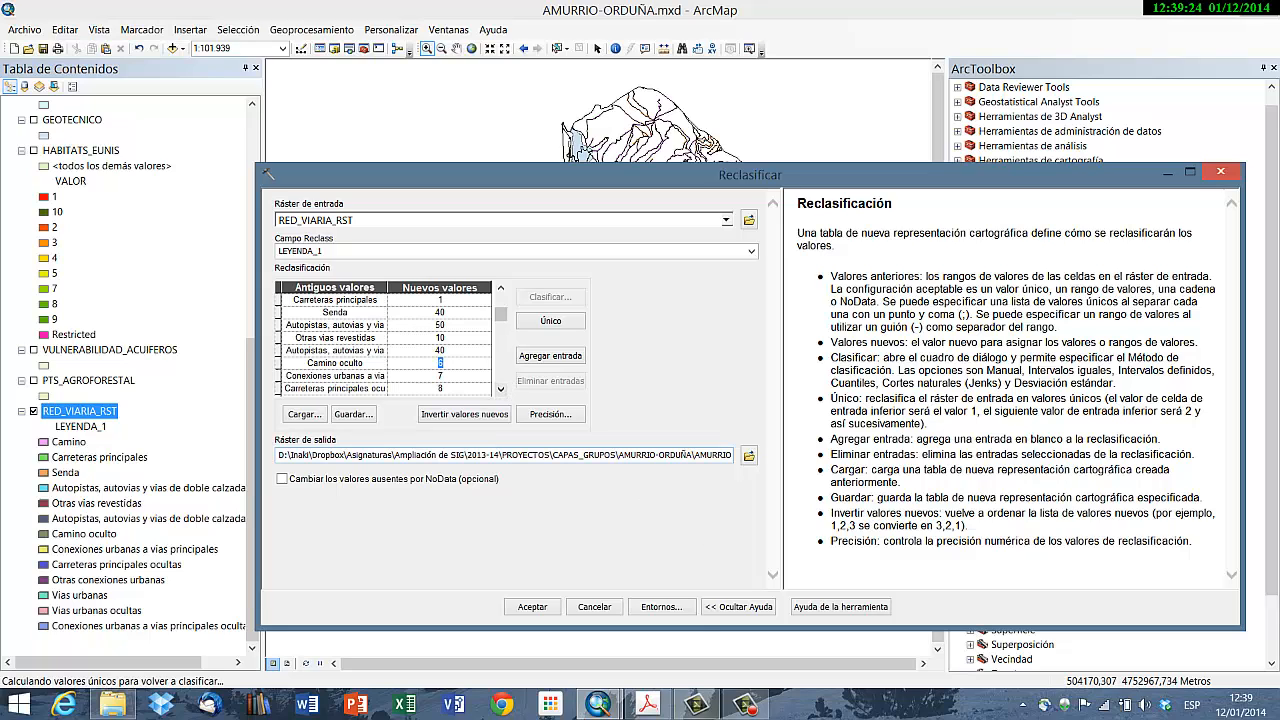
{"action": "left_click", "coordinate": [745, 705]}
{"action": "left_click", "coordinate": [1212, 638]}
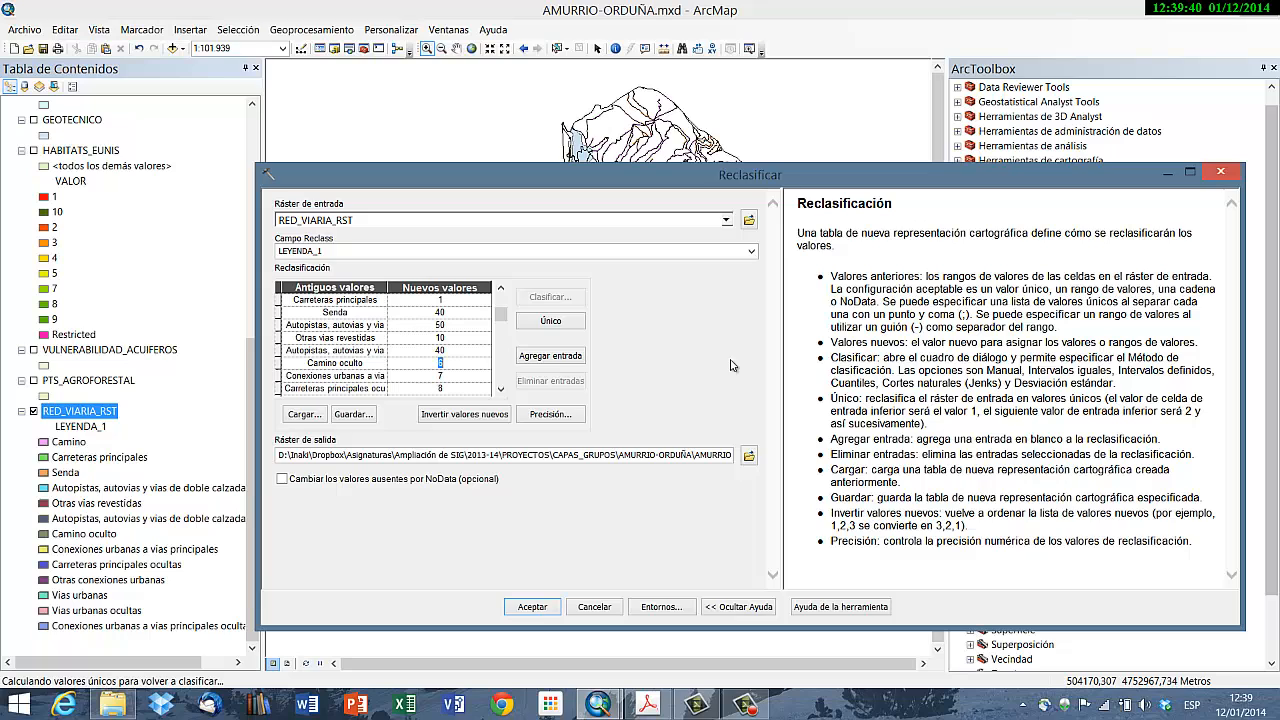
{"action": "left_click", "coordinate": [369, 377]}
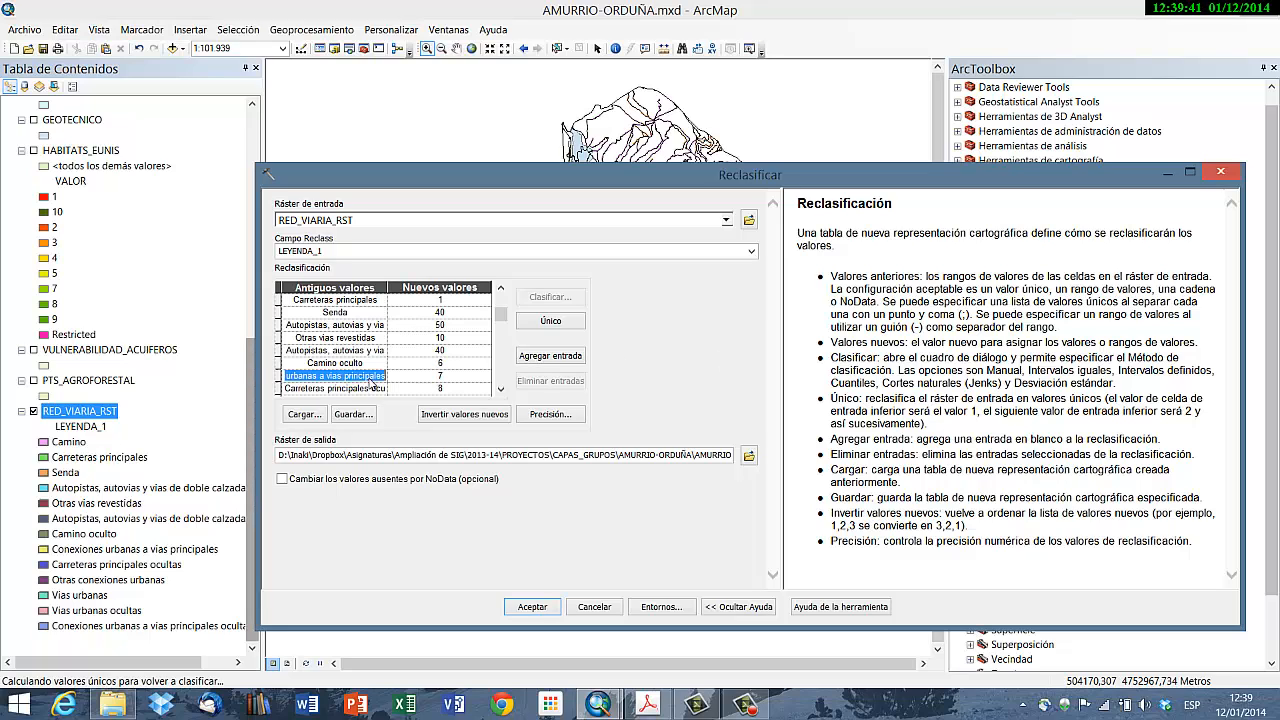
{"action": "left_click", "coordinate": [501, 389]}
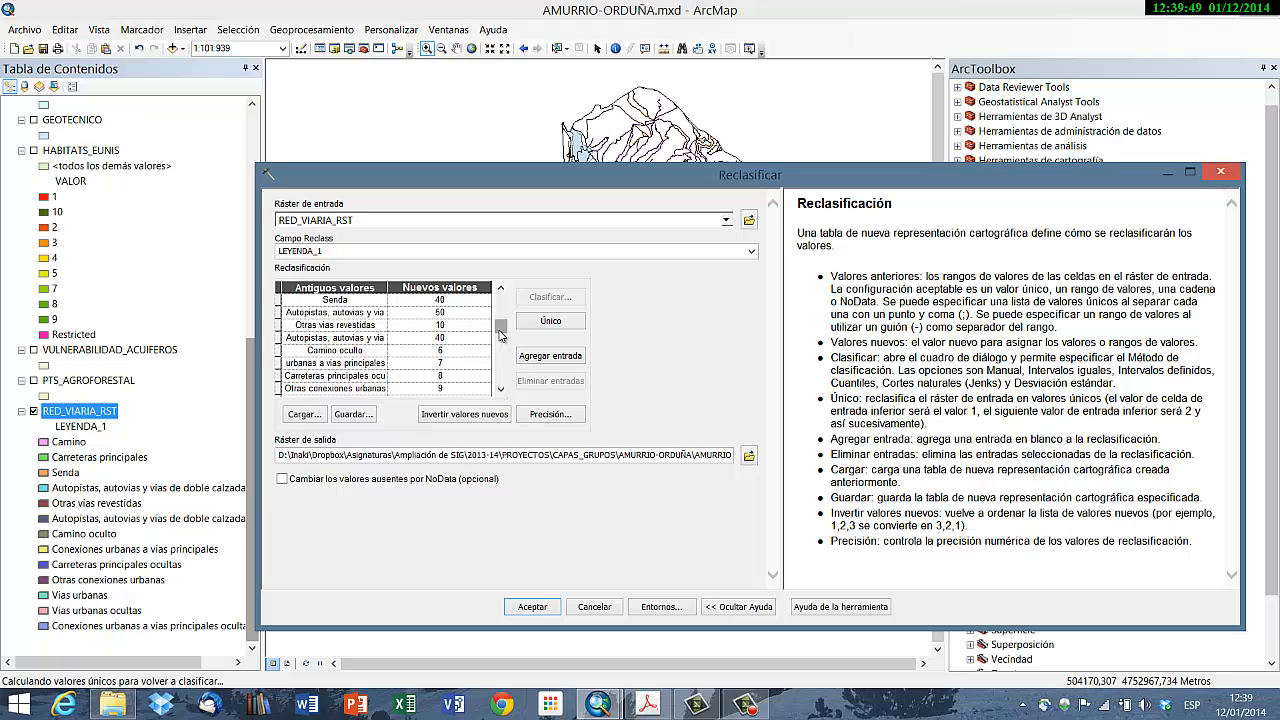
{"action": "mouse_move", "coordinate": [501, 335]}
{"action": "left_mouse_down"}
{"action": "mouse_move", "coordinate": [510, 303]}
{"action": "mouse_move", "coordinate": [505, 330]}
{"action": "left_mouse_up"}
{"action": "left_click", "coordinate": [503, 302]}
{"action": "left_click_drag", "start_coordinate": [505, 302], "coordinate": [496, 326]}
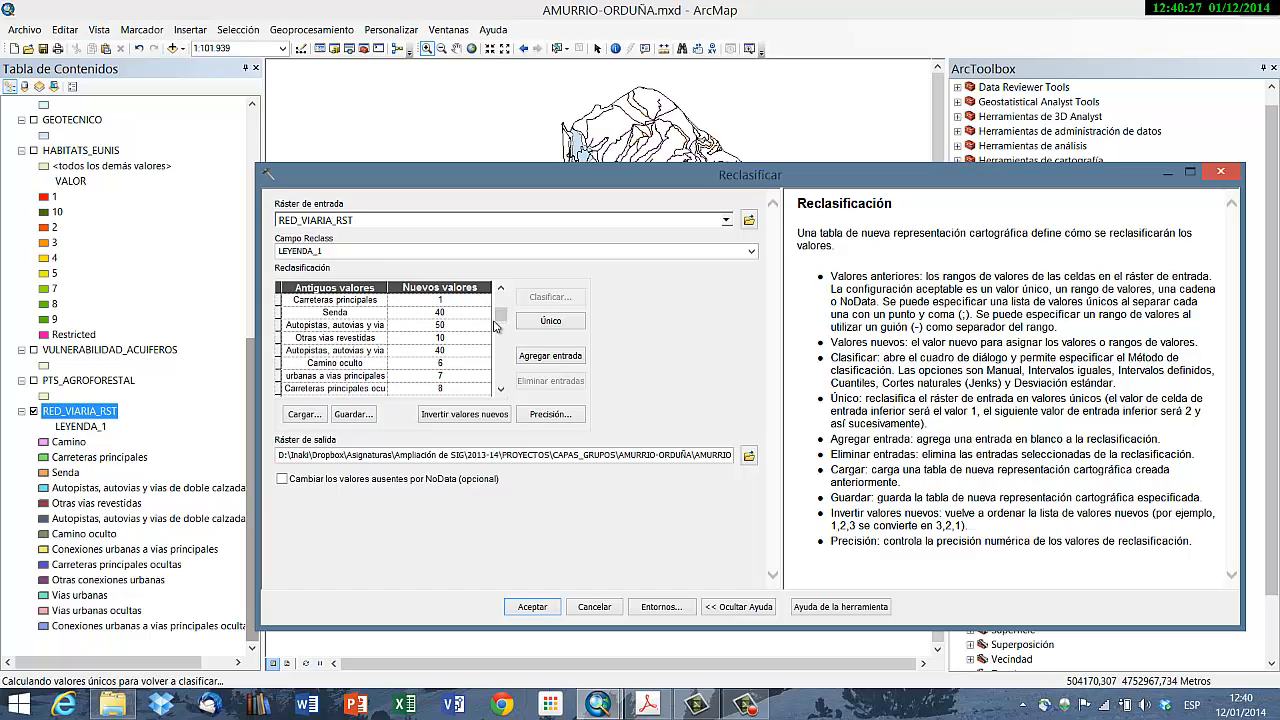
{"action": "left_click", "coordinate": [452, 382]}
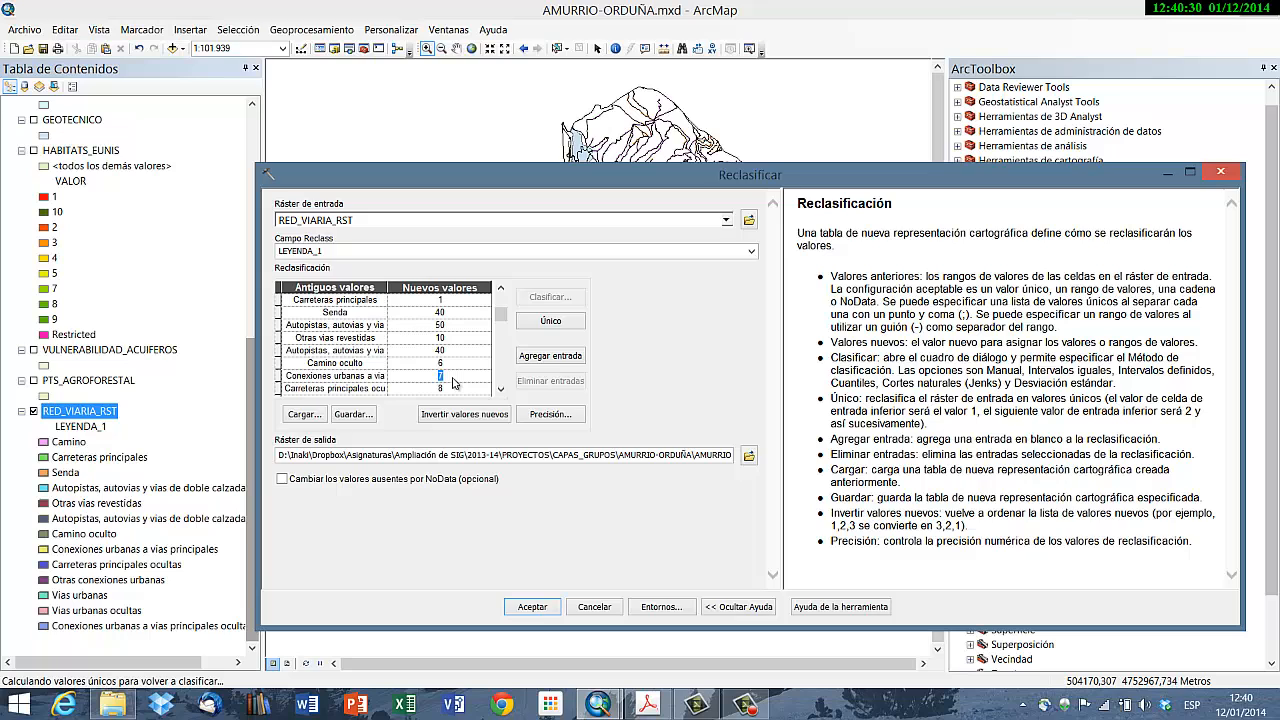
{"action": "type", "text": "2"}
Step: Set the new values of Carreteras principales ocultas to 1 and Otras conexiones urbanas to 2
{"action": "left_click", "coordinate": [502, 390]}
{"action": "left_click", "coordinate": [502, 390]}
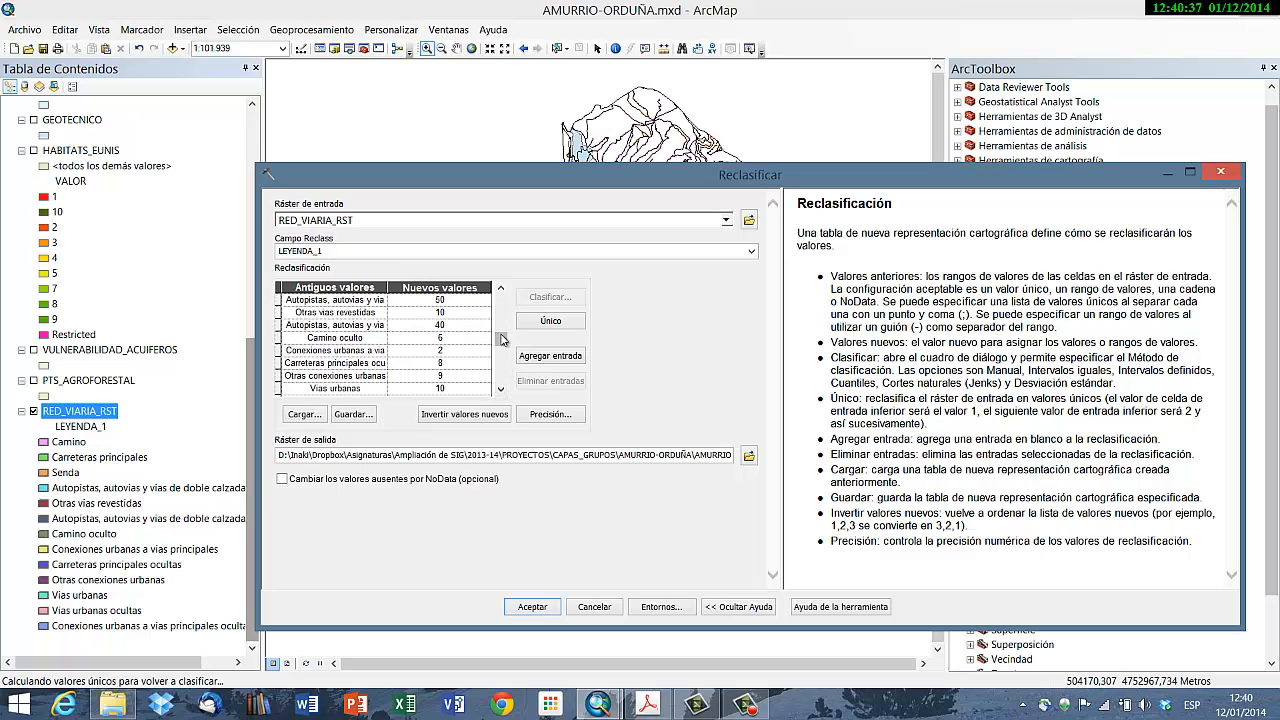
{"action": "left_click", "coordinate": [328, 364]}
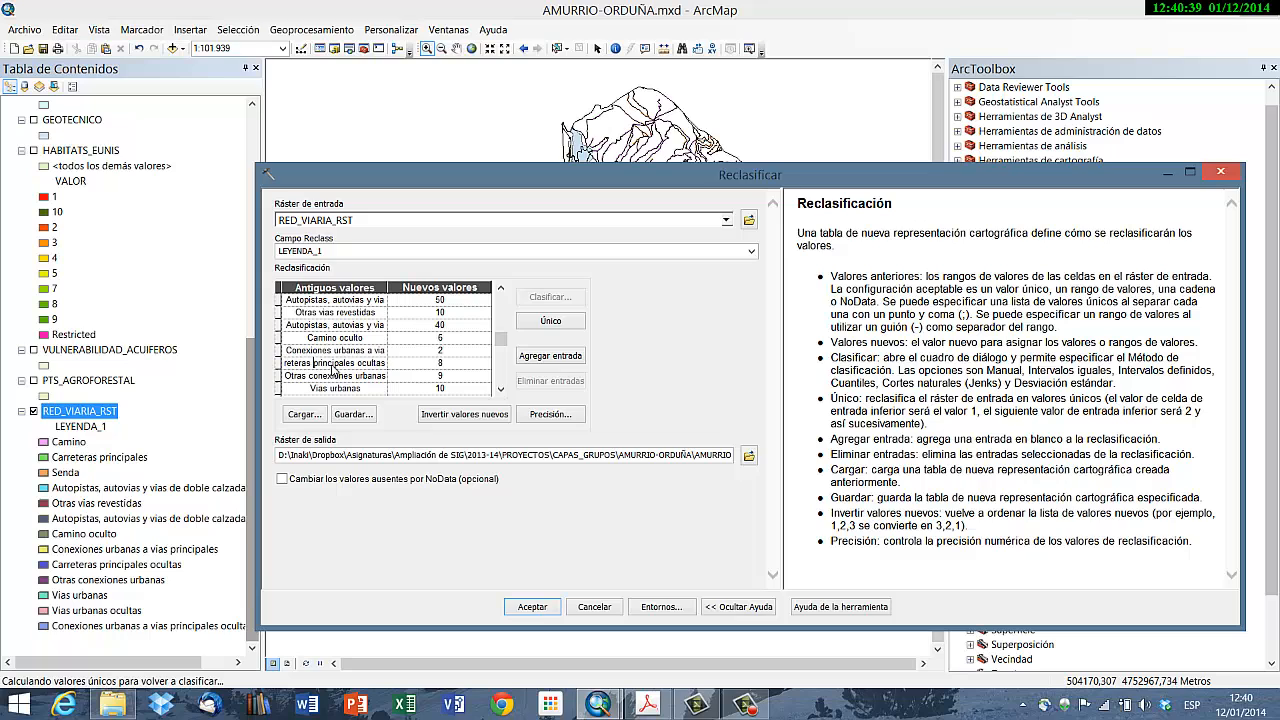
{"action": "left_click", "coordinate": [459, 366]}
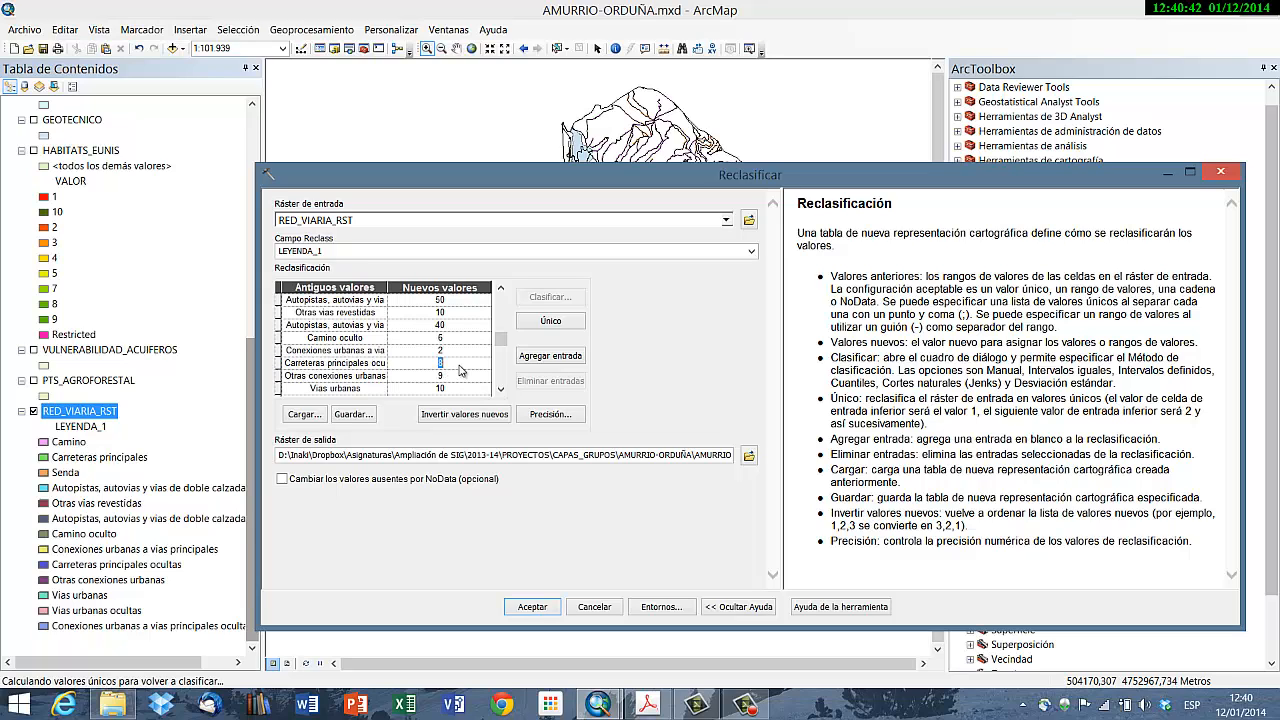
{"action": "type", "text": "1"}
{"action": "left_click_drag", "start_coordinate": [347, 385], "coordinate": [417, 387]}
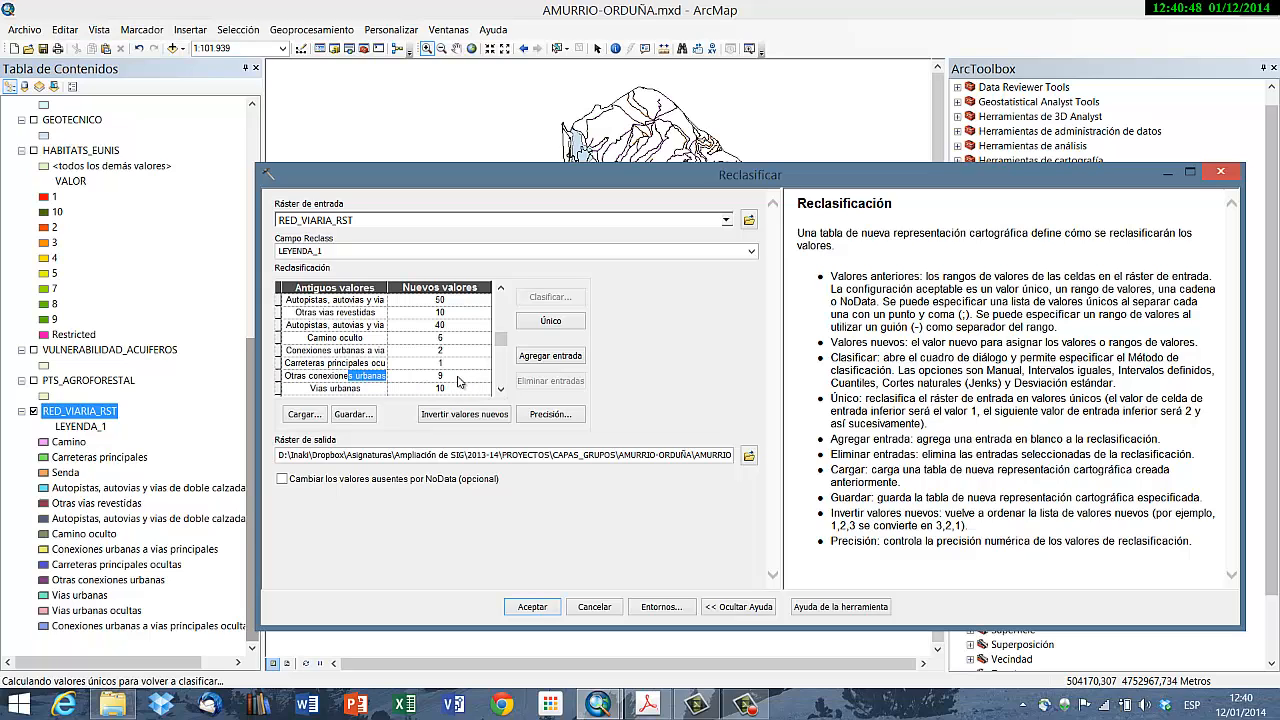
{"action": "left_click", "coordinate": [457, 377]}
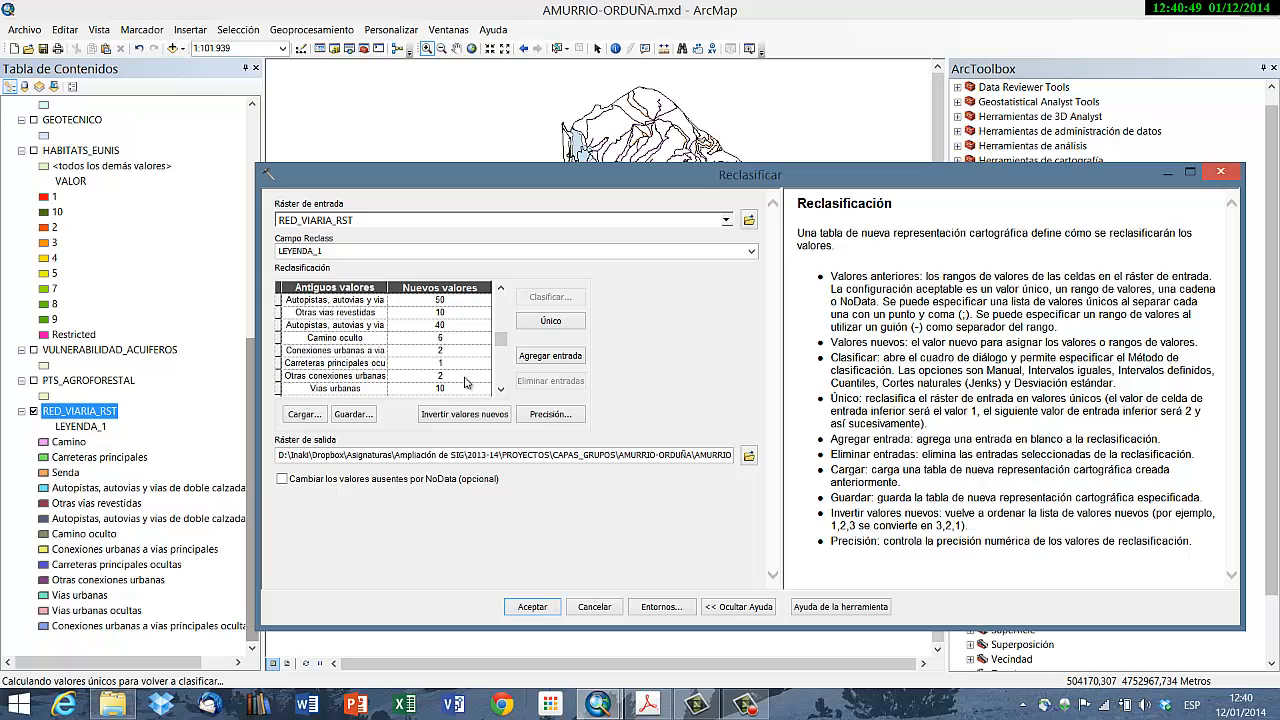
Step: Set the new values of Vias urbanas, Vias urbanas ocultas and the last Conexiones urbanas class to 2 in the reclassification table
{"action": "left_click", "coordinate": [501, 390]}
{"action": "left_click", "coordinate": [501, 390]}
{"action": "left_click", "coordinate": [501, 390]}
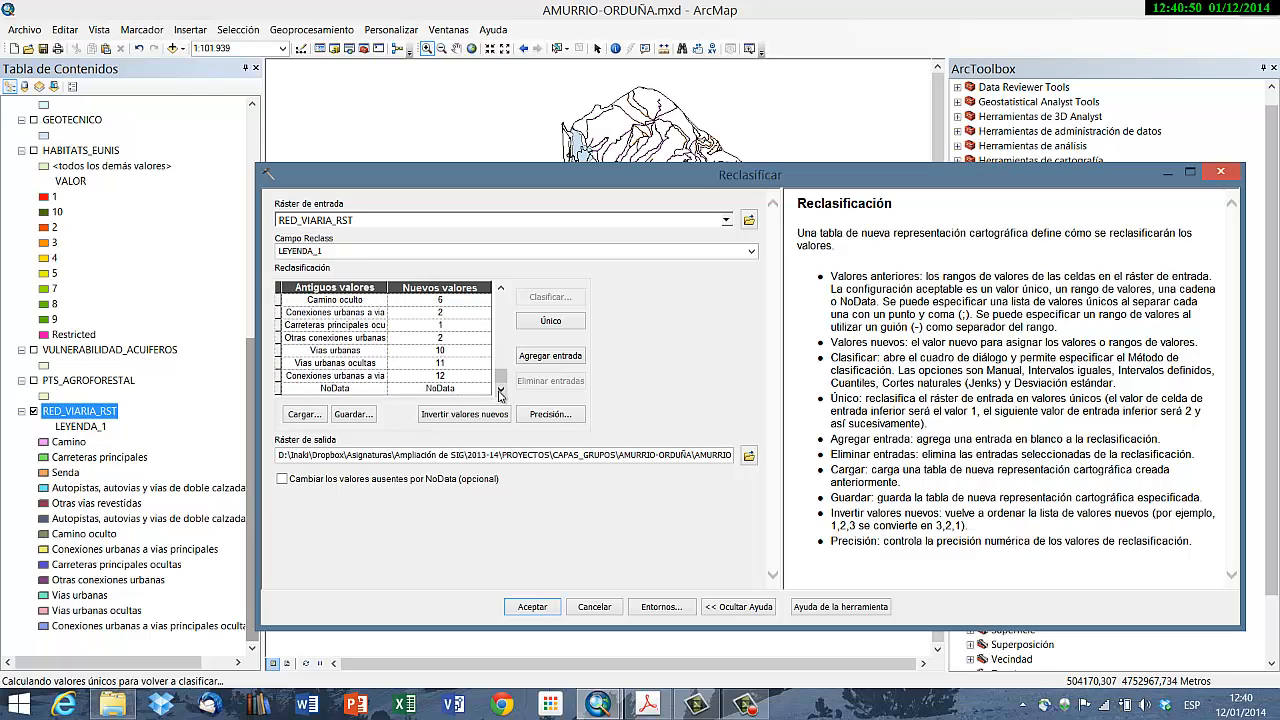
{"action": "left_click", "coordinate": [457, 351]}
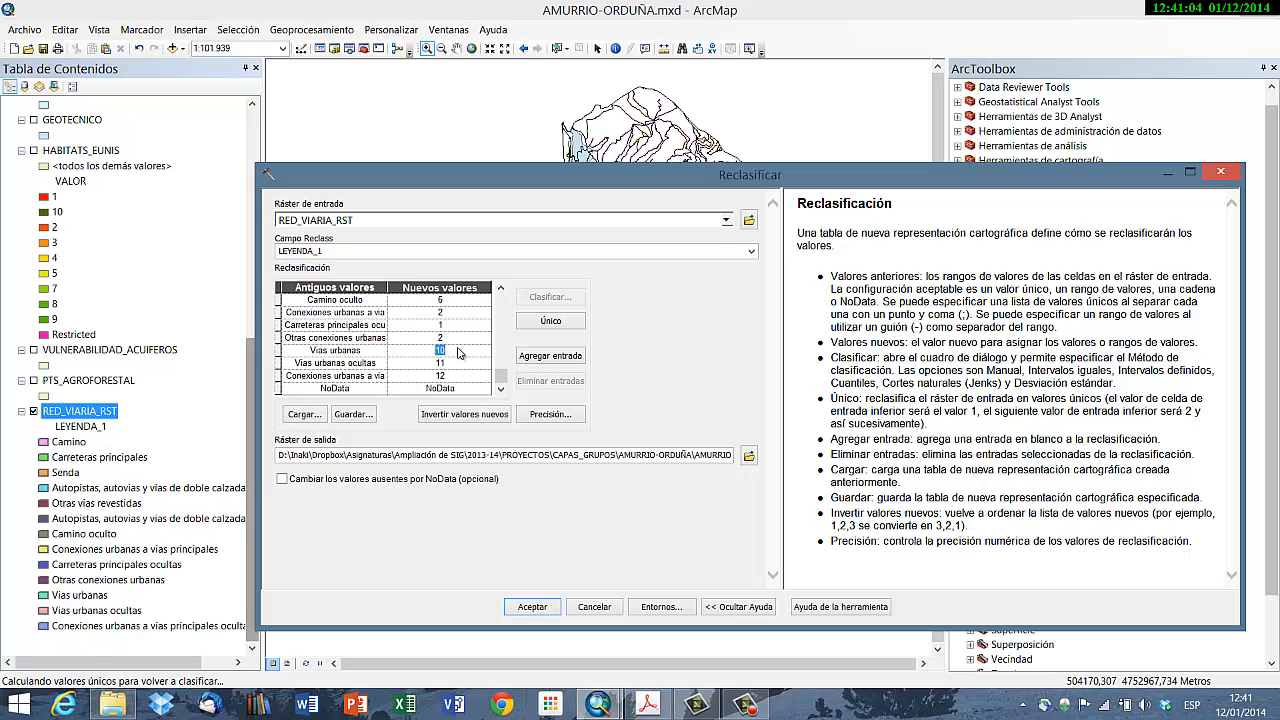
{"action": "type", "text": "2"}
{"action": "left_click", "coordinate": [458, 376]}
{"action": "type", "text": "2"}
Step: Set the new value of the NoData row to 100 in the reclassification table
{"action": "left_click", "coordinate": [469, 390]}
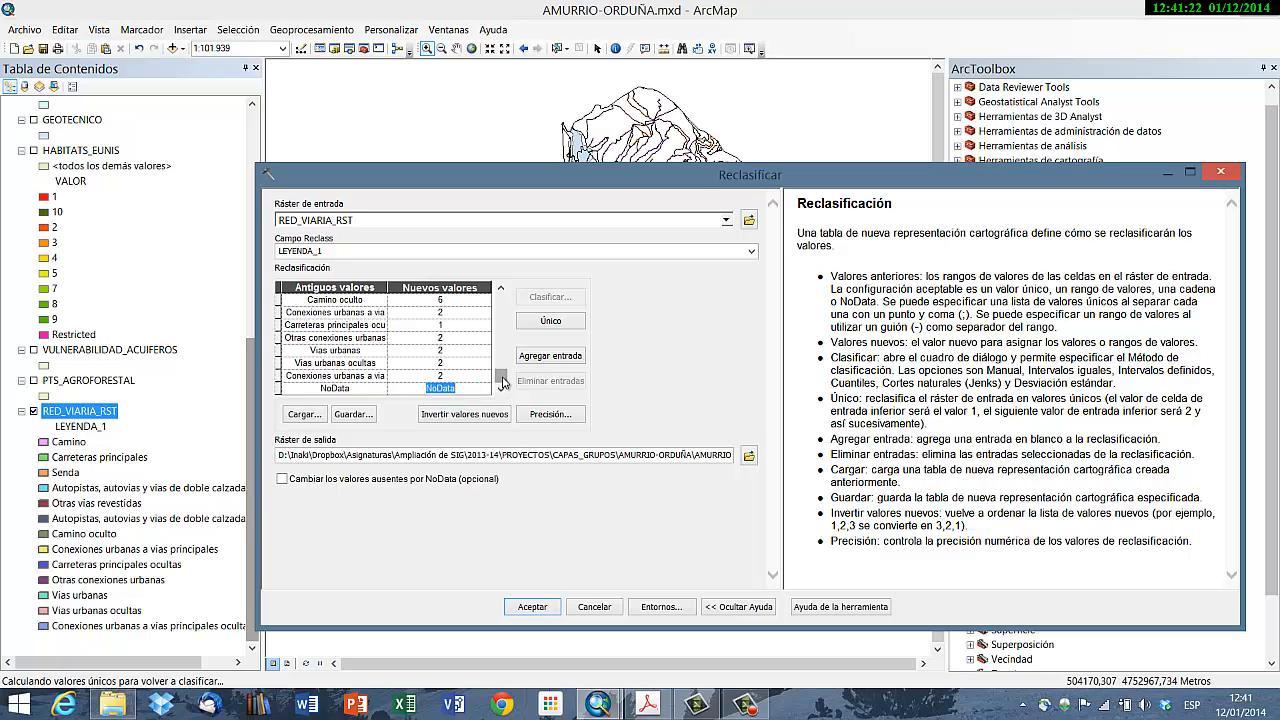
{"action": "left_click_drag", "start_coordinate": [501, 378], "coordinate": [517, 400]}
{"action": "type", "text": "100"}
Step: Name the output raster IMPEDANCIA in AMURRIO-ORDUÑA.gdb and run the reclassification
{"action": "left_click", "coordinate": [749, 457]}
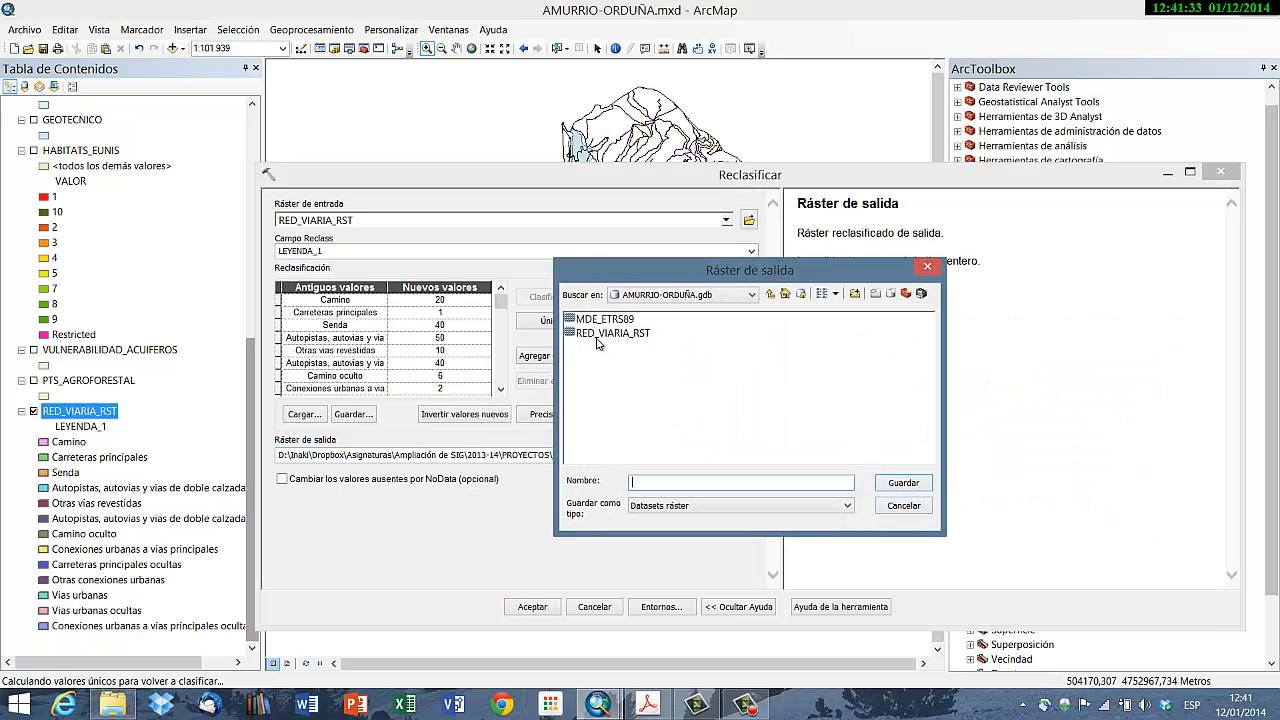
{"action": "left_click", "coordinate": [605, 333]}
{"action": "left_click", "coordinate": [727, 483]}
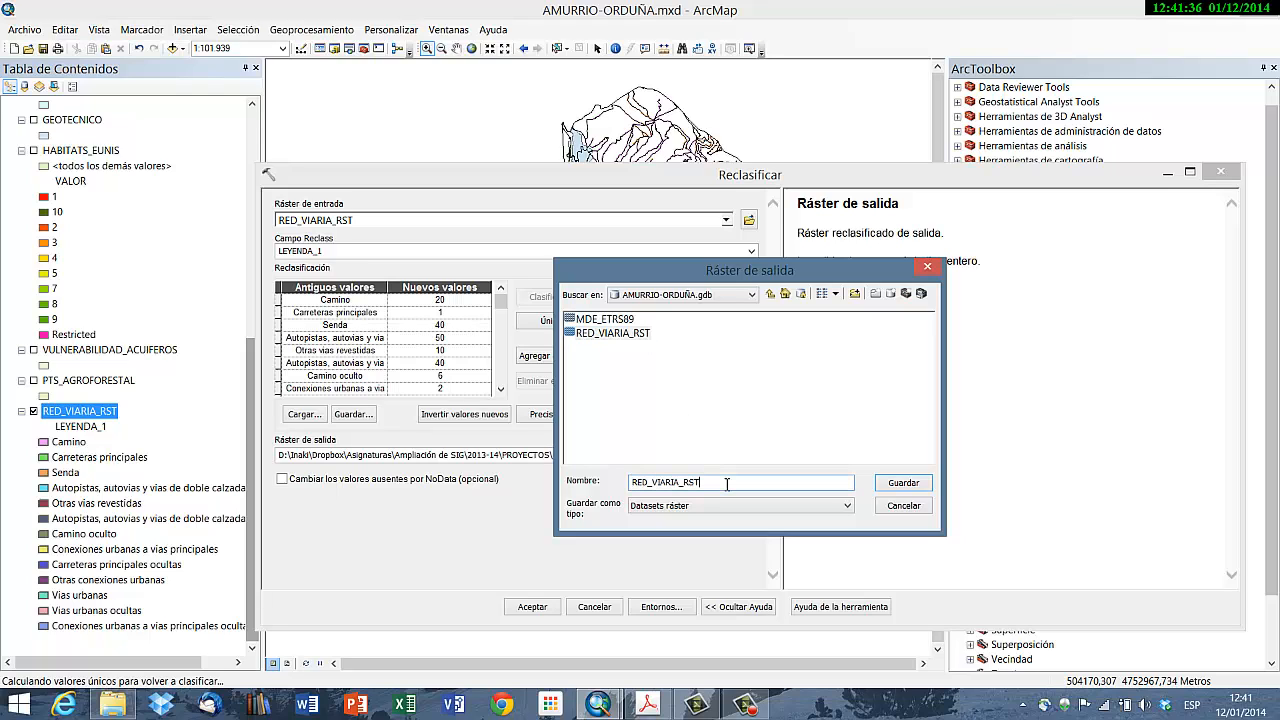
{"action": "key", "text": "BackSpace"}
{"action": "key", "text": "BackSpace"}
{"action": "key", "text": "BackSpace"}
{"action": "key", "text": "BackSpace"}
{"action": "key", "text": "BackSpace"}
{"action": "key", "text": "BackSpace"}
{"action": "key", "text": "BackSpace"}
{"action": "key", "text": "BackSpace"}
{"action": "key", "text": "BackSpace"}
{"action": "key", "text": "BackSpace"}
{"action": "key", "text": "BackSpace"}
{"action": "key", "text": "BackSpace"}
{"action": "type", "text": "IMPEDANCIA"}
{"action": "key", "text": "Return"}
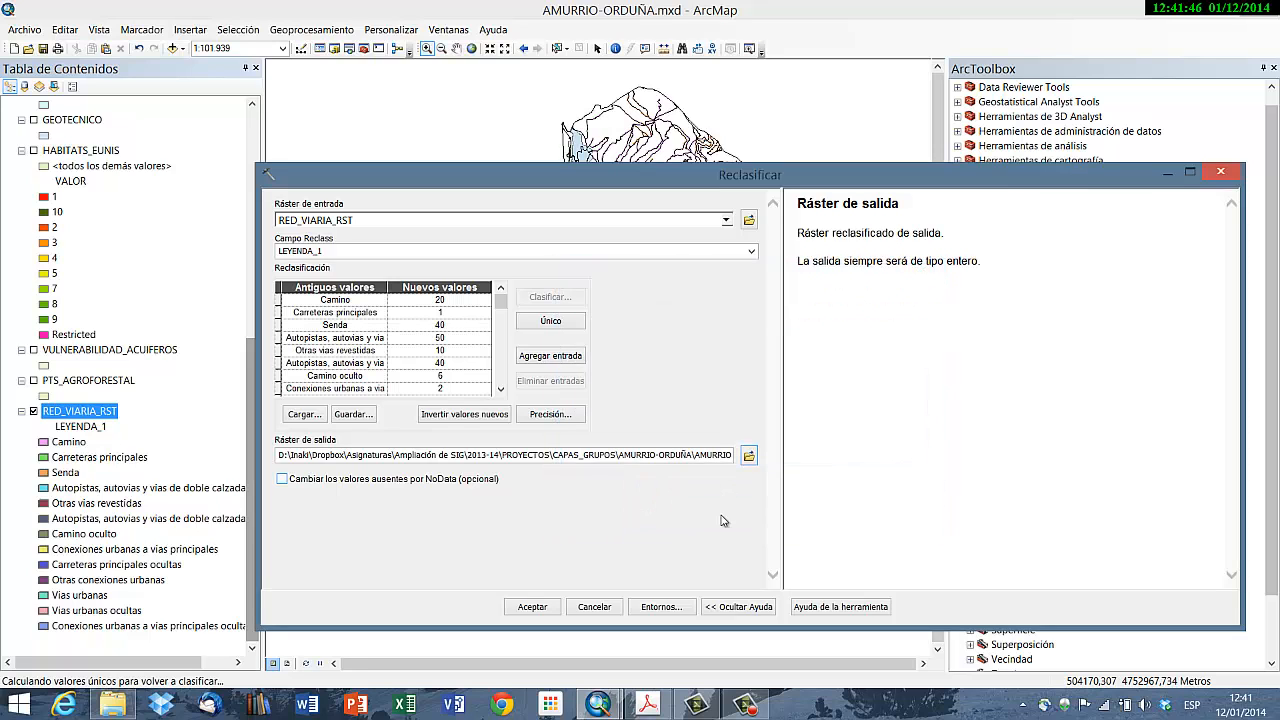
{"action": "left_click", "coordinate": [533, 607]}
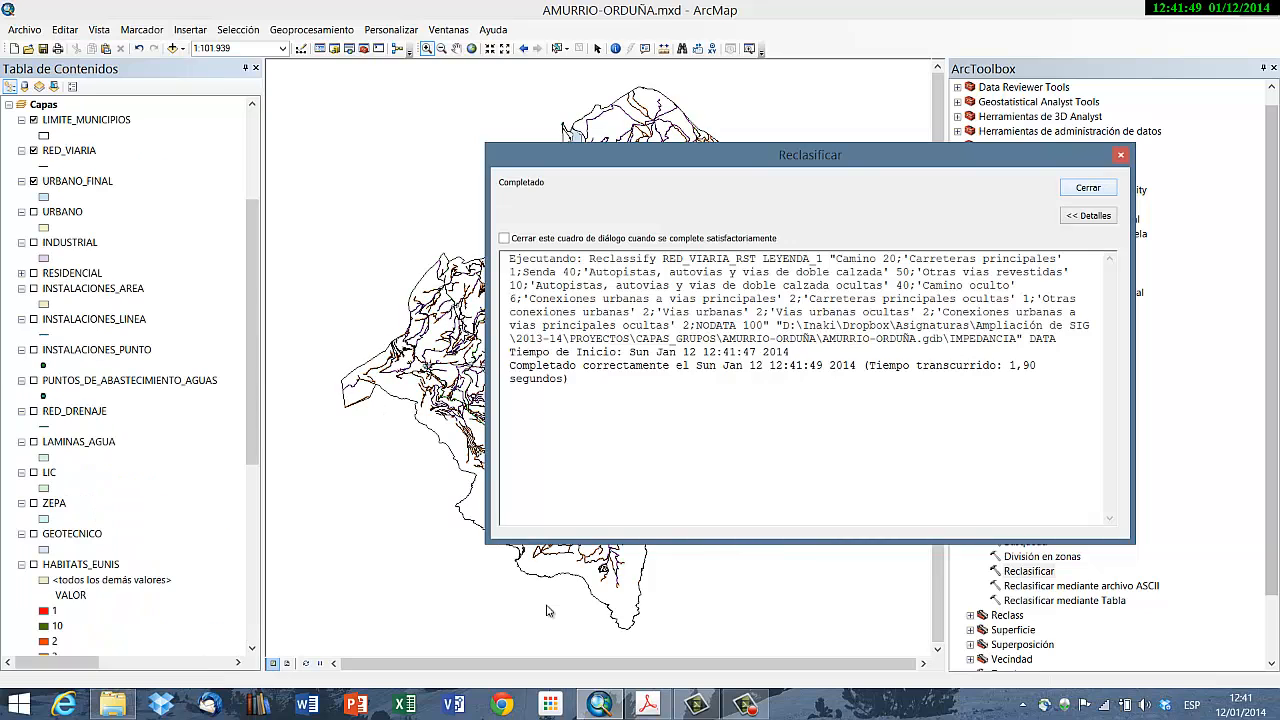
{"action": "left_click", "coordinate": [1090, 192]}
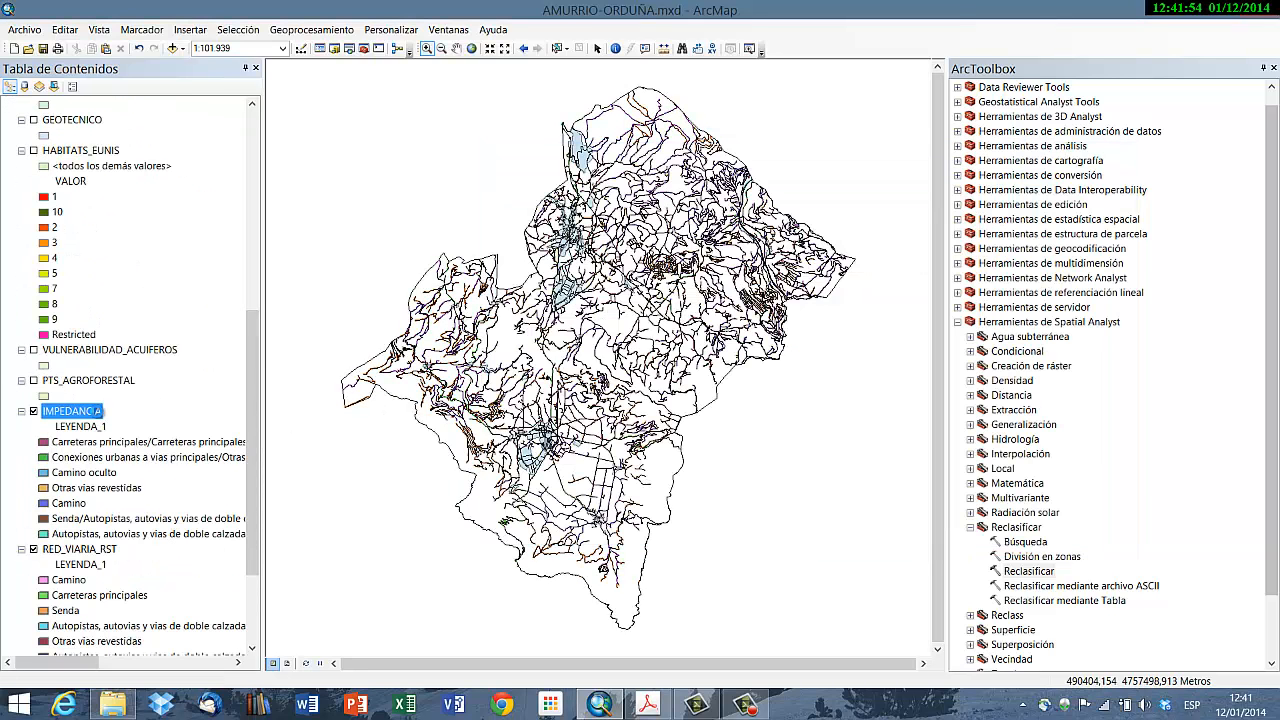
Step: Symbolize the IMPEDANCIA layer with unique values based on the Value field
{"action": "double_click", "coordinate": [92, 411]}
{"action": "left_click", "coordinate": [546, 252]}
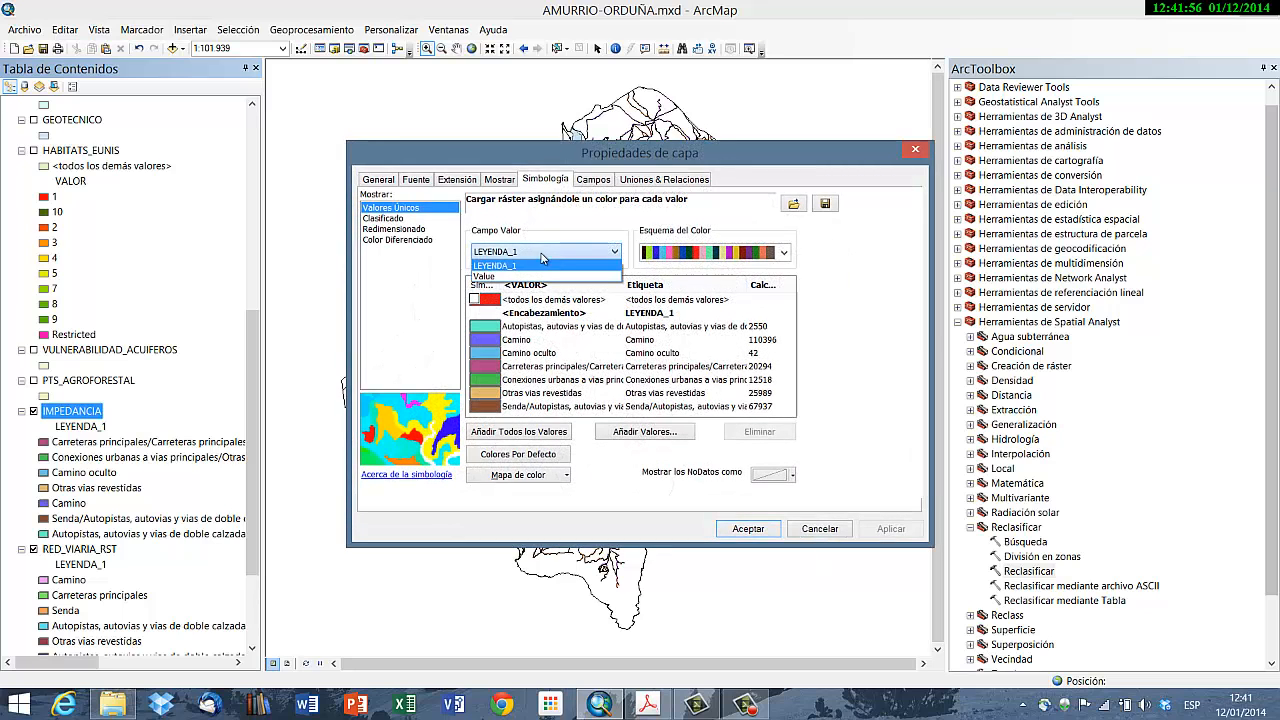
{"action": "left_click", "coordinate": [535, 276]}
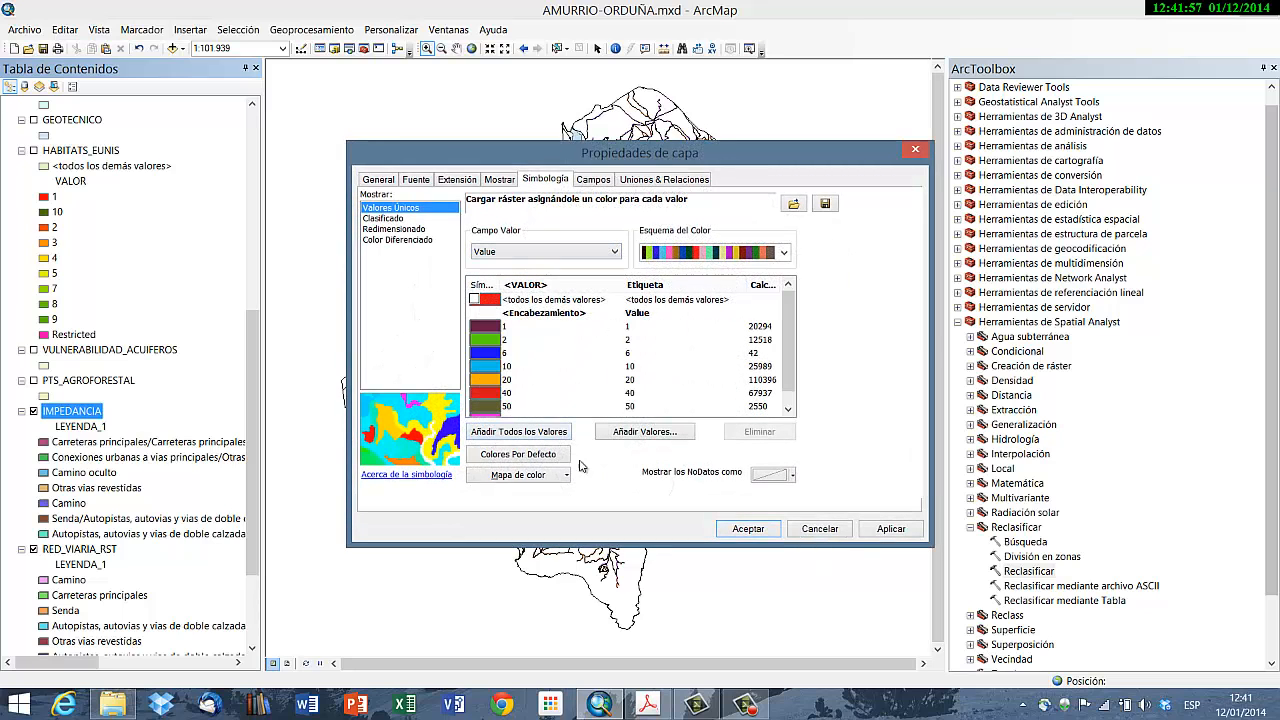
{"action": "left_click", "coordinate": [879, 531]}
{"action": "left_click", "coordinate": [742, 528]}
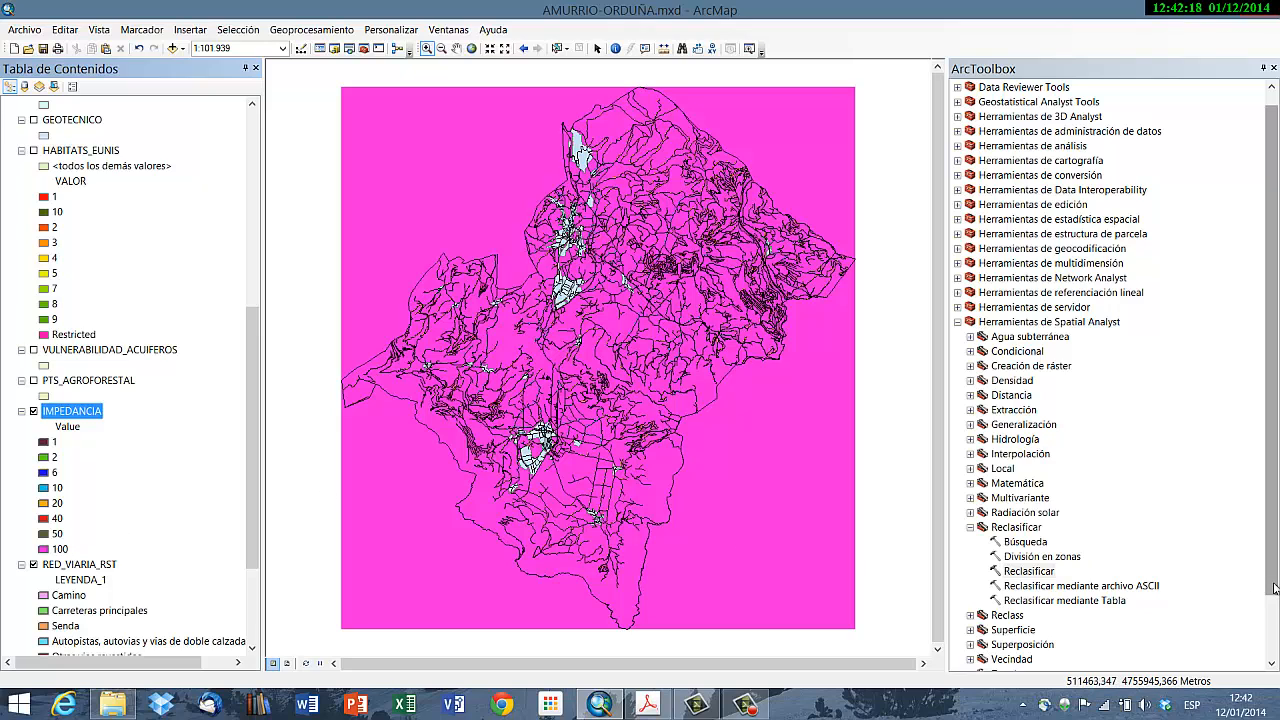
{"action": "left_click_drag", "start_coordinate": [1275, 588], "coordinate": [1275, 645]}
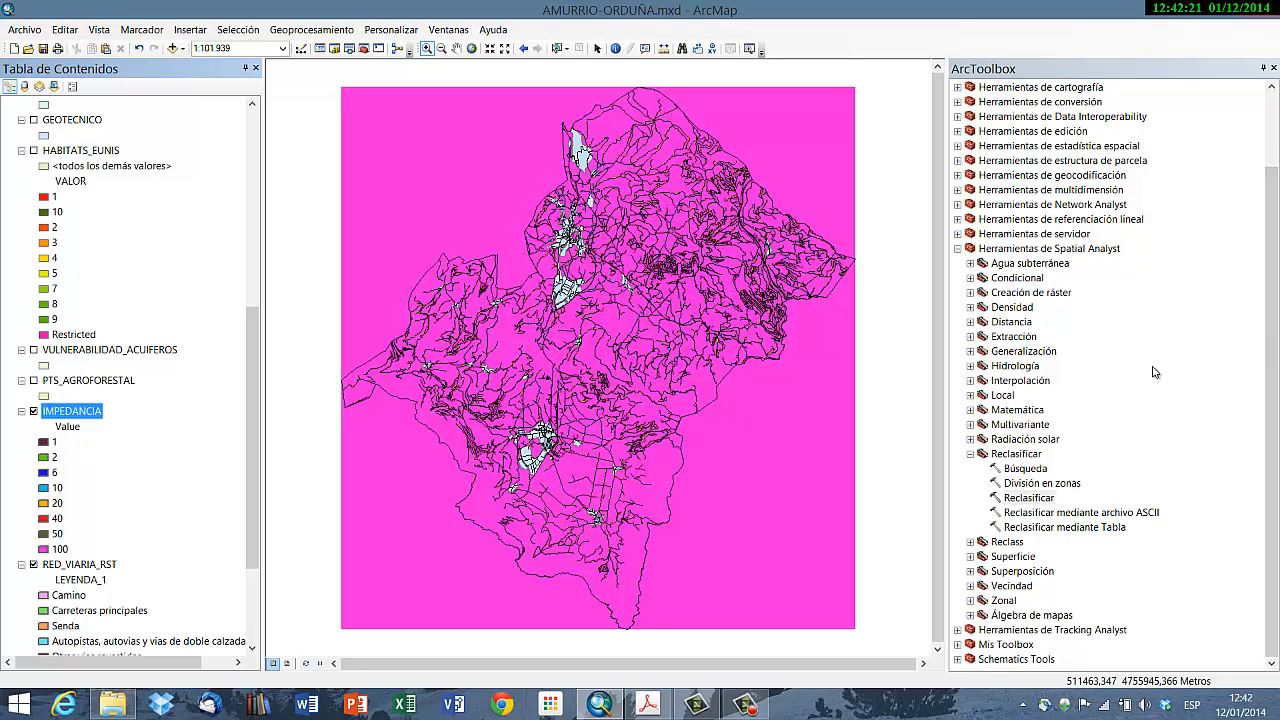
{"action": "scroll", "coordinate": [1150, 375], "scroll_direction": "up", "scroll_amount": 2}
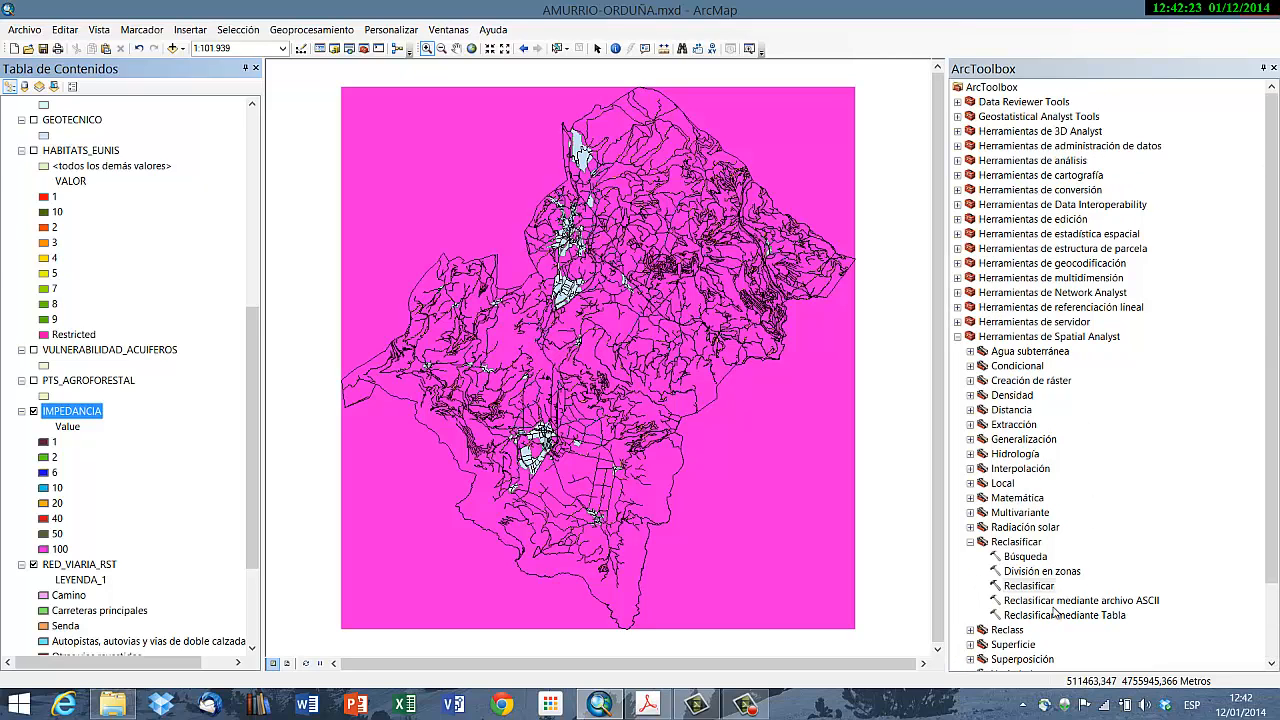
{"action": "left_click", "coordinate": [970, 410]}
{"action": "double_click", "coordinate": [1032, 542]}
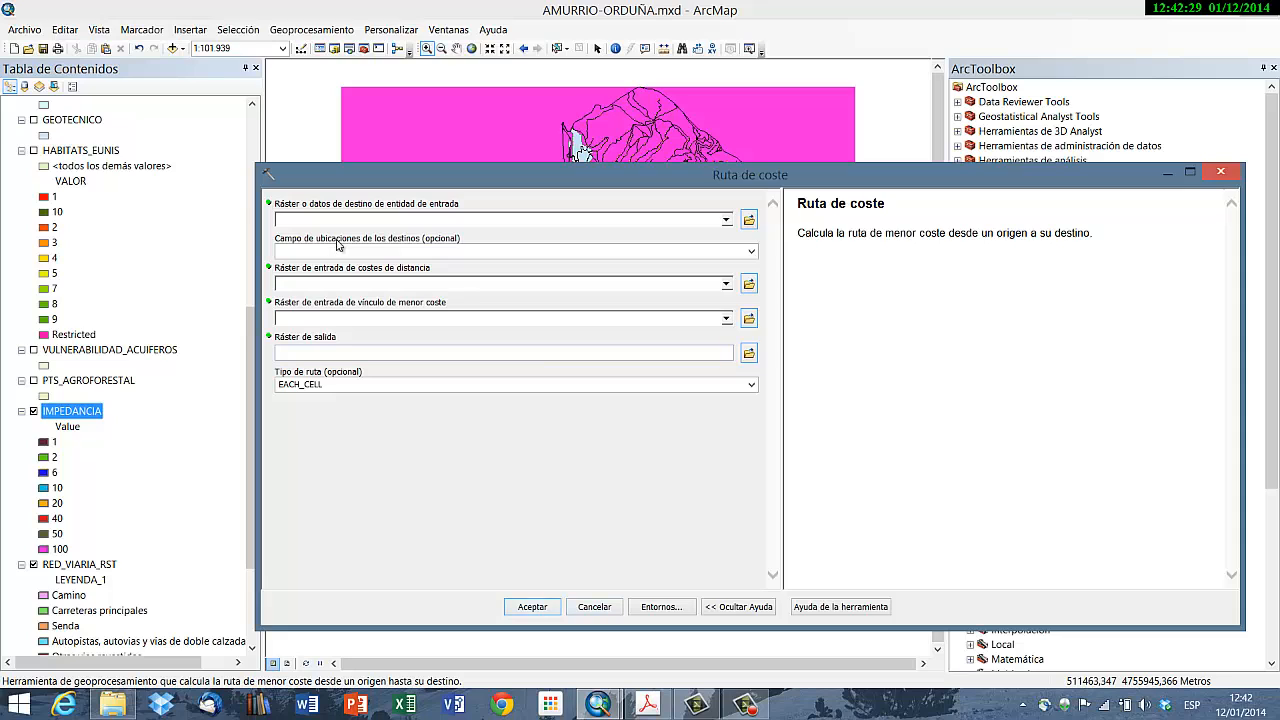
{"action": "left_click", "coordinate": [726, 222]}
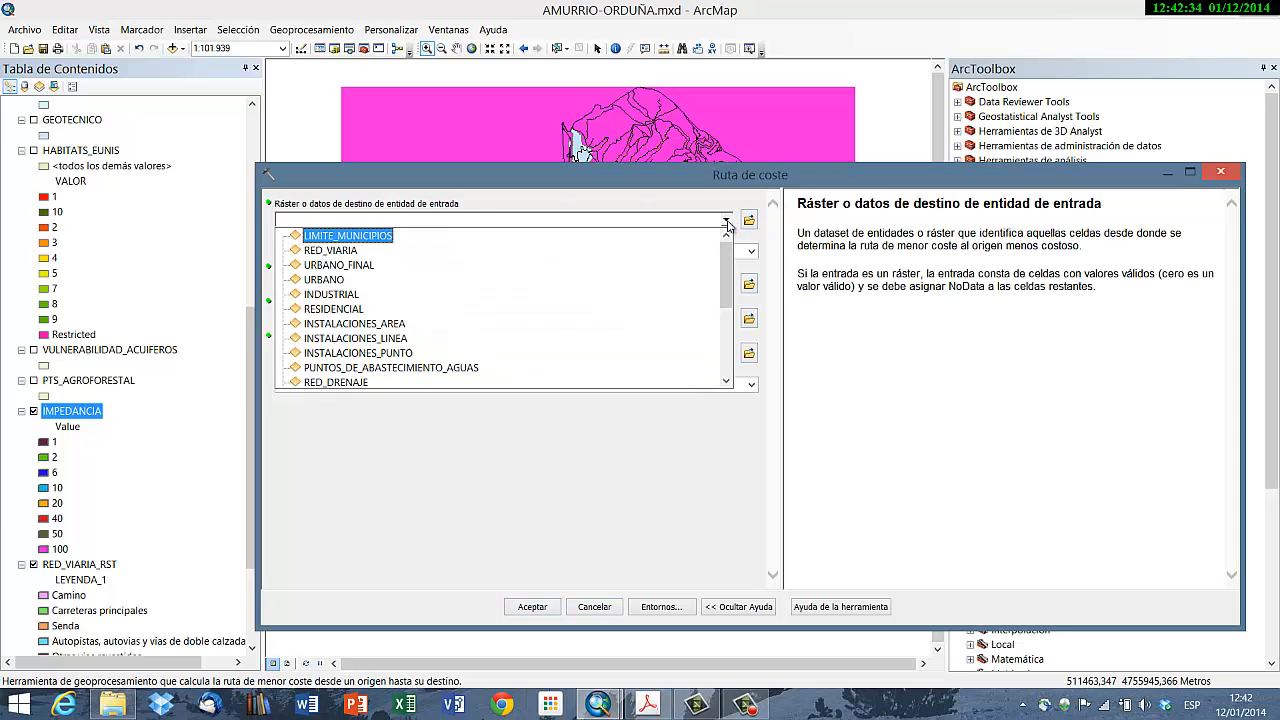
{"action": "left_click", "coordinate": [369, 267]}
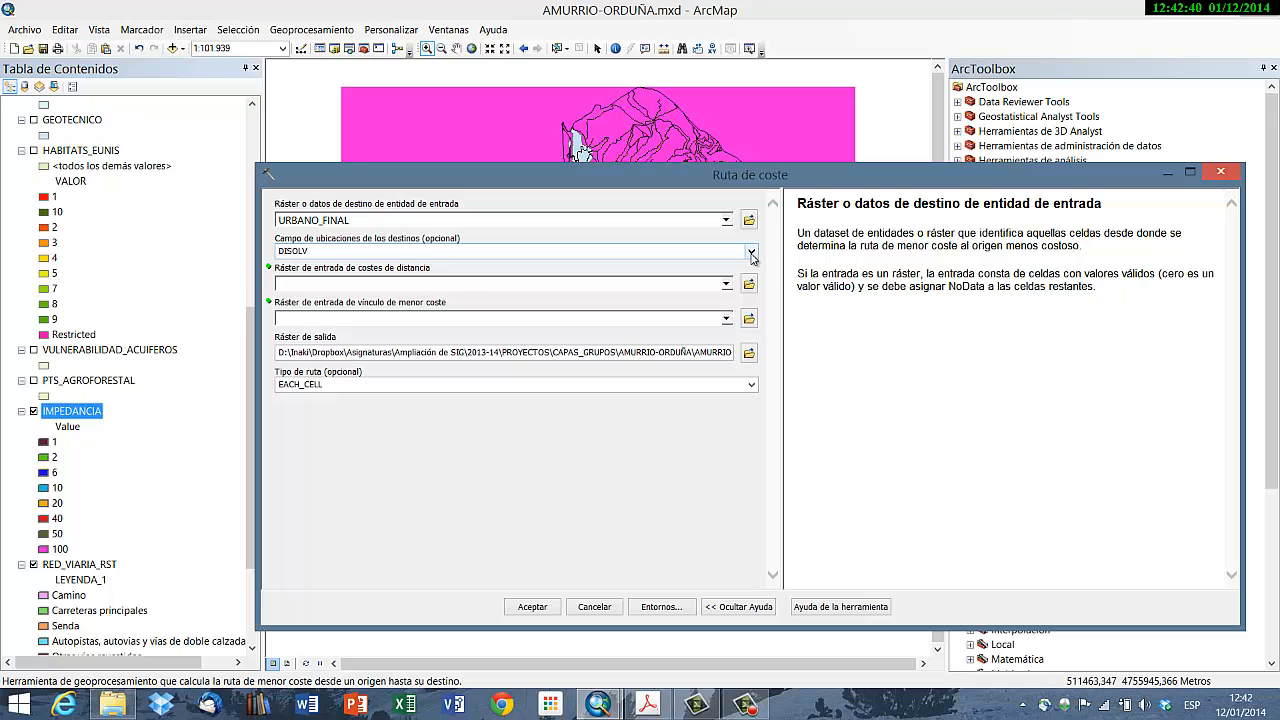
{"action": "left_click", "coordinate": [591, 605]}
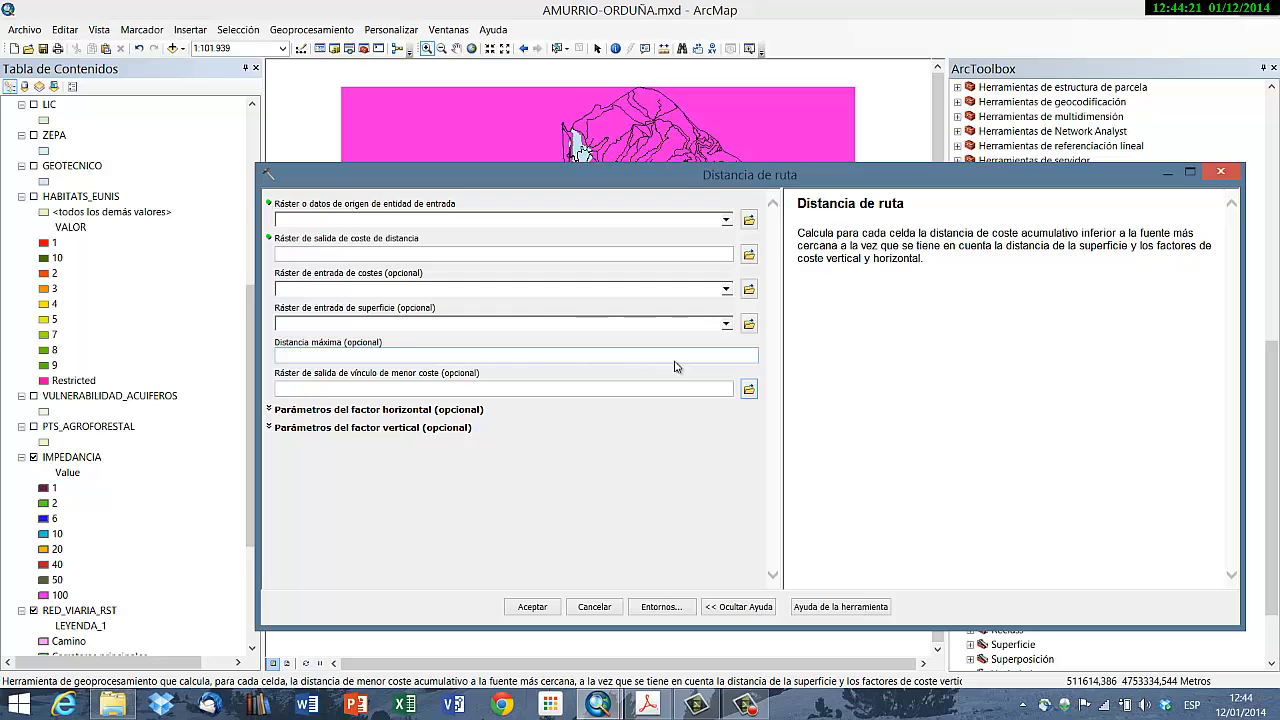
Step: Set URBANO_FINAL as the input source data of the Distancia de ruta tool
{"action": "left_click", "coordinate": [727, 221]}
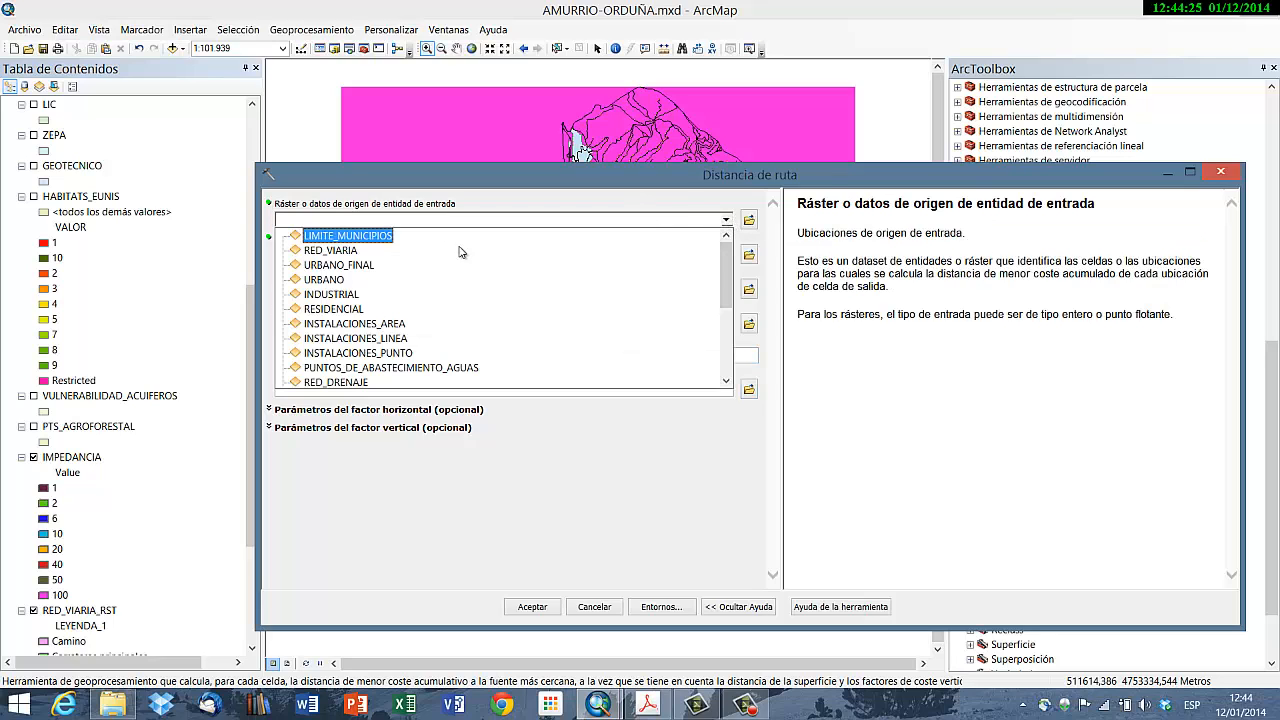
{"action": "left_click", "coordinate": [340, 265]}
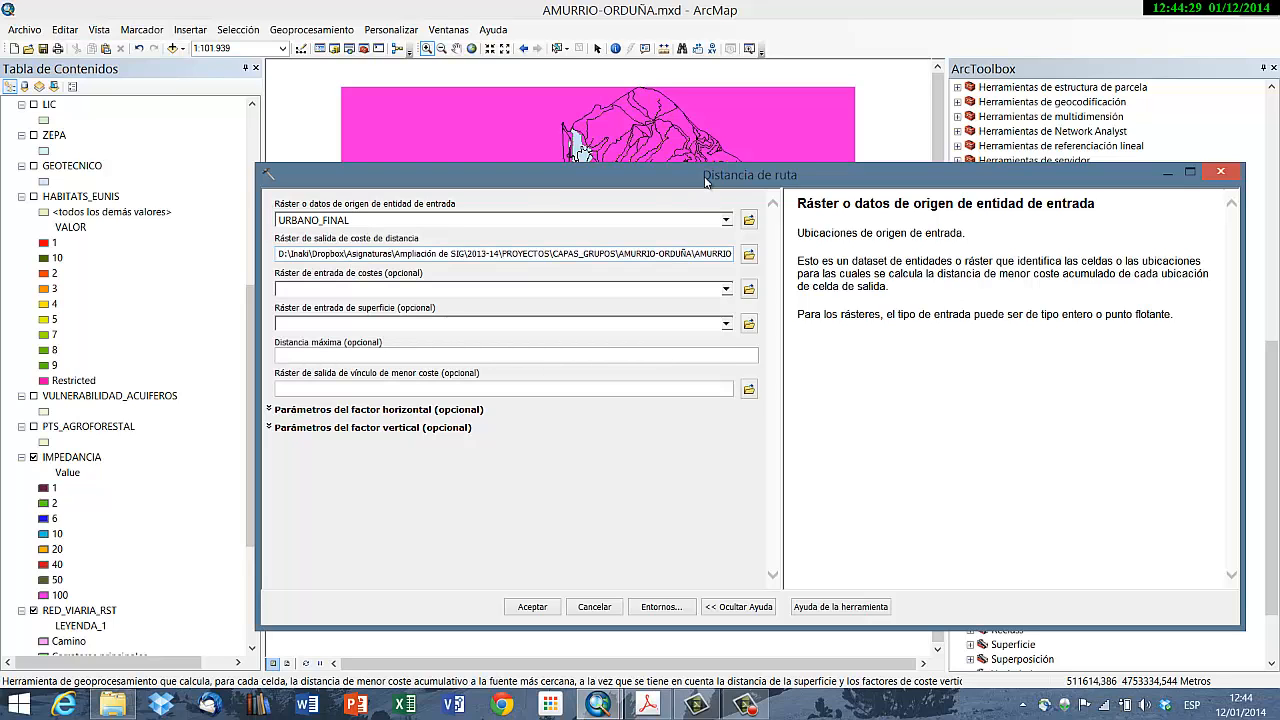
{"action": "left_click_drag", "start_coordinate": [705, 175], "coordinate": [779, 165]}
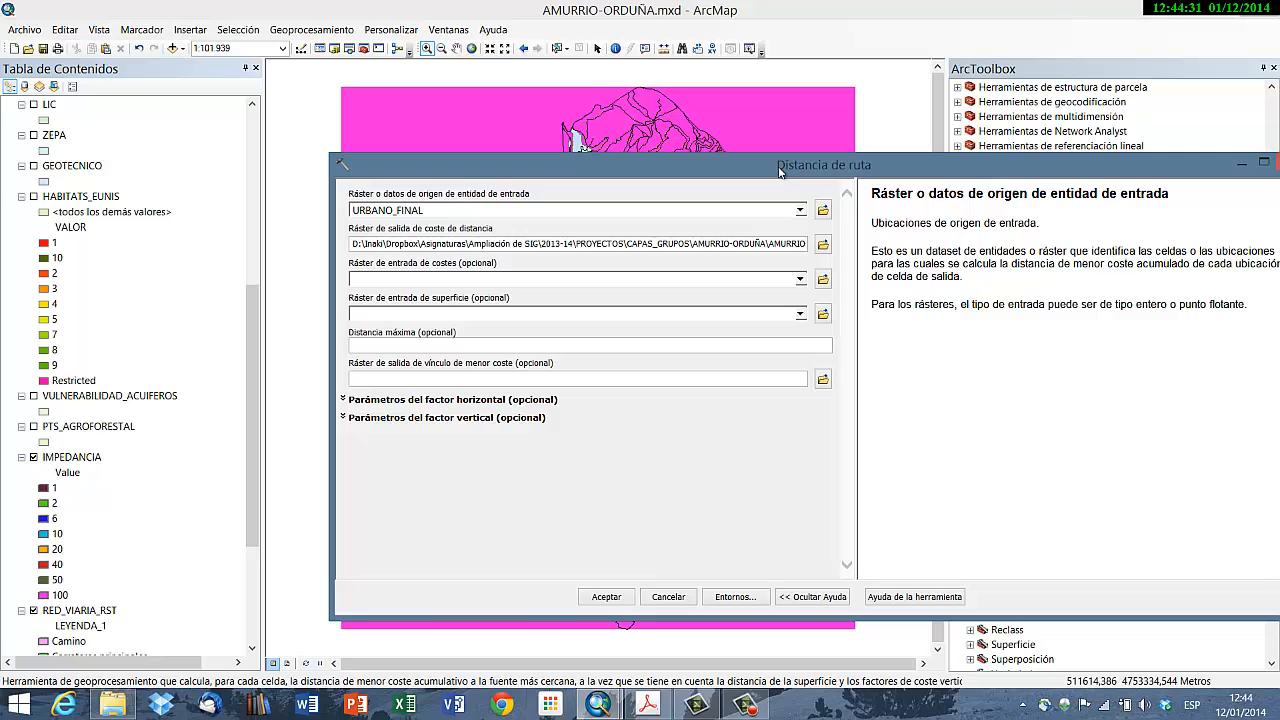
Step: Name the output cost distance raster ACCESIBILIDAD_URBANO in AMURRIO-ORDUÑA.gdb and use IMPEDANCIA as the input cost raster
{"action": "left_click", "coordinate": [822, 244]}
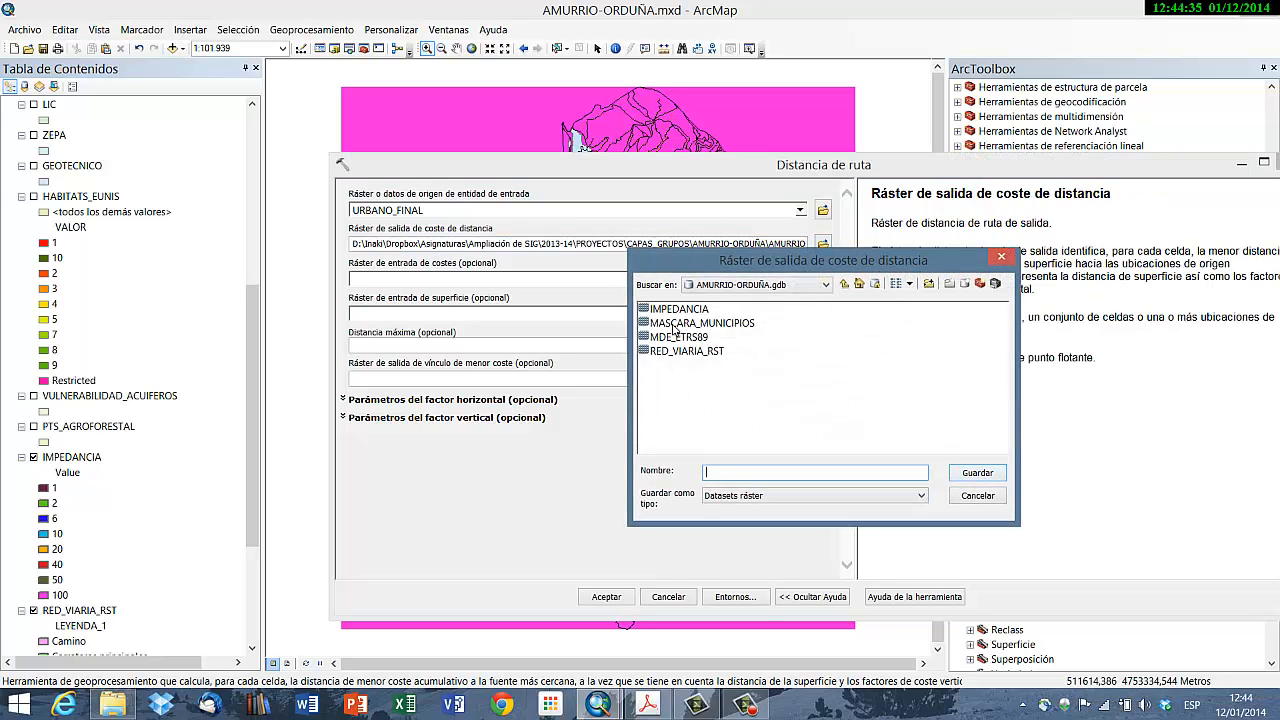
{"action": "type", "text": "ACCESIBILIDAD_URBANO"}
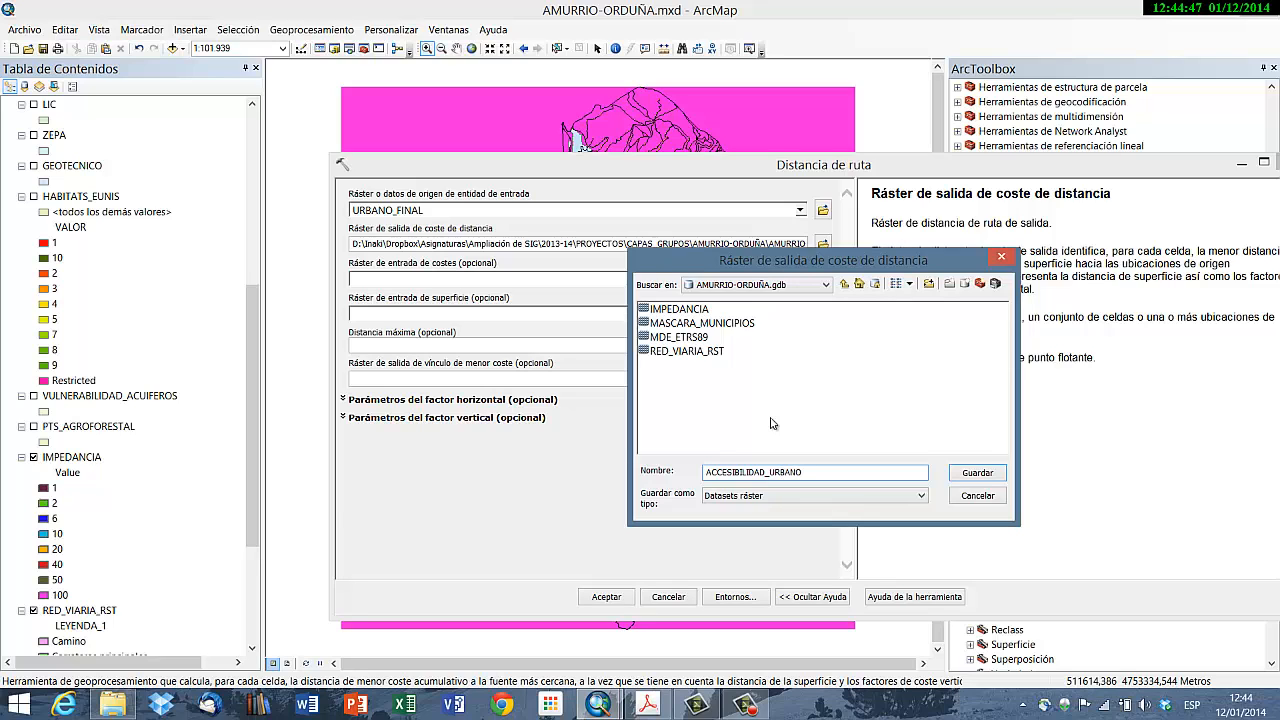
{"action": "left_click", "coordinate": [977, 473]}
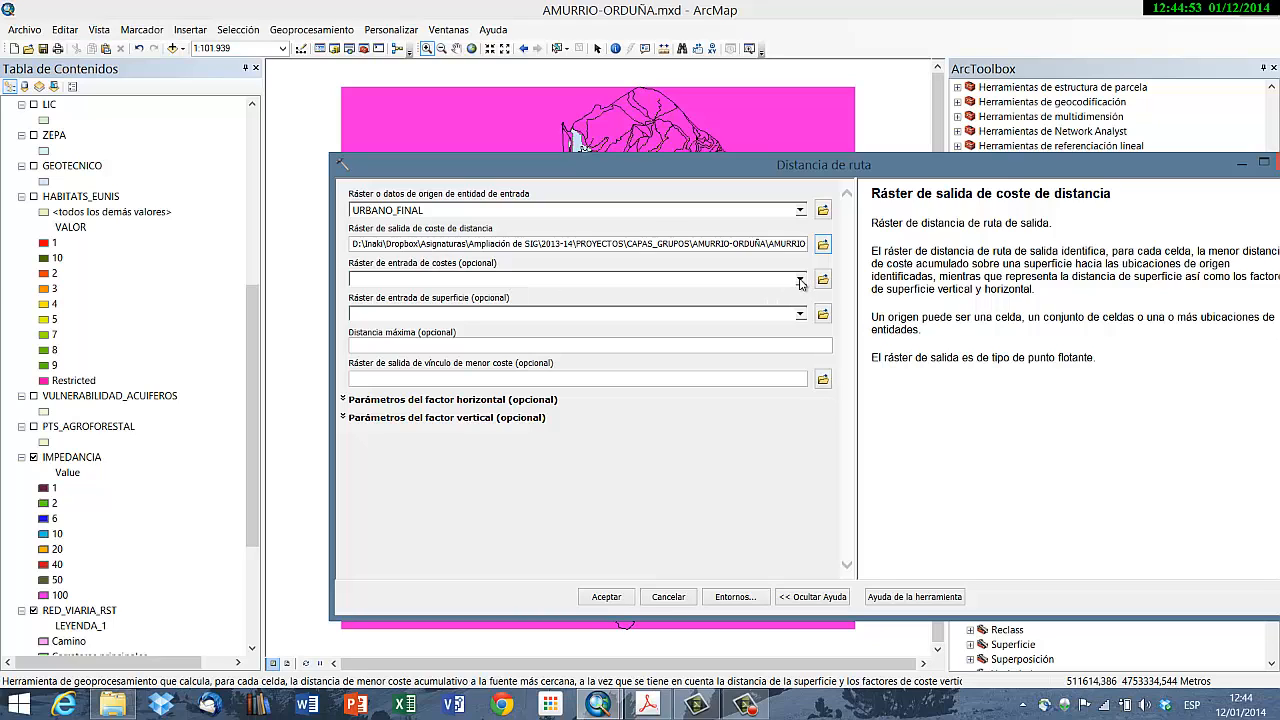
{"action": "left_click", "coordinate": [800, 281]}
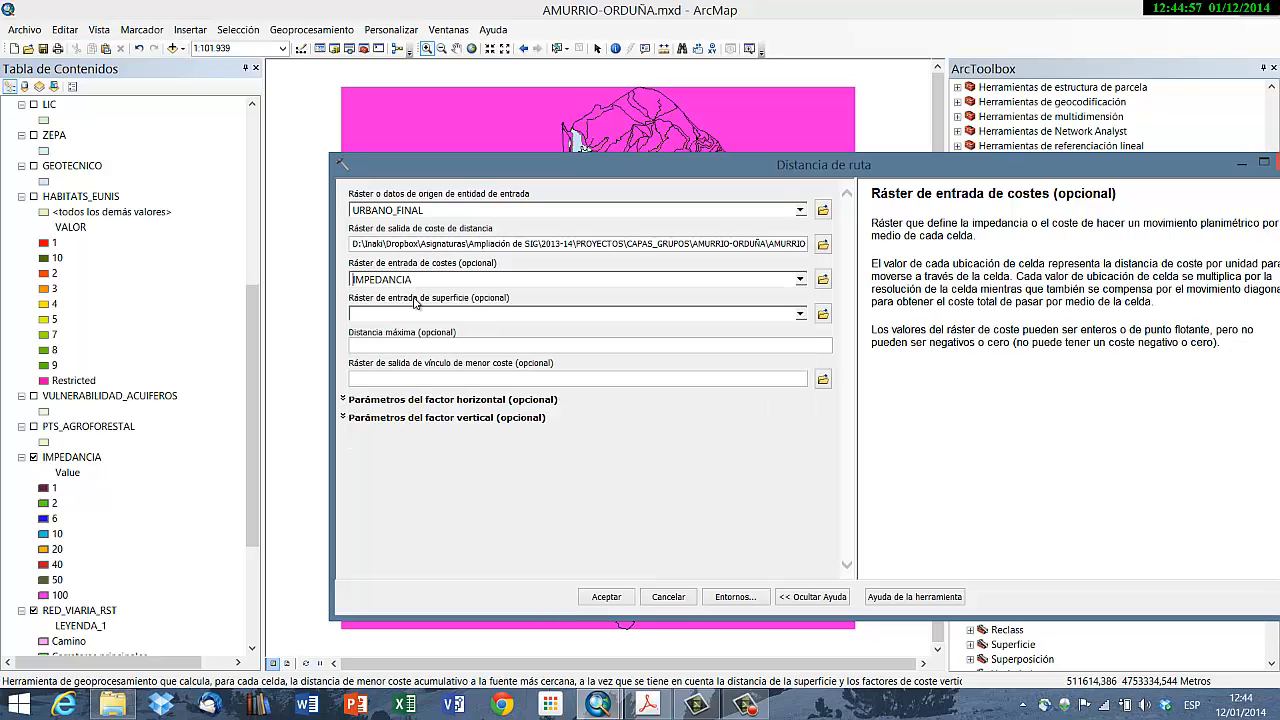
Step: Set the MDE_ETRS89 raster from AMURRIO-ORDUÑA.gdb as the input surface raster and run the Distancia de ruta tool
{"action": "left_click", "coordinate": [413, 296]}
{"action": "left_click", "coordinate": [766, 313]}
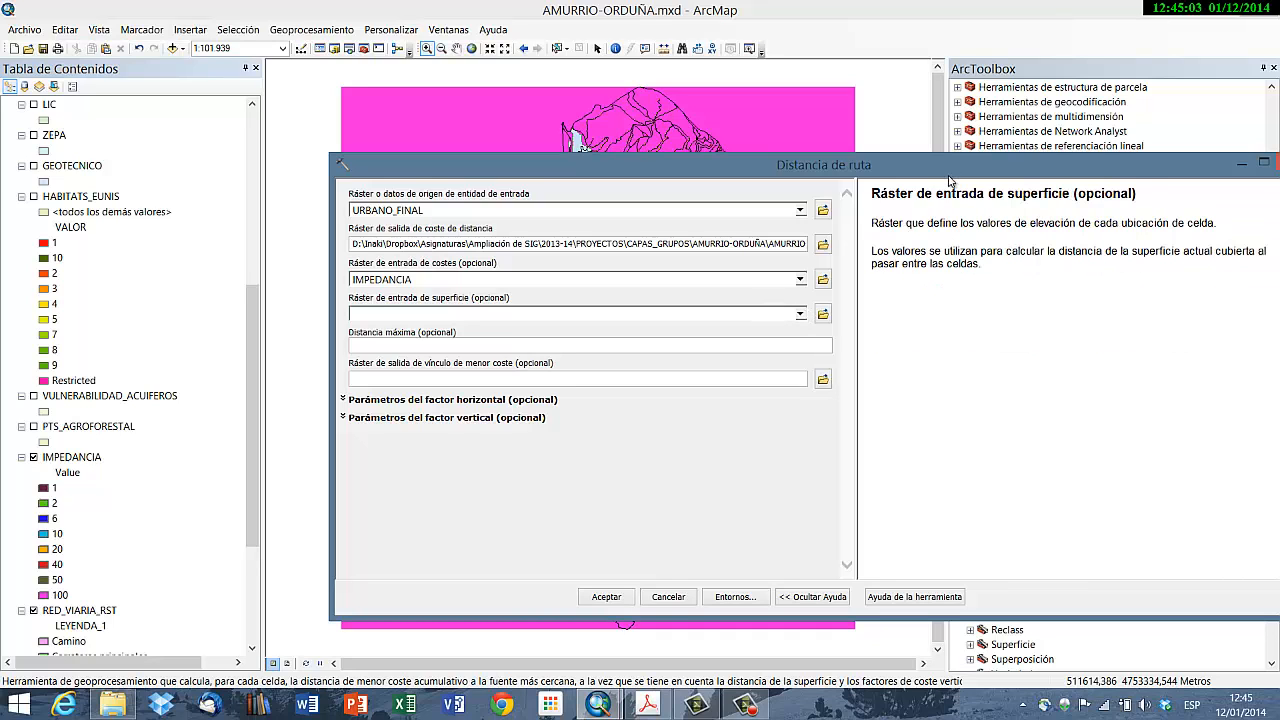
{"action": "left_click_drag", "start_coordinate": [950, 176], "coordinate": [813, 174]}
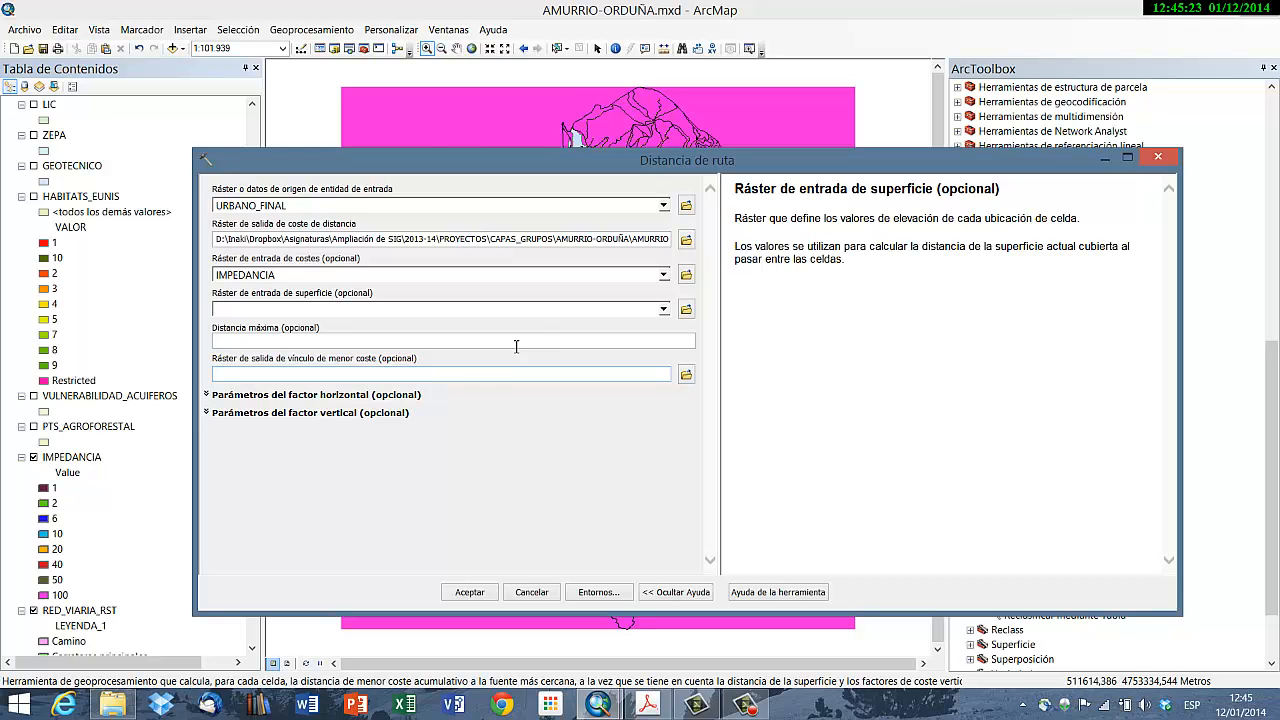
{"action": "left_click", "coordinate": [665, 312]}
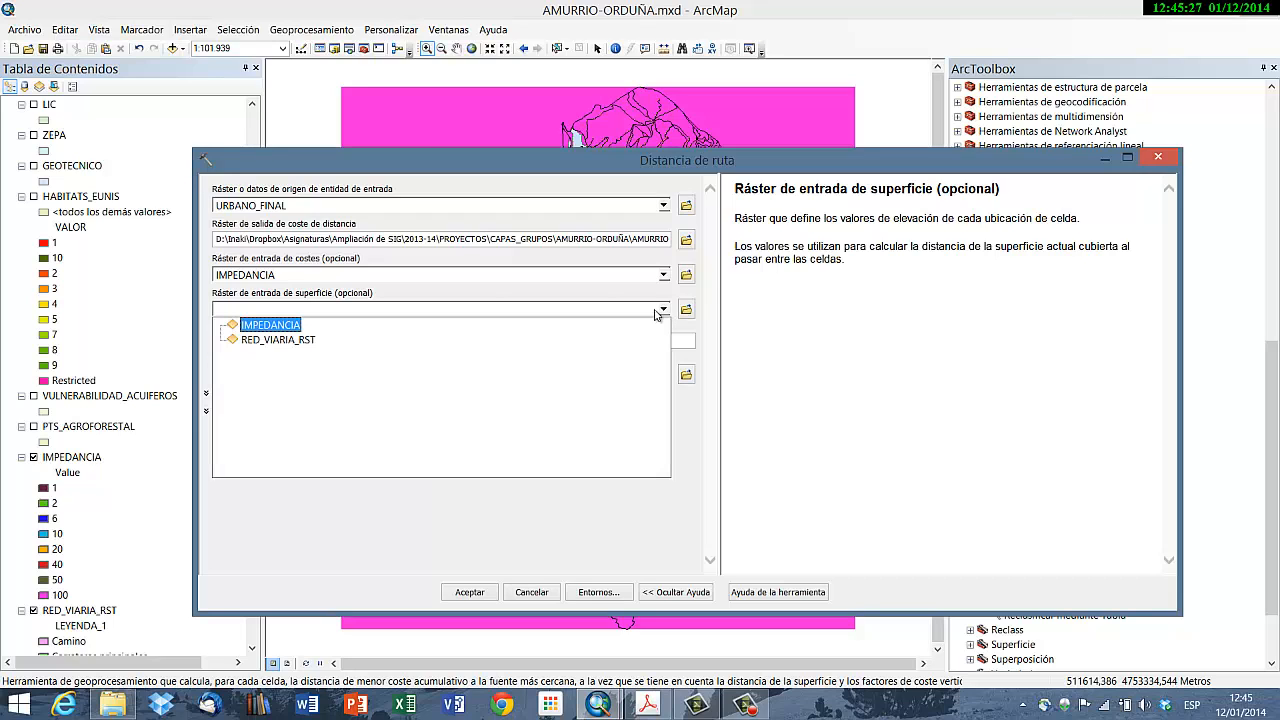
{"action": "left_click", "coordinate": [696, 429]}
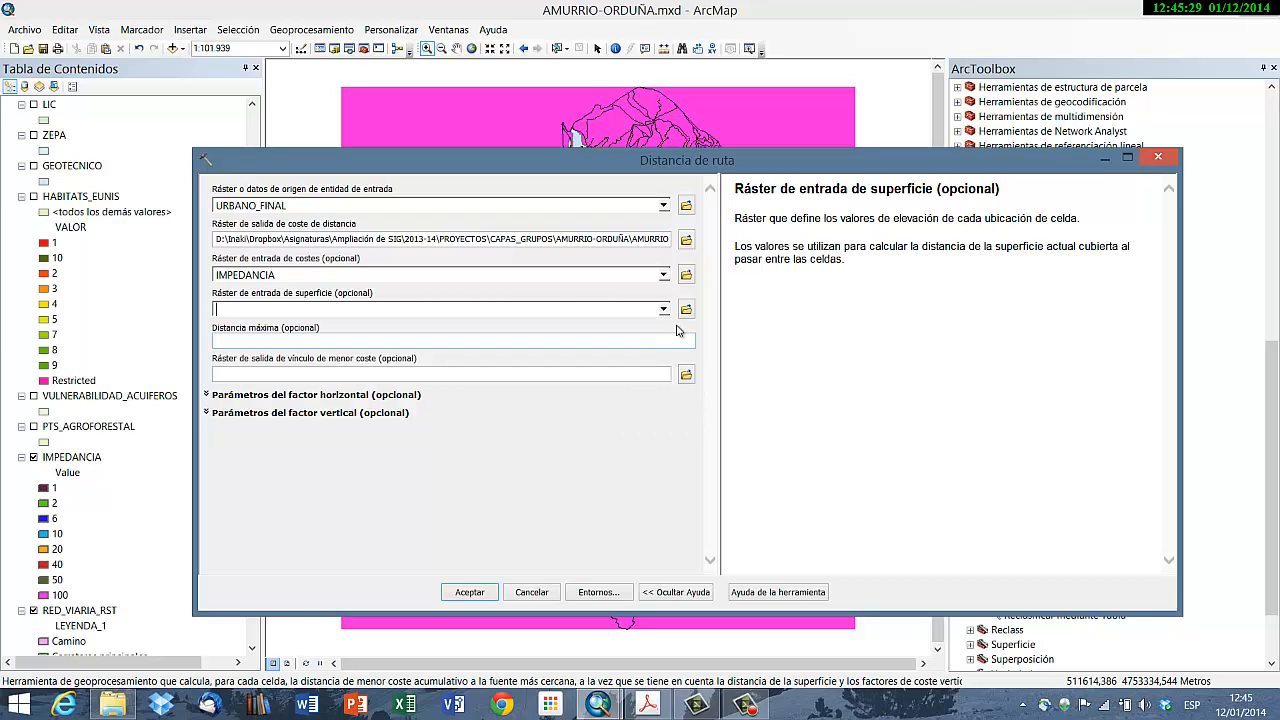
{"action": "left_click", "coordinate": [686, 309]}
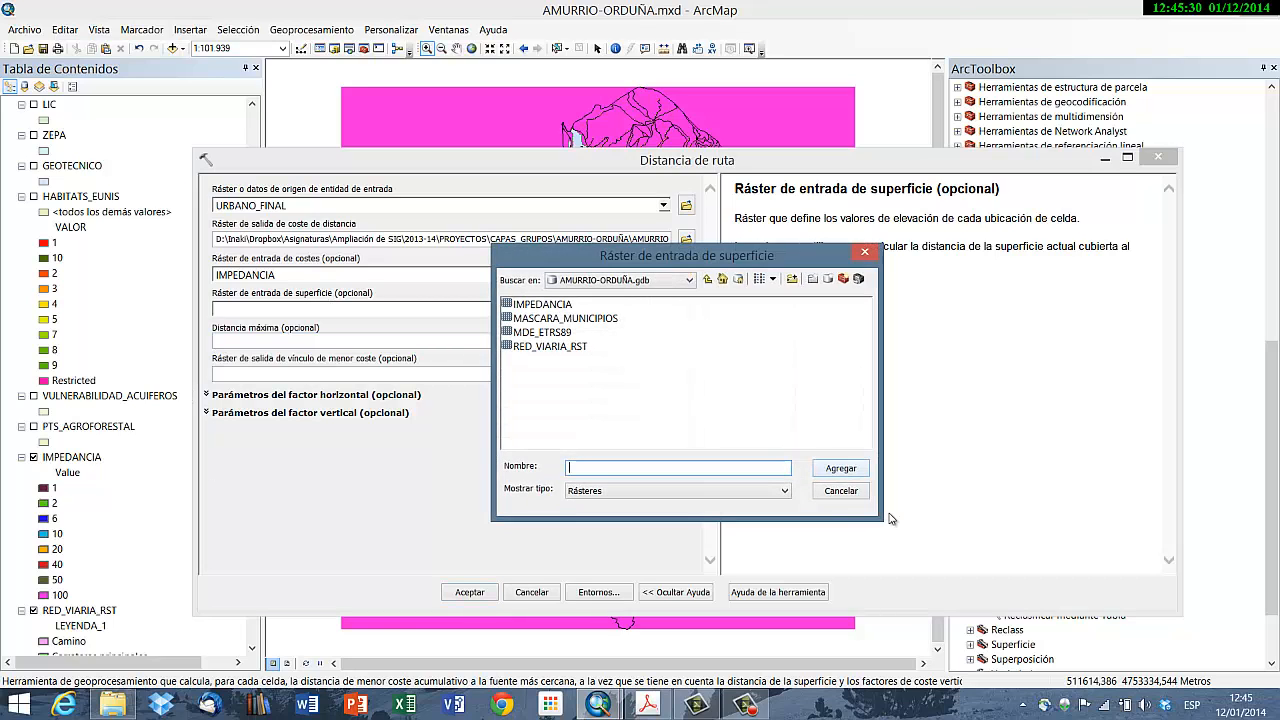
{"action": "left_click", "coordinate": [707, 280]}
{"action": "double_click", "coordinate": [547, 305]}
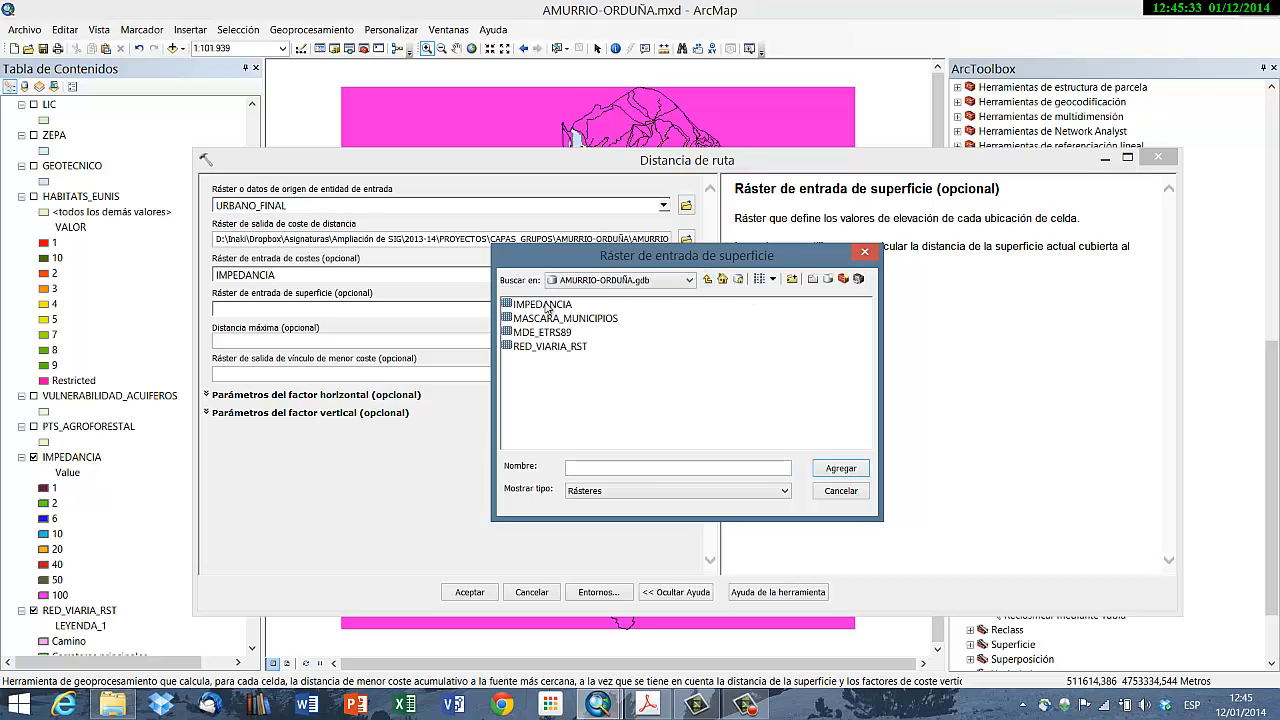
{"action": "left_click", "coordinate": [540, 333]}
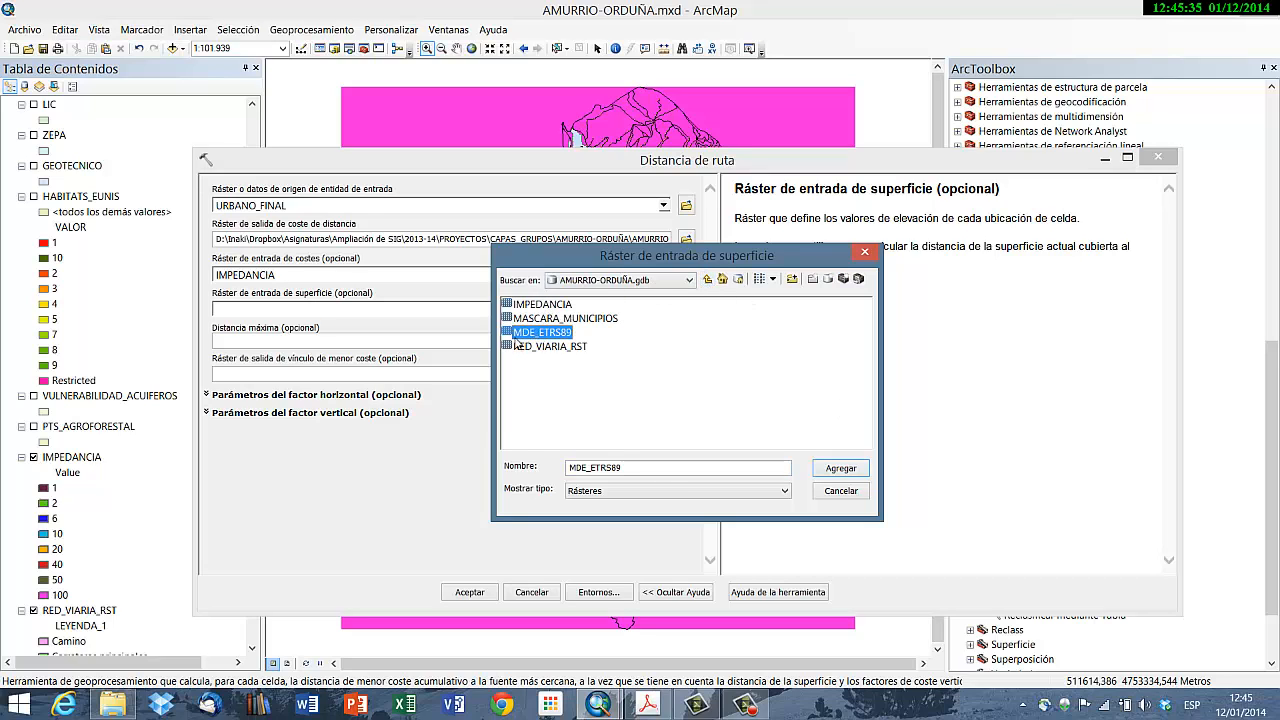
{"action": "left_click", "coordinate": [830, 468]}
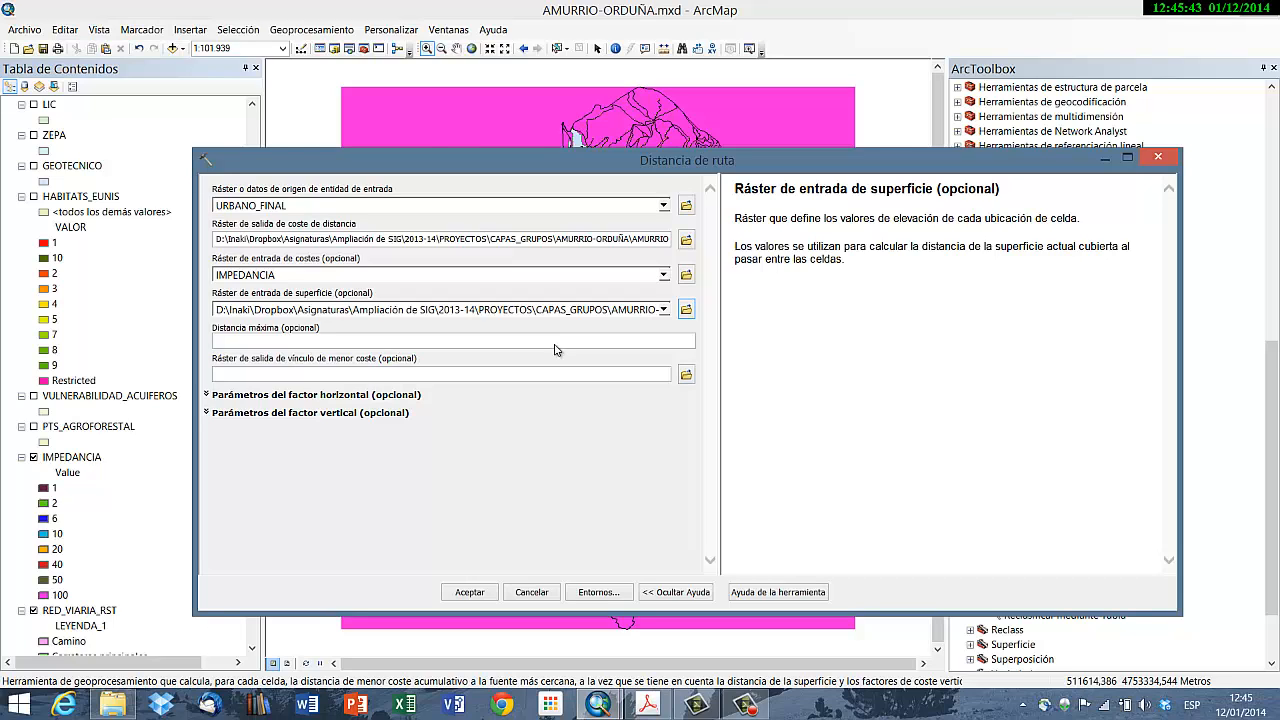
{"action": "left_click", "coordinate": [469, 593]}
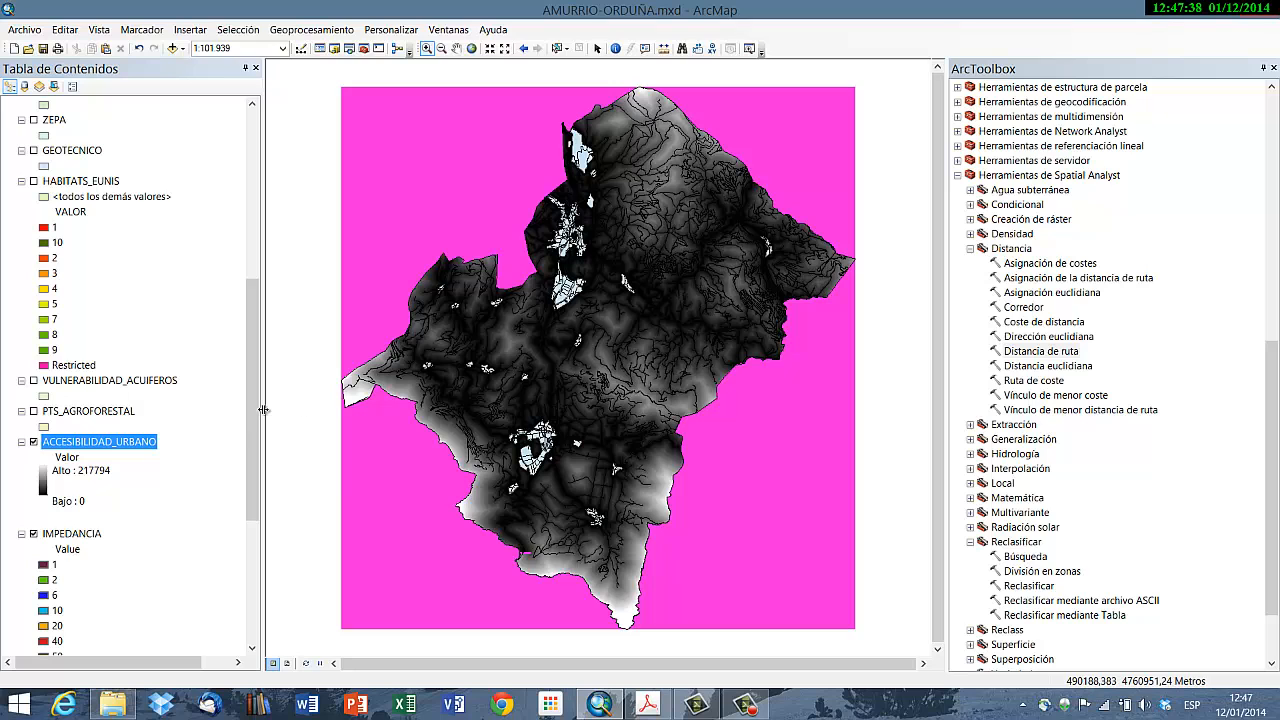
Step: Hide the IMPEDANCIA layer on the map
{"action": "left_click_drag", "start_coordinate": [255, 430], "coordinate": [255, 474]}
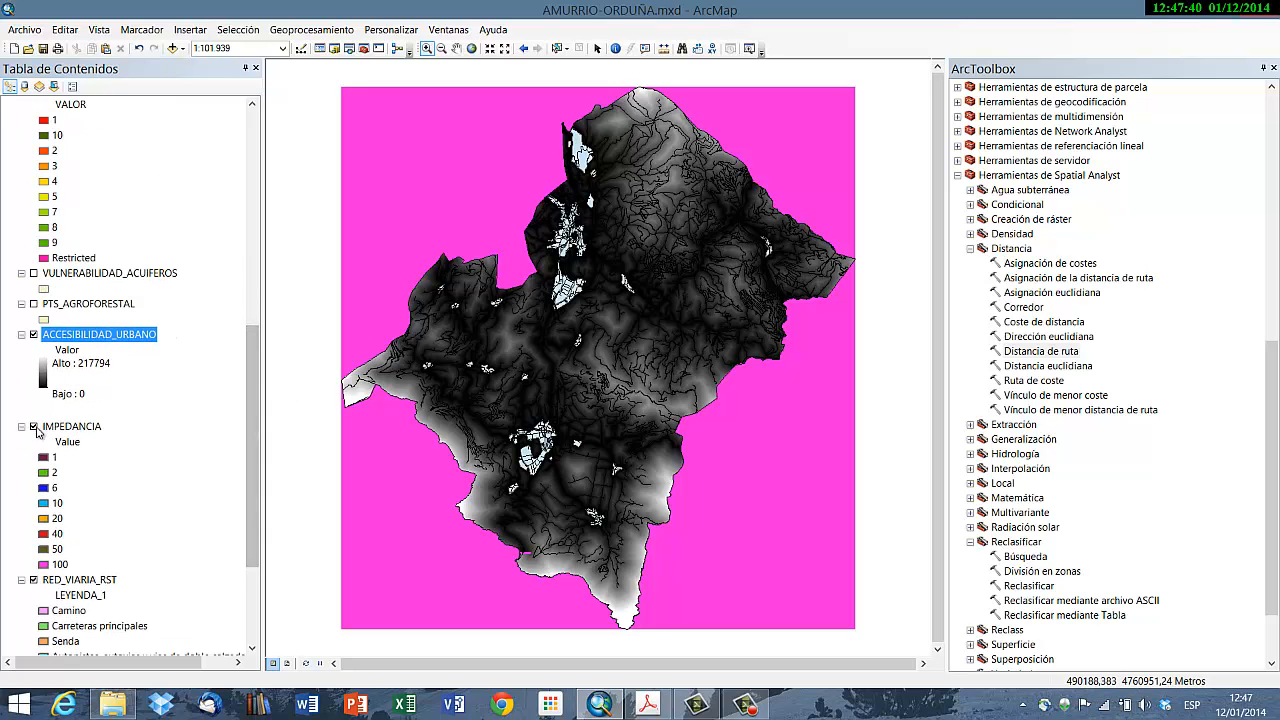
{"action": "left_click", "coordinate": [36, 428]}
{"action": "left_click", "coordinate": [34, 427]}
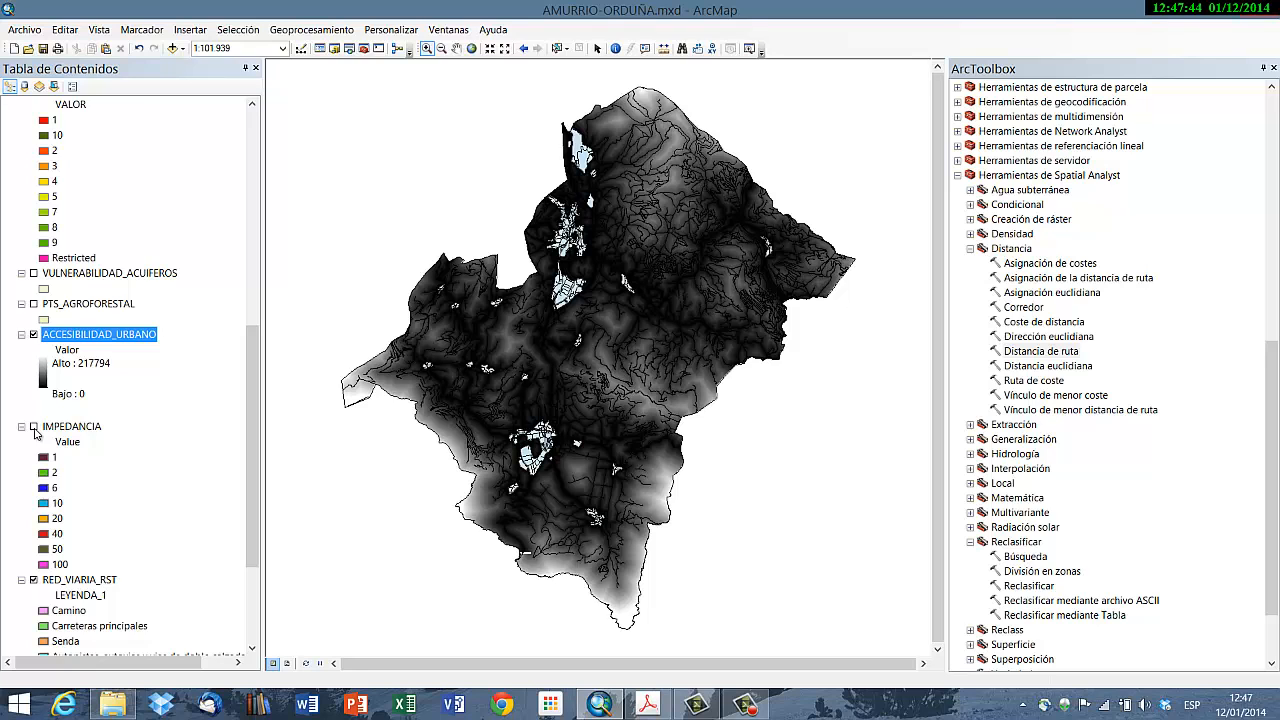
Step: Apply the yellow-green-blue color ramp to the stretched symbology of the ACCESIBILIDAD_URBANO layer
{"action": "double_click", "coordinate": [125, 336]}
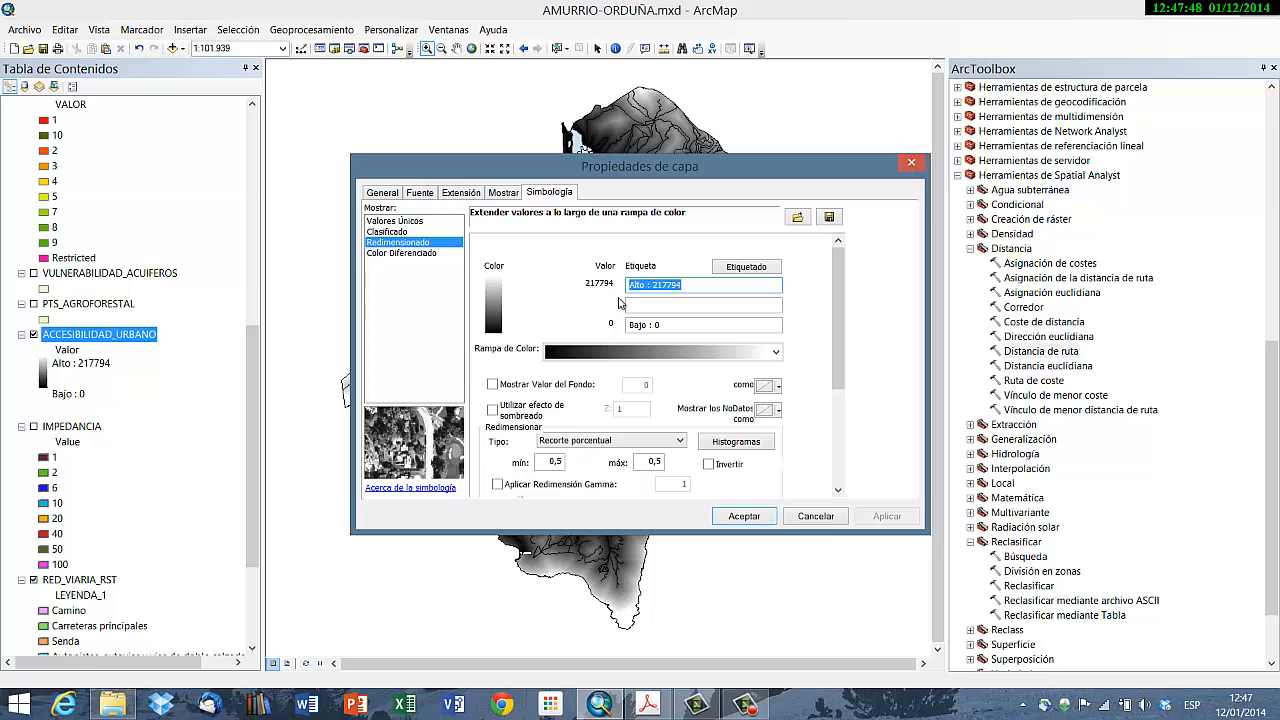
{"action": "left_click", "coordinate": [776, 352]}
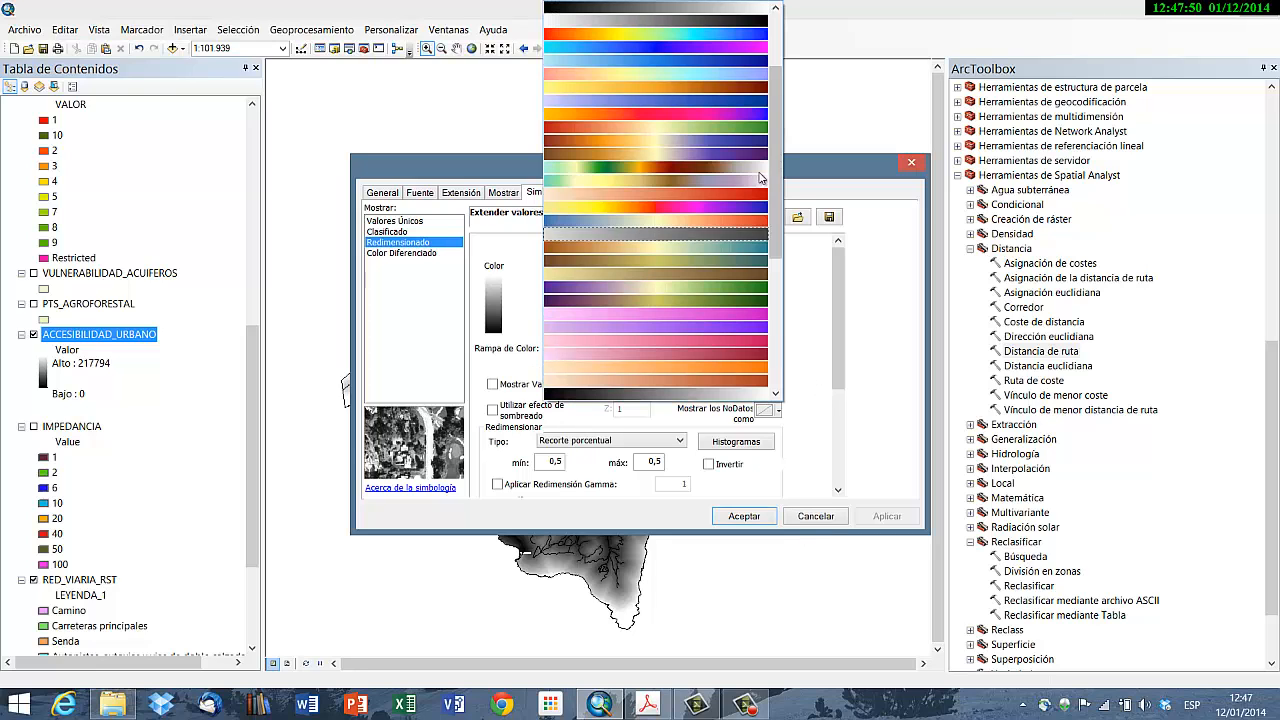
{"action": "scroll", "coordinate": [780, 195], "scroll_direction": "up", "scroll_amount": 3}
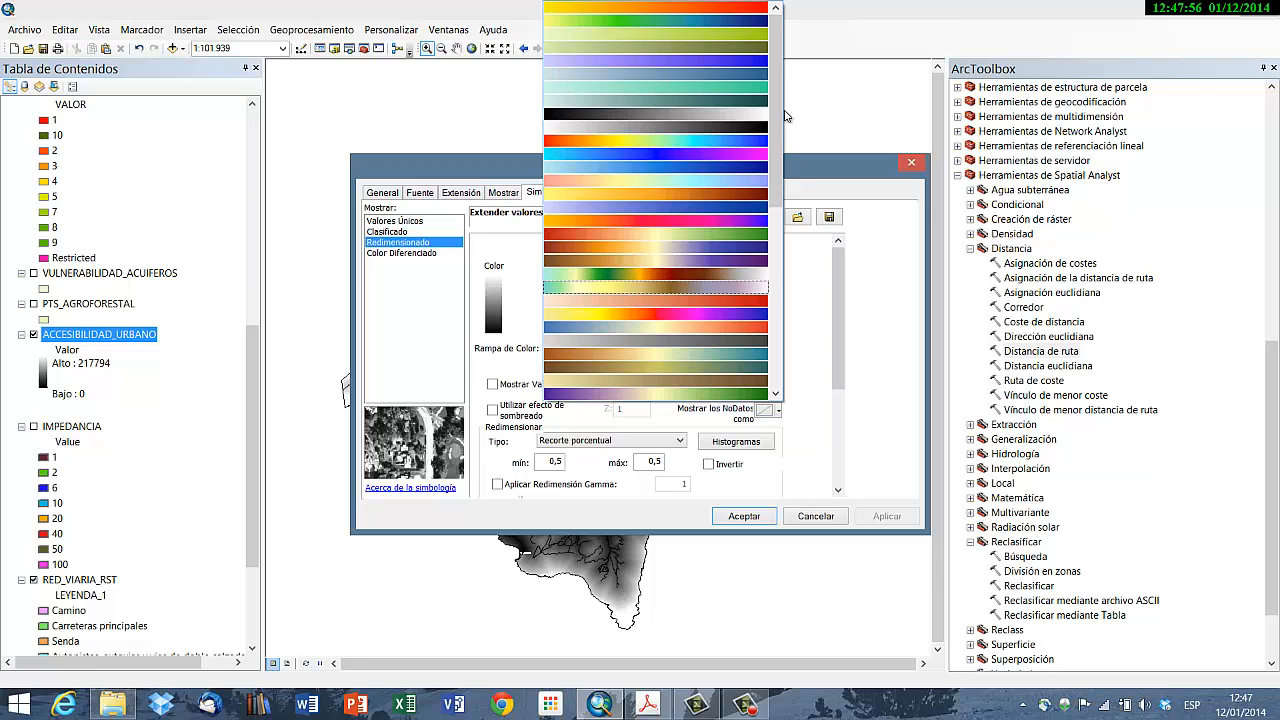
{"action": "left_click", "coordinate": [684, 26]}
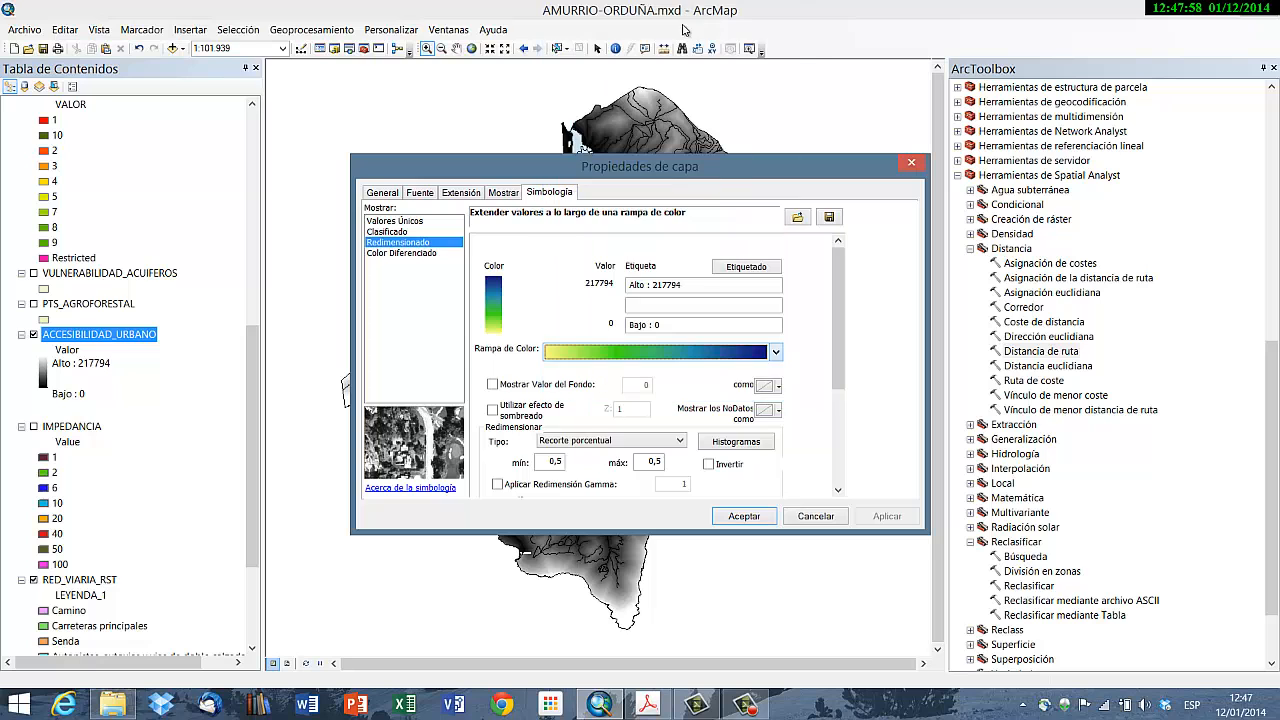
{"action": "left_click", "coordinate": [742, 517]}
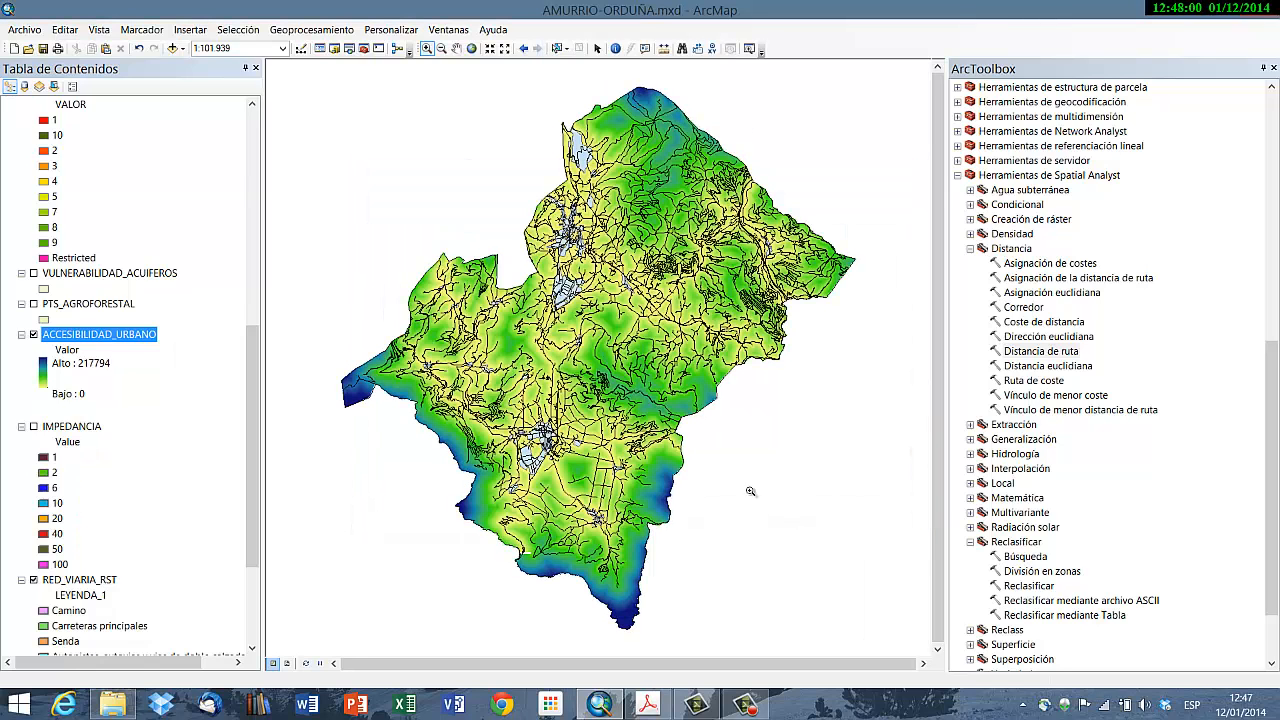
Step: Hide the RED_VIARIA line layer so the accessibility raster is seen without the roads over it
{"action": "scroll", "coordinate": [58, 411], "scroll_direction": "up", "scroll_amount": 10}
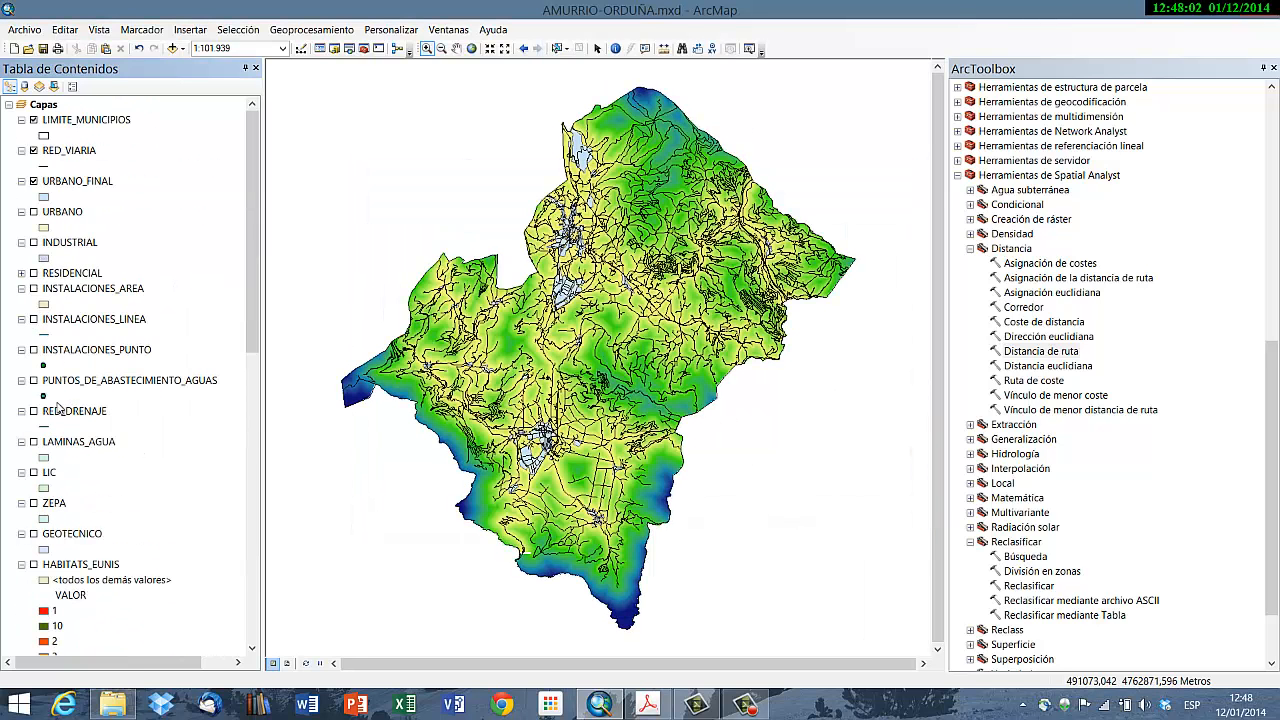
{"action": "left_click", "coordinate": [33, 151]}
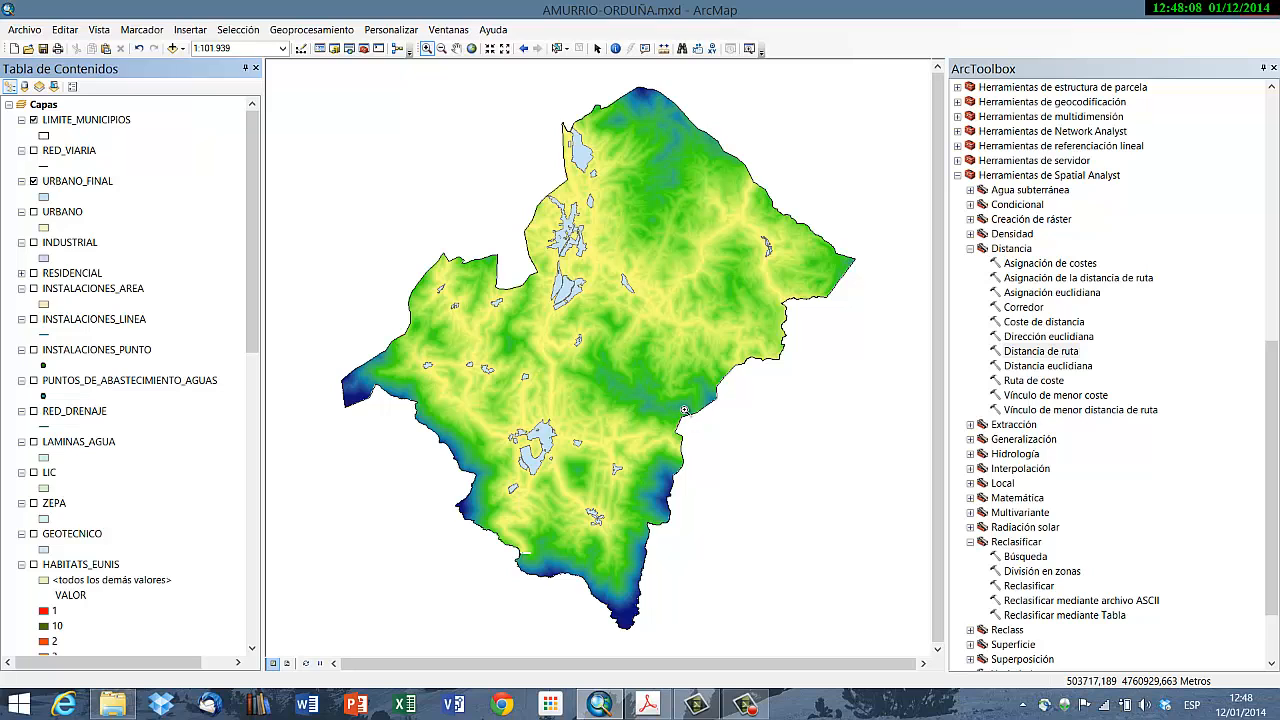
{"action": "left_click", "coordinate": [254, 563]}
{"action": "left_click_drag", "start_coordinate": [254, 563], "coordinate": [262, 588]}
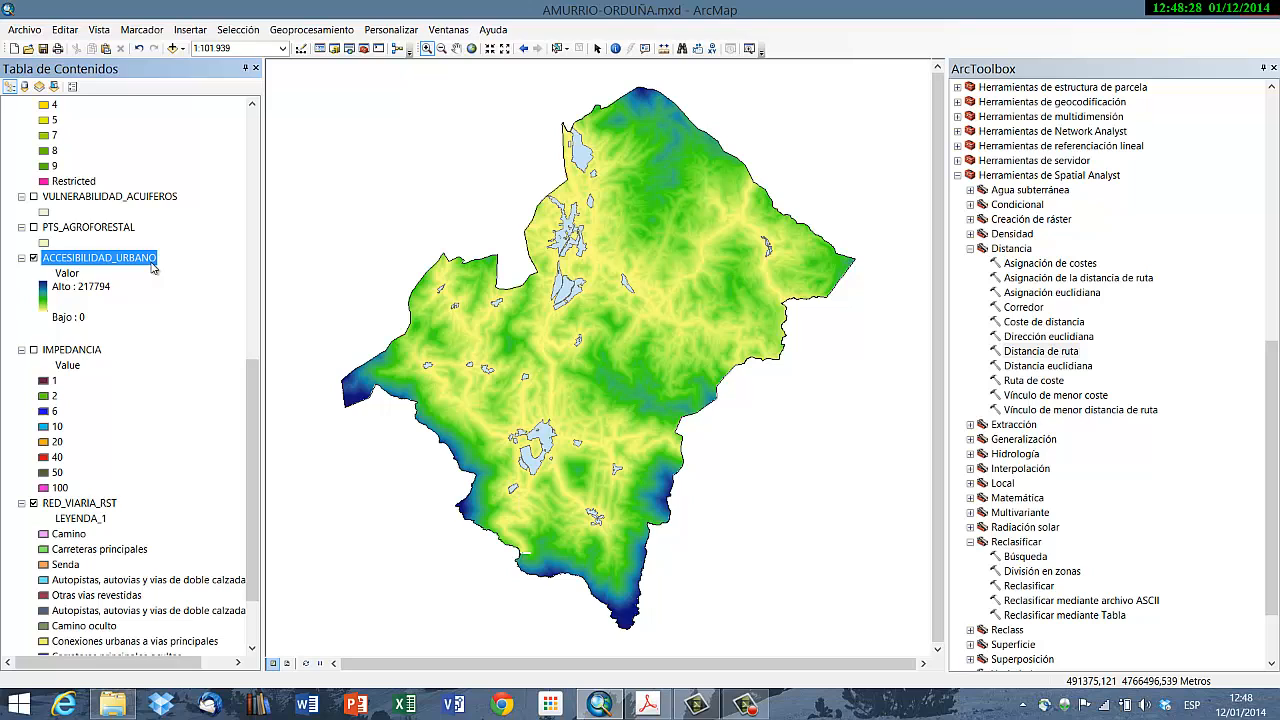
{"action": "left_click", "coordinate": [746, 705]}
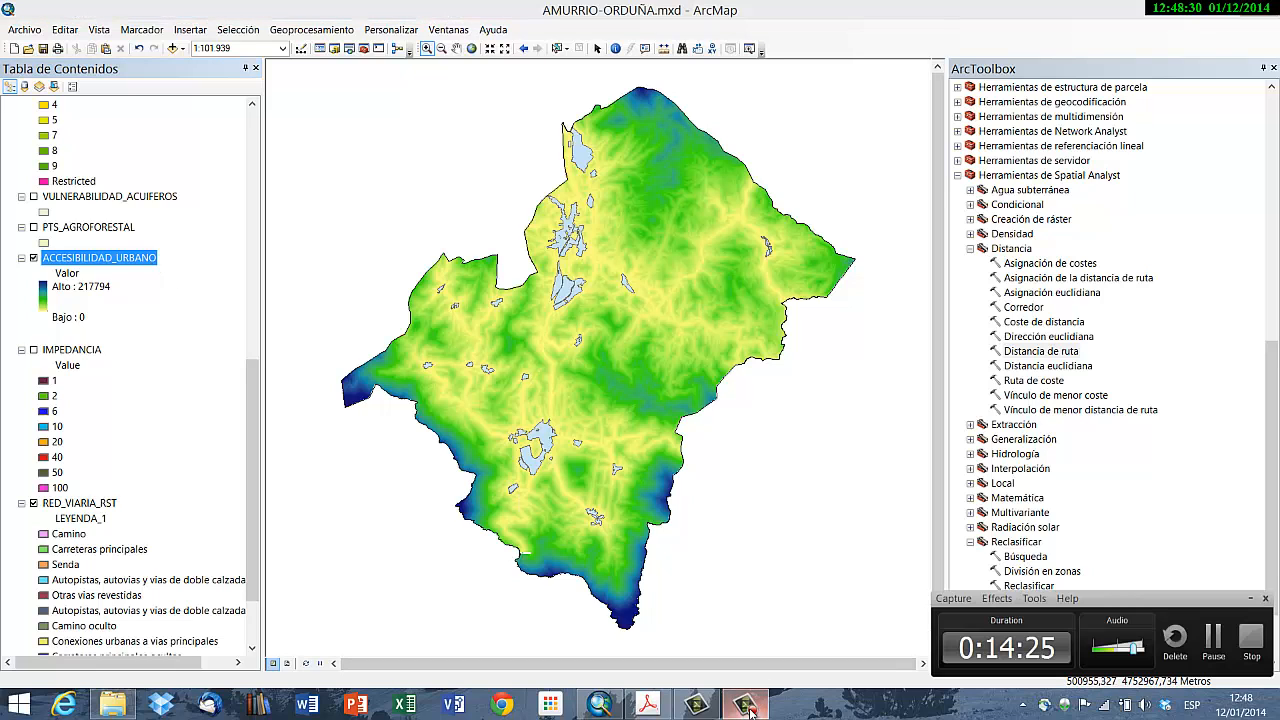
{"action": "left_click", "coordinate": [671, 10]}
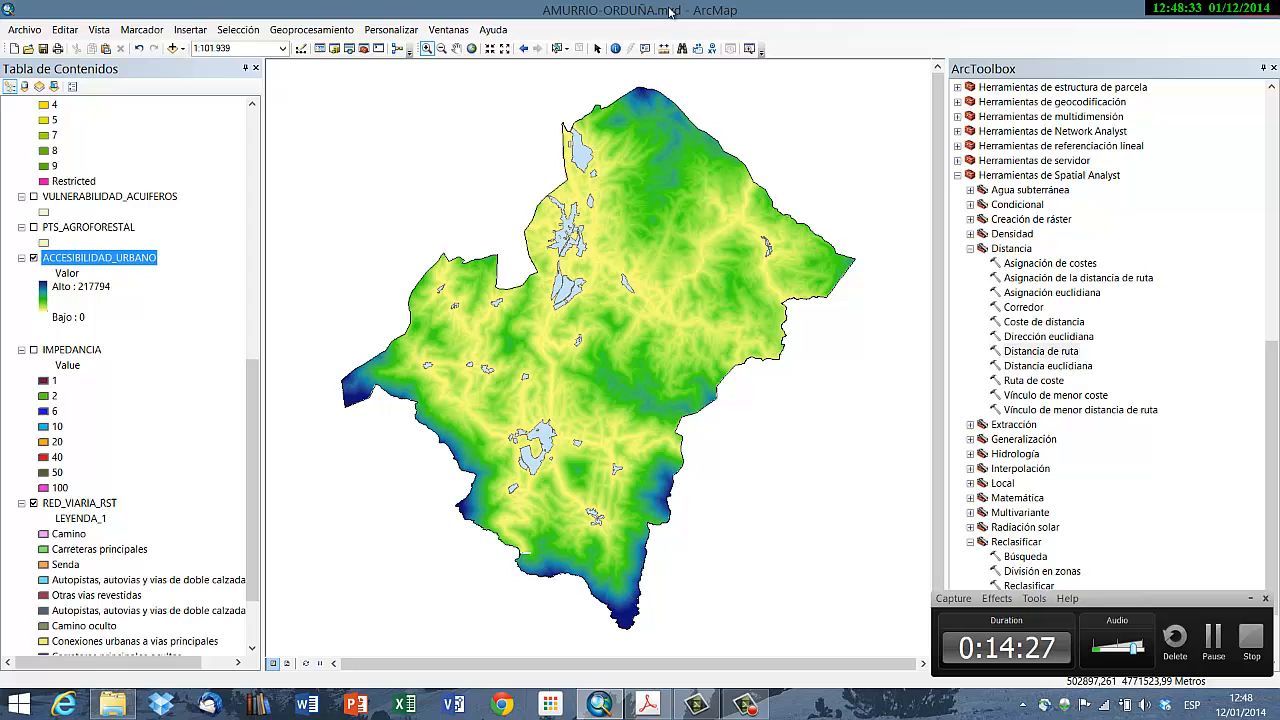
{"action": "left_click", "coordinate": [1251, 599]}
{"action": "left_click", "coordinate": [641, 702]}
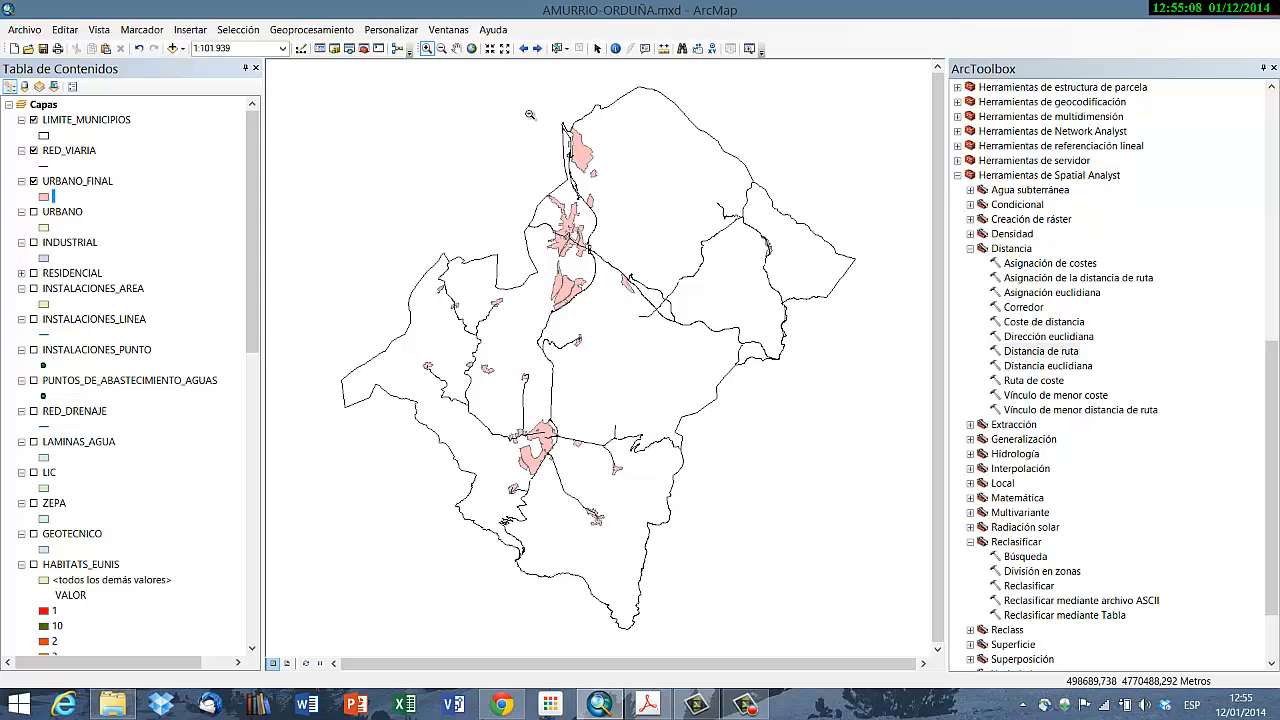
Step: Start a new feature class named PUNTO_SALIDA in the INFRAESTRUCTURAS dataset of AMURRIO-ORDUÑA.gdb
{"action": "left_click_drag", "start_coordinate": [533, 105], "coordinate": [625, 196]}
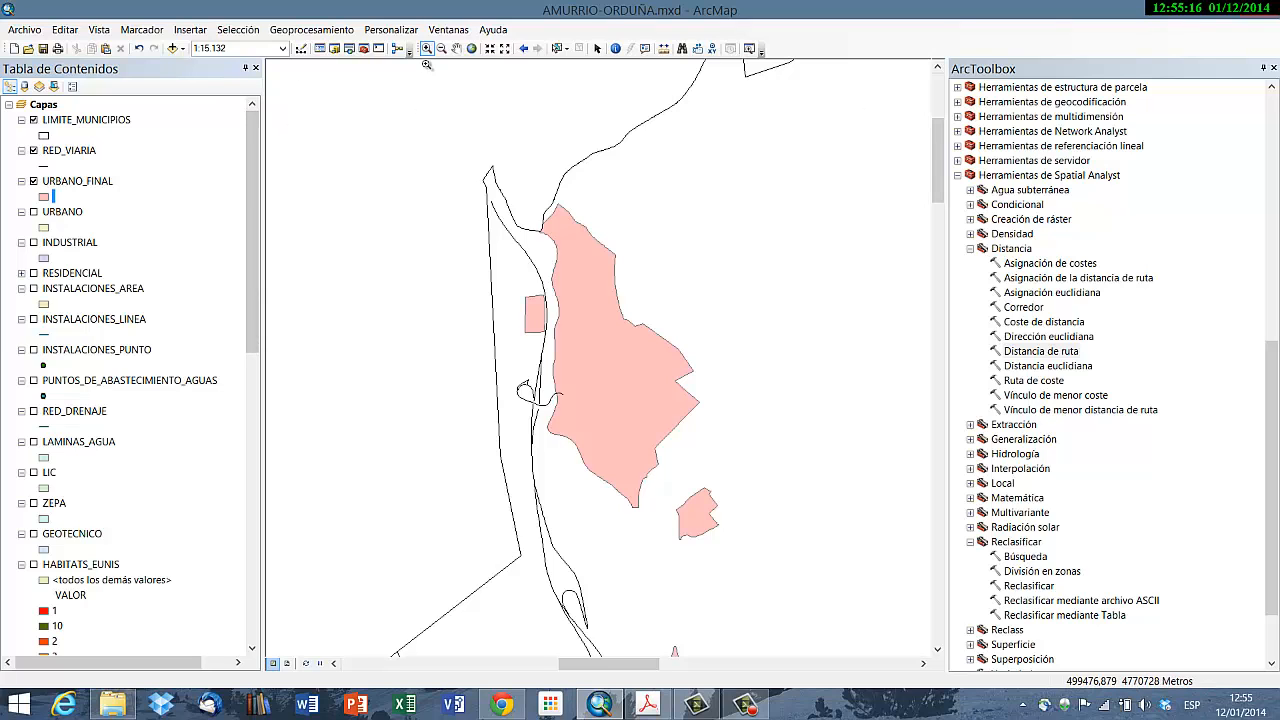
{"action": "left_click", "coordinate": [334, 48]}
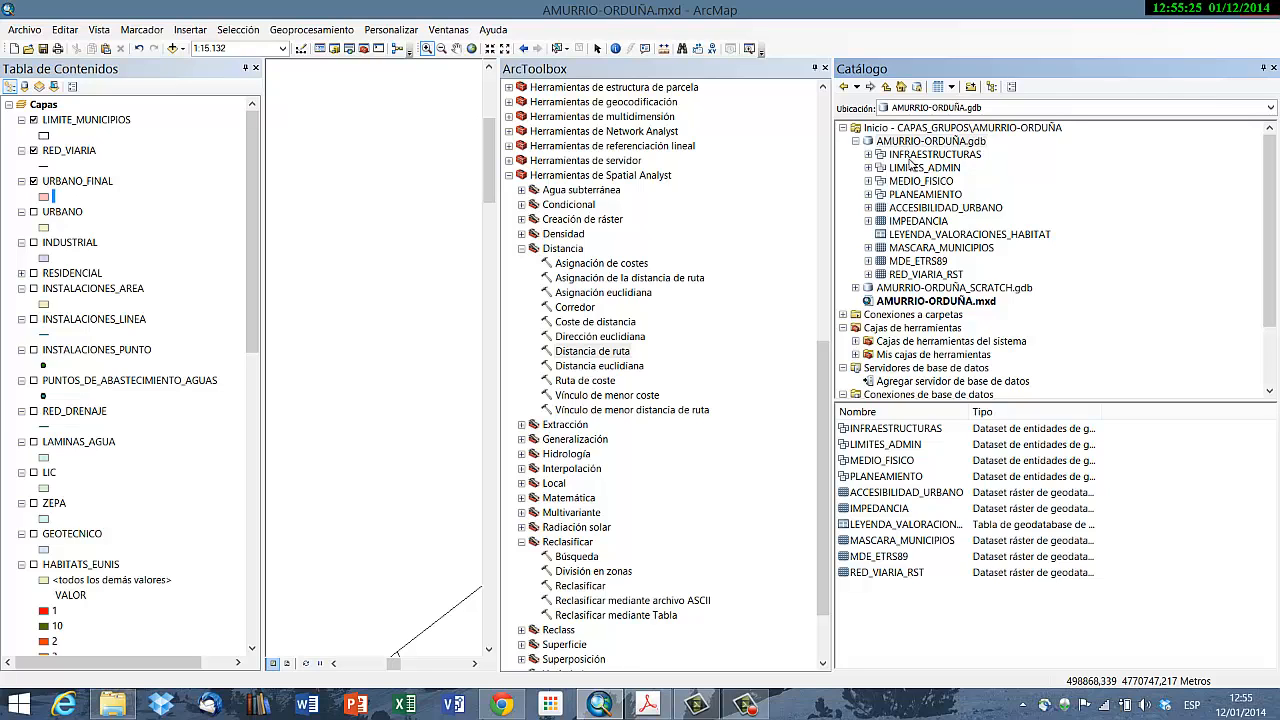
{"action": "left_click", "coordinate": [911, 157]}
{"action": "right_click", "coordinate": [913, 163]}
{"action": "mouse_move", "coordinate": [1030, 278]}
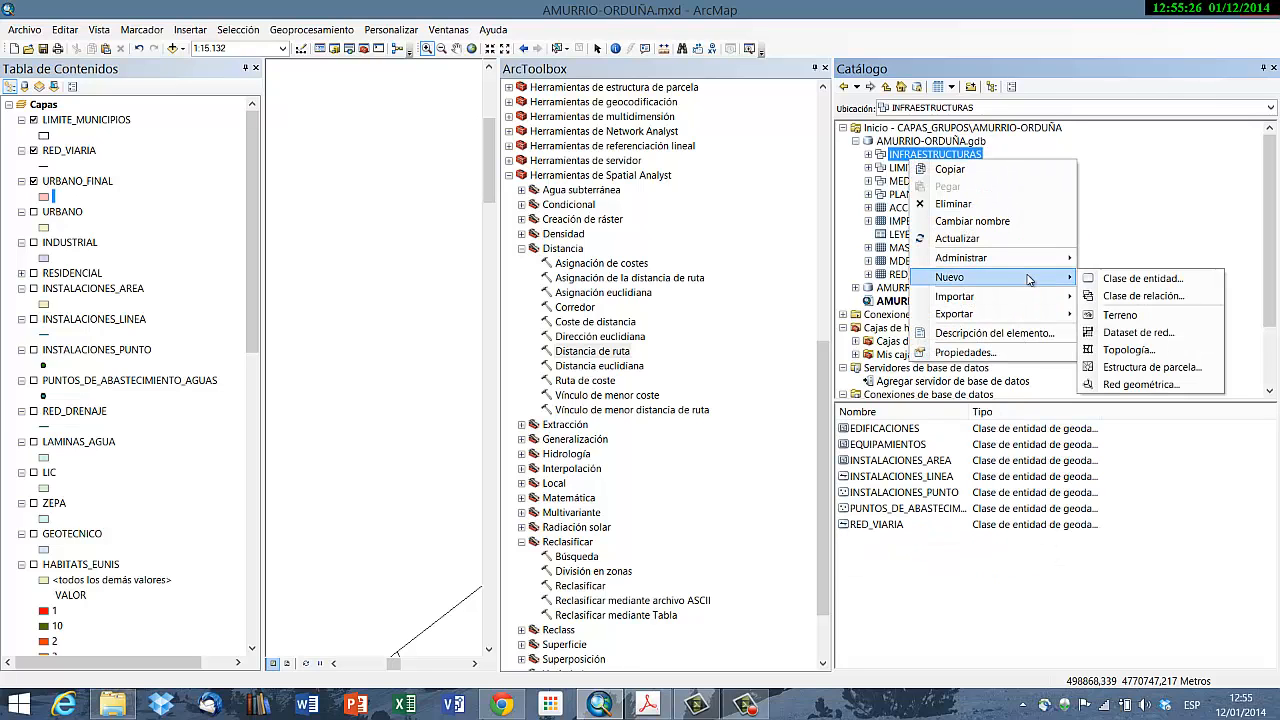
{"action": "left_click", "coordinate": [1103, 279]}
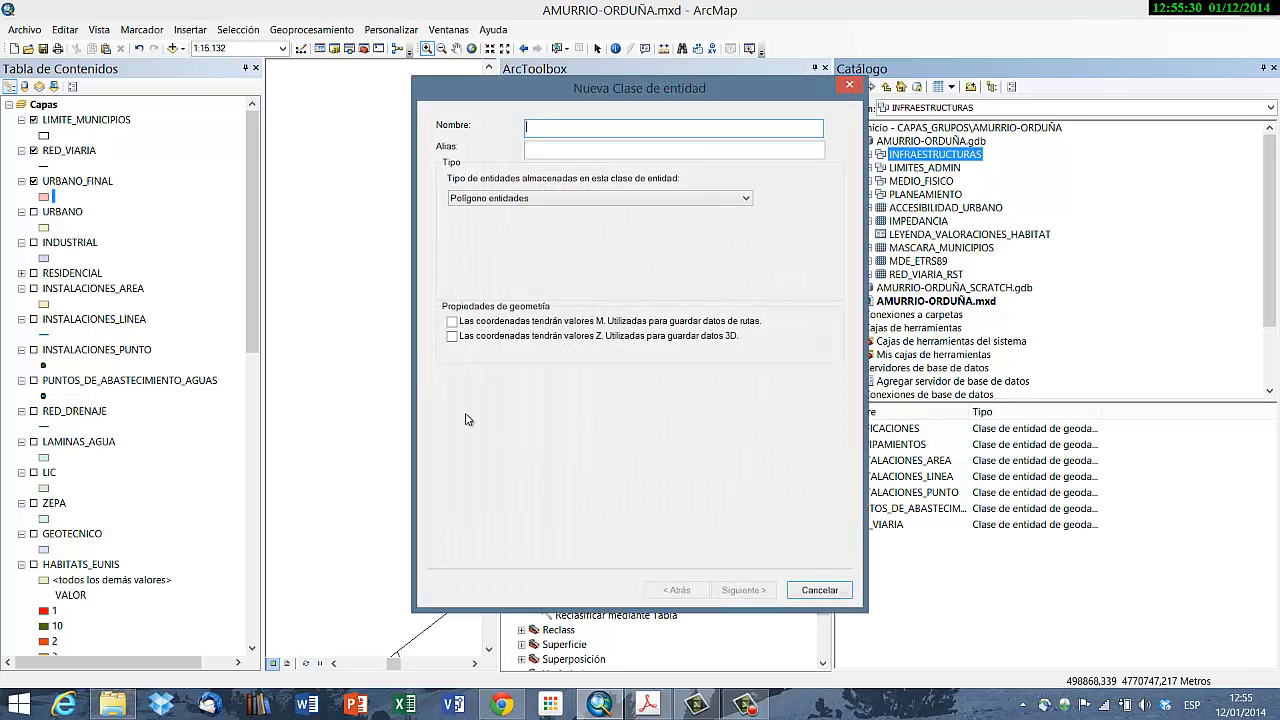
{"action": "type", "text": "PUNT"}
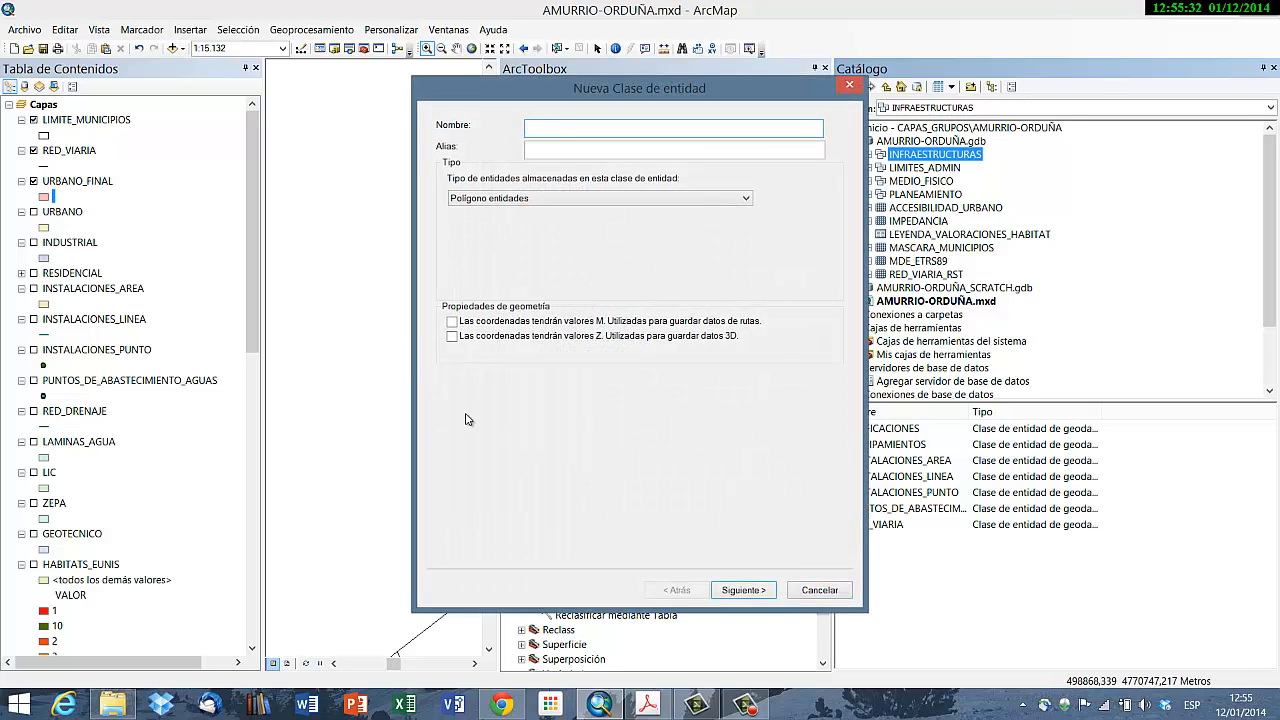
{"action": "type", "text": "O_SALIDA"}
Step: Set the feature type to Punto entidades, finish creating the feature class with the remaining defaults, and close the Catalog
{"action": "left_click", "coordinate": [522, 199]}
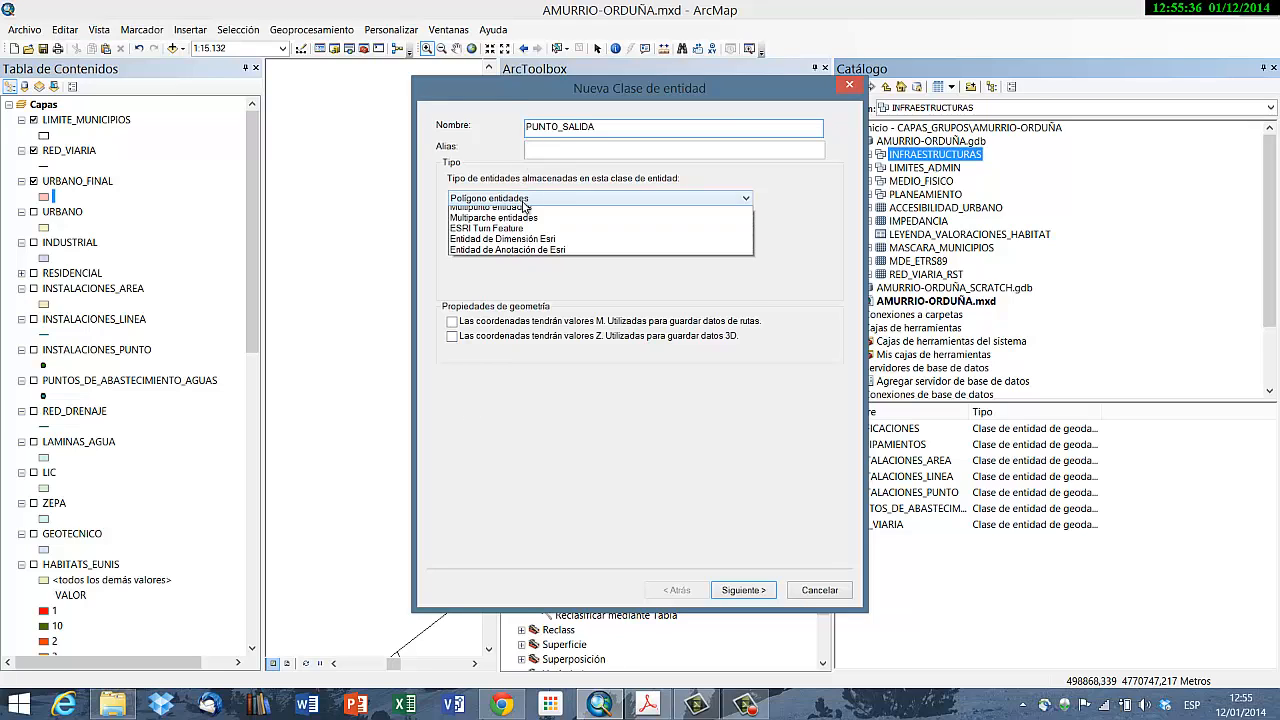
{"action": "left_click", "coordinate": [520, 234]}
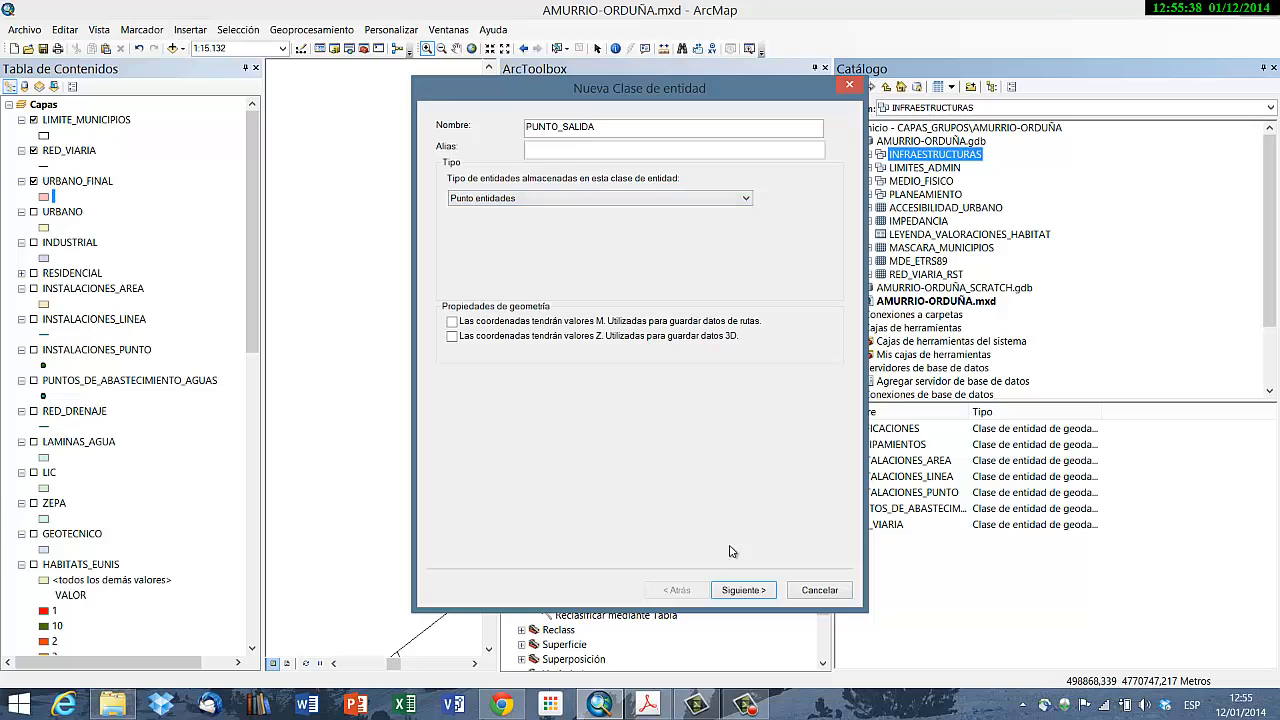
{"action": "left_click", "coordinate": [743, 590]}
{"action": "left_click", "coordinate": [743, 590]}
{"action": "left_click", "coordinate": [745, 589]}
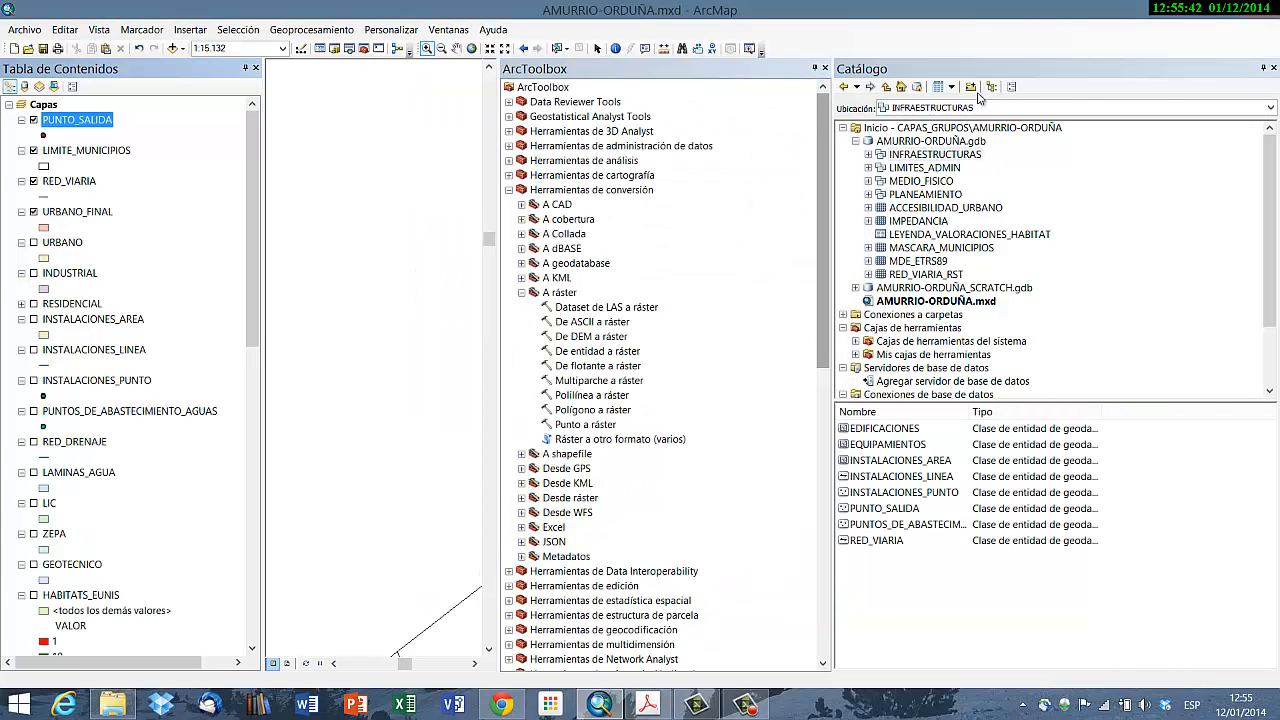
{"action": "left_click", "coordinate": [1274, 68]}
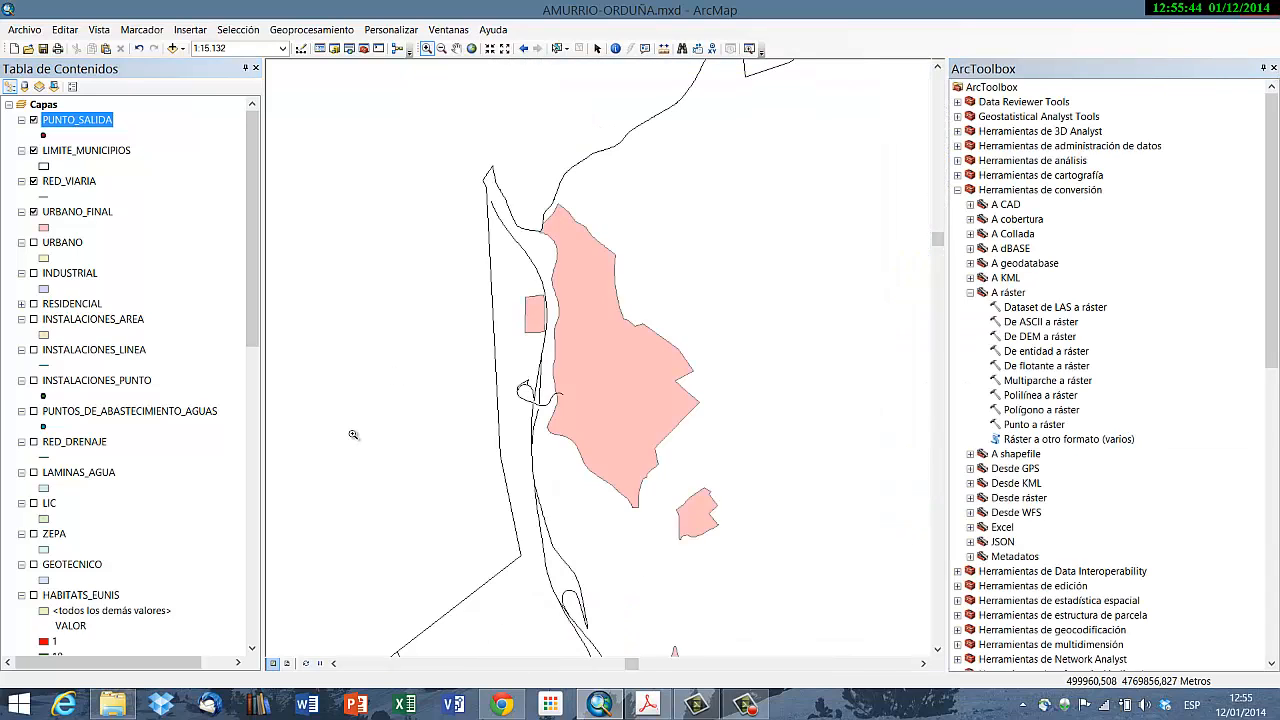
Step: Start editing PUNTO_SALIDA and place a point at the northern end of the road, beside the municipal boundary
{"action": "right_click", "coordinate": [85, 124]}
{"action": "mouse_move", "coordinate": [190, 318]}
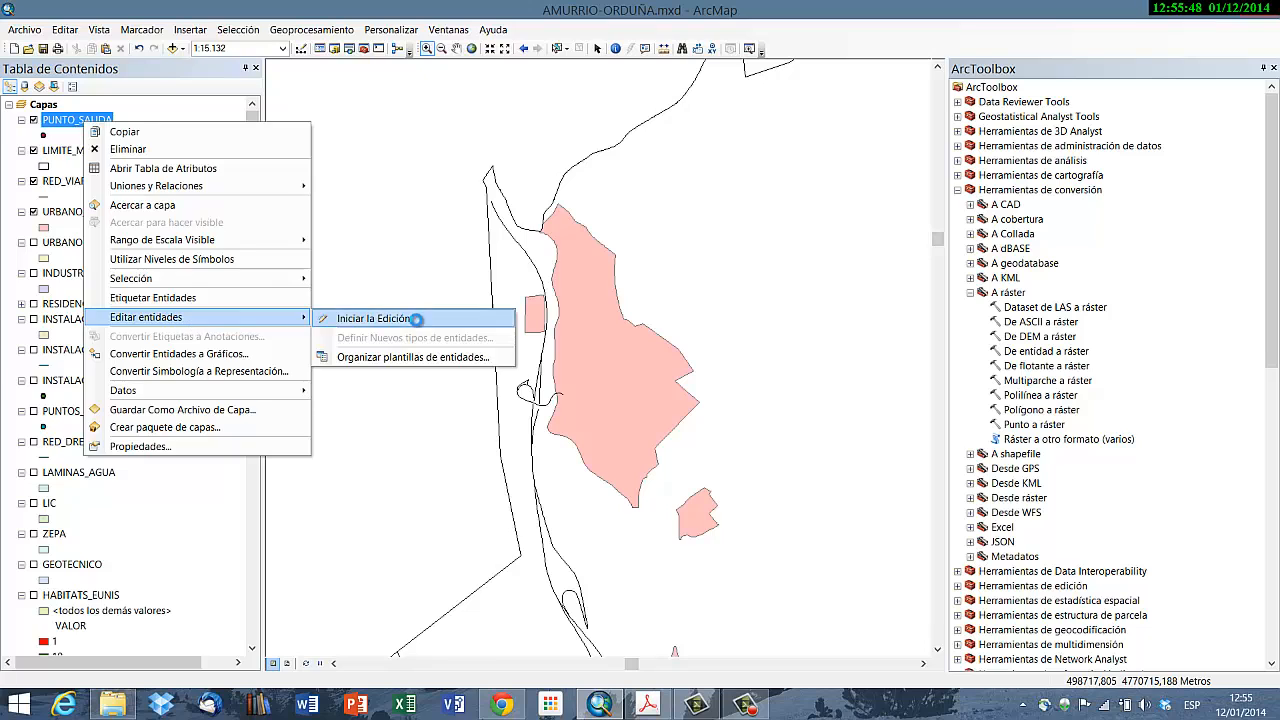
{"action": "left_click", "coordinate": [416, 319]}
{"action": "left_click", "coordinate": [806, 114]}
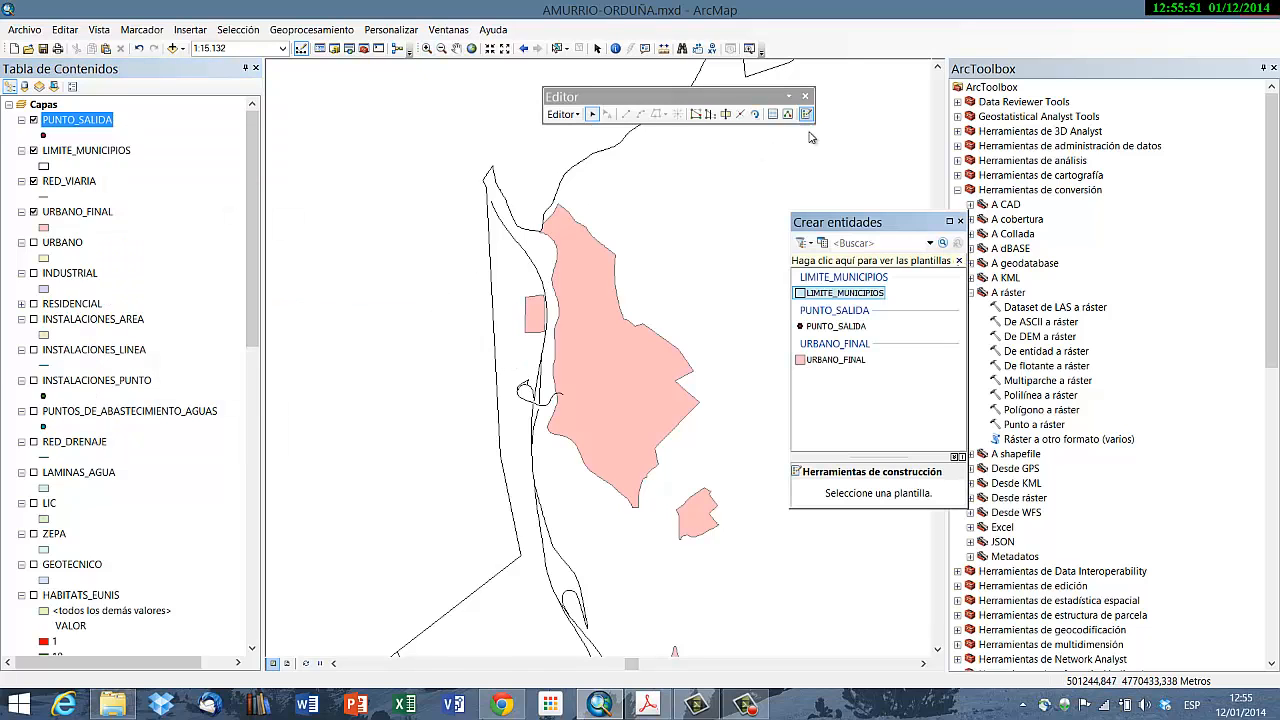
{"action": "left_click", "coordinate": [833, 326]}
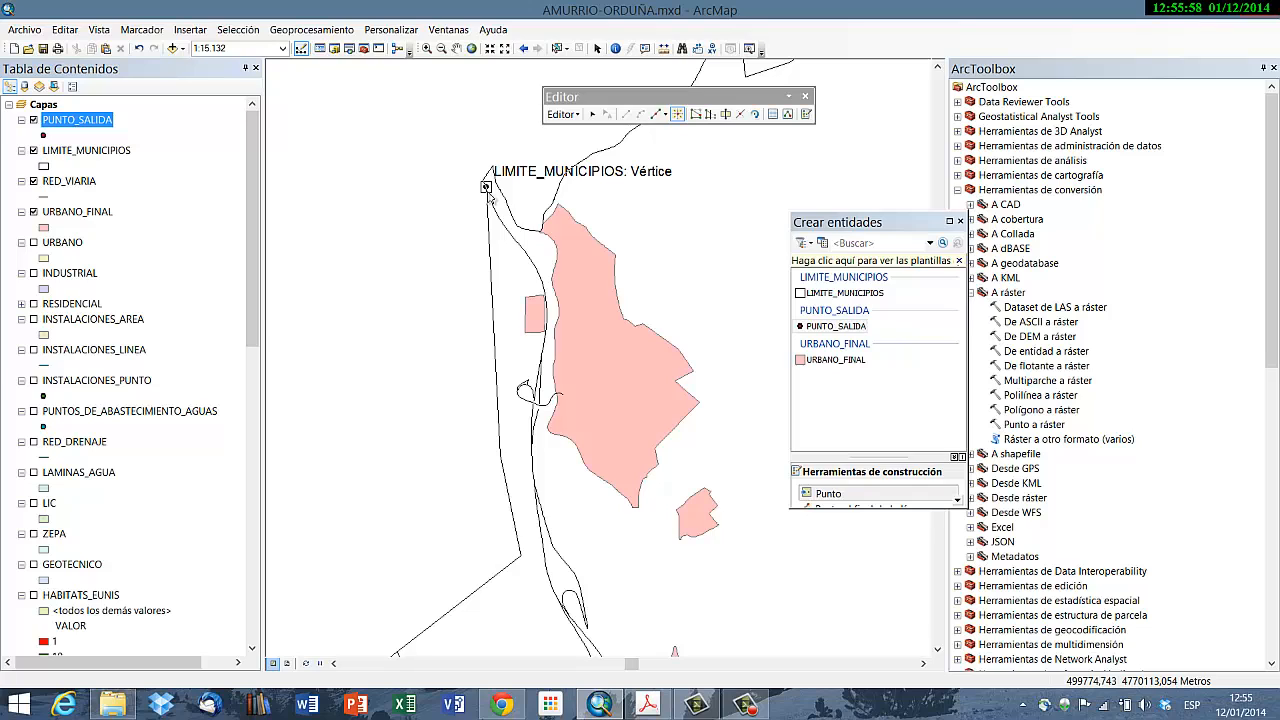
{"action": "left_click", "coordinate": [491, 201]}
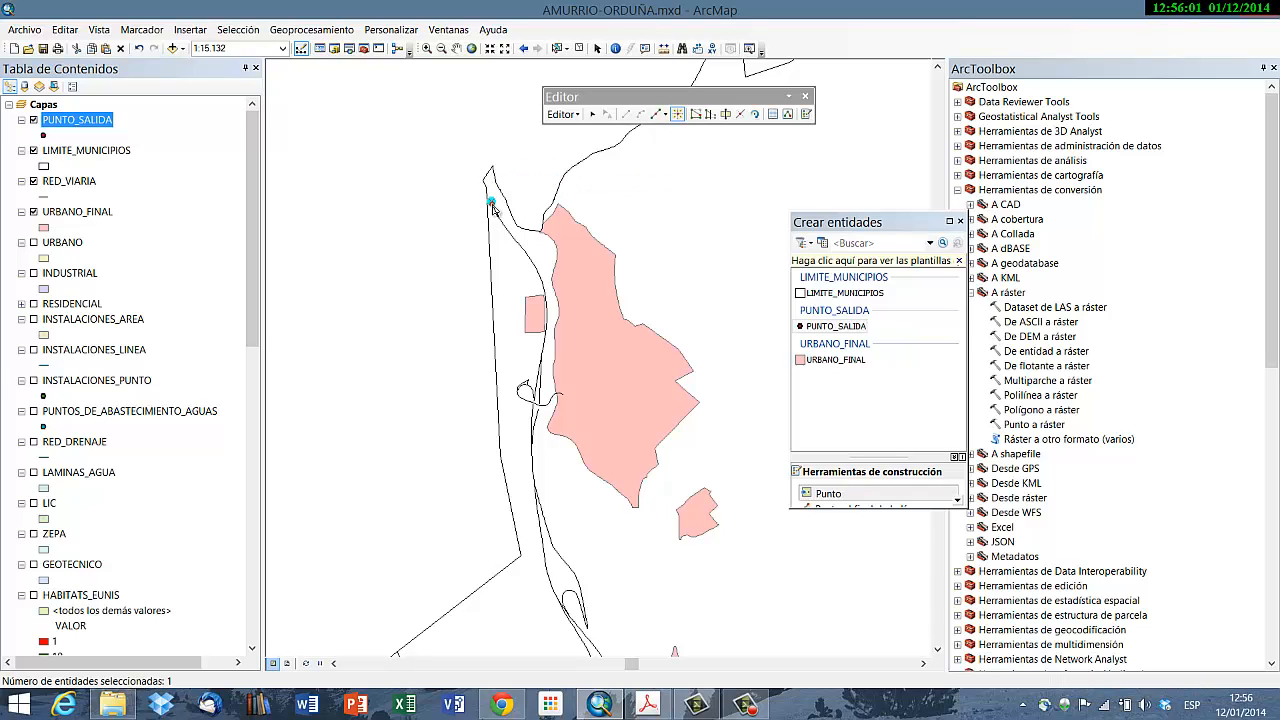
Step: Save the new PUNTO_SALIDA point and end the edit session, closing the Editor and Crear entidades windows
{"action": "left_click", "coordinate": [561, 114]}
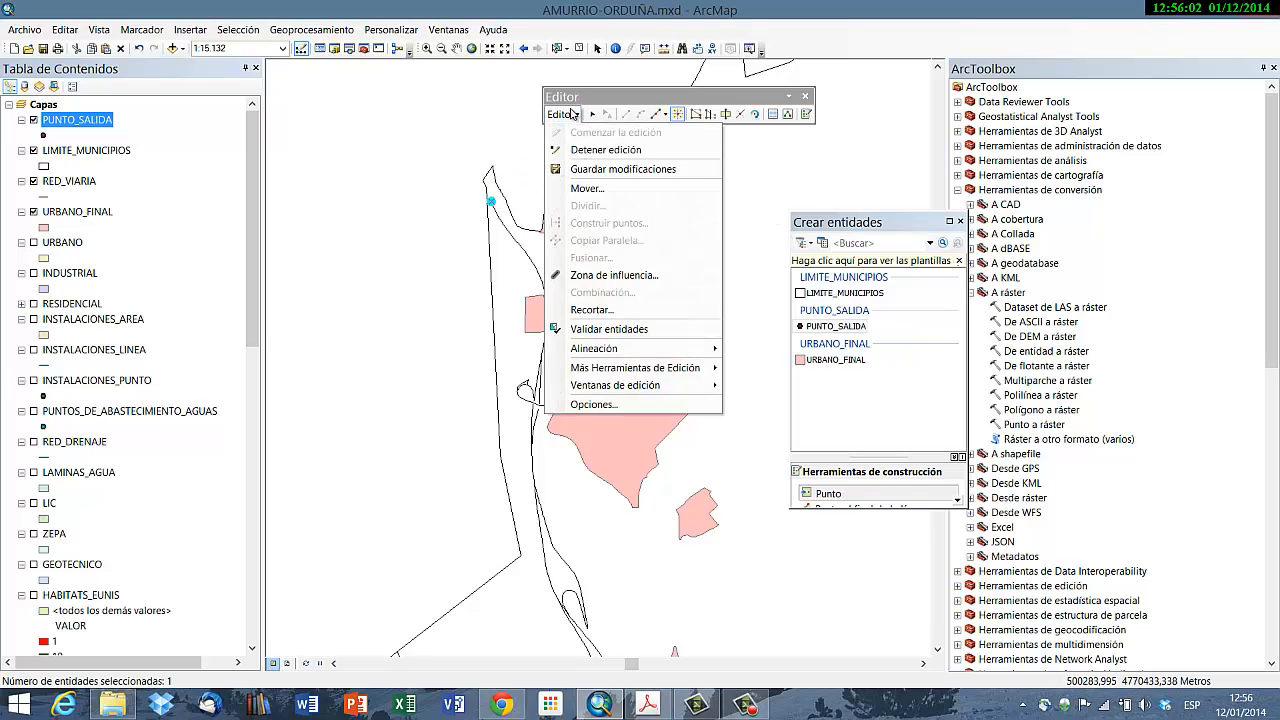
{"action": "left_click", "coordinate": [581, 168]}
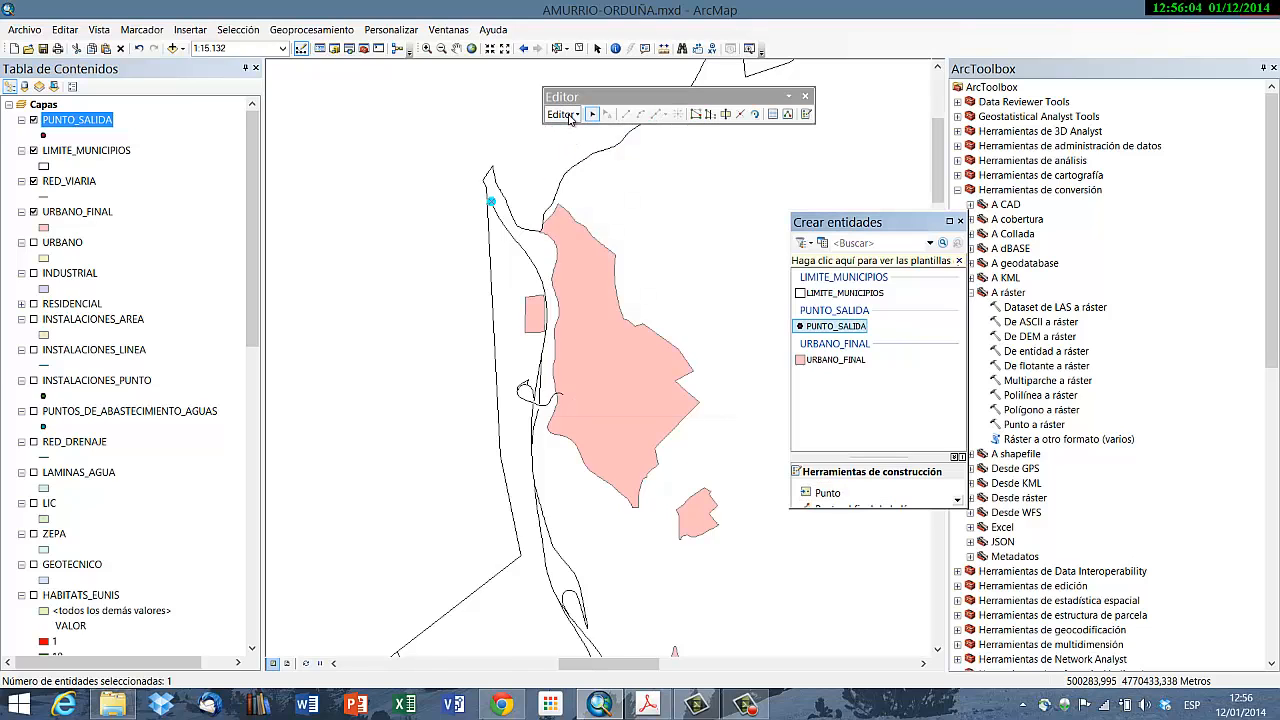
{"action": "left_click", "coordinate": [561, 114]}
{"action": "left_click", "coordinate": [590, 149]}
{"action": "left_click", "coordinate": [806, 97]}
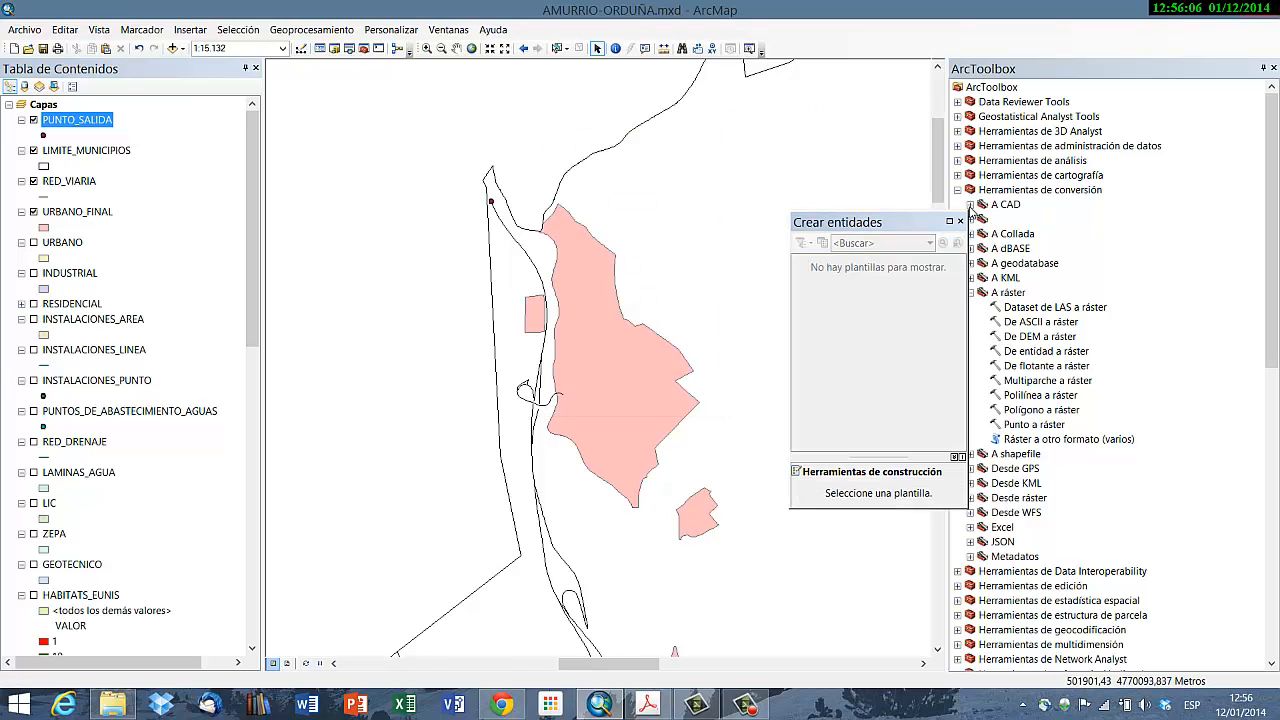
{"action": "left_click", "coordinate": [960, 221]}
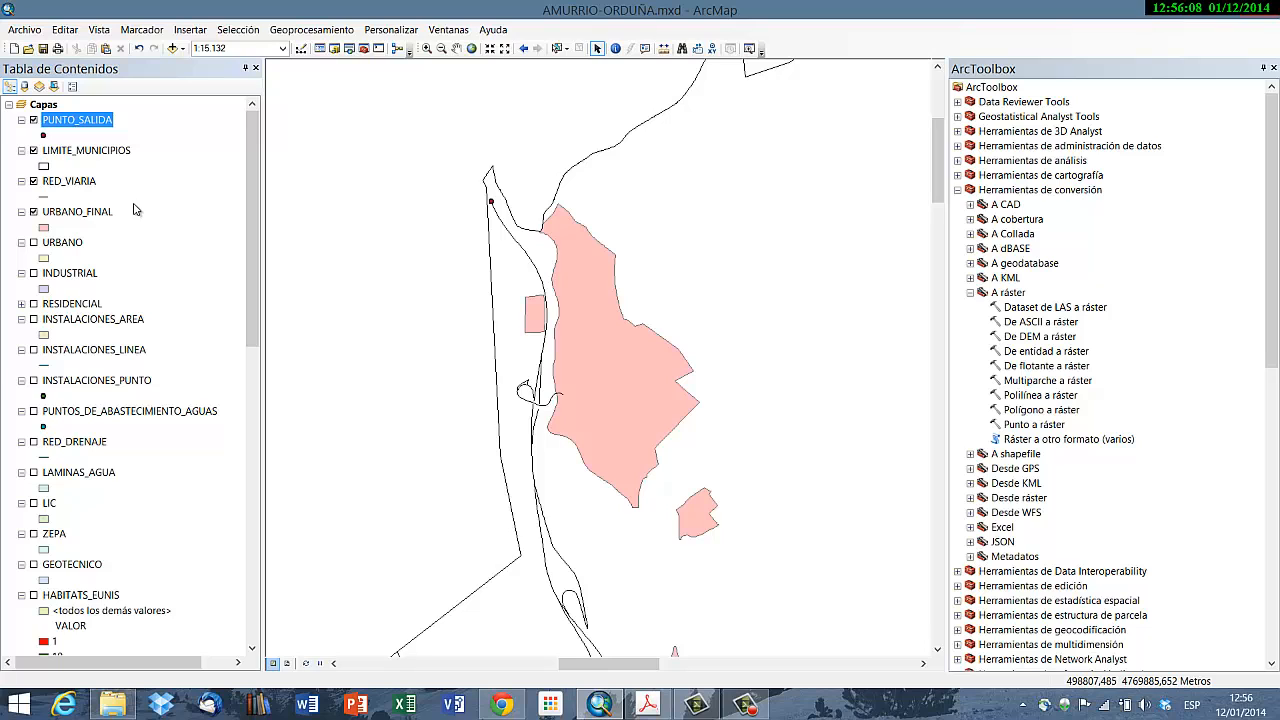
Step: Start the Spatial Analyst Distancia de ruta tool with PUNTO_SALIDA as the source data
{"action": "left_click", "coordinate": [522, 50]}
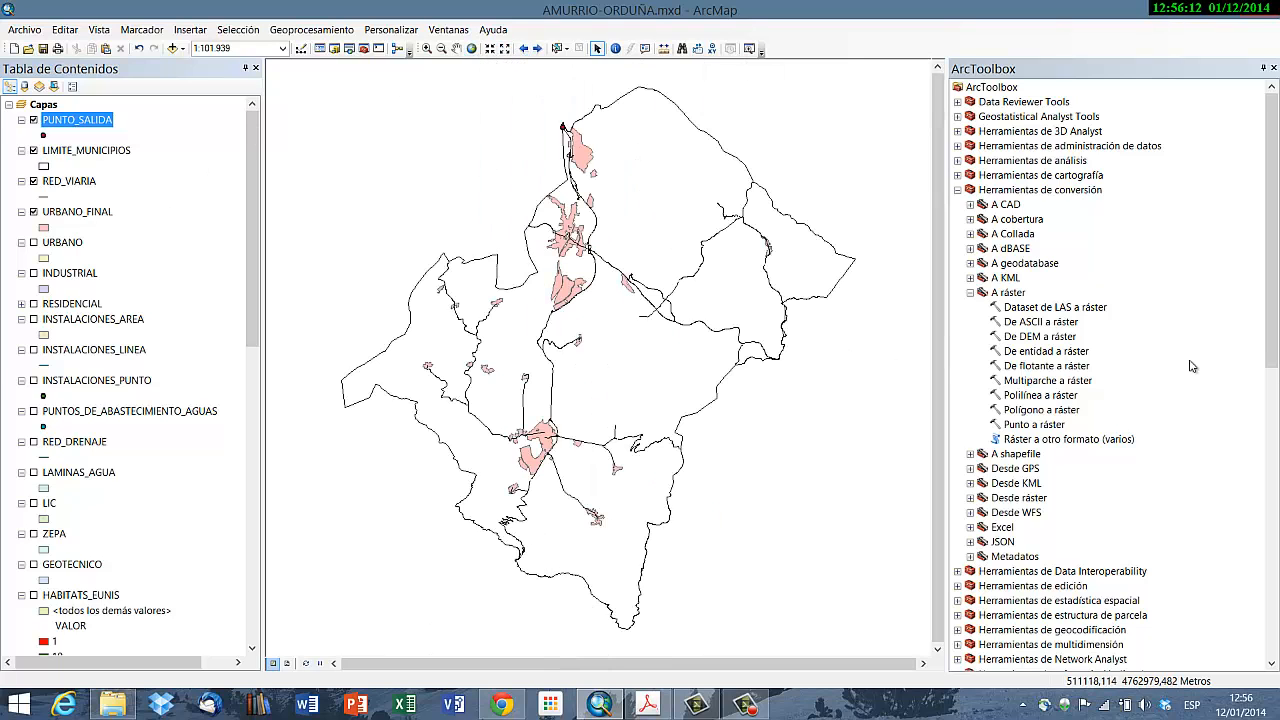
{"action": "left_click", "coordinate": [1273, 393]}
{"action": "mouse_move", "coordinate": [1273, 394]}
{"action": "left_mouse_down"}
{"action": "mouse_move", "coordinate": [1277, 422]}
{"action": "mouse_move", "coordinate": [1277, 379]}
{"action": "left_mouse_up"}
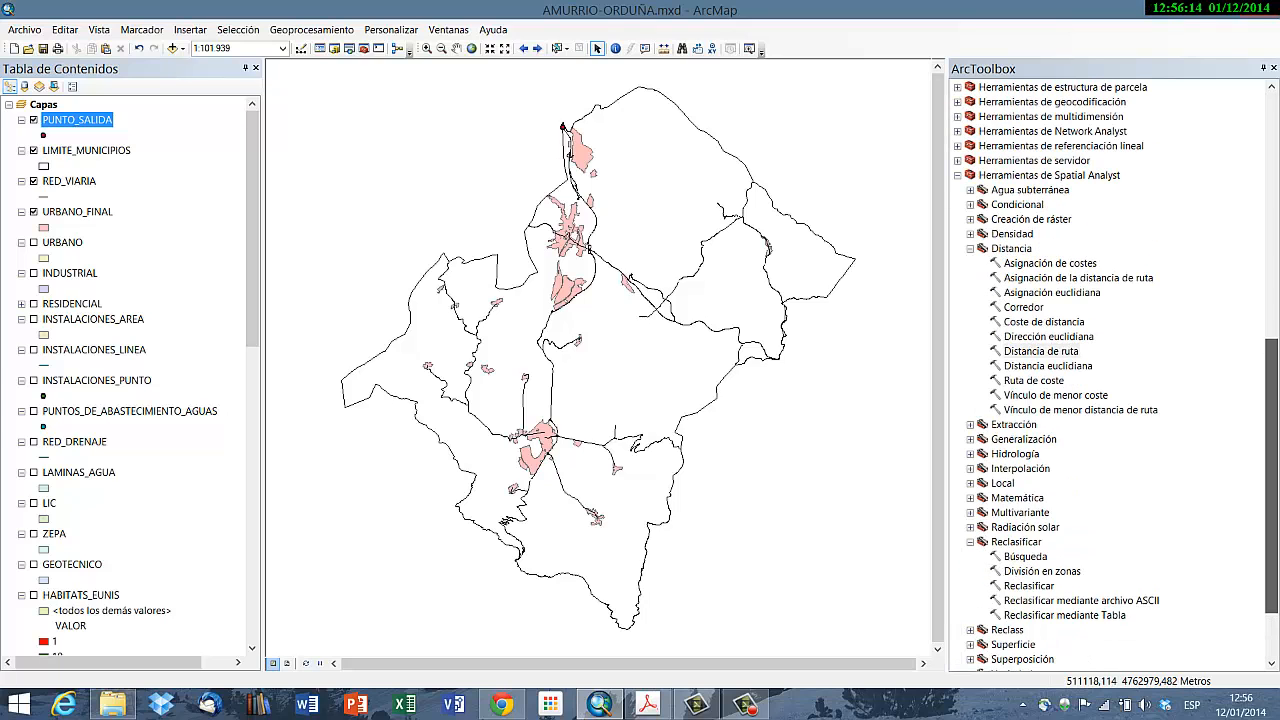
{"action": "left_click", "coordinate": [1066, 352]}
{"action": "double_click", "coordinate": [1066, 353]}
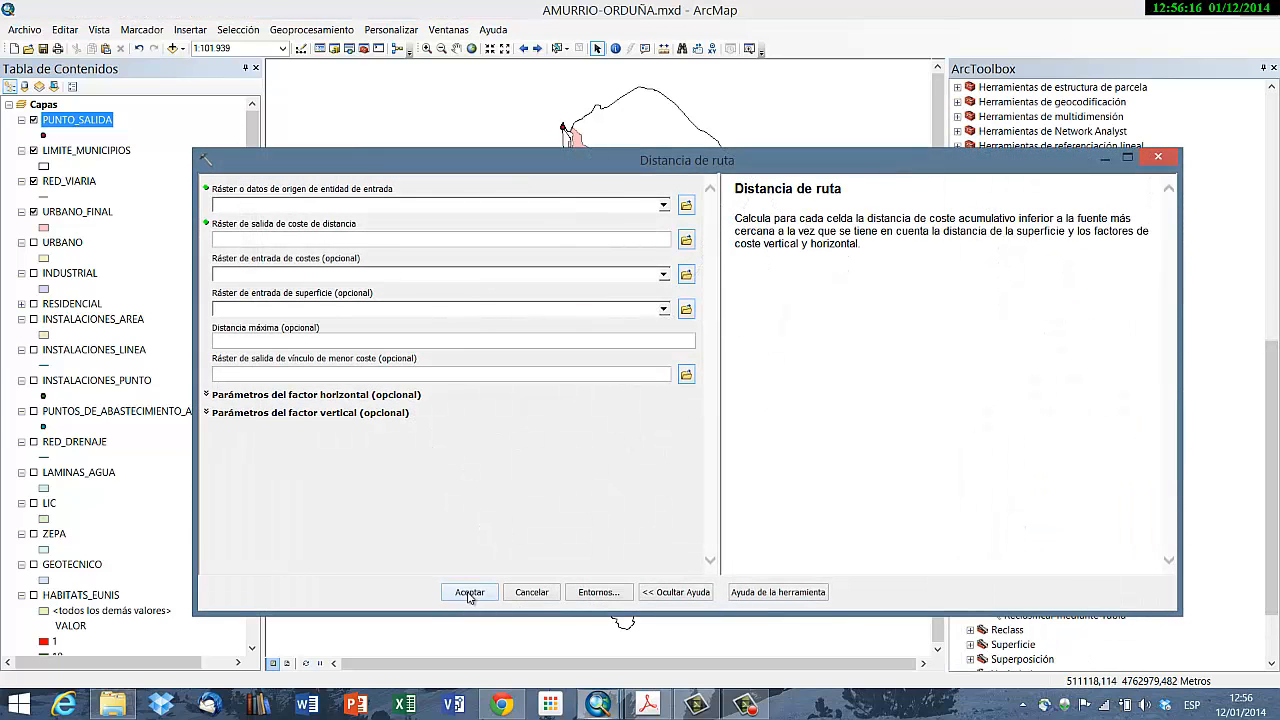
{"action": "left_click", "coordinate": [664, 207]}
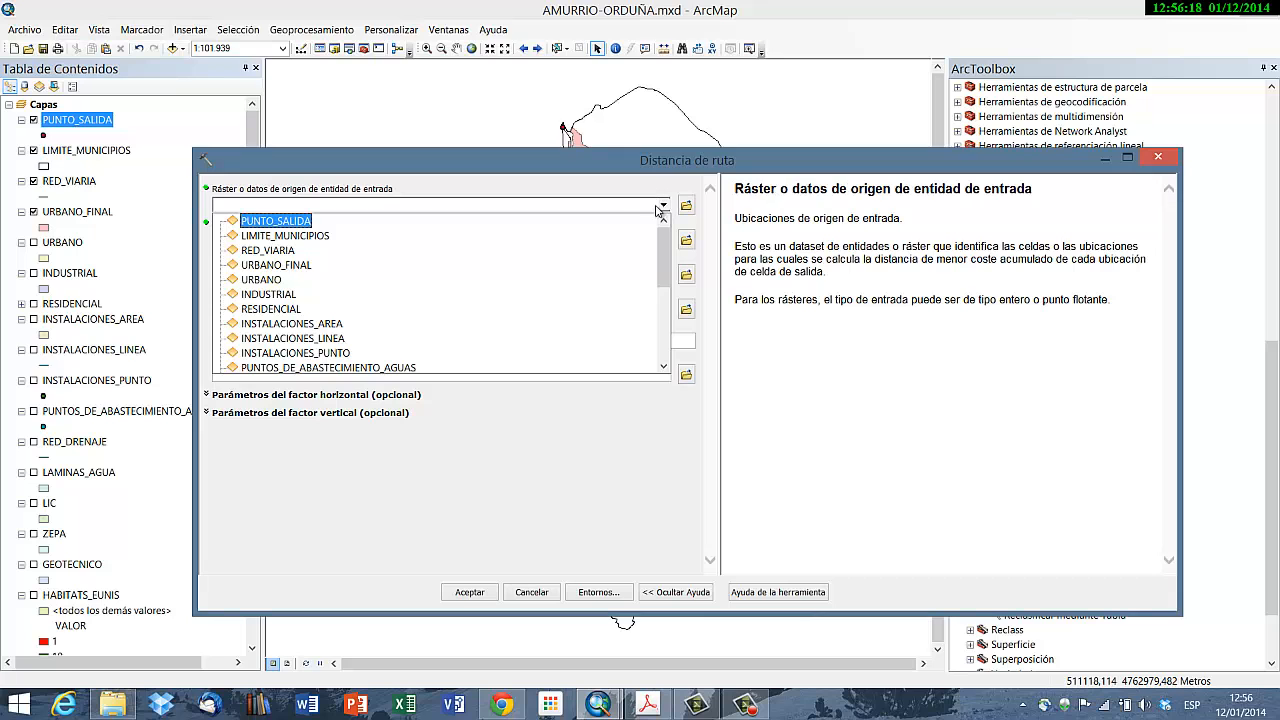
{"action": "left_click", "coordinate": [277, 220]}
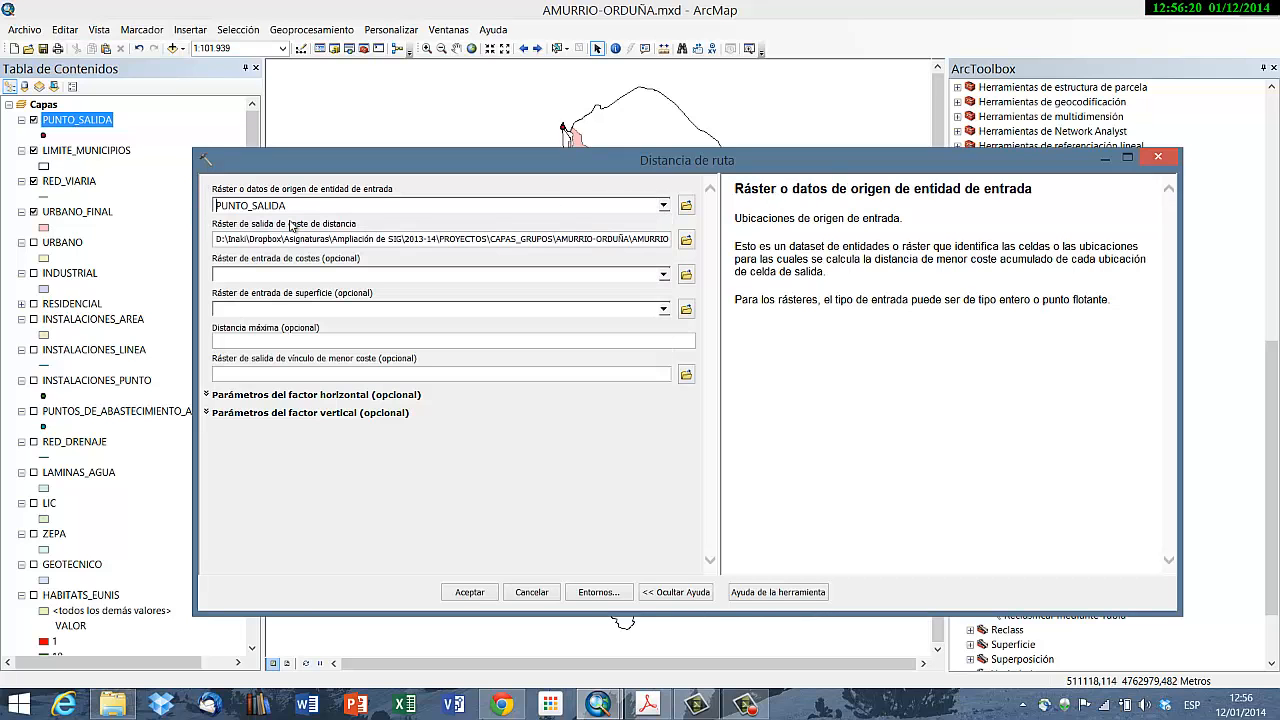
Step: Name the output cost-distance raster ACCESIBILIDAD_PLANTA_TRATAMIENTO and store it in AMURRIO-ORDUÑA.gdb
{"action": "left_click", "coordinate": [686, 240]}
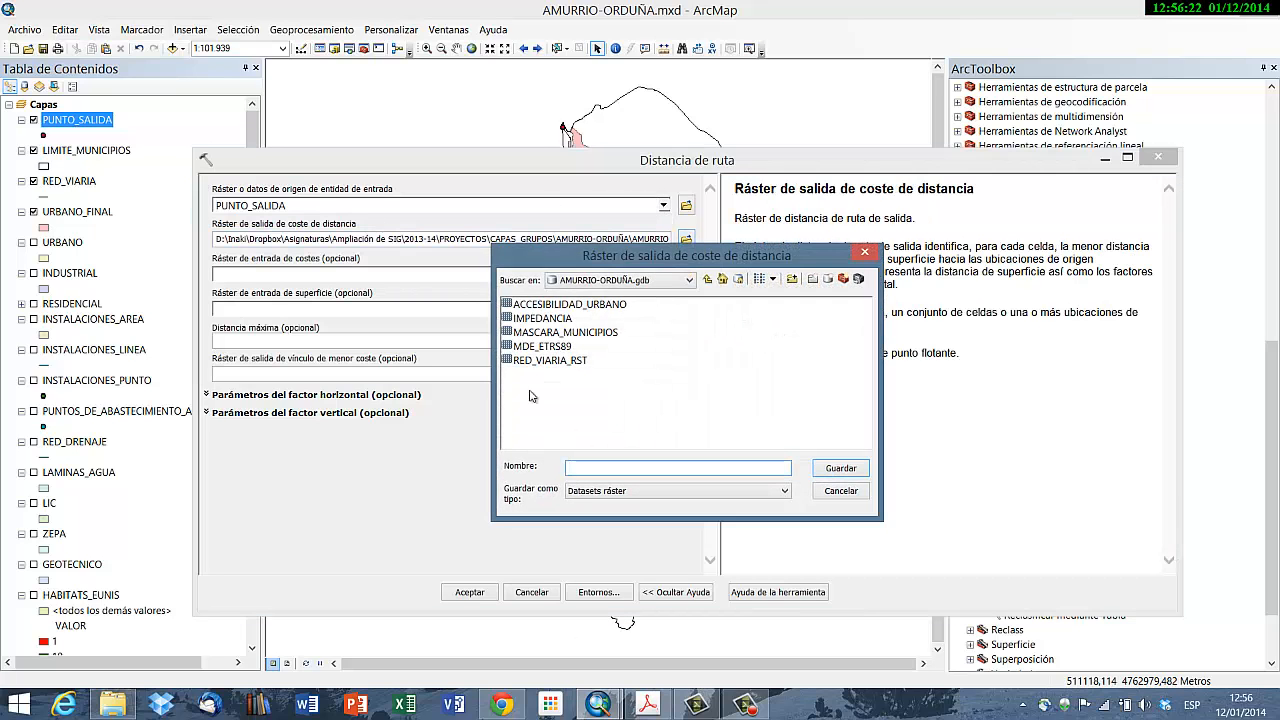
{"action": "left_click", "coordinate": [575, 305]}
{"action": "left_click", "coordinate": [690, 468]}
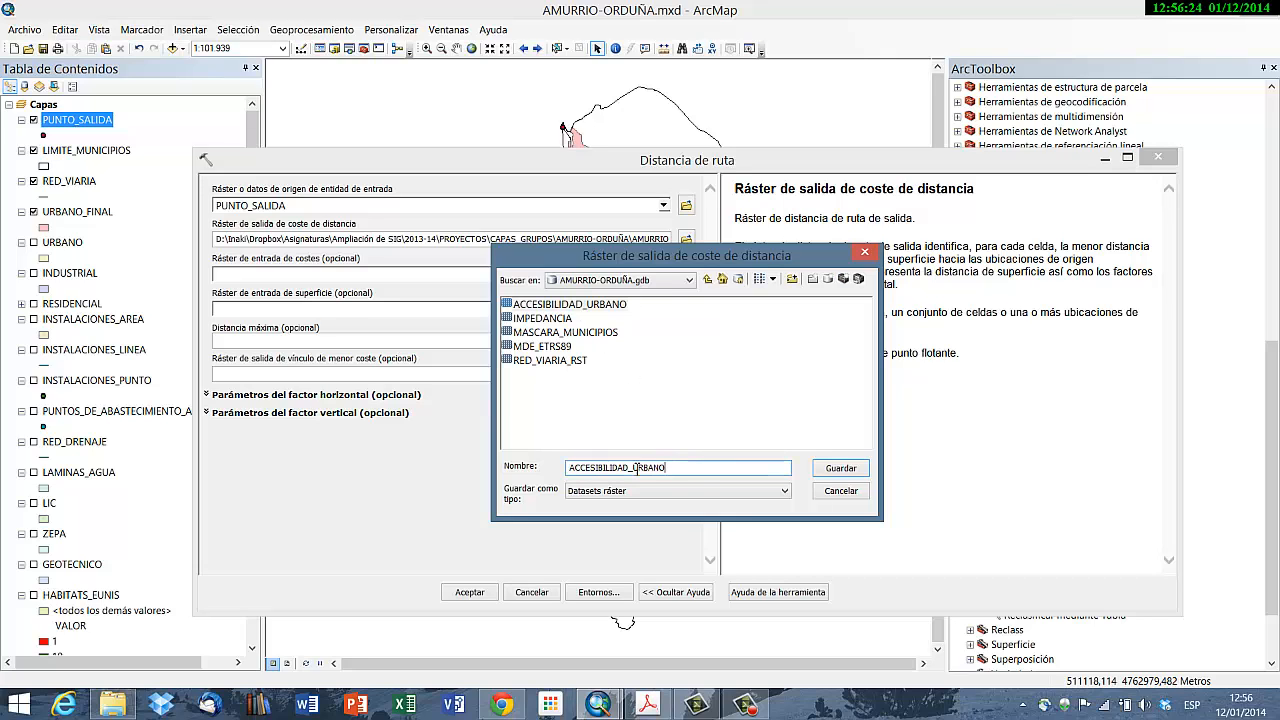
{"action": "left_click_drag", "start_coordinate": [636, 469], "coordinate": [704, 473]}
{"action": "type", "text": "PLN"}
{"action": "type", "text": "ANTA"}
{"action": "type", "text": "_"}
{"action": "type", "text": "TRA"}
{"action": "type", "text": "TAMIENTO"}
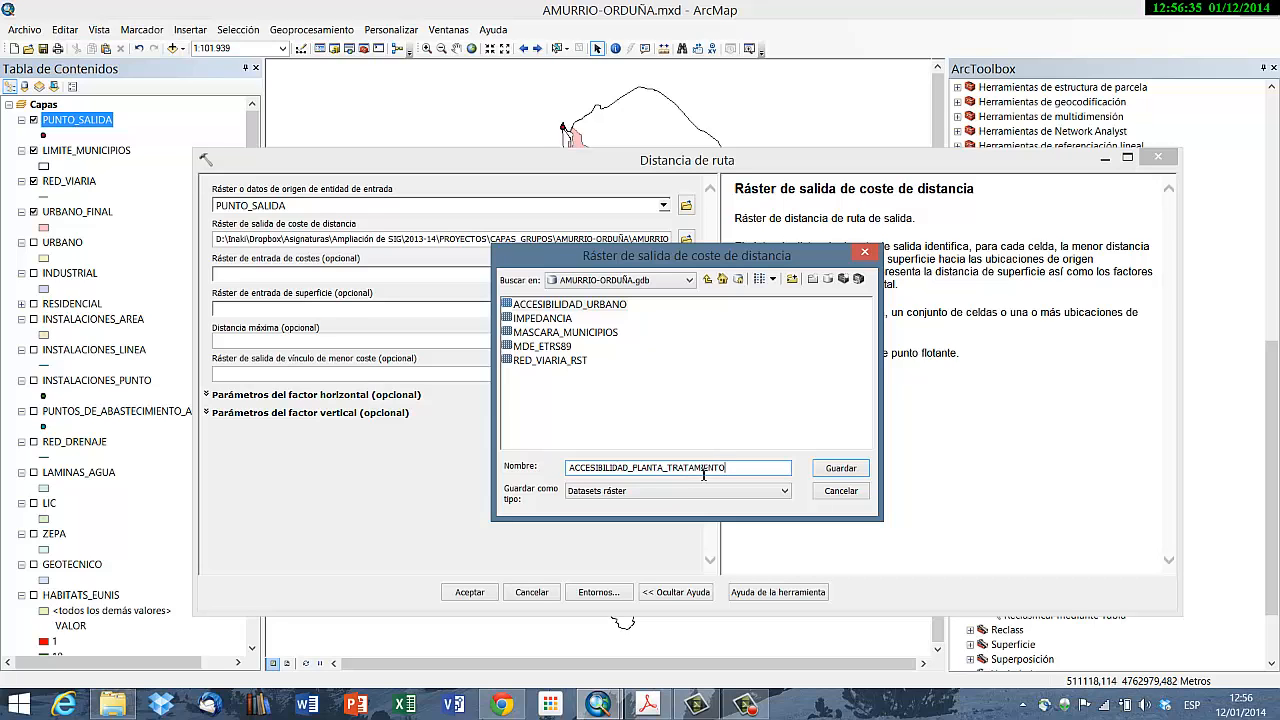
{"action": "left_click", "coordinate": [841, 468]}
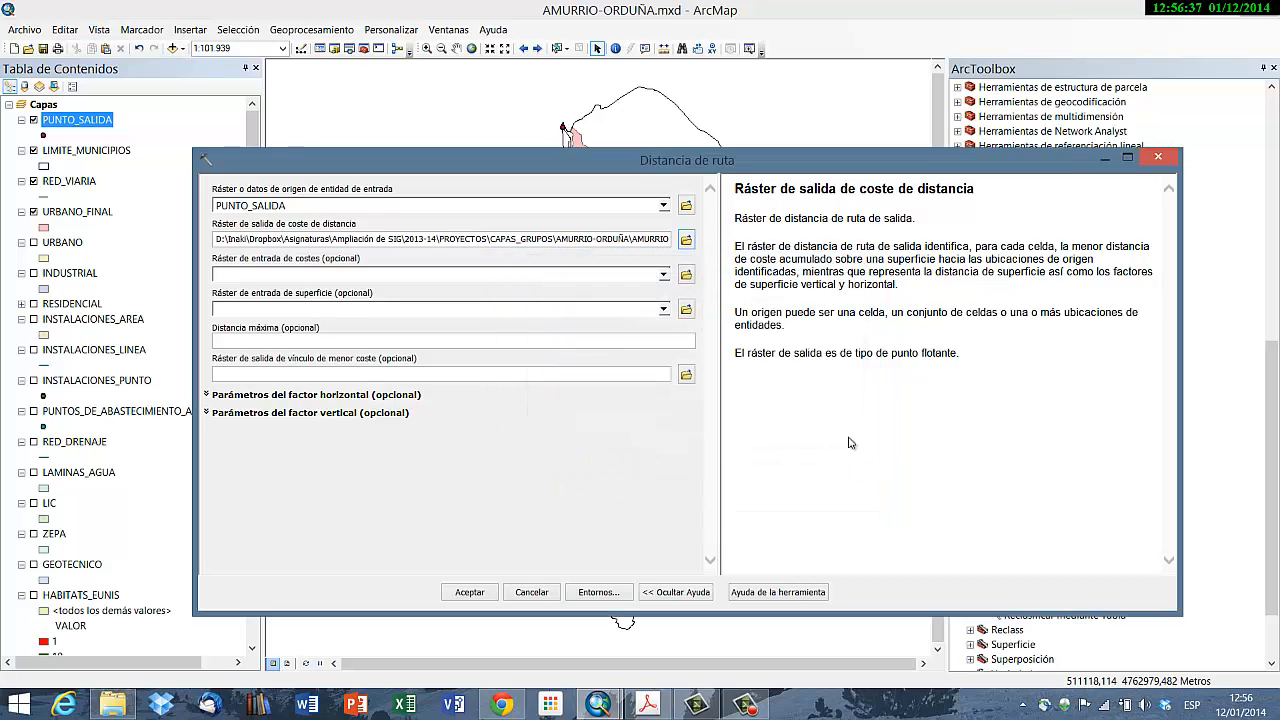
Step: Use IMPEDANCIA as the cost raster and MDE_ETRS89 as the surface raster, and run the path distance tool
{"action": "left_click", "coordinate": [664, 277]}
{"action": "left_click", "coordinate": [280, 302]}
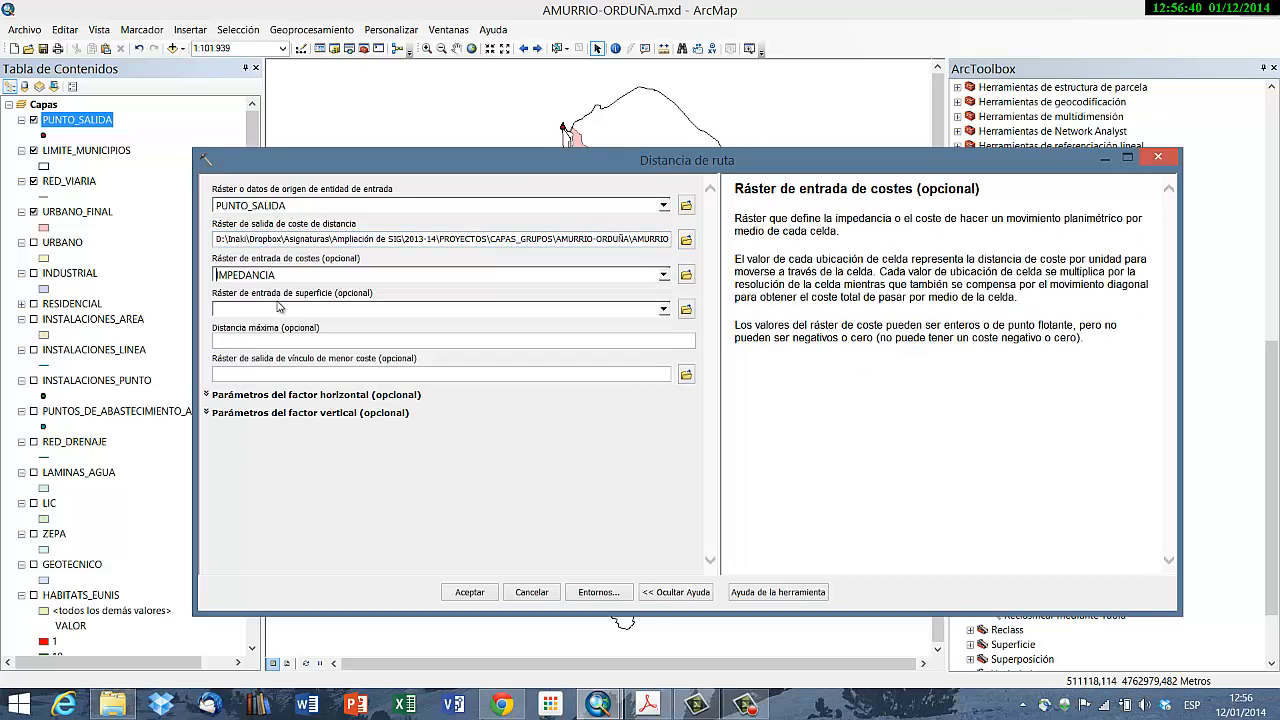
{"action": "left_click", "coordinate": [664, 310]}
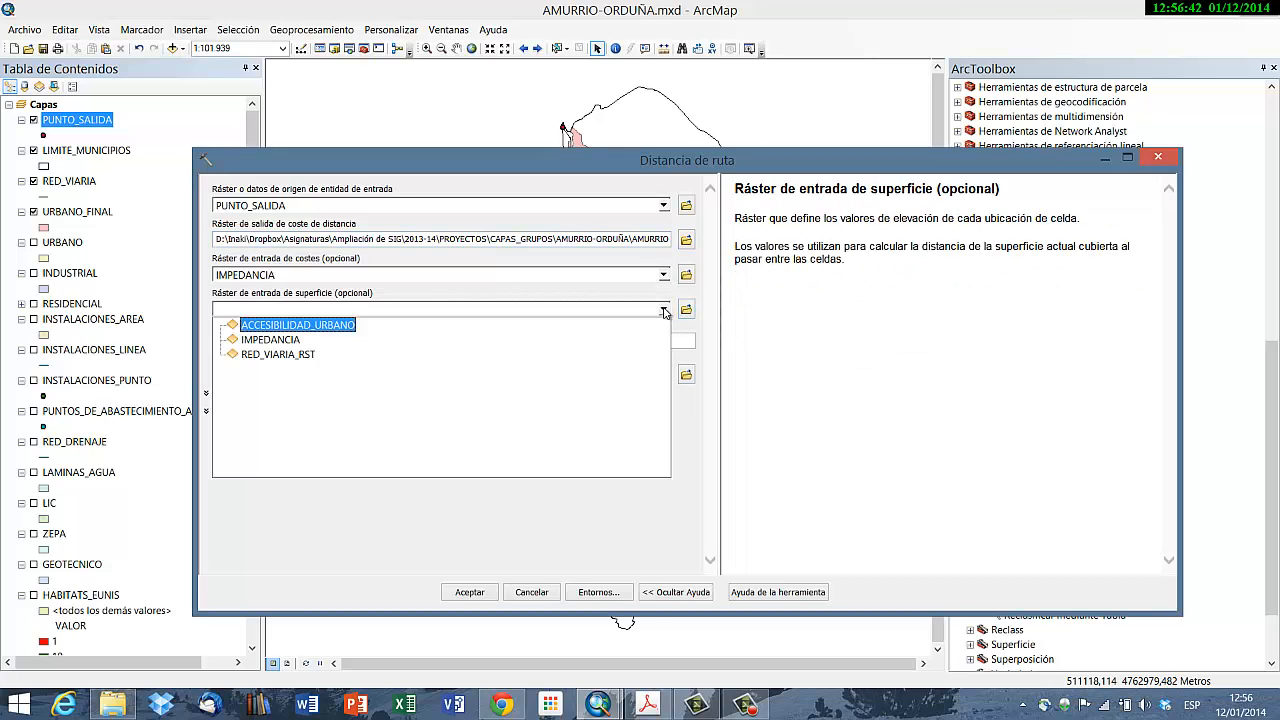
{"action": "left_click", "coordinate": [664, 312]}
{"action": "left_click", "coordinate": [686, 309]}
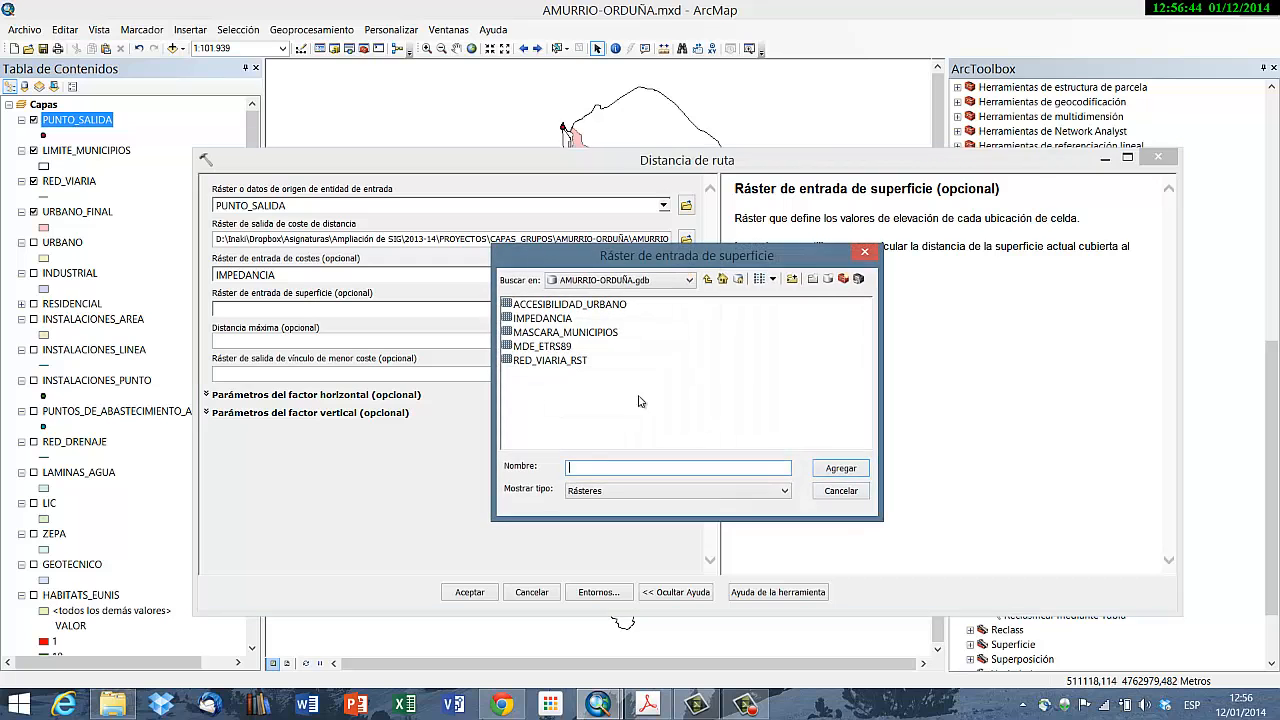
{"action": "left_click", "coordinate": [542, 346]}
{"action": "left_click", "coordinate": [841, 468]}
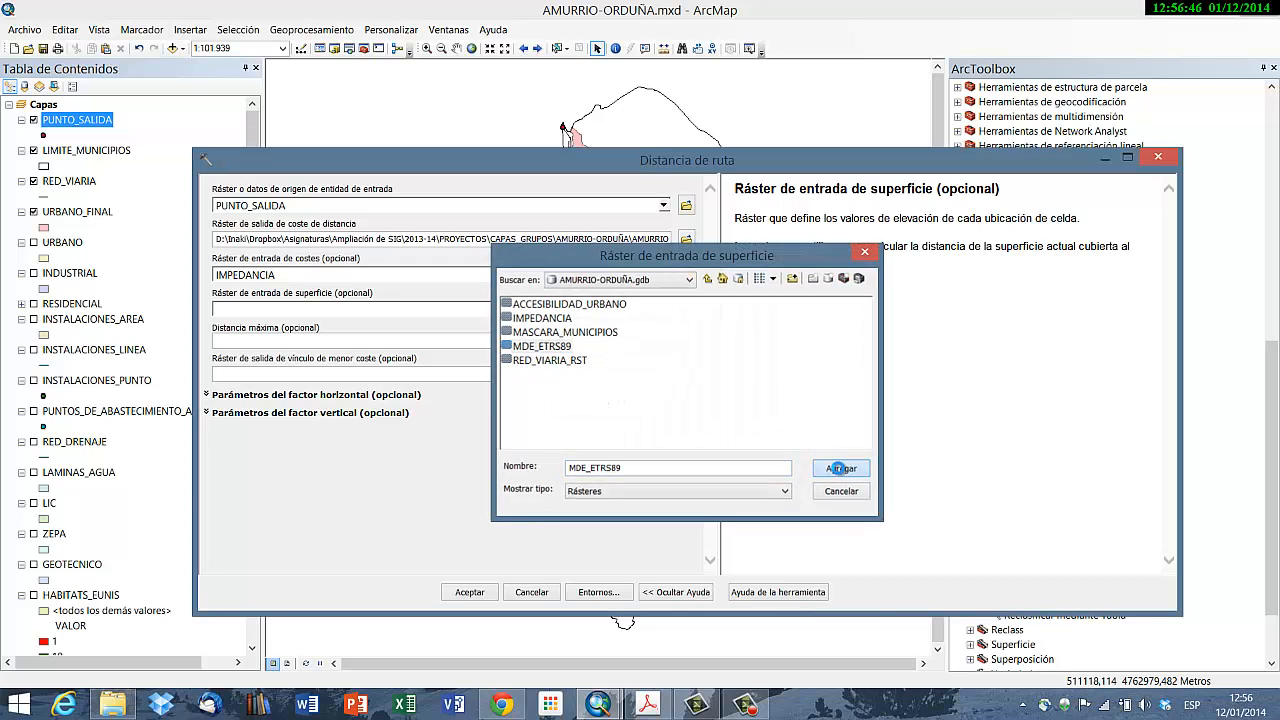
{"action": "left_click", "coordinate": [481, 596]}
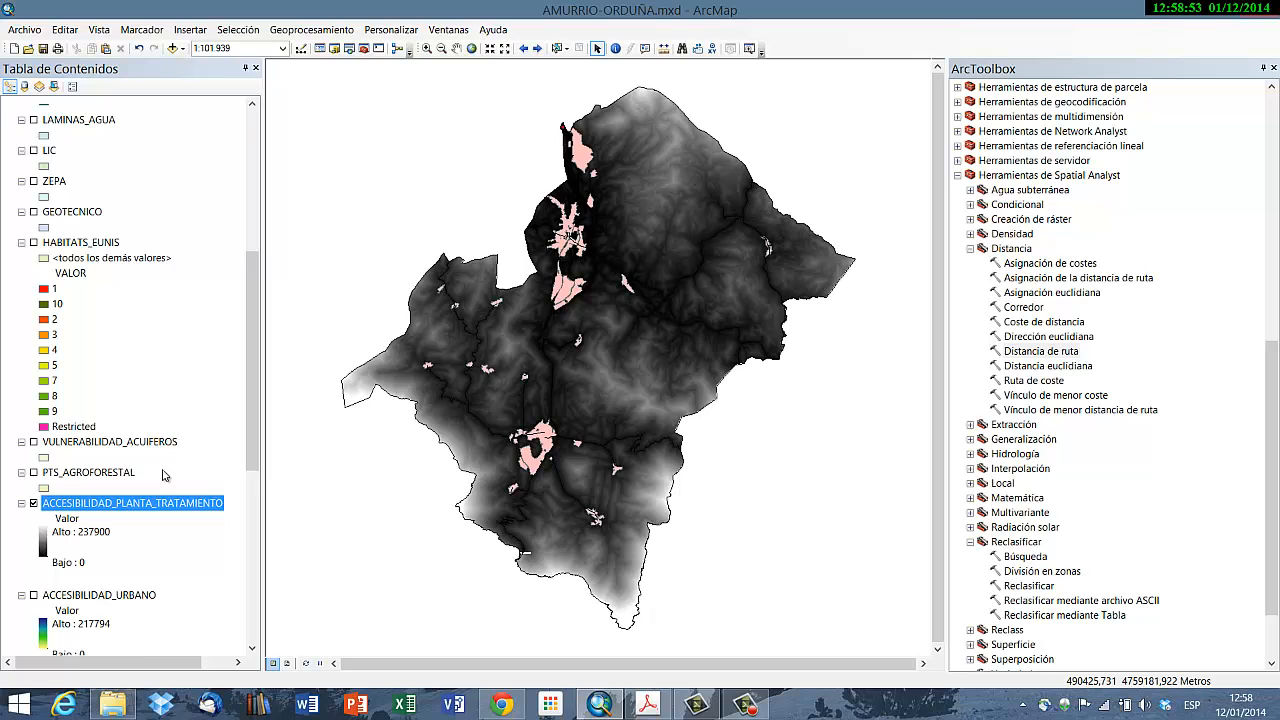
Step: Symbolize ACCESIBILIDAD_PLANTA_TRATAMIENTO with the yellow-green-blue color ramp
{"action": "scroll", "coordinate": [165, 475], "scroll_direction": "down", "scroll_amount": 3}
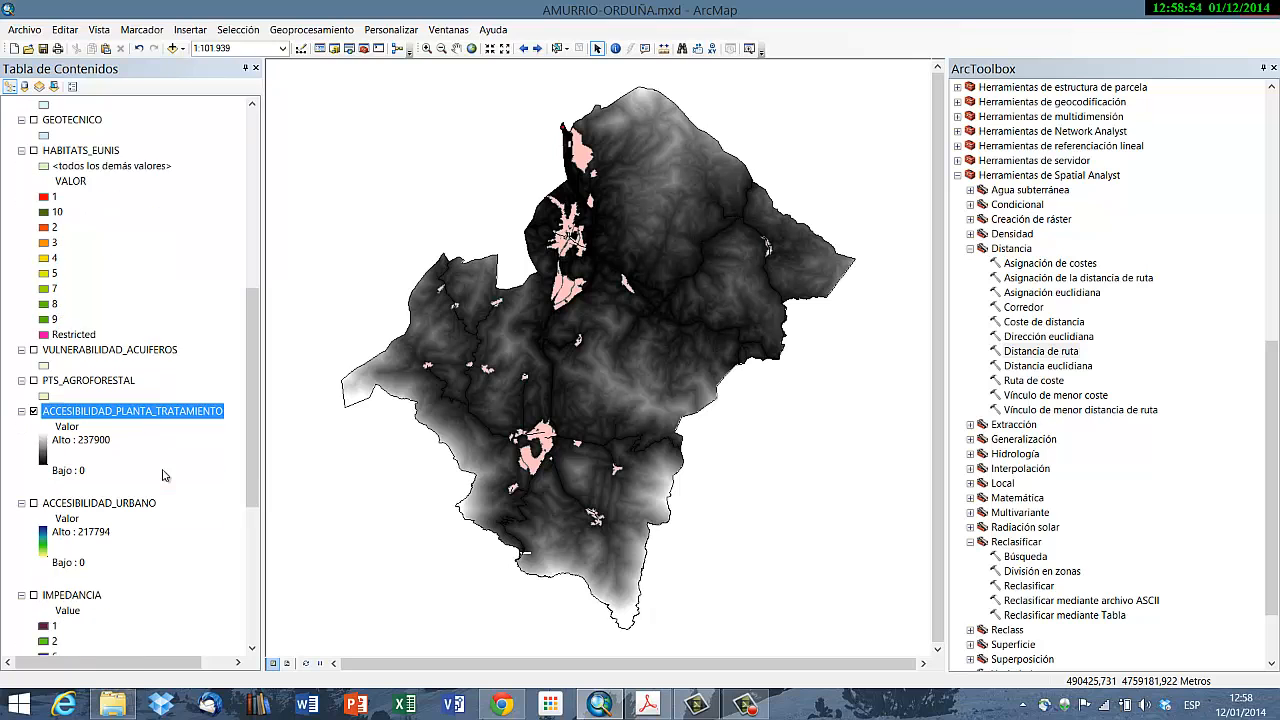
{"action": "double_click", "coordinate": [75, 412]}
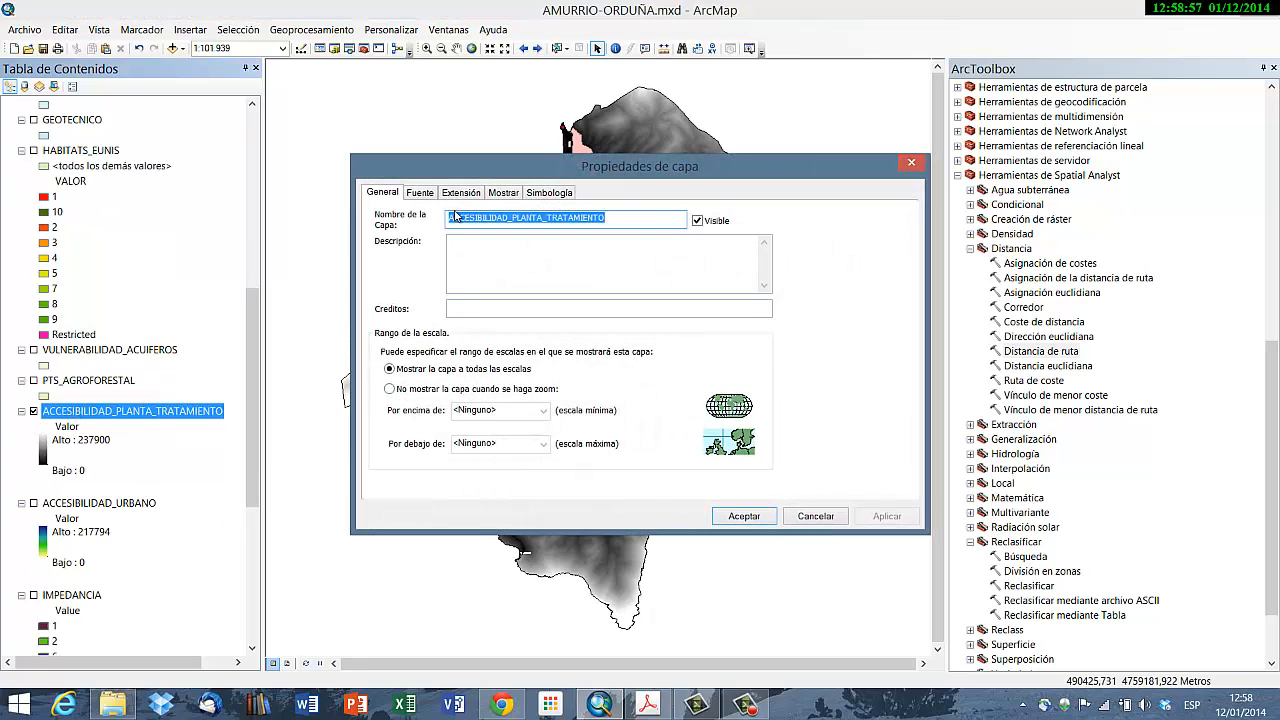
{"action": "left_click", "coordinate": [536, 195]}
{"action": "left_click", "coordinate": [778, 352]}
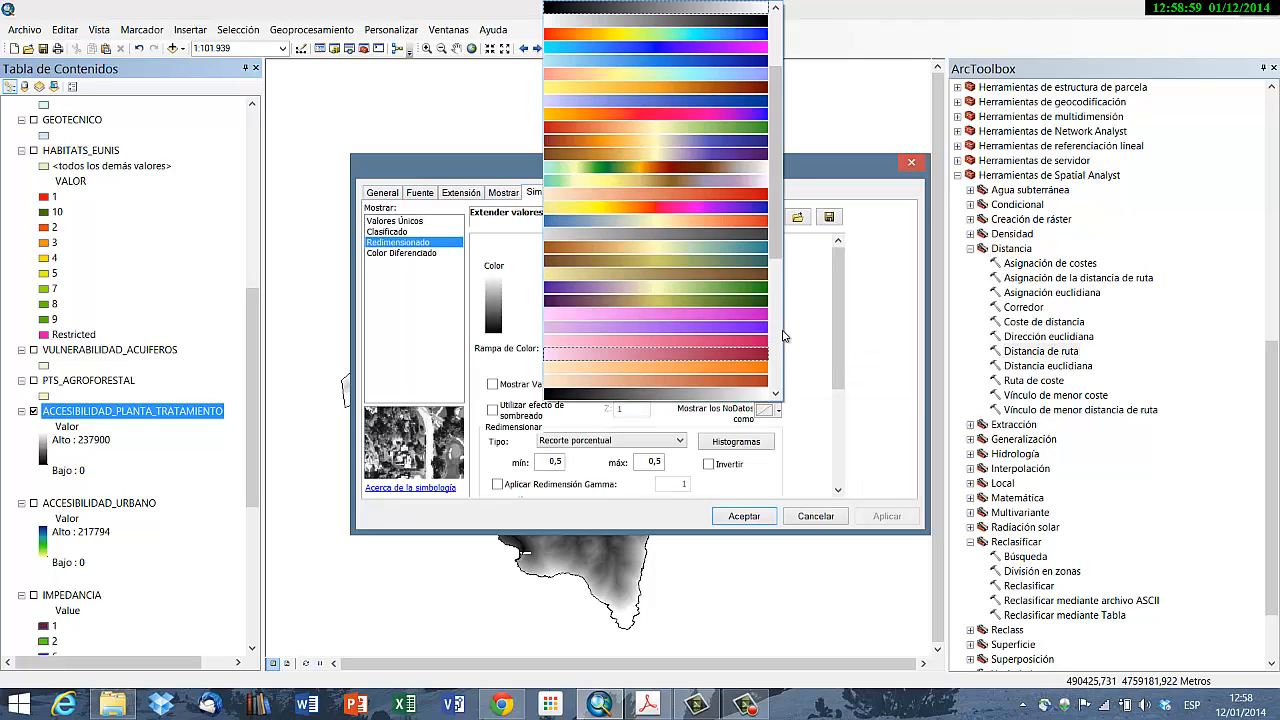
{"action": "left_click_drag", "start_coordinate": [776, 172], "coordinate": [775, 106]}
{"action": "left_click", "coordinate": [631, 41]}
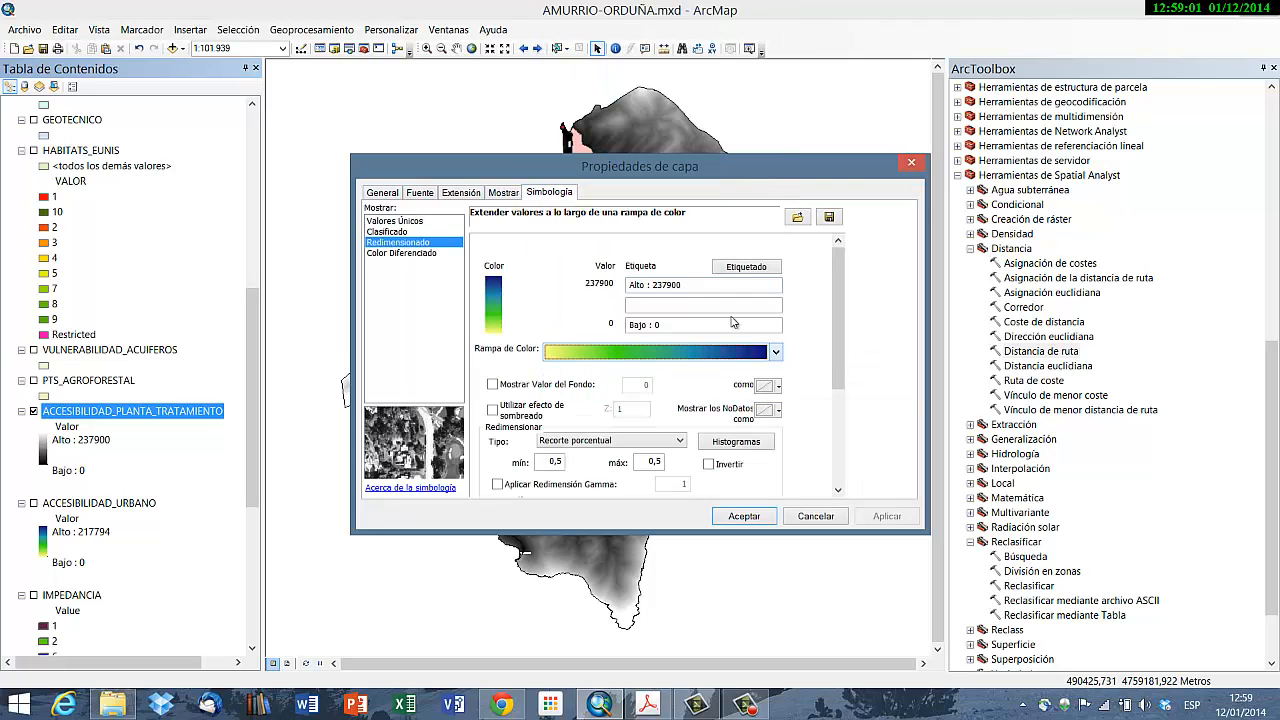
{"action": "left_click", "coordinate": [740, 517]}
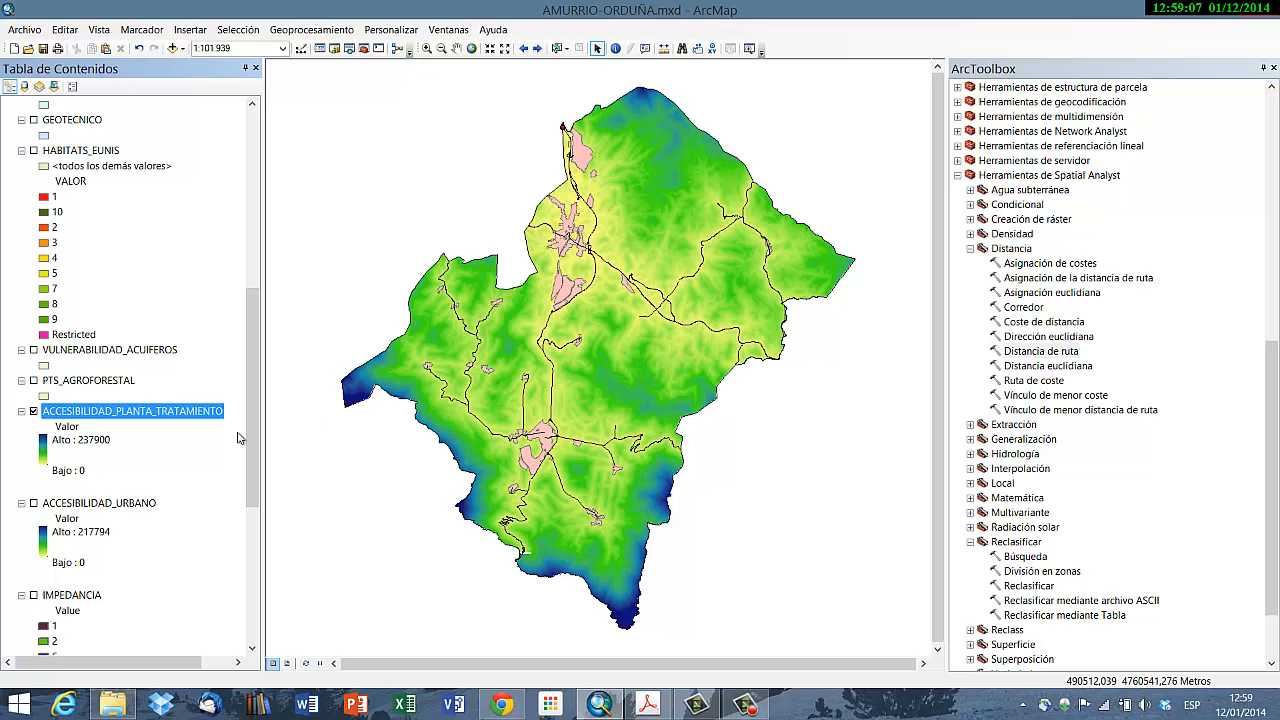
Step: Switch to the multicriteria evaluation PDF in Adobe Acrobat to consult the layers and geoprocesses for Calidad agrológica, and return to ArcMap
{"action": "left_click", "coordinate": [648, 705]}
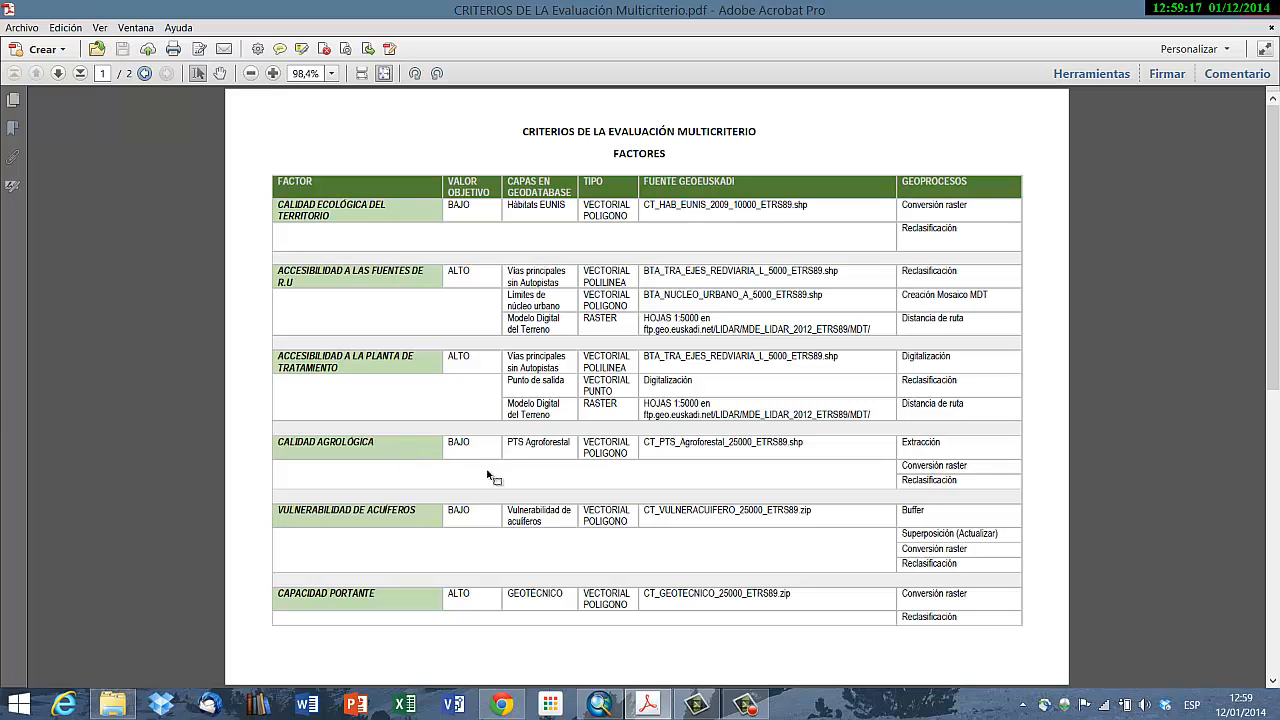
{"action": "left_click", "coordinate": [598, 705]}
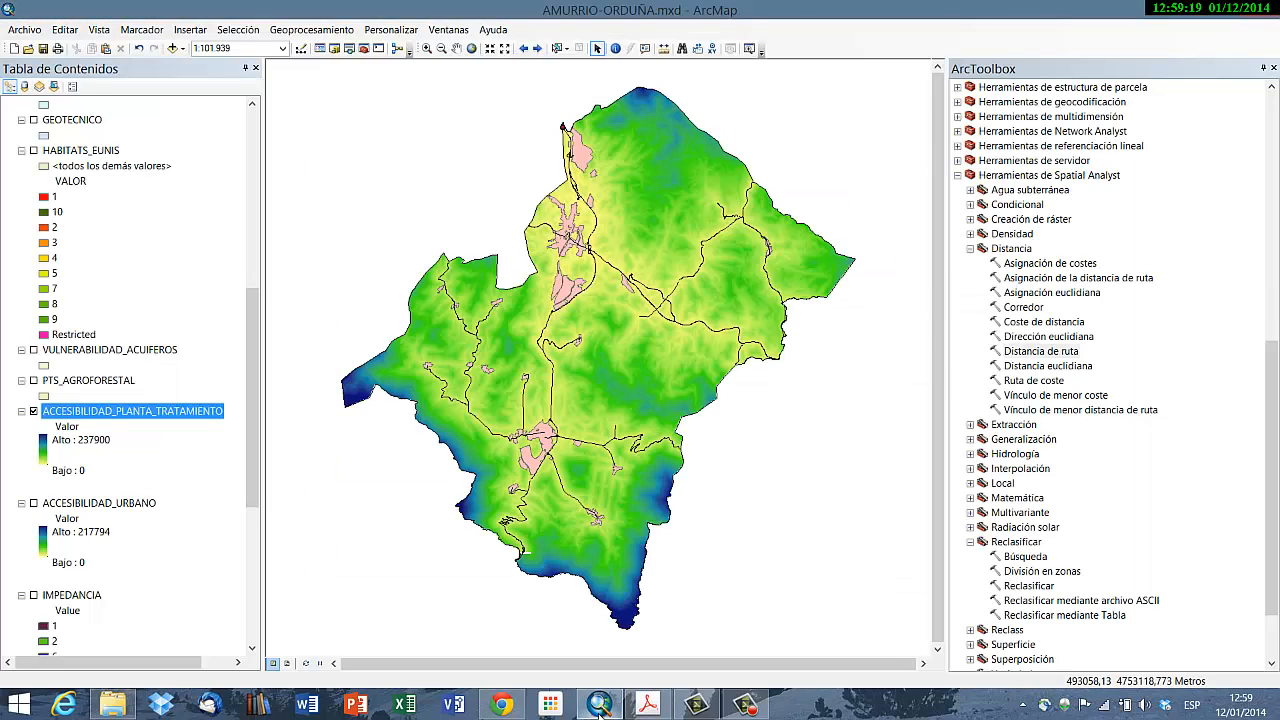
{"action": "left_click", "coordinate": [598, 705]}
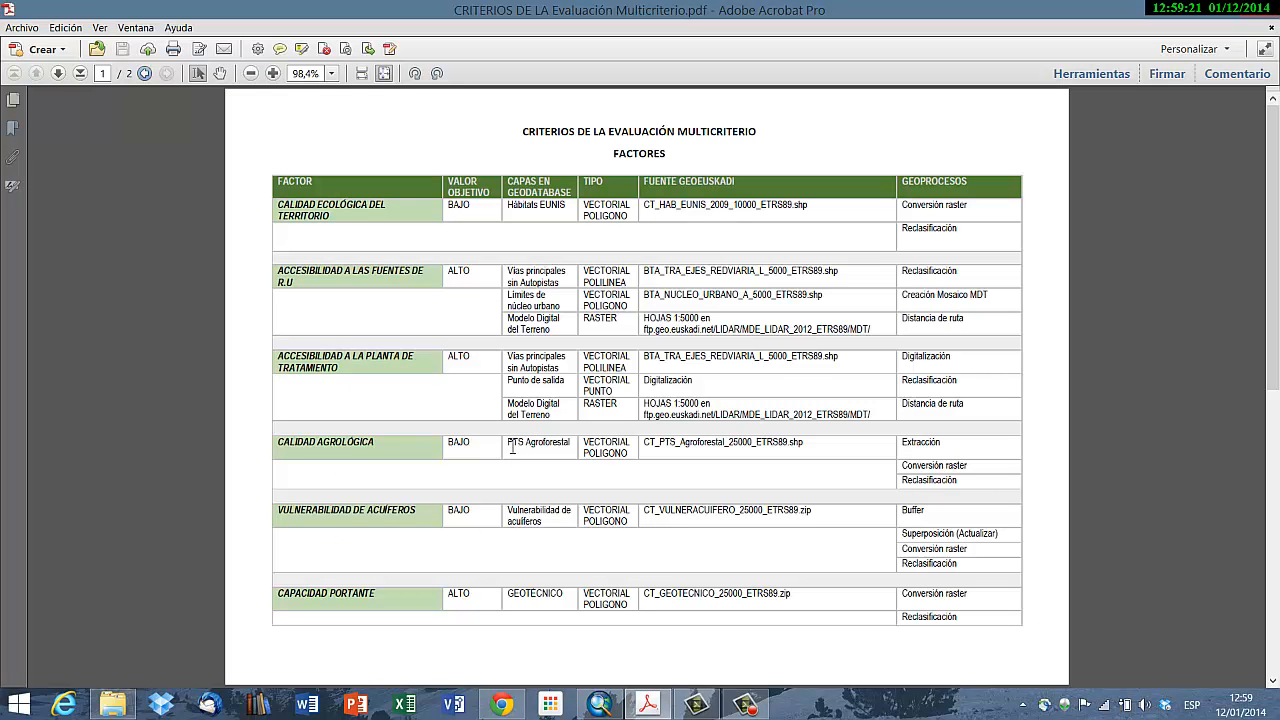
{"action": "left_click", "coordinate": [598, 705]}
Step: Hide the ACCESIBILIDAD_PLANTA_TRATAMIENTO raster and collapse the HABITATS_EUNIS legend in the layer list
{"action": "left_click", "coordinate": [34, 411]}
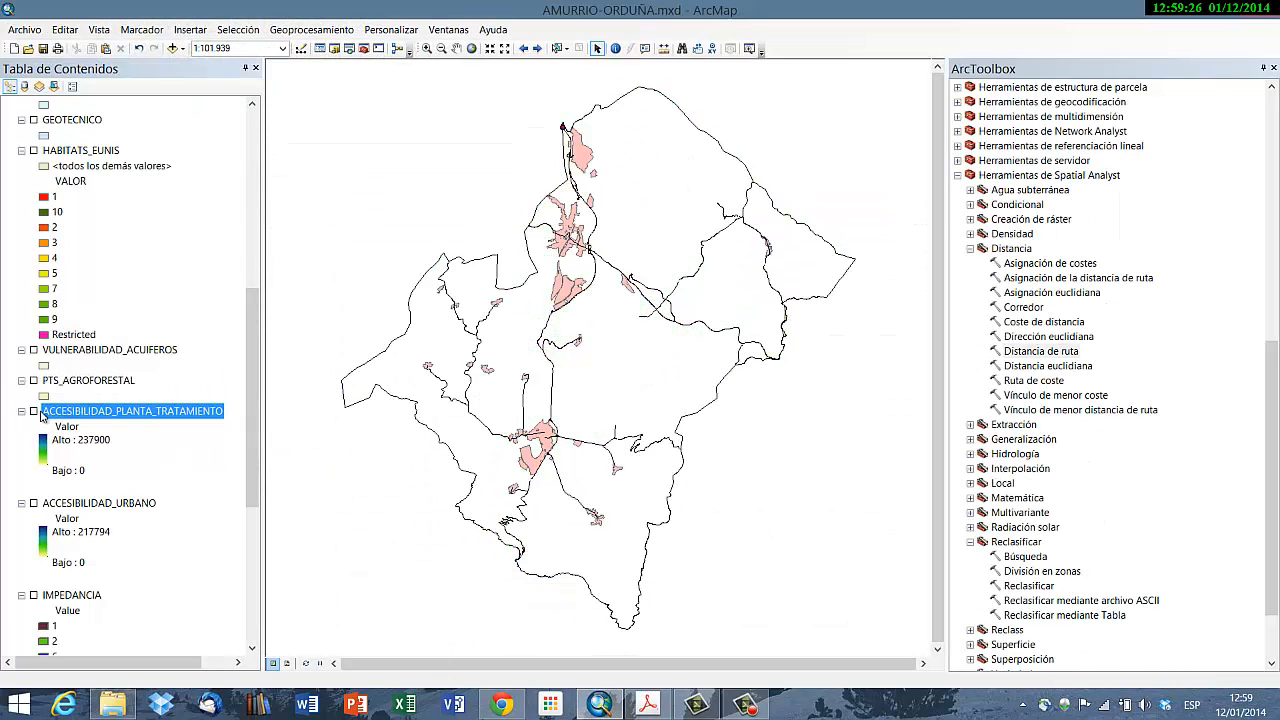
{"action": "left_click_drag", "start_coordinate": [262, 426], "coordinate": [262, 584]}
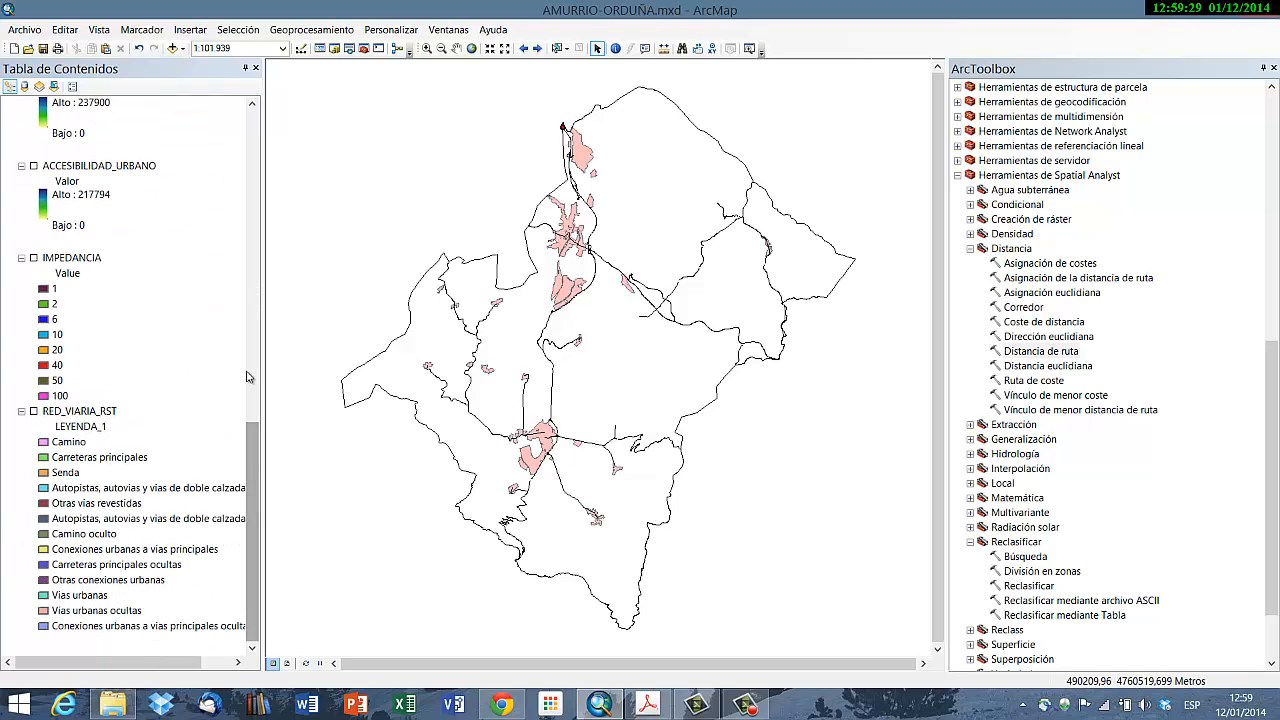
{"action": "left_click_drag", "start_coordinate": [254, 452], "coordinate": [270, 195]}
{"action": "left_click", "coordinate": [21, 474]}
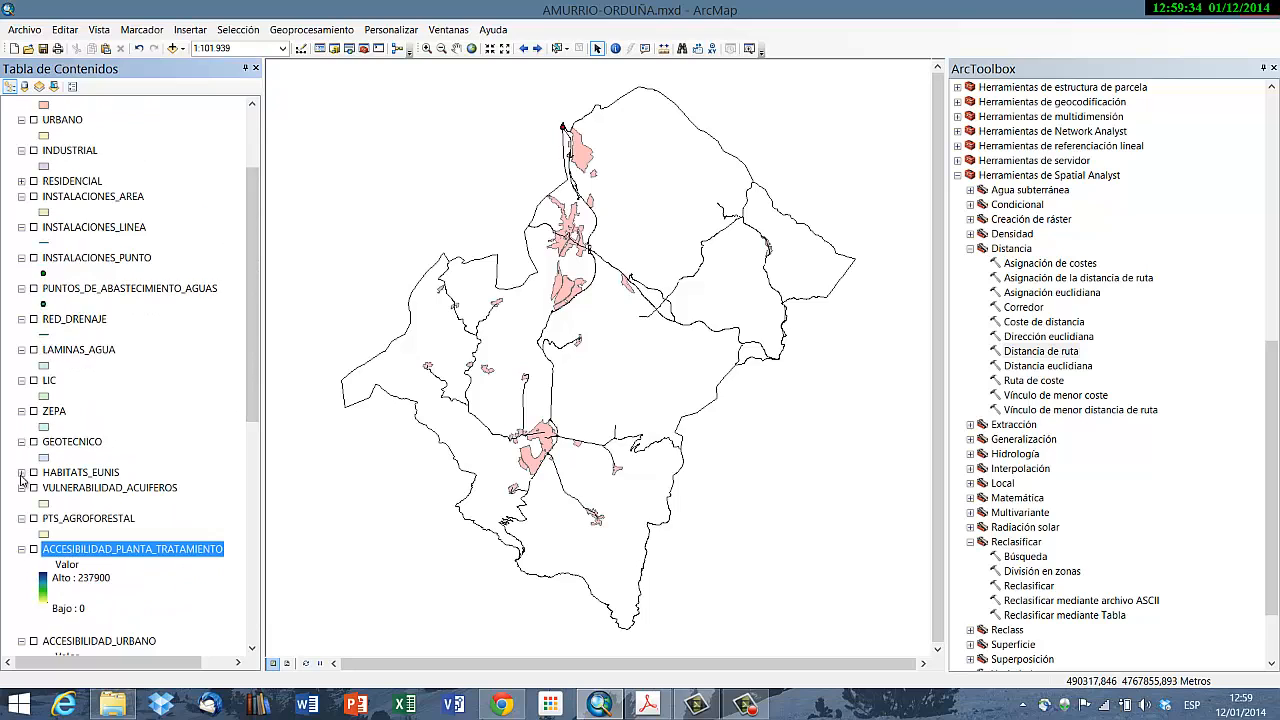
{"action": "scroll", "coordinate": [22, 478], "scroll_direction": "up", "scroll_amount": 3}
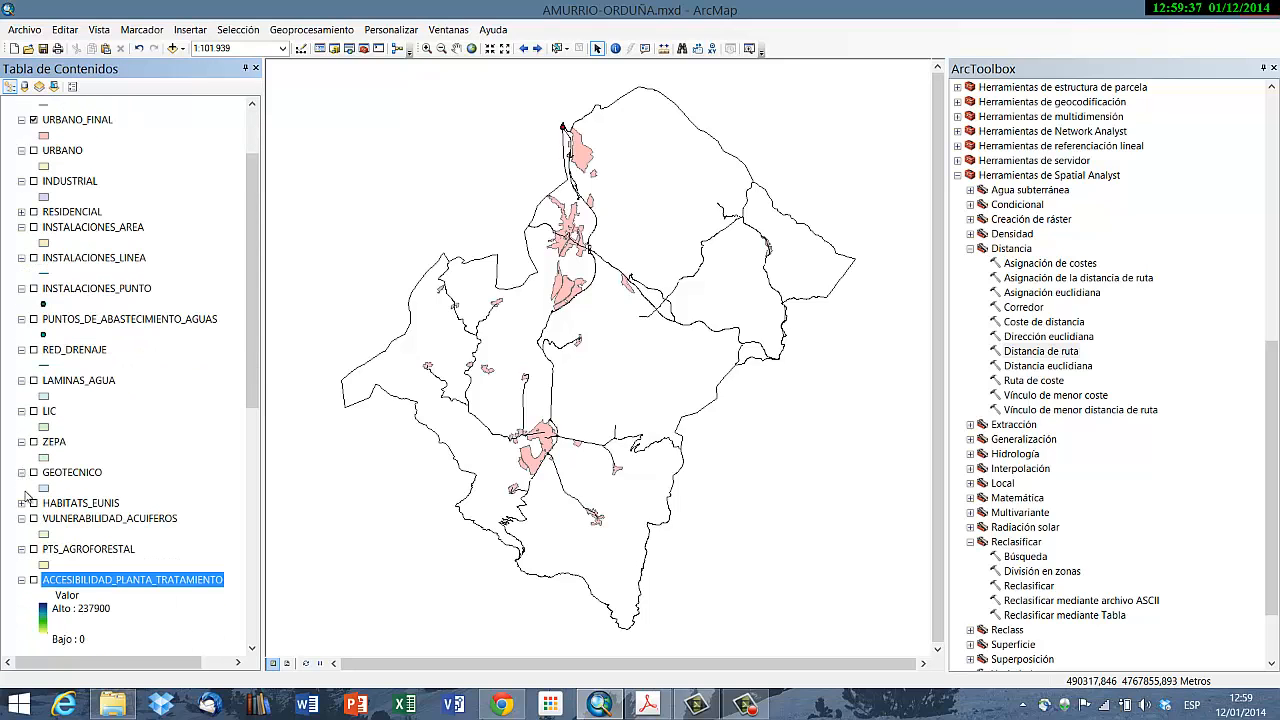
Step: Symbolize PTS_AGROFORESTAL by unique values of the LEY_CAS field, adding all its values
{"action": "left_click", "coordinate": [74, 549]}
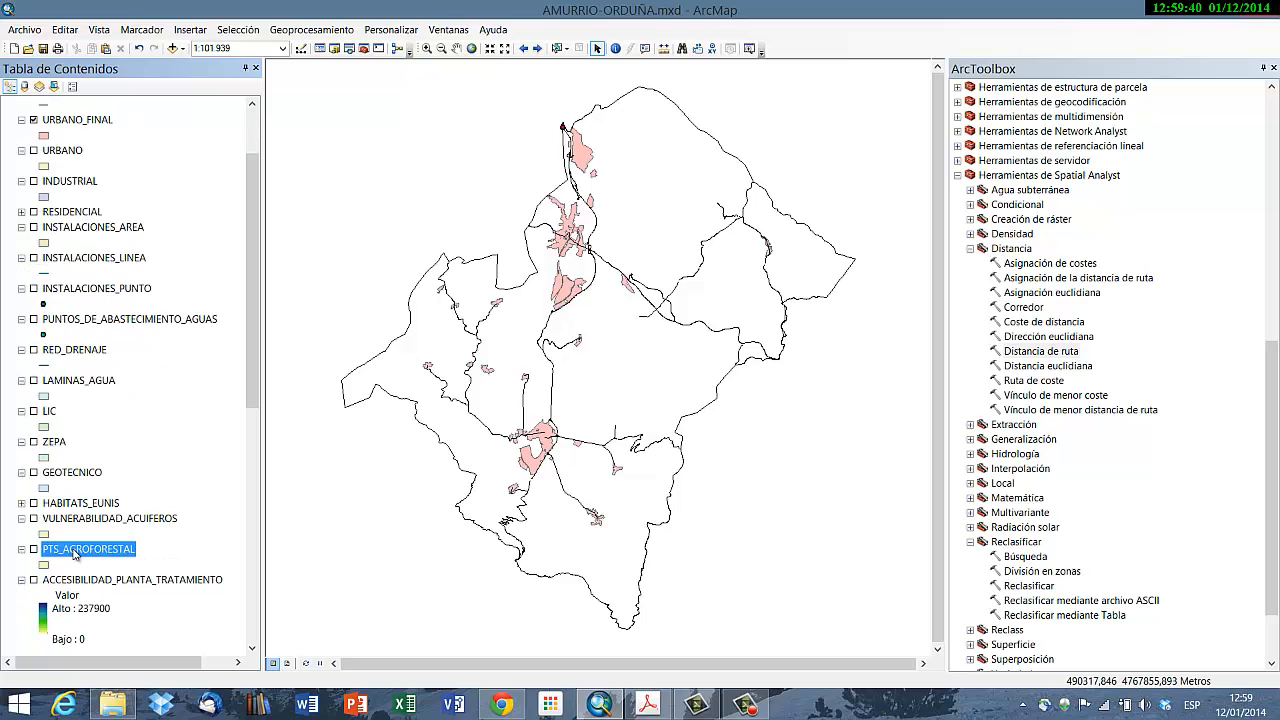
{"action": "double_click", "coordinate": [74, 551]}
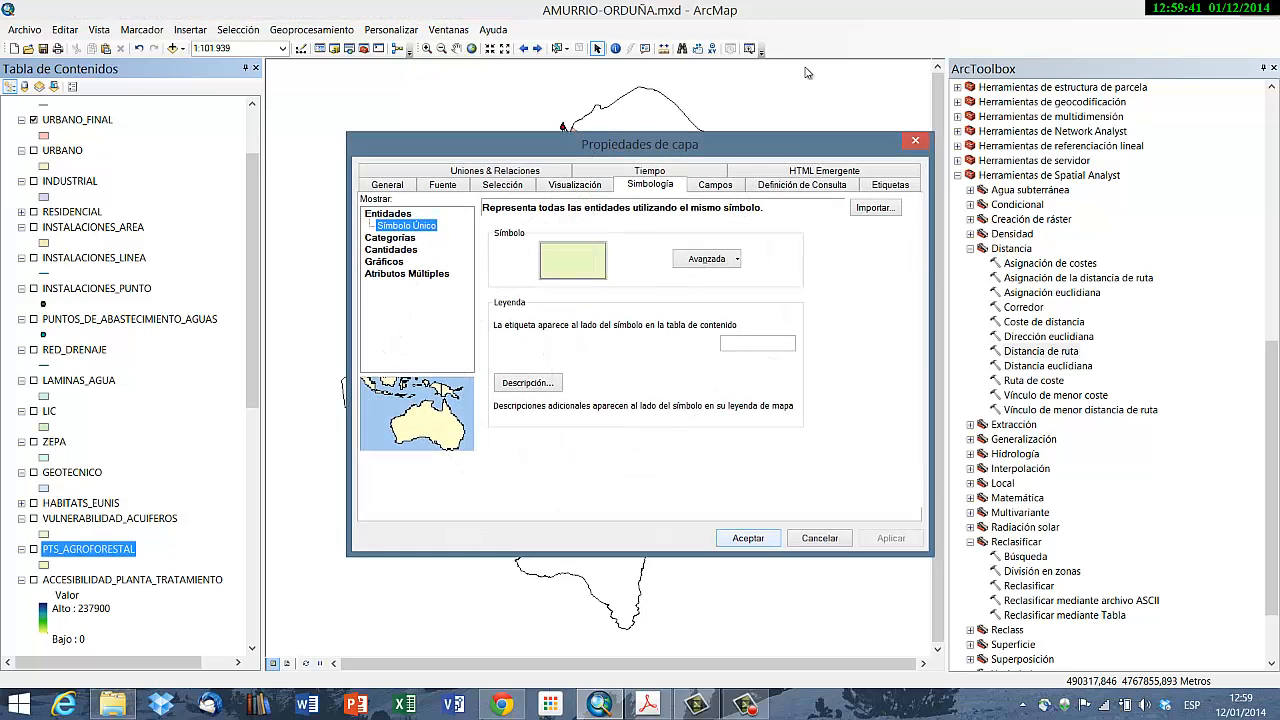
{"action": "left_click", "coordinate": [389, 238]}
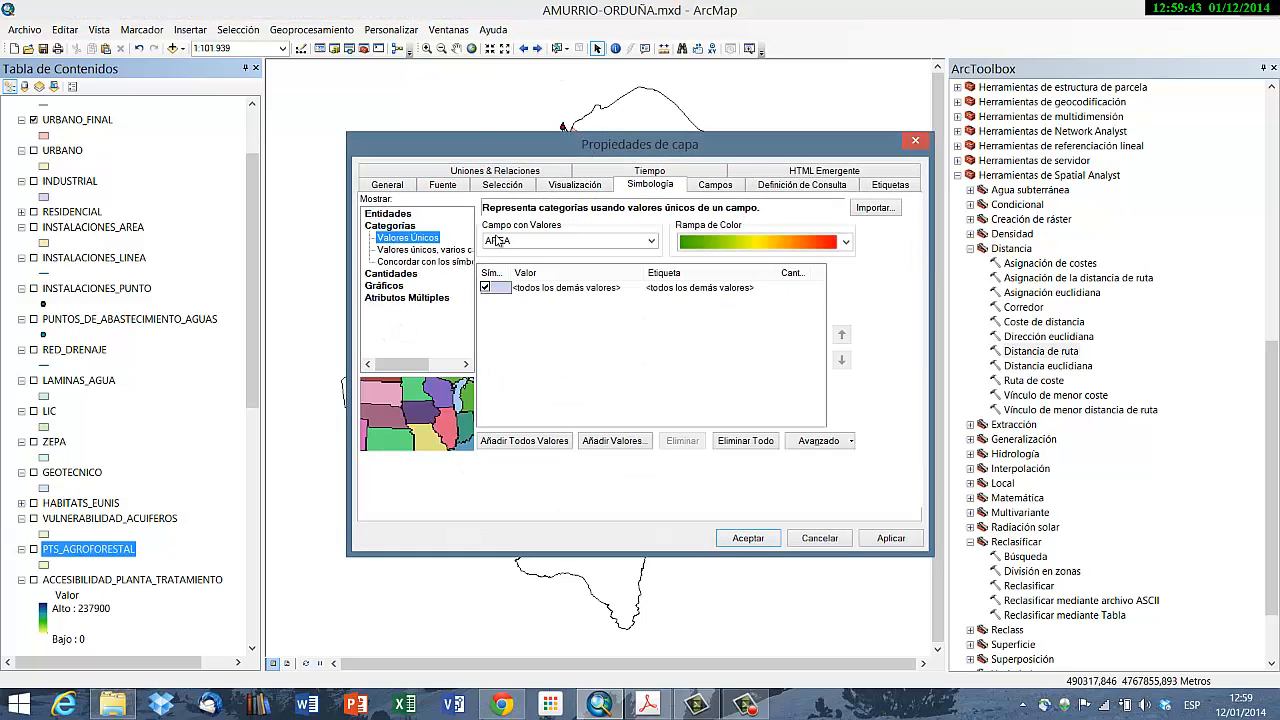
{"action": "left_click", "coordinate": [601, 241]}
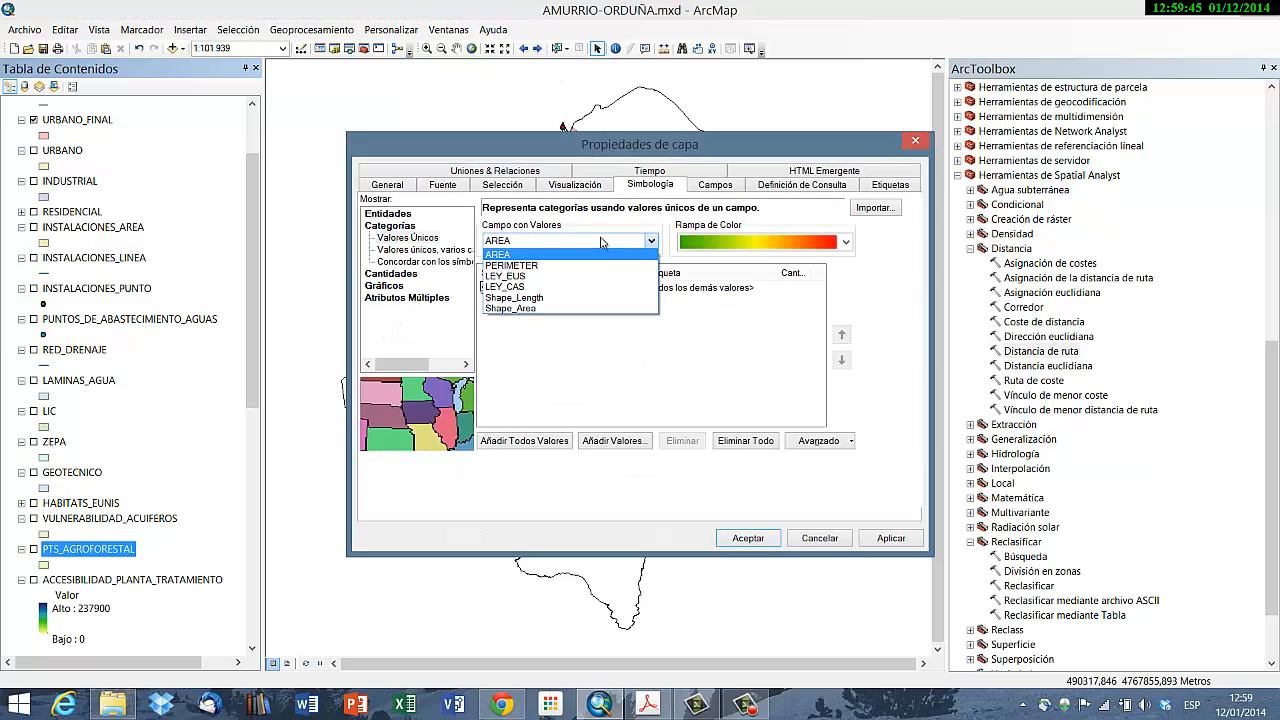
{"action": "left_click", "coordinate": [525, 287]}
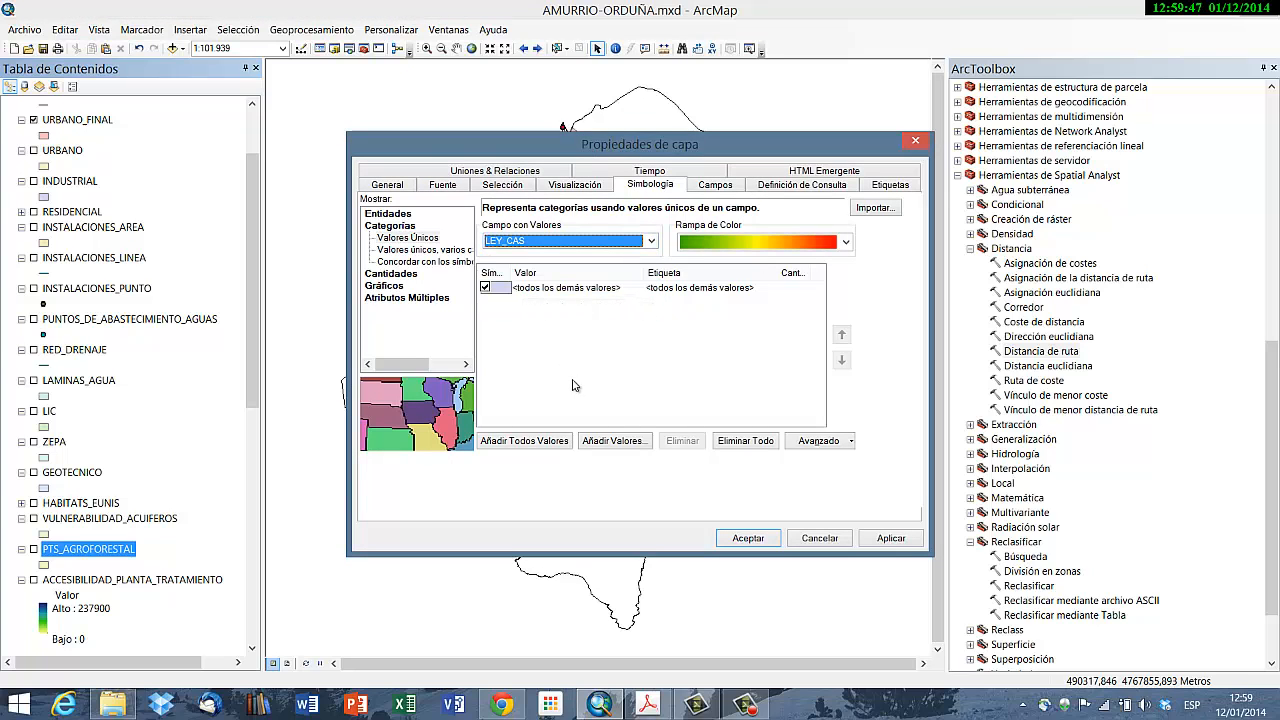
{"action": "left_click", "coordinate": [522, 441]}
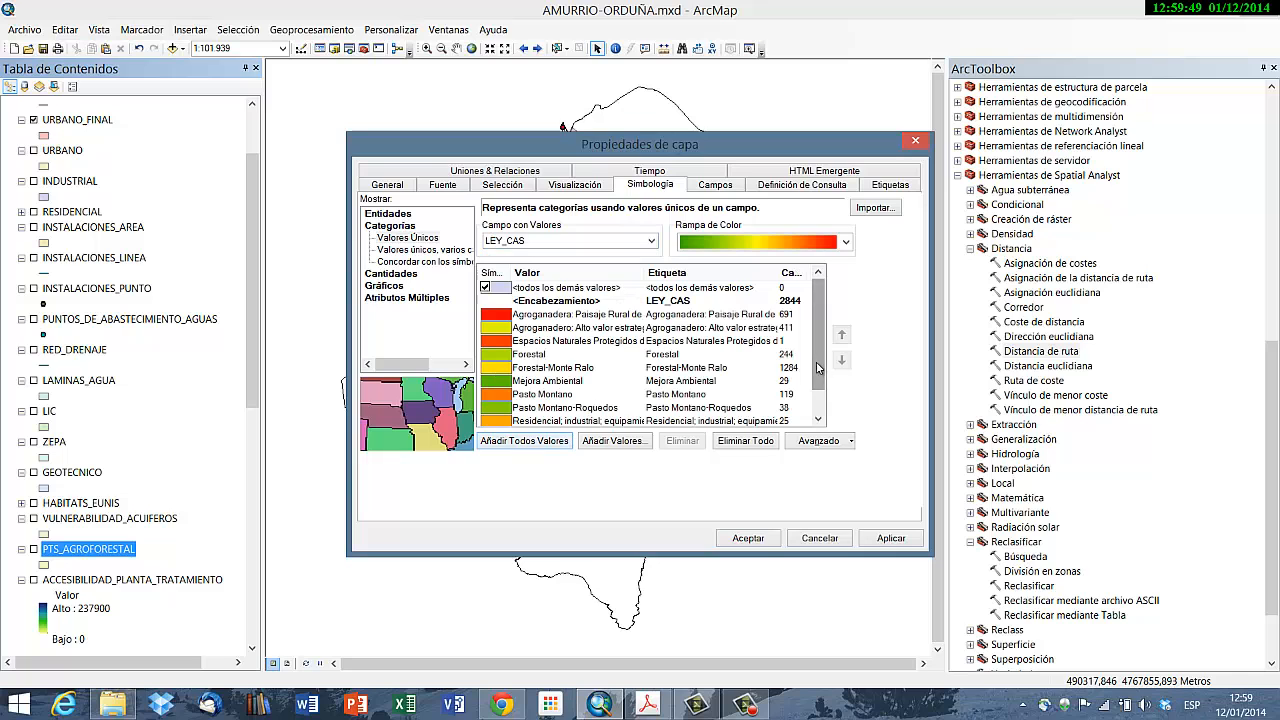
{"action": "left_click_drag", "start_coordinate": [824, 372], "coordinate": [820, 395]}
{"action": "left_click", "coordinate": [750, 540]}
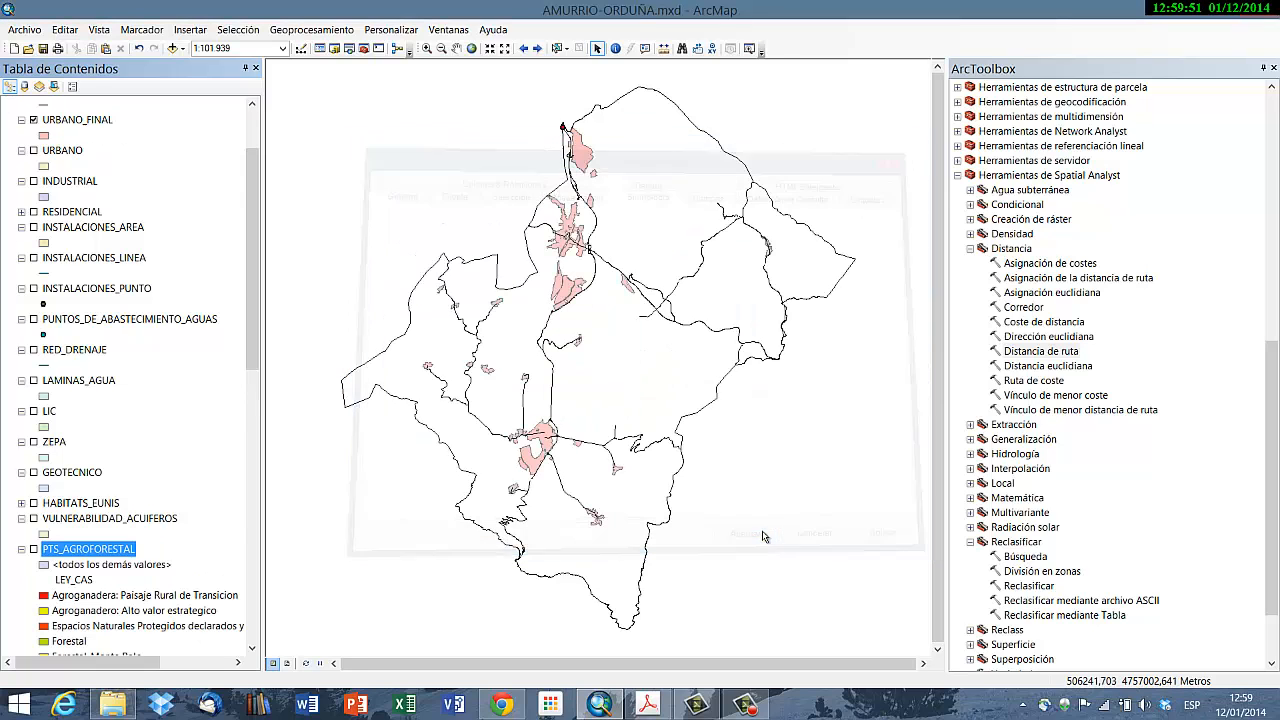
Step: Show the PTS_AGROFORESTAL layer on the map and widen the layer list to fit its legend labels
{"action": "left_click_drag", "start_coordinate": [254, 333], "coordinate": [253, 413]}
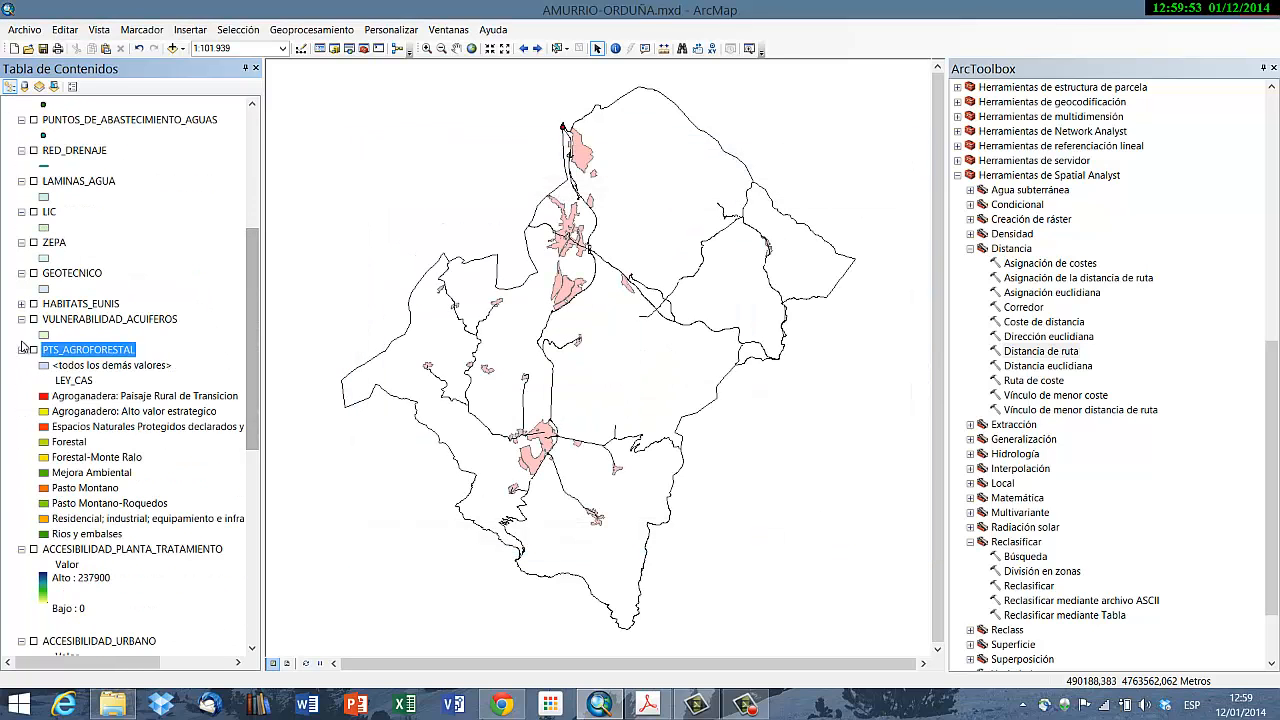
{"action": "left_click", "coordinate": [34, 350]}
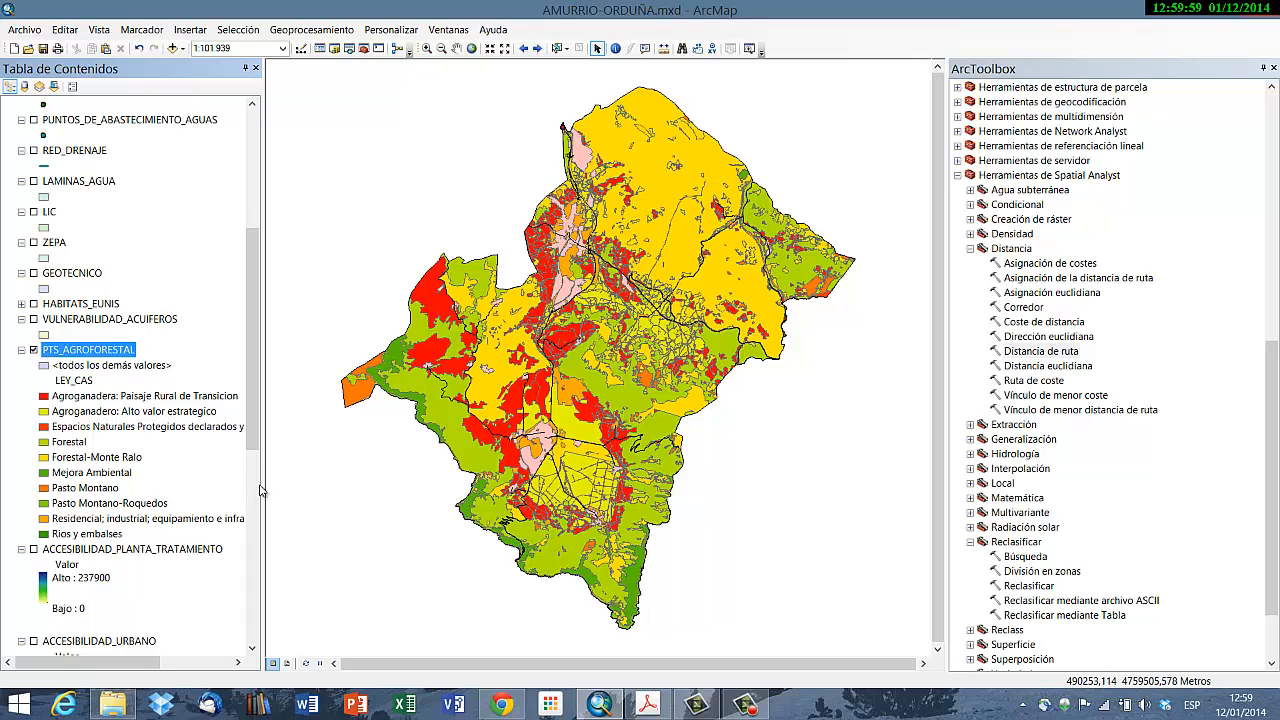
{"action": "left_click_drag", "start_coordinate": [260, 490], "coordinate": [289, 486]}
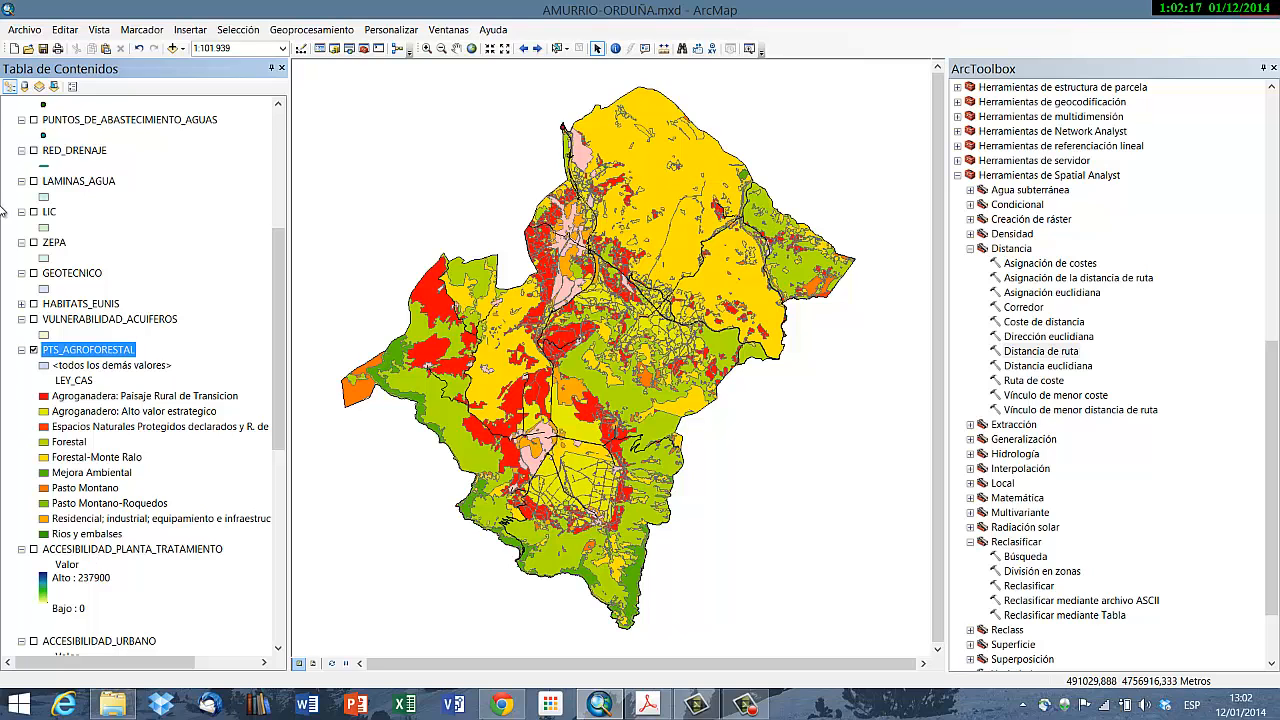
Step: Switch to the multicriteria criteria PDF in Adobe Acrobat to check the Calidad agrológica factor, and return to ArcMap
{"action": "left_click", "coordinate": [648, 704]}
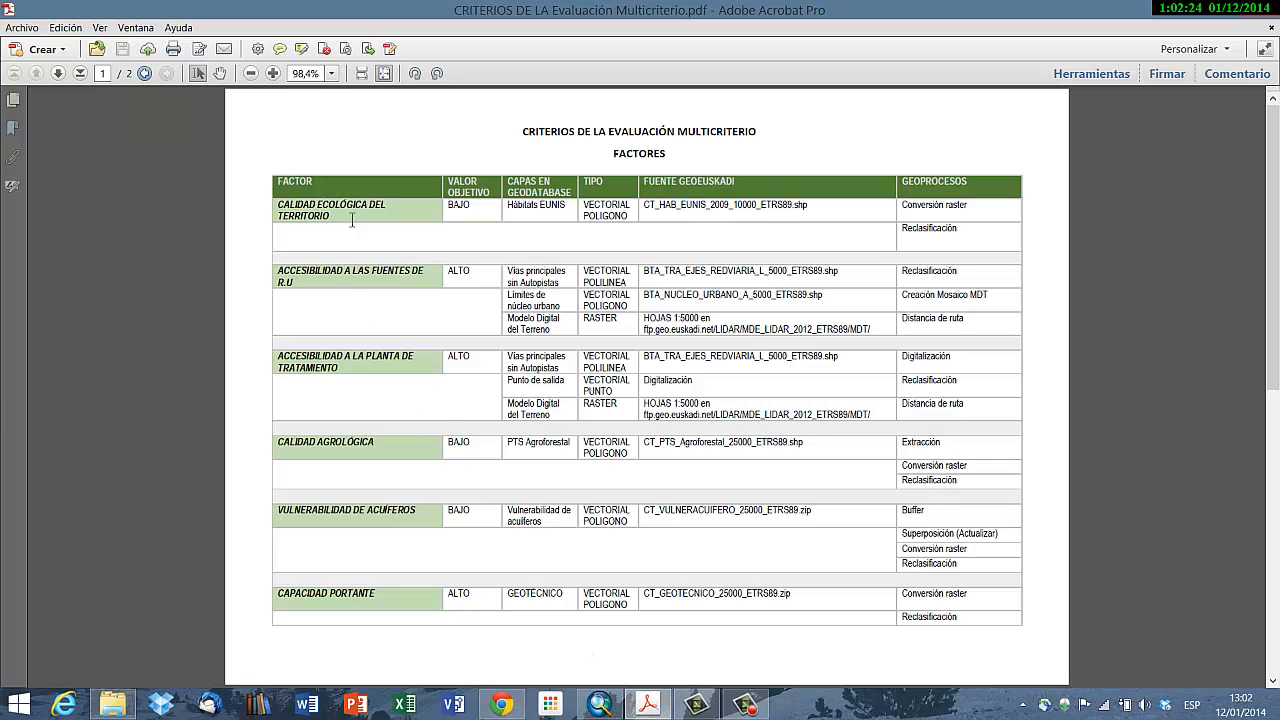
{"action": "left_click", "coordinate": [600, 704]}
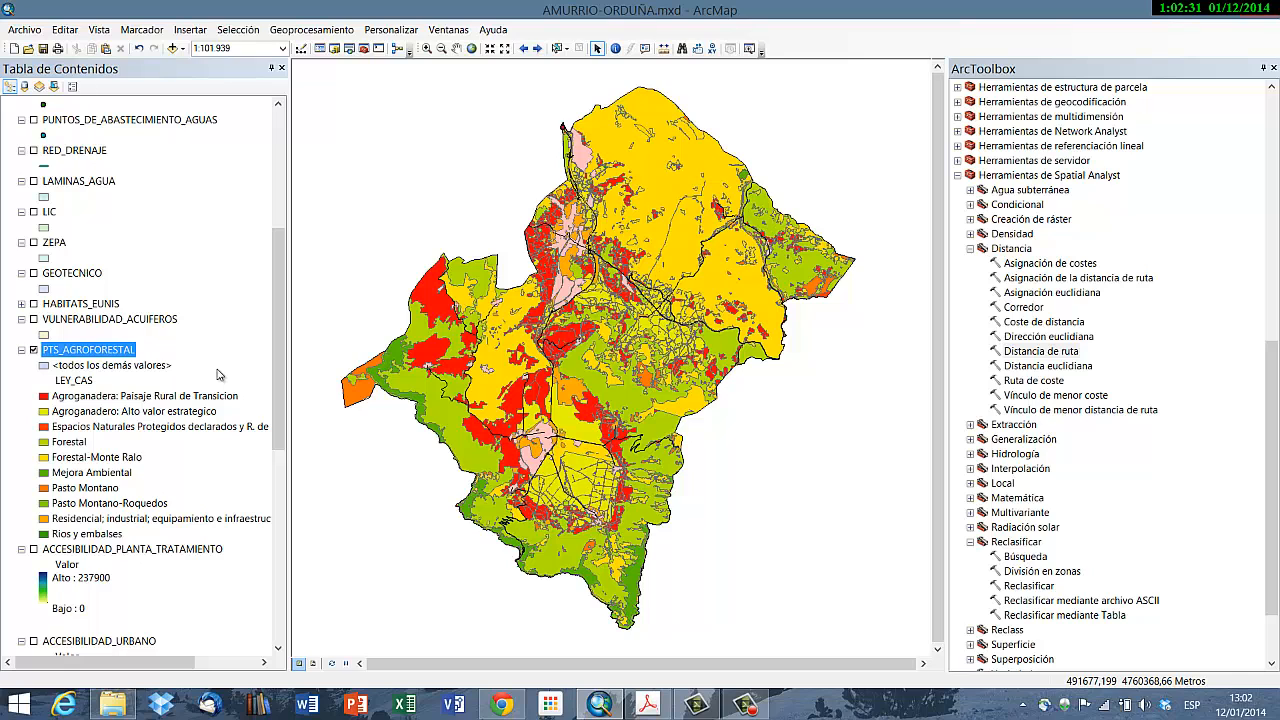
{"action": "left_click", "coordinate": [649, 704]}
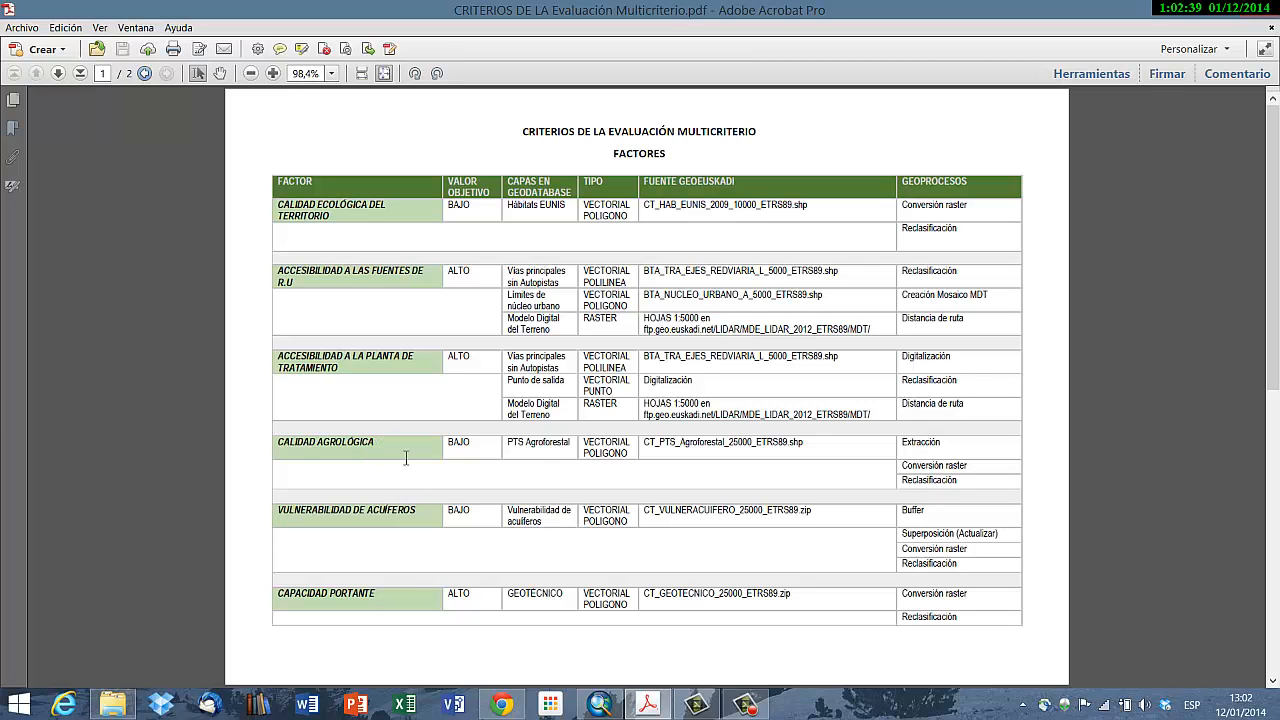
{"action": "left_click", "coordinate": [645, 705]}
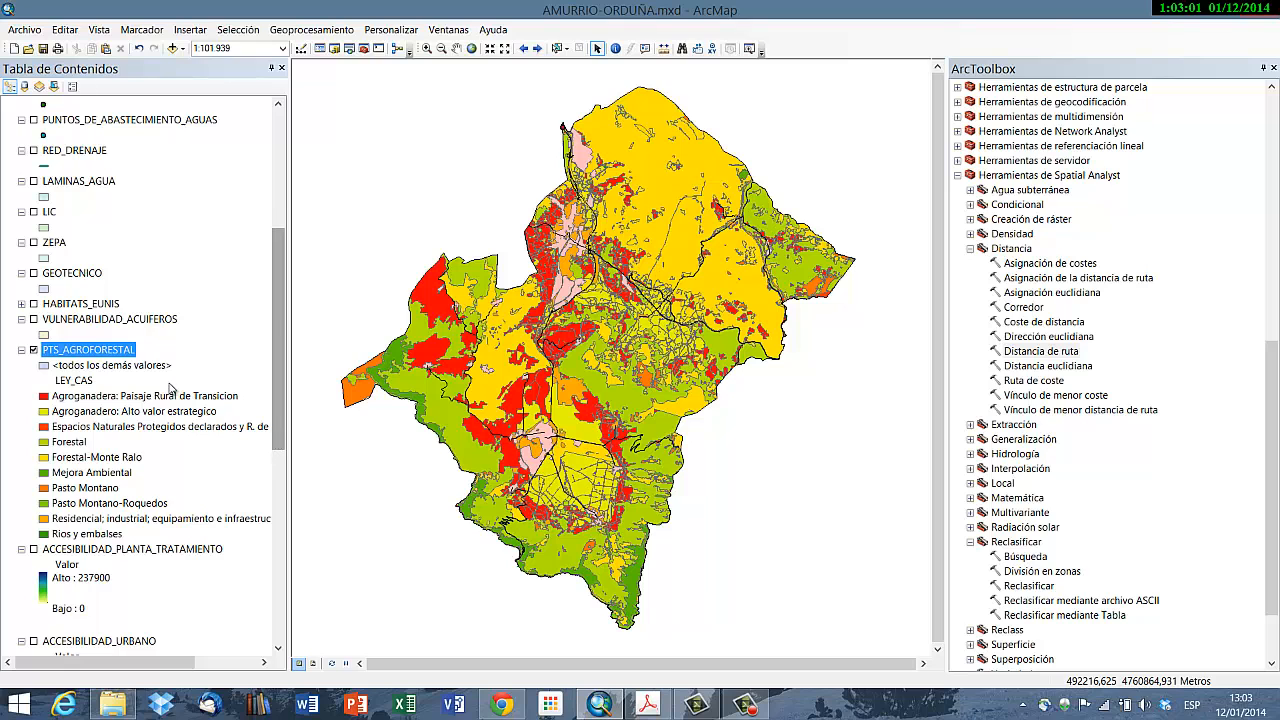
Step: Start a definition query on PTS_AGROFORESTAL with the condition LEY_CAS LIKE 'Agroganadera: Paisaje Rural de Transicion'
{"action": "double_click", "coordinate": [88, 350]}
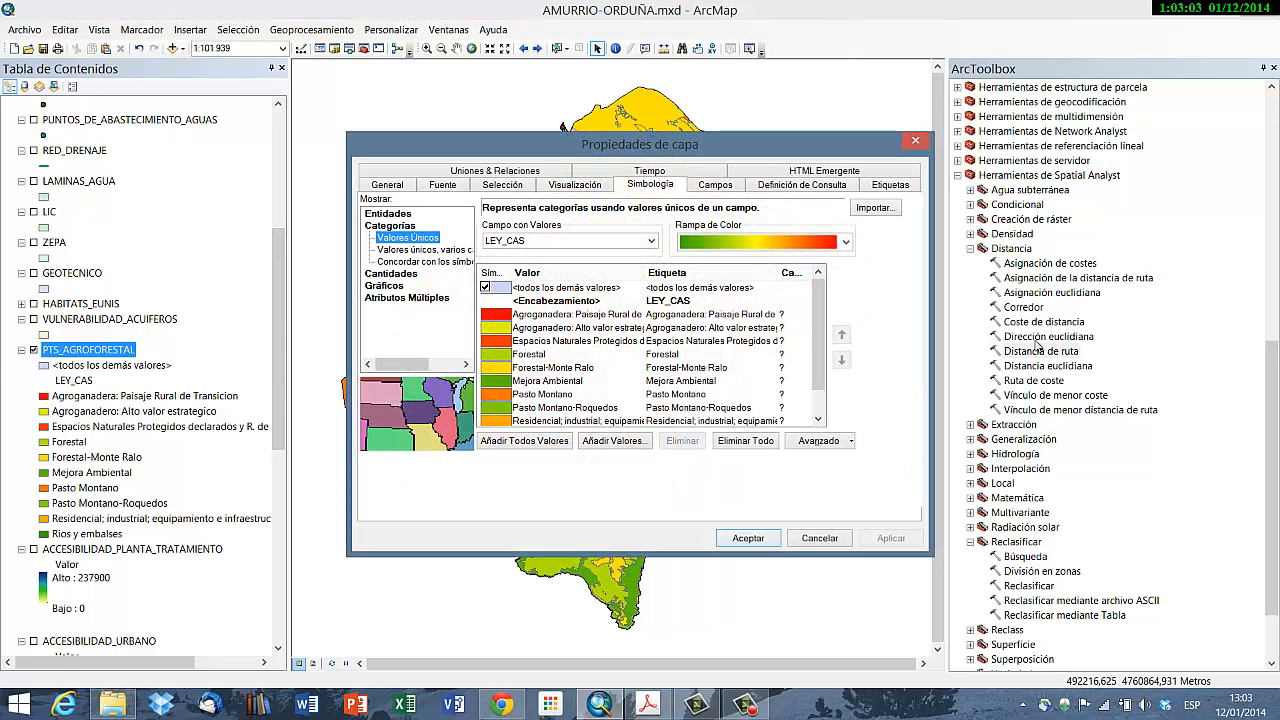
{"action": "left_click", "coordinate": [780, 185]}
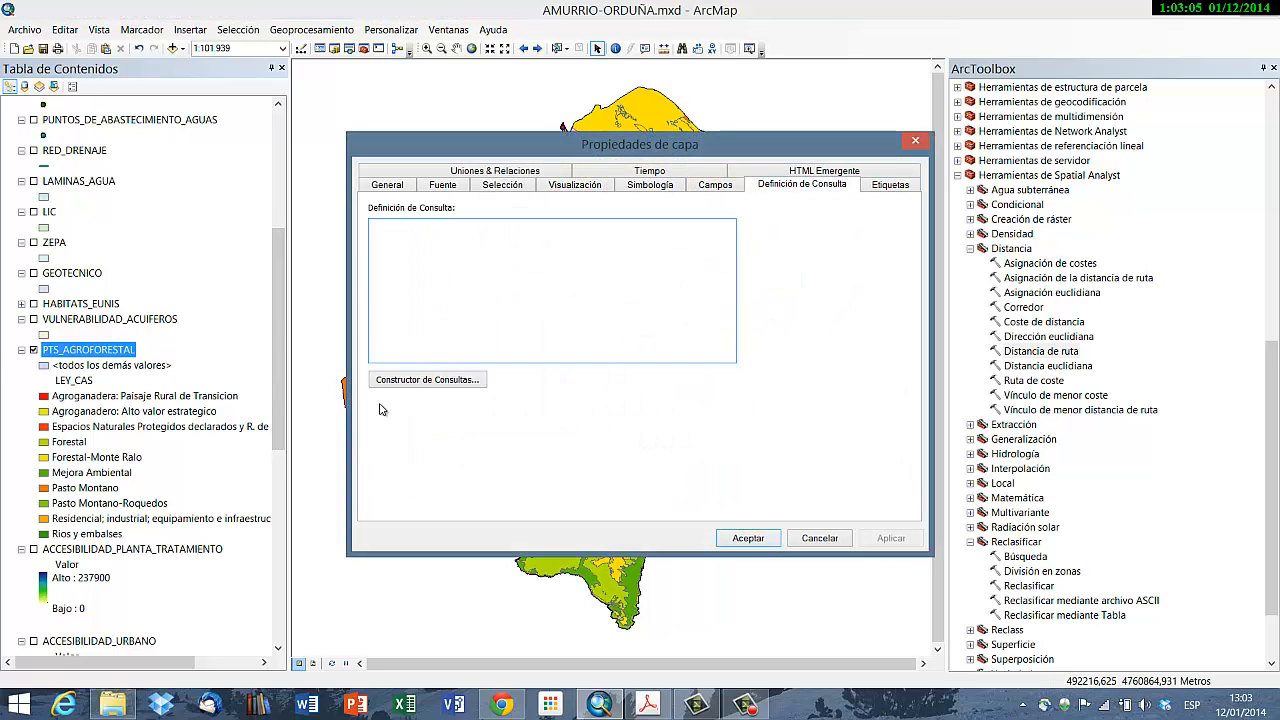
{"action": "left_click", "coordinate": [414, 385]}
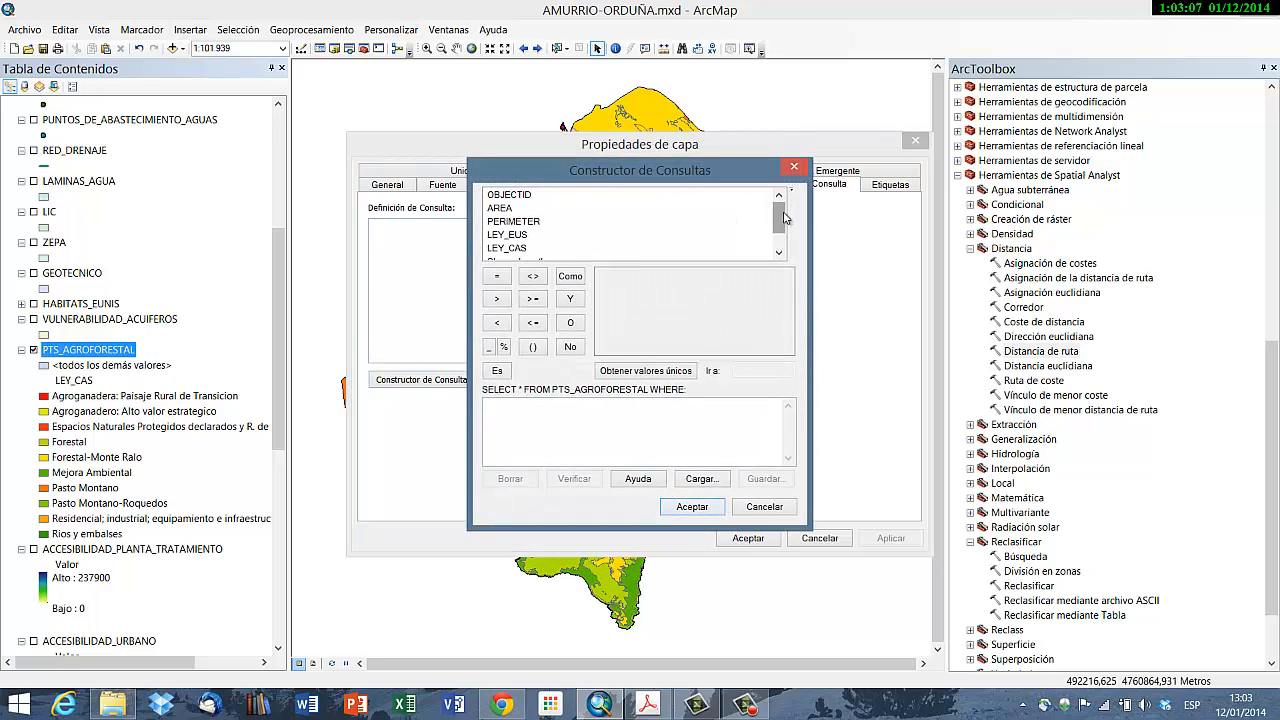
{"action": "left_click_drag", "start_coordinate": [785, 218], "coordinate": [785, 233]}
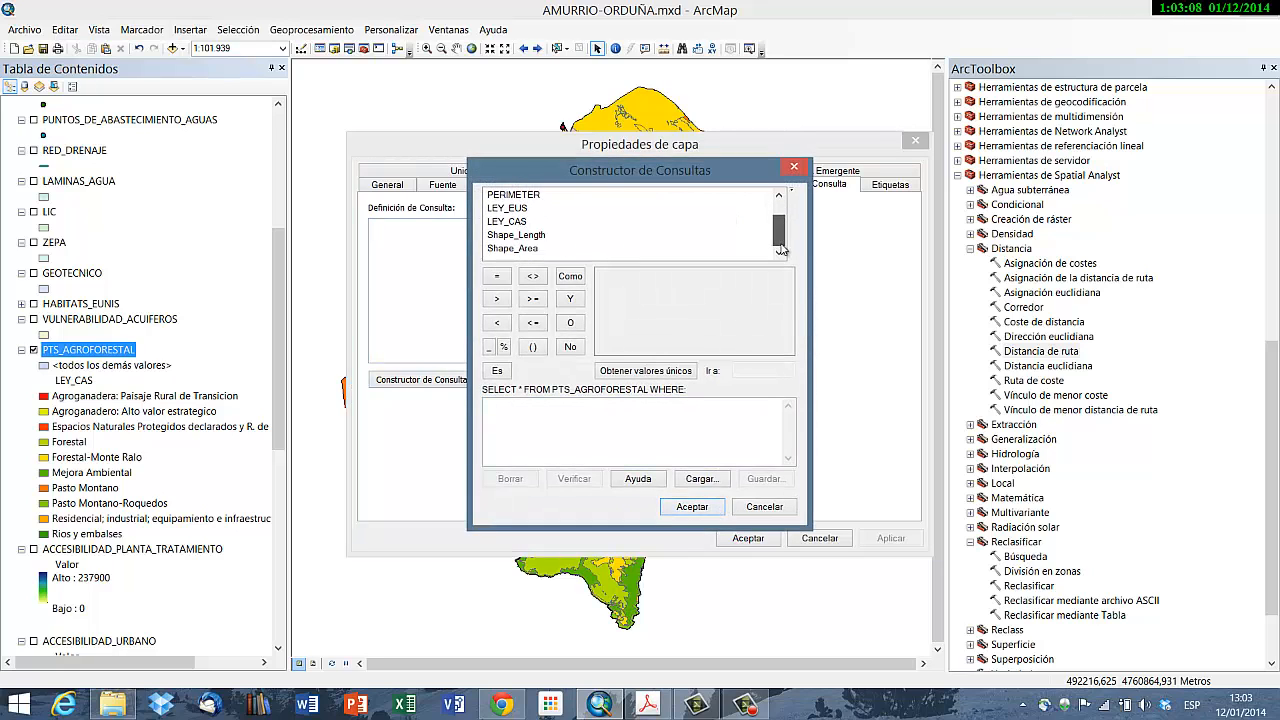
{"action": "double_click", "coordinate": [506, 221]}
{"action": "left_click", "coordinate": [570, 276]}
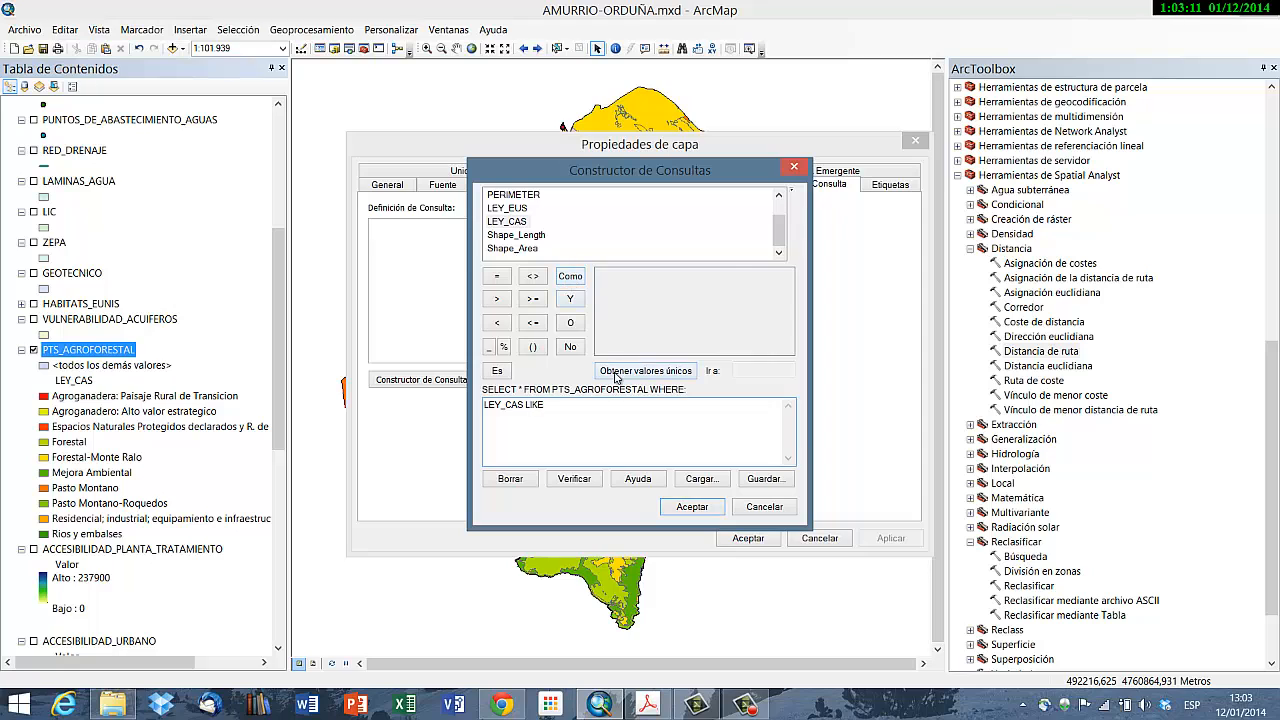
{"action": "left_click", "coordinate": [617, 374]}
{"action": "double_click", "coordinate": [684, 276]}
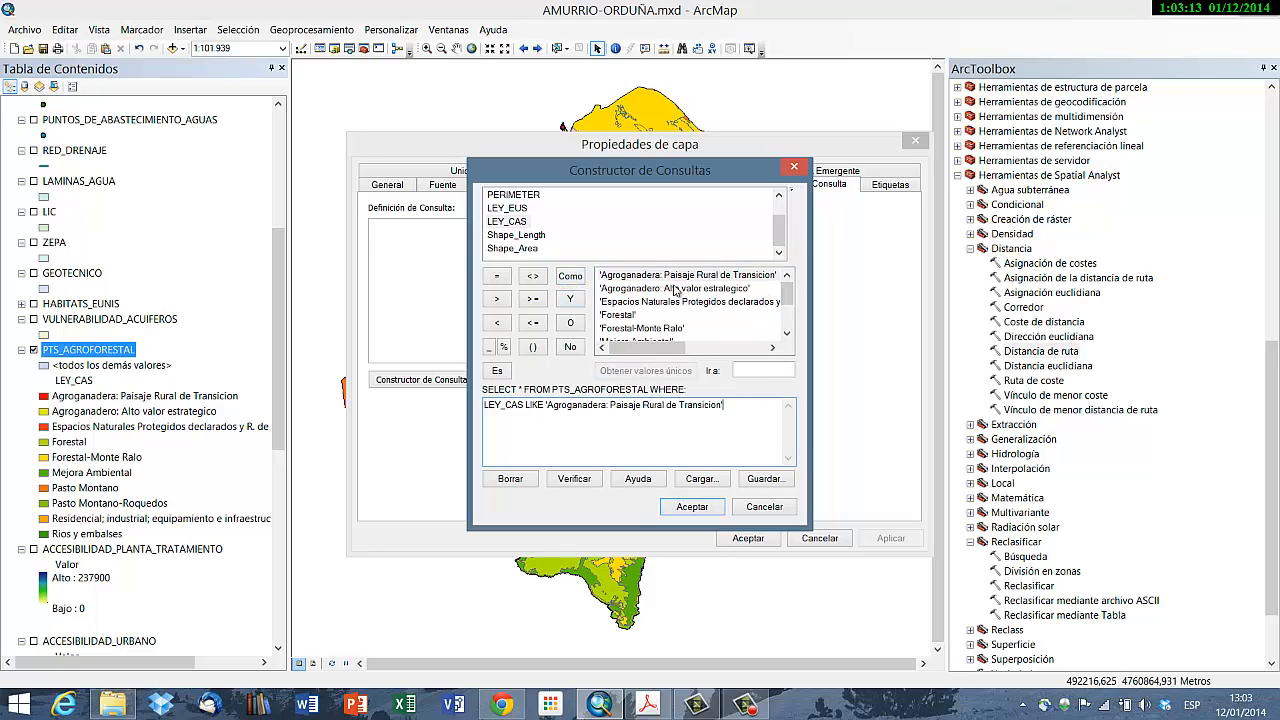
Step: Extend the query with OR LEY_CAS LIKE 'Agroganadero: Alto valor estrategico' and apply it to the layer
{"action": "left_click", "coordinate": [572, 324]}
{"action": "double_click", "coordinate": [517, 223]}
{"action": "left_click", "coordinate": [570, 277]}
{"action": "double_click", "coordinate": [638, 289]}
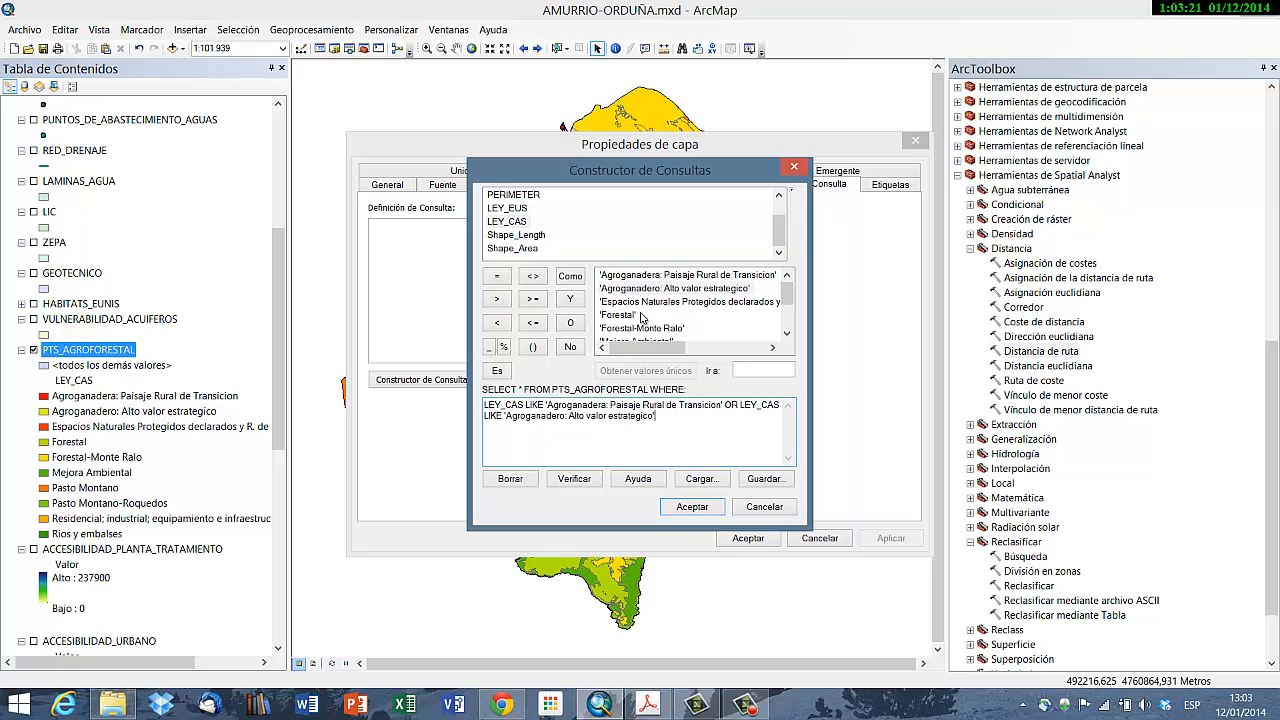
{"action": "left_click", "coordinate": [692, 507]}
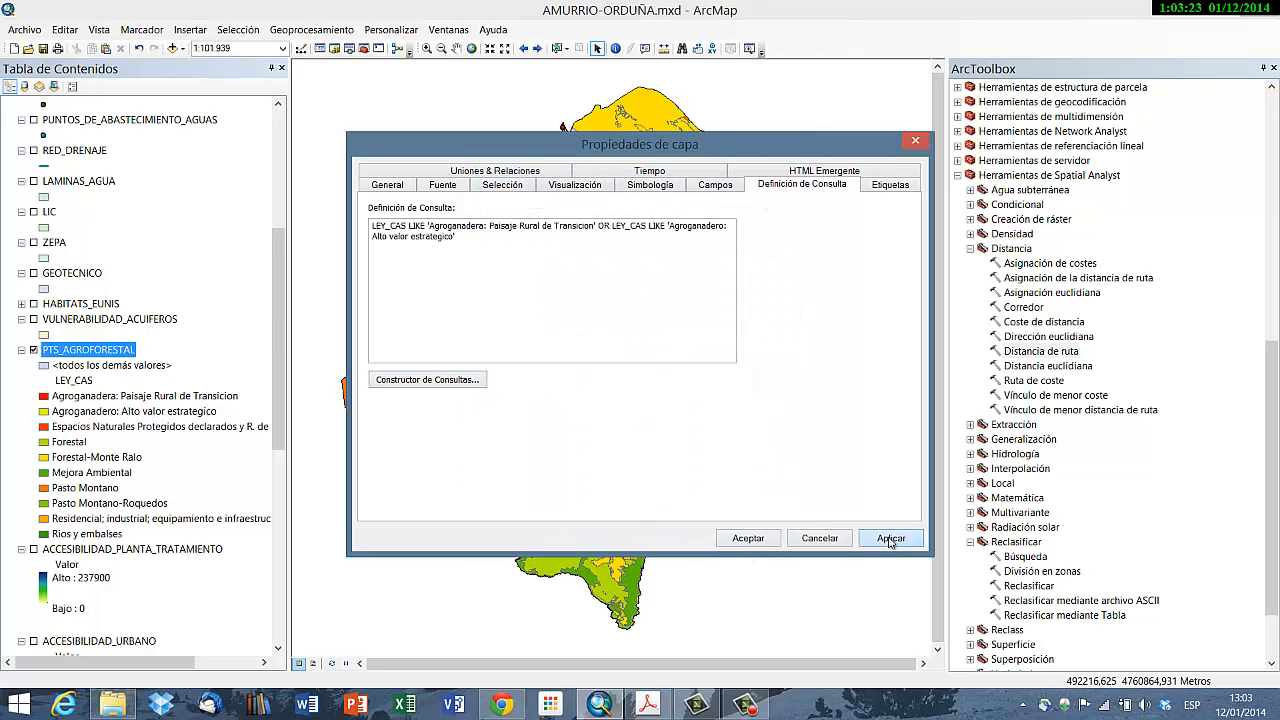
{"action": "left_click", "coordinate": [890, 539]}
{"action": "left_click", "coordinate": [748, 538]}
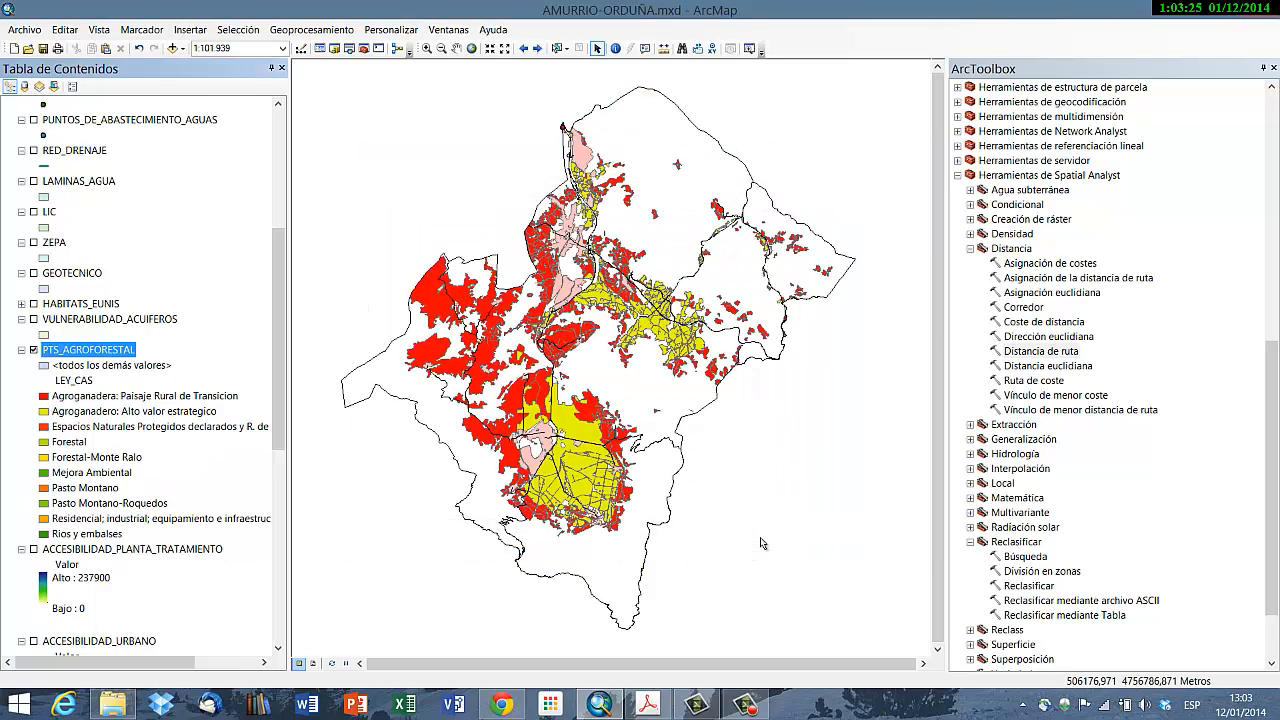
Step: Rebuild the LEY_CAS unique-value symbology of PTS_AGROFORESTAL so its legend lists only the filtered agroganadero categories
{"action": "double_click", "coordinate": [100, 349]}
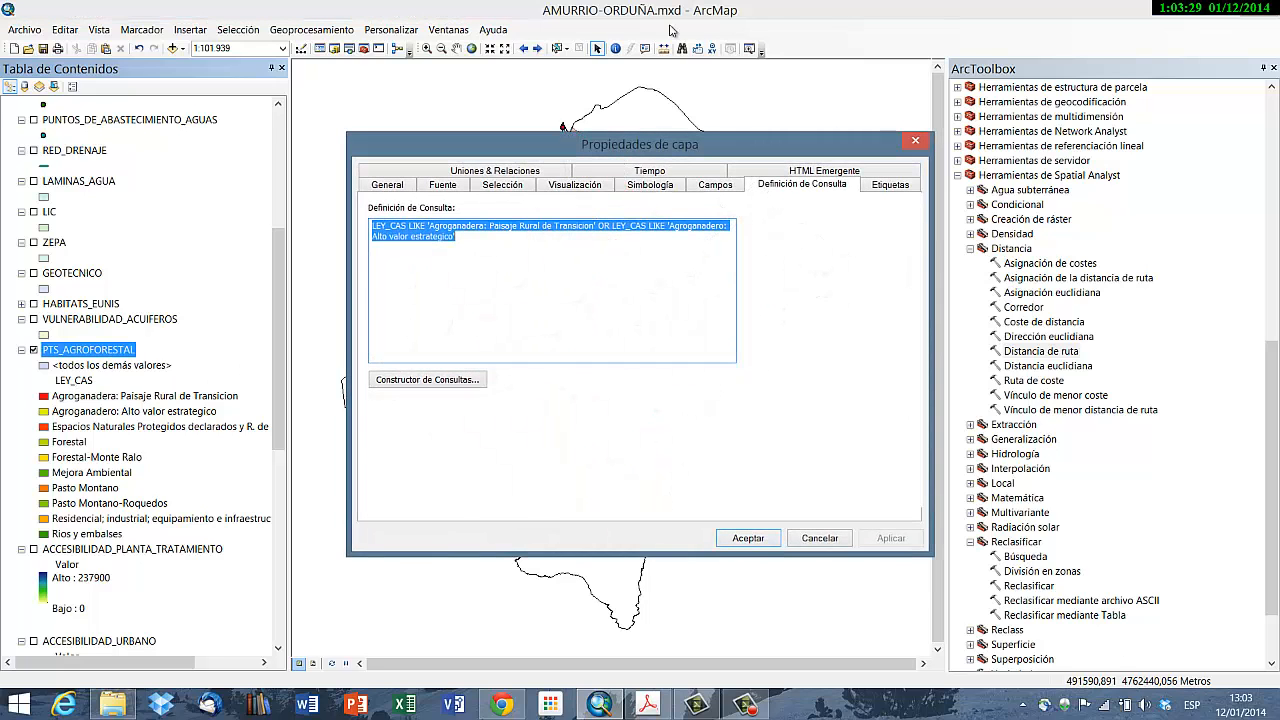
{"action": "left_click", "coordinate": [636, 187]}
{"action": "left_click", "coordinate": [600, 241]}
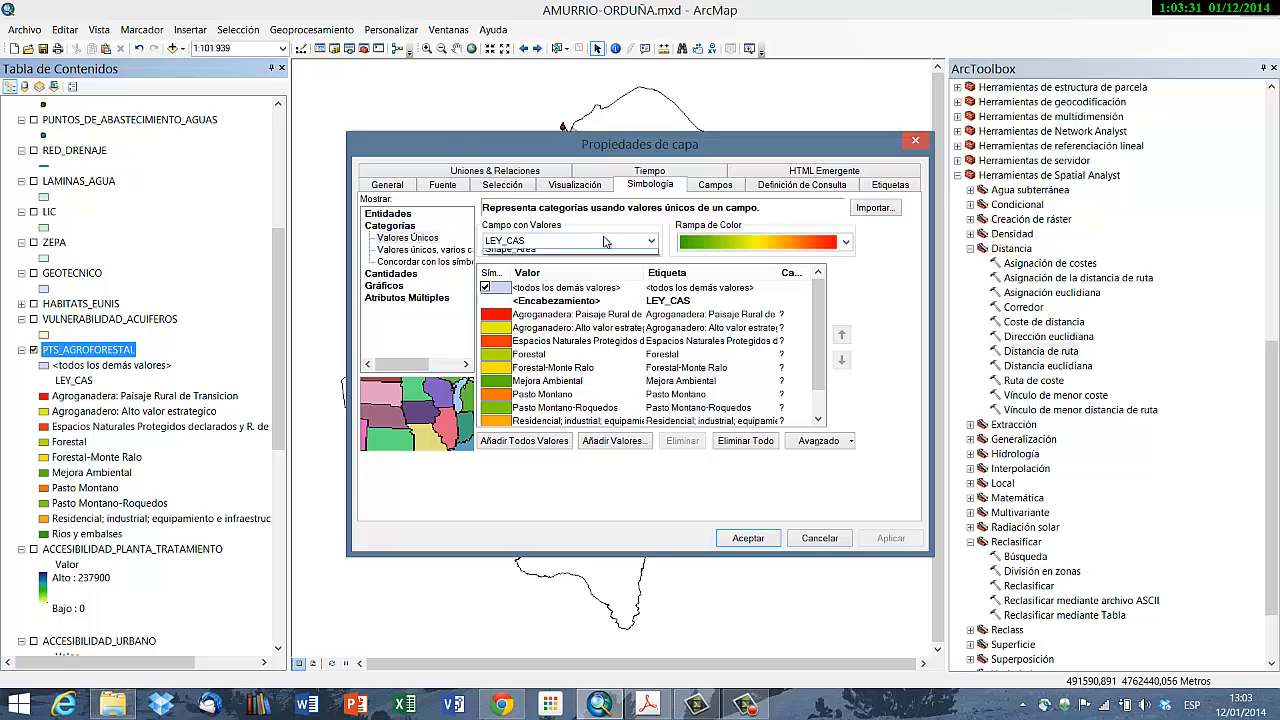
{"action": "left_click", "coordinate": [579, 288]}
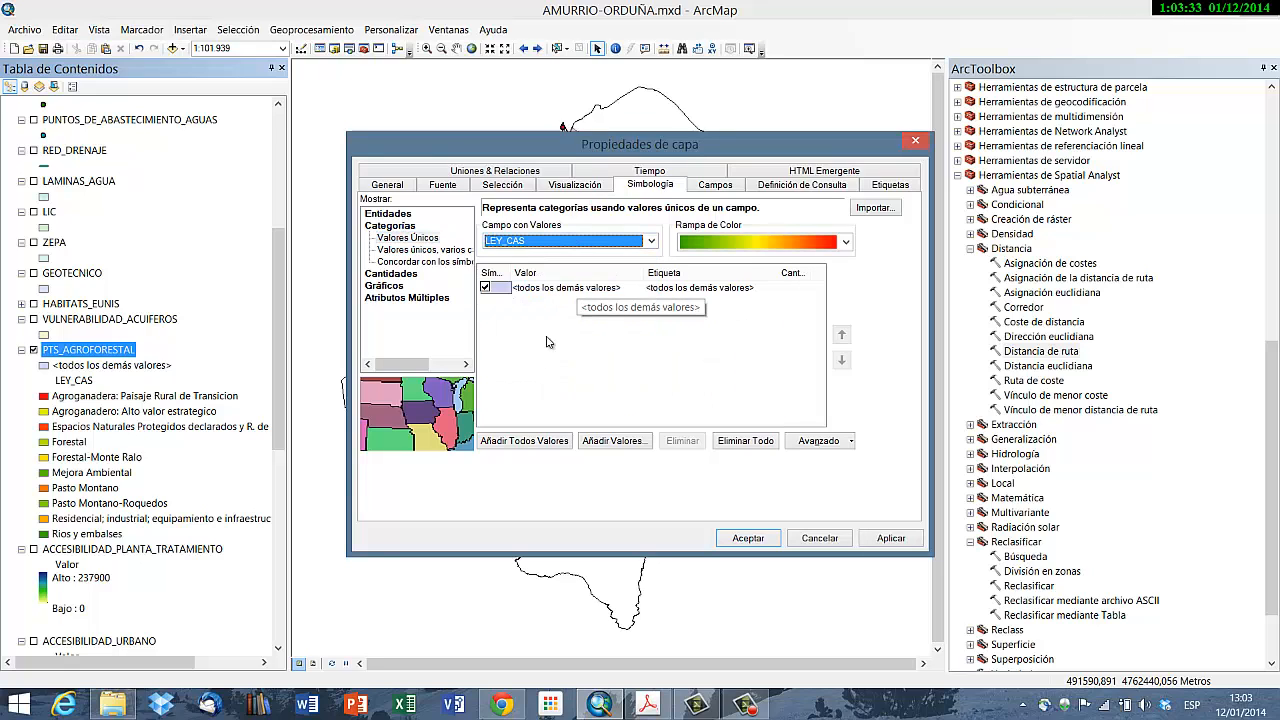
{"action": "left_click", "coordinate": [528, 442]}
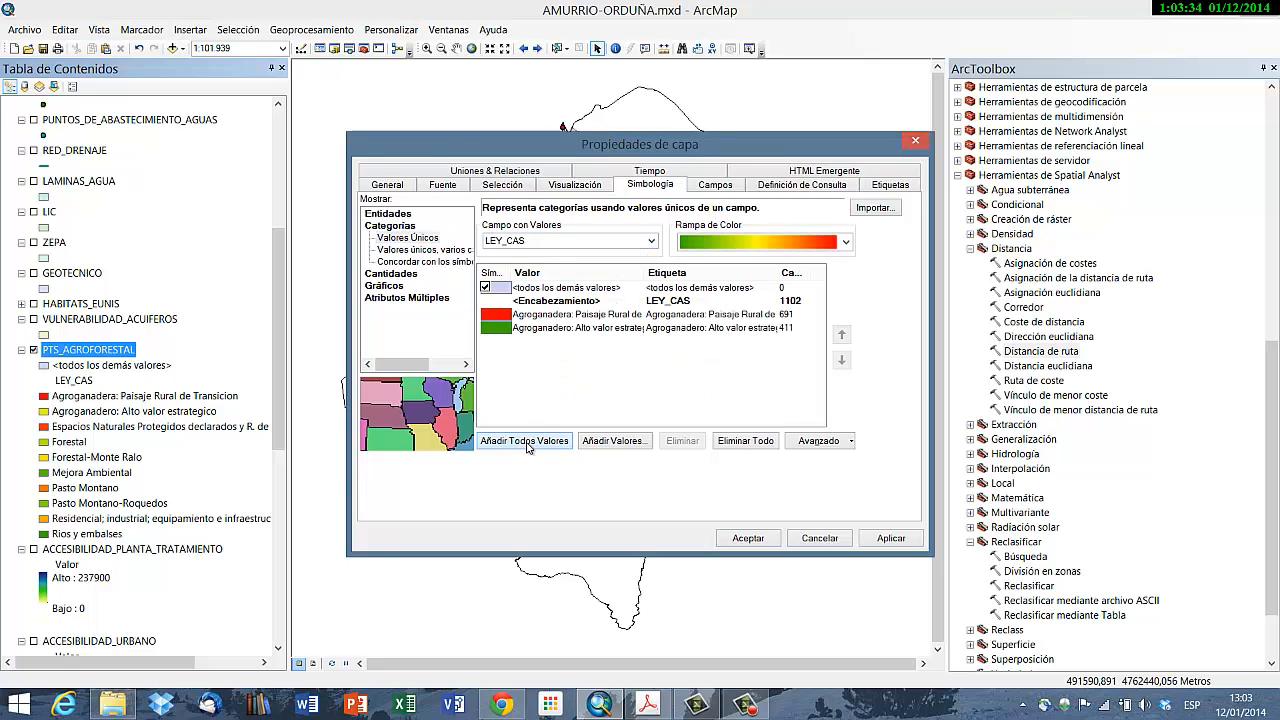
{"action": "left_click", "coordinate": [750, 541]}
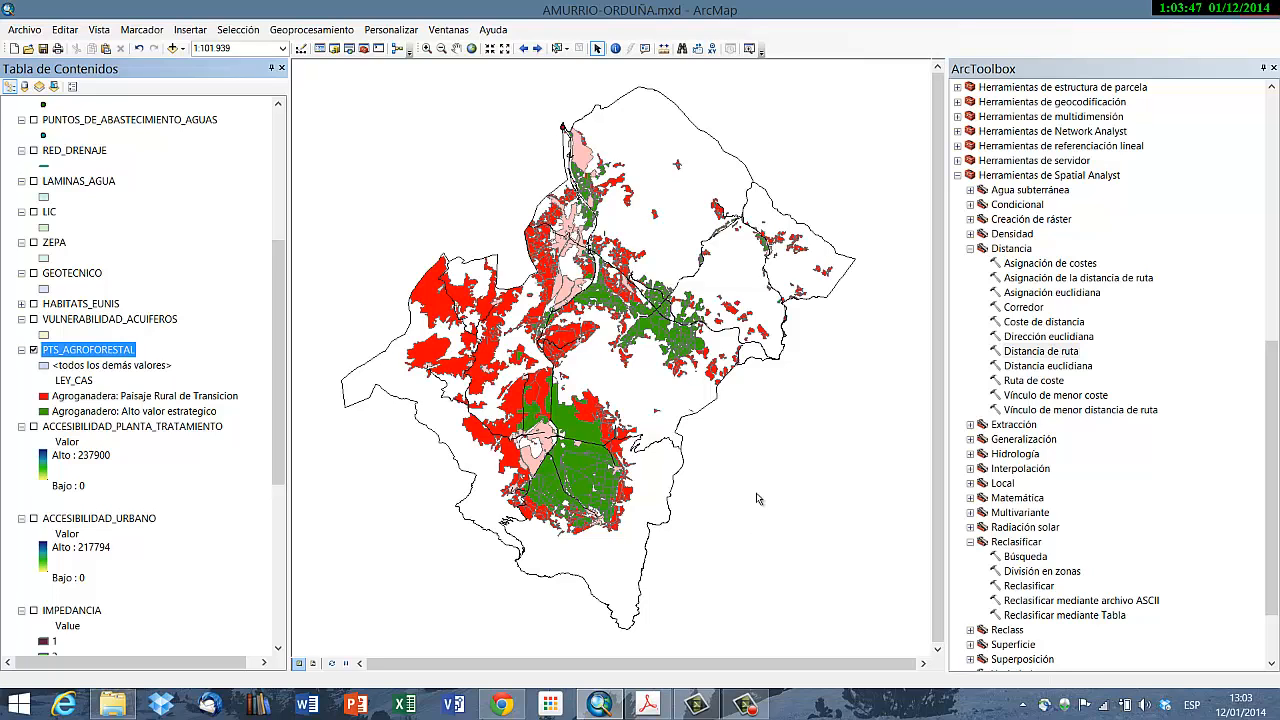
Step: Hide the URBANO_FINAL layer to leave the filtered PTS_AGROFORESTAL polygons unobstructed
{"action": "left_click", "coordinate": [281, 118]}
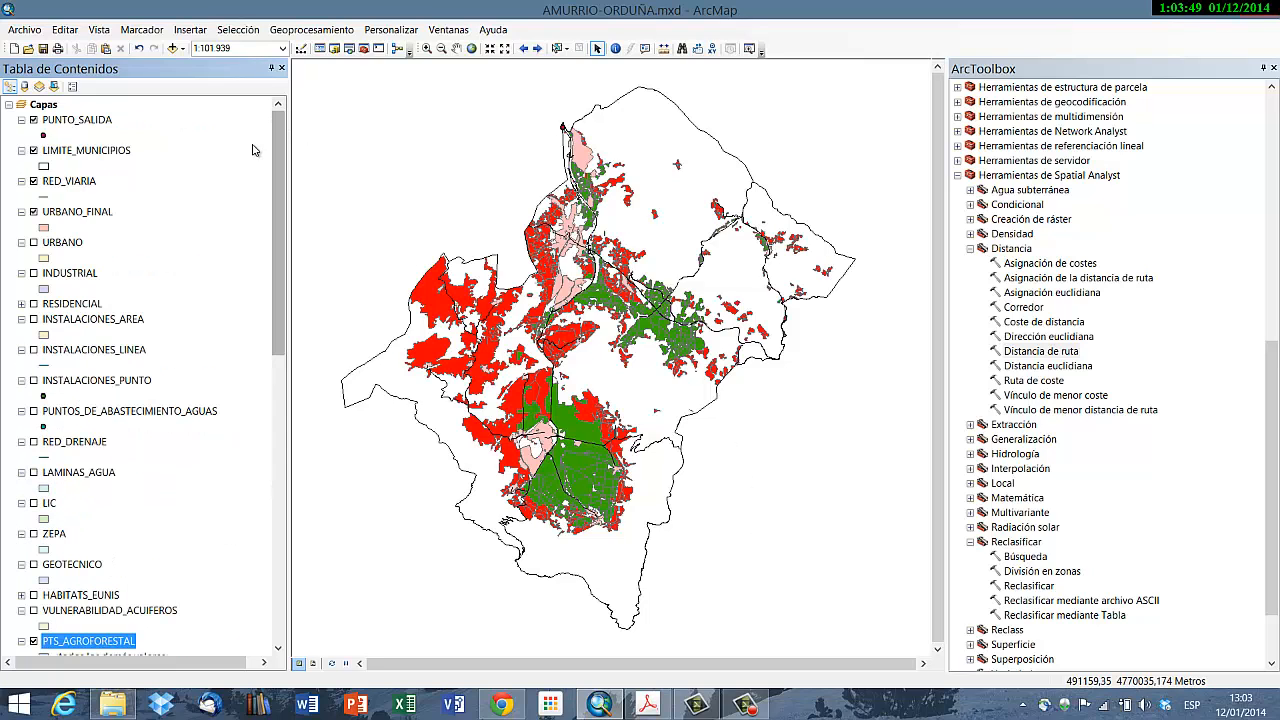
{"action": "left_click", "coordinate": [34, 212]}
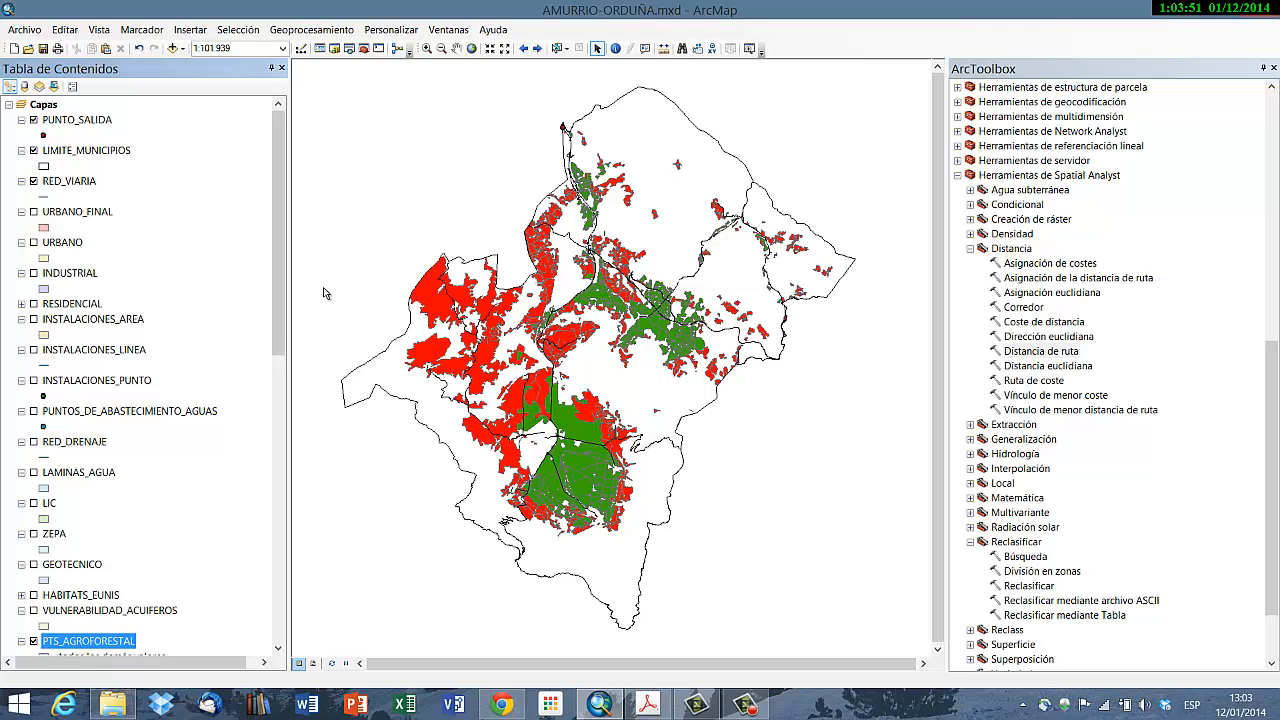
{"action": "left_click_drag", "start_coordinate": [281, 292], "coordinate": [288, 471]}
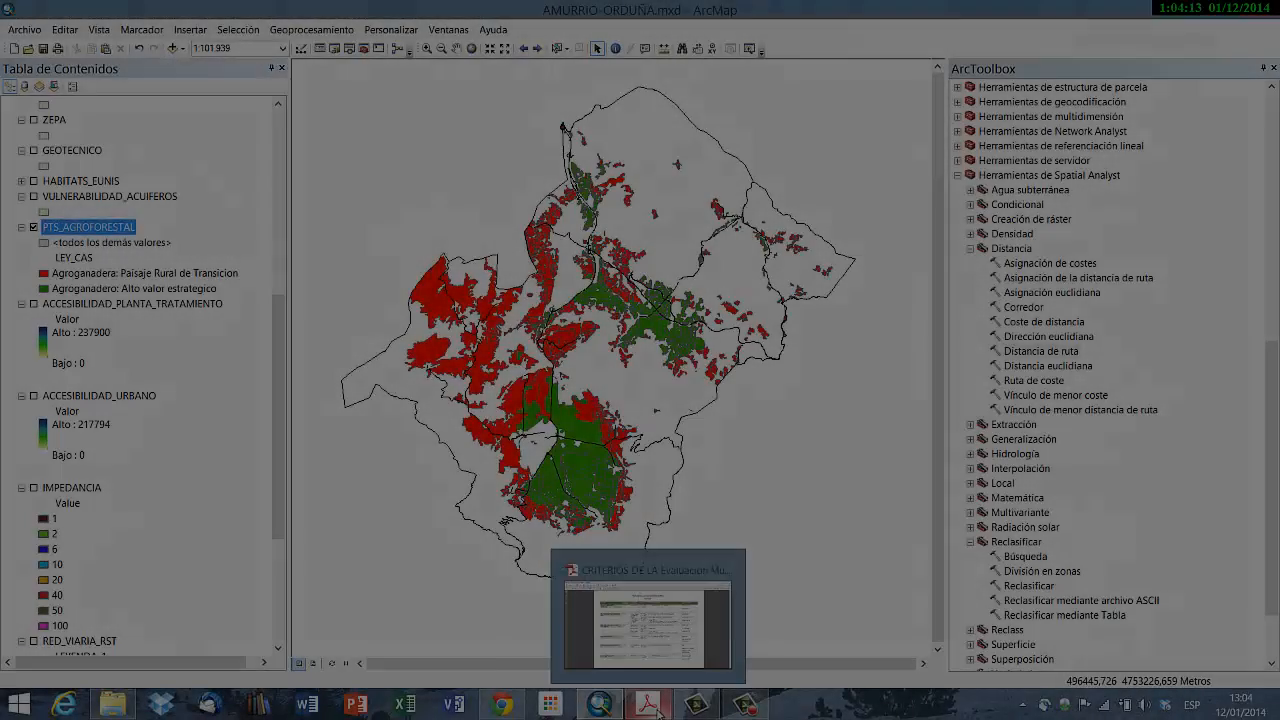
Step: Consult the geoprocesses for Calidad agrológica in the Adobe Acrobat PDF, then return to ArcMap and look through the layer list
{"action": "left_click", "coordinate": [650, 706]}
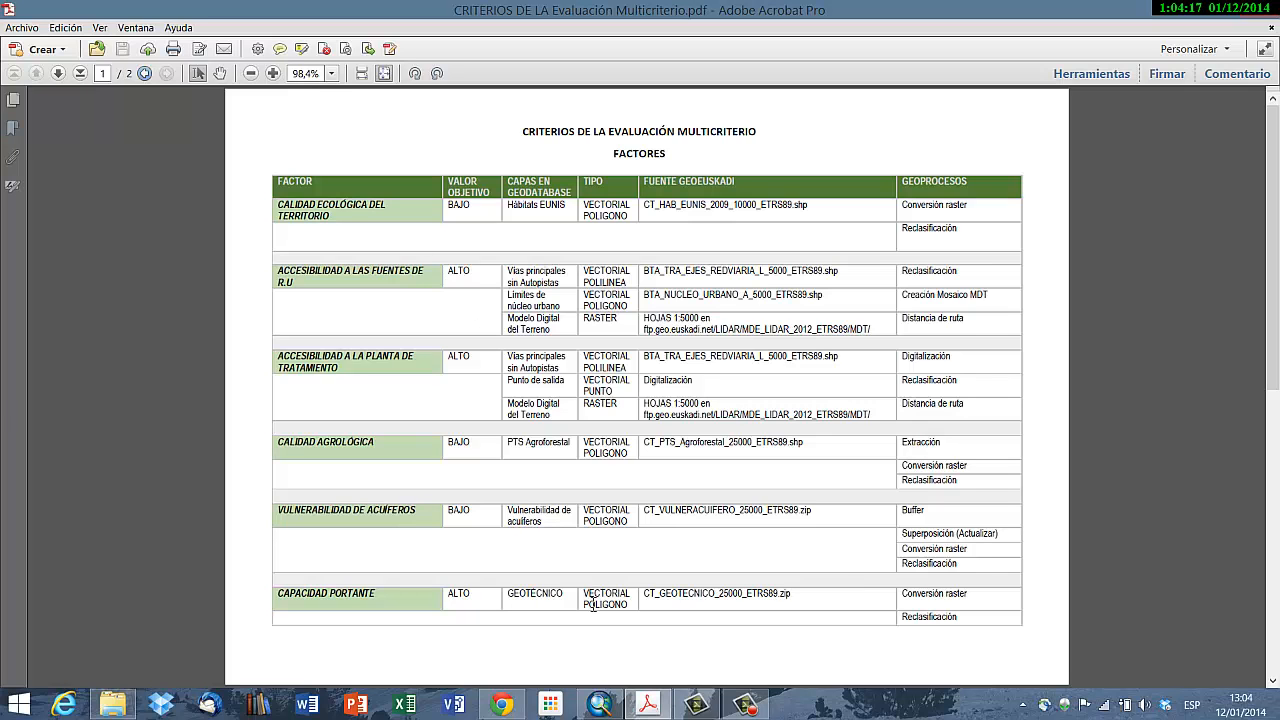
{"action": "left_click", "coordinate": [609, 706]}
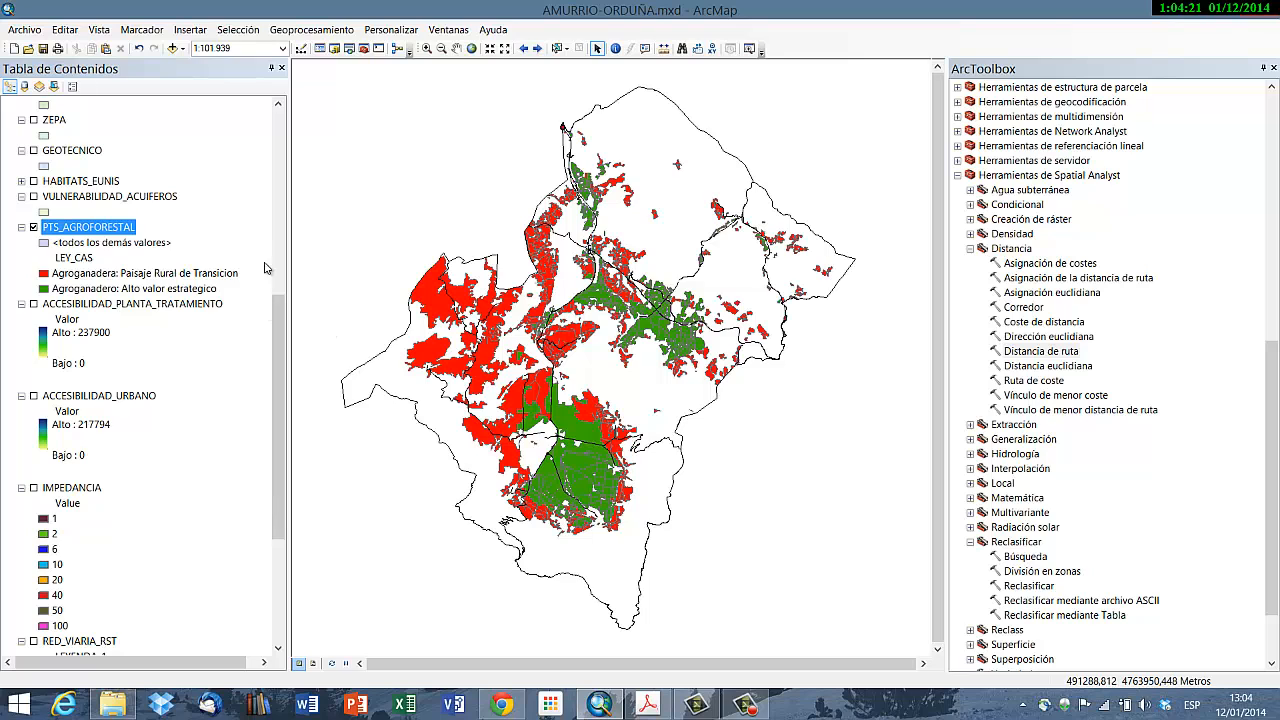
{"action": "left_click_drag", "start_coordinate": [287, 331], "coordinate": [290, 125]}
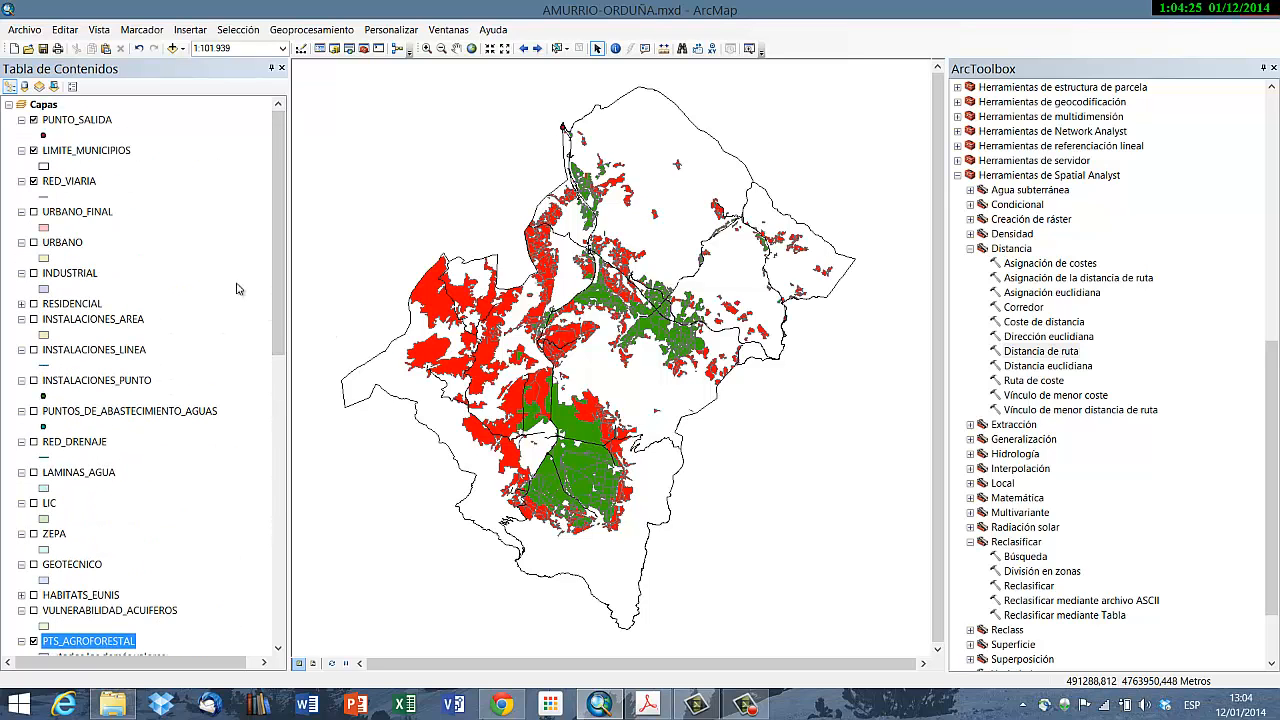
{"action": "scroll", "coordinate": [174, 516], "scroll_direction": "down", "scroll_amount": 5}
{"action": "scroll", "coordinate": [175, 516], "scroll_direction": "down", "scroll_amount": 5}
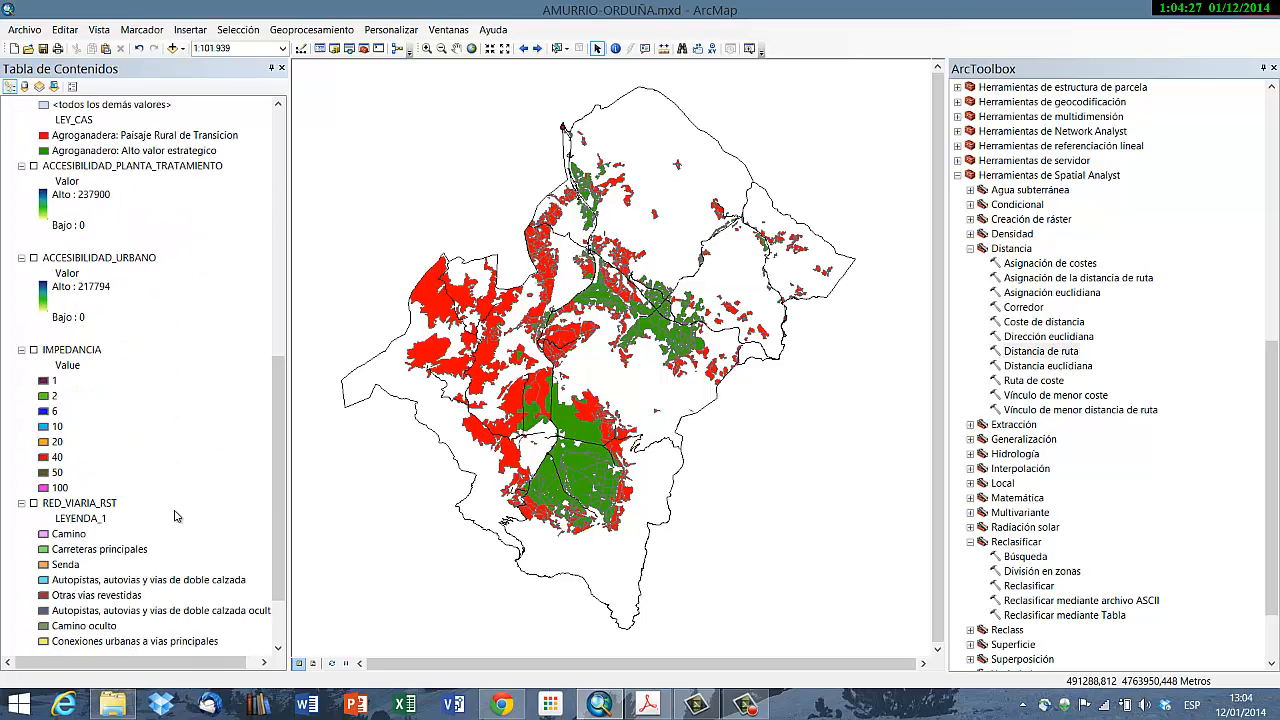
Step: Expand the HABITATS_EUNIS legend, preview that layer briefly, and place PTS_AGROFORESTAL directly above it in the layer order
{"action": "scroll", "coordinate": [45, 487], "scroll_direction": "up", "scroll_amount": 4}
{"action": "scroll", "coordinate": [45, 487], "scroll_direction": "up", "scroll_amount": 3}
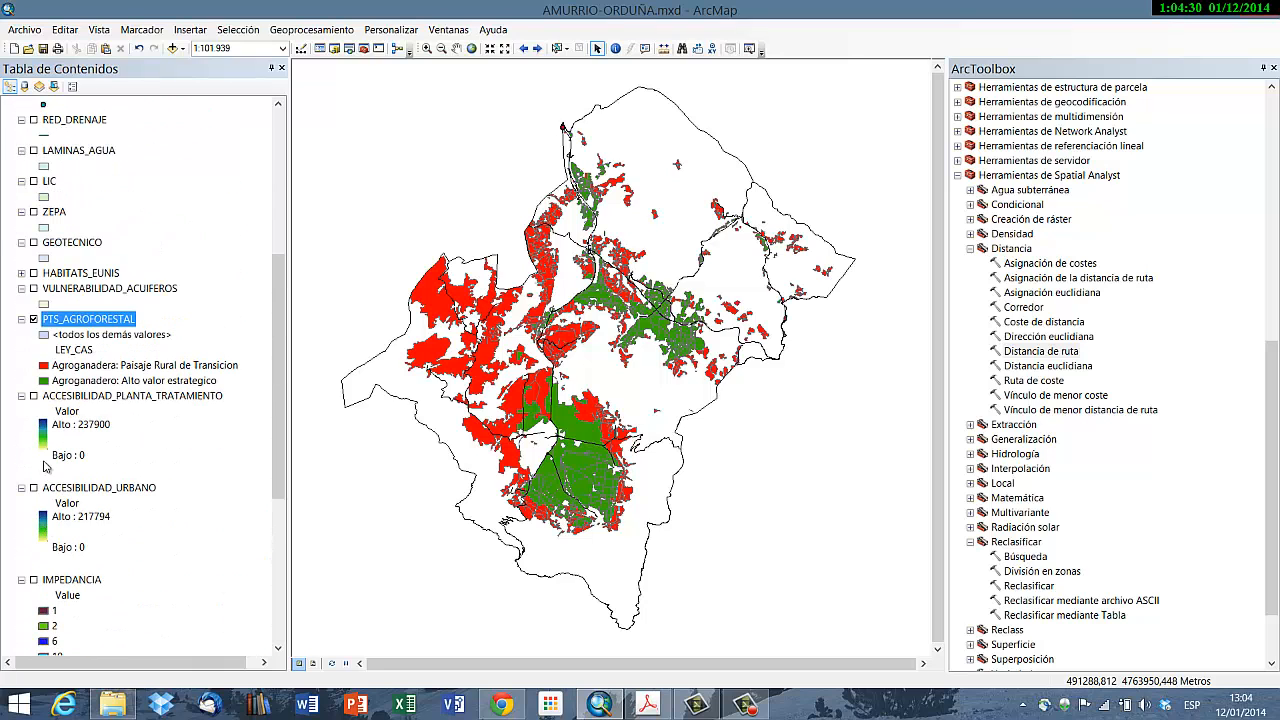
{"action": "left_click", "coordinate": [21, 273]}
{"action": "left_click", "coordinate": [36, 274]}
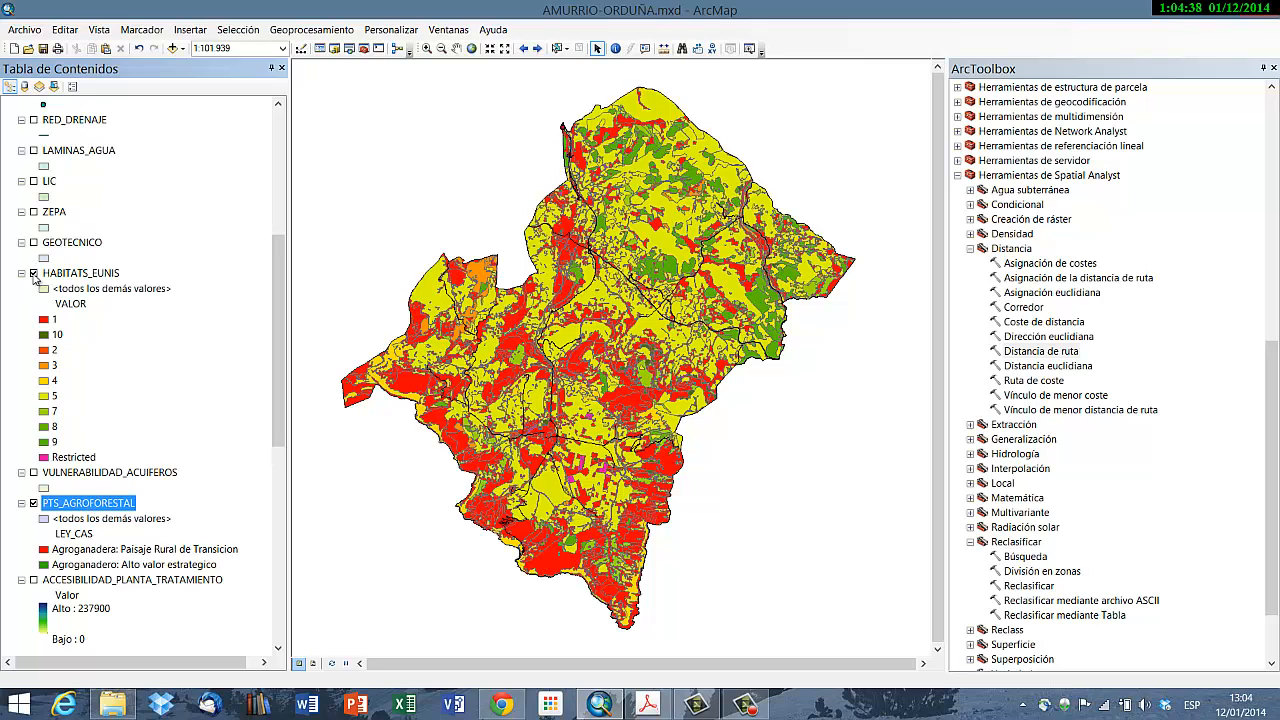
{"action": "left_click", "coordinate": [33, 273]}
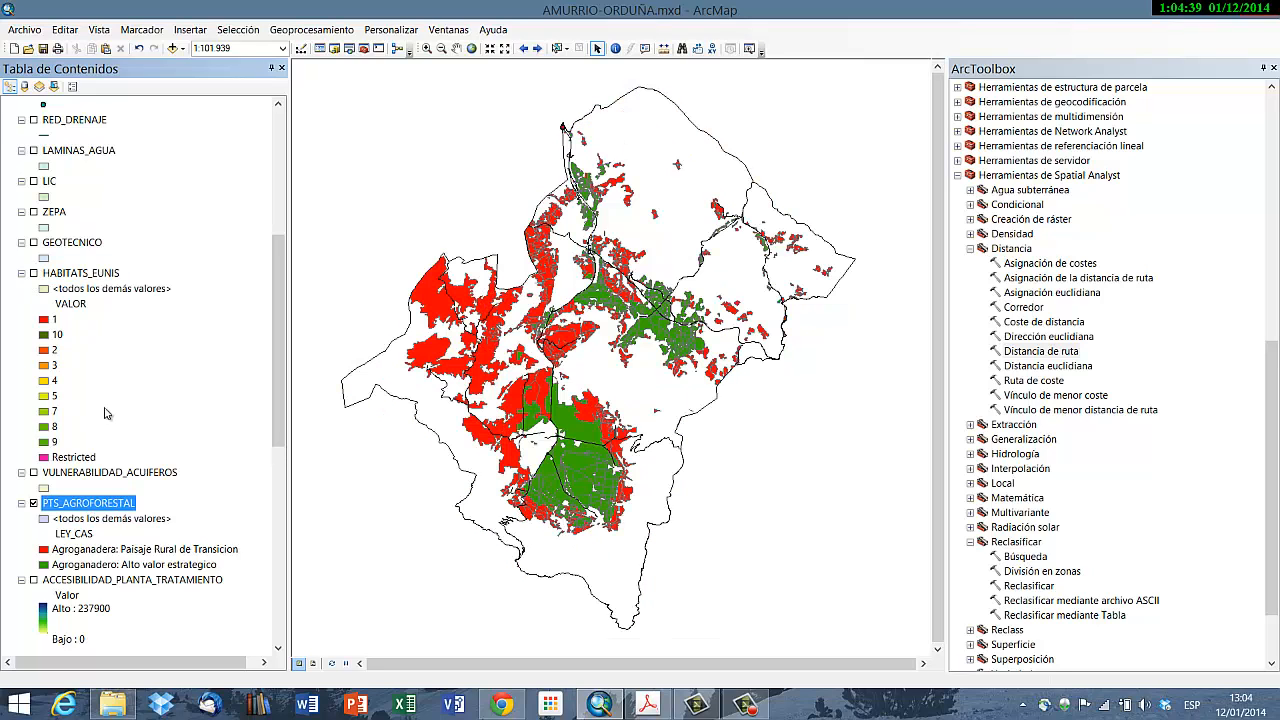
{"action": "left_click_drag", "start_coordinate": [97, 265], "coordinate": [97, 263]}
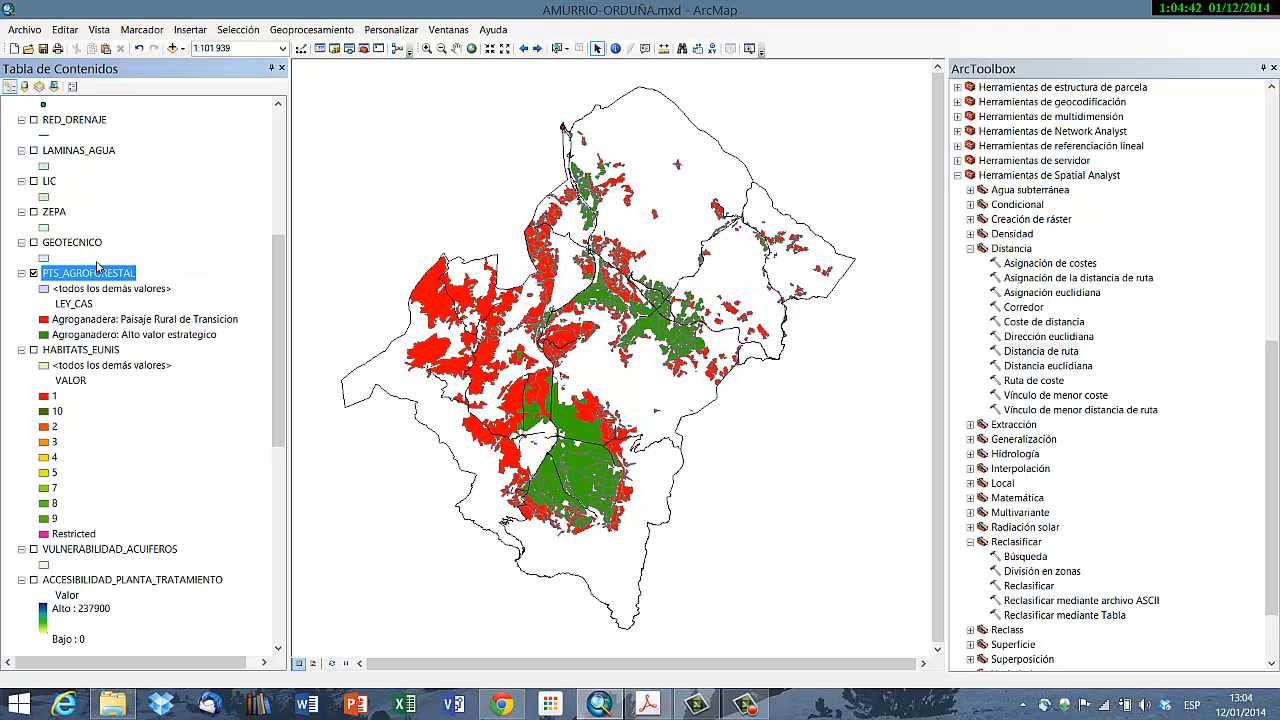
Step: Compare PTS_AGROFORESTAL with HABITATS_EUNIS by toggling both layers' visibility, leaving only PTS_AGROFORESTAL displayed of the two
{"action": "left_click", "coordinate": [33, 350]}
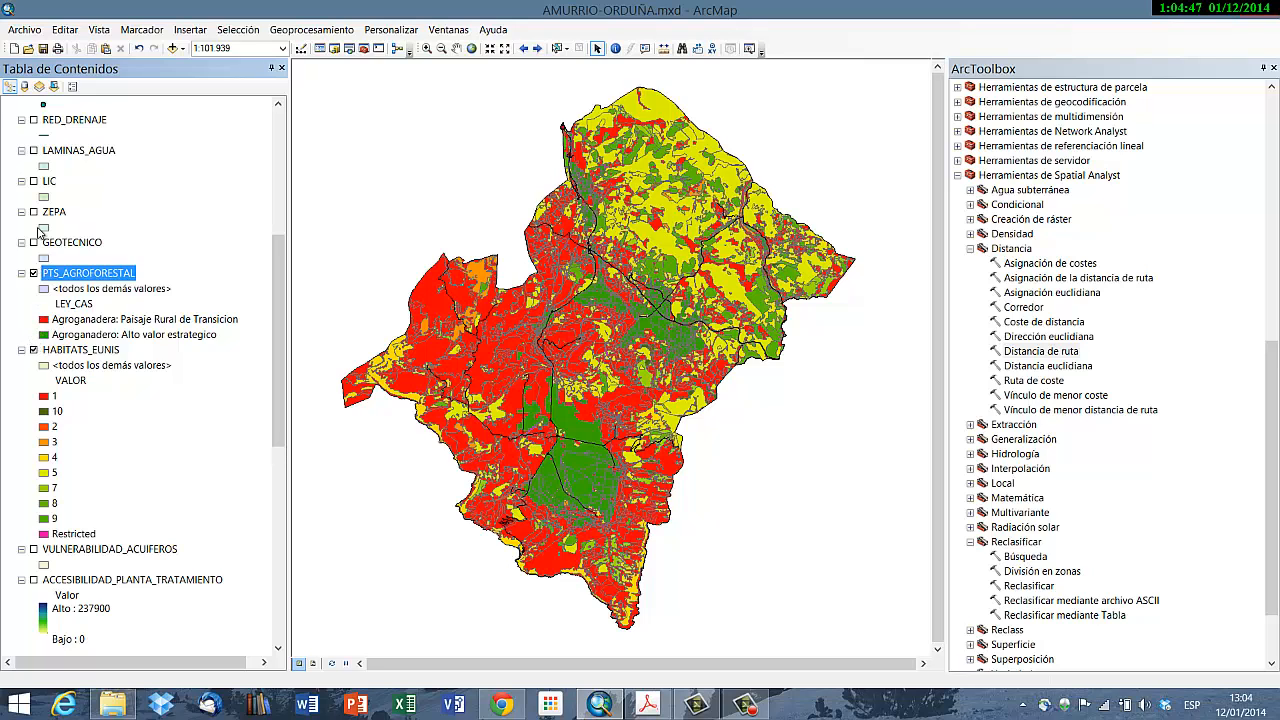
{"action": "left_click", "coordinate": [34, 273]}
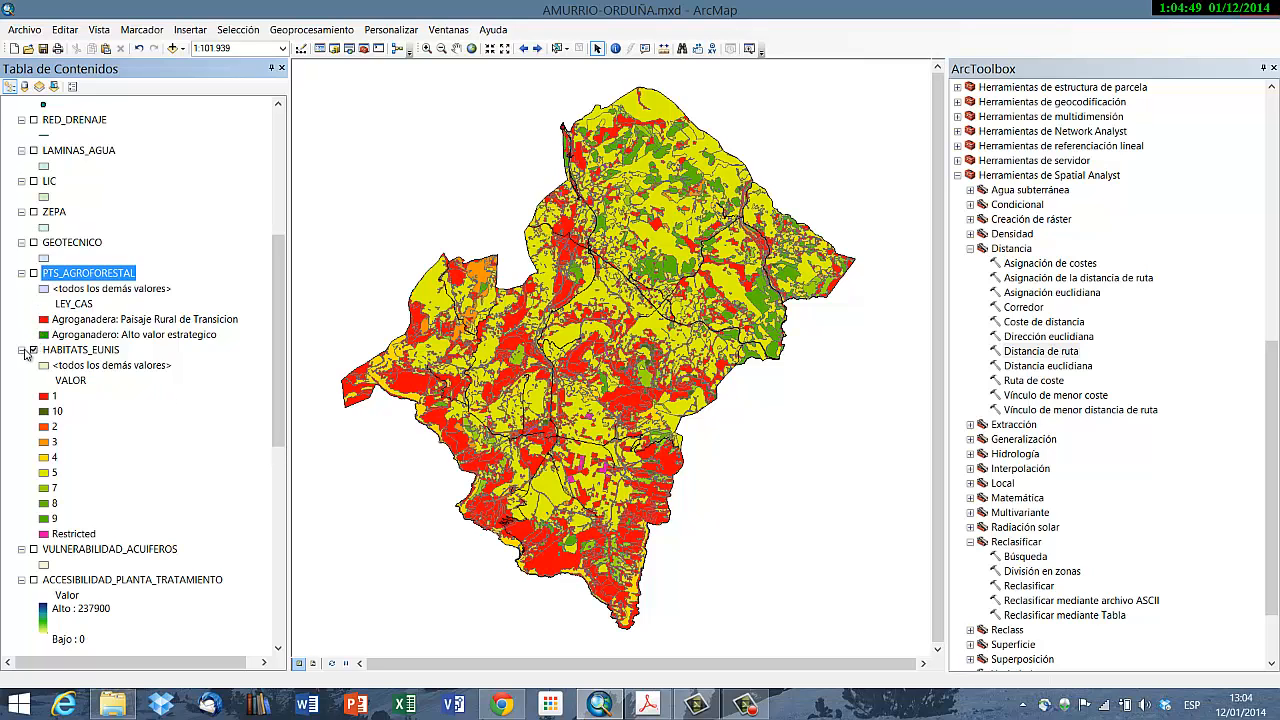
{"action": "left_click", "coordinate": [33, 350]}
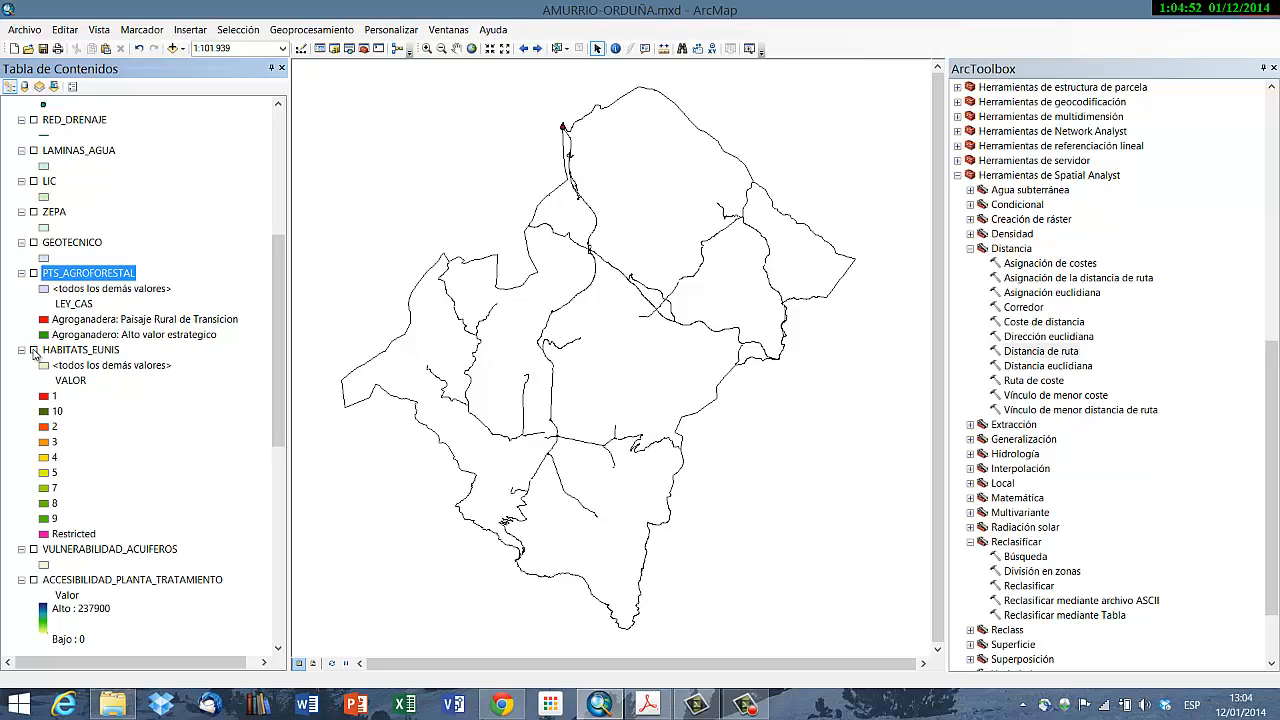
{"action": "left_click", "coordinate": [34, 273]}
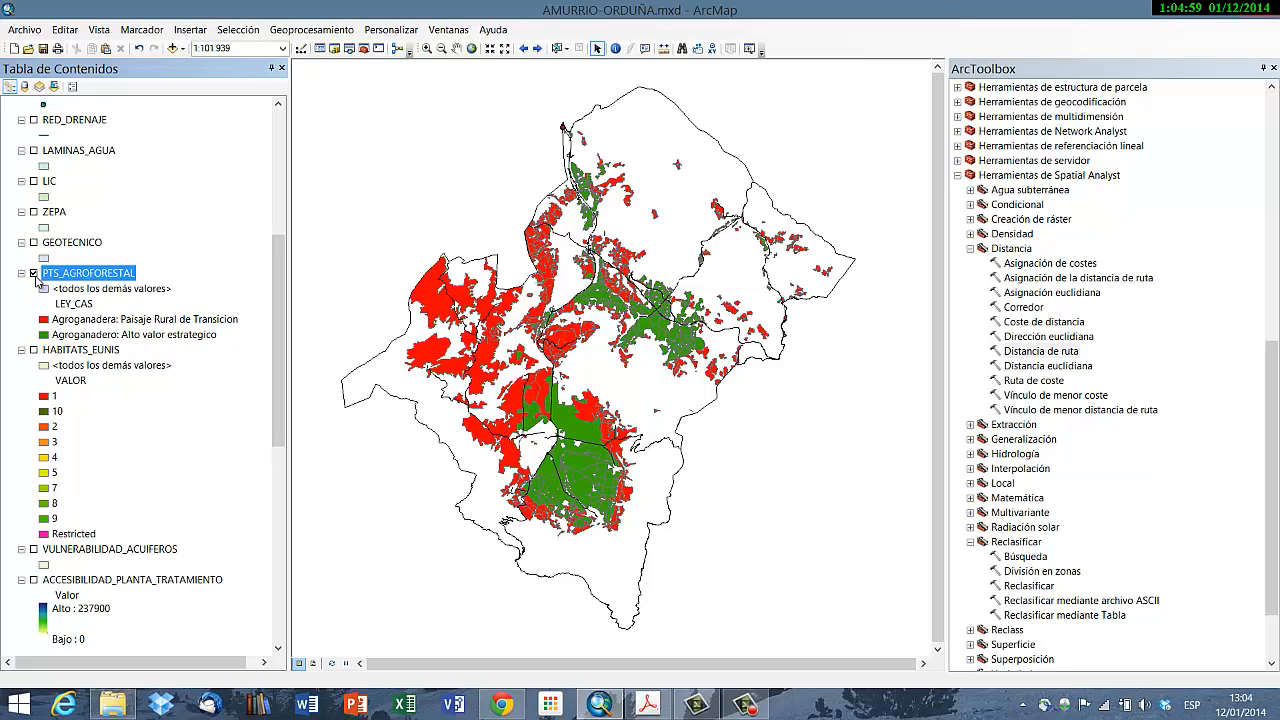
Step: Set up the De entidad a ráster conversion with PTS_AGROFORESTAL as the input features and LEY_CAS as the field
{"action": "left_click", "coordinate": [1275, 280]}
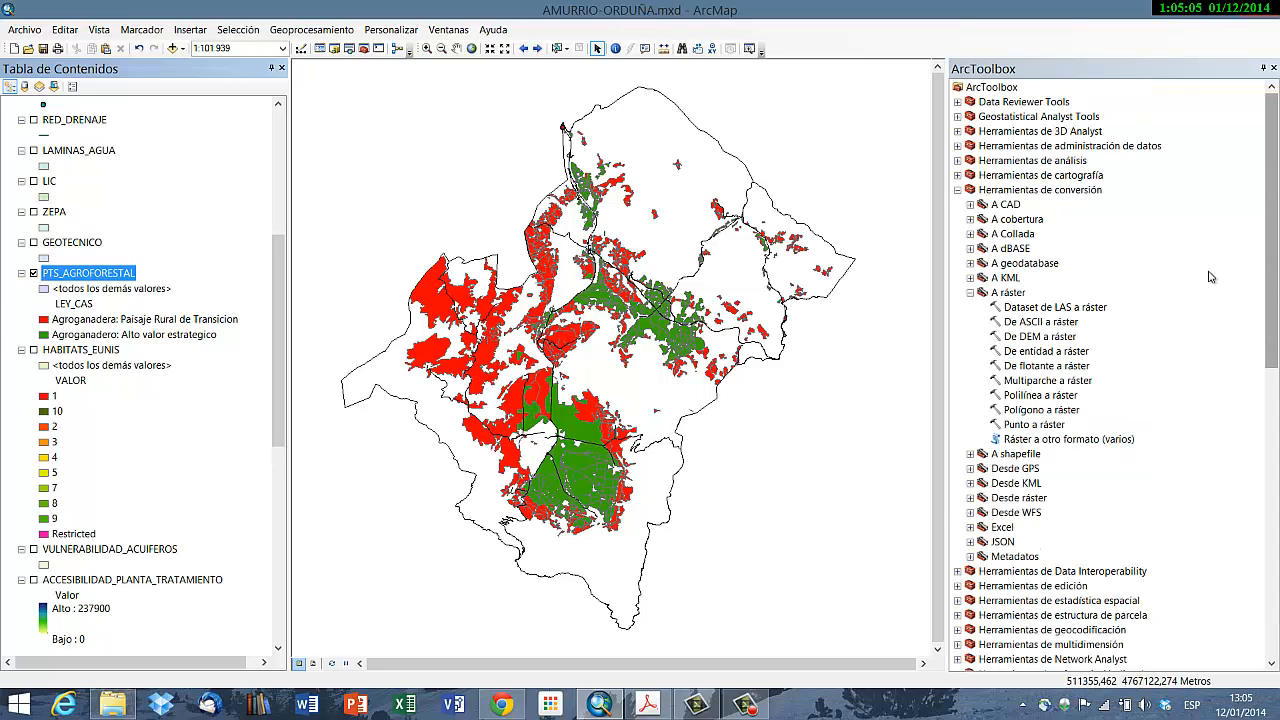
{"action": "double_click", "coordinate": [1050, 352]}
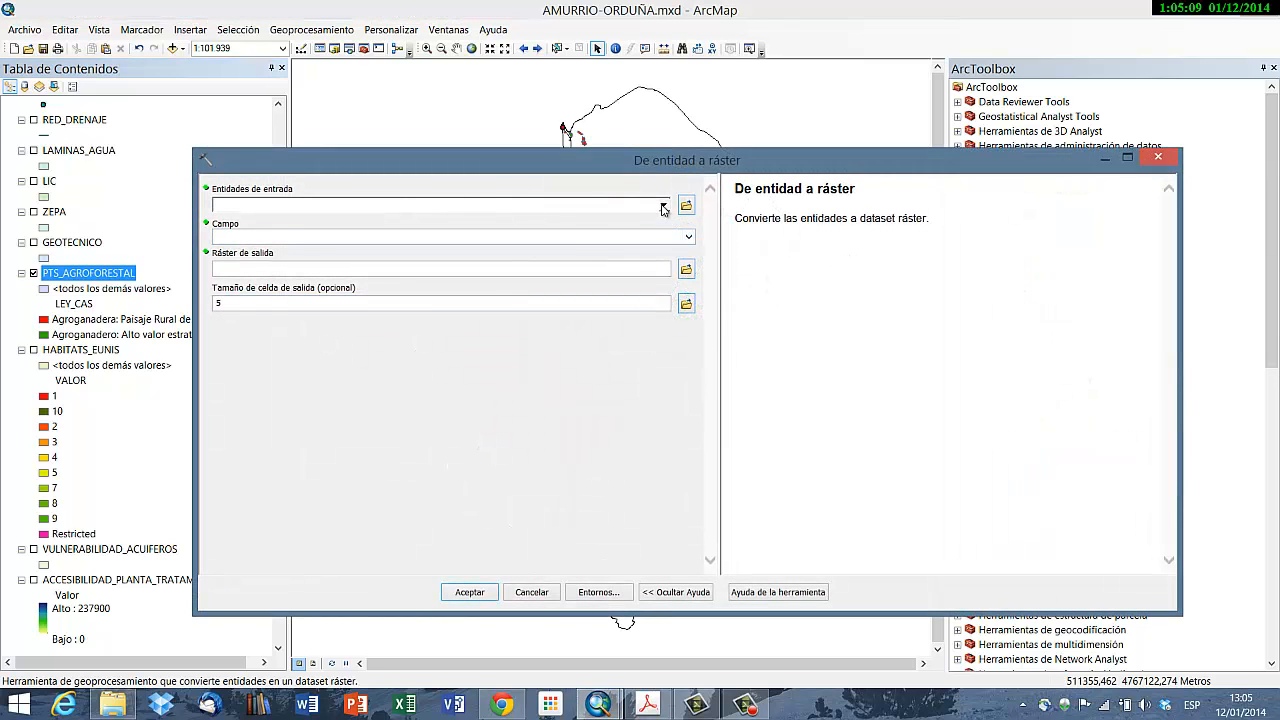
{"action": "left_click", "coordinate": [663, 207]}
{"action": "scroll", "coordinate": [263, 314], "scroll_direction": "down", "scroll_amount": 1}
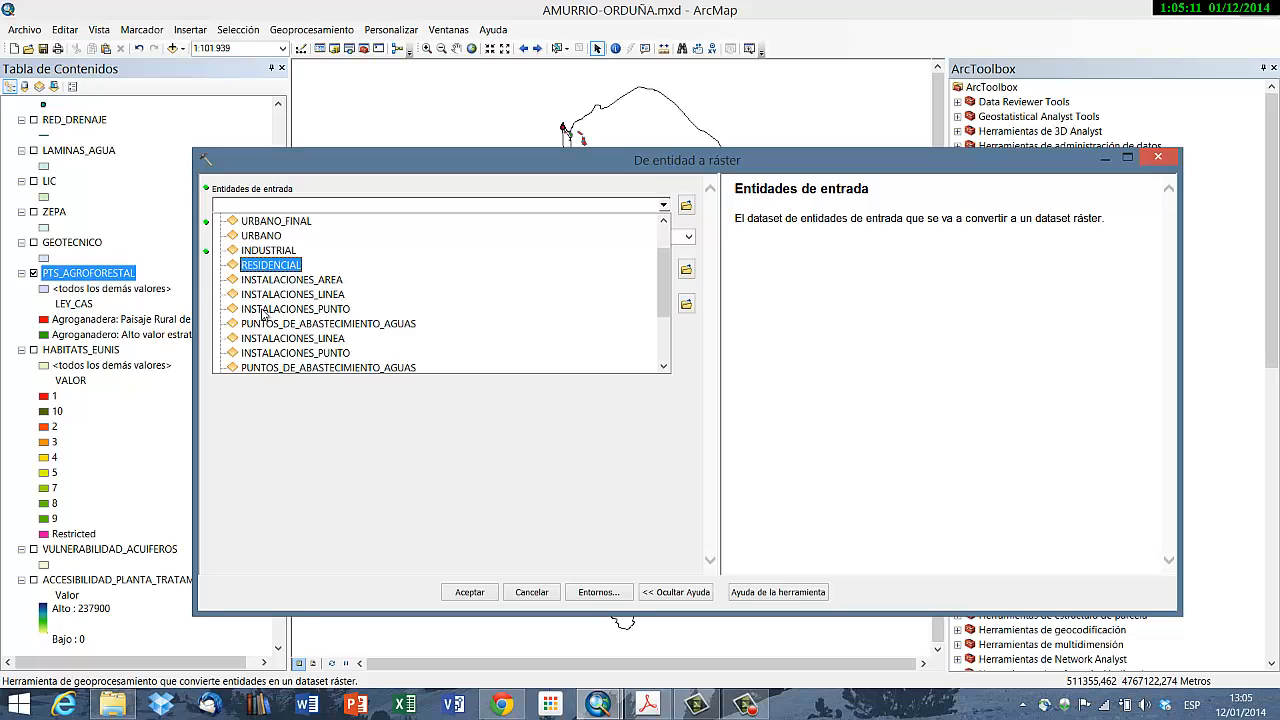
{"action": "scroll", "coordinate": [263, 314], "scroll_direction": "down", "scroll_amount": 2}
{"action": "scroll", "coordinate": [263, 314], "scroll_direction": "up", "scroll_amount": 1}
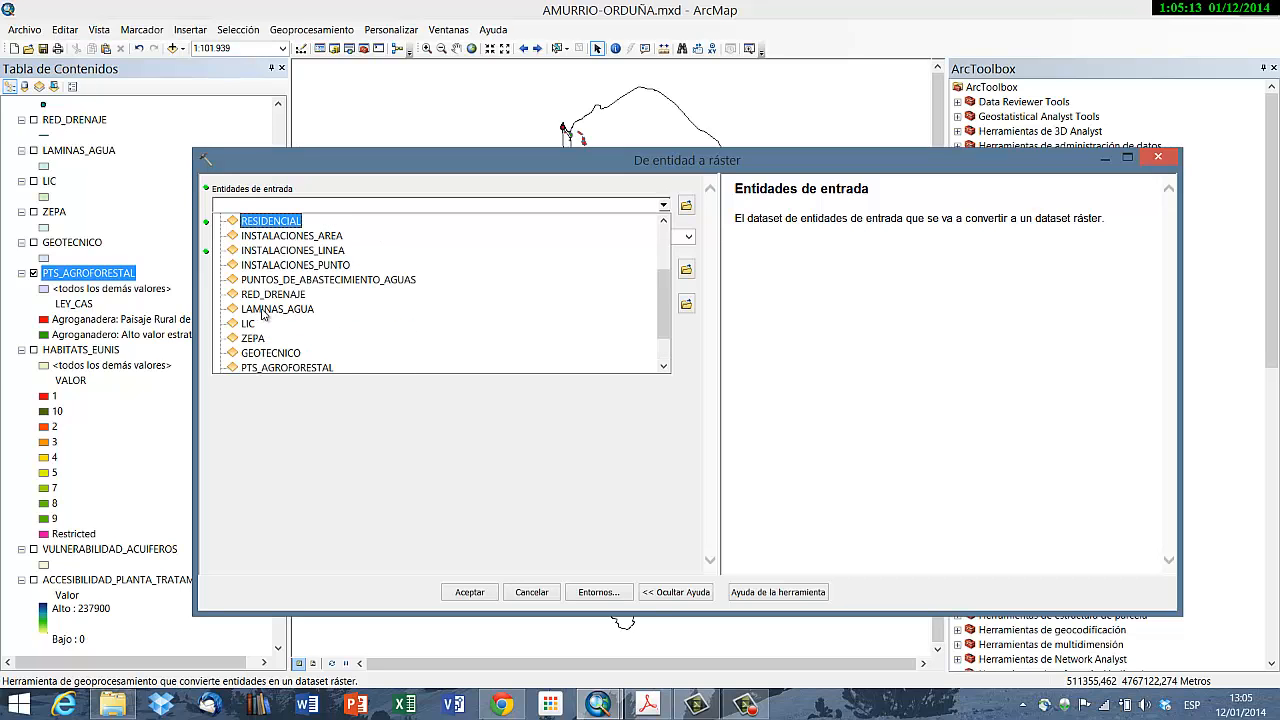
{"action": "scroll", "coordinate": [263, 314], "scroll_direction": "up", "scroll_amount": 2}
{"action": "scroll", "coordinate": [263, 314], "scroll_direction": "down", "scroll_amount": 1}
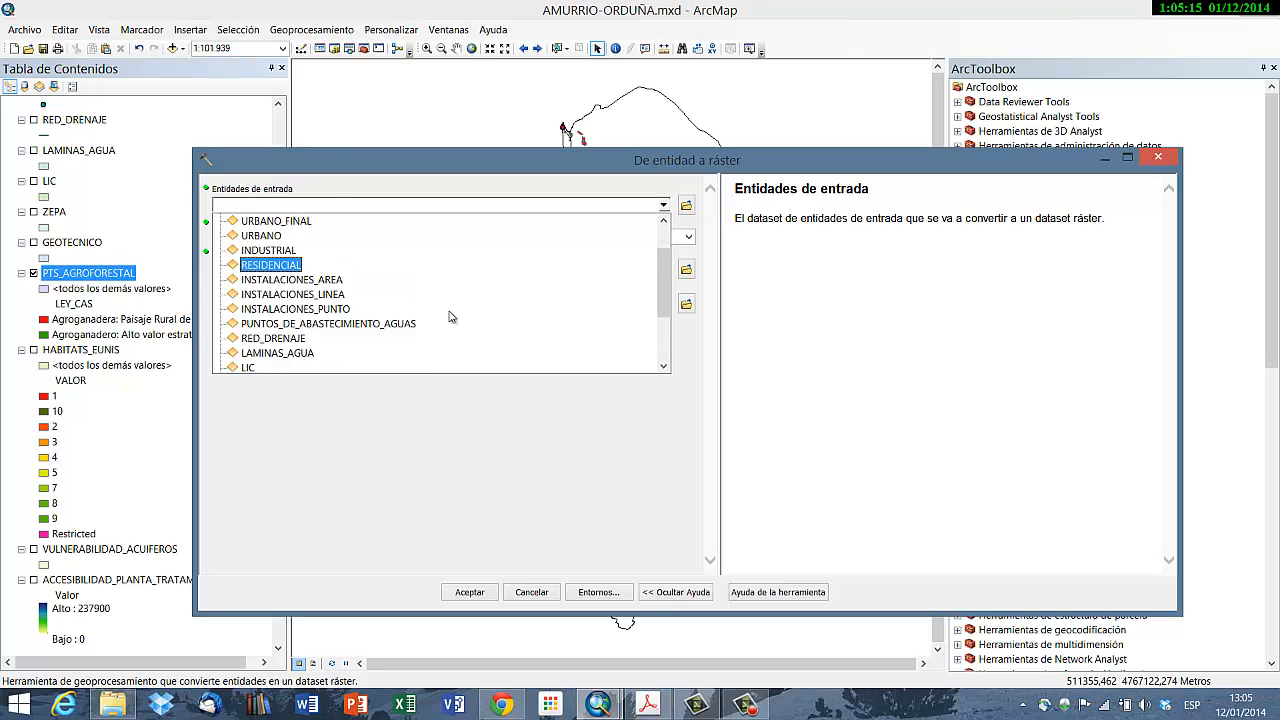
{"action": "scroll", "coordinate": [453, 316], "scroll_direction": "down", "scroll_amount": 1}
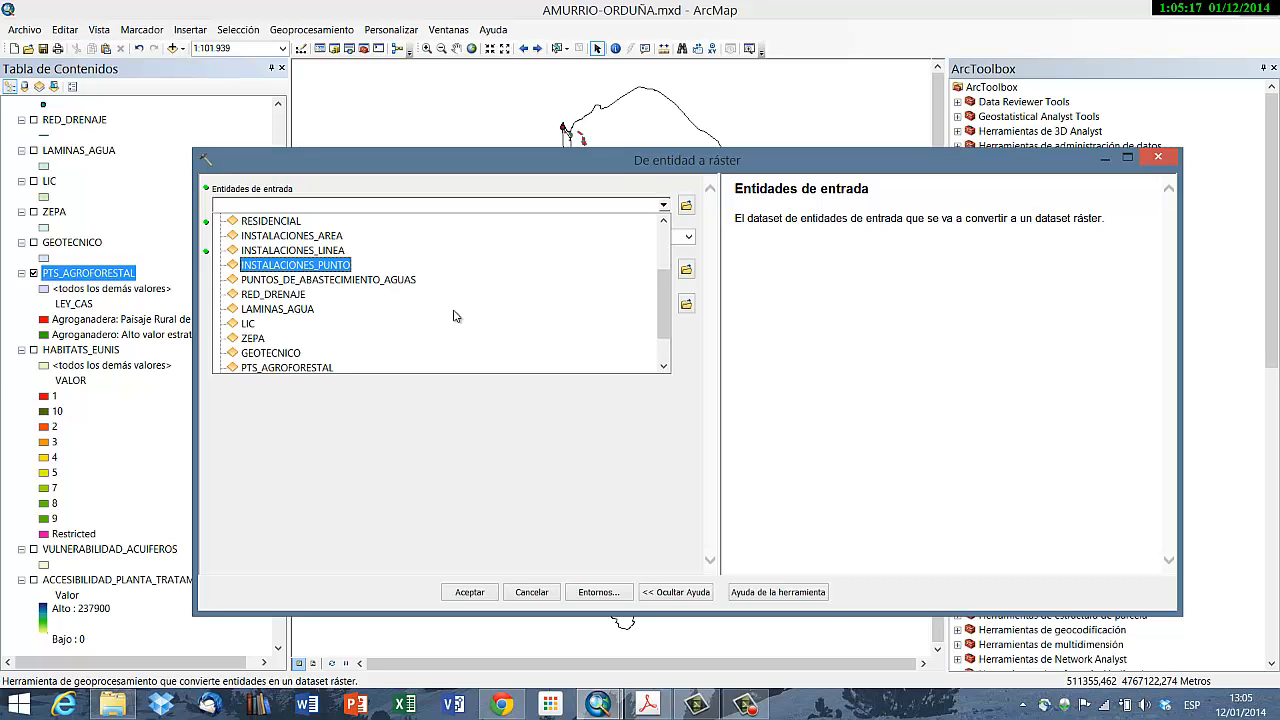
{"action": "scroll", "coordinate": [357, 323], "scroll_direction": "down", "scroll_amount": 1}
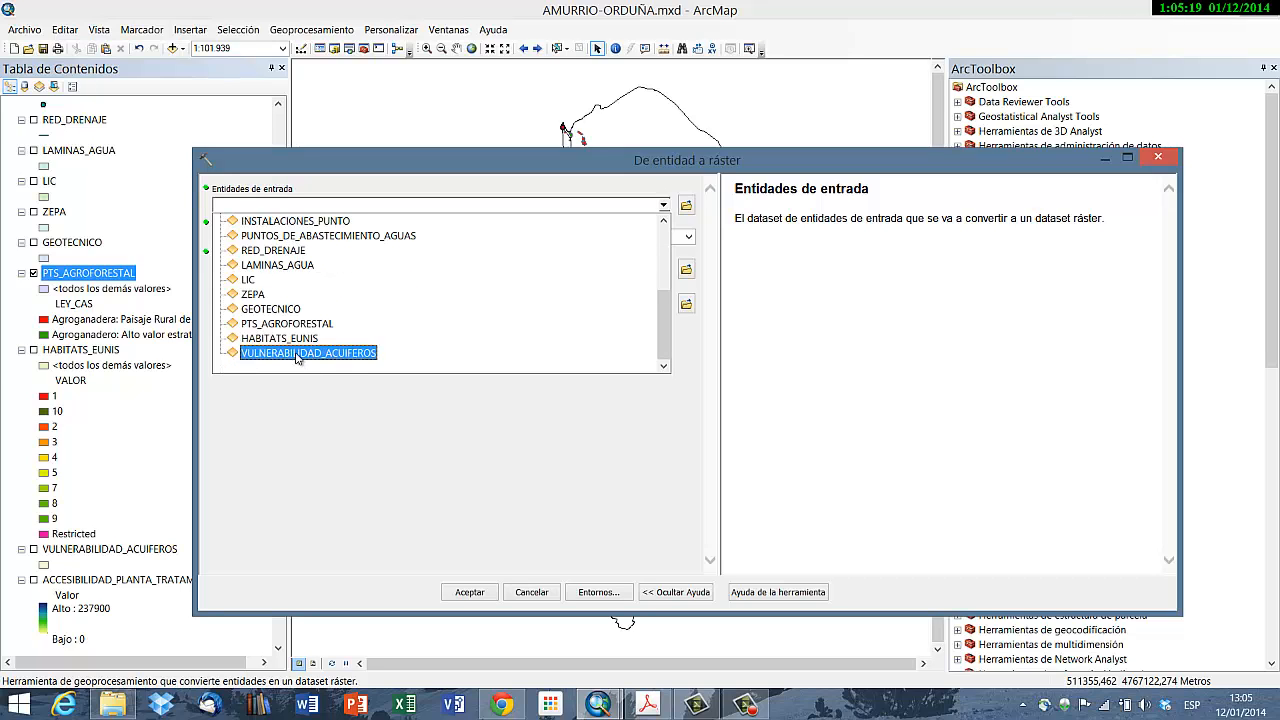
{"action": "left_click", "coordinate": [298, 325]}
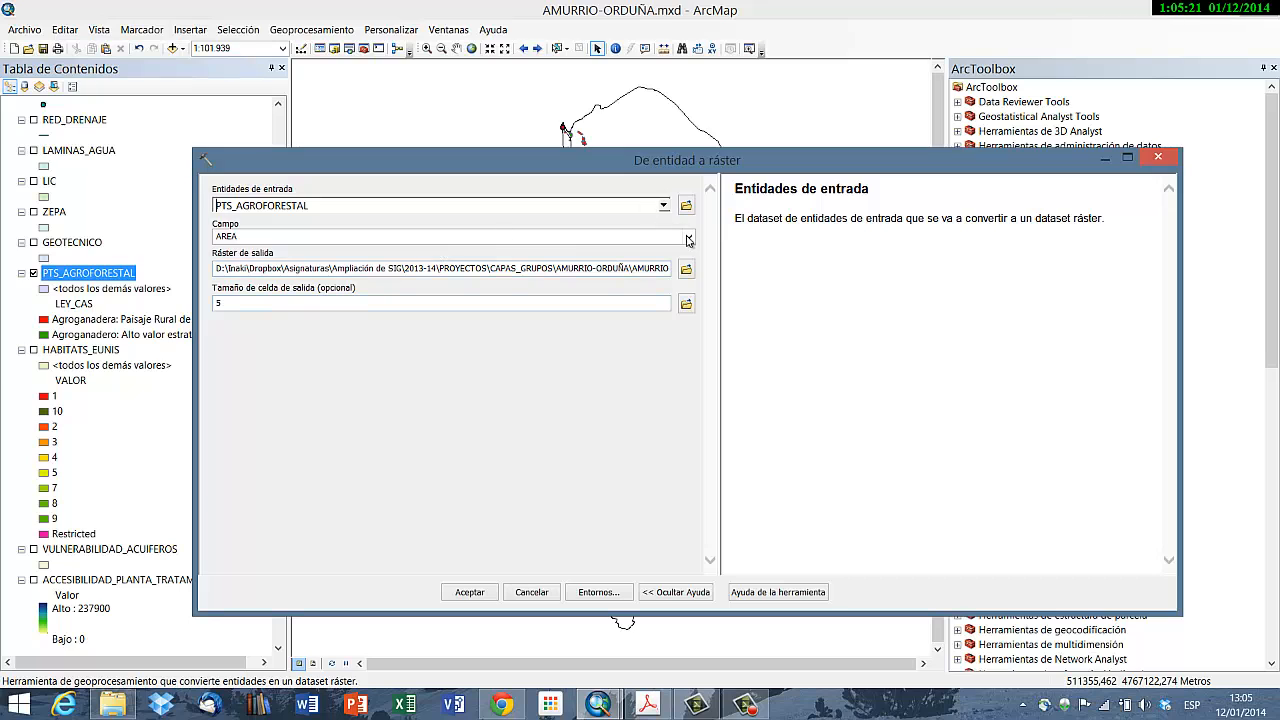
{"action": "left_click", "coordinate": [688, 236]}
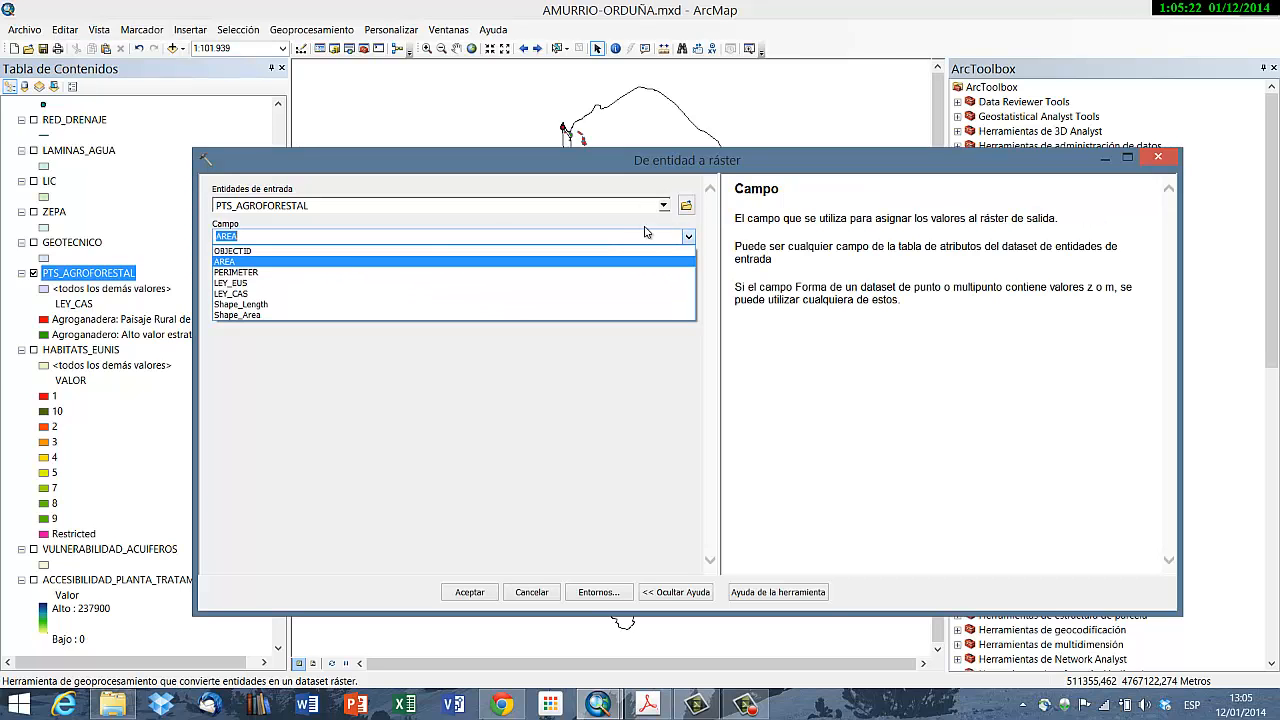
{"action": "left_click", "coordinate": [288, 293]}
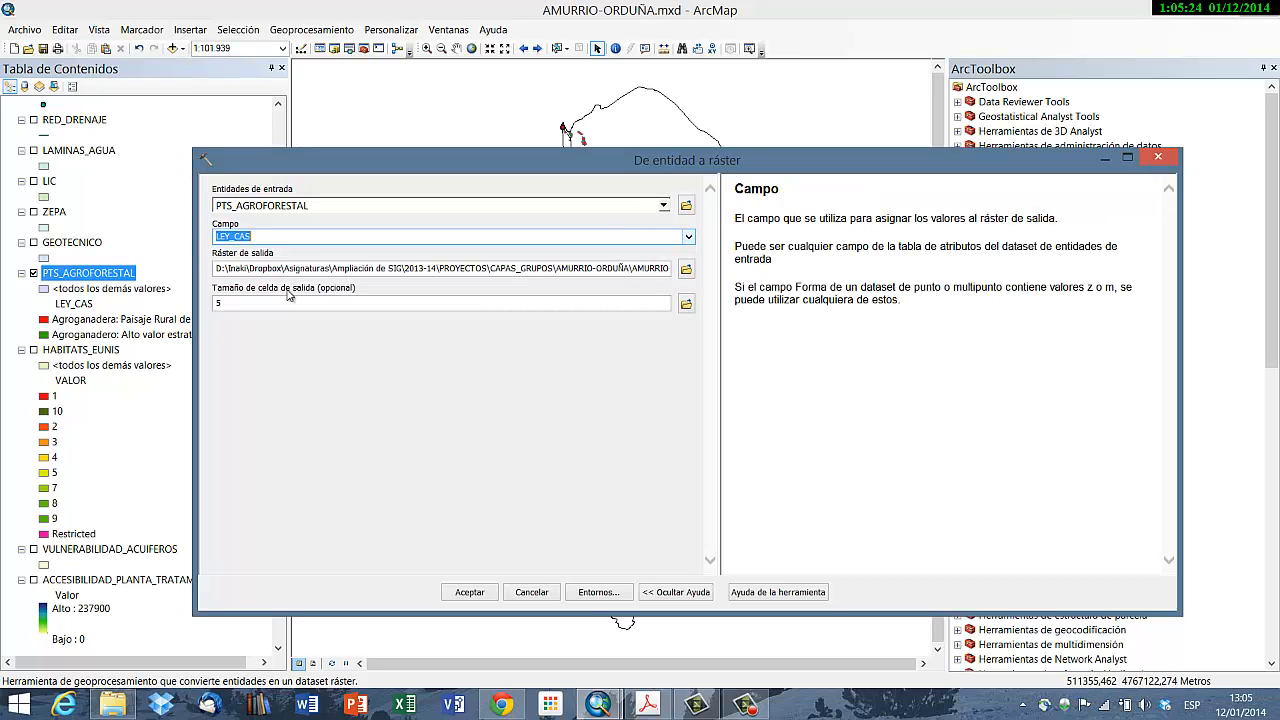
Step: Name the output raster CALIDAD_AGROLOGICA in AMURRIO-ORDUÑA.gdb after consulting the Adobe Acrobat PDF, and run the conversion
{"action": "left_click", "coordinate": [686, 270]}
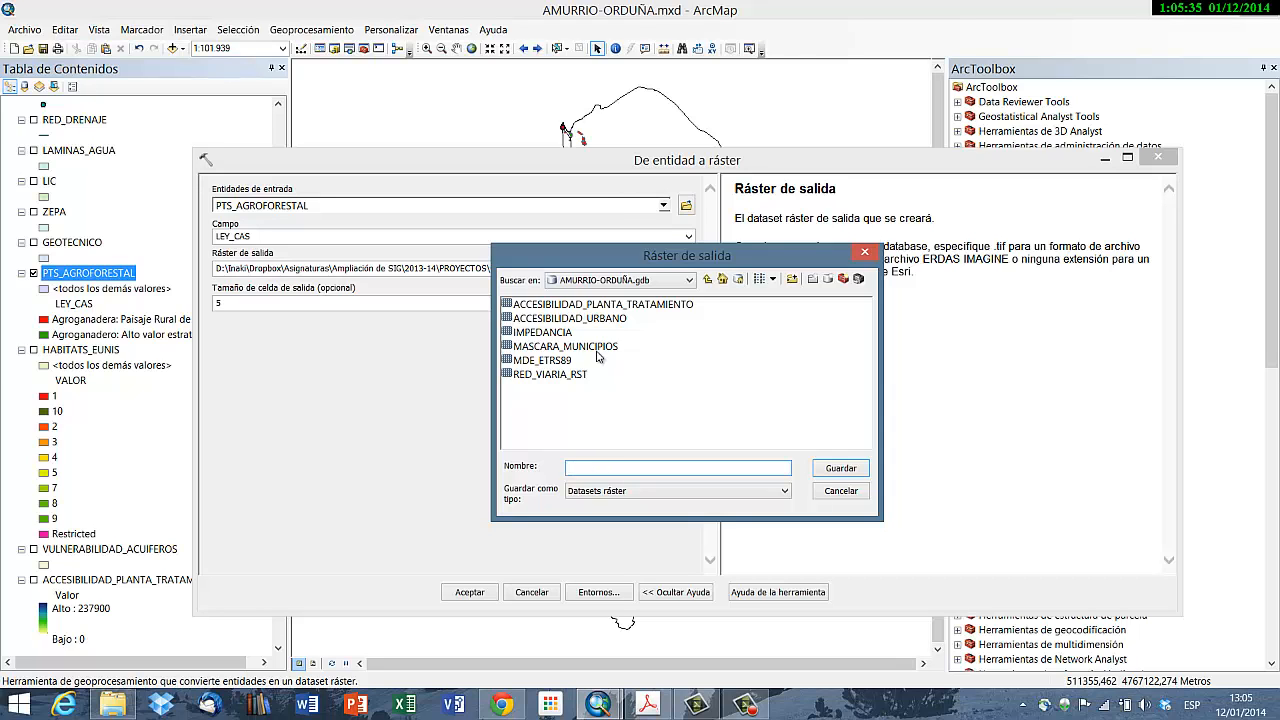
{"action": "key", "text": "alt+Tab"}
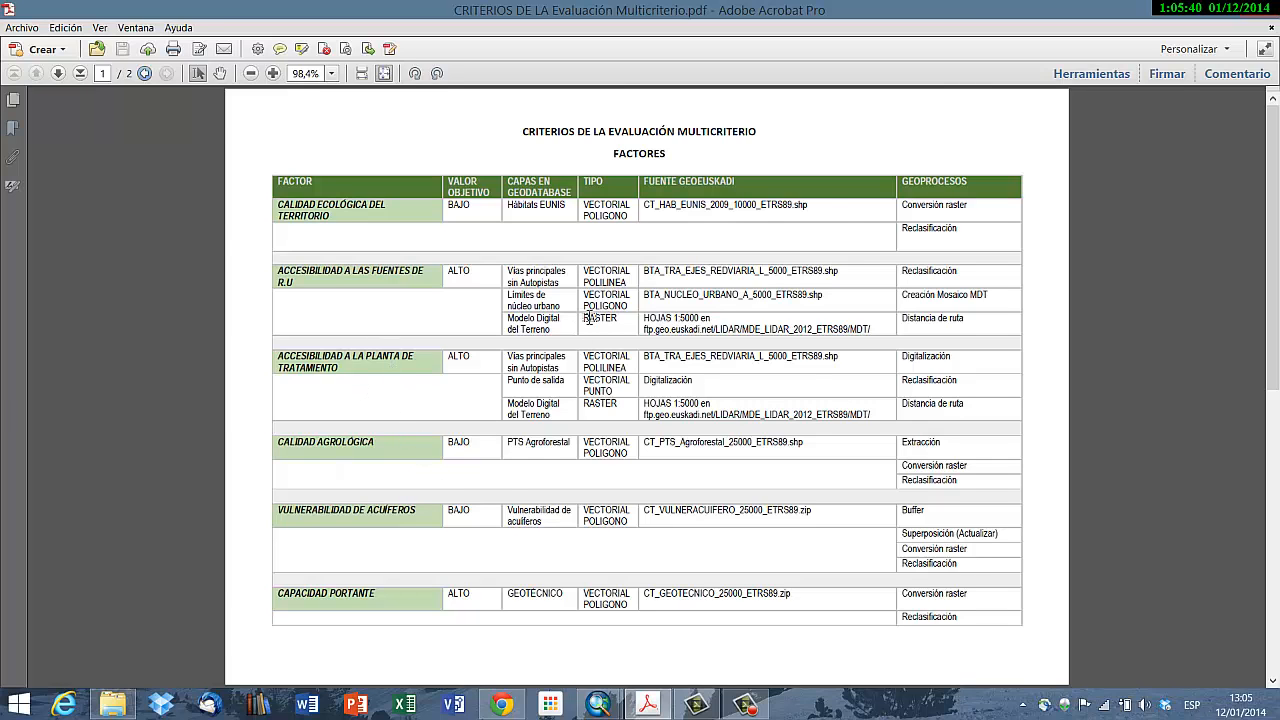
{"action": "key", "text": "alt+Tab"}
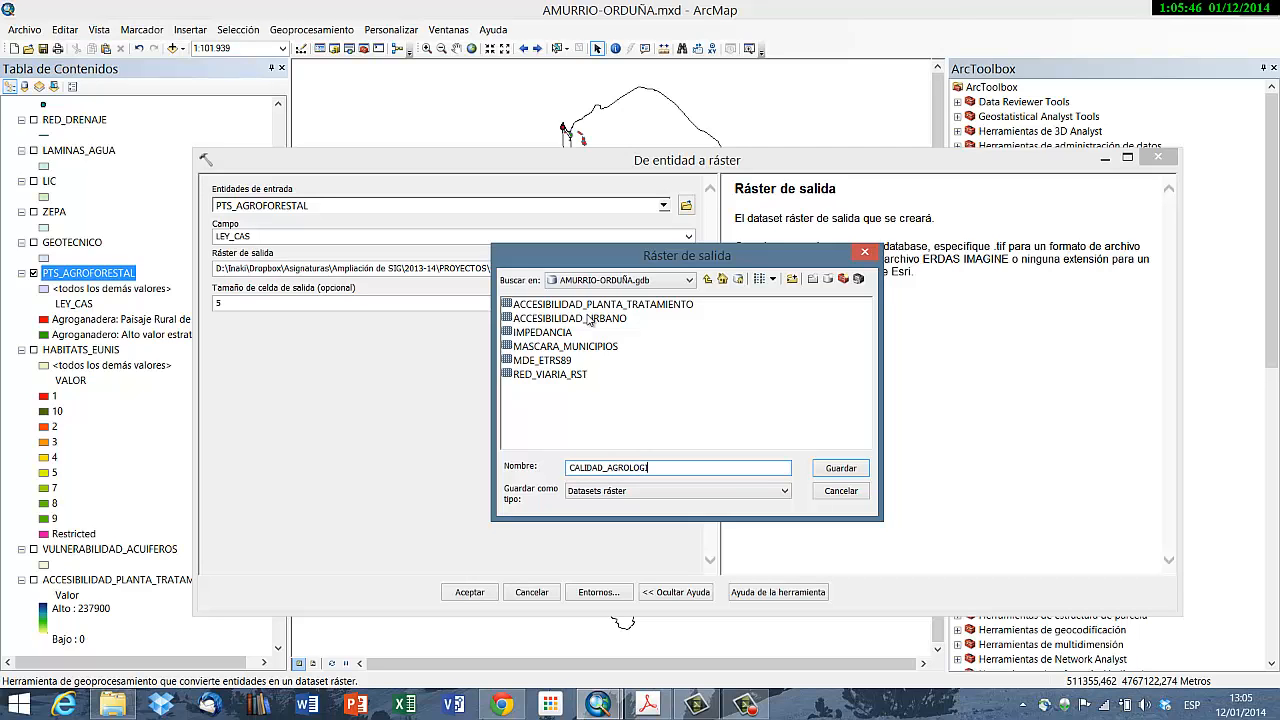
{"action": "left_click", "coordinate": [828, 470]}
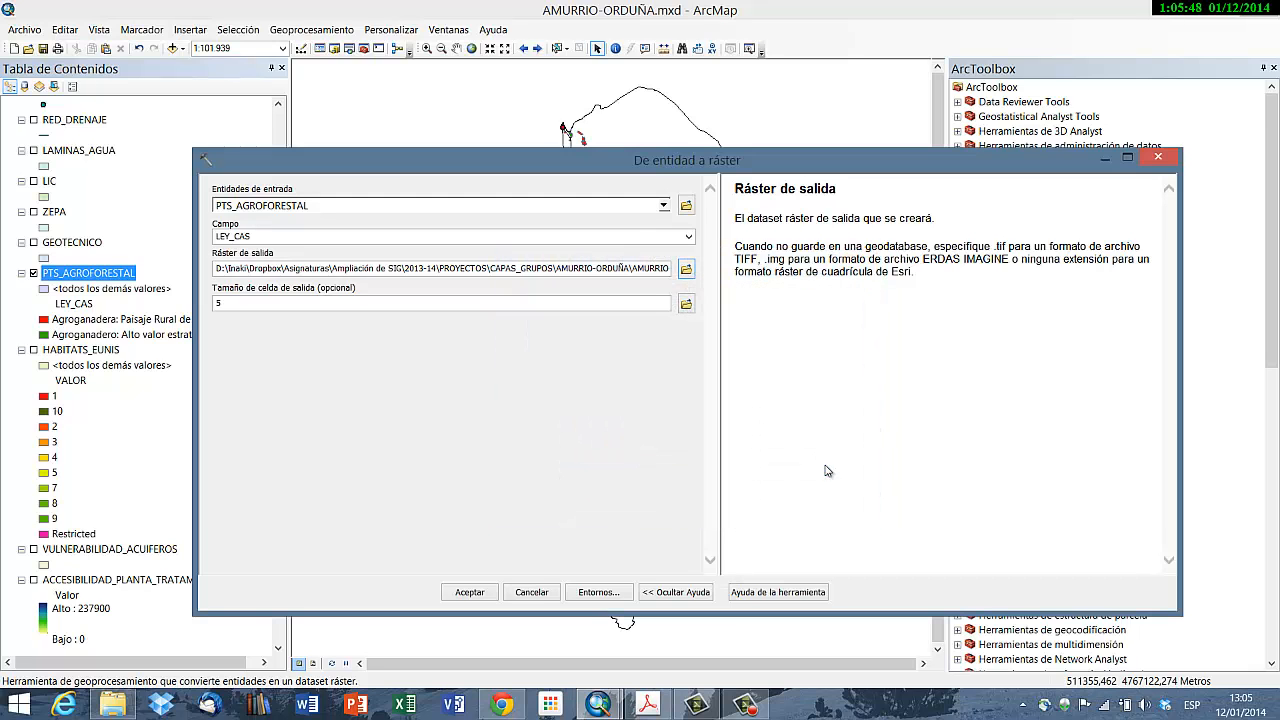
{"action": "left_click", "coordinate": [496, 595]}
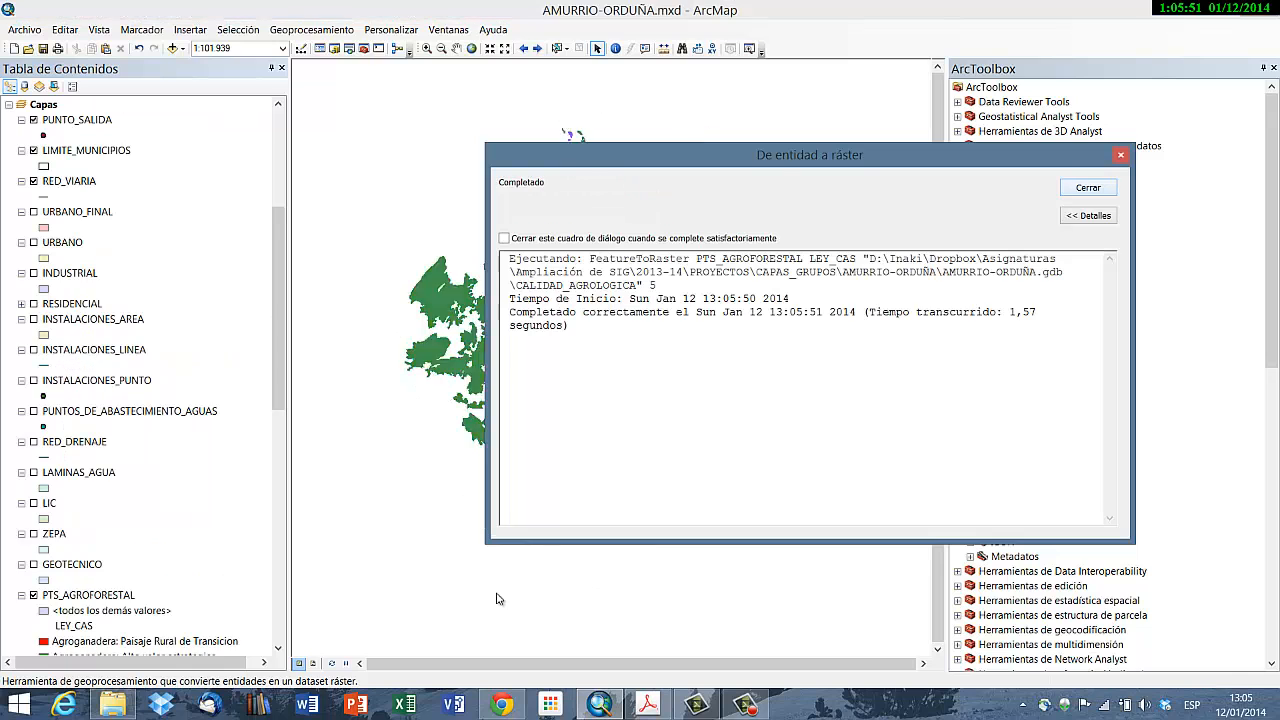
{"action": "key", "text": "Return"}
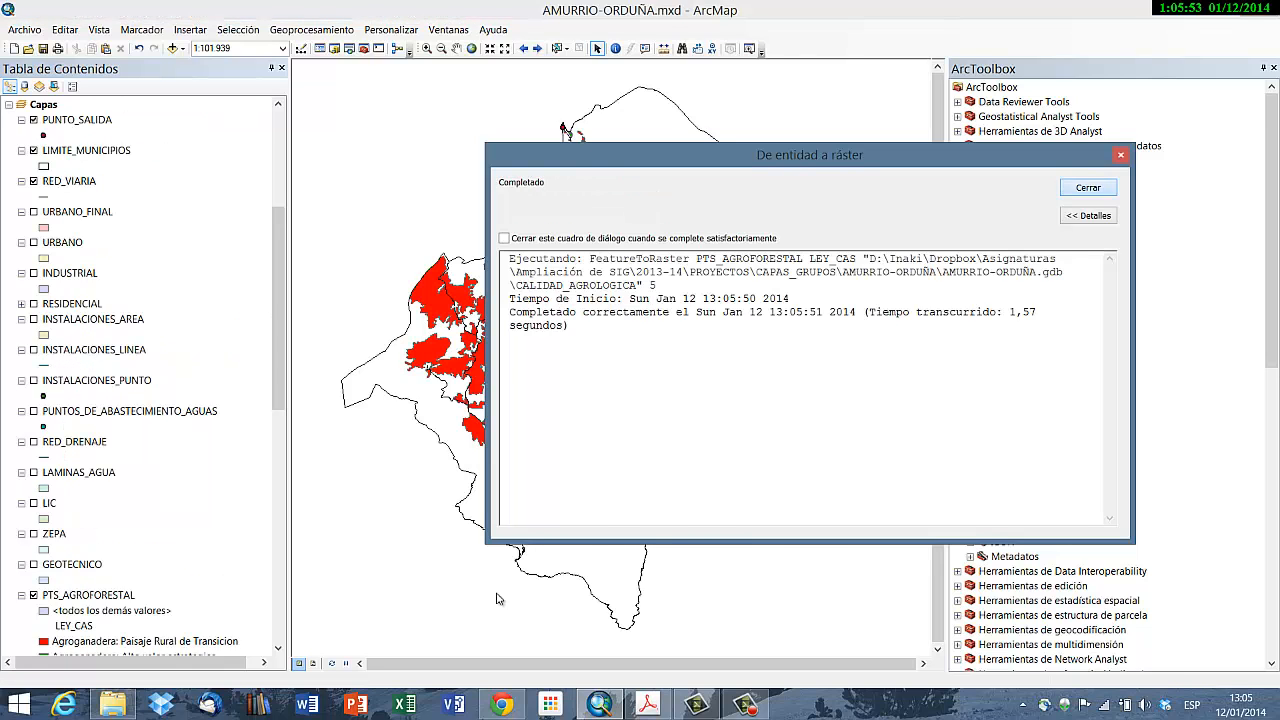
Step: Hide the PTS_AGROFORESTAL layer to reveal the CALIDAD_AGROLOGICA raster, and collapse the hidden layer's legend
{"action": "scroll", "coordinate": [228, 514], "scroll_direction": "down", "scroll_amount": 5}
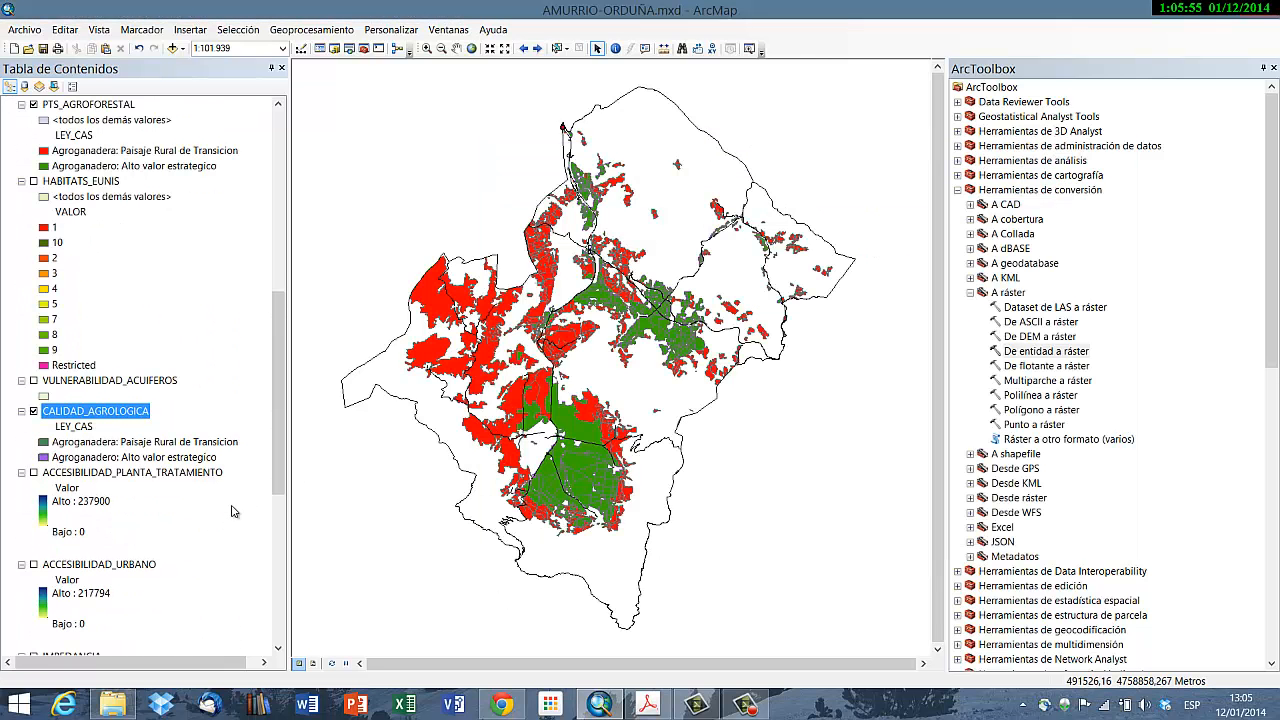
{"action": "scroll", "coordinate": [235, 462], "scroll_direction": "up", "scroll_amount": 7}
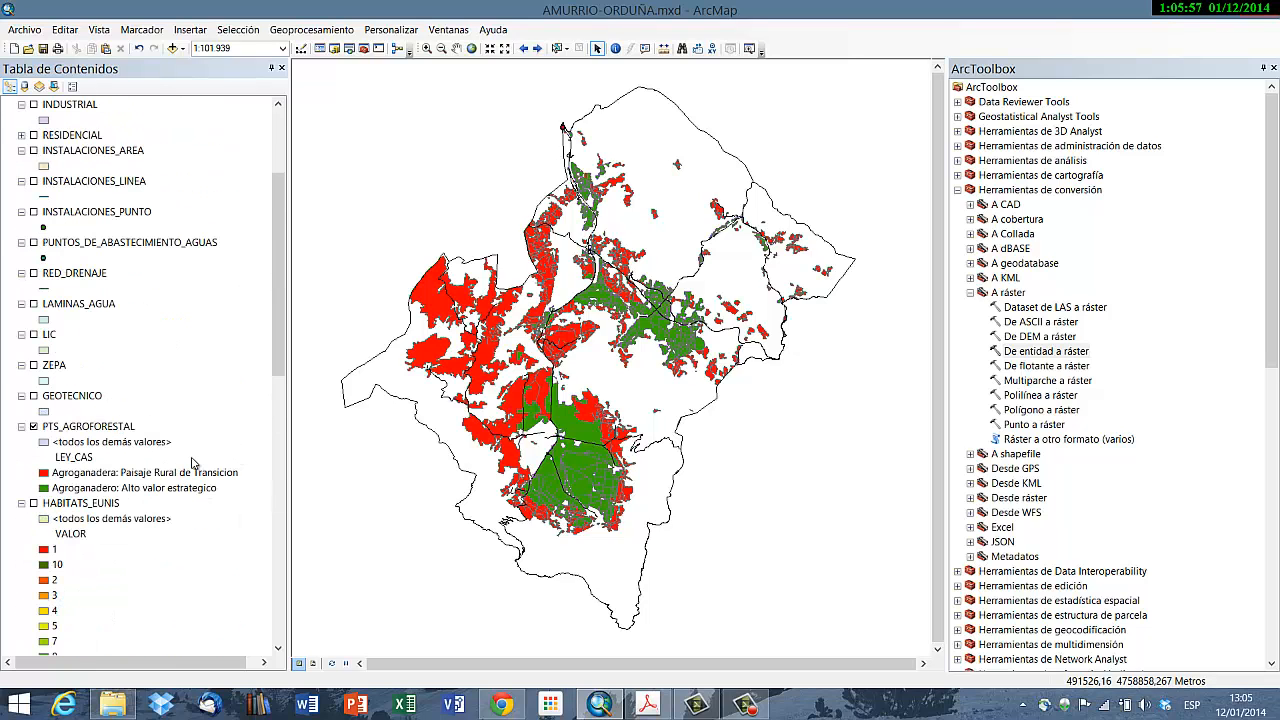
{"action": "left_click", "coordinate": [34, 427]}
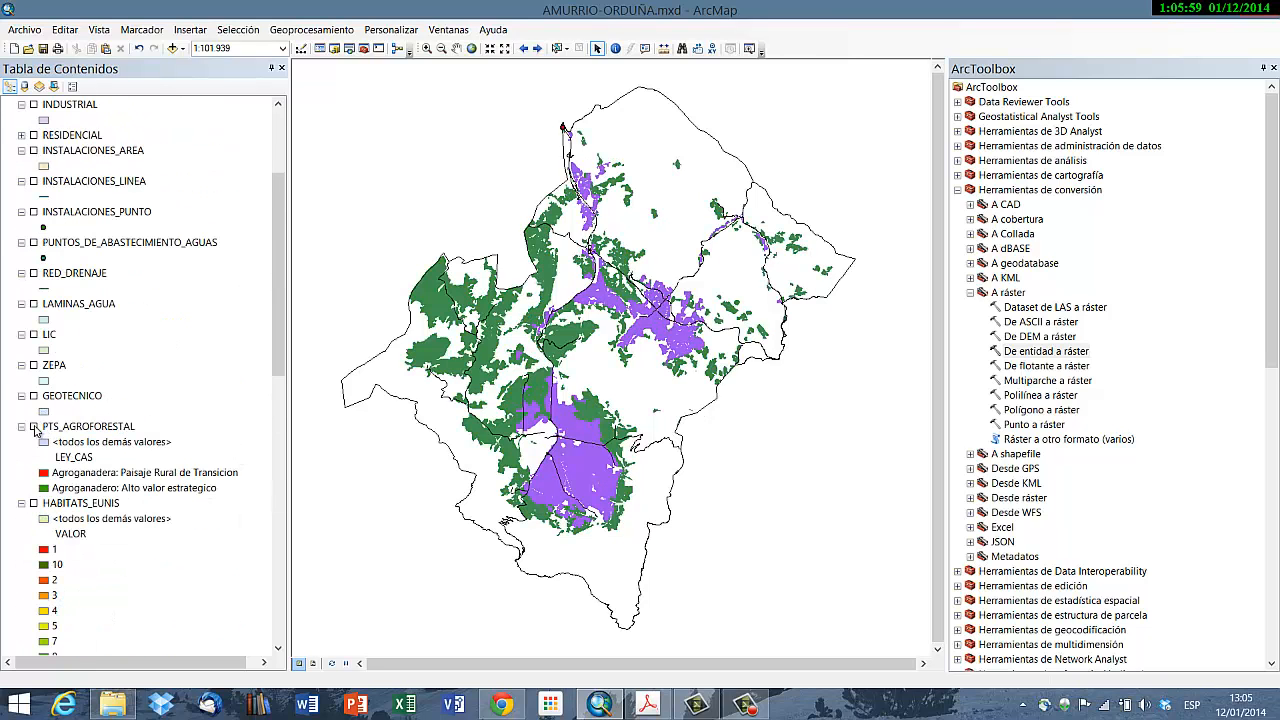
{"action": "left_click", "coordinate": [21, 427]}
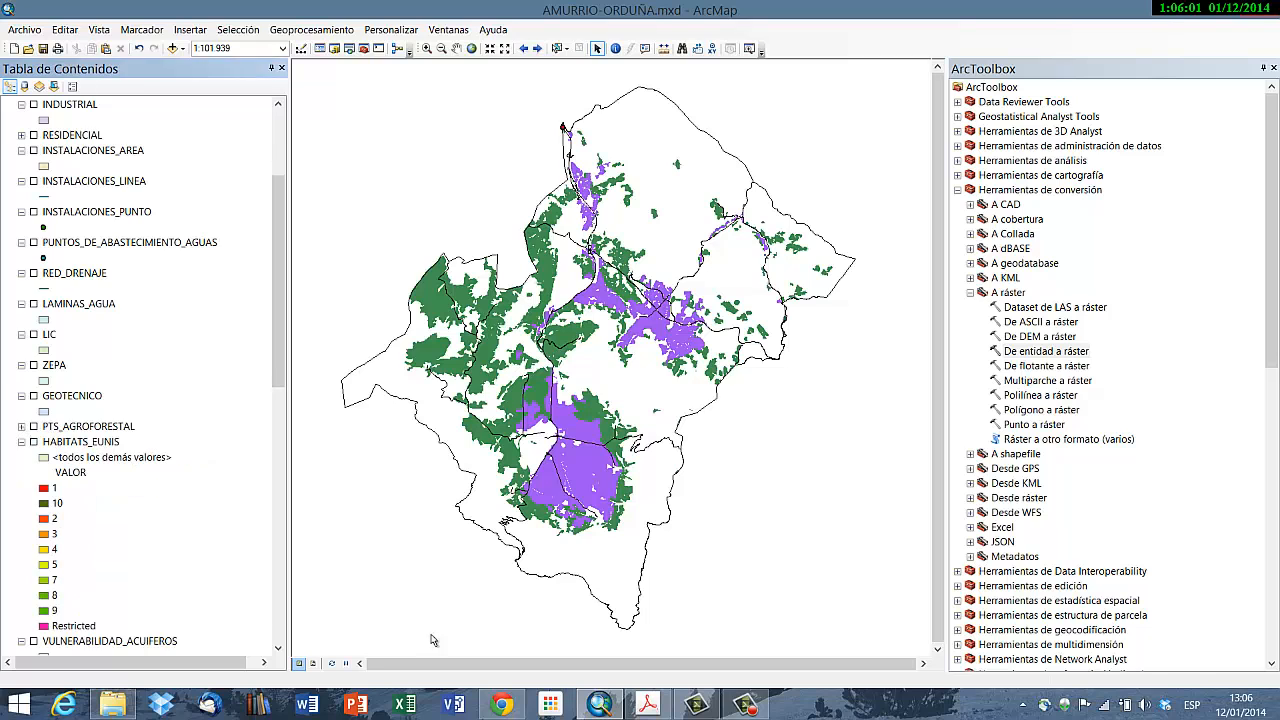
Step: Consult the multicriteria factor table in the Adobe Acrobat PDF and close the open Google Chrome window
{"action": "left_click", "coordinate": [648, 704]}
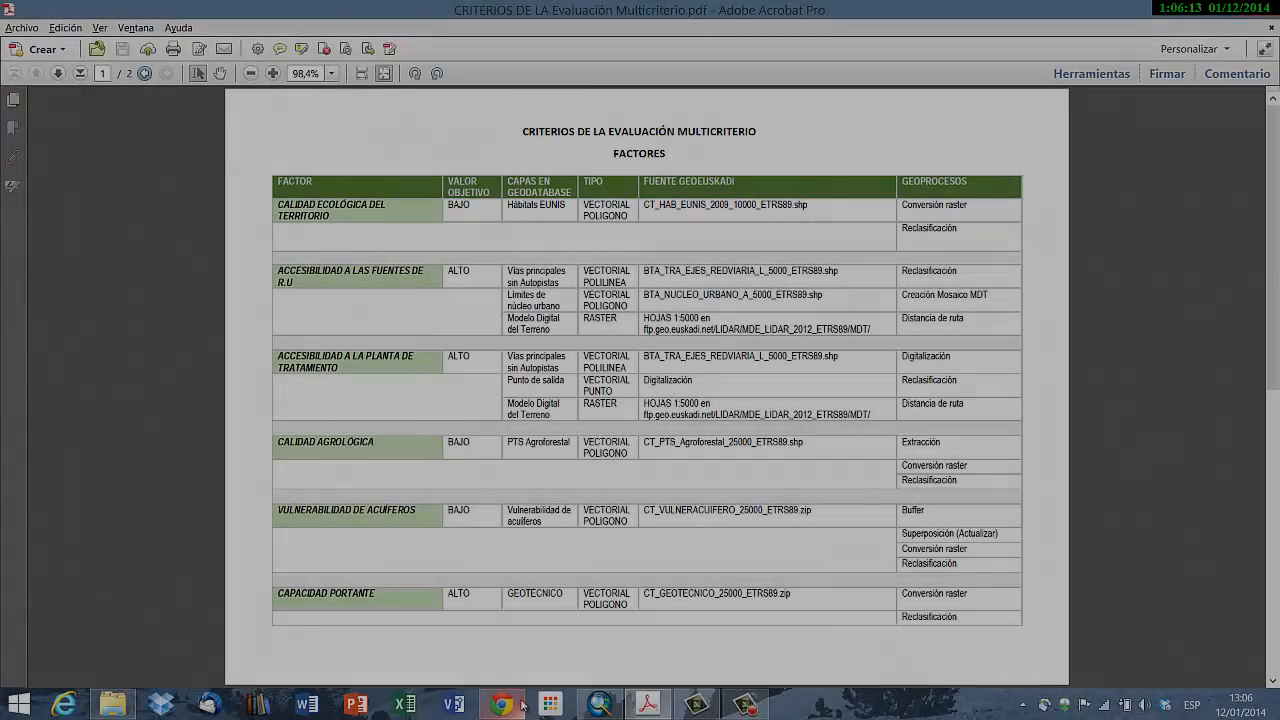
{"action": "right_click", "coordinate": [522, 706]}
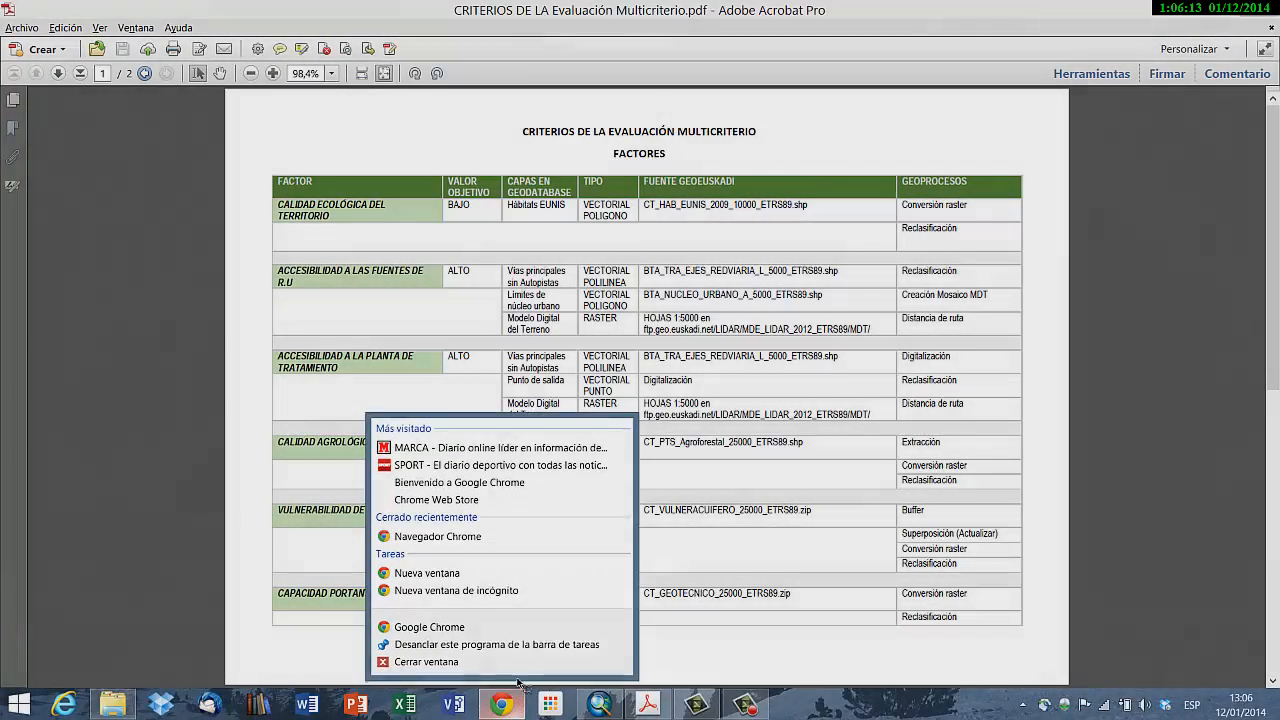
{"action": "left_click", "coordinate": [440, 662]}
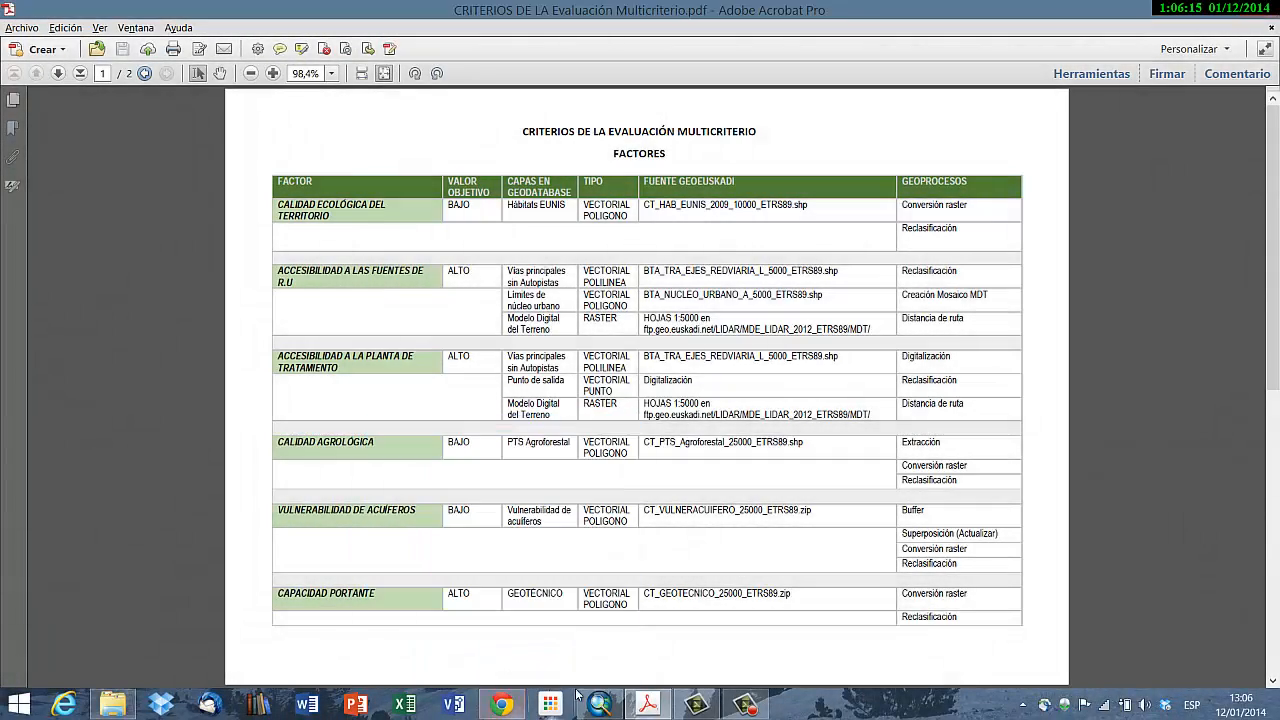
Step: Return to ArcMap, symbolize VULNERABILIDAD_ACUIFEROS by unique values of the VULNERABIL field with all values added, and show the layer
{"action": "left_click", "coordinate": [600, 706]}
{"action": "left_click_drag", "start_coordinate": [280, 310], "coordinate": [288, 378]}
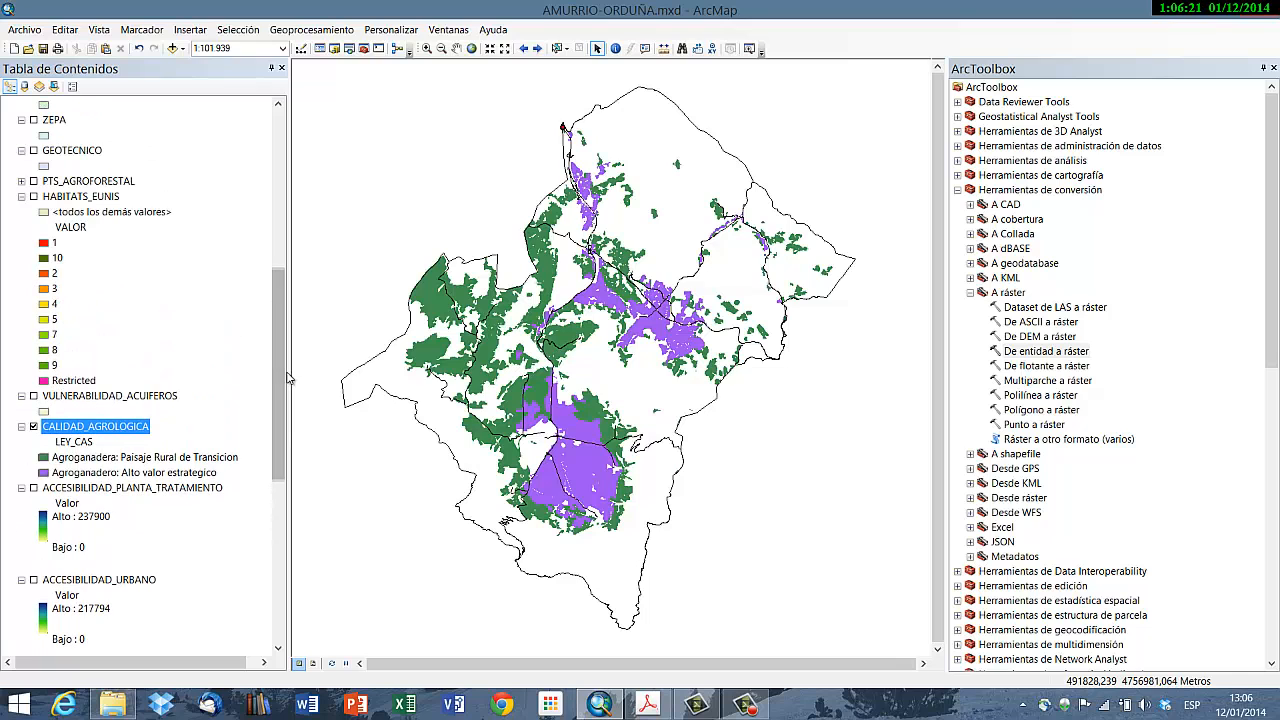
{"action": "double_click", "coordinate": [115, 396]}
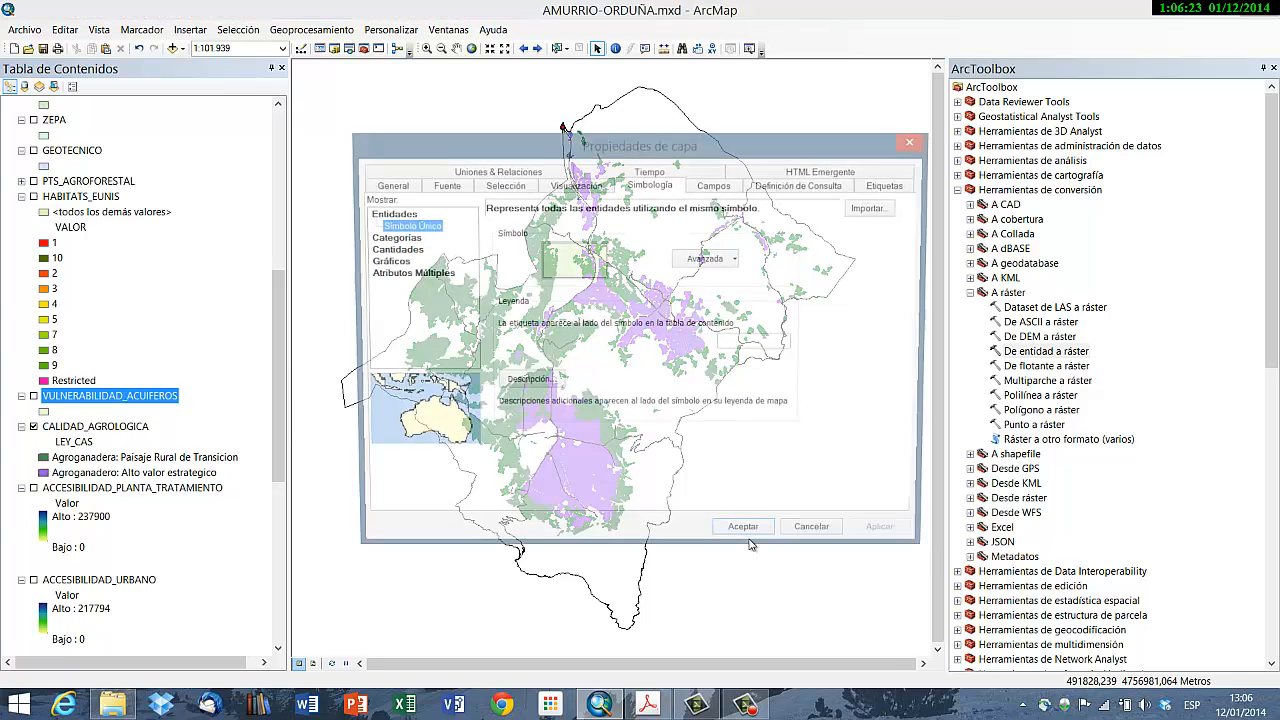
{"action": "left_click", "coordinate": [392, 238]}
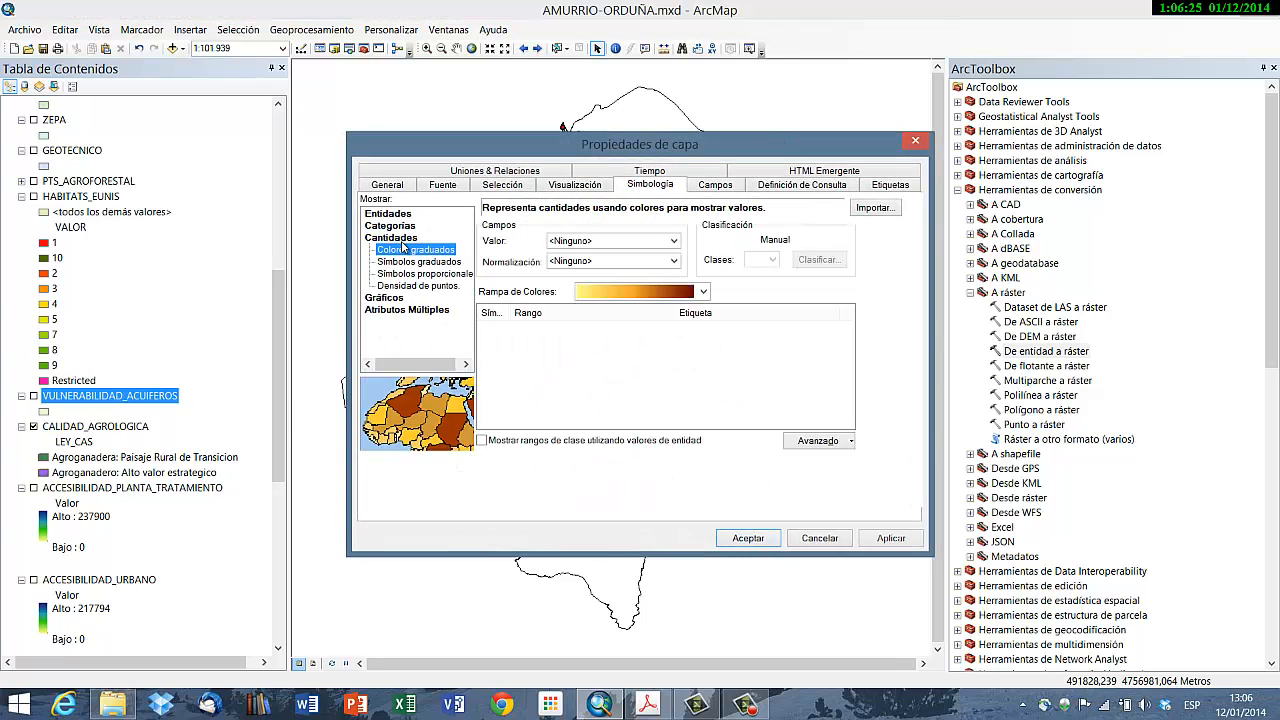
{"action": "left_click", "coordinate": [405, 227]}
{"action": "left_click", "coordinate": [620, 242]}
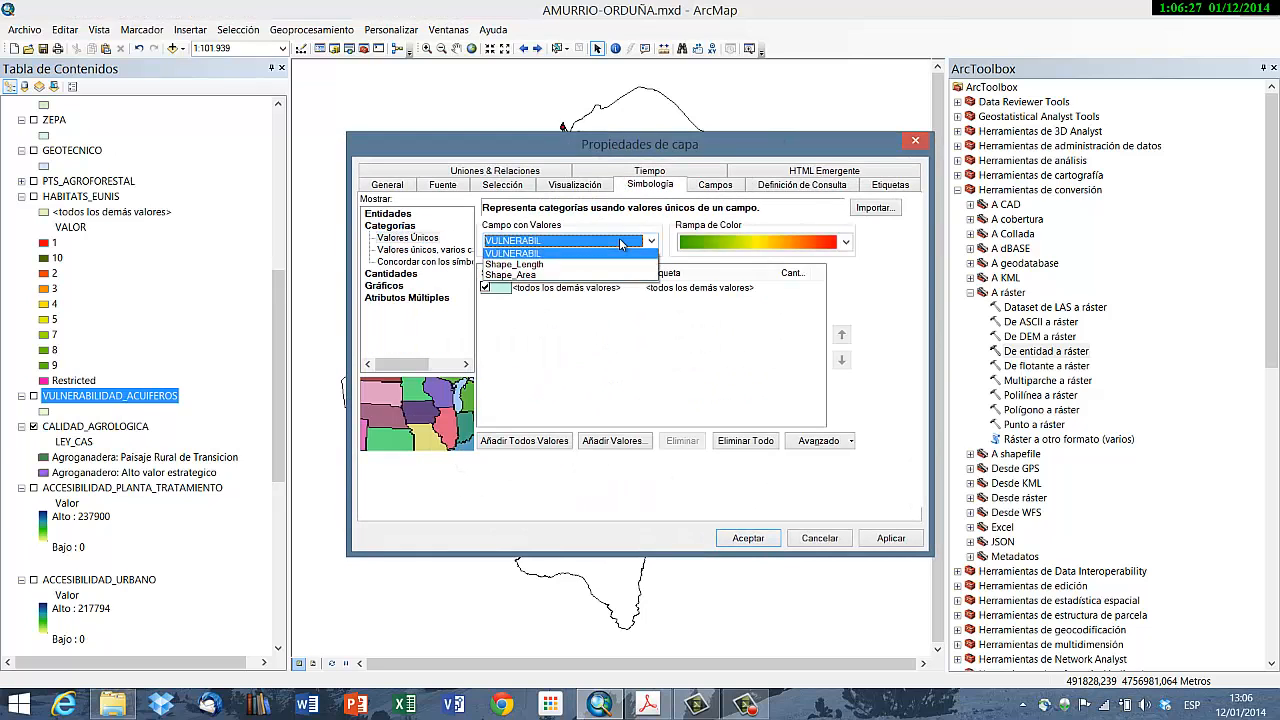
{"action": "left_click", "coordinate": [620, 253]}
{"action": "left_click", "coordinate": [517, 444]}
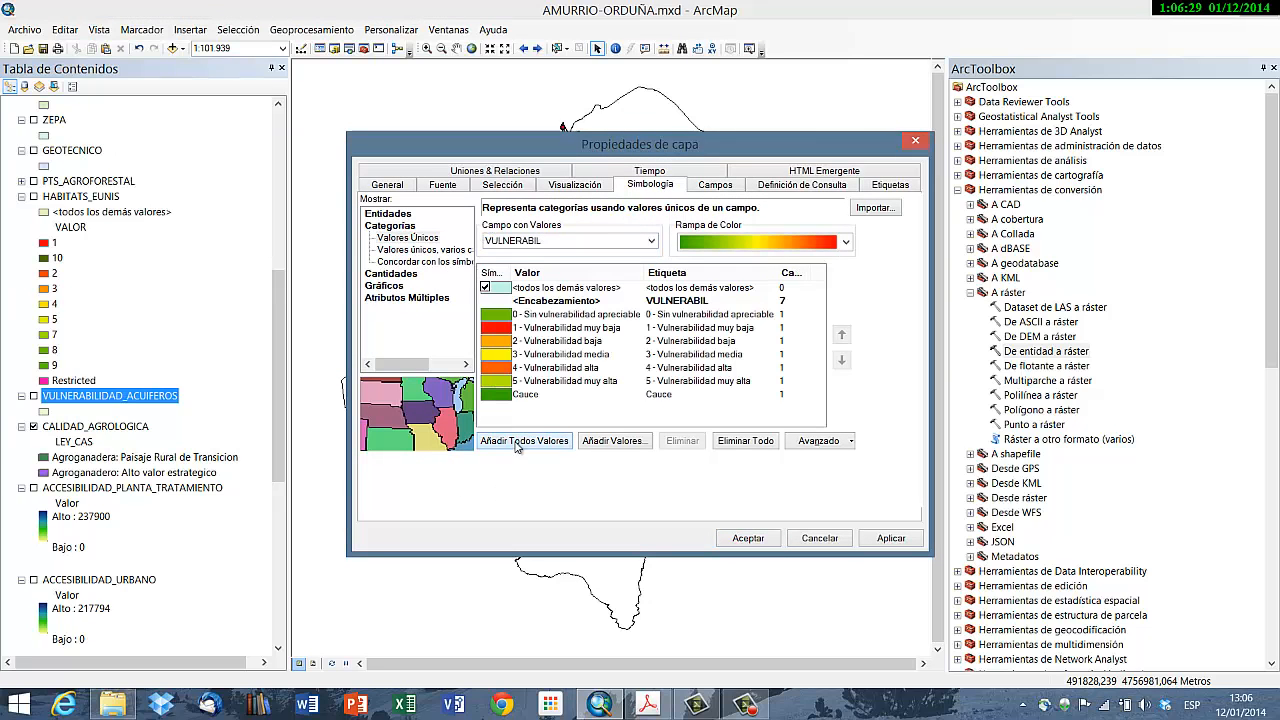
{"action": "left_click", "coordinate": [748, 540]}
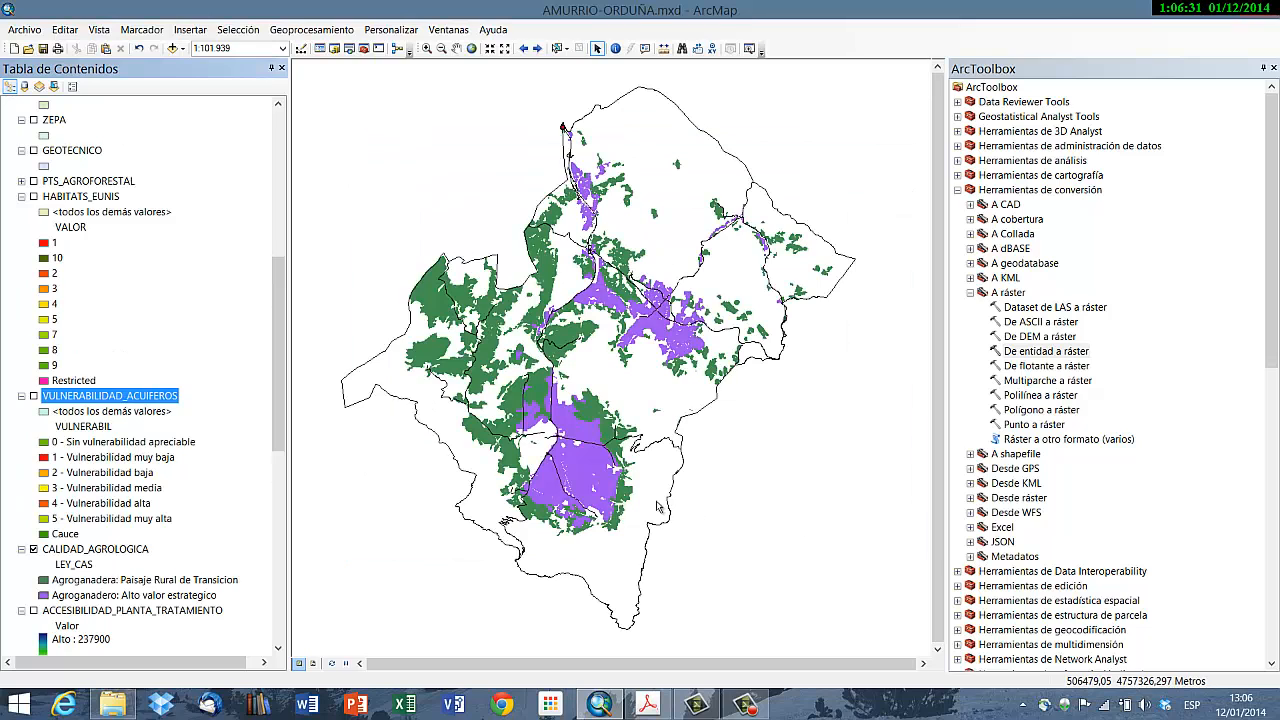
{"action": "left_click", "coordinate": [34, 396]}
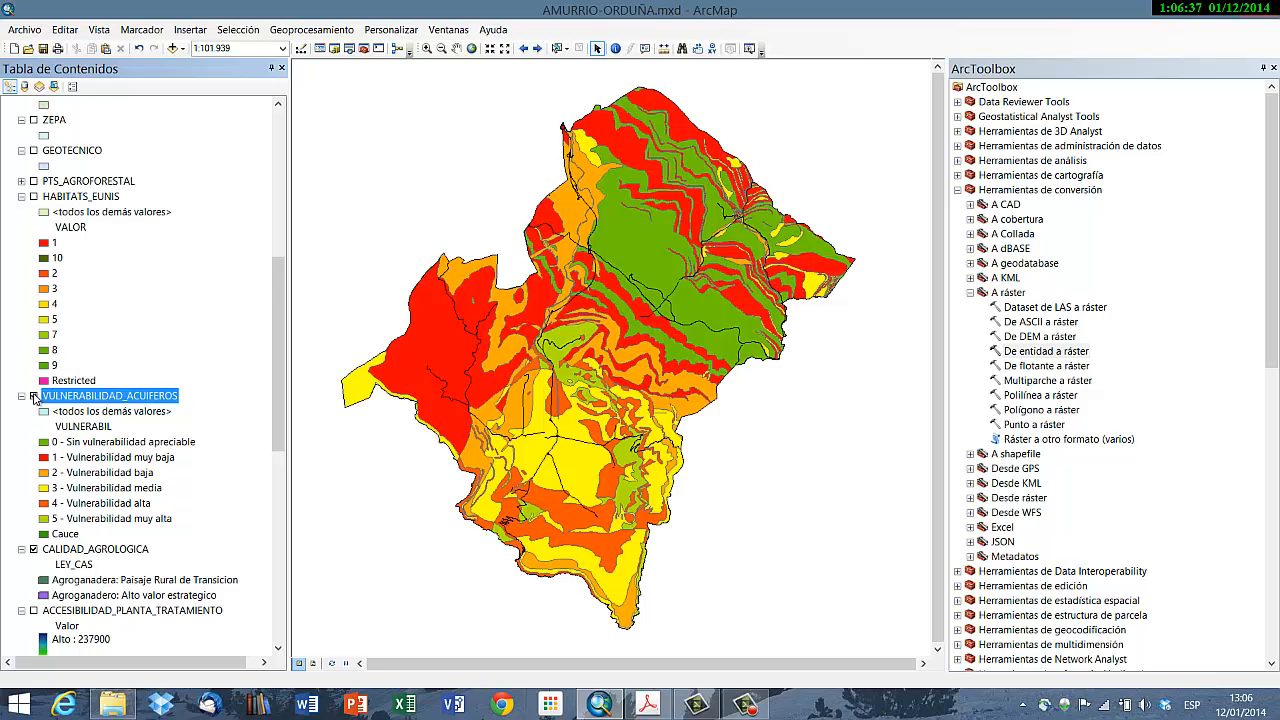
Step: Set up the De entidad a ráster conversion with VULNERABILIDAD_ACUIFEROS as the input features and VULNERABIL as the field
{"action": "double_click", "coordinate": [1063, 354]}
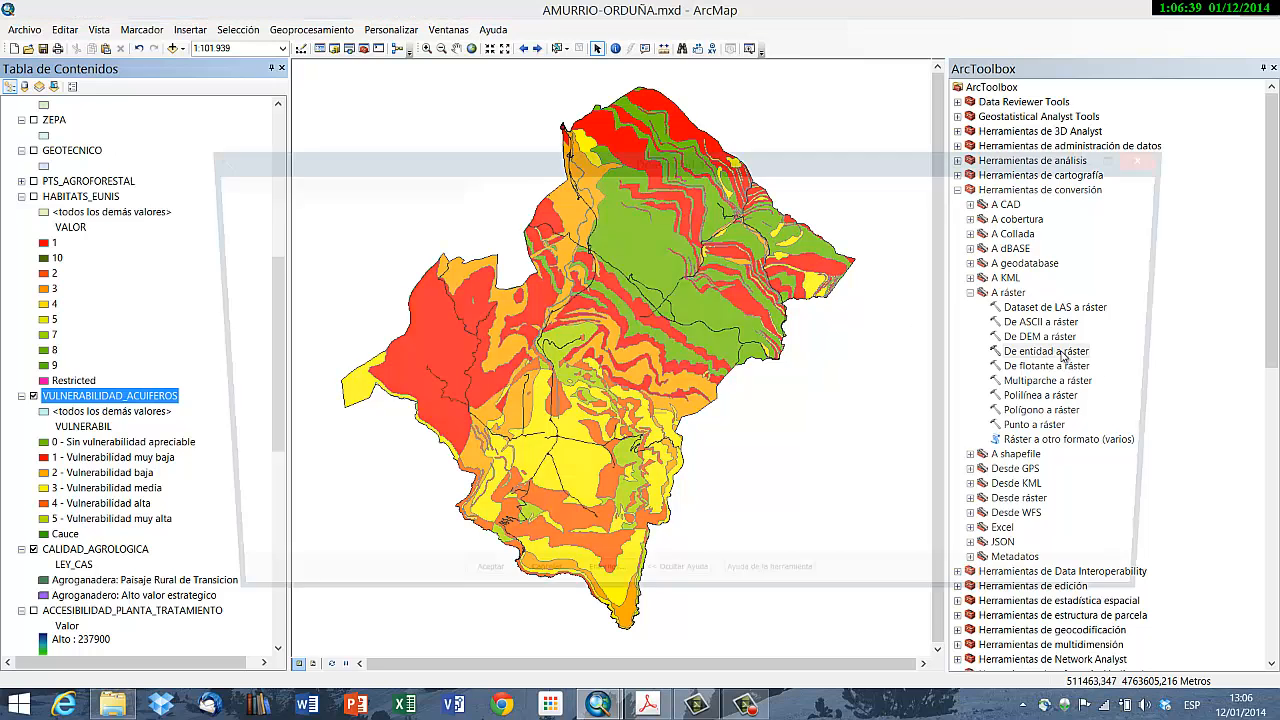
{"action": "left_click", "coordinate": [663, 205]}
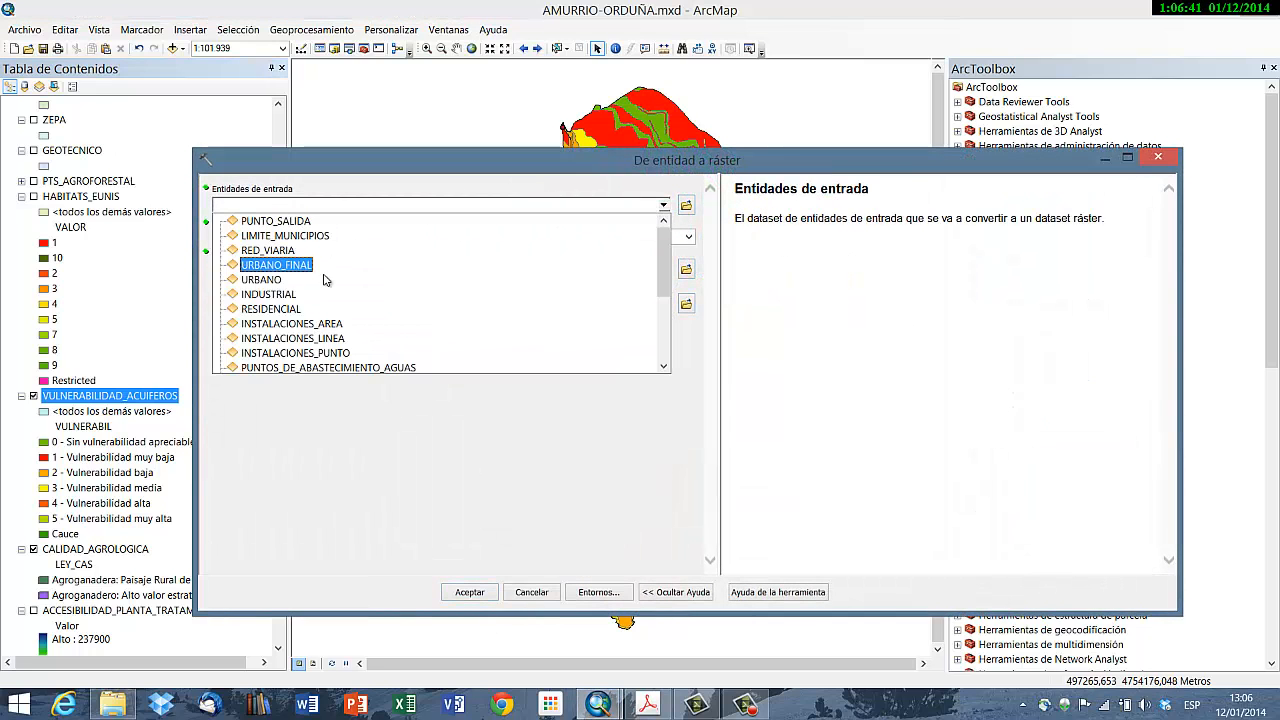
{"action": "scroll", "coordinate": [328, 290], "scroll_direction": "down", "scroll_amount": 3}
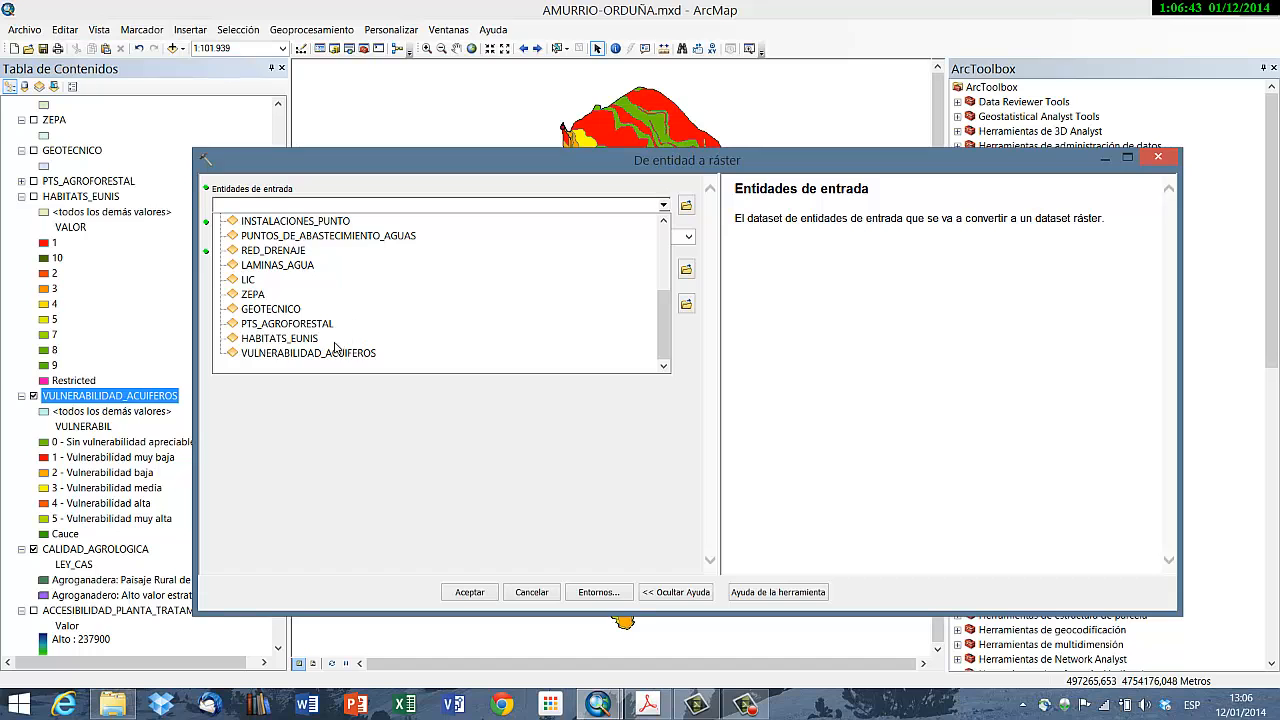
{"action": "left_click", "coordinate": [340, 353]}
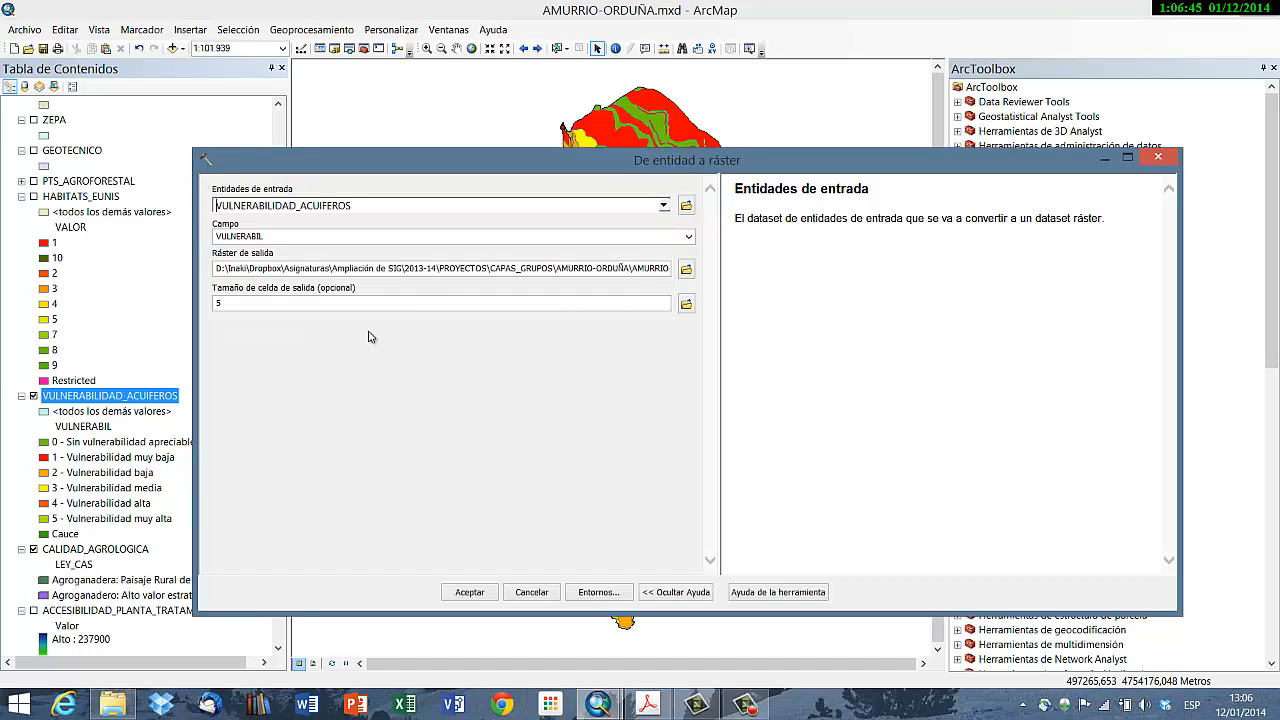
Step: Name the output raster VULNERABILIDAD_ACUIFEROS_RST in AMURRIO-ORDUÑA.gdb, run the conversion and dismiss the completion dialog
{"action": "left_click", "coordinate": [686, 270]}
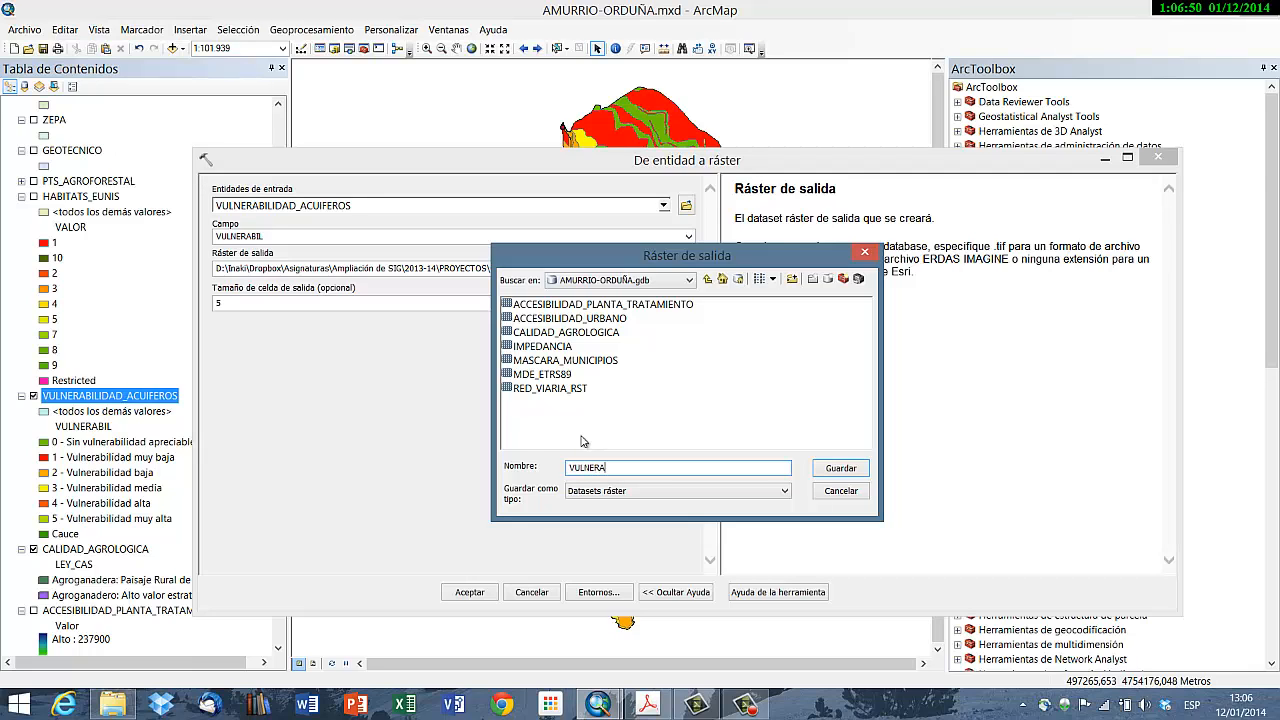
{"action": "type", "text": "VULNERABILIDAD_ACUIFEROS_RST"}
{"action": "key", "text": "Return"}
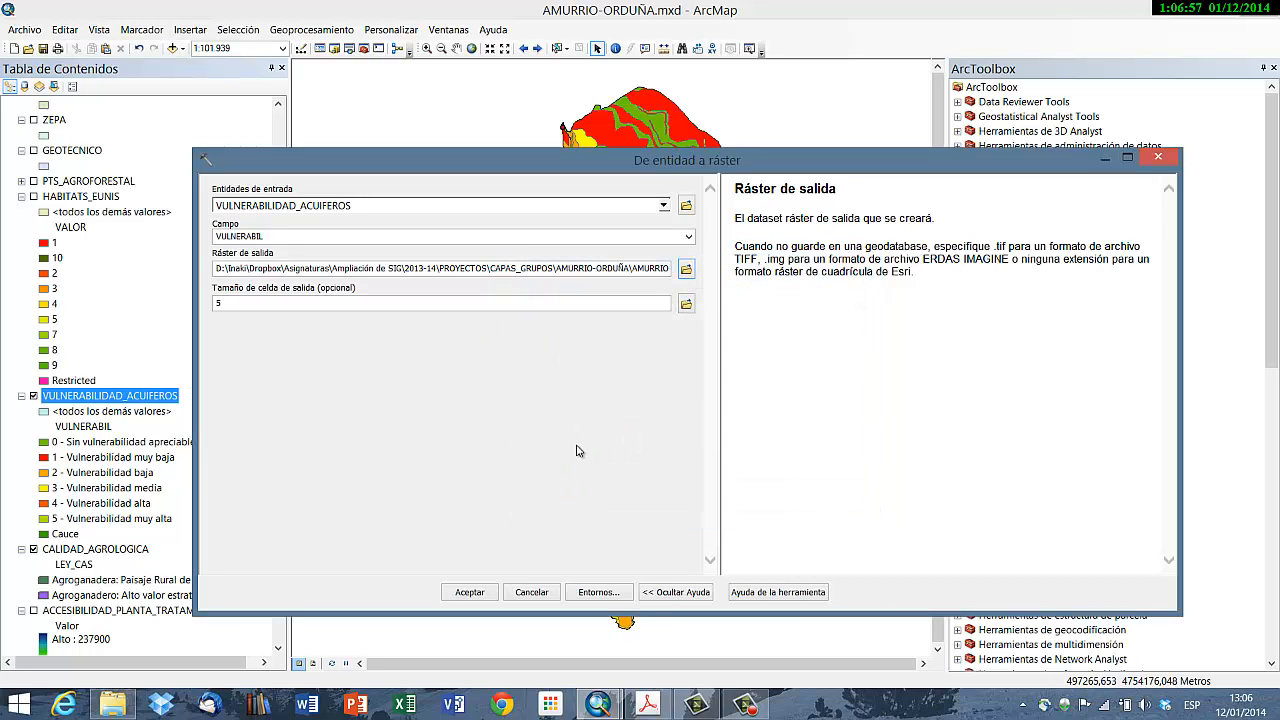
{"action": "left_click", "coordinate": [470, 592]}
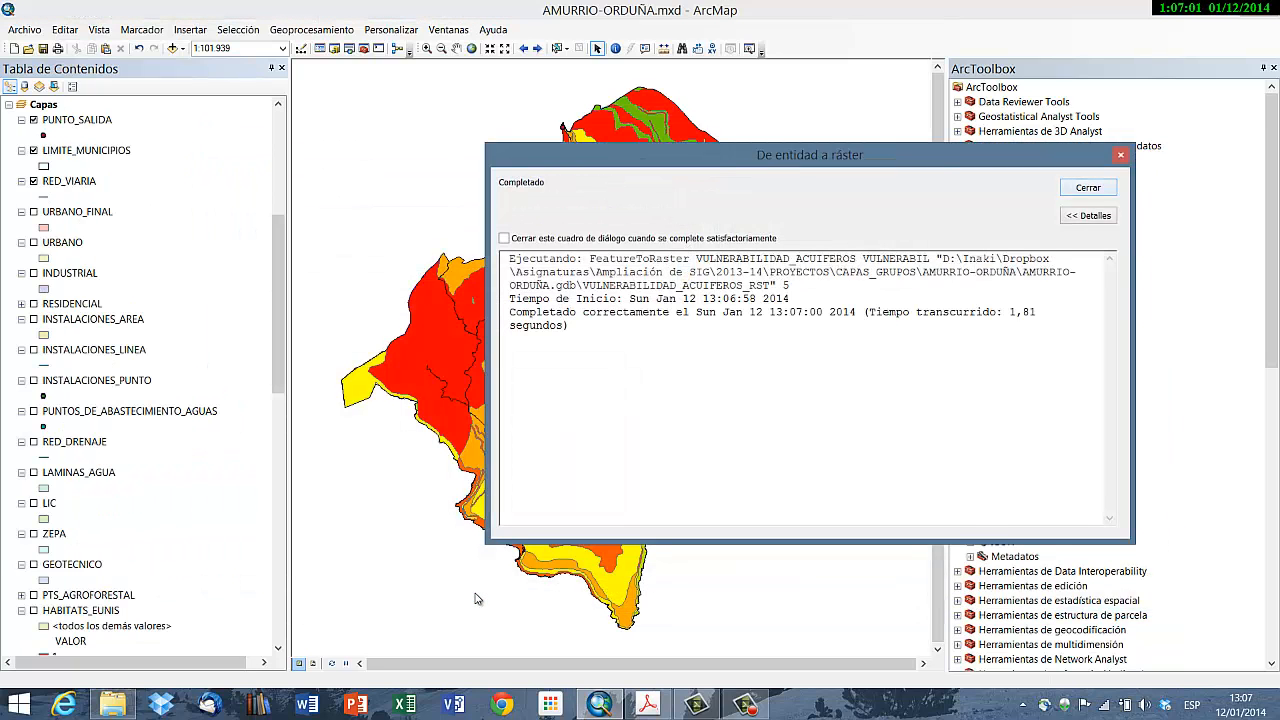
{"action": "key", "text": "Return"}
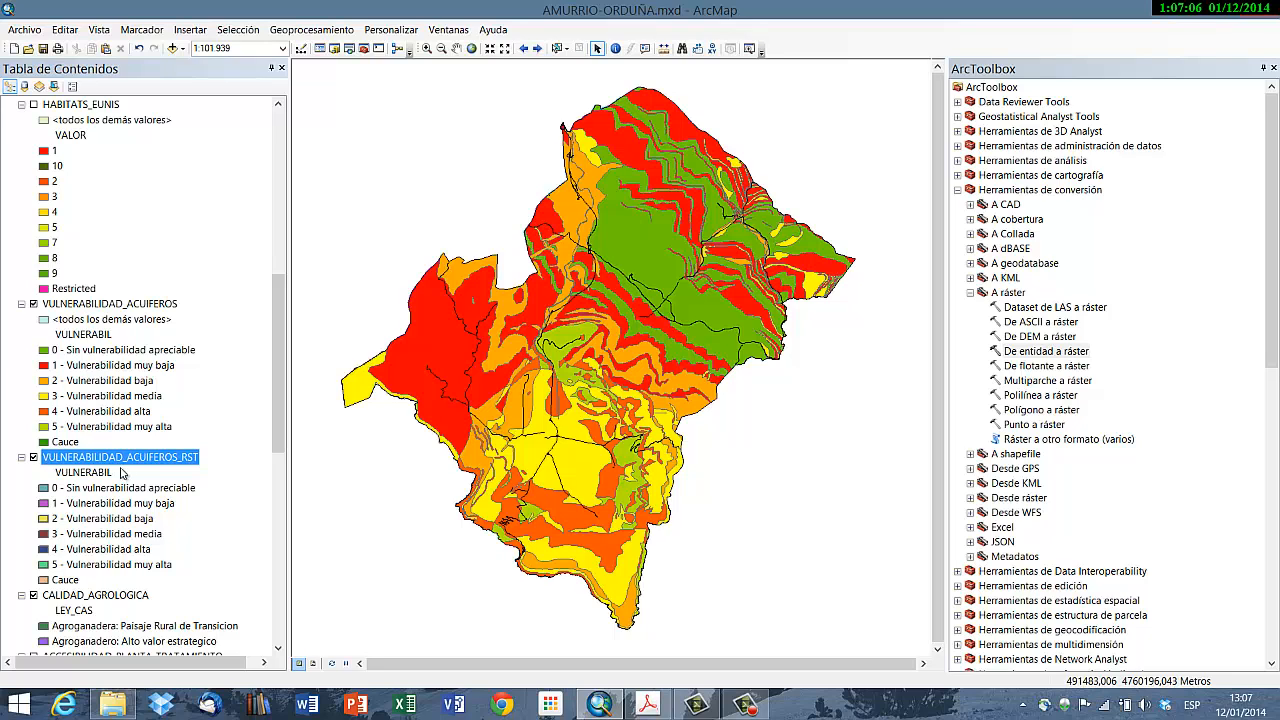
Step: Hide the VULNERABILIDAD_ACUIFEROS and VULNERABILIDAD_ACUIFEROS_RST layers, and check the next factor in the Adobe Acrobat PDF before returning to ArcMap
{"action": "left_click", "coordinate": [37, 306], "text": "ctrl"}
{"action": "left_click", "coordinate": [34, 304]}
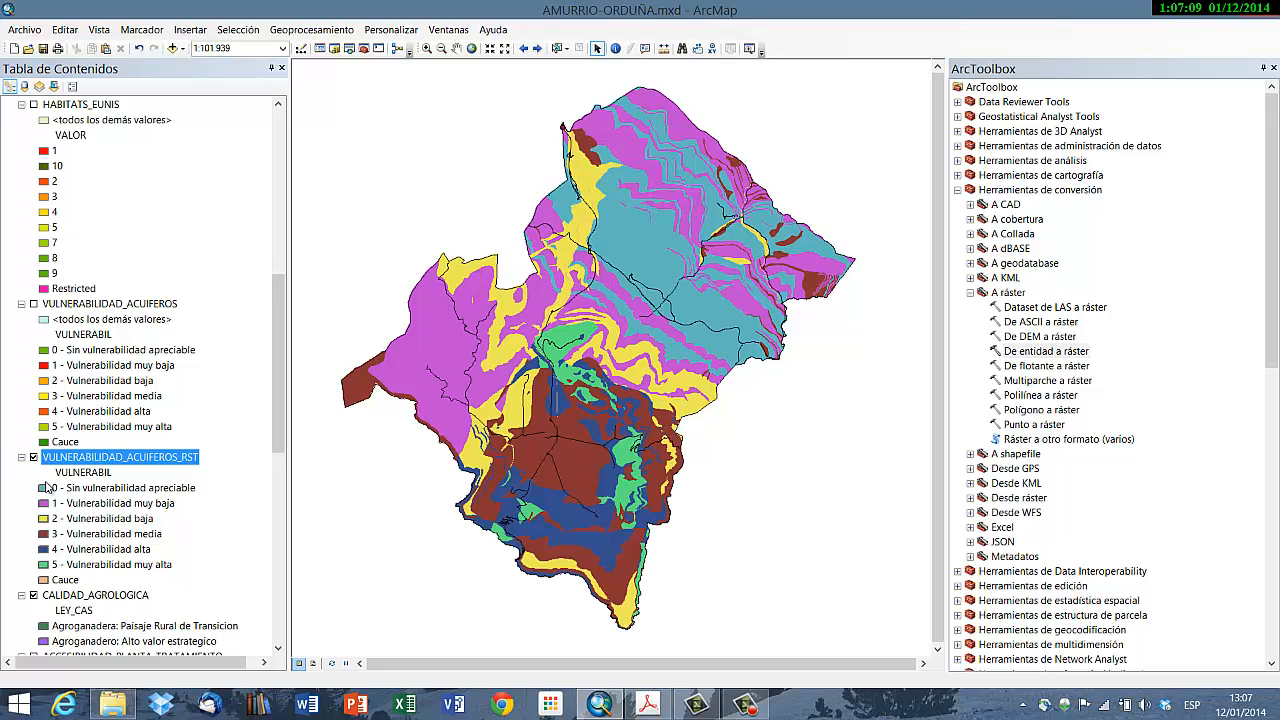
{"action": "left_click", "coordinate": [34, 458]}
{"action": "scroll", "coordinate": [140, 420], "scroll_direction": "up", "scroll_amount": 3}
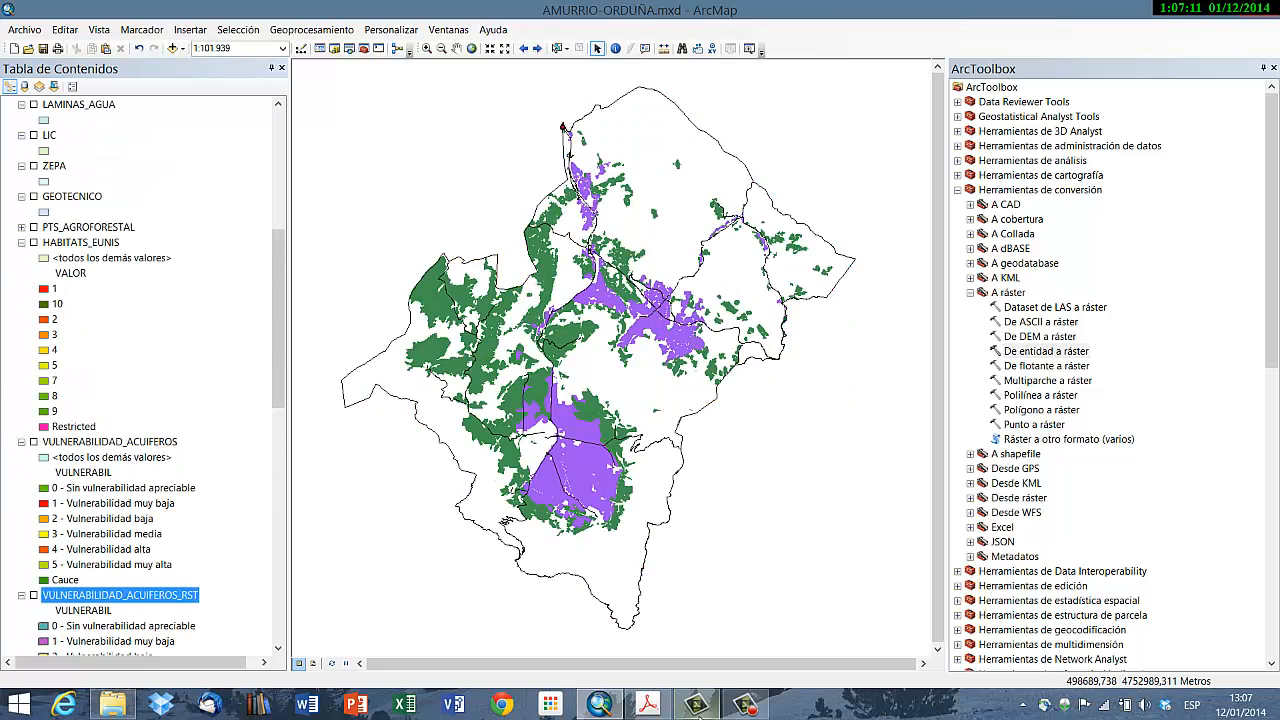
{"action": "left_click", "coordinate": [649, 704]}
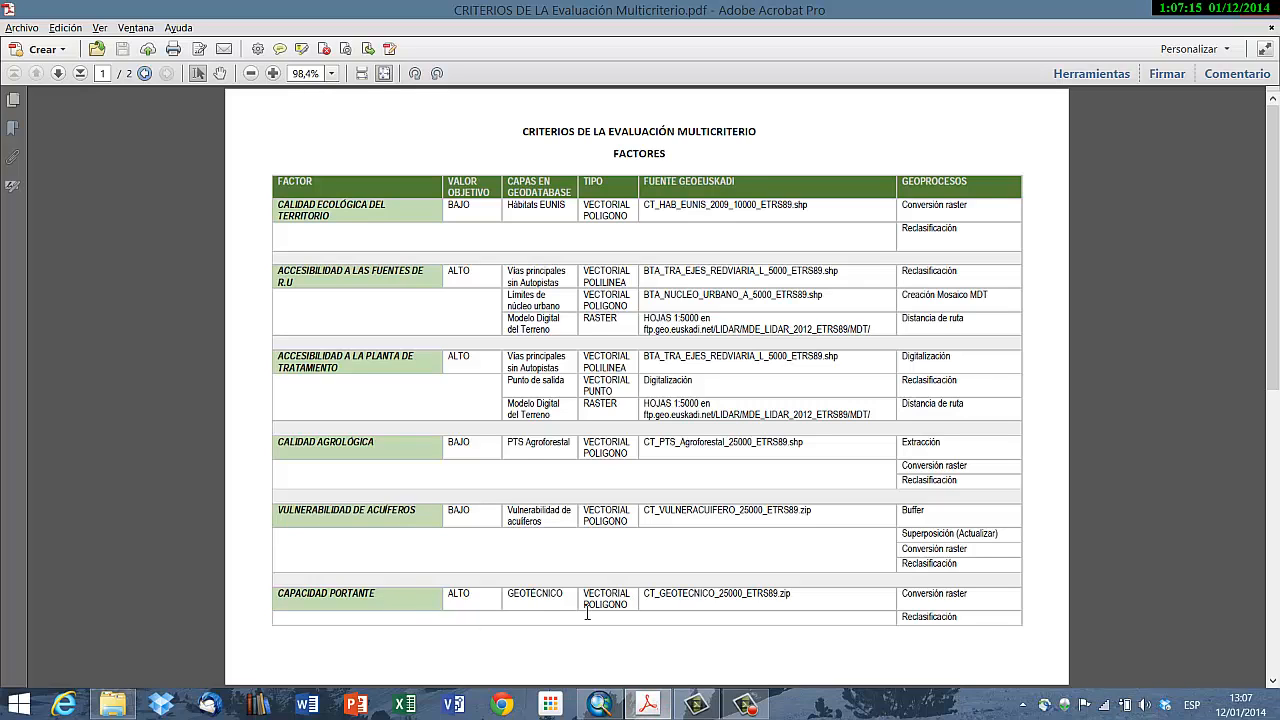
{"action": "left_click", "coordinate": [612, 708]}
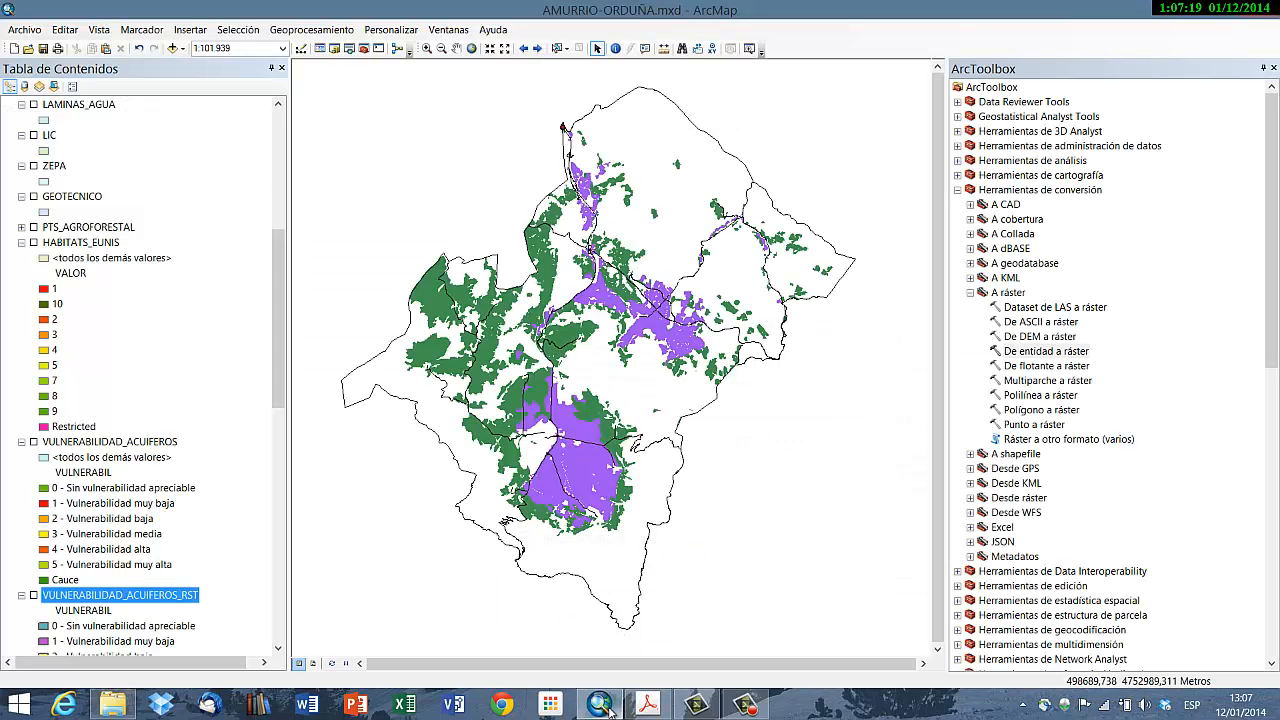
{"action": "double_click", "coordinate": [75, 204]}
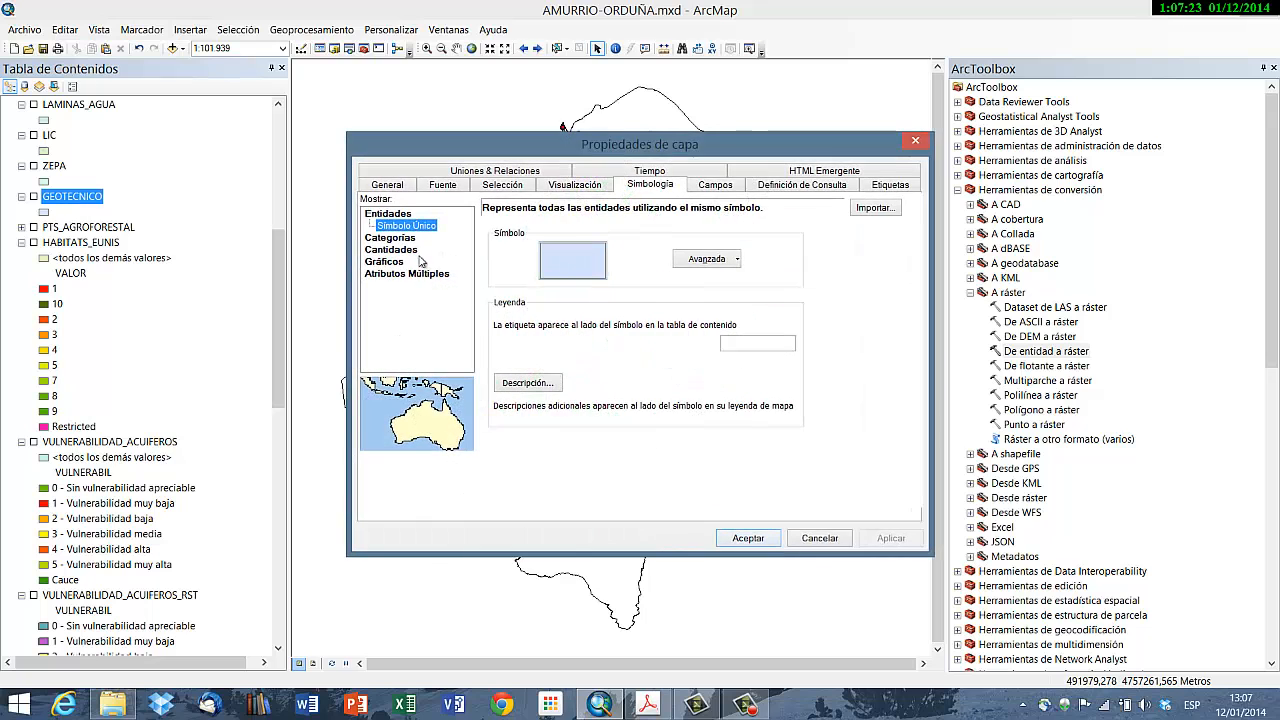
{"action": "left_click", "coordinate": [565, 244]}
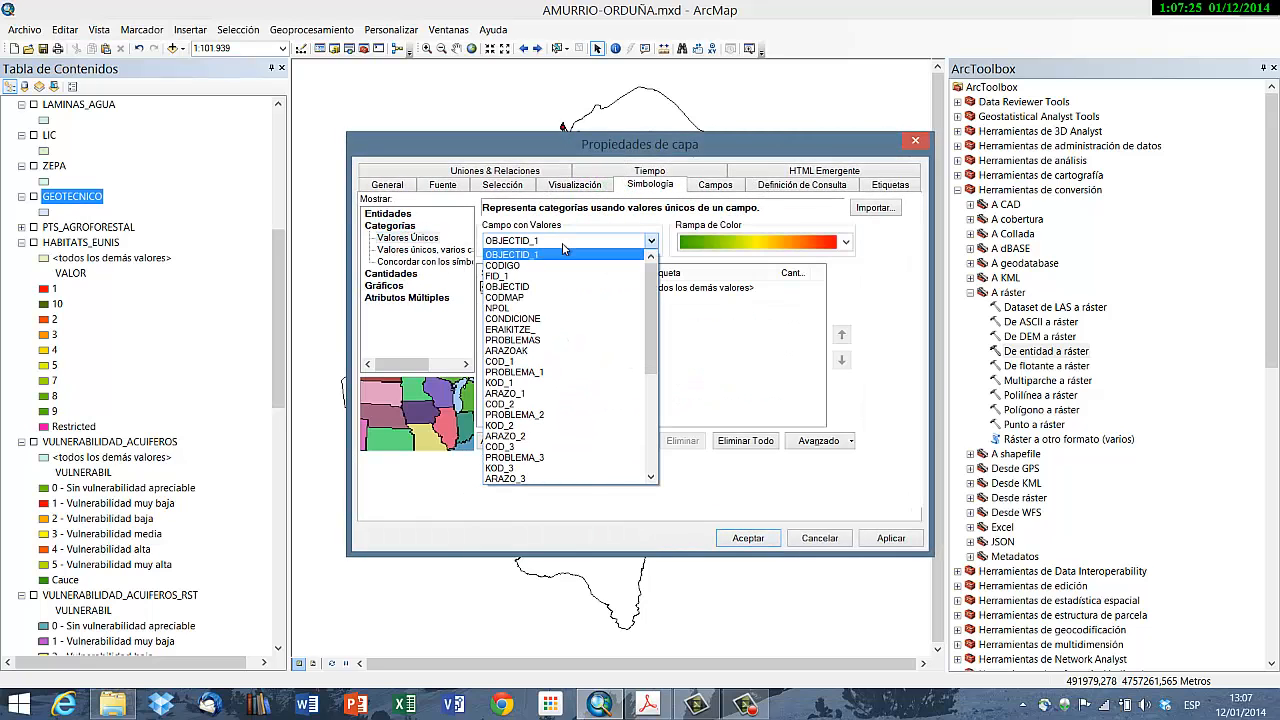
{"action": "scroll", "coordinate": [563, 386], "scroll_direction": "down", "scroll_amount": 5}
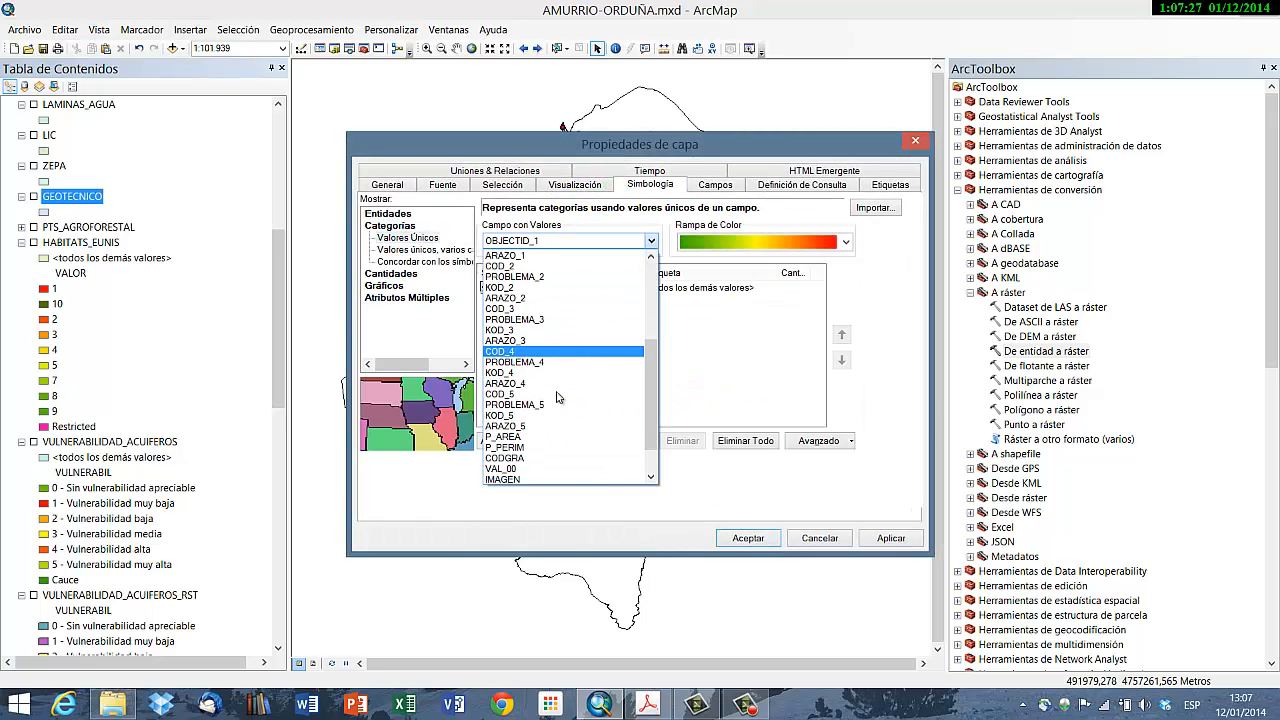
{"action": "left_click", "coordinate": [838, 543]}
{"action": "left_click", "coordinate": [838, 543]}
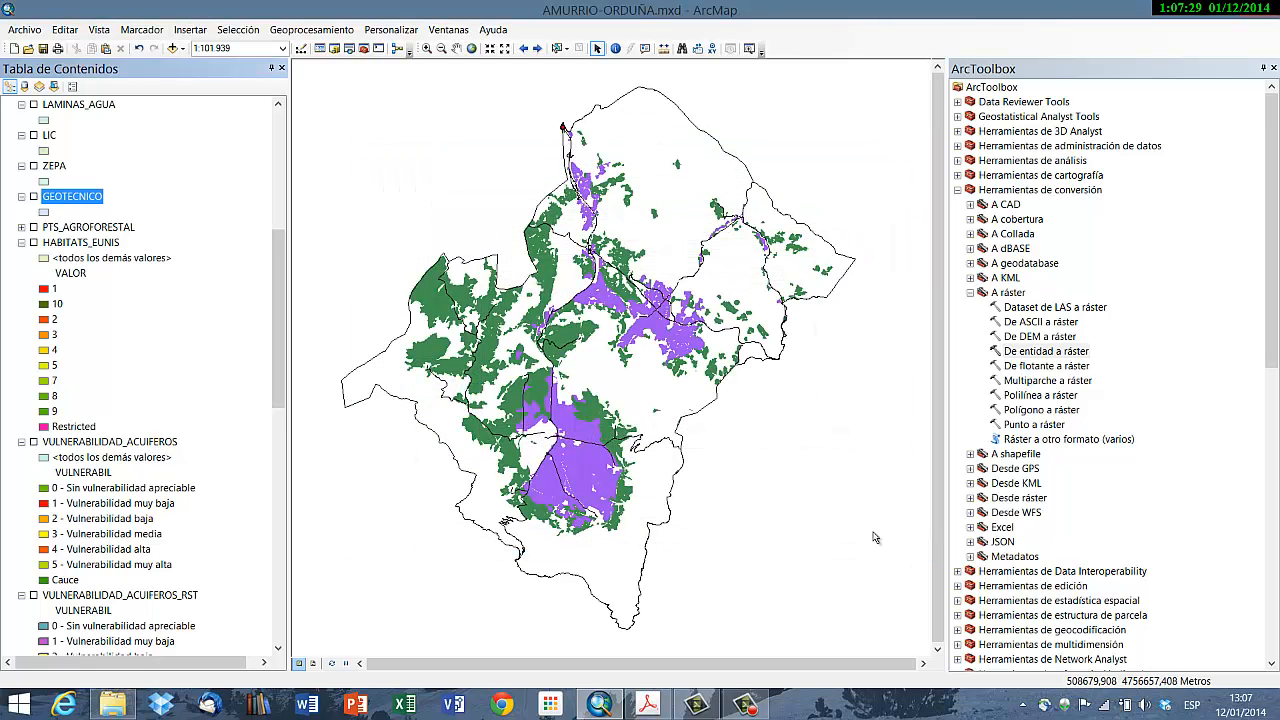
Step: Examine the CONDICIONE and ERAIKITZE_ fields in the GEOTECNICO layer's attribute table, and close the table
{"action": "right_click", "coordinate": [88, 204]}
{"action": "left_click", "coordinate": [128, 249]}
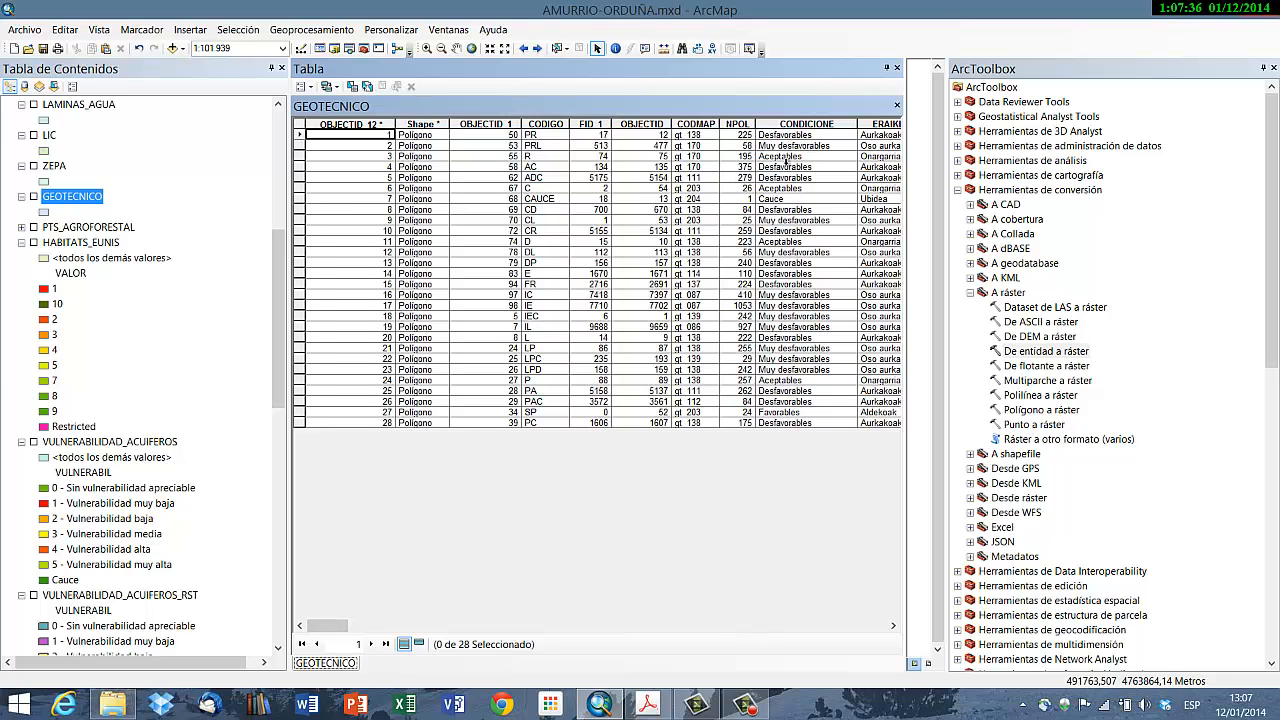
{"action": "left_click_drag", "start_coordinate": [330, 625], "coordinate": [365, 625]}
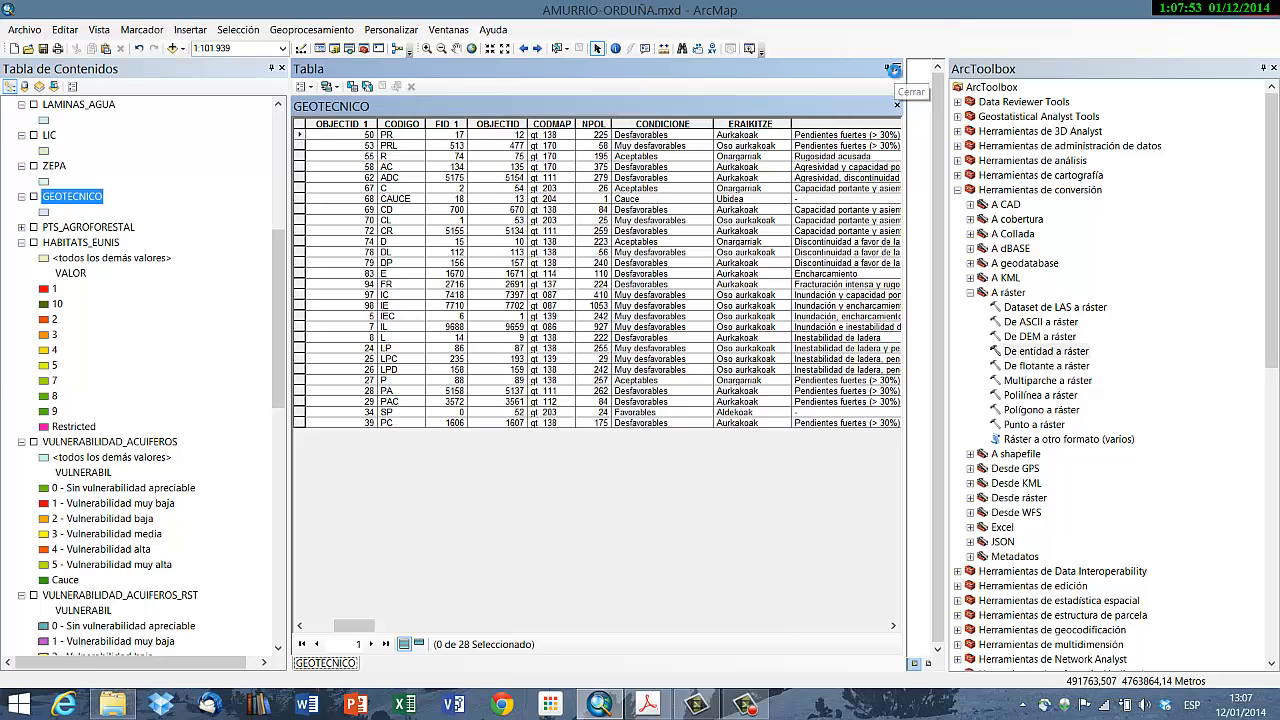
{"action": "left_click", "coordinate": [897, 69]}
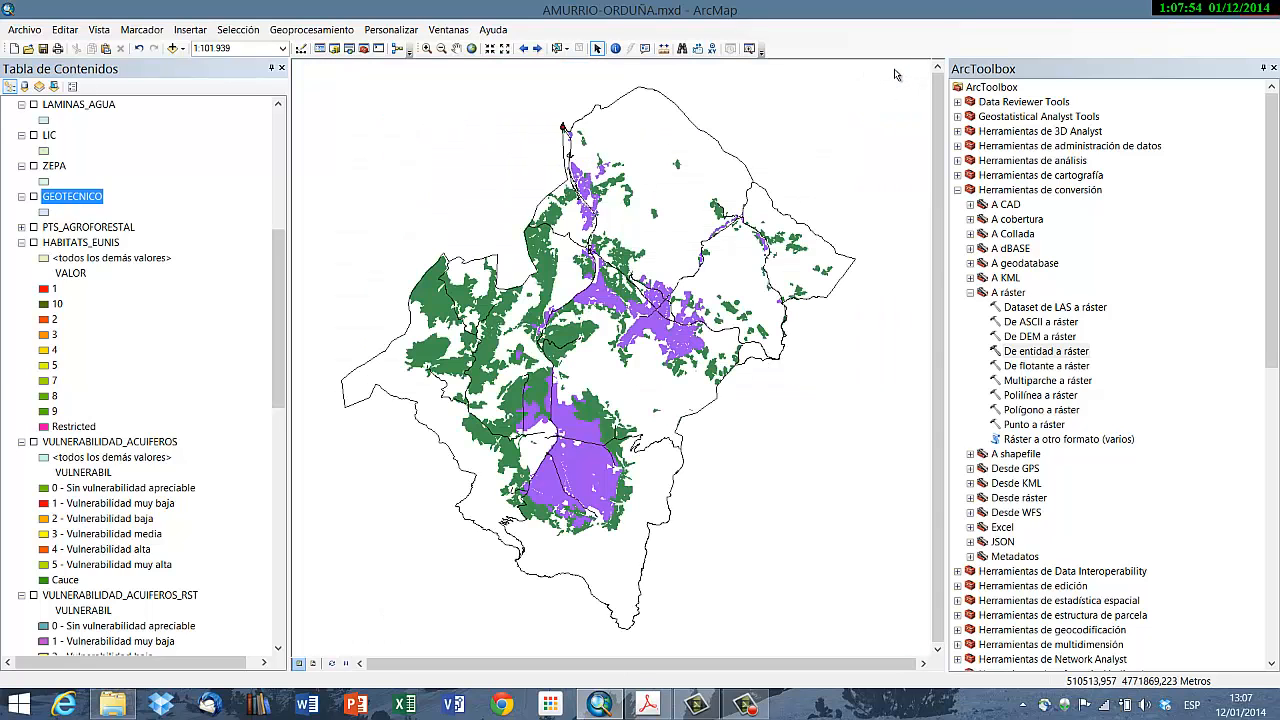
Step: Set up the De entidad a ráster conversion with GEOTECNICO as the input features and ERAIKITZE_ as the field
{"action": "double_click", "coordinate": [1035, 353]}
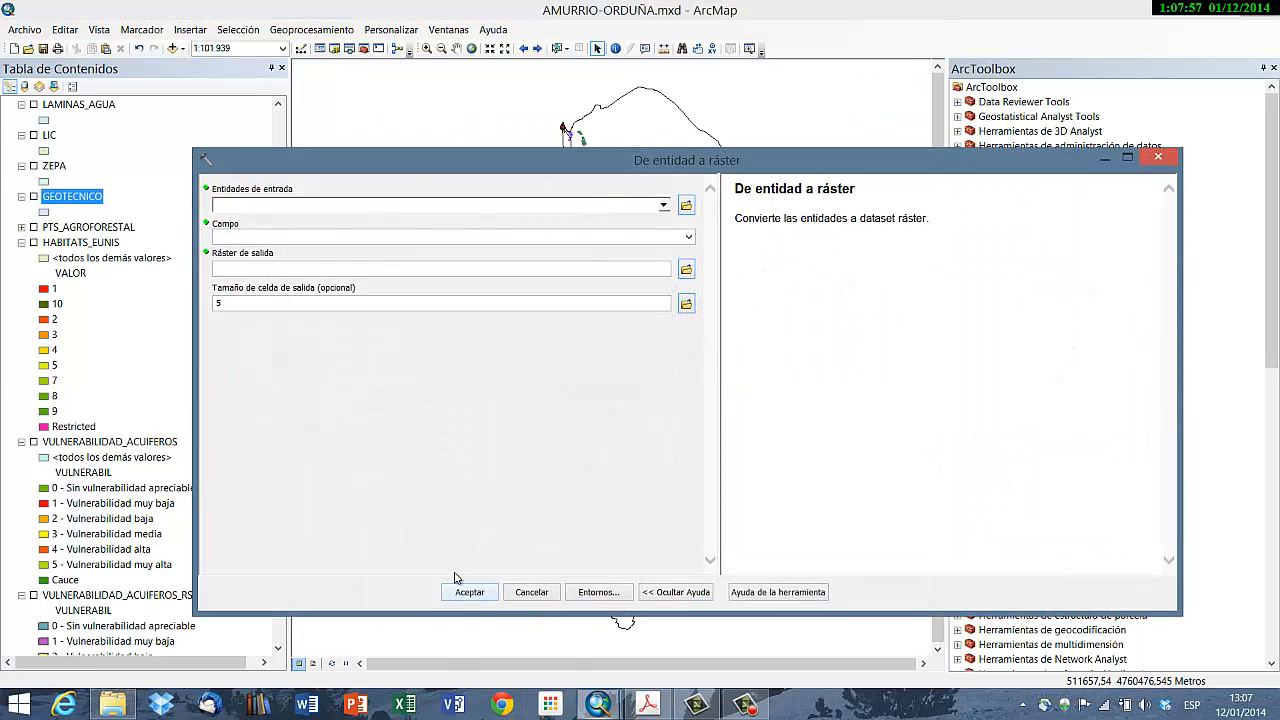
{"action": "left_click", "coordinate": [664, 205]}
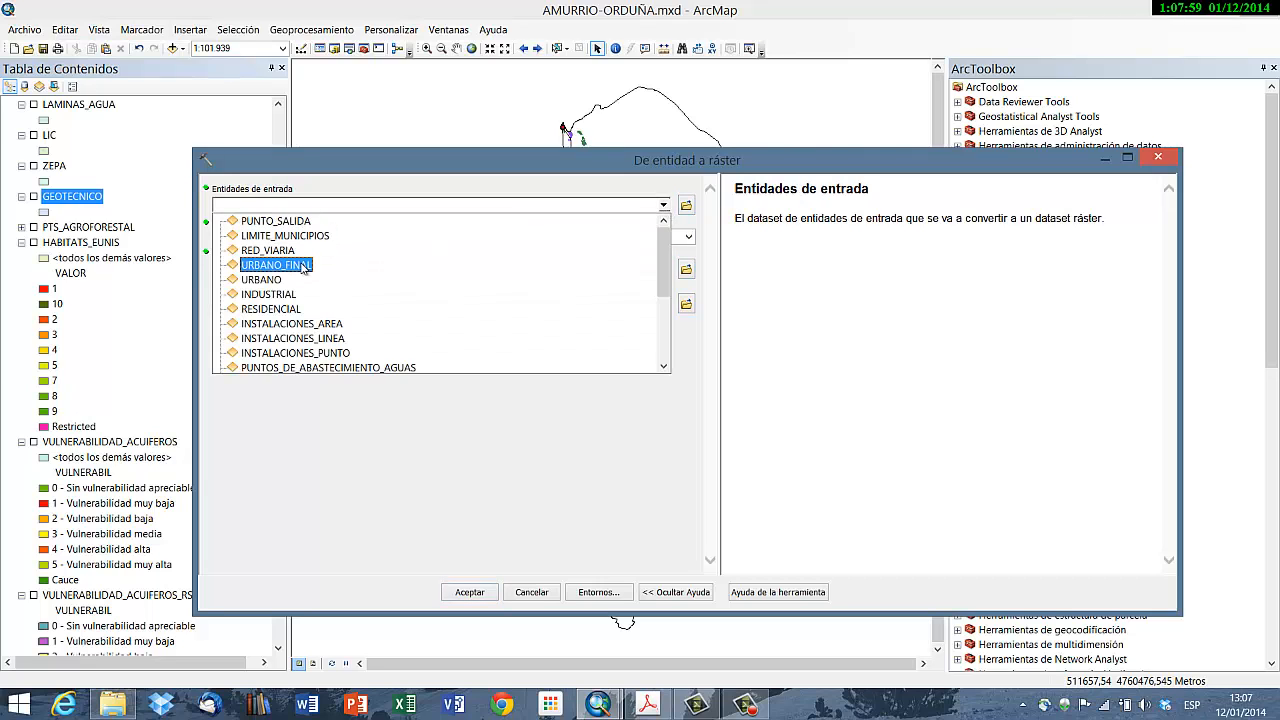
{"action": "scroll", "coordinate": [303, 268], "scroll_direction": "down", "scroll_amount": 3}
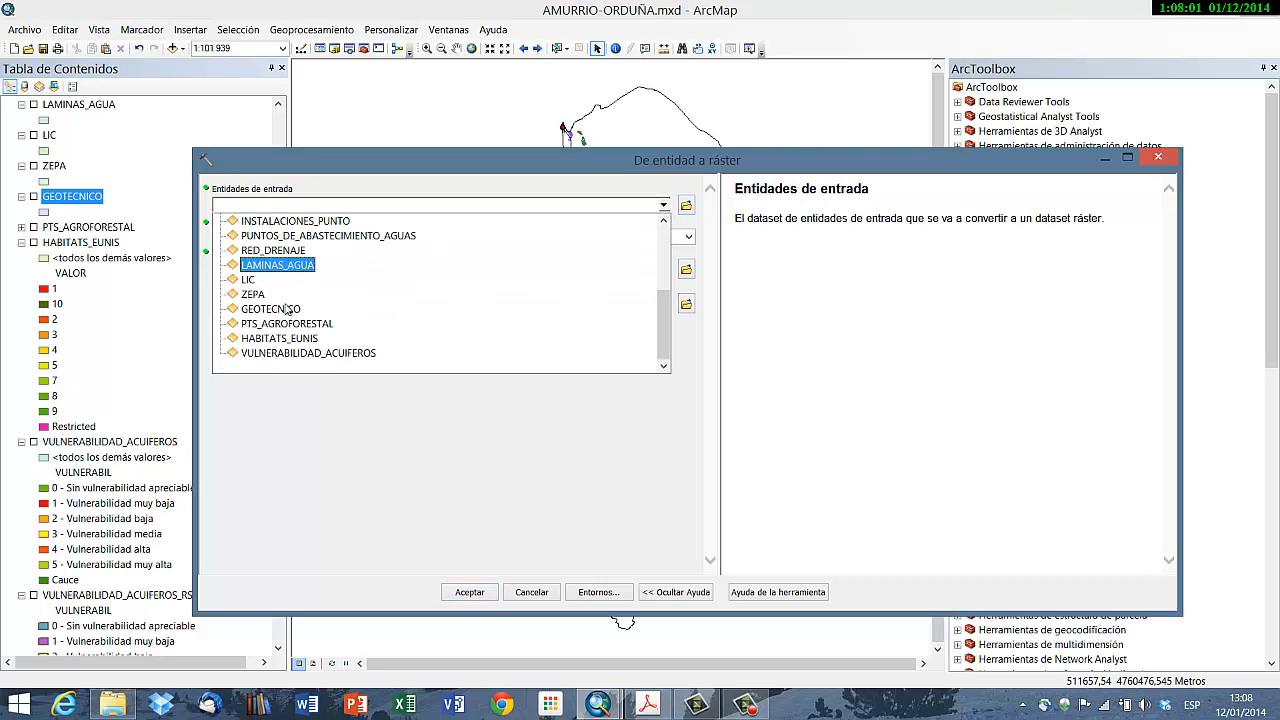
{"action": "left_click", "coordinate": [285, 309]}
{"action": "left_click", "coordinate": [689, 237]}
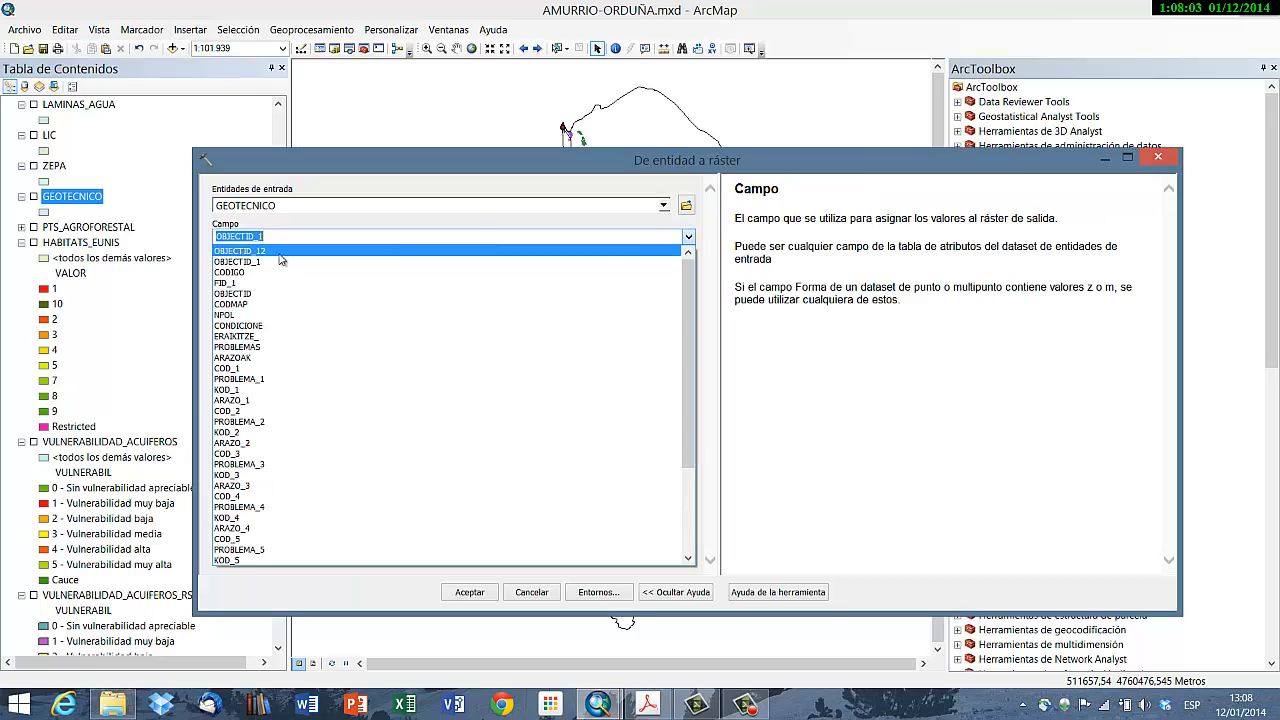
{"action": "left_click", "coordinate": [258, 336]}
Step: Name the output raster CAPACIDAD_PORTANTE in AMURRIO-ORDUÑA.gdb after consulting the Adobe Acrobat PDF, and run the conversion
{"action": "left_click", "coordinate": [688, 269]}
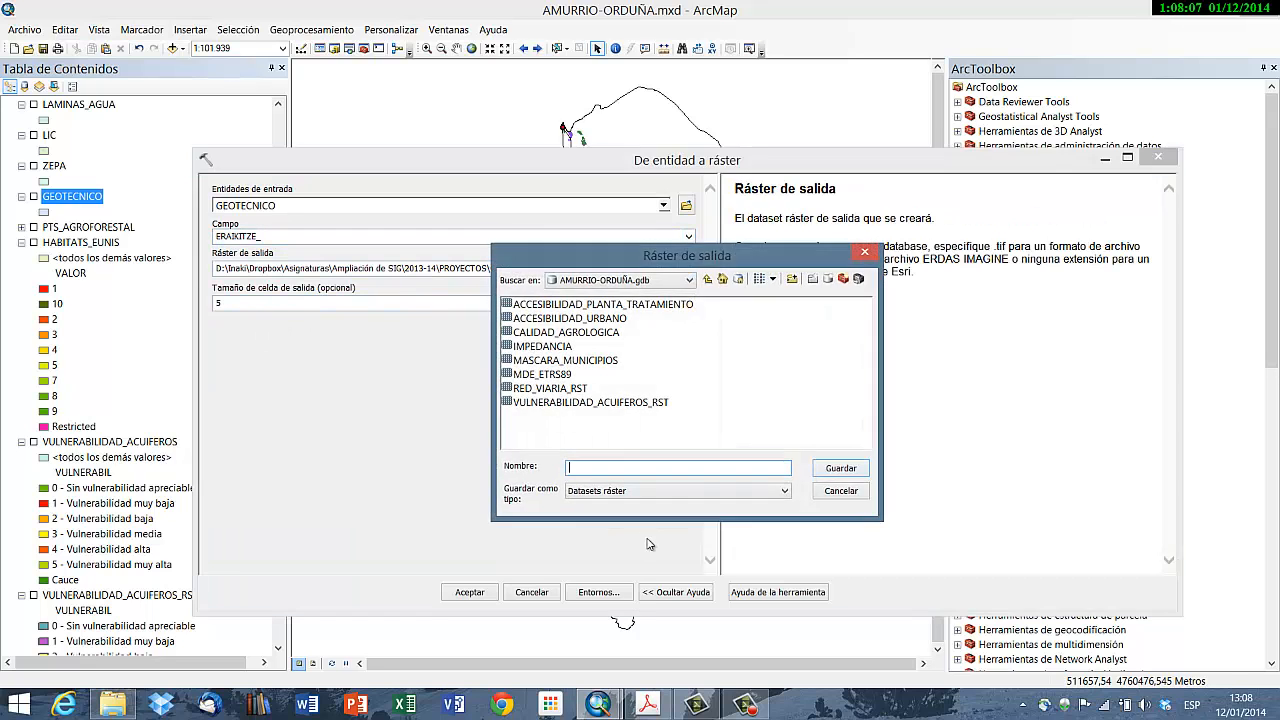
{"action": "left_click", "coordinate": [648, 706]}
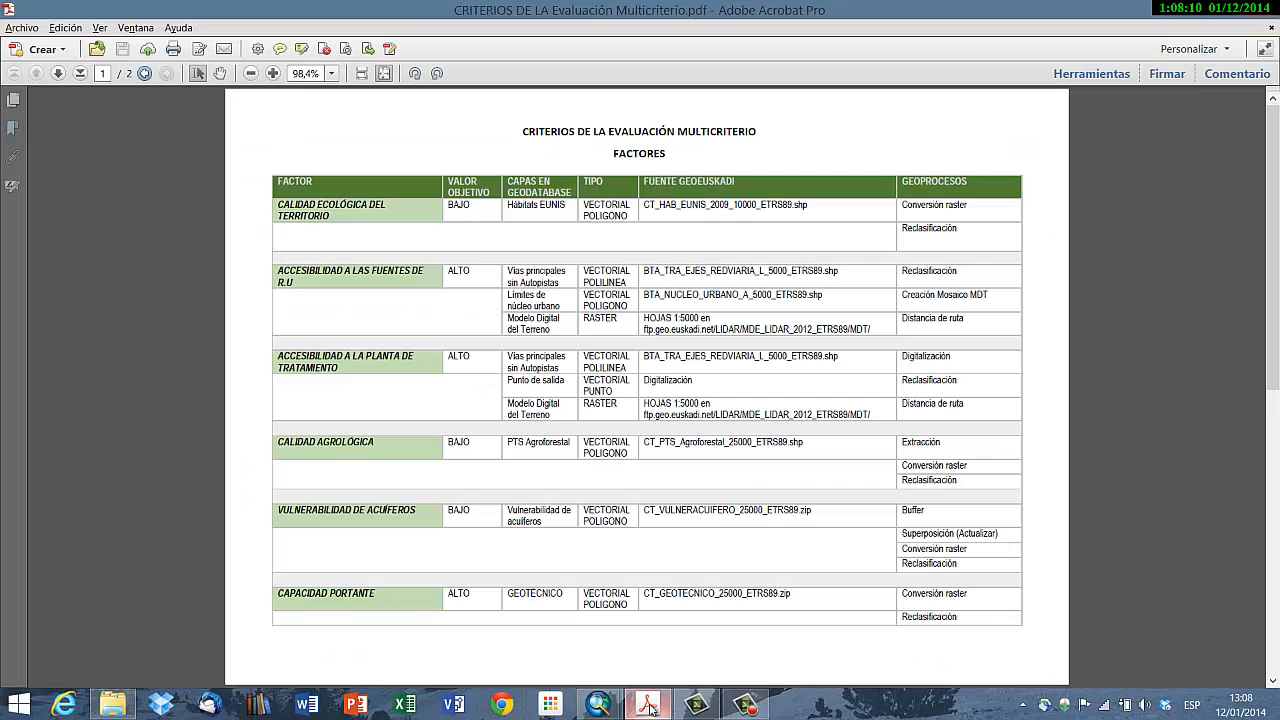
{"action": "left_click", "coordinate": [648, 706]}
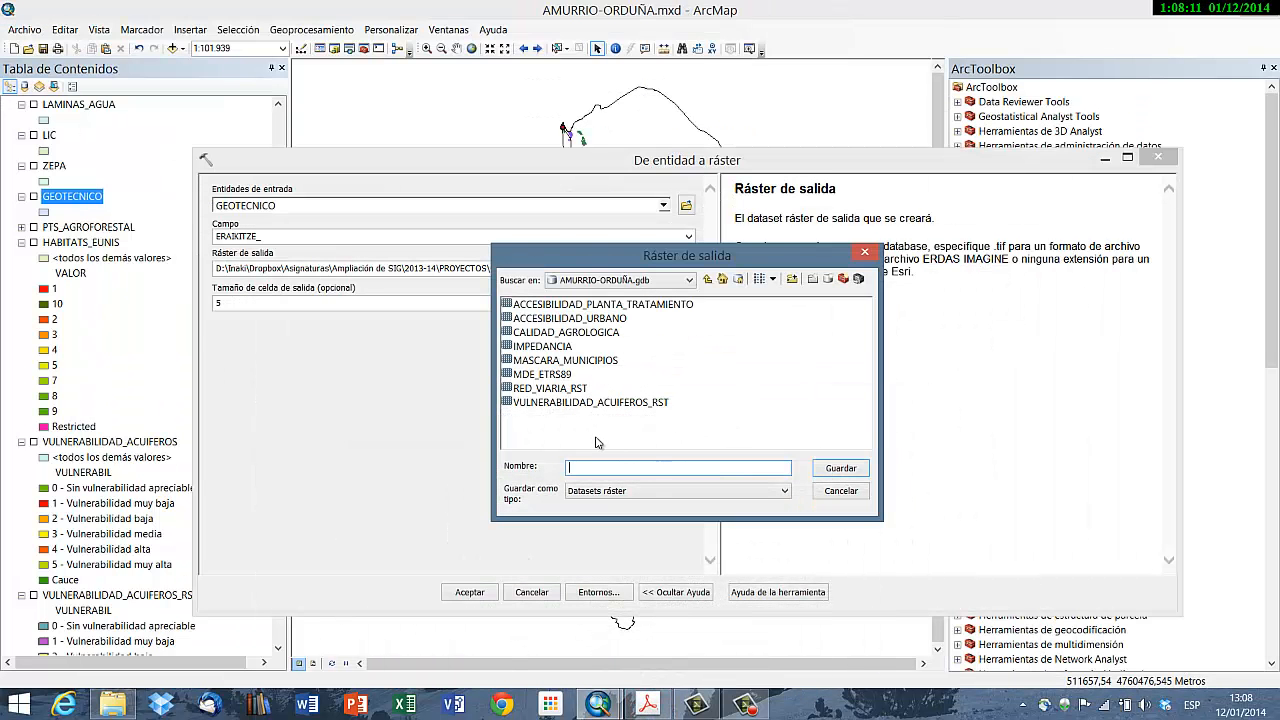
{"action": "type", "text": "CAPACIDAD_PORTANTE"}
{"action": "key", "text": "Return"}
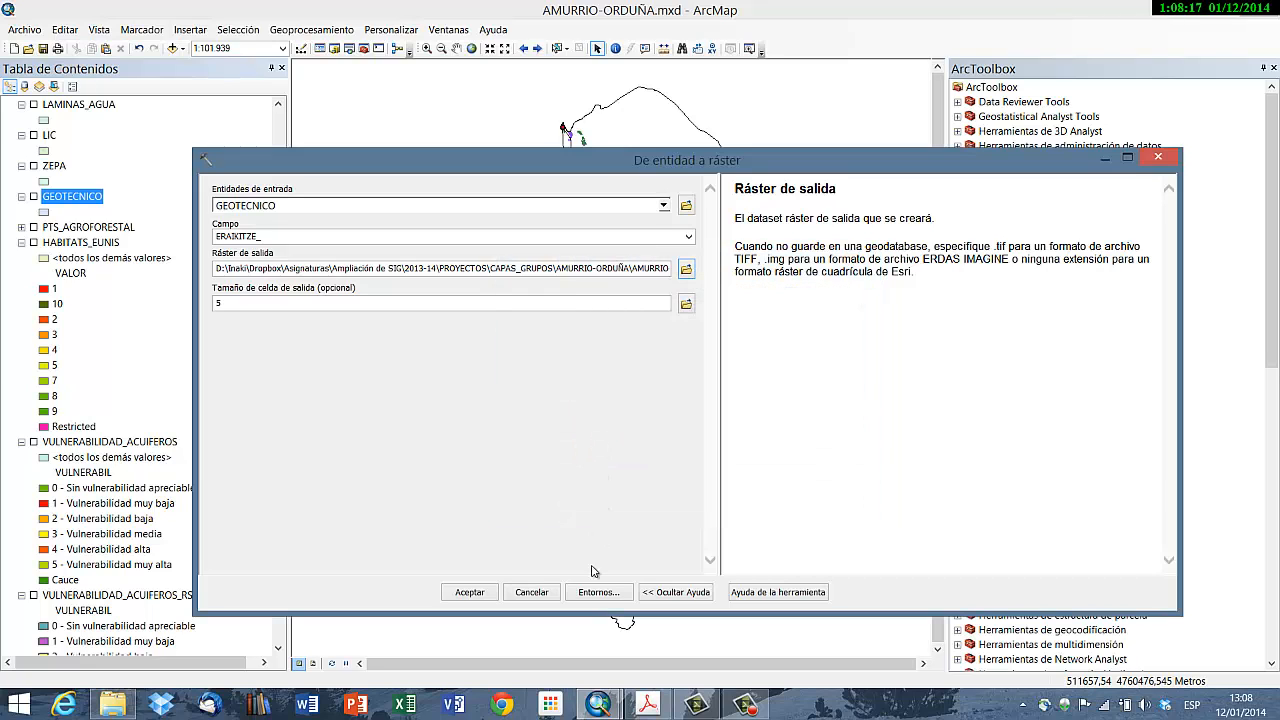
{"action": "left_click", "coordinate": [472, 594]}
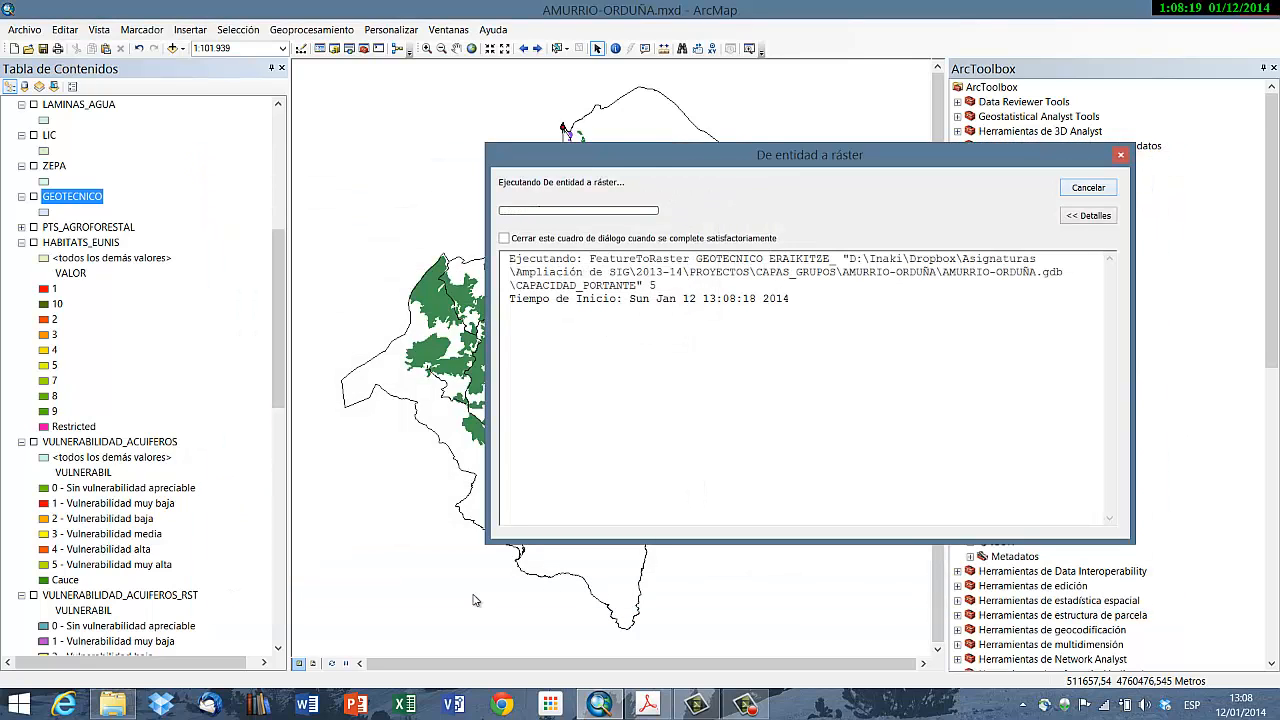
Step: Hide the CAPACIDAD_PORTANTE raster, and consult the LIMITANTES table in the Adobe Acrobat criteria PDF
{"action": "key", "text": "Return"}
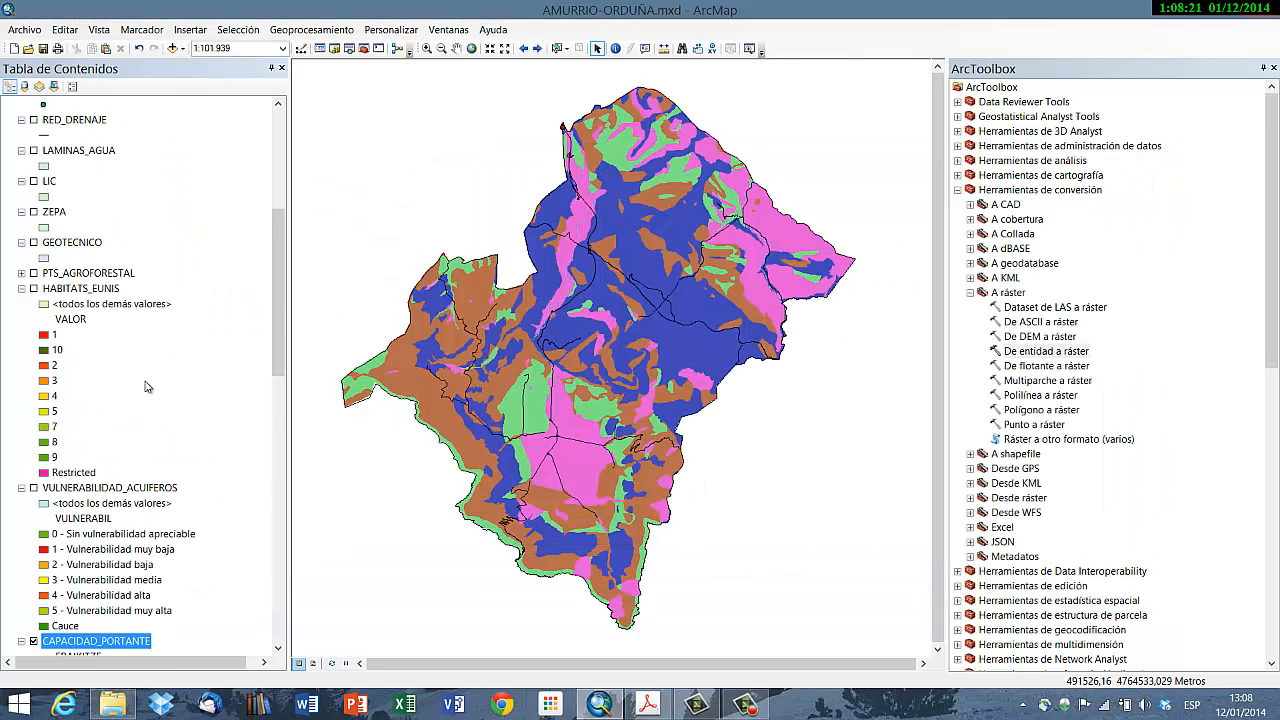
{"action": "scroll", "coordinate": [148, 387], "scroll_direction": "down", "scroll_amount": 3}
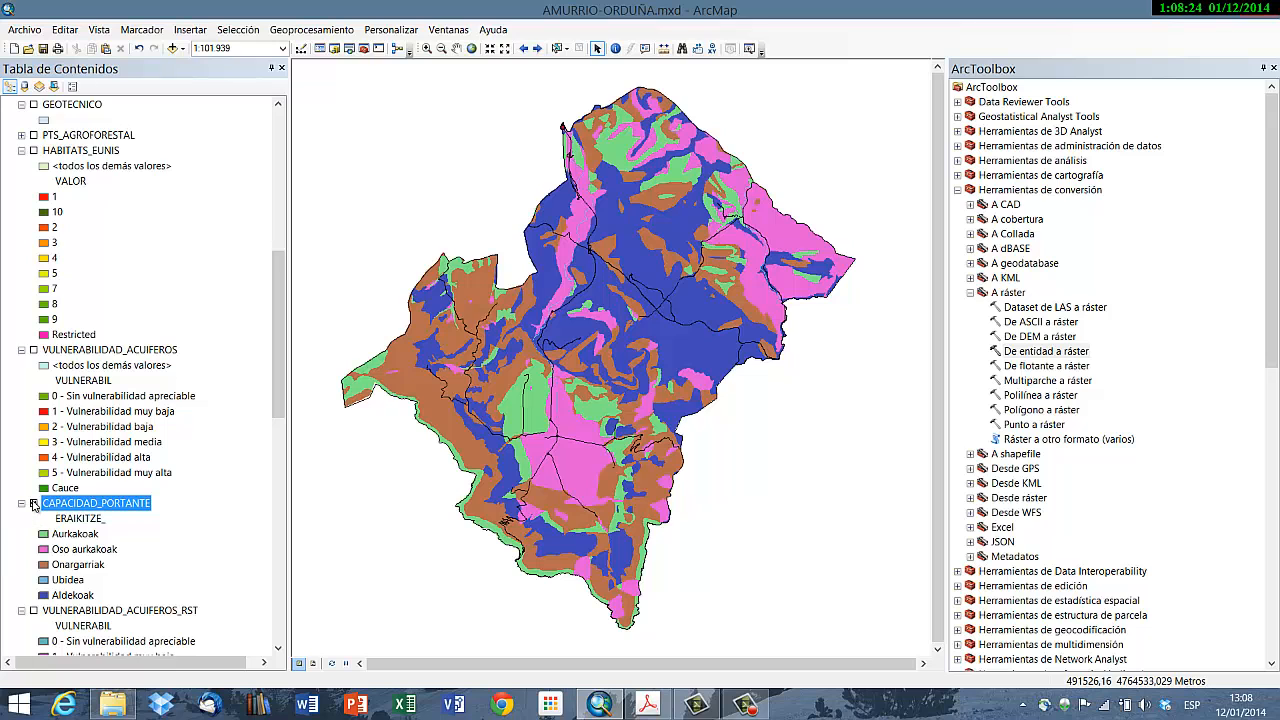
{"action": "left_click", "coordinate": [33, 503]}
{"action": "left_click", "coordinate": [645, 706]}
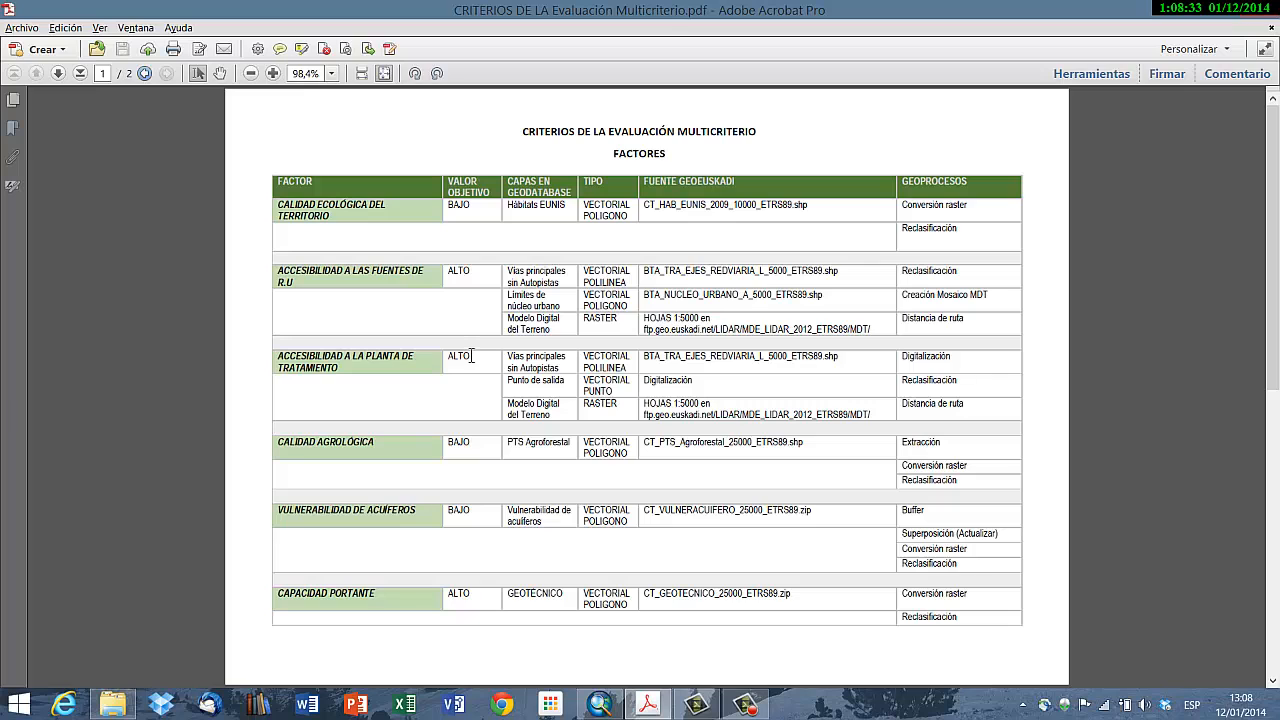
{"action": "scroll", "coordinate": [580, 332], "scroll_direction": "down", "scroll_amount": 5}
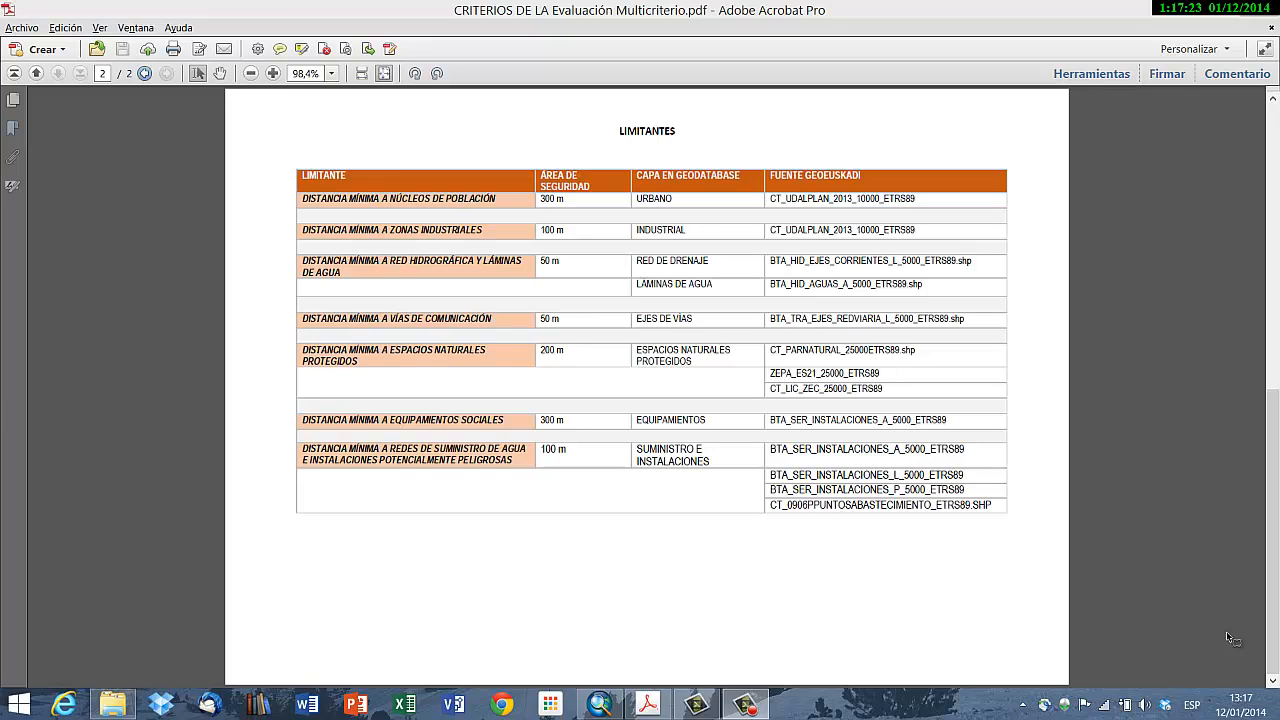
Step: Return to ArcMap and hide the Mapa base imagery layer
{"action": "mouse_move", "coordinate": [603, 706]}
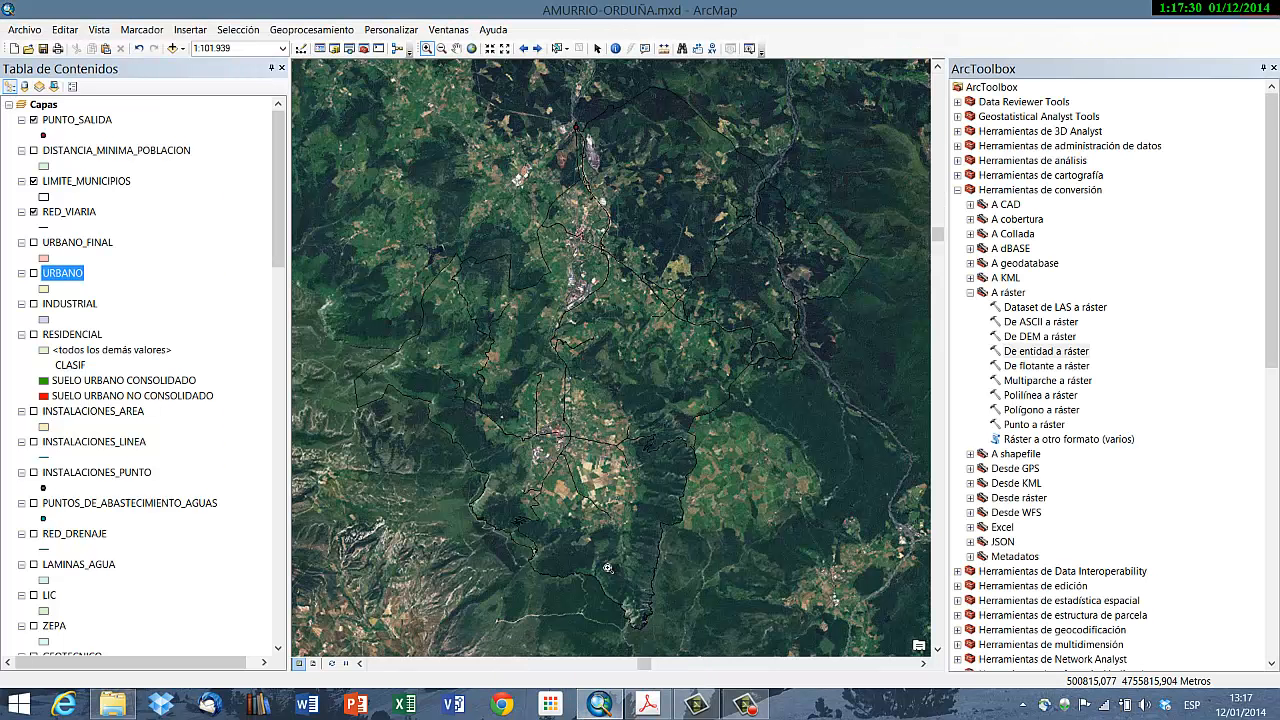
{"action": "left_click", "coordinate": [599, 615]}
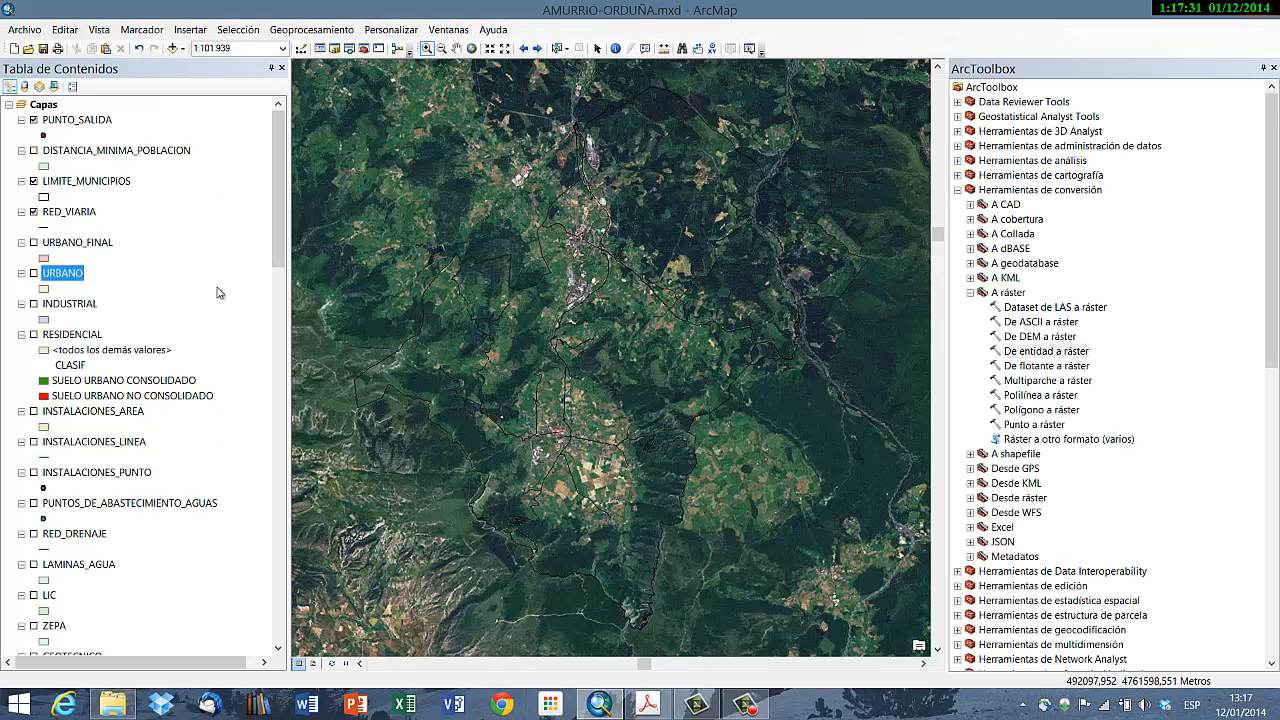
{"action": "scroll", "coordinate": [113, 489], "scroll_direction": "down", "scroll_amount": 6}
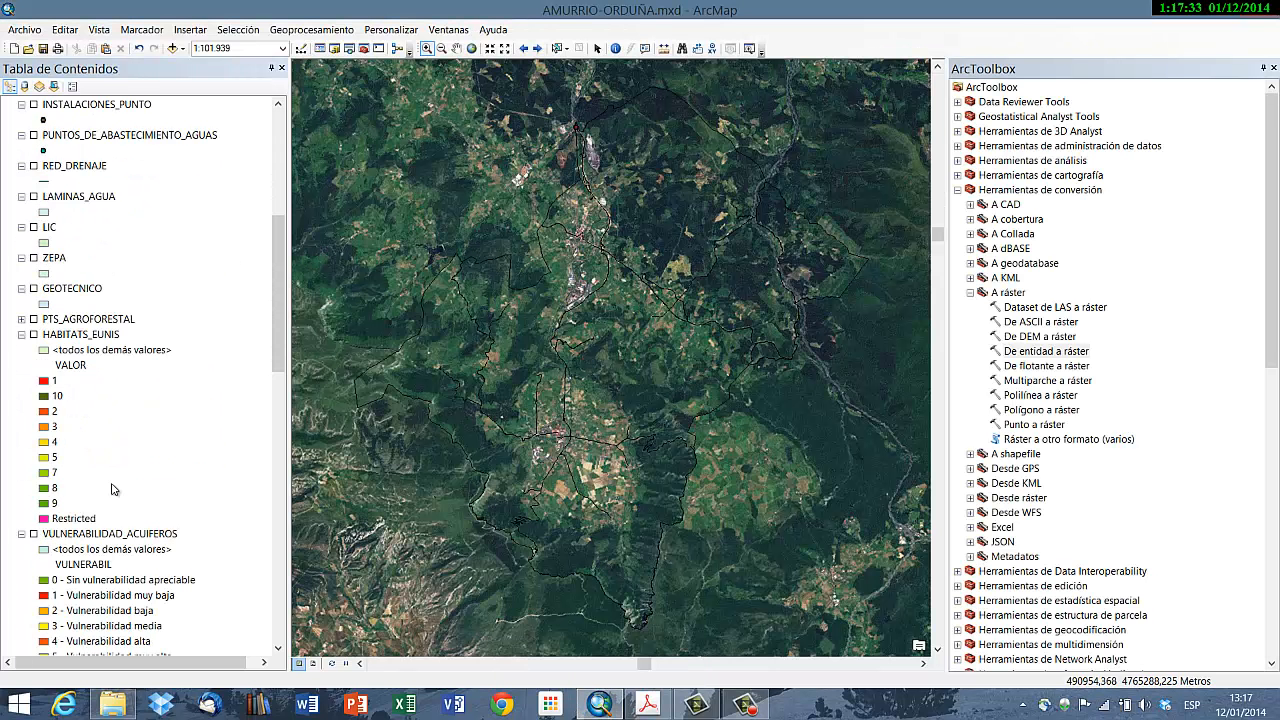
{"action": "scroll", "coordinate": [113, 489], "scroll_direction": "down", "scroll_amount": 10}
{"action": "left_click", "coordinate": [35, 583]}
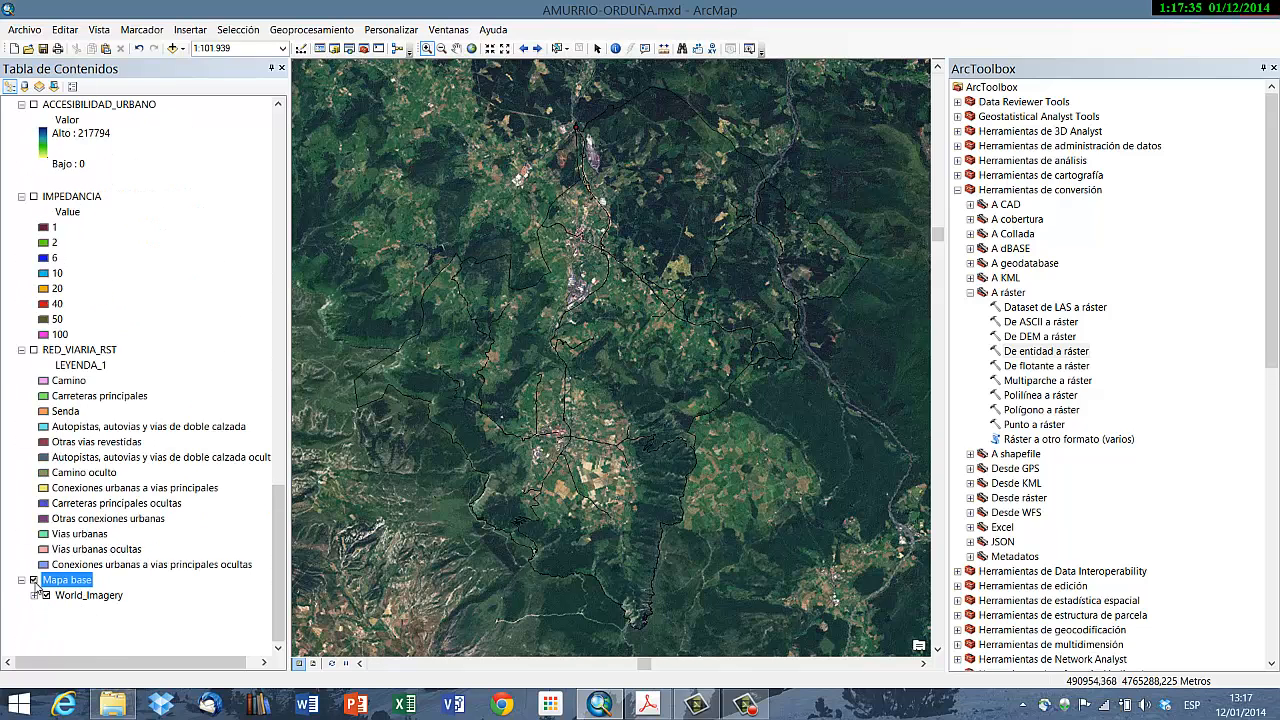
{"action": "left_click", "coordinate": [33, 580]}
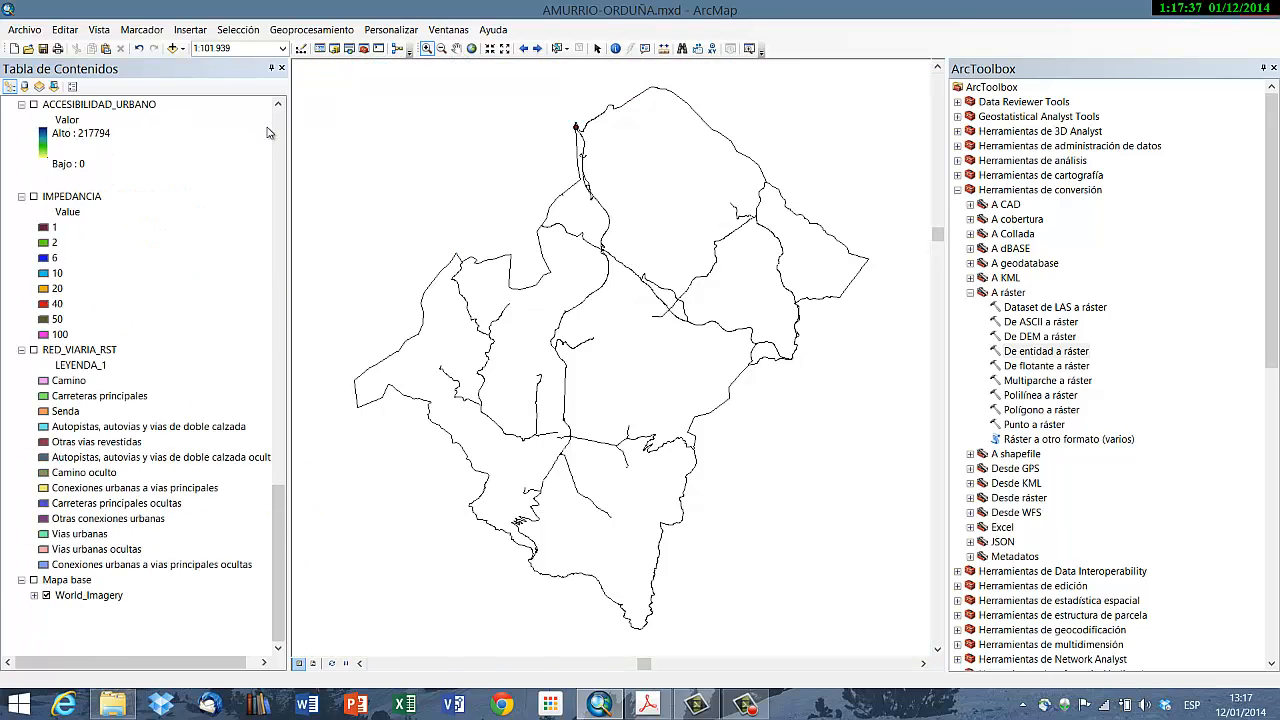
Step: Show the RESIDENCIAL layer on the map
{"action": "left_click", "coordinate": [278, 132]}
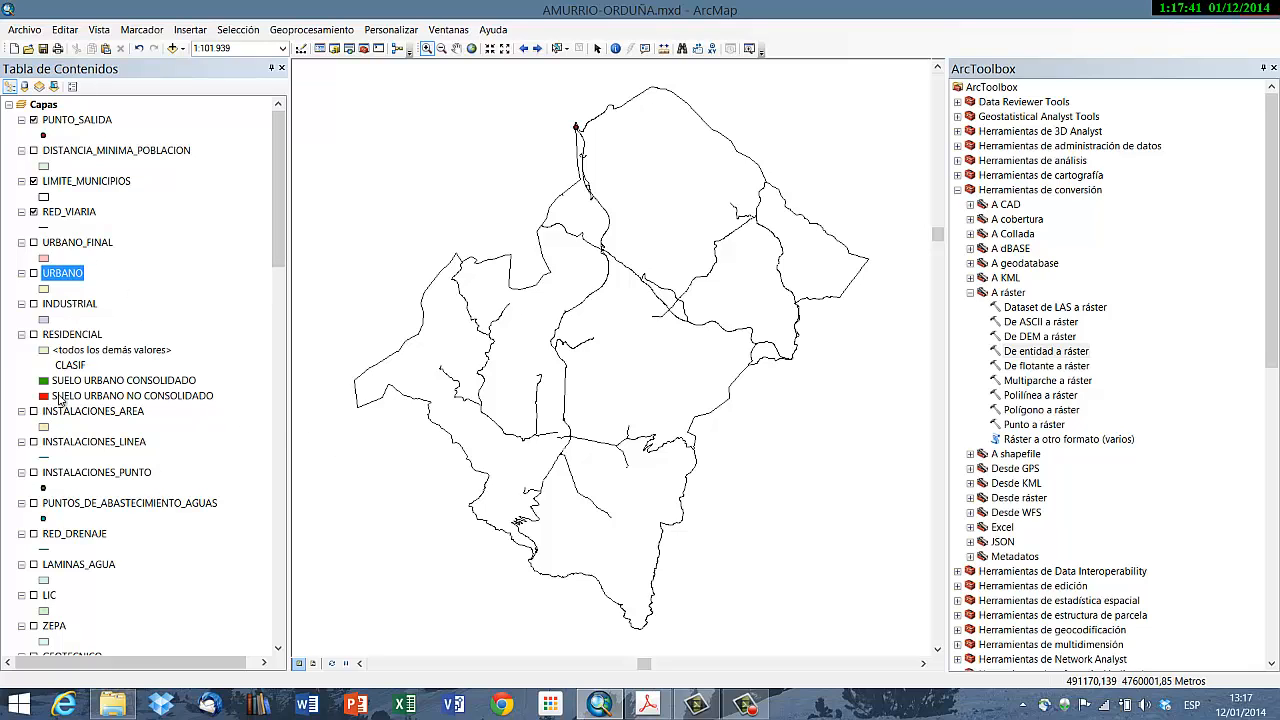
{"action": "left_click", "coordinate": [80, 336]}
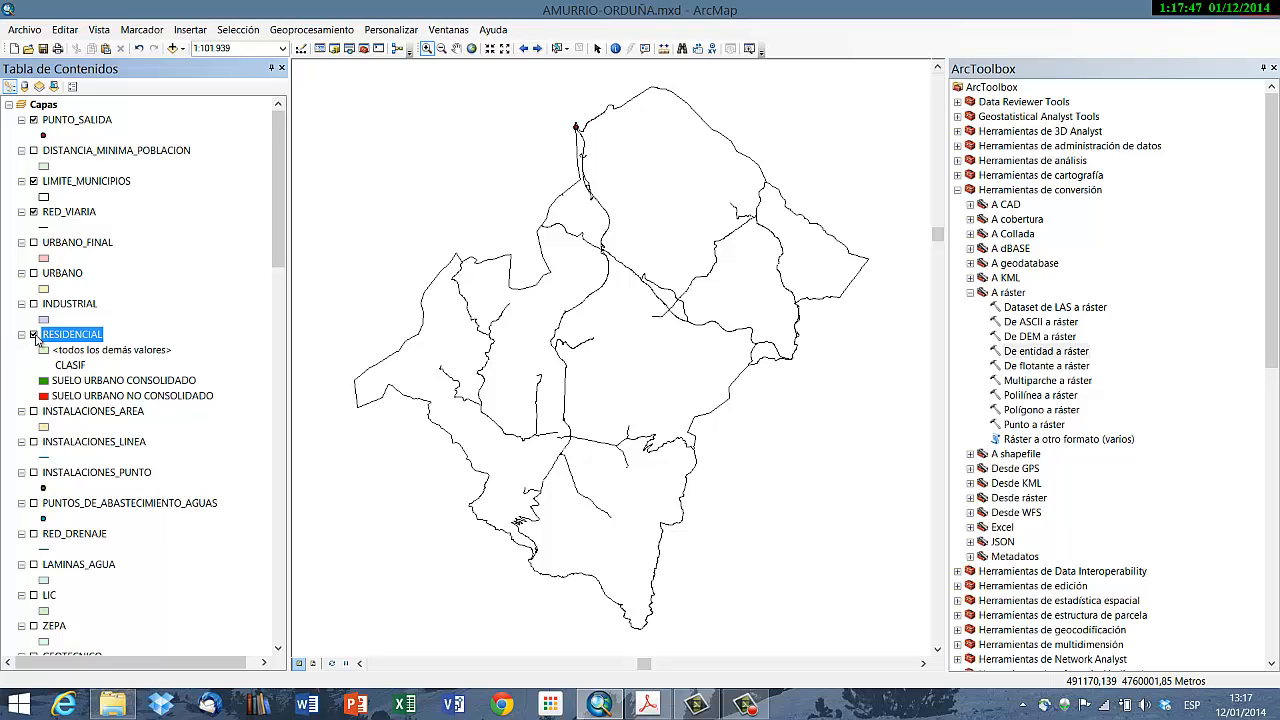
{"action": "left_click", "coordinate": [34, 335]}
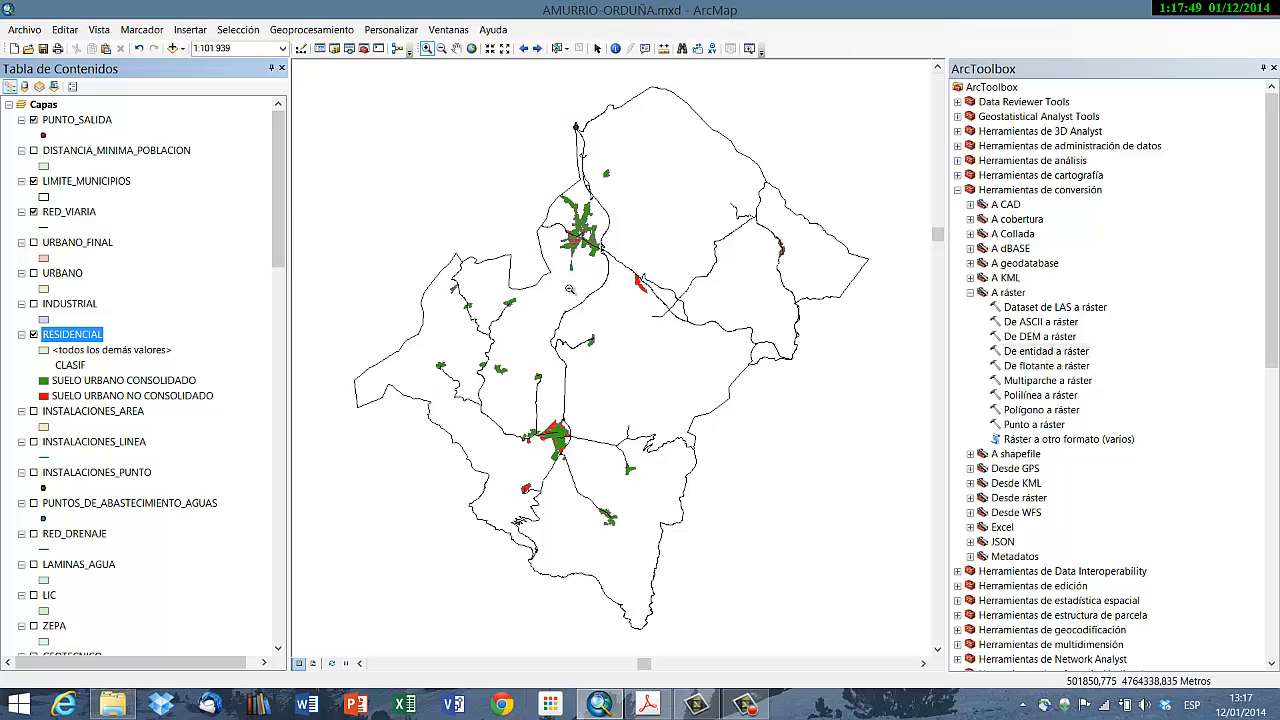
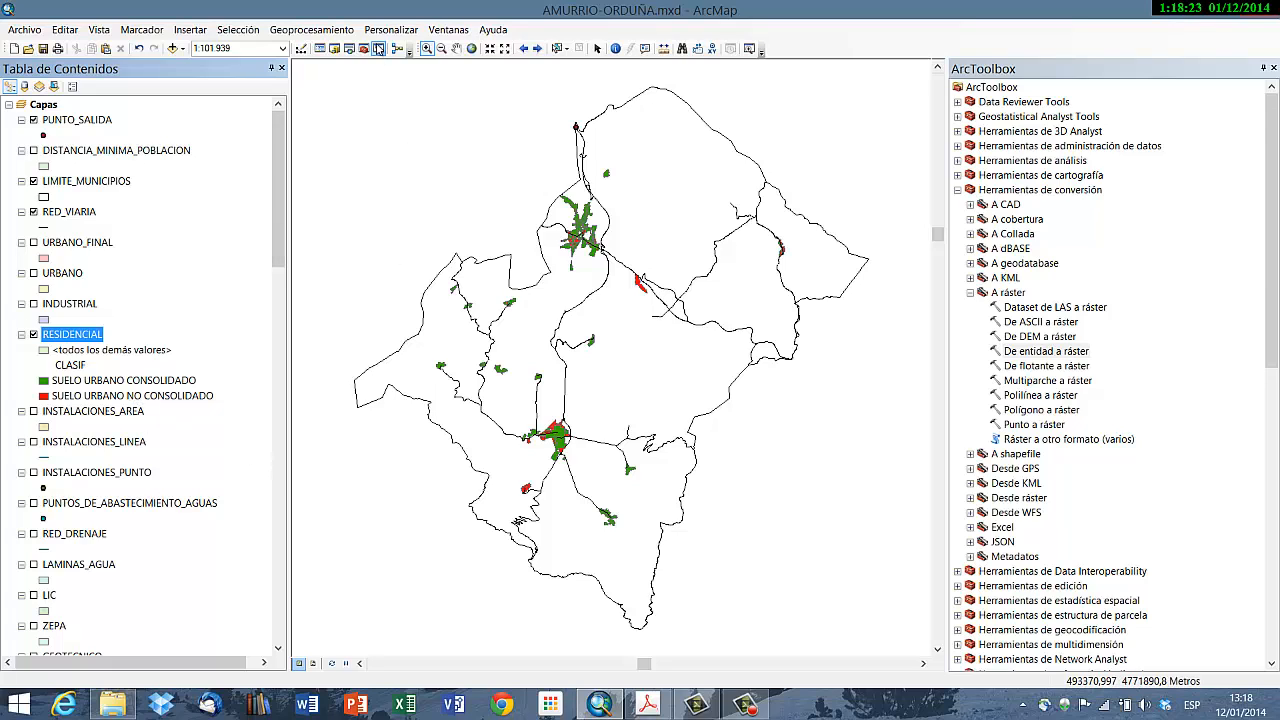
{"action": "left_click", "coordinate": [332, 30]}
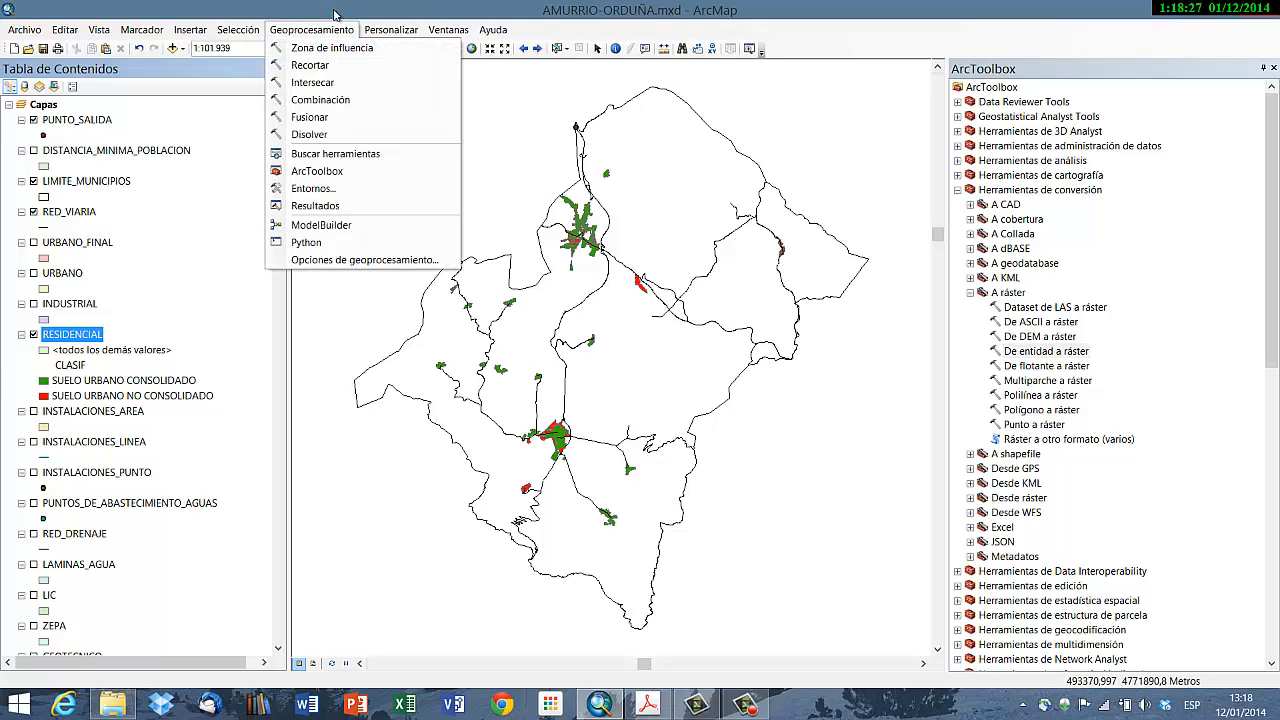
{"action": "left_click", "coordinate": [334, 15]}
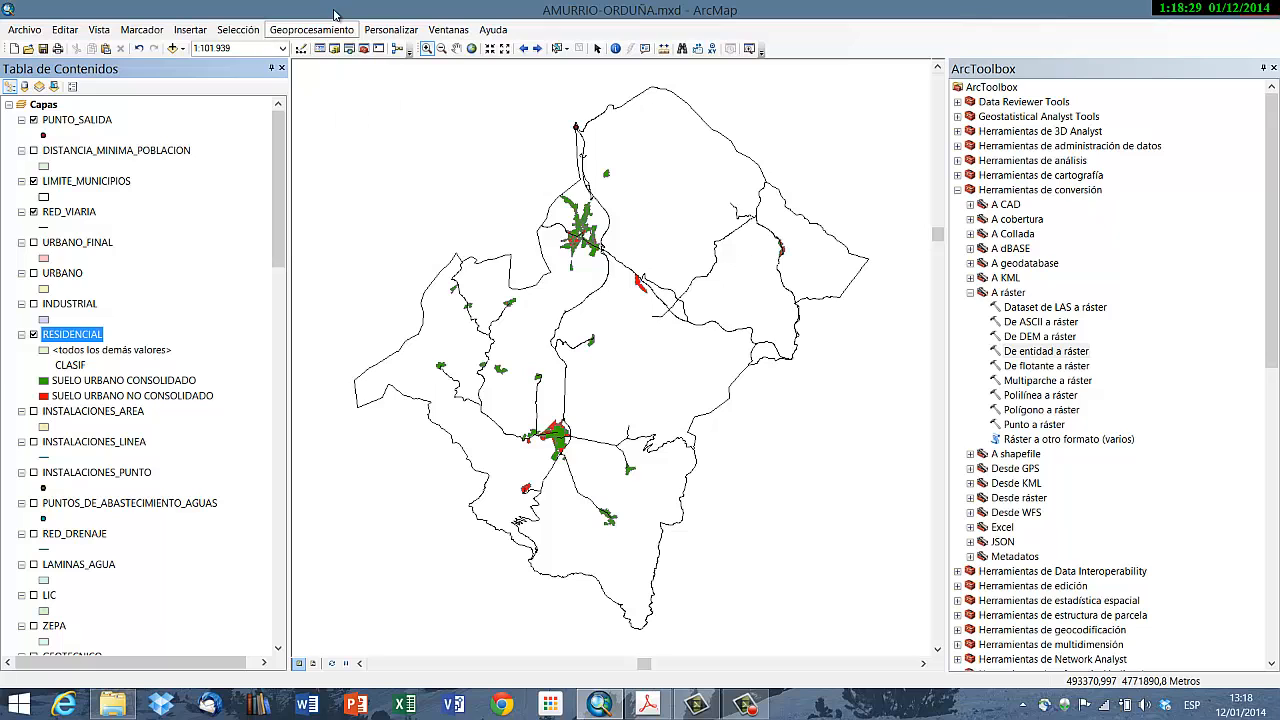
Step: Add a short integer field named DISOLV to the RESIDENCIAL layer's attribute table
{"action": "right_click", "coordinate": [90, 342]}
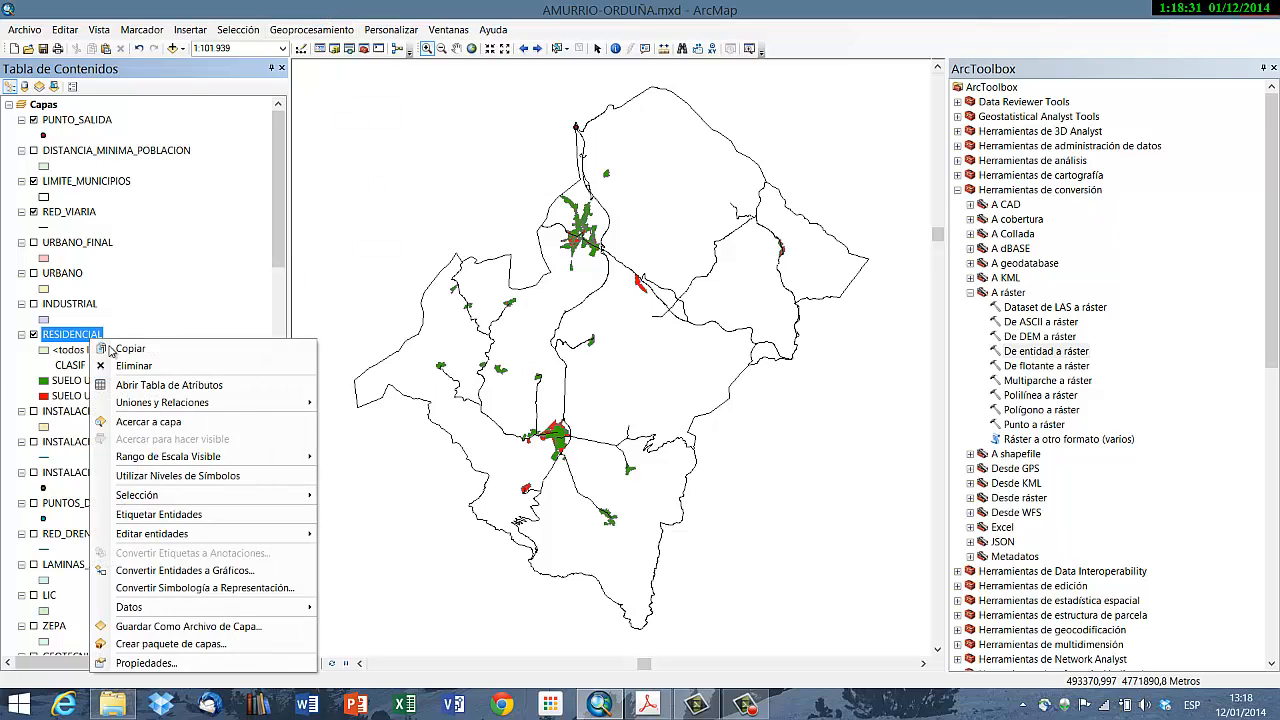
{"action": "left_click", "coordinate": [130, 376]}
{"action": "left_click_drag", "start_coordinate": [404, 626], "coordinate": [346, 634]}
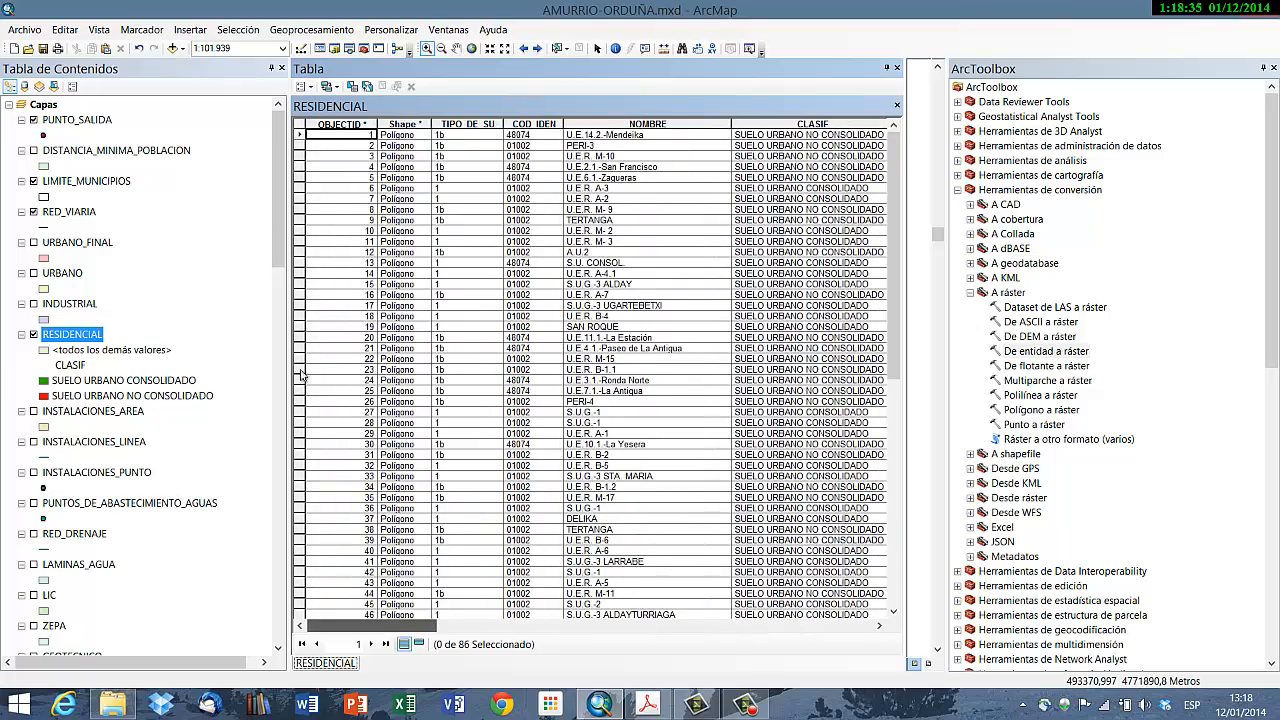
{"action": "left_click", "coordinate": [308, 87]}
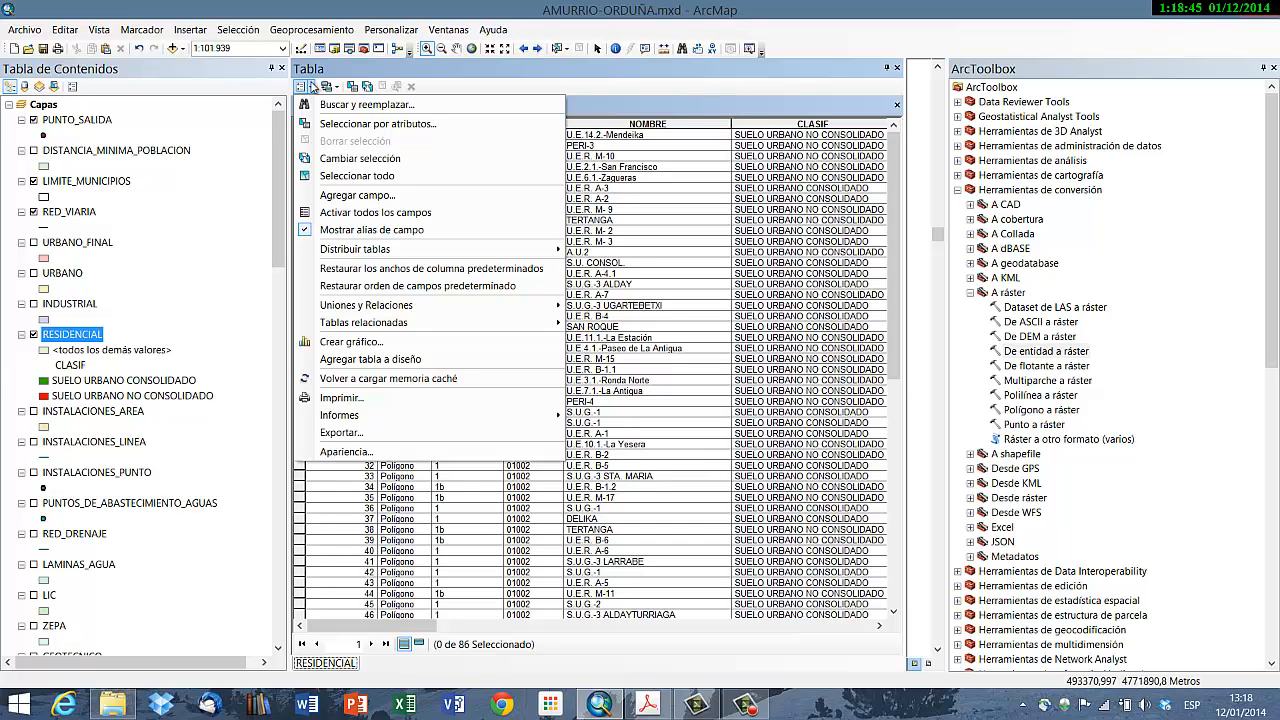
{"action": "left_click", "coordinate": [354, 196]}
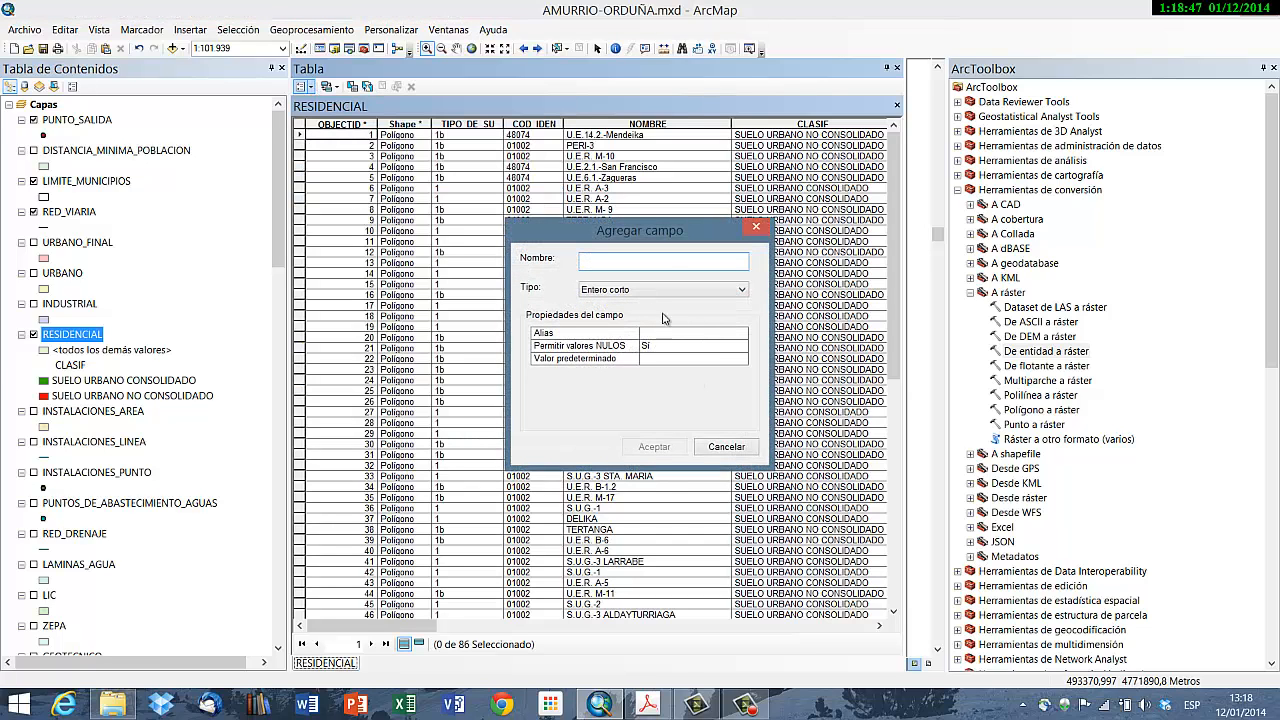
{"action": "type", "text": "DIS"}
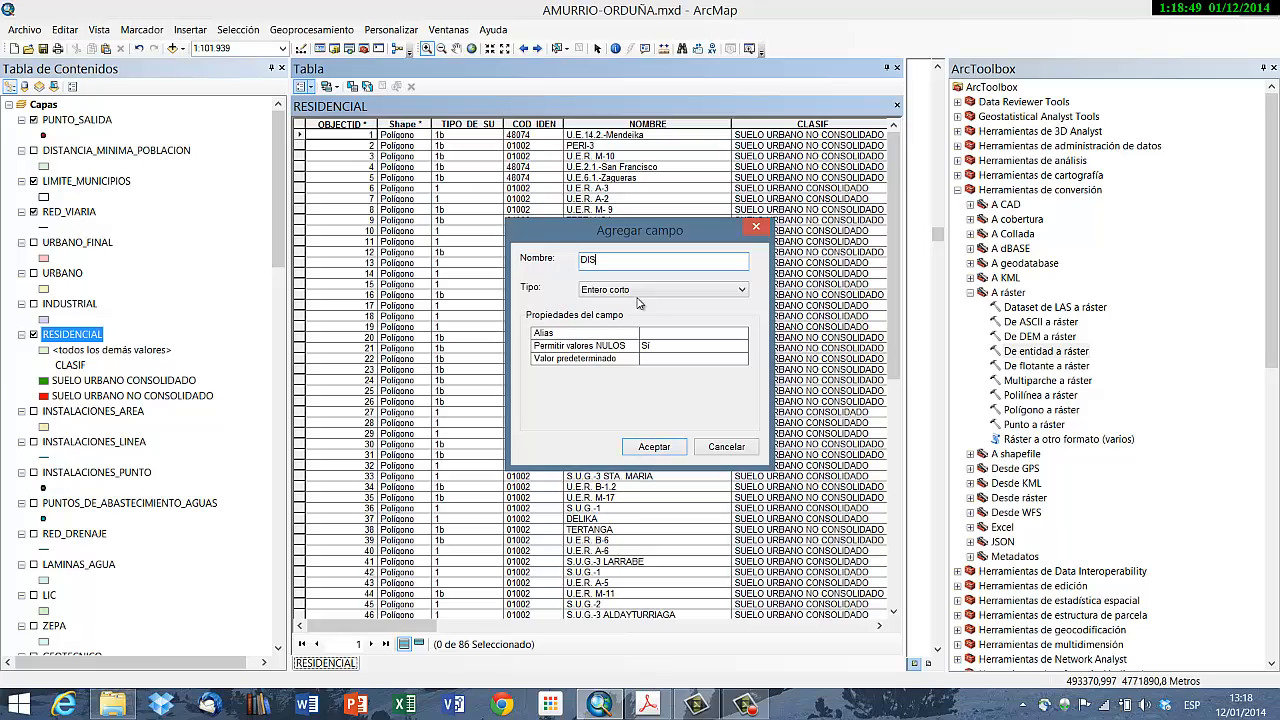
{"action": "type", "text": "OLV"}
{"action": "left_click", "coordinate": [652, 446]}
Step: Calculate the DISOLV field as 1 for all RESIDENCIAL records, and close the attribute table
{"action": "left_click_drag", "start_coordinate": [445, 627], "coordinate": [898, 630]}
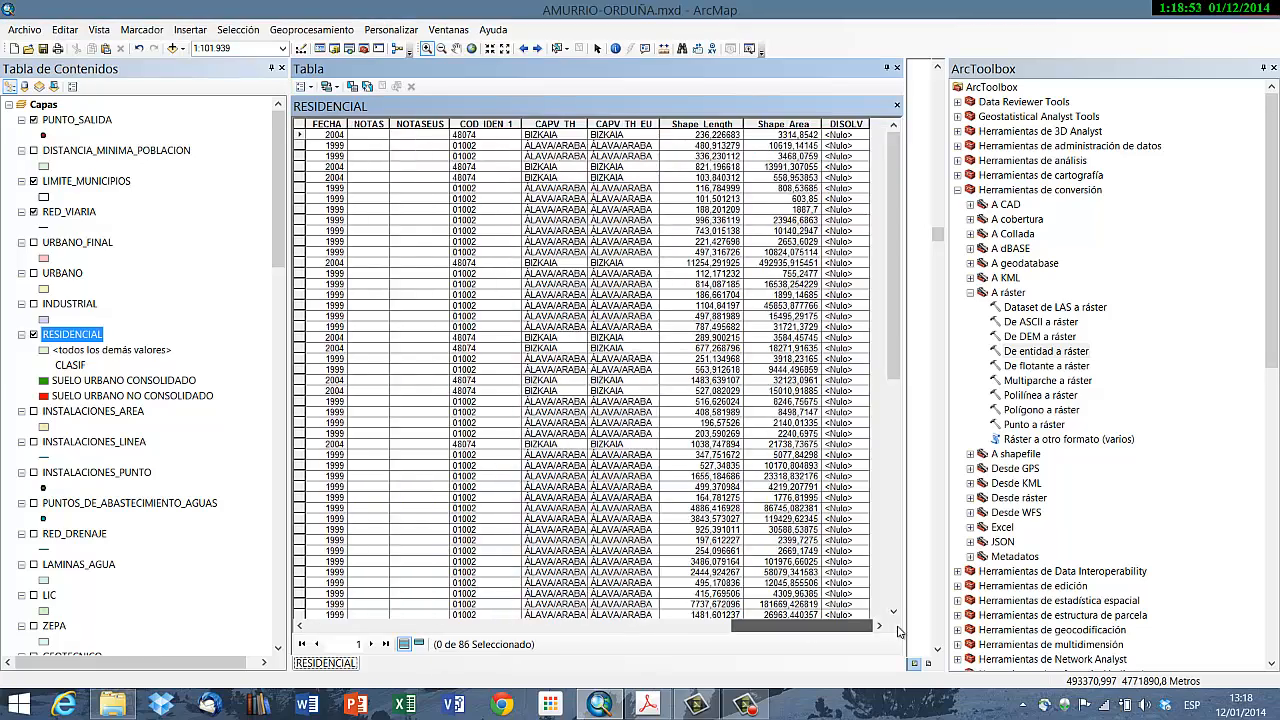
{"action": "right_click", "coordinate": [847, 123]}
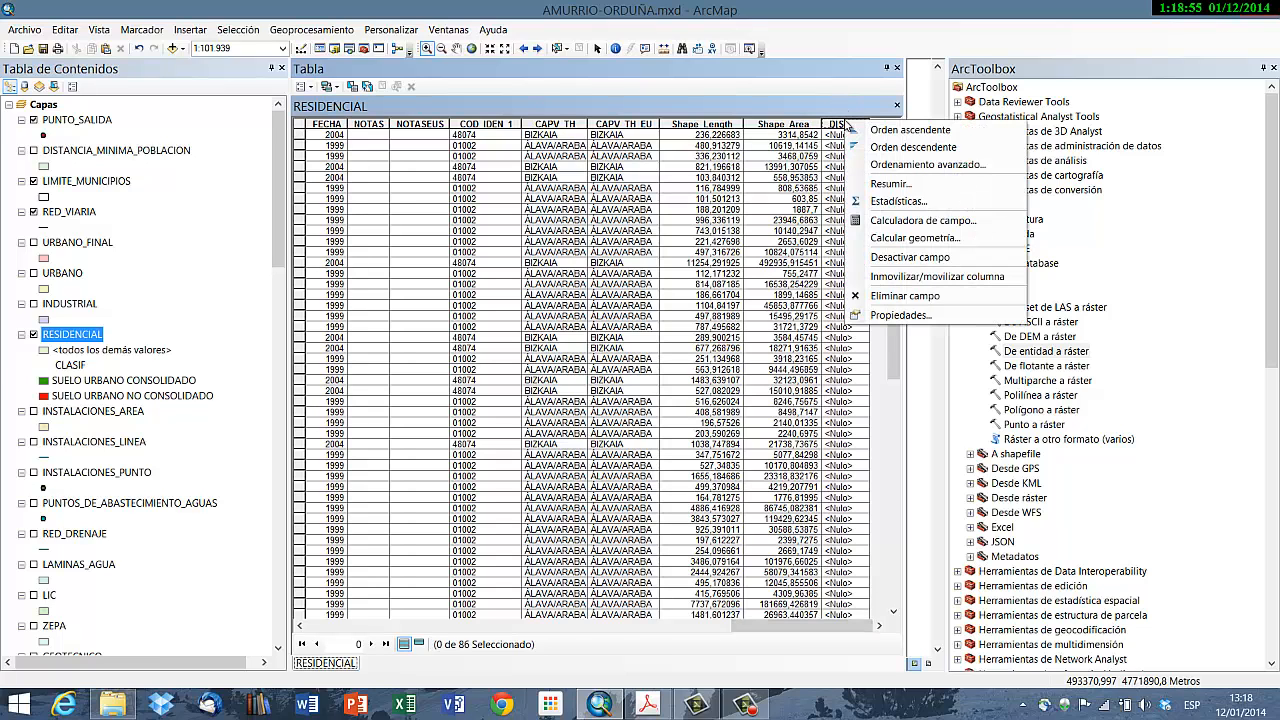
{"action": "left_click", "coordinate": [918, 220]}
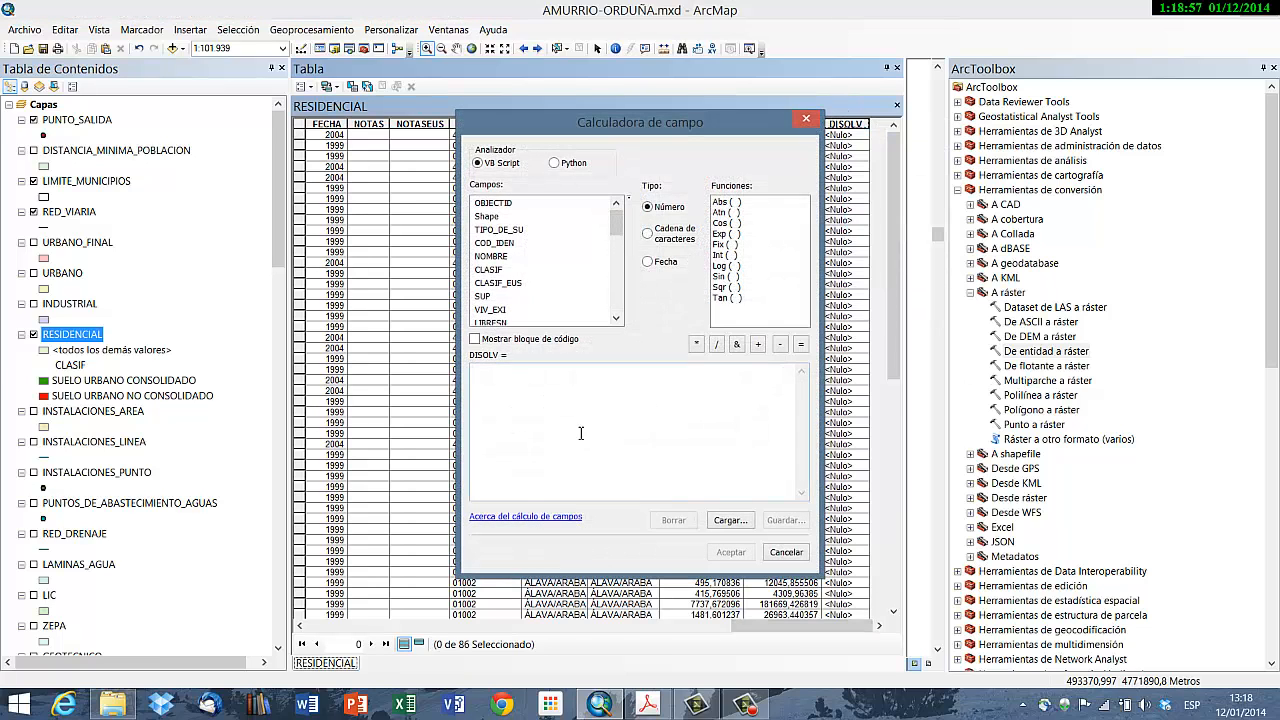
{"action": "left_click", "coordinate": [580, 433]}
{"action": "type", "text": "1"}
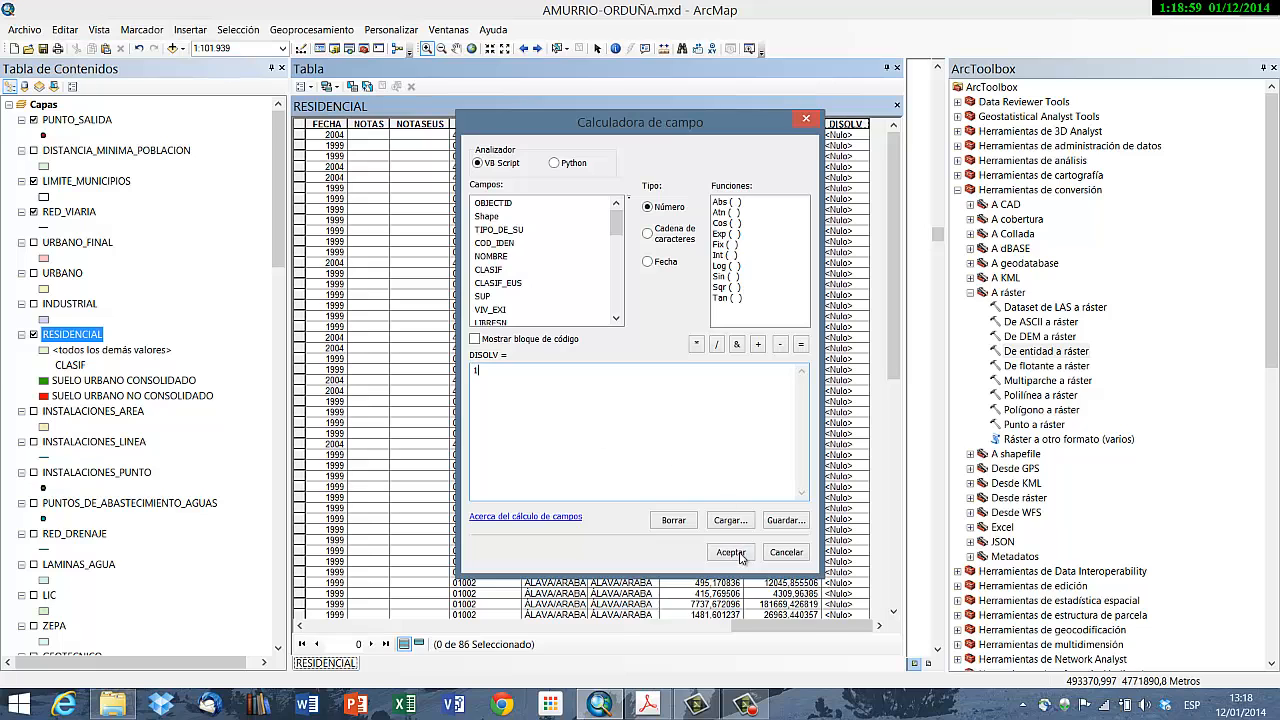
{"action": "left_click", "coordinate": [739, 555]}
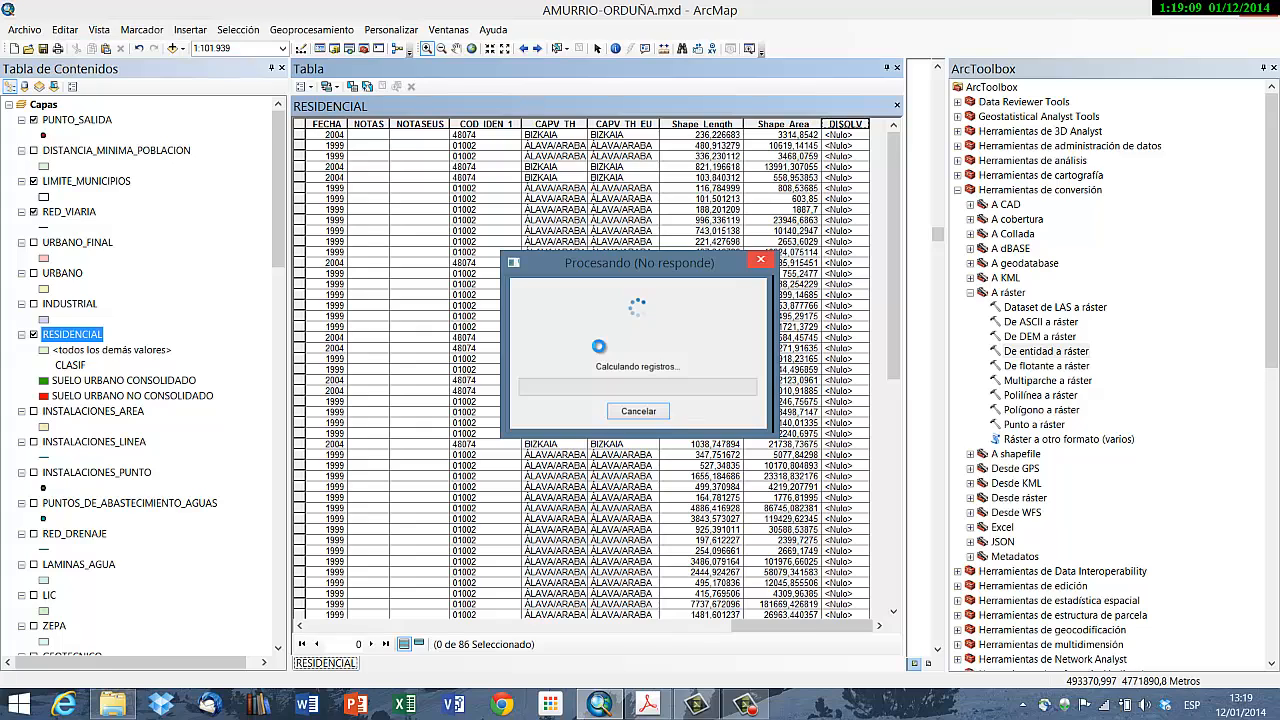
{"action": "left_click", "coordinate": [596, 708]}
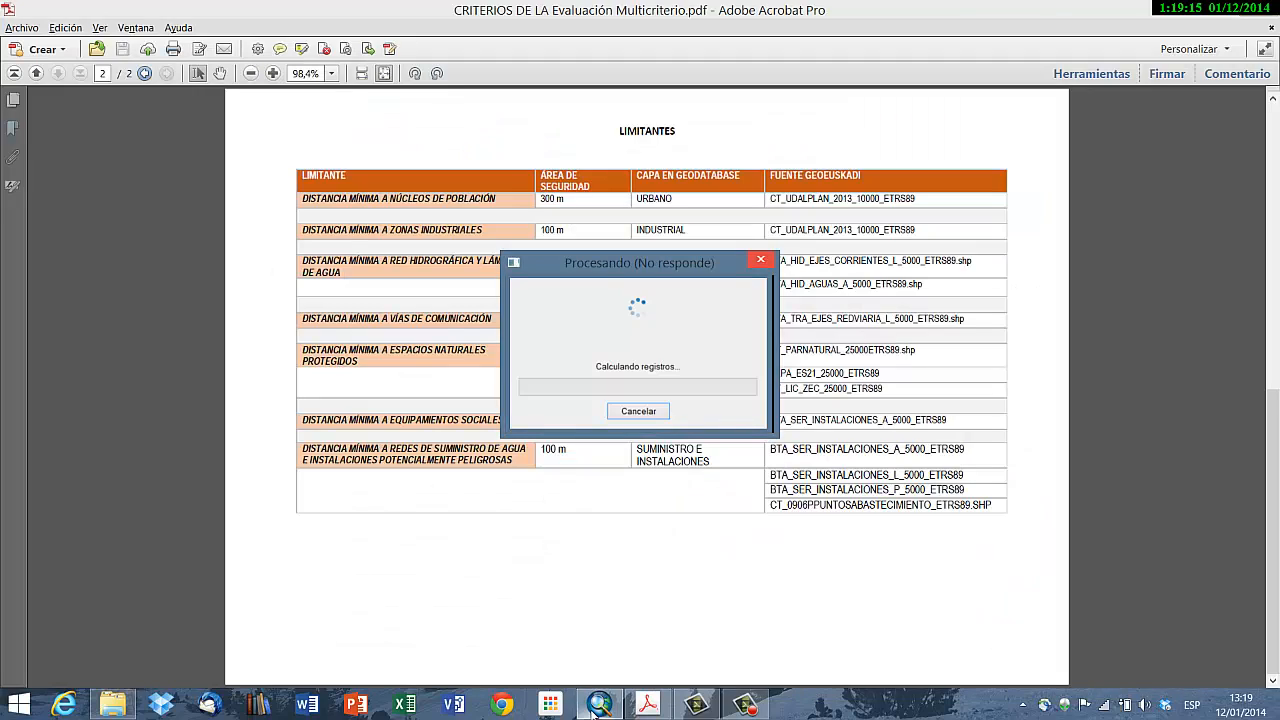
{"action": "left_click", "coordinate": [598, 706]}
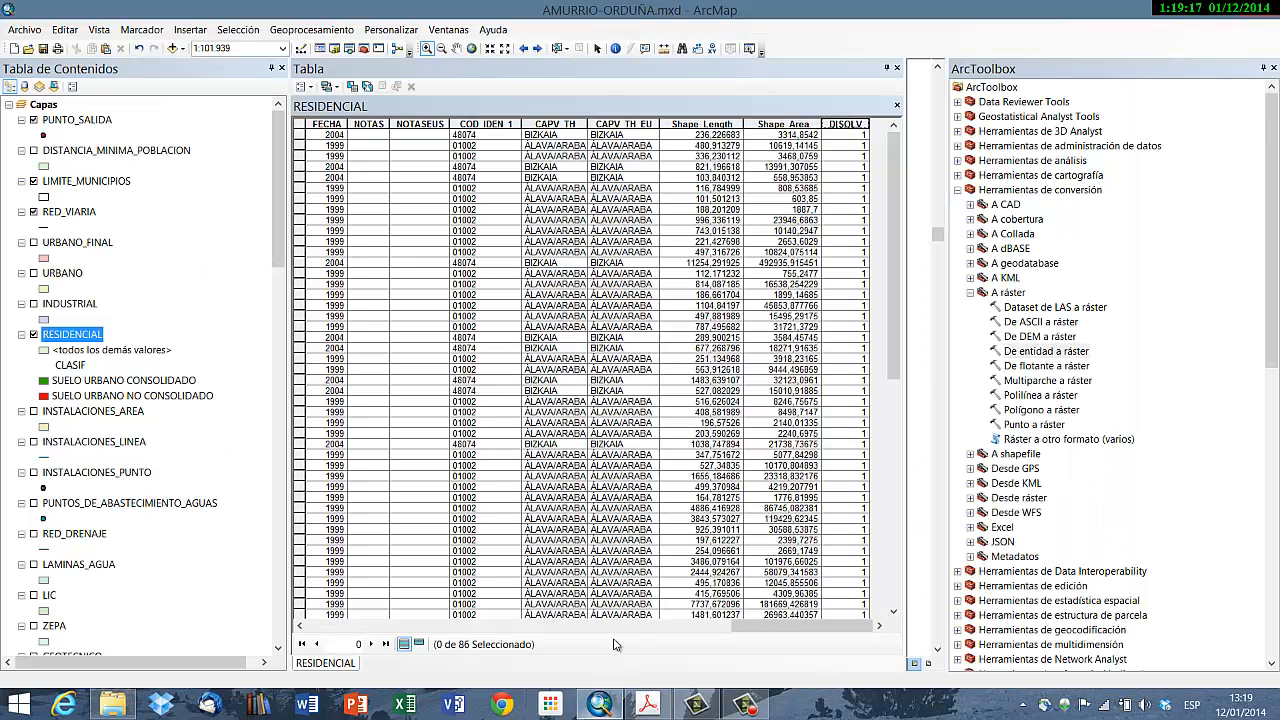
{"action": "left_click", "coordinate": [897, 68]}
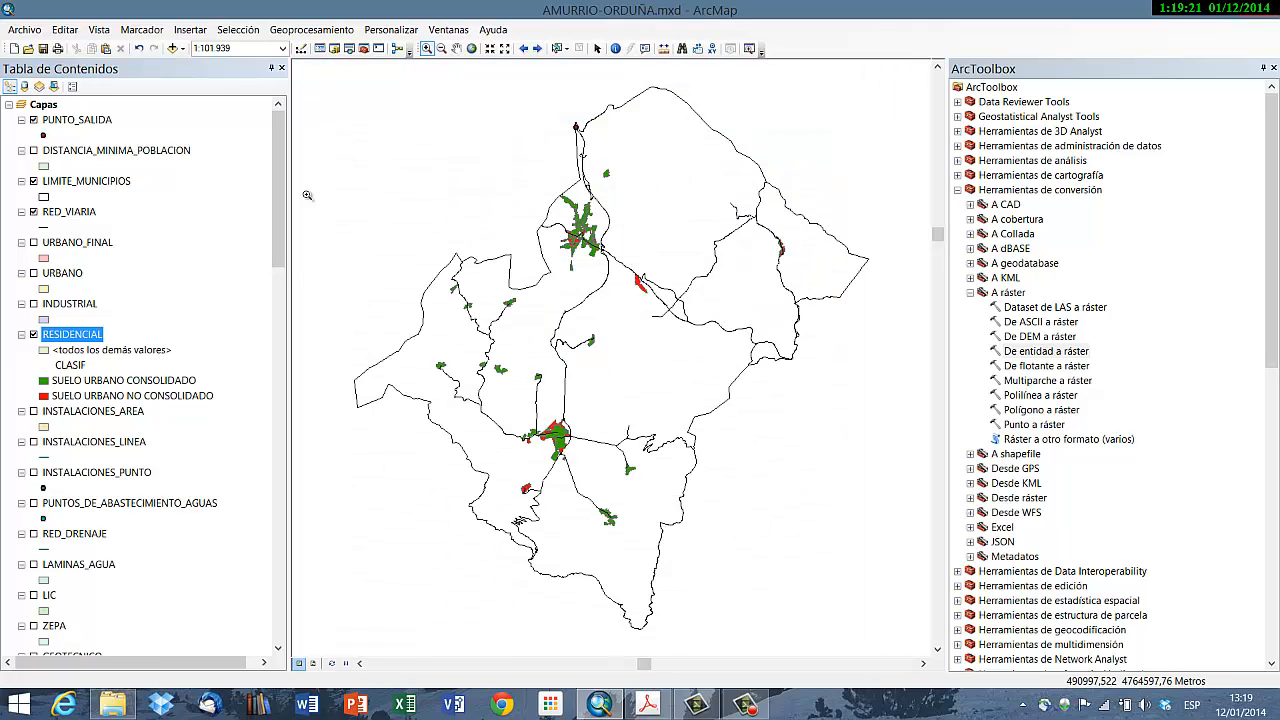
Step: Start a Zona de influencia buffer with RESIDENCIAL as the input features
{"action": "left_click", "coordinate": [309, 31]}
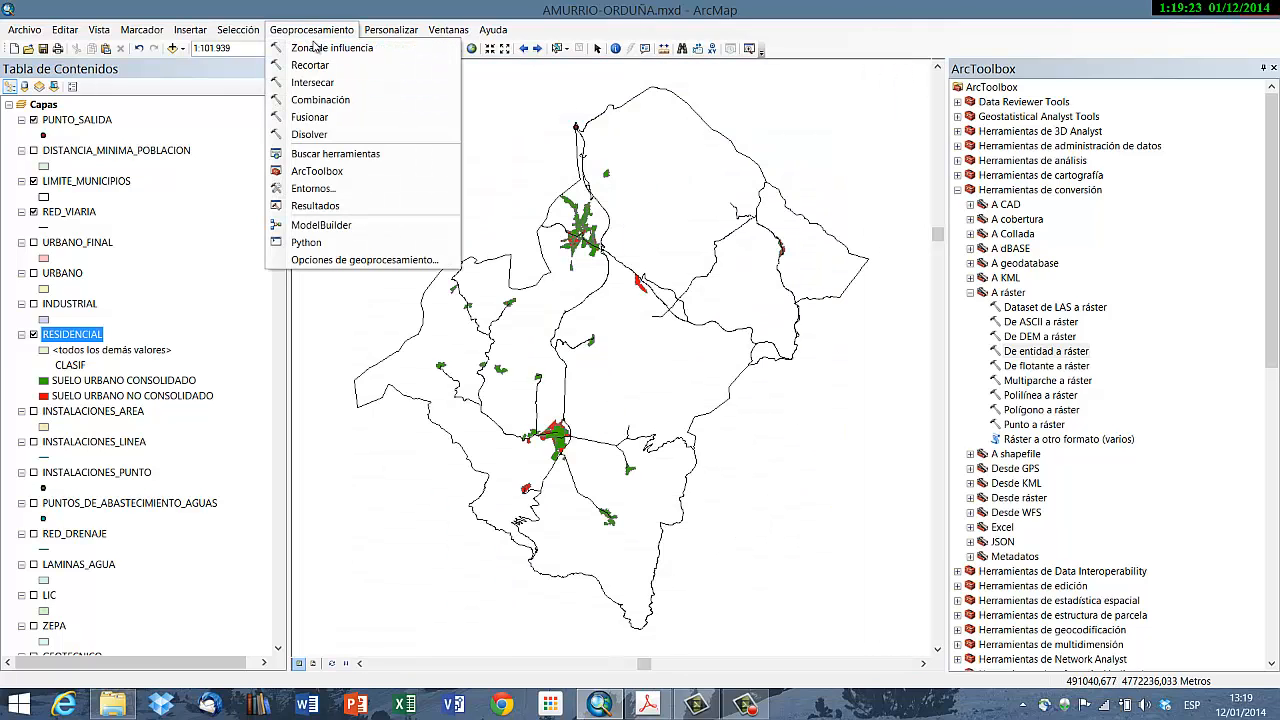
{"action": "left_click", "coordinate": [314, 48]}
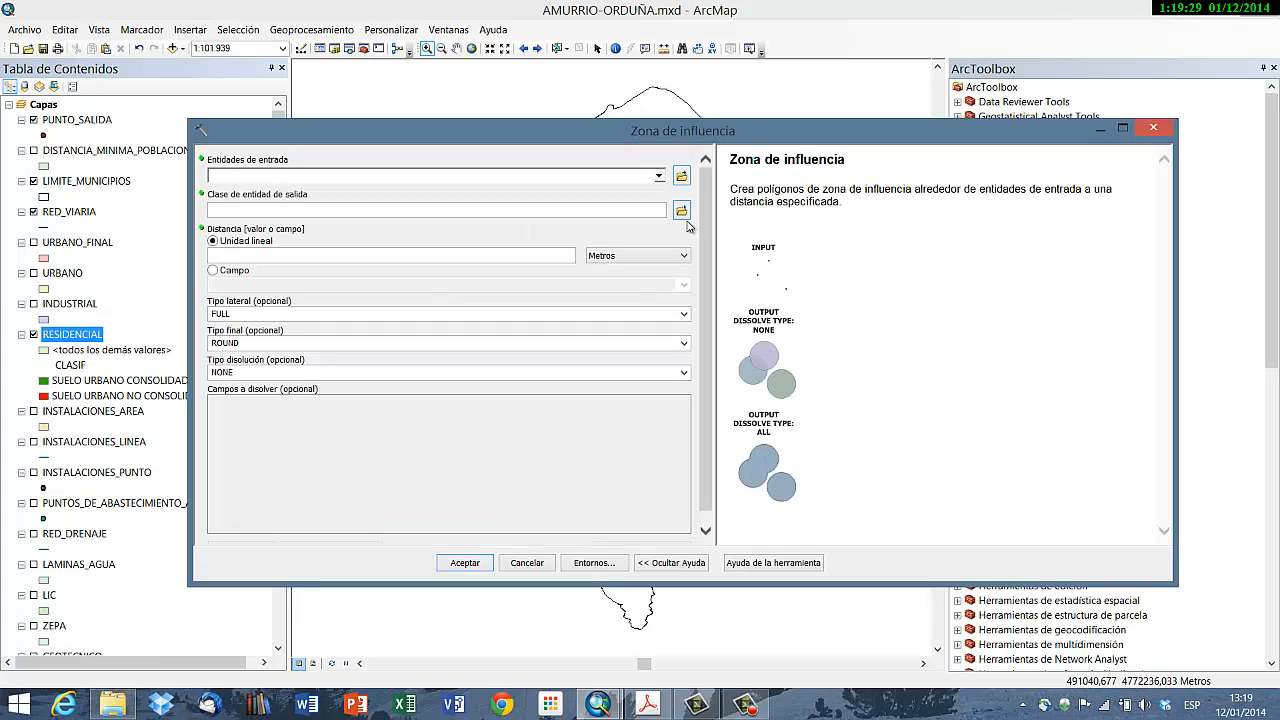
{"action": "left_click_drag", "start_coordinate": [681, 139], "coordinate": [629, 134]}
{"action": "left_click", "coordinate": [638, 179]}
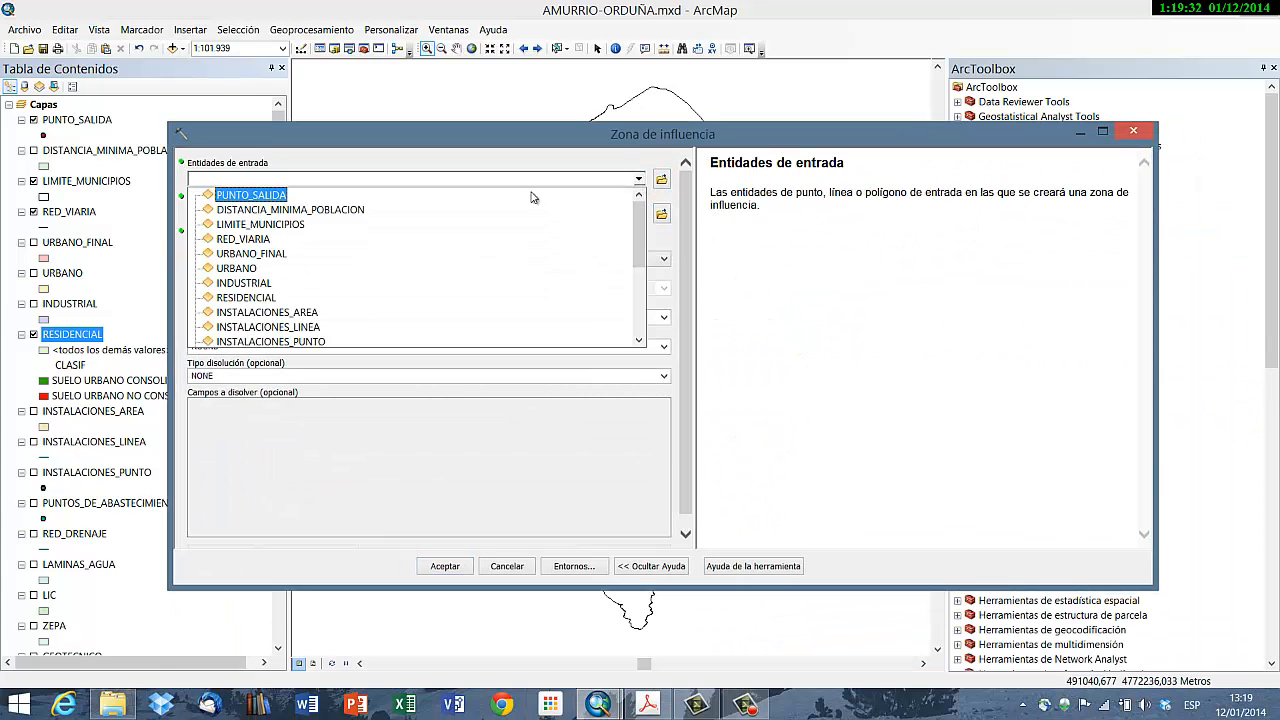
{"action": "left_click", "coordinate": [250, 297]}
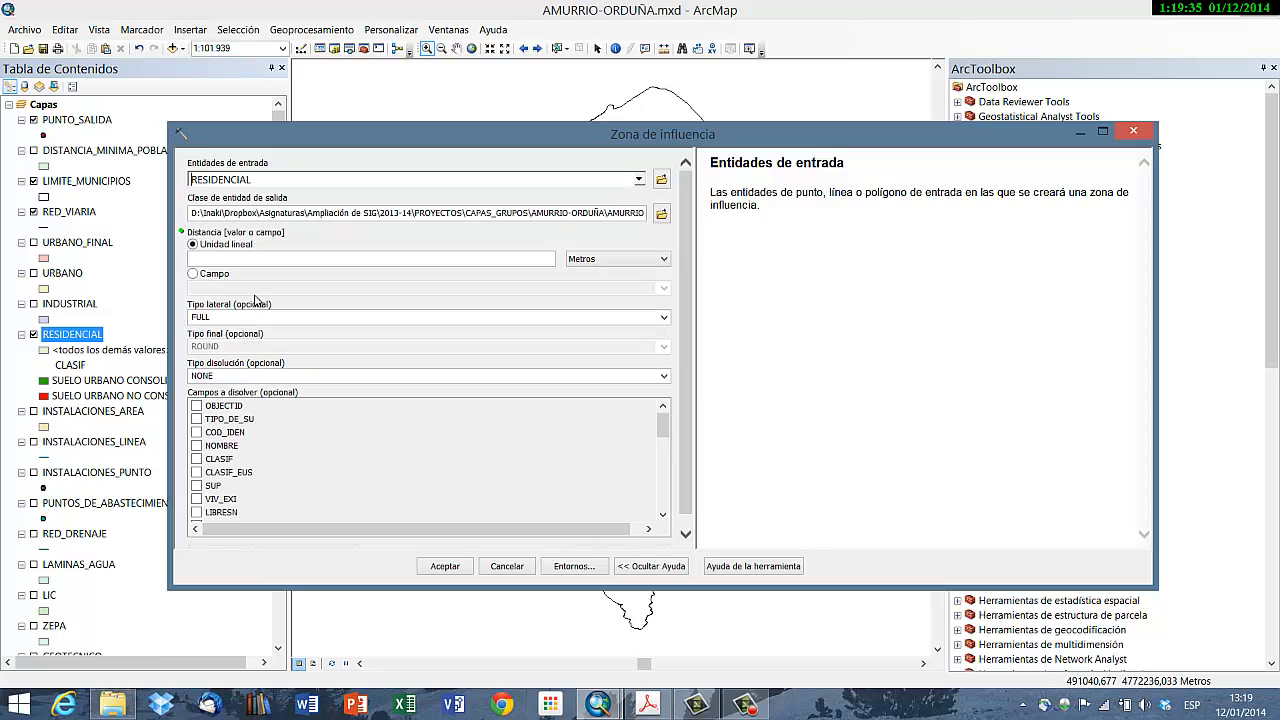
Step: Set the buffer output to DISTANCIA_MINIMA_POBLACION in the PLANEAMIENTO dataset, replacing the existing feature class
{"action": "left_click", "coordinate": [662, 214]}
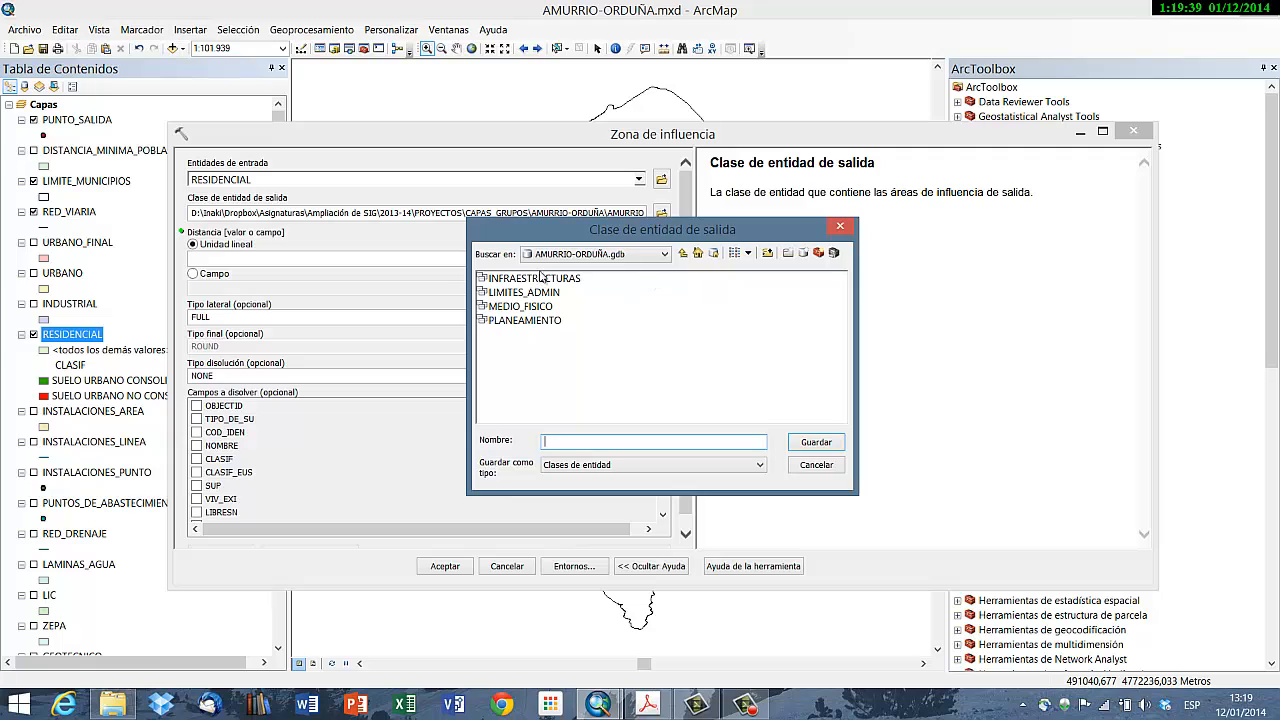
{"action": "double_click", "coordinate": [487, 321]}
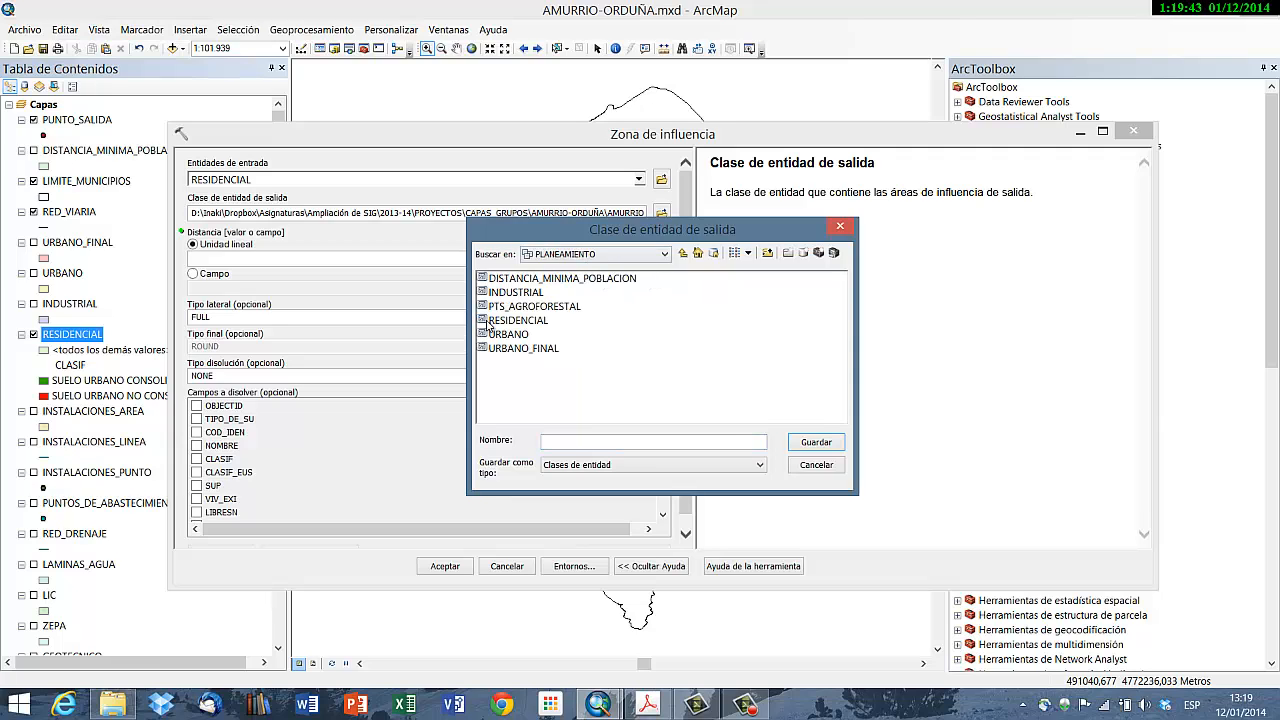
{"action": "left_click", "coordinate": [573, 280]}
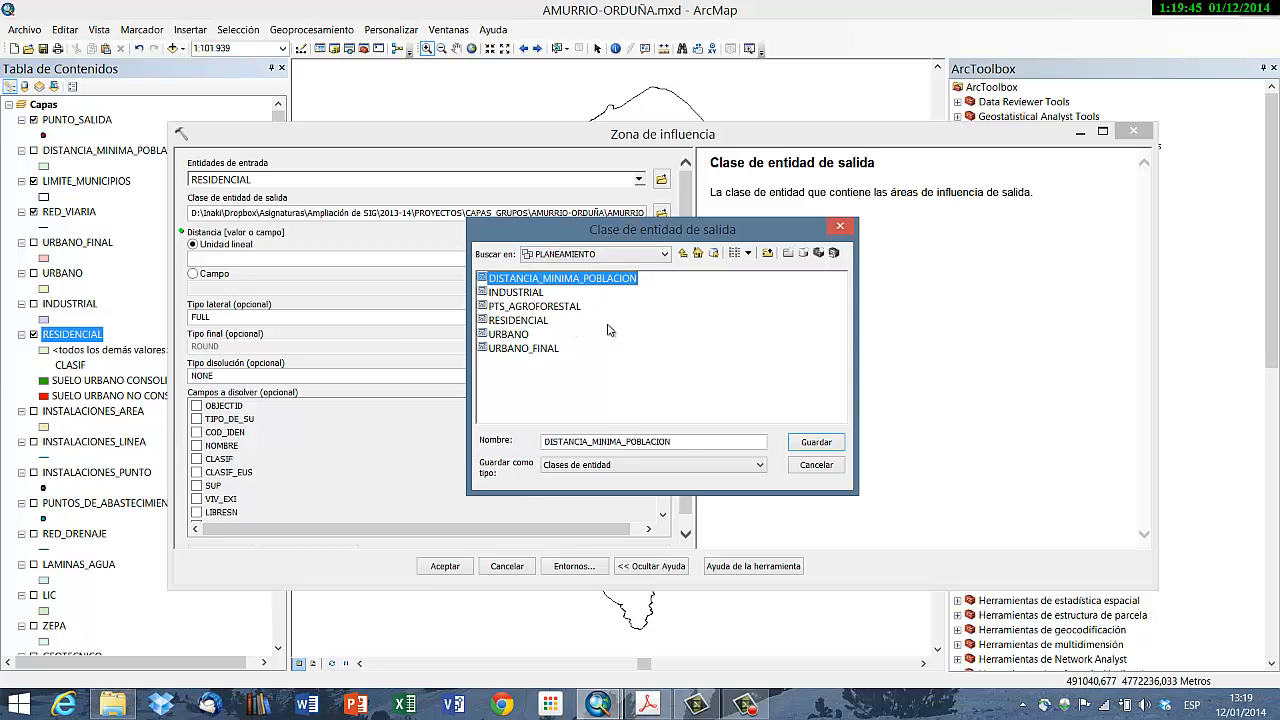
{"action": "left_click", "coordinate": [816, 442]}
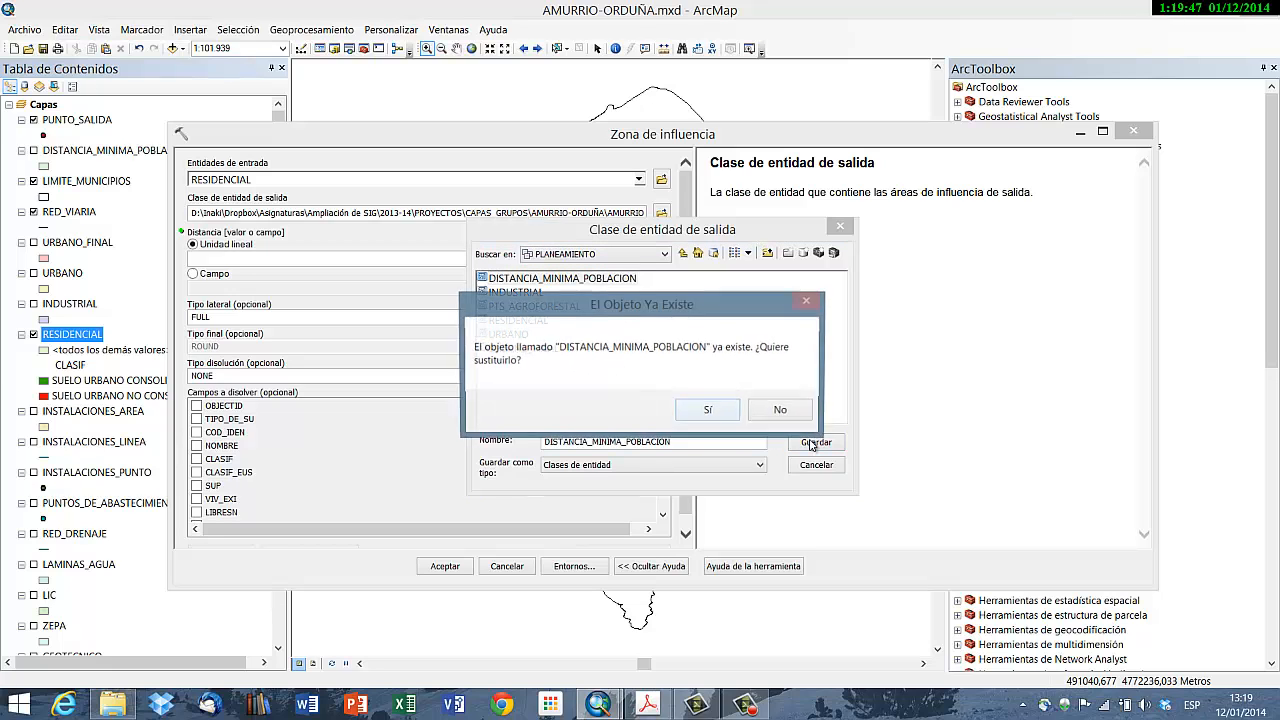
{"action": "key", "text": "Return"}
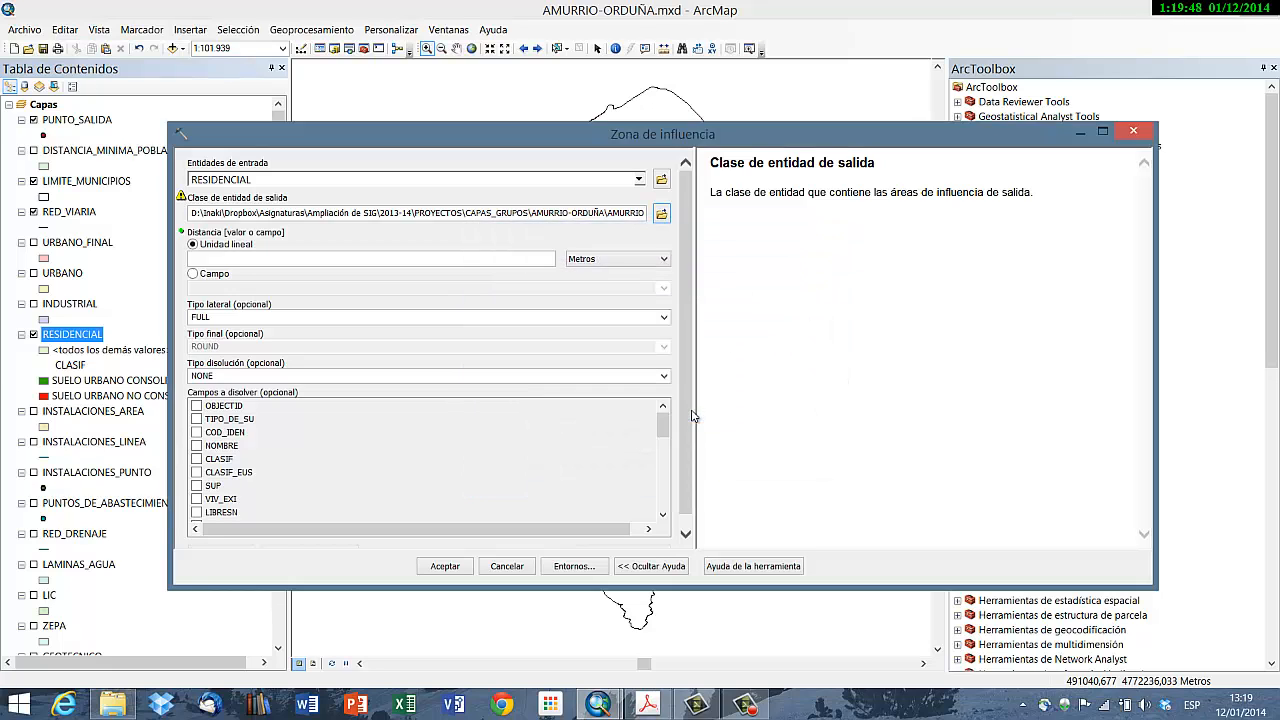
Step: Run the RESIDENCIAL buffer at 300 meters with dissolve type LIST on the DISOLV field, and close the completion dialog
{"action": "left_click", "coordinate": [467, 260]}
{"action": "left_click", "coordinate": [648, 706]}
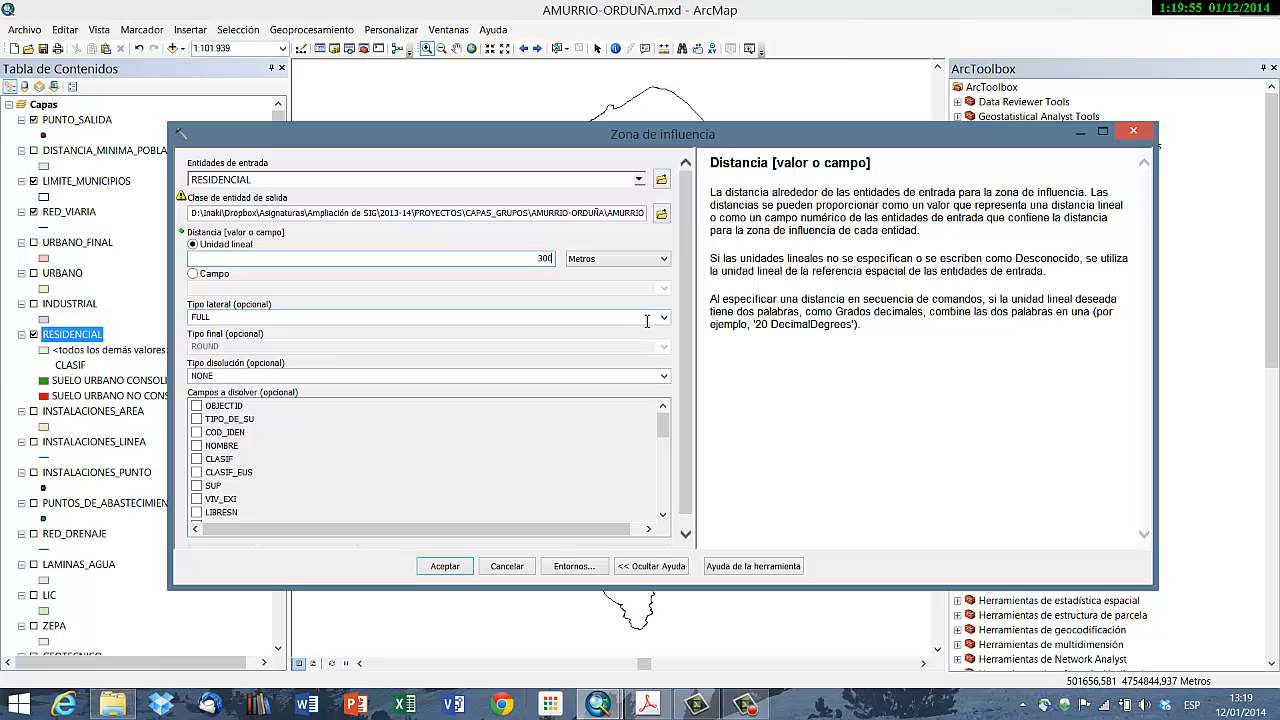
{"action": "left_click", "coordinate": [665, 376]}
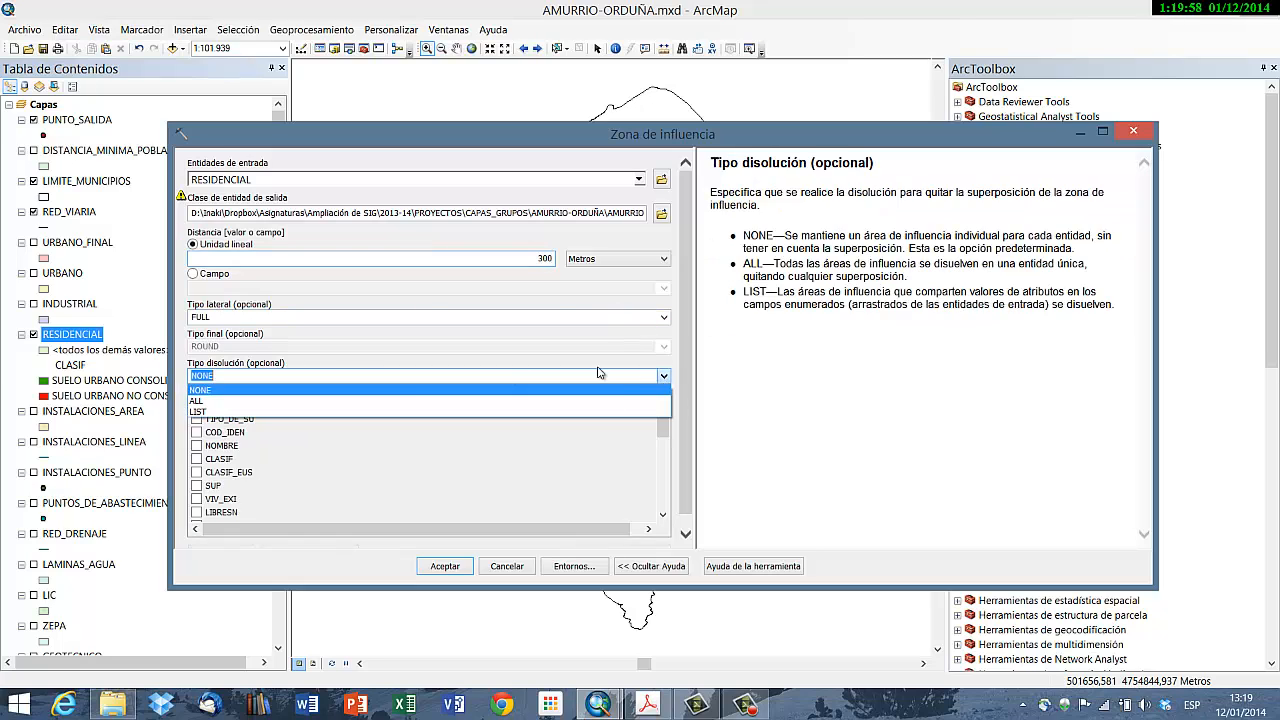
{"action": "left_click", "coordinate": [226, 412]}
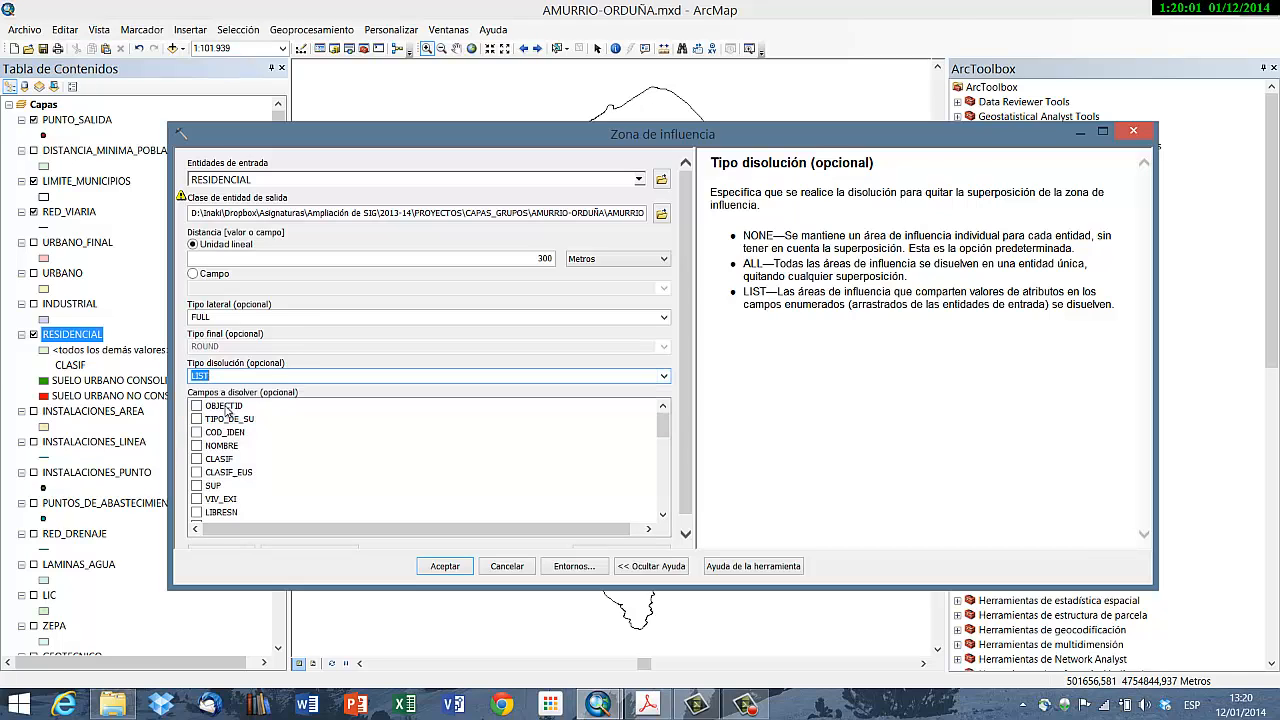
{"action": "left_click_drag", "start_coordinate": [662, 428], "coordinate": [662, 500]}
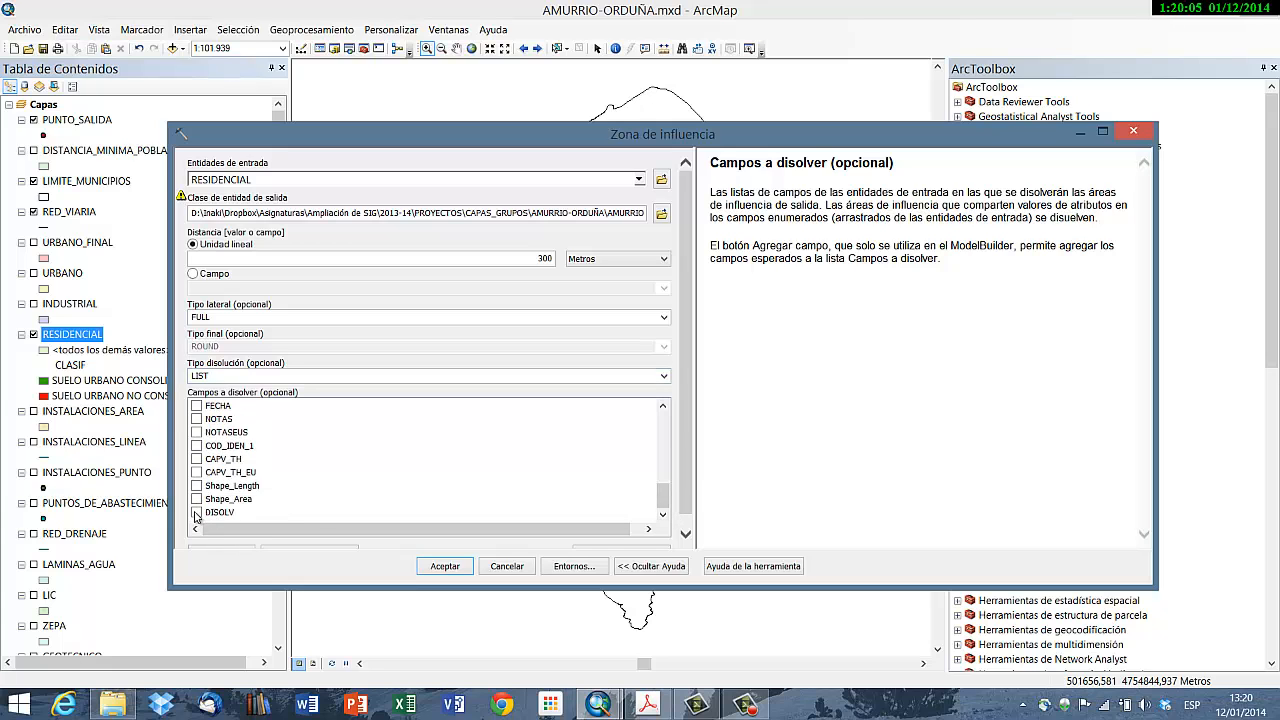
{"action": "left_click", "coordinate": [686, 533]}
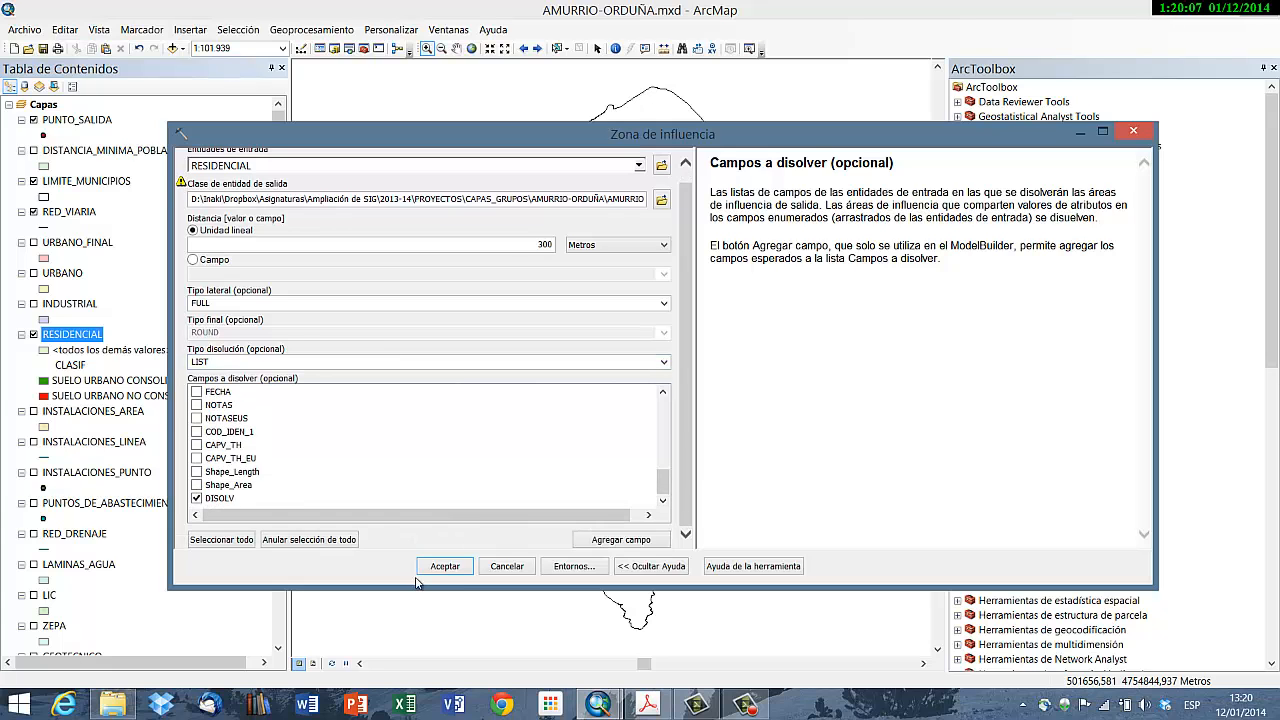
{"action": "left_click", "coordinate": [447, 567]}
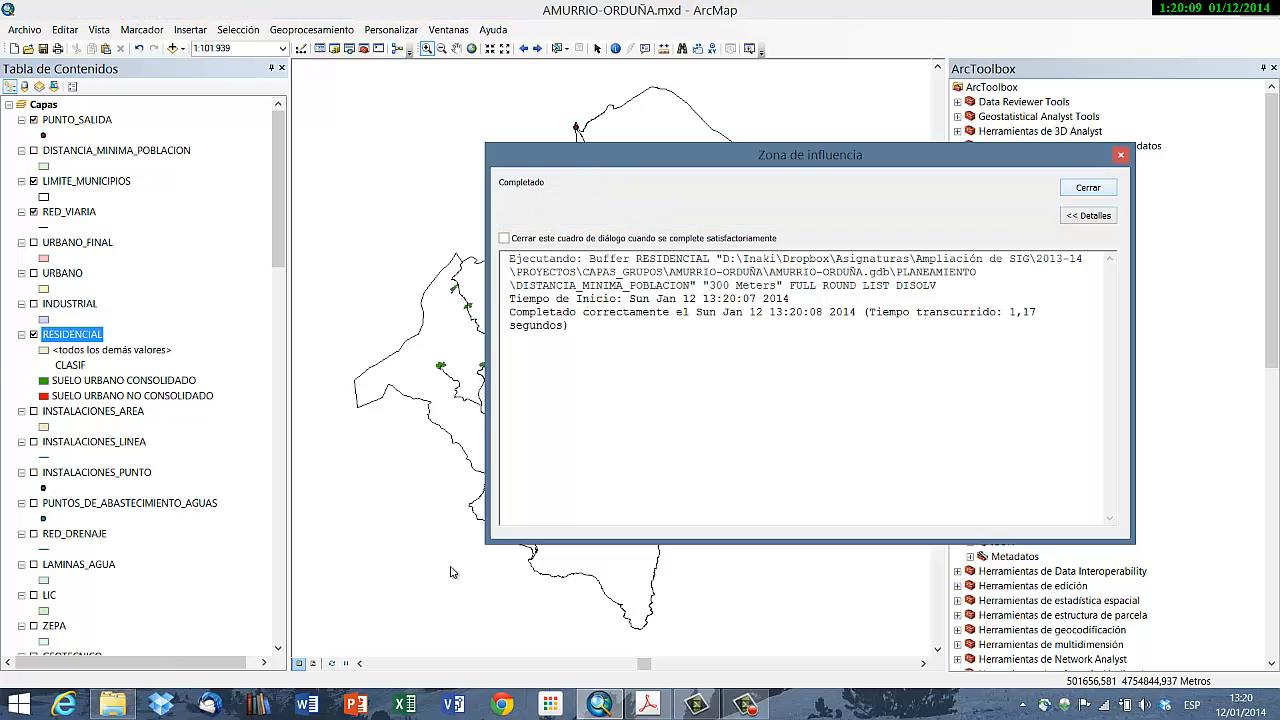
{"action": "left_click", "coordinate": [1083, 184]}
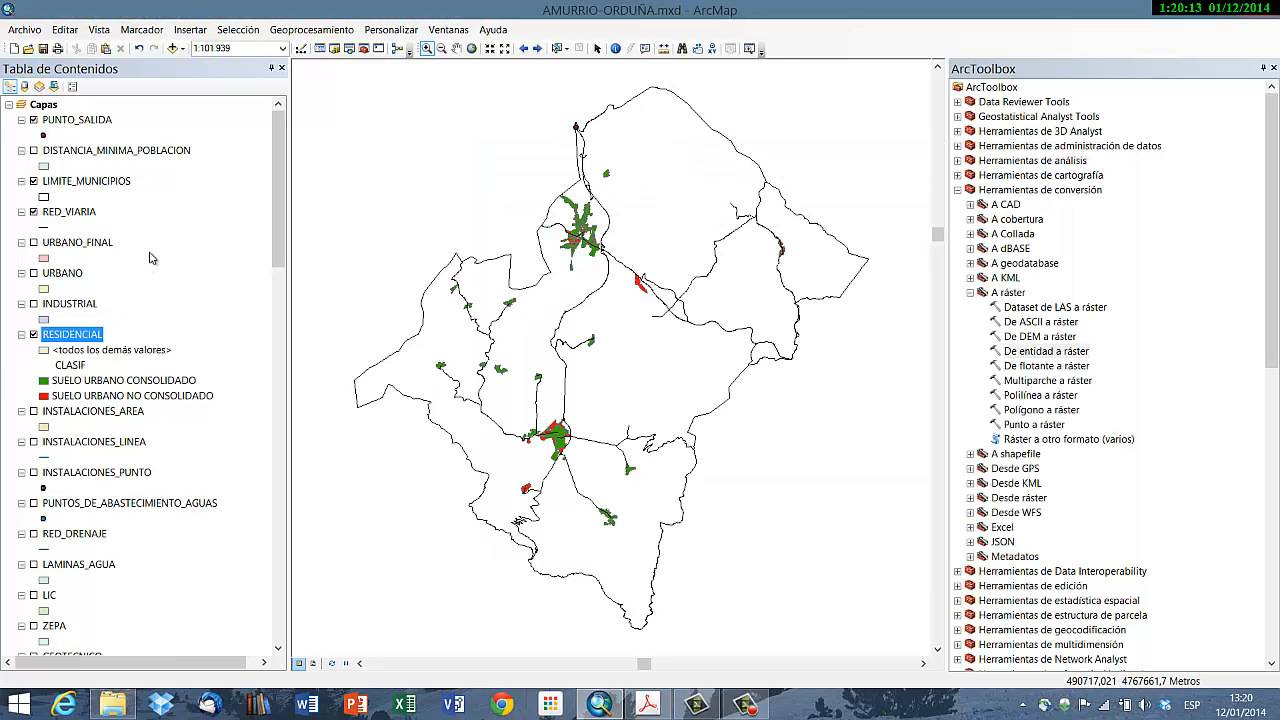
Step: Show the DISTANCIA_MINIMA_POBLACION layer on the map
{"action": "left_click", "coordinate": [33, 151]}
{"action": "right_click", "coordinate": [115, 150]}
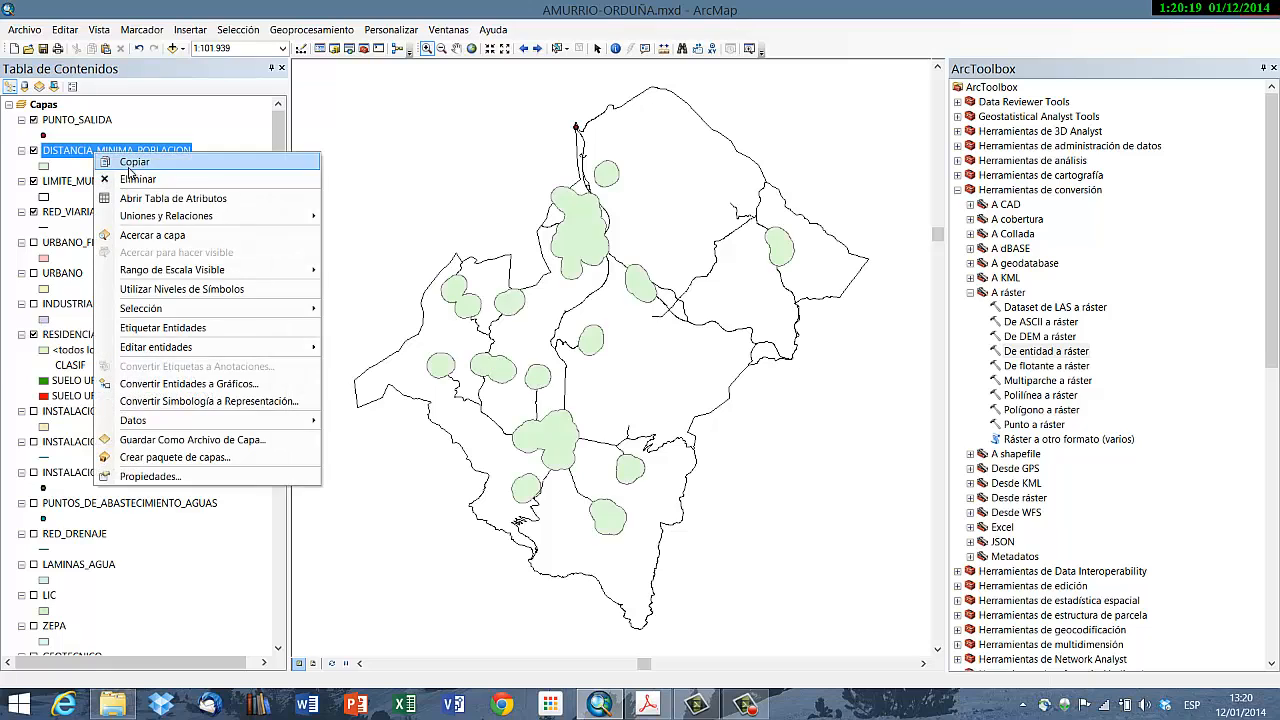
{"action": "left_click", "coordinate": [276, 7]}
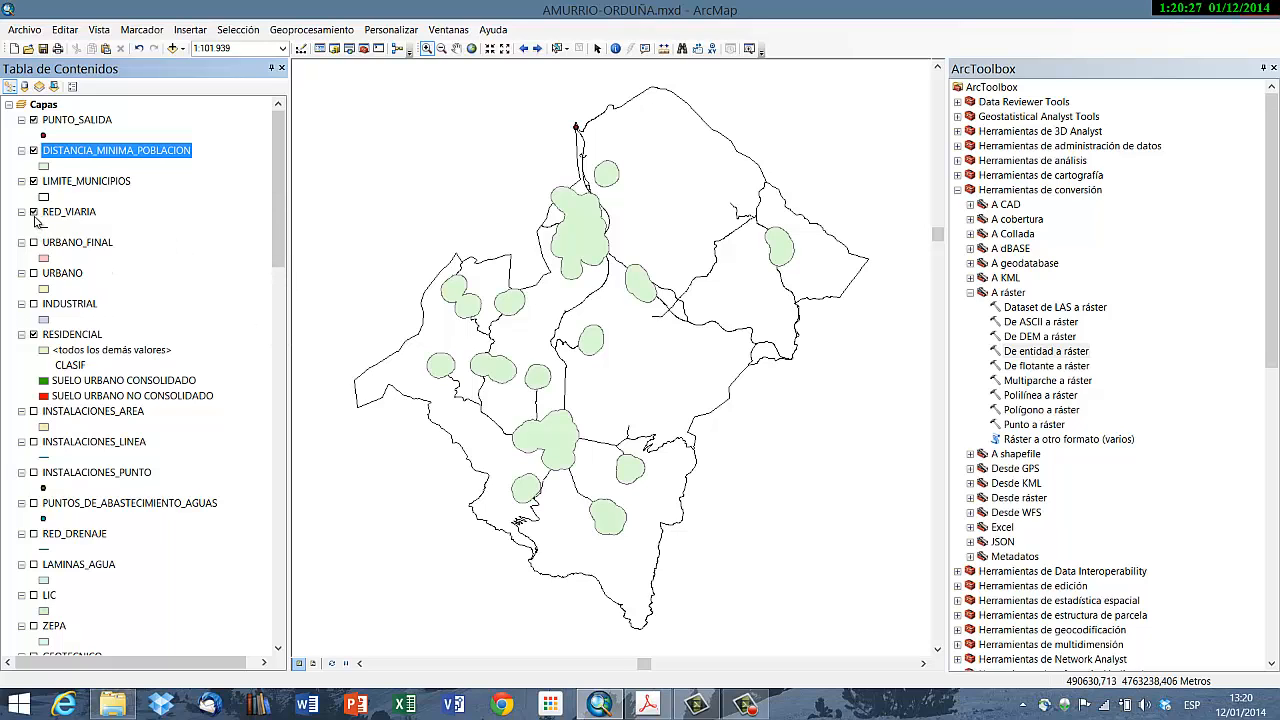
Step: Check the minimum distance to industrial zones in the criteria PDF in Adobe Acrobat, and show the INDUSTRIAL layer in ArcMap
{"action": "left_click", "coordinate": [650, 705]}
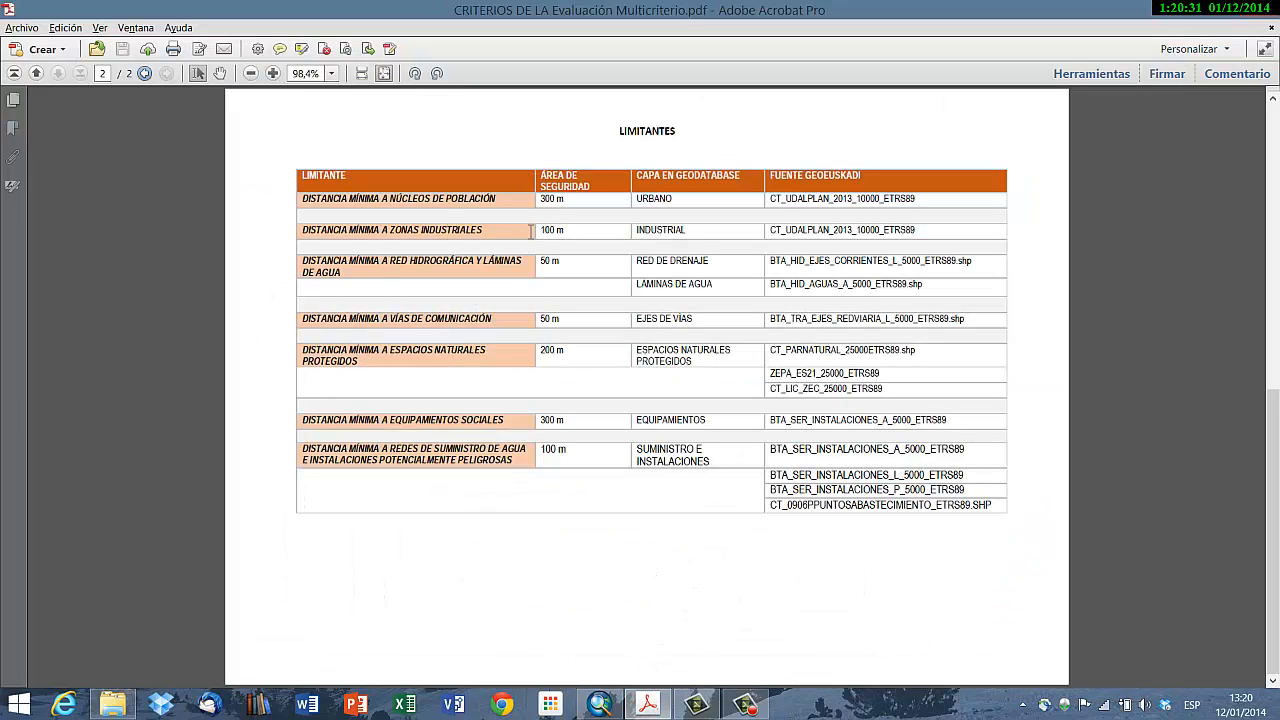
{"action": "left_click", "coordinate": [648, 705]}
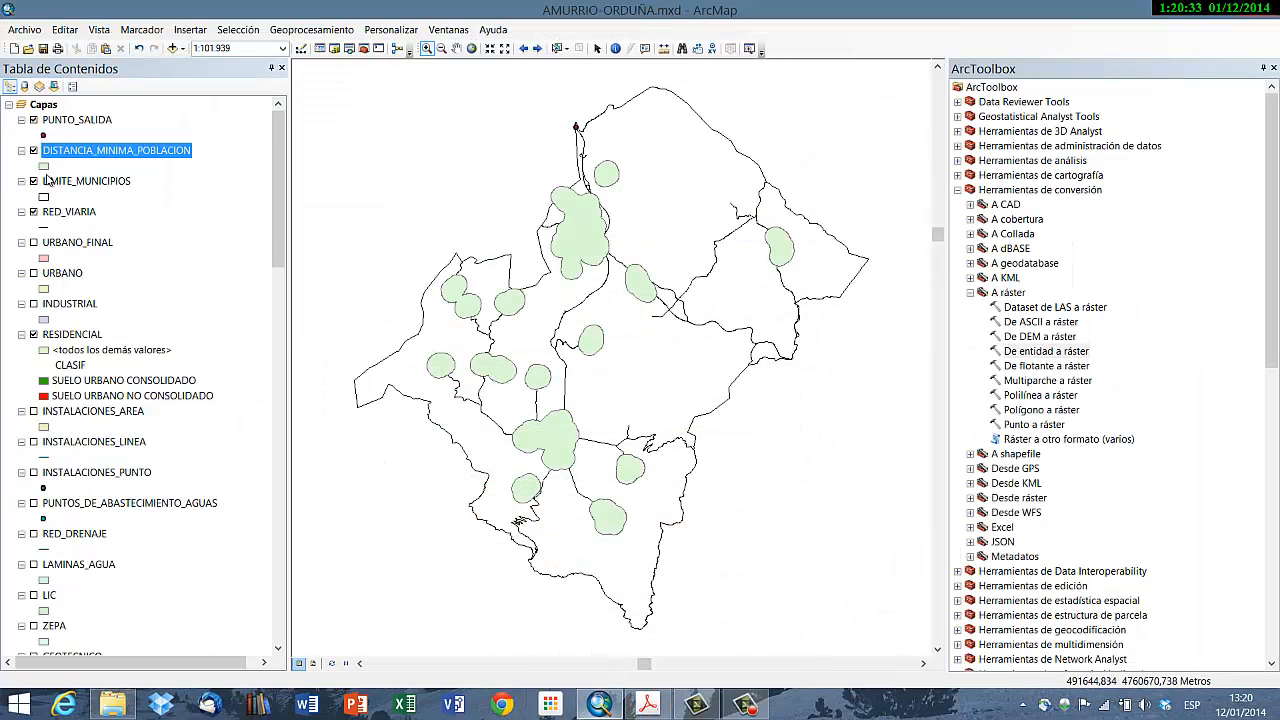
{"action": "left_click", "coordinate": [34, 304]}
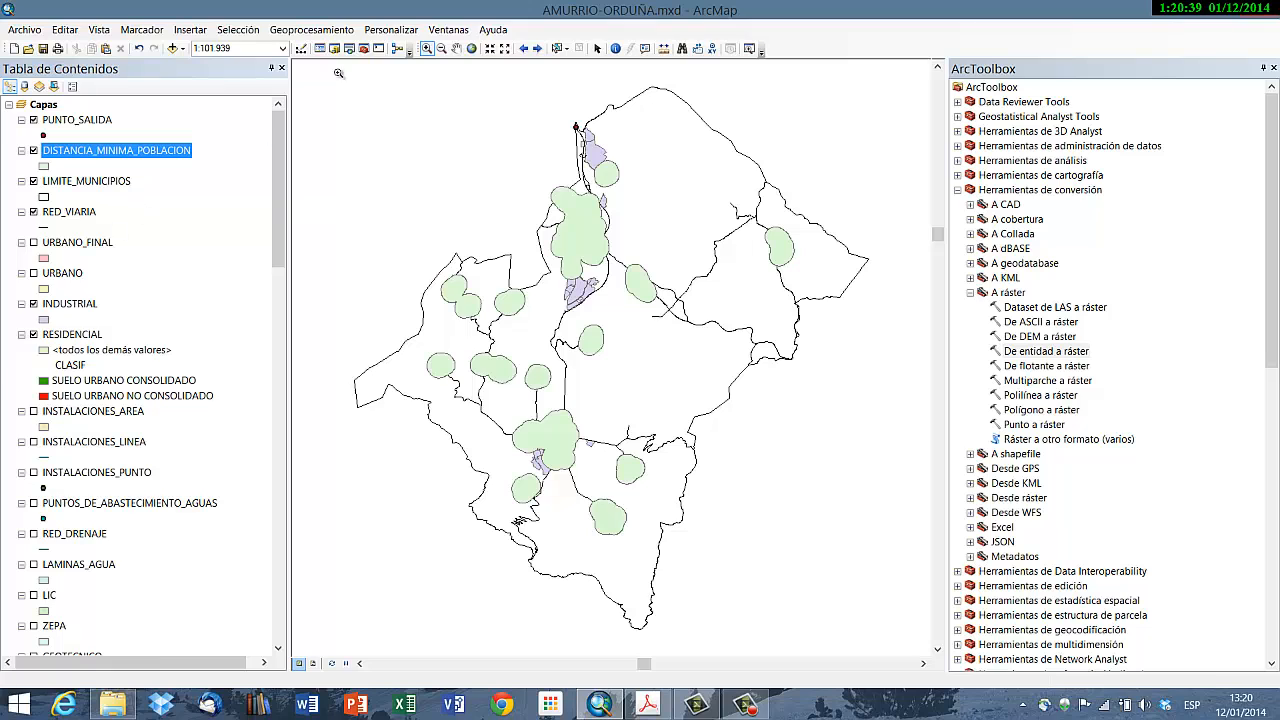
Step: Add a short integer field named DISOLV to the INDUSTRIAL layer's attribute table
{"action": "right_click", "coordinate": [70, 307]}
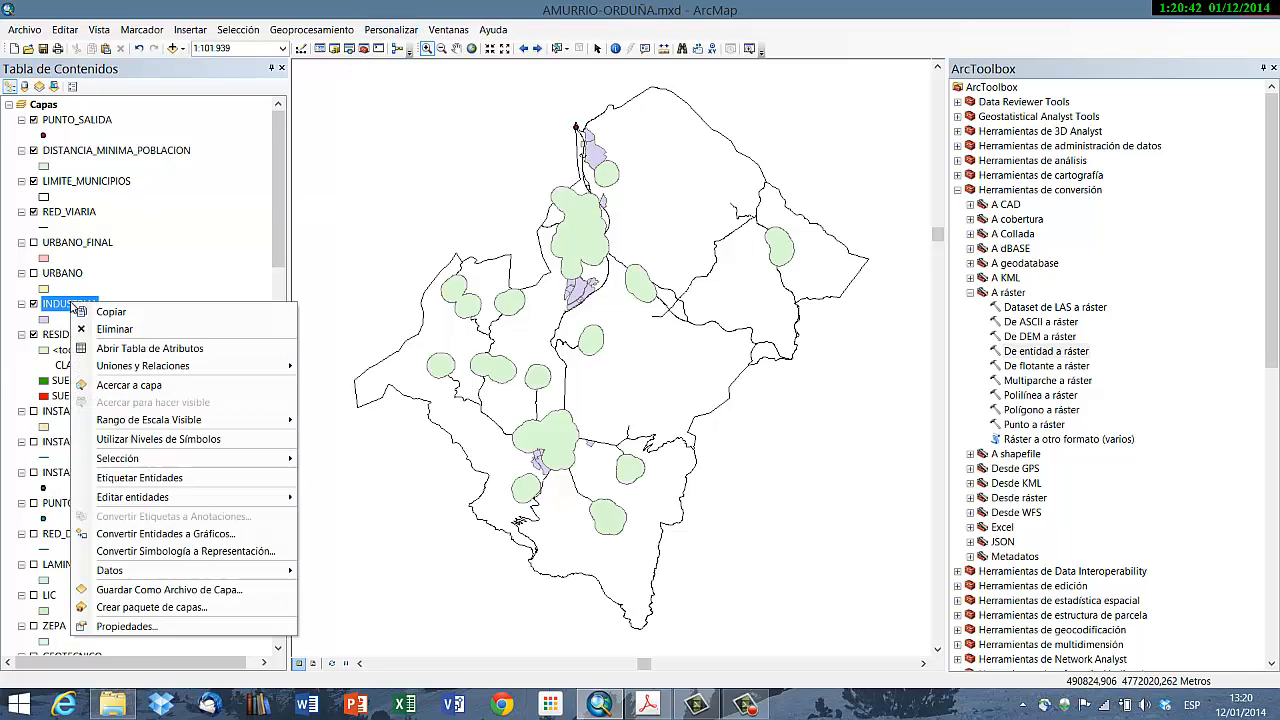
{"action": "left_click", "coordinate": [120, 349]}
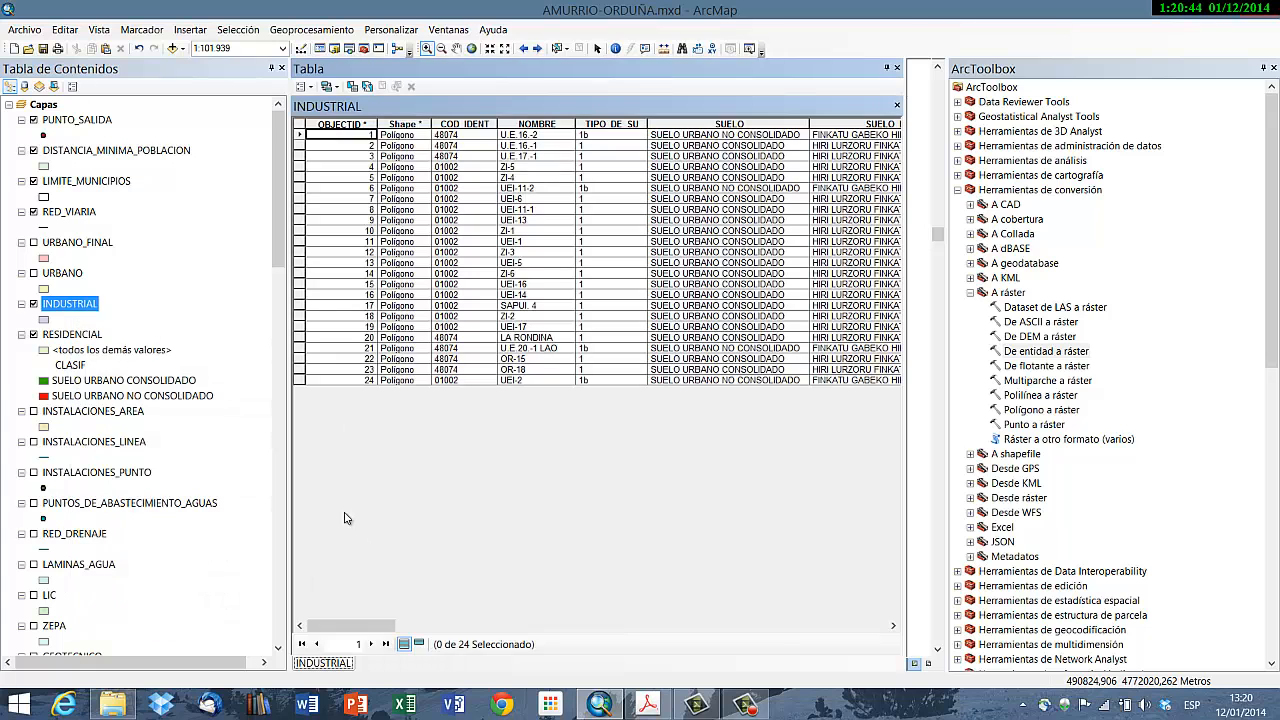
{"action": "left_click", "coordinate": [303, 86]}
{"action": "left_click", "coordinate": [357, 195]}
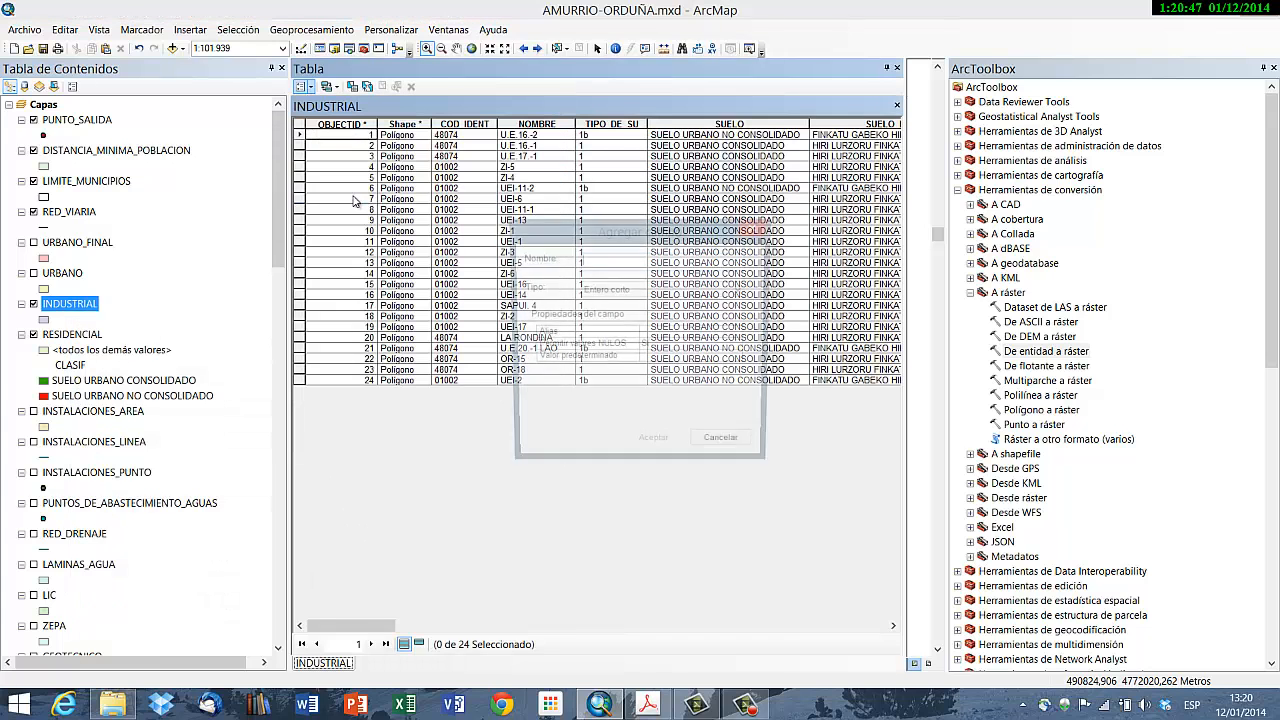
{"action": "type", "text": "DISOLV"}
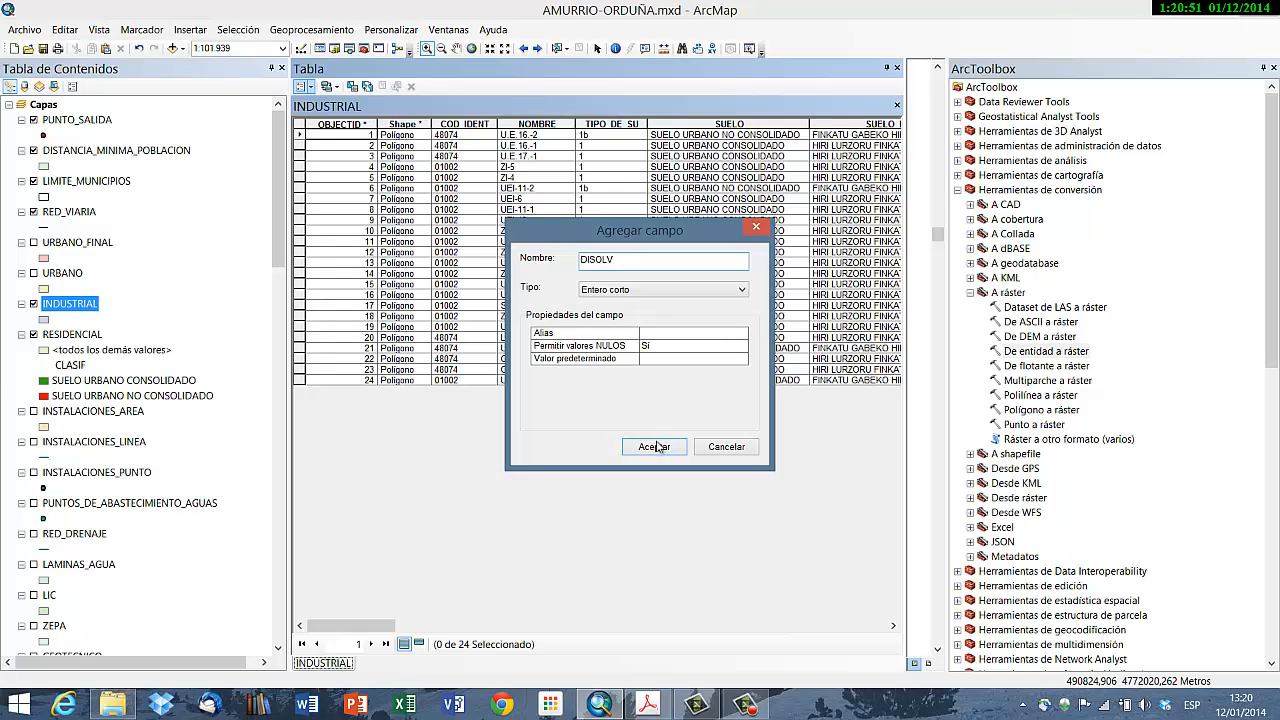
{"action": "left_click", "coordinate": [654, 446]}
Step: Calculate the DISOLV field as 1 for all INDUSTRIAL records, and close the attribute table
{"action": "left_click", "coordinate": [873, 627]}
{"action": "left_click", "coordinate": [873, 627]}
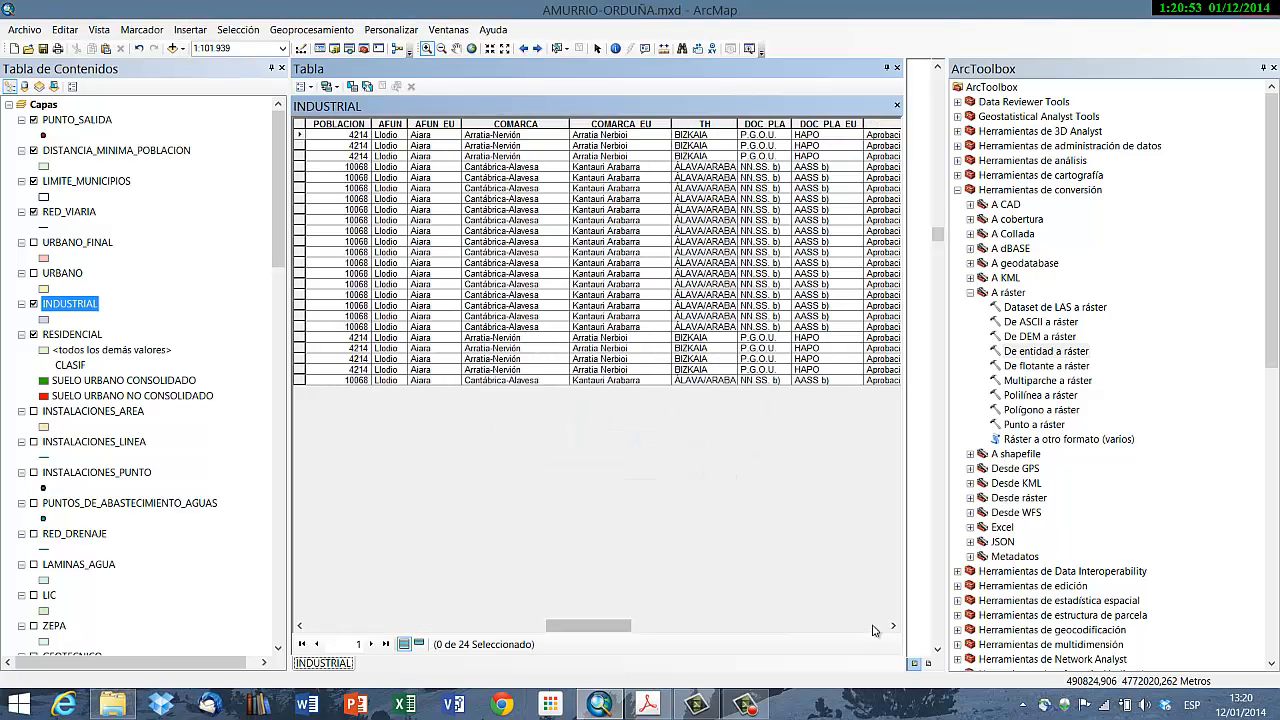
{"action": "left_click", "coordinate": [873, 627]}
{"action": "left_click", "coordinate": [873, 627]}
{"action": "left_click", "coordinate": [873, 627]}
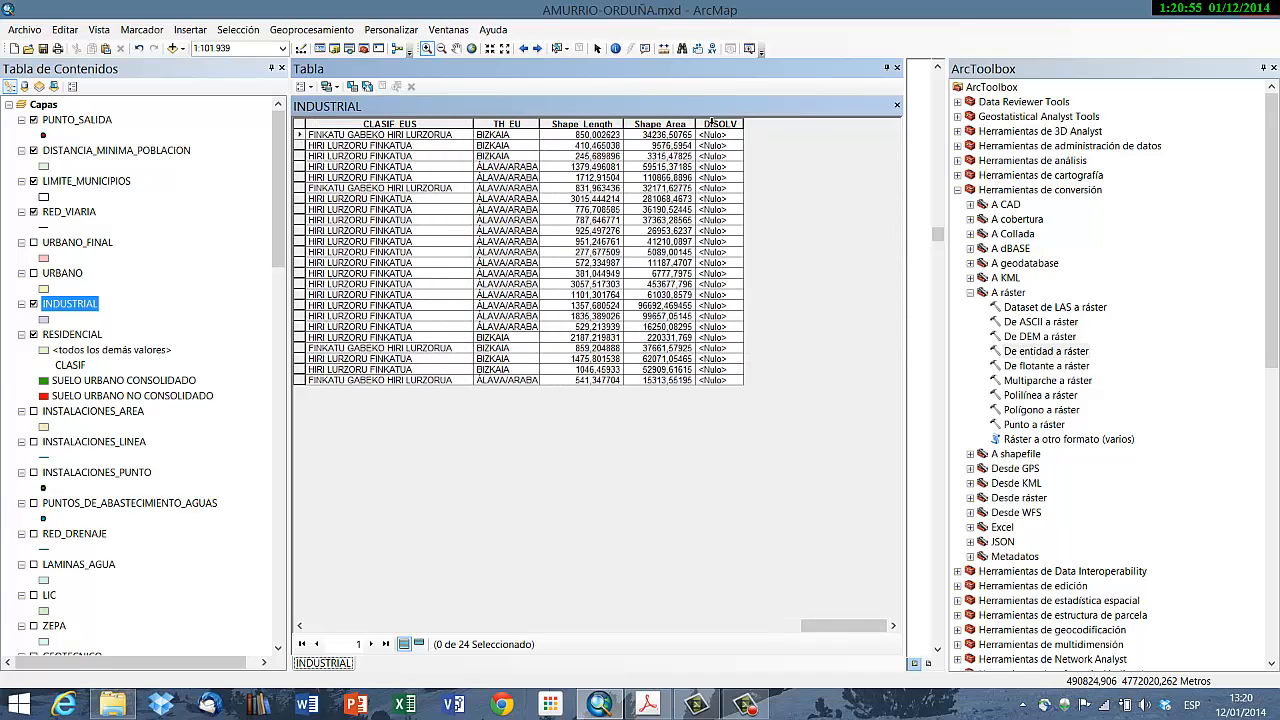
{"action": "right_click", "coordinate": [733, 133]}
{"action": "left_click", "coordinate": [765, 220]}
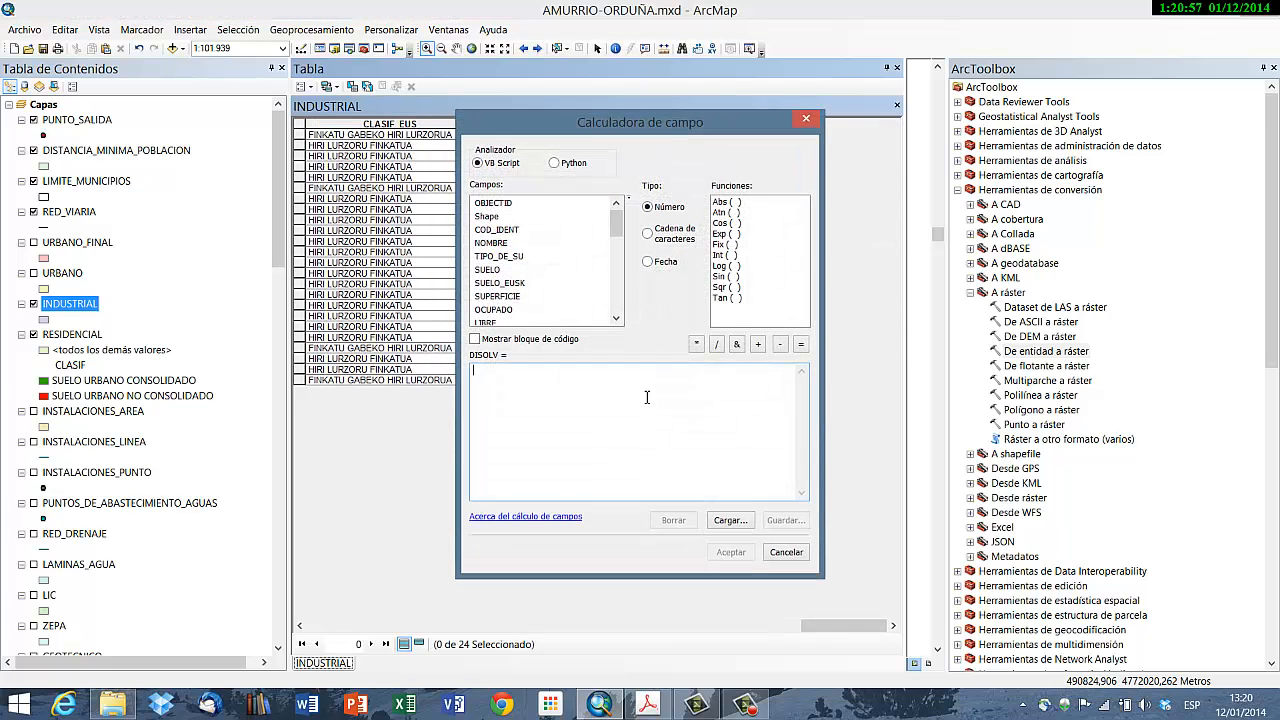
{"action": "type", "text": "1"}
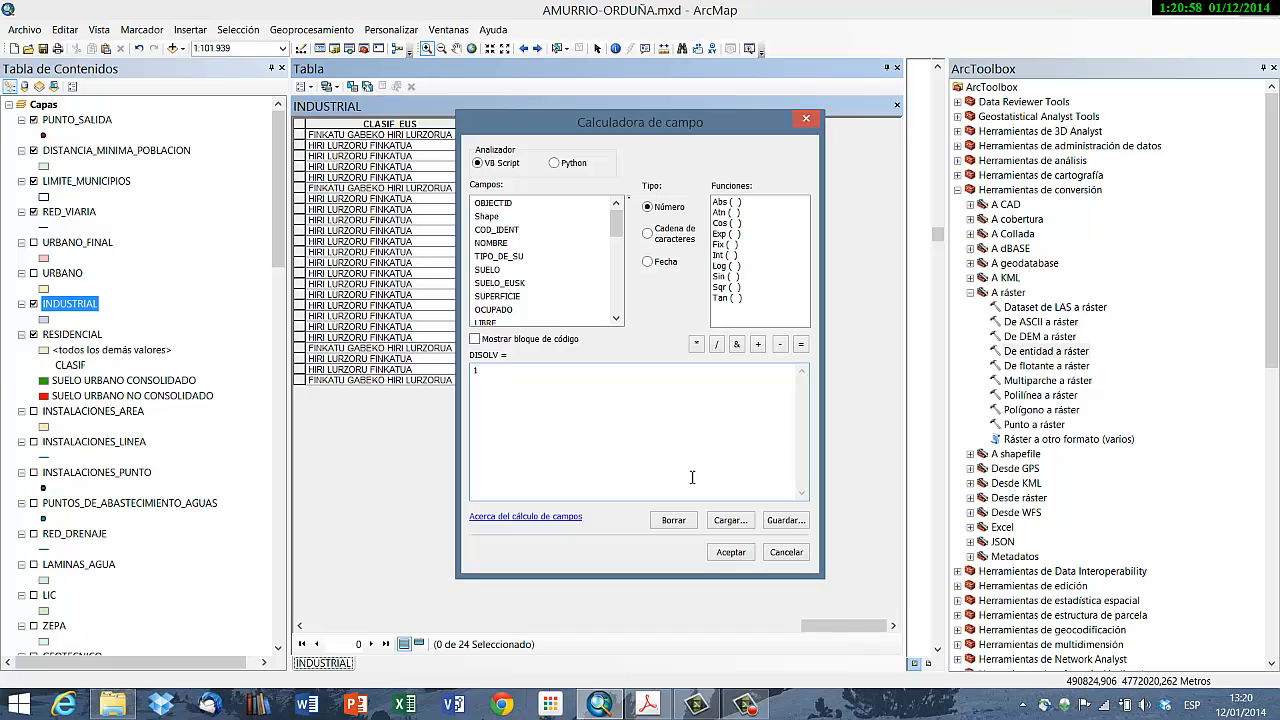
{"action": "left_click", "coordinate": [745, 553]}
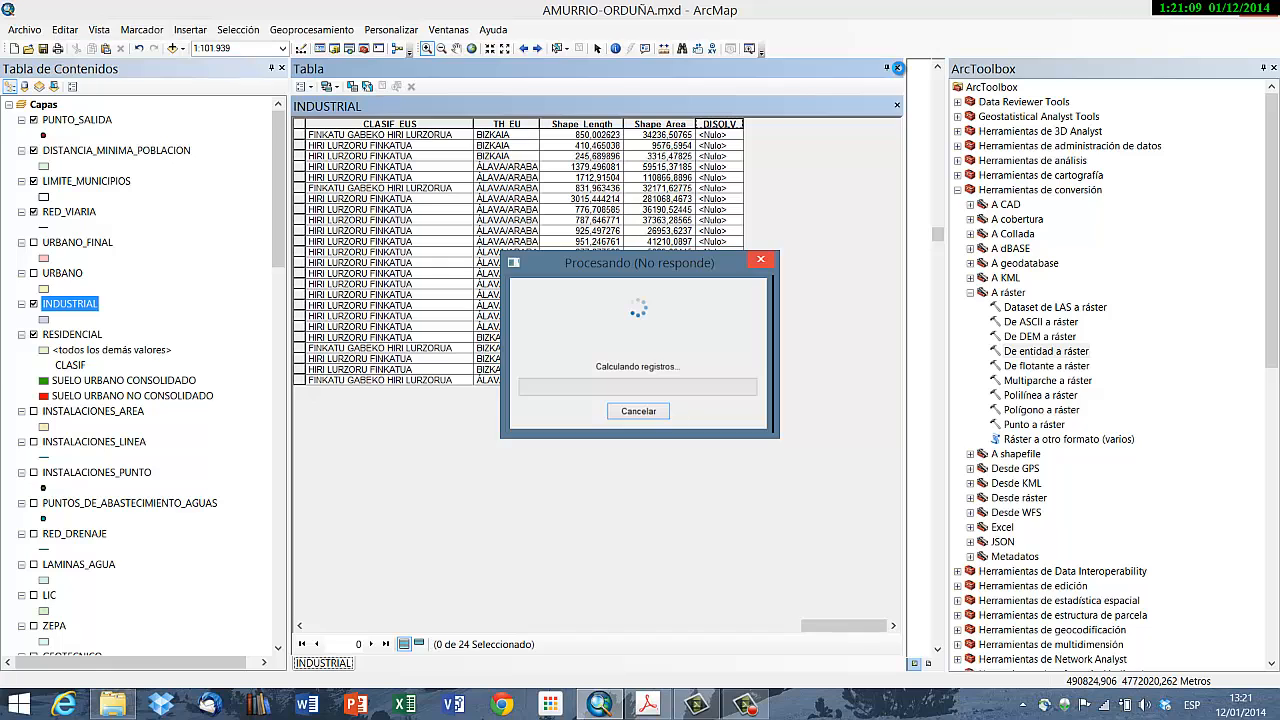
{"action": "left_click", "coordinate": [898, 69]}
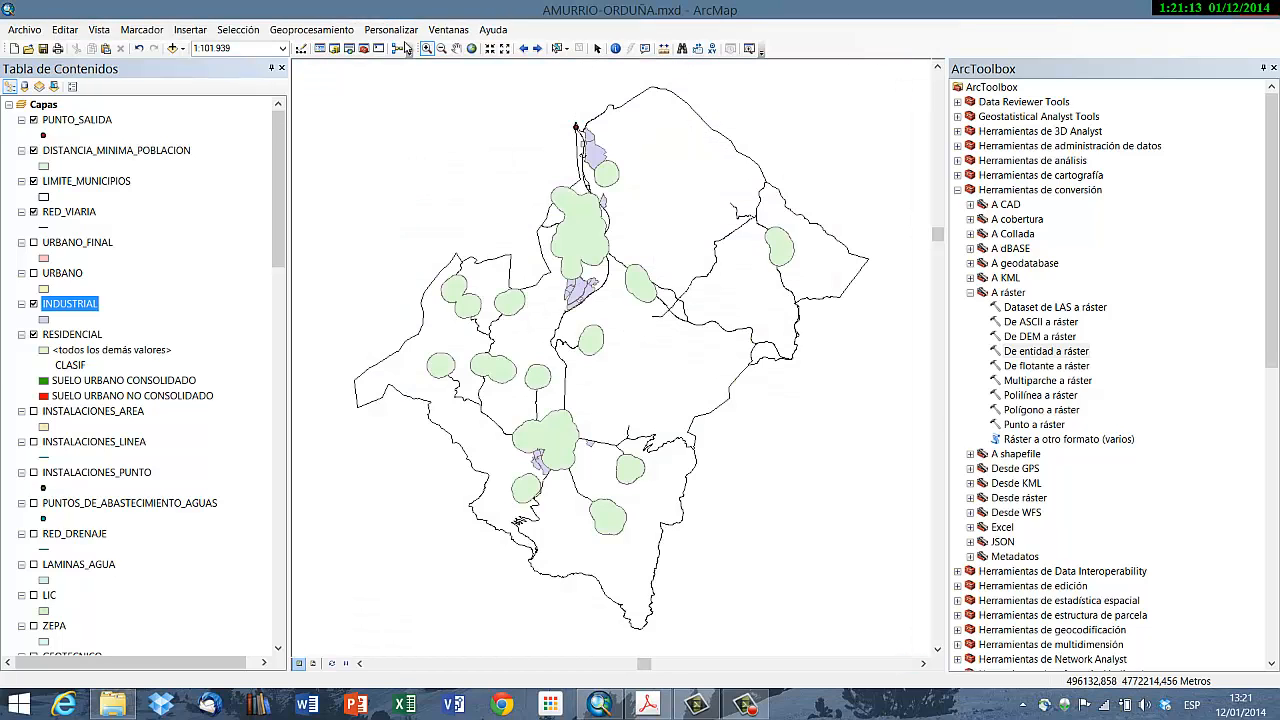
Step: Start a Zona de influencia buffer with INDUSTRIAL as the input features
{"action": "left_click", "coordinate": [367, 32]}
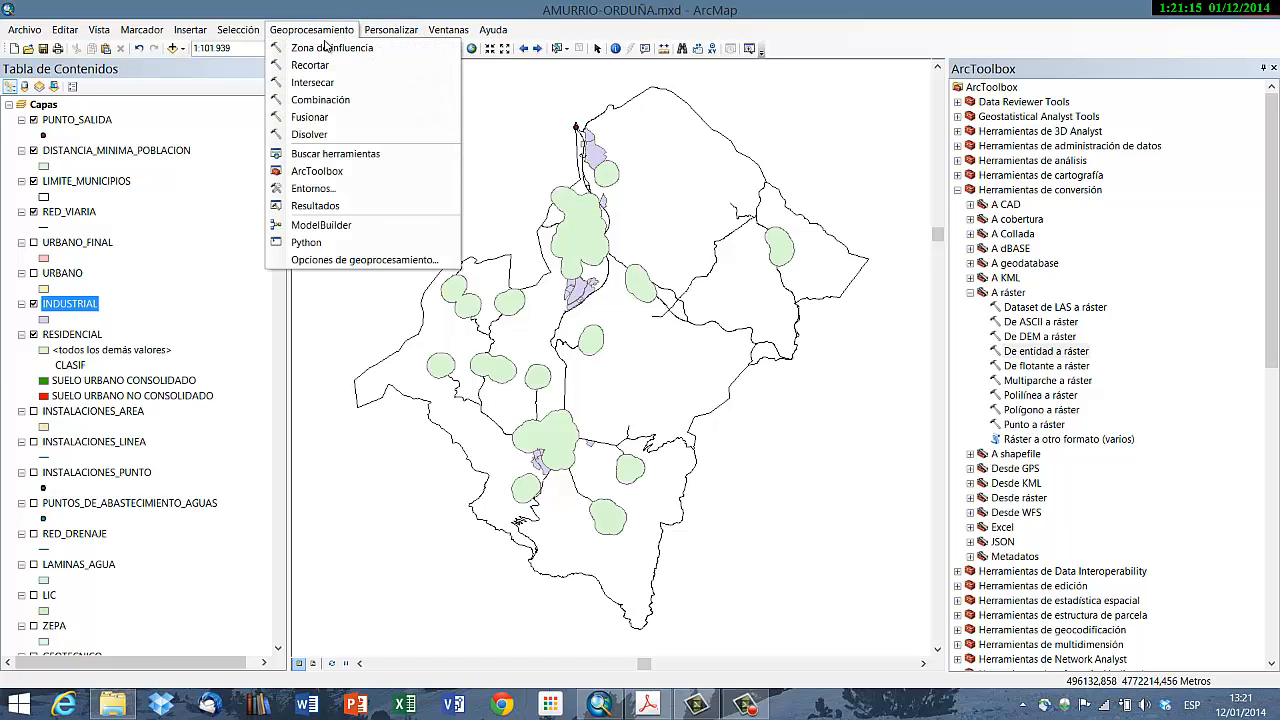
{"action": "left_click", "coordinate": [327, 48]}
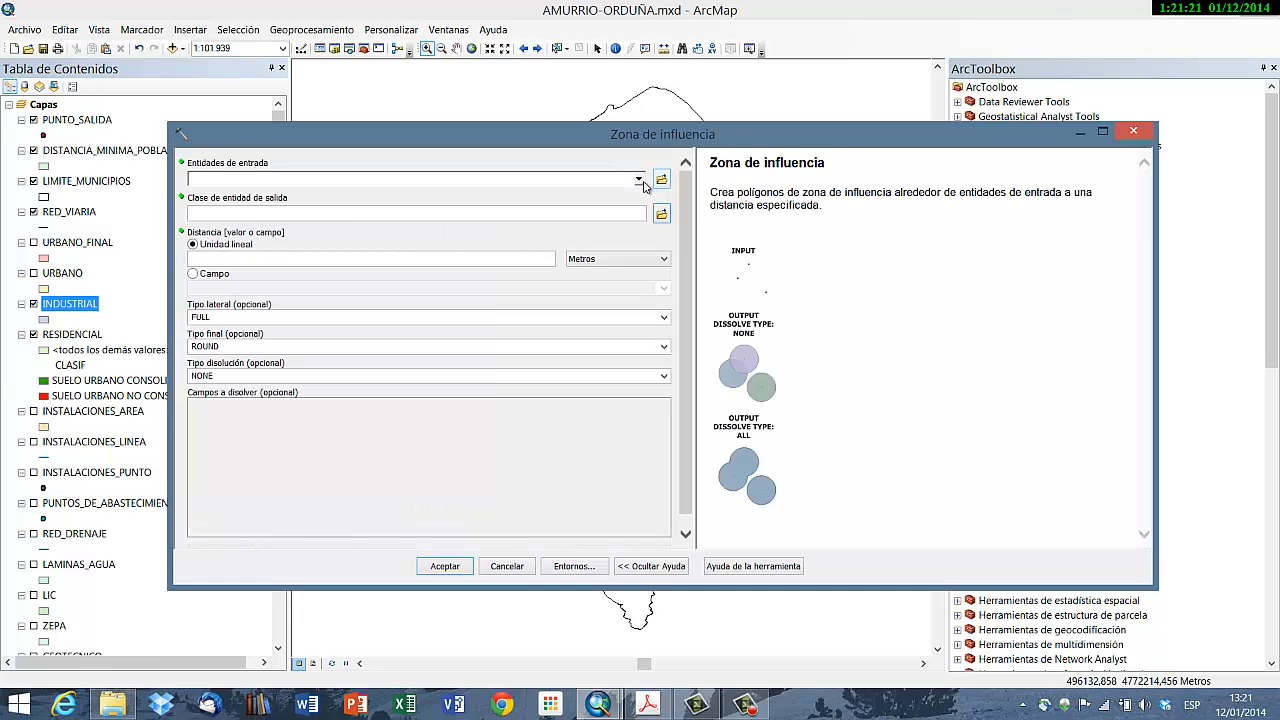
{"action": "left_click", "coordinate": [639, 179]}
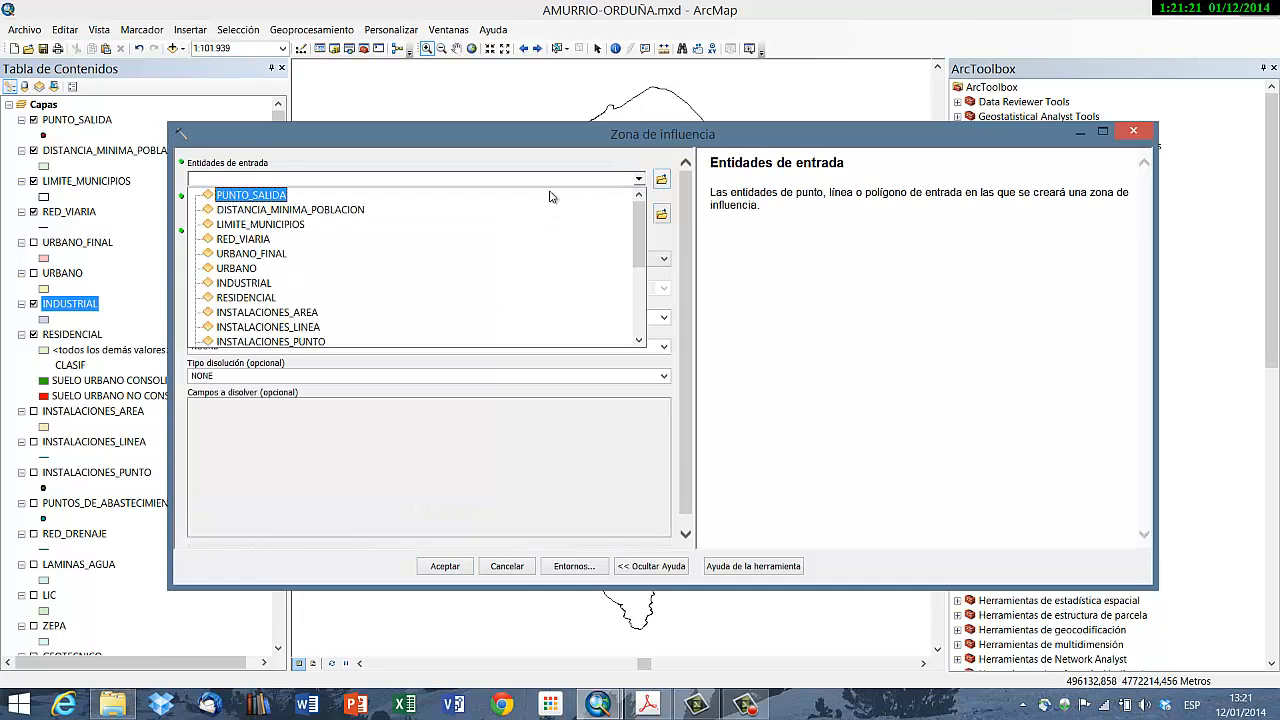
{"action": "left_click", "coordinate": [257, 285]}
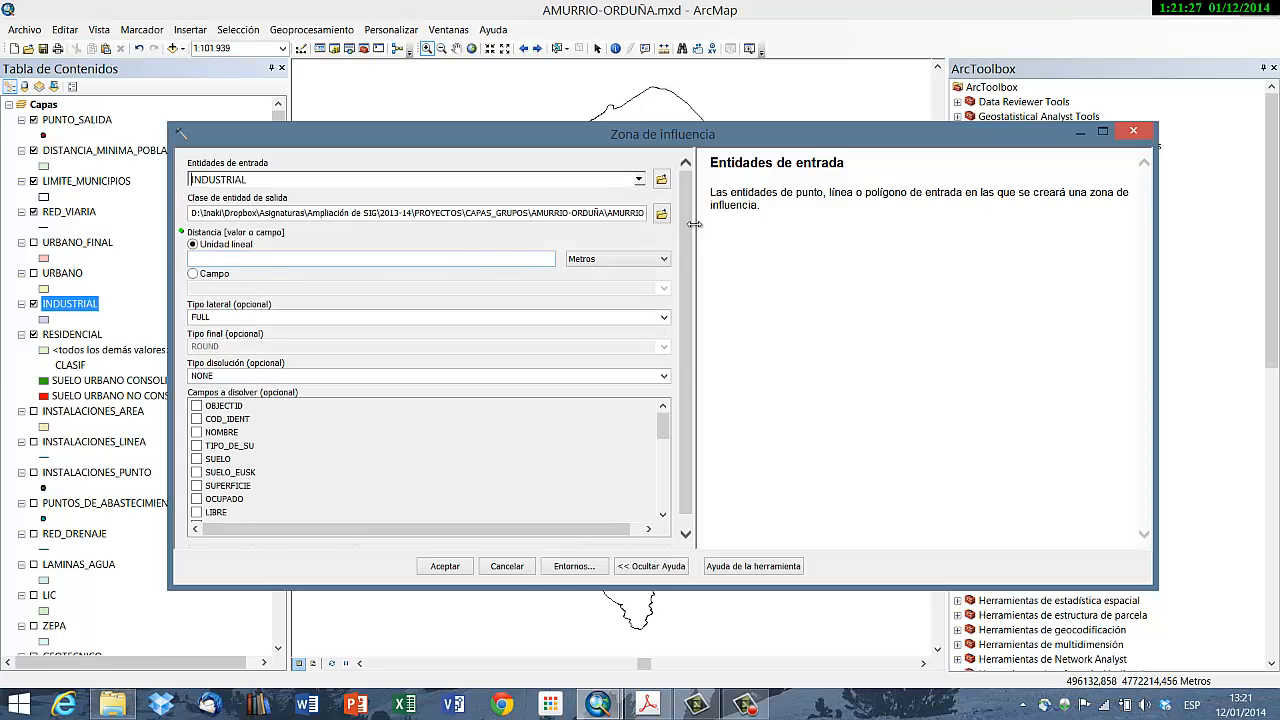
Step: Name the buffer output DISTANCIA_MINIMA_ZONAS_INDUSTRIALES in the PLANEAMIENTO dataset, and set the linear distance to 100 meters
{"action": "left_click", "coordinate": [661, 214]}
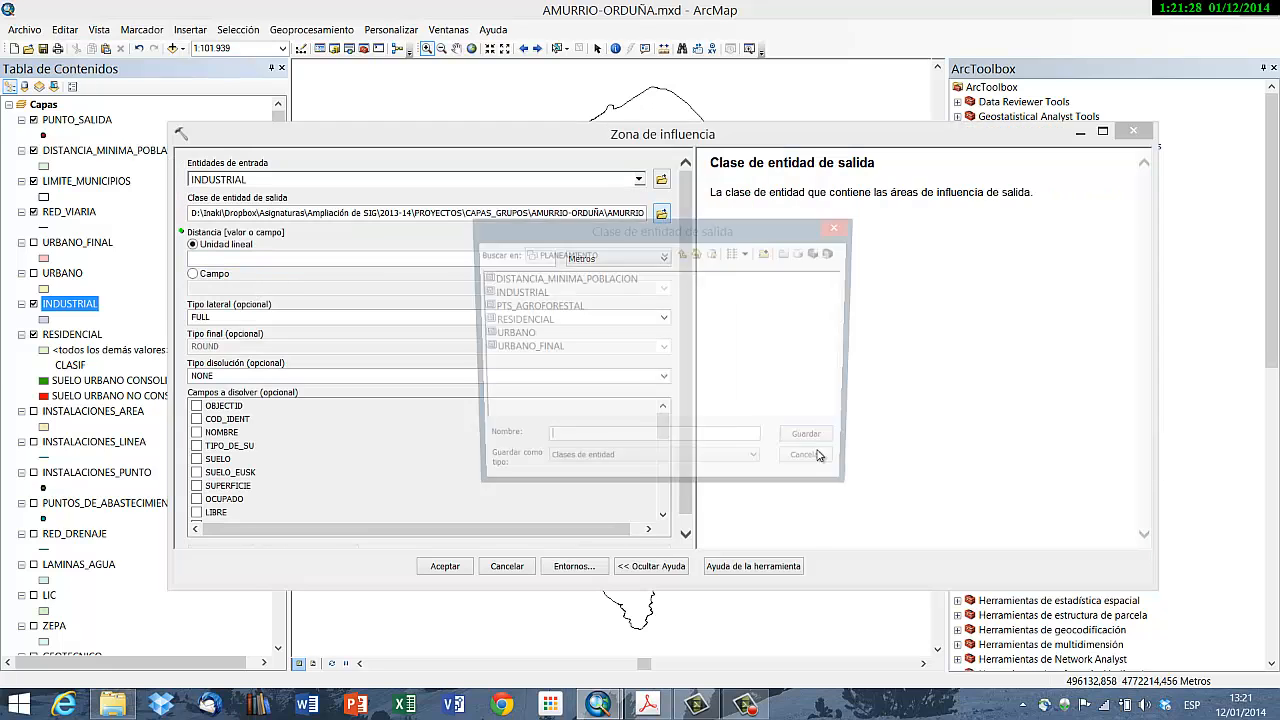
{"action": "left_click", "coordinate": [618, 278]}
{"action": "left_click", "coordinate": [677, 443]}
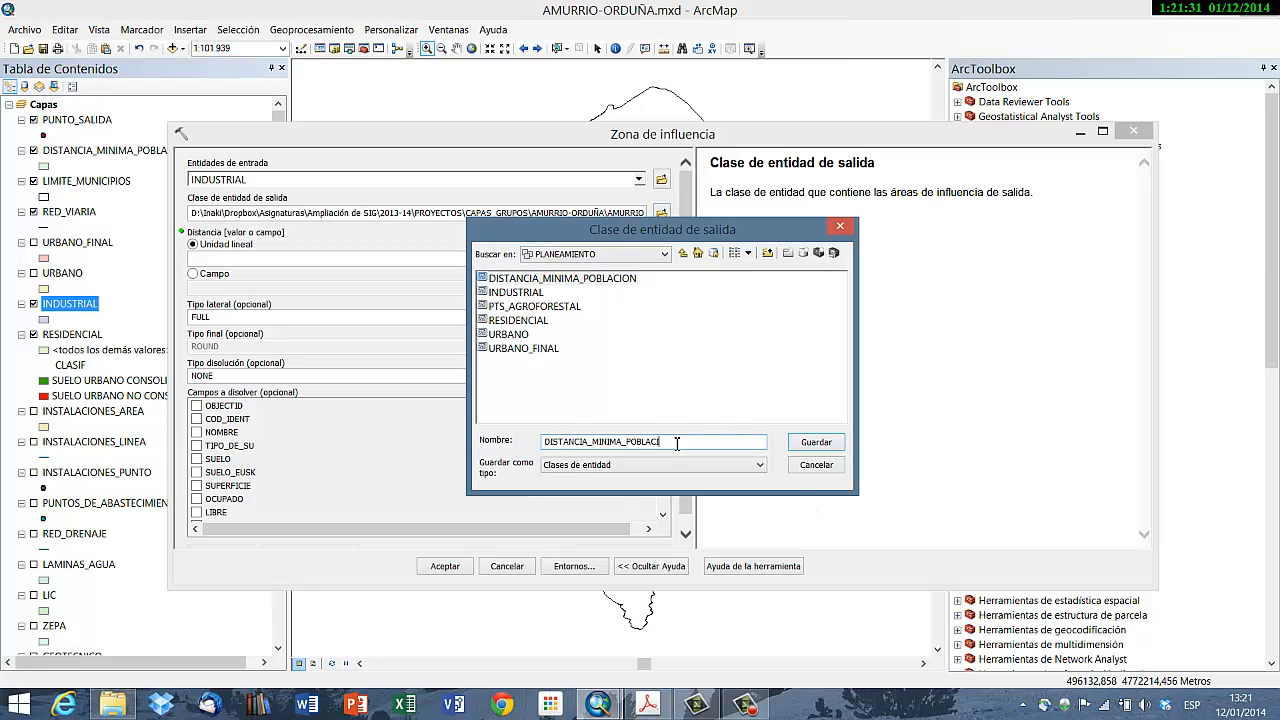
{"action": "key", "text": "BackSpace"}
{"action": "key", "text": "BackSpace"}
{"action": "key", "text": "BackSpace"}
{"action": "key", "text": "BackSpace"}
{"action": "type", "text": "ZONAS_"}
{"action": "key", "text": "Return"}
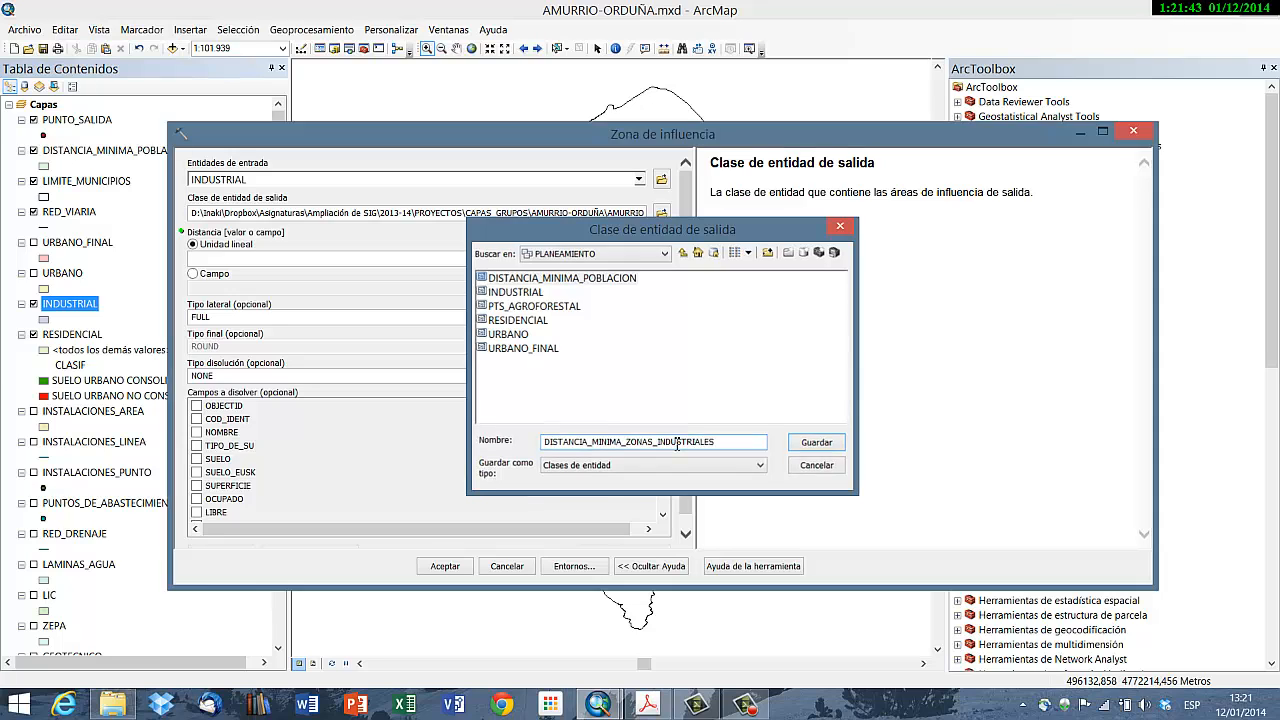
{"action": "left_click", "coordinate": [527, 263]}
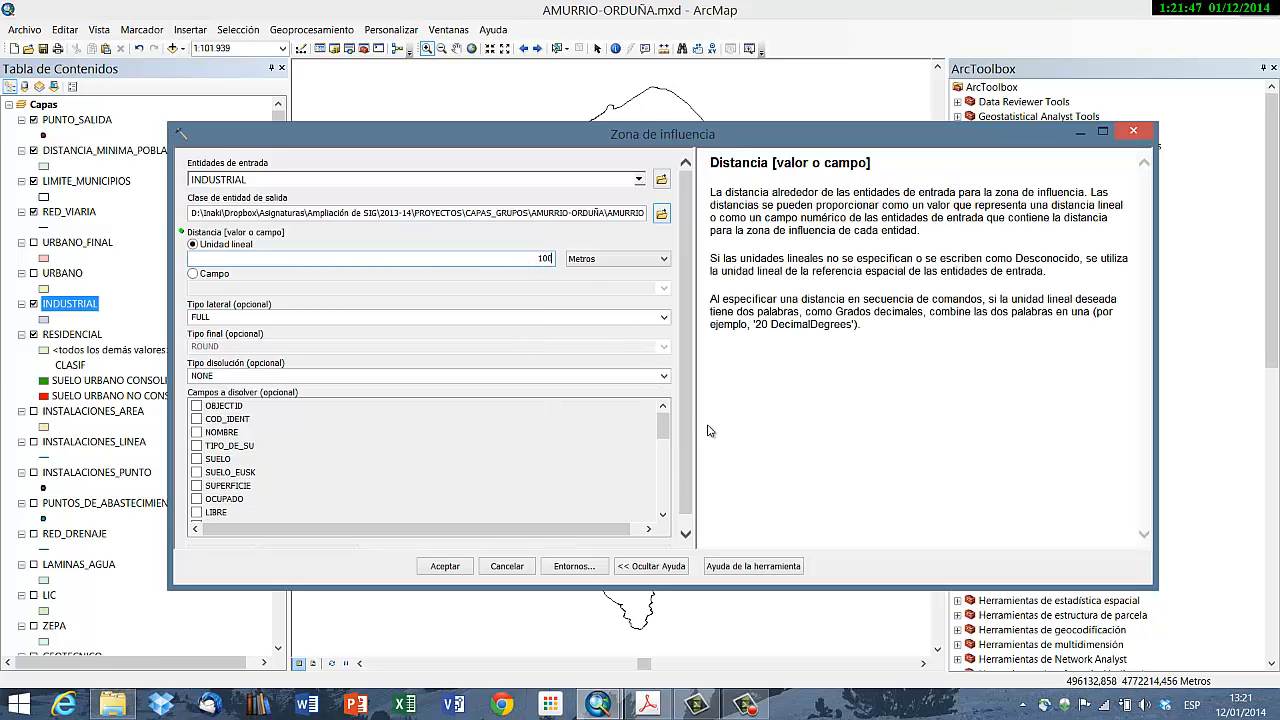
Step: Set the INDUSTRIAL buffer's dissolve type to LIST with the DISOLV field, run it, and close the results window
{"action": "left_click", "coordinate": [664, 376]}
{"action": "left_click", "coordinate": [268, 412]}
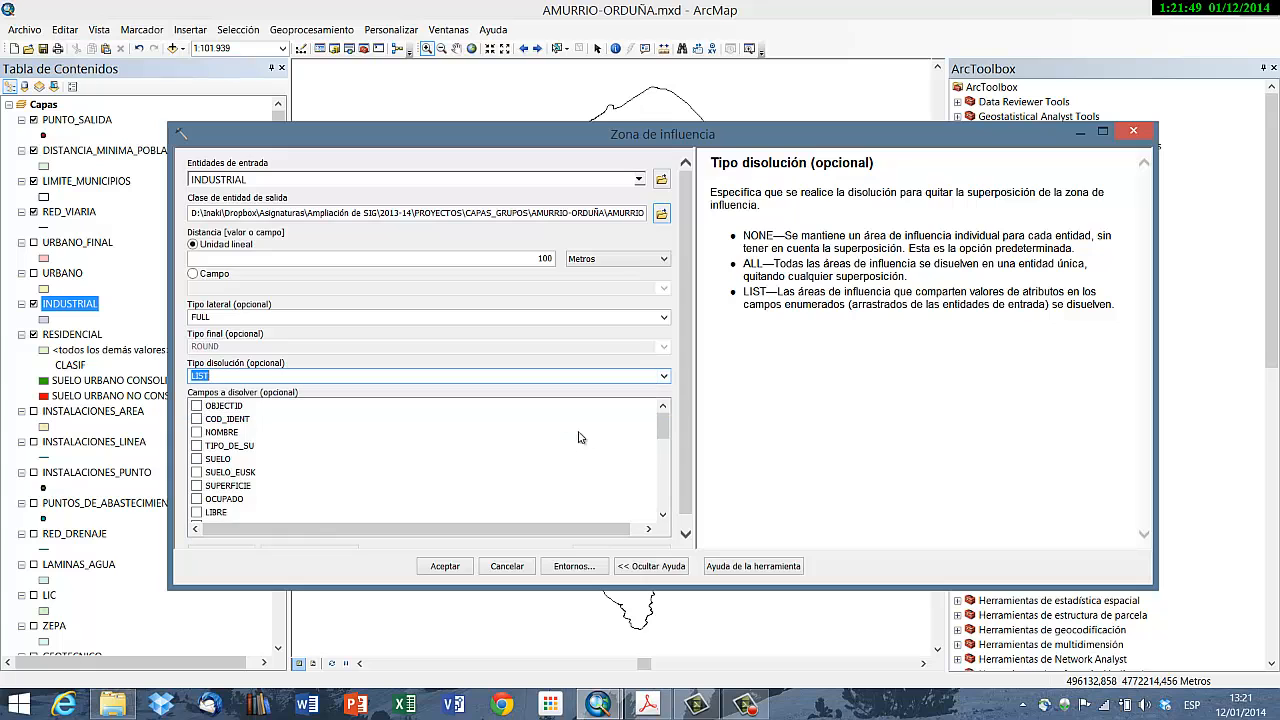
{"action": "scroll", "coordinate": [610, 494], "scroll_direction": "down", "scroll_amount": 10}
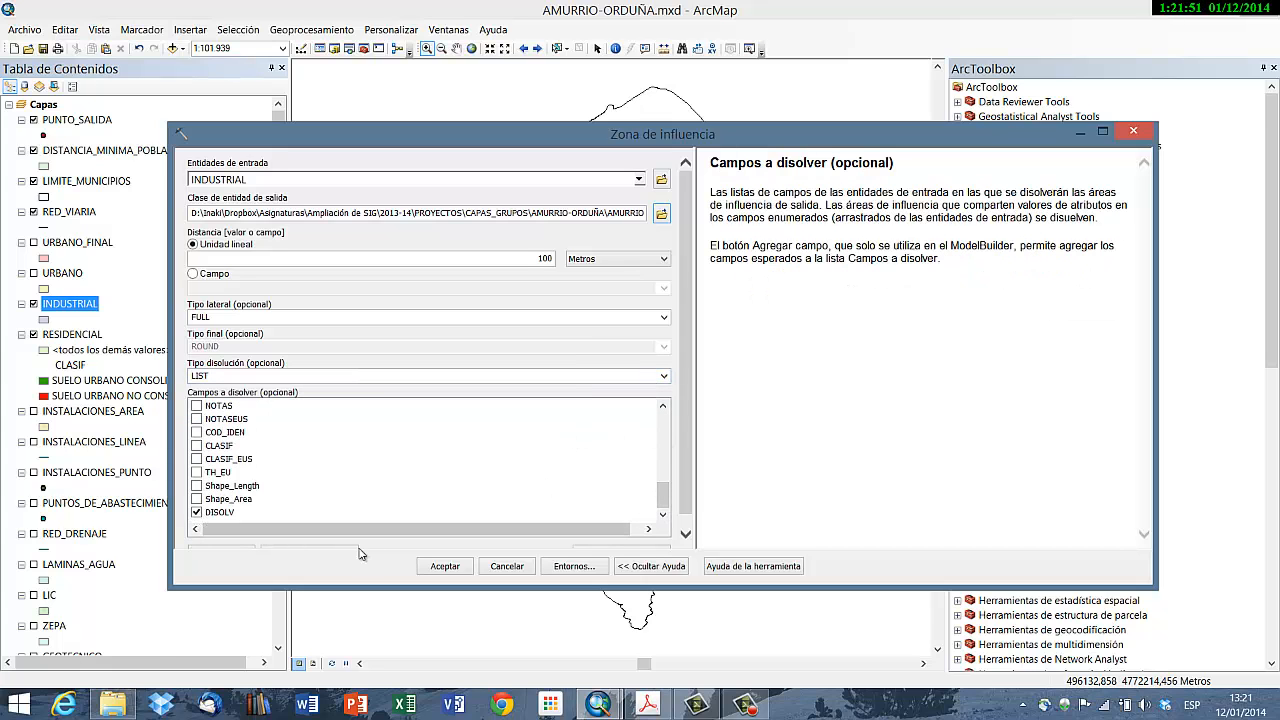
{"action": "left_click", "coordinate": [445, 566]}
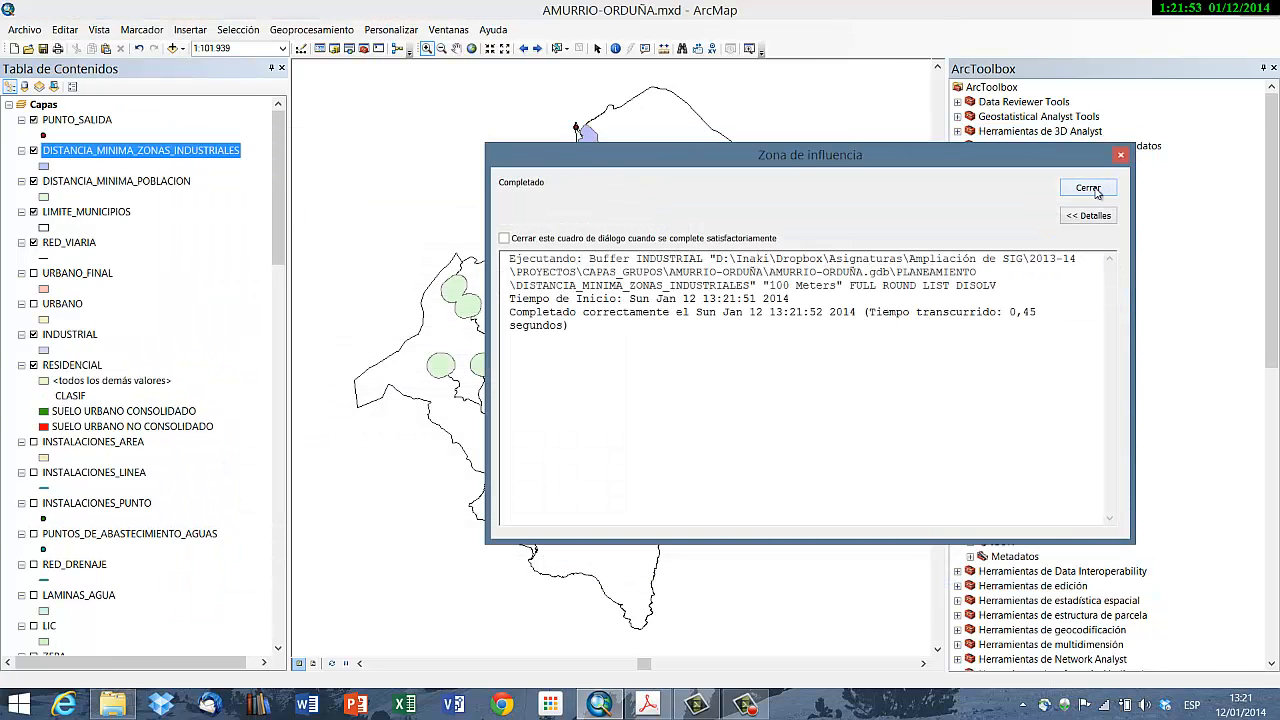
{"action": "left_click", "coordinate": [1100, 190]}
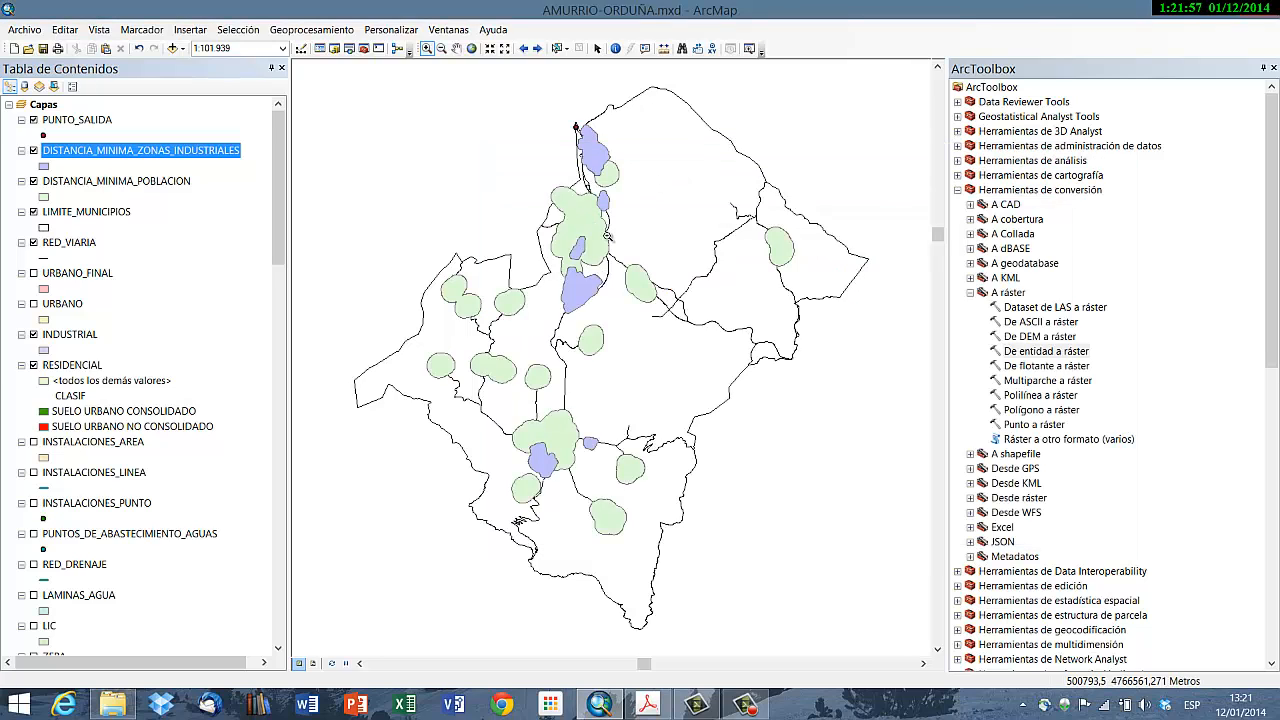
Step: Consult the limiting criteria PDF in Acrobat, then in ArcMap hide the buffer, RED_VIARIA, INDUSTRIAL and RESIDENCIAL layers and show RED_DRENAJE
{"action": "left_click", "coordinate": [605, 706]}
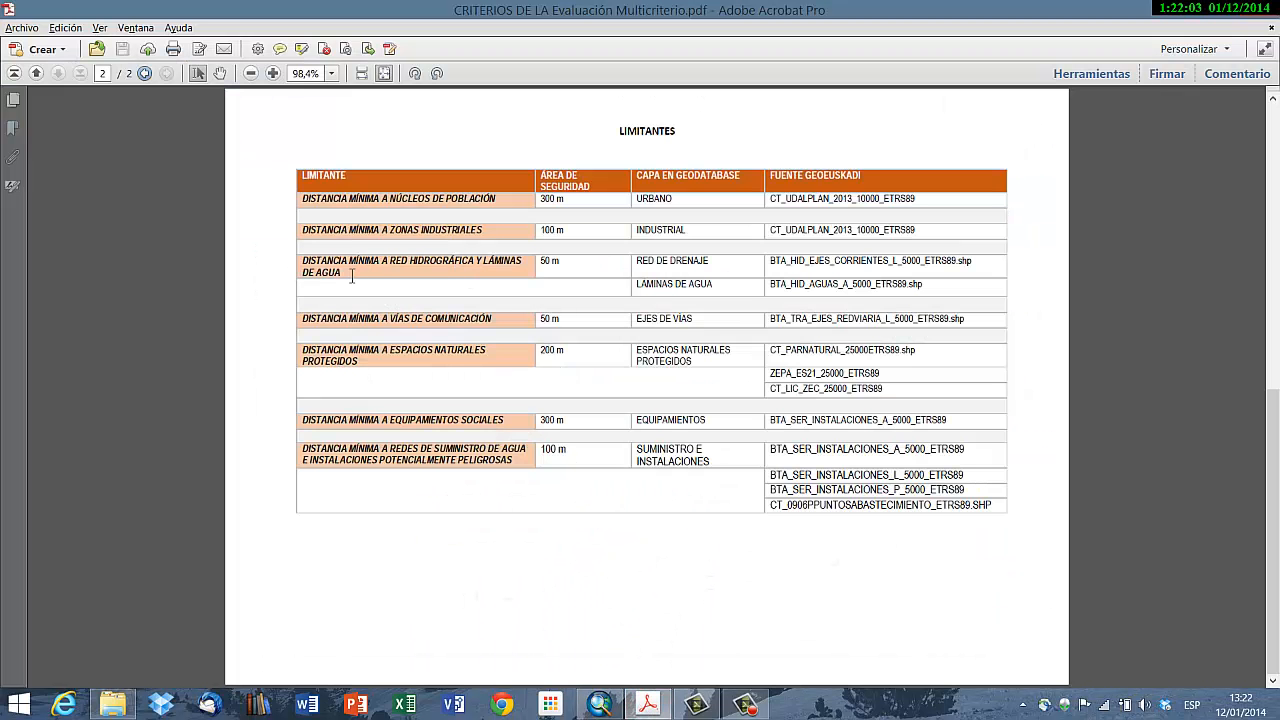
{"action": "left_click", "coordinate": [600, 706]}
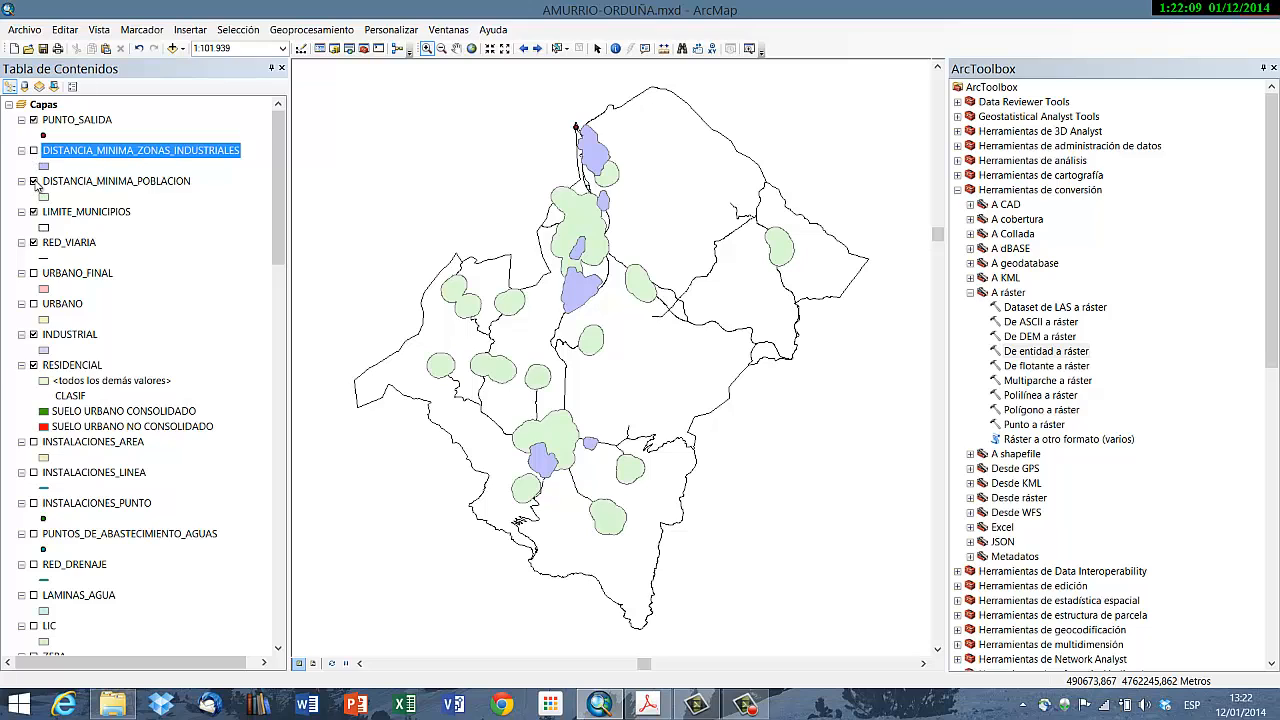
{"action": "left_click", "coordinate": [34, 181]}
{"action": "left_click", "coordinate": [33, 212]}
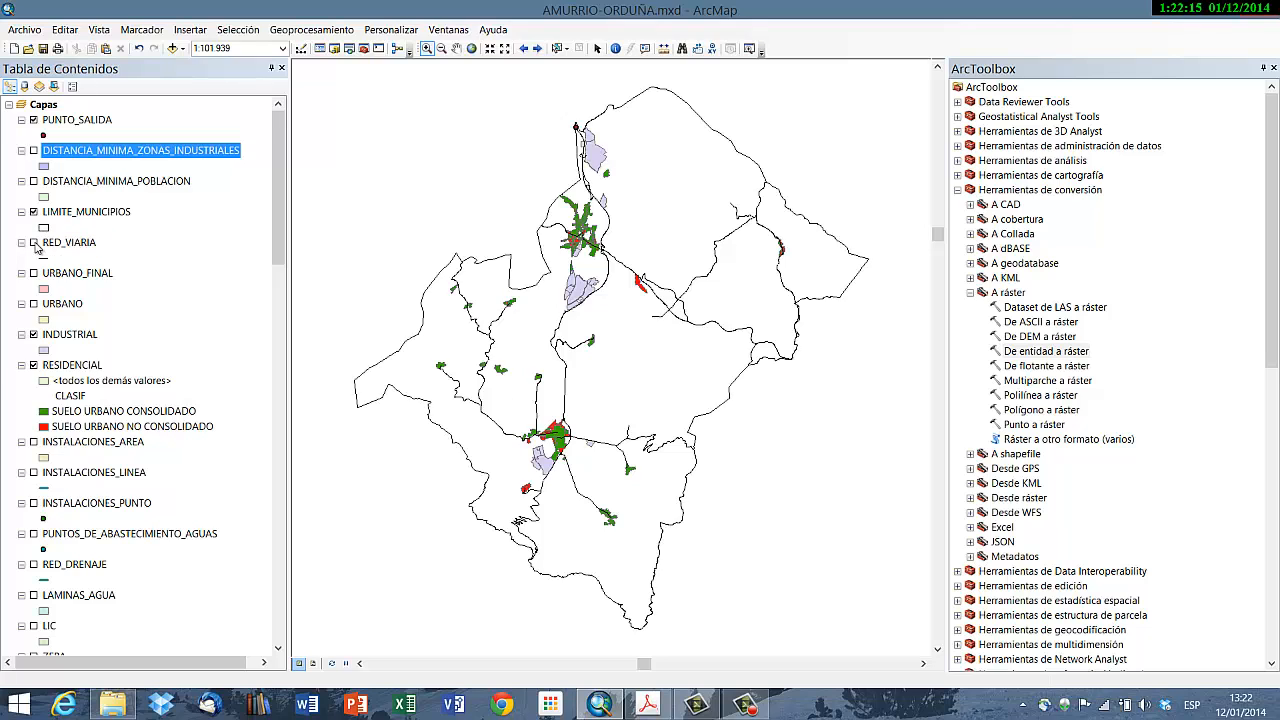
{"action": "left_click", "coordinate": [33, 334]}
{"action": "left_click", "coordinate": [33, 365]}
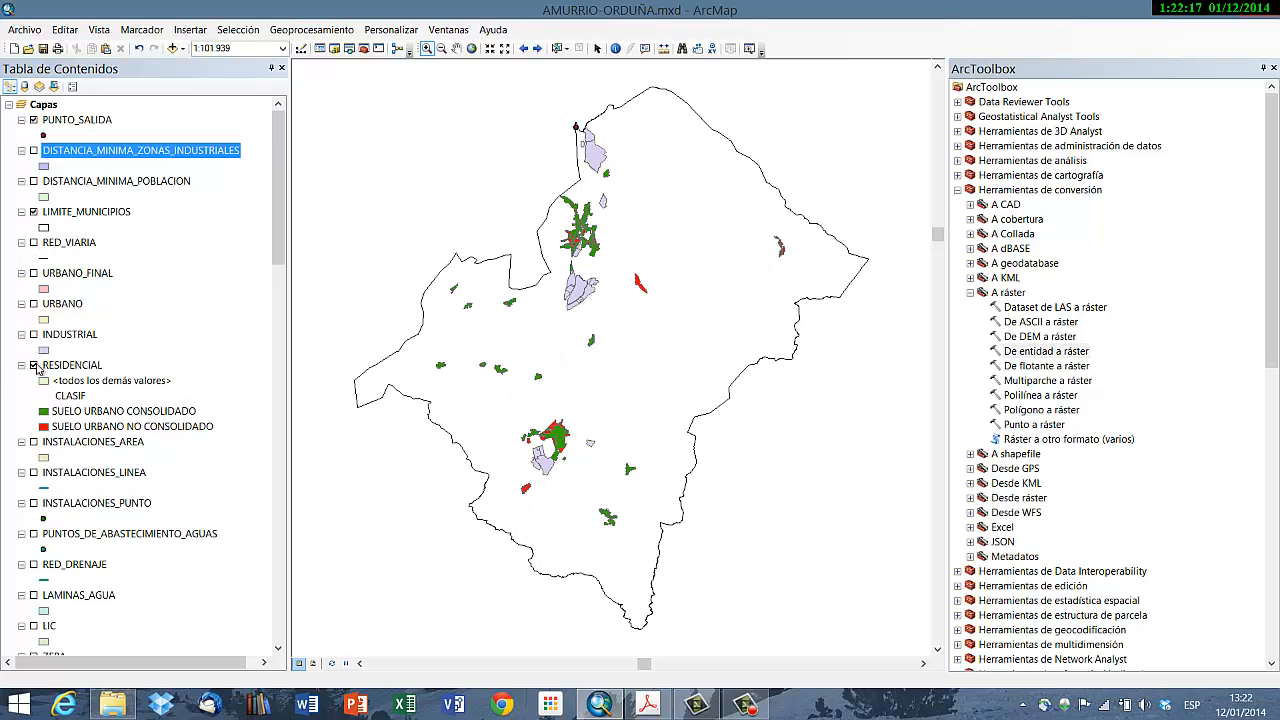
{"action": "scroll", "coordinate": [22, 484], "scroll_direction": "down", "scroll_amount": 3}
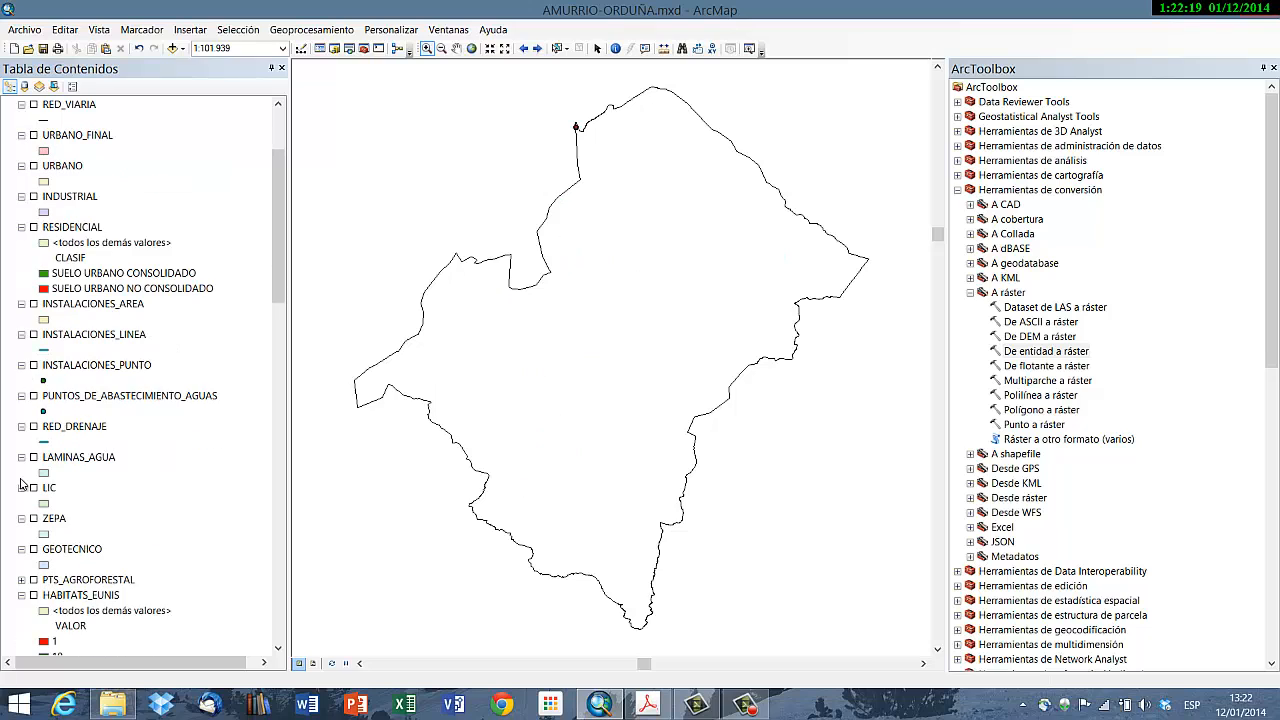
{"action": "left_click", "coordinate": [34, 427]}
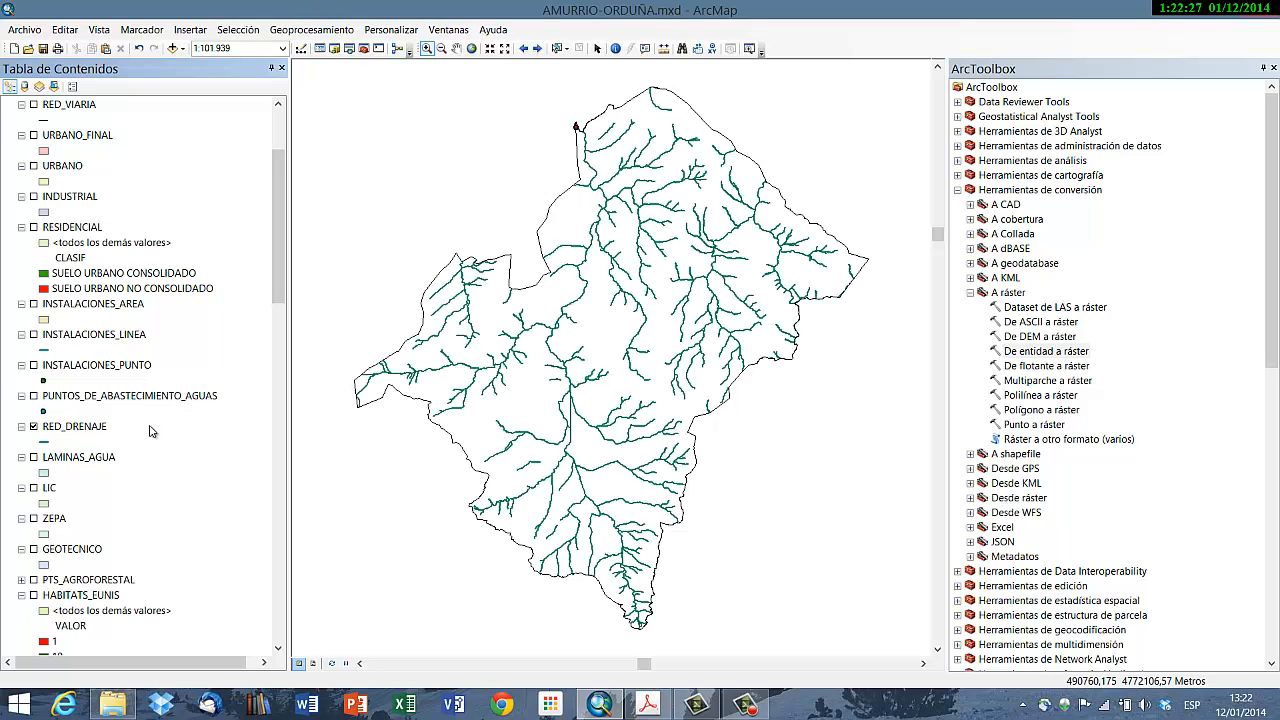
Step: Add a short integer field named DISOLV to the RED_DRENAJE layer's attribute table
{"action": "right_click", "coordinate": [86, 432]}
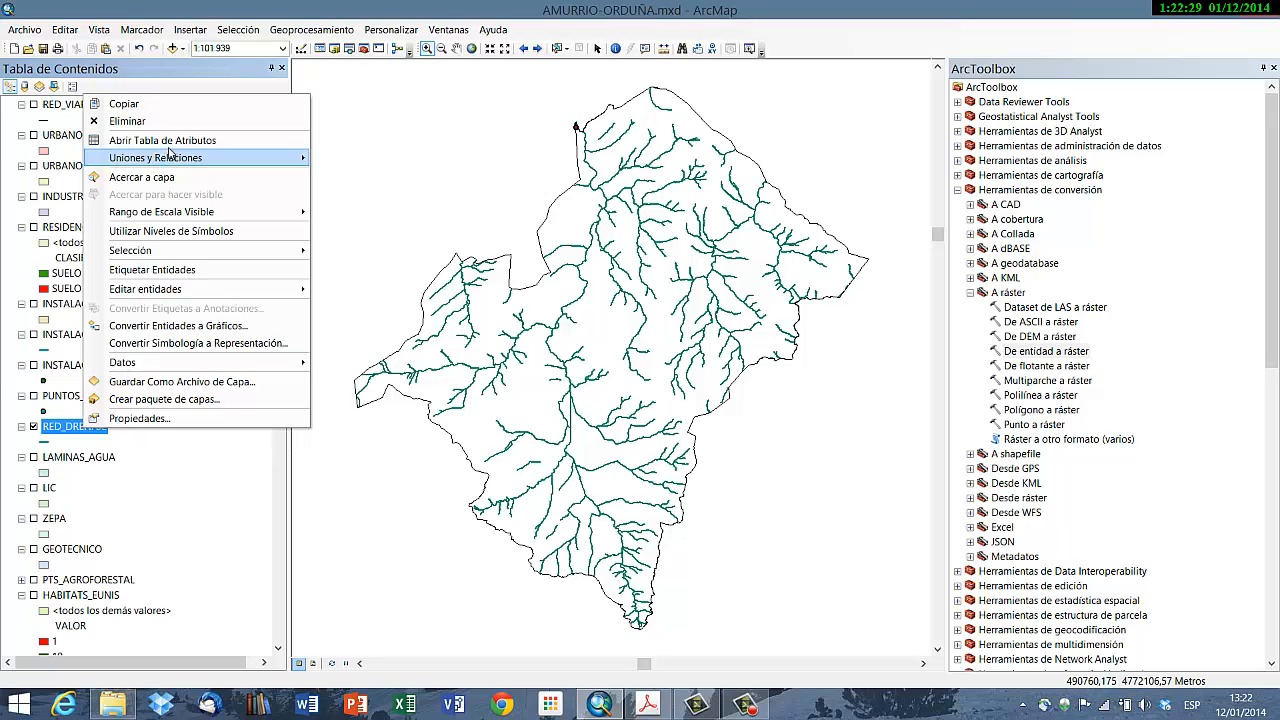
{"action": "left_click", "coordinate": [171, 141]}
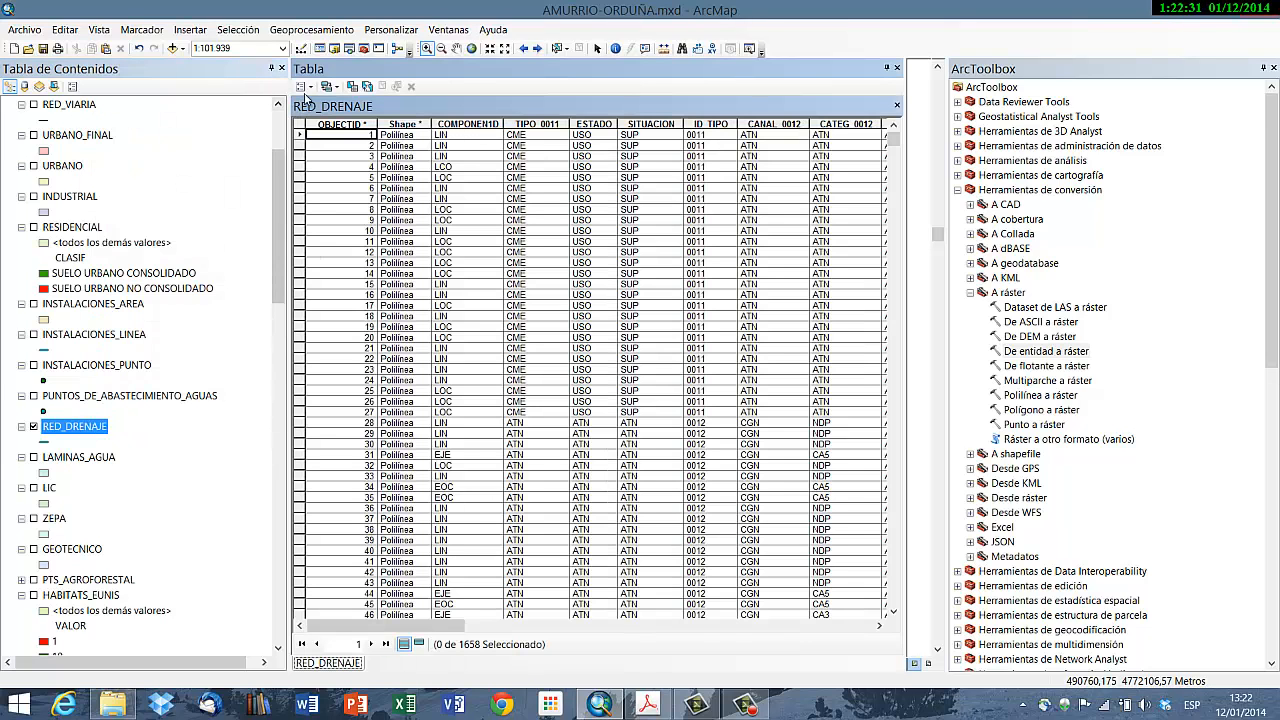
{"action": "left_click", "coordinate": [305, 88]}
{"action": "left_click", "coordinate": [358, 196]}
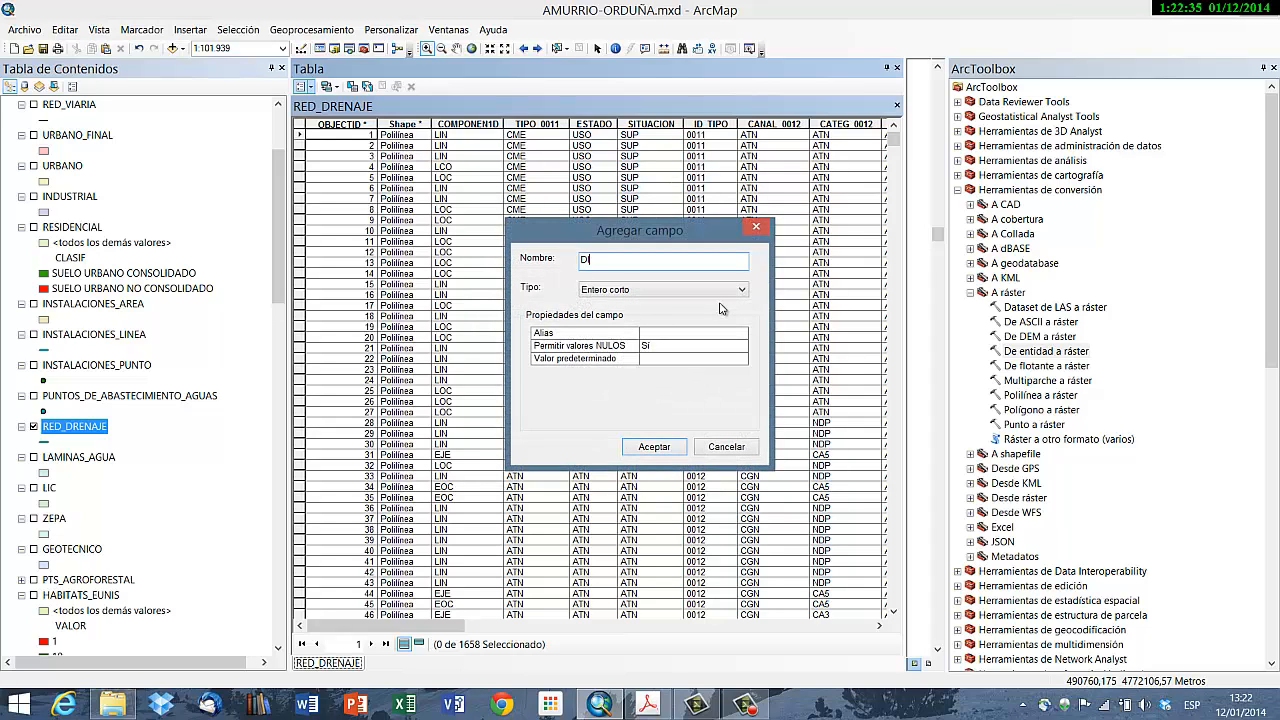
{"action": "type", "text": "DISOLV"}
{"action": "left_click", "coordinate": [660, 446]}
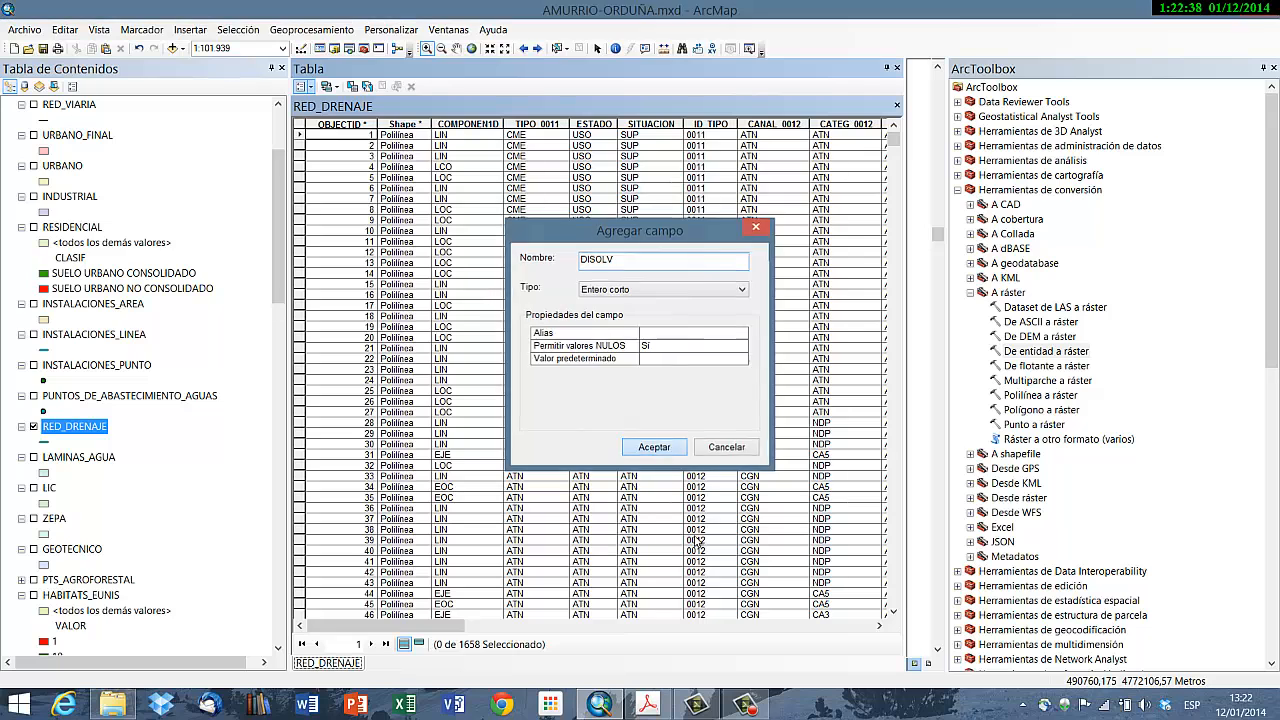
Step: Calculate the DISOLV field as 1 for all RED_DRENAJE records, and close the attribute table
{"action": "left_click", "coordinate": [843, 624]}
{"action": "left_click", "coordinate": [843, 624]}
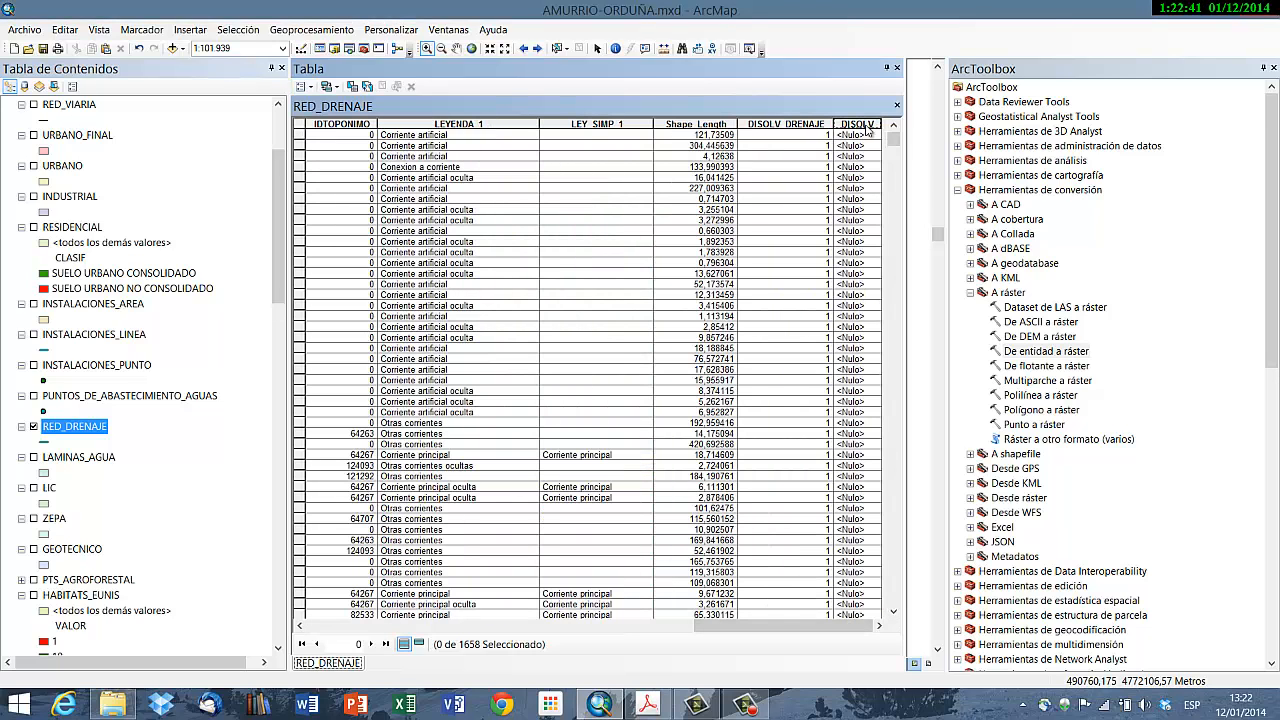
{"action": "right_click", "coordinate": [867, 127]}
{"action": "left_click", "coordinate": [940, 229]}
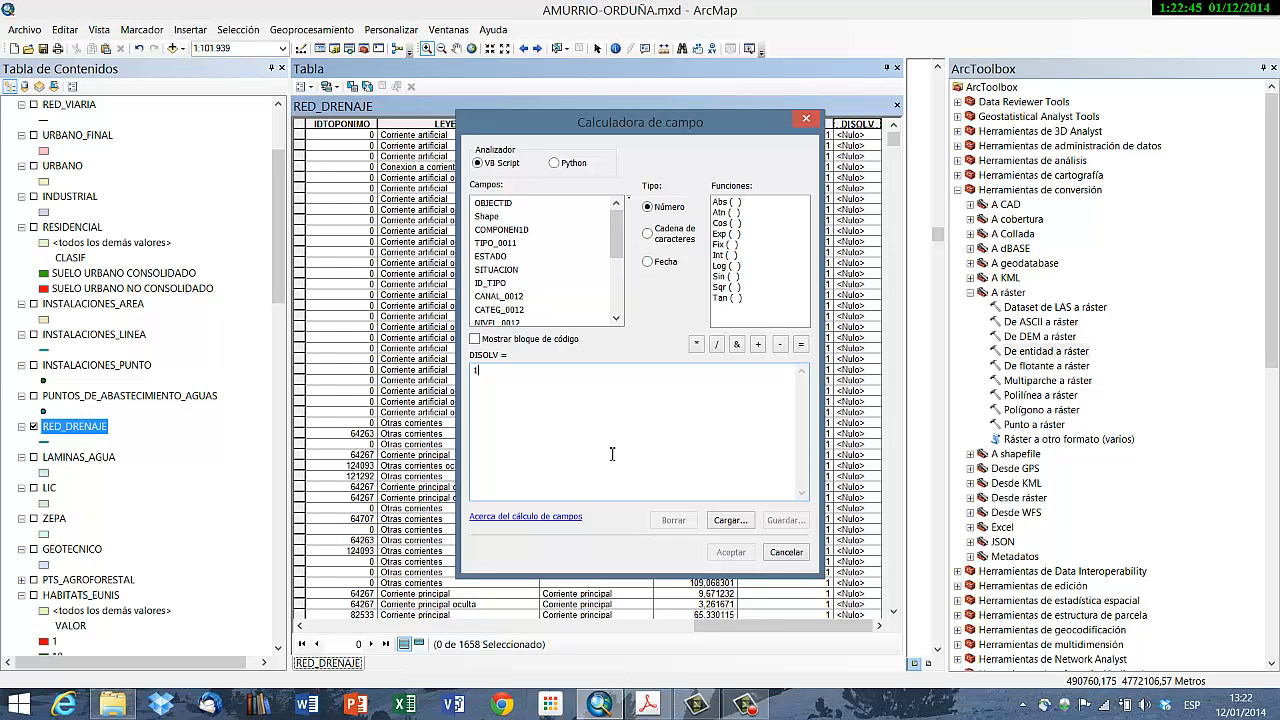
{"action": "type", "text": "1"}
{"action": "left_click", "coordinate": [719, 552]}
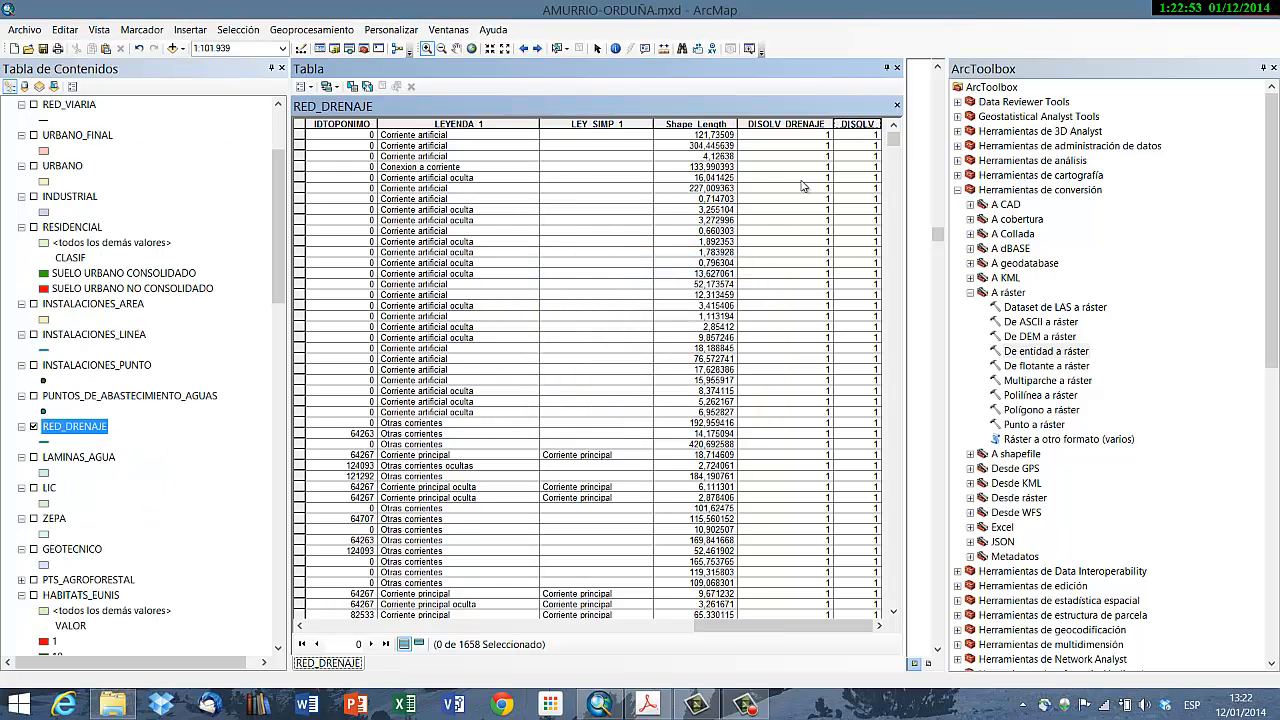
{"action": "left_click", "coordinate": [897, 68]}
Step: Start a Zona de influencia buffer with RED_DRENAJE as the input features
{"action": "left_click", "coordinate": [316, 31]}
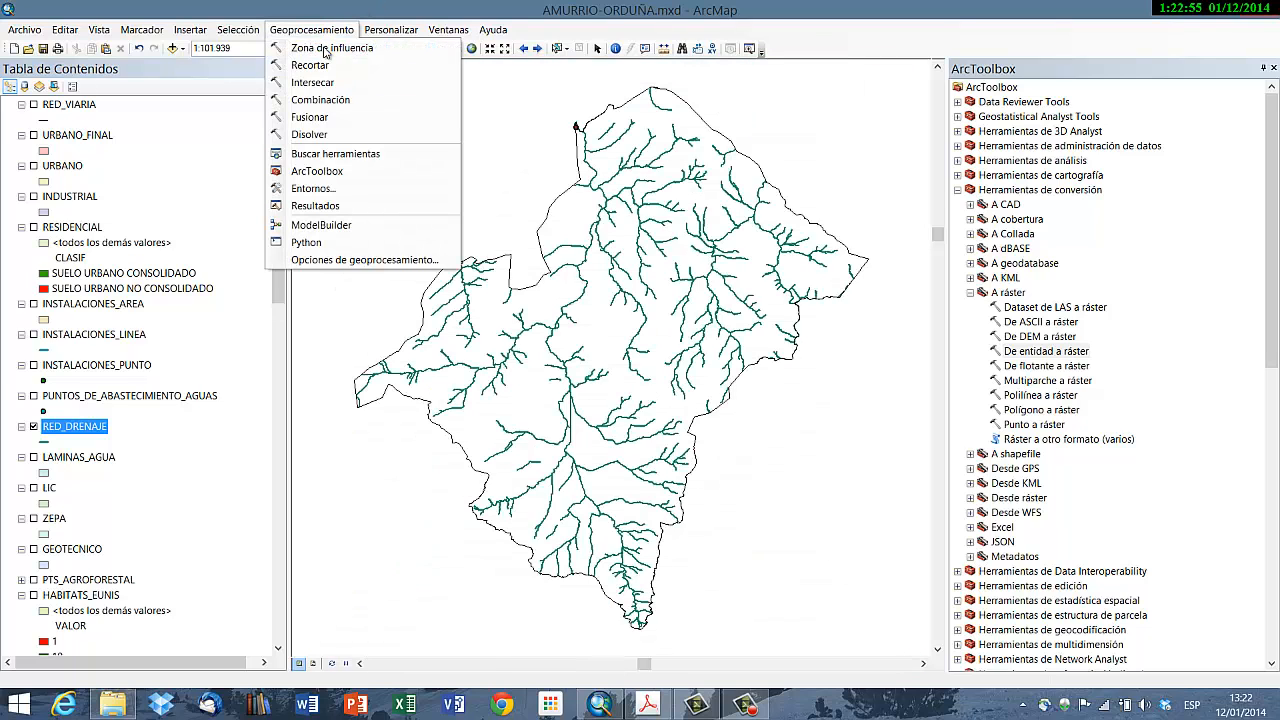
{"action": "left_click", "coordinate": [326, 49]}
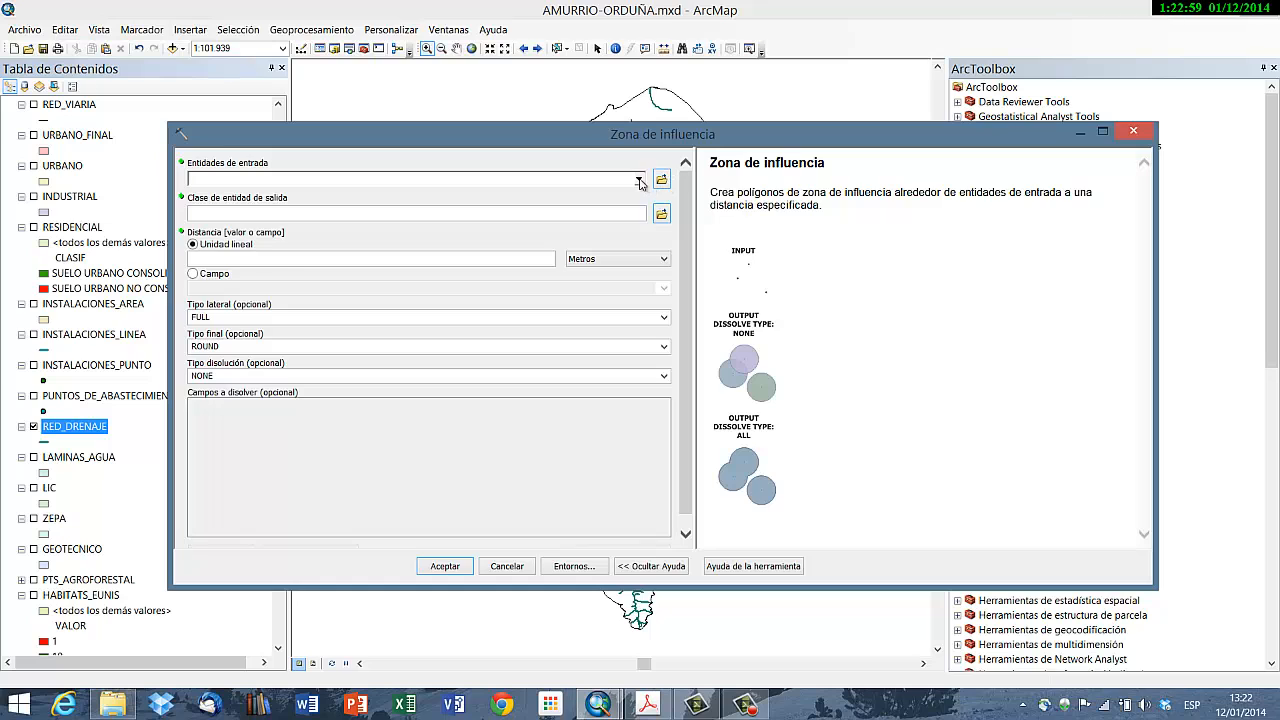
{"action": "left_click", "coordinate": [639, 179]}
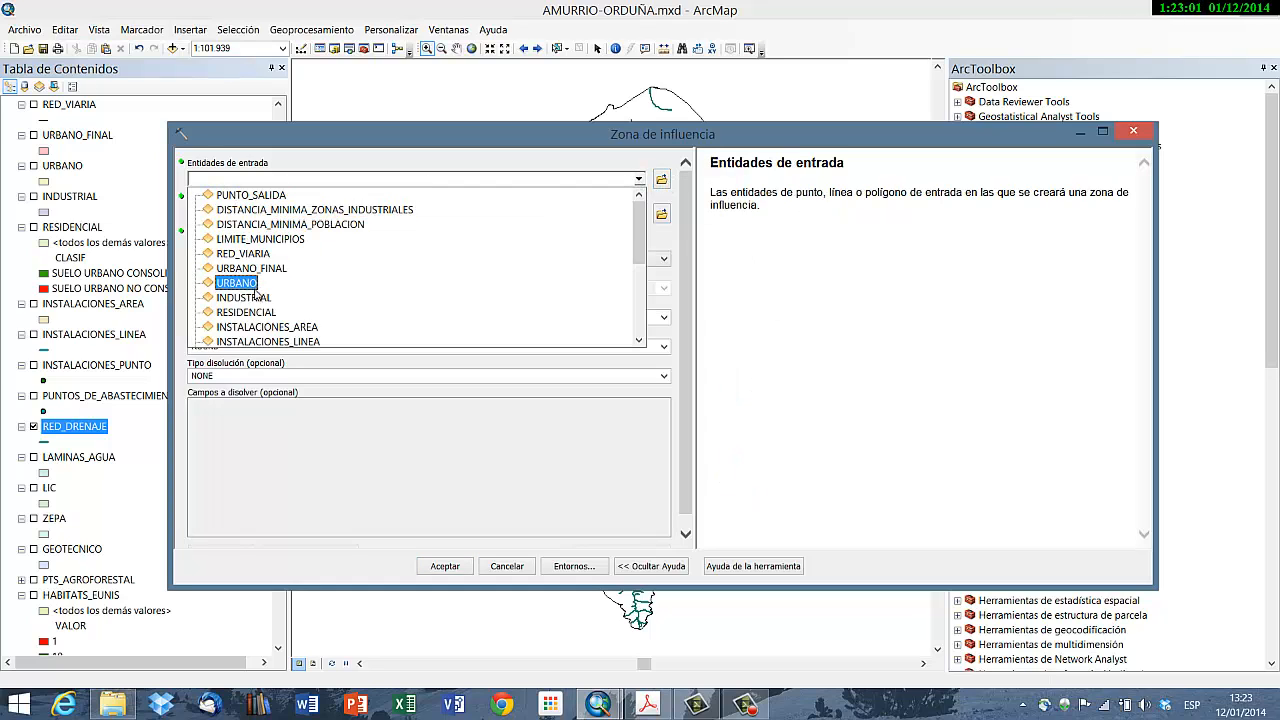
{"action": "scroll", "coordinate": [254, 314], "scroll_direction": "down", "scroll_amount": 3}
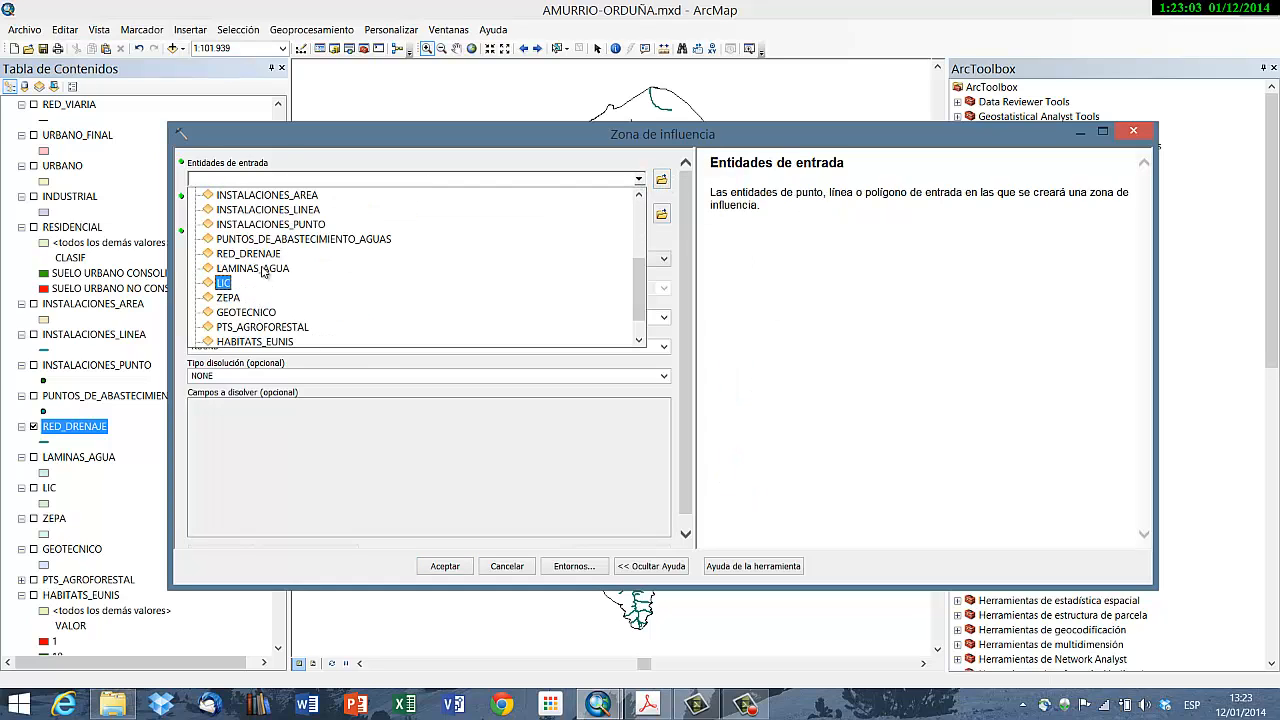
{"action": "left_click", "coordinate": [258, 254]}
Step: Name the buffer output DISTANCIA_MINIMA_RED_DRENAJE in the PLANEAMIENTO dataset
{"action": "left_click", "coordinate": [661, 214]}
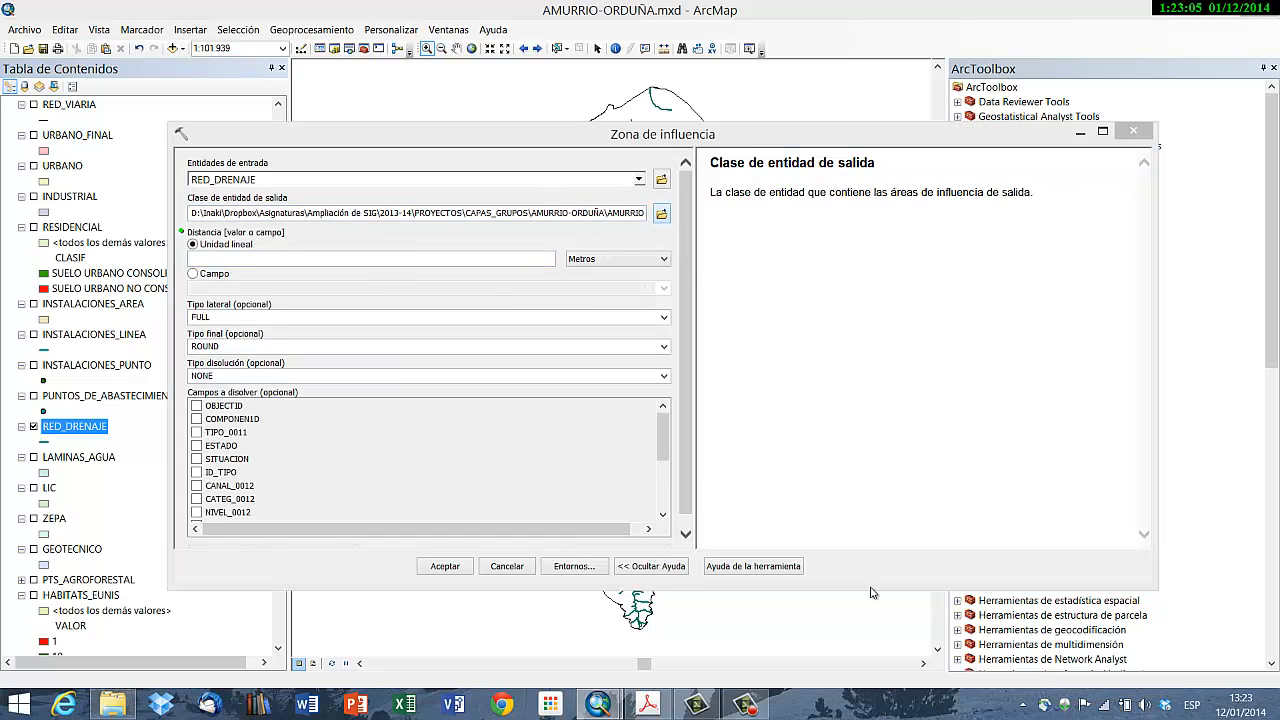
{"action": "left_click", "coordinate": [599, 280]}
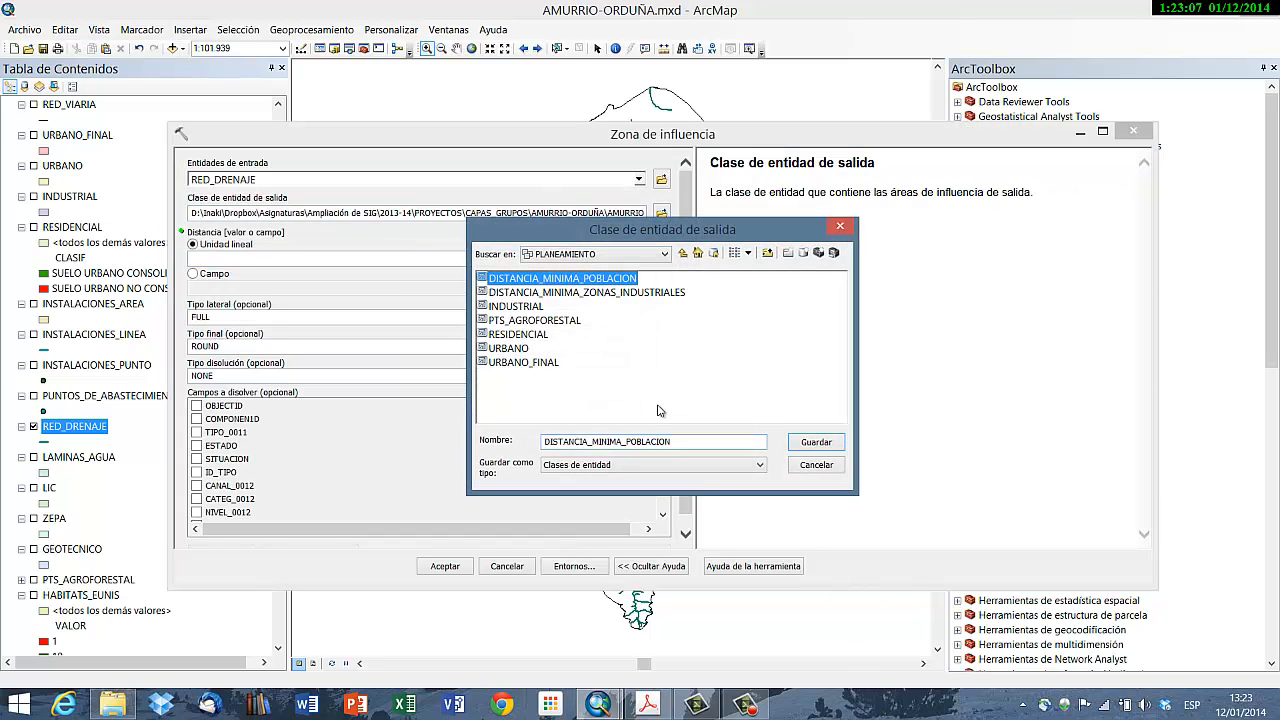
{"action": "left_click_drag", "start_coordinate": [627, 441], "coordinate": [785, 453]}
{"action": "type", "text": "RE"}
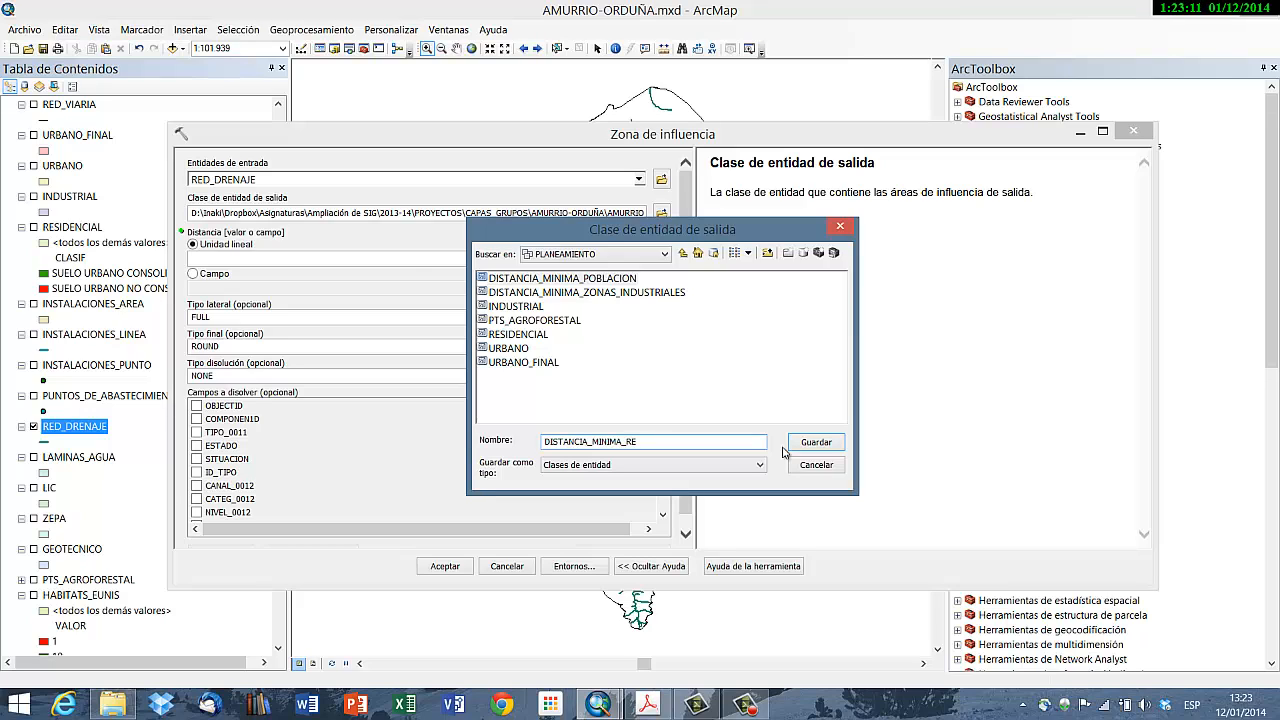
{"action": "key", "text": "BackSpace"}
{"action": "type", "text": "ED_DRENAJE"}
{"action": "left_click", "coordinate": [788, 446]}
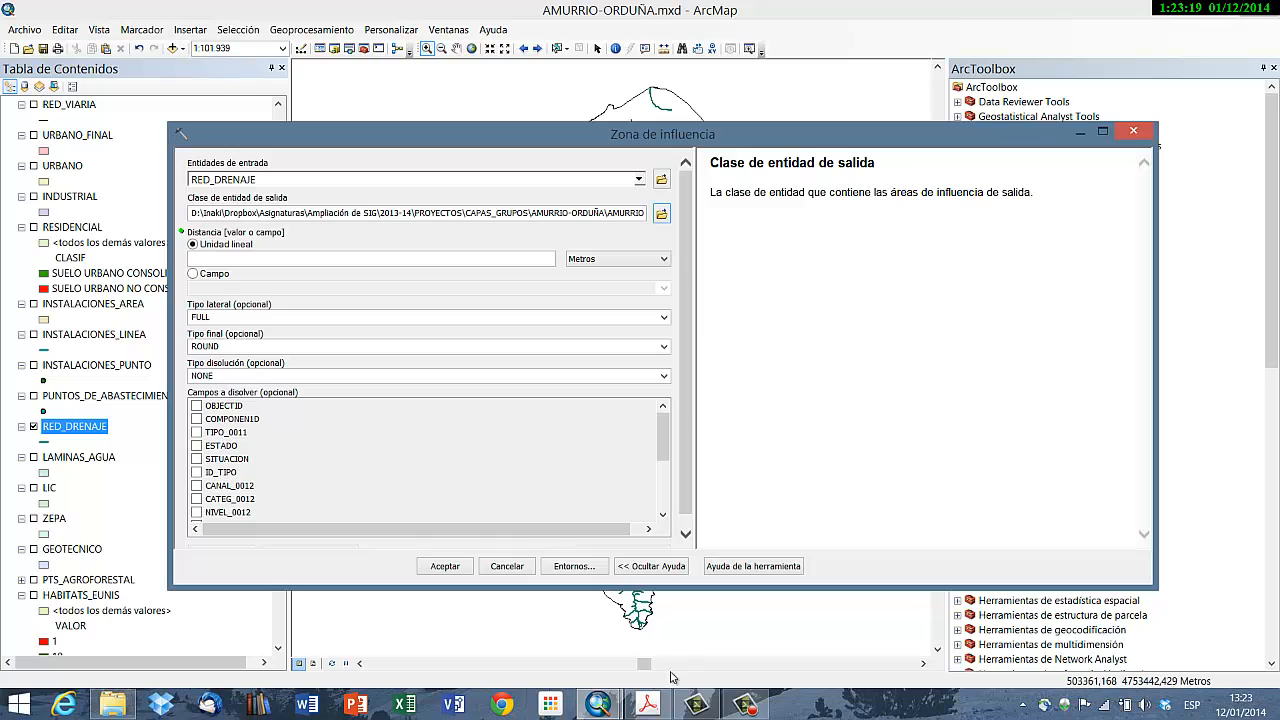
Step: Check the drainage network's safety distance in the criteria PDF, and set the buffer's linear distance to 50 meters
{"action": "left_click", "coordinate": [648, 705]}
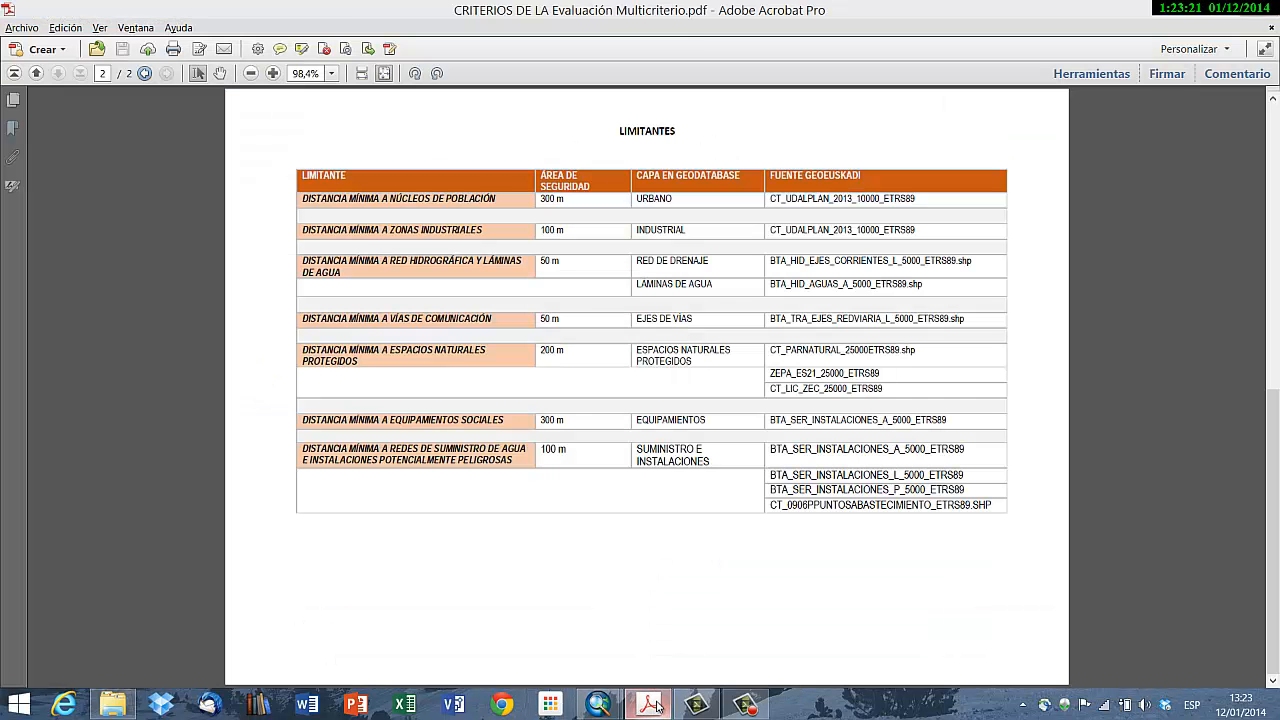
{"action": "left_click", "coordinate": [648, 705]}
{"action": "left_click", "coordinate": [515, 260]}
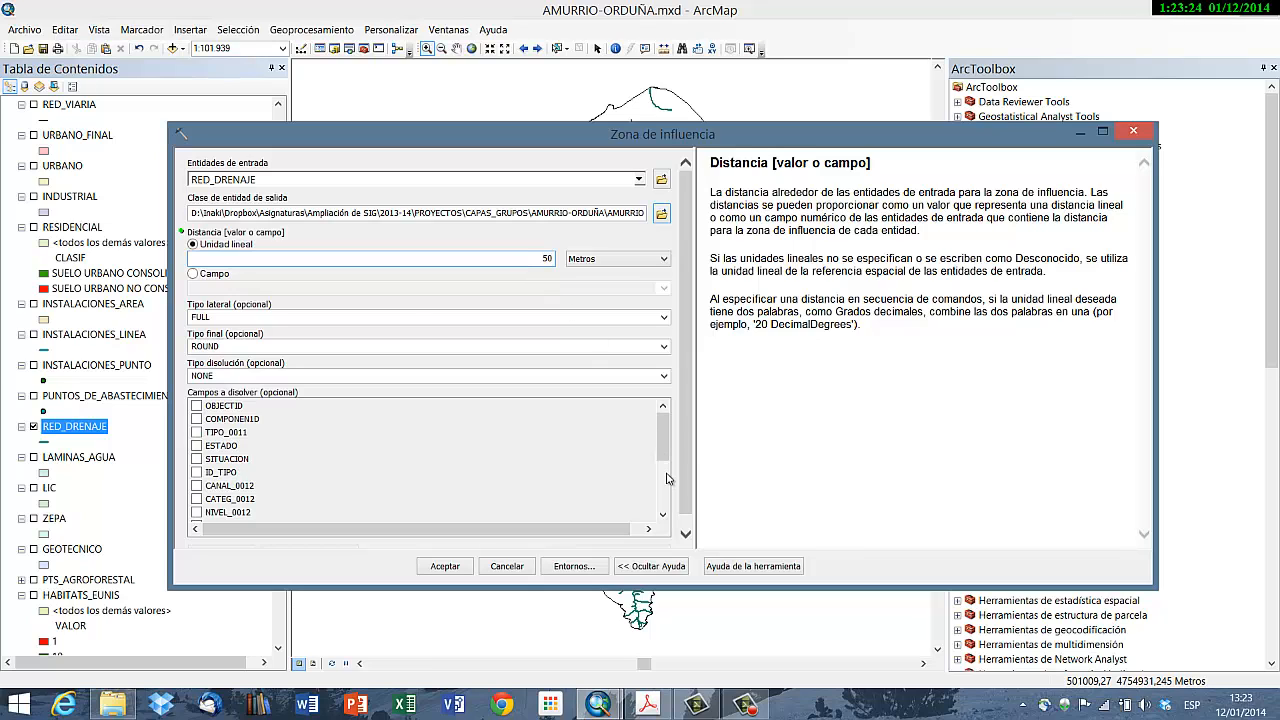
{"action": "left_click", "coordinate": [668, 478]}
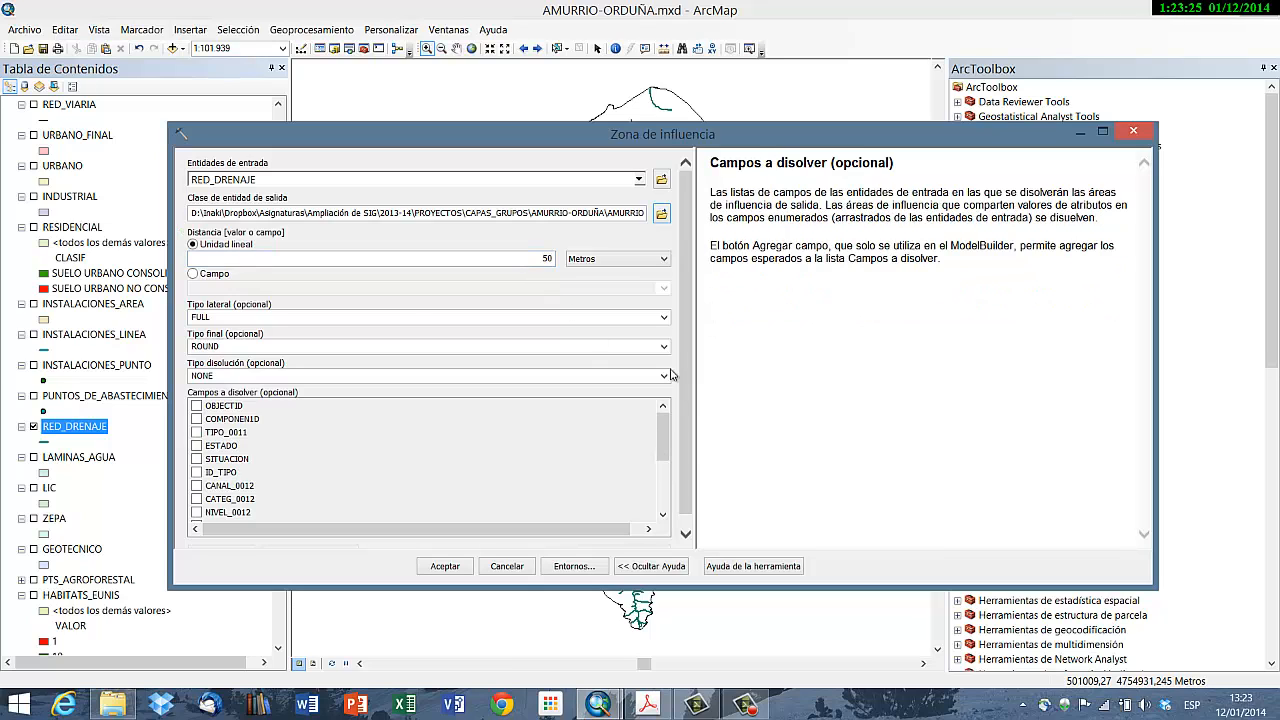
Step: Set the RED_DRENAJE buffer's dissolve type to LIST with the DISOLV field, run it, and close the results window
{"action": "left_click", "coordinate": [665, 375]}
{"action": "left_click", "coordinate": [345, 411]}
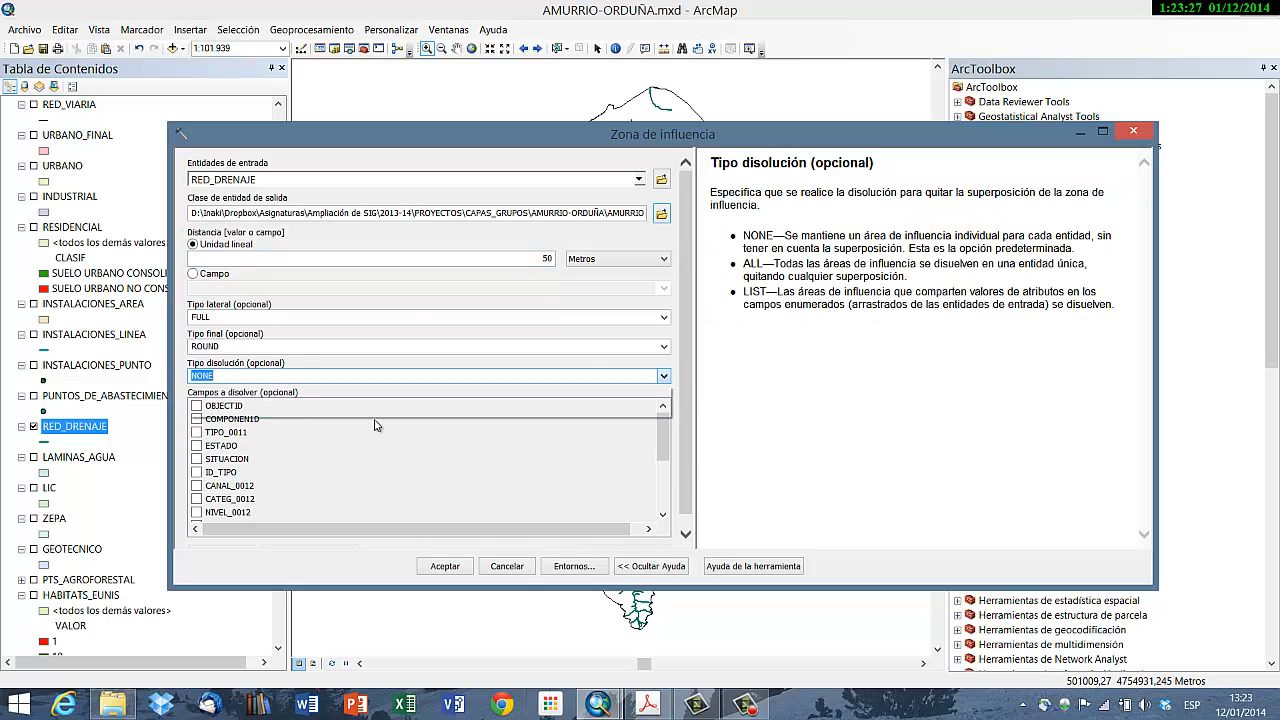
{"action": "left_click_drag", "start_coordinate": [663, 437], "coordinate": [663, 487]}
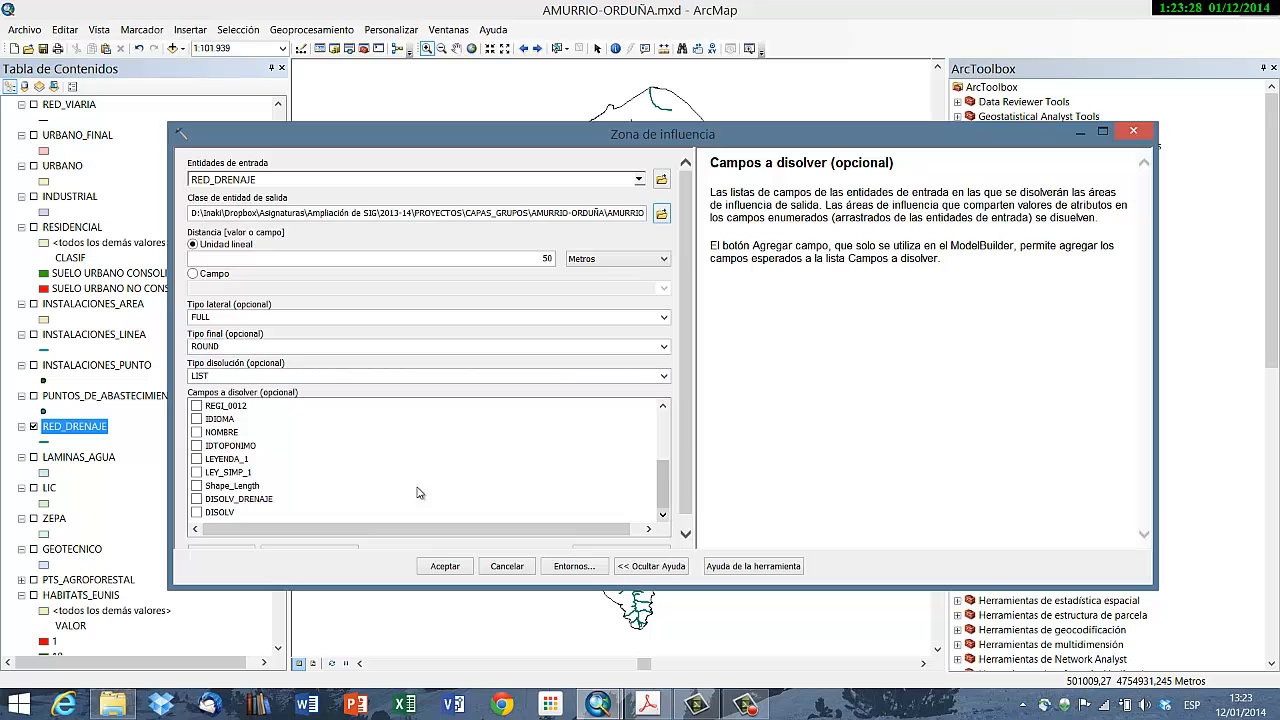
{"action": "left_click", "coordinate": [196, 515]}
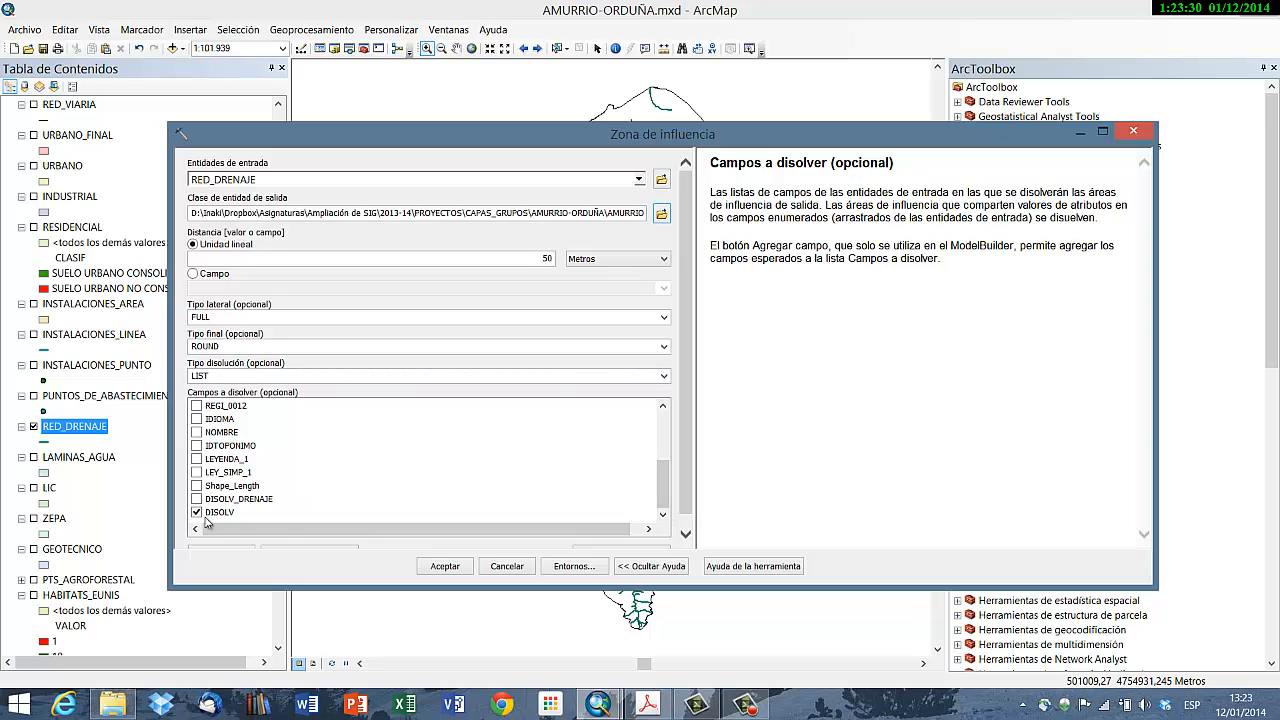
{"action": "left_click", "coordinate": [445, 566]}
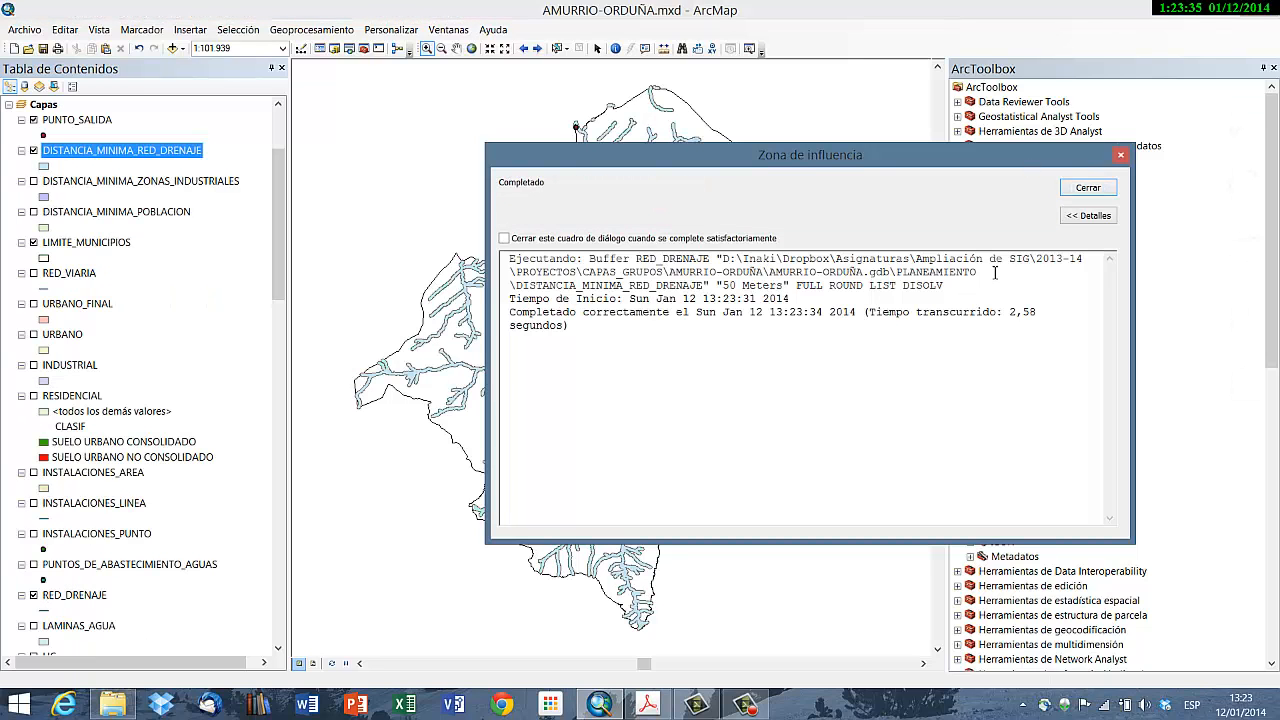
{"action": "left_click", "coordinate": [1103, 190]}
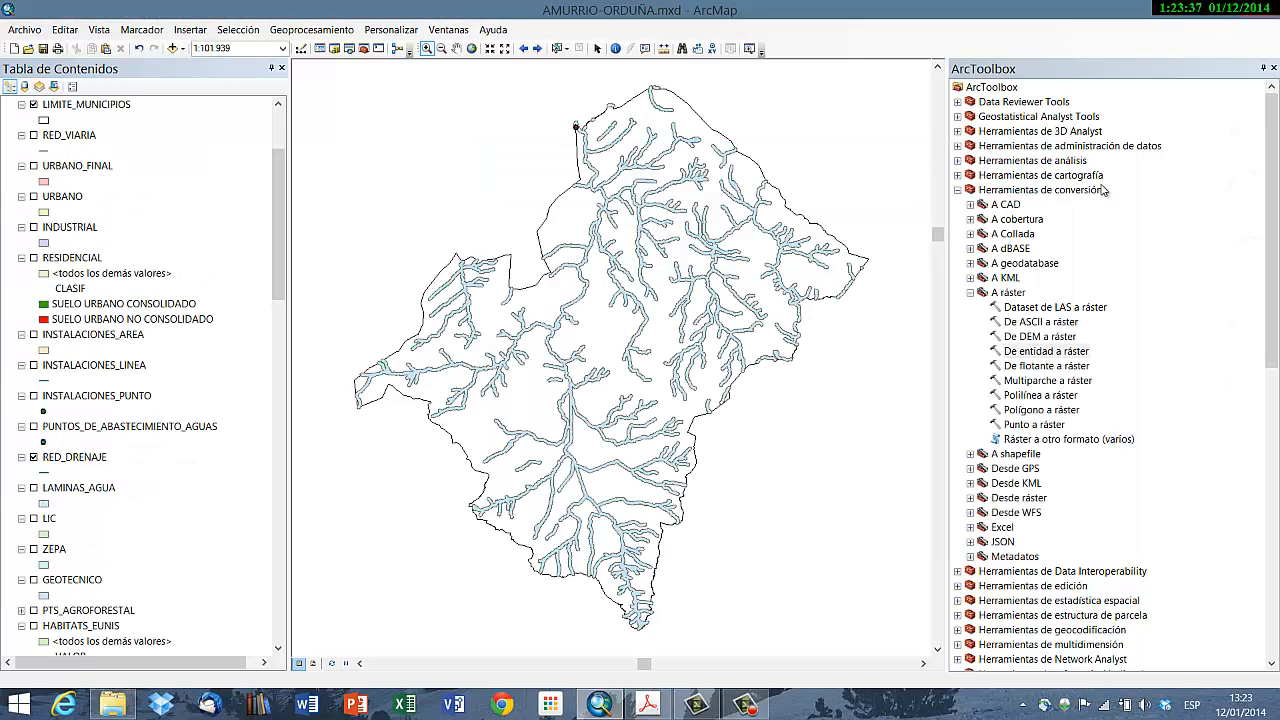
Step: Switch to the criteria PDF in Acrobat to check the next limiting criterion
{"action": "left_click_drag", "start_coordinate": [283, 217], "coordinate": [285, 177]}
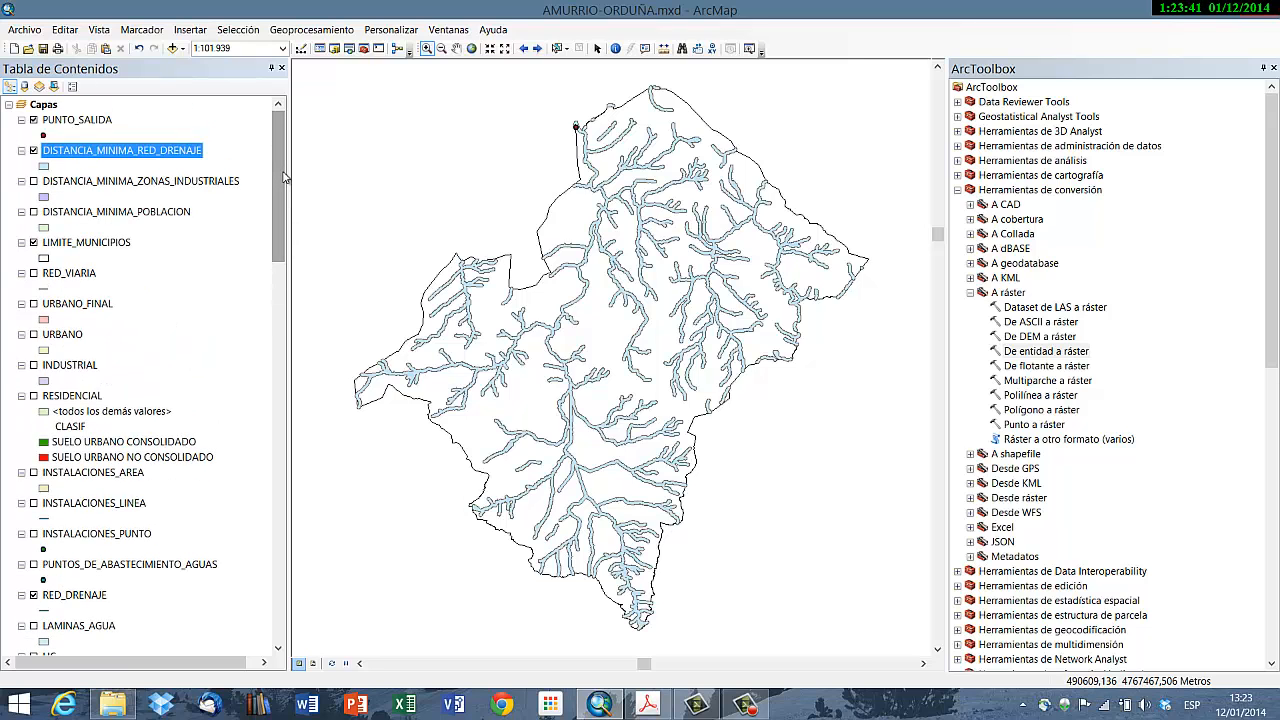
{"action": "key", "text": "alt+Tab"}
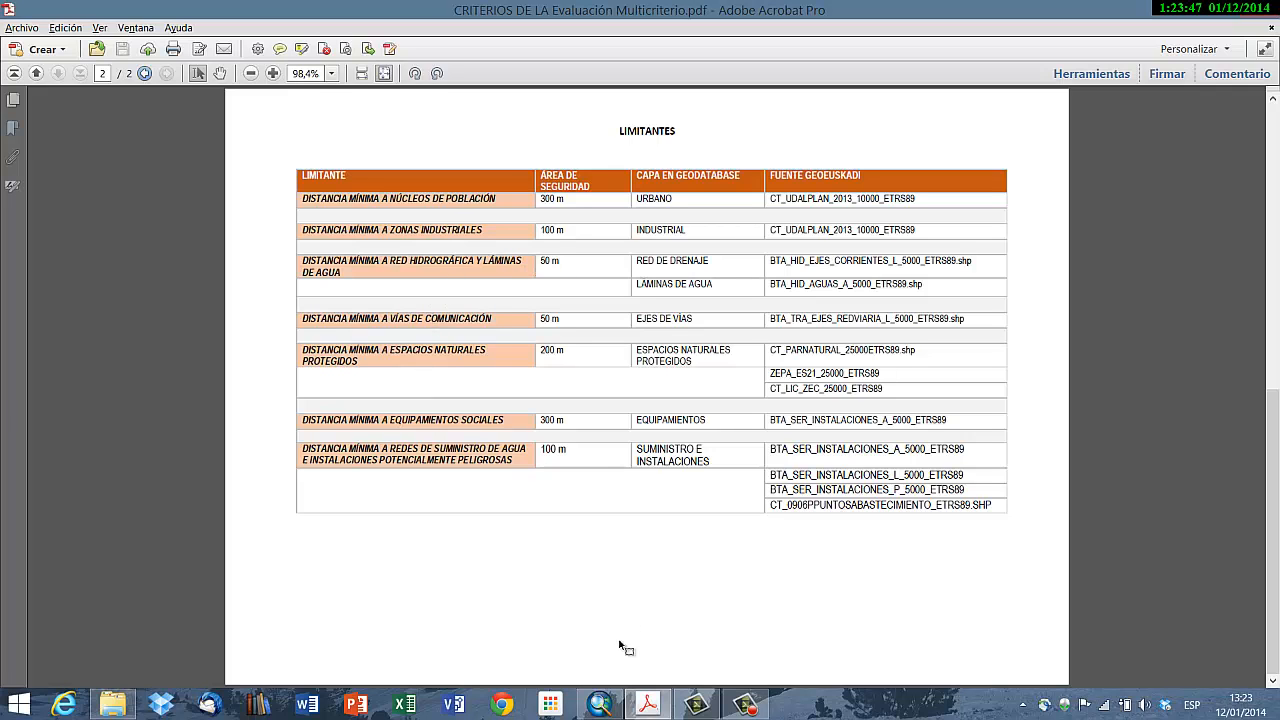
Step: Switch to ArcMap and check the LAMINAS_AGUA attribute table for its dissolve field and values, closing the table when finished
{"action": "left_click", "coordinate": [599, 704]}
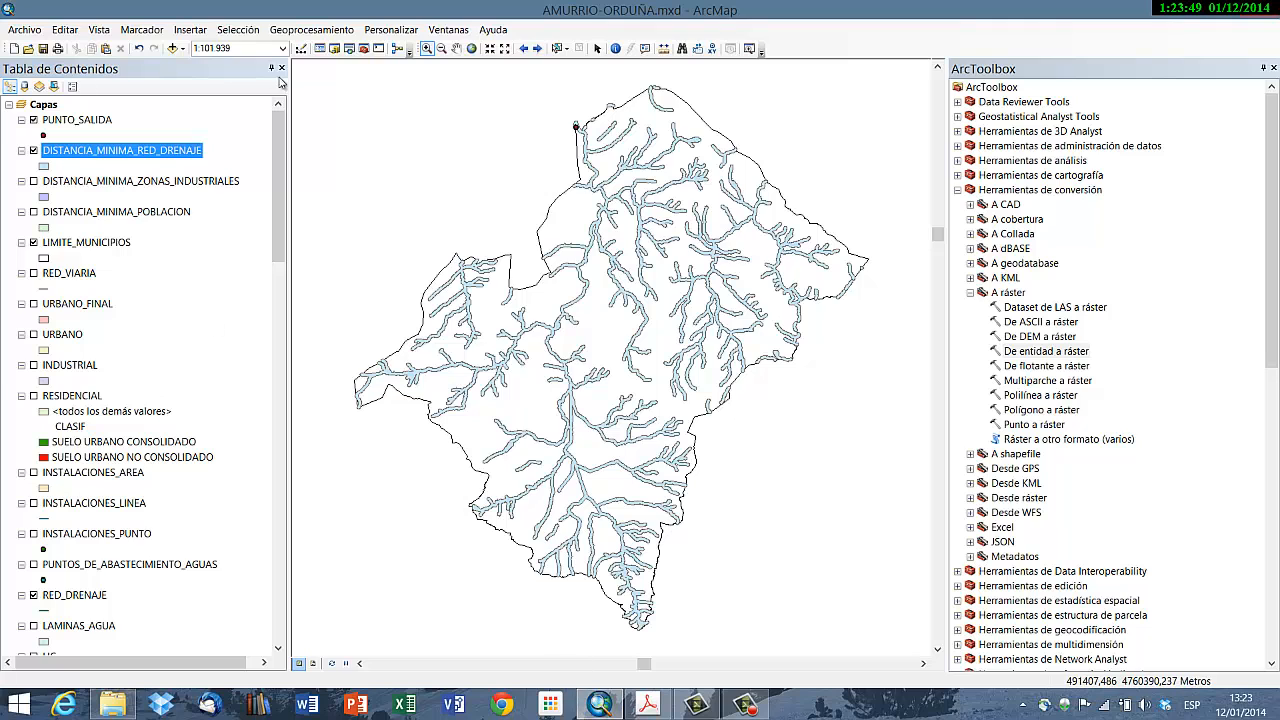
{"action": "left_click_drag", "start_coordinate": [280, 196], "coordinate": [290, 283]}
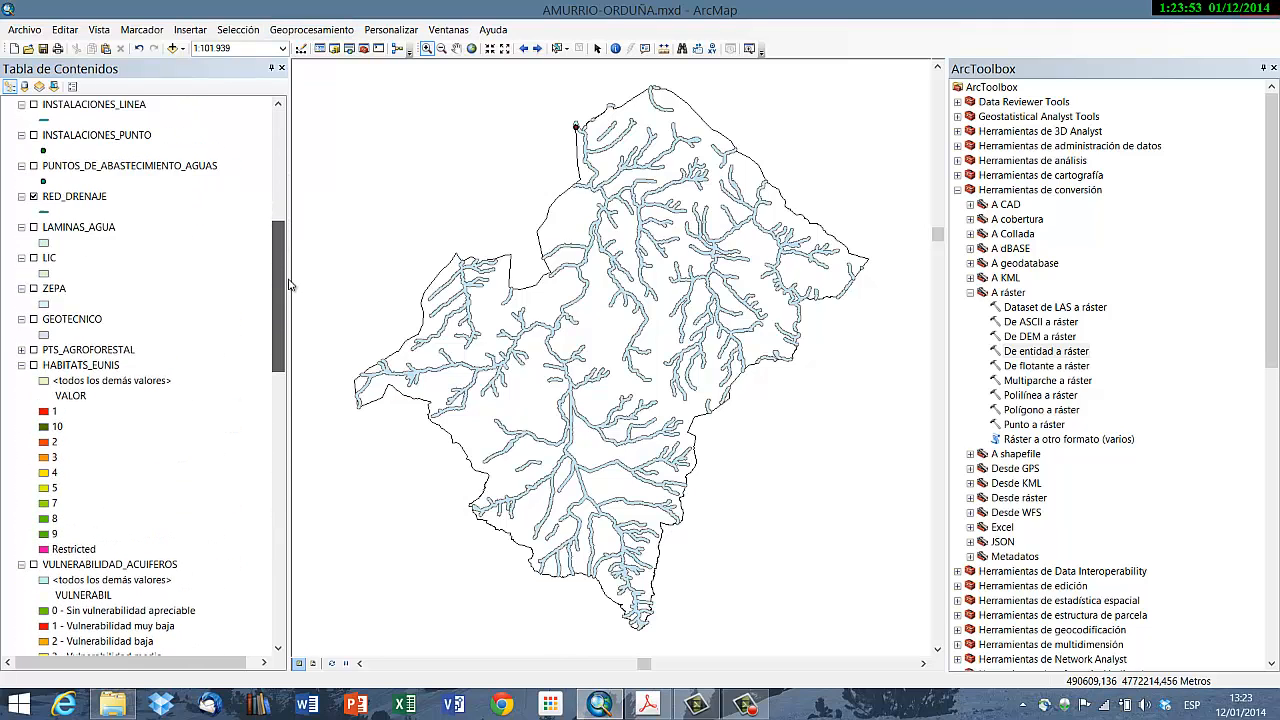
{"action": "right_click", "coordinate": [93, 228]}
{"action": "left_click", "coordinate": [128, 276]}
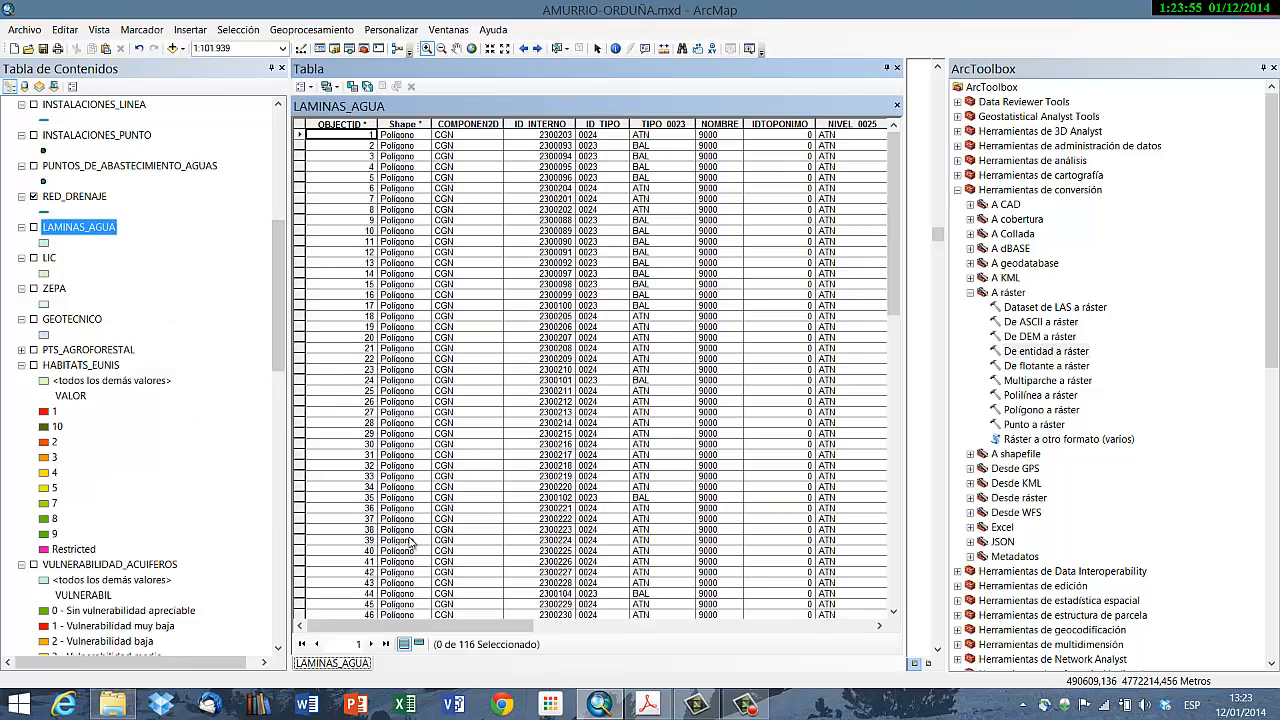
{"action": "left_click_drag", "start_coordinate": [510, 628], "coordinate": [838, 641]}
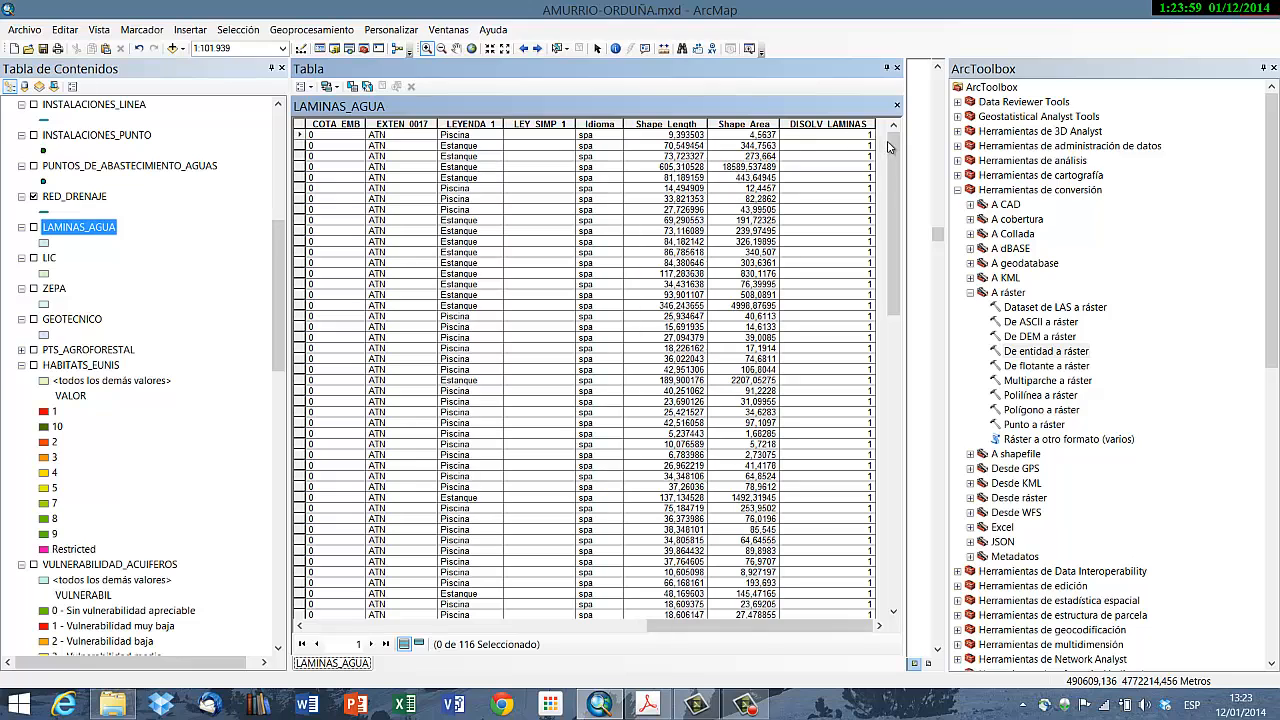
{"action": "mouse_move", "coordinate": [897, 152]}
{"action": "left_mouse_down"}
{"action": "mouse_move", "coordinate": [920, 441]}
{"action": "mouse_move", "coordinate": [916, 135]}
{"action": "left_mouse_up"}
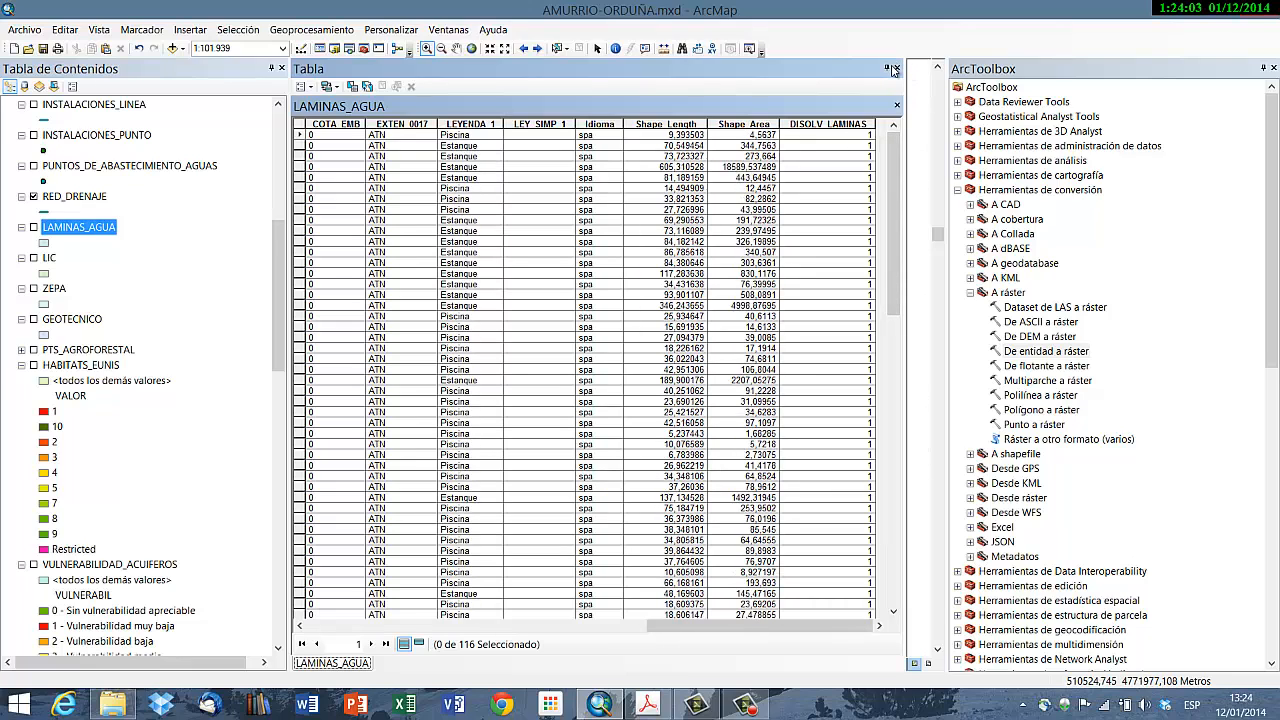
{"action": "left_click", "coordinate": [896, 67]}
Step: Start a new buffer (Zona de influencia) with LAMINAS_AGUA as the input features
{"action": "left_click", "coordinate": [311, 29]}
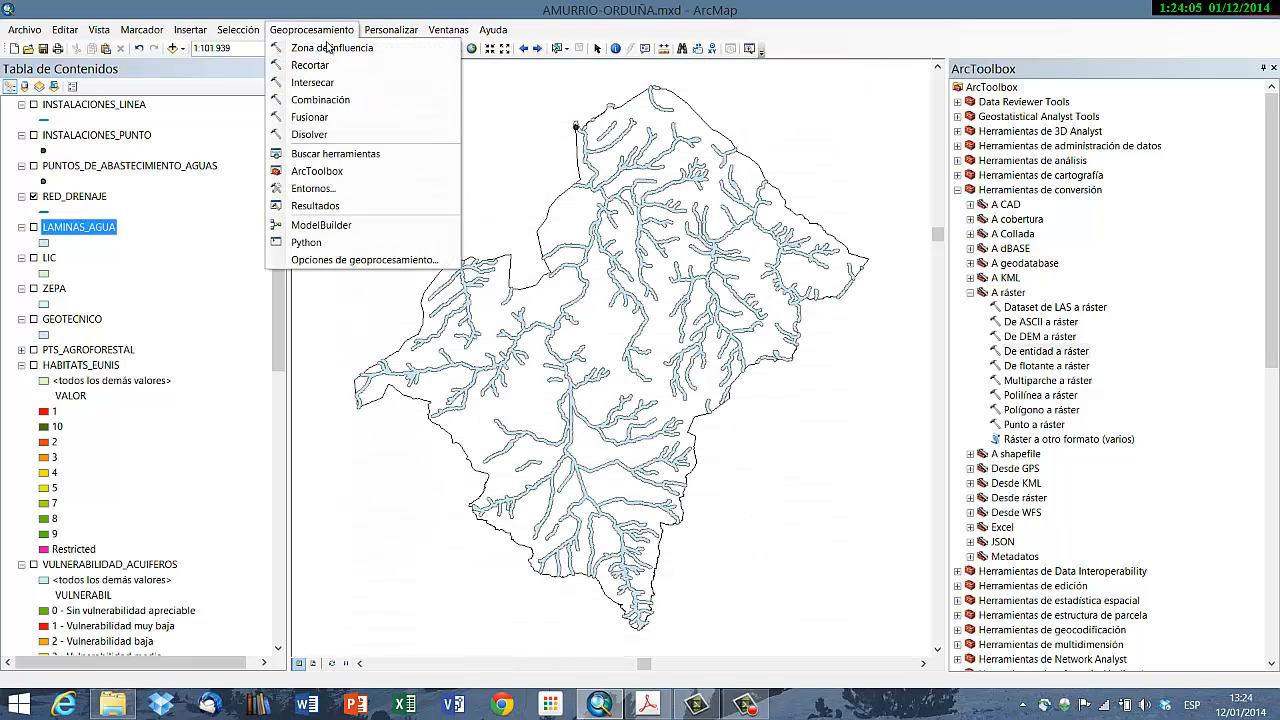
{"action": "left_click", "coordinate": [328, 48]}
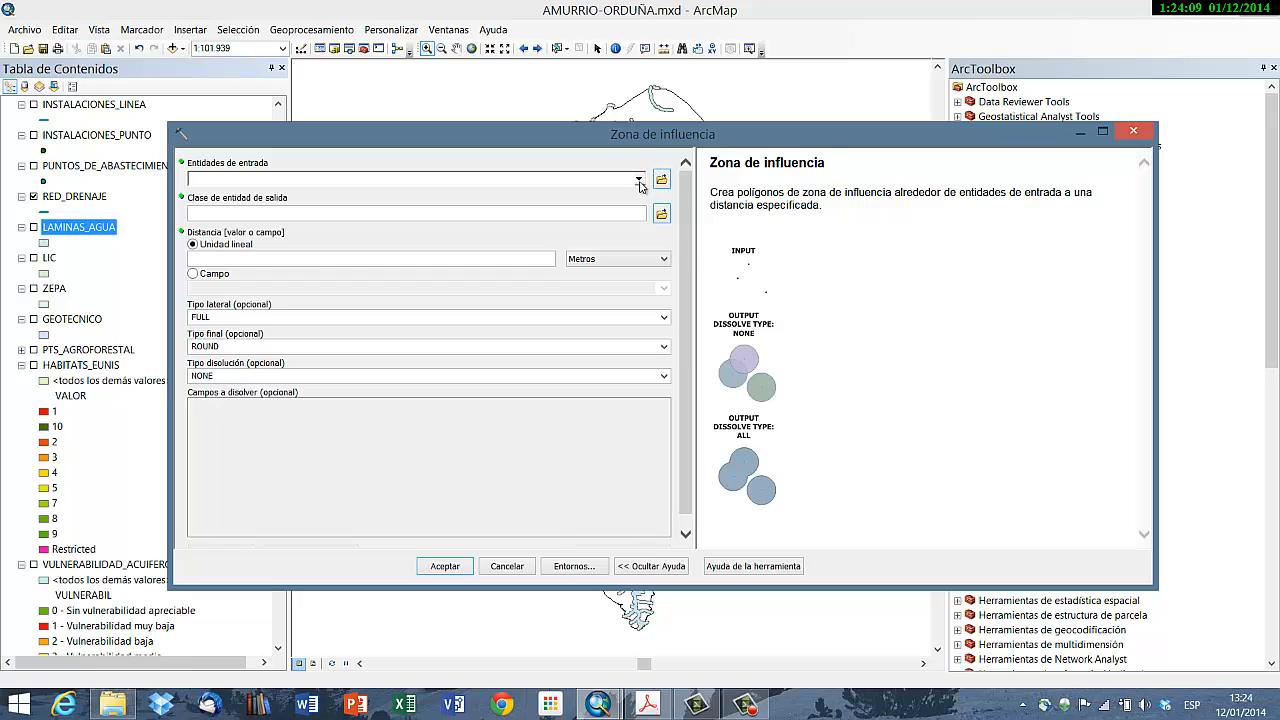
{"action": "left_click", "coordinate": [639, 181]}
{"action": "scroll", "coordinate": [409, 277], "scroll_direction": "down", "scroll_amount": 4}
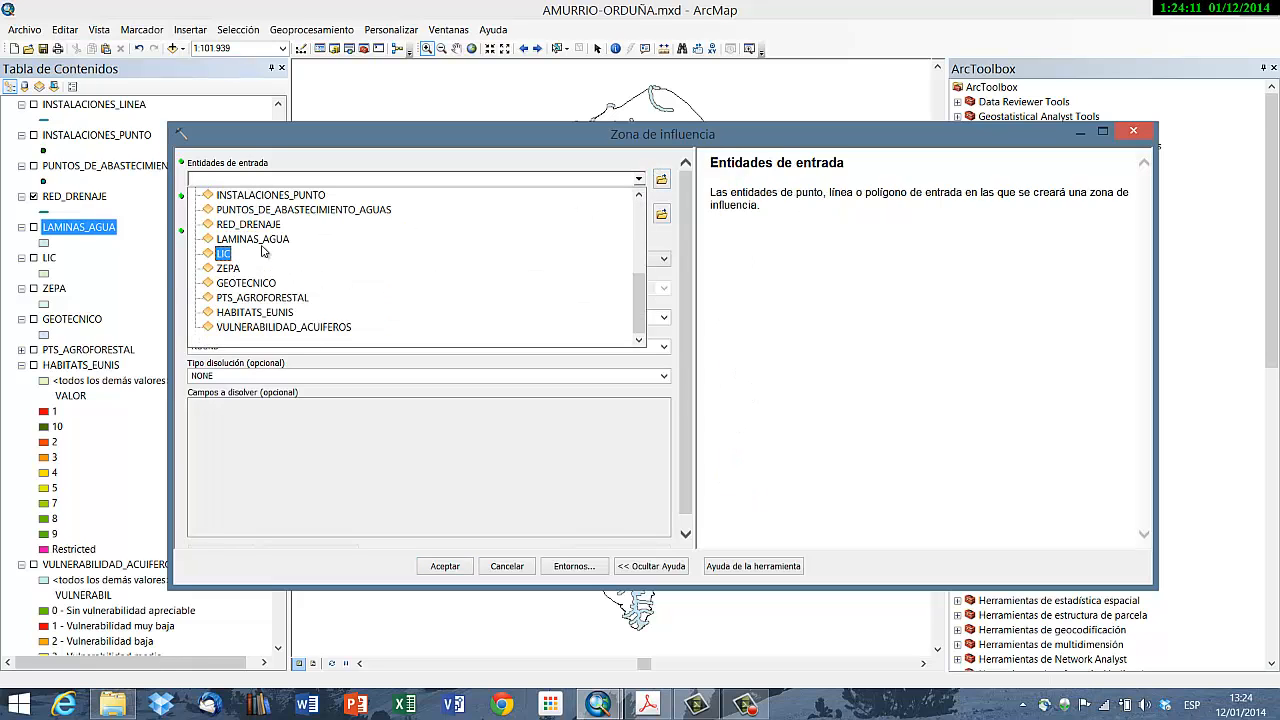
{"action": "left_click", "coordinate": [253, 239]}
Step: Name the buffer output DISTANCIA_MINIMA_LAMINAS_AGUA in the PLANEAMIENTO dataset
{"action": "left_click", "coordinate": [661, 213]}
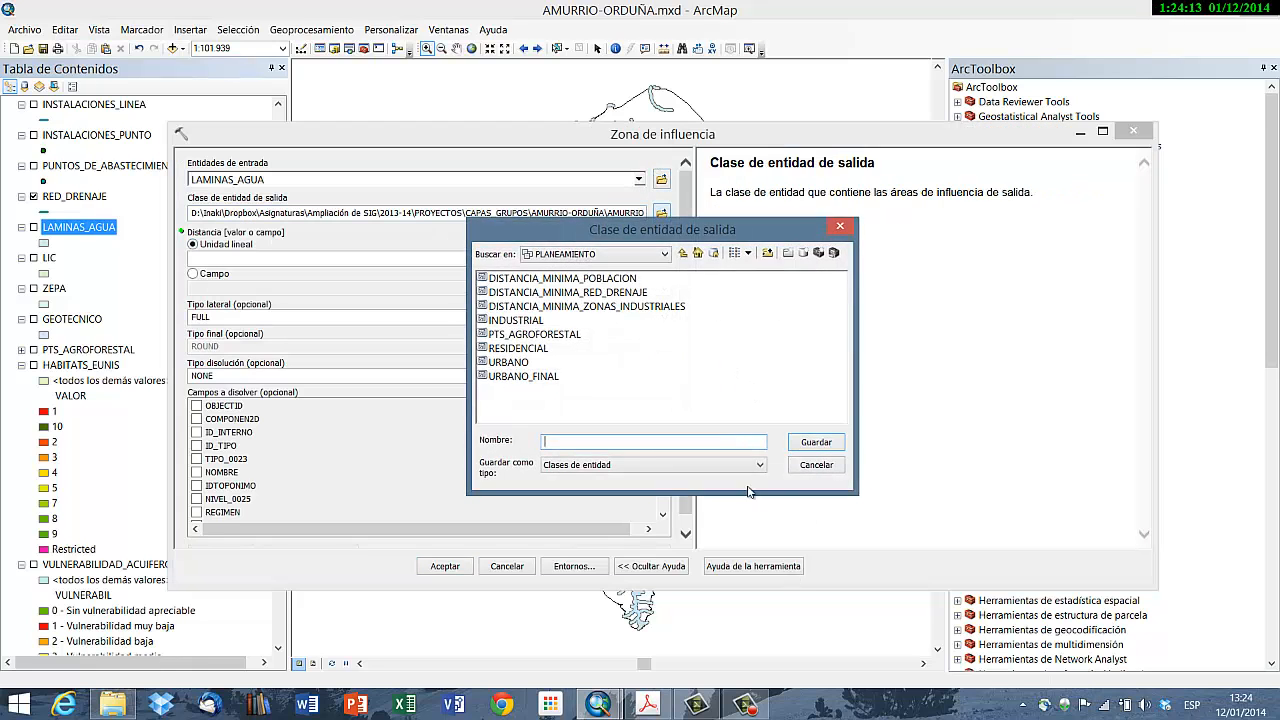
{"action": "left_click", "coordinate": [578, 292]}
{"action": "left_click", "coordinate": [632, 441]}
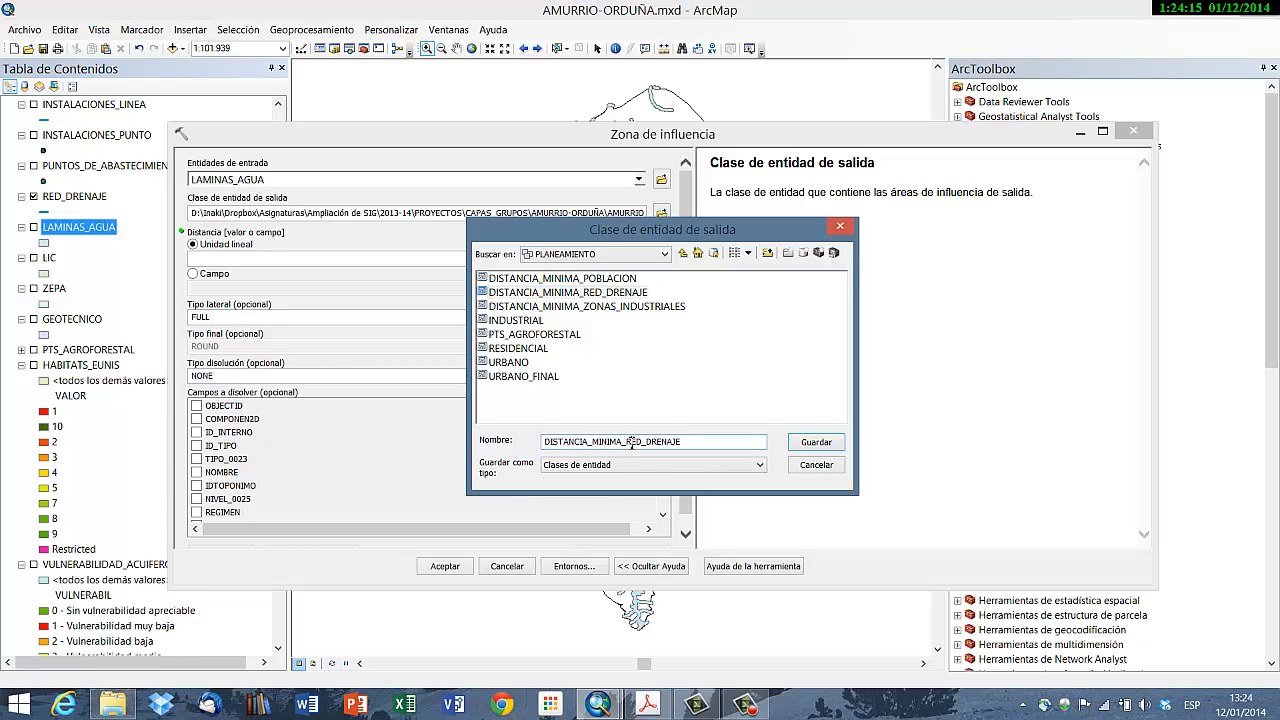
{"action": "left_click_drag", "start_coordinate": [702, 442], "coordinate": [627, 442]}
{"action": "type", "text": "LAM"}
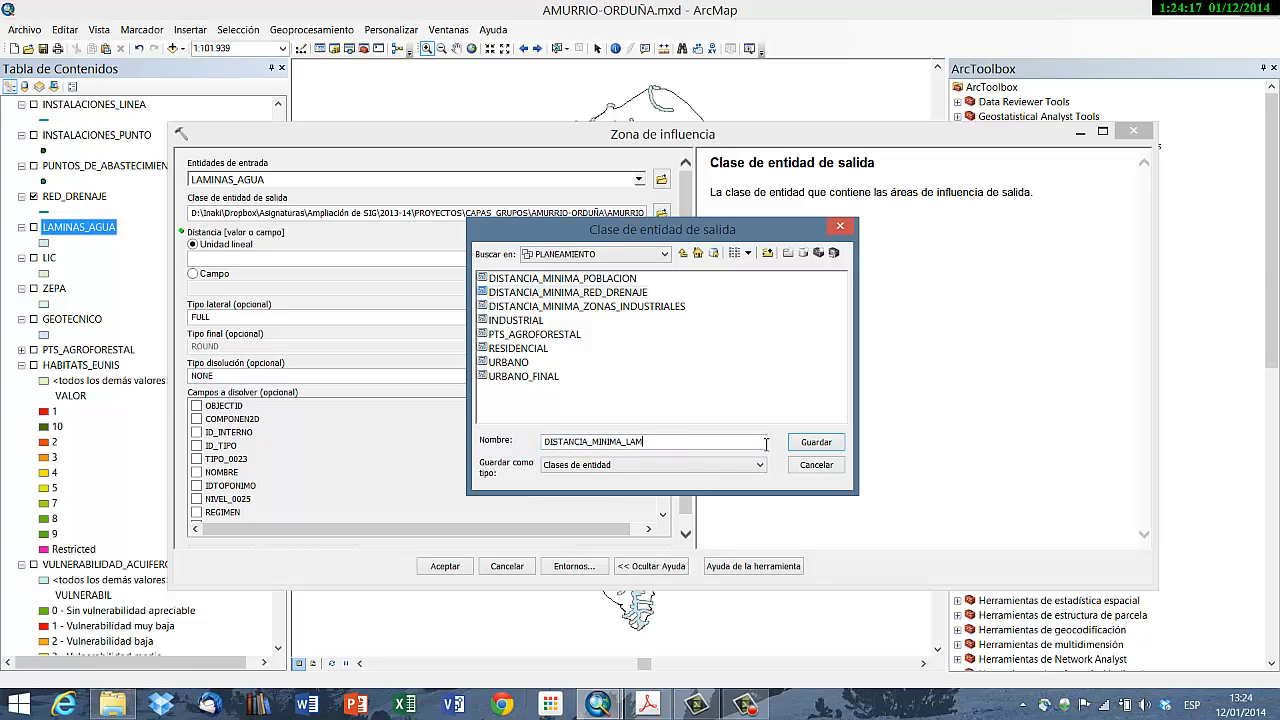
{"action": "type", "text": "INAS_AGUA"}
{"action": "left_click", "coordinate": [816, 442]}
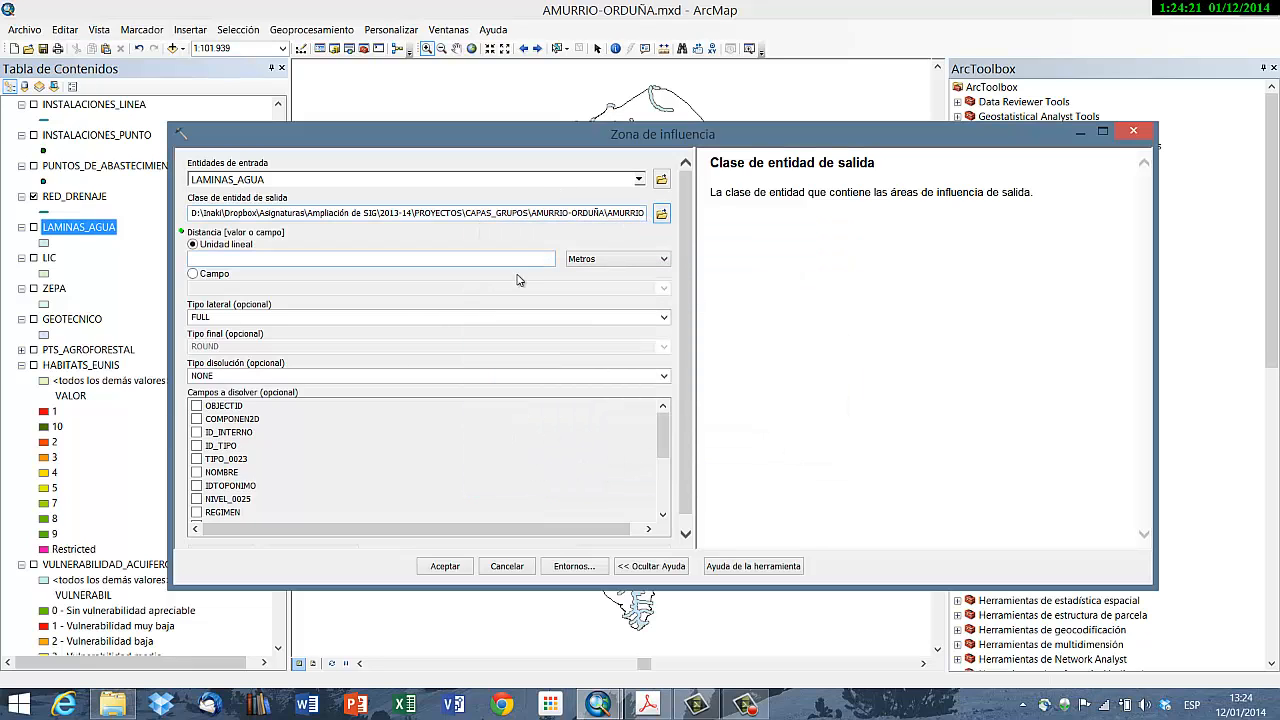
Step: Set the LAMINAS_AGUA buffer to 50 meters with LIST dissolve on DISOLV_LAMINAS, run it, and close the results window
{"action": "left_click", "coordinate": [524, 262]}
{"action": "type", "text": "50"}
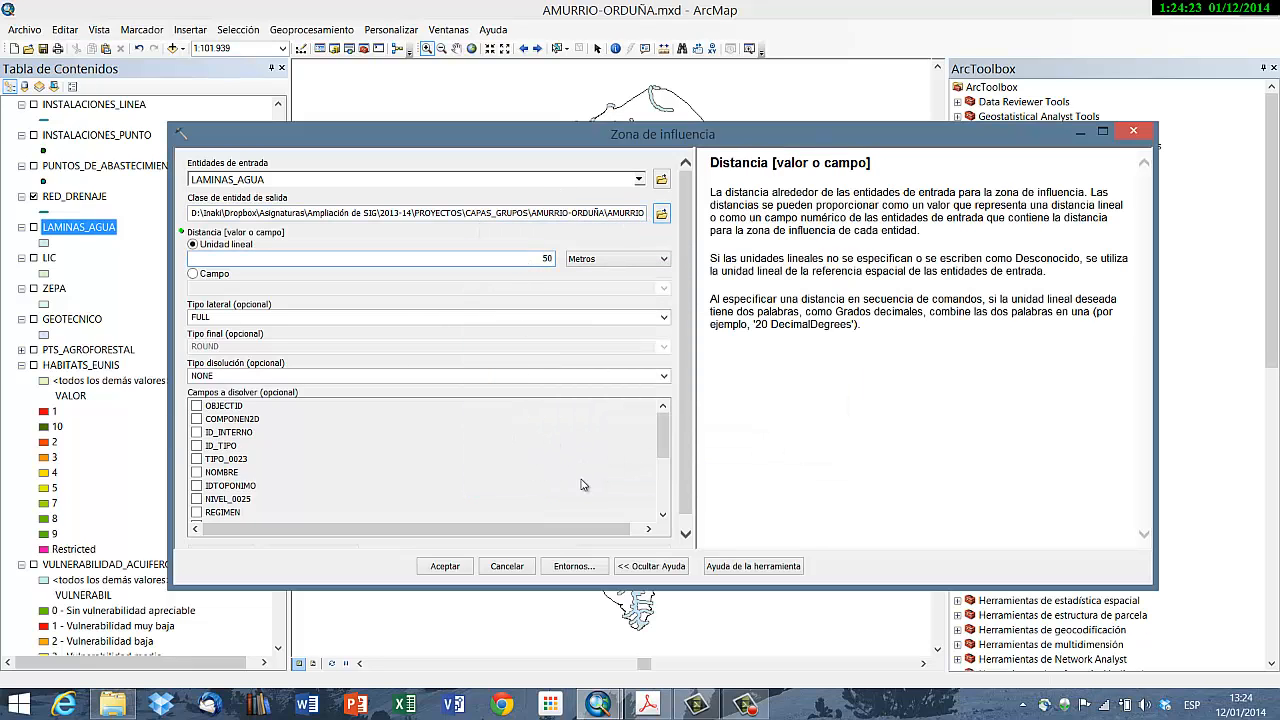
{"action": "left_click", "coordinate": [663, 376]}
{"action": "left_click", "coordinate": [230, 411]}
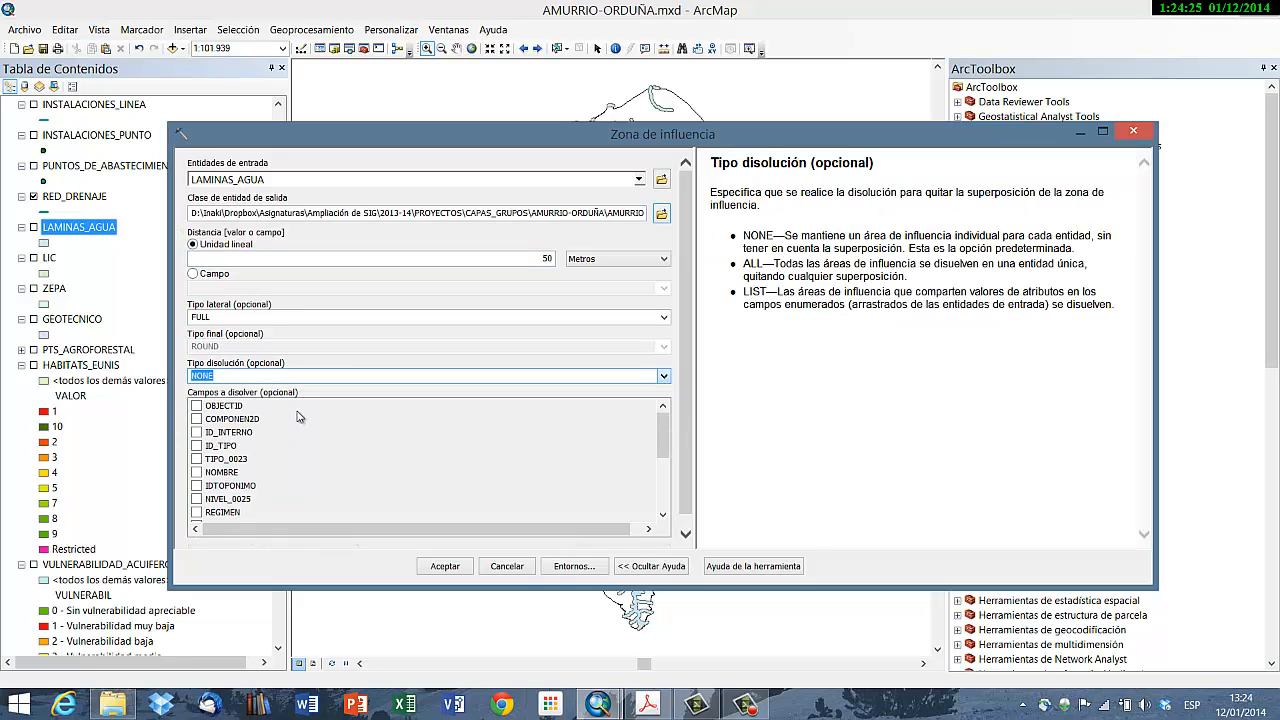
{"action": "left_click_drag", "start_coordinate": [663, 429], "coordinate": [667, 517]}
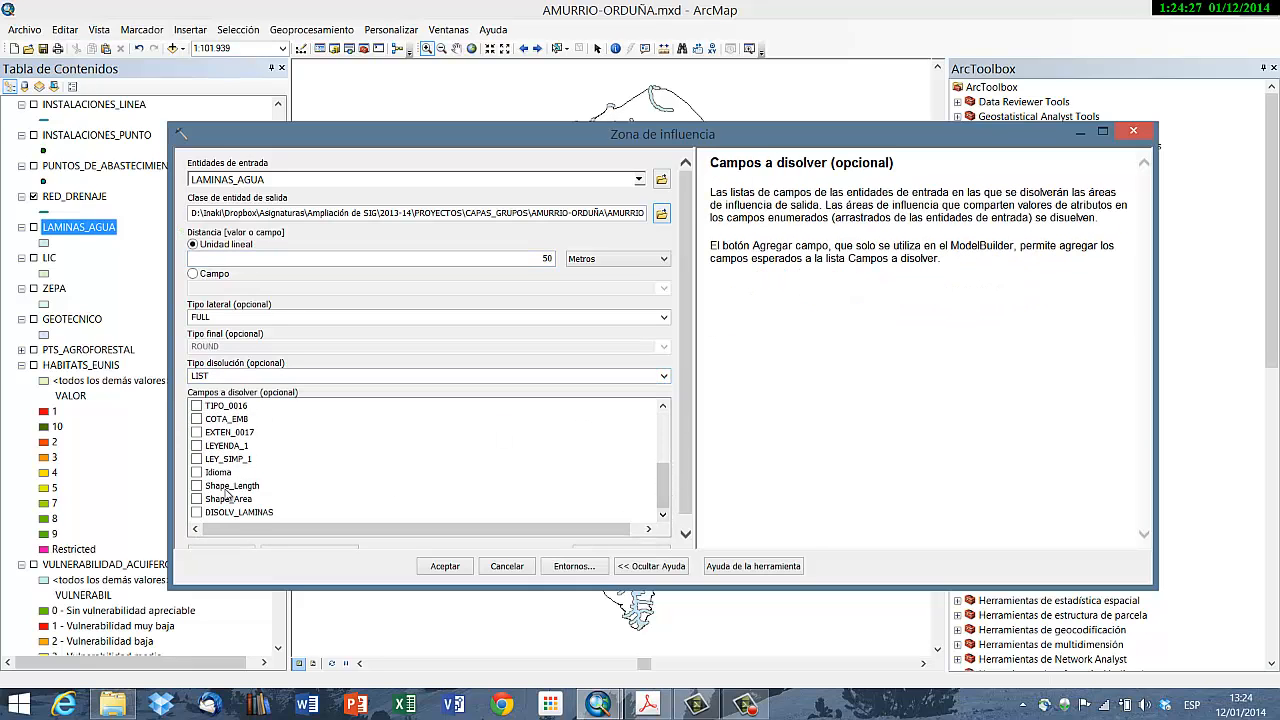
{"action": "left_click", "coordinate": [196, 512]}
{"action": "left_click", "coordinate": [443, 568]}
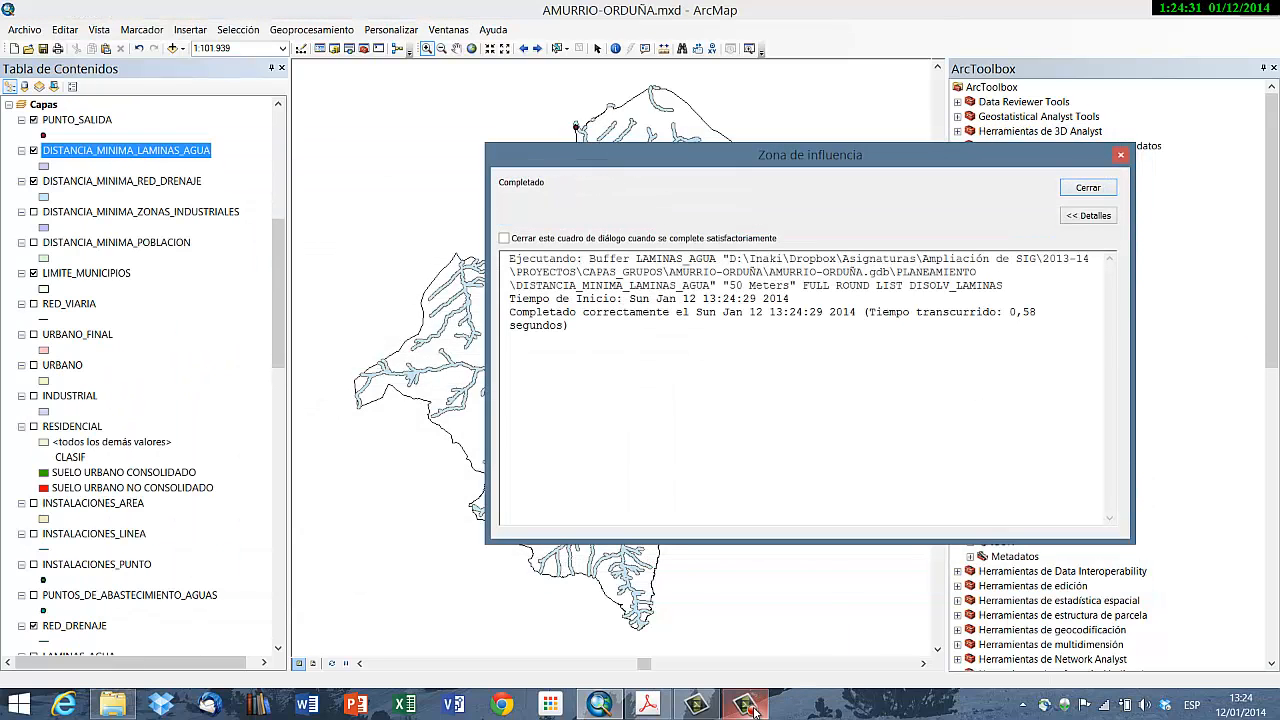
{"action": "mouse_move", "coordinate": [754, 710]}
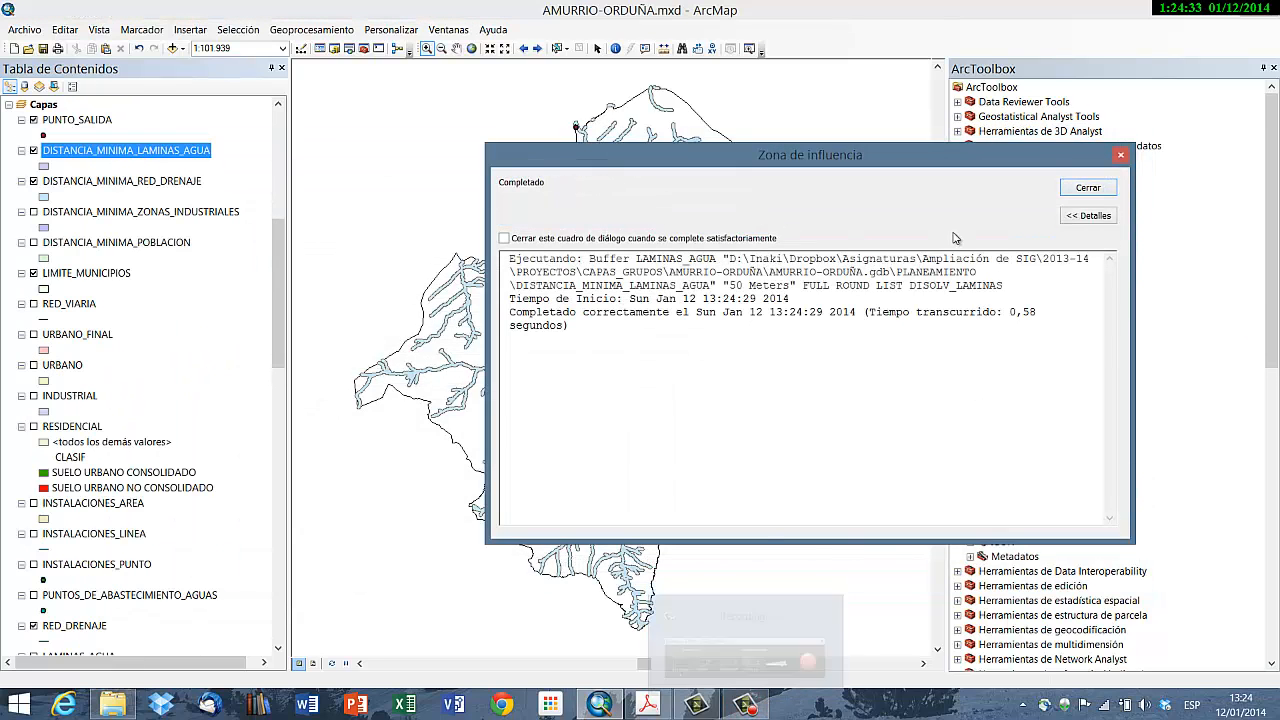
{"action": "left_click", "coordinate": [1080, 190]}
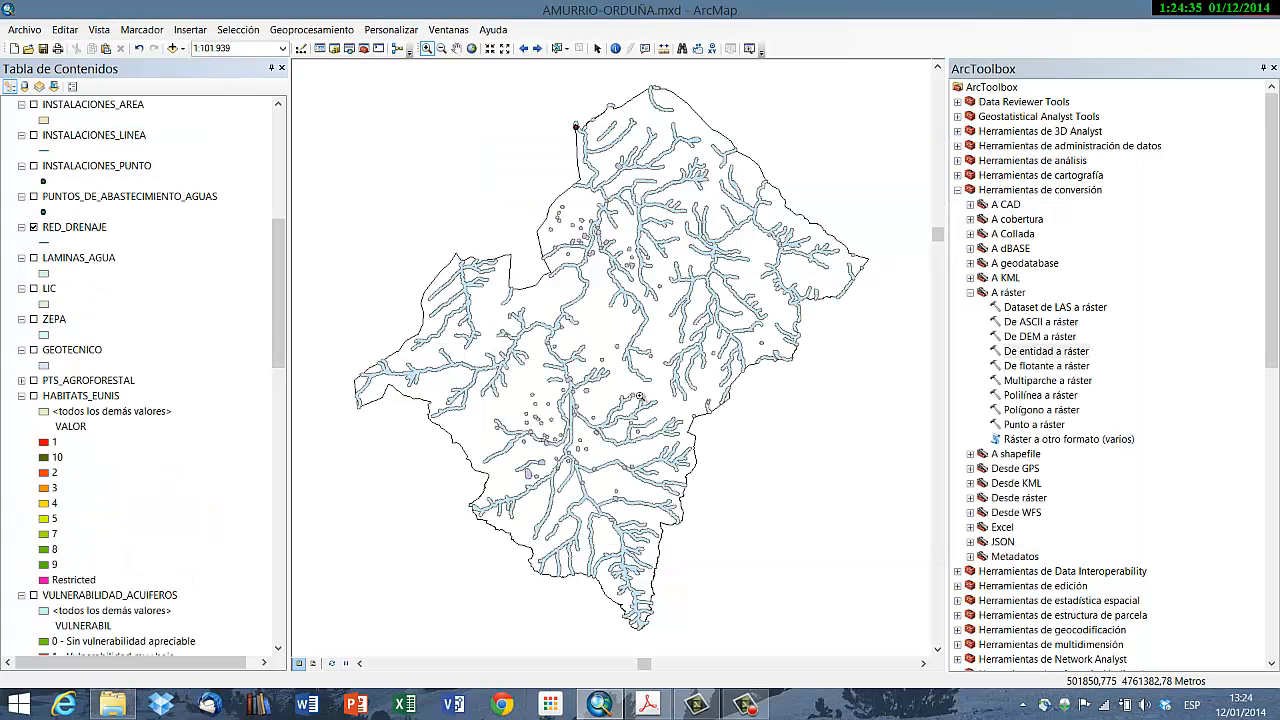
Step: Check the communication routes criterion in the Acrobat criteria PDF, and return to ArcMap to select the RED_VIARIA layer
{"action": "left_click", "coordinate": [665, 705]}
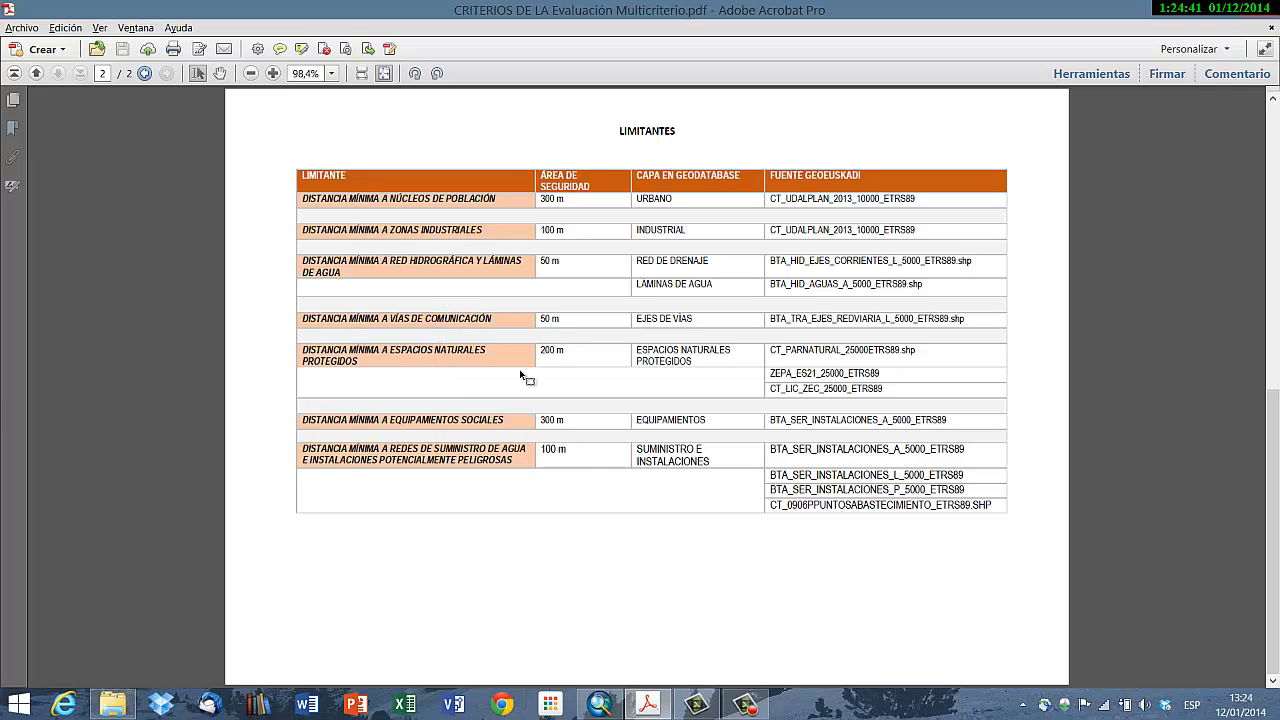
{"action": "left_click", "coordinate": [600, 705]}
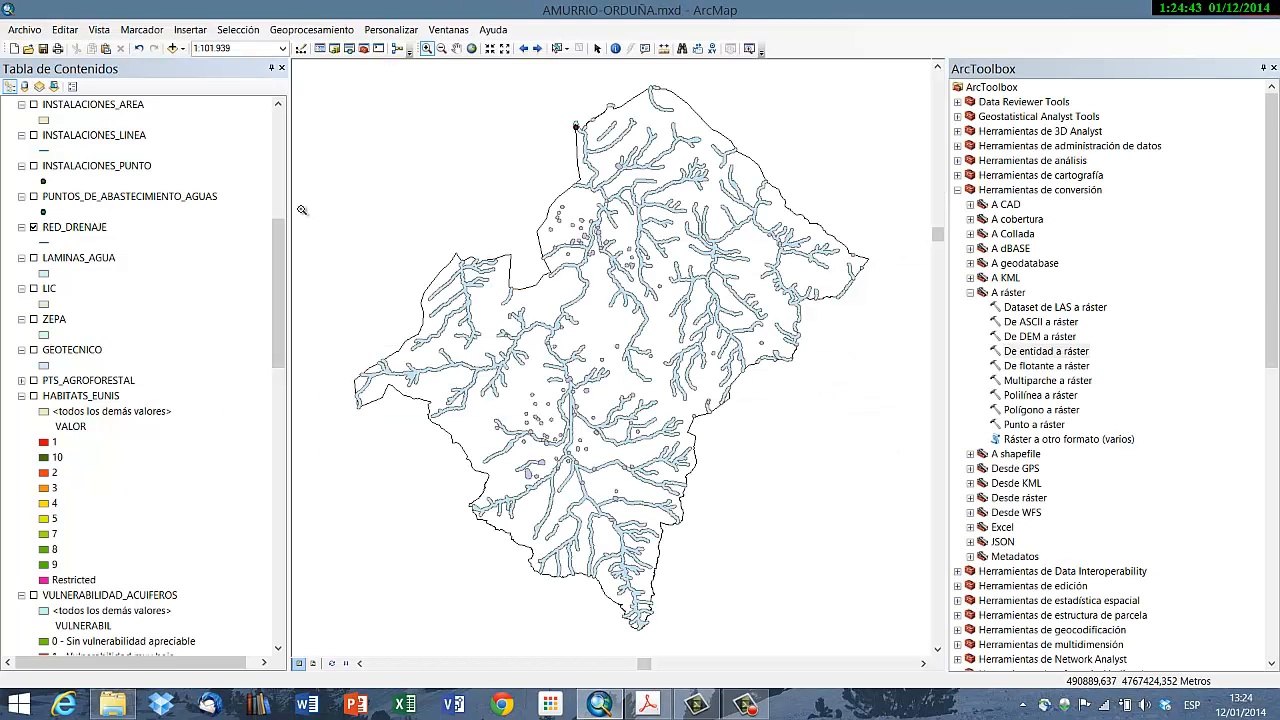
{"action": "left_click", "coordinate": [282, 157]}
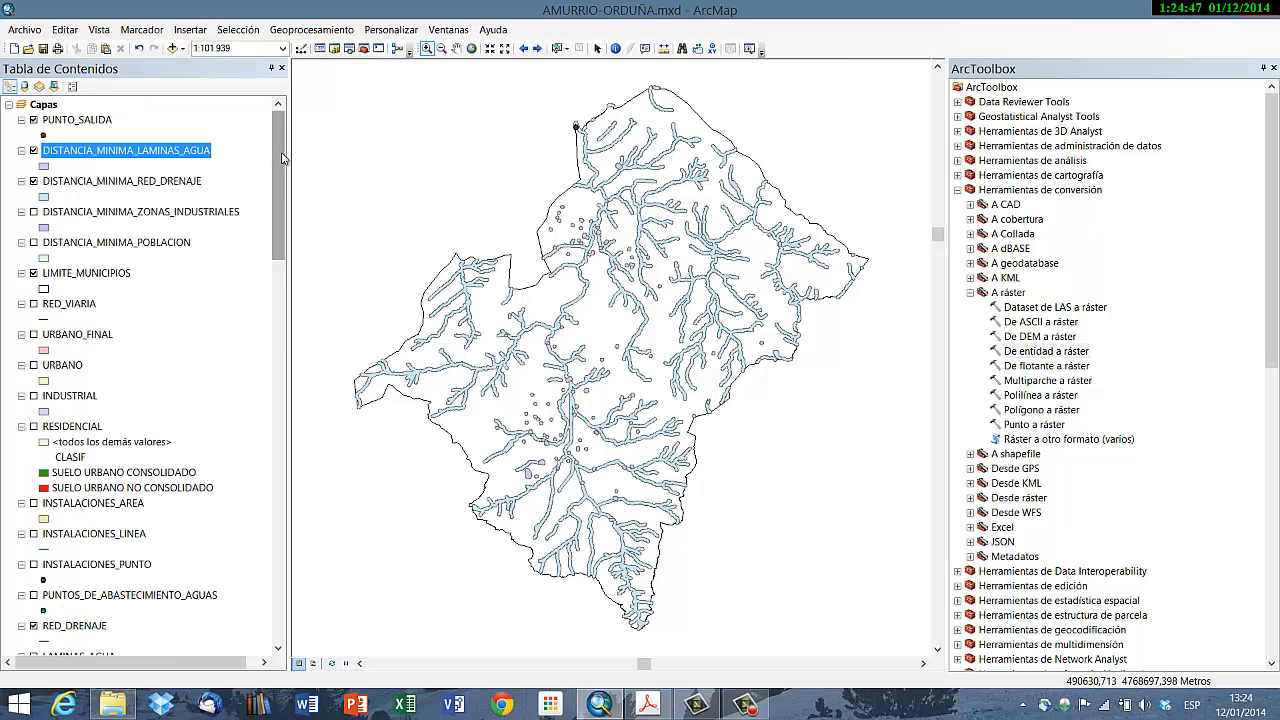
{"action": "left_click", "coordinate": [70, 304]}
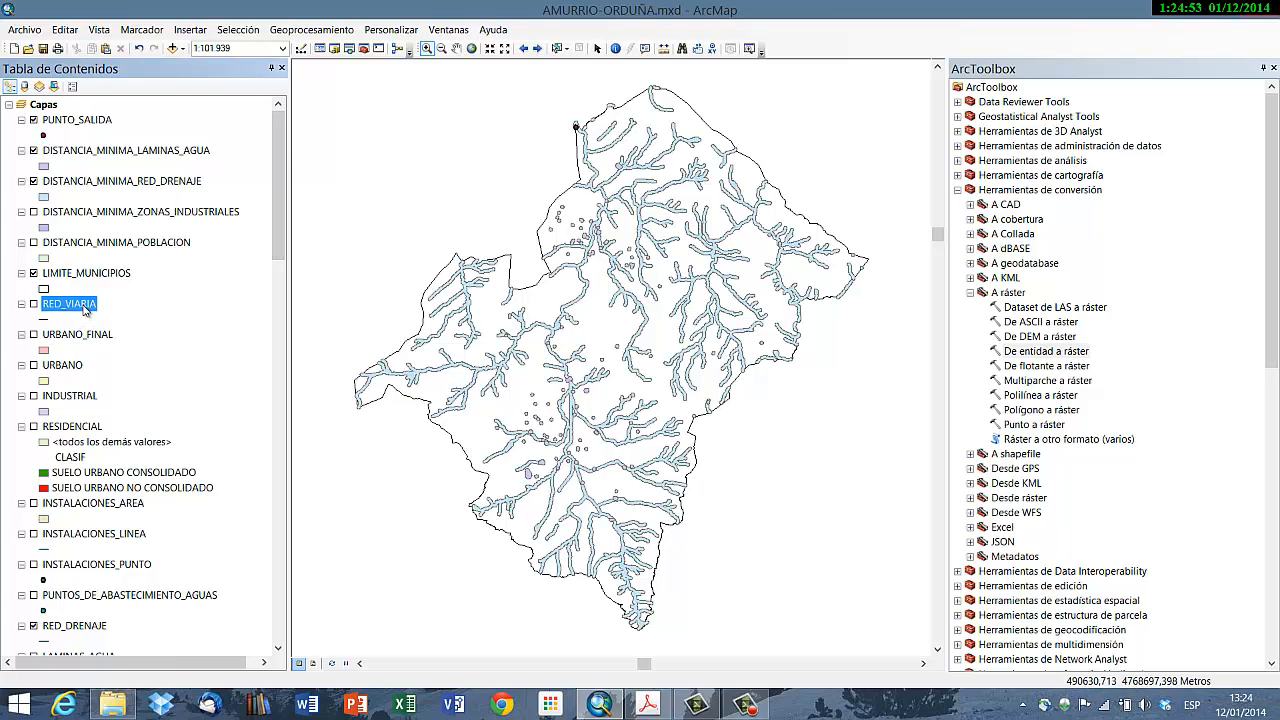
Step: Hide the DISTANCIA_MINIMA_LAMINAS_AGUA, DISTANCIA_MINIMA_RED_DRENAJE and RED_DRENAJE layers
{"action": "left_click", "coordinate": [238, 30]}
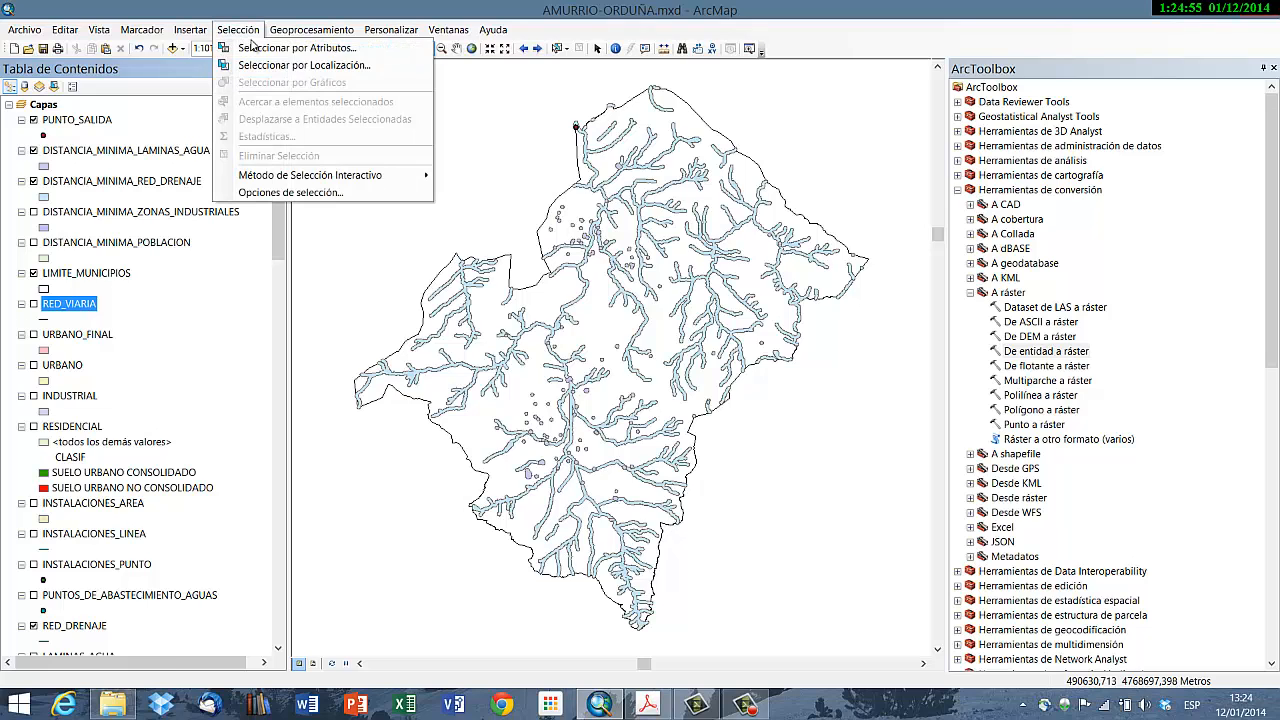
{"action": "left_click", "coordinate": [33, 169]}
{"action": "left_click", "coordinate": [34, 182]}
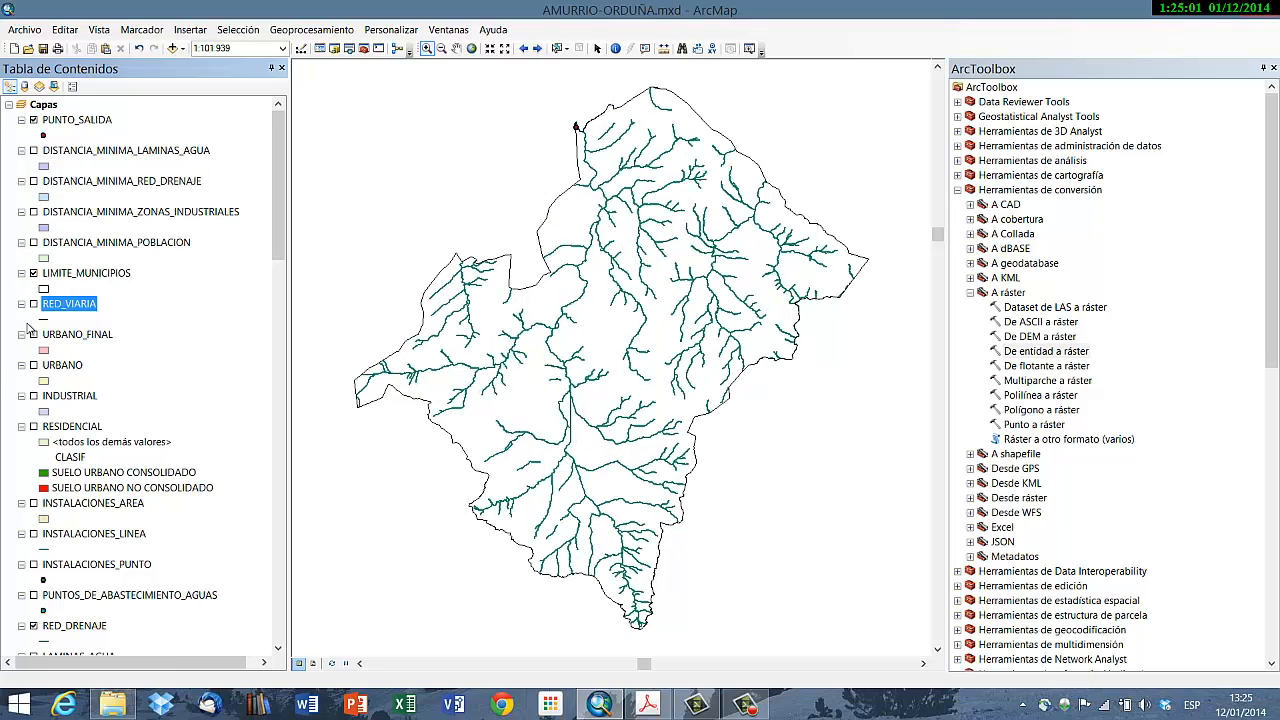
{"action": "scroll", "coordinate": [42, 397], "scroll_direction": "down", "scroll_amount": 3}
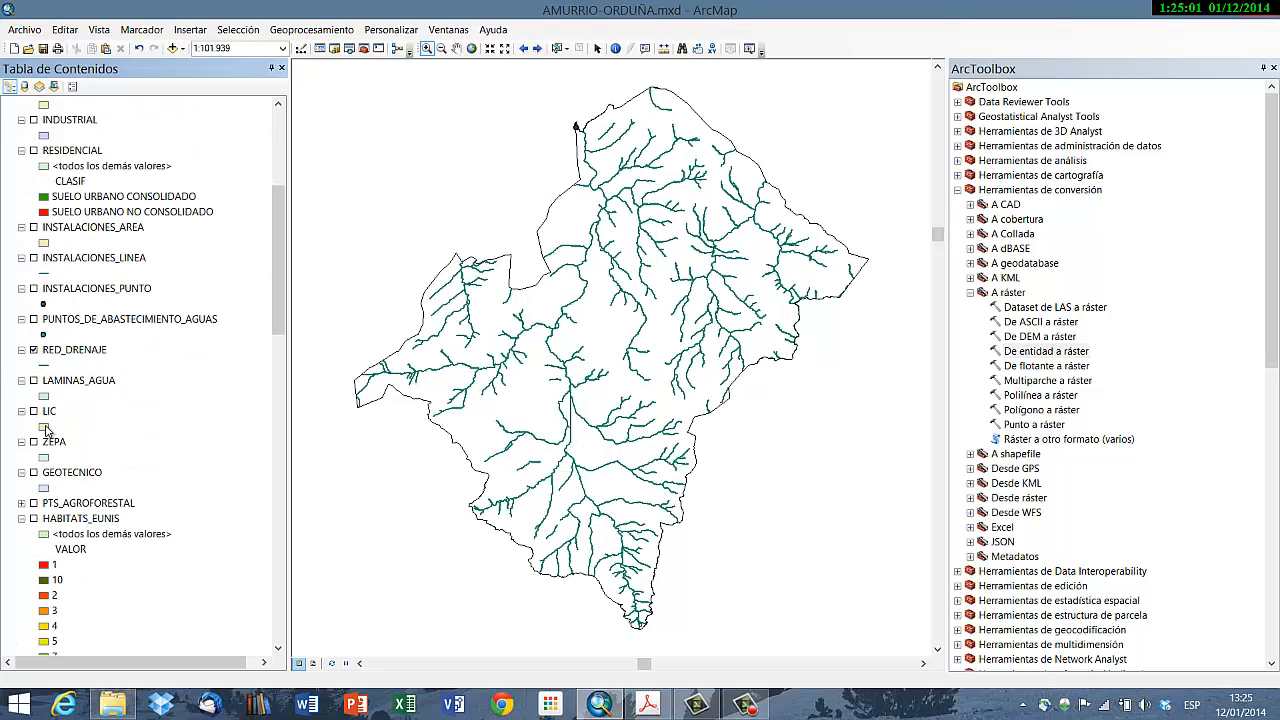
{"action": "left_click", "coordinate": [34, 350]}
{"action": "scroll", "coordinate": [115, 441], "scroll_direction": "up", "scroll_amount": 3}
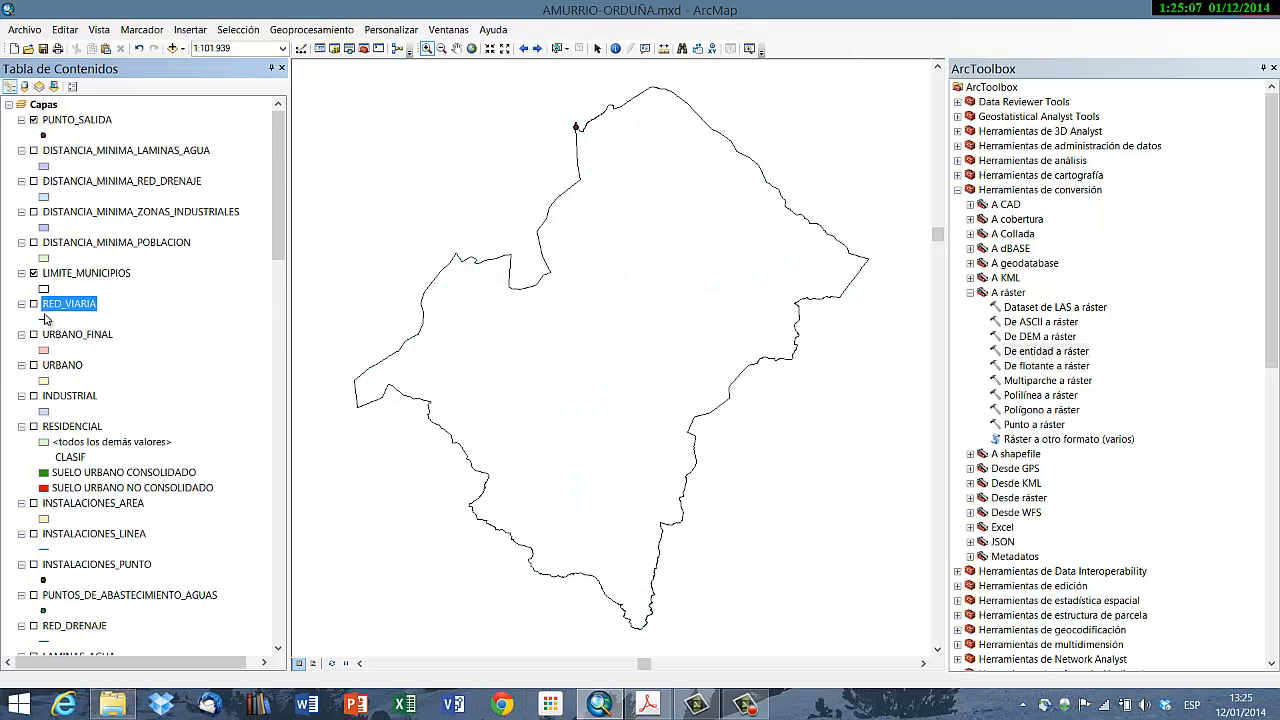
{"action": "left_click", "coordinate": [238, 29]}
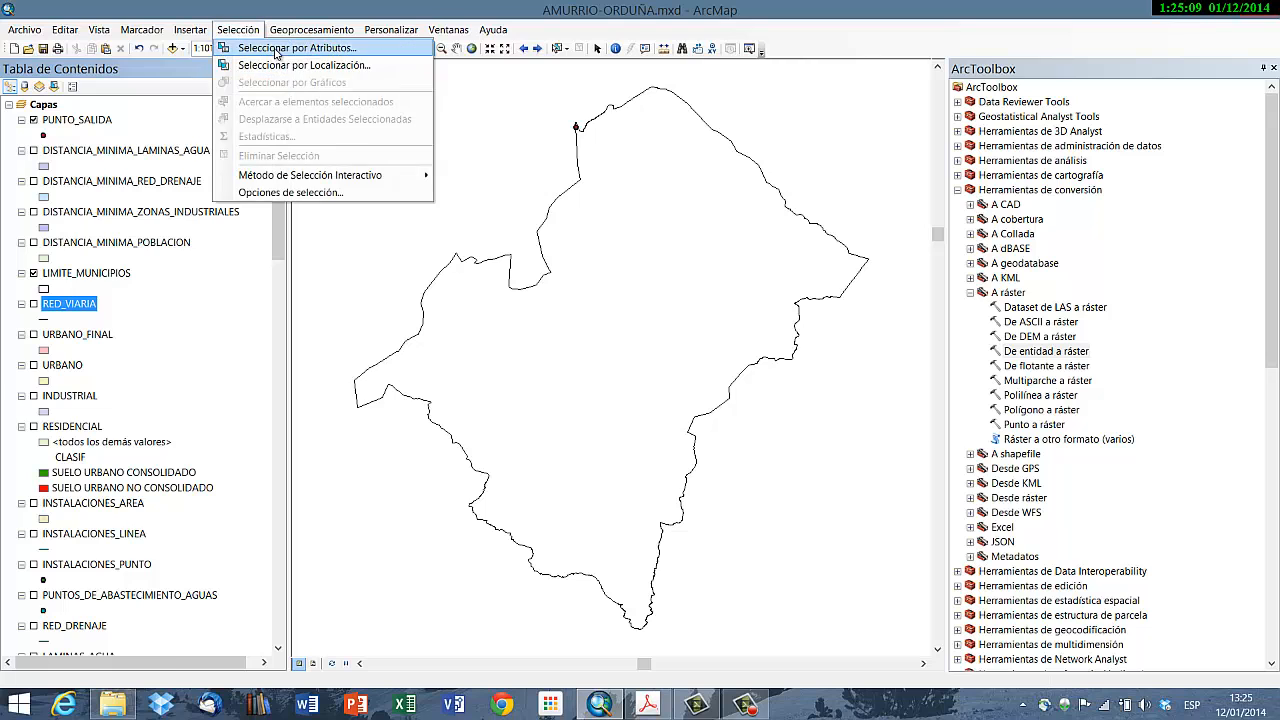
{"action": "left_click", "coordinate": [250, 46]}
{"action": "left_click_drag", "start_coordinate": [196, 37], "coordinate": [441, 87]}
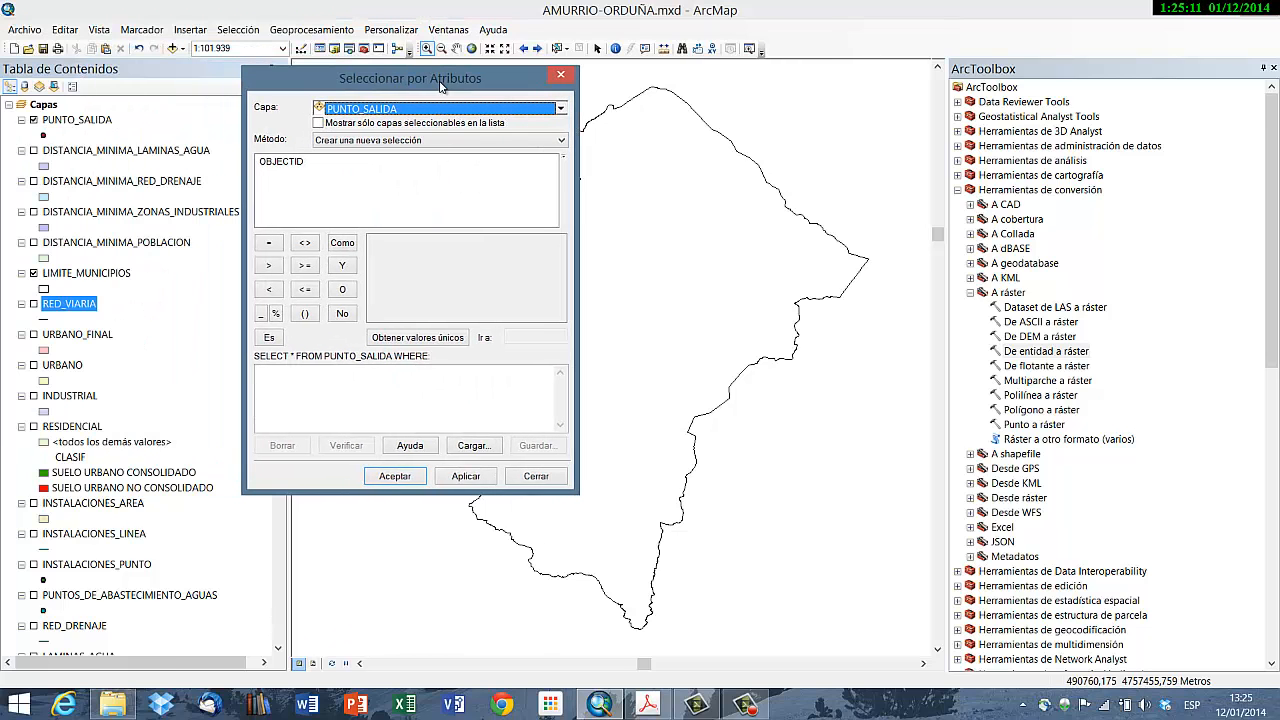
{"action": "left_click", "coordinate": [538, 112]}
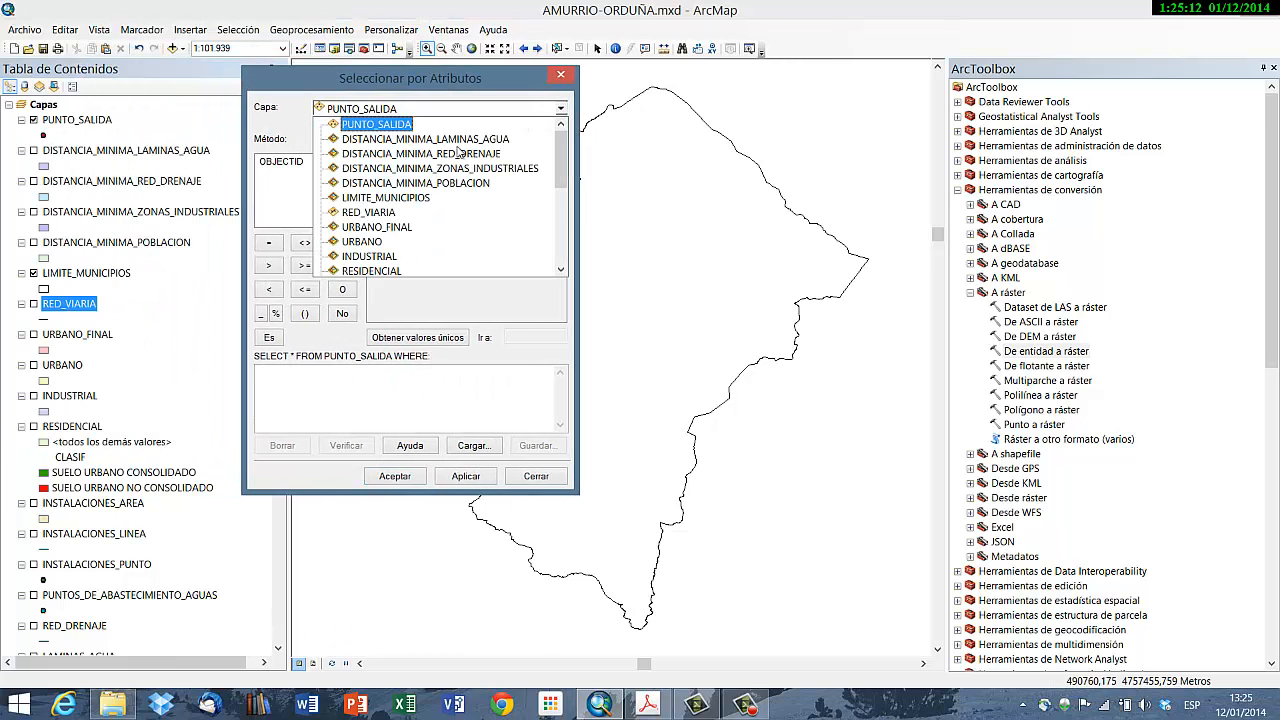
{"action": "left_click", "coordinate": [345, 215]}
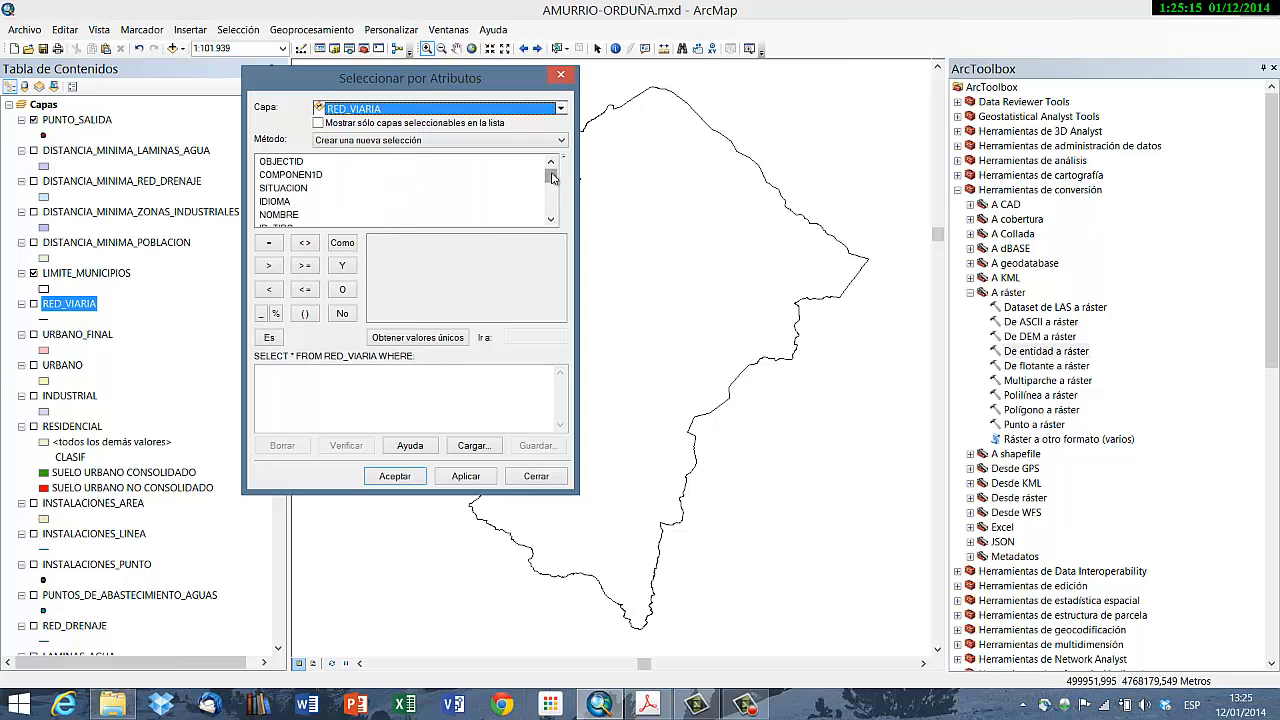
{"action": "scroll", "coordinate": [556, 180], "scroll_direction": "down", "scroll_amount": 3}
{"action": "double_click", "coordinate": [285, 188]}
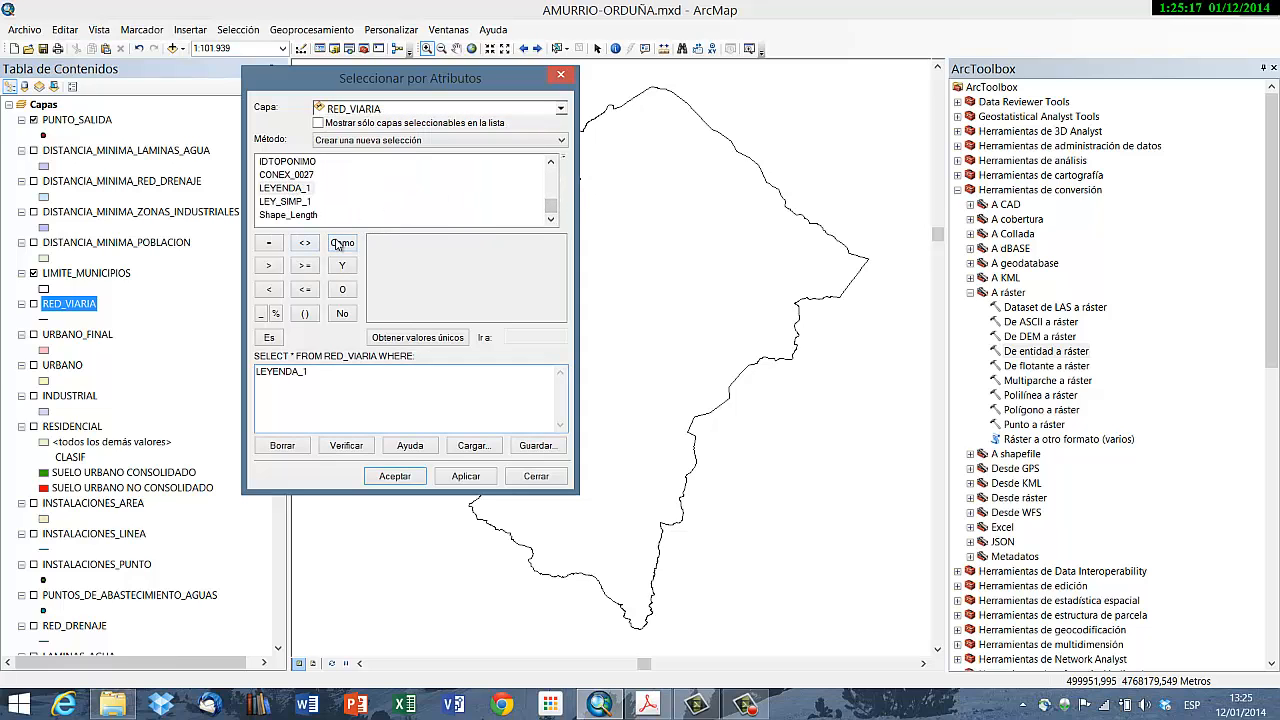
{"action": "left_click", "coordinate": [342, 243]}
{"action": "left_click", "coordinate": [420, 338]}
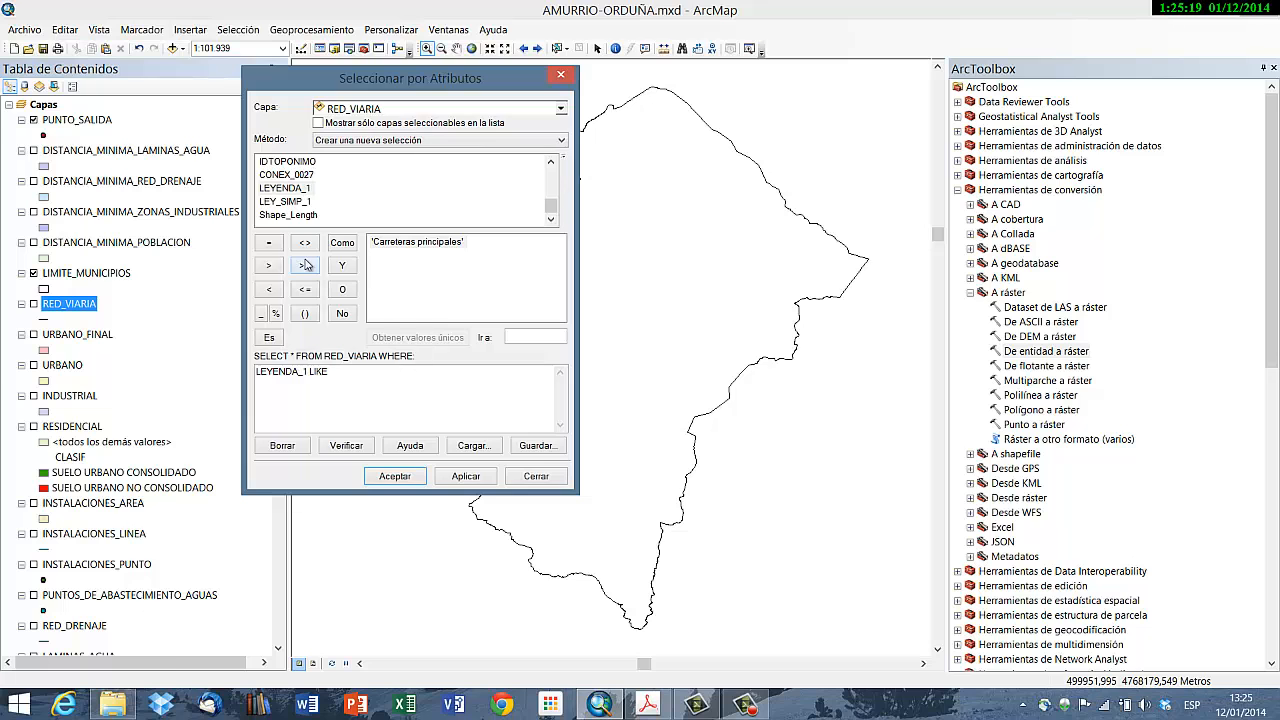
{"action": "left_click", "coordinate": [530, 478]}
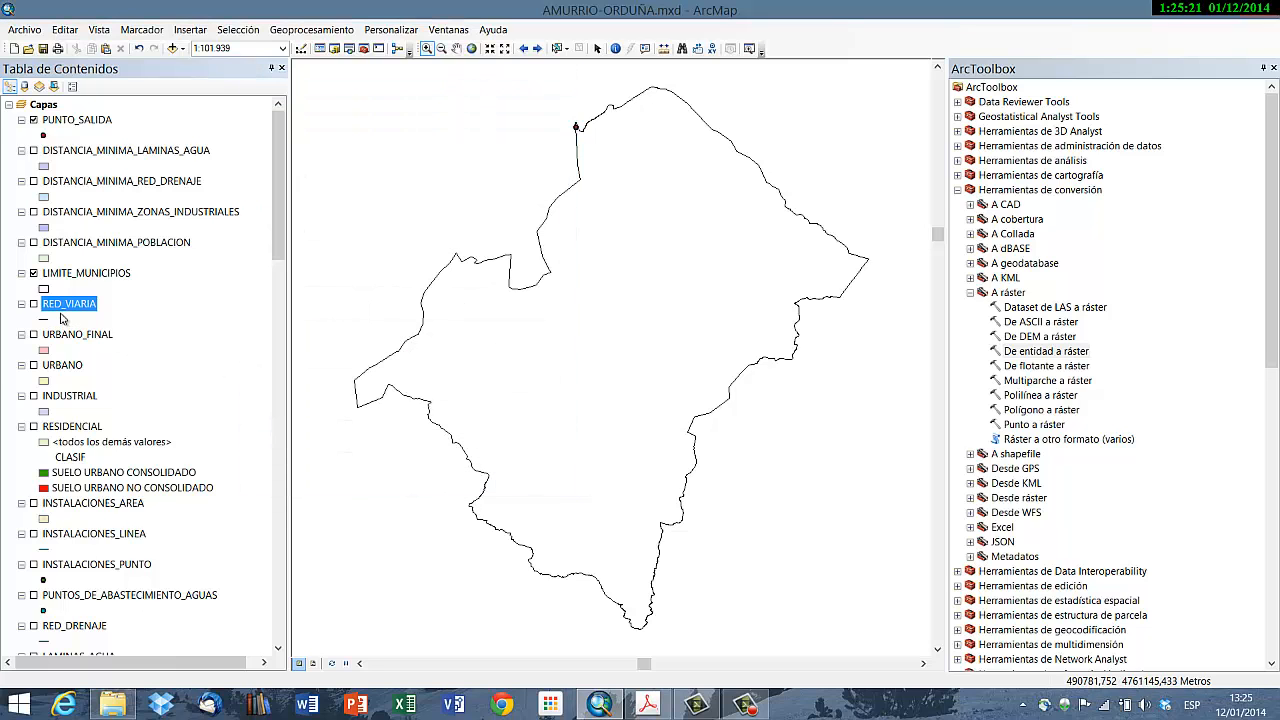
Step: Remove the definition query from the RED_VIARIA layer and check that the layer's query definition is empty
{"action": "double_click", "coordinate": [69, 308]}
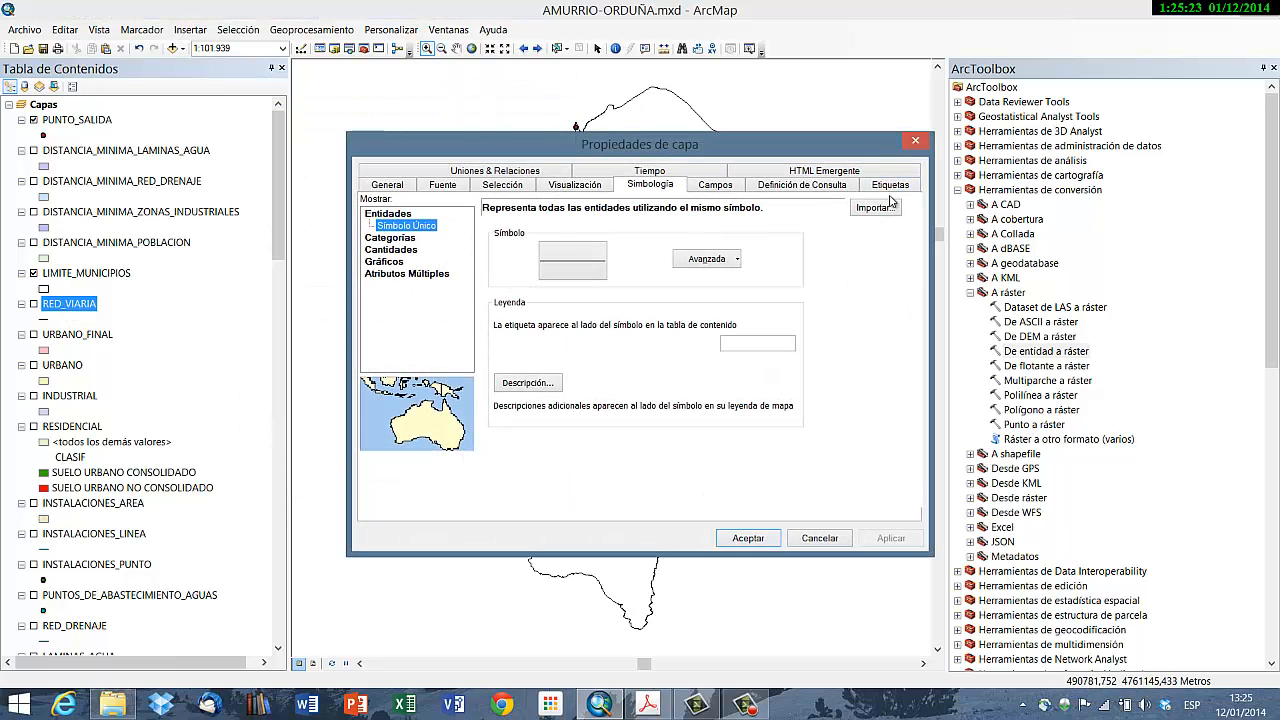
{"action": "left_click", "coordinate": [765, 188]}
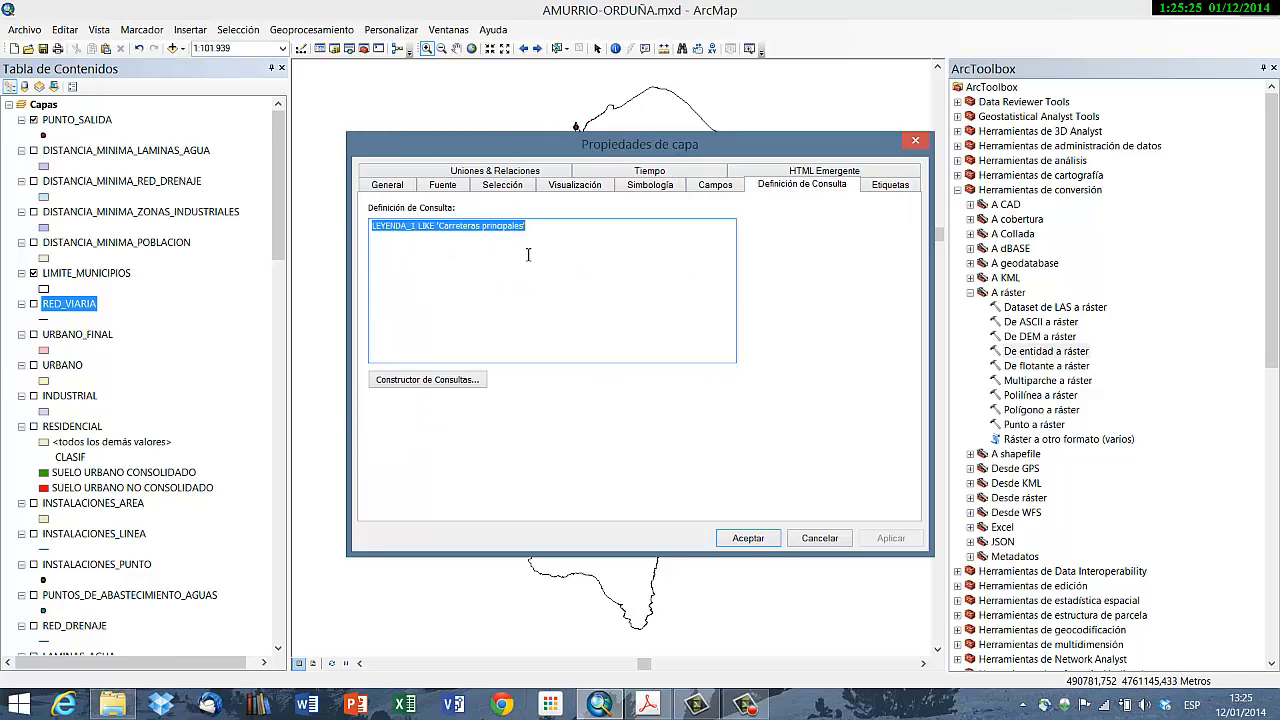
{"action": "key", "text": "Delete"}
{"action": "left_click", "coordinate": [891, 538]}
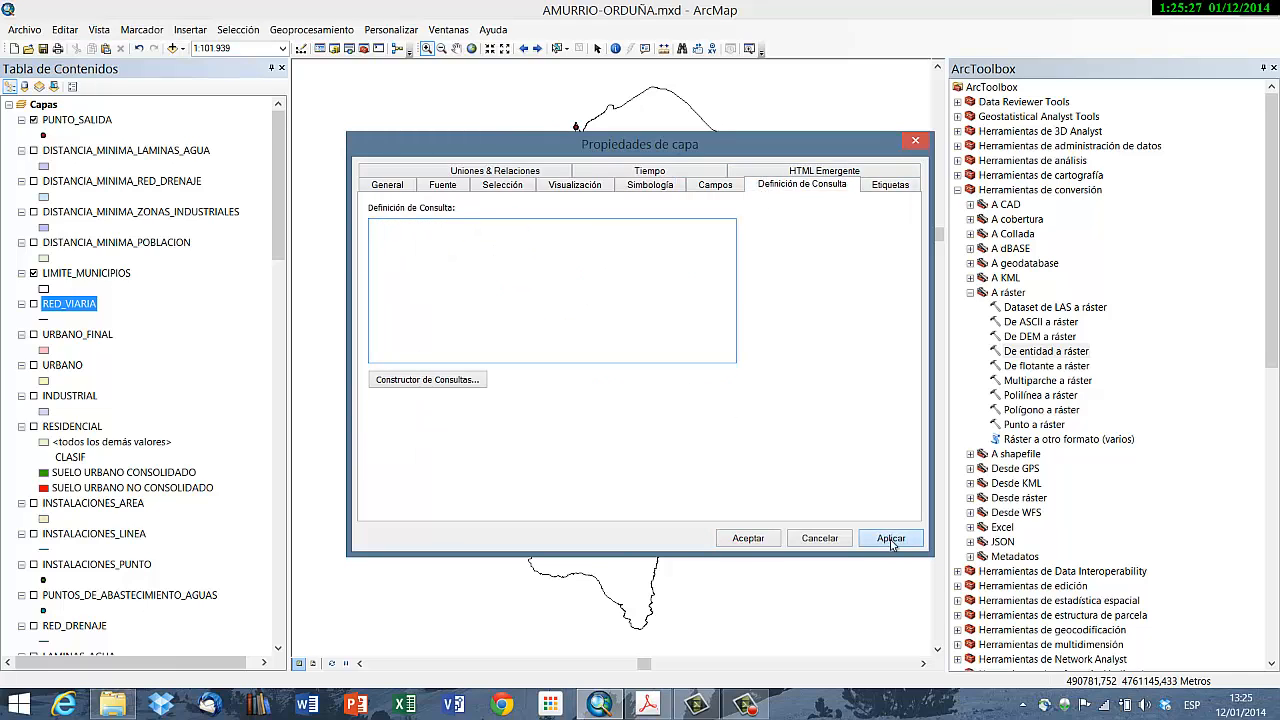
{"action": "left_click", "coordinate": [746, 538]}
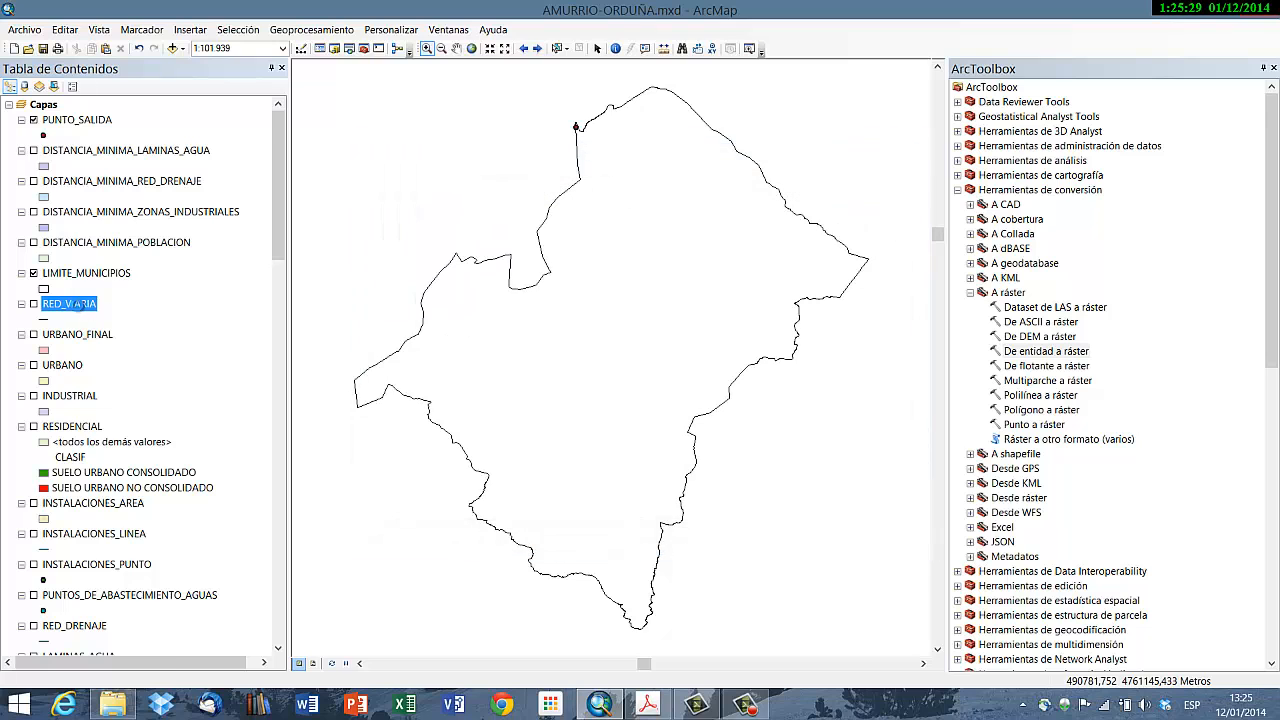
{"action": "double_click", "coordinate": [76, 306]}
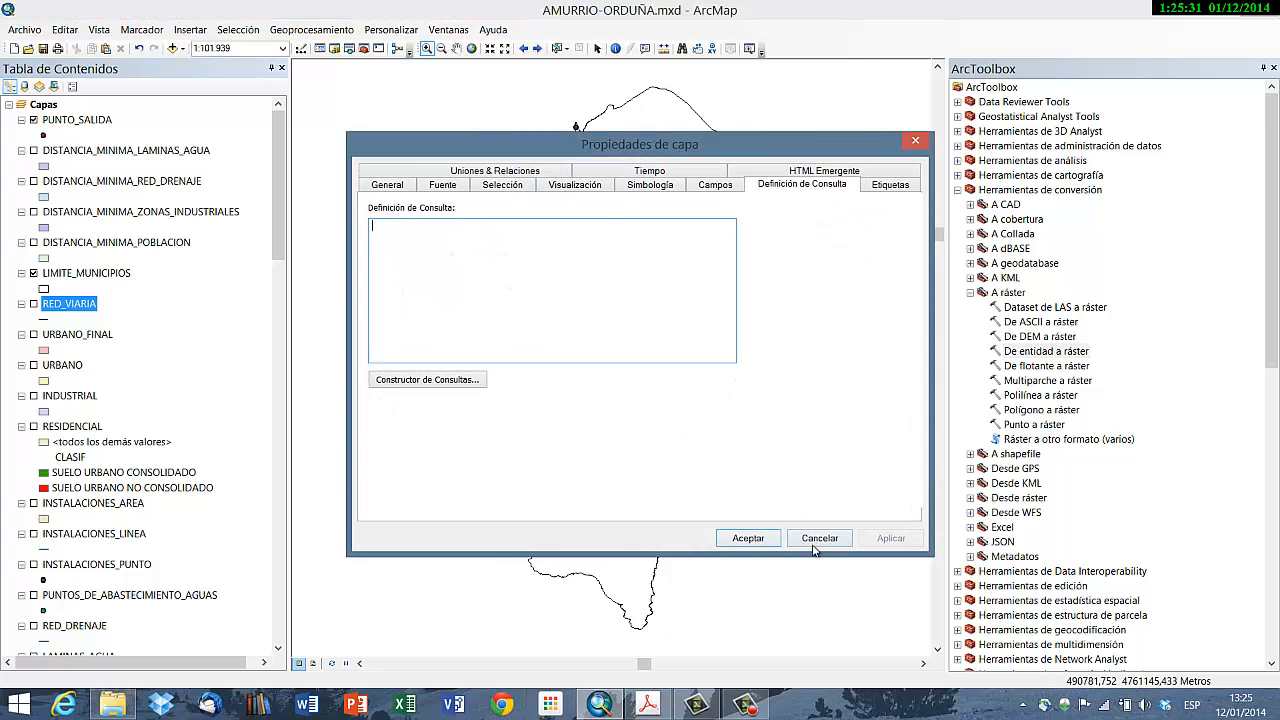
{"action": "left_click", "coordinate": [816, 541]}
Step: Examine the LEYENDA_1 road categories in the RED_VIARIA attribute table, and close the table
{"action": "right_click", "coordinate": [83, 313]}
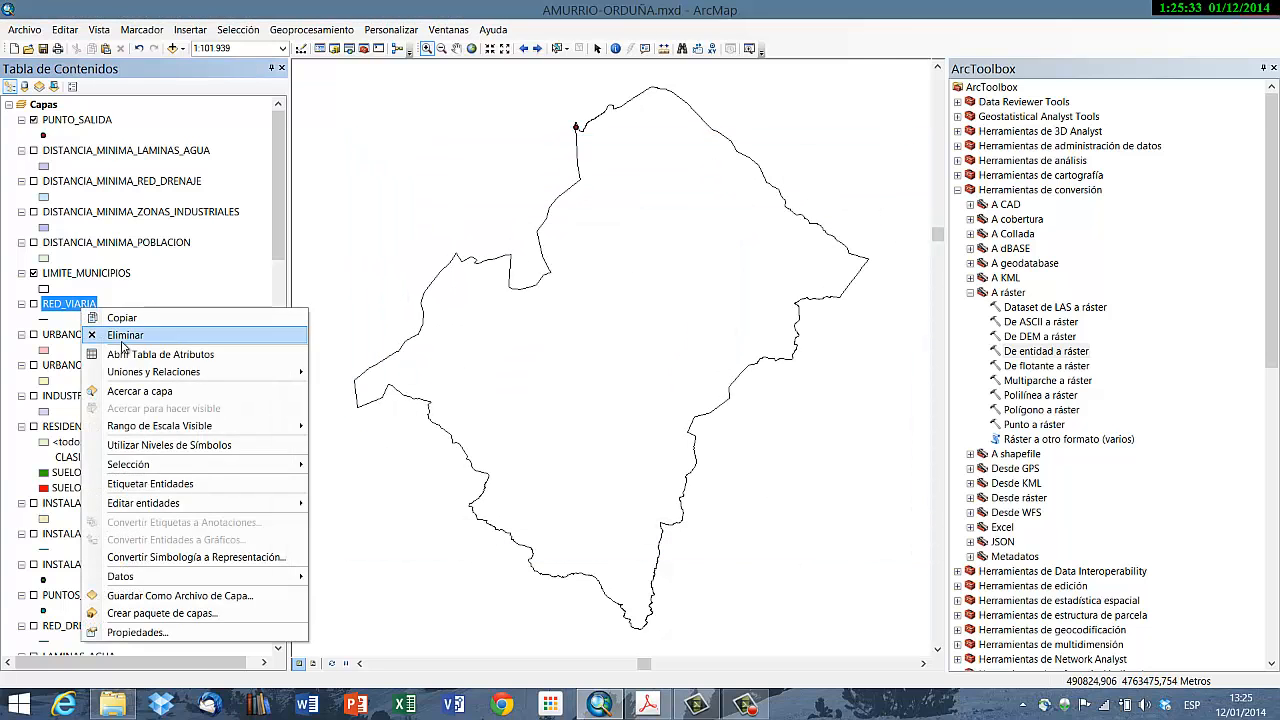
{"action": "left_click", "coordinate": [125, 353]}
{"action": "left_click_drag", "start_coordinate": [453, 626], "coordinate": [858, 626]}
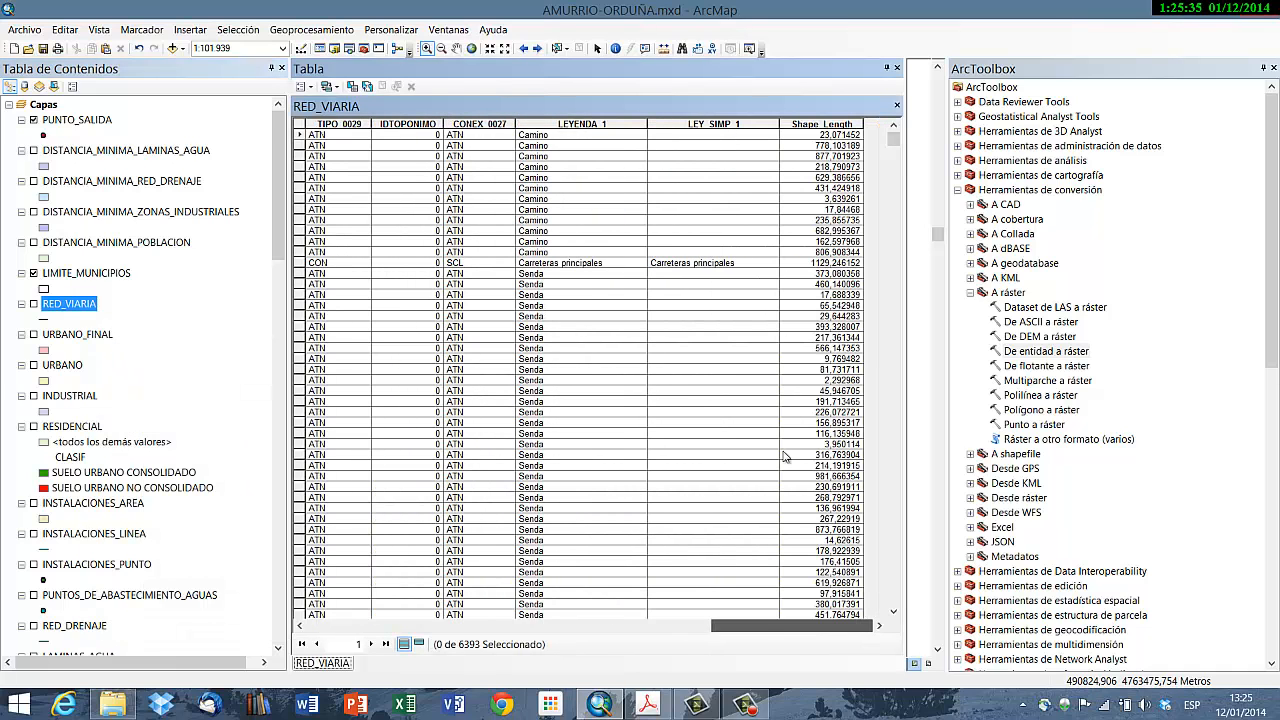
{"action": "left_click", "coordinate": [897, 67]}
Step: Start a Select by Attributes query on RED_VIARIA, replacing the old expression with LEYENDA_1 LIKE 'Autopistas, autovias y vias de doble calzada'
{"action": "left_click", "coordinate": [238, 29]}
{"action": "left_click", "coordinate": [300, 45]}
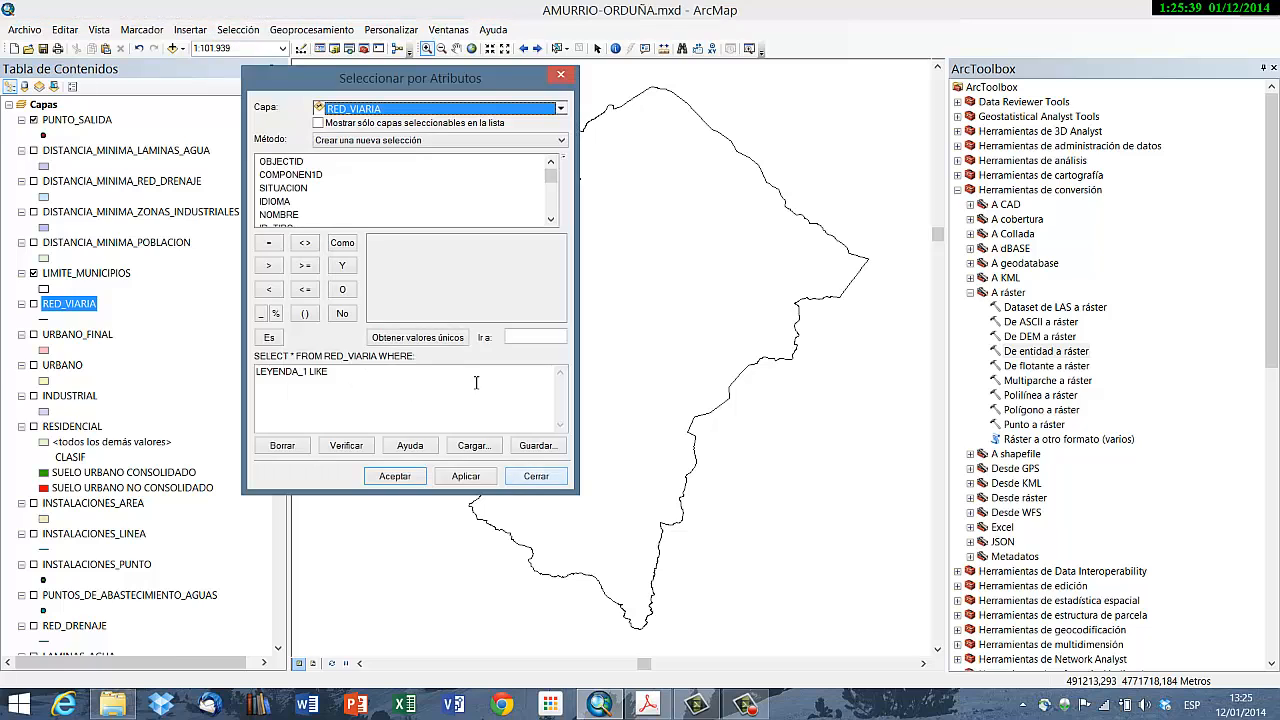
{"action": "left_click_drag", "start_coordinate": [551, 177], "coordinate": [550, 236]}
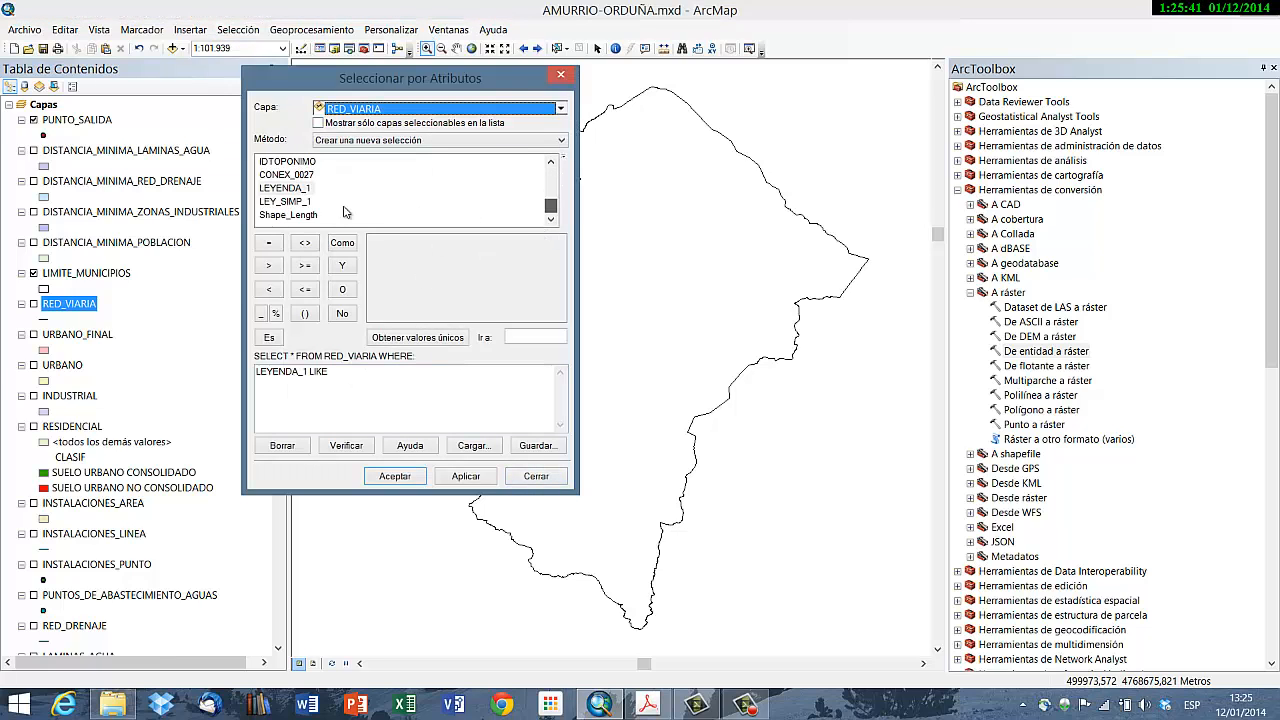
{"action": "left_click", "coordinate": [285, 448]}
{"action": "double_click", "coordinate": [285, 188]}
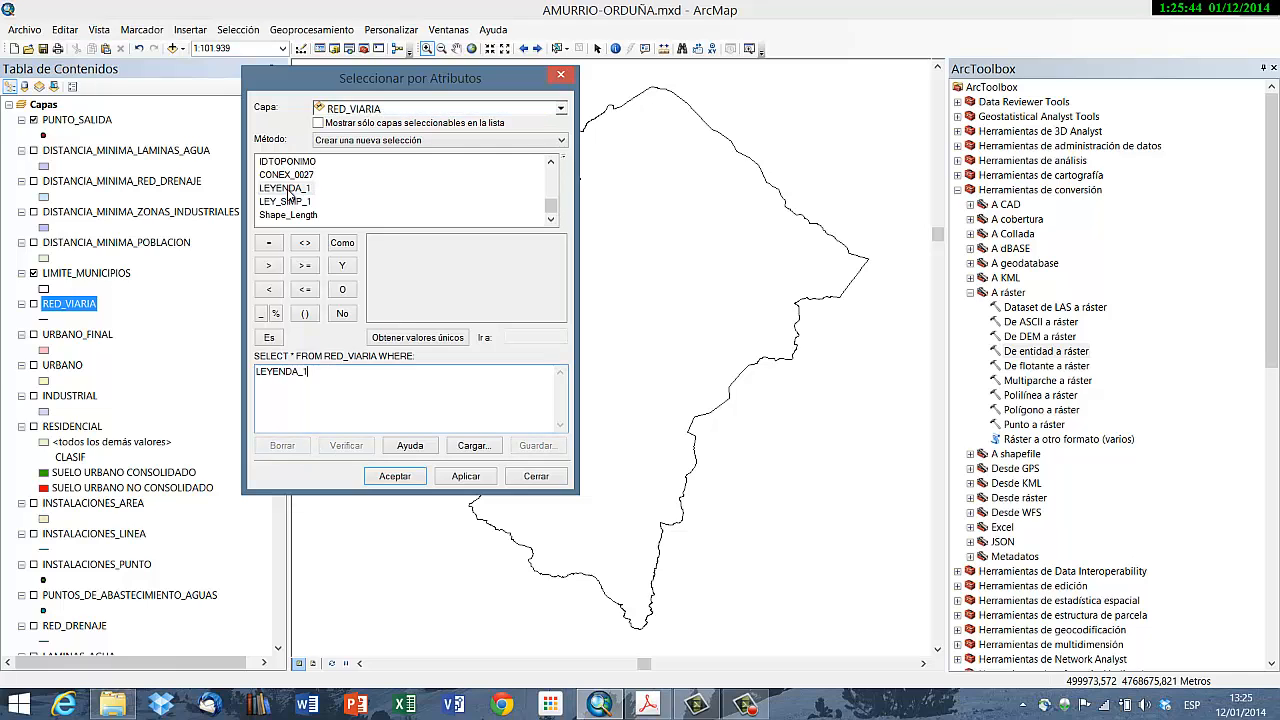
{"action": "left_click", "coordinate": [342, 243]}
{"action": "left_click", "coordinate": [400, 339]}
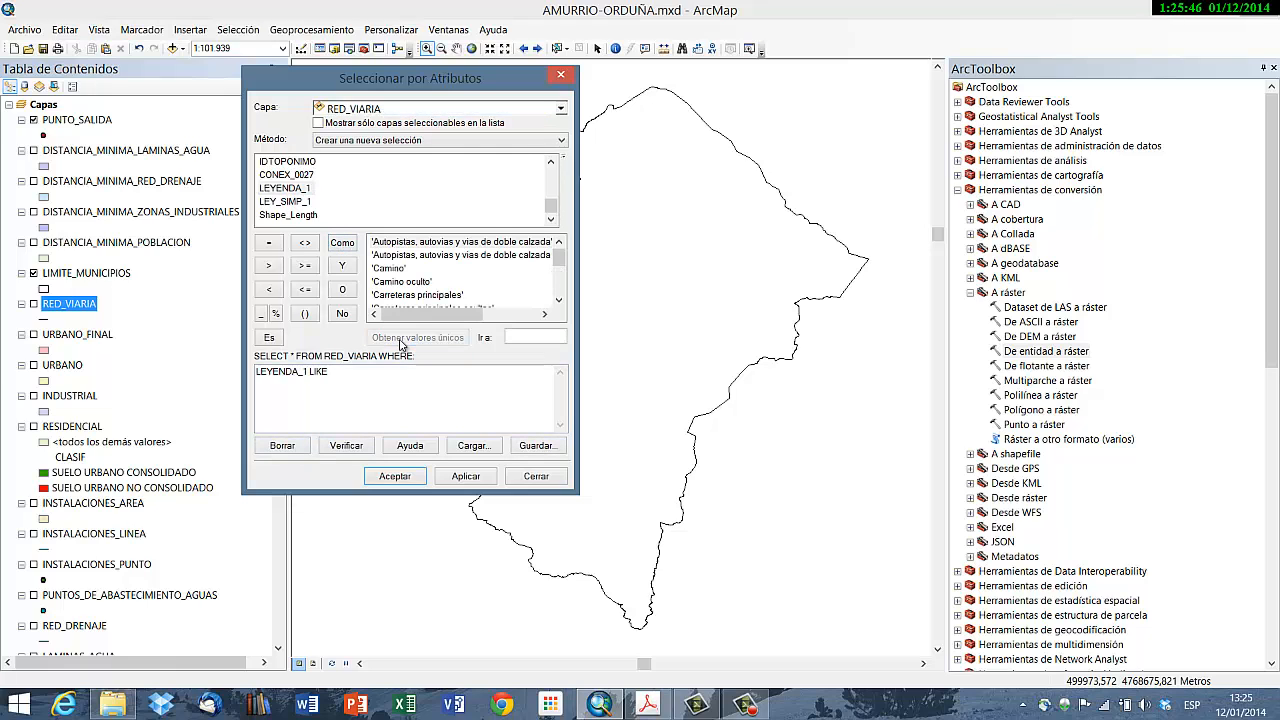
{"action": "left_click", "coordinate": [424, 243]}
{"action": "double_click", "coordinate": [418, 245]}
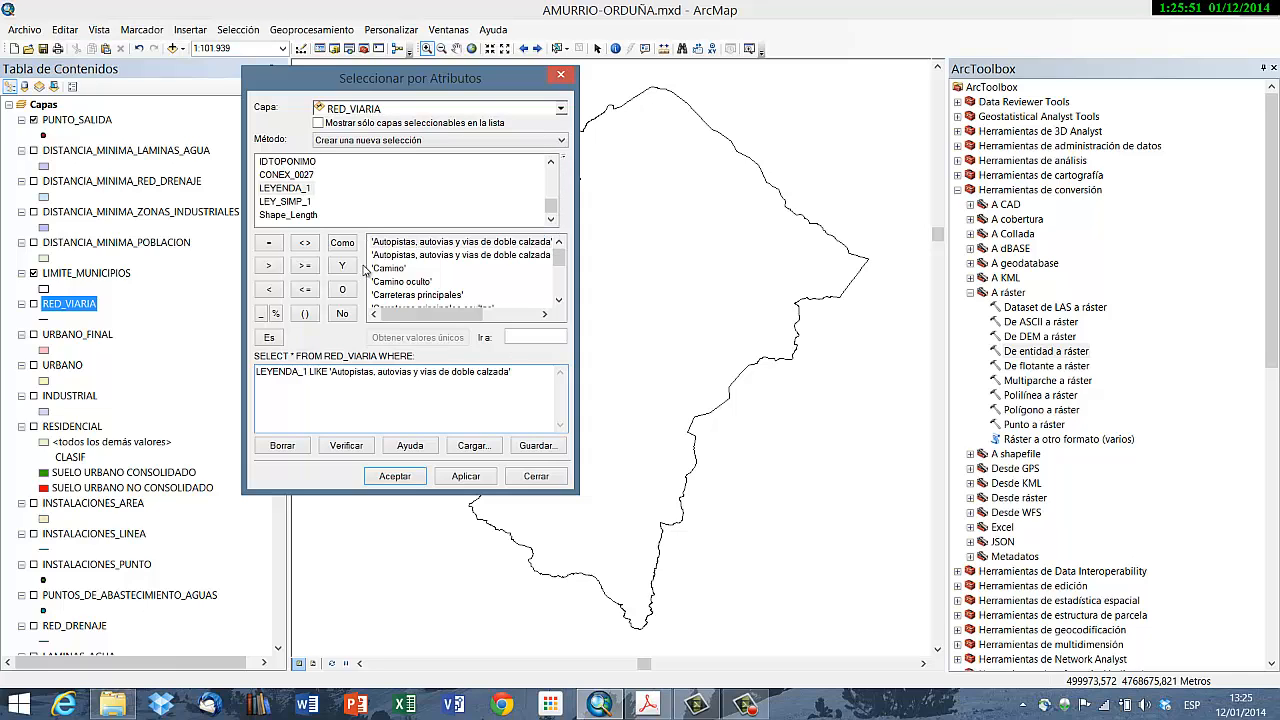
Step: Extend the query with OR LEYENDA_1 LIKE conditions for 'Autopistas, autovias y vias de doble calzada ocultas' and 'Carreteras principales'
{"action": "left_click", "coordinate": [343, 290]}
{"action": "double_click", "coordinate": [294, 193]}
{"action": "left_click", "coordinate": [341, 244]}
{"action": "double_click", "coordinate": [408, 256]}
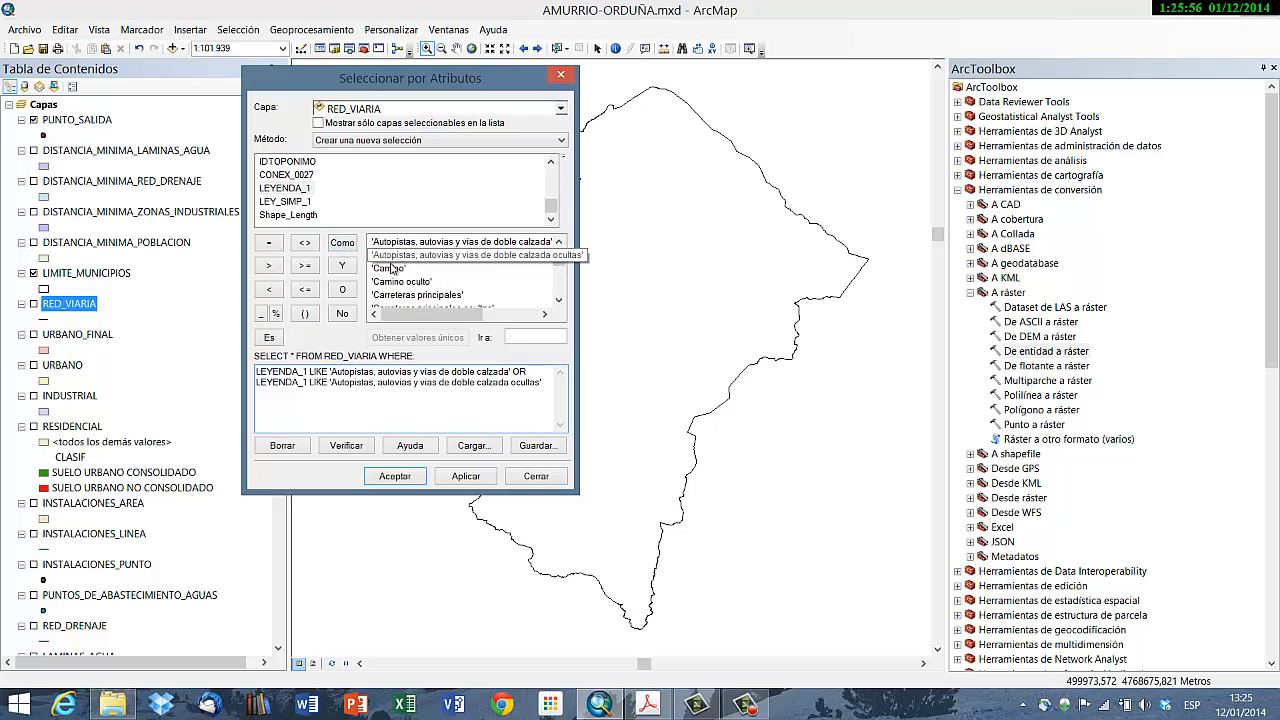
{"action": "left_click", "coordinate": [342, 290]}
{"action": "double_click", "coordinate": [305, 190]}
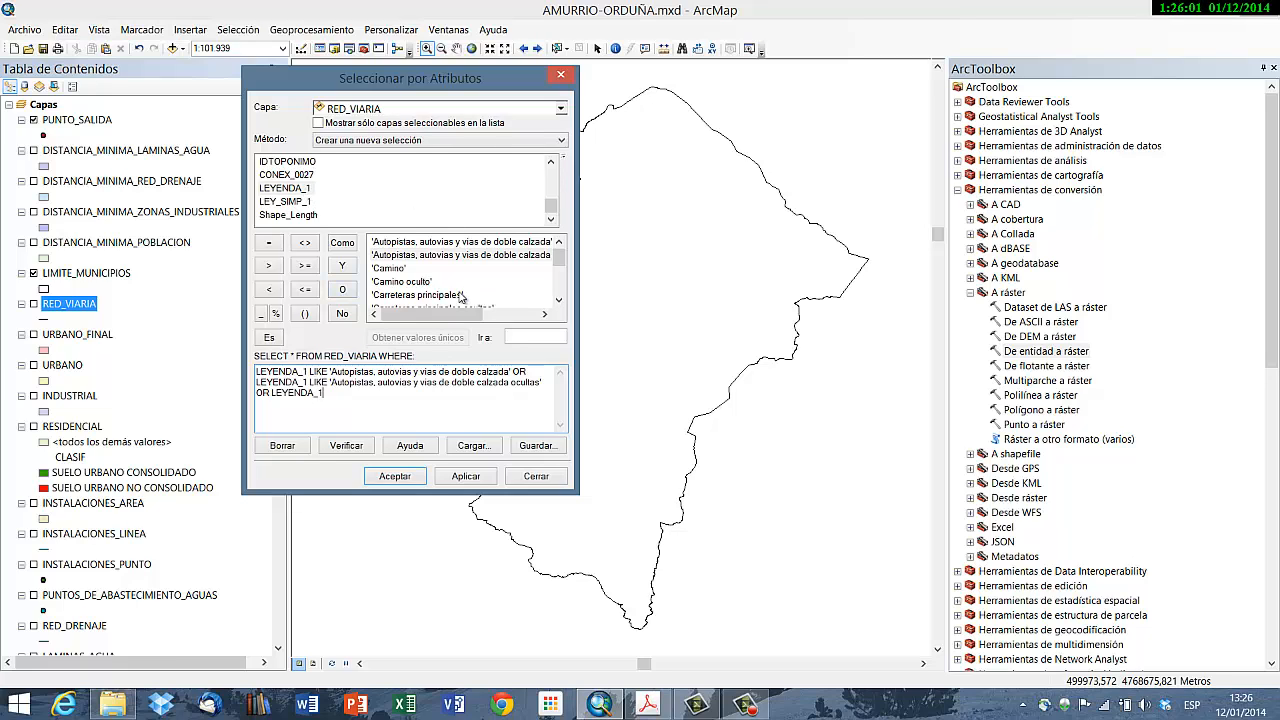
{"action": "left_click", "coordinate": [343, 244]}
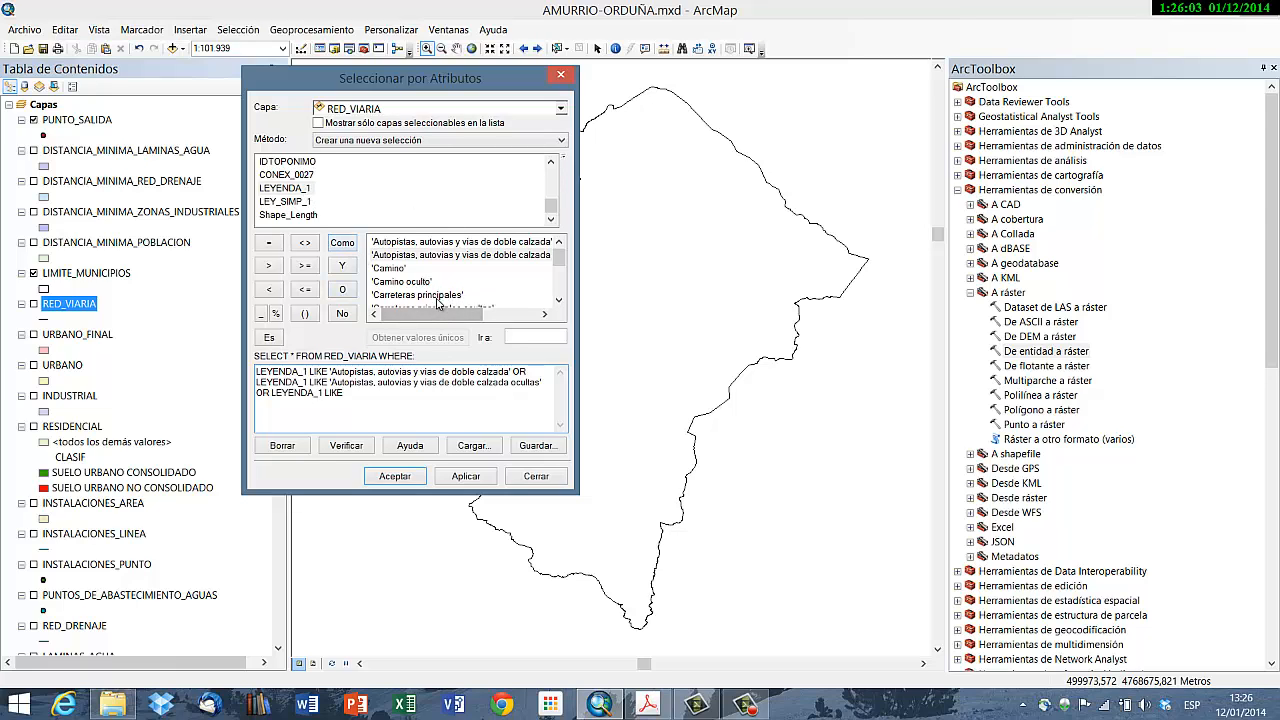
{"action": "double_click", "coordinate": [436, 295]}
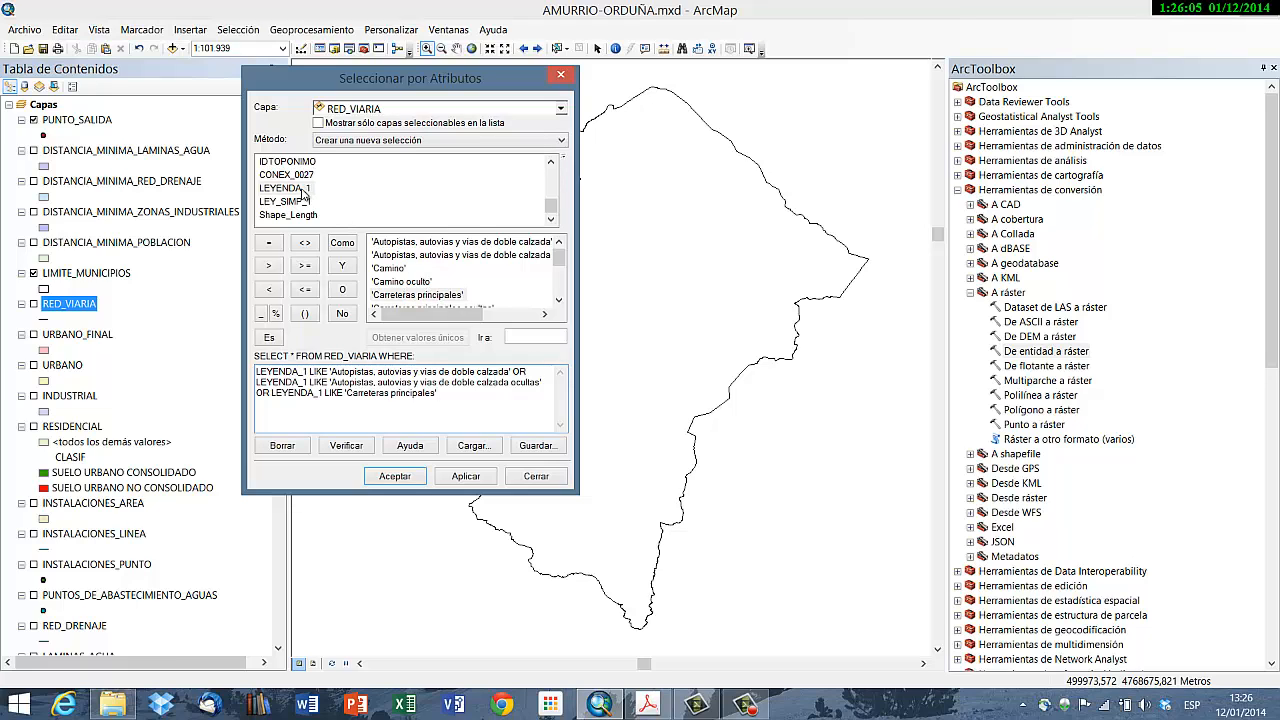
Step: Add the condition OR LEYENDA_1 LIKE 'Carreteras principales ocultas' to the selection query
{"action": "left_click", "coordinate": [343, 289]}
{"action": "double_click", "coordinate": [305, 188]}
{"action": "left_click", "coordinate": [342, 243]}
{"action": "left_click", "coordinate": [559, 300]}
{"action": "left_click", "coordinate": [559, 300]}
{"action": "left_click", "coordinate": [559, 300]}
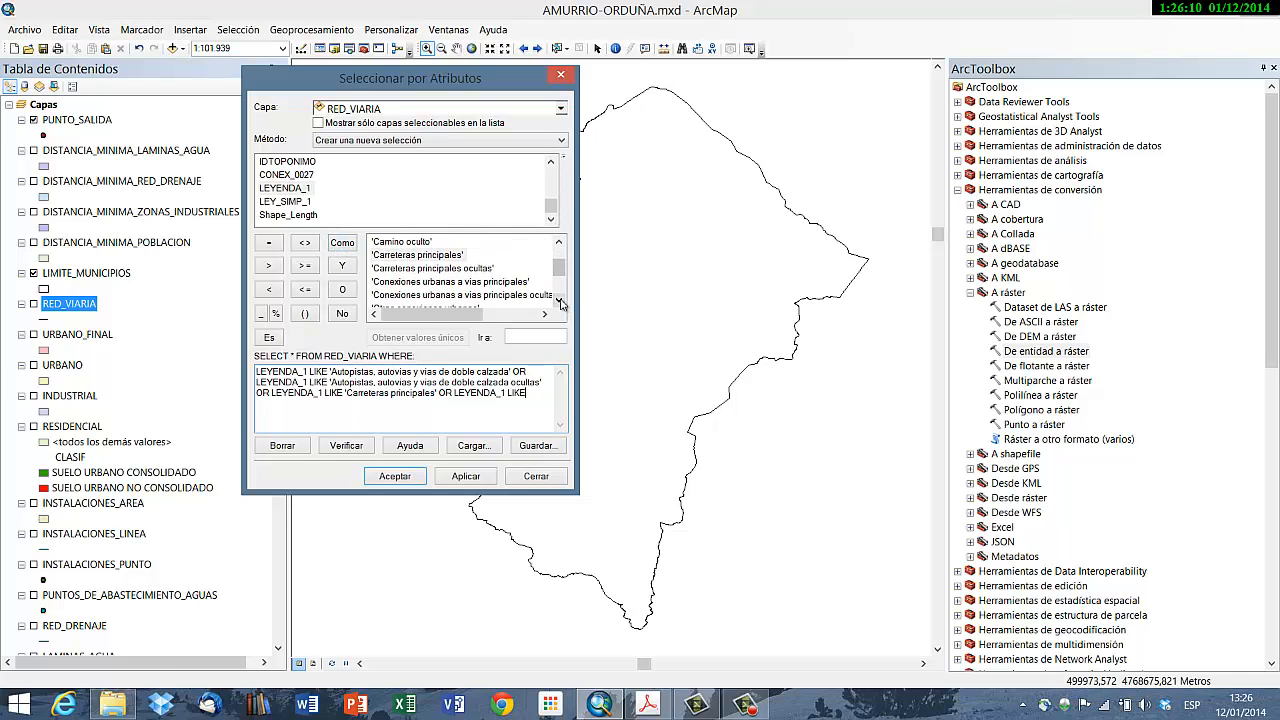
{"action": "double_click", "coordinate": [472, 270]}
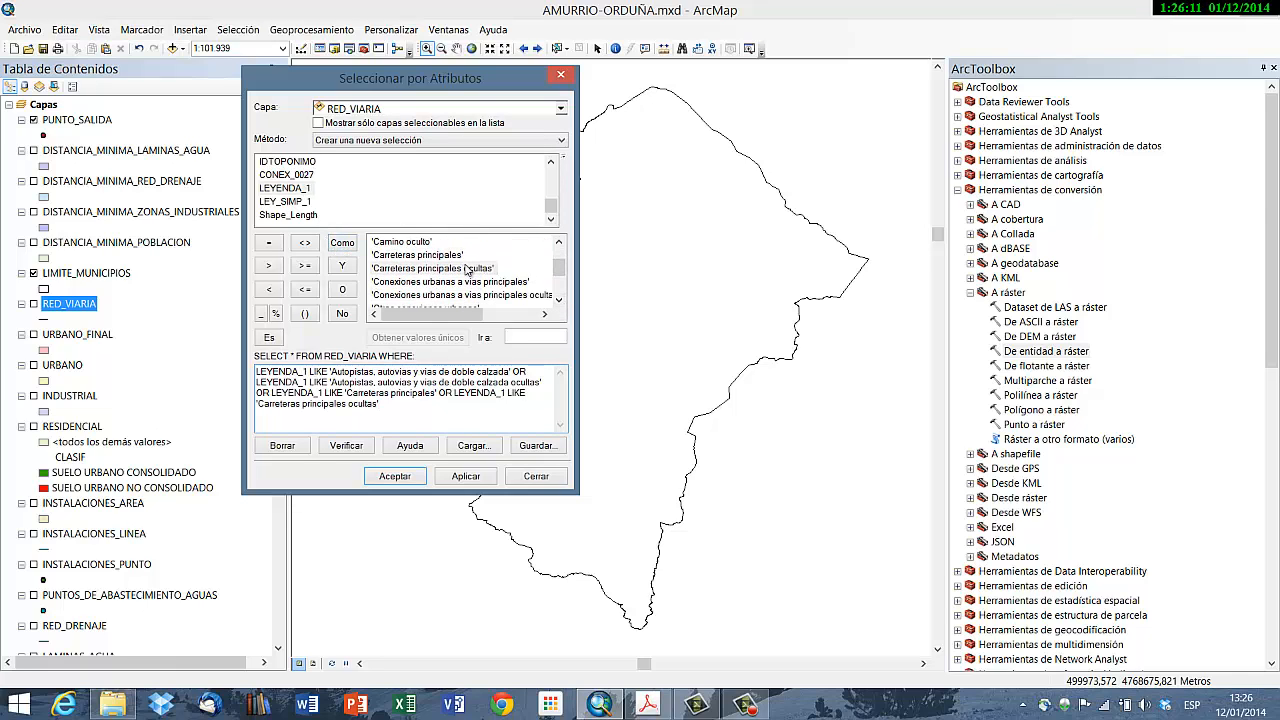
Step: Add OR LEYENDA_1 LIKE conditions for 'Conexiones urbanas a vias principales' and 'Conexiones urbanas a vias principales ocultas', followed by another OR
{"action": "left_click", "coordinate": [342, 289]}
{"action": "double_click", "coordinate": [295, 188]}
{"action": "left_click", "coordinate": [345, 248]}
{"action": "double_click", "coordinate": [453, 283]}
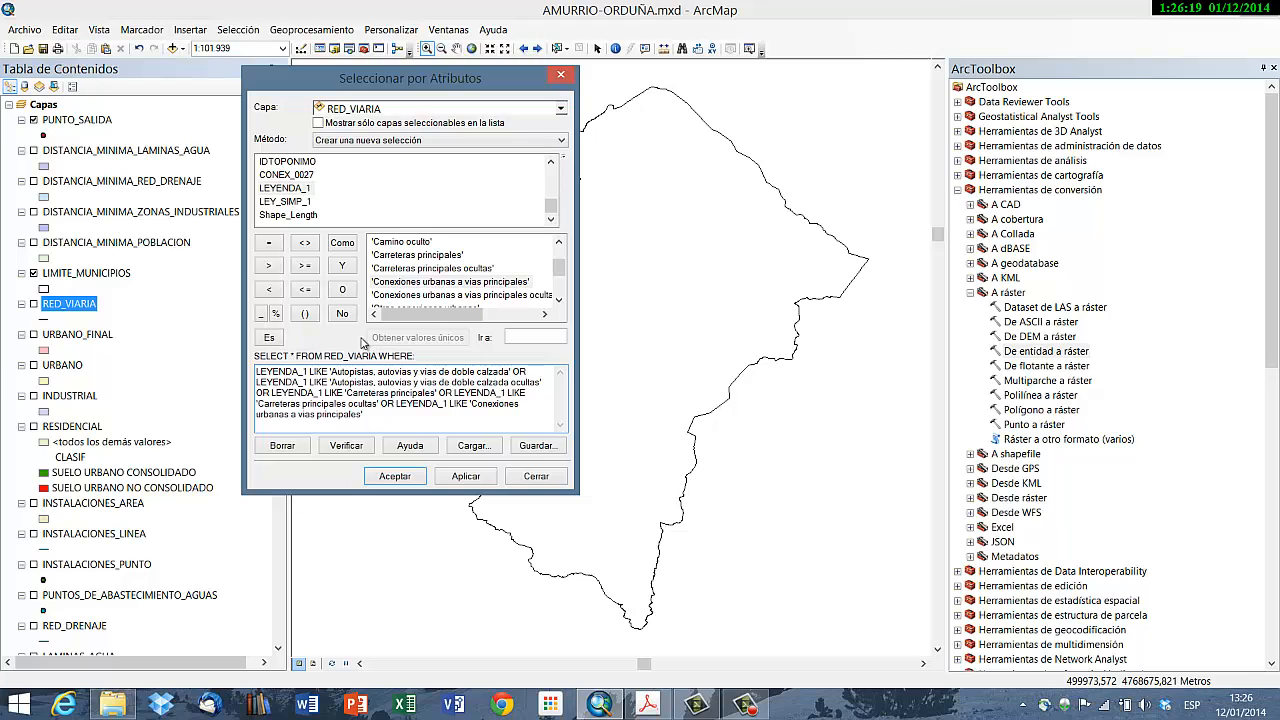
{"action": "left_click", "coordinate": [342, 289]}
{"action": "double_click", "coordinate": [304, 189]}
{"action": "left_click", "coordinate": [342, 242]}
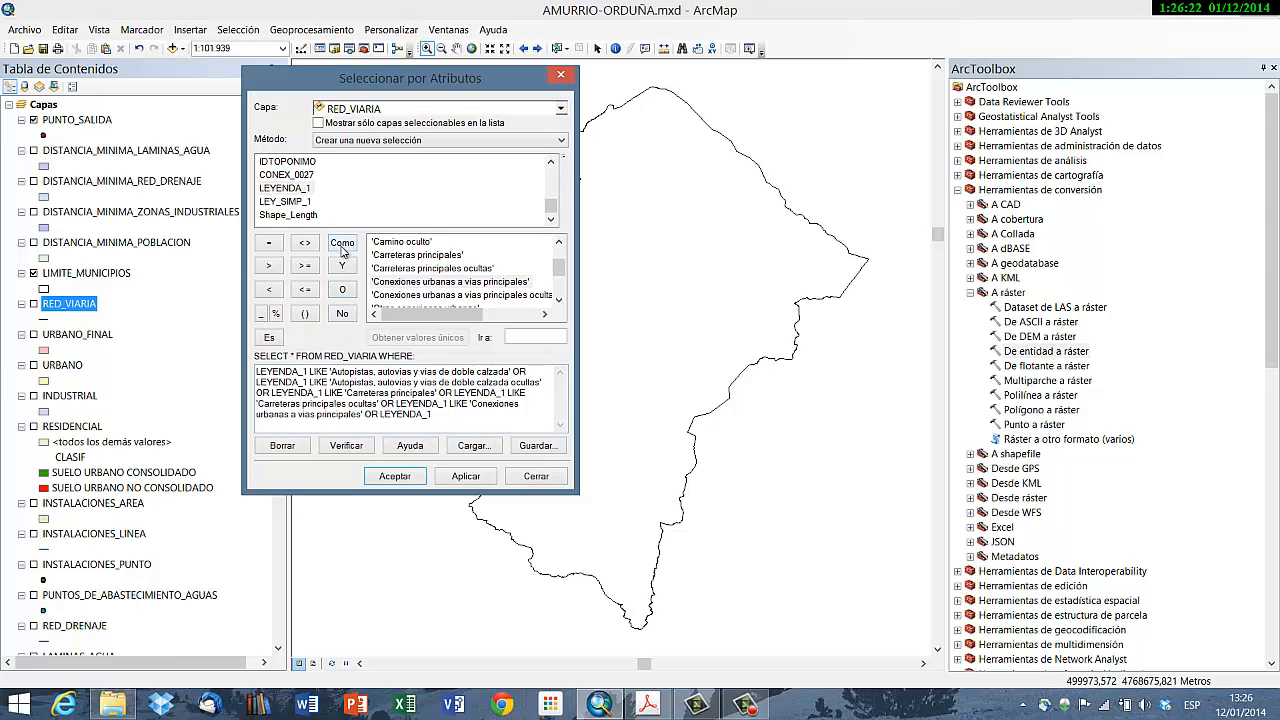
{"action": "double_click", "coordinate": [414, 296]}
{"action": "left_click", "coordinate": [342, 289]}
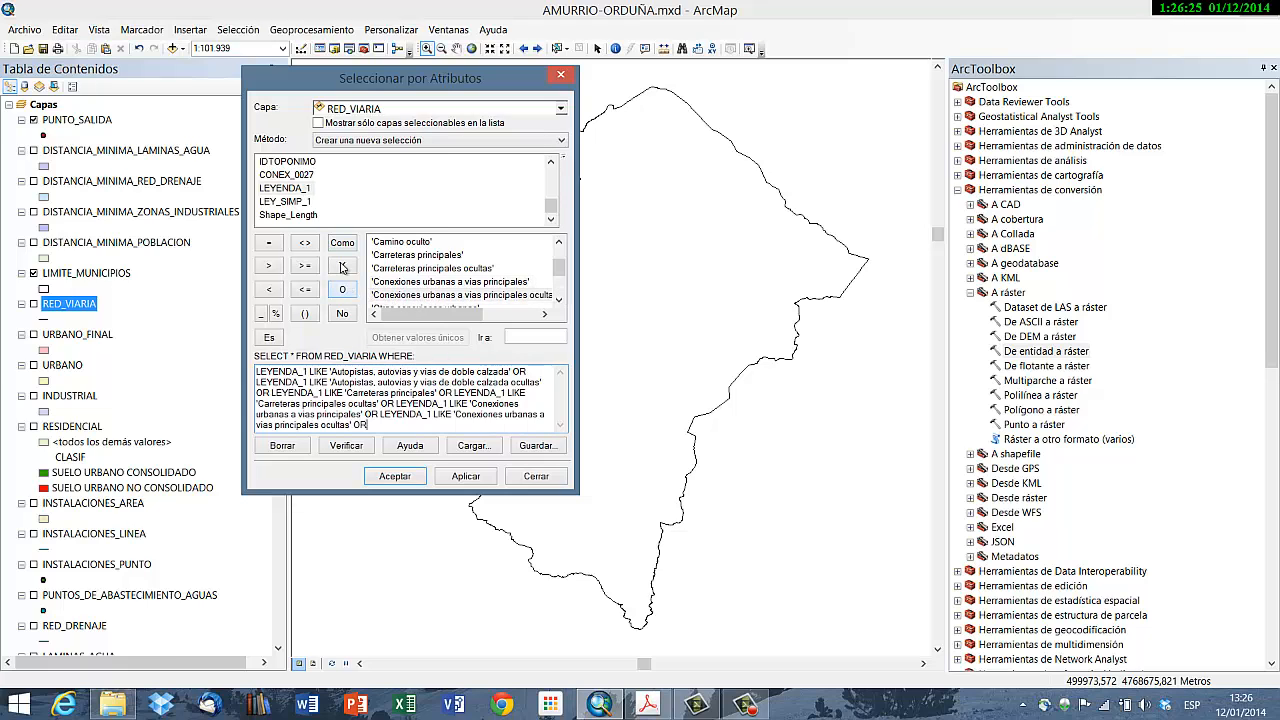
Step: Extend the RED_VIARIA selection query with LEYENDA_1 LIKE 'Otras conexiones urbanas', followed by an OR operator
{"action": "double_click", "coordinate": [307, 189]}
{"action": "left_click", "coordinate": [559, 301]}
{"action": "left_click", "coordinate": [559, 301]}
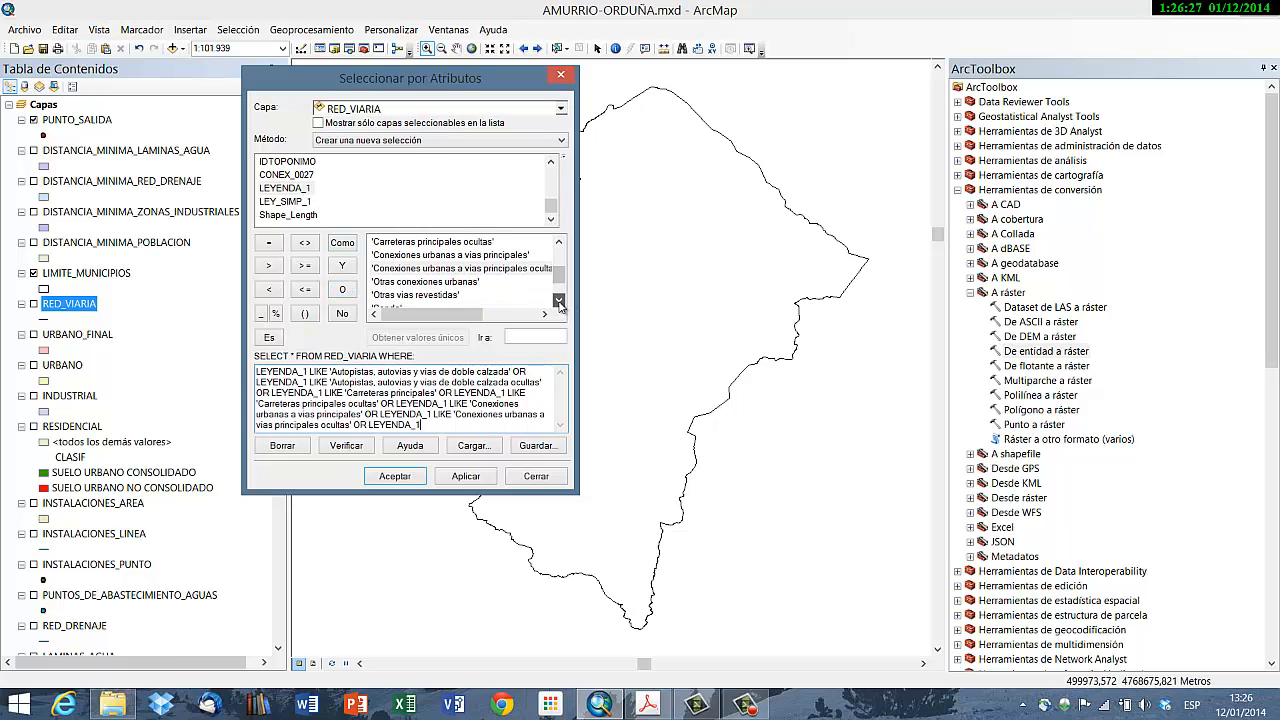
{"action": "left_click", "coordinate": [559, 301]}
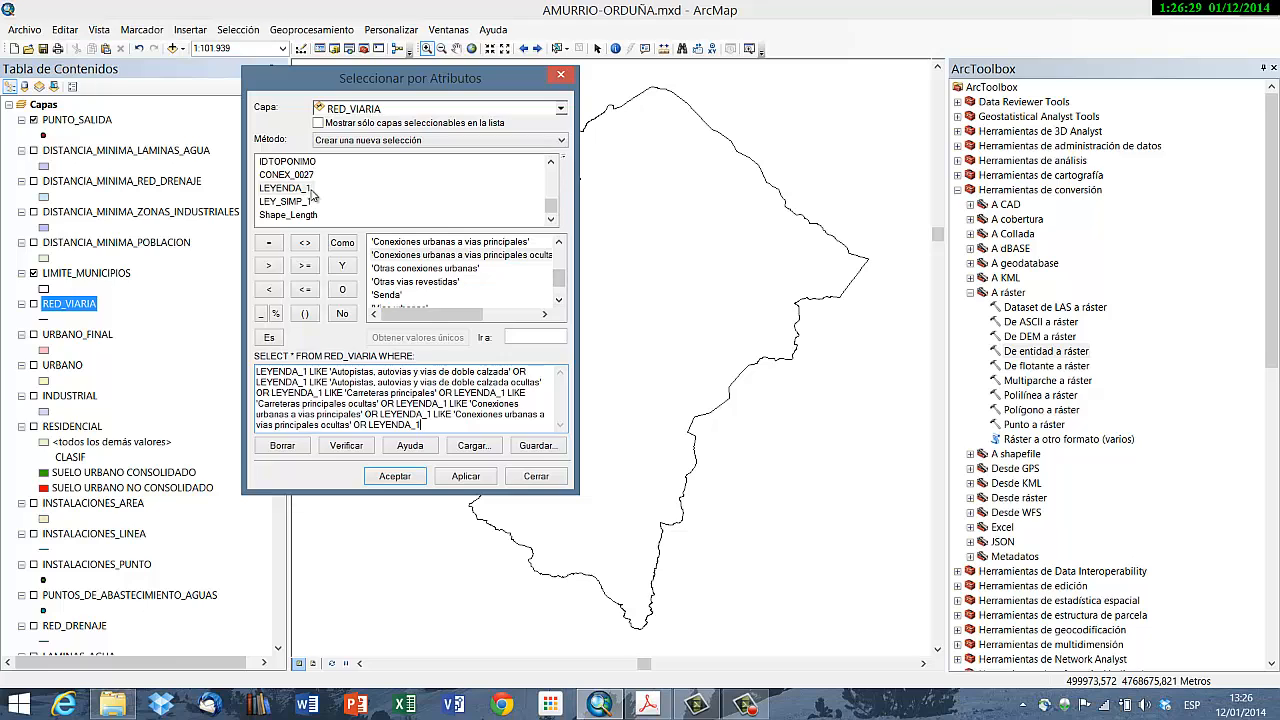
{"action": "left_click", "coordinate": [342, 243]}
{"action": "double_click", "coordinate": [404, 270]}
{"action": "left_click", "coordinate": [348, 289]}
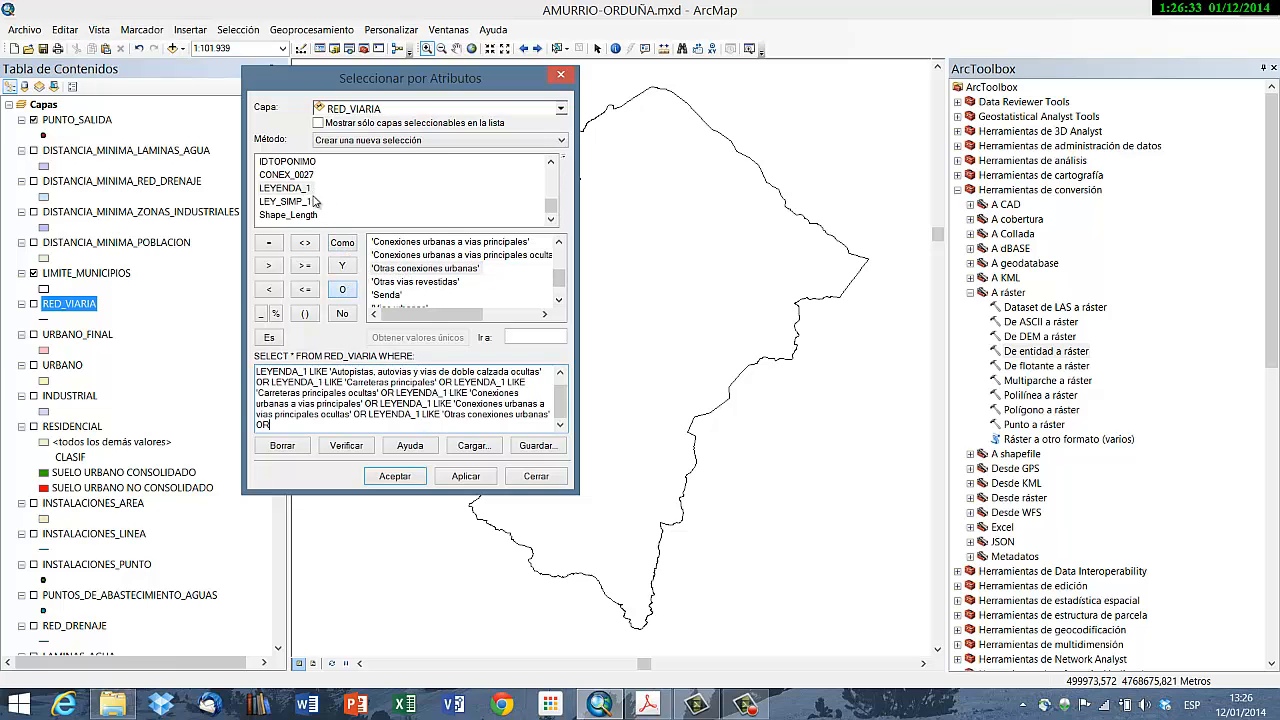
Step: Add the condition LEYENDA_1 LIKE 'Vias urbanas' to the query, followed by another OR
{"action": "double_click", "coordinate": [309, 190]}
{"action": "left_click", "coordinate": [342, 243]}
{"action": "left_click", "coordinate": [558, 302]}
{"action": "left_click", "coordinate": [558, 302]}
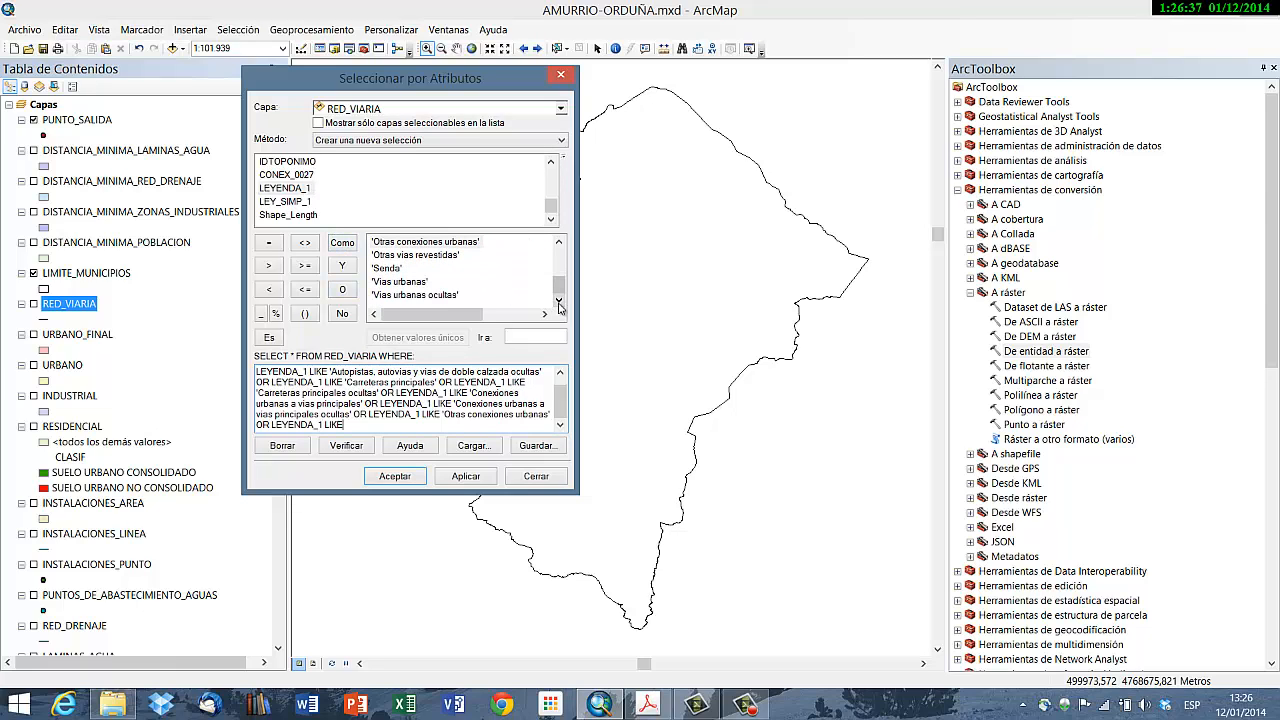
{"action": "double_click", "coordinate": [404, 281]}
{"action": "left_click", "coordinate": [342, 289]}
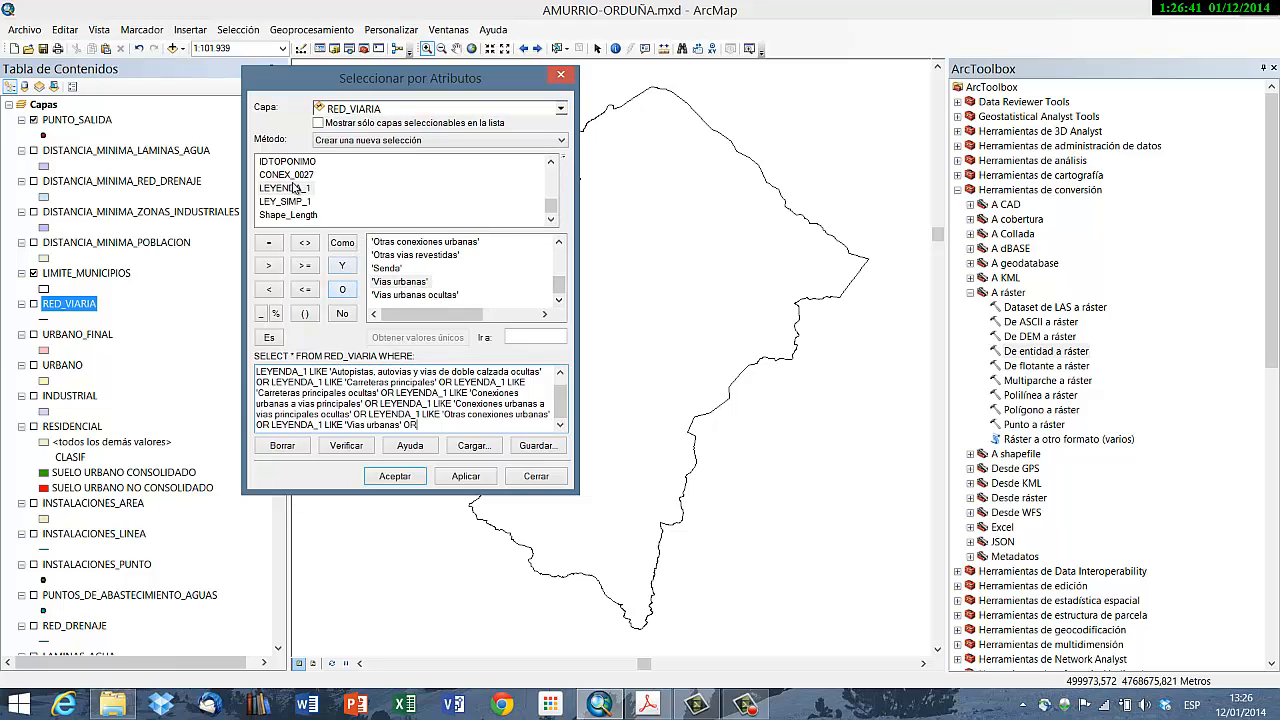
Step: Complete the query with LEYENDA_1 LIKE 'Vias urbanas ocultas' and run the selection on RED_VIARIA
{"action": "double_click", "coordinate": [286, 188]}
{"action": "left_click", "coordinate": [342, 243]}
{"action": "double_click", "coordinate": [403, 294]}
{"action": "left_click", "coordinate": [466, 476]}
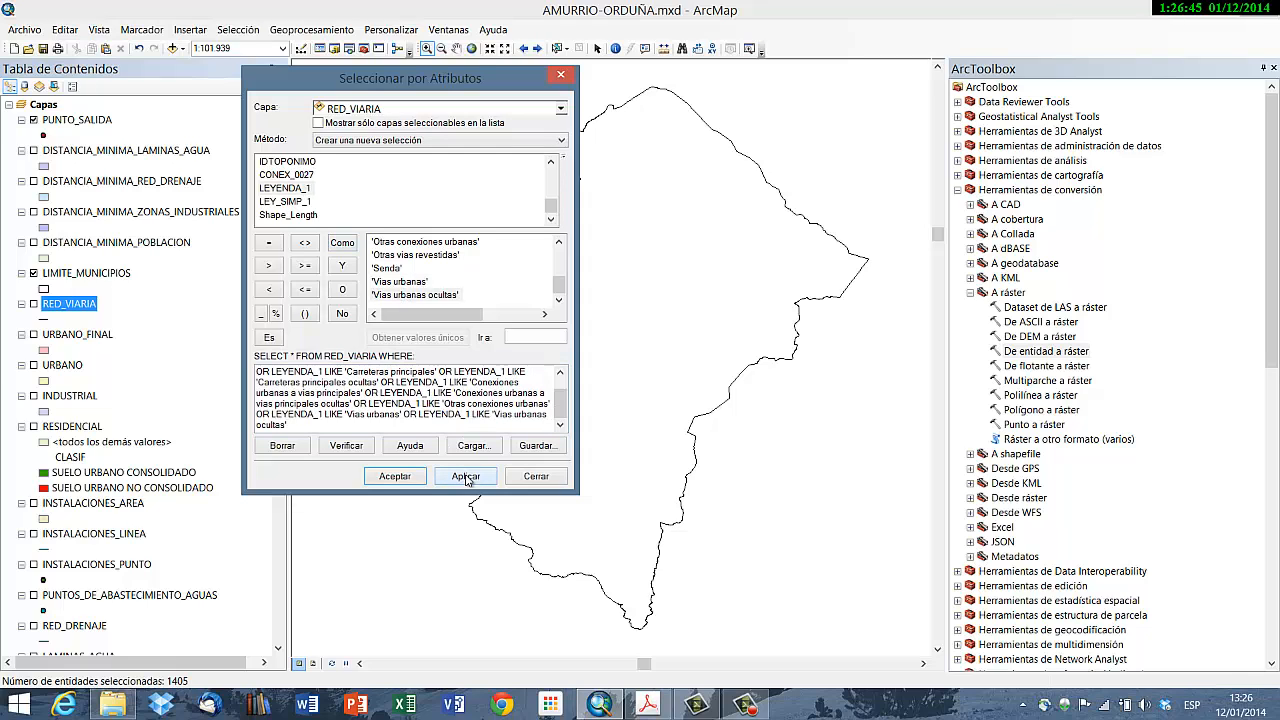
{"action": "left_click", "coordinate": [395, 476]}
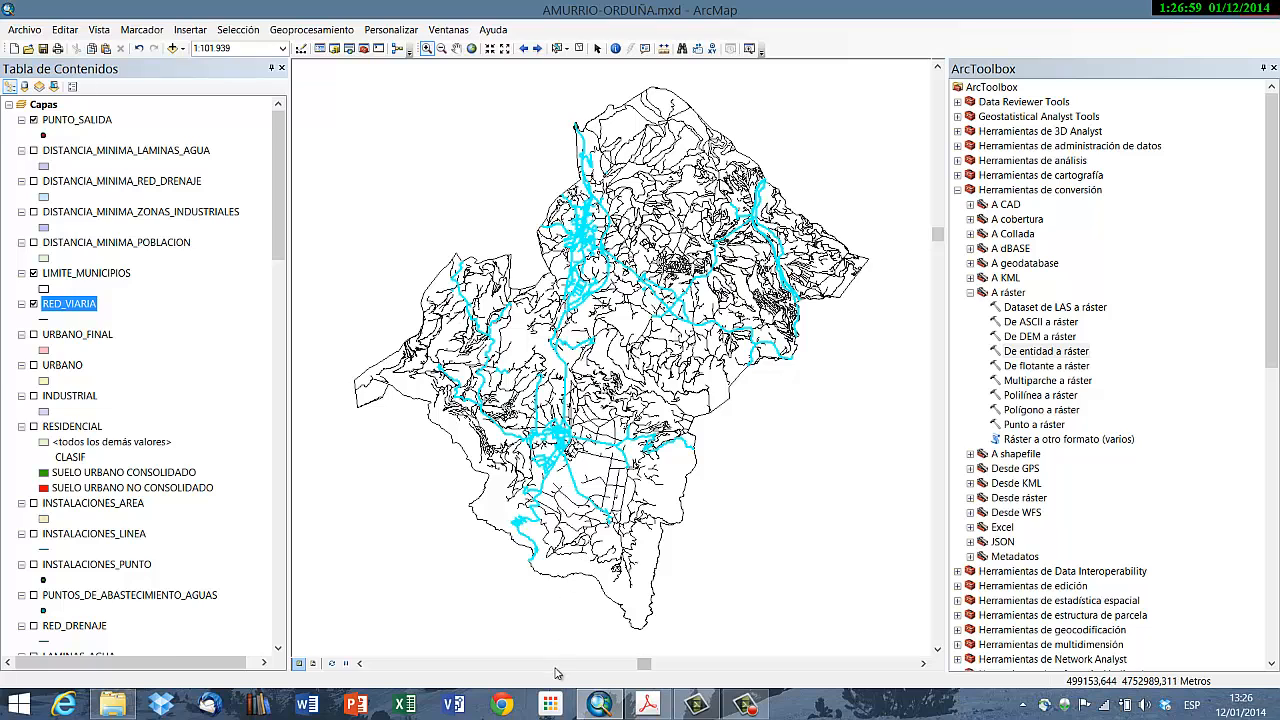
{"action": "left_click", "coordinate": [307, 33]}
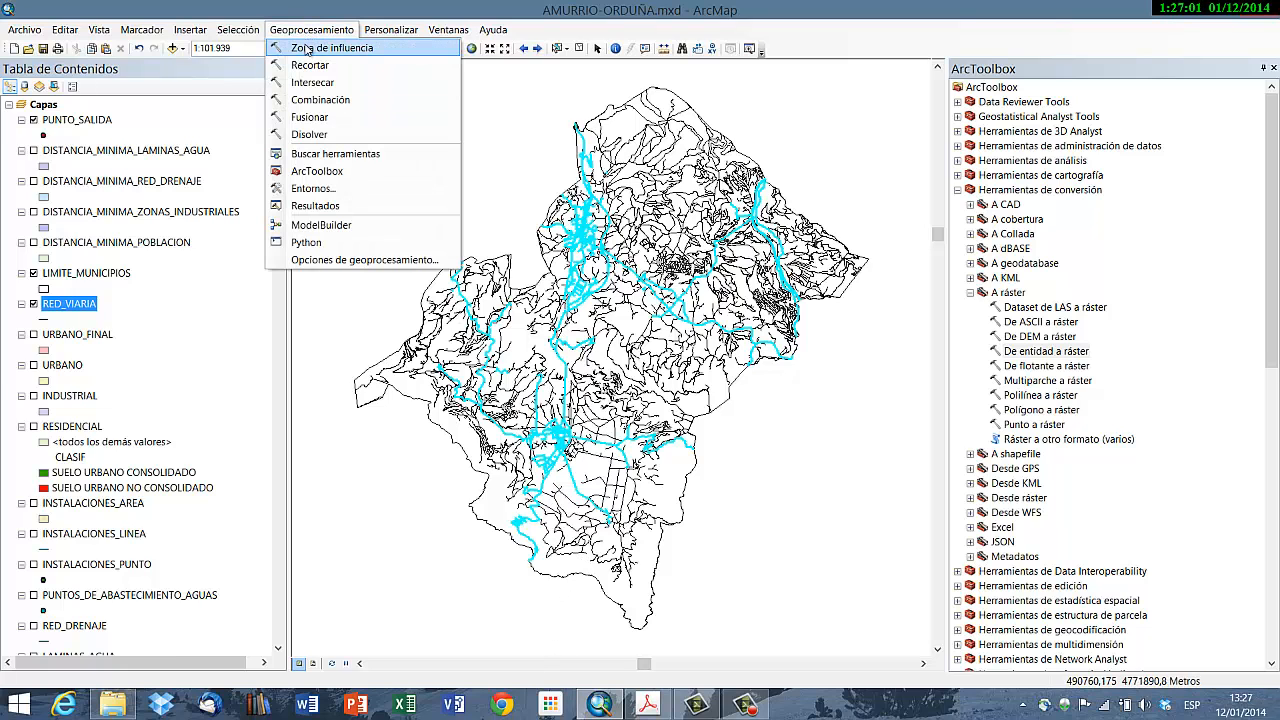
{"action": "left_click", "coordinate": [307, 46]}
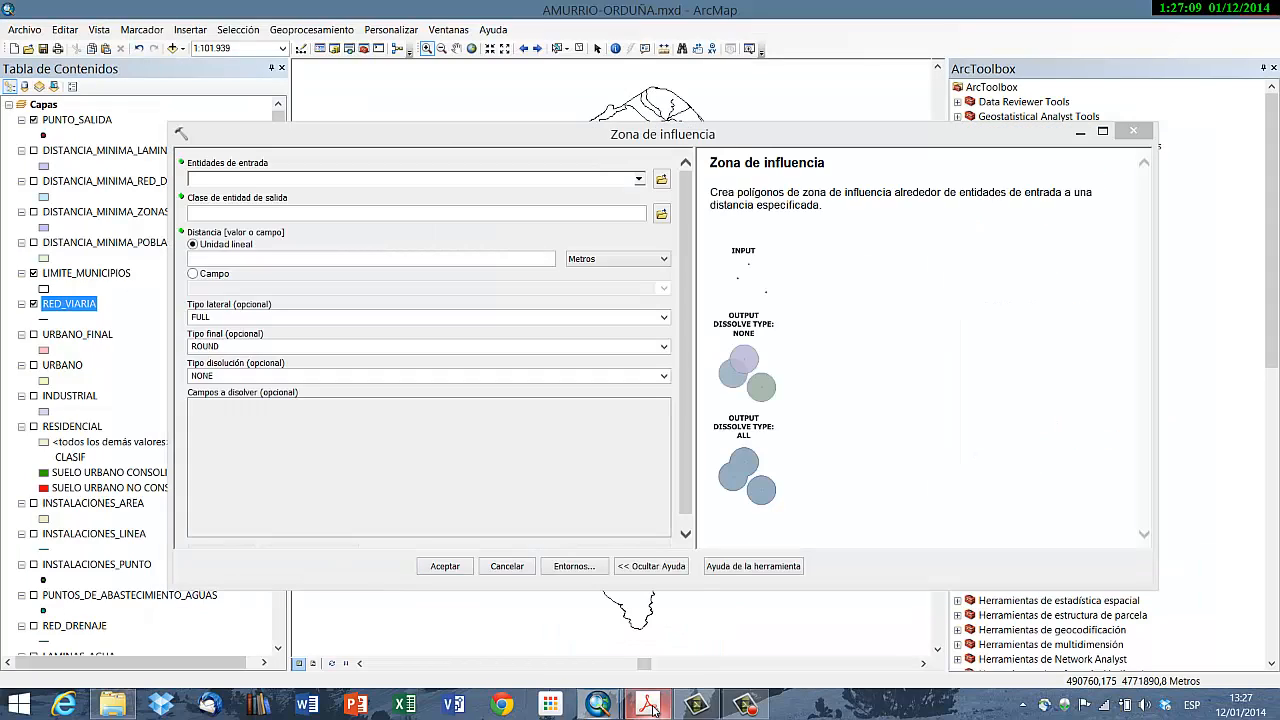
{"action": "left_click", "coordinate": [638, 179]}
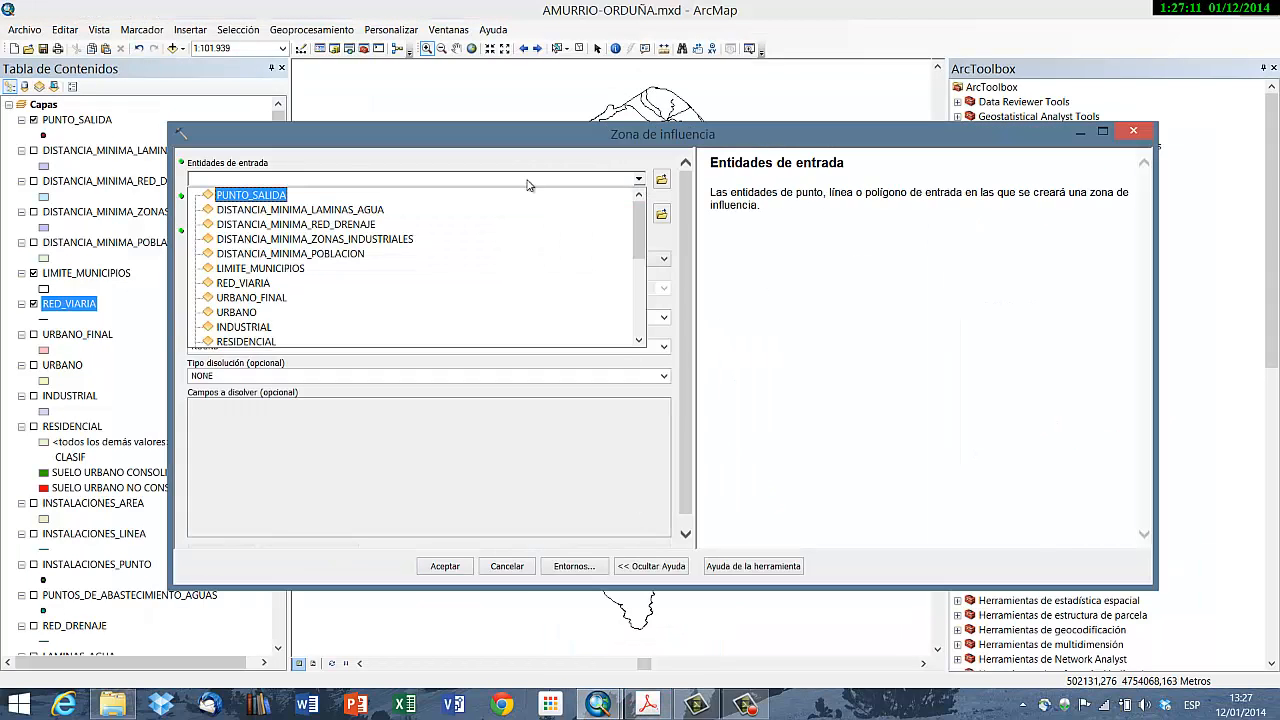
{"action": "left_click", "coordinate": [224, 286]}
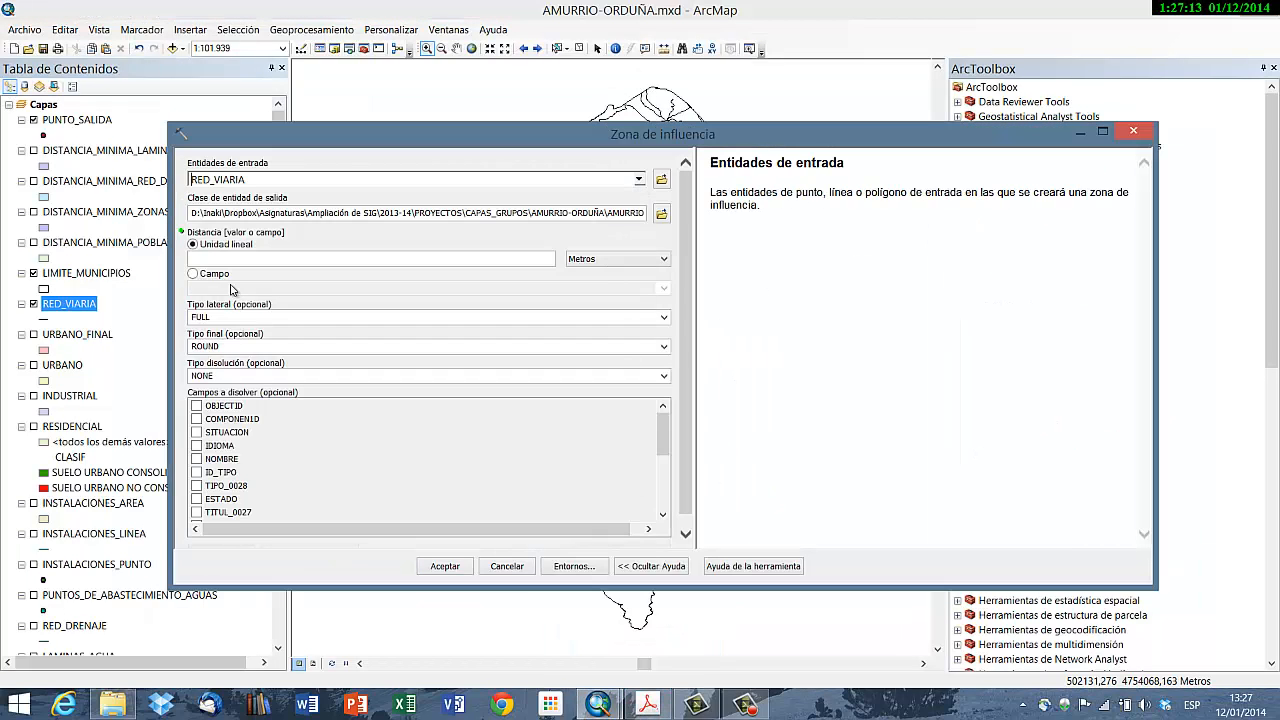
{"action": "left_click", "coordinate": [661, 213]}
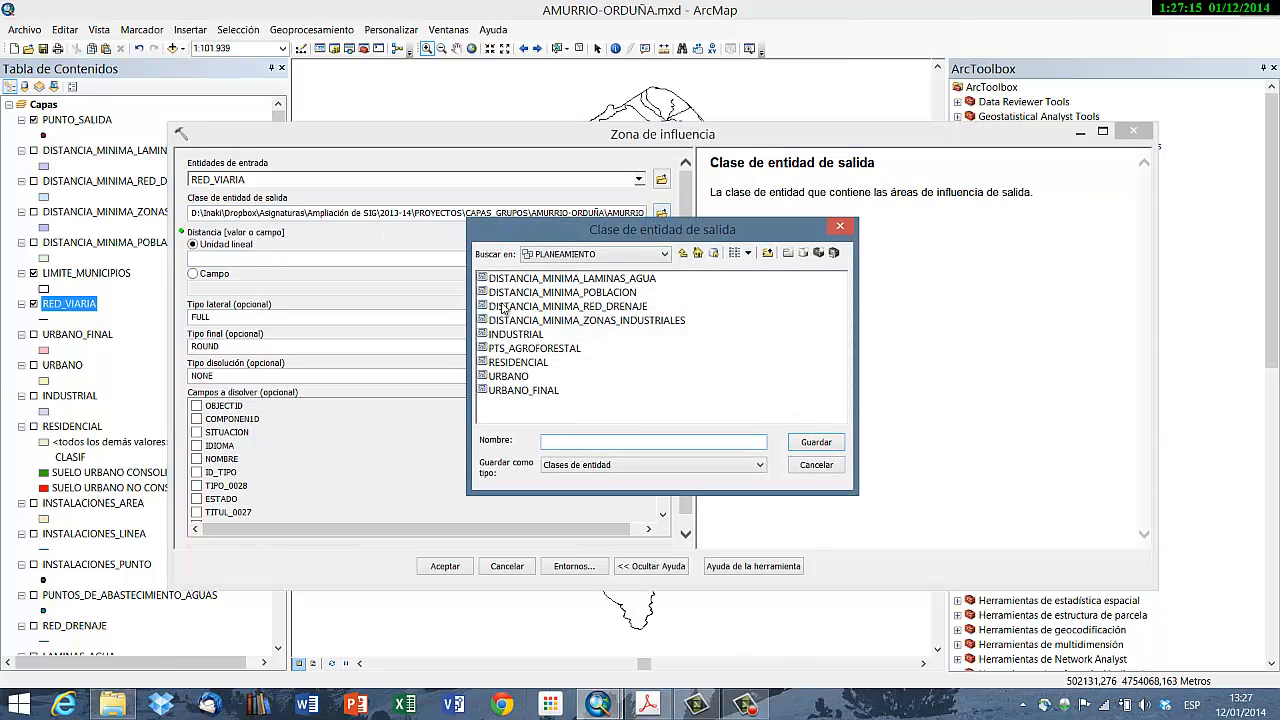
{"action": "left_click", "coordinate": [580, 293]}
{"action": "left_click", "coordinate": [629, 442]}
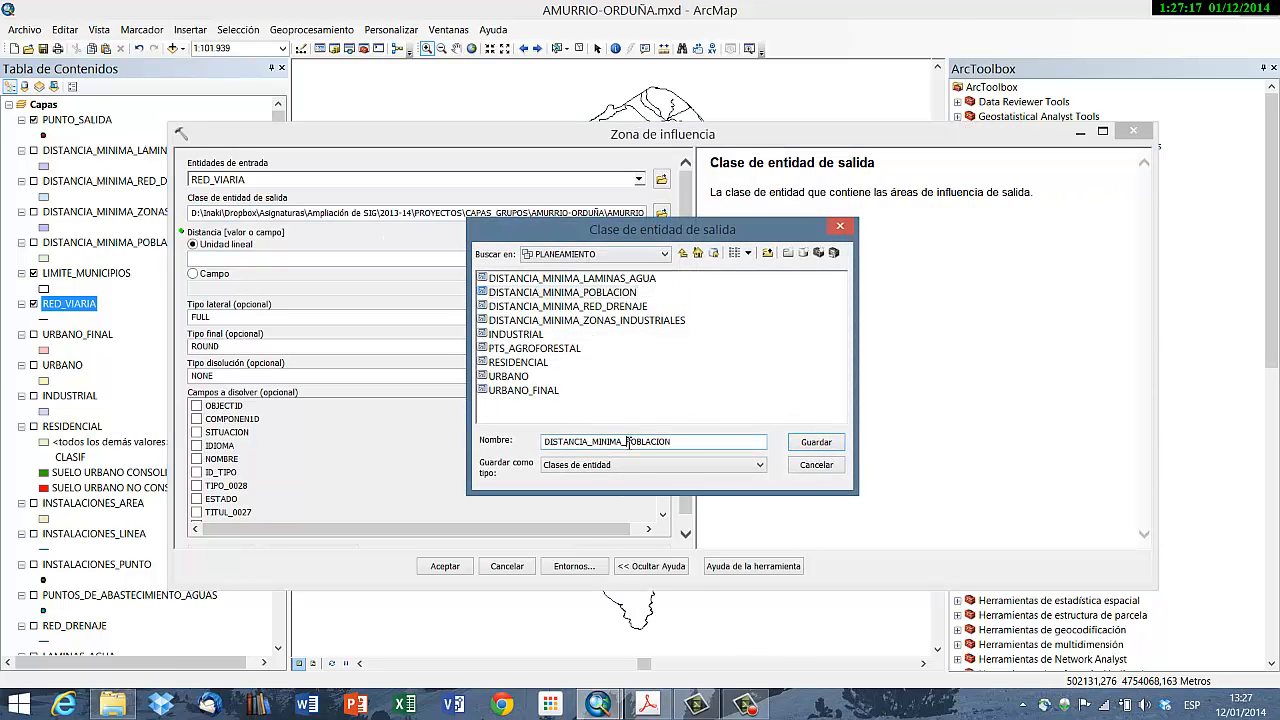
{"action": "double_click", "coordinate": [713, 442]}
{"action": "left_click", "coordinate": [708, 442]}
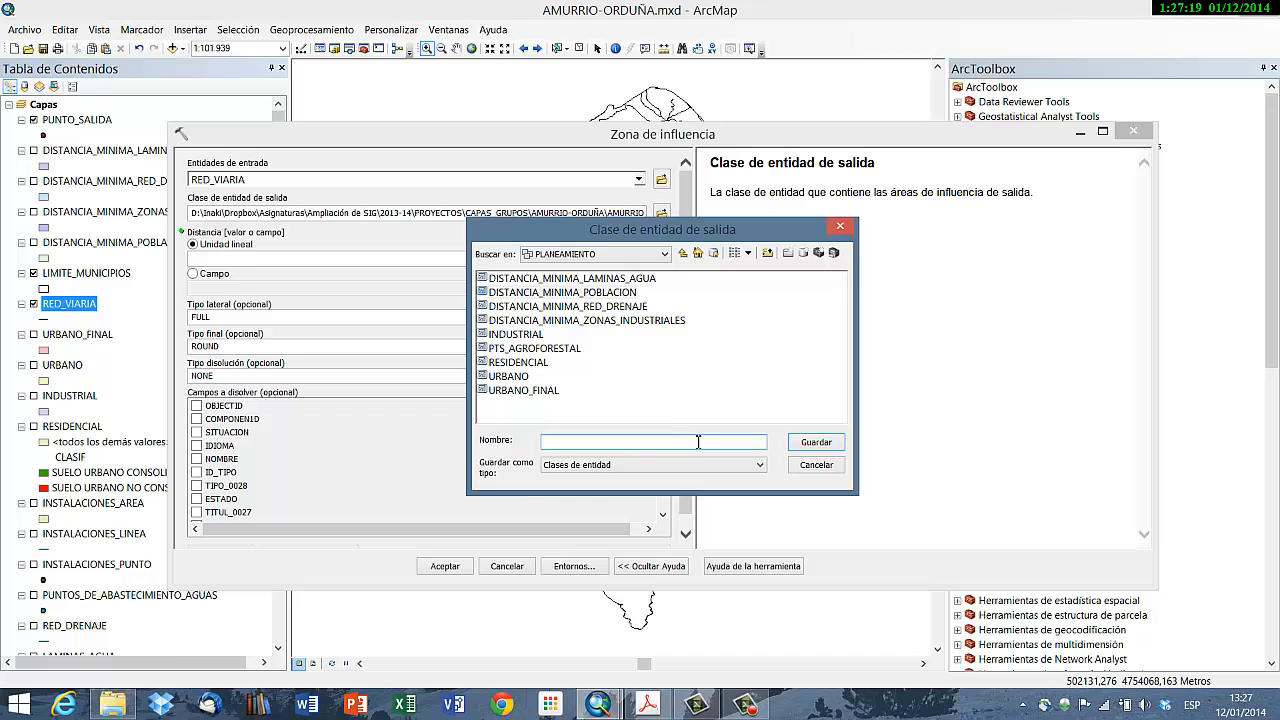
{"action": "key", "text": "shift+Left"}
{"action": "key", "text": "shift+Left"}
{"action": "key", "text": "shift+Left"}
{"action": "key", "text": "shift+Left"}
{"action": "key", "text": "shift+Left"}
{"action": "key", "text": "shift+Left"}
{"action": "key", "text": "shift+Left"}
{"action": "key", "text": "shift+Left"}
{"action": "key", "text": "shift+Left"}
{"action": "type", "text": "VI"}
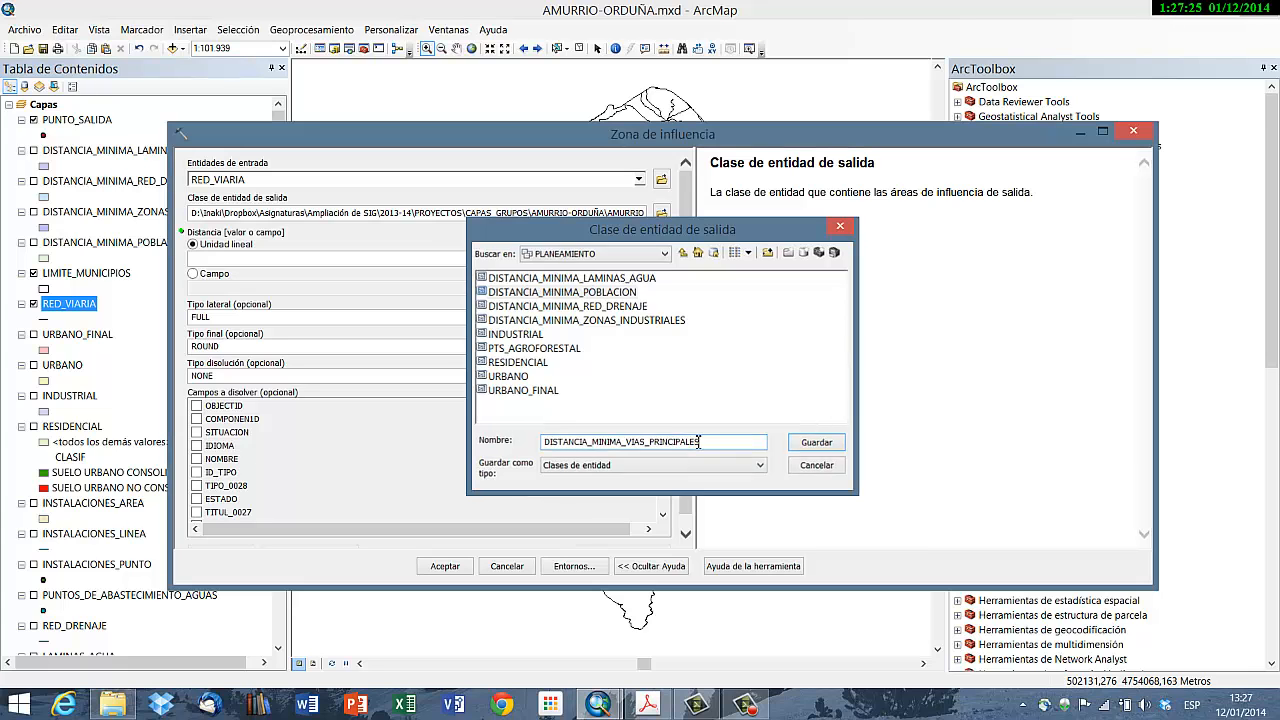
{"action": "key", "text": "Return"}
{"action": "left_click", "coordinate": [486, 262]}
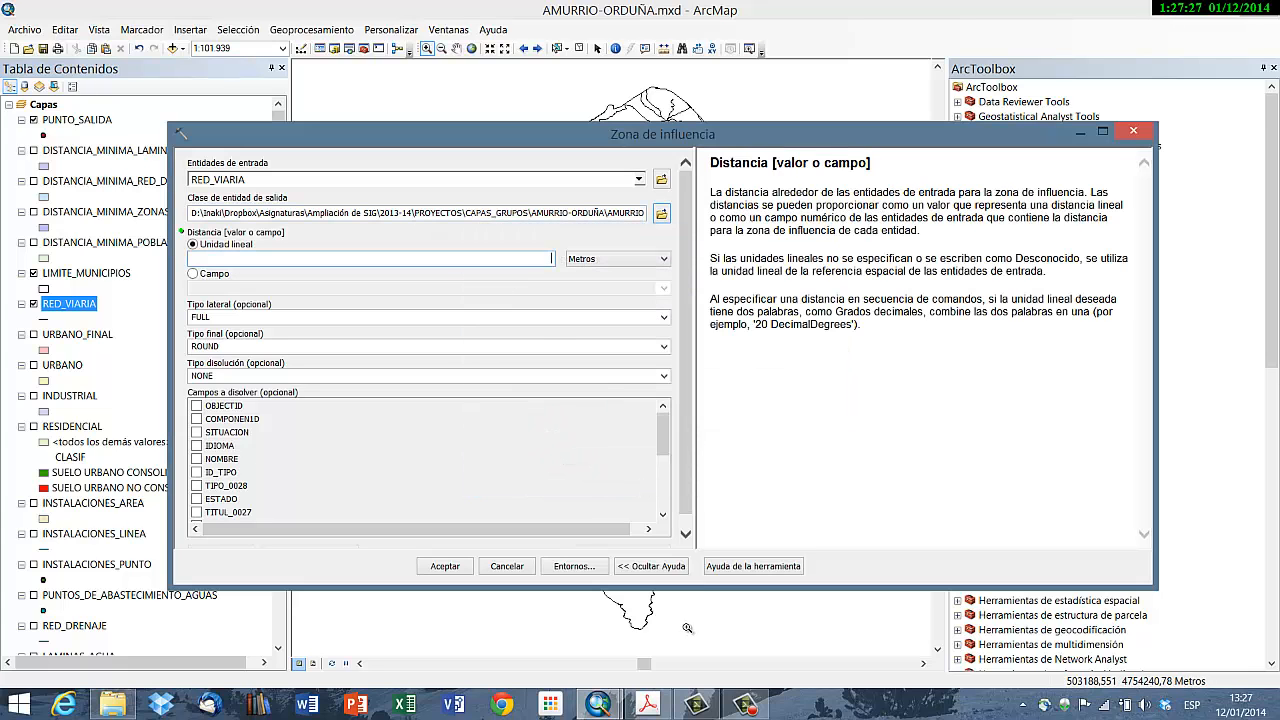
{"action": "left_click", "coordinate": [651, 705]}
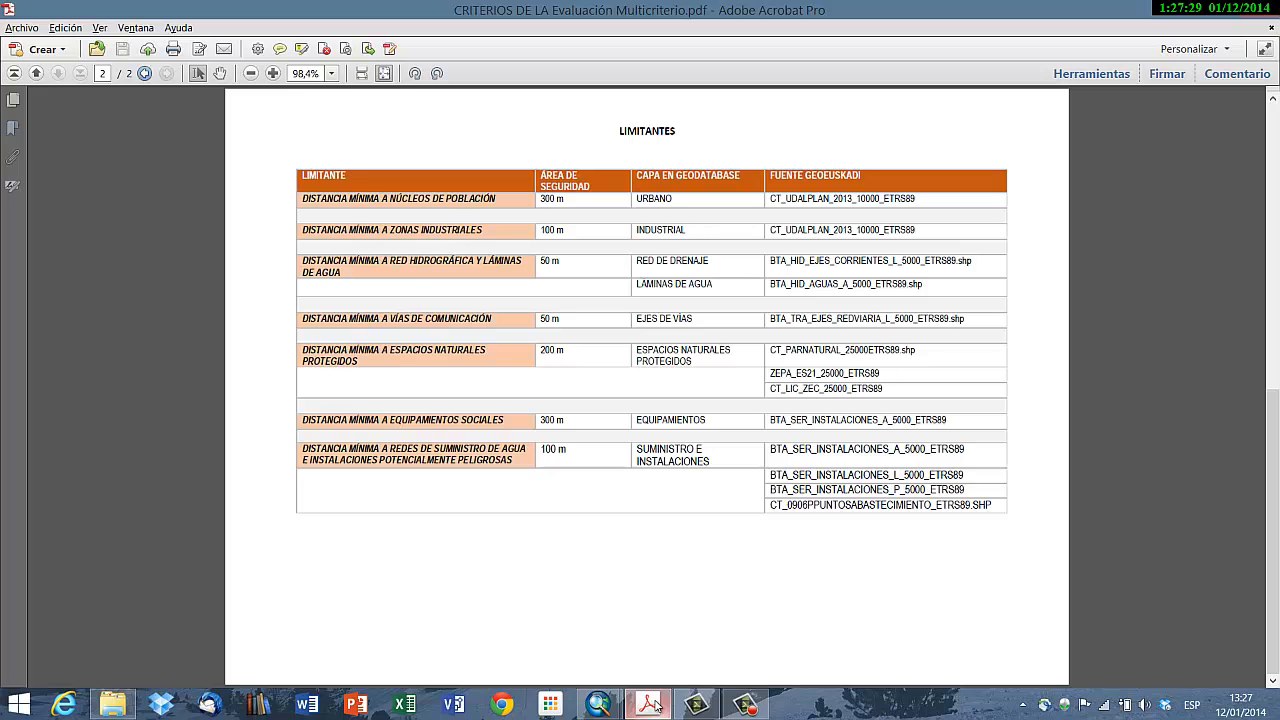
{"action": "left_click", "coordinate": [651, 705]}
{"action": "type", "text": "50"}
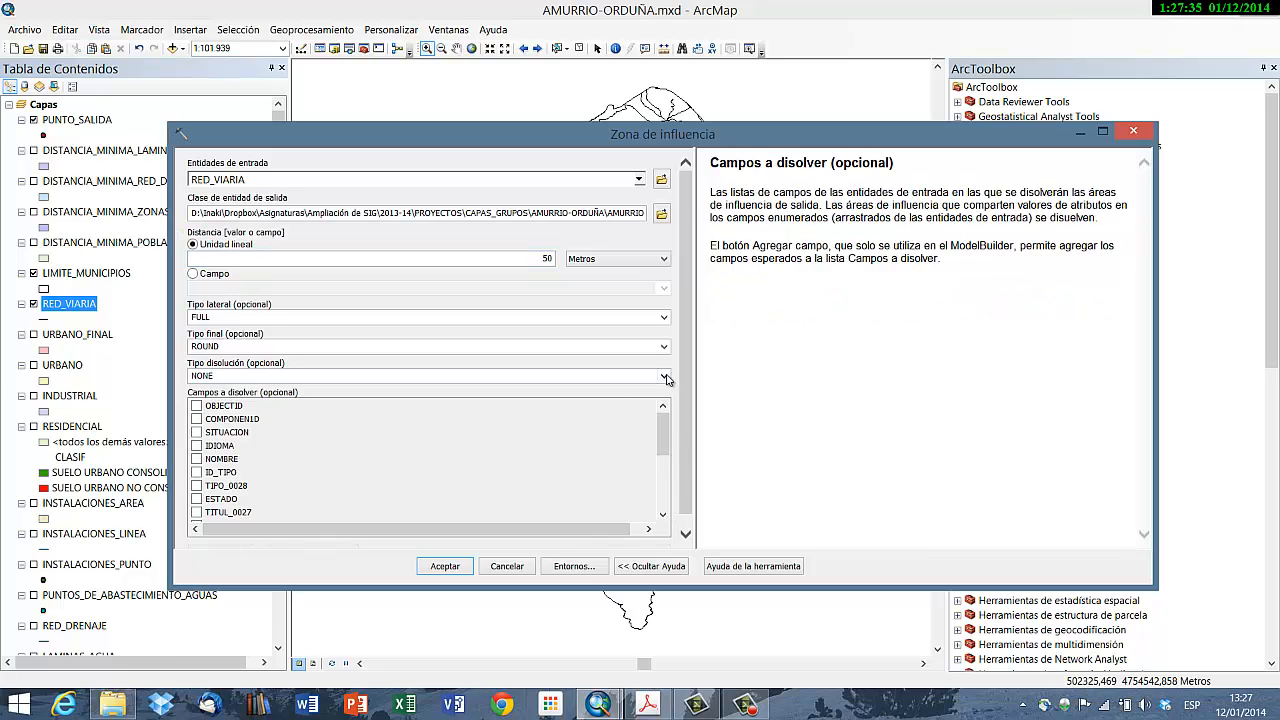
{"action": "left_click", "coordinate": [664, 376]}
{"action": "left_click", "coordinate": [352, 411]}
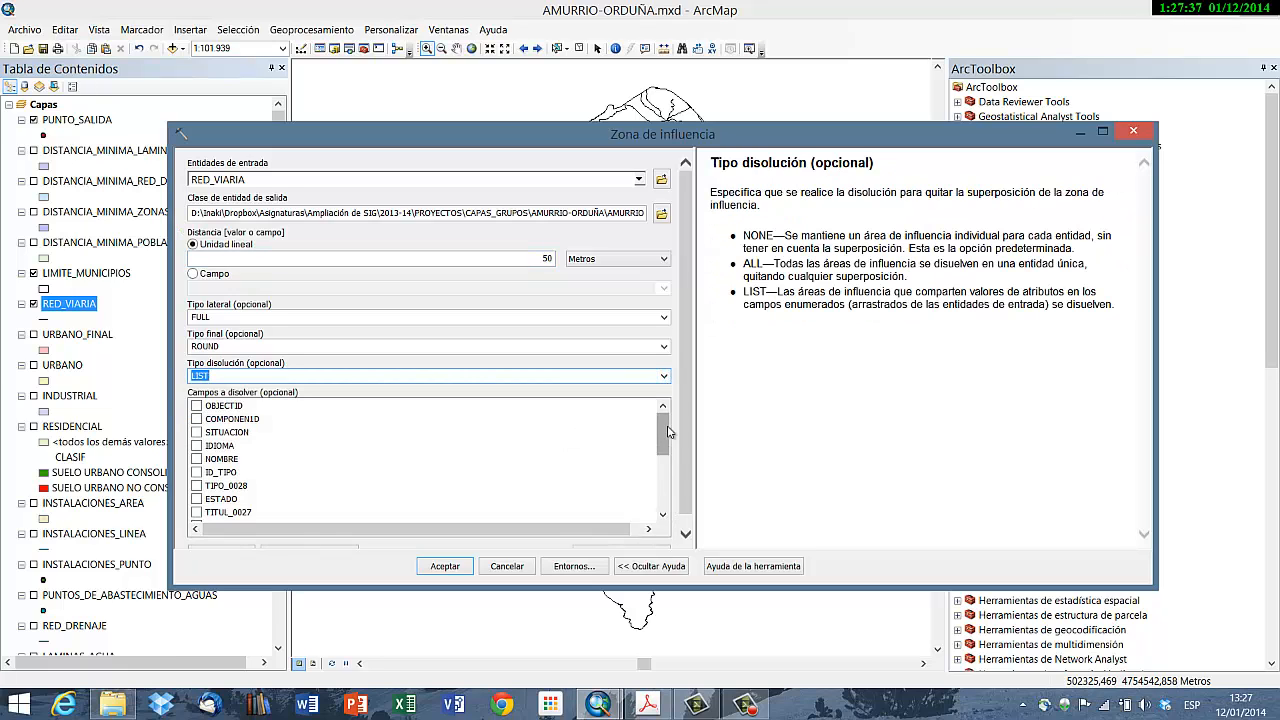
{"action": "left_click_drag", "start_coordinate": [662, 432], "coordinate": [665, 505]}
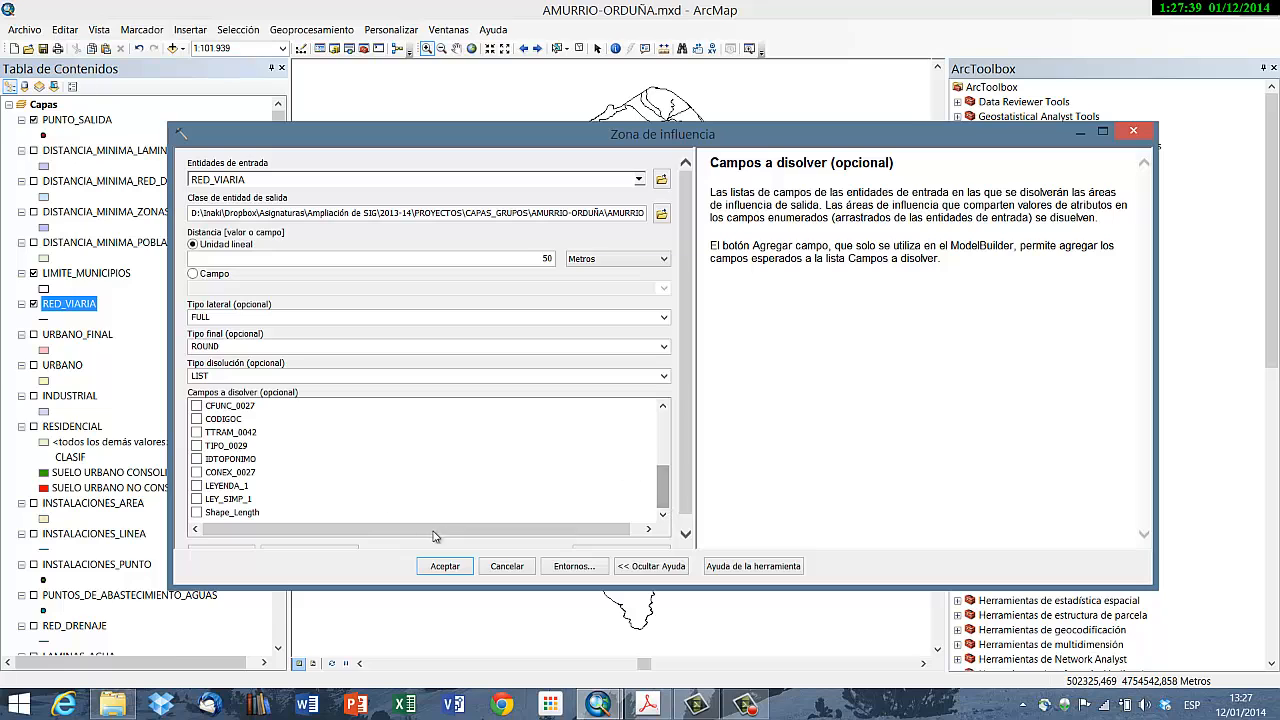
{"action": "left_click", "coordinate": [507, 566]}
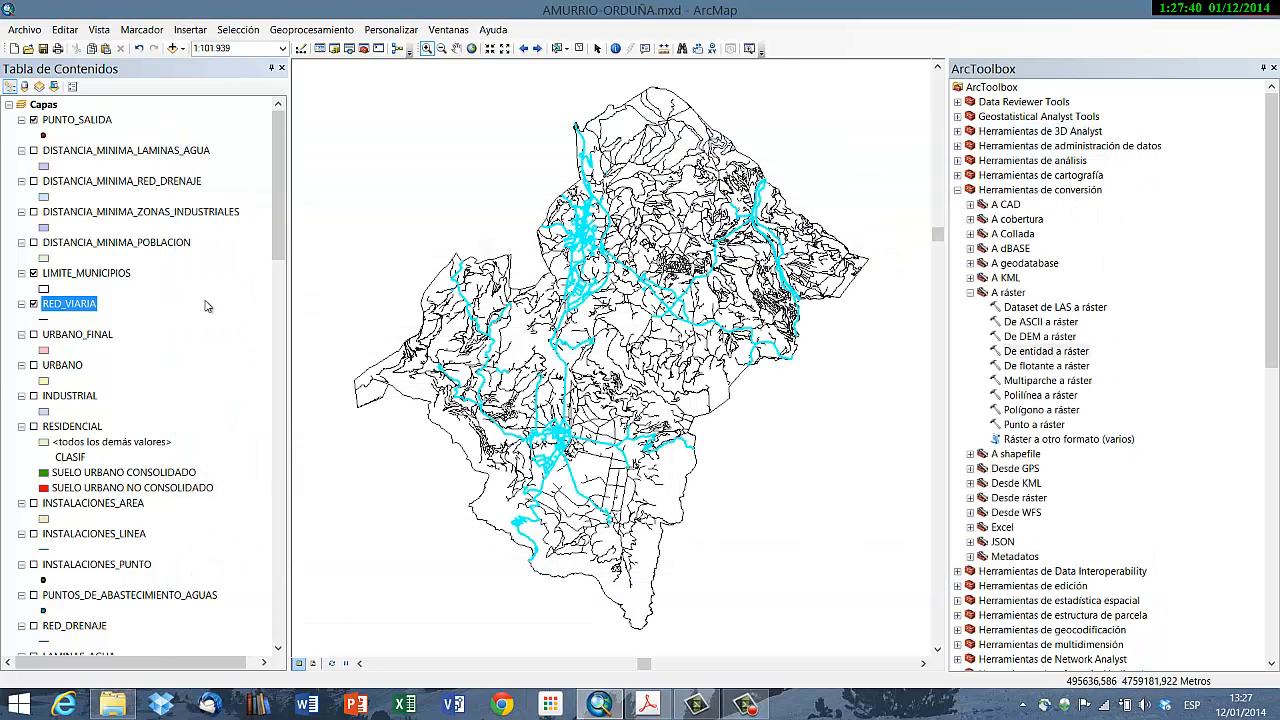
Step: Add a short integer (Entero corto) field named DISOLV to the RED_VIARIA attribute table
{"action": "right_click", "coordinate": [92, 306]}
{"action": "left_click", "coordinate": [156, 357]}
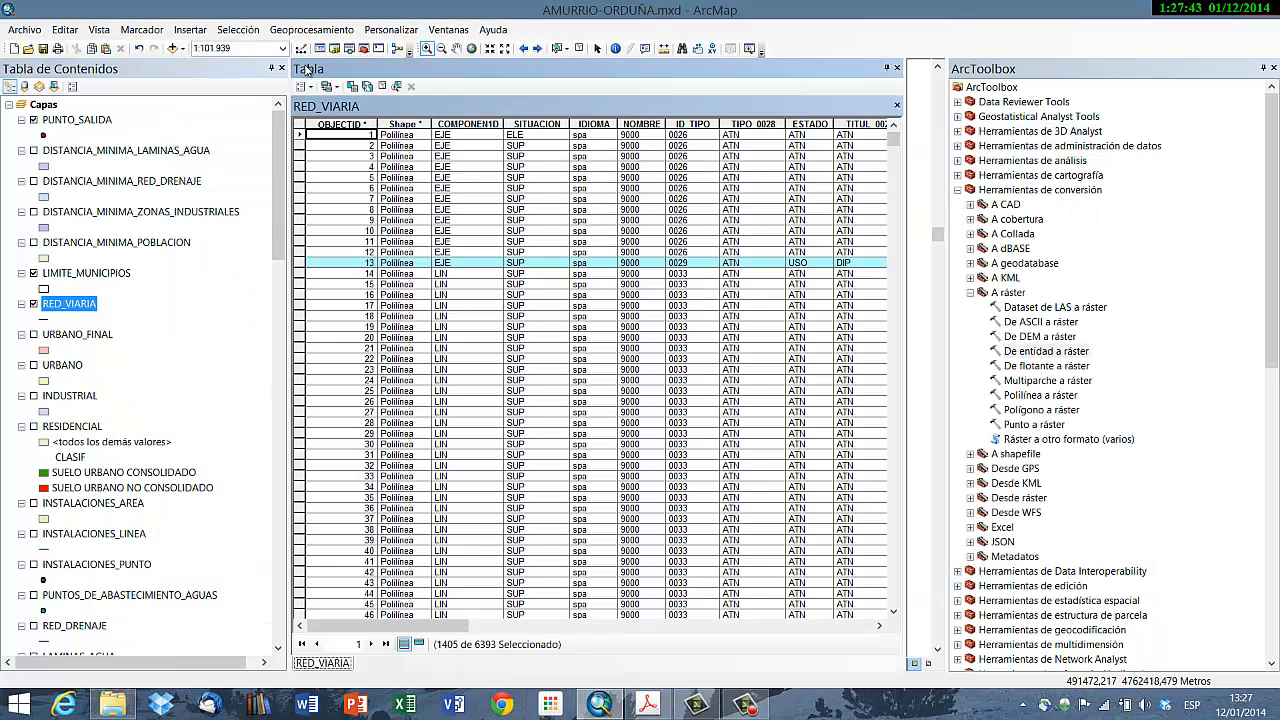
{"action": "left_click", "coordinate": [303, 86]}
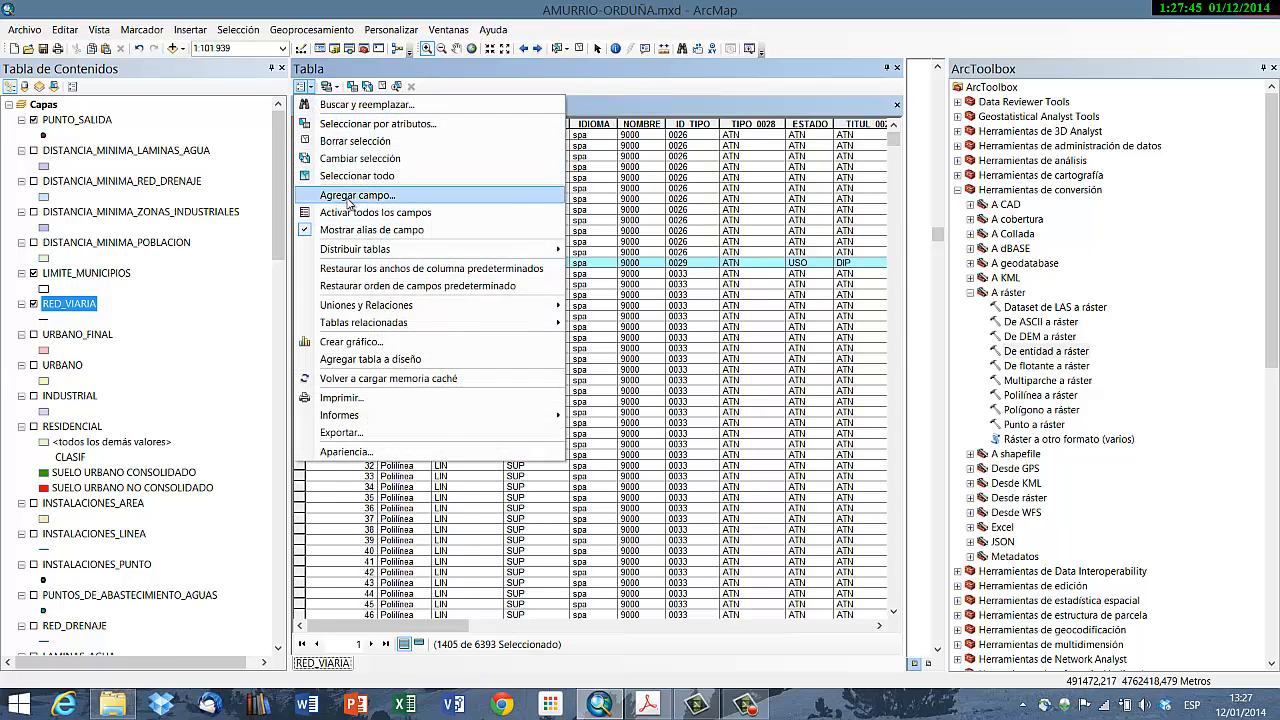
{"action": "left_click", "coordinate": [348, 196]}
{"action": "type", "text": "DI"}
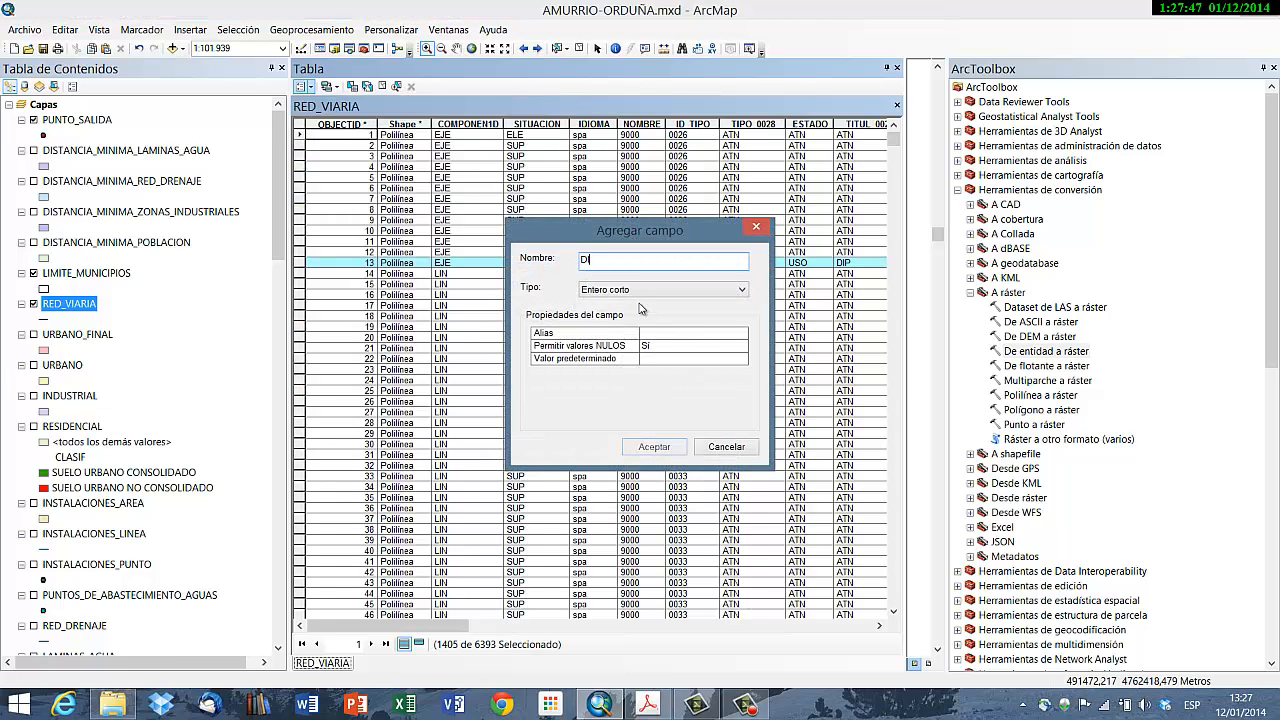
{"action": "type", "text": "SOLV"}
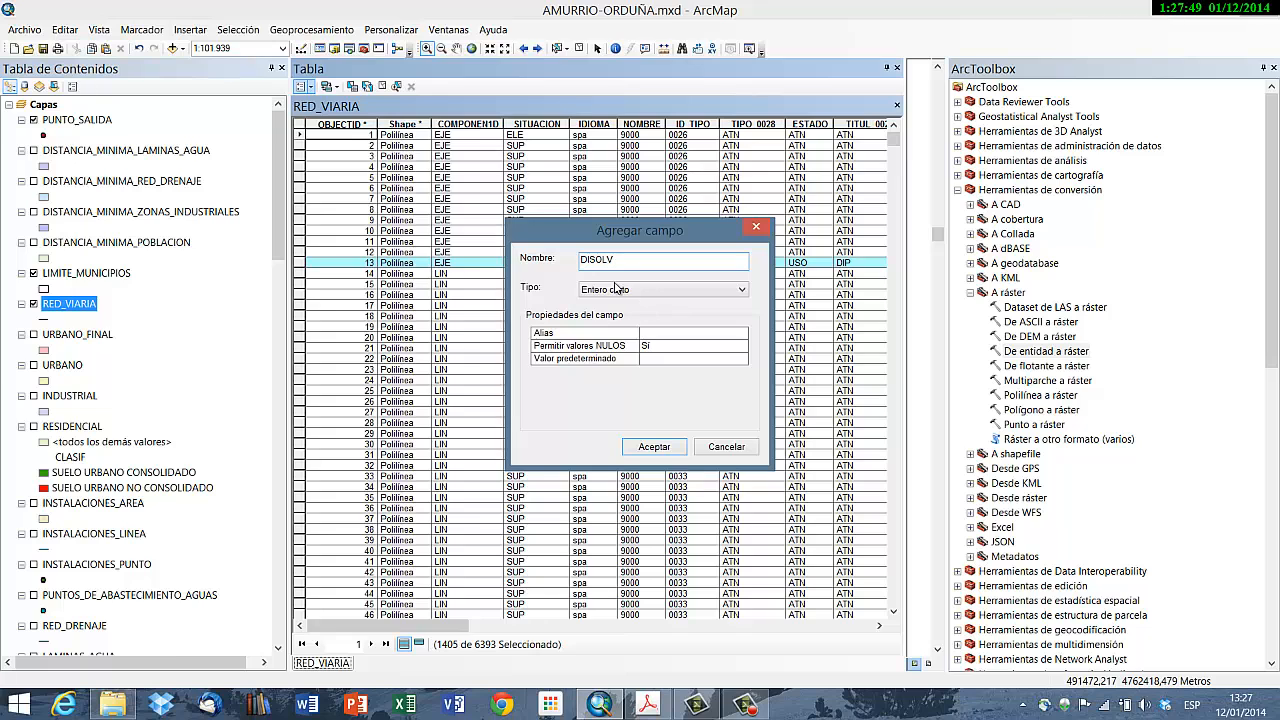
{"action": "left_click", "coordinate": [665, 447]}
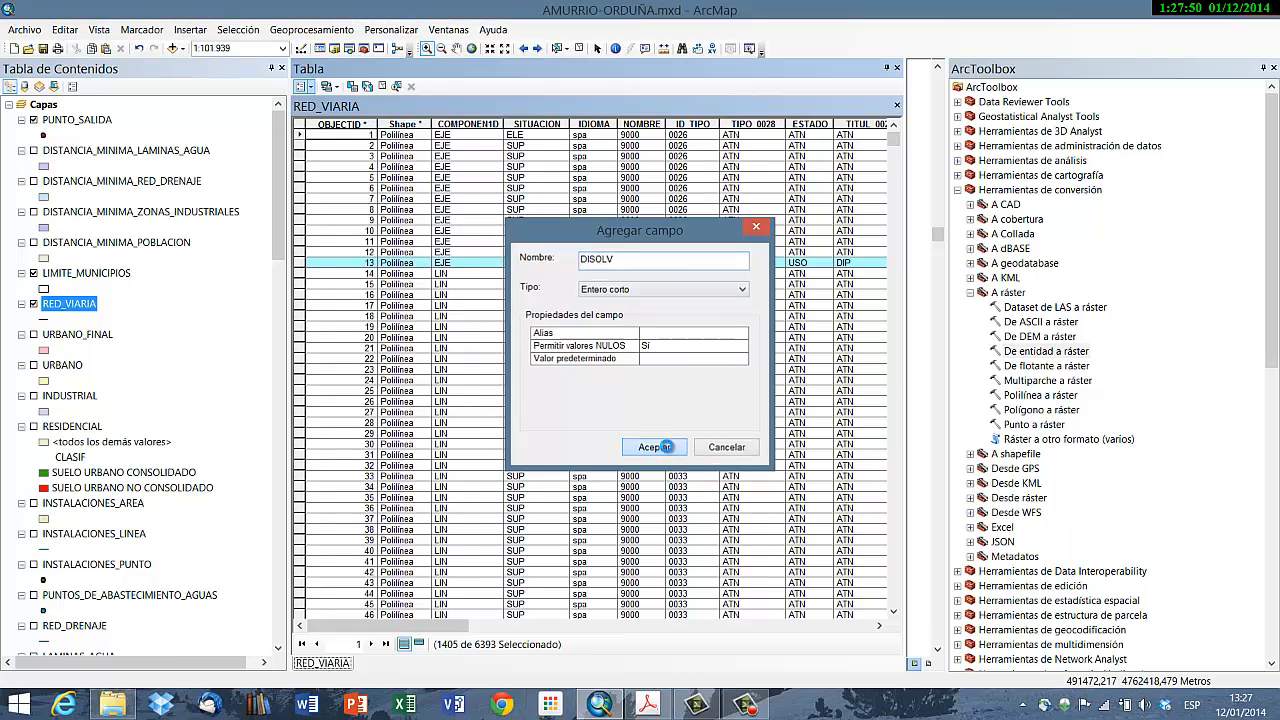
Step: Calculate the DISOLV field as 1 for the selected RED_VIARIA records and close the attribute table
{"action": "left_click", "coordinate": [866, 626]}
{"action": "right_click", "coordinate": [836, 124]}
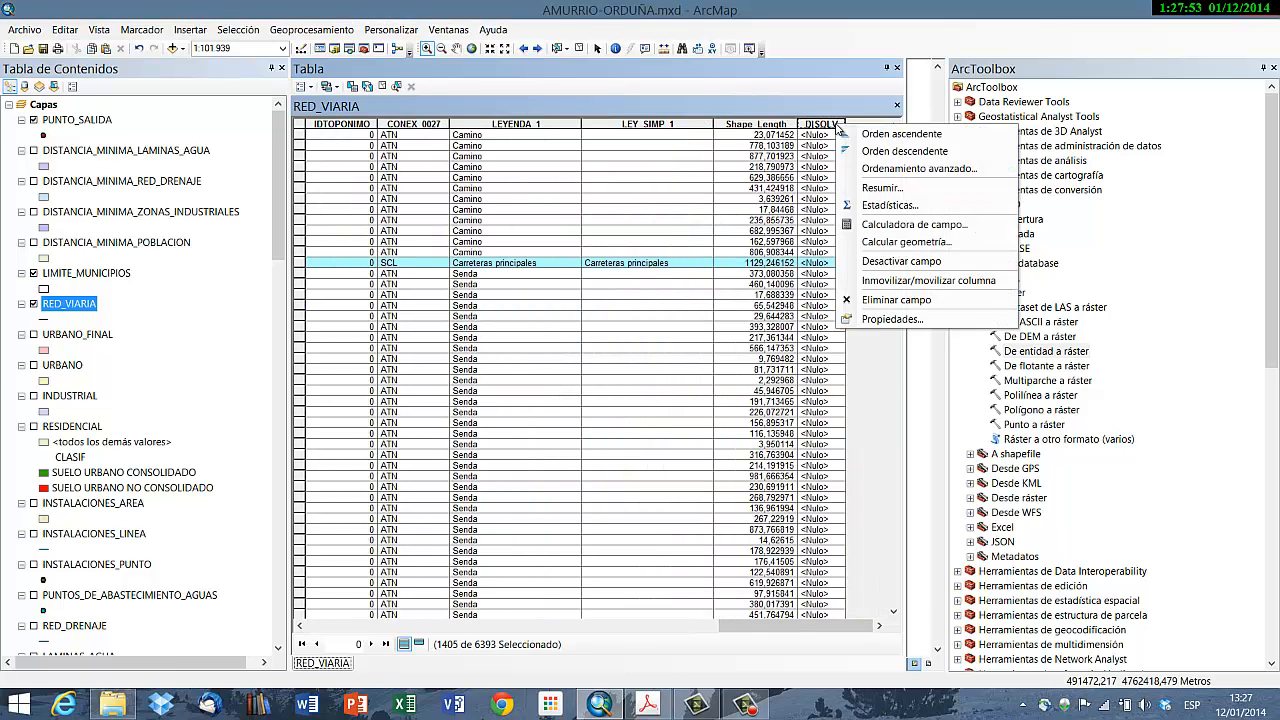
{"action": "left_click", "coordinate": [925, 224]}
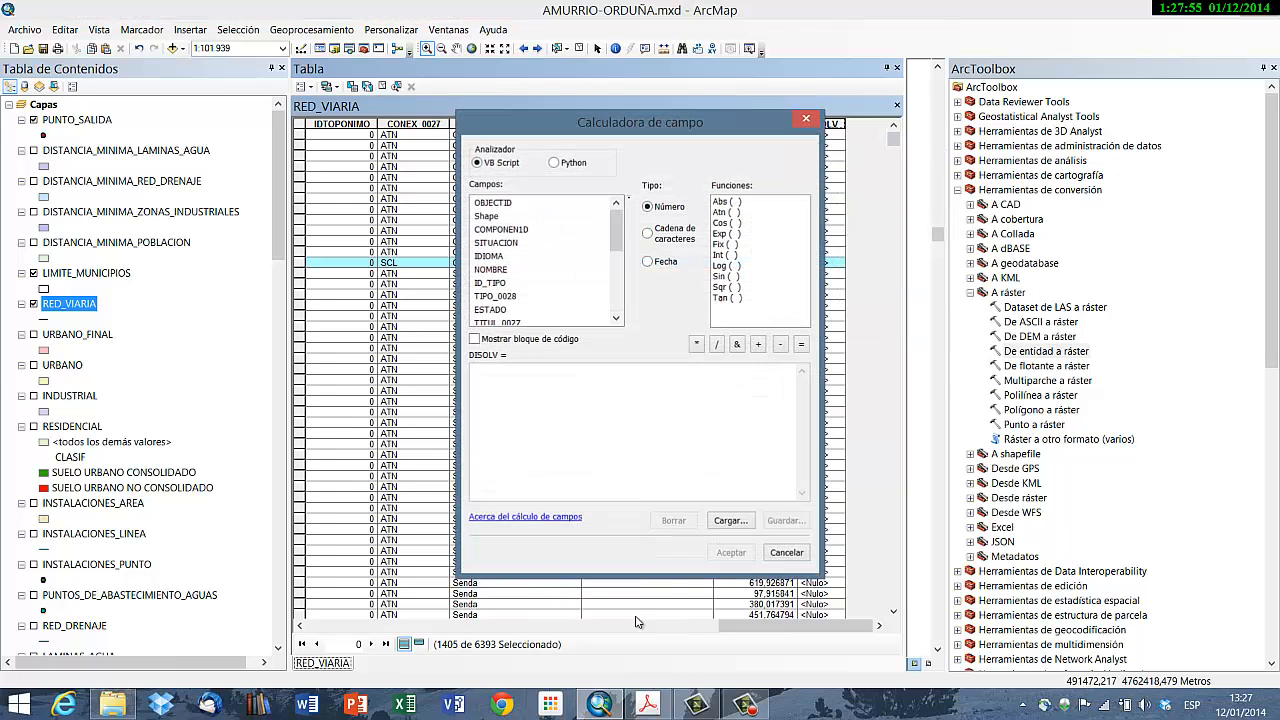
{"action": "type", "text": "1"}
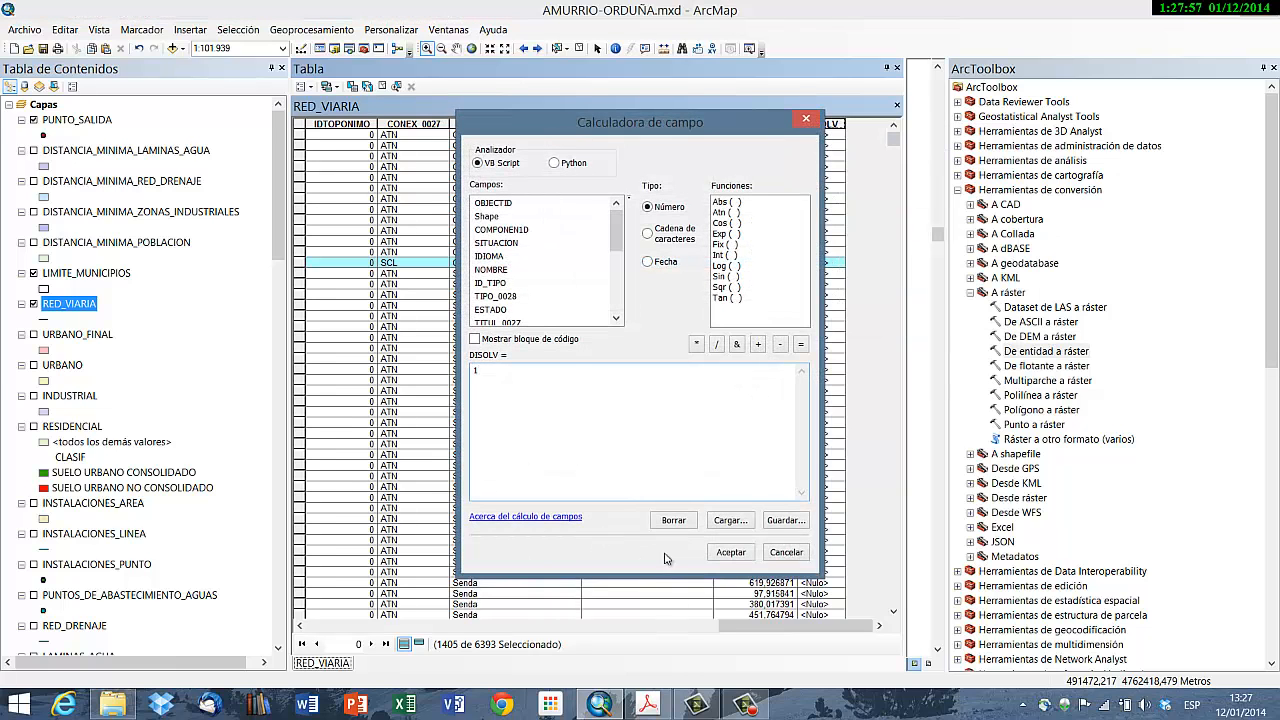
{"action": "left_click", "coordinate": [716, 551]}
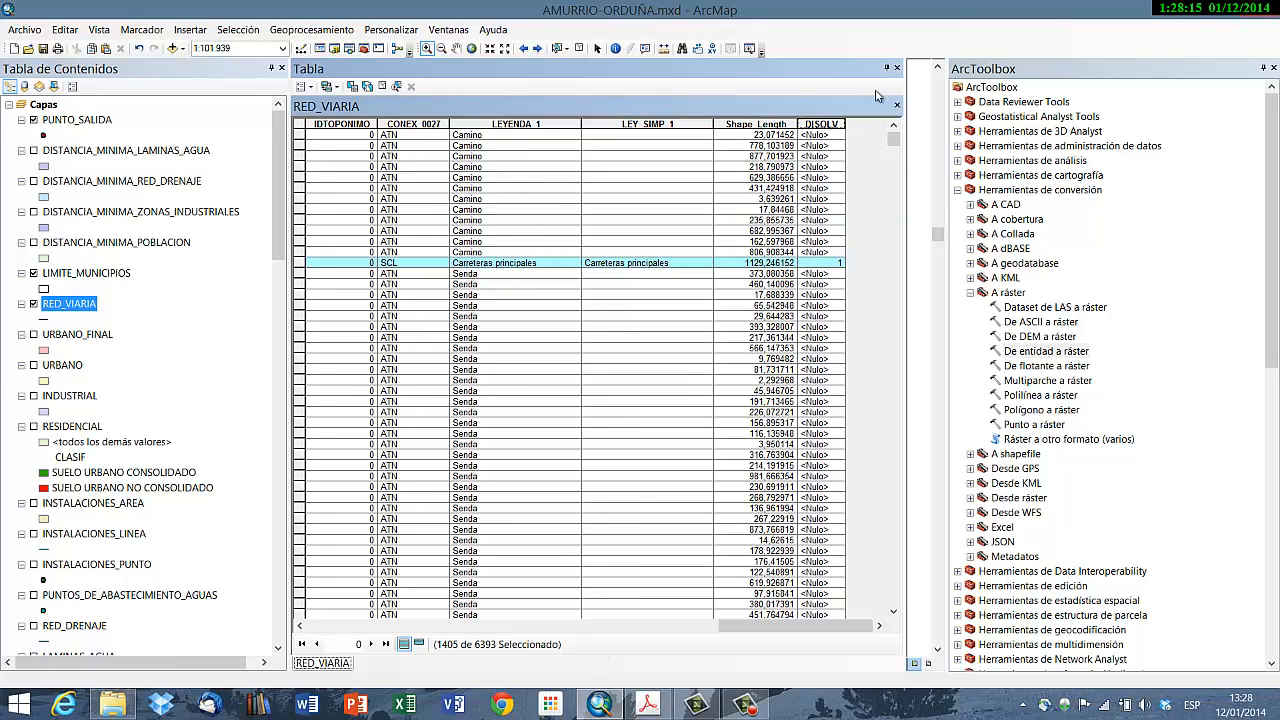
{"action": "left_click", "coordinate": [896, 68]}
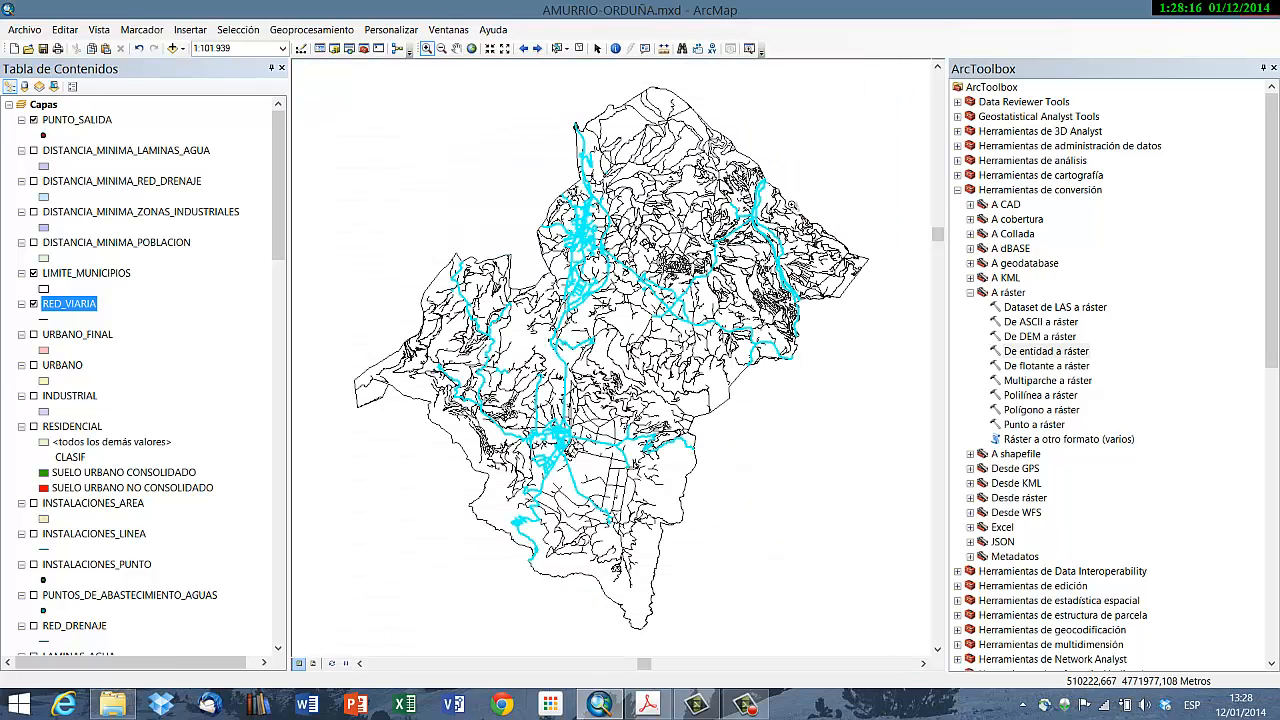
Step: Start a Zona de influencia buffer on RED_VIARIA with the output feature class DISTANCIA_MINIMA_RED_VIARIA in the PLANEAMIENTO dataset
{"action": "left_click", "coordinate": [311, 29]}
{"action": "left_click", "coordinate": [340, 154]}
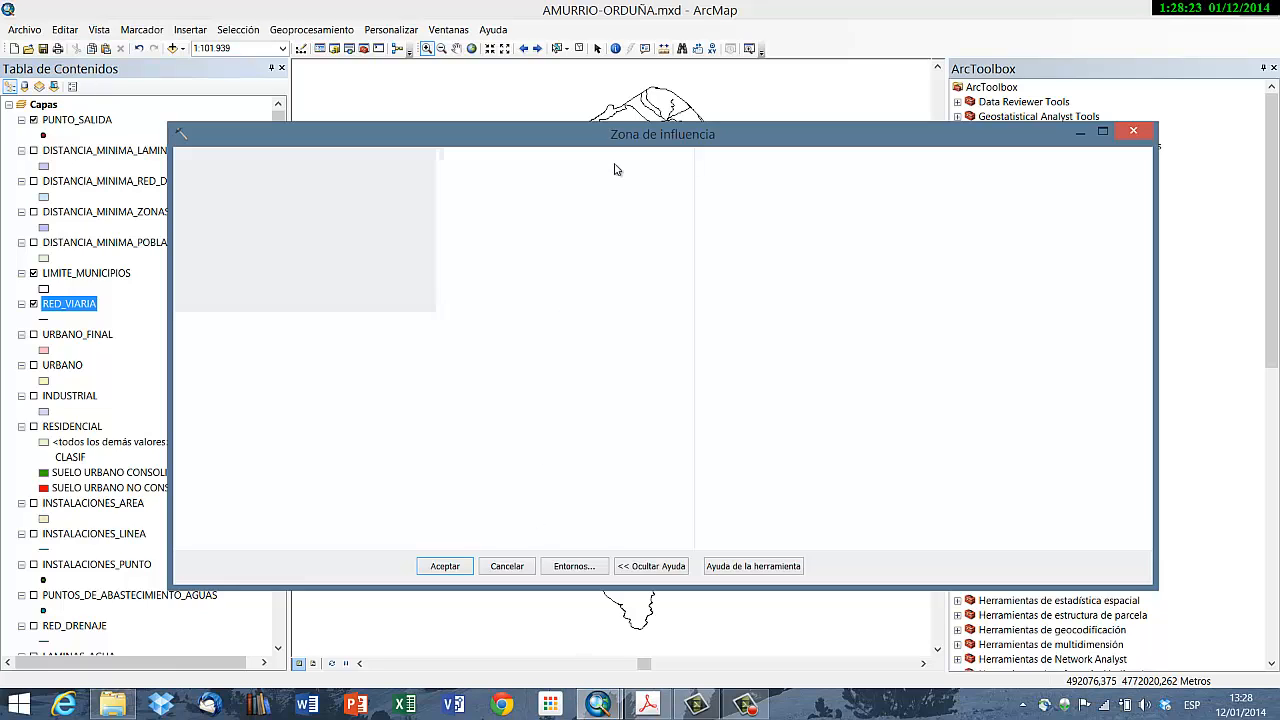
{"action": "left_click", "coordinate": [639, 179]}
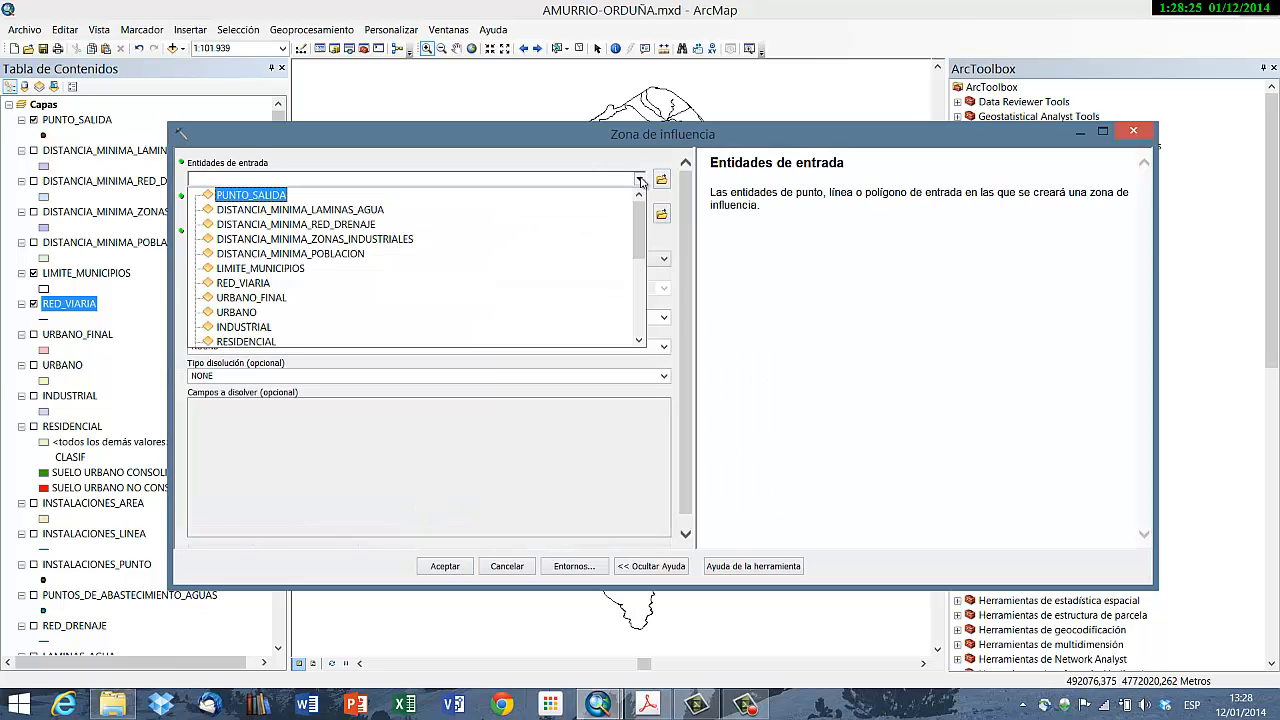
{"action": "left_click", "coordinate": [250, 283]}
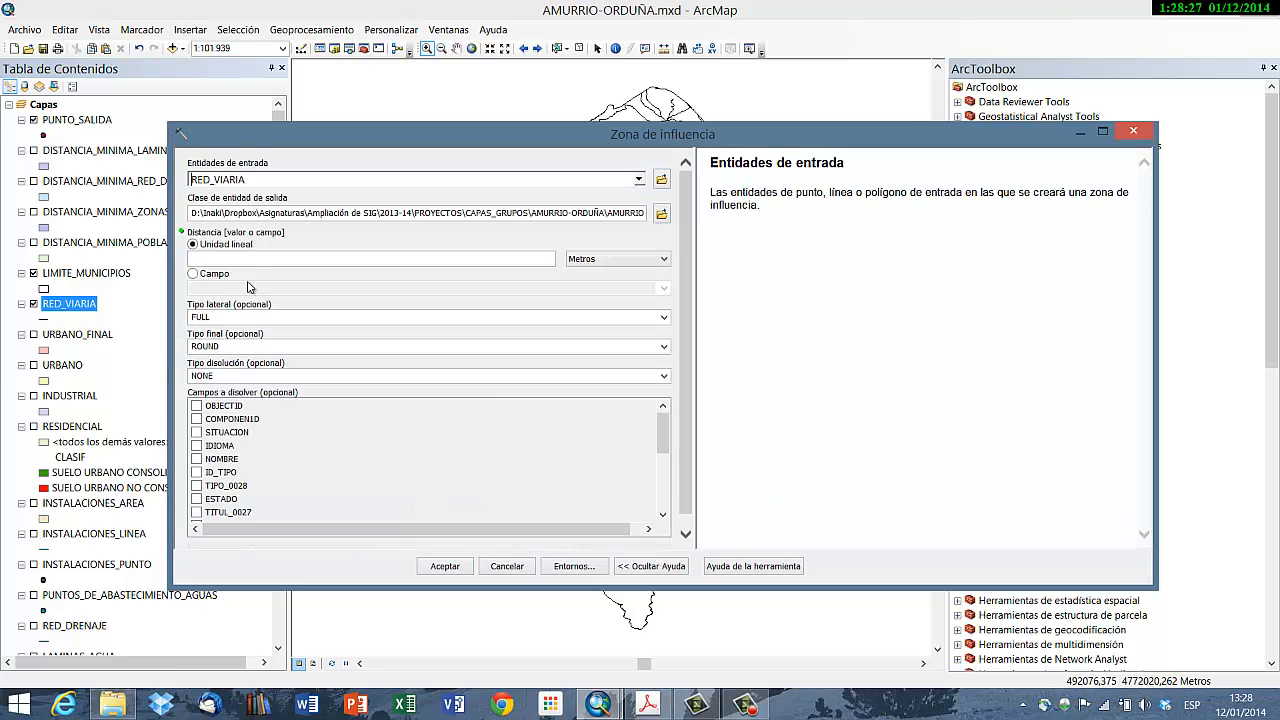
{"action": "left_click", "coordinate": [662, 214]}
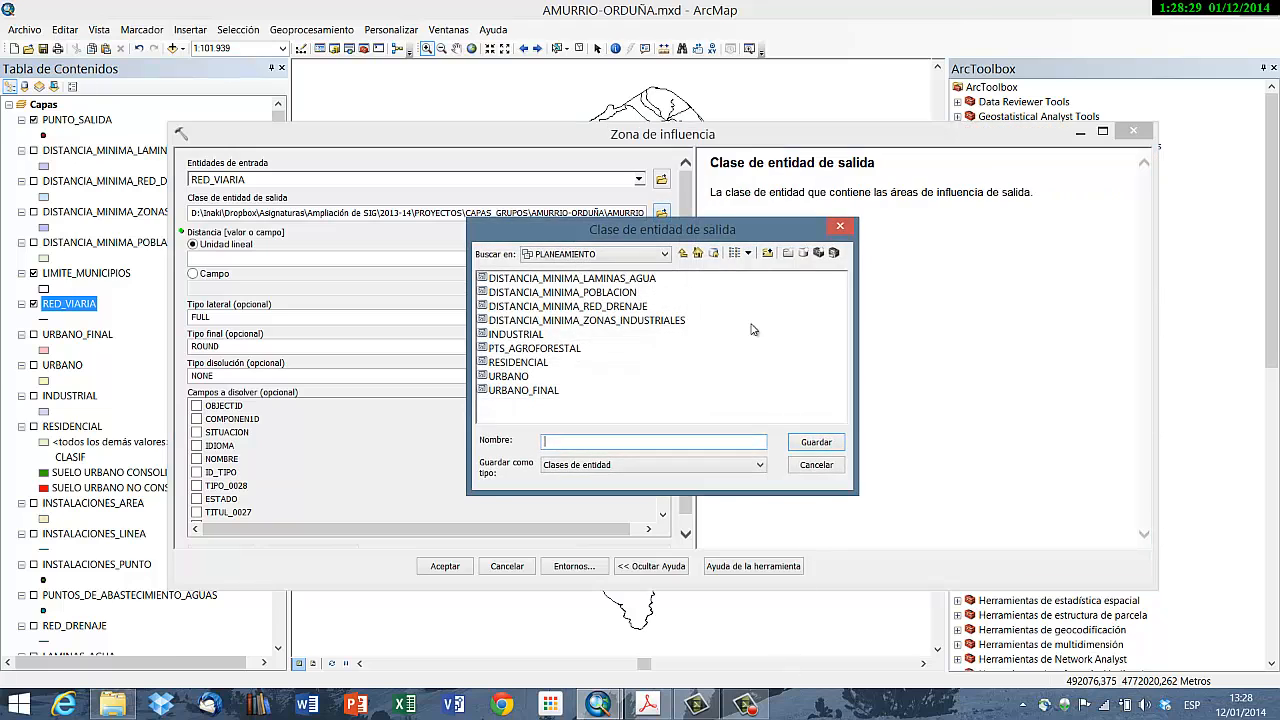
{"action": "left_click", "coordinate": [606, 283]}
{"action": "left_click", "coordinate": [650, 443]}
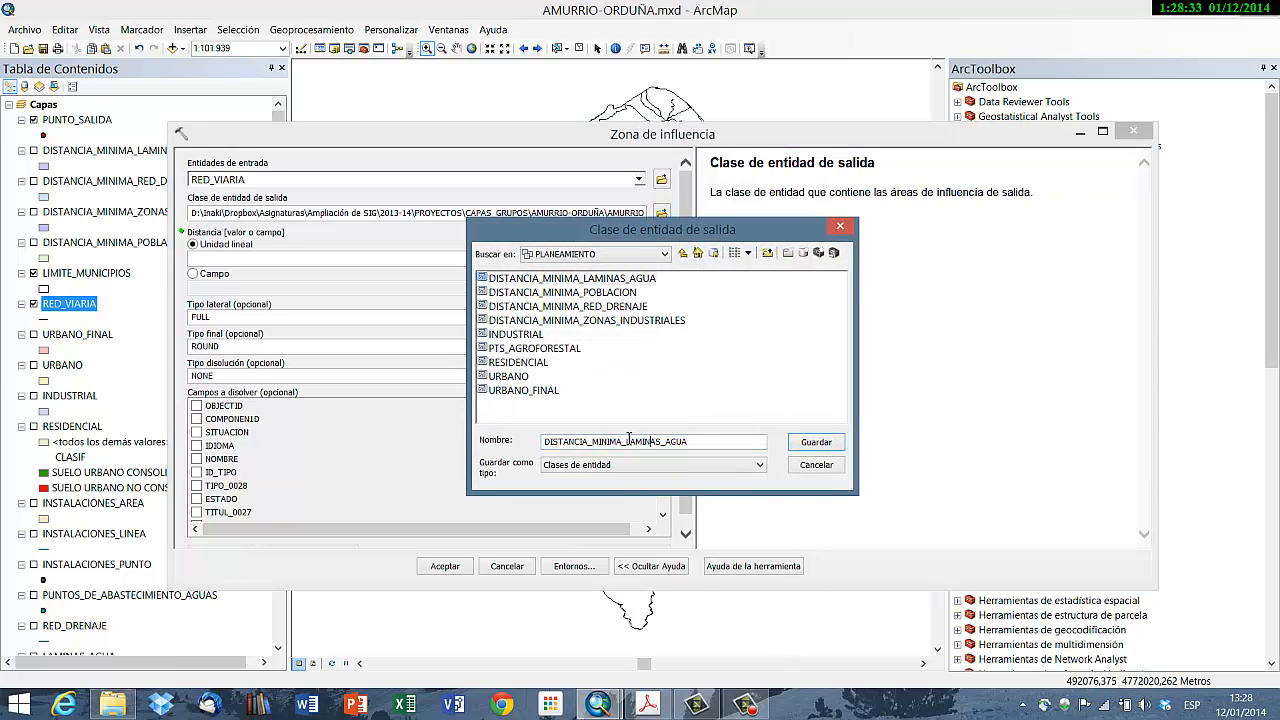
{"action": "left_click_drag", "start_coordinate": [627, 441], "coordinate": [779, 451]}
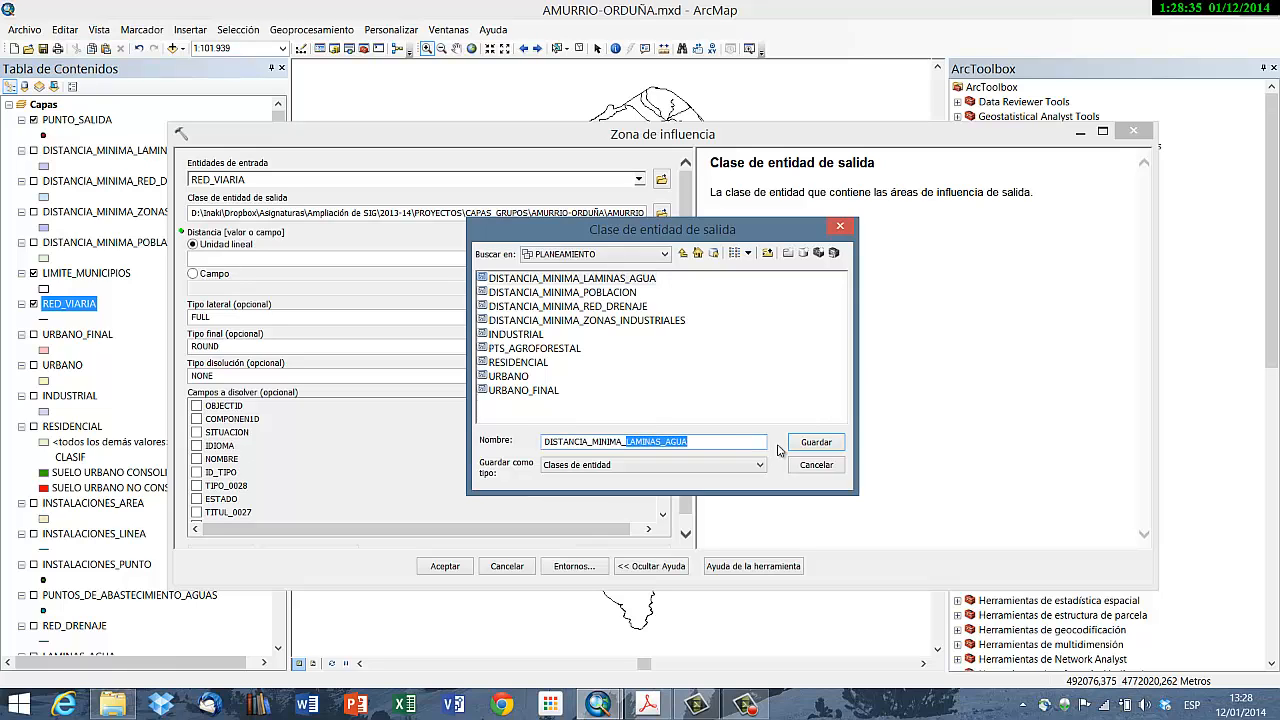
{"action": "type", "text": "RED_VIARIA"}
{"action": "key", "text": "Return"}
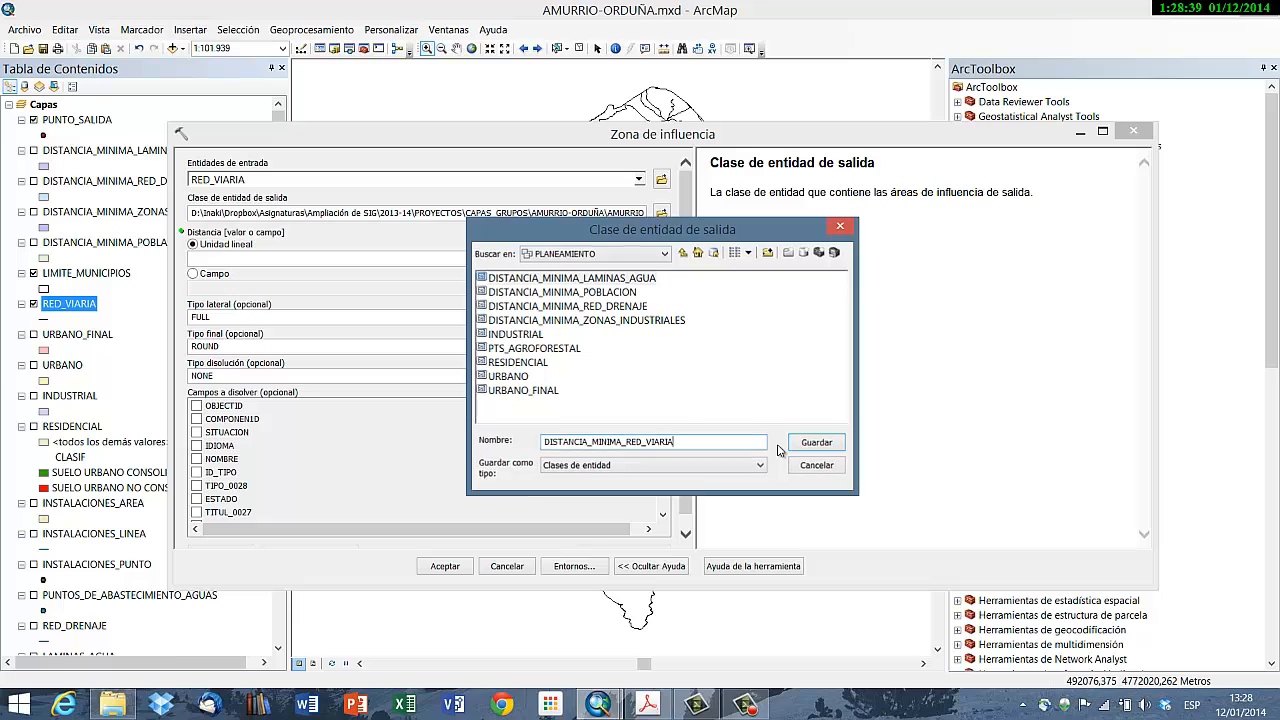
Step: Set the buffer distance to 50 metres with dissolve type LIST on the DISOLV field, and run the tool
{"action": "left_click", "coordinate": [536, 259]}
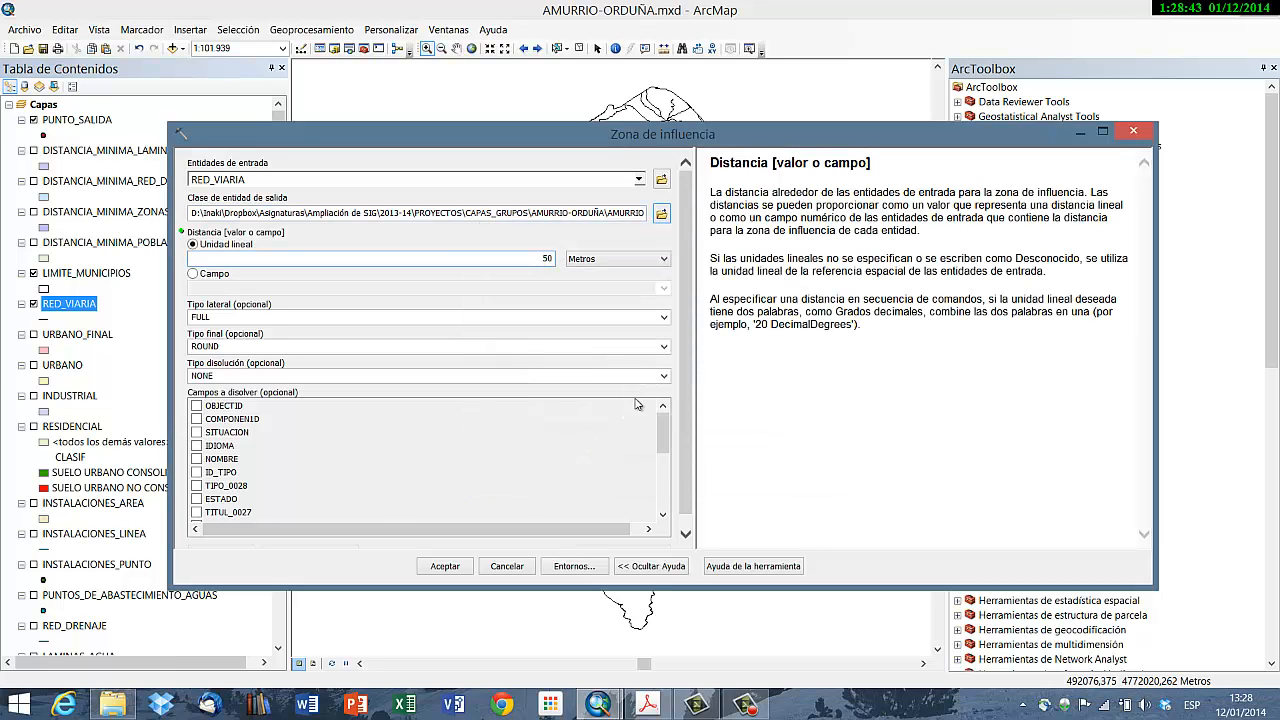
{"action": "left_click", "coordinate": [600, 377]}
{"action": "left_click", "coordinate": [198, 411]}
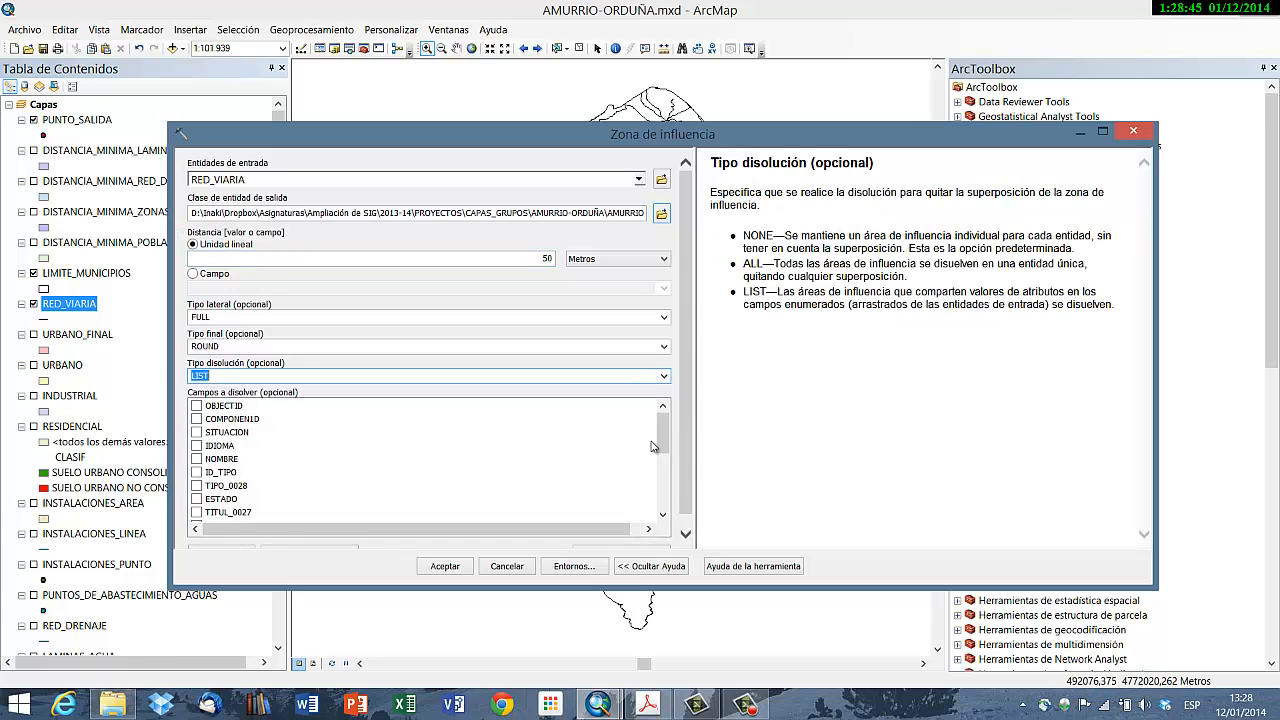
{"action": "scroll", "coordinate": [250, 480], "scroll_direction": "down", "scroll_amount": 5}
{"action": "left_click", "coordinate": [197, 512]}
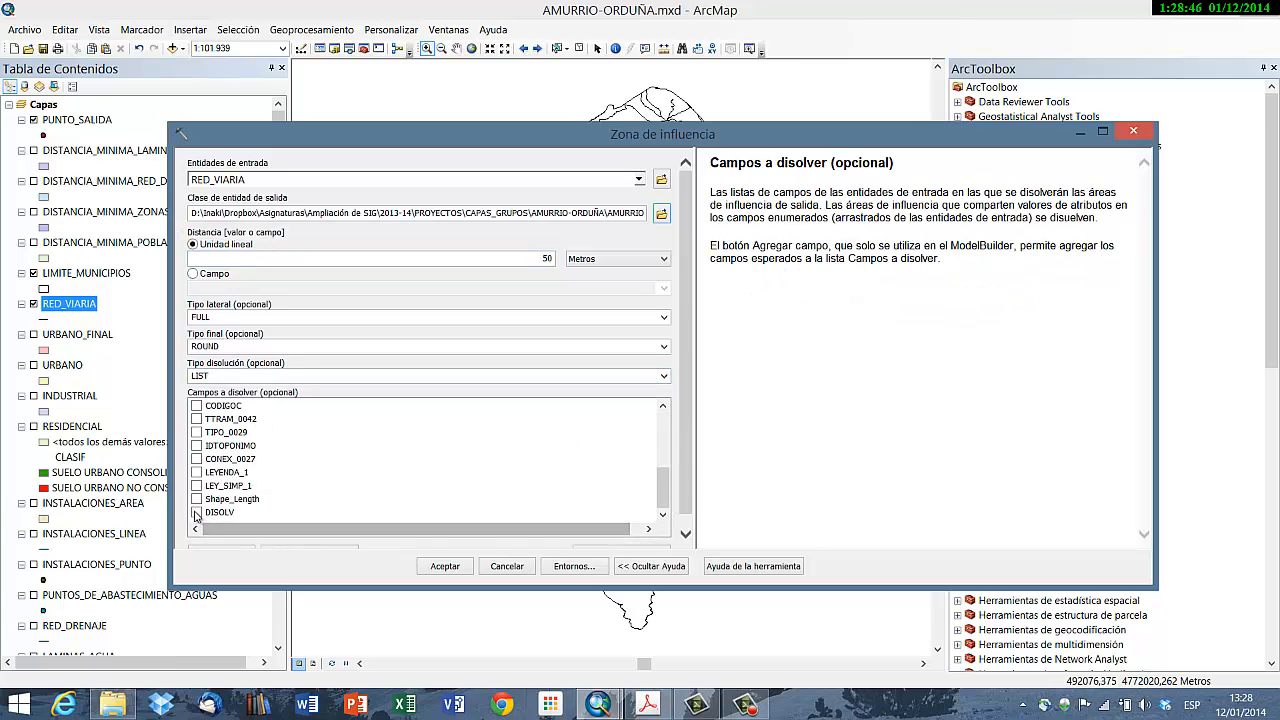
{"action": "left_click", "coordinate": [446, 567]}
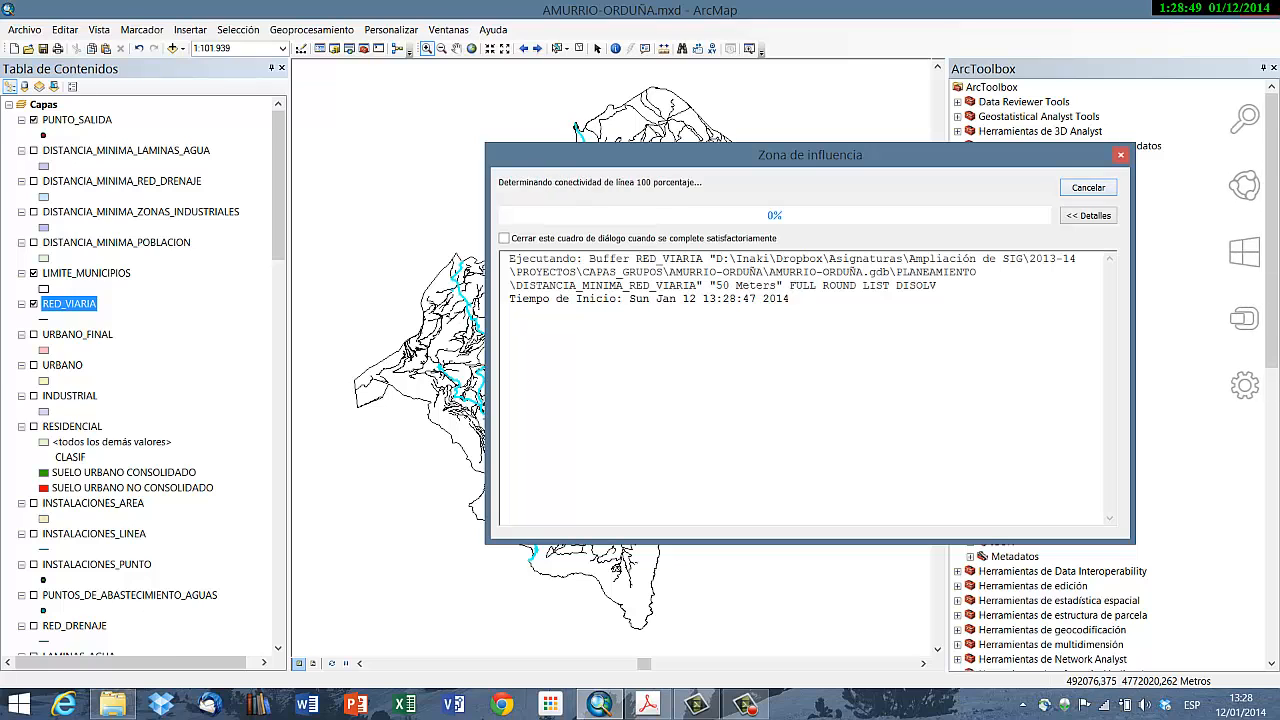
{"action": "left_click", "coordinate": [1087, 187]}
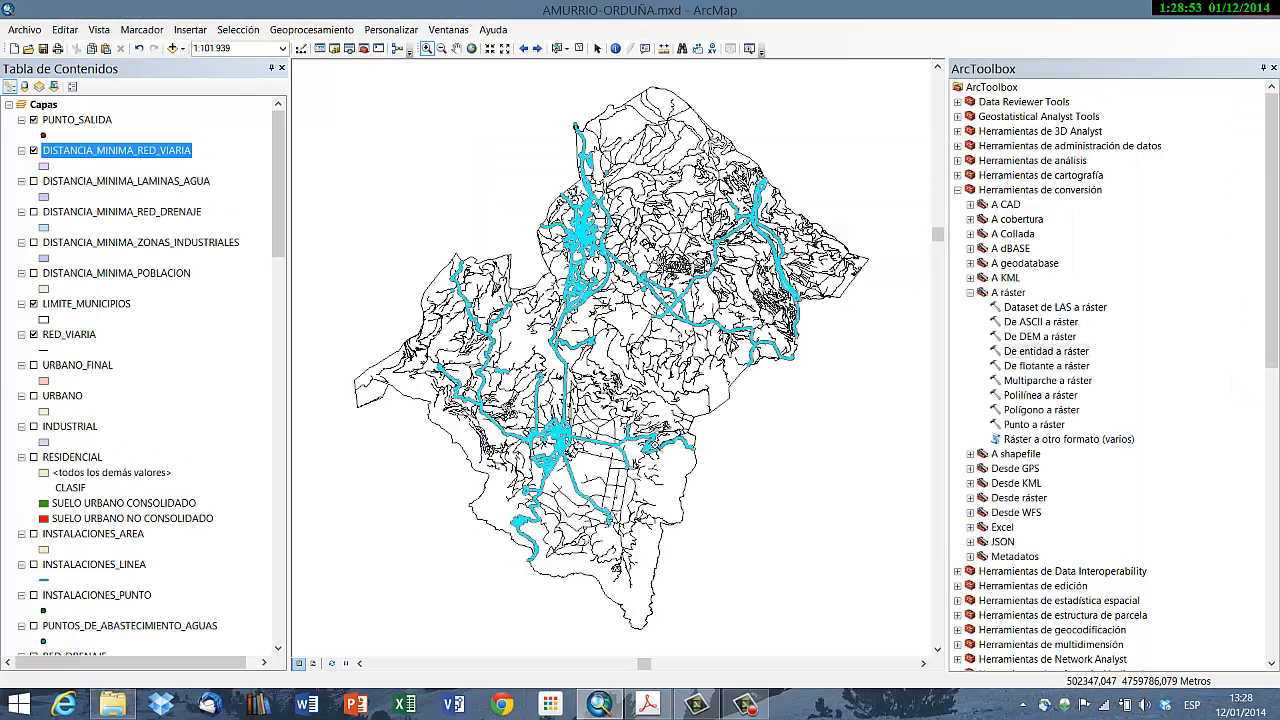
Step: Consult the limiting criteria PDF in Adobe Acrobat, and in ArcMap replace the visible road layers with LIC and ZEPA
{"action": "left_click", "coordinate": [647, 705]}
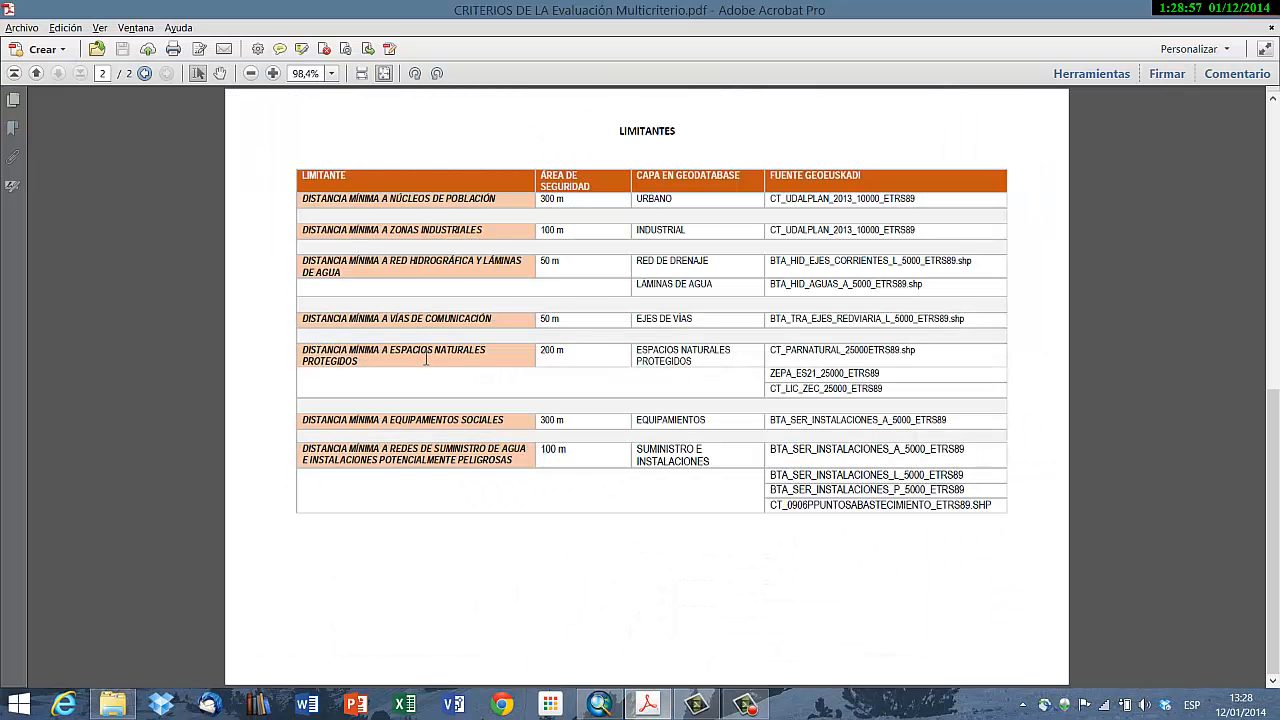
{"action": "left_click", "coordinate": [600, 705]}
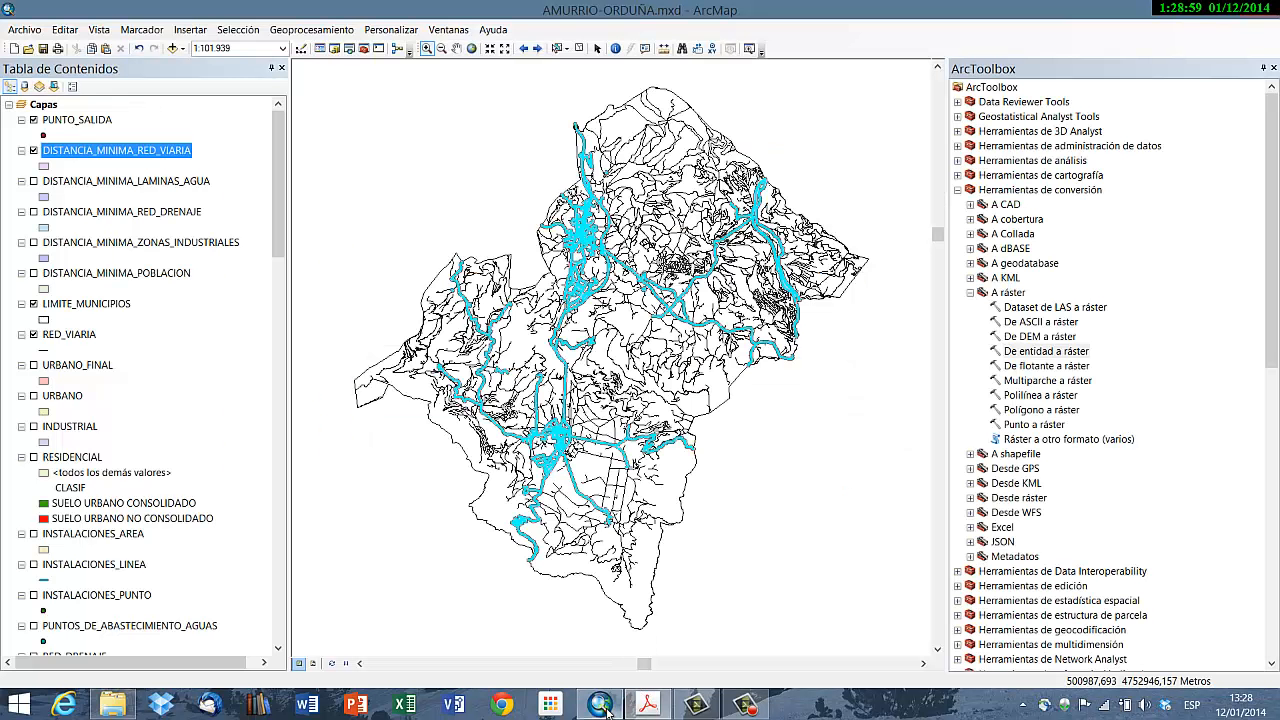
{"action": "left_click", "coordinate": [34, 150]}
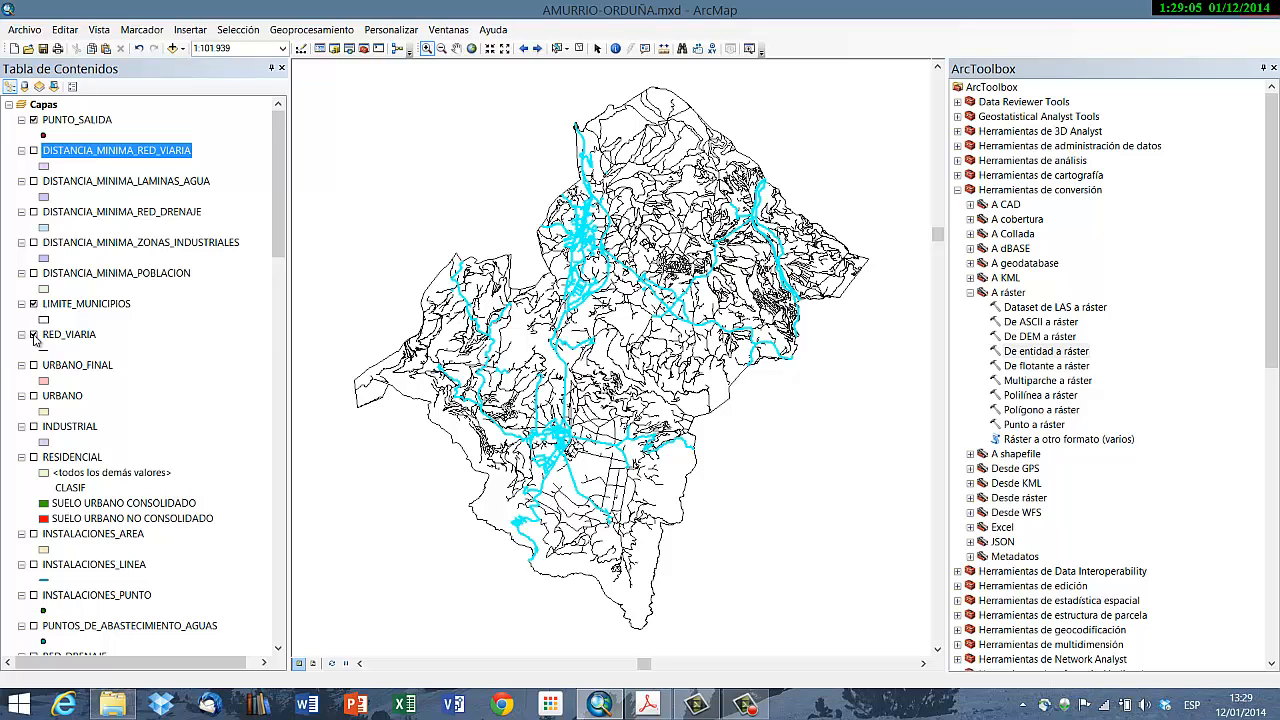
{"action": "scroll", "coordinate": [138, 515], "scroll_direction": "down", "scroll_amount": 5}
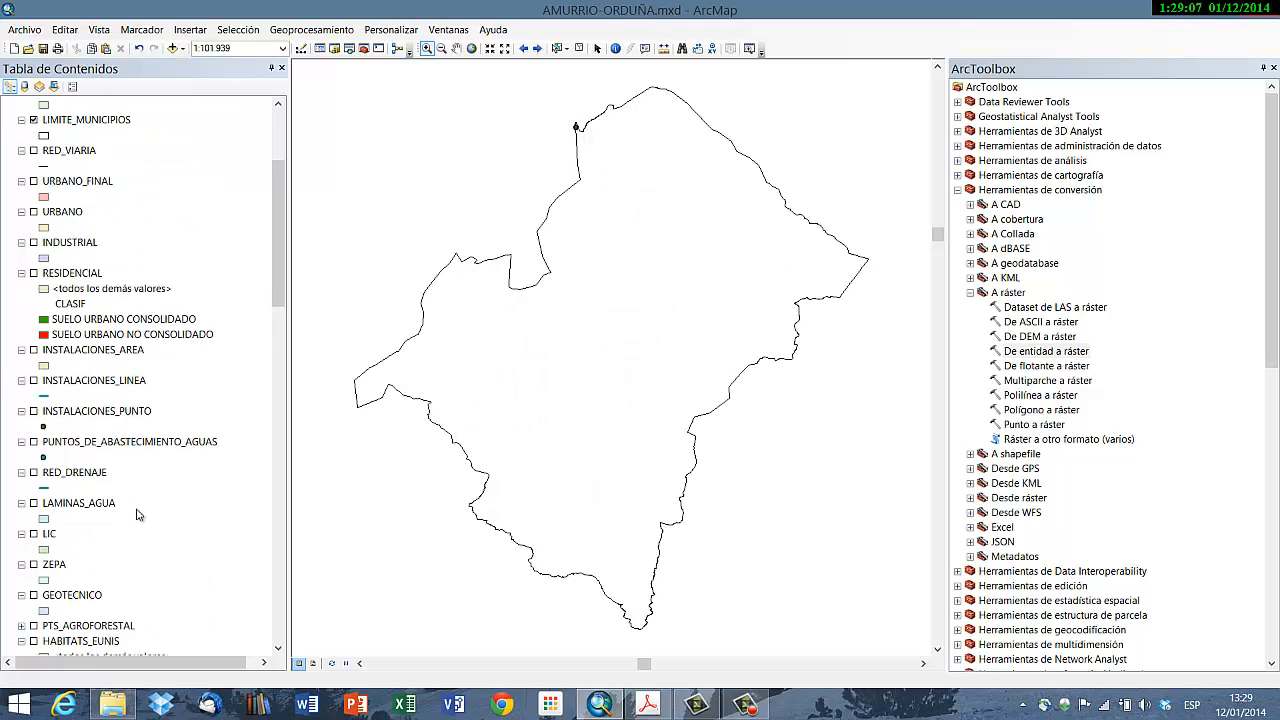
{"action": "scroll", "coordinate": [138, 515], "scroll_direction": "down", "scroll_amount": 1}
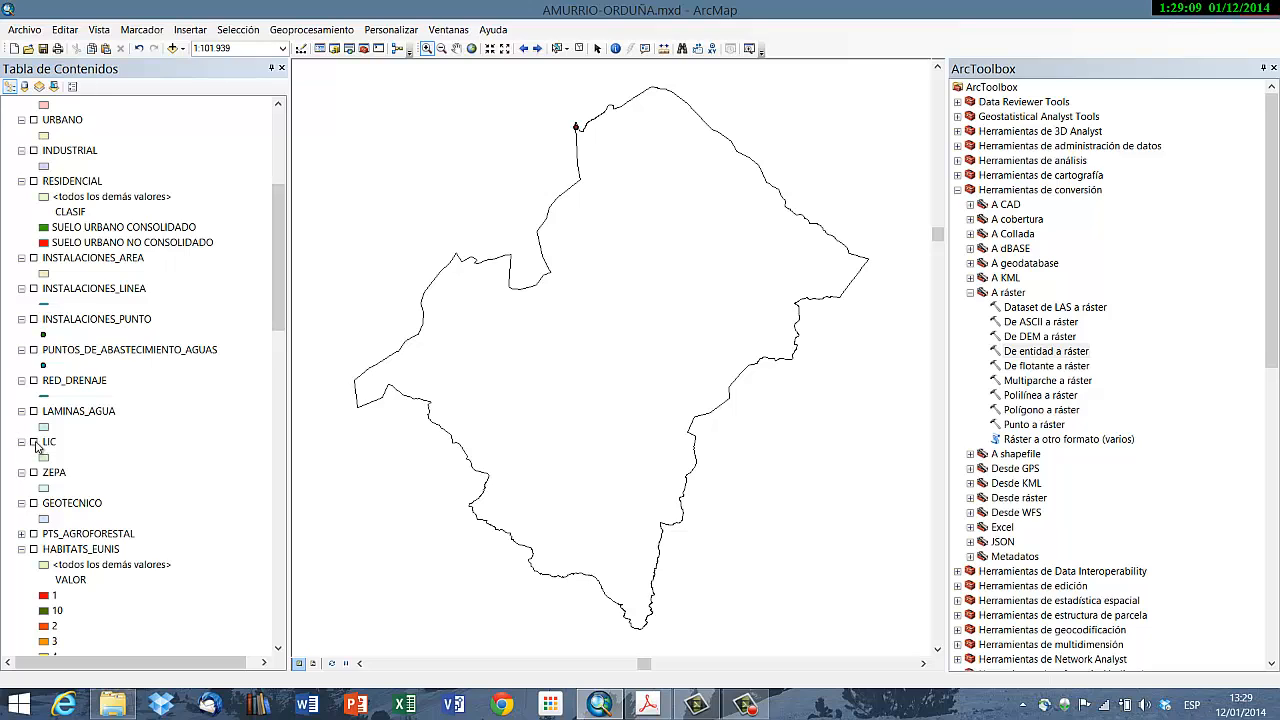
{"action": "left_click", "coordinate": [33, 442]}
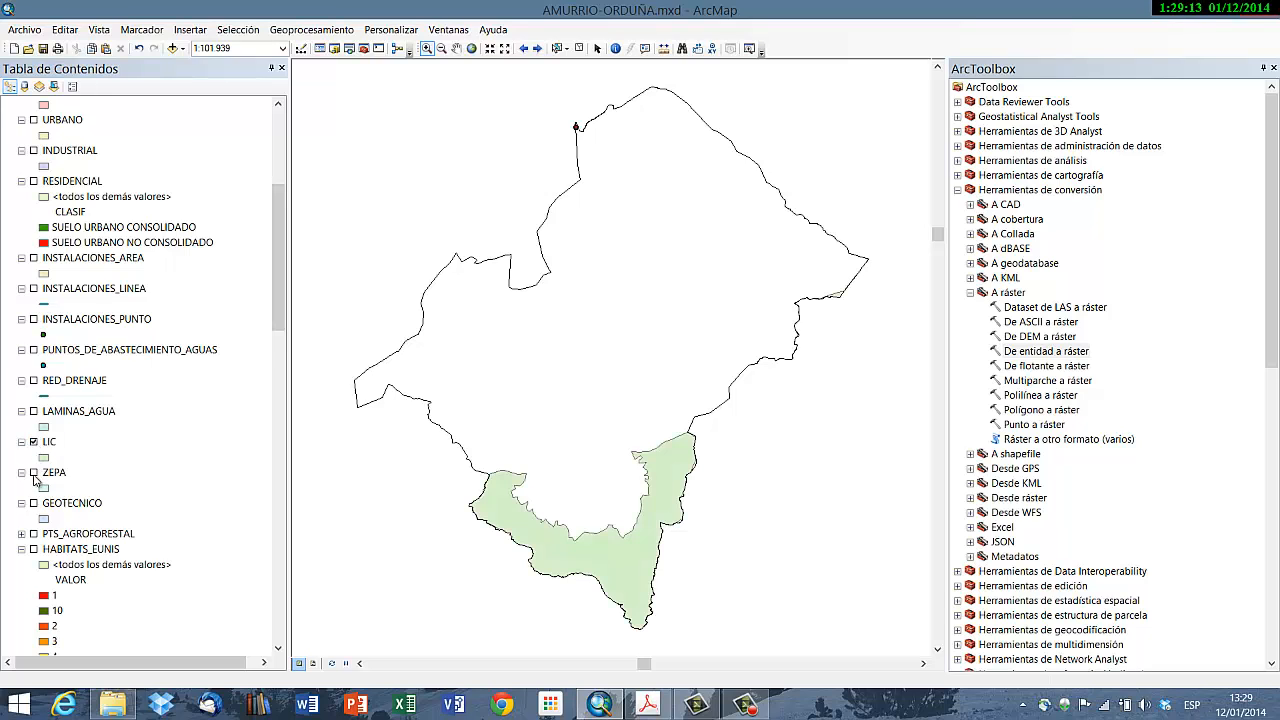
{"action": "left_click", "coordinate": [33, 474]}
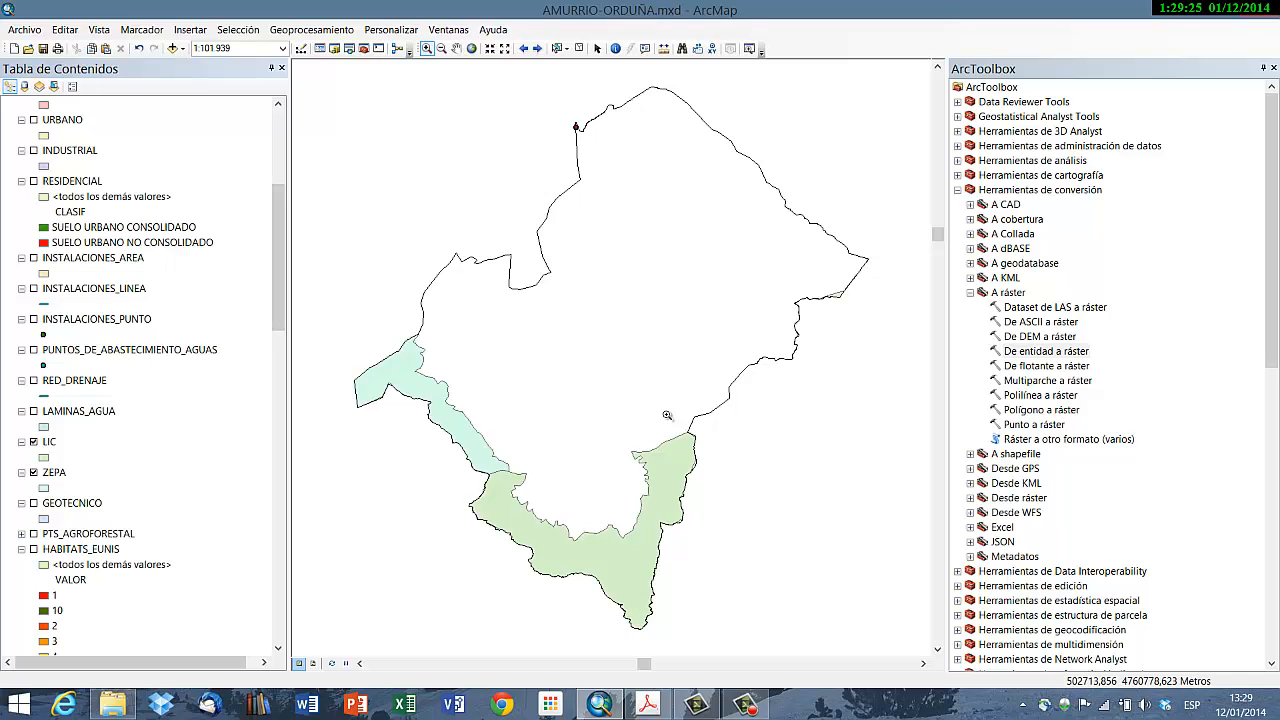
Step: Start the Combinación (union) geoprocessing tool and add LIC and ZEPA as its input features
{"action": "left_click", "coordinate": [334, 31]}
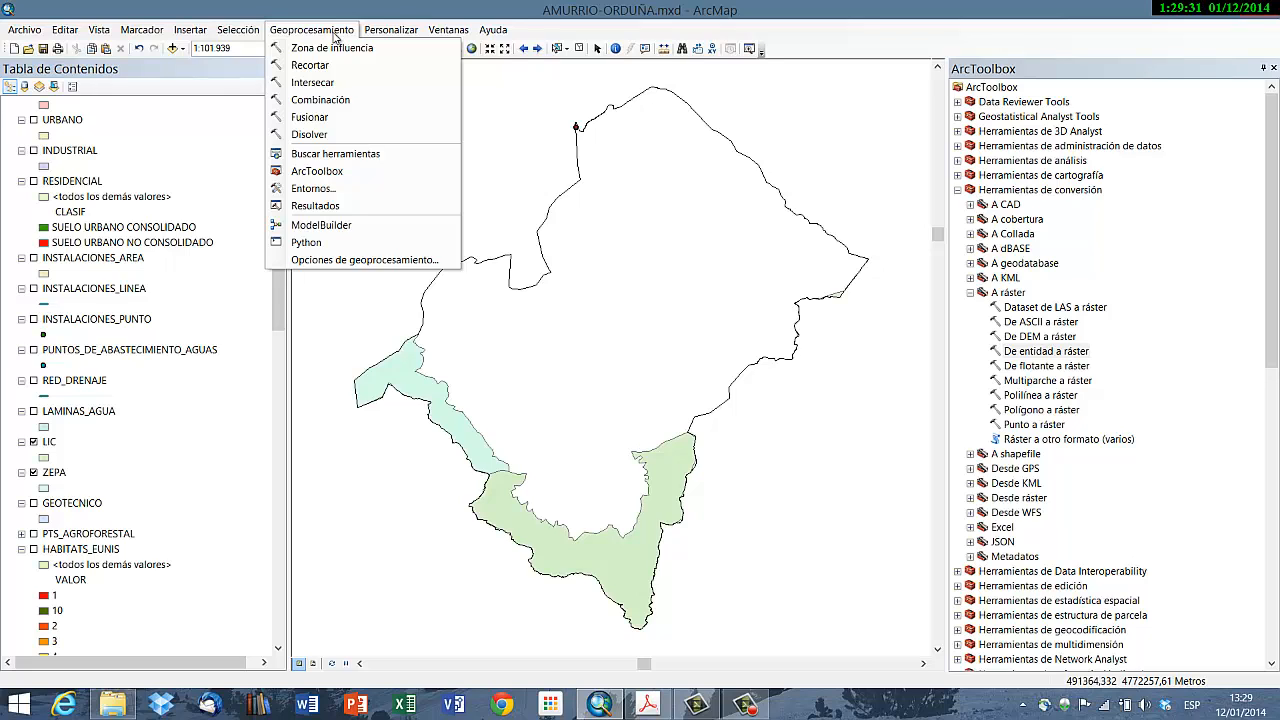
{"action": "left_click", "coordinate": [341, 24]}
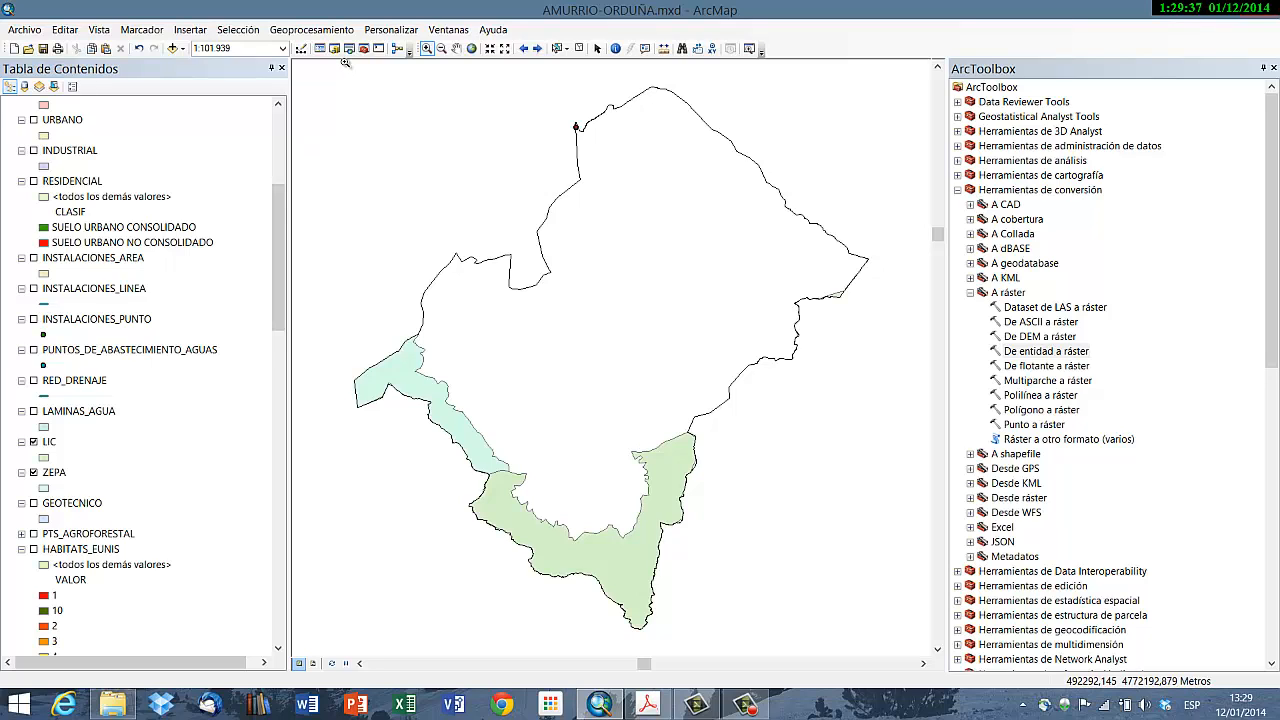
{"action": "left_click", "coordinate": [345, 29]}
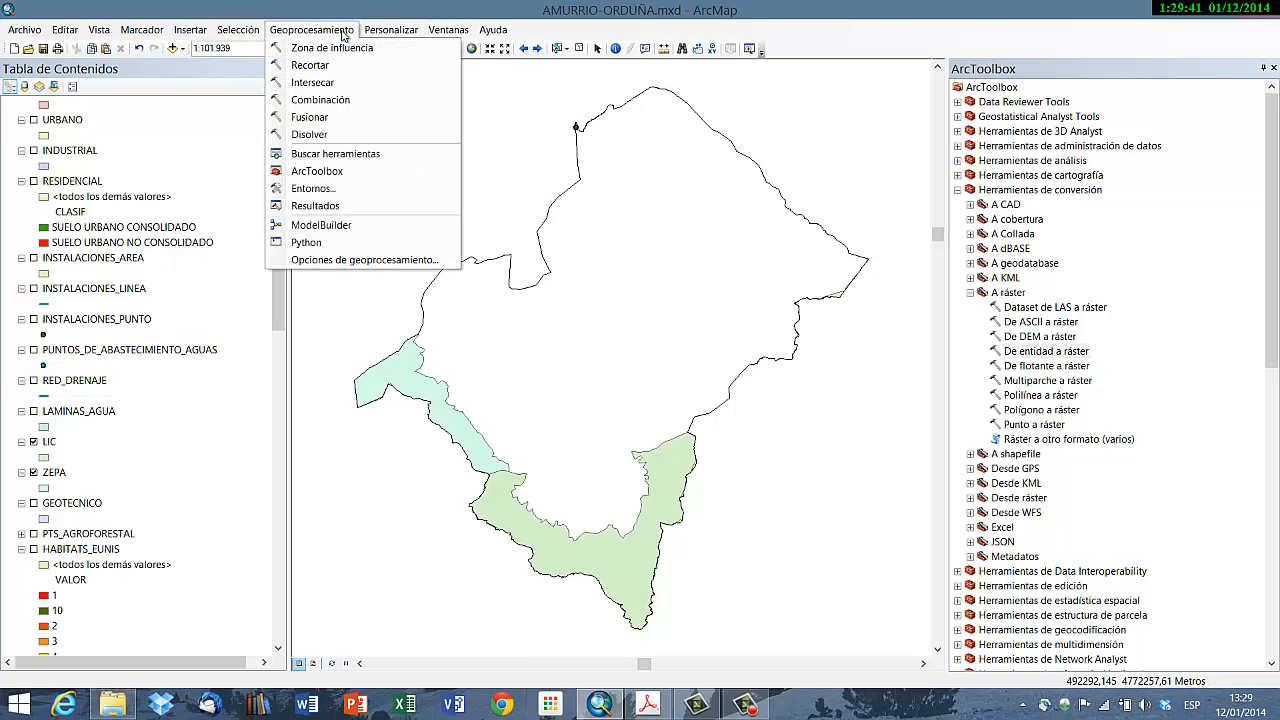
{"action": "left_click", "coordinate": [325, 101]}
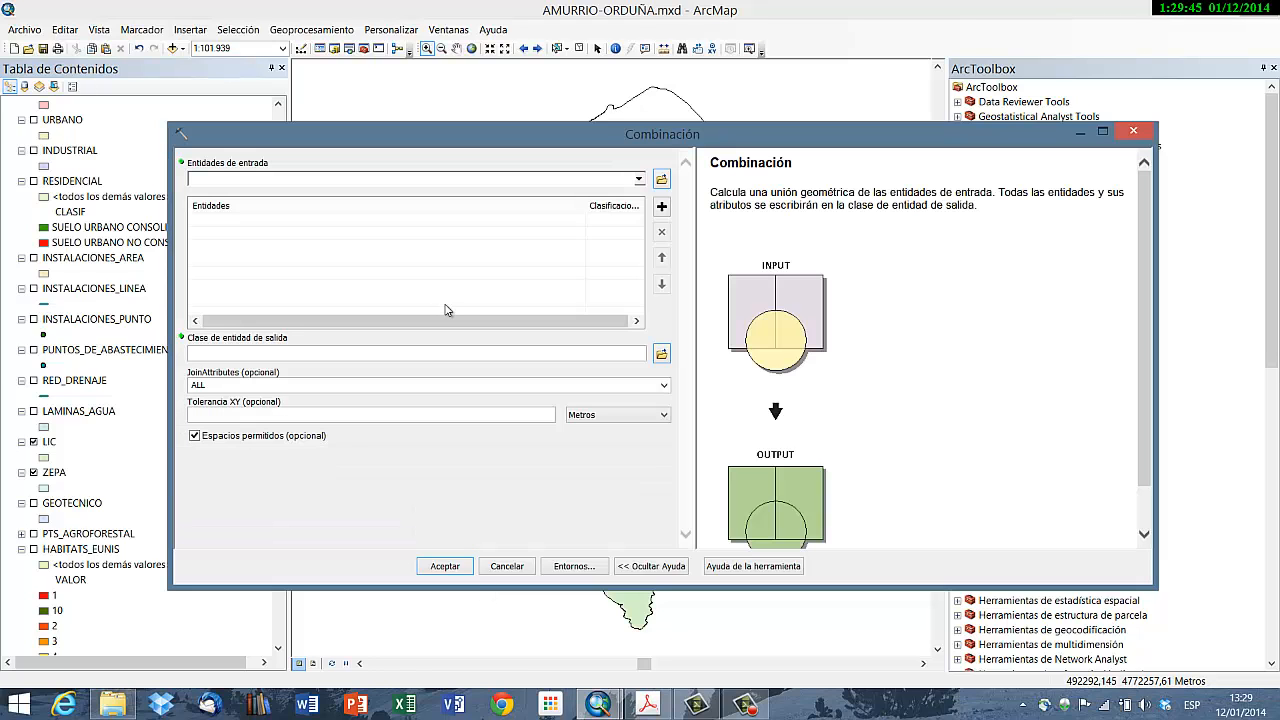
{"action": "left_click", "coordinate": [636, 181]}
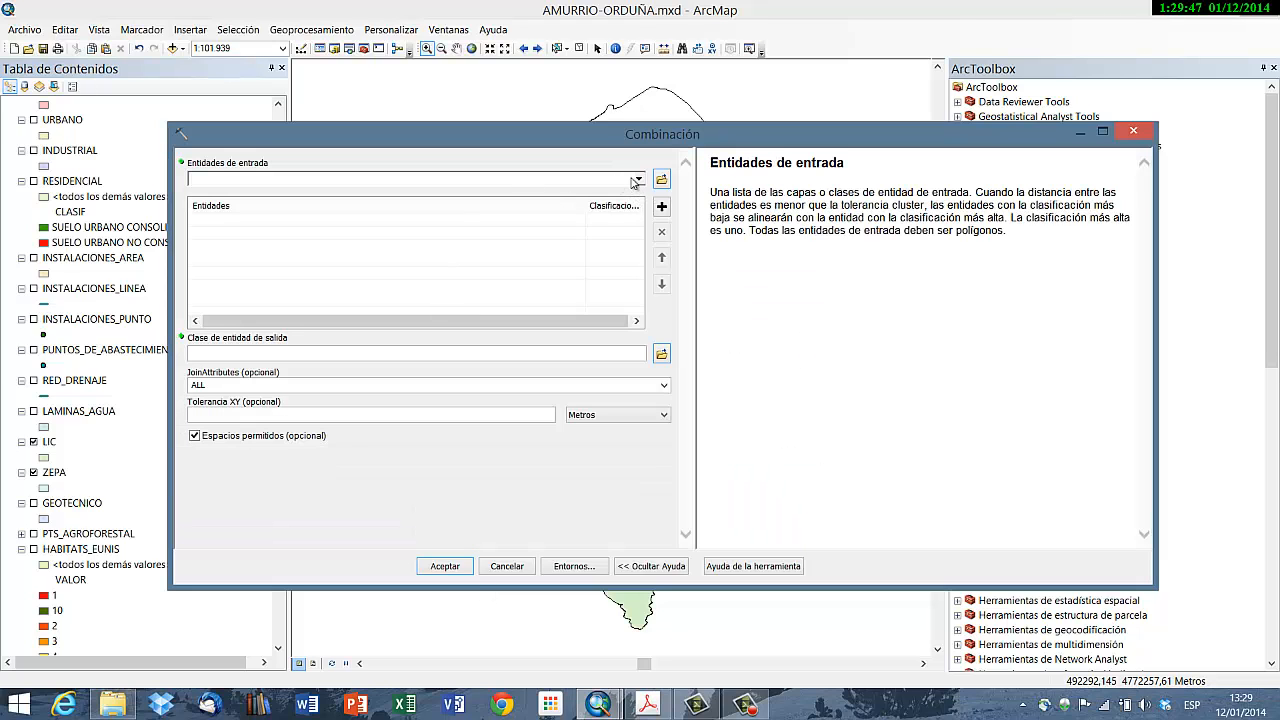
{"action": "left_click", "coordinate": [639, 181]}
{"action": "scroll", "coordinate": [365, 278], "scroll_direction": "down", "scroll_amount": 5}
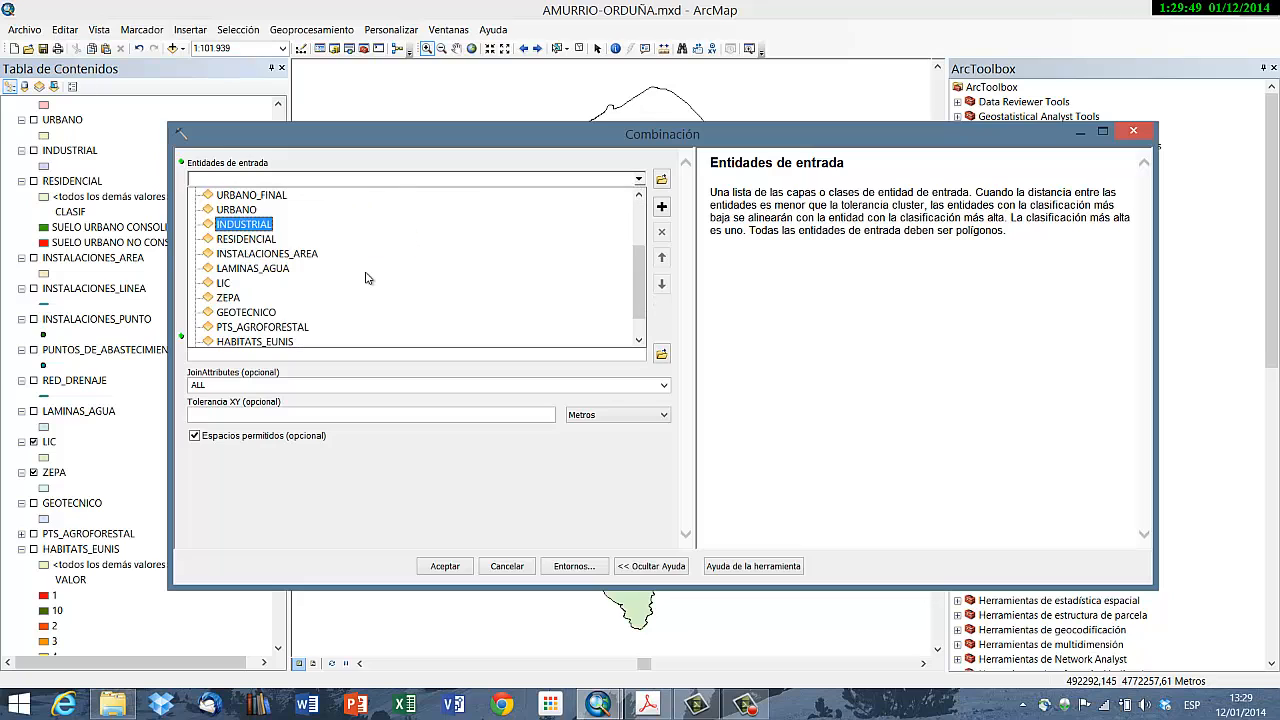
{"action": "left_click", "coordinate": [250, 281]}
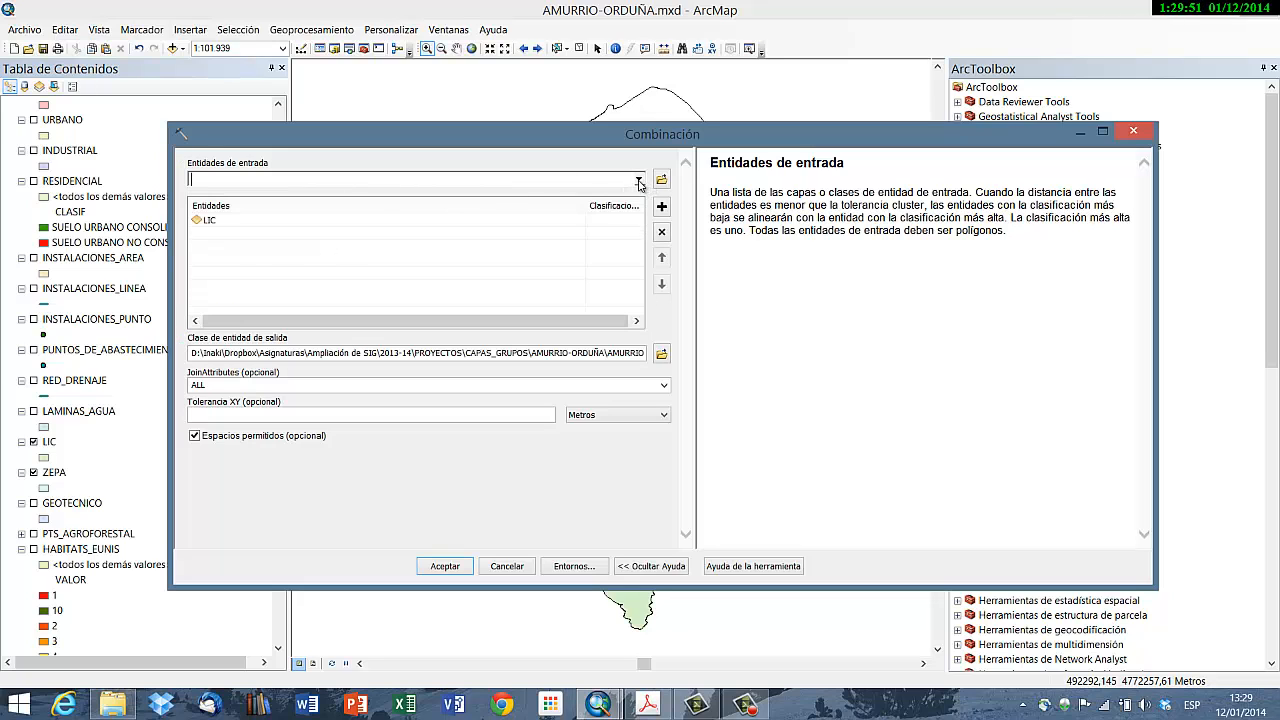
{"action": "left_click", "coordinate": [639, 181]}
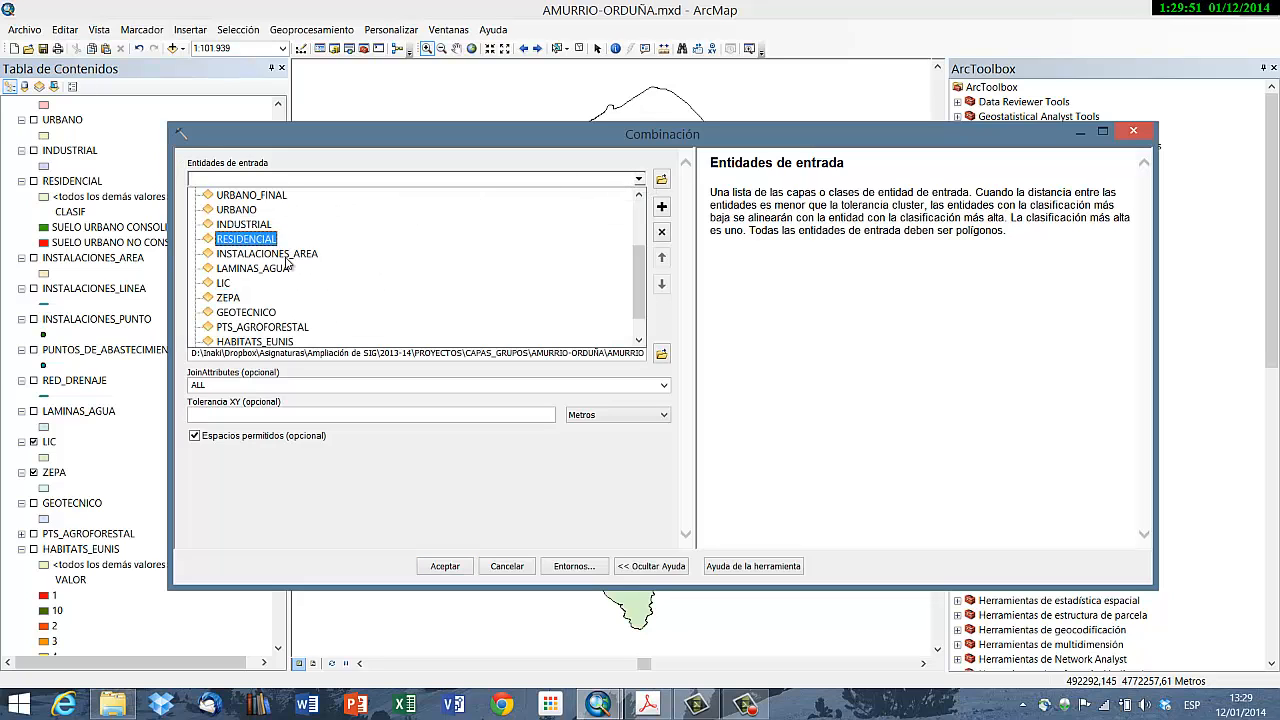
Step: Save the union output as ESPACIOS_NATURALES in the MEDIO_FISICO dataset, run the tool and close its report
{"action": "left_click", "coordinate": [661, 353]}
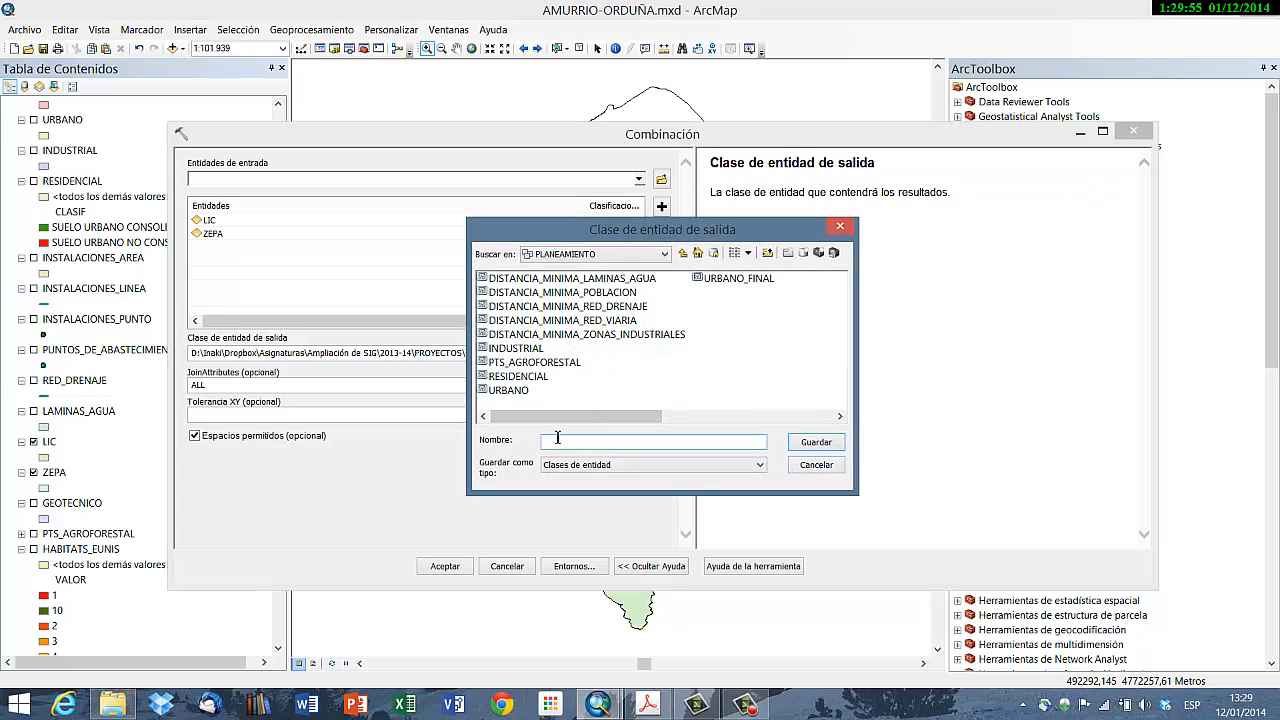
{"action": "left_click", "coordinate": [683, 253]}
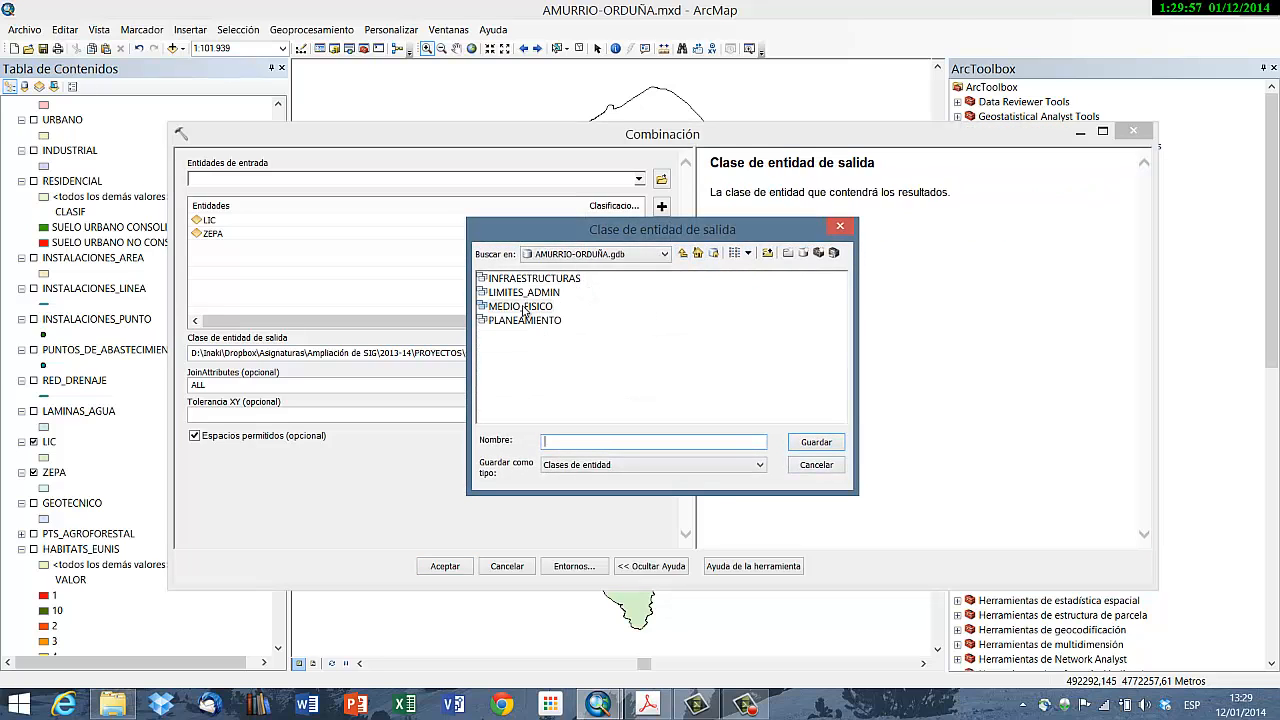
{"action": "double_click", "coordinate": [515, 306]}
{"action": "left_click", "coordinate": [564, 440]}
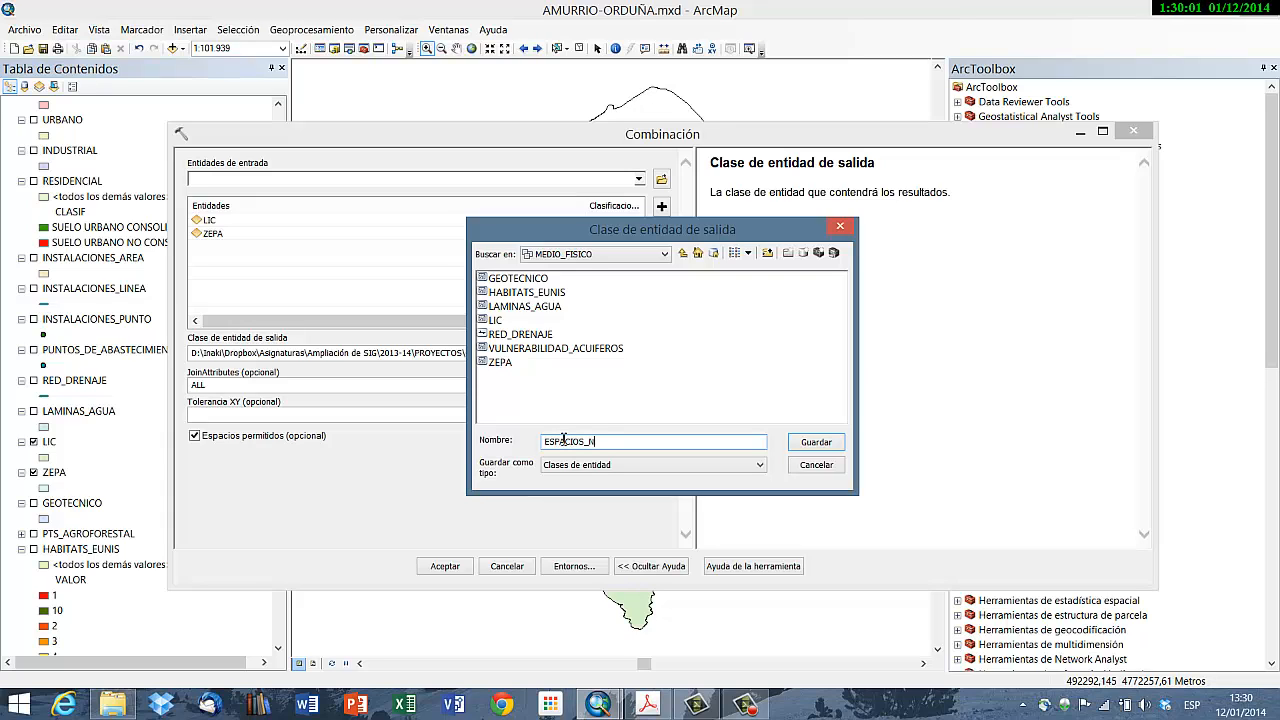
{"action": "type", "text": "ESPACIOS_NATURALES"}
{"action": "key", "text": "Return"}
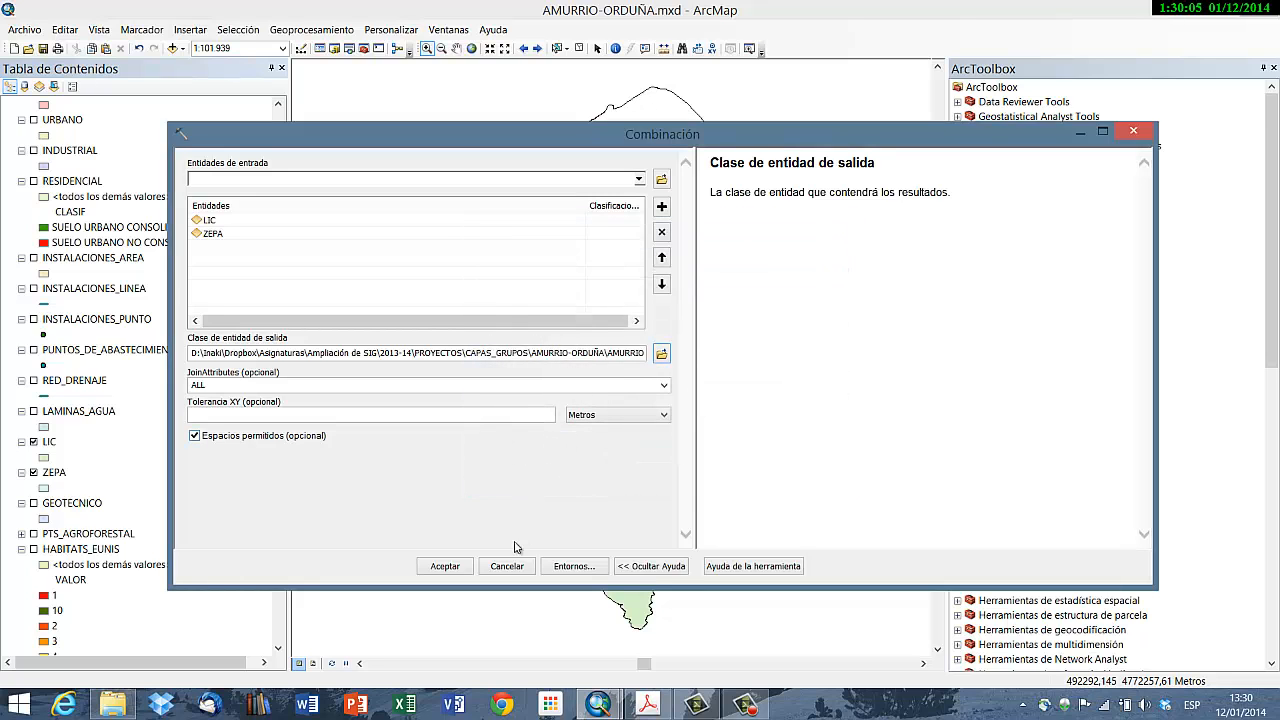
{"action": "left_click", "coordinate": [446, 566]}
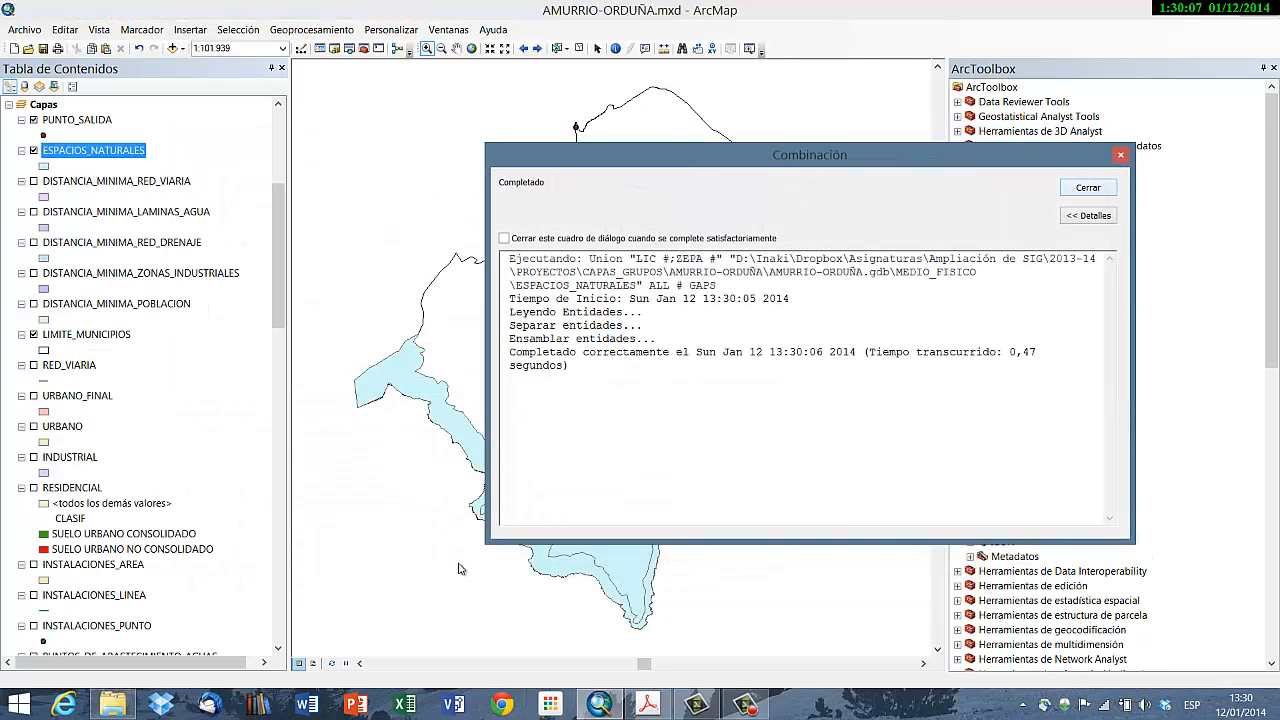
{"action": "left_click", "coordinate": [1083, 190]}
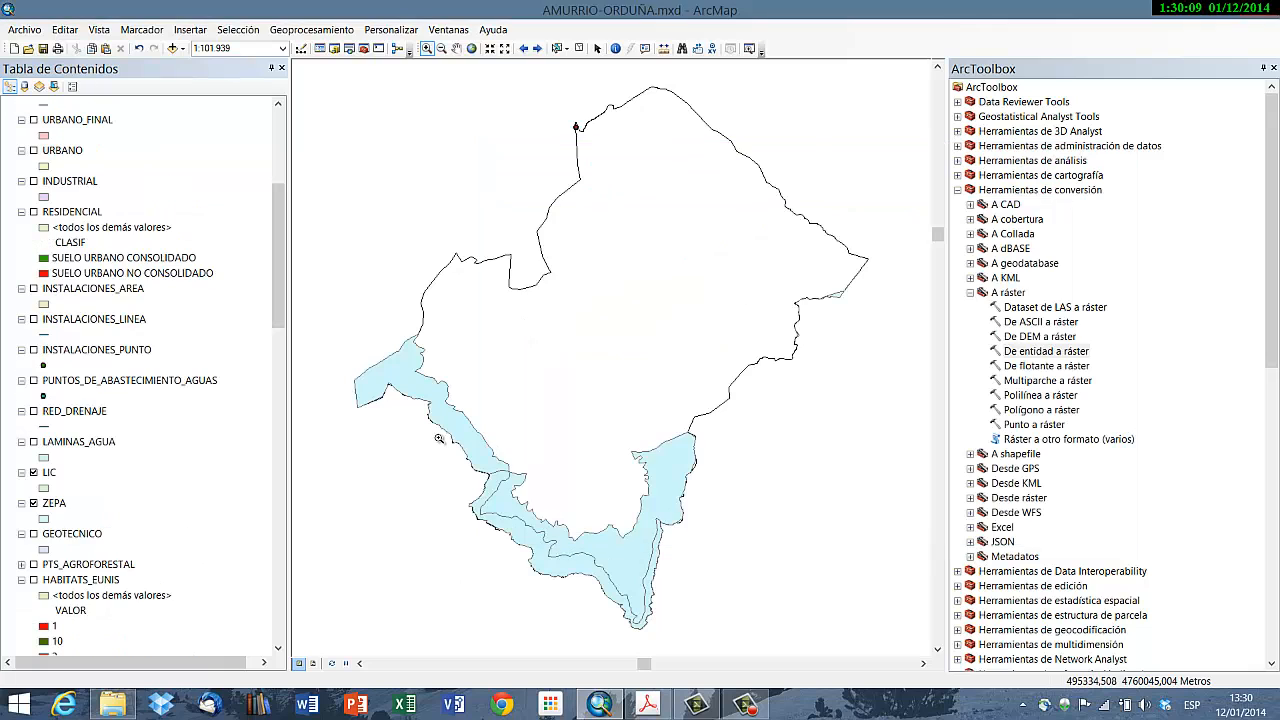
Step: Open the attribute table of the ESPACIOS_NATURALES layer
{"action": "left_click_drag", "start_coordinate": [275, 295], "coordinate": [276, 220]}
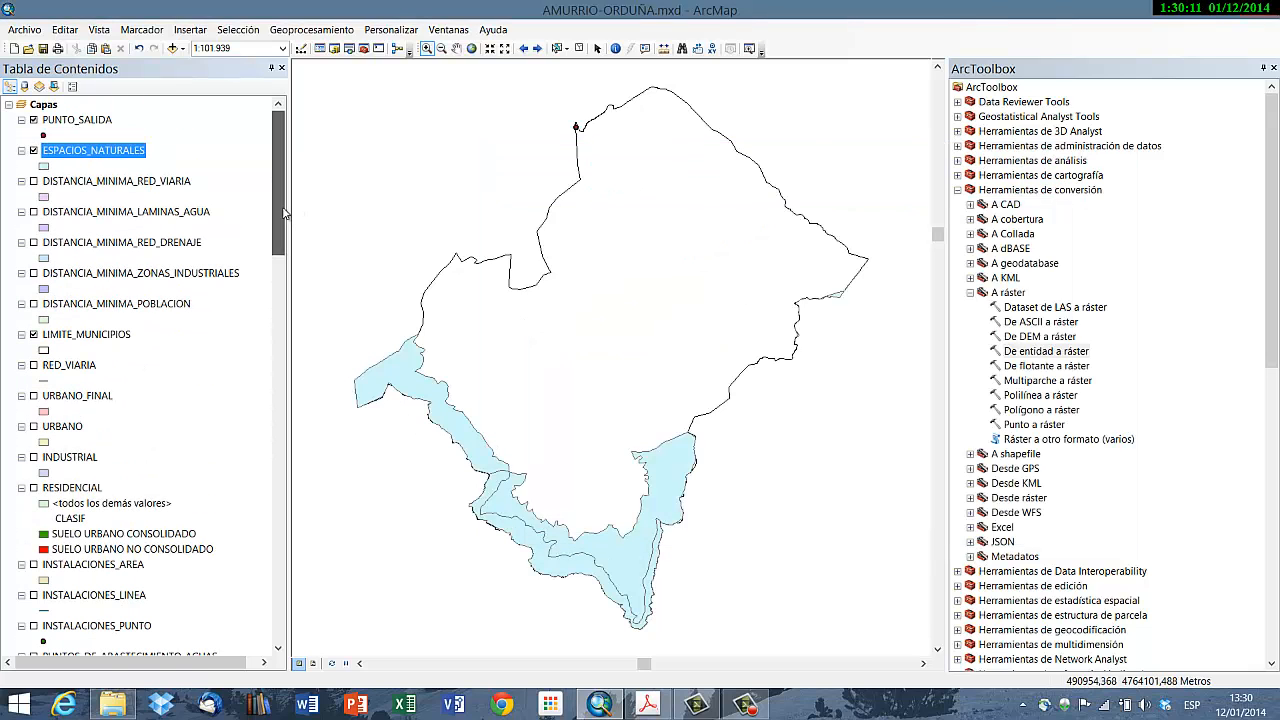
{"action": "right_click", "coordinate": [122, 150]}
{"action": "left_click", "coordinate": [176, 191]}
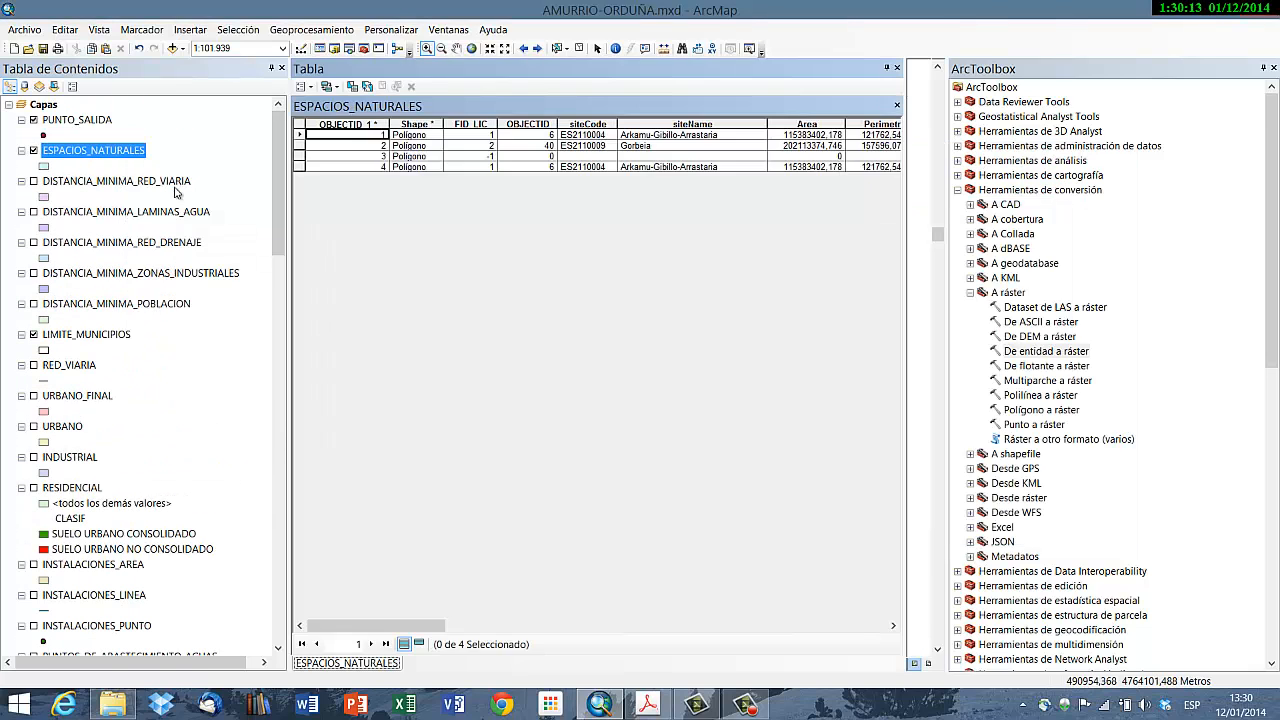
Step: Add a short integer (Entero corto) field named DISOLV to the ESPACIOS_NATURALES attribute table
{"action": "left_click", "coordinate": [307, 88]}
{"action": "left_click", "coordinate": [355, 195]}
{"action": "type", "text": "DISOLV"}
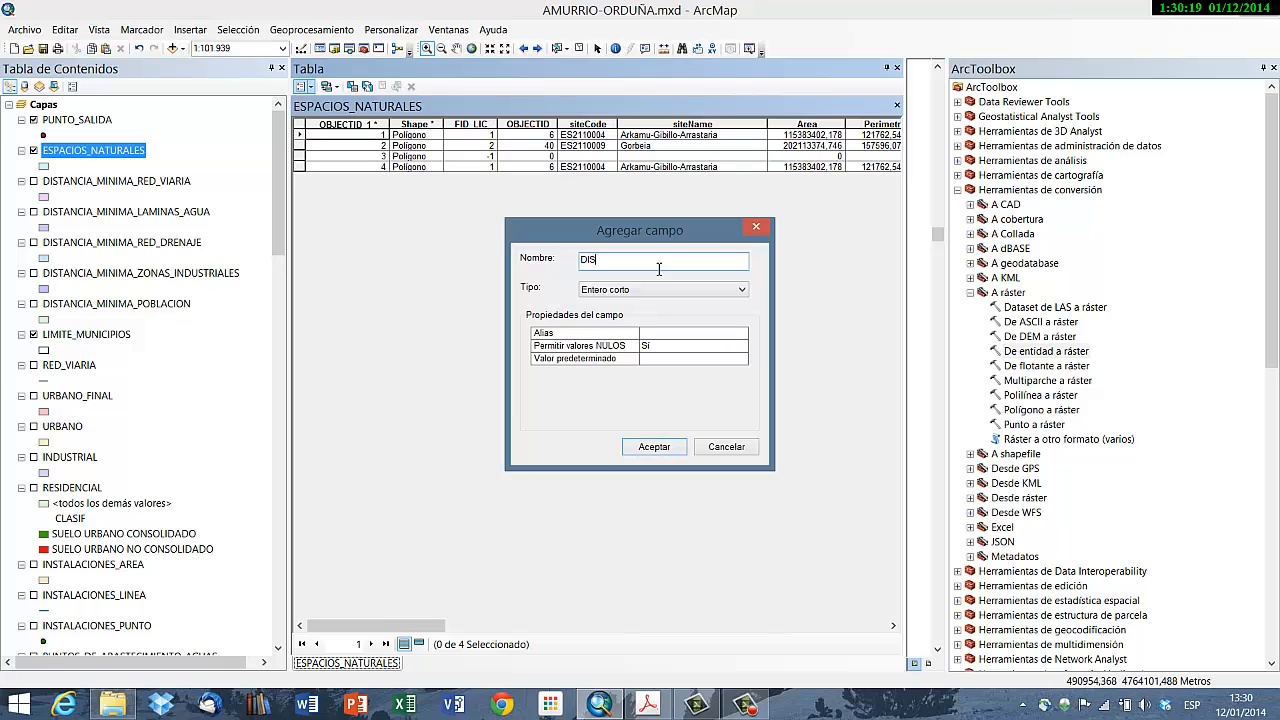
{"action": "left_click", "coordinate": [652, 447]}
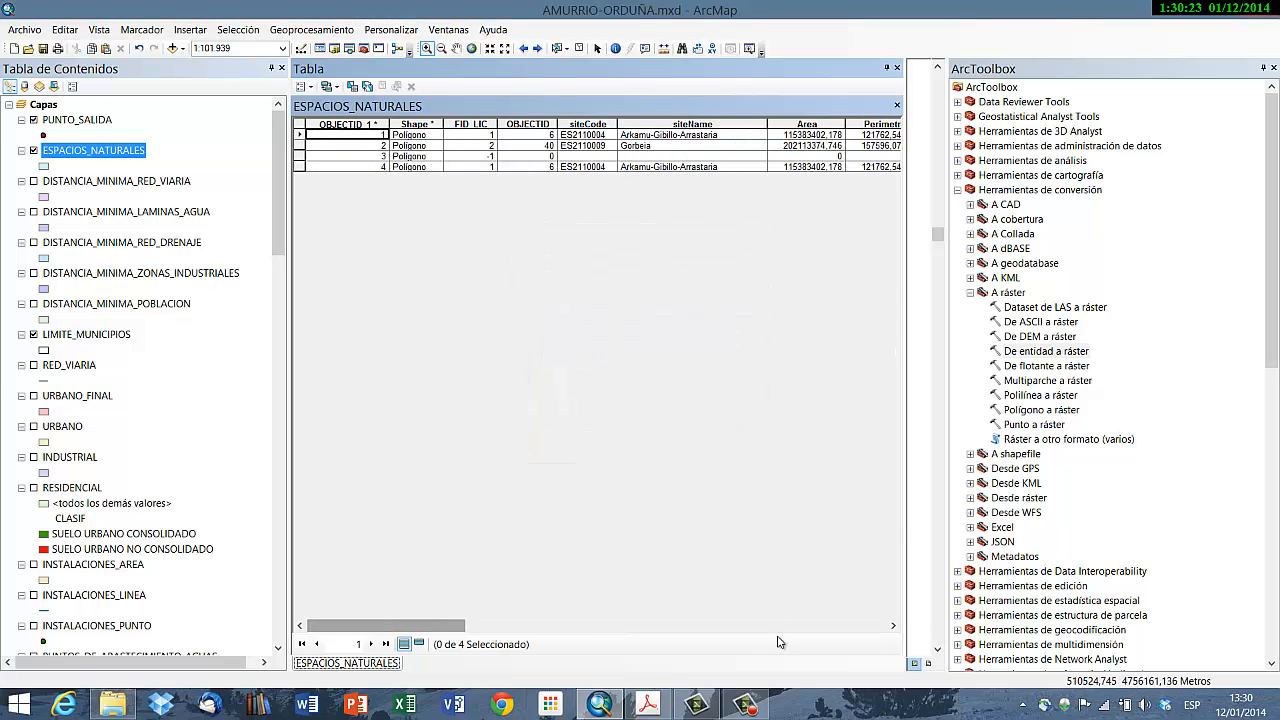
Step: Calculate the DISOLV field as 1 for all ESPACIOS_NATURALES records and close the table
{"action": "left_click", "coordinate": [874, 629]}
{"action": "left_click", "coordinate": [874, 629]}
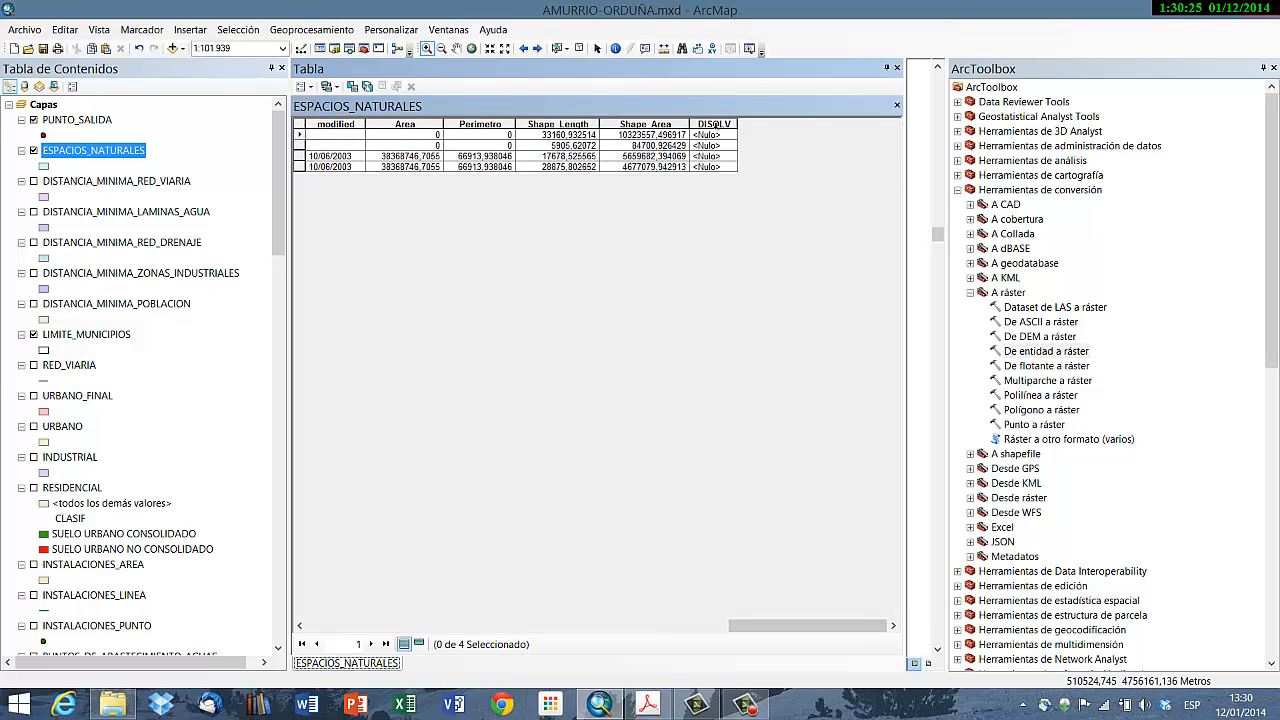
{"action": "right_click", "coordinate": [728, 124]}
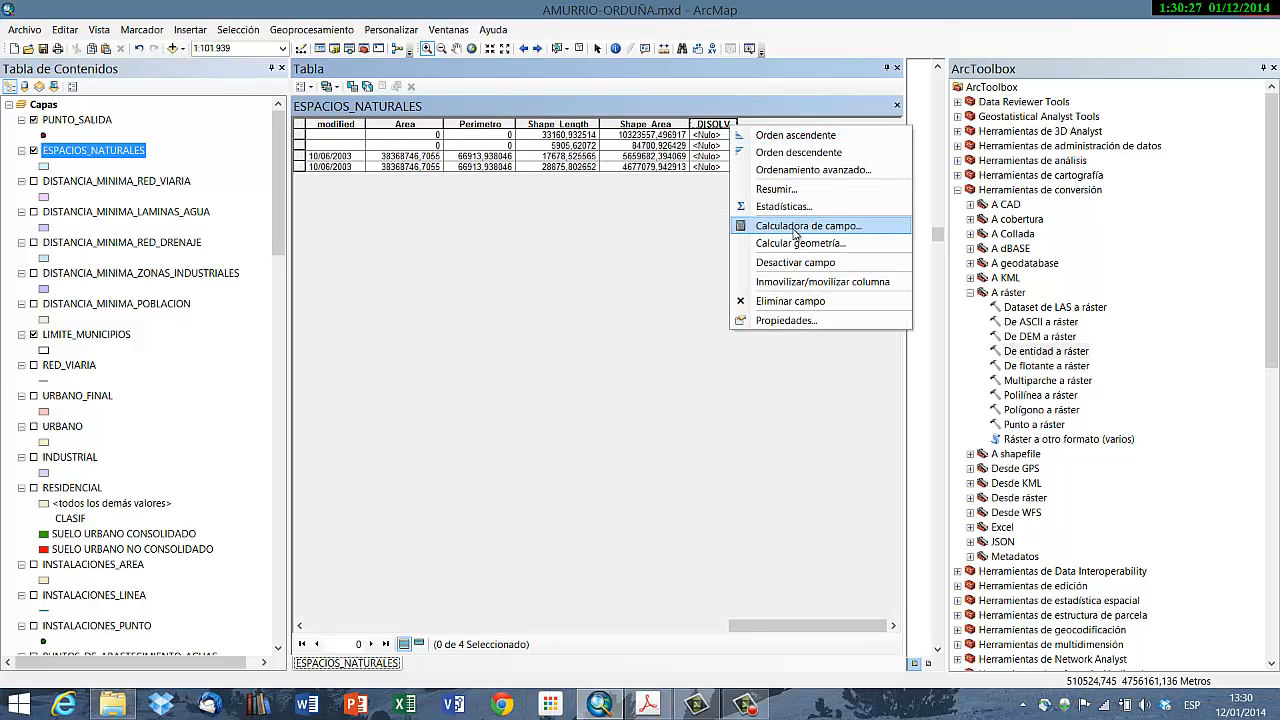
{"action": "left_click", "coordinate": [862, 229]}
{"action": "type", "text": "1"}
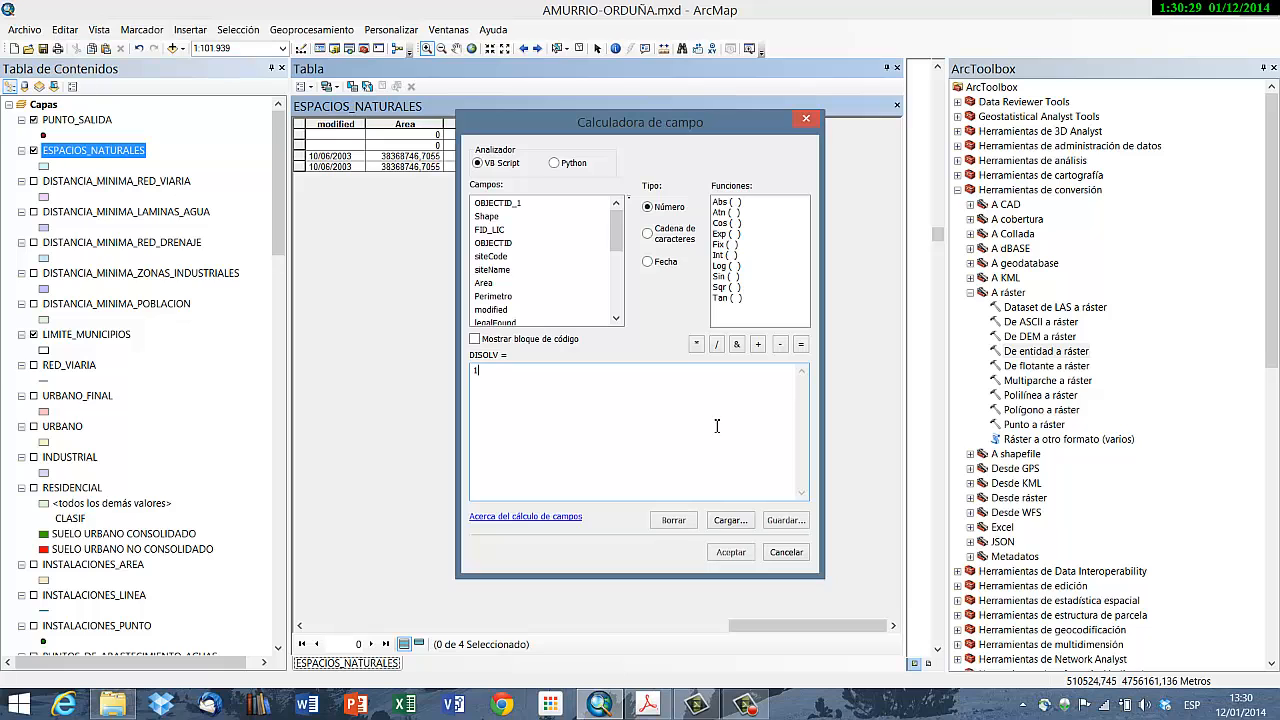
{"action": "left_click", "coordinate": [729, 551]}
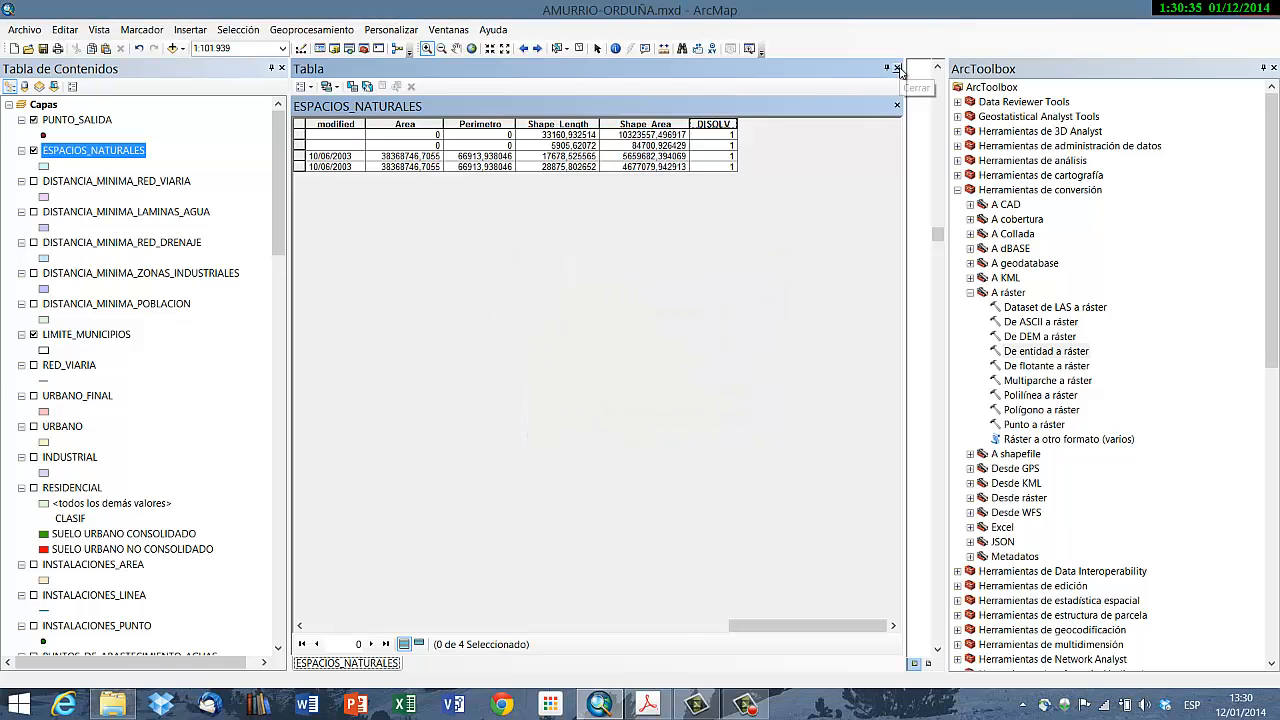
{"action": "left_click", "coordinate": [899, 67]}
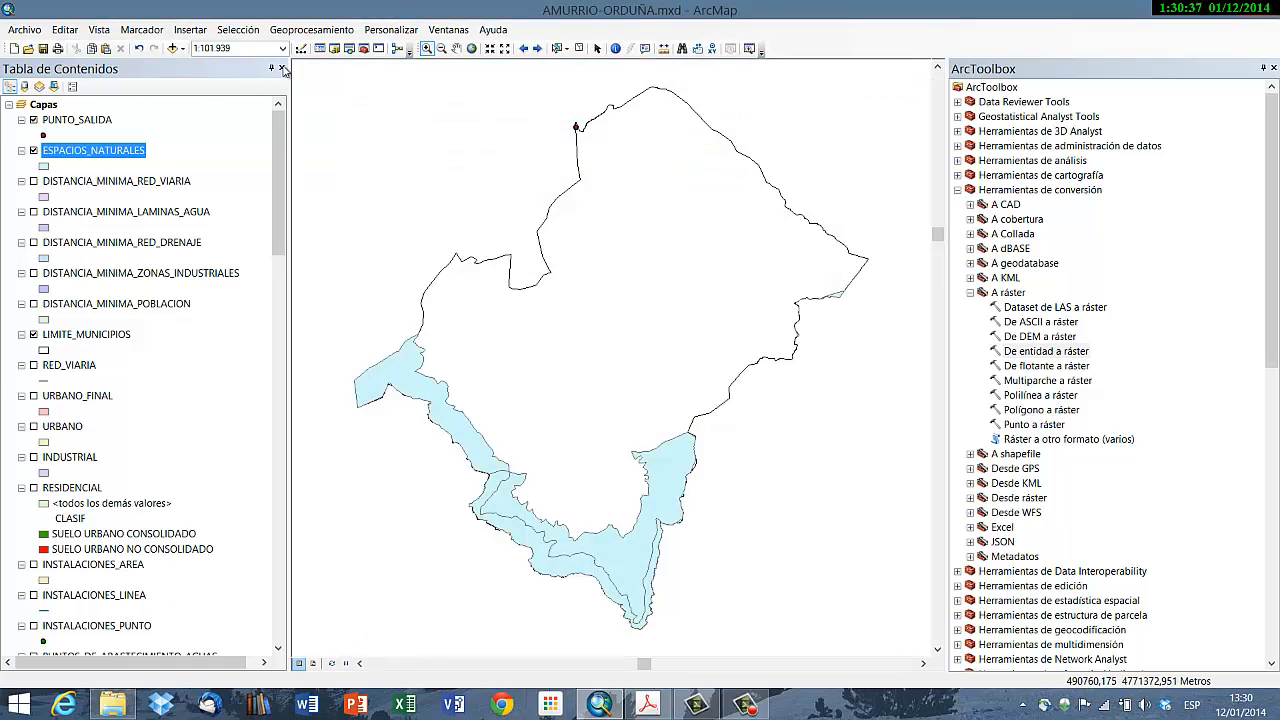
Step: Start the Zona de influencia (buffer) tool with ESPACIOS_NATURALES as input and check the protected areas' safety distance in the Acrobat criteria PDF
{"action": "left_click", "coordinate": [311, 29]}
{"action": "left_click", "coordinate": [335, 92]}
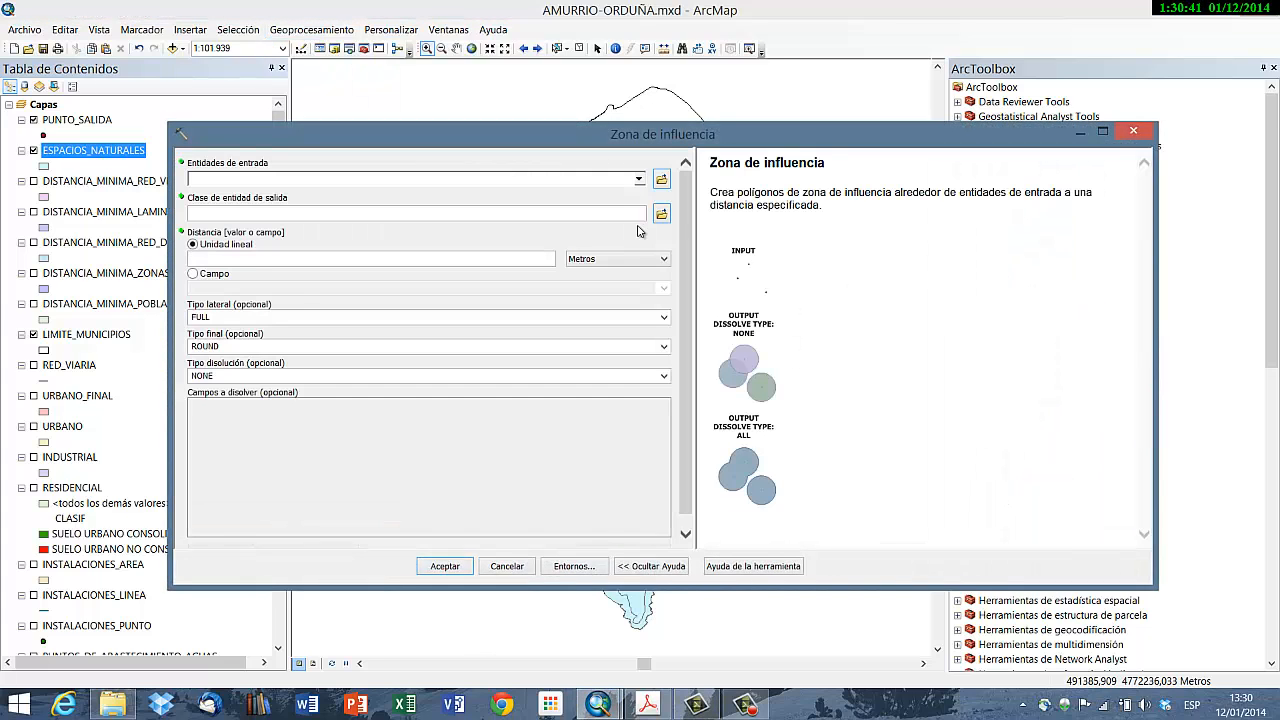
{"action": "left_click", "coordinate": [639, 179]}
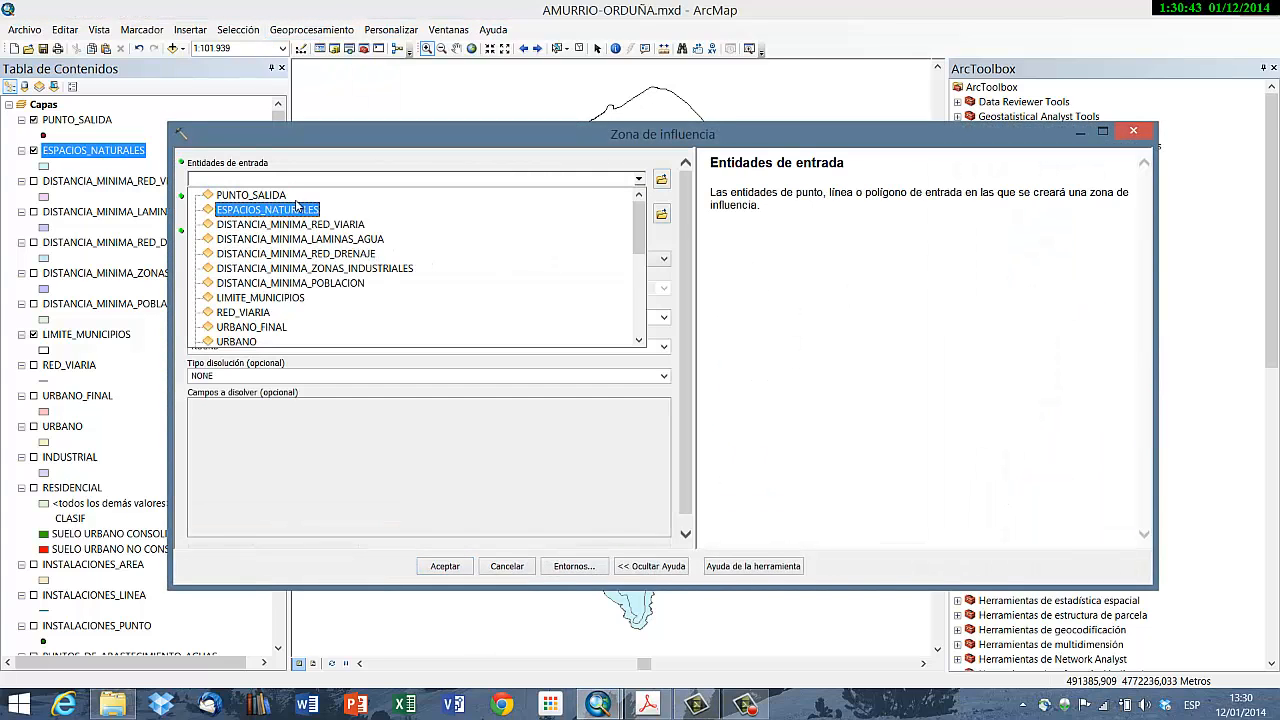
{"action": "left_click", "coordinate": [267, 209]}
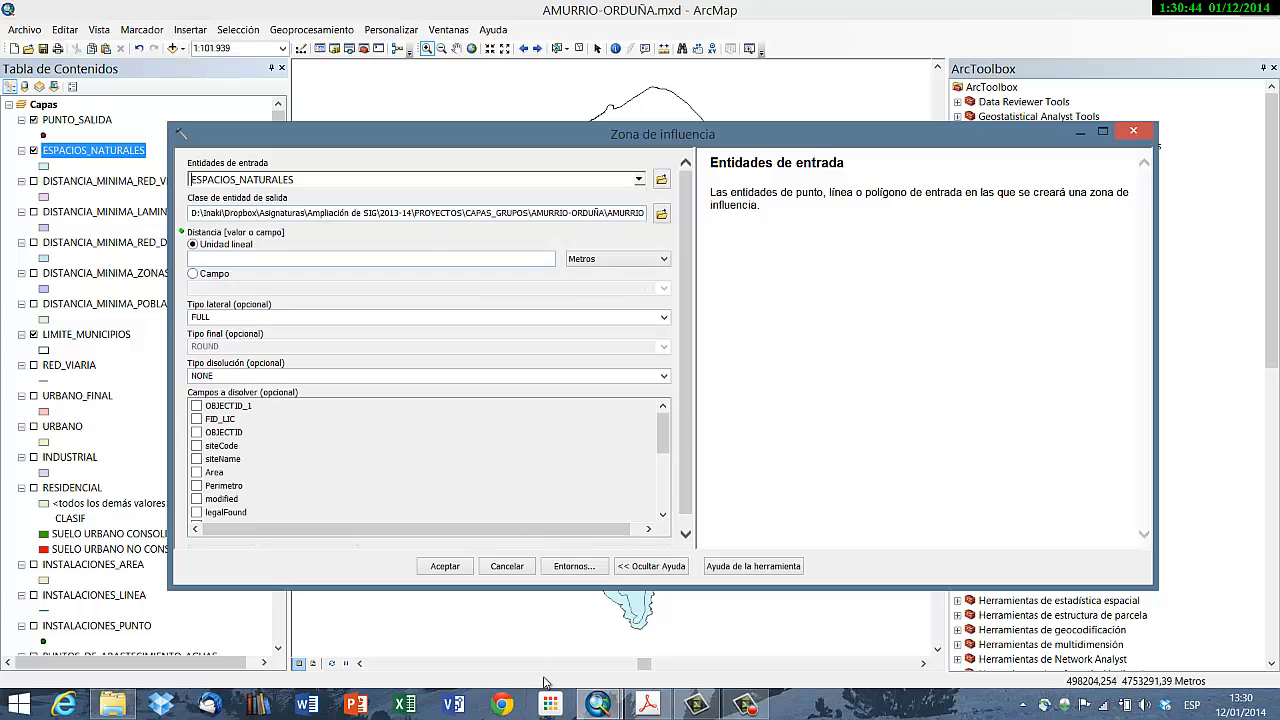
{"action": "left_click", "coordinate": [647, 702]}
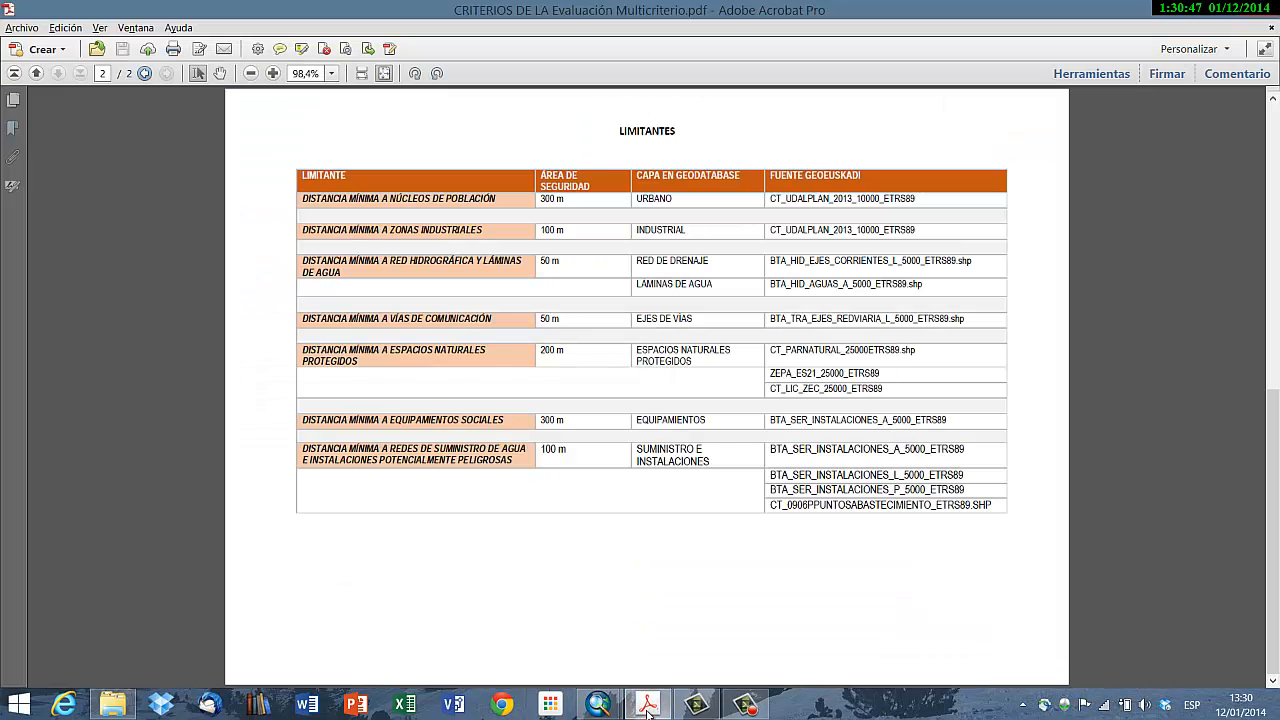
{"action": "left_click", "coordinate": [647, 705]}
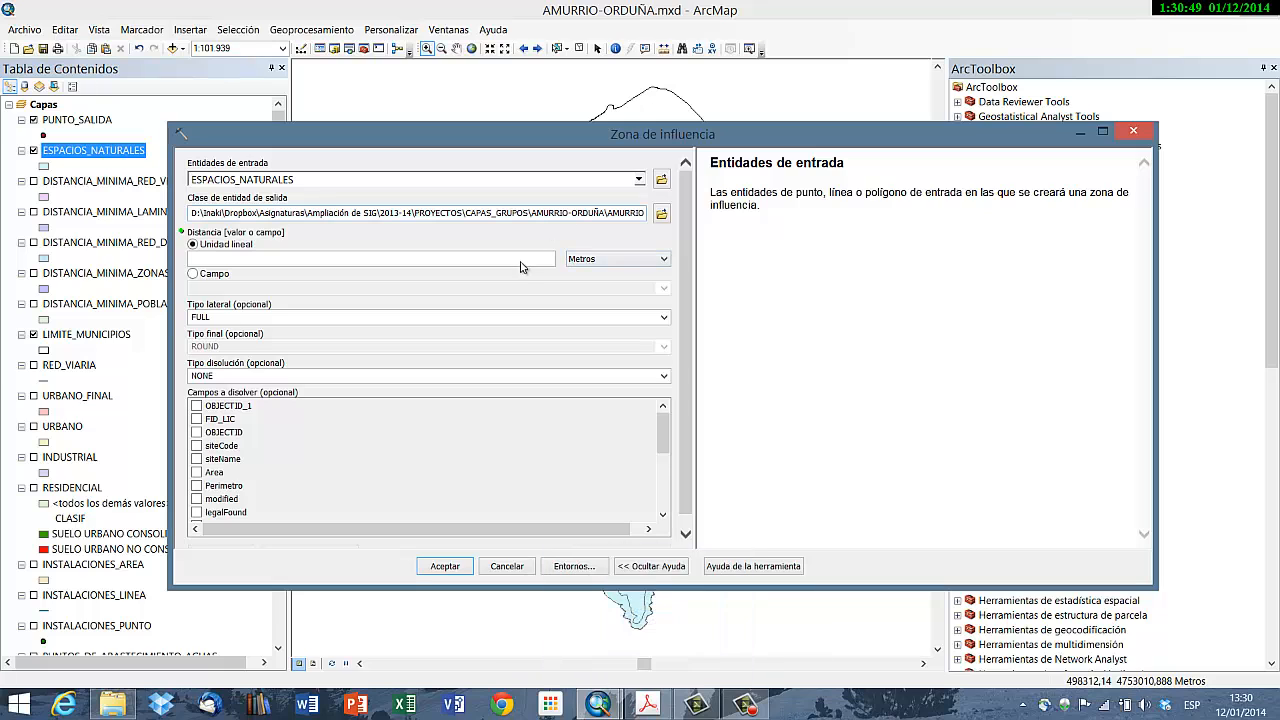
Step: Set the buffer distance to 200 metres with LIST dissolve on the DISOLV field, run the tool and close its report
{"action": "left_click", "coordinate": [520, 260]}
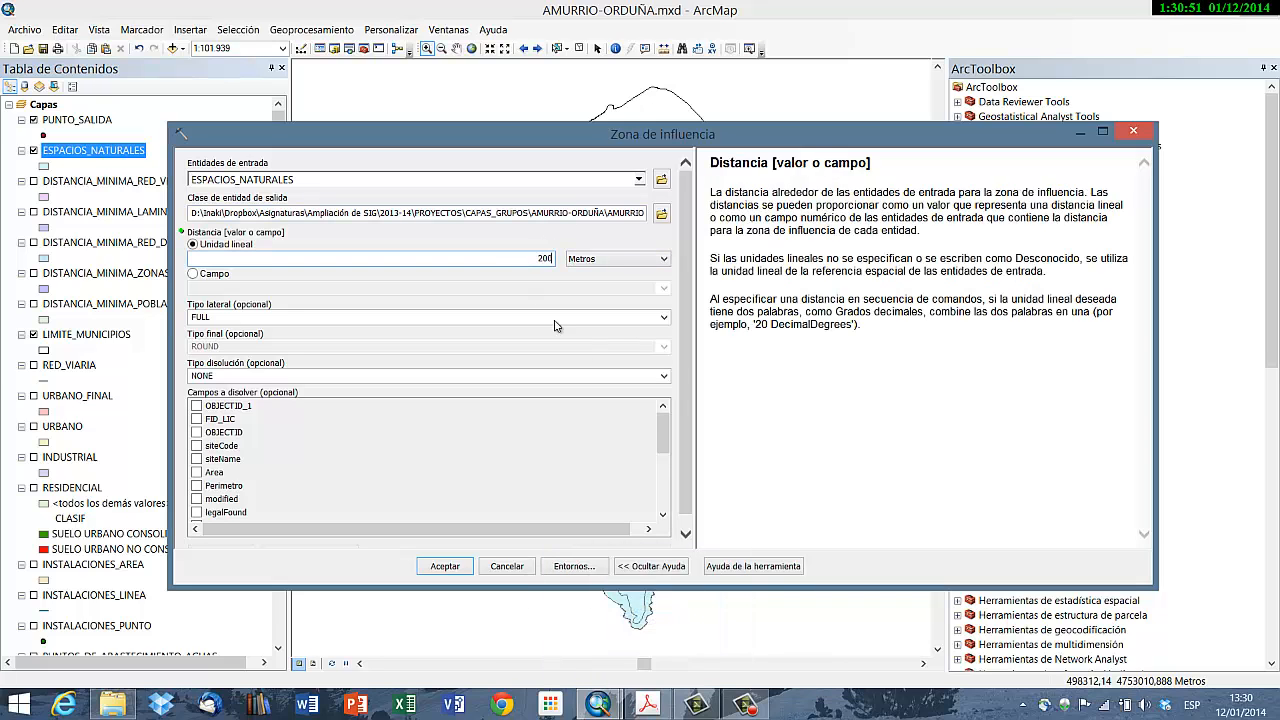
{"action": "left_click", "coordinate": [663, 376]}
{"action": "left_click", "coordinate": [271, 413]}
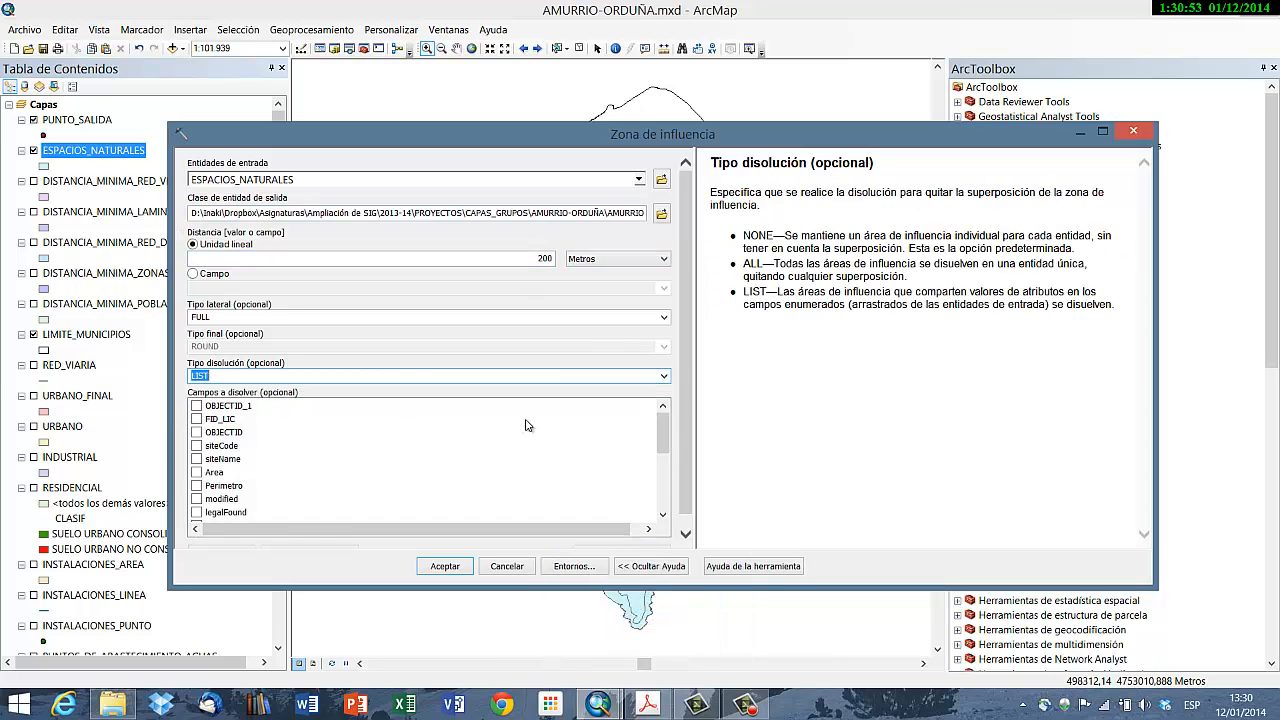
{"action": "scroll", "coordinate": [250, 480], "scroll_direction": "down", "scroll_amount": 5}
{"action": "left_click", "coordinate": [196, 512]}
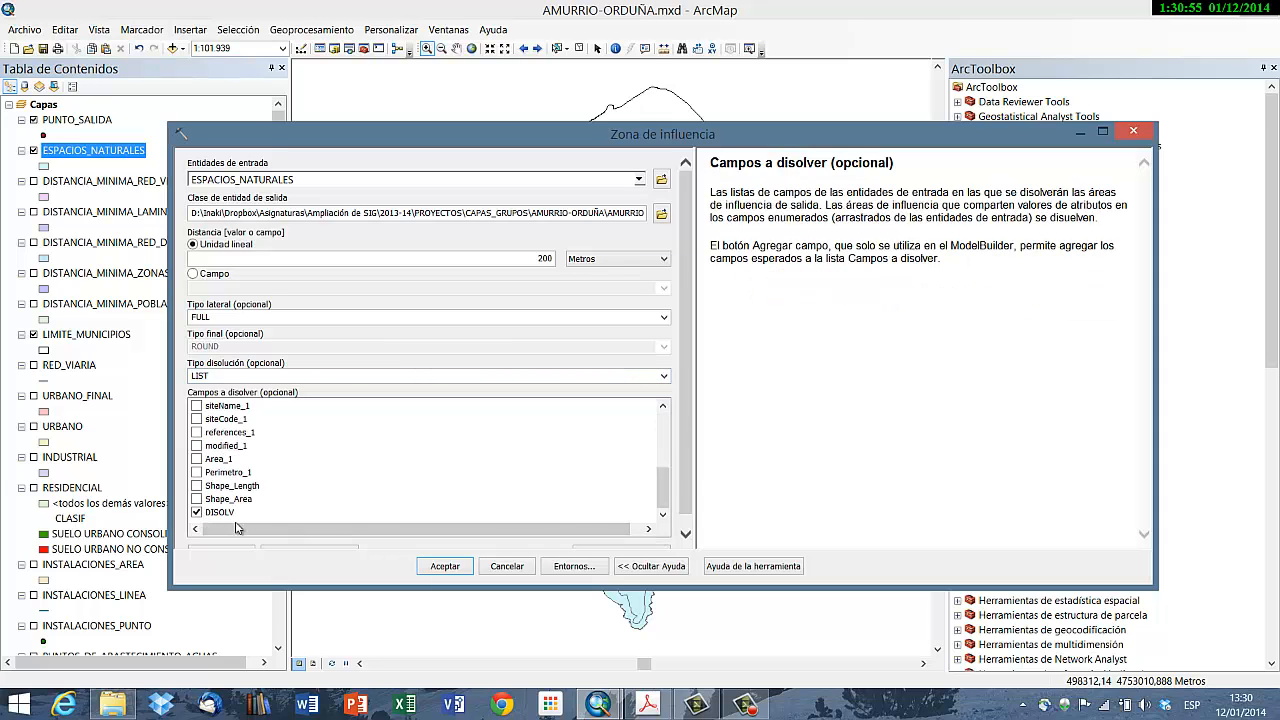
{"action": "left_click", "coordinate": [445, 566]}
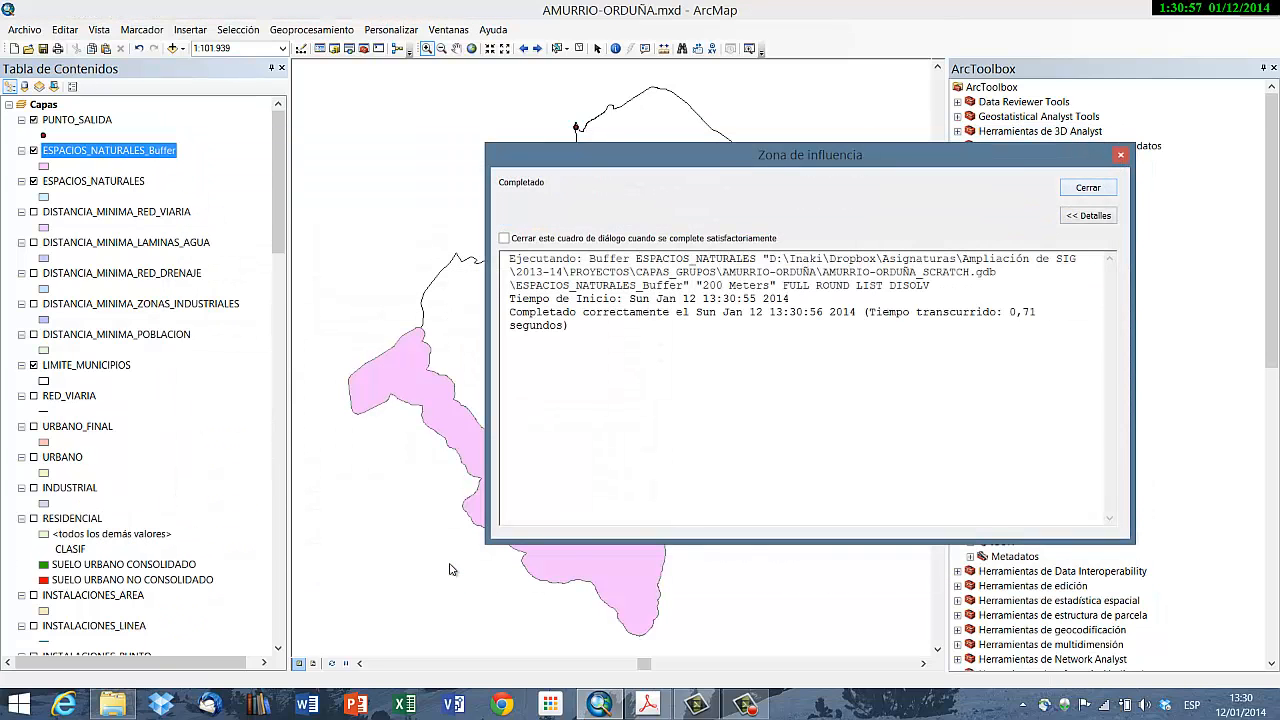
{"action": "key", "text": "Return"}
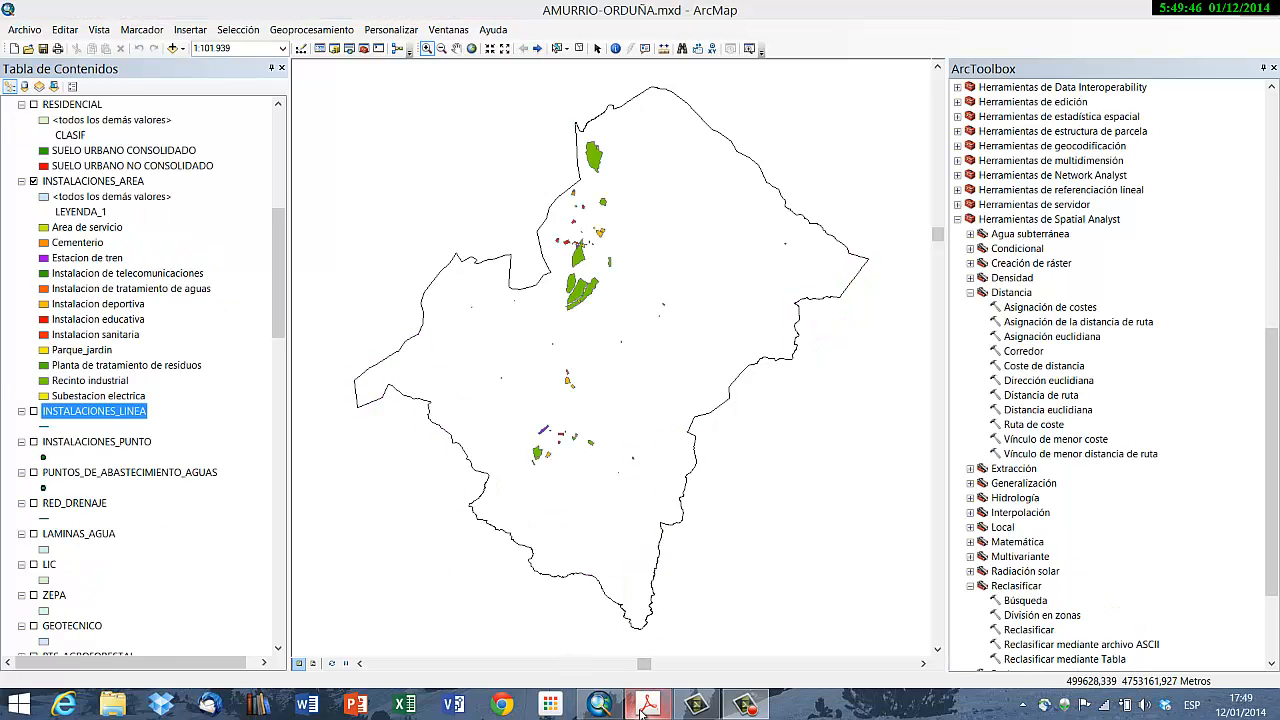
Step: Compare the limiting criteria for social facilities and supply installations in the Acrobat PDF with the INSTALACIONES_AREA categories and polygons in ArcMap
{"action": "mouse_move", "coordinate": [643, 710]}
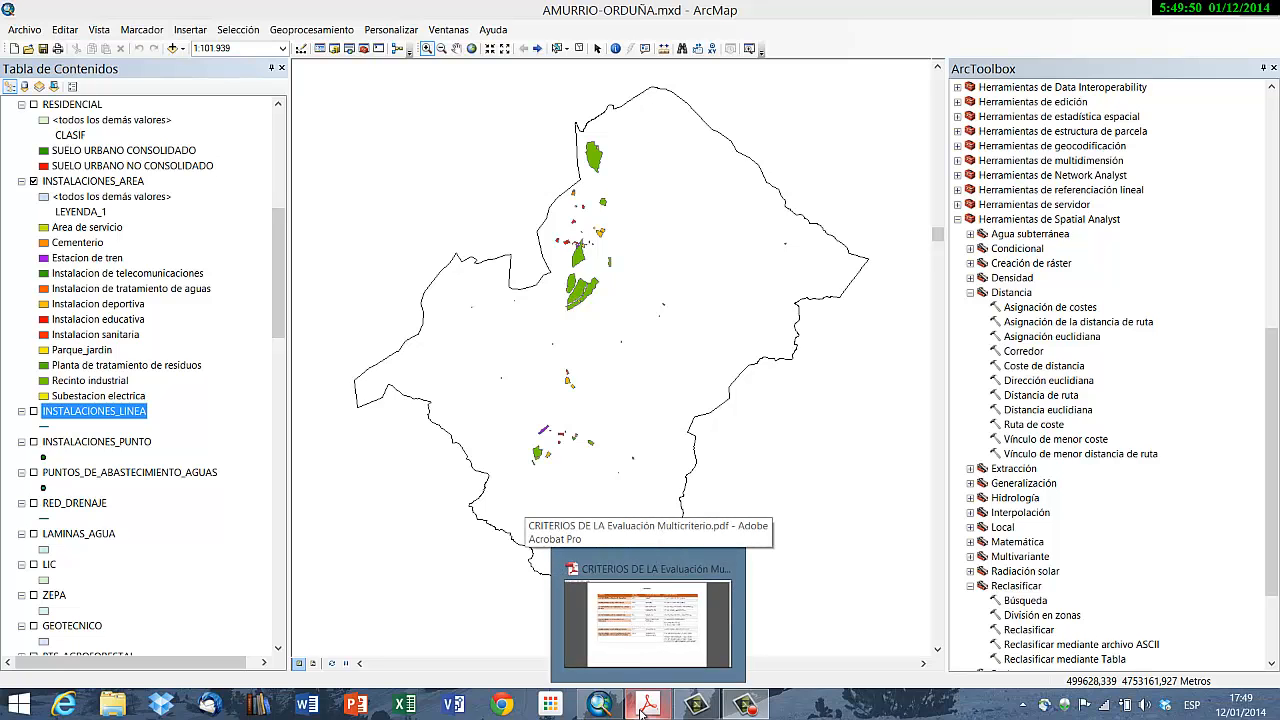
{"action": "left_click", "coordinate": [643, 710]}
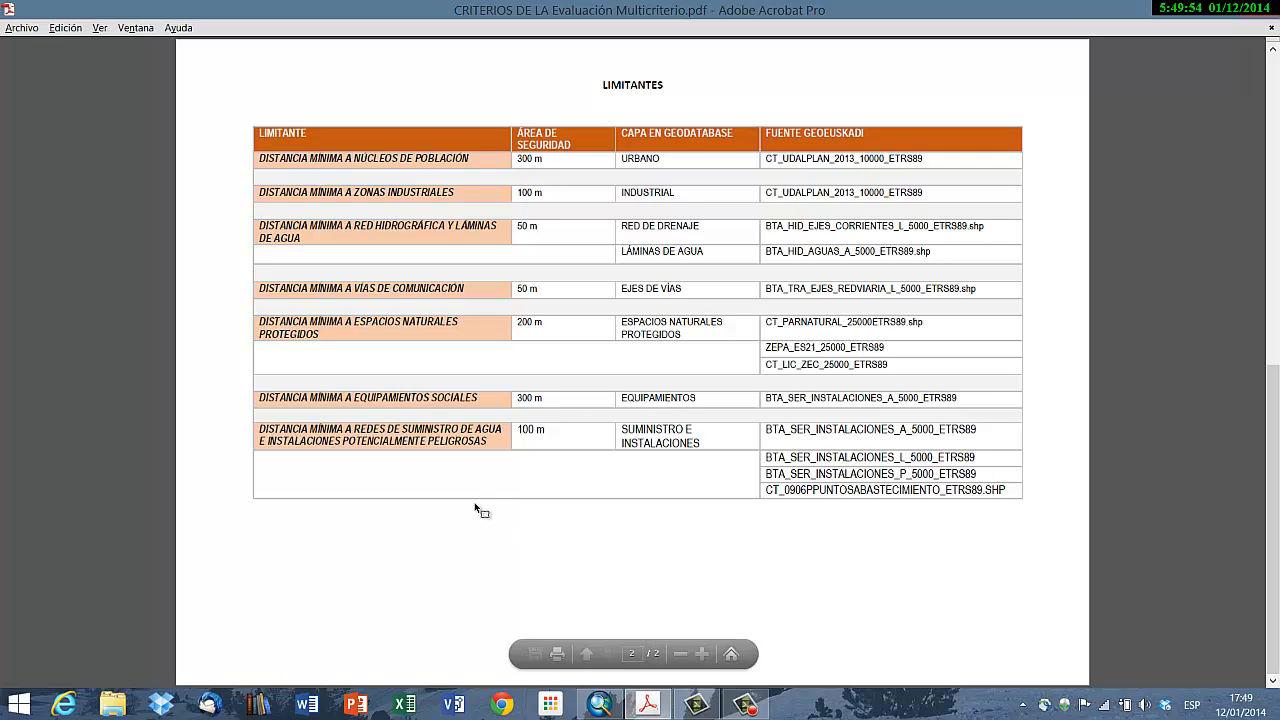
{"action": "mouse_move", "coordinate": [597, 704]}
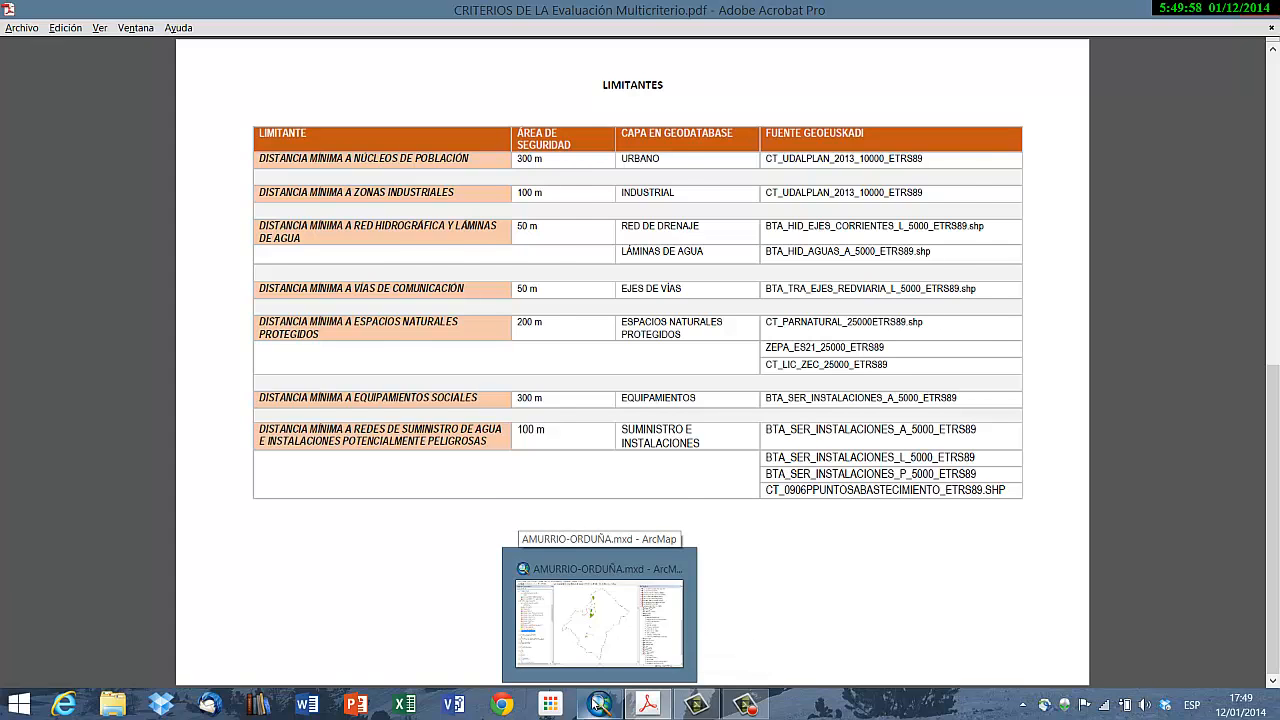
{"action": "left_click", "coordinate": [597, 704]}
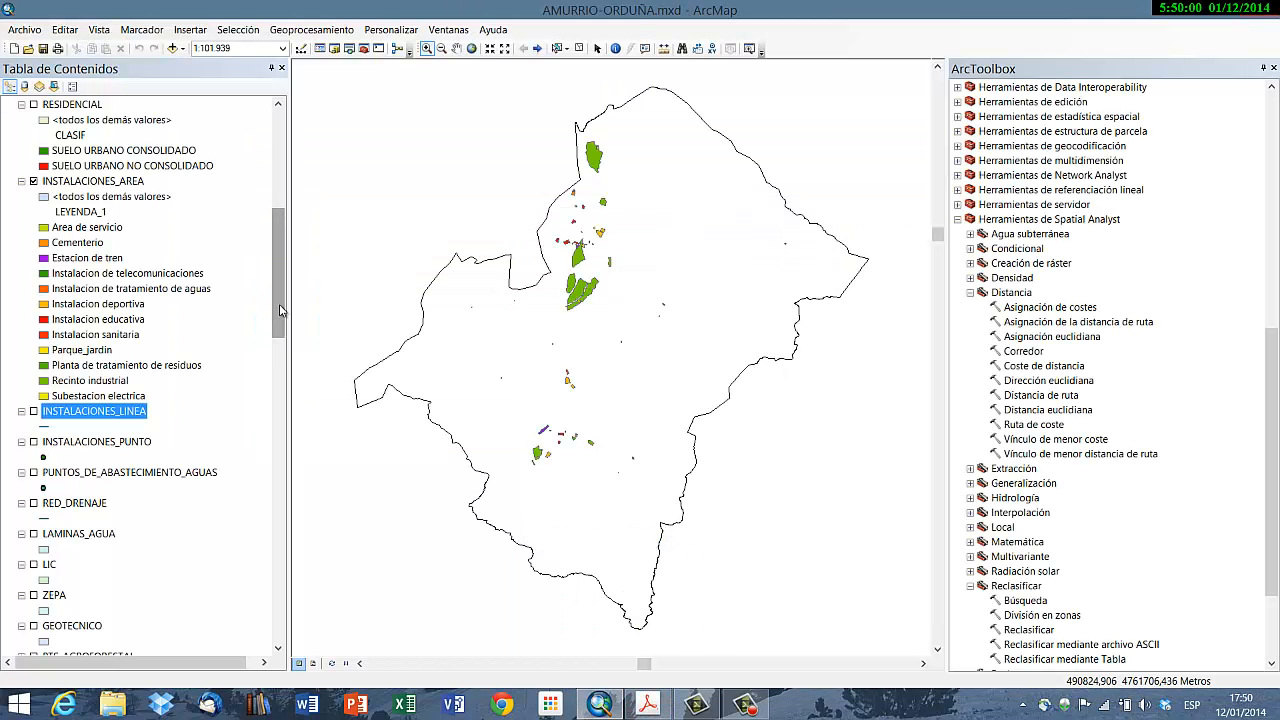
{"action": "left_click_drag", "start_coordinate": [281, 311], "coordinate": [278, 256]}
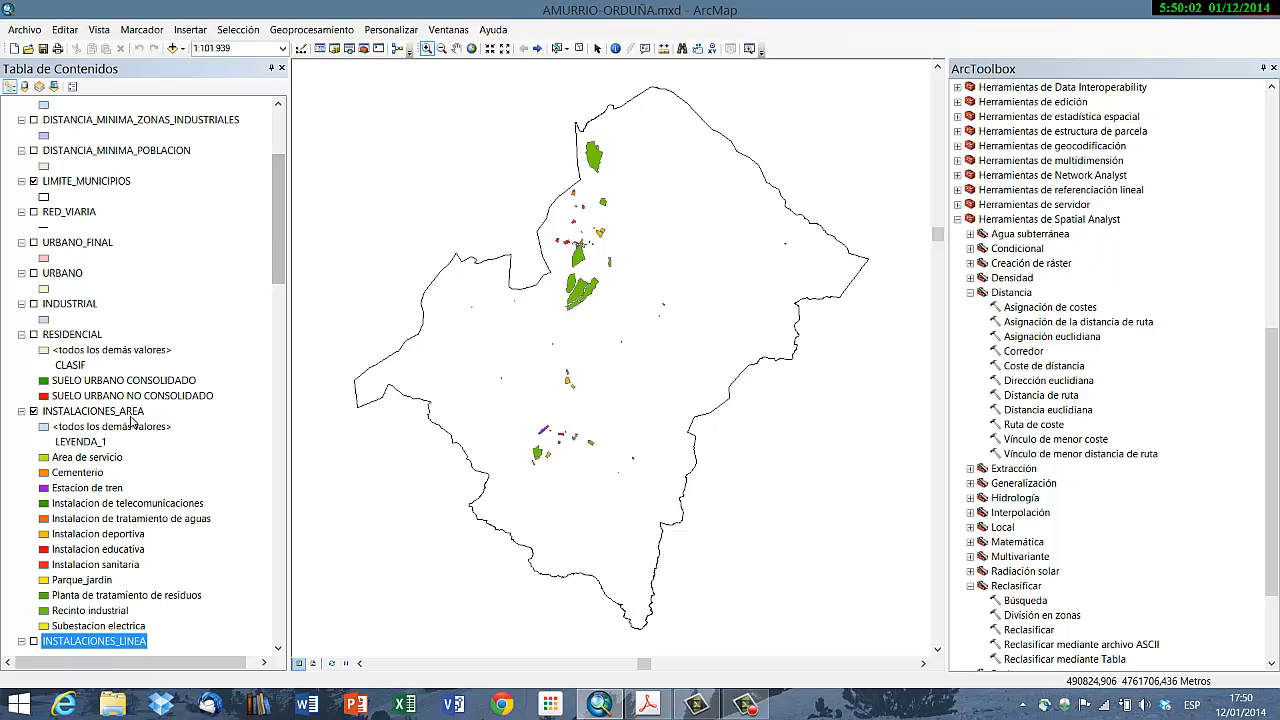
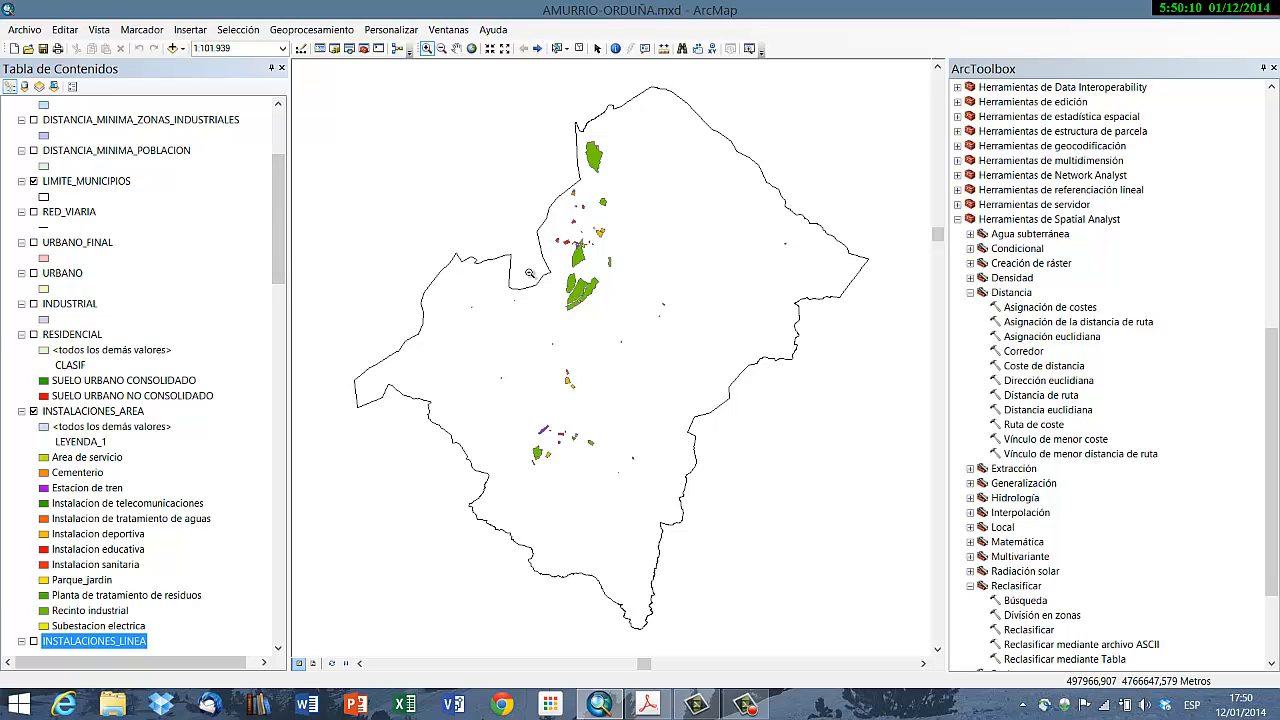
{"action": "left_click_drag", "start_coordinate": [502, 155], "coordinate": [692, 360]}
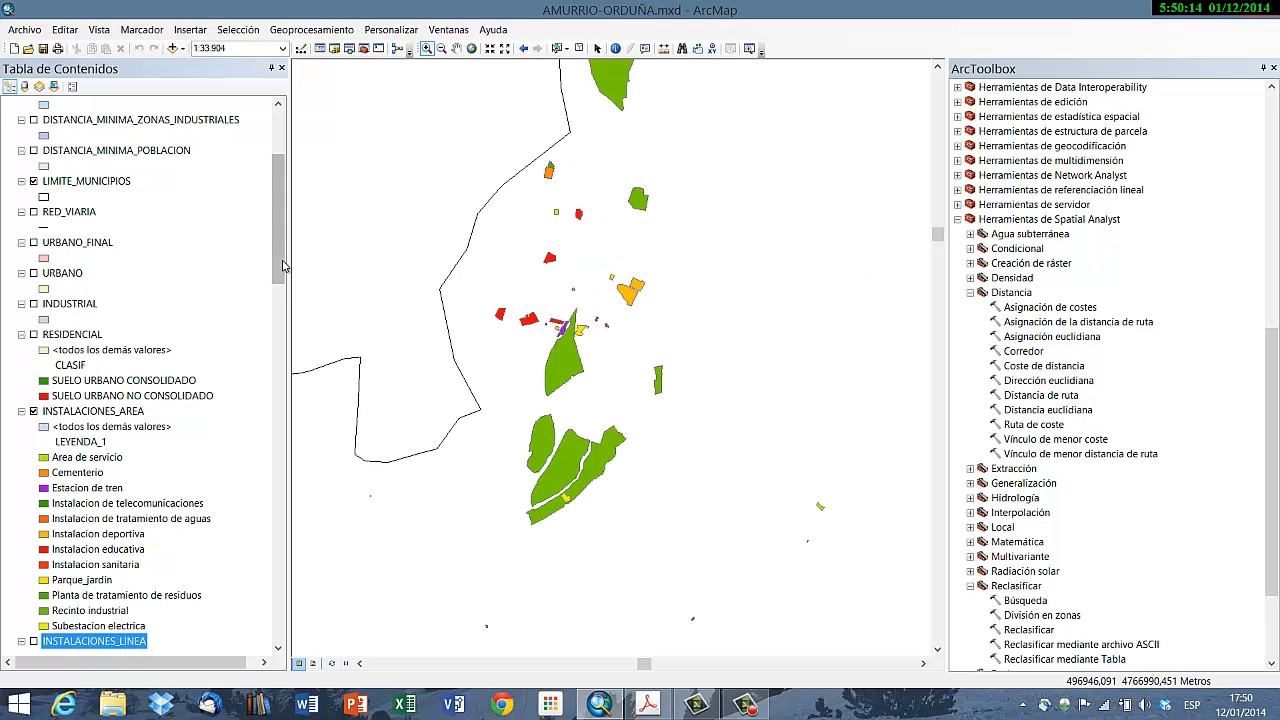
{"action": "left_click_drag", "start_coordinate": [280, 265], "coordinate": [278, 295]}
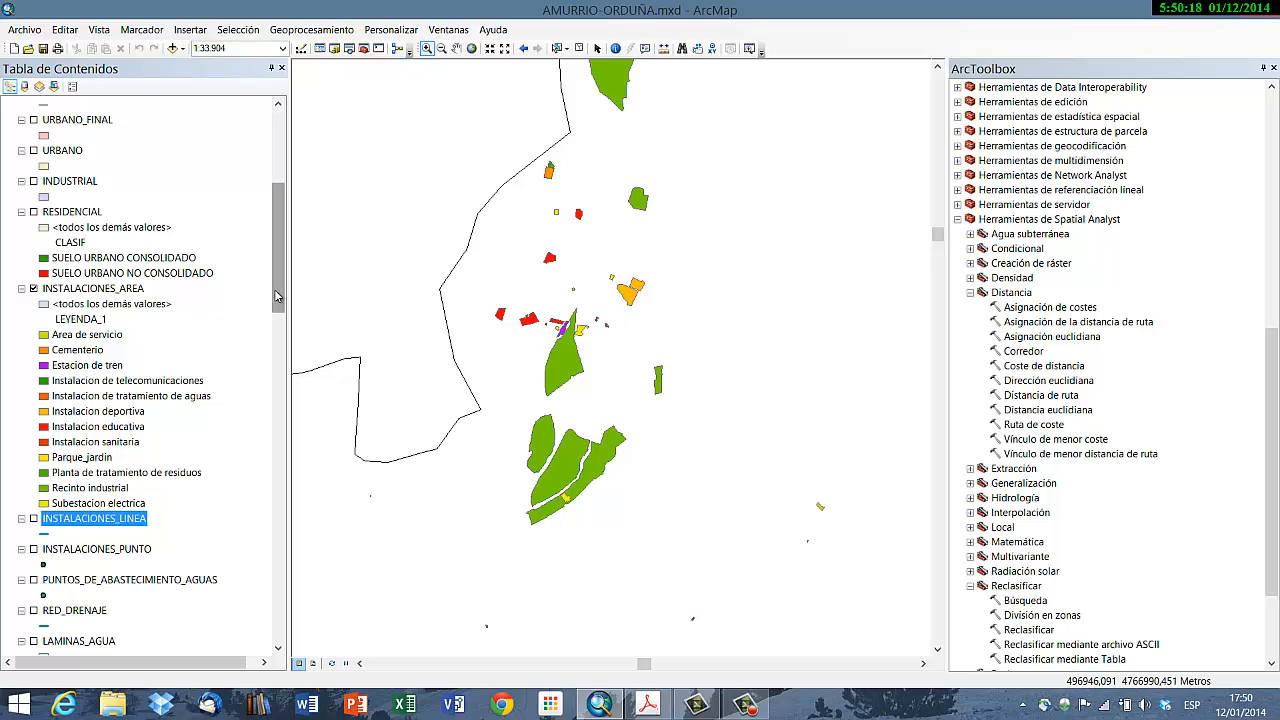
{"action": "left_click", "coordinate": [633, 705]}
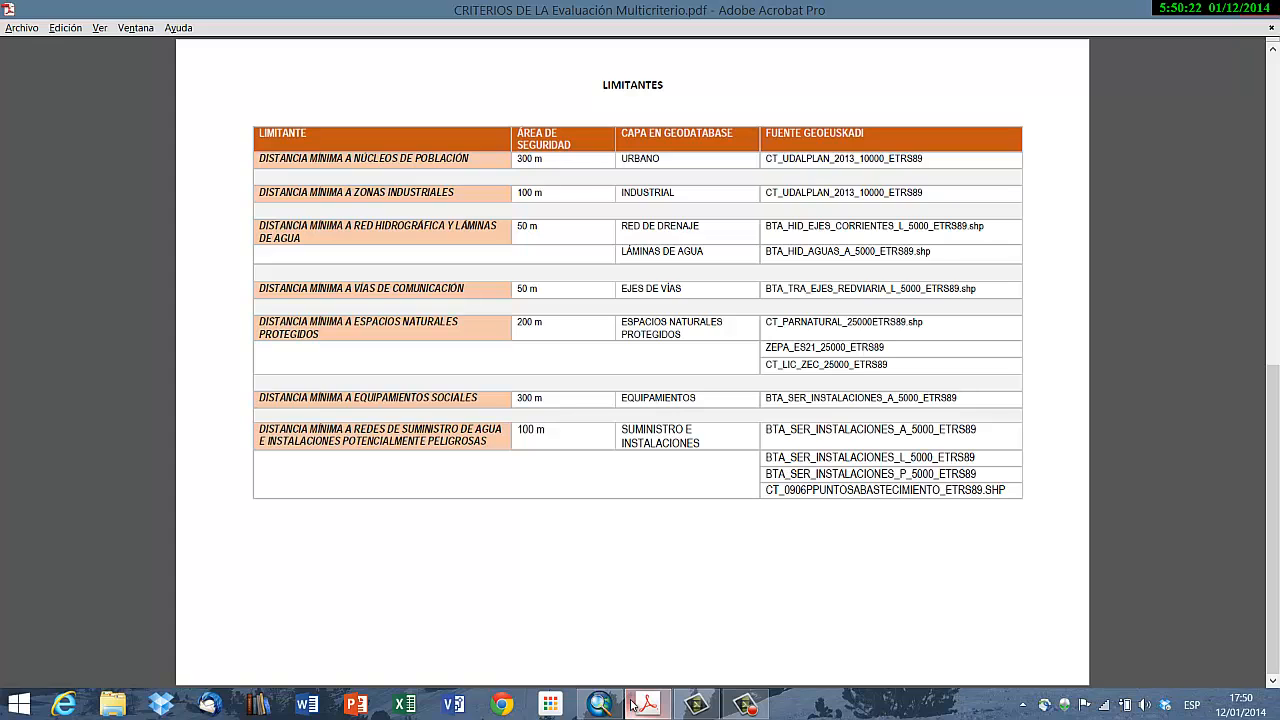
{"action": "left_click", "coordinate": [633, 705]}
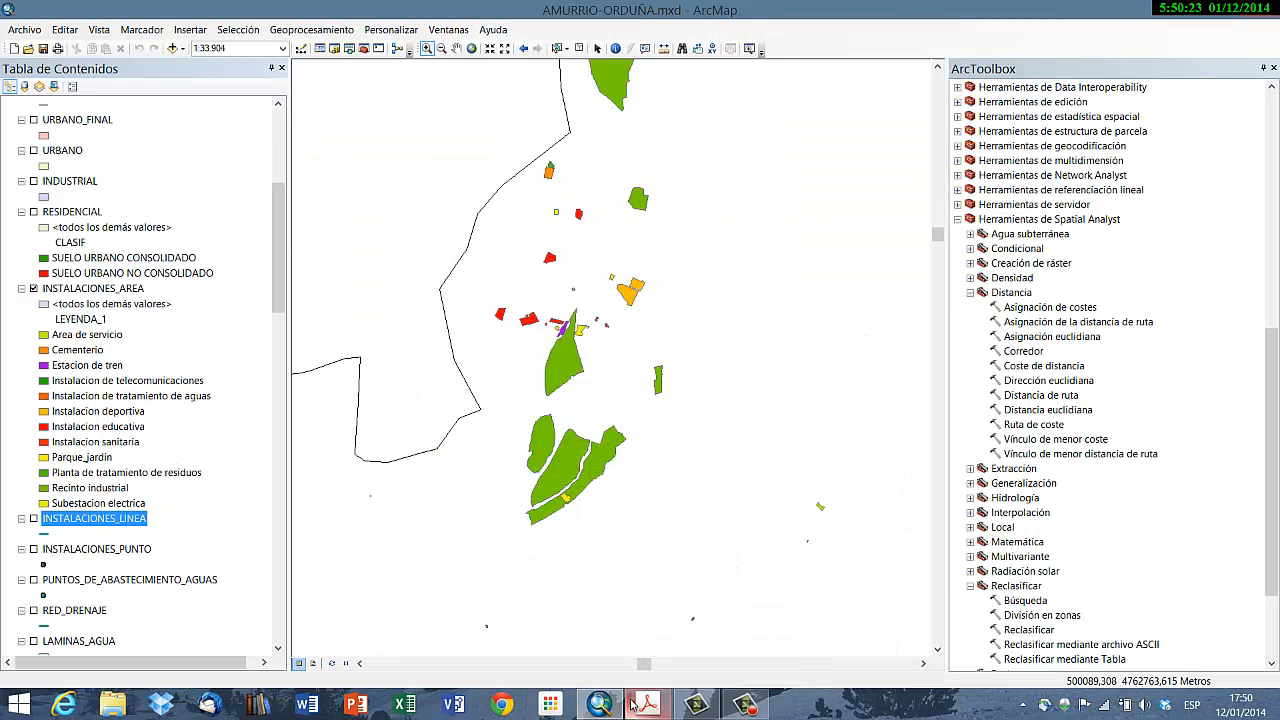
Step: Start a selection by attributes and set INSTALACIONES_AREA as its layer, keeping the dialog clear of the layer legend
{"action": "left_click", "coordinate": [245, 29]}
{"action": "left_click", "coordinate": [245, 48]}
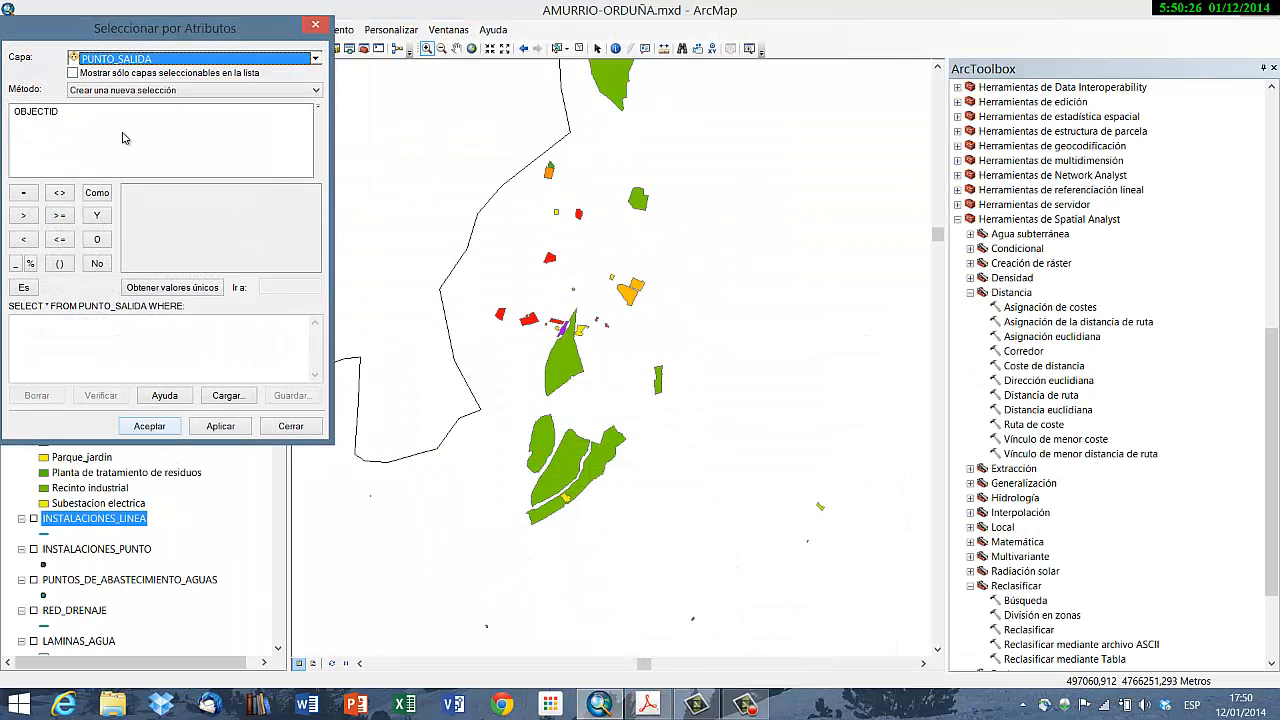
{"action": "left_click_drag", "start_coordinate": [125, 36], "coordinate": [456, 87]}
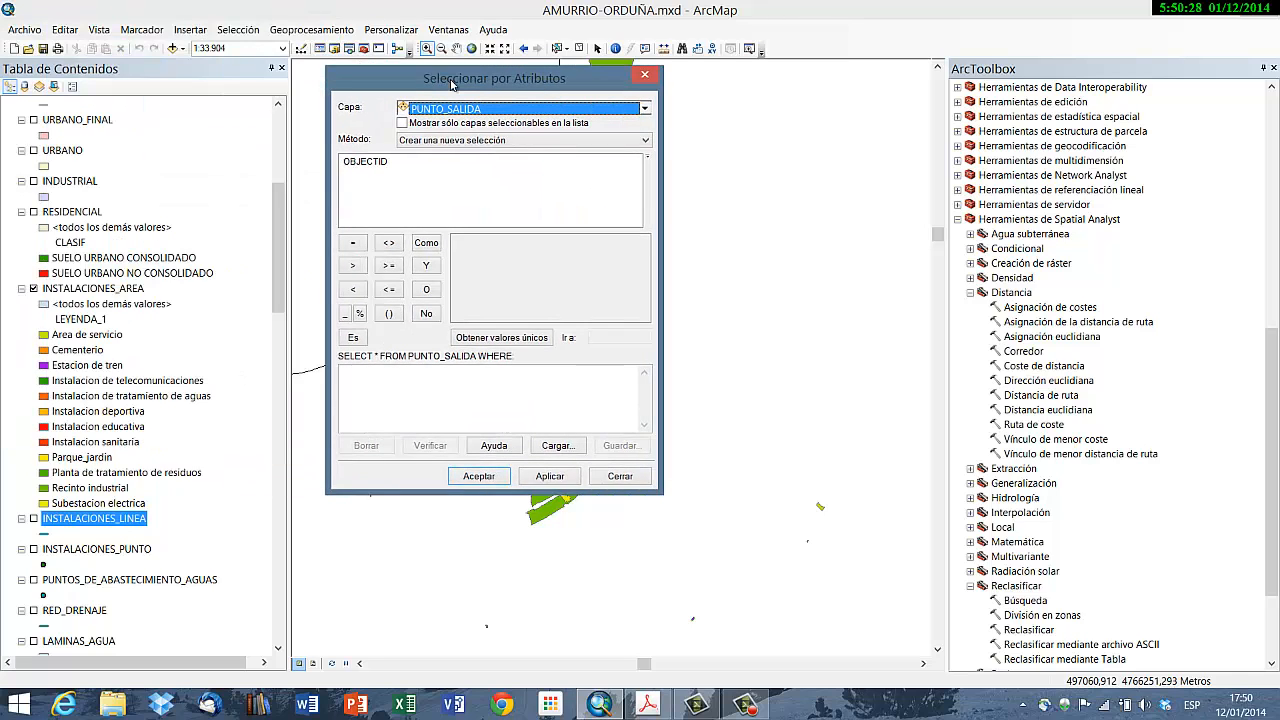
{"action": "left_click", "coordinate": [645, 109]}
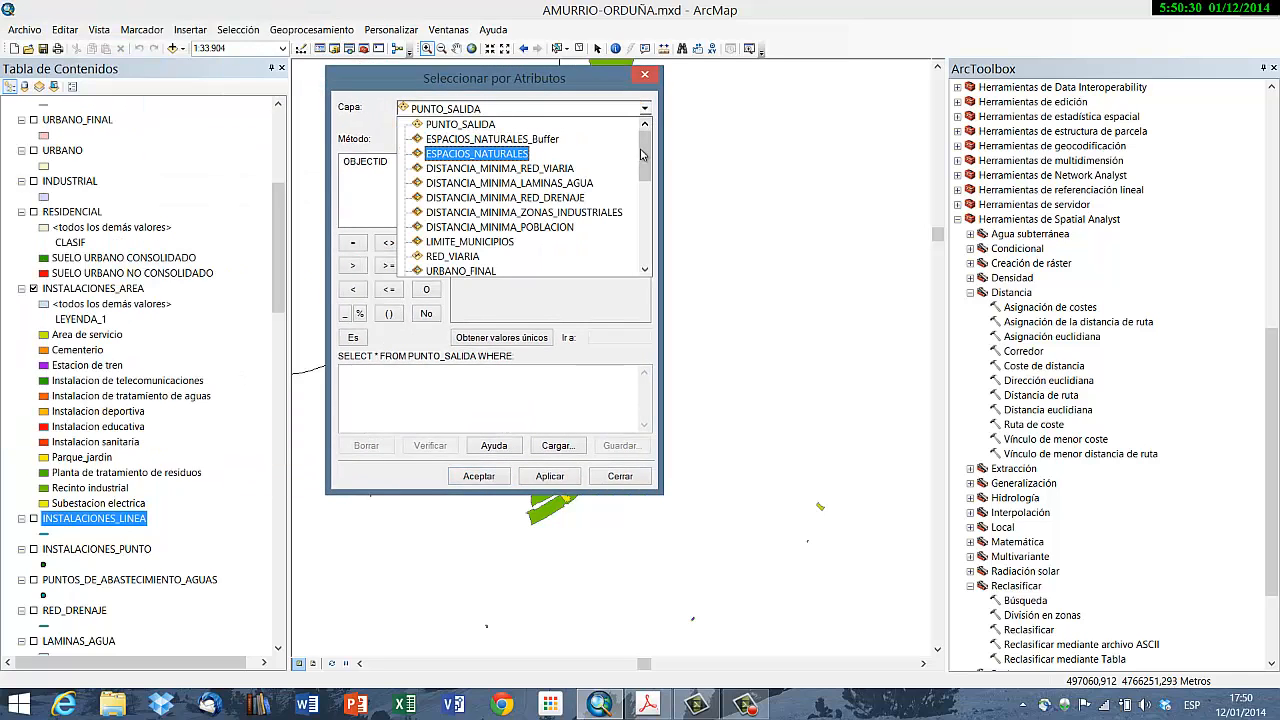
{"action": "left_click_drag", "start_coordinate": [641, 154], "coordinate": [644, 187]}
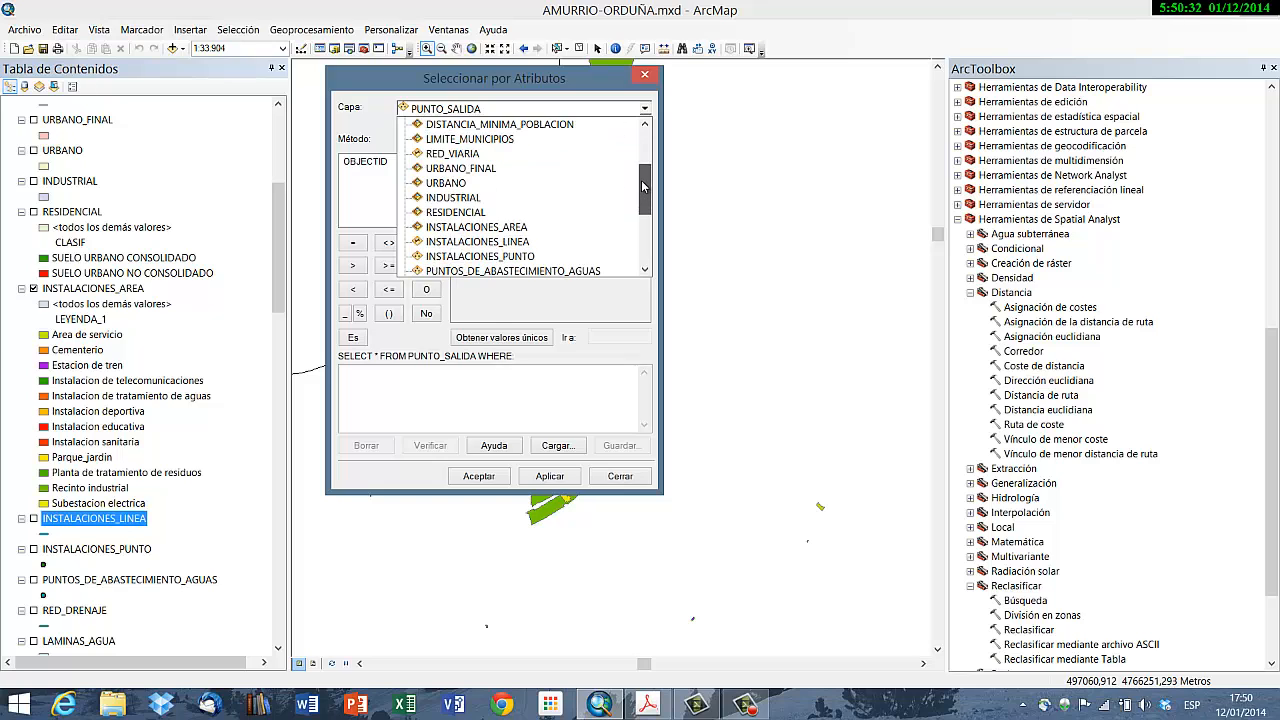
{"action": "left_click", "coordinate": [462, 227]}
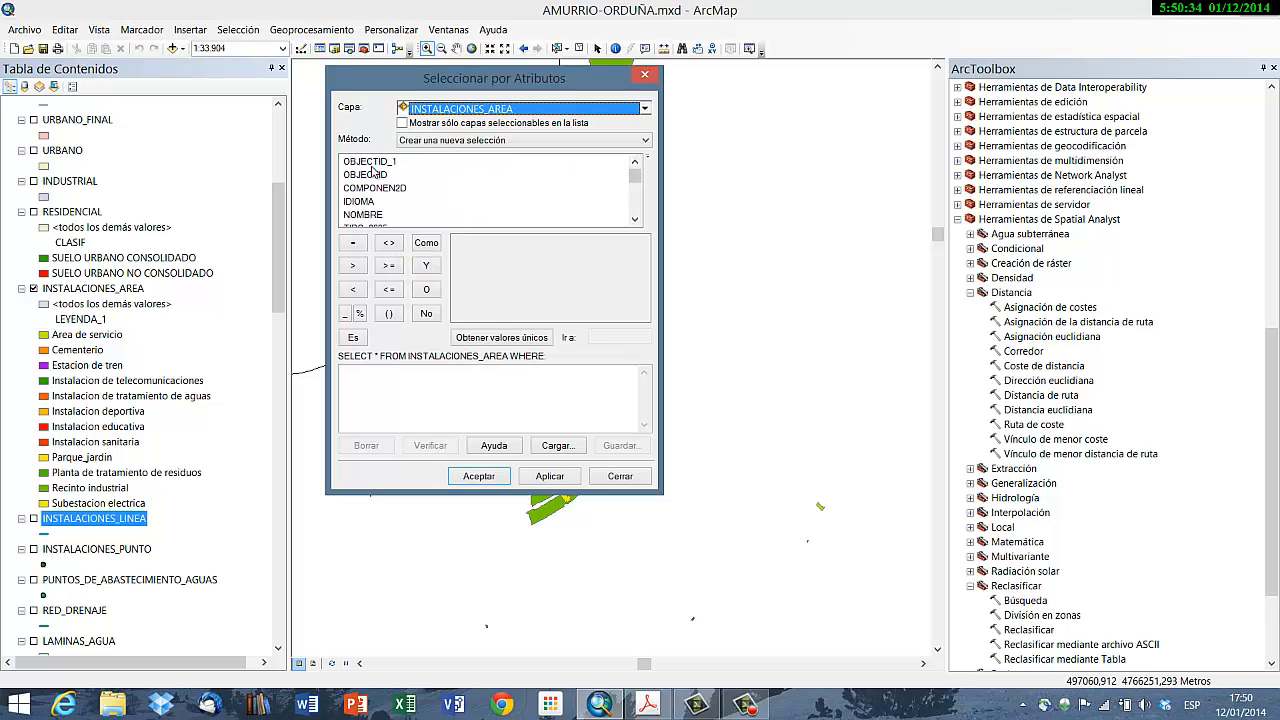
Step: Begin the selection expression for INSTALACIONES_AREA with LEYENDA_1 LIKE 'Cementerio'
{"action": "left_click_drag", "start_coordinate": [636, 177], "coordinate": [636, 213]}
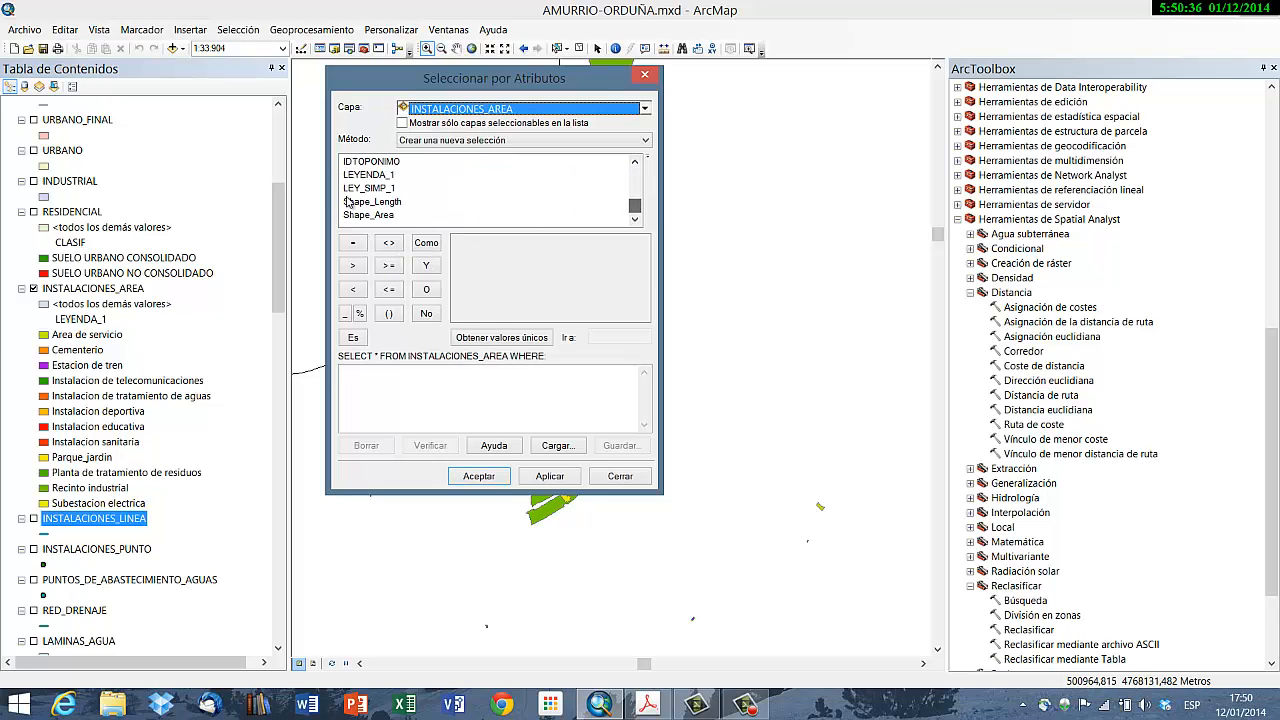
{"action": "double_click", "coordinate": [356, 174]}
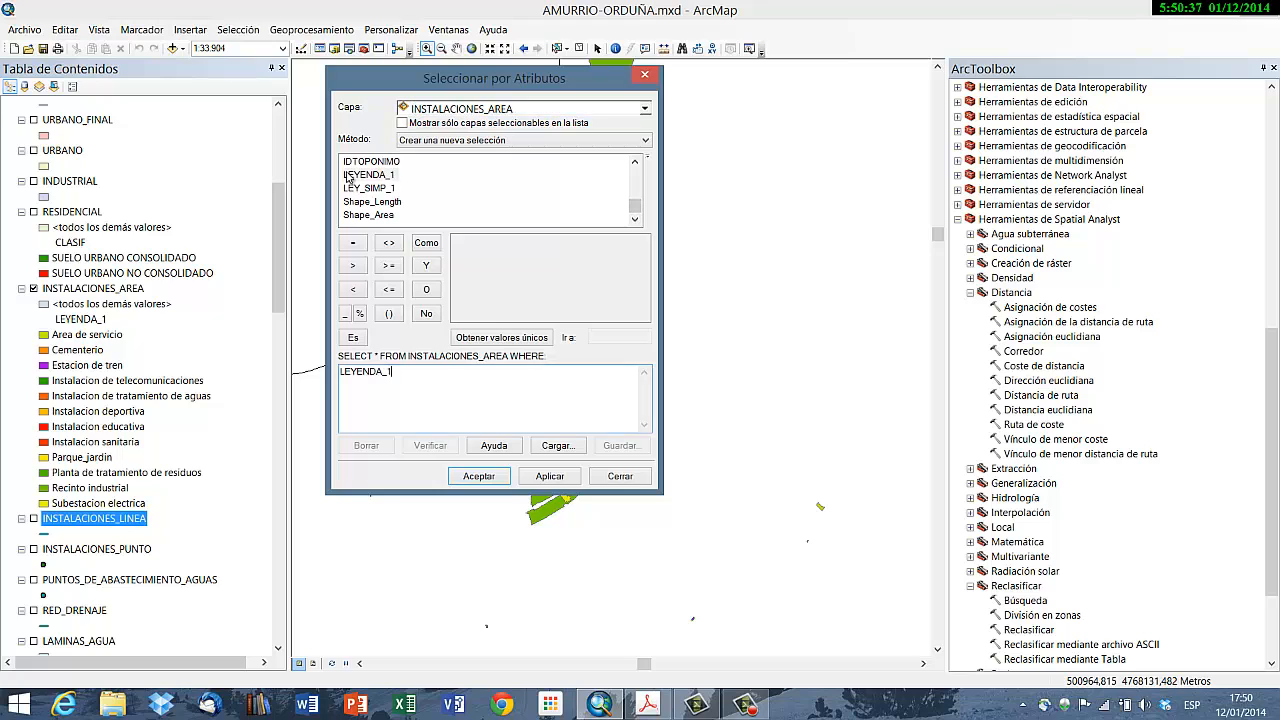
{"action": "left_click", "coordinate": [426, 244]}
{"action": "left_click", "coordinate": [494, 337]}
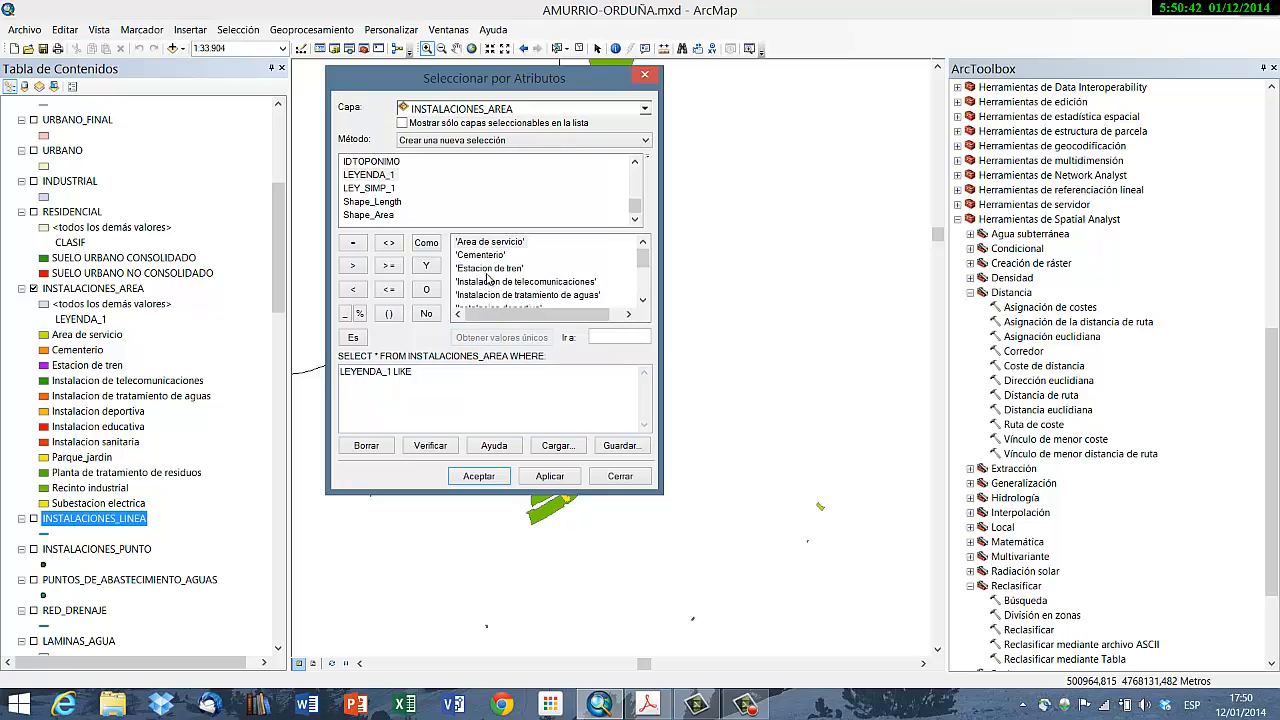
{"action": "double_click", "coordinate": [481, 255]}
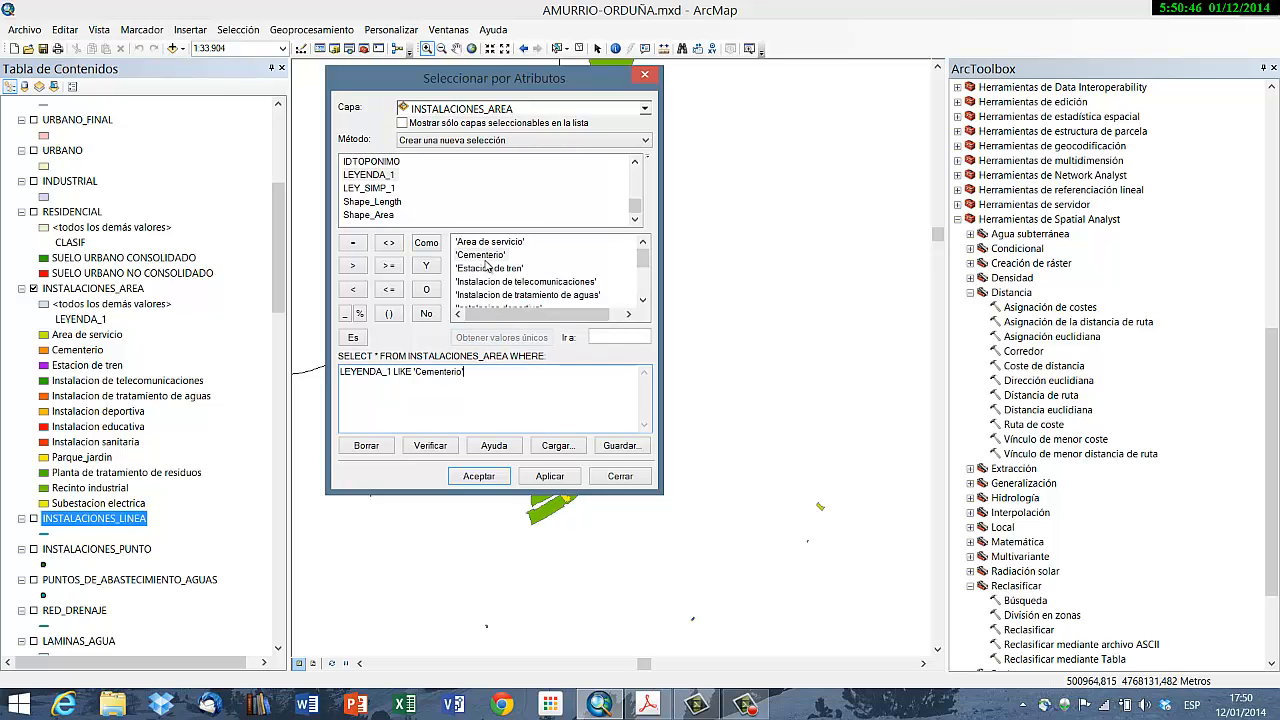
Step: Extend the selection expression with OR LEYENDA_1 LIKE 'Estacion de tren'
{"action": "left_click", "coordinate": [427, 290]}
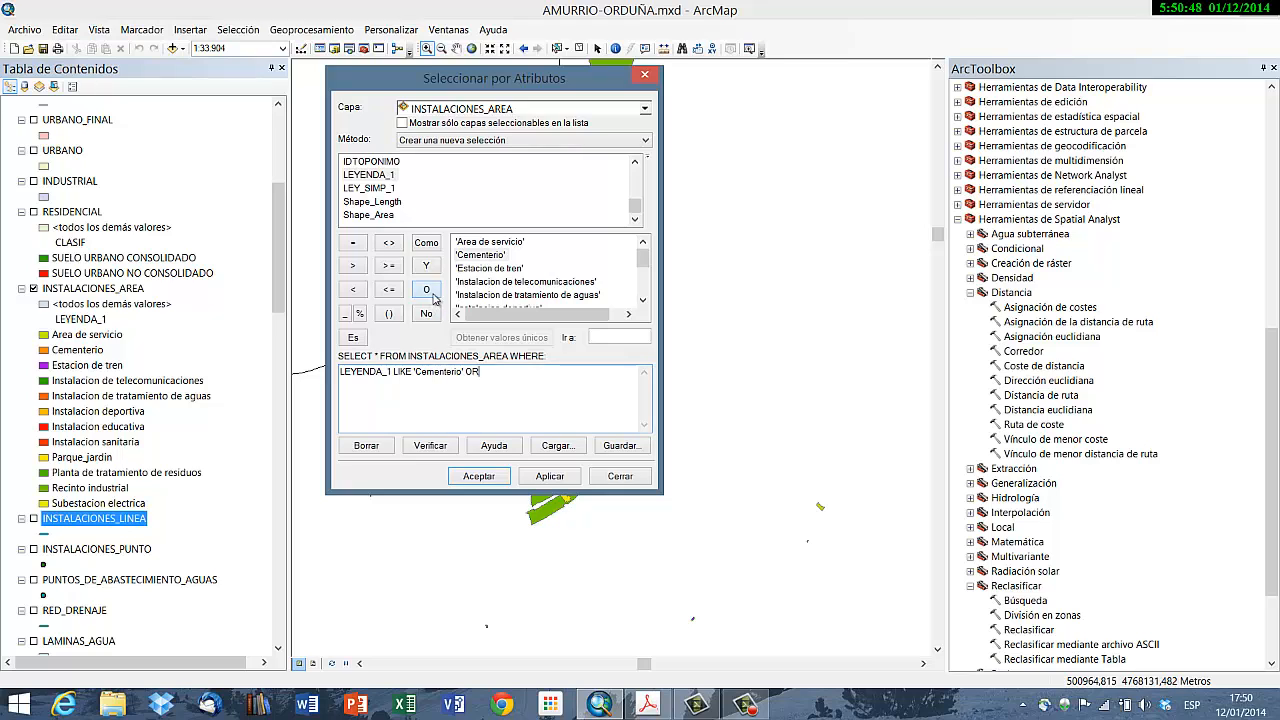
{"action": "double_click", "coordinate": [365, 178]}
{"action": "left_click", "coordinate": [424, 244]}
{"action": "double_click", "coordinate": [489, 268]}
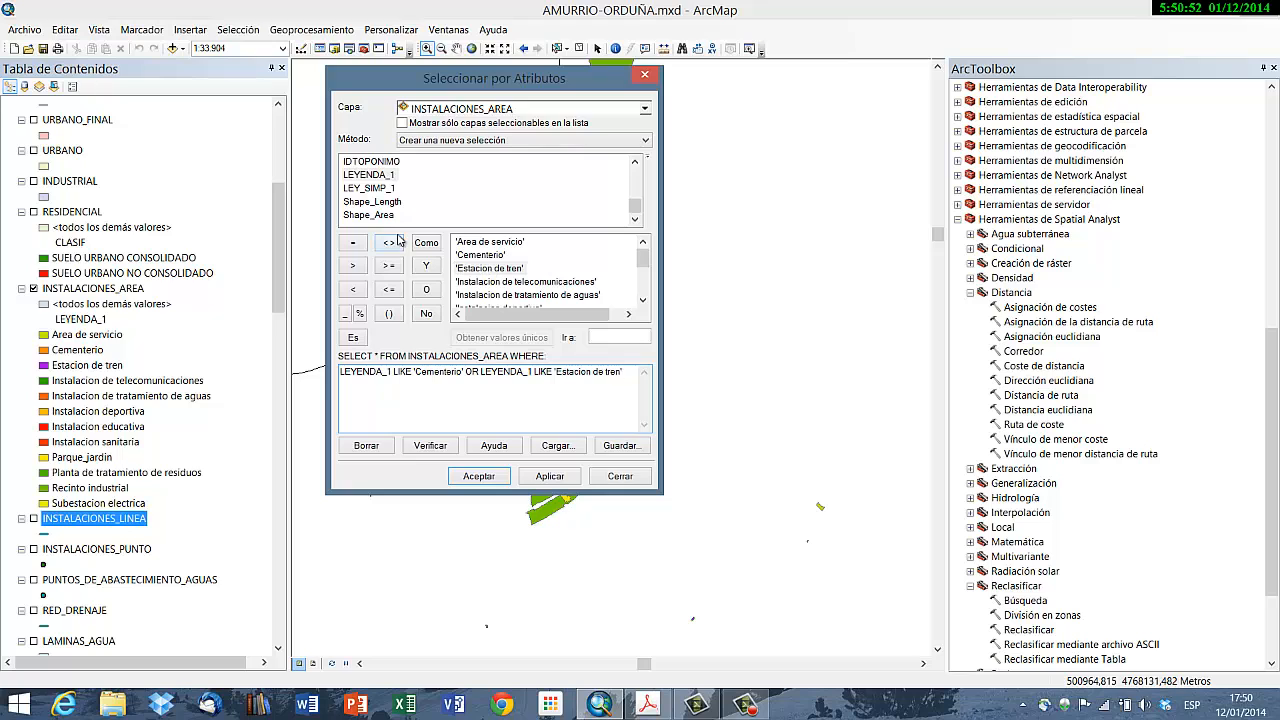
Step: Add a further OR condition for LEYENDA_1 LIKE 'Instalacion de tratamiento de aguas' to the expression
{"action": "left_click", "coordinate": [423, 289]}
{"action": "double_click", "coordinate": [378, 178]}
{"action": "left_click", "coordinate": [426, 242]}
{"action": "left_click", "coordinate": [644, 298]}
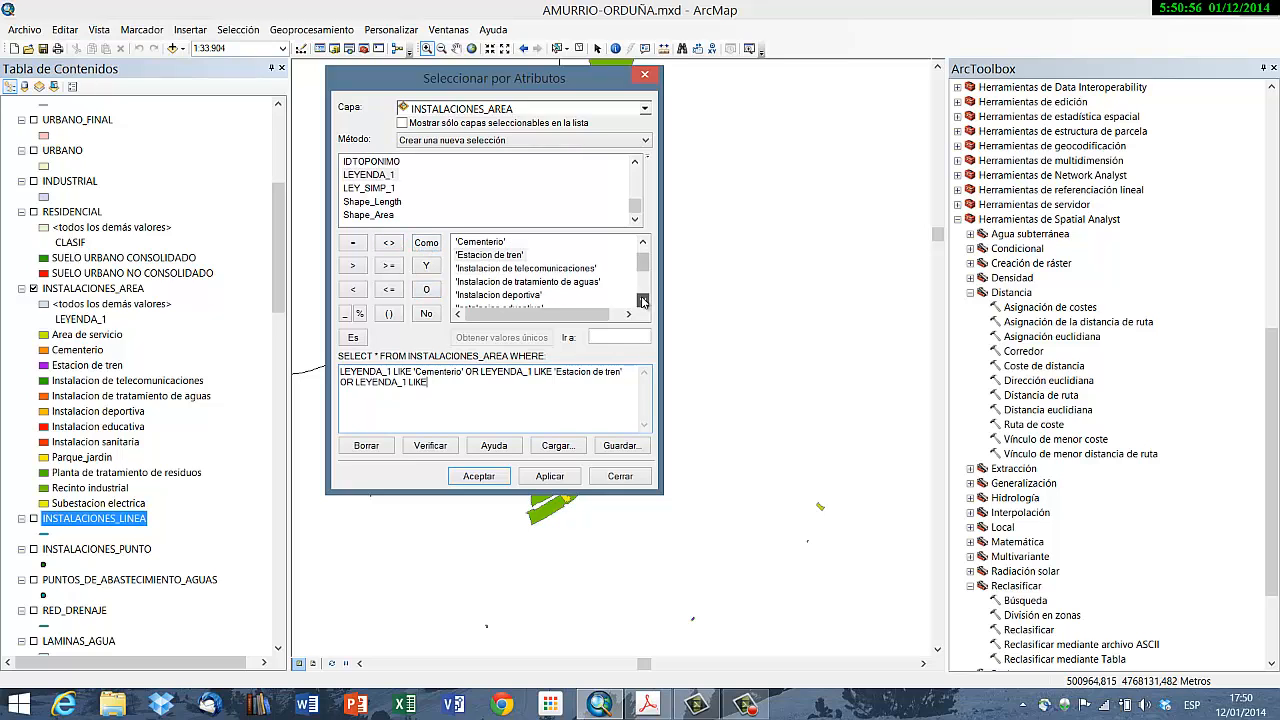
{"action": "left_click", "coordinate": [644, 298]}
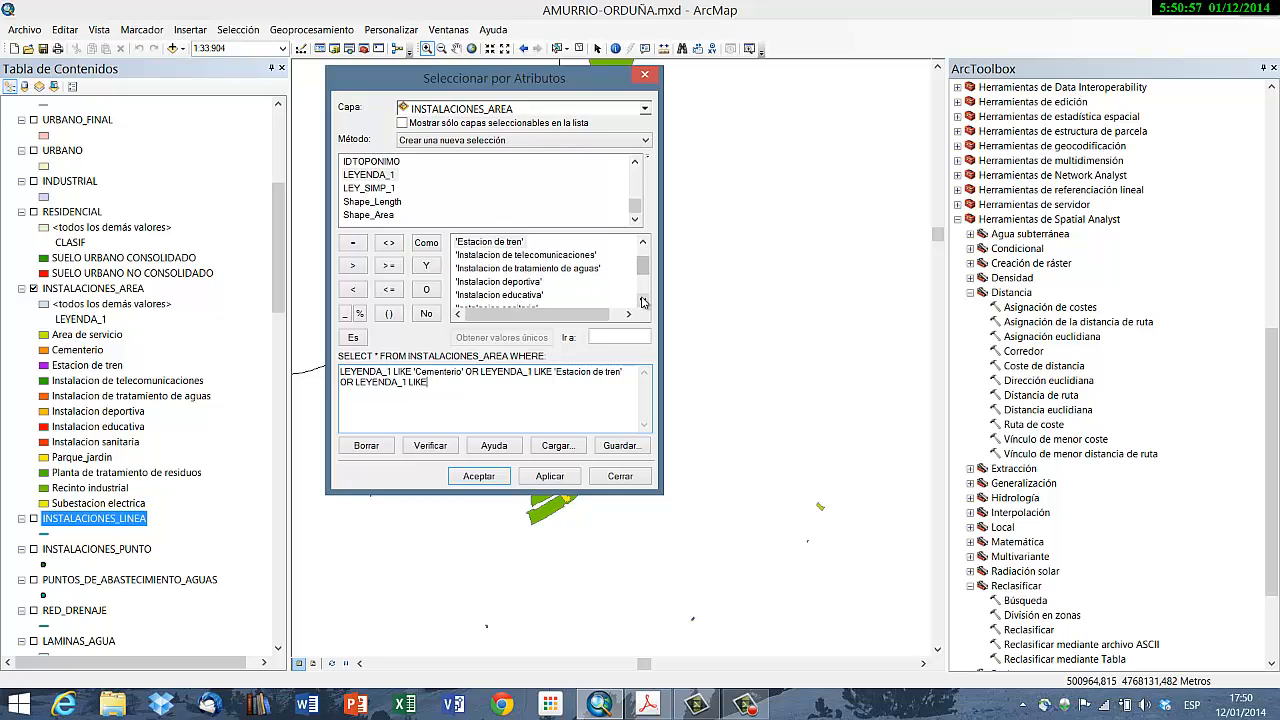
{"action": "double_click", "coordinate": [535, 268]}
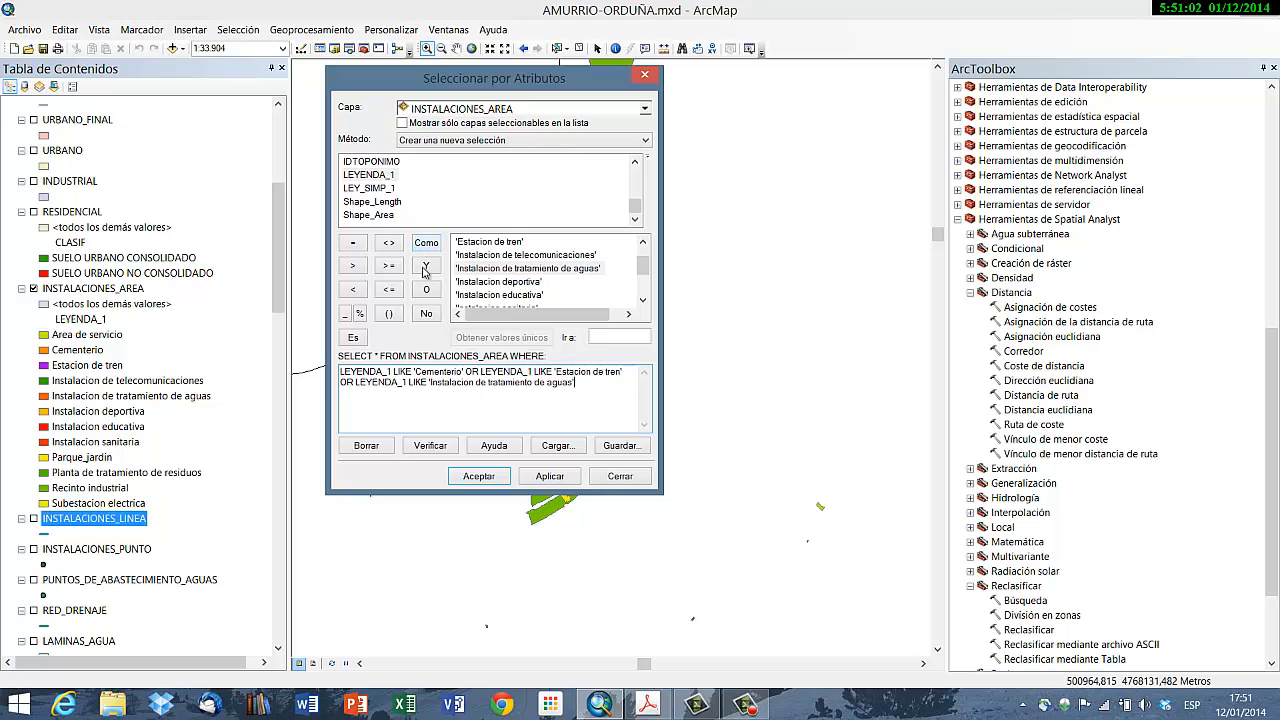
Step: Add OR conditions to the expression for LEYENDA_1 LIKE 'Instalacion deportiva' and LEYENDA_1 LIKE 'Instalacion educativa'
{"action": "left_click", "coordinate": [422, 290]}
{"action": "double_click", "coordinate": [384, 175]}
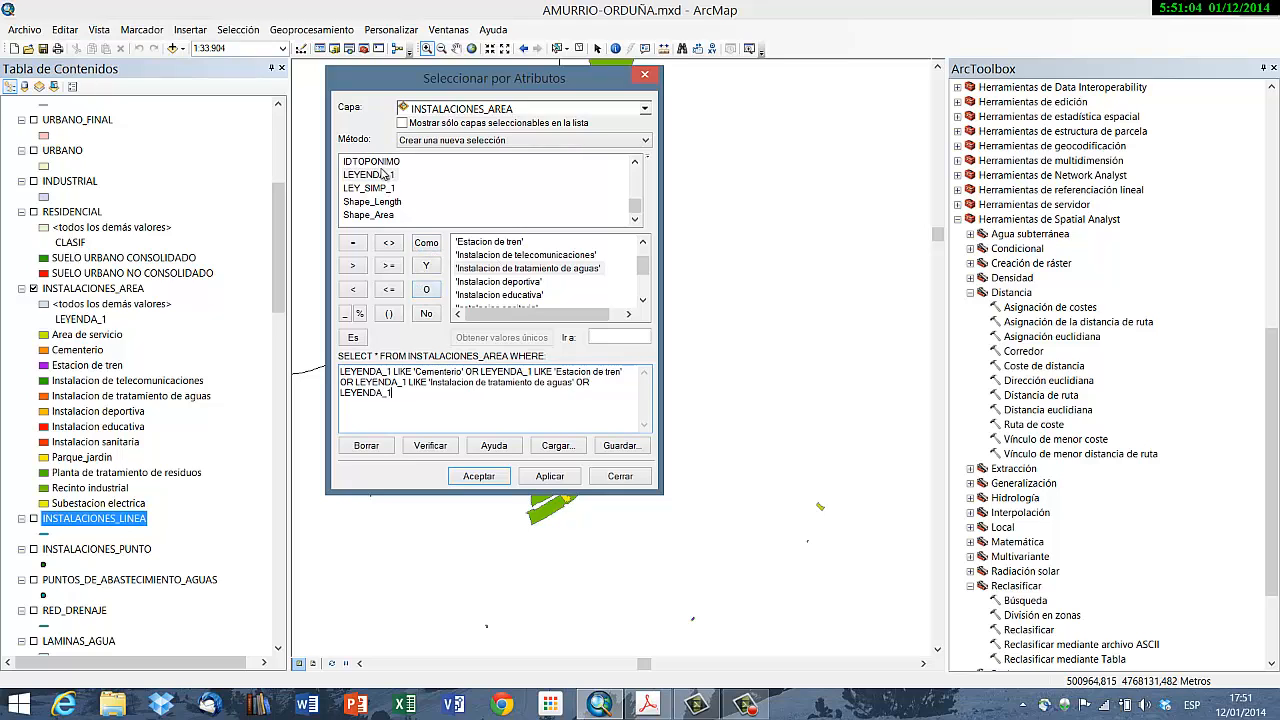
{"action": "left_click", "coordinate": [427, 243]}
{"action": "double_click", "coordinate": [515, 282]}
{"action": "left_click", "coordinate": [426, 289]}
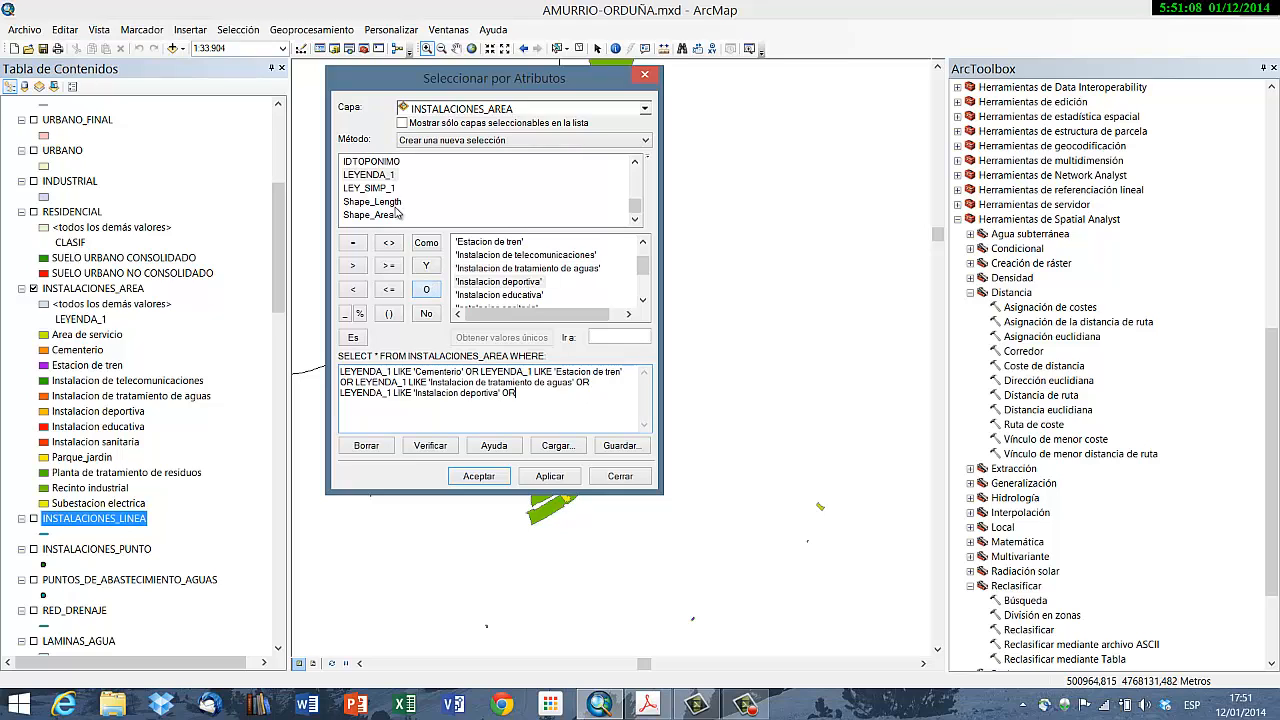
{"action": "double_click", "coordinate": [378, 177]}
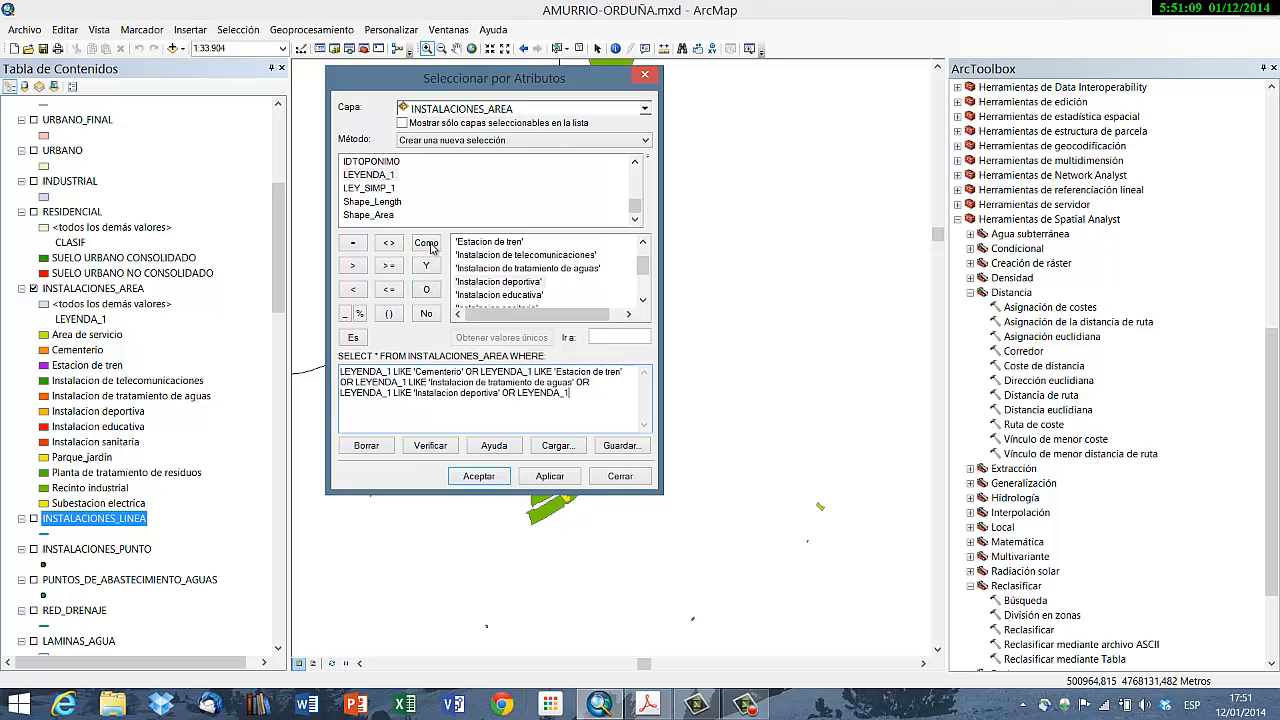
{"action": "double_click", "coordinate": [498, 295]}
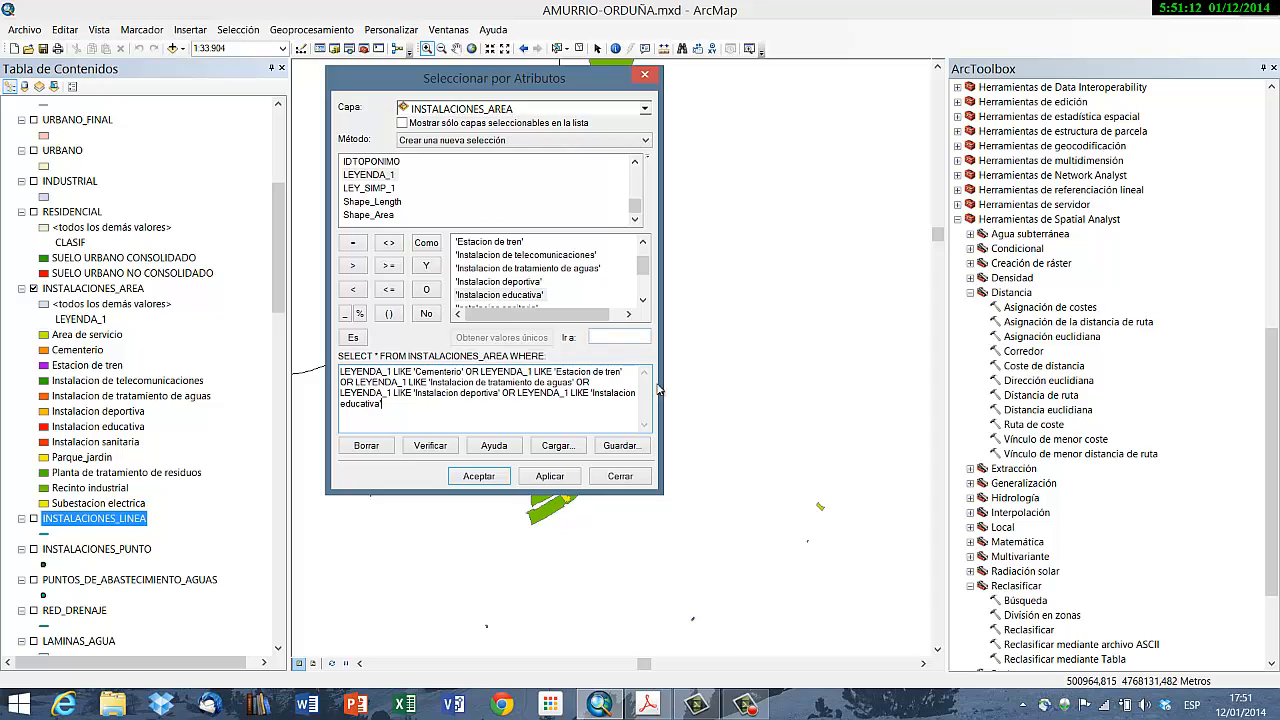
{"action": "key", "text": "F9"}
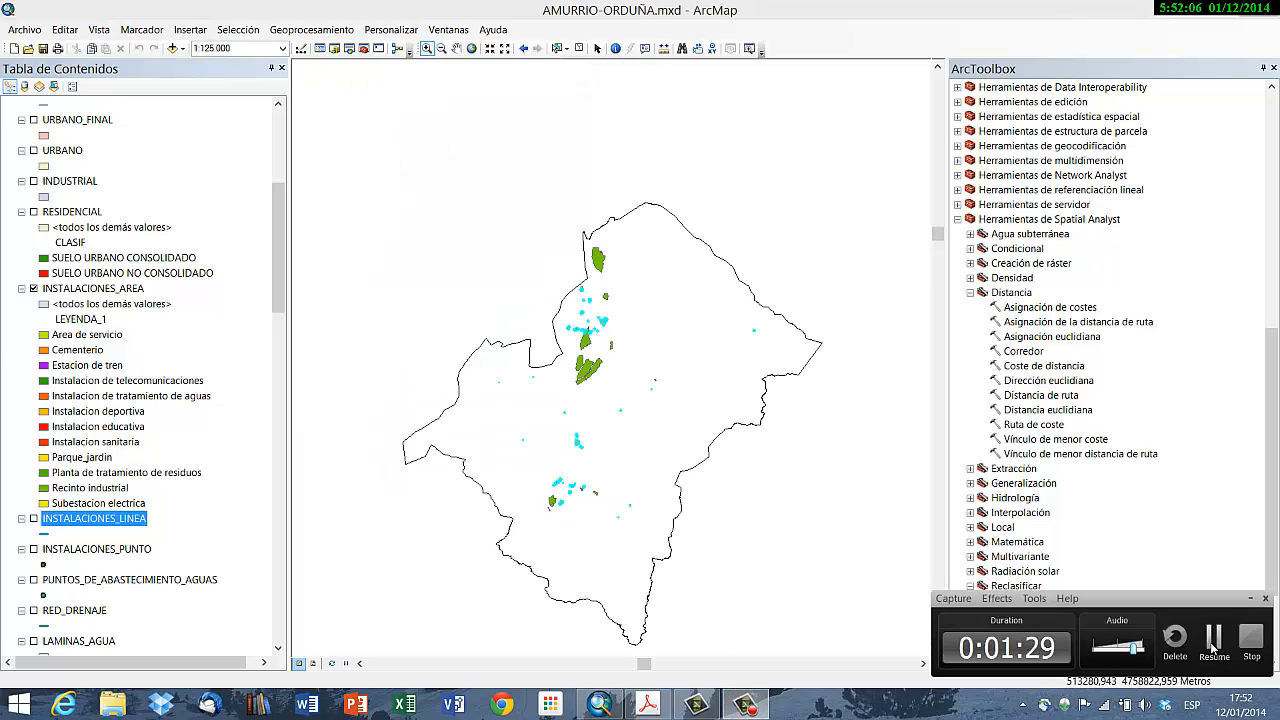
{"action": "left_click", "coordinate": [1213, 645]}
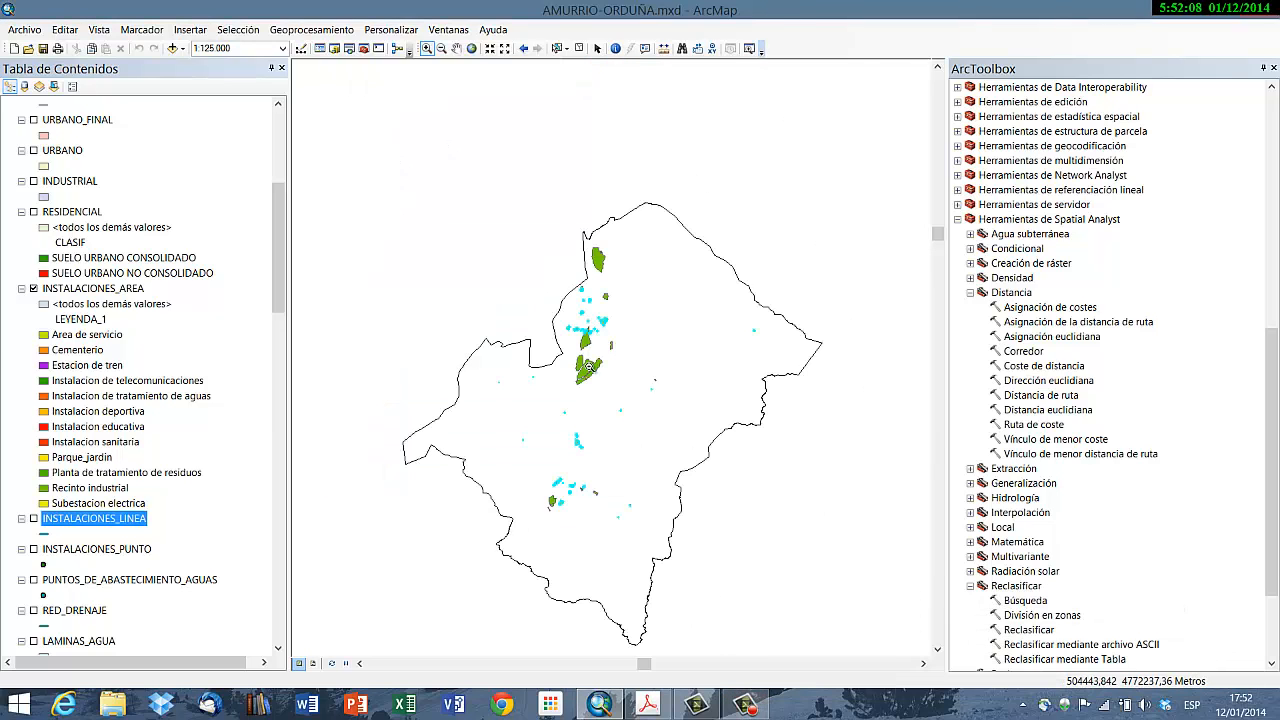
Step: Start the Zona de influencia (buffer) tool and set INSTALACIONES_AREA as its input features
{"action": "scroll", "coordinate": [587, 366], "scroll_direction": "up", "scroll_amount": 2}
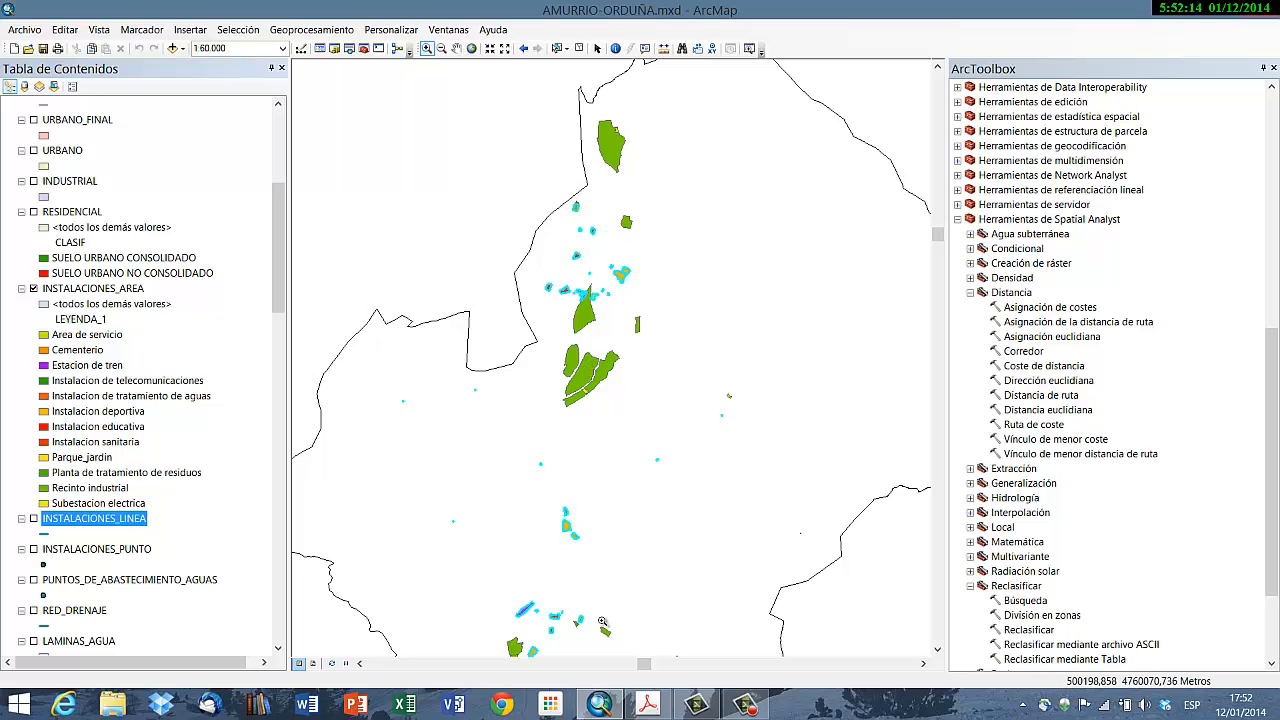
{"action": "left_click", "coordinate": [330, 30]}
{"action": "left_click", "coordinate": [343, 48]}
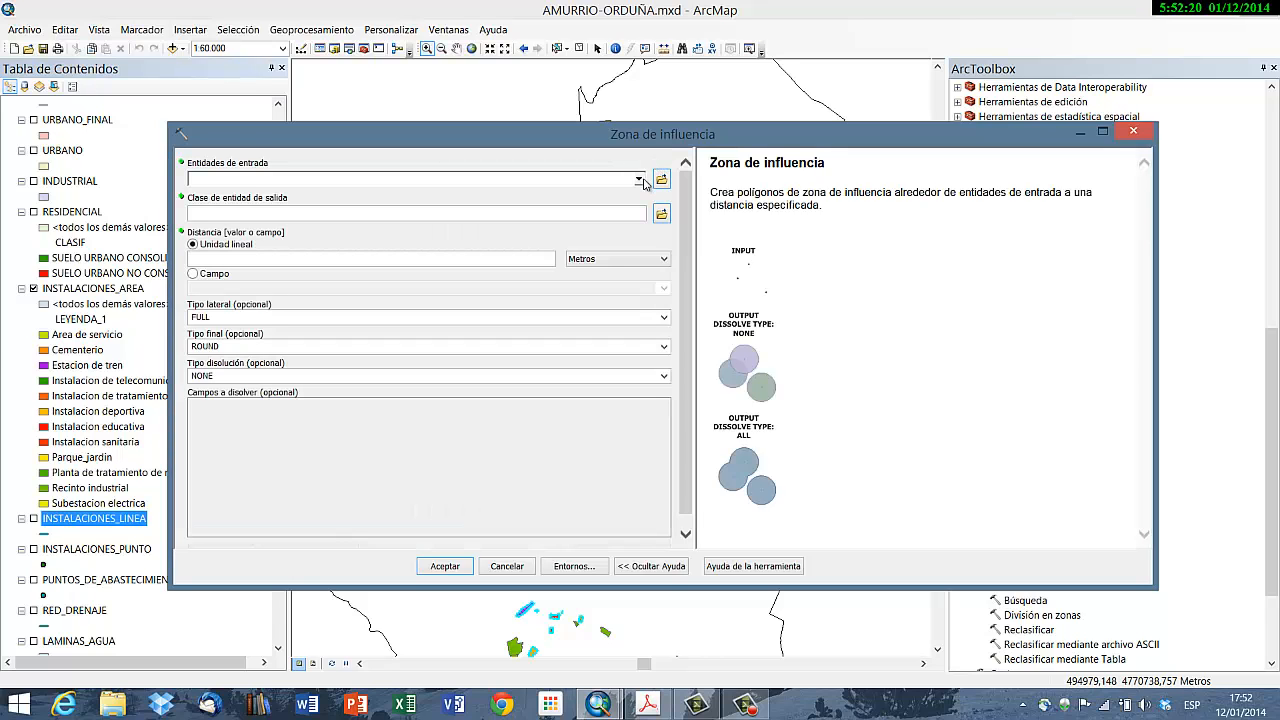
{"action": "left_click", "coordinate": [639, 180]}
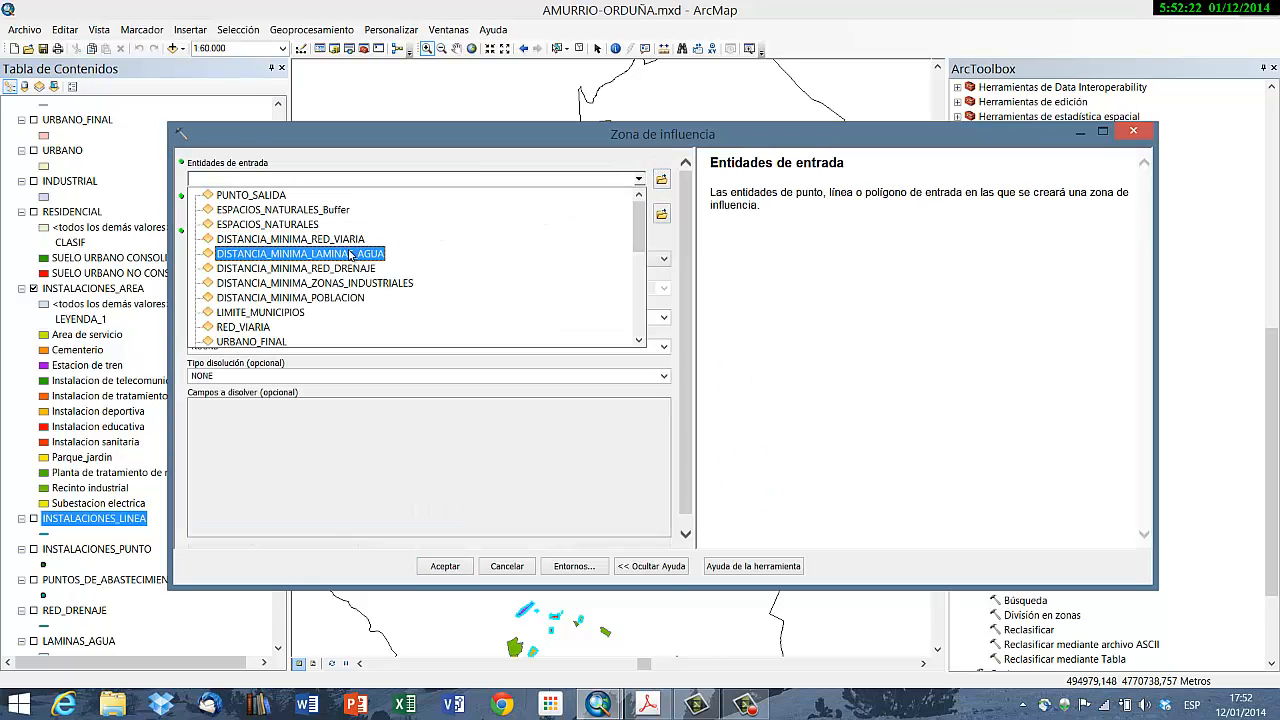
{"action": "scroll", "coordinate": [350, 255], "scroll_direction": "down", "scroll_amount": 1}
{"action": "scroll", "coordinate": [350, 255], "scroll_direction": "down", "scroll_amount": 1}
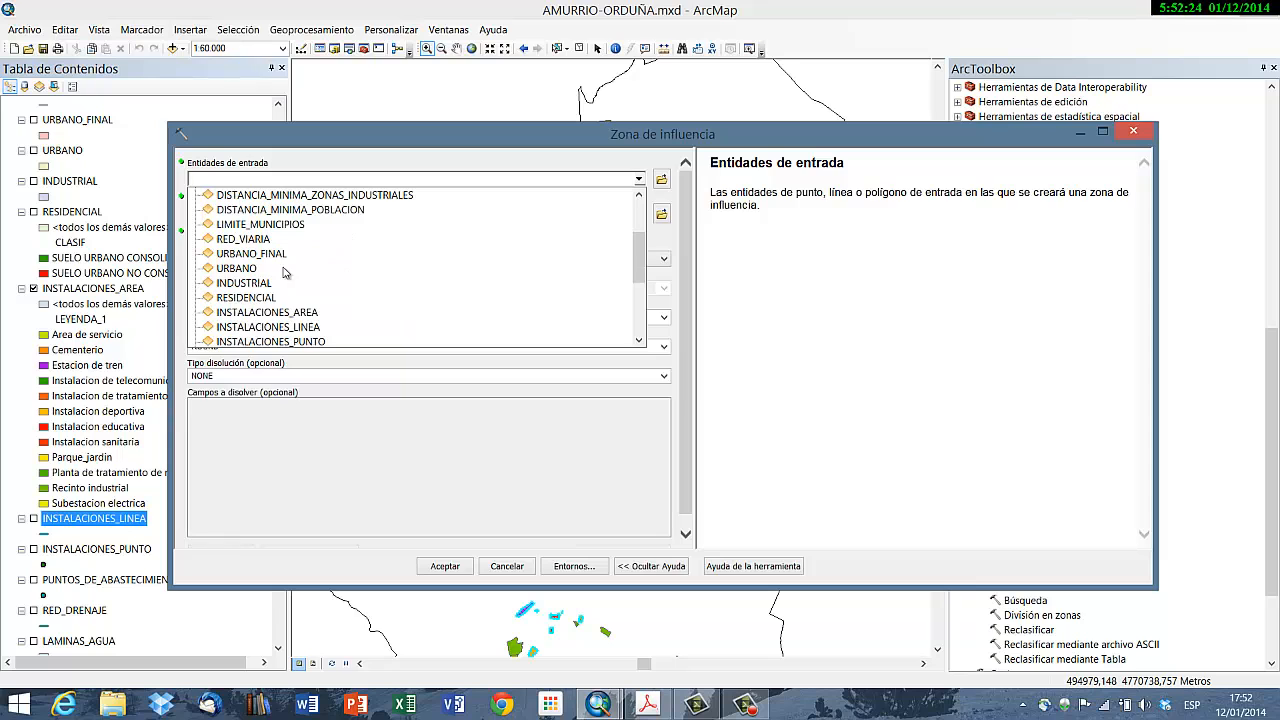
{"action": "left_click", "coordinate": [252, 313]}
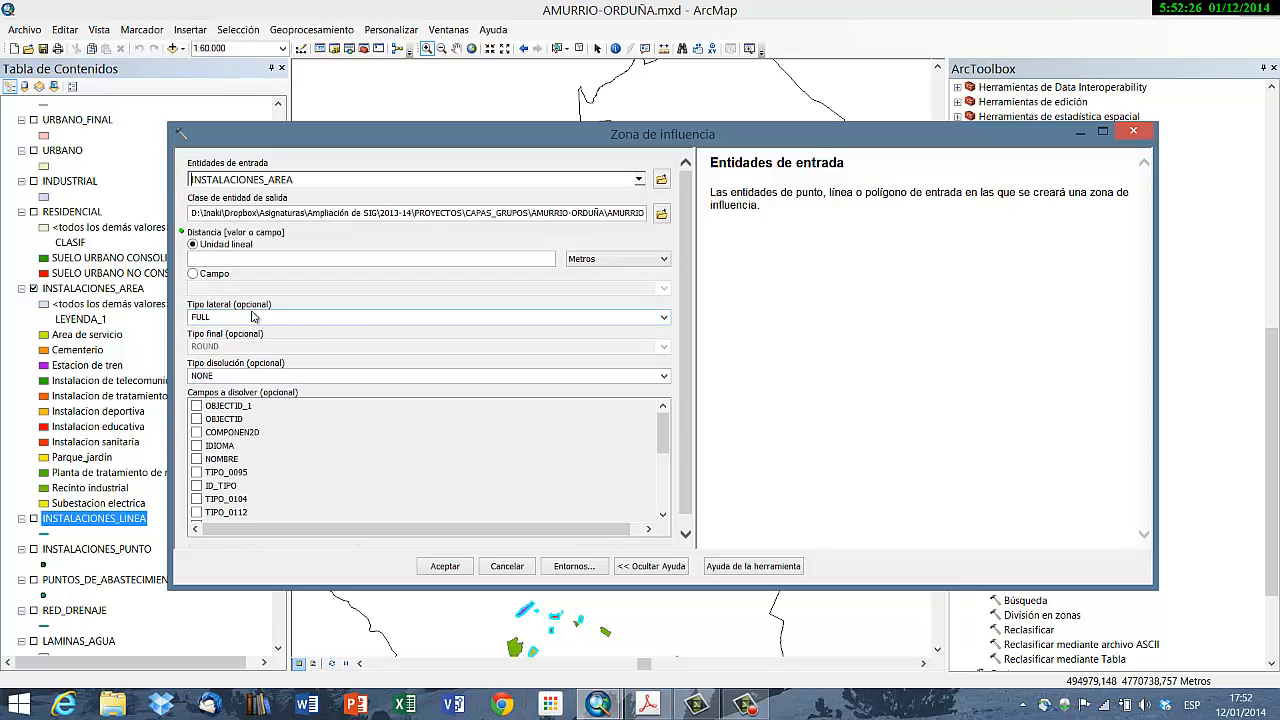
Step: Set an output feature class in PLANEAMIENTO, adapting the name DISTANCIA_MINIMA_LAMINAS_AGUA with the ending EQUIPAMIENTOS
{"action": "left_click", "coordinate": [660, 215]}
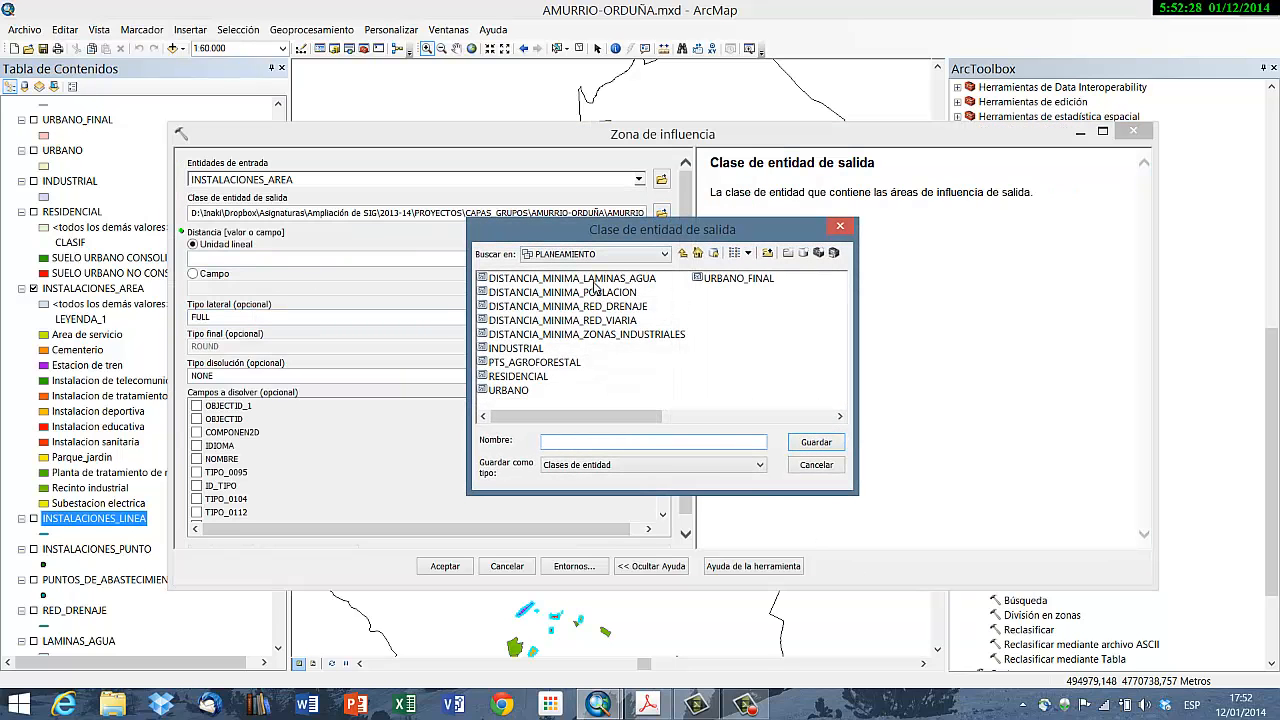
{"action": "left_click", "coordinate": [597, 280]}
{"action": "left_click", "coordinate": [661, 442]}
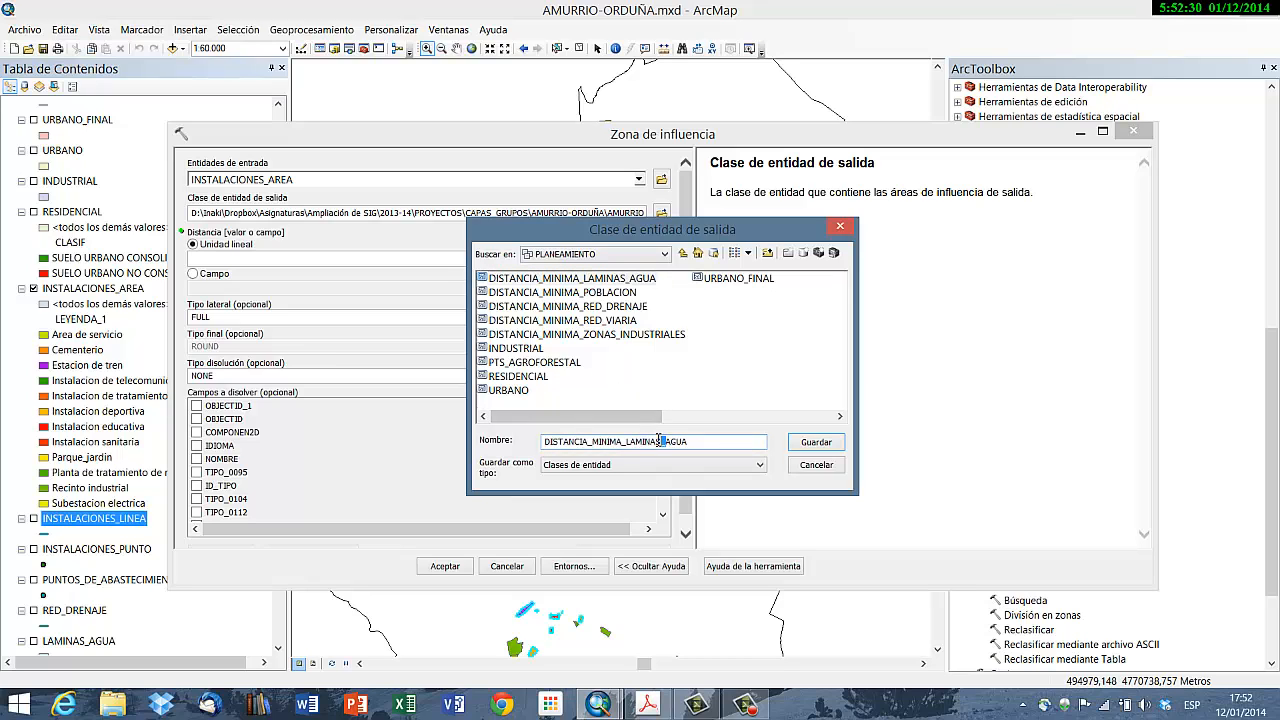
{"action": "left_click_drag", "start_coordinate": [651, 443], "coordinate": [727, 450]}
{"action": "type", "text": "equIPAMIENTOS"}
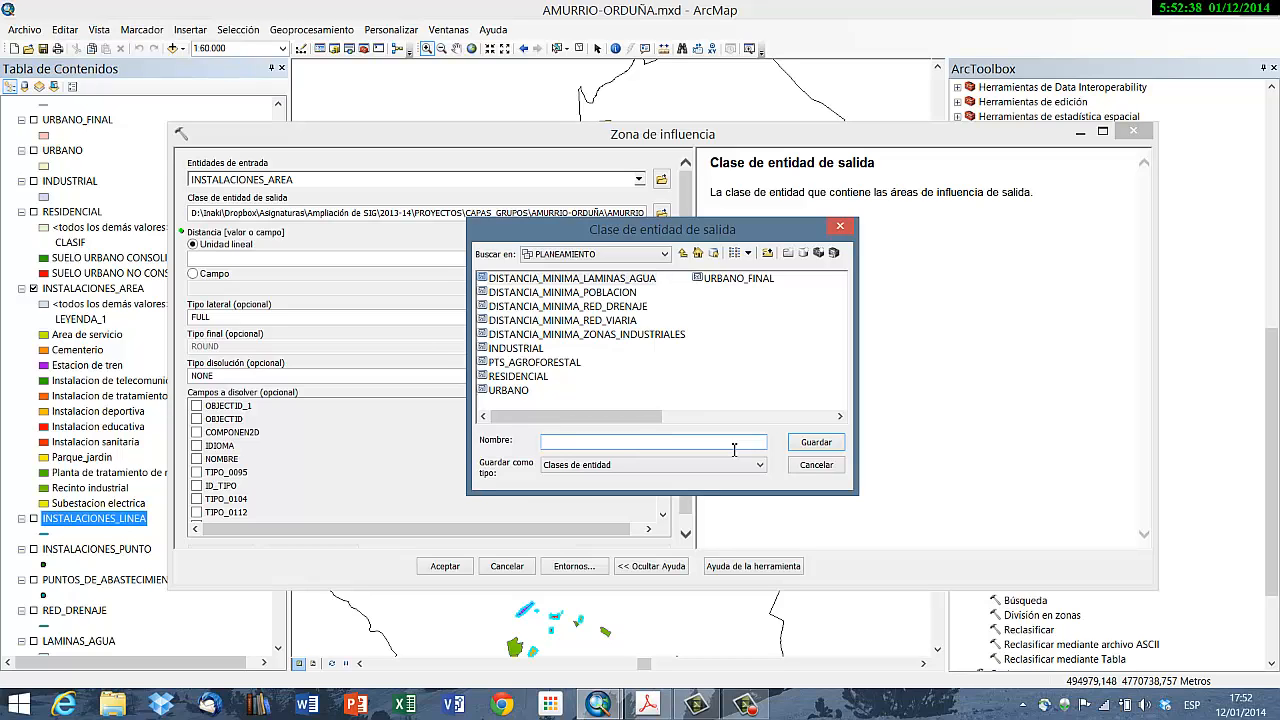
{"action": "key", "text": "Return"}
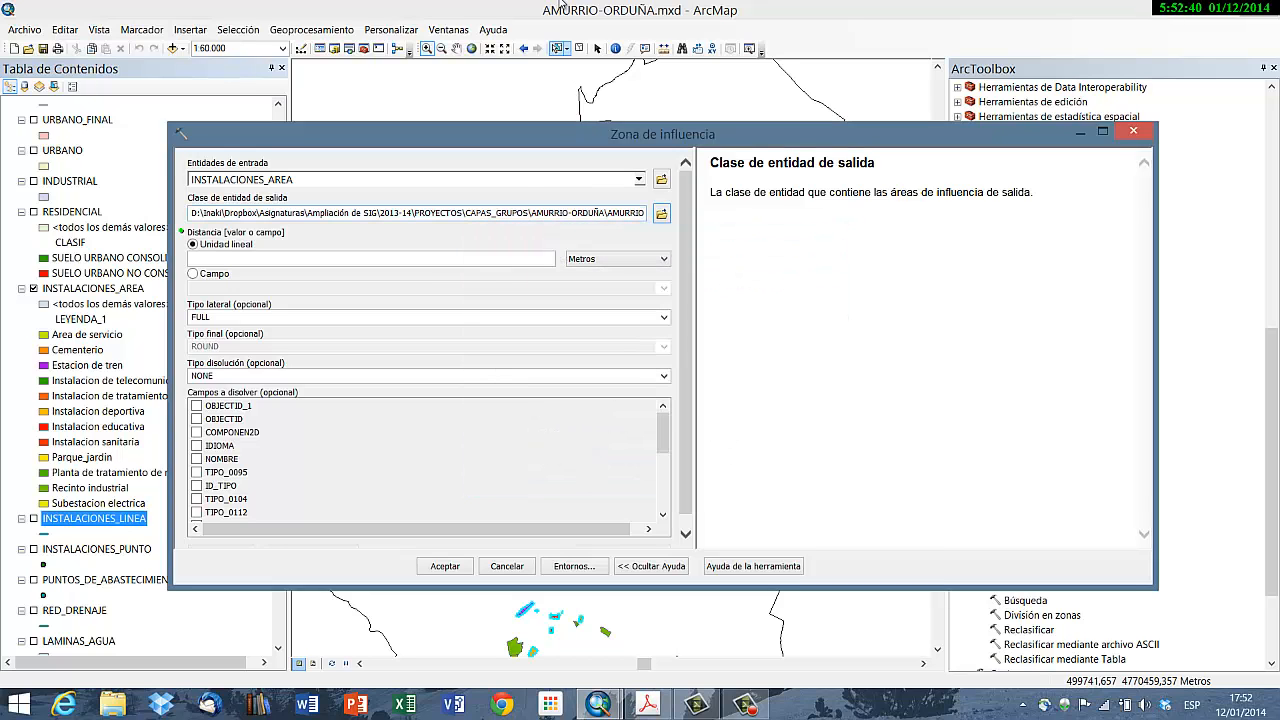
Step: Check the social facilities' safety distance in the Acrobat criteria PDF and set the buffer distance to 300 metres in ArcMap
{"action": "left_click", "coordinate": [536, 262]}
{"action": "left_click", "coordinate": [652, 703]}
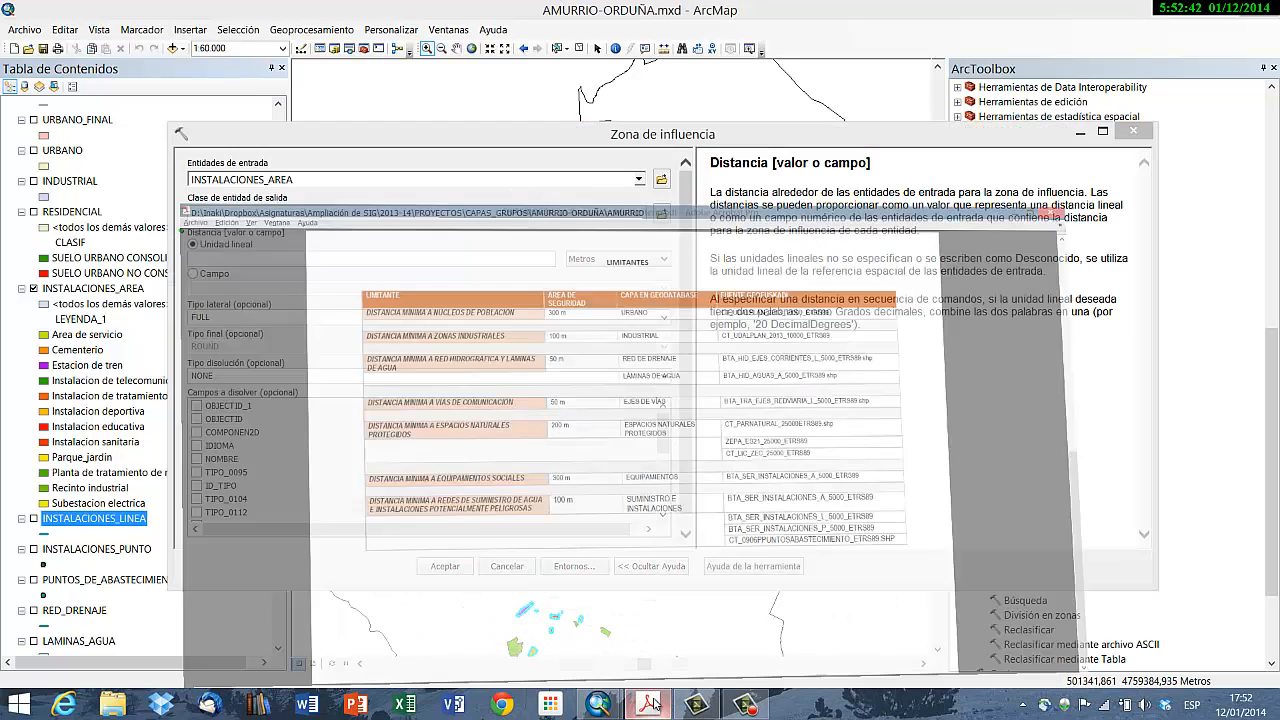
{"action": "left_click", "coordinate": [652, 703]}
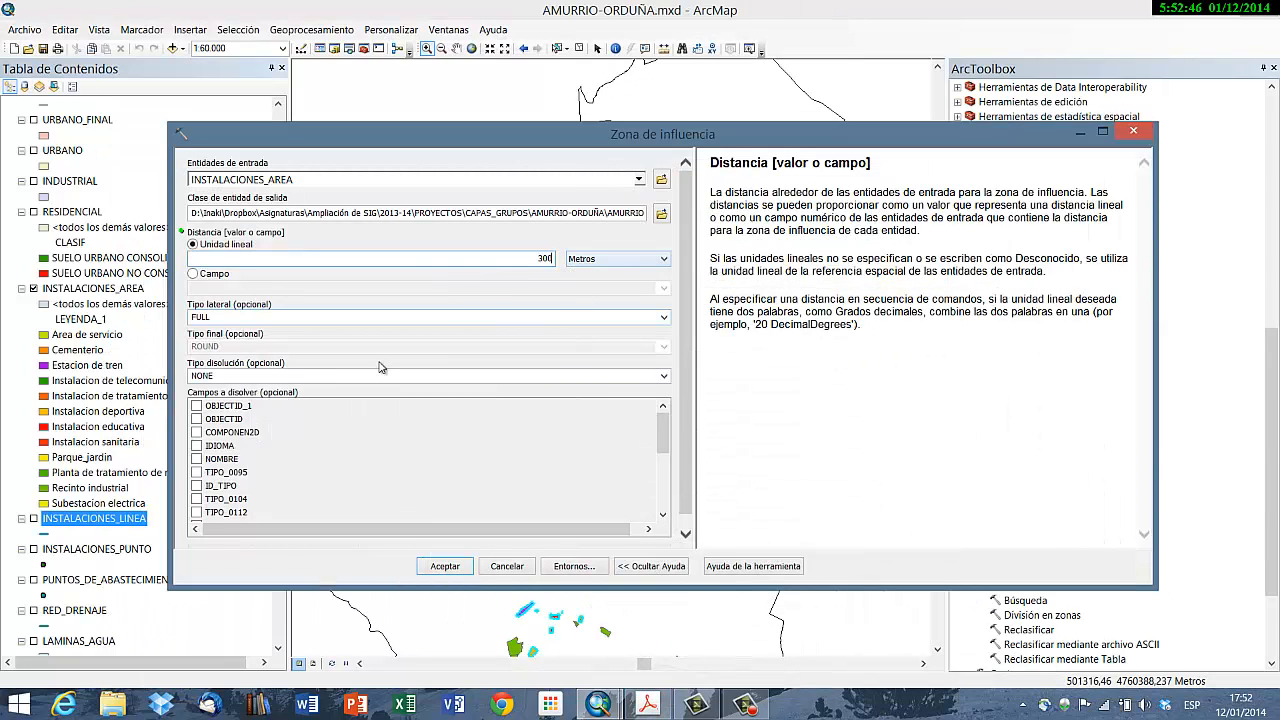
Step: Try LIST as the dissolve type, look through the available dissolve fields and cancel the buffer tool
{"action": "left_click", "coordinate": [666, 380]}
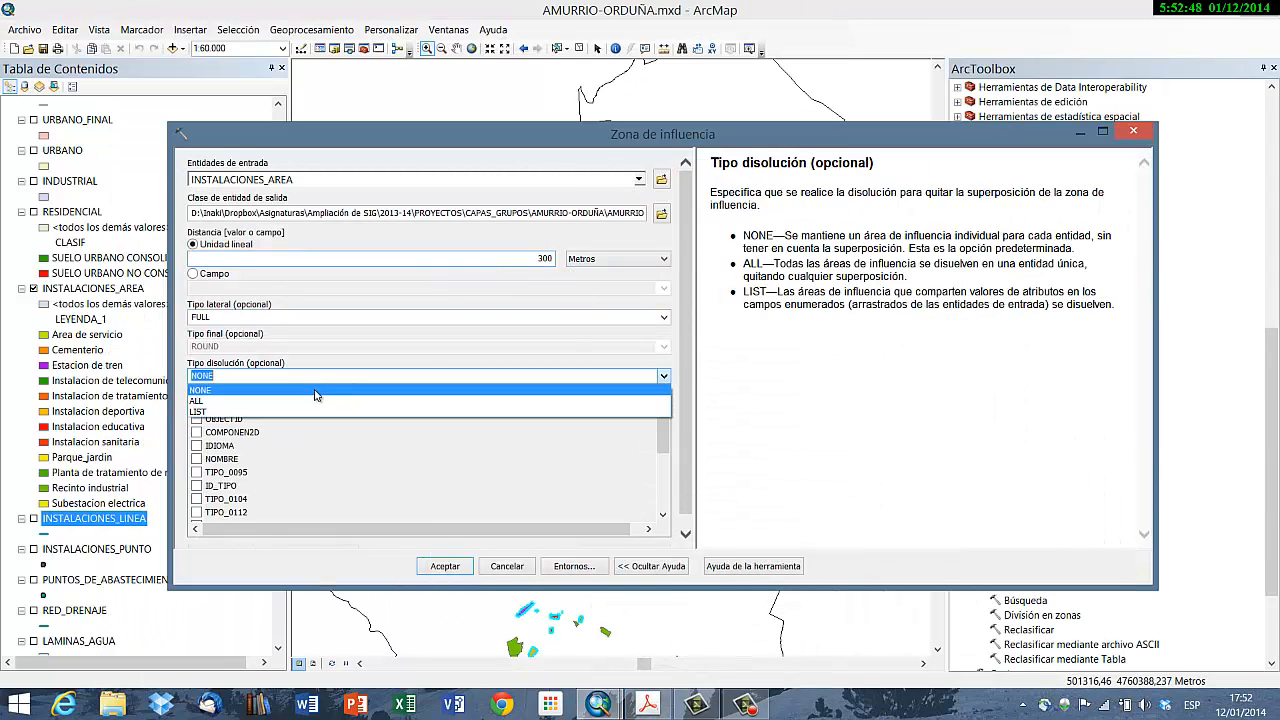
{"action": "left_click", "coordinate": [300, 411]}
{"action": "left_click_drag", "start_coordinate": [663, 448], "coordinate": [681, 404]}
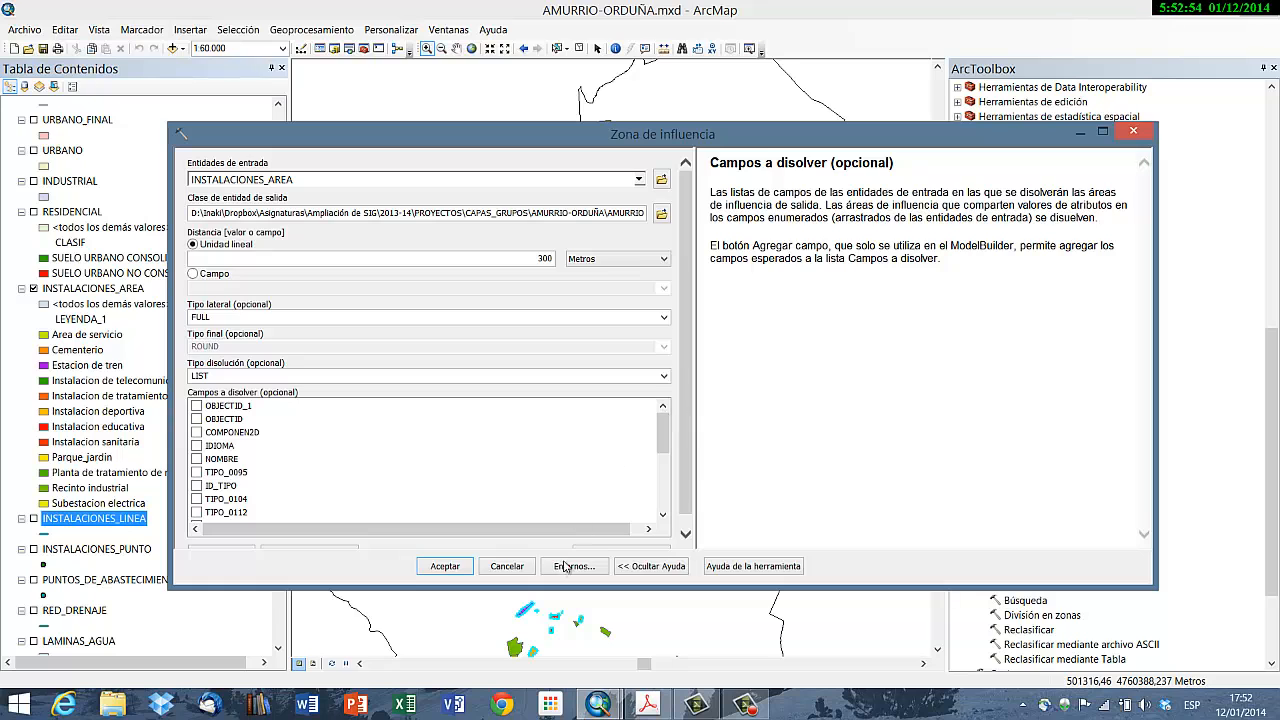
{"action": "left_click", "coordinate": [523, 565]}
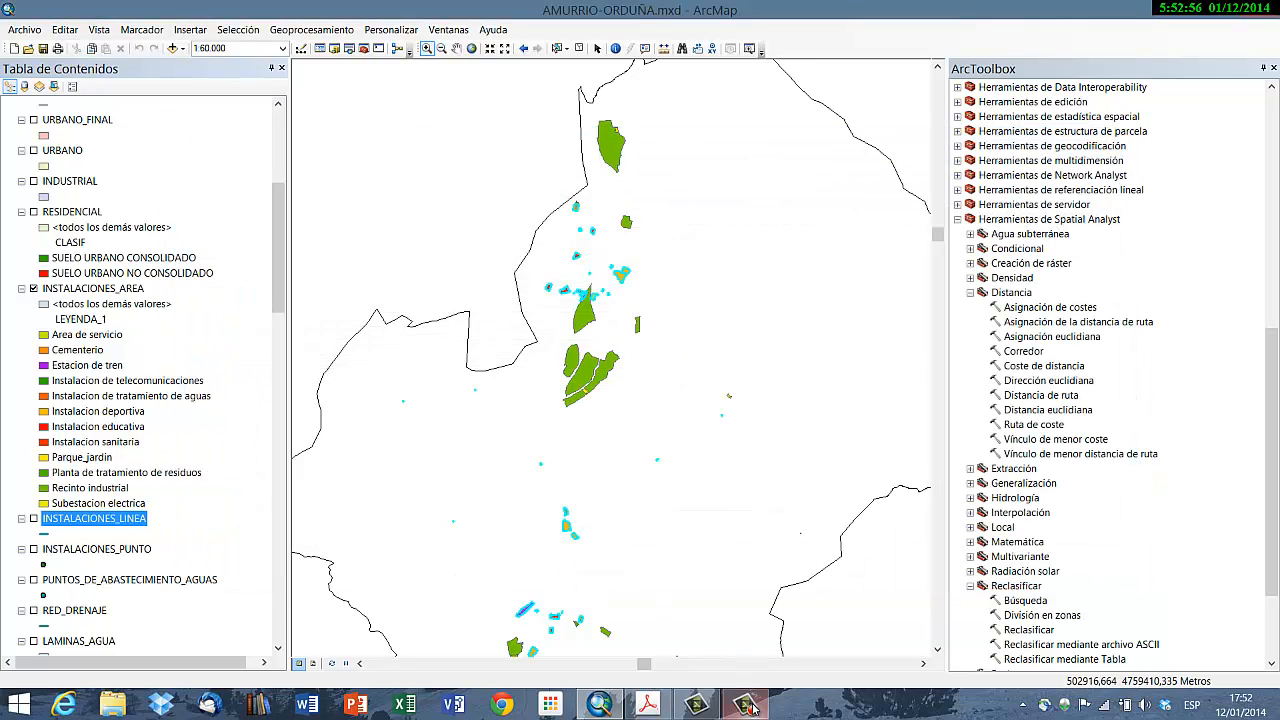
{"action": "left_click", "coordinate": [750, 706]}
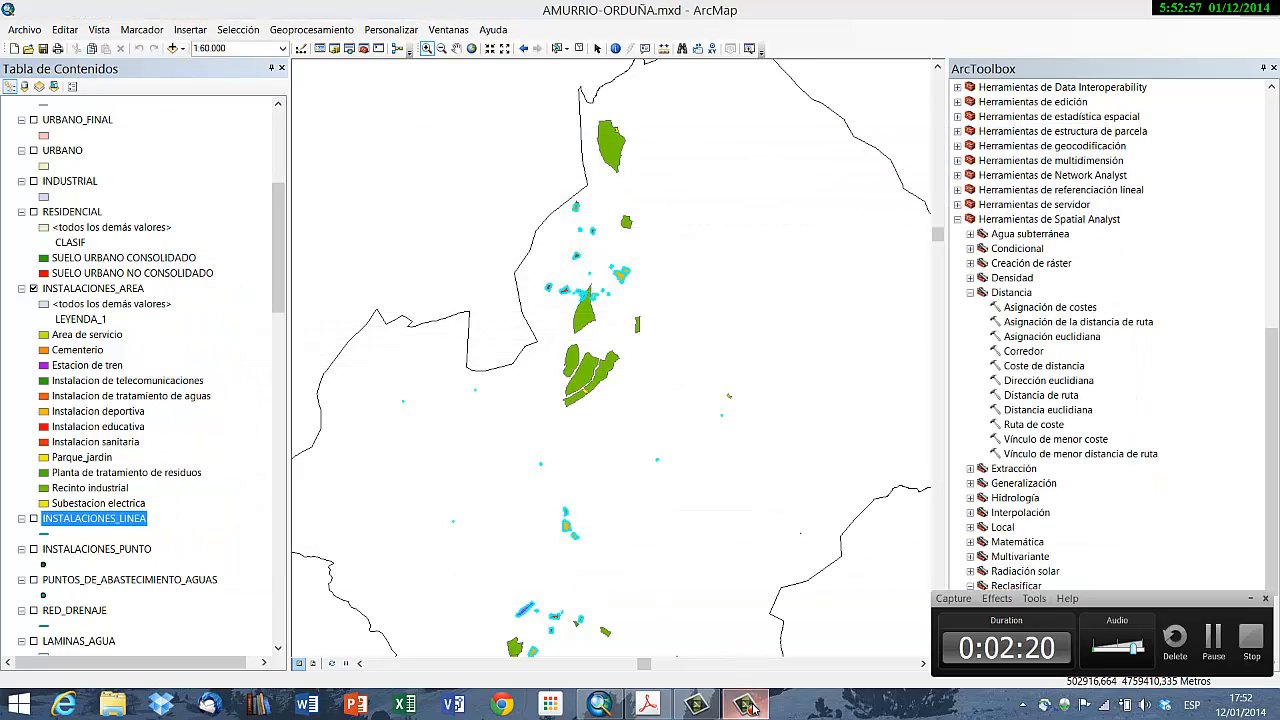
{"action": "left_click", "coordinate": [1214, 640]}
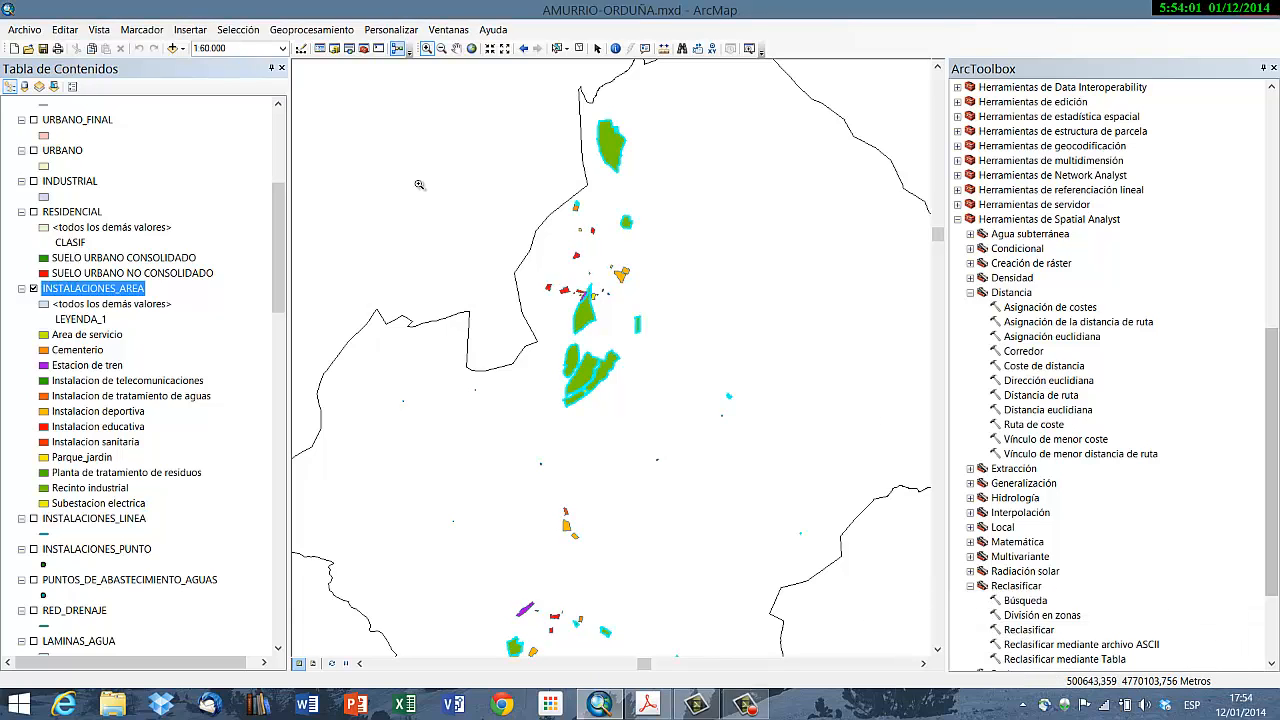
Step: Start the Zona de influencia (buffer) tool with INSTALACIONES_AREA as its input features
{"action": "mouse_move", "coordinate": [648, 705]}
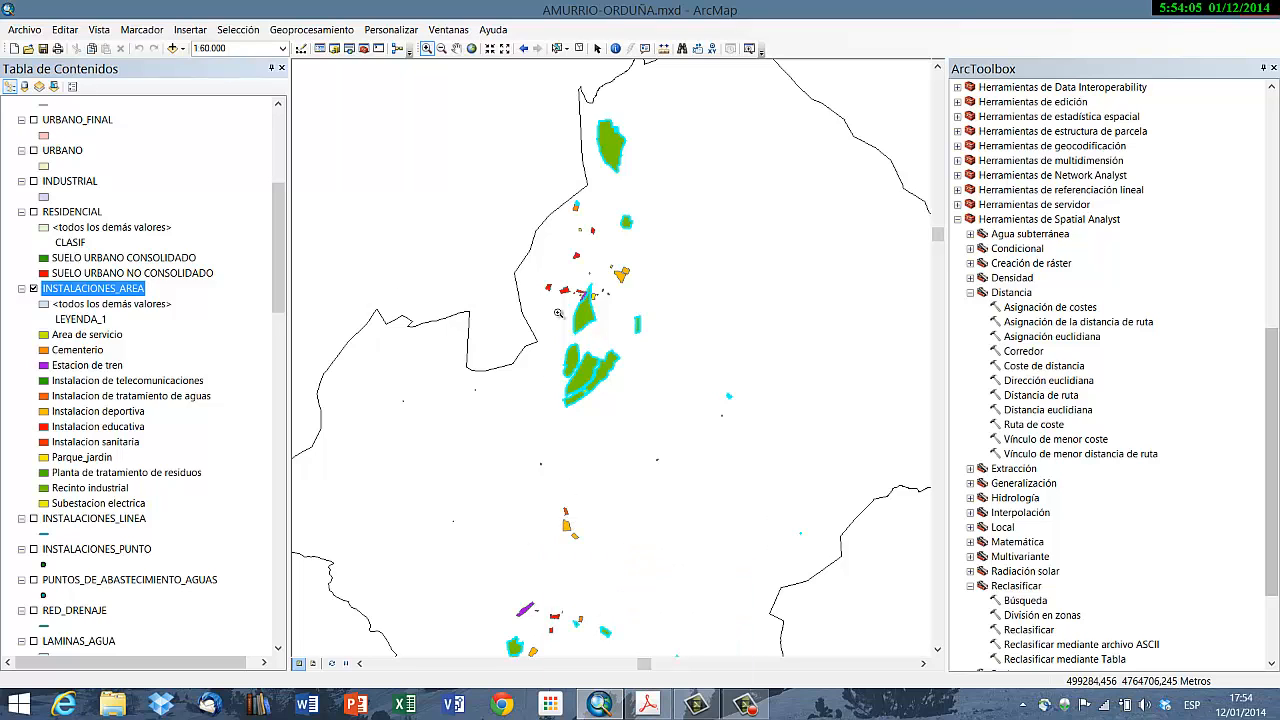
{"action": "left_click", "coordinate": [311, 29]}
{"action": "left_click", "coordinate": [336, 46]}
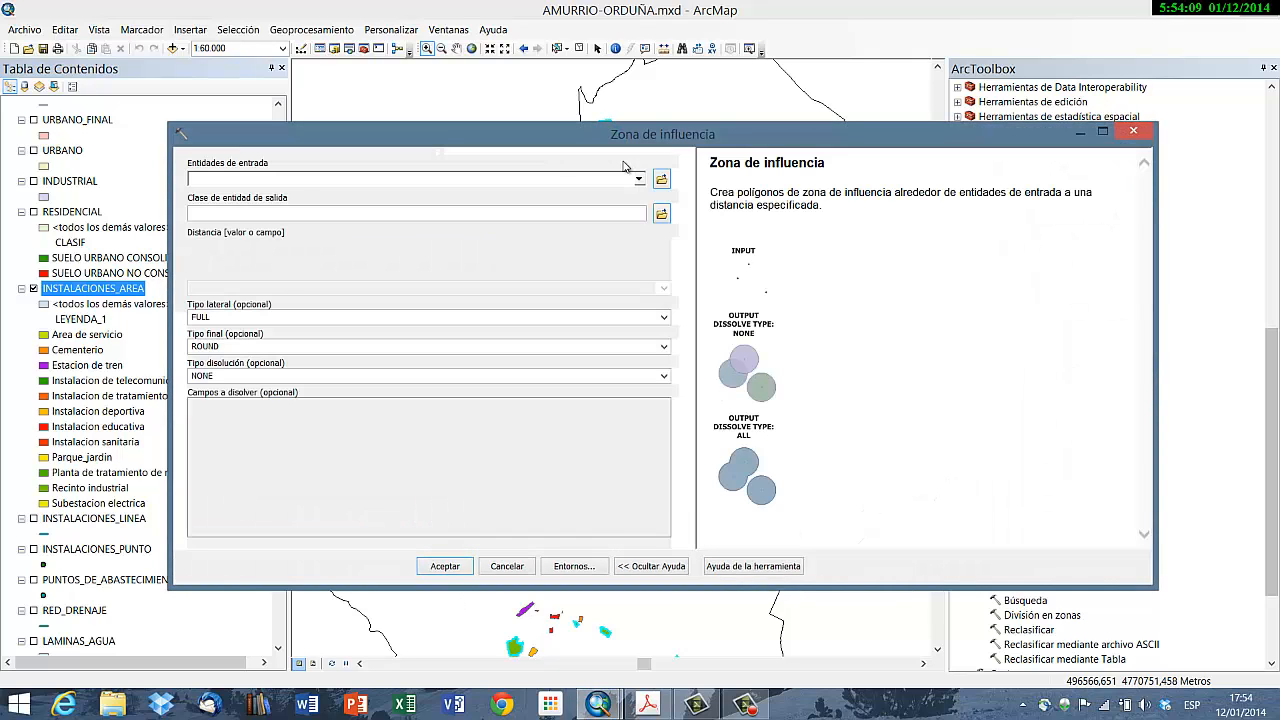
{"action": "left_click", "coordinate": [639, 179]}
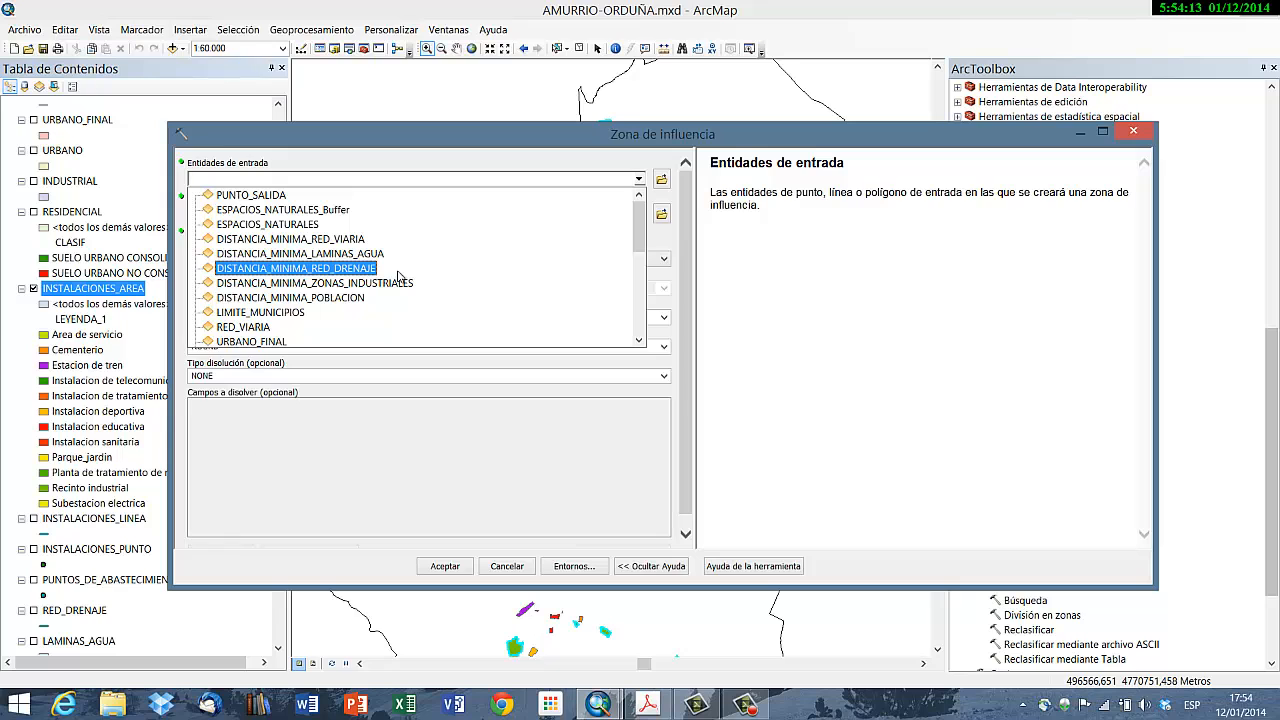
{"action": "scroll", "coordinate": [398, 276], "scroll_direction": "down", "scroll_amount": 2}
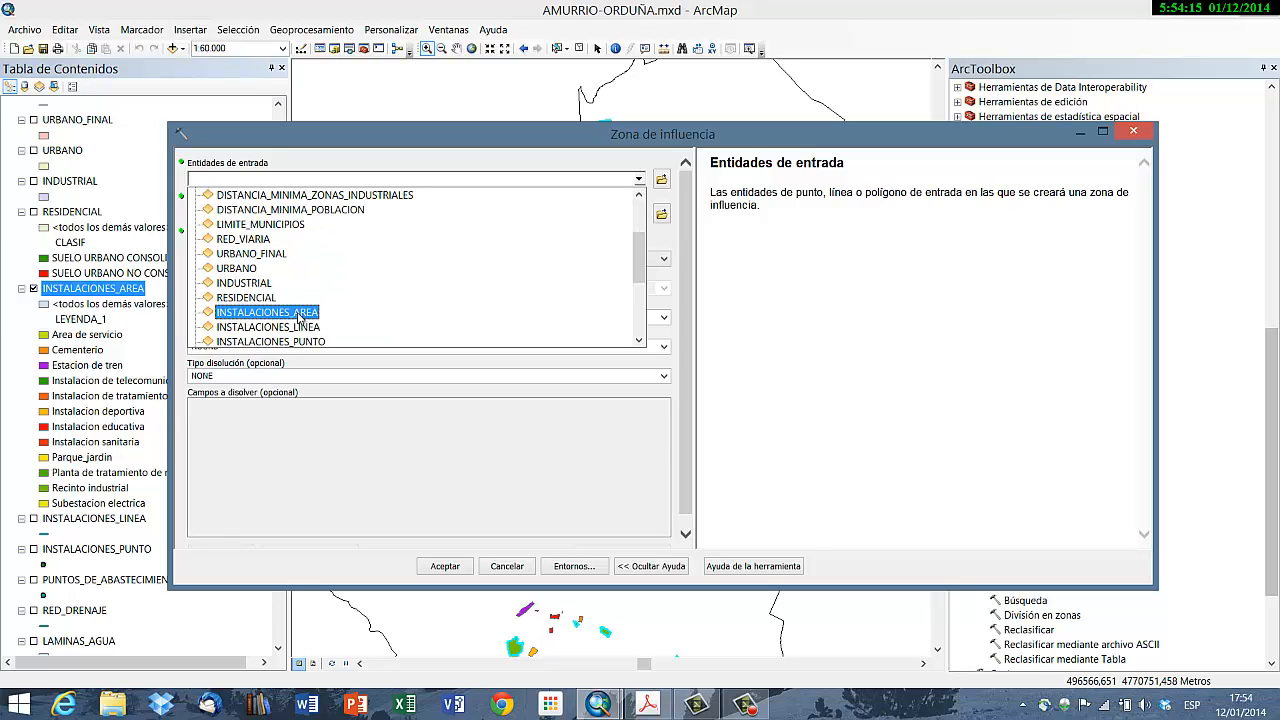
{"action": "left_click", "coordinate": [296, 316]}
Step: Save the buffer's output feature class in PLANEAMIENTO as DISTANCIA_MINIMA_EQUIPAMIENTOS, adapting the name of the existing LAMINAS_AGUA layer
{"action": "left_click", "coordinate": [661, 213]}
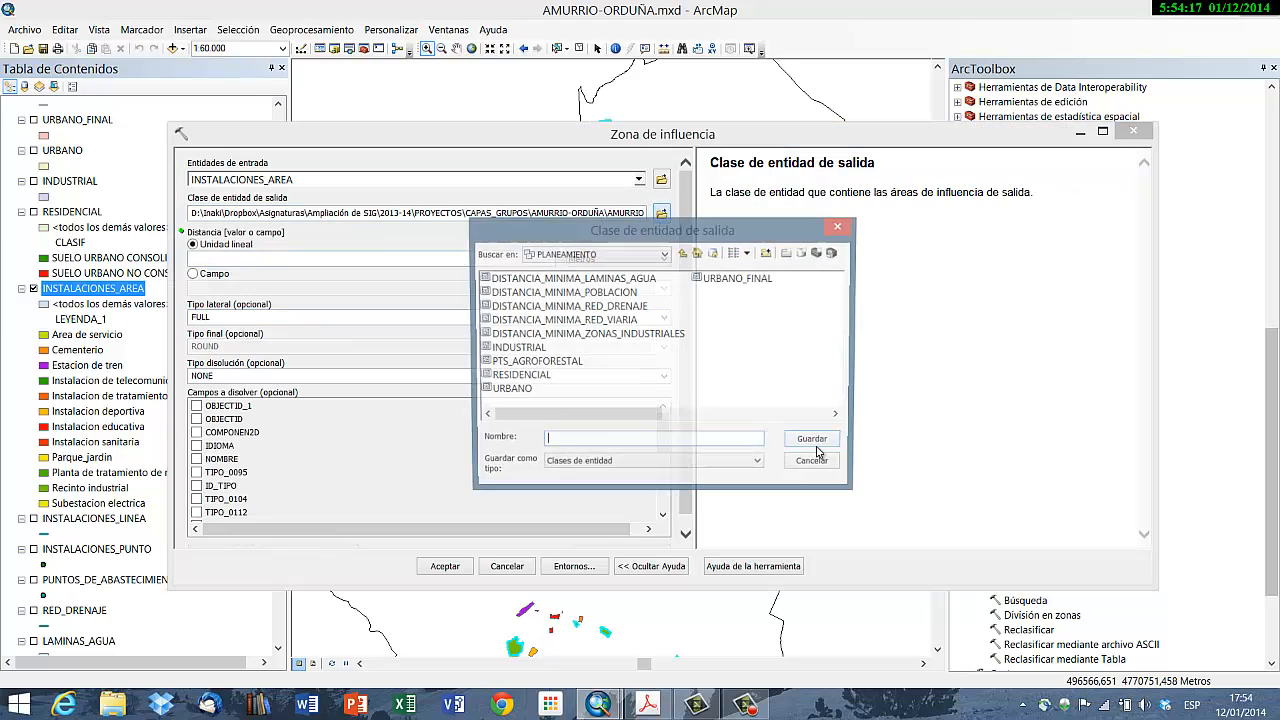
{"action": "left_click", "coordinate": [585, 279]}
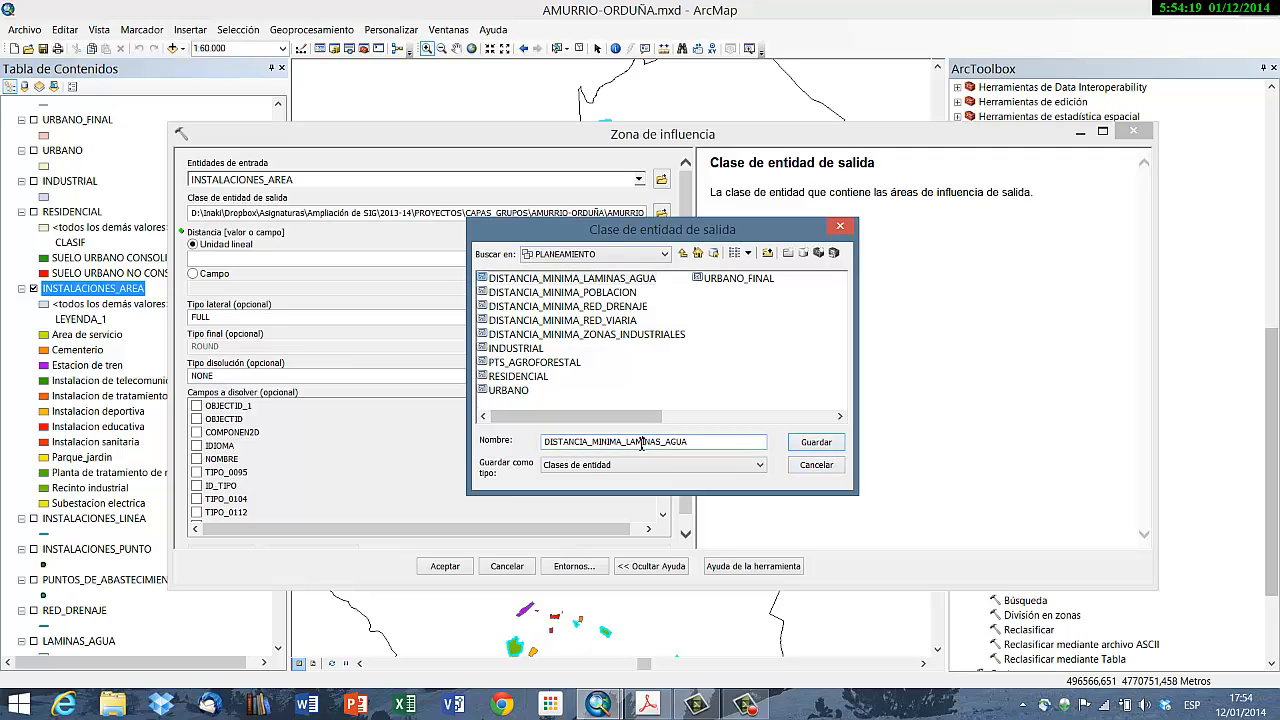
{"action": "left_click_drag", "start_coordinate": [628, 441], "coordinate": [757, 441]}
{"action": "type", "text": "EQUIP"}
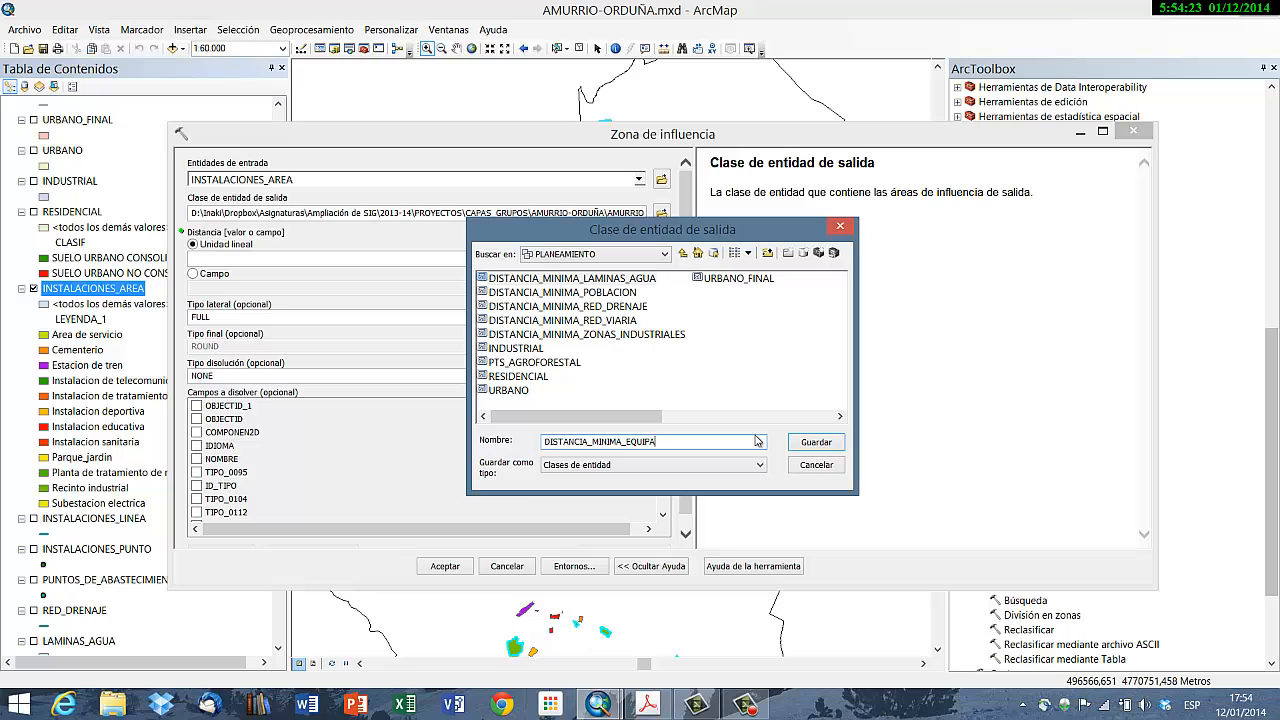
{"action": "left_click", "coordinate": [816, 441]}
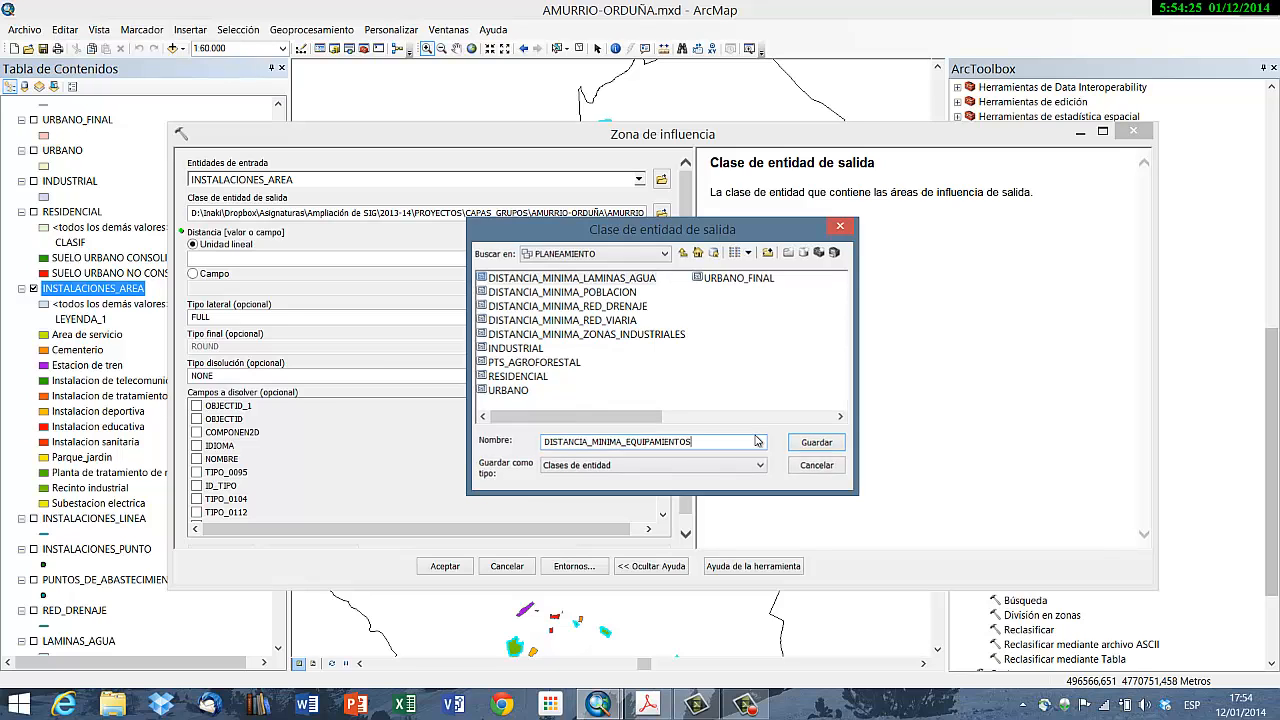
Step: Check the safety distance in the Acrobat criteria PDF and set the linear buffer distance to 300 metres in ArcMap
{"action": "left_click", "coordinate": [522, 259]}
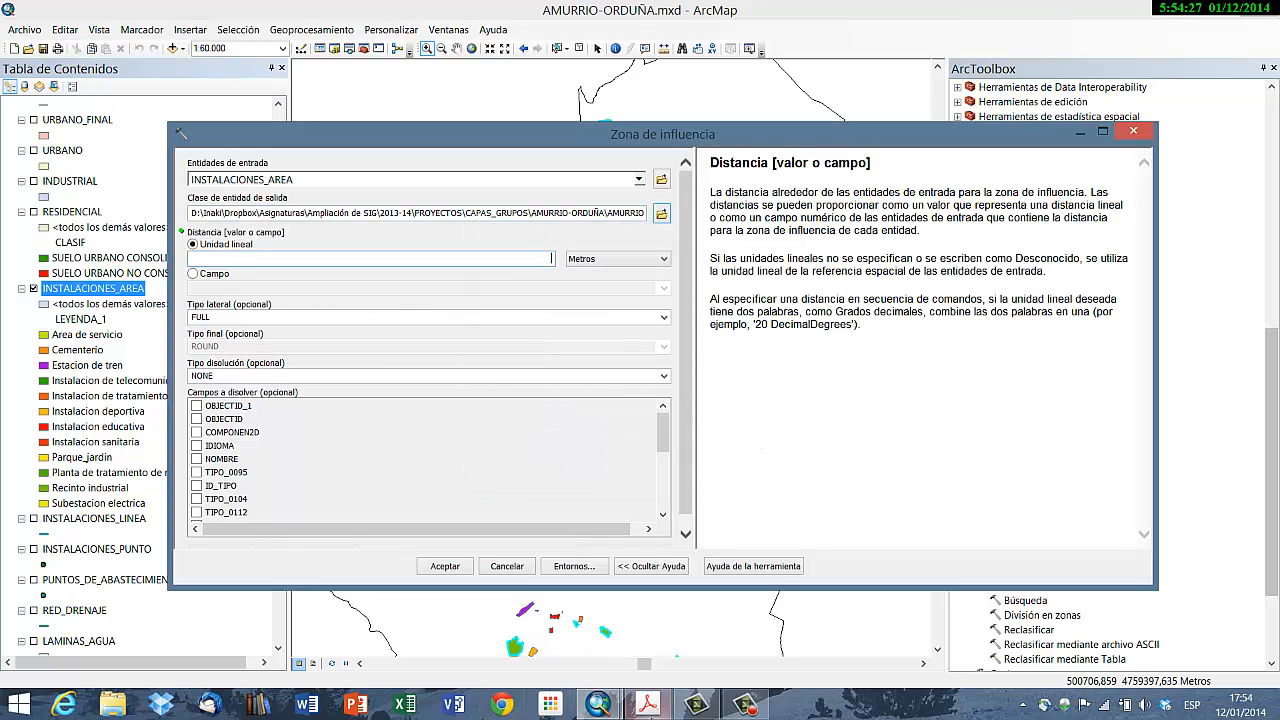
{"action": "left_click", "coordinate": [648, 704]}
{"action": "left_click", "coordinate": [650, 711]}
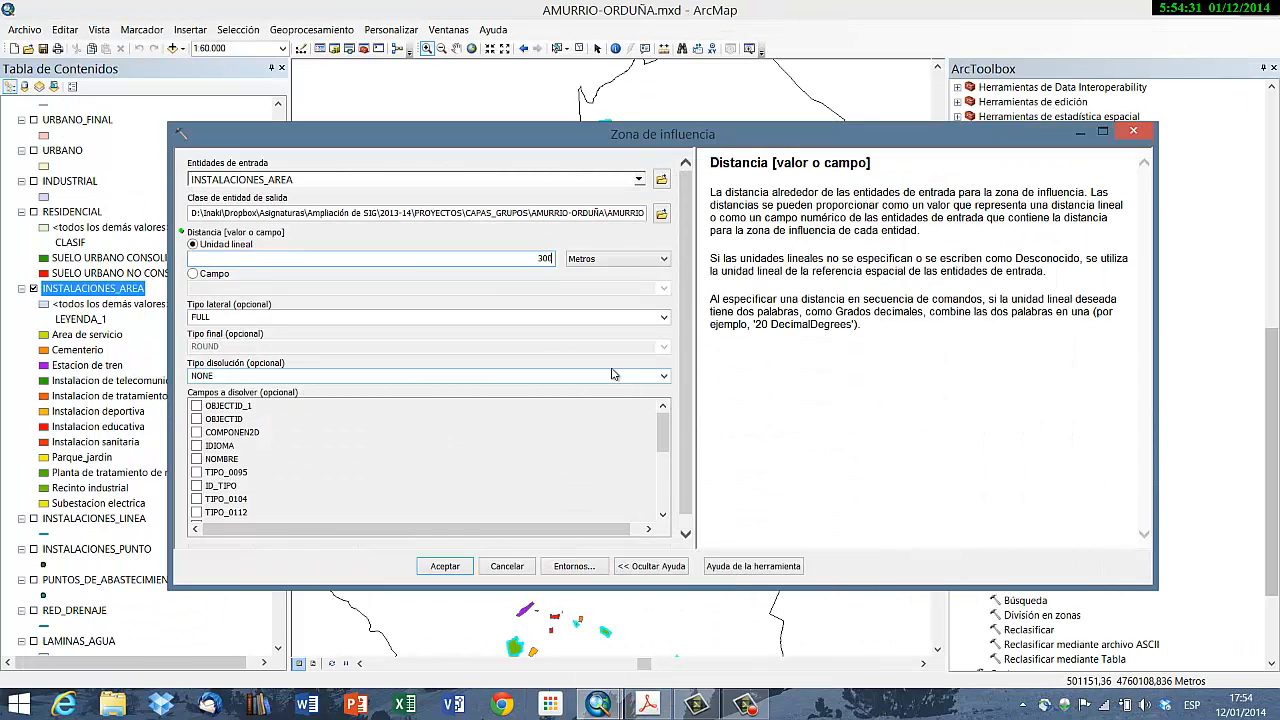
Step: Set the dissolve type to LIST with the DISOLVE field, run the buffer and close its report
{"action": "left_click", "coordinate": [664, 377]}
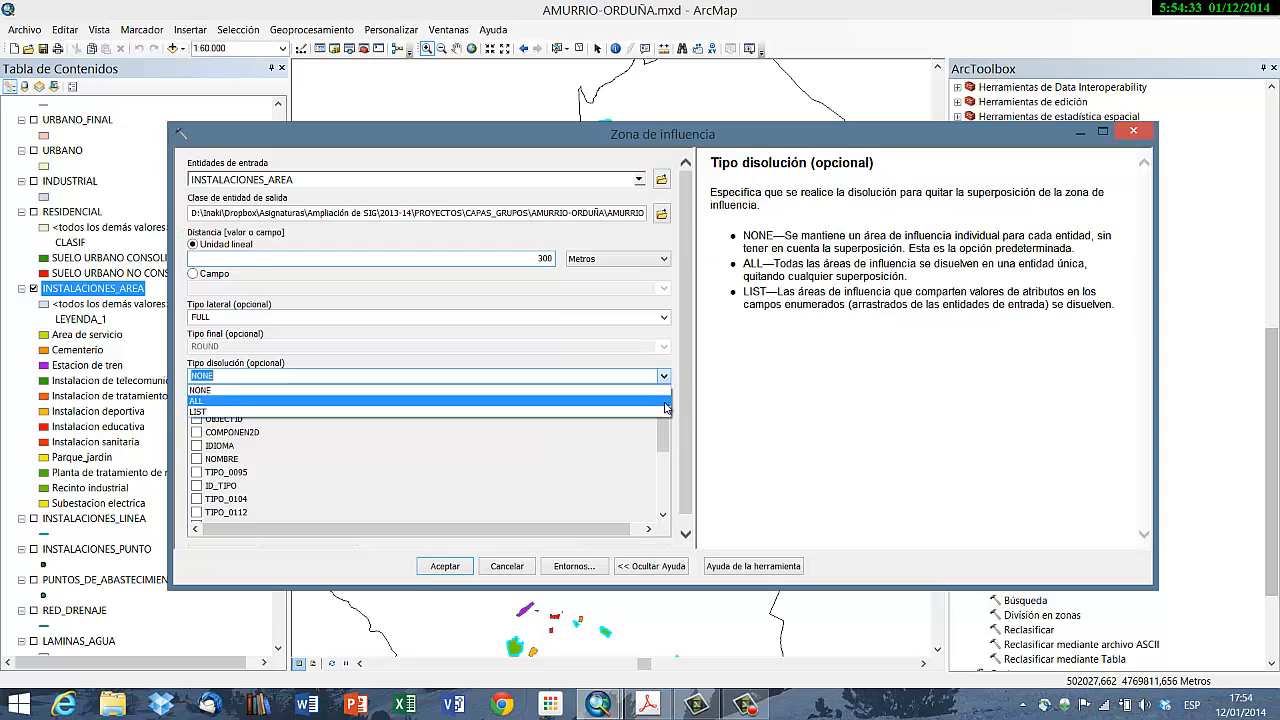
{"action": "left_click", "coordinate": [650, 413]}
{"action": "left_click_drag", "start_coordinate": [663, 435], "coordinate": [663, 498]}
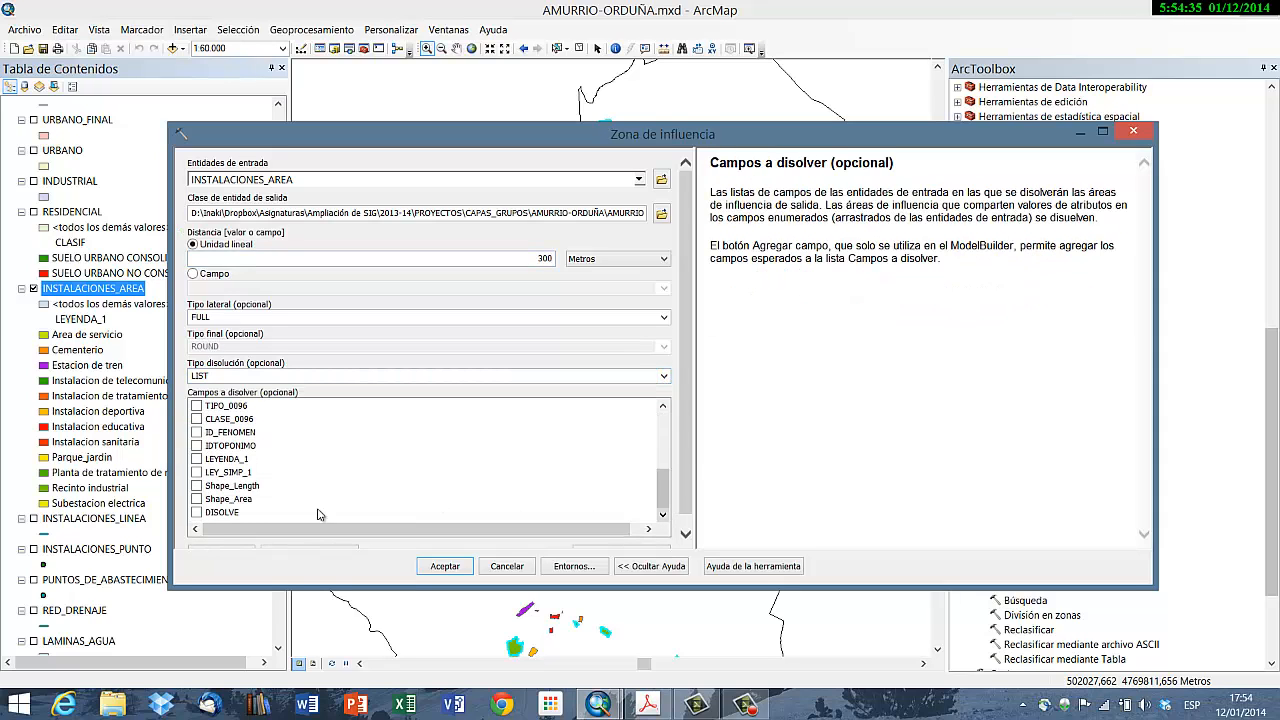
{"action": "left_click", "coordinate": [450, 567]}
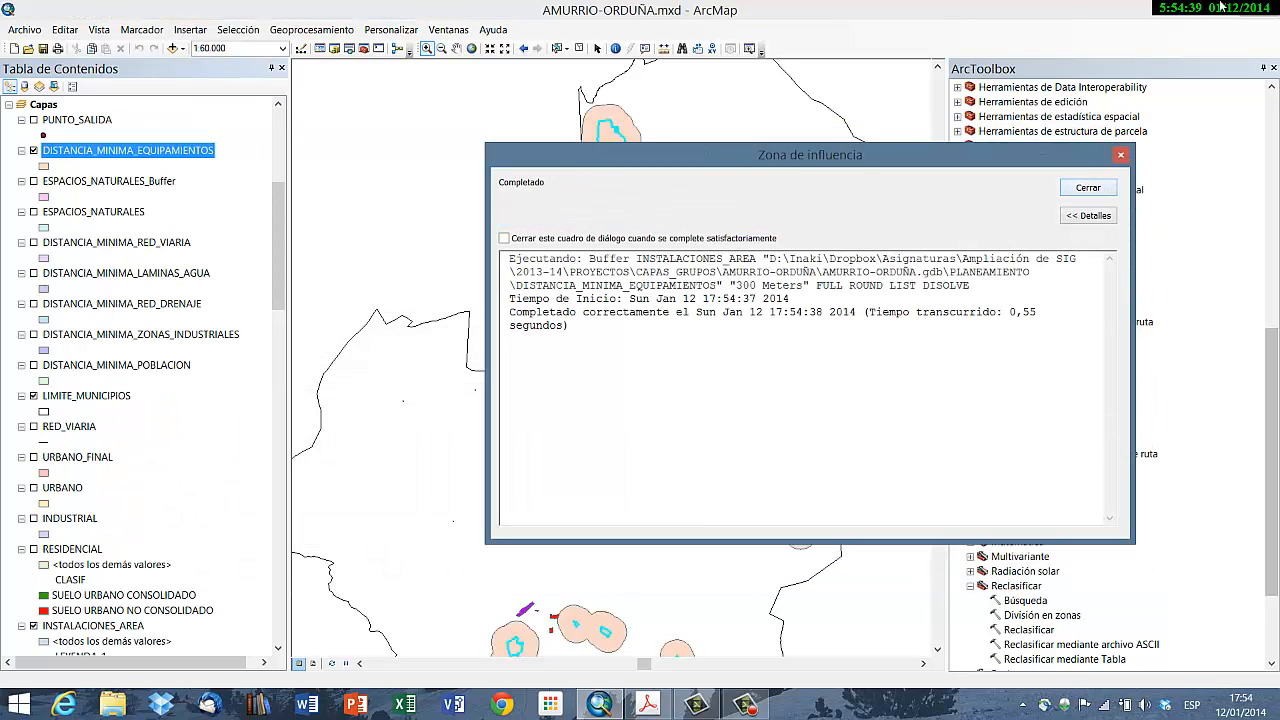
{"action": "left_click", "coordinate": [1097, 192]}
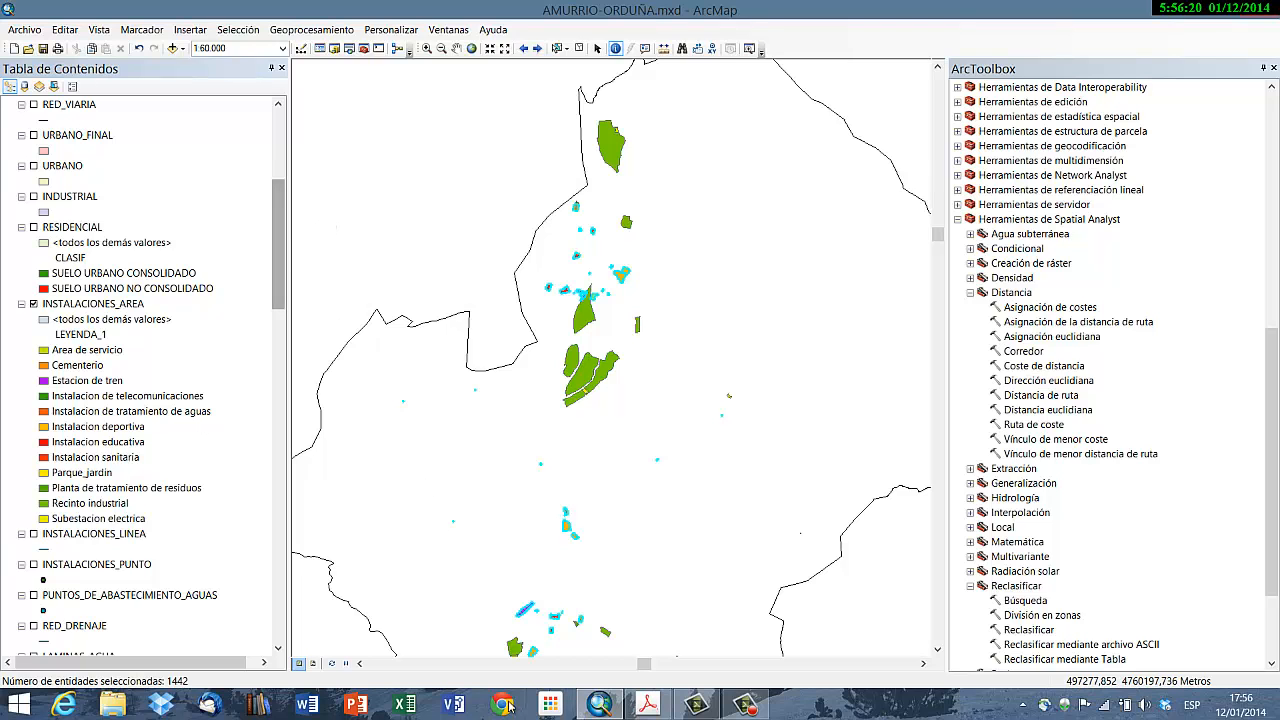
Step: Consult the limiting criteria in the Acrobat PDF, return to ArcMap and start a buffer with the selected INSTALACIONES_AREA features as input
{"action": "left_click", "coordinate": [648, 705]}
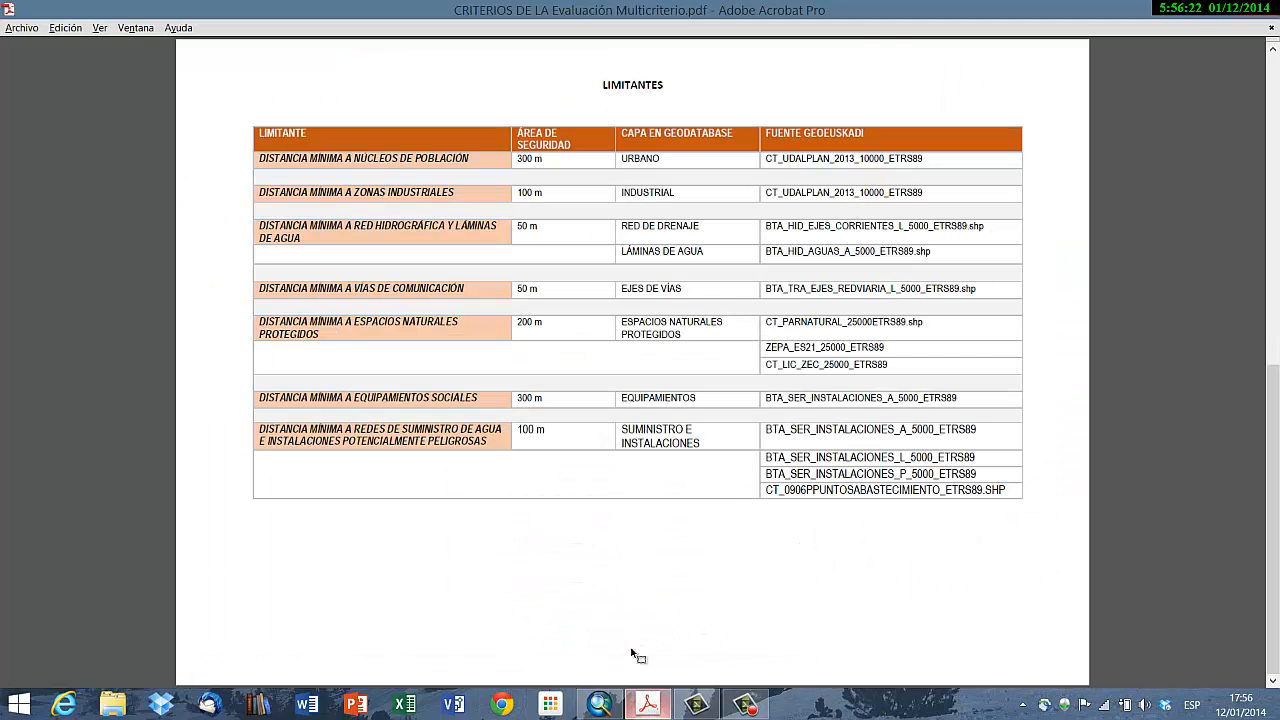
{"action": "left_click", "coordinate": [599, 705]}
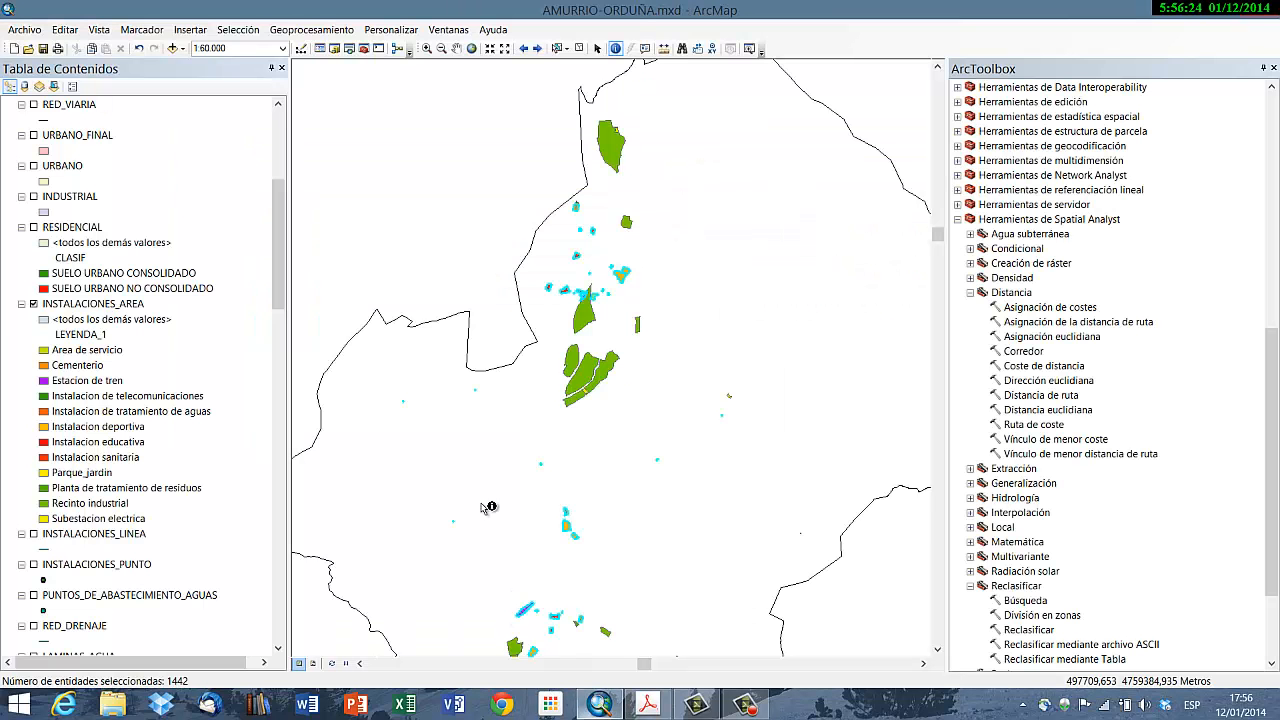
{"action": "left_click", "coordinate": [335, 31]}
{"action": "left_click", "coordinate": [334, 46]}
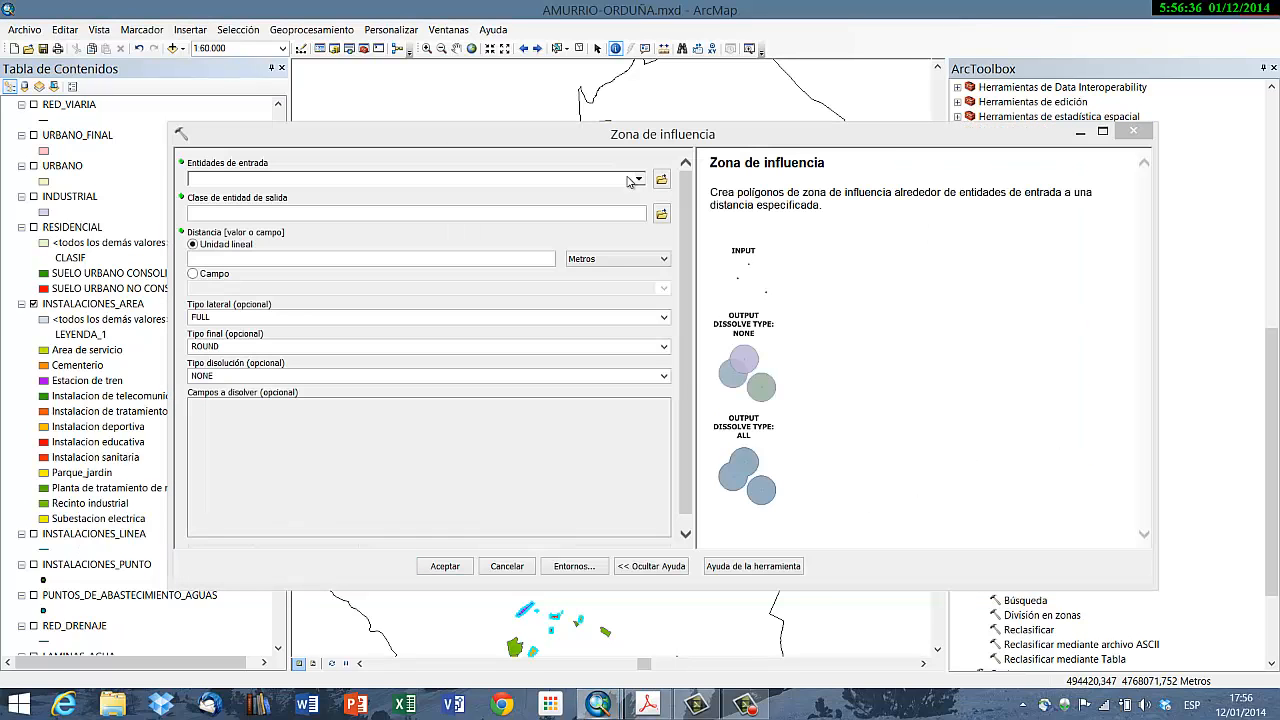
{"action": "left_click", "coordinate": [638, 179]}
{"action": "left_click_drag", "start_coordinate": [635, 211], "coordinate": [635, 249]}
{"action": "left_click", "coordinate": [305, 300]}
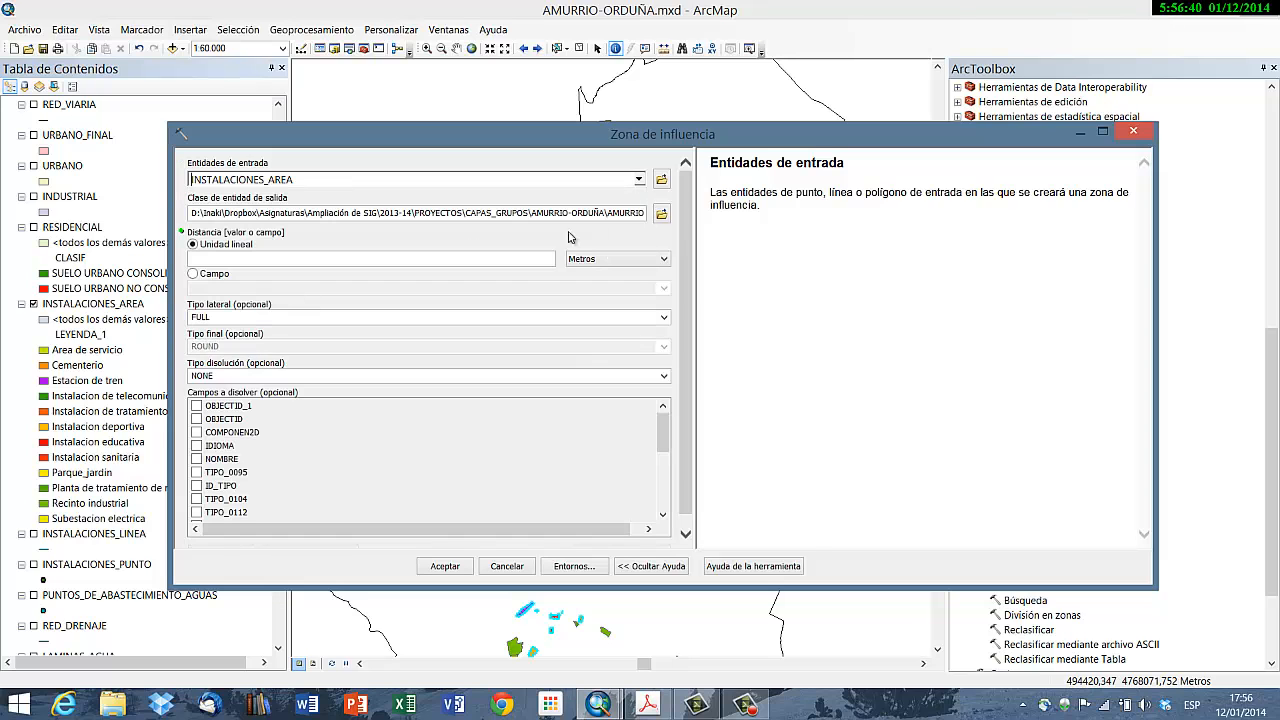
Step: Save the output feature class in PLANEAMIENTO as DISTANCIA_MINIMA_EQUIPAMIENTSO, based on the existing LAMINAS_AGUA layer name
{"action": "left_click", "coordinate": [661, 213]}
{"action": "left_click", "coordinate": [537, 277]}
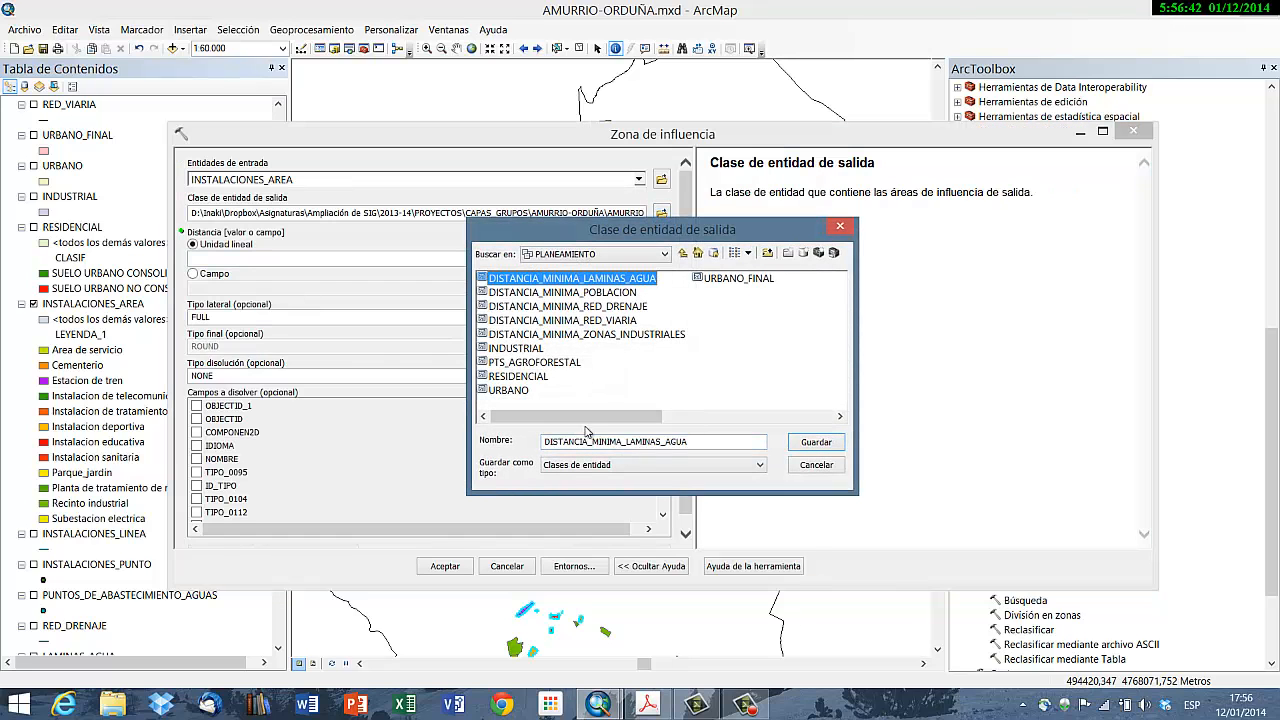
{"action": "left_click_drag", "start_coordinate": [626, 441], "coordinate": [758, 452]}
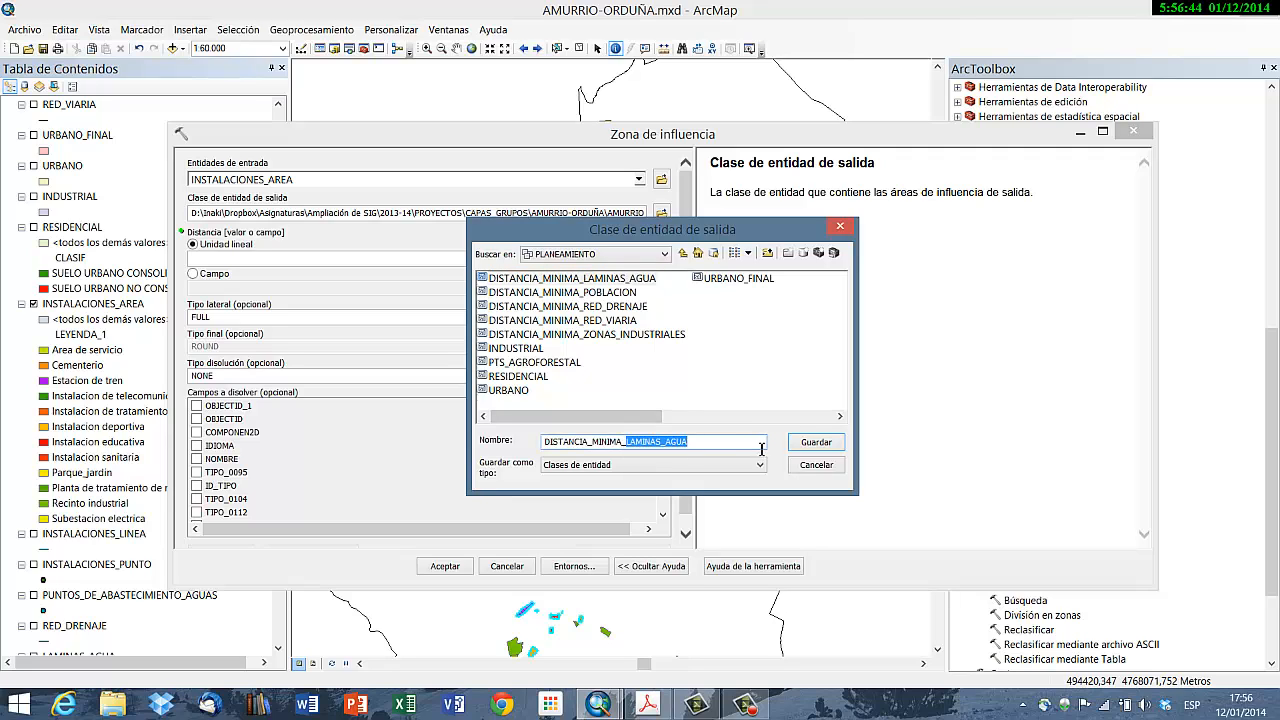
{"action": "type", "text": "EQUIPAMIENTSO"}
{"action": "key", "text": "Return"}
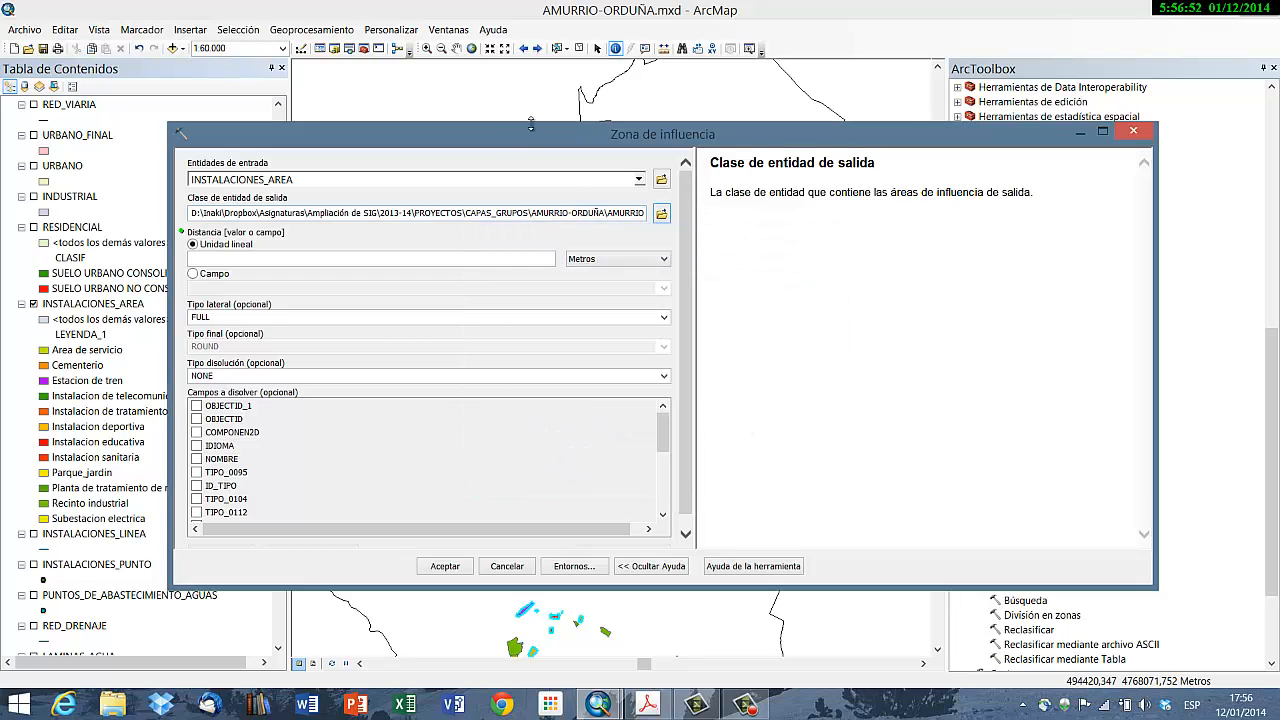
Step: Glance at the Acrobat criteria PDF for the social facilities' distance and set the buffer distance to 300 metres in ArcMap
{"action": "left_click", "coordinate": [645, 706]}
{"action": "left_click", "coordinate": [645, 706]}
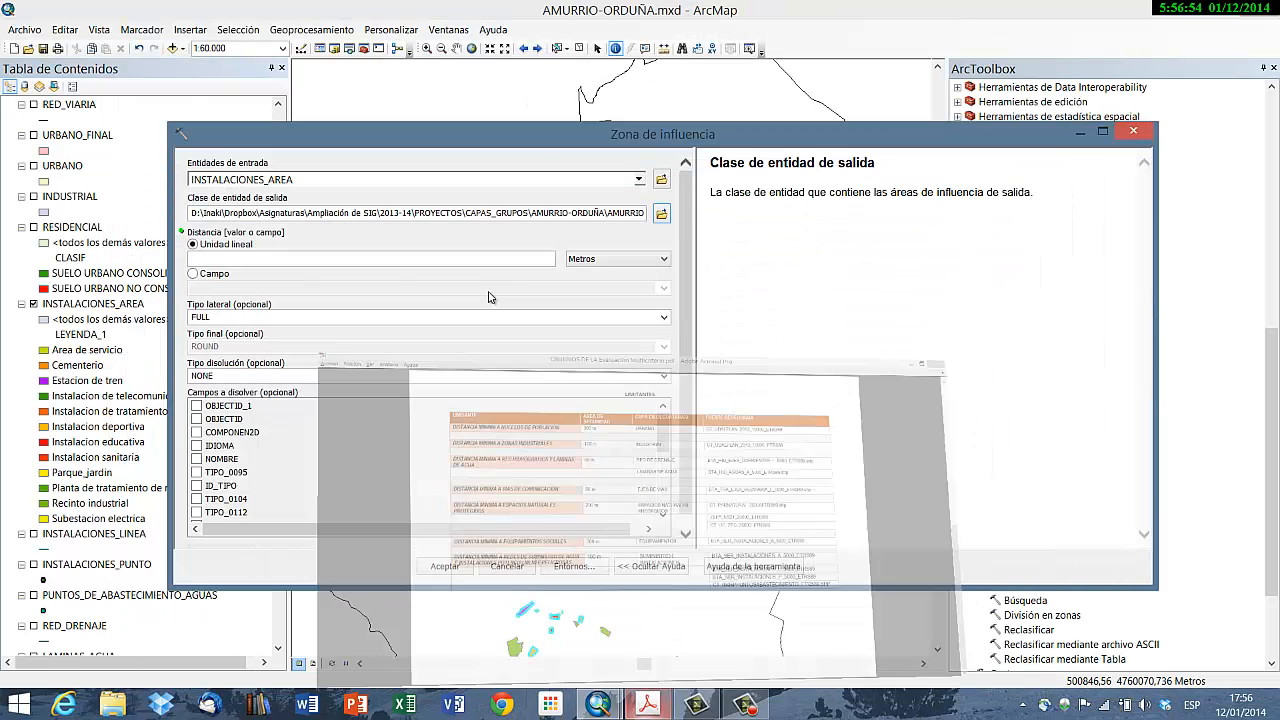
{"action": "left_click", "coordinate": [530, 264]}
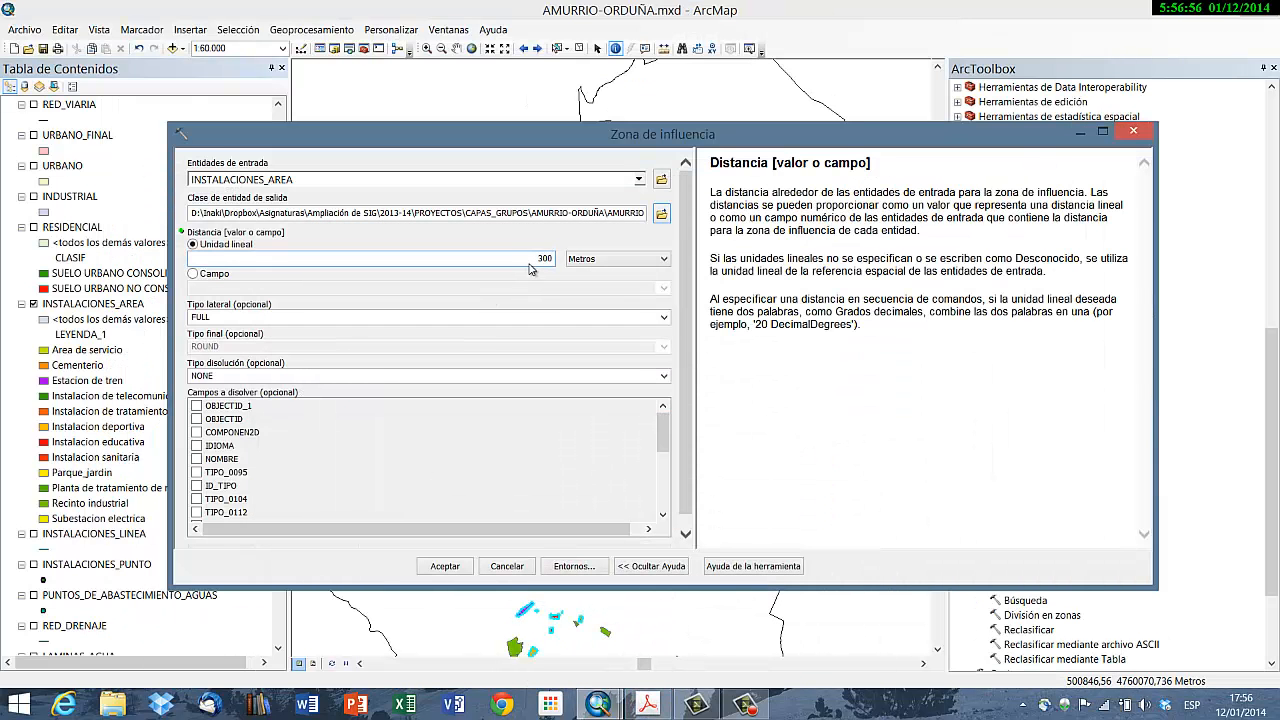
Step: Dissolve the buffers by LIST on the DISOLVE field, run the tool and close its completion report
{"action": "left_click", "coordinate": [663, 376]}
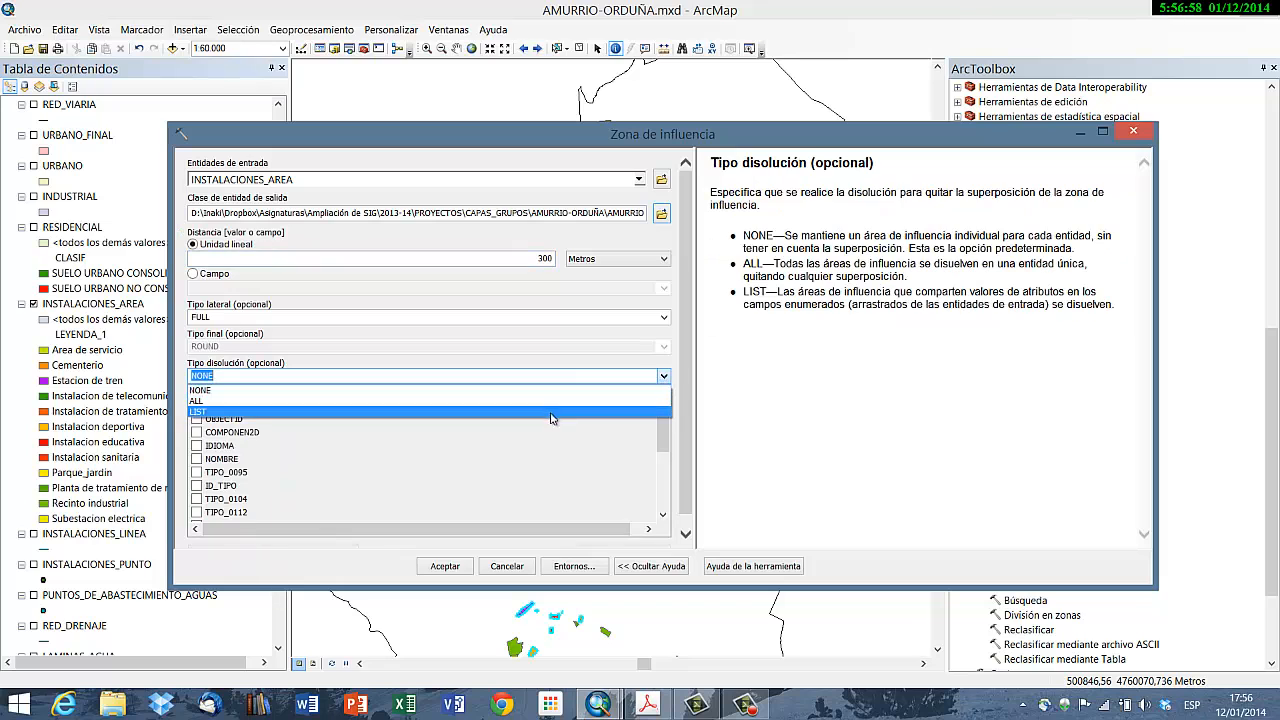
{"action": "left_click", "coordinate": [551, 413]}
{"action": "left_click_drag", "start_coordinate": [663, 430], "coordinate": [667, 496]}
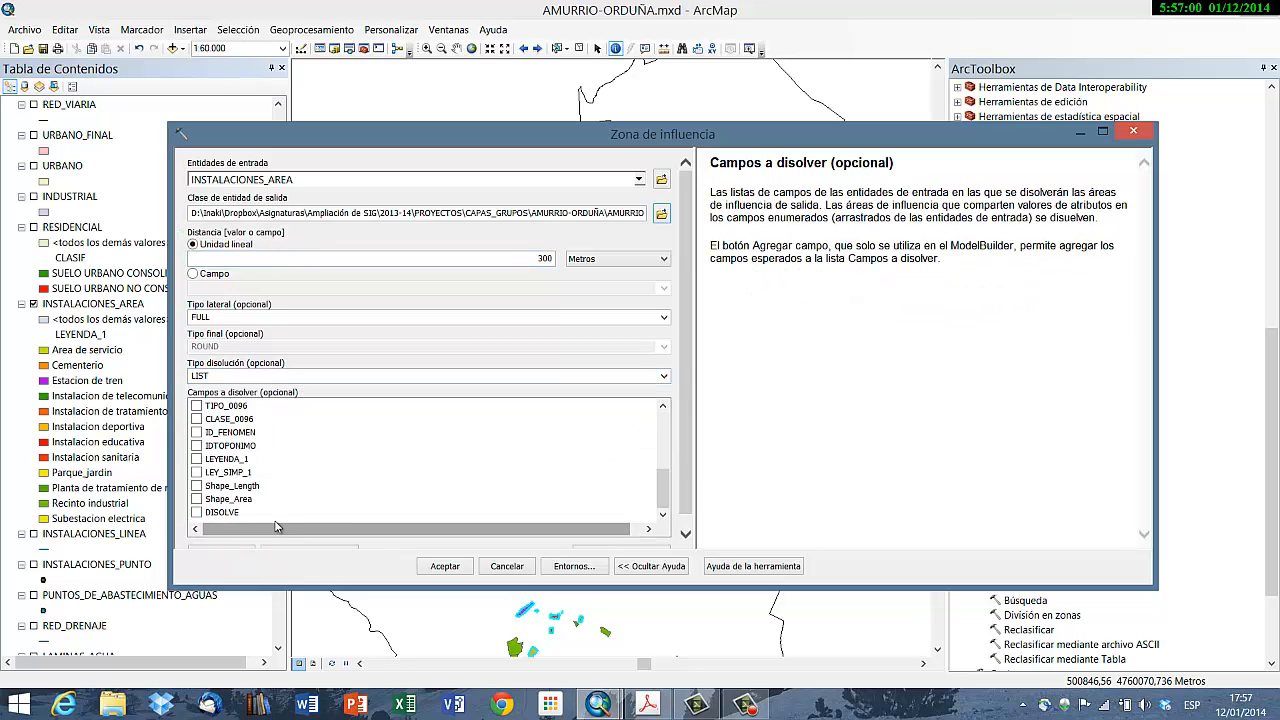
{"action": "left_click", "coordinate": [196, 512]}
{"action": "left_click", "coordinate": [456, 567]}
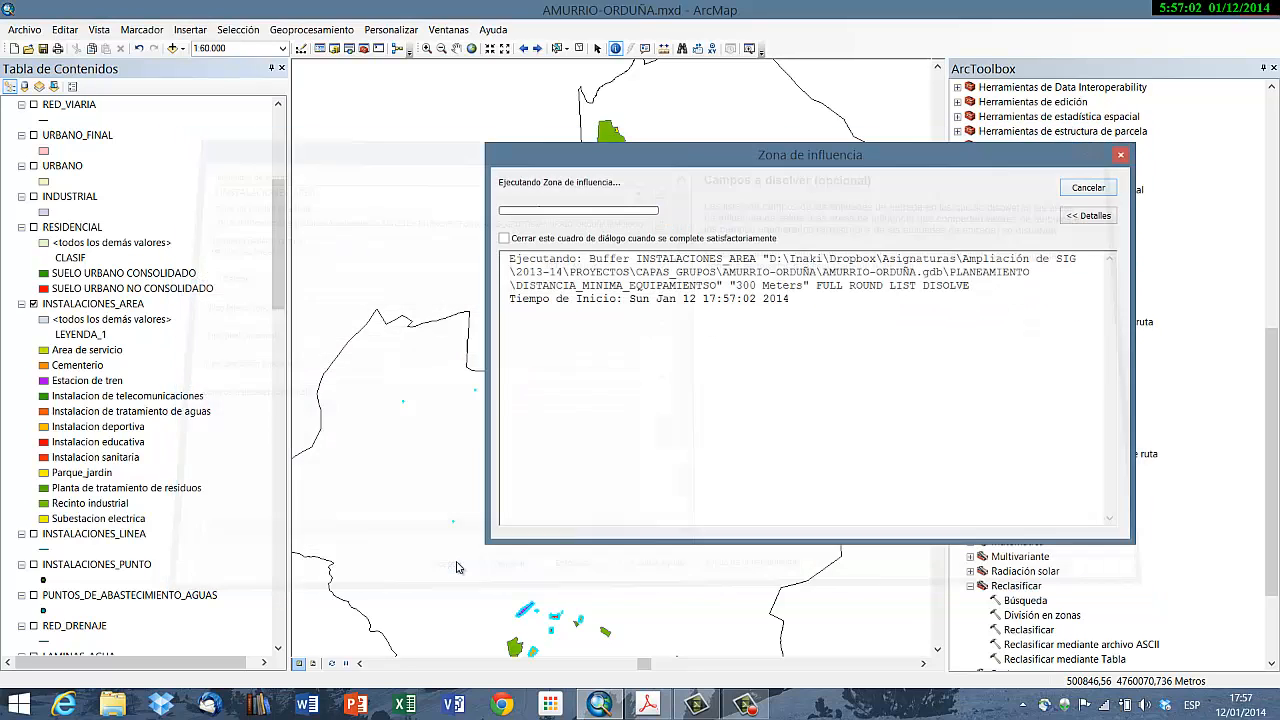
{"action": "left_click", "coordinate": [1090, 188]}
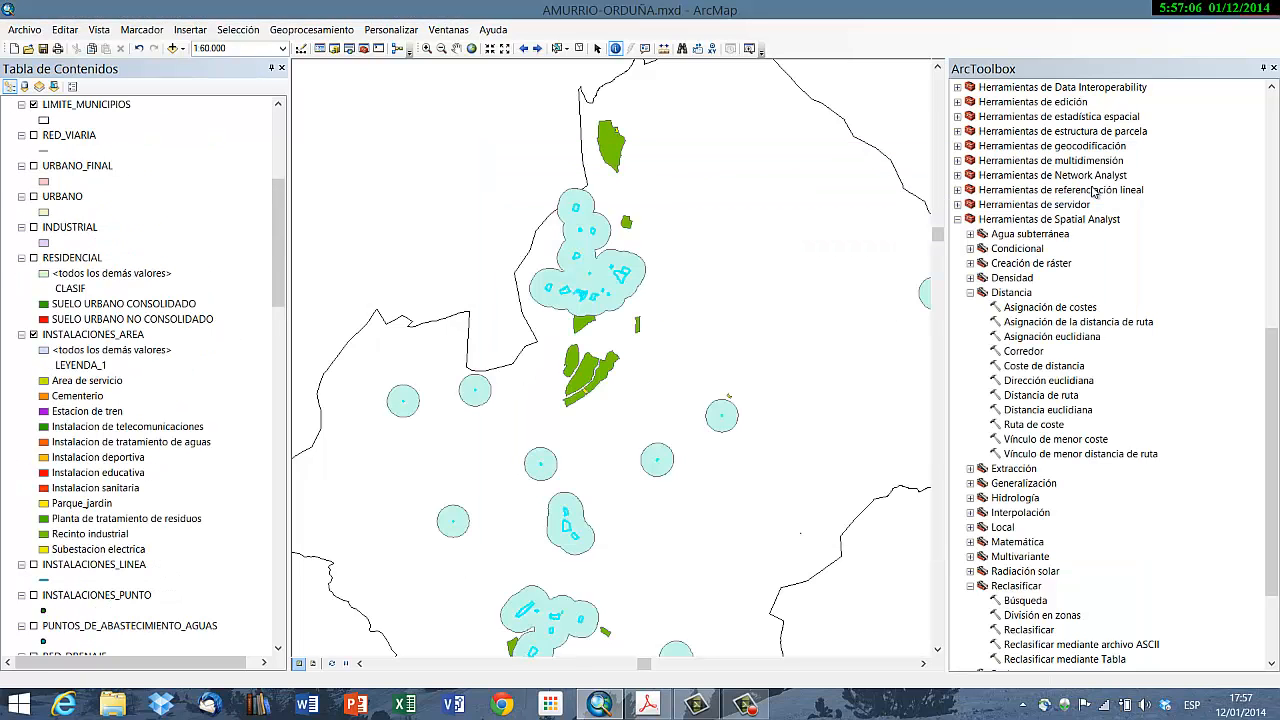
Step: Review the criteria for water supply networks and potentially dangerous installations in the Acrobat PDF, comparing its source layers with the ArcMap layers
{"action": "left_click", "coordinate": [652, 708]}
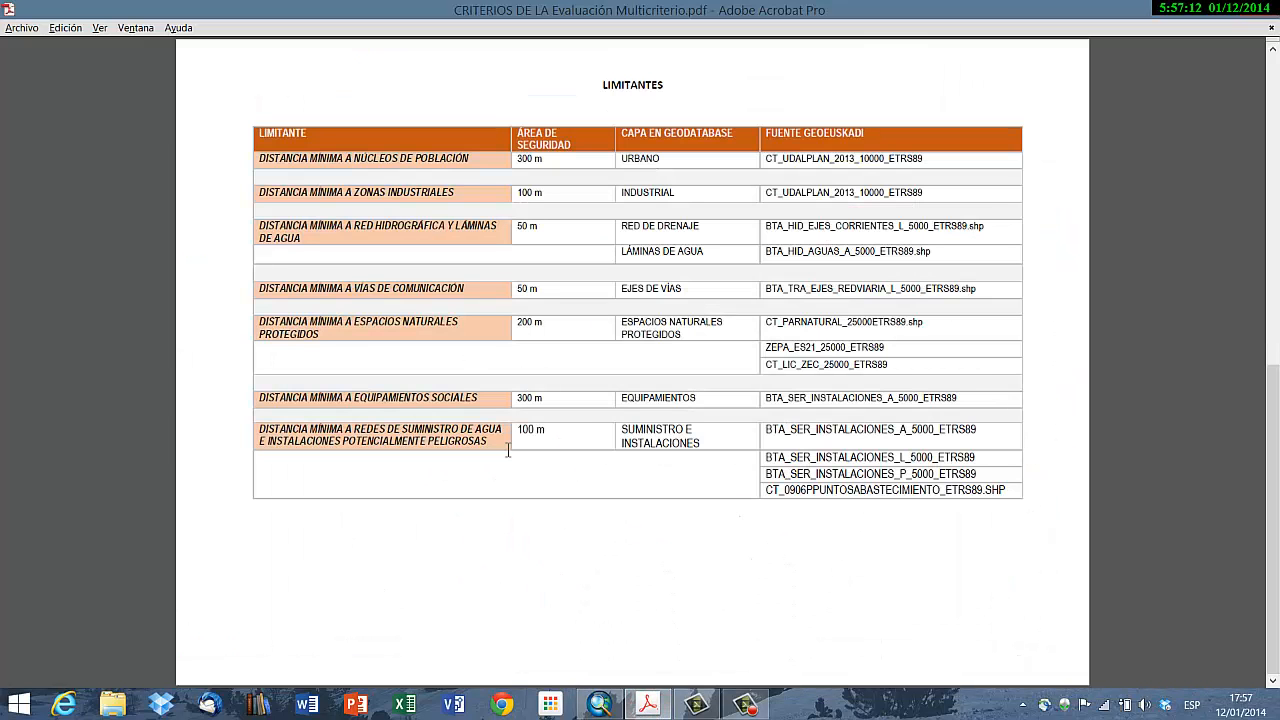
{"action": "left_click", "coordinate": [600, 705]}
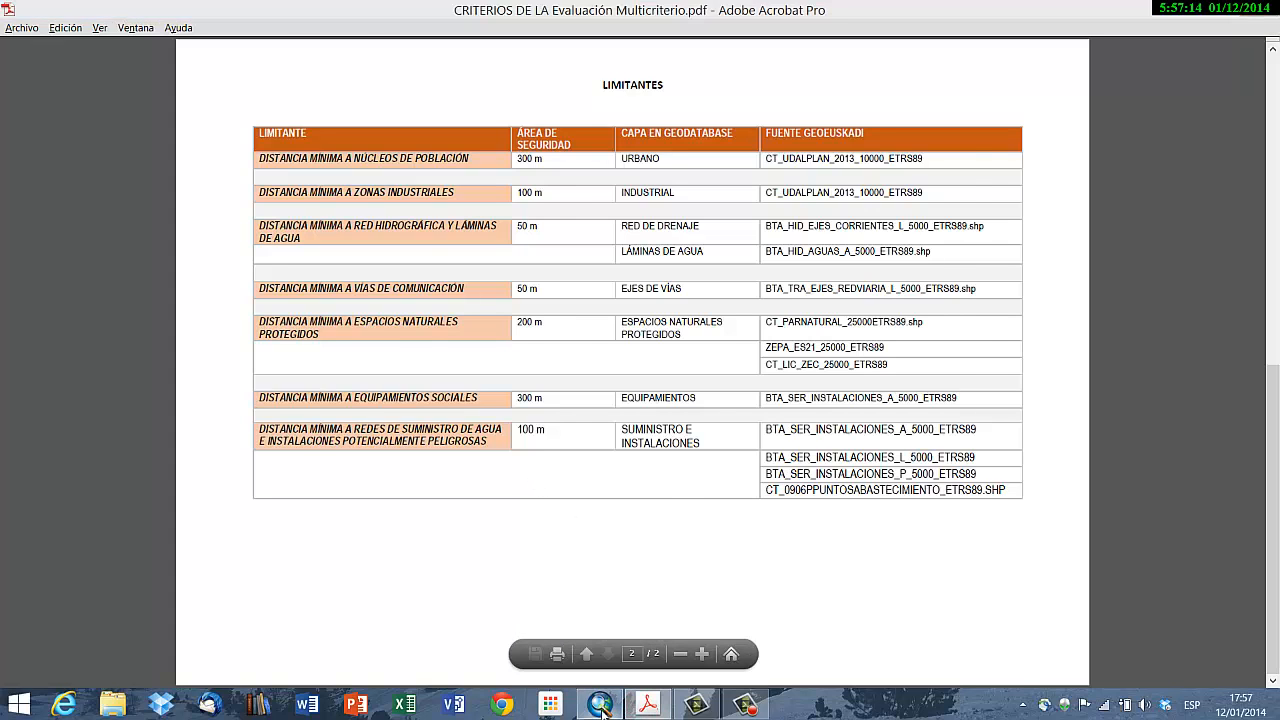
{"action": "mouse_move", "coordinate": [278, 285]}
{"action": "left_mouse_down"}
{"action": "mouse_move", "coordinate": [281, 224]}
{"action": "mouse_move", "coordinate": [280, 298]}
{"action": "left_mouse_up"}
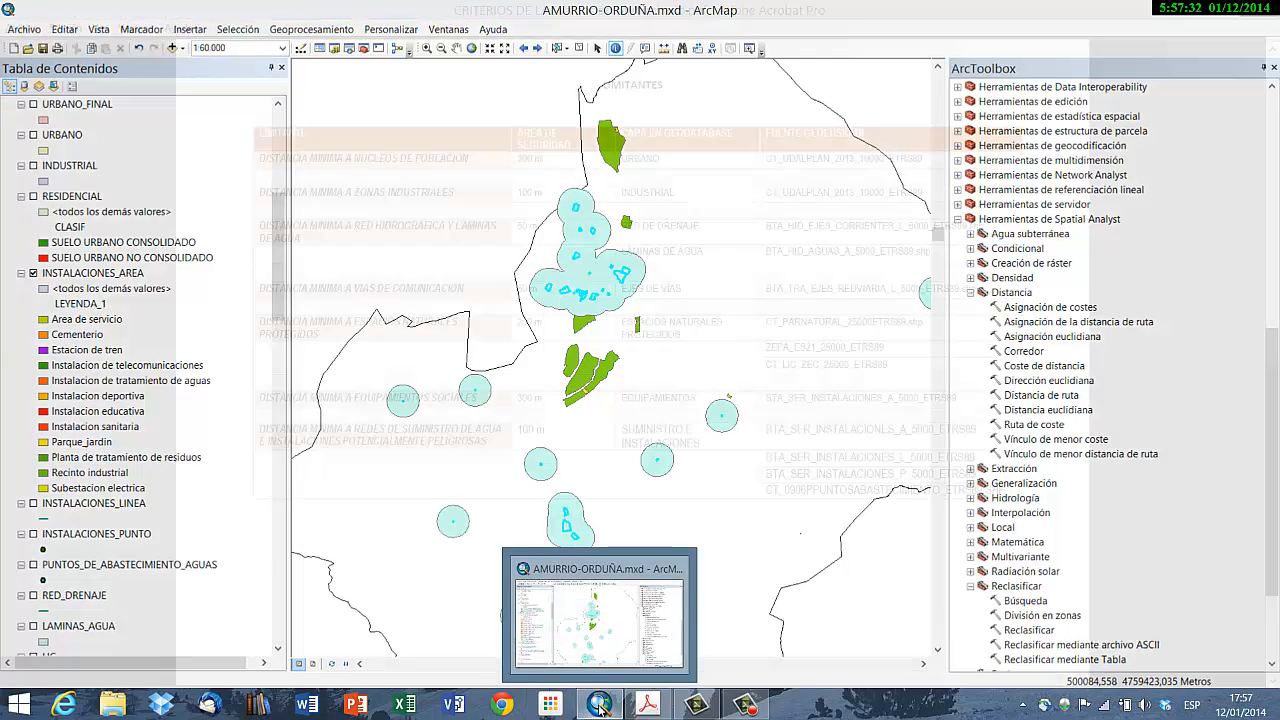
{"action": "left_click", "coordinate": [600, 705]}
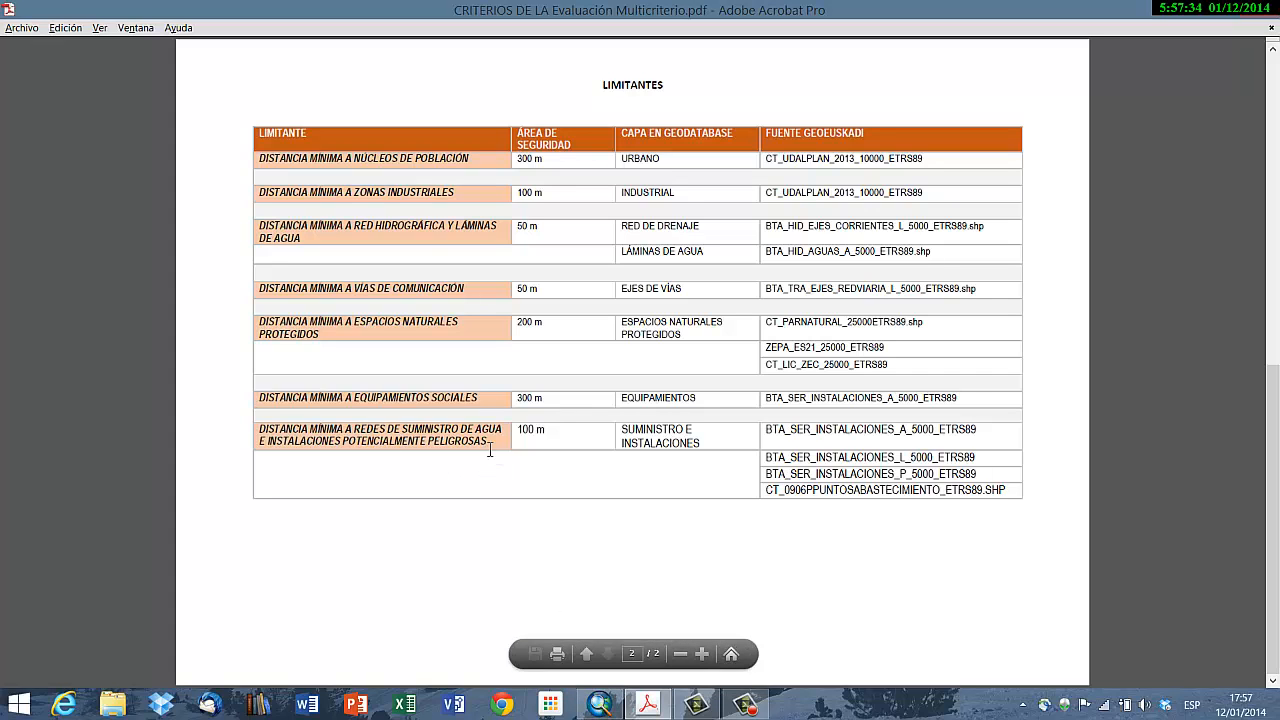
{"action": "left_click", "coordinate": [600, 705]}
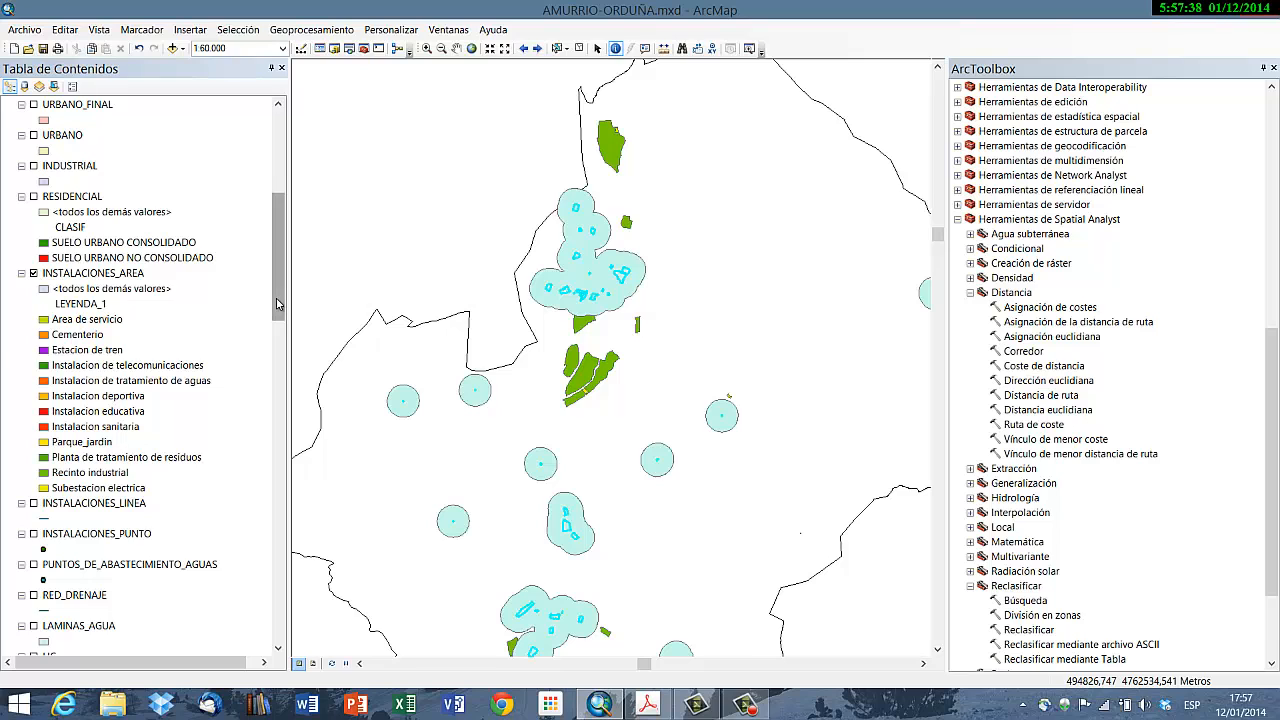
Step: Symbolize the INSTALACIONES_LINEA layer by unique values of the LEYENDA_1 field, with all its values added
{"action": "left_click_drag", "start_coordinate": [279, 304], "coordinate": [279, 332]}
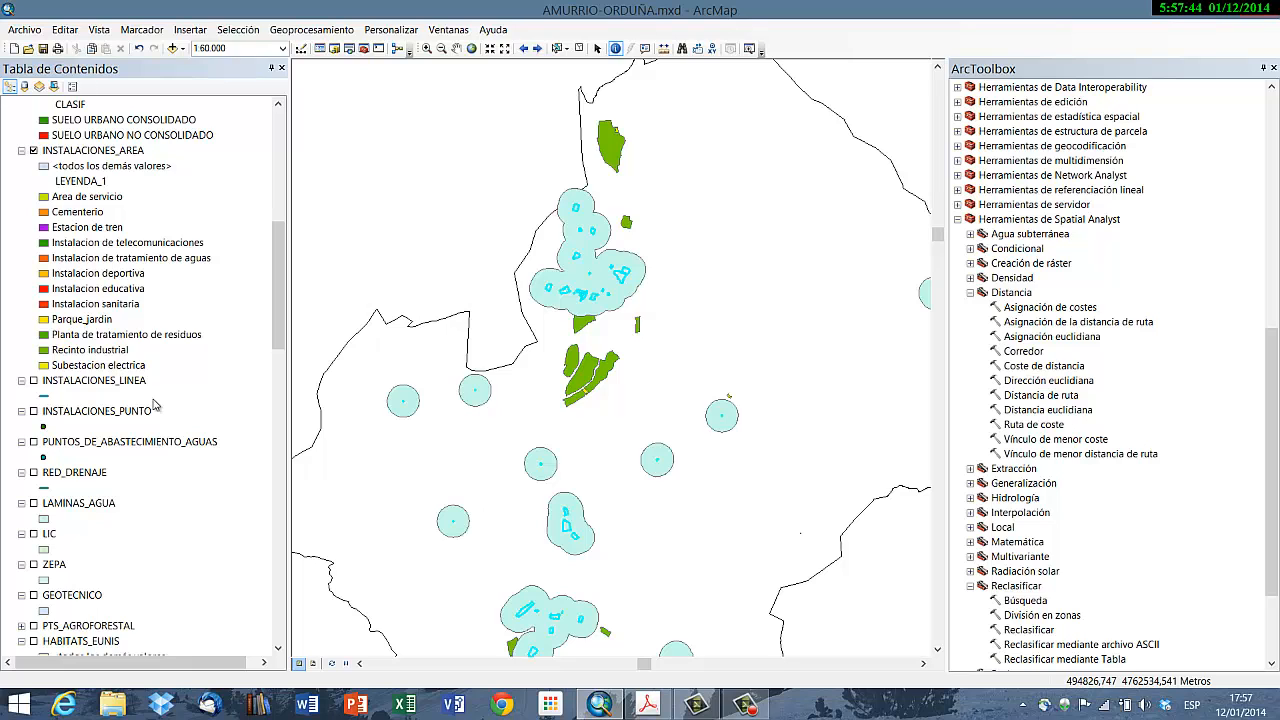
{"action": "double_click", "coordinate": [84, 383]}
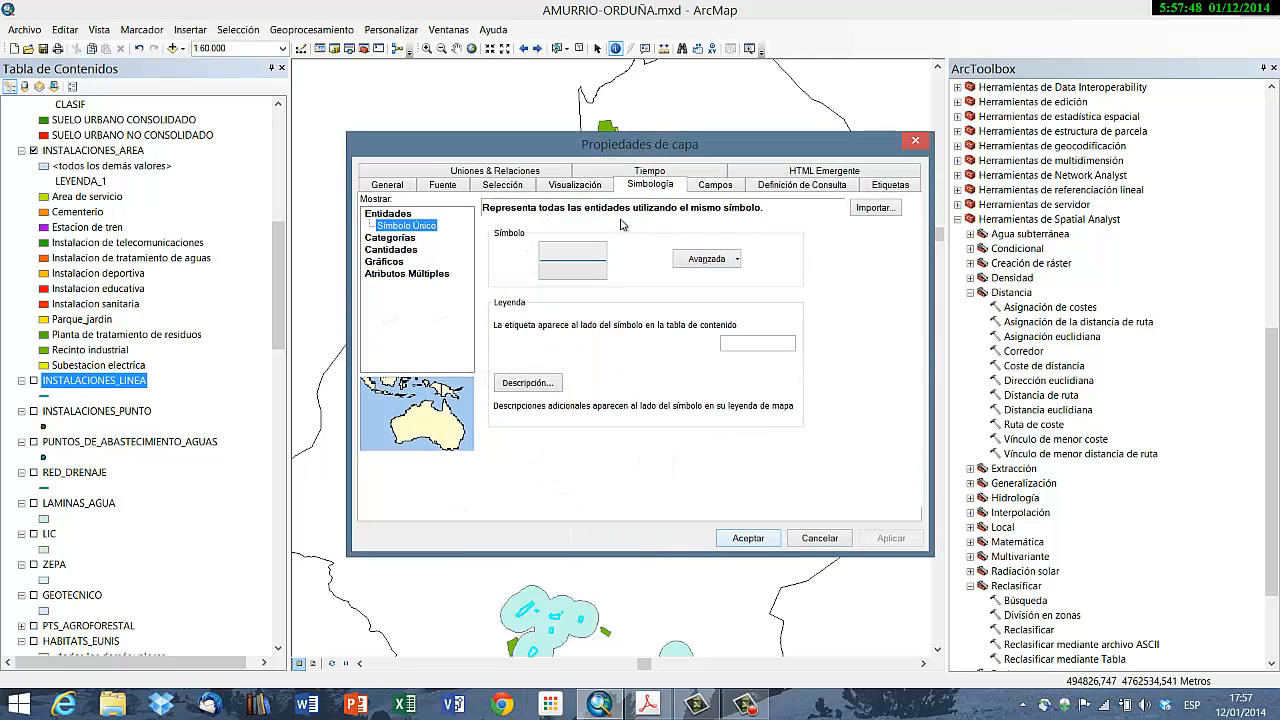
{"action": "left_click", "coordinate": [381, 242]}
{"action": "left_click", "coordinate": [650, 241]}
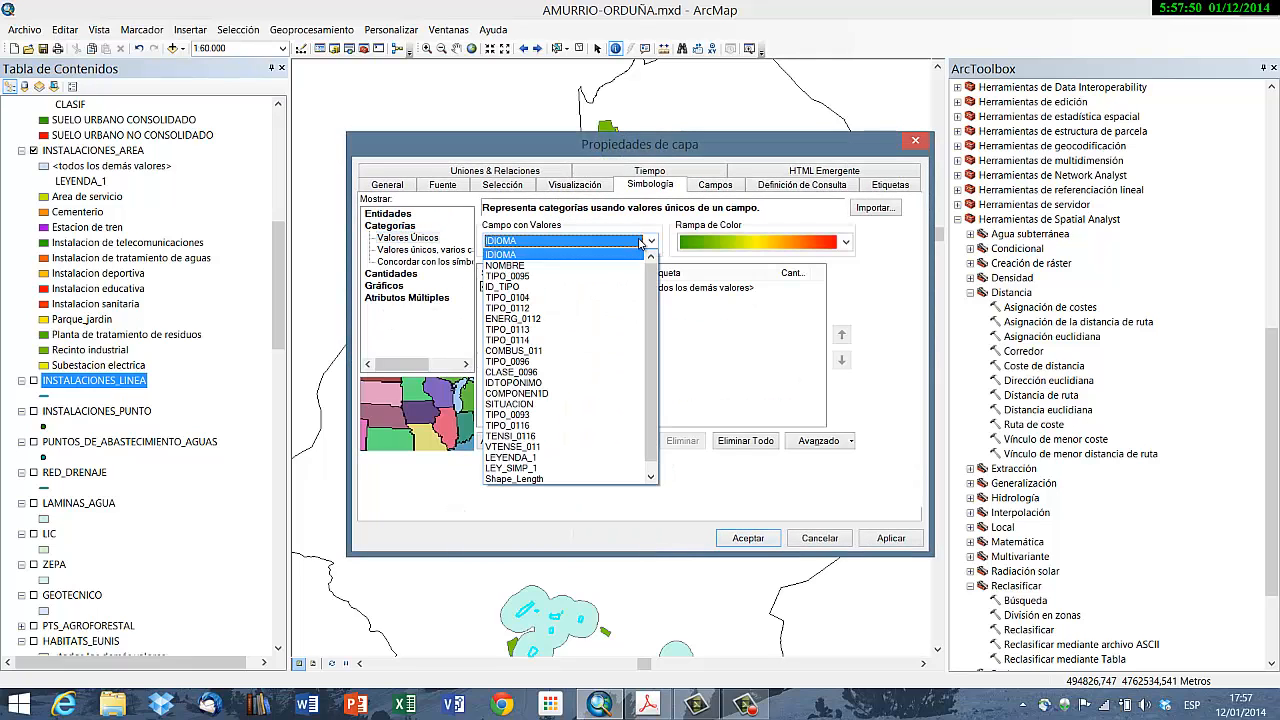
{"action": "scroll", "coordinate": [652, 290], "scroll_direction": "down", "scroll_amount": 1}
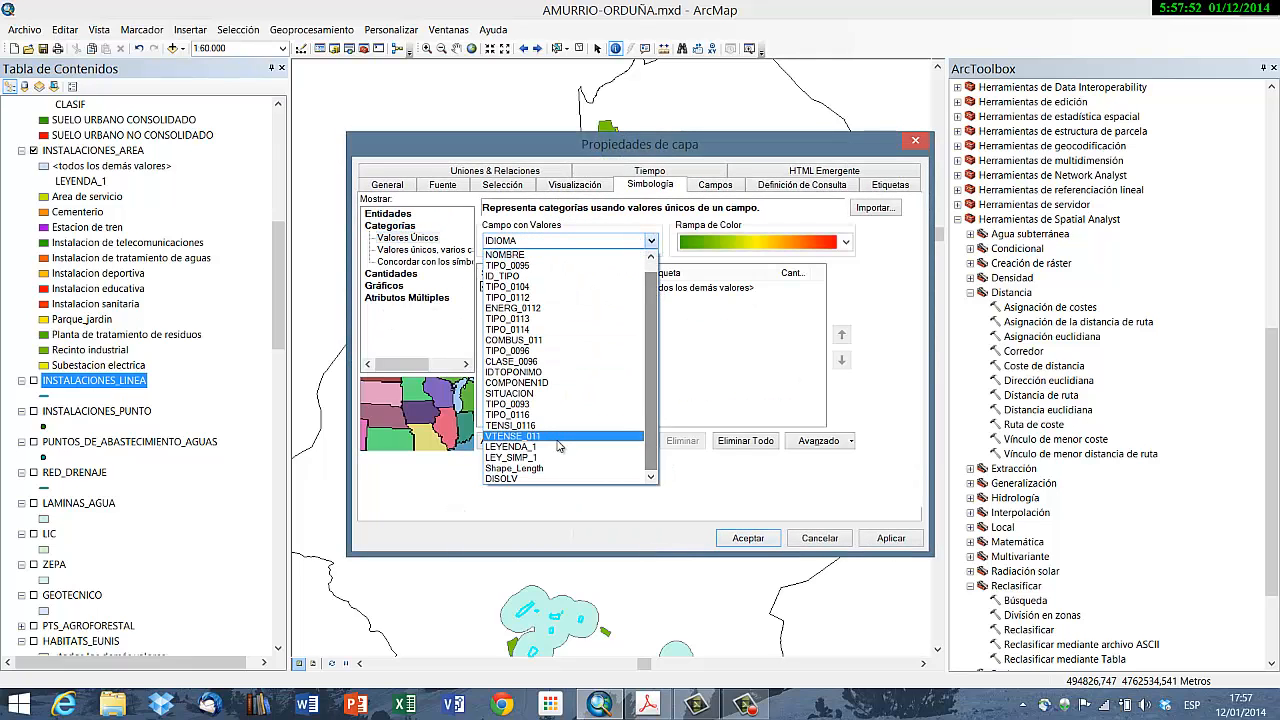
{"action": "left_click", "coordinate": [557, 447]}
{"action": "left_click", "coordinate": [557, 445]}
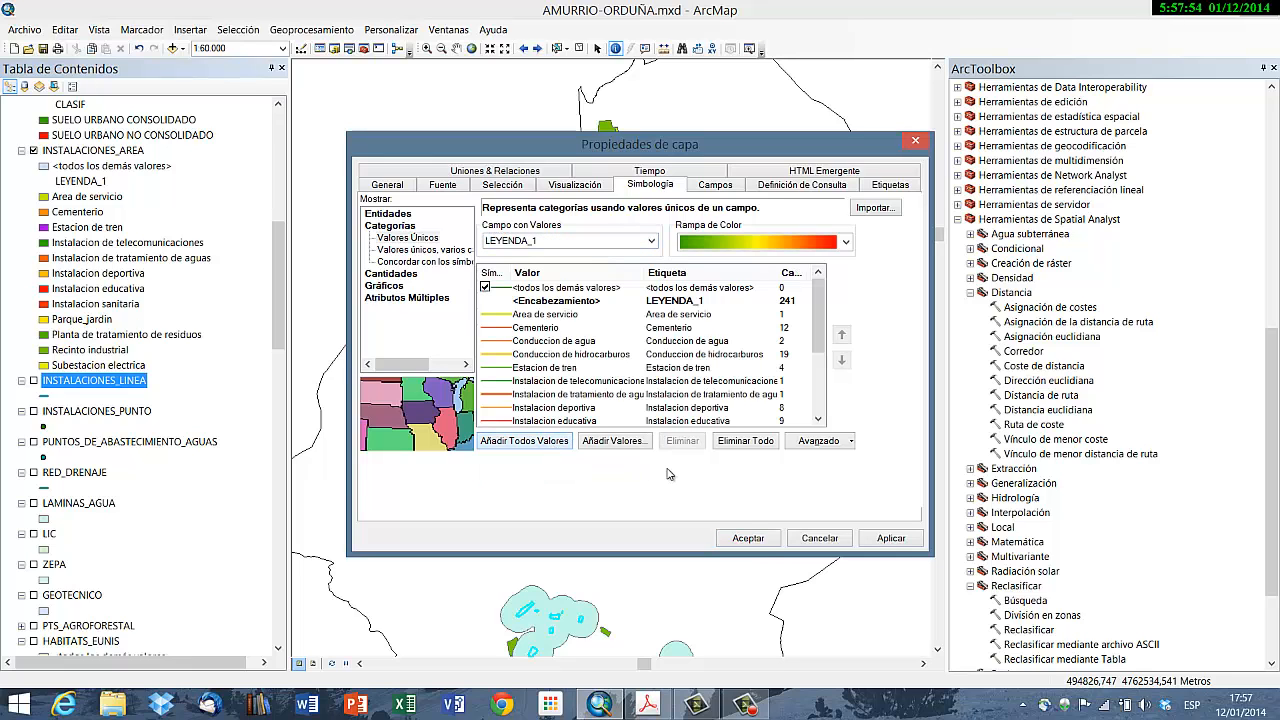
{"action": "left_click", "coordinate": [891, 539]}
{"action": "left_click", "coordinate": [757, 540]}
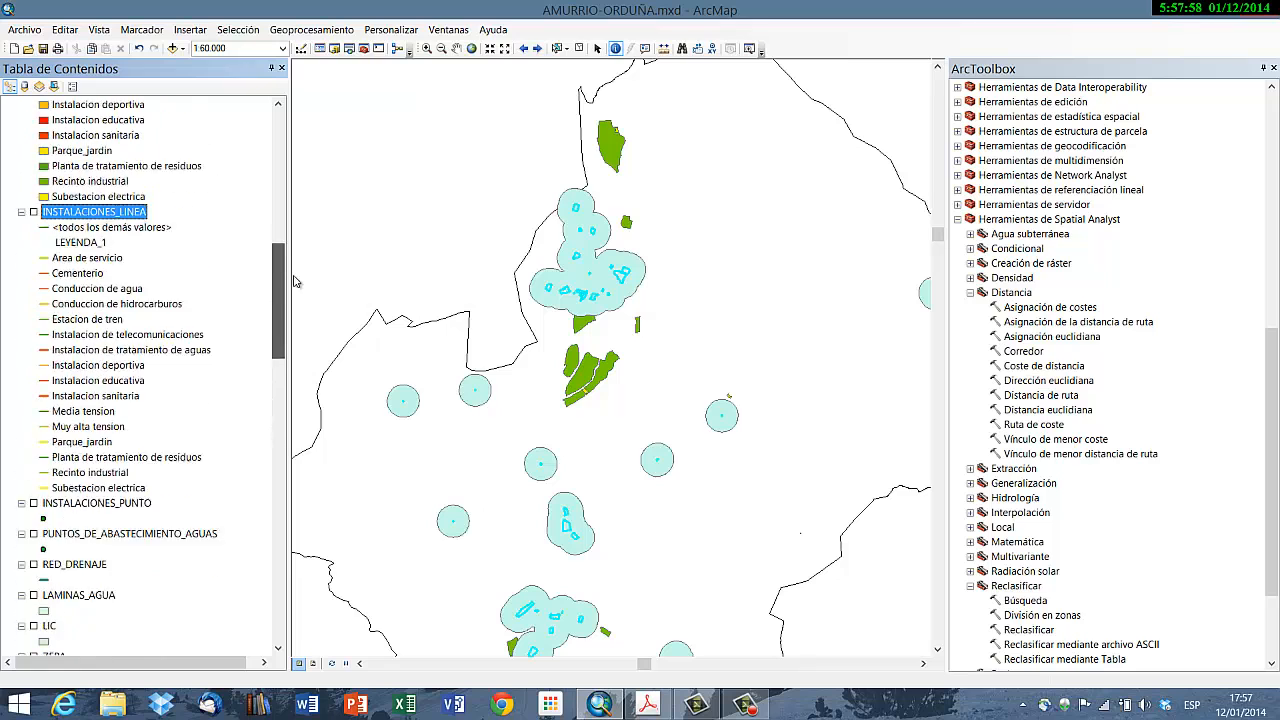
Step: Compare the INSTALACIONES_LINEA and INSTALACIONES_AREA legend categories in ArcMap with the supply and dangerous installations criteria in the Acrobat PDF
{"action": "mouse_move", "coordinate": [297, 284]}
{"action": "left_mouse_down"}
{"action": "mouse_move", "coordinate": [294, 304]}
{"action": "mouse_move", "coordinate": [299, 291]}
{"action": "left_mouse_up"}
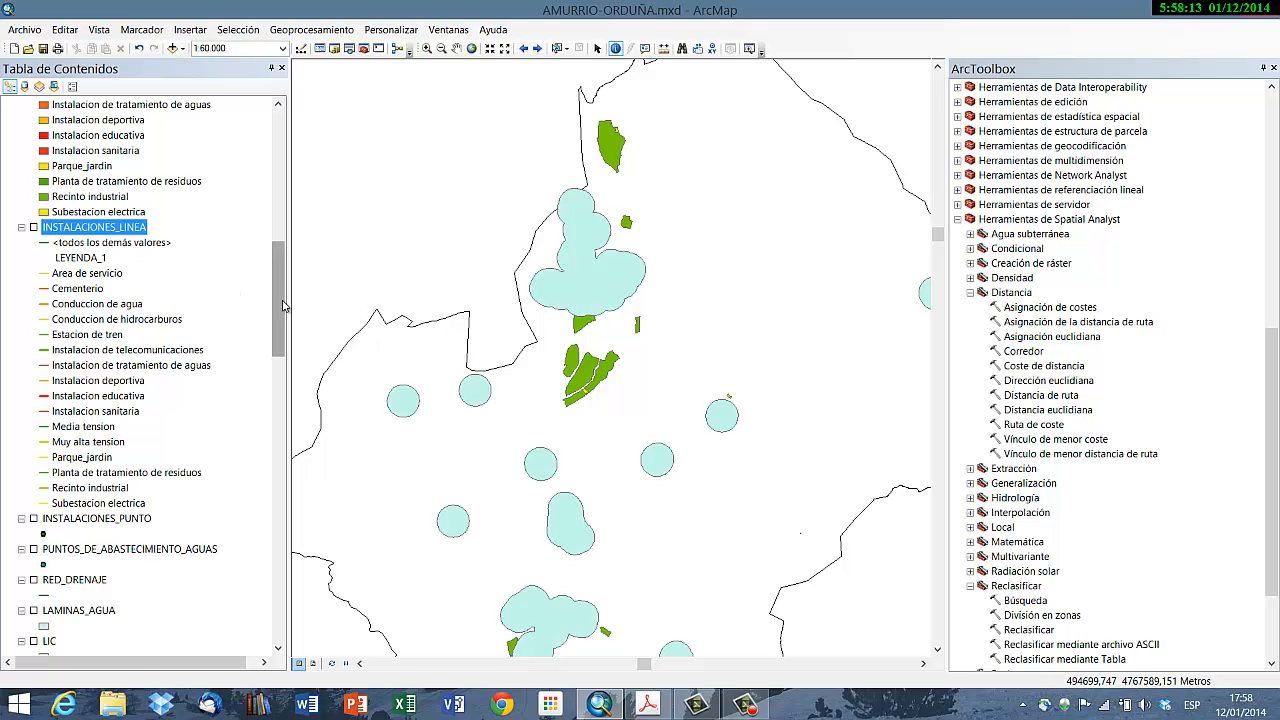
{"action": "left_click", "coordinate": [648, 704]}
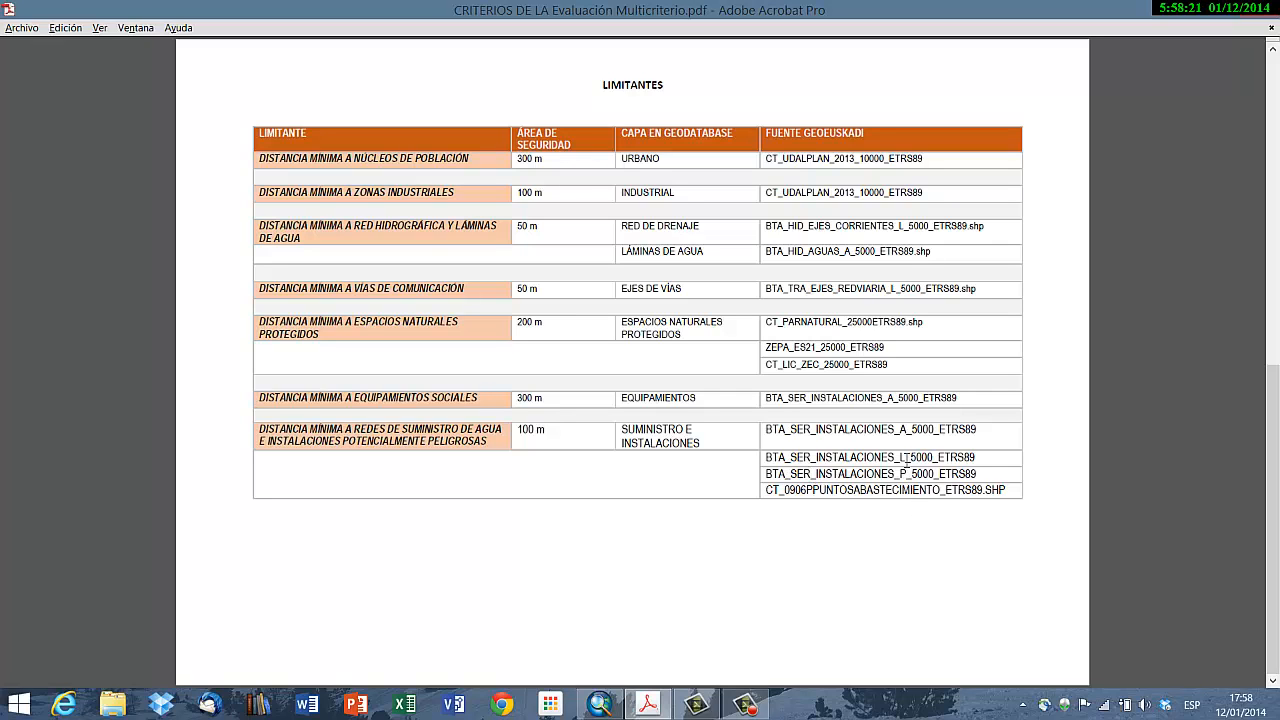
{"action": "left_click", "coordinate": [648, 704]}
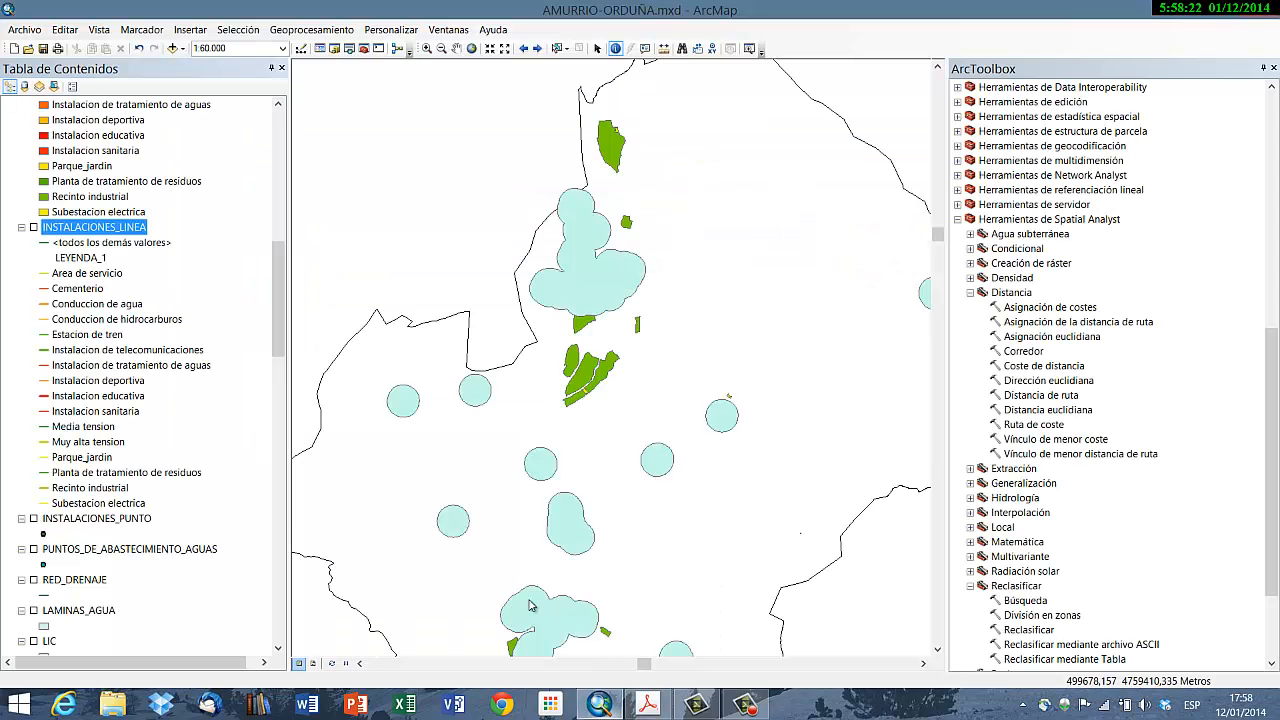
{"action": "left_click_drag", "start_coordinate": [279, 314], "coordinate": [280, 286]}
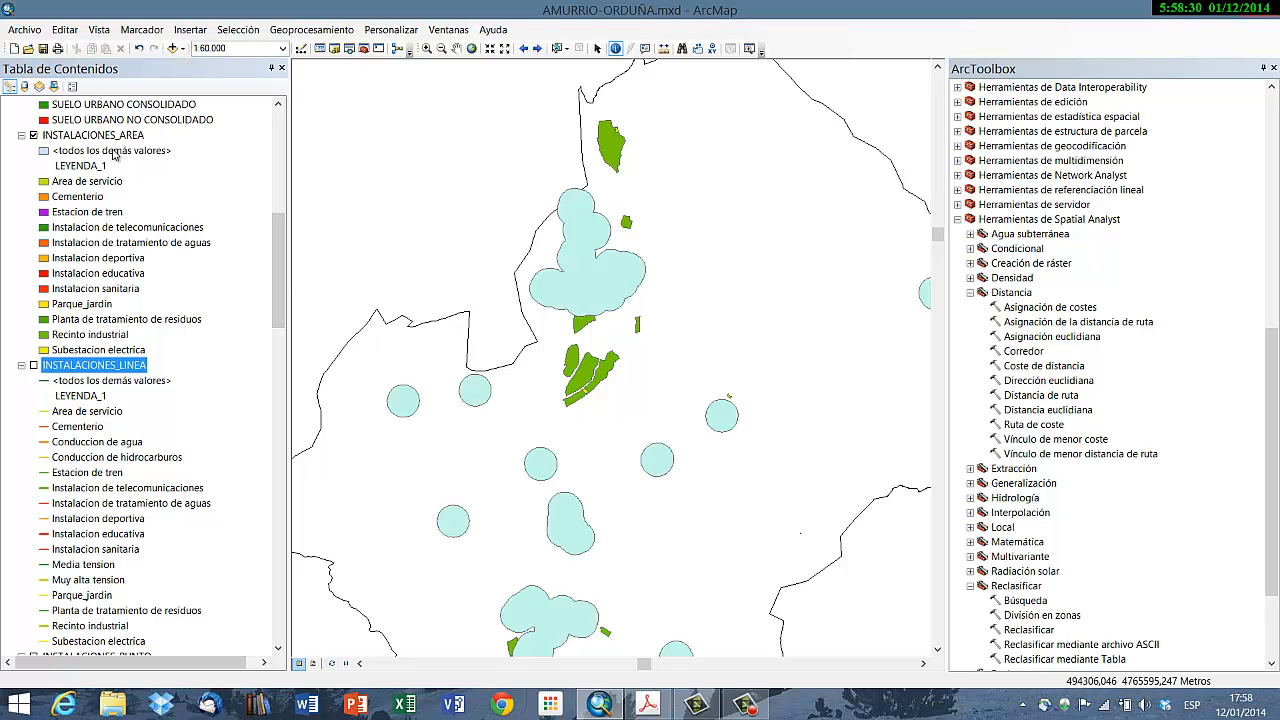
{"action": "left_click", "coordinate": [663, 708]}
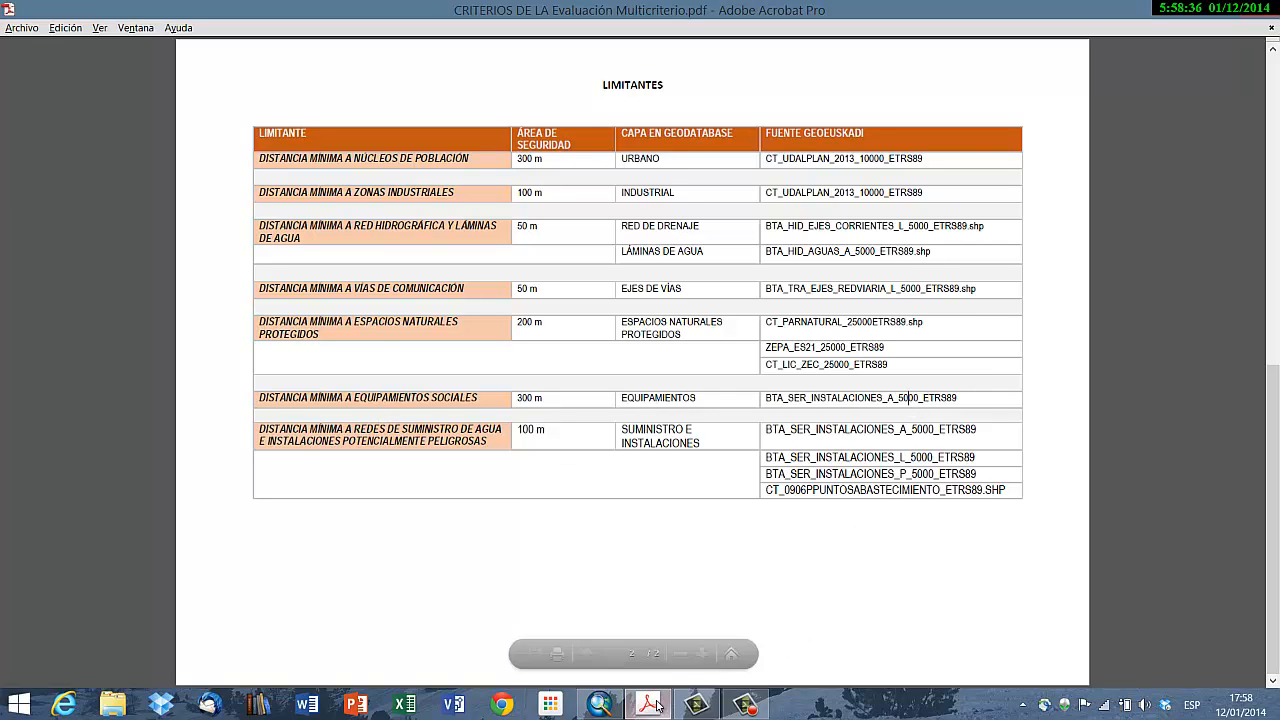
{"action": "left_click", "coordinate": [600, 705]}
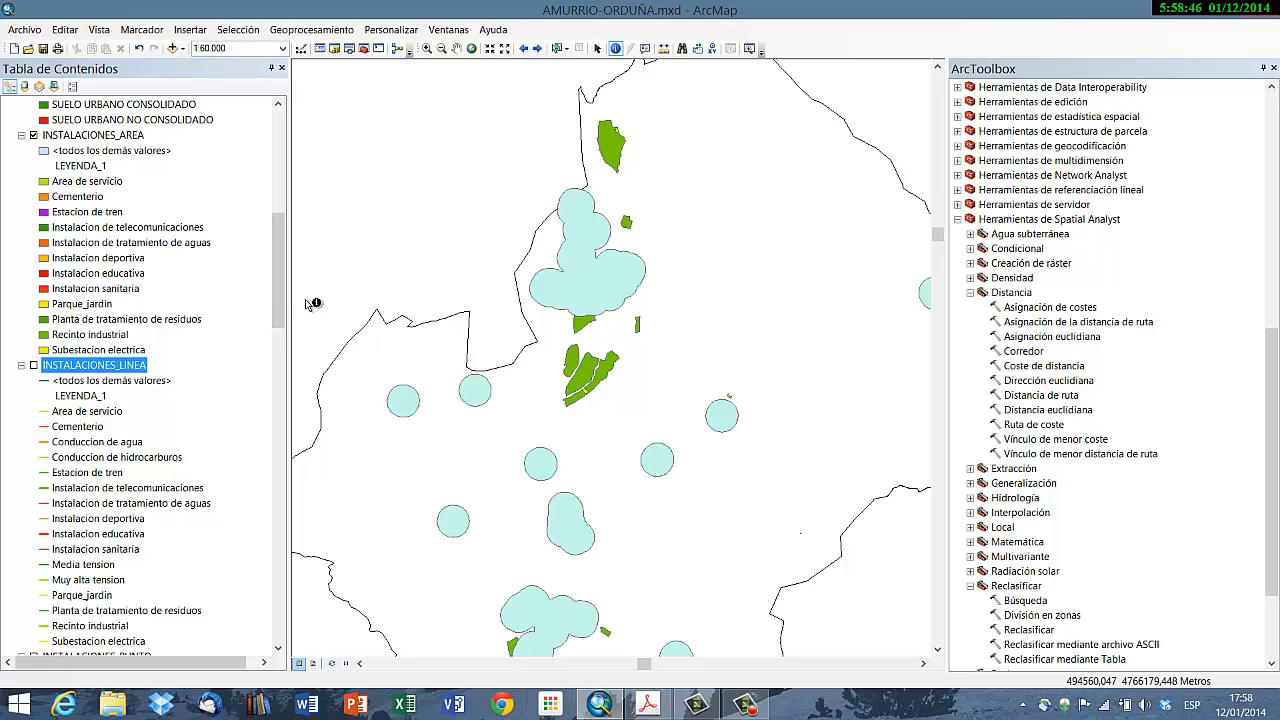
Step: Show INSTALACIONES_LINEA, hide INSTALACIONES_AREA and compare how both layers draw the industrial enclosures close up
{"action": "left_click", "coordinate": [40, 367]}
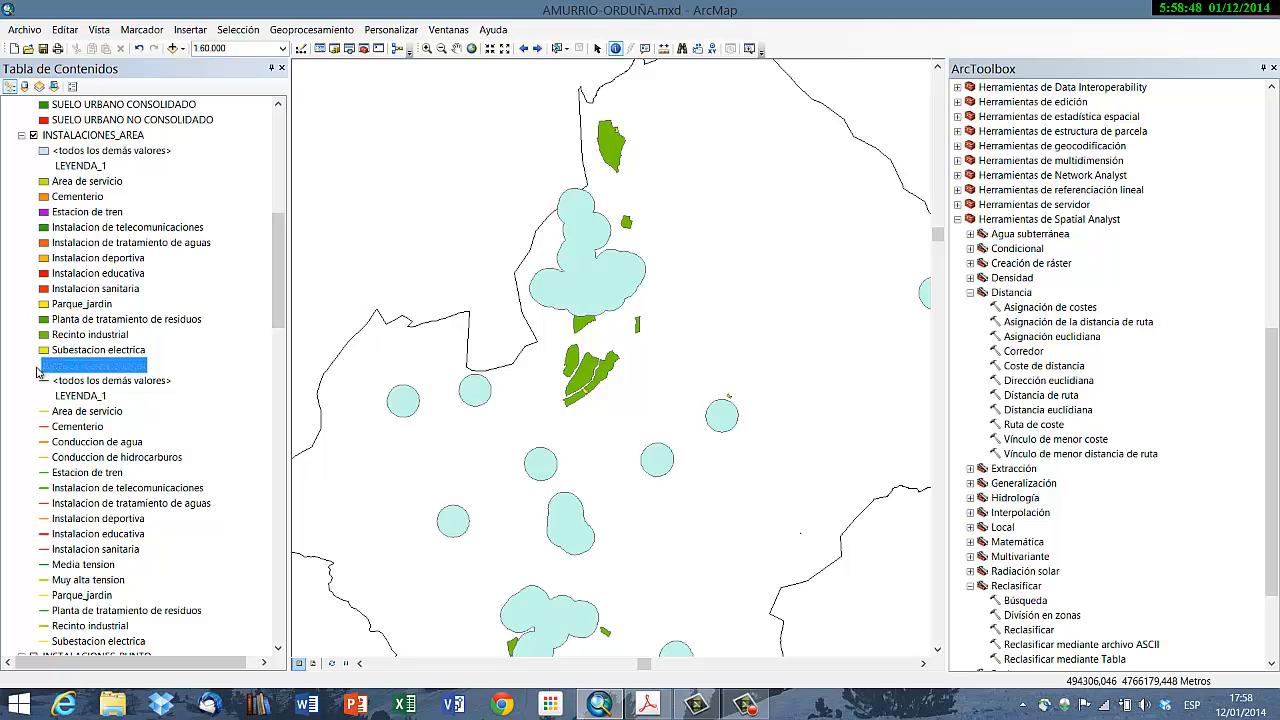
{"action": "left_click", "coordinate": [34, 366]}
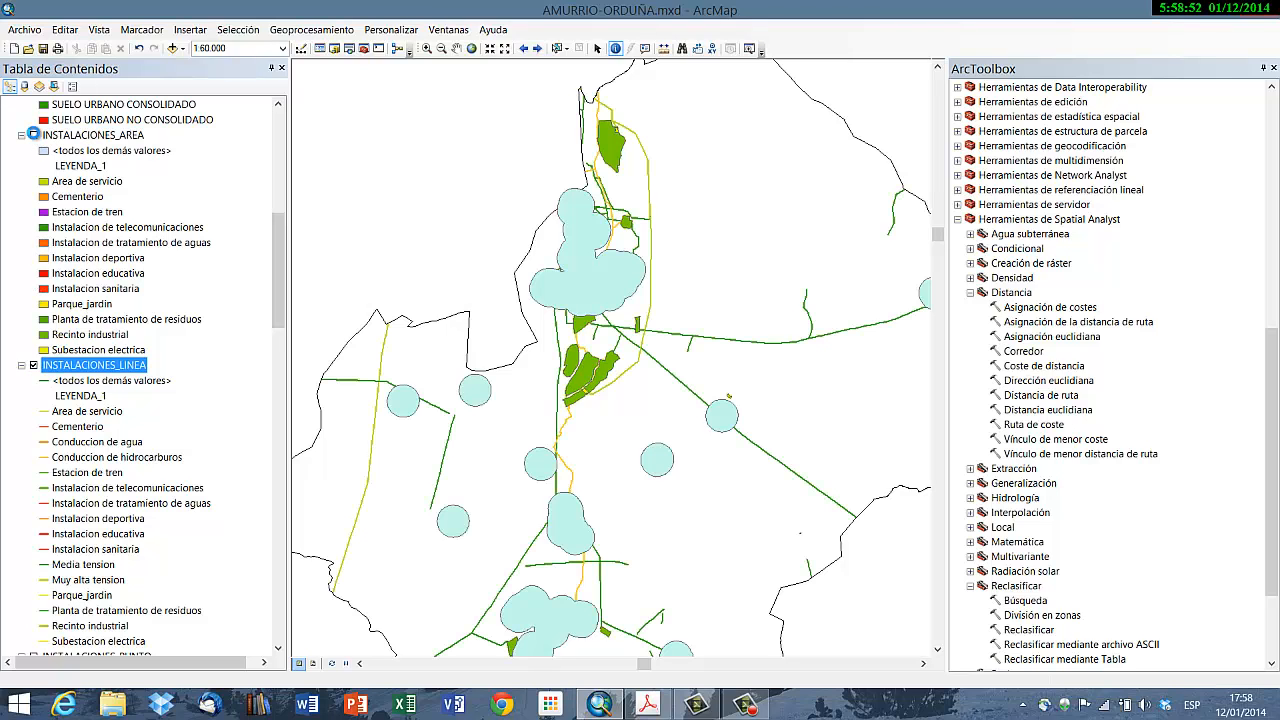
{"action": "left_click", "coordinate": [34, 136]}
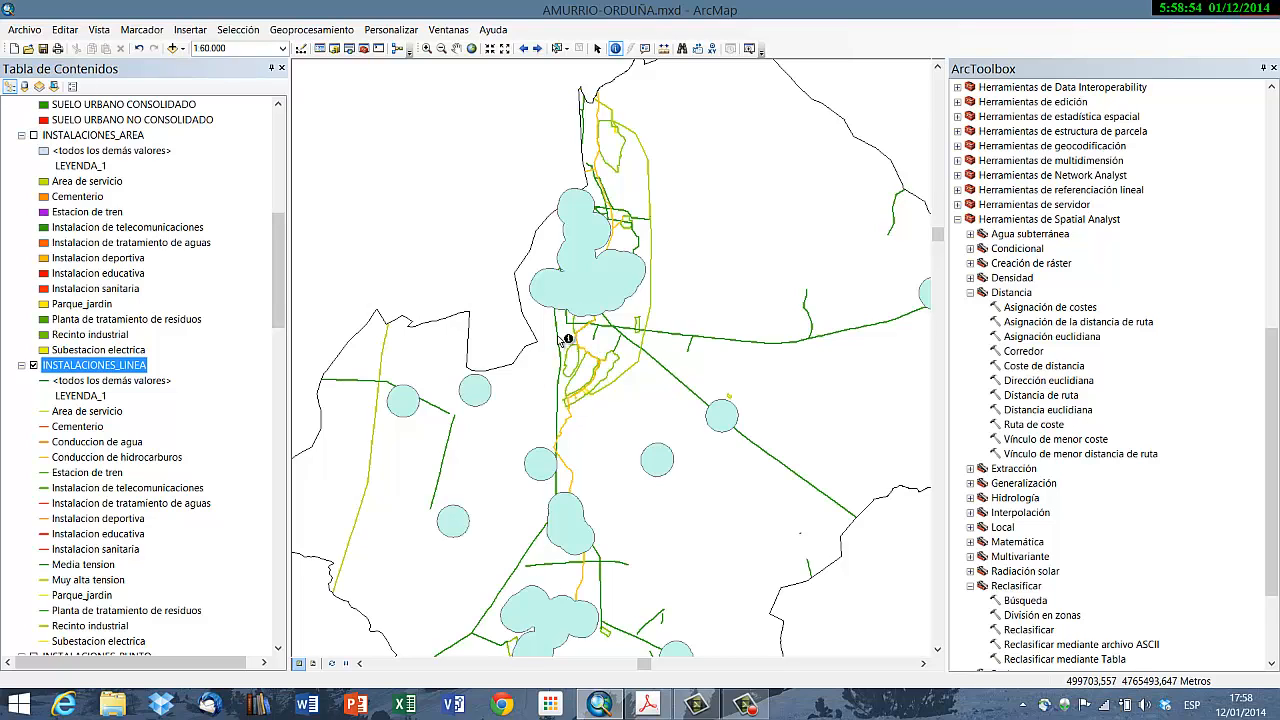
{"action": "left_click", "coordinate": [426, 48]}
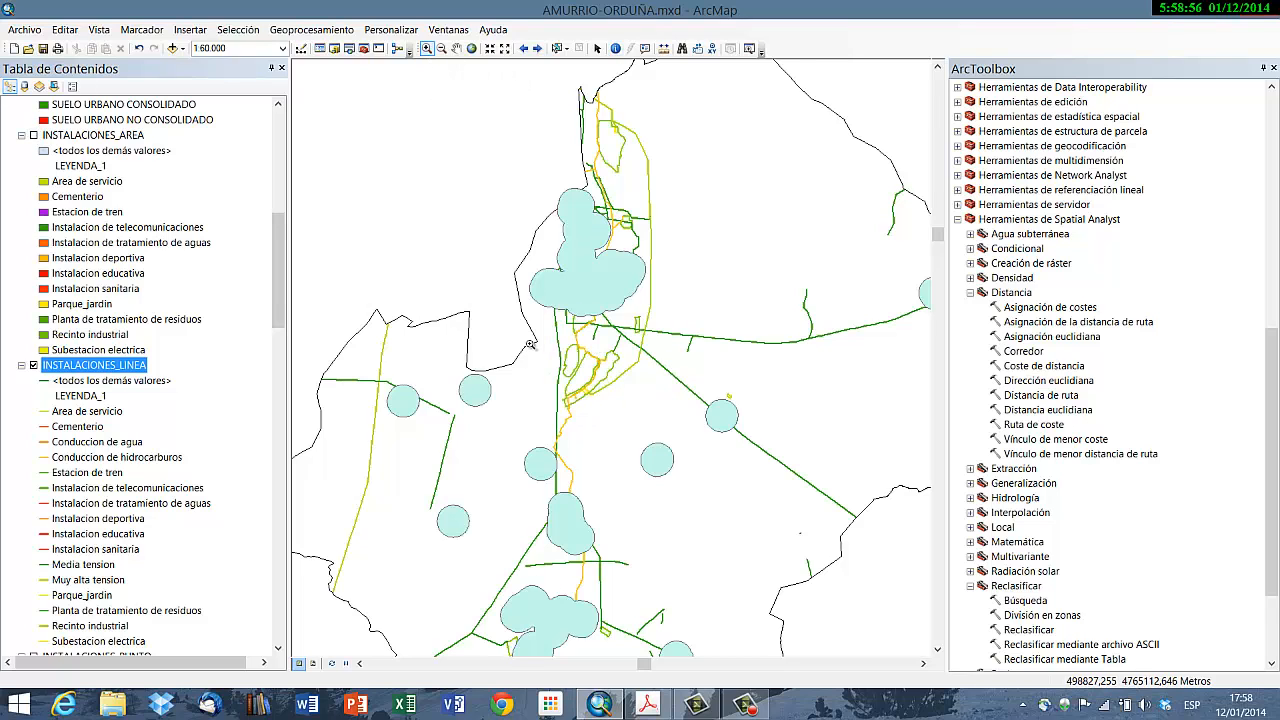
{"action": "left_click_drag", "start_coordinate": [531, 340], "coordinate": [673, 443]}
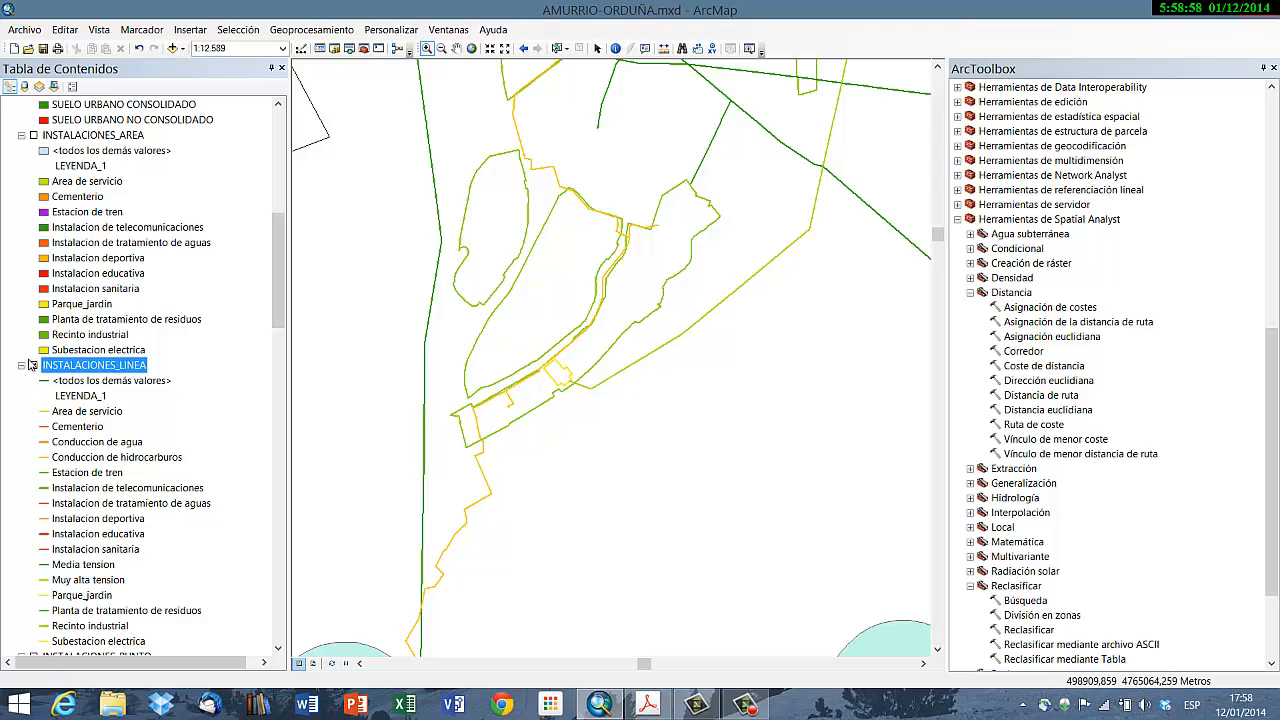
{"action": "left_click", "coordinate": [33, 365]}
{"action": "left_click", "coordinate": [33, 134]}
{"action": "left_click", "coordinate": [33, 135]}
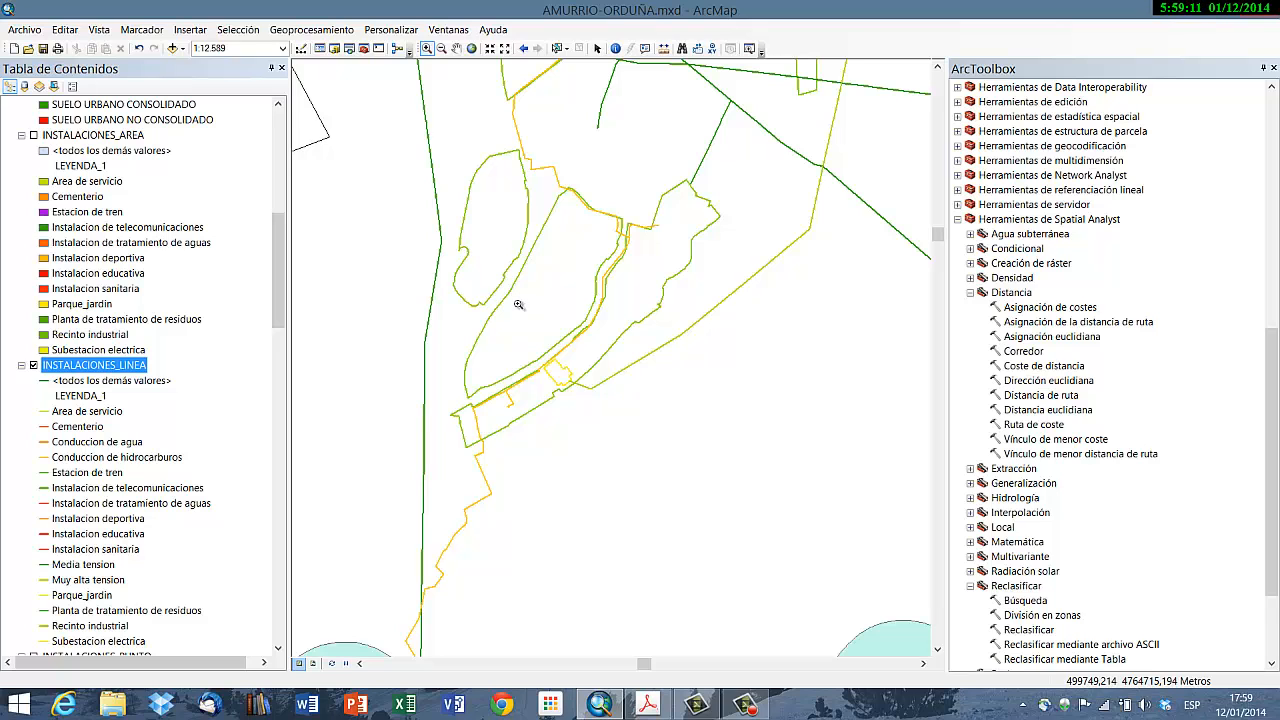
Step: Recheck the source layers for supply networks and dangerous installations in the Acrobat criteria PDF and return to ArcMap
{"action": "left_click_drag", "start_coordinate": [276, 316], "coordinate": [275, 343]}
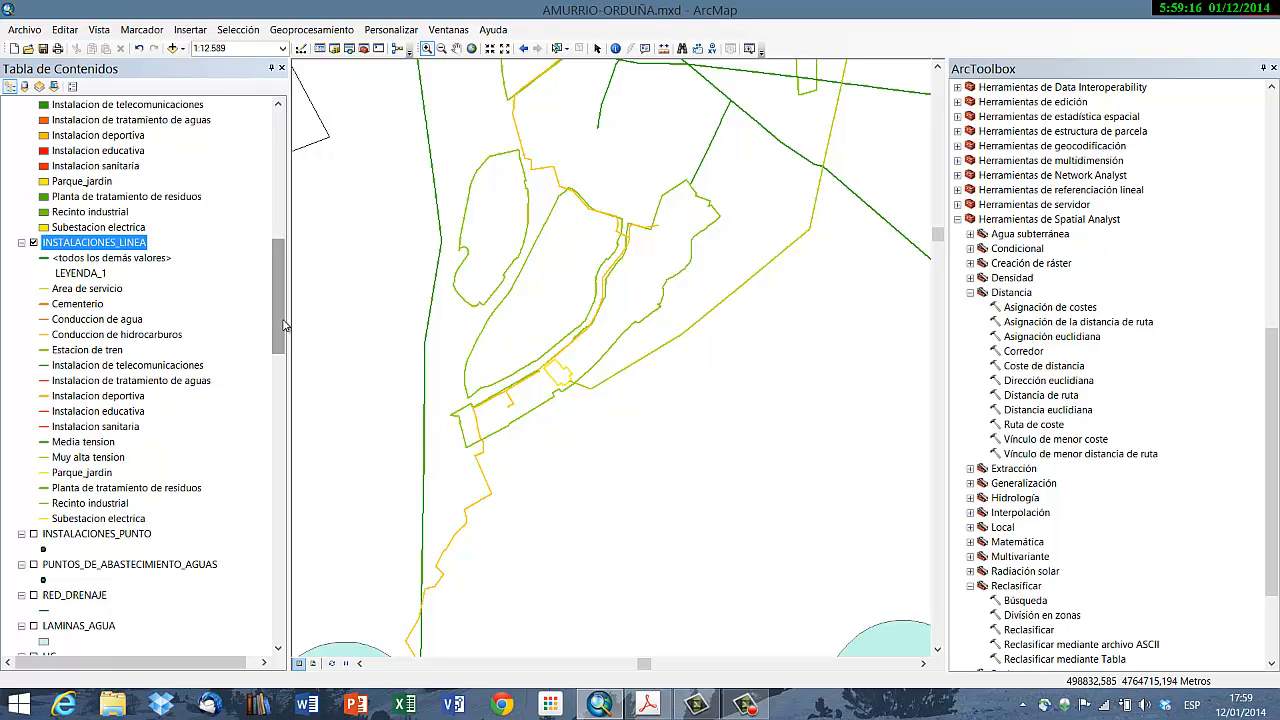
{"action": "left_click", "coordinate": [647, 705]}
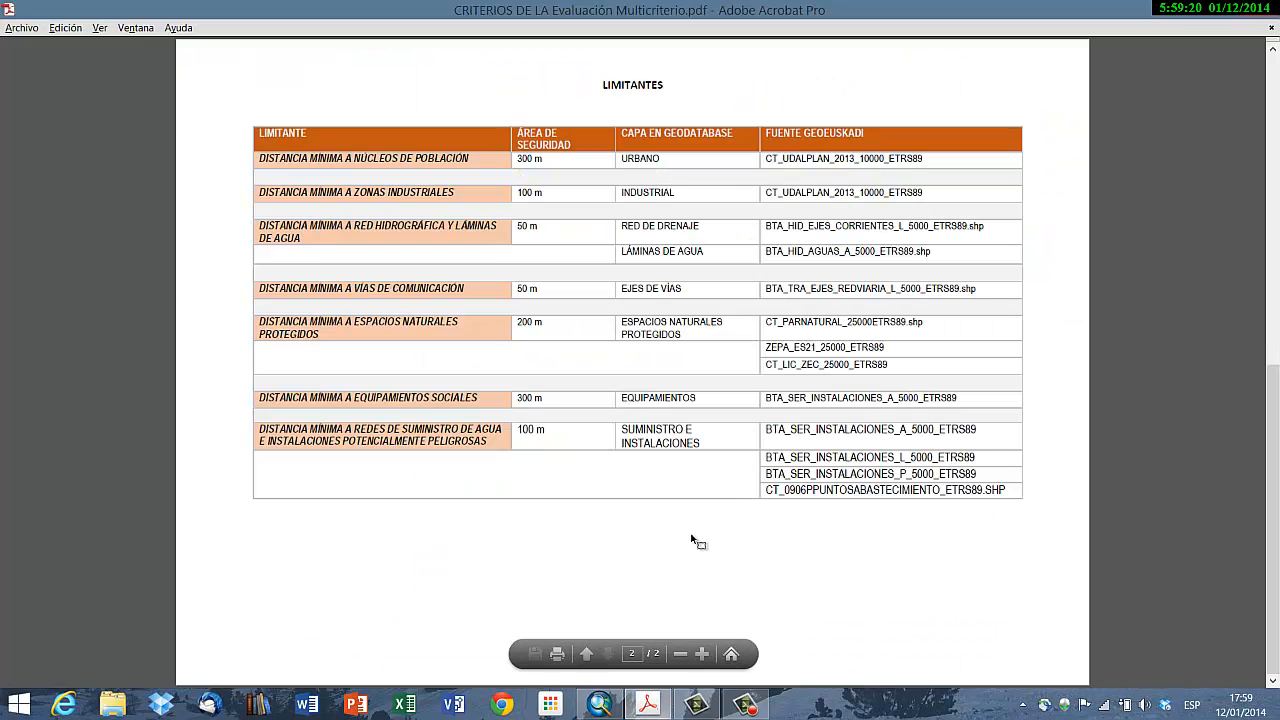
{"action": "left_click", "coordinate": [599, 705]}
{"action": "left_click", "coordinate": [746, 705]}
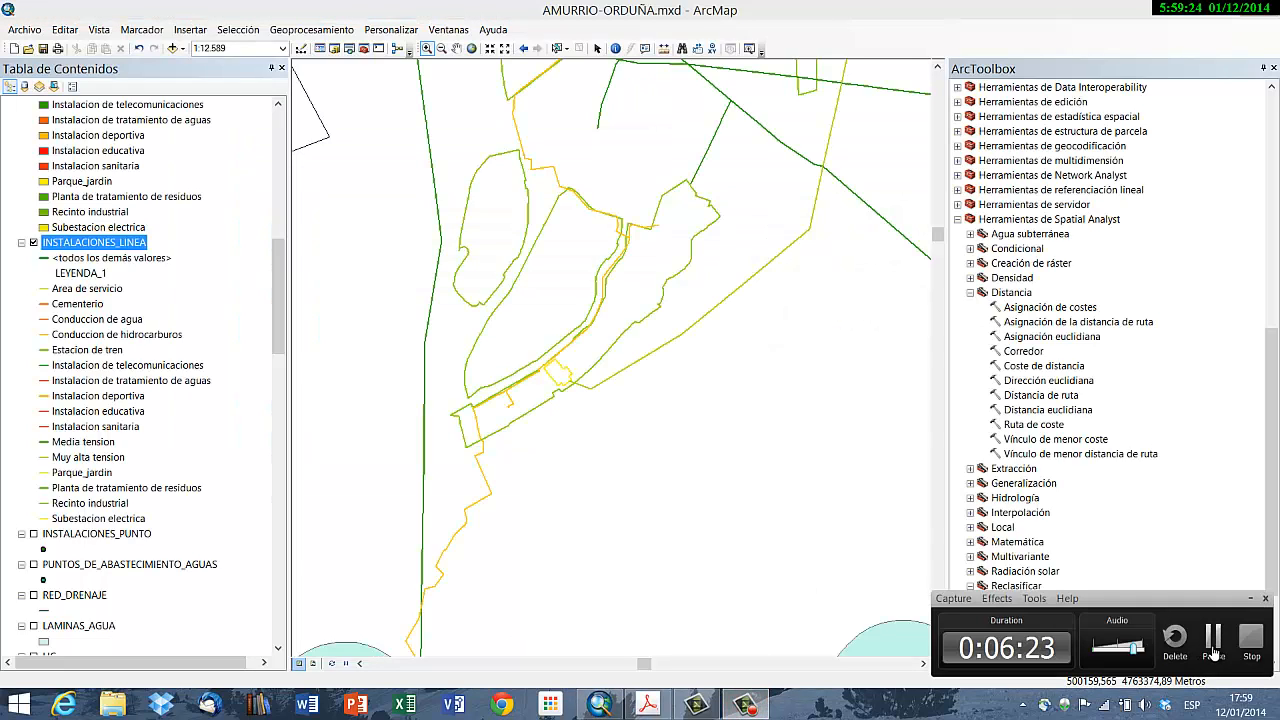
{"action": "left_click", "coordinate": [1212, 640]}
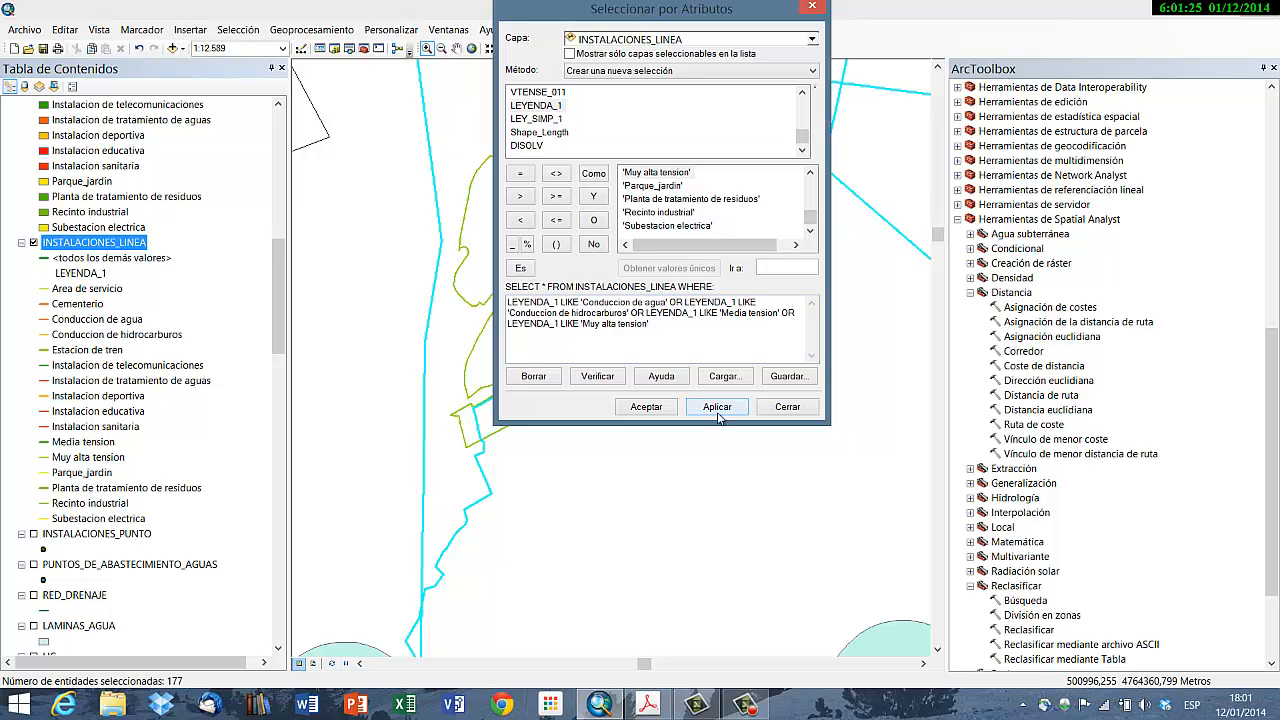
Step: Confirm the attribute selection of Conduccion de agua, Conduccion de hidrocarburos, Media tension and Muy alta tension in INSTALACIONES_LINEA
{"action": "left_click", "coordinate": [643, 407]}
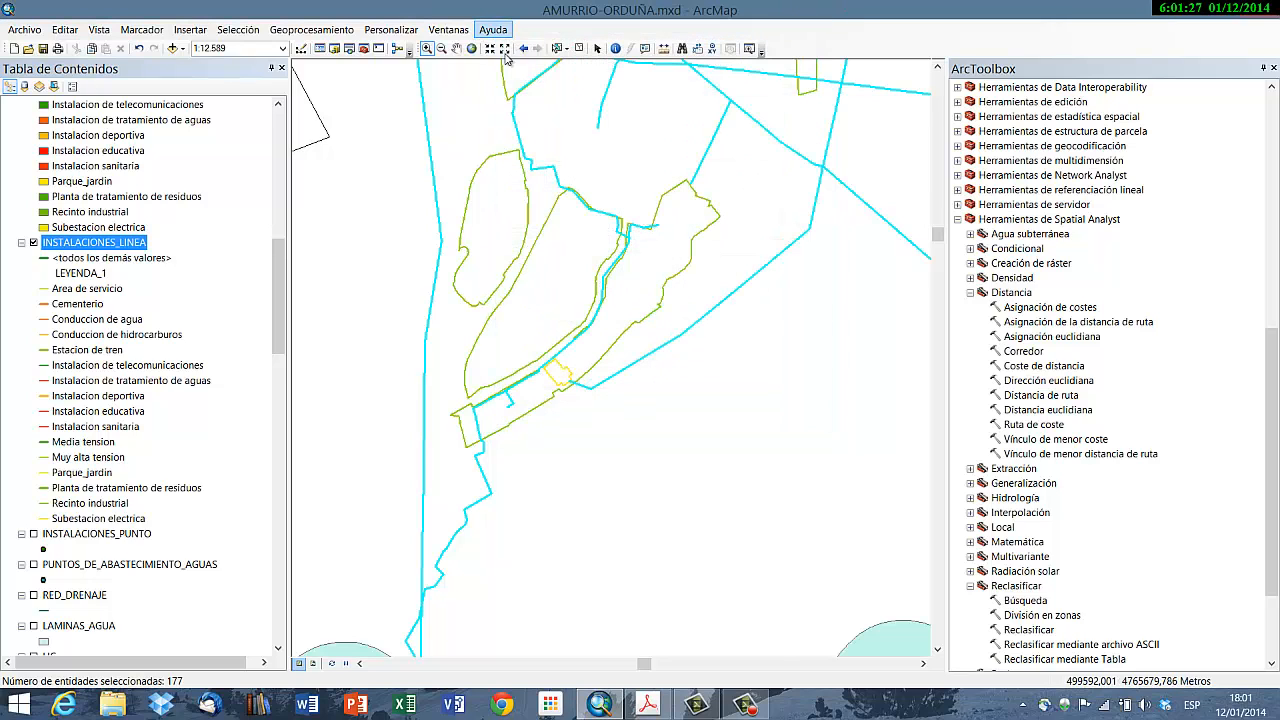
{"action": "left_click", "coordinate": [523, 48]}
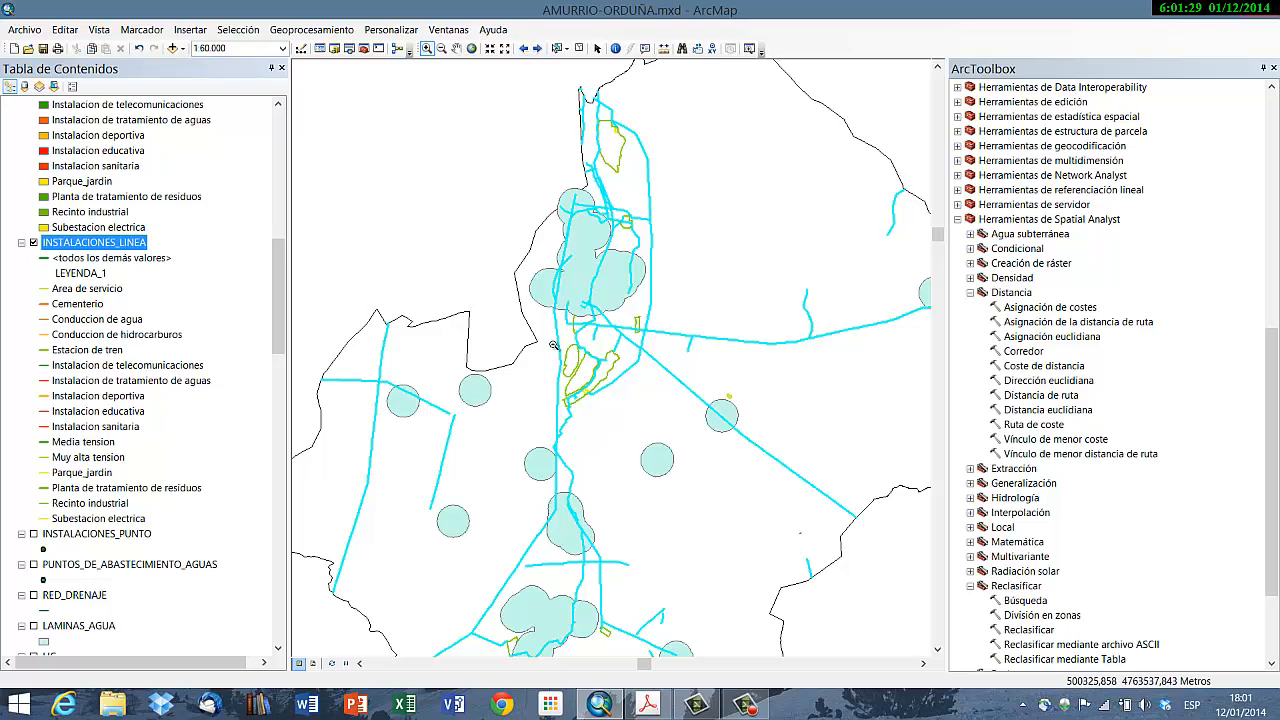
Step: Start the Zona de influencia buffer tool with INSTALACIONES_LINEA as the input features
{"action": "left_click", "coordinate": [311, 29]}
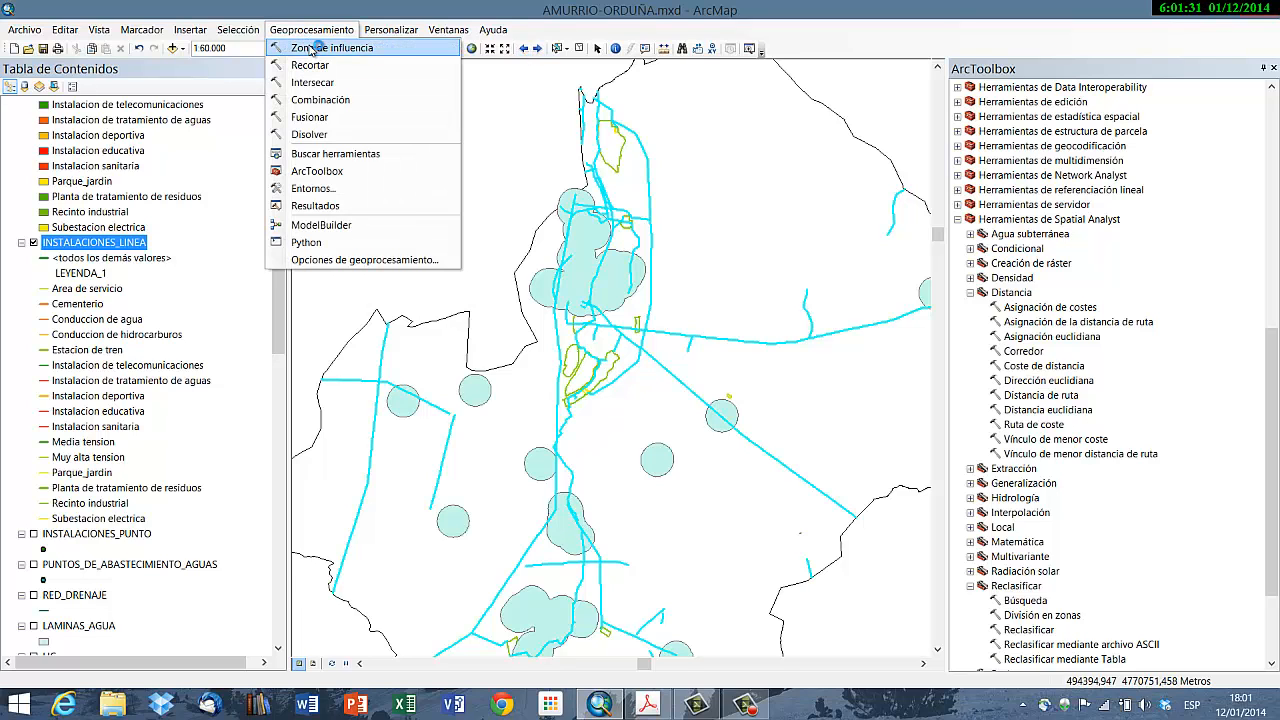
{"action": "left_click", "coordinate": [313, 49]}
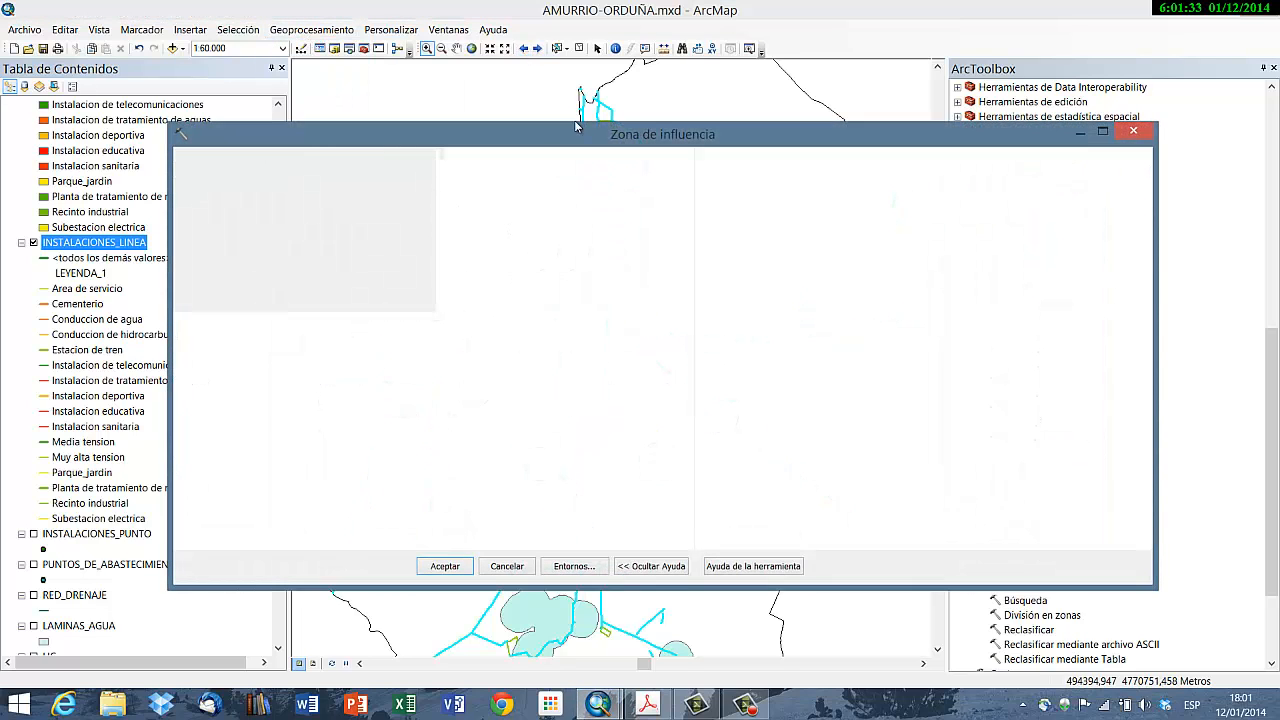
{"action": "left_click", "coordinate": [638, 180]}
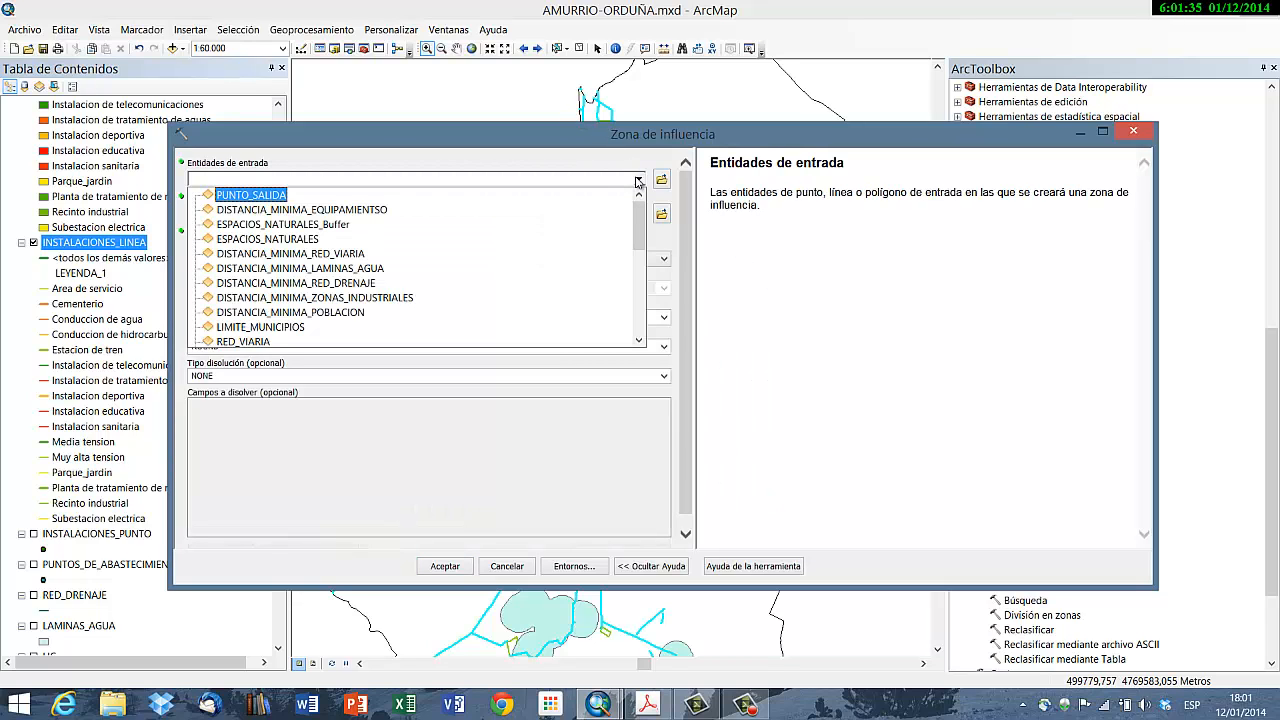
{"action": "scroll", "coordinate": [347, 322], "scroll_direction": "down", "scroll_amount": 1}
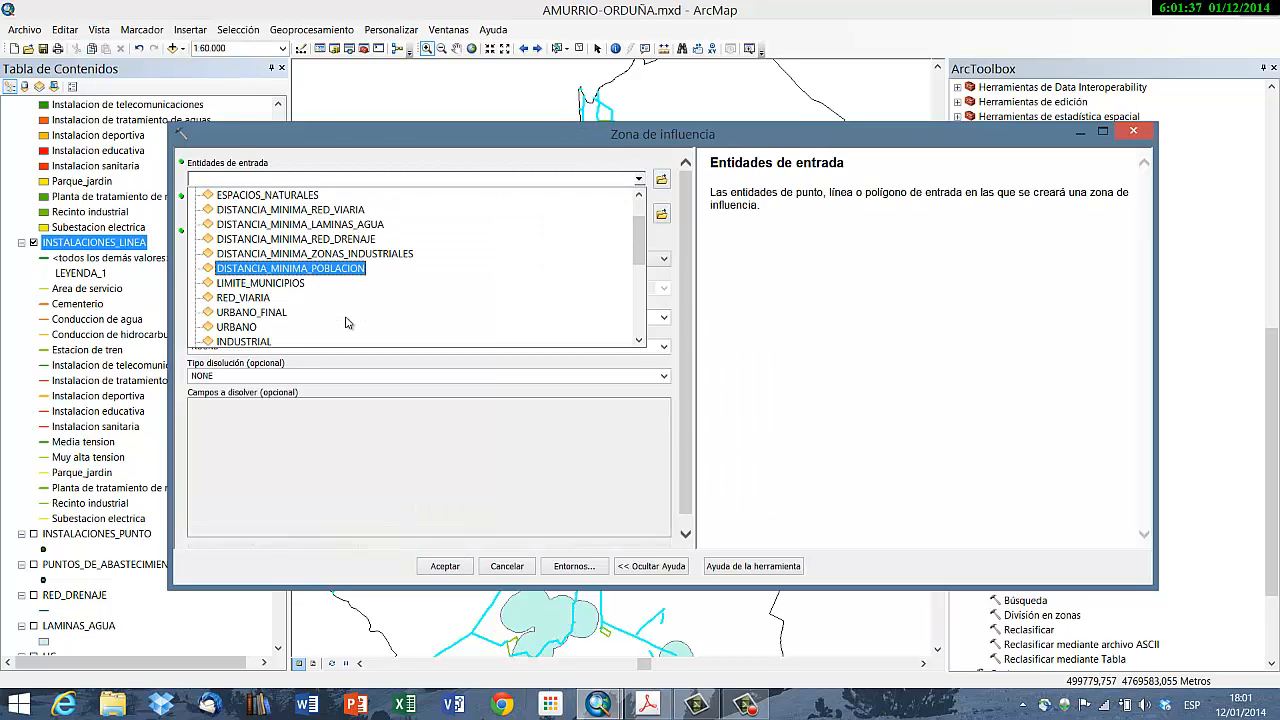
{"action": "scroll", "coordinate": [347, 322], "scroll_direction": "down", "scroll_amount": 1}
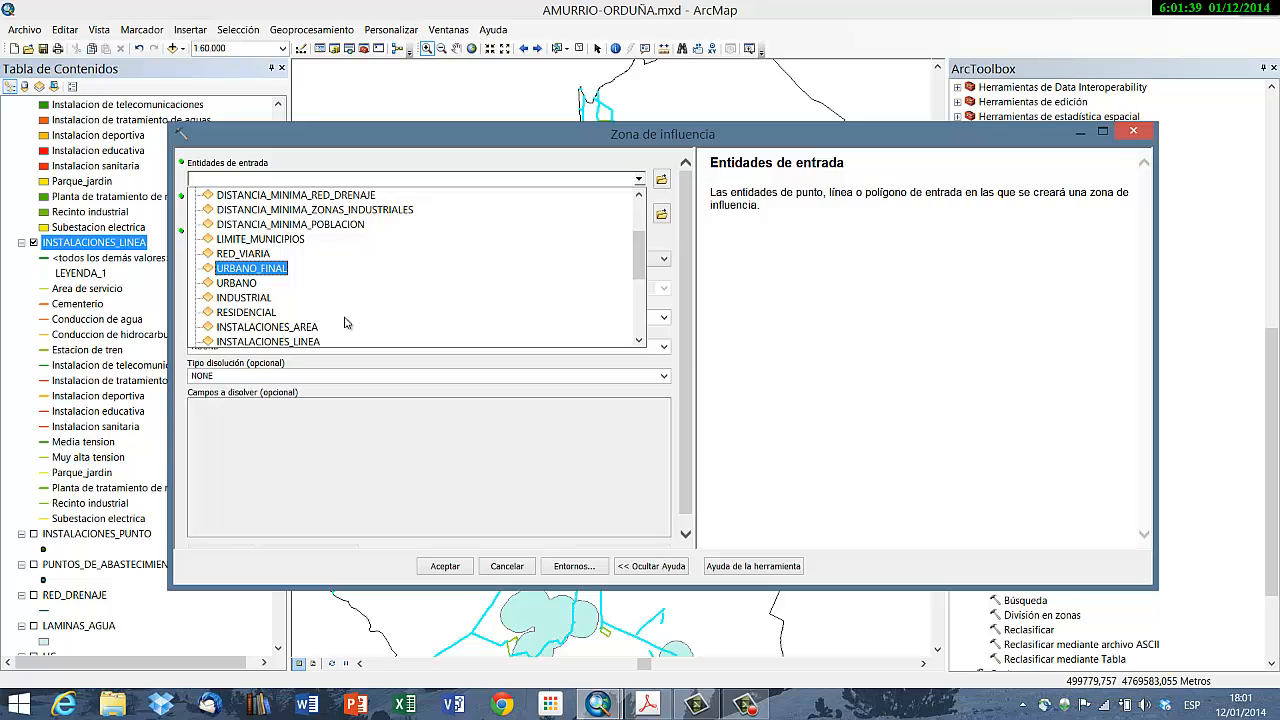
{"action": "scroll", "coordinate": [347, 322], "scroll_direction": "down", "scroll_amount": 1}
{"action": "left_click", "coordinate": [312, 297]}
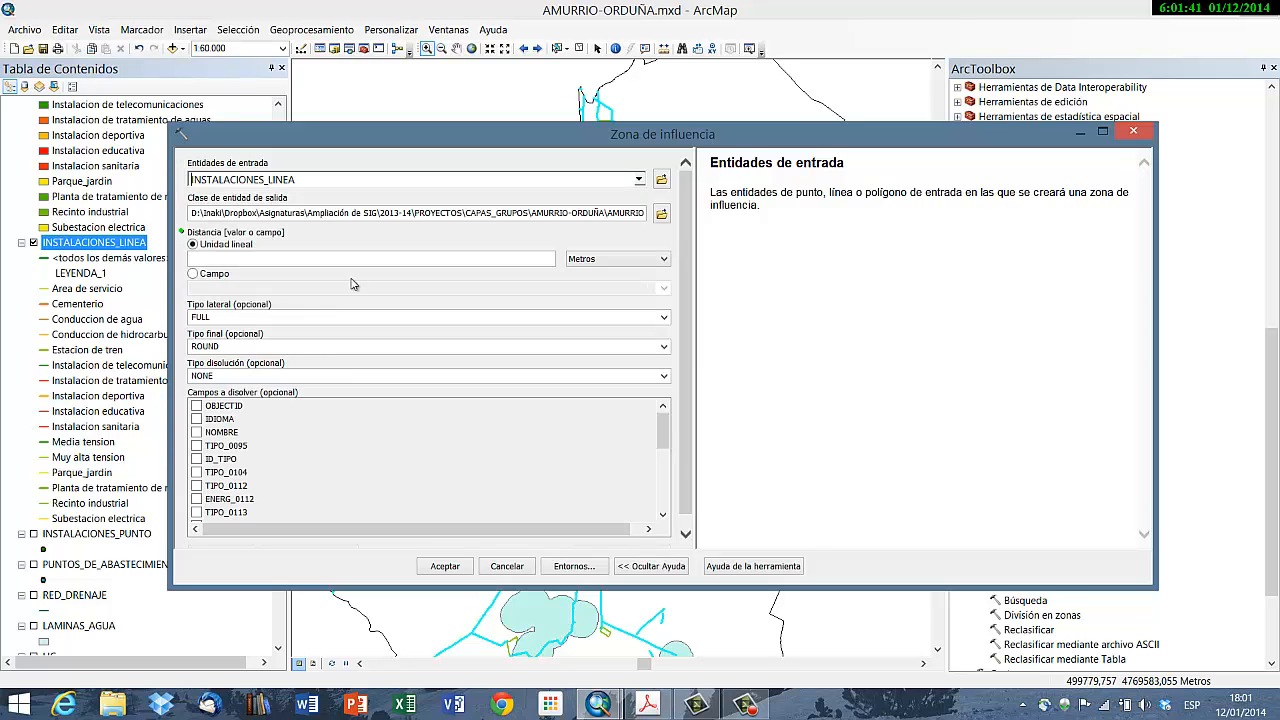
Step: Glance at the supply networks' safety distance in the Acrobat PDF and set the buffer distance to 100 metres in ArcMap
{"action": "left_click", "coordinate": [503, 261]}
{"action": "left_click", "coordinate": [646, 705]}
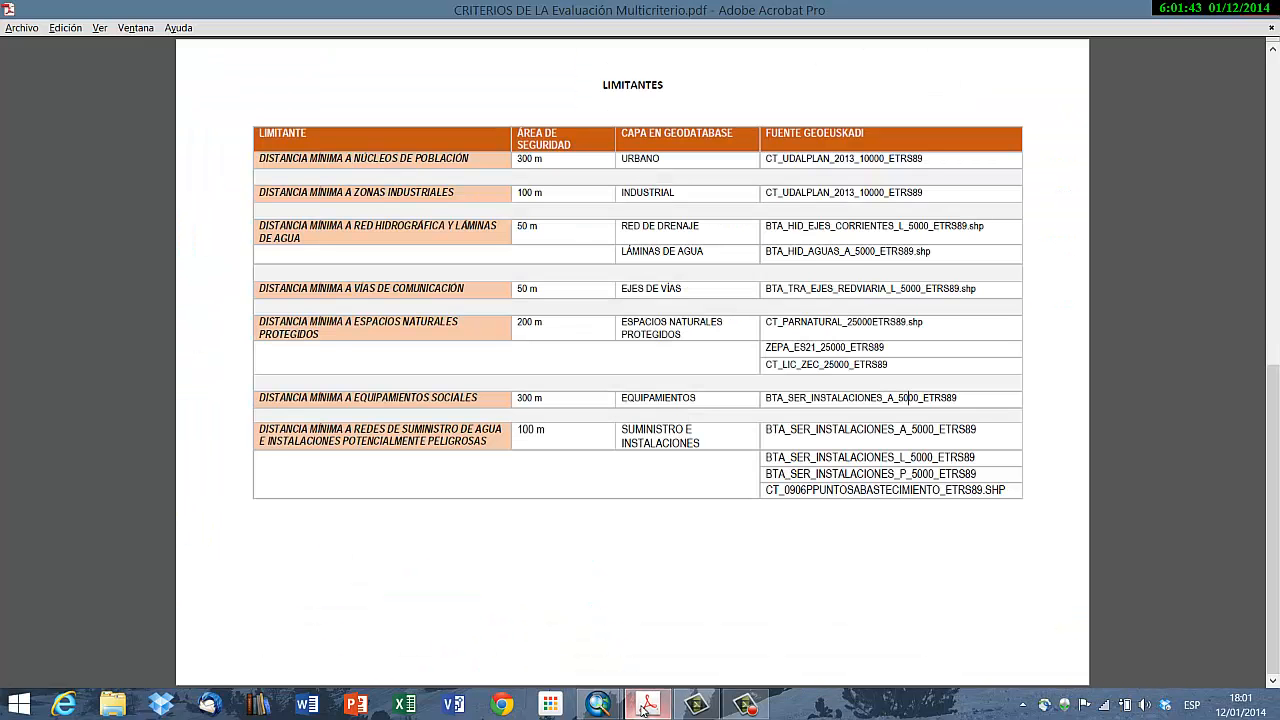
{"action": "left_click", "coordinate": [645, 706]}
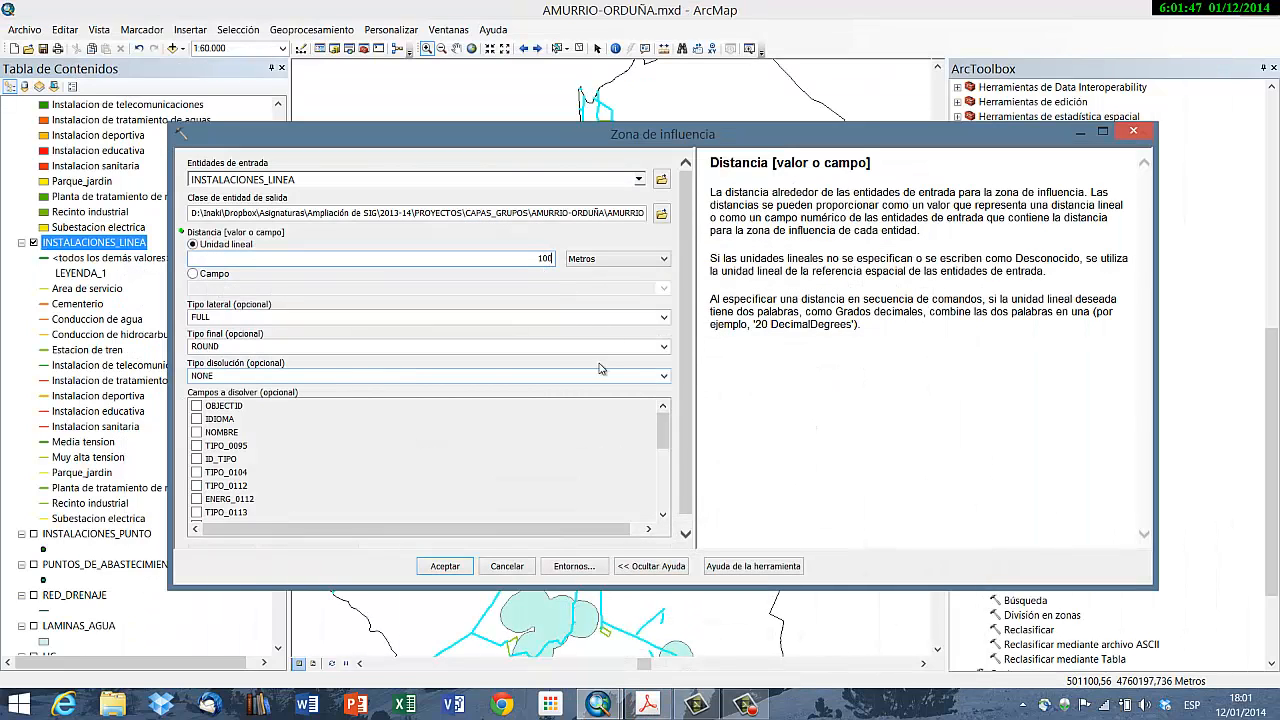
Step: Dissolve the INSTALACIONES_LINEA buffers by LIST on the DISOLV field and run the tool
{"action": "left_click", "coordinate": [660, 376]}
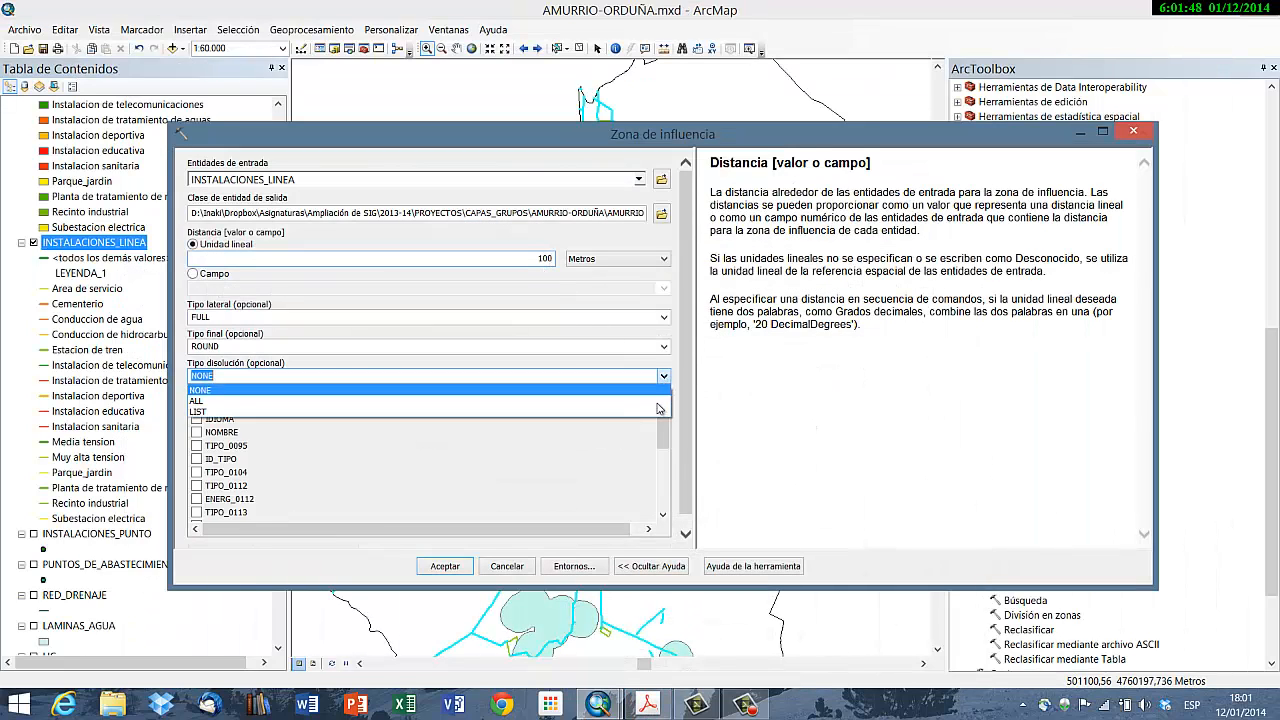
{"action": "left_click", "coordinate": [402, 413]}
{"action": "left_click_drag", "start_coordinate": [670, 444], "coordinate": [668, 502]}
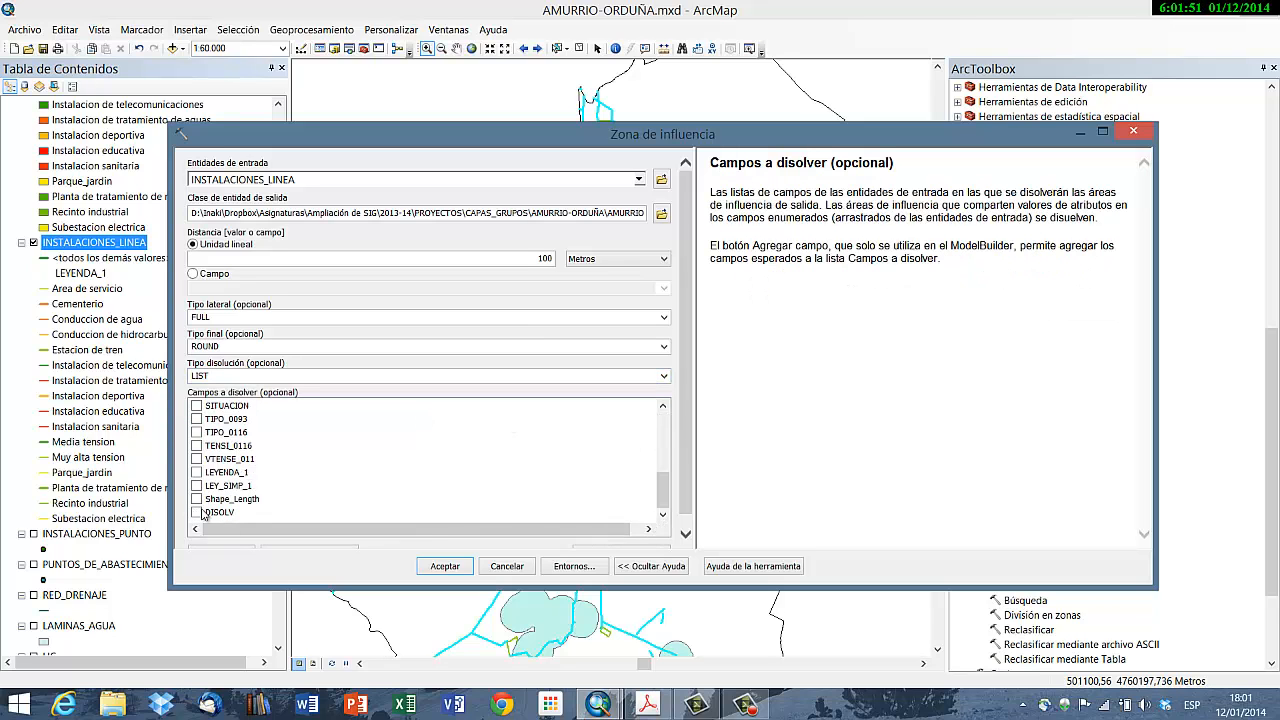
{"action": "left_click", "coordinate": [452, 568]}
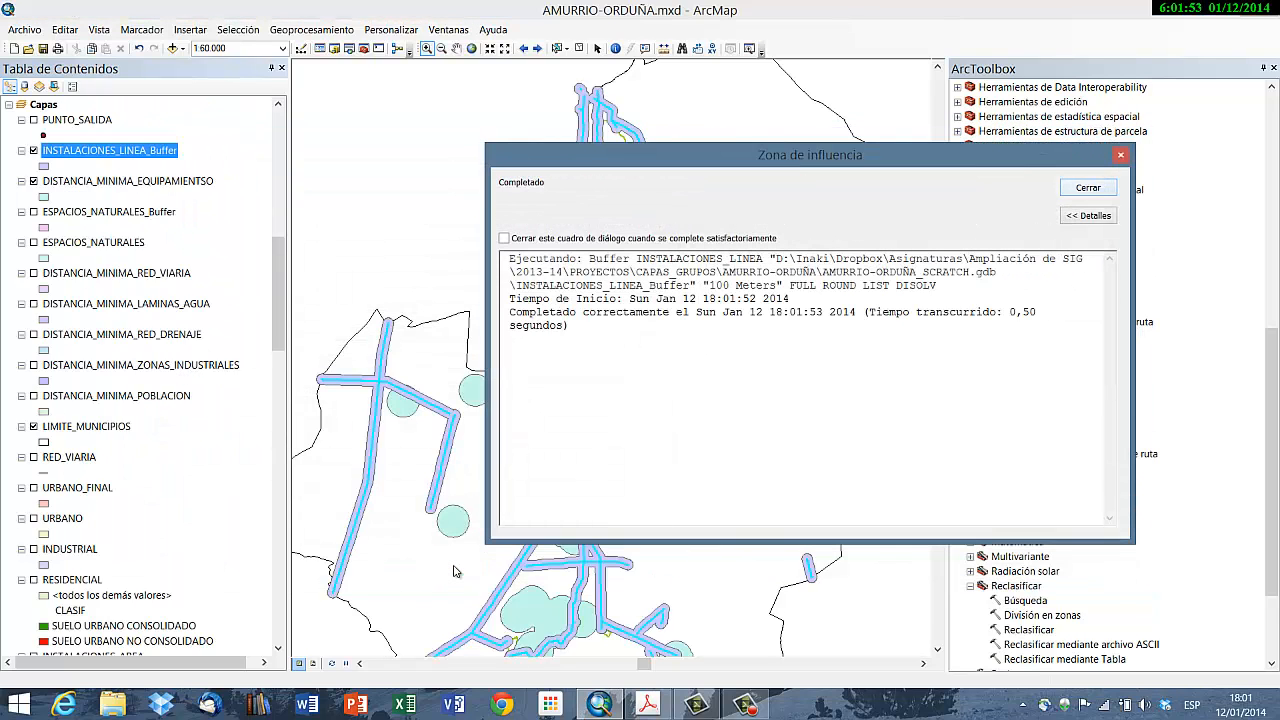
Step: Close the buffer results and check in the Acrobat PDF which source layers the supply-network criterion requires, returning to ArcMap's layer list
{"action": "key", "text": "Return"}
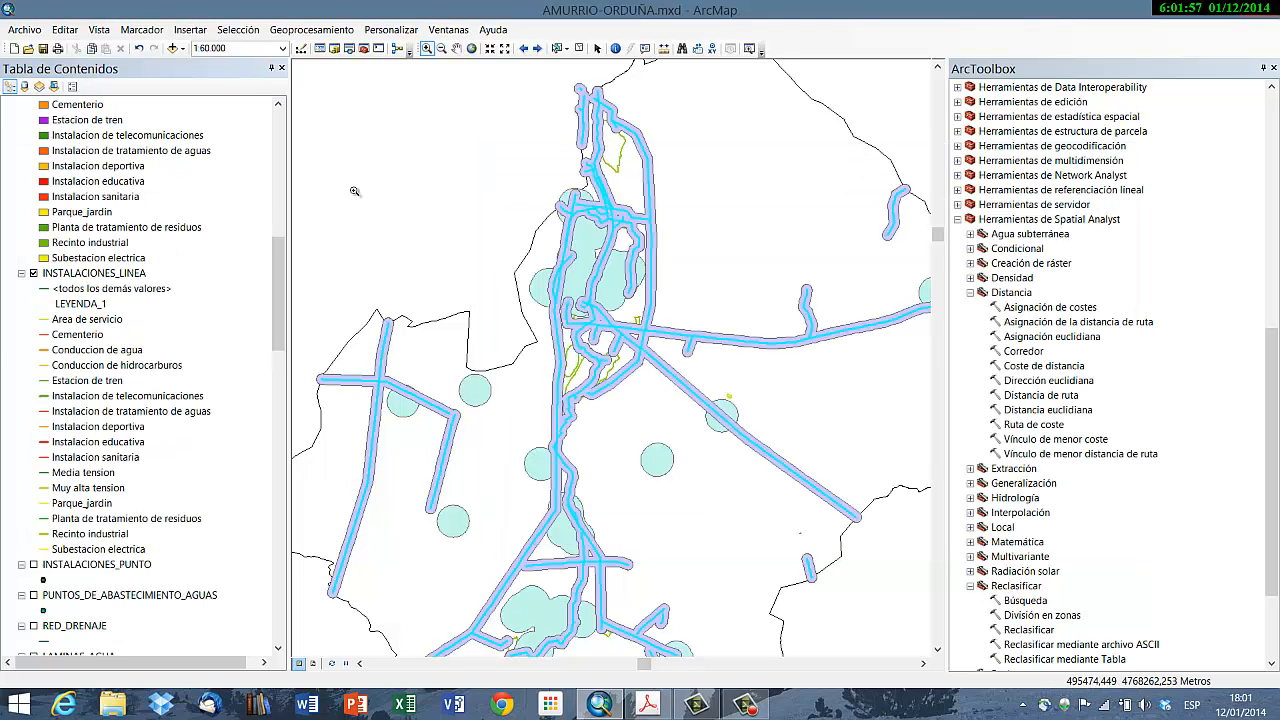
{"action": "left_click_drag", "start_coordinate": [283, 316], "coordinate": [296, 378]}
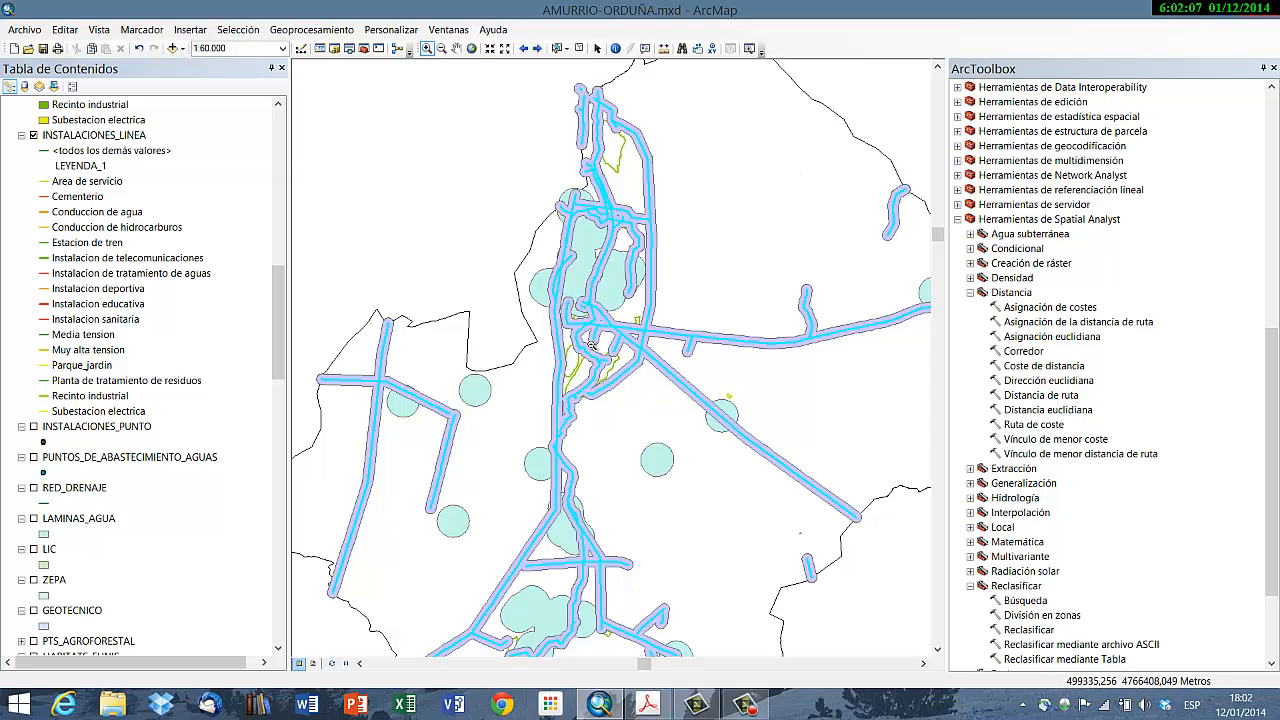
{"action": "left_click", "coordinate": [648, 705]}
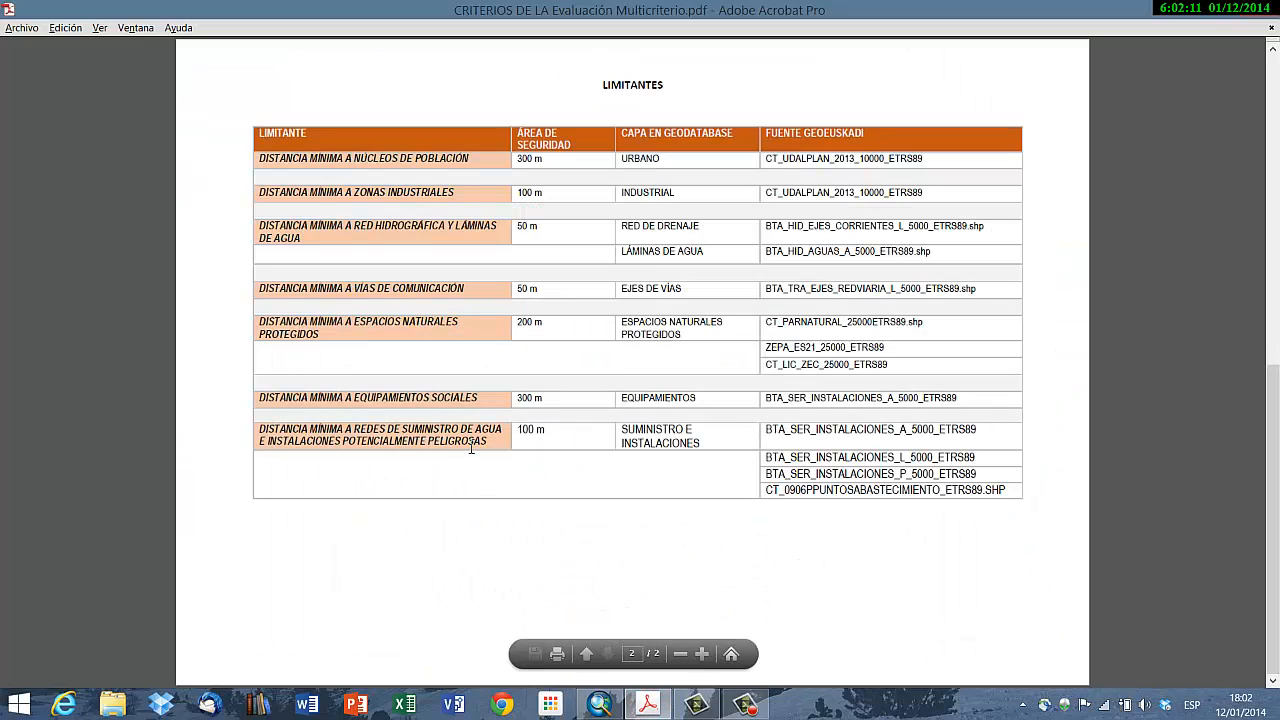
{"action": "left_click", "coordinate": [600, 705]}
{"action": "left_click_drag", "start_coordinate": [281, 345], "coordinate": [290, 158]}
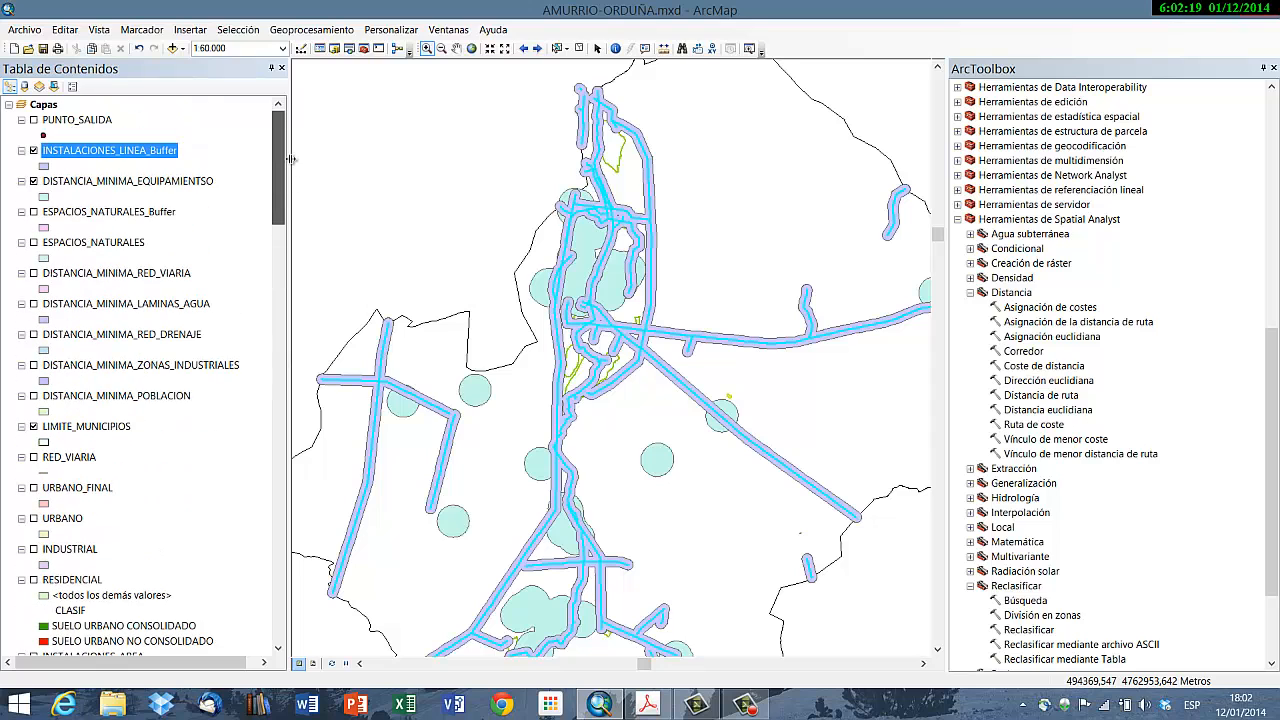
{"action": "left_click", "coordinate": [182, 305]}
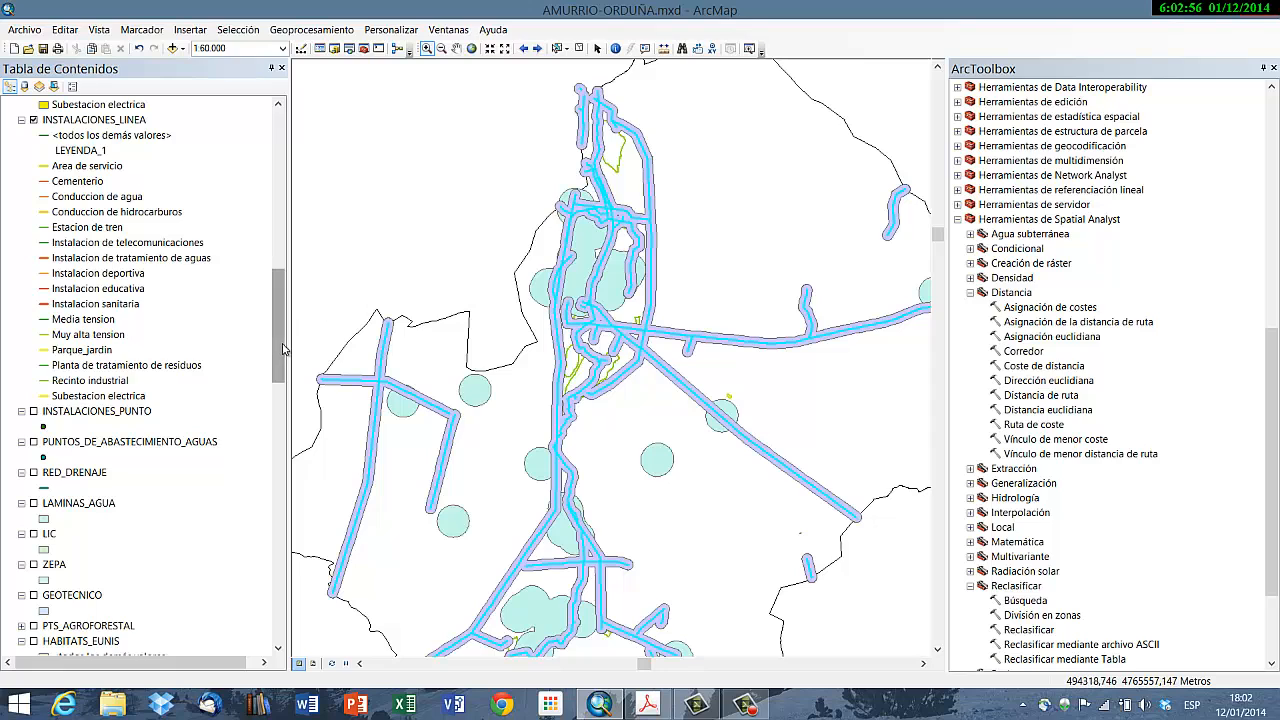
Step: Show the PUNTOS_DE_ABASTECIMIENTO_AGUAS layer on the map and open its attribute table
{"action": "left_click", "coordinate": [34, 442]}
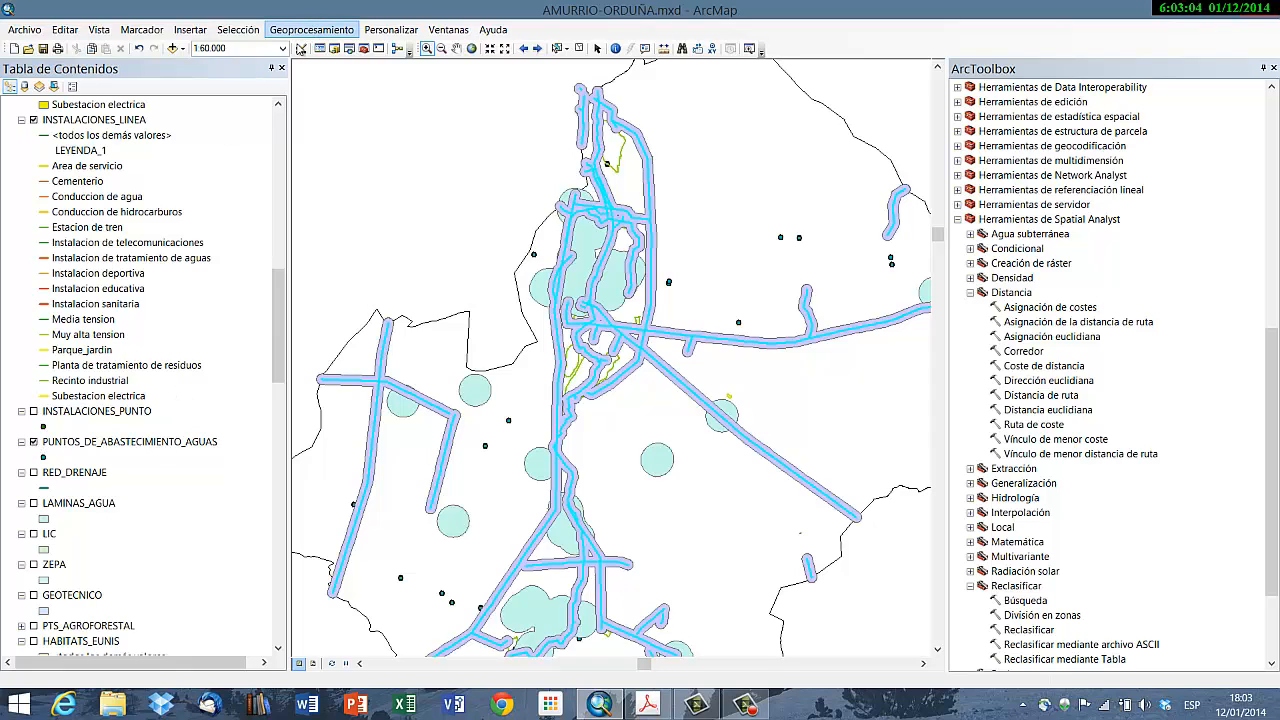
{"action": "left_click", "coordinate": [130, 441]}
{"action": "right_click", "coordinate": [130, 441]}
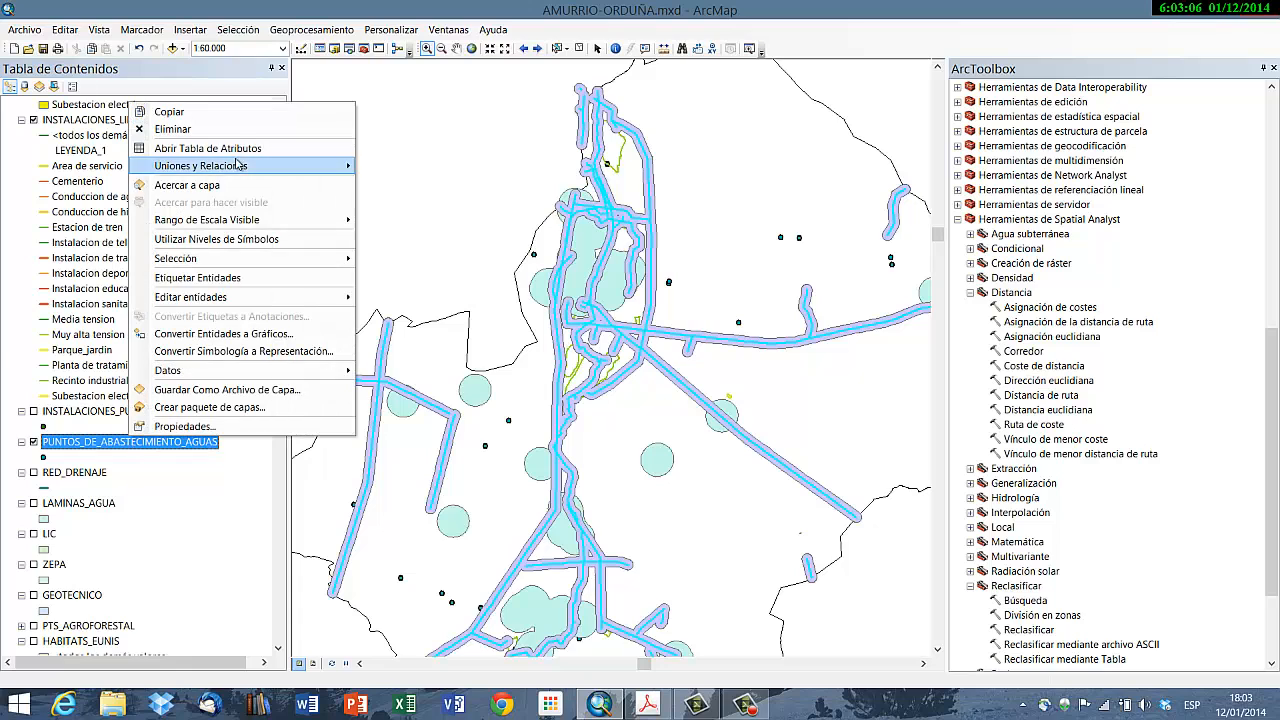
{"action": "left_click", "coordinate": [239, 108]}
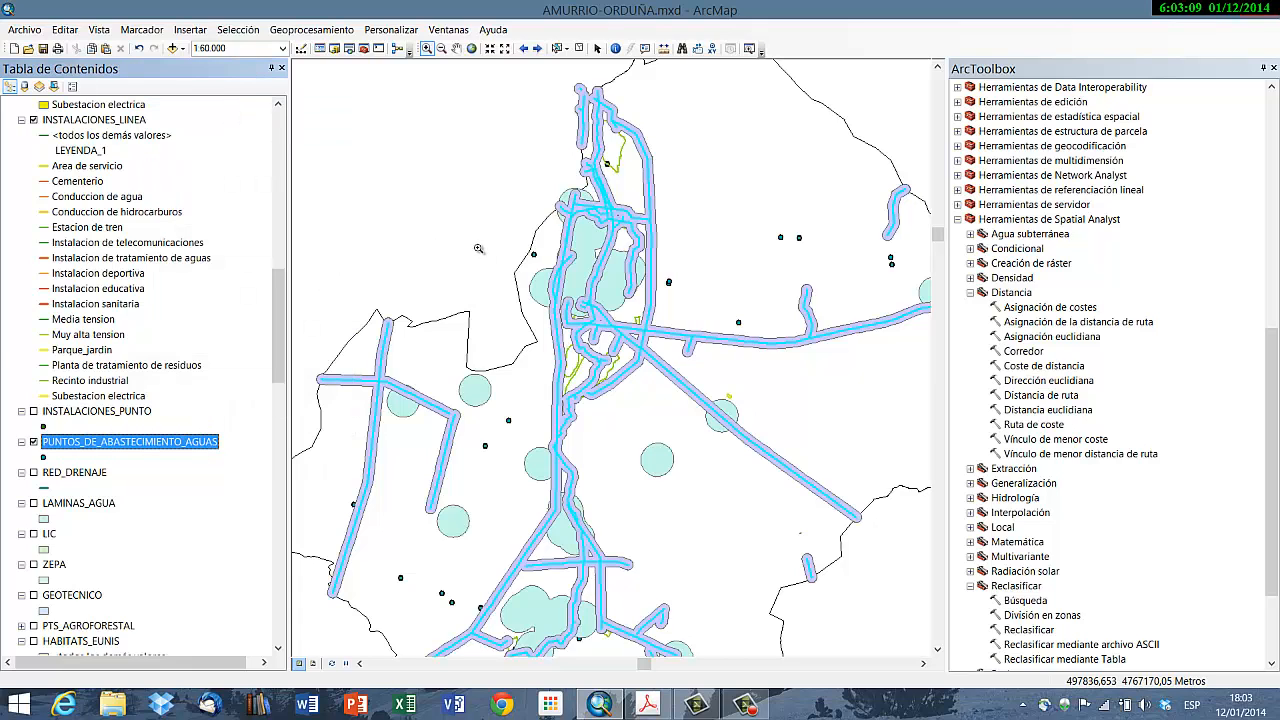
{"action": "right_click", "coordinate": [168, 441]}
{"action": "left_click", "coordinate": [240, 149]}
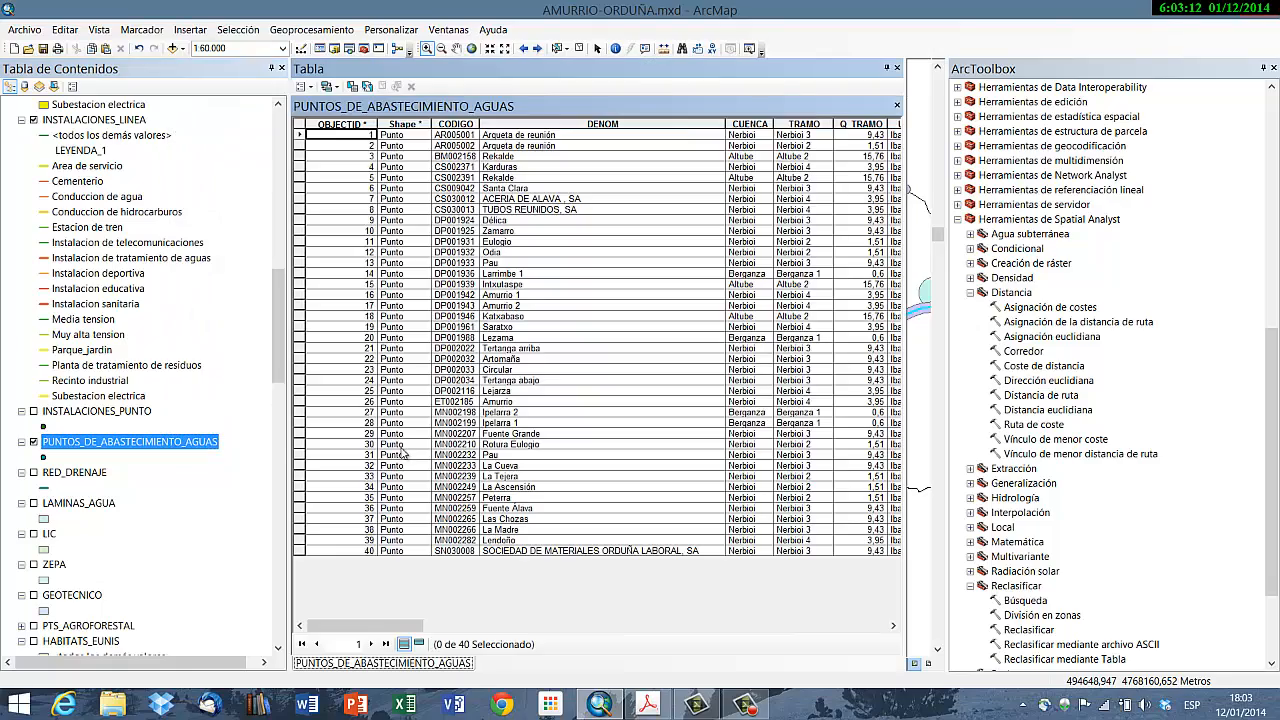
{"action": "left_click_drag", "start_coordinate": [388, 630], "coordinate": [420, 642]}
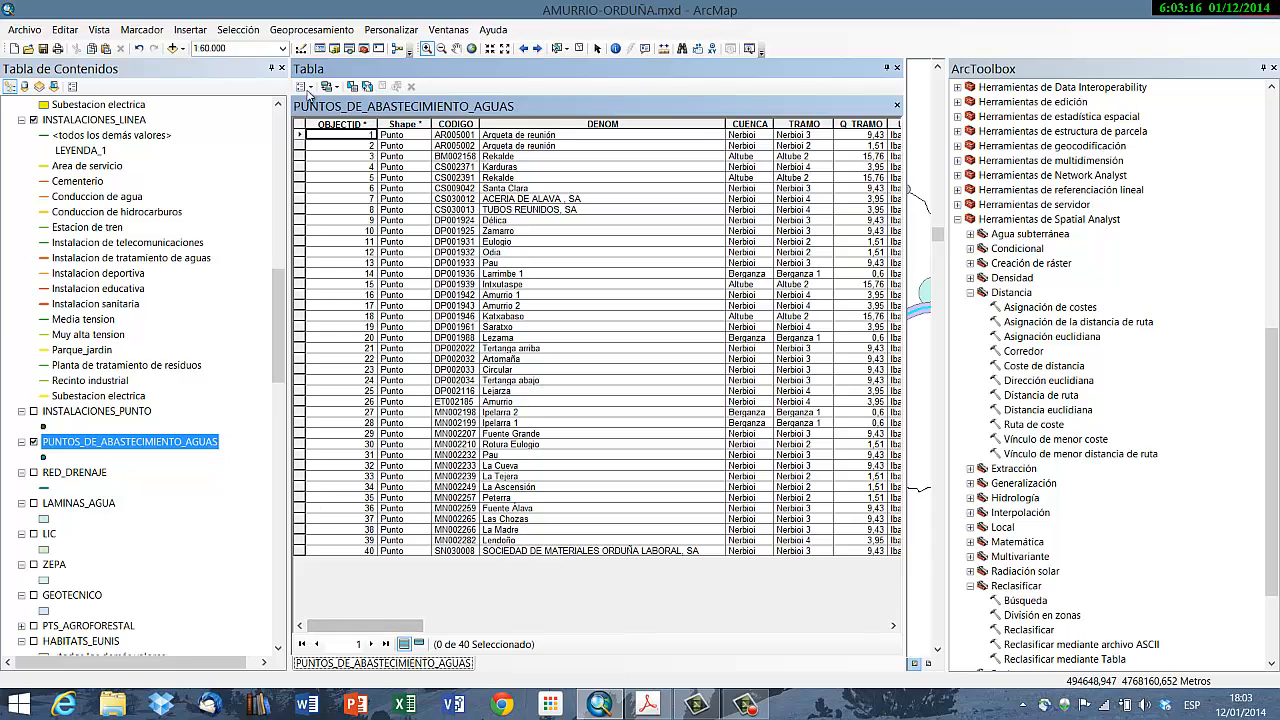
Step: Add a short integer (Entero corto) field named DISOLV to the PUNTOS_DE_ABASTECIMIENTO_AGUAS table
{"action": "left_click", "coordinate": [302, 86]}
{"action": "left_click", "coordinate": [333, 194]}
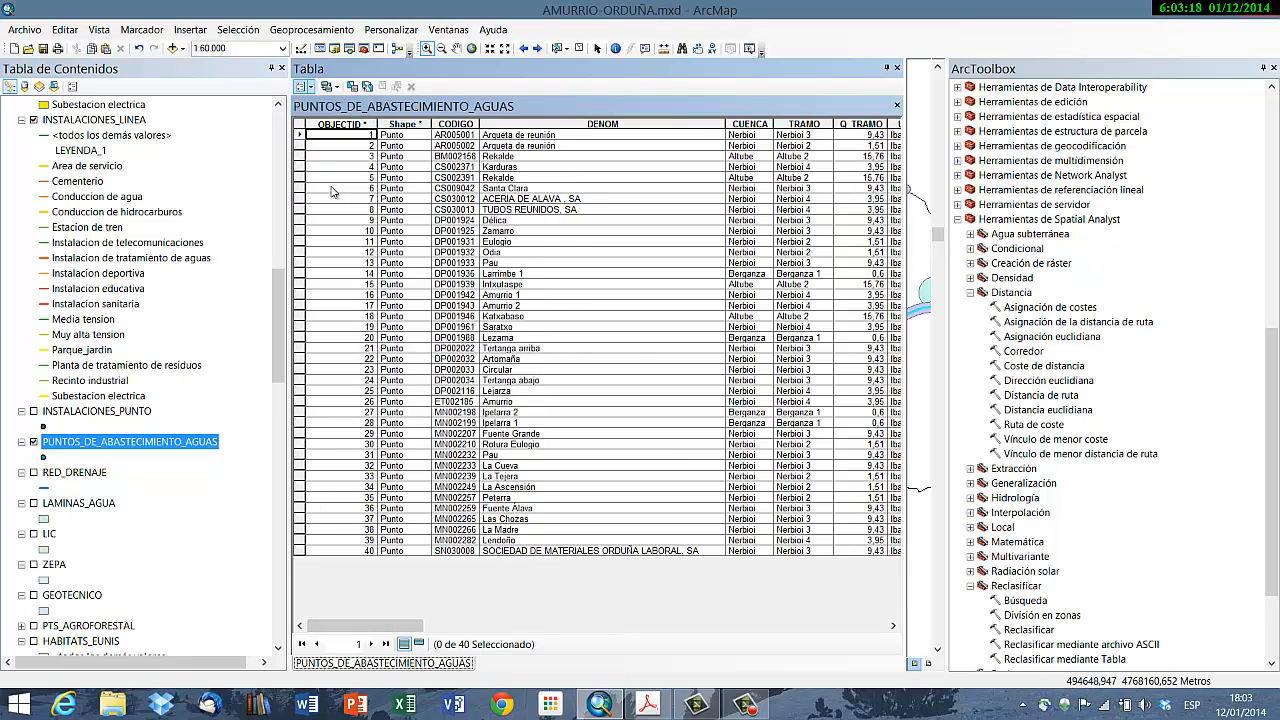
{"action": "type", "text": "DISOLV"}
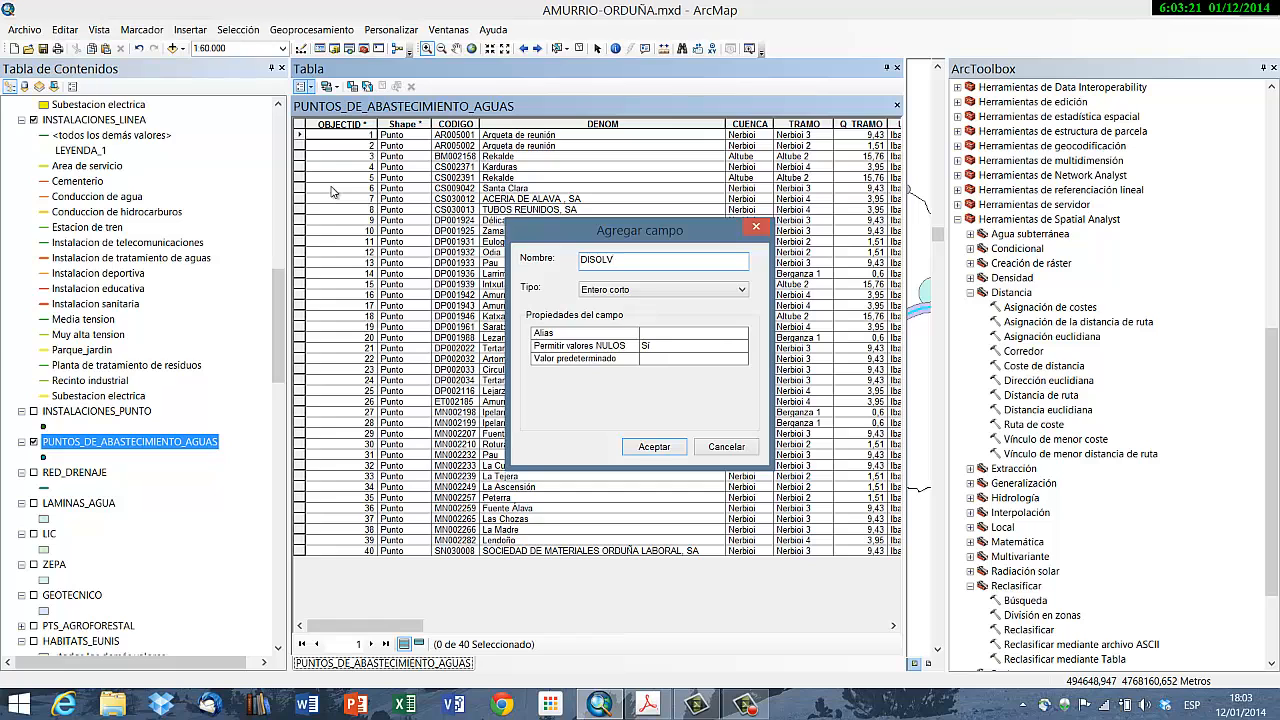
{"action": "left_click", "coordinate": [643, 447]}
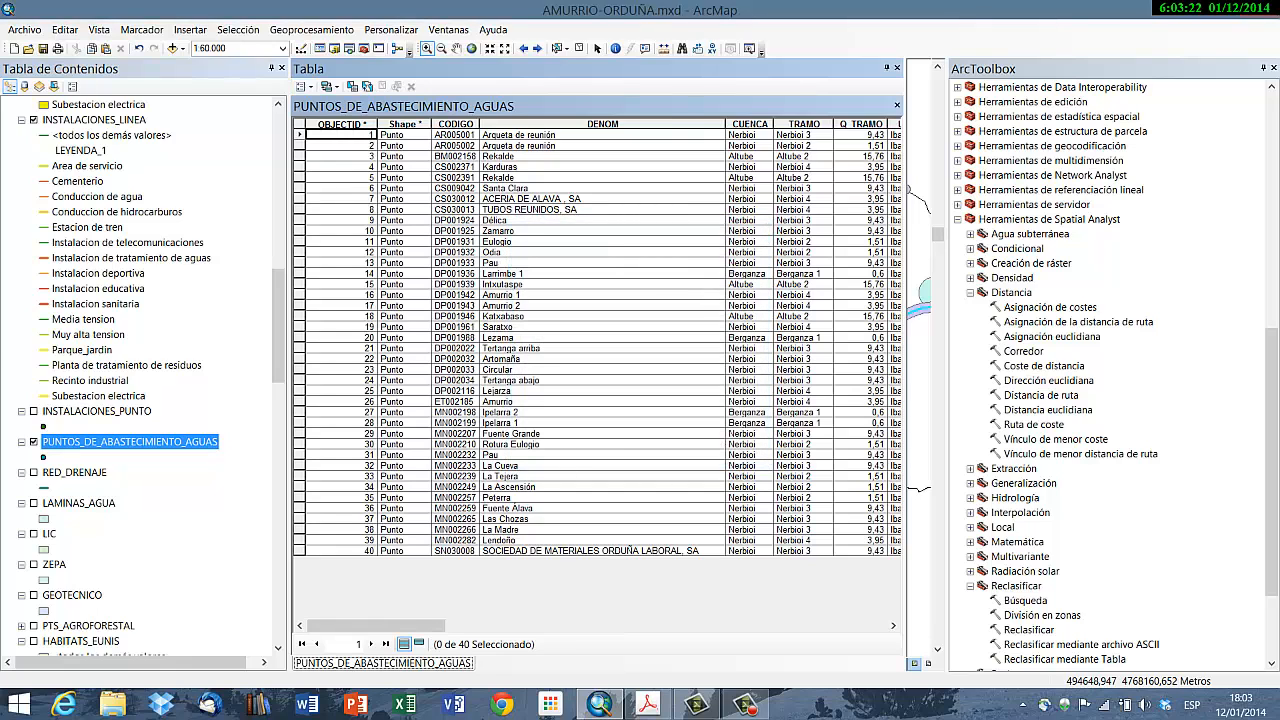
Step: Fill the DISOLV field with 1 for all water supply points using the field calculator and close the table
{"action": "left_click", "coordinate": [879, 625]}
{"action": "left_click", "coordinate": [879, 625]}
{"action": "left_click", "coordinate": [879, 625]}
{"action": "left_click", "coordinate": [879, 625]}
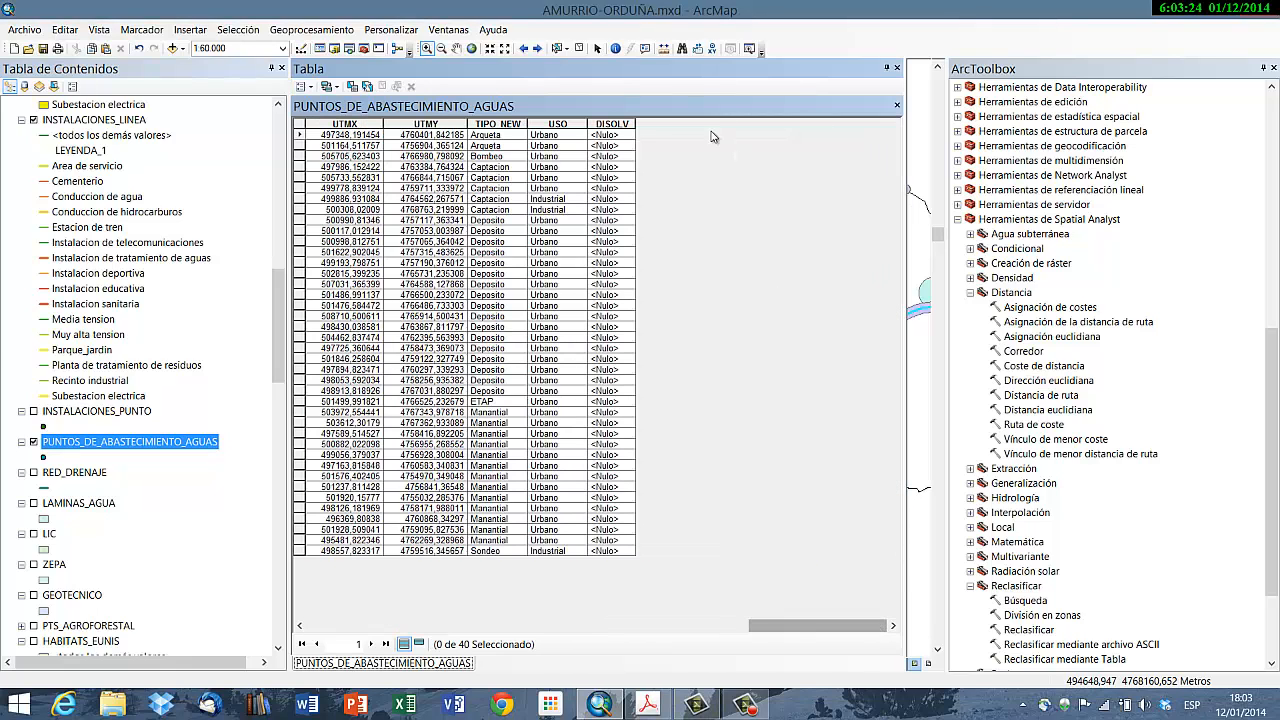
{"action": "right_click", "coordinate": [632, 124]}
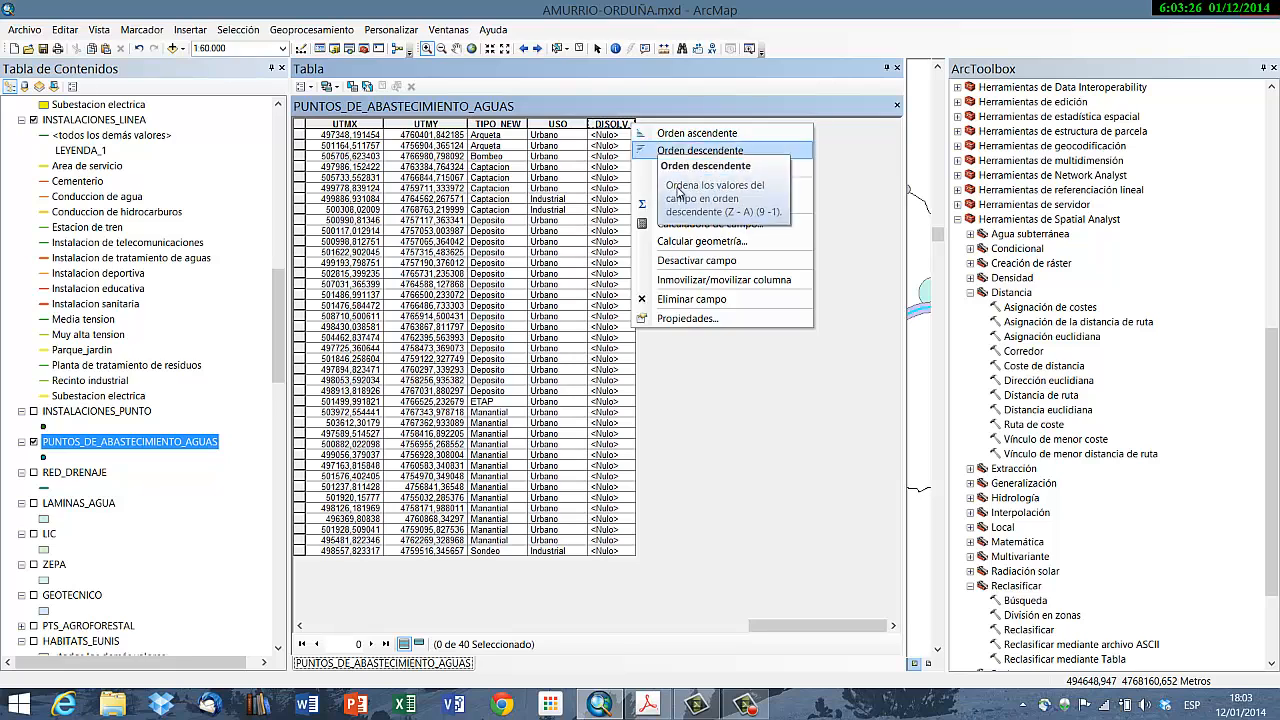
{"action": "left_click", "coordinate": [690, 224]}
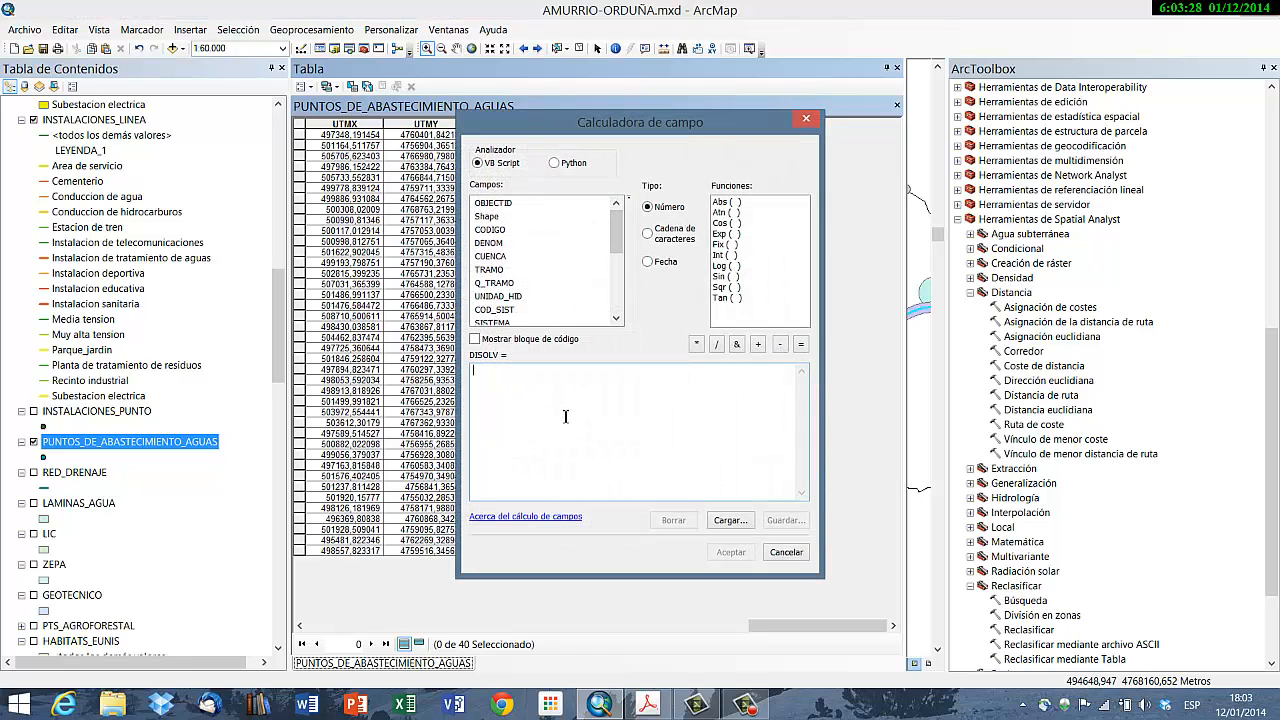
{"action": "key", "text": "ctrl+v"}
{"action": "left_click", "coordinate": [731, 552]}
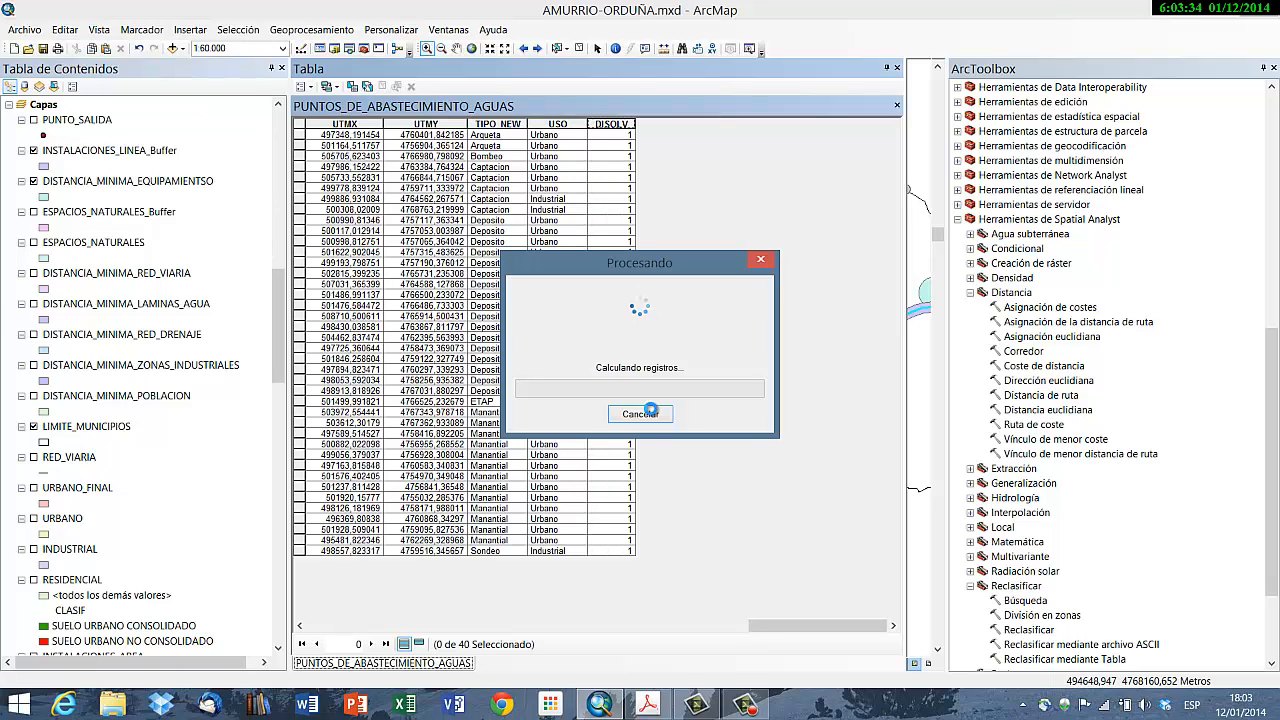
{"action": "left_click", "coordinate": [898, 68]}
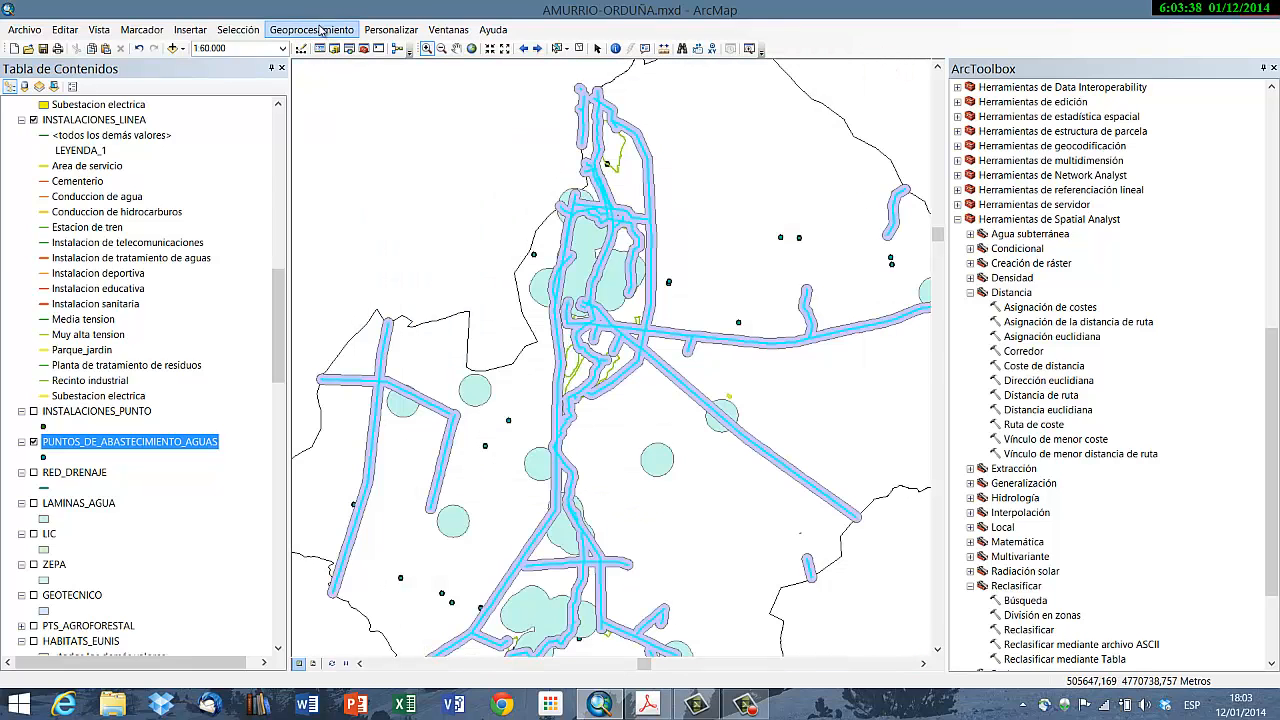
Step: Start the Zona de influencia buffer tool with PUNTOS_DE_ABASTECIMIENTO_AGUAS as the input features
{"action": "left_click", "coordinate": [320, 30]}
{"action": "left_click", "coordinate": [318, 54]}
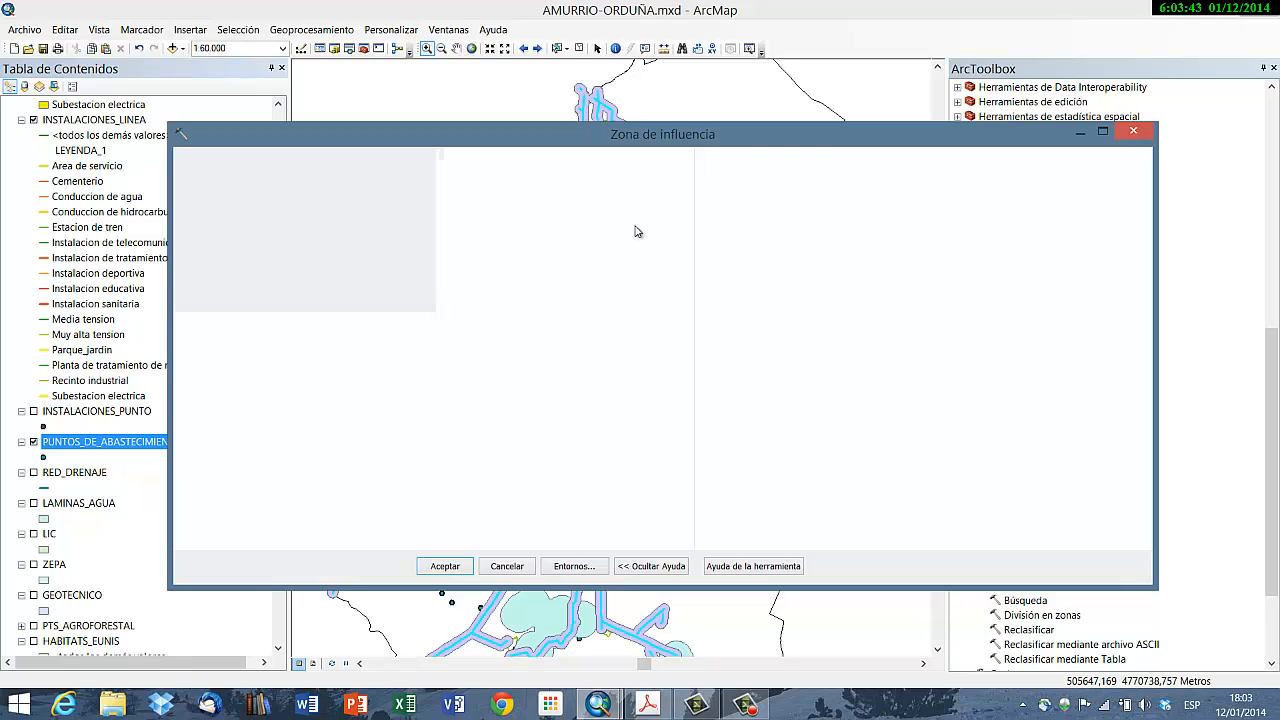
{"action": "left_click", "coordinate": [639, 179]}
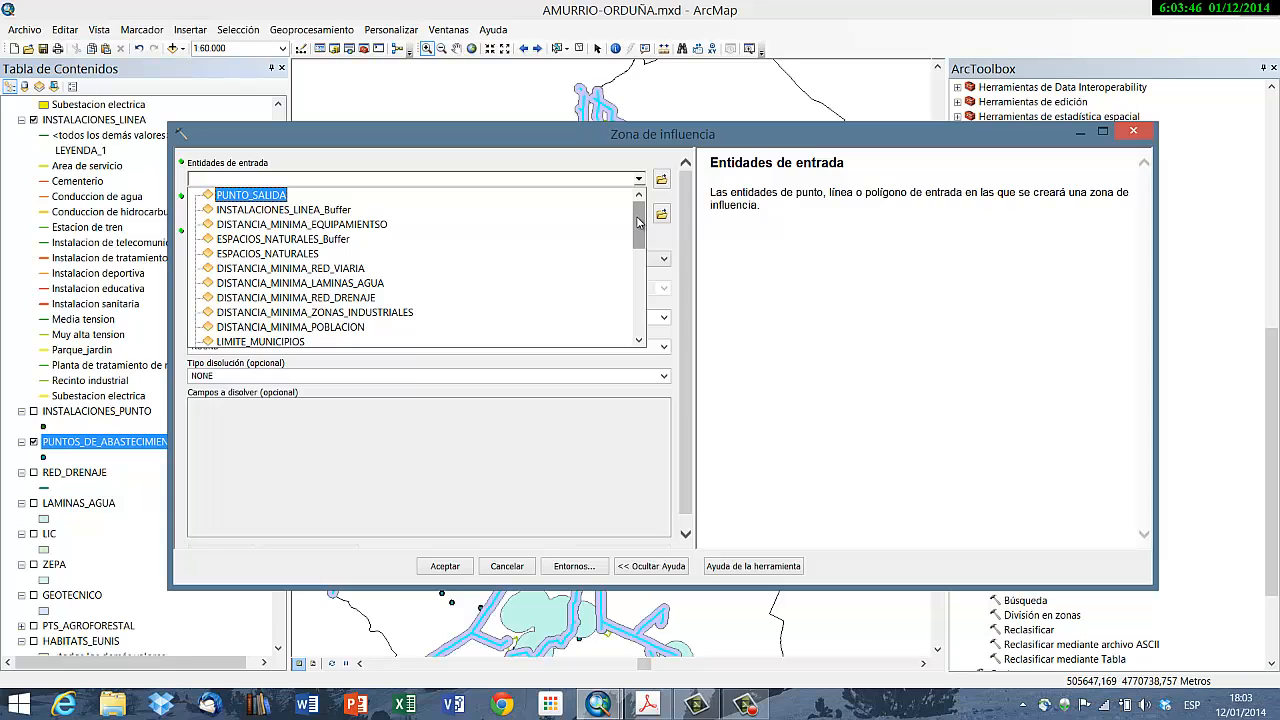
{"action": "left_click_drag", "start_coordinate": [639, 222], "coordinate": [639, 285]}
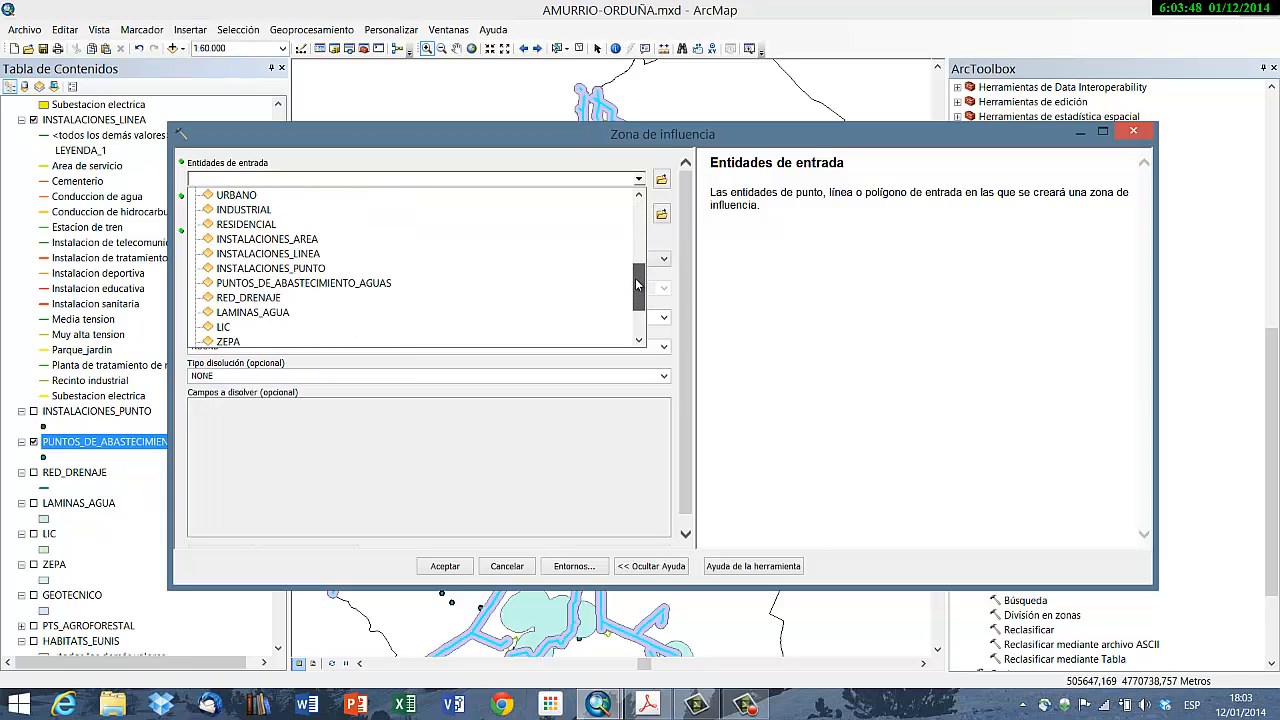
{"action": "left_click", "coordinate": [370, 283]}
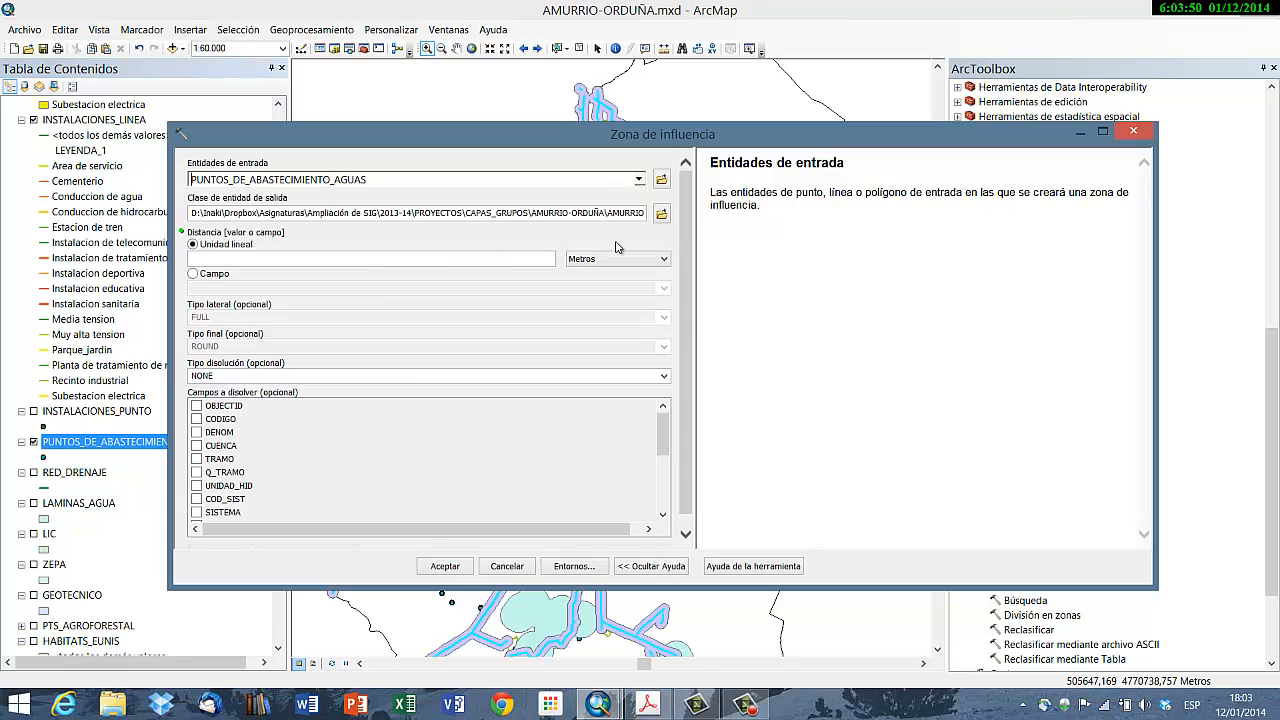
Step: Name the output feature class DISTANCIA_MINIMA_ABASTECIMIENTO and save it in the PLANEAMIENTO dataset
{"action": "left_click", "coordinate": [660, 215]}
{"action": "left_click", "coordinate": [605, 279]}
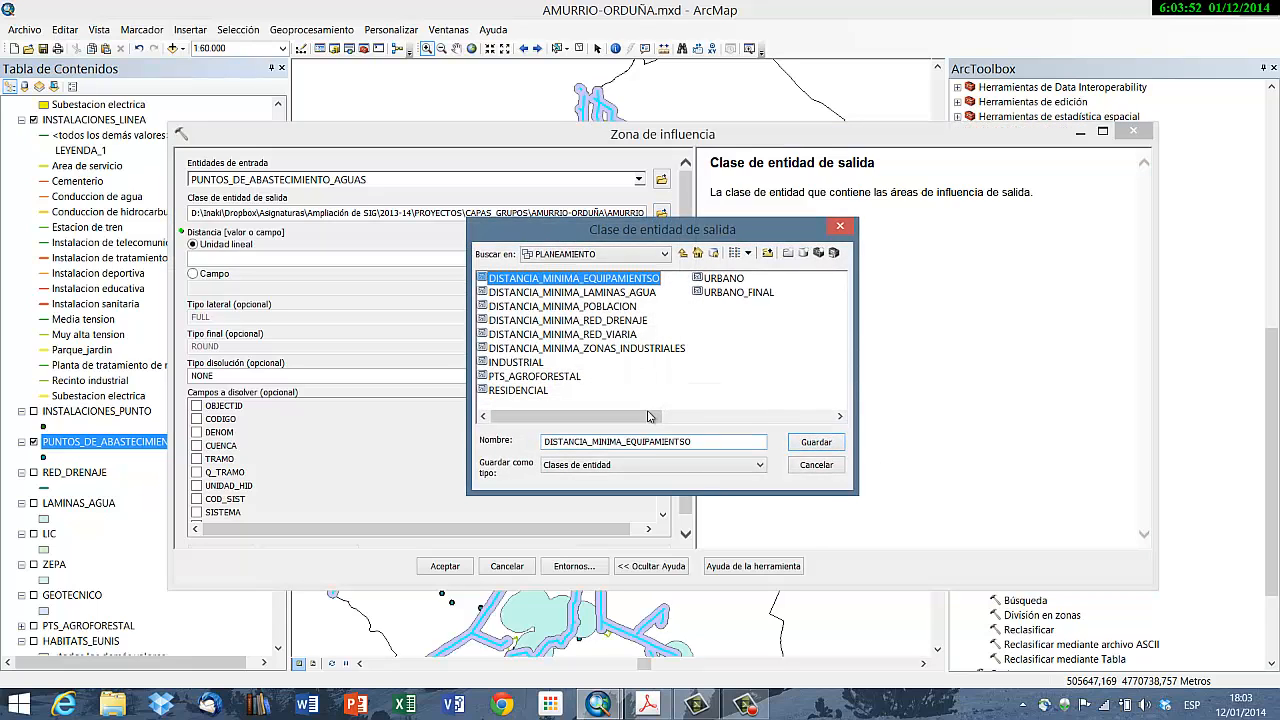
{"action": "left_click", "coordinate": [659, 442]}
{"action": "left_click_drag", "start_coordinate": [627, 443], "coordinate": [729, 444]}
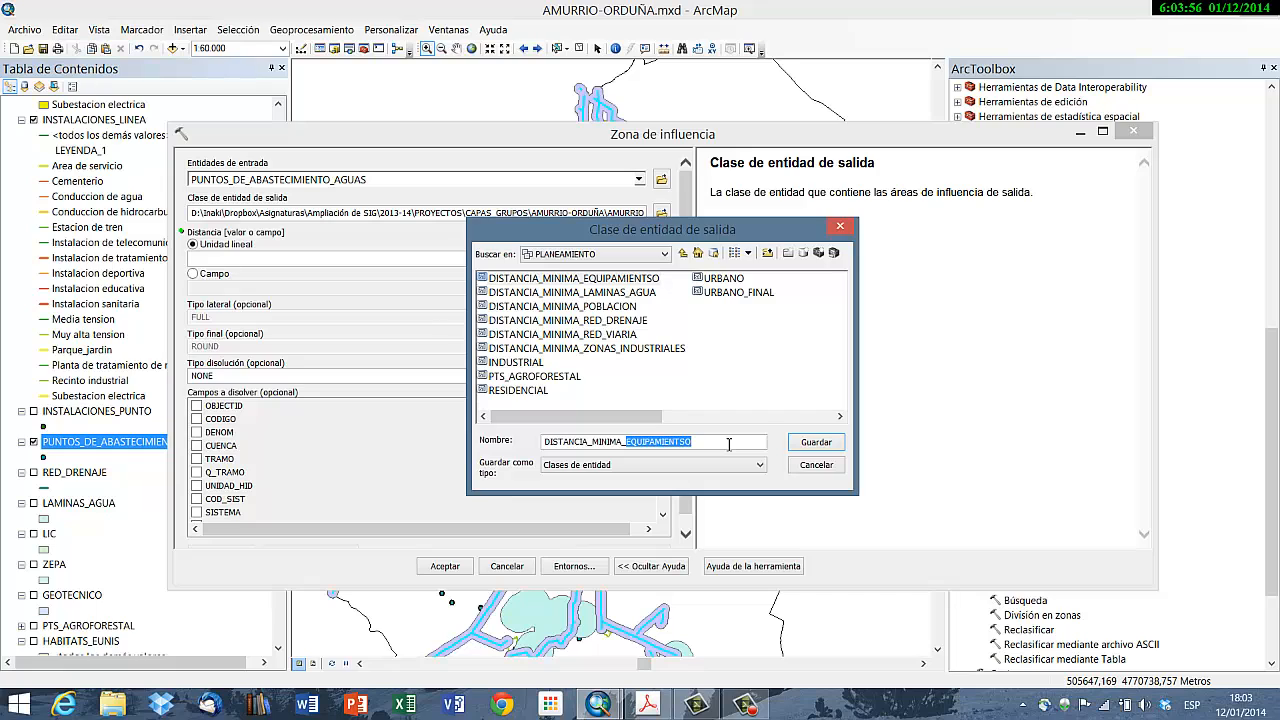
{"action": "type", "text": "ABASTE"}
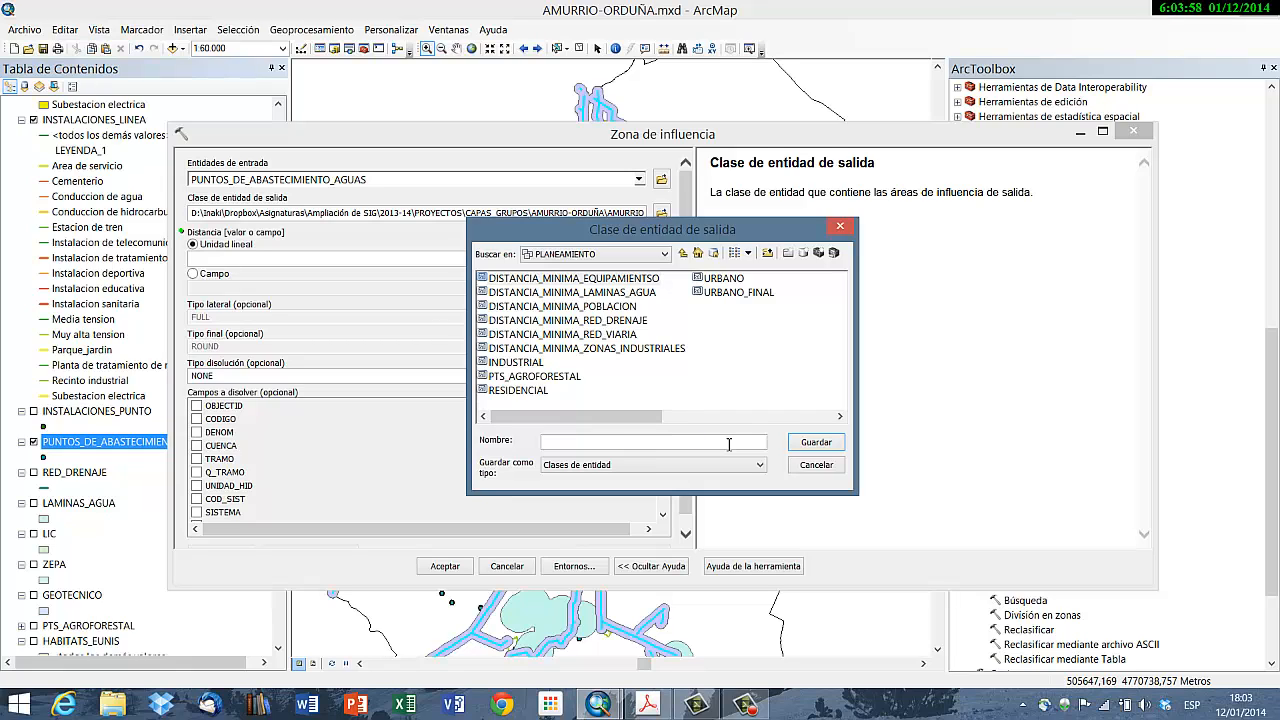
{"action": "type", "text": "CIMI"}
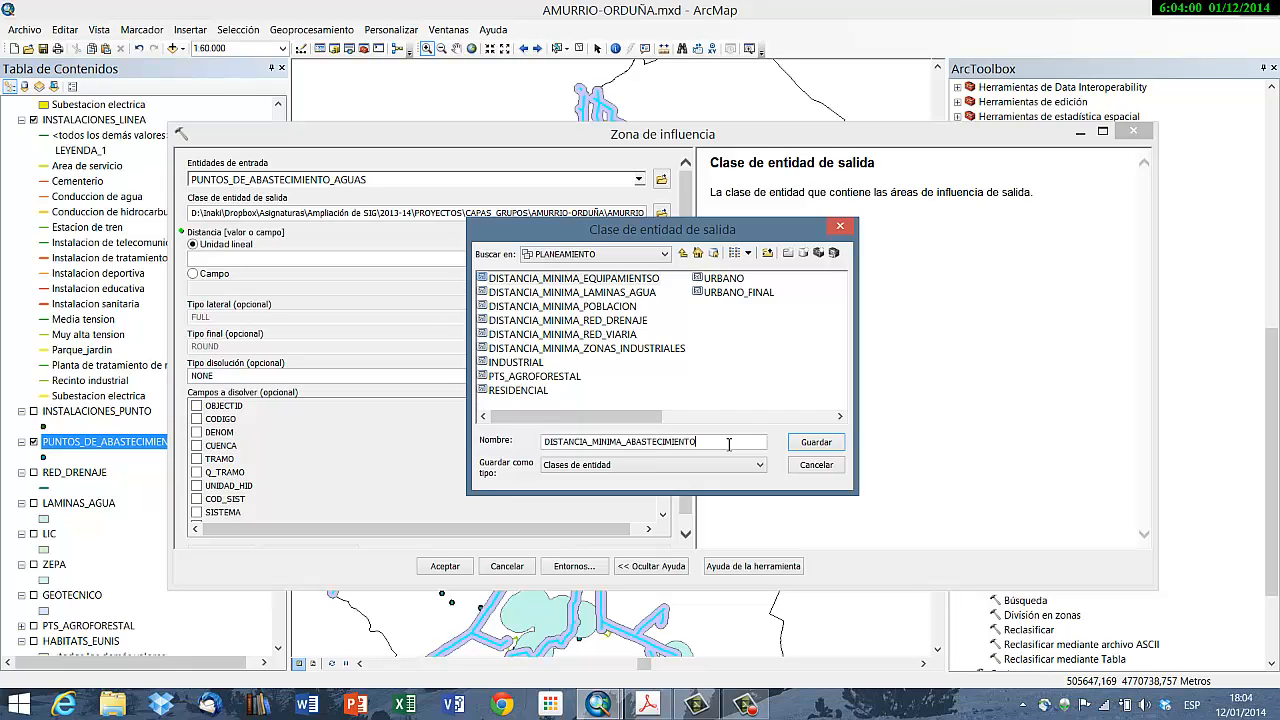
{"action": "type", "text": "ENTO"}
{"action": "key", "text": "Return"}
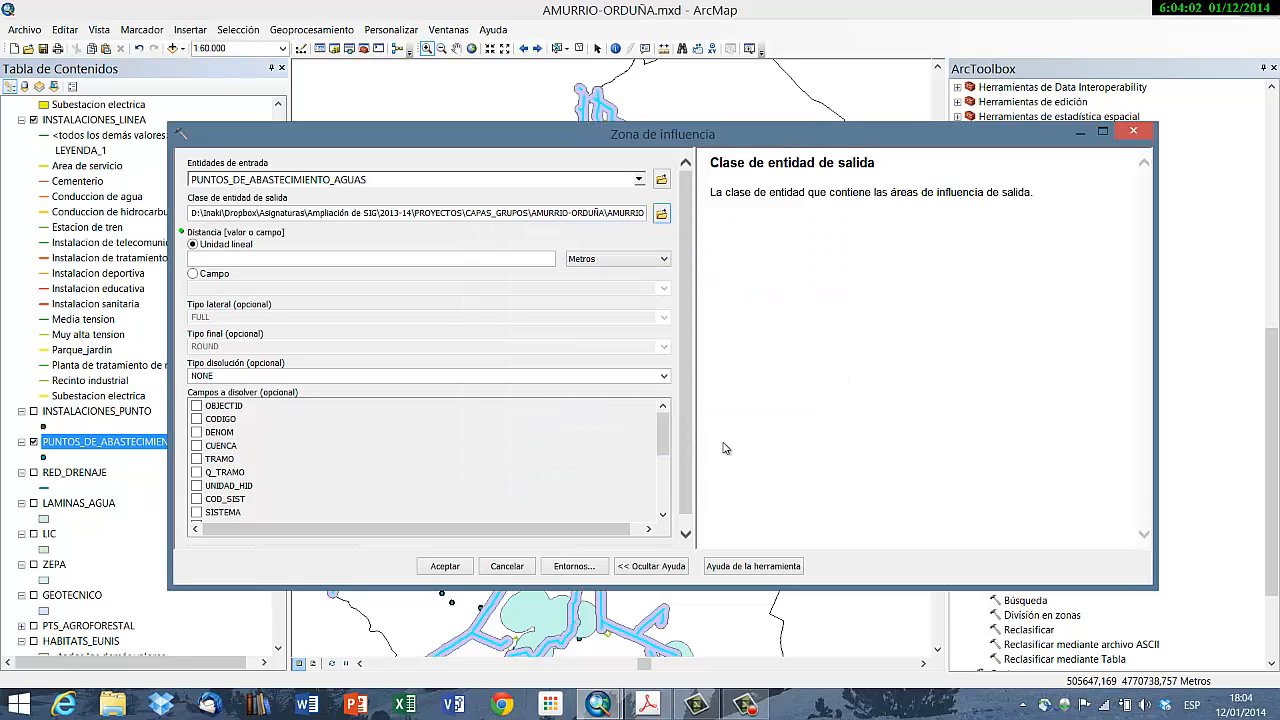
Step: Set the dissolve type to LIST on the DISOLV field and try to run the buffer tool
{"action": "left_click", "coordinate": [663, 375]}
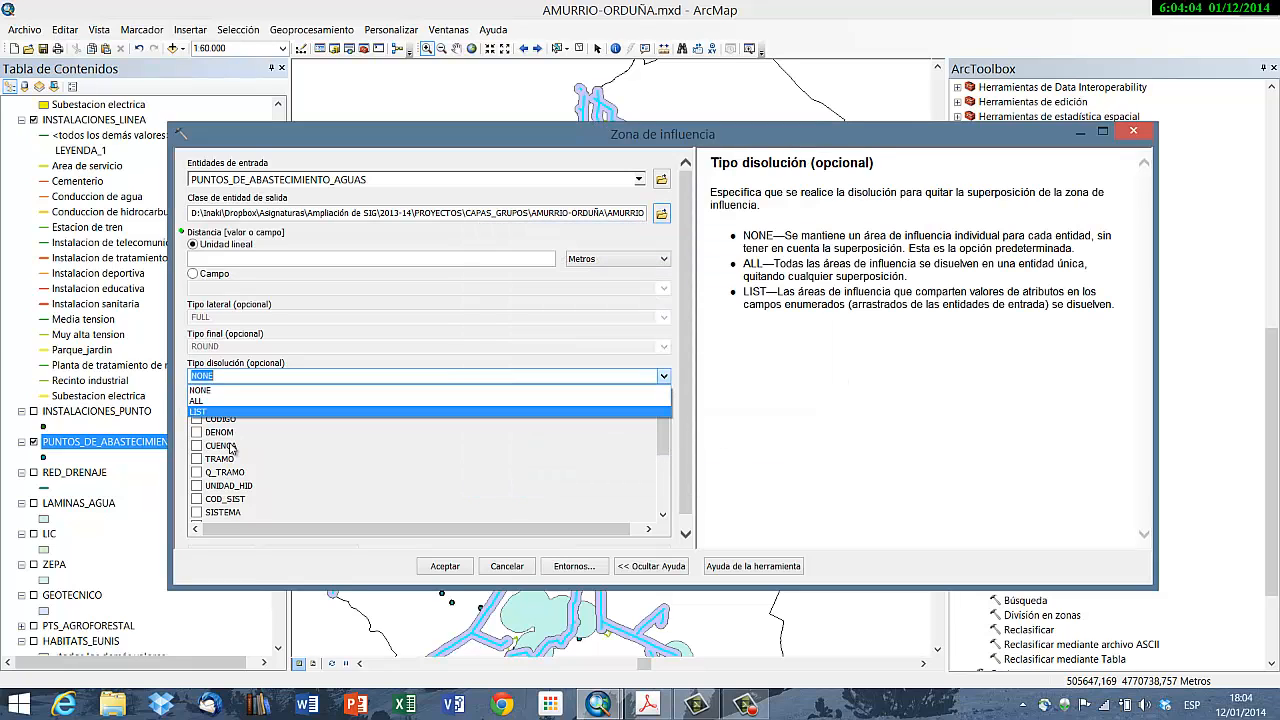
{"action": "left_click", "coordinate": [454, 416]}
{"action": "left_click_drag", "start_coordinate": [662, 432], "coordinate": [662, 487]}
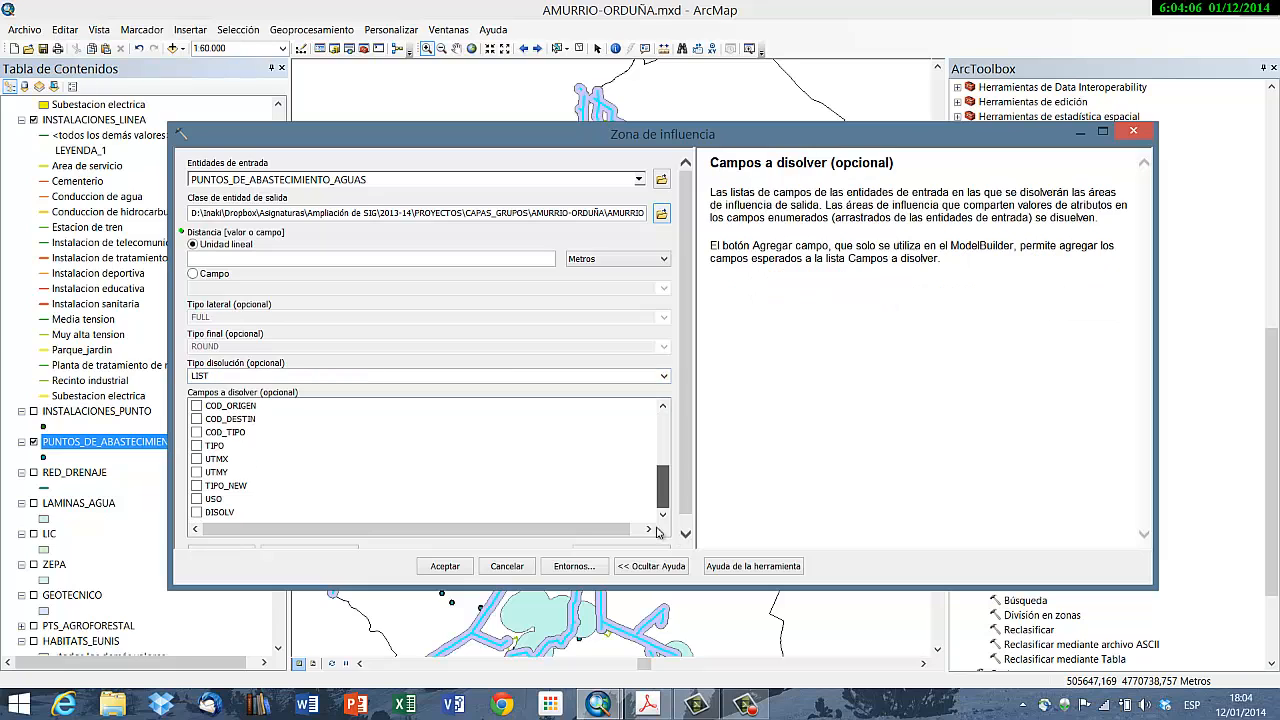
{"action": "left_click", "coordinate": [197, 512]}
{"action": "left_click", "coordinate": [452, 567]}
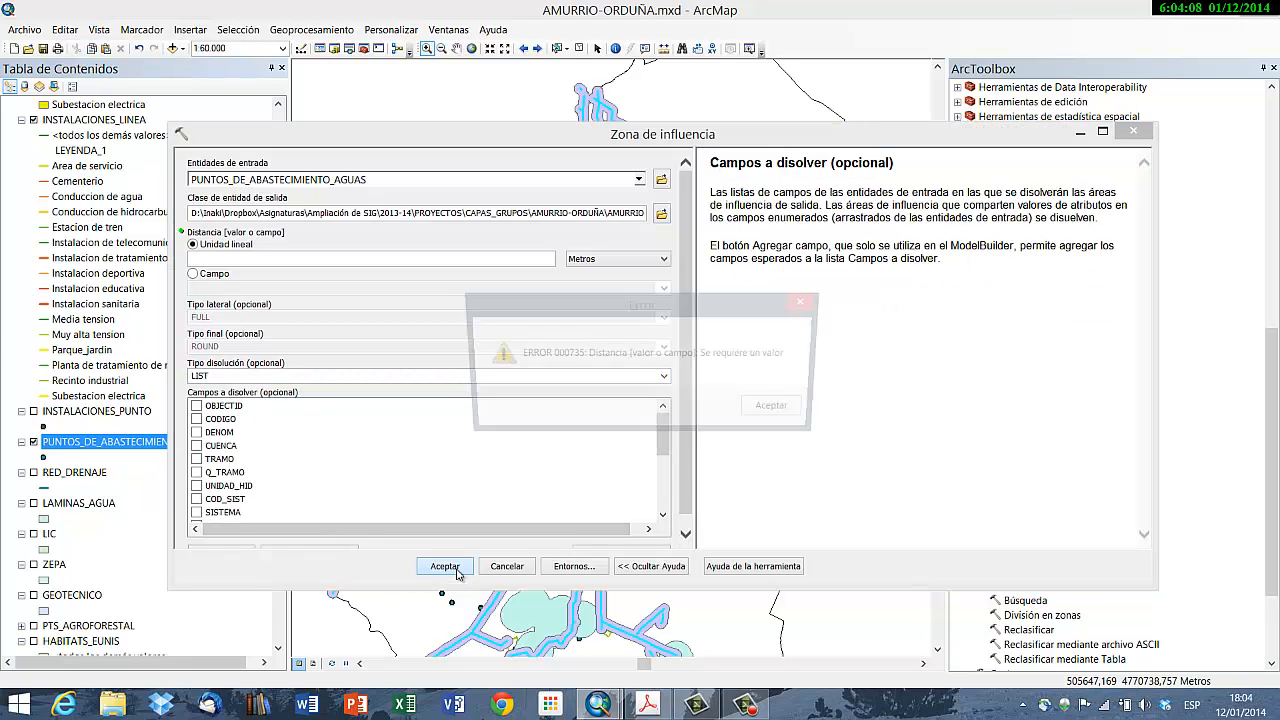
{"action": "left_click", "coordinate": [772, 414]}
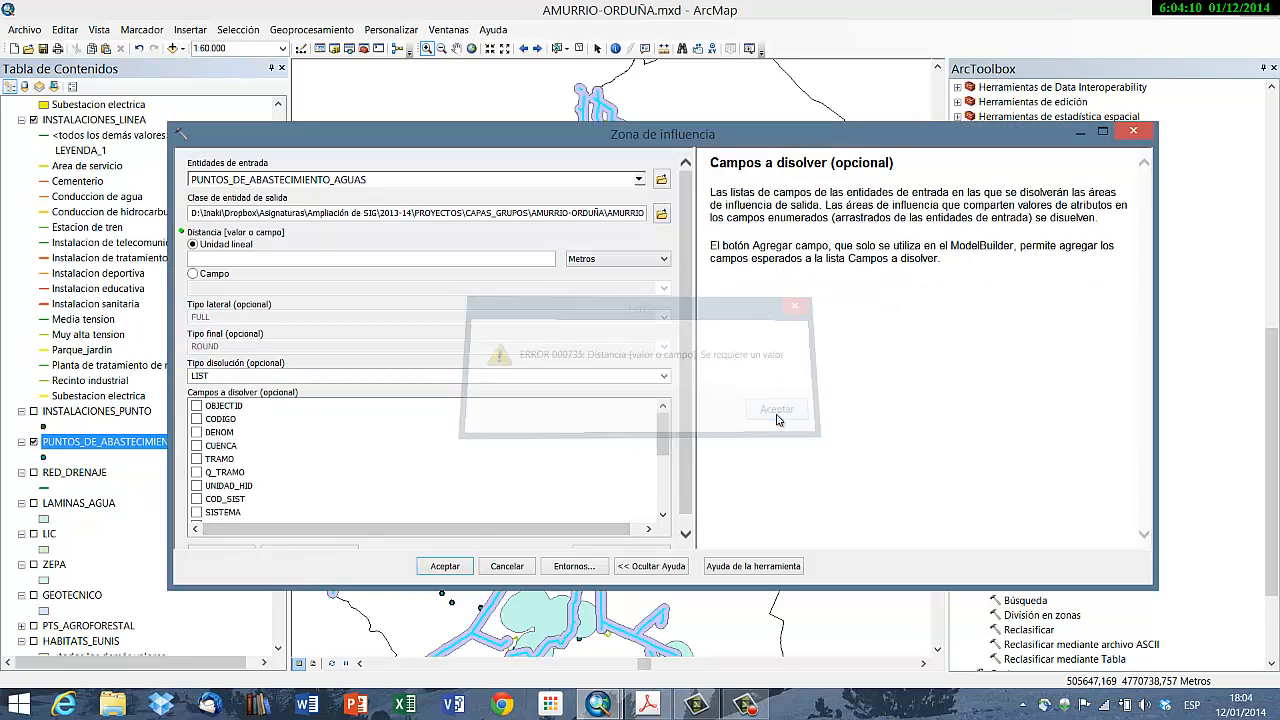
Step: Glance at the safety distance in the Acrobat PDF and run the supply-point buffer in ArcMap with a distance of 100 metres
{"action": "left_click", "coordinate": [551, 262]}
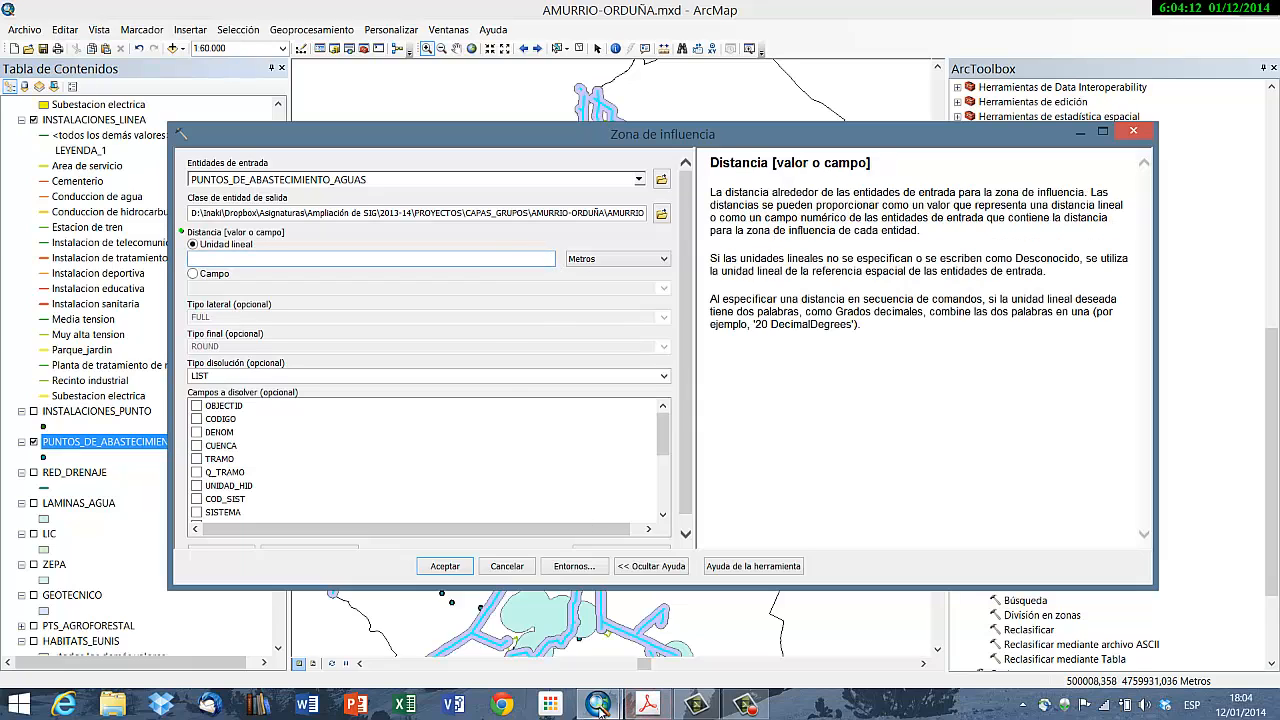
{"action": "left_click", "coordinate": [643, 706]}
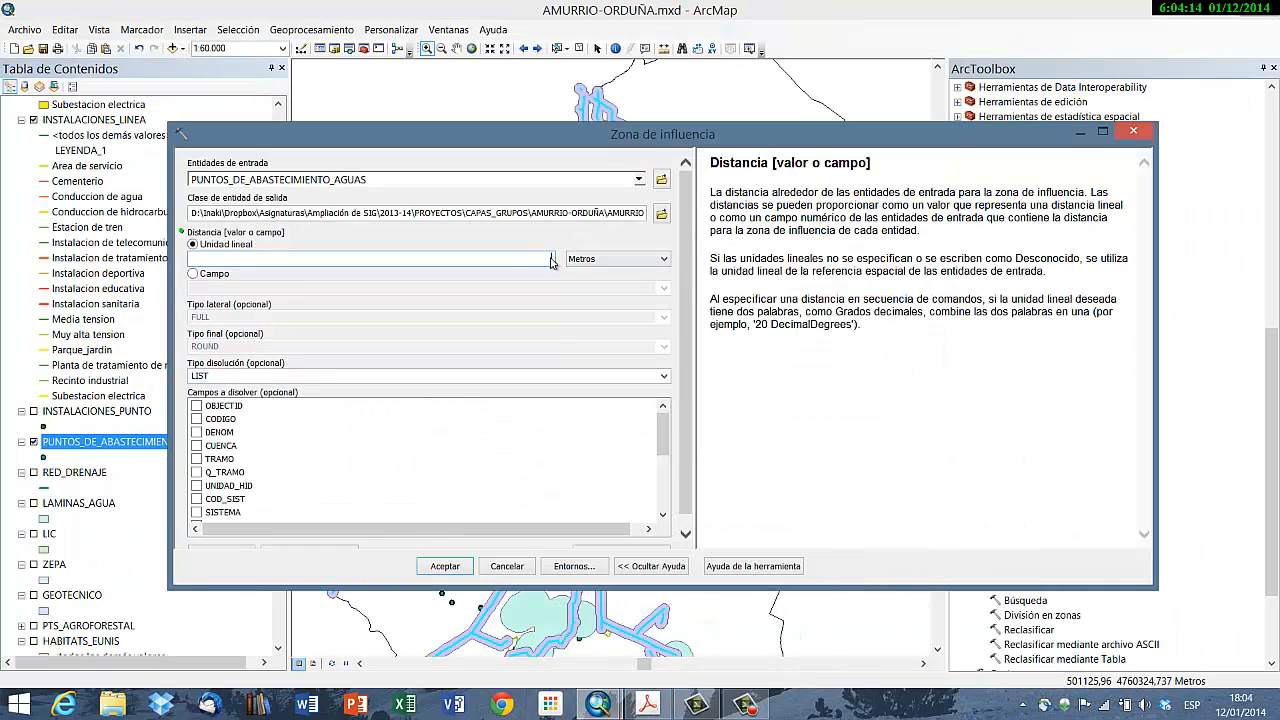
{"action": "type", "text": "100"}
{"action": "left_click", "coordinate": [445, 566]}
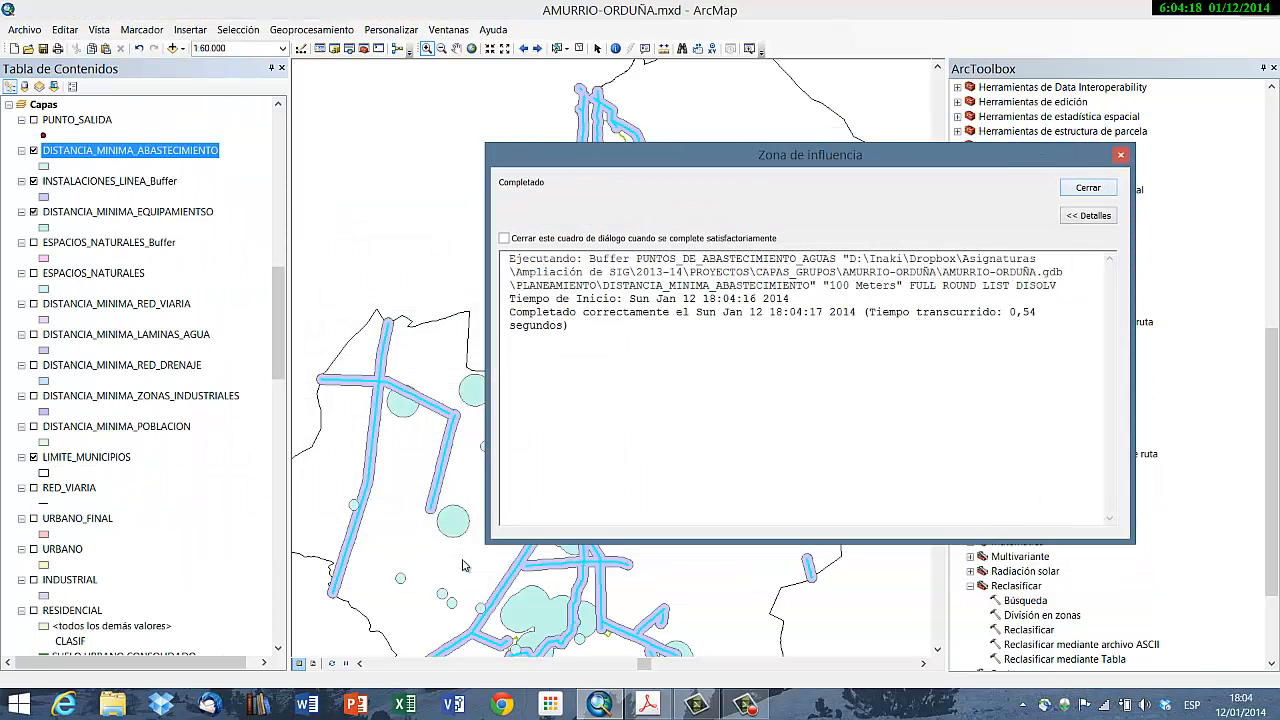
{"action": "key", "text": "Return"}
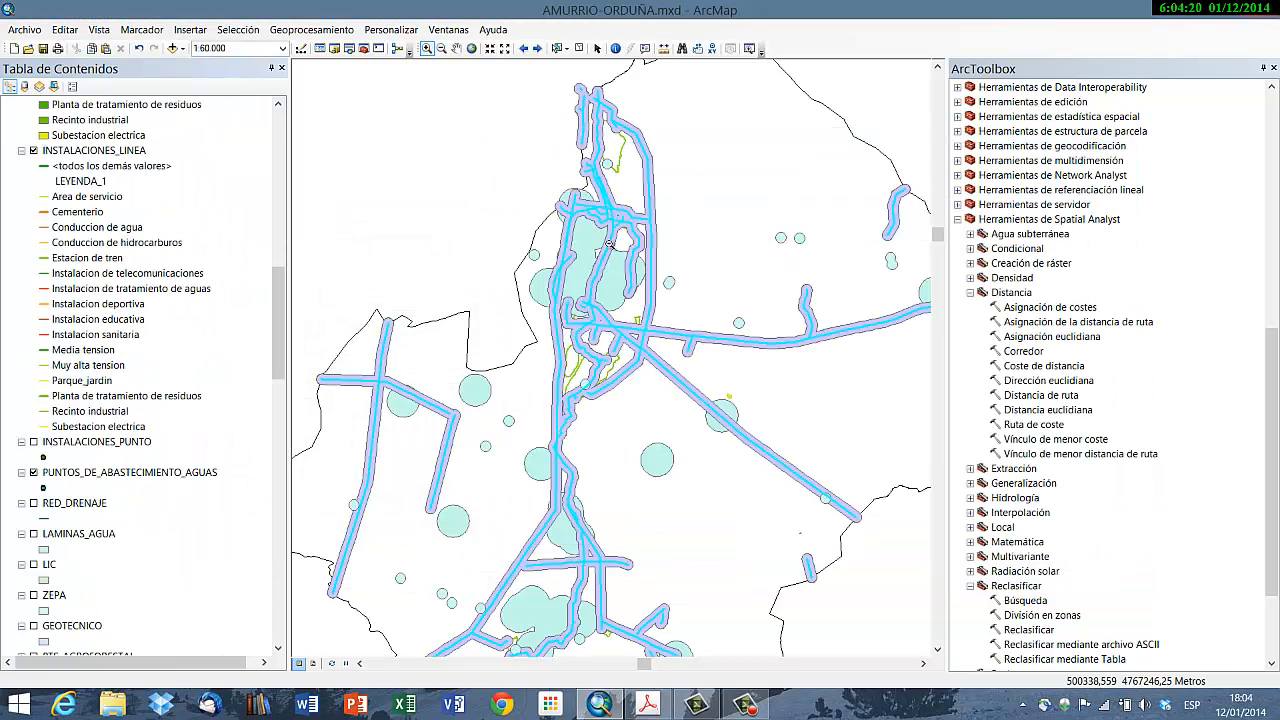
Step: Check the source layers for the water supply networks and dangerous installations criterion in the Acrobat PDF, and return to ArcMap
{"action": "left_click_drag", "start_coordinate": [280, 365], "coordinate": [302, 170]}
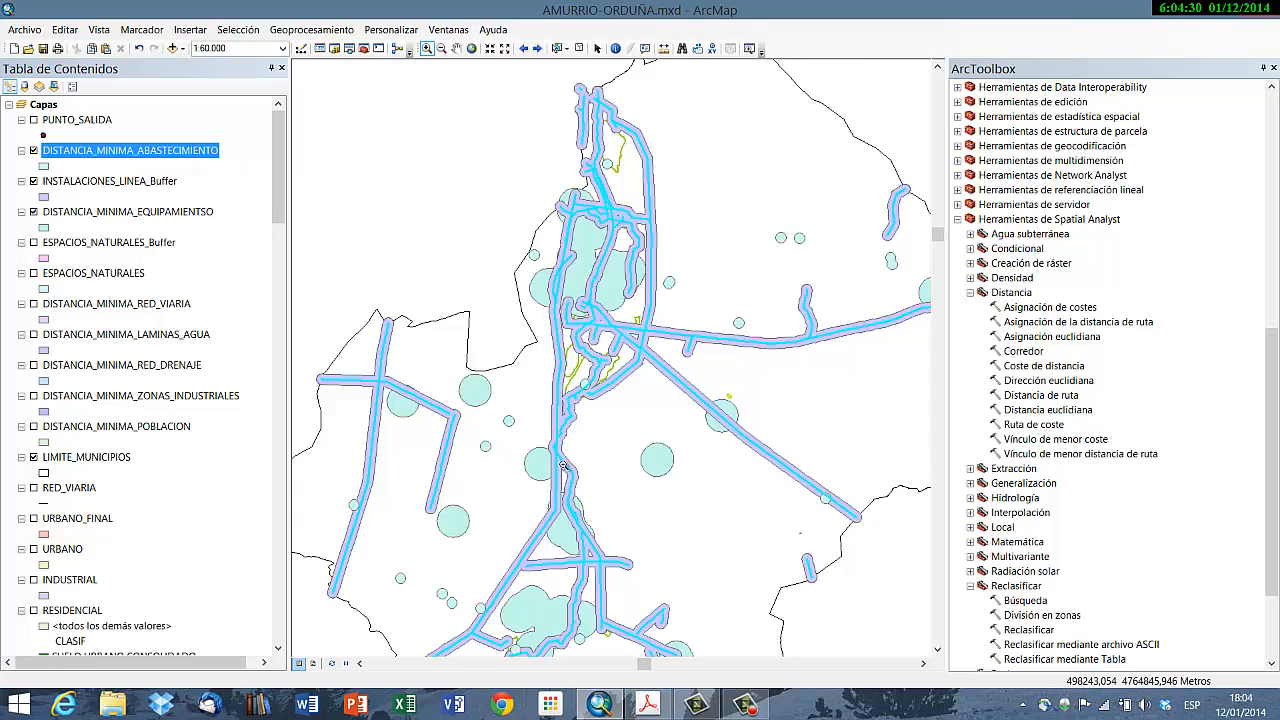
{"action": "left_click", "coordinate": [648, 705]}
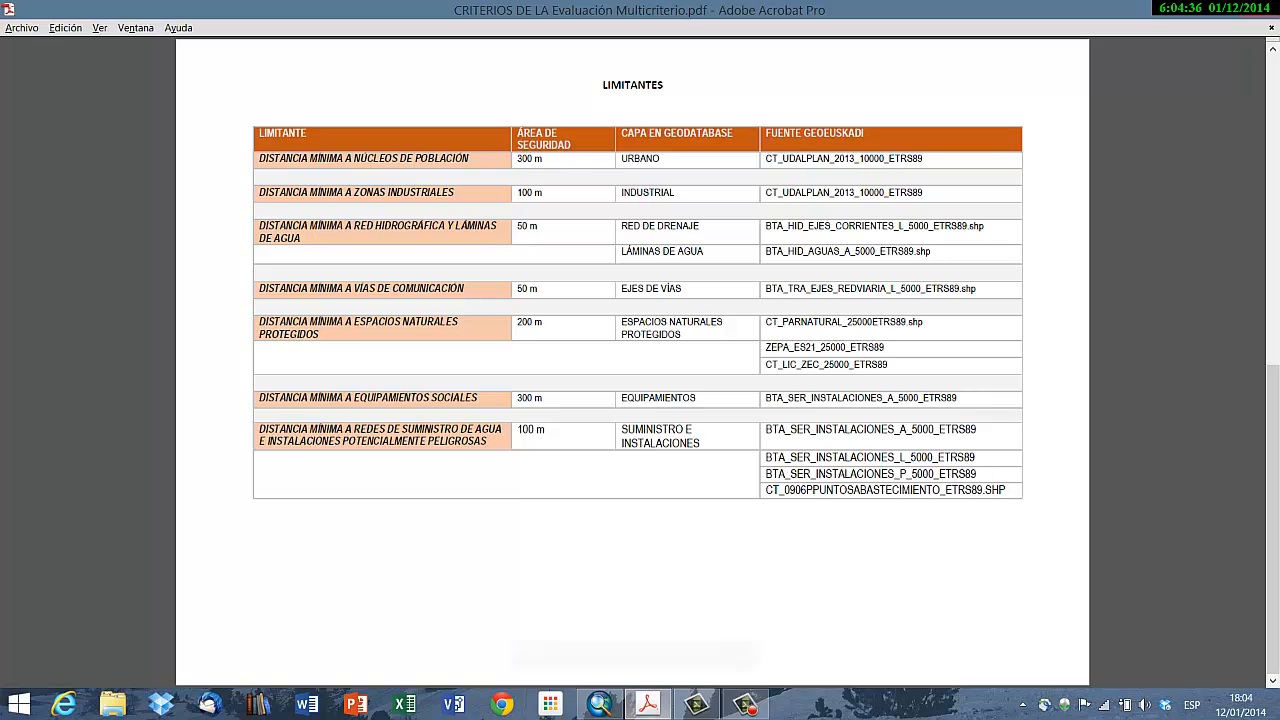
{"action": "left_click", "coordinate": [600, 705]}
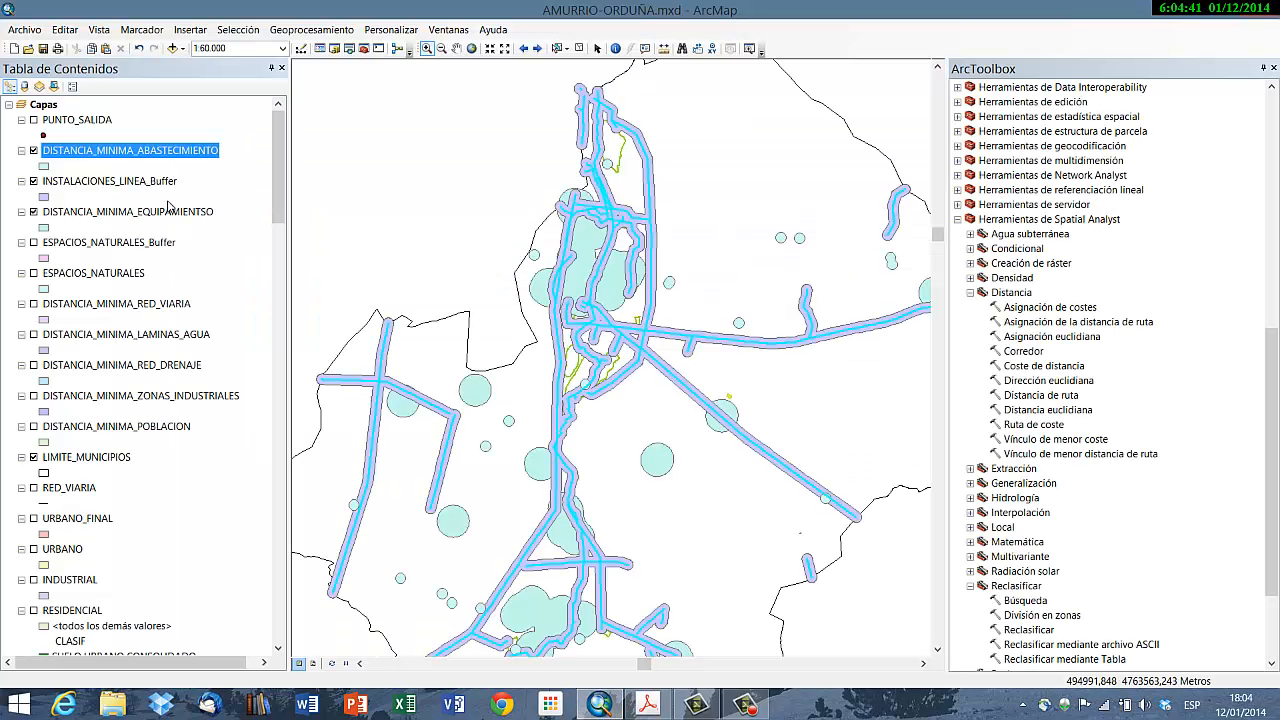
Step: Start the Fusionar tool with DISTANCIA_MINIMA_ABASTECIMIENTO and INSTALACIONES_LINEA_Buffer as the input datasets
{"action": "left_click", "coordinate": [305, 33]}
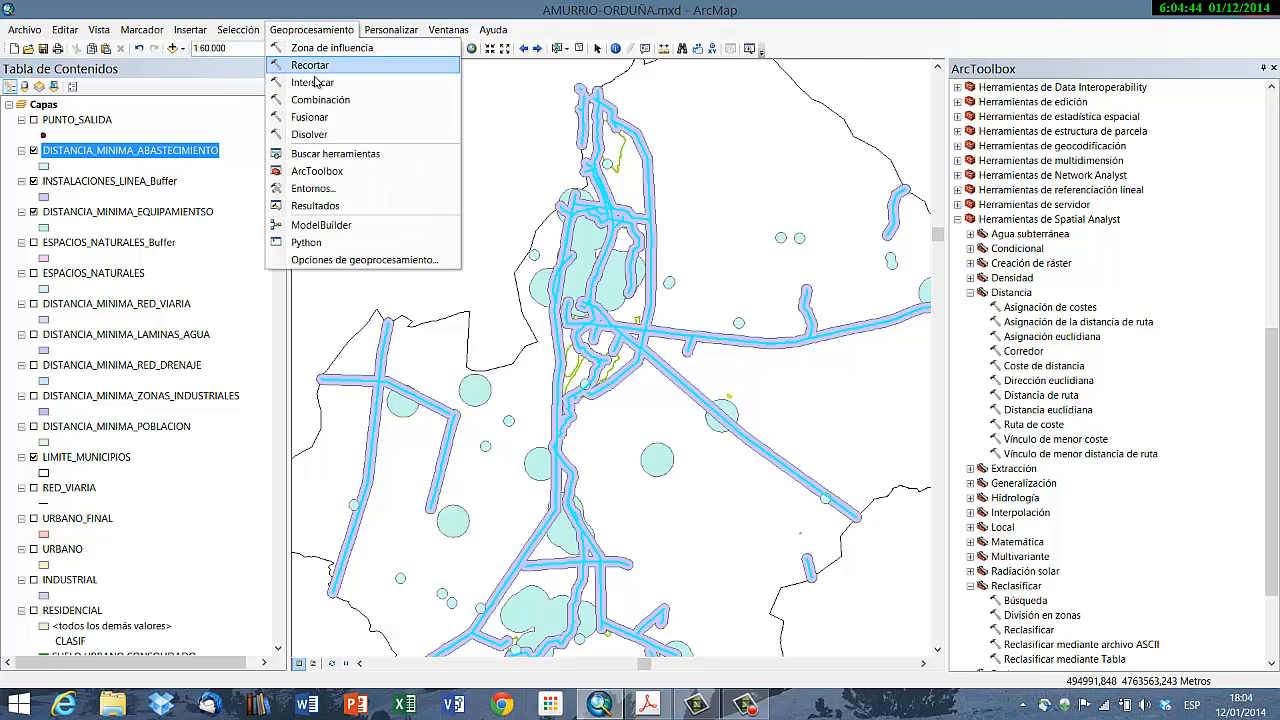
{"action": "left_click", "coordinate": [320, 117]}
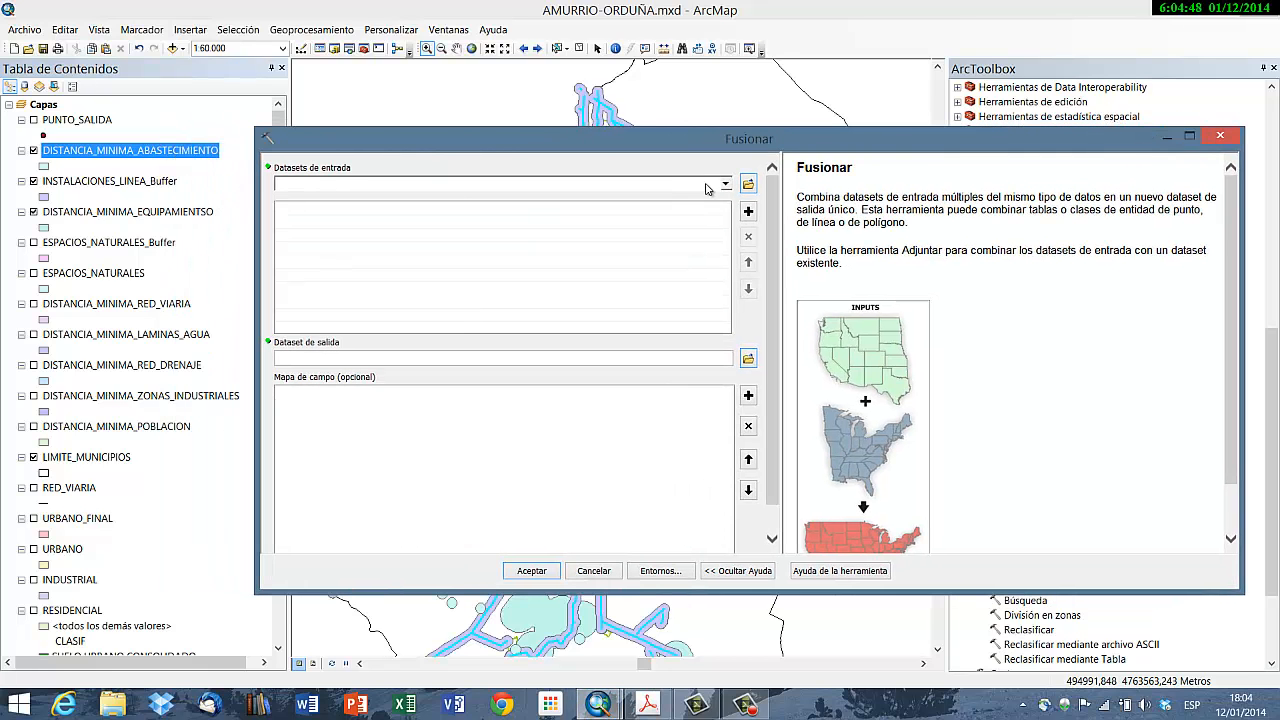
{"action": "left_click", "coordinate": [725, 187]}
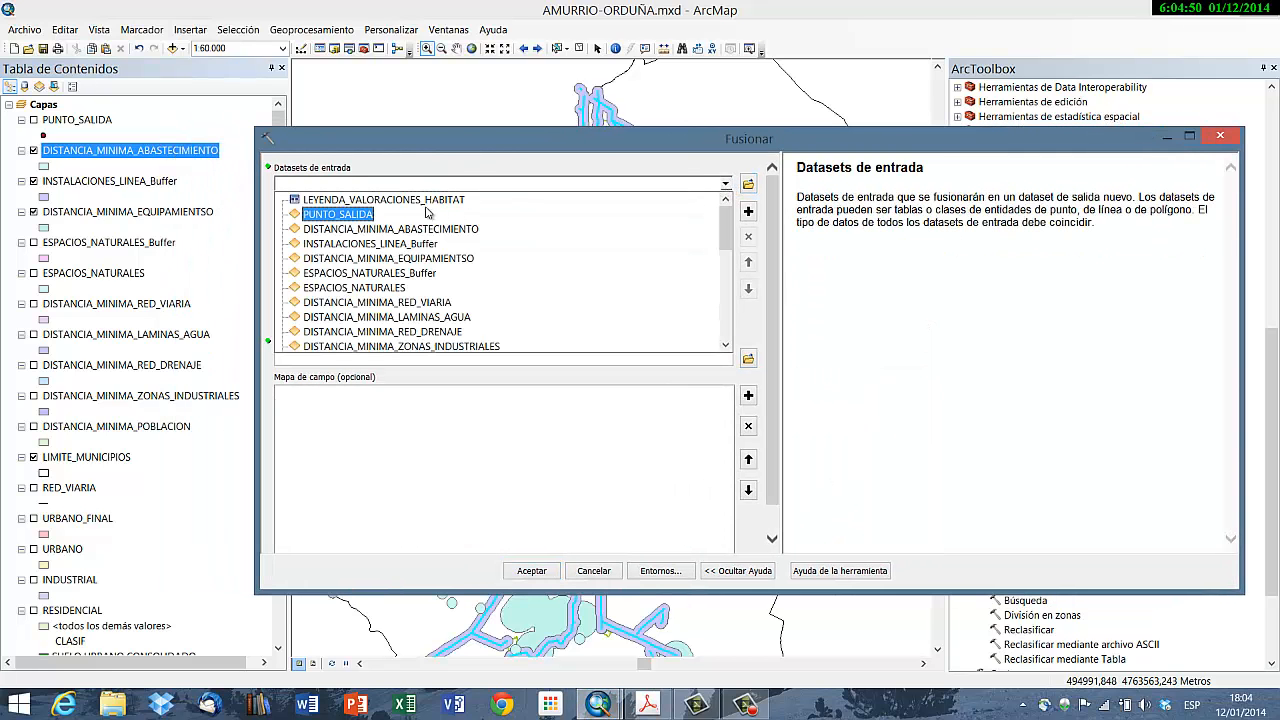
{"action": "left_click", "coordinate": [374, 232]}
{"action": "left_click", "coordinate": [725, 185]}
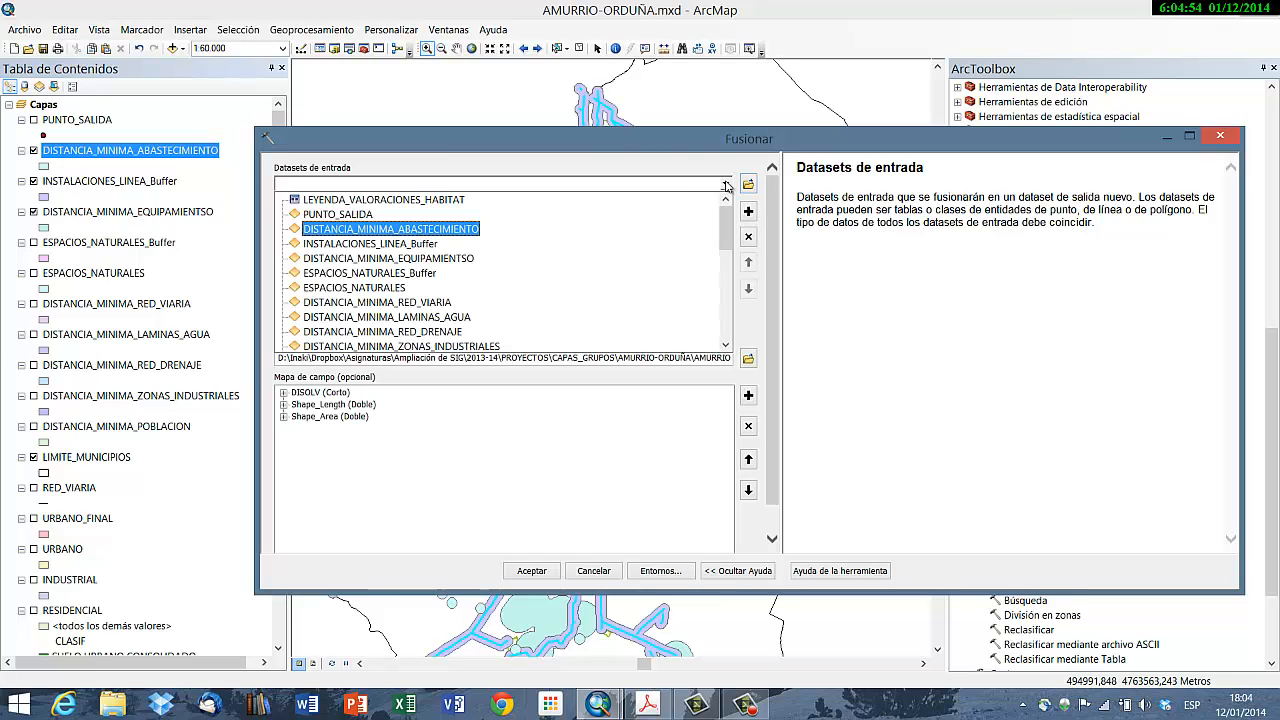
{"action": "left_click", "coordinate": [398, 246]}
Step: Name the merge output DISTANCIA_MINIMA_ABASTECIMIENTO_INSTALACIONES and save it in the PLANEAMIENTO dataset
{"action": "left_click", "coordinate": [748, 358]}
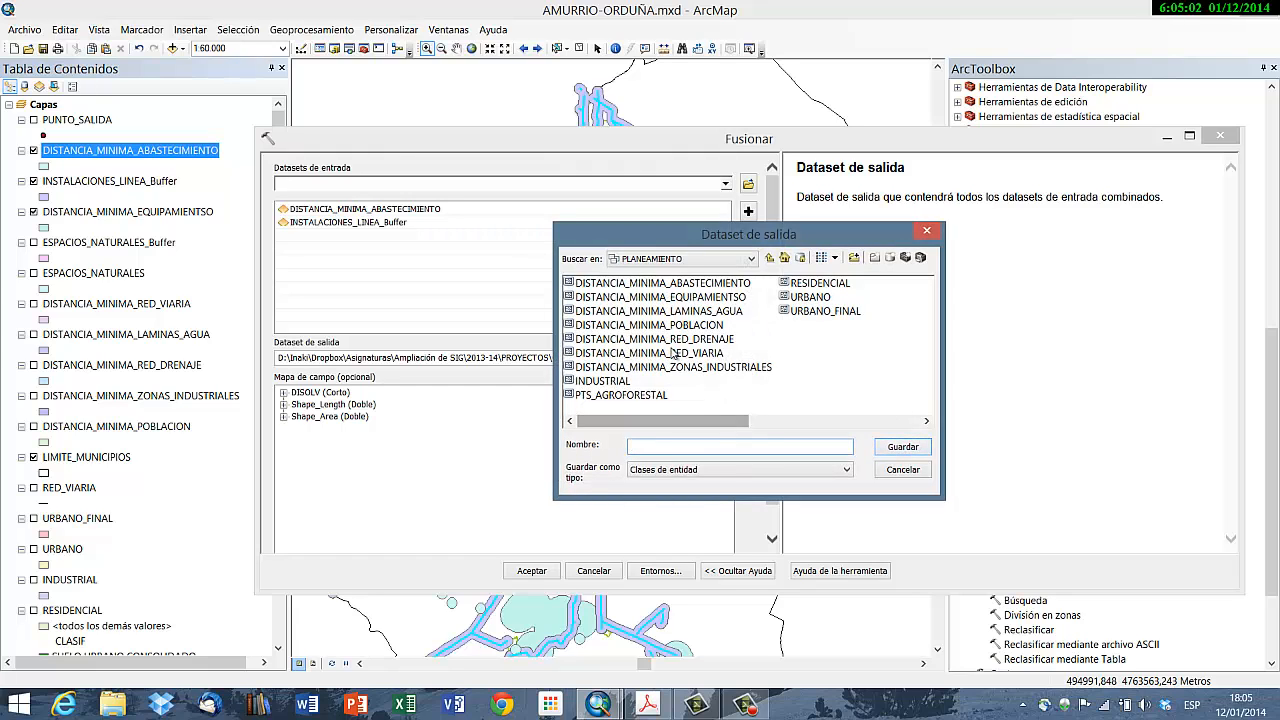
{"action": "left_click", "coordinate": [680, 297]}
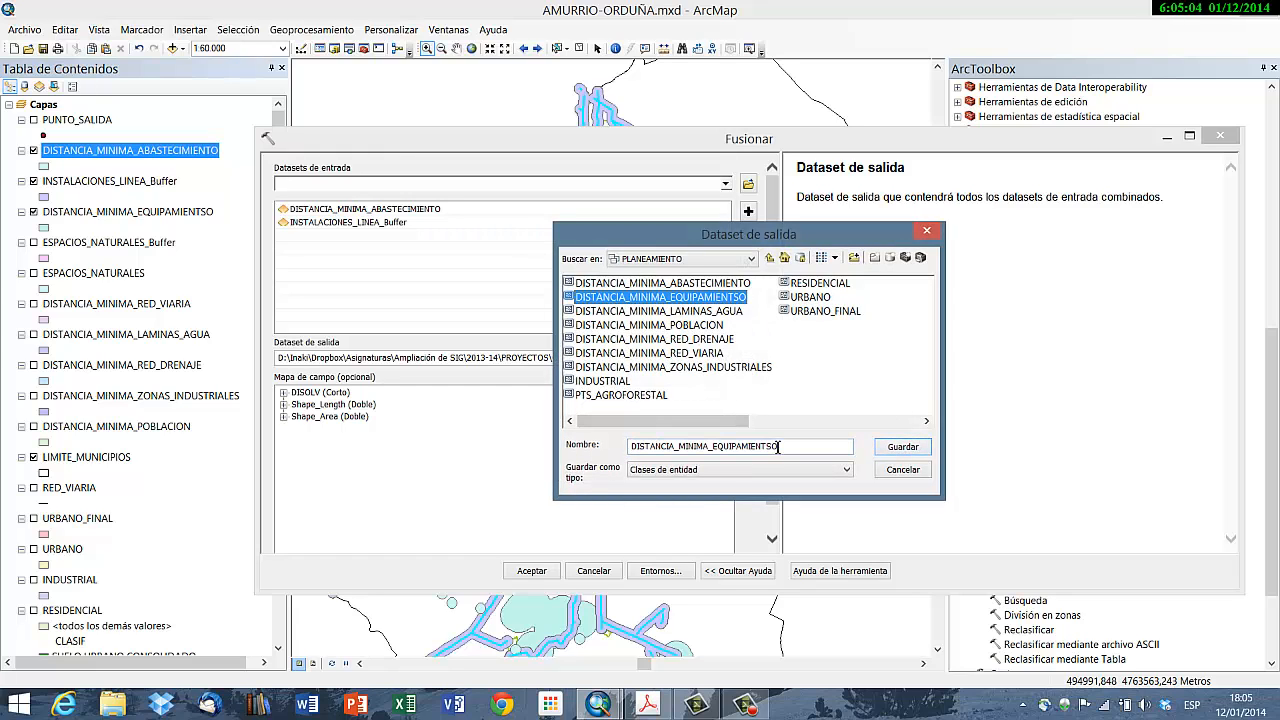
{"action": "left_click", "coordinate": [741, 447]}
{"action": "left_click_drag", "start_coordinate": [715, 443], "coordinate": [843, 477]}
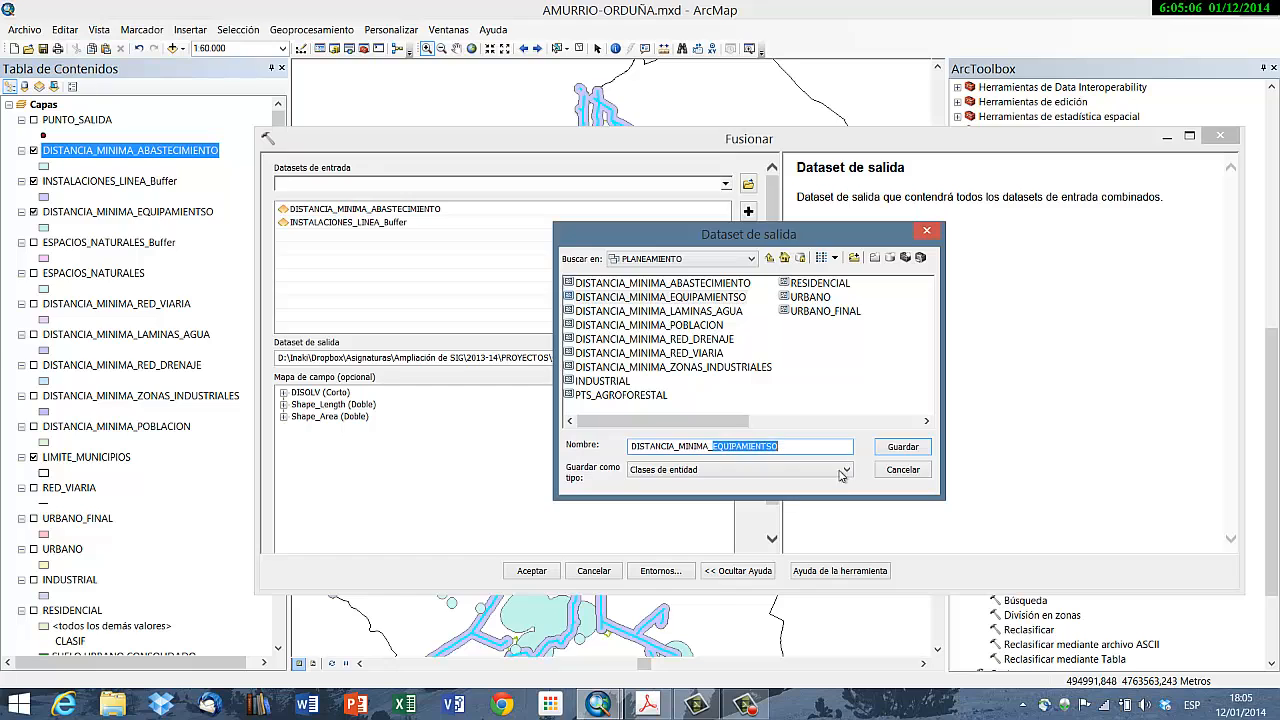
{"action": "left_click", "coordinate": [647, 705]}
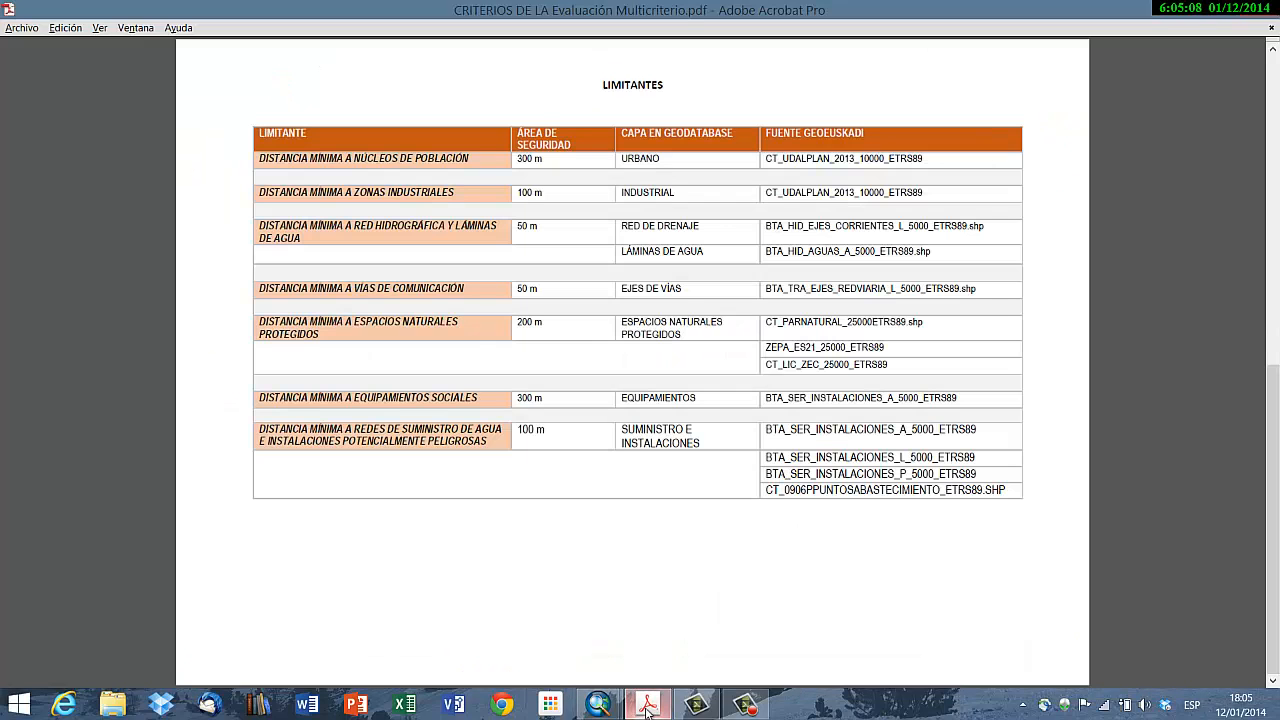
{"action": "left_click", "coordinate": [647, 705]}
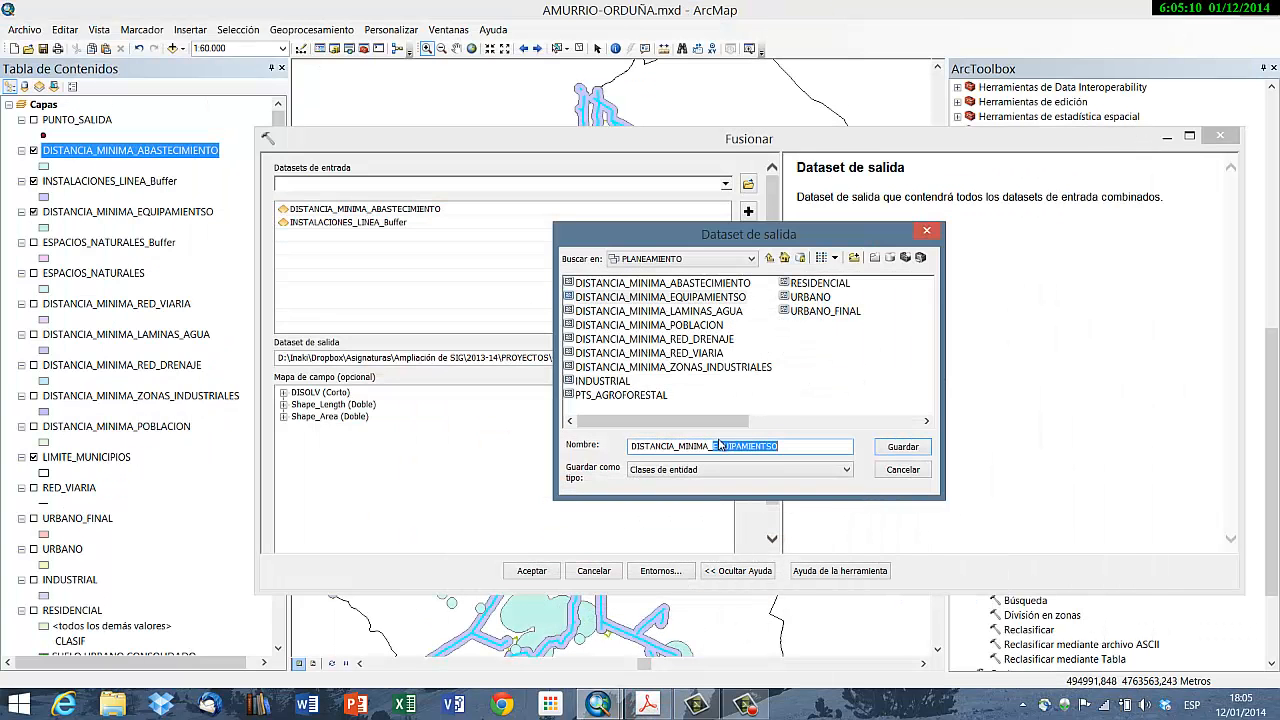
{"action": "type", "text": "ABASTECIMIENTO_INSTALACIONES"}
{"action": "key", "text": "Return"}
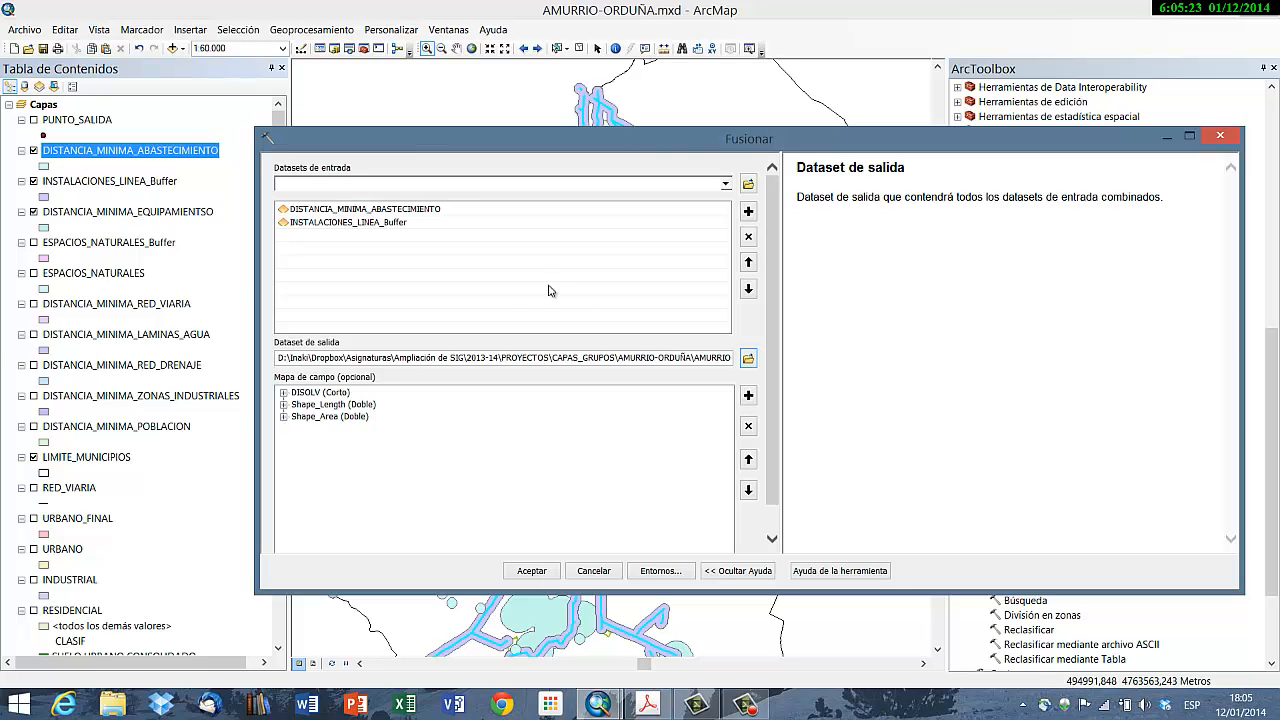
Step: Inspect the source fields mapped to DISOLV and run the merge
{"action": "left_click", "coordinate": [284, 393]}
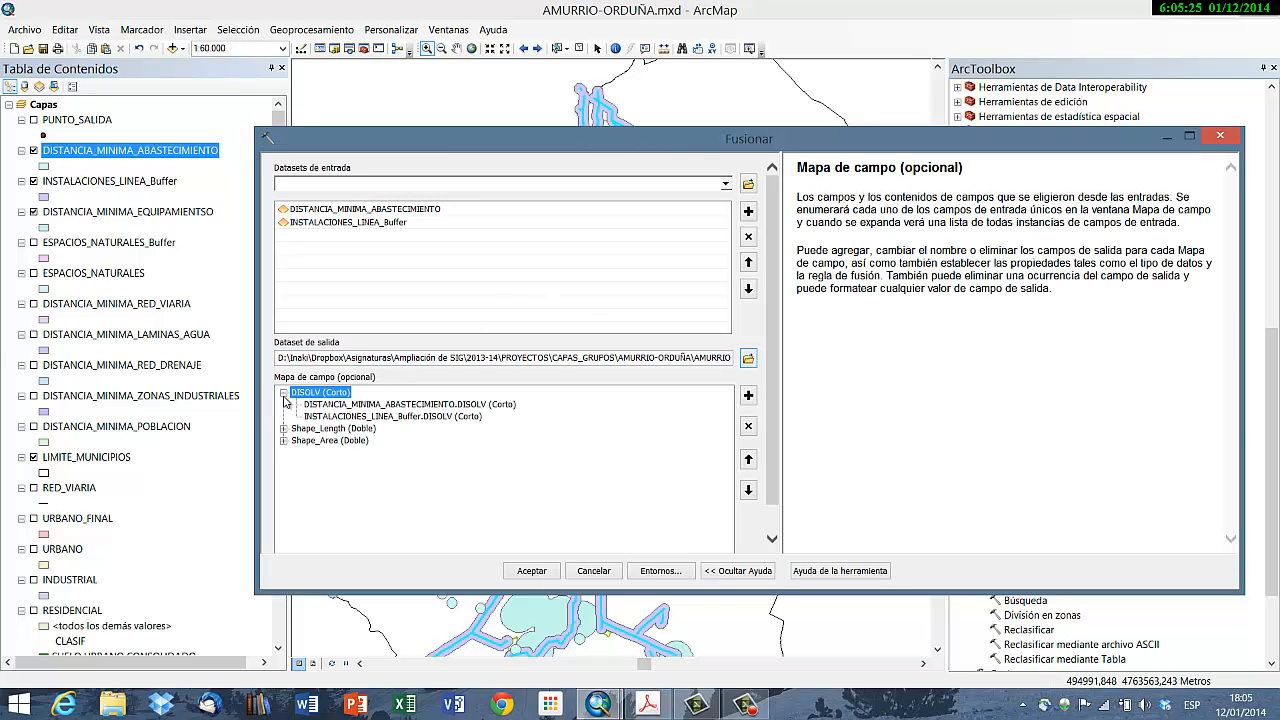
{"action": "left_click", "coordinate": [533, 570]}
{"action": "key", "text": "Return"}
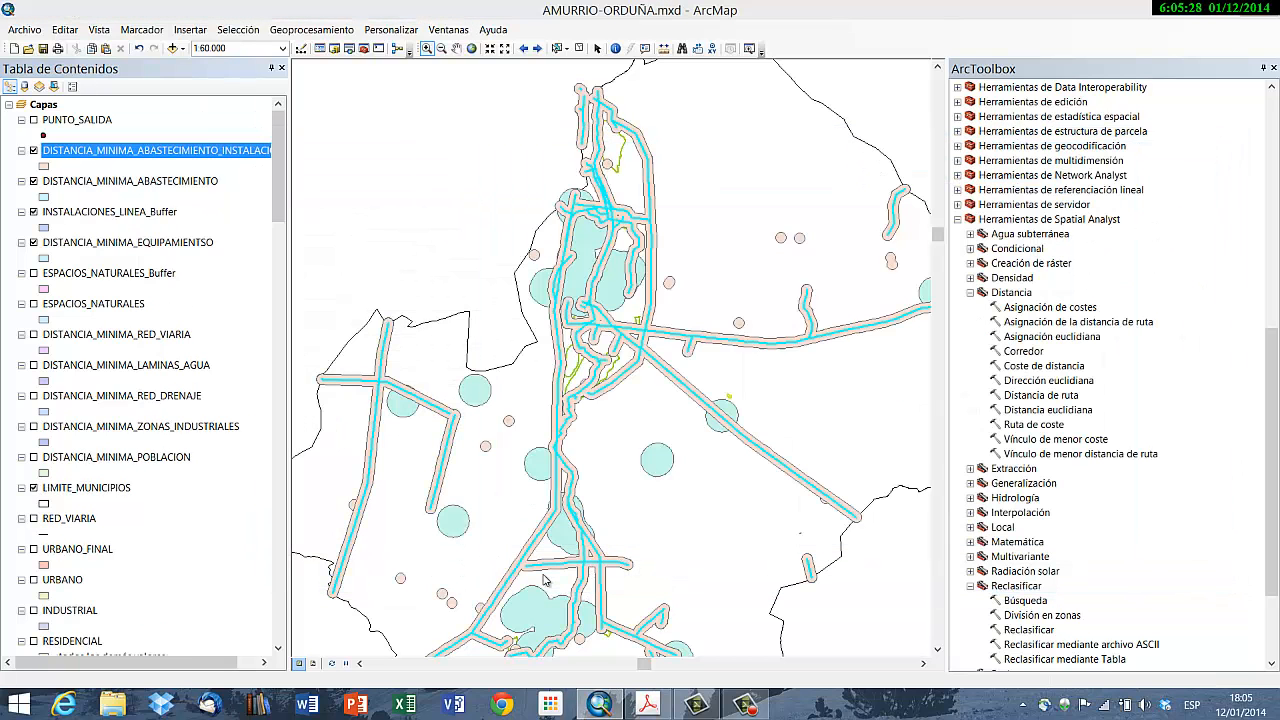
Step: Hide the DISTANCIA_MINIMA_ABASTECIMIENTO, INSTALACIONES_LINEA_Buffer and DISTANCIA_MINIMA_EQUIPAMIENTSO layers to view the merged layer on the map
{"action": "left_click", "coordinate": [32, 182]}
{"action": "left_click", "coordinate": [33, 212]}
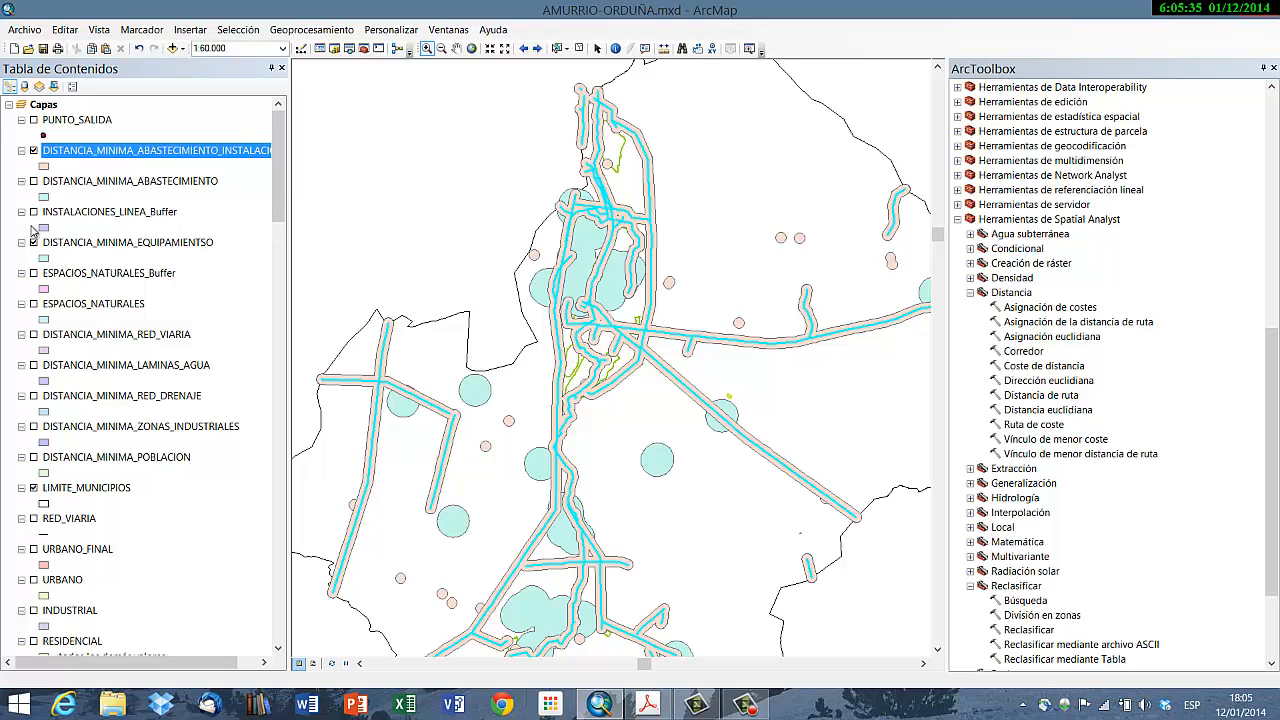
{"action": "left_click", "coordinate": [33, 243]}
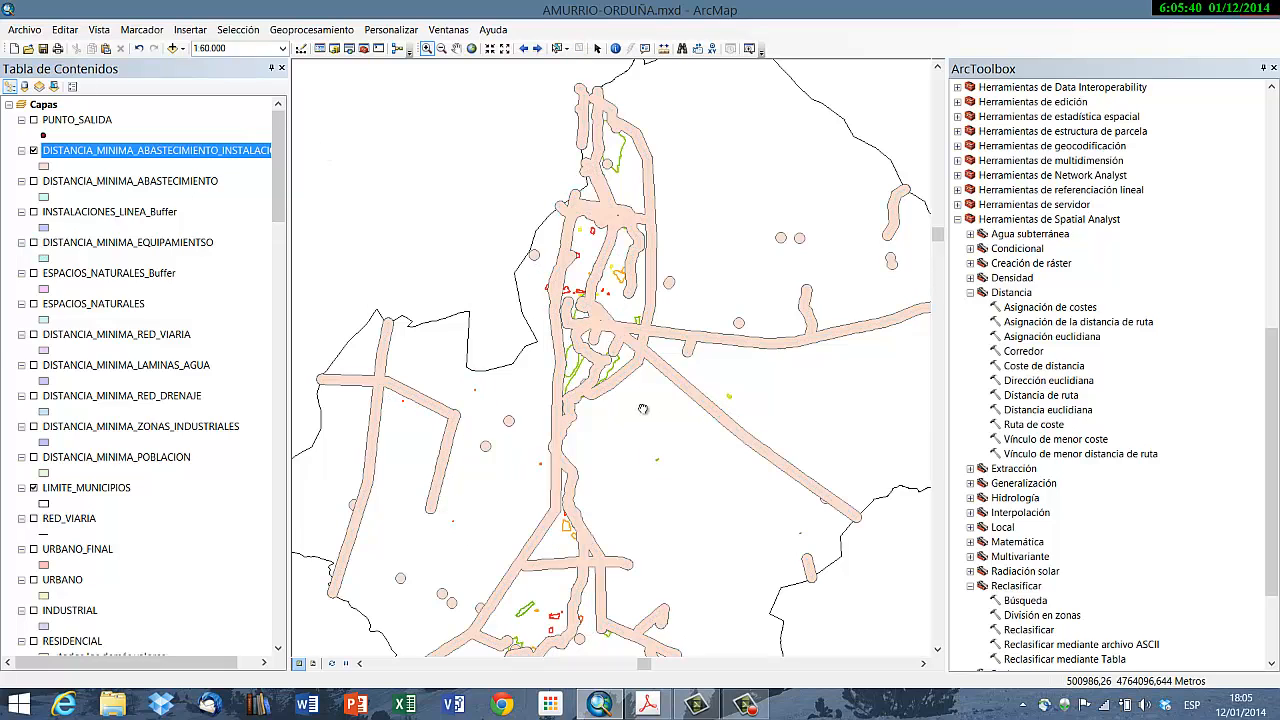
{"action": "left_click_drag", "start_coordinate": [644, 408], "coordinate": [696, 399]}
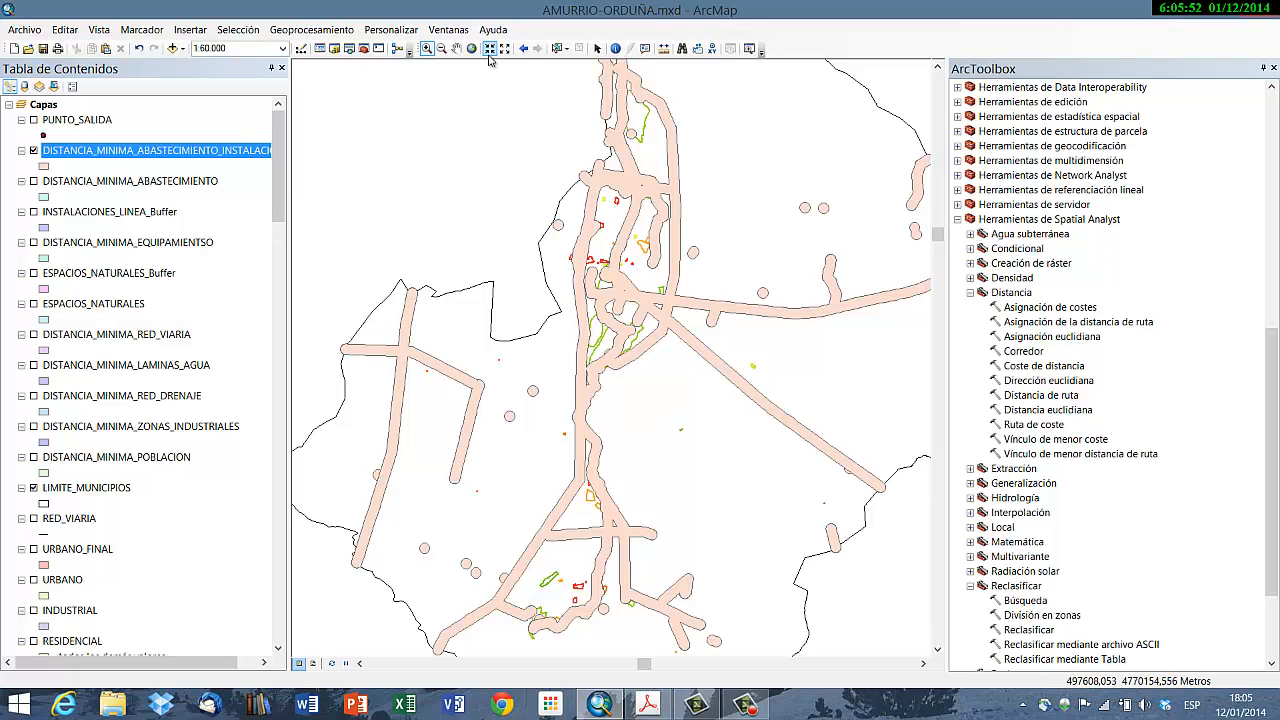
Step: Add a short integer field named DISOLV to the attribute table of the DISTANCIA_MINIMA_ABASTECIMIENTO_INSTALACIONES layer
{"action": "right_click", "coordinate": [207, 152]}
{"action": "left_click", "coordinate": [252, 191]}
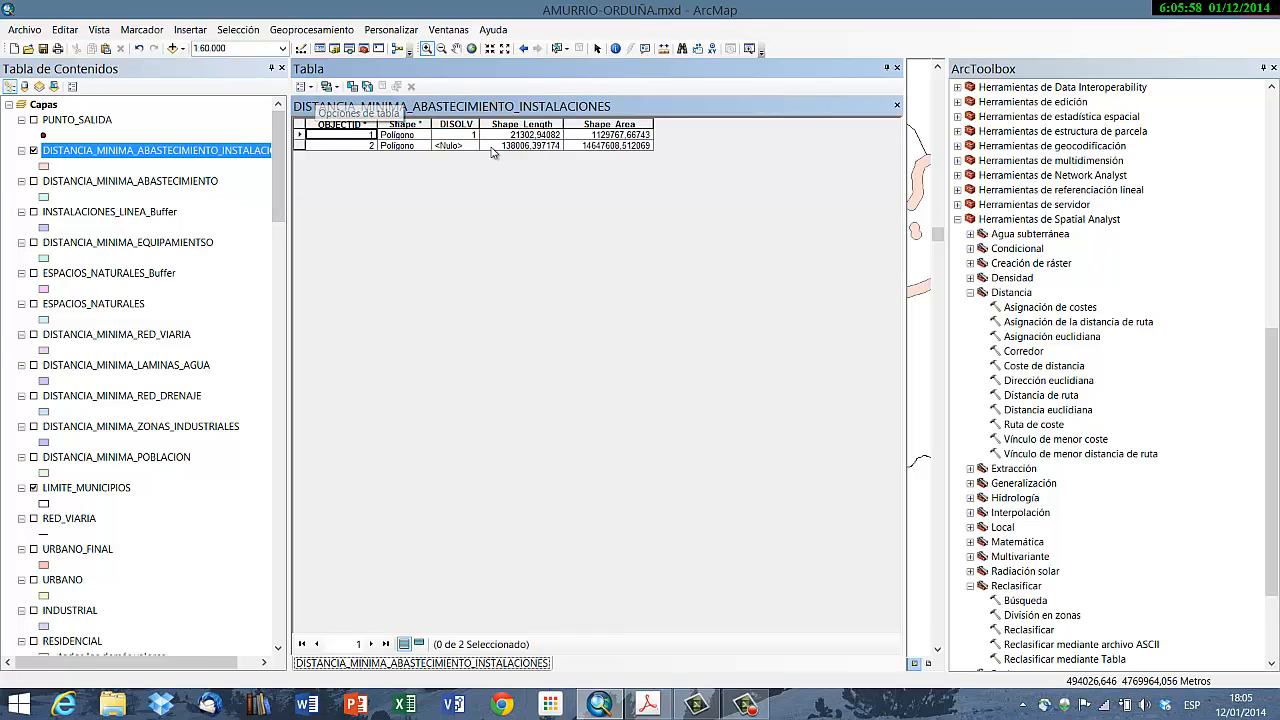
{"action": "left_click", "coordinate": [310, 87]}
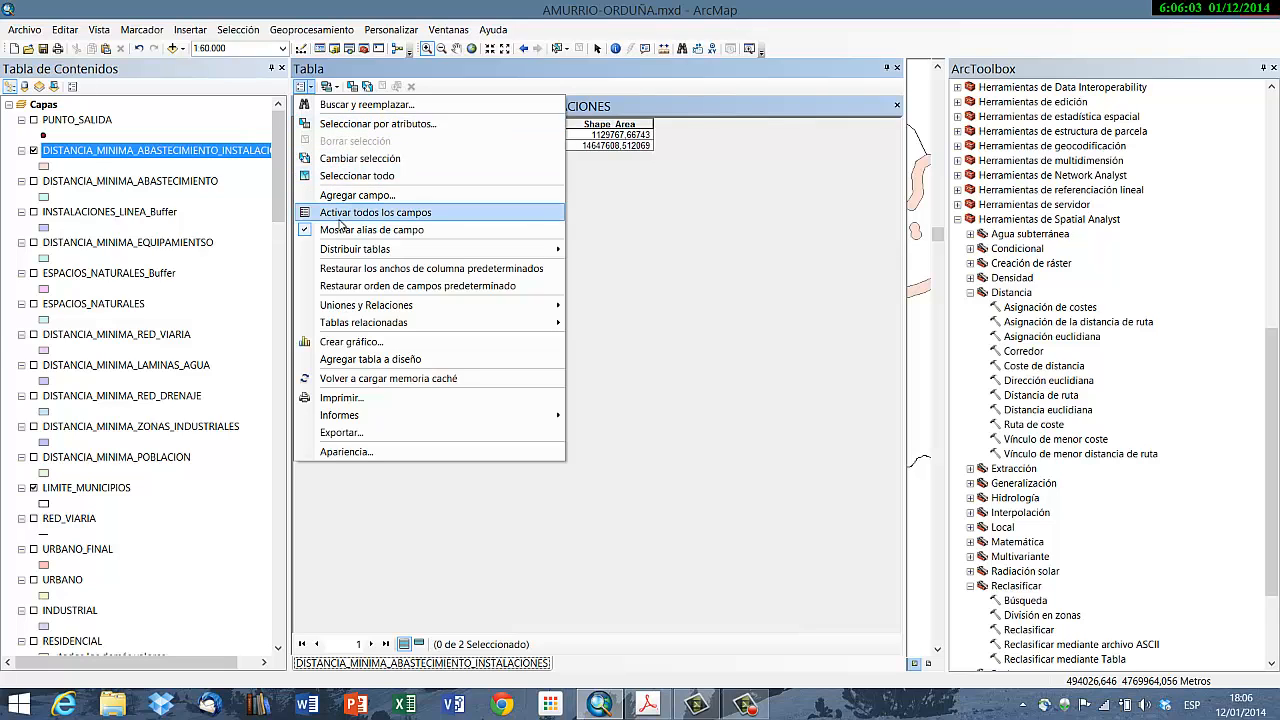
{"action": "left_click", "coordinate": [350, 195]}
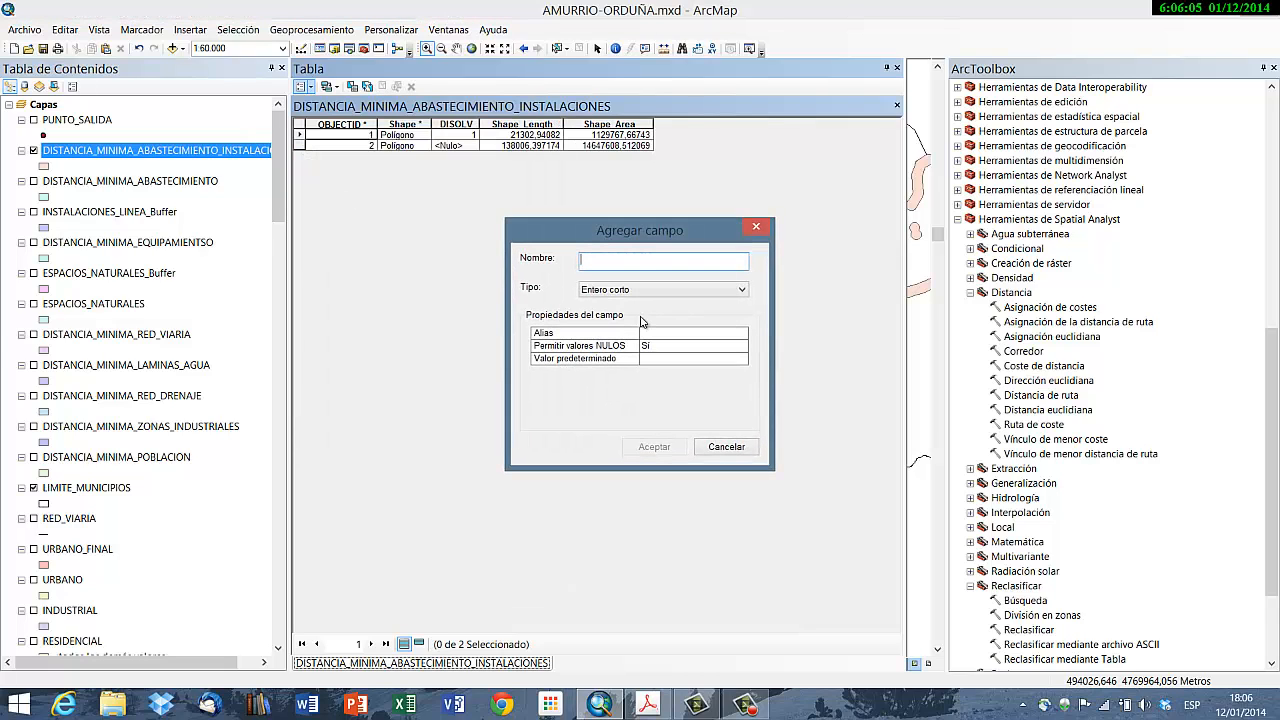
{"action": "type", "text": "DISOLV"}
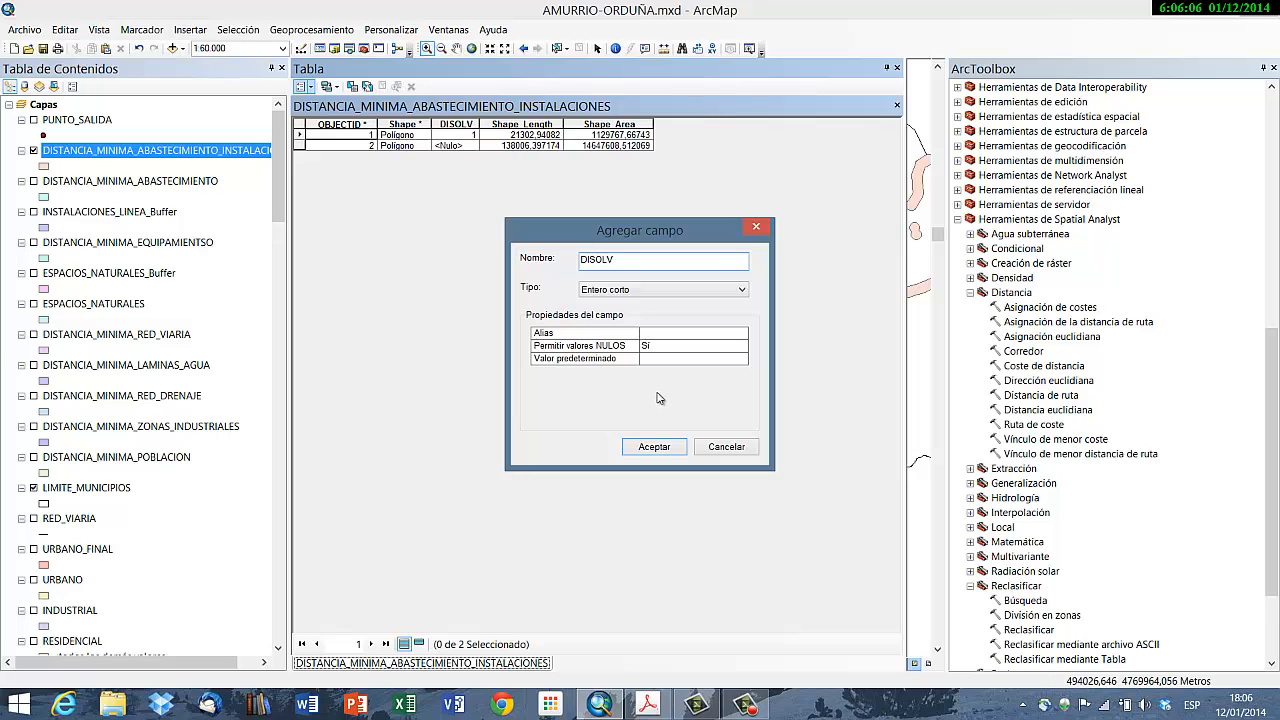
{"action": "left_click", "coordinate": [676, 446]}
{"action": "key", "text": "Return"}
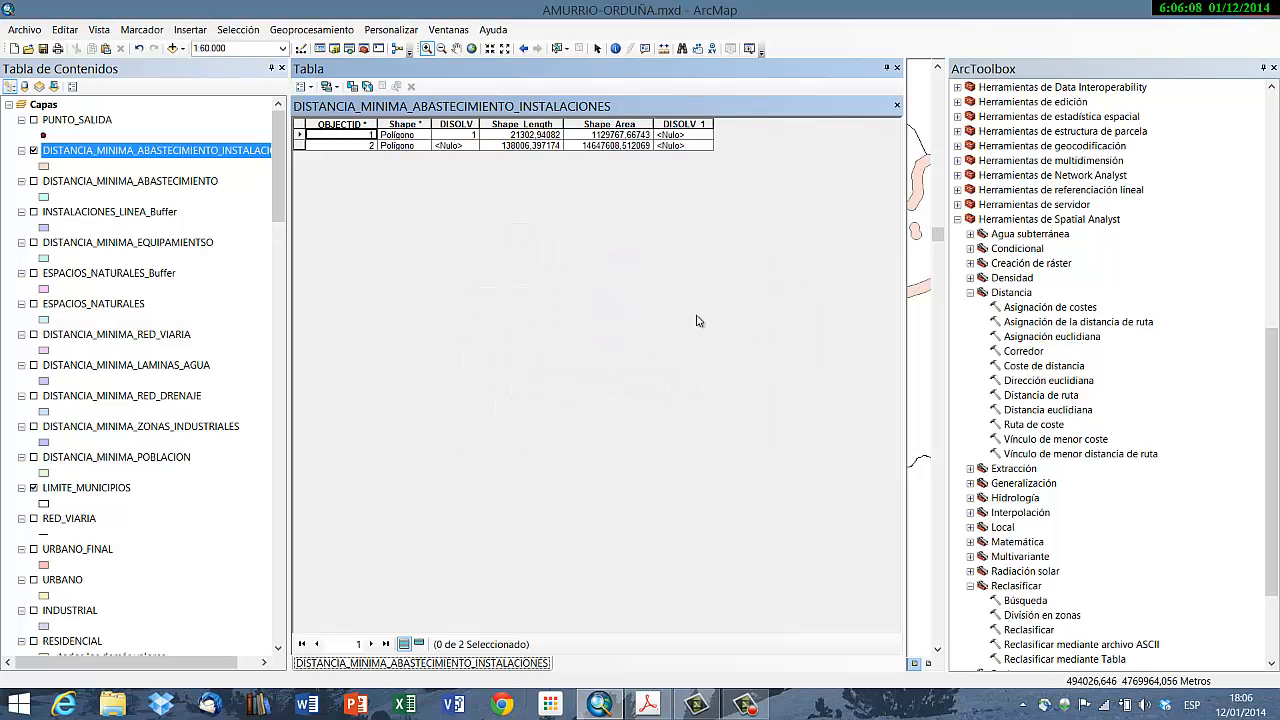
Step: Calculate the newly added dissolve field as 1 for all records and close the attribute table
{"action": "right_click", "coordinate": [692, 122]}
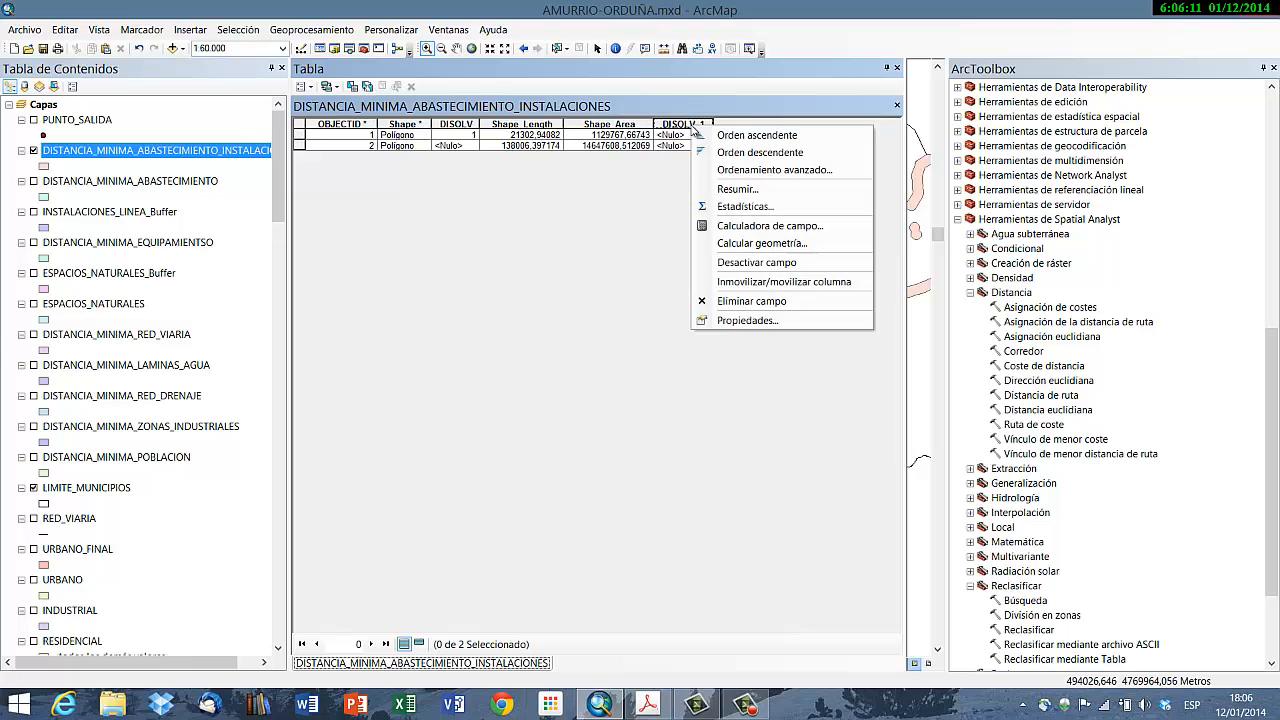
{"action": "left_click", "coordinate": [745, 225]}
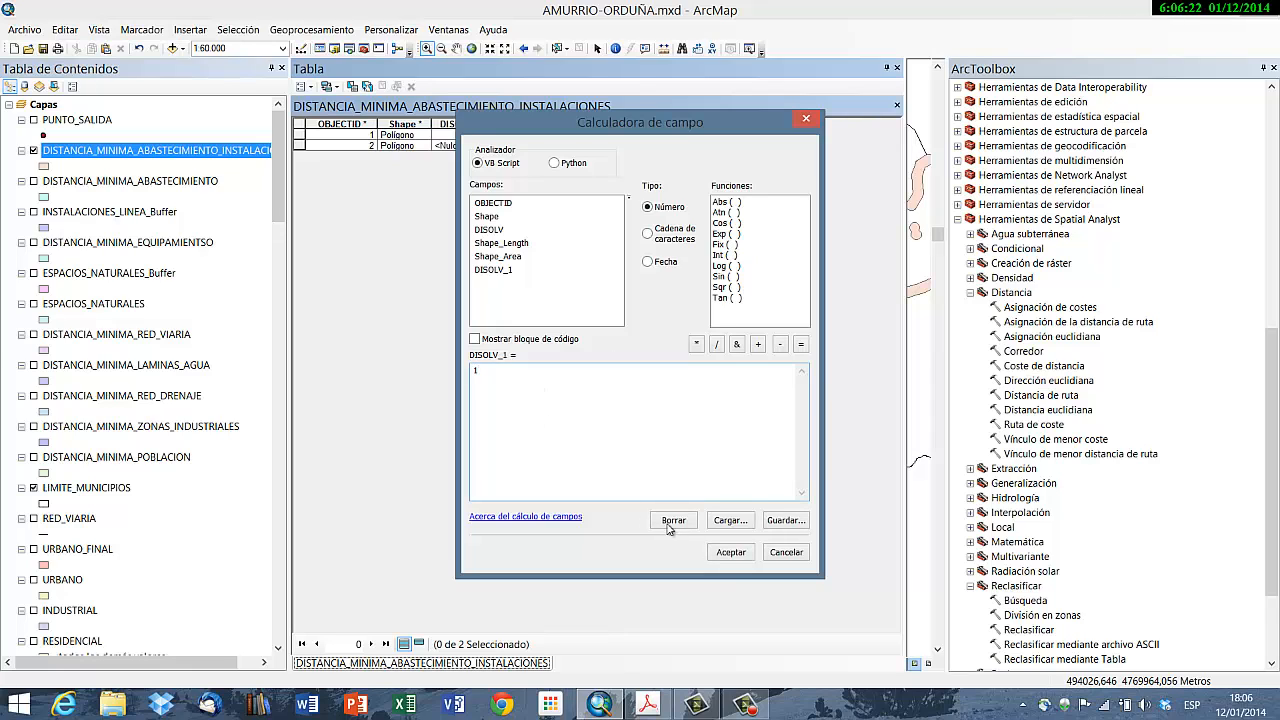
{"action": "left_click", "coordinate": [748, 554]}
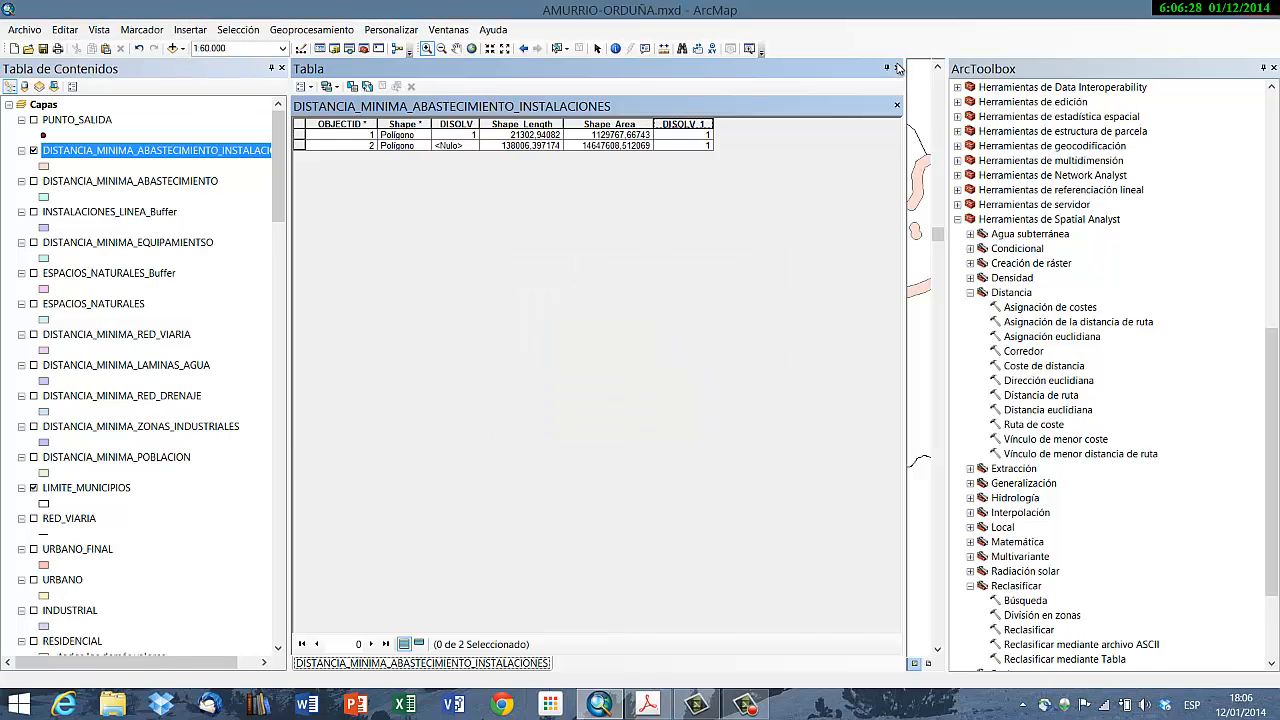
{"action": "left_click", "coordinate": [897, 67]}
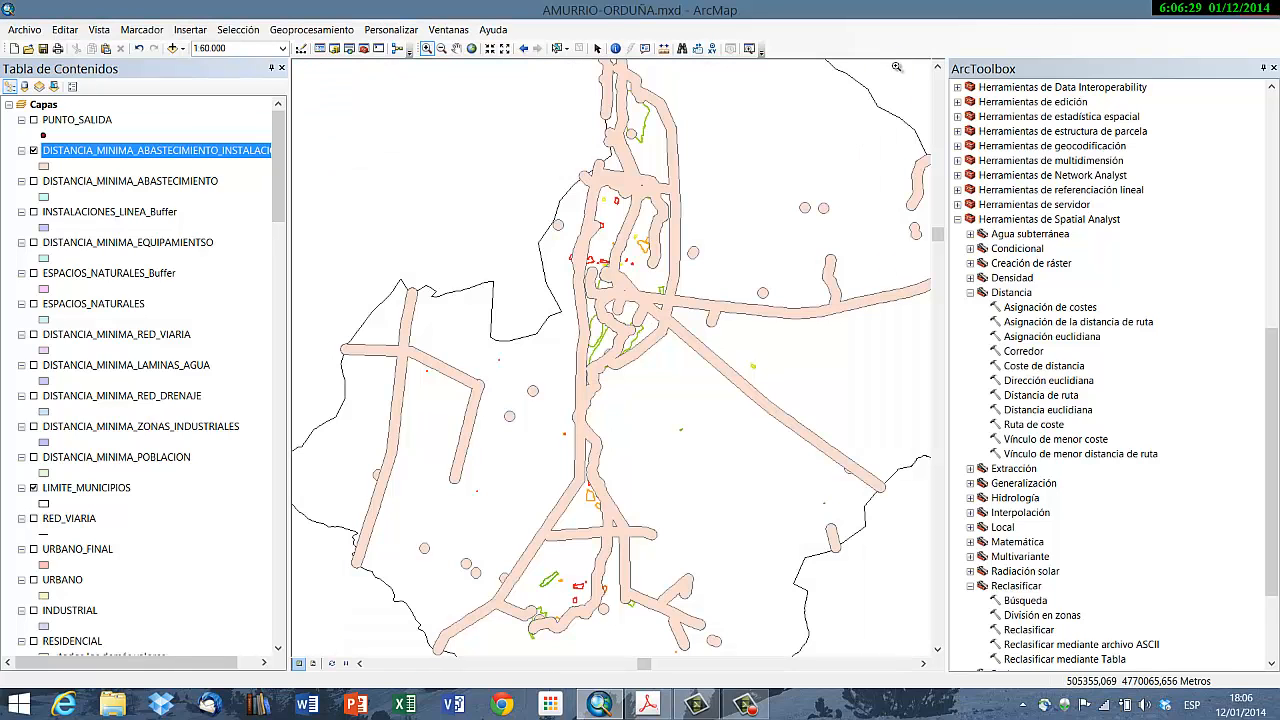
Step: Start the Disolver tool with DISTANCIA_MINIMA_ABASTECIMIENTO_INSTALACIONES as the input features
{"action": "left_click", "coordinate": [347, 33]}
{"action": "left_click", "coordinate": [335, 134]}
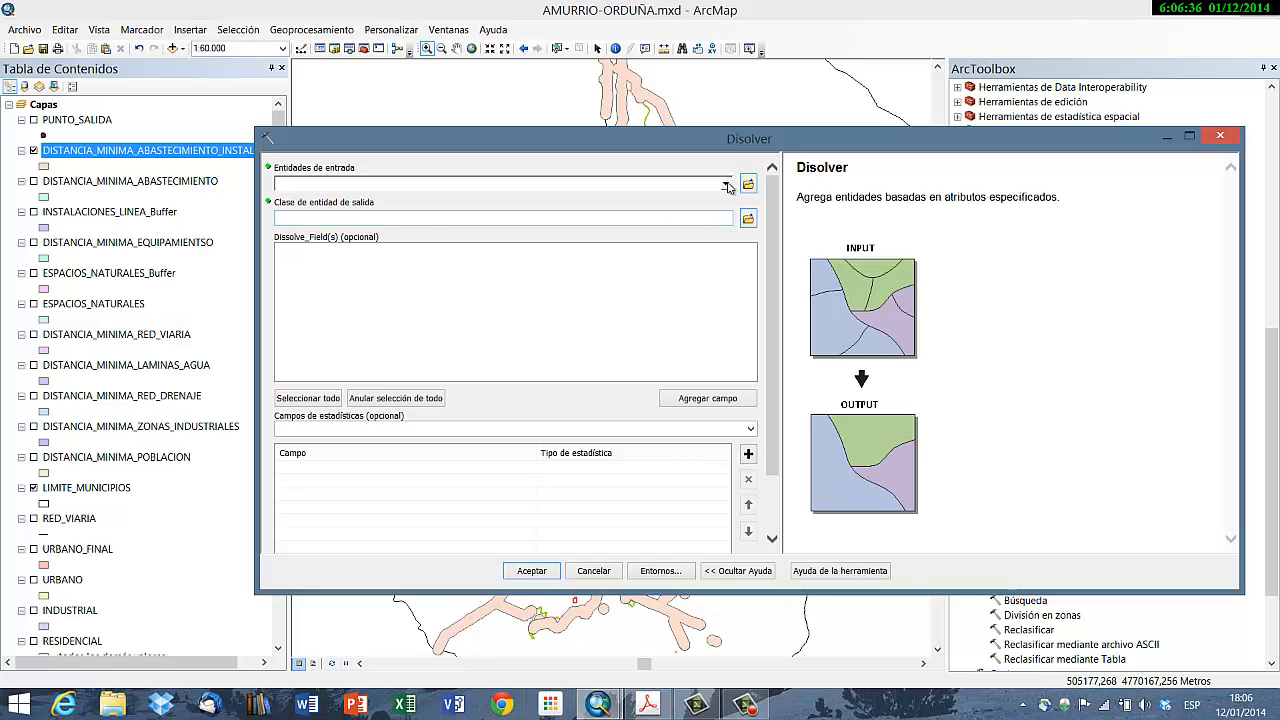
{"action": "left_click", "coordinate": [724, 187]}
{"action": "left_click", "coordinate": [545, 214]}
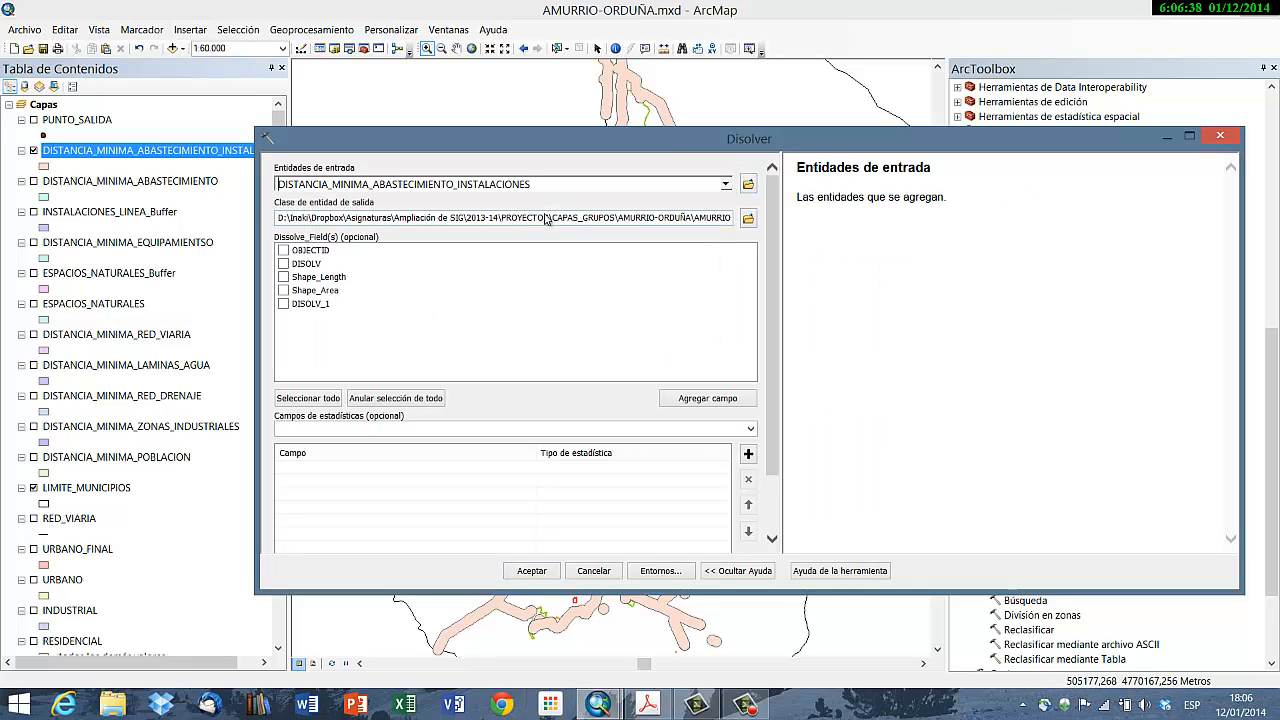
Step: Set the output to DISTANCIA_MINIMA_ABASTECIMIENTO_INSTALACIONES_2 in the PLANEAMIENTO dataset and run the dissolve without any dissolve field
{"action": "left_click", "coordinate": [748, 218]}
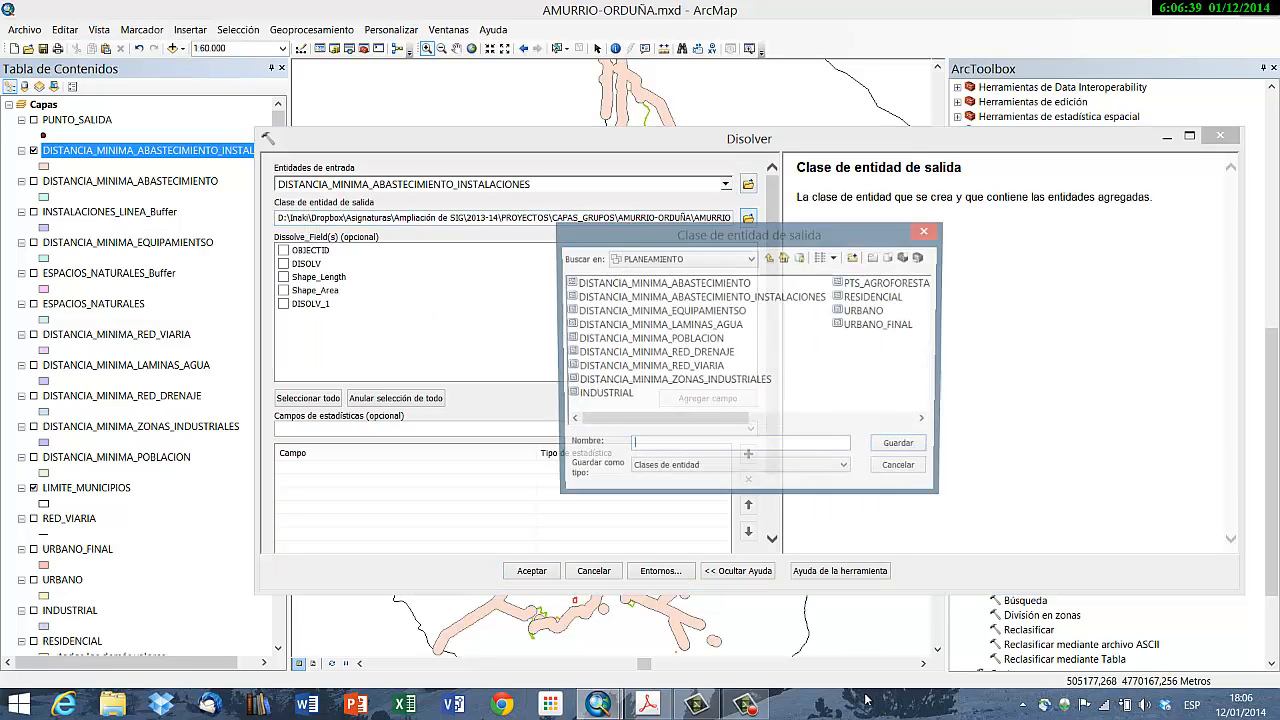
{"action": "left_click", "coordinate": [745, 303]}
{"action": "left_click", "coordinate": [902, 446]}
{"action": "left_click", "coordinate": [700, 416]}
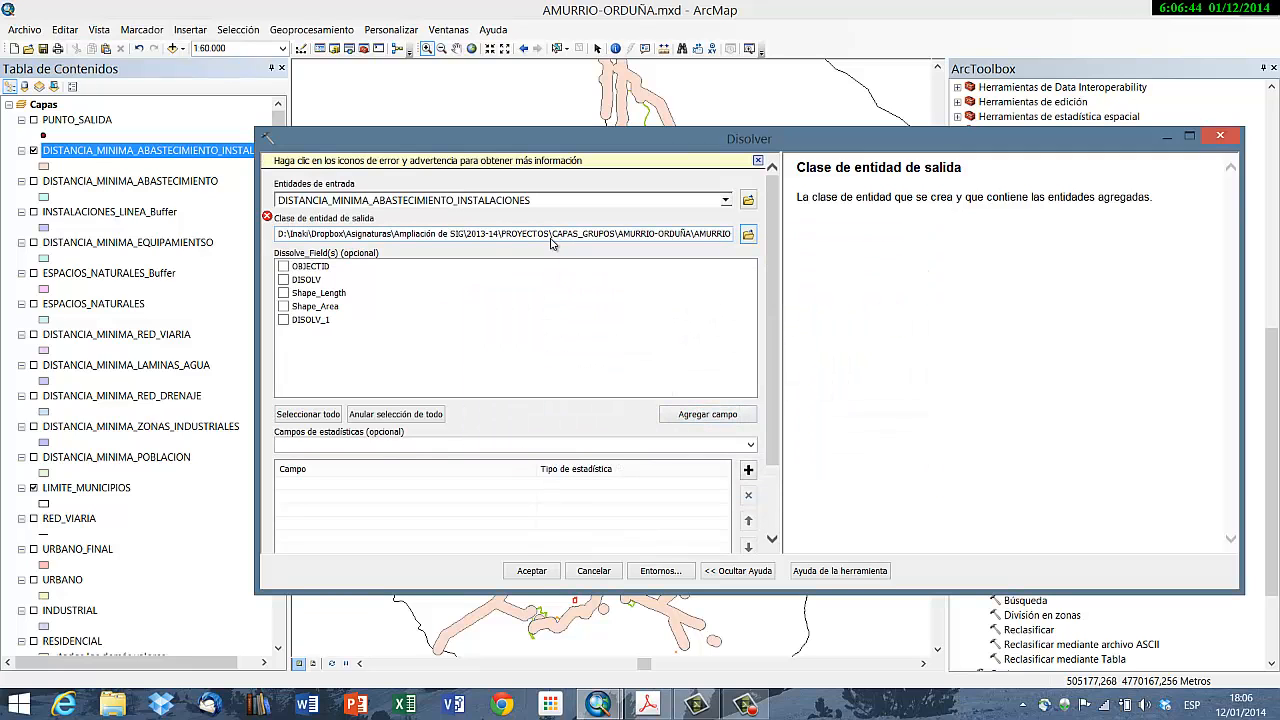
{"action": "left_click_drag", "start_coordinate": [549, 236], "coordinate": [779, 251]}
{"action": "left_click", "coordinate": [721, 241]}
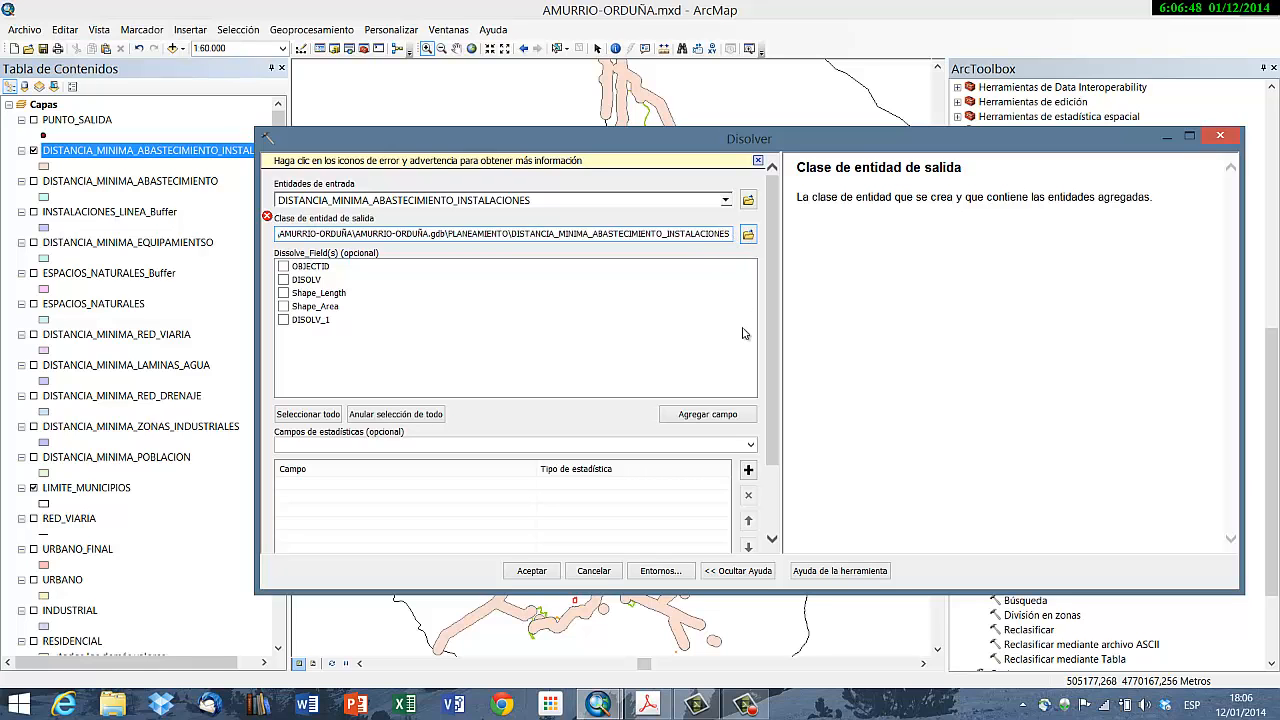
{"action": "type", "text": "_2"}
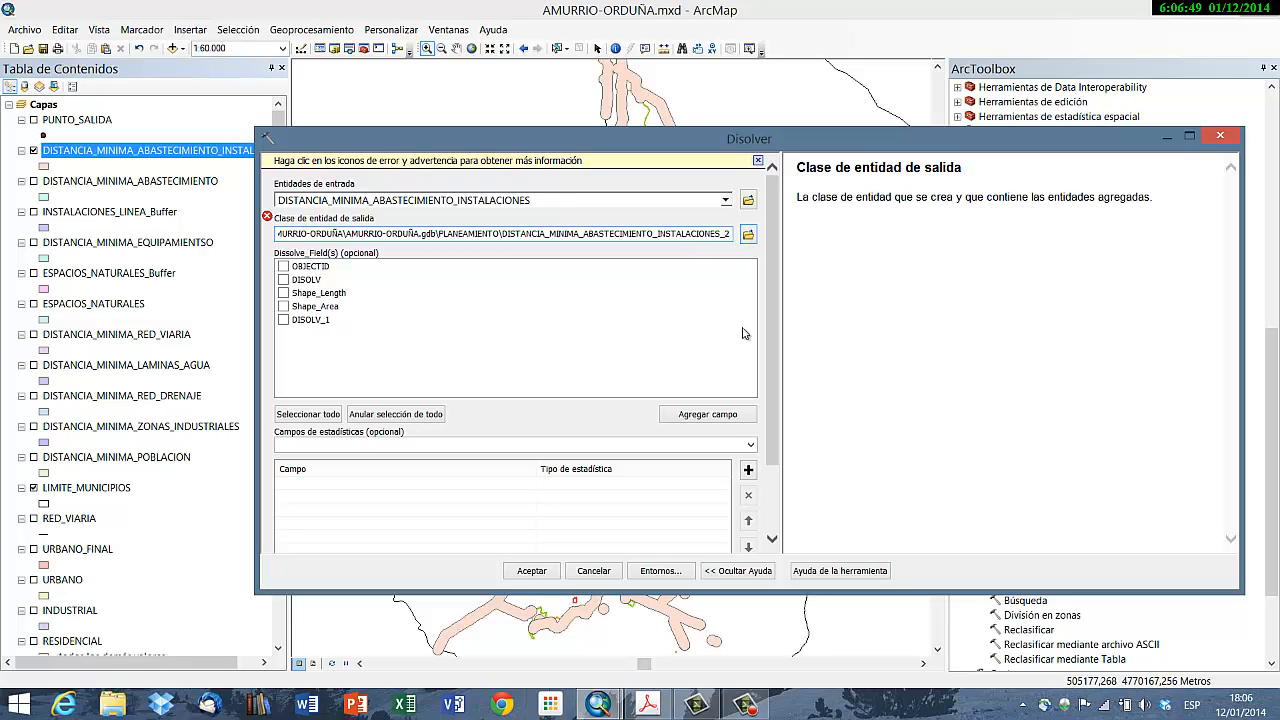
{"action": "key", "text": "Return"}
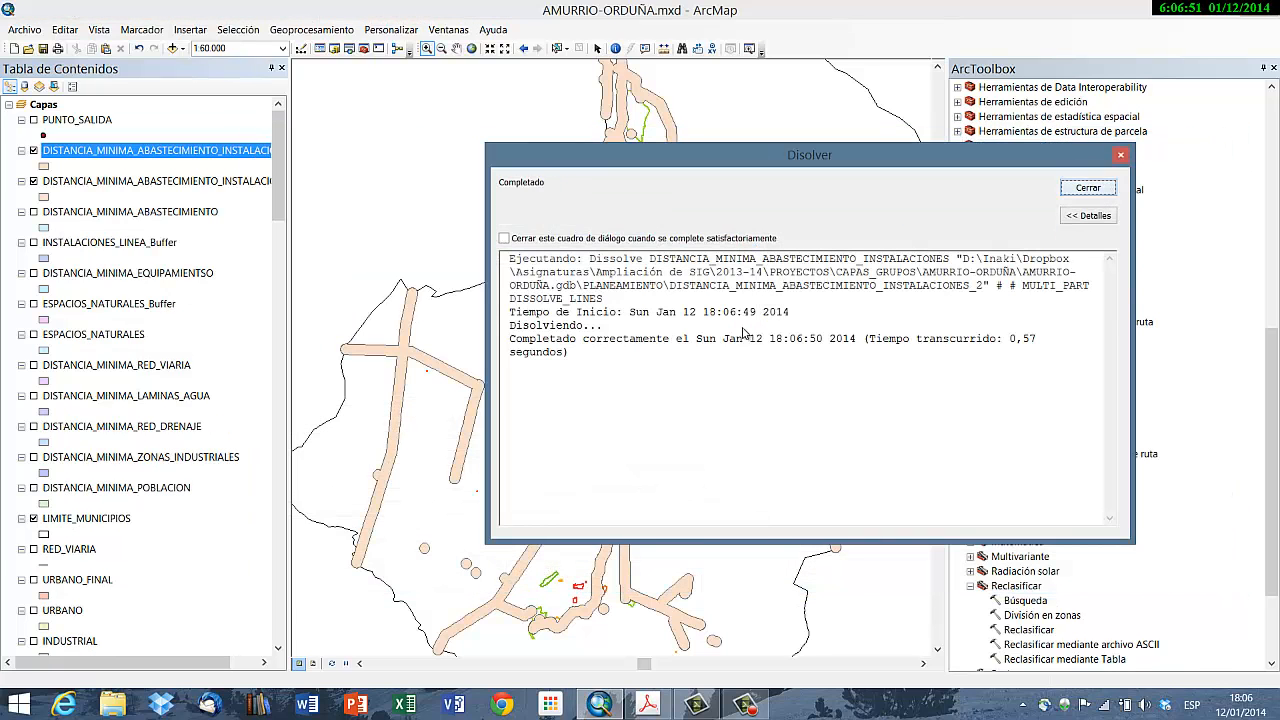
{"action": "key", "text": "Return"}
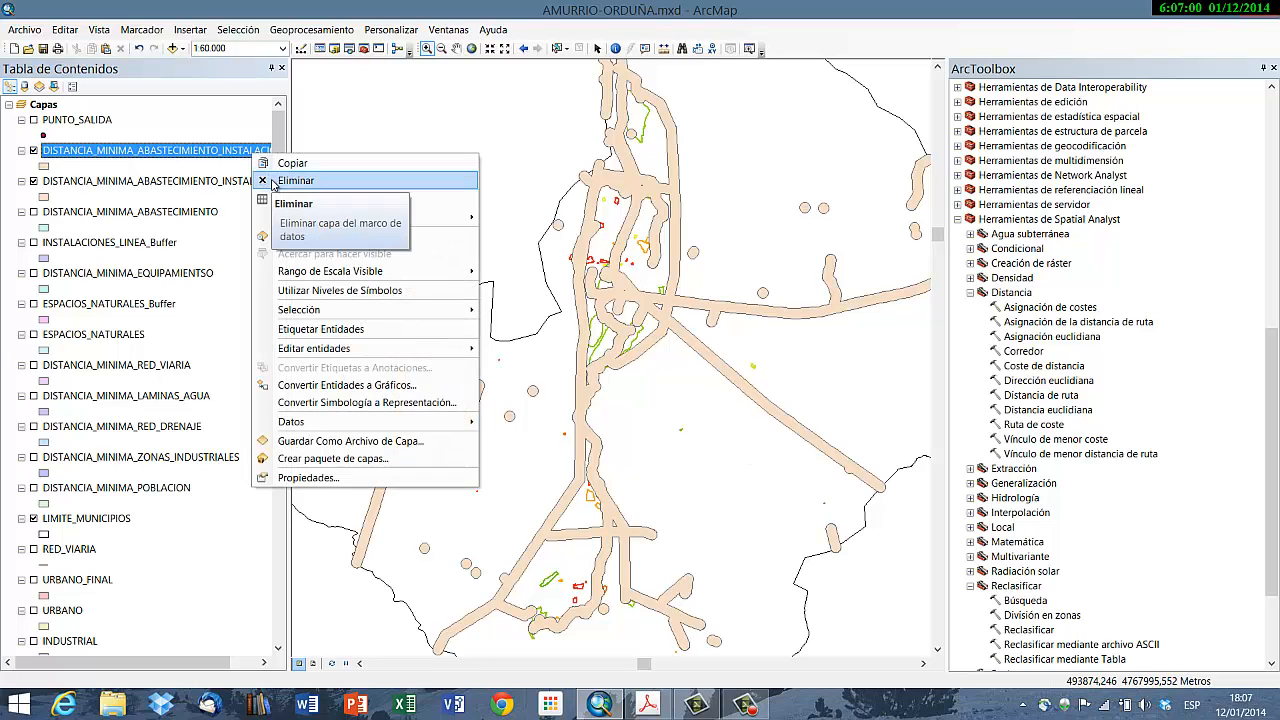
Step: Remove the previous dissolve result from the map and restart the Disolver tool with DISTANCIA_MINIMA_ABASTECIMIENTO_INSTALACIONES as the input features
{"action": "left_click", "coordinate": [288, 53]}
{"action": "left_click", "coordinate": [742, 711]}
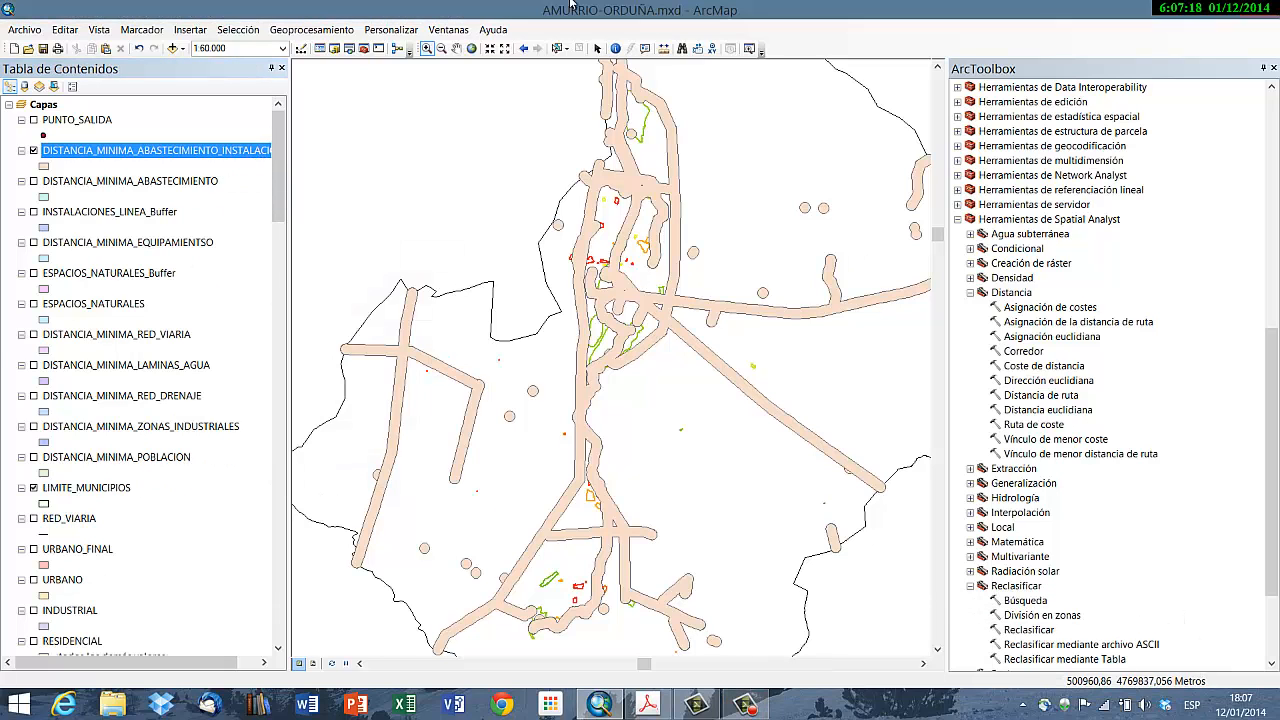
{"action": "left_click", "coordinate": [333, 30]}
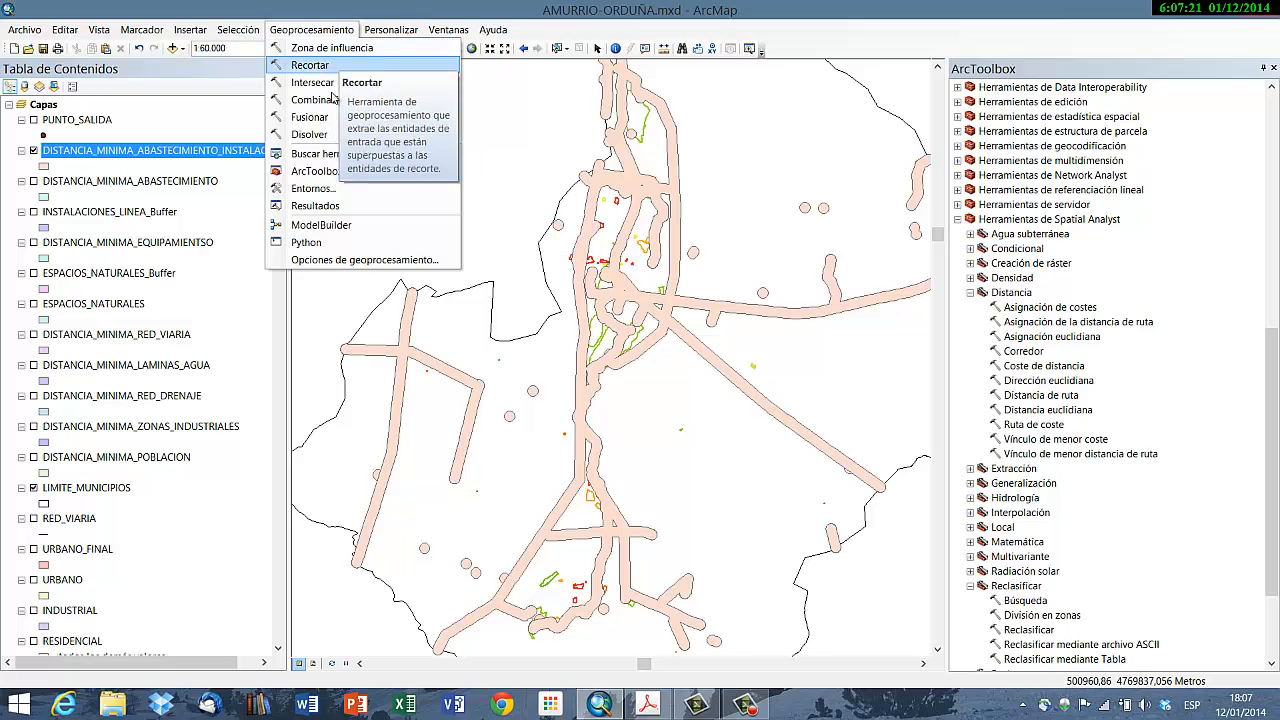
{"action": "left_click", "coordinate": [318, 134]}
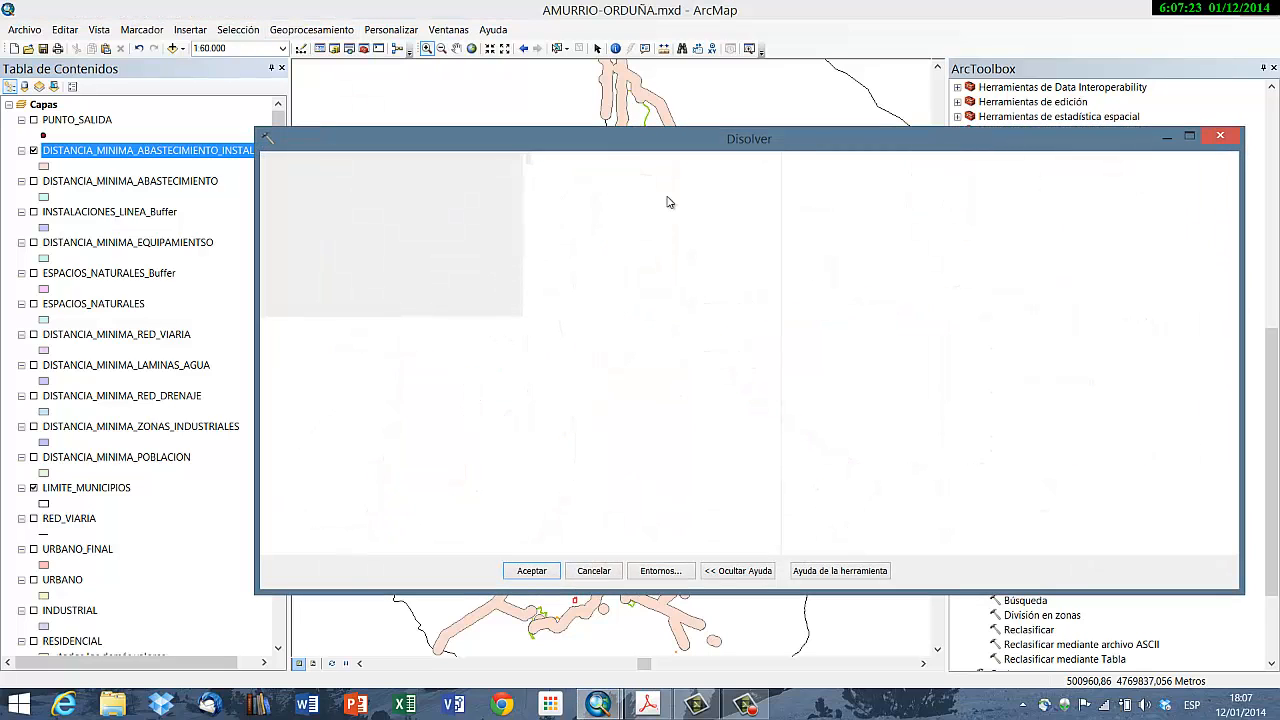
{"action": "left_click", "coordinate": [726, 187]}
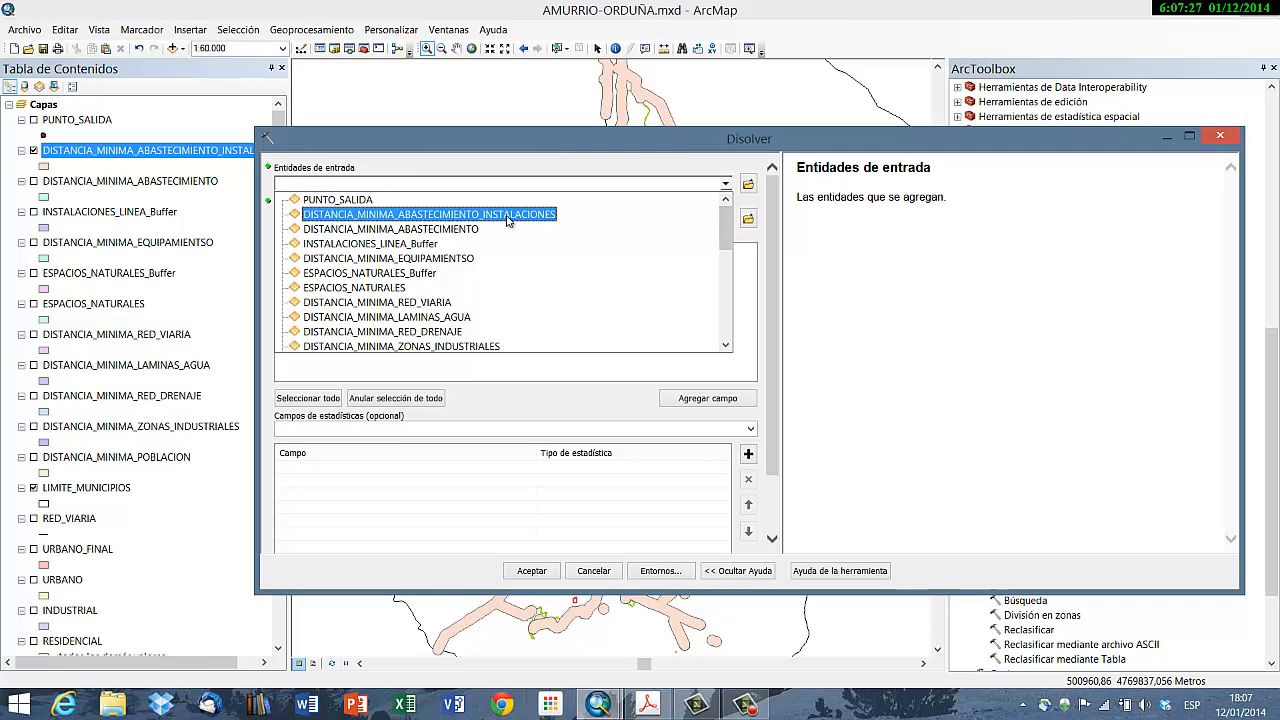
{"action": "left_click", "coordinate": [507, 216]}
Step: Dissolve by the DISOLV_1 field, overwriting DISTANCIA_MINIMA_ABASTECIMIENTO_INSTALACIONES_2 in the PLANEAMIENTO dataset, and close the completion report
{"action": "left_click_drag", "start_coordinate": [707, 218], "coordinate": [878, 238]}
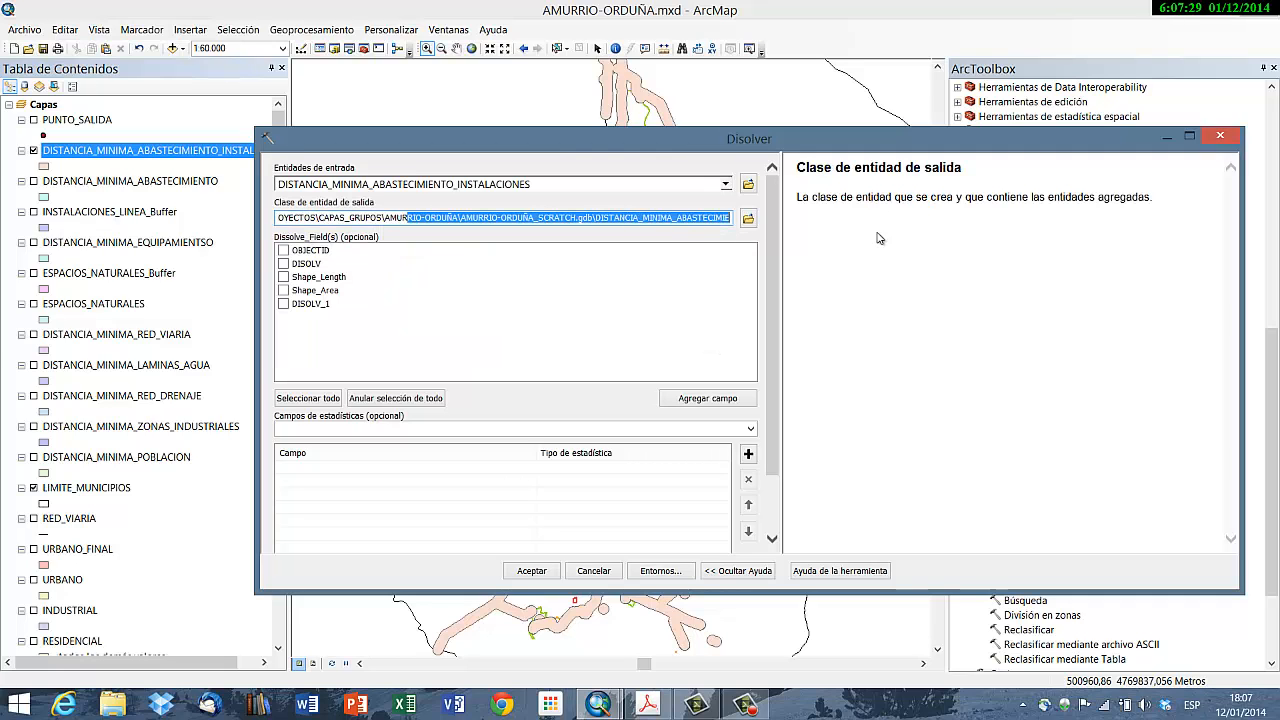
{"action": "left_click", "coordinate": [748, 220]}
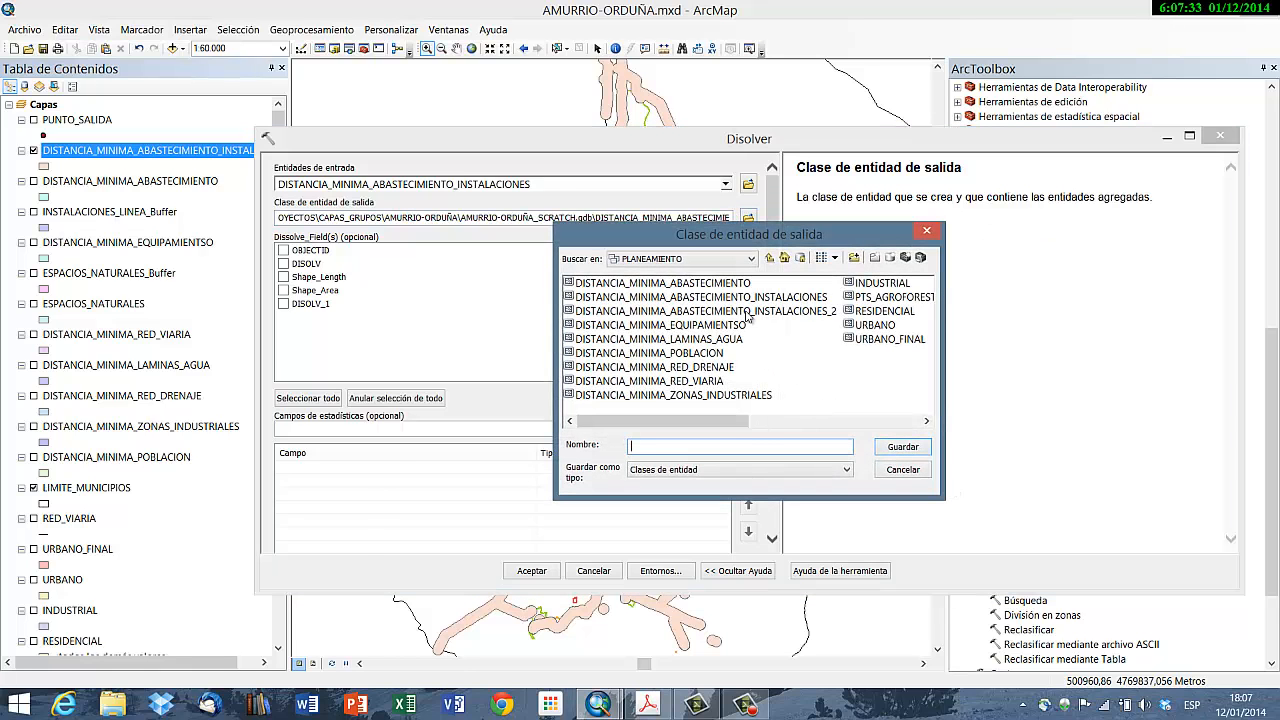
{"action": "left_click", "coordinate": [747, 313]}
{"action": "left_click", "coordinate": [903, 446]}
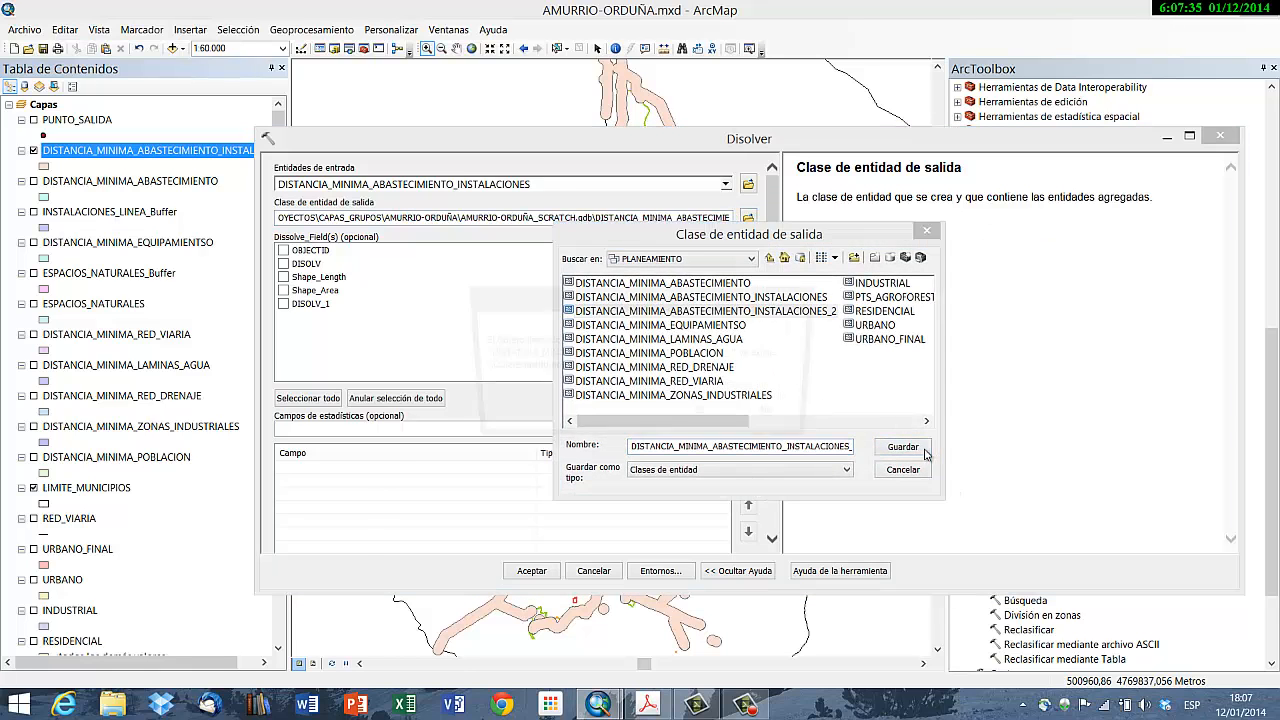
{"action": "left_click", "coordinate": [705, 417]}
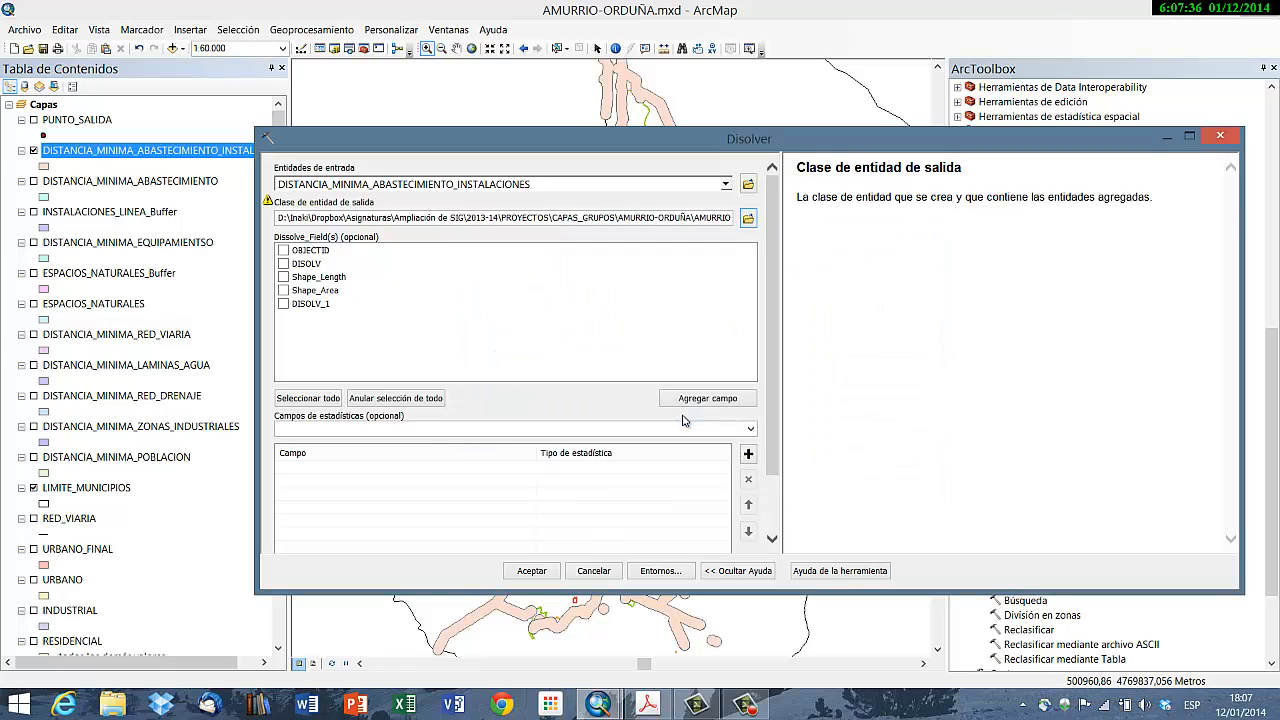
{"action": "left_click", "coordinate": [285, 305]}
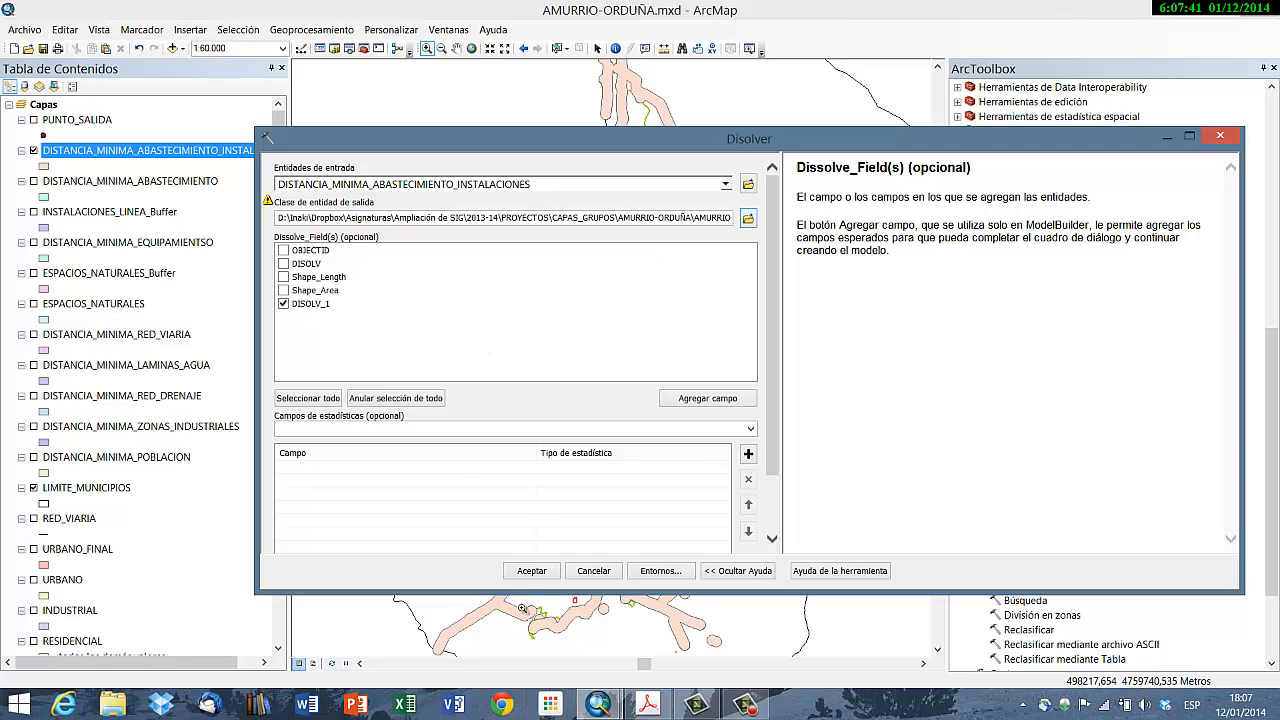
{"action": "left_click", "coordinate": [532, 571]}
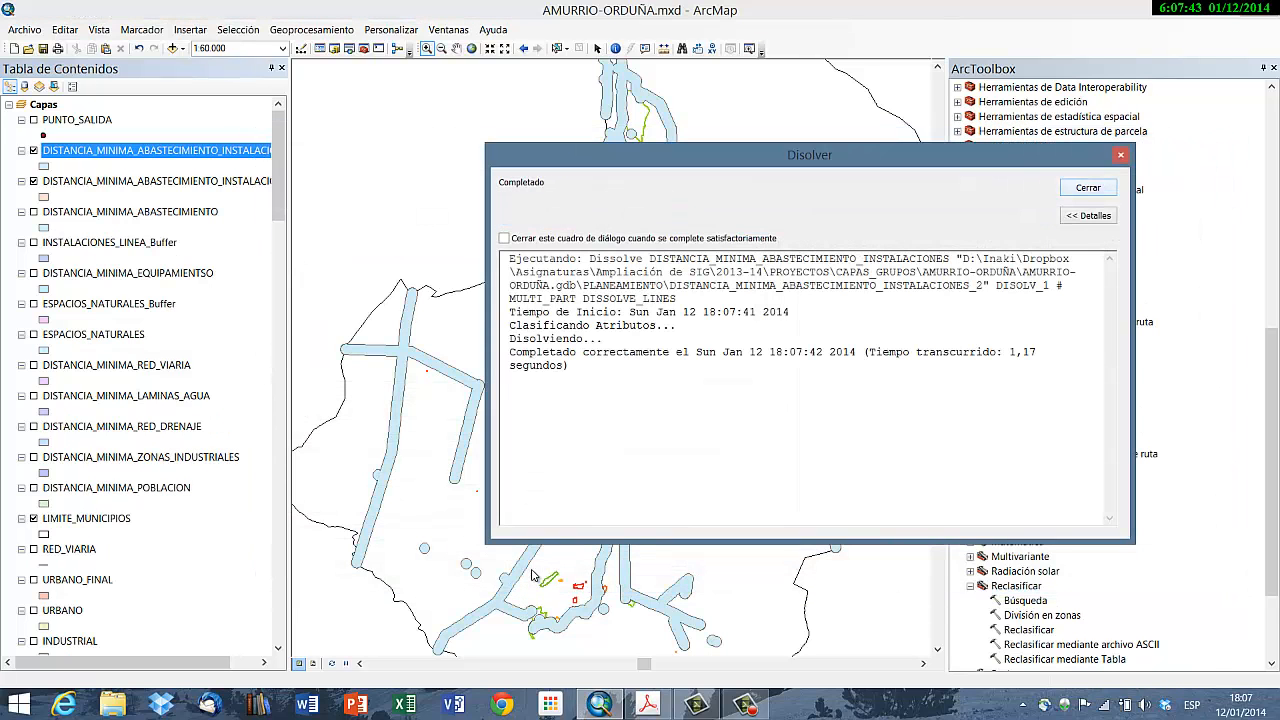
{"action": "left_click", "coordinate": [1088, 188]}
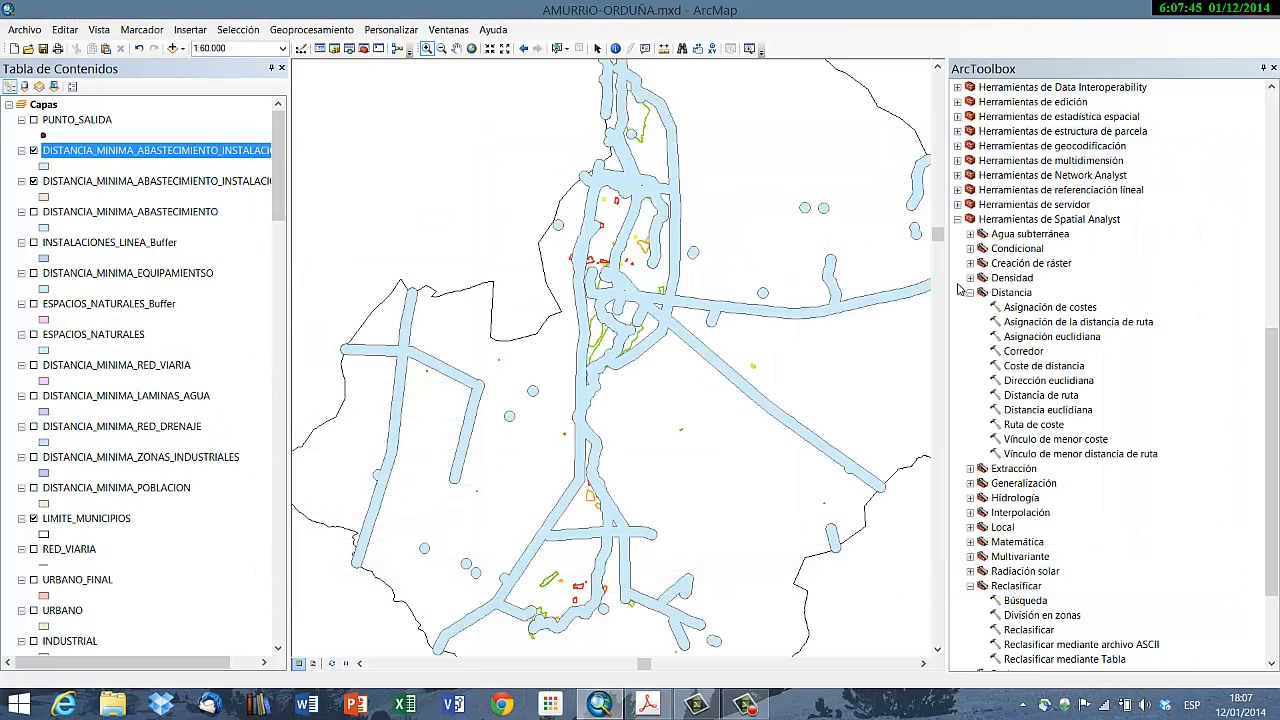
Step: Remove the undissolved DISTANCIA_MINIMA_ABASTECIMIENTO_INSTALACIONES layer and the DISTANCIA_MINIMA_ABASTECIMIENTO layer from the map
{"action": "left_click", "coordinate": [262, 182]}
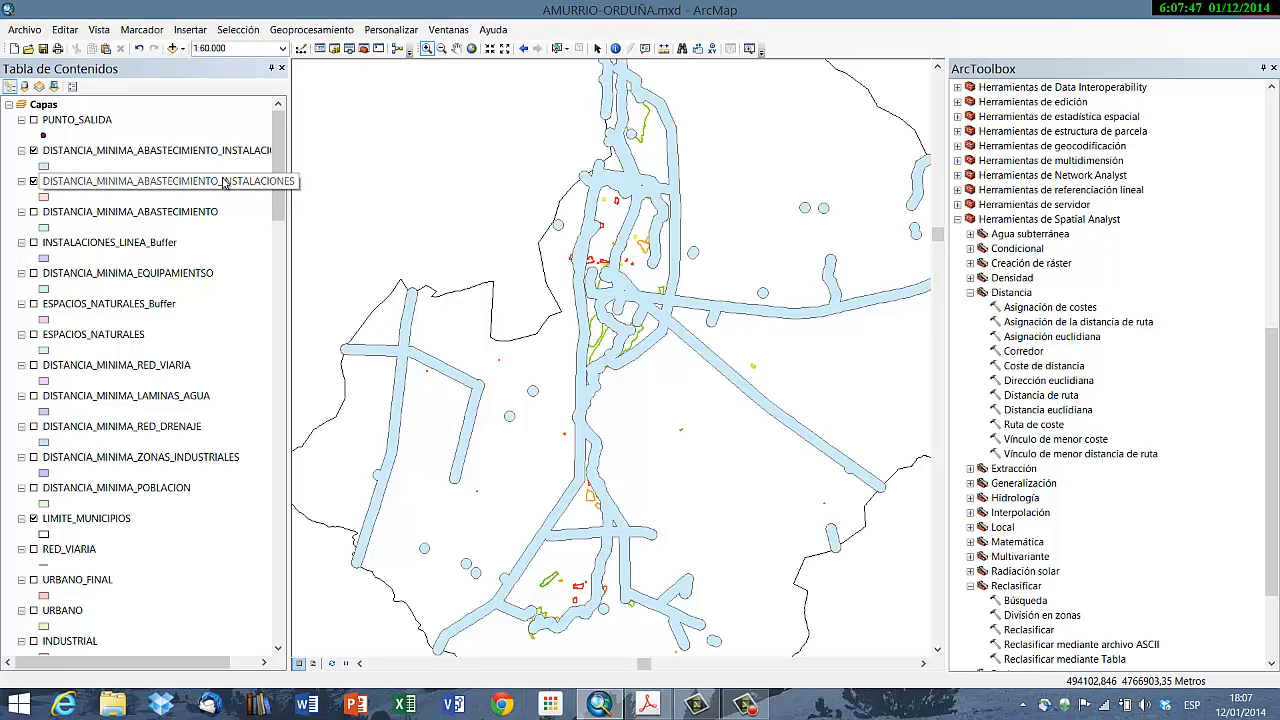
{"action": "right_click", "coordinate": [262, 182]}
{"action": "left_click", "coordinate": [300, 204]}
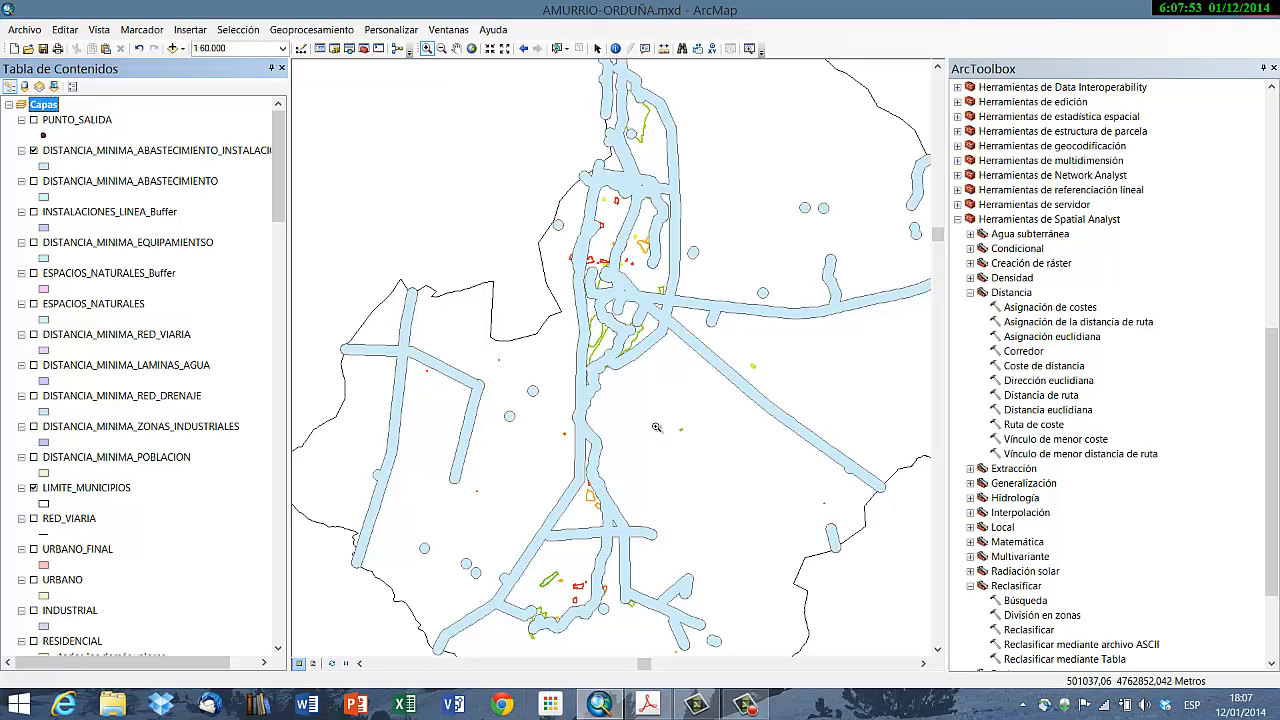
{"action": "scroll", "coordinate": [655, 426], "scroll_direction": "up", "scroll_amount": 4}
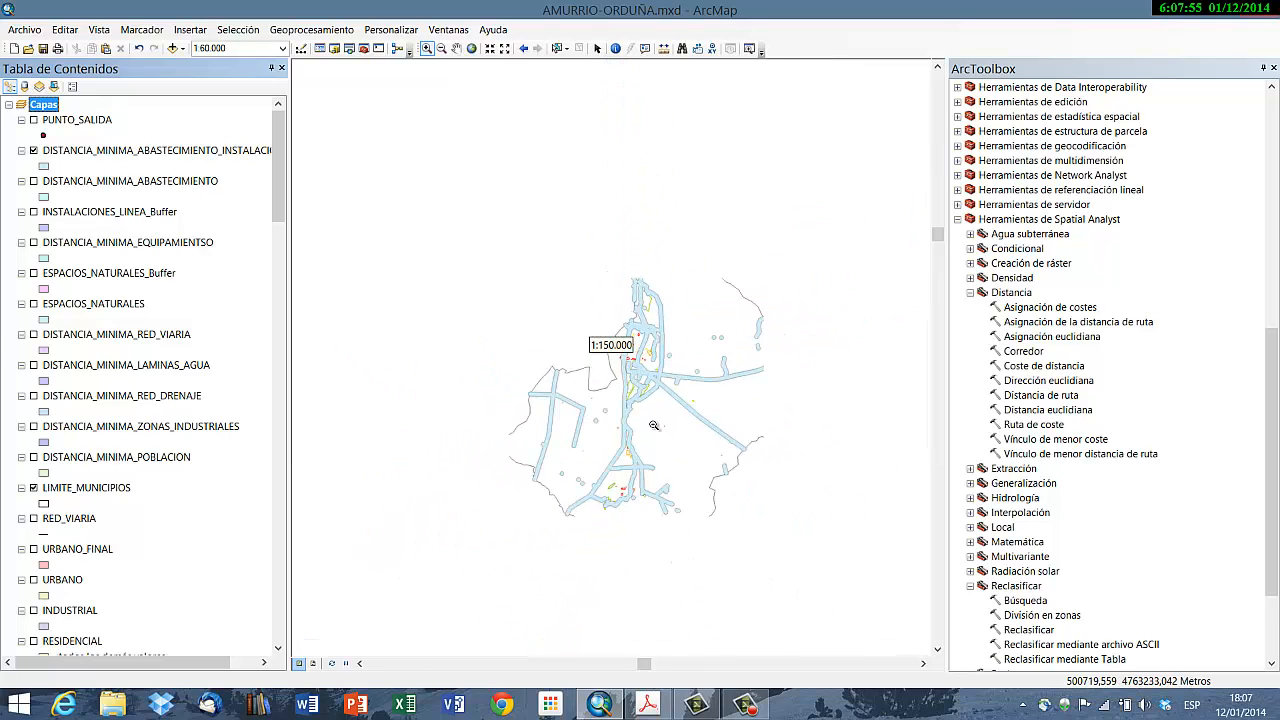
{"action": "scroll", "coordinate": [654, 426], "scroll_direction": "down", "scroll_amount": 2}
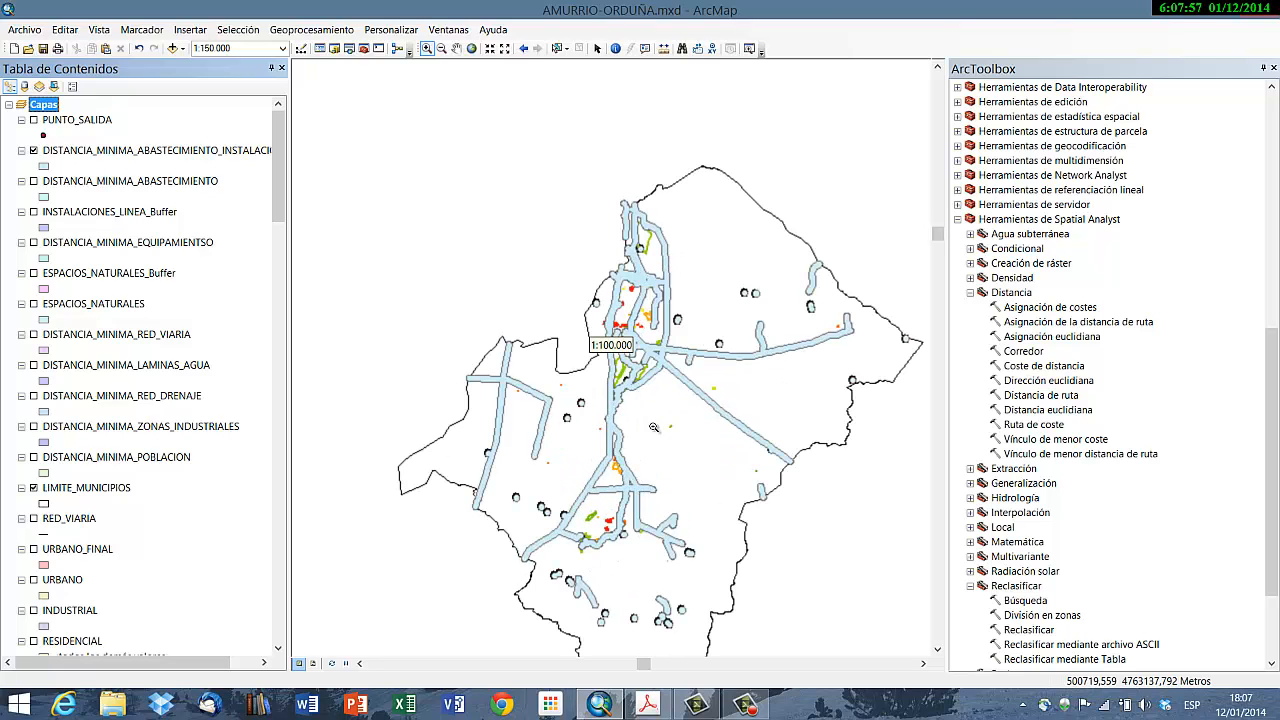
{"action": "left_click", "coordinate": [195, 188]}
{"action": "right_click", "coordinate": [195, 188]}
{"action": "left_click", "coordinate": [224, 210]}
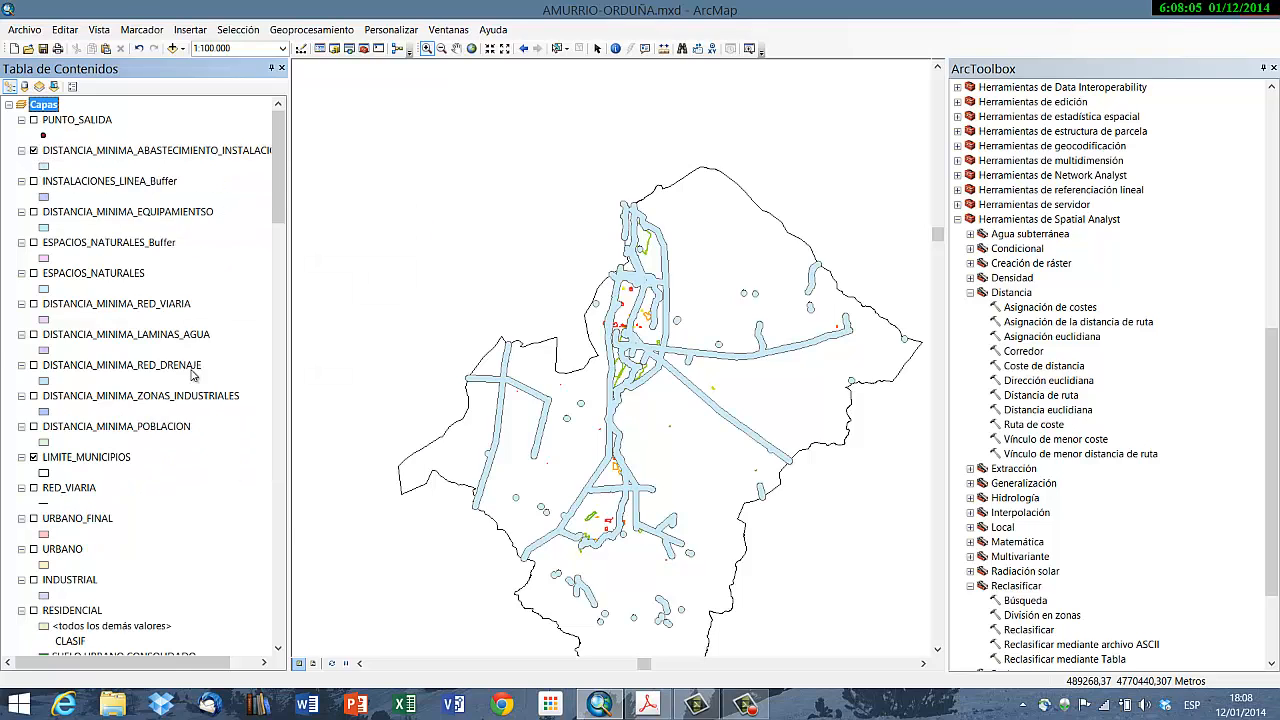
Step: Group the dissolved supply-and-installations layer with the minimum-distance layers for RED_VIARIA, LAMINAS_AGUA, RED_DRENAJE, ZONAS_INDUSTRIALES and POBLACION
{"action": "left_click", "coordinate": [113, 154]}
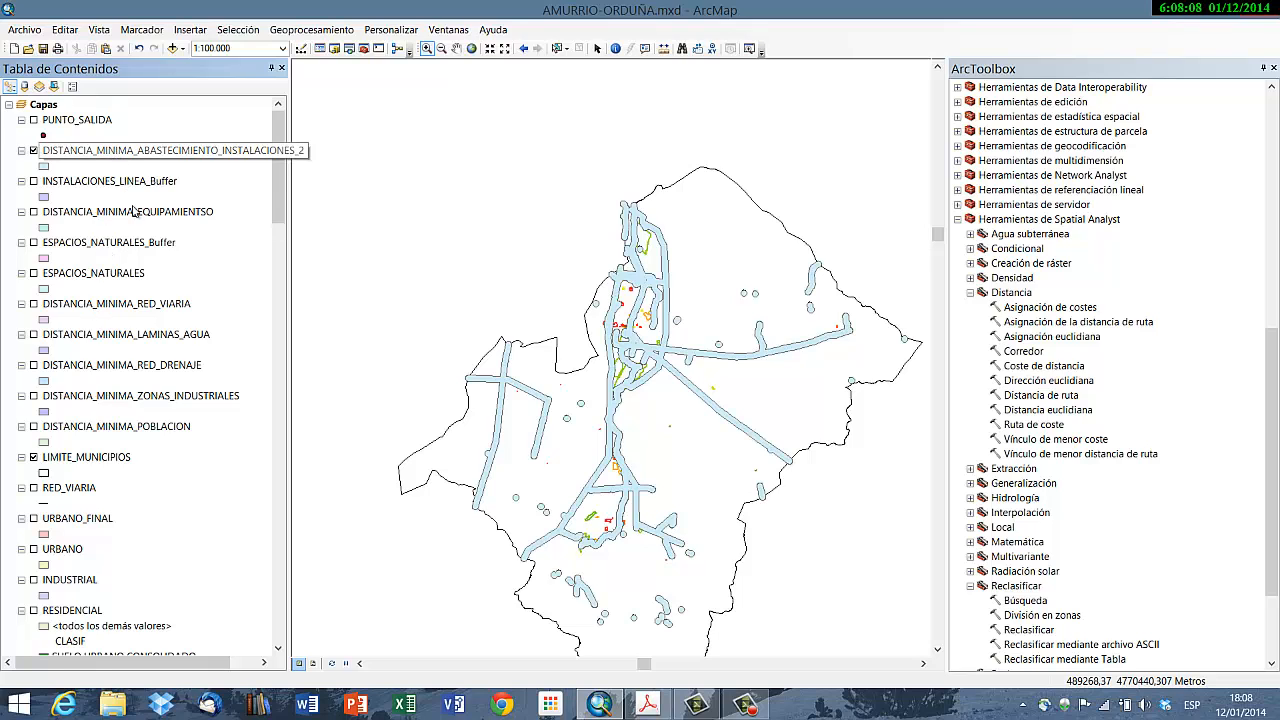
{"action": "left_click", "coordinate": [124, 304]}
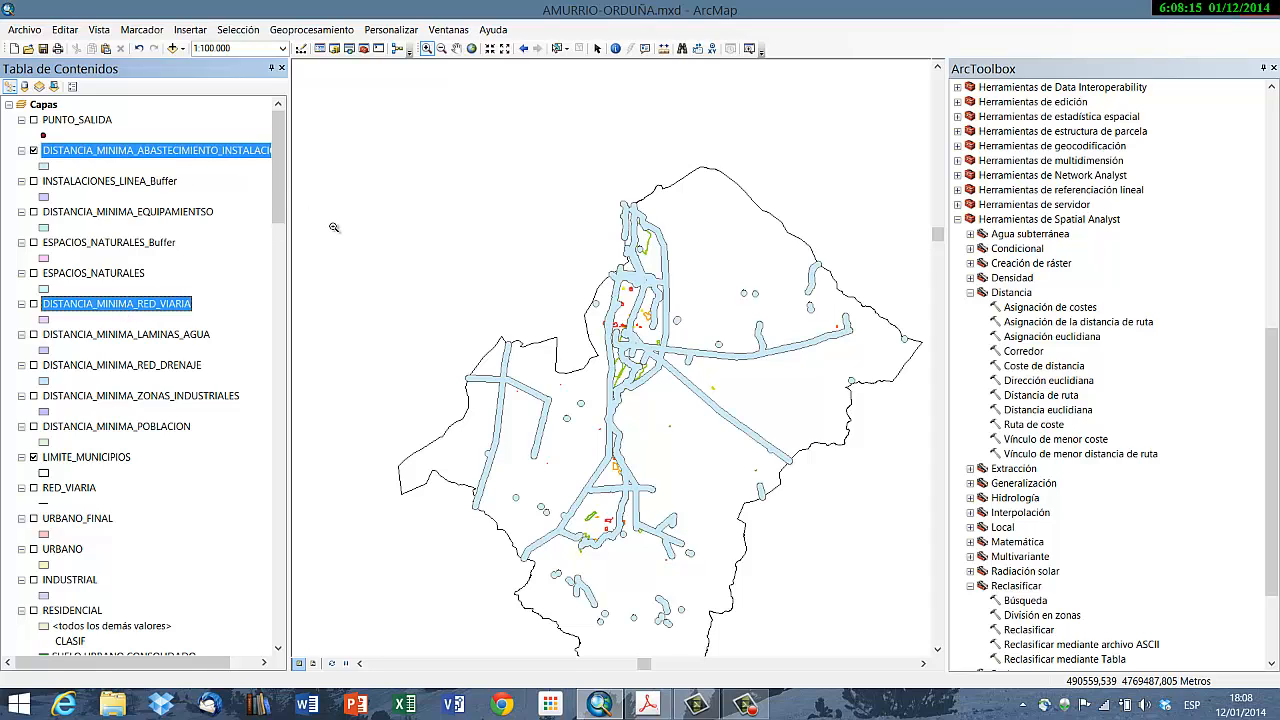
{"action": "left_click", "coordinate": [163, 343], "text": "ctrl"}
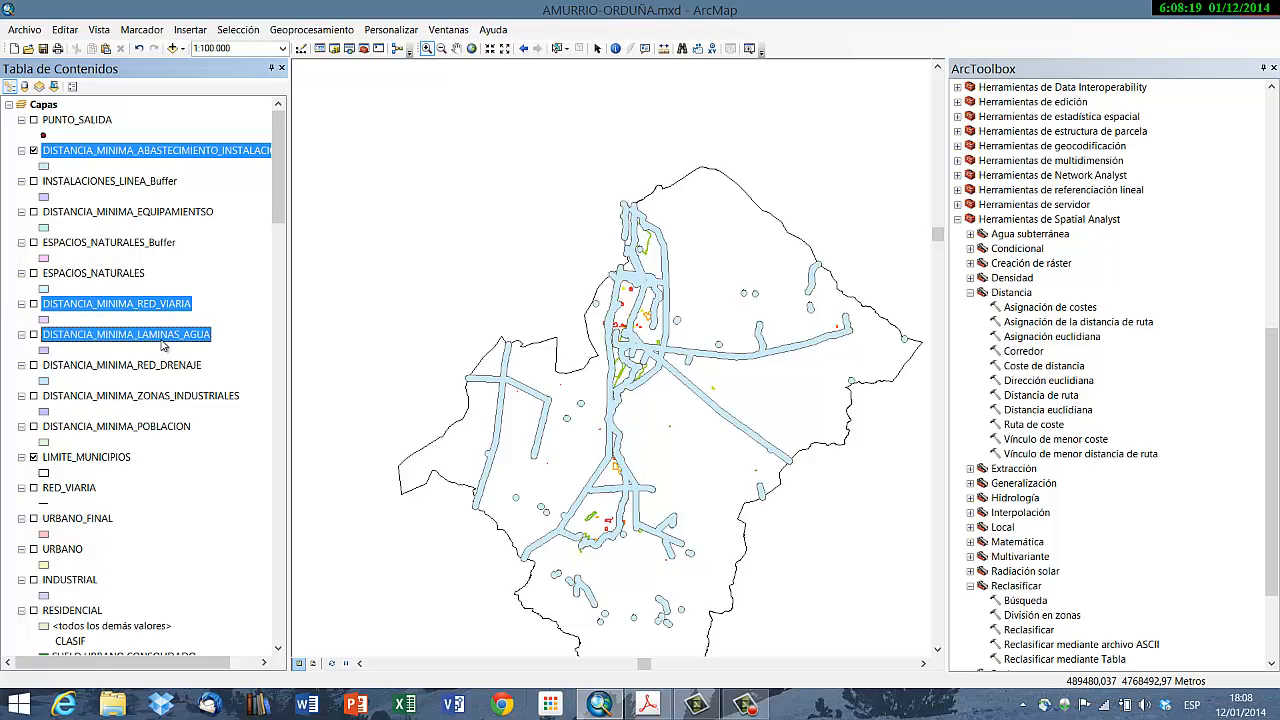
{"action": "left_click", "coordinate": [170, 367], "text": "ctrl"}
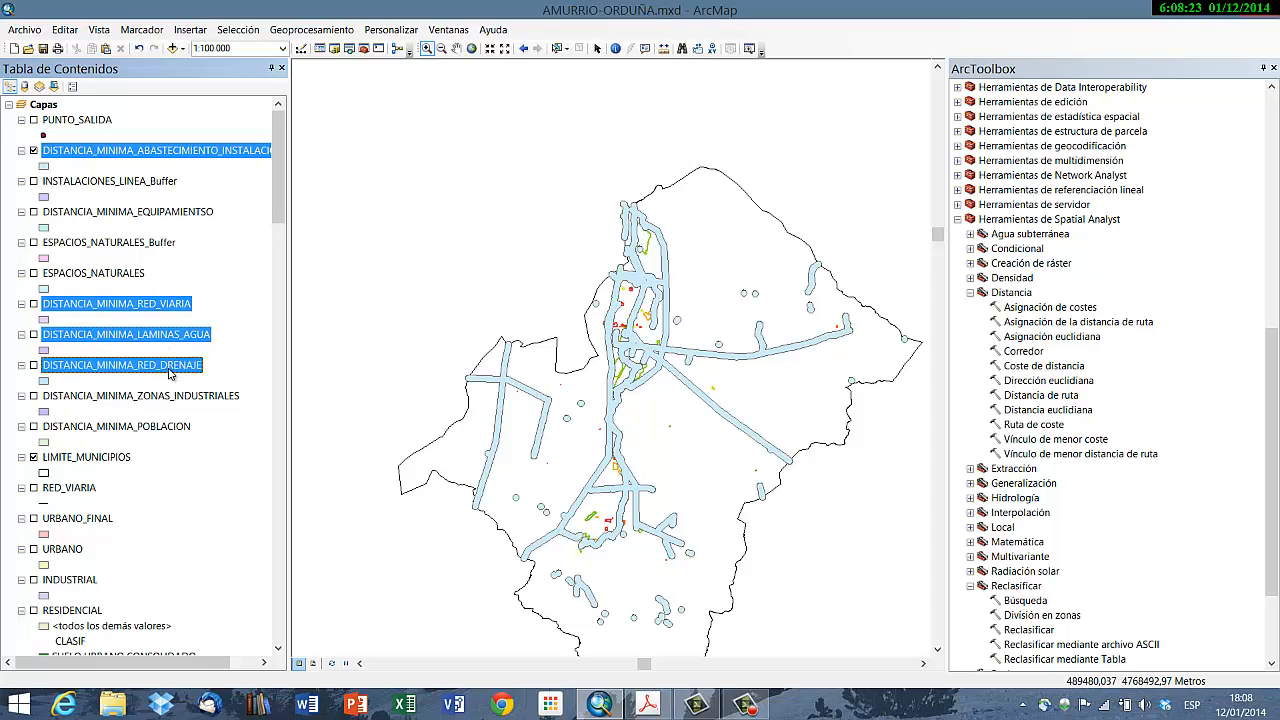
{"action": "left_click", "coordinate": [176, 398], "text": "ctrl"}
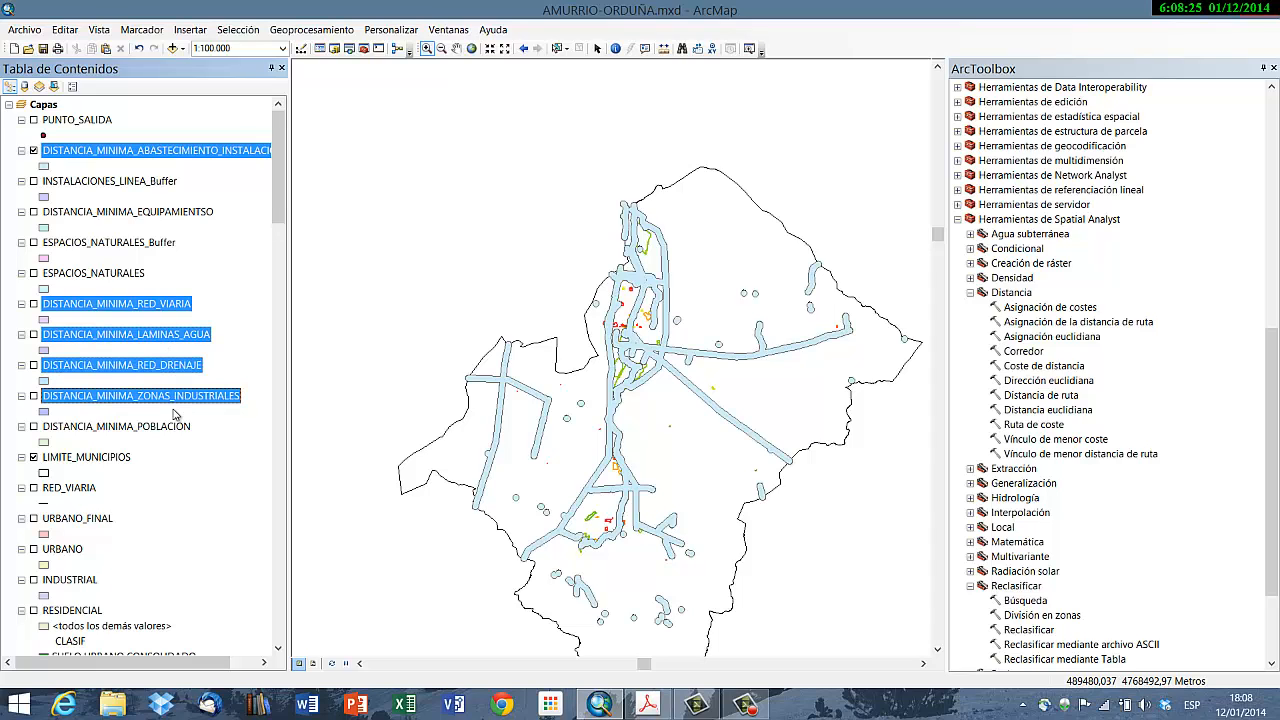
{"action": "left_click", "coordinate": [164, 430], "text": "ctrl"}
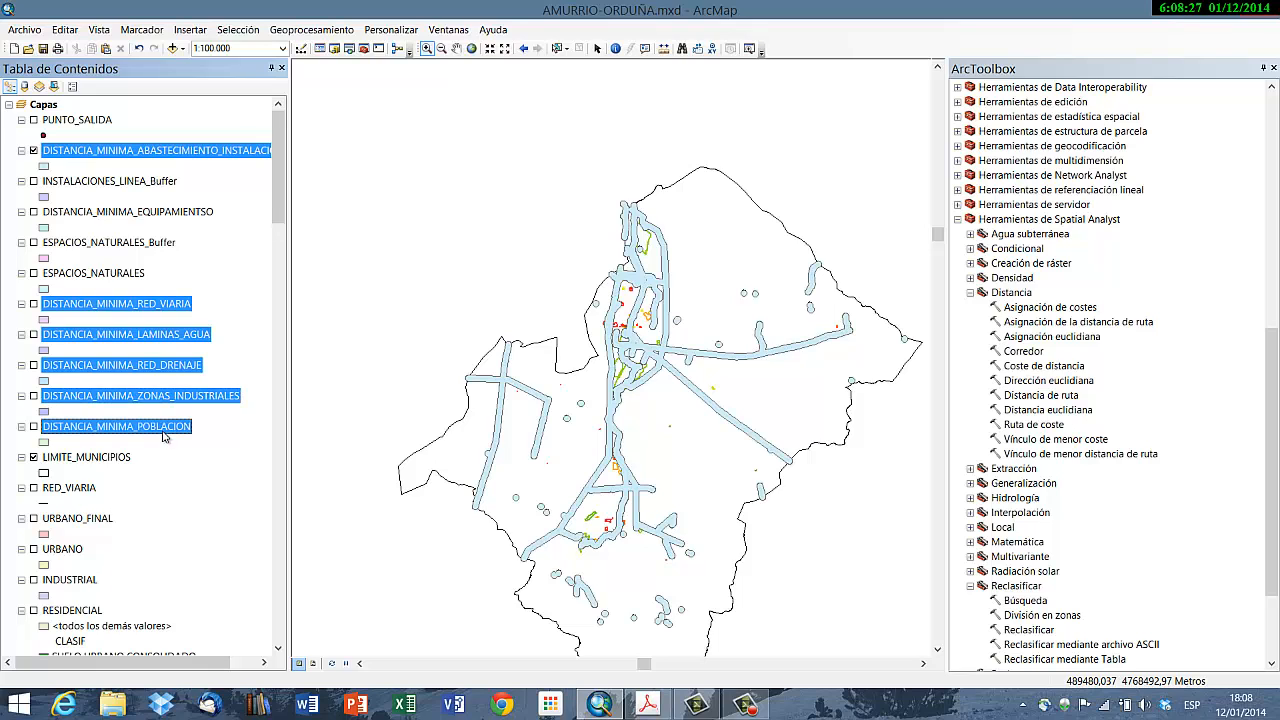
{"action": "right_click", "coordinate": [164, 432]}
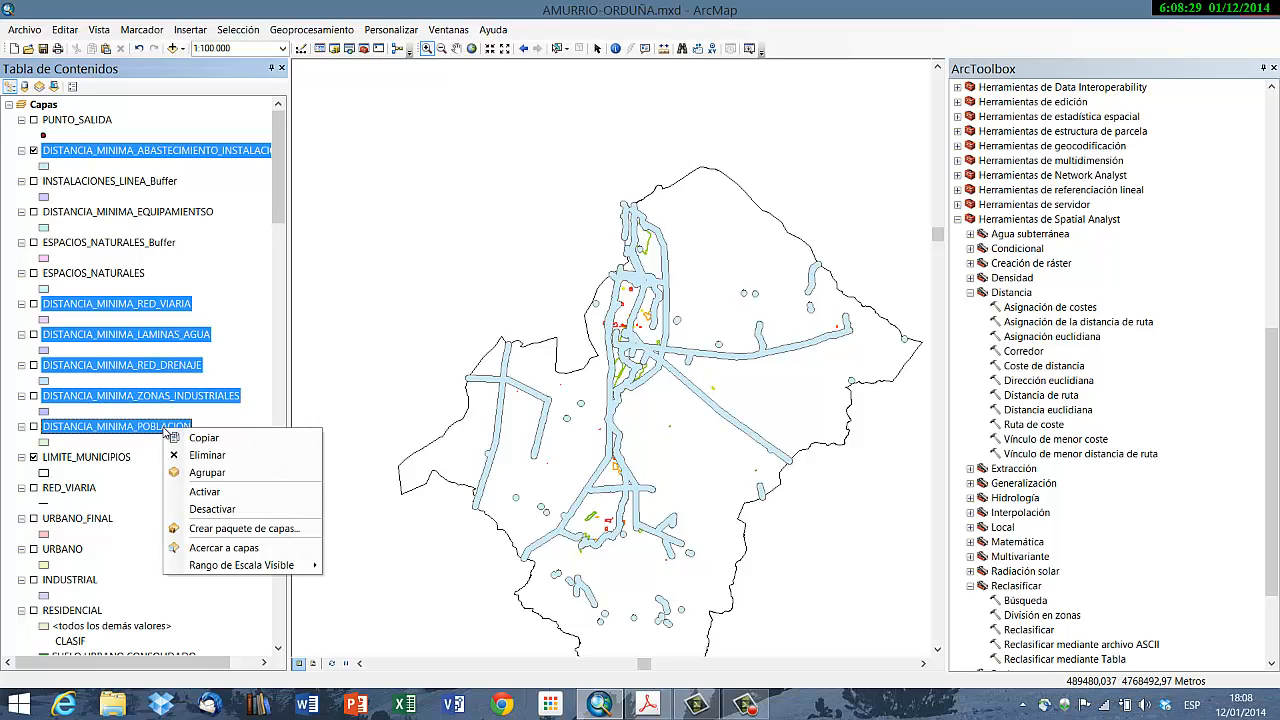
{"action": "left_click", "coordinate": [208, 473]}
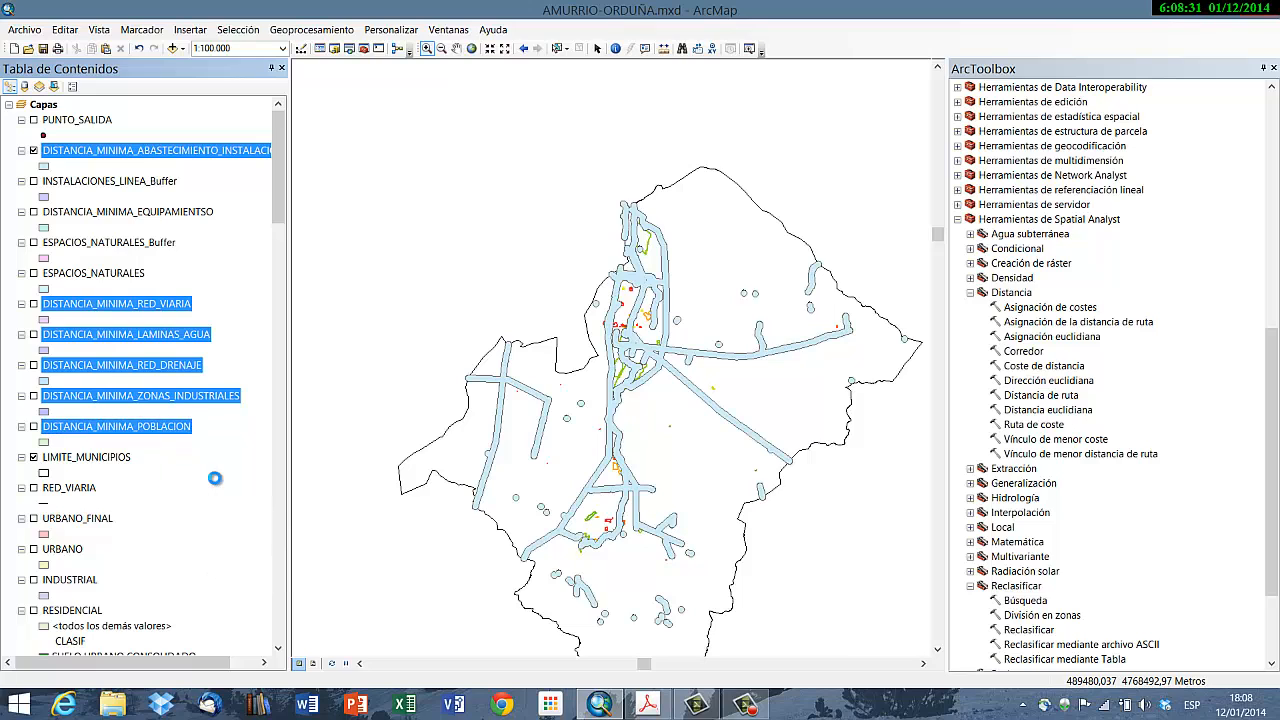
Step: Rename the new group layer as LIMITANTES
{"action": "left_click", "coordinate": [88, 152]}
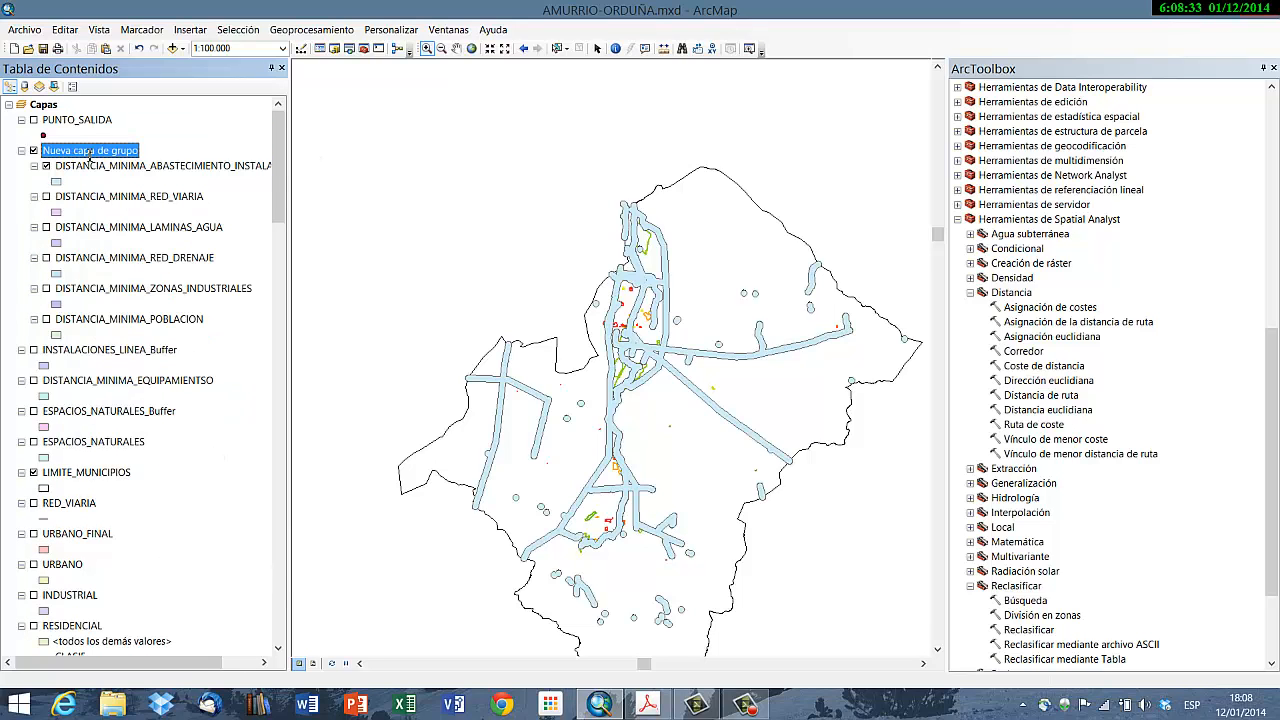
{"action": "type", "text": "LI"}
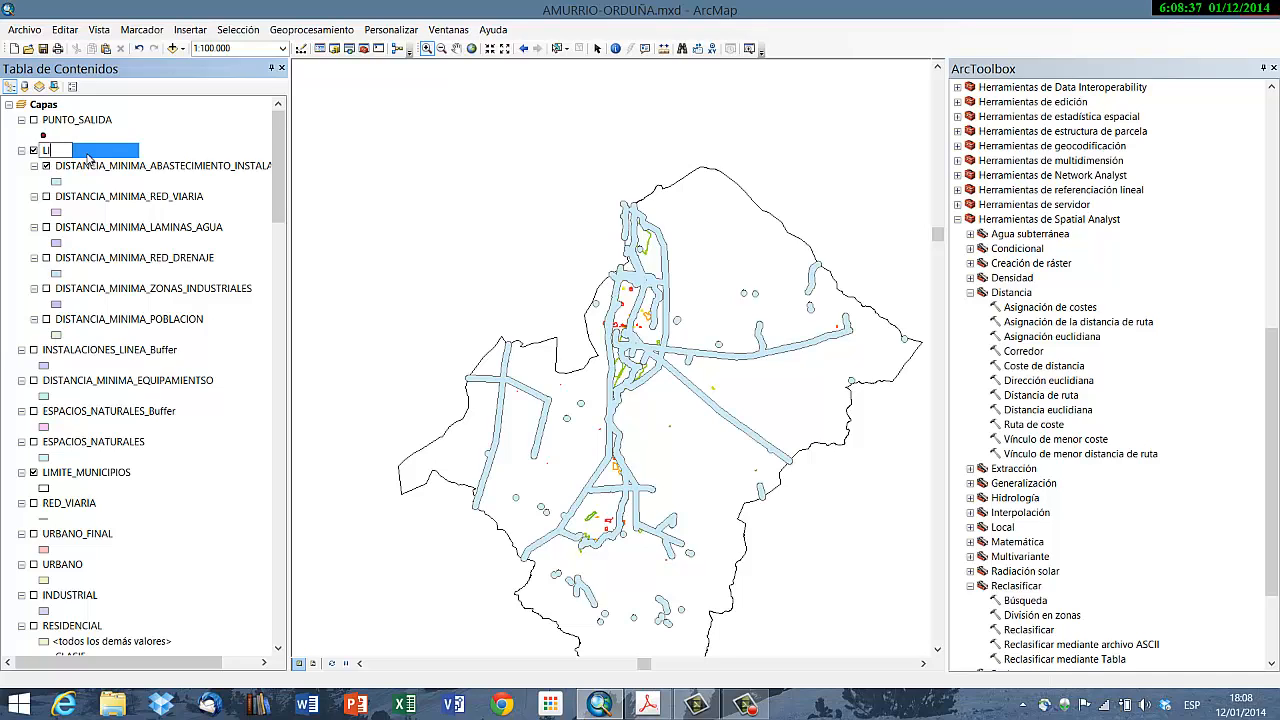
{"action": "type", "text": "MITANTES"}
{"action": "key", "text": "Return"}
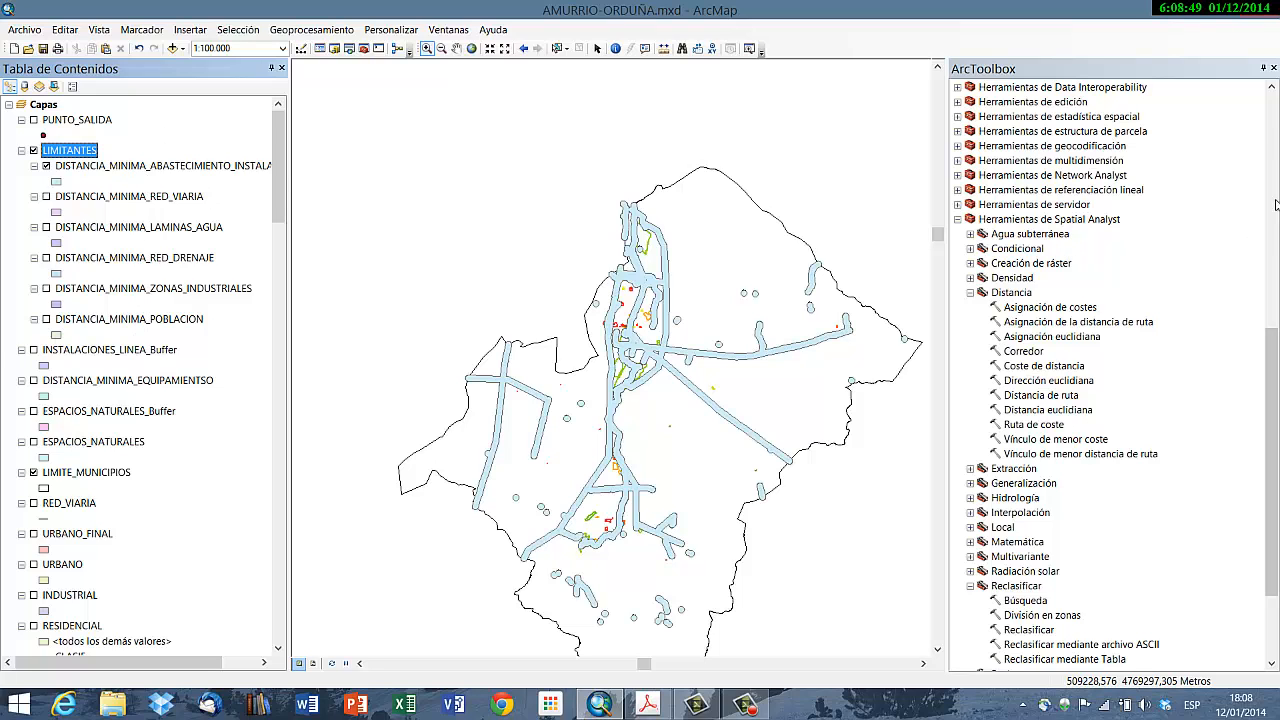
Step: Open the De entidad a ráster conversion tool in batch mode
{"action": "left_click", "coordinate": [1270, 113]}
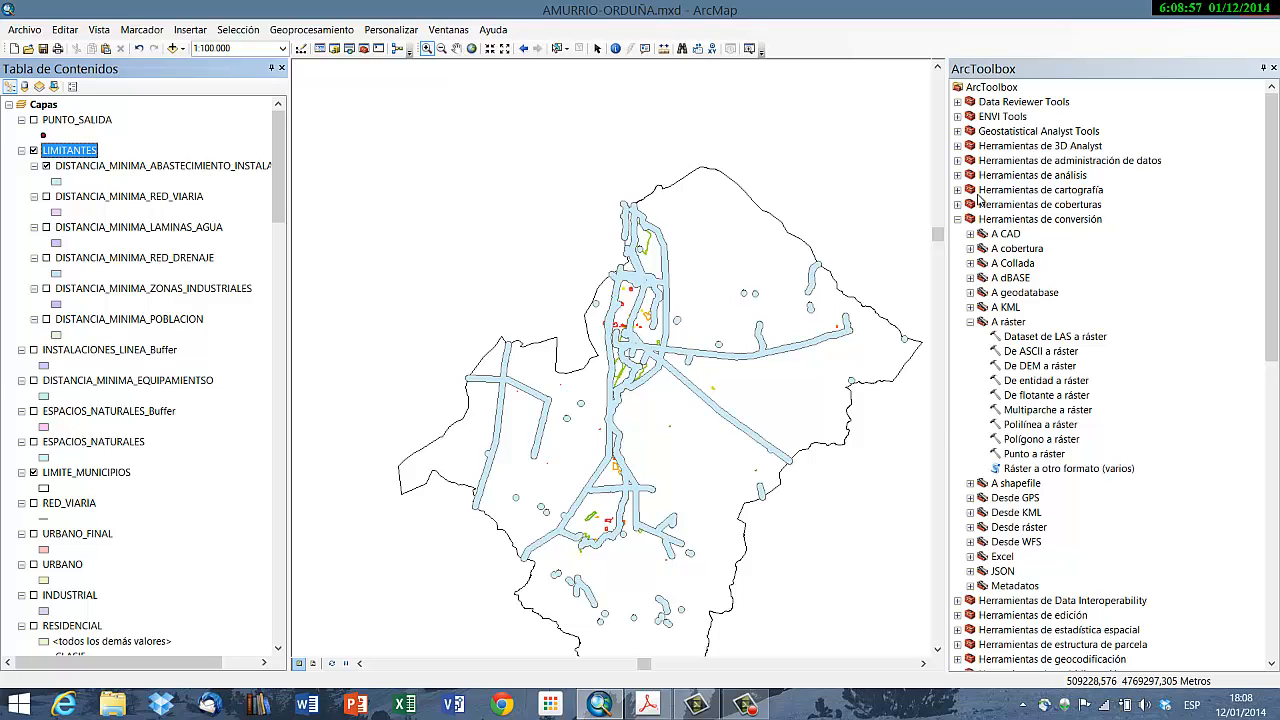
{"action": "left_click", "coordinate": [957, 220]}
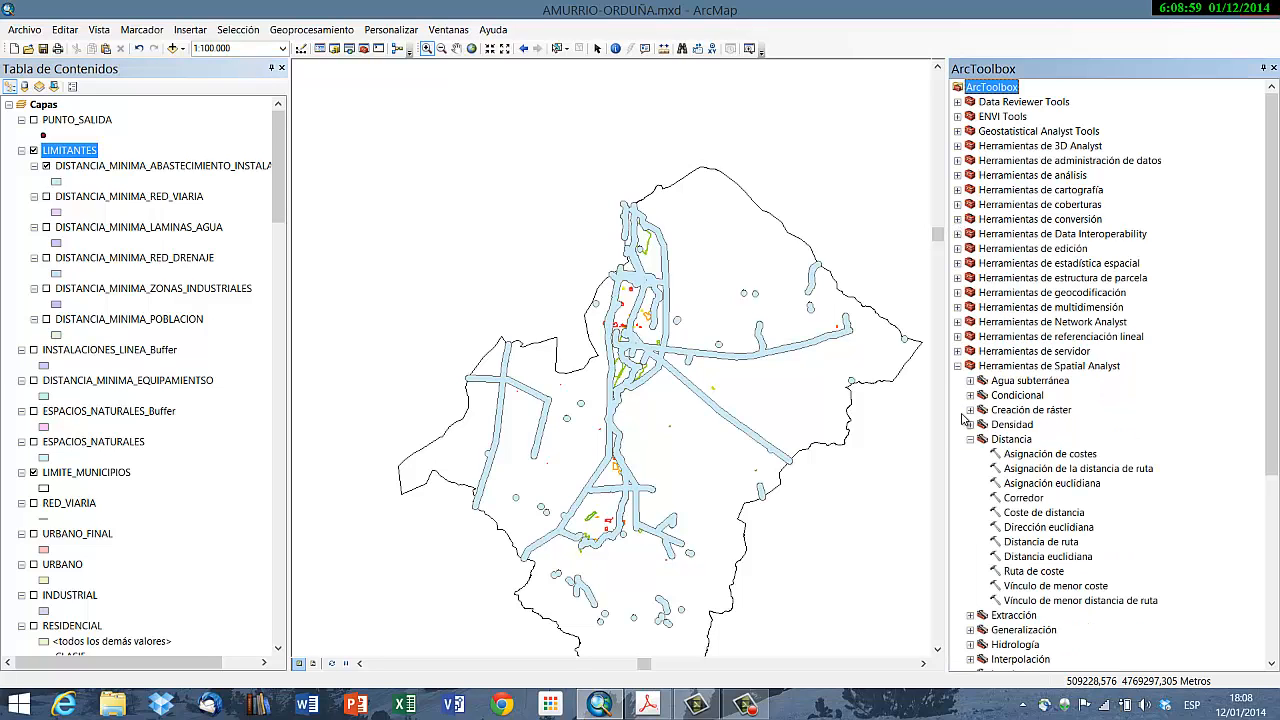
{"action": "left_click", "coordinate": [957, 219]}
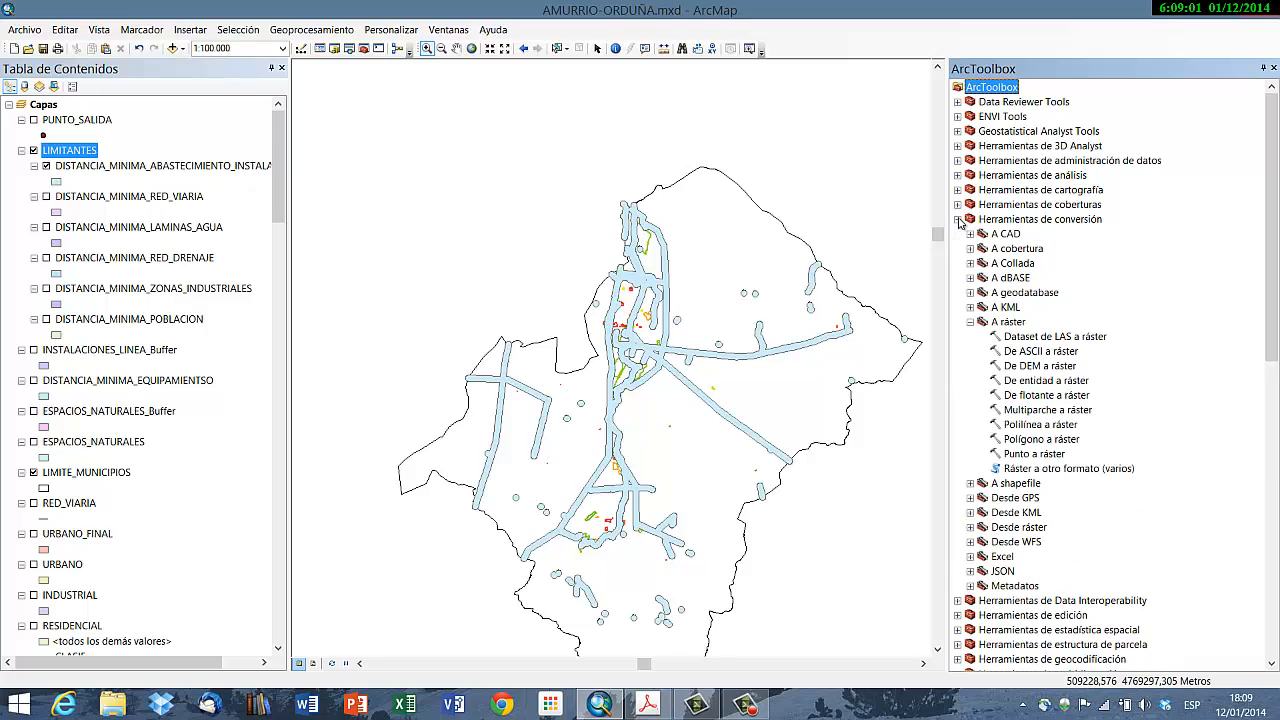
{"action": "left_click", "coordinate": [1031, 386]}
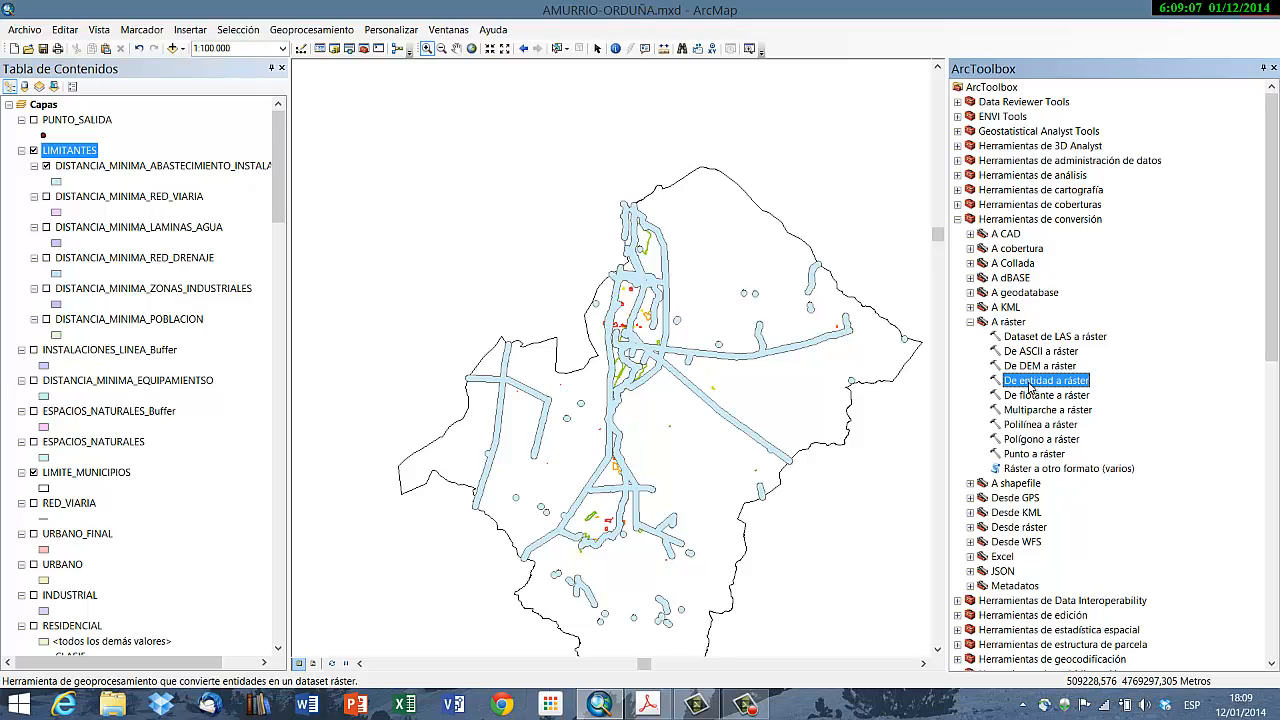
{"action": "right_click", "coordinate": [1030, 387]}
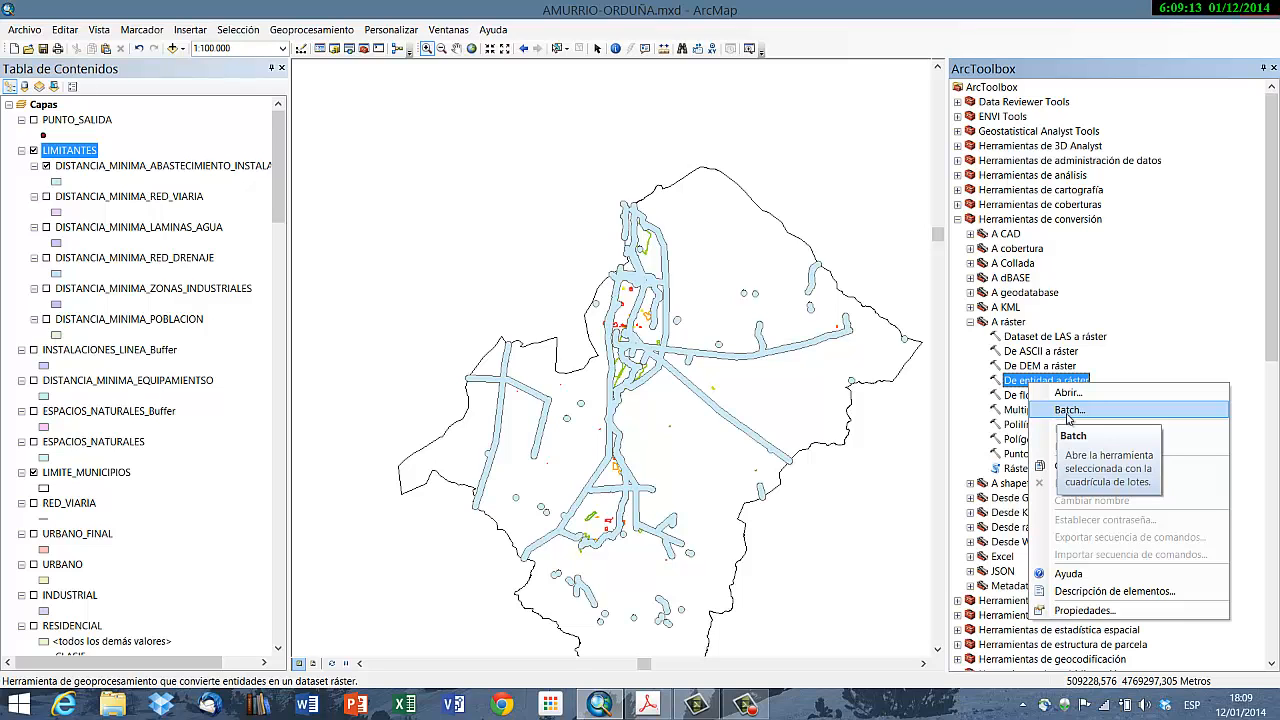
{"action": "left_click", "coordinate": [1077, 412]}
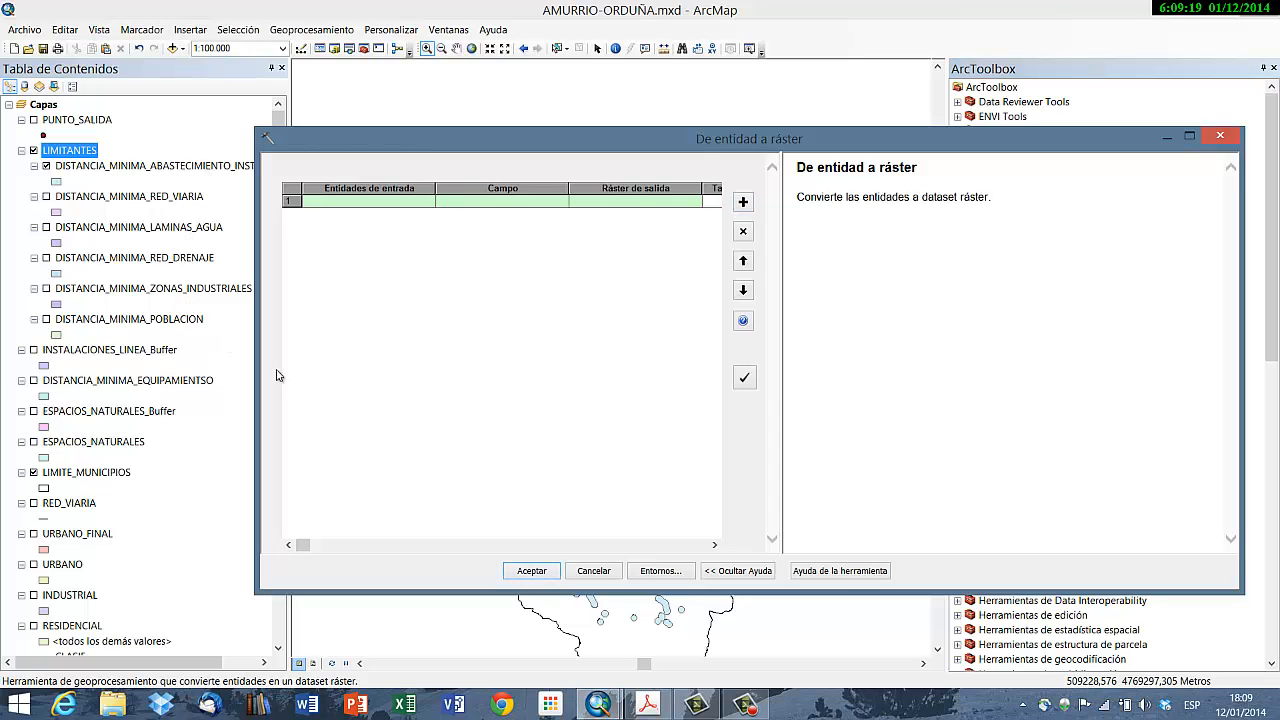
Step: Switch to the criteria PDF in Acrobat and examine the LIMITANTES table of required constraint layers and safety distances
{"action": "left_click", "coordinate": [647, 706]}
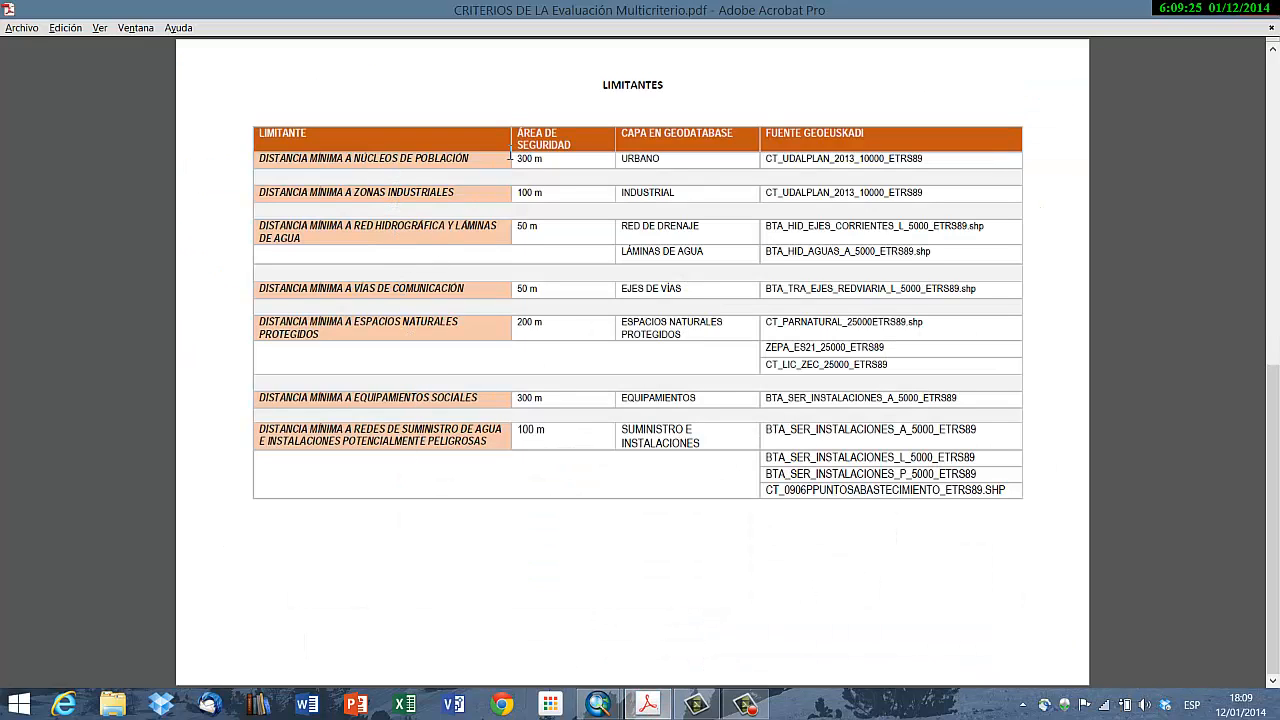
{"action": "left_click", "coordinate": [599, 705]}
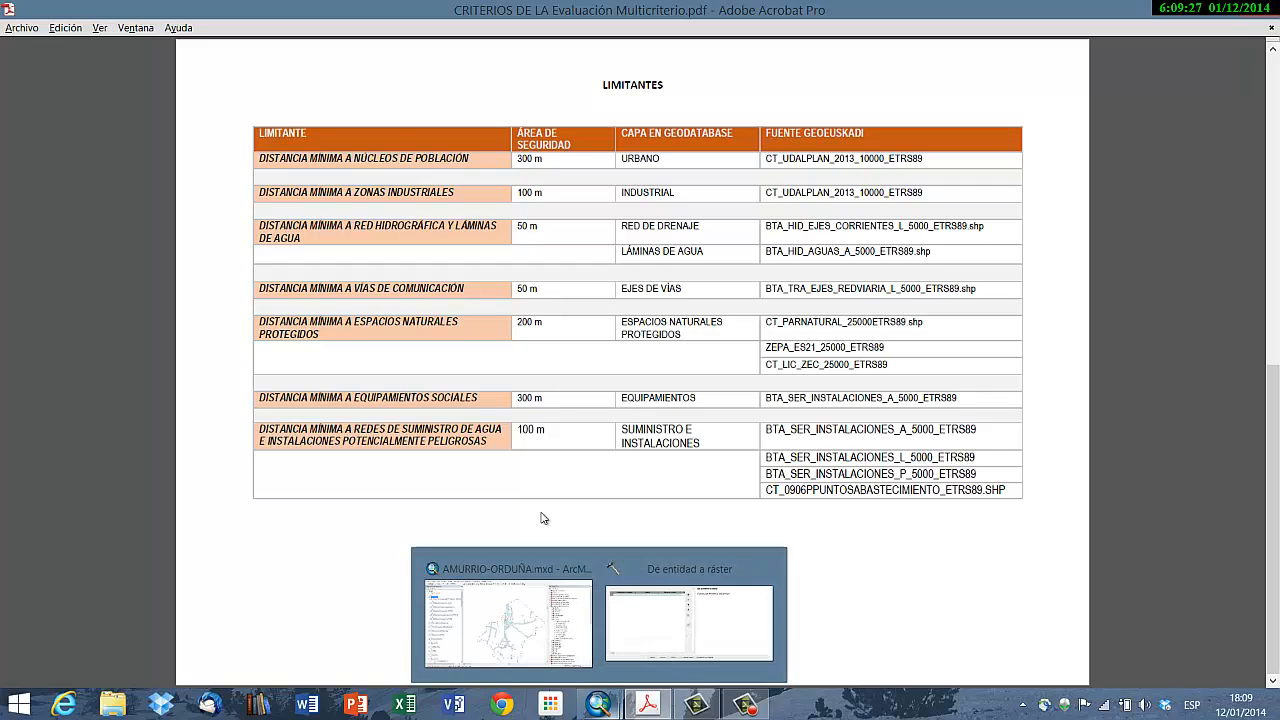
{"action": "left_click_drag", "start_coordinate": [386, 14], "coordinate": [775, 70]}
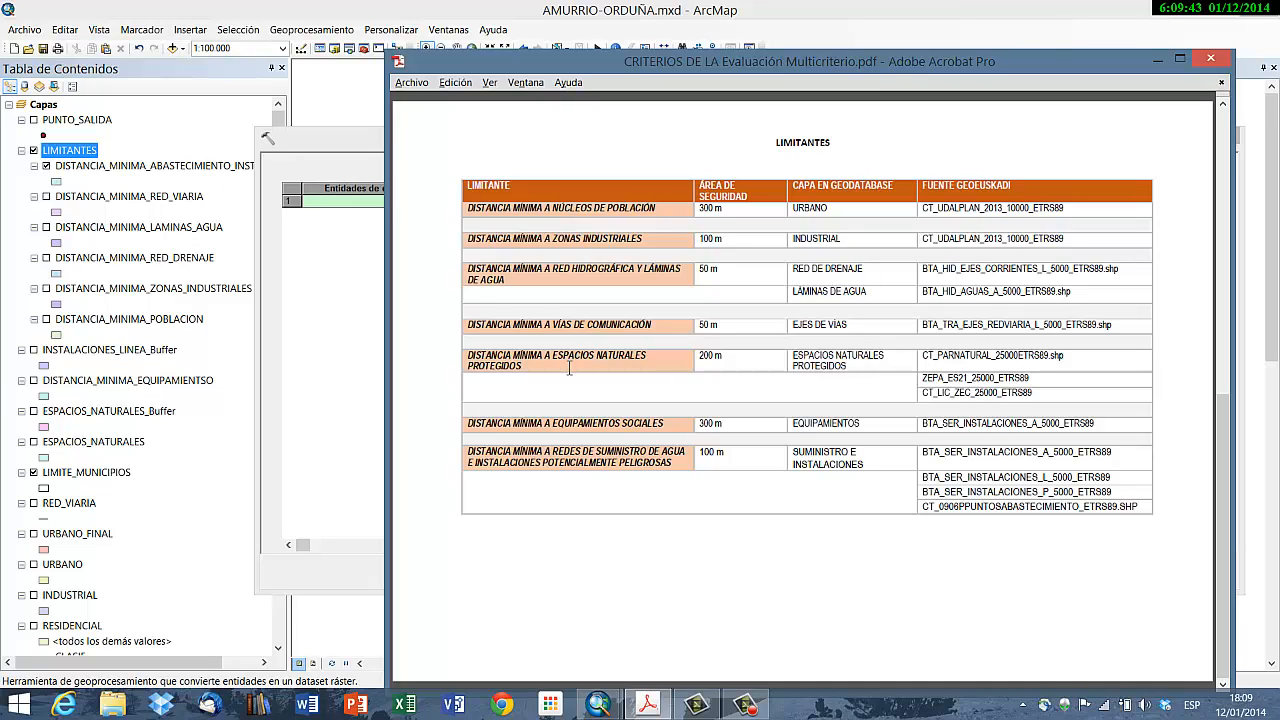
{"action": "left_click", "coordinate": [1180, 58]}
{"action": "mouse_move", "coordinate": [600, 705]}
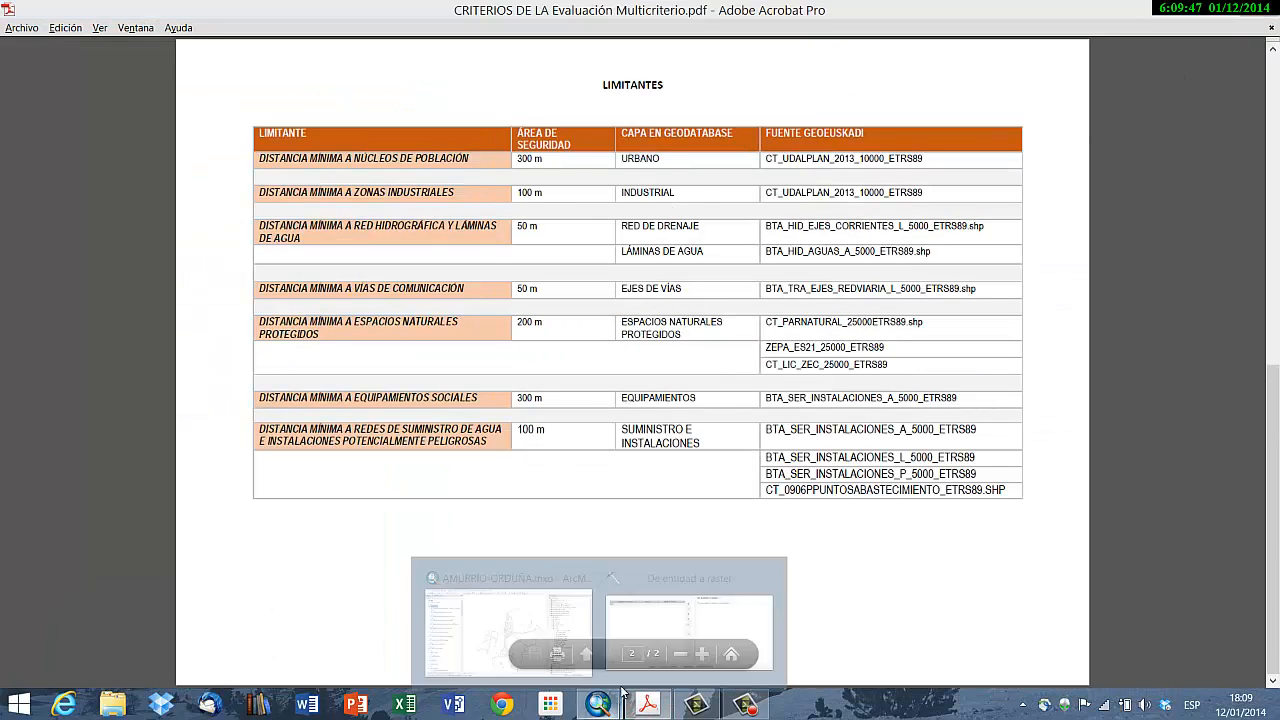
Step: Return to ArcMap, move ESPACIOS_NATURALES_Buffer into the LIMITANTES group and turn off its visibility
{"action": "left_click", "coordinate": [608, 570]}
{"action": "left_click", "coordinate": [606, 570]}
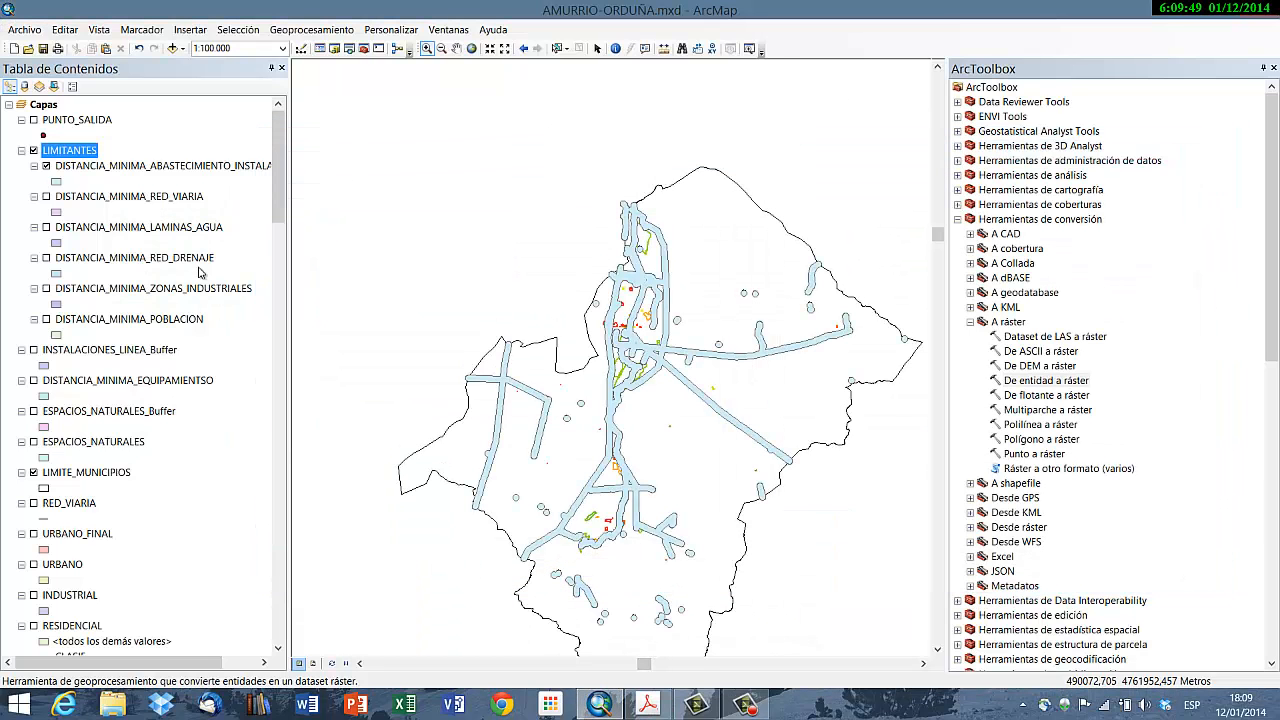
{"action": "left_click_drag", "start_coordinate": [127, 418], "coordinate": [72, 161]}
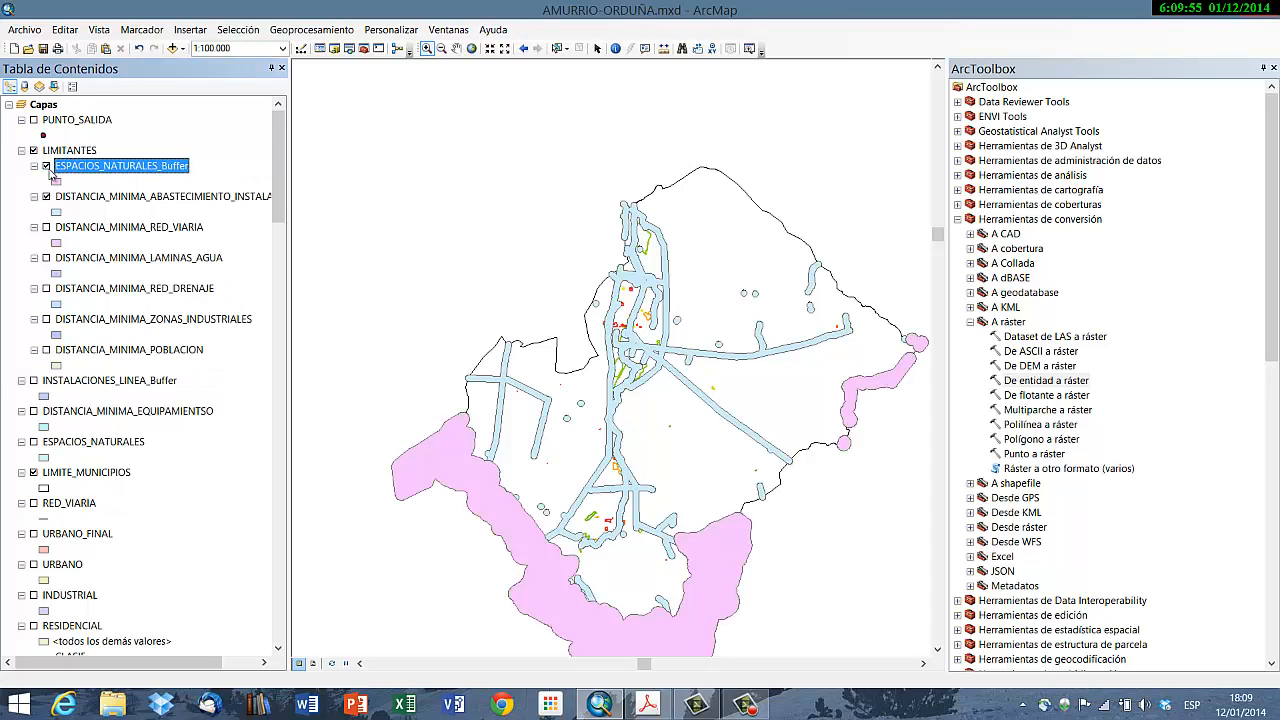
{"action": "left_click", "coordinate": [47, 167]}
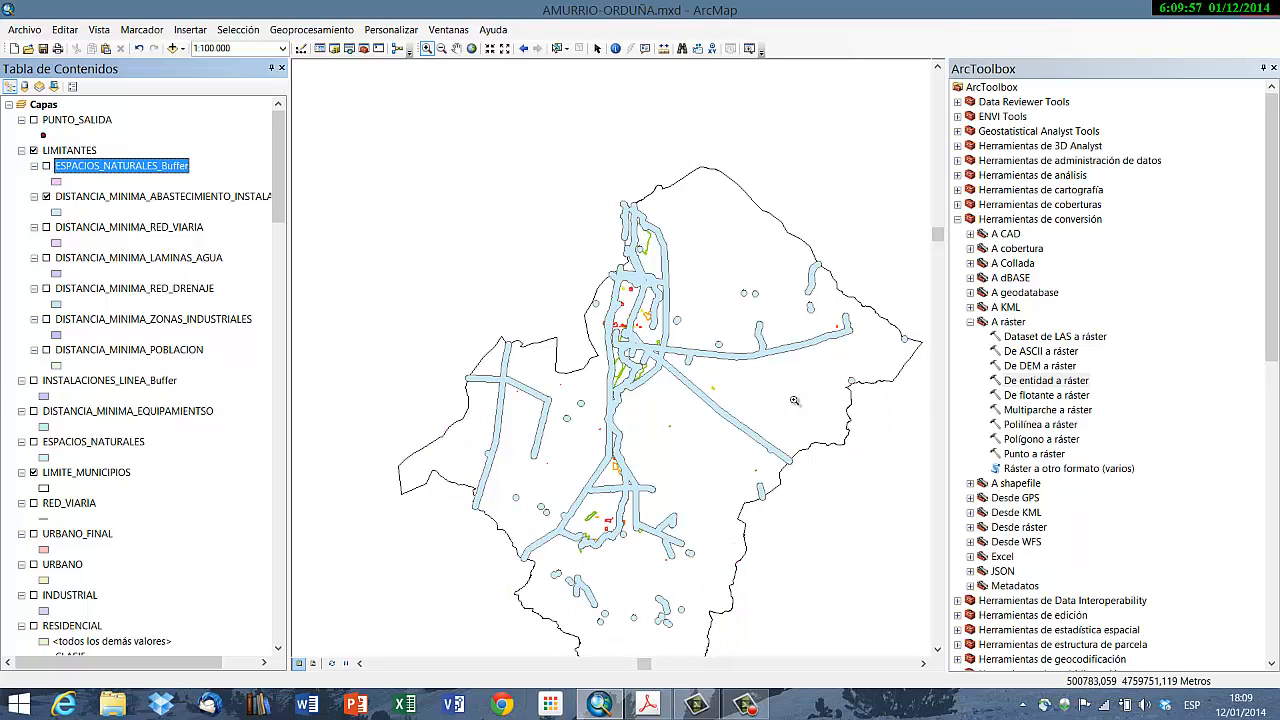
Step: Open the De entidad a ráster tool in batch mode and add rows for a total of seven conversions
{"action": "right_click", "coordinate": [1030, 388]}
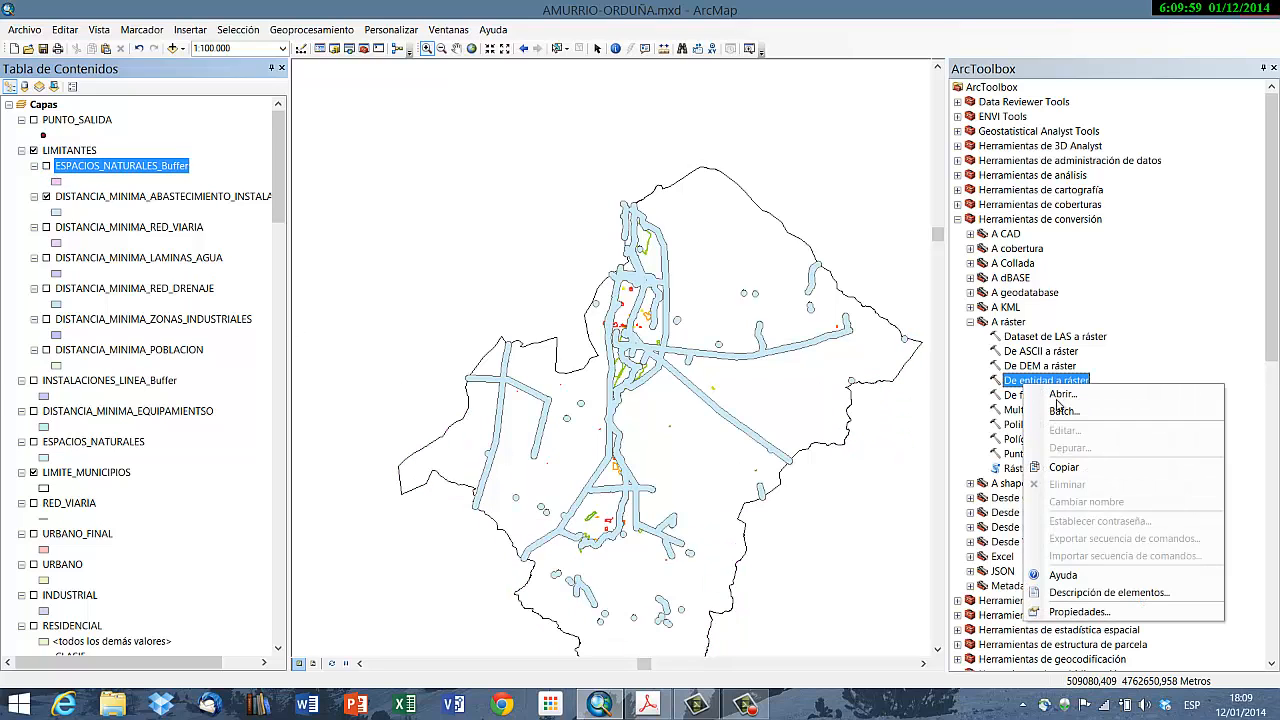
{"action": "left_click", "coordinate": [1060, 410]}
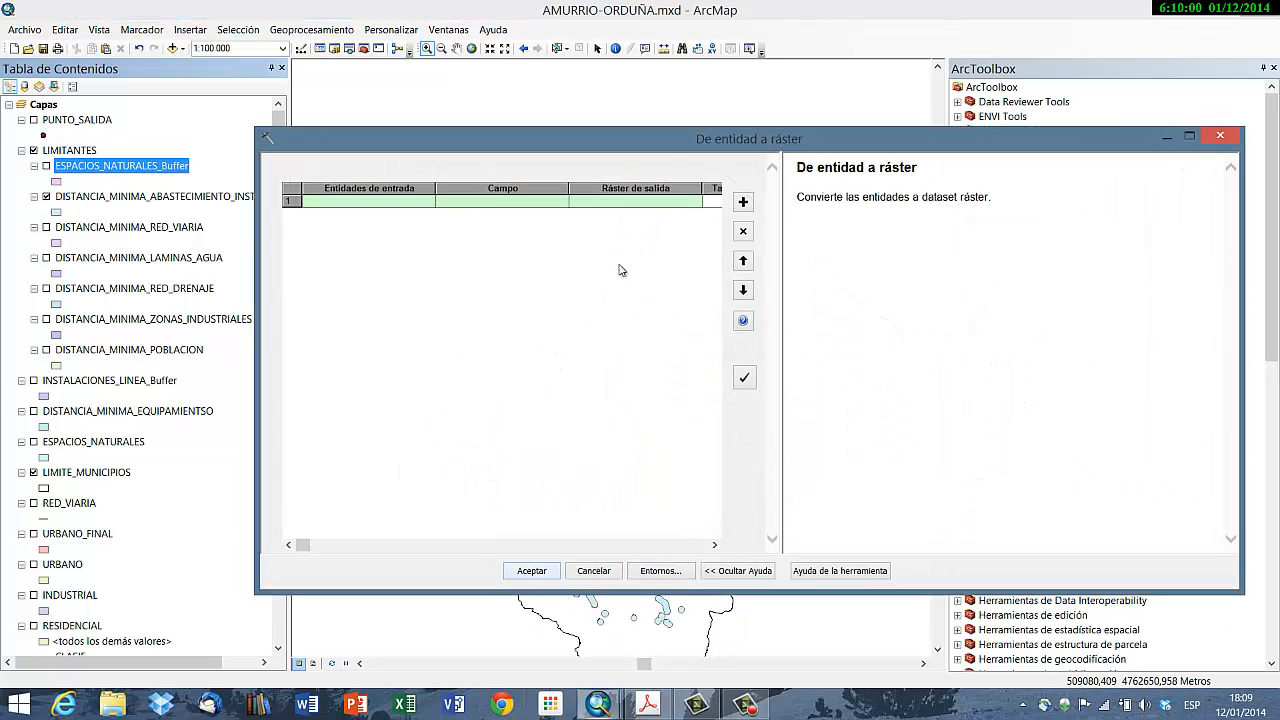
{"action": "left_click", "coordinate": [743, 202]}
{"action": "left_click", "coordinate": [743, 202]}
{"action": "left_click", "coordinate": [743, 202]}
{"action": "left_click", "coordinate": [743, 202]}
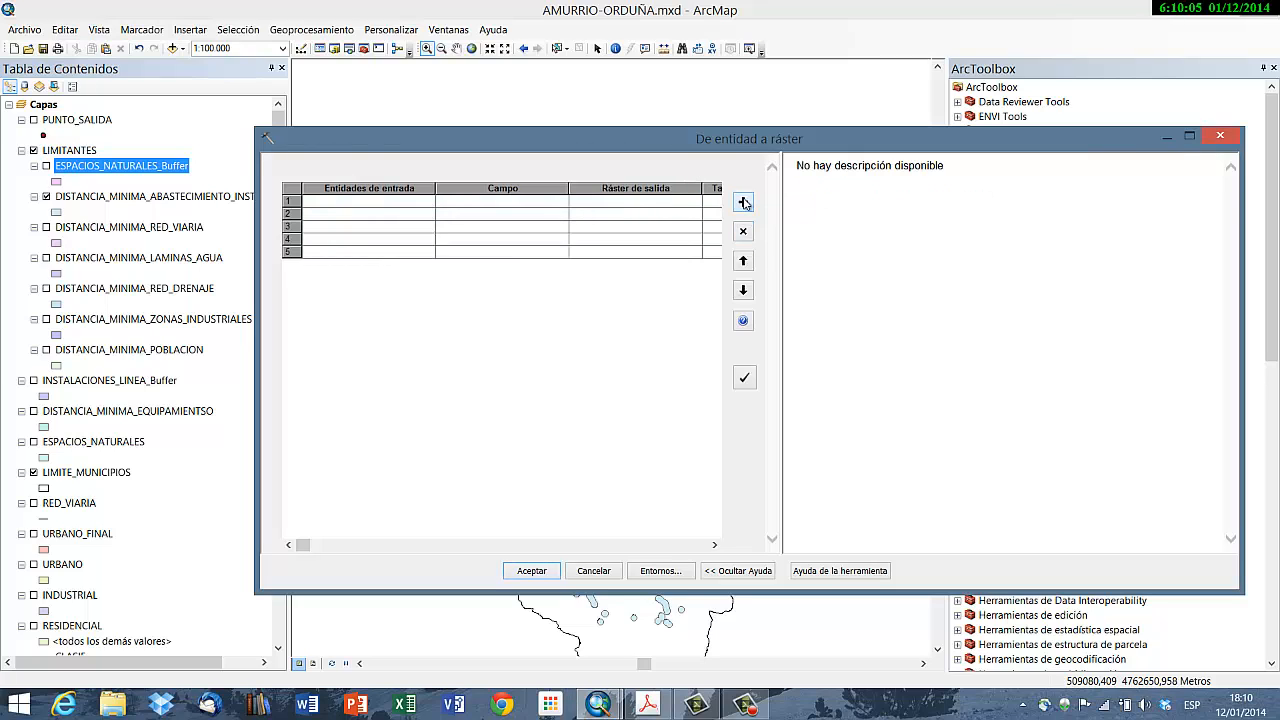
{"action": "left_click", "coordinate": [743, 202]}
{"action": "left_click", "coordinate": [743, 202]}
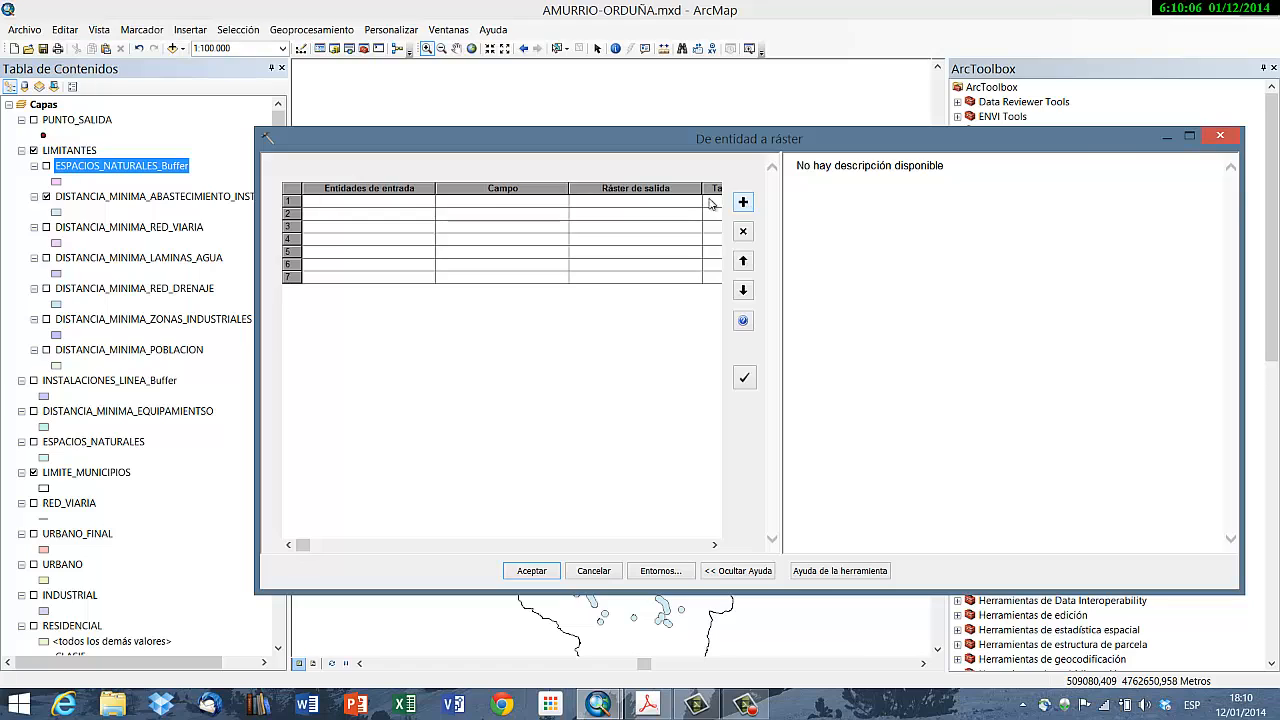
Step: Set the first batch row's input features to LIMITANTES\ESPACIOS_NATURALES_Buffer
{"action": "left_click", "coordinate": [374, 204]}
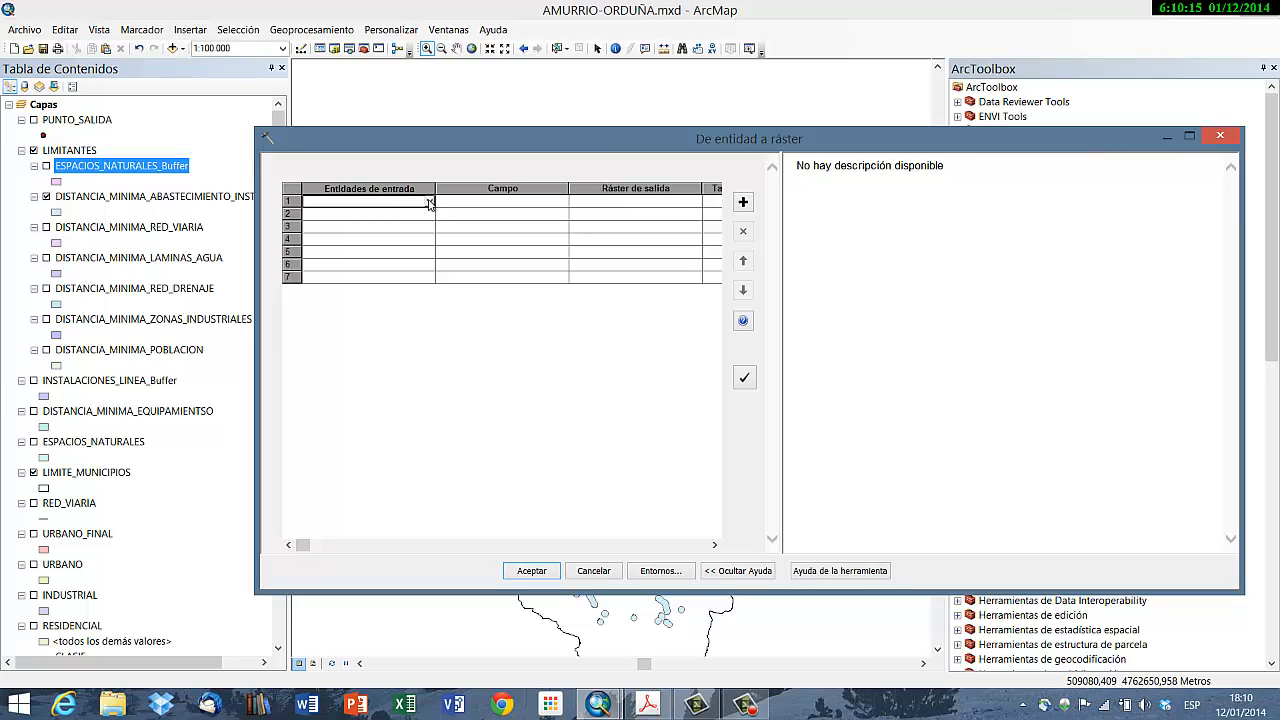
{"action": "left_click", "coordinate": [430, 204]}
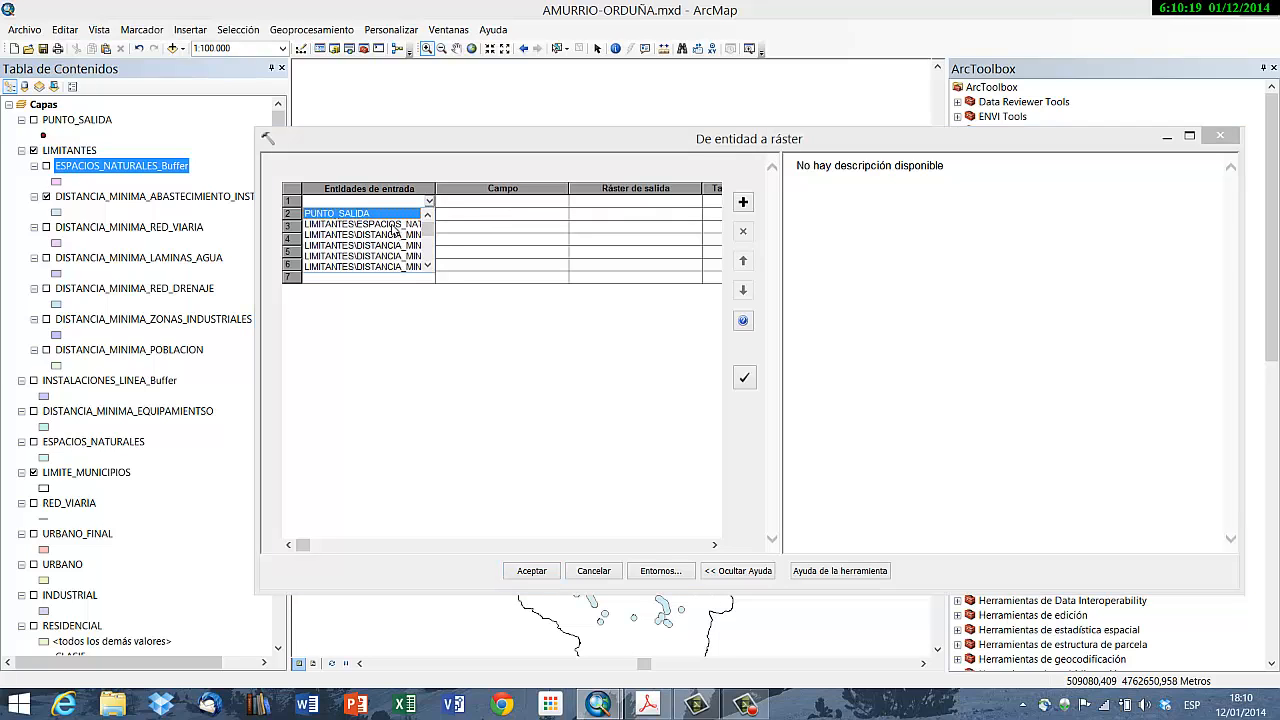
{"action": "left_click", "coordinate": [395, 226]}
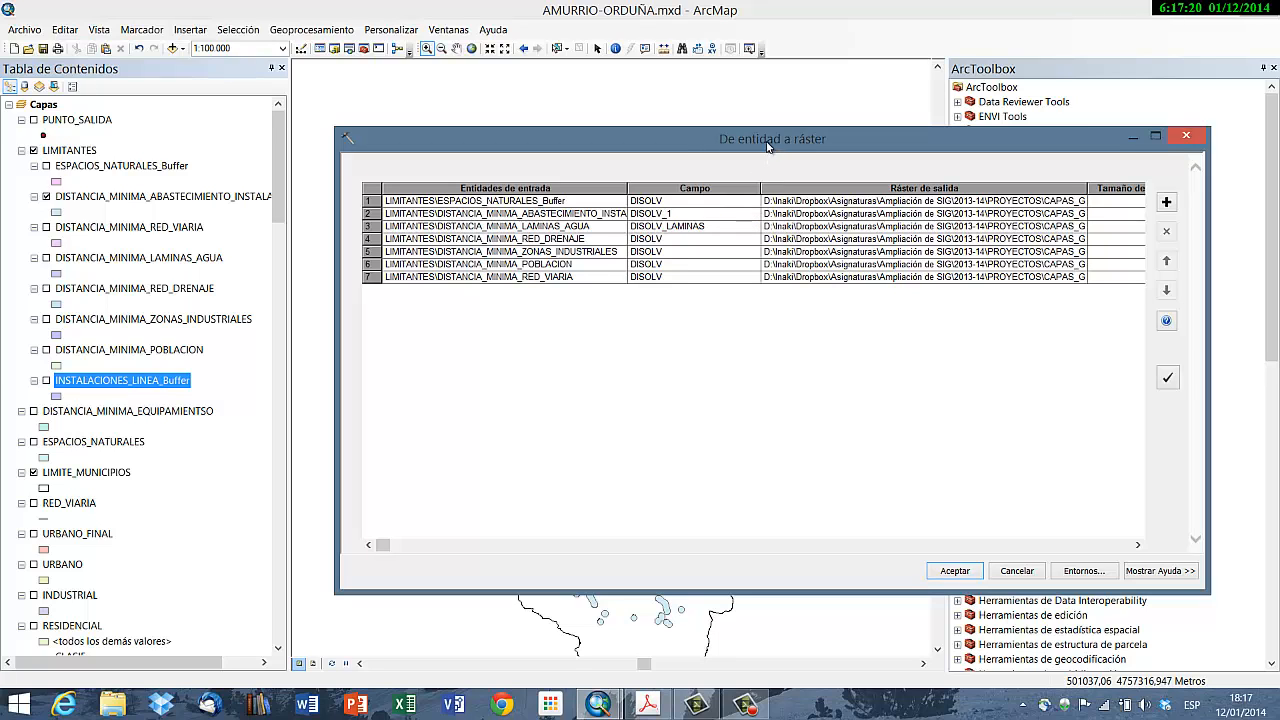
Step: Review the output raster path for ESPACIOS_NATURALES_Buffer and run the batch feature-to-raster conversion of the seven constraint layers
{"action": "left_click_drag", "start_coordinate": [762, 142], "coordinate": [704, 137]}
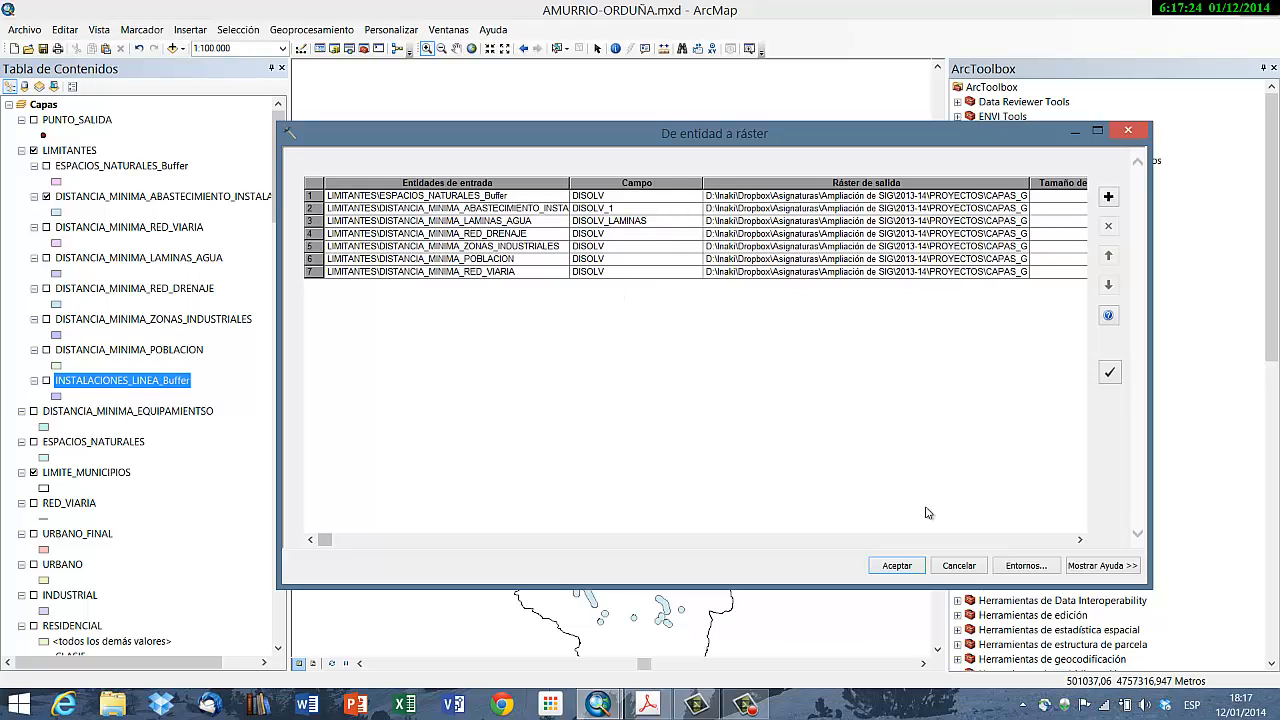
{"action": "left_click", "coordinate": [845, 196]}
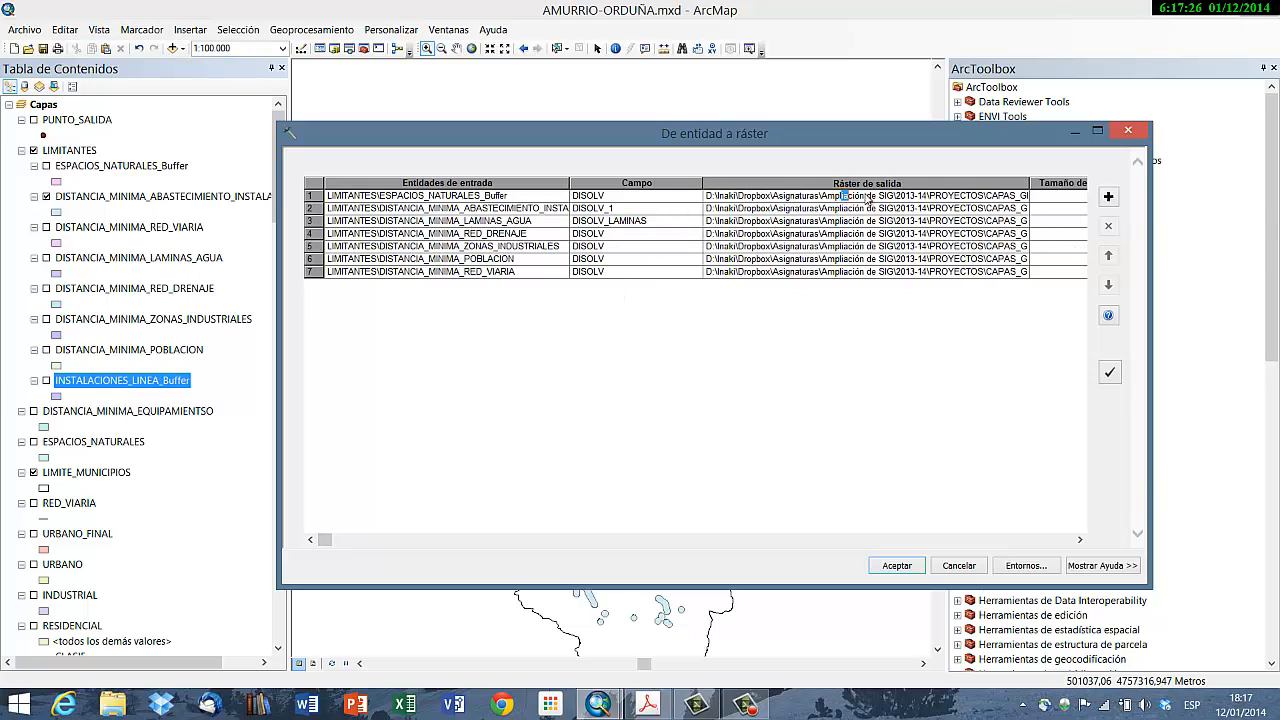
{"action": "left_click", "coordinate": [865, 196]}
{"action": "left_click", "coordinate": [948, 204]}
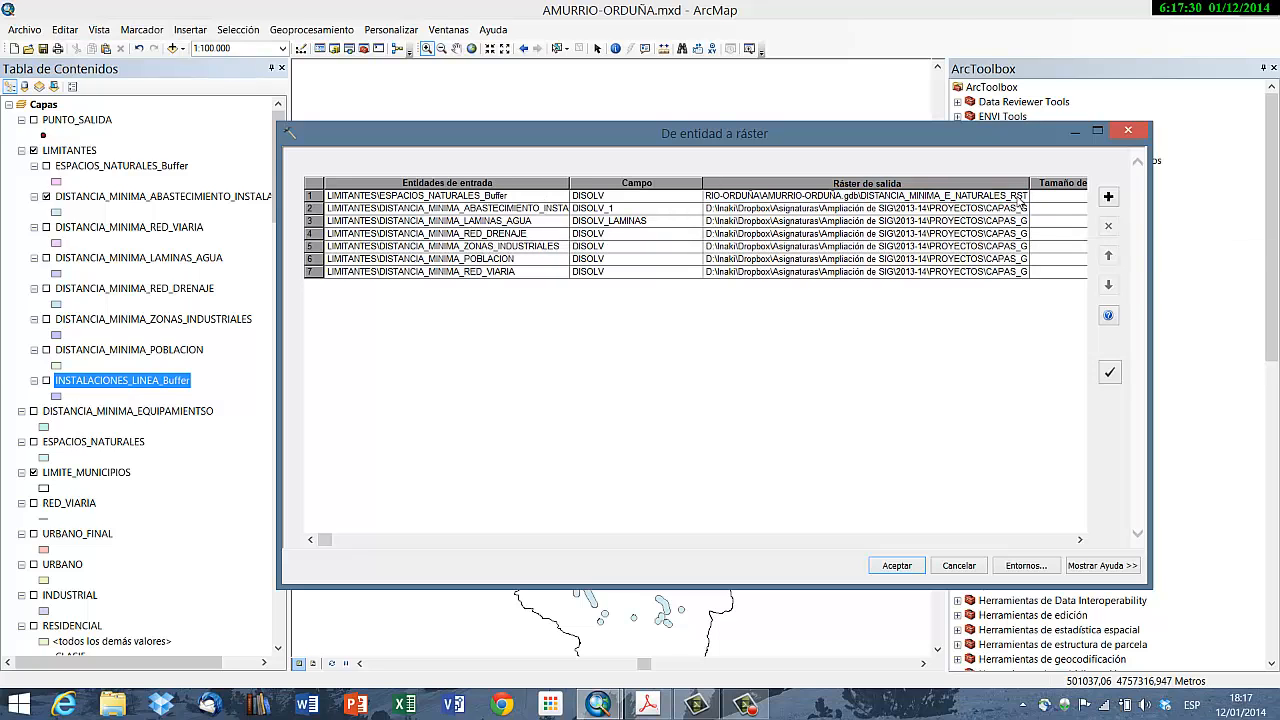
{"action": "left_click", "coordinate": [897, 566]}
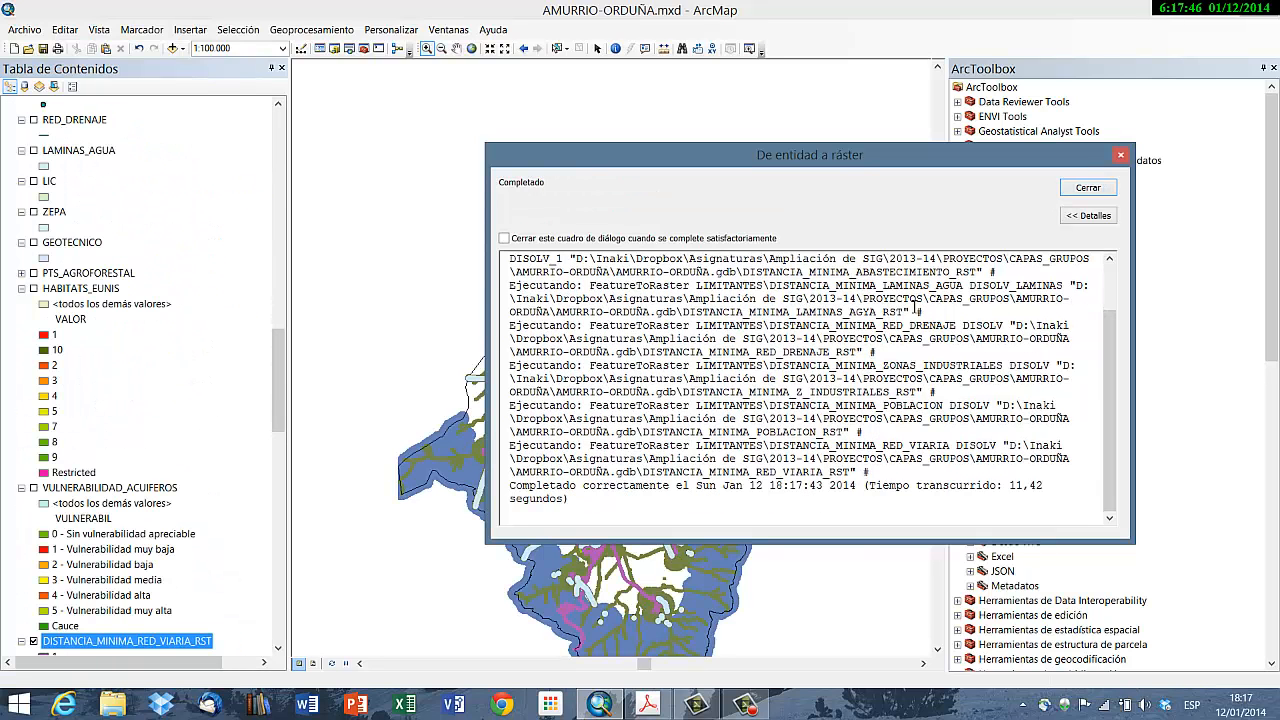
{"action": "left_click", "coordinate": [1087, 188]}
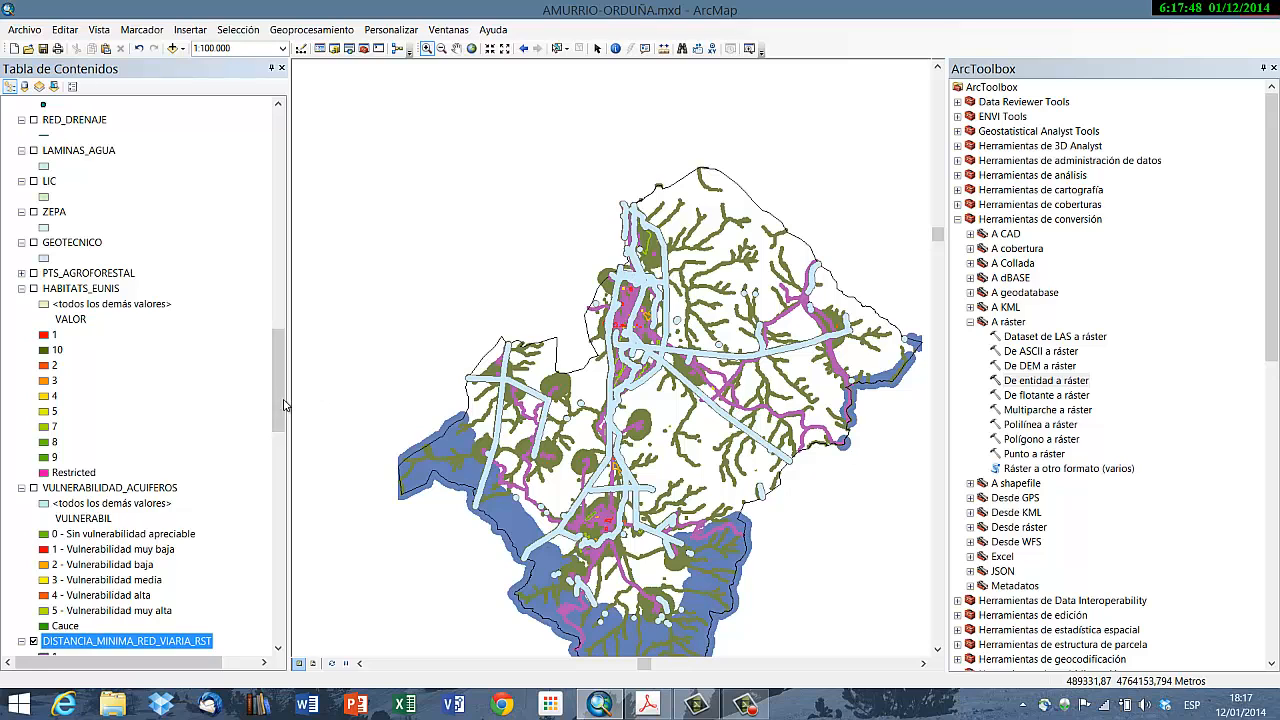
Step: Group the seven converted raster layers, from DISTANCIA_MINIMA_RED_VIARIA_RST through DISTANCIA_MINIMA_E_NATURALES_RST, into a new group layer
{"action": "left_click_drag", "start_coordinate": [284, 404], "coordinate": [293, 462]}
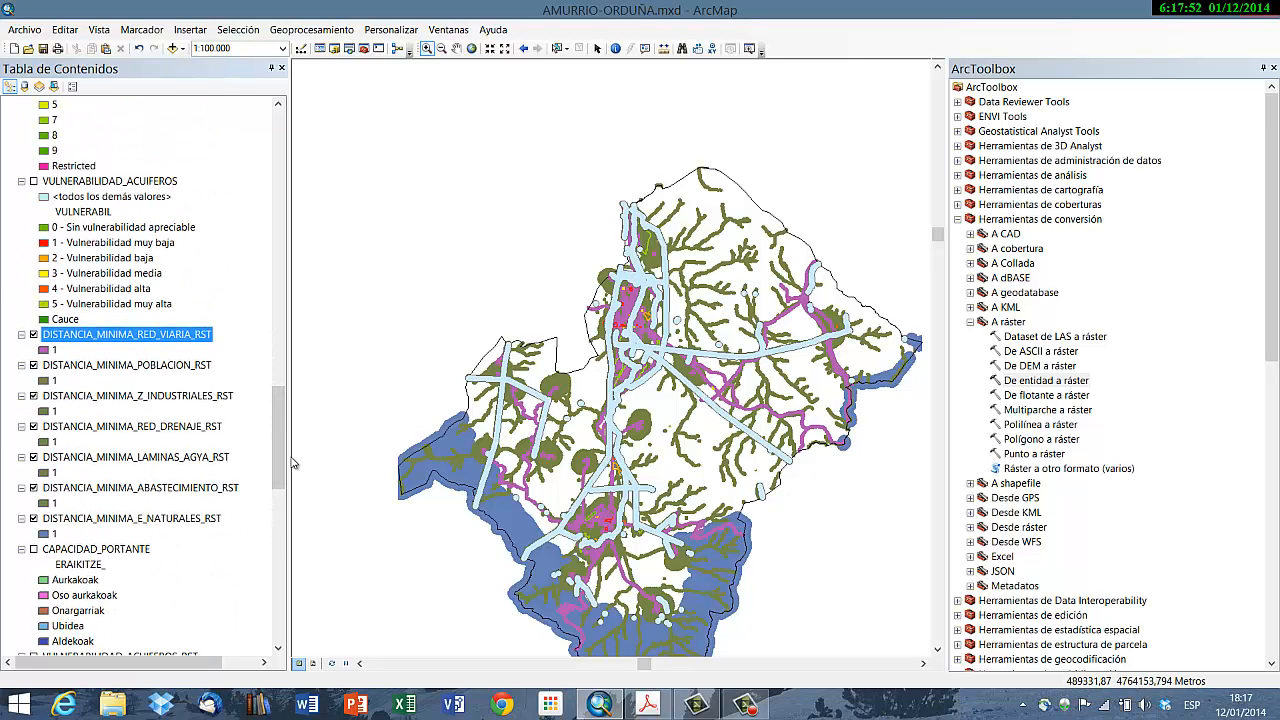
{"action": "left_click", "coordinate": [197, 520], "text": "shift"}
{"action": "right_click", "coordinate": [197, 520]}
{"action": "left_click", "coordinate": [250, 563]}
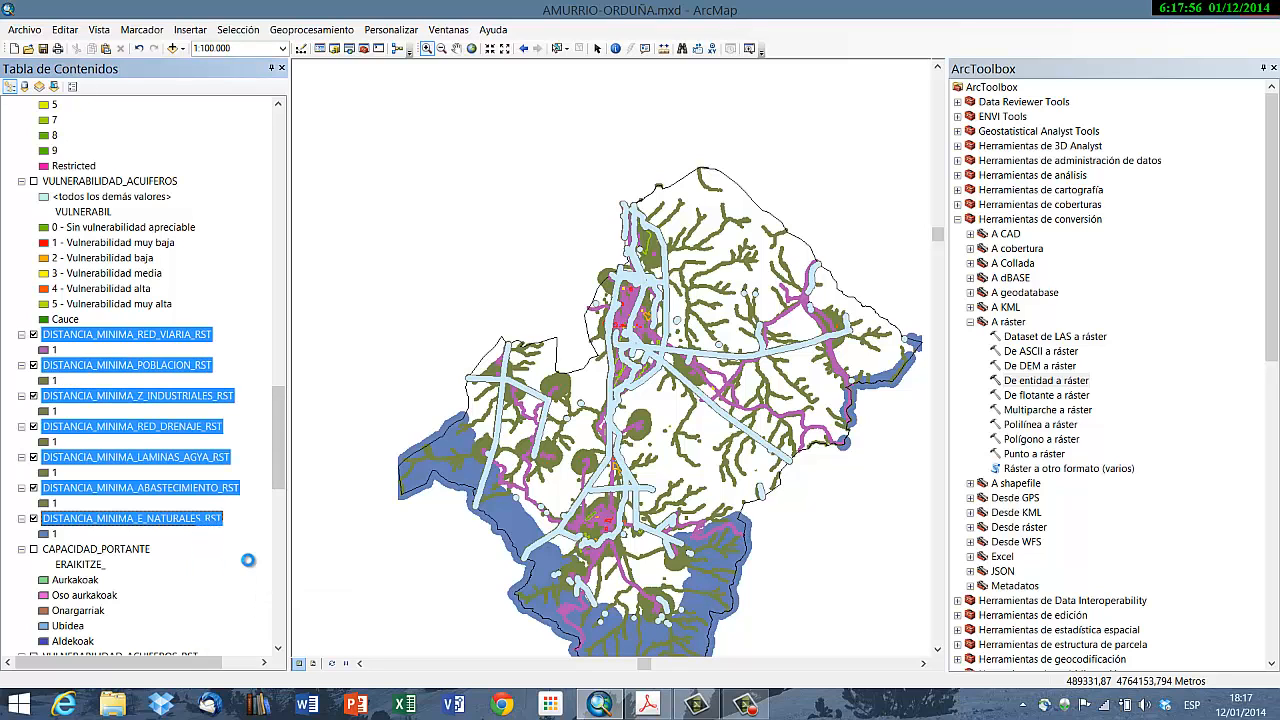
Step: Rename the new raster group layer as LIMITANTES_RASTER
{"action": "scroll", "coordinate": [250, 550], "scroll_direction": "down", "scroll_amount": 6}
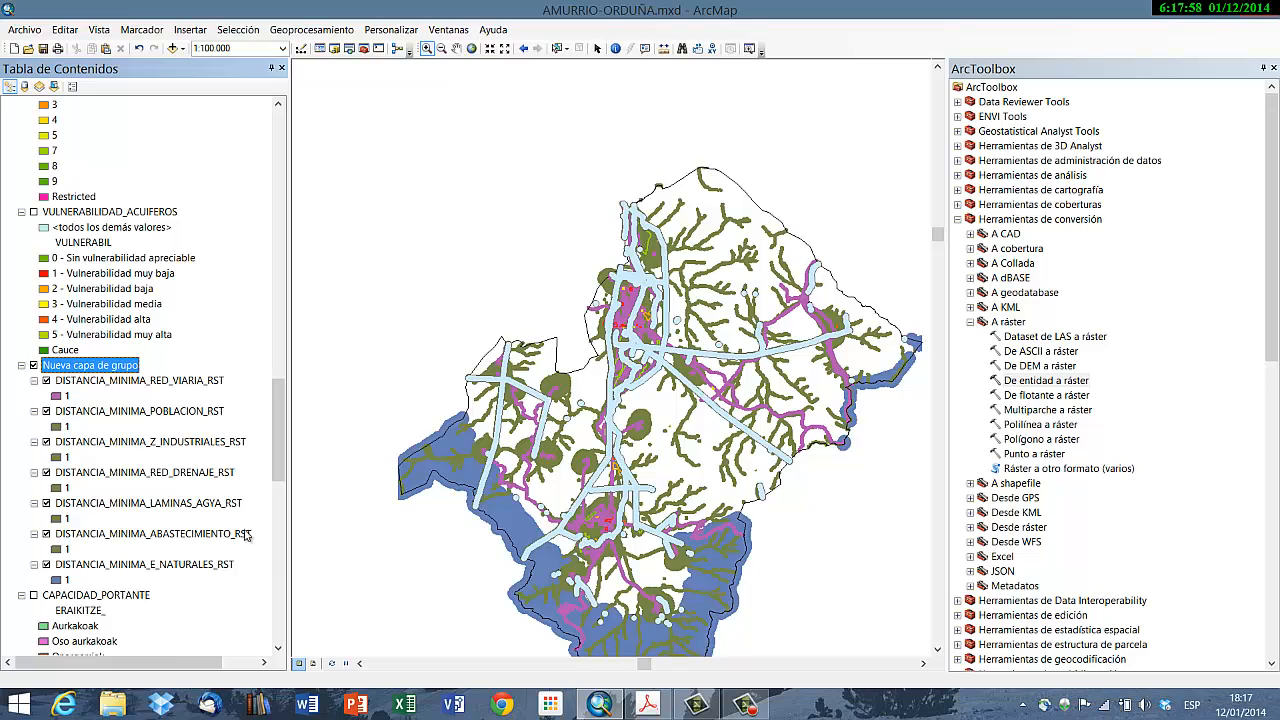
{"action": "left_click", "coordinate": [111, 368]}
{"action": "type", "text": "LIM"}
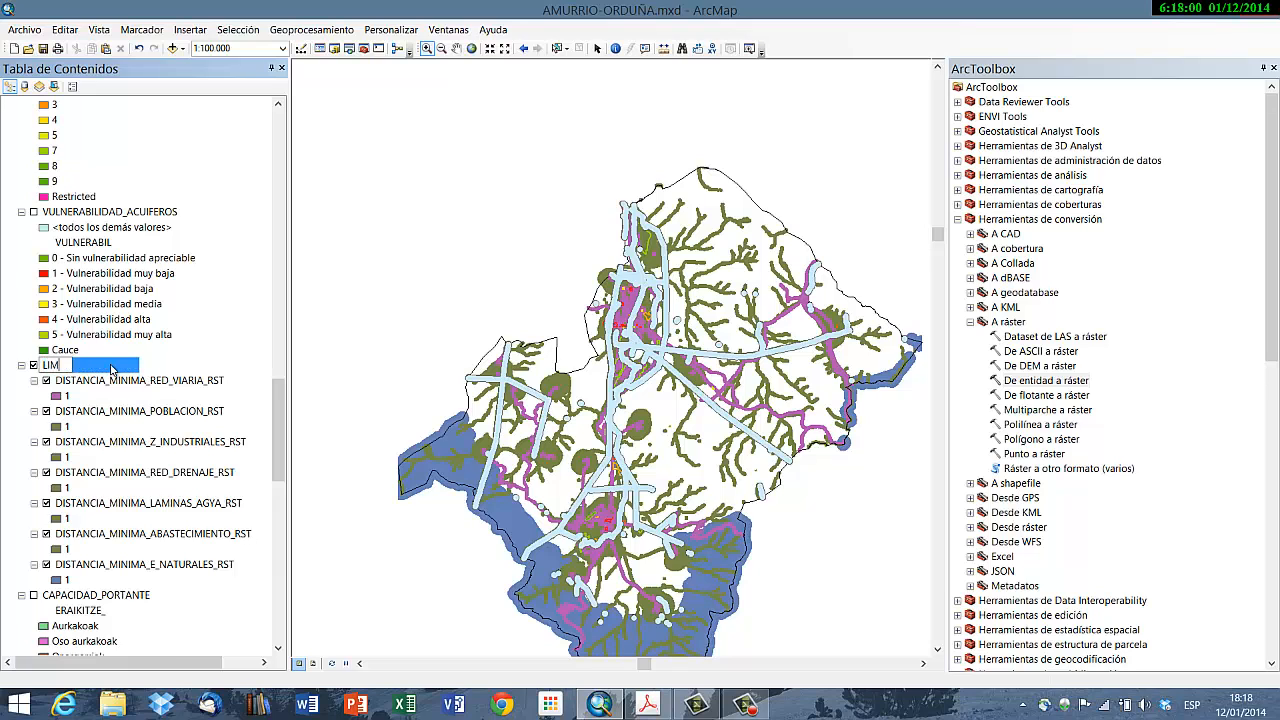
{"action": "type", "text": "ITANTES_RASTER"}
{"action": "key", "text": "Return"}
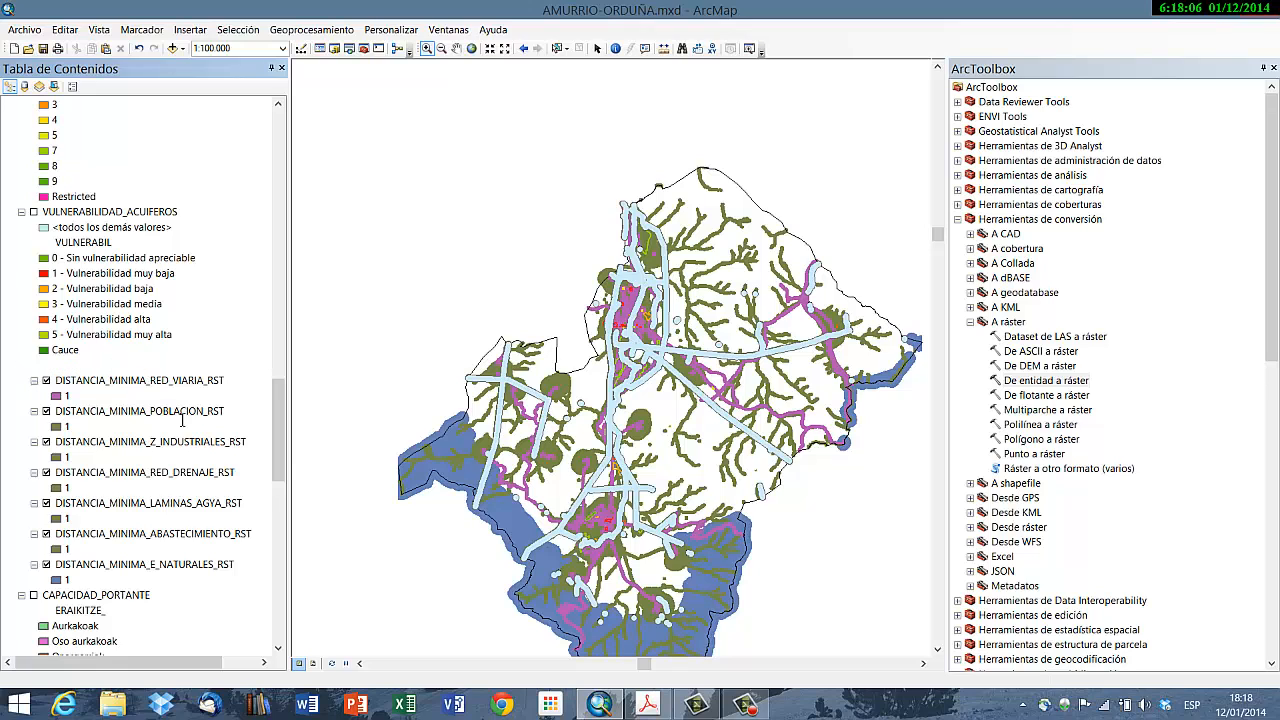
Step: Turn off the LIMITANTES group layer and collapse it in the table of contents
{"action": "left_click_drag", "start_coordinate": [279, 430], "coordinate": [279, 161]}
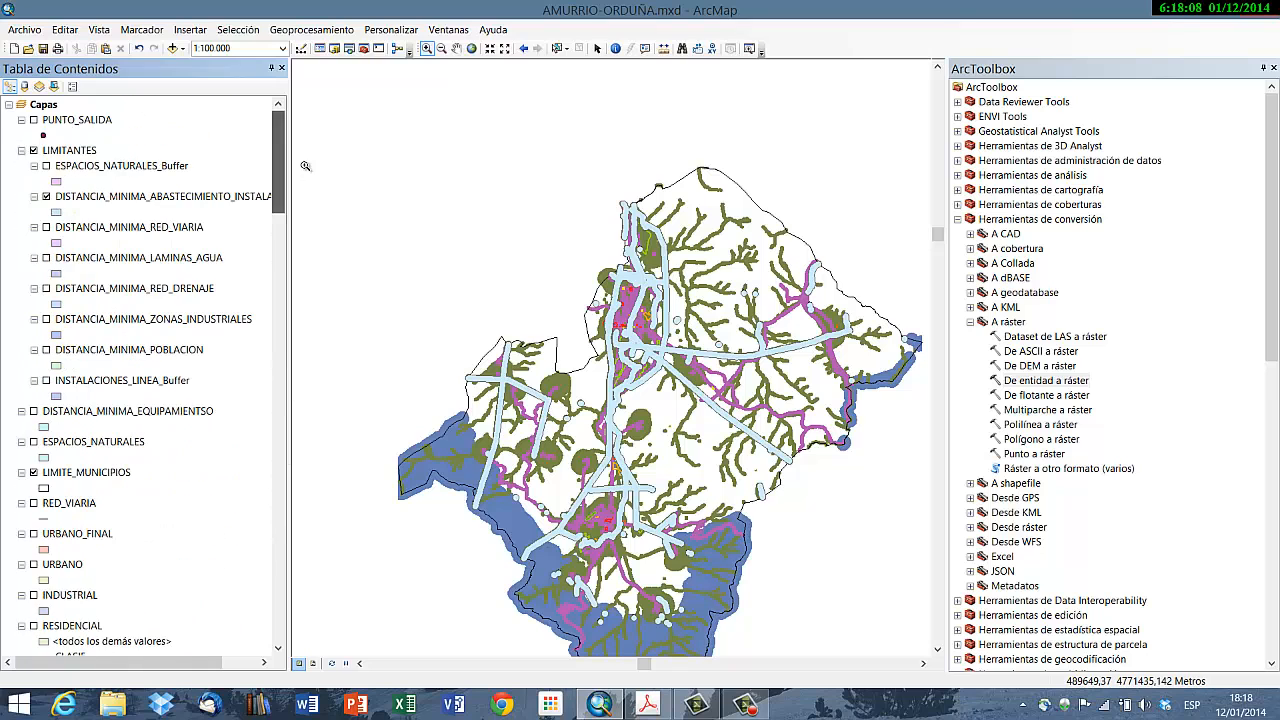
{"action": "left_click", "coordinate": [36, 151]}
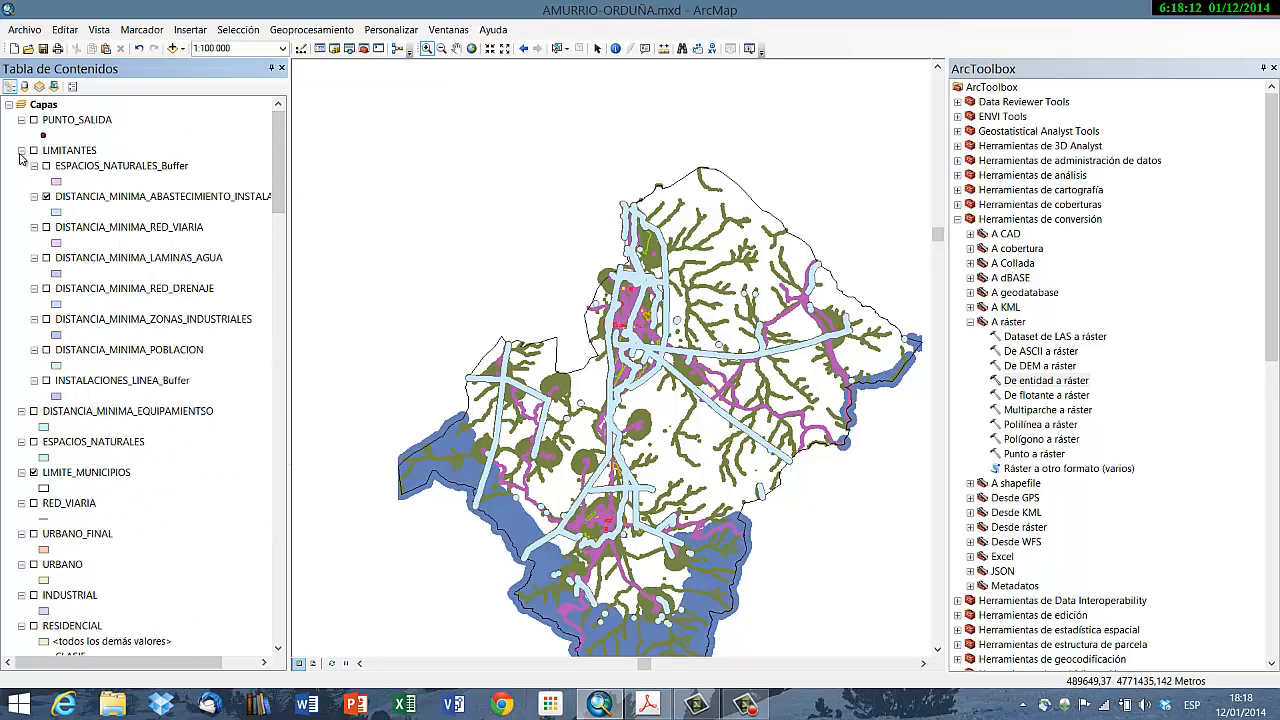
{"action": "left_click", "coordinate": [21, 150]}
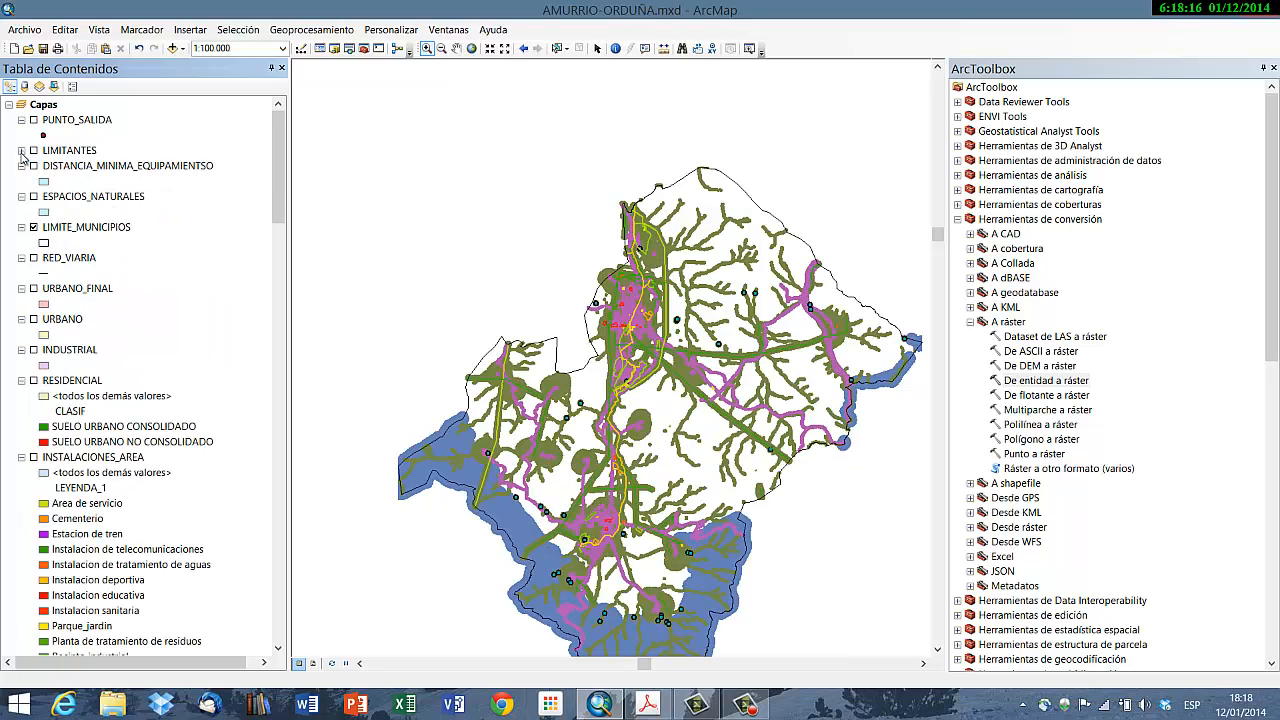
Step: Collapse the INSTALACIONES_AREA legend and turn off the INSTALACIONES_LINEA and PUNTOS_DE_ABASTECIMIENTO_AGUAS layers
{"action": "scroll", "coordinate": [36, 200], "scroll_direction": "down", "scroll_amount": 5}
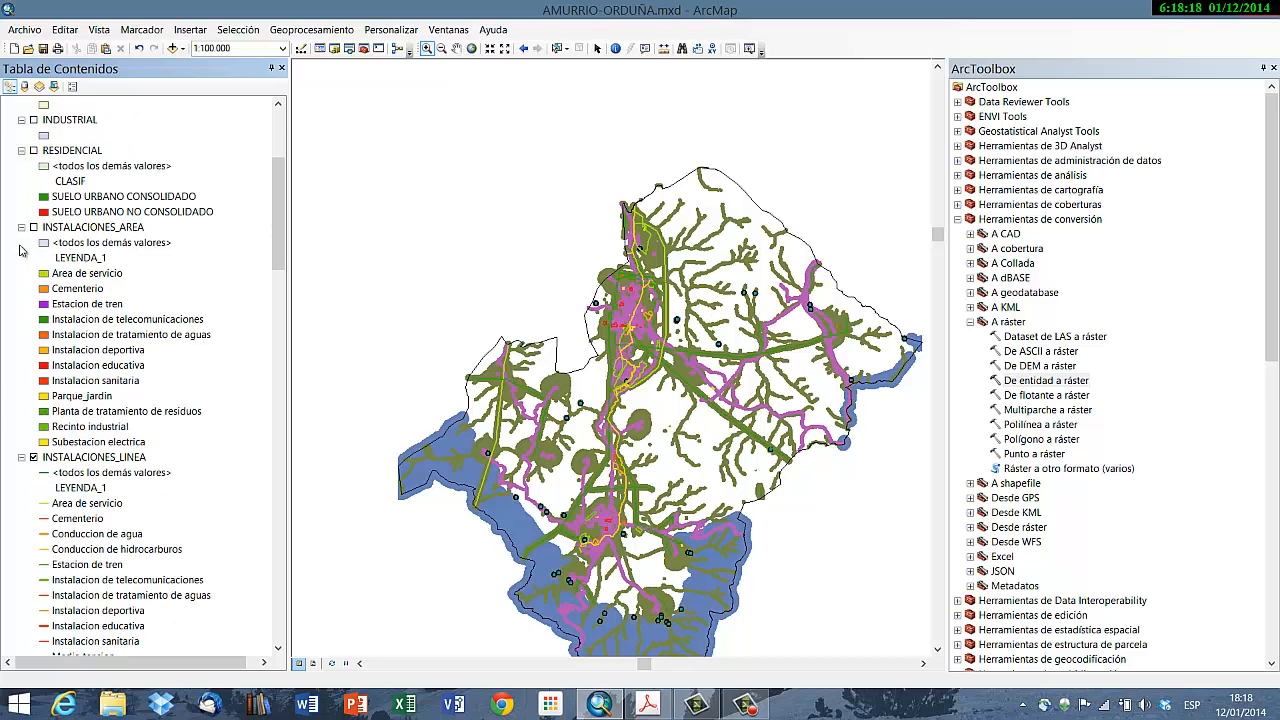
{"action": "left_click", "coordinate": [21, 227]}
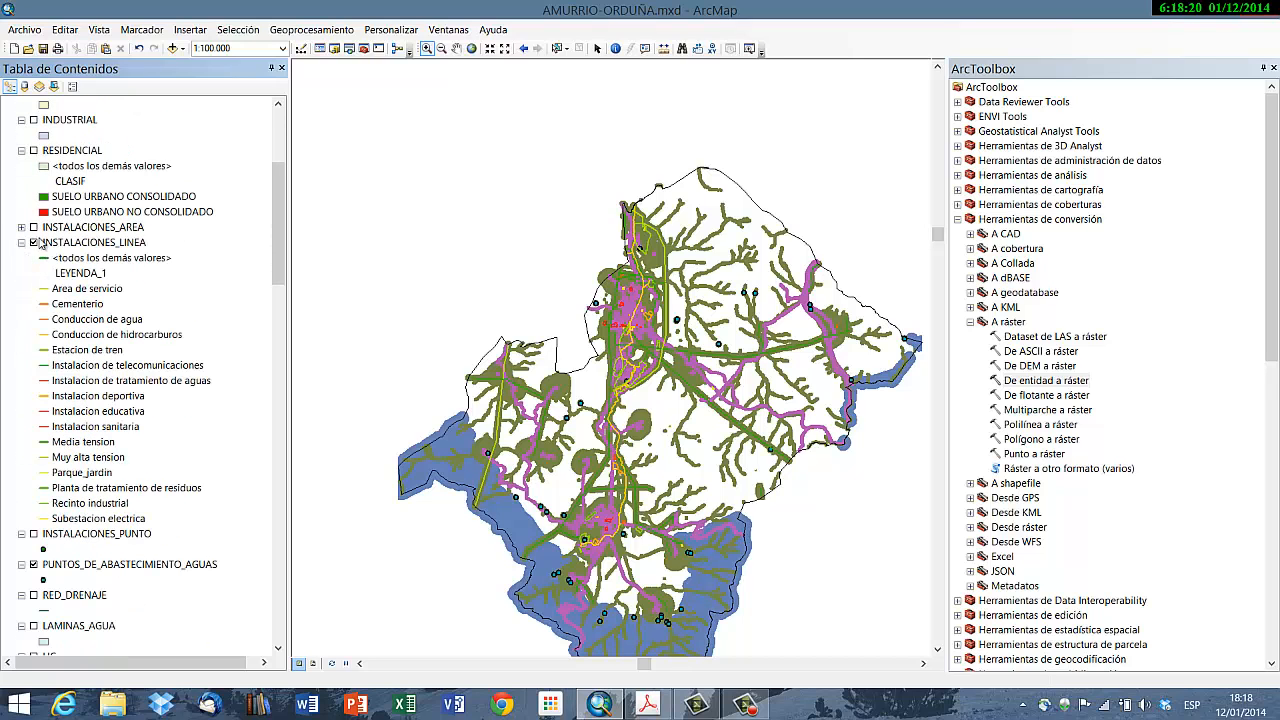
{"action": "left_click", "coordinate": [33, 243]}
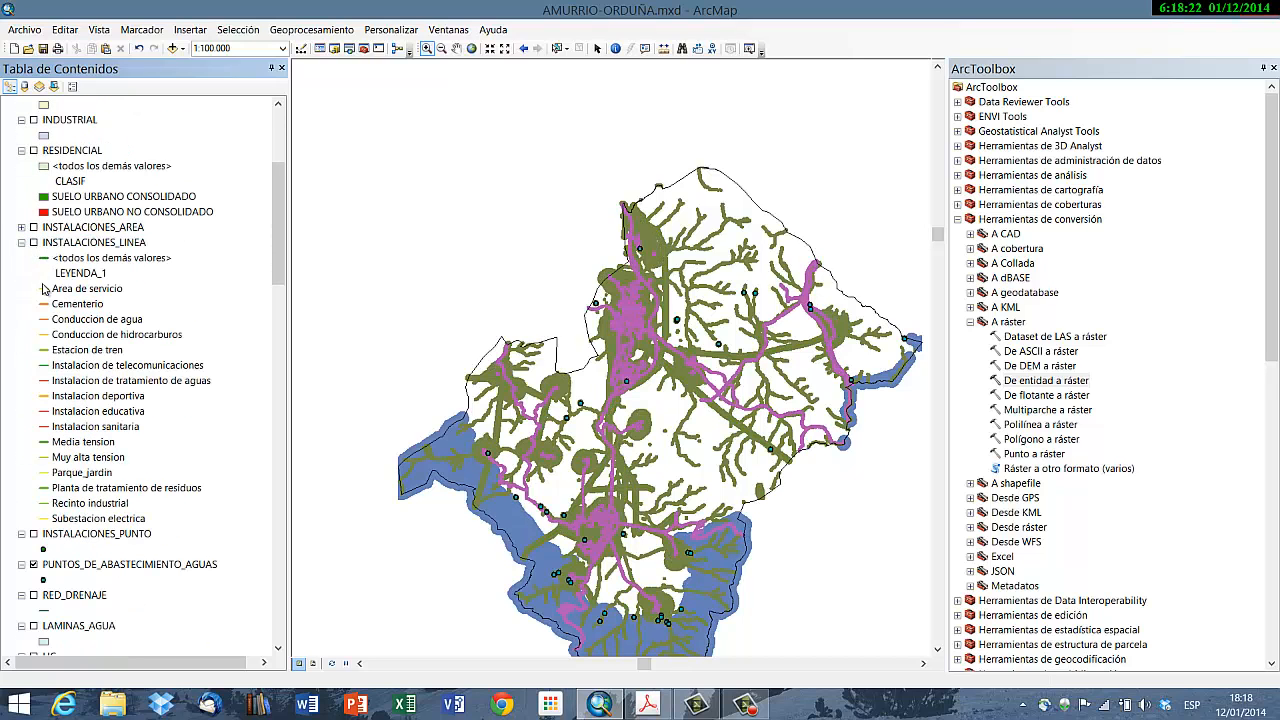
{"action": "scroll", "coordinate": [44, 300], "scroll_direction": "down", "scroll_amount": 5}
{"action": "left_click", "coordinate": [34, 335]}
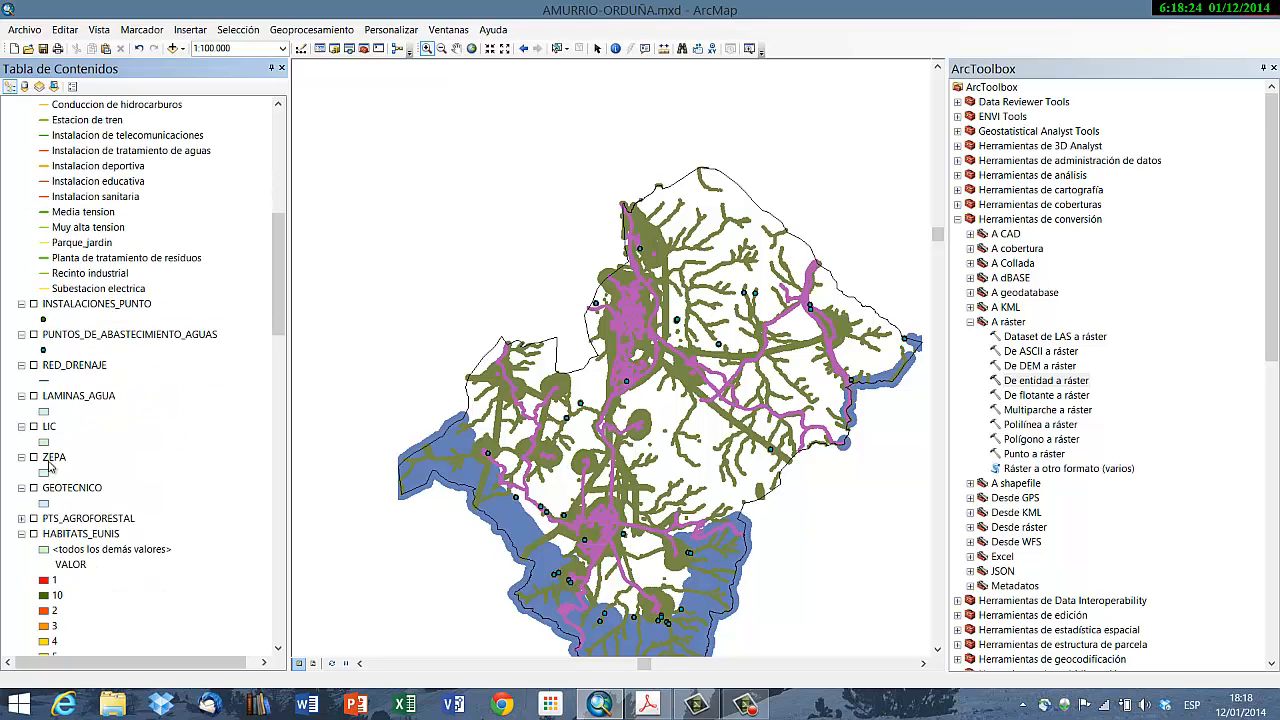
Step: Turn off the LIMITANTES_RASTER group layer
{"action": "scroll", "coordinate": [81, 570], "scroll_direction": "down", "scroll_amount": 1}
{"action": "scroll", "coordinate": [82, 570], "scroll_direction": "down", "scroll_amount": 9}
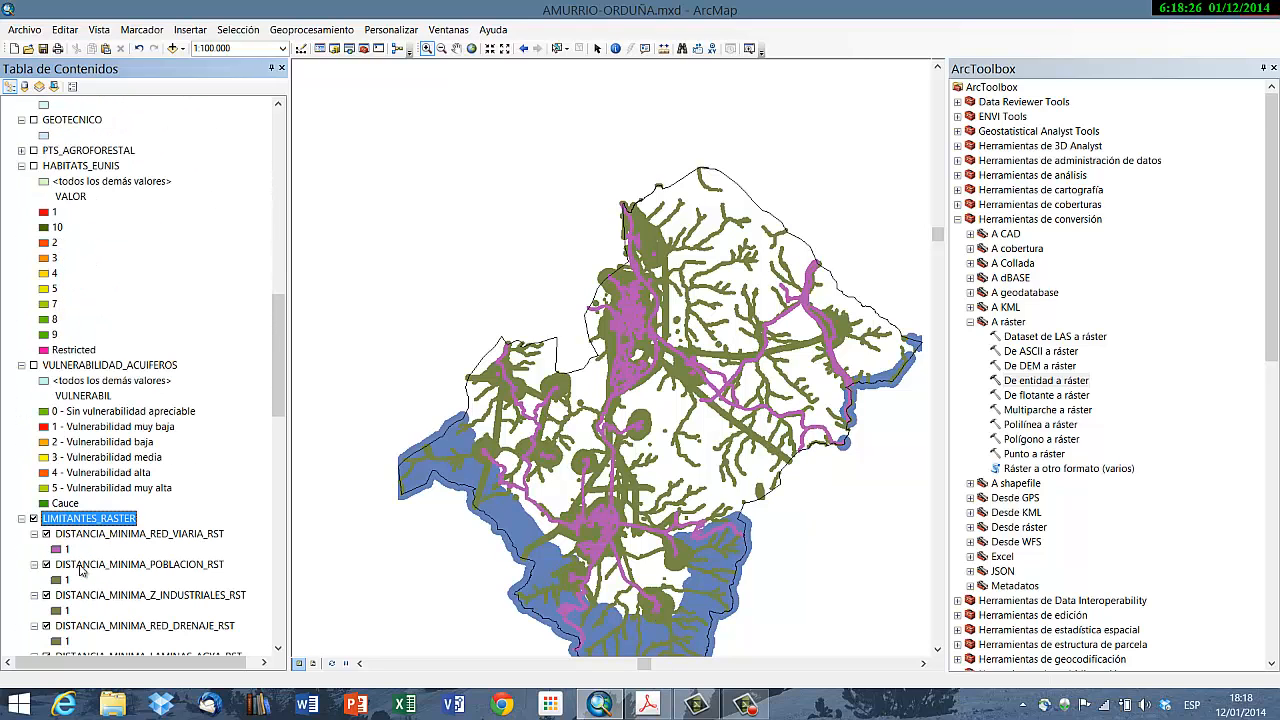
{"action": "scroll", "coordinate": [184, 551], "scroll_direction": "down", "scroll_amount": 3}
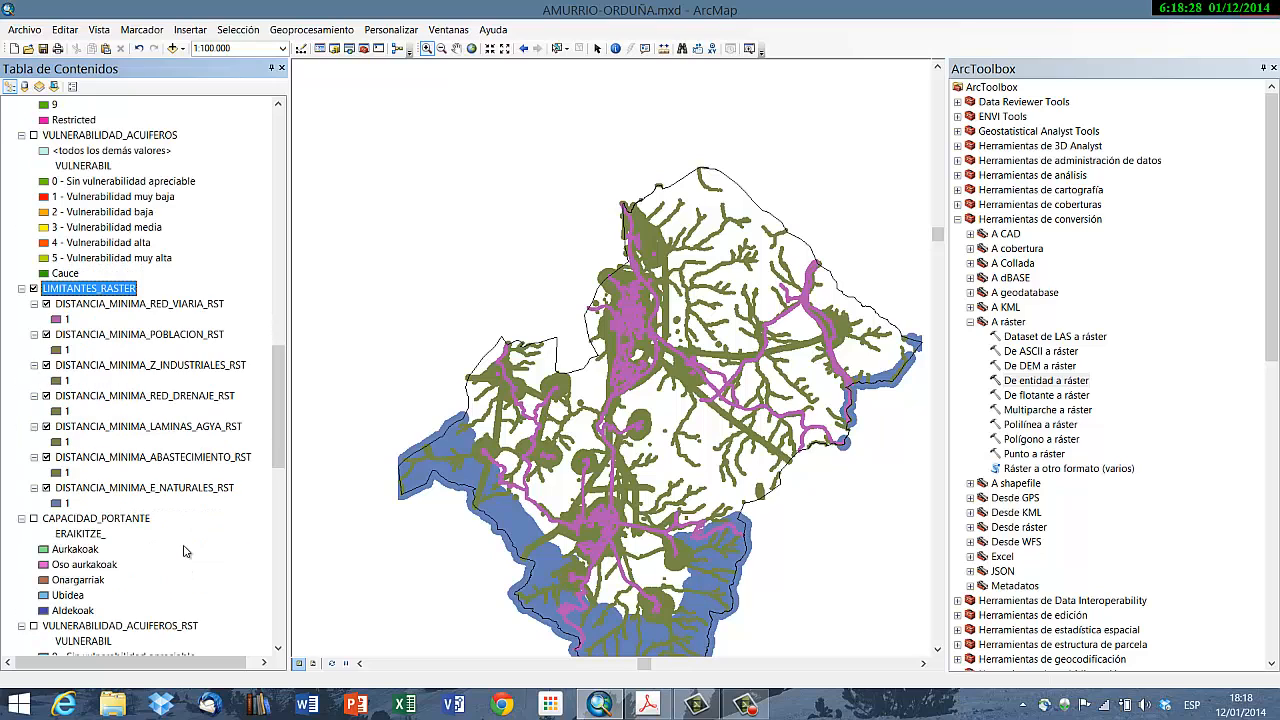
{"action": "scroll", "coordinate": [200, 492], "scroll_direction": "up", "scroll_amount": 2}
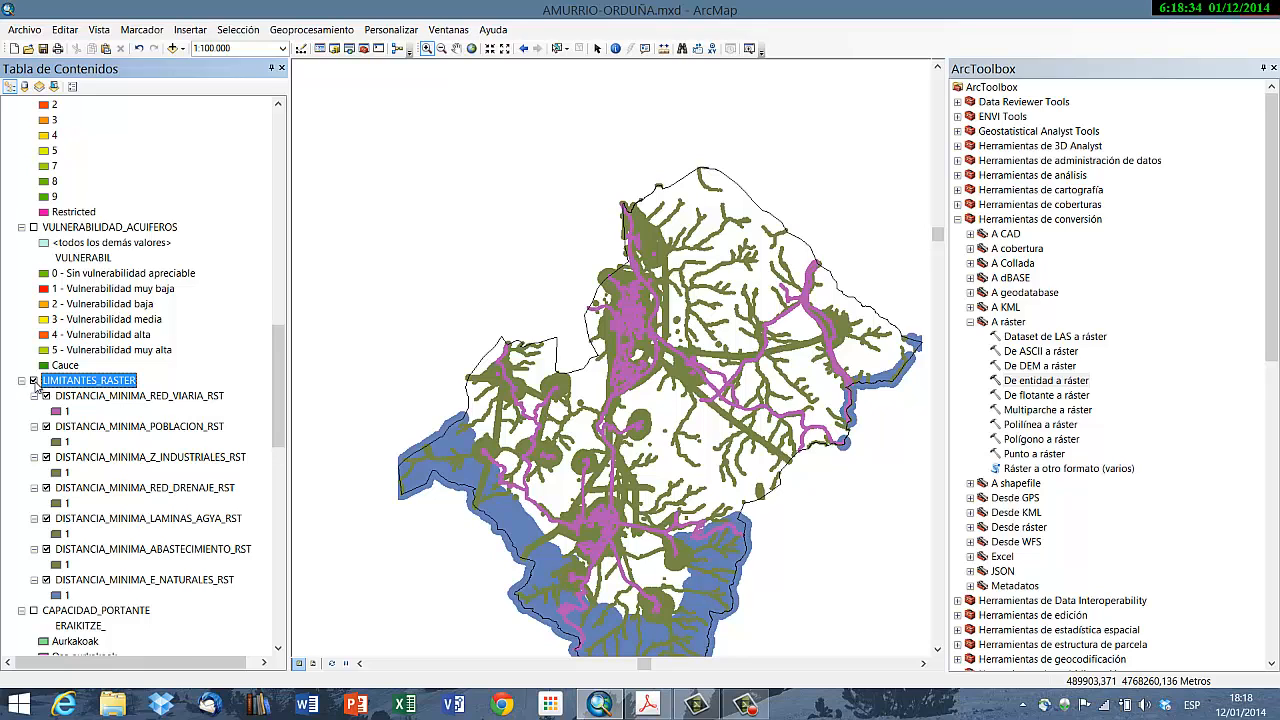
{"action": "left_click", "coordinate": [33, 381]}
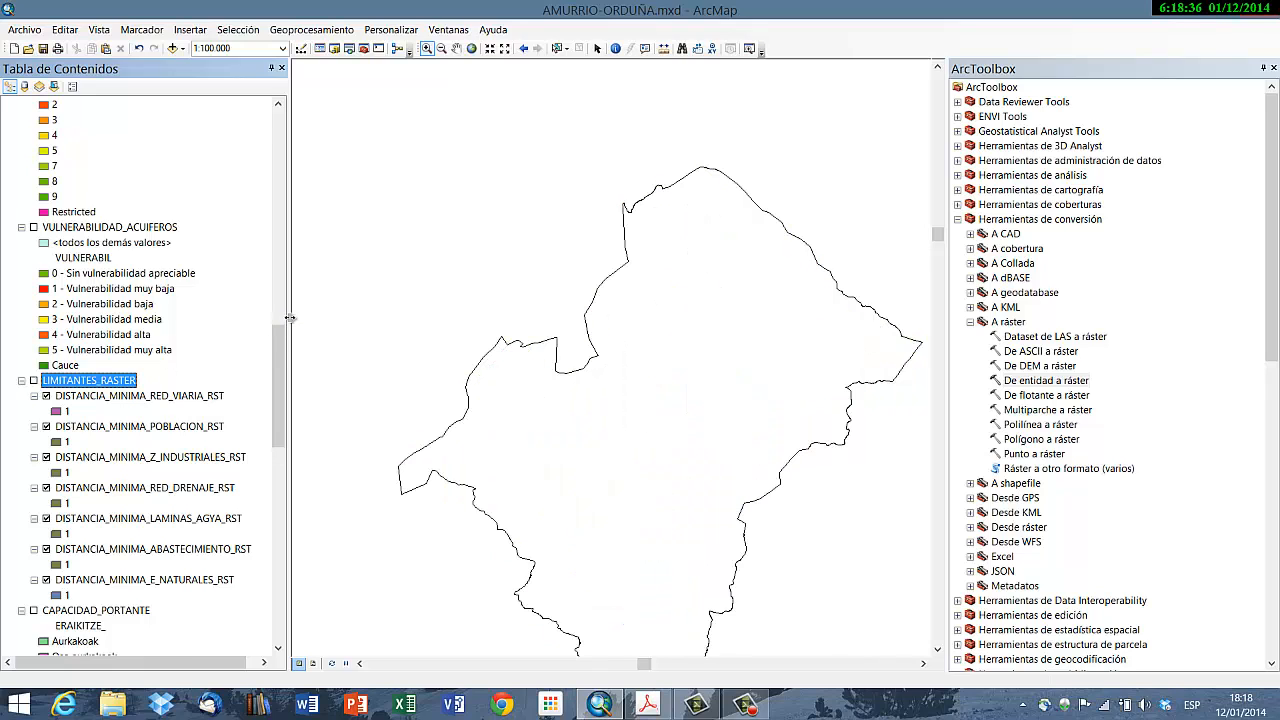
Step: Widen the table of contents and collapse the VULNERABILIDAD_ACUIFEROS, HABITATS_EUNIS, INSTALACIONES_LINEA and RESIDENCIAL legends
{"action": "left_click_drag", "start_coordinate": [288, 318], "coordinate": [350, 315]}
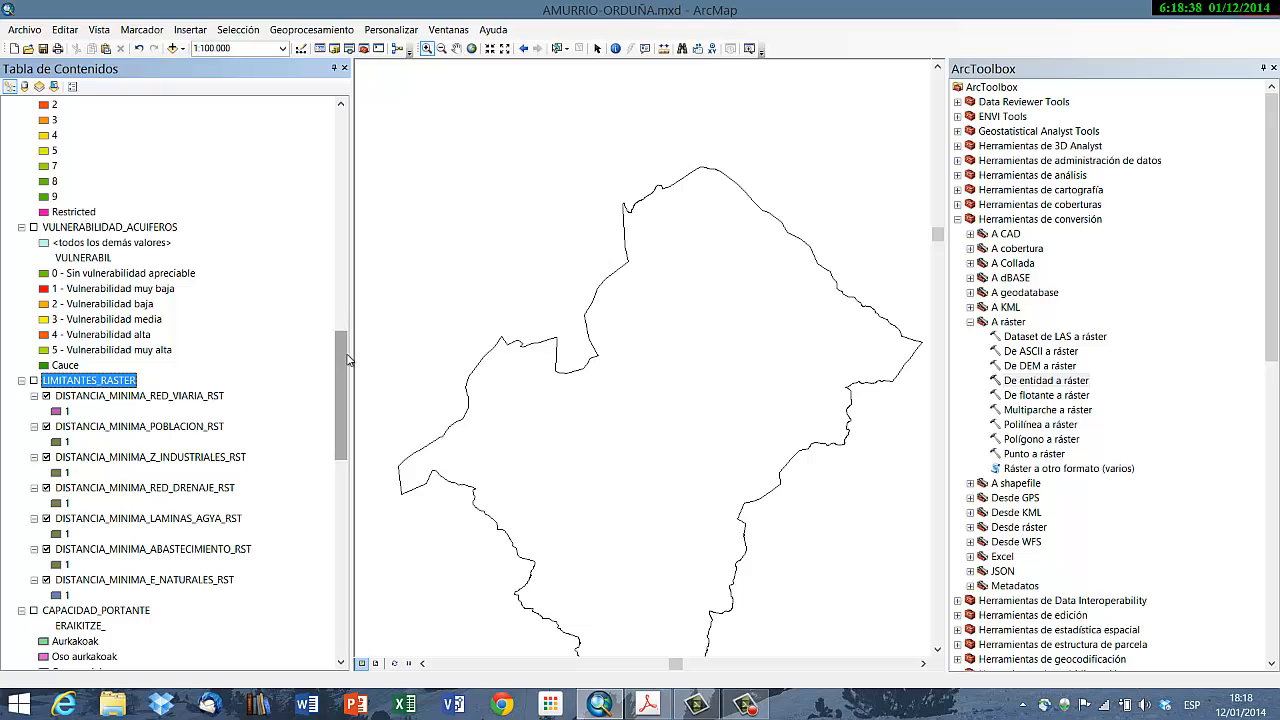
{"action": "left_click_drag", "start_coordinate": [342, 368], "coordinate": [342, 572]}
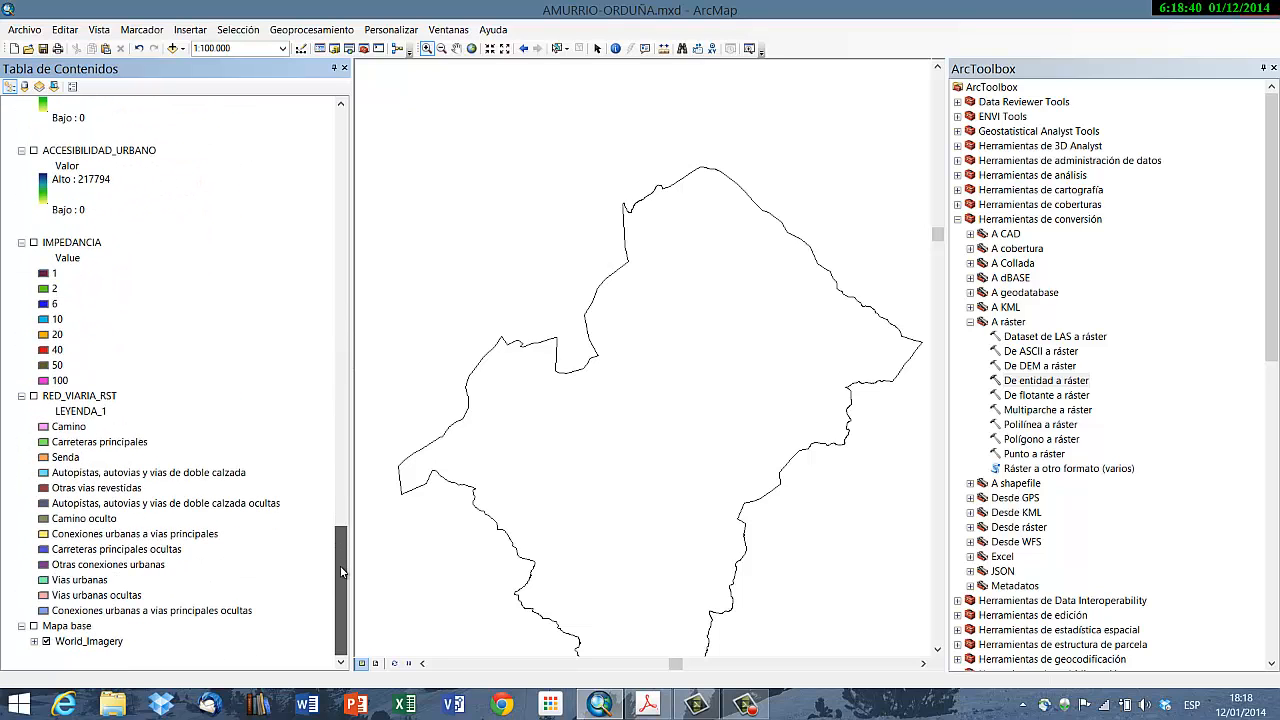
{"action": "scroll", "coordinate": [344, 537], "scroll_direction": "up", "scroll_amount": 3}
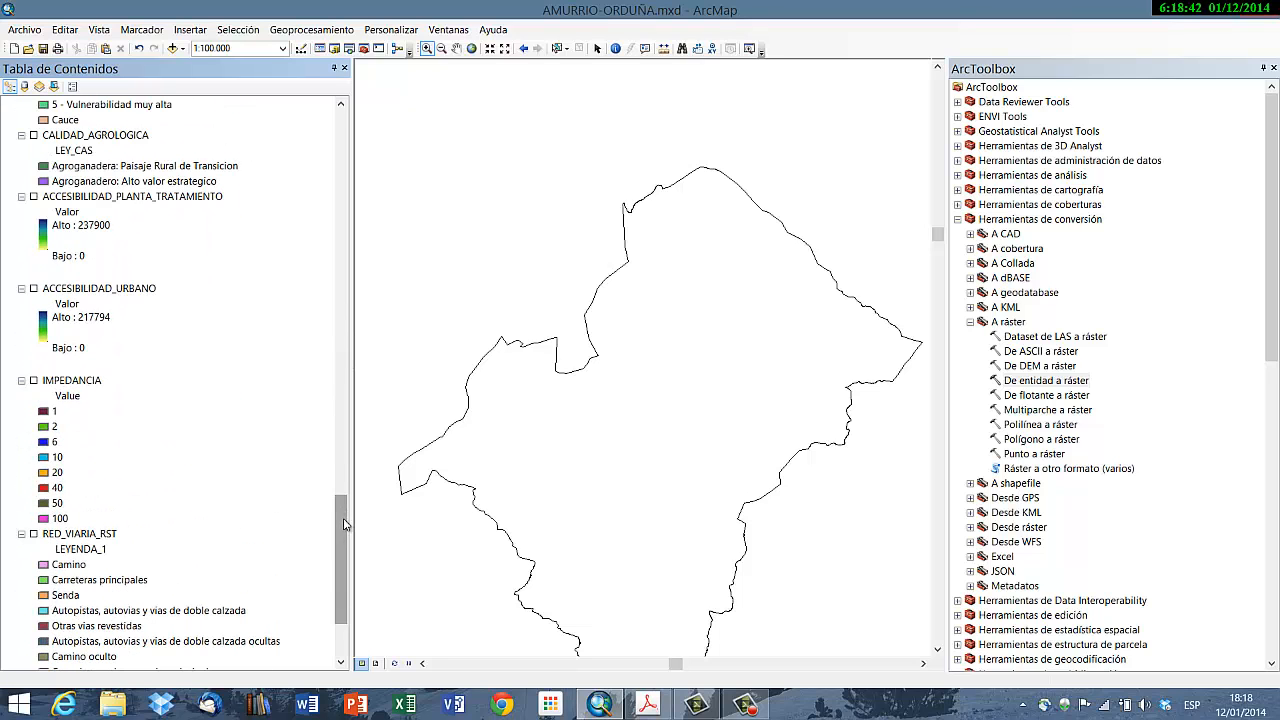
{"action": "left_click_drag", "start_coordinate": [340, 527], "coordinate": [366, 327]}
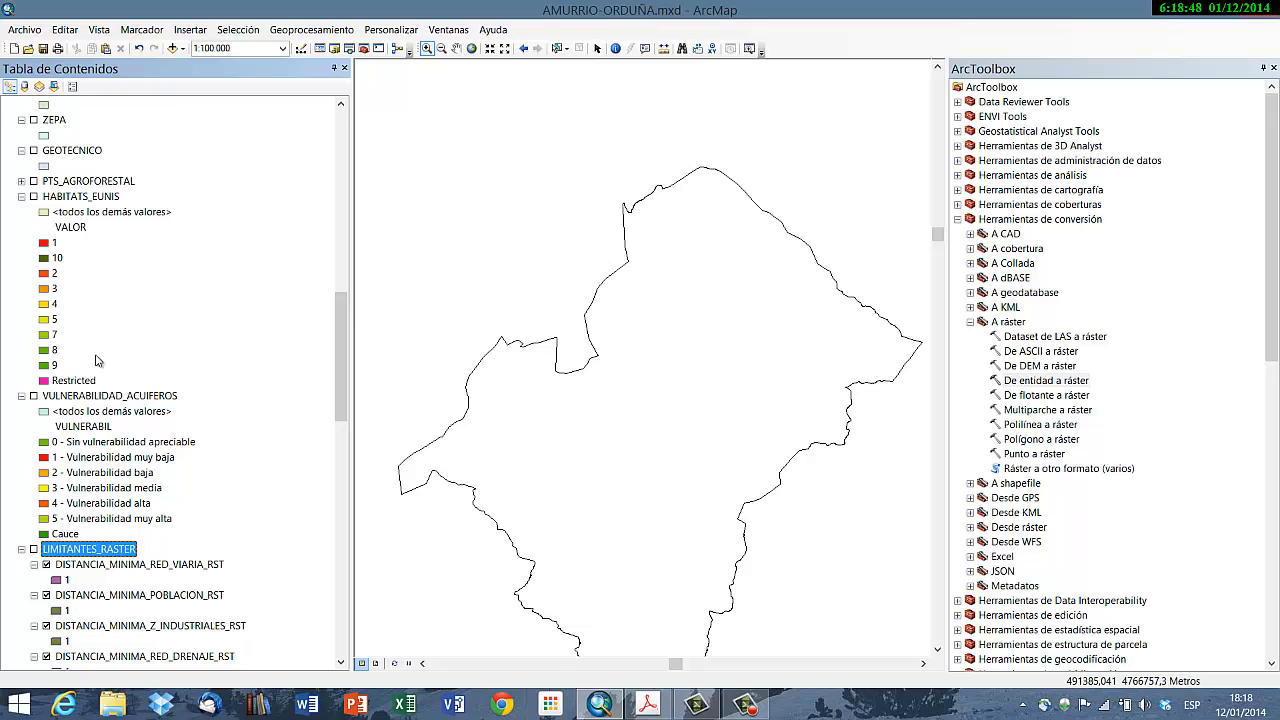
{"action": "left_click", "coordinate": [21, 396]}
{"action": "left_click", "coordinate": [21, 196]}
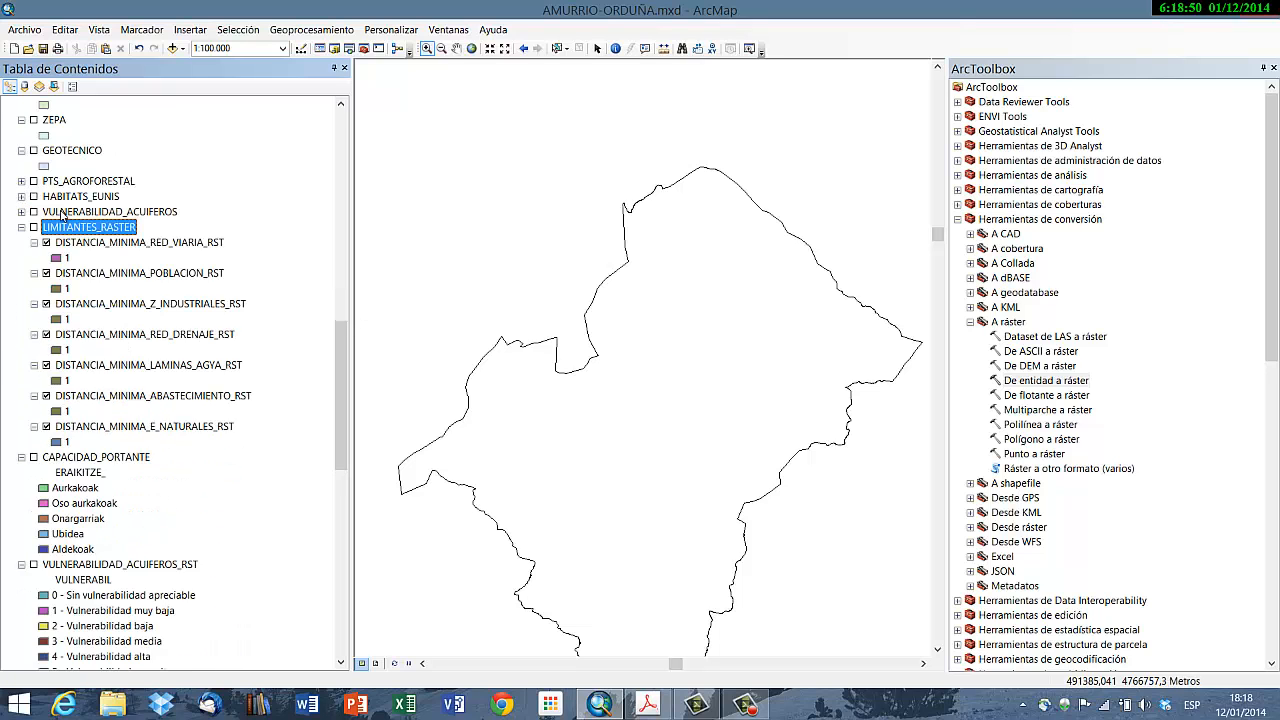
{"action": "scroll", "coordinate": [283, 268], "scroll_direction": "up", "scroll_amount": 4}
{"action": "scroll", "coordinate": [283, 268], "scroll_direction": "up", "scroll_amount": 10}
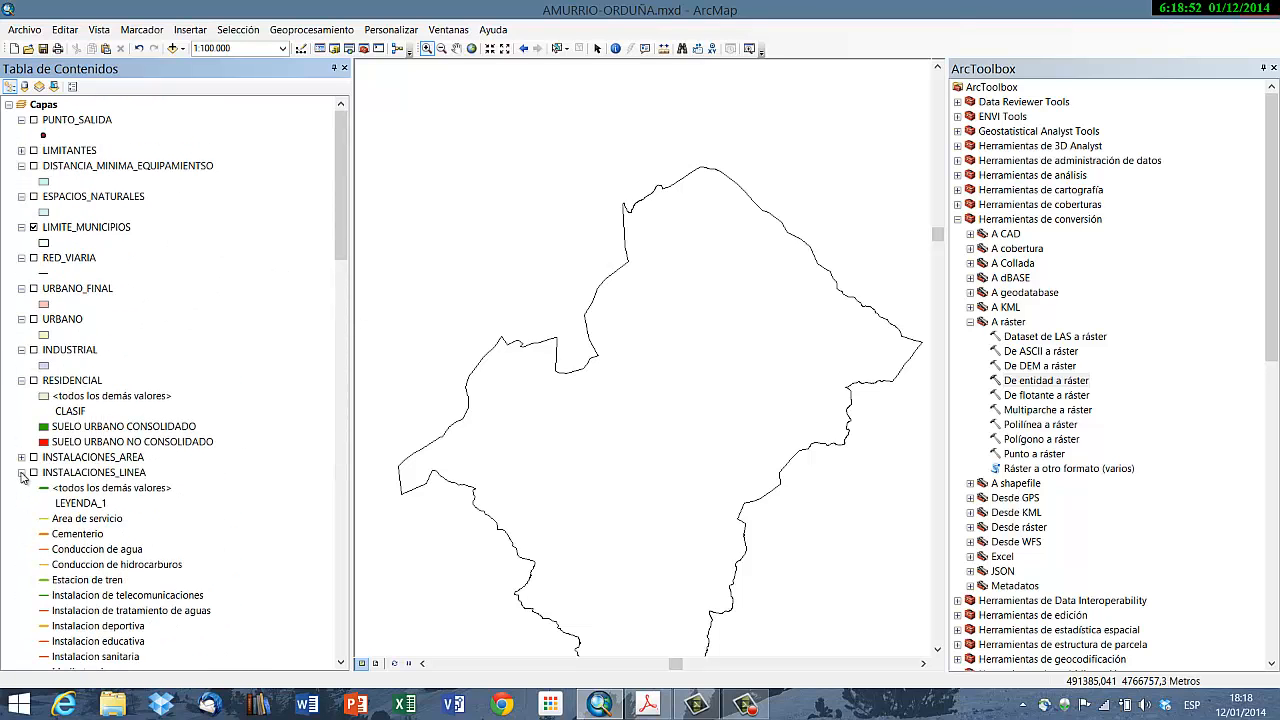
{"action": "left_click", "coordinate": [21, 472]}
{"action": "left_click", "coordinate": [21, 380]}
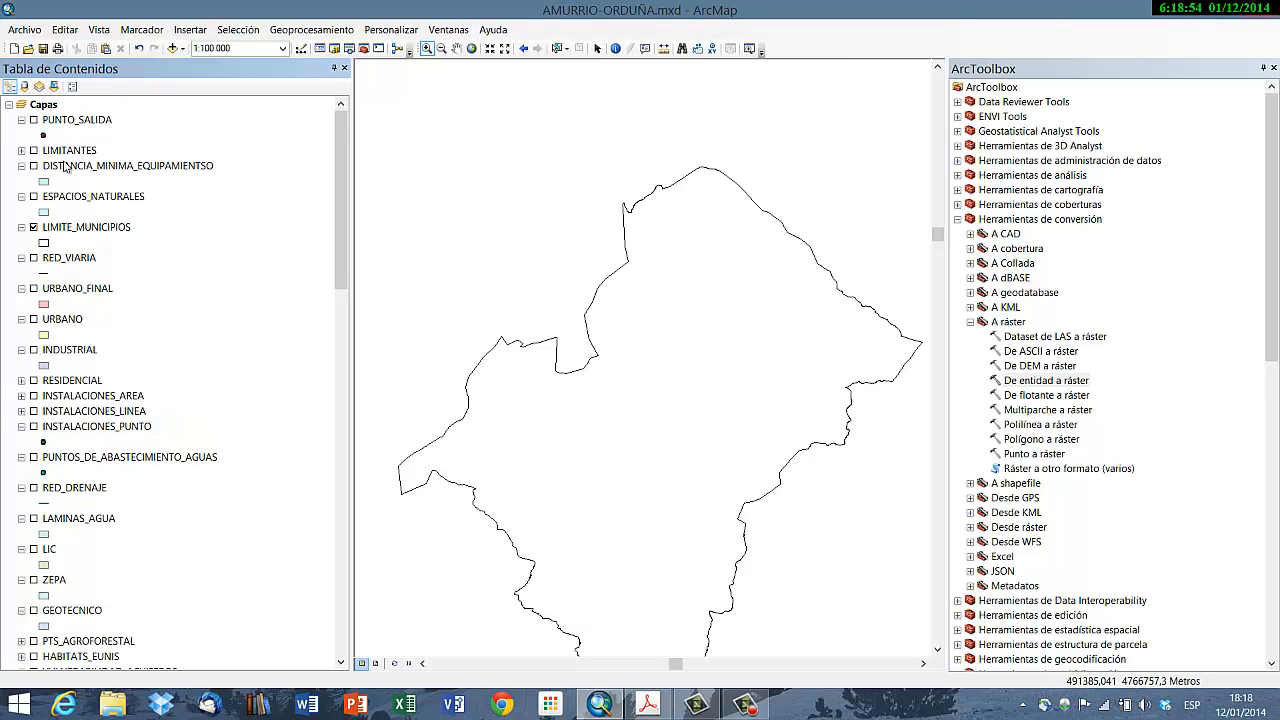
Step: Group all layers from PUNTO_SALIDA through VULNERABILIDAD_ACUIFEROS into a new group layer and collapse it
{"action": "left_click", "coordinate": [76, 120]}
{"action": "scroll", "coordinate": [108, 490], "scroll_direction": "down", "scroll_amount": 5}
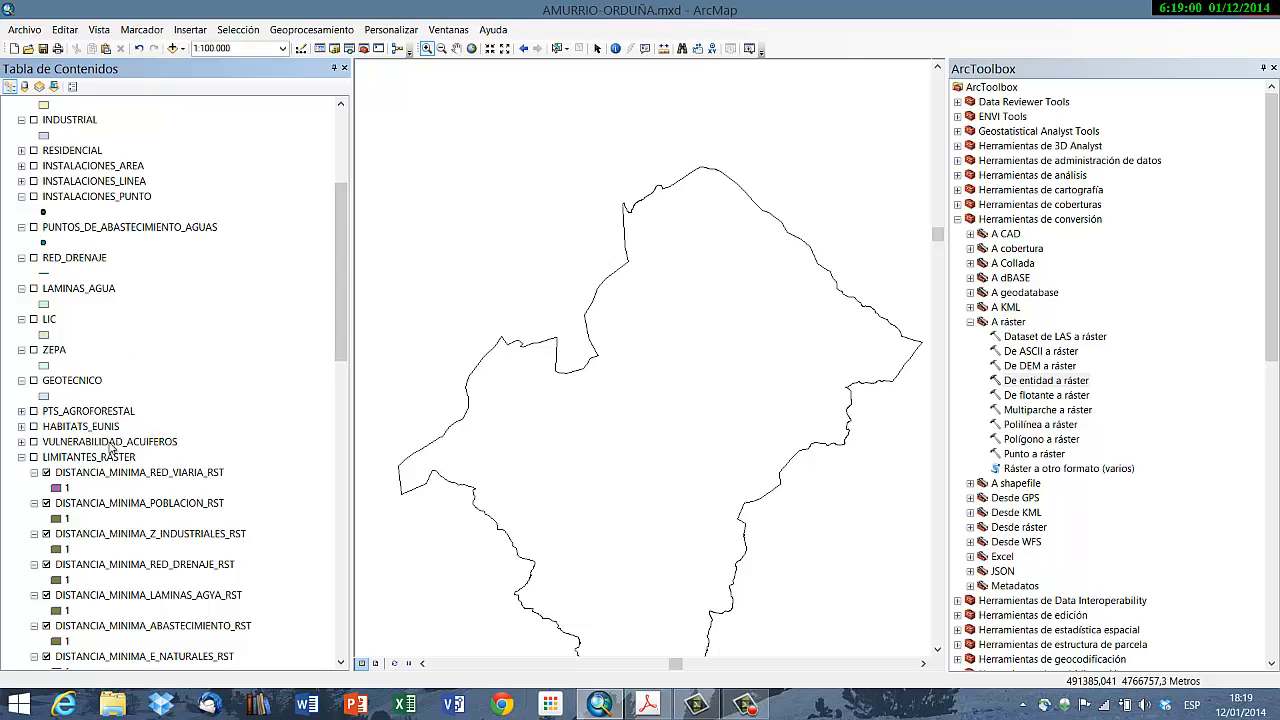
{"action": "left_click", "coordinate": [112, 447], "text": "shift"}
{"action": "right_click", "coordinate": [110, 444]}
{"action": "left_click", "coordinate": [142, 487]}
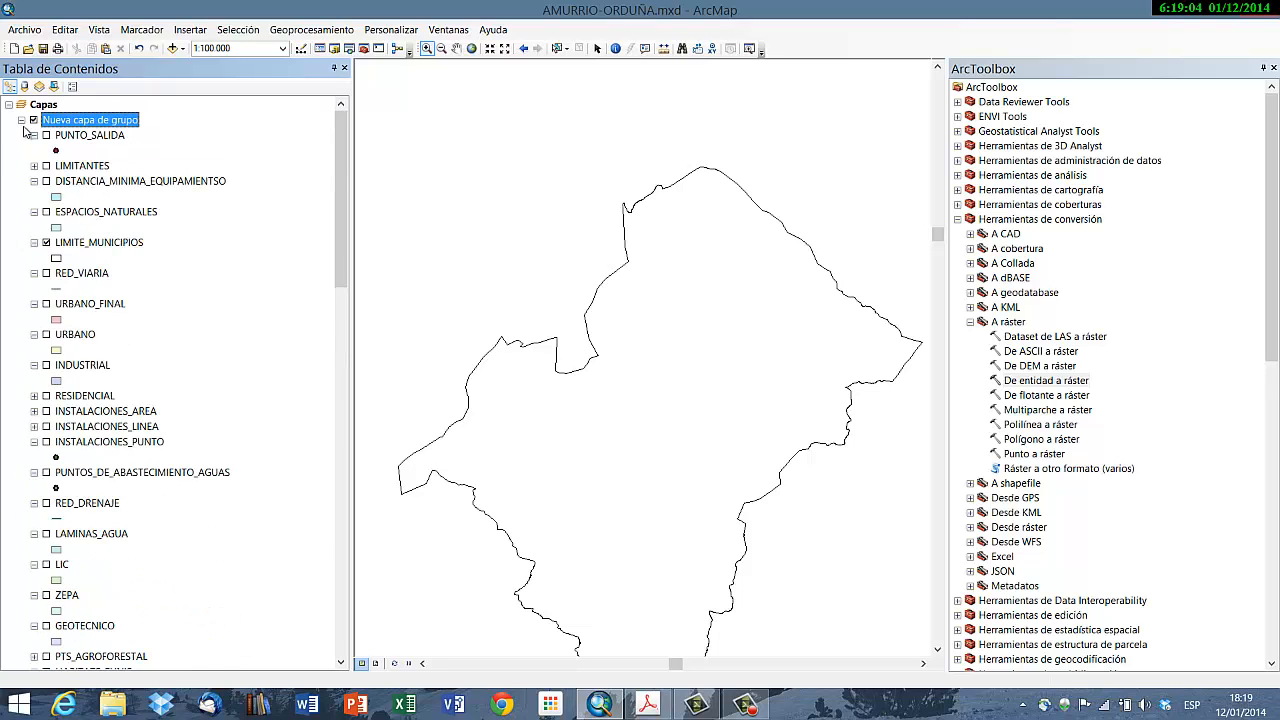
{"action": "left_click", "coordinate": [21, 120]}
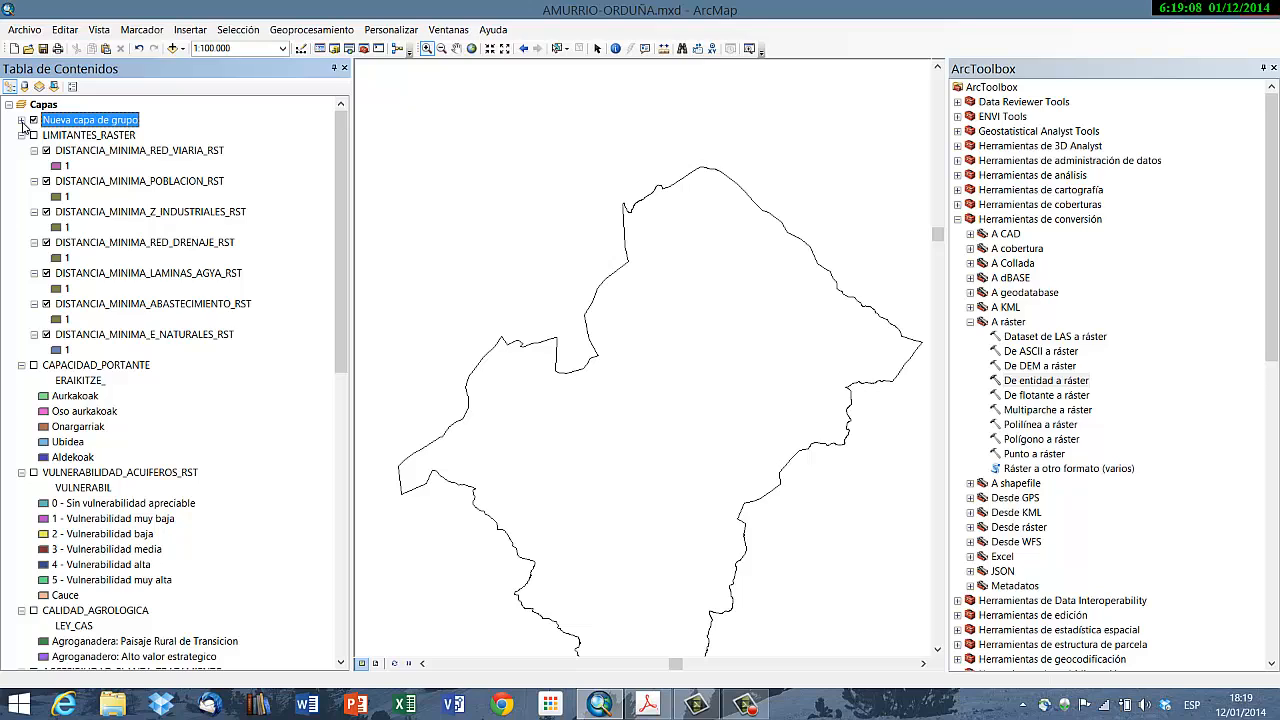
Step: Rename the new group layer as CAPAS VECTORIALES
{"action": "key", "text": "F2"}
{"action": "type", "text": "CAPAS"}
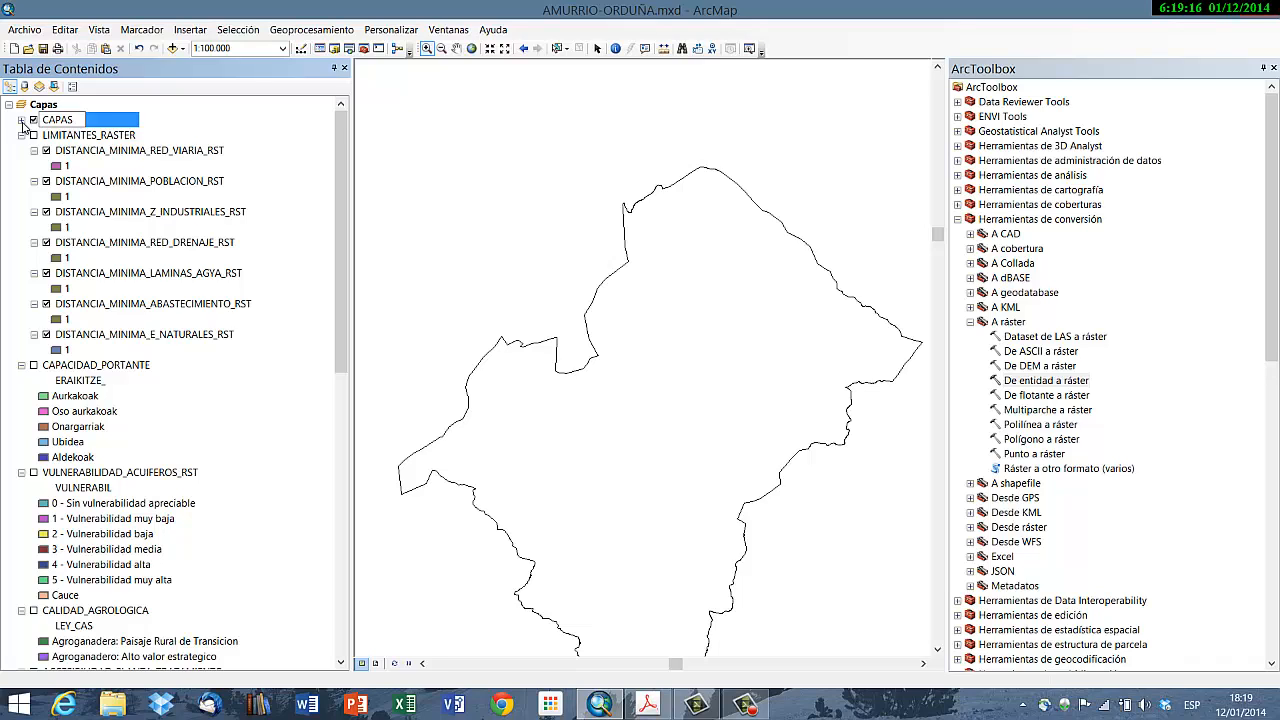
{"action": "type", "text": "VECTORIALEA"}
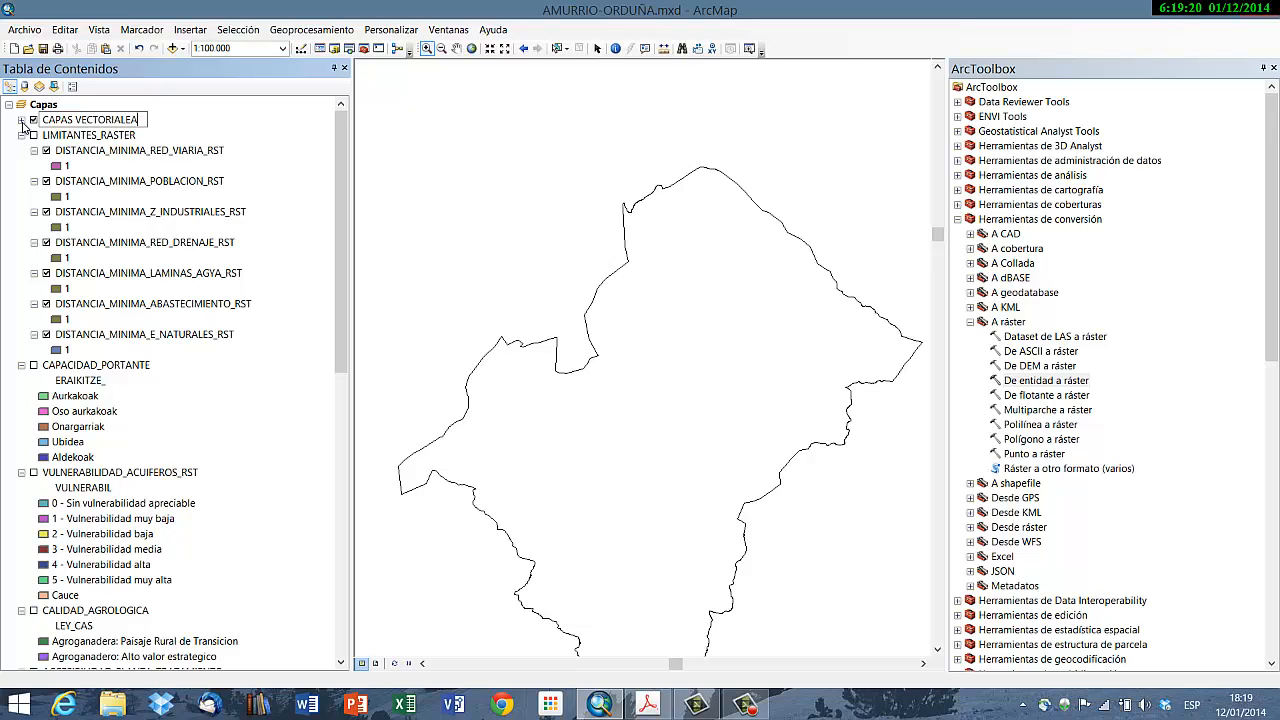
{"action": "key", "text": "BackSpace"}
{"action": "type", "text": "S"}
{"action": "key", "text": "Return"}
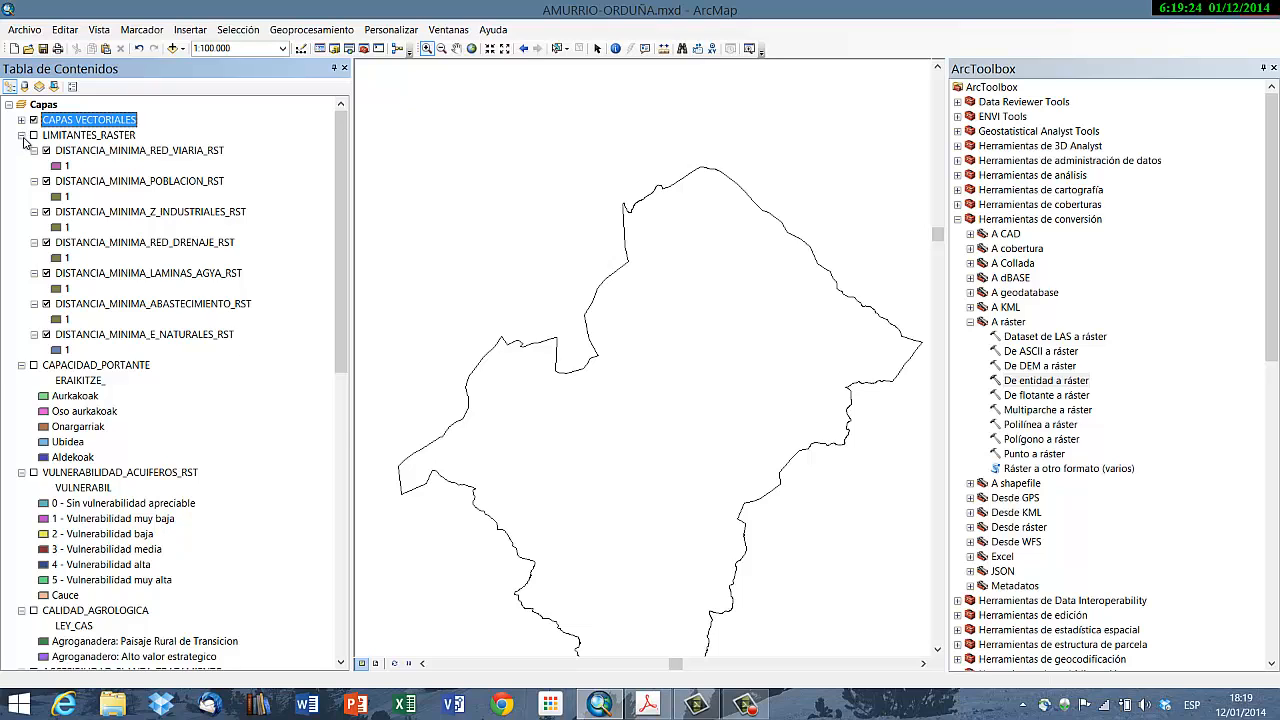
Step: Collapse LIMITANTES_RASTER and the legends of all raster layers from CAPACIDAD_PORTANTE through RED_VIARIA_RST
{"action": "left_click", "coordinate": [22, 136]}
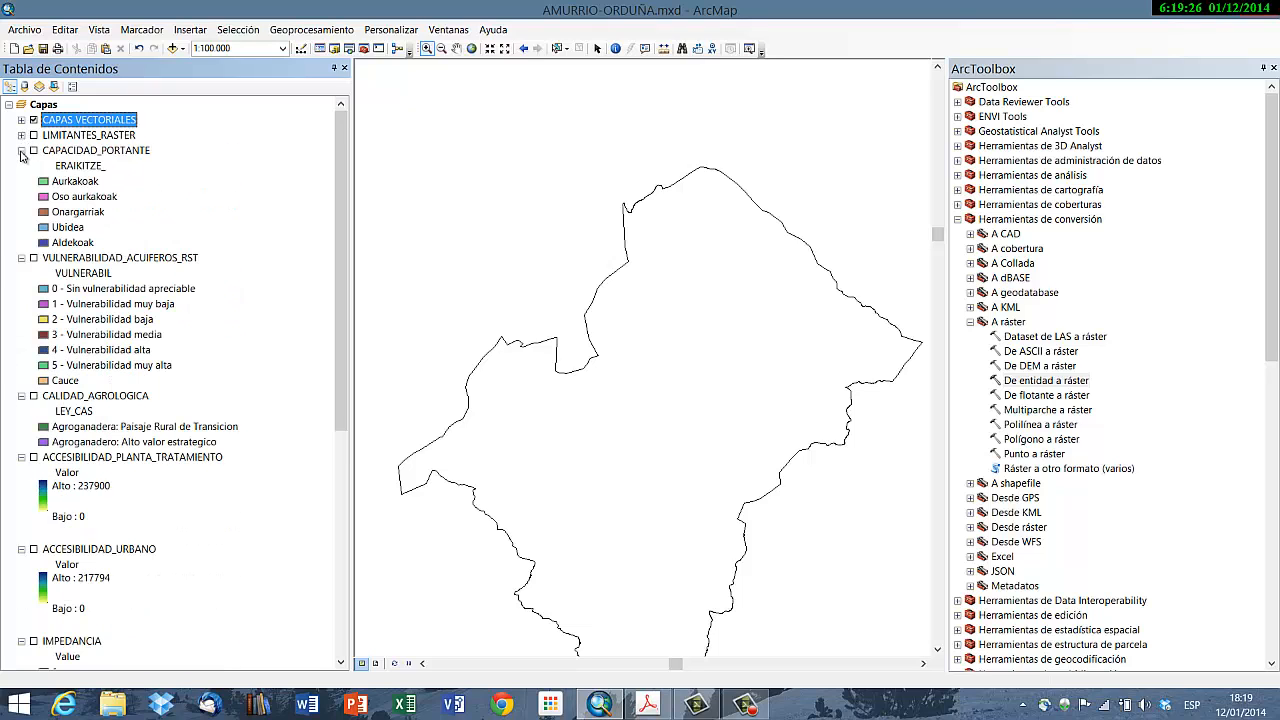
{"action": "left_click", "coordinate": [22, 151]}
{"action": "left_click", "coordinate": [22, 166]}
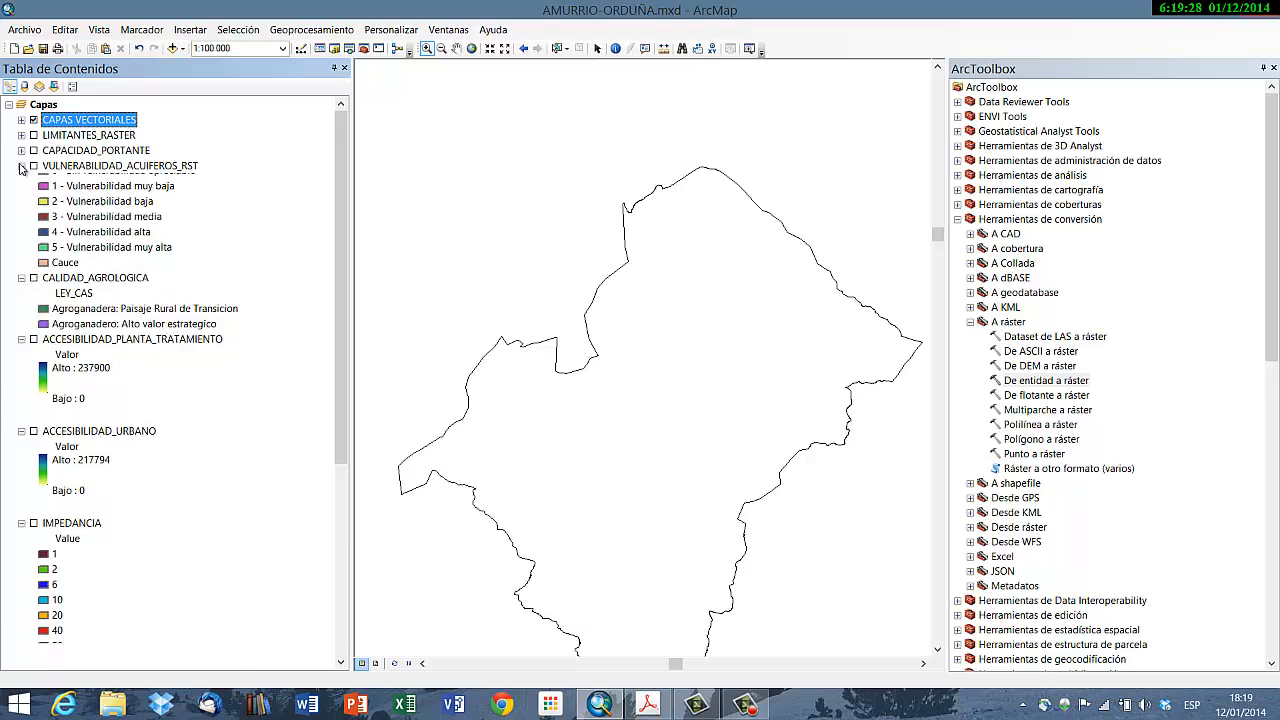
{"action": "left_click", "coordinate": [22, 181]}
{"action": "left_click", "coordinate": [22, 196]}
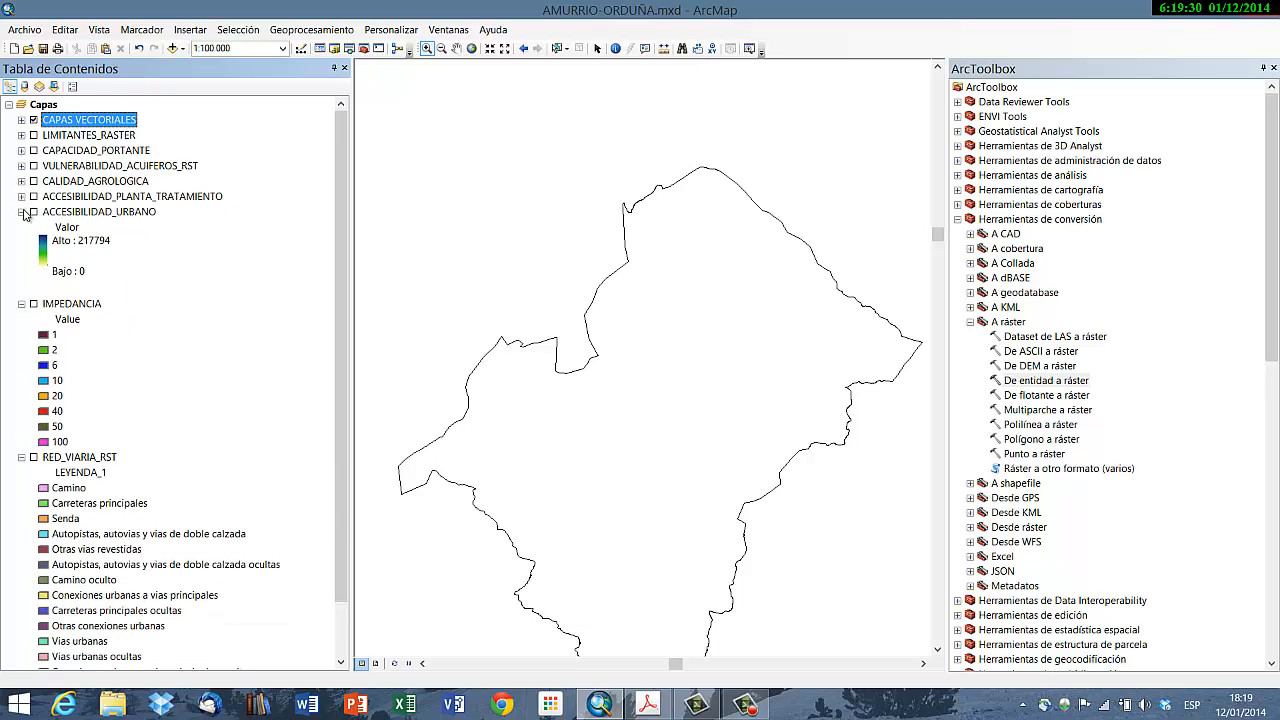
{"action": "left_click", "coordinate": [22, 212]}
{"action": "left_click", "coordinate": [22, 227]}
{"action": "left_click", "coordinate": [22, 243]}
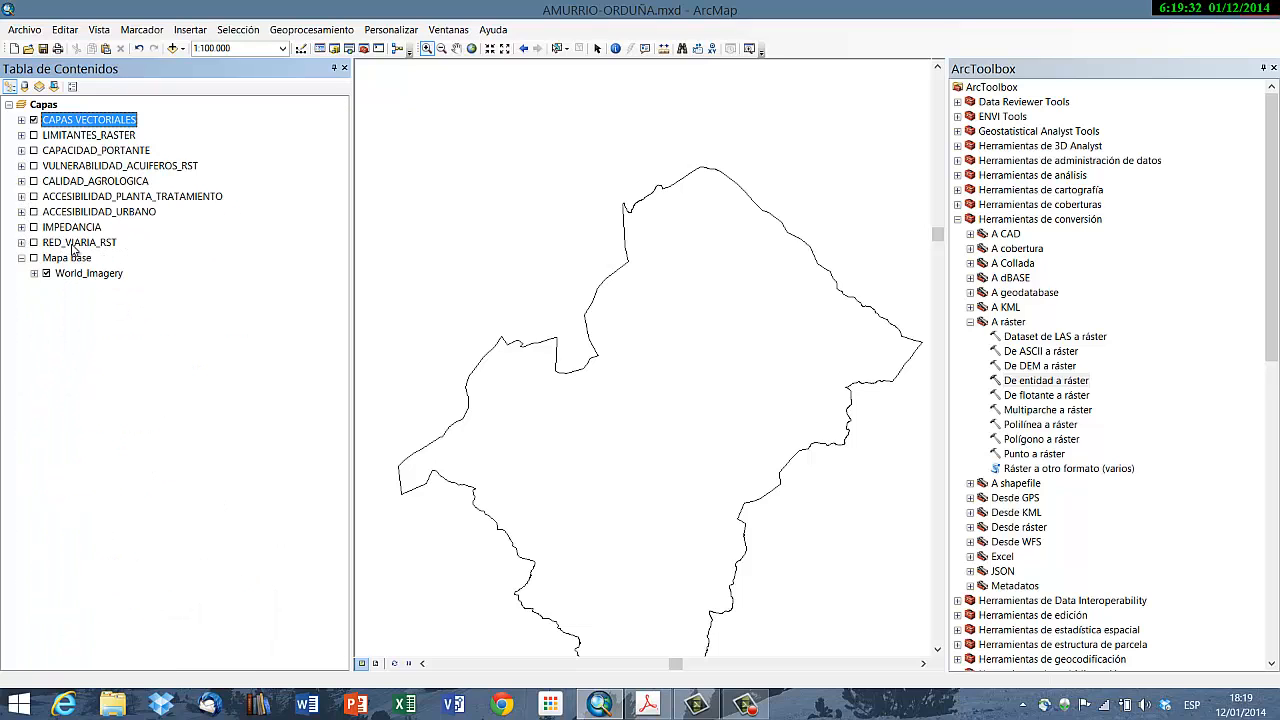
Step: Group the layers from CAPACIDAD_PORTANTE through RED_VIARIA_RST and name the group FACTORES RASTER
{"action": "left_click", "coordinate": [76, 243]}
{"action": "left_click", "coordinate": [100, 152], "text": "shift"}
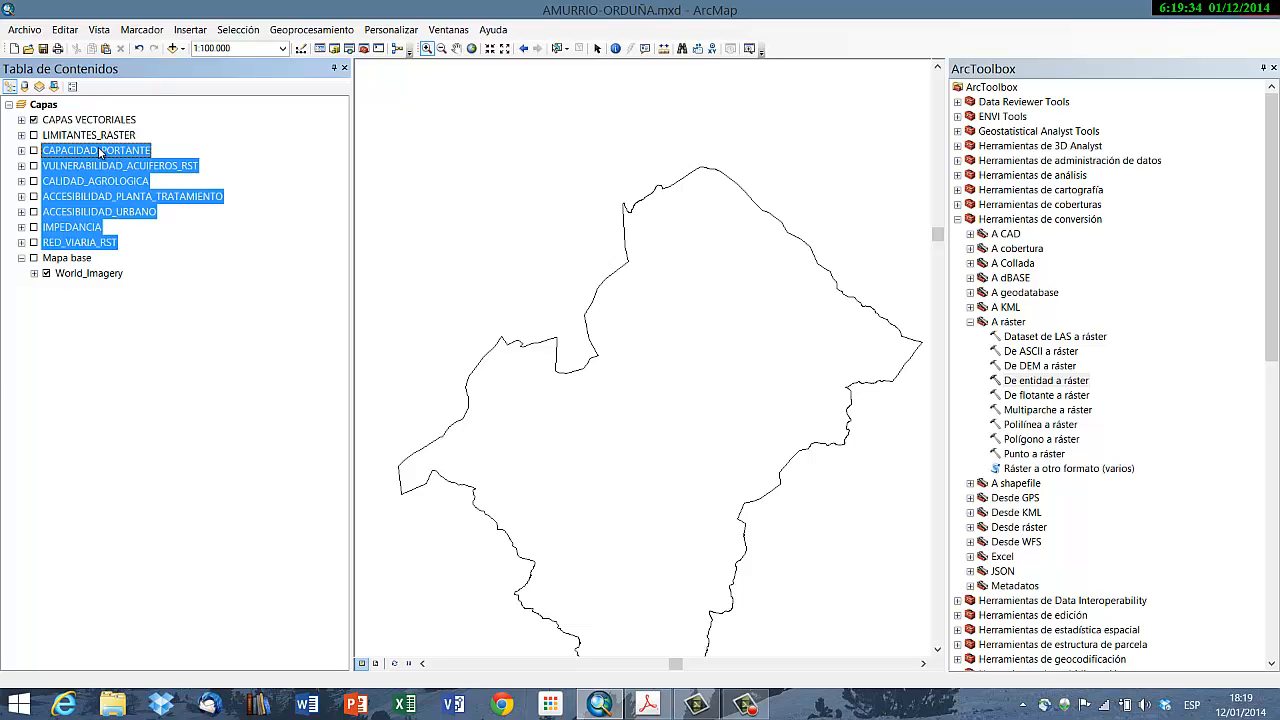
{"action": "right_click", "coordinate": [100, 150]}
{"action": "left_click", "coordinate": [140, 192]}
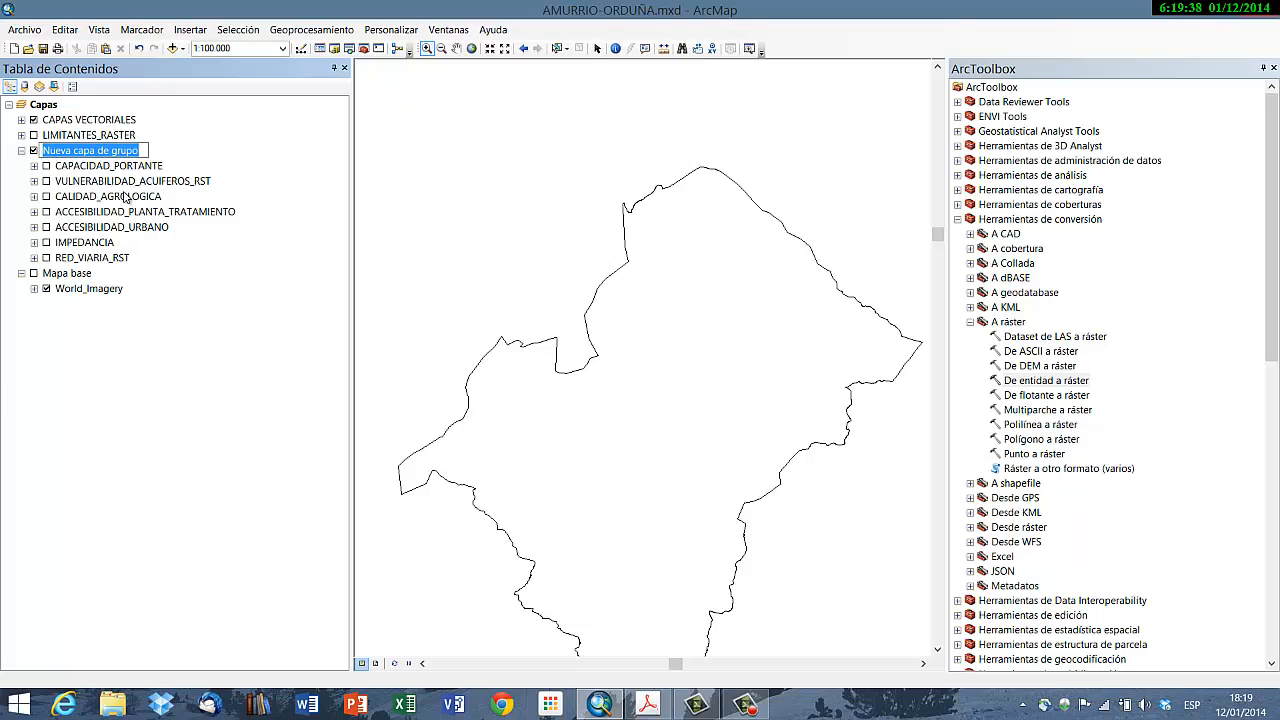
{"action": "type", "text": "FACTO"}
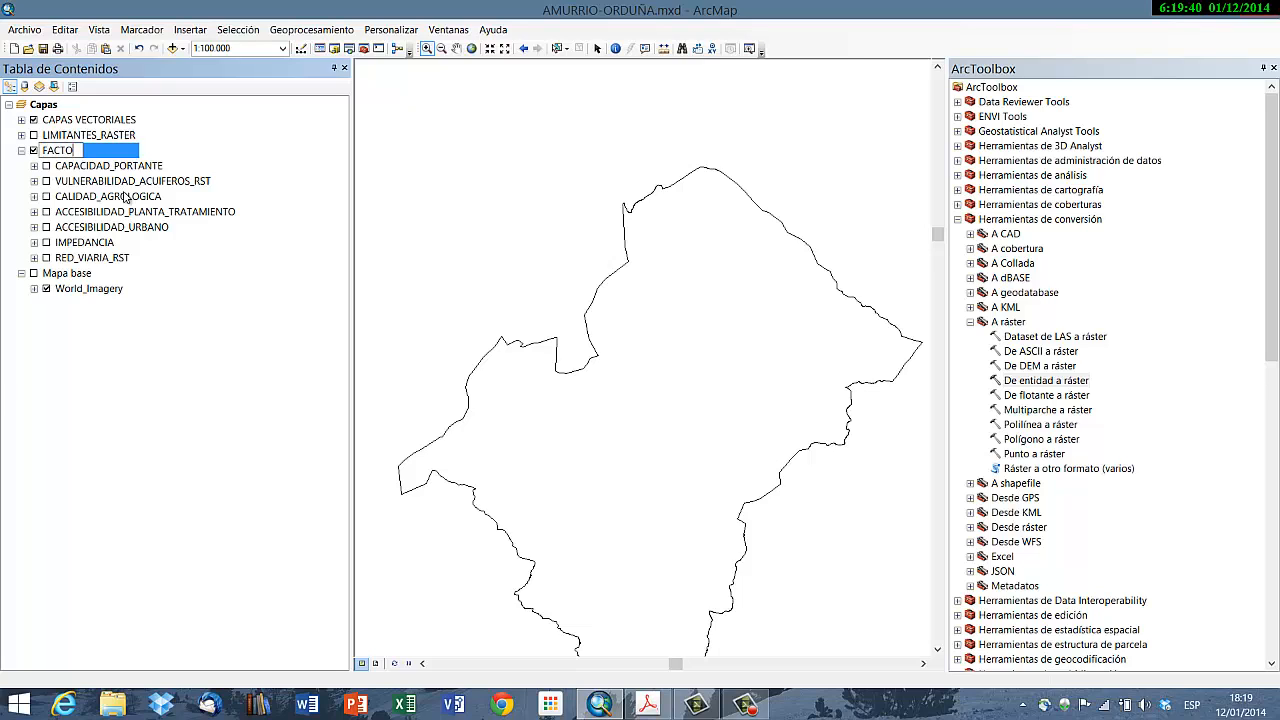
{"action": "type", "text": "RES_RASTER"}
{"action": "key", "text": "Return"}
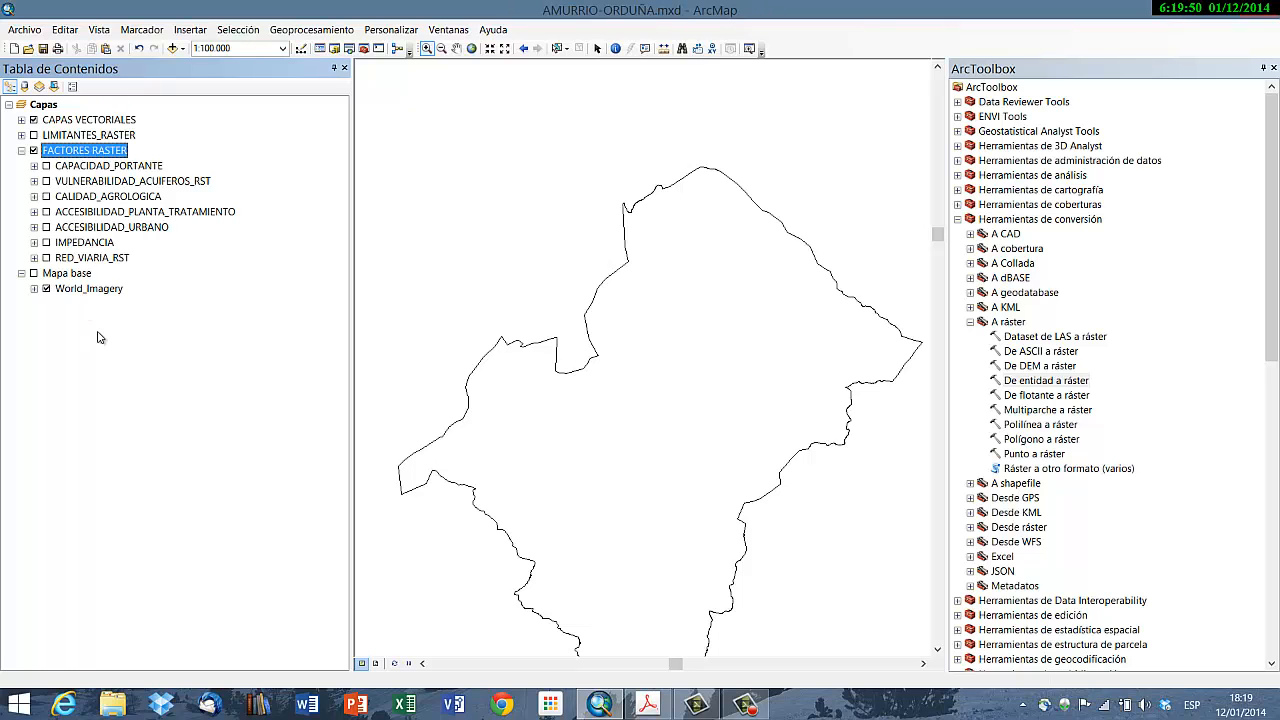
Step: Switch to the criteria PDF in Adobe Acrobat and compare its FACTORES table with the layers in ArcMap's FACTORES RASTER group
{"action": "key", "text": "alt+Tab"}
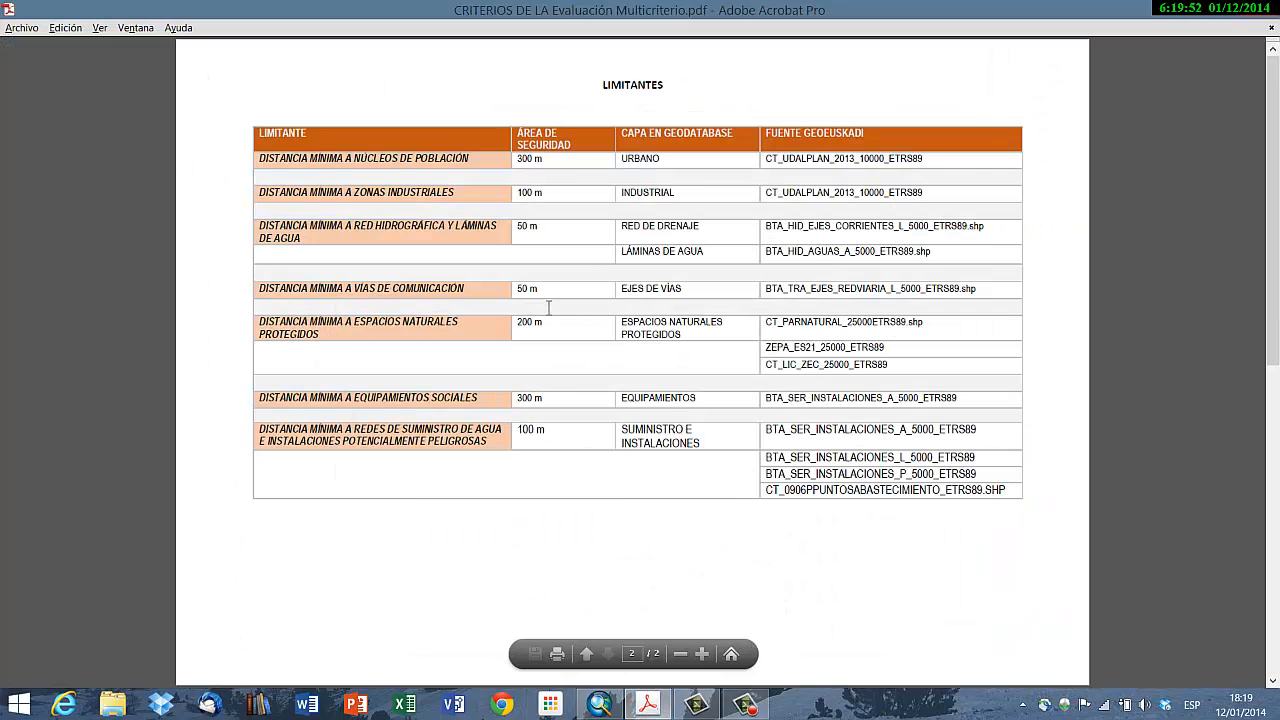
{"action": "scroll", "coordinate": [548, 307], "scroll_direction": "up", "scroll_amount": 3}
{"action": "key", "text": "alt+Tab"}
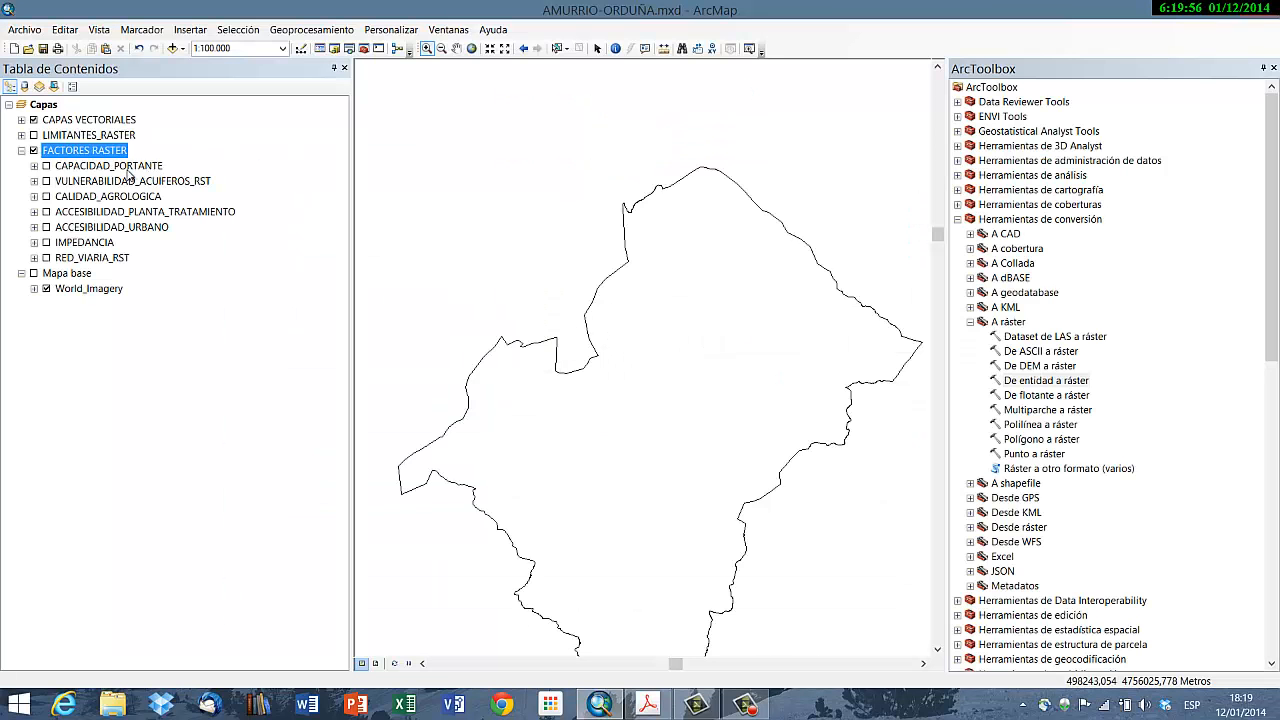
{"action": "key", "text": "alt+Tab"}
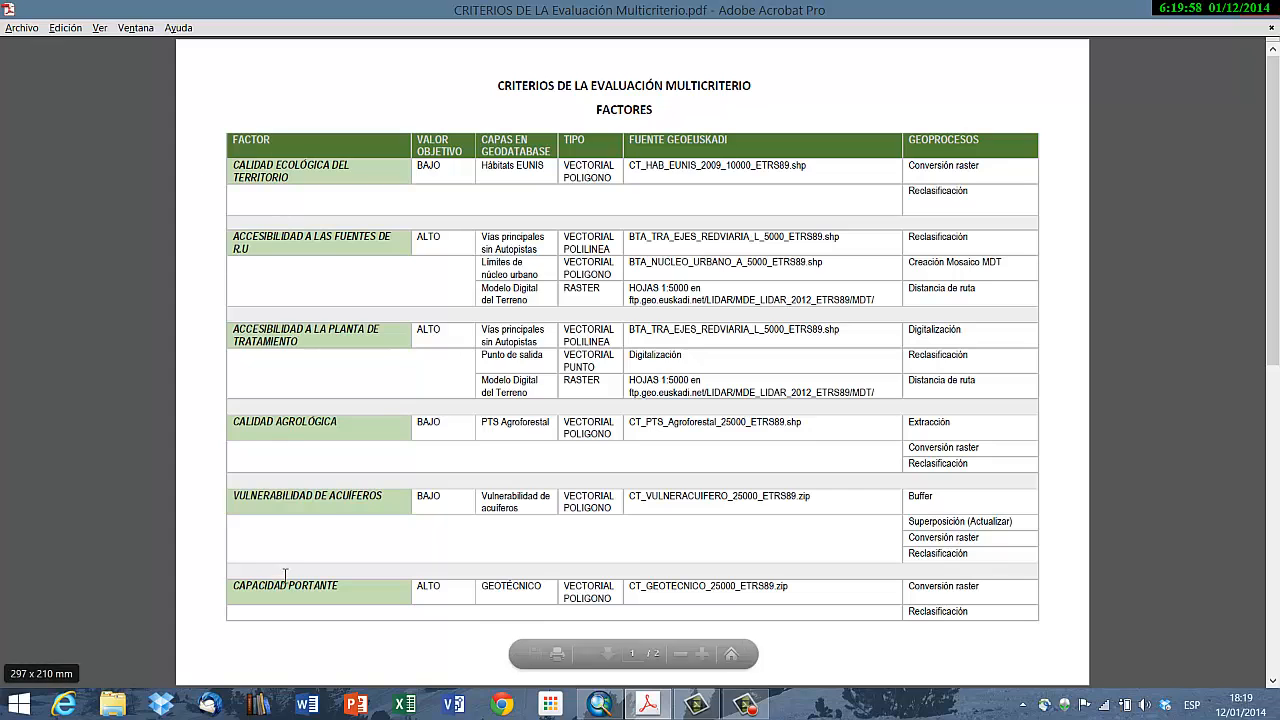
Step: Check the accessibility factors in the criteria PDF against the ACCESIBILIDAD layers in ArcMap's FACTORES RASTER group
{"action": "key", "text": "alt+Tab"}
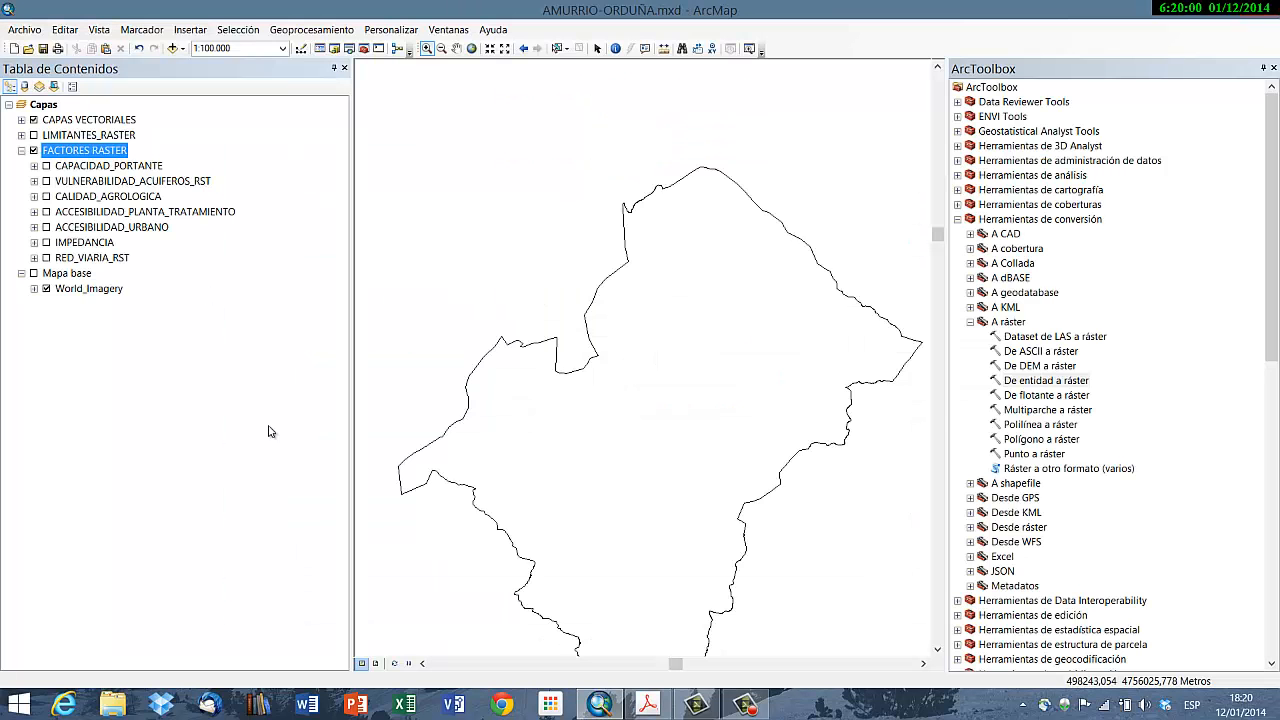
{"action": "key", "text": "alt+Tab"}
{"action": "key", "text": "alt+Tab"}
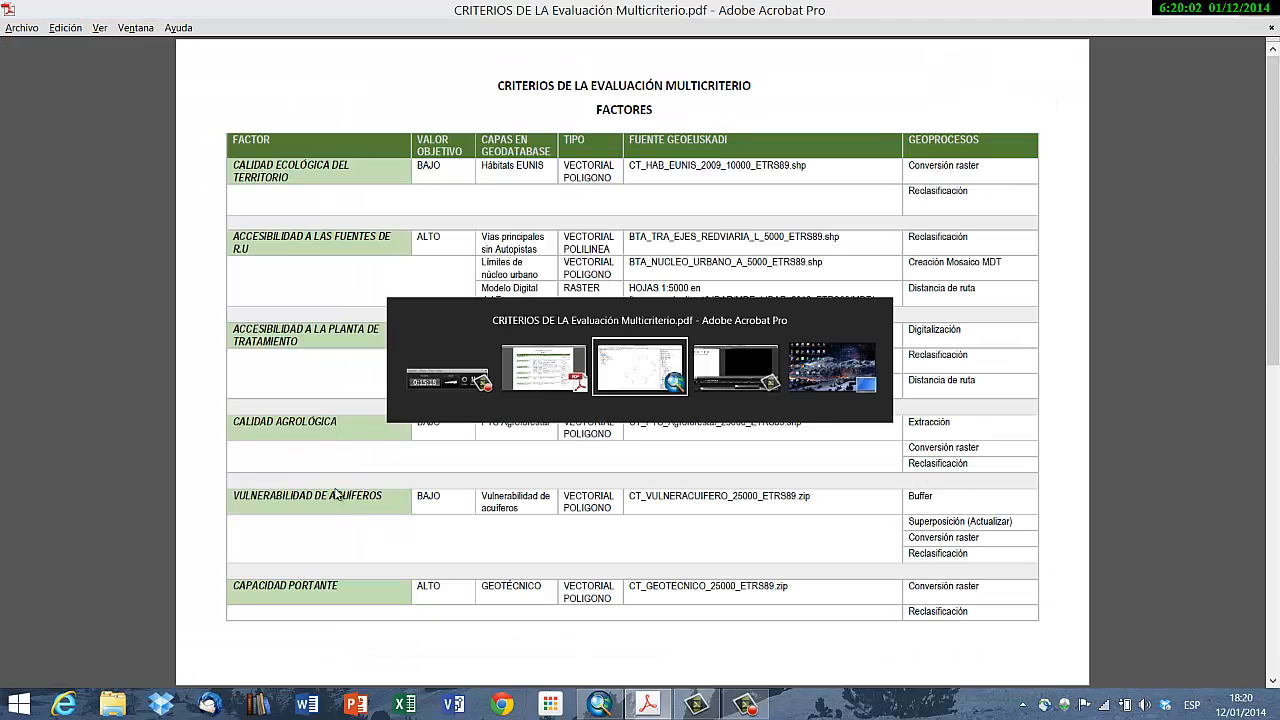
{"action": "key", "text": "alt+Tab"}
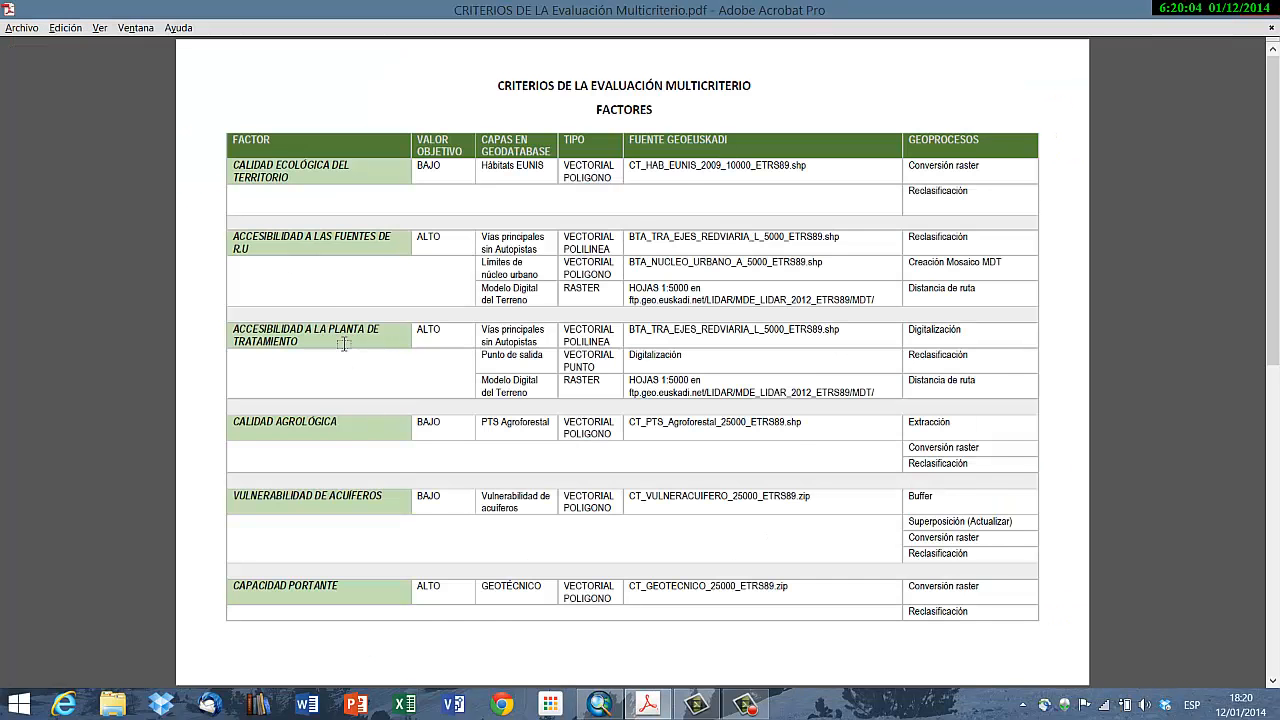
{"action": "key", "text": "alt+Tab"}
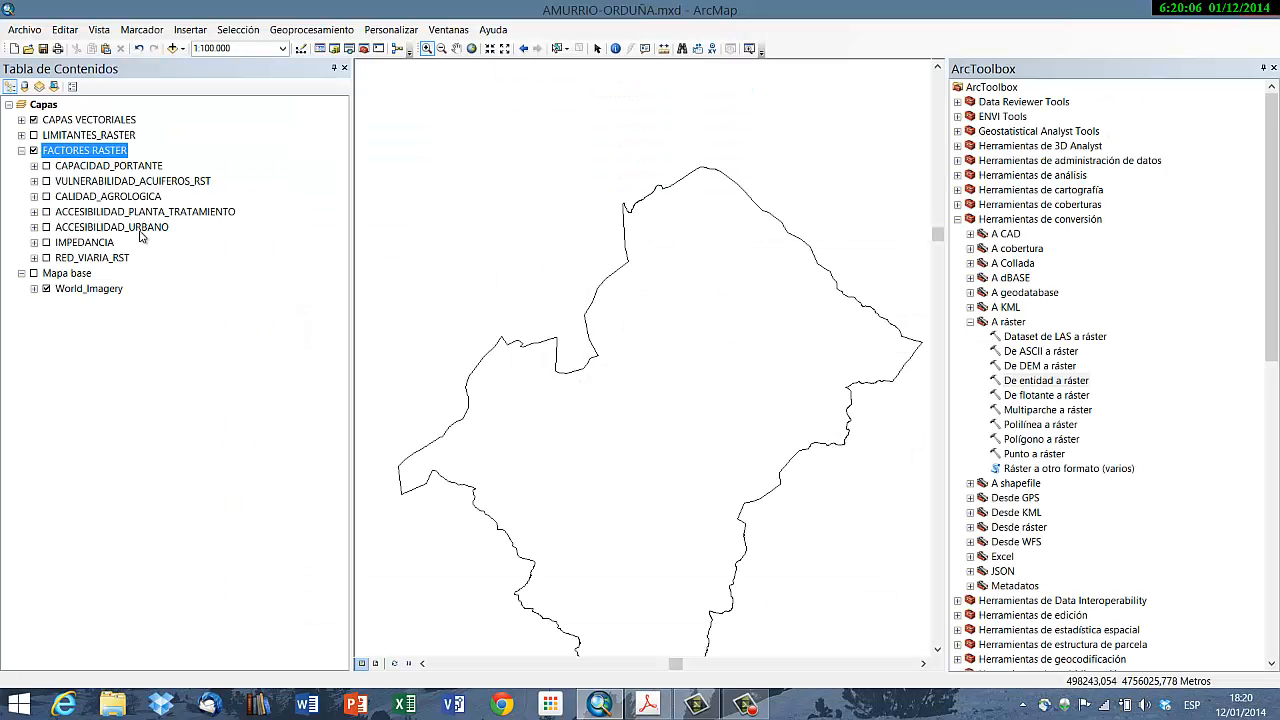
Step: Move the IMPEDANCIA and RED_VIARIA_RST layers out of the FACTORES RASTER group and place them directly above it
{"action": "left_click", "coordinate": [96, 245]}
{"action": "key", "text": "alt+Tab"}
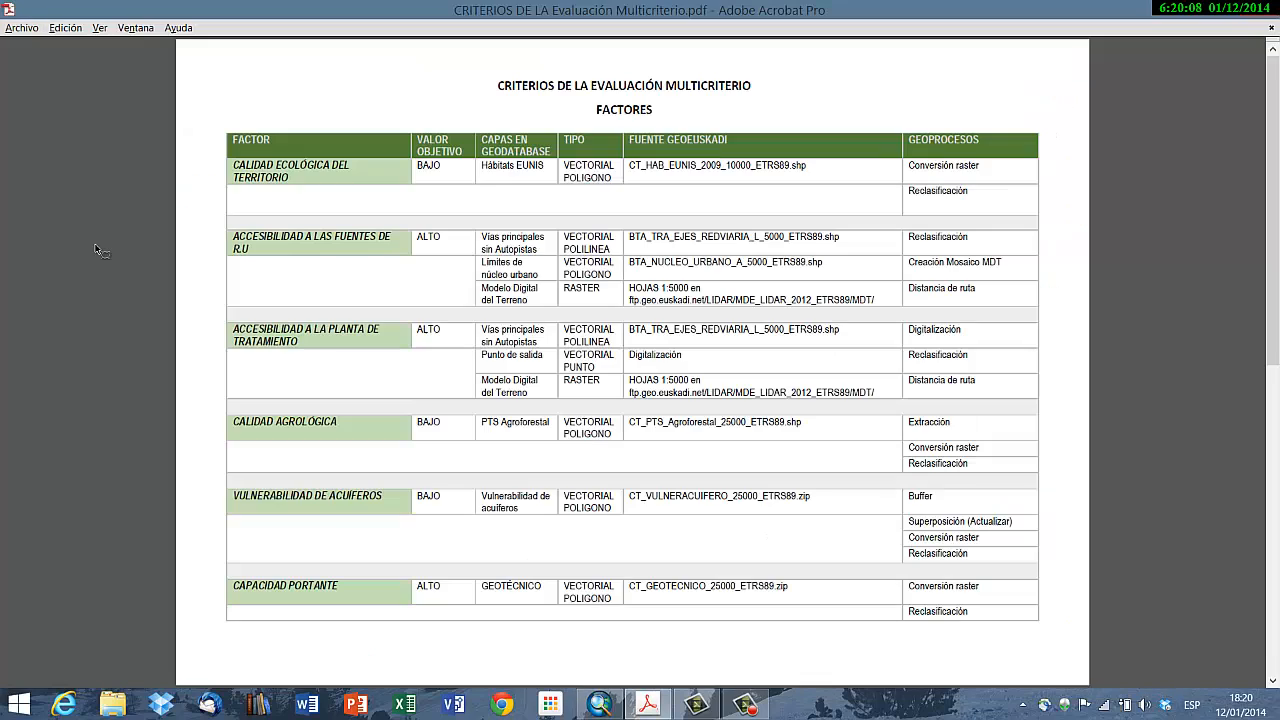
{"action": "key", "text": "alt+Tab"}
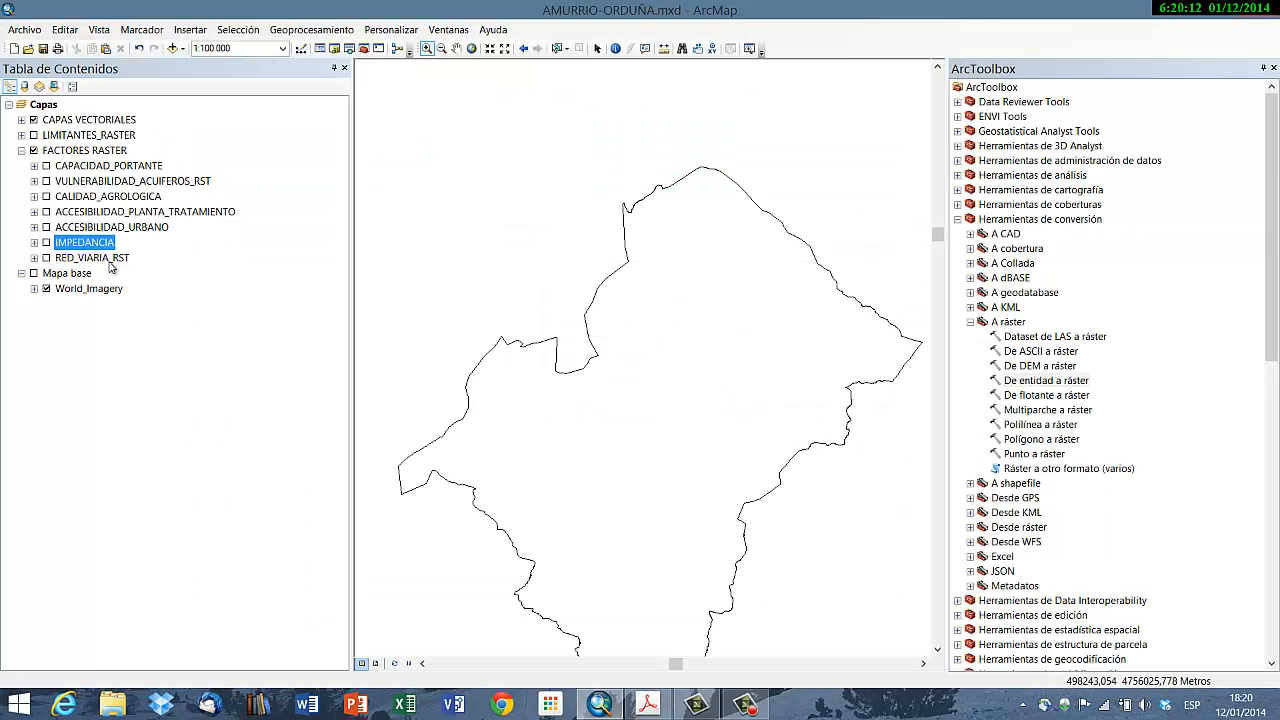
{"action": "left_click", "coordinate": [100, 258], "text": "ctrl"}
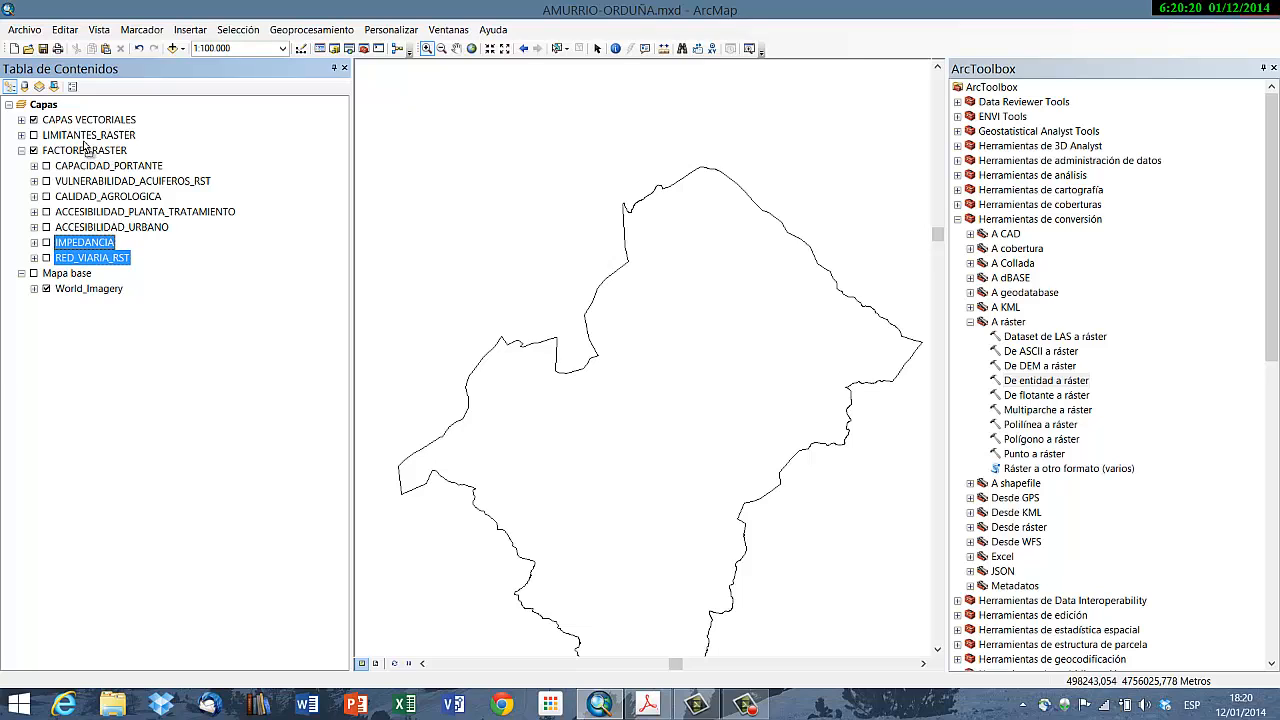
{"action": "left_click_drag", "start_coordinate": [83, 145], "coordinate": [83, 143]}
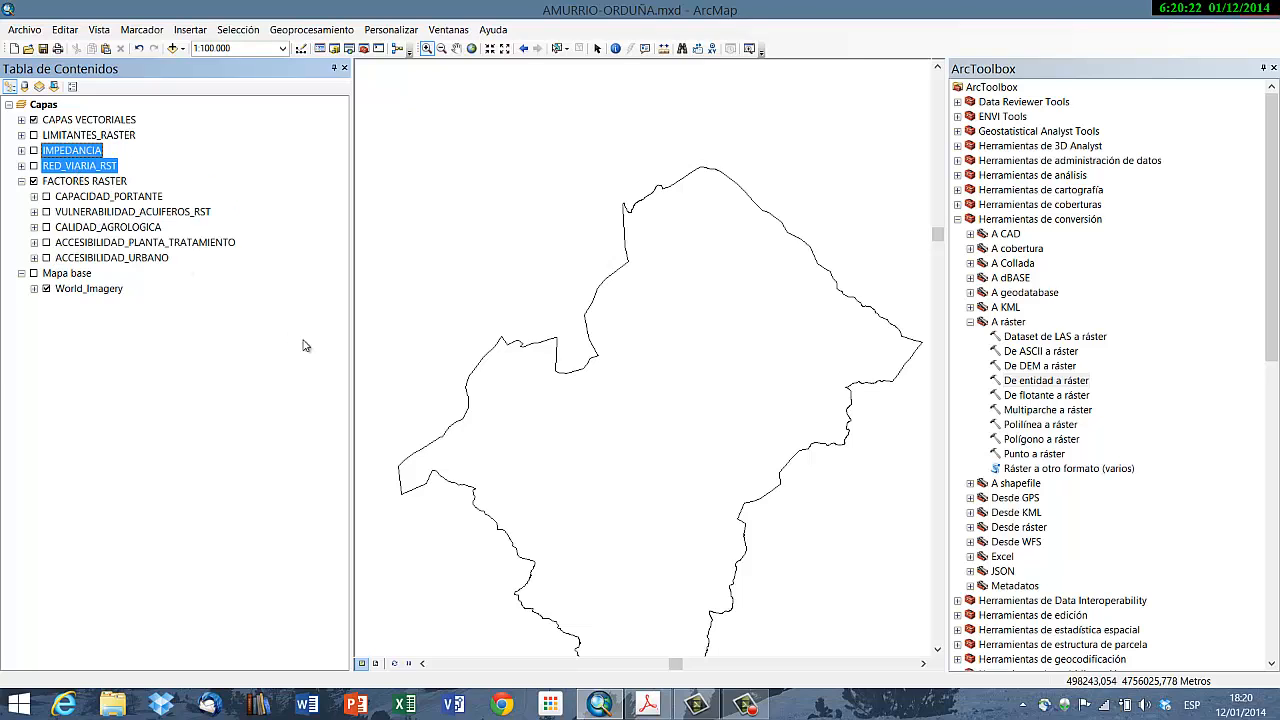
{"action": "left_click", "coordinate": [120, 440]}
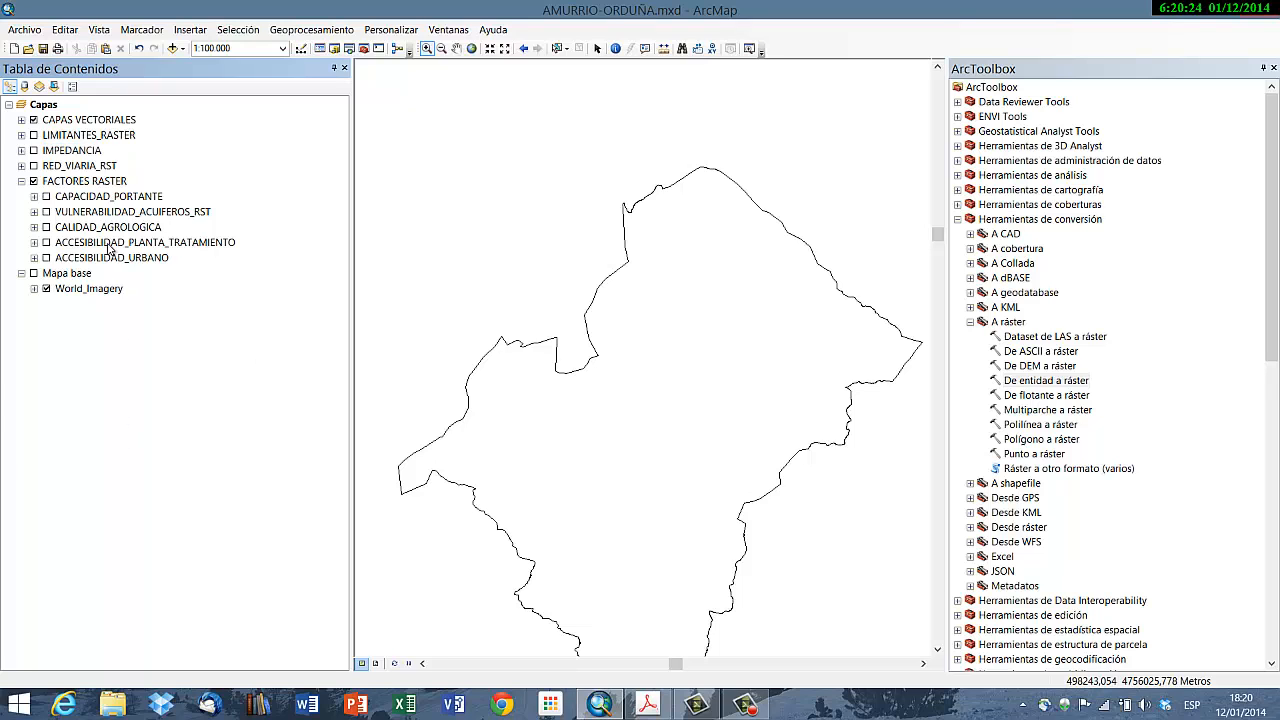
Step: Move the HABITATS_EUNIS layer from CAPAS VECTORIALES into the FACTORES RASTER group, leaving CAPAS VECTORIALES collapsed
{"action": "left_click", "coordinate": [21, 119]}
{"action": "scroll", "coordinate": [100, 443], "scroll_direction": "down", "scroll_amount": 5}
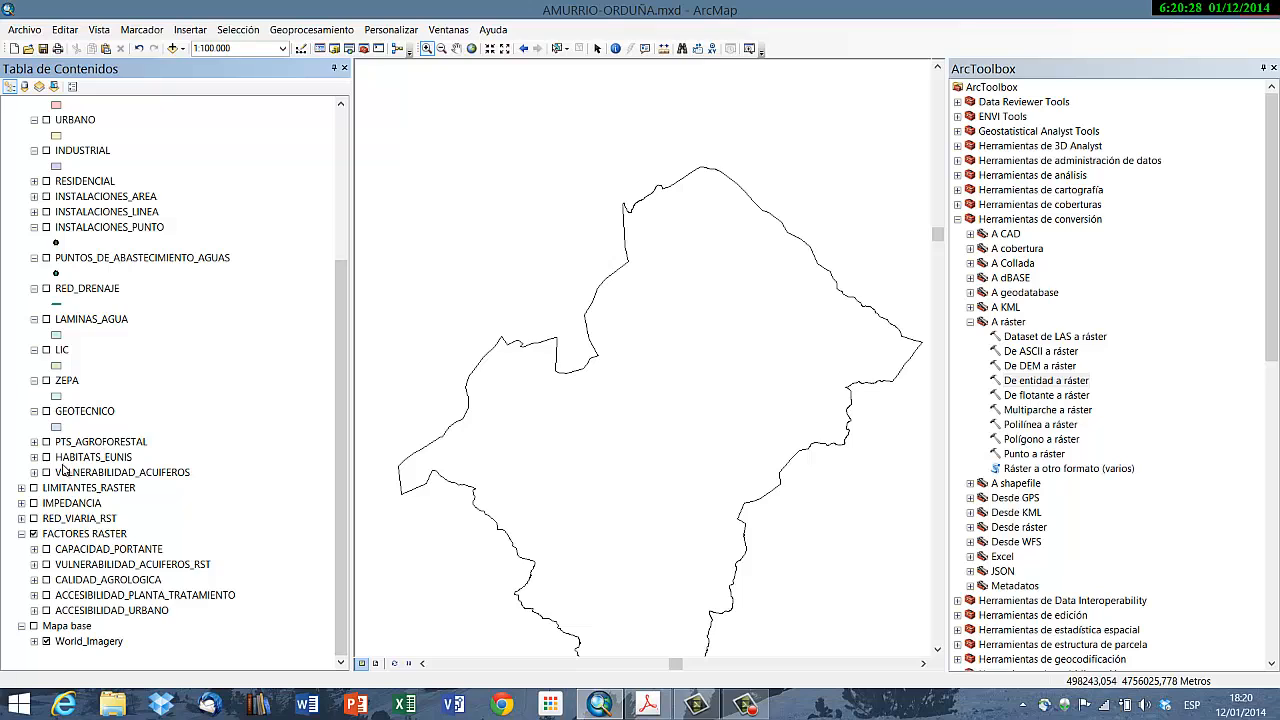
{"action": "left_click", "coordinate": [34, 457]}
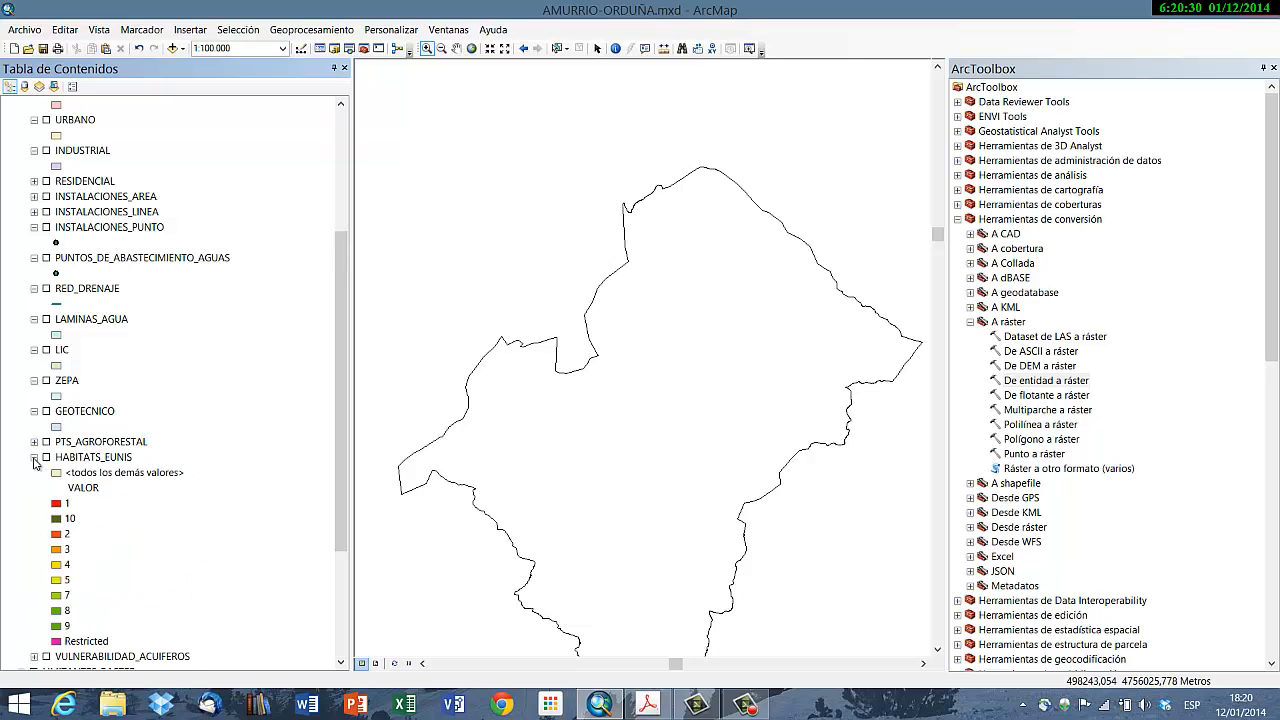
{"action": "left_click", "coordinate": [34, 457]}
{"action": "left_click", "coordinate": [76, 457]}
{"action": "left_click", "coordinate": [76, 457]}
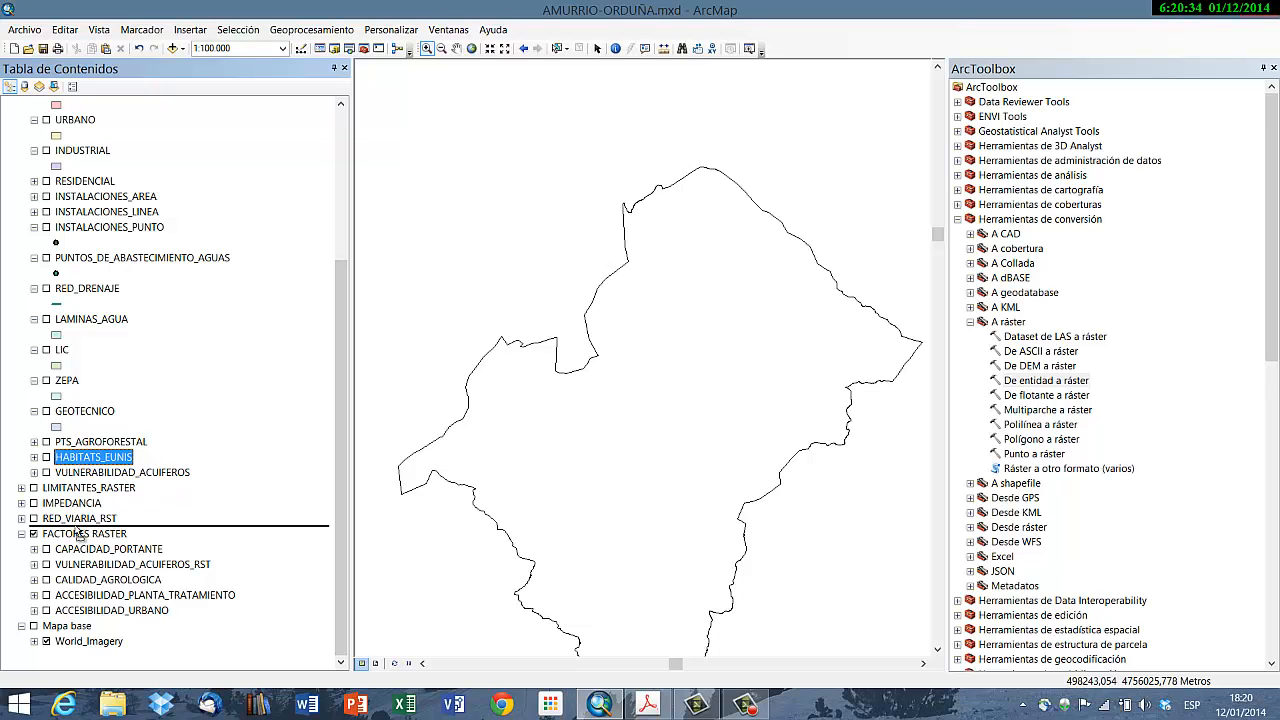
{"action": "scroll", "coordinate": [78, 540], "scroll_direction": "up", "scroll_amount": 5}
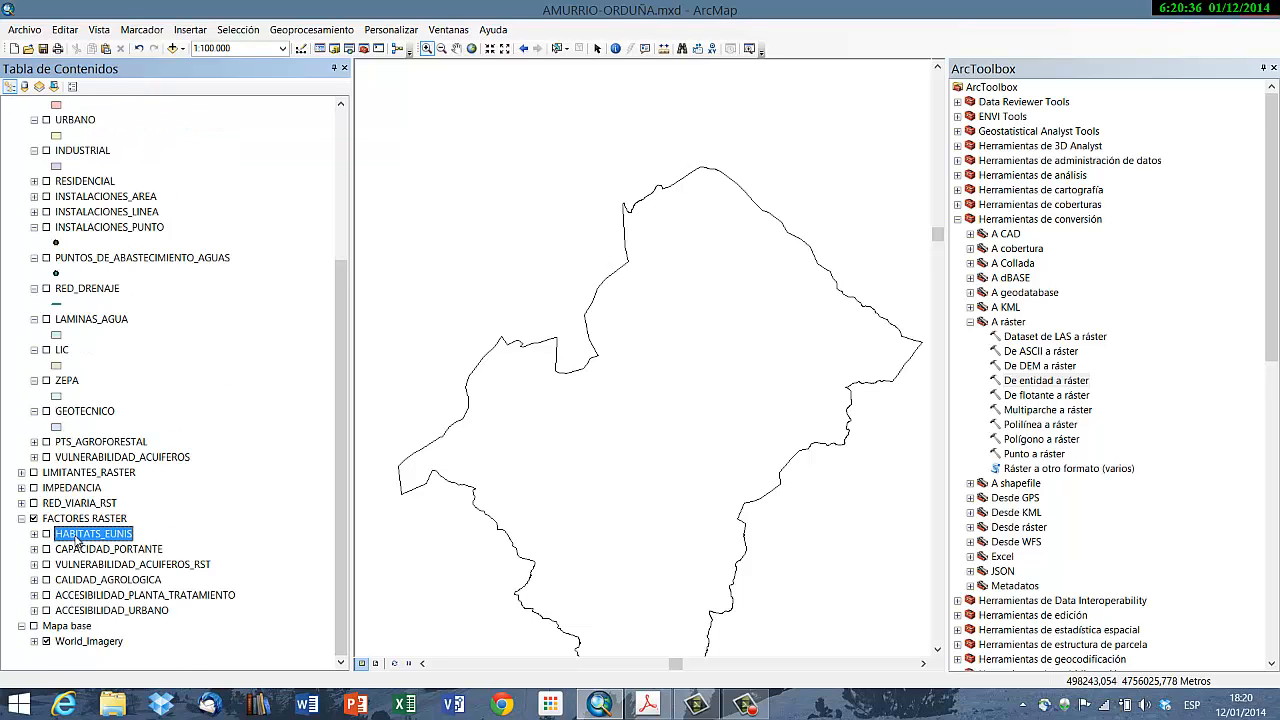
{"action": "left_click", "coordinate": [21, 120]}
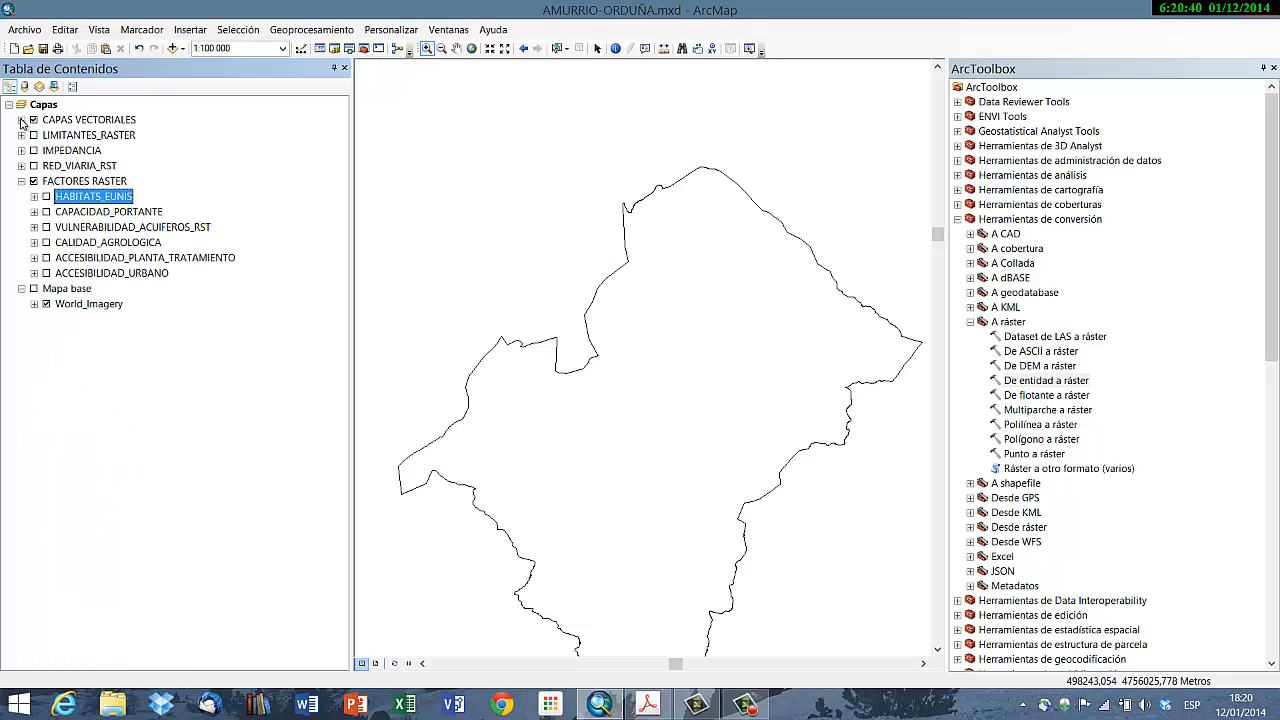
Step: Expand the legends of all layers in FACTORES RASTER, from HABITATS_EUNIS through ACCESIBILIDAD_URBANO
{"action": "left_click", "coordinate": [34, 196]}
{"action": "left_click", "coordinate": [34, 196]}
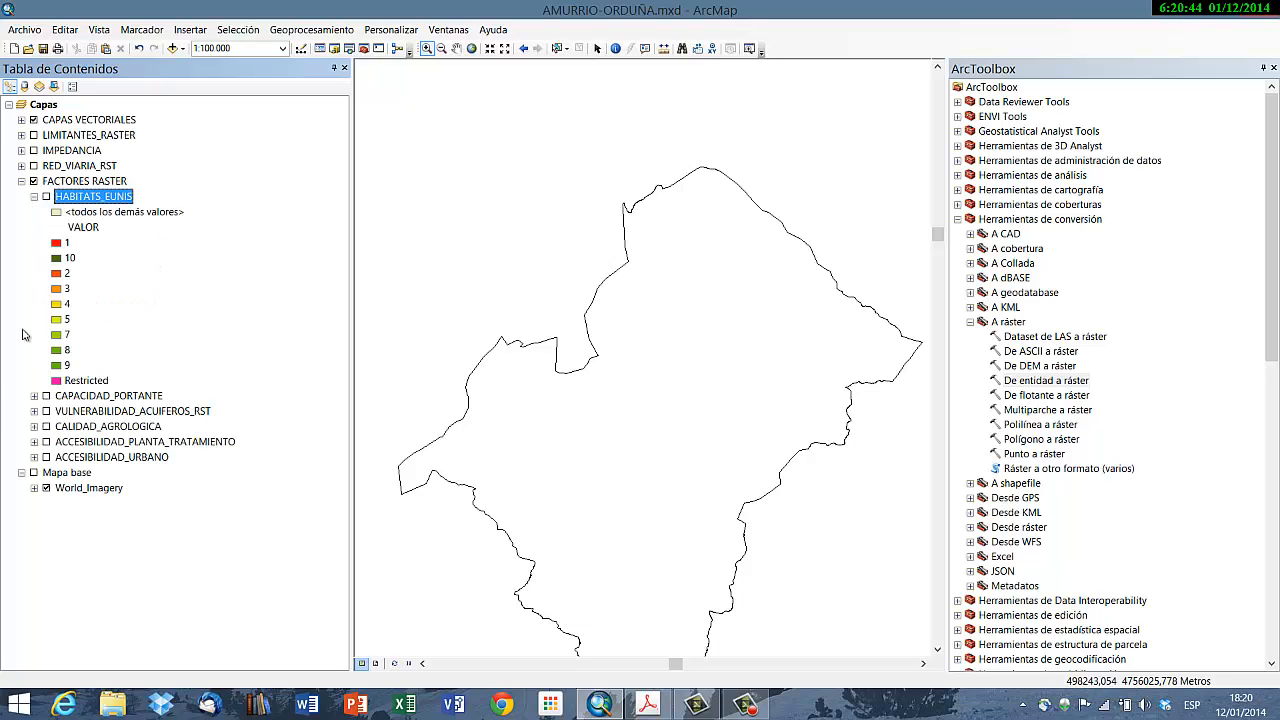
{"action": "left_click", "coordinate": [19, 436]}
{"action": "left_click", "coordinate": [34, 396]}
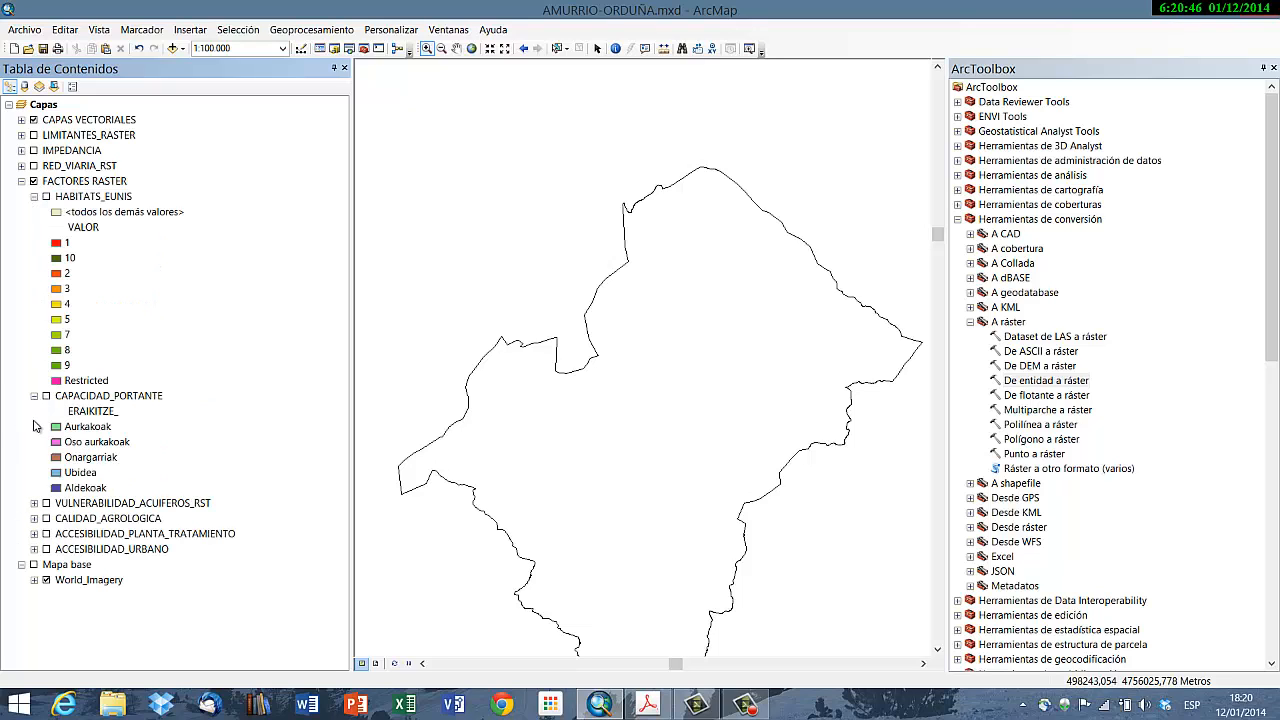
{"action": "left_click", "coordinate": [34, 503]}
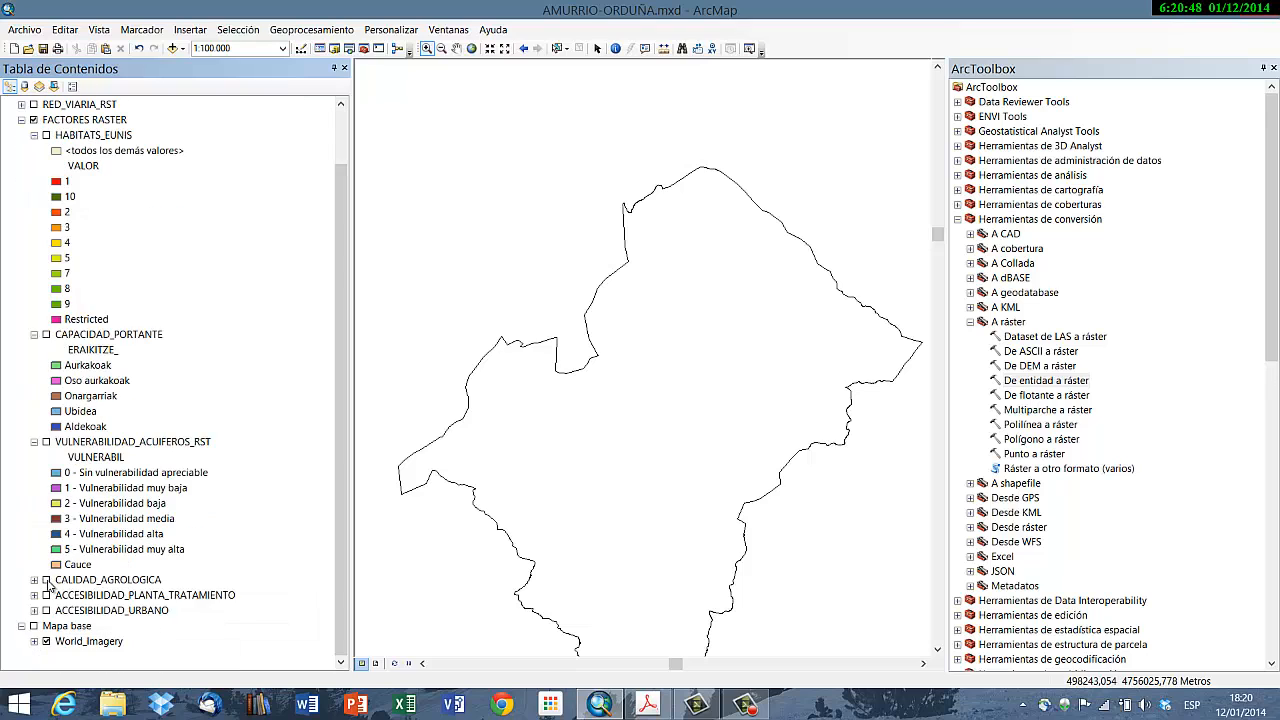
{"action": "left_click", "coordinate": [34, 579]}
{"action": "left_click", "coordinate": [34, 594]}
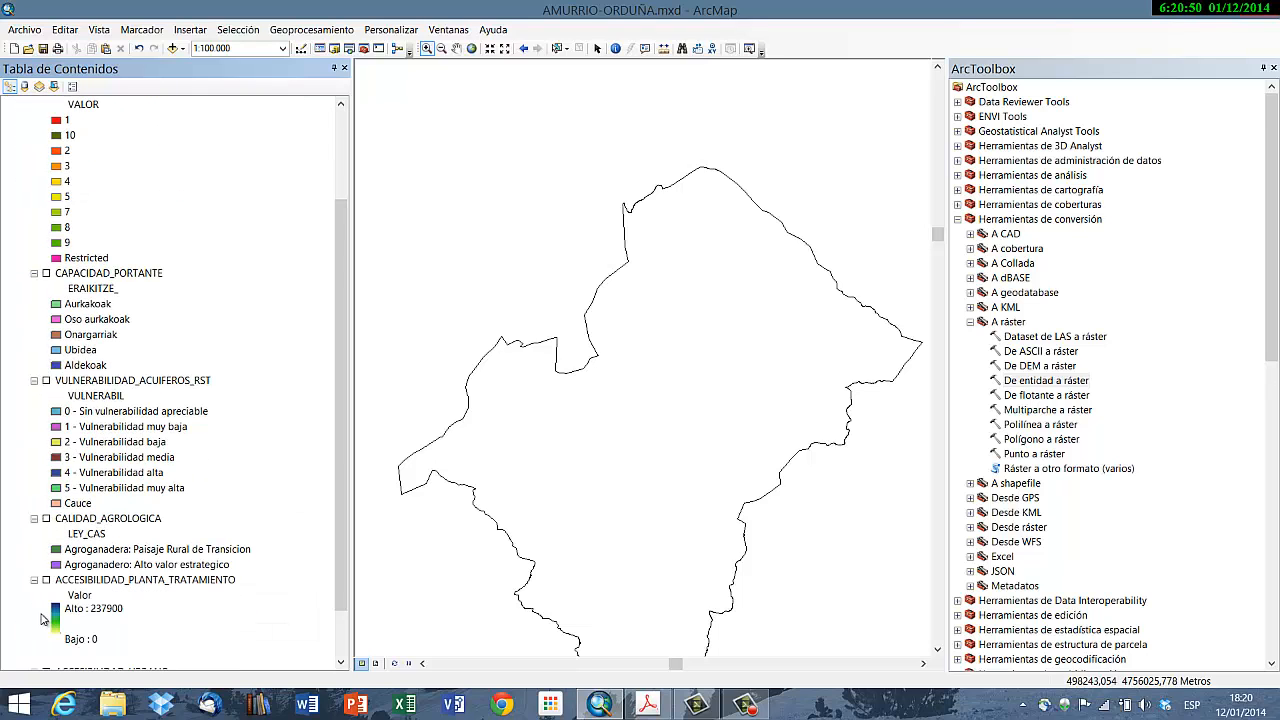
{"action": "left_click", "coordinate": [34, 610]}
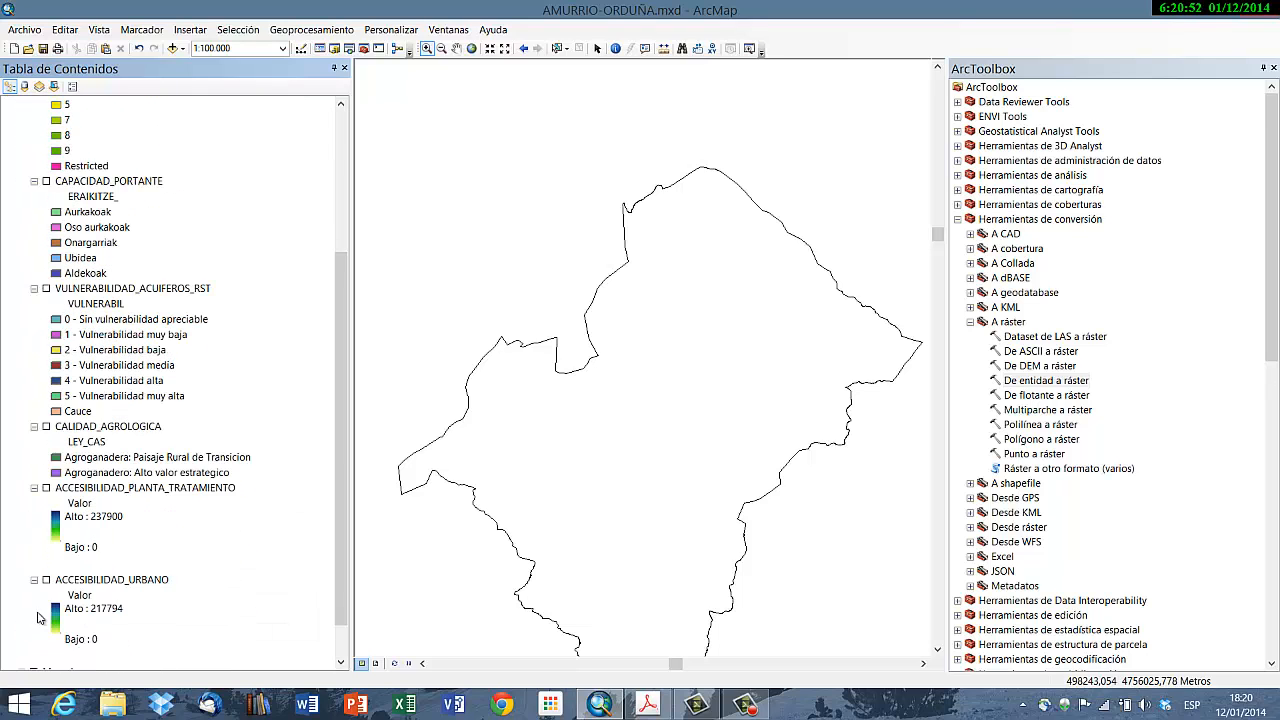
{"action": "scroll", "coordinate": [174, 514], "scroll_direction": "up", "scroll_amount": 5}
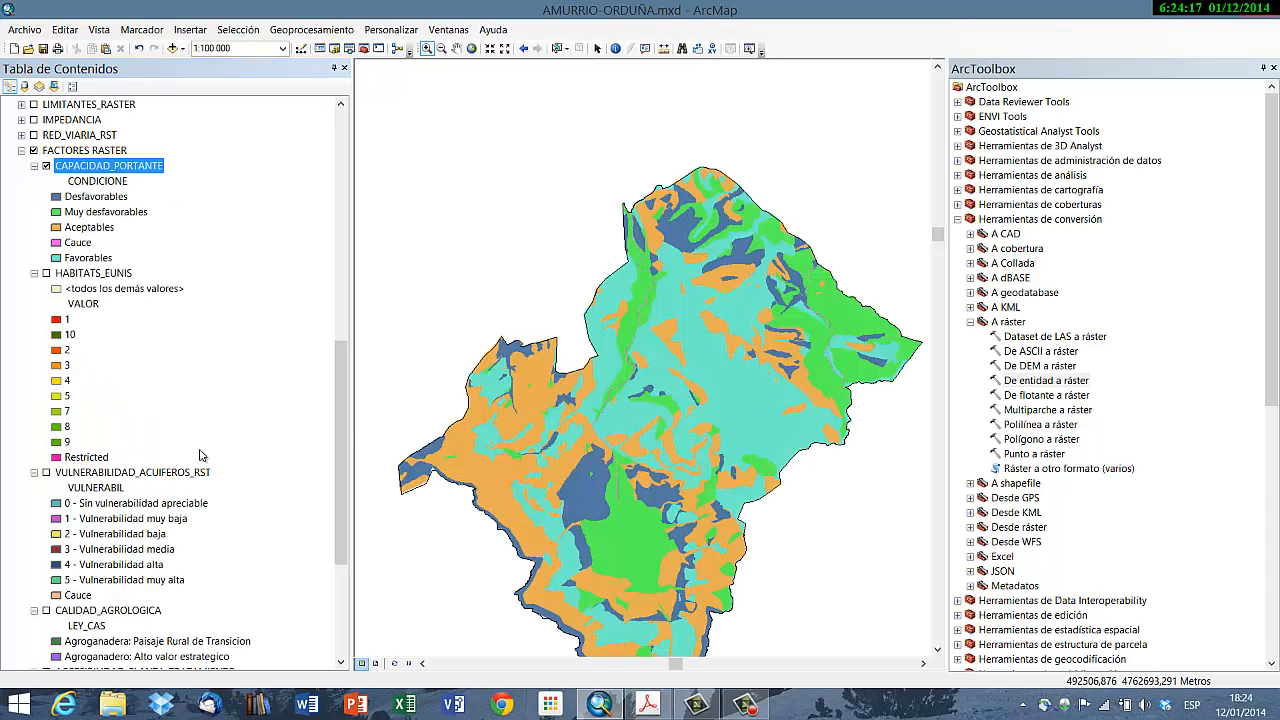
Step: Collapse the FACTORES RASTER and CAPAS VECTORIALES groups and move LIMITANTES_RASTER directly above FACTORES RASTER
{"action": "left_click", "coordinate": [21, 150]}
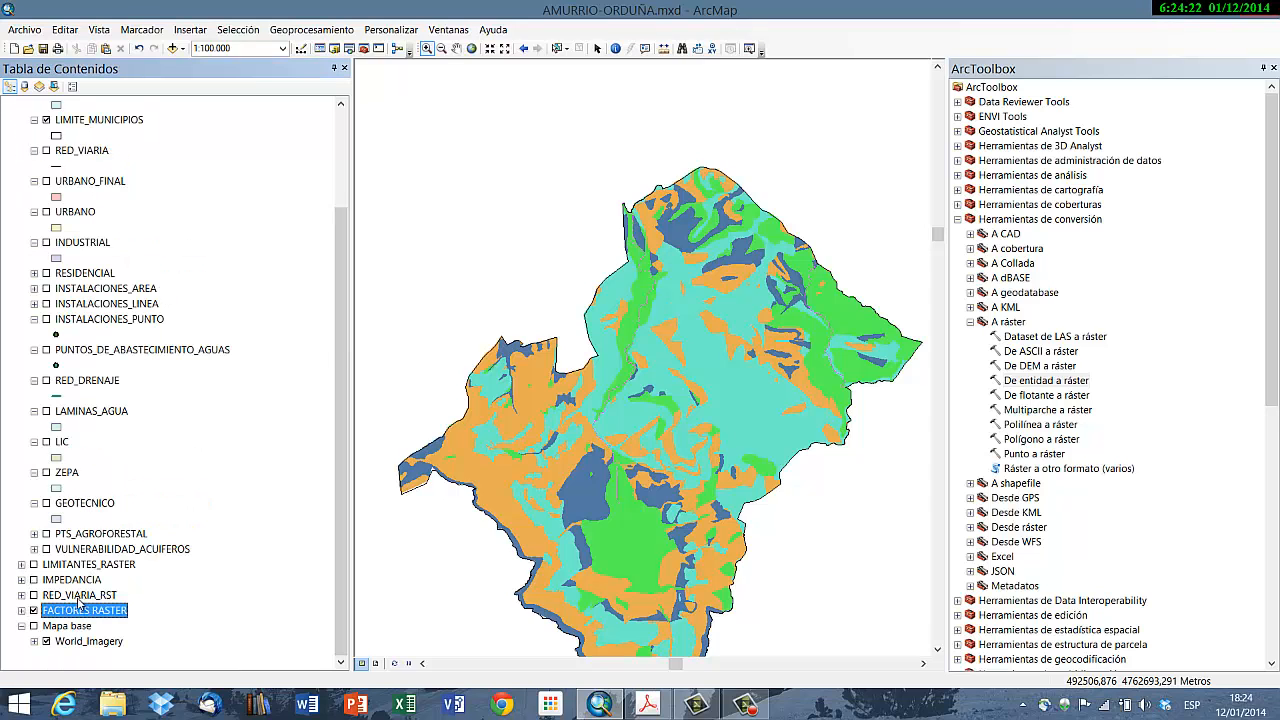
{"action": "left_click", "coordinate": [92, 566]}
{"action": "left_click_drag", "start_coordinate": [90, 566], "coordinate": [90, 604]}
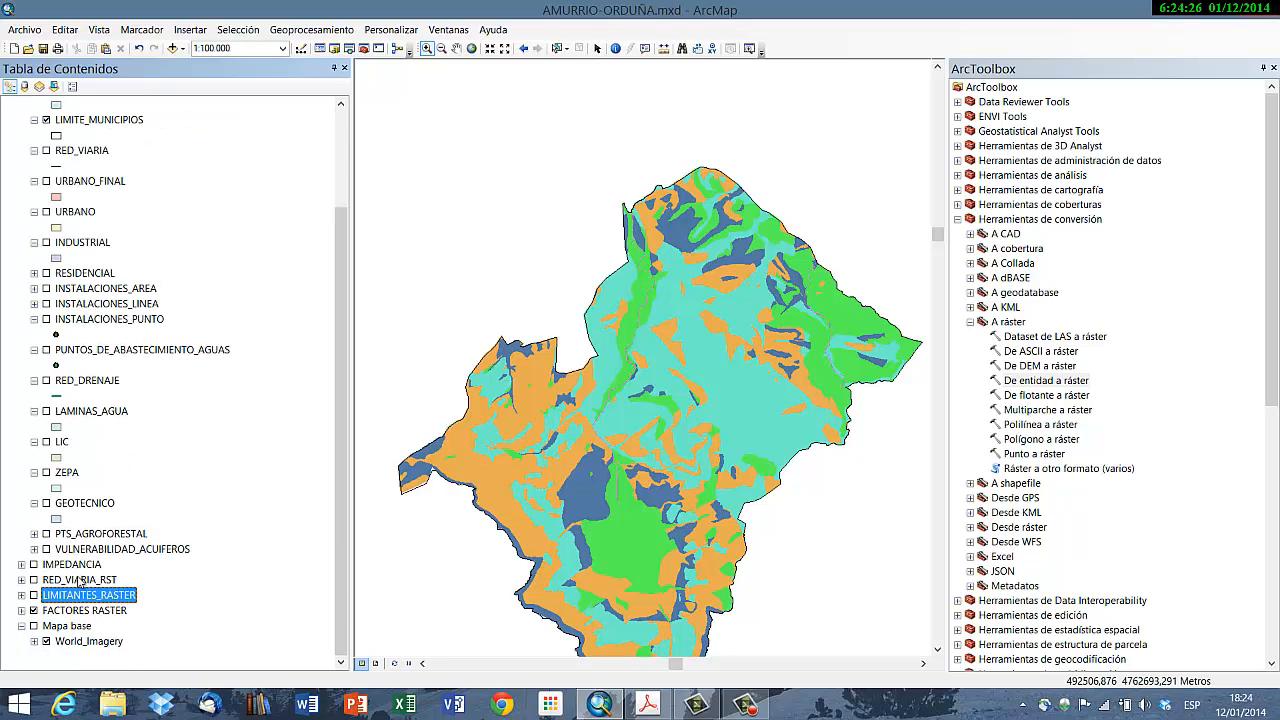
{"action": "scroll", "coordinate": [80, 198], "scroll_direction": "up", "scroll_amount": 1}
{"action": "scroll", "coordinate": [78, 198], "scroll_direction": "up", "scroll_amount": 3}
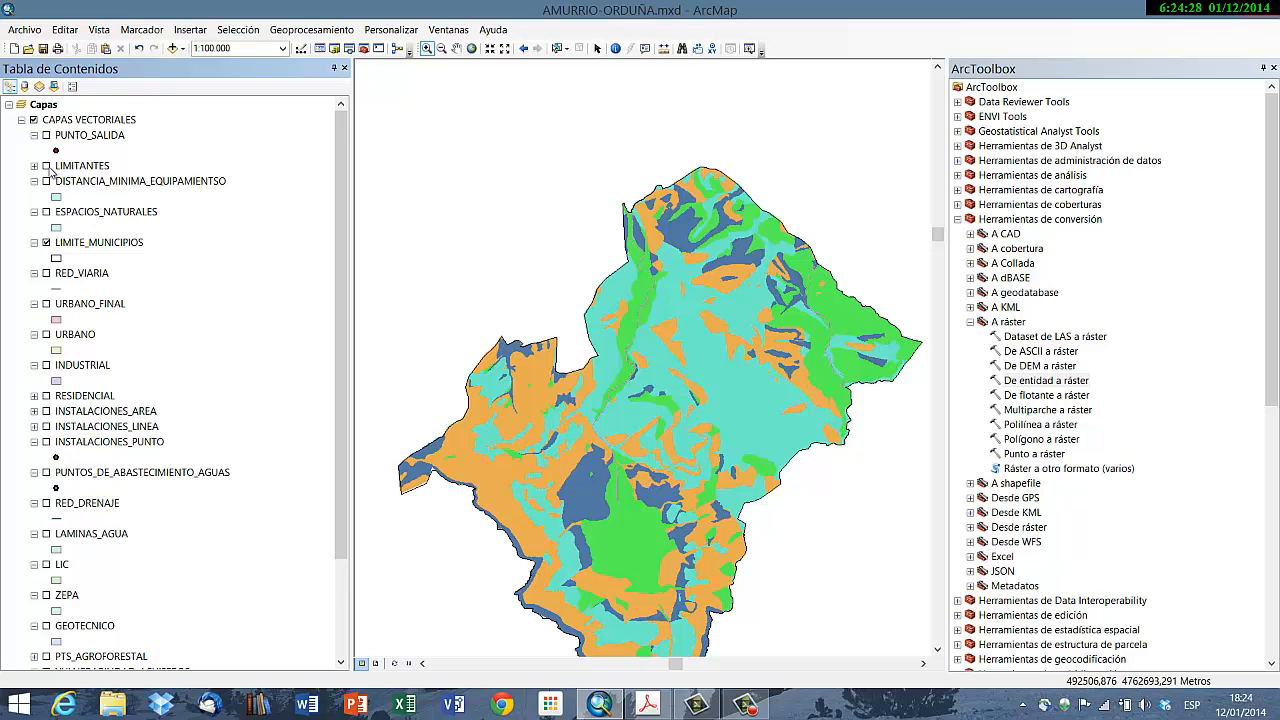
{"action": "left_click", "coordinate": [21, 119]}
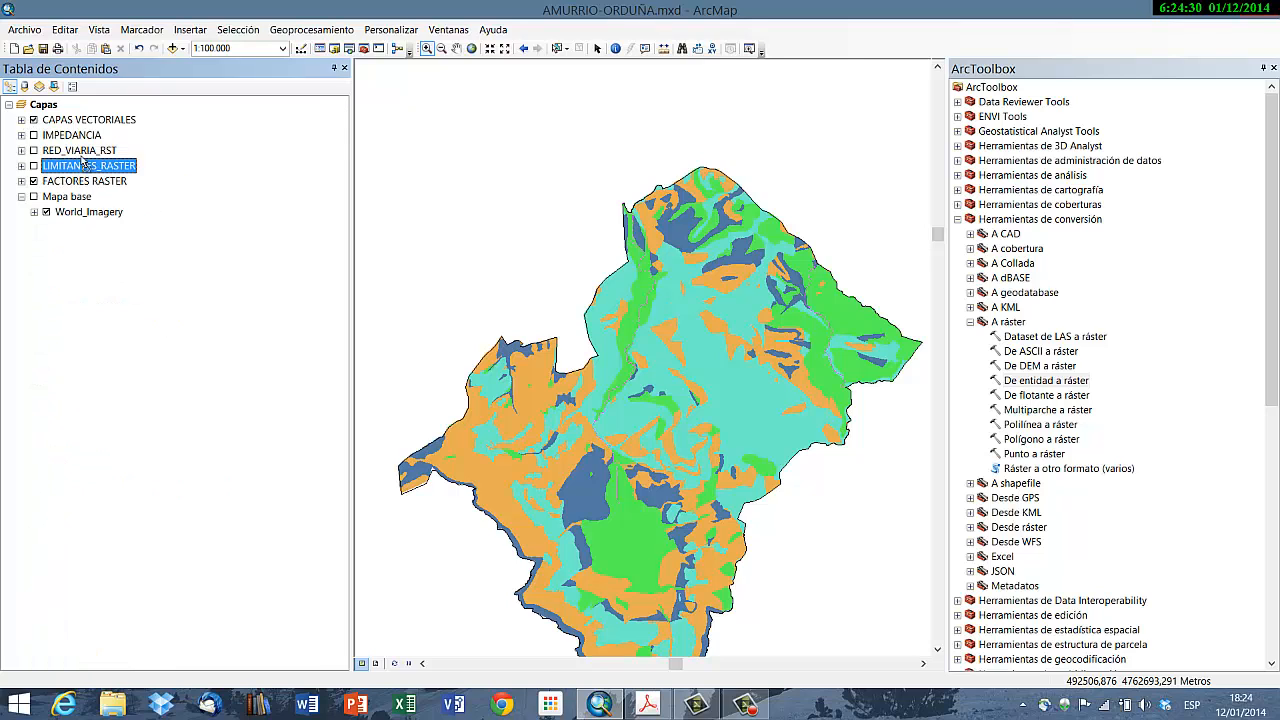
Step: Move FACTORES RASTER and LIMITANTES_RASTER above CAPAS VECTORIALES, with FACTORES RASTER first, and turn off CAPAS VECTORIALES
{"action": "left_click_drag", "start_coordinate": [80, 108], "coordinate": [80, 111]}
{"action": "left_click_drag", "start_coordinate": [86, 177], "coordinate": [84, 117]}
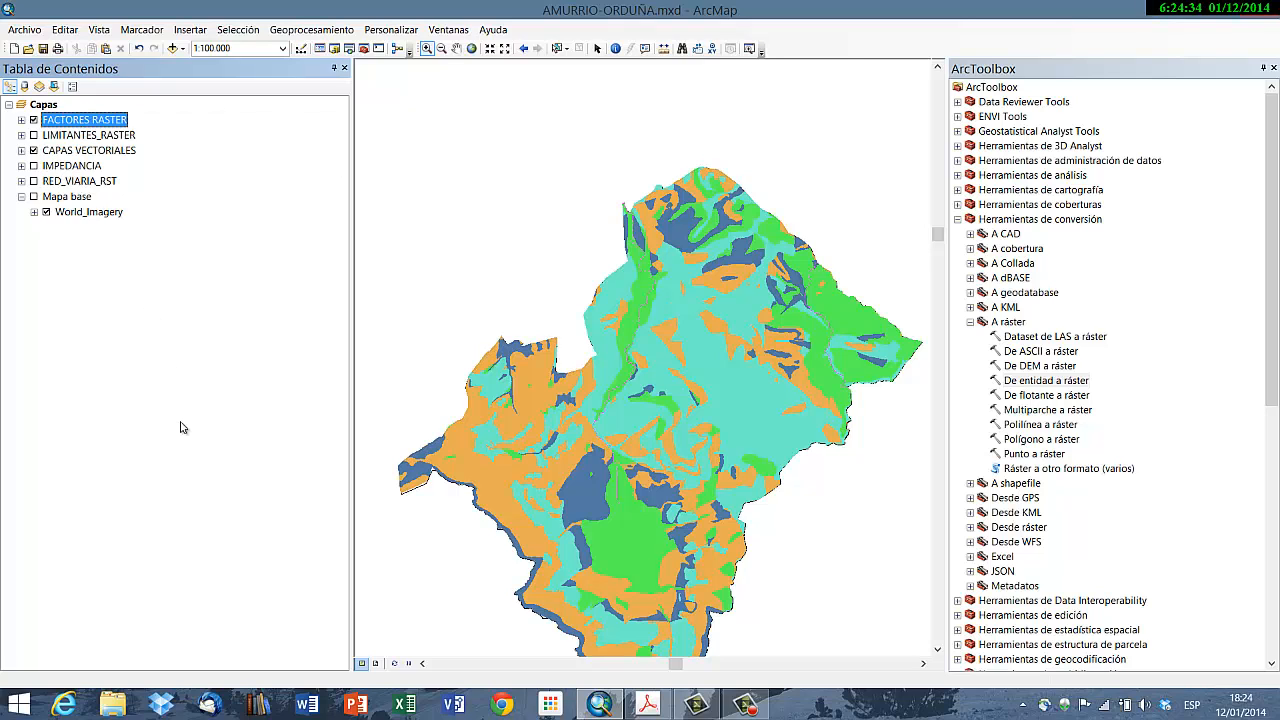
{"action": "left_click", "coordinate": [34, 151]}
Step: Expand the FACTORES RASTER group and collapse the conversion toolbox to bring the Spatial Analyst Superposición tools into view
{"action": "left_click", "coordinate": [21, 119]}
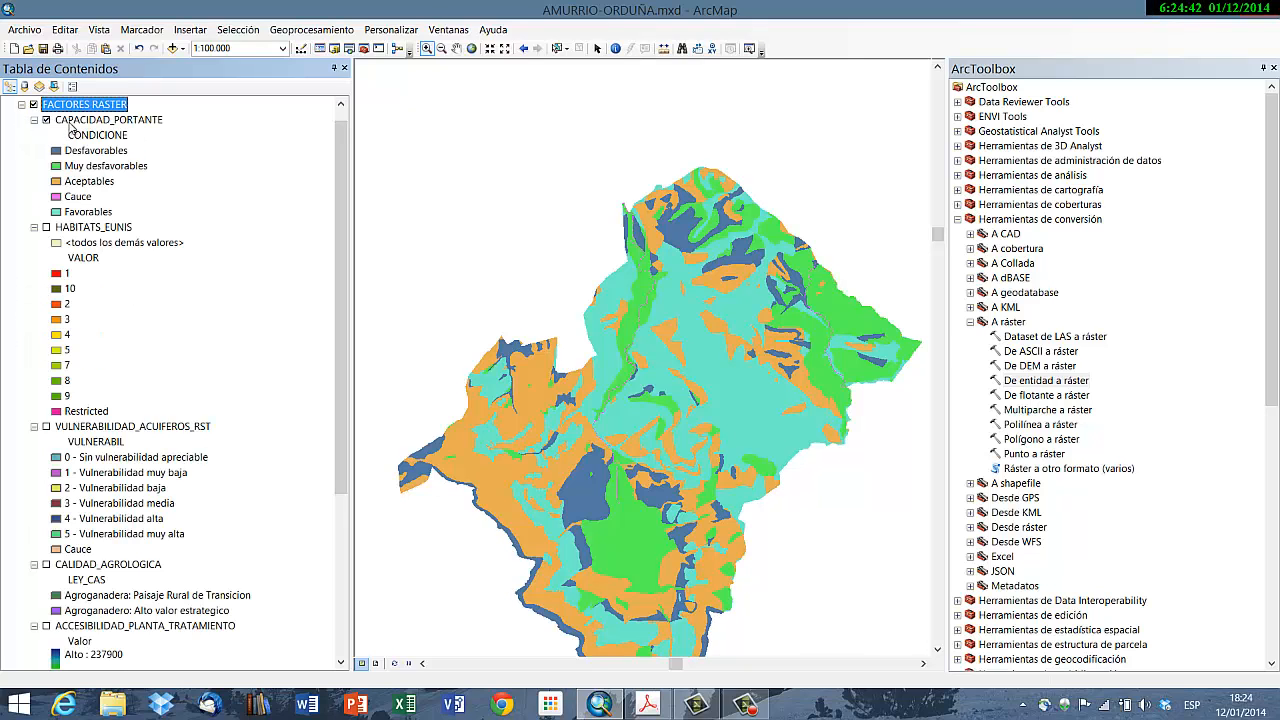
{"action": "left_click_drag", "start_coordinate": [339, 155], "coordinate": [356, 128]}
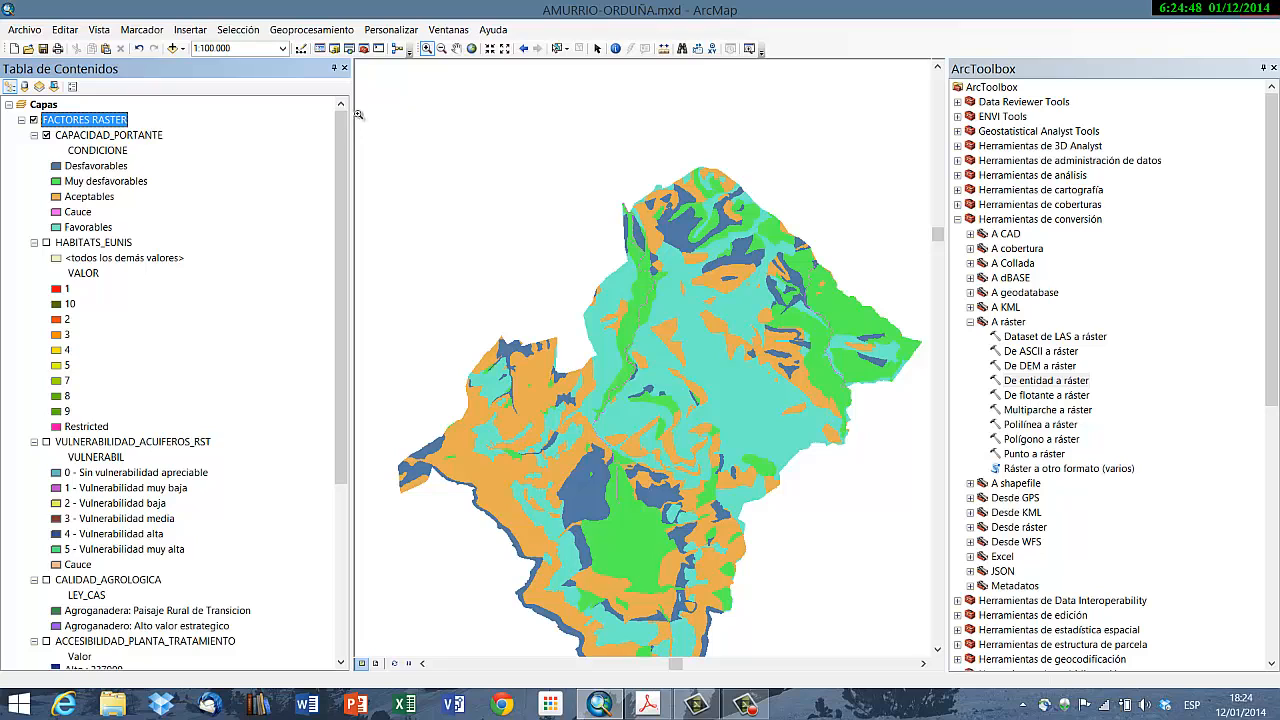
{"action": "left_click", "coordinate": [957, 220]}
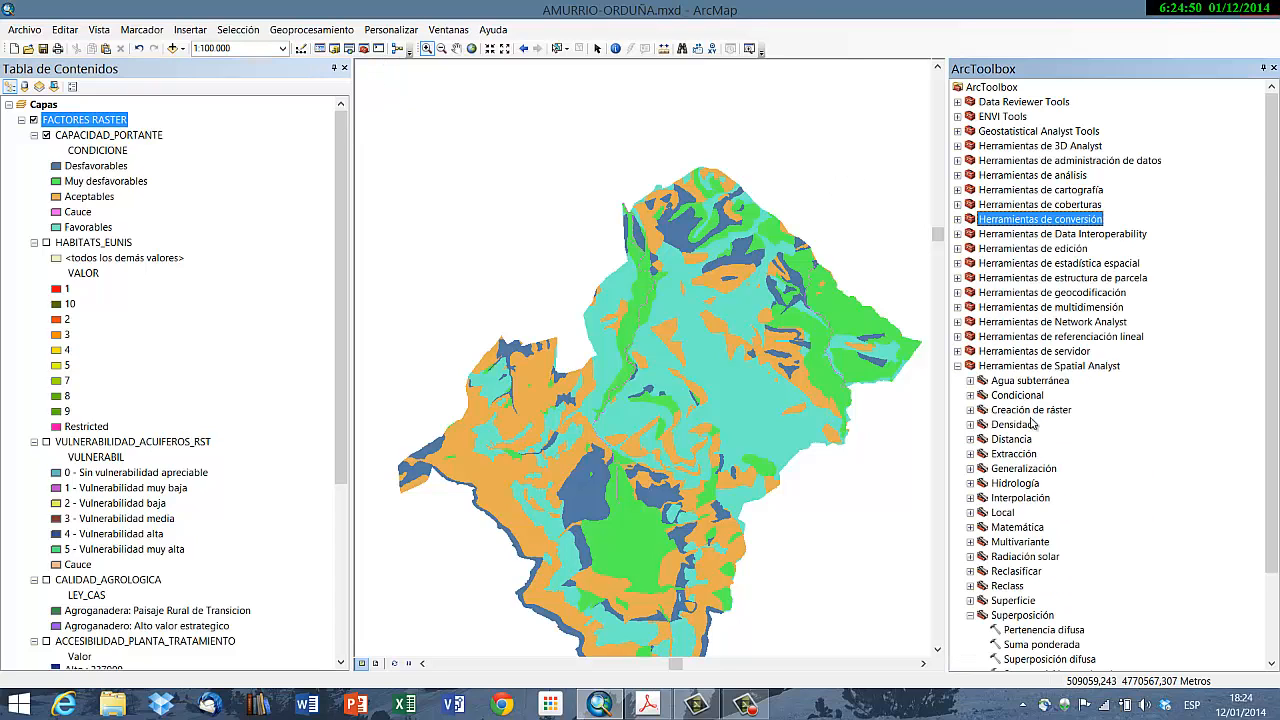
{"action": "scroll", "coordinate": [1012, 560], "scroll_direction": "down", "scroll_amount": 3}
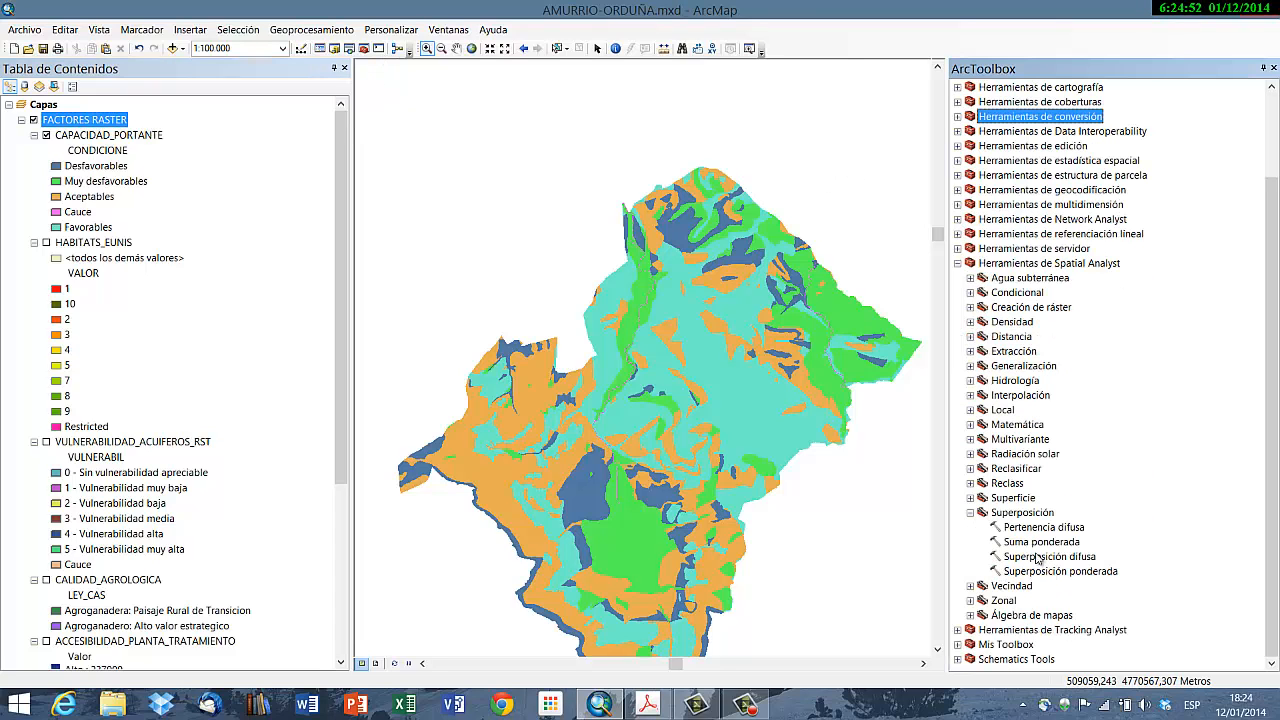
Step: Examine the raster source information in the ACCESIBILIDAD_URBANO layer properties and close them without changes
{"action": "left_click_drag", "start_coordinate": [343, 323], "coordinate": [365, 492]}
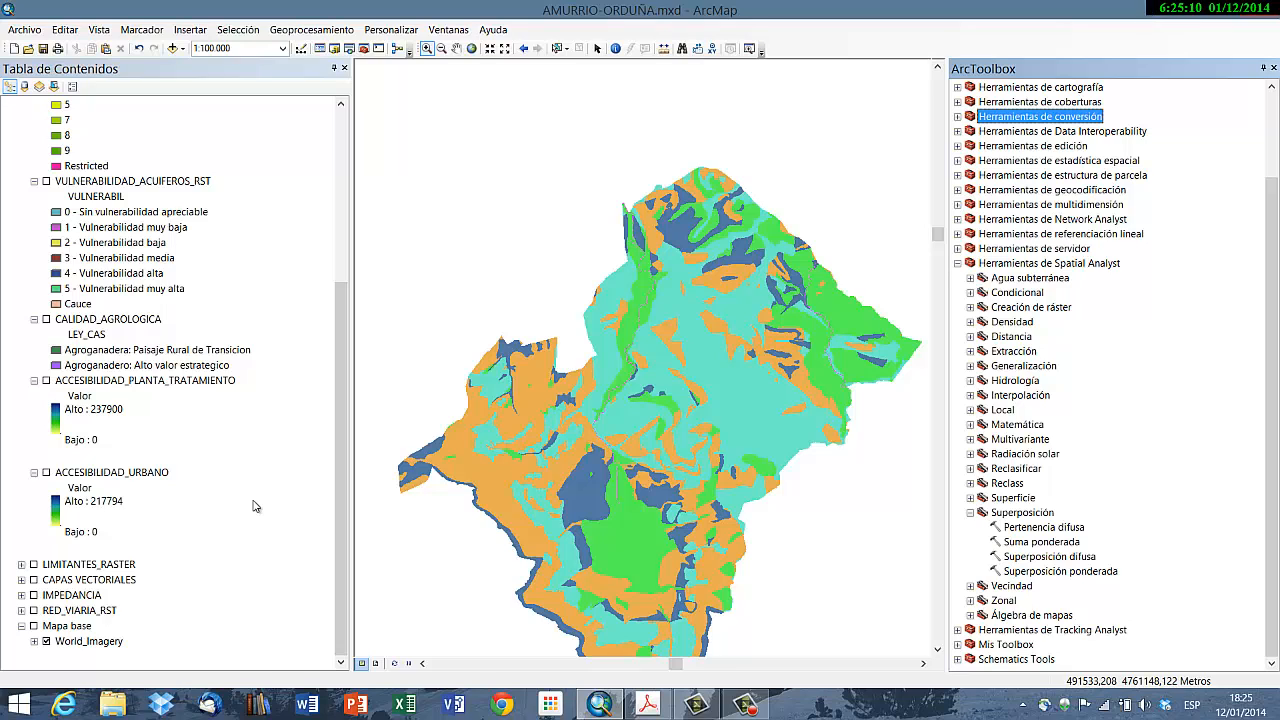
{"action": "right_click", "coordinate": [160, 476]}
{"action": "left_click", "coordinate": [200, 421]}
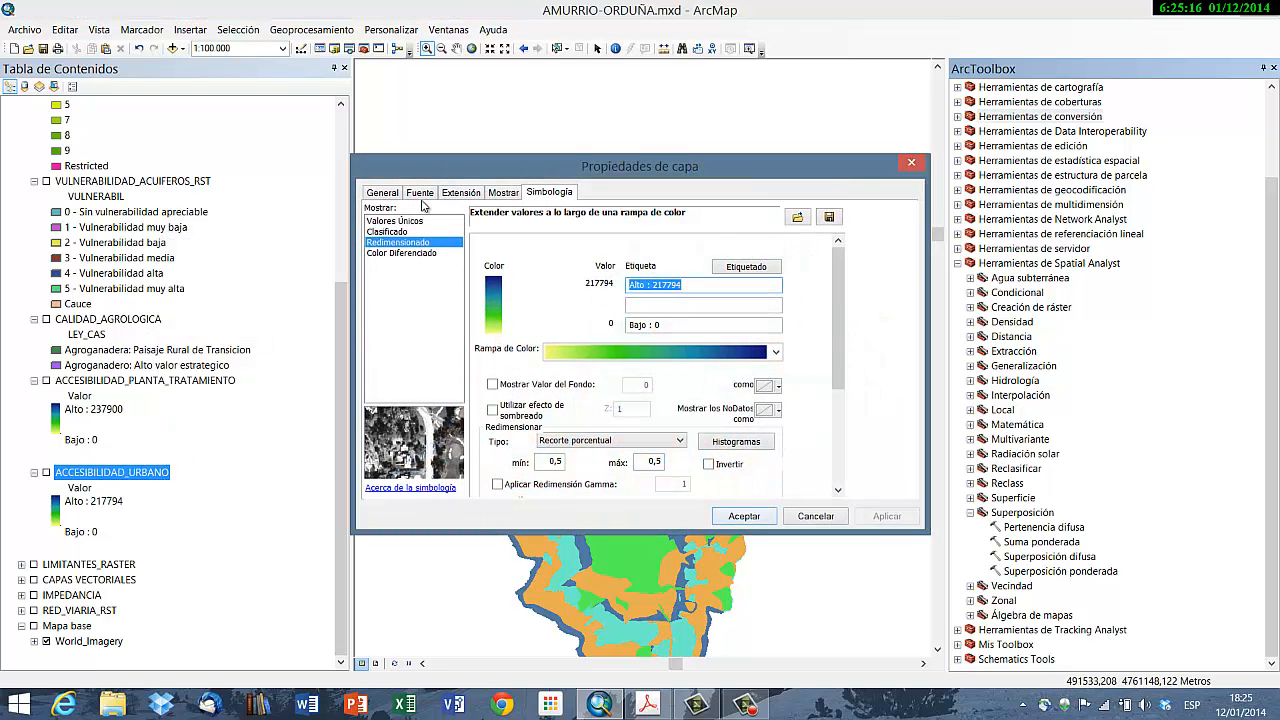
{"action": "left_click", "coordinate": [420, 194]}
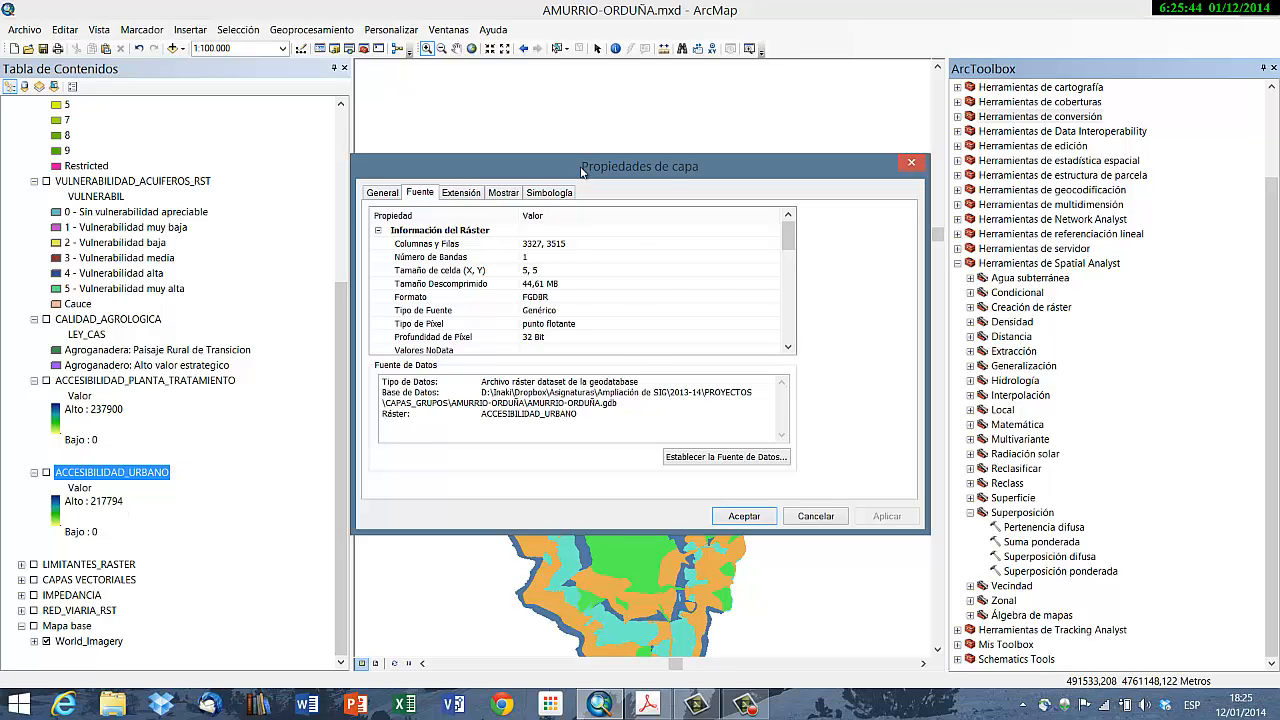
{"action": "left_click_drag", "start_coordinate": [582, 178], "coordinate": [556, 116]}
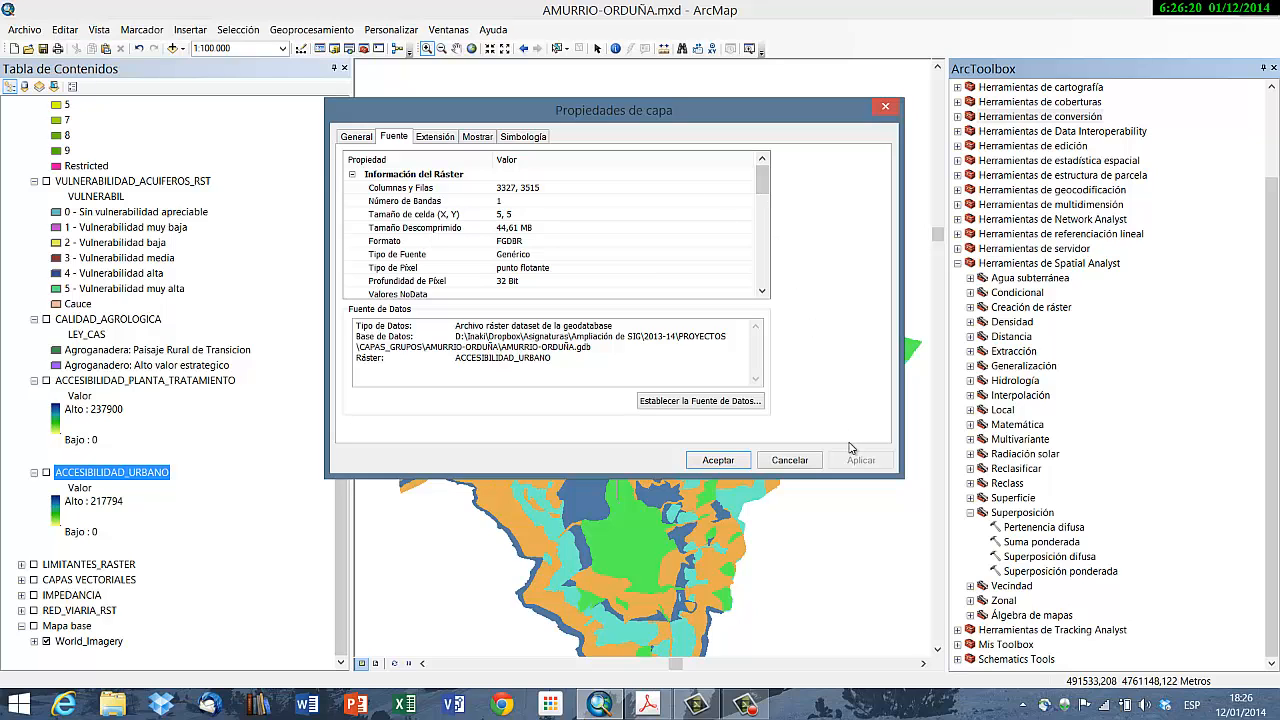
{"action": "left_click", "coordinate": [797, 462]}
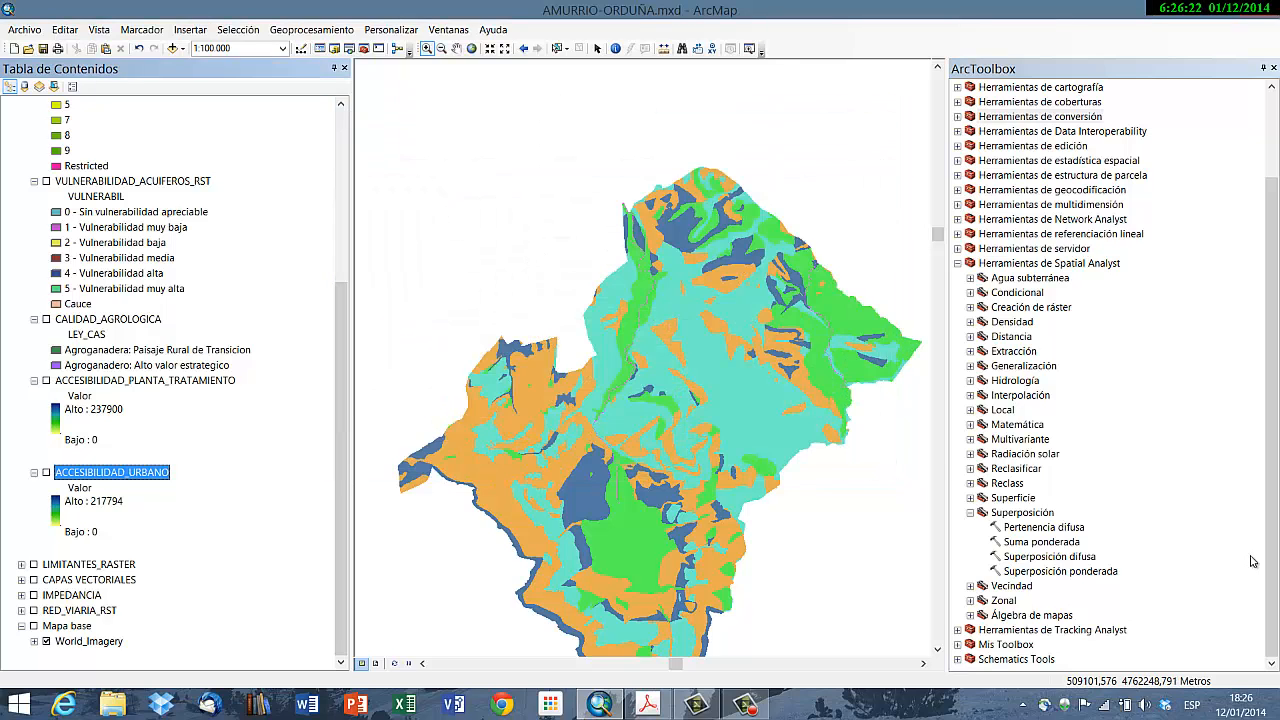
Step: Start the Spatial Analyst Reclasificar tool with ACCESIBILIDAD_PLANTA_TRATAMIENTO as input raster and review its Value reclassification table
{"action": "left_click", "coordinate": [970, 468]}
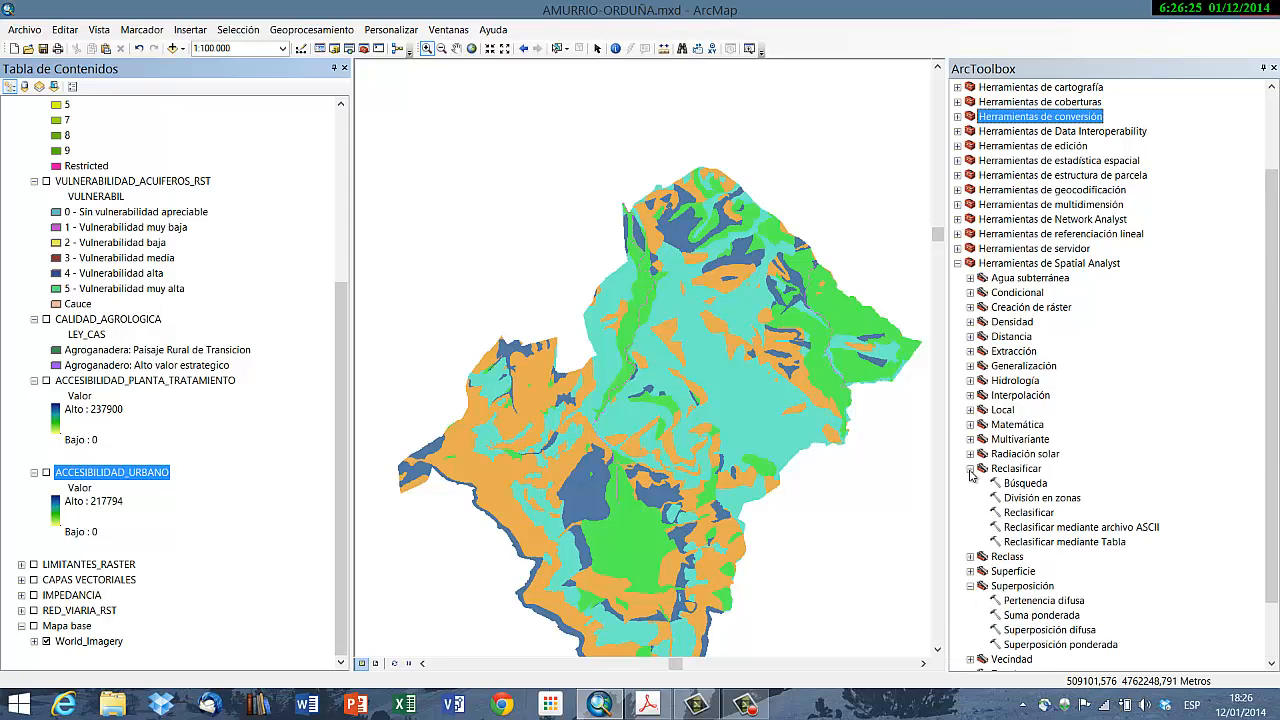
{"action": "double_click", "coordinate": [1008, 512]}
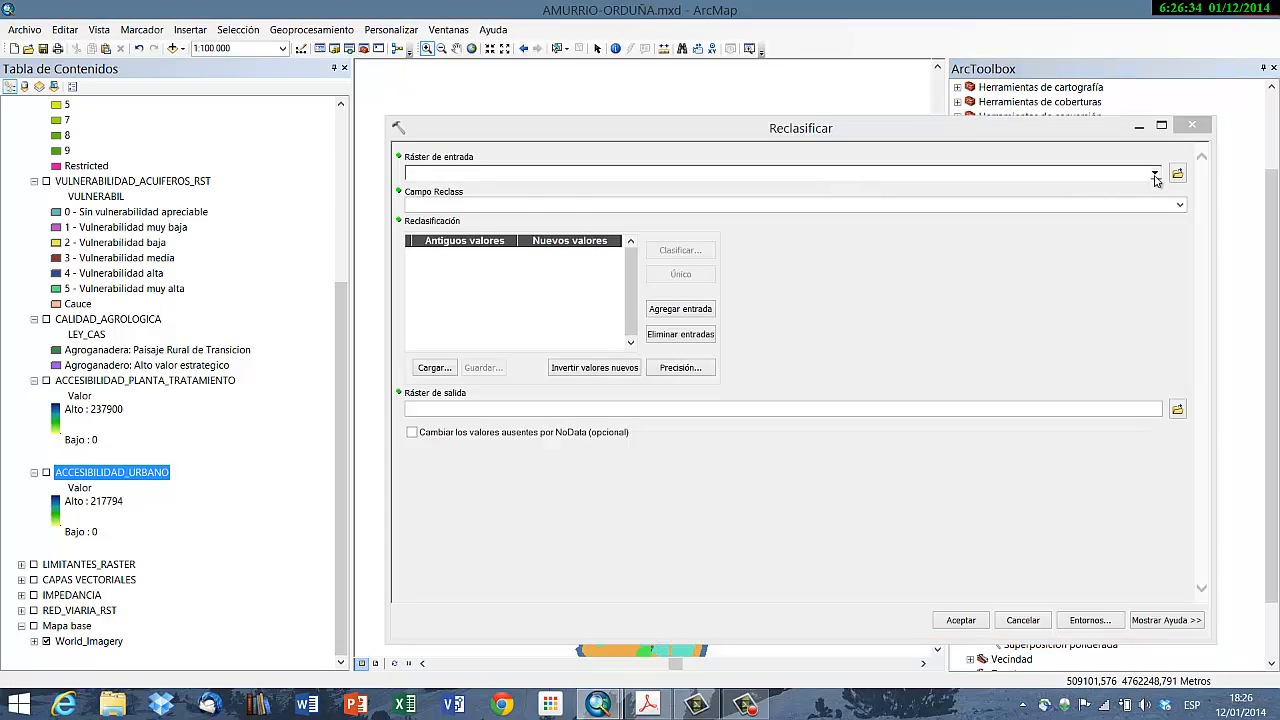
{"action": "left_click", "coordinate": [1155, 175]}
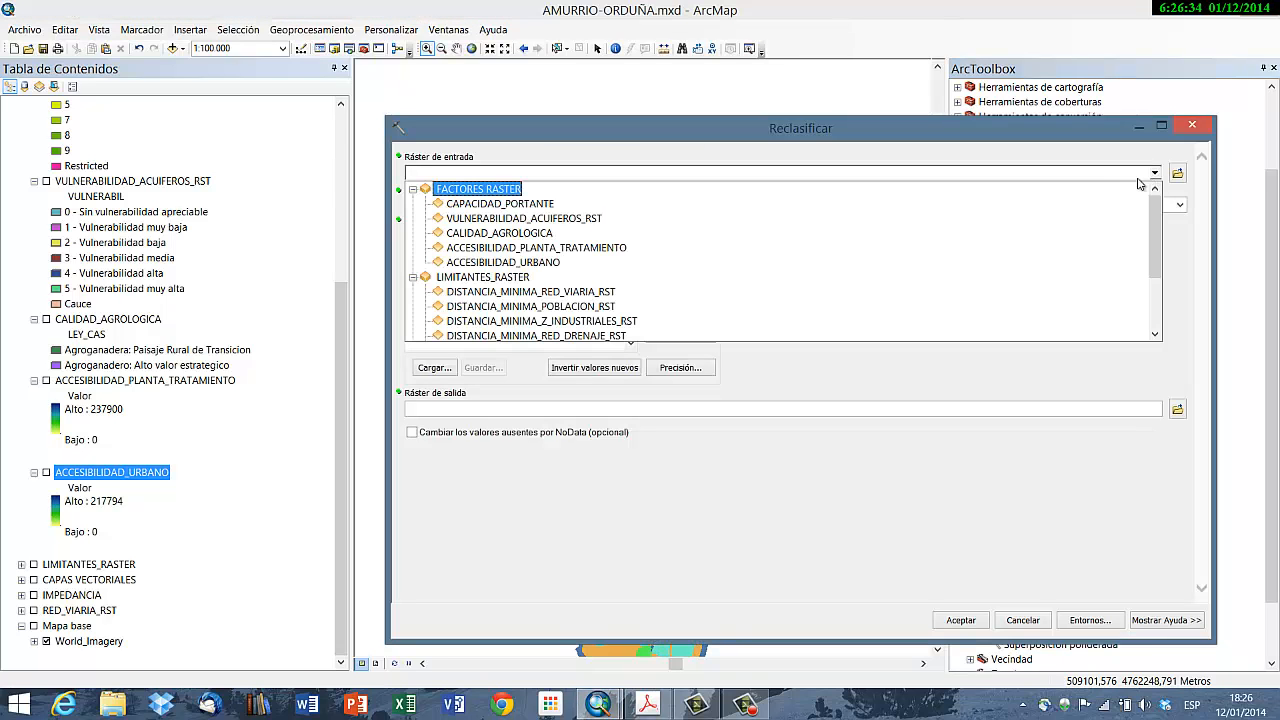
{"action": "left_click", "coordinate": [524, 248]}
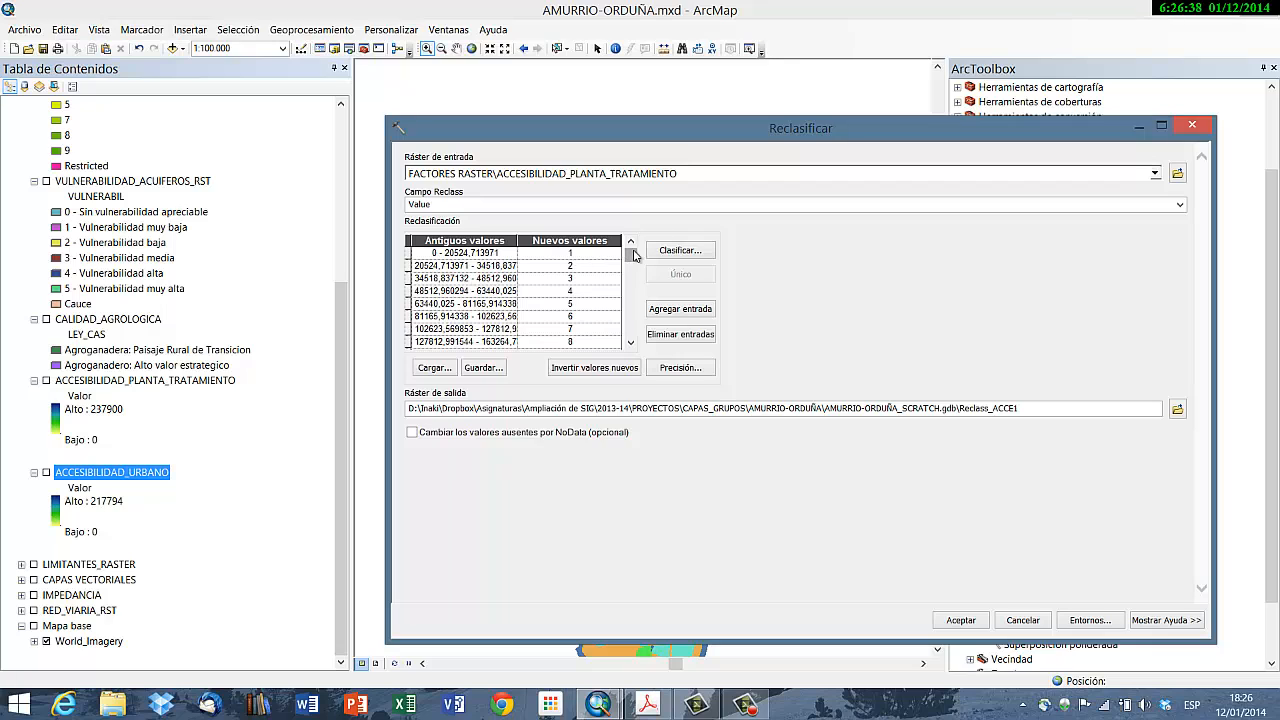
{"action": "double_click", "coordinate": [1179, 206]}
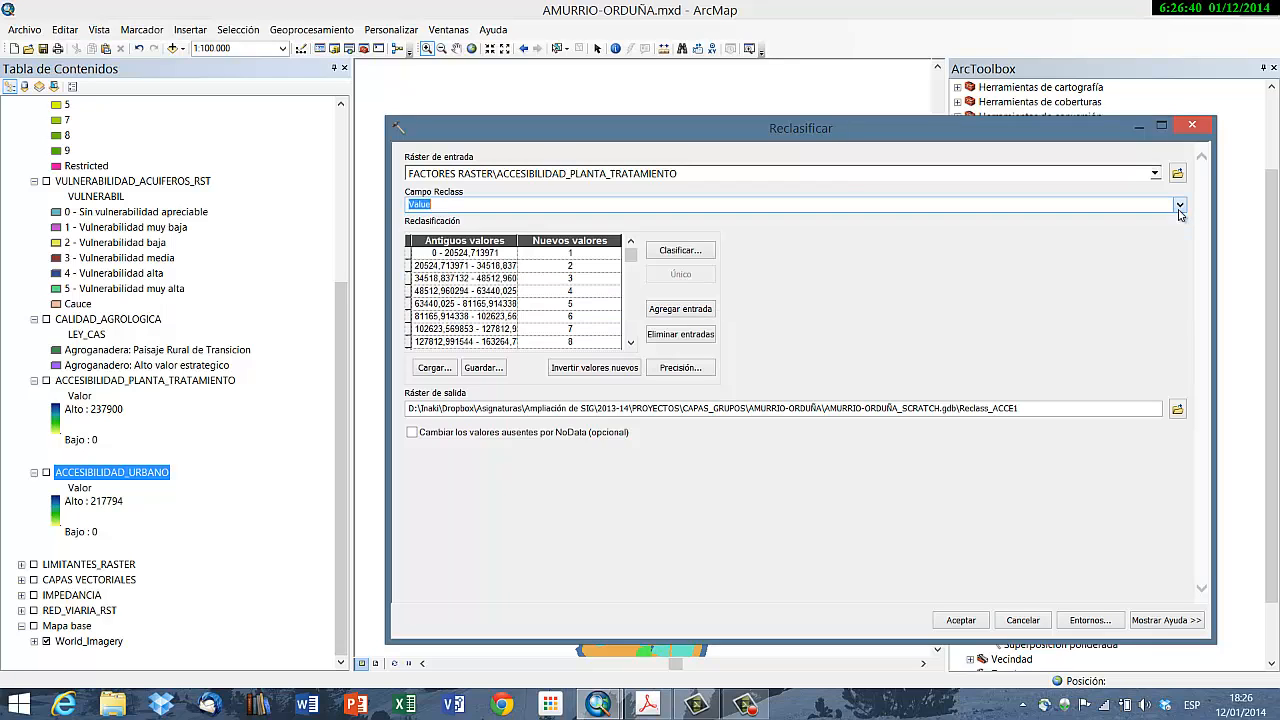
{"action": "left_click_drag", "start_coordinate": [633, 263], "coordinate": [637, 333]}
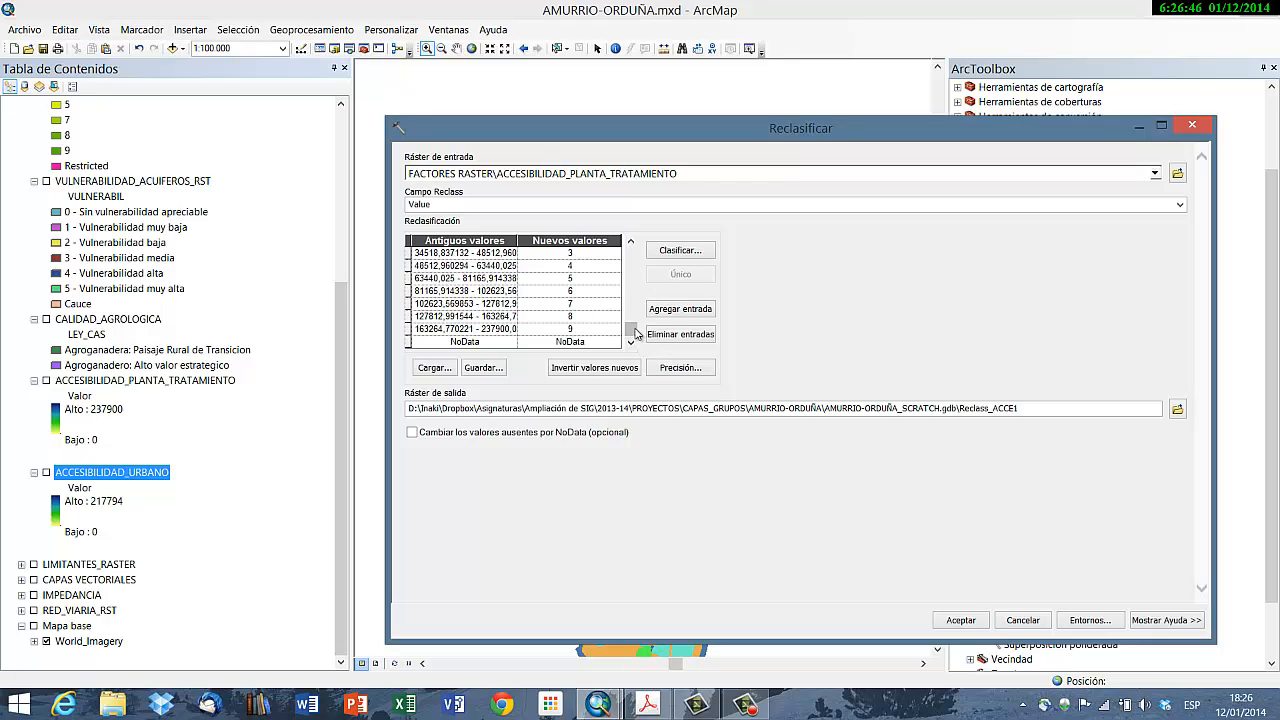
{"action": "left_click_drag", "start_coordinate": [631, 332], "coordinate": [631, 254]}
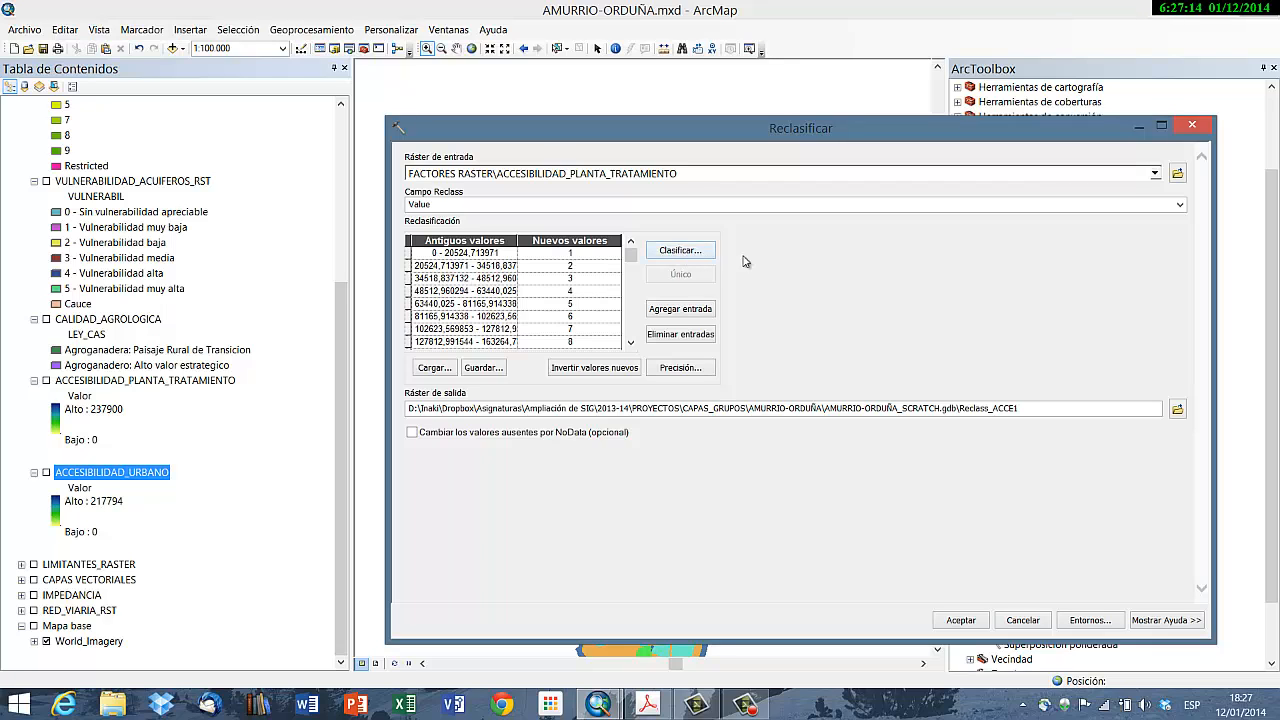
Step: Set the classification of ACCESIBILIDAD_PLANTA_TRATAMIENTO to 10 classes, keeping the Cortes Naturales (Jenks) method
{"action": "left_click", "coordinate": [679, 256]}
{"action": "left_click", "coordinate": [913, 427]}
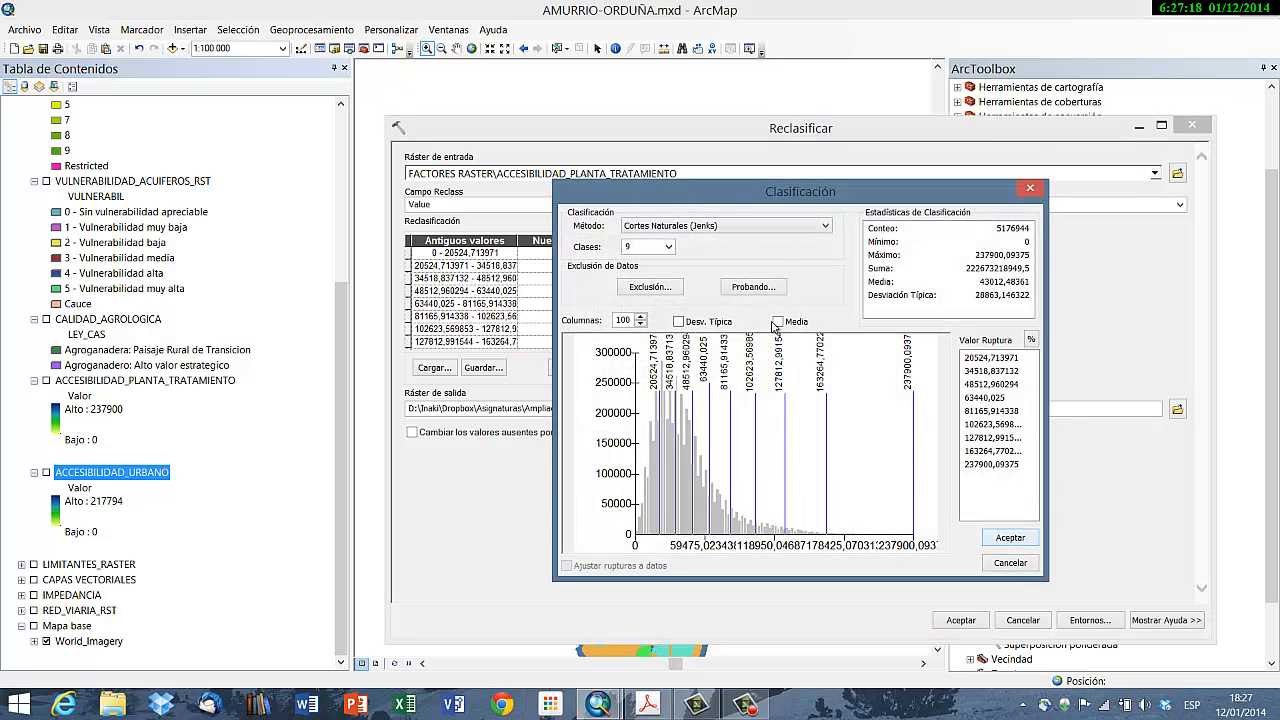
{"action": "left_click_drag", "start_coordinate": [756, 198], "coordinate": [575, 146]}
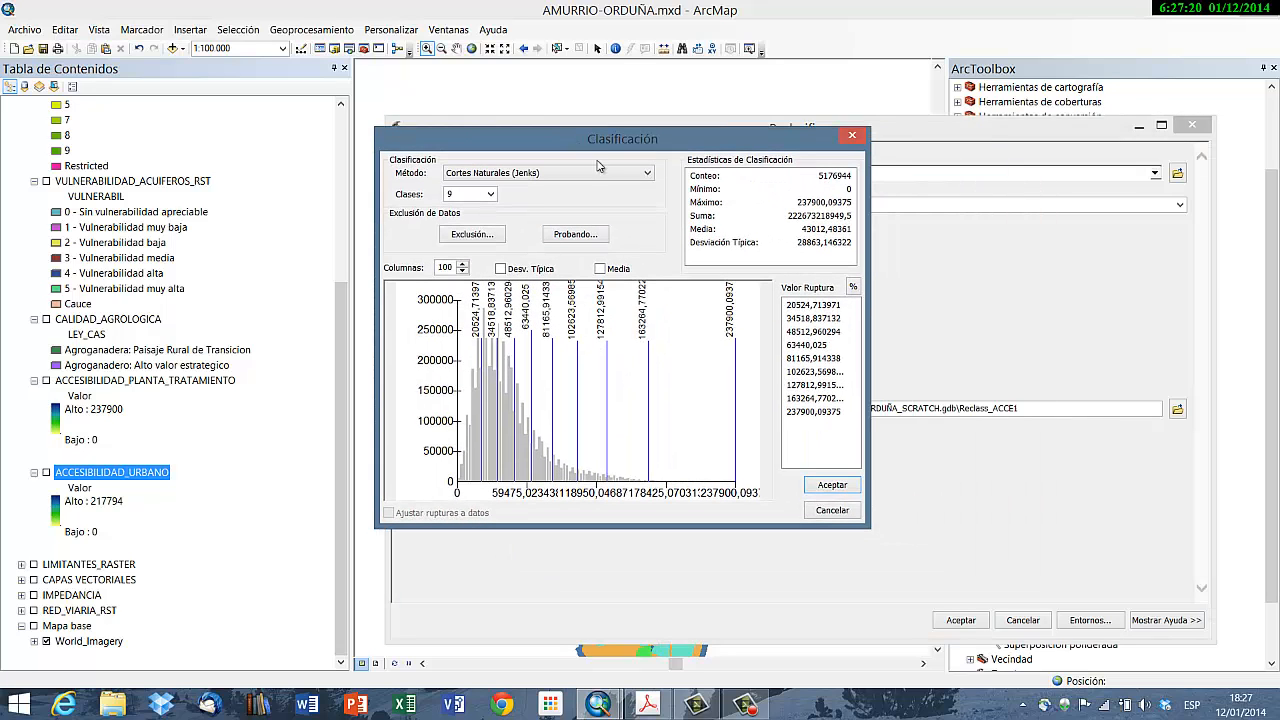
{"action": "left_click", "coordinate": [489, 197]}
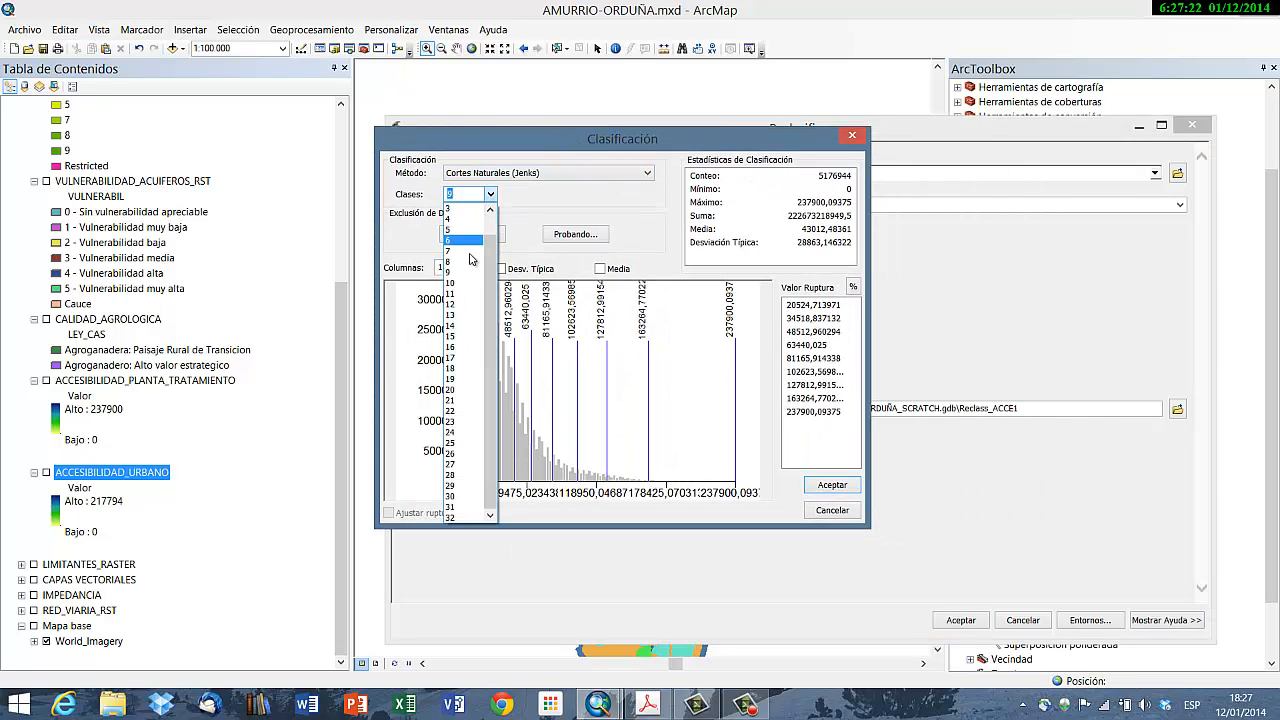
{"action": "left_click", "coordinate": [467, 286]}
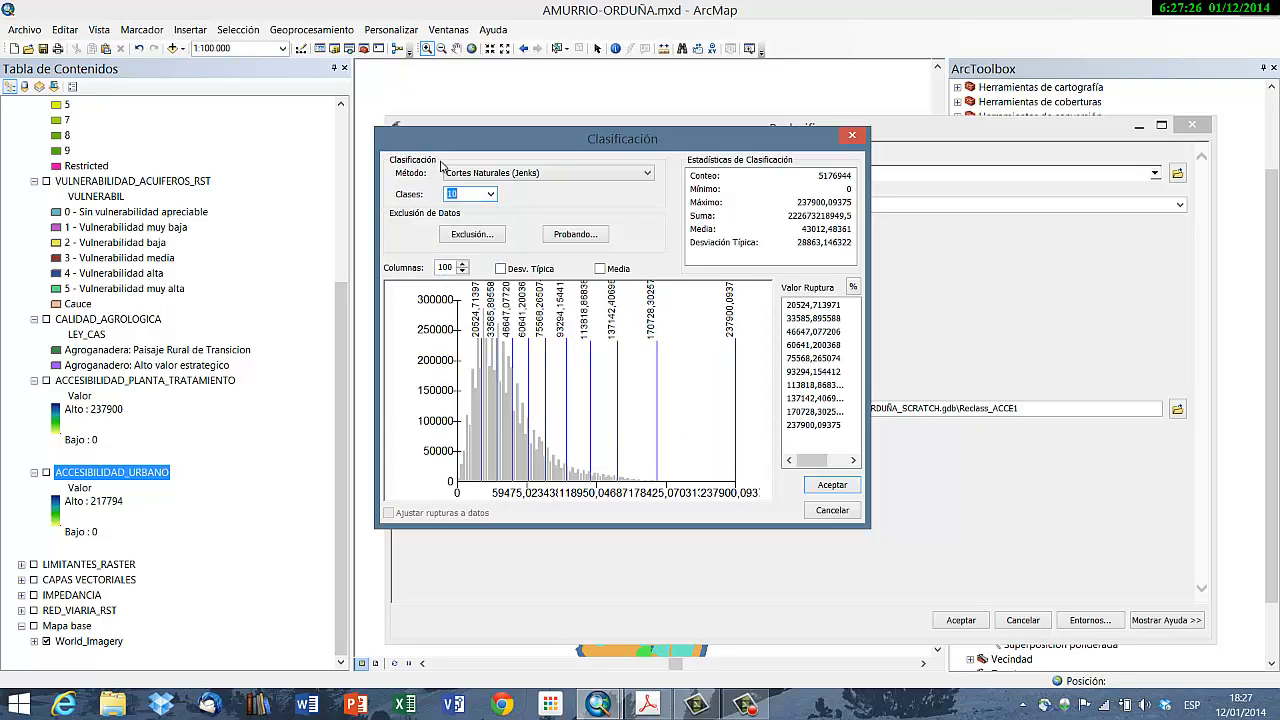
{"action": "left_click_drag", "start_coordinate": [486, 146], "coordinate": [521, 150]}
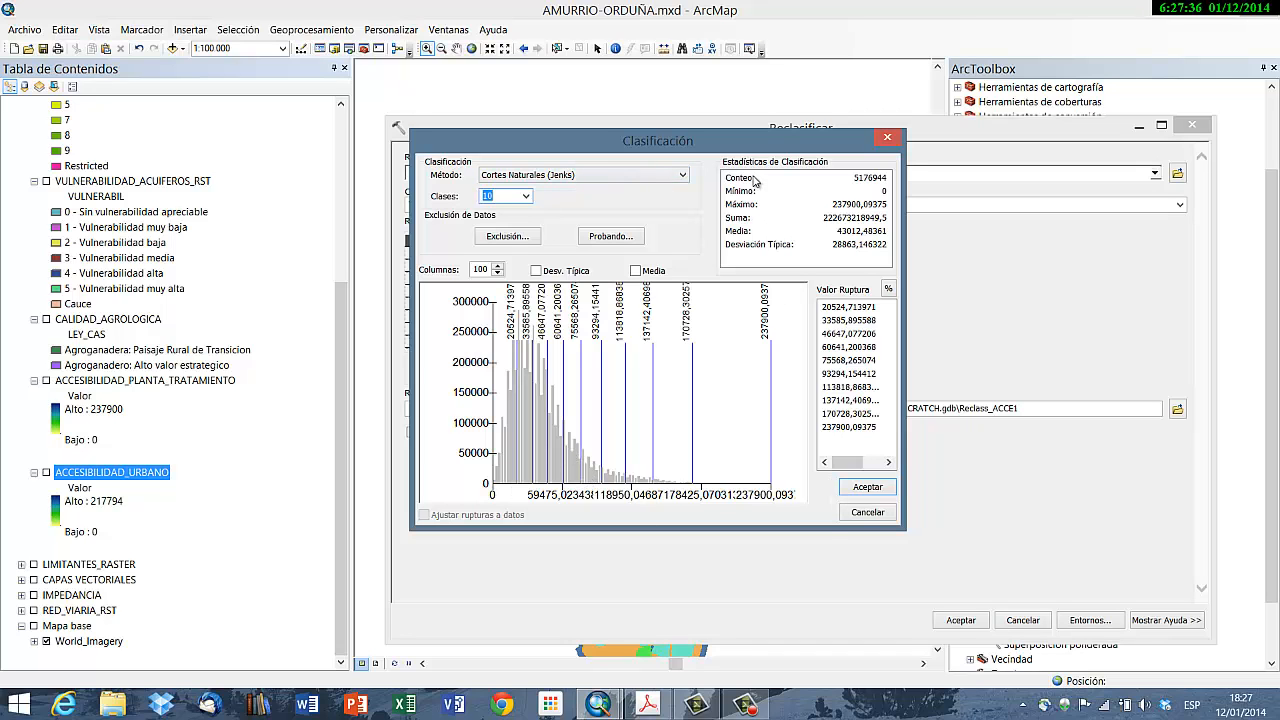
{"action": "left_click_drag", "start_coordinate": [747, 156], "coordinate": [753, 187]}
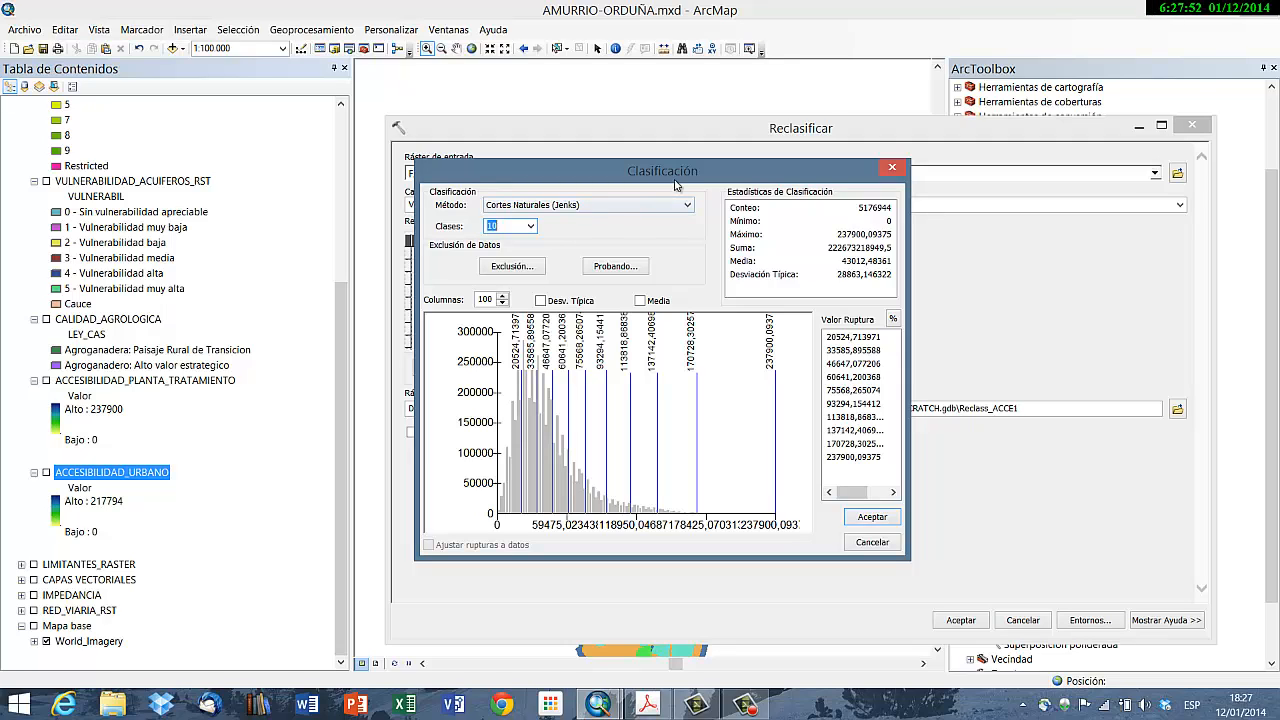
{"action": "left_click", "coordinate": [871, 517]}
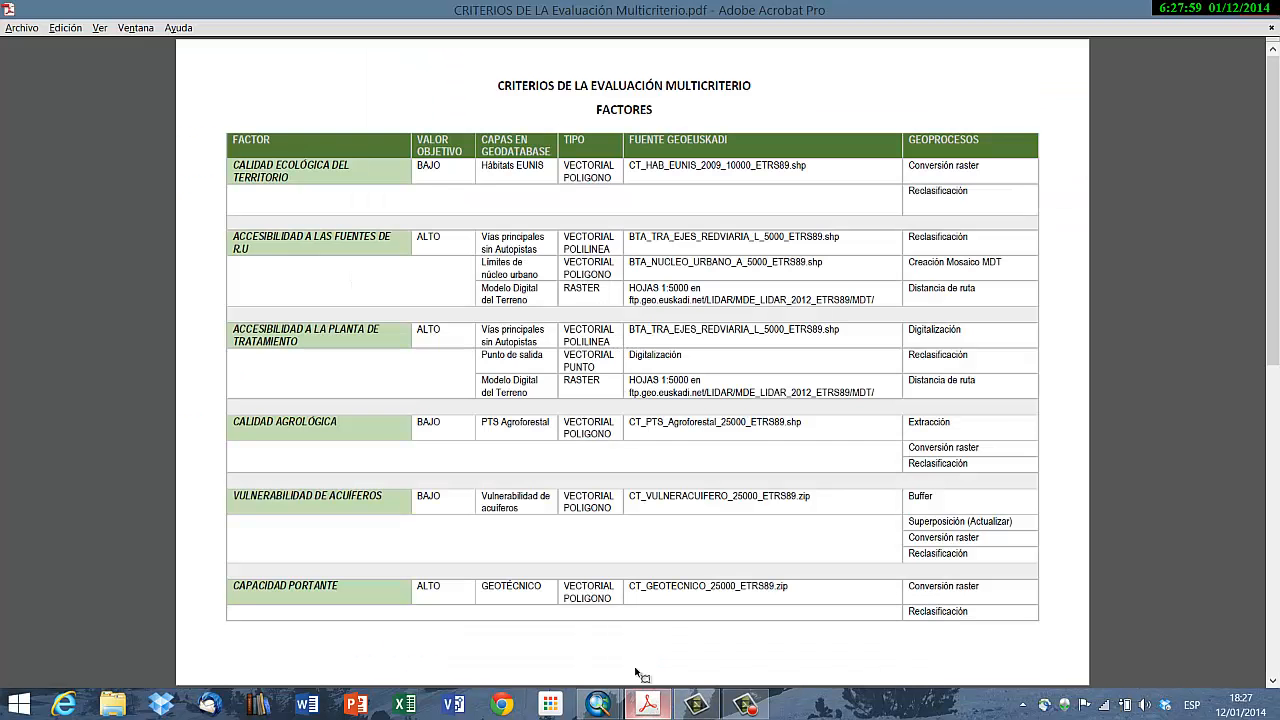
Step: Check the factor's target value in the multicriteria criteria PDF, return to ArcMap and invert the new reclassification values
{"action": "left_click", "coordinate": [647, 705]}
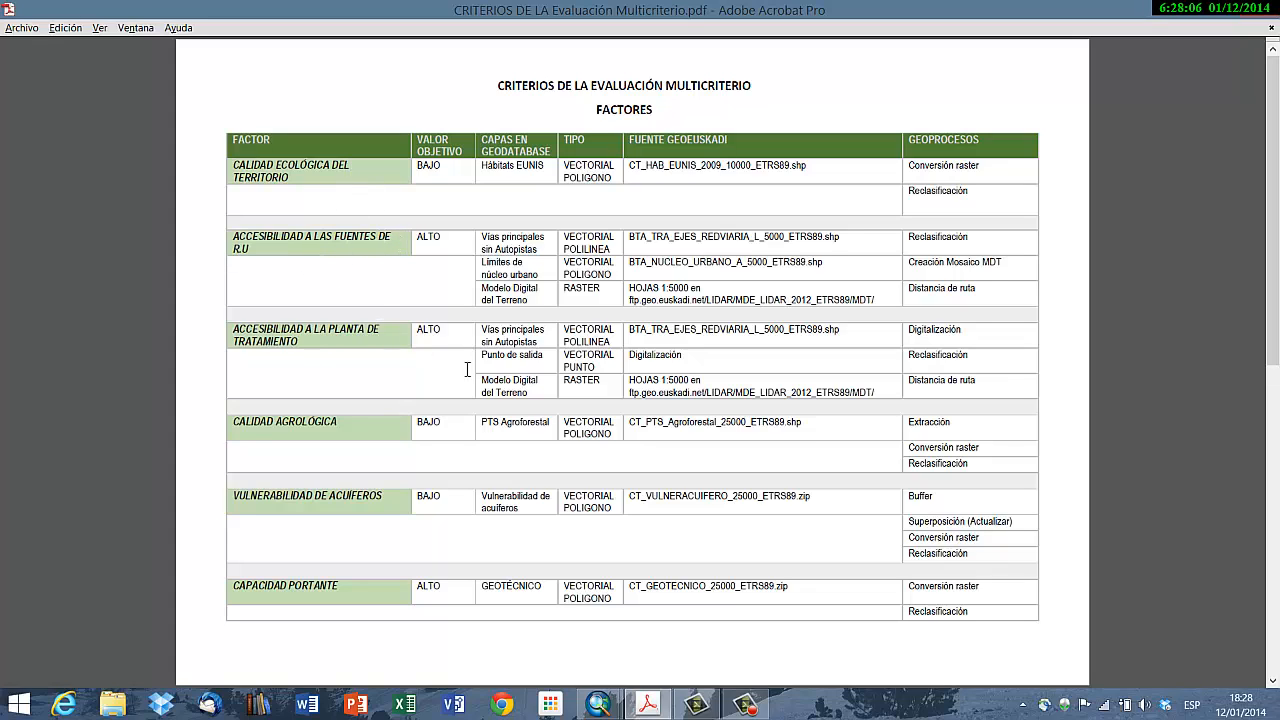
{"action": "left_click", "coordinate": [655, 638]}
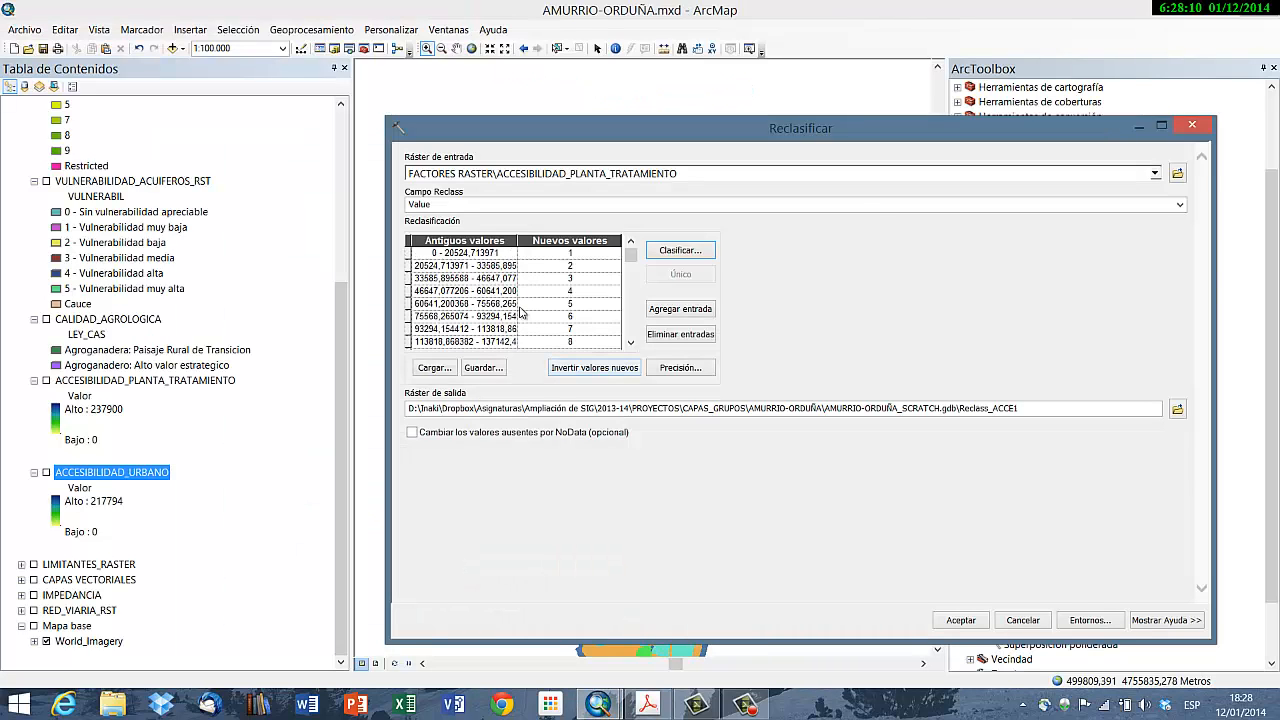
{"action": "left_click", "coordinate": [578, 371]}
Step: Name the output raster ACCESIBILIDAD_PLANTA_TRATAMIENTO_VALOR in AMURRIO-ORDUÑA.gdb and run the reclassification
{"action": "left_click", "coordinate": [1177, 411]}
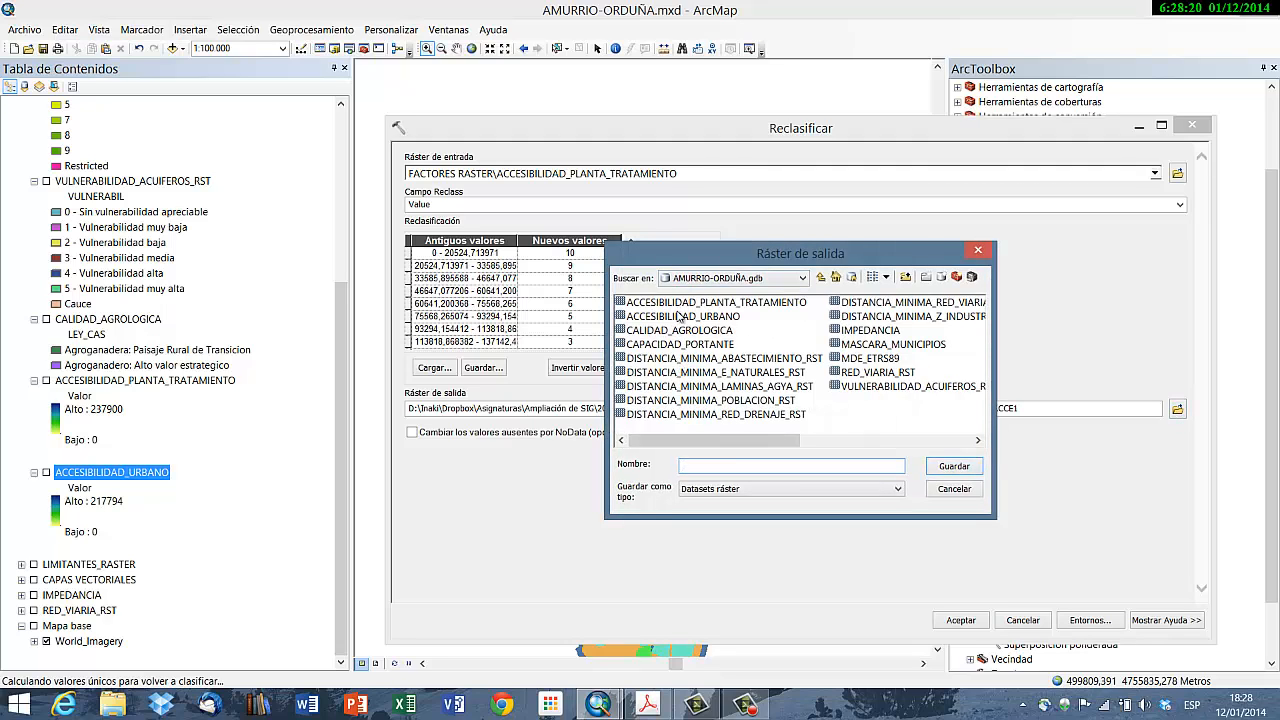
{"action": "left_click", "coordinate": [682, 302]}
{"action": "left_click", "coordinate": [848, 468]}
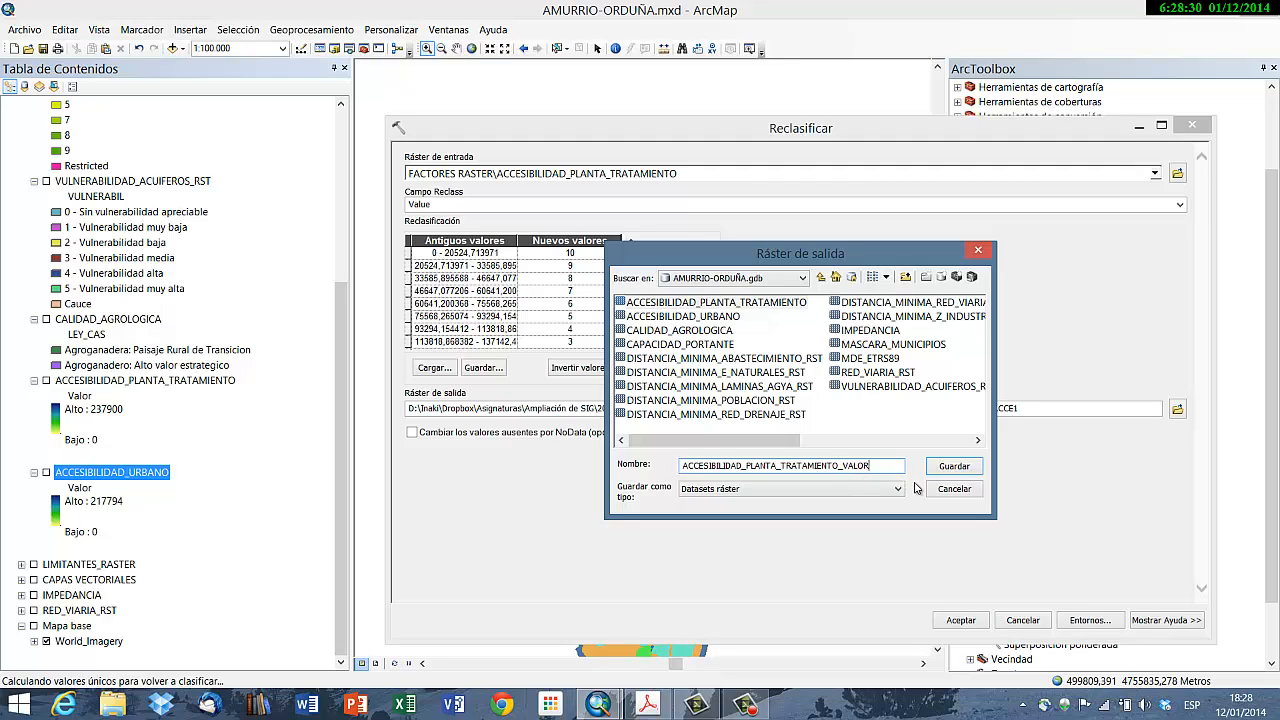
{"action": "left_click", "coordinate": [954, 467]}
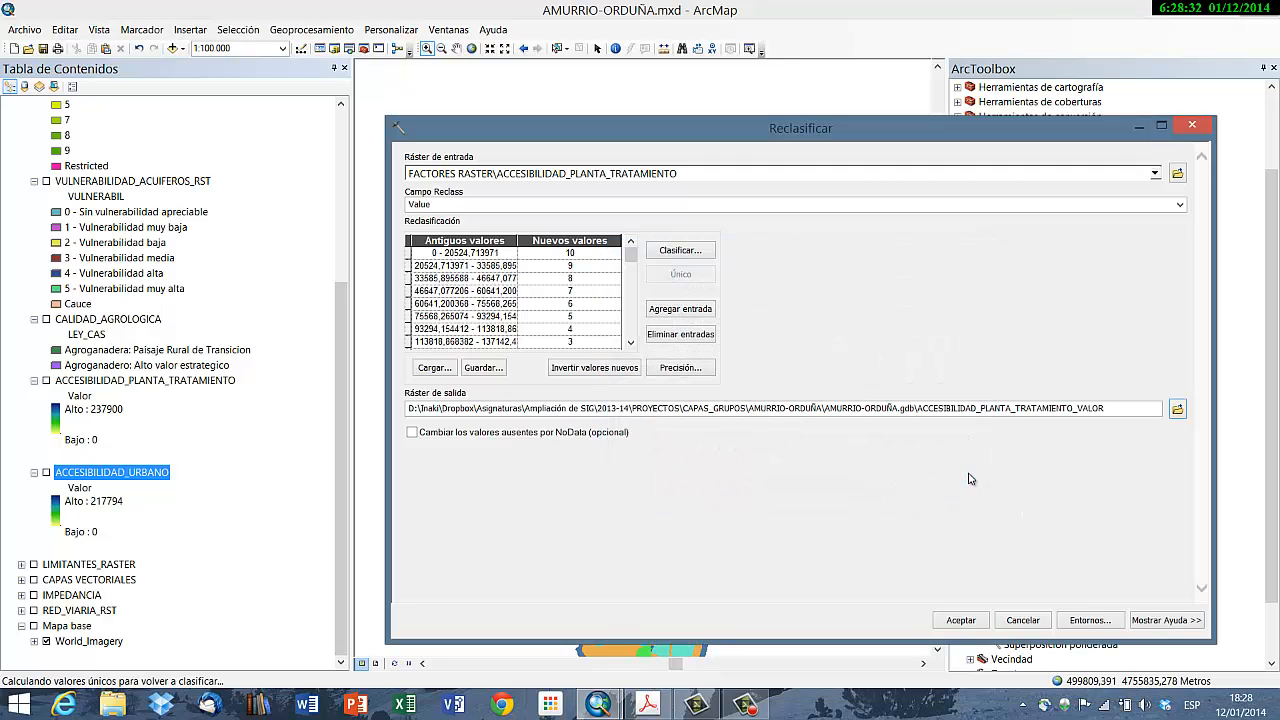
{"action": "left_click", "coordinate": [964, 620]}
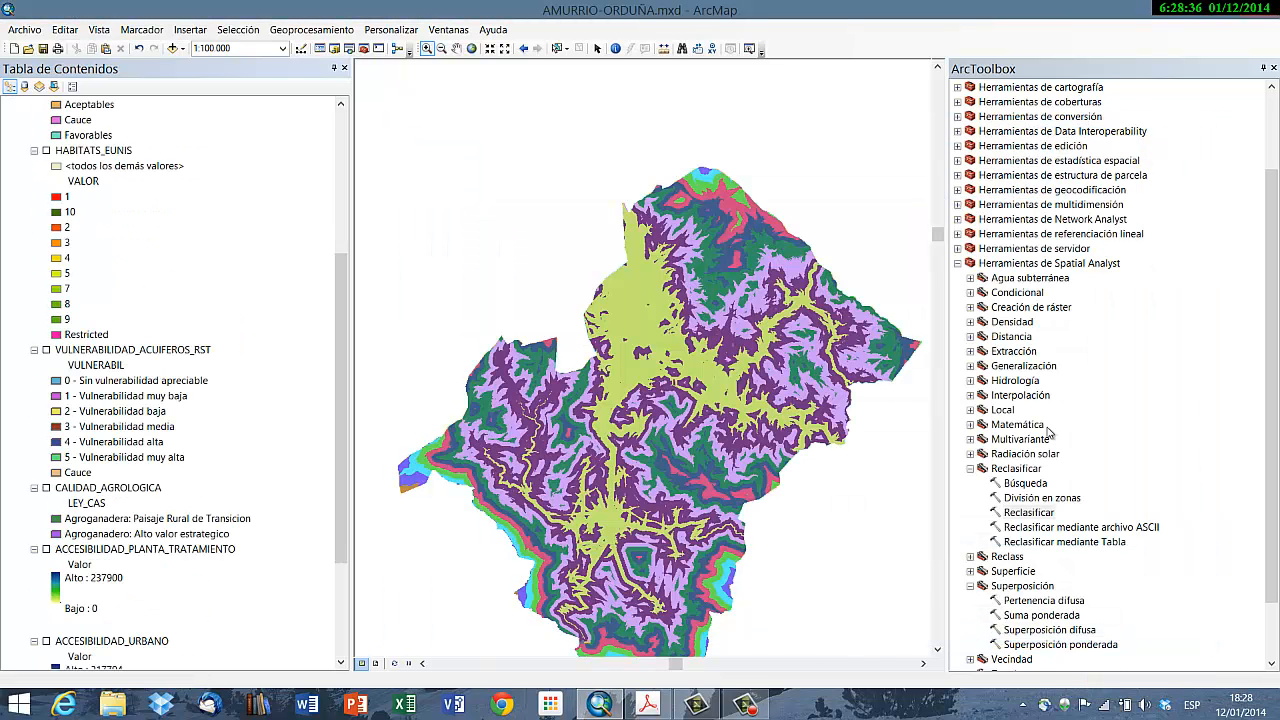
Step: Start another Reclasificar operation with ACCESIBILIDAD_URBANO from FACTORES RASTER as the input raster
{"action": "double_click", "coordinate": [1030, 513]}
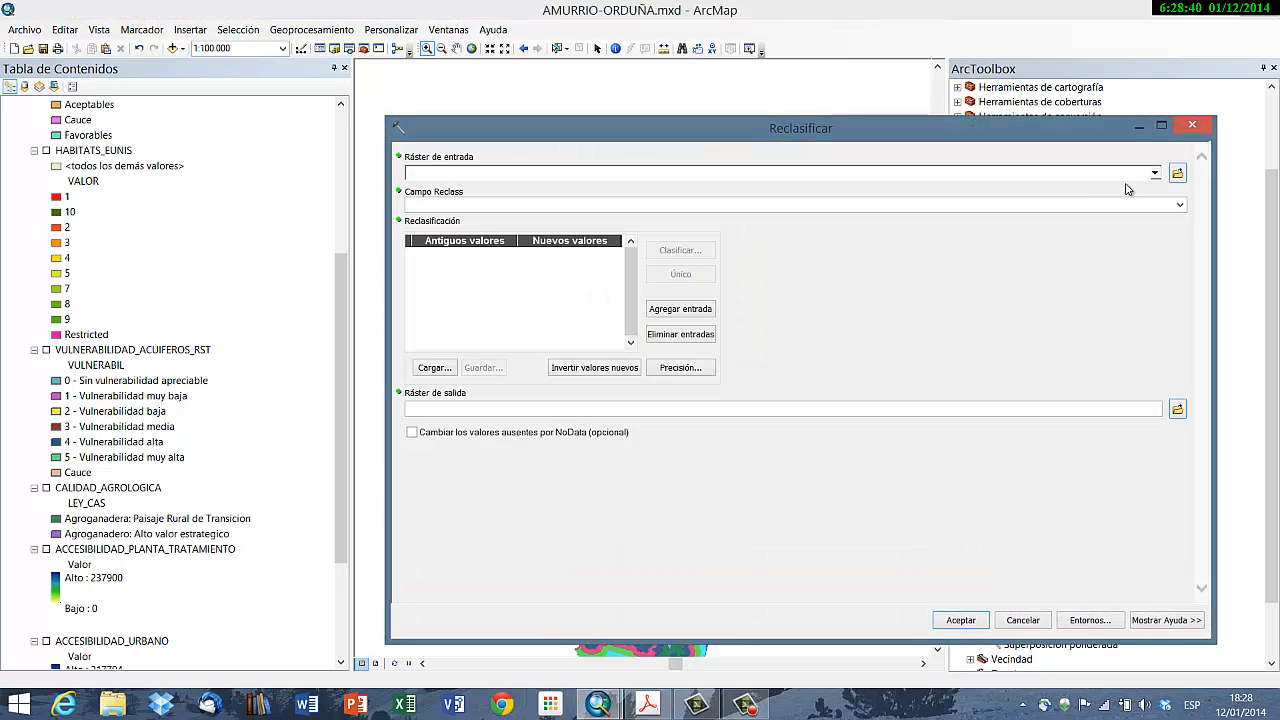
{"action": "left_click", "coordinate": [1155, 173]}
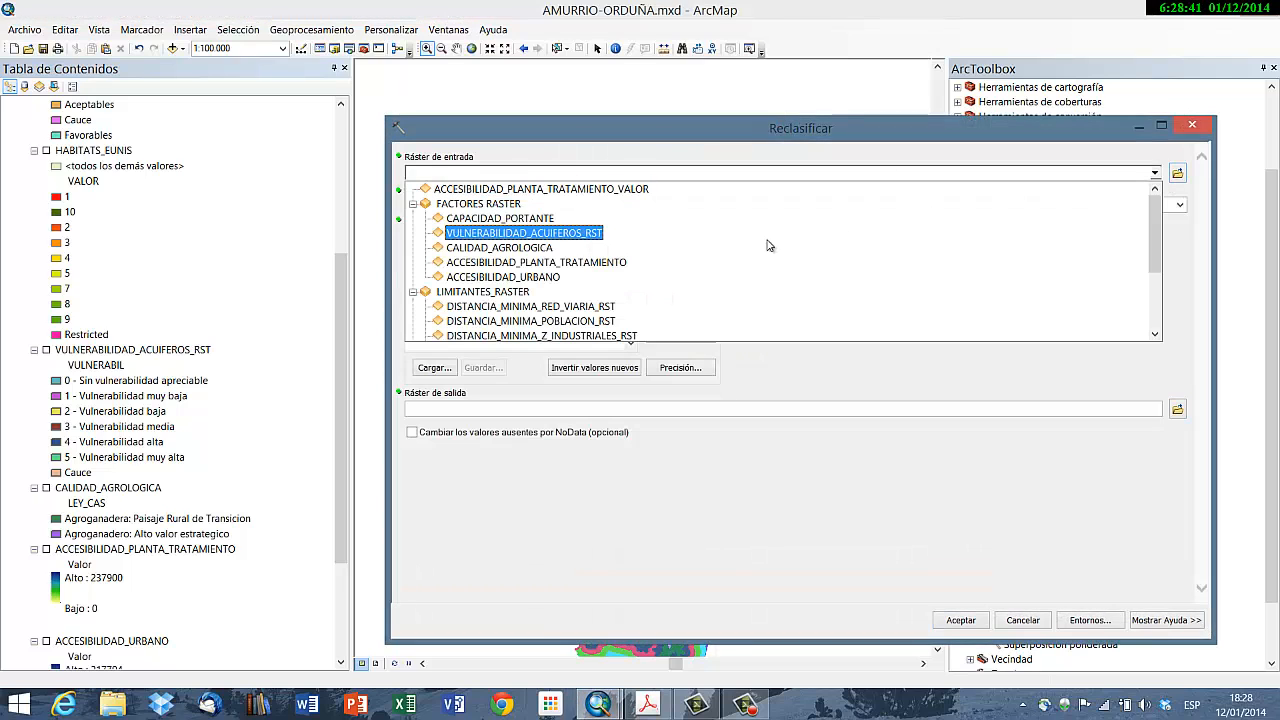
{"action": "left_click", "coordinate": [537, 281]}
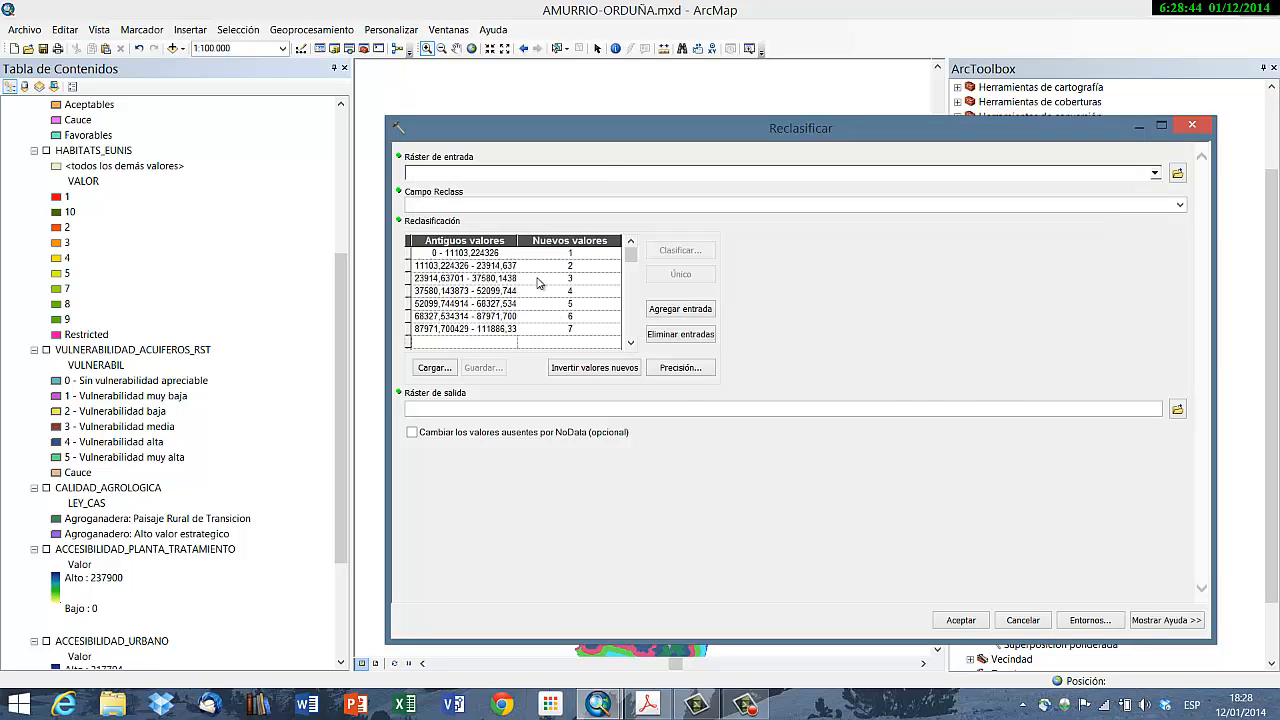
Step: Classify ACCESIBILIDAD_URBANO into 10 classes and invert its new values
{"action": "left_click", "coordinate": [678, 252]}
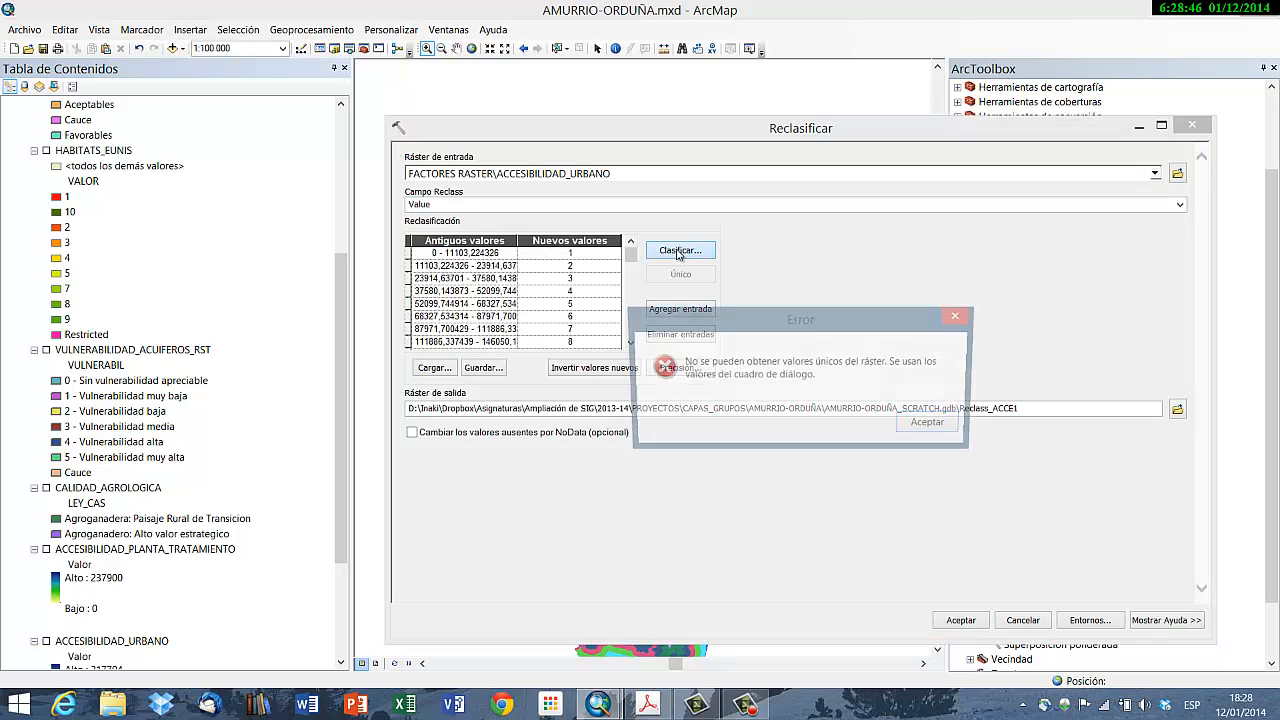
{"action": "left_click", "coordinate": [920, 421]}
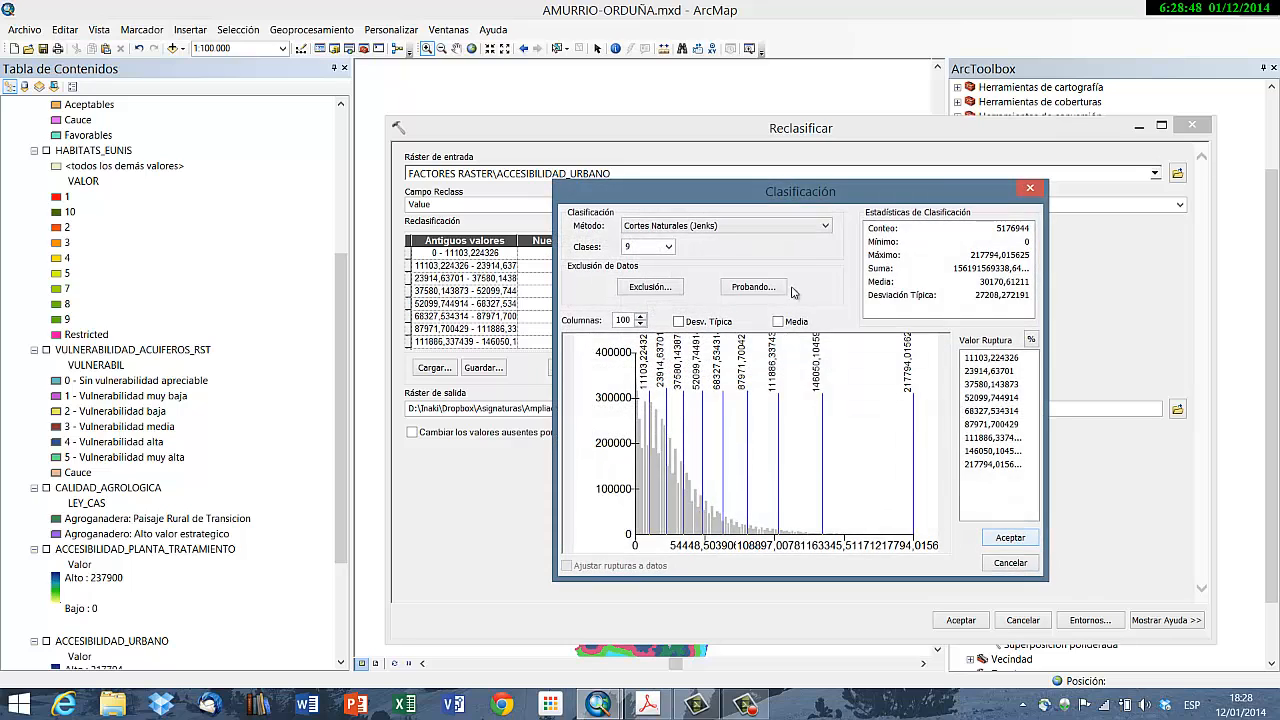
{"action": "left_click", "coordinate": [668, 247]}
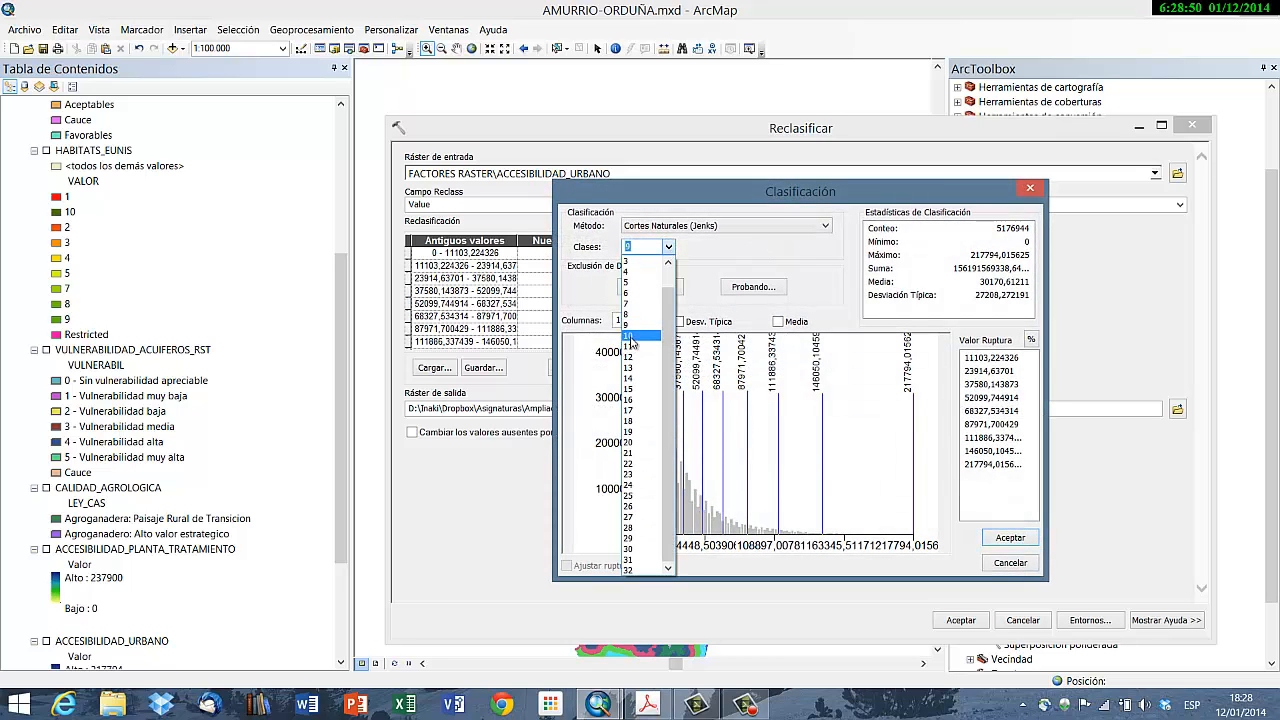
{"action": "left_click", "coordinate": [631, 337]}
{"action": "left_click", "coordinate": [1010, 537]}
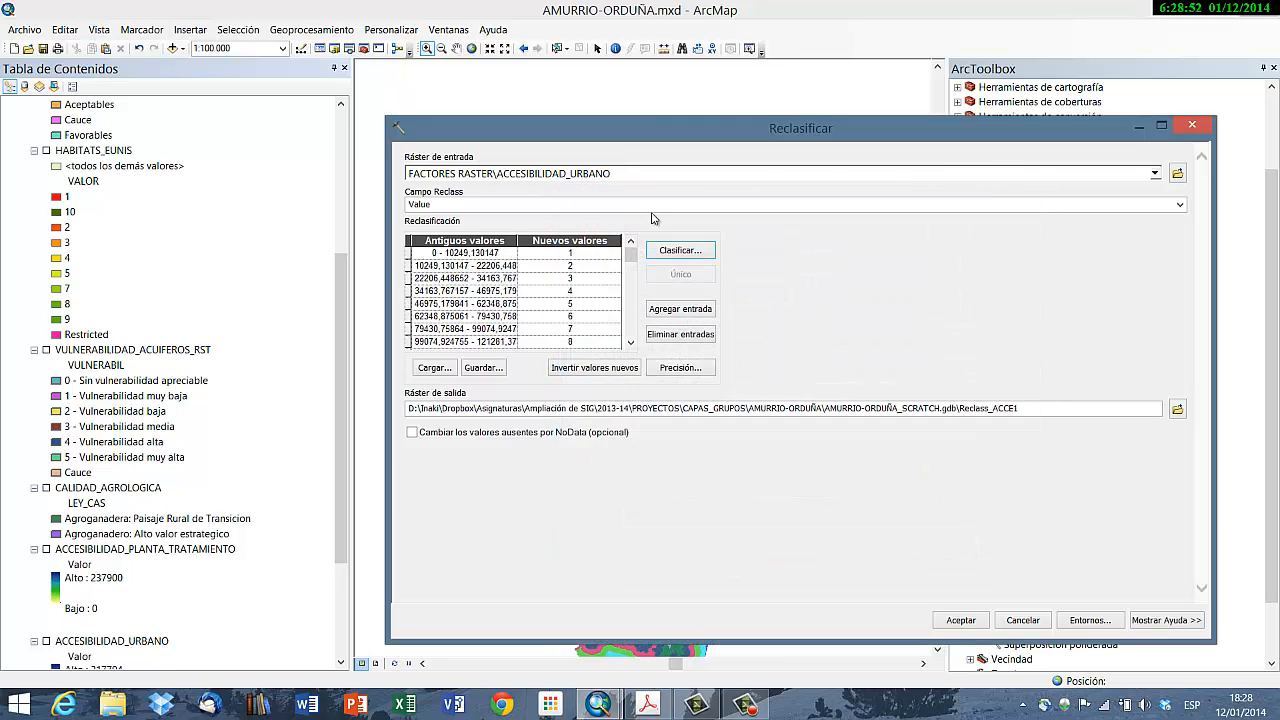
{"action": "left_click", "coordinate": [617, 371]}
Step: Save the output raster as ACCESIBILIDAD_URBANO_VALOR in AMURRIO-ORDUÑA.gdb, run the reclassification and close its report
{"action": "left_click", "coordinate": [1177, 409]}
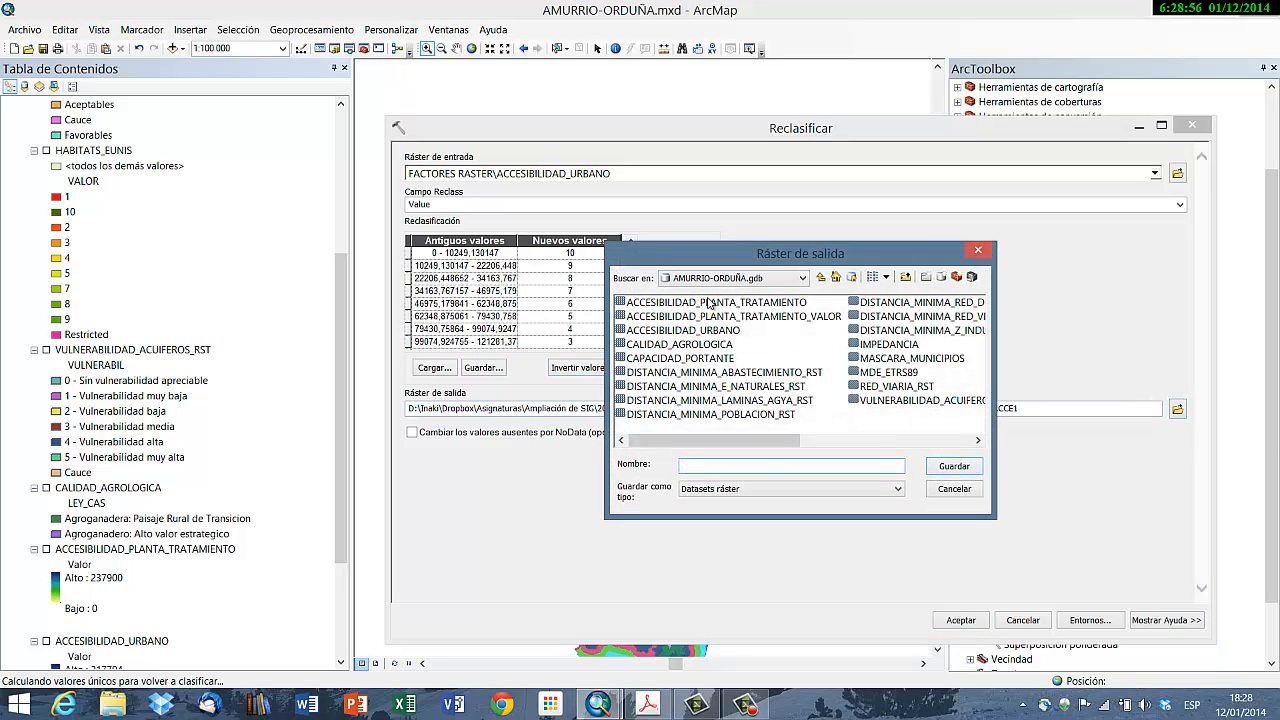
{"action": "left_click", "coordinate": [705, 330]}
{"action": "left_click", "coordinate": [817, 467]}
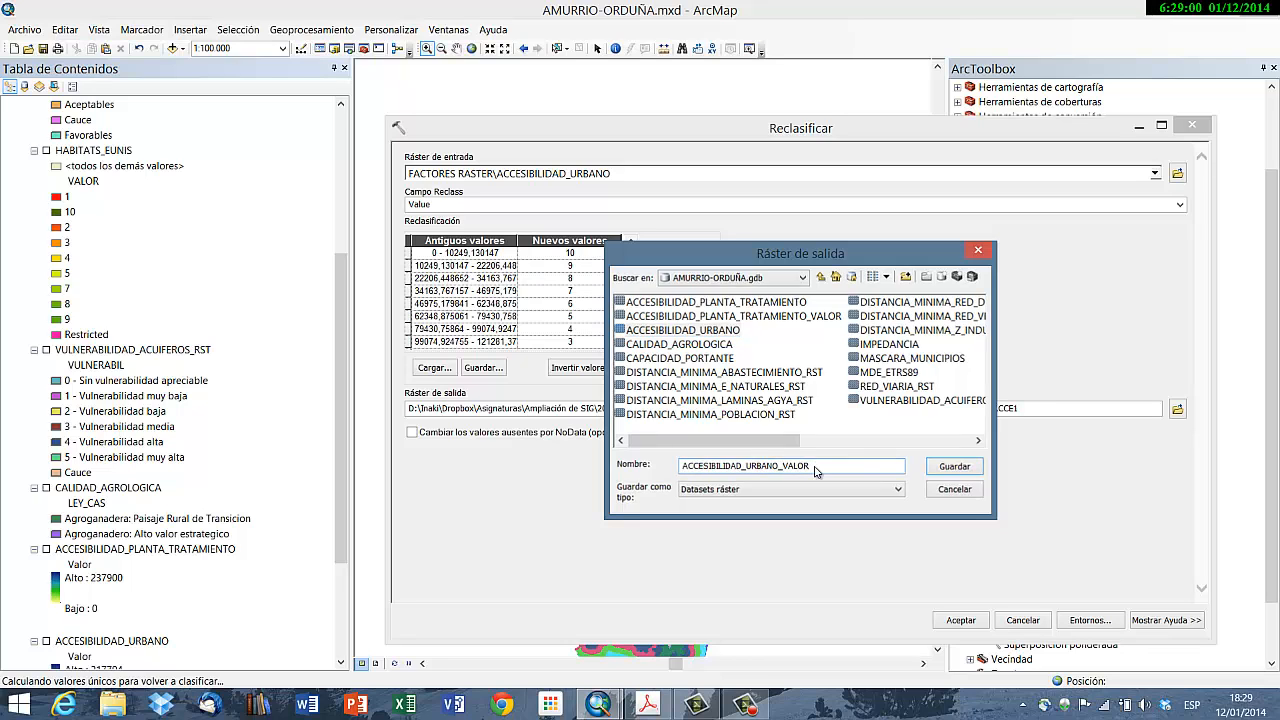
{"action": "key", "text": "Return"}
{"action": "left_click", "coordinate": [960, 620]}
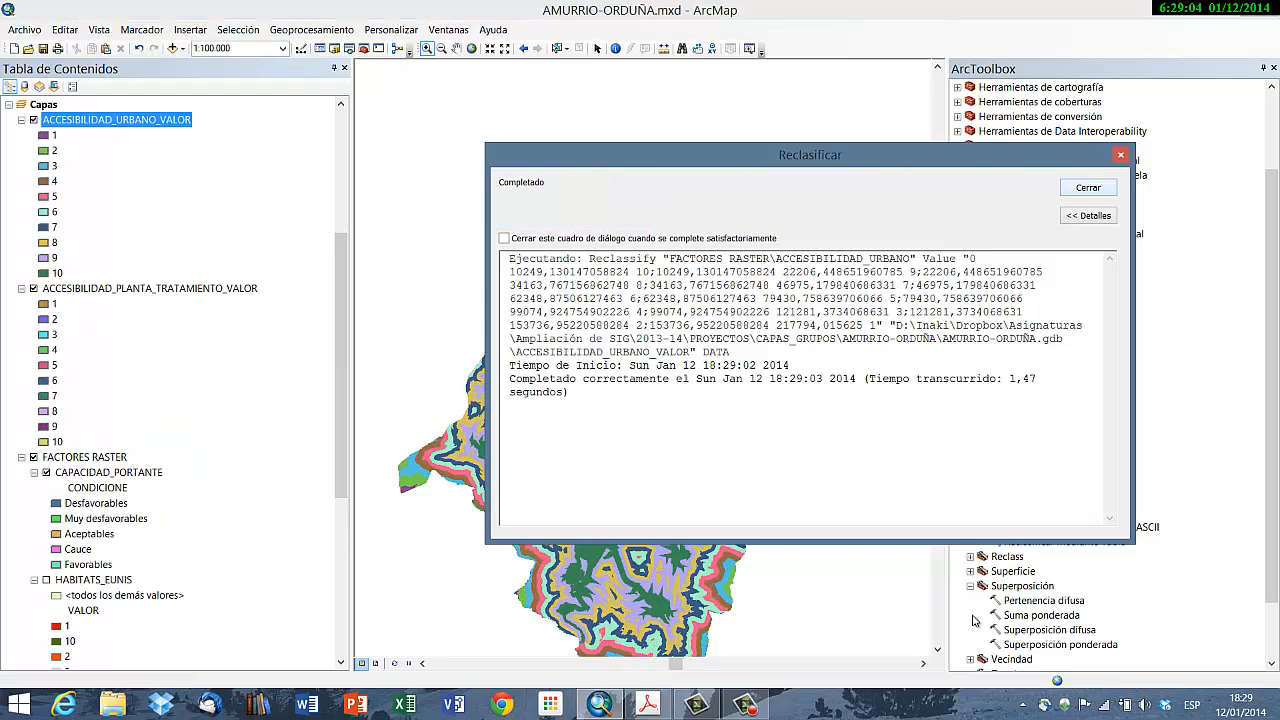
{"action": "left_click", "coordinate": [1088, 187]}
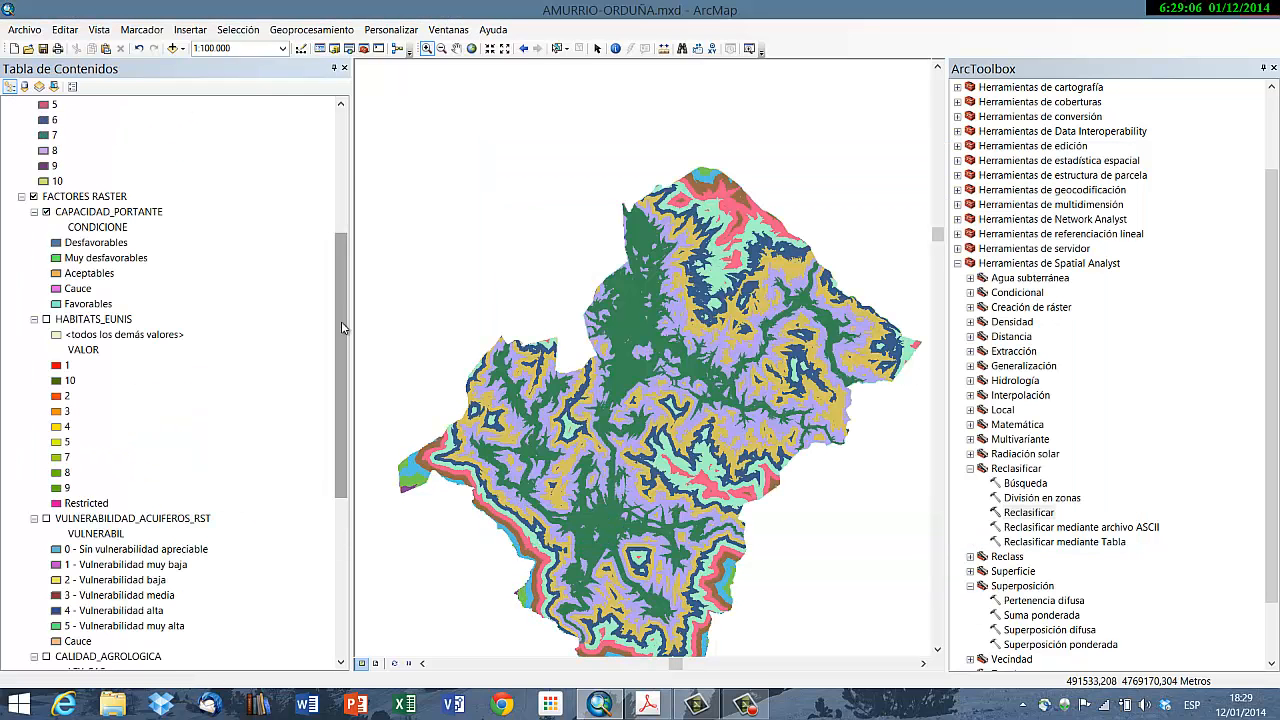
Step: Move ACCESIBILIDAD_URBANO_VALOR and ACCESIBILIDAD_PLANTA_TRATAMIENTO_VALOR together to the start of the FACTORES RASTER group
{"action": "left_click_drag", "start_coordinate": [341, 322], "coordinate": [362, 160]}
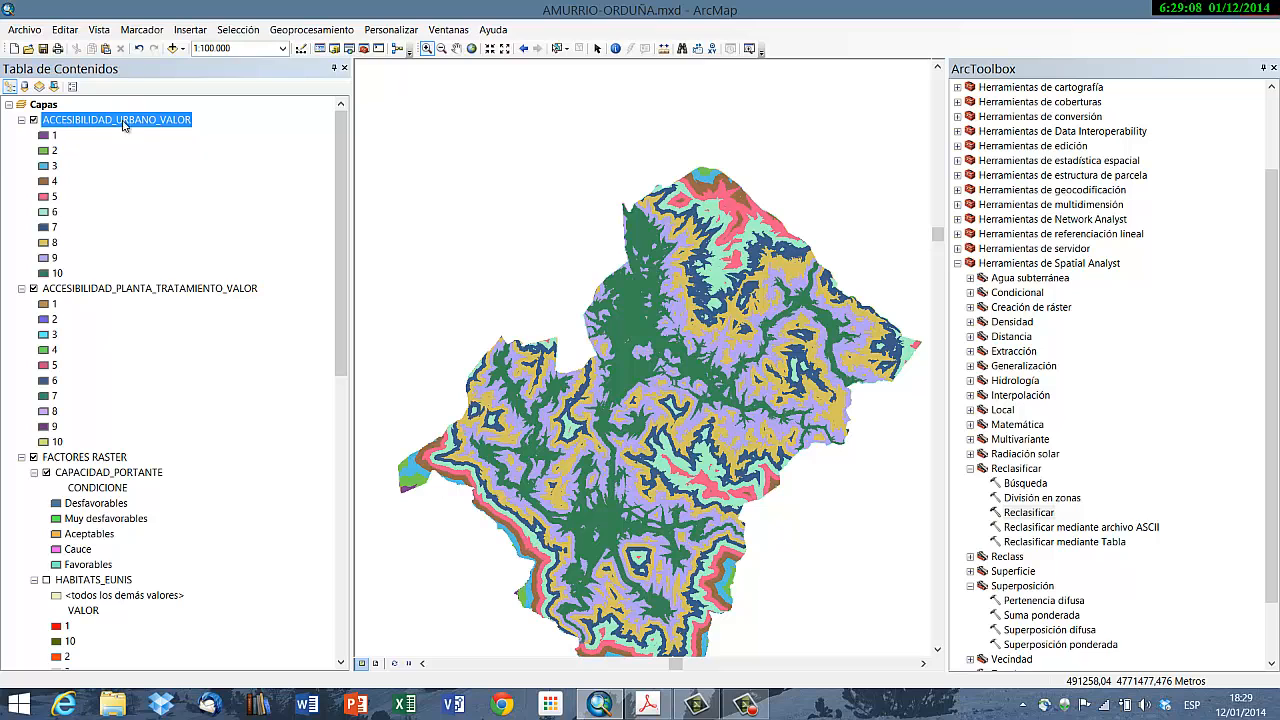
{"action": "left_click", "coordinate": [142, 290], "text": "ctrl"}
{"action": "left_click_drag", "start_coordinate": [142, 290], "coordinate": [104, 461]}
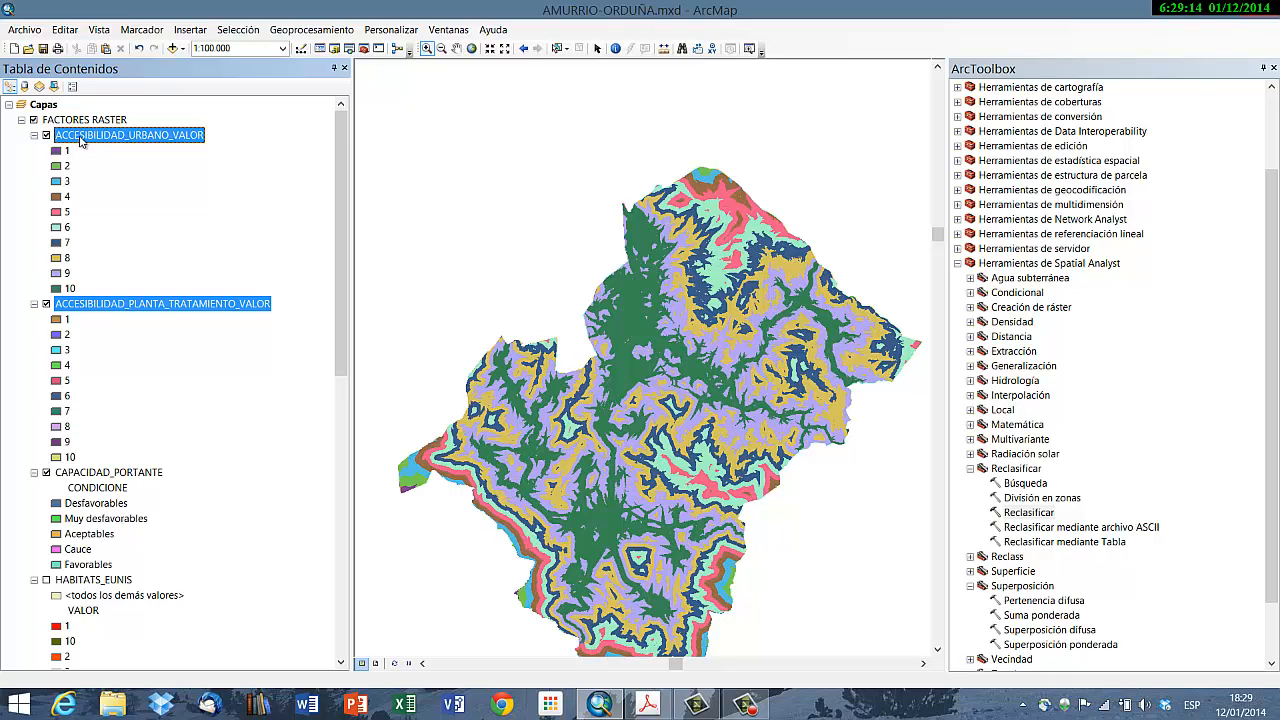
Step: Collapse the ACCESIBILIDAD_URBANO_VALOR legend and turn off both reclassified accessibility layers
{"action": "left_click", "coordinate": [34, 135]}
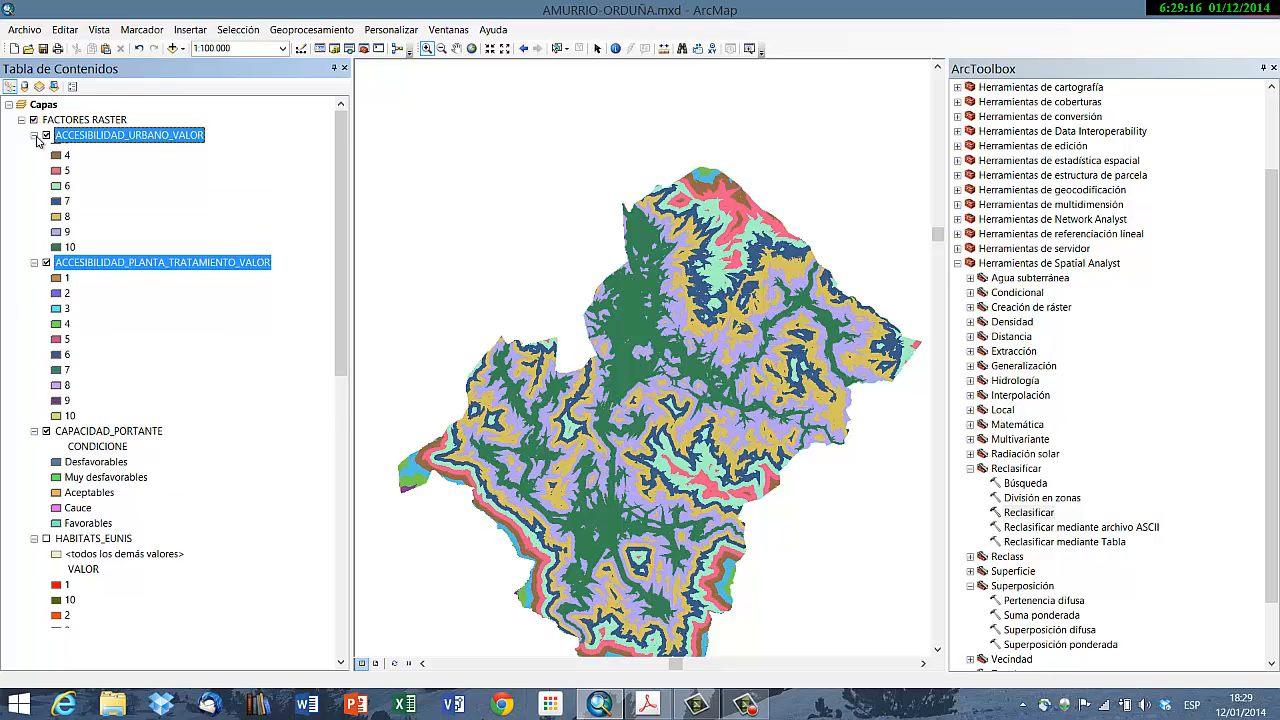
{"action": "left_click", "coordinate": [45, 135]}
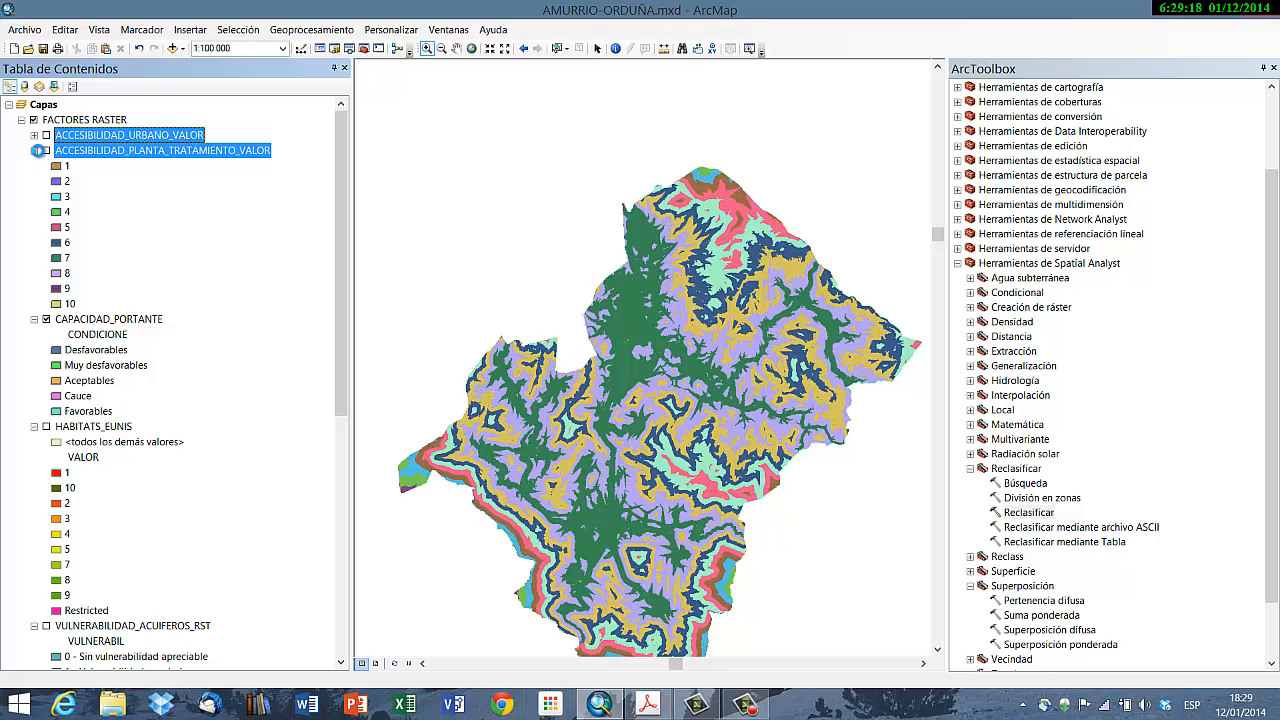
Step: Collapse the ACCESIBILIDAD_PLANTA_TRATAMIENTO_VALOR legend and turn off the CAPACIDAD_PORTANTE layer
{"action": "left_click", "coordinate": [45, 150]}
{"action": "left_click", "coordinate": [34, 150]}
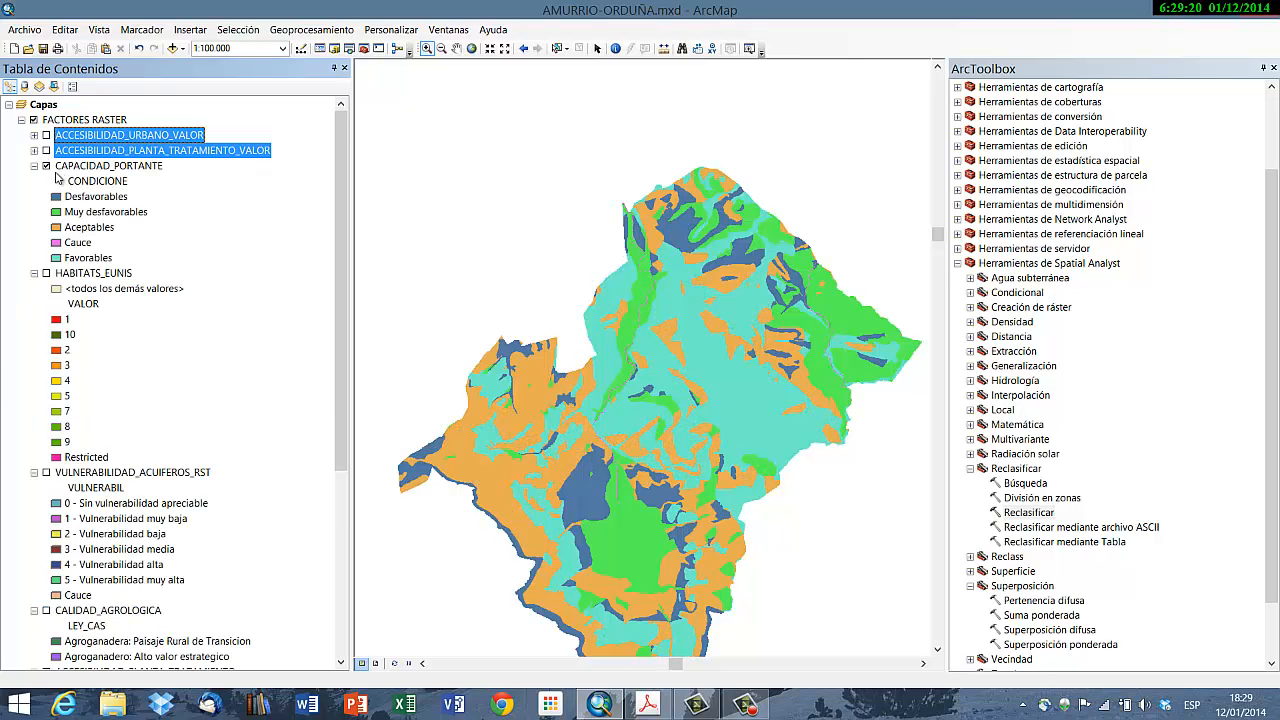
{"action": "left_click", "coordinate": [45, 165]}
Step: Move the original ACCESIBILIDAD_PLANTA_TRATAMIENTO and ACCESIBILIDAD_URBANO rasters out of the FACTORES RASTER group to just above Mapa base
{"action": "scroll", "coordinate": [117, 442], "scroll_direction": "down", "scroll_amount": 6}
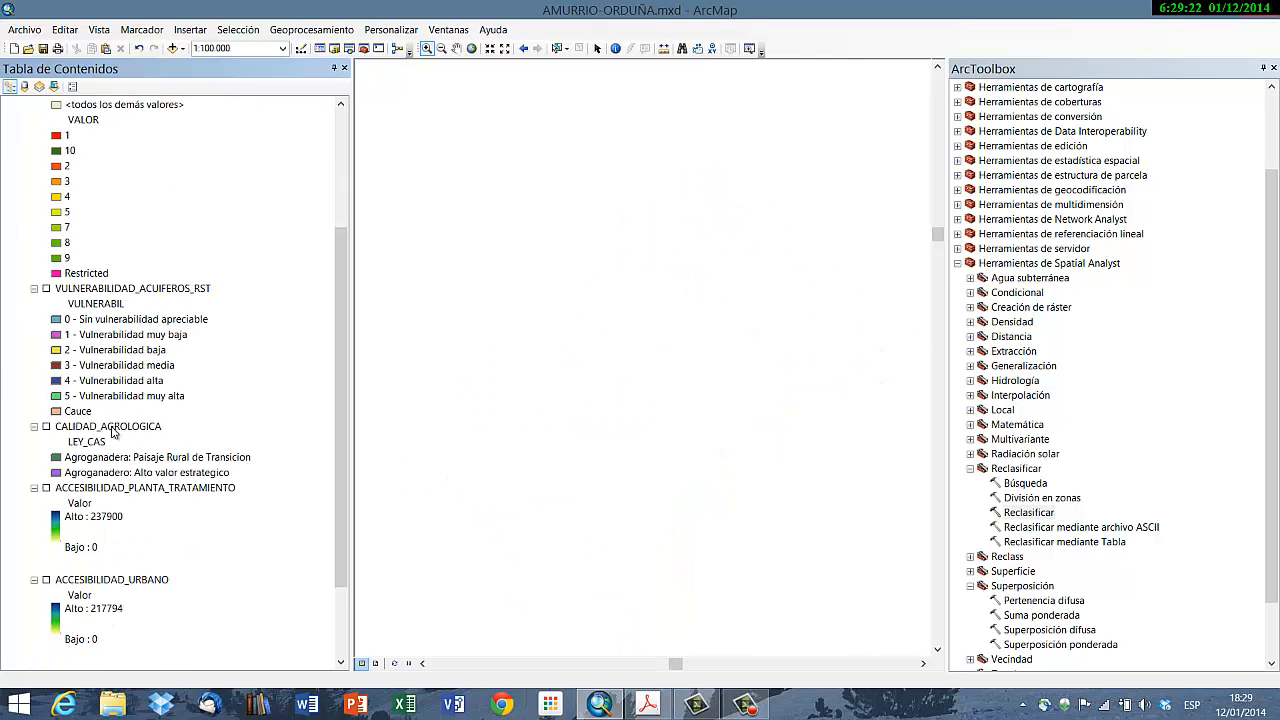
{"action": "left_click", "coordinate": [120, 381]}
{"action": "left_click", "coordinate": [127, 475], "text": "ctrl"}
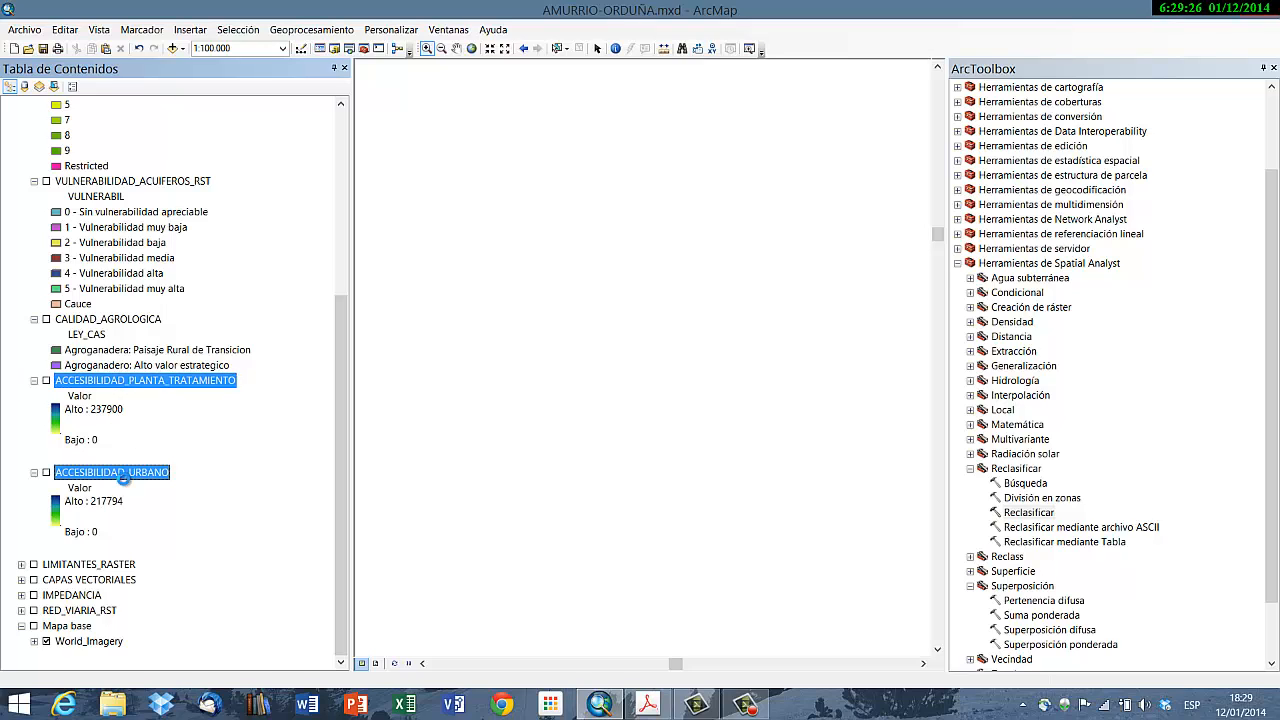
{"action": "left_click_drag", "start_coordinate": [38, 628], "coordinate": [38, 624]}
{"action": "left_click_drag", "start_coordinate": [343, 370], "coordinate": [355, 283]}
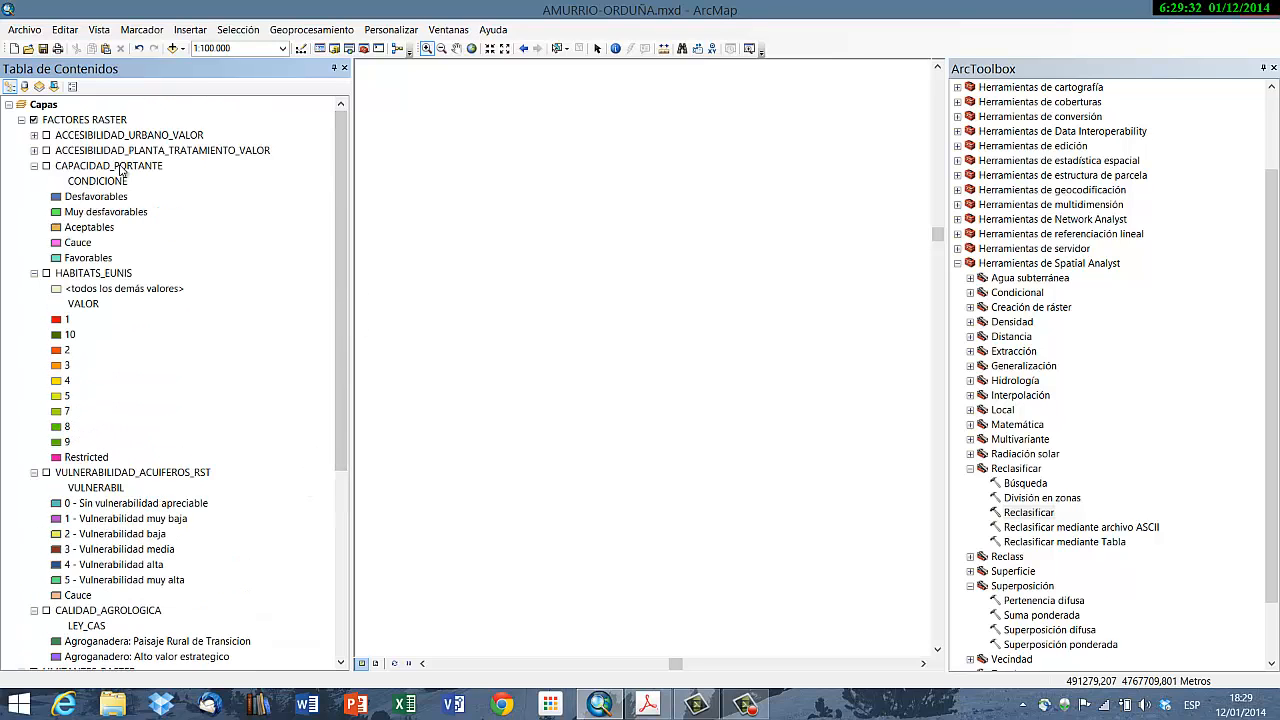
Step: Collapse the CAPACIDAD_PORTANTE and HABITATS_EUNIS legends and turn on ACCESIBILIDAD_URBANO_VALOR
{"action": "left_click", "coordinate": [34, 166]}
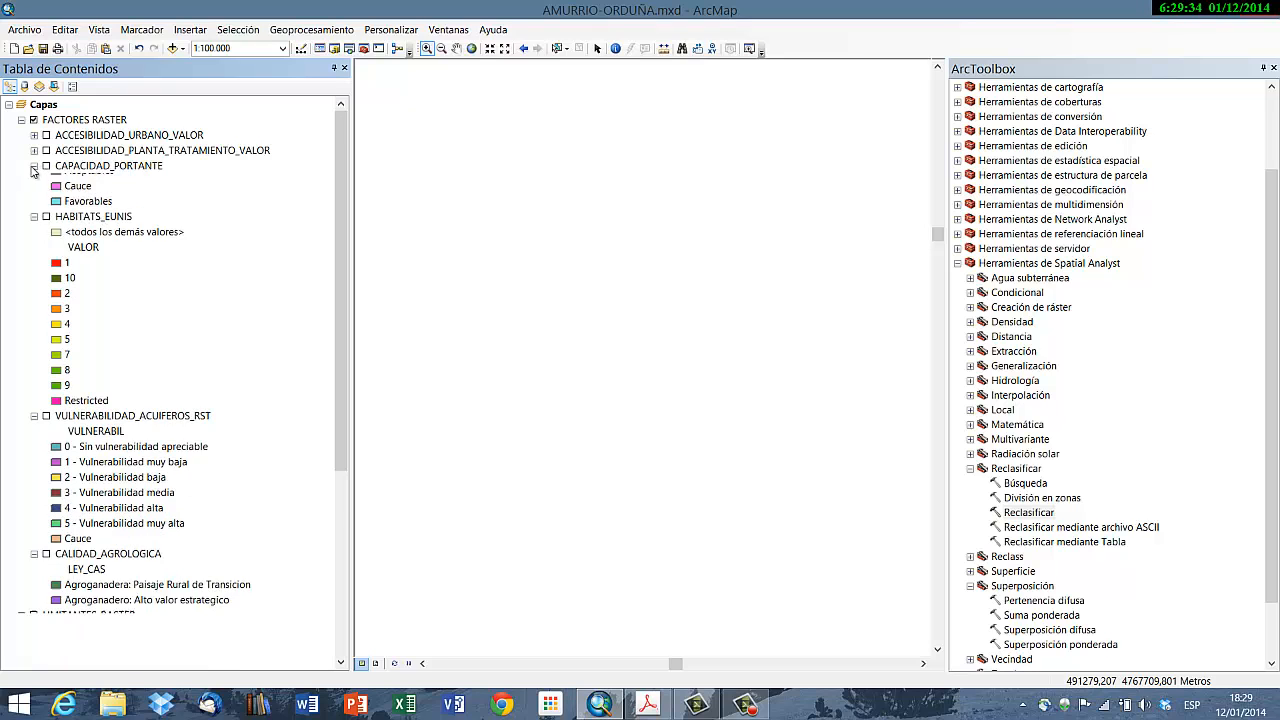
{"action": "left_click", "coordinate": [34, 181]}
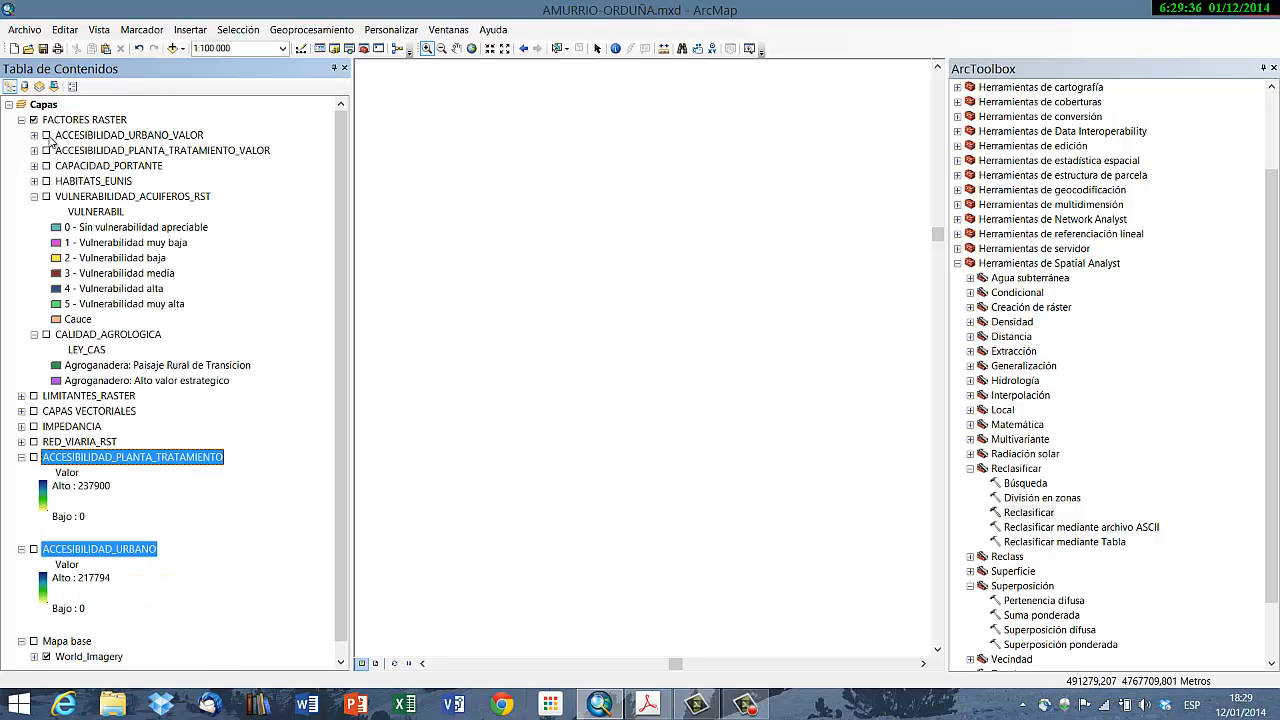
{"action": "left_click", "coordinate": [46, 135]}
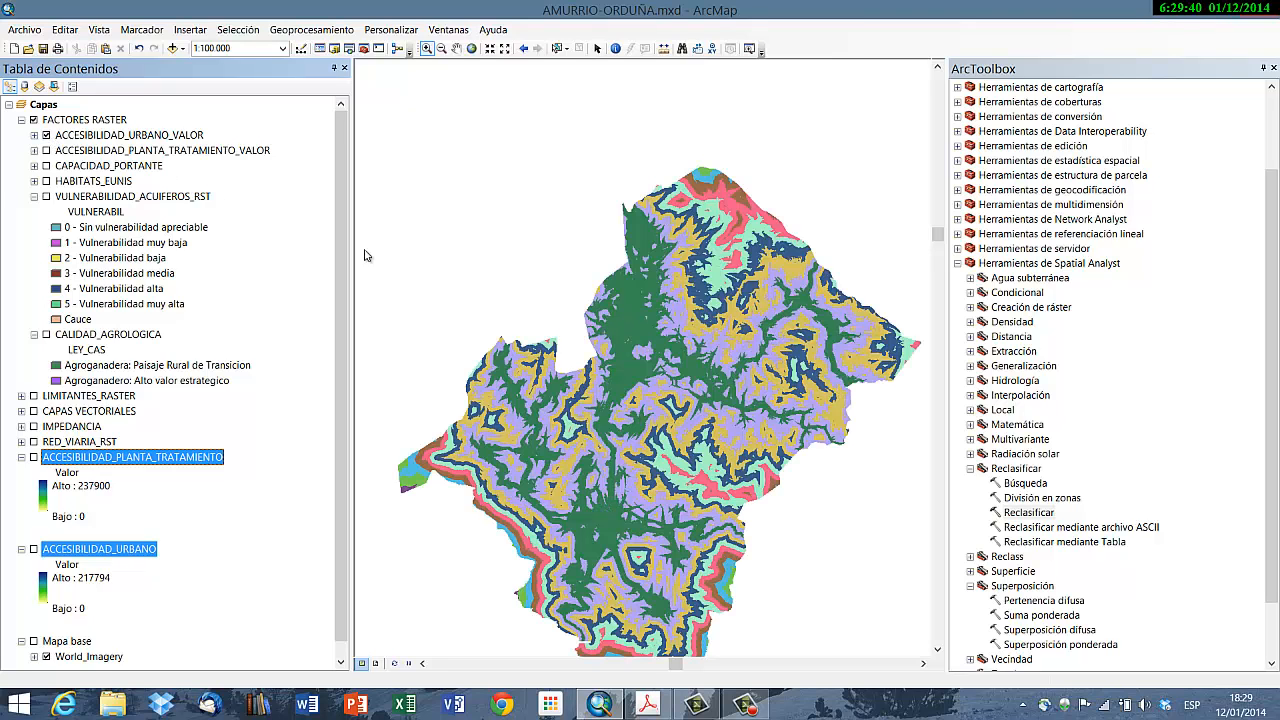
{"action": "left_click_drag", "start_coordinate": [667, 499], "coordinate": [664, 418]}
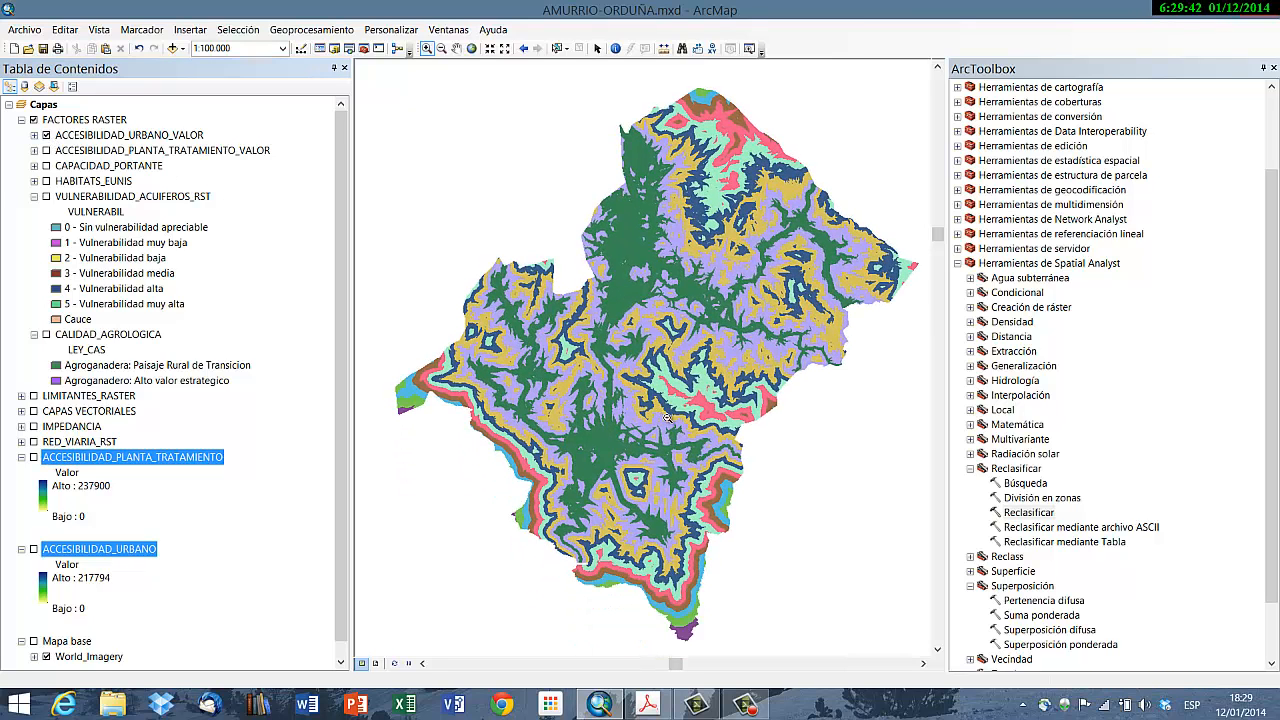
Step: Open the Superposición ponderada tool, set its evaluation scale from 1 to 10 by 1, and narrow the dialog
{"action": "left_click_drag", "start_coordinate": [1275, 570], "coordinate": [1273, 612]}
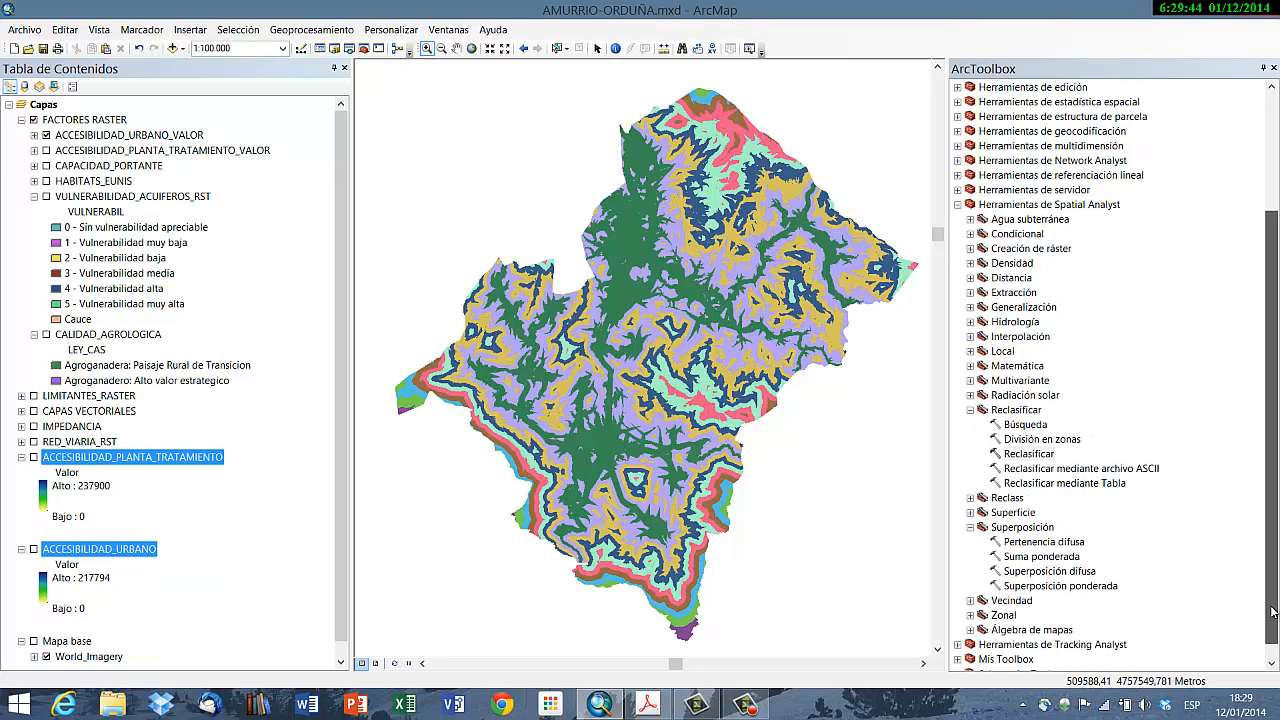
{"action": "double_click", "coordinate": [1060, 585]}
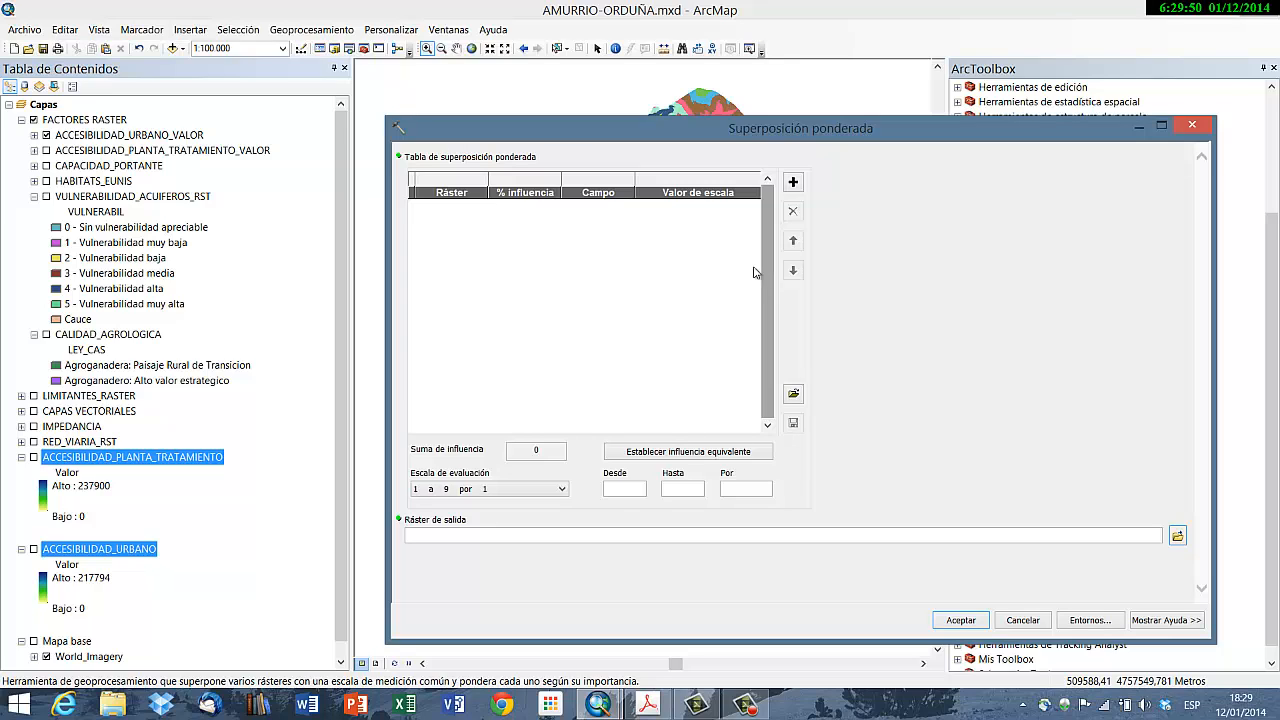
{"action": "left_click", "coordinate": [561, 493]}
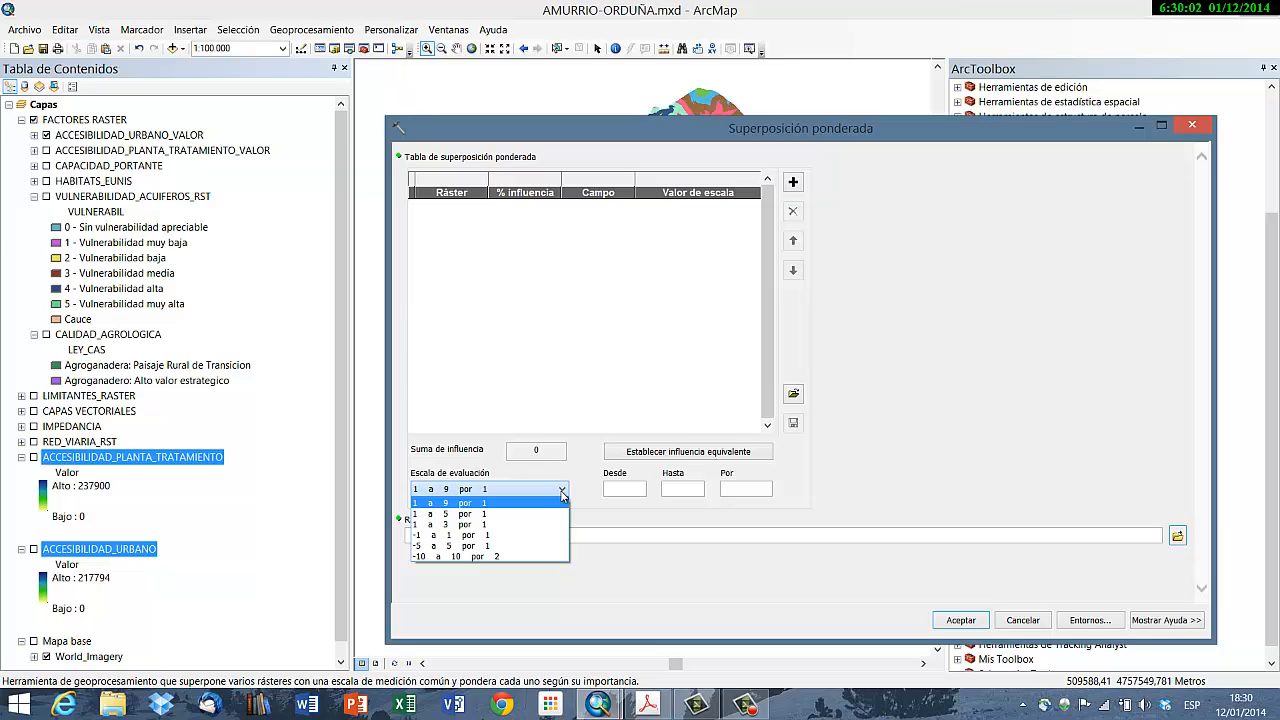
{"action": "left_click", "coordinate": [562, 492]}
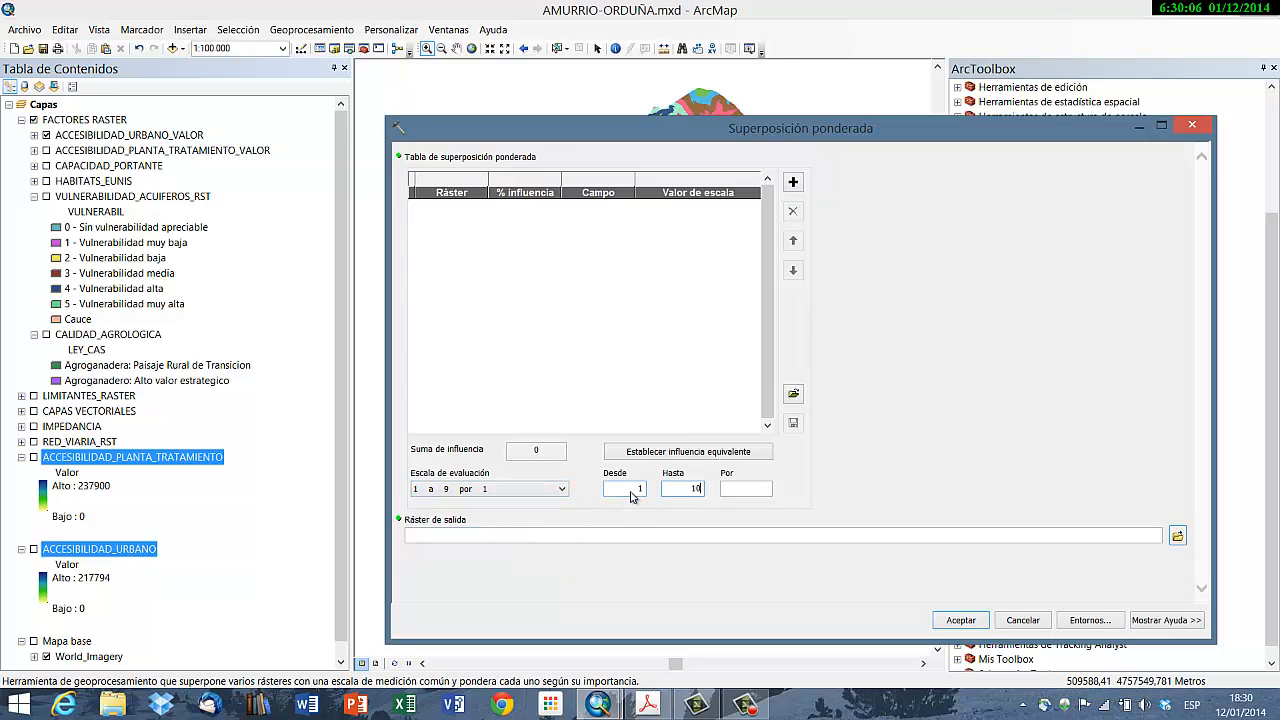
{"action": "key", "text": "Tab"}
{"action": "key", "text": "Tab"}
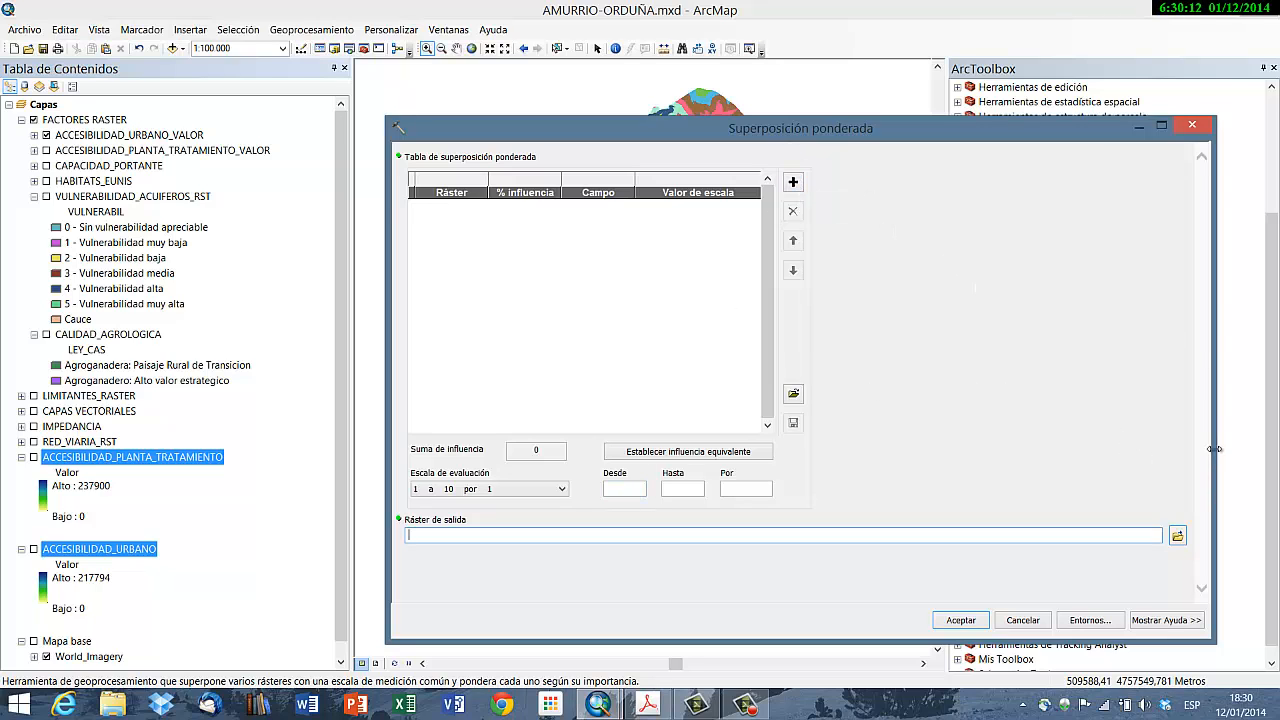
{"action": "left_click_drag", "start_coordinate": [1214, 449], "coordinate": [907, 449]}
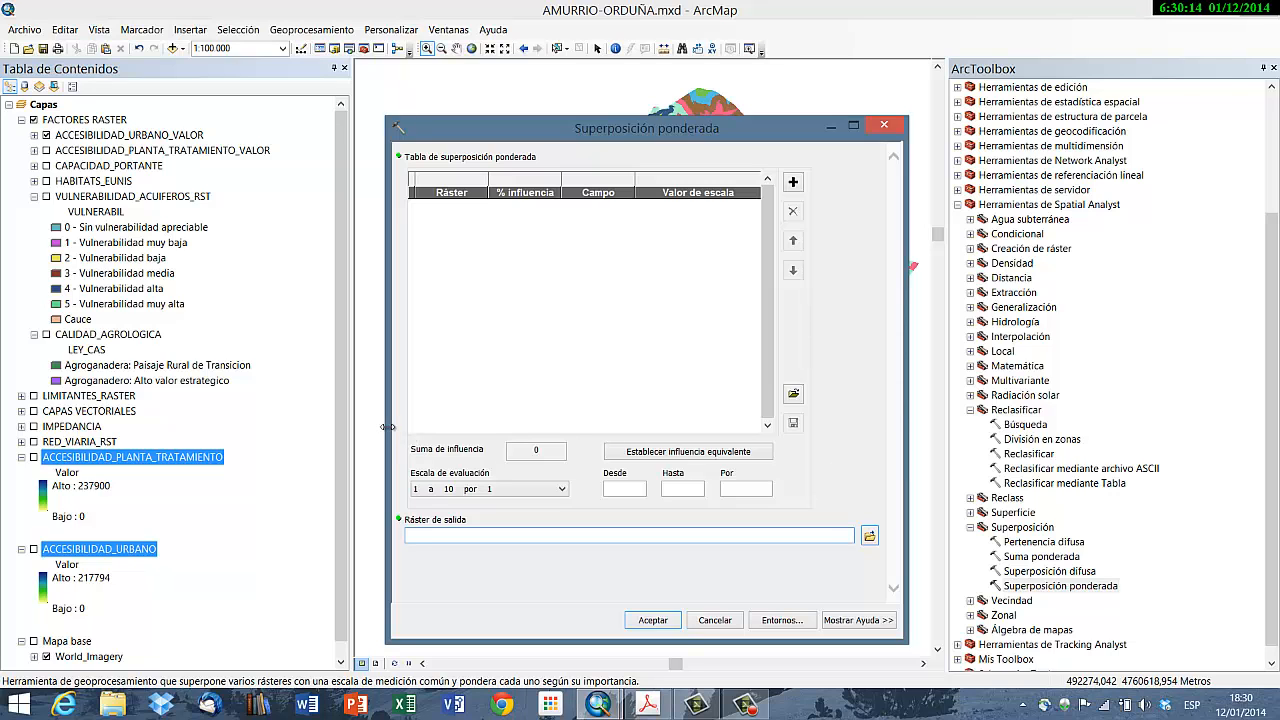
{"action": "left_click_drag", "start_coordinate": [388, 427], "coordinate": [430, 429]}
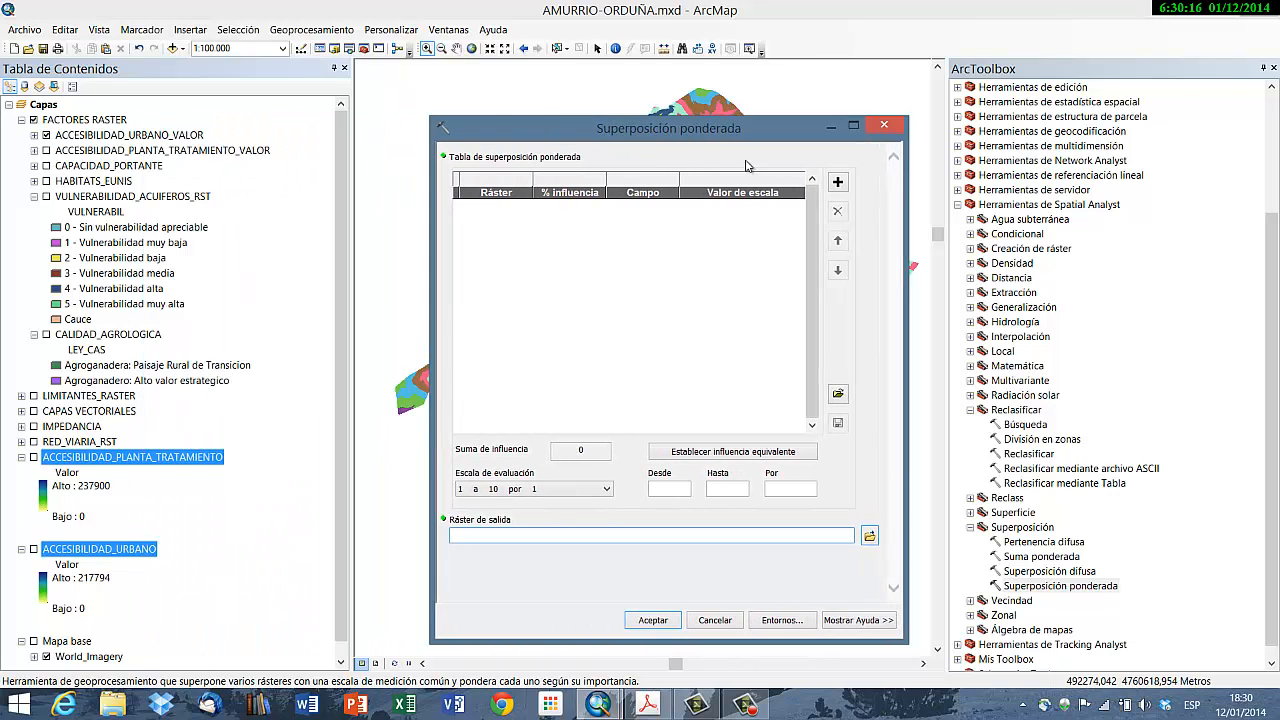
Step: Add ACCESIBILIDAD_URBANO_VALOR to the weighted overlay table with Value as the input field
{"action": "left_click", "coordinate": [838, 182]}
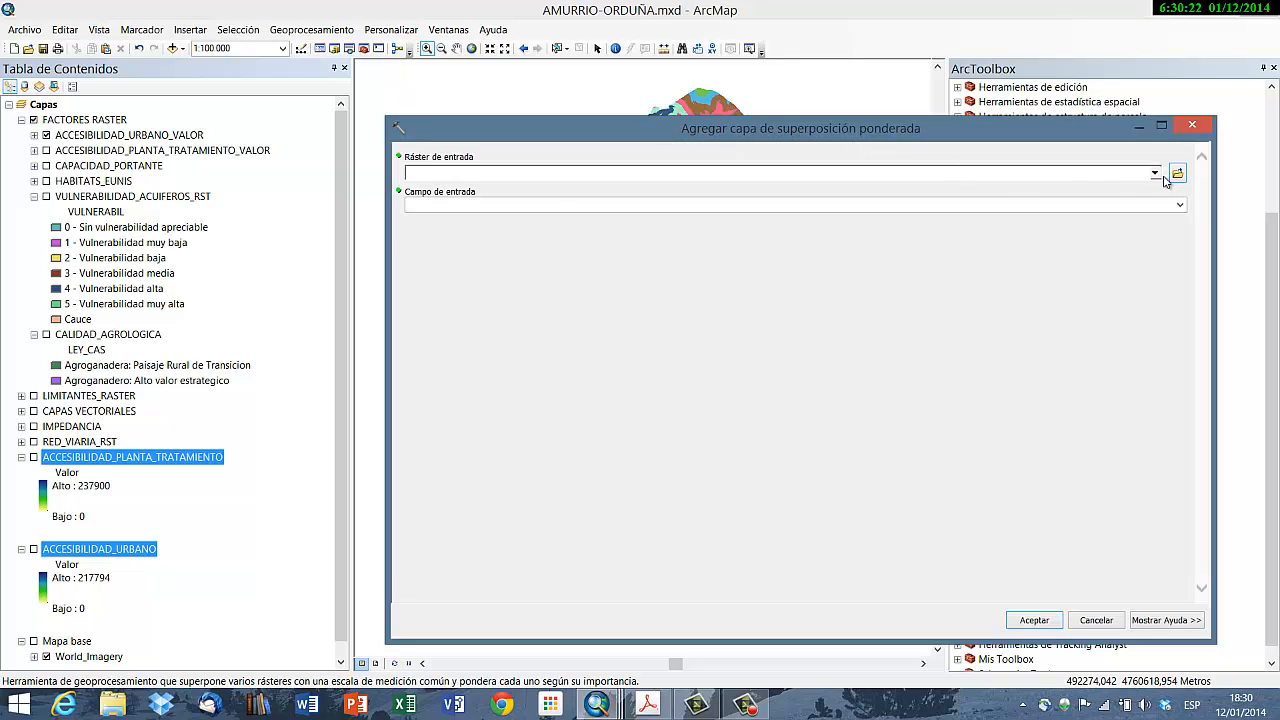
{"action": "left_click", "coordinate": [1155, 174]}
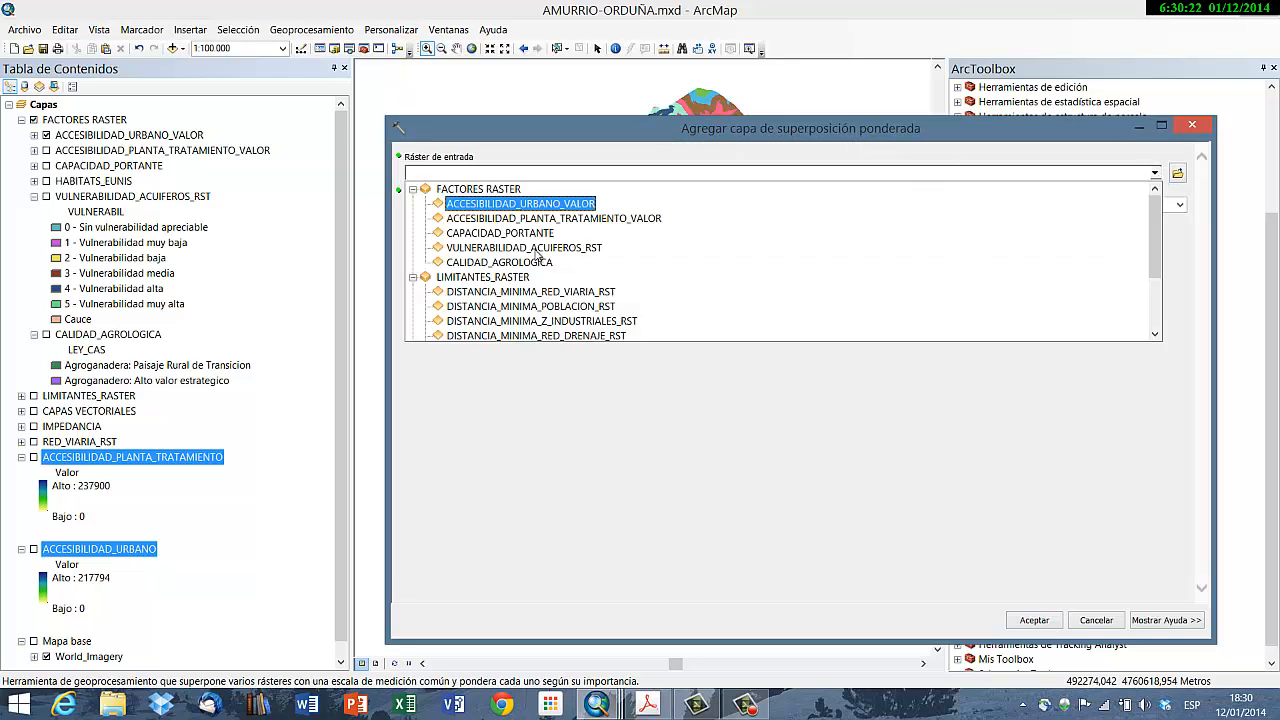
{"action": "left_click", "coordinate": [510, 205]}
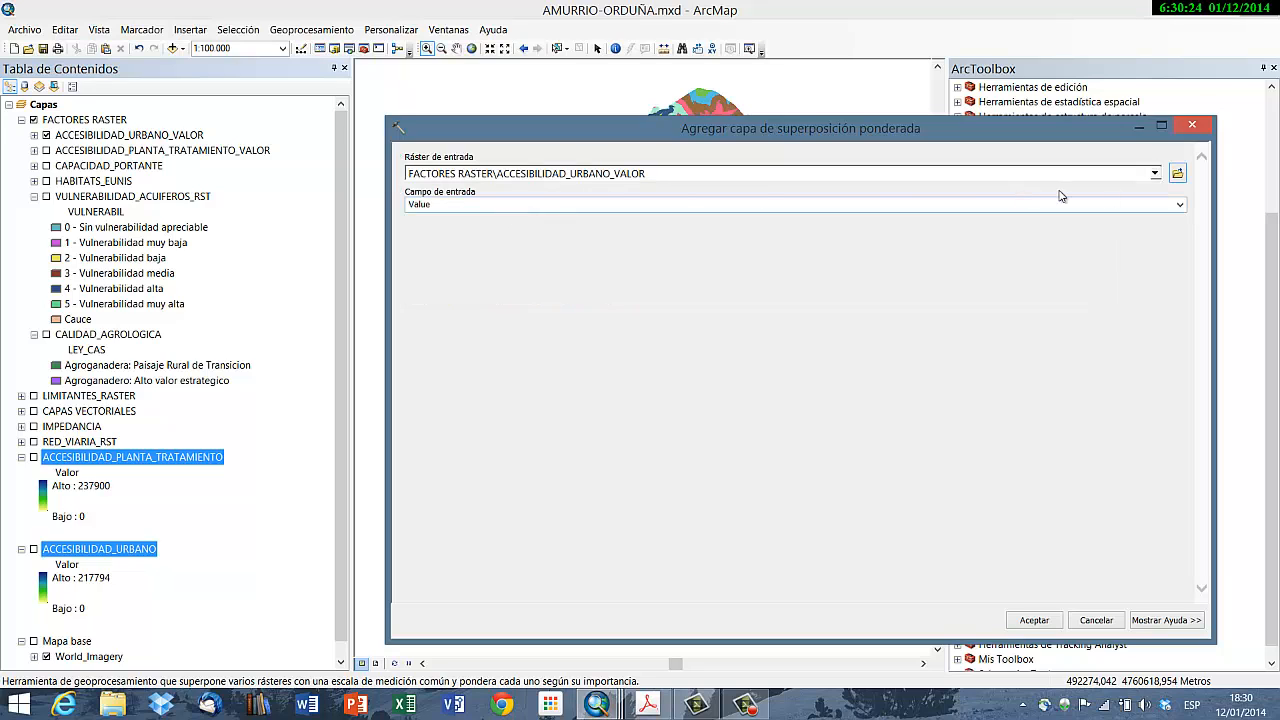
{"action": "left_click", "coordinate": [1180, 204]}
{"action": "left_click", "coordinate": [1180, 218]}
{"action": "left_click", "coordinate": [1036, 620]}
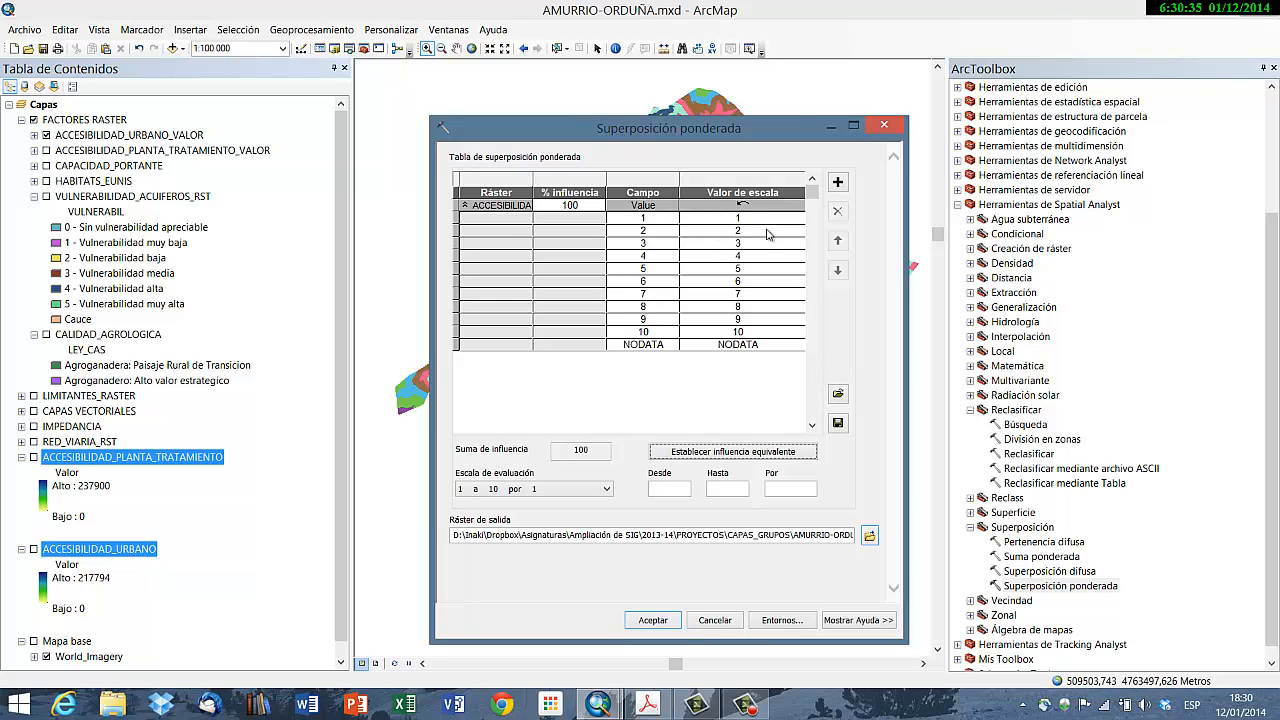
Step: Add ACCESIBILIDAD_PLANTA_TRATAMIENTO_VALOR to the weighted overlay table with Value as the input field
{"action": "left_click", "coordinate": [838, 182]}
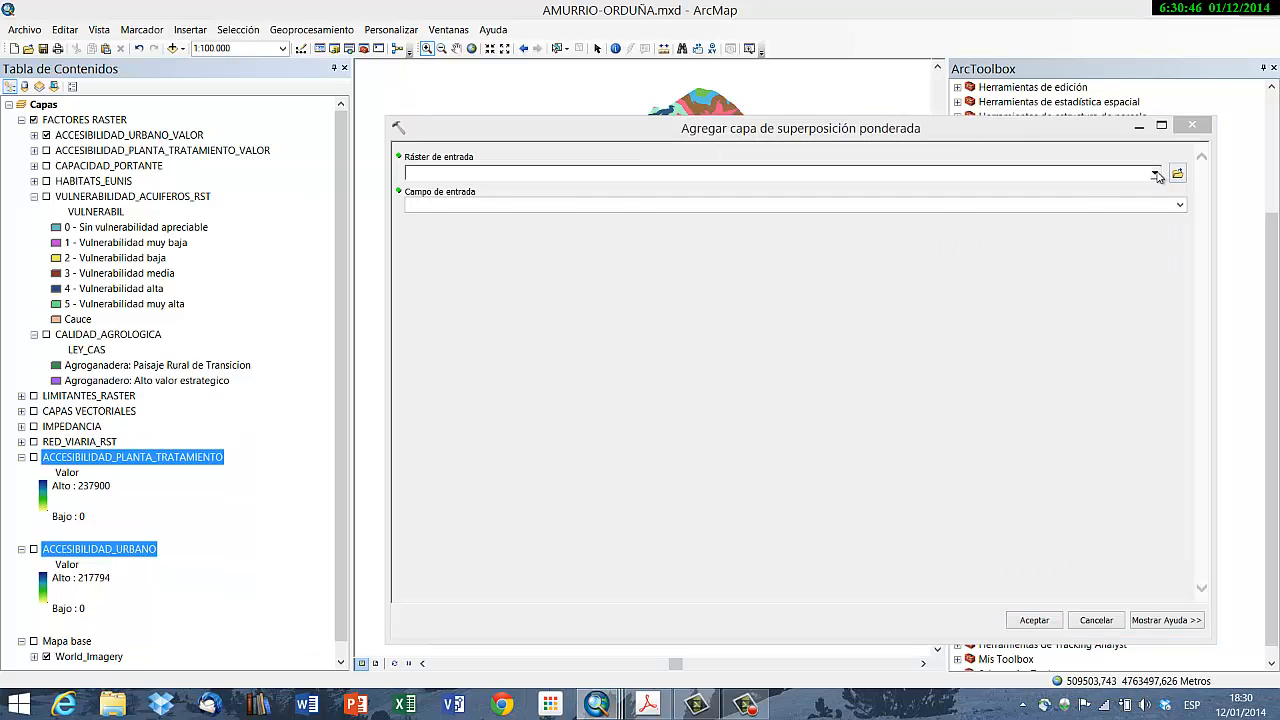
{"action": "left_click", "coordinate": [1155, 173]}
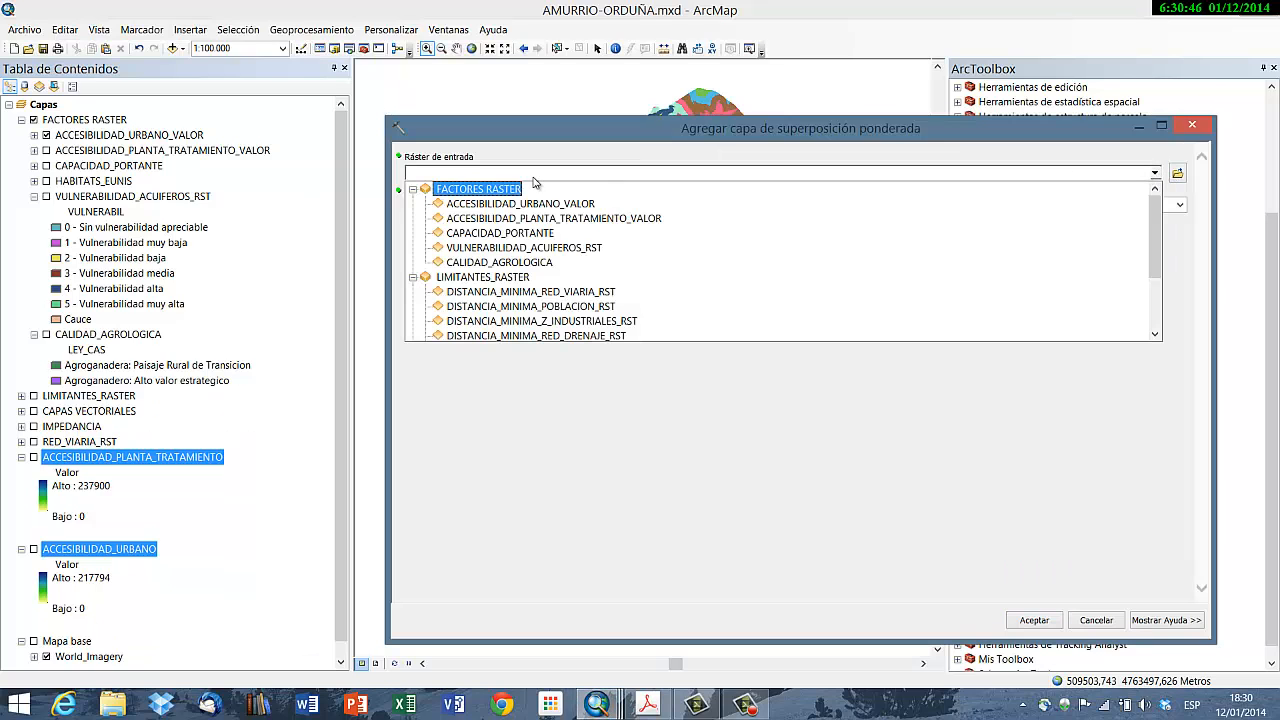
{"action": "left_click", "coordinate": [528, 218]}
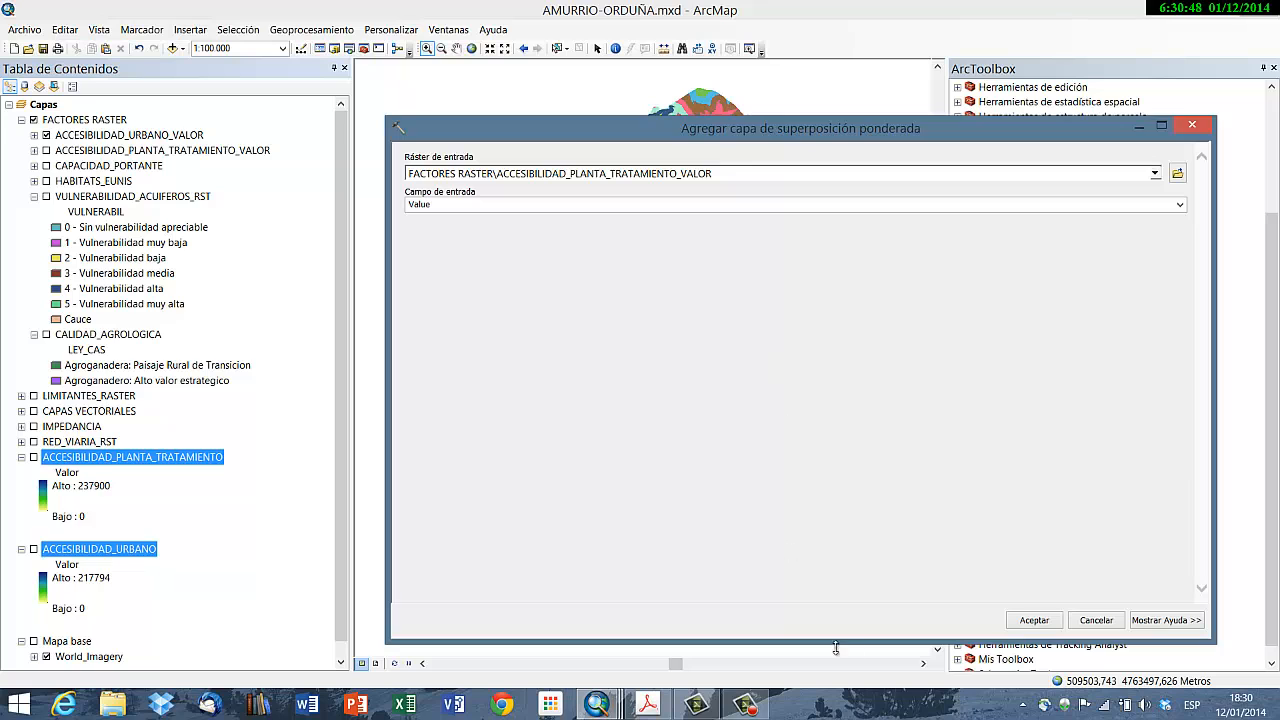
{"action": "left_click", "coordinate": [1034, 620]}
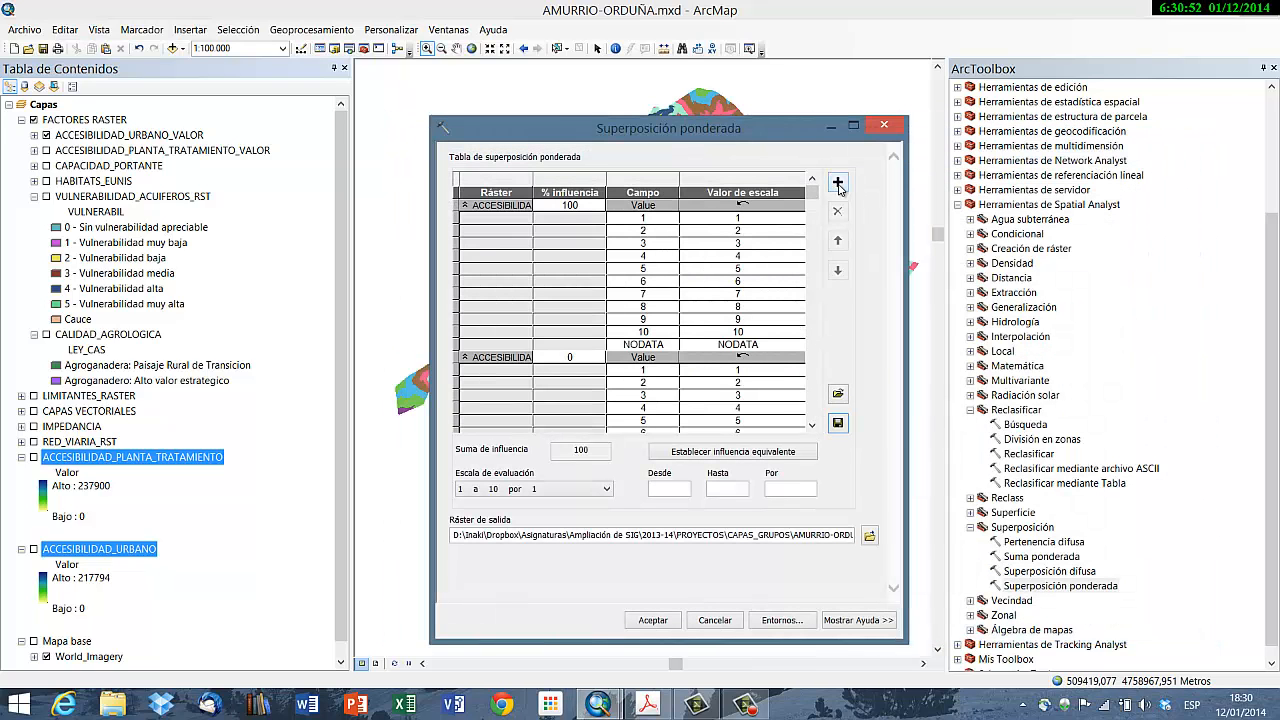
Step: Add CAPACIDAD_PORTANTE to the weighted overlay table with CONDICIONE as the input field
{"action": "left_click", "coordinate": [838, 184]}
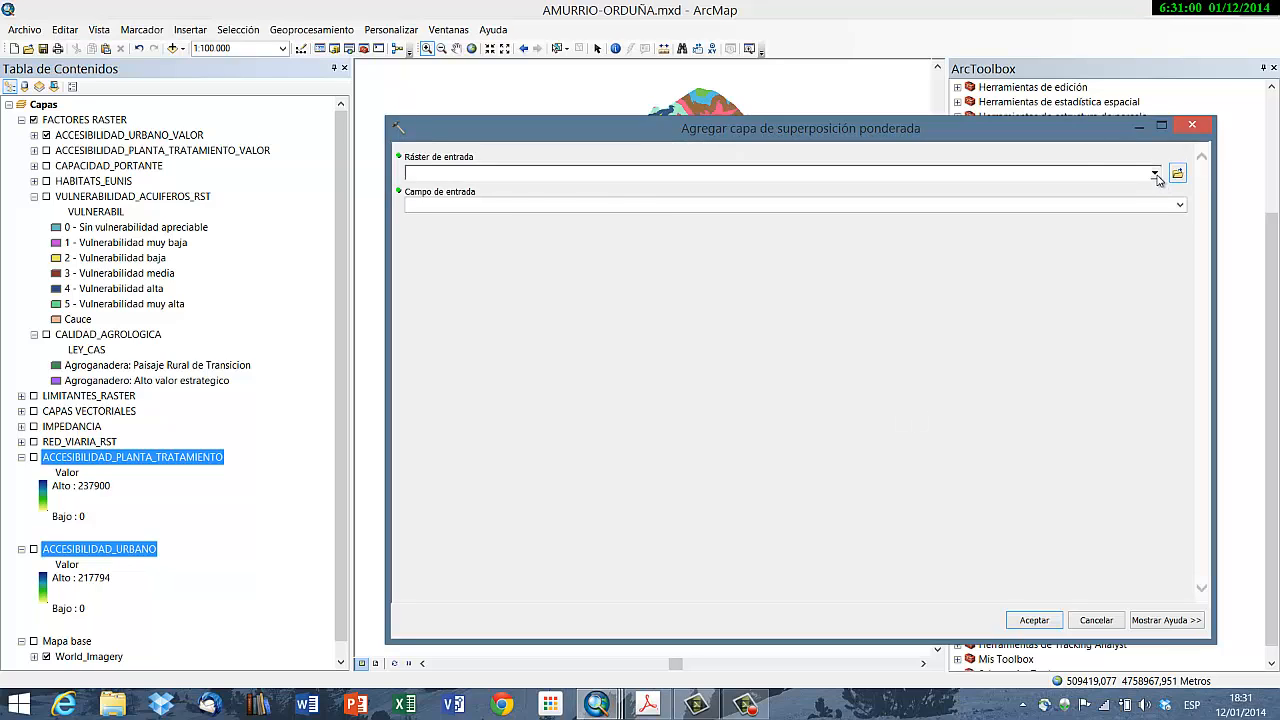
{"action": "left_click", "coordinate": [1155, 173]}
{"action": "left_click", "coordinate": [511, 233]}
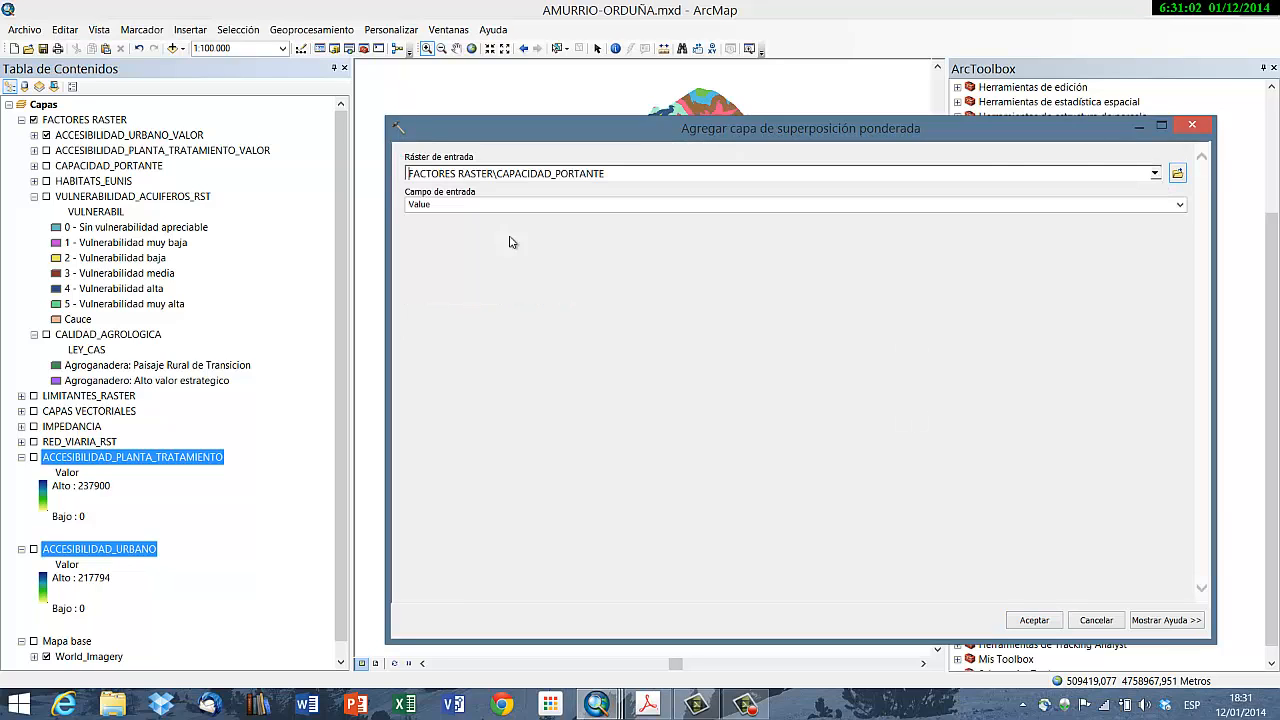
{"action": "left_click", "coordinate": [1179, 205]}
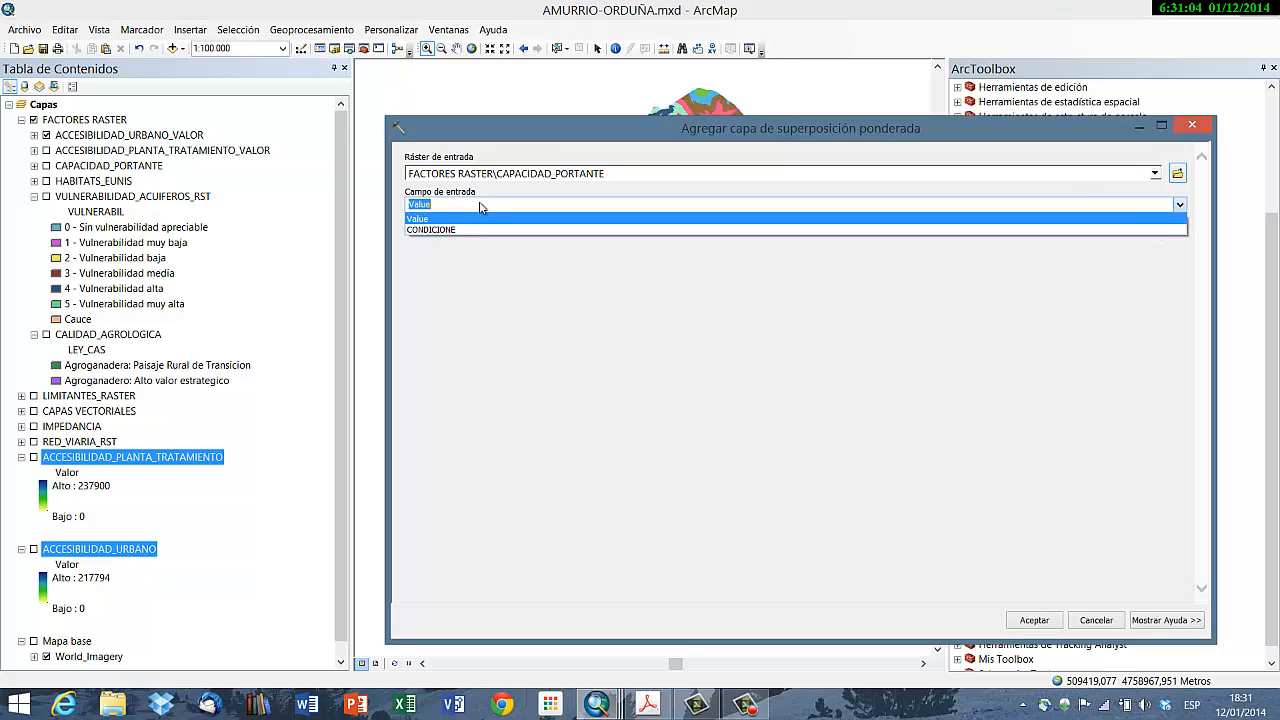
{"action": "left_click", "coordinate": [436, 230]}
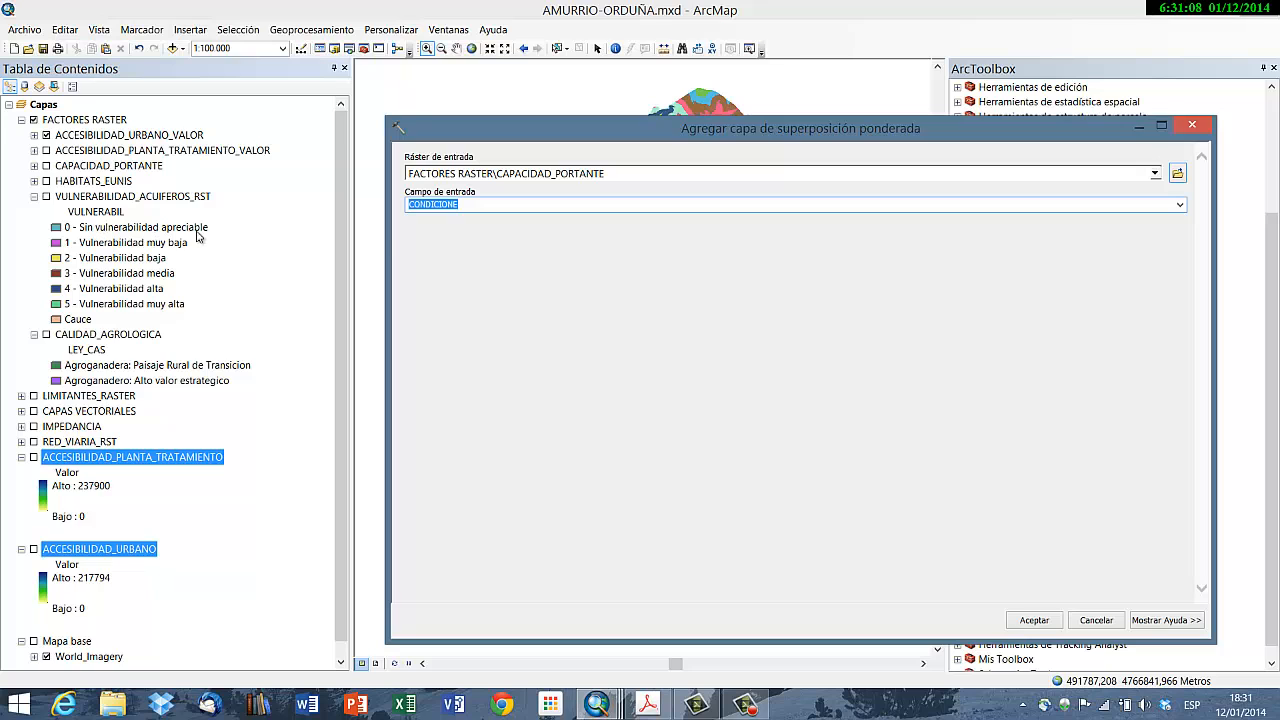
{"action": "left_click", "coordinate": [1025, 619]}
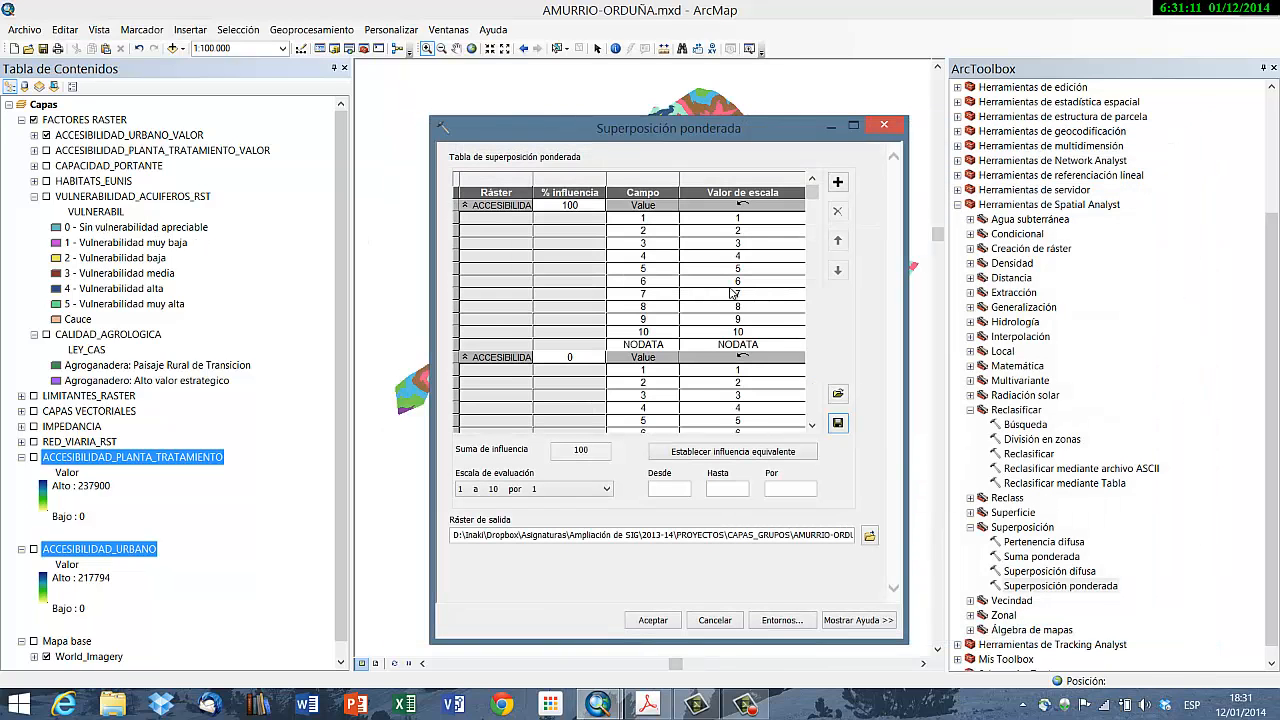
Step: Set the scale value of CAPACIDAD_PORTANTE's very unfavourable class (Muy desfavorables) to Restricted
{"action": "left_click", "coordinate": [814, 418]}
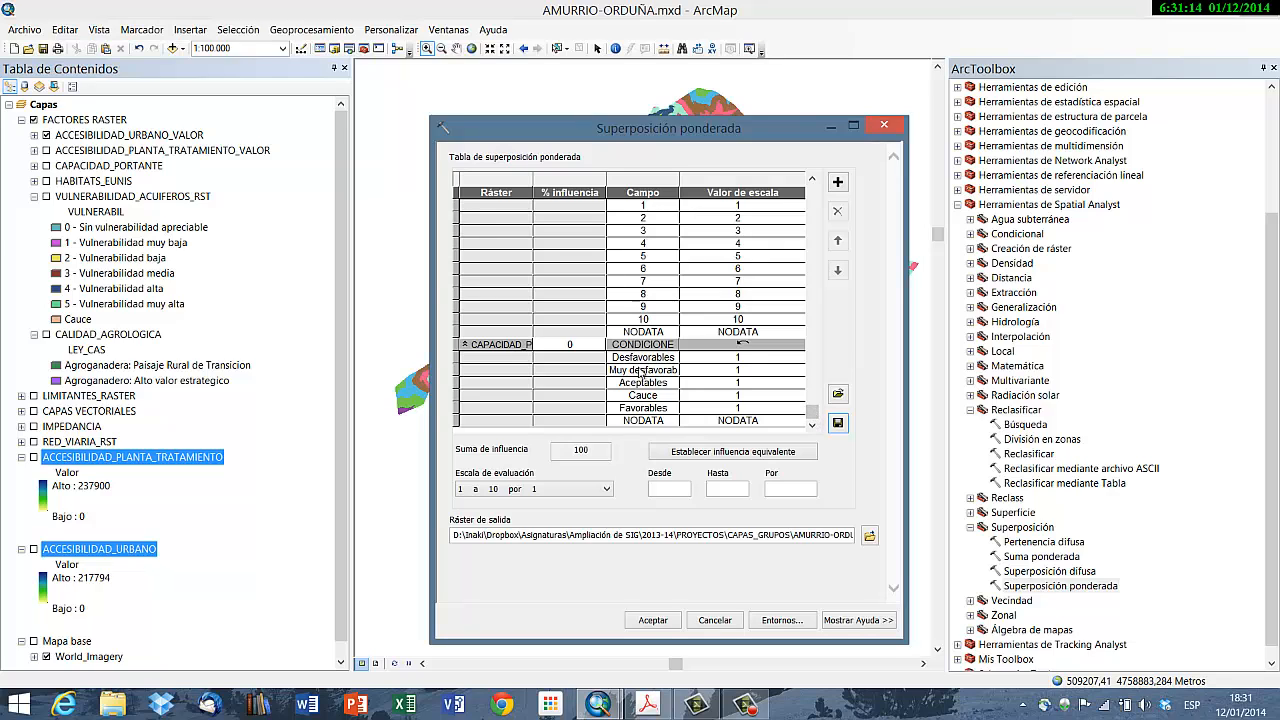
{"action": "left_click", "coordinate": [757, 357]}
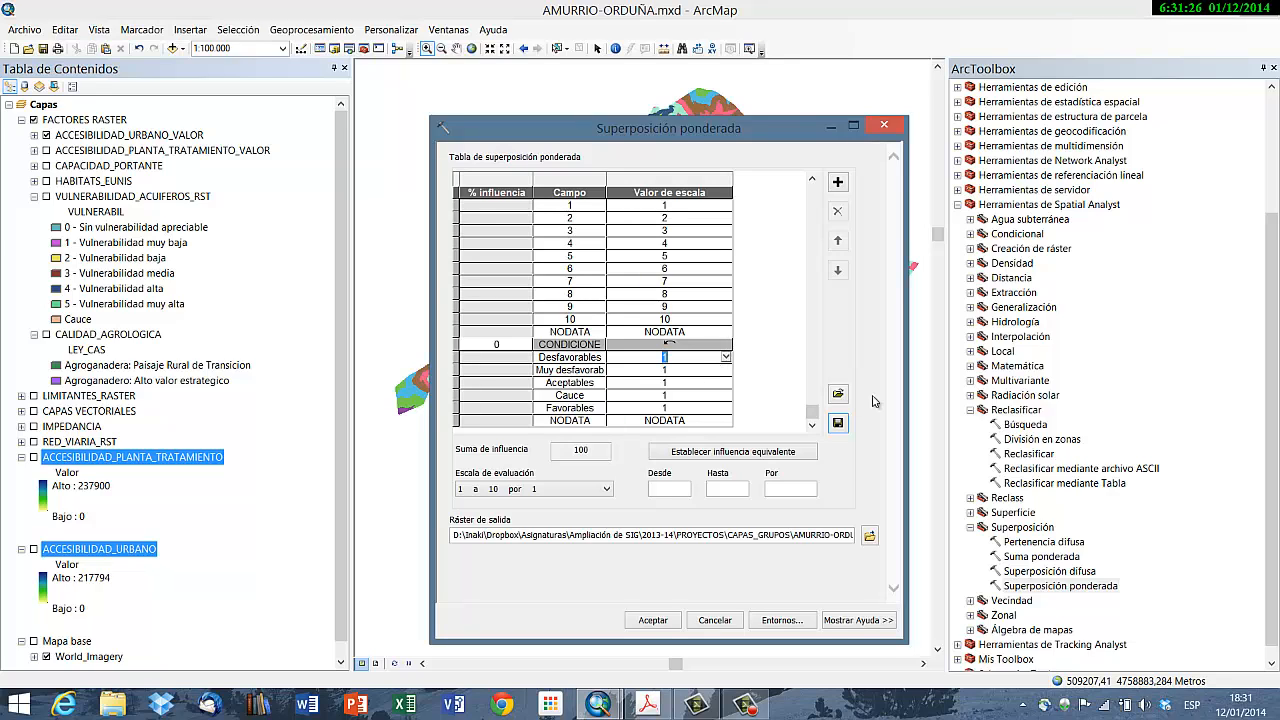
{"action": "left_click", "coordinate": [727, 370]}
{"action": "left_click_drag", "start_coordinate": [727, 396], "coordinate": [728, 426]}
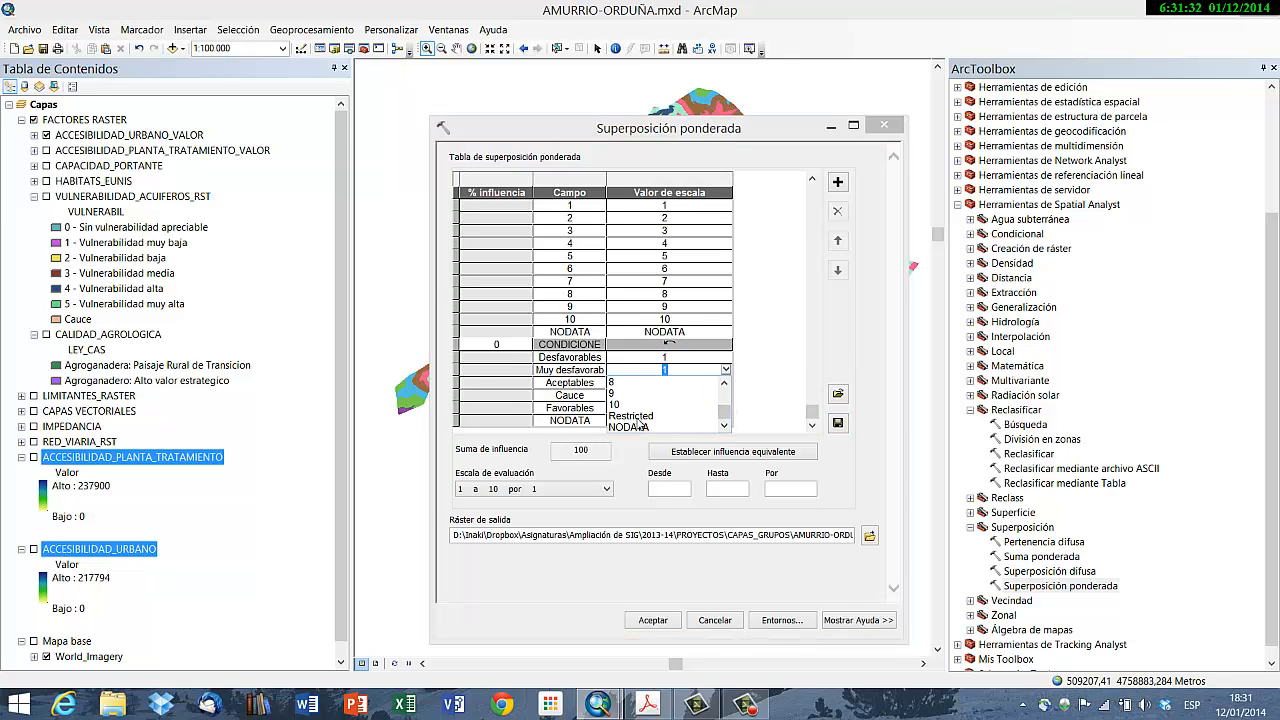
{"action": "left_click", "coordinate": [638, 418]}
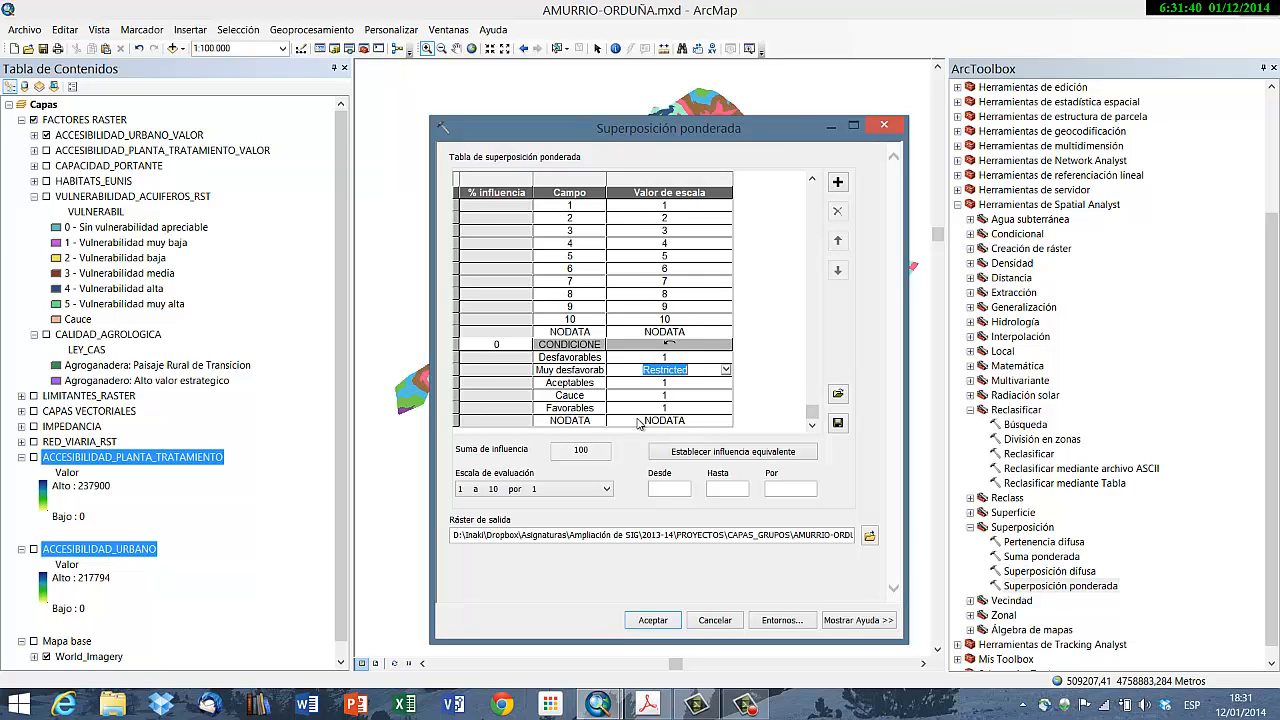
Step: Set the scale value of CAPACIDAD_PORTANTE's Favorables class to 10
{"action": "left_click", "coordinate": [695, 388]}
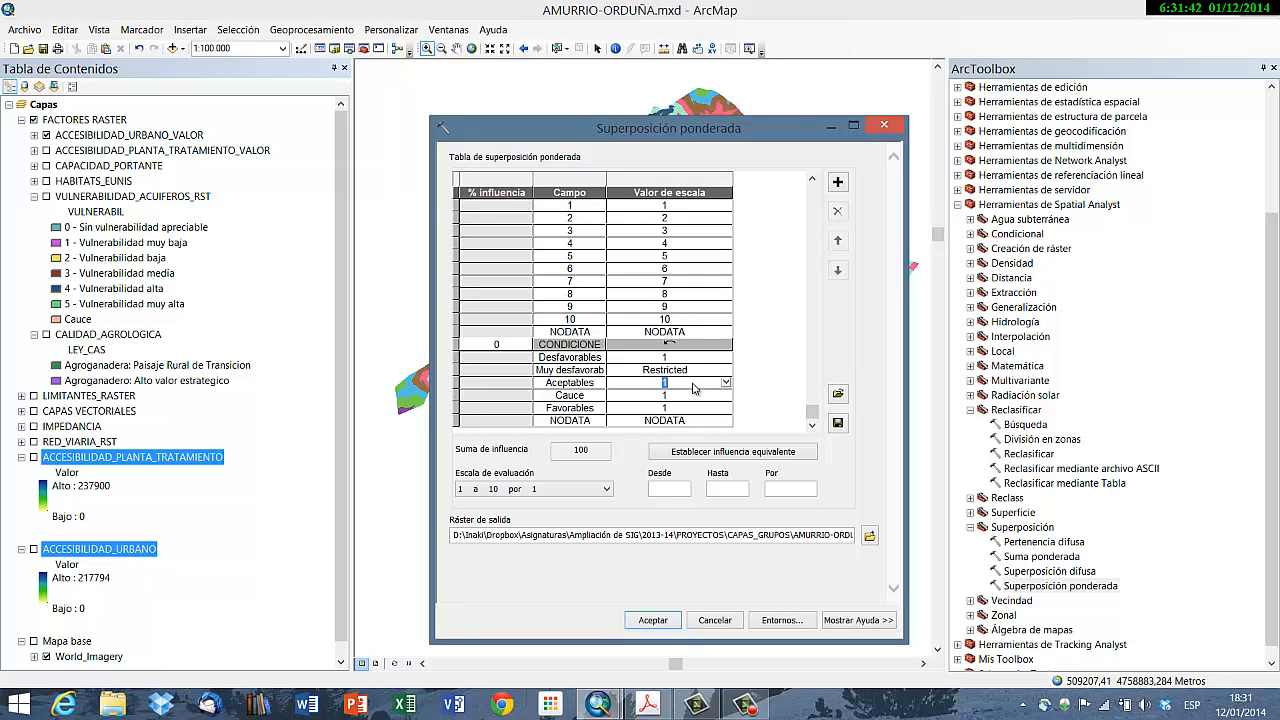
{"action": "left_click", "coordinate": [726, 408]}
{"action": "left_click", "coordinate": [726, 410]}
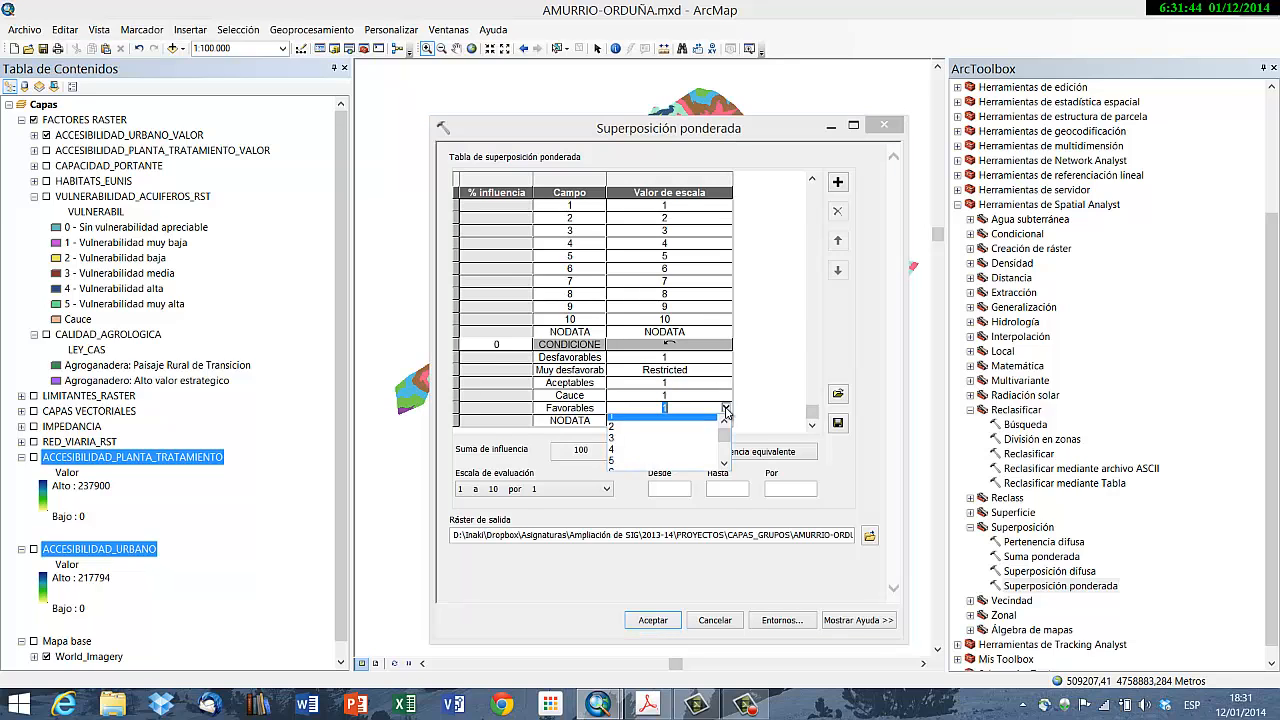
{"action": "scroll", "coordinate": [724, 445], "scroll_direction": "down", "scroll_amount": 2}
{"action": "left_click", "coordinate": [619, 442]}
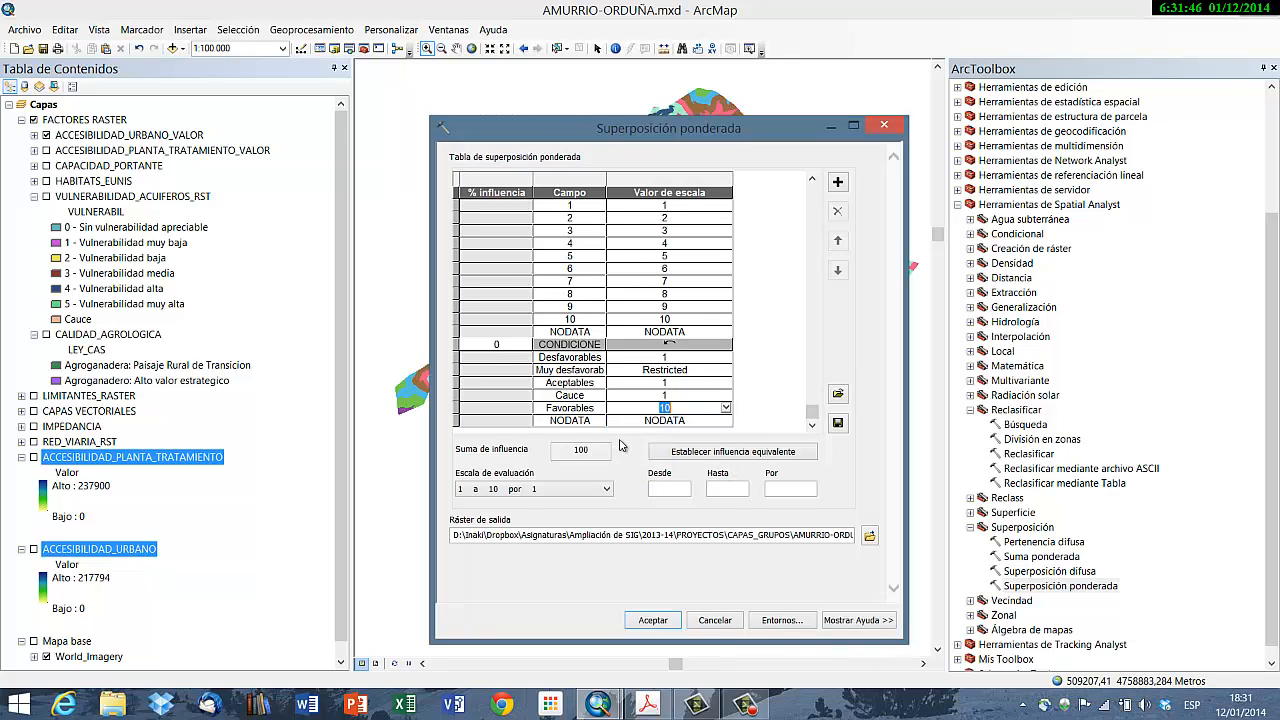
Step: Set the scale value of CAPACIDAD_PORTANTE's Aceptables class to 8 and of its Desfavorables class to 2
{"action": "left_click", "coordinate": [687, 383]}
{"action": "left_click", "coordinate": [726, 383]}
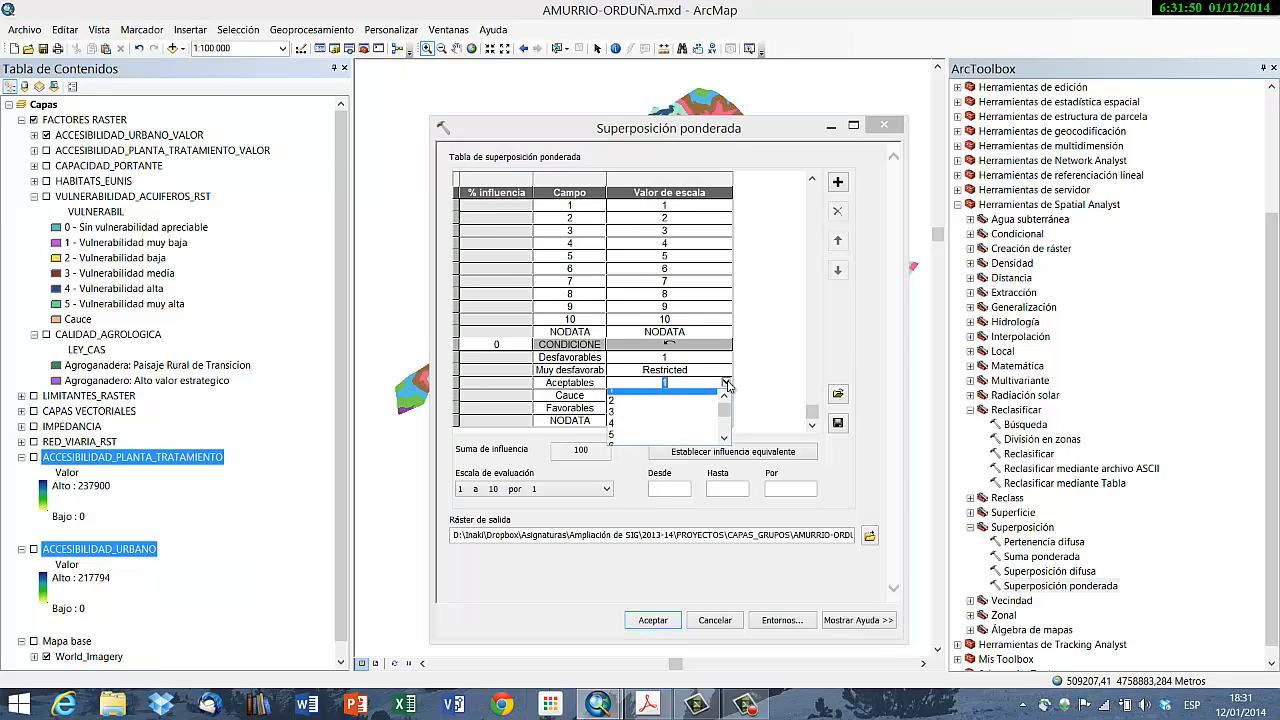
{"action": "left_click_drag", "start_coordinate": [724, 410], "coordinate": [723, 433]}
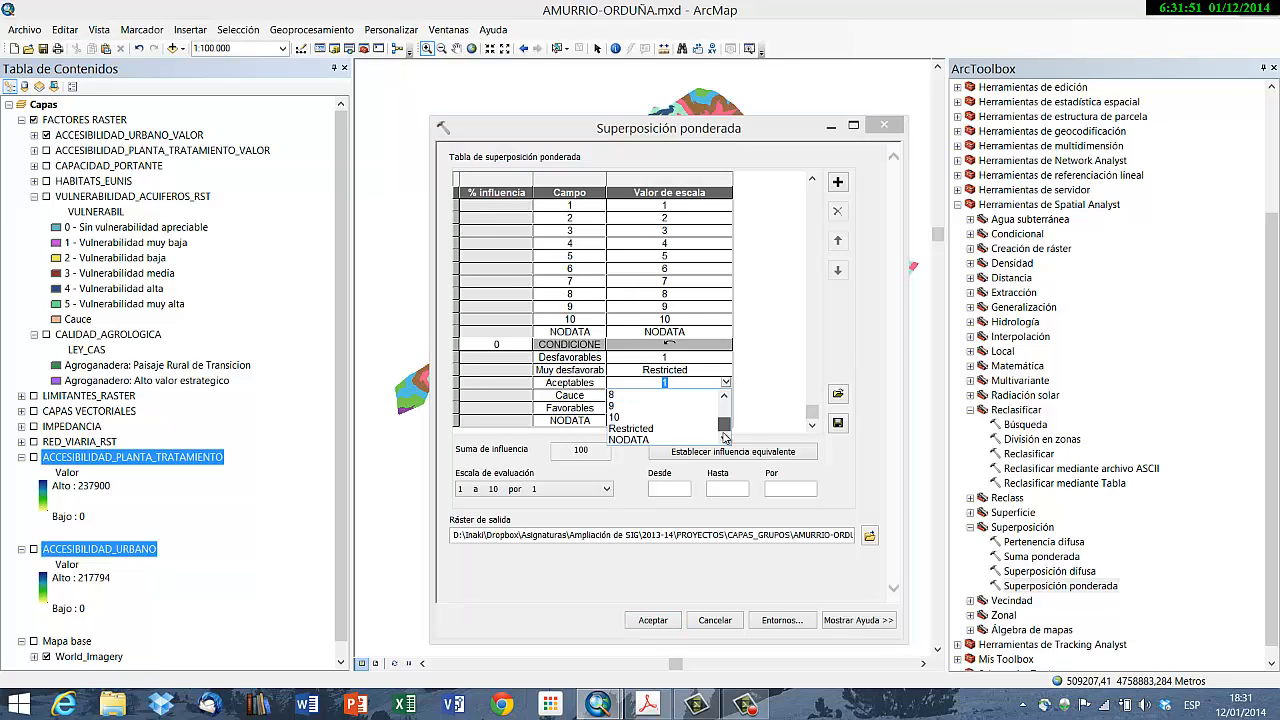
{"action": "left_click", "coordinate": [663, 394]}
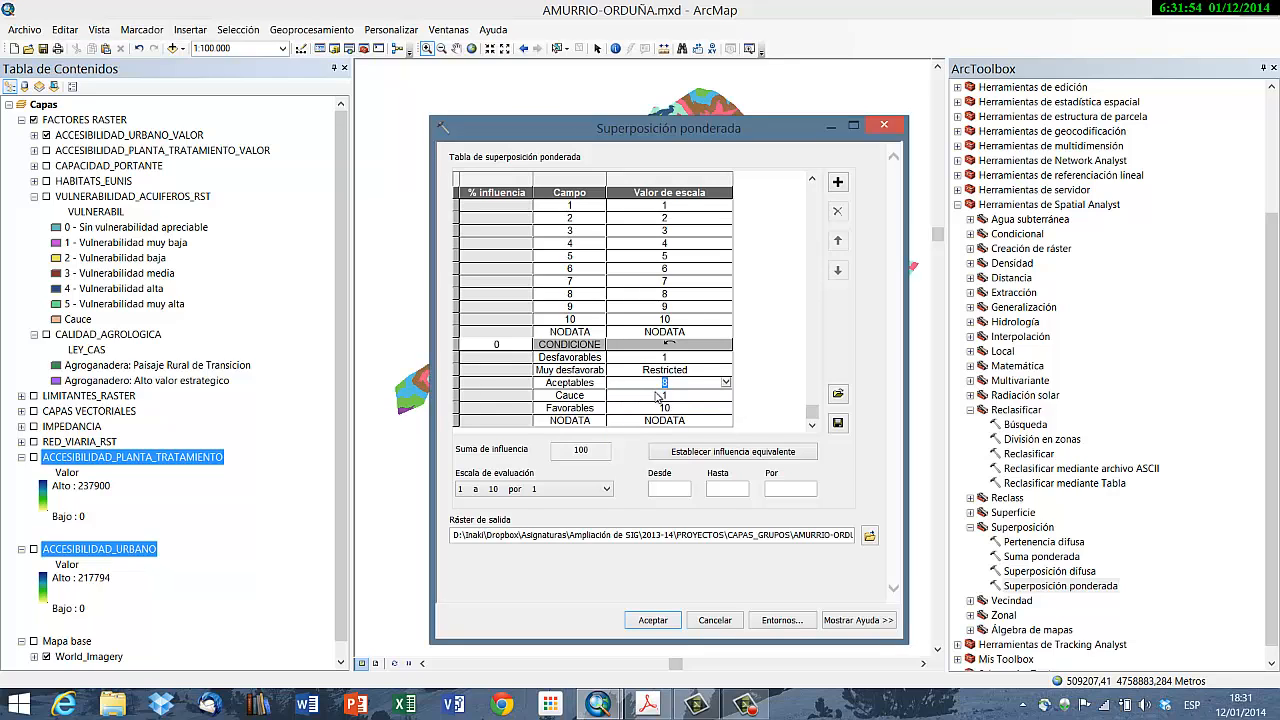
{"action": "left_click", "coordinate": [712, 358]}
{"action": "left_click", "coordinate": [728, 358]}
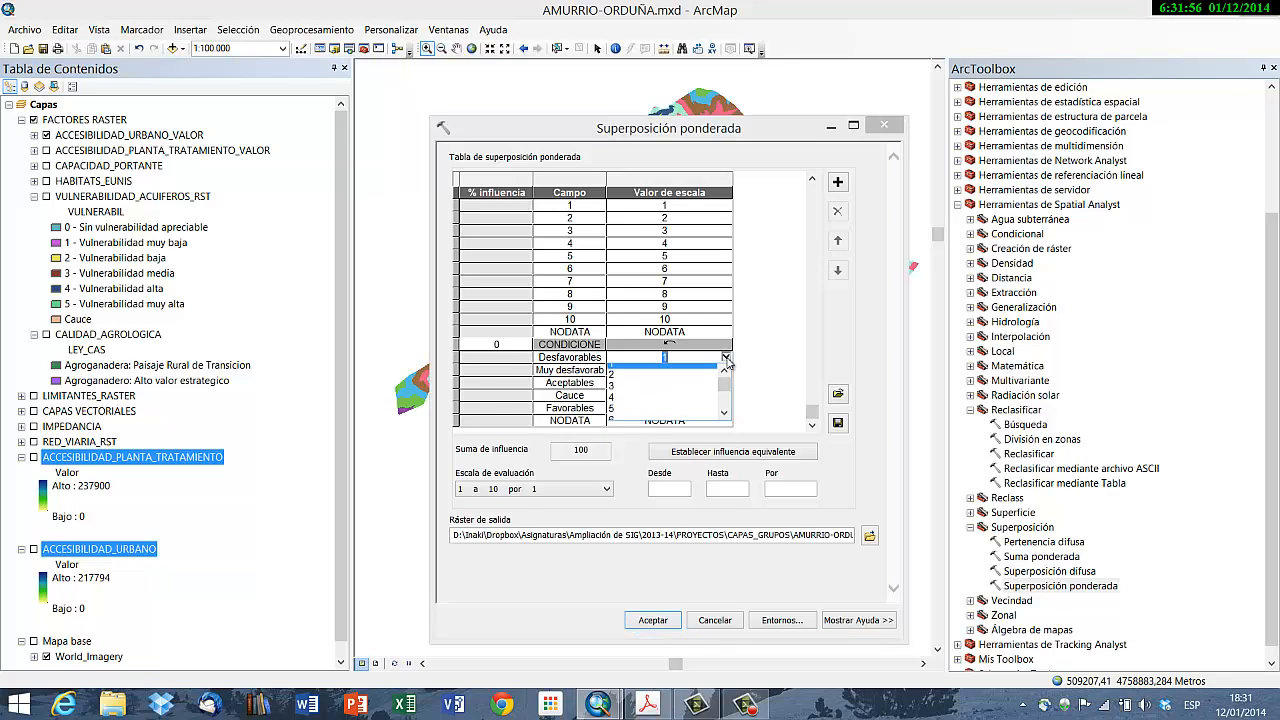
{"action": "left_click", "coordinate": [628, 382]}
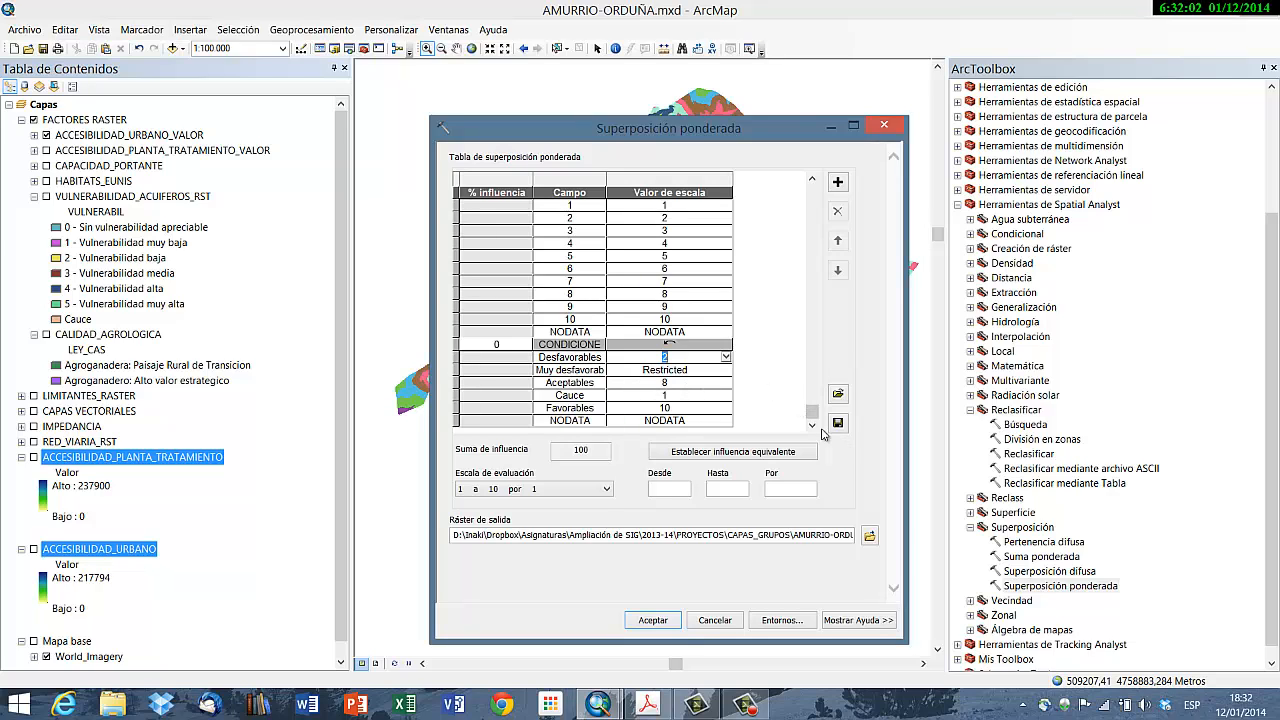
Step: Add VULNERABILIDAD_ACUIFEROS_RST to the weighted overlay table with VULNERABIL as the input field
{"action": "left_click", "coordinate": [836, 184]}
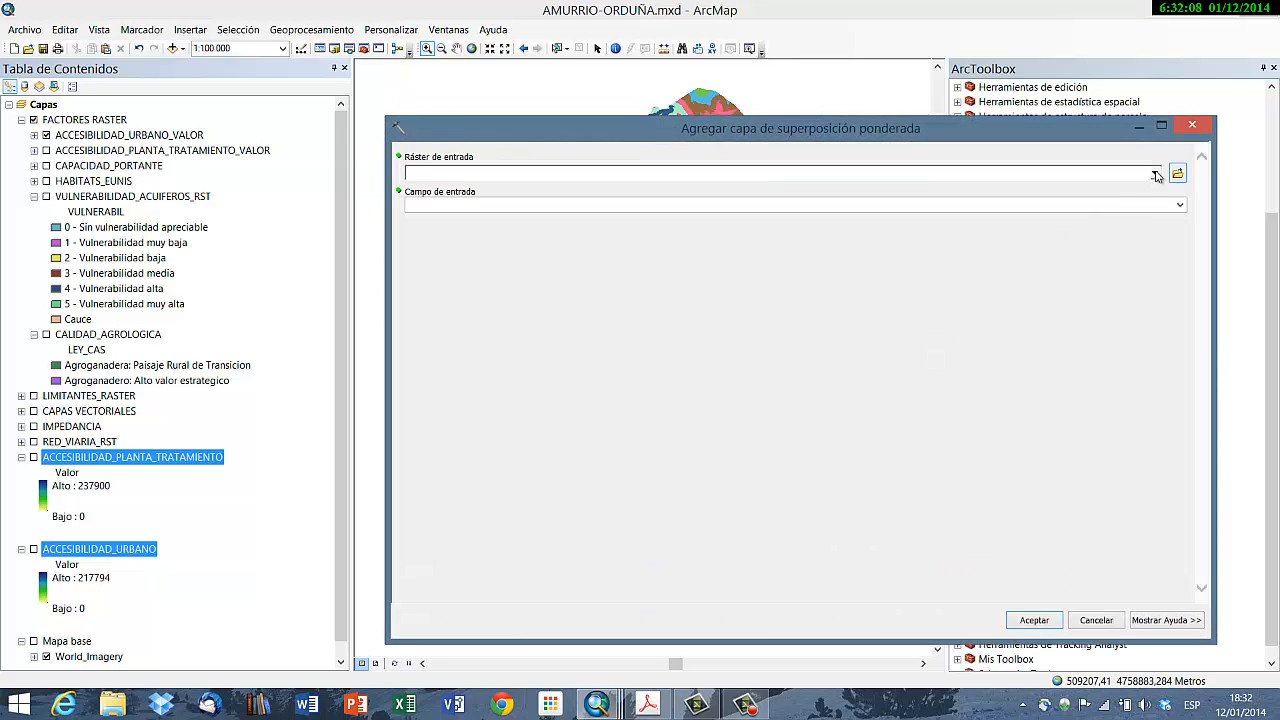
{"action": "left_click", "coordinate": [1154, 174]}
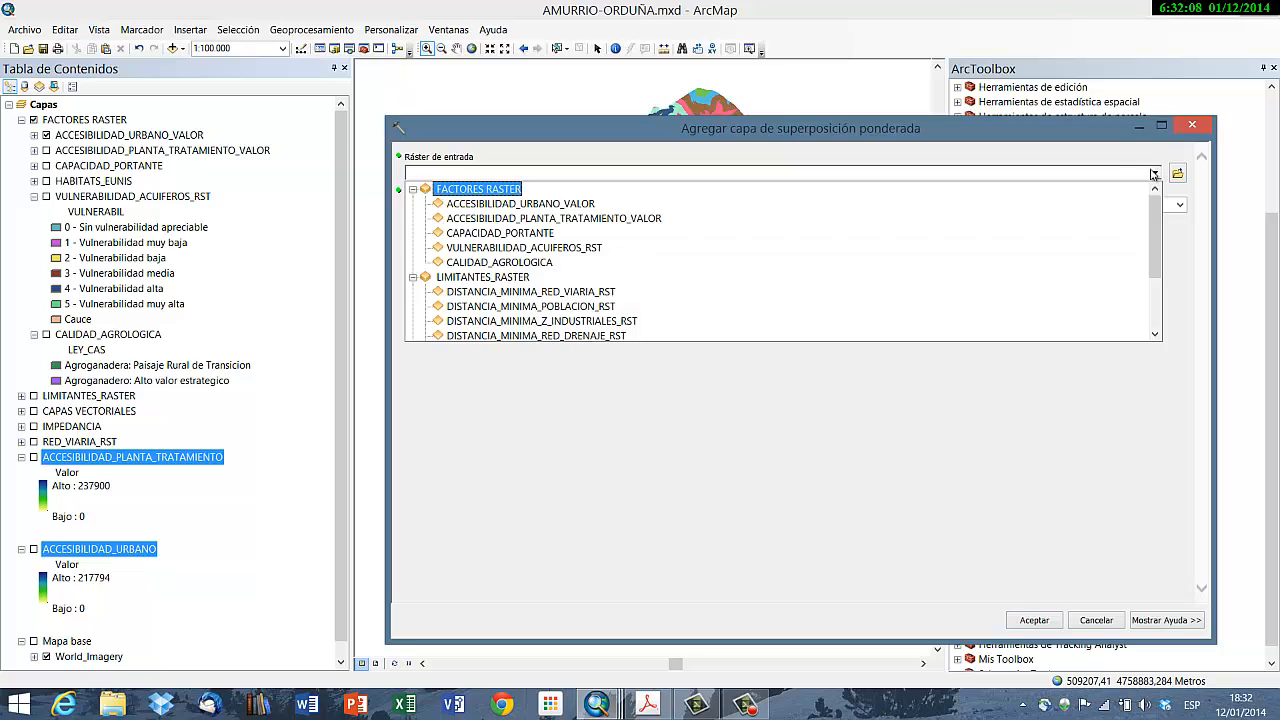
{"action": "left_click", "coordinate": [535, 256]}
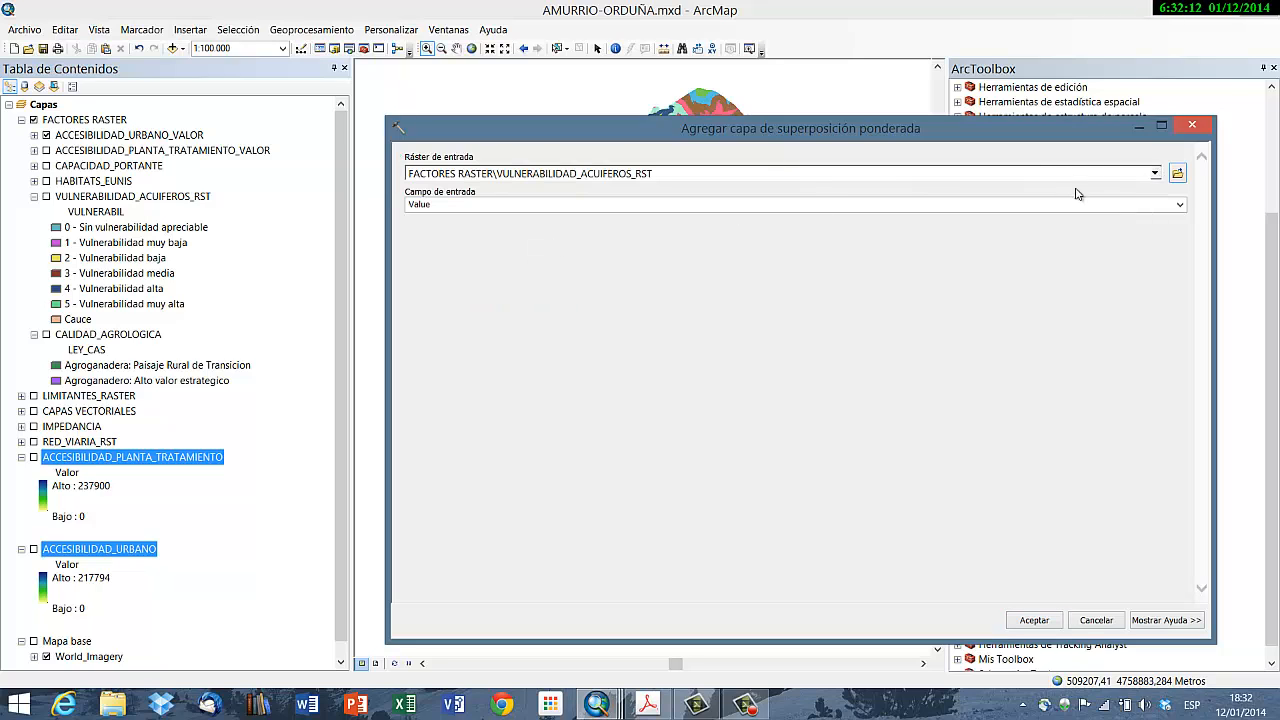
{"action": "left_click", "coordinate": [1180, 205]}
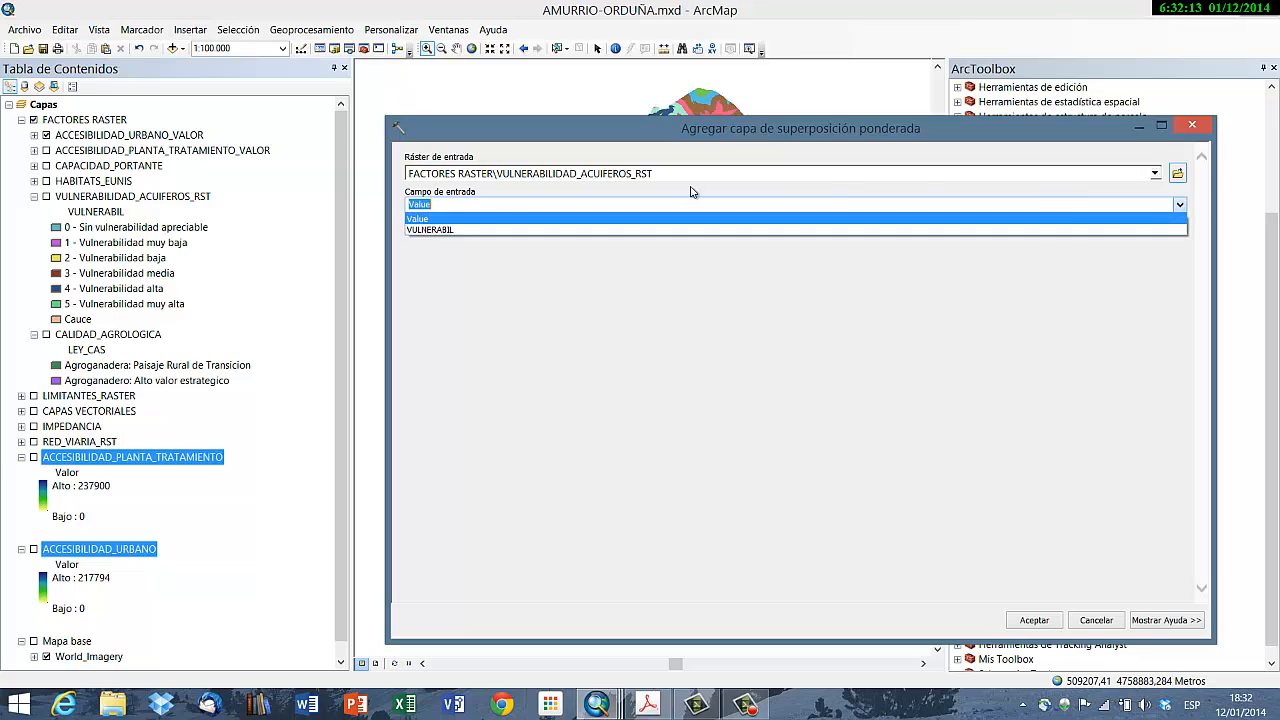
{"action": "left_click", "coordinate": [432, 230]}
{"action": "left_click", "coordinate": [1040, 620]}
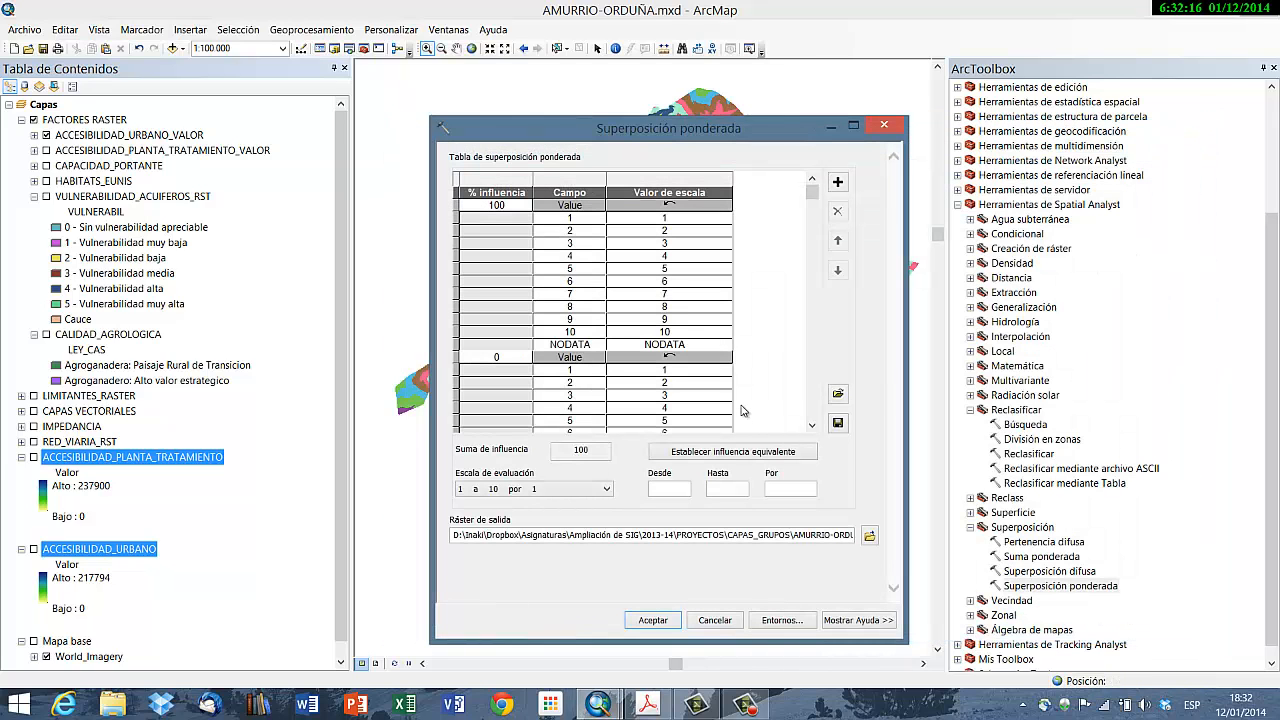
Step: Set the scale value of the VULNERABIL class "5 - Vulnerabilidad muy alta" to Restricted
{"action": "scroll", "coordinate": [816, 411], "scroll_direction": "down", "scroll_amount": 1}
{"action": "scroll", "coordinate": [816, 411], "scroll_direction": "down", "scroll_amount": 2}
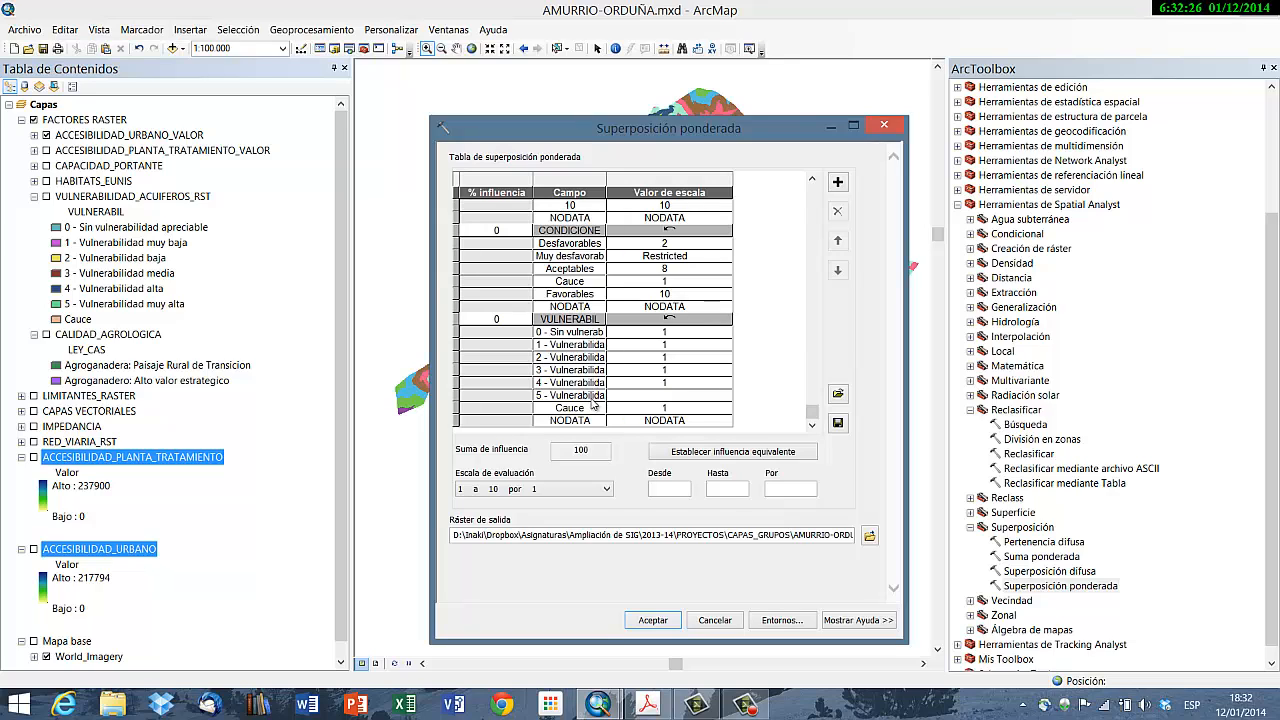
{"action": "left_click", "coordinate": [590, 404]}
{"action": "left_click_drag", "start_coordinate": [590, 404], "coordinate": [634, 402]}
{"action": "left_click", "coordinate": [583, 333]}
{"action": "left_click_drag", "start_coordinate": [583, 333], "coordinate": [612, 346]}
{"action": "left_click", "coordinate": [578, 397]}
{"action": "left_click_drag", "start_coordinate": [582, 398], "coordinate": [646, 391]}
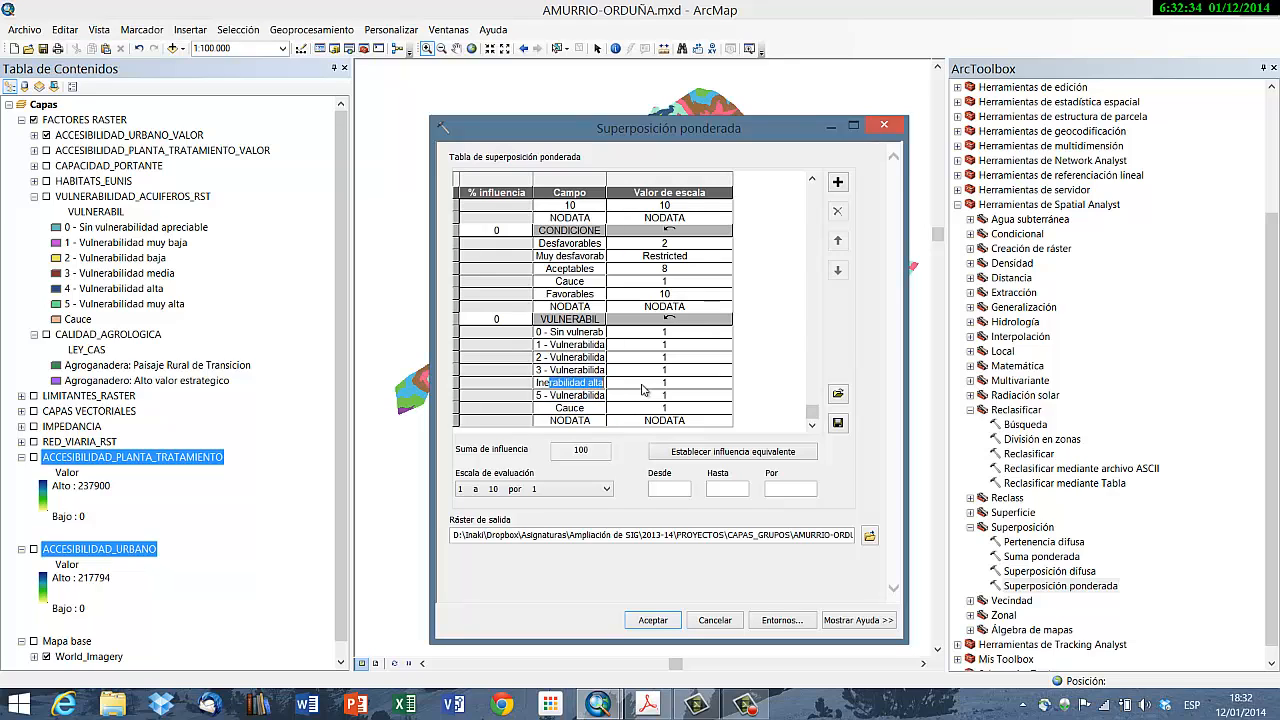
{"action": "left_click", "coordinate": [664, 395]}
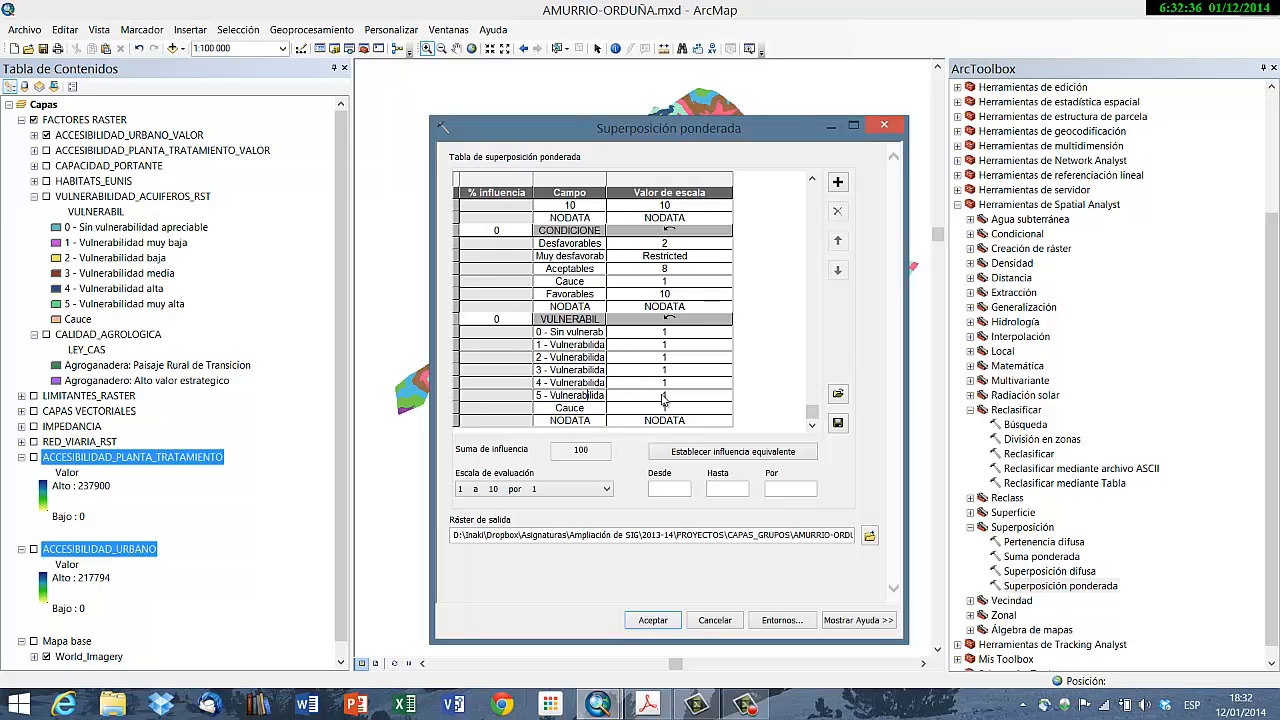
{"action": "left_click", "coordinate": [726, 395]}
{"action": "left_click_drag", "start_coordinate": [725, 430], "coordinate": [725, 448]}
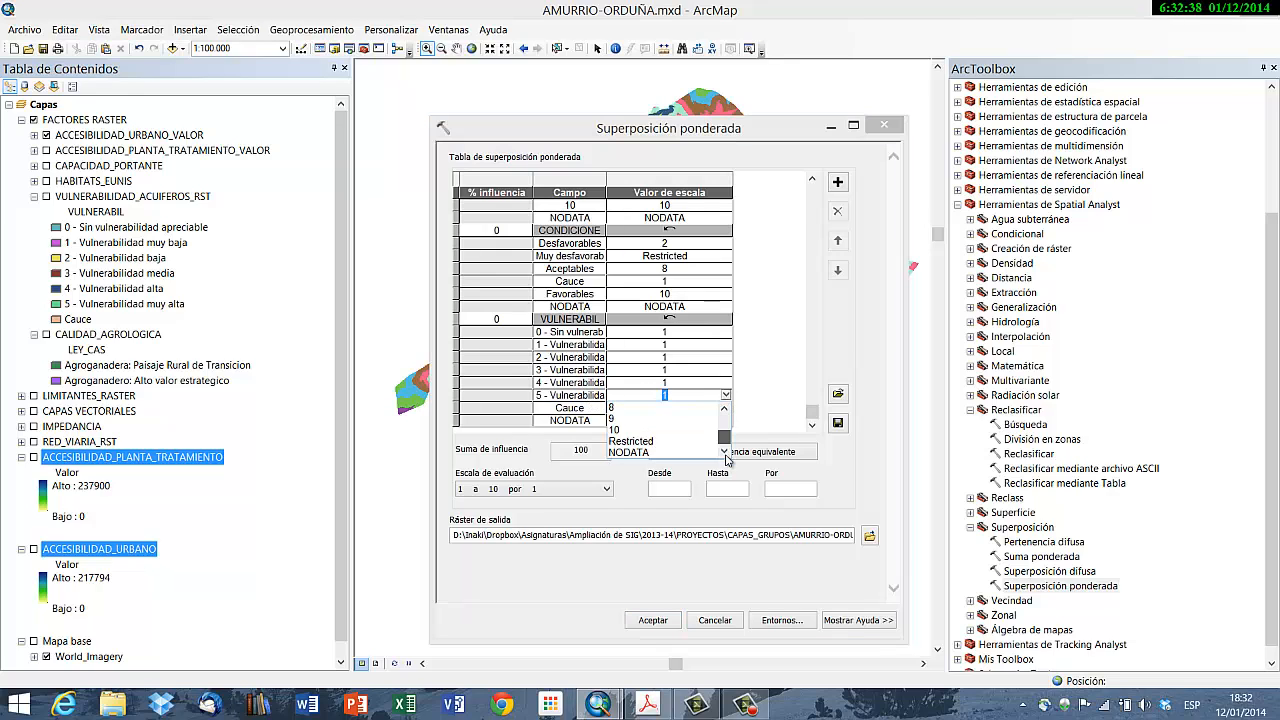
{"action": "left_click", "coordinate": [664, 440]}
Step: Set the scale value of the VULNERABIL class "4 - Vulnerabilidad alta" to Restricted
{"action": "left_click", "coordinate": [664, 383]}
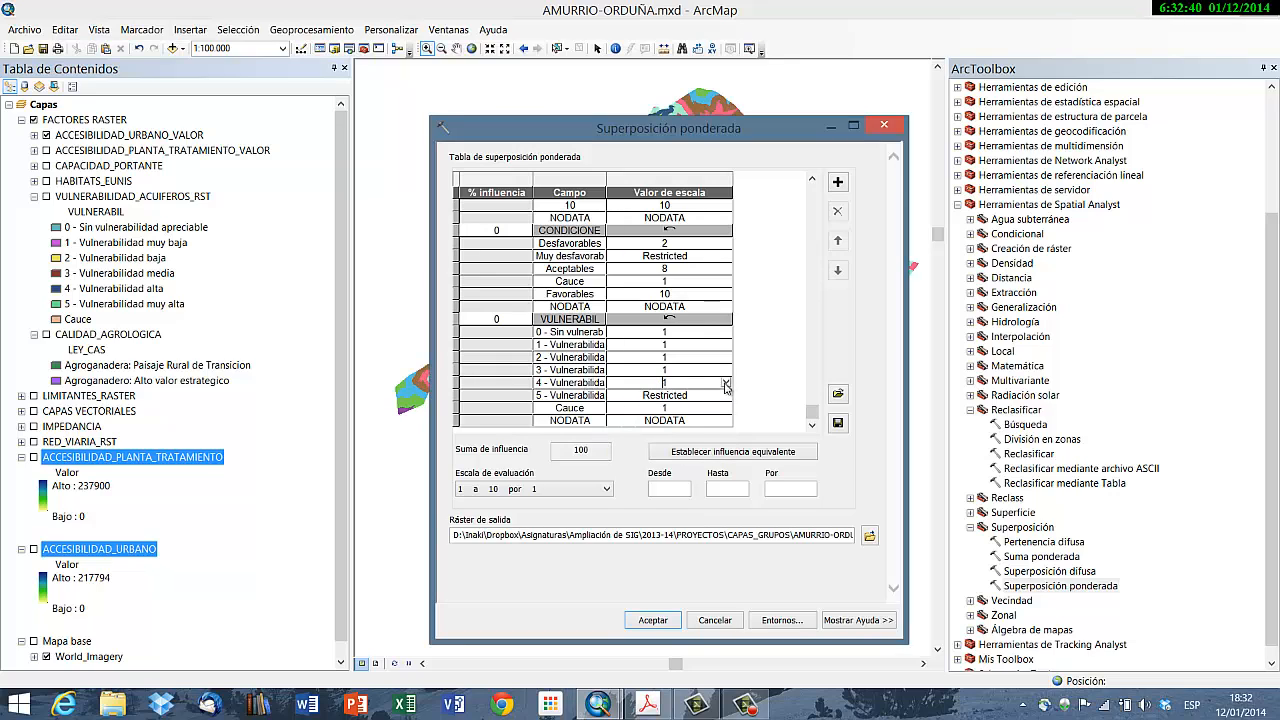
{"action": "left_click", "coordinate": [726, 384]}
{"action": "left_click_drag", "start_coordinate": [726, 409], "coordinate": [726, 431]}
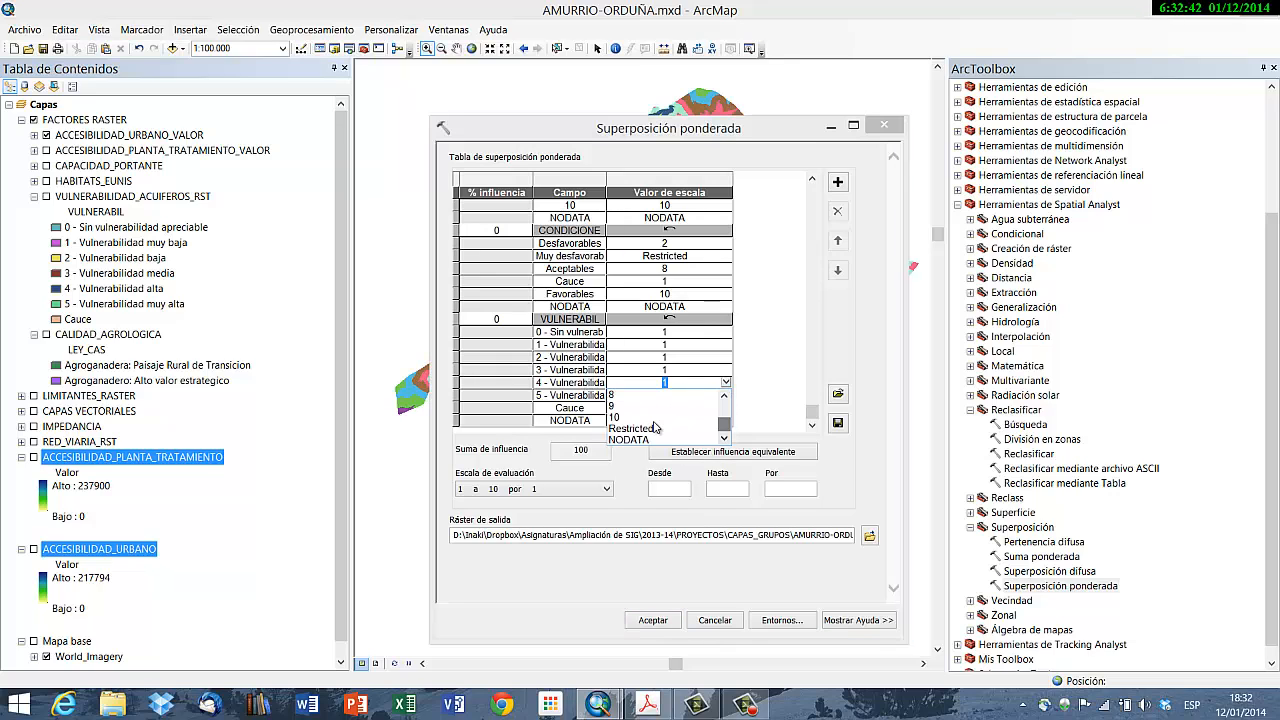
{"action": "left_click", "coordinate": [648, 429]}
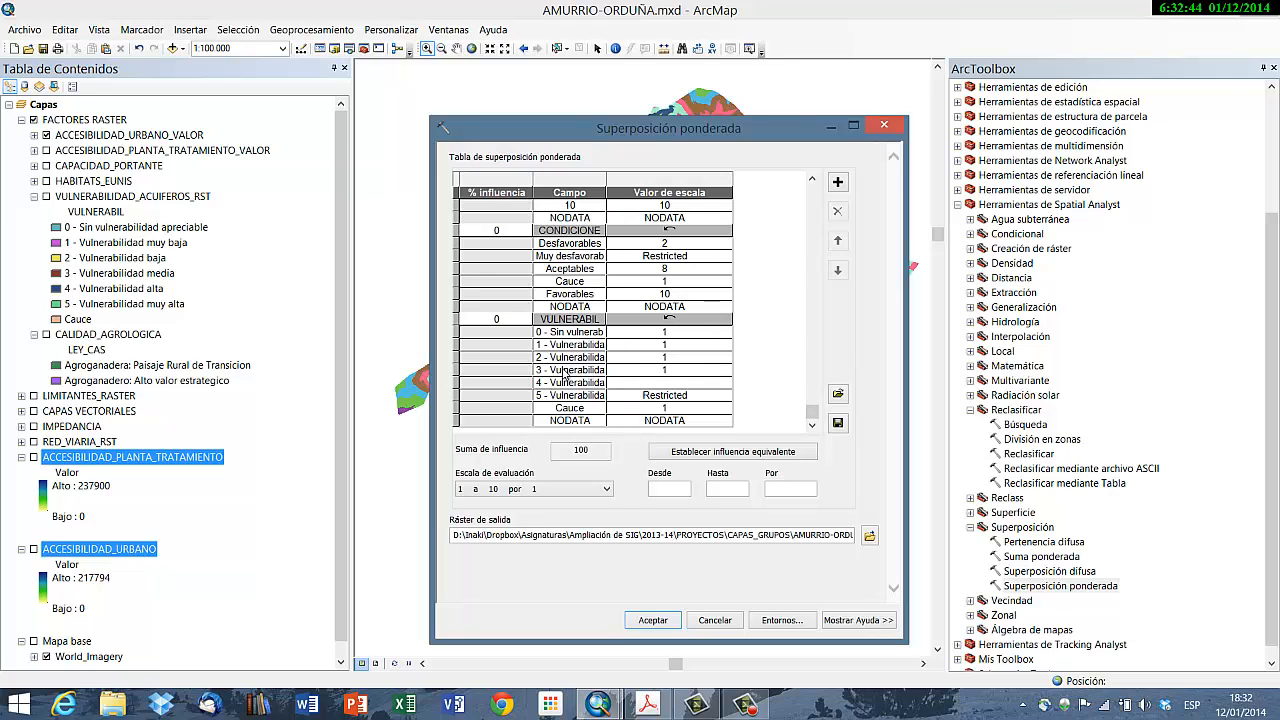
Step: Set the scale value of the VULNERABIL class "3 - Vulnerabilidad media" to 2
{"action": "double_click", "coordinate": [603, 371]}
{"action": "left_click", "coordinate": [662, 371]}
{"action": "left_click", "coordinate": [726, 370]}
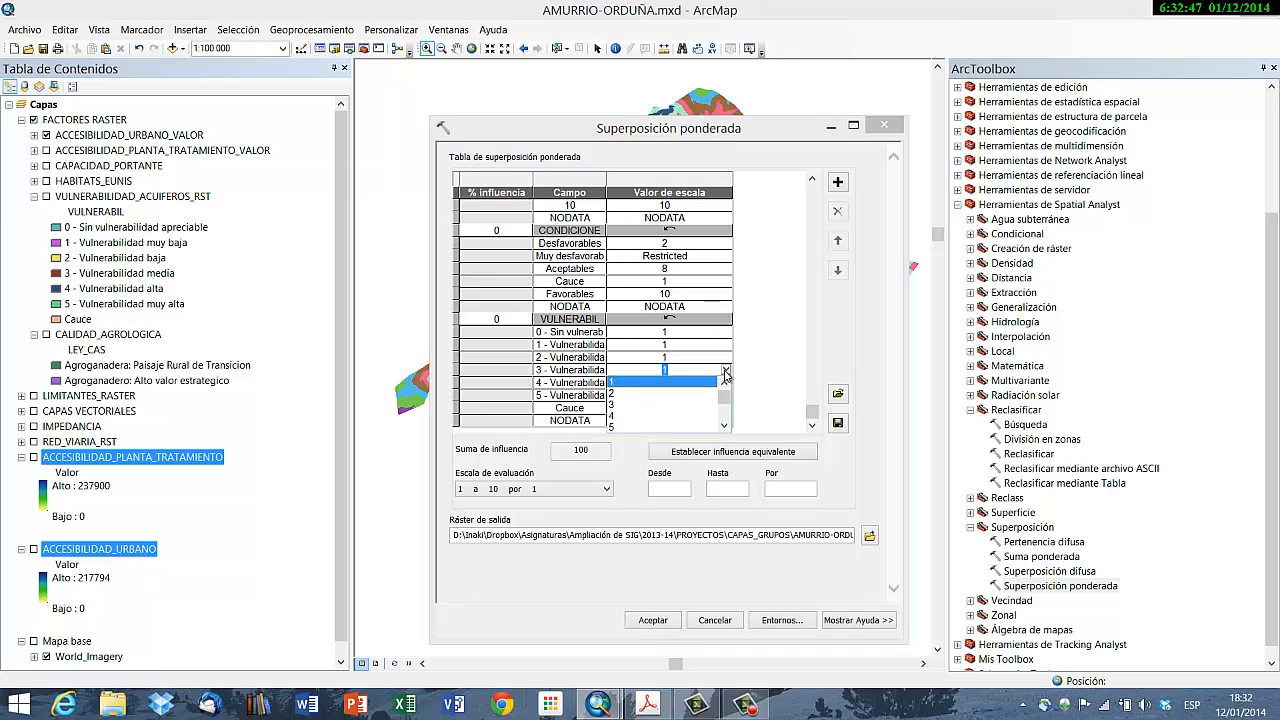
{"action": "left_click", "coordinate": [624, 395]}
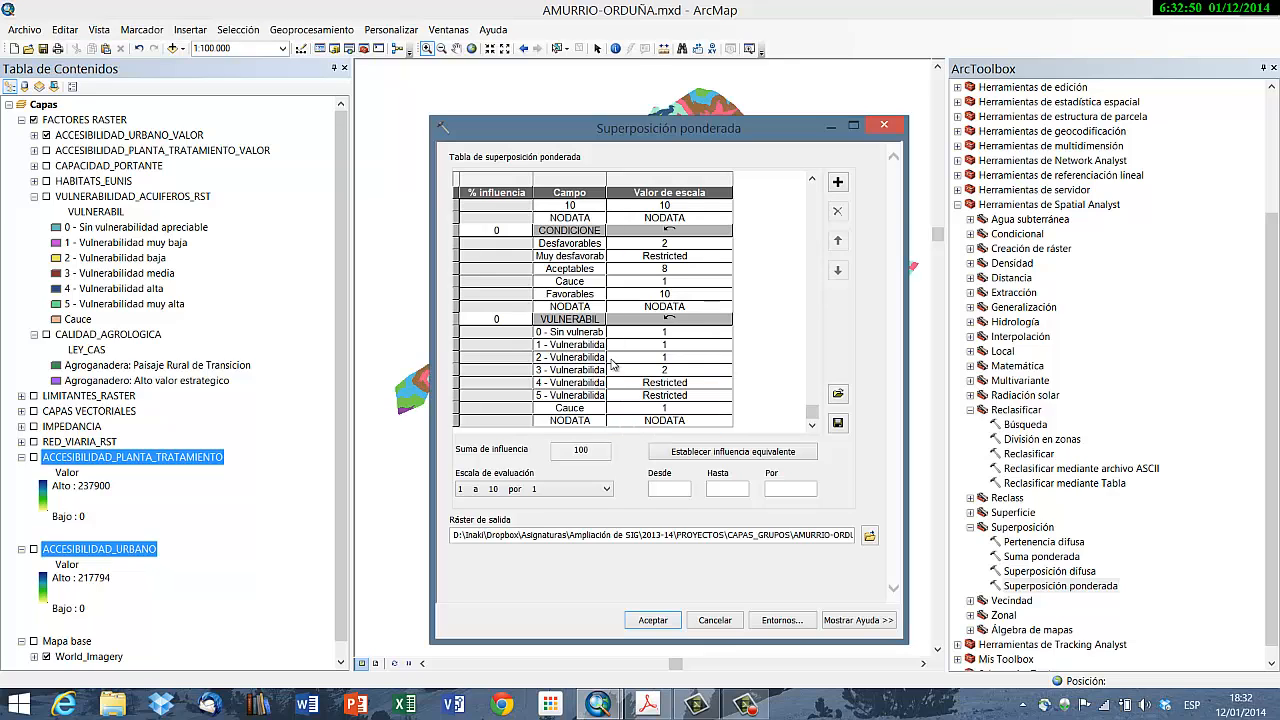
Step: Set the scale value of the VULNERABIL class "2 - Vulnerabilidad baja" to 5
{"action": "left_click", "coordinate": [579, 359]}
{"action": "left_click", "coordinate": [727, 358]}
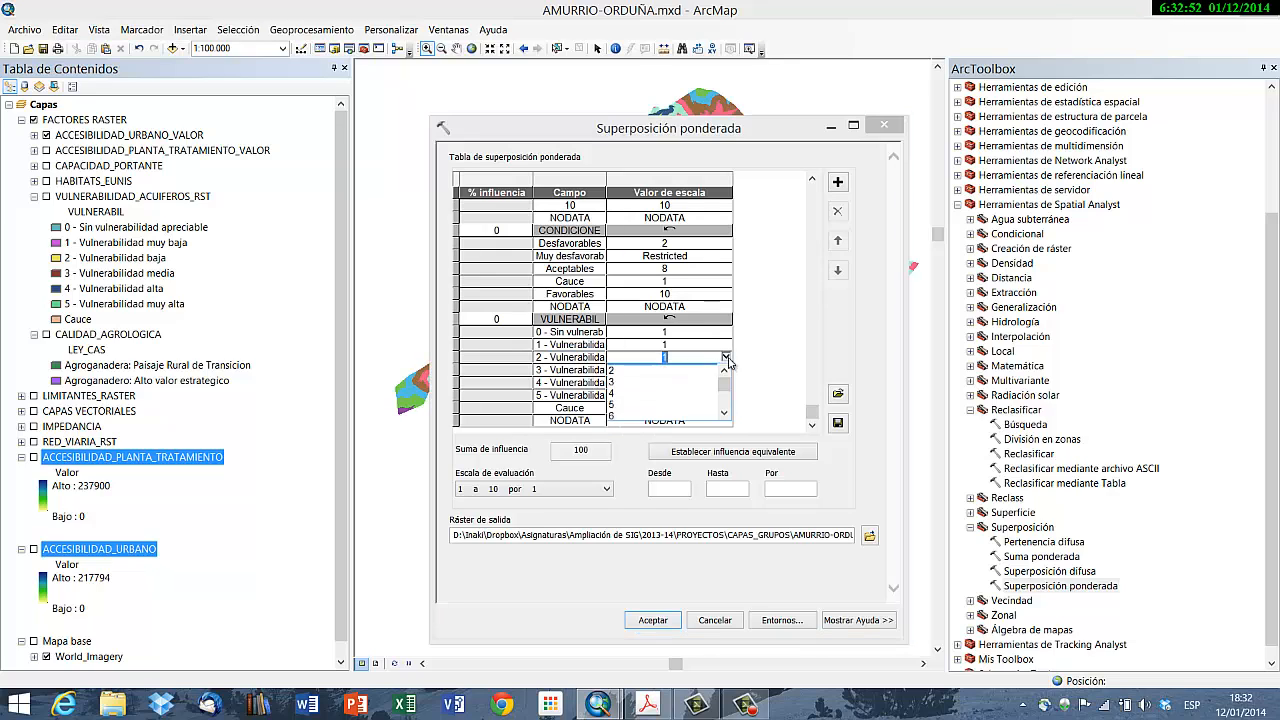
{"action": "scroll", "coordinate": [726, 389], "scroll_direction": "down", "scroll_amount": 2}
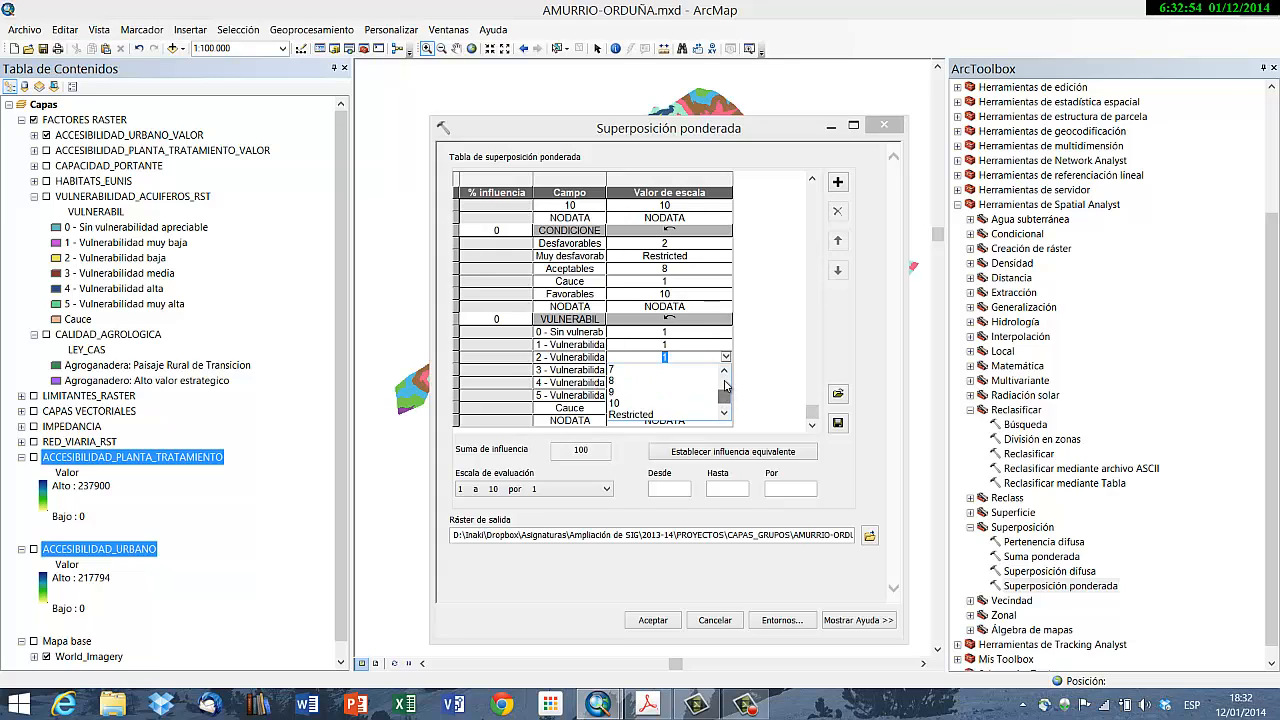
{"action": "left_click", "coordinate": [726, 371]}
{"action": "left_click", "coordinate": [726, 371]}
{"action": "left_click", "coordinate": [668, 372]}
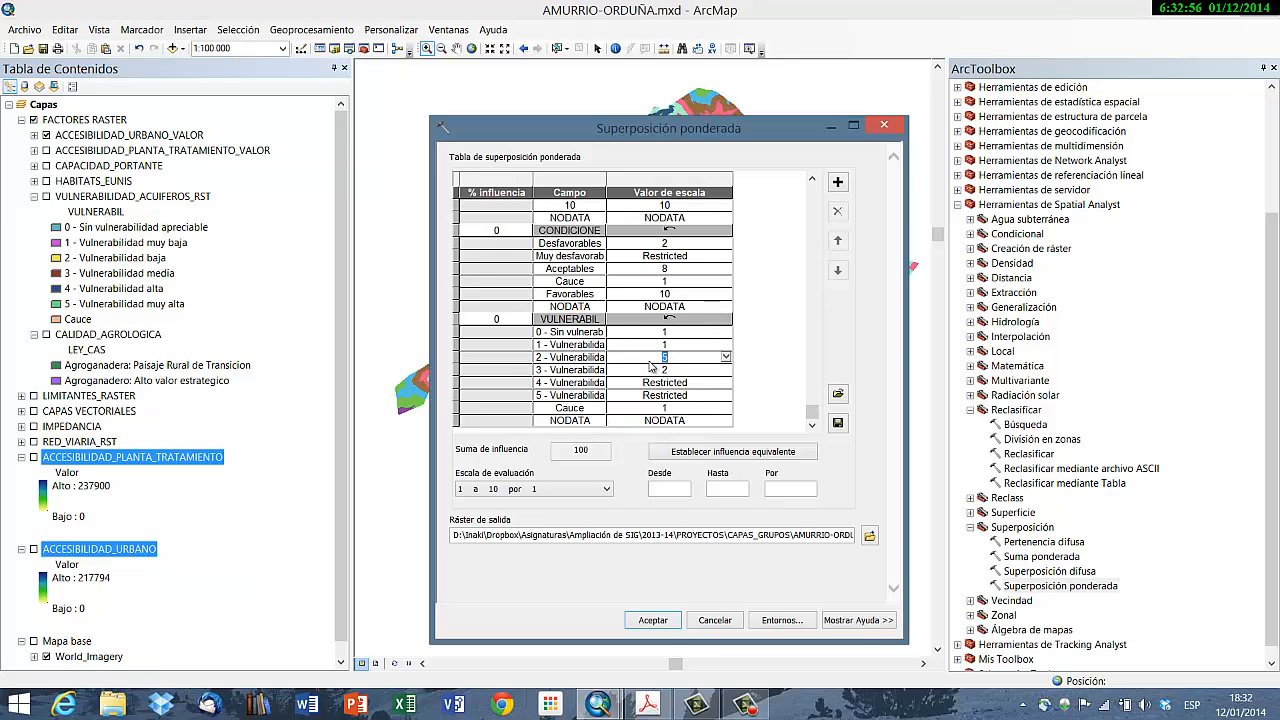
Step: Set the scale value of the VULNERABIL class "1 - Vulnerabilidad muy baja" to 8
{"action": "left_click", "coordinate": [589, 350]}
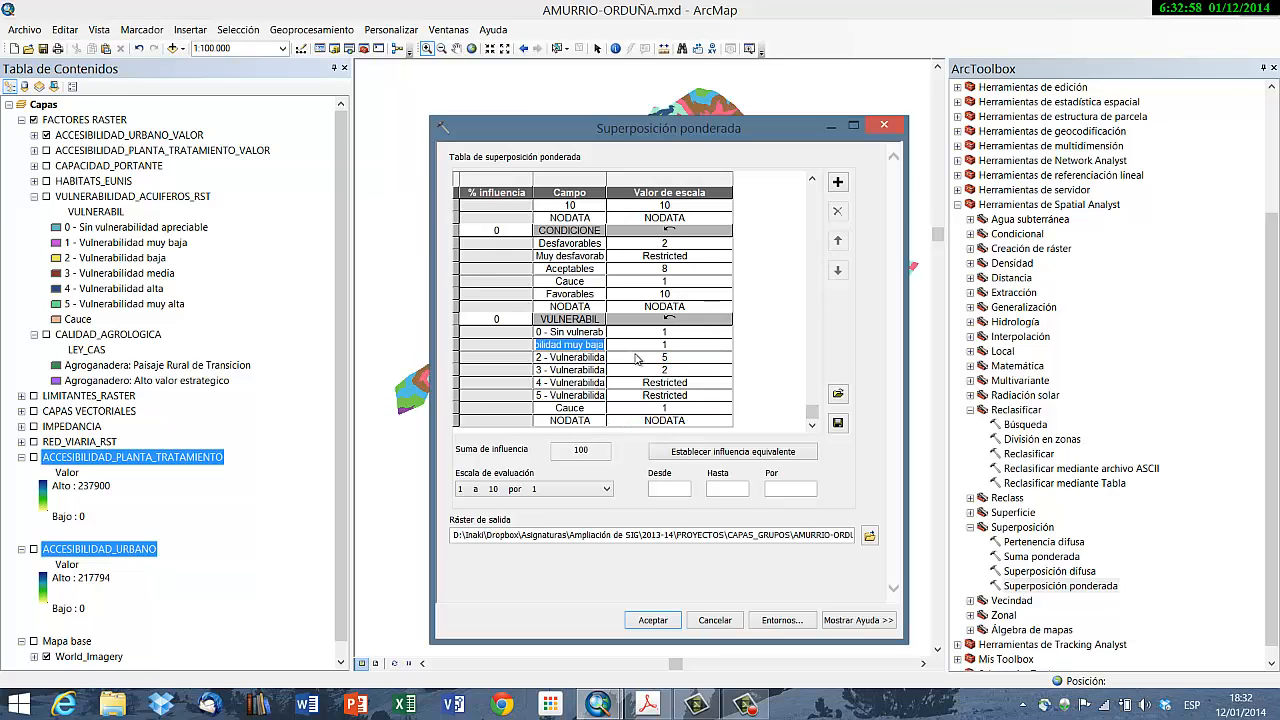
{"action": "left_click", "coordinate": [689, 346]}
{"action": "left_click", "coordinate": [726, 345]}
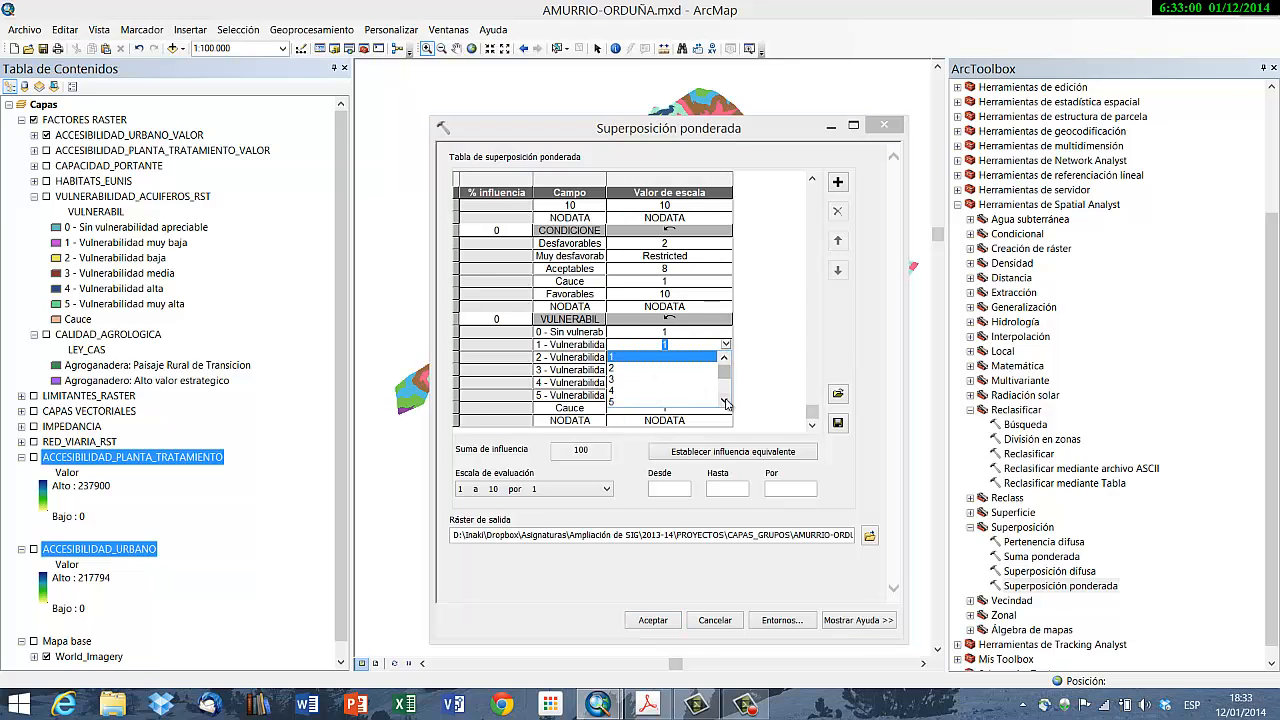
{"action": "left_click", "coordinate": [725, 400]}
{"action": "left_click", "coordinate": [725, 400]}
{"action": "left_click", "coordinate": [725, 400]}
{"action": "left_click", "coordinate": [725, 400]}
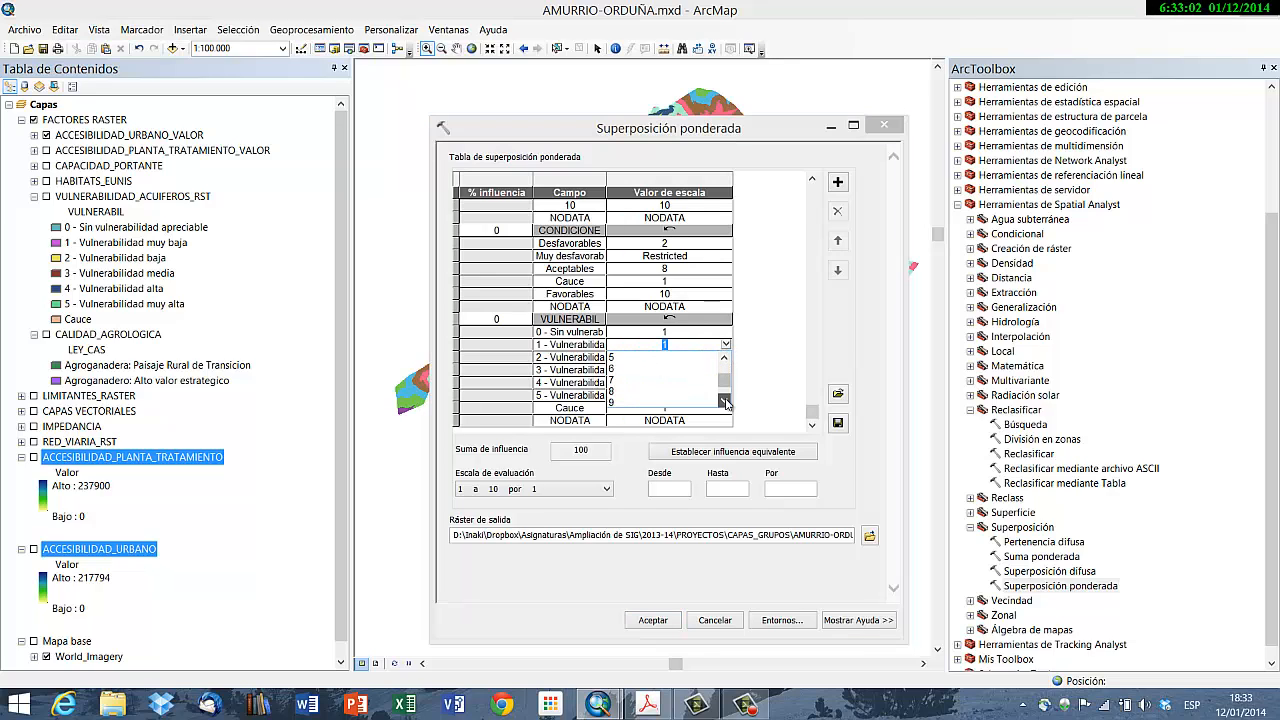
{"action": "left_click", "coordinate": [626, 391]}
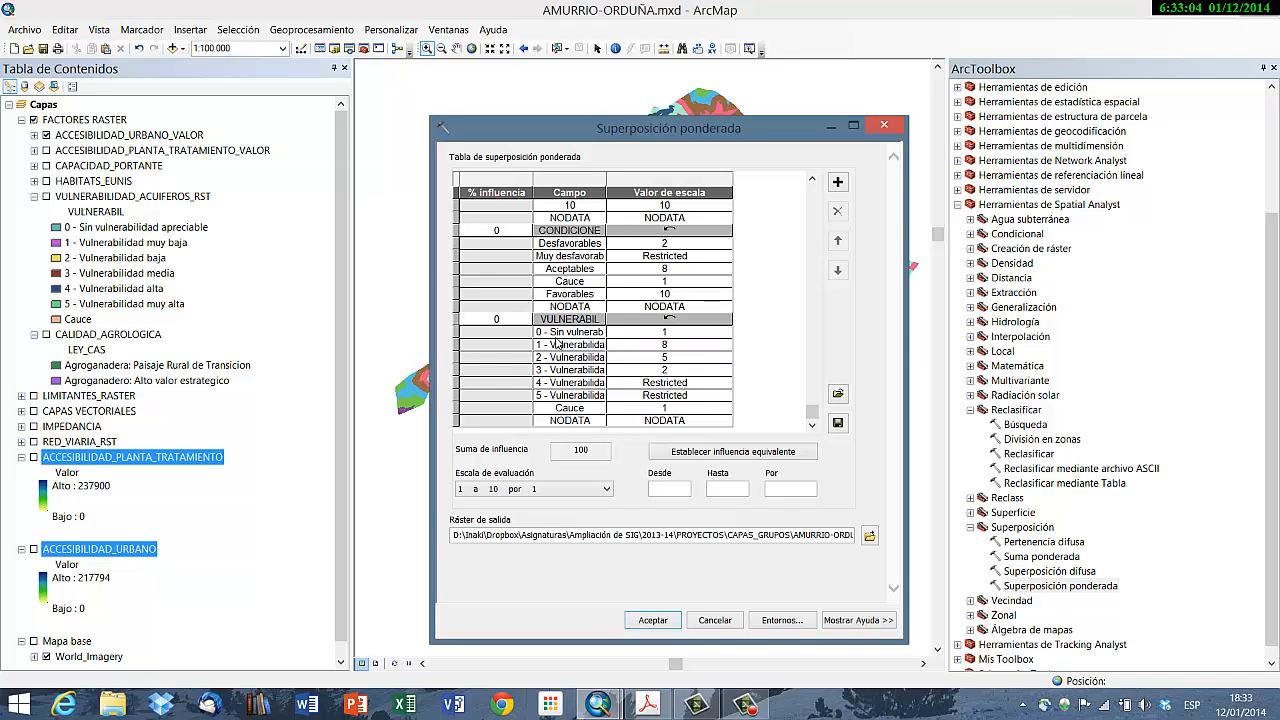
Step: Set the scale value of the VULNERABIL class "0 - Sin vulnerabilidad apreciable" to 10
{"action": "left_click", "coordinate": [712, 334]}
{"action": "left_click", "coordinate": [726, 332]}
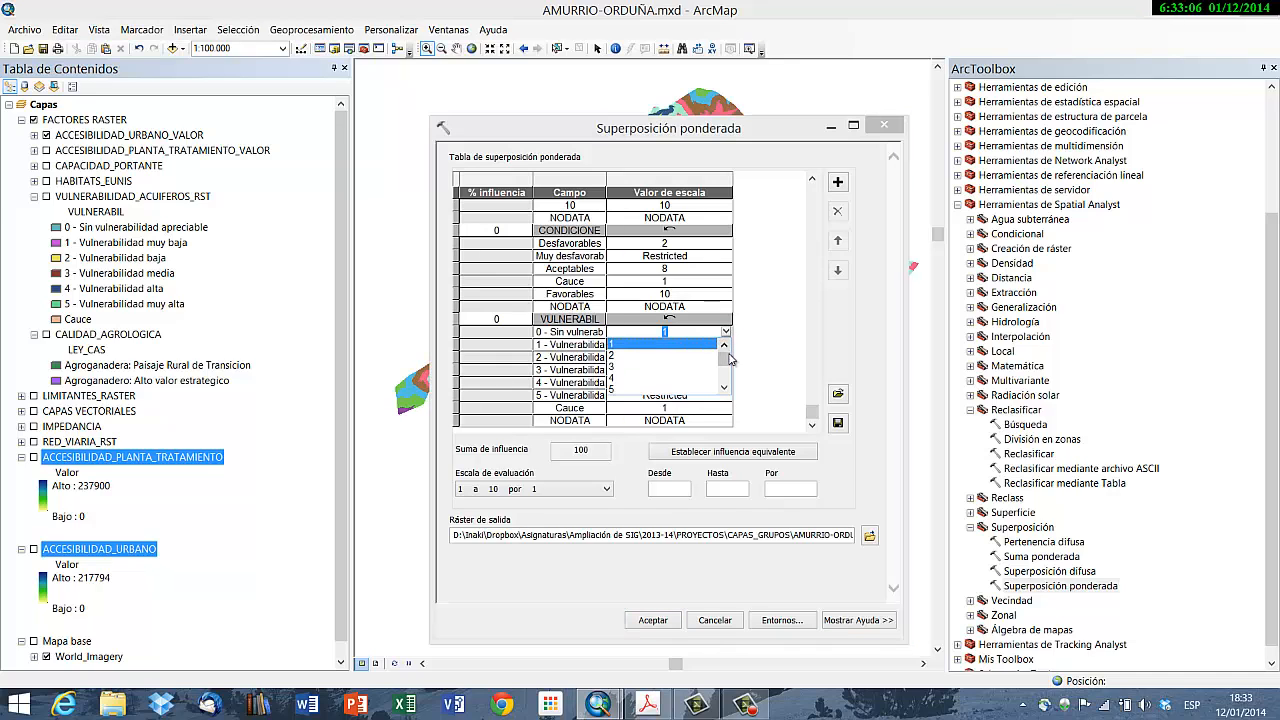
{"action": "left_click", "coordinate": [725, 387]}
{"action": "left_click", "coordinate": [725, 387]}
{"action": "left_click", "coordinate": [637, 368]}
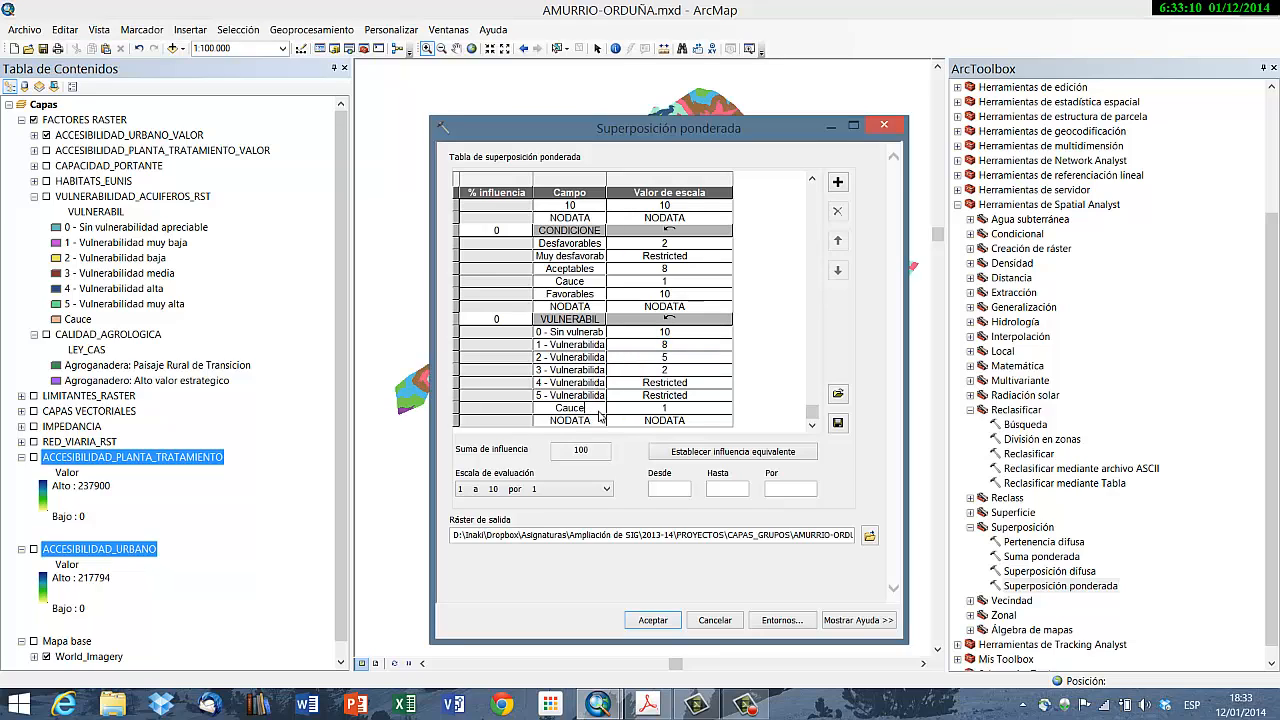
Step: Set the scale value of the VULNERABIL field's Cauce class to Restricted
{"action": "left_click", "coordinate": [664, 410]}
{"action": "left_click", "coordinate": [726, 410]}
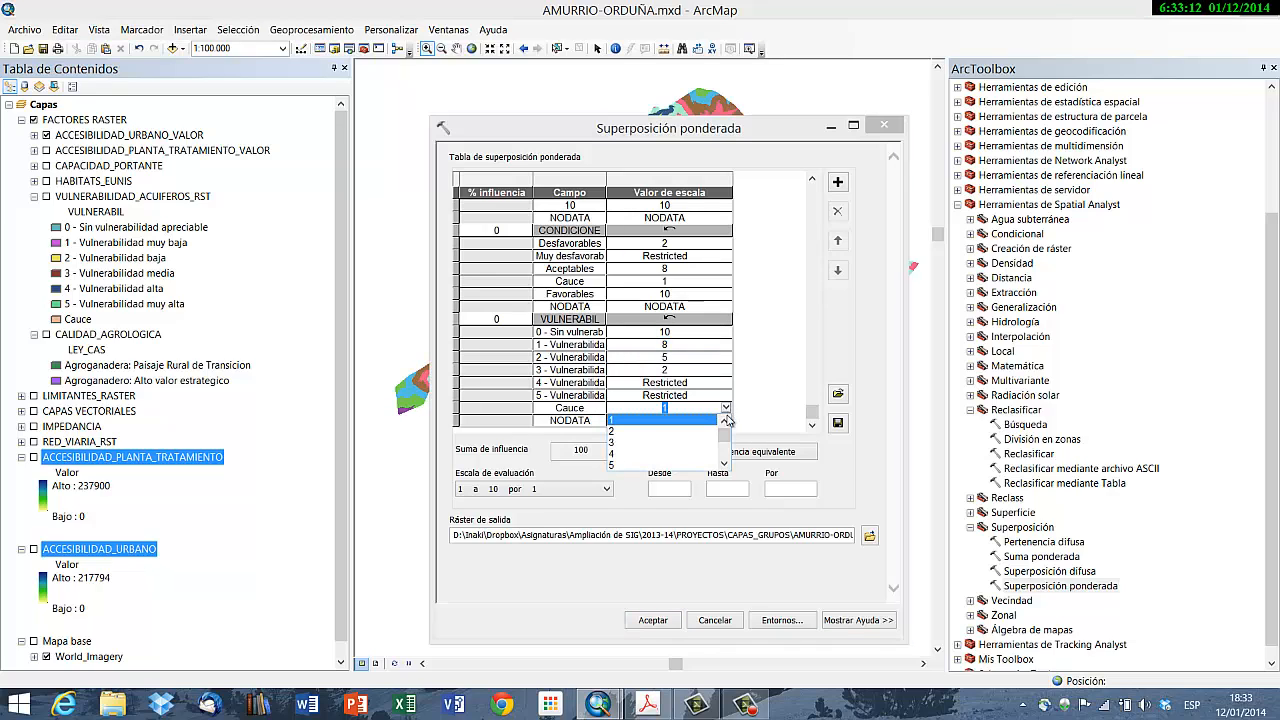
{"action": "left_click_drag", "start_coordinate": [726, 447], "coordinate": [726, 463]}
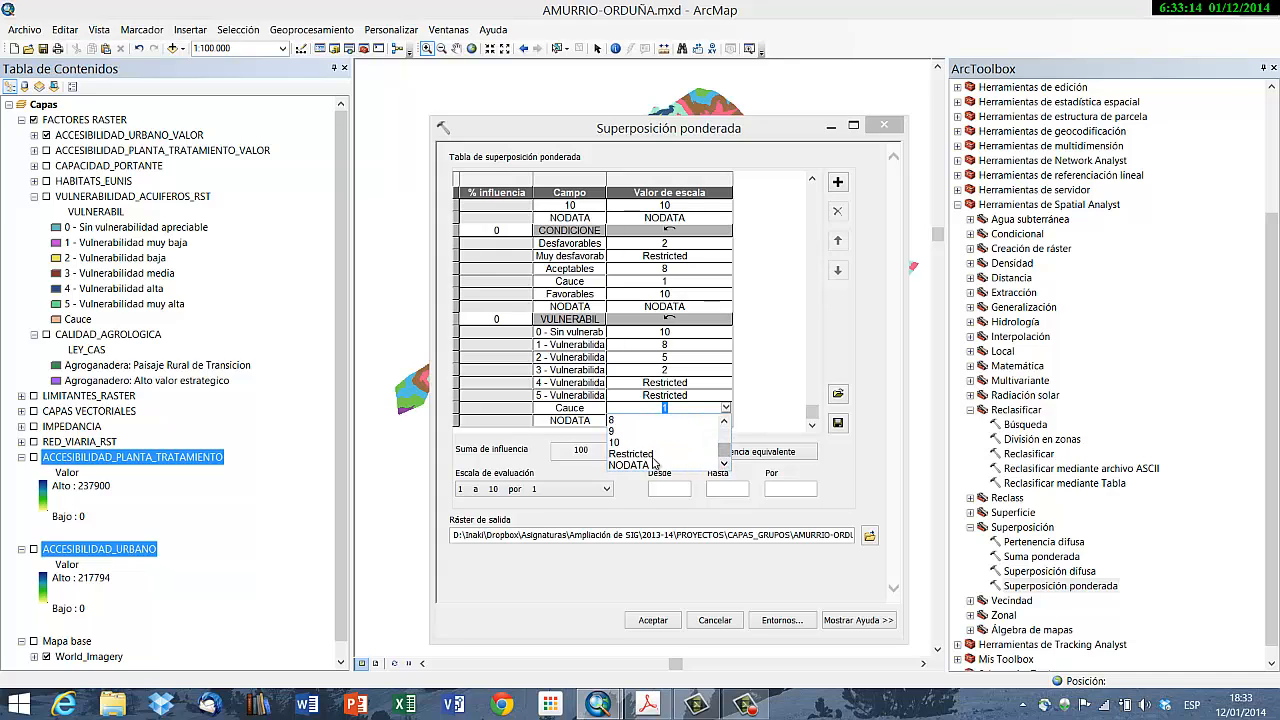
{"action": "left_click", "coordinate": [657, 451]}
{"action": "left_click", "coordinate": [679, 421]}
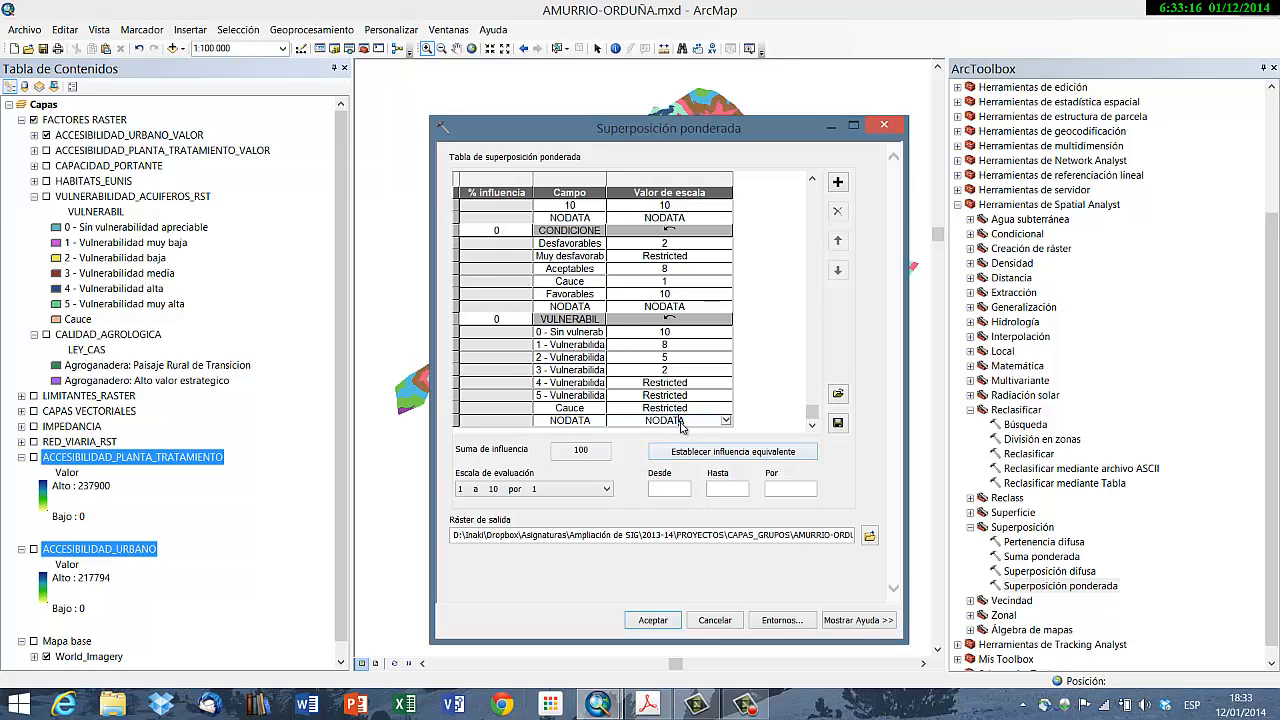
Step: Set the scale value of the VULNERABIL field's Cauce class to 1
{"action": "left_click", "coordinate": [635, 409]}
{"action": "left_click", "coordinate": [589, 410]}
{"action": "left_click", "coordinate": [638, 409]}
{"action": "left_click", "coordinate": [692, 417]}
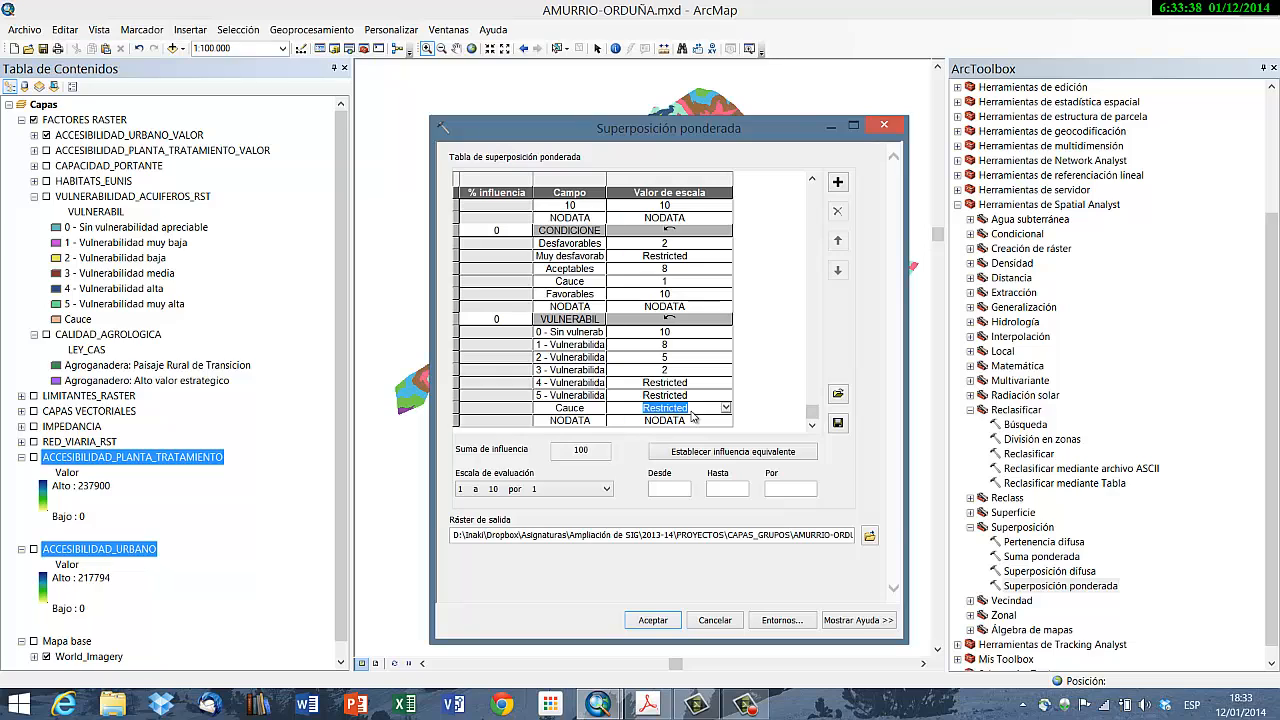
{"action": "type", "text": "1"}
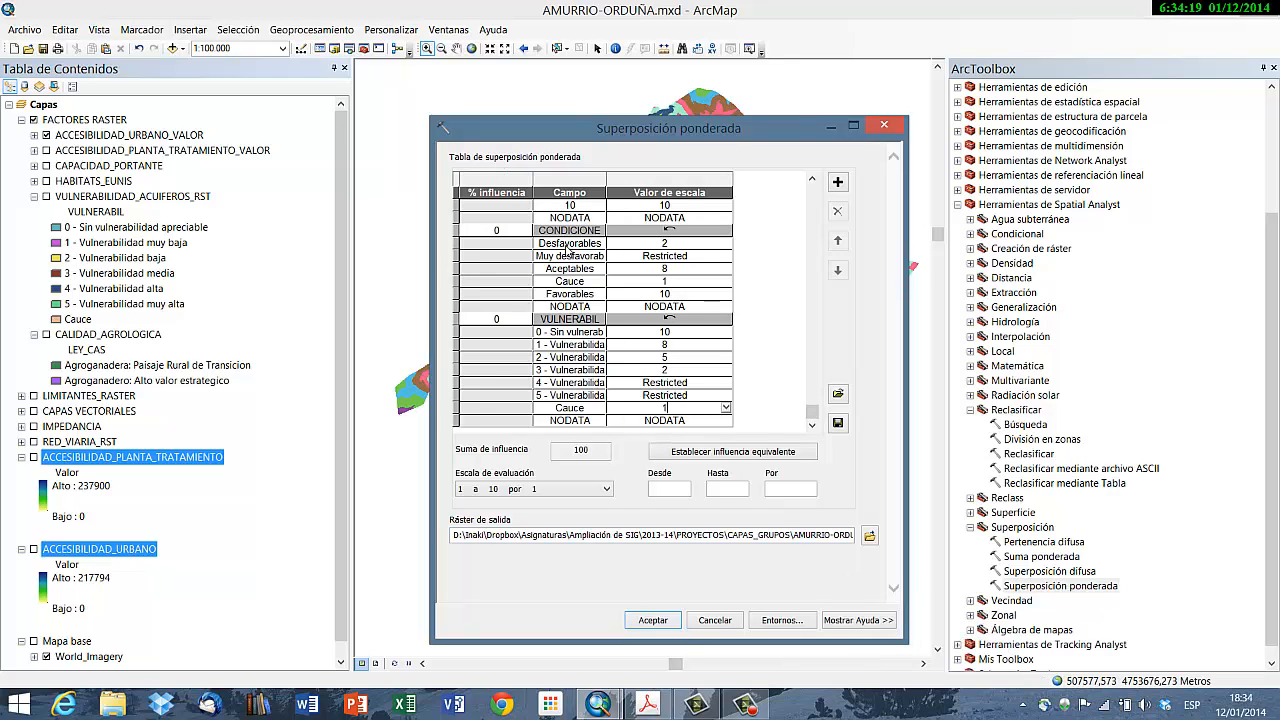
Step: Add the CALIDAD_AGROLOGICA raster to the weighted overlay table with LEY_CAS as its input field
{"action": "left_click", "coordinate": [838, 182]}
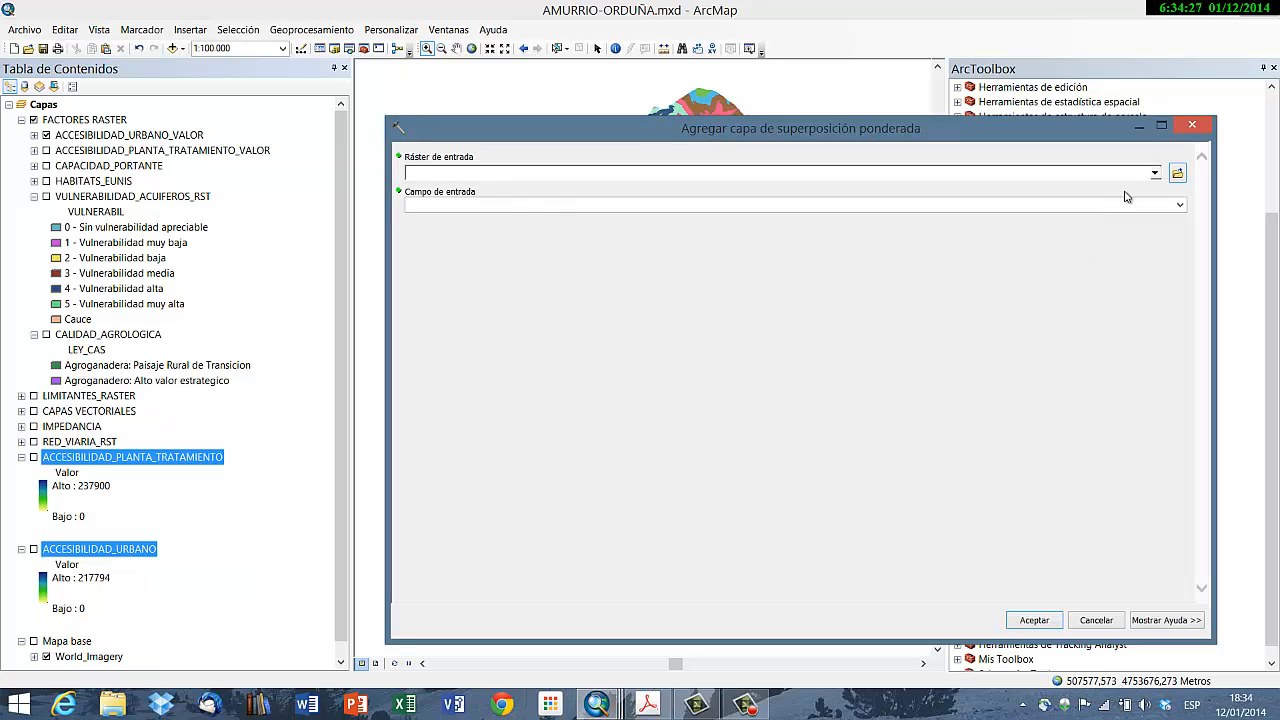
{"action": "left_click", "coordinate": [1156, 175]}
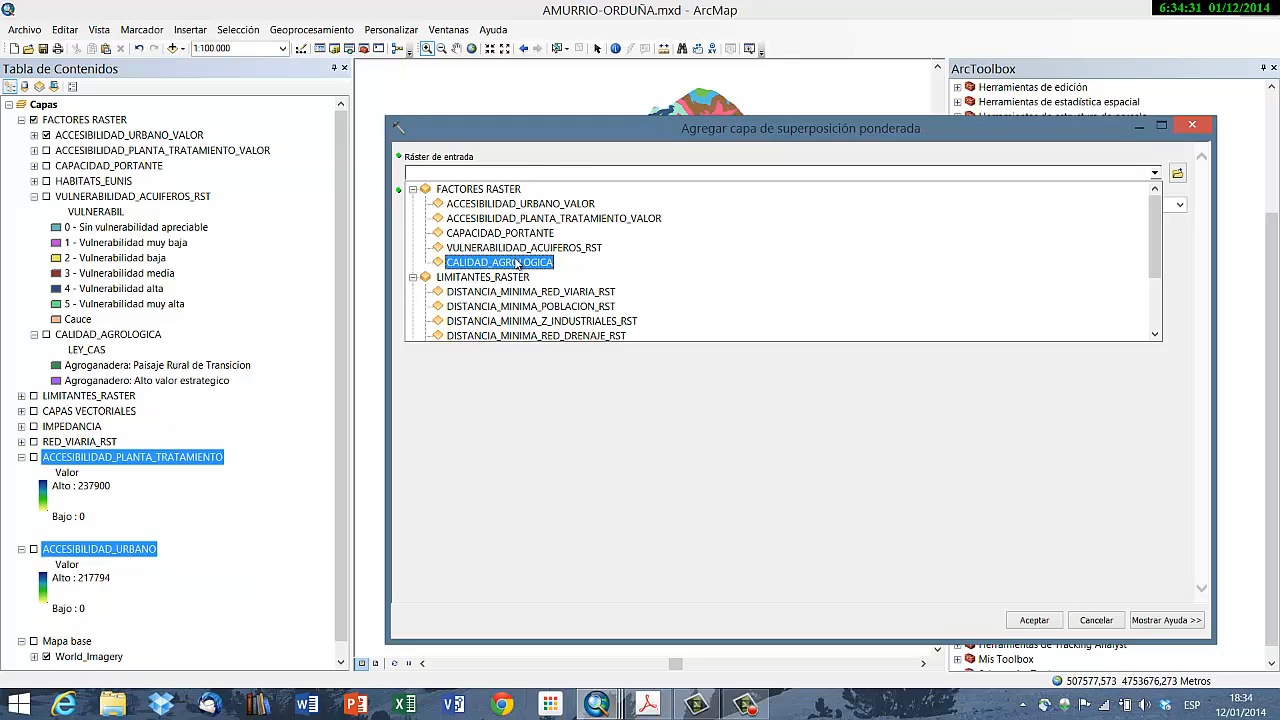
{"action": "left_click", "coordinate": [517, 262]}
{"action": "left_click", "coordinate": [1180, 206]}
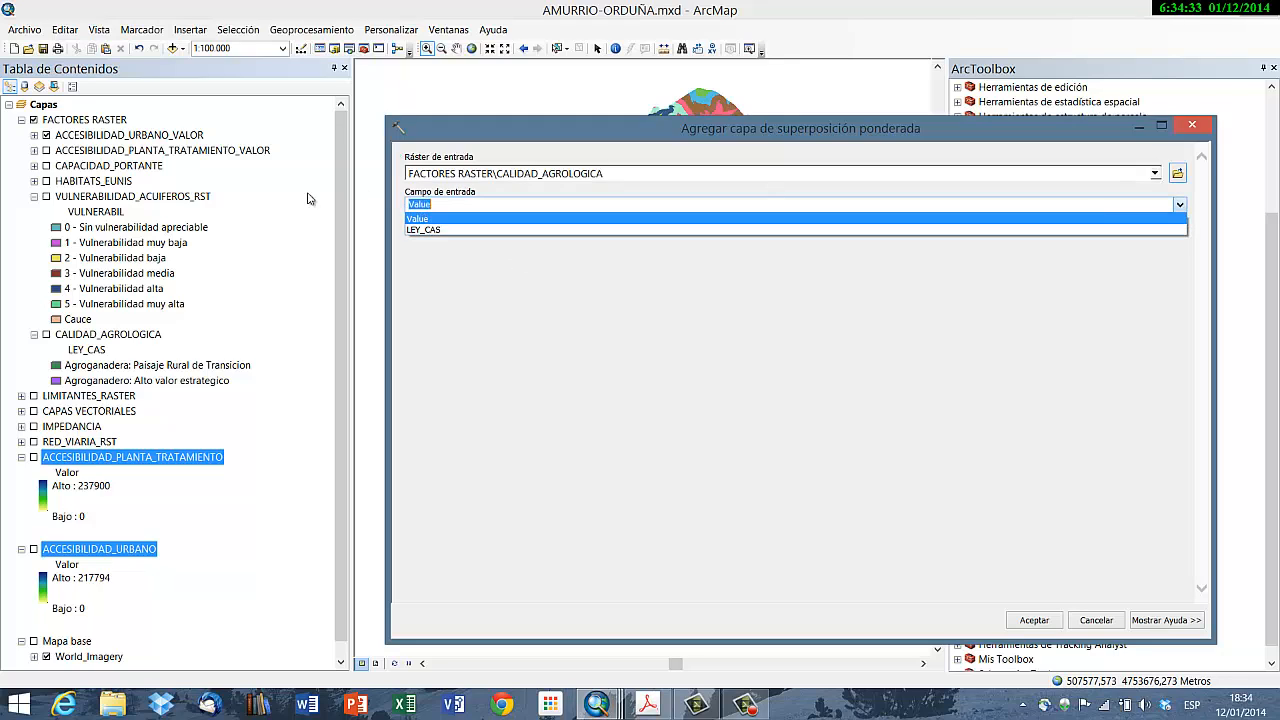
{"action": "left_click", "coordinate": [450, 229]}
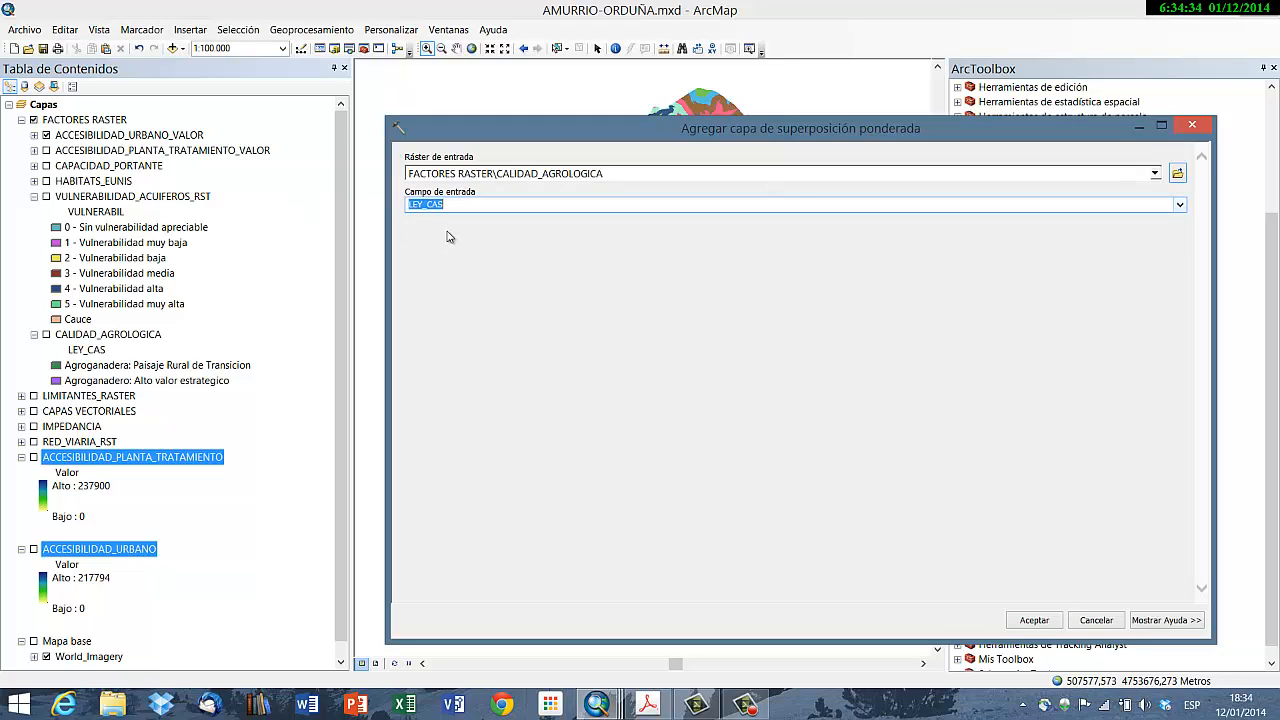
{"action": "left_click", "coordinate": [1032, 620]}
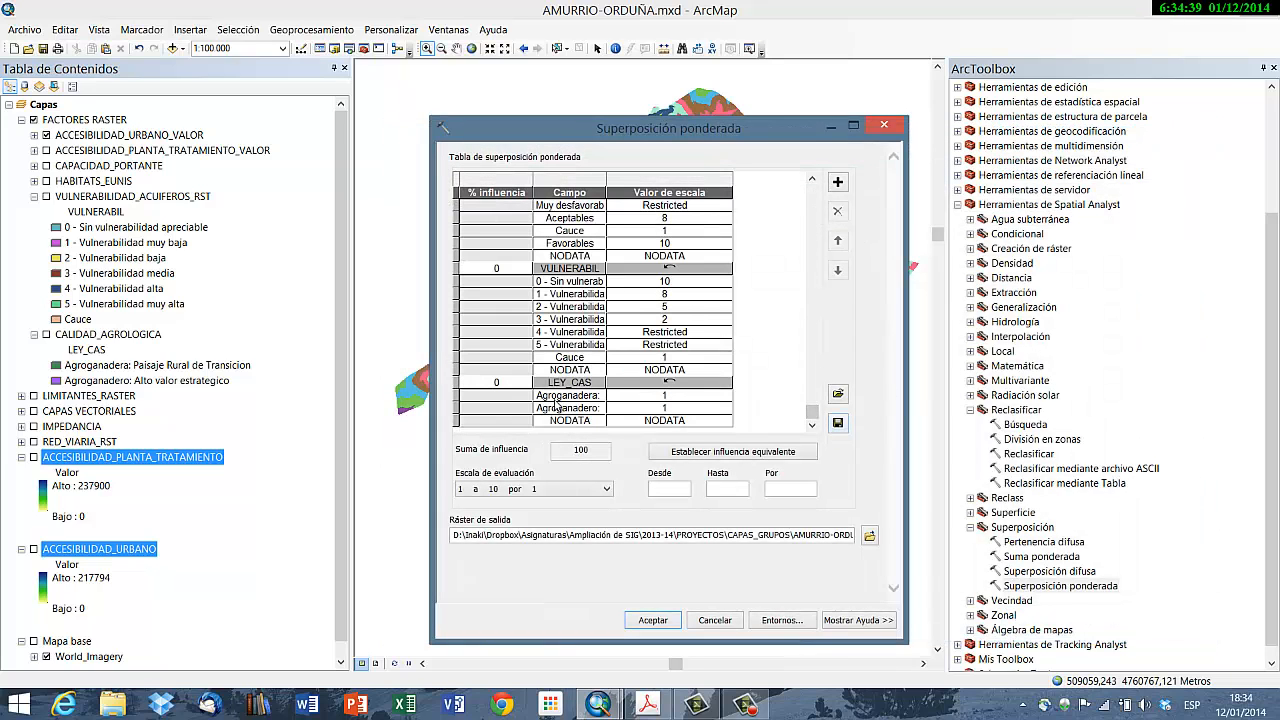
Step: Set the scale value of the LEY_CAS class "Agroganadero: Alto valor estrategico" to Restricted
{"action": "left_click", "coordinate": [555, 400]}
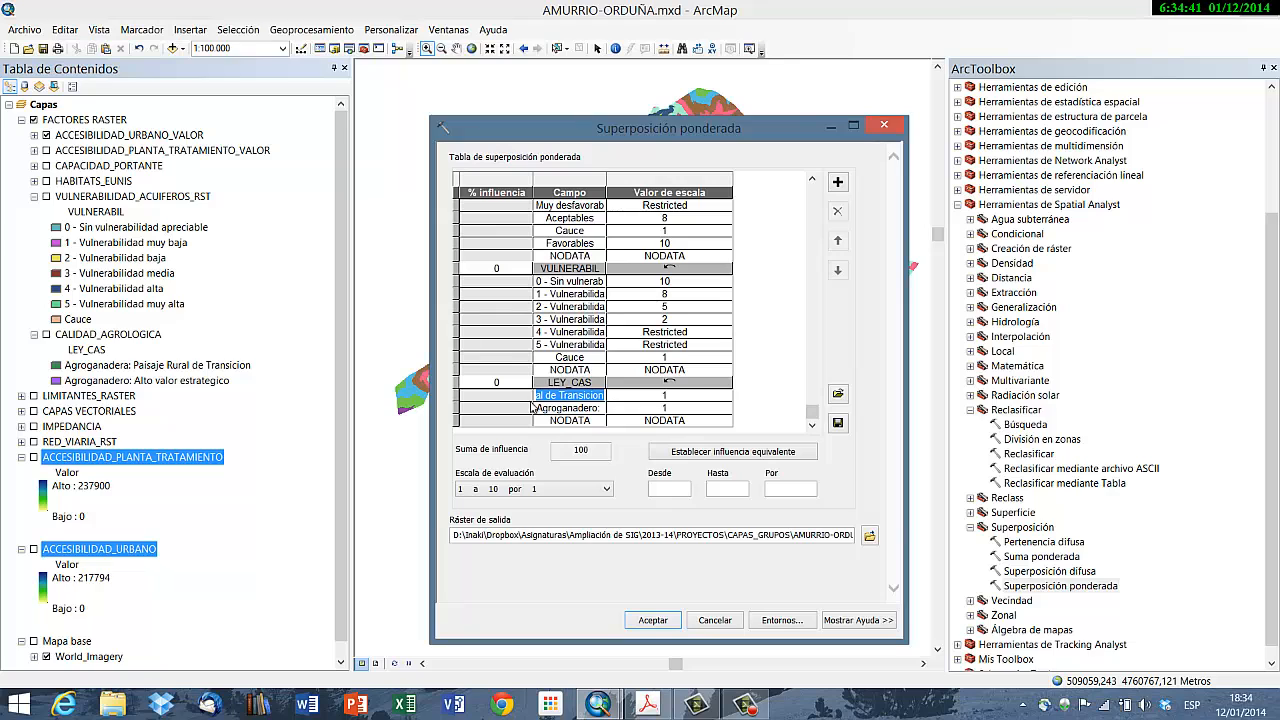
{"action": "left_click", "coordinate": [566, 400]}
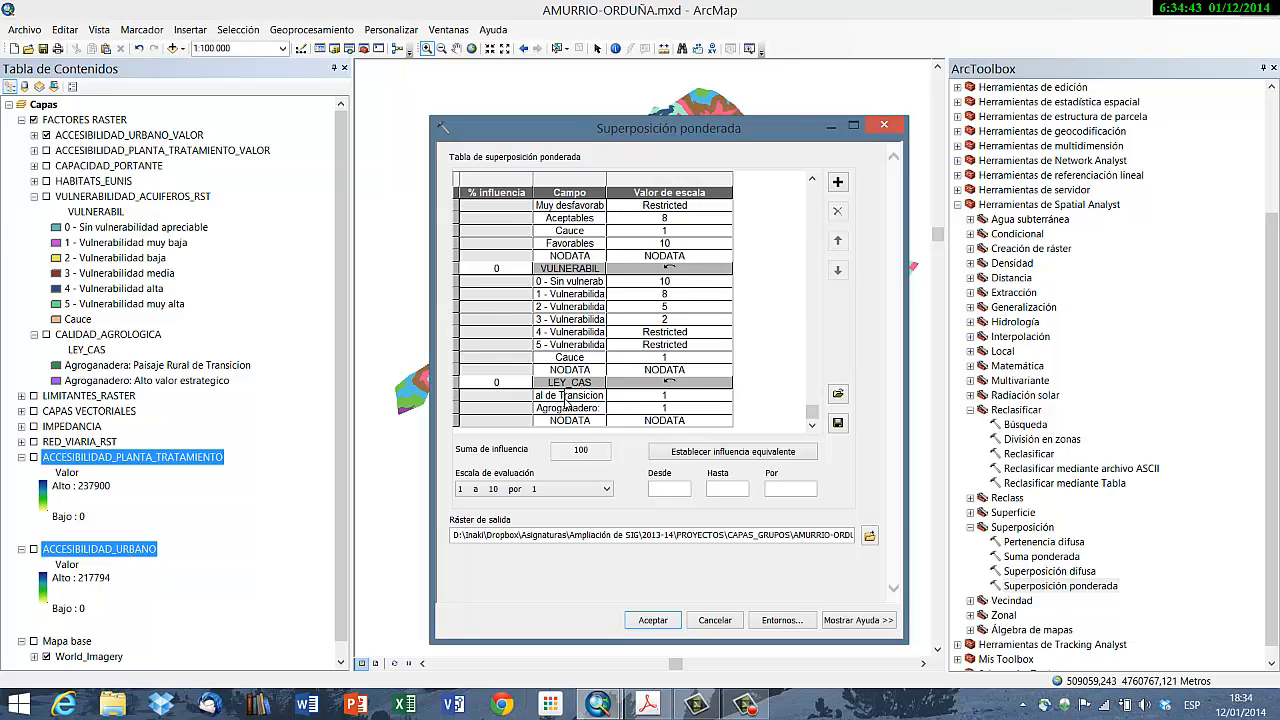
{"action": "left_click", "coordinate": [566, 406]}
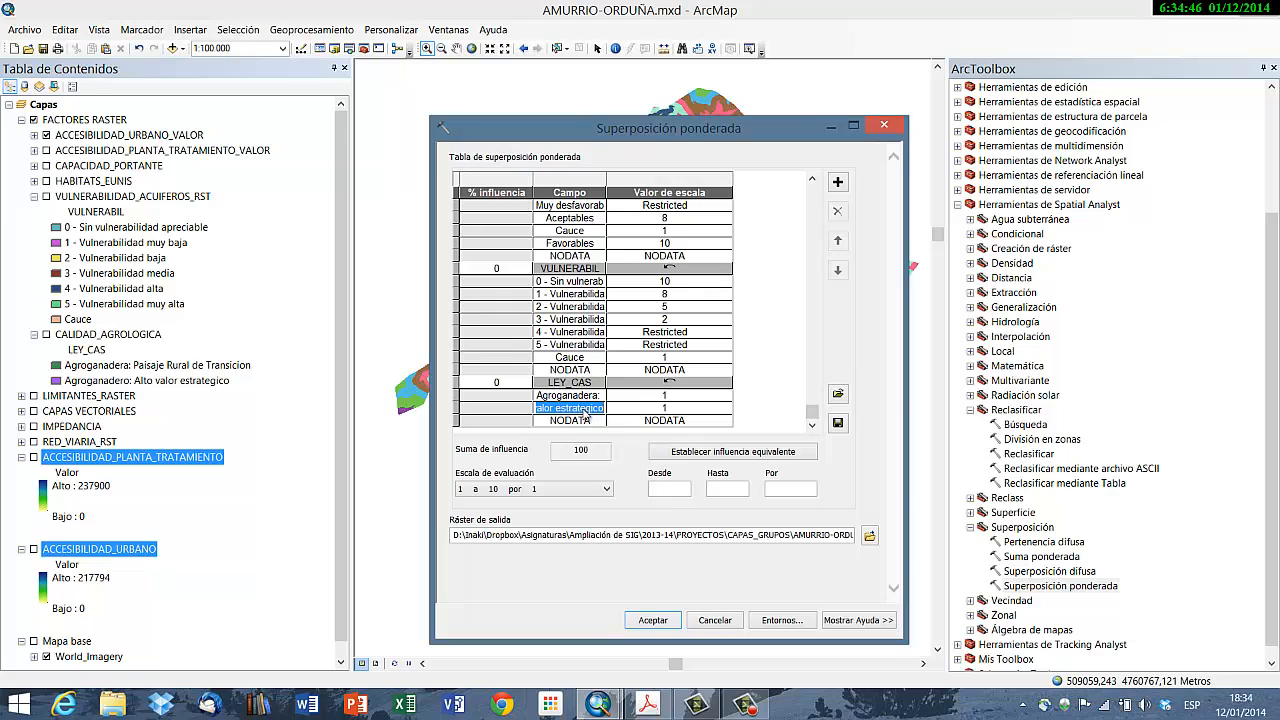
{"action": "left_click", "coordinate": [672, 410]}
{"action": "left_click", "coordinate": [726, 410]}
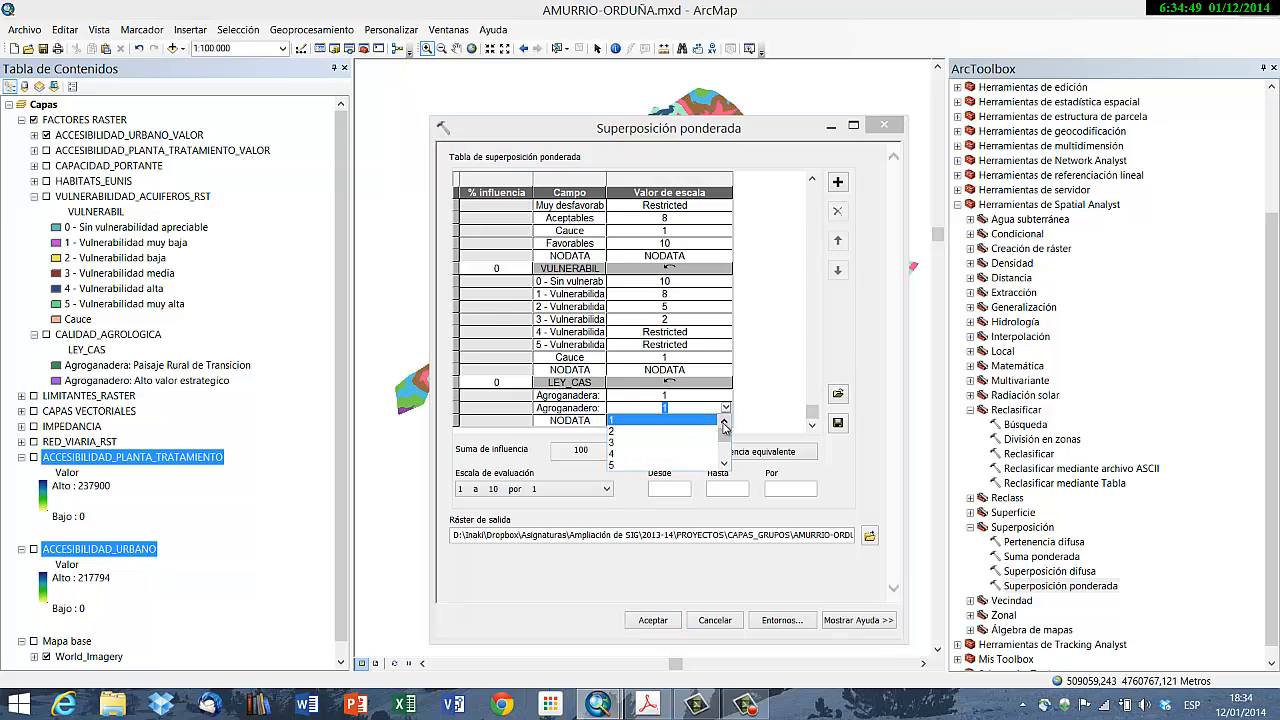
{"action": "left_click_drag", "start_coordinate": [724, 435], "coordinate": [727, 462]}
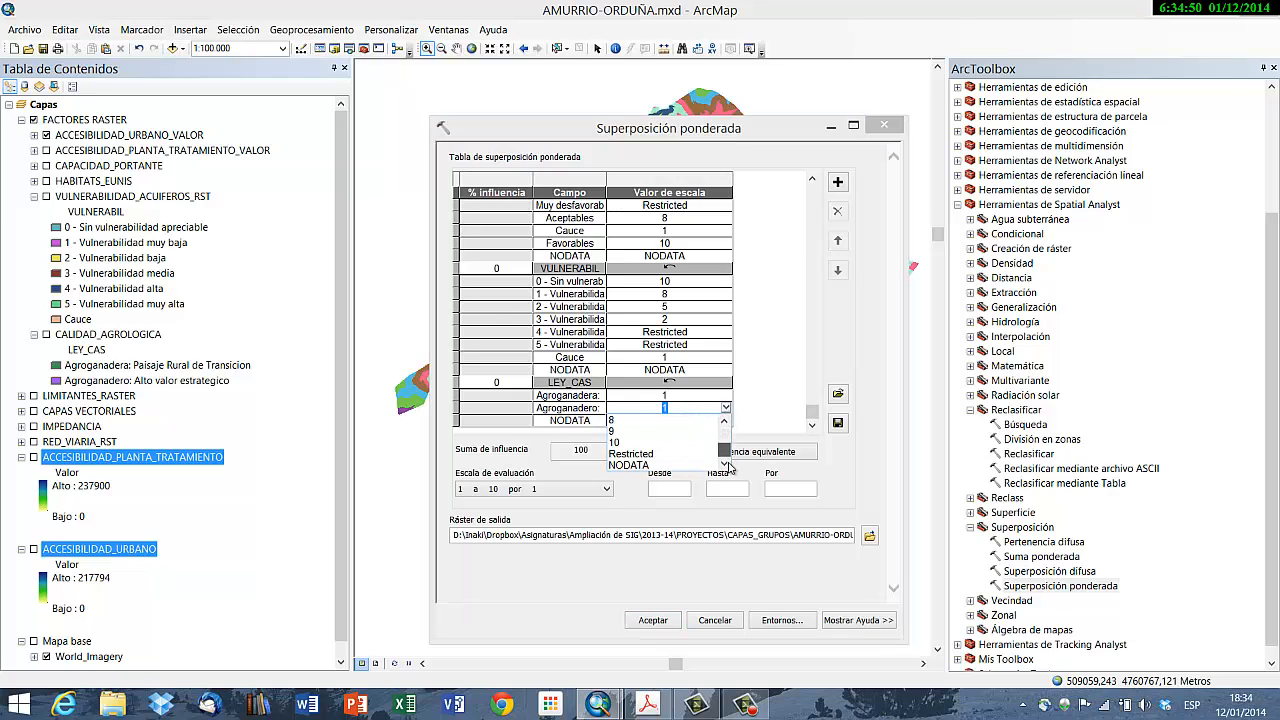
{"action": "left_click", "coordinate": [676, 454]}
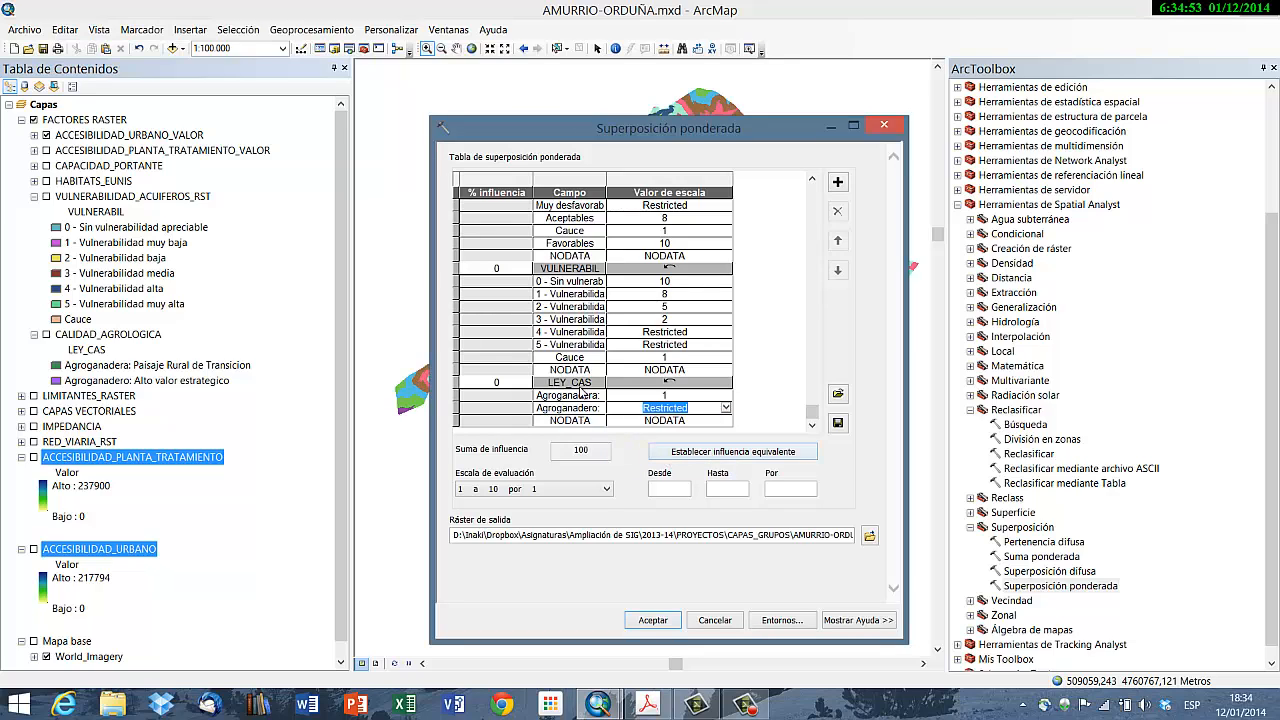
Step: Set the scale value of the LEY_CAS class "Agroganadera: Paisaje Rural de Transicion" to 8
{"action": "left_click", "coordinate": [580, 396]}
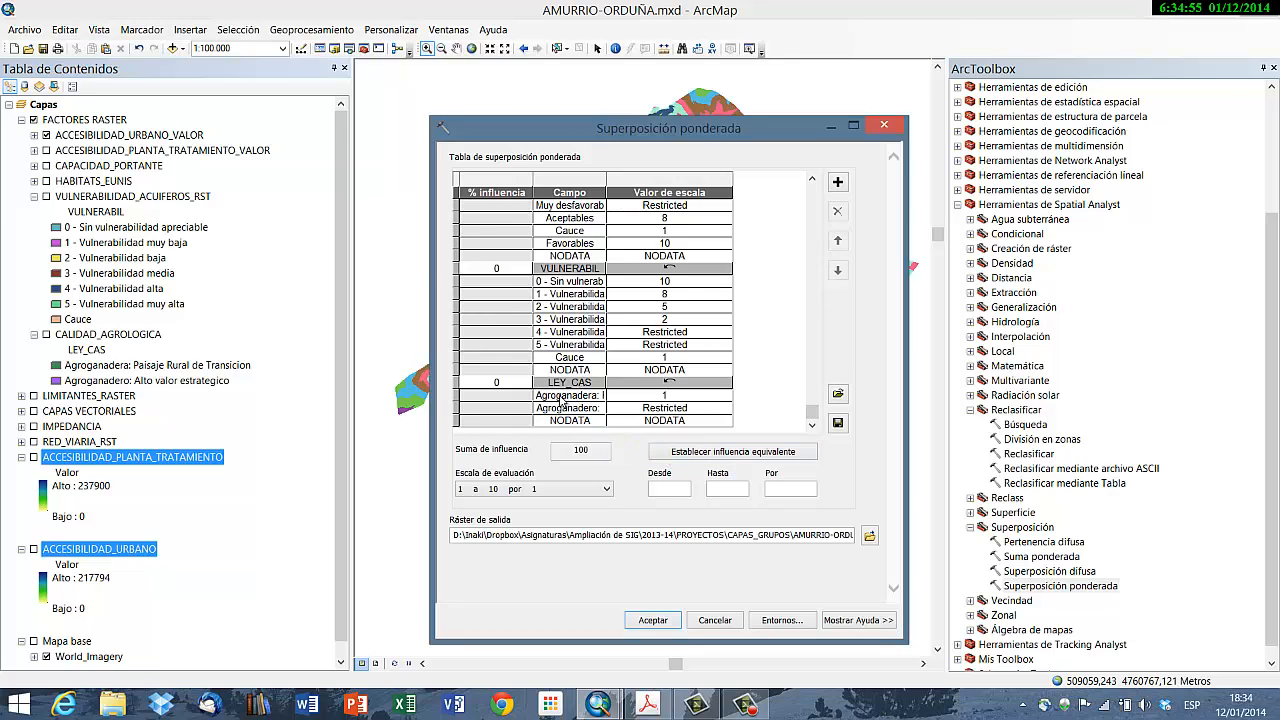
{"action": "left_click_drag", "start_coordinate": [563, 400], "coordinate": [641, 403]}
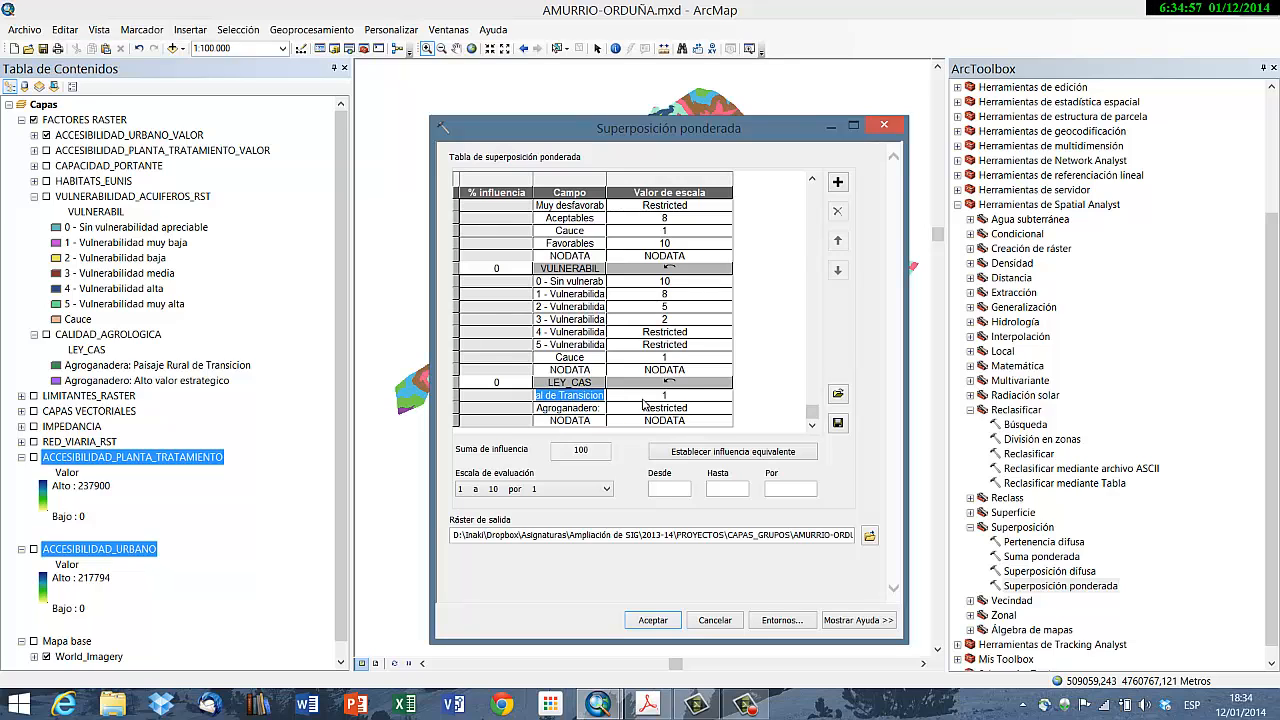
{"action": "left_click", "coordinate": [677, 398]}
{"action": "left_click", "coordinate": [726, 397]}
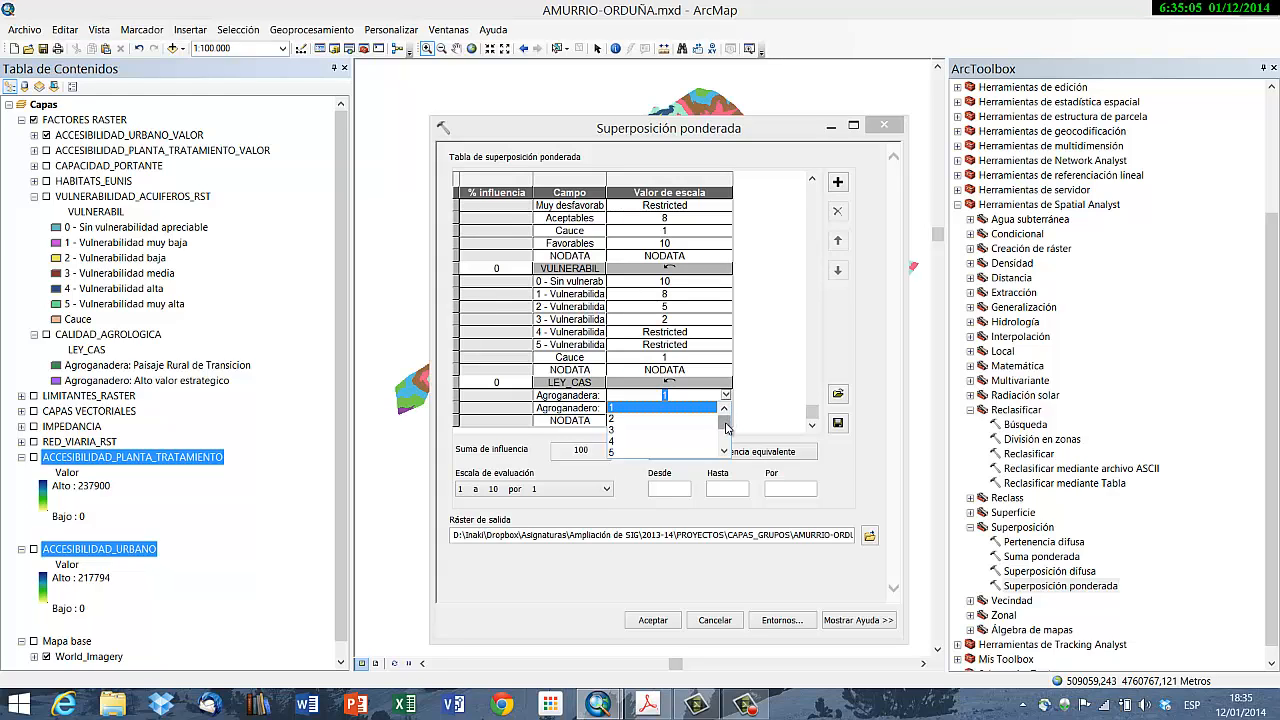
{"action": "left_click_drag", "start_coordinate": [726, 428], "coordinate": [726, 436]}
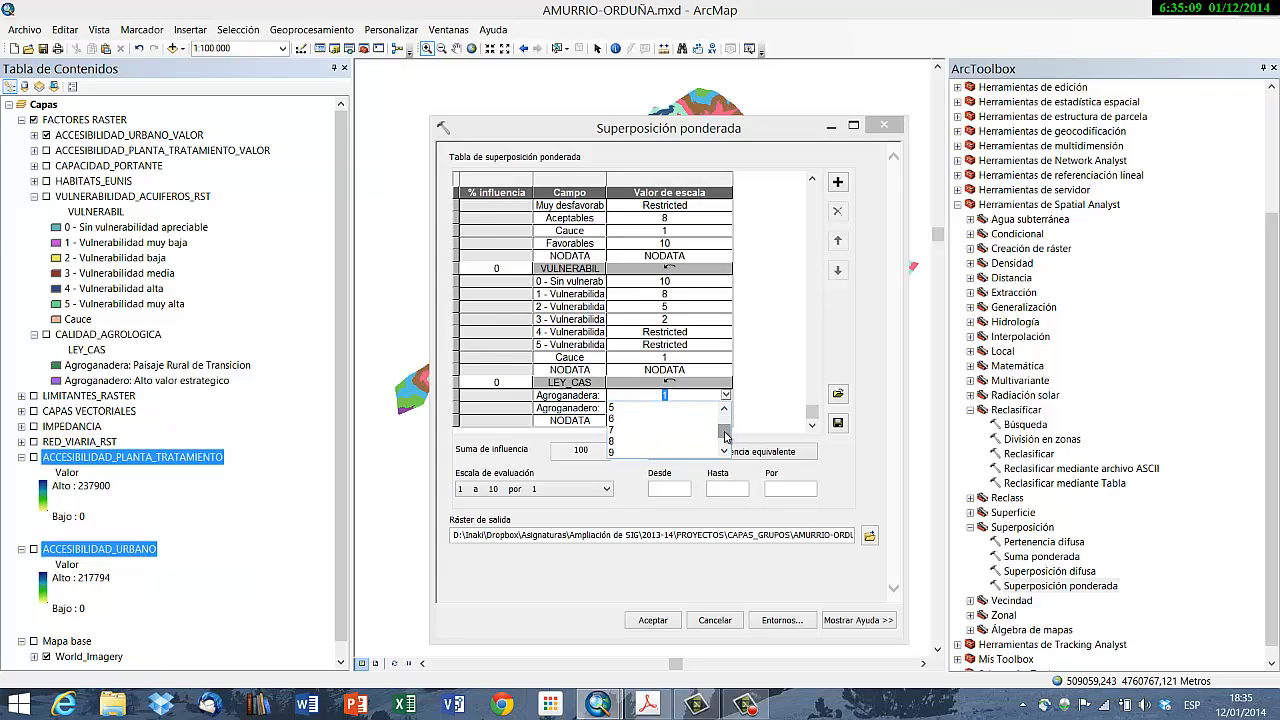
{"action": "left_click", "coordinate": [621, 441]}
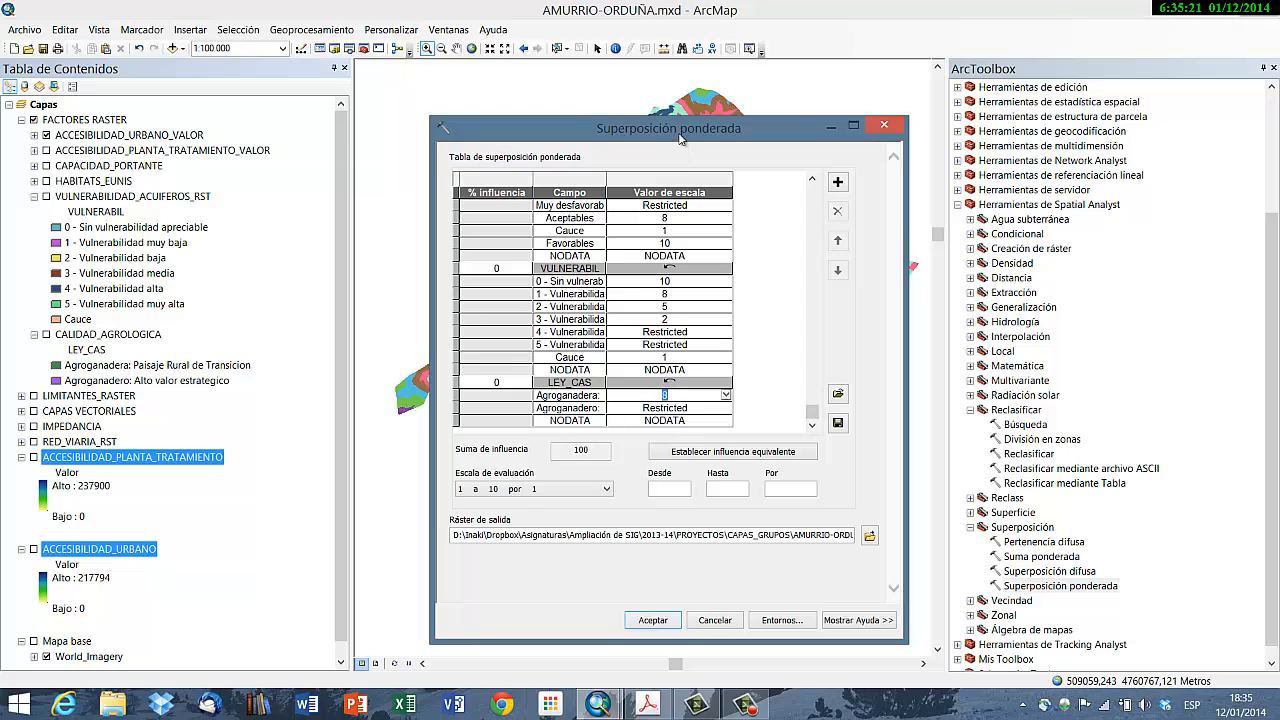
Step: Save the weighted overlay table as MCE_AMURRIO-ORDUÑA in the project's home folder
{"action": "left_click_drag", "start_coordinate": [654, 138], "coordinate": [604, 139]}
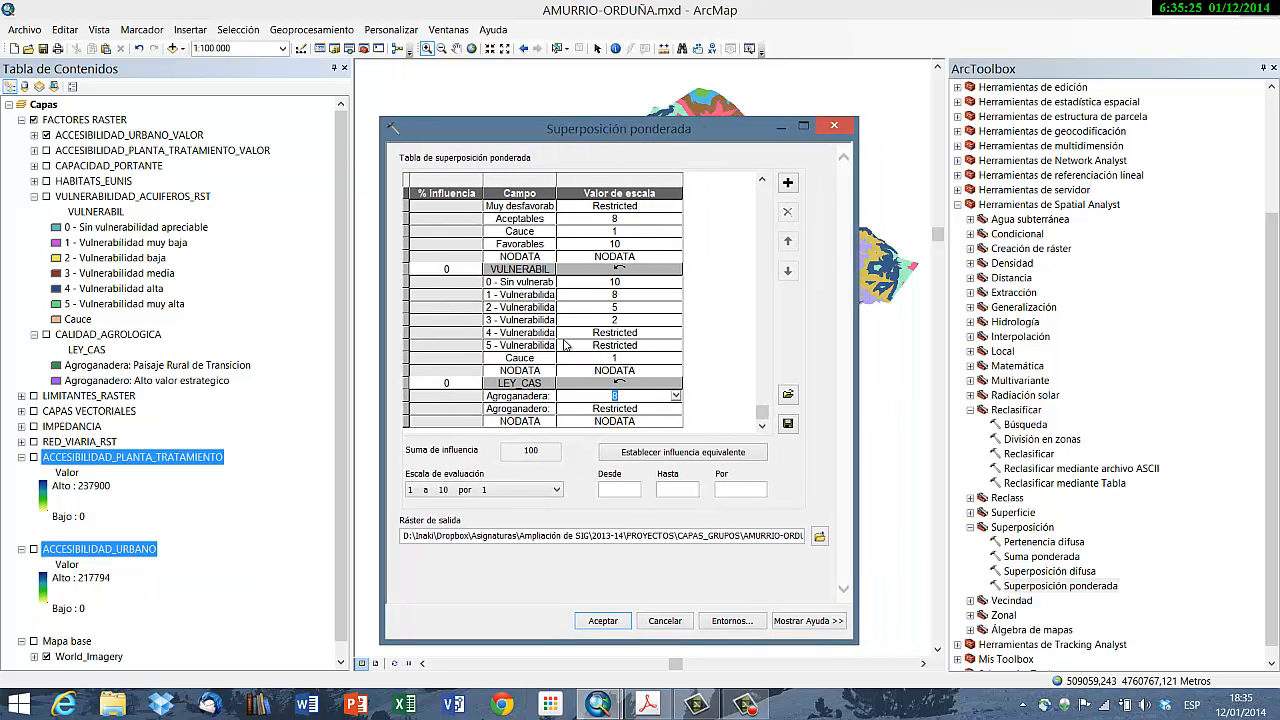
{"action": "left_click", "coordinate": [788, 426]}
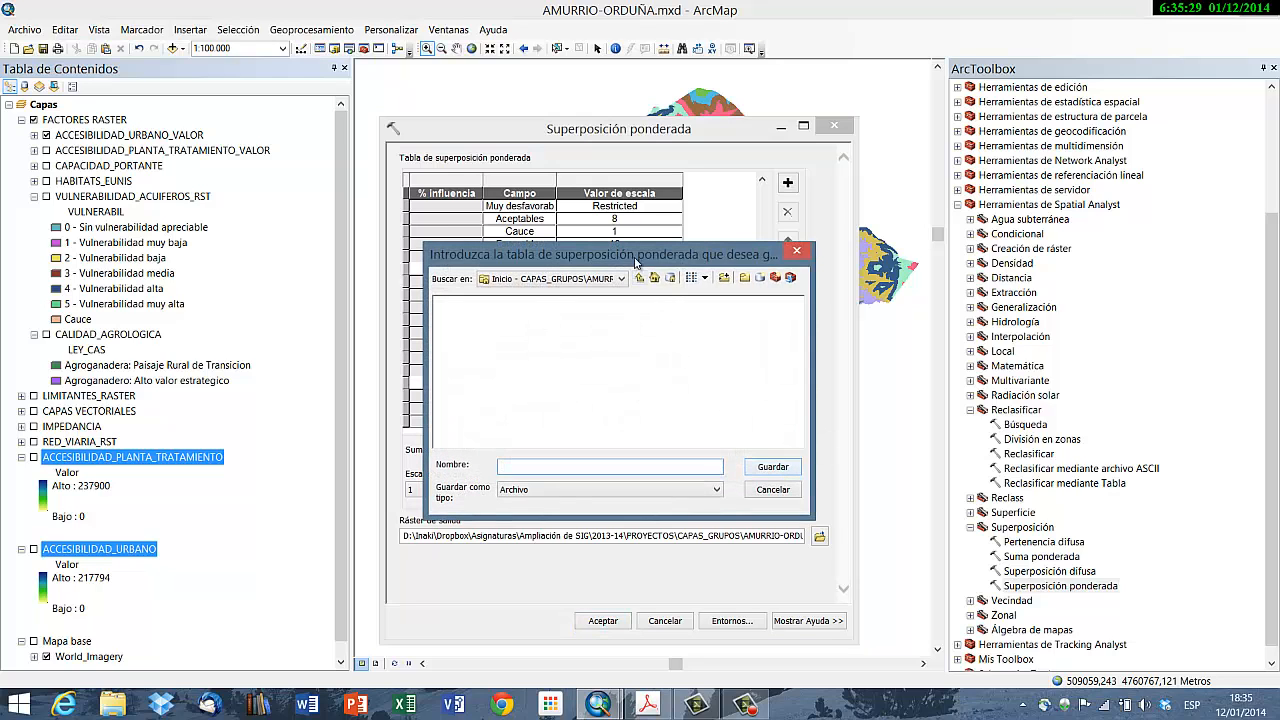
{"action": "left_click_drag", "start_coordinate": [634, 259], "coordinate": [771, 304]}
{"action": "left_click", "coordinate": [752, 325]}
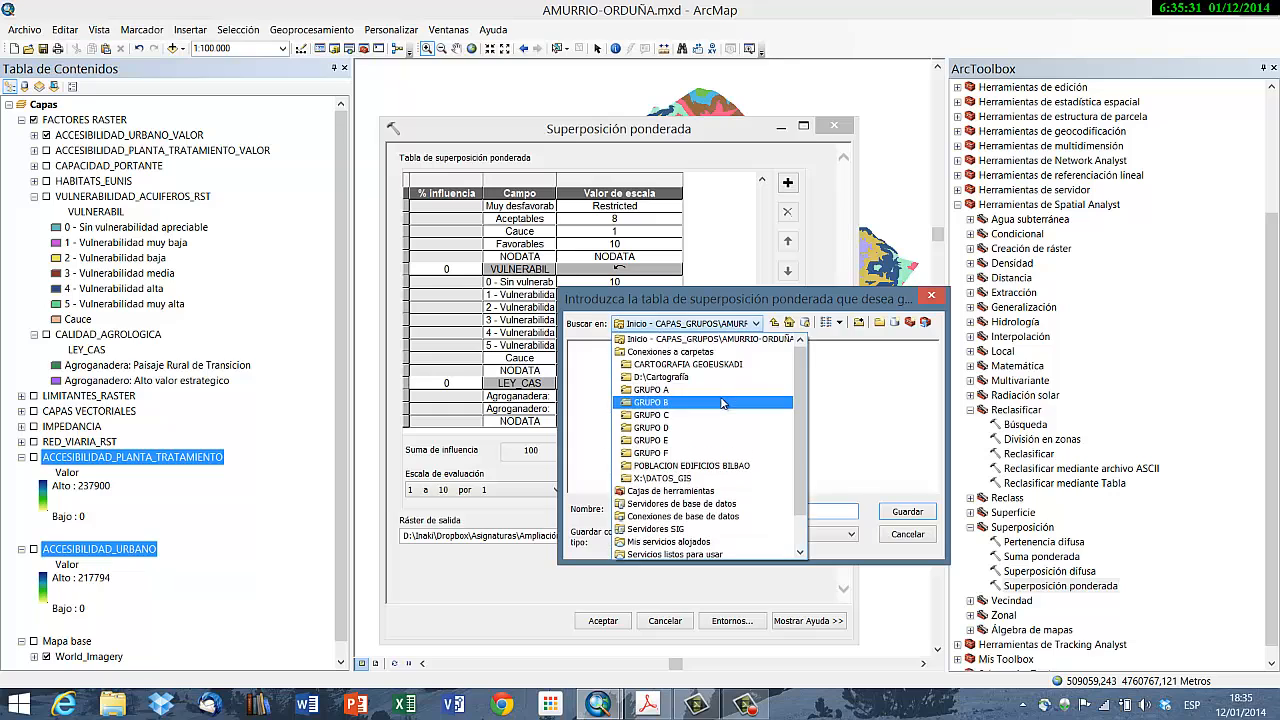
{"action": "left_click", "coordinate": [719, 340]}
{"action": "left_click", "coordinate": [654, 513]}
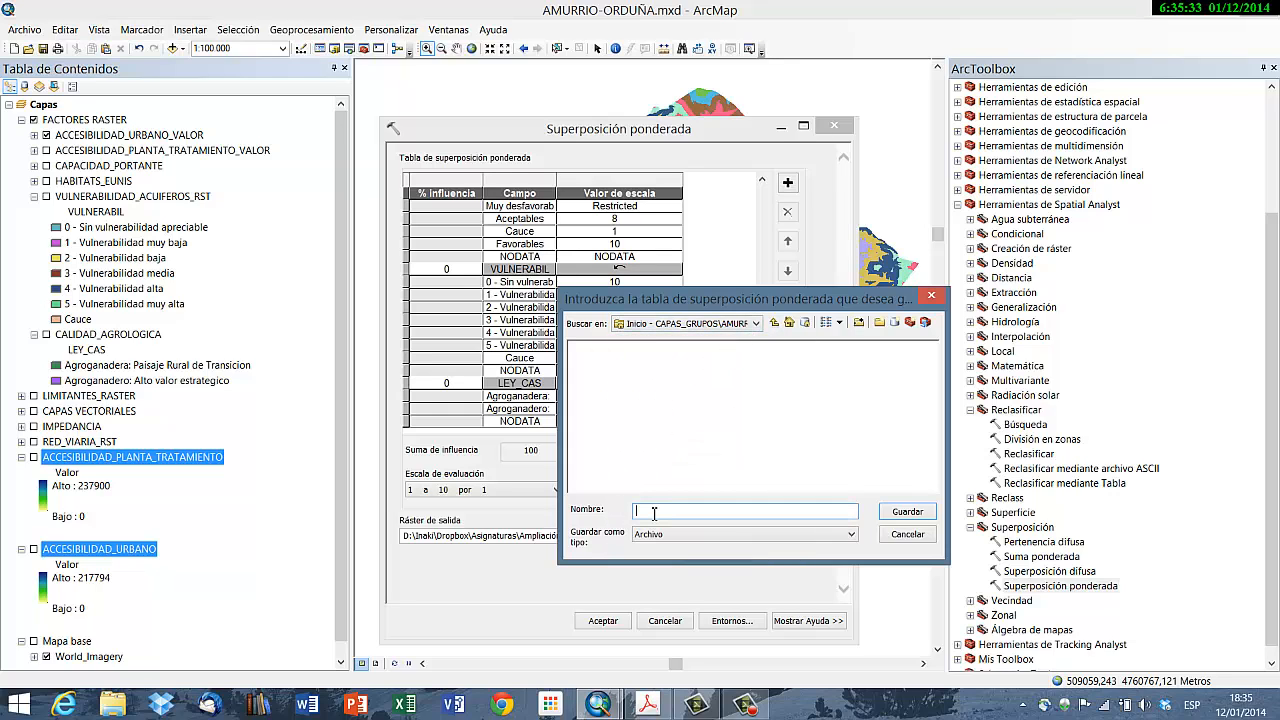
{"action": "type", "text": "MCE_AMURRIO-ORDUÑA"}
{"action": "key", "text": "Return"}
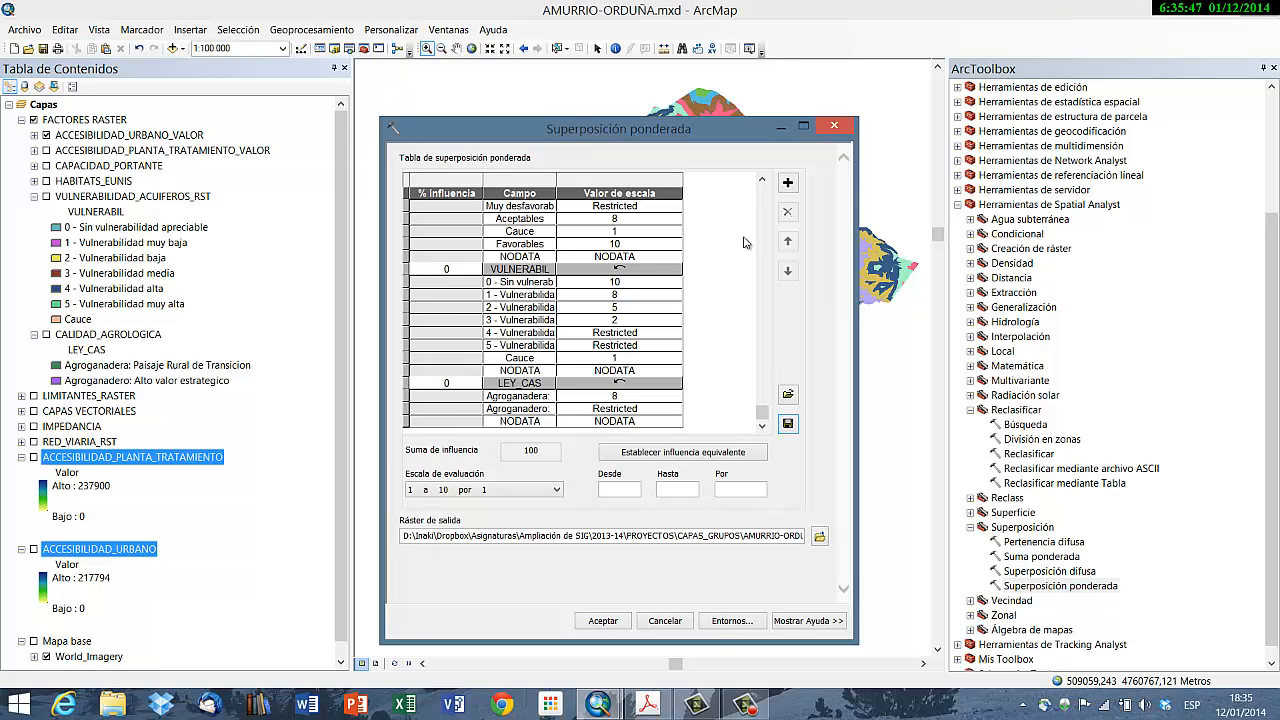
Step: Add the LIMITANTES_RASTER layer DISTANCIA_MINIMA_RED_VIARIA_RST to the weighted overlay table with Value as its input field
{"action": "left_click", "coordinate": [788, 184]}
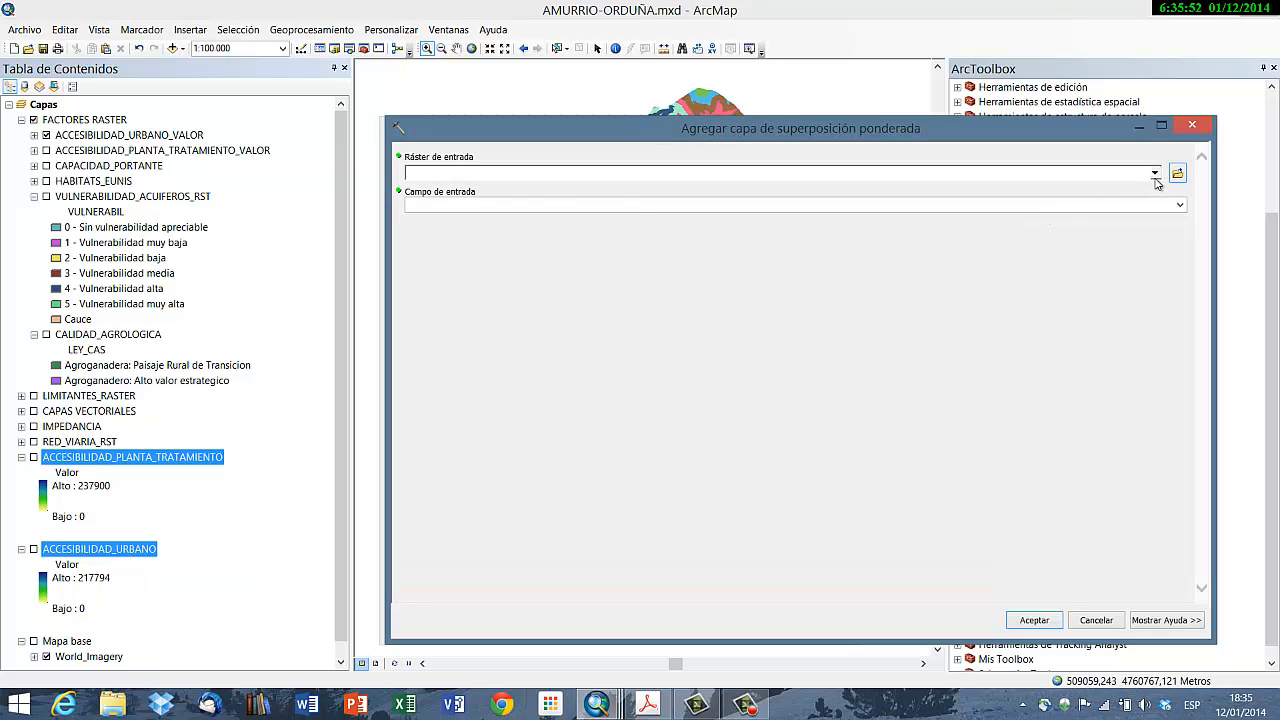
{"action": "left_click", "coordinate": [1155, 173]}
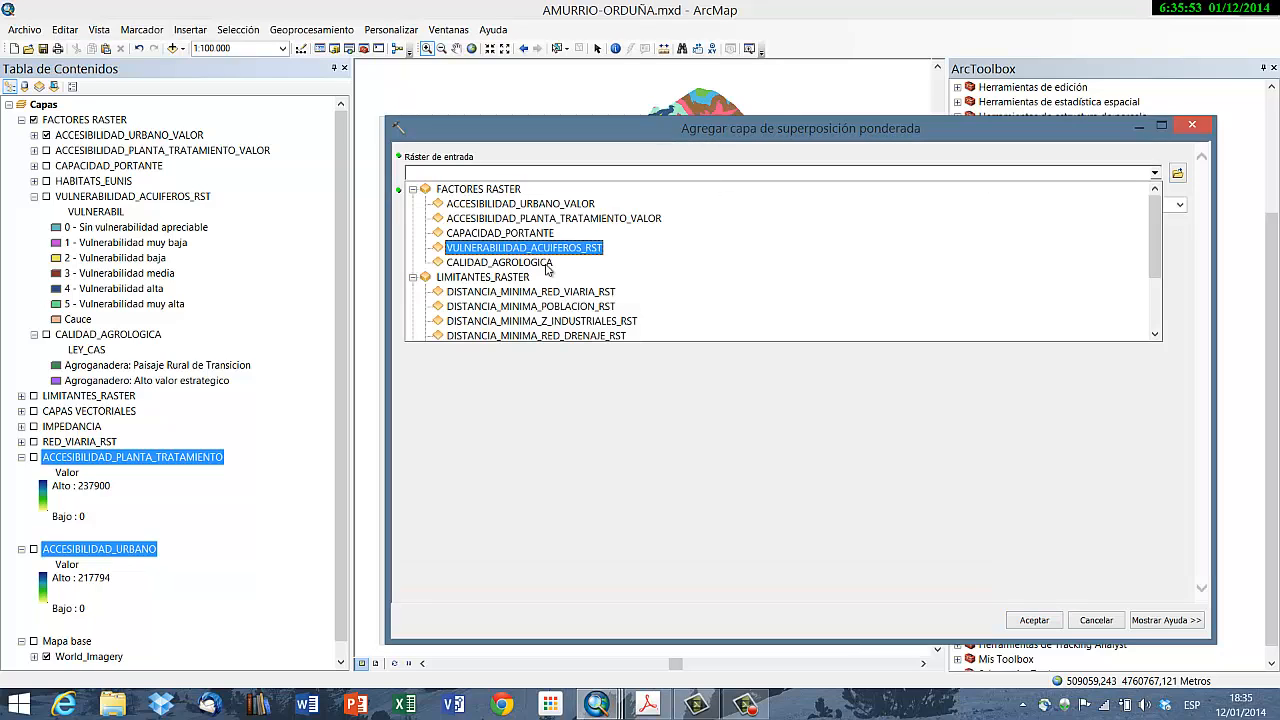
{"action": "left_click", "coordinate": [527, 292]}
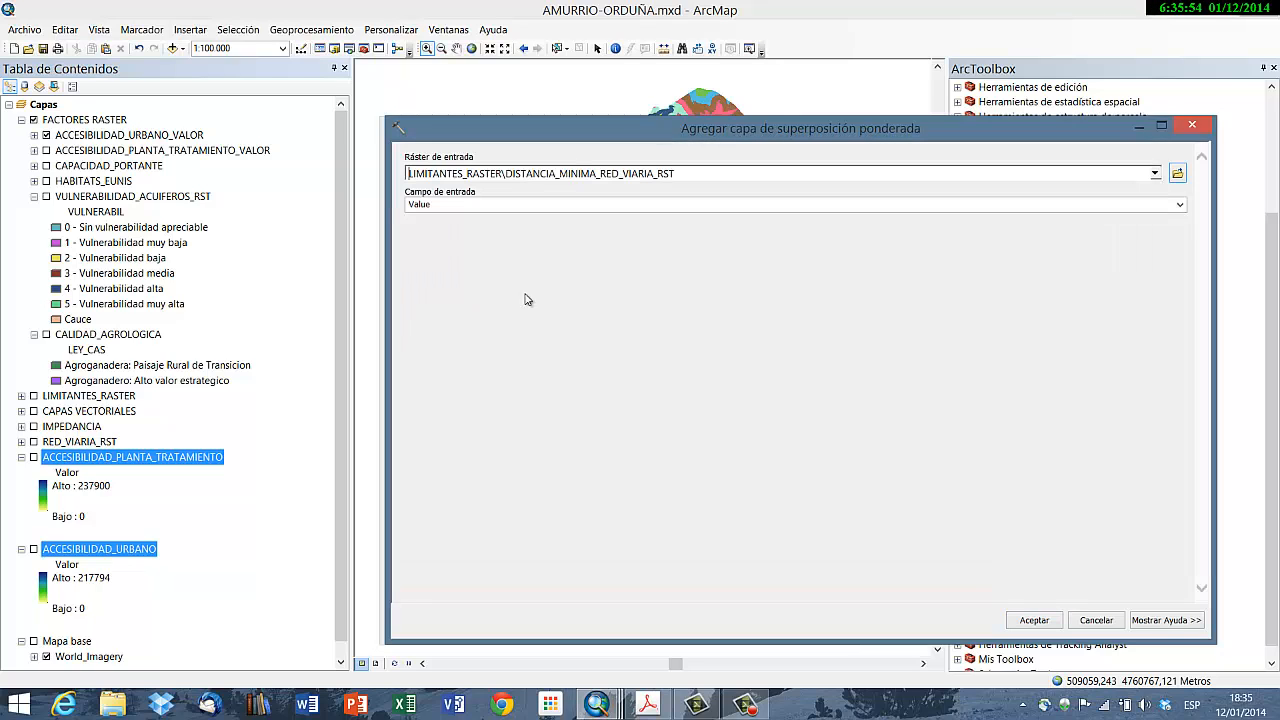
{"action": "left_click", "coordinate": [1180, 204]}
{"action": "left_click", "coordinate": [1036, 620]}
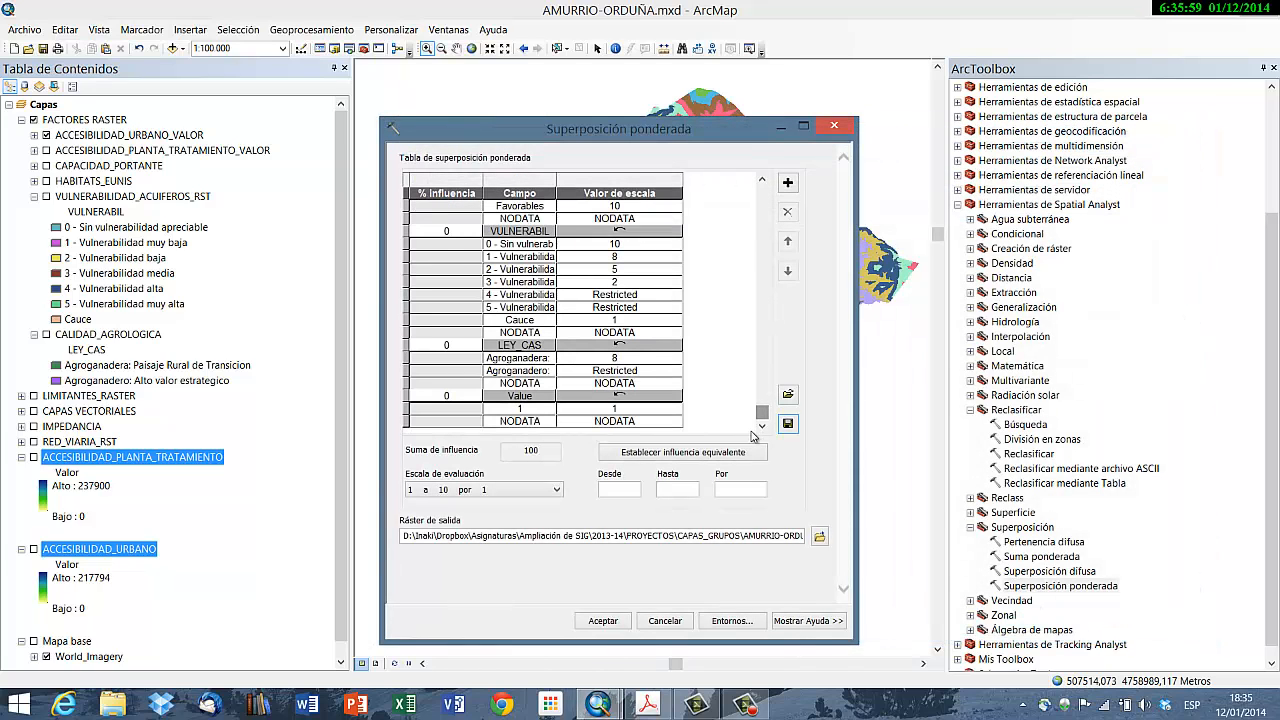
Step: Set the scale value of class 1 of the DISTANCIA_MINIMA_RED_VIARIA_RST layer to Restricted
{"action": "left_click", "coordinate": [535, 411]}
{"action": "left_click", "coordinate": [625, 412]}
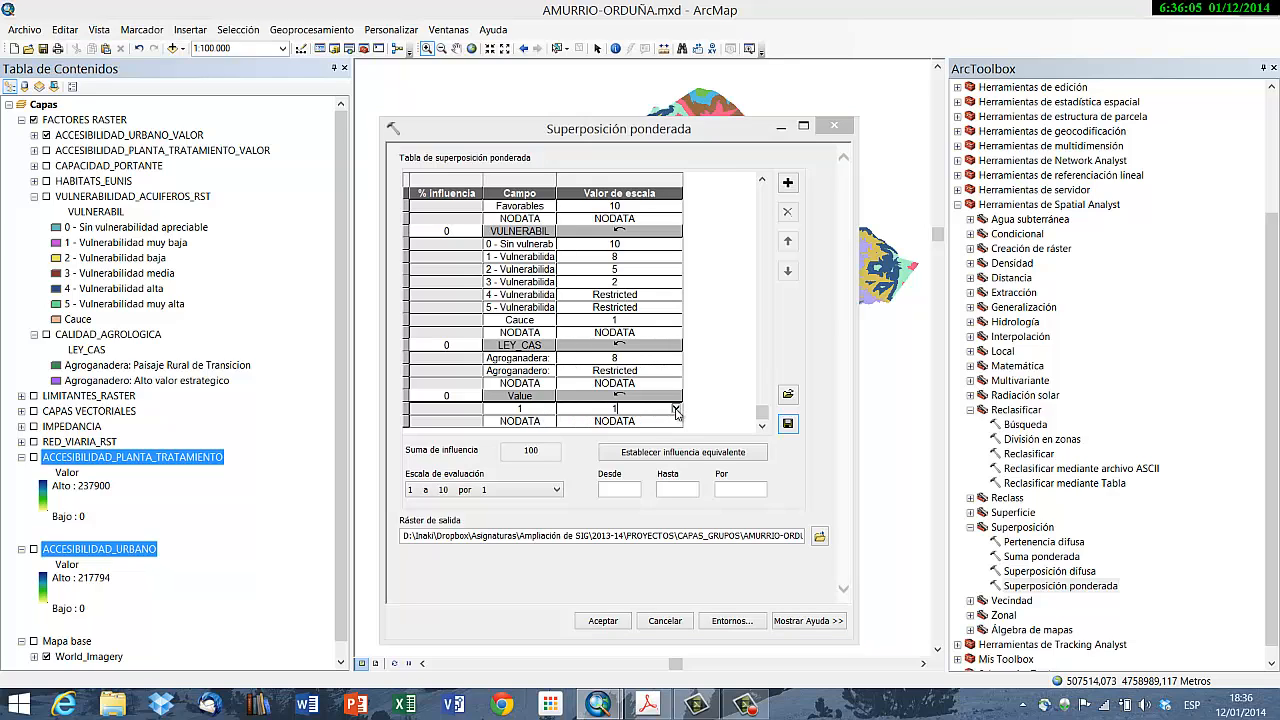
{"action": "left_click", "coordinate": [676, 408]}
{"action": "scroll", "coordinate": [676, 428], "scroll_direction": "down", "scroll_amount": 3}
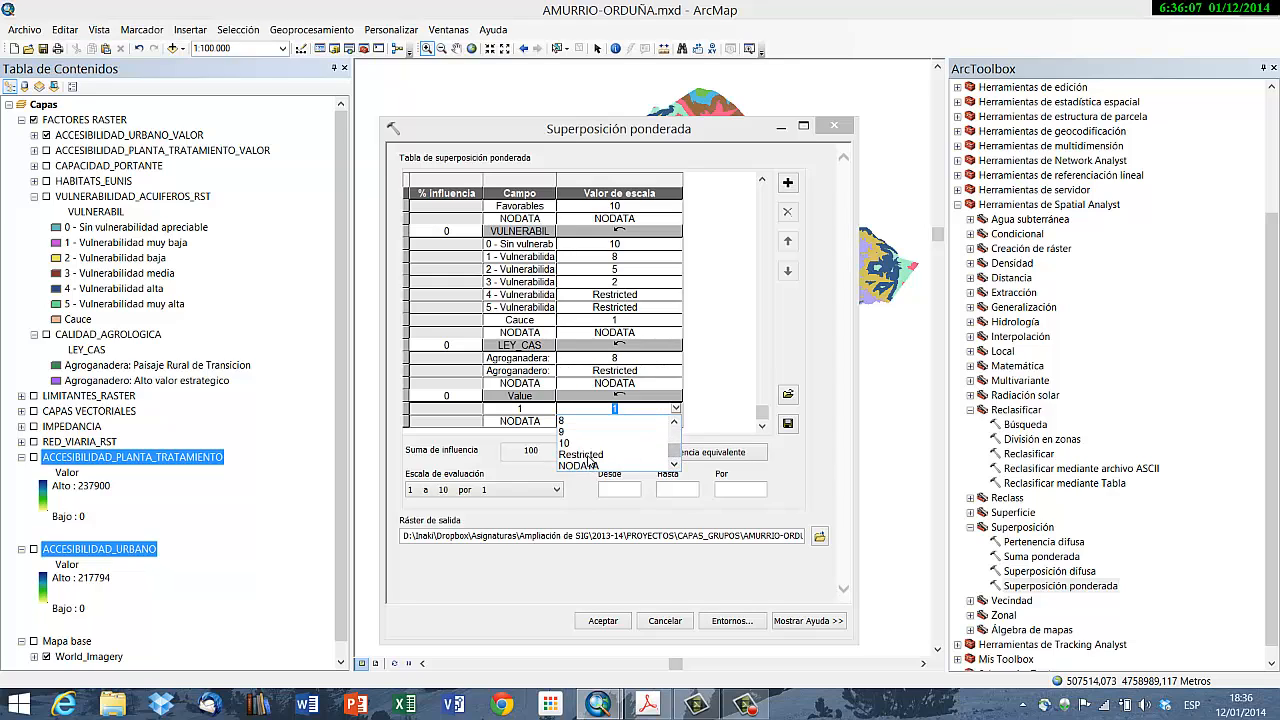
{"action": "left_click", "coordinate": [590, 459]}
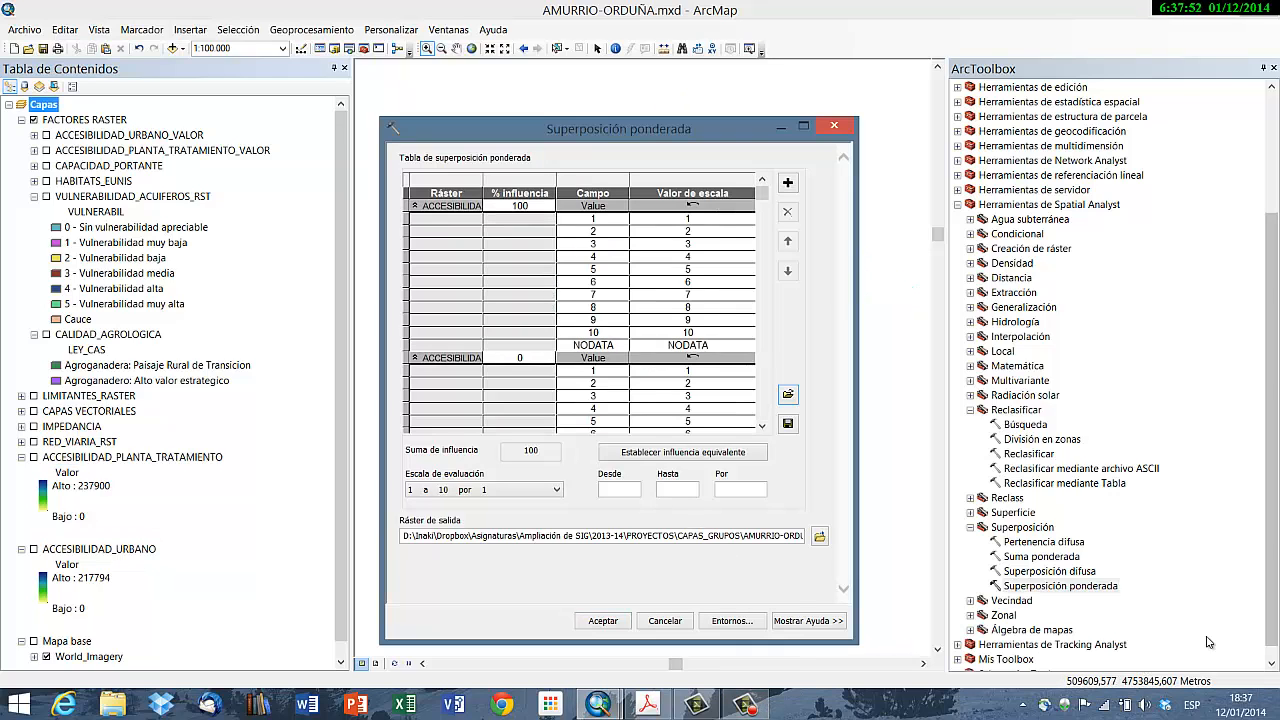
{"action": "left_click", "coordinate": [755, 702]}
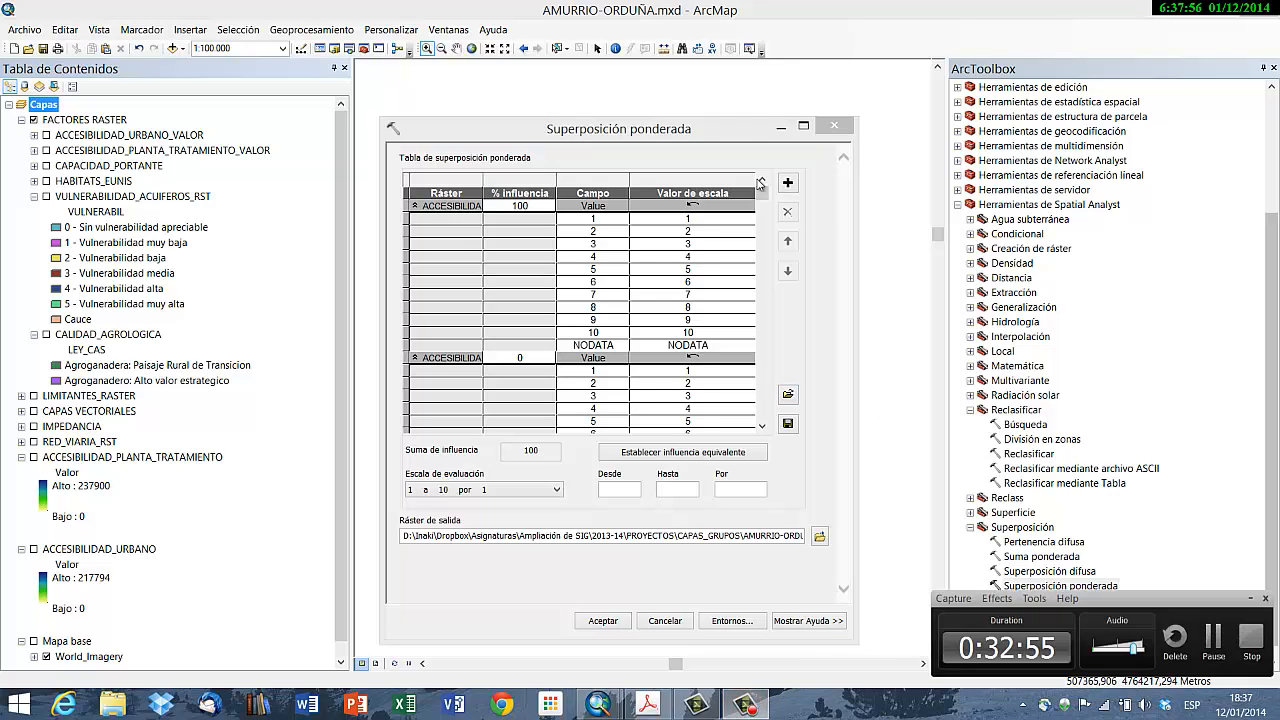
{"action": "left_click", "coordinate": [735, 130]}
{"action": "scroll", "coordinate": [762, 418], "scroll_direction": "down", "scroll_amount": 8}
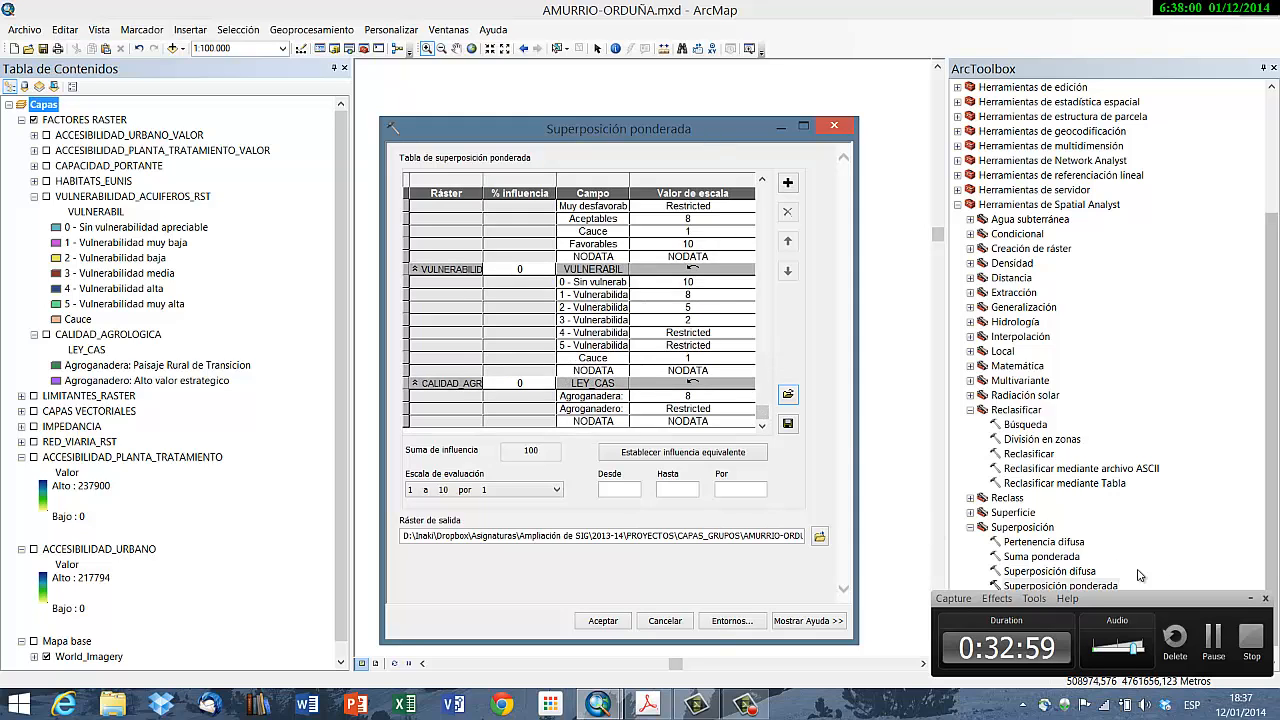
{"action": "left_click", "coordinate": [1263, 601]}
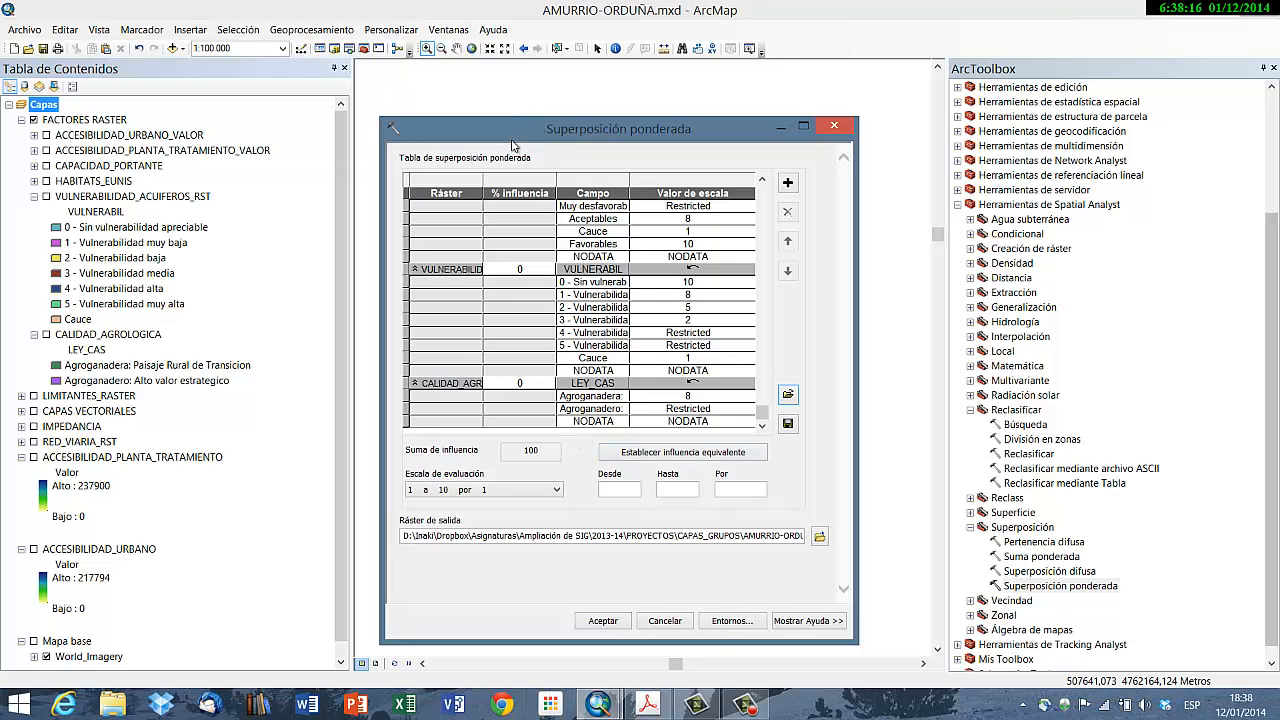
Step: Show the CALIDAD_AGROLOGICA layer on the map clear of the overlay dialog and collapse the ACCESIBILIDAD_PLANTA_TRATAMIENTO legend
{"action": "left_click_drag", "start_coordinate": [545, 134], "coordinate": [790, 157]}
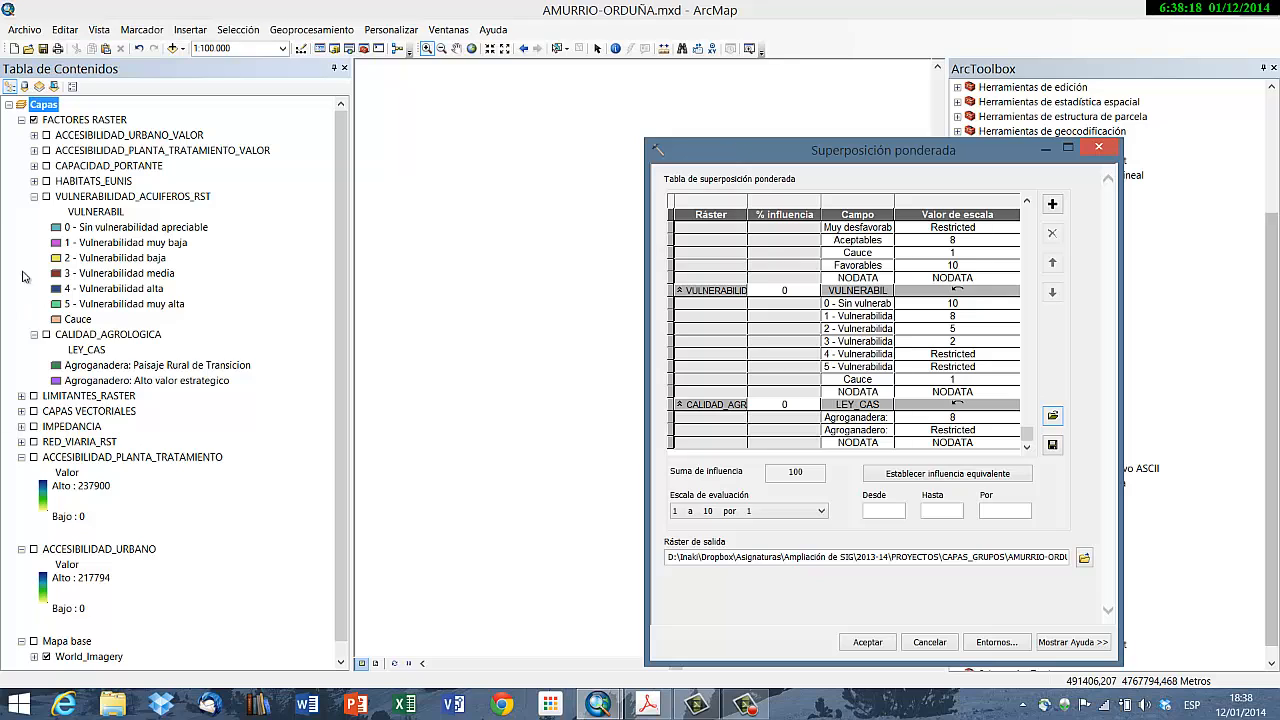
{"action": "left_click", "coordinate": [46, 335]}
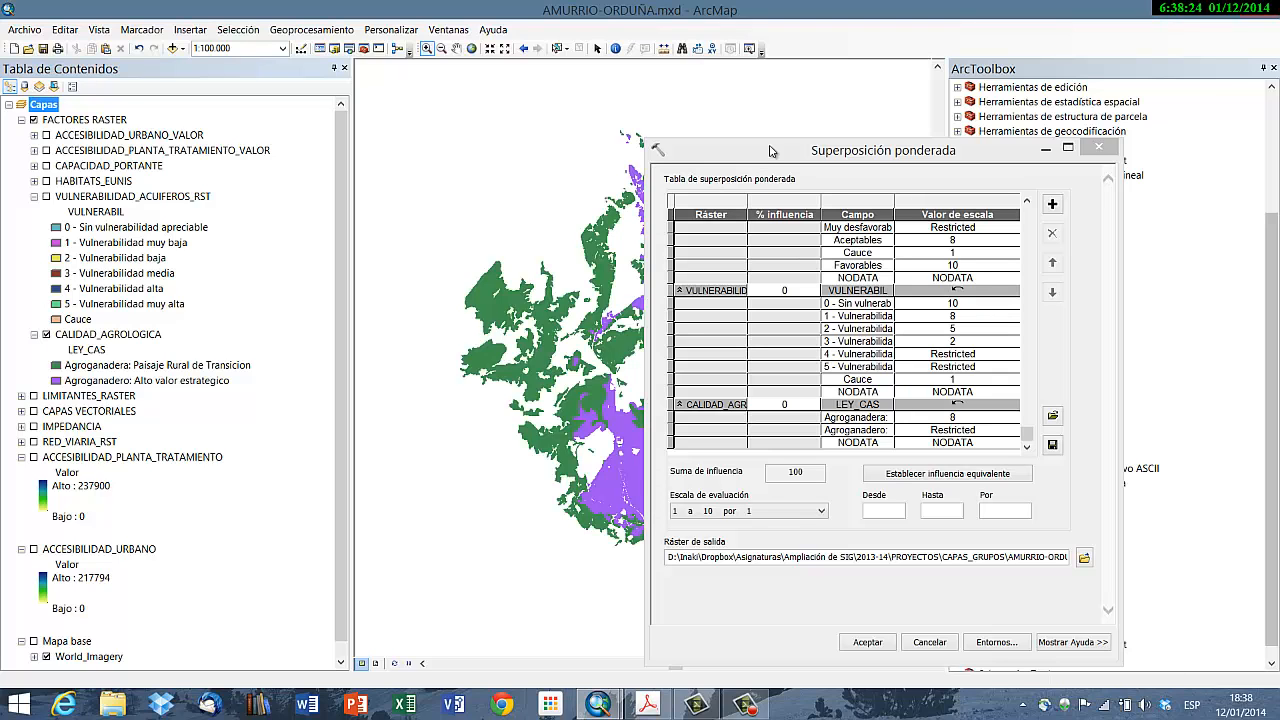
{"action": "left_click_drag", "start_coordinate": [770, 151], "coordinate": [878, 133]}
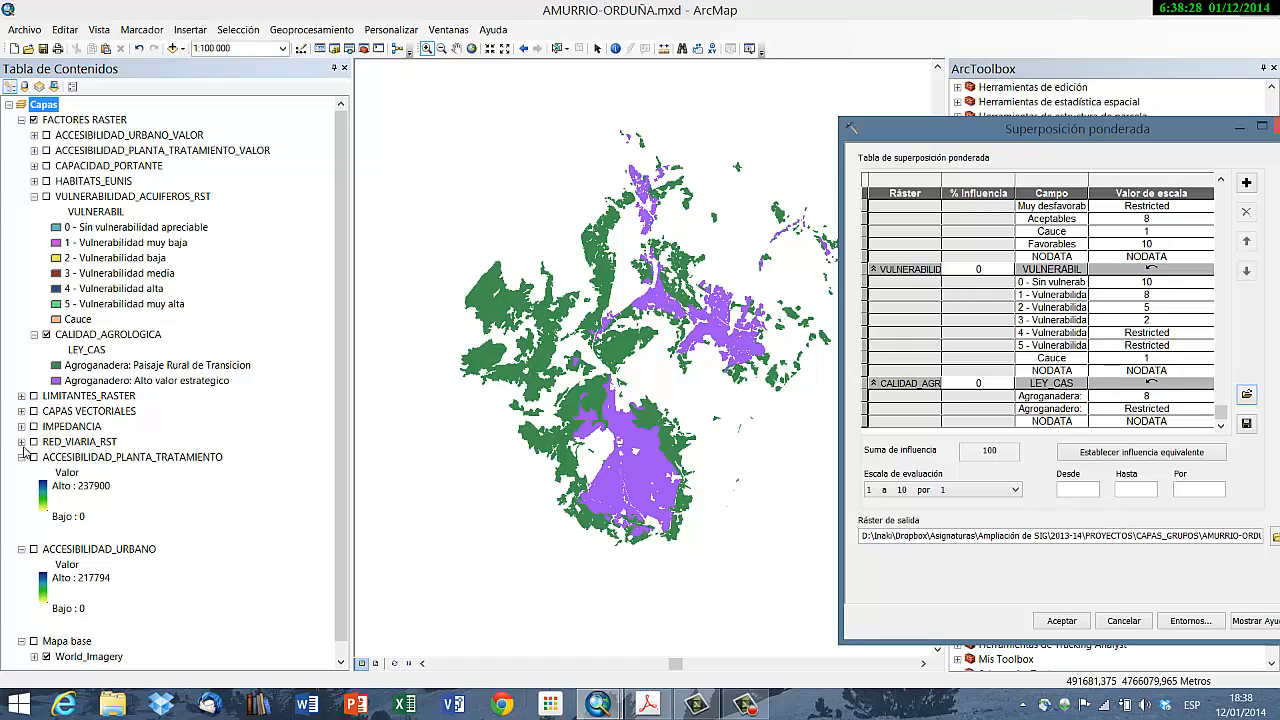
{"action": "left_click", "coordinate": [21, 457]}
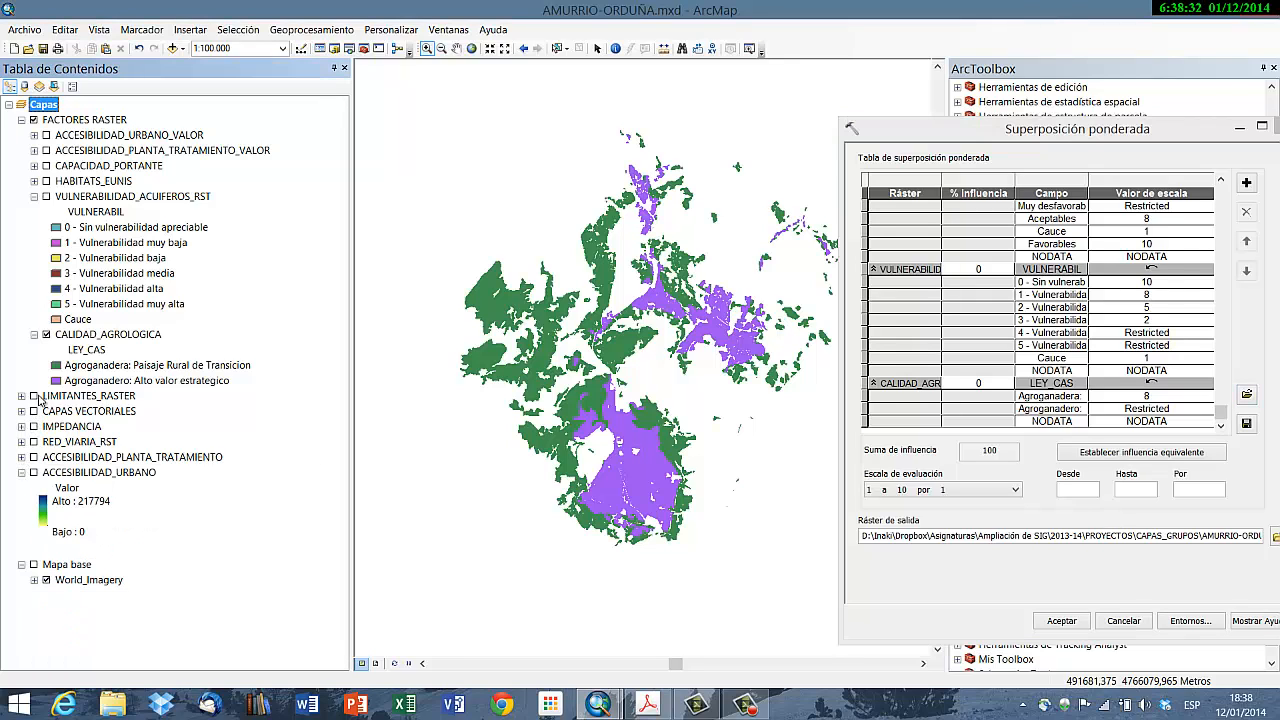
Step: Turn on the CAPAS VECTORIALES group and check the full names of the CALIDAD_AGROLOGICA classes in the overlay table
{"action": "left_click", "coordinate": [33, 411]}
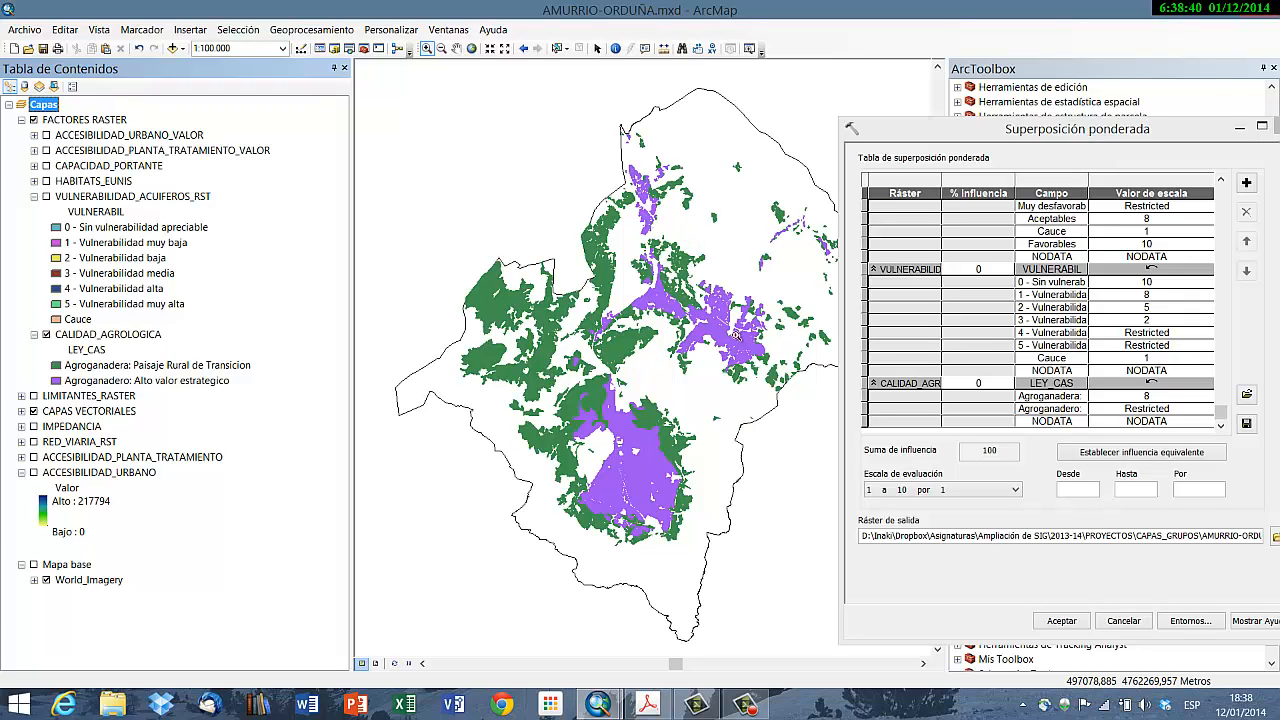
{"action": "left_click_drag", "start_coordinate": [1045, 134], "coordinate": [722, 120]}
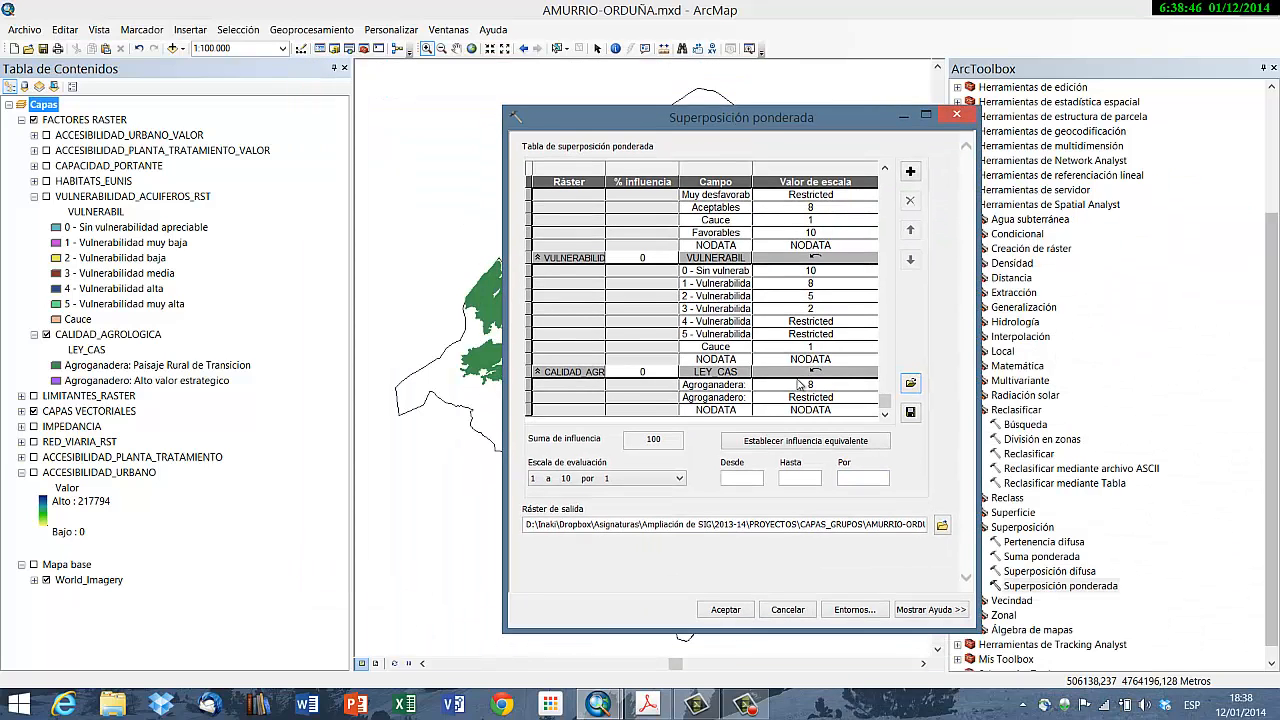
{"action": "left_click", "coordinate": [726, 389]}
{"action": "left_click_drag", "start_coordinate": [716, 391], "coordinate": [790, 398]}
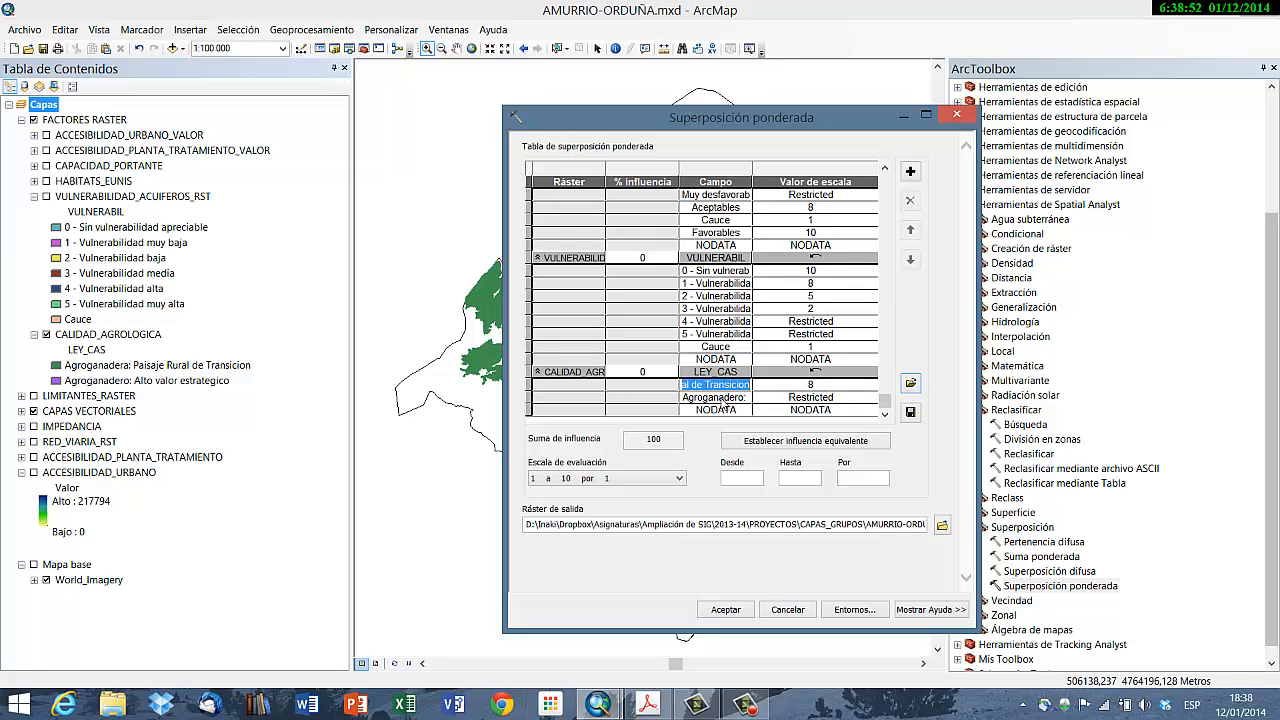
{"action": "left_click", "coordinate": [700, 397]}
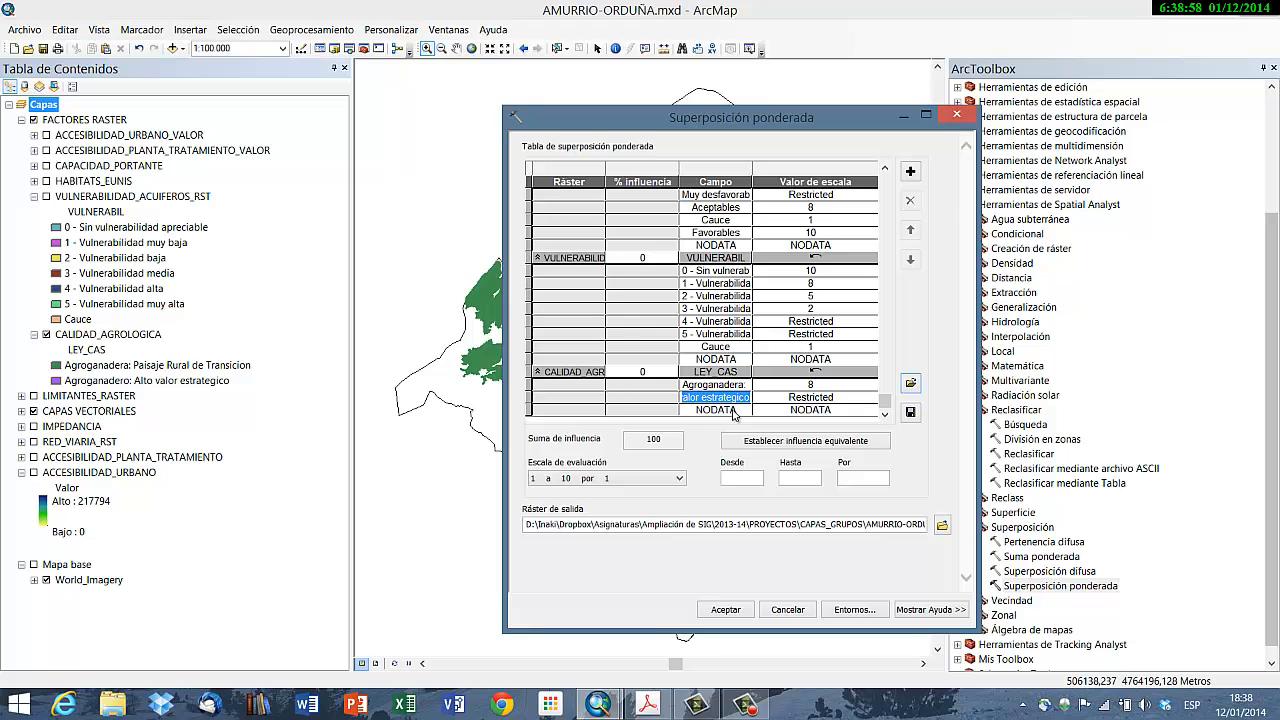
{"action": "left_click", "coordinate": [733, 409]}
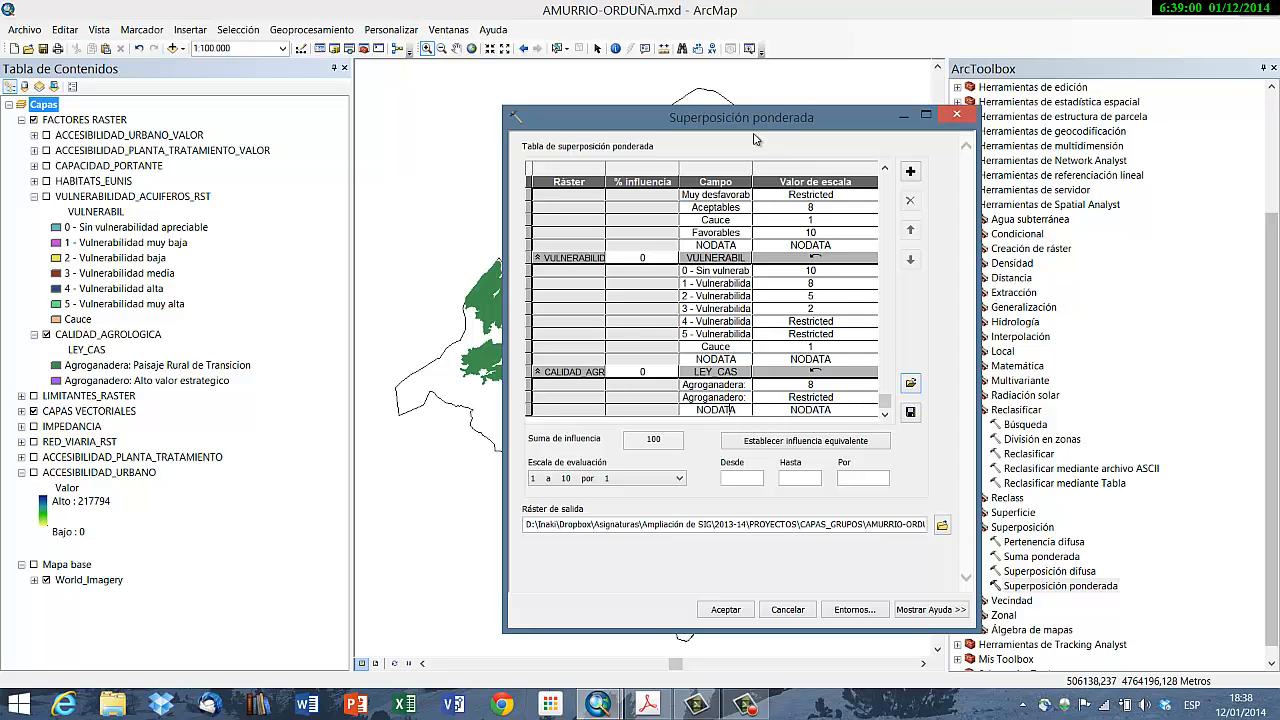
{"action": "left_click_drag", "start_coordinate": [755, 120], "coordinate": [967, 91]}
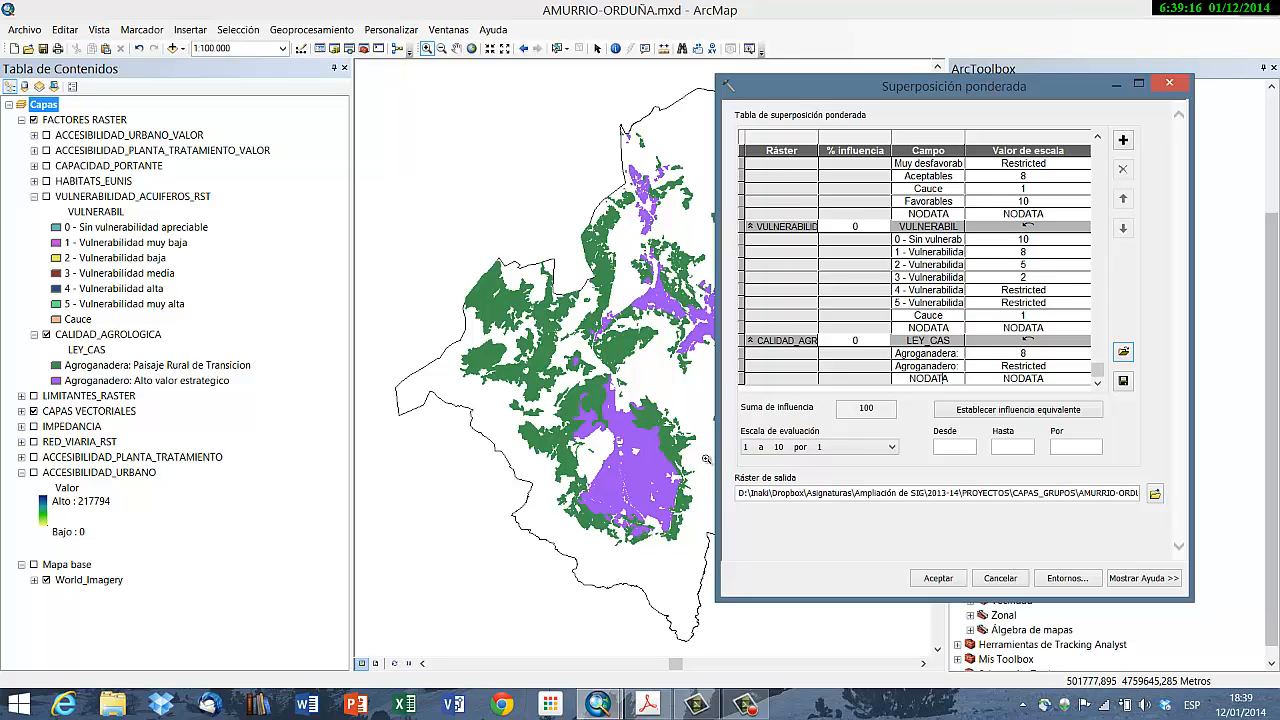
Step: Set the NODATA scale value of the CALIDAD_AGROLOGICA layer to 1, keeping the map visible beside the overlay dialog
{"action": "left_click", "coordinate": [1055, 381]}
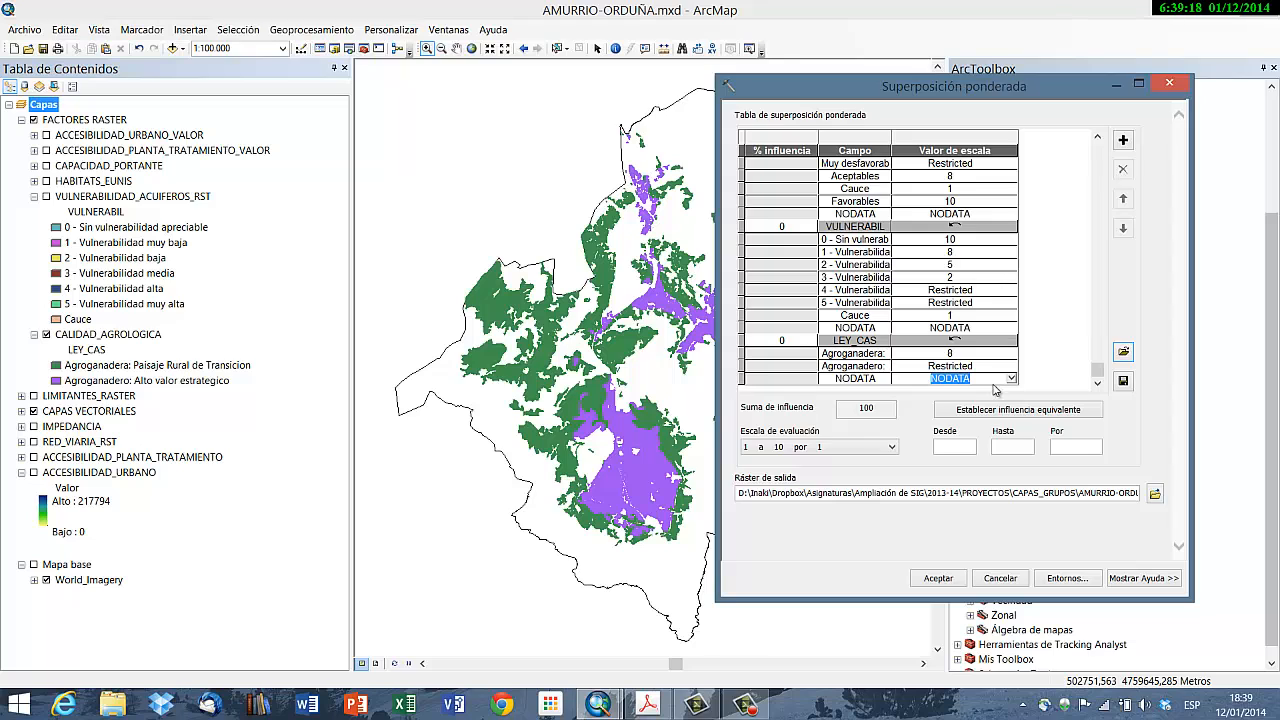
{"action": "left_click", "coordinate": [1011, 379]}
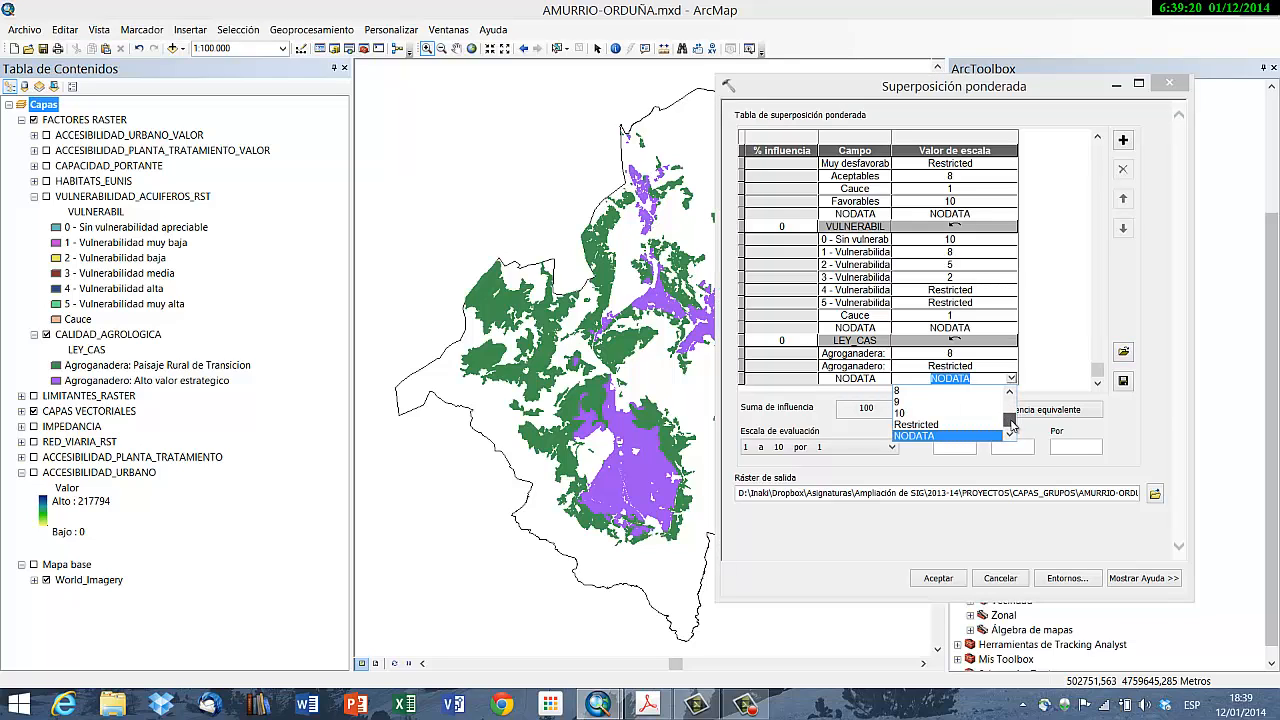
{"action": "left_click_drag", "start_coordinate": [1011, 425], "coordinate": [1011, 395]}
{"action": "left_click", "coordinate": [960, 391]}
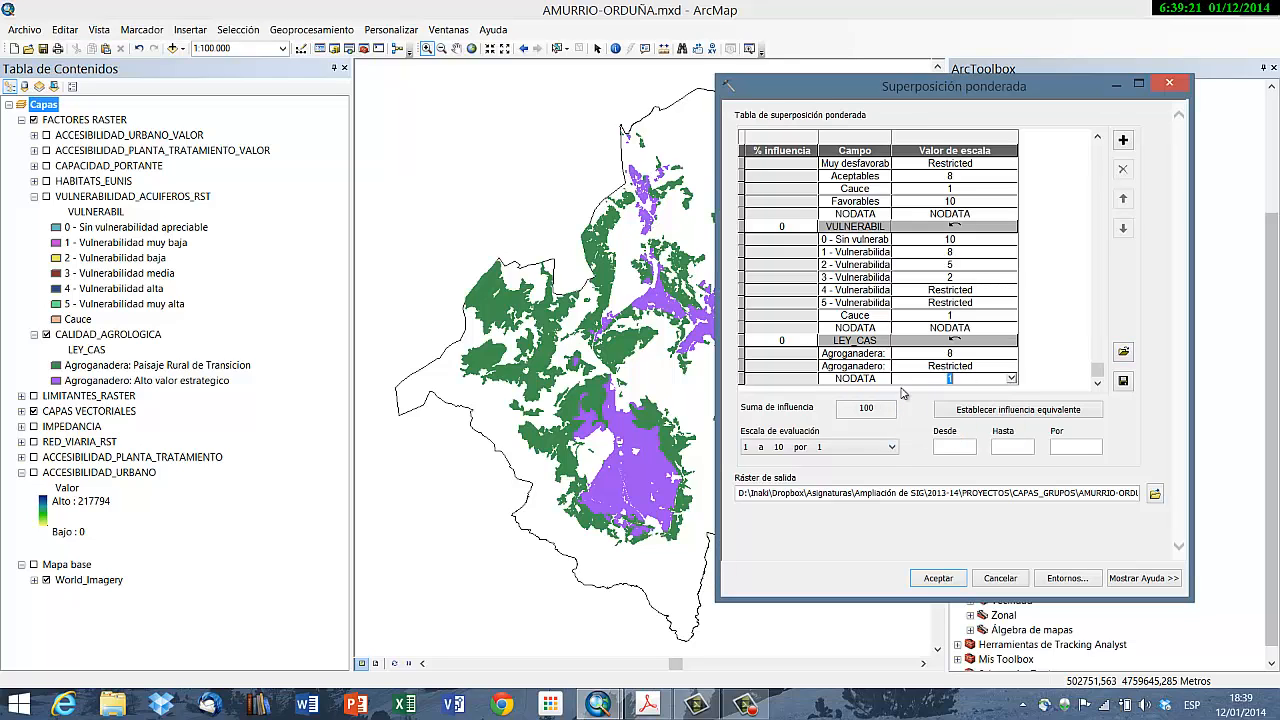
{"action": "left_click", "coordinate": [995, 354]}
{"action": "left_click_drag", "start_coordinate": [1026, 96], "coordinate": [969, 105]}
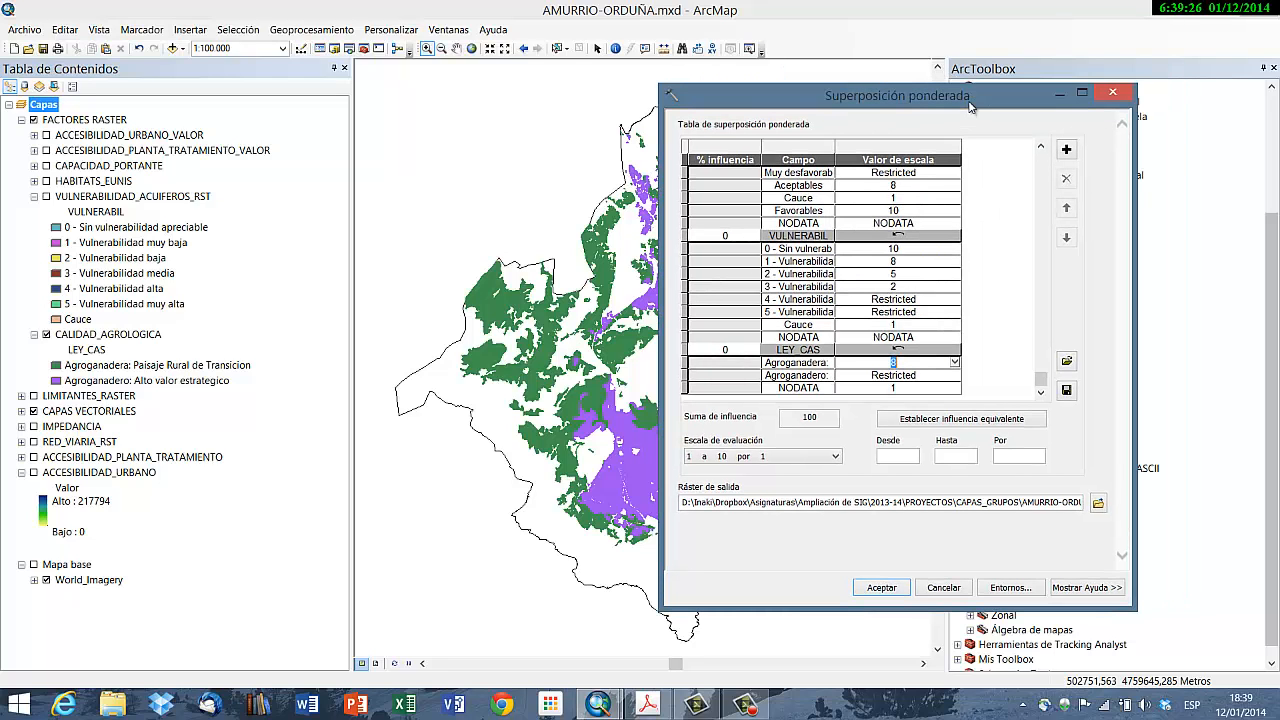
{"action": "left_click_drag", "start_coordinate": [968, 105], "coordinate": [1039, 108]}
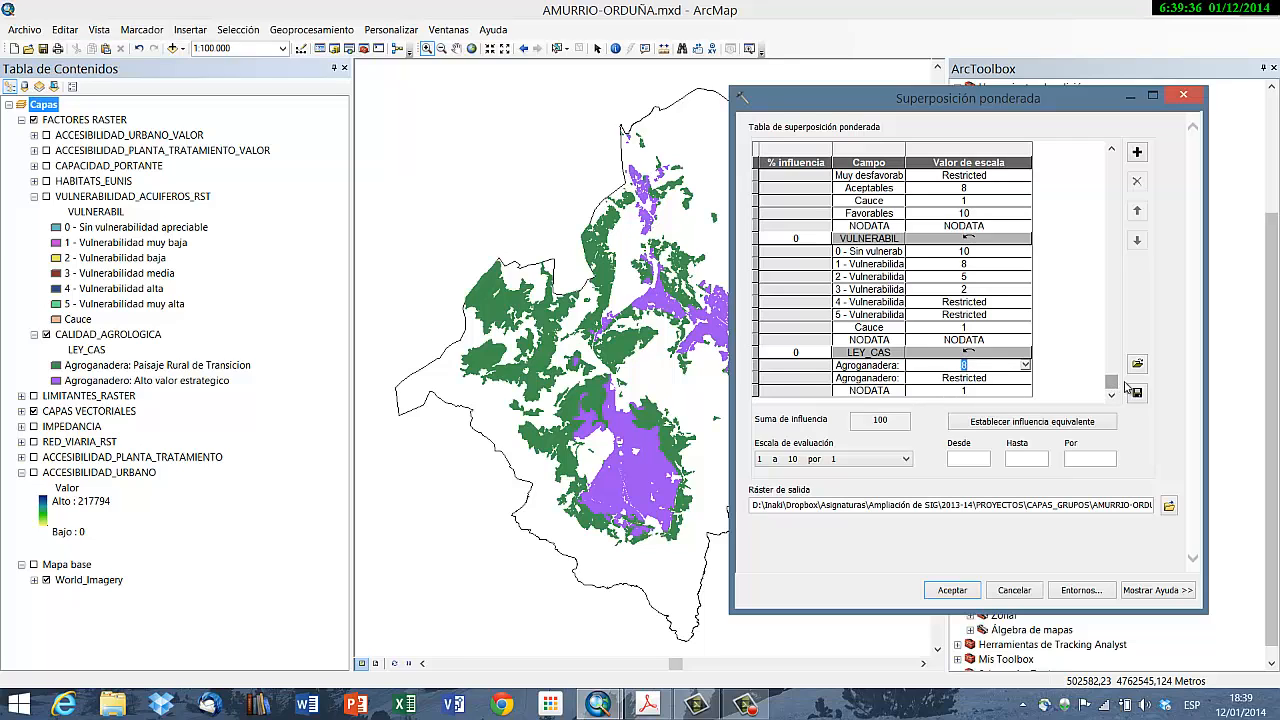
Step: Review the influences and scale values in the overlay table and the raster layers available to add
{"action": "left_click_drag", "start_coordinate": [1113, 385], "coordinate": [1112, 163]}
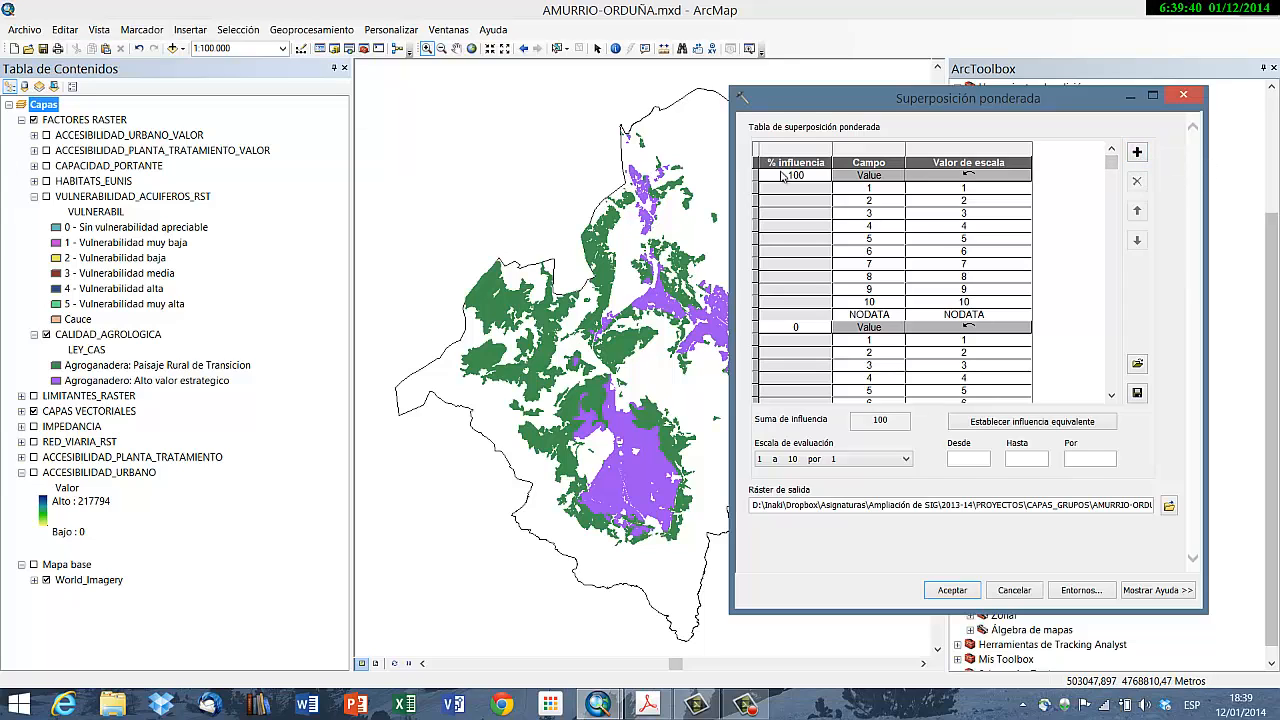
{"action": "left_click", "coordinate": [1114, 322]}
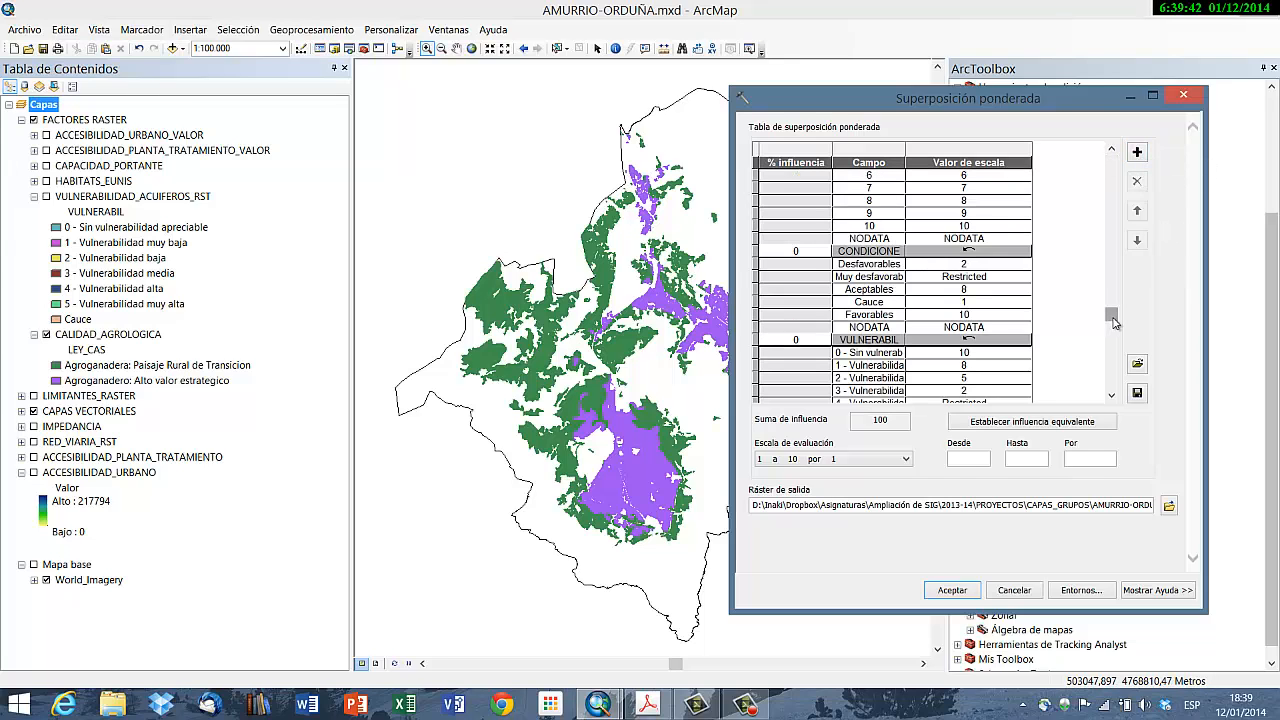
{"action": "left_click_drag", "start_coordinate": [1116, 320], "coordinate": [1112, 385]}
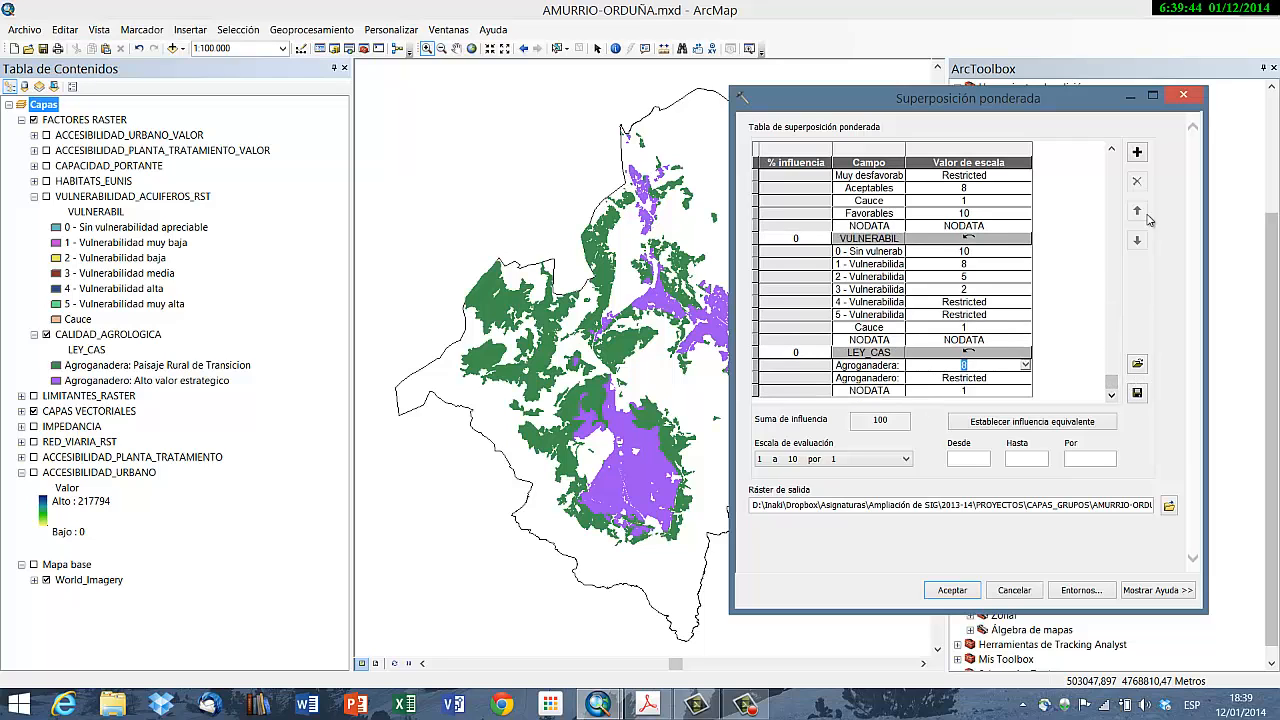
{"action": "left_click", "coordinate": [1139, 152]}
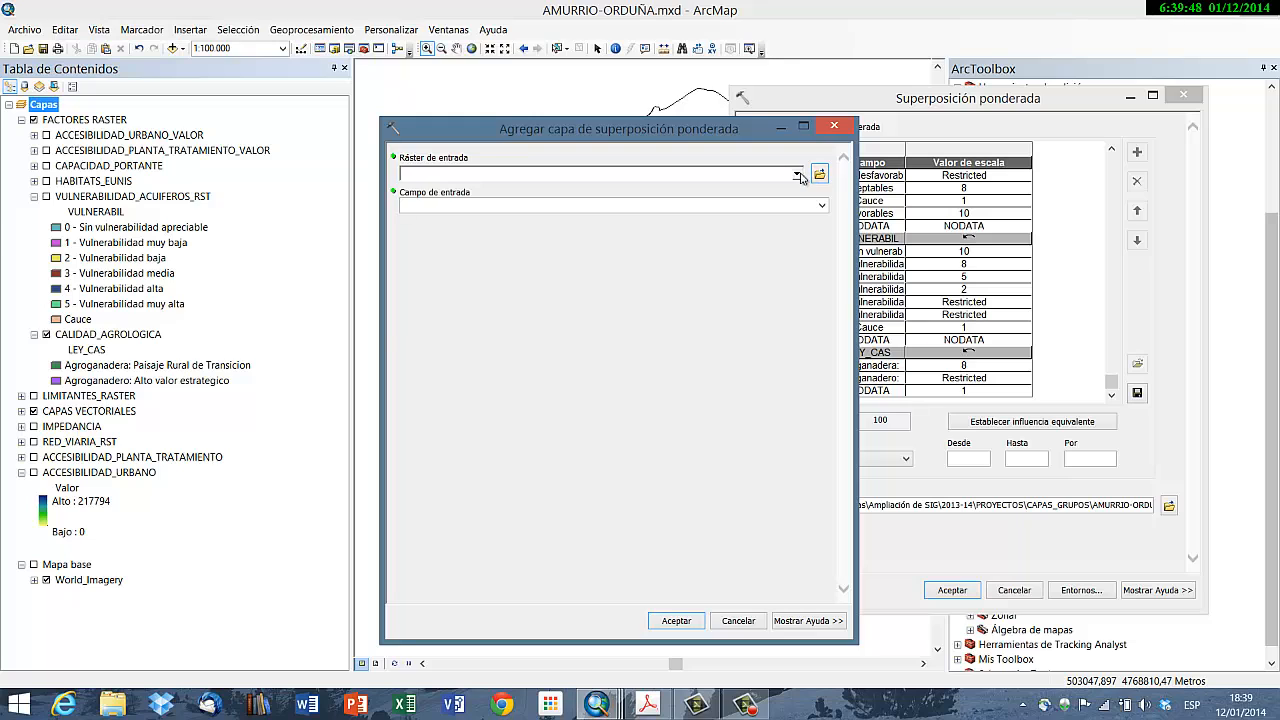
{"action": "left_click", "coordinate": [797, 175]}
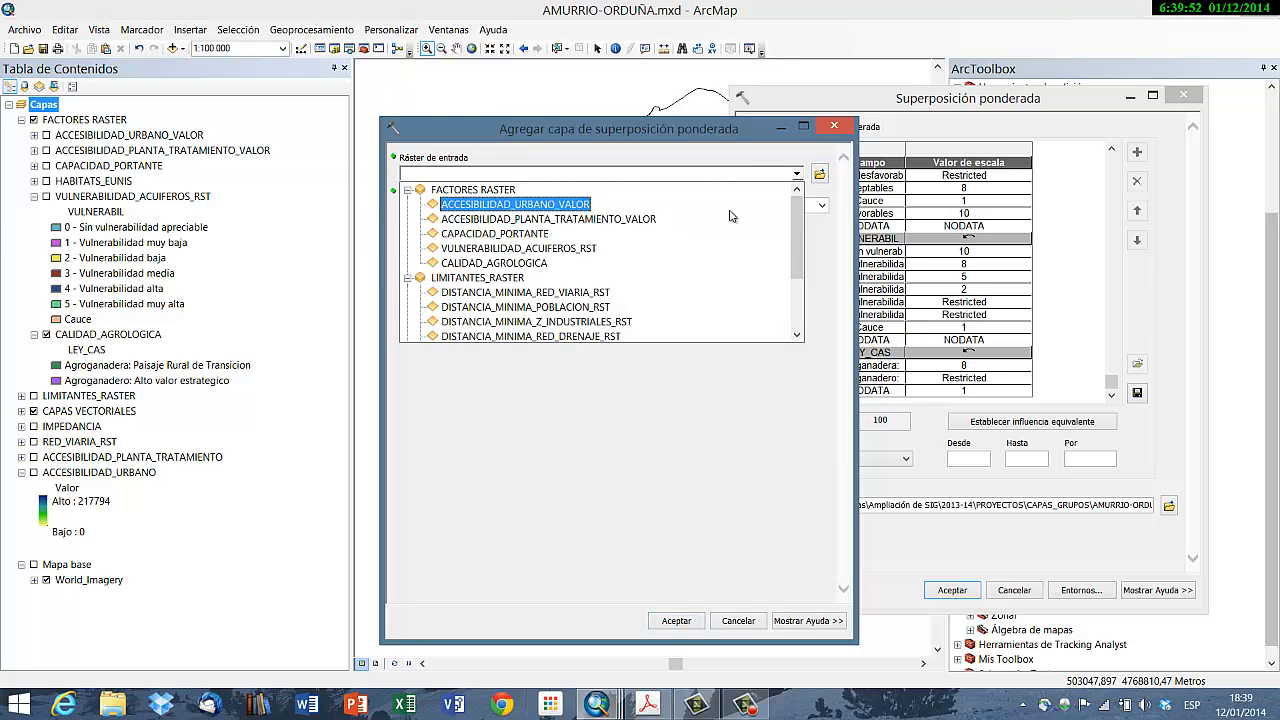
{"action": "left_click_drag", "start_coordinate": [797, 232], "coordinate": [792, 320]}
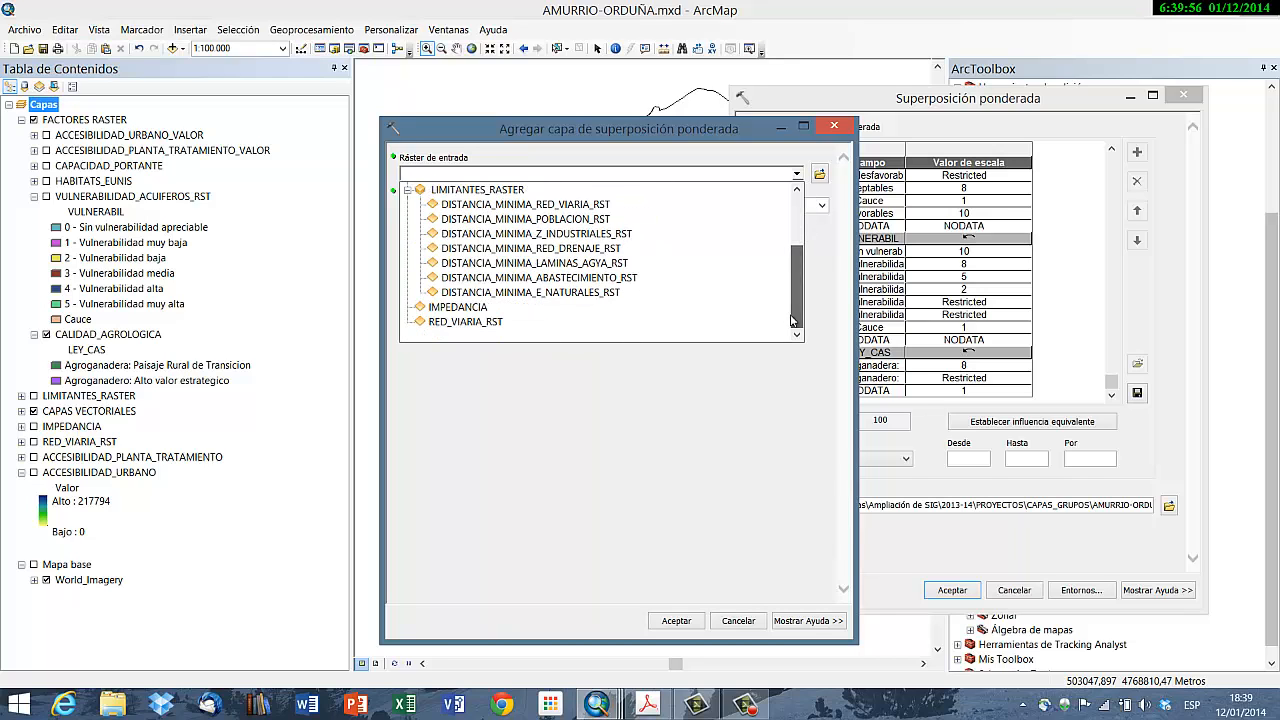
{"action": "left_click", "coordinate": [751, 500]}
{"action": "left_click", "coordinate": [752, 620]}
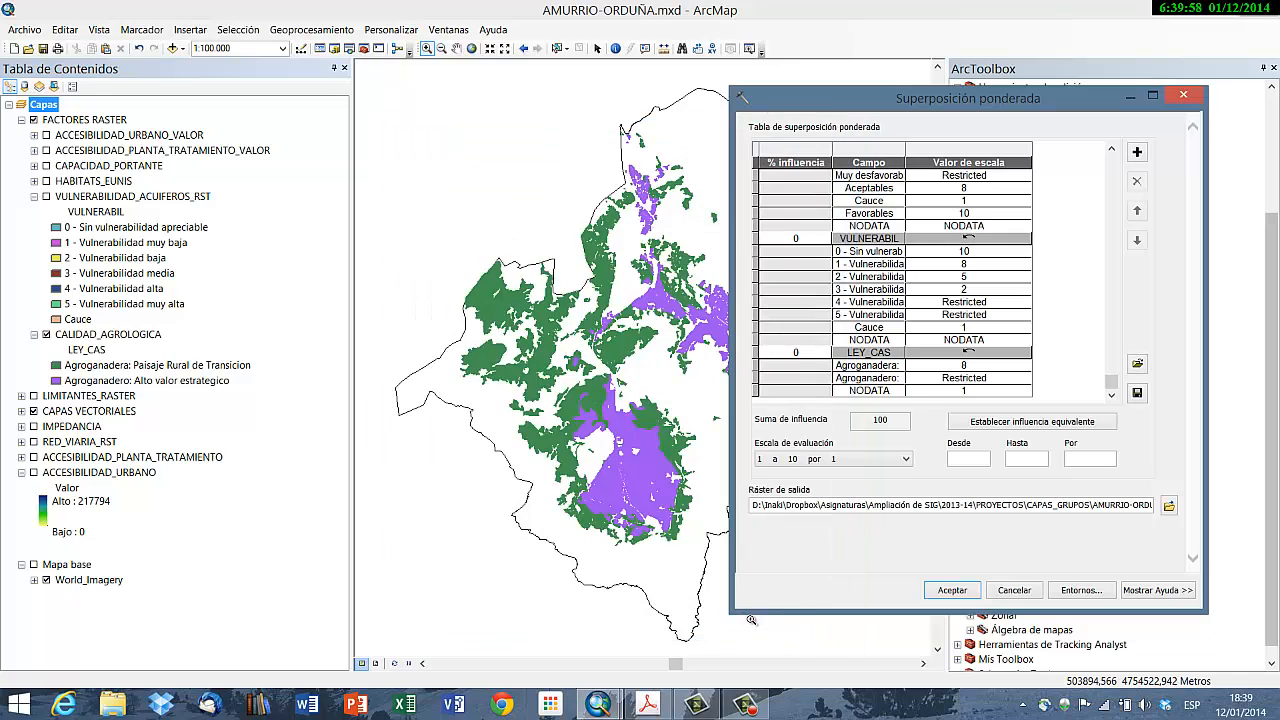
Step: Save the weighted overlay table over MCE_AMURRIO-ORDUÑA.txt and close the weighted overlay tool without running it
{"action": "left_click", "coordinate": [1137, 394]}
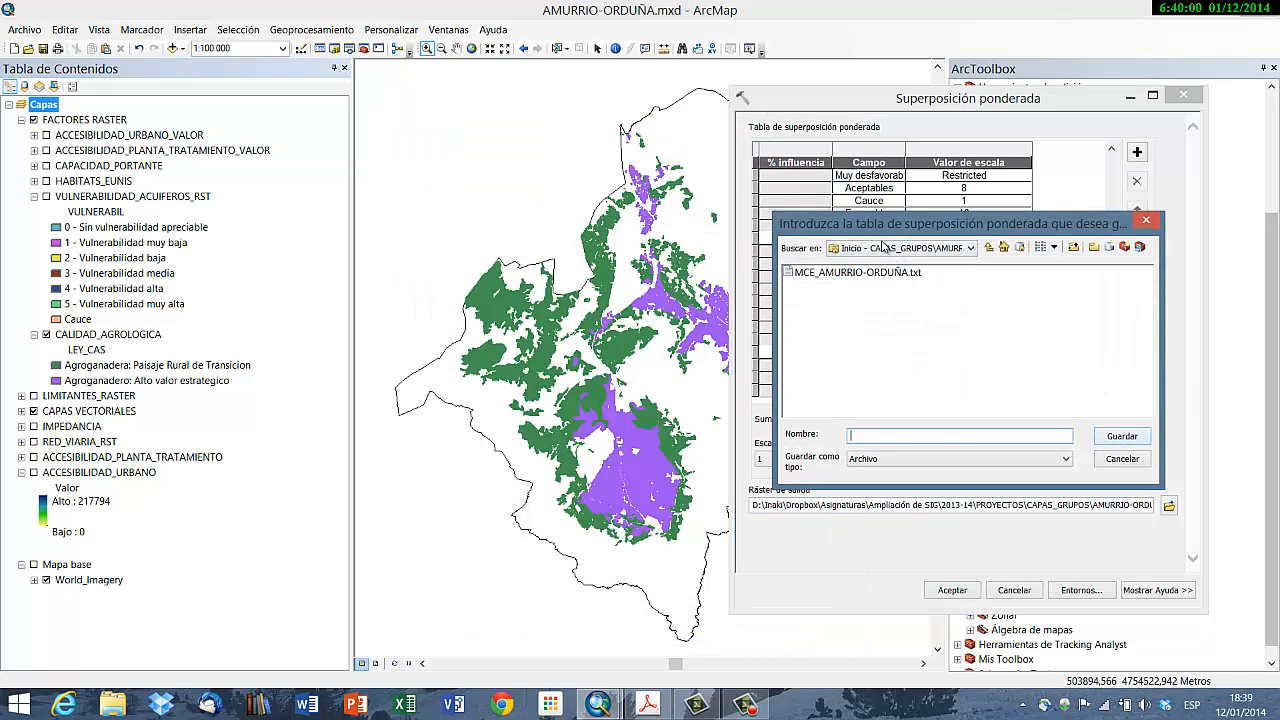
{"action": "left_click", "coordinate": [845, 272]}
{"action": "left_click", "coordinate": [1122, 436]}
{"action": "key", "text": "Return"}
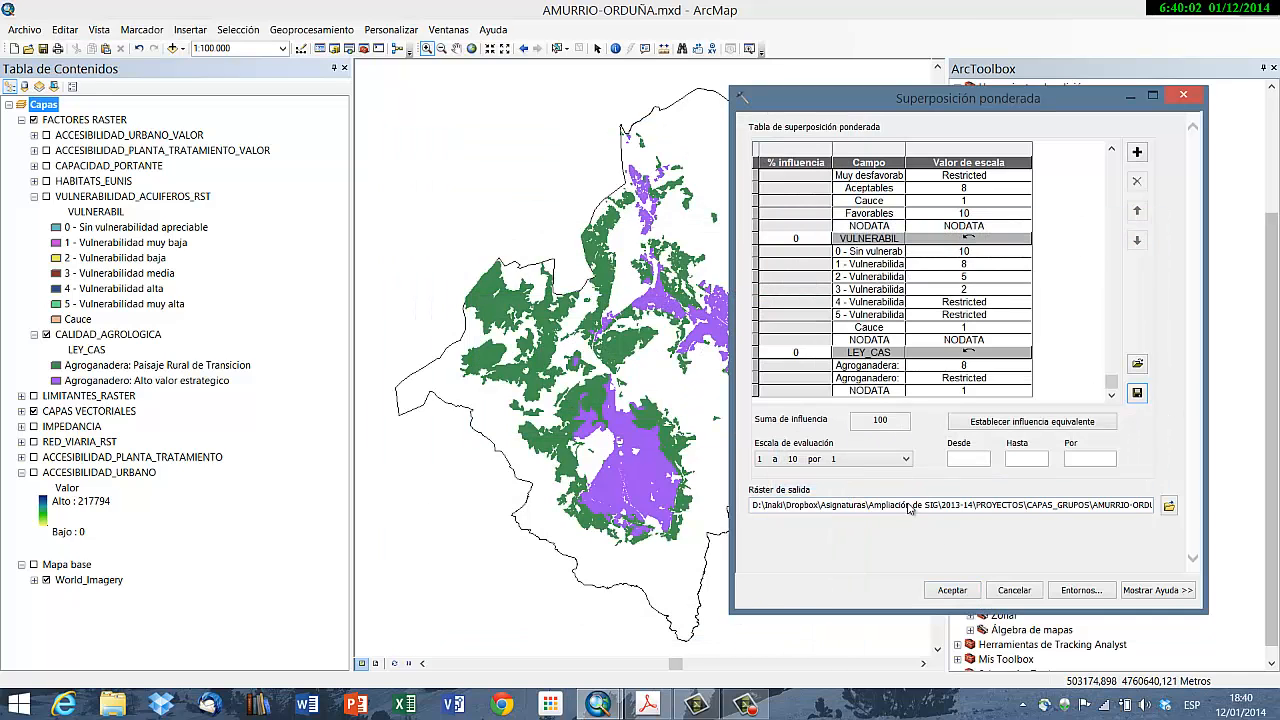
{"action": "left_click", "coordinate": [1008, 590]}
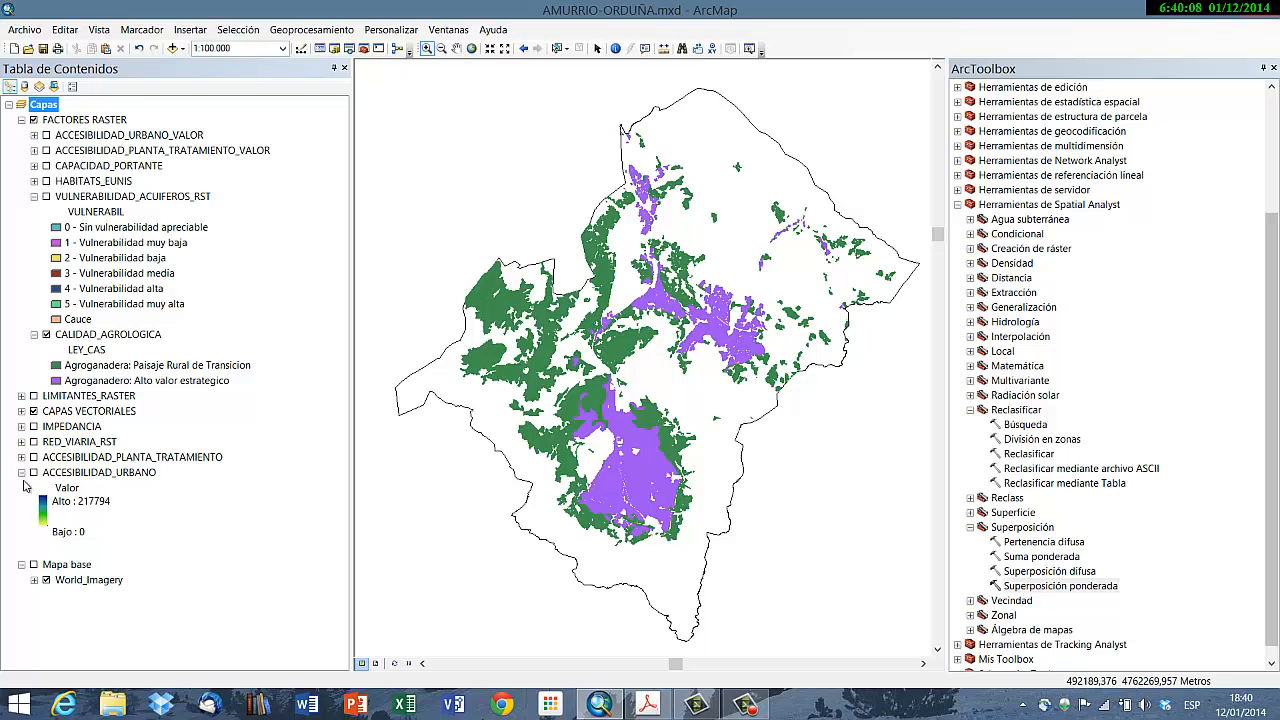
Step: Expand the CAPAS VECTORIALES group and look through its vector layers and the classes in the HABITATS_EUNIS legend
{"action": "left_click", "coordinate": [21, 411]}
{"action": "scroll", "coordinate": [25, 430], "scroll_direction": "down", "scroll_amount": 5}
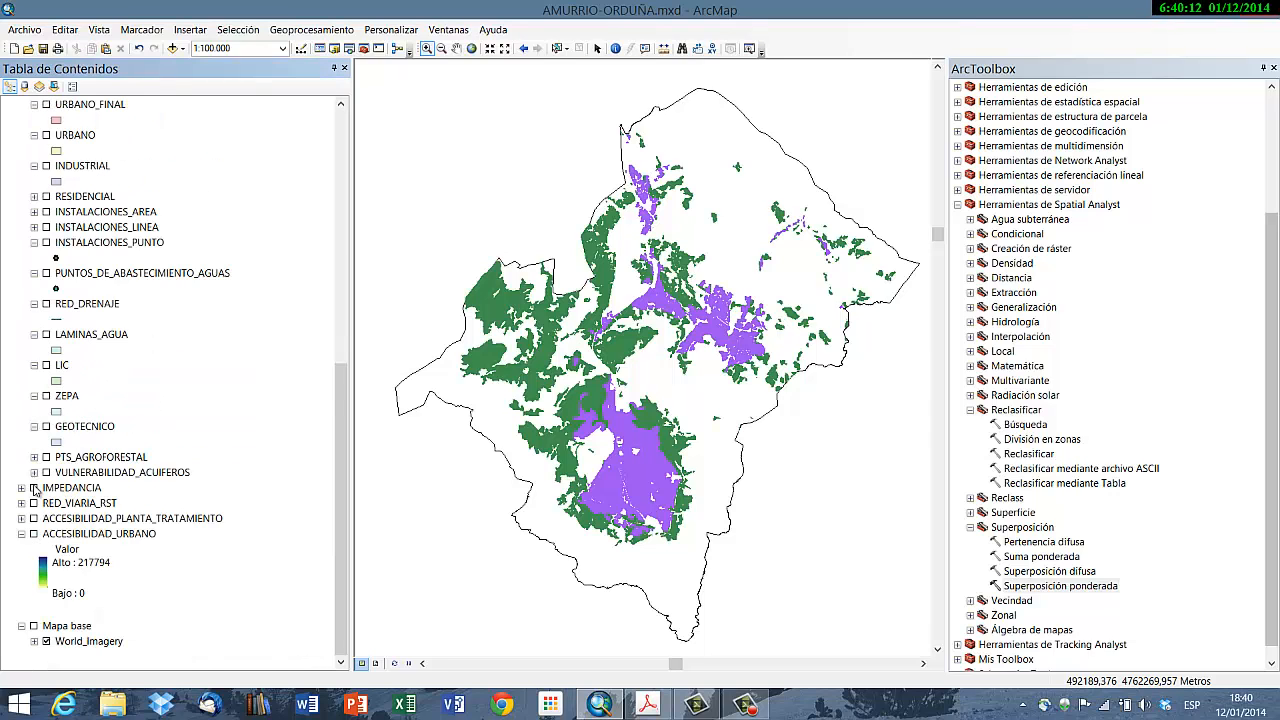
{"action": "scroll", "coordinate": [34, 488], "scroll_direction": "up", "scroll_amount": 5}
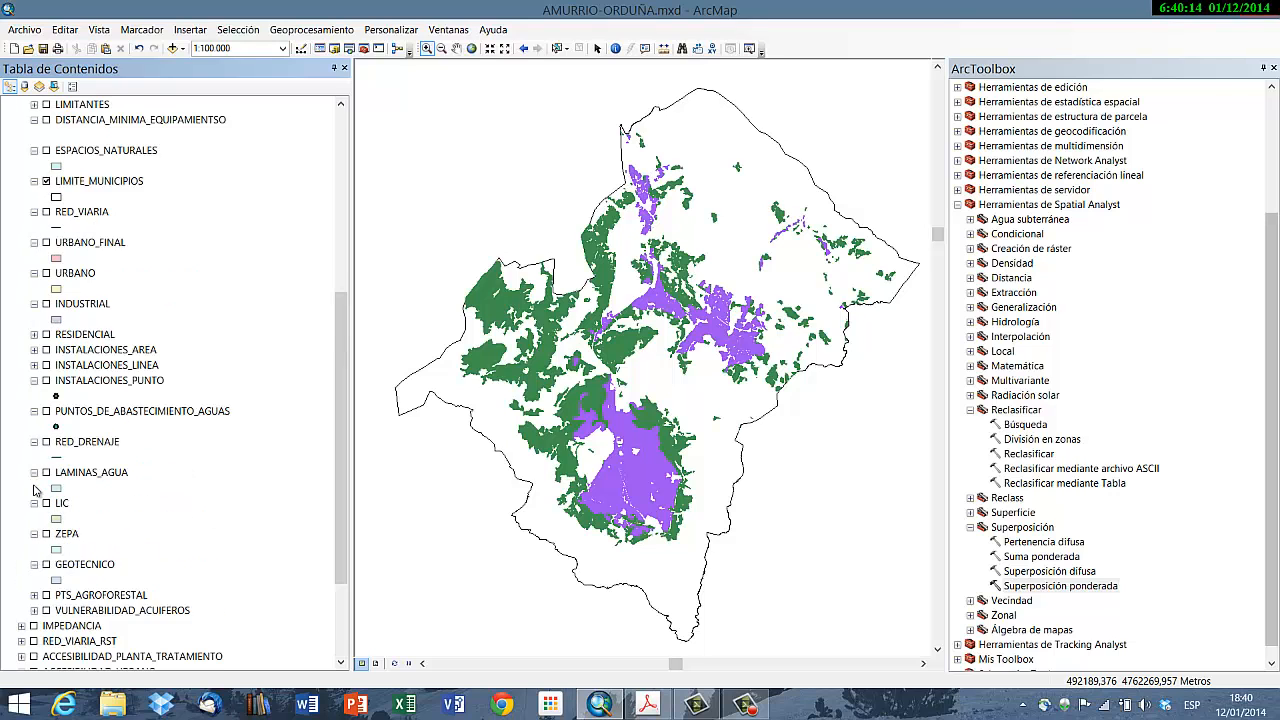
{"action": "scroll", "coordinate": [34, 488], "scroll_direction": "up", "scroll_amount": 2}
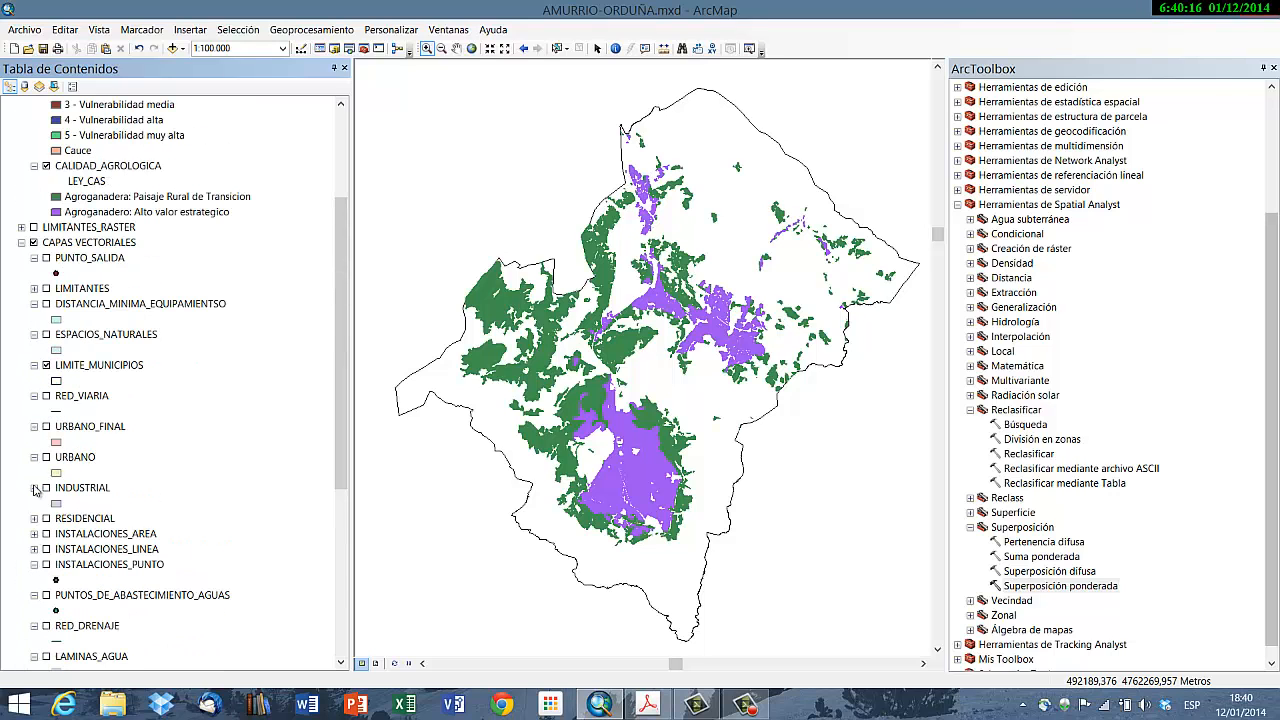
{"action": "scroll", "coordinate": [34, 488], "scroll_direction": "down", "scroll_amount": 7}
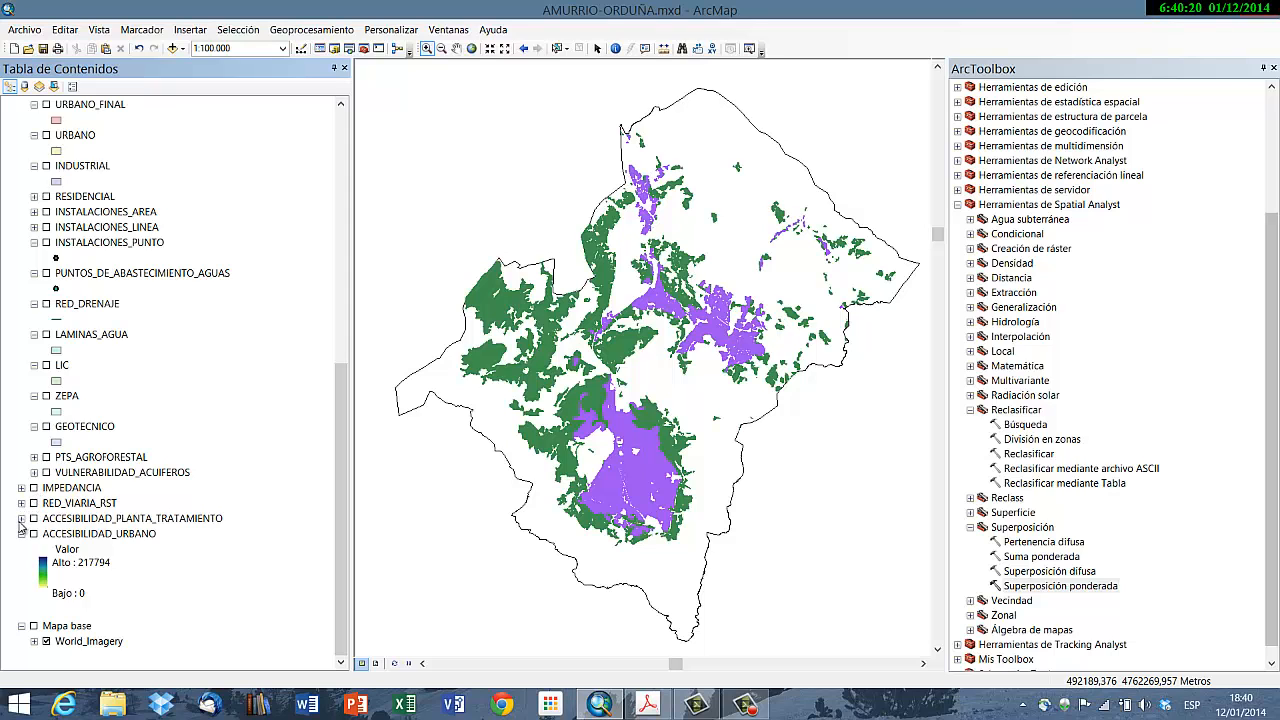
{"action": "scroll", "coordinate": [22, 528], "scroll_direction": "up", "scroll_amount": 9}
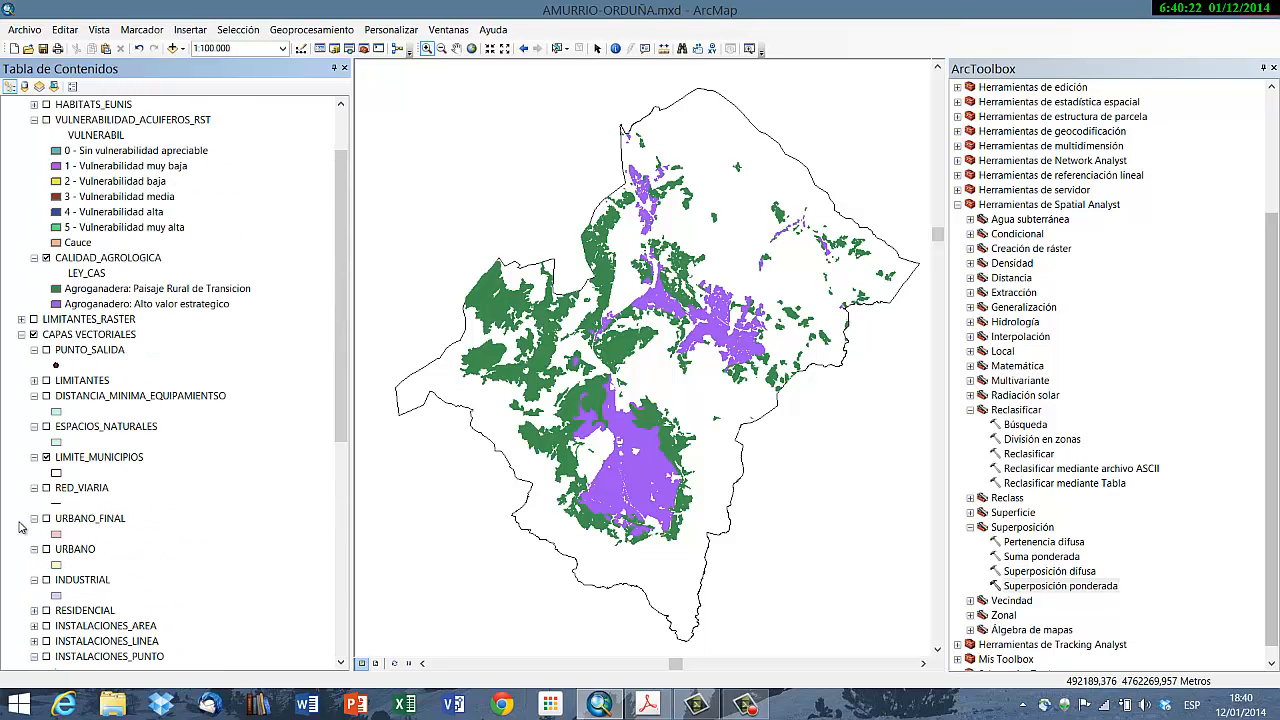
{"action": "scroll", "coordinate": [22, 528], "scroll_direction": "down", "scroll_amount": 5}
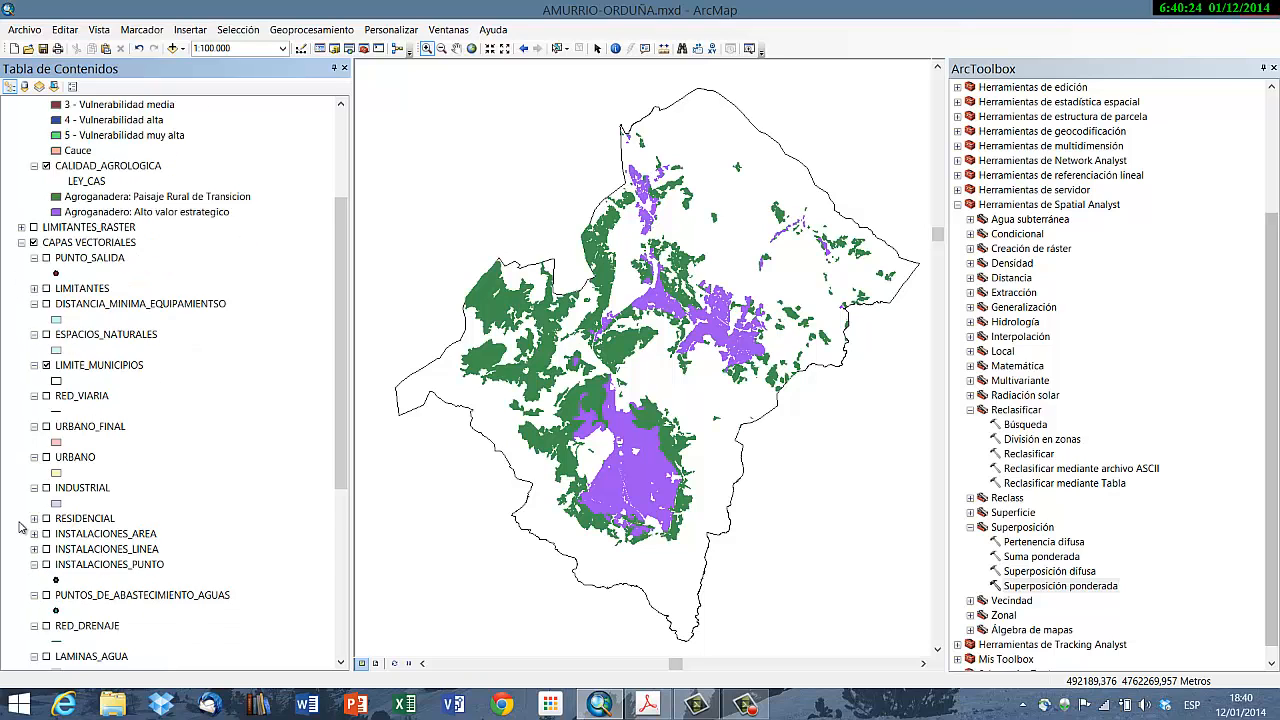
{"action": "scroll", "coordinate": [21, 527], "scroll_direction": "down", "scroll_amount": 3}
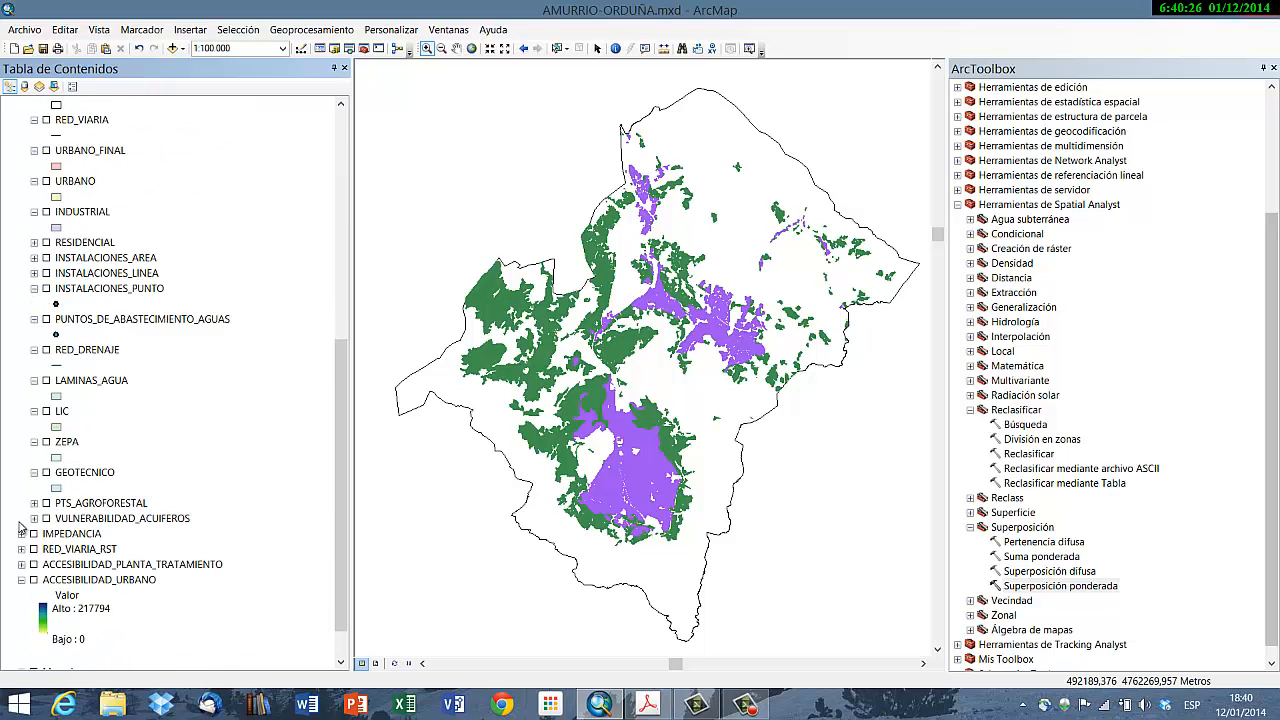
{"action": "scroll", "coordinate": [21, 527], "scroll_direction": "up", "scroll_amount": 3}
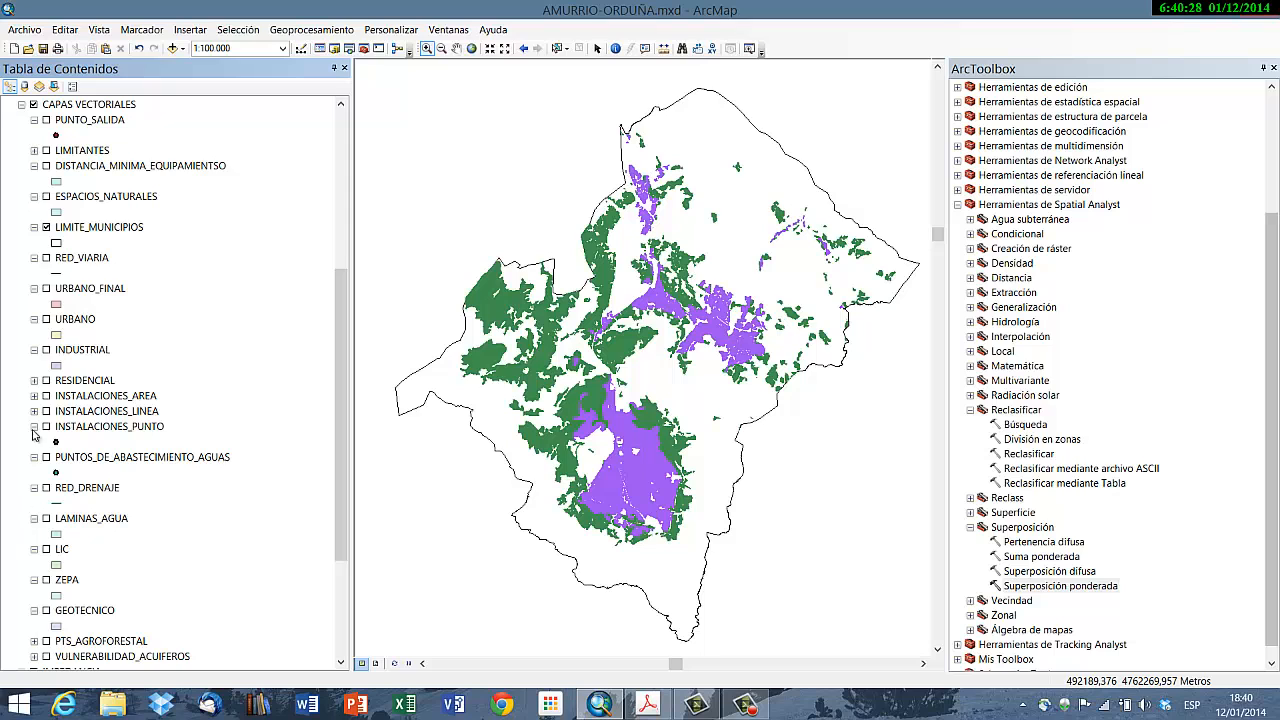
{"action": "scroll", "coordinate": [72, 215], "scroll_direction": "up", "scroll_amount": 2}
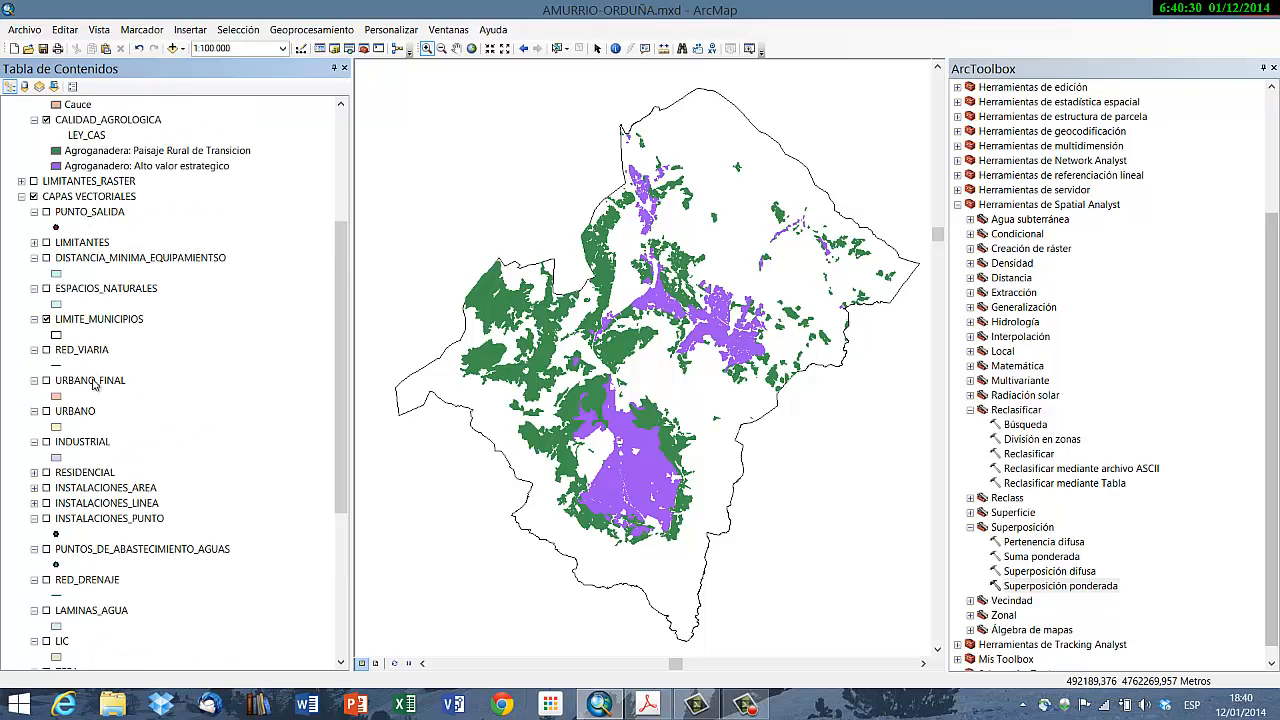
{"action": "scroll", "coordinate": [94, 386], "scroll_direction": "down", "scroll_amount": 3}
{"action": "scroll", "coordinate": [94, 386], "scroll_direction": "down", "scroll_amount": 2}
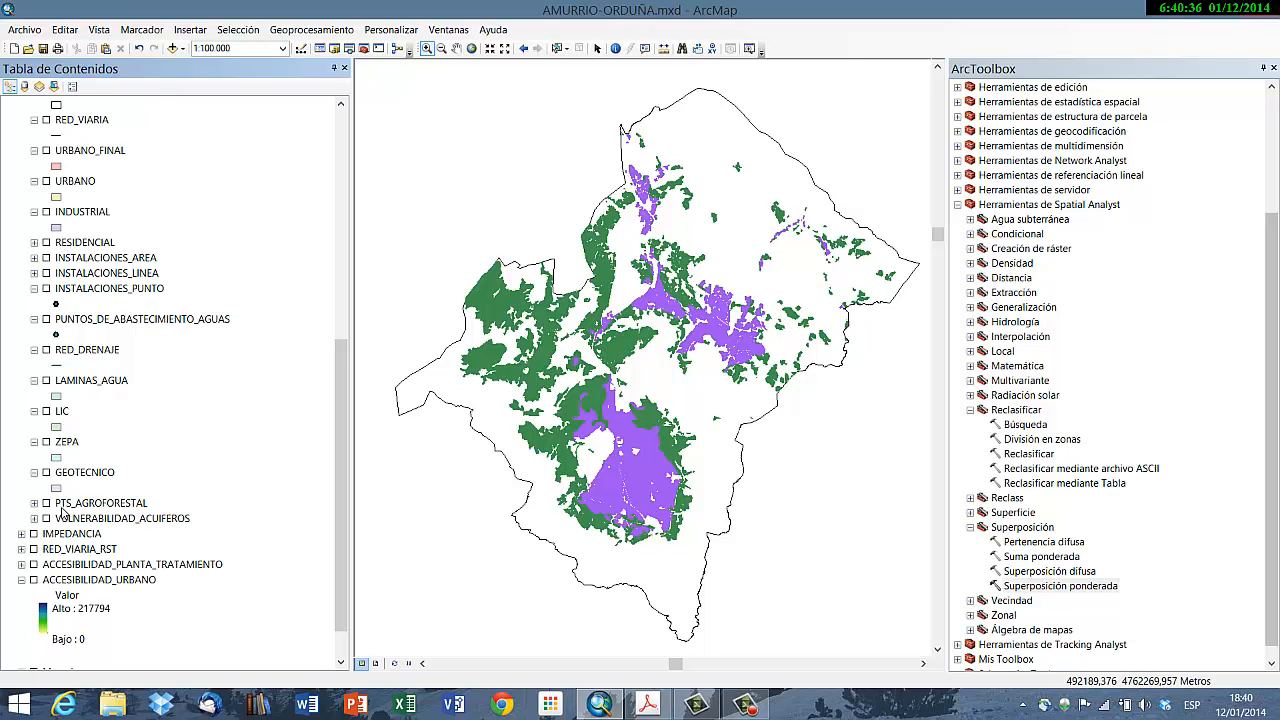
{"action": "scroll", "coordinate": [62, 512], "scroll_direction": "up", "scroll_amount": 7}
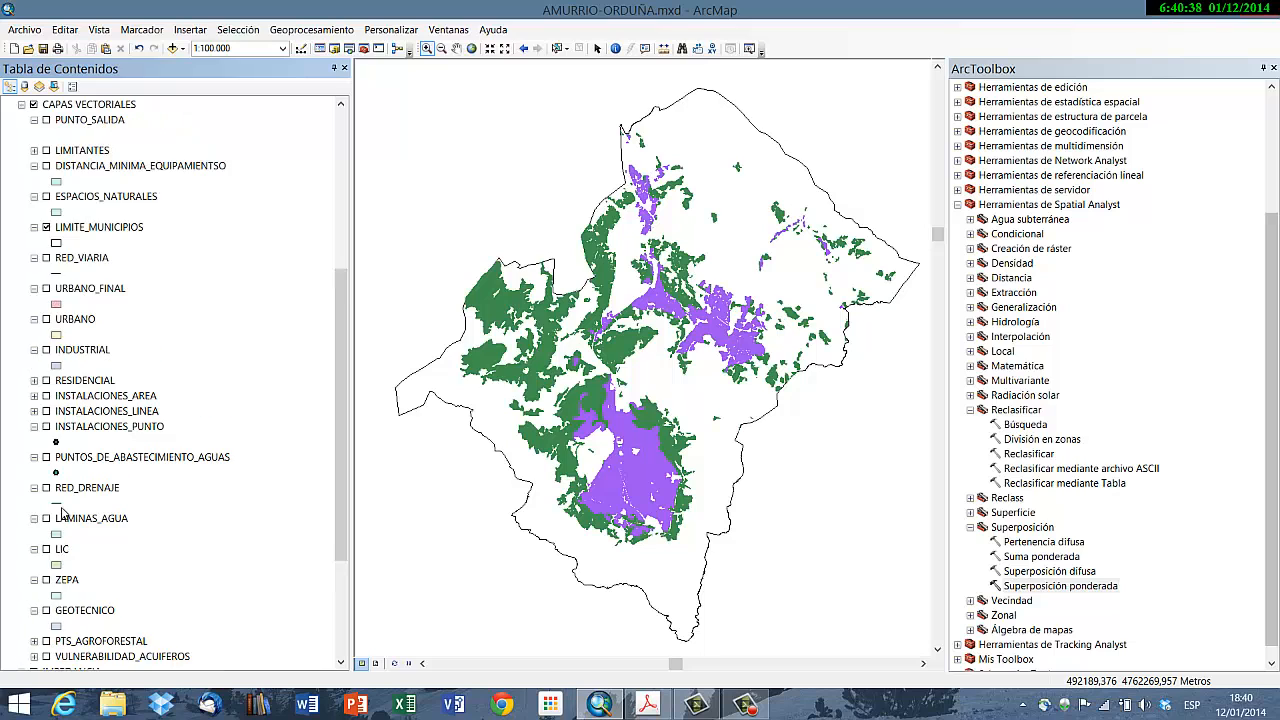
{"action": "scroll", "coordinate": [62, 513], "scroll_direction": "up", "scroll_amount": 3}
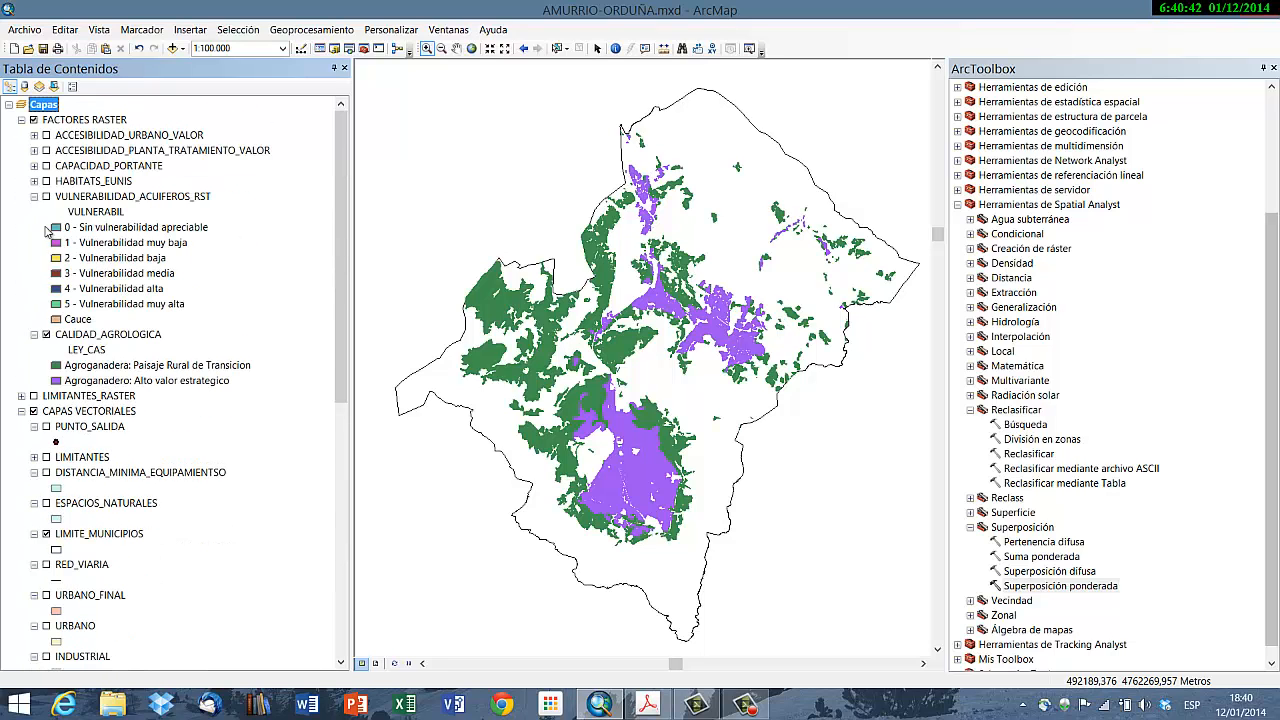
{"action": "left_click", "coordinate": [35, 181]}
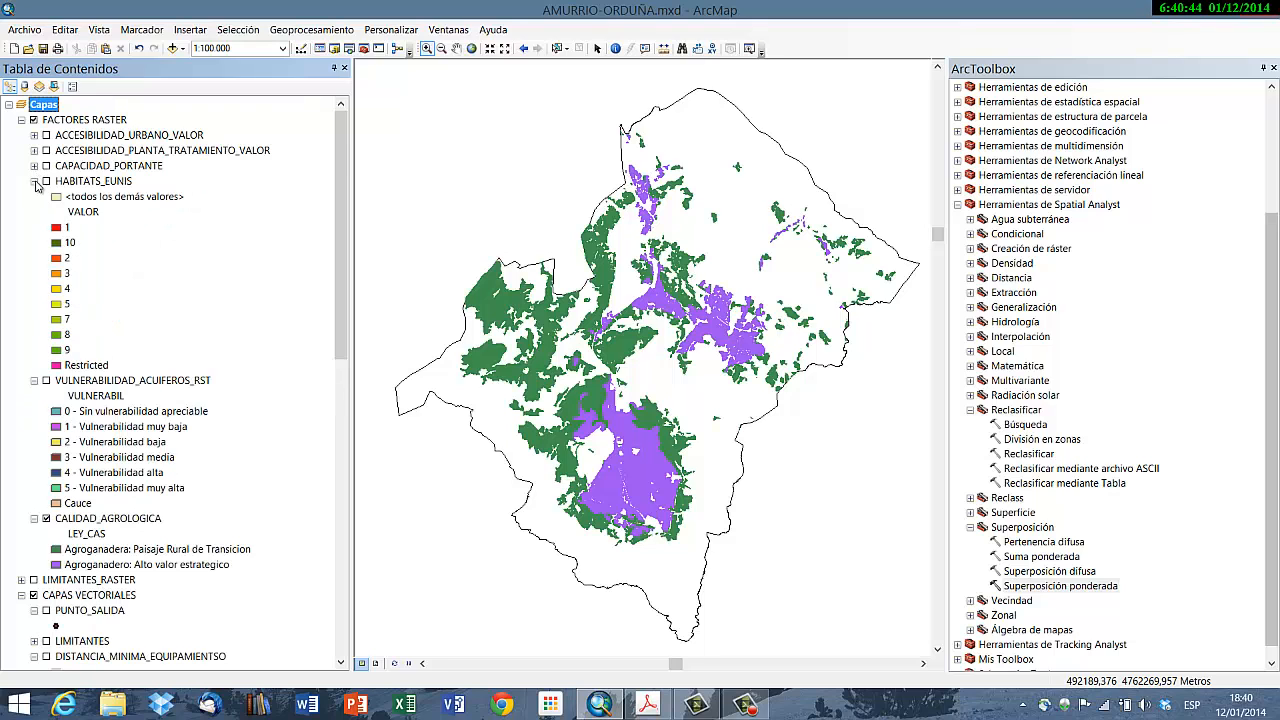
{"action": "left_click", "coordinate": [34, 181]}
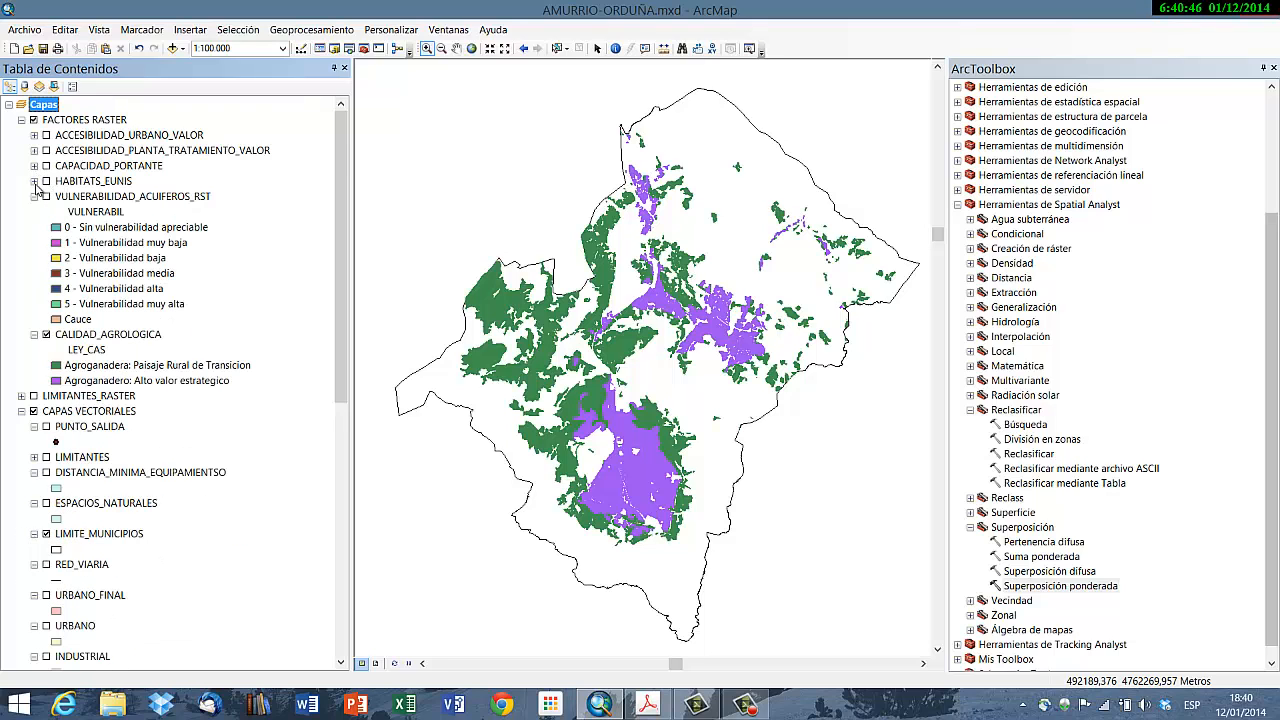
{"action": "left_click", "coordinate": [746, 706]}
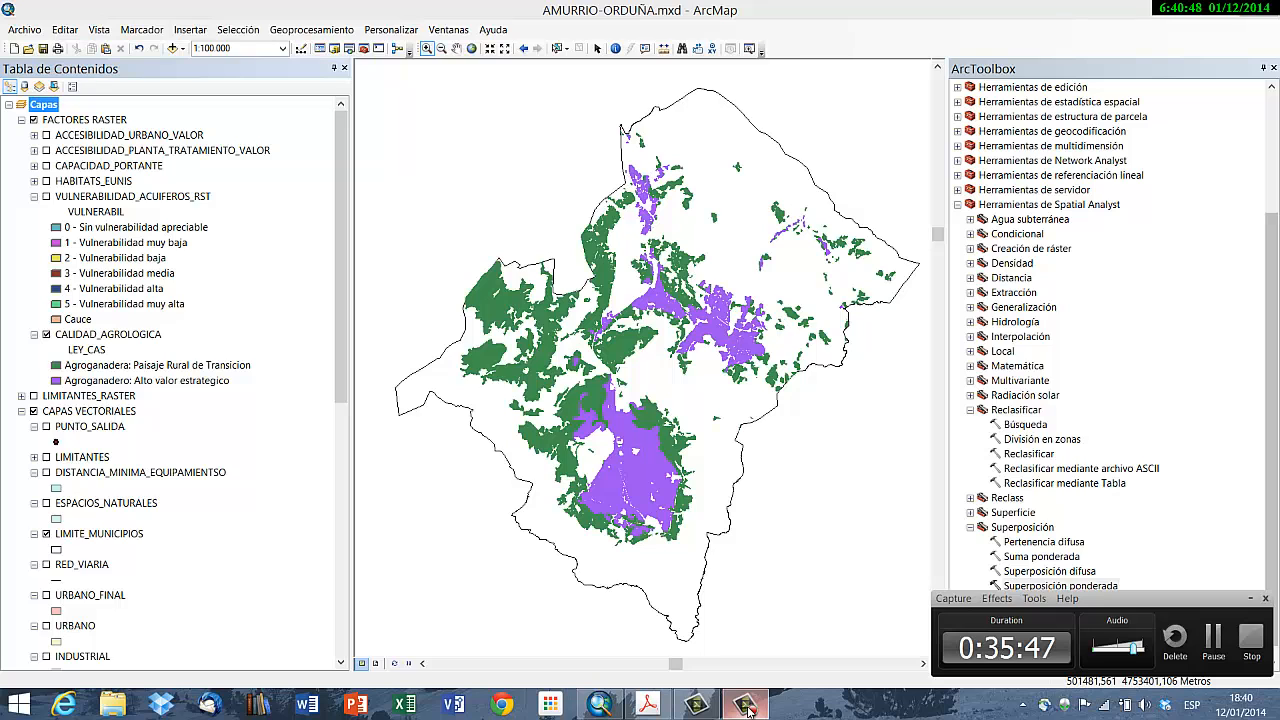
{"action": "left_click", "coordinate": [1212, 636]}
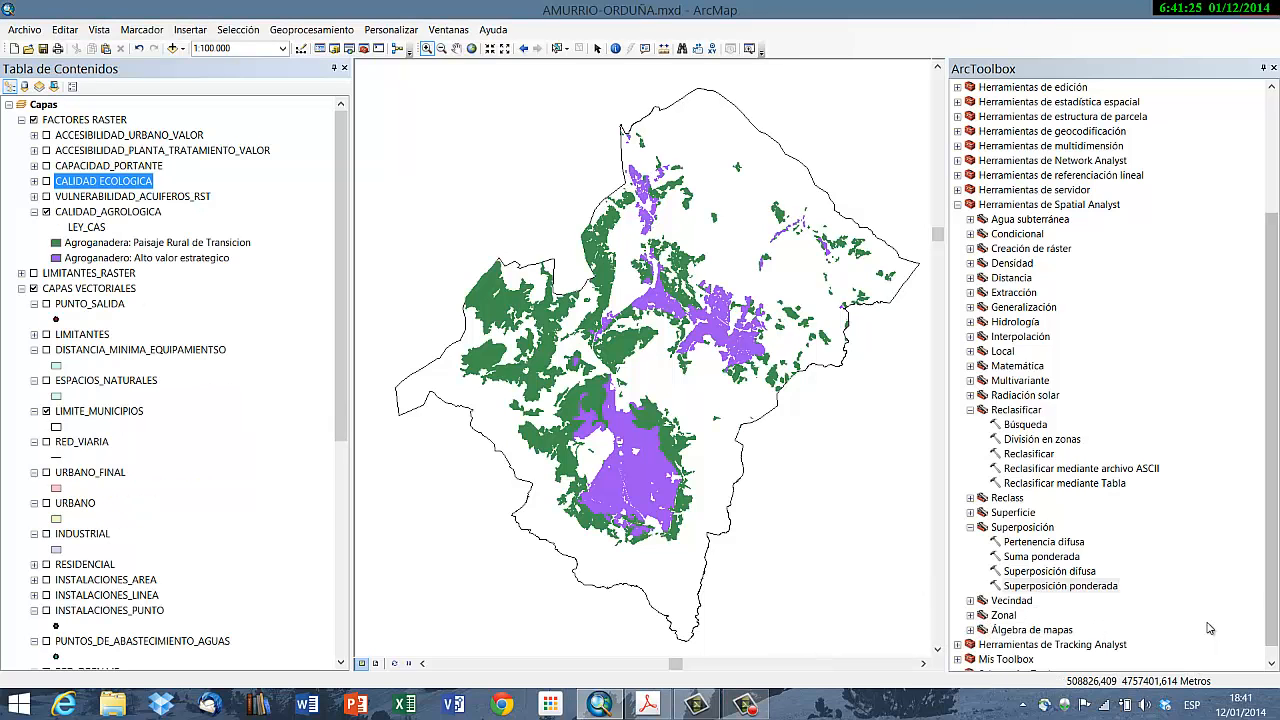
Step: Open the Superposición ponderada tool to continue the weighted overlay setup
{"action": "double_click", "coordinate": [1058, 587]}
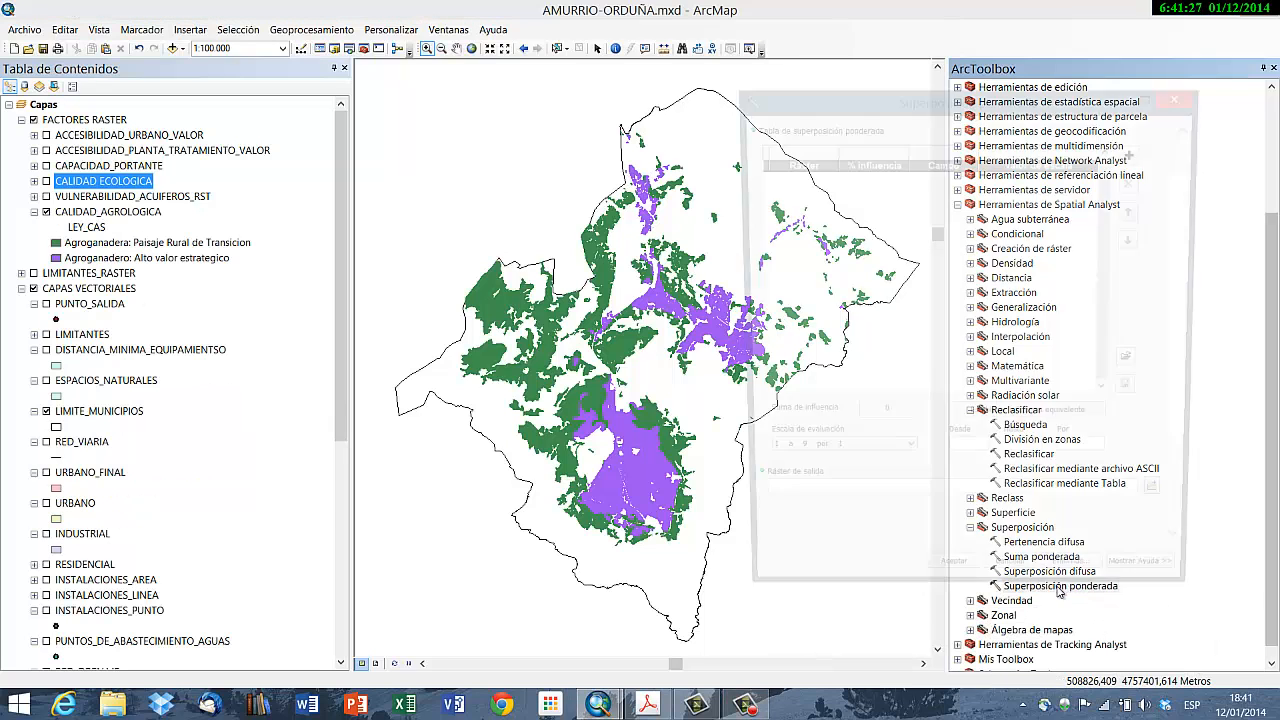
{"action": "left_click", "coordinate": [742, 705]}
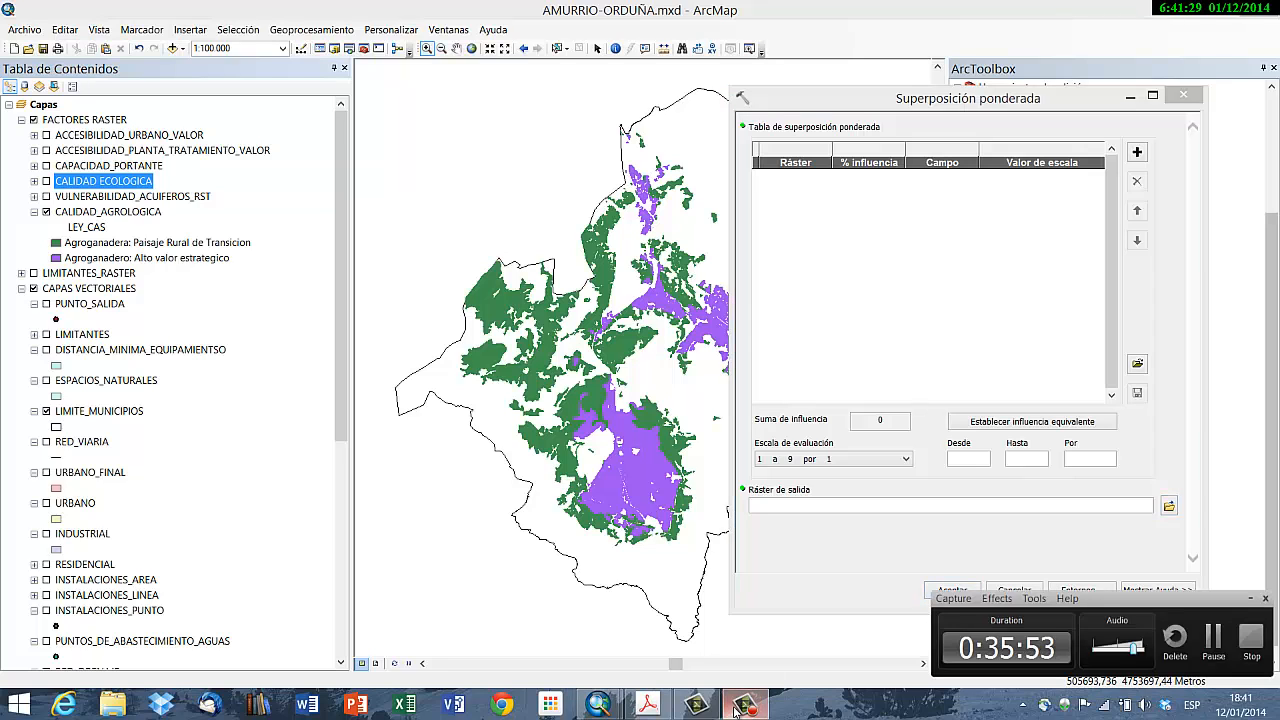
{"action": "left_click", "coordinate": [862, 106]}
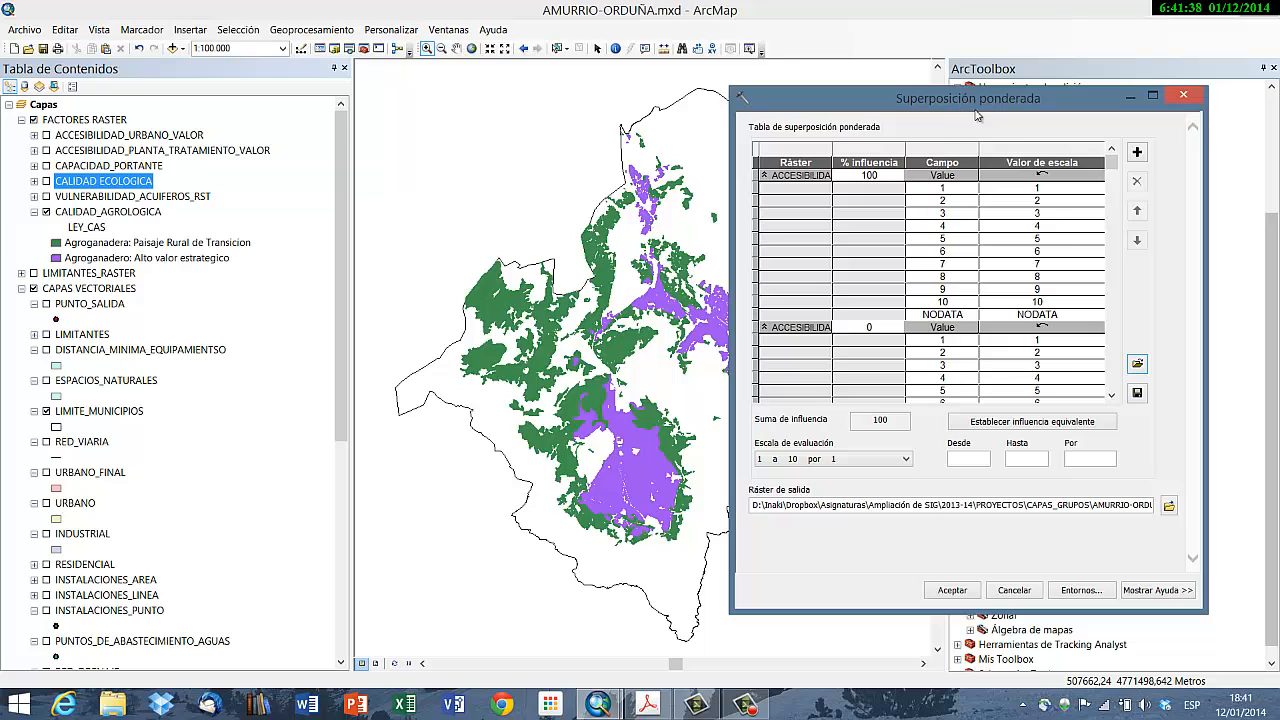
Step: Check the raster layers available to add to the weighted overlay, then leave the tool without adding any
{"action": "left_click", "coordinate": [1137, 155]}
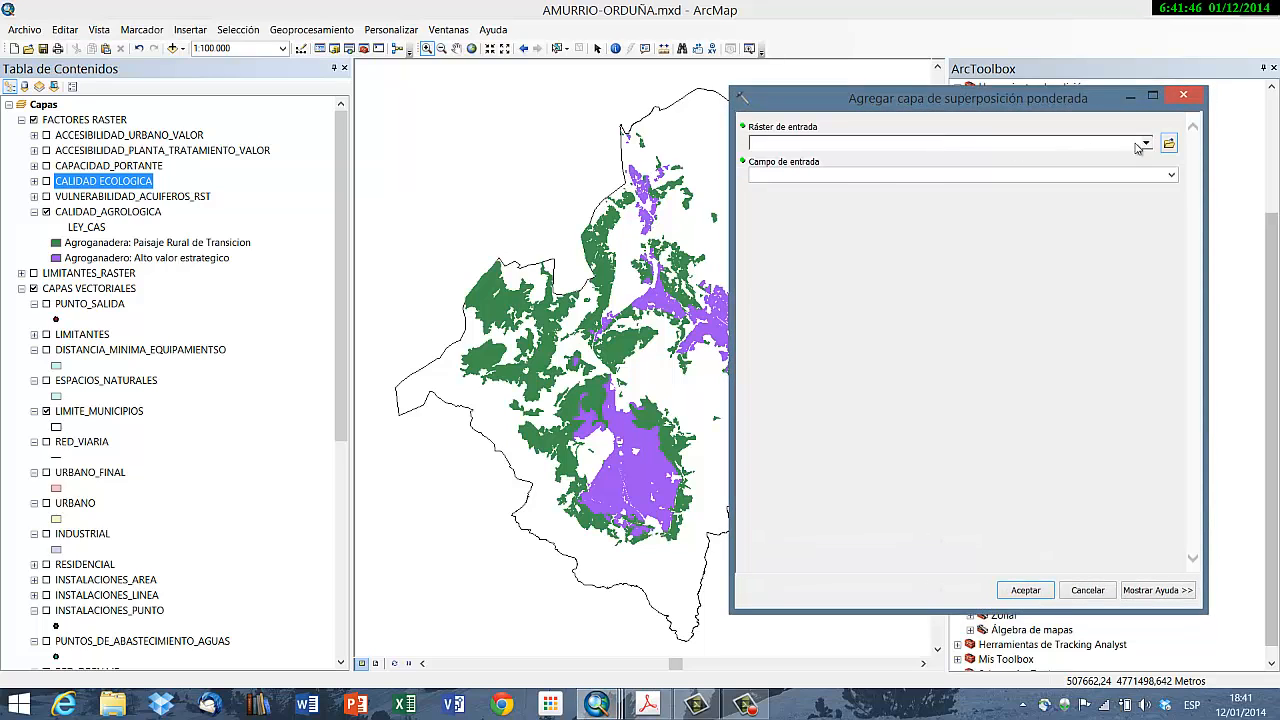
{"action": "left_click", "coordinate": [1145, 143]}
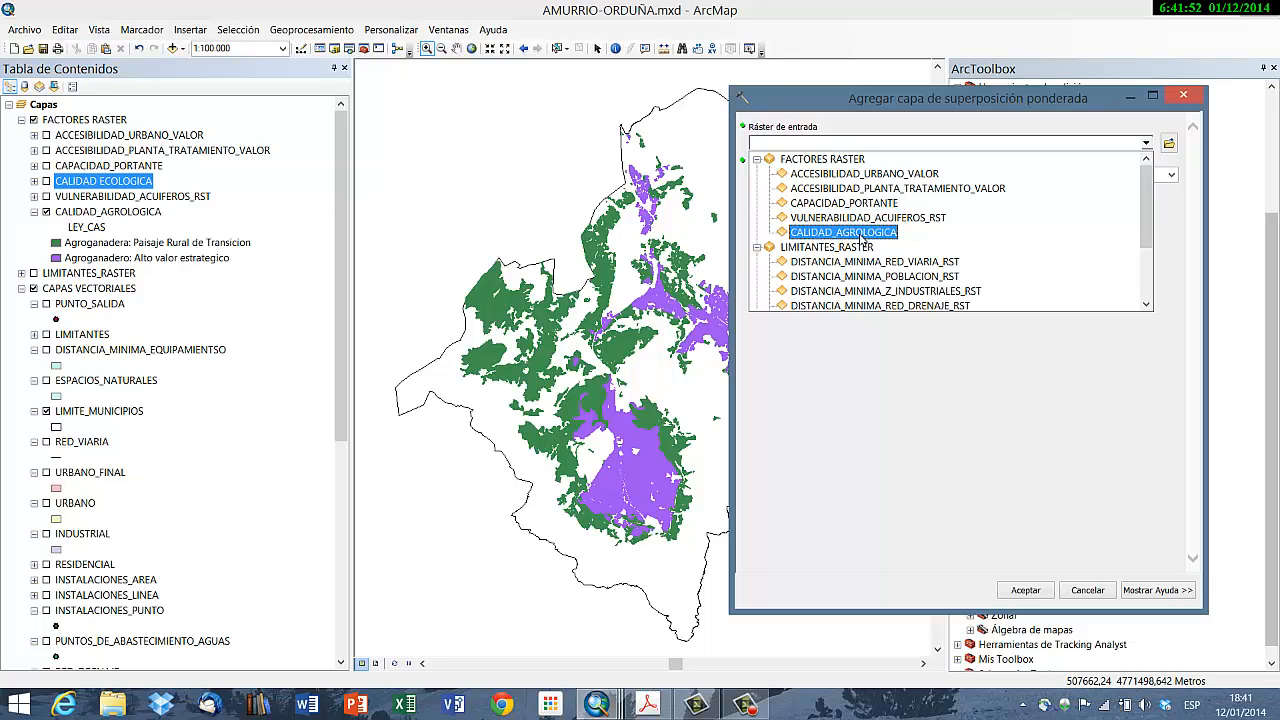
{"action": "left_click", "coordinate": [1066, 594]}
{"action": "left_click", "coordinate": [1066, 594]}
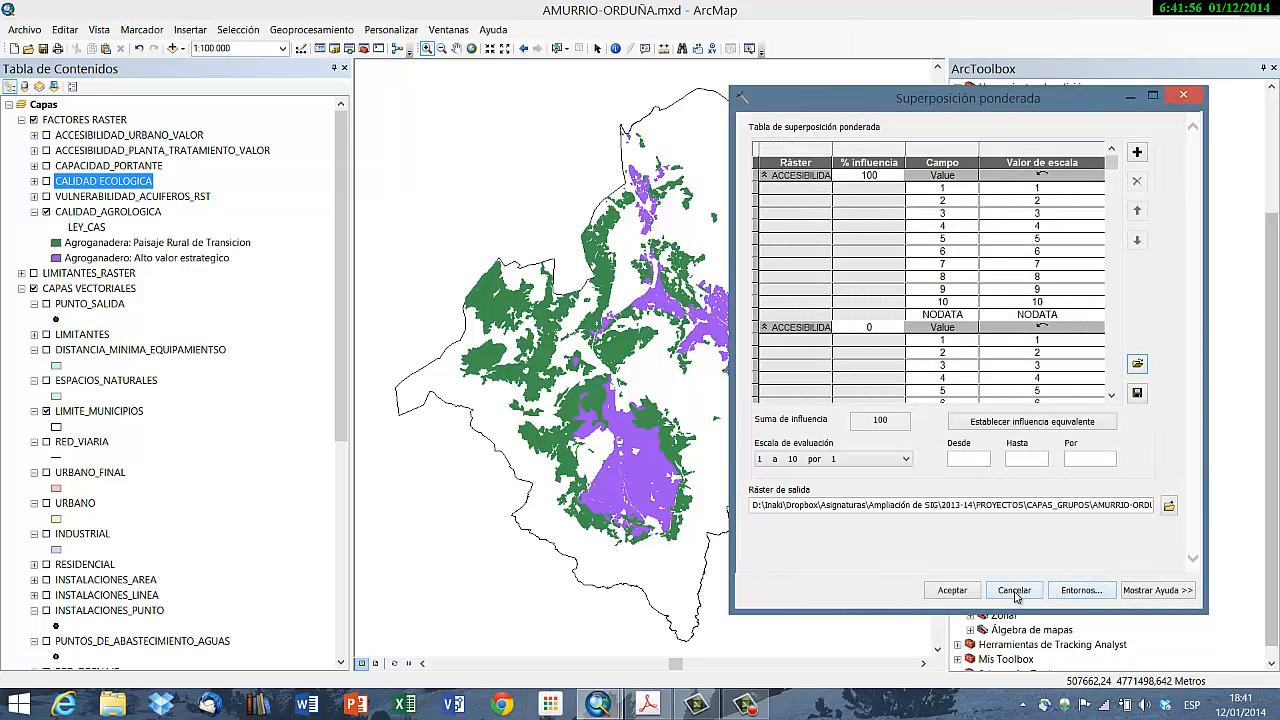
{"action": "left_click", "coordinate": [1027, 597]}
{"action": "left_click", "coordinate": [748, 706]}
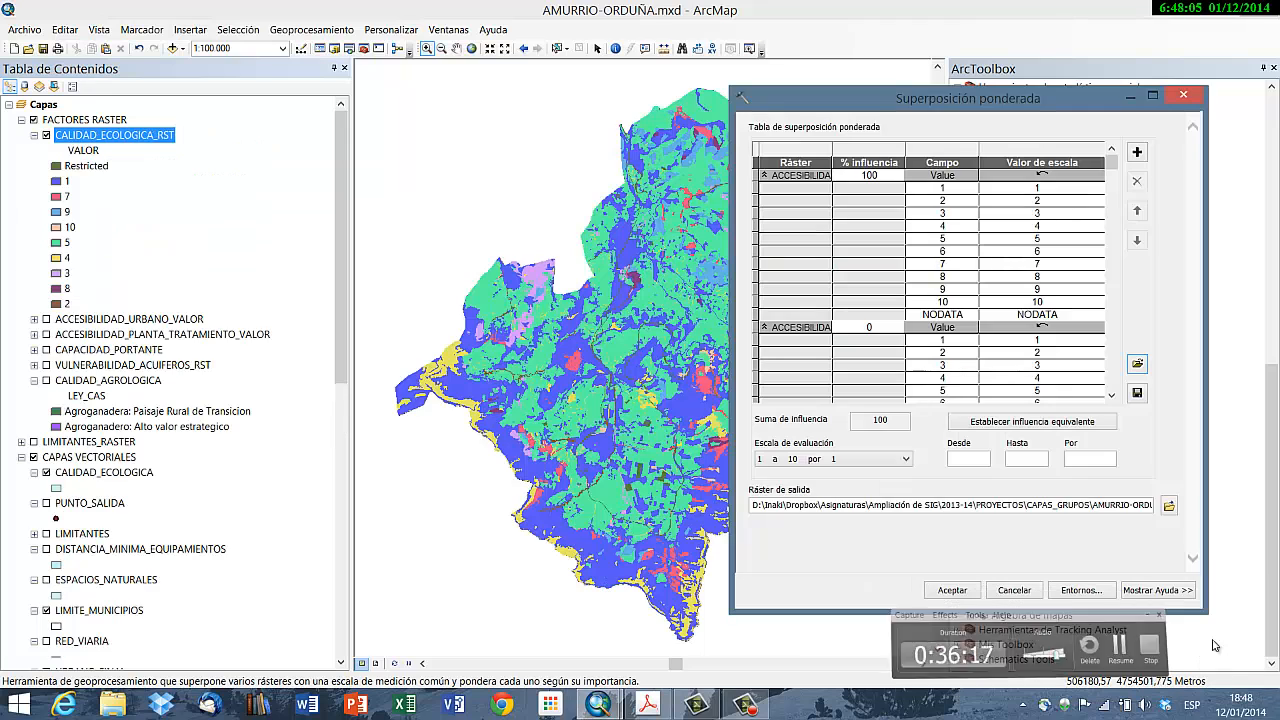
Step: Add FACTORES RASTER\CALIDAD_ECOLOGICA_RST to the weighted overlay table, using VALOR as the input field
{"action": "left_click_drag", "start_coordinate": [978, 108], "coordinate": [708, 76]}
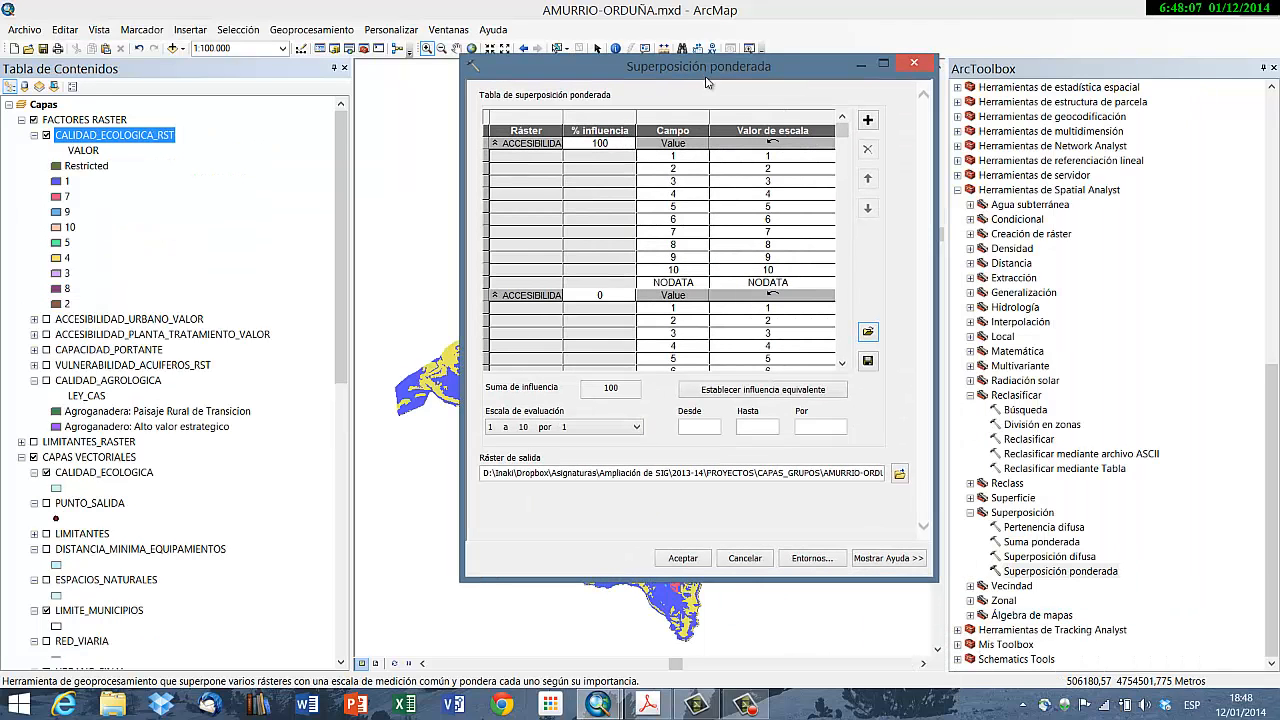
{"action": "left_click", "coordinate": [876, 122]}
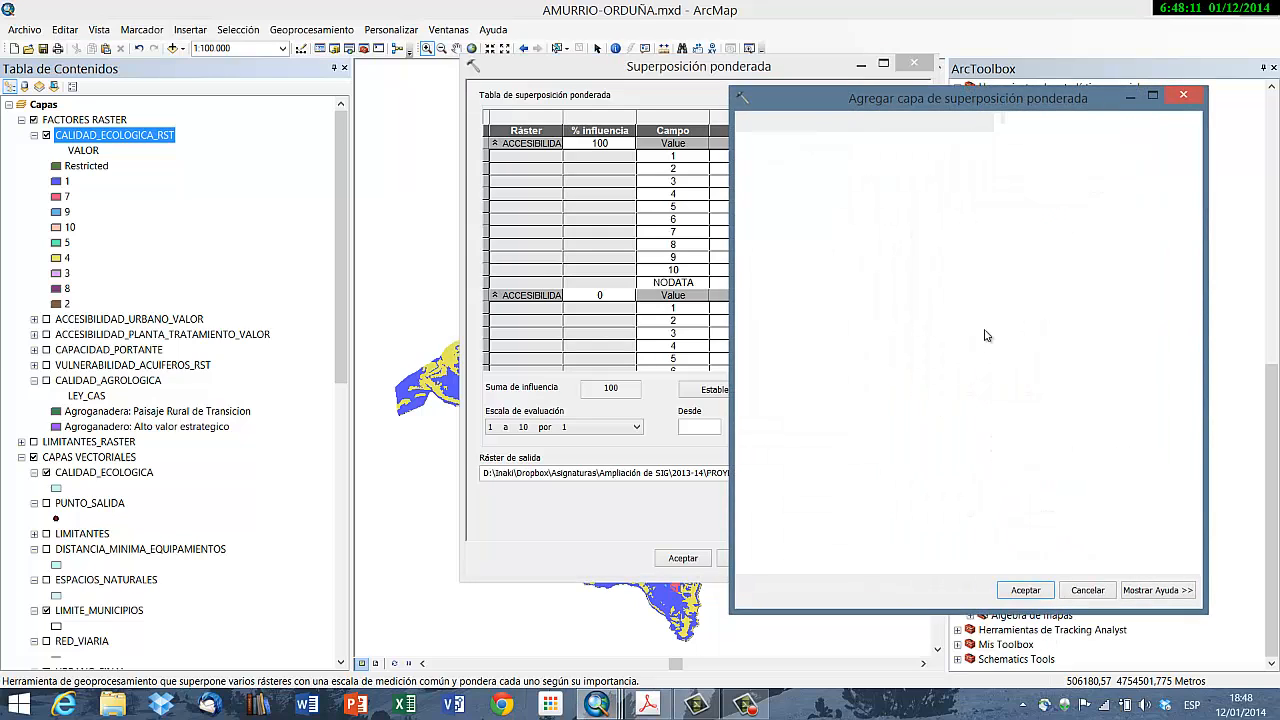
{"action": "left_click", "coordinate": [1146, 143]}
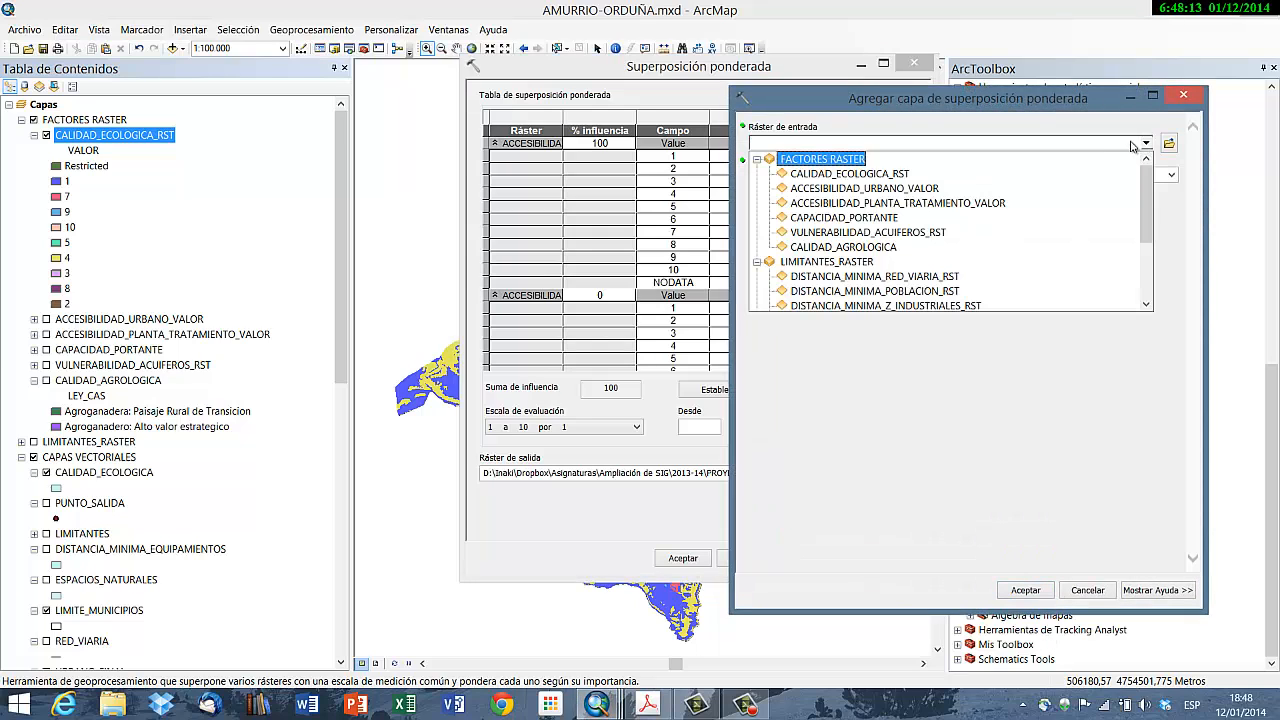
{"action": "left_click", "coordinate": [850, 174]}
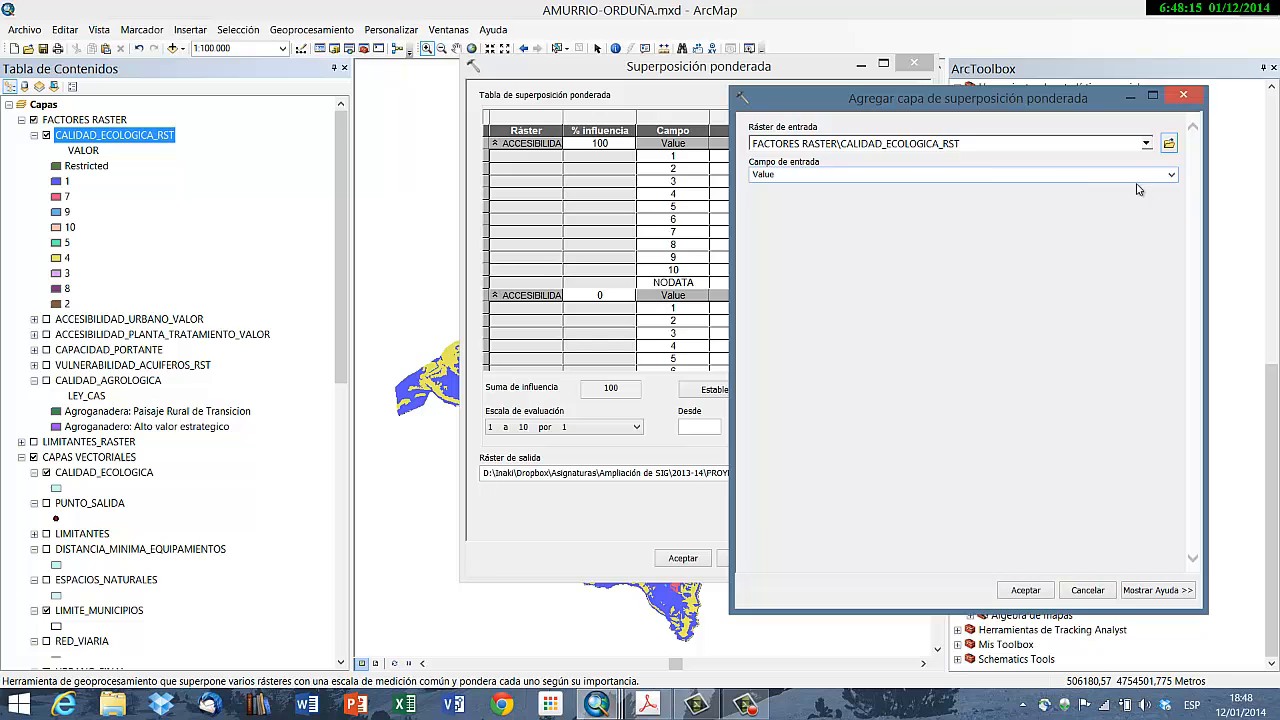
{"action": "left_click", "coordinate": [1172, 177]}
{"action": "left_click", "coordinate": [1174, 180]}
{"action": "left_click", "coordinate": [1173, 178]}
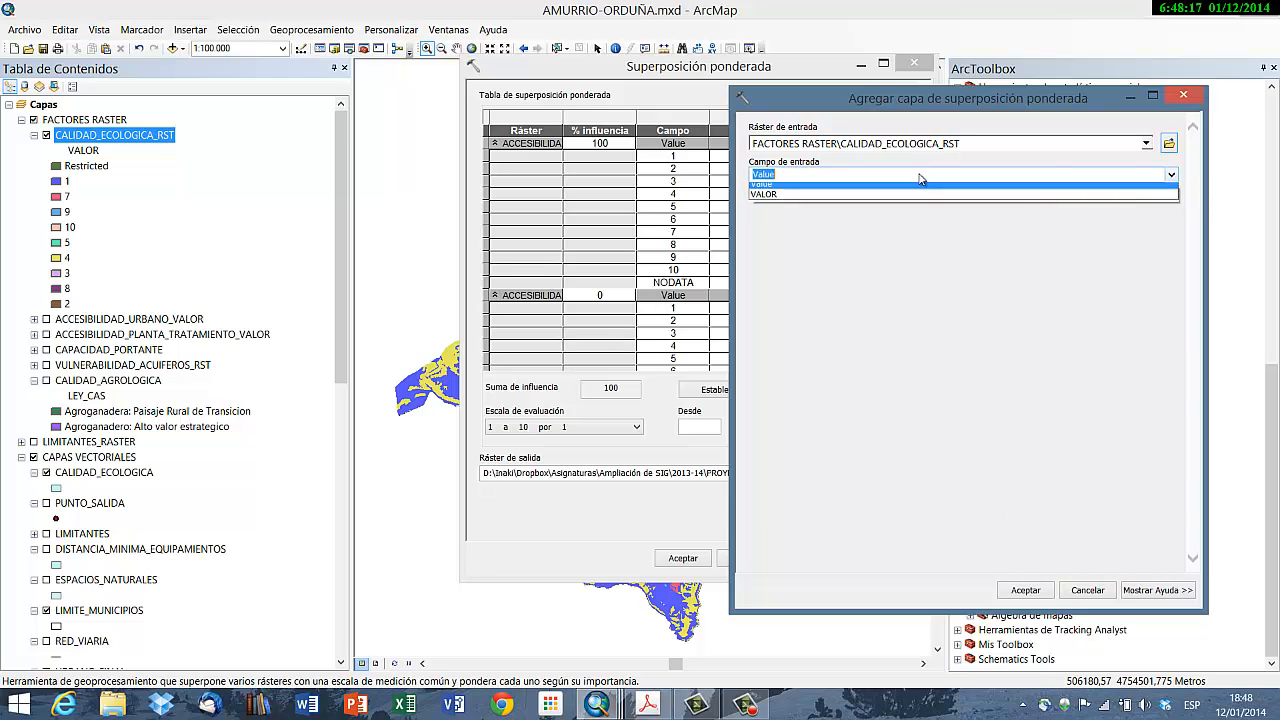
{"action": "left_click", "coordinate": [766, 200]}
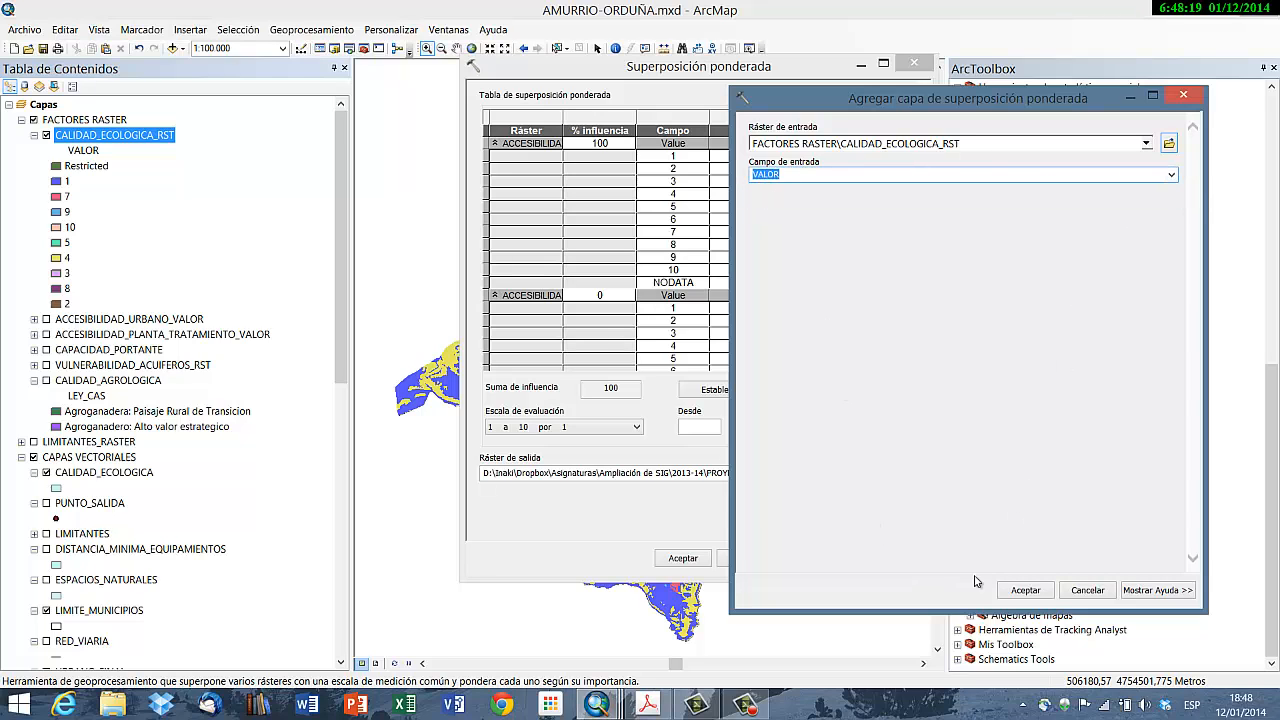
{"action": "left_click", "coordinate": [1007, 591]}
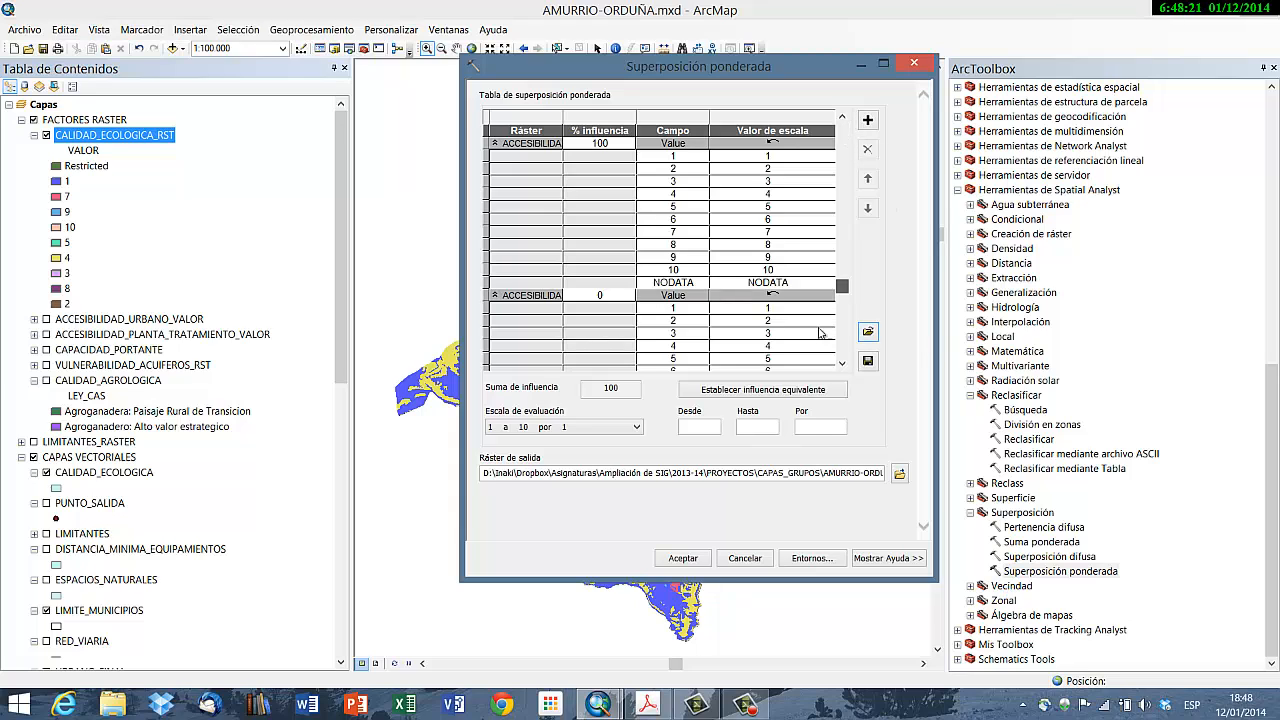
Step: Set the scale value of the Restricted class in the CALIDAD_ECOLOGICA_RST layer to Restricted
{"action": "scroll", "coordinate": [832, 360], "scroll_direction": "down", "scroll_amount": 2}
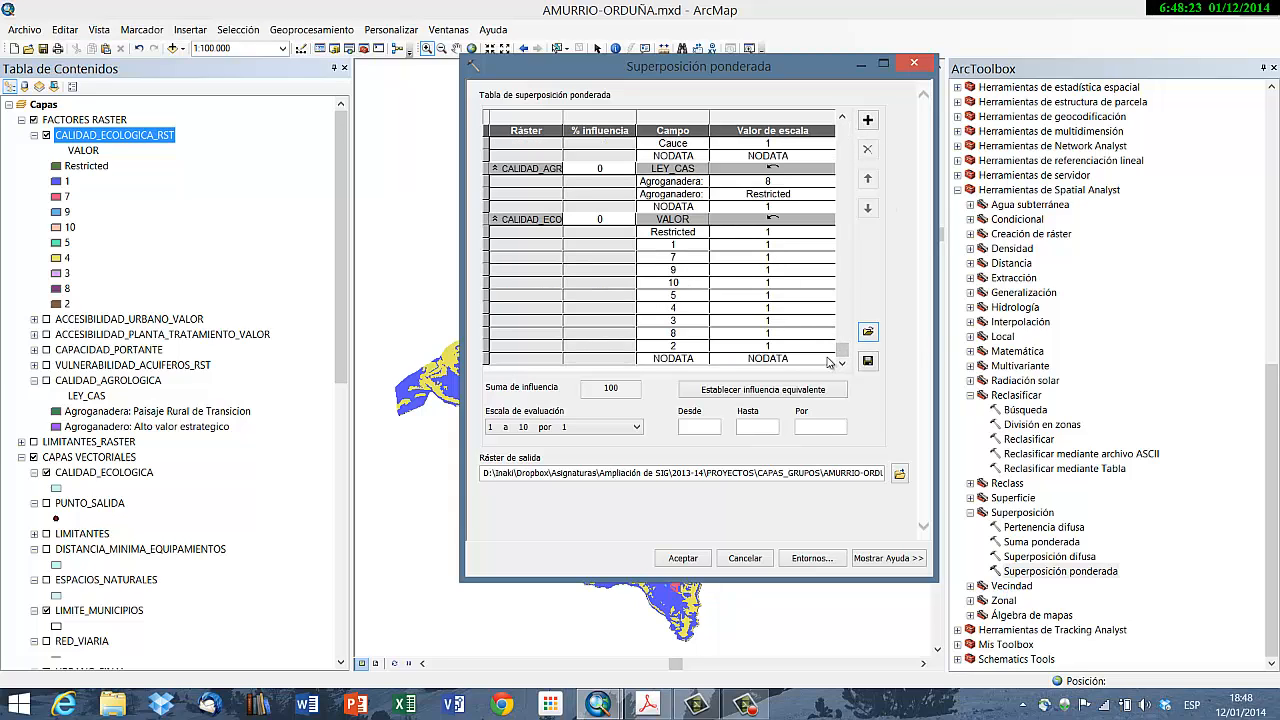
{"action": "left_click", "coordinate": [779, 233]}
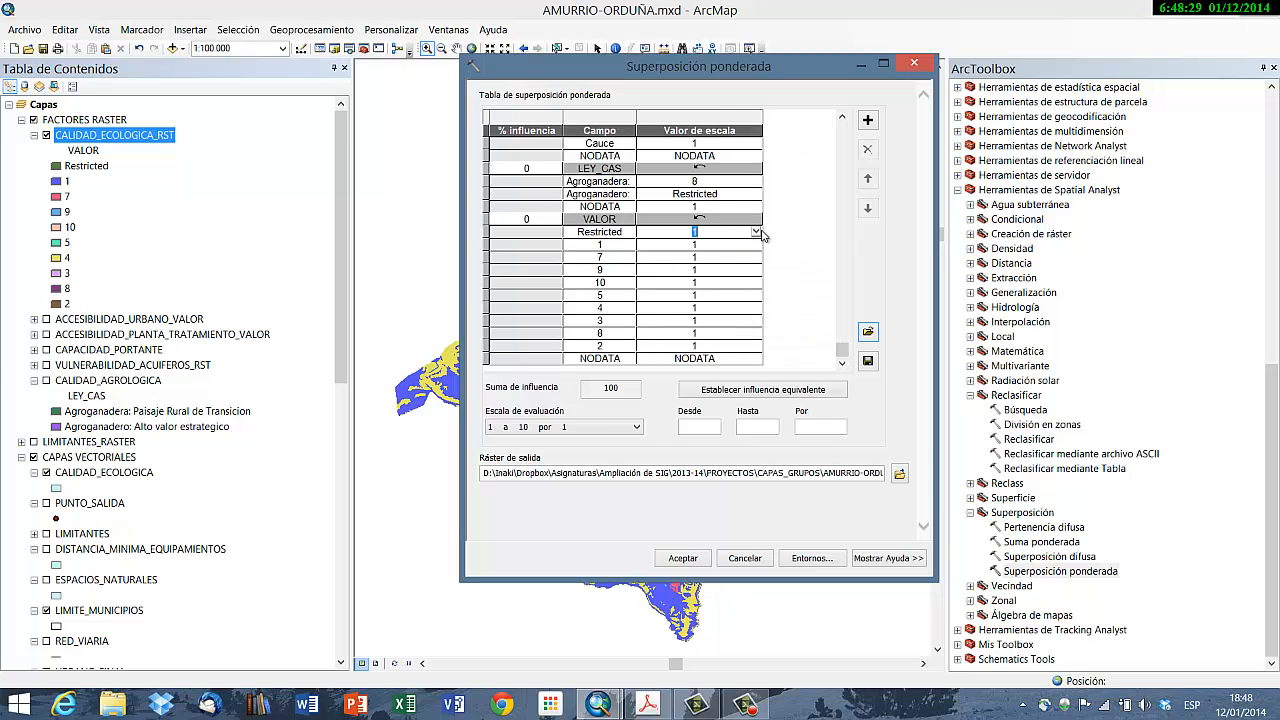
{"action": "left_click", "coordinate": [756, 232]}
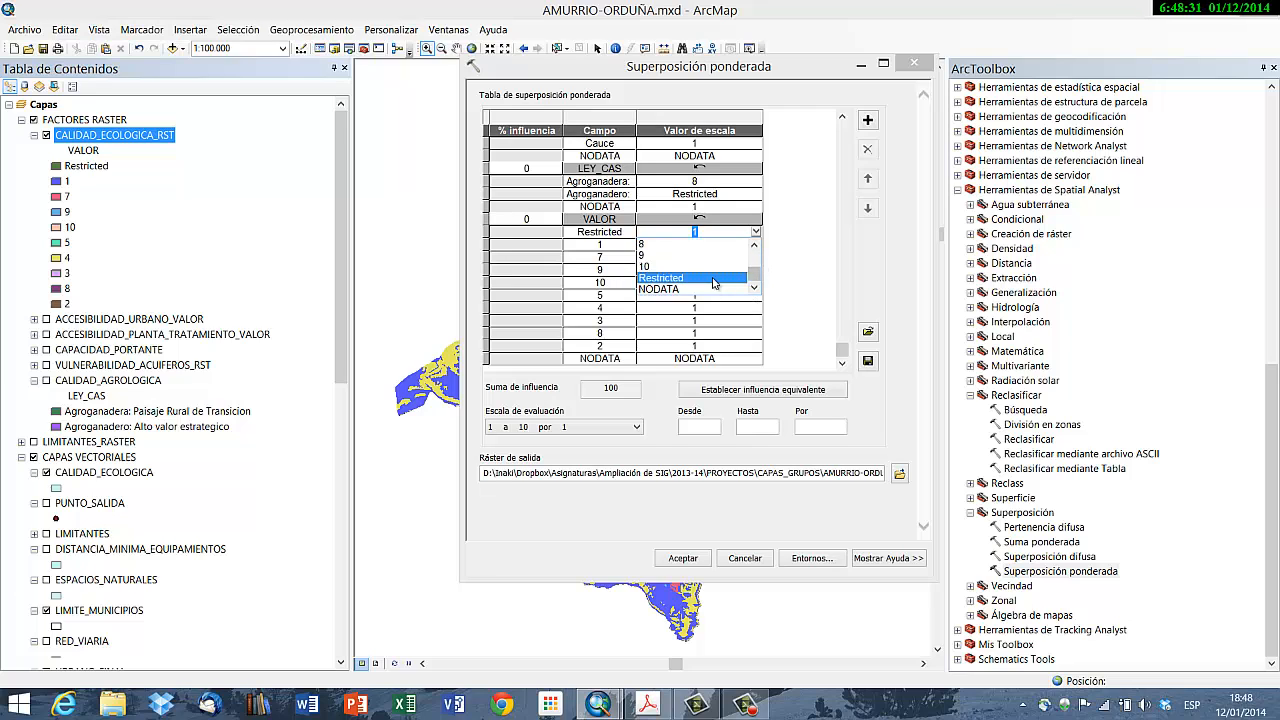
{"action": "left_click", "coordinate": [714, 278]}
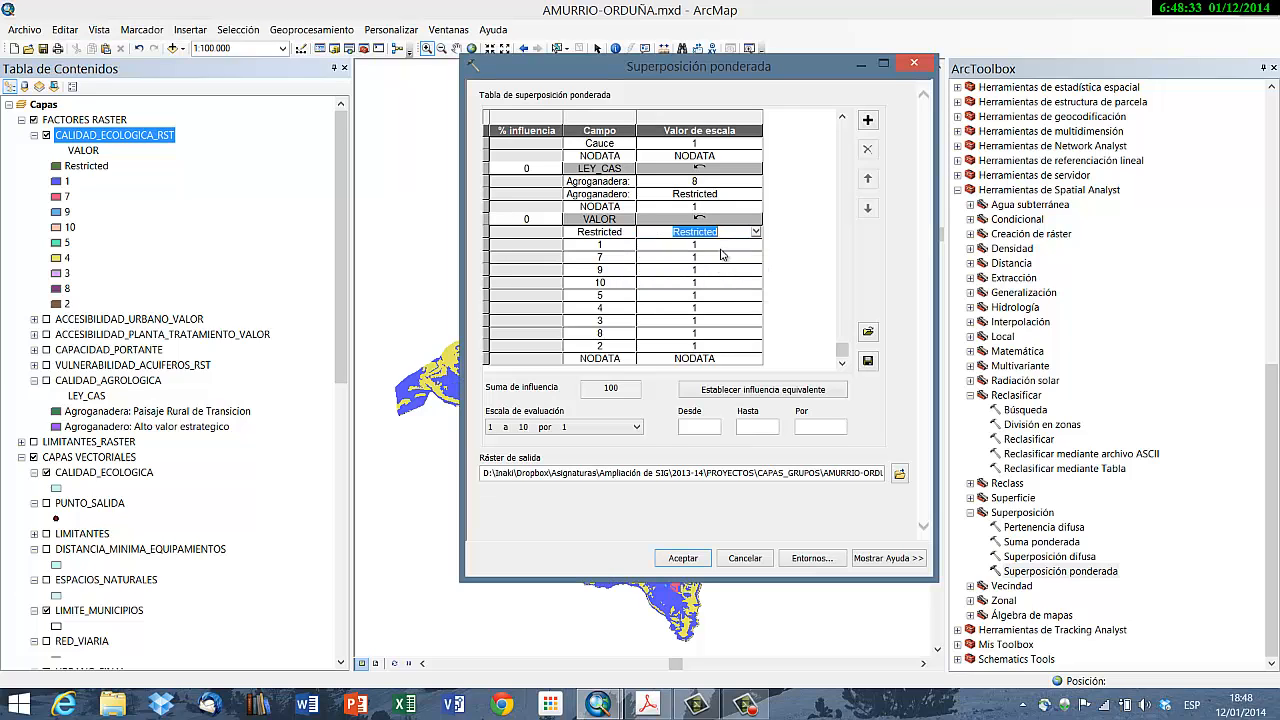
Step: Match the scale values of CALIDAD_ECOLOGICA_RST to its classes: 7, 9, 10, 5, 4, 3, 8 and 2
{"action": "left_click", "coordinate": [718, 259]}
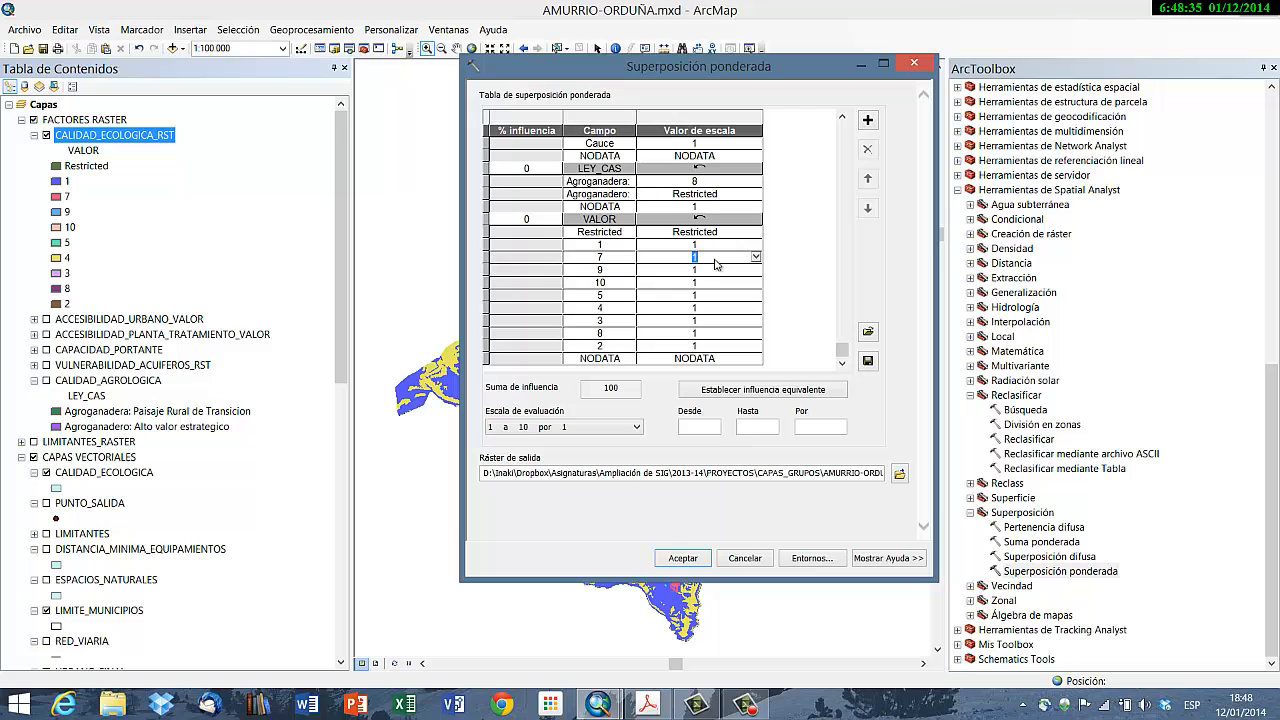
{"action": "key", "text": "BackSpace"}
{"action": "key", "text": "Down"}
{"action": "type", "text": "10"}
{"action": "key", "text": "Down"}
{"action": "type", "text": "5"}
{"action": "key", "text": "Down"}
{"action": "type", "text": "4"}
{"action": "key", "text": "Down"}
{"action": "key", "text": "Delete"}
{"action": "type", "text": "8"}
{"action": "key", "text": "Down"}
{"action": "key", "text": "Down"}
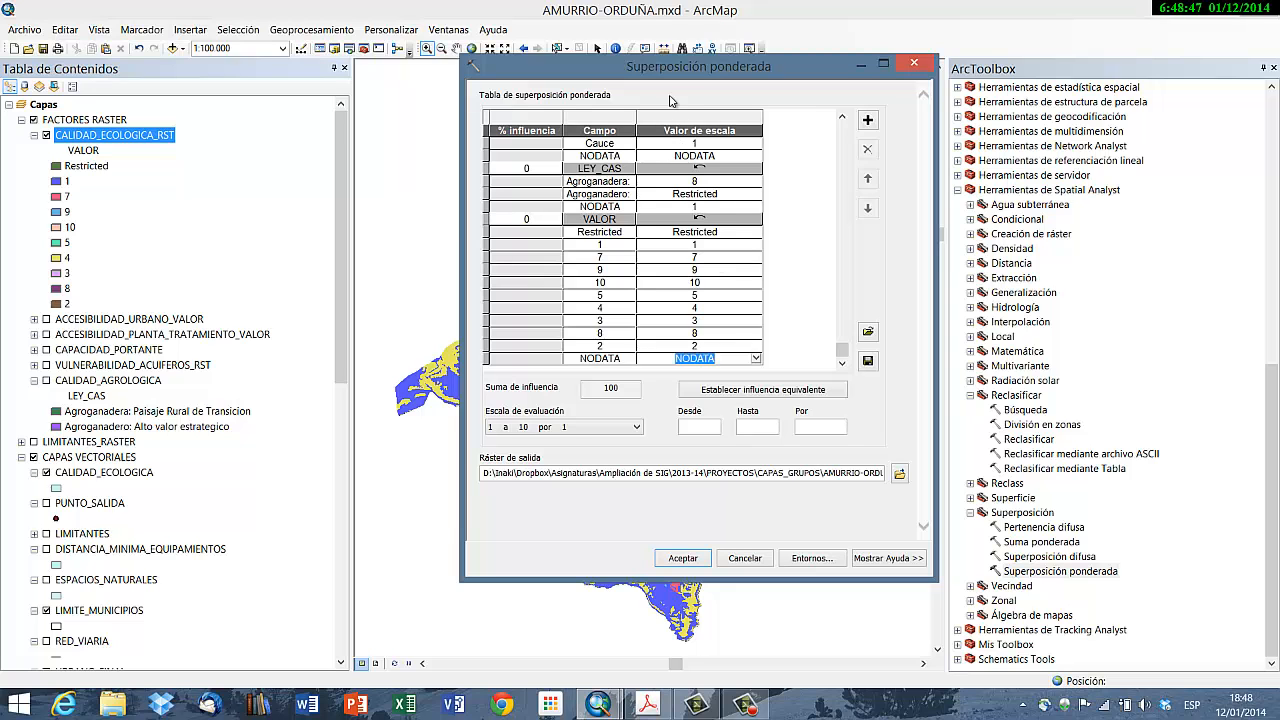
Step: Save the weighted overlay table over the existing MCE_AMURRIO-ORDUÑA.txt file
{"action": "left_click_drag", "start_coordinate": [666, 74], "coordinate": [558, 64]}
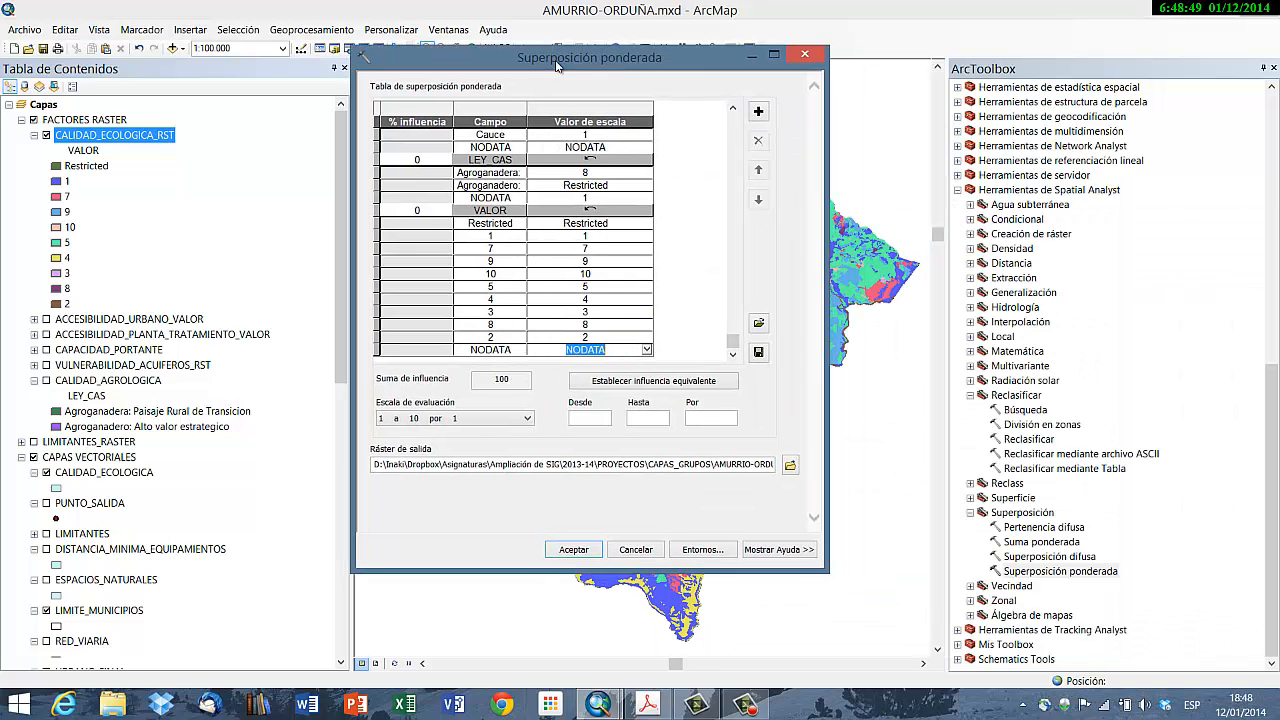
{"action": "left_click", "coordinate": [758, 351]}
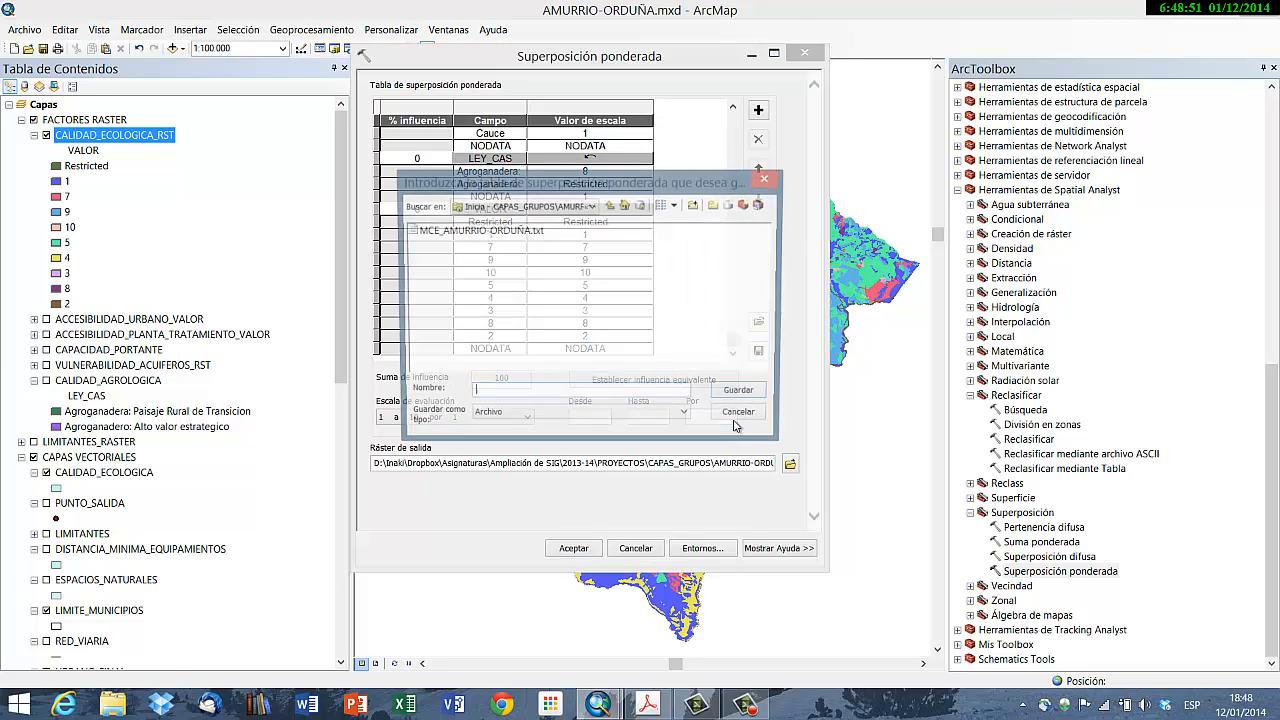
{"action": "left_click", "coordinate": [478, 230]}
{"action": "left_click", "coordinate": [744, 398]}
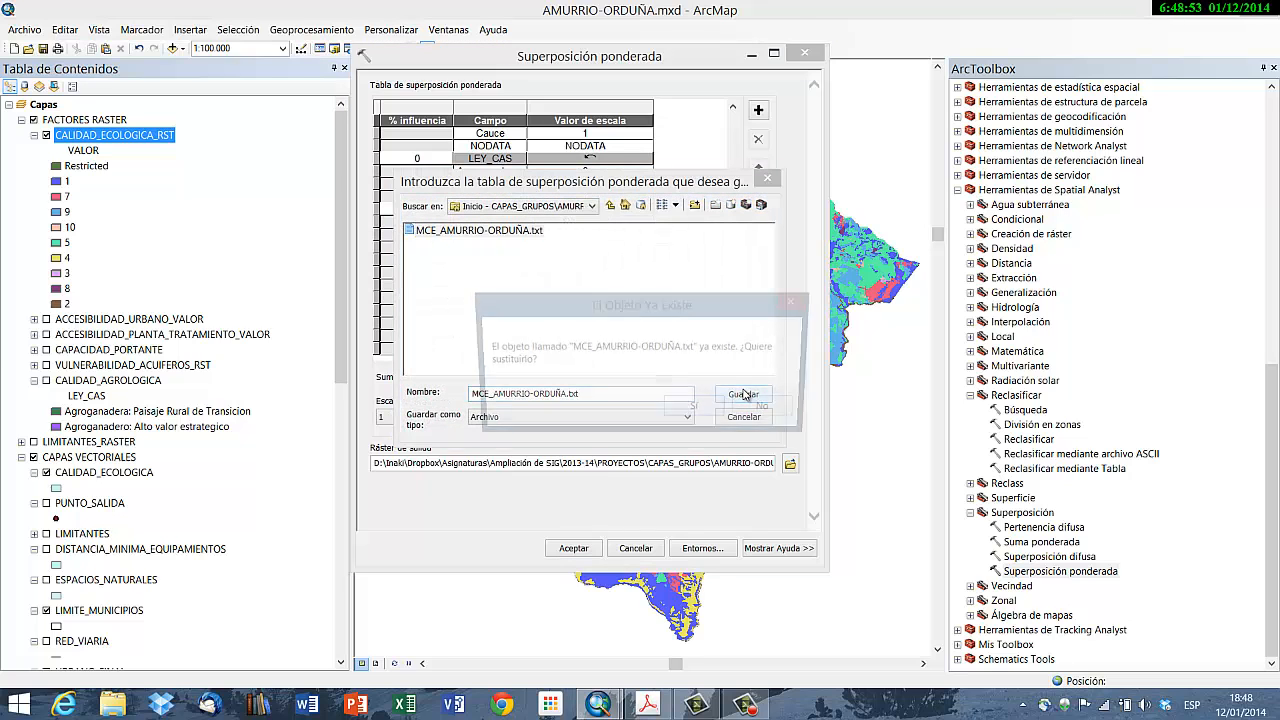
{"action": "key", "text": "Return"}
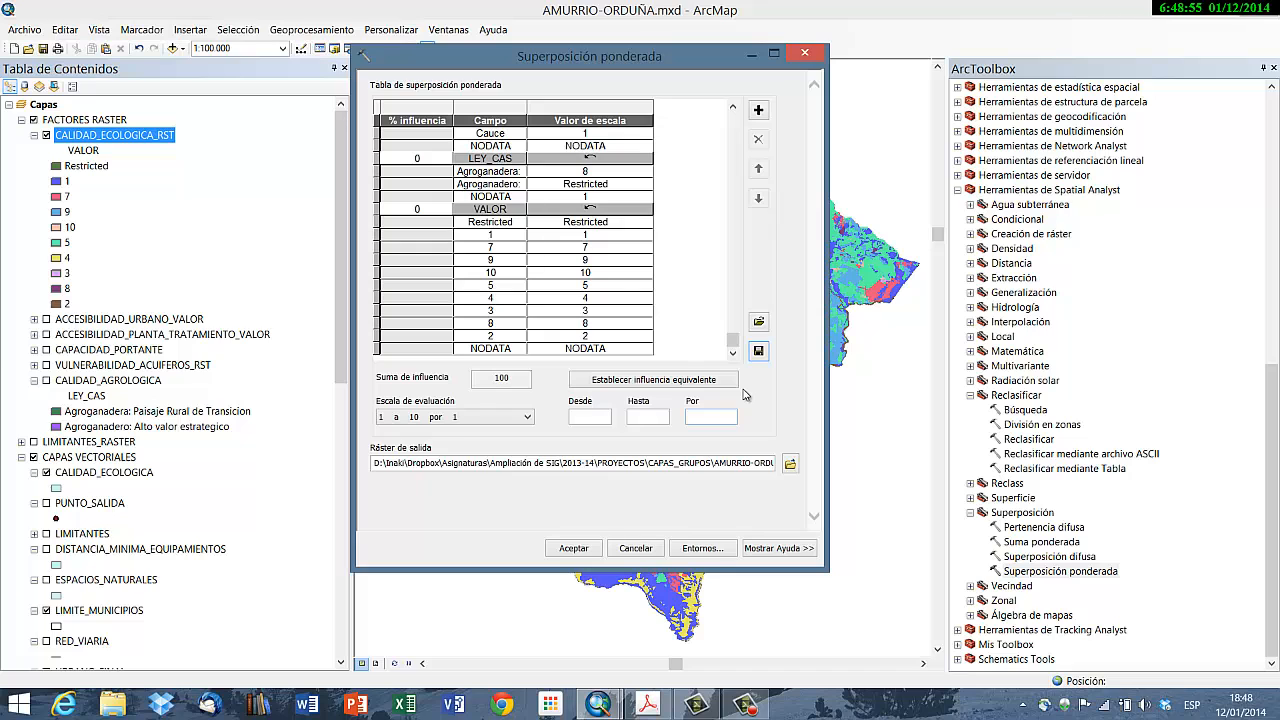
Step: Add LIMITANTES_RASTER\DISTANCIA_MINIMA_RED_VIARIA_RST to the weighted overlay table with Value as its input field
{"action": "left_click", "coordinate": [758, 111]}
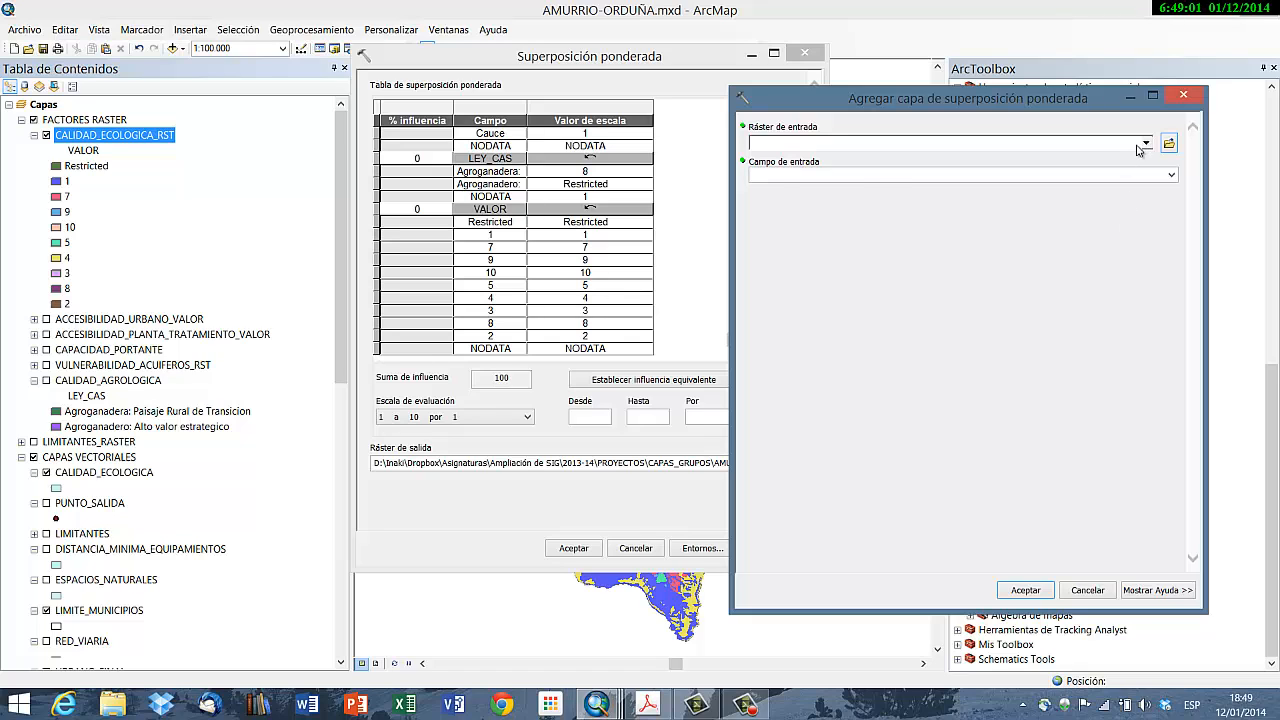
{"action": "left_click", "coordinate": [1145, 145]}
{"action": "left_click", "coordinate": [872, 278]}
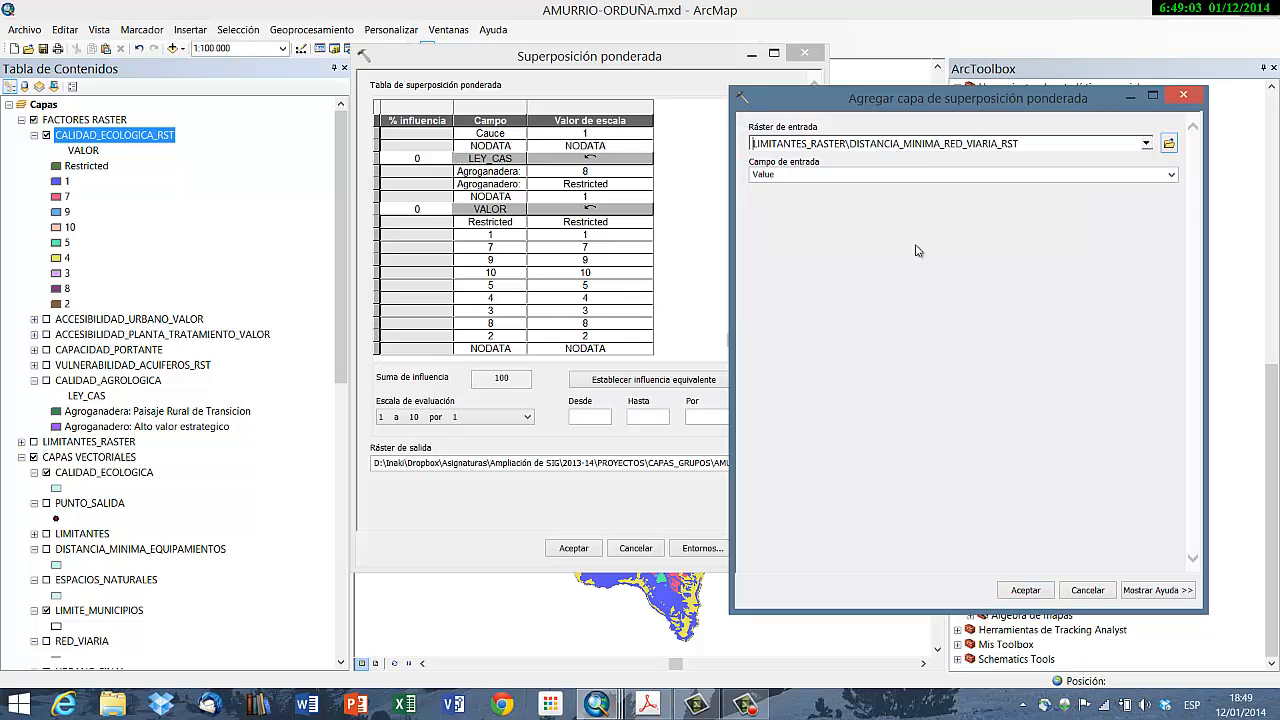
{"action": "left_click", "coordinate": [1173, 177]}
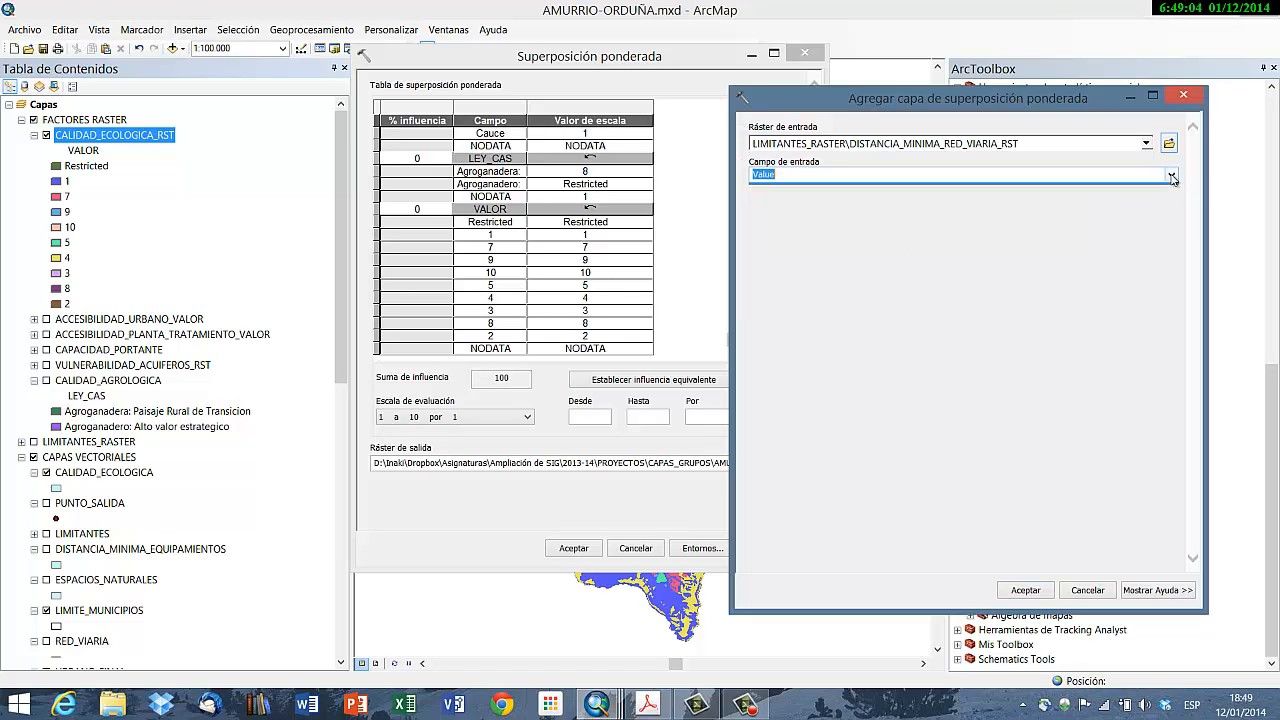
{"action": "left_click", "coordinate": [1040, 590]}
{"action": "left_click_drag", "start_coordinate": [733, 121], "coordinate": [730, 364]}
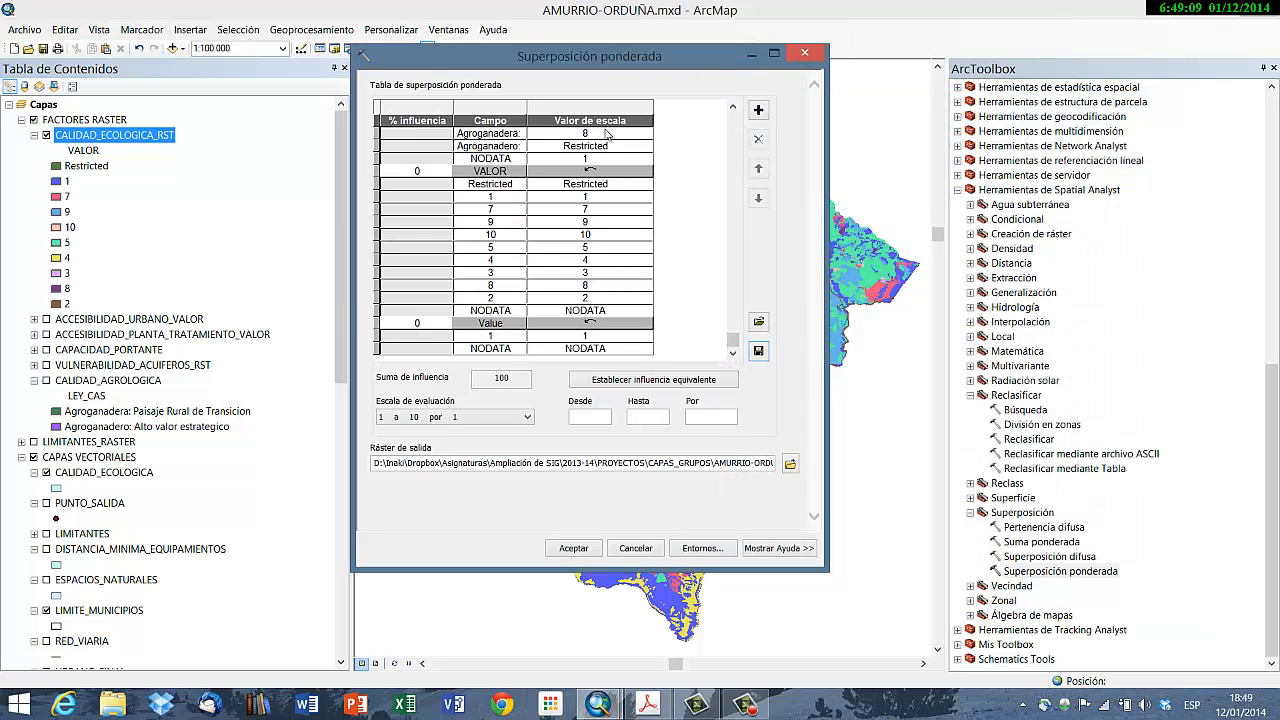
Step: Set the scale value of class 1 in the DISTANCIA_MINIMA_RED_VIARIA_RST layer to Restricted
{"action": "left_click_drag", "start_coordinate": [593, 58], "coordinate": [790, 75]}
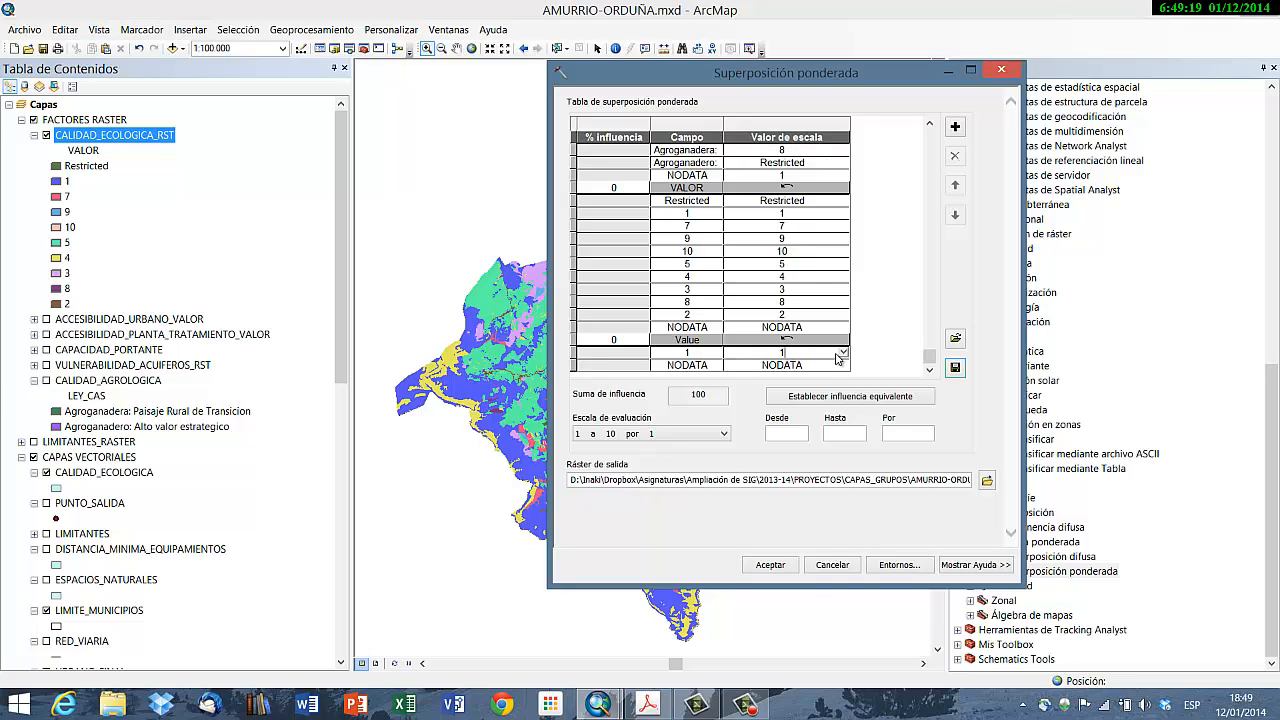
{"action": "left_click", "coordinate": [843, 353]}
{"action": "left_click", "coordinate": [843, 353]}
{"action": "left_click", "coordinate": [845, 407]}
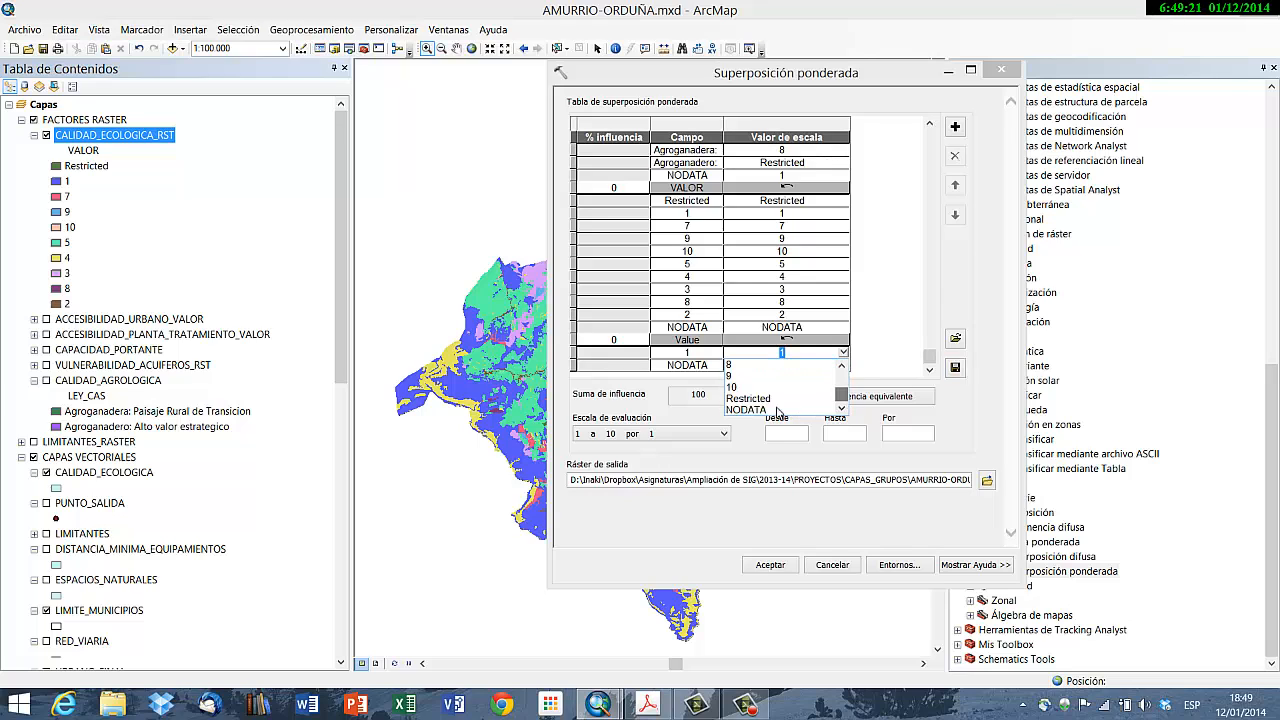
{"action": "left_click", "coordinate": [845, 407]}
{"action": "left_click", "coordinate": [766, 401]}
{"action": "left_click", "coordinate": [772, 366]}
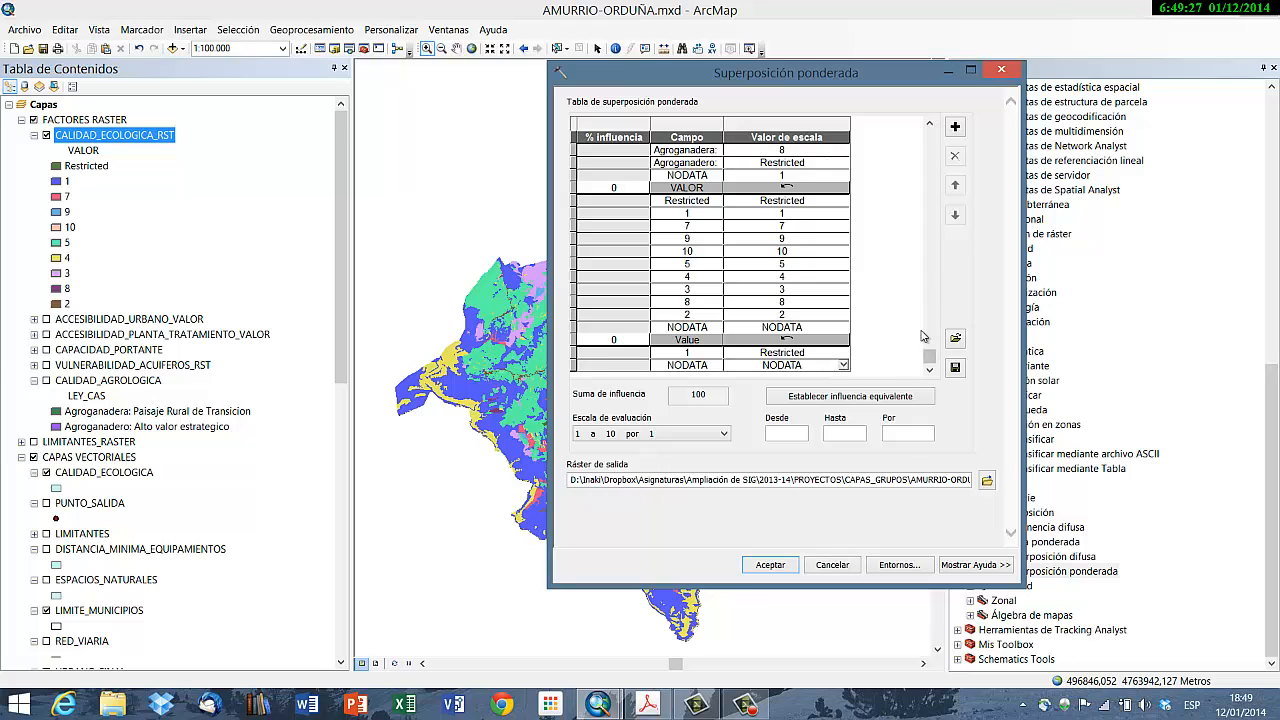
Step: Turn off the CALIDAD_ECOLOGICA_RST and CALIDAD_ECOLOGICA layers and expand the LIMITANTES_RASTER group
{"action": "left_click", "coordinate": [46, 135]}
{"action": "left_click", "coordinate": [21, 441]}
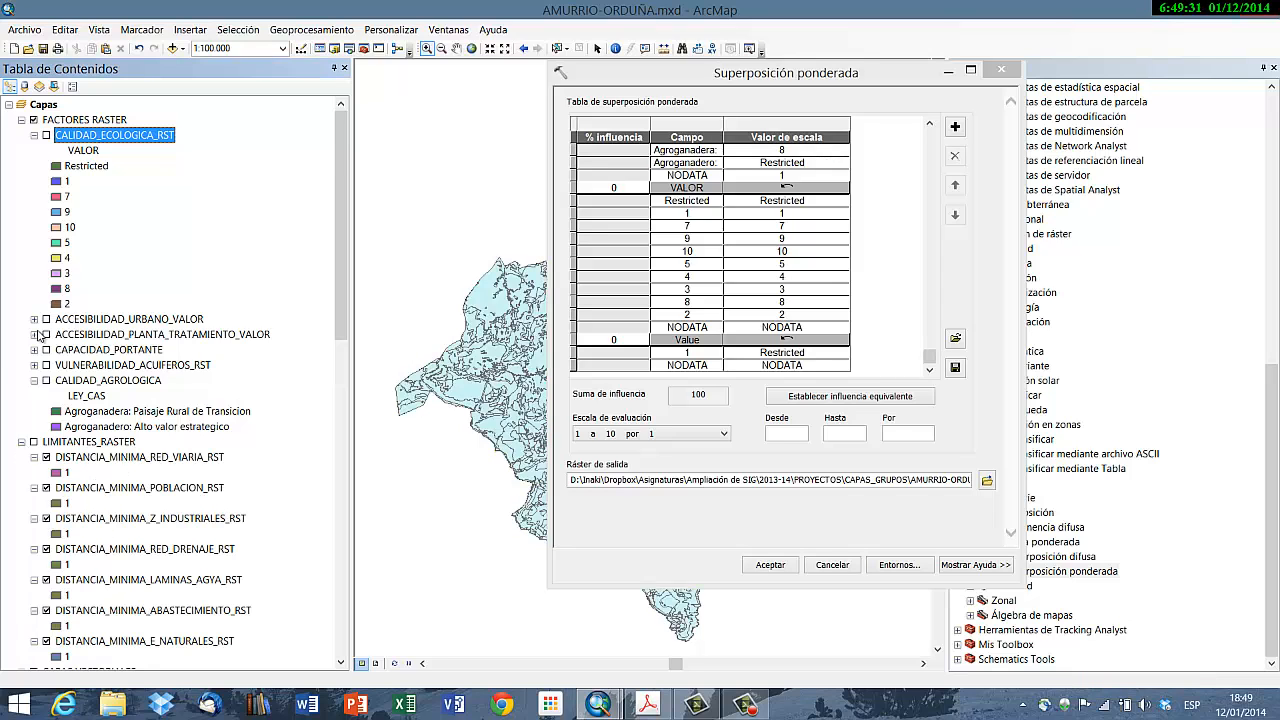
{"action": "scroll", "coordinate": [66, 455], "scroll_direction": "down", "scroll_amount": 5}
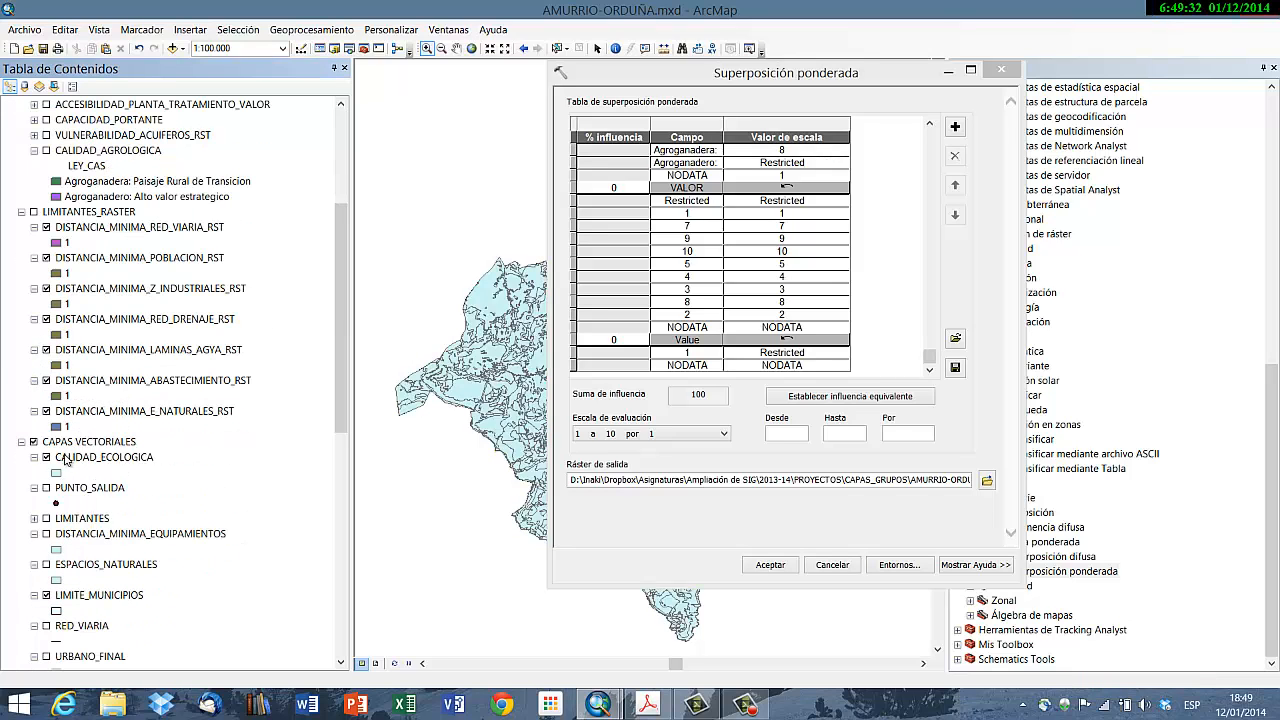
{"action": "left_click", "coordinate": [46, 457]}
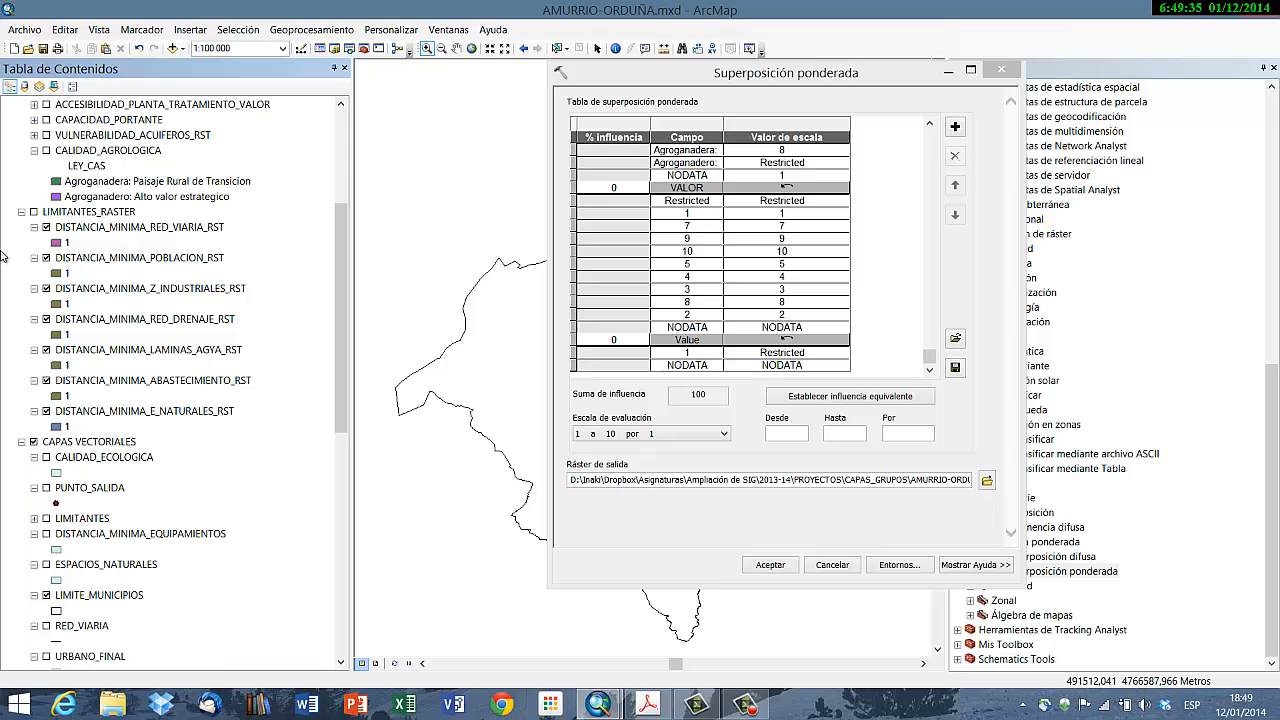
{"action": "left_click_drag", "start_coordinate": [738, 79], "coordinate": [867, 101]}
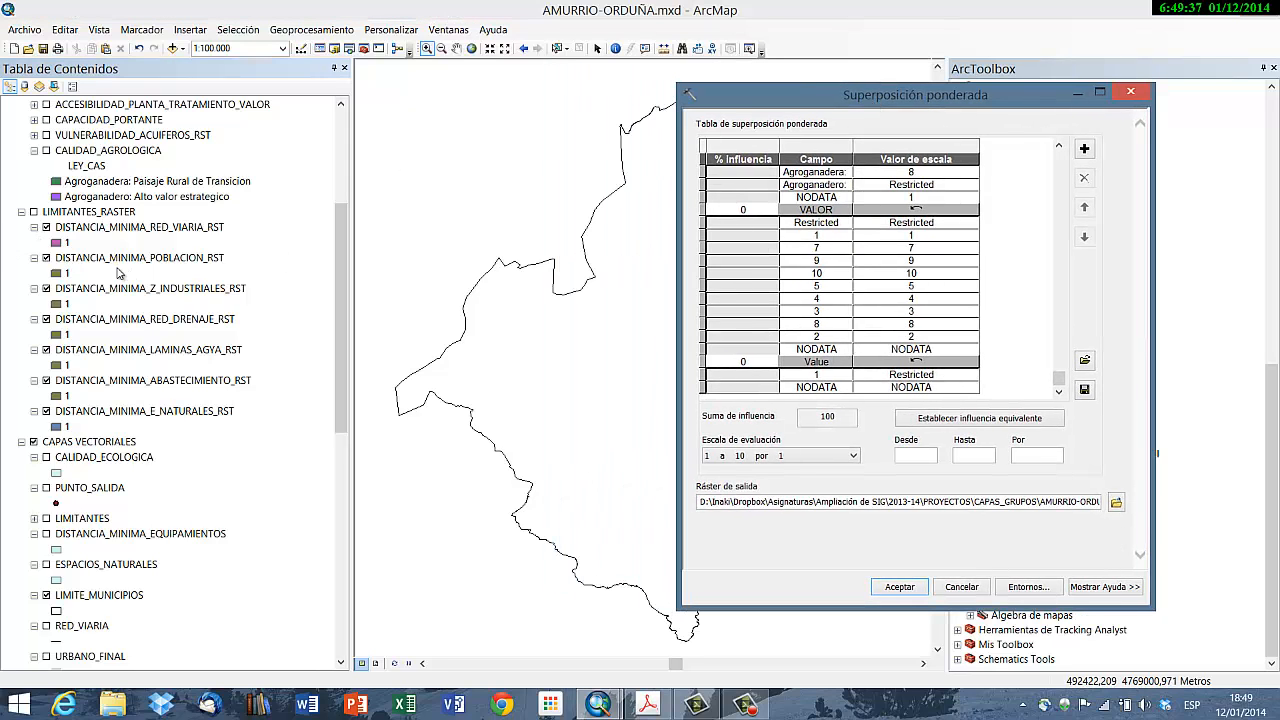
Step: Display the LIMITANTES_RASTER group on the map with only DISTANCIA_MINIMA_POBLACION_RST switched on among its layers
{"action": "left_click", "coordinate": [46, 228]}
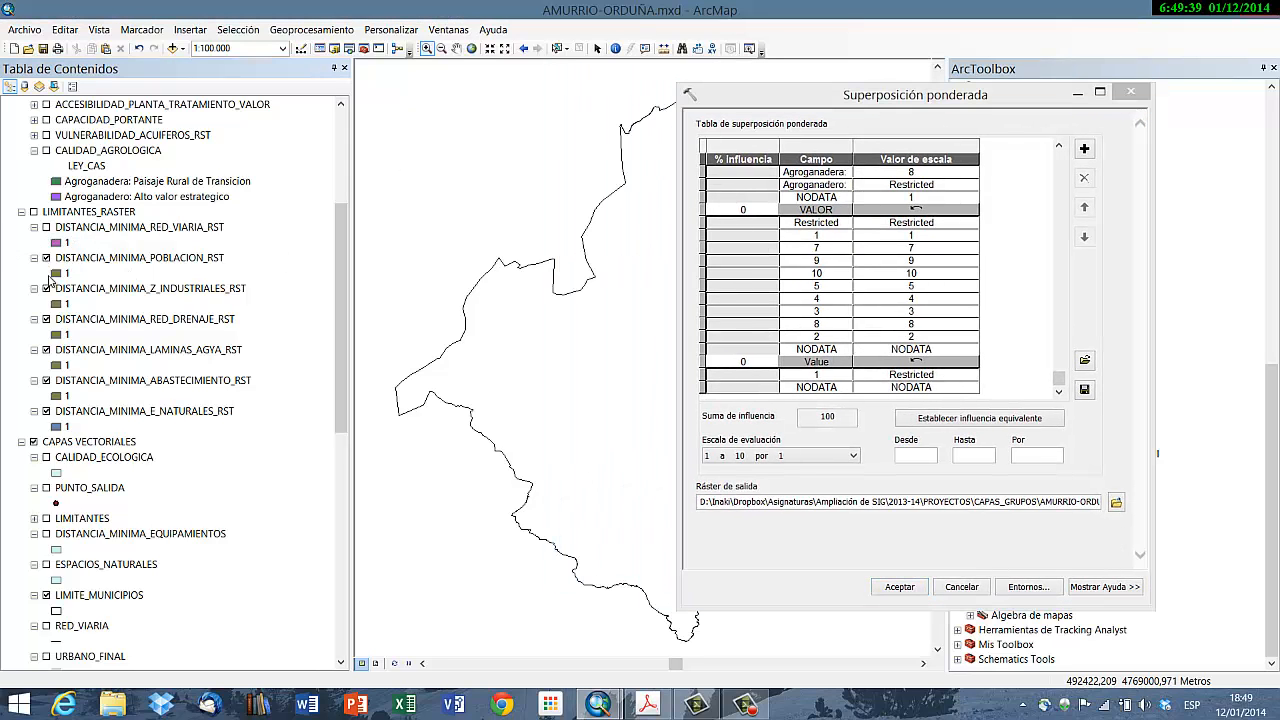
{"action": "left_click", "coordinate": [46, 289]}
{"action": "left_click", "coordinate": [46, 350]}
{"action": "left_click", "coordinate": [46, 412]}
{"action": "left_click", "coordinate": [46, 258]}
{"action": "left_click", "coordinate": [34, 212]}
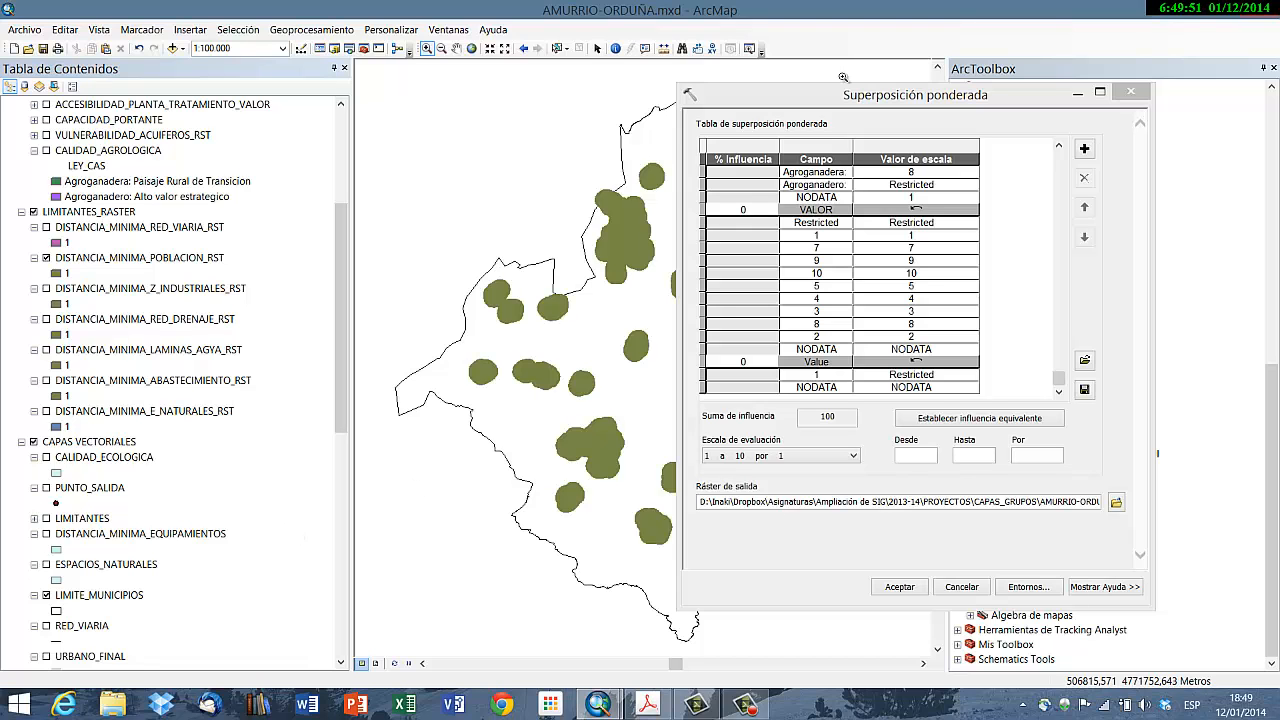
{"action": "left_click_drag", "start_coordinate": [806, 94], "coordinate": [861, 131]}
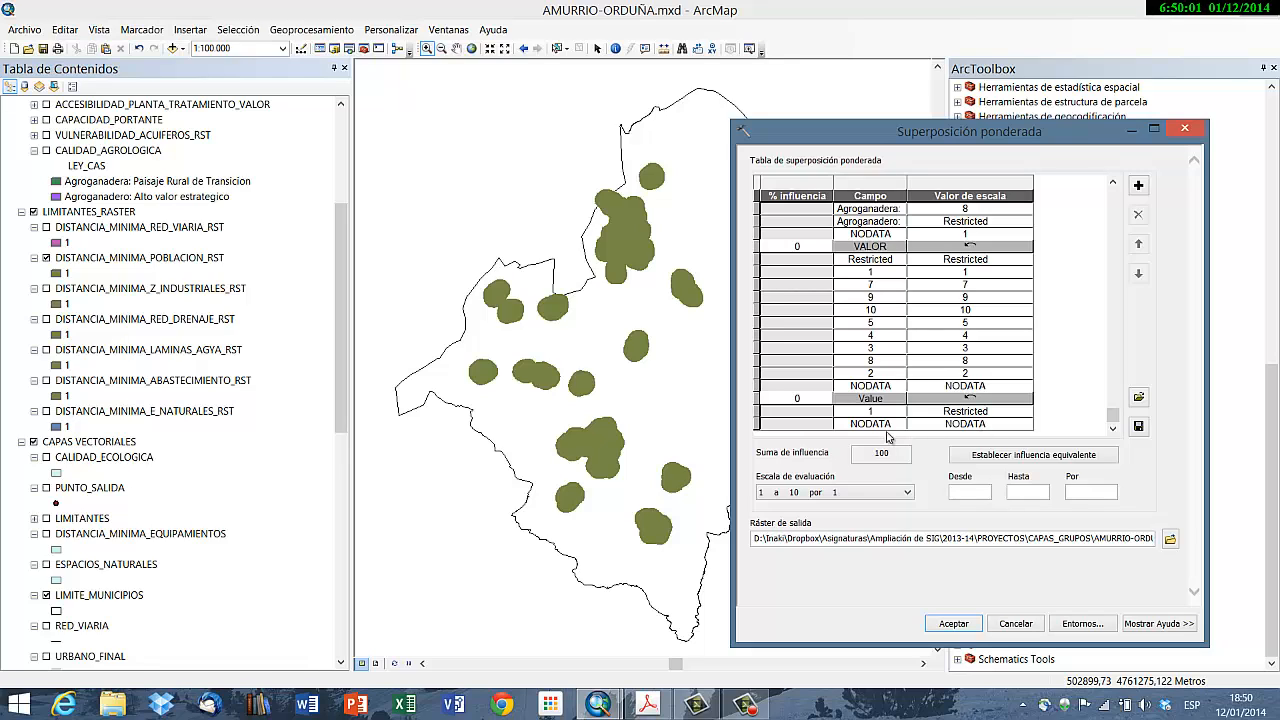
Step: Set the NODATA scale value of the DISTANCIA_MINIMA_RED_VIARIA_RST layer to 1
{"action": "left_click", "coordinate": [1008, 427]}
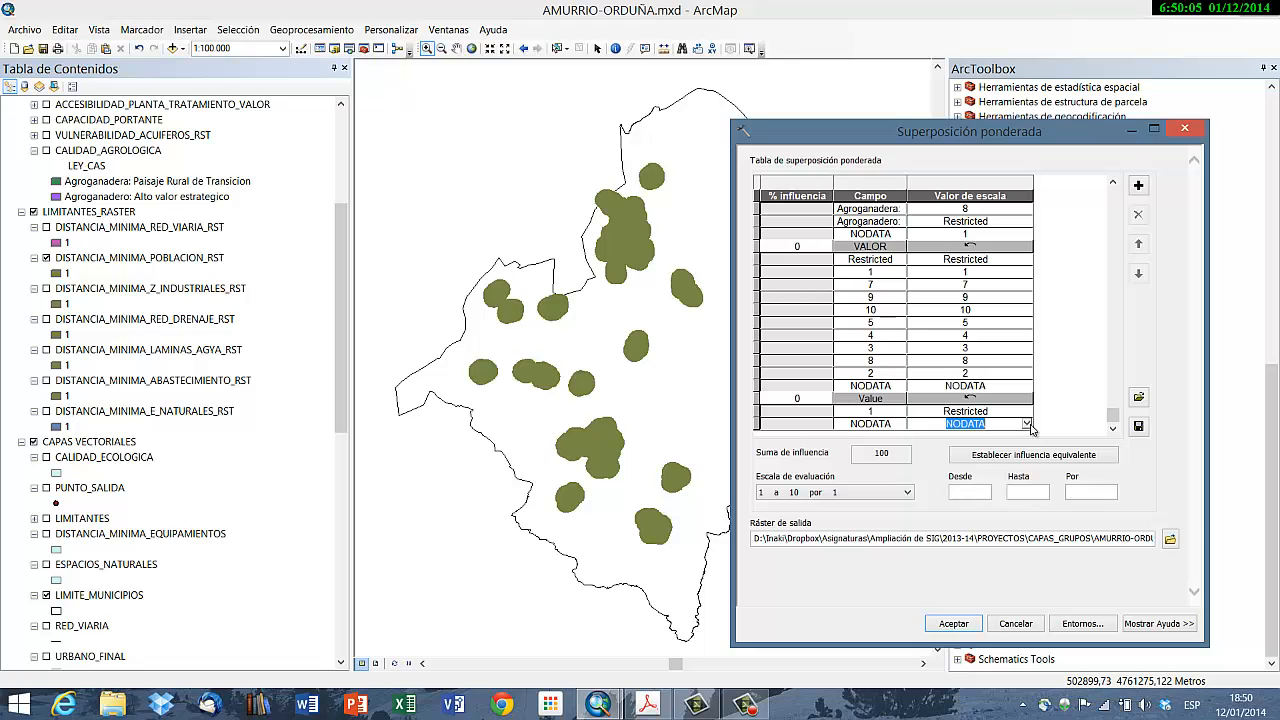
{"action": "left_click", "coordinate": [1026, 427]}
{"action": "left_click_drag", "start_coordinate": [1030, 460], "coordinate": [1026, 440]}
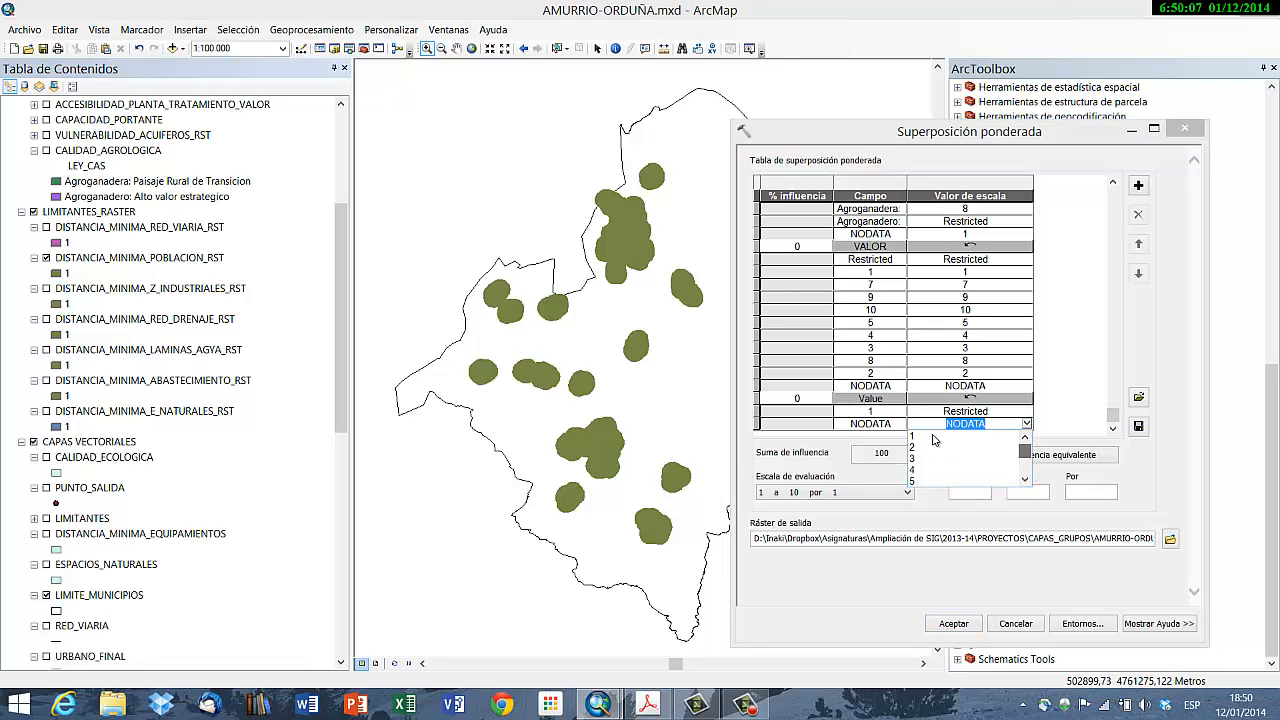
{"action": "left_click", "coordinate": [932, 436]}
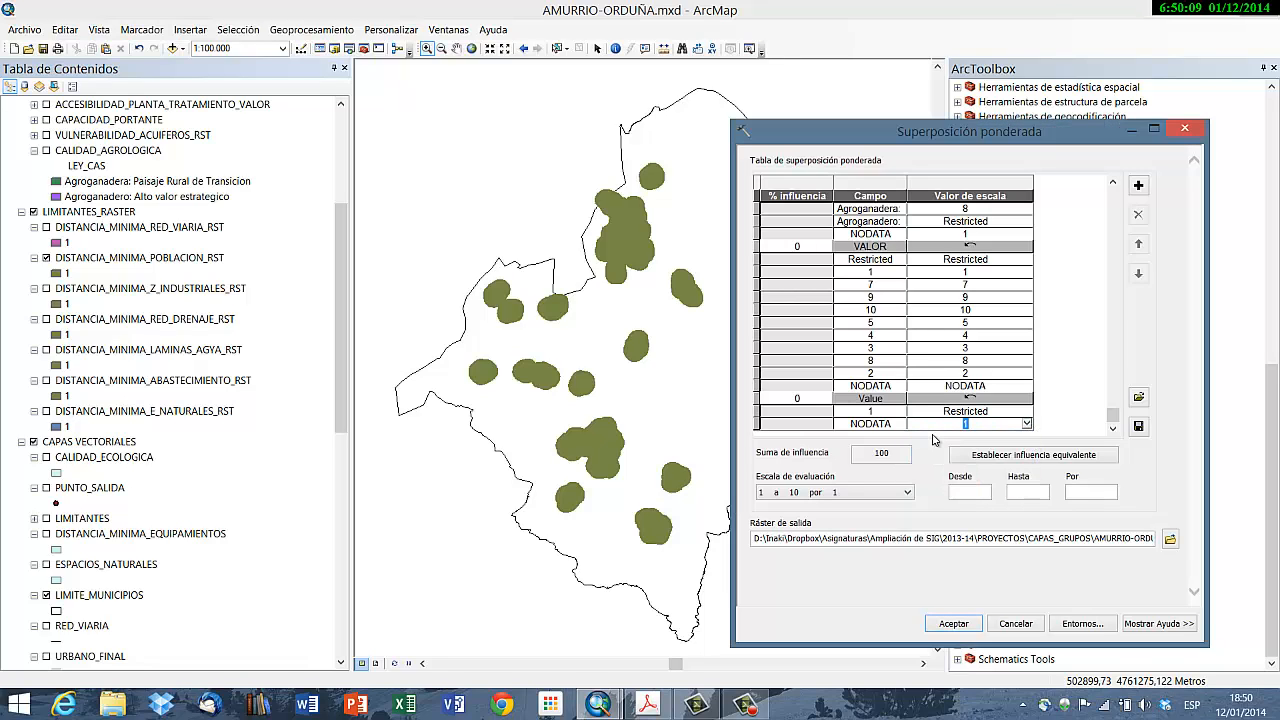
{"action": "left_click", "coordinate": [745, 705]}
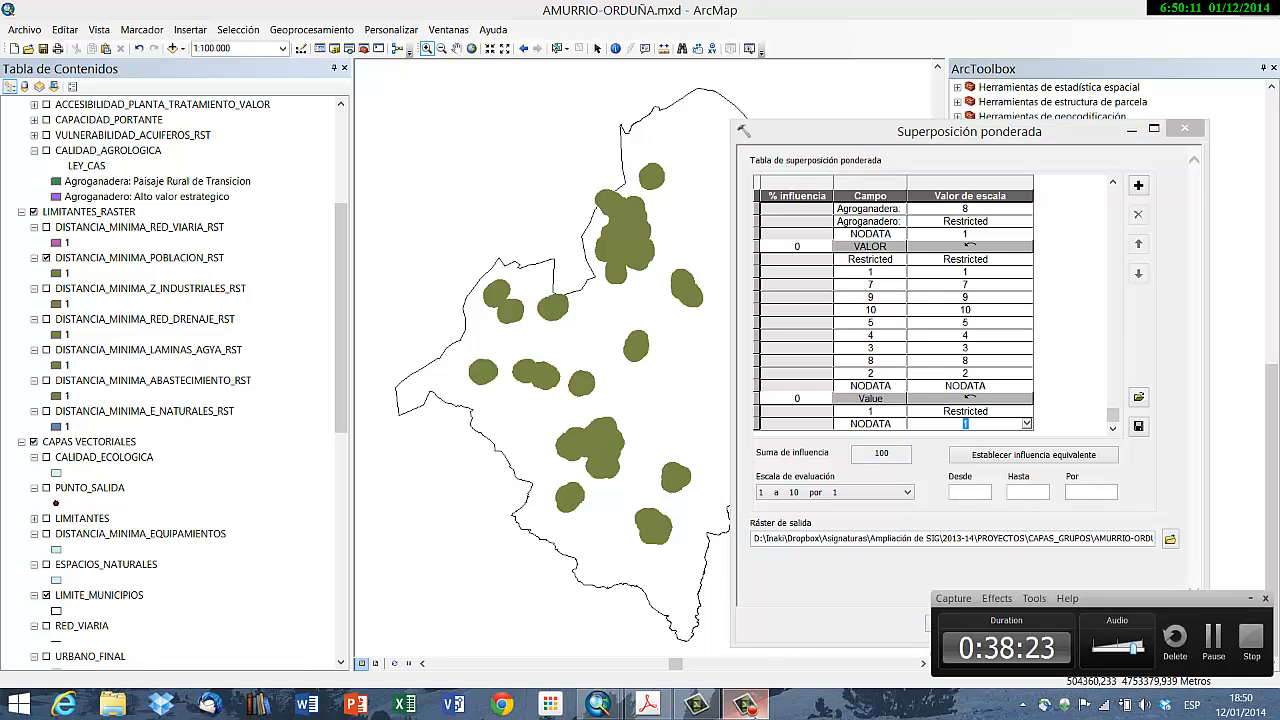
{"action": "left_click", "coordinate": [1199, 657]}
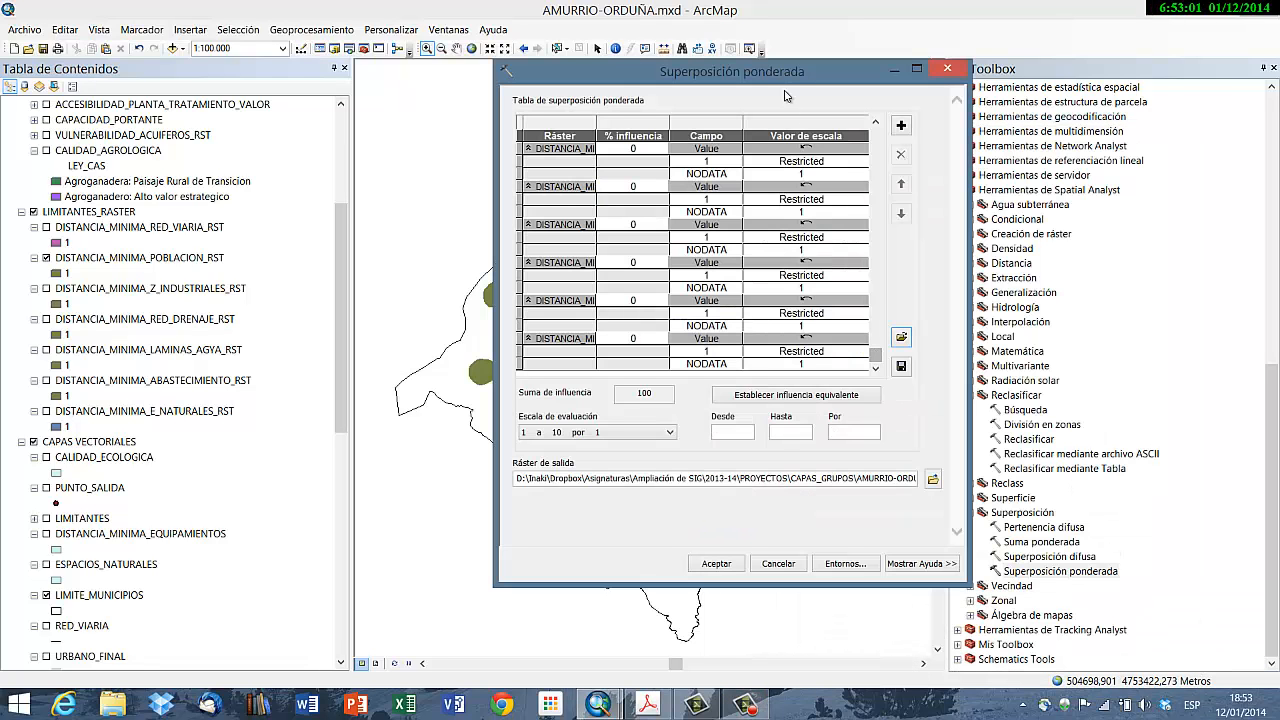
Step: Turn off the LIMITANTES_RASTER group on the map
{"action": "left_click", "coordinate": [876, 122]}
{"action": "scroll", "coordinate": [878, 125], "scroll_direction": "up", "scroll_amount": 8}
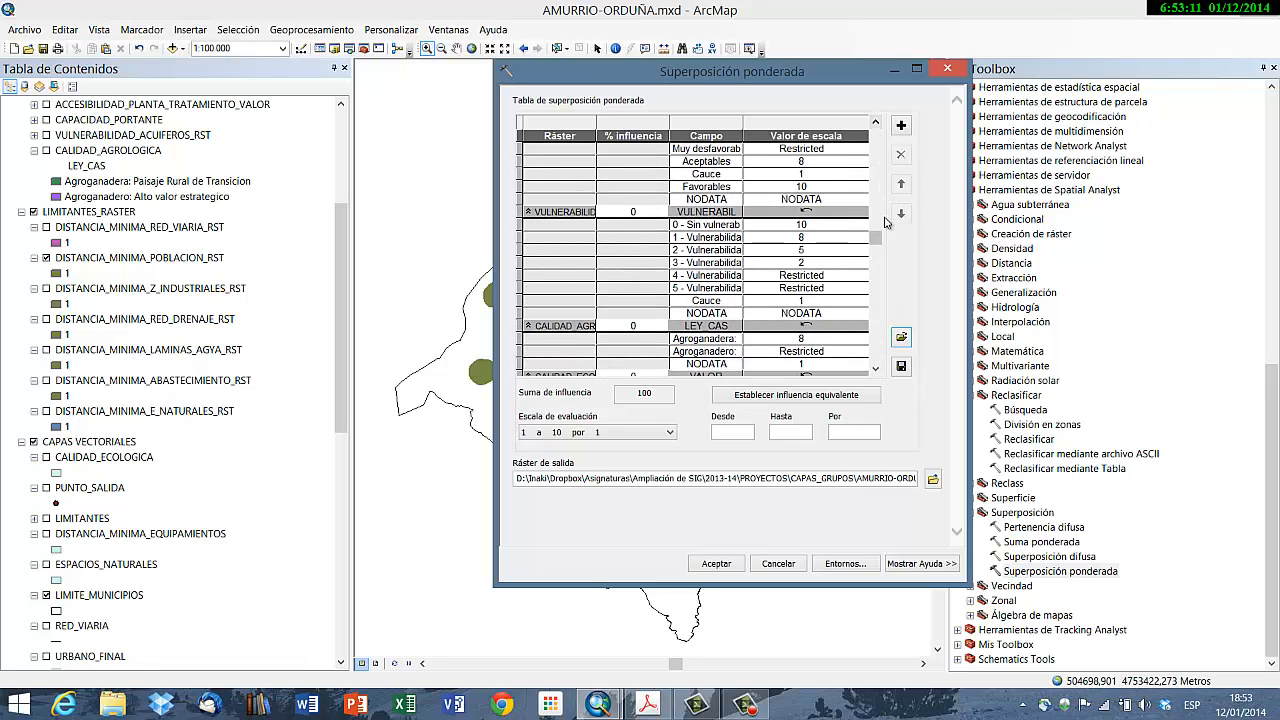
{"action": "left_click_drag", "start_coordinate": [879, 239], "coordinate": [876, 137]}
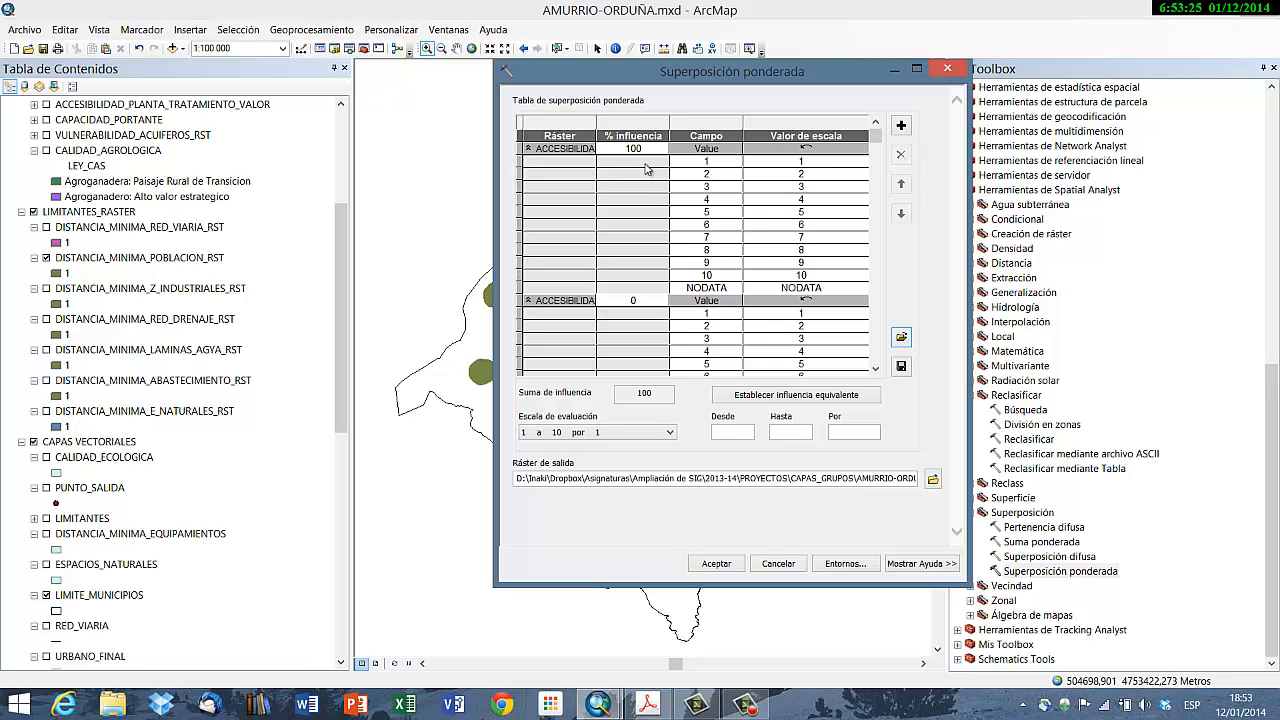
{"action": "left_click", "coordinate": [344, 132]}
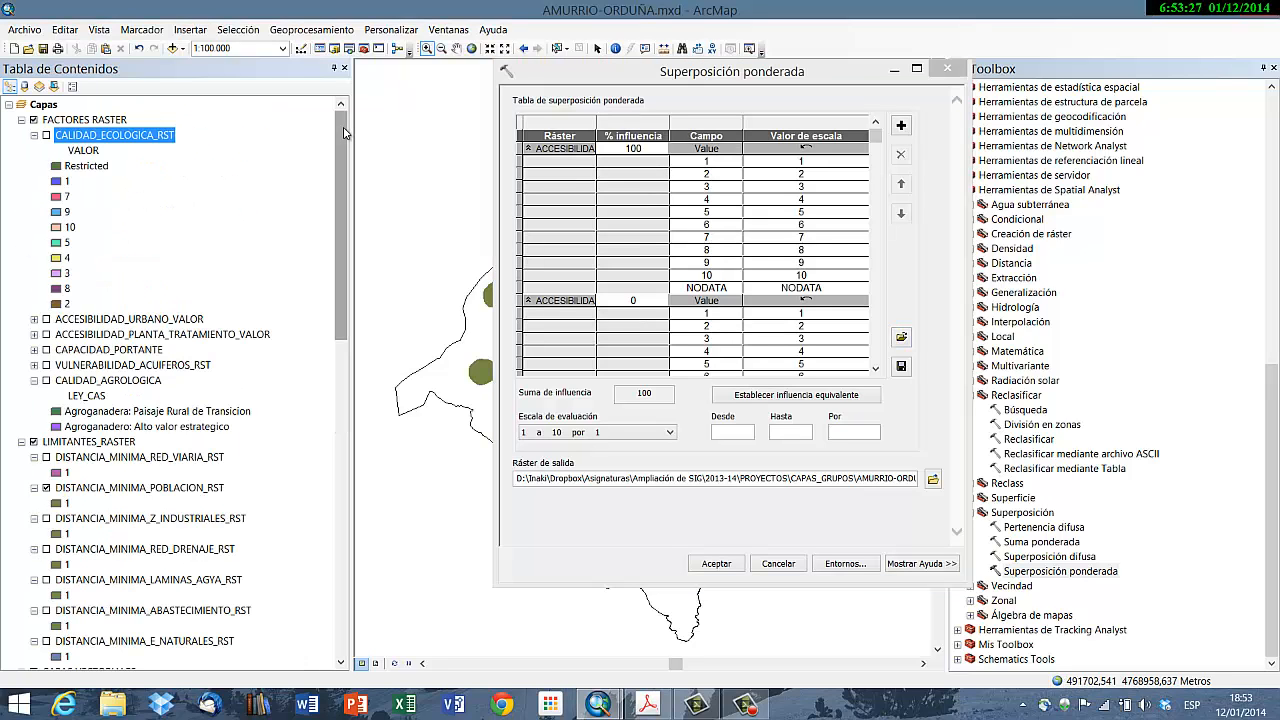
{"action": "left_click", "coordinate": [33, 441]}
{"action": "left_click_drag", "start_coordinate": [636, 80], "coordinate": [595, 104]}
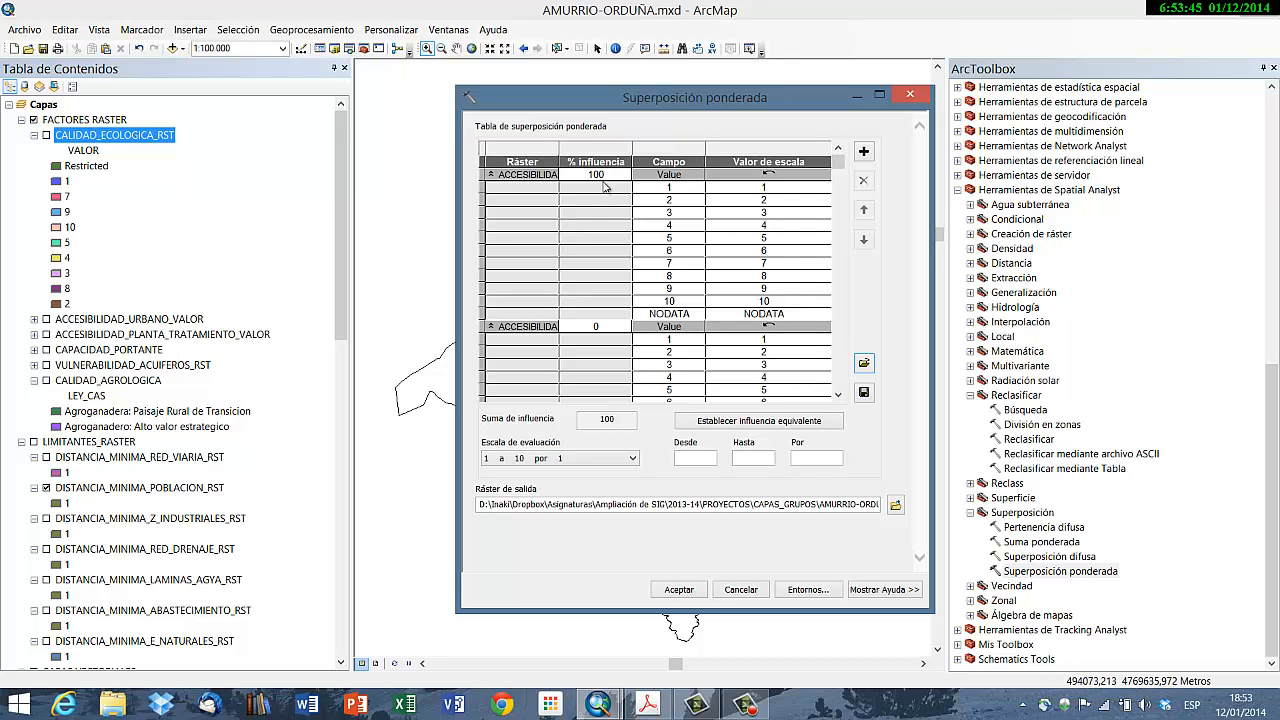
Step: Switch to Adobe Acrobat to check the factors in the multicriteria evaluation PDF, and return to the weighted overlay dialog in ArcMap
{"action": "left_click", "coordinate": [648, 704]}
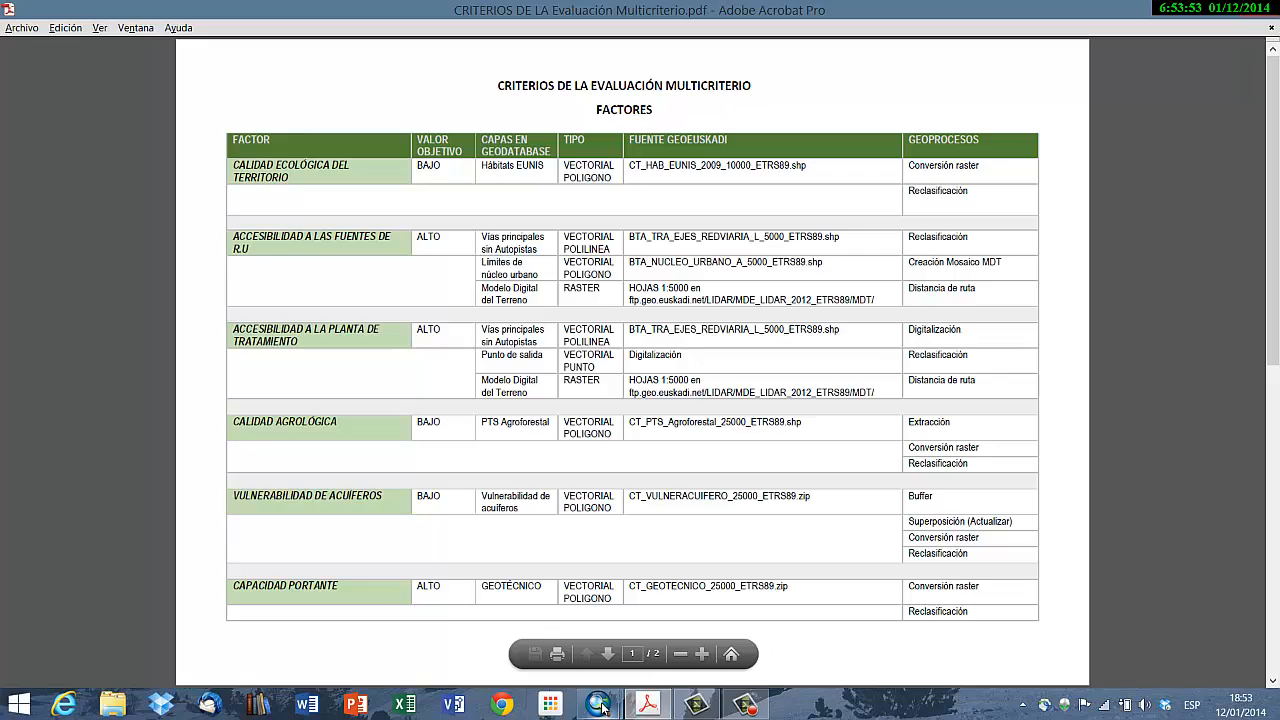
{"action": "mouse_move", "coordinate": [602, 708]}
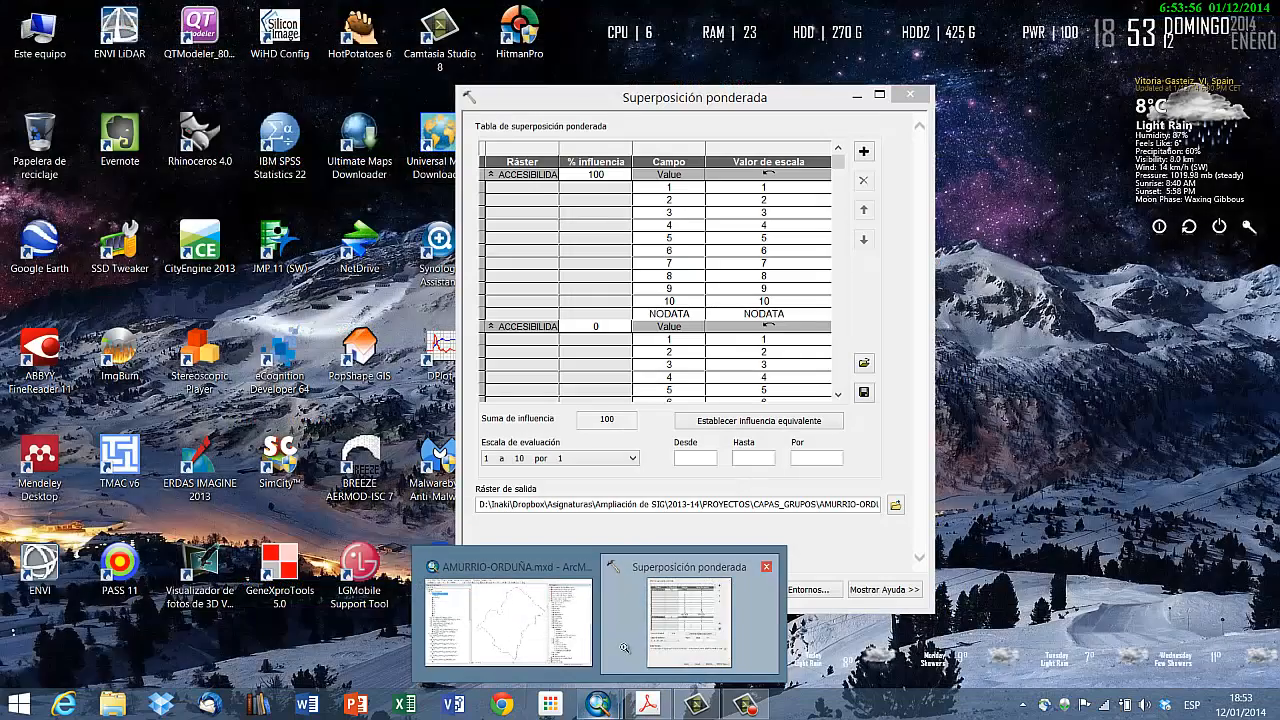
{"action": "left_click", "coordinate": [623, 646]}
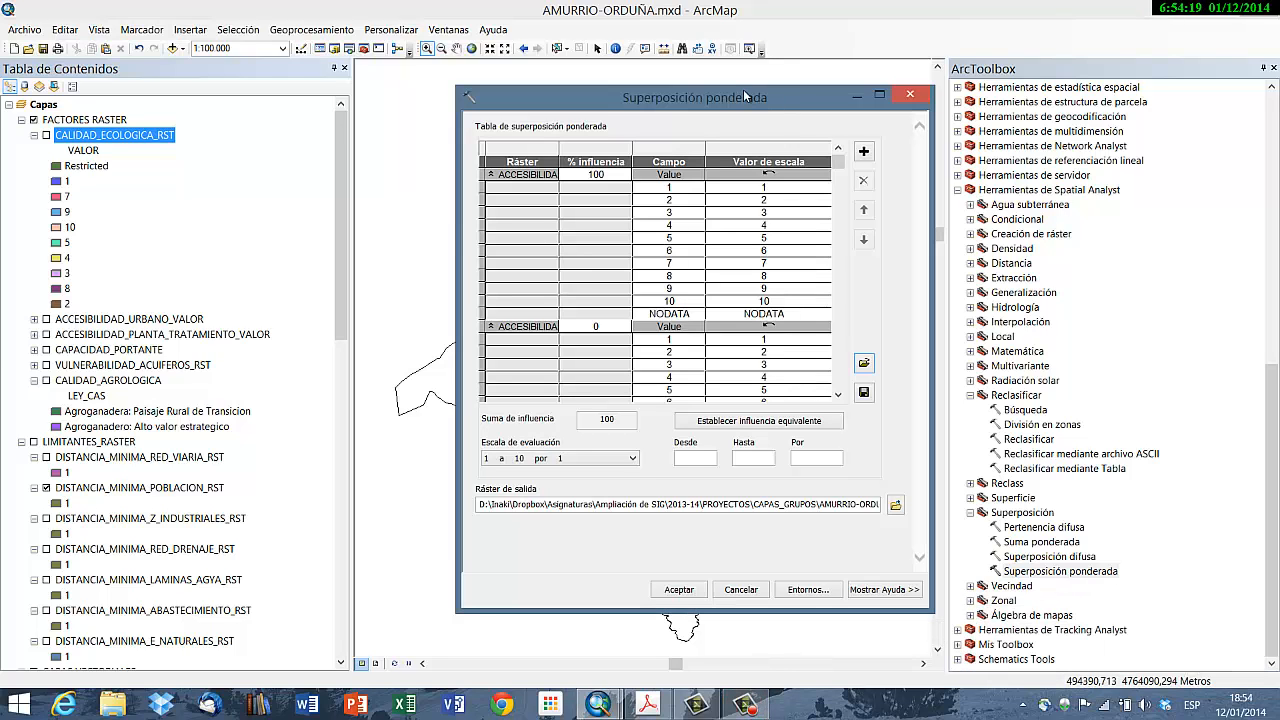
Step: Set the influence to 16% for the two ACCESIBILIDAD rasters, CAPACIDAD_PORTANTE and VULNERABILIDAD_ACUIFEROS_RST
{"action": "left_click", "coordinate": [614, 180]}
{"action": "type", "text": "16"}
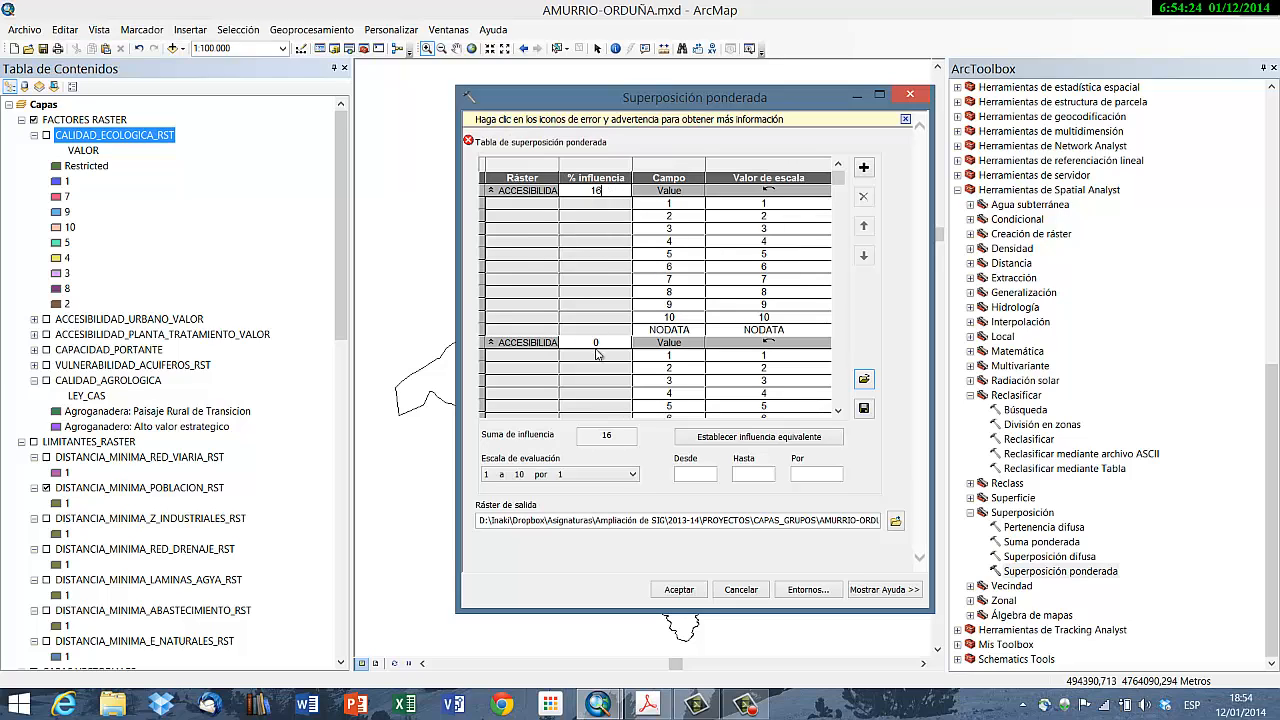
{"action": "left_click", "coordinate": [607, 343]}
{"action": "left_click", "coordinate": [839, 355]}
{"action": "left_click", "coordinate": [604, 268]}
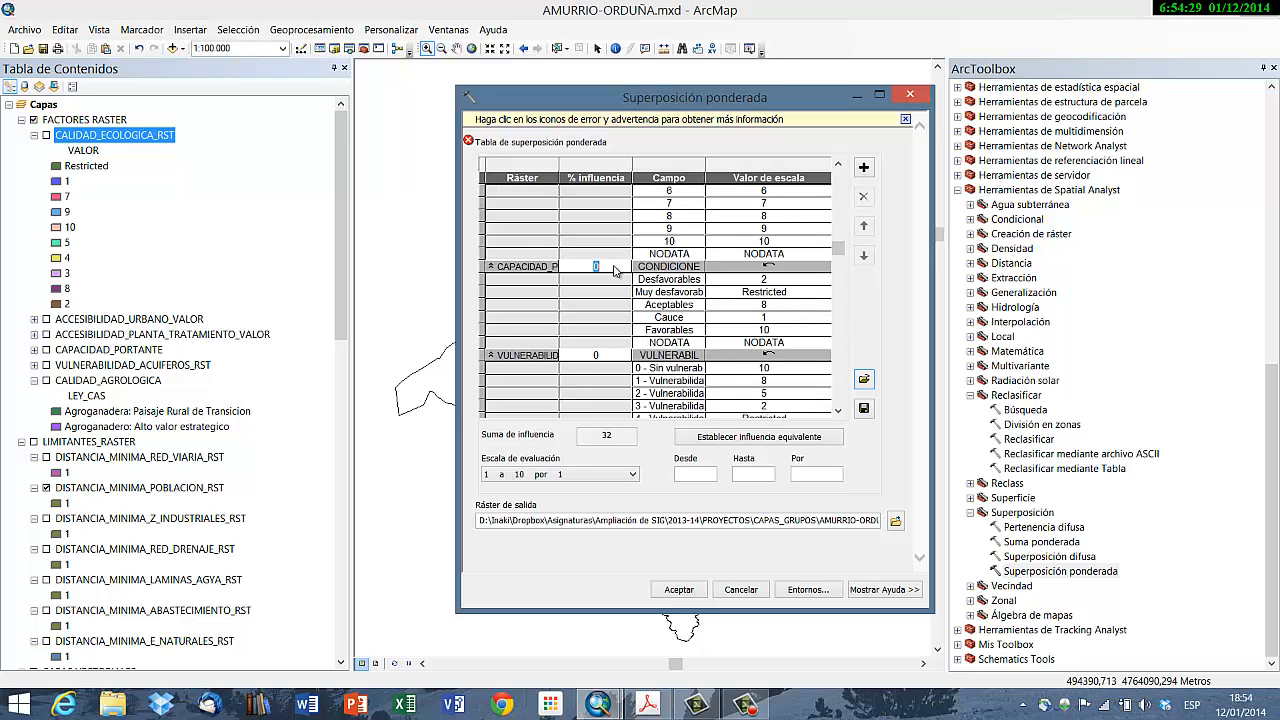
{"action": "type", "text": "16"}
{"action": "left_click", "coordinate": [605, 358]}
{"action": "type", "text": "16"}
Step: Set the influence to 16% for CALIDAD_AGROLOGICA and CALIDAD_ECOLOGICA_RST
{"action": "left_click", "coordinate": [838, 410]}
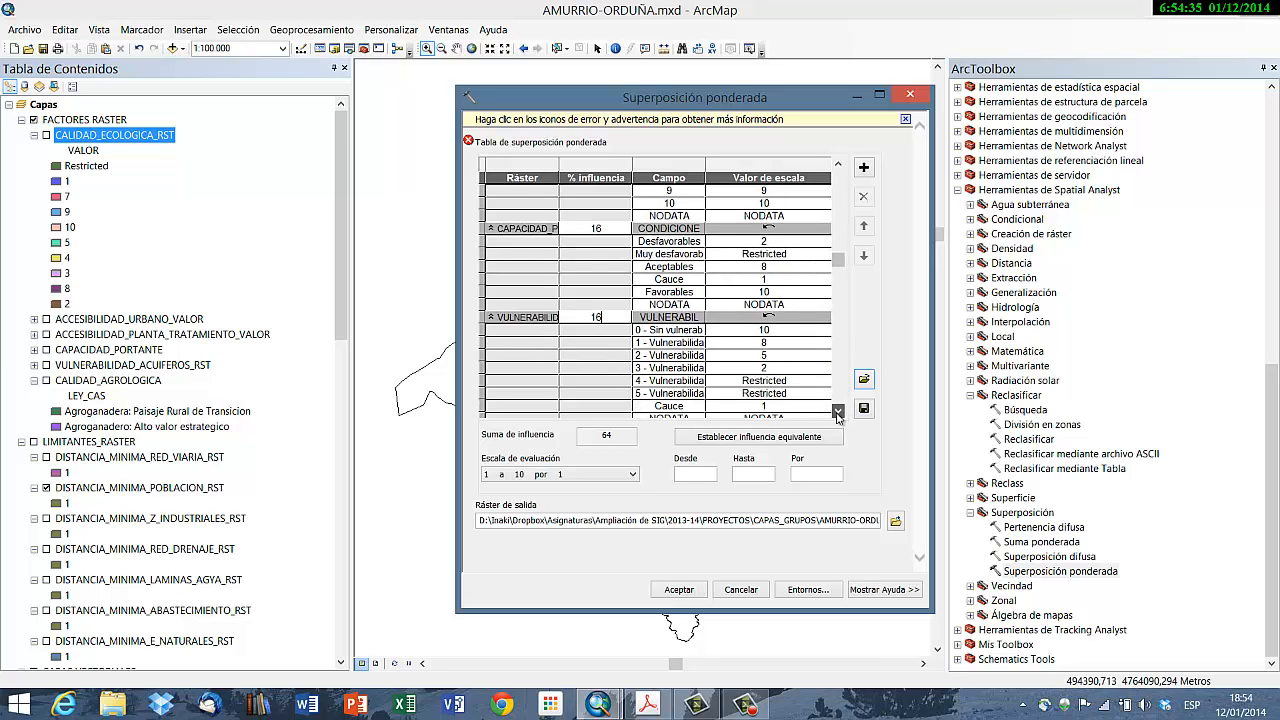
{"action": "left_click", "coordinate": [838, 410]}
{"action": "left_click", "coordinate": [838, 410]}
{"action": "left_click", "coordinate": [838, 410]}
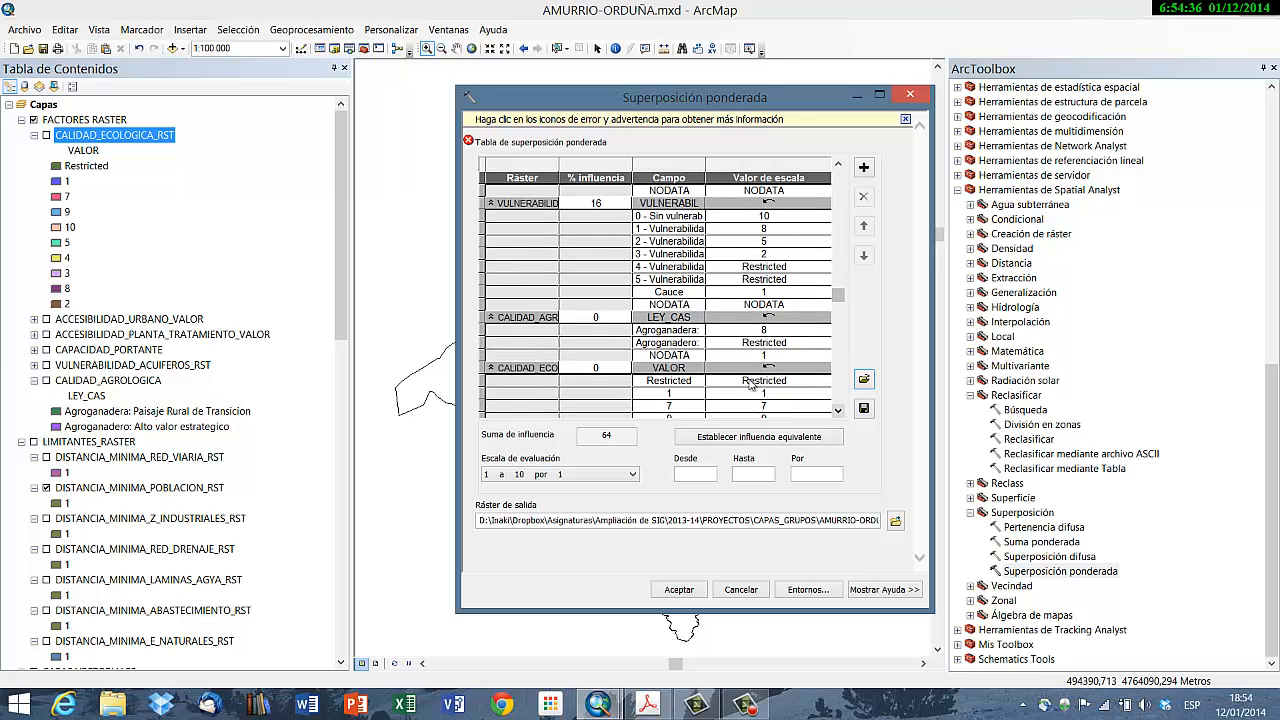
{"action": "left_click", "coordinate": [608, 318]}
{"action": "left_click", "coordinate": [600, 368]}
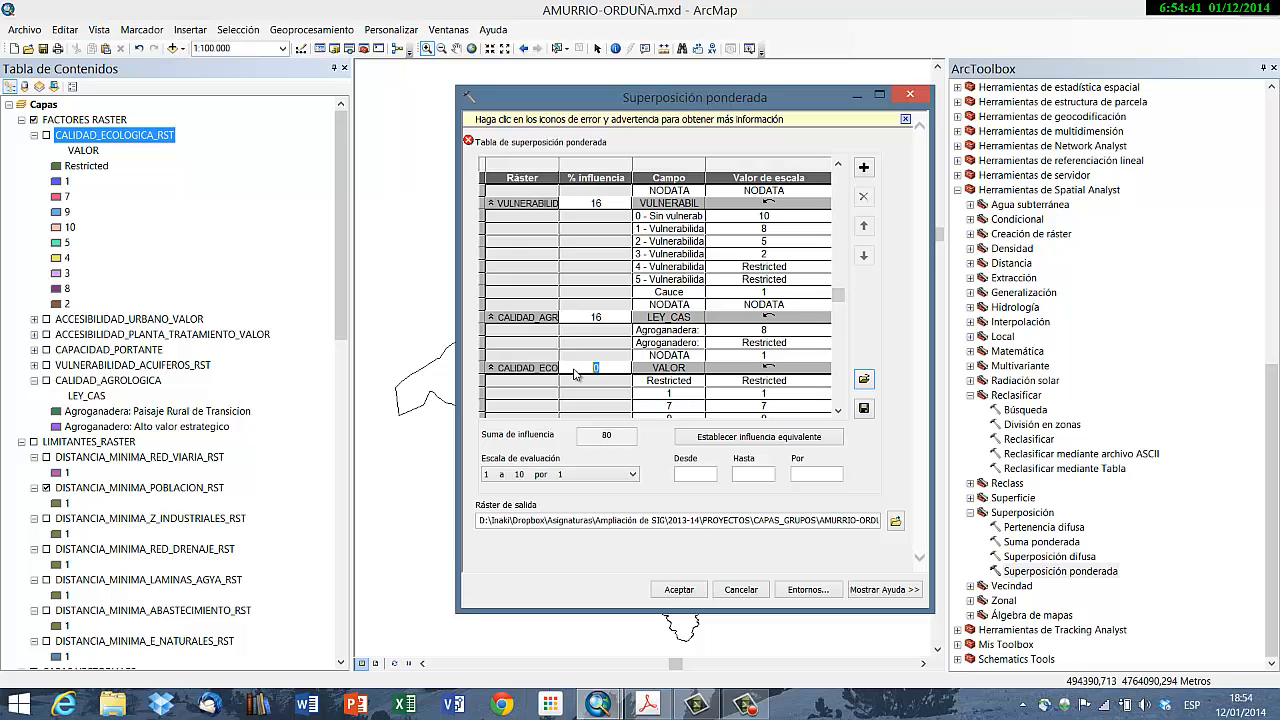
{"action": "key", "text": "Return"}
{"action": "left_click", "coordinate": [838, 411]}
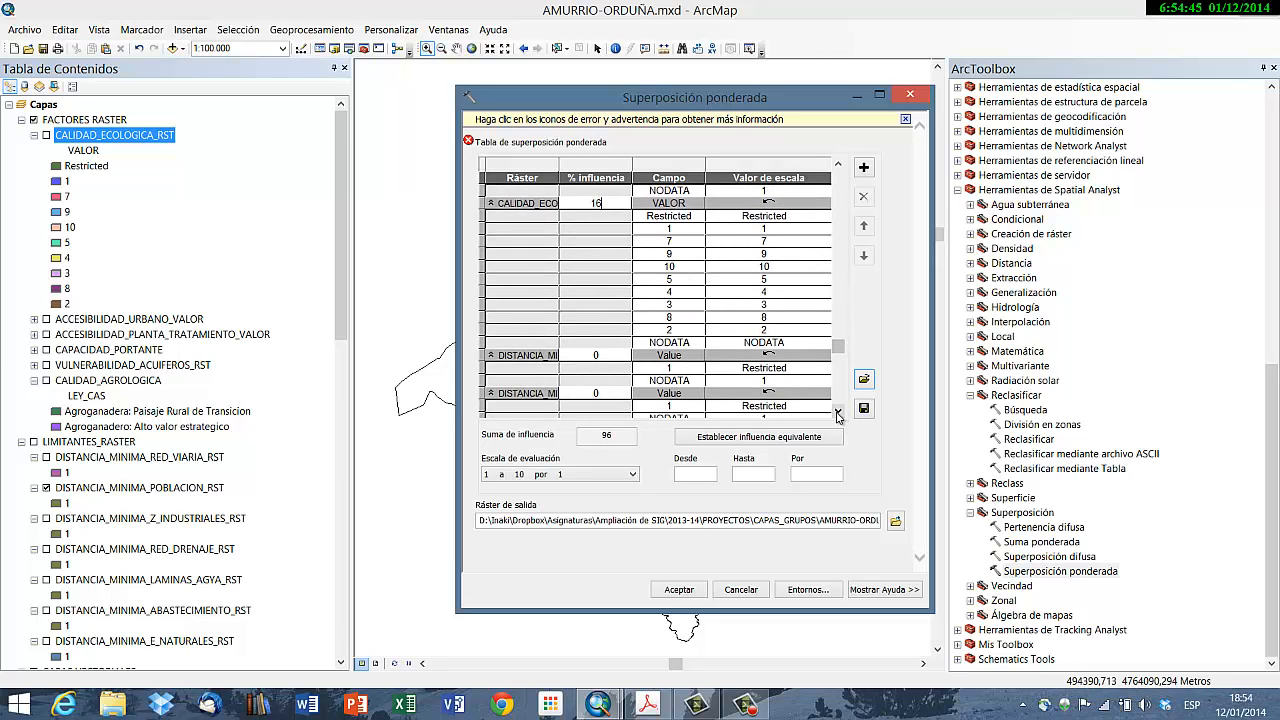
Step: Raise the influence of CALIDAD_ECOLOGICA_RST to 20%
{"action": "left_click_drag", "start_coordinate": [843, 350], "coordinate": [838, 188]}
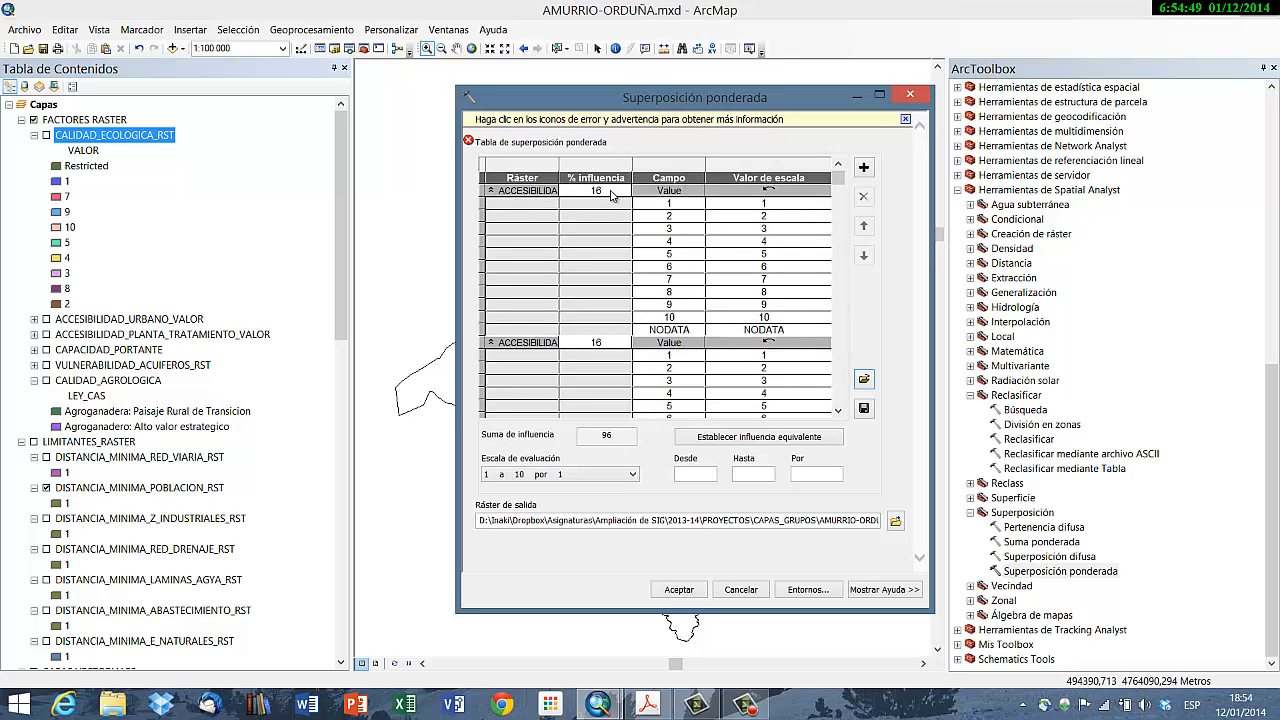
{"action": "left_click", "coordinate": [611, 195]}
{"action": "type", "text": "6"}
{"action": "scroll", "coordinate": [843, 387], "scroll_direction": "down", "scroll_amount": 10}
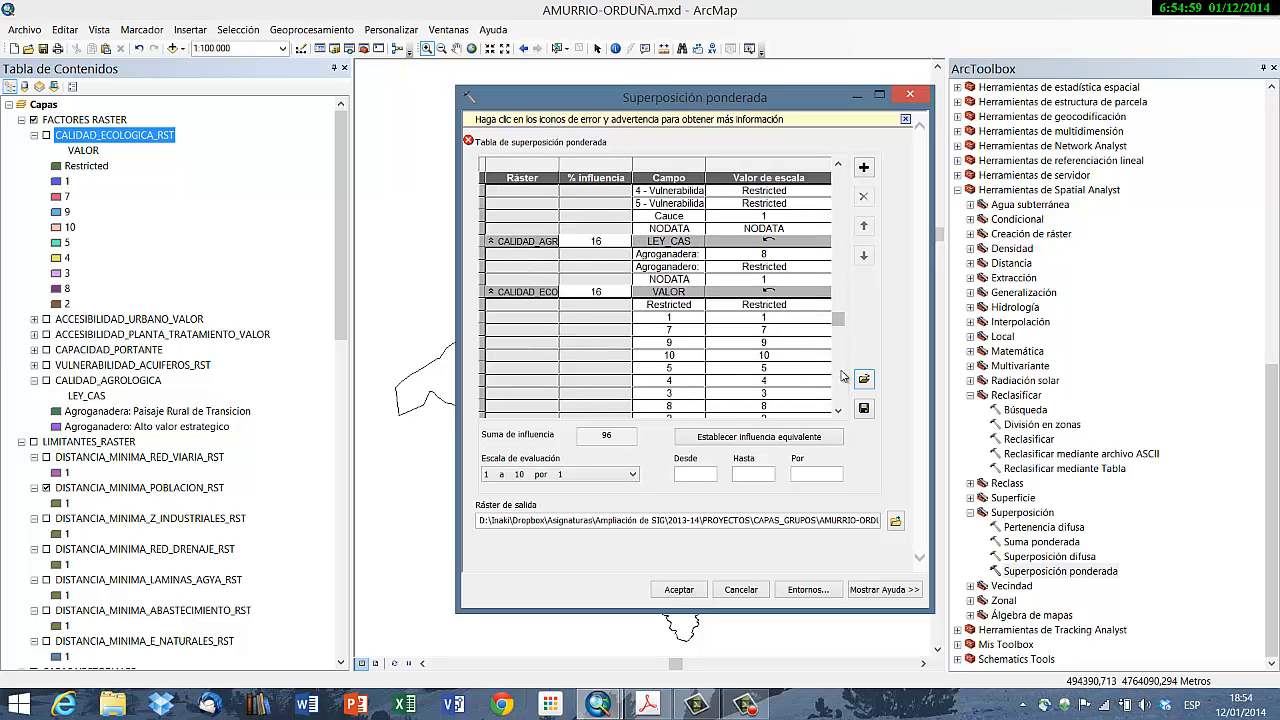
{"action": "left_click_drag", "start_coordinate": [840, 322], "coordinate": [837, 344]}
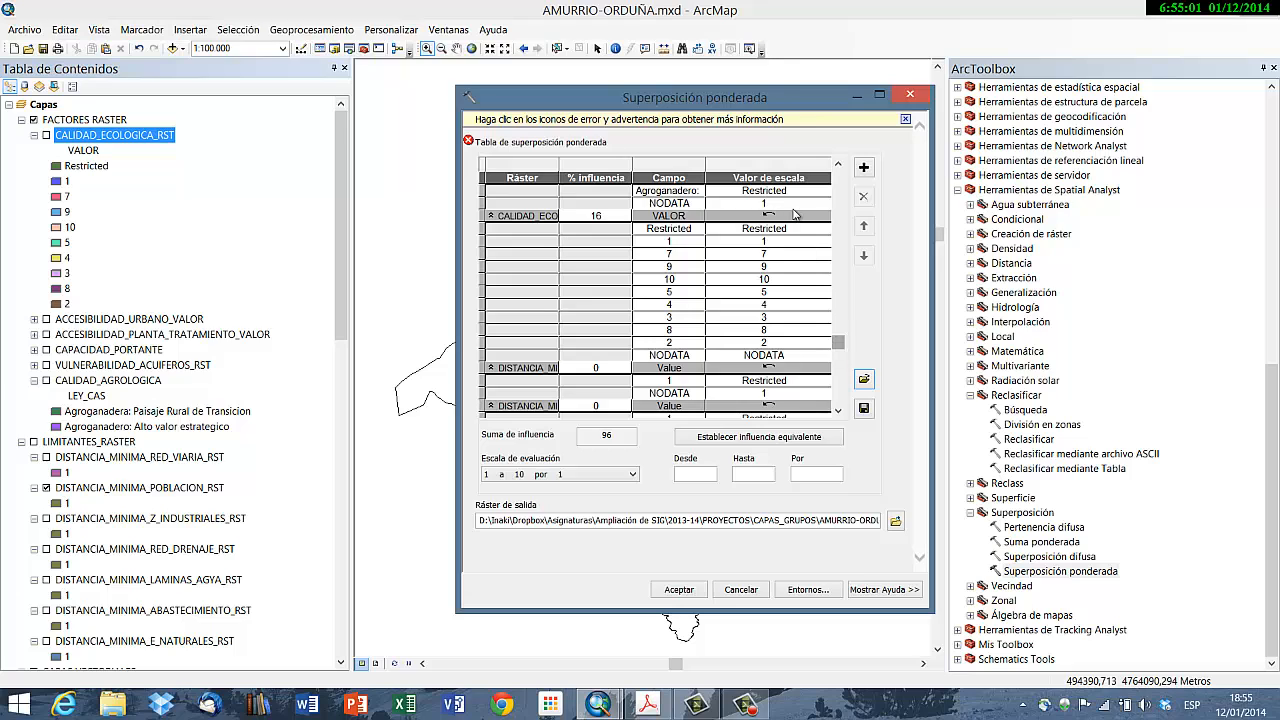
{"action": "left_click", "coordinate": [838, 164]}
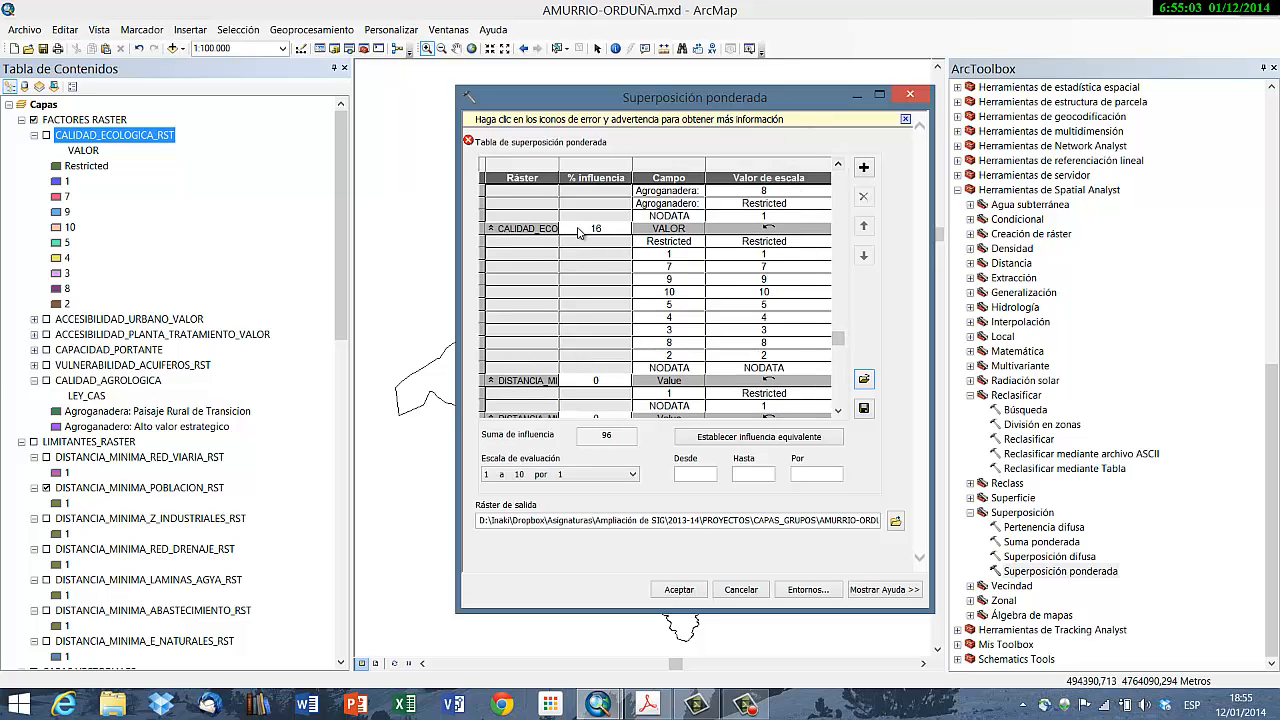
{"action": "left_click", "coordinate": [619, 230]}
{"action": "type", "text": "20"}
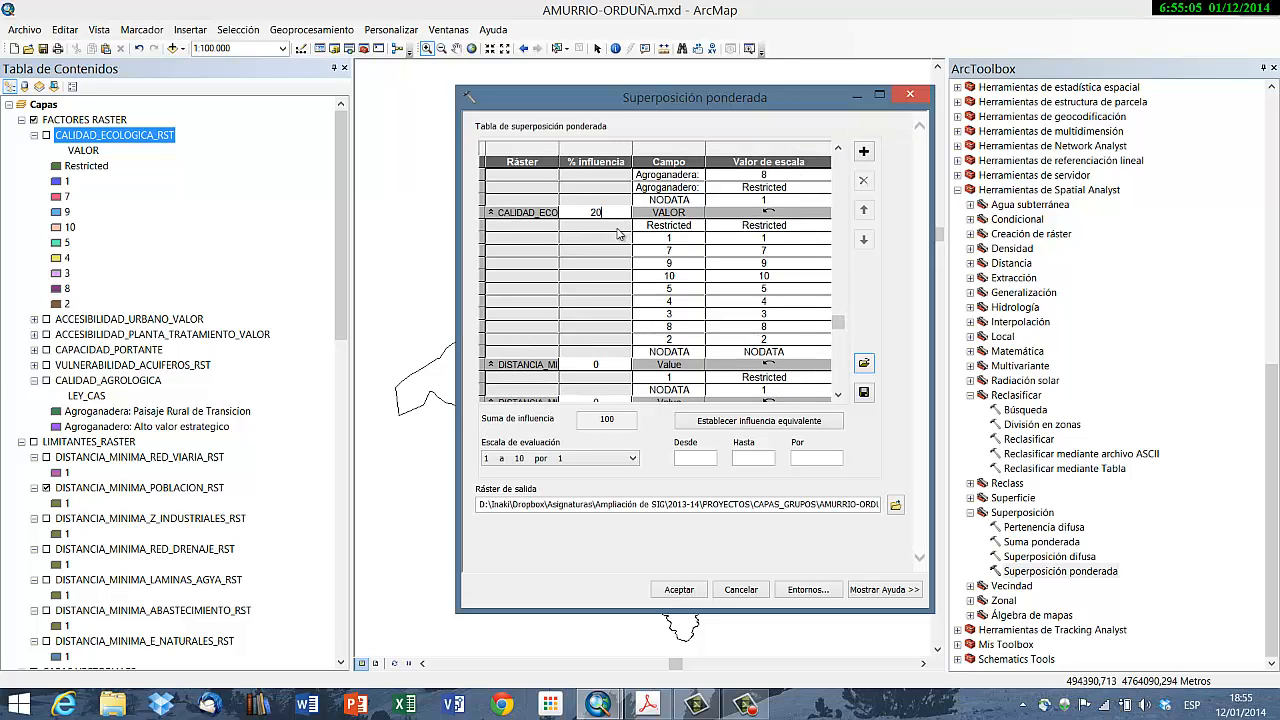
Step: Save the updated weighted overlay table, overwriting MCE_AMURRIO-ORDUÑA.txt
{"action": "left_click_drag", "start_coordinate": [839, 324], "coordinate": [838, 381]}
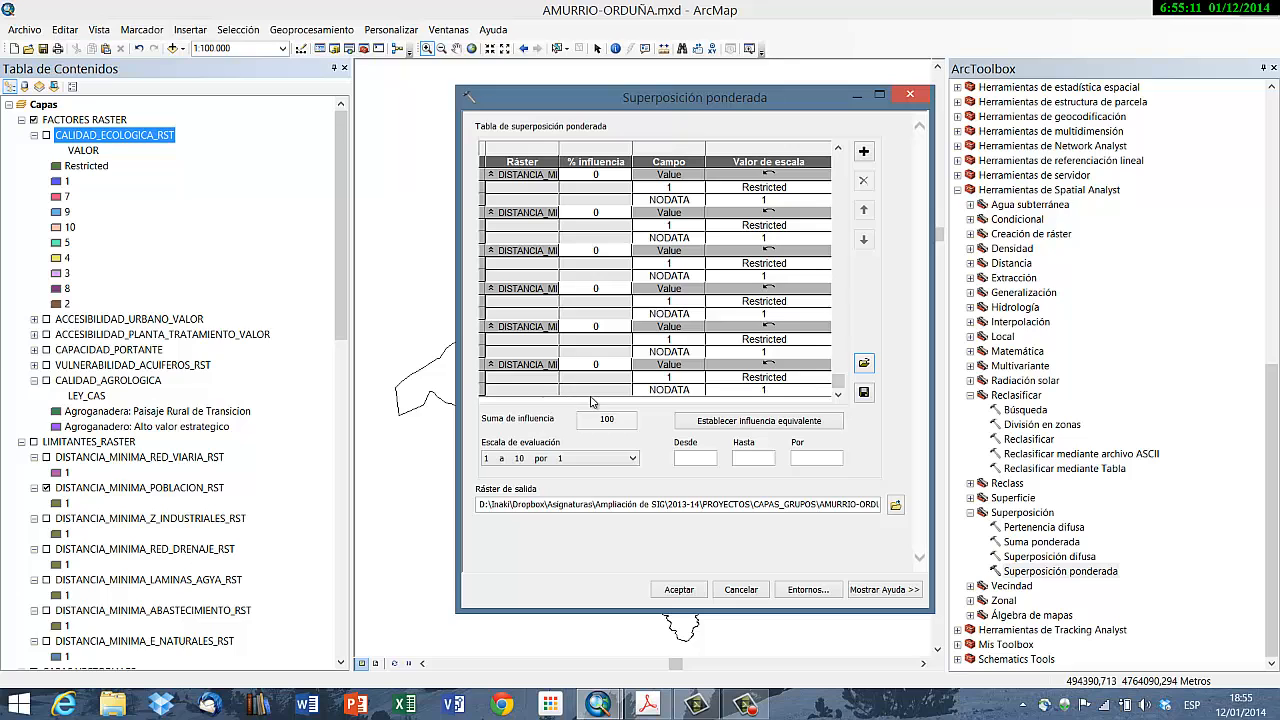
{"action": "left_click", "coordinate": [866, 396]}
{"action": "left_click", "coordinate": [585, 272]}
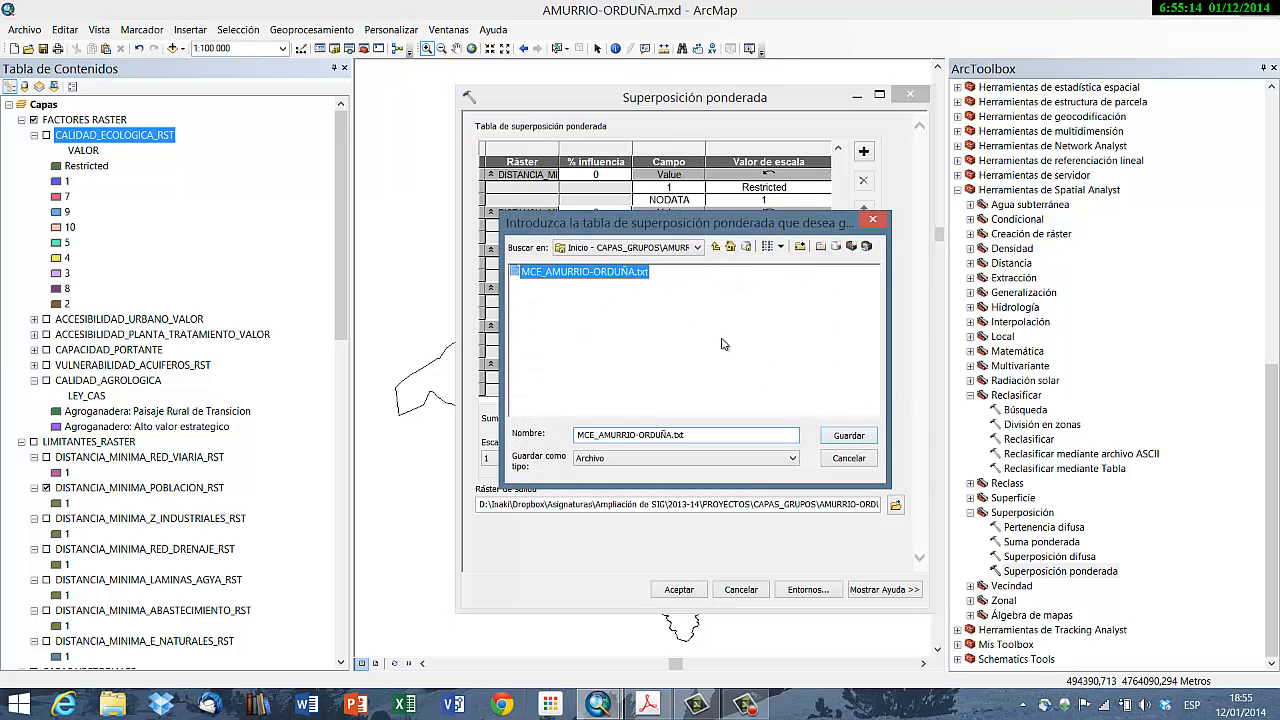
{"action": "left_click", "coordinate": [840, 436]}
{"action": "left_click", "coordinate": [697, 413]}
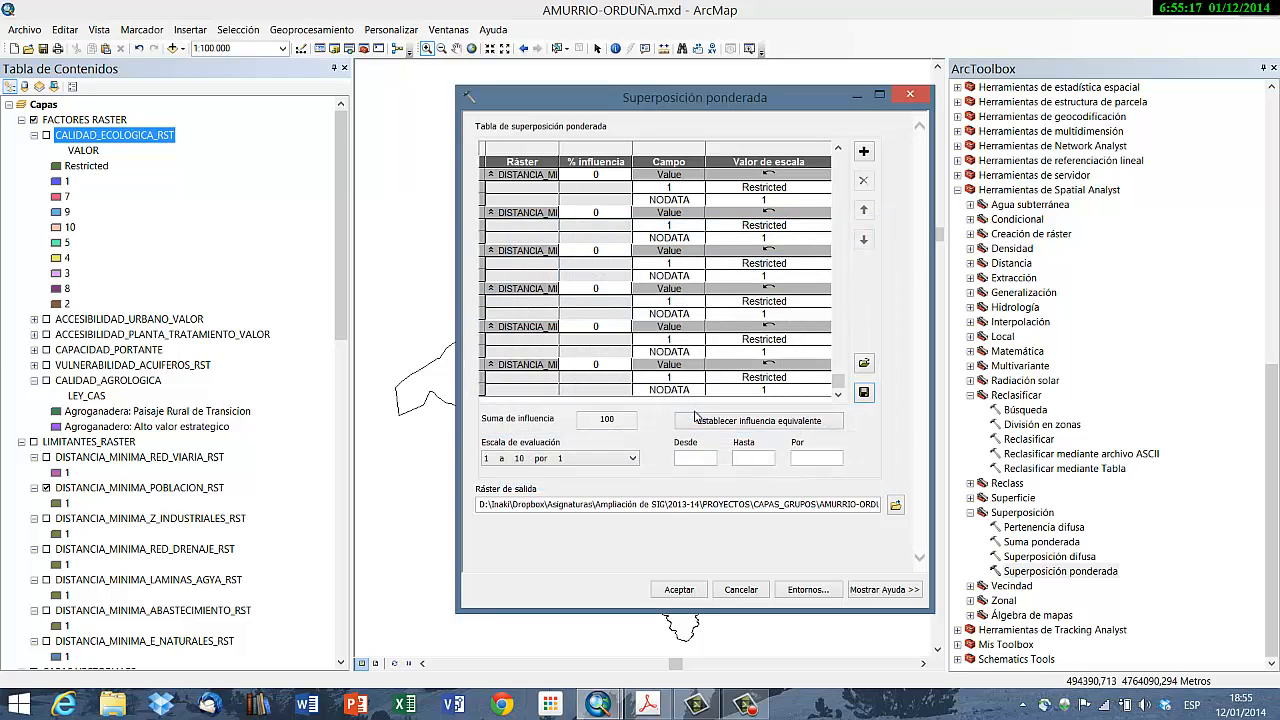
Step: Run the weighted overlay and close its completion report
{"action": "left_click", "coordinate": [669, 597]}
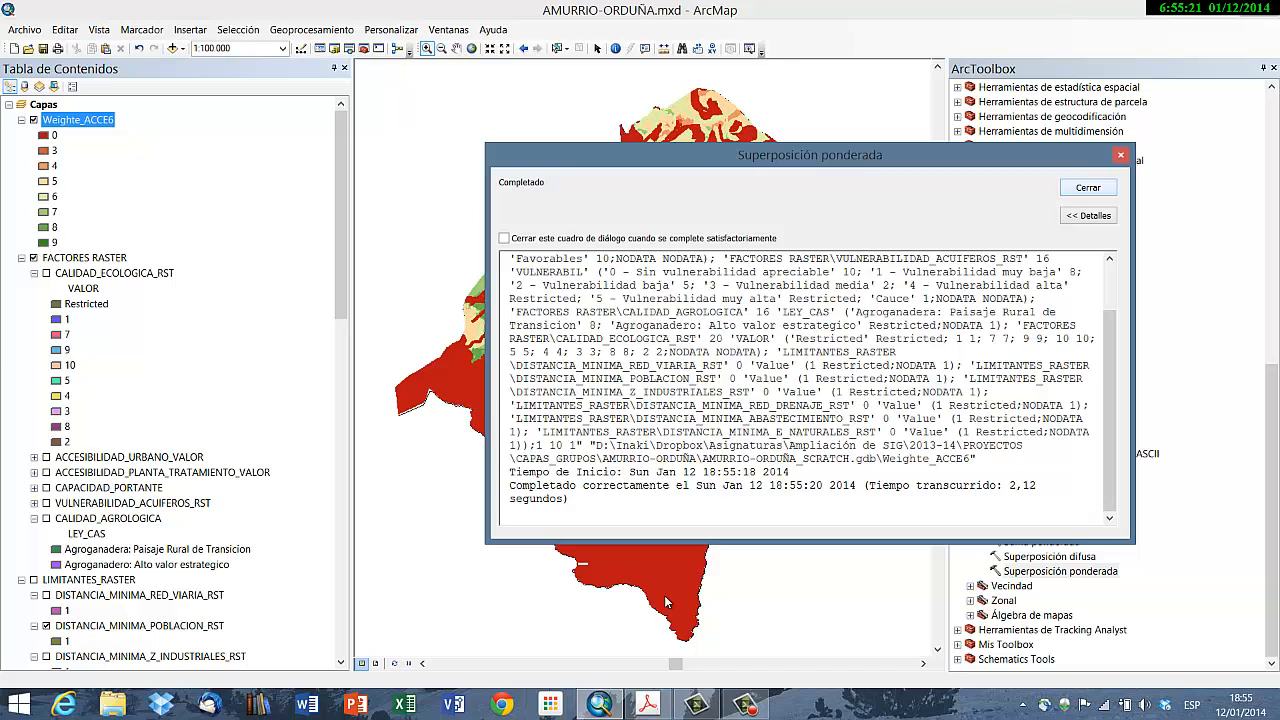
{"action": "key", "text": "Return"}
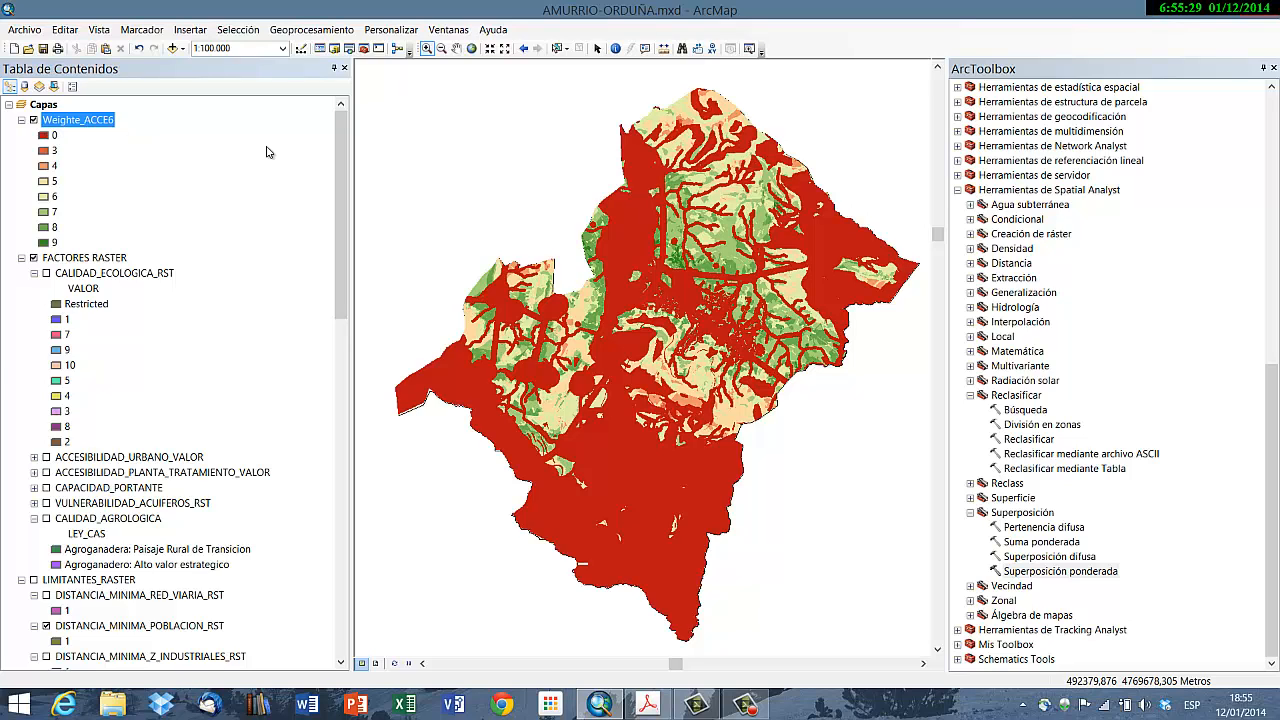
Step: Set the symbols of classes 0, 3, 4, 5, 6 and 7 in the Weighte_ACCE6 layer to no color
{"action": "right_click", "coordinate": [47, 141]}
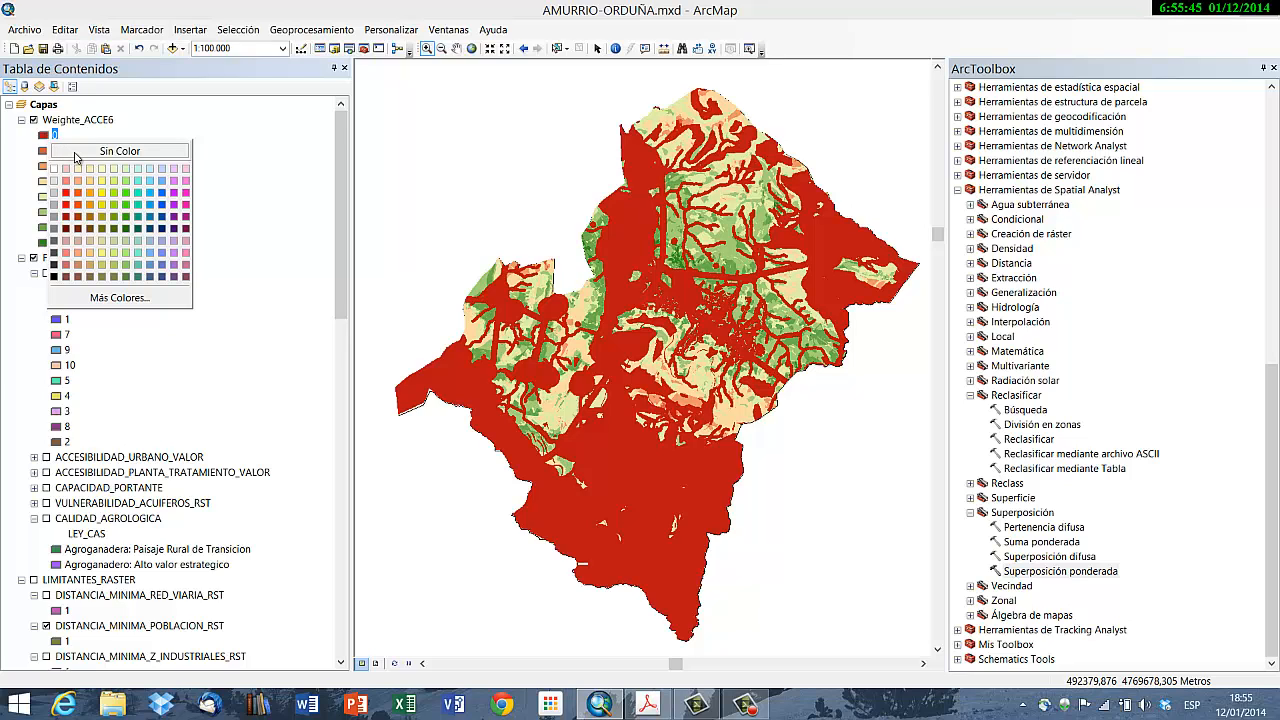
{"action": "left_click", "coordinate": [75, 154]}
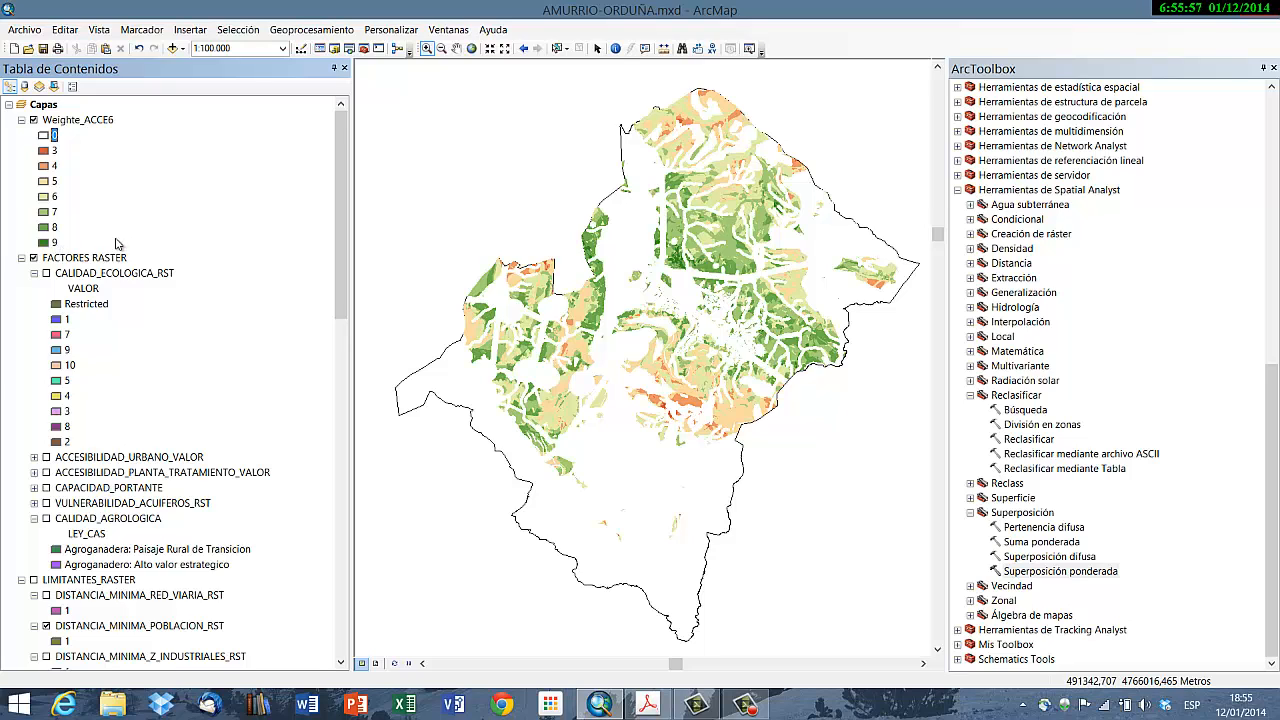
{"action": "right_click", "coordinate": [46, 151]}
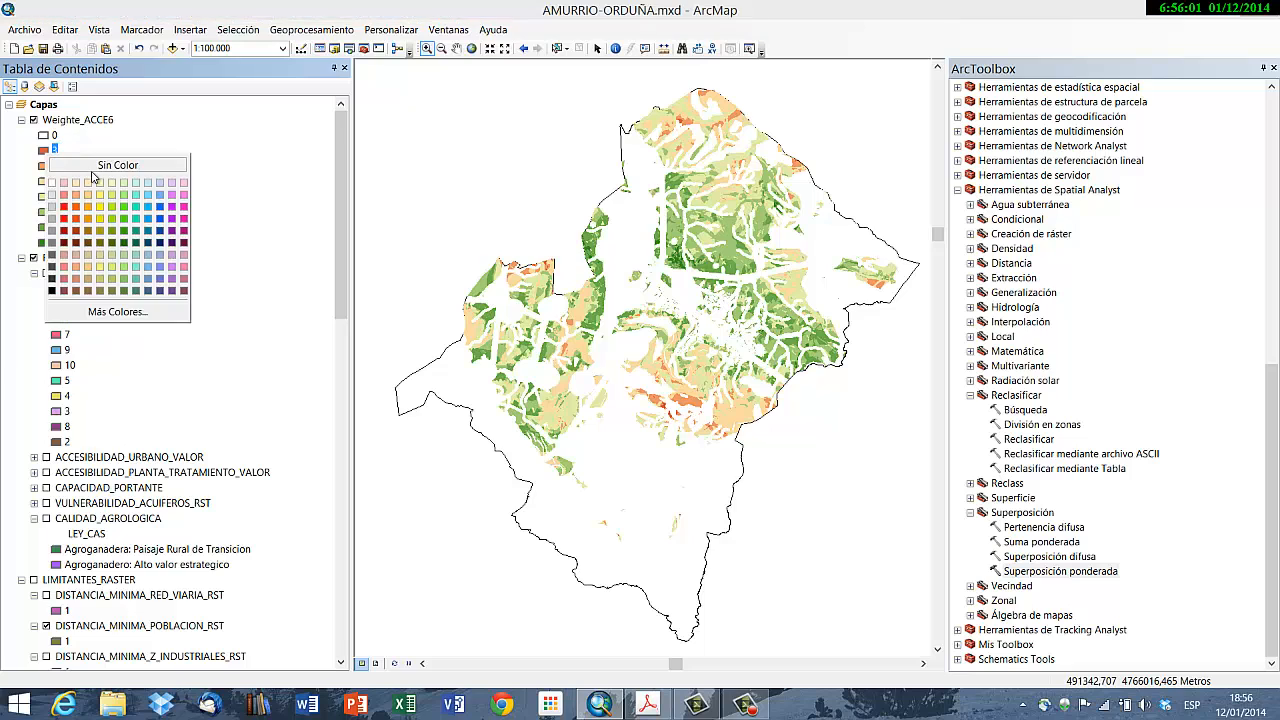
{"action": "left_click", "coordinate": [92, 164]}
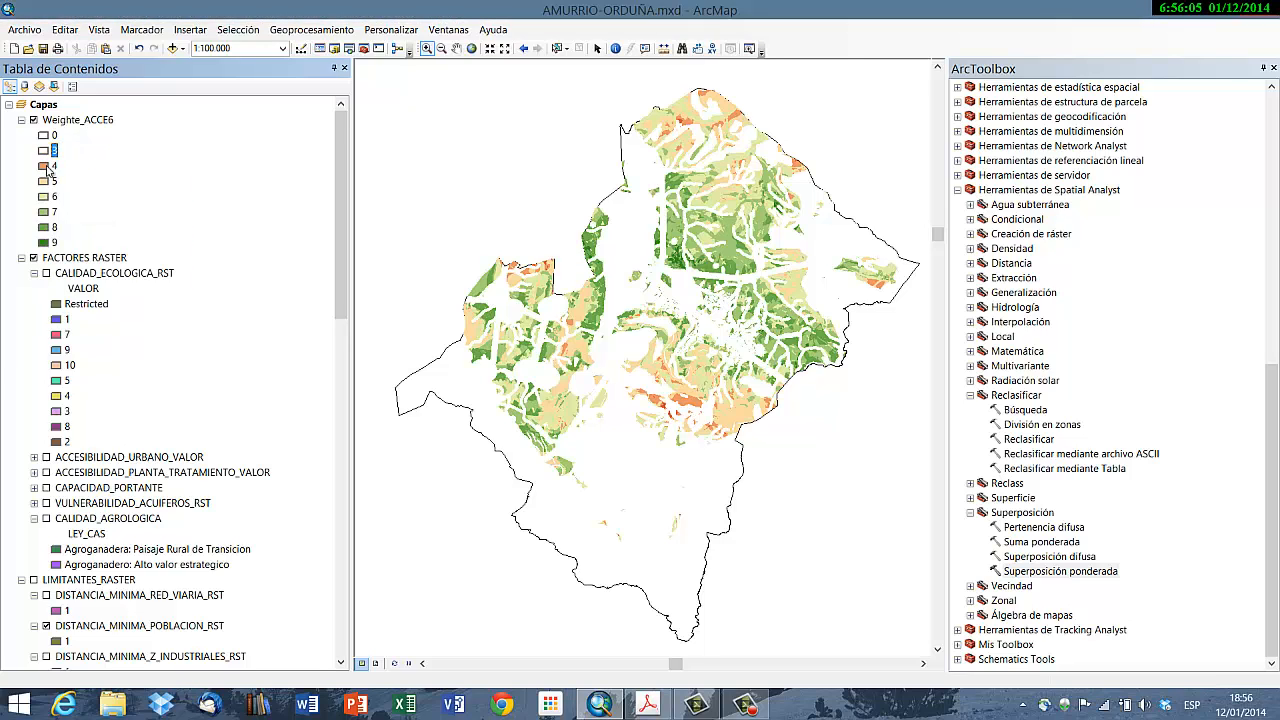
{"action": "right_click", "coordinate": [46, 168]}
{"action": "left_click", "coordinate": [82, 180]}
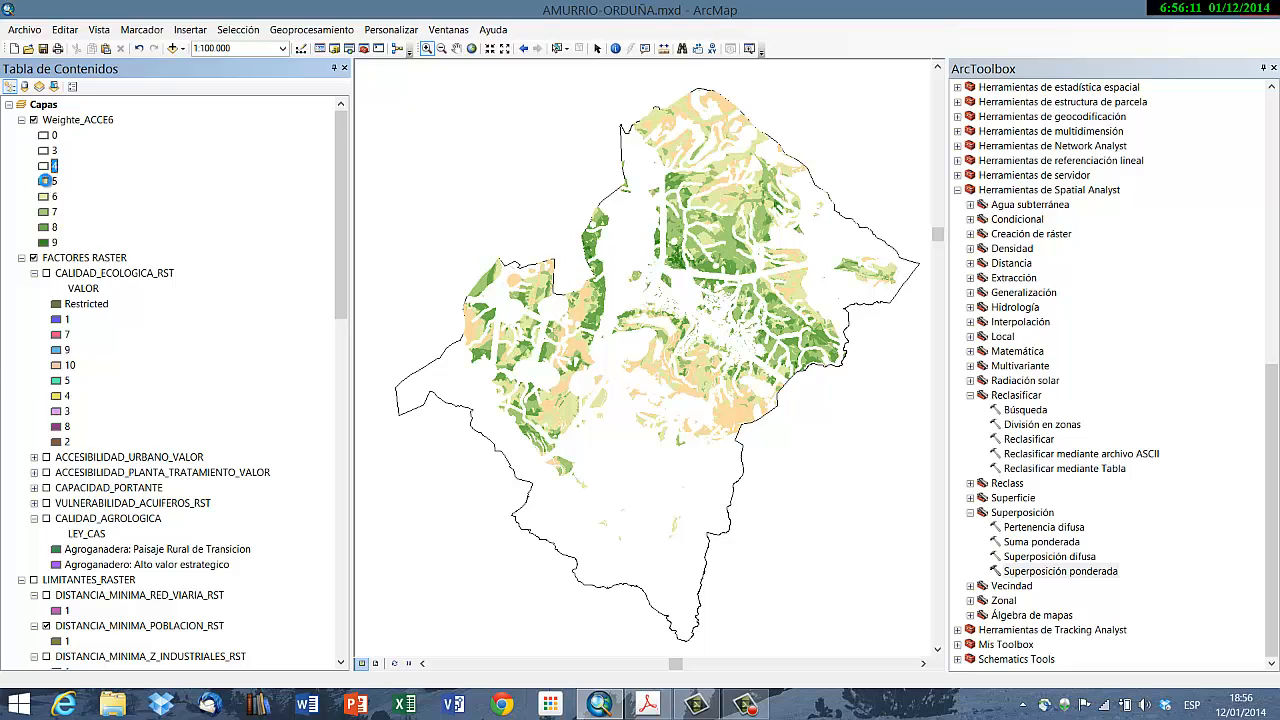
{"action": "right_click", "coordinate": [46, 182]}
{"action": "left_click", "coordinate": [82, 194]}
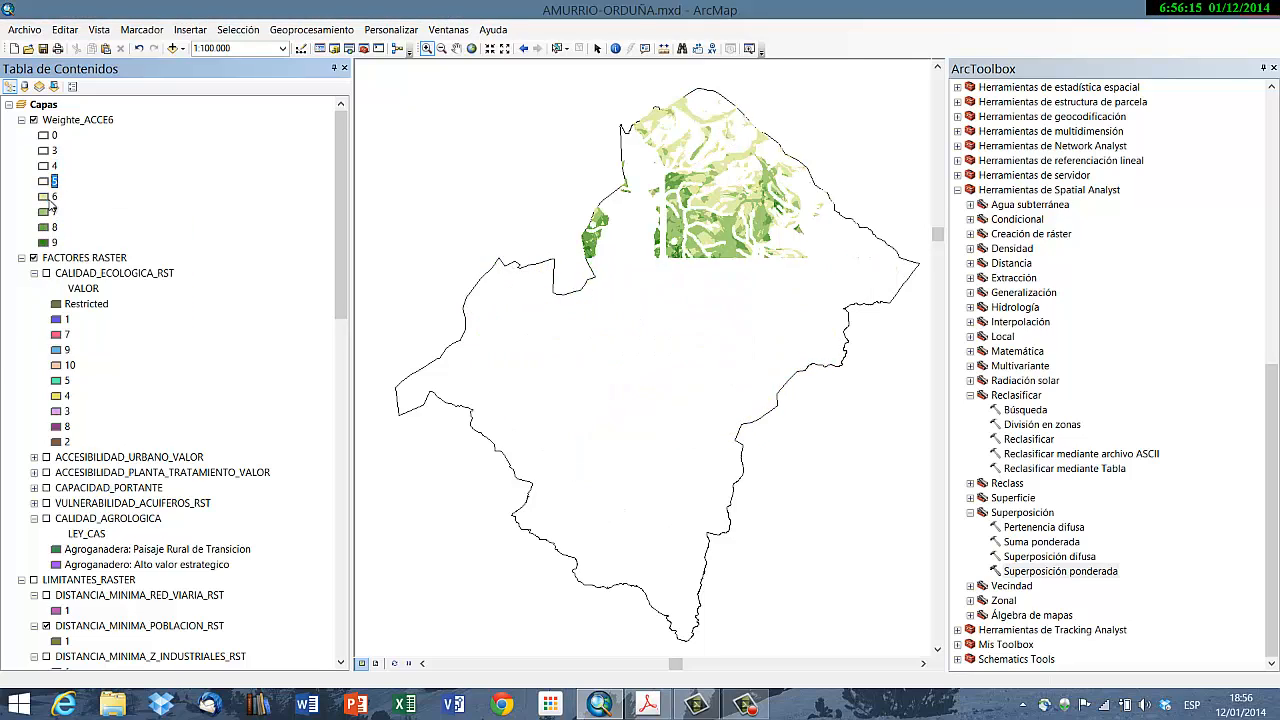
{"action": "right_click", "coordinate": [45, 199]}
{"action": "left_click", "coordinate": [46, 211]}
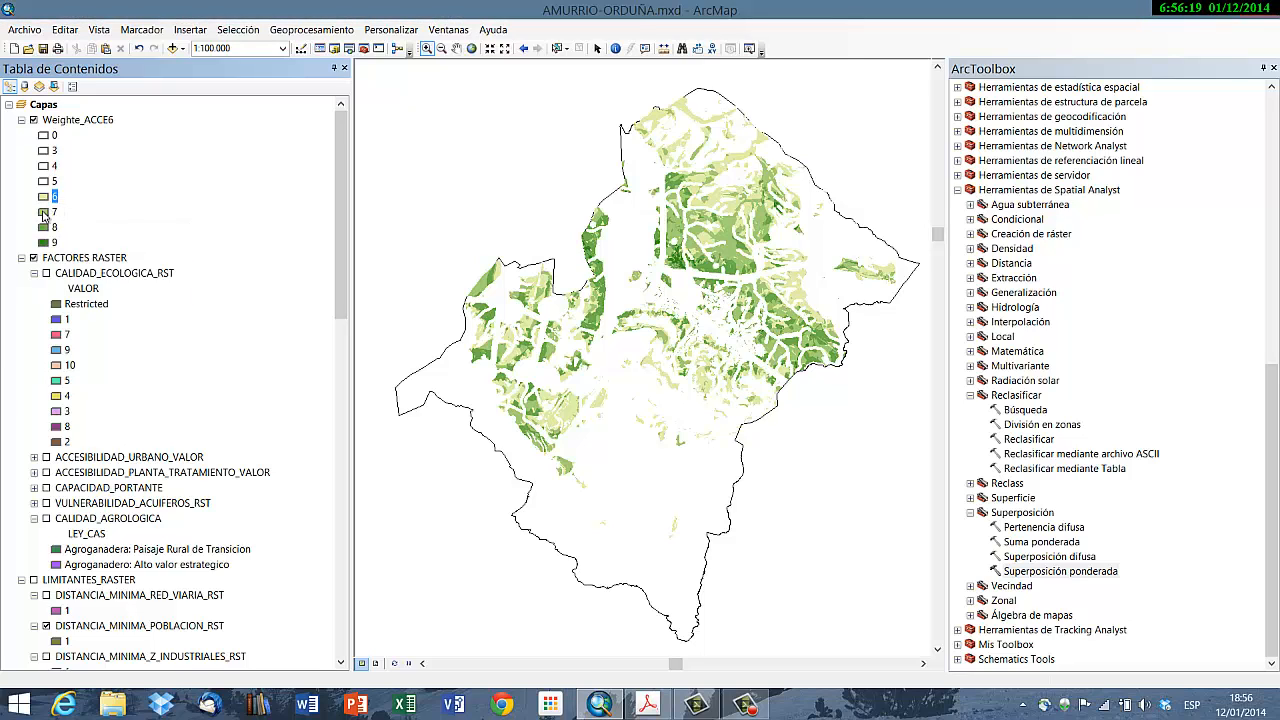
{"action": "right_click", "coordinate": [44, 214]}
{"action": "left_click", "coordinate": [70, 223]}
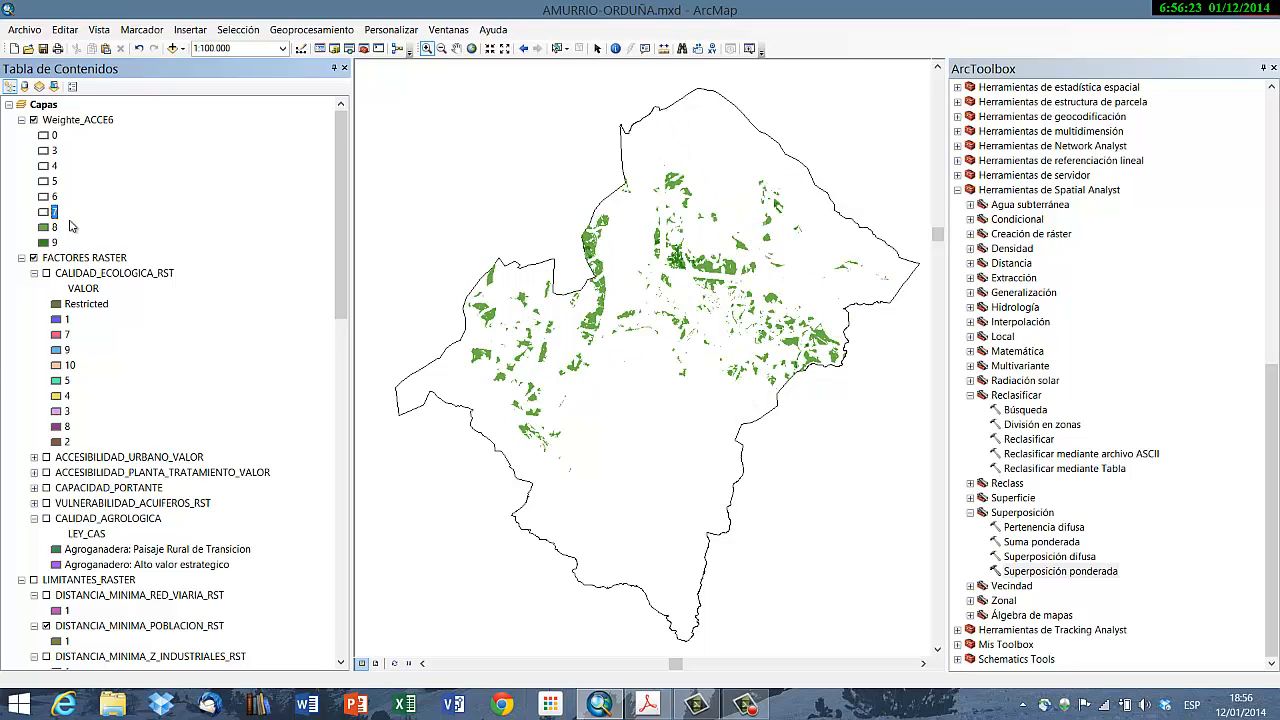
Step: Recolor the class 9 symbol of the Weighte_ACCE6 layer to bright magenta
{"action": "right_click", "coordinate": [44, 242]}
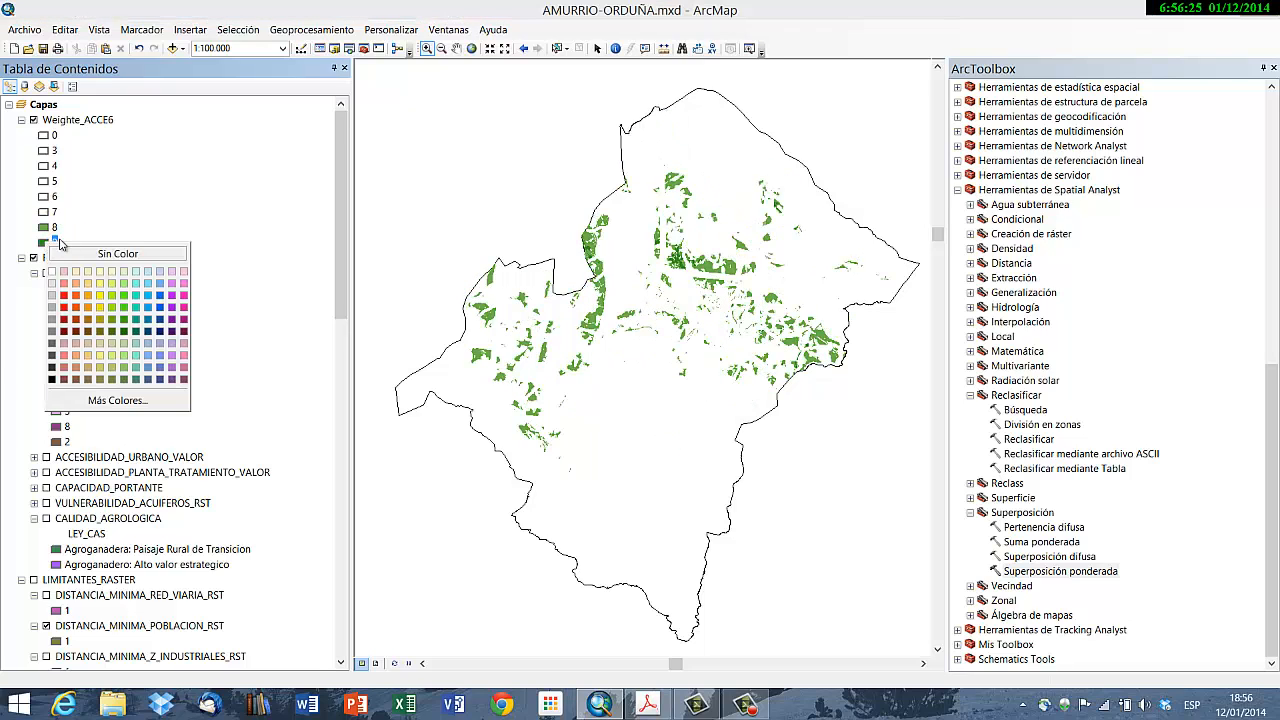
{"action": "left_click", "coordinate": [175, 302]}
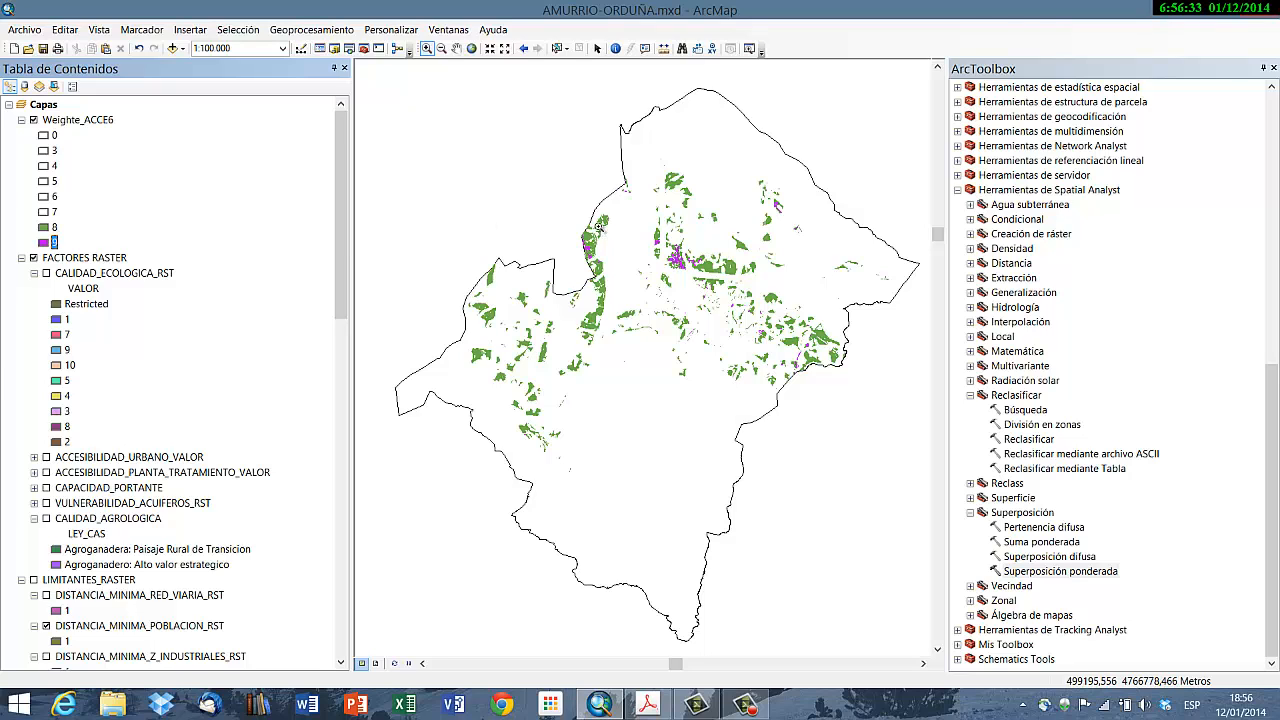
{"action": "left_click_drag", "start_coordinate": [551, 186], "coordinate": [789, 317]}
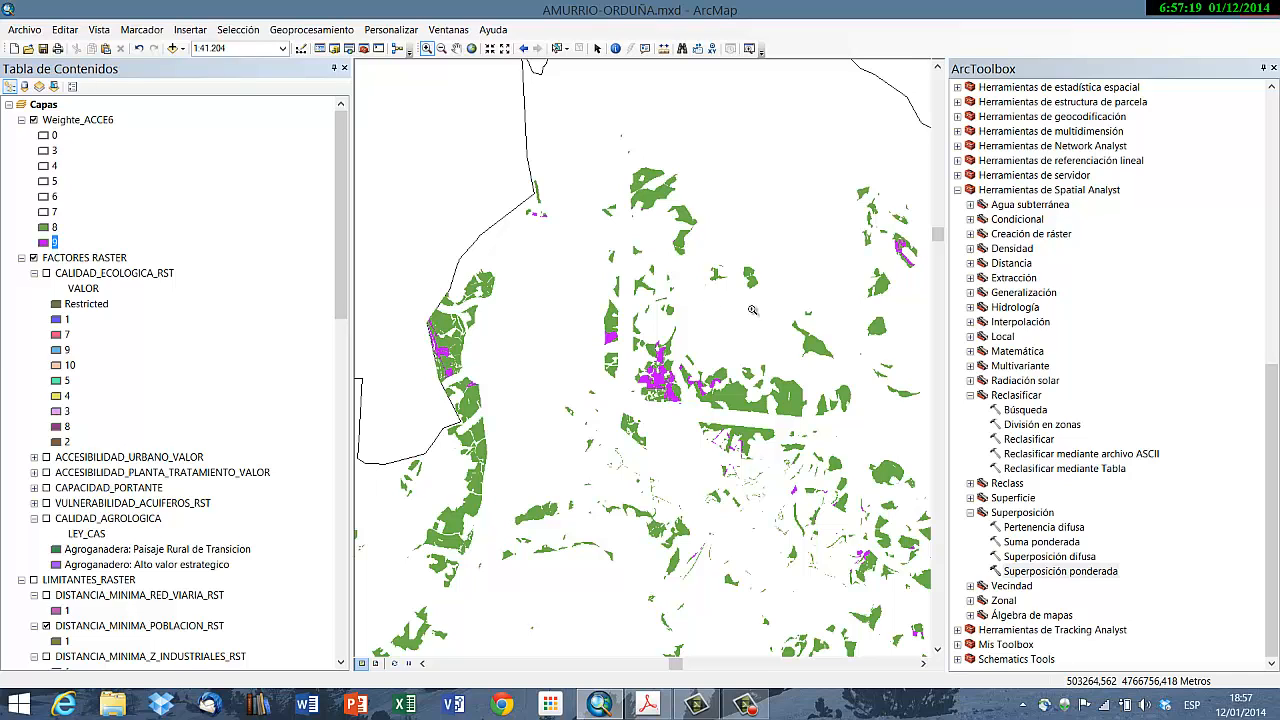
{"action": "left_click_drag", "start_coordinate": [341, 310], "coordinate": [341, 523]}
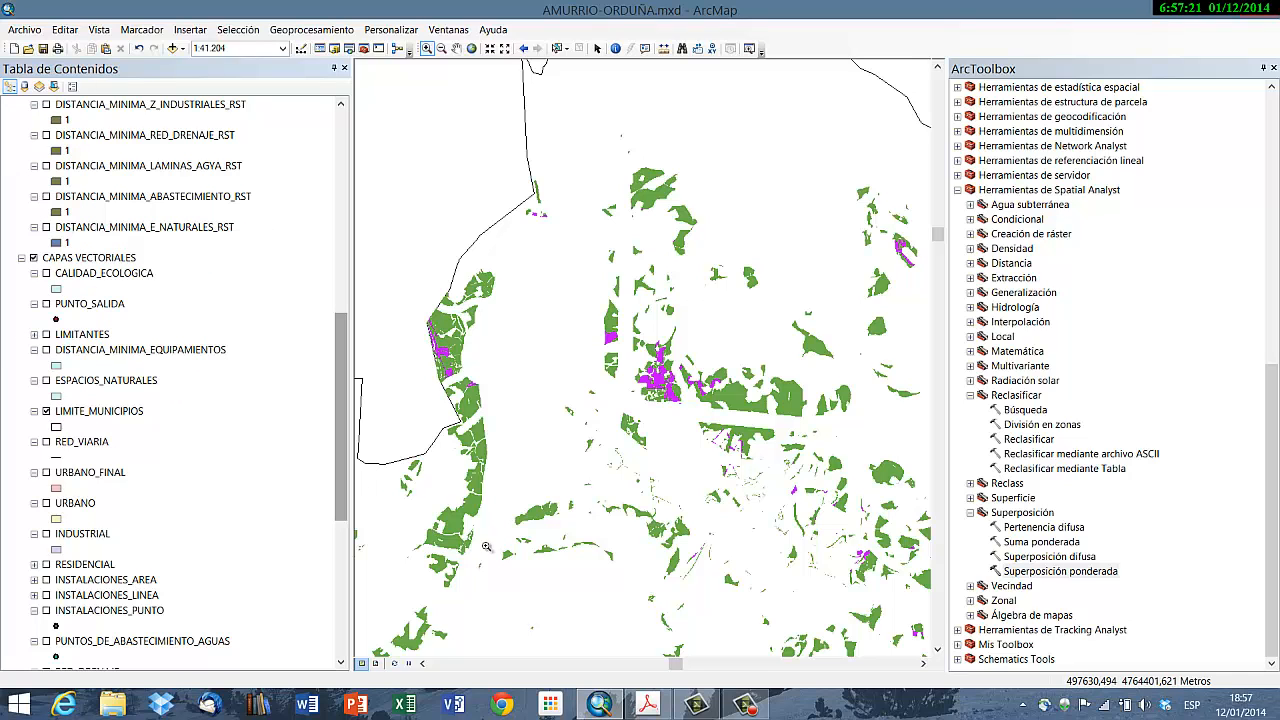